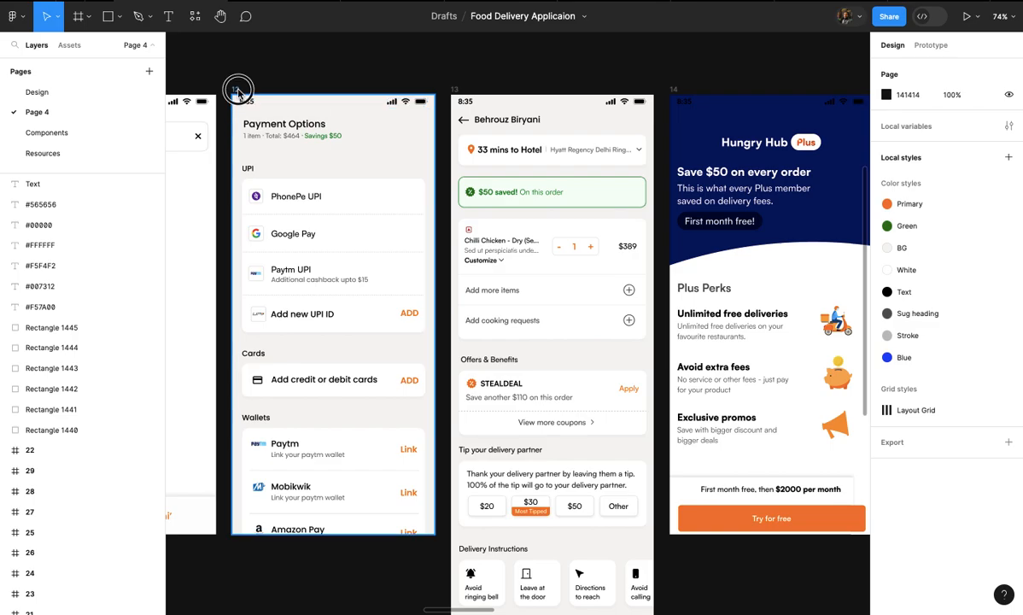
- Examine the reference screens 12 to 16 on Page 4, covering payment options, cart, Plus membership, profile and coupons
key("Escape")
scroll(304, 94, "right", 2)
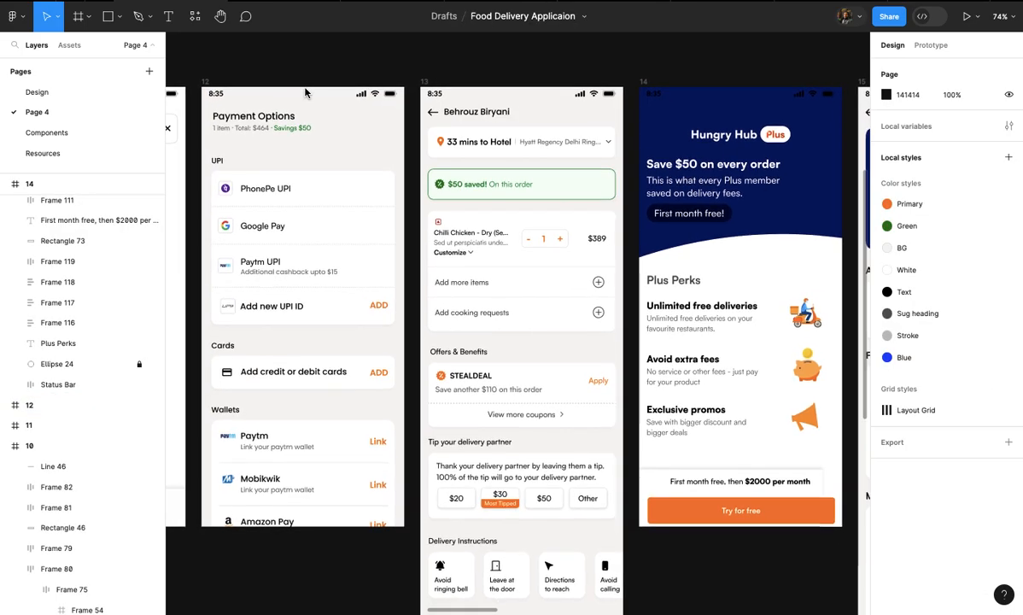
left_click(424, 82)
scroll(530, 91, "right", 3)
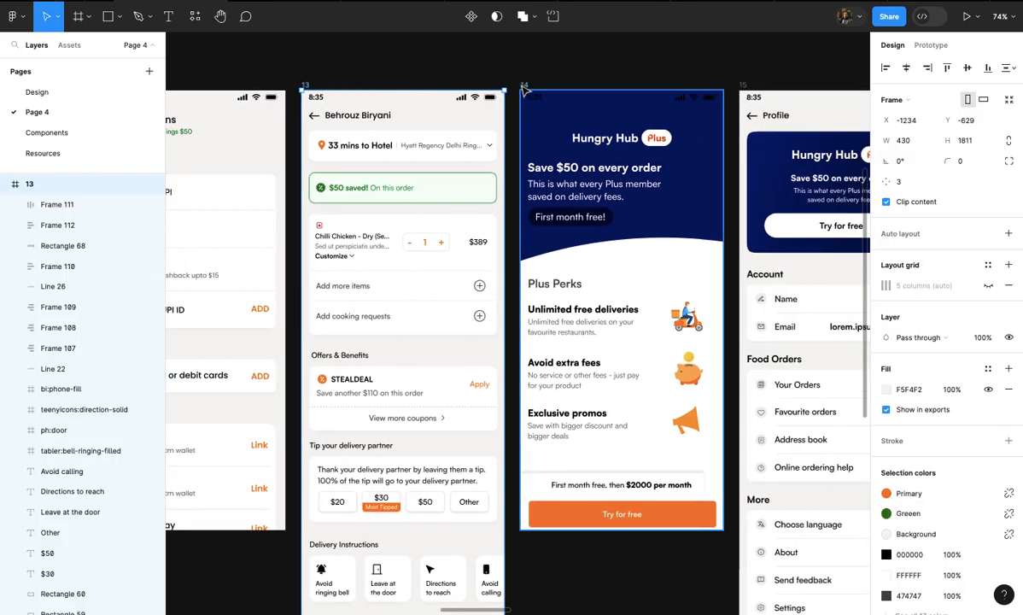
left_click(538, 91)
scroll(598, 89, "right", 4)
left_click(553, 88)
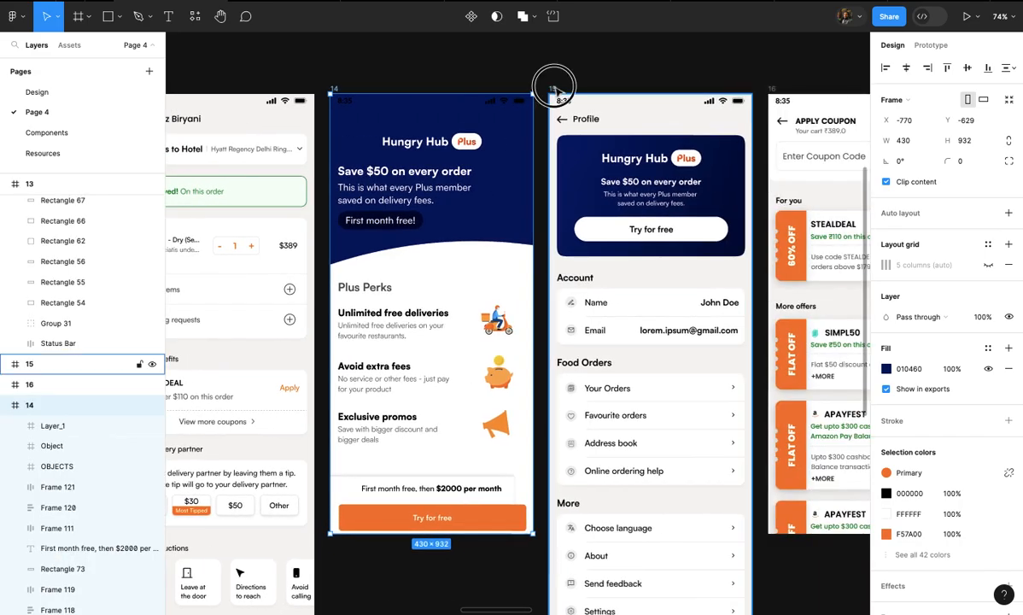
scroll(555, 81, "down", 5)
left_click(559, 76)
scroll(559, 76, "up", 2)
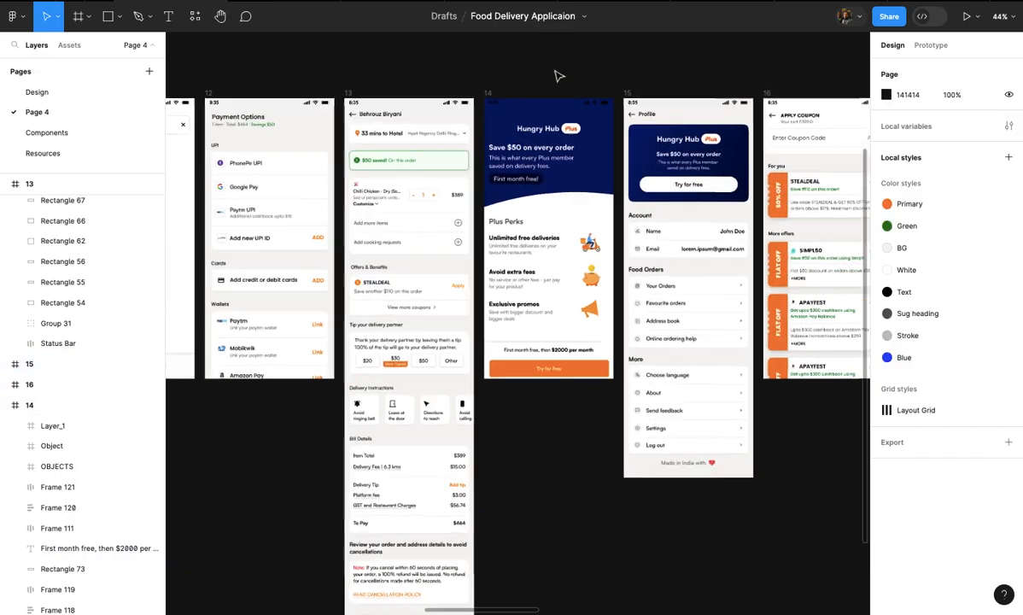
- Review the onboarding reference screens 1 to 7 on Page 4, from splash and login through location selection and welcome
scroll(558, 76, "left", 2)
scroll(559, 76, "left", 1)
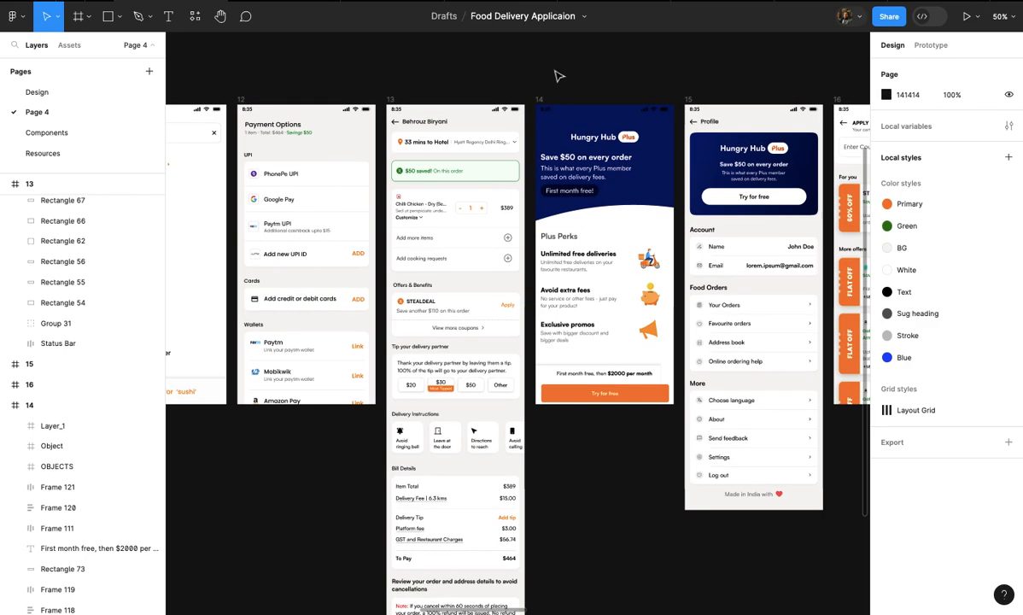
scroll(559, 76, "left", 15)
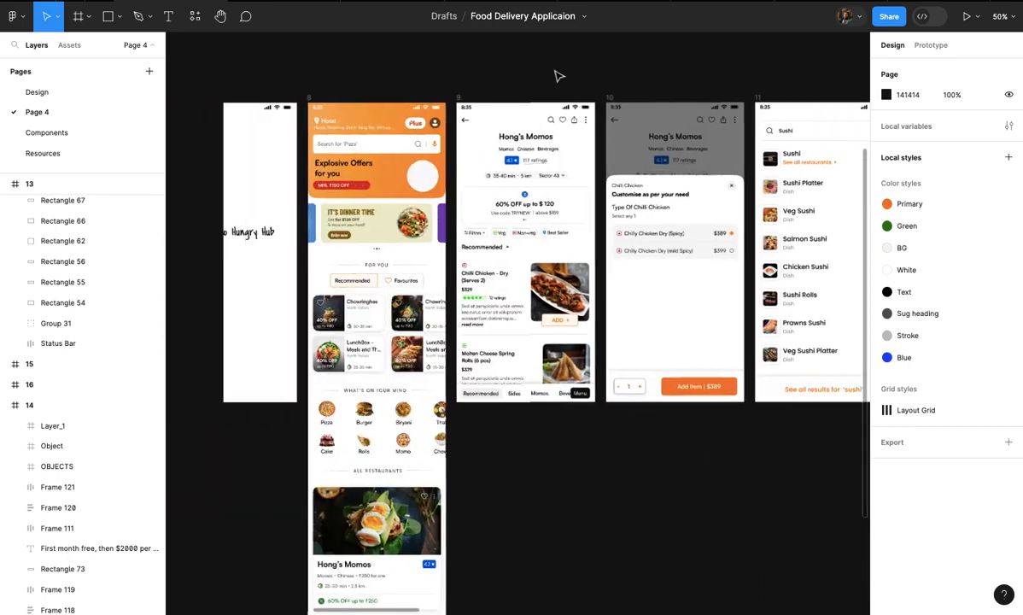
scroll(558, 76, "up", 2)
scroll(558, 76, "right", 5)
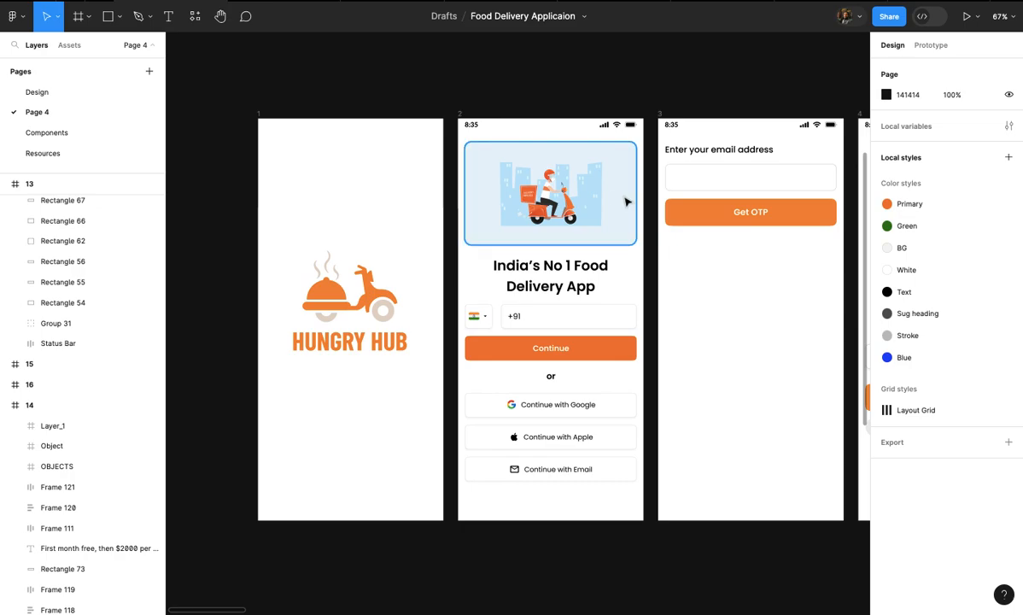
scroll(649, 194, "right", 3)
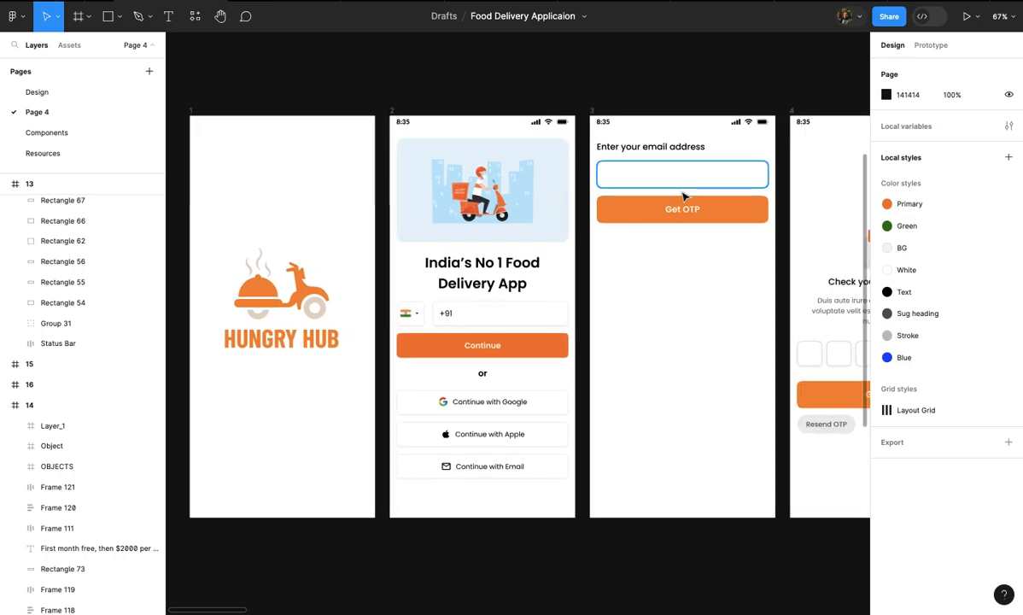
scroll(683, 196, "right", 10)
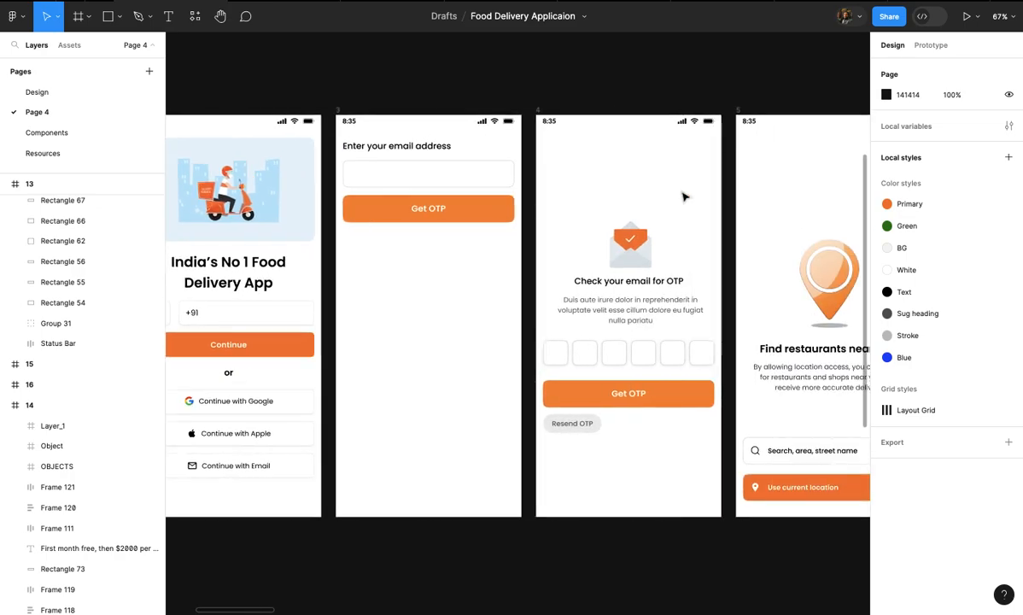
scroll(683, 196, "right", 7)
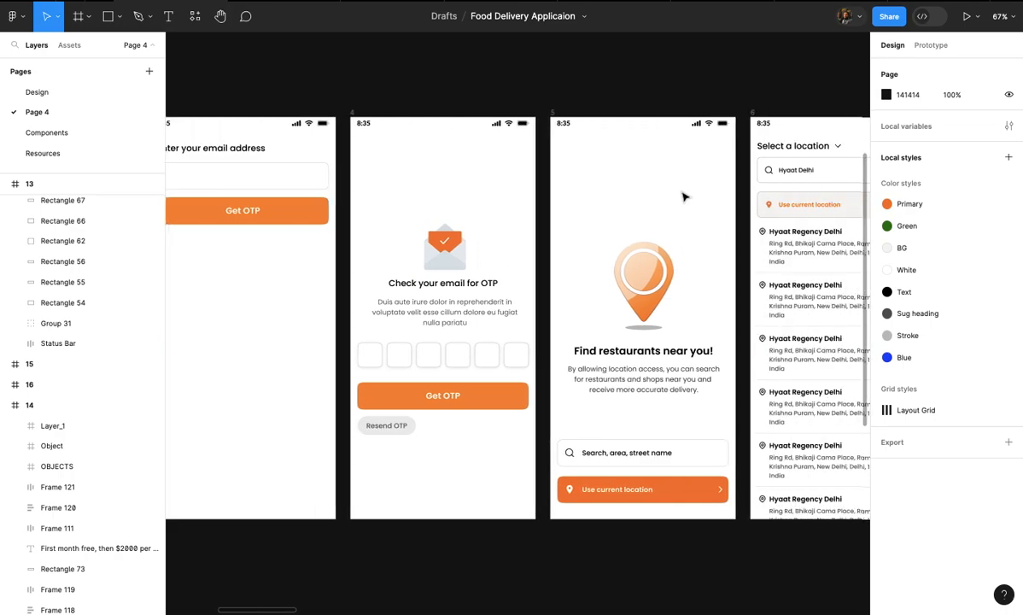
scroll(684, 196, "right", 8)
scroll(681, 192, "right", 9)
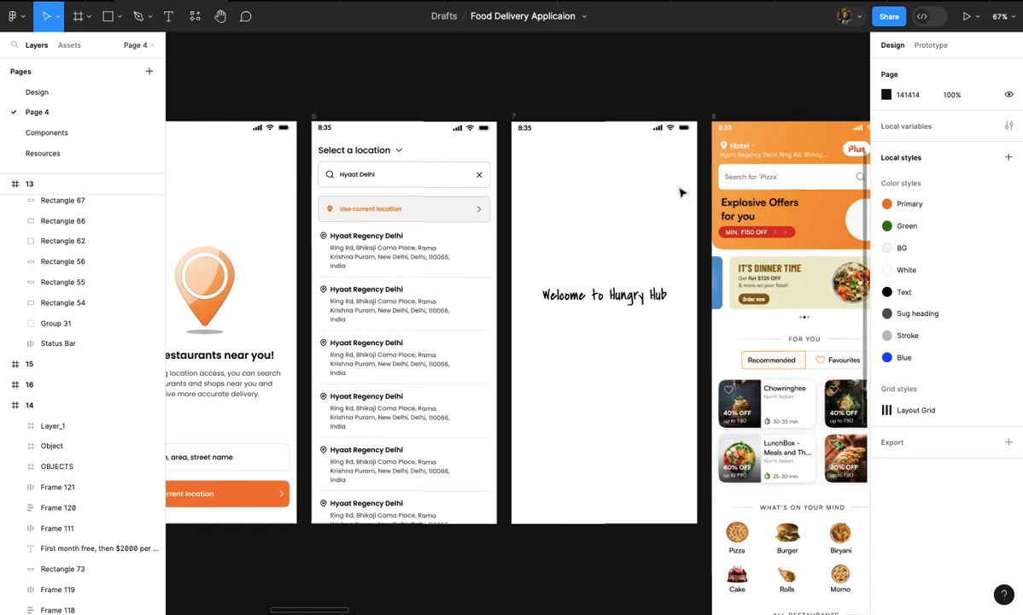
scroll(681, 192, "right", 7)
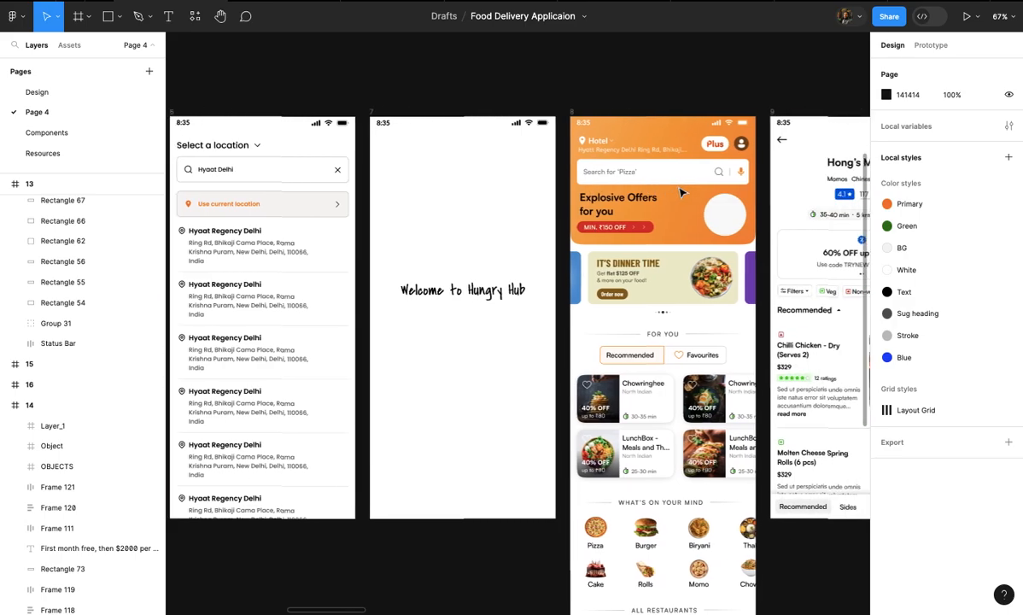
- Examine the home, restaurant, customise, sushi search and payment options reference screens 8 to 12 on Page 4
scroll(681, 192, "down", 8)
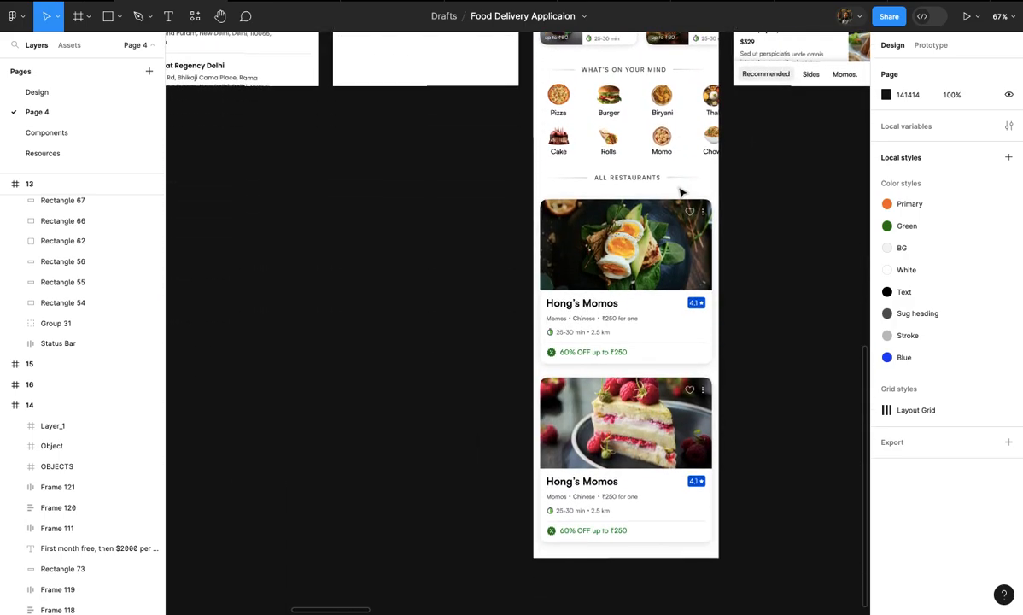
scroll(681, 193, "up", 6)
scroll(681, 193, "up", 2)
scroll(680, 192, "up", 4)
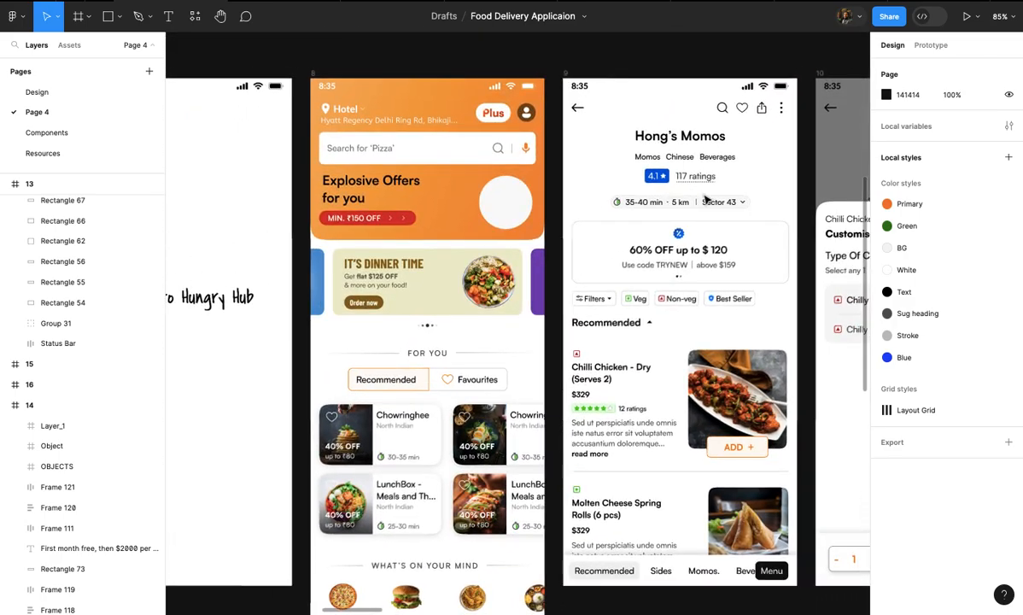
scroll(705, 198, "right", 10)
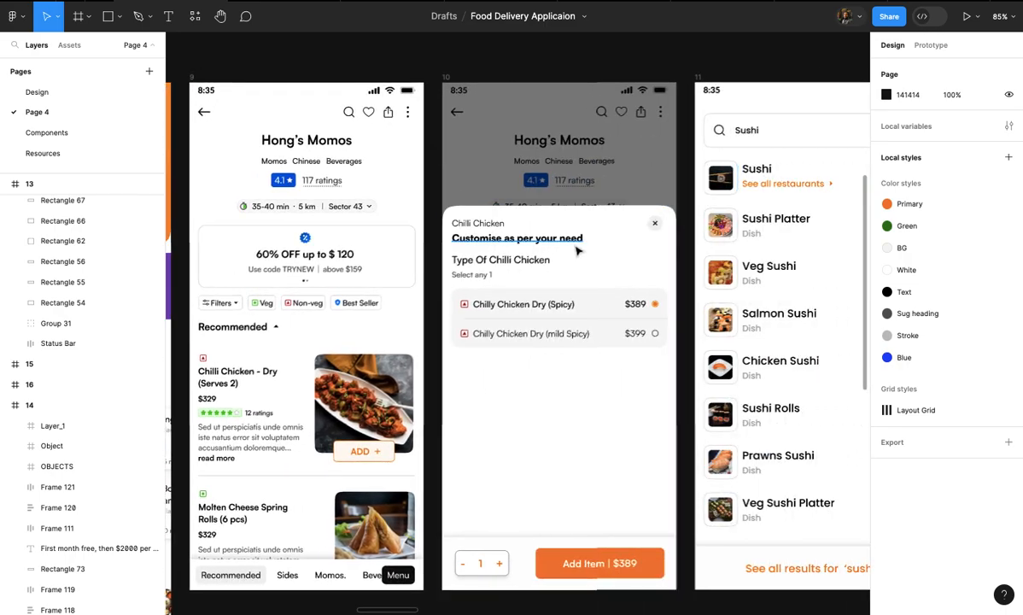
scroll(577, 250, "down", 3)
scroll(577, 250, "right", 5)
scroll(577, 250, "up", 2)
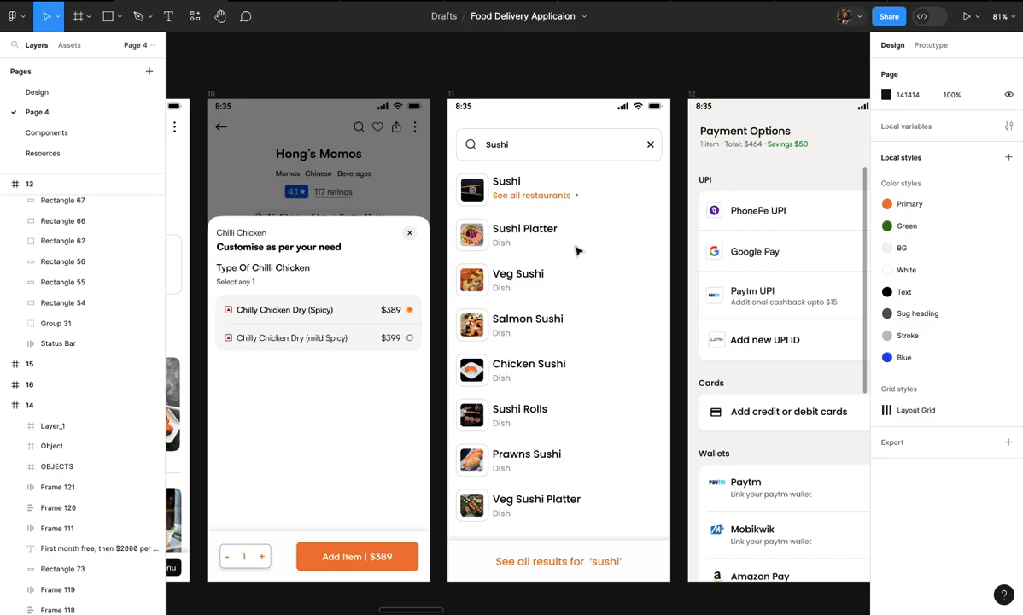
scroll(578, 250, "down", 1)
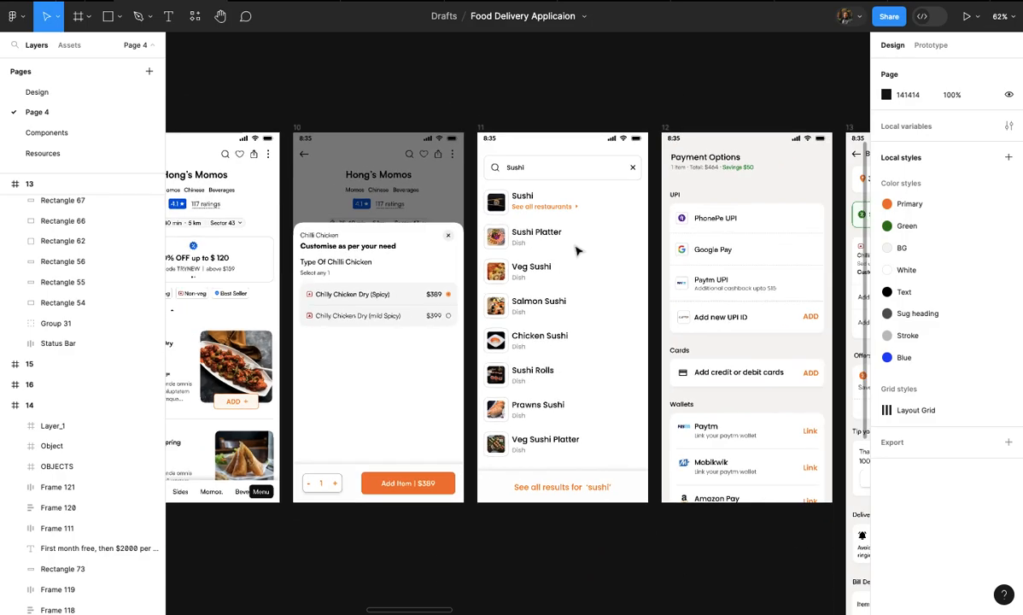
scroll(577, 250, "right", 1)
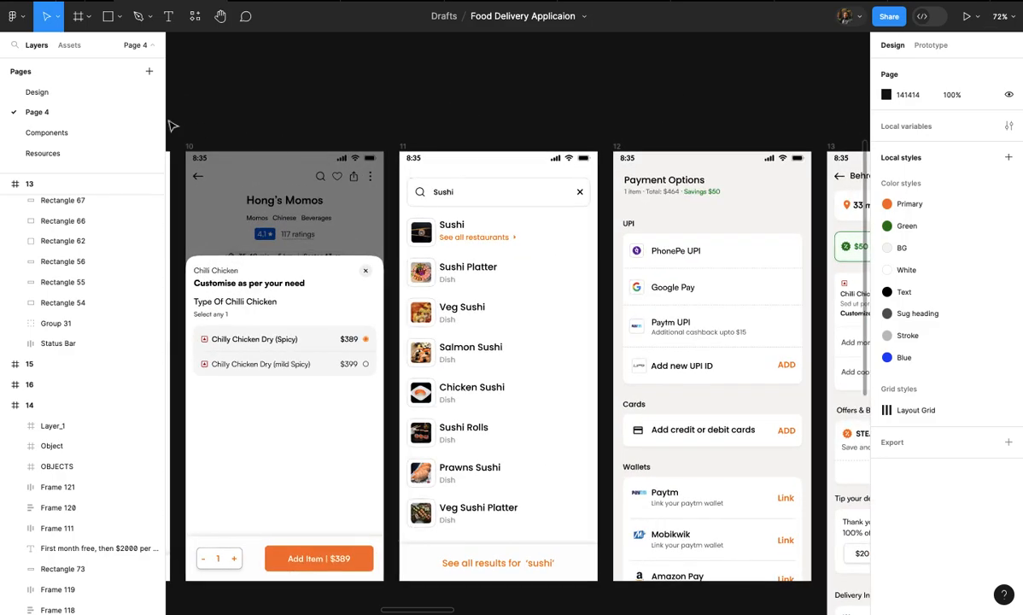
- On the Design page, add an iPhone 14 & 15 Pro Max frame (430×932) and place it beside the Search frame
left_click(106, 90)
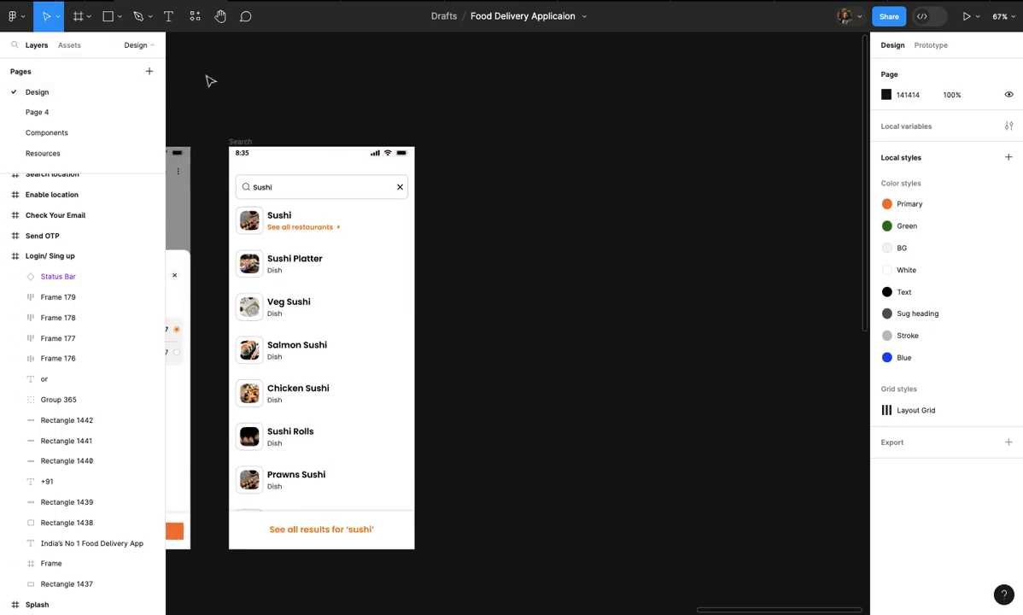
key("f")
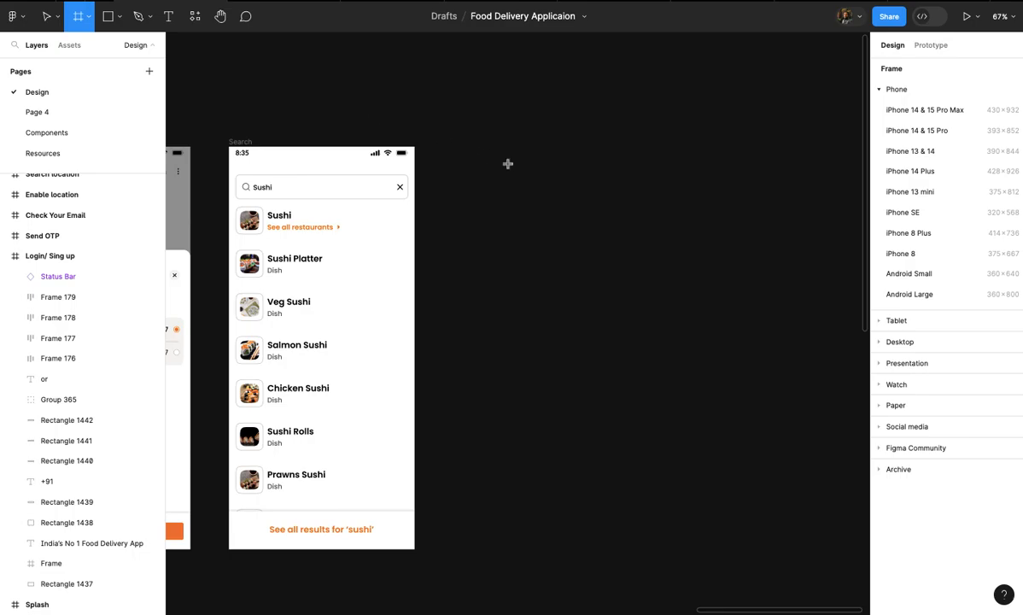
left_click(916, 111)
left_click_drag(566, 224, 593, 249)
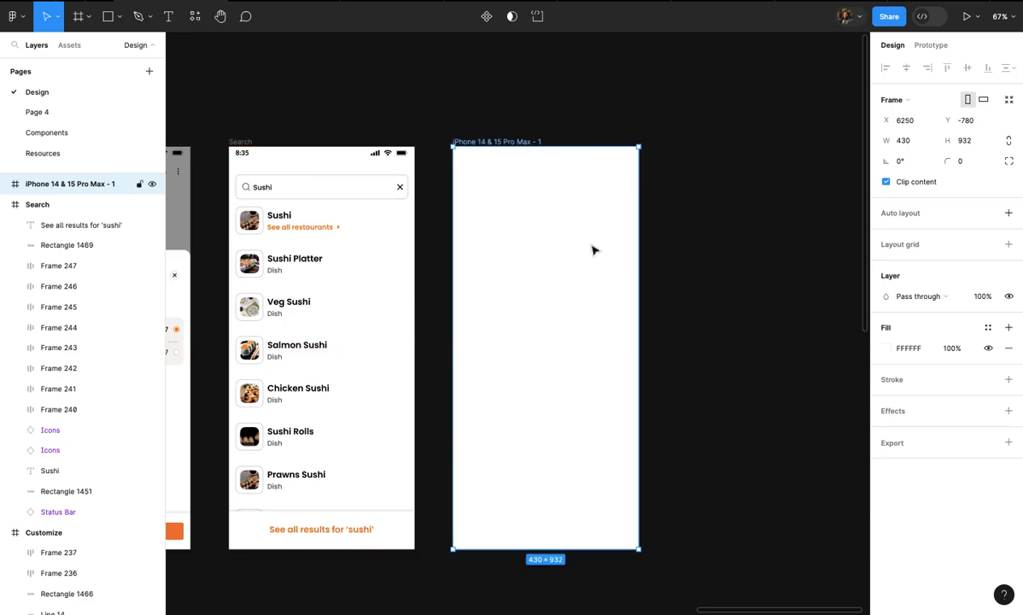
- Rename the new iPhone frame as Payment Options
scroll(593, 250, "up", 1)
scroll(593, 249, "up", 1)
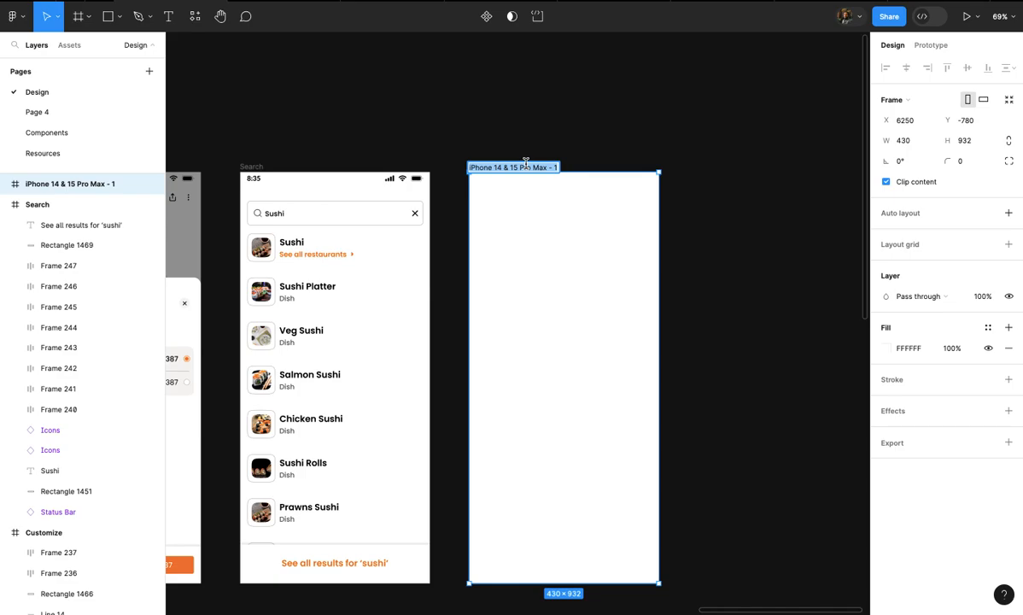
type("P")
left_click(559, 126)
- Copy the Status Bar from the Search frame into the Payment Options frame
scroll(561, 130, "up", 1)
scroll(564, 131, "right", 2)
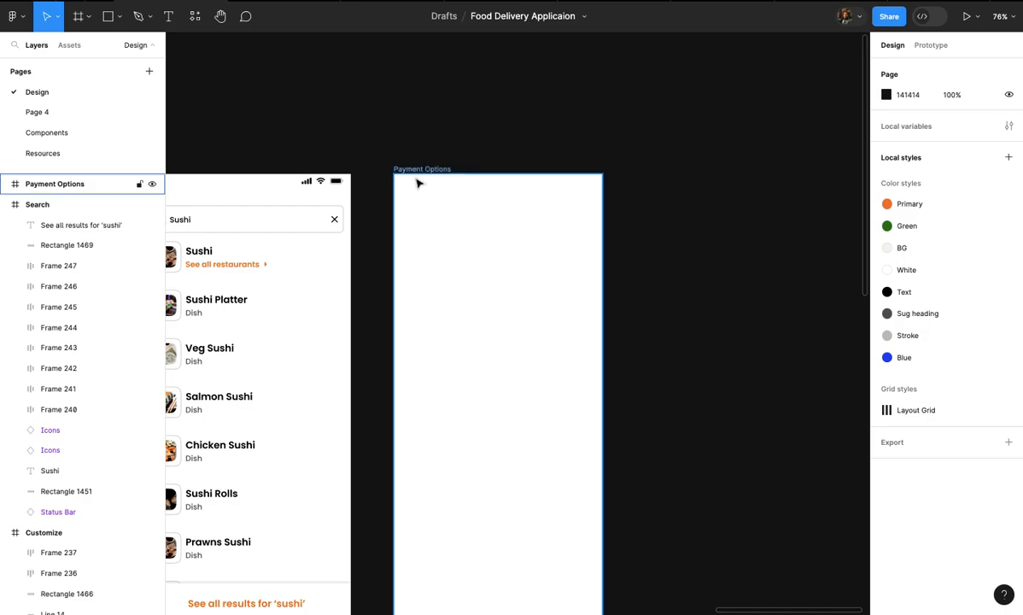
scroll(413, 173, "up", 2)
left_click(309, 186)
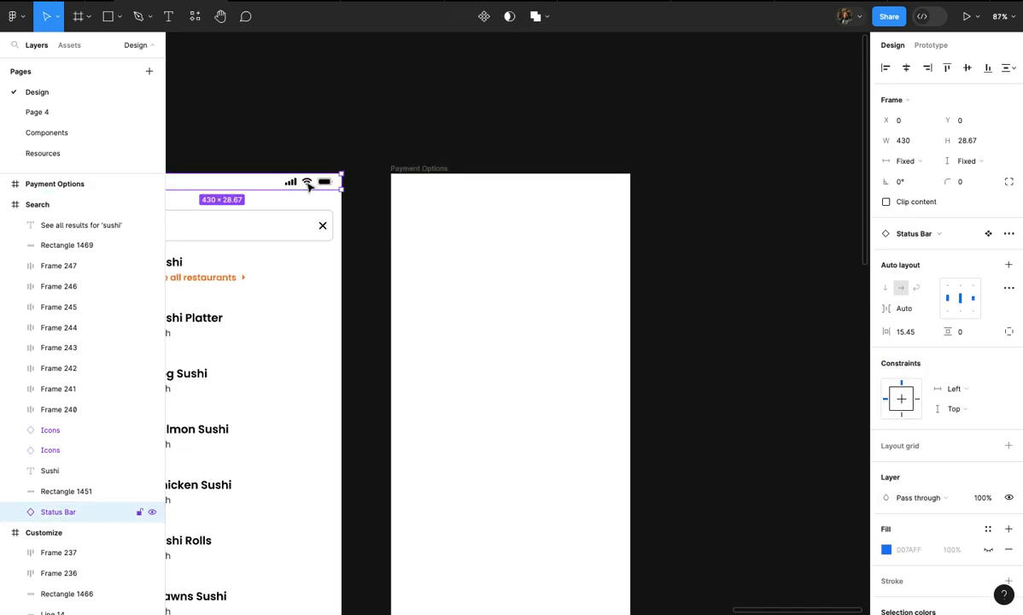
left_click(417, 169)
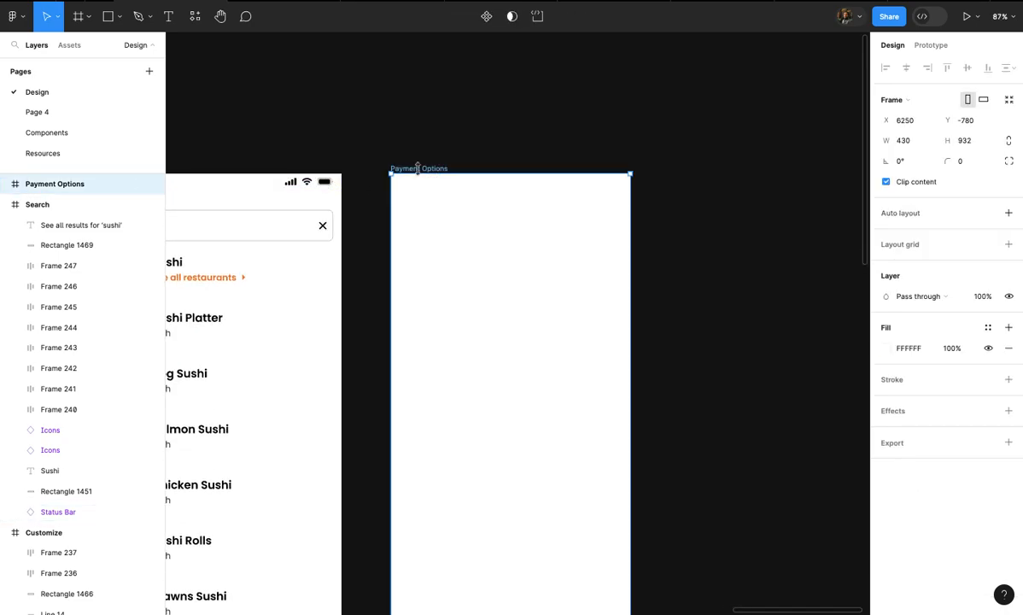
key("ctrl+v")
left_click(445, 159)
scroll(450, 164, "up", 1)
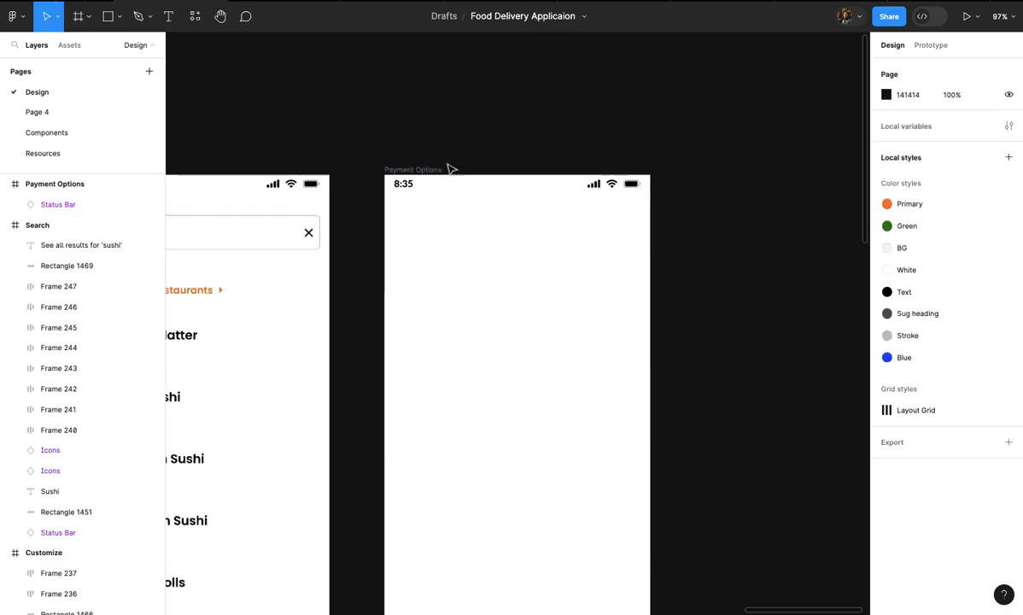
- Apply the saved Layout Grid style to the Payment Options frame
left_click(414, 172)
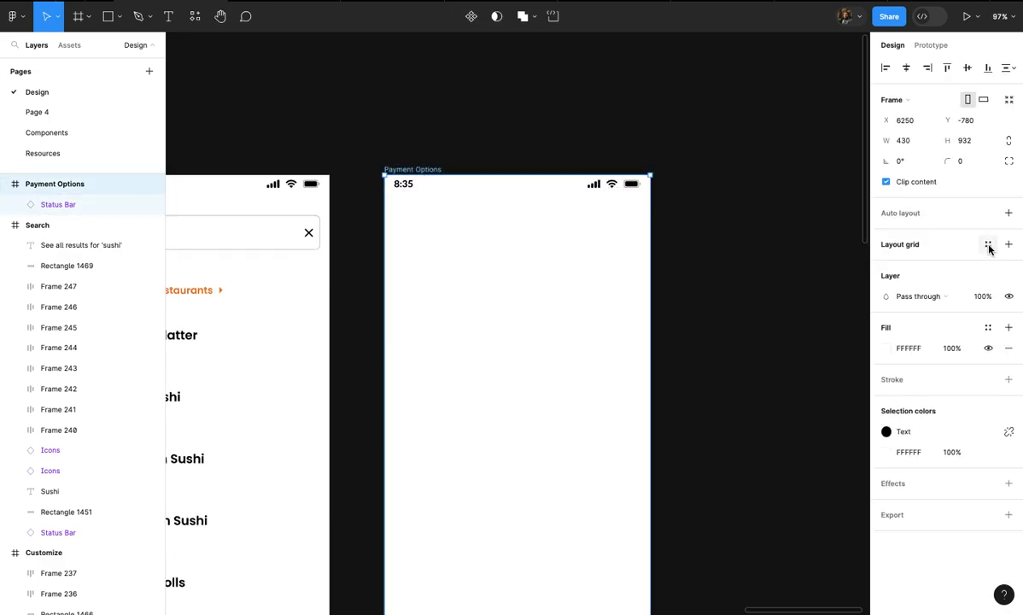
left_click(988, 245)
left_click(905, 319)
scroll(646, 320, "up", 3)
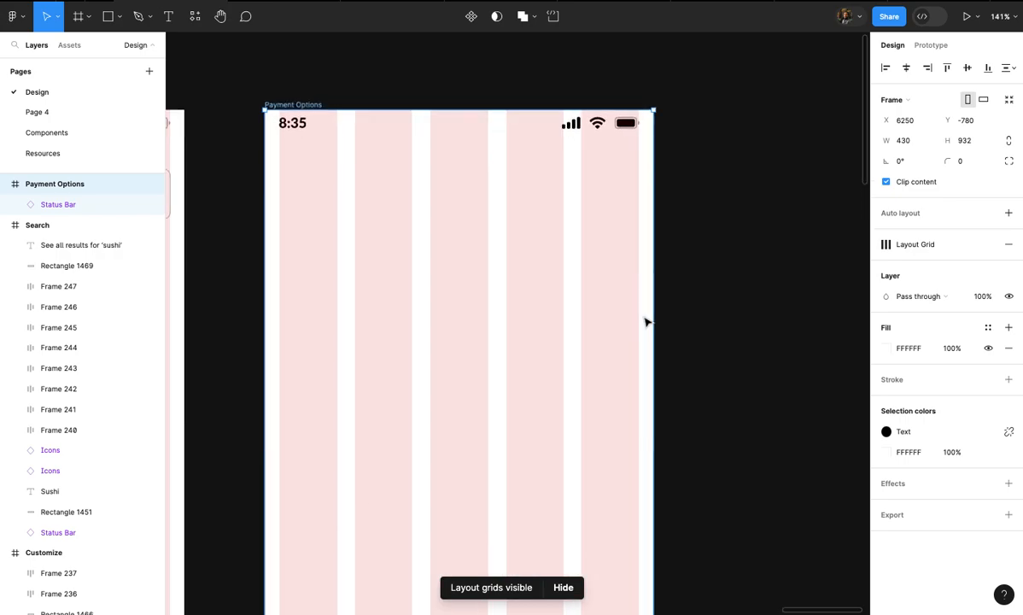
scroll(647, 321, "left", 2)
left_click(701, 300)
scroll(484, 245, "up", 1)
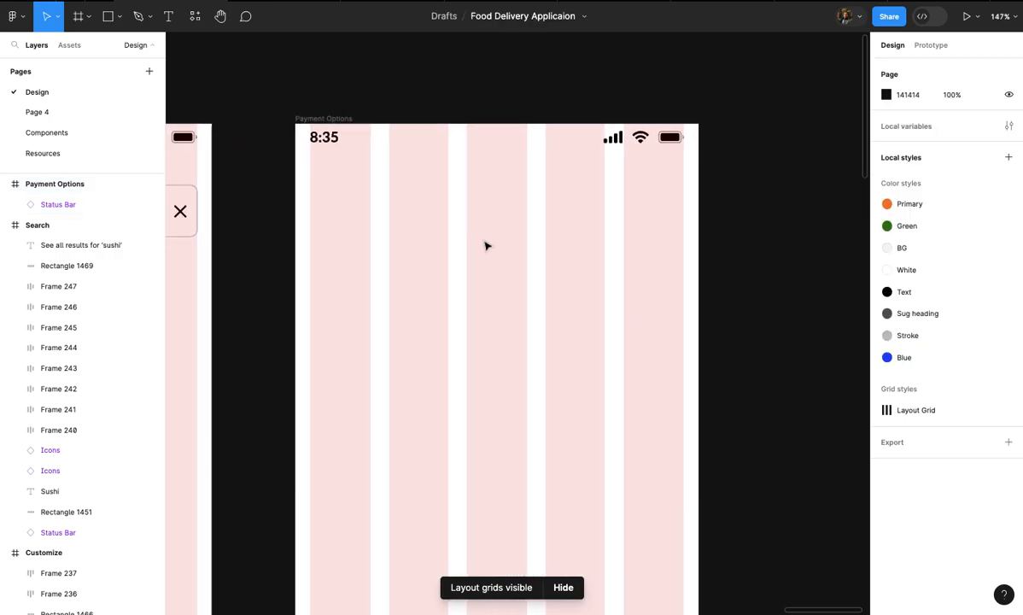
- Add a left-aligned text reading "Payment Options" below the status bar of the Payment Options frame
key("t")
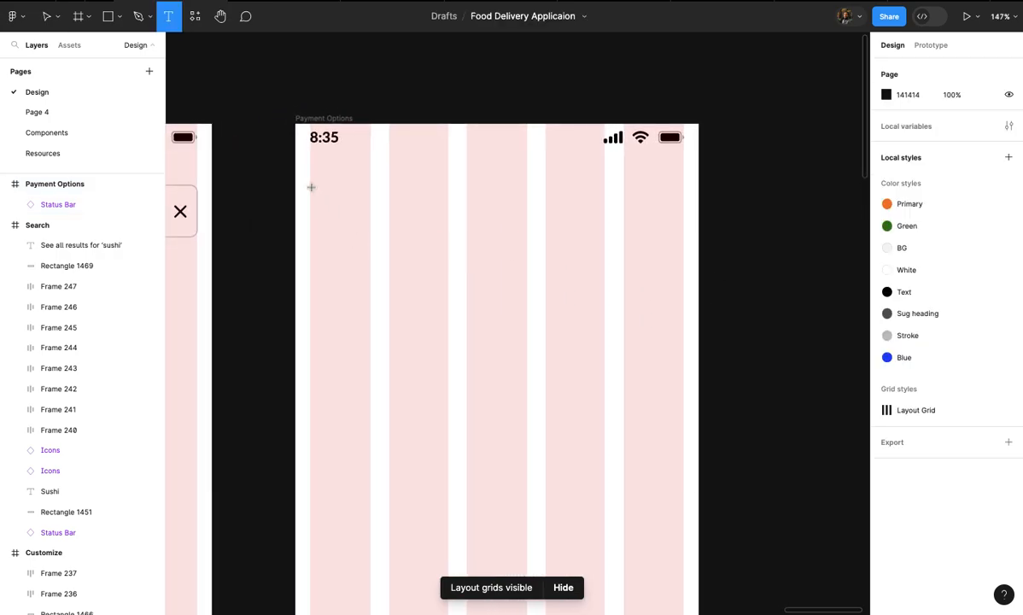
left_click(311, 187)
type("P")
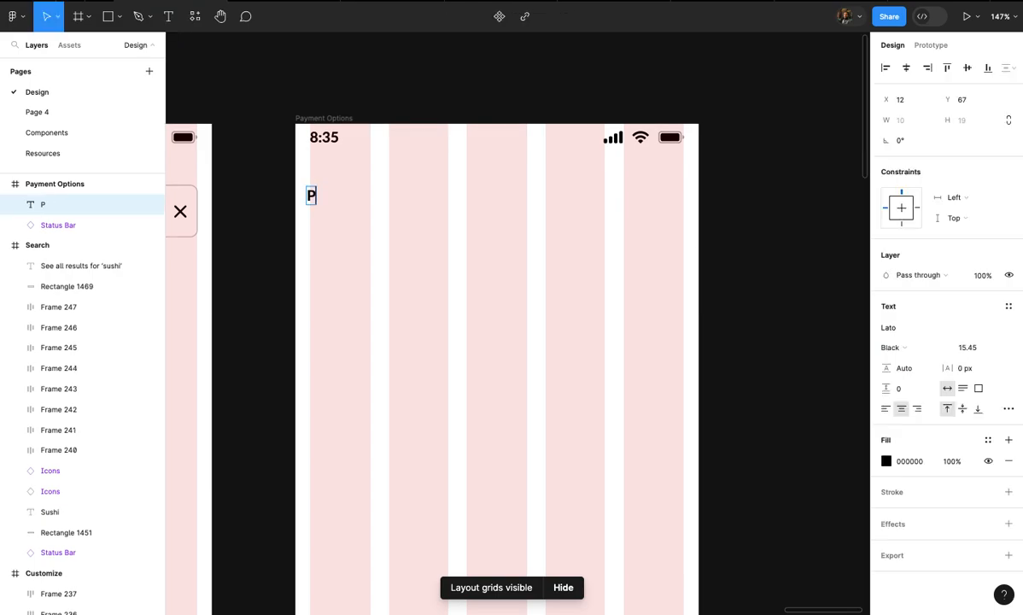
left_click(884, 410)
type("ayment Options")
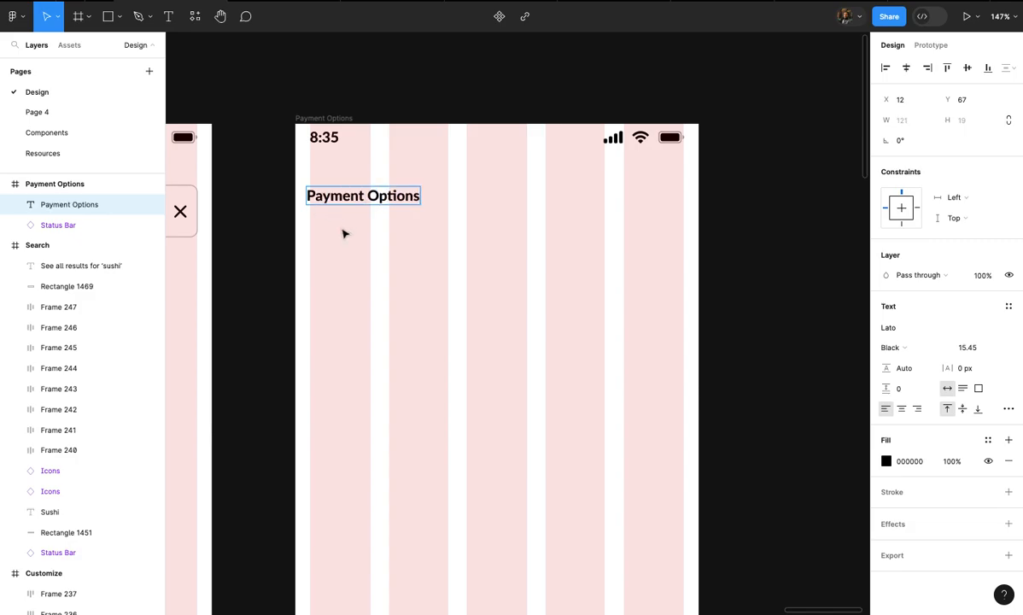
key("Escape")
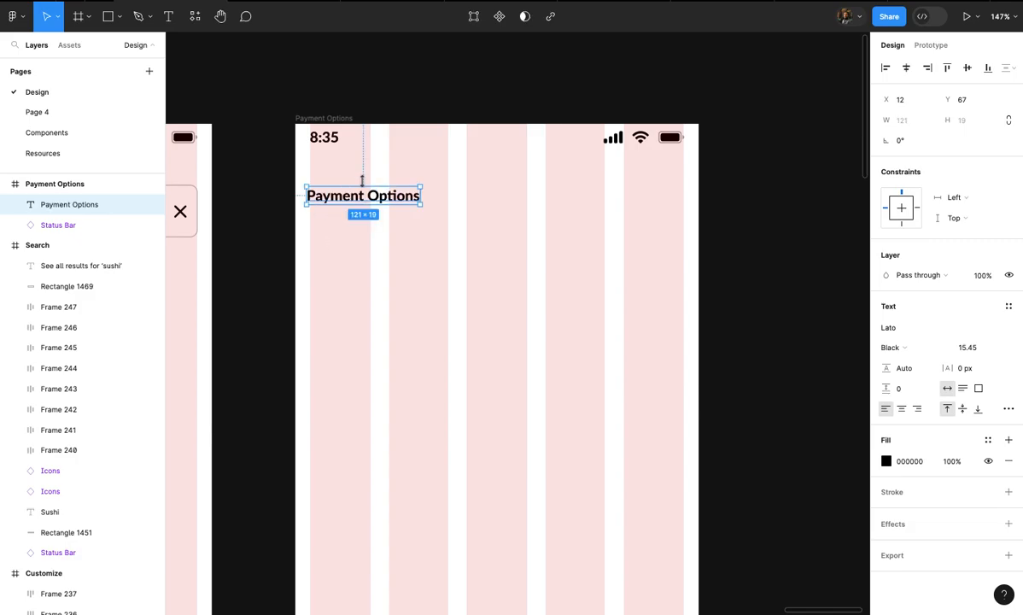
- Align the Payment Options title with the first grid column at X 16 and set its font size to 20
scroll(365, 197, "up", 3)
left_click(372, 210)
left_click_drag(373, 203, 379, 206)
left_click(973, 347)
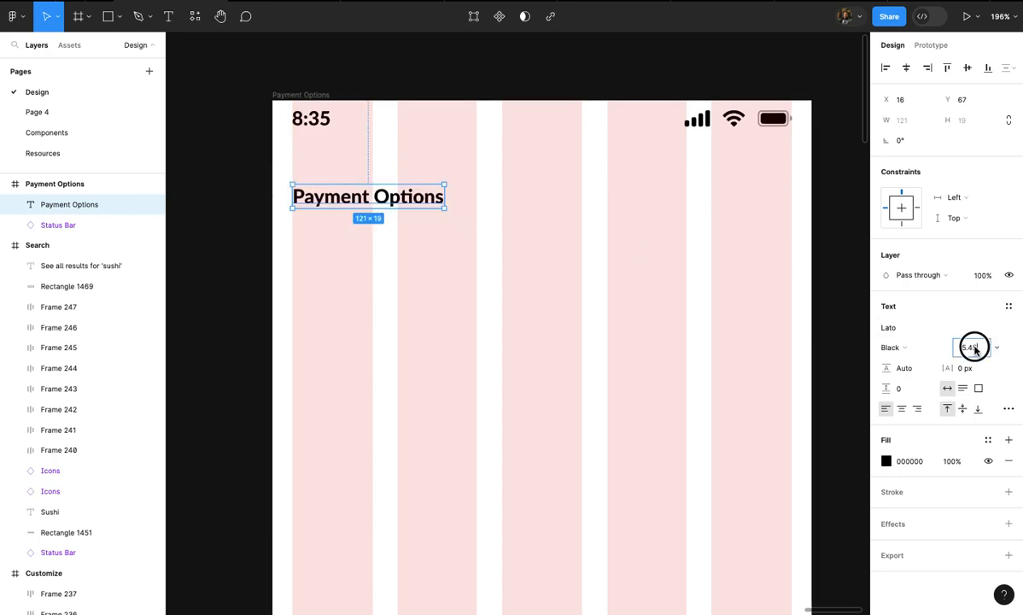
type("20")
key("Return")
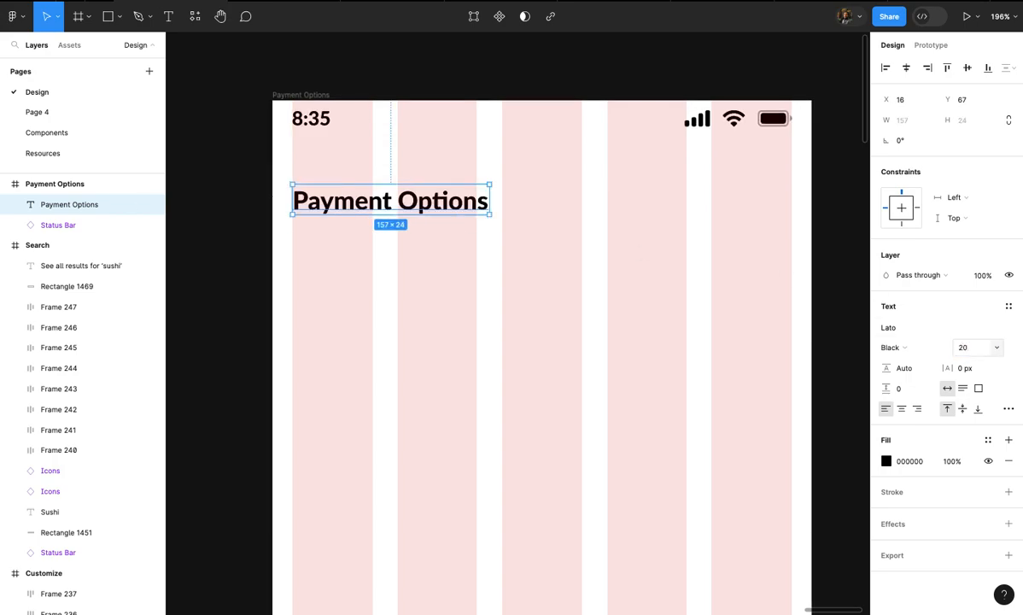
- Change the Payment Options title's font to Poppins SemiBold
left_click(922, 326)
type("pop")
key("Return")
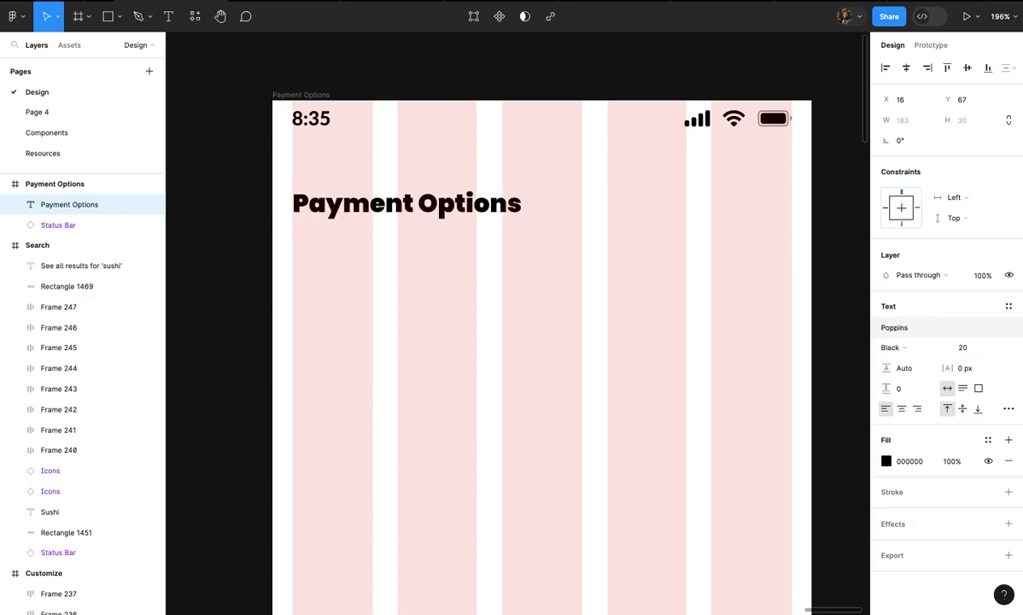
left_click(895, 348)
left_click(910, 301)
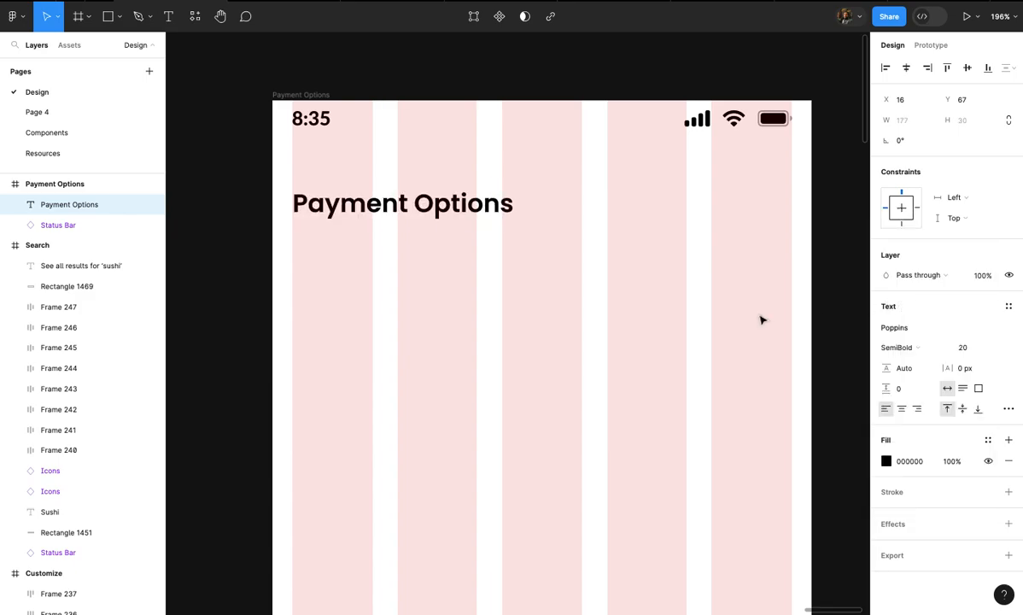
left_click(598, 287)
- Add a text reading "1 Item" just below the Payment Options title
scroll(639, 322, "up", 2)
scroll(441, 345, "right", 2)
scroll(410, 324, "up", 3)
key("t")
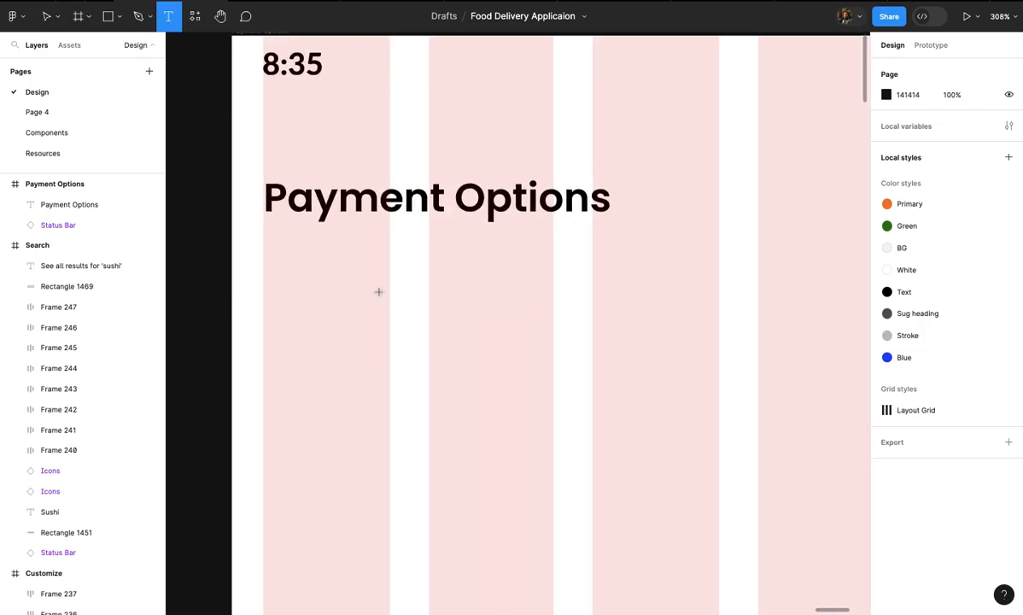
left_click(267, 249)
type("1")
key("Escape")
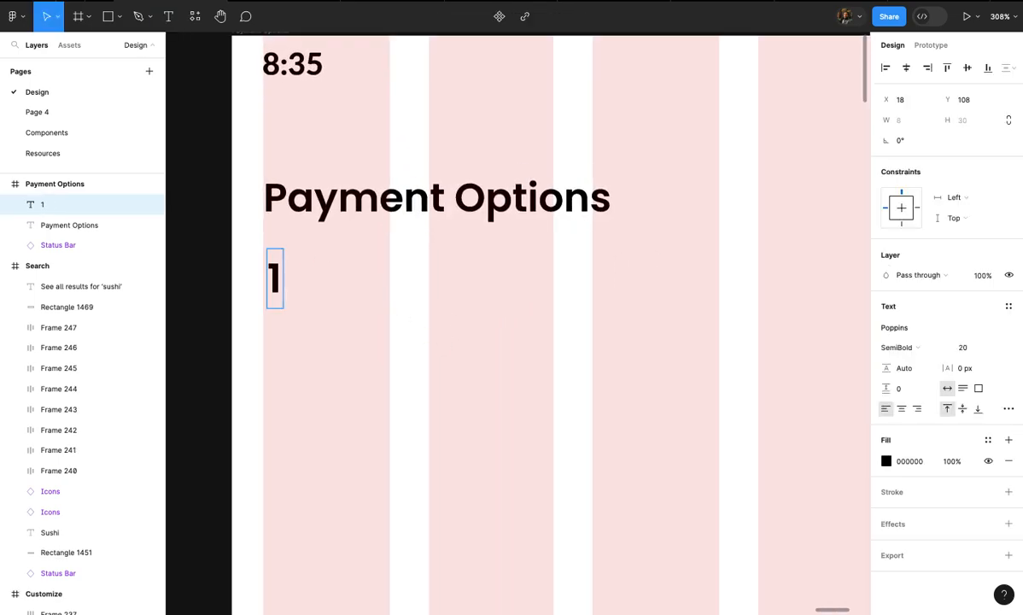
type("ite")
key("BackSpace")
key("BackSpace")
key("BackSpace")
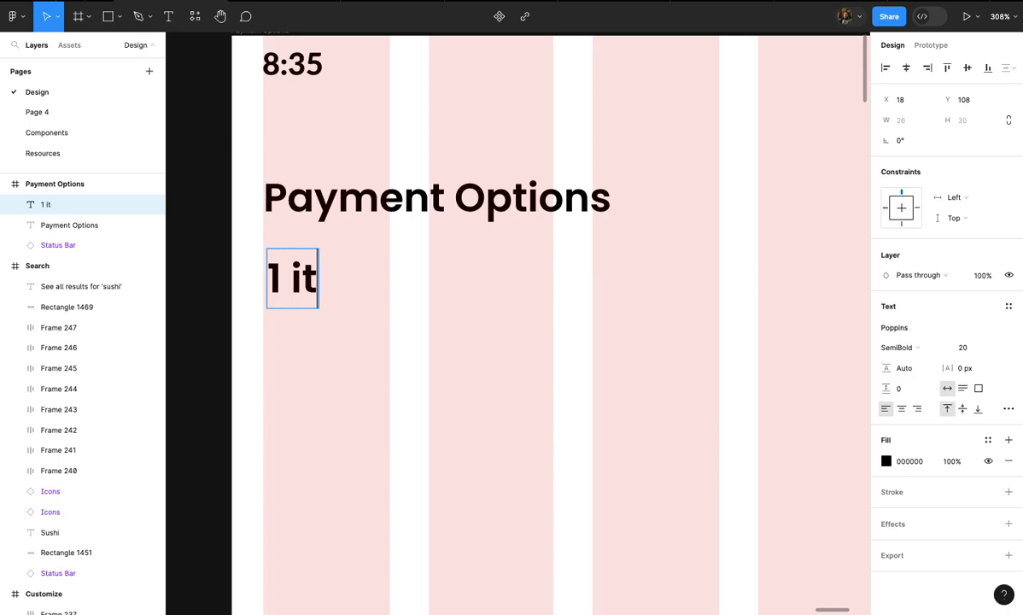
type("Item")
key("Escape")
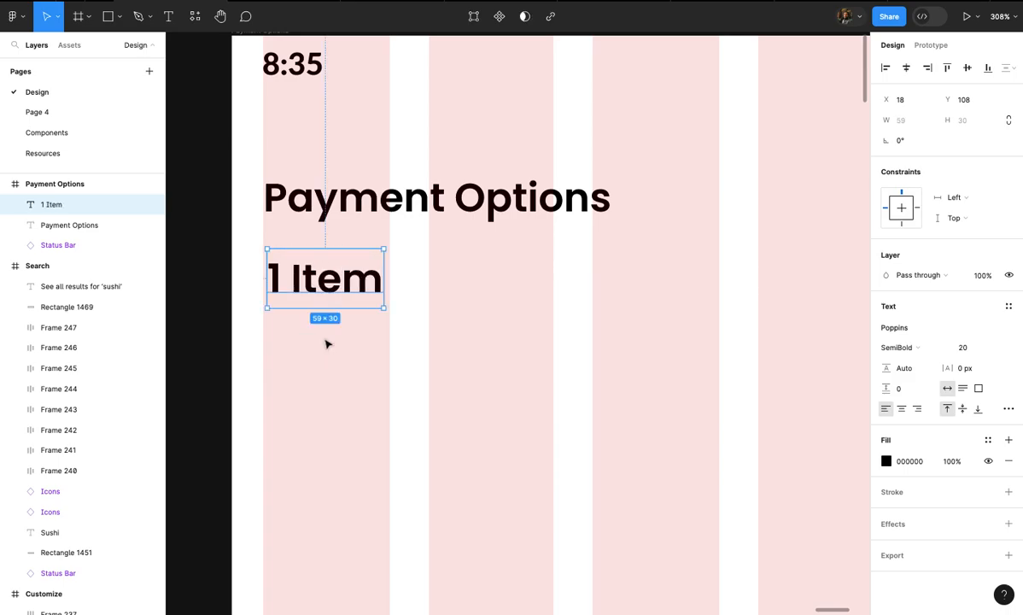
- Duplicate the "1 Item" text to X 100 on the same row and change the copy to "Total 464"
left_click_drag(329, 286, 484, 273)
double_click(484, 273)
type("Total")
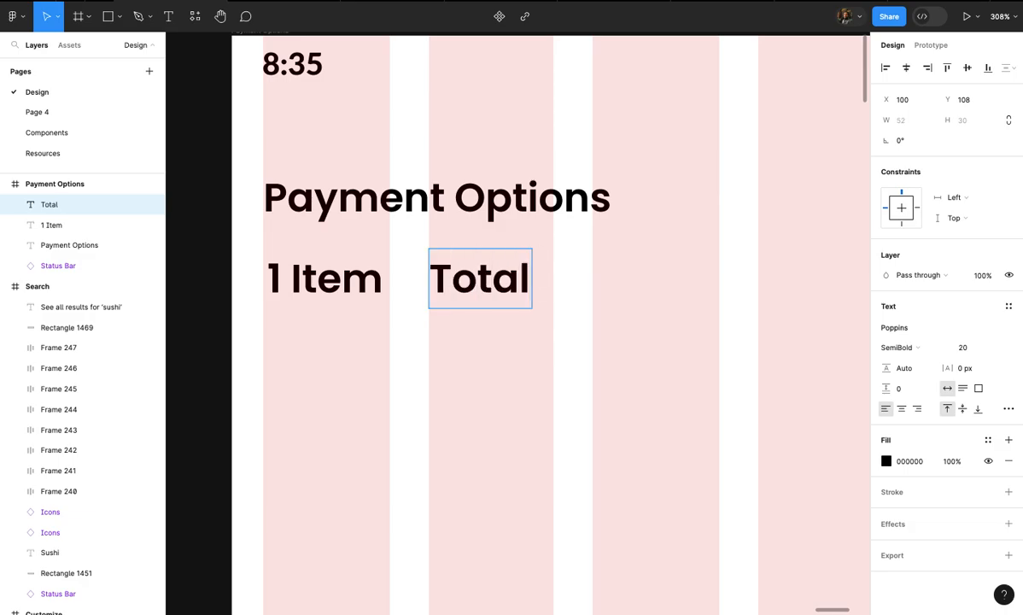
type(" 4")
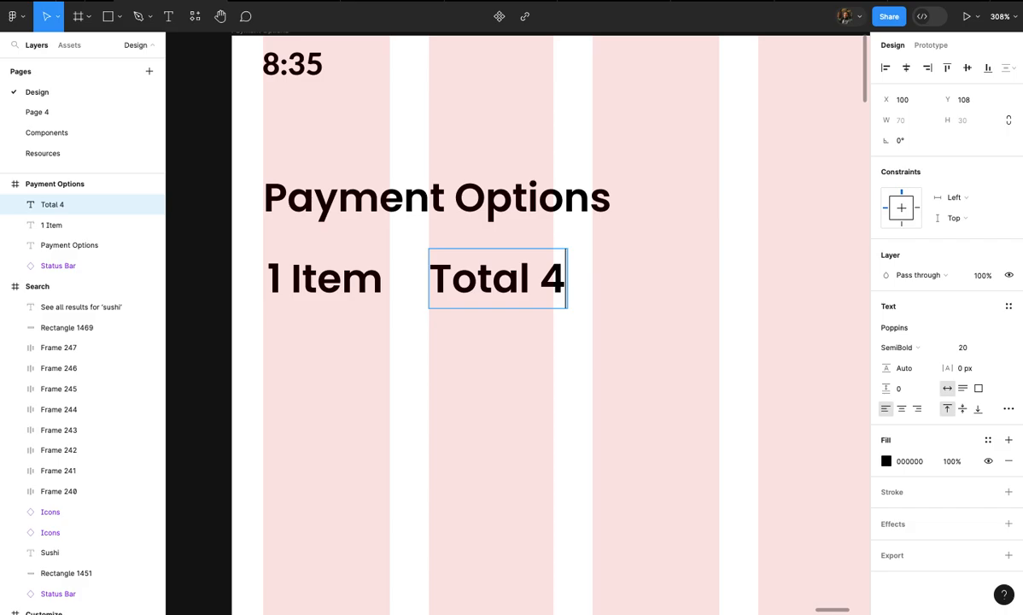
type("64")
key("Escape")
key("Escape")
- Copy the ₹ symbol from the Chilly Chicken Dry (Spicy) price in the Customize frame
scroll(579, 455, "down", 5)
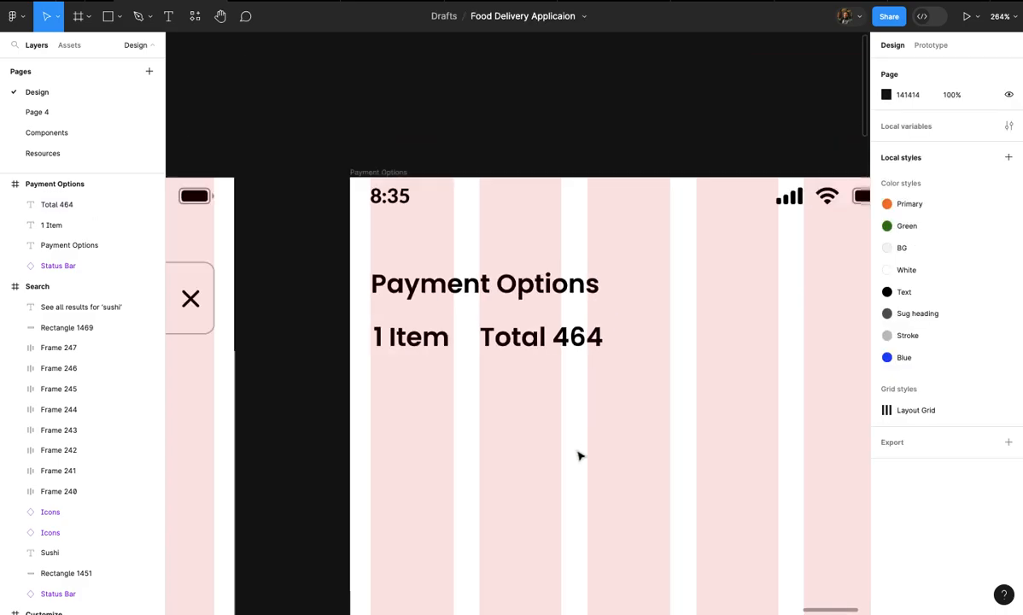
scroll(579, 455, "left", 5)
scroll(579, 455, "up", 5)
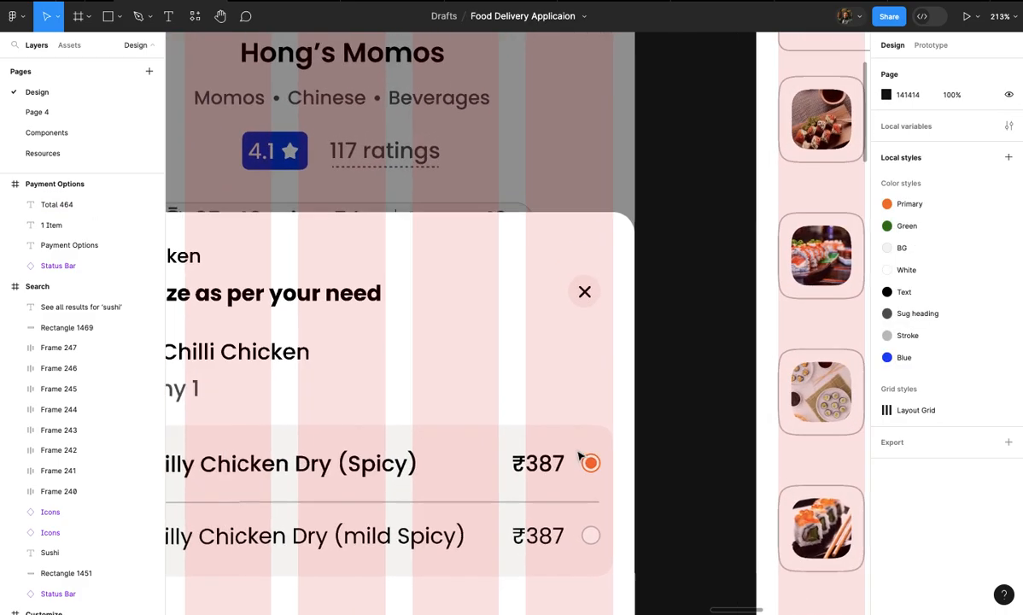
double_click(538, 462)
scroll(536, 458, "up", 4)
left_click(523, 467)
left_click_drag(522, 466, 502, 465)
key("ctrl+c")
left_click(522, 466)
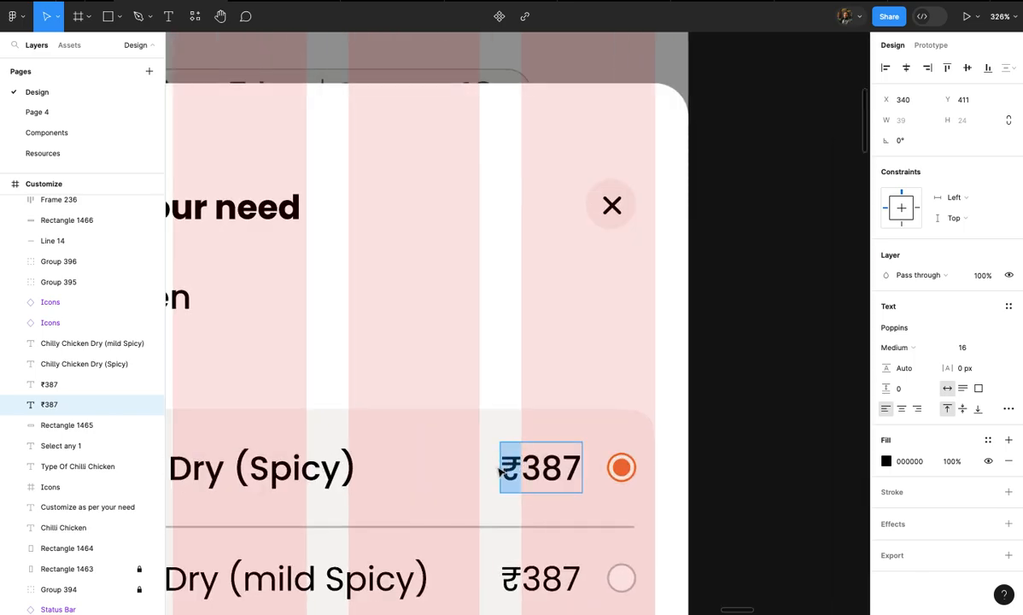
- Paste the ₹ symbol before the amount in the Total text of the Payment Options frame so it reads "Total ₹464"
scroll(491, 484, "down", 4)
scroll(491, 484, "up", 3)
scroll(491, 483, "right", 10)
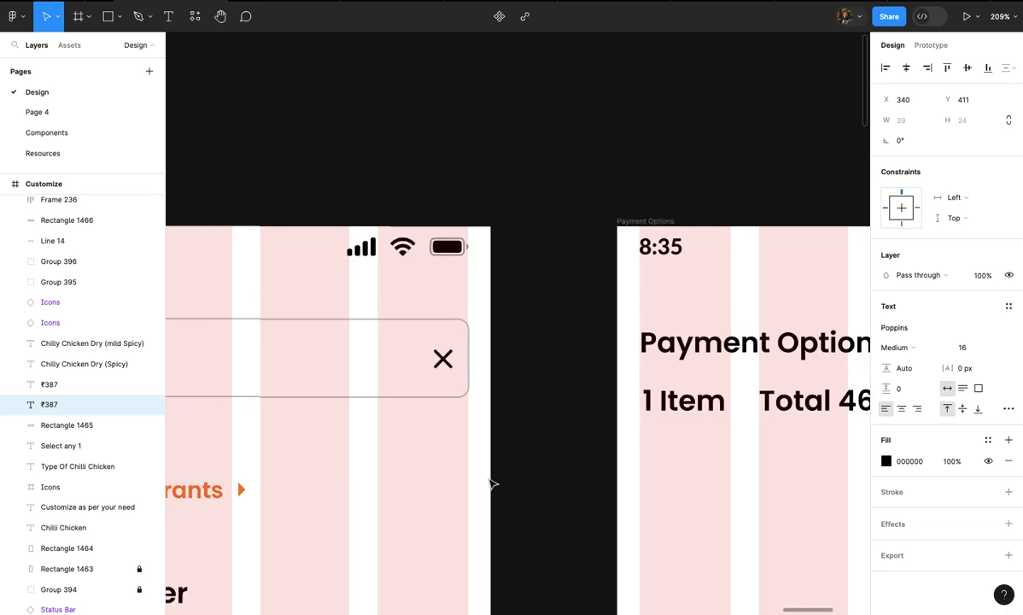
scroll(491, 483, "up", 4)
double_click(561, 370)
key("ctrl+v")
key("Escape")
scroll(605, 433, "down", 2)
scroll(605, 434, "up", 3)
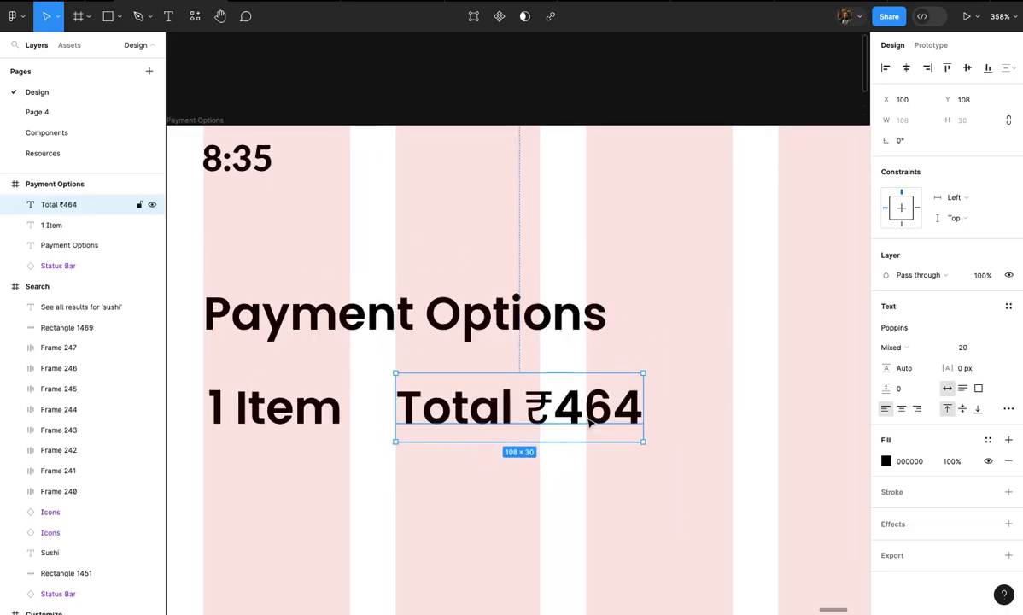
- Duplicate the "Total ₹464" text to X 231 on the same row and change the copy to "Savings ₹50"
scroll(577, 417, "down", 3)
scroll(576, 417, "right", 3)
key("Escape")
left_click(455, 417)
left_click_drag(487, 409, 654, 405)
scroll(654, 405, "up", 3)
double_click(652, 400)
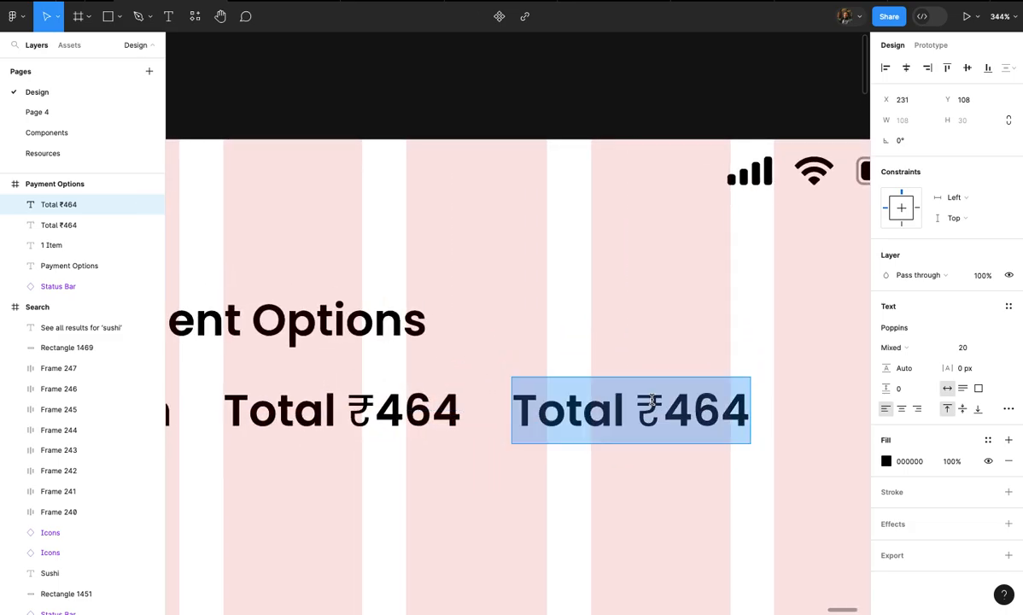
scroll(652, 400, "down", 3)
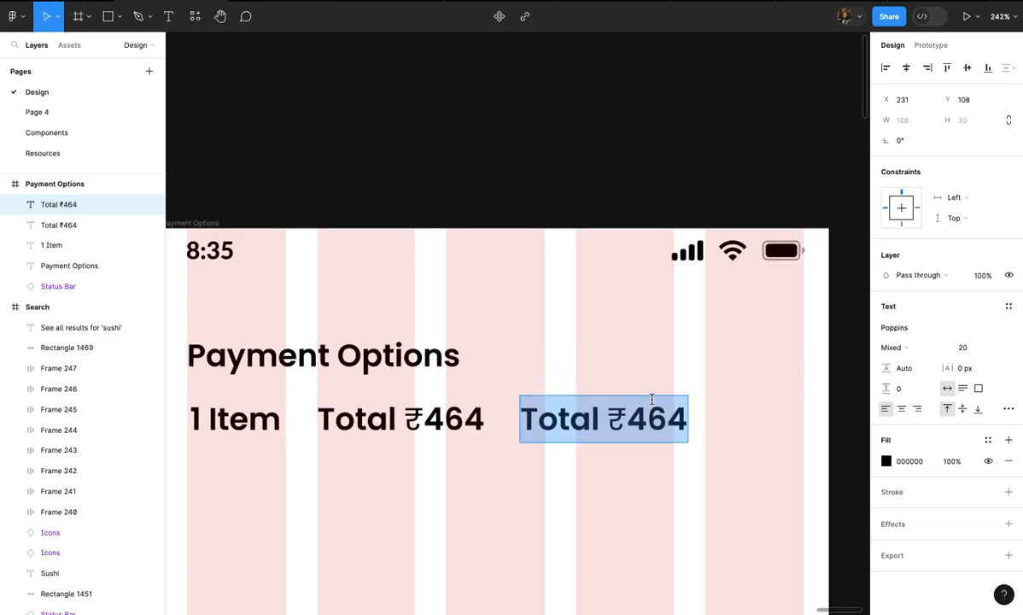
scroll(651, 399, "up", 2)
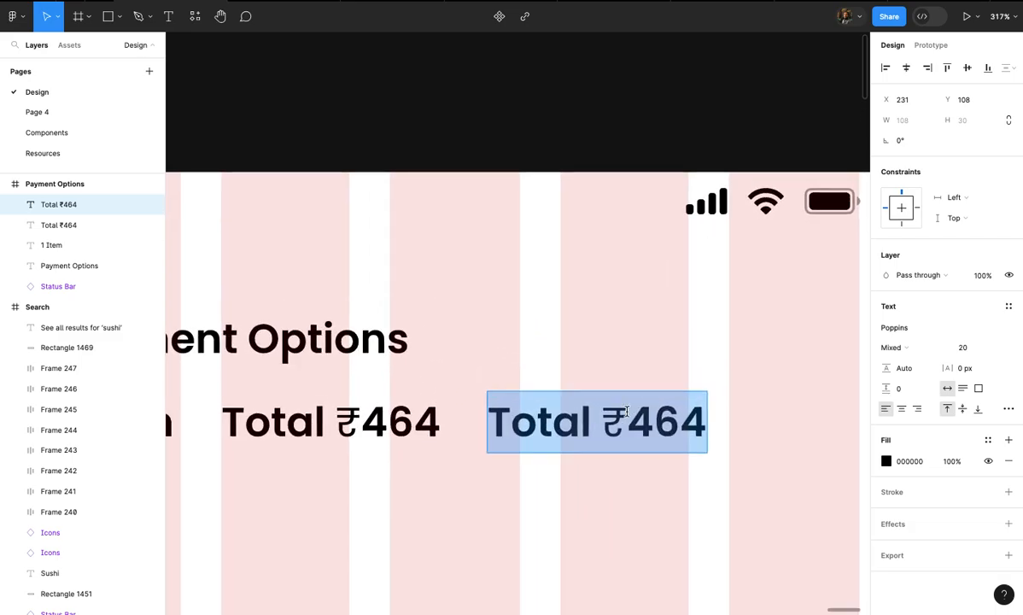
type("Savings")
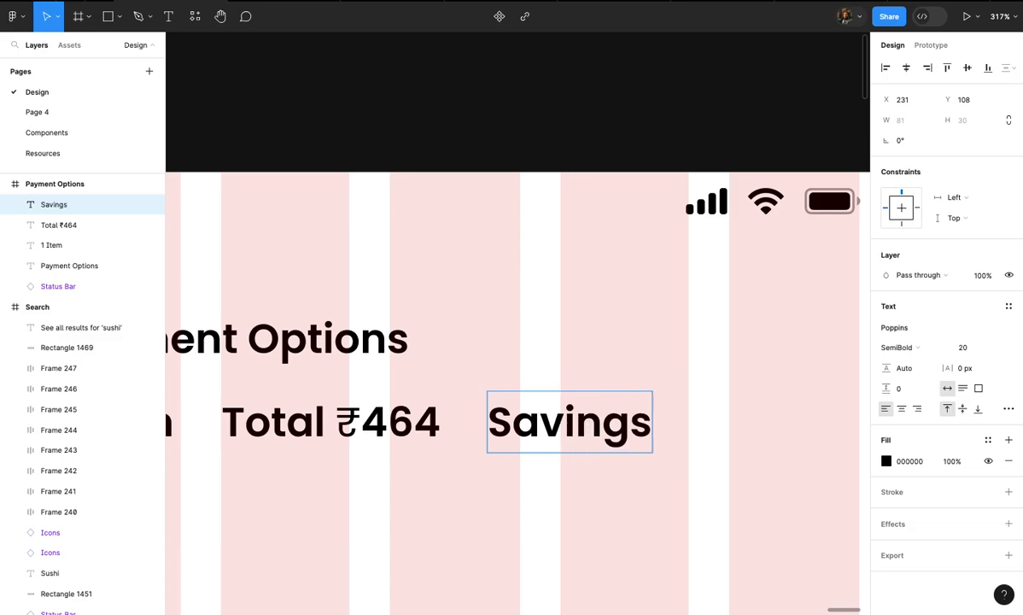
type(" ₹")
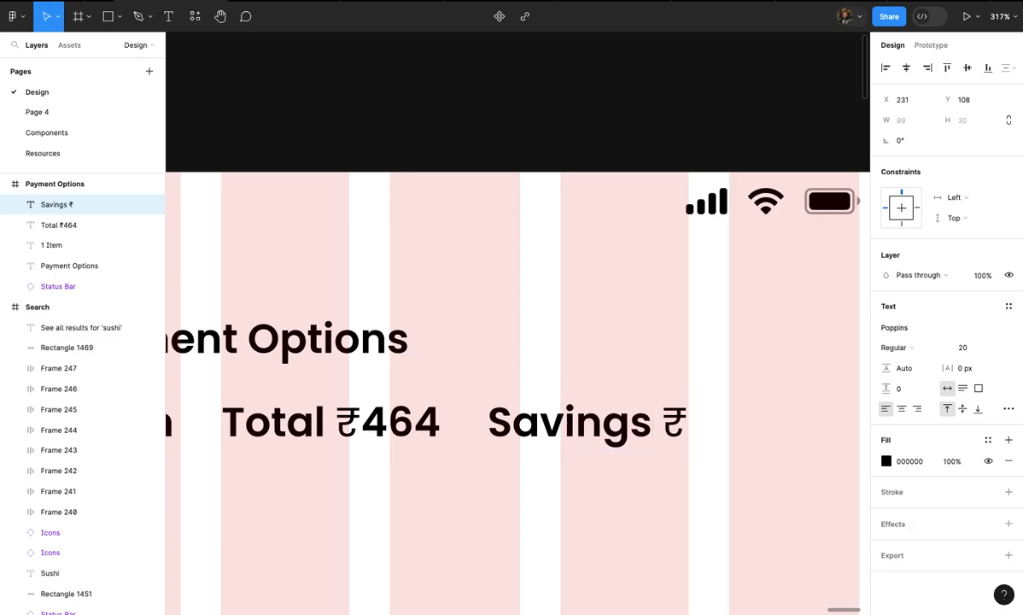
type("50")
left_click(649, 592)
- Set the font size of the "1 Item", "Total ₹464" and "Savings ₹50" texts to 14
scroll(651, 593, "down", 3)
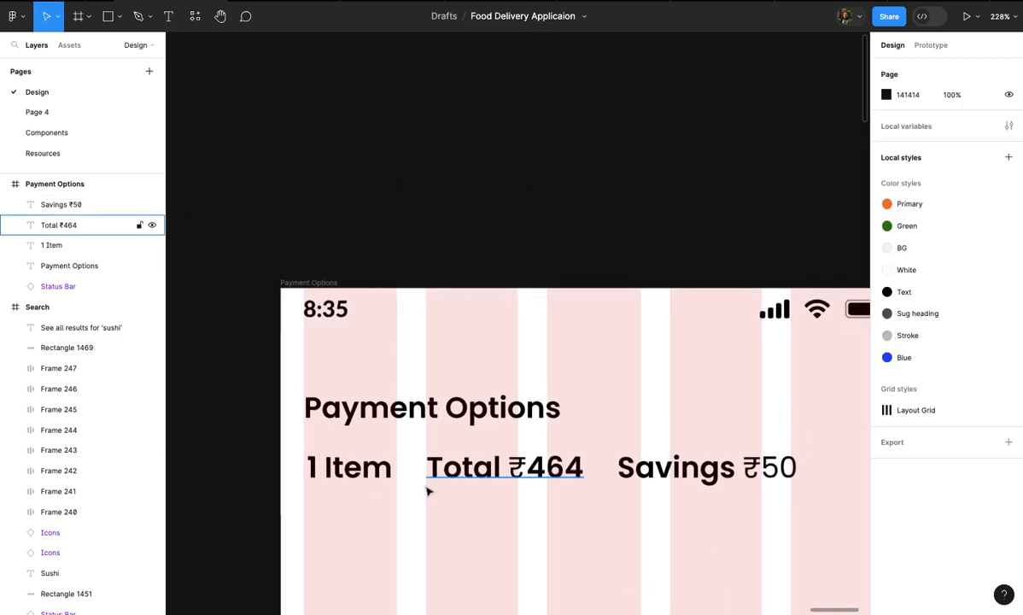
left_click(351, 457)
left_click(487, 444, "shift")
left_click(620, 448, "shift")
left_click(965, 400)
key("Down")
key("Down")
key("Down")
key("Down")
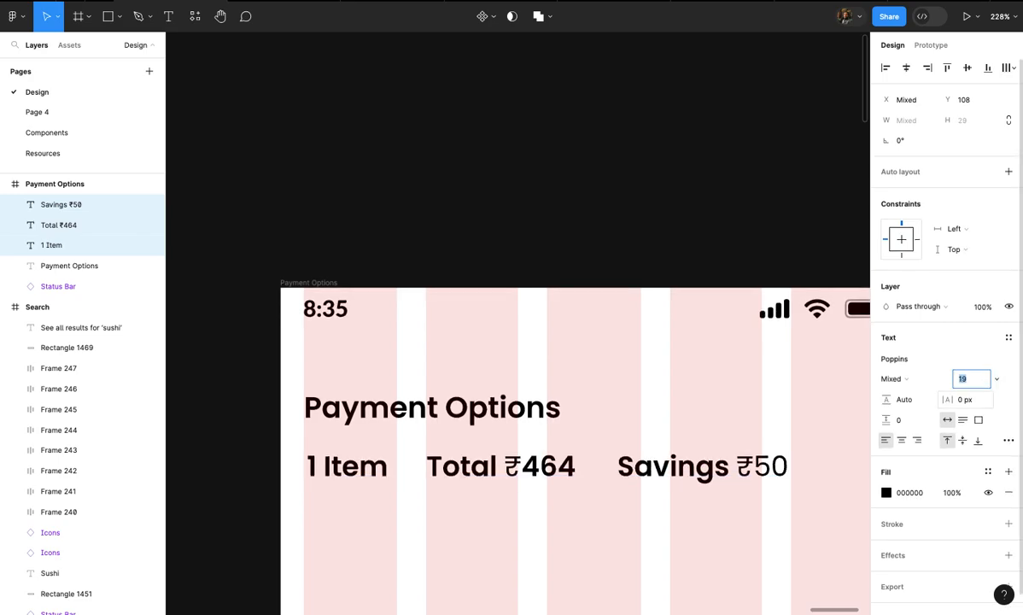
key("Down")
key("Down")
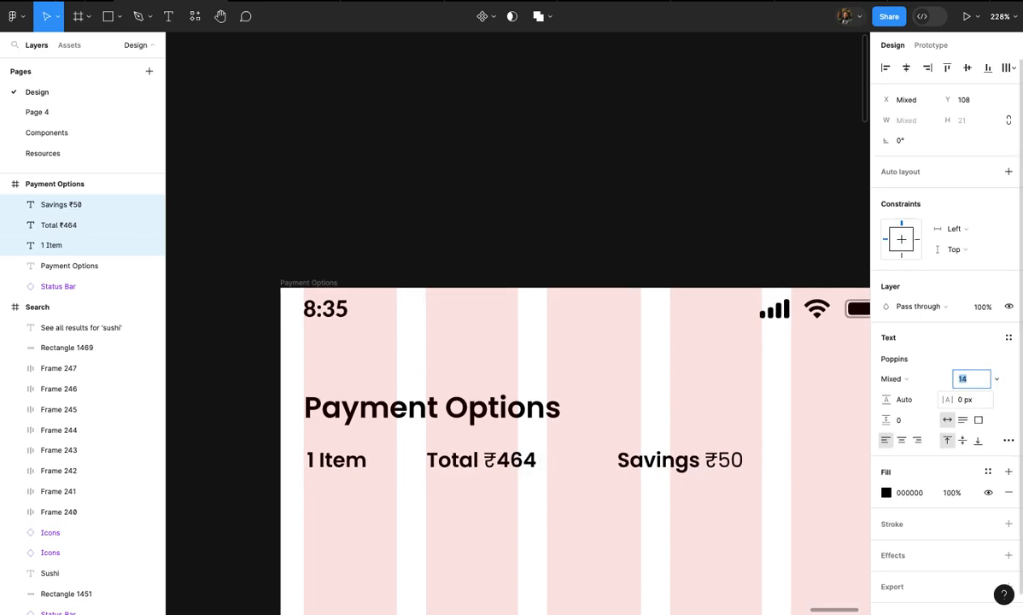
- Distribute the three summary texts horizontally and set the spacing between them to 28
left_click(1007, 67)
left_click(939, 94)
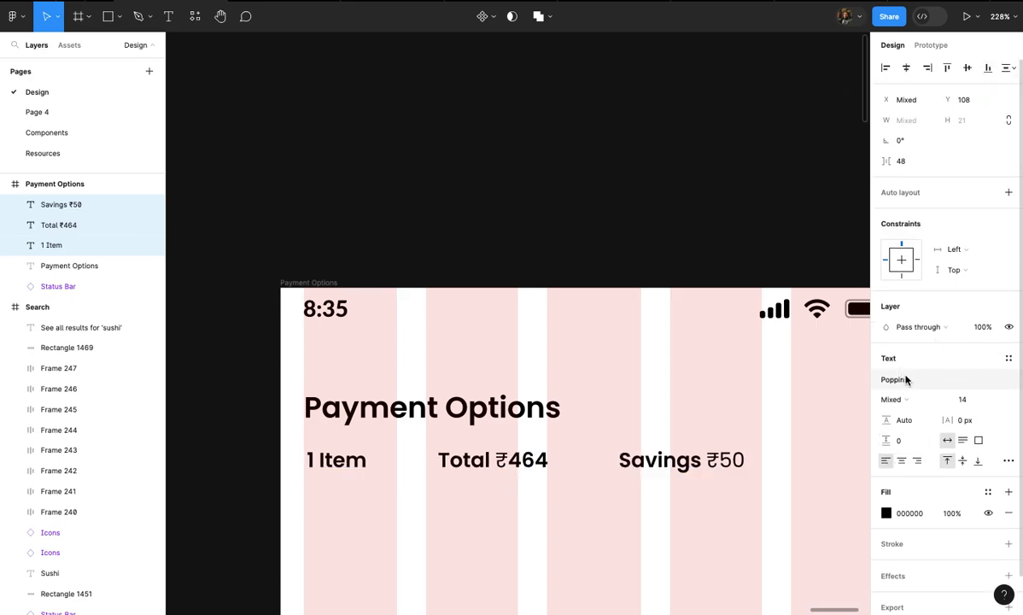
left_click(909, 160)
key("shift+Down")
key("shift+Down")
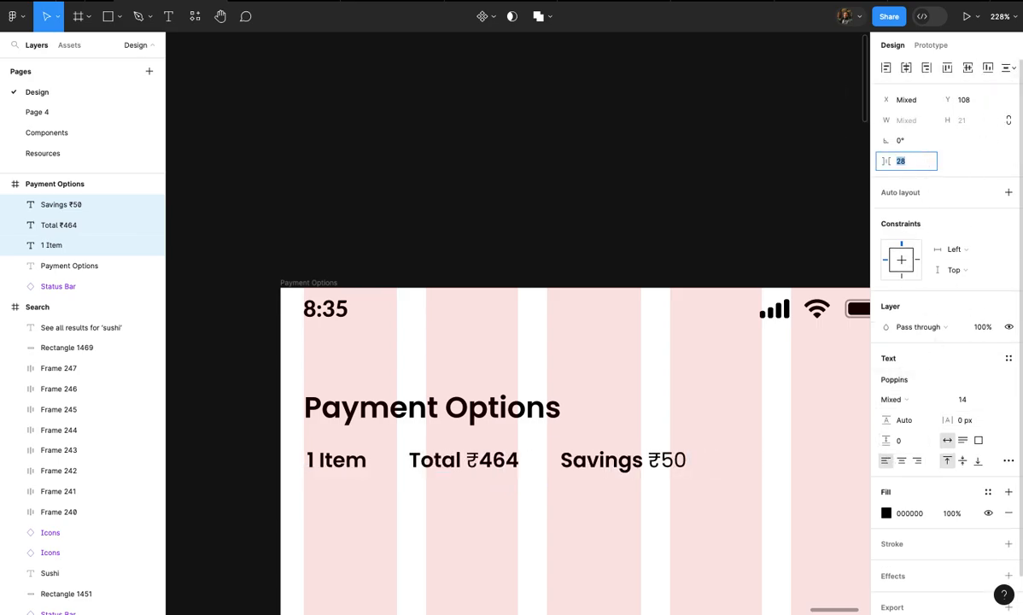
left_click(660, 413)
- Set the font weight of the "Total ₹464" and "Savings ₹50" texts to Regular
scroll(662, 411, "up", 3)
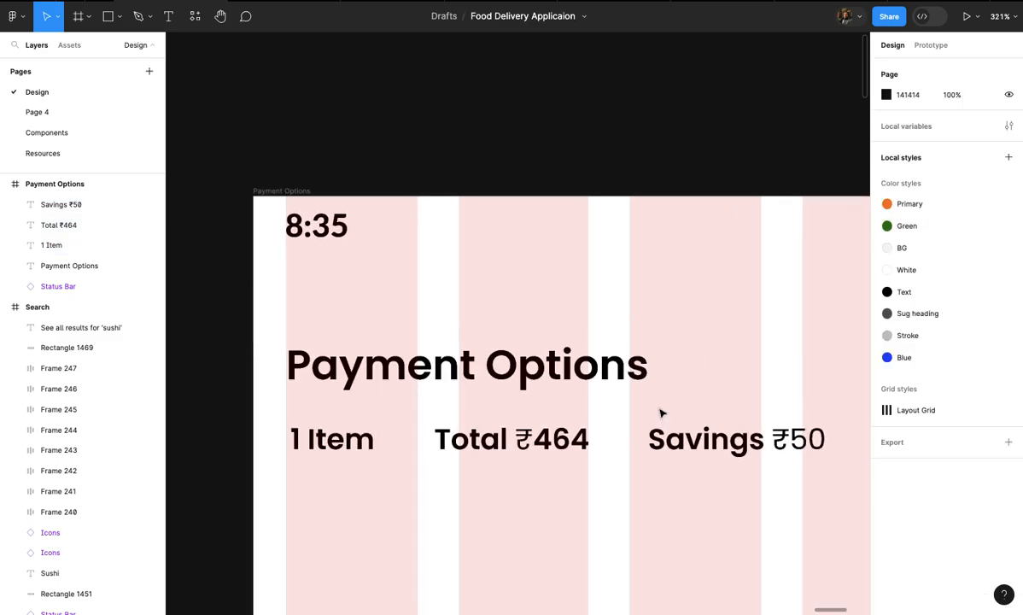
left_click(550, 458)
left_click(902, 350)
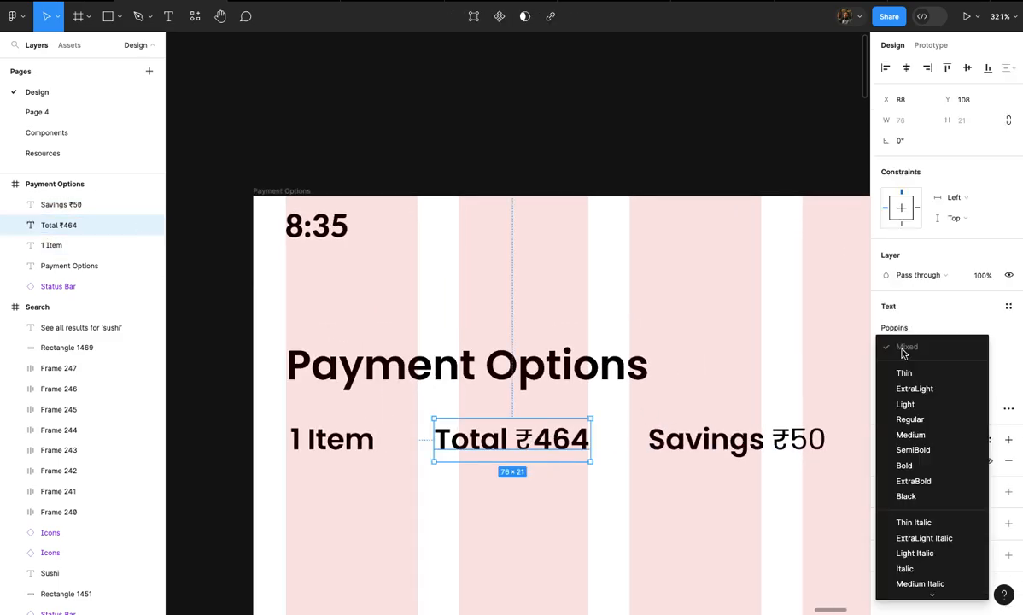
left_click(918, 423)
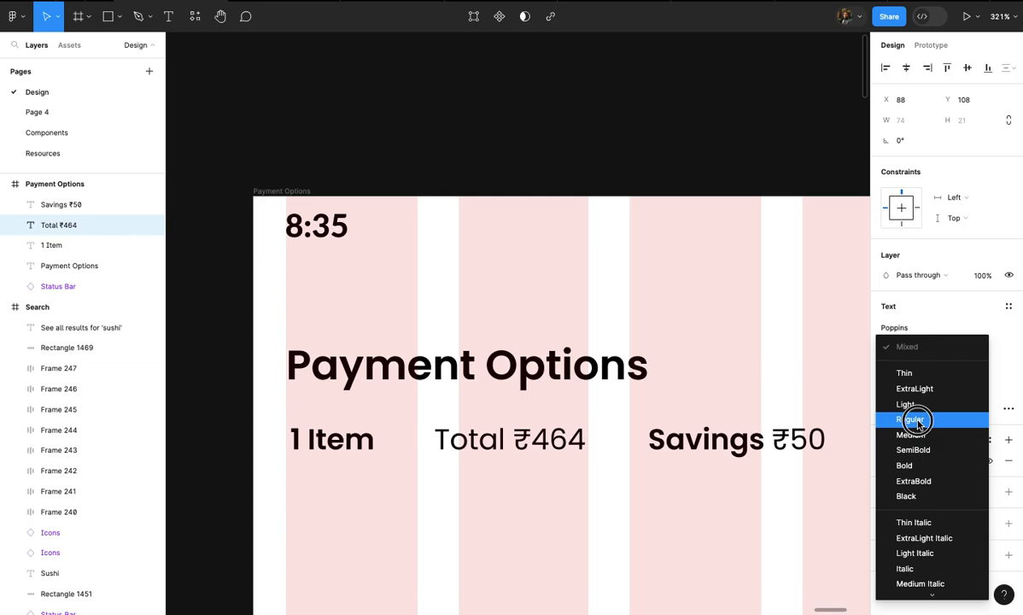
left_click(773, 453)
left_click(921, 355)
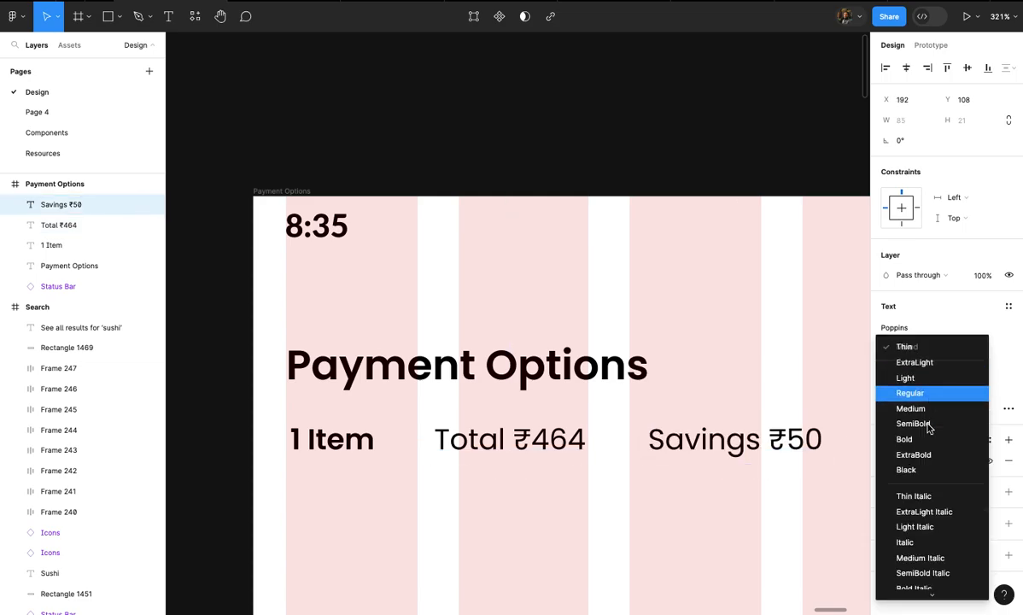
left_click(916, 420)
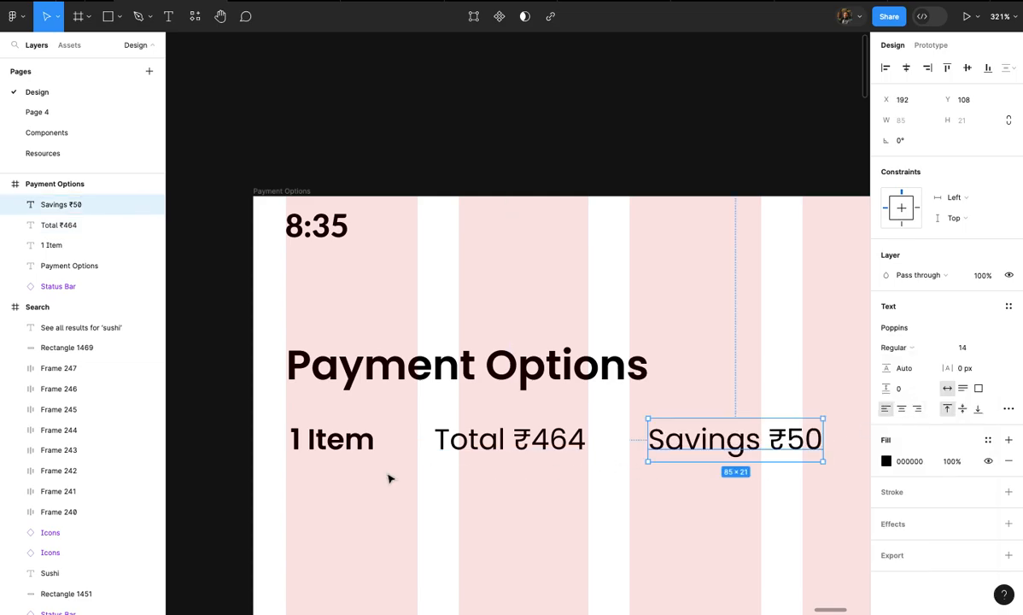
- Set the font weight of the "1 Item", "Total ₹464" and "Savings ₹50" texts to Medium
left_click(342, 442)
left_click(912, 349)
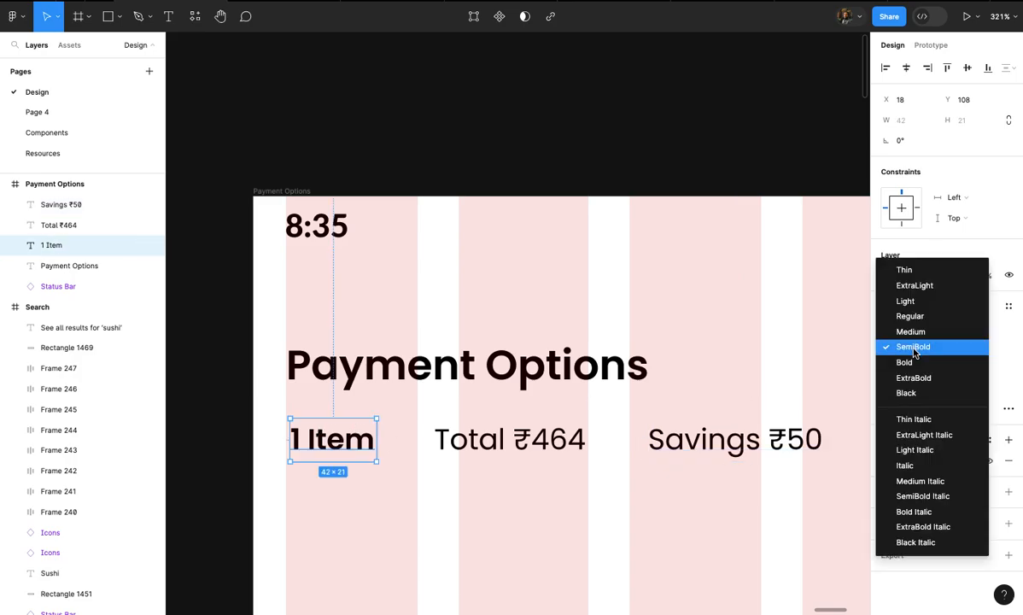
left_click(915, 338)
left_click(522, 452)
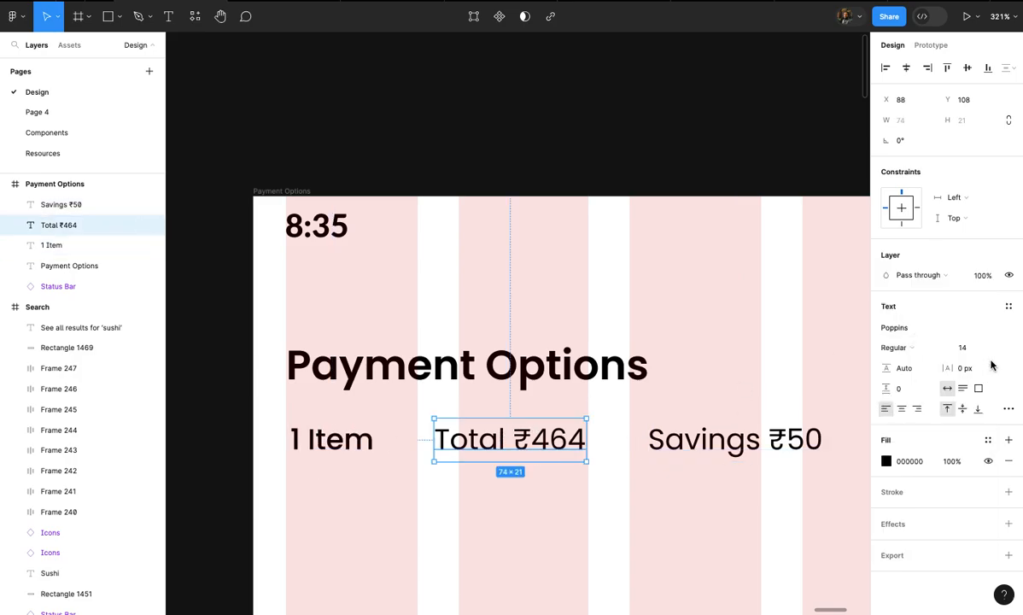
left_click(915, 346)
left_click(913, 364)
left_click(751, 439)
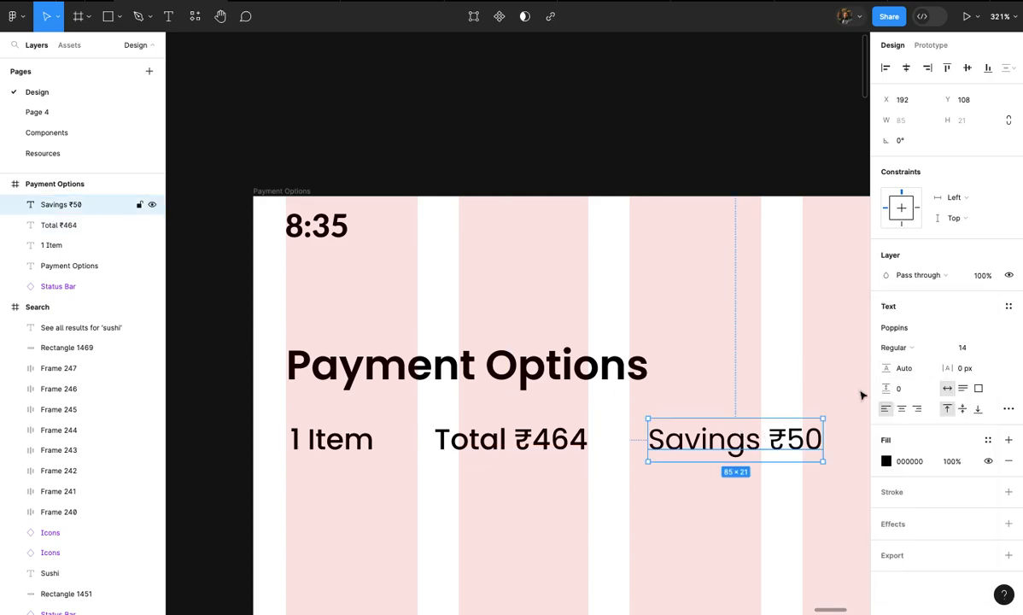
left_click(903, 347)
left_click(910, 362)
left_click(607, 534)
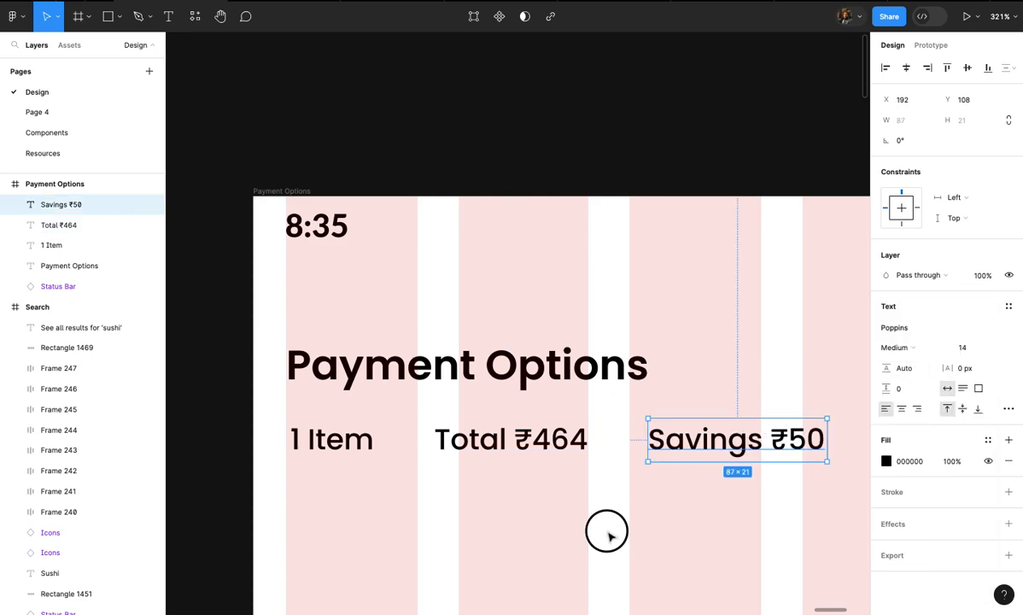
- Draw a 4 × 4 circle between "1 Item" and "Total ₹464" and apply the Sug heading colour style to its fill
scroll(608, 535, "up", 3)
scroll(491, 465, "up", 5)
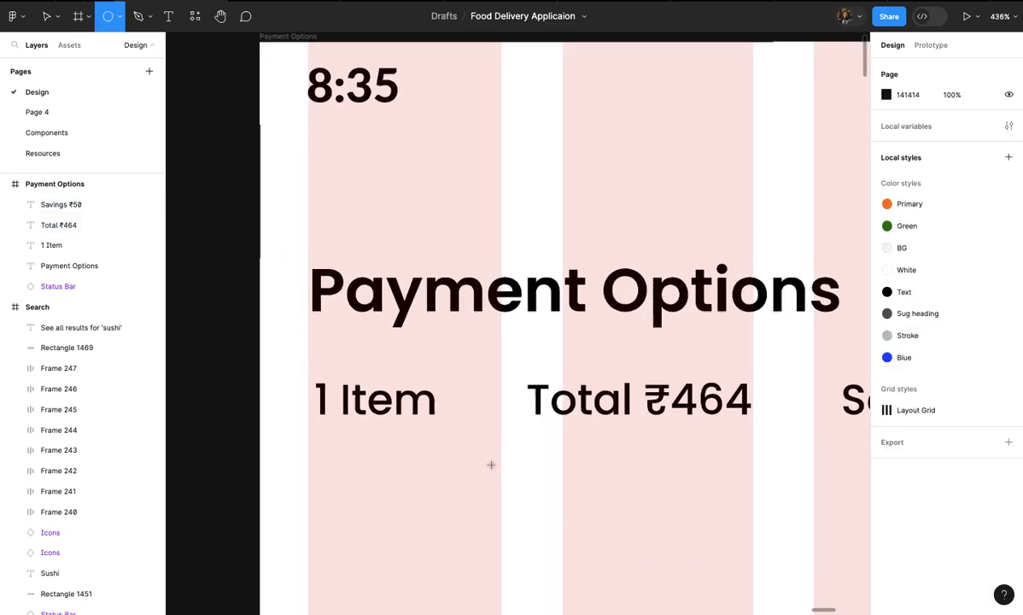
left_click_drag(474, 368, 492, 388)
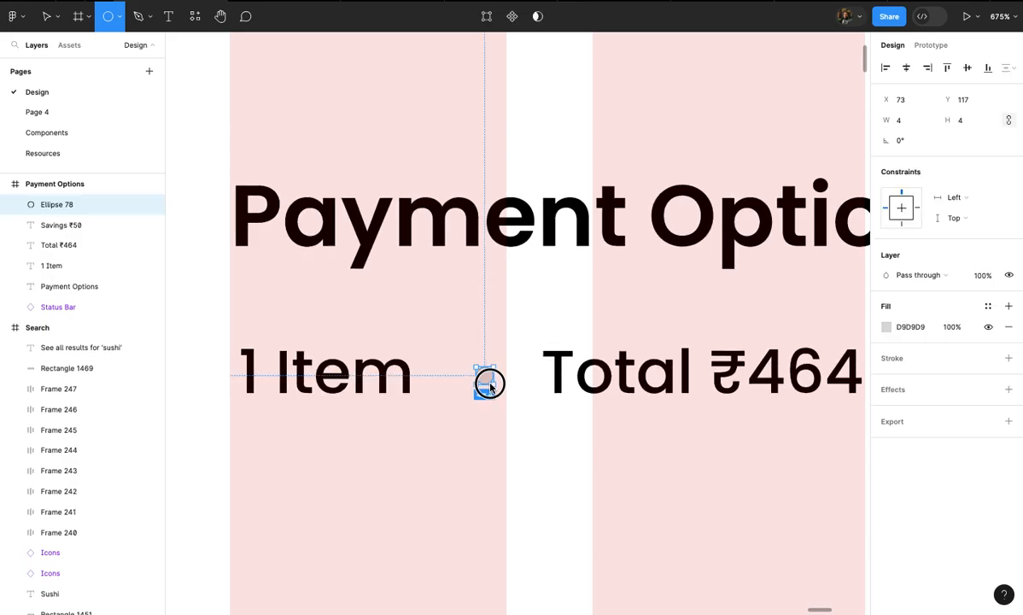
left_click(986, 307)
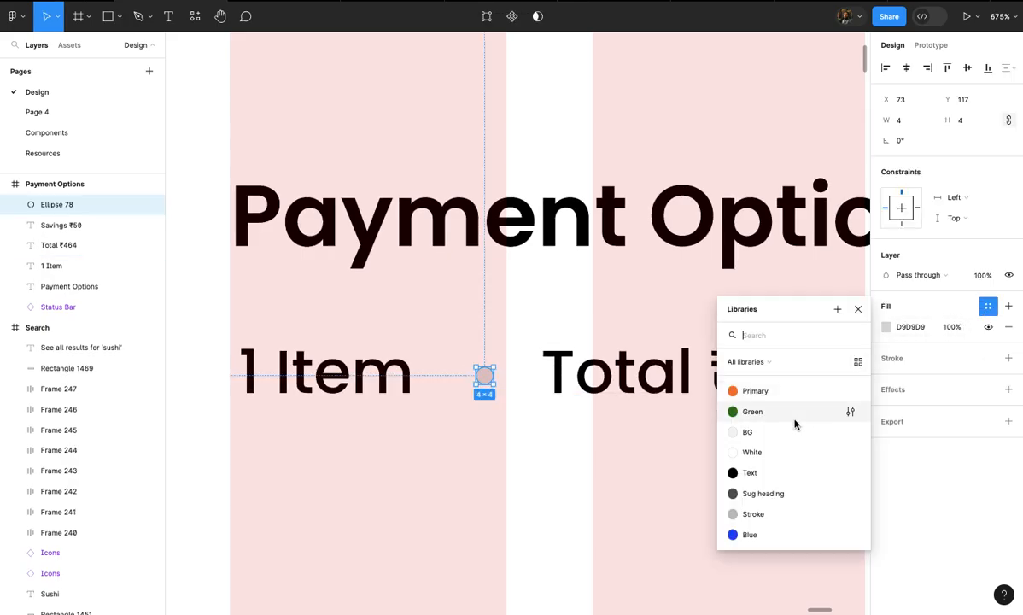
left_click(798, 462)
left_click(609, 517)
- Duplicate the dot and place the copy midway between "Total ₹464" and "Savings ₹50" on the same line
scroll(609, 517, "down", 5)
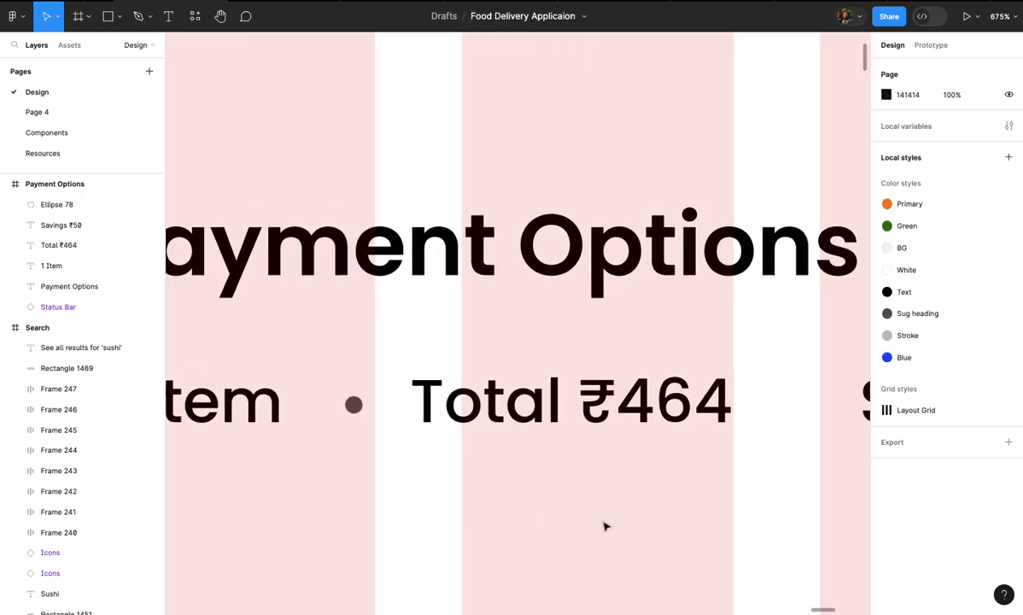
left_click(427, 440)
left_click_drag(430, 444, 741, 442)
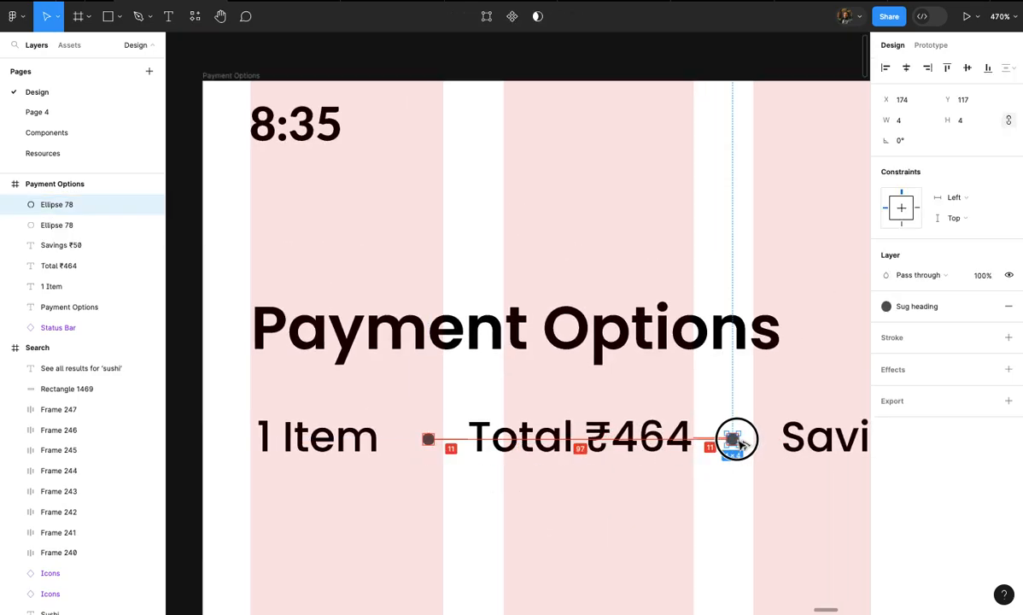
left_click_drag(737, 440, 733, 439)
- Combine the "1 Item", "Total ₹464" and "Savings ₹50" texts and both dots into one horizontal auto layout row
left_click(316, 435)
scroll(309, 426, "up", 2)
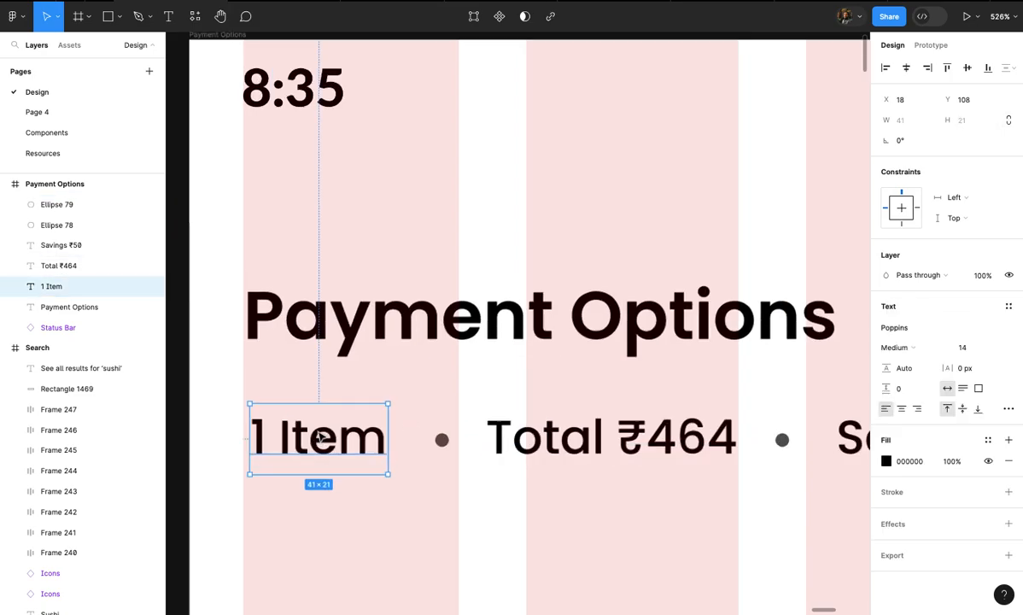
left_click(442, 440, "shift")
left_click(610, 437, "shift")
scroll(564, 440, "down", 2)
scroll(563, 439, "right", 3)
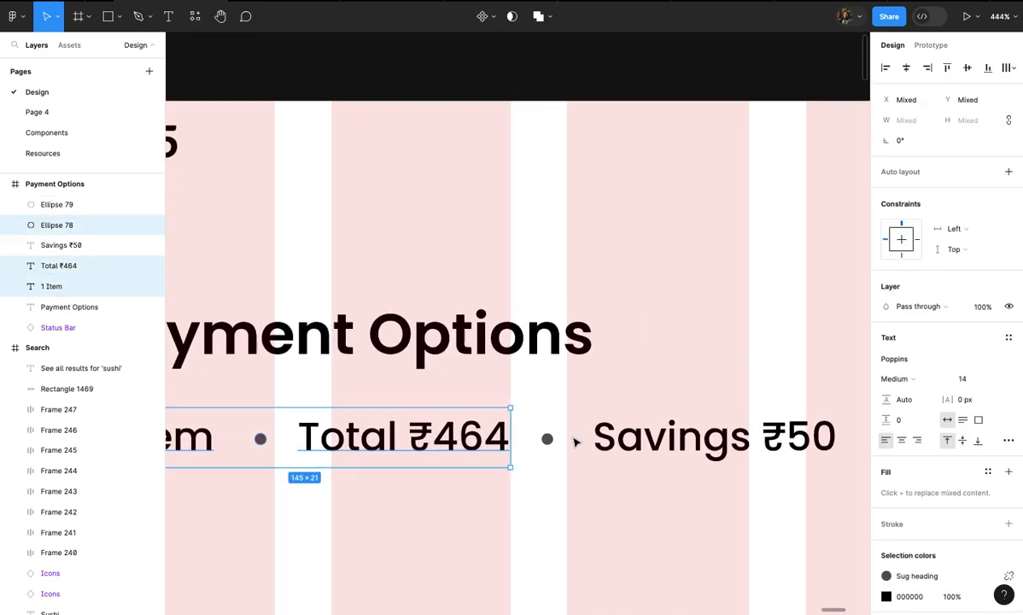
left_click(549, 440, "shift")
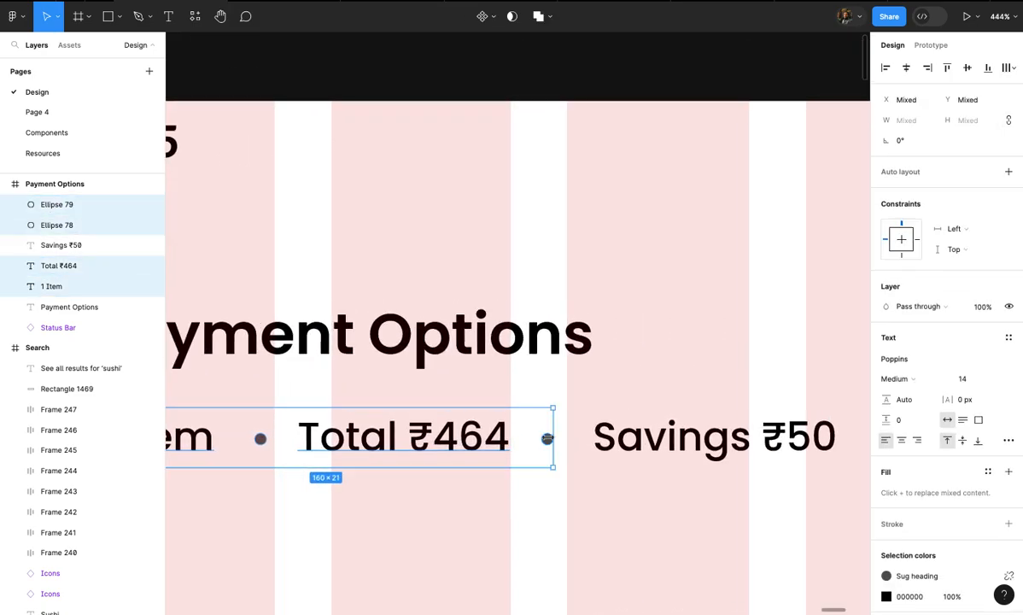
left_click(705, 450, "shift")
scroll(707, 452, "down", 3)
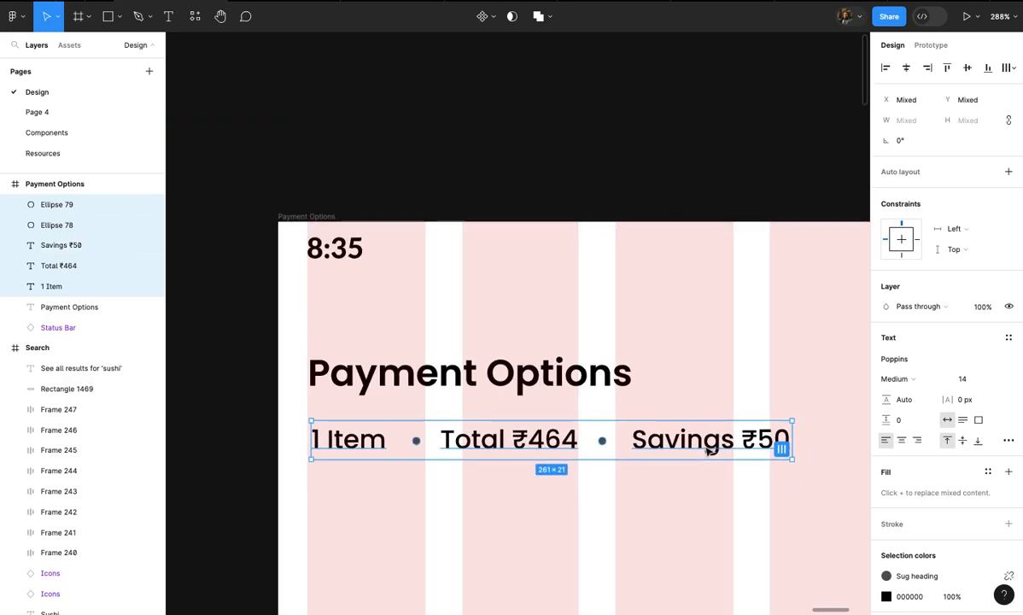
key("shift+a")
- Reduce the spacing between the items in the order summary's auto layout row
scroll(607, 450, "up", 2)
scroll(628, 442, "up", 3)
left_click(629, 442)
key("Down")
key("Down")
key("Down")
key("Down")
key("Down")
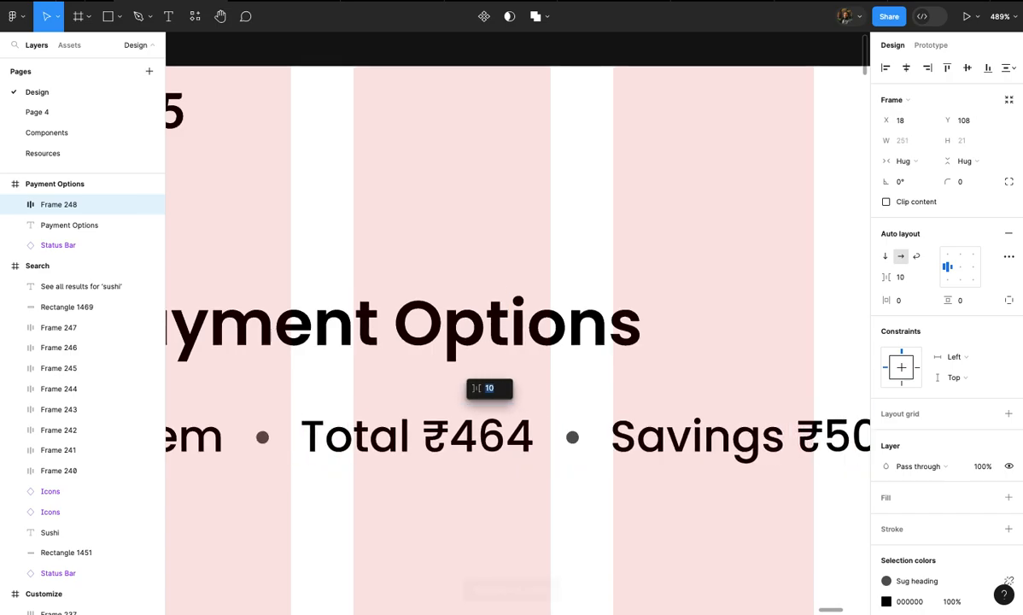
key("Escape")
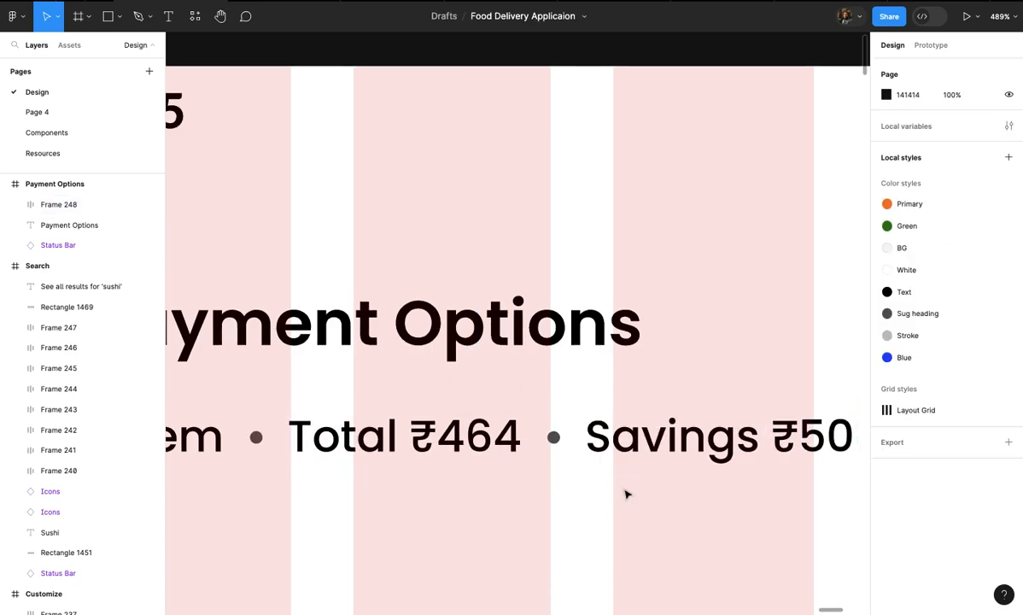
- Apply the Green colour style to the "Savings ₹50" text in the order summary row
scroll(628, 491, "down", 5)
scroll(627, 491, "up", 2)
left_click(655, 395)
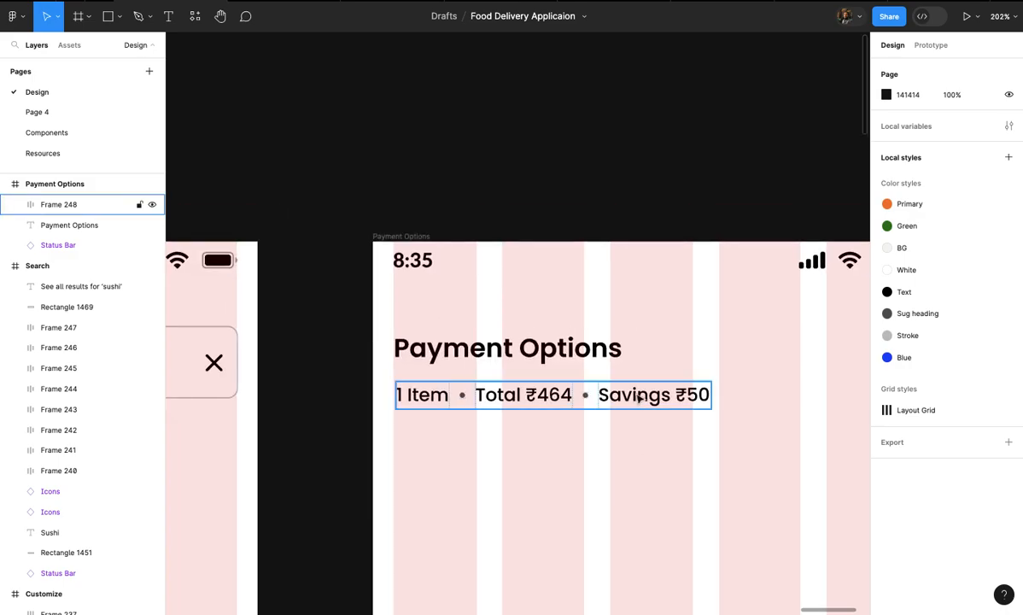
left_click(655, 395)
scroll(769, 389, "up", 5)
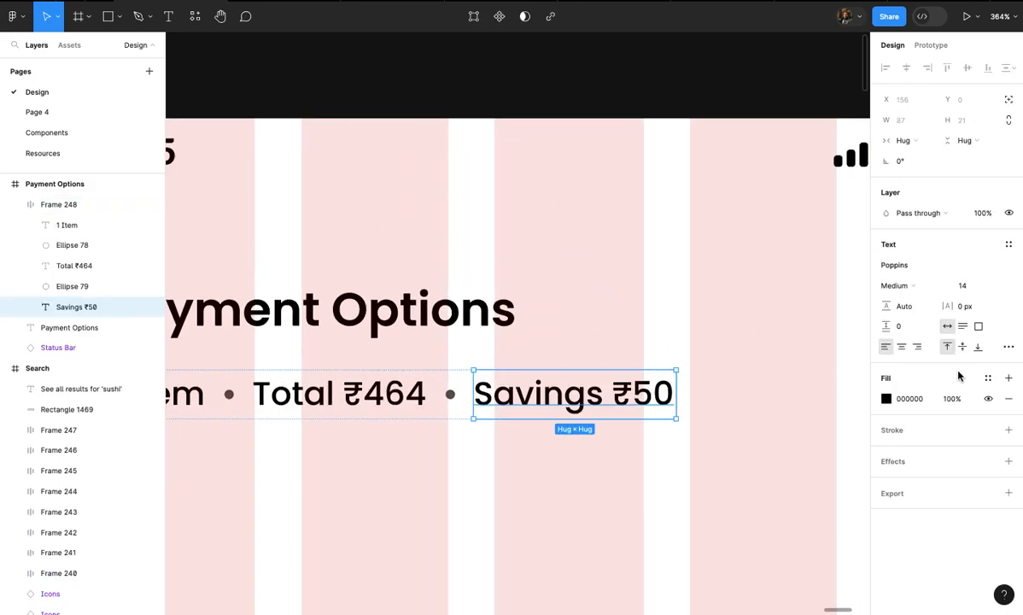
left_click(988, 377)
left_click(811, 462)
key("Escape")
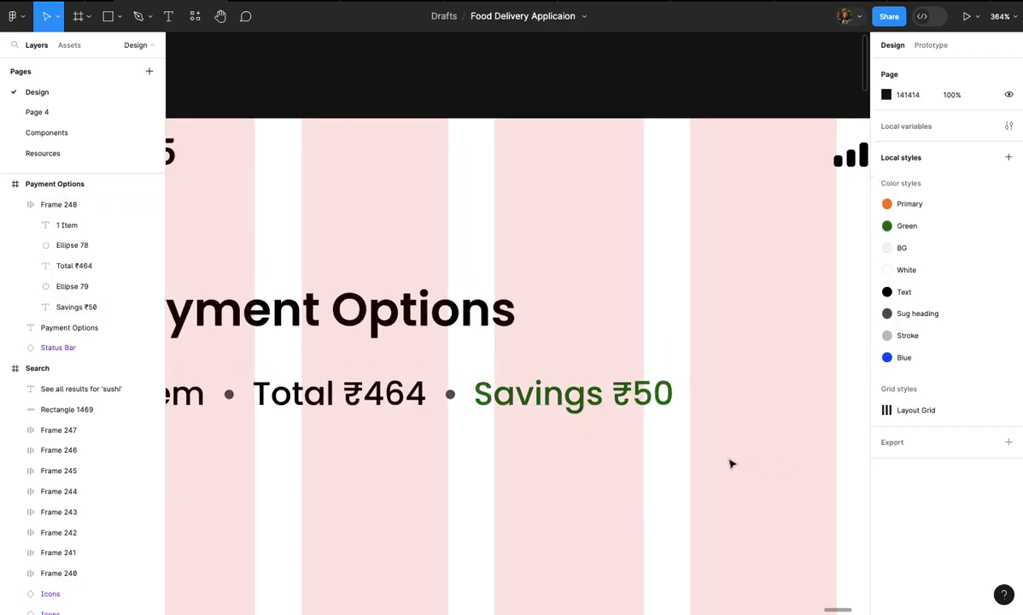
- Examine the title and the order summary row on the Payment Options screen
scroll(731, 464, "down", 3)
scroll(731, 463, "up", 3)
left_click(676, 388)
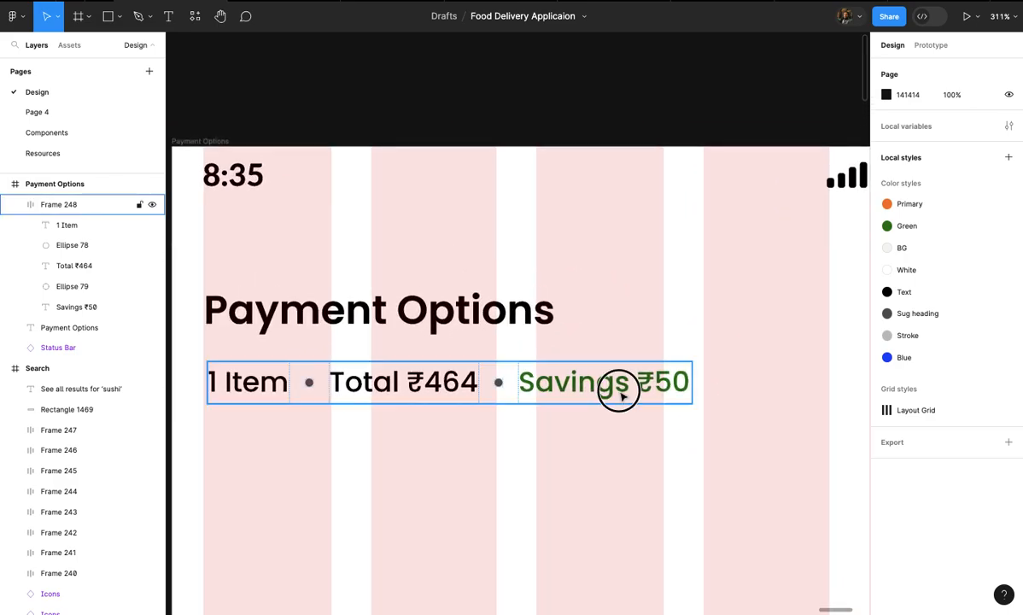
left_click(621, 398)
left_click(641, 418)
scroll(646, 421, "down", 3)
scroll(645, 423, "down", 3)
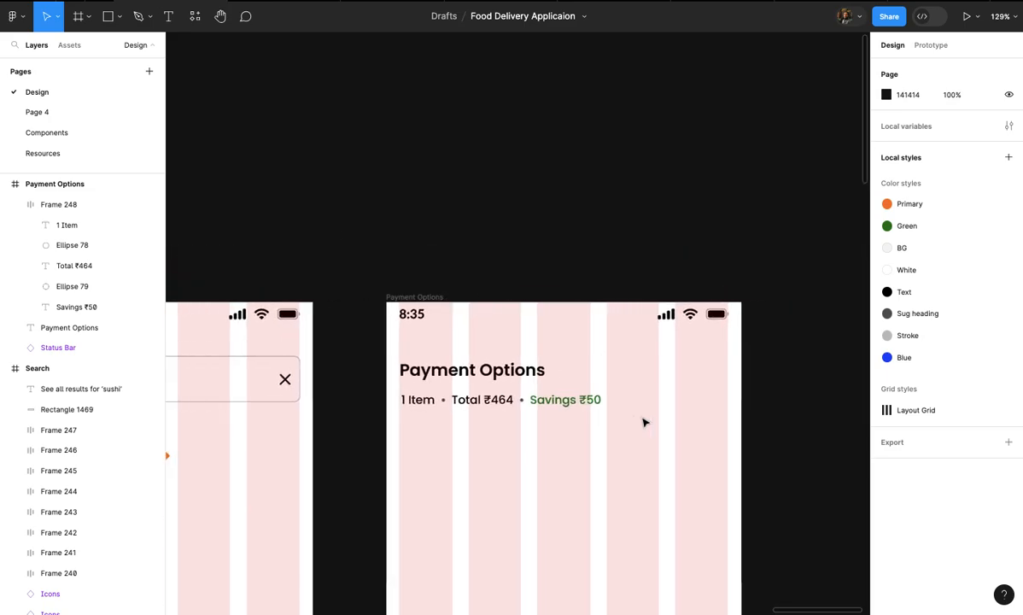
scroll(645, 423, "up", 3)
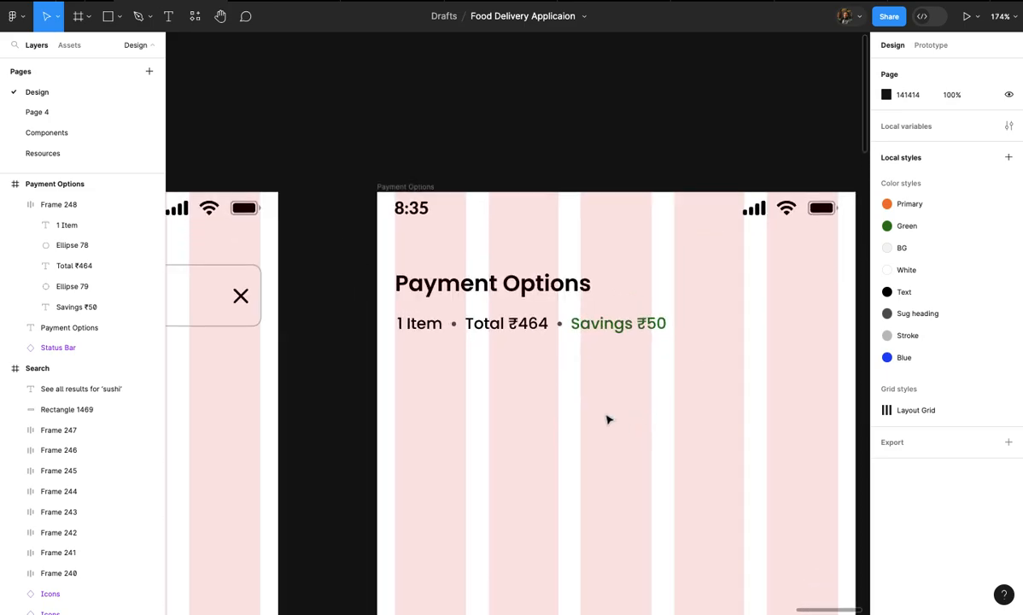
scroll(541, 403, "left", 1)
scroll(515, 382, "up", 2)
scroll(515, 382, "down", 3)
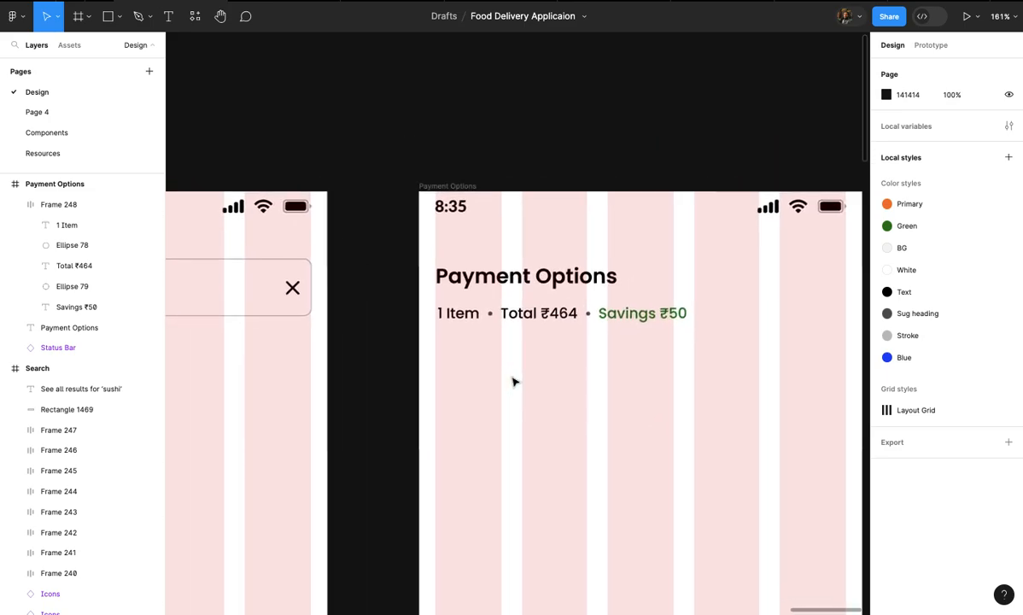
- Draw a rectangle about 399 × 273 below the summary row, aligned to the layout columns, and move it down to Y 185
key("r")
scroll(452, 357, "up", 2)
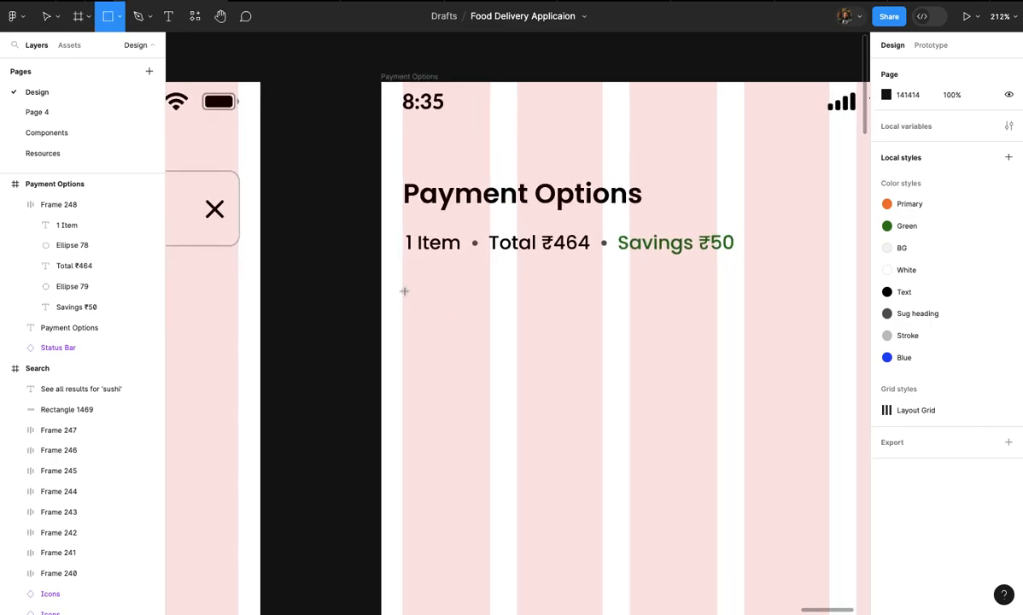
scroll(405, 291, "down", 2)
left_click_drag(403, 290, 741, 427)
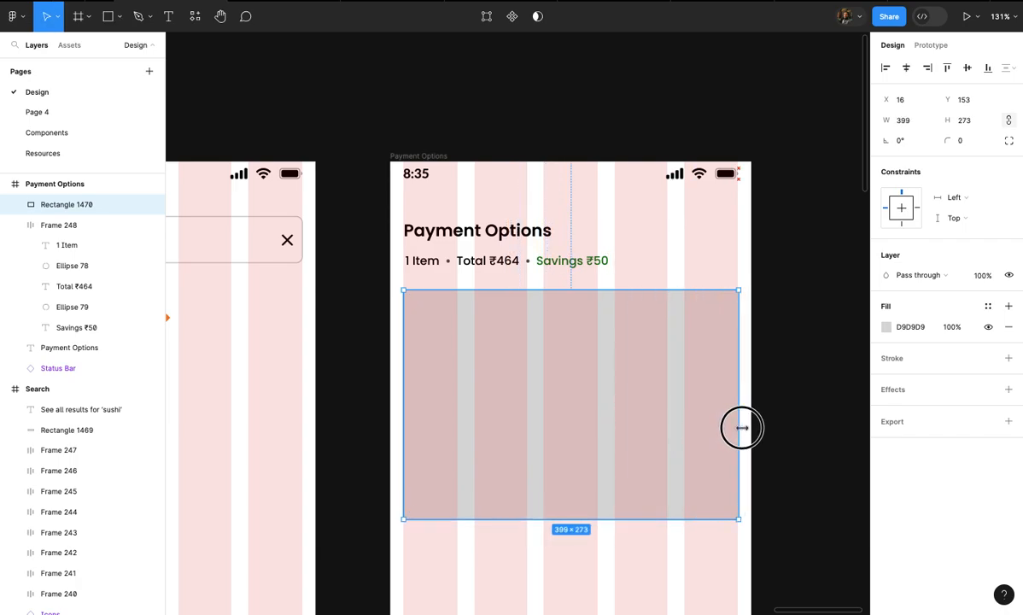
scroll(742, 426, "up", 3)
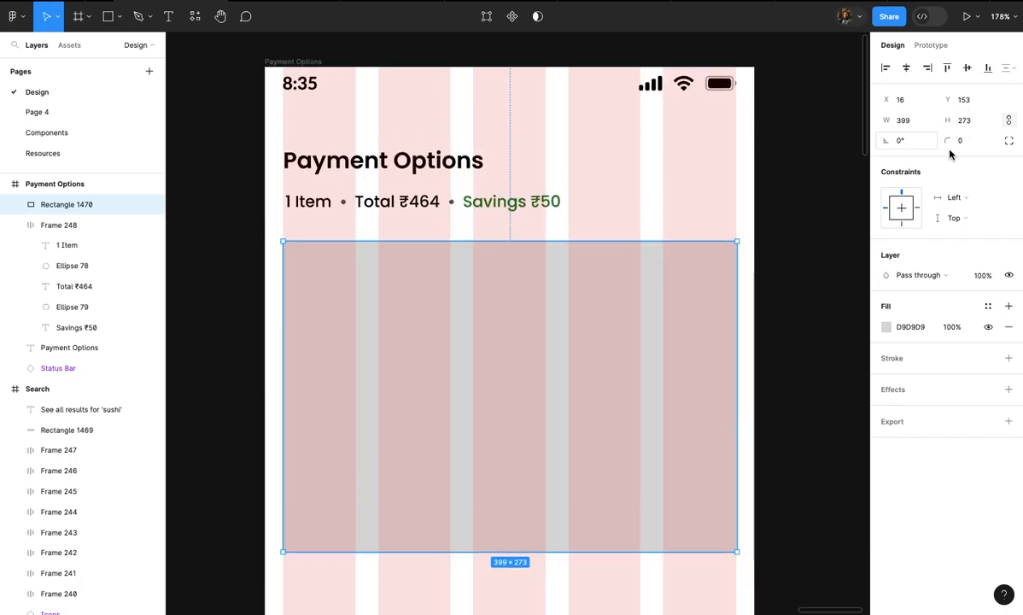
scroll(646, 326, "down", 3)
scroll(646, 327, "up", 2)
left_click_drag(653, 332, 653, 363)
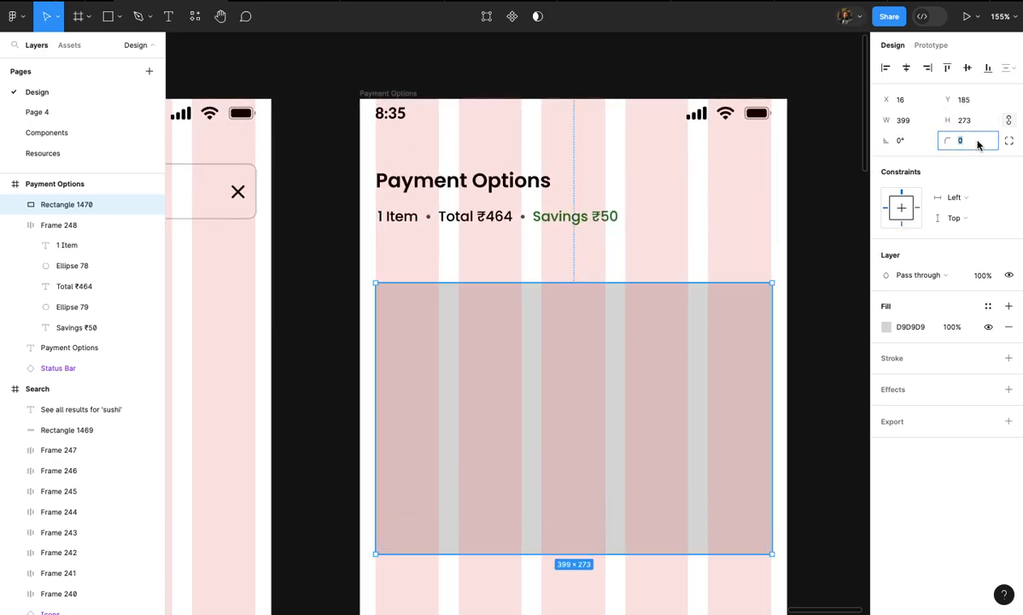
- Give the rectangle a corner radius of 12 with 100% corner smoothing
type("10")
key("Return")
left_click(1007, 141)
left_click_drag(732, 241, 883, 246)
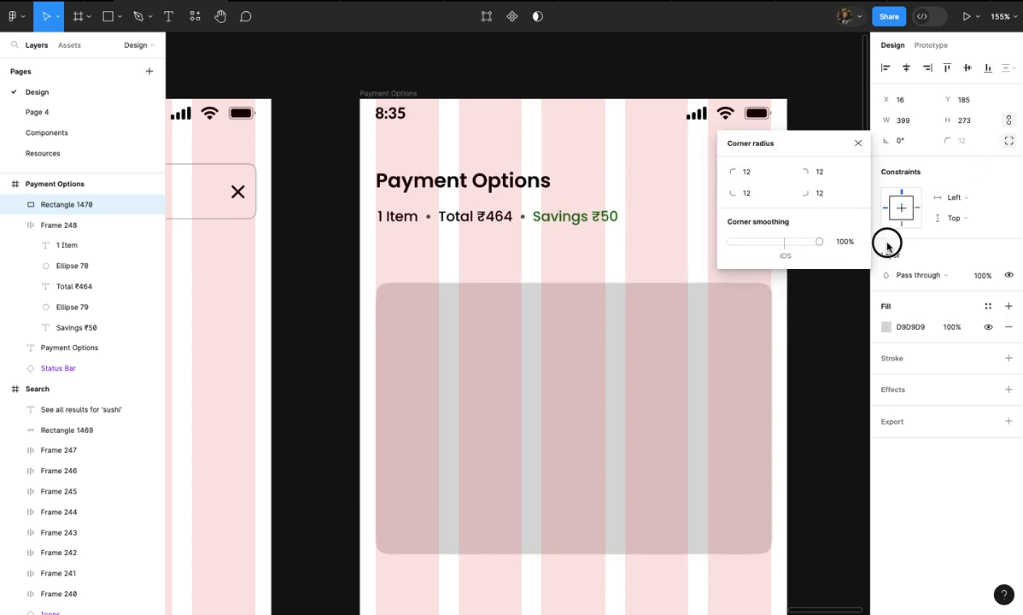
left_click(860, 139)
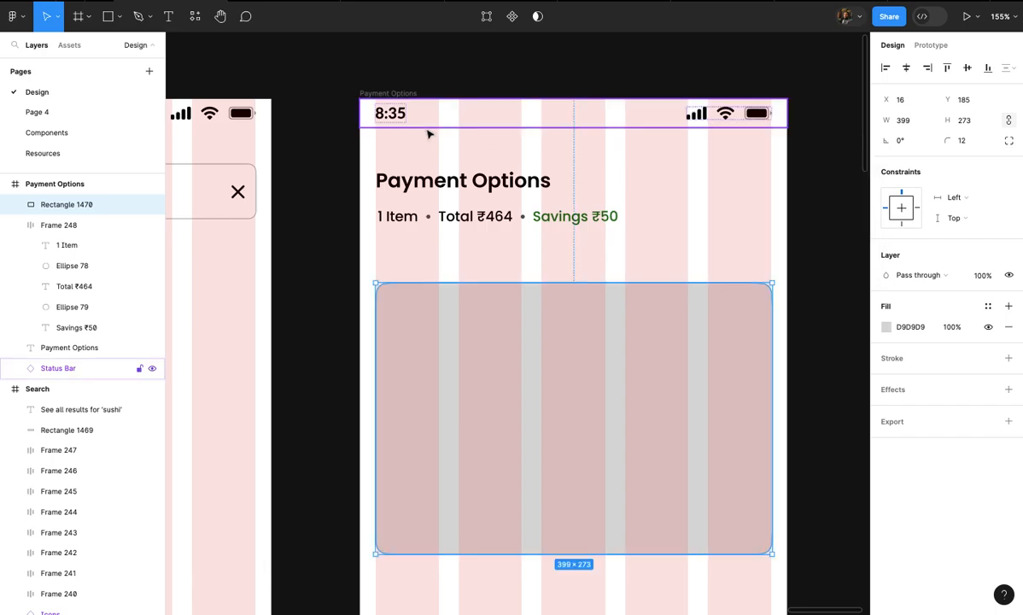
- Hide the layout grids on the screens
left_click(399, 93)
scroll(480, 270, "down", 2)
scroll(480, 270, "up", 2)
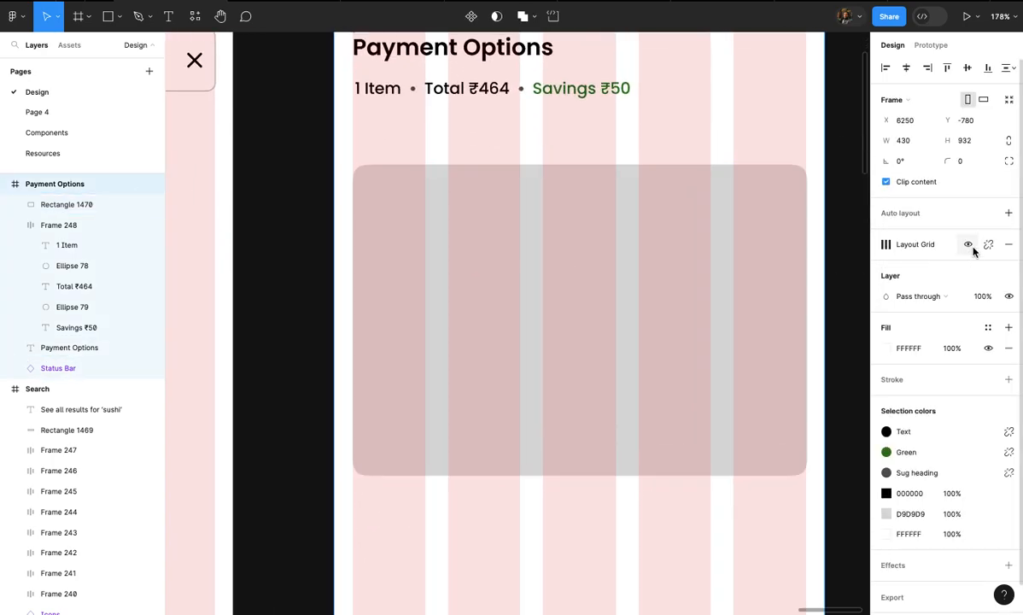
key("ctrl+g")
scroll(697, 298, "down", 2)
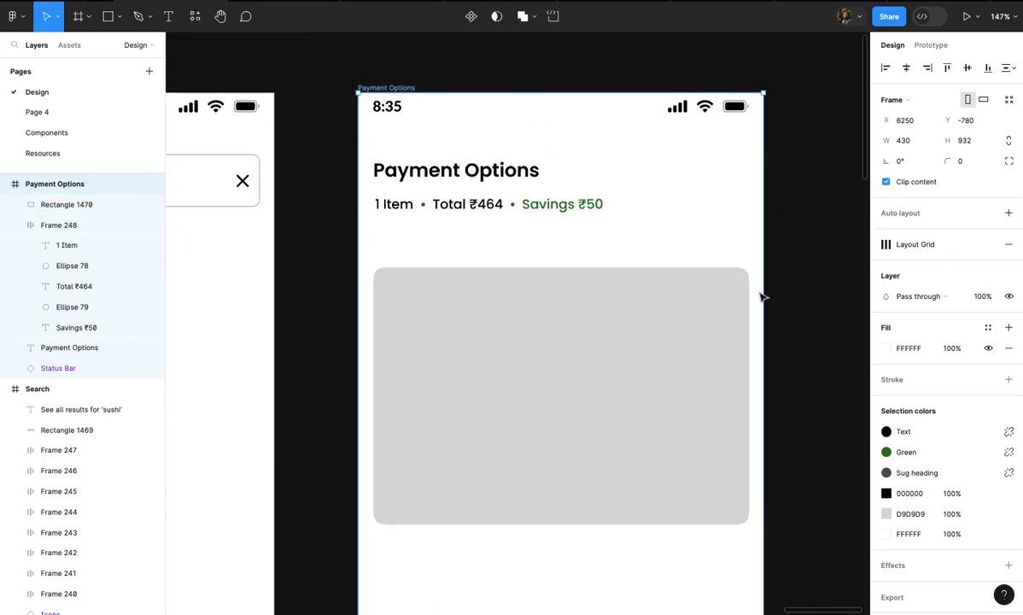
- Apply the BG colour style to the fill of the Payment Options frame
left_click(708, 333)
scroll(548, 146, "down", 5)
left_click(547, 160)
scroll(548, 159, "up", 3)
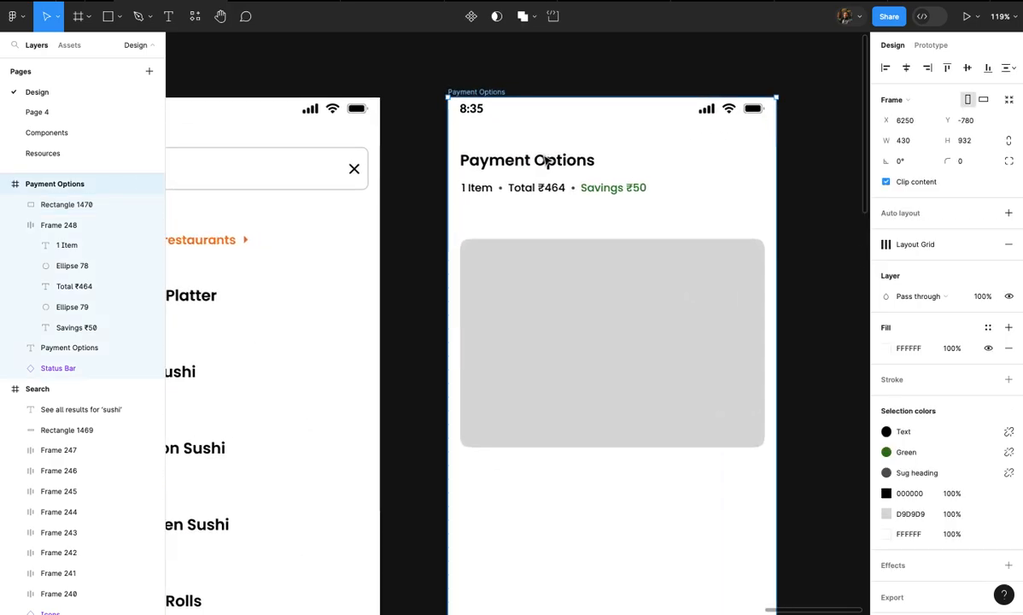
left_click(986, 329)
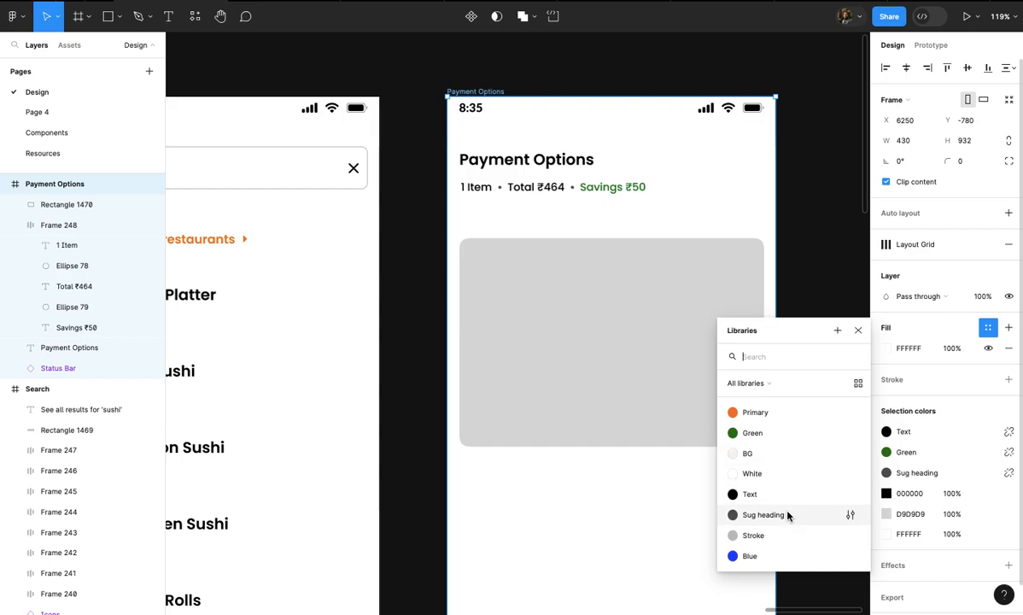
left_click(785, 461)
left_click(786, 465)
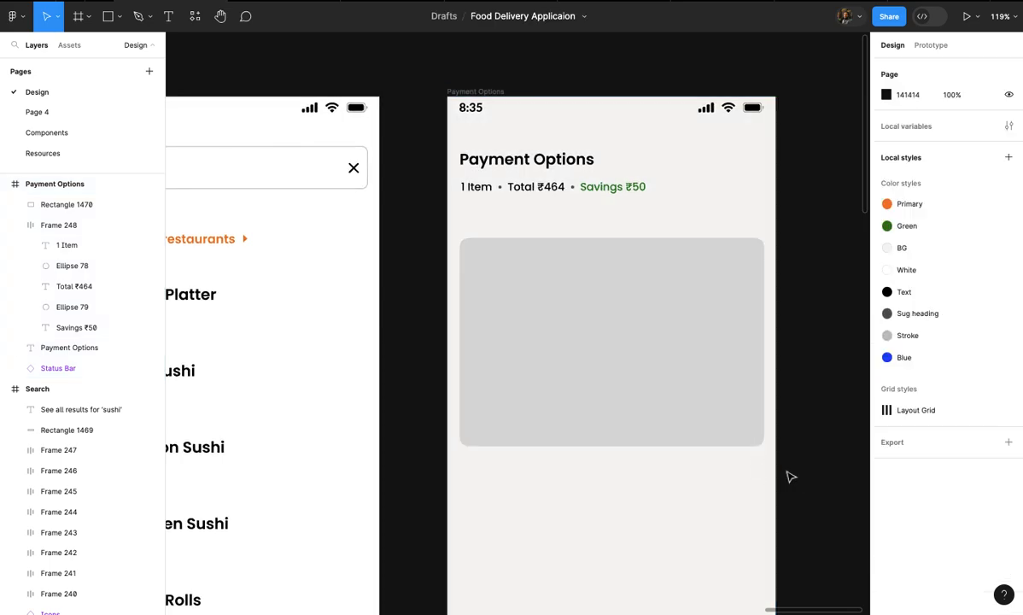
scroll(787, 472, "up", 5)
left_click(688, 451)
scroll(688, 451, "up", 2)
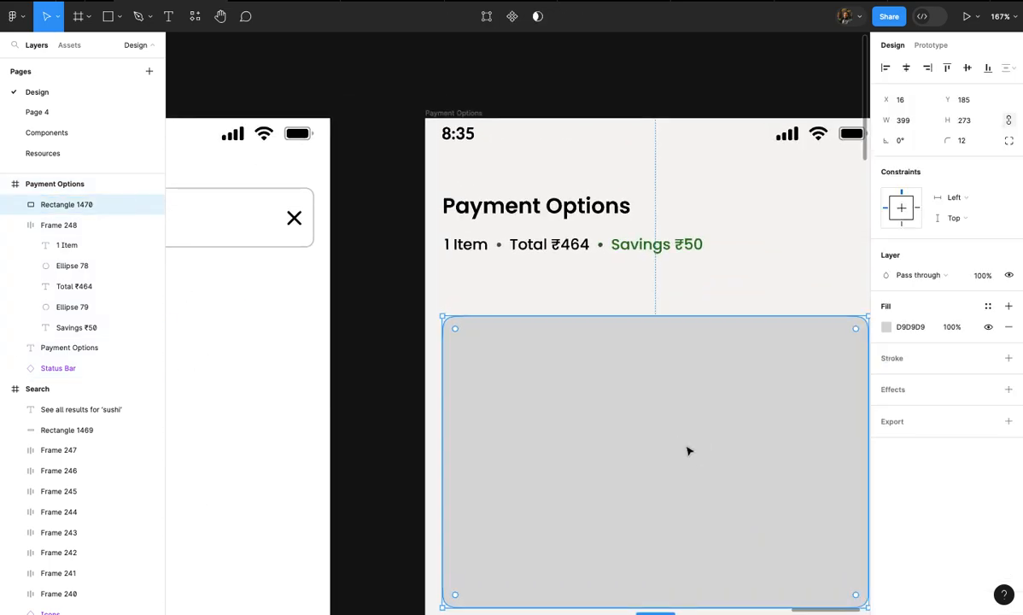
scroll(570, 311, "up", 4)
left_click(565, 299)
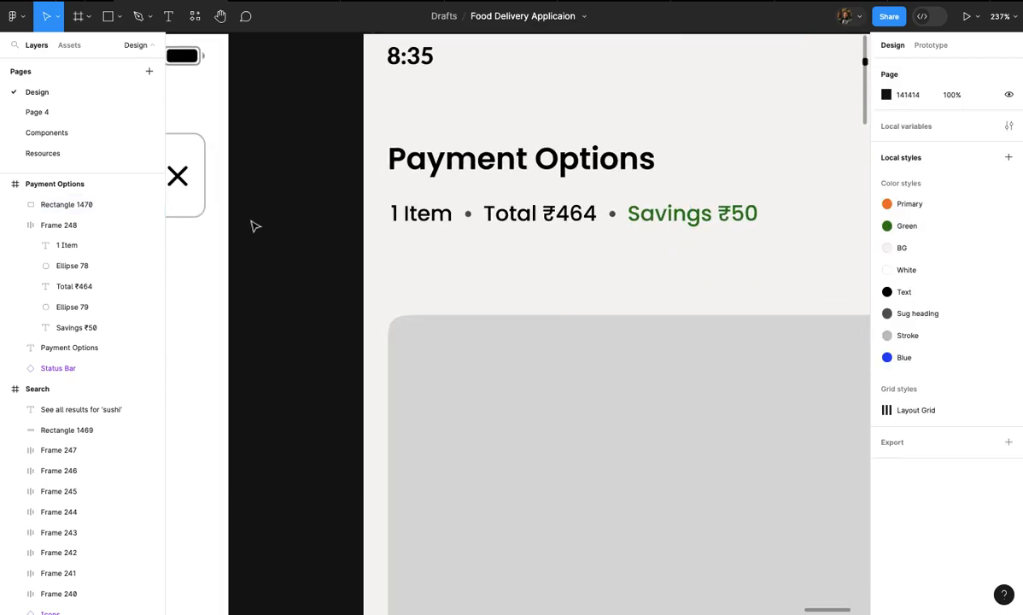
- Open Page 4 and examine the colour palette swatches, selecting the #F5F4F2 background swatch to inspect its fill
left_click(102, 116)
scroll(319, 217, "up", 5)
scroll(319, 219, "up", 4)
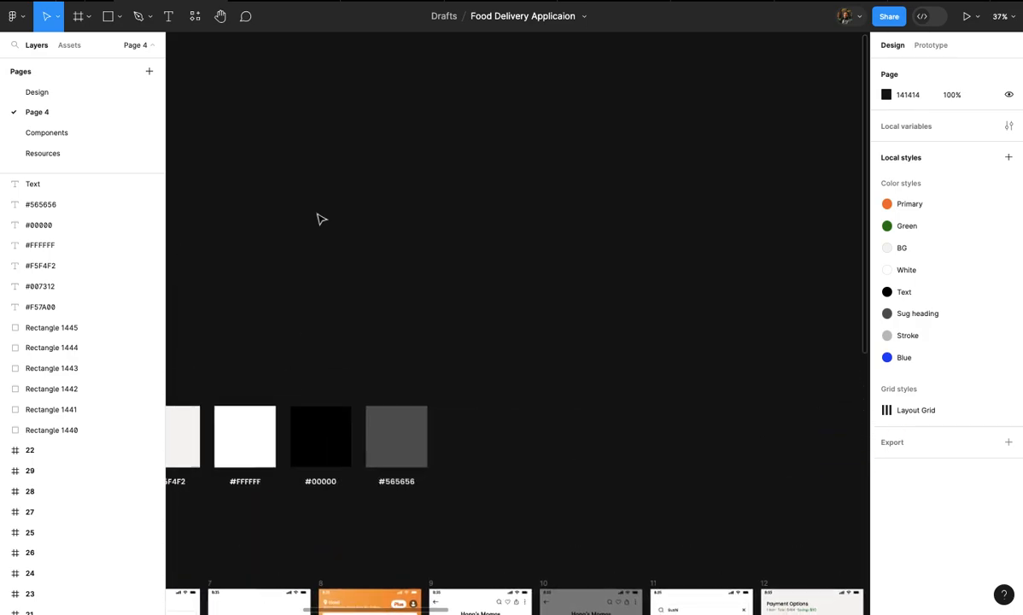
scroll(319, 219, "up", 3)
scroll(319, 220, "right", 2)
scroll(320, 220, "down", 1)
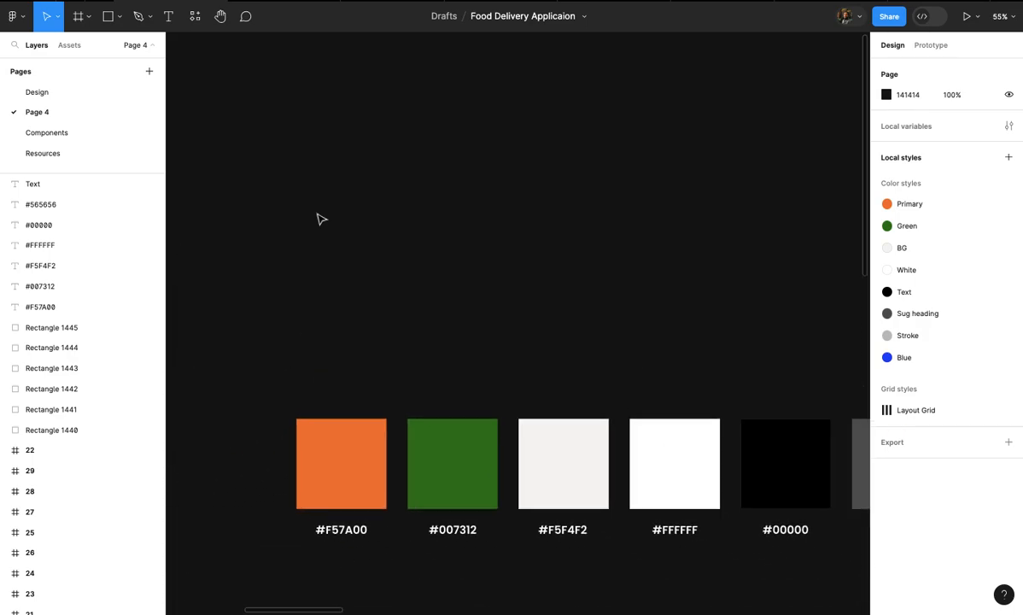
left_click(339, 422)
left_click(372, 406)
scroll(380, 435, "right", 3)
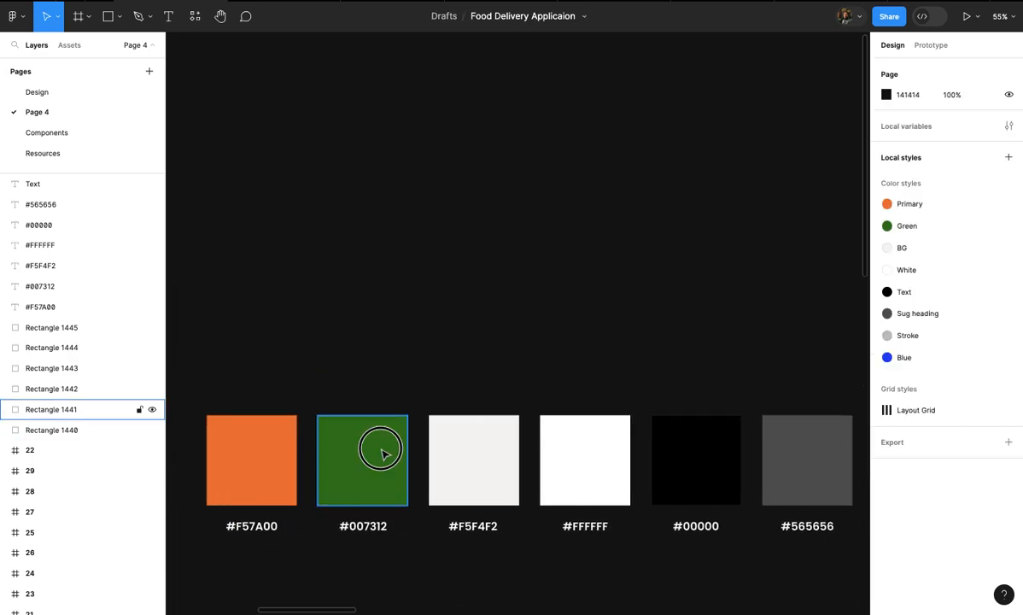
left_click(383, 450)
left_click(471, 464)
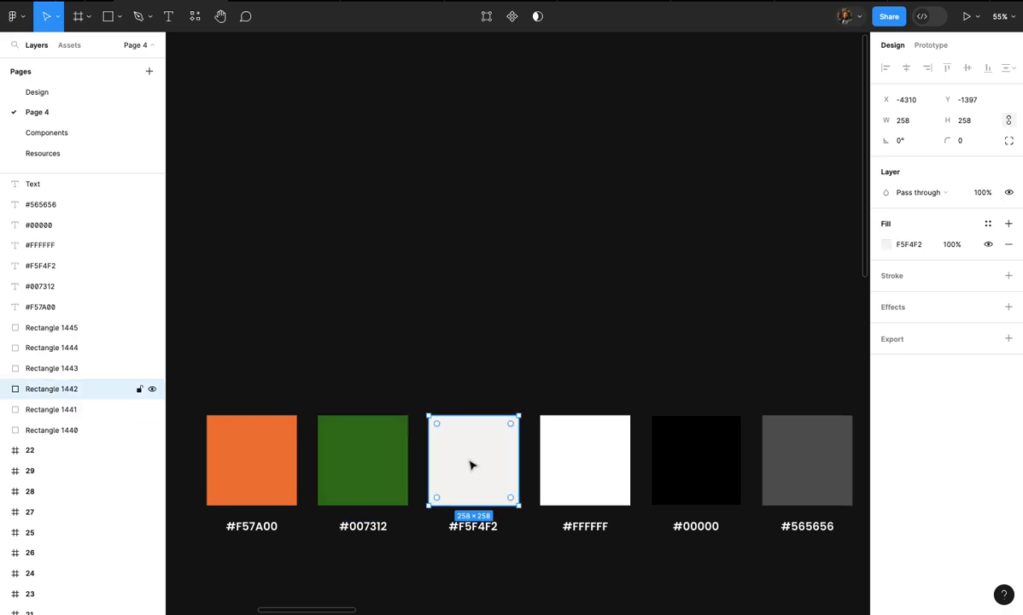
- Examine the fills of the white and dark grey #565656 palette swatches and the list of local colour styles
left_click(600, 463)
scroll(766, 485, "right", 2)
scroll(766, 485, "up", 1)
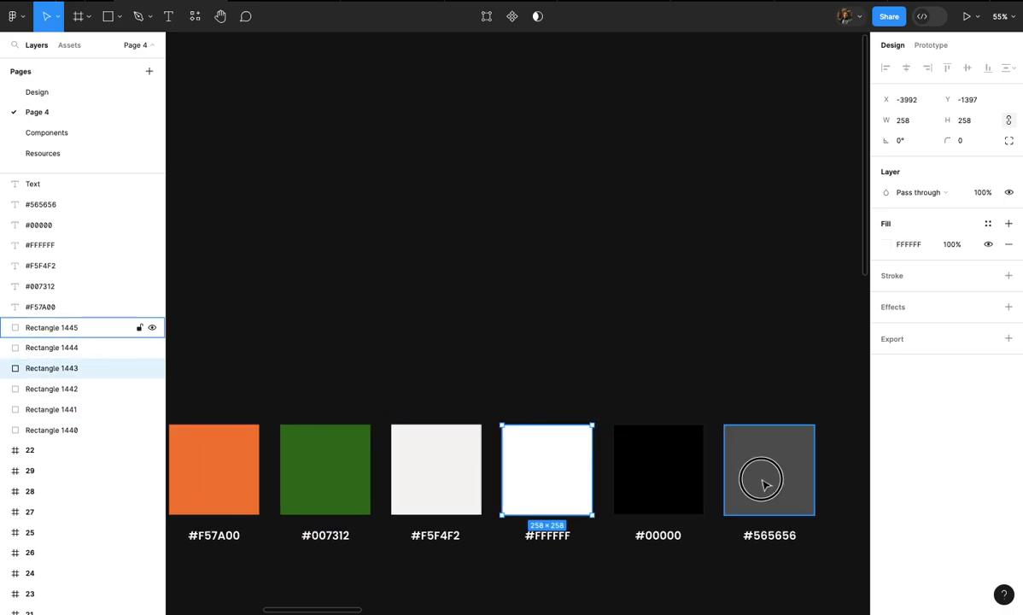
left_click(763, 482)
left_click(733, 413)
scroll(735, 416, "down", 2)
scroll(735, 418, "left", 2)
scroll(735, 418, "up", 1)
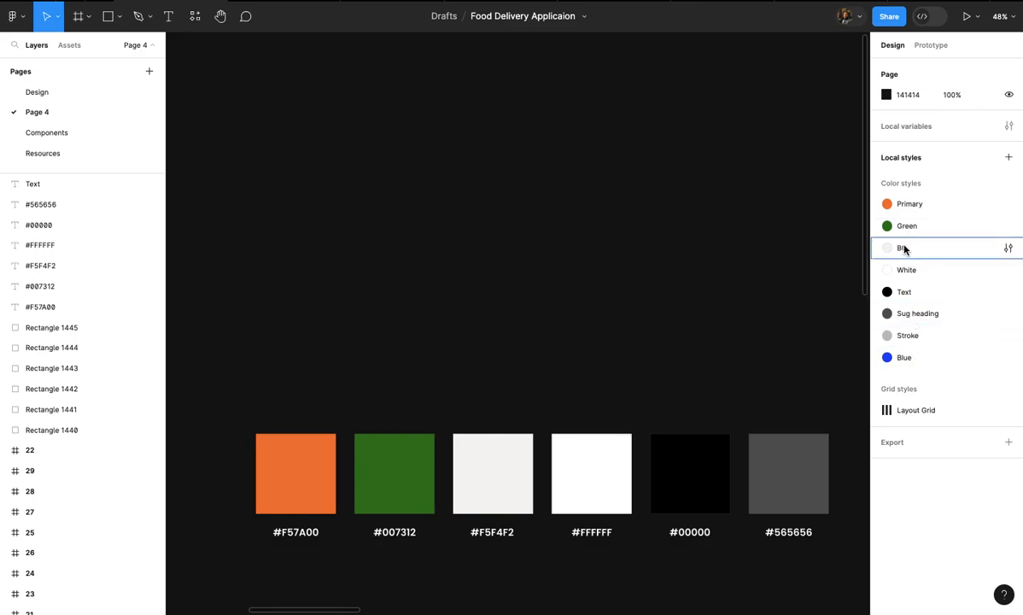
- Return to the Design page and set the payment card rectangle's fill to FFFFFF
left_click(125, 92)
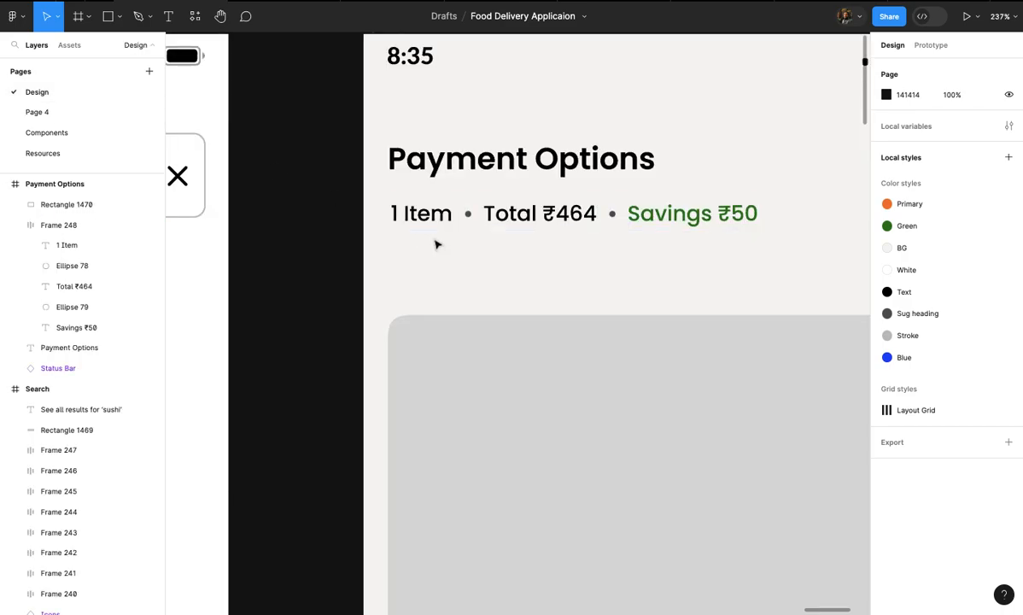
left_click(471, 319)
scroll(471, 319, "up", 3)
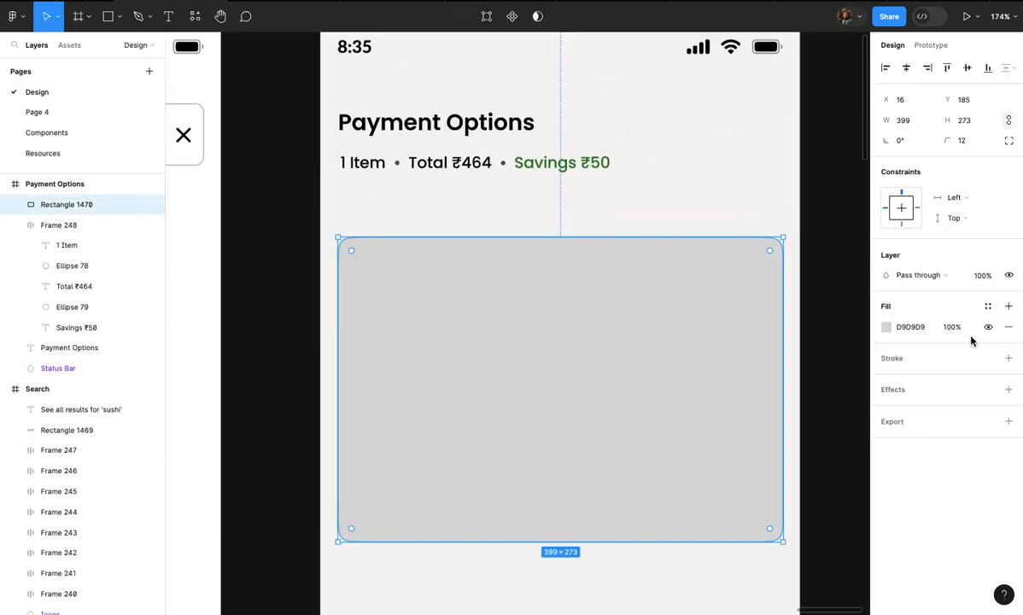
left_click(885, 327)
left_click_drag(730, 296, 687, 246)
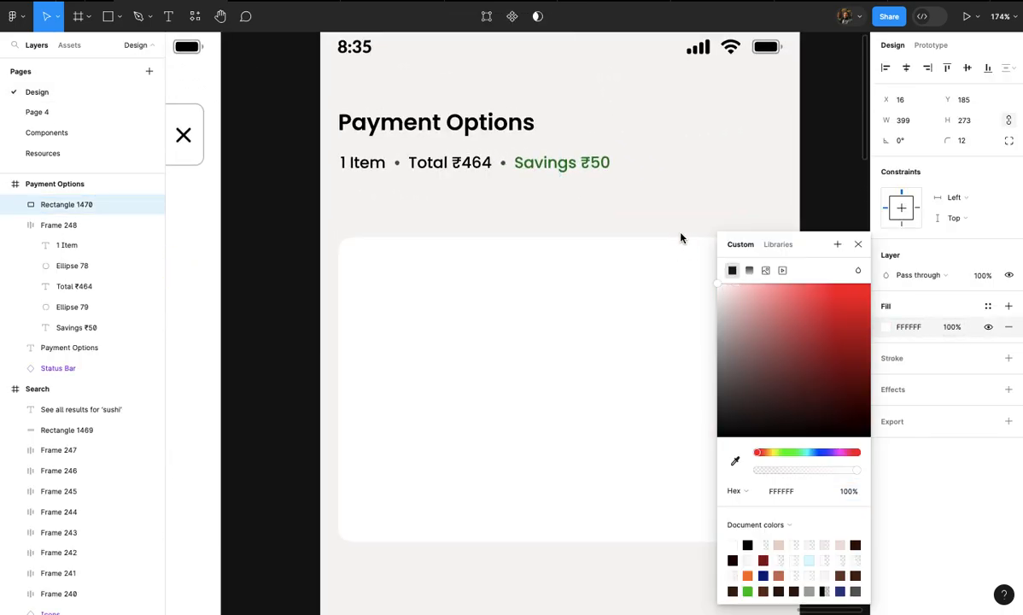
left_click(859, 244)
left_click(828, 266)
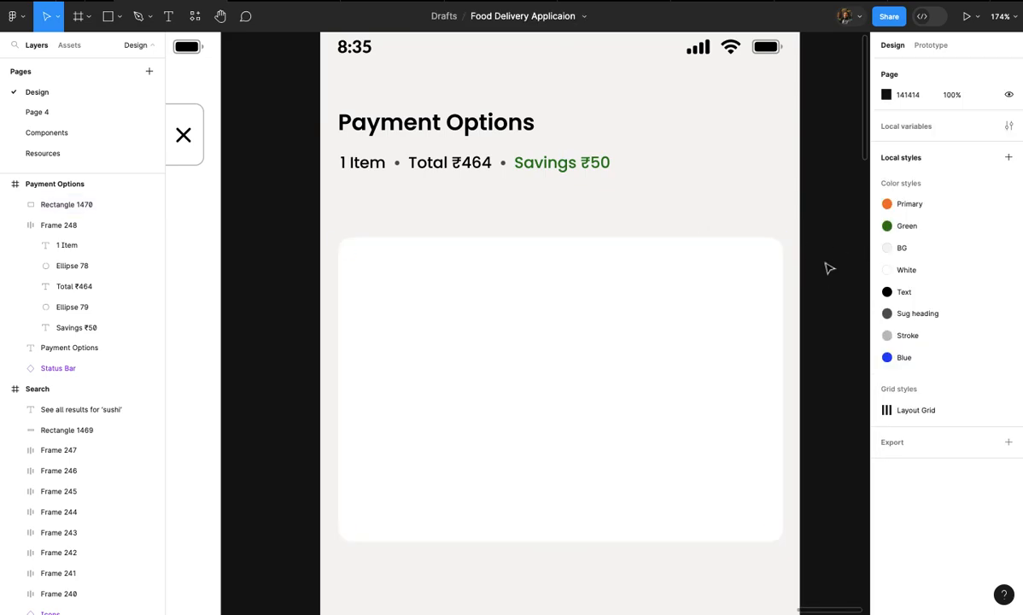
- Move the white payment card up to Y 180, keeping it at X 16
scroll(826, 264, "down", 5)
left_click(745, 315)
scroll(744, 315, "up", 5)
mouse_move(753, 330)
left_mouse_down()
mouse_move(749, 301)
mouse_move(753, 324)
left_mouse_up()
scroll(753, 324, "down", 1)
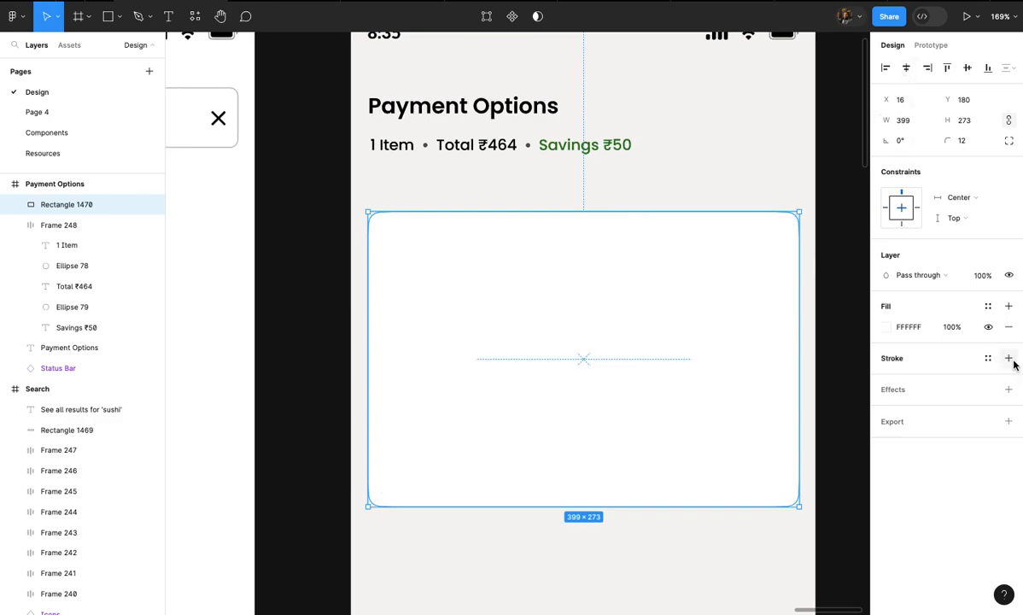
- Add a drop shadow to the payment card with blur 14 and 5% opacity
left_click(1010, 389)
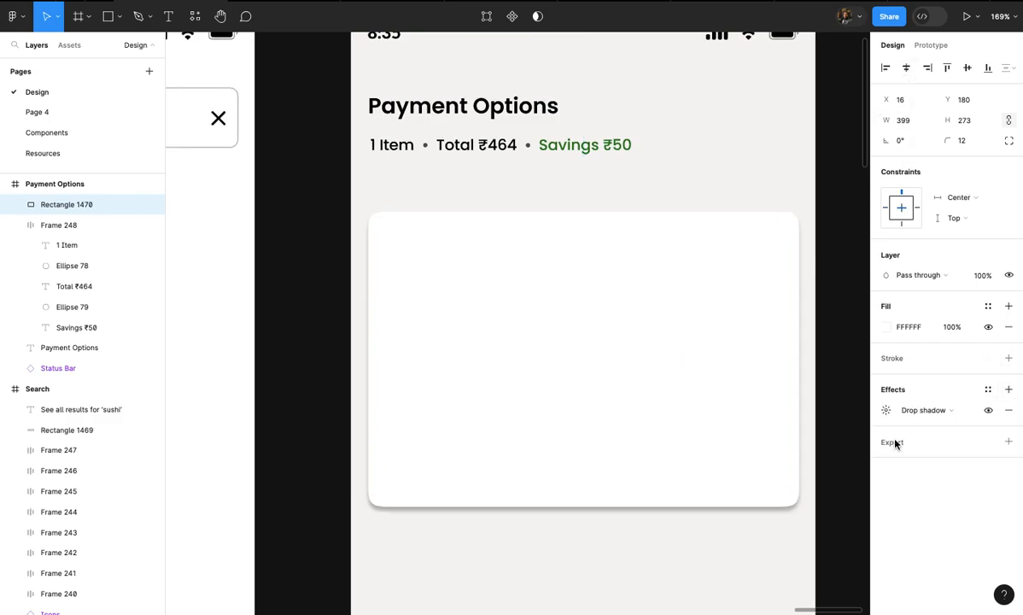
left_click(885, 410)
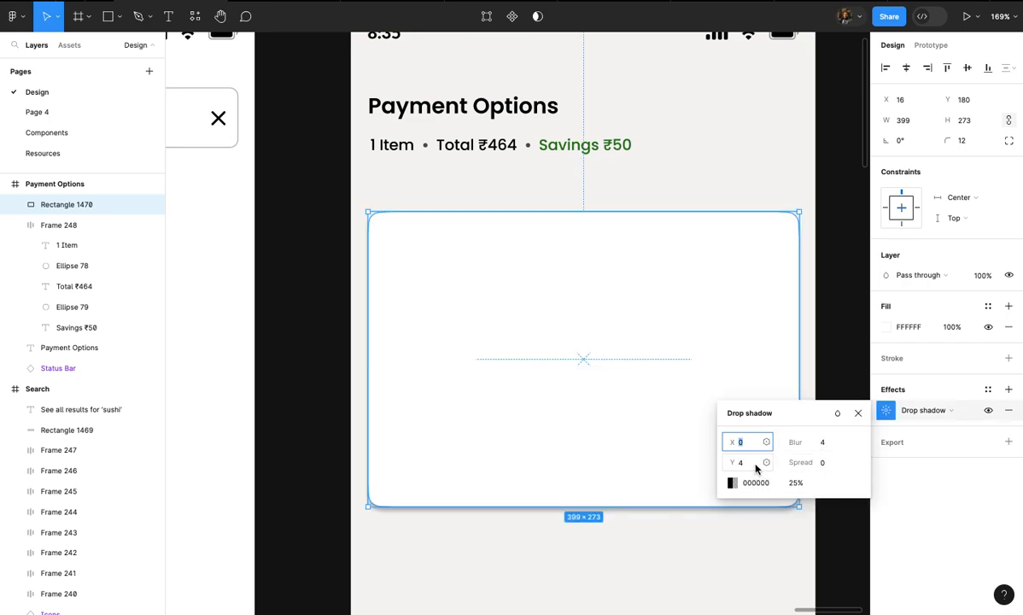
key("shift+Up")
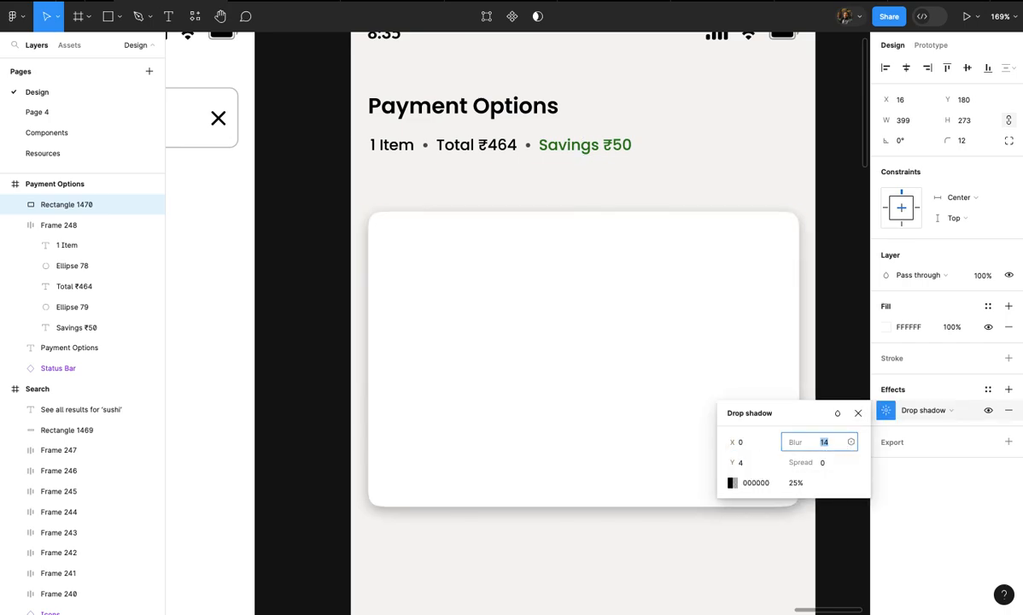
left_click(797, 483)
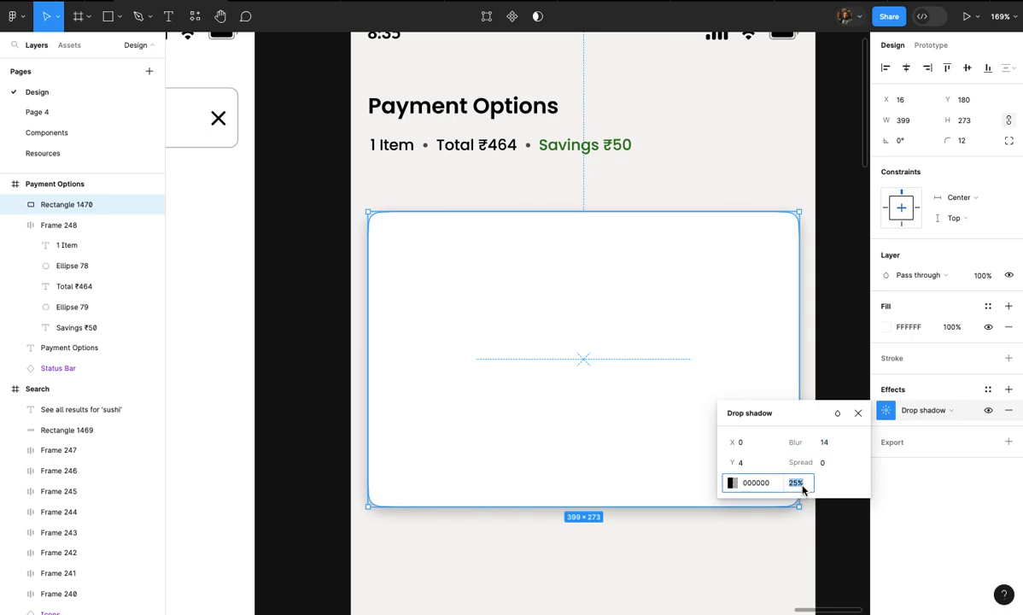
key("shift+Down")
key("shift+Down")
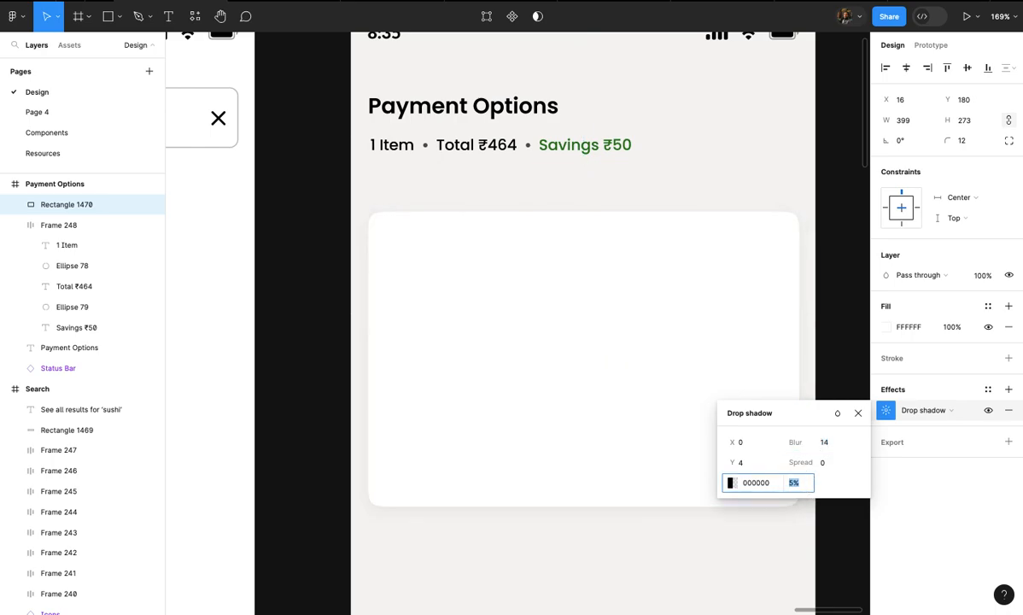
key("Return")
left_click(802, 543)
scroll(802, 543, "down", 4, "ctrl")
scroll(801, 543, "up", 1)
scroll(803, 542, "up", 5, "ctrl")
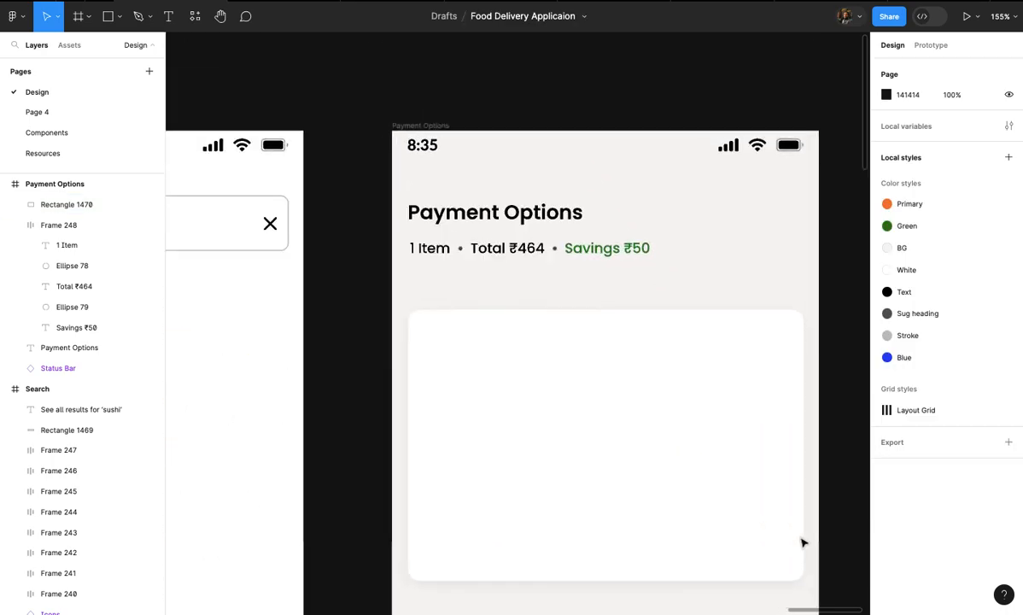
- Add a "UPI" text label above the payment card at X 16, Y 152
left_click(705, 442)
scroll(538, 241, "down", 5, "ctrl")
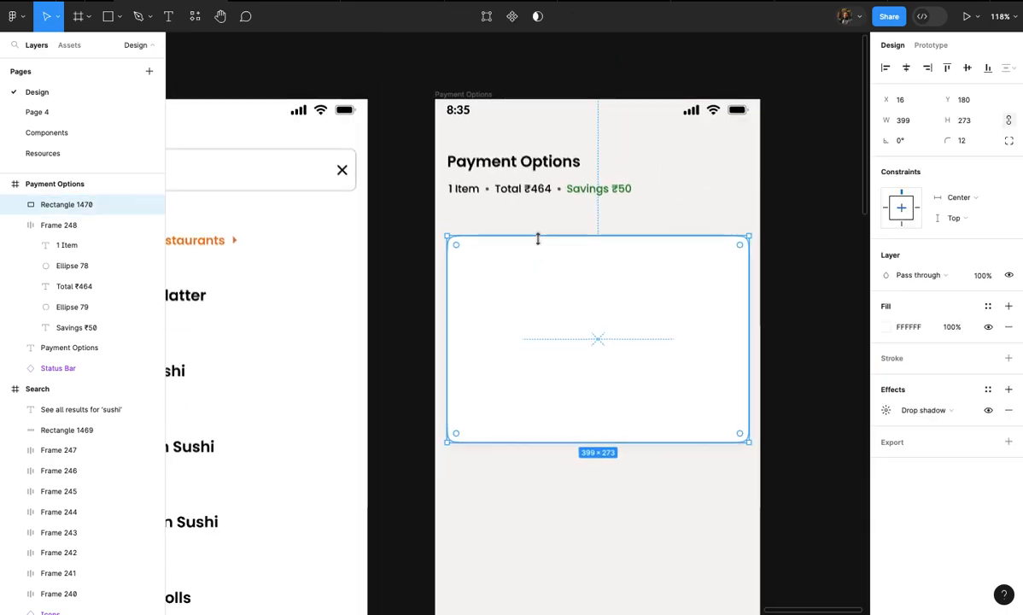
scroll(537, 237, "up", 1, "ctrl")
scroll(537, 237, "up", 1)
left_click(450, 296)
scroll(450, 297, "up", 2, "ctrl")
scroll(450, 297, "up", 4)
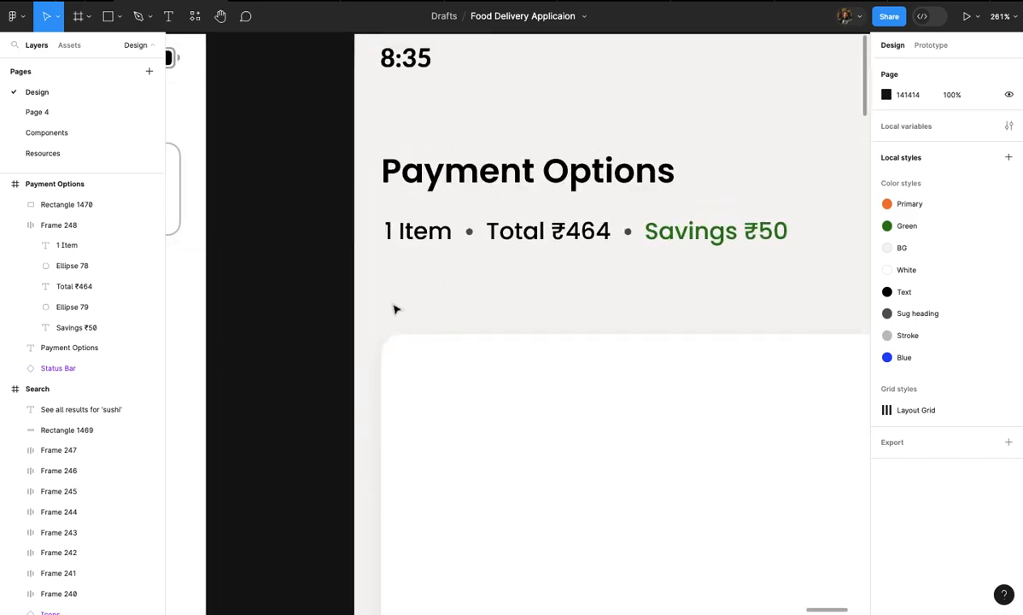
key("t")
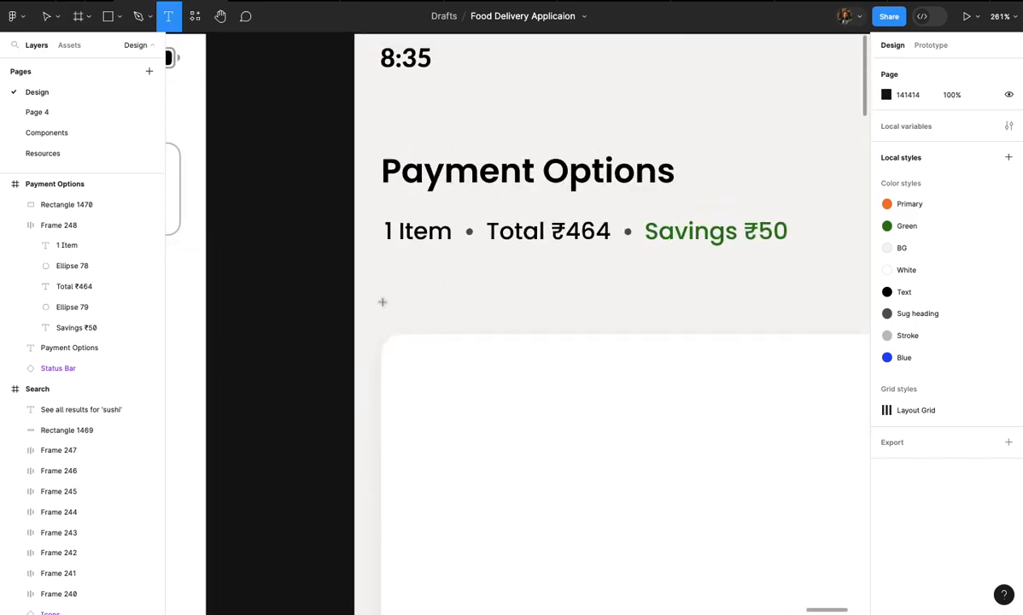
left_click(382, 302)
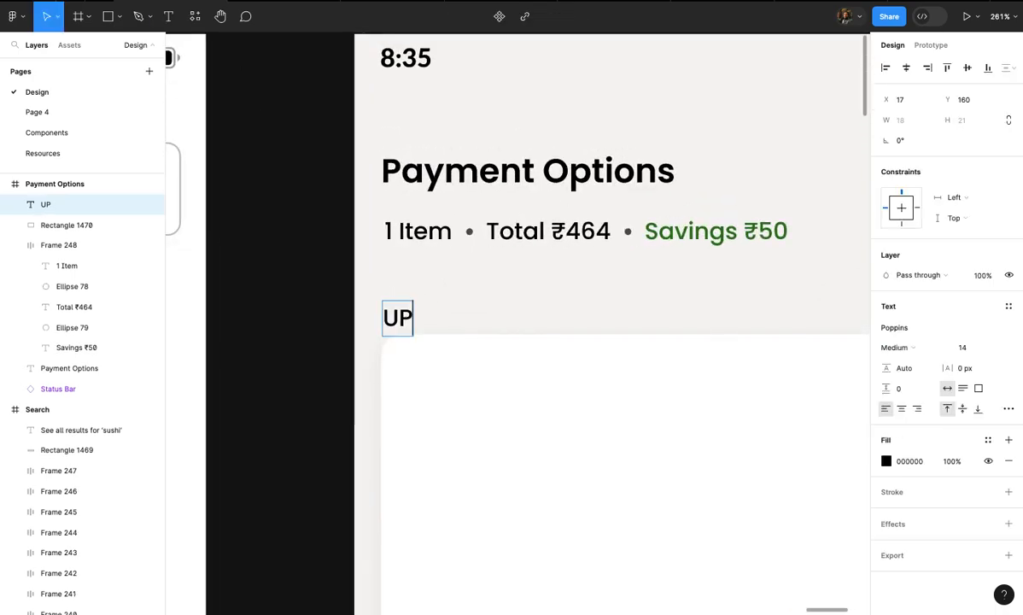
key("Escape")
scroll(521, 363, "up", 4, "ctrl")
left_click_drag(338, 297, 347, 279)
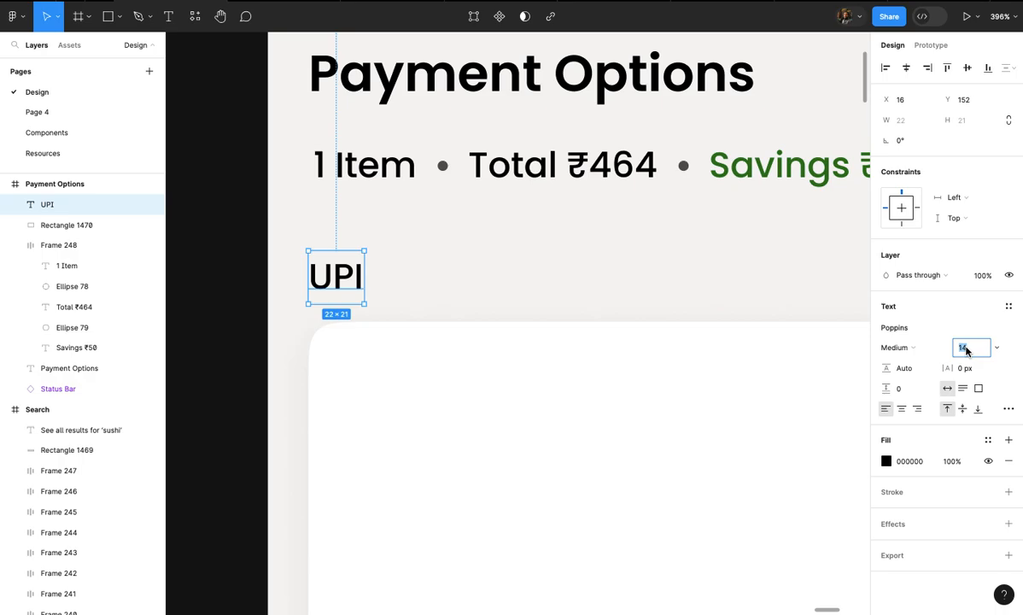
- Set the UPI label to size 16 with SemiBold weight
key("Up")
left_click(913, 347)
left_click(896, 360)
scroll(605, 353, "down", 5)
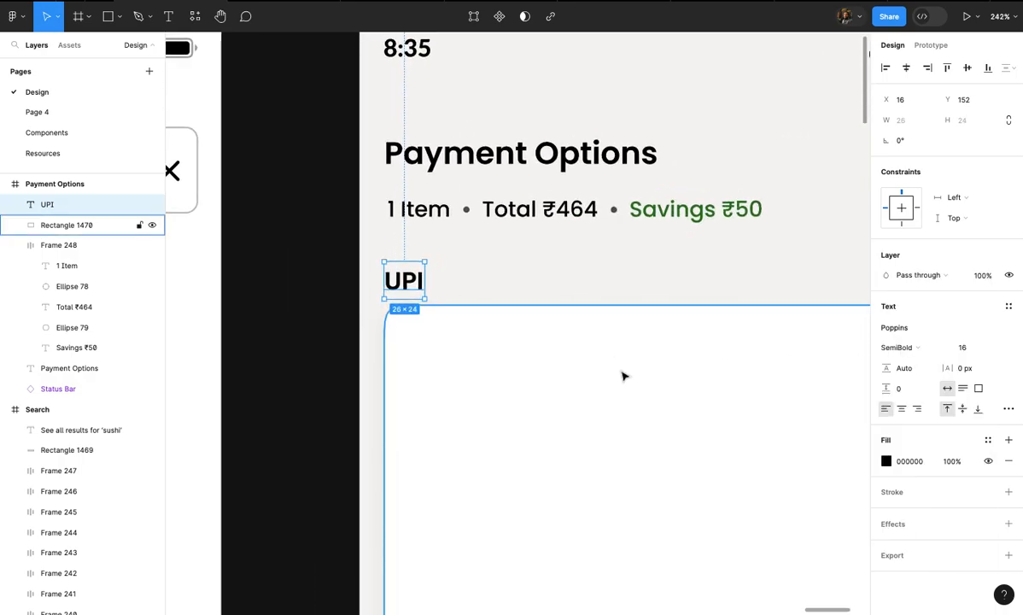
- Set the vertical spacing between the UPI label and the payment card to 8
left_click(623, 374, "shift")
scroll(623, 374, "down", 3)
left_click(911, 166)
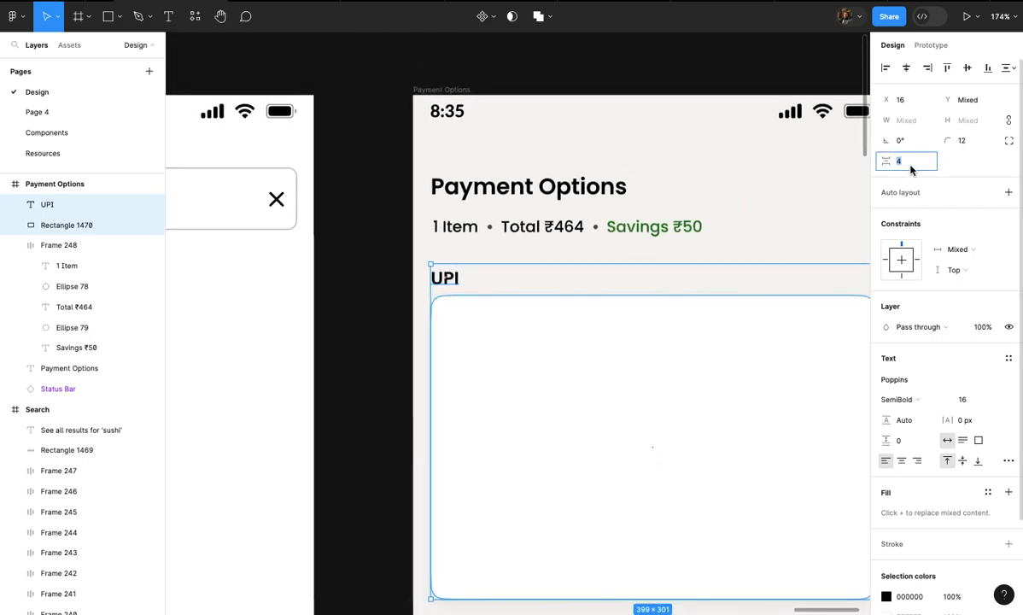
key("Up")
key("Up")
key("Up")
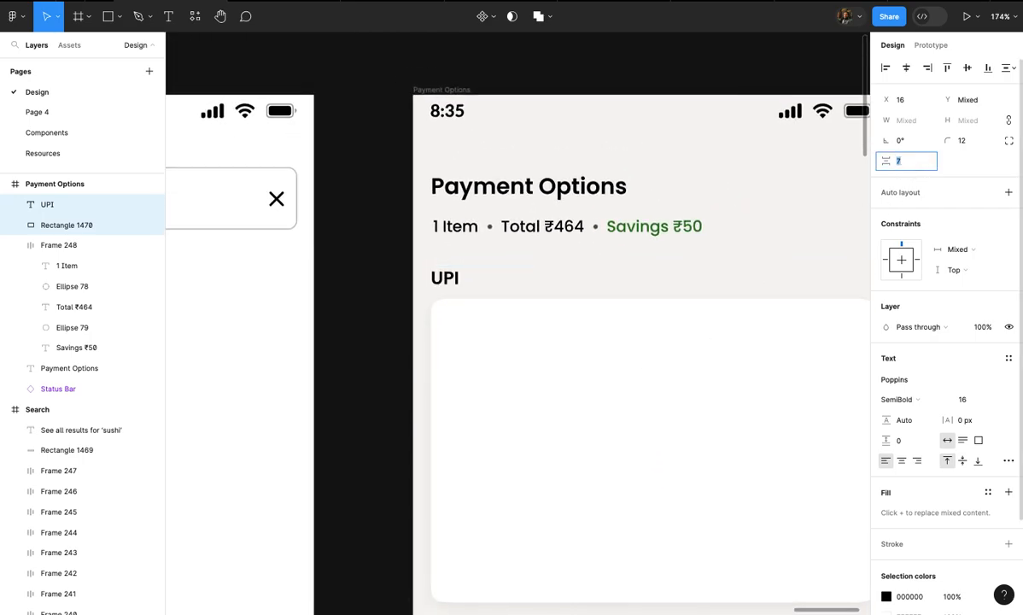
key("Up")
scroll(705, 368, "down", 2)
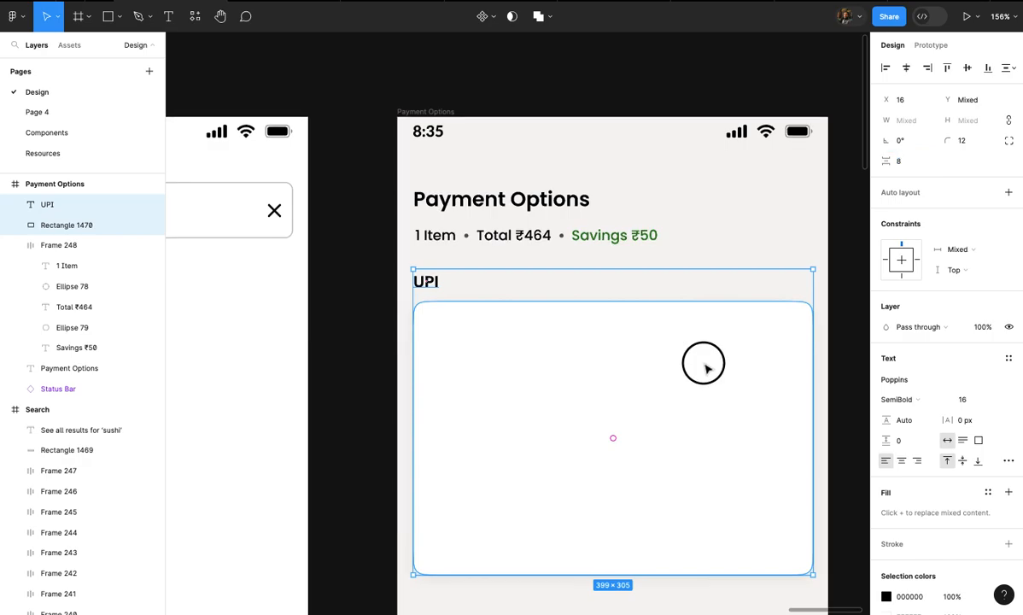
left_click(691, 265)
scroll(671, 315, "down", 2)
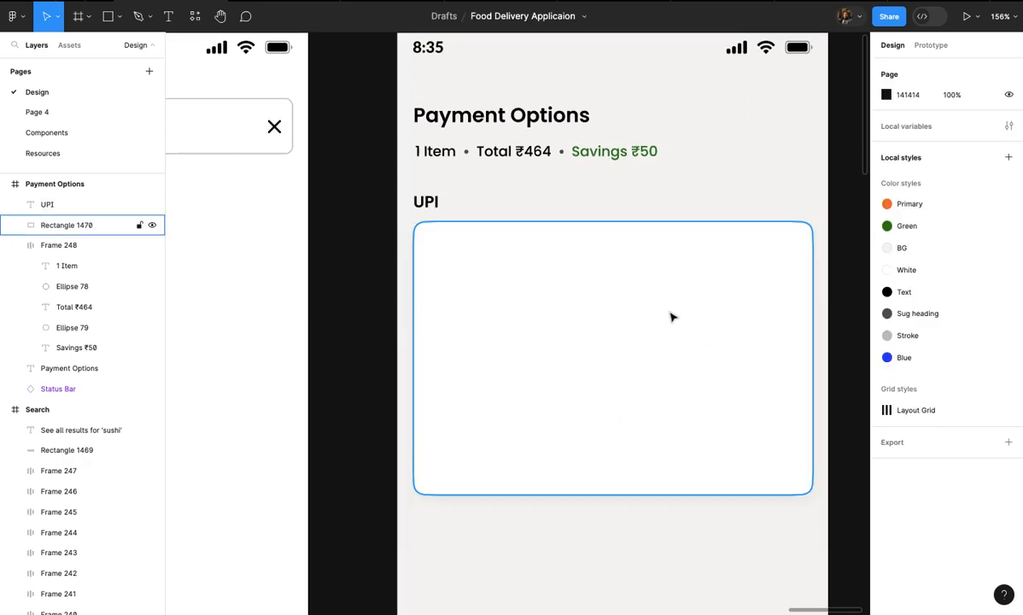
- Draw a horizontal divider line 399 wide across the upper part of the payment card at Y 240
left_click(660, 324)
scroll(660, 324, "right", 1)
key("l")
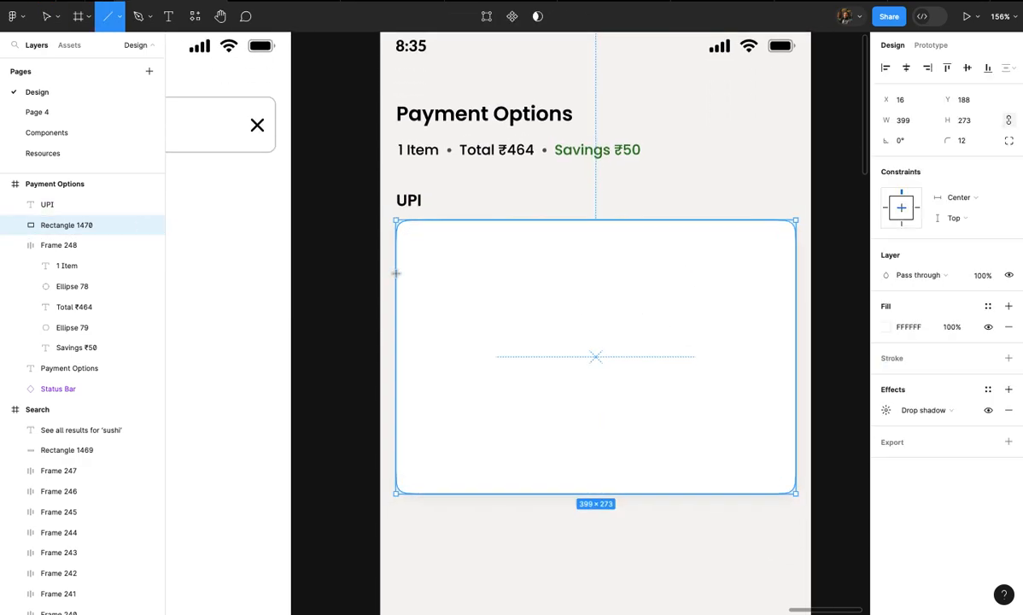
left_click_drag(411, 273, 797, 281)
- Apply the Stroke colour style to the divider line
left_click(988, 339)
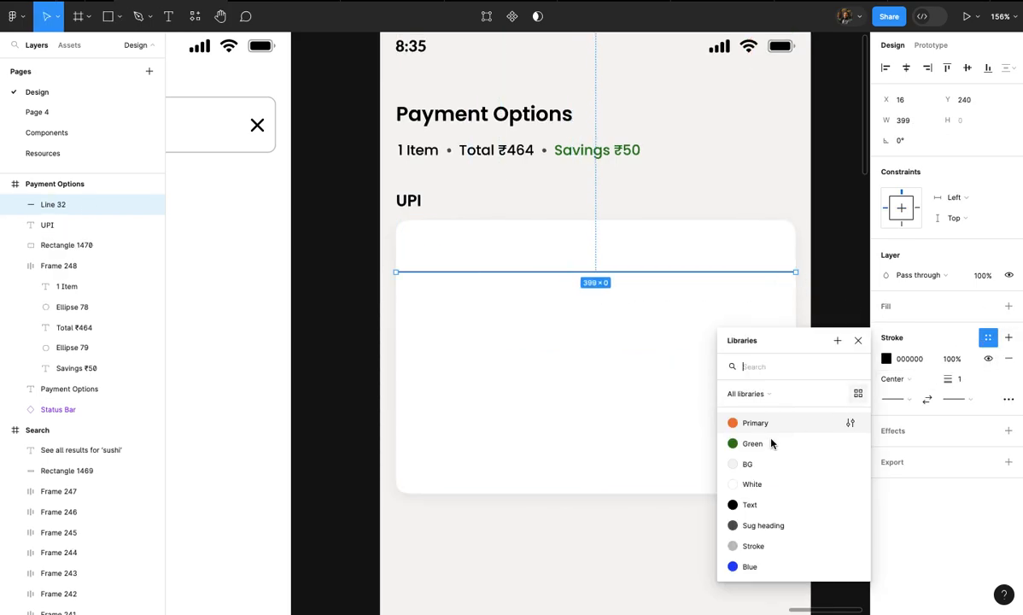
left_click(769, 546)
left_click(836, 517)
scroll(768, 458, "up", 1)
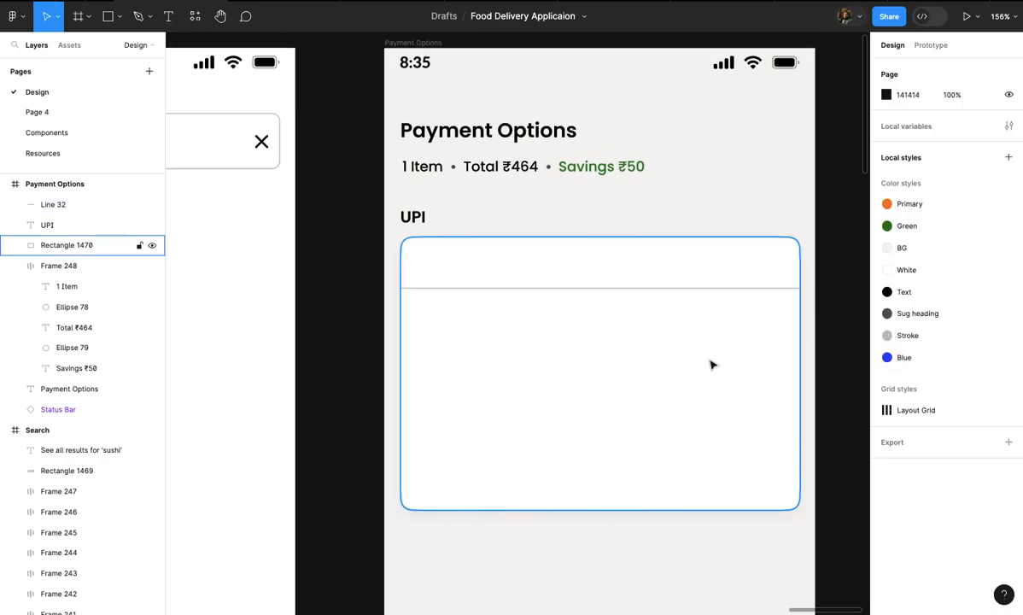
- Detach the divider line's colour style and lighten its stroke colour to E7E7E7
left_click(692, 292)
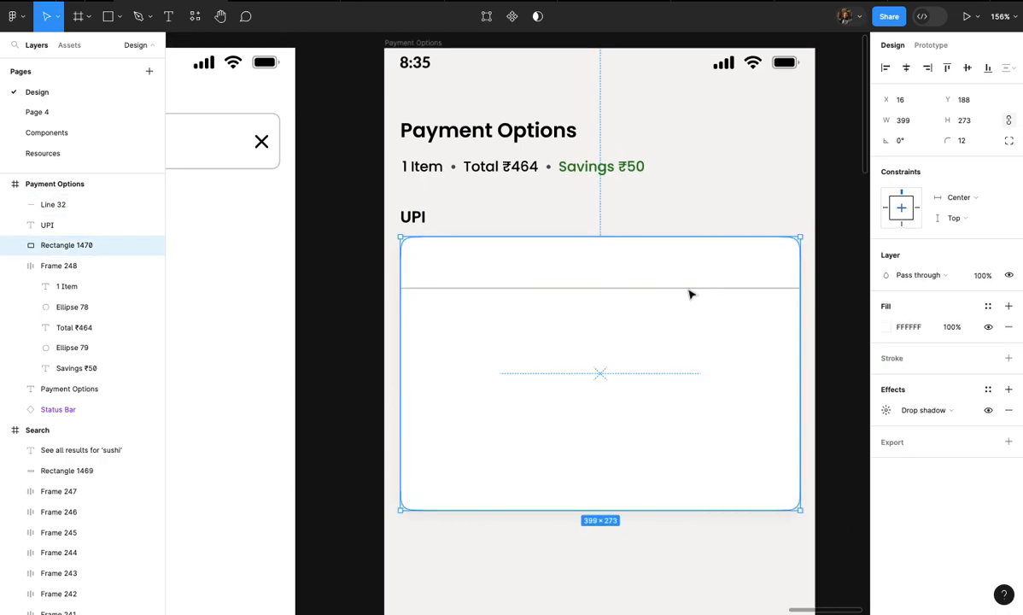
left_click(690, 293)
scroll(690, 295, "up", 1)
left_click(987, 338)
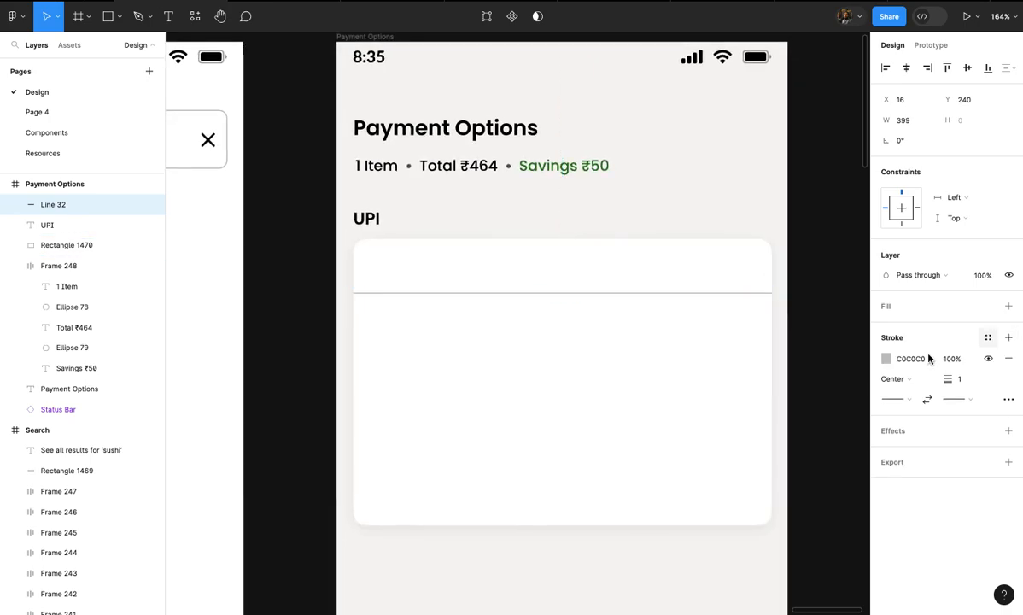
left_click(885, 359)
left_click_drag(721, 322, 710, 303)
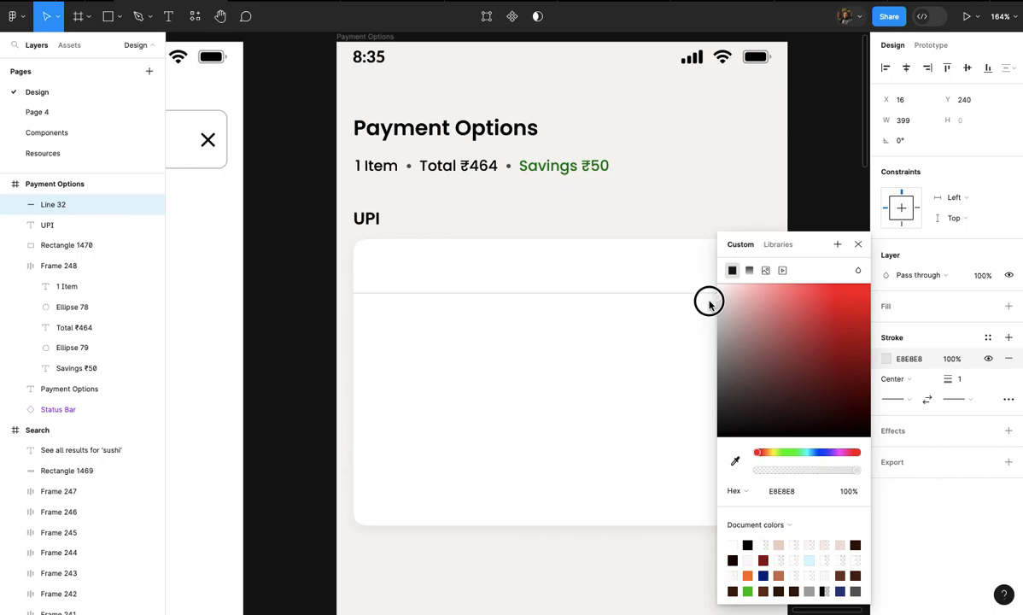
left_click(812, 184)
- Duplicate the divider line down to Y 302, repeat the copy at the same 62 spacing, and delete the surplus lowest line
scroll(812, 184, "down", 4)
scroll(756, 219, "up", 2)
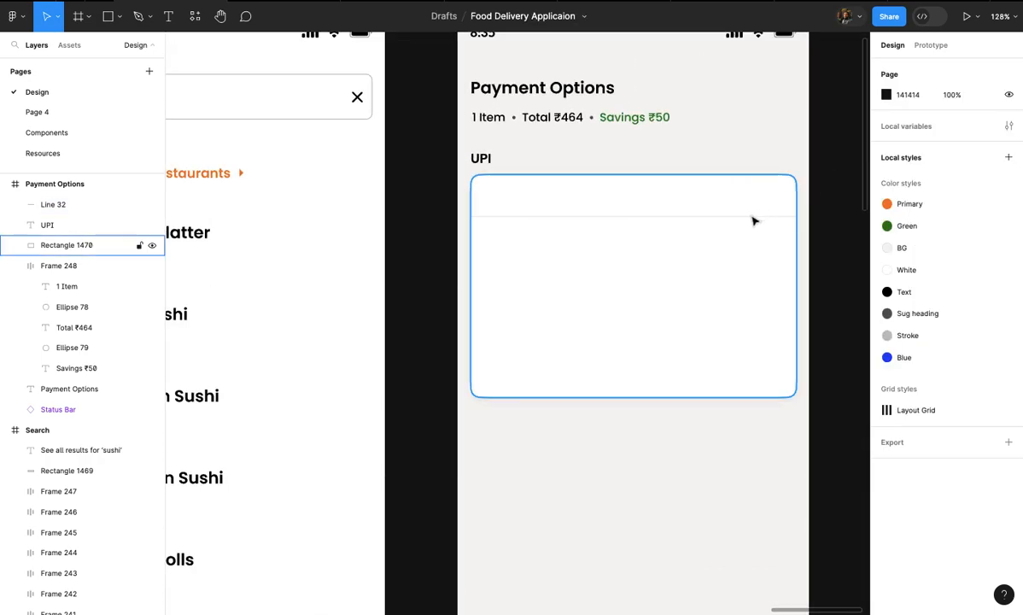
left_click(749, 218)
scroll(748, 221, "up", 3)
left_click_drag(744, 224, 763, 306)
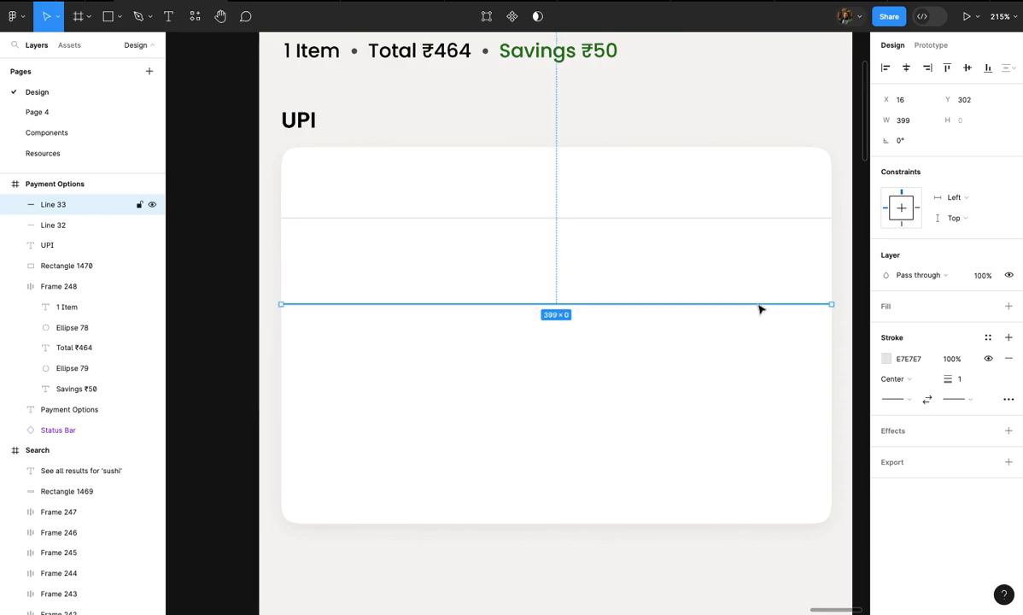
key("ctrl+d")
key("ctrl+d")
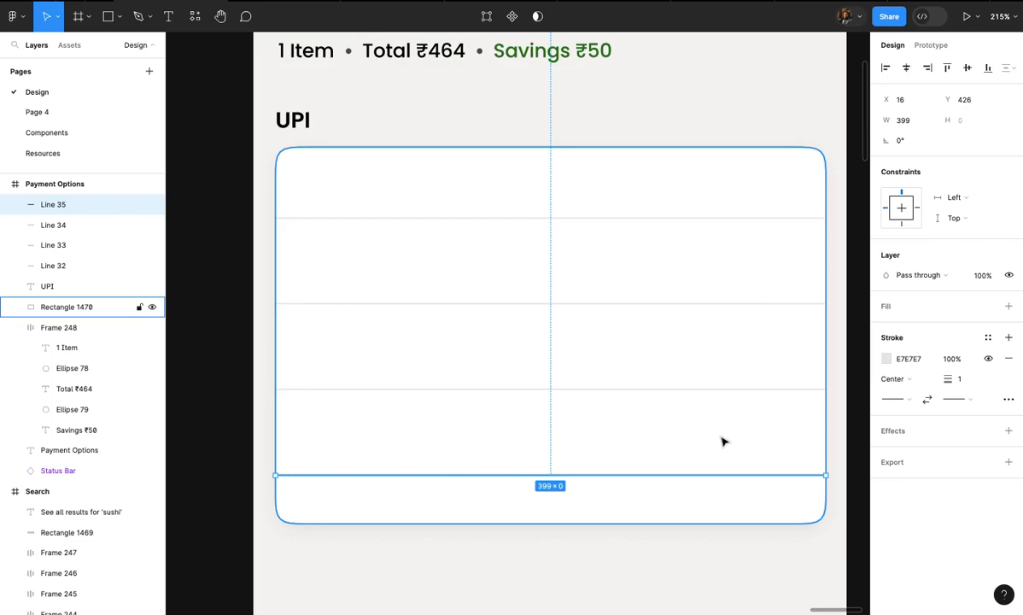
key("Delete")
left_click(659, 479)
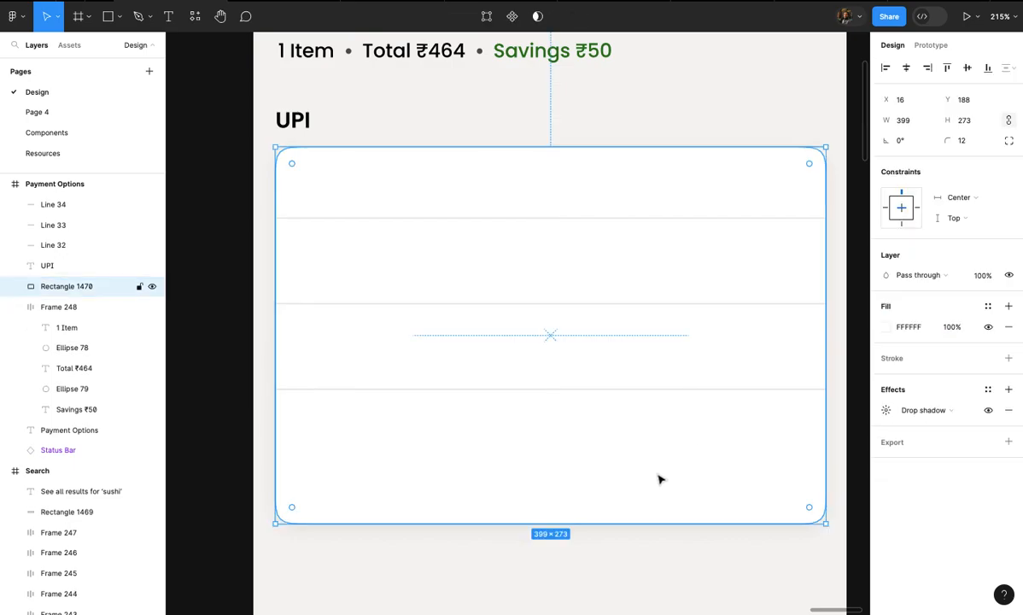
- Move all three divider lines together slightly further down inside the payment card
left_click(640, 390)
left_click(642, 304, "shift")
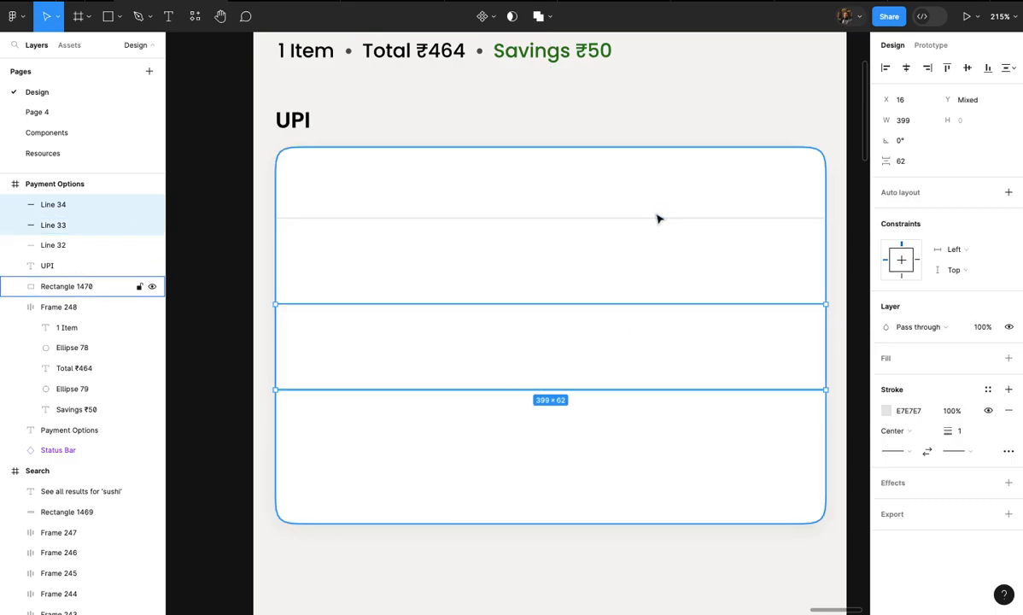
left_click(658, 219, "shift")
left_click_drag(659, 243, 661, 277)
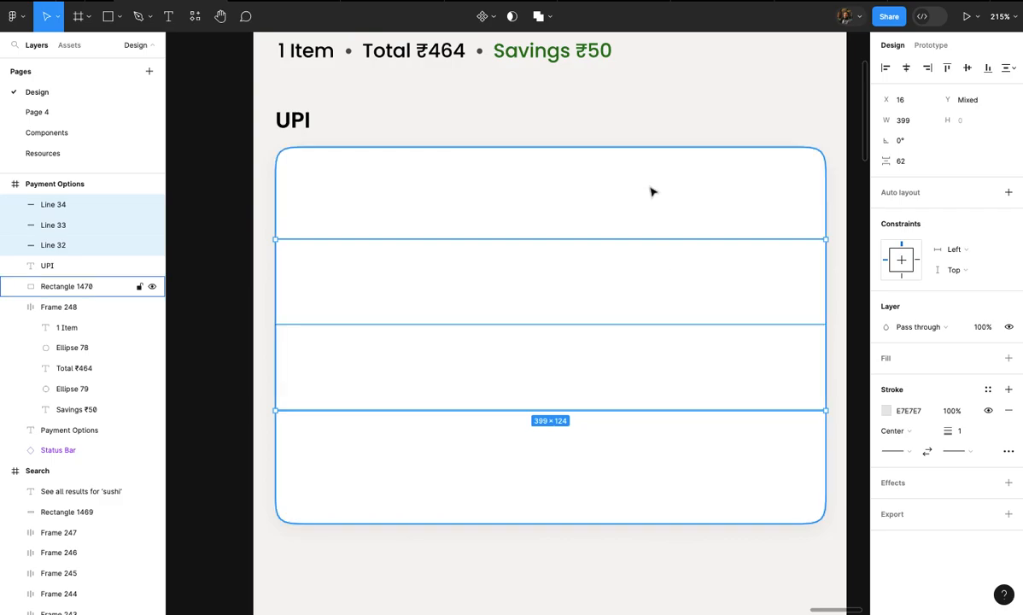
left_click(652, 193)
scroll(651, 192, "down", 1)
scroll(651, 192, "left", 2)
scroll(650, 192, "up", 1)
left_click(637, 133)
scroll(457, 209, "up", 3)
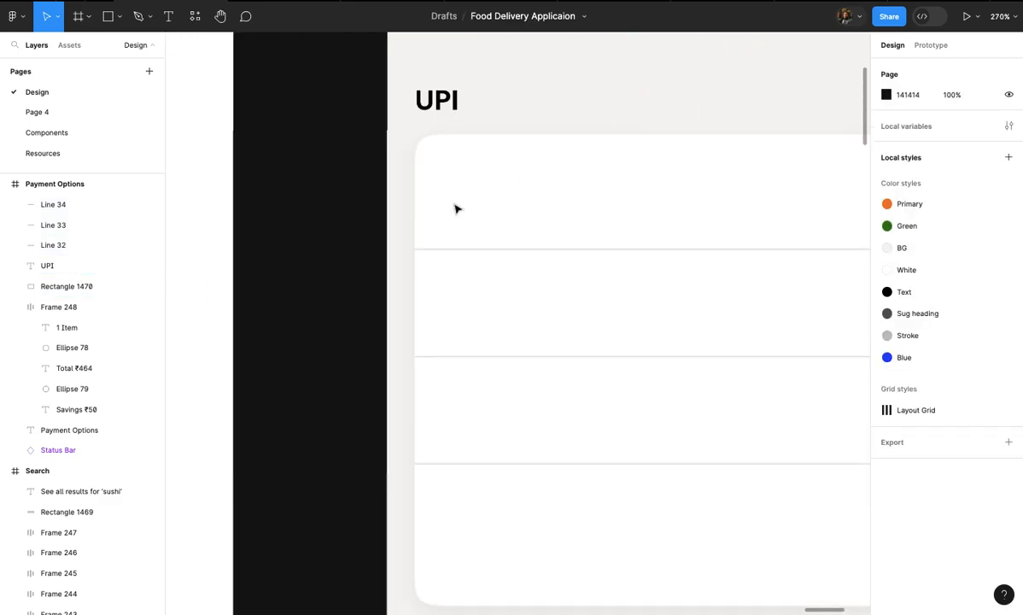
scroll(457, 209, "up", 2)
left_click(492, 256)
scroll(491, 256, "down", 2)
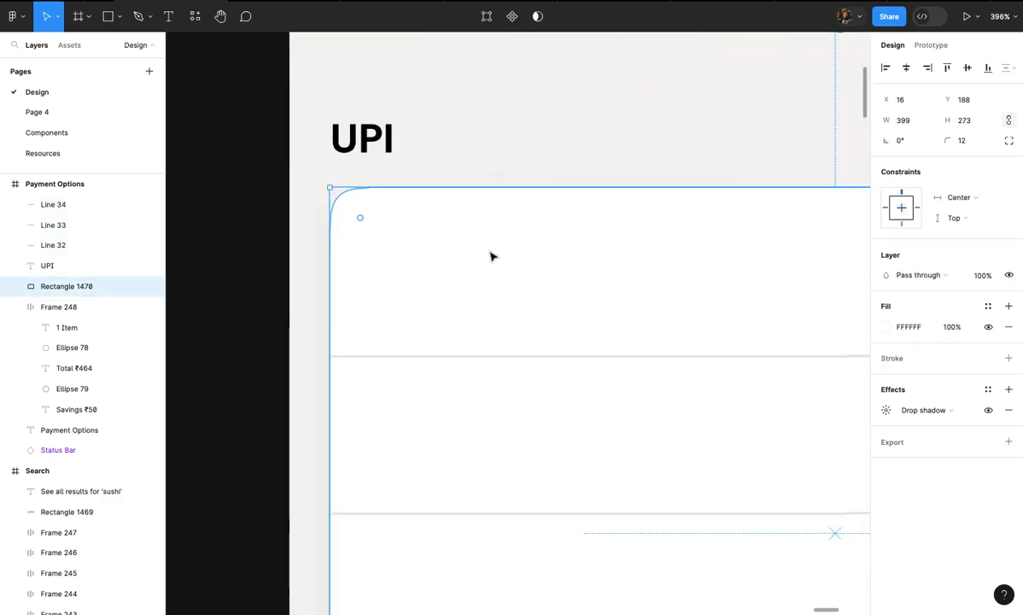
key("r")
scroll(427, 256, "up", 2)
scroll(426, 256, "up", 1)
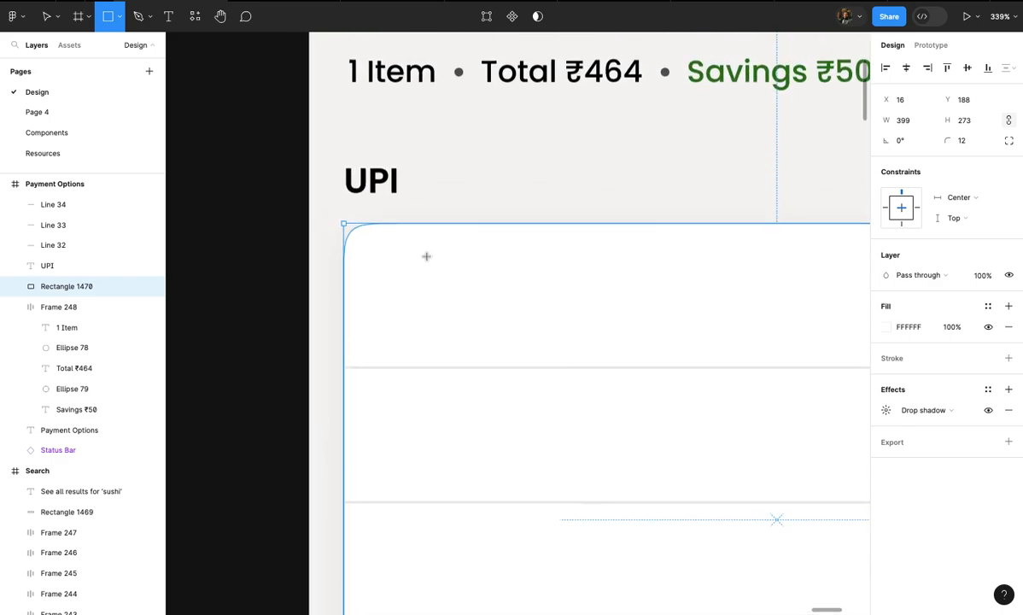
scroll(421, 293, "up", 2)
left_click_drag(407, 299, 363, 256)
scroll(414, 291, "down", 2)
scroll(414, 291, "up", 3)
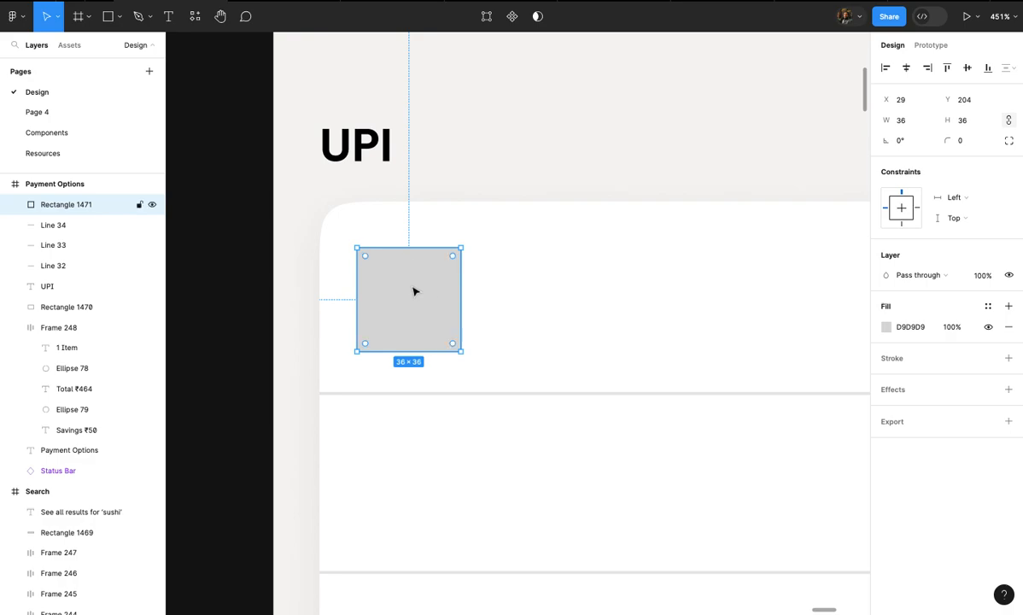
key("Delete")
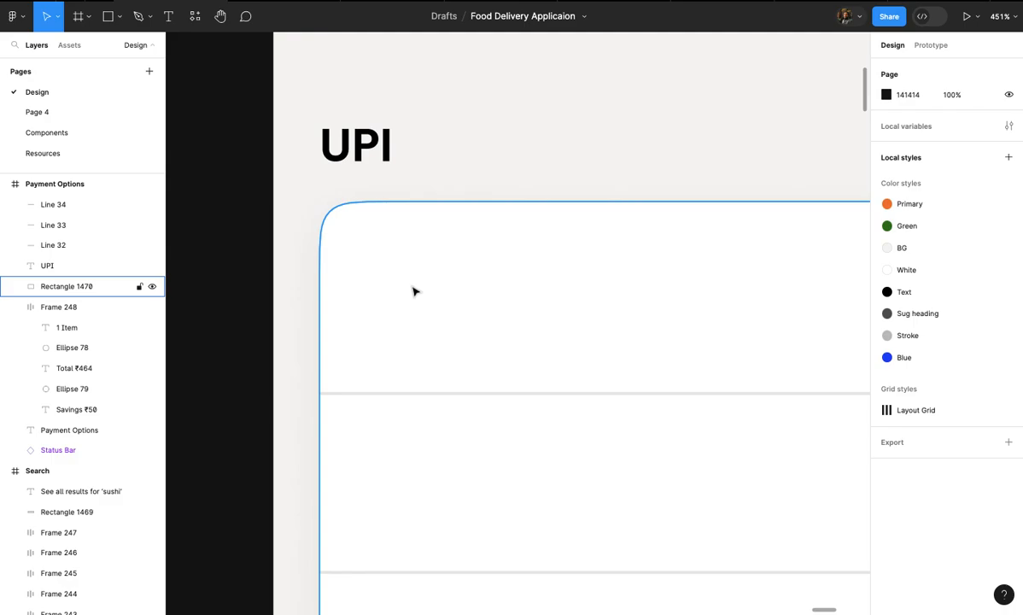
- Draw a 32 × 32 square in the payment card's first row and position it at X 33, Y 206
key("r")
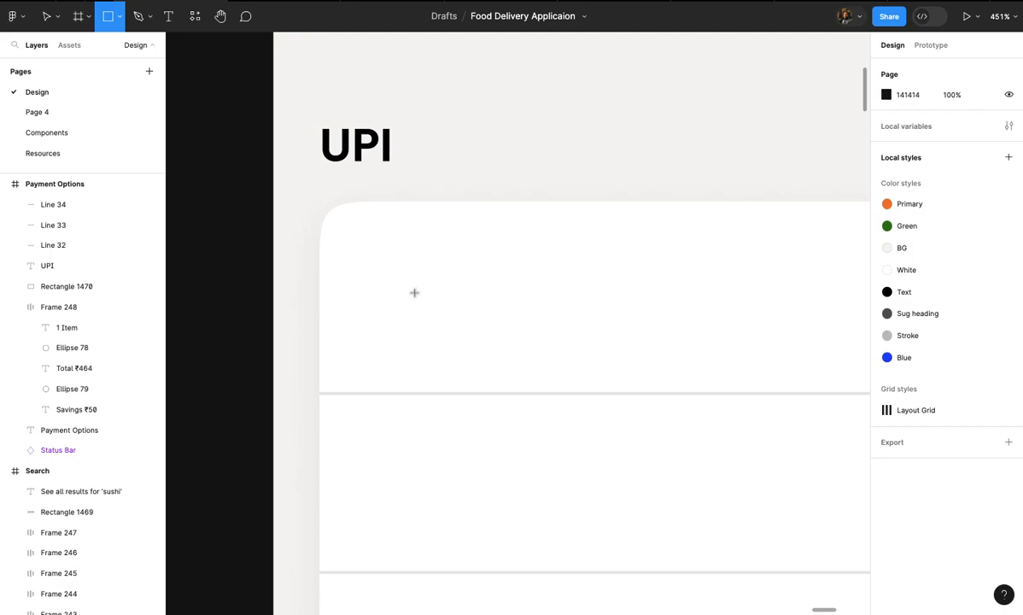
left_click_drag(413, 293, 370, 266)
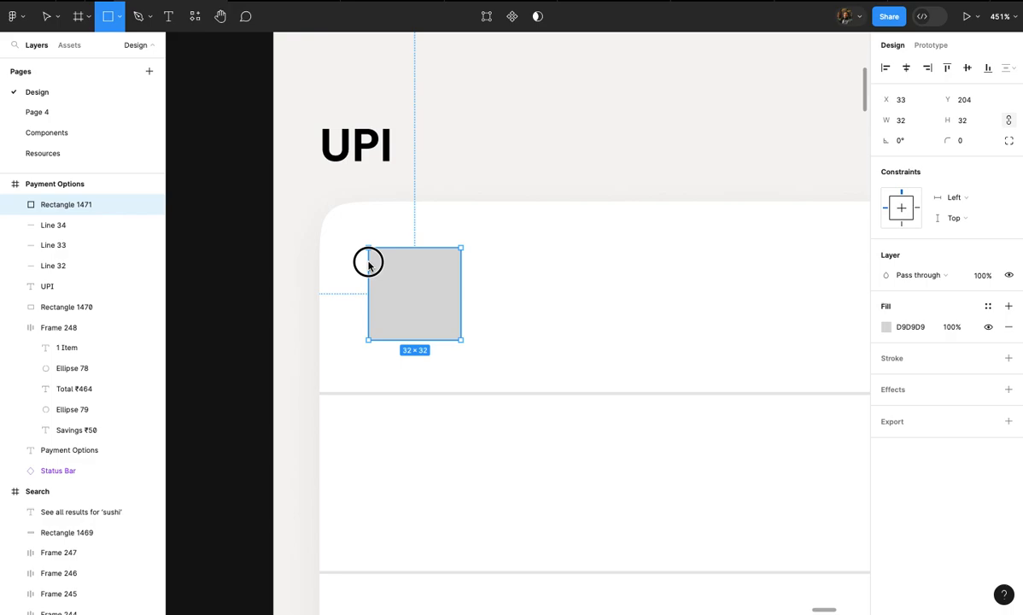
left_click_drag(369, 266, 366, 259)
scroll(367, 261, "up", 4)
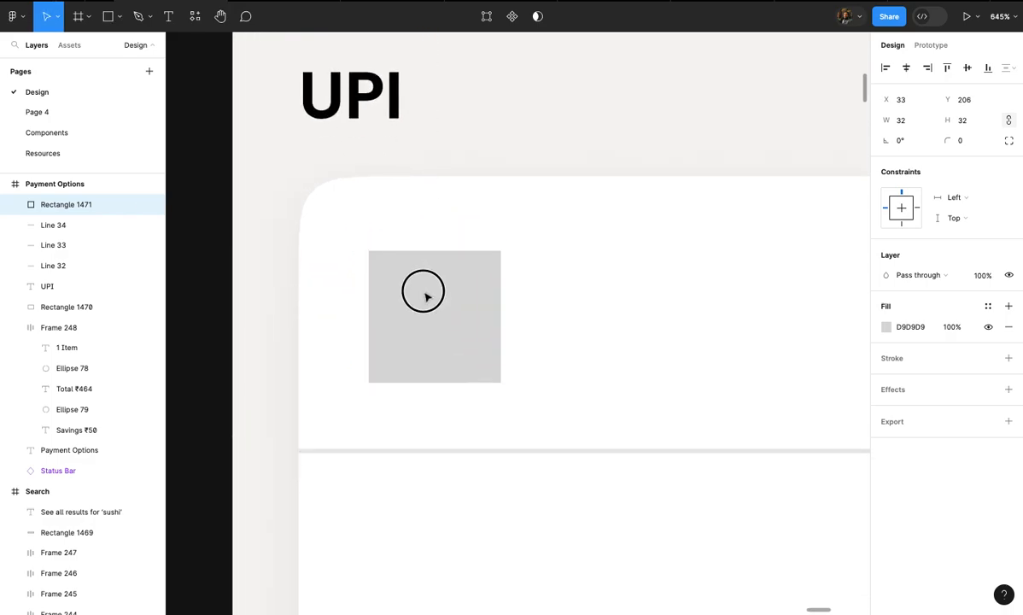
scroll(427, 296, "up", 1)
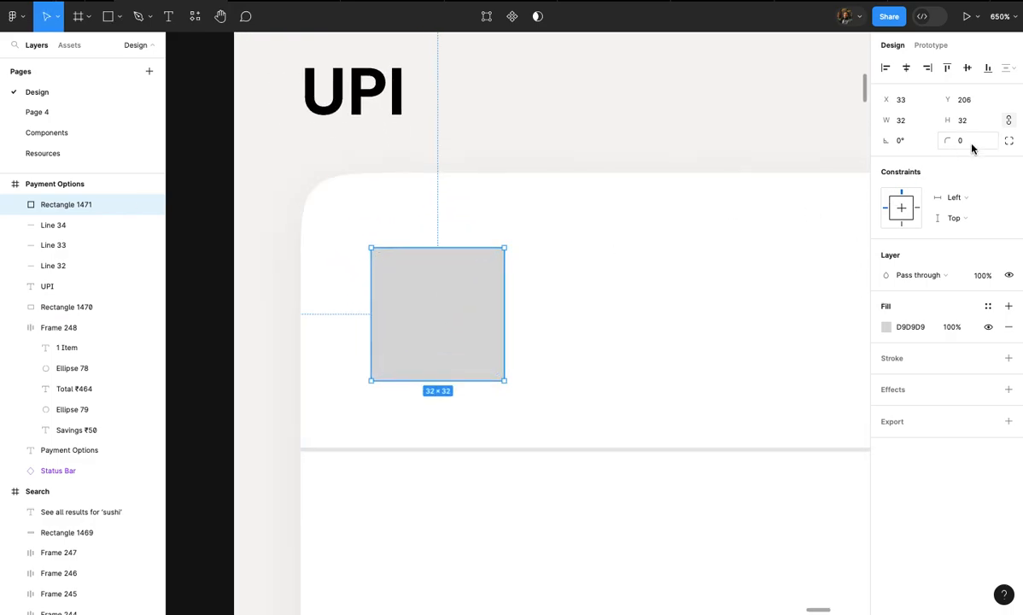
- Round the square's corners to radius 4 with 100% corner smoothing
type("1")
left_click(1008, 140)
left_click_drag(803, 242, 906, 248)
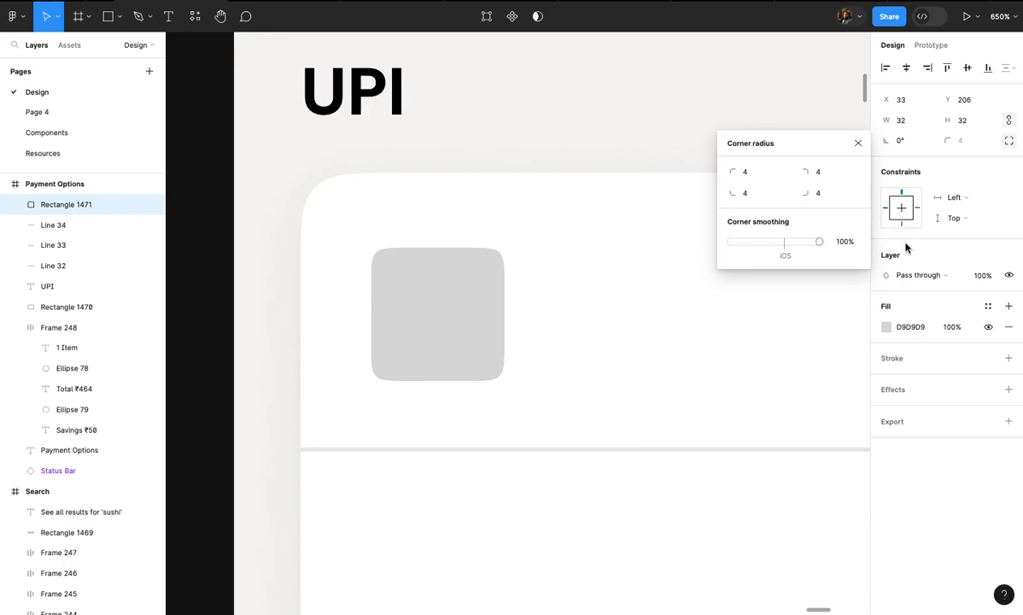
left_click(857, 144)
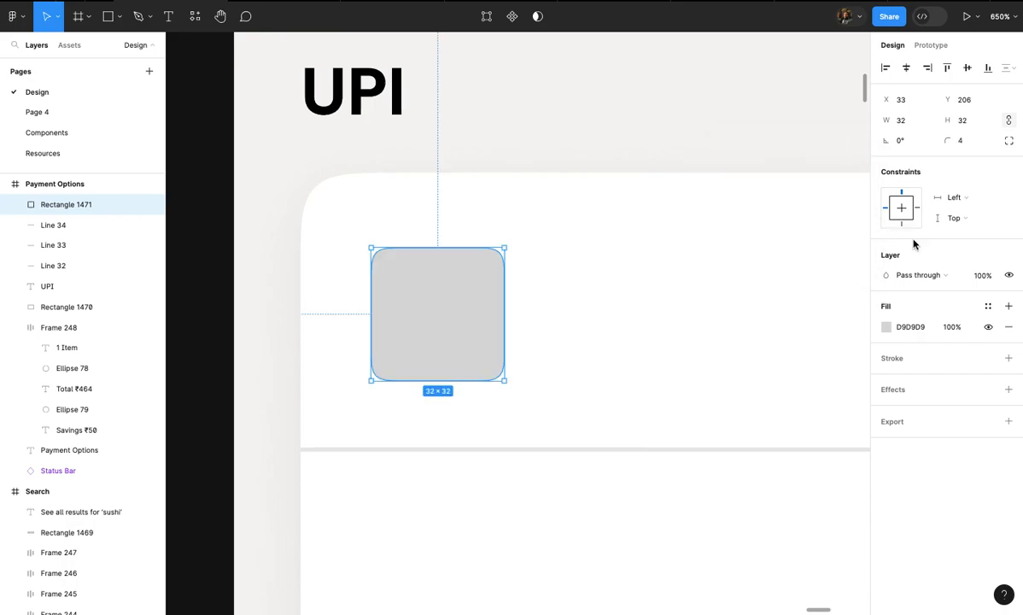
- Outline the square with the Stroke colour style and change its fill to white FFFFFF
left_click(987, 359)
left_click(762, 565)
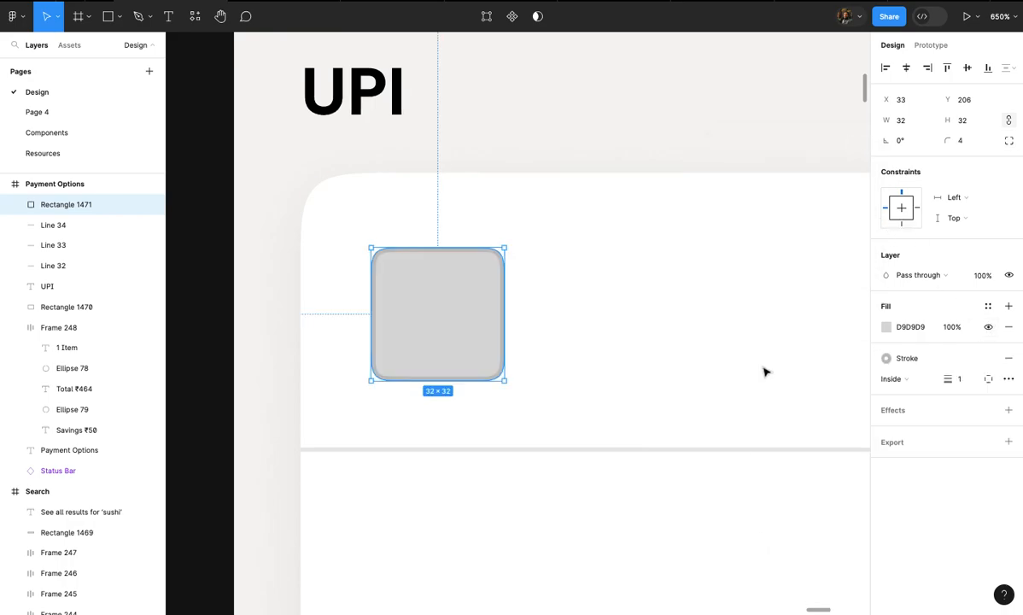
left_click(885, 327)
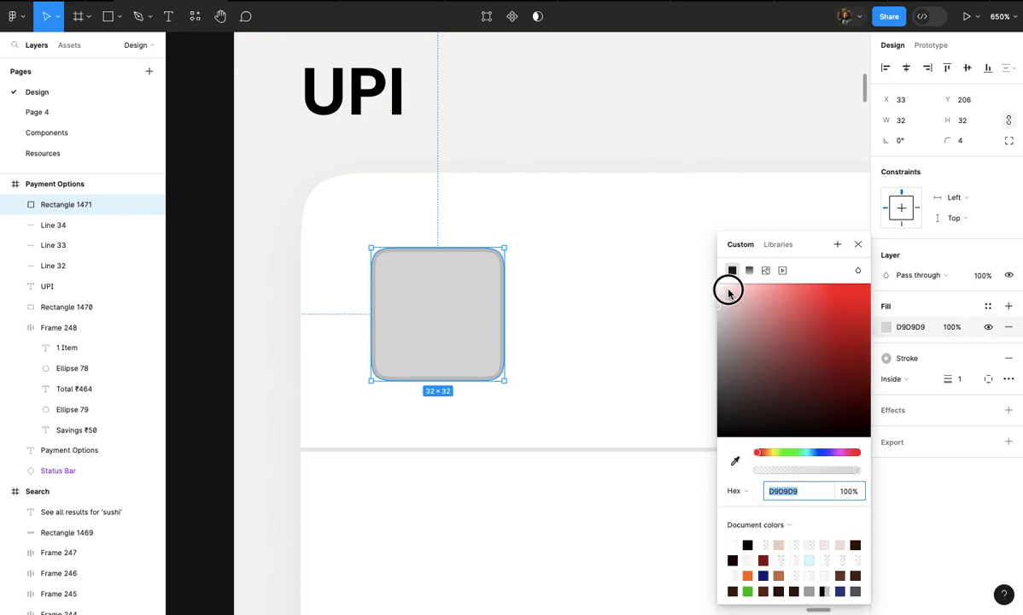
left_click(729, 293)
left_click(632, 298)
scroll(632, 297, "down", 3)
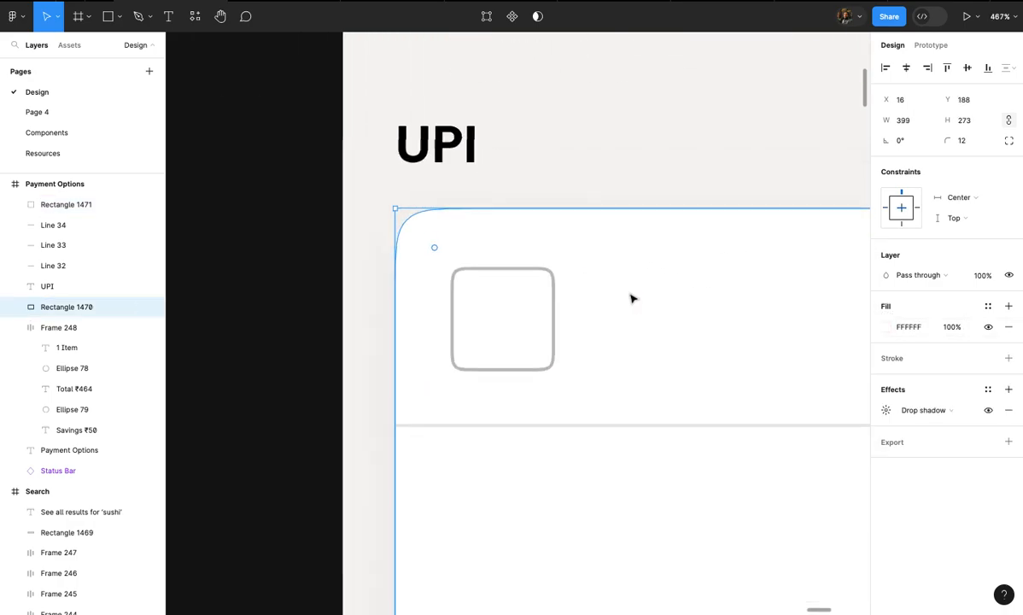
left_click(500, 322)
scroll(500, 321, "up", 5)
key("o")
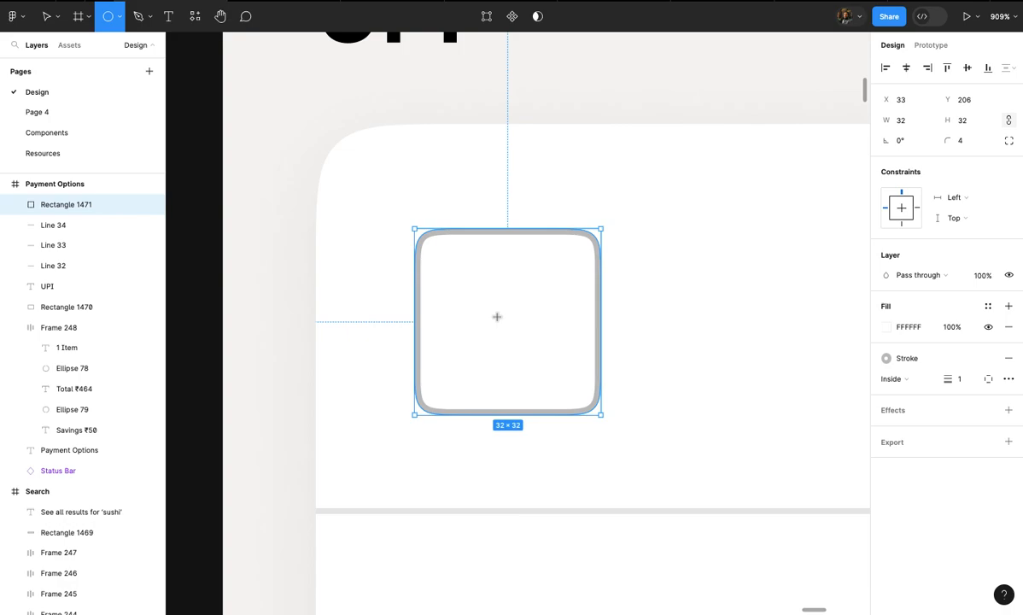
key("v")
left_click(511, 312)
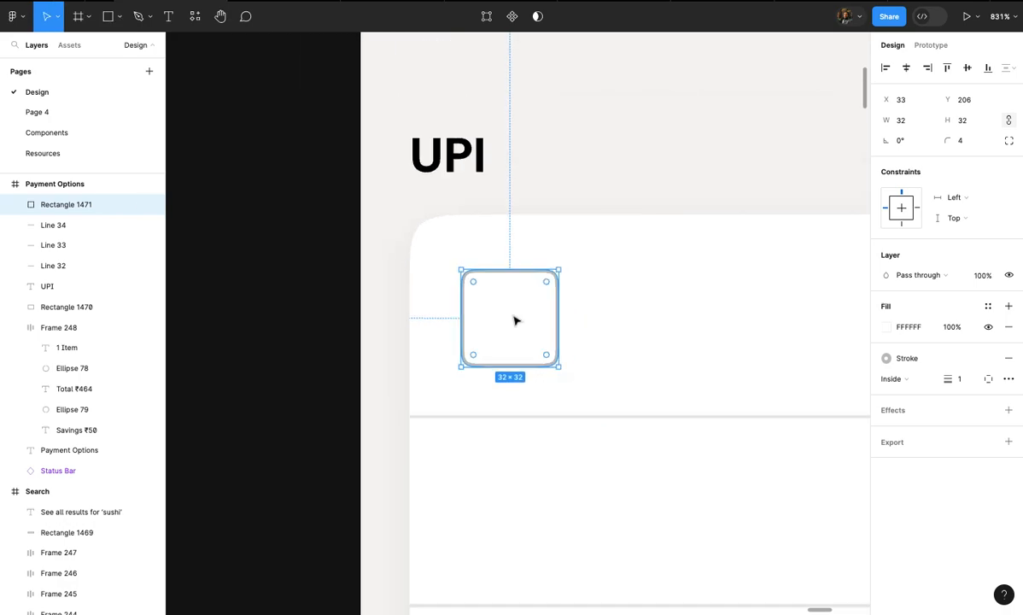
scroll(513, 318, "down", 3)
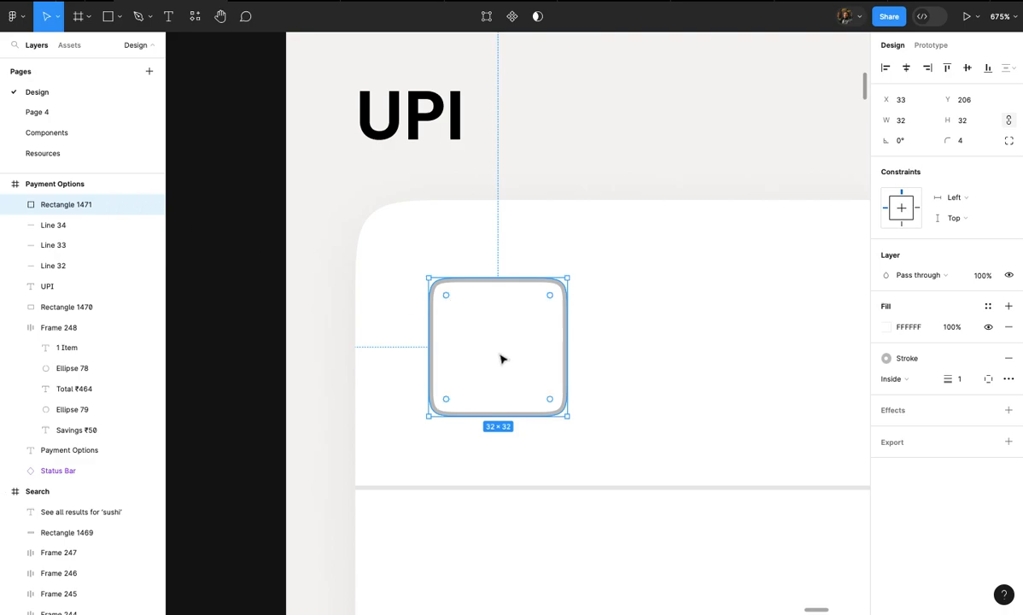
key("ctrl+d")
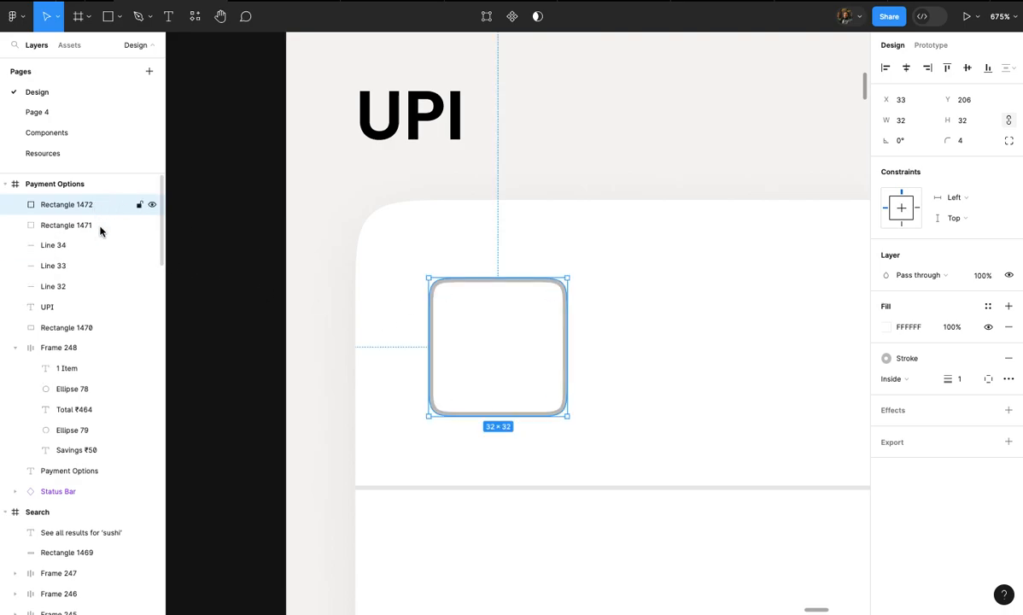
scroll(480, 348, "down", 3)
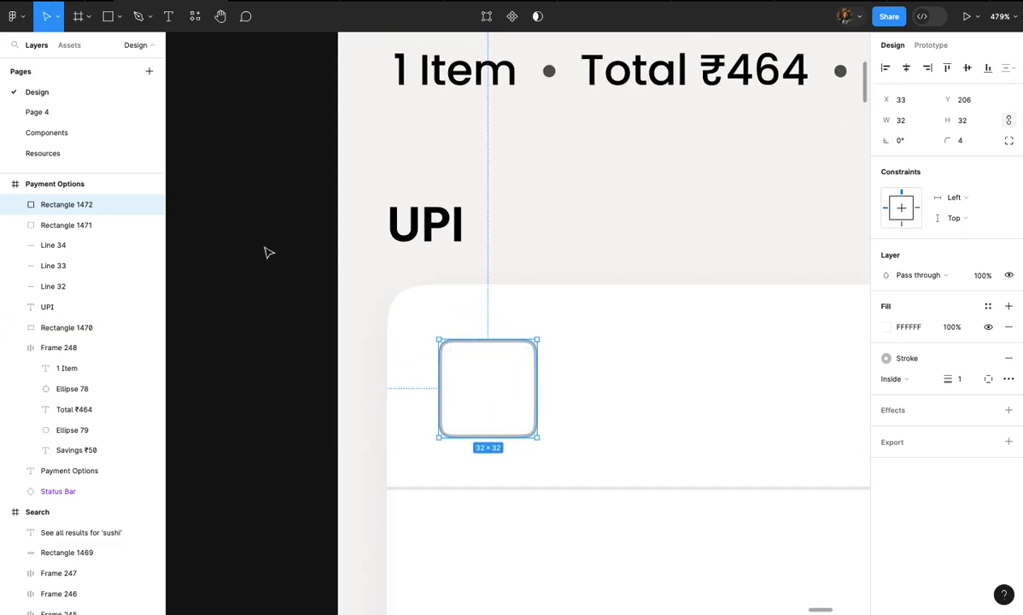
scroll(474, 370, "up", 8)
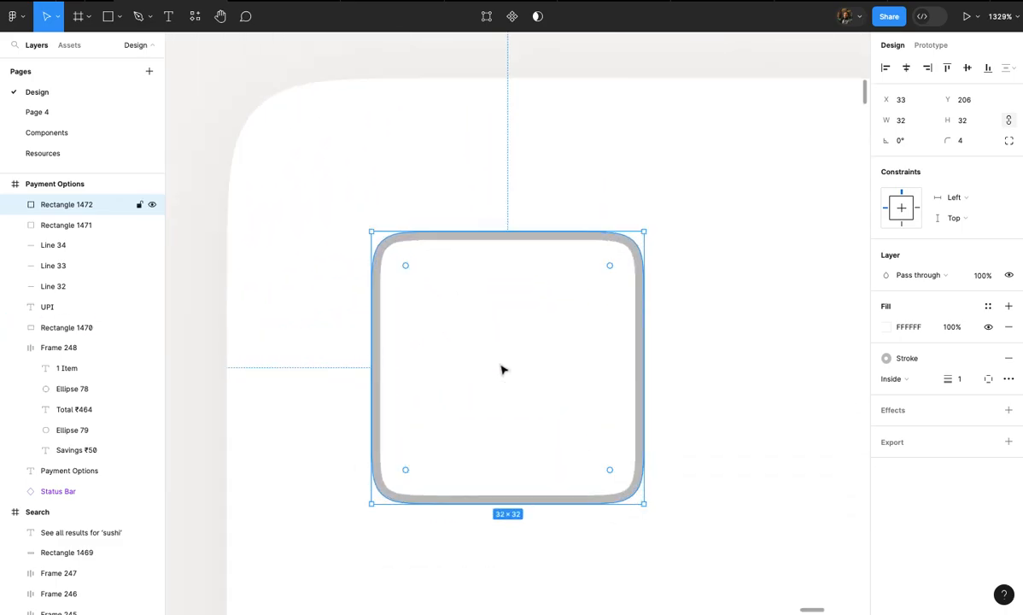
key("Delete")
scroll(502, 369, "down", 1)
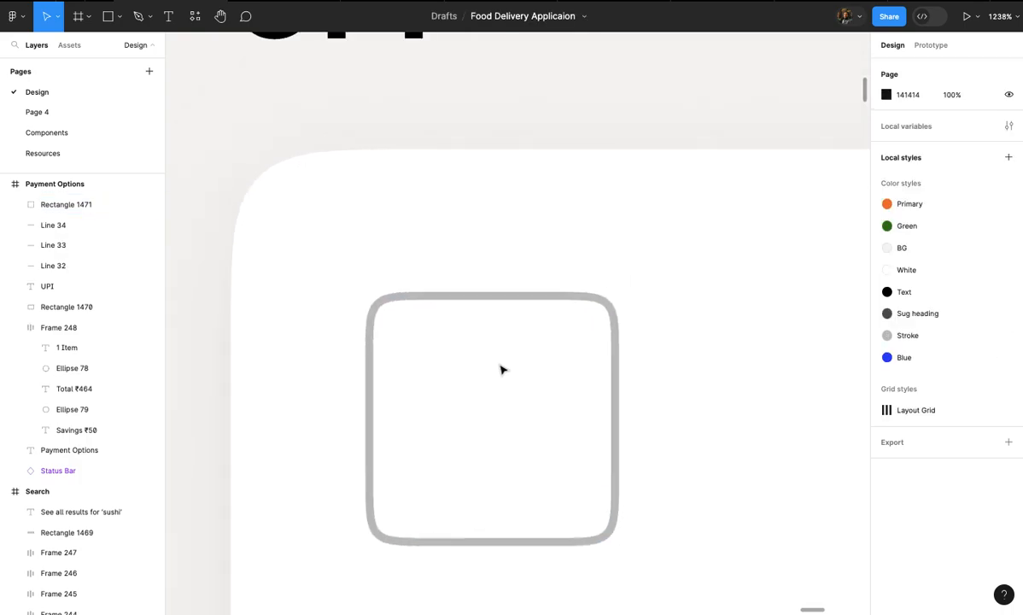
- Select the column of six payment logo images on the Resources page and copy them
left_click(514, 400)
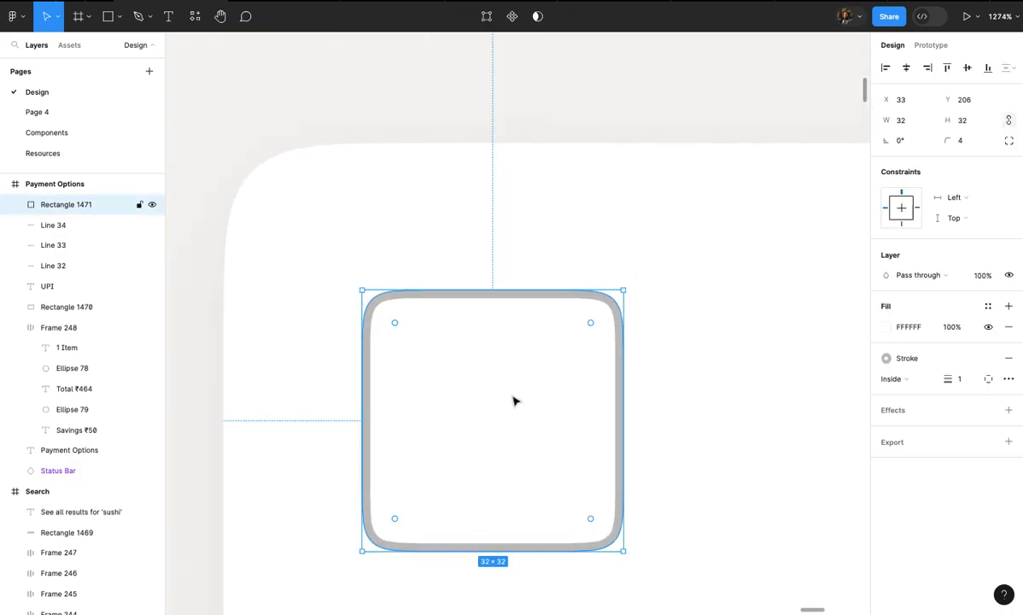
left_click(102, 132)
left_click(99, 154)
scroll(343, 275, "up", 4)
scroll(343, 275, "down", 2)
scroll(343, 275, "up", 3)
scroll(342, 275, "right", 7)
scroll(342, 275, "down", 5)
left_click(329, 182)
left_click_drag(329, 182, 418, 520)
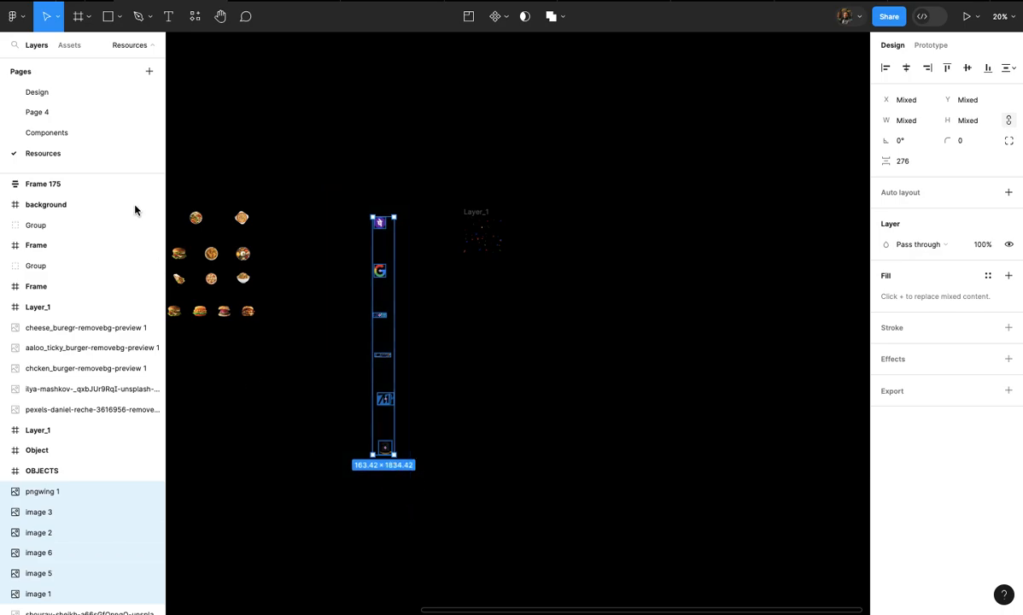
- Paste the copied payment logos on the Design page and place them beside the Payment Options frame
left_click(106, 95)
scroll(466, 274, "down", 10)
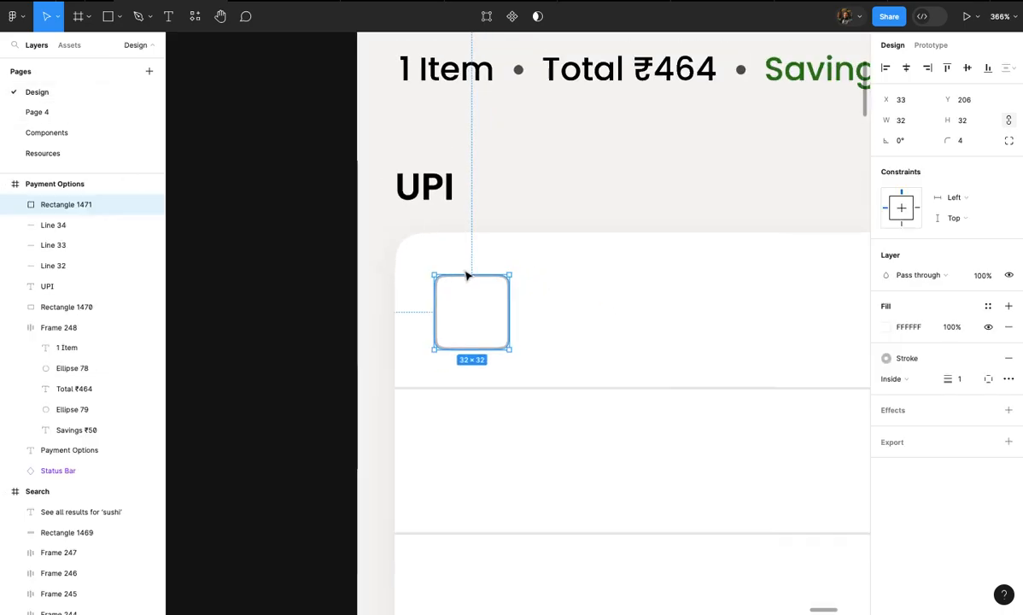
left_click(775, 265)
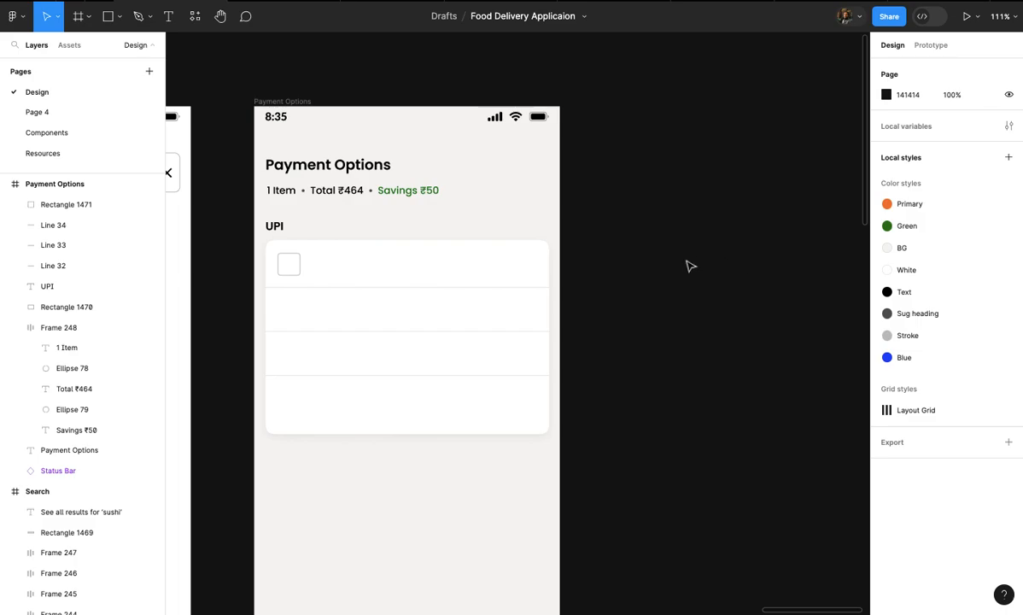
key("ctrl+v")
left_click_drag(539, 238, 753, 349)
scroll(754, 351, "down", 5)
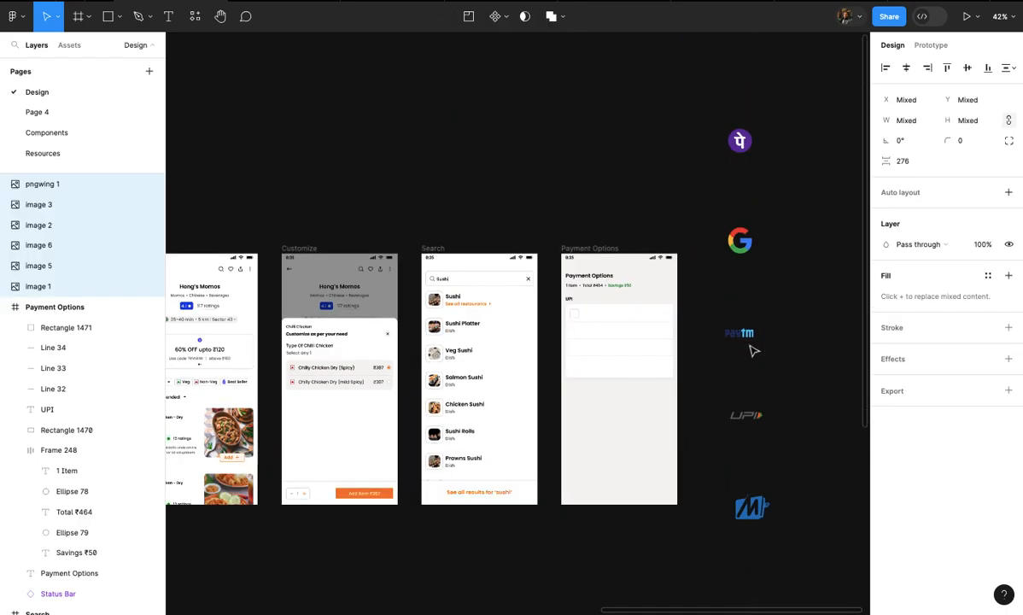
scroll(754, 350, "down", 5)
scroll(753, 349, "up", 4)
left_click(708, 299)
- Move the PhonePe logo into the first row's outlined square and scale it down to about 19 × 19
scroll(708, 297, "up", 3)
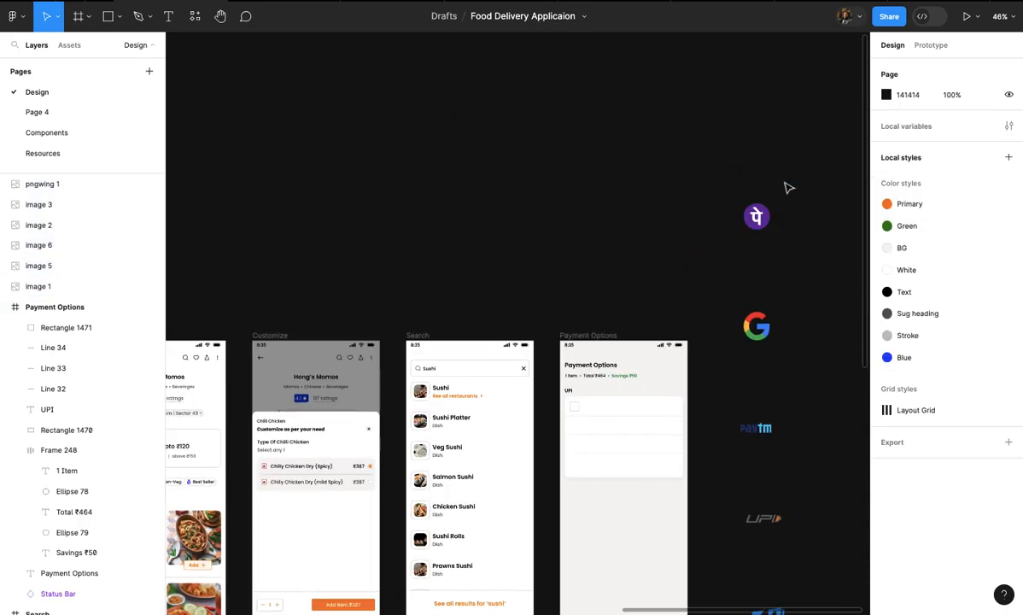
left_click_drag(756, 215, 578, 412)
scroll(577, 410, "up", 8)
left_click_drag(664, 378, 611, 432)
scroll(610, 432, "up", 2)
left_click_drag(586, 471, 567, 429)
scroll(567, 429, "up", 2)
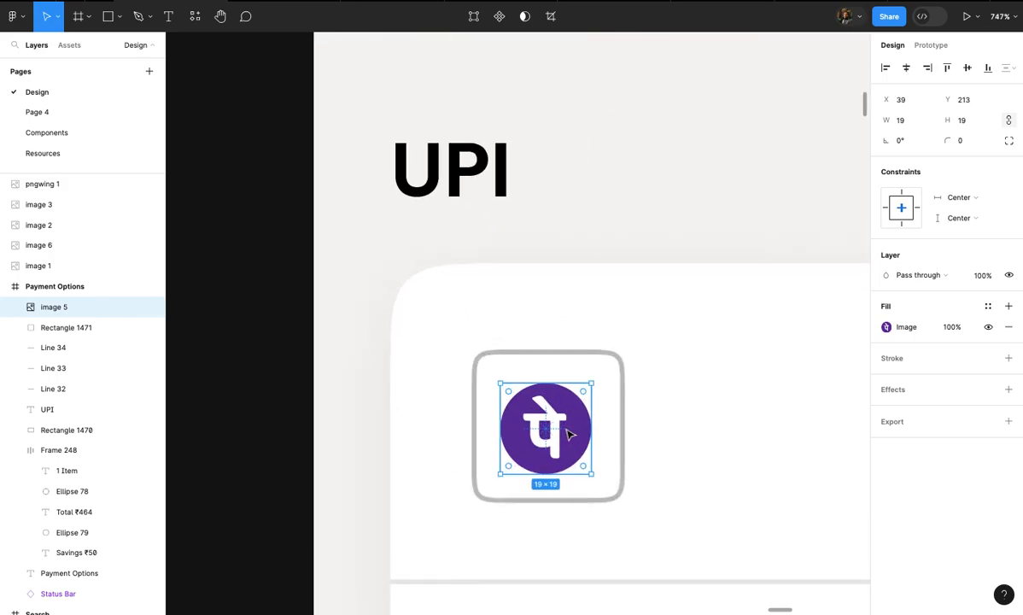
scroll(609, 406, "up", 2)
scroll(538, 424, "up", 1)
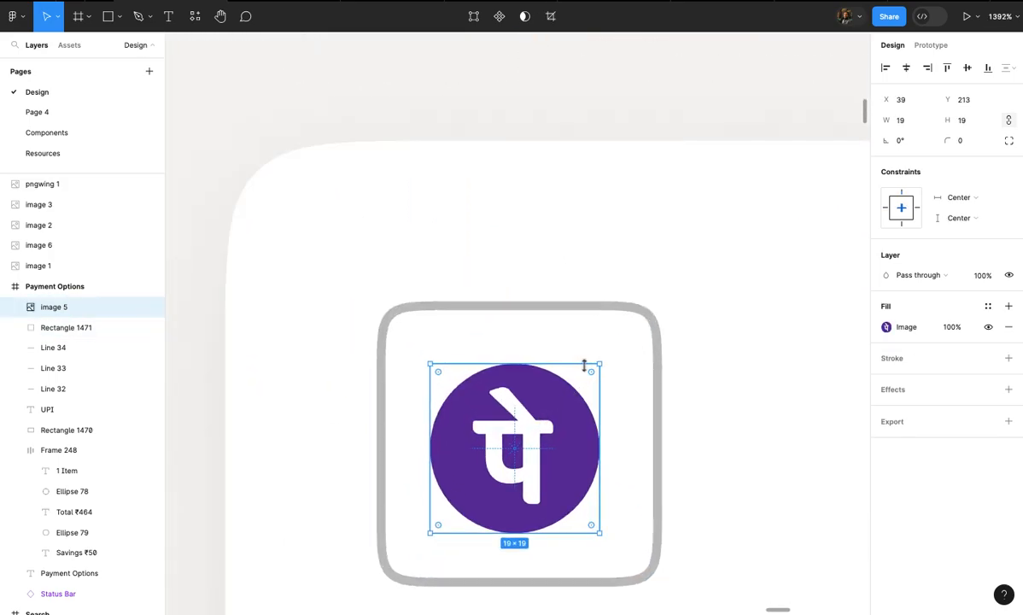
- Set the PhonePe logo's size to 20 × 20 and centre it in the square at X 39, Y 212
left_click_drag(600, 363, 607, 355)
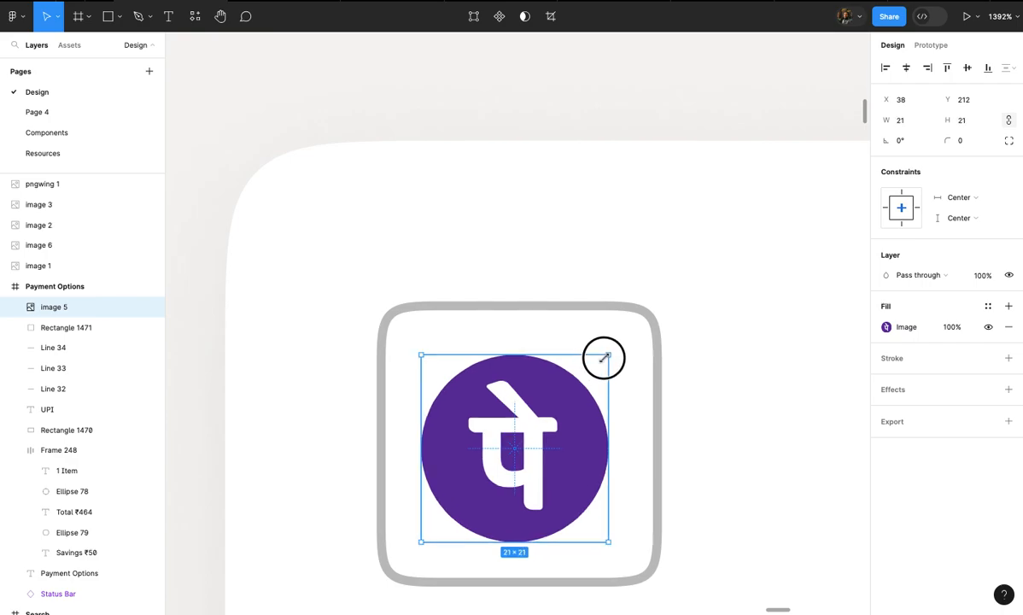
key("ctrl+z")
left_click(913, 120)
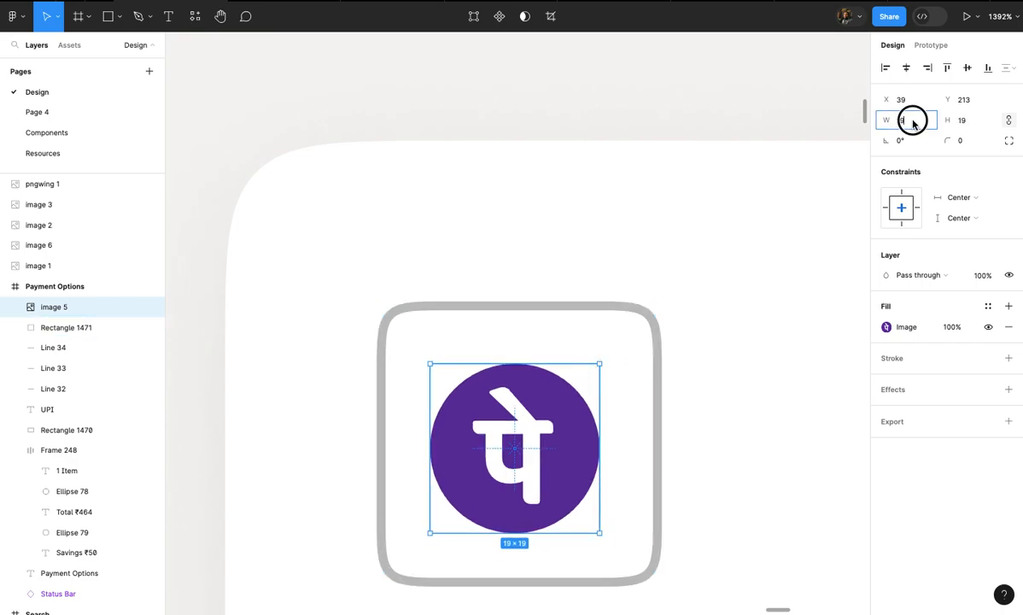
type("20")
key("Return")
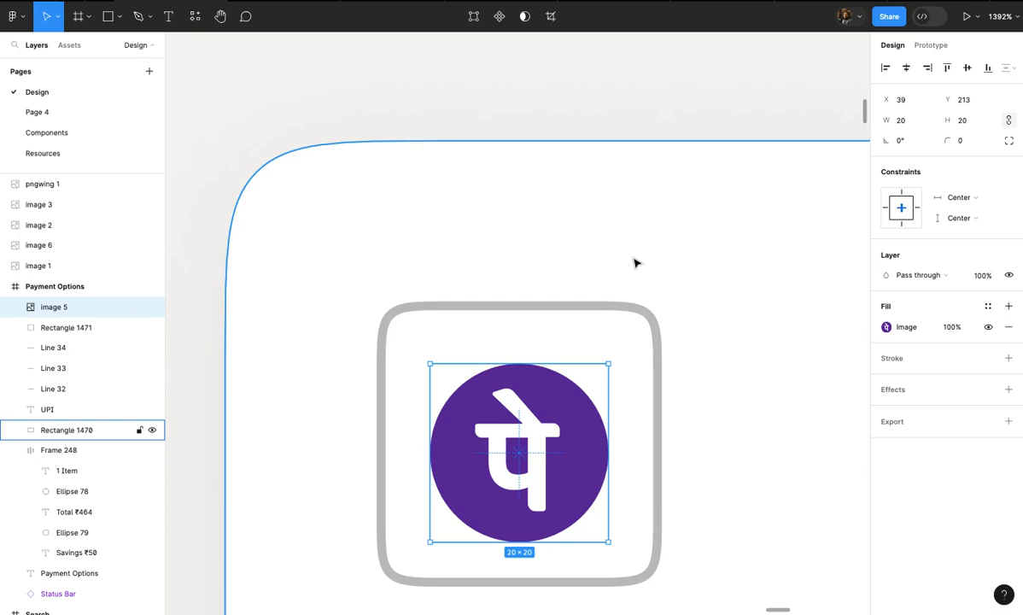
left_click_drag(559, 450, 560, 450)
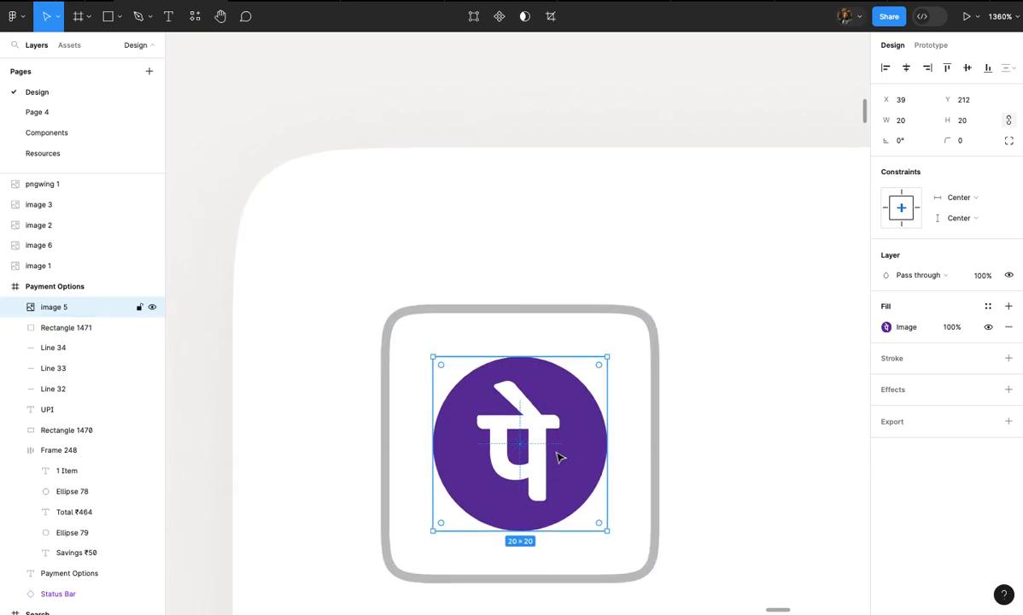
- Add the text label "PhonePe UPI" beside the PhonePe logo in the UPI card's first row
scroll(559, 452, "down", 5)
scroll(560, 456, "right", 1)
left_click(596, 452)
scroll(596, 447, "up", 1)
key("t")
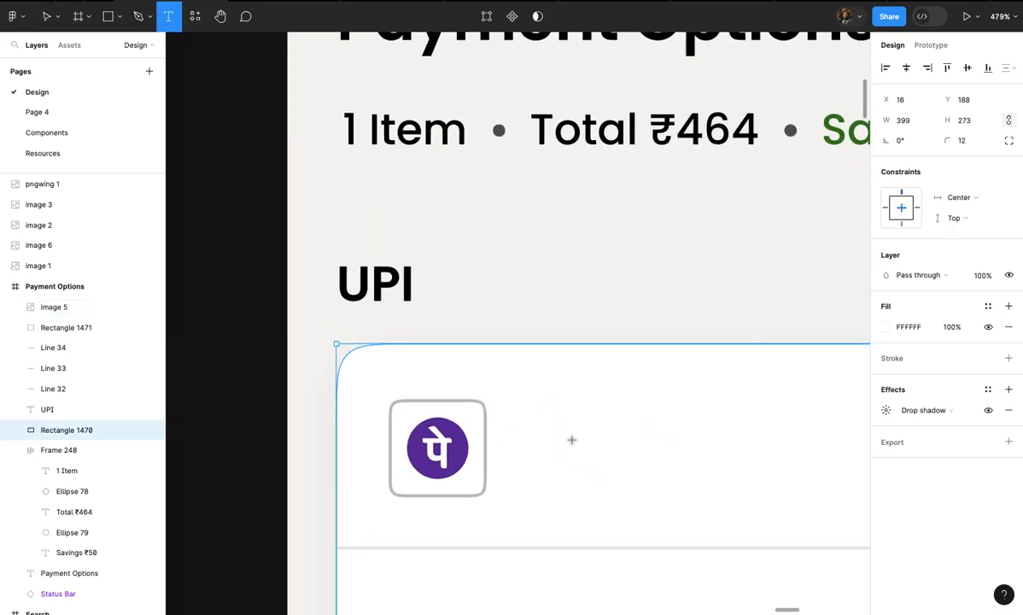
left_click(538, 416)
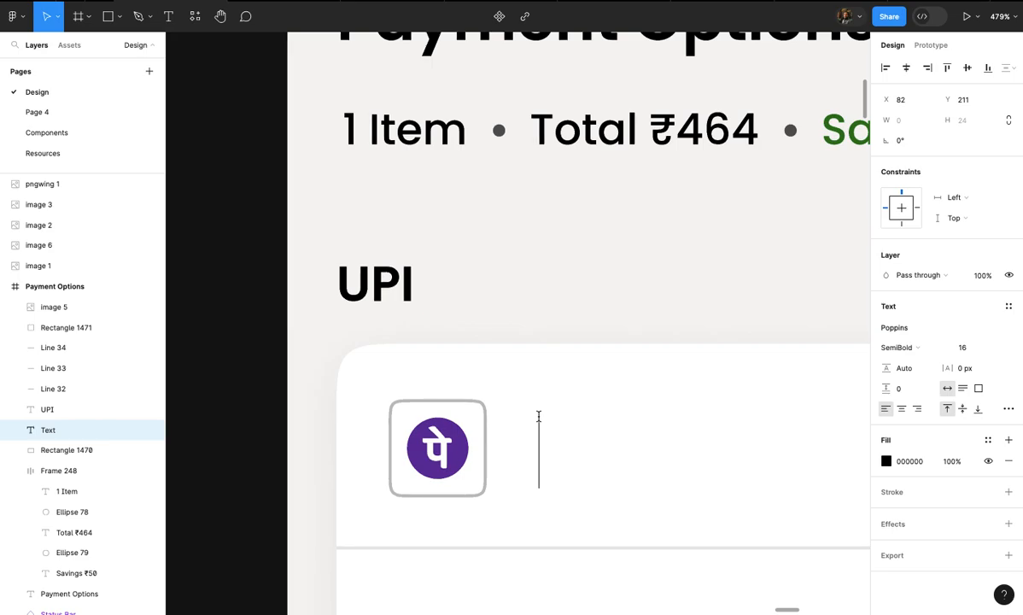
type("Phone")
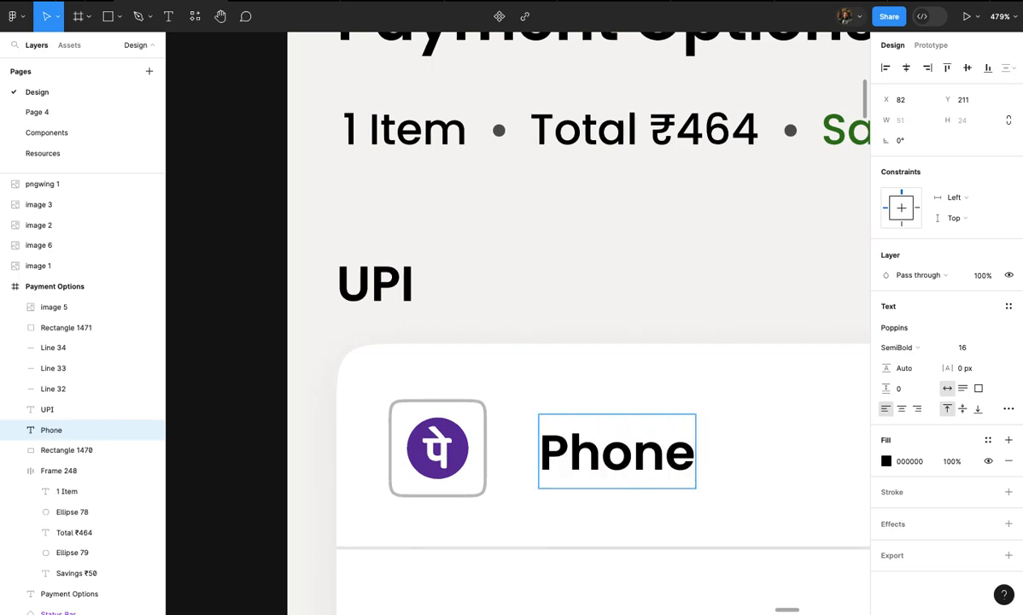
type("Pe U")
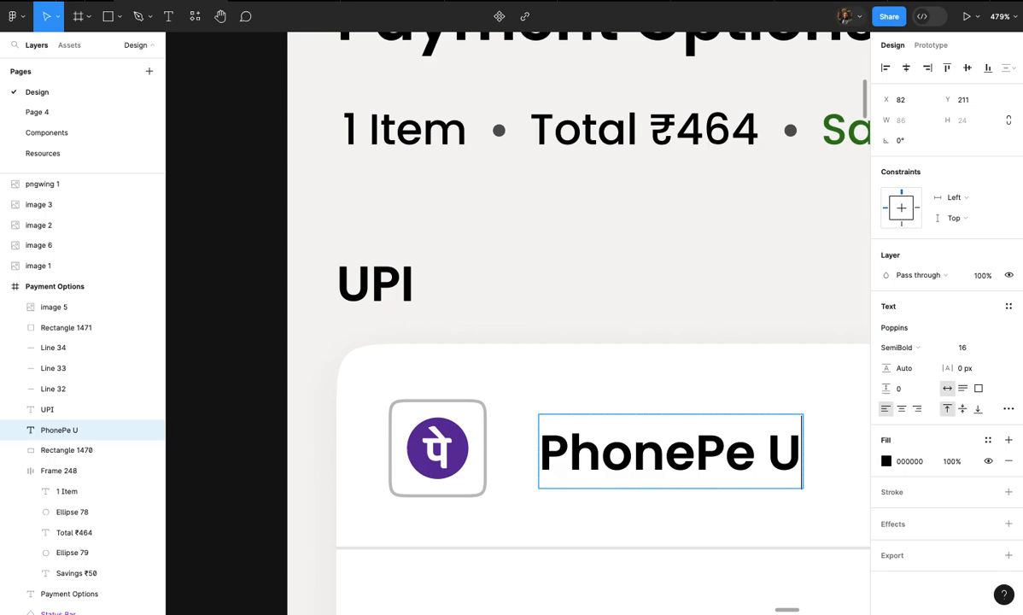
type("PI")
key("BackSpace")
type("PI")
- Nudge the PhonePe UPI label to Y 210 and change its font weight to Medium
scroll(522, 333, "down", 3)
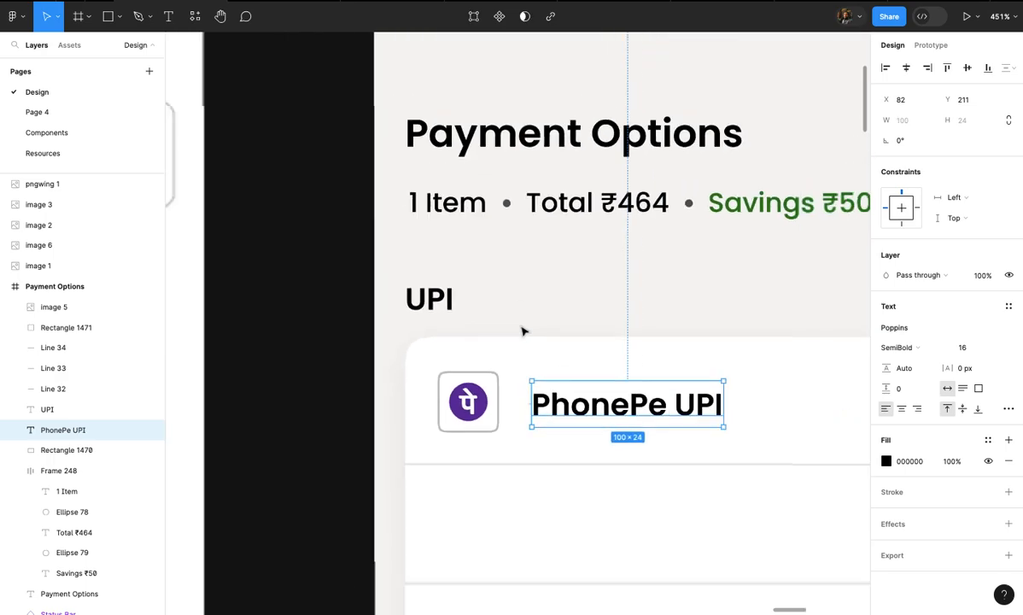
scroll(546, 333, "up", 3)
left_click_drag(557, 333, 561, 334)
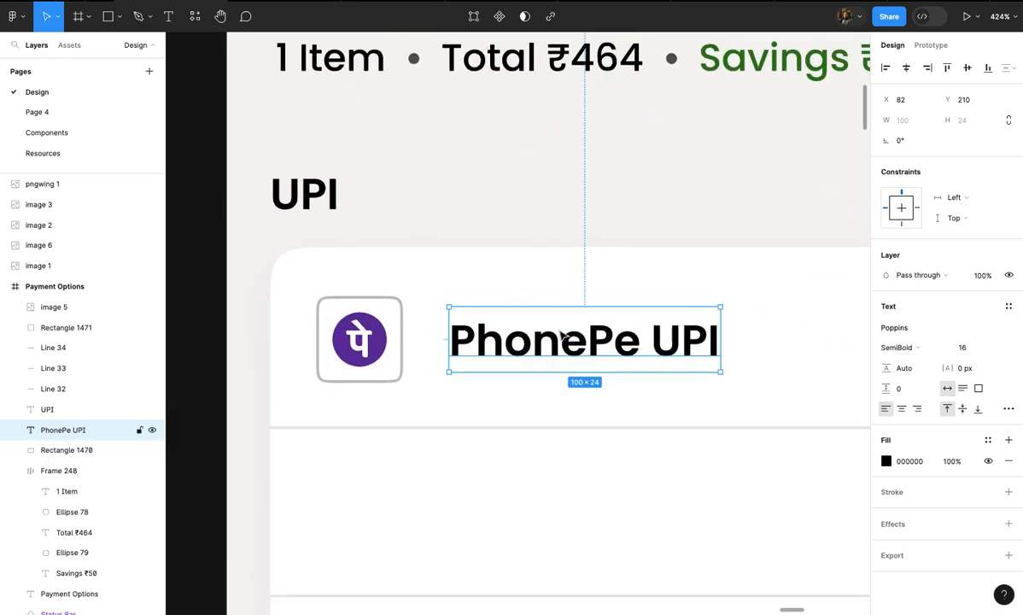
left_click(934, 350)
left_click(922, 327)
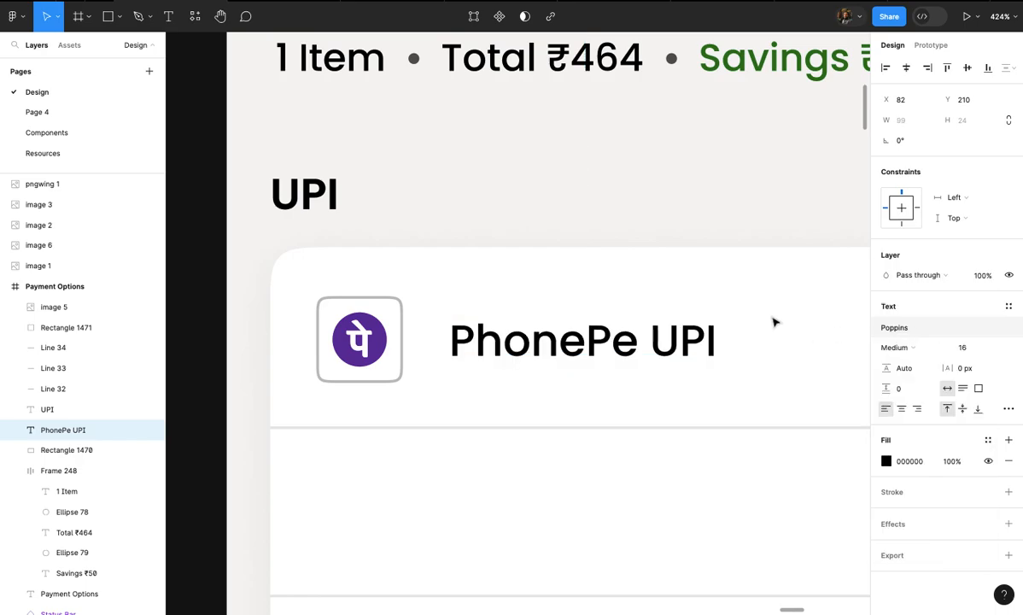
left_click(760, 310)
- Group the PhonePe logo with its outlined square, then combine the group and label in an auto layout with 16 spacing
scroll(760, 314, "down", 1)
scroll(539, 290, "up", 3)
scroll(406, 286, "down", 2)
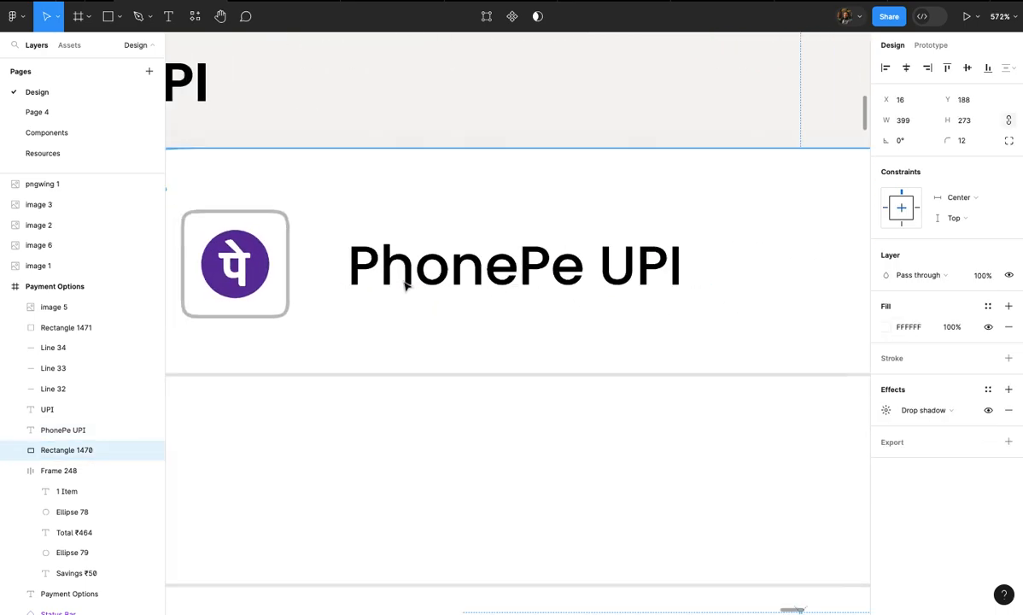
left_click(394, 276)
scroll(395, 276, "up", 2)
left_click(453, 264, "shift")
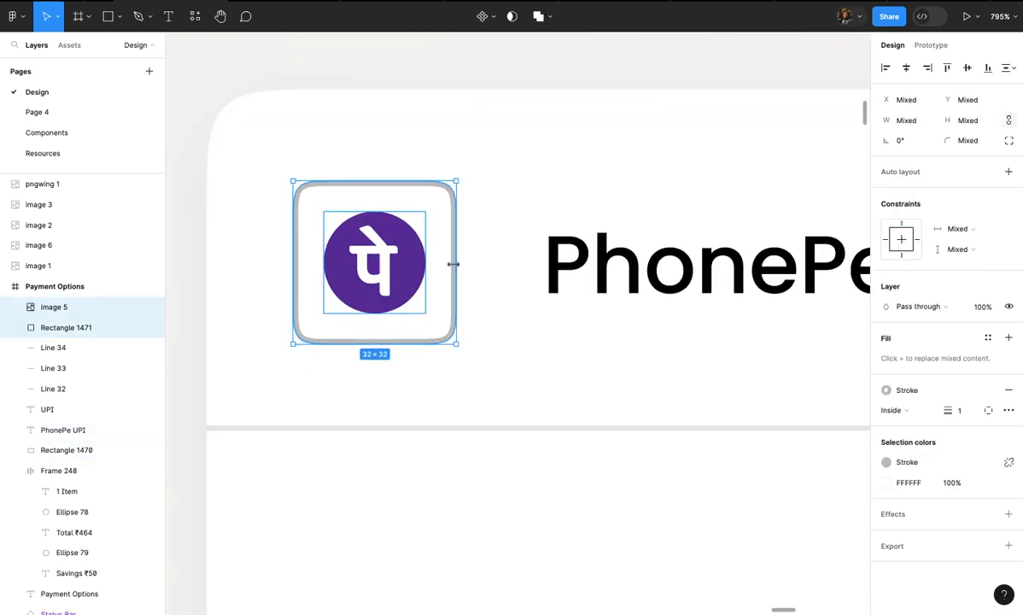
scroll(454, 263, "down", 3)
key("ctrl+g")
left_click(560, 269, "shift")
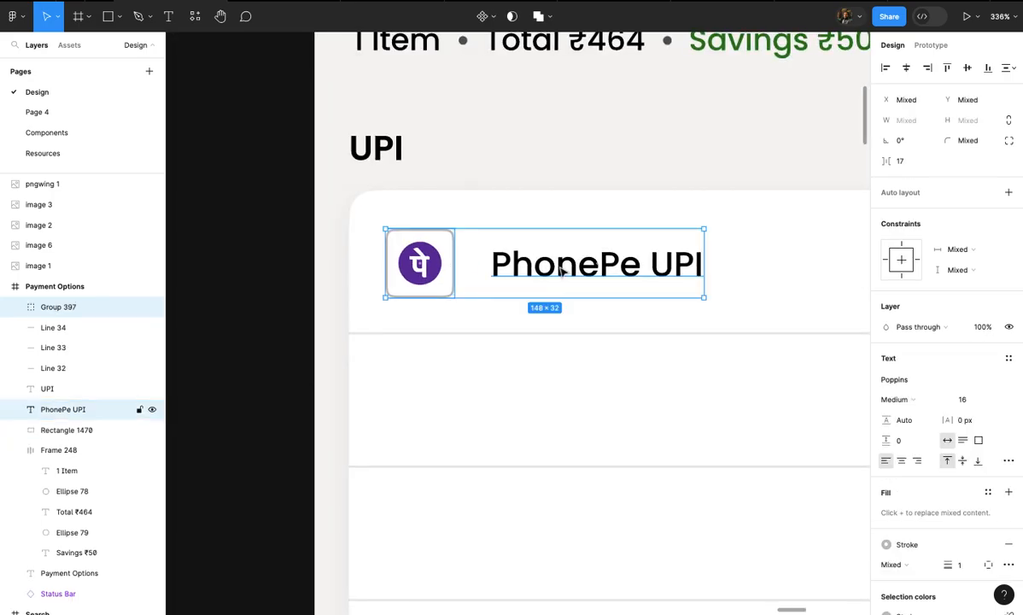
key("shift+a")
scroll(486, 259, "up", 2)
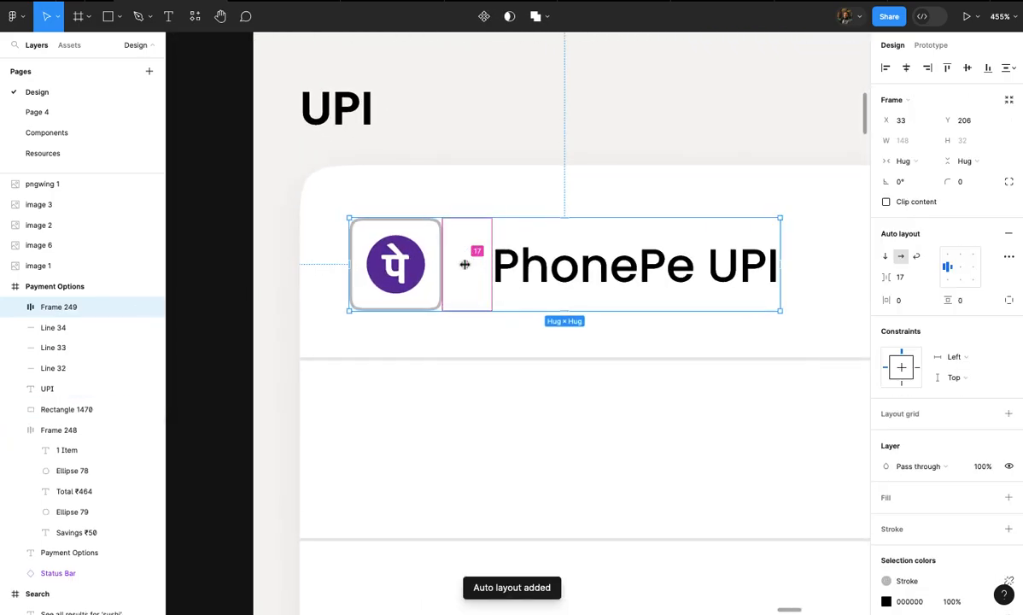
left_click_drag(464, 263, 461, 264)
scroll(624, 281, "down", 3)
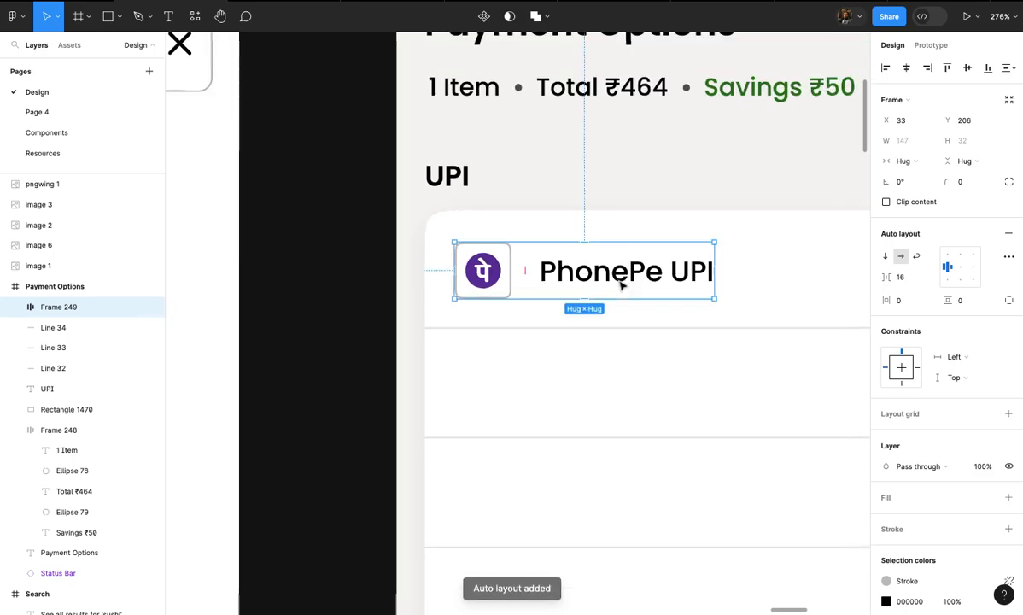
- Duplicate the PhonePe row into the second row at Y 270 and change the copy's label to "Google Pay"
left_click_drag(636, 284, 636, 393)
scroll(636, 392, "up", 2)
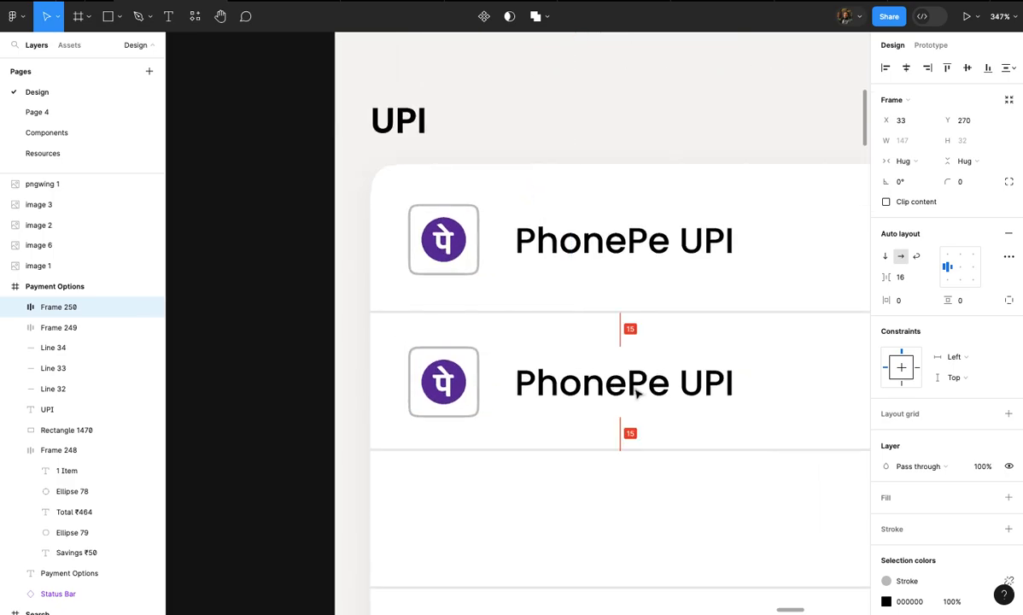
double_click(633, 389)
type("G")
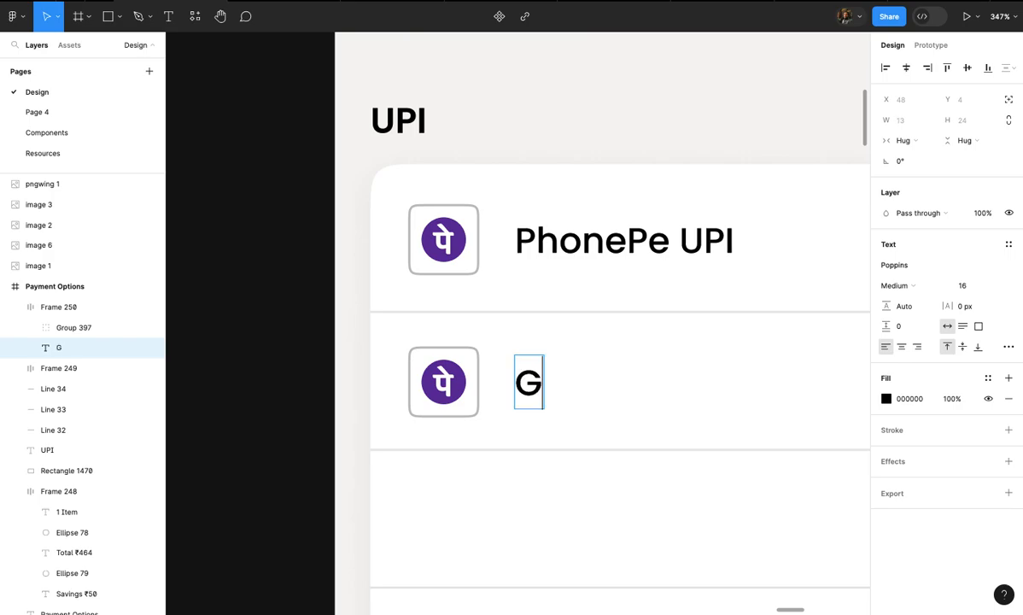
type("ooglr")
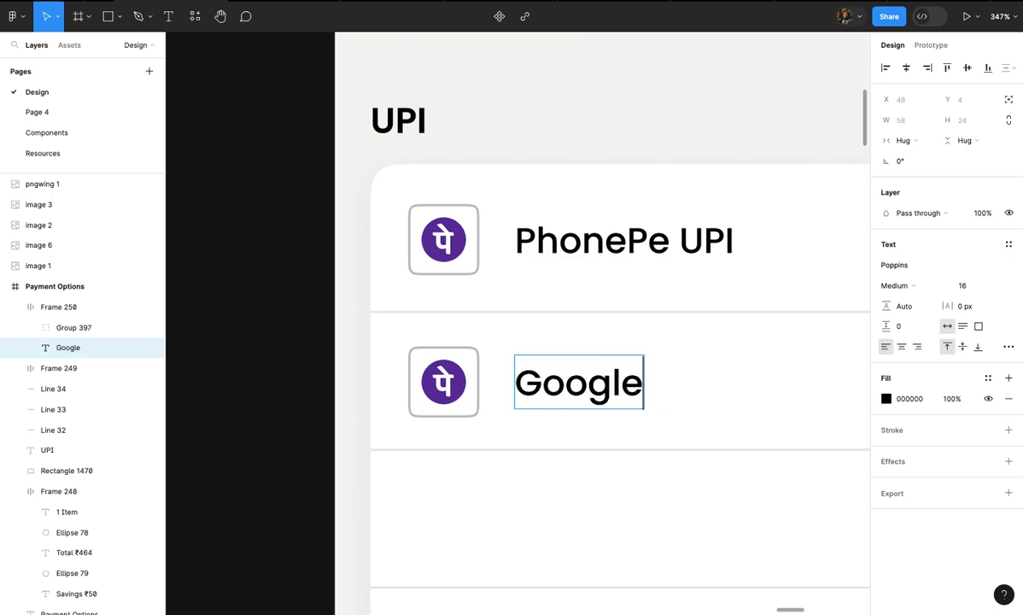
type(" Pay")
key("Escape")
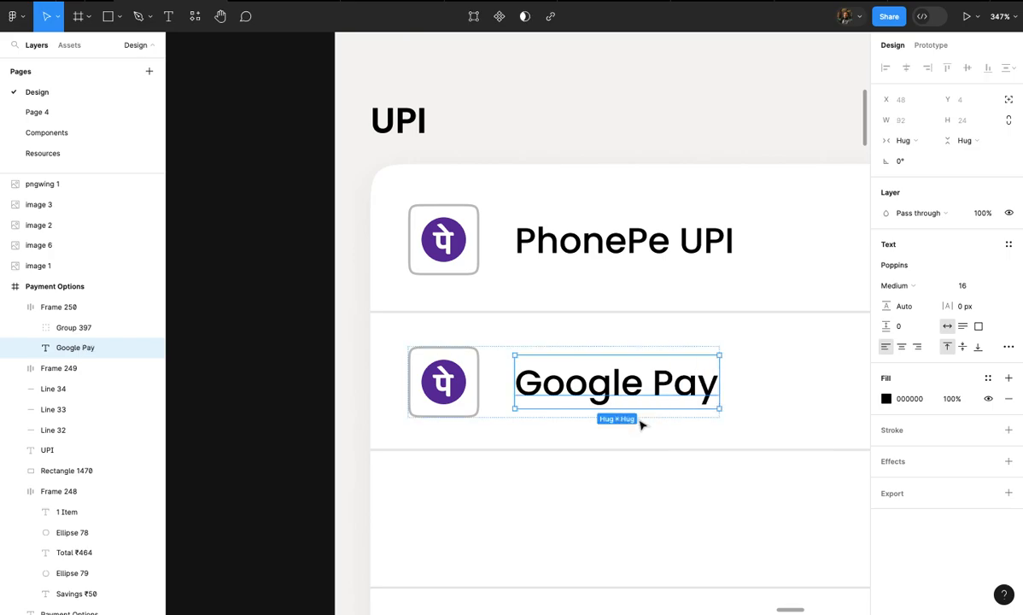
- Select the Google logo image beside the Payment Options frame
left_click(579, 428)
scroll(579, 429, "down", 5)
scroll(580, 423, "right", 5)
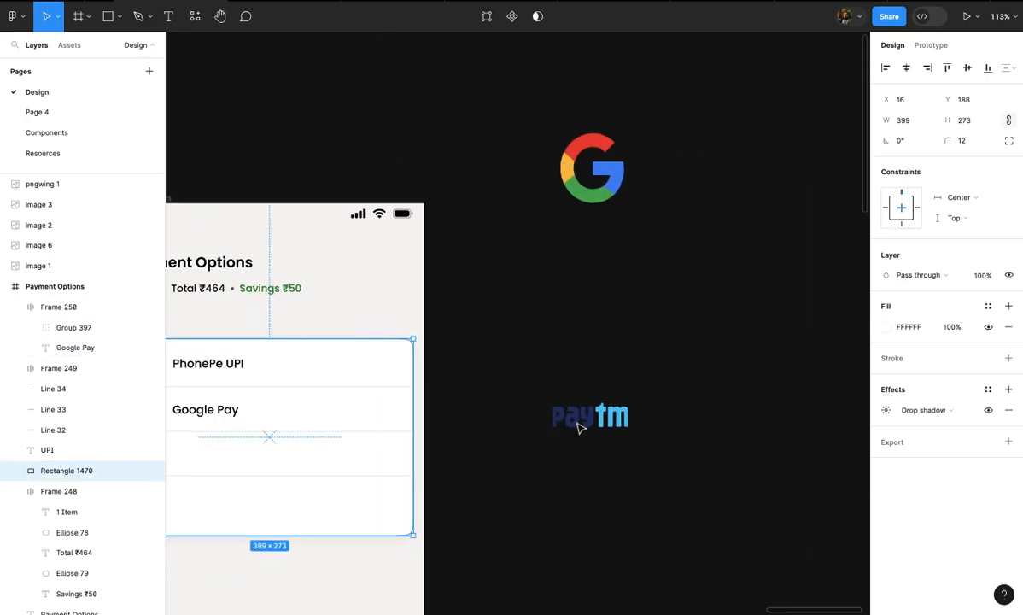
left_click(586, 200)
key("shift+2")
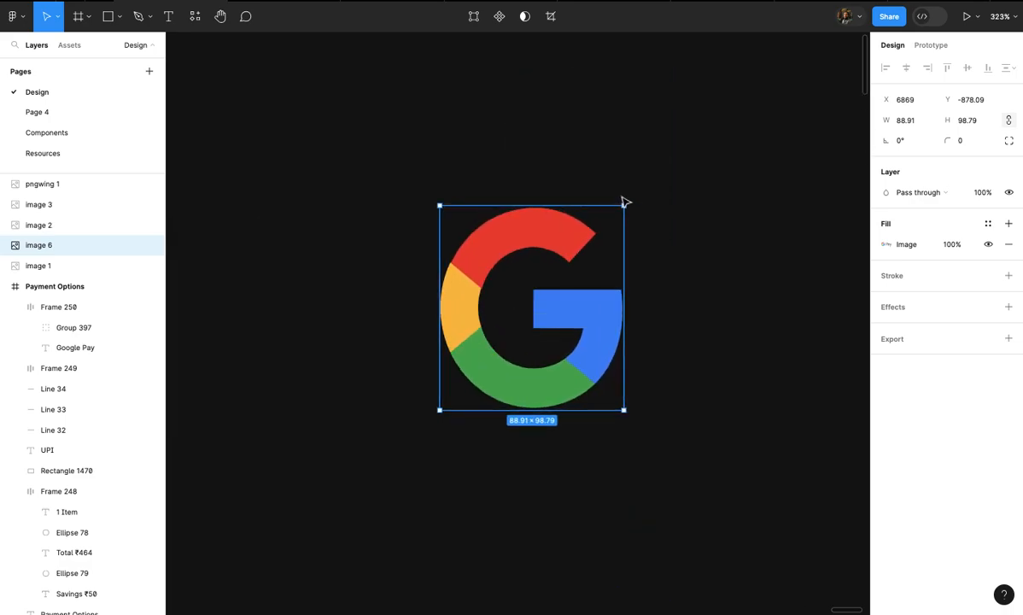
left_click_drag(625, 205, 579, 254)
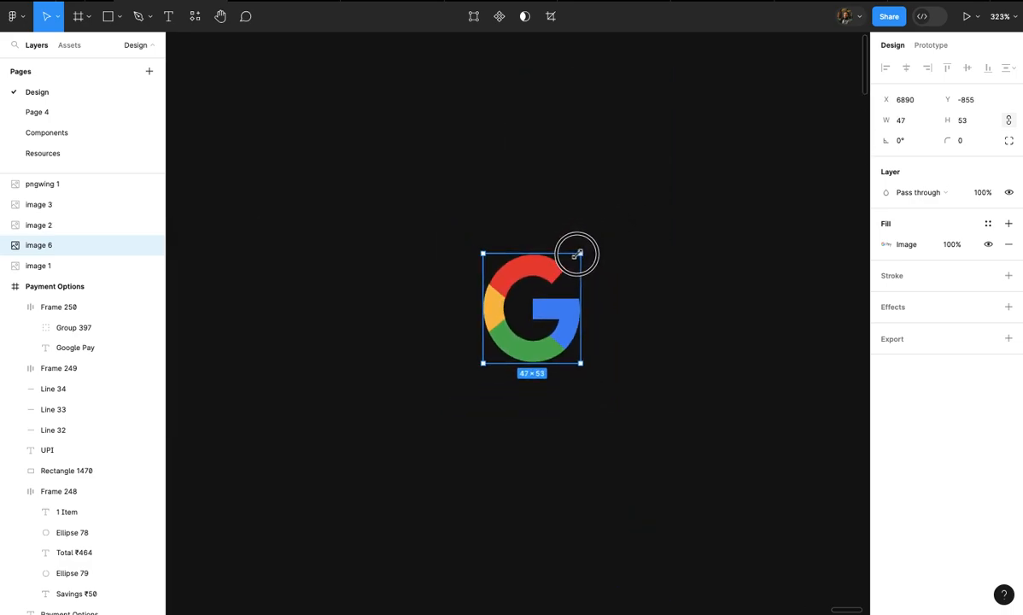
scroll(667, 235, "up", 5)
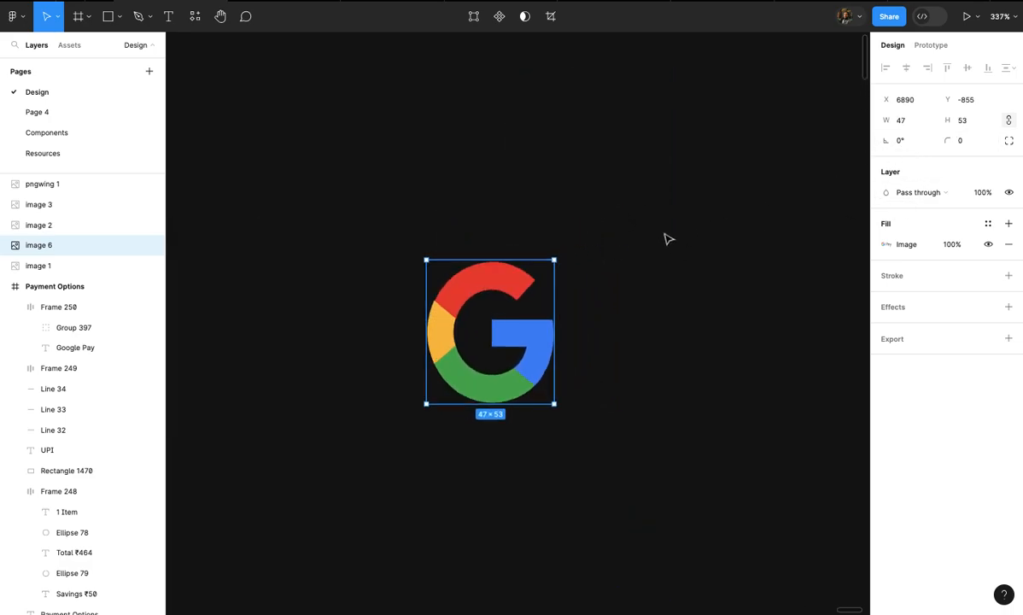
key("ctrl+z")
scroll(586, 229, "down", 3)
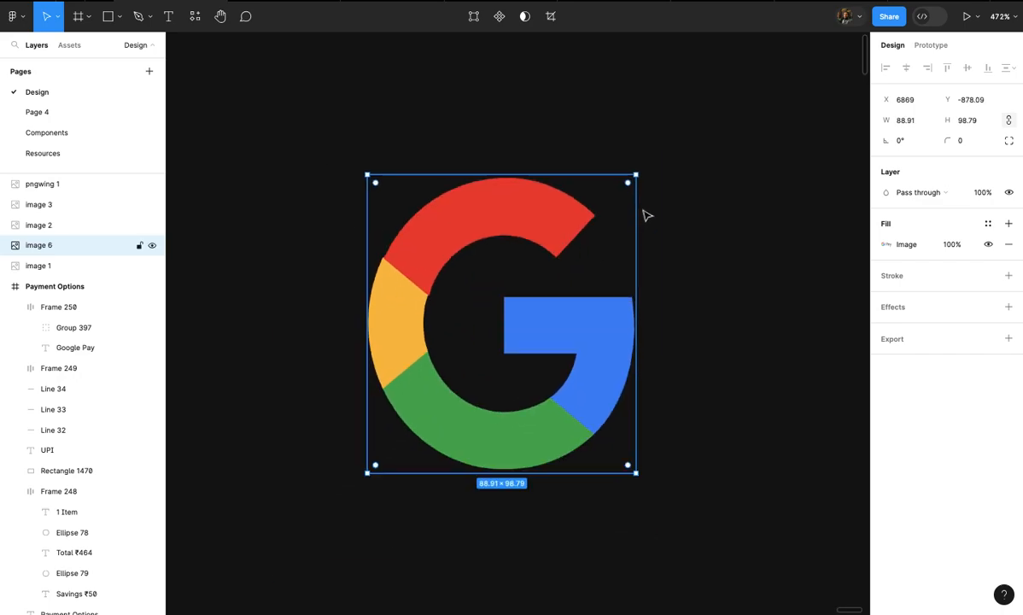
- Scale the Google logo proportionally down to 18 × 20 and cut it from the canvas
key("k")
left_click_drag(635, 175, 525, 284)
scroll(532, 305, "up", 10)
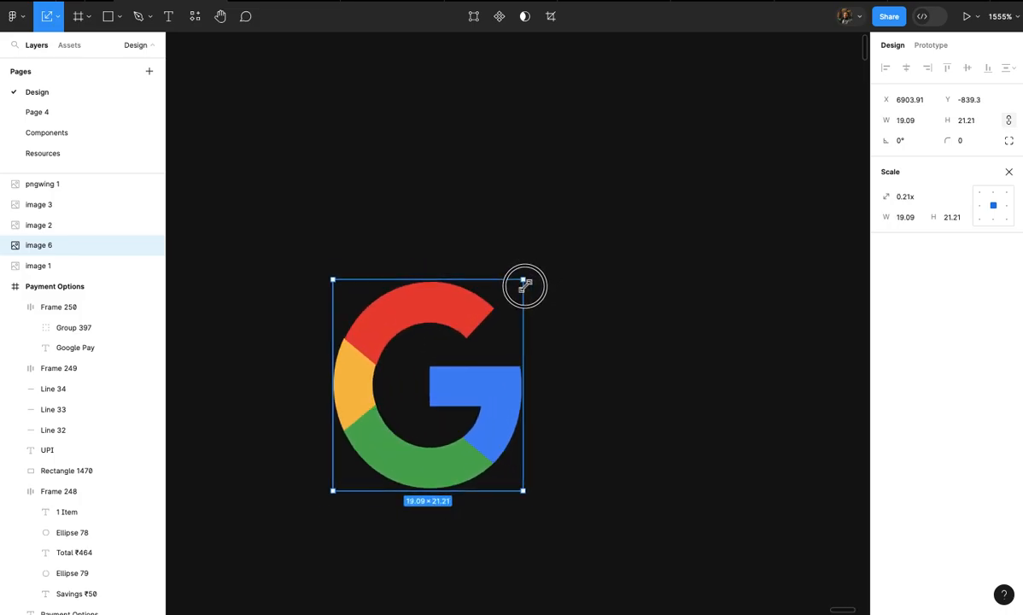
type("20")
key("Return")
left_click(642, 339)
scroll(642, 339, "down", 1)
left_click(519, 381)
scroll(519, 381, "down", 5)
key("super+x")
scroll(518, 383, "down", 4)
scroll(518, 382, "down", 5)
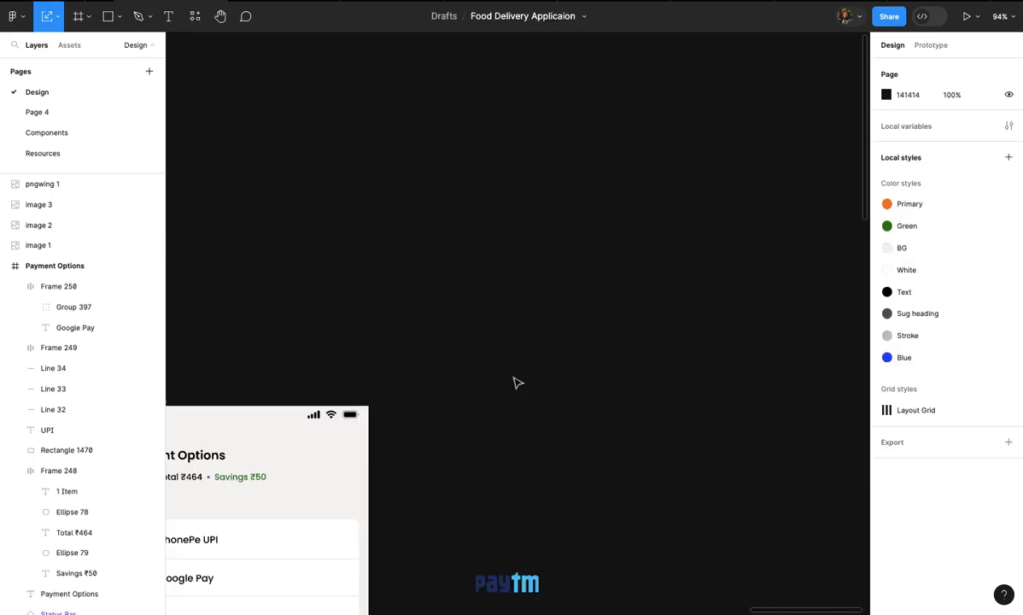
- Replace the PhonePe logo in the Google Pay row's outlined square with the cut Google logo
scroll(518, 383, "left", 5)
scroll(517, 383, "down", 4)
scroll(518, 383, "up", 5)
scroll(517, 383, "right", 3)
left_click(620, 316)
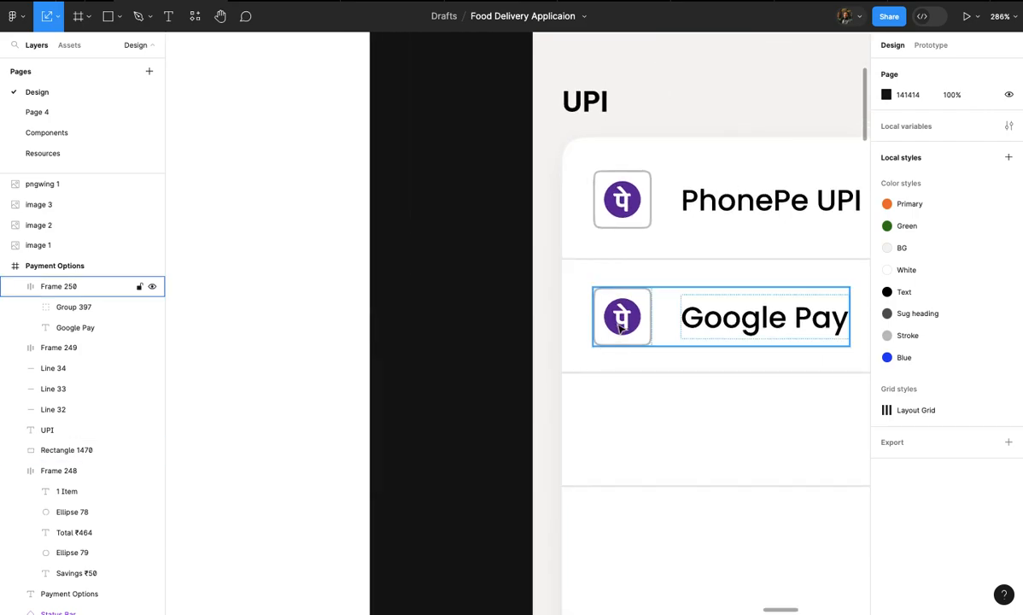
double_click(620, 315)
scroll(623, 314, "up", 5)
double_click(623, 329)
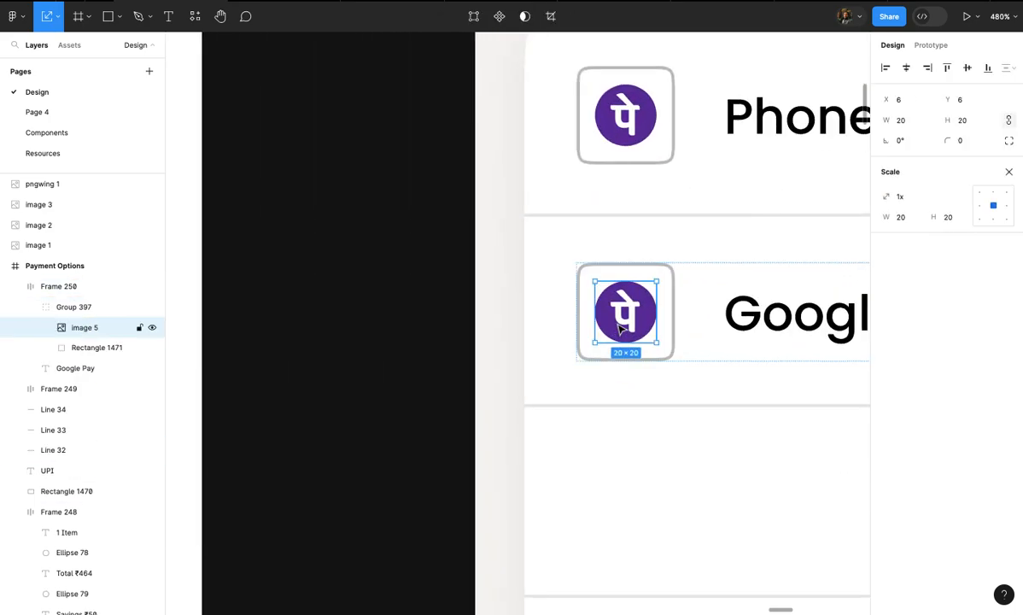
key("Delete")
left_click(621, 326)
scroll(621, 327, "up", 4)
key("super+v")
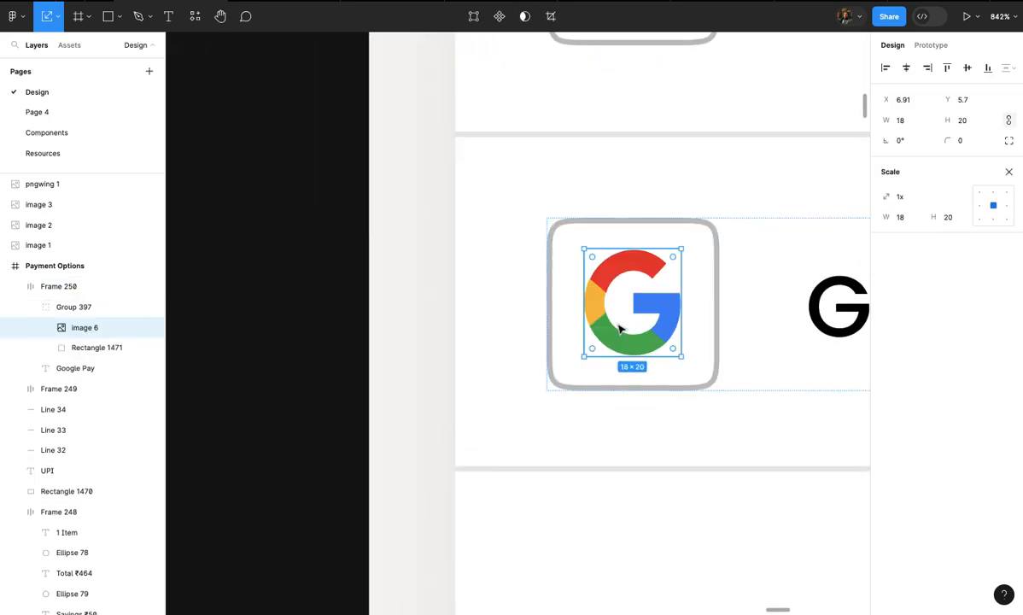
scroll(621, 329, "down", 3)
left_click(639, 326)
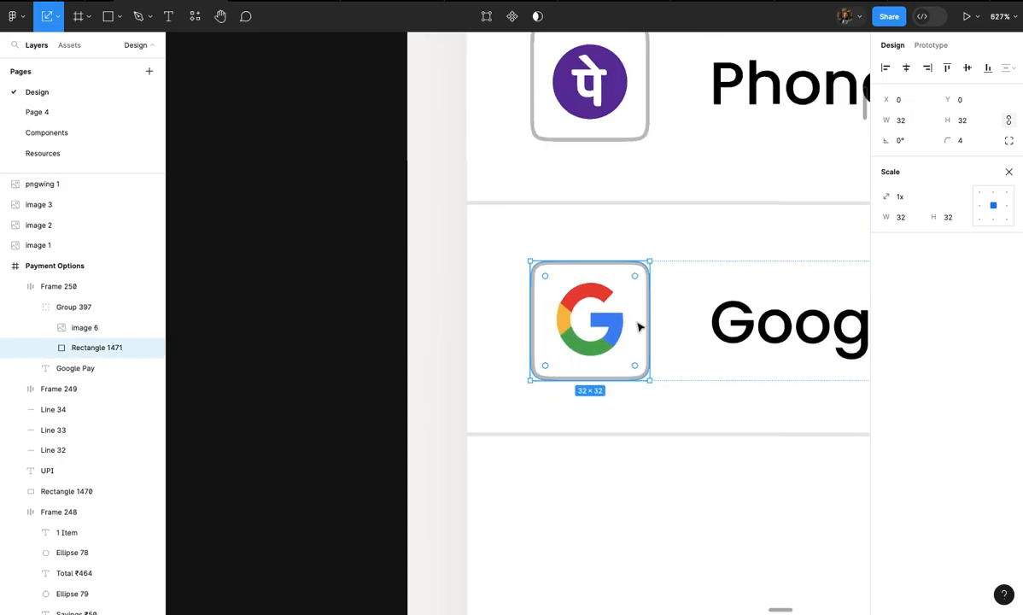
- Duplicate the Google Pay row into the third row at Y 332 and change the copy's label to "Paytm UPI"
scroll(640, 326, "down", 5)
scroll(667, 352, "right", 2)
left_click(667, 350)
scroll(657, 376, "up", 2)
left_click(631, 306)
left_click_drag(632, 306, 631, 400)
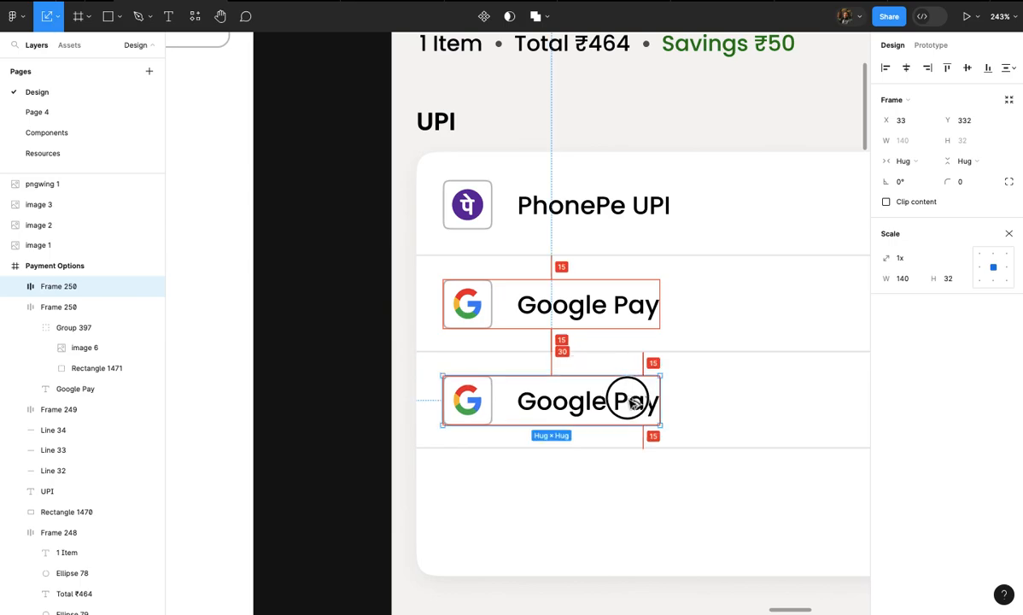
double_click(627, 401)
scroll(628, 399, "up", 3)
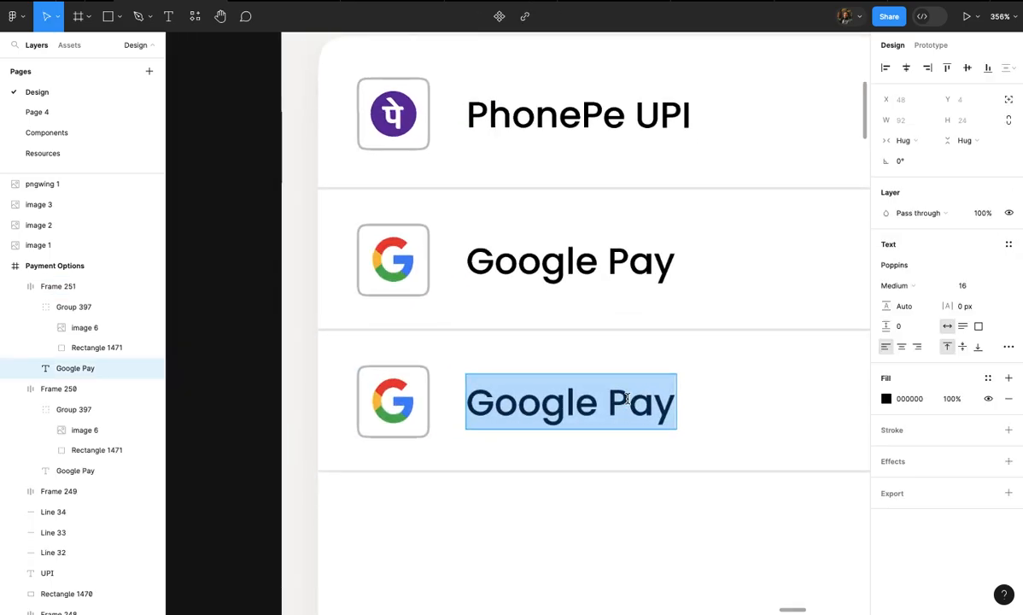
type("Paytm")
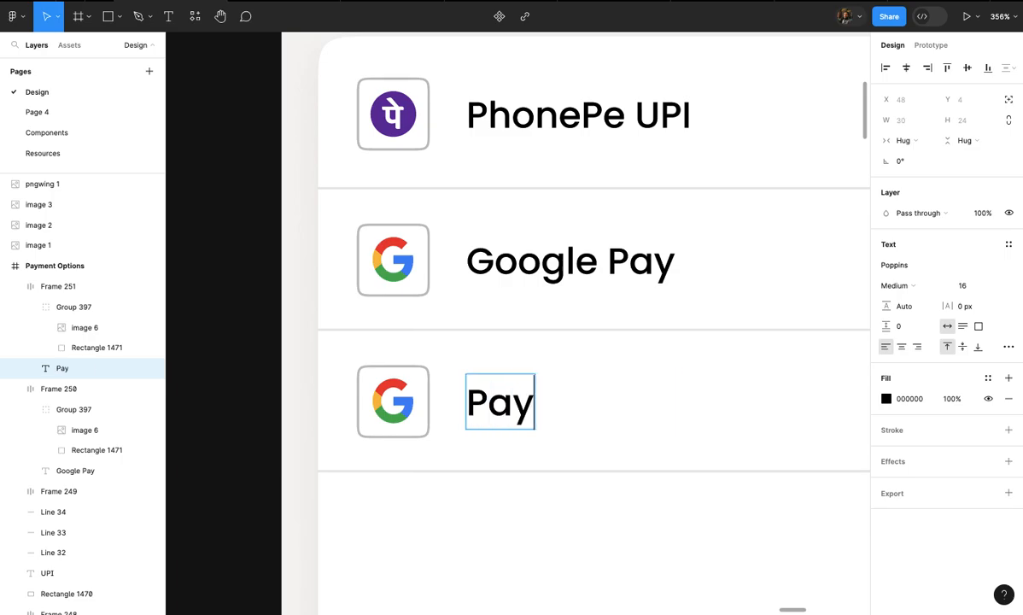
type(" UPI")
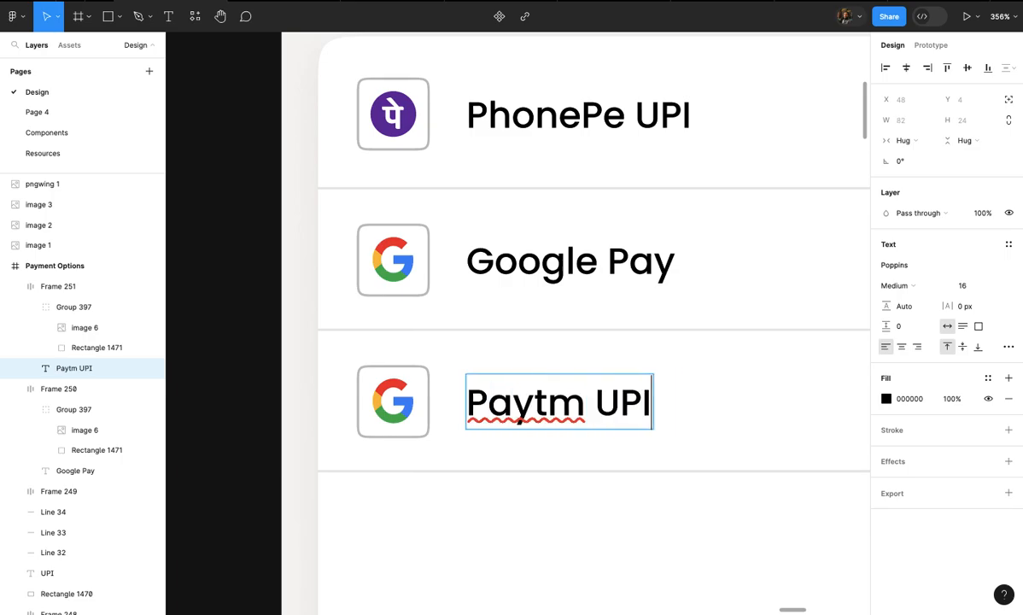
left_click(719, 388)
- Resize the Paytm logo beside the frame proportionally to a height of 20, making it 60 × 20
scroll(726, 382, "down", 5)
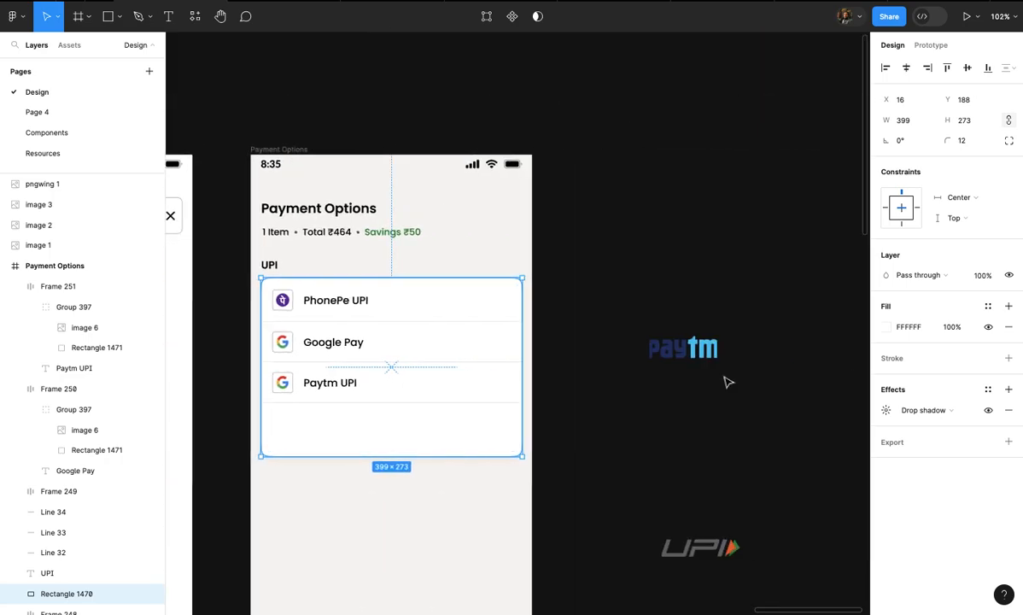
left_click(719, 389)
scroll(719, 389, "up", 5)
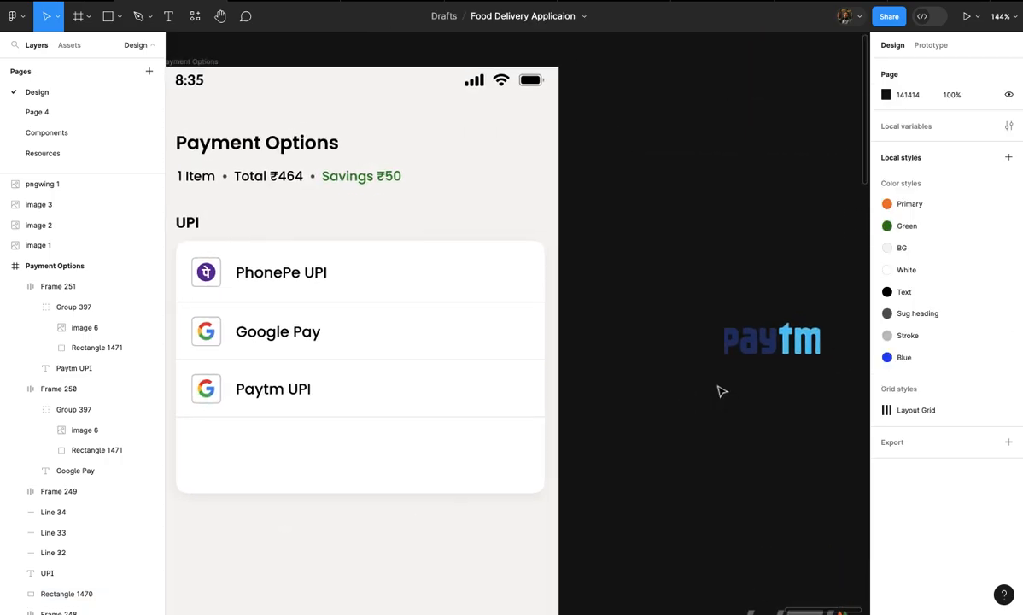
left_click(717, 390)
scroll(710, 387, "up", 5)
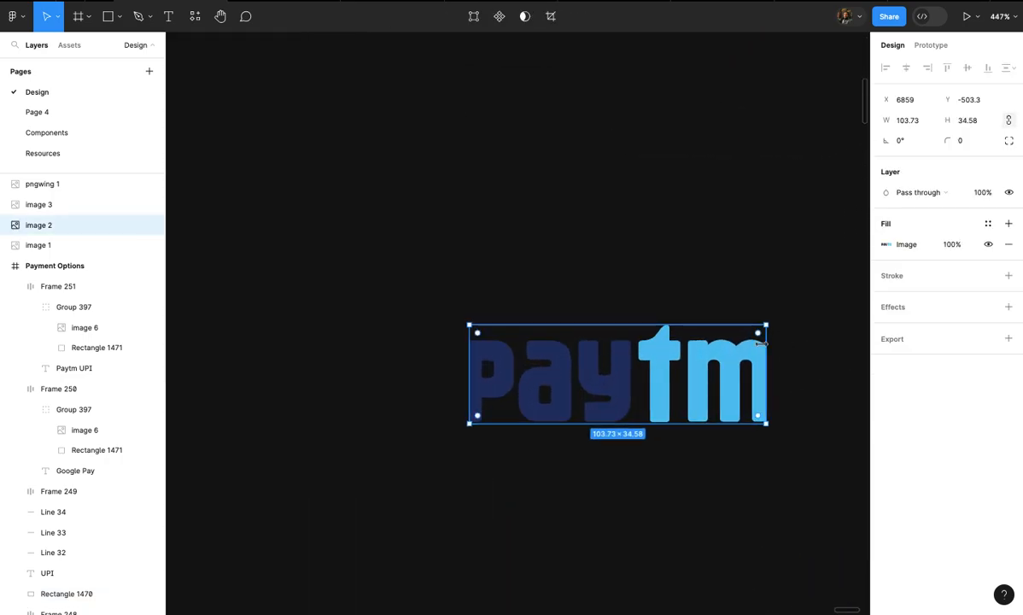
type("20")
key("Return")
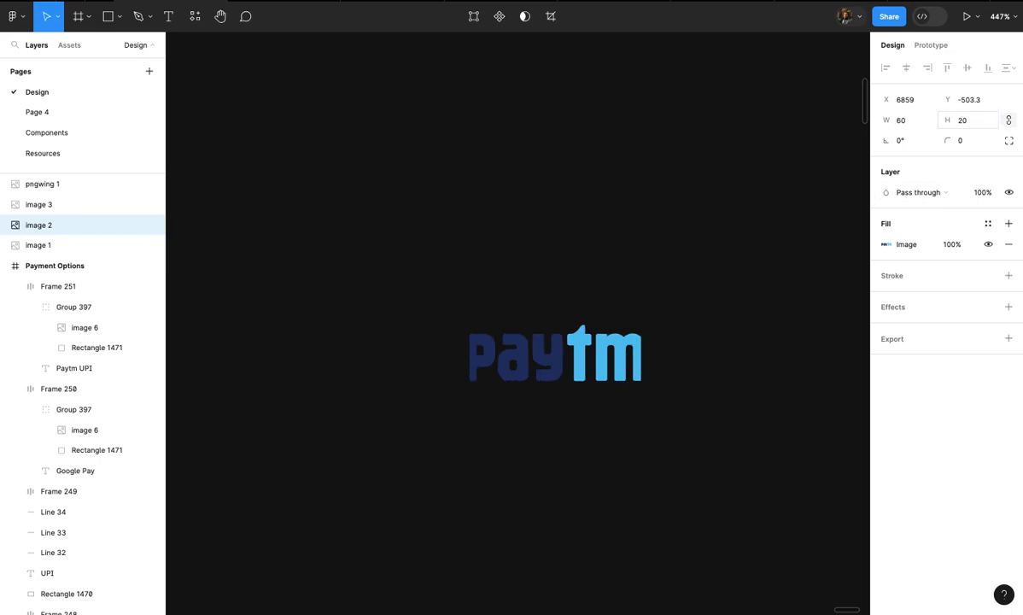
- Cut the resized Paytm logo from the canvas and delete the Google logo in the Paytm UPI row's square
key("Delete")
scroll(615, 351, "down", 8)
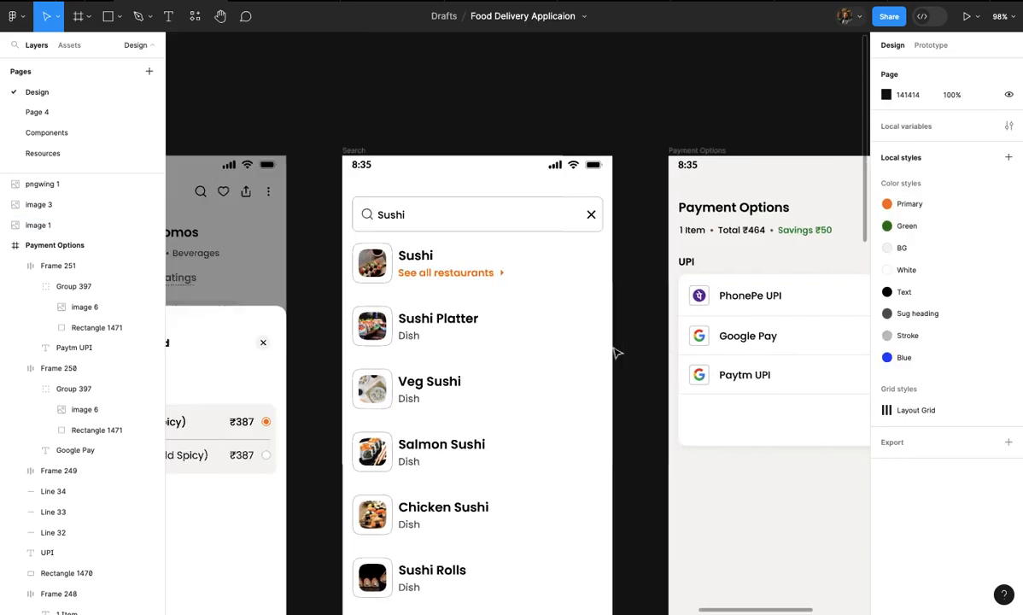
scroll(615, 351, "up", 6)
scroll(615, 352, "right", 8)
scroll(598, 352, "up", 3)
scroll(509, 385, "up", 3)
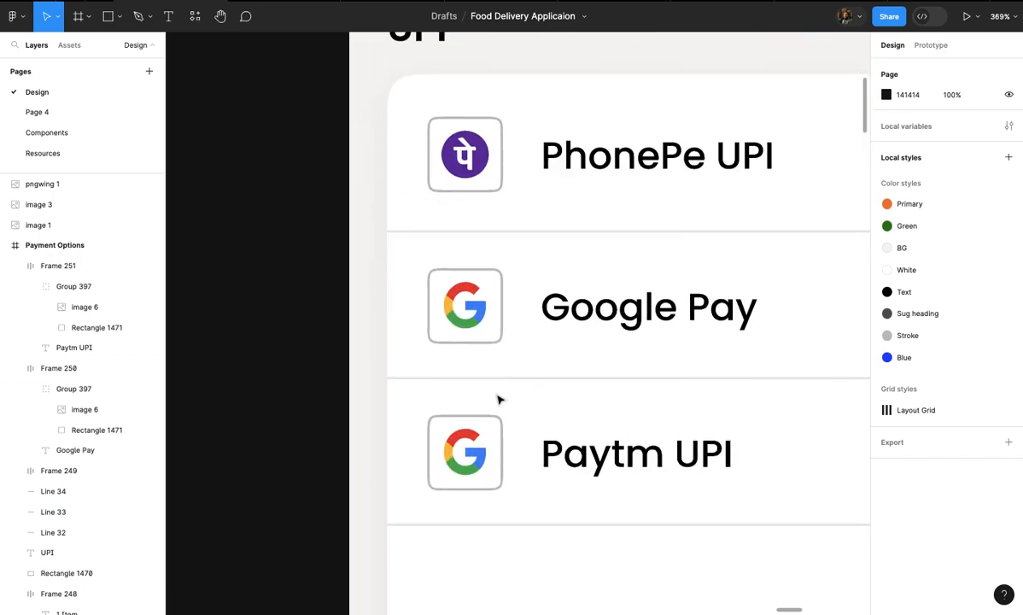
double_click(464, 440)
scroll(463, 439, "up", 3)
scroll(463, 440, "up", 2)
double_click(470, 469)
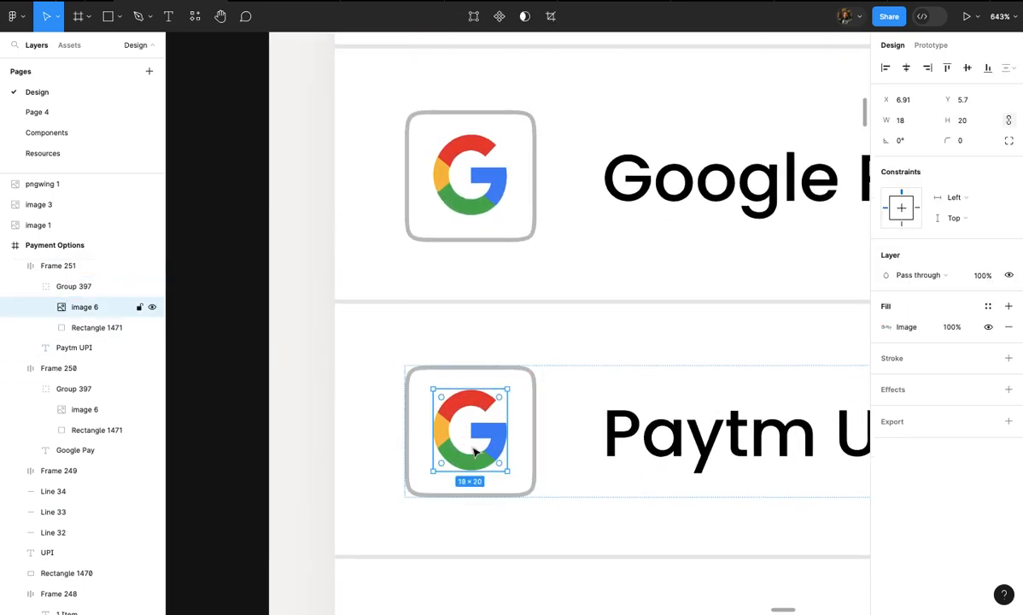
key("Delete")
- Paste the cut Paytm logo into the Paytm UPI row's outlined square
left_click(475, 450)
double_click(475, 450)
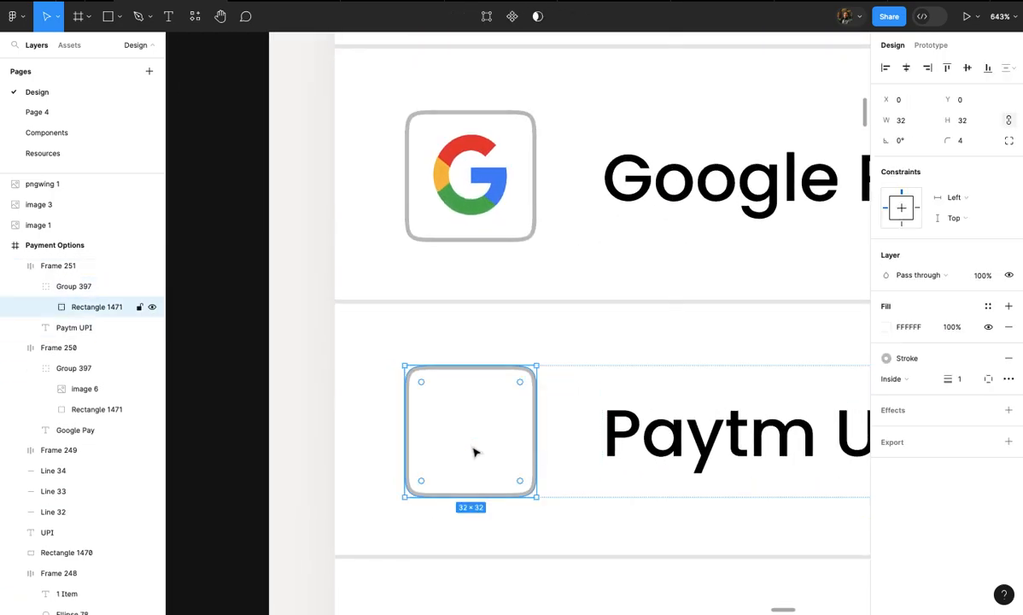
key("ctrl+v")
scroll(475, 450, "up", 3)
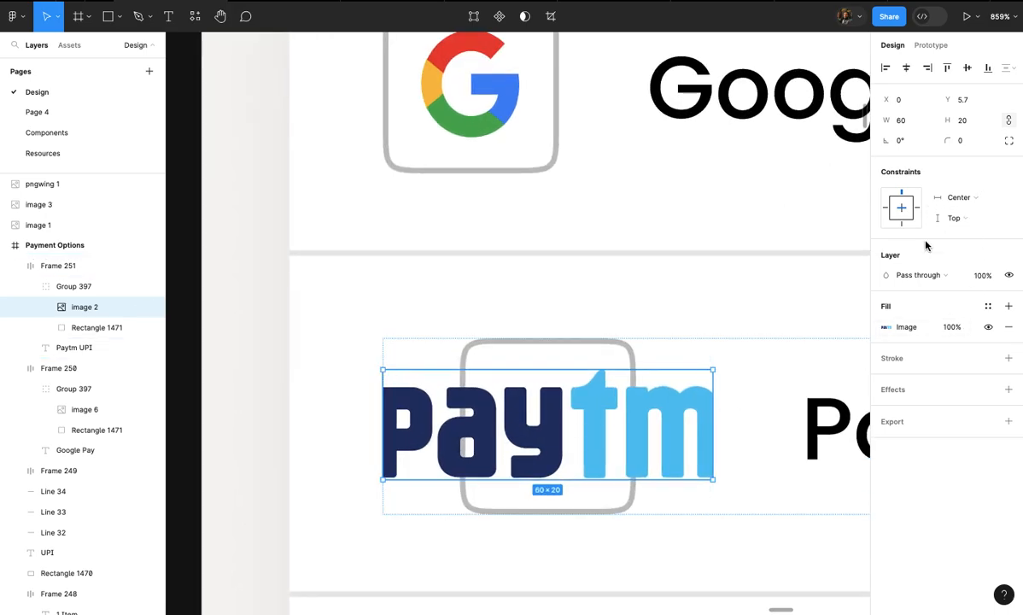
- Scale the pasted Paytm logo down proportionally inside its square and set its width to 20
key("k")
left_click_drag(709, 373, 594, 404)
scroll(513, 401, "up", 3)
left_click(502, 395)
scroll(504, 410, "down", 5)
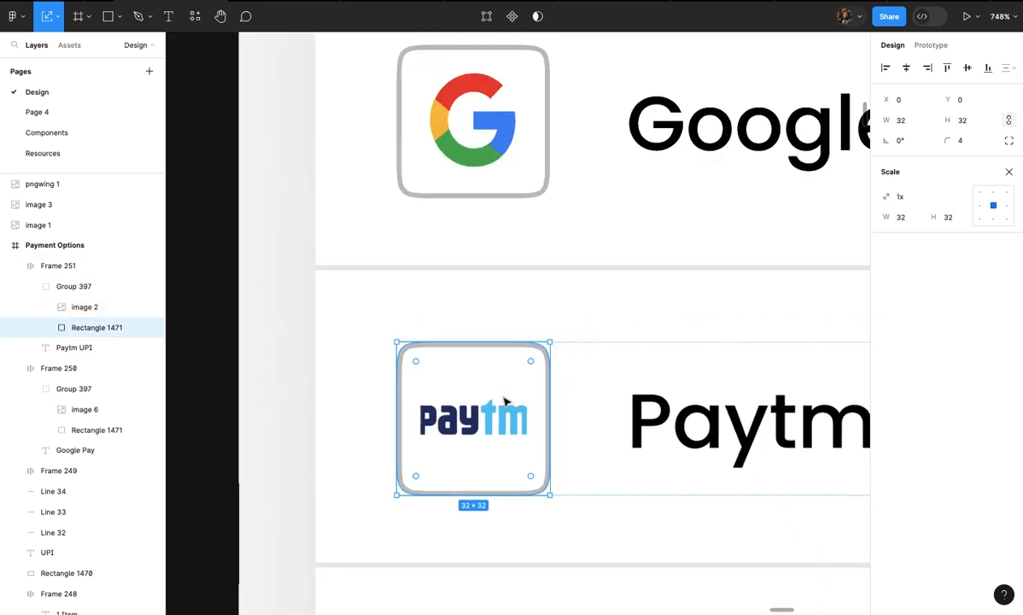
left_click(505, 417)
scroll(506, 417, "up", 3)
scroll(505, 416, "down", 3)
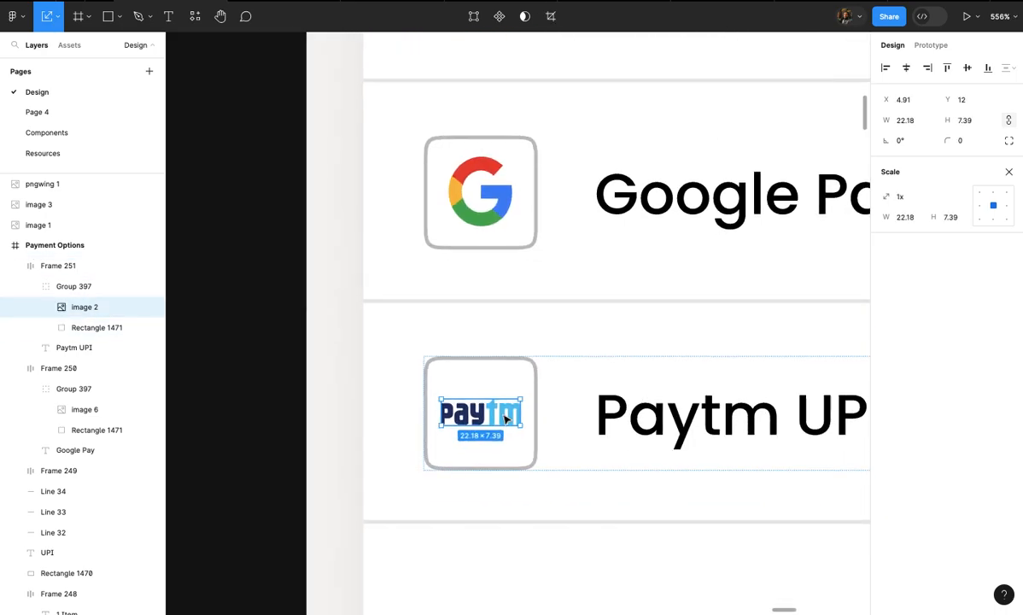
scroll(505, 417, "up", 5)
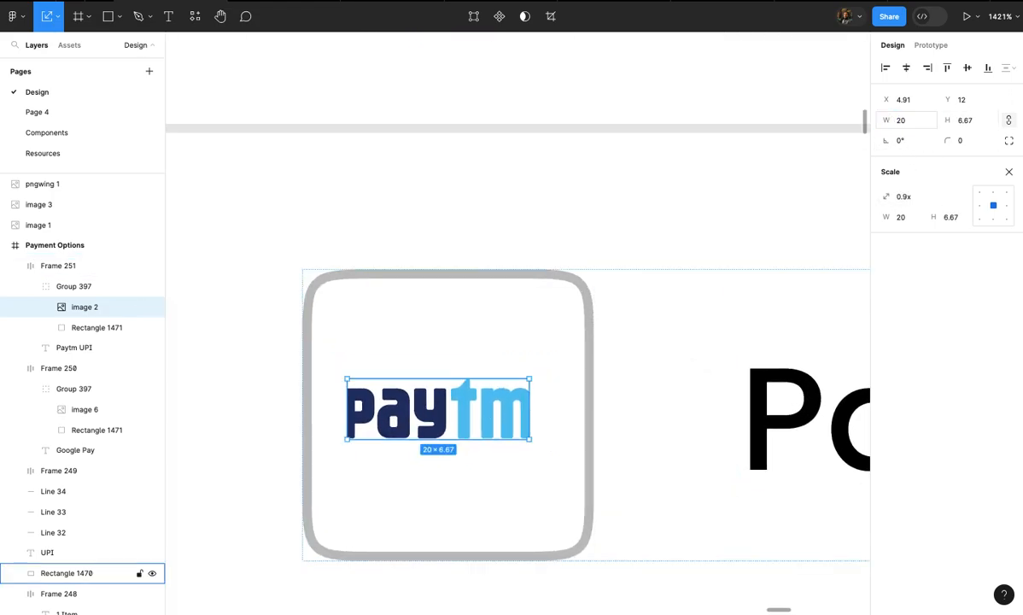
left_click(715, 199)
scroll(716, 199, "down", 3)
scroll(717, 200, "down", 3)
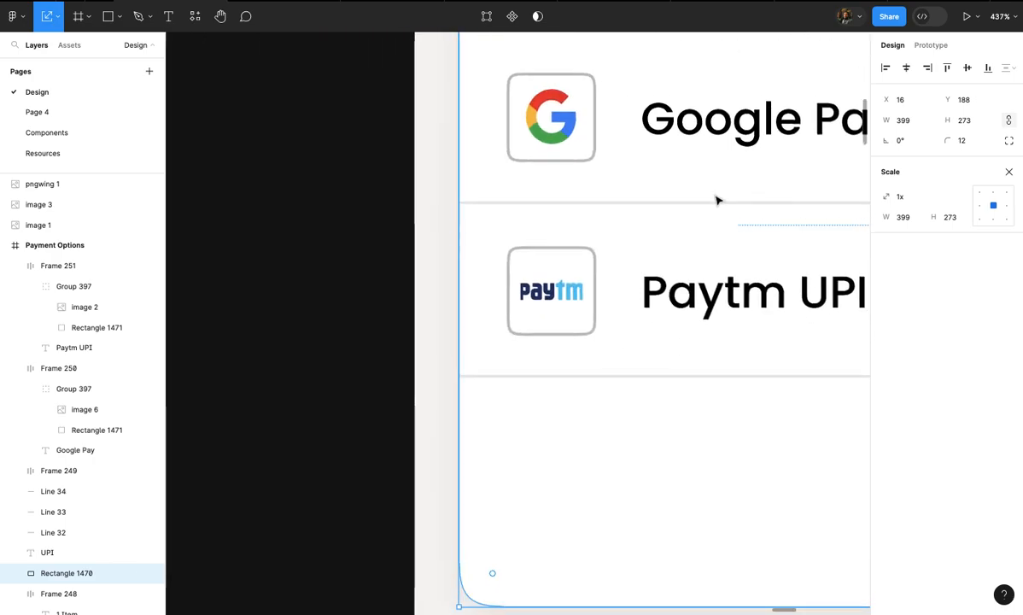
- Stretch the Paytm logo to 24 × 8 at X 4, Y 12 so it sits centred in its square
scroll(467, 331, "up", 4)
left_click(538, 289)
double_click(538, 289)
scroll(565, 292, "up", 5)
left_click_drag(442, 281, 423, 281)
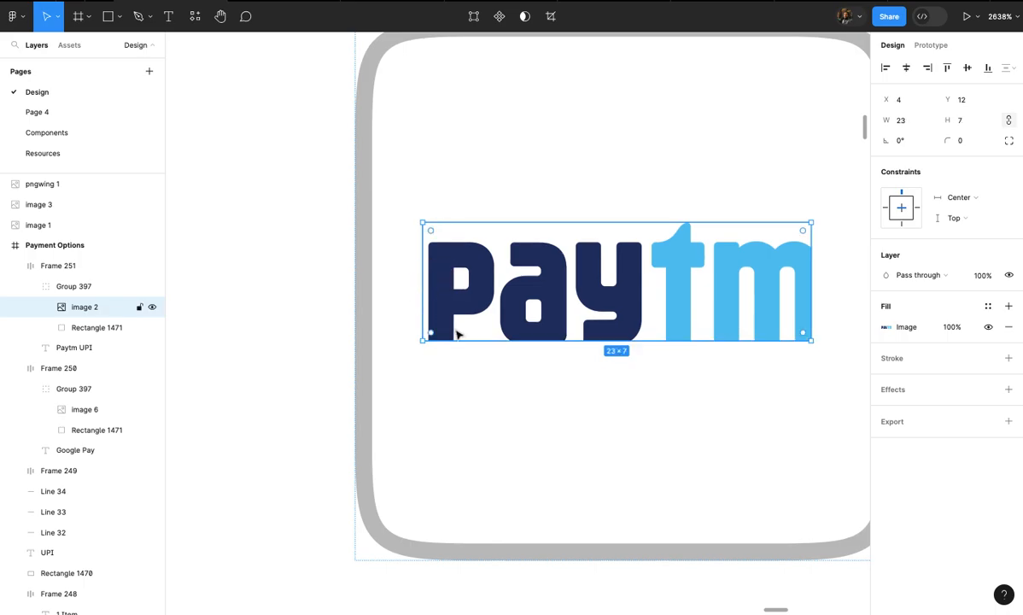
left_click_drag(457, 342, 457, 359)
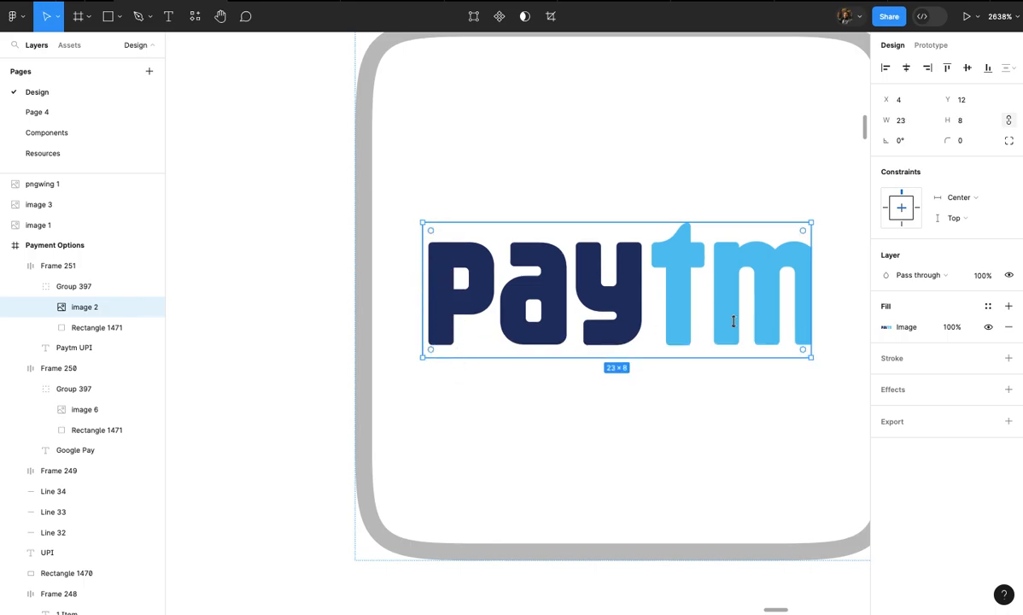
left_click_drag(806, 297, 824, 295)
scroll(827, 294, "down", 3)
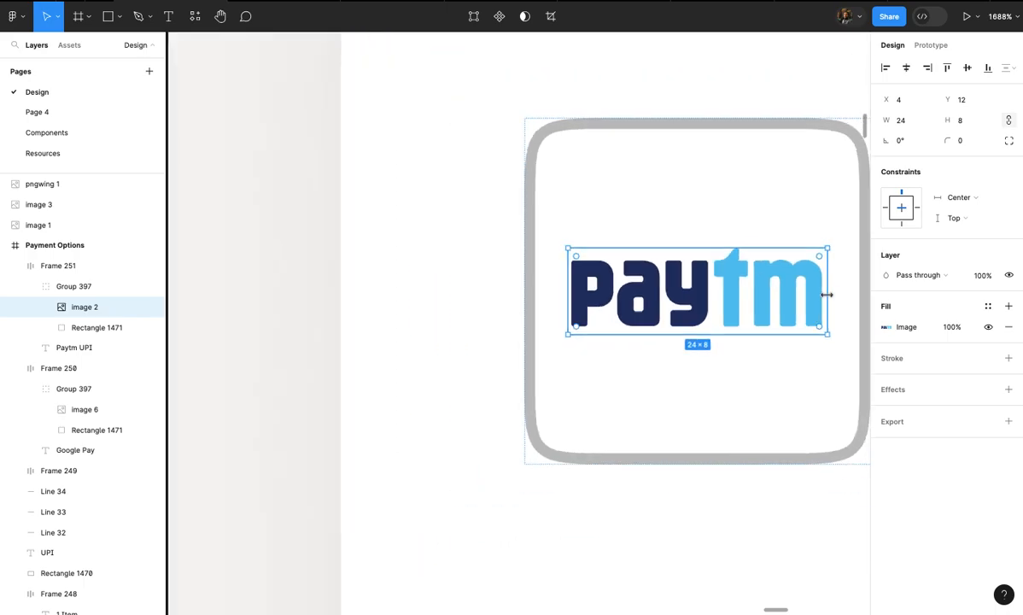
left_click(756, 134)
scroll(754, 143, "down", 4)
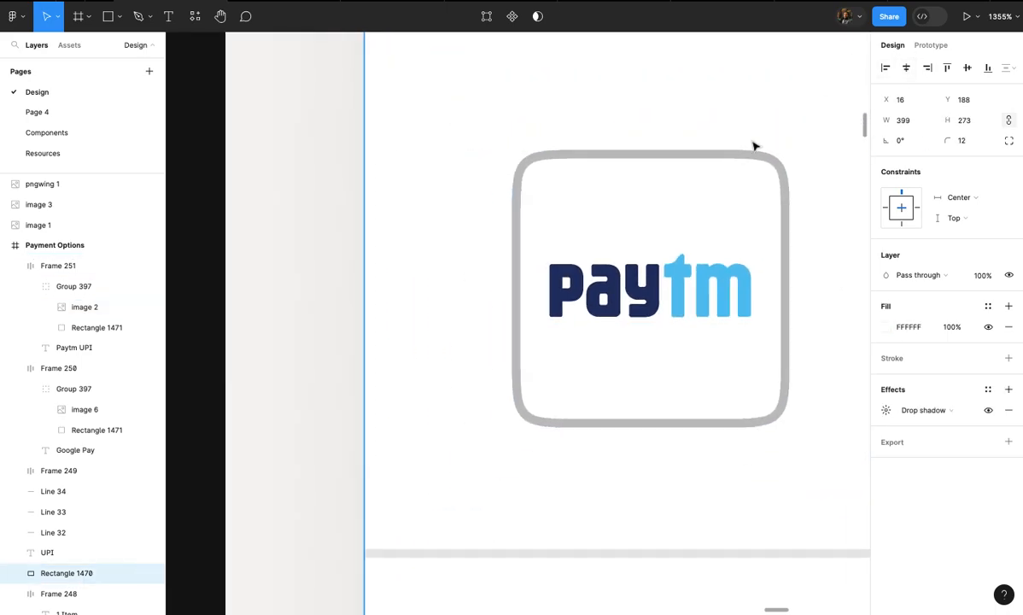
scroll(713, 222, "down", 3)
- Add the text "Additional cashback upto 50" in the empty area below the Paytm UPI row
left_click(714, 221)
scroll(714, 222, "down", 3)
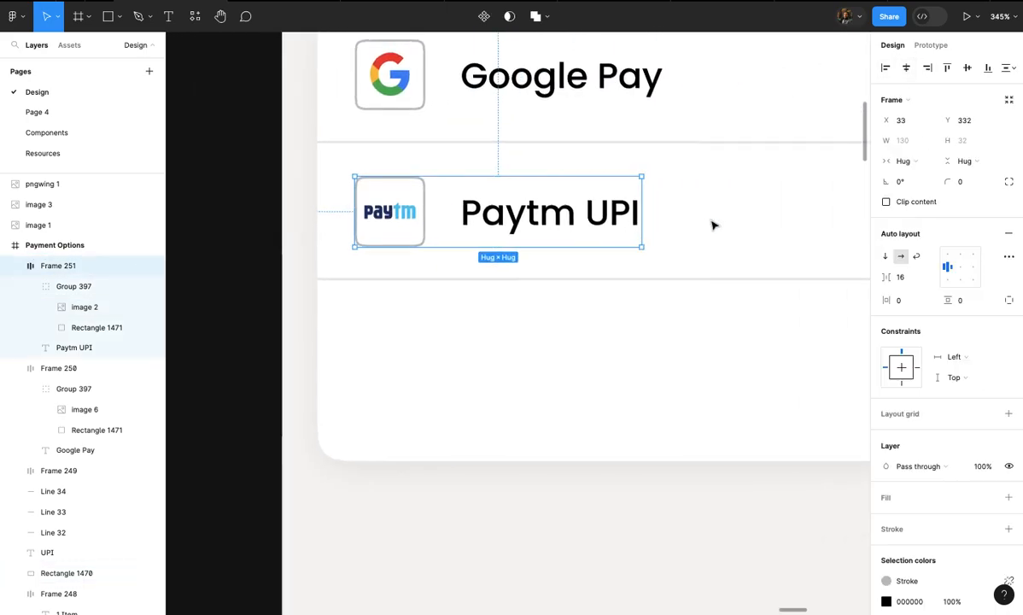
scroll(712, 225, "right", 3)
scroll(713, 226, "down", 2)
scroll(712, 226, "left", 2)
scroll(712, 226, "up", 2)
left_click(595, 365)
scroll(597, 365, "left", 3)
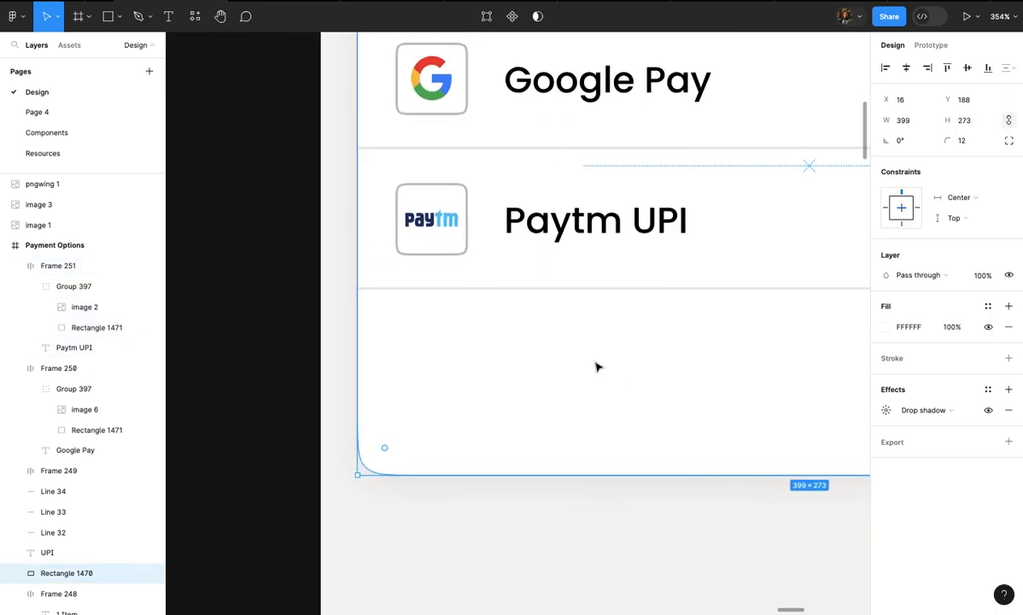
scroll(563, 359, "up", 2)
key("t")
left_click(535, 338)
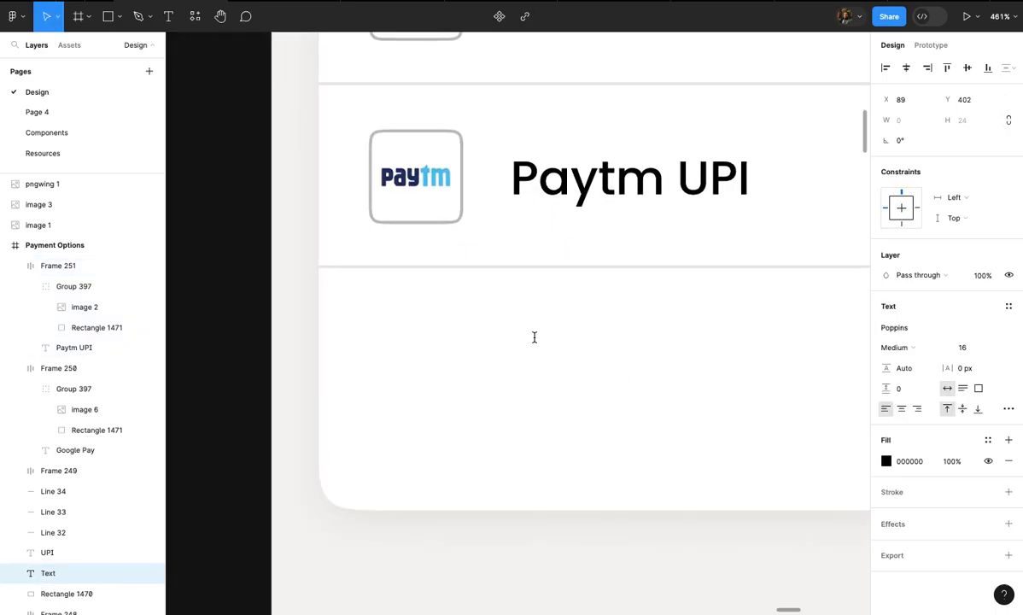
type("Additional")
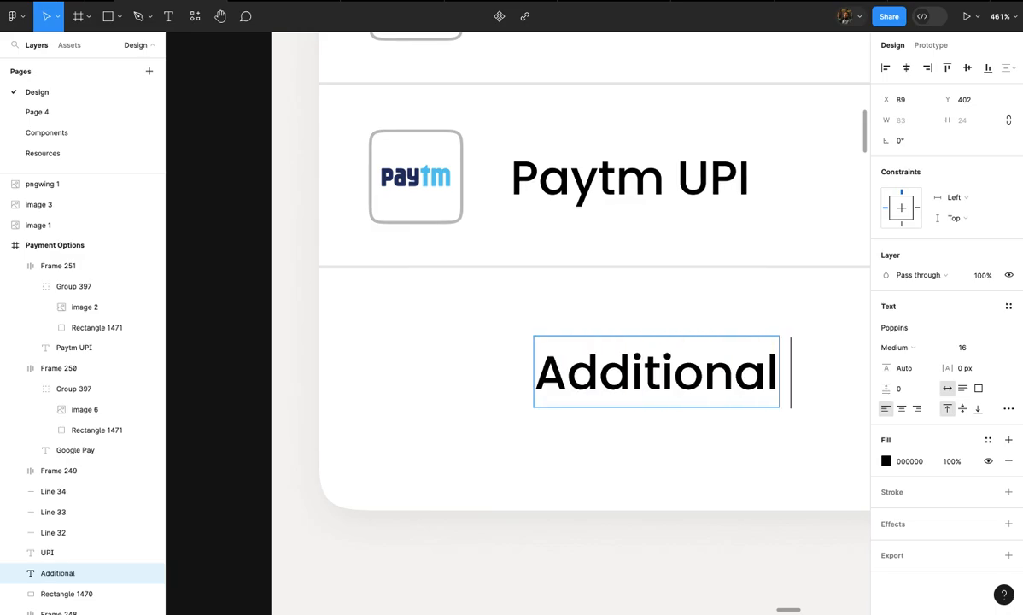
type(" ca")
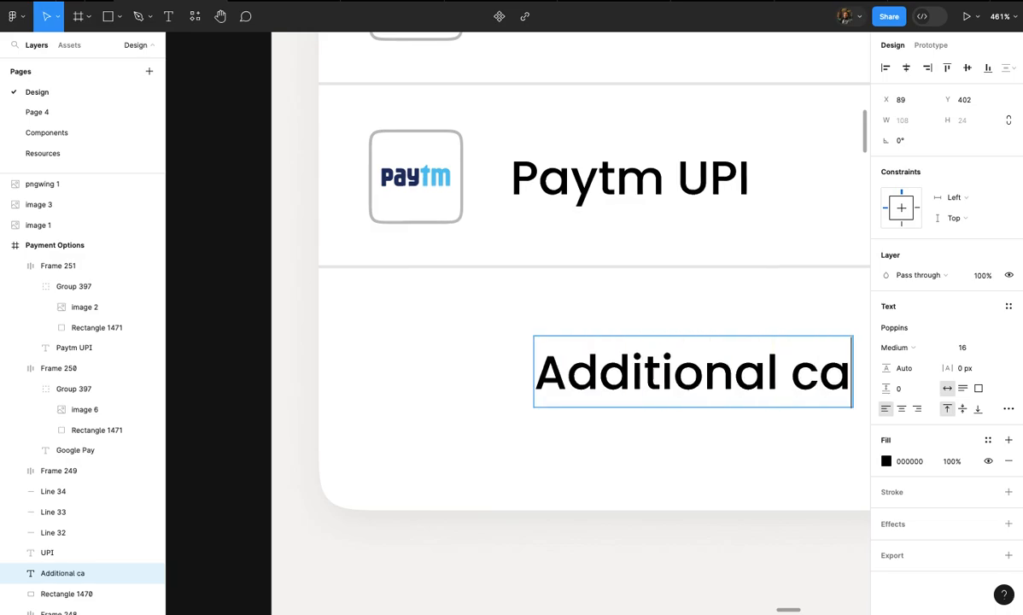
scroll(581, 367, "down", 5)
type("shn")
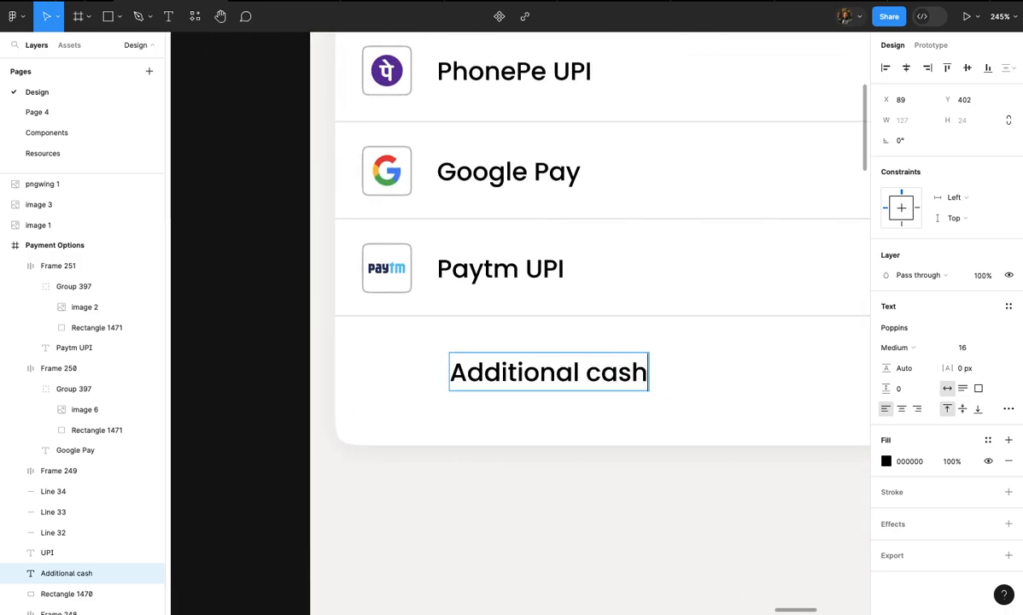
key("BackSpace")
key("BackSpace")
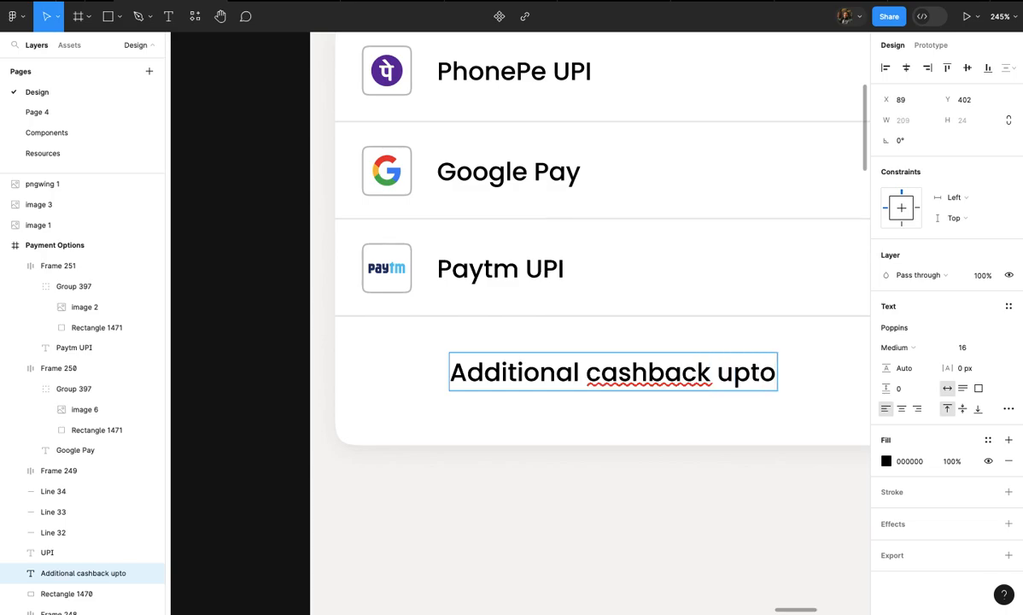
scroll(581, 367, "right", 2)
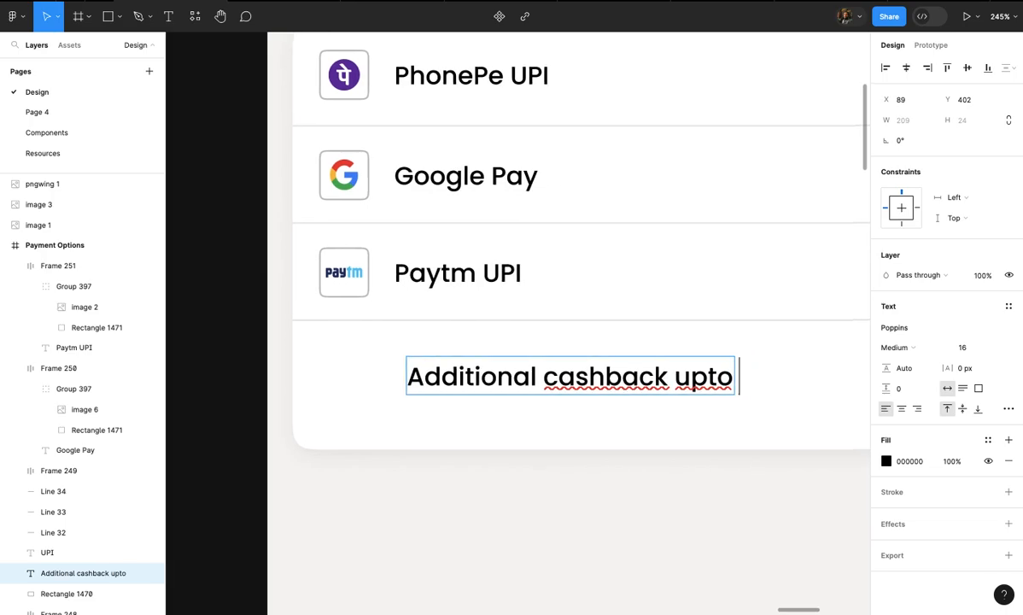
type("50")
- Copy the rupee sign from the green savings label and insert it before 50 in the cashback text
scroll(693, 384, "down", 5)
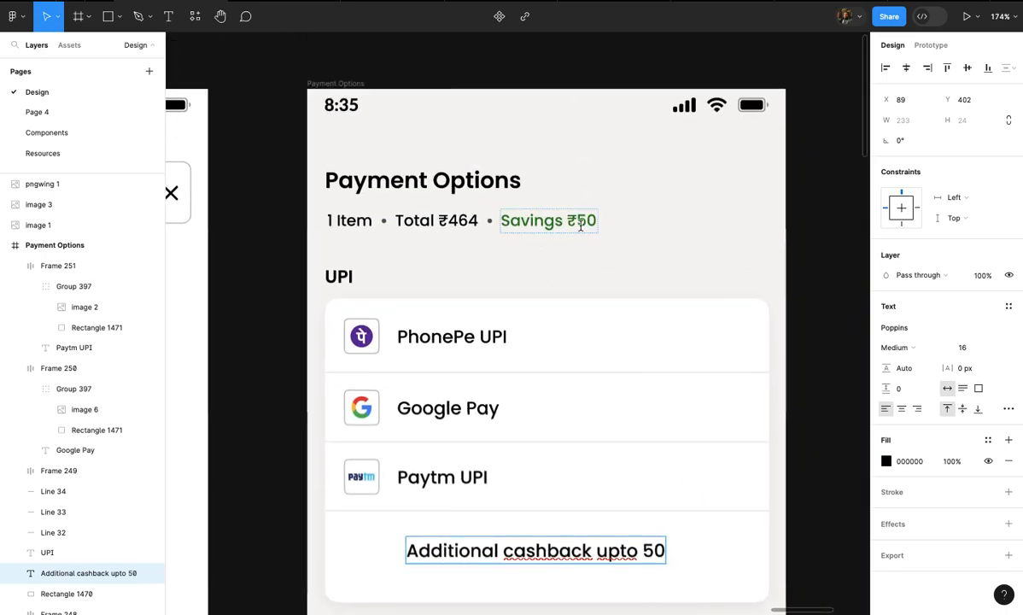
left_click(574, 222)
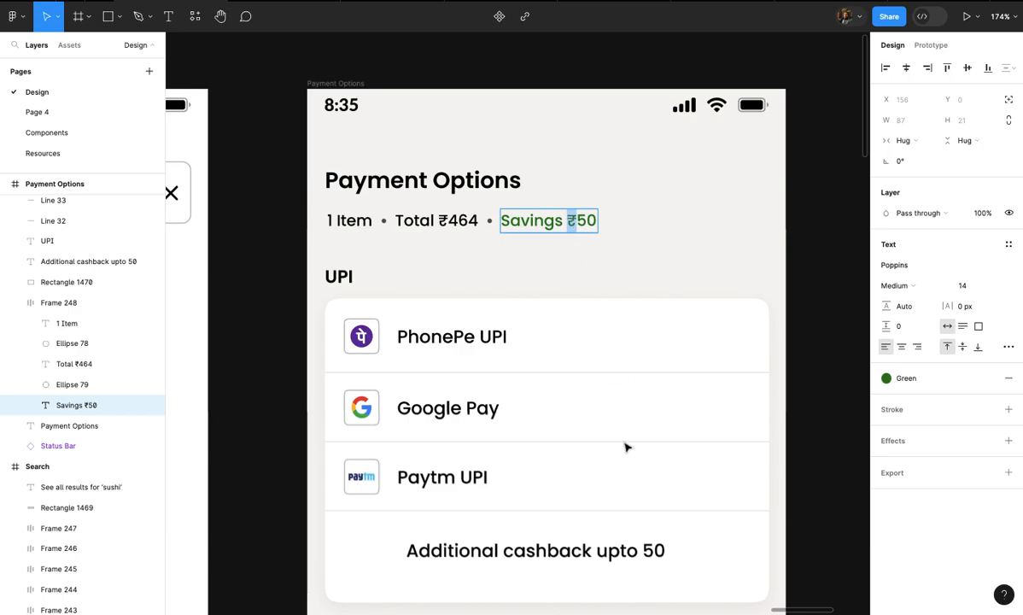
scroll(626, 446, "down", 4)
double_click(643, 491)
type("₹")
scroll(673, 509, "up", 3)
key("Escape")
- Reduce the cashback text's font size to 12
scroll(737, 514, "down", 3)
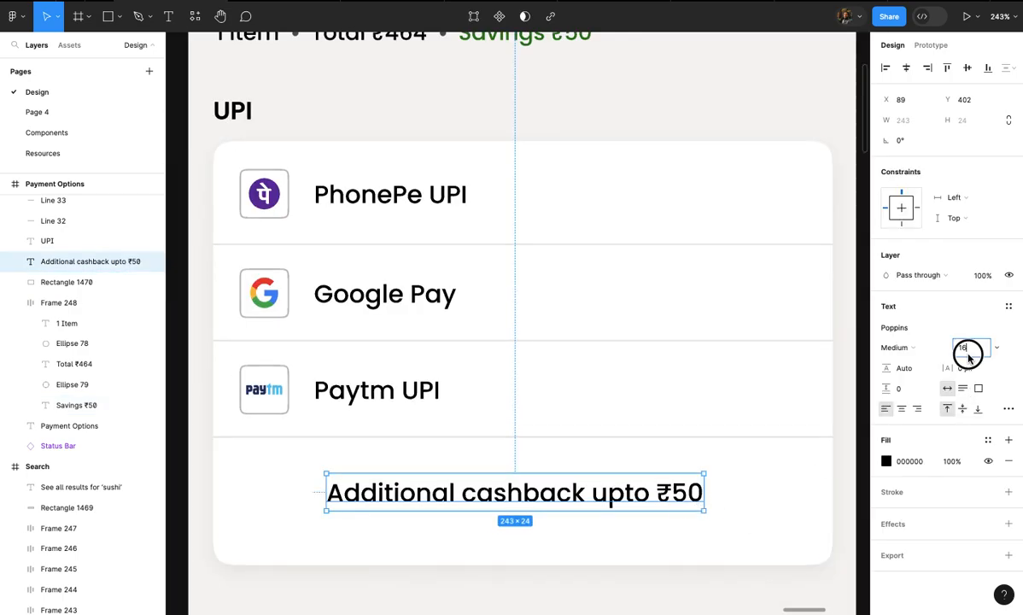
key("Down")
key("Down")
key("Down")
key("Down")
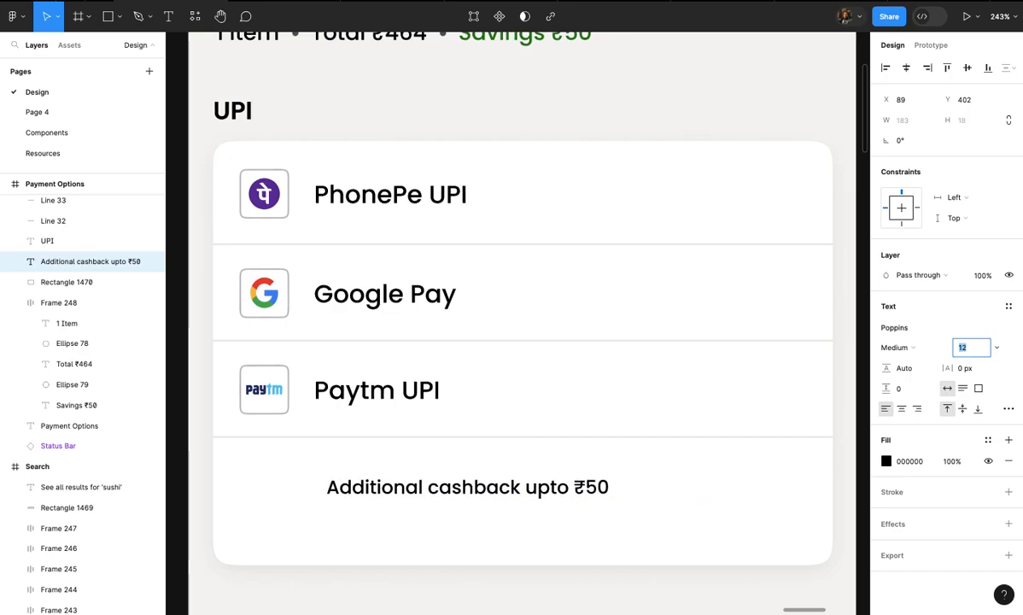
- Cut the "Additional cashback upto ₹50" text and paste it into the Paytm UPI row's frame after its label
scroll(589, 454, "left", 2)
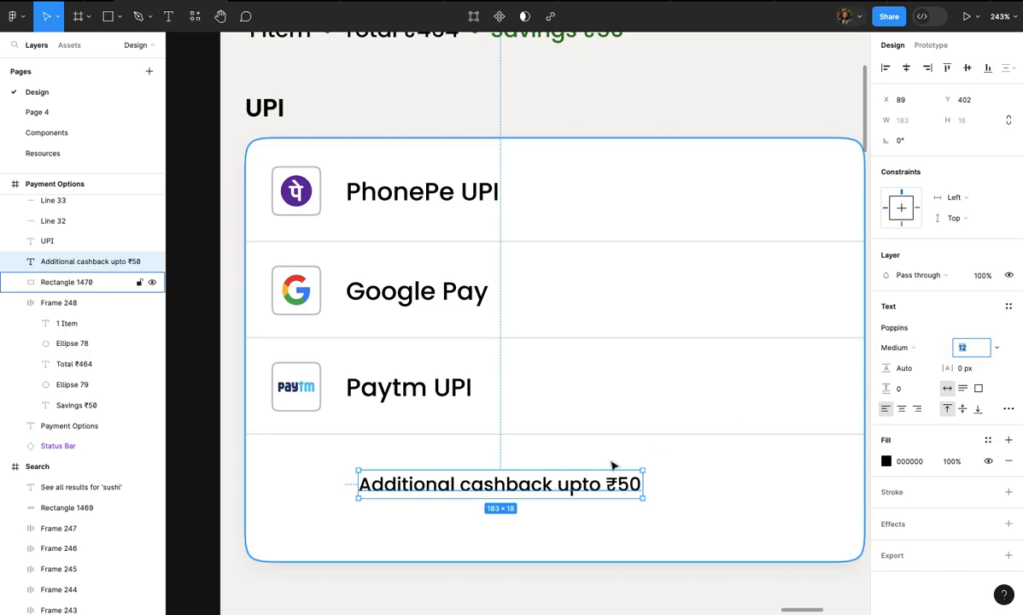
scroll(598, 465, "left", 2)
left_click(573, 480)
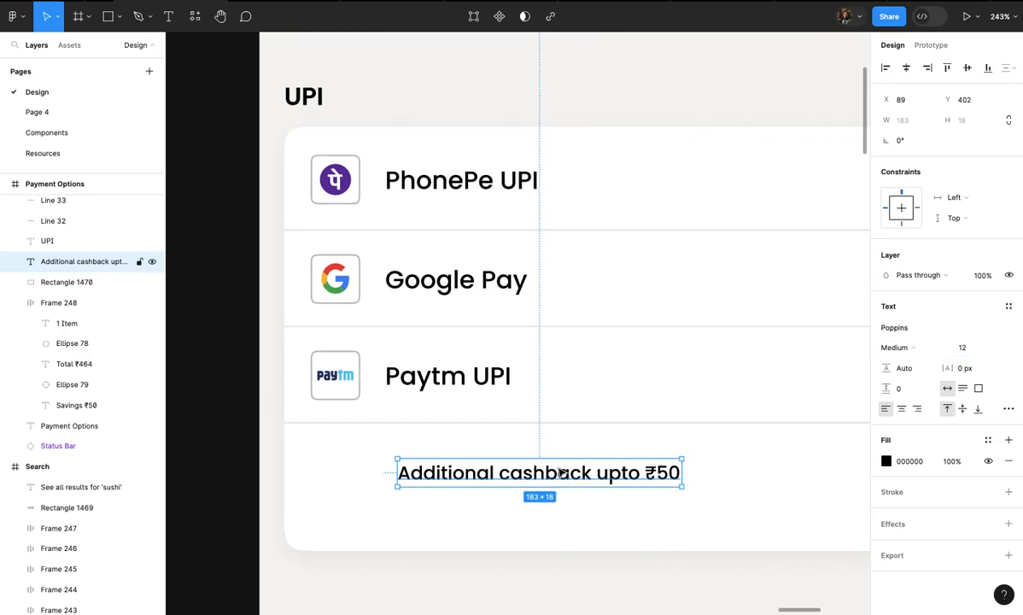
key("Delete")
left_click(476, 387)
type("Additional cashback upto ₹50")
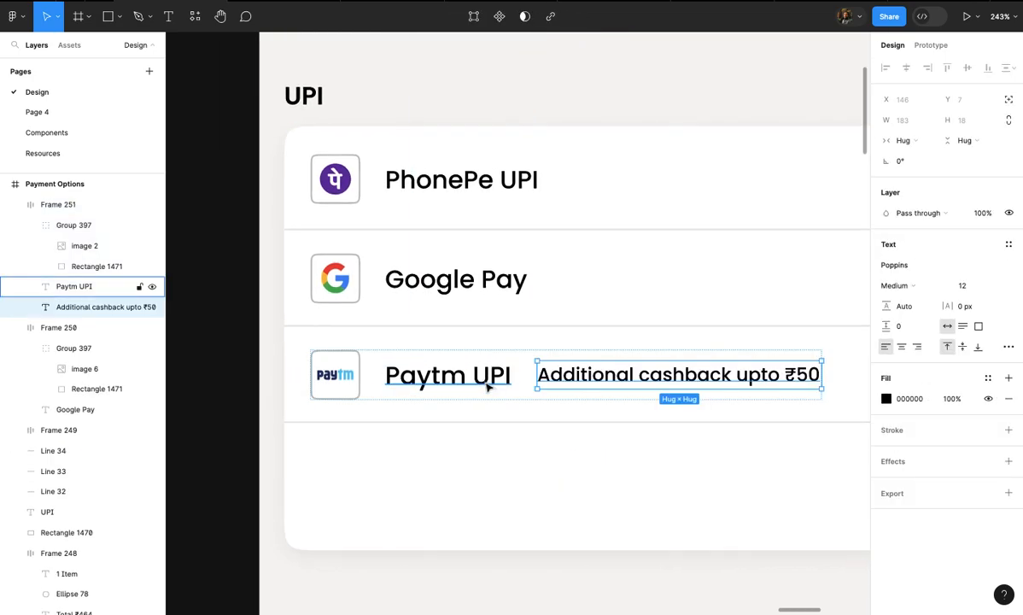
- Wrap the Paytm UPI label and the cashback text in an auto layout frame with vertical direction
left_click(487, 389)
left_click(566, 382, "shift")
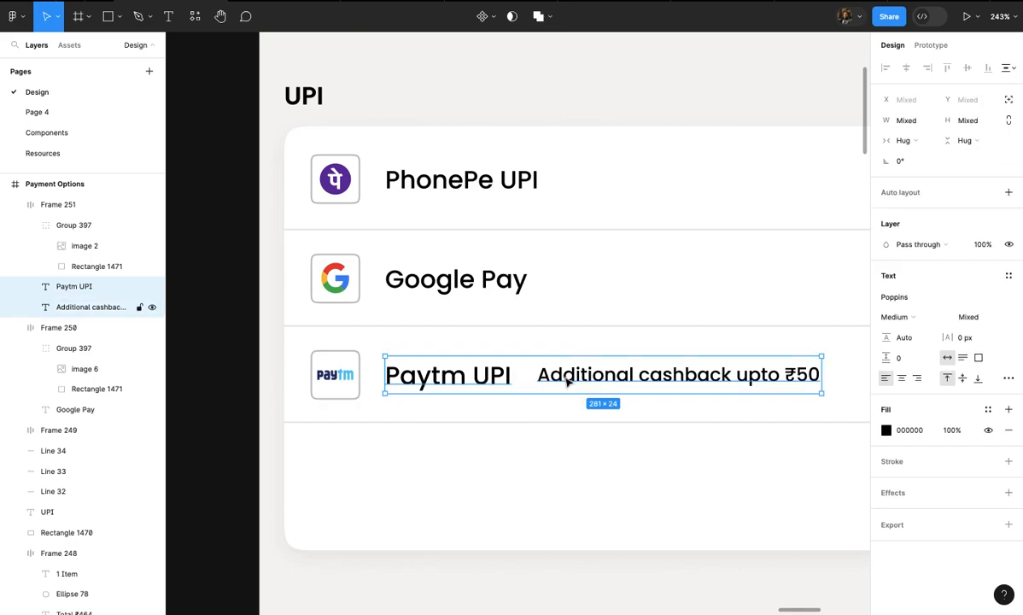
key("shift+a")
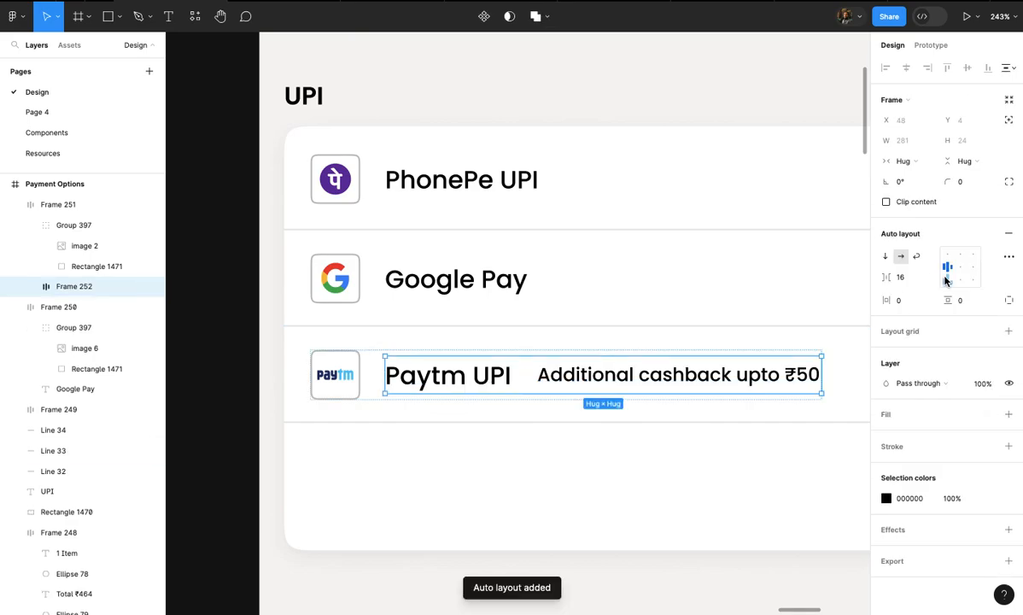
left_click(886, 257)
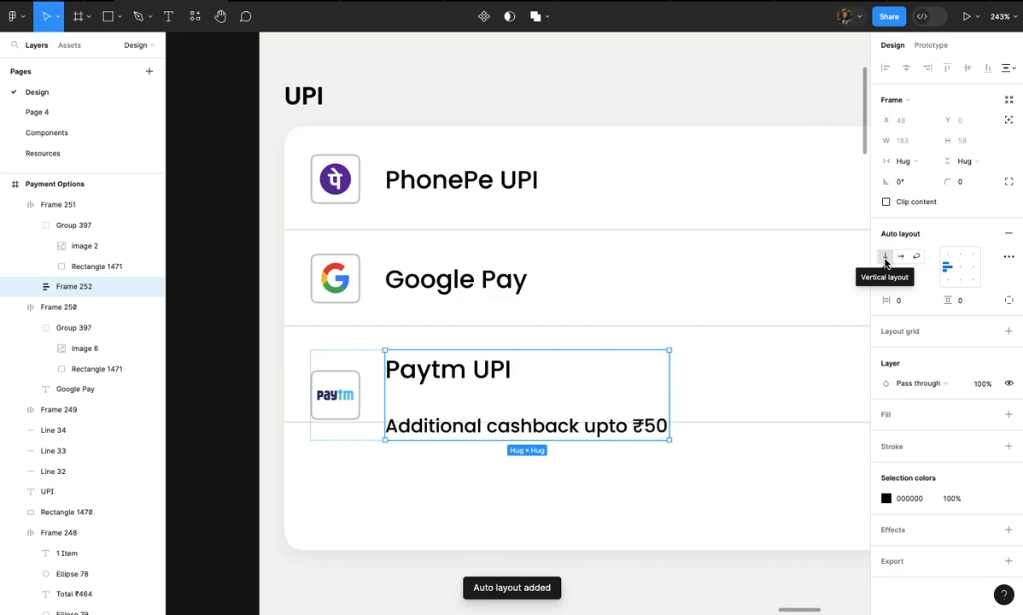
- Set the vertical spacing between the Paytm UPI label and the cashback text to 0
scroll(440, 498, "up", 5)
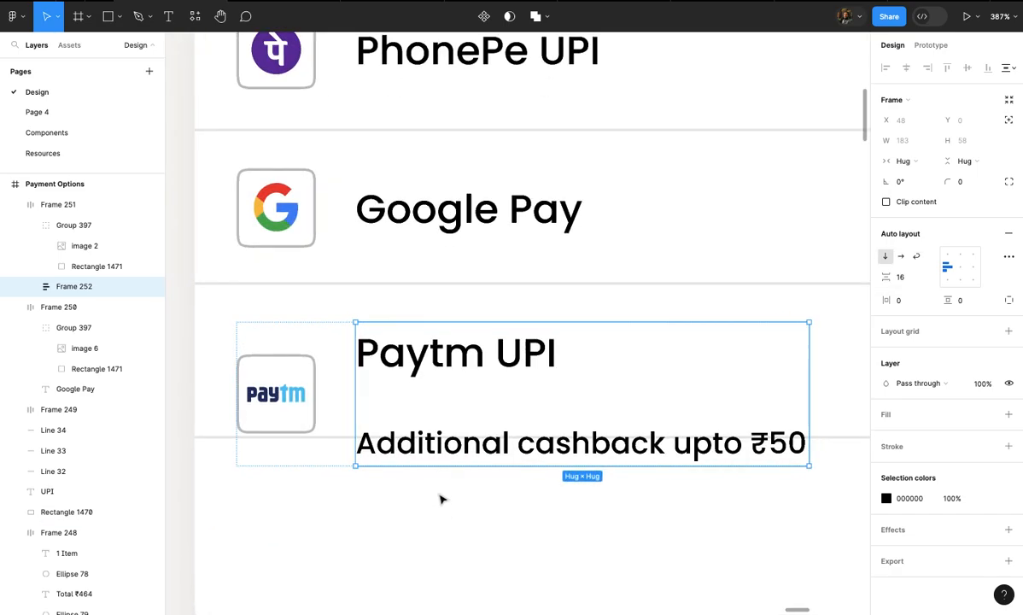
left_click(576, 401)
key("Down")
key("Down")
key("Down")
key("Down")
key("Down")
key("Down")
key("Down")
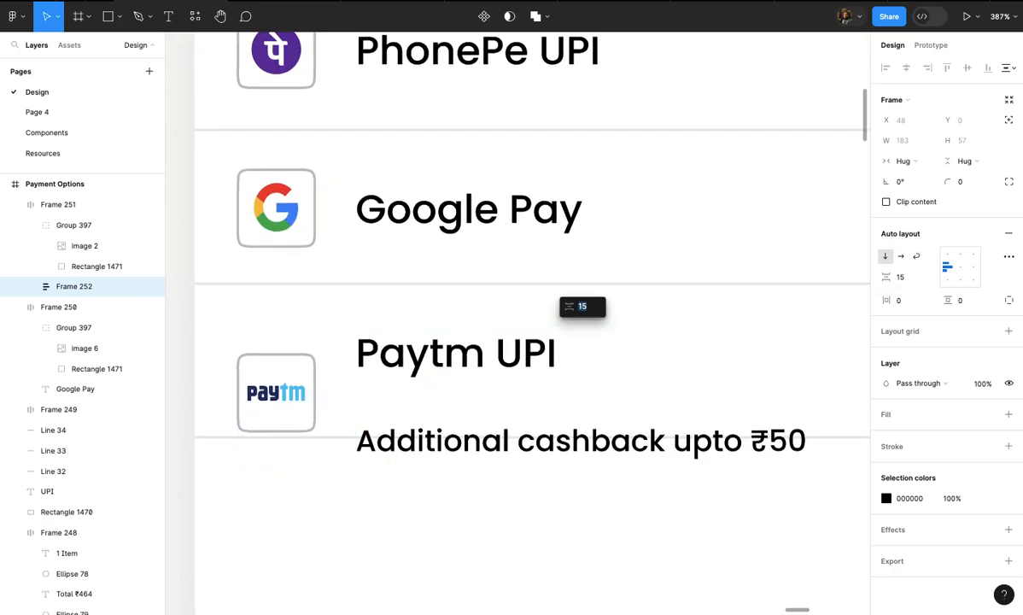
key("Down")
key("Down")
key("Down")
key("Down")
key("Down")
key("Down")
key("Down")
key("Down")
key("Down")
key("Down")
key("Down")
key("Down")
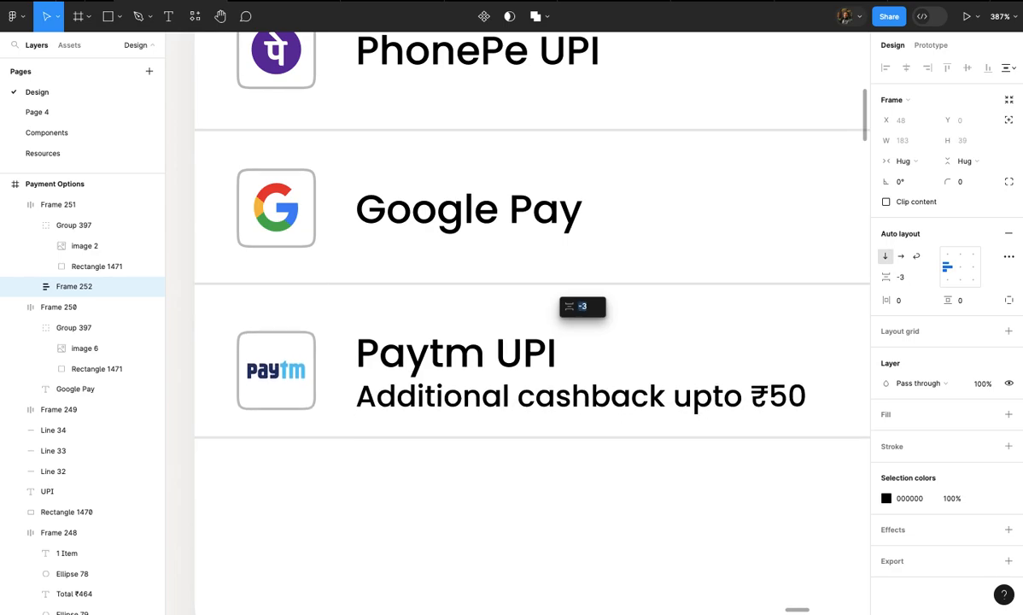
type("0")
left_click(579, 445)
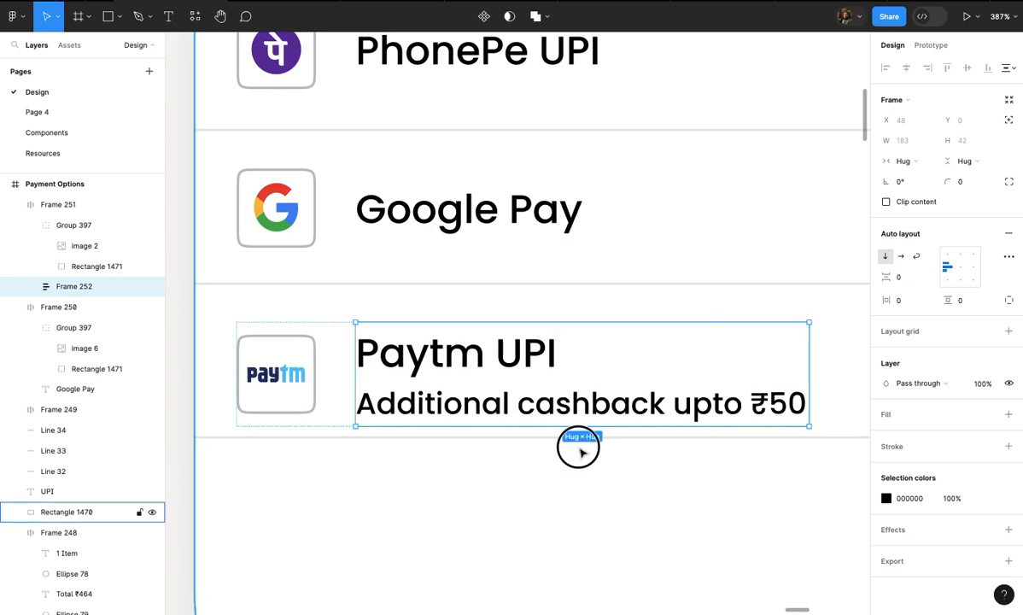
- Move the Paytm UPI row up within its section and apply the Sug heading color style to the cashback text
left_click(529, 376)
left_click_drag(506, 357, 505, 346)
left_click(523, 379)
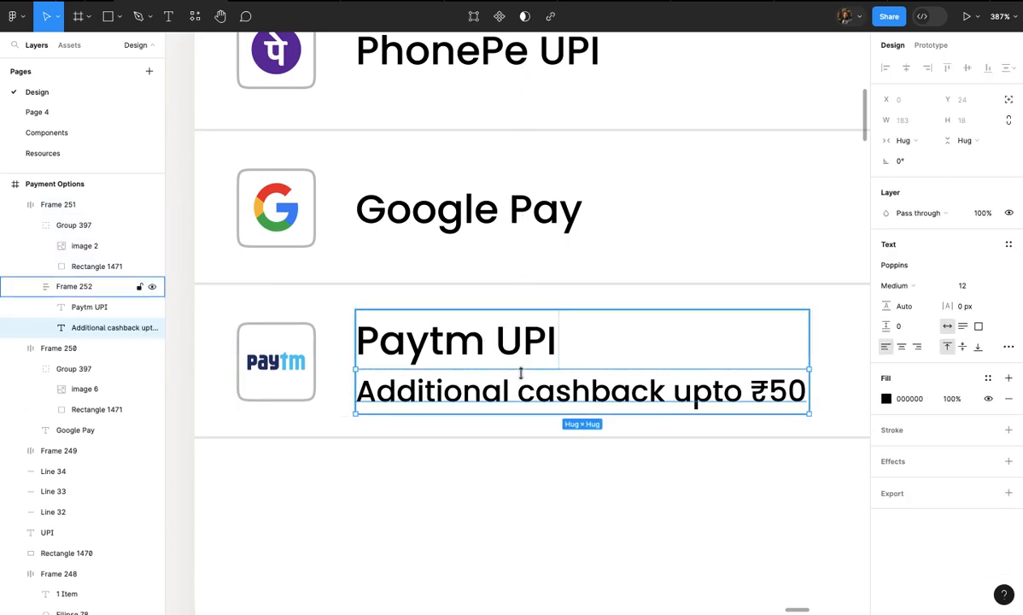
left_click(988, 377)
left_click(757, 549)
left_click(724, 534)
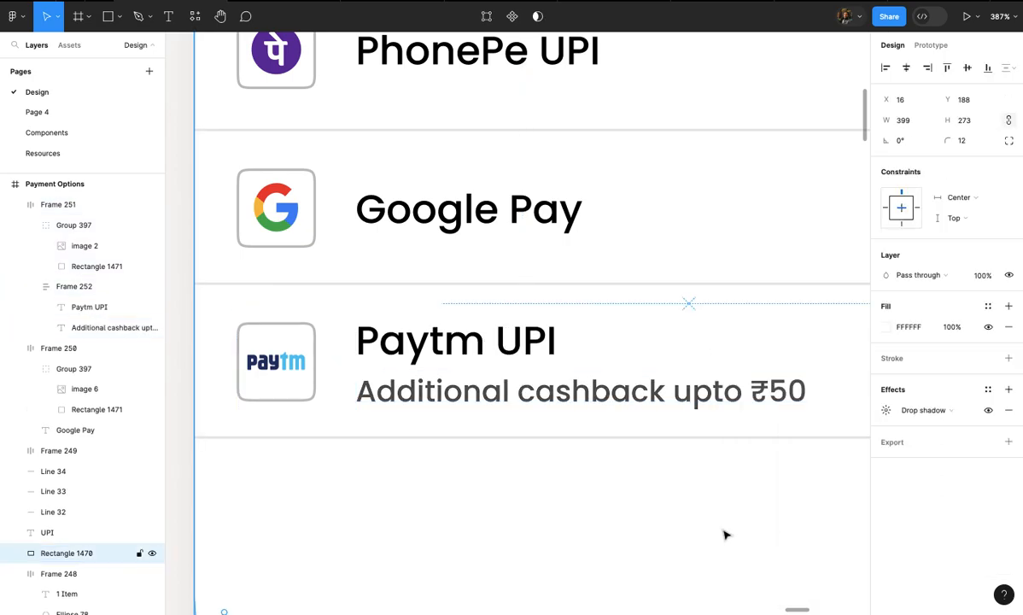
scroll(724, 535, "down", 10)
left_click(776, 530)
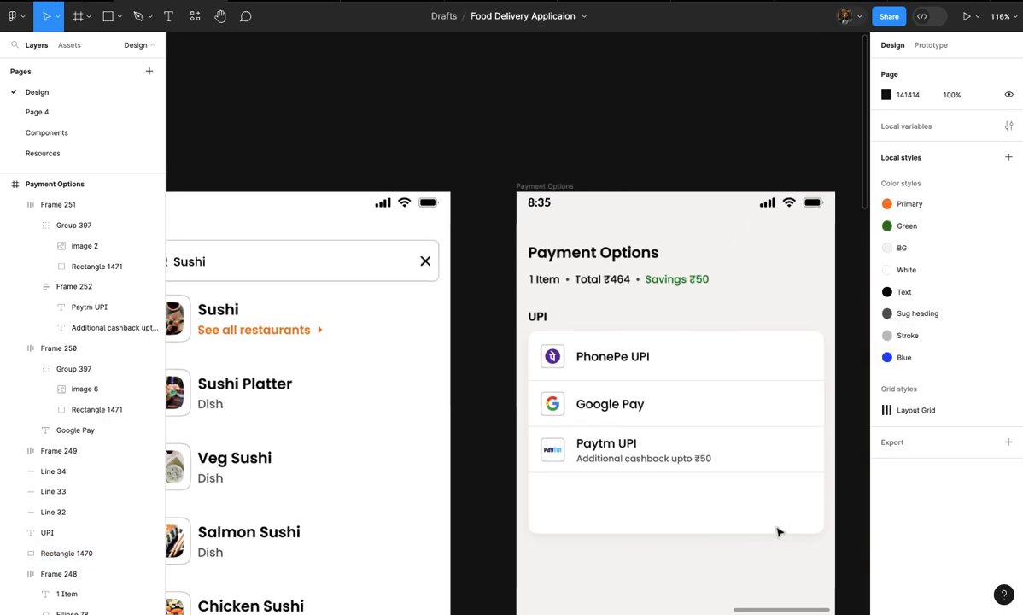
- Duplicate the Google Pay row into the space below the Paytm UPI row and change its label to "Add new UPI ID"
scroll(715, 527, "up", 4)
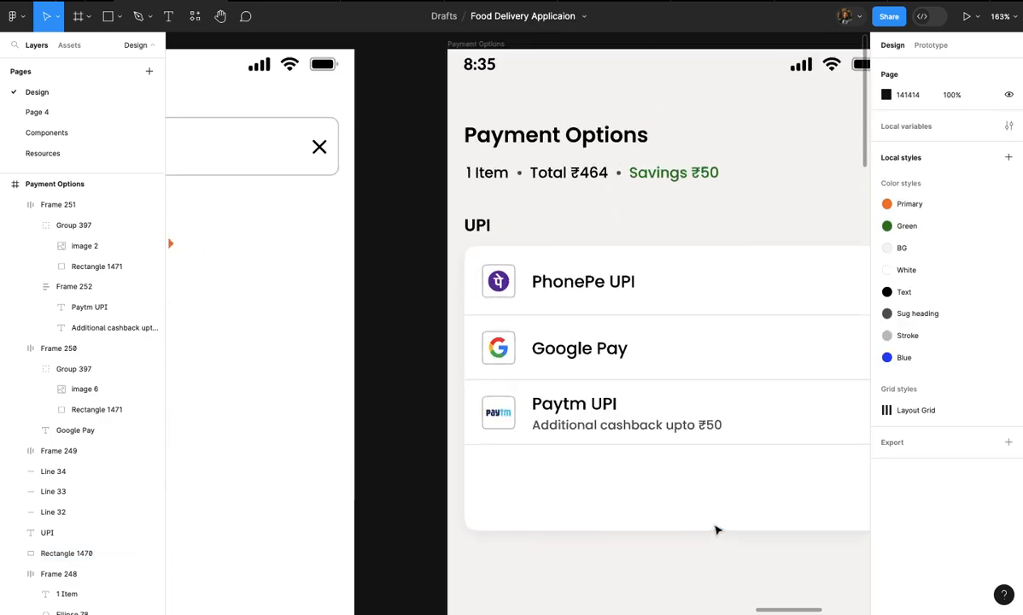
left_click(590, 427)
scroll(593, 423, "up", 2)
left_click(567, 336)
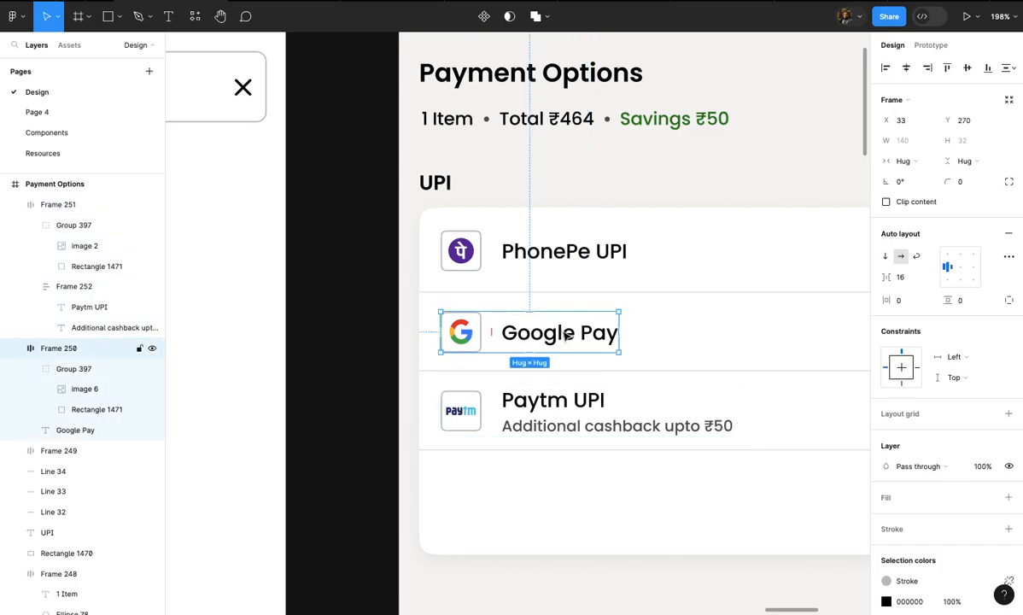
left_click_drag(567, 336, 567, 506)
double_click(567, 506)
key("Return")
type("Add new UPI ID")
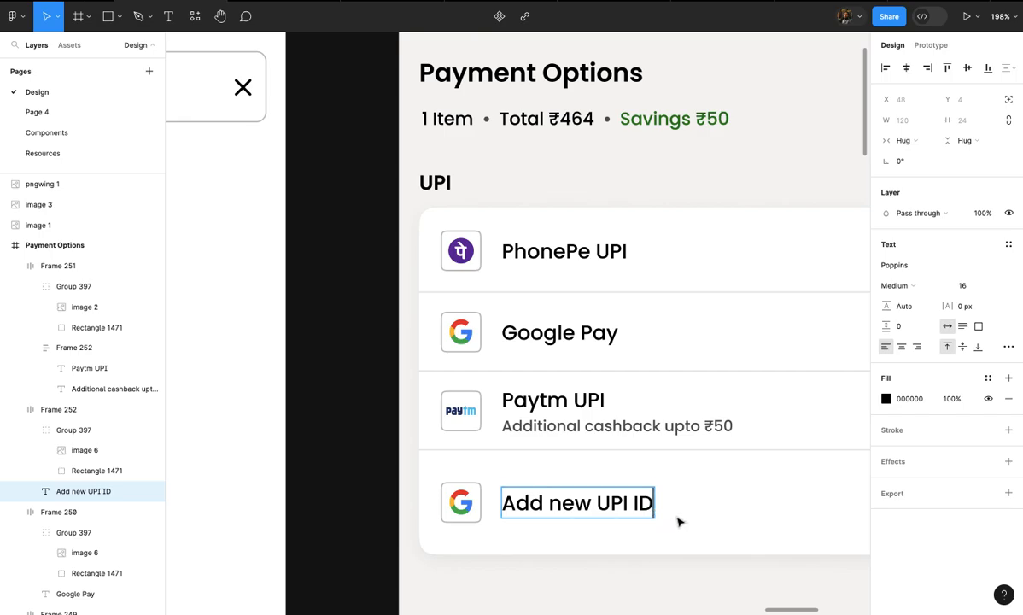
key("Escape")
- Cut the loose UPI logo image placed on the canvas beside the Payment Options frame
scroll(683, 525, "down", 10)
key("Escape")
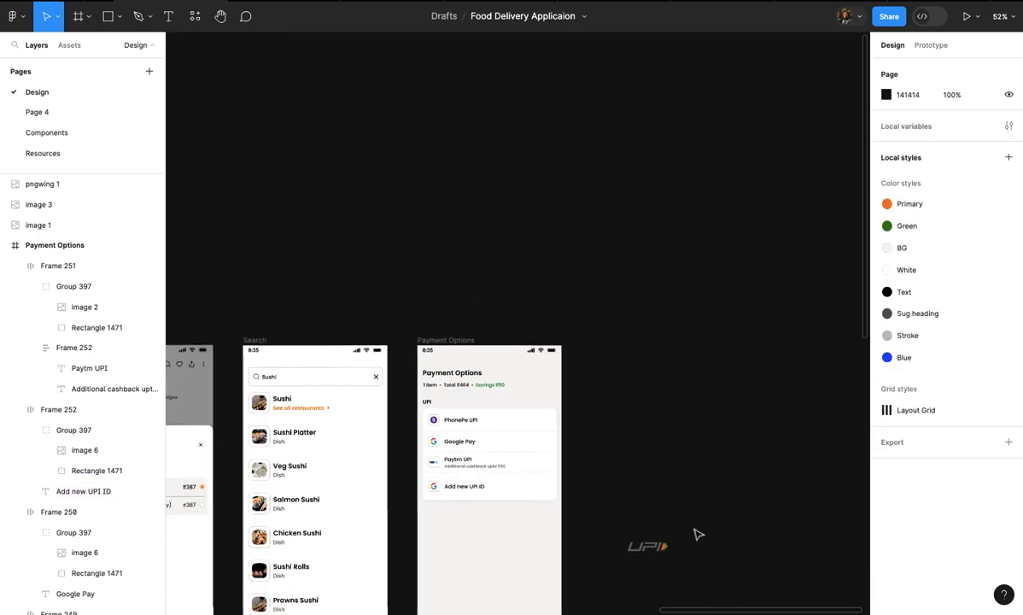
scroll(698, 534, "up", 10)
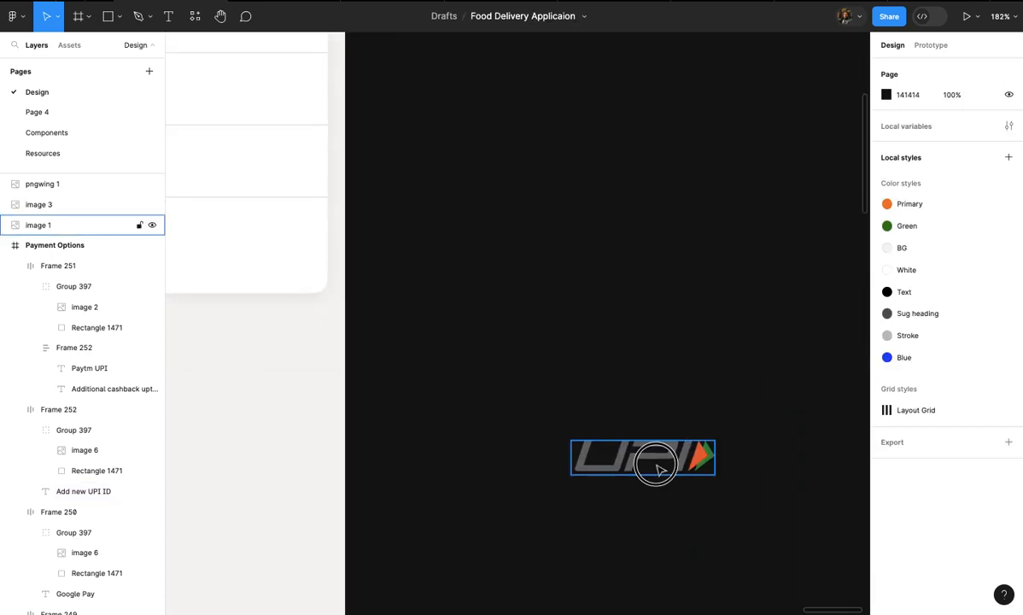
left_click(656, 465)
scroll(656, 466, "up", 10)
left_click_drag(773, 409, 655, 459)
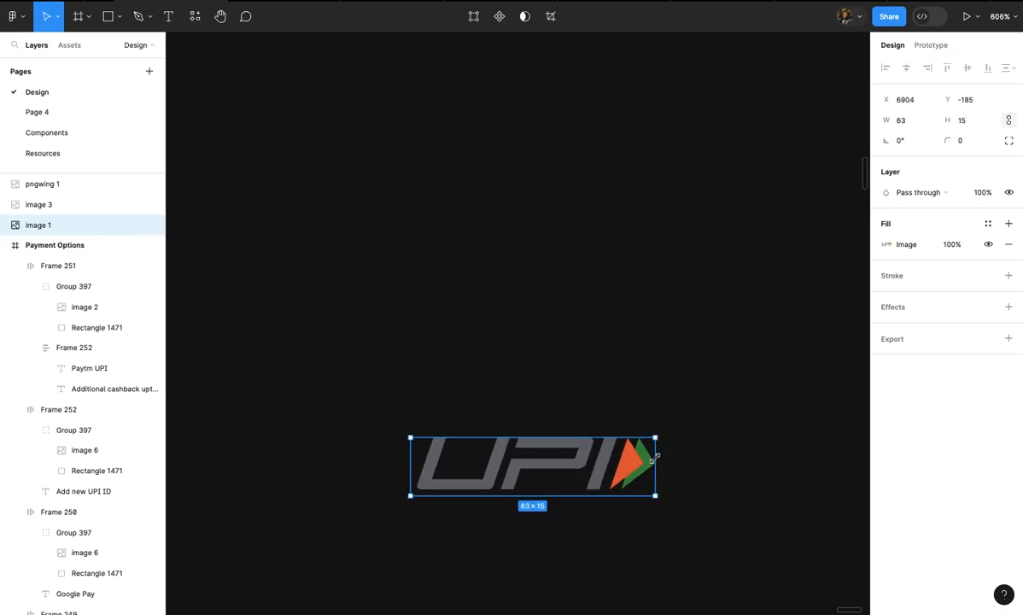
key("Escape")
scroll(648, 474, "down", 10)
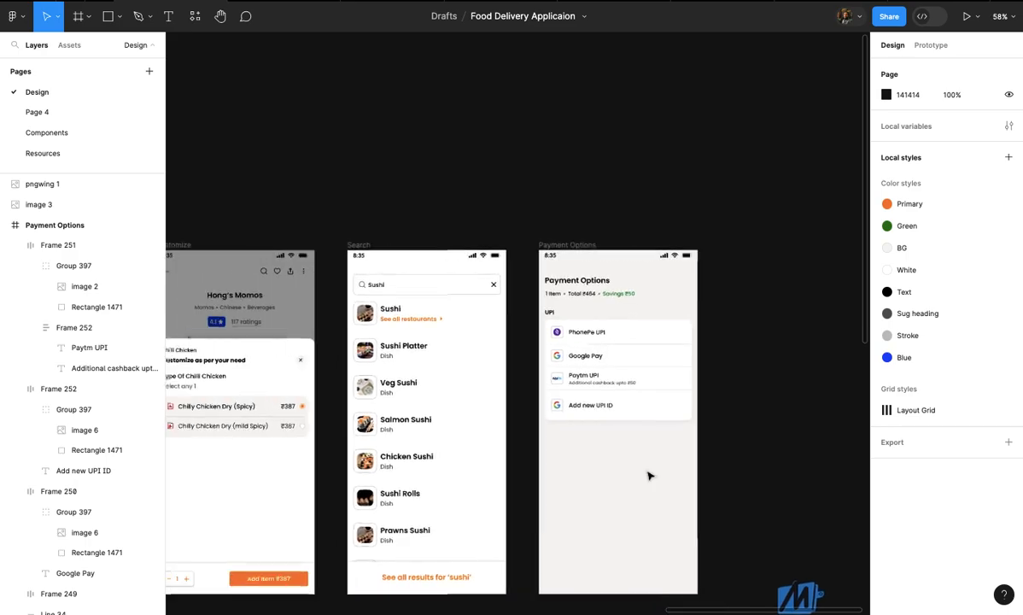
- Replace the Google logo in the "Add new UPI ID" row's icon group with the cut UPI logo
scroll(549, 339, "up", 10)
left_click(462, 356)
scroll(462, 357, "up", 3)
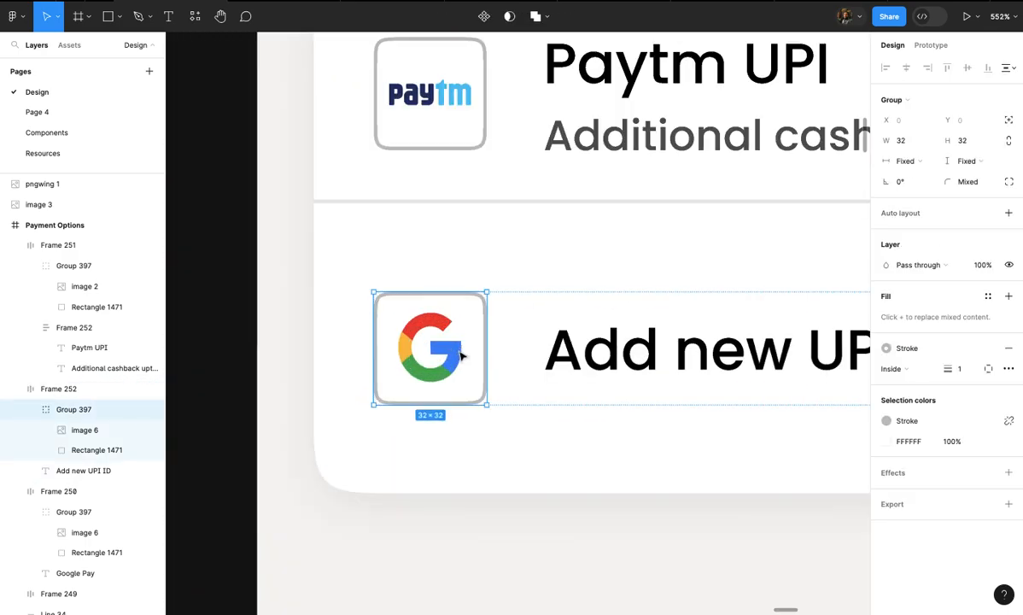
double_click(431, 363)
key("Delete")
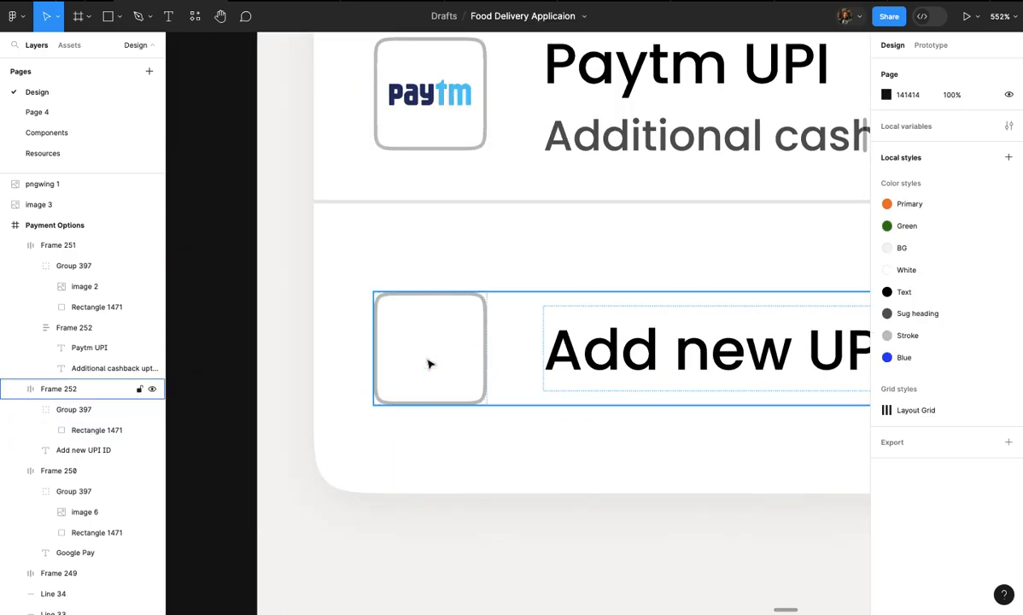
left_click(430, 363)
key("ctrl+v")
scroll(685, 322, "up", 3)
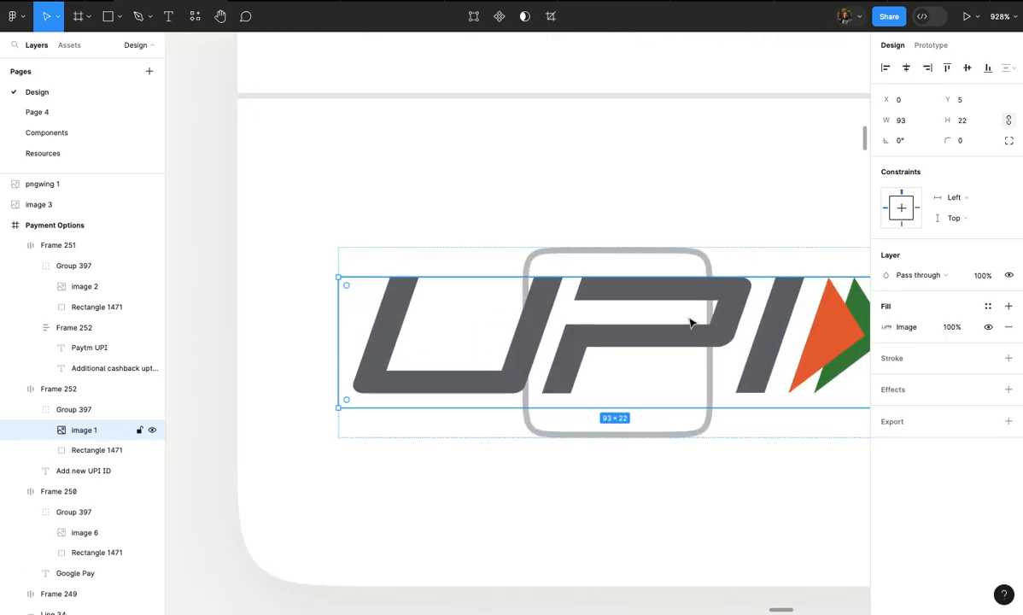
- Scale the UPI logo down to fit inside the outlined square of the "Add new UPI ID" row
key("k")
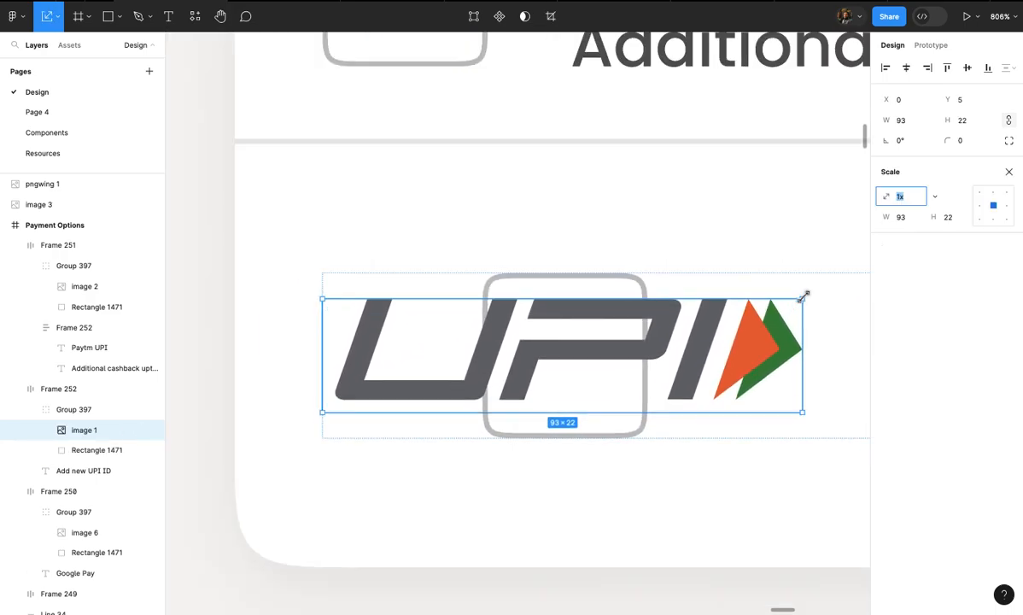
left_click_drag(803, 298, 595, 341)
left_click(545, 347)
scroll(546, 348, "down", 5)
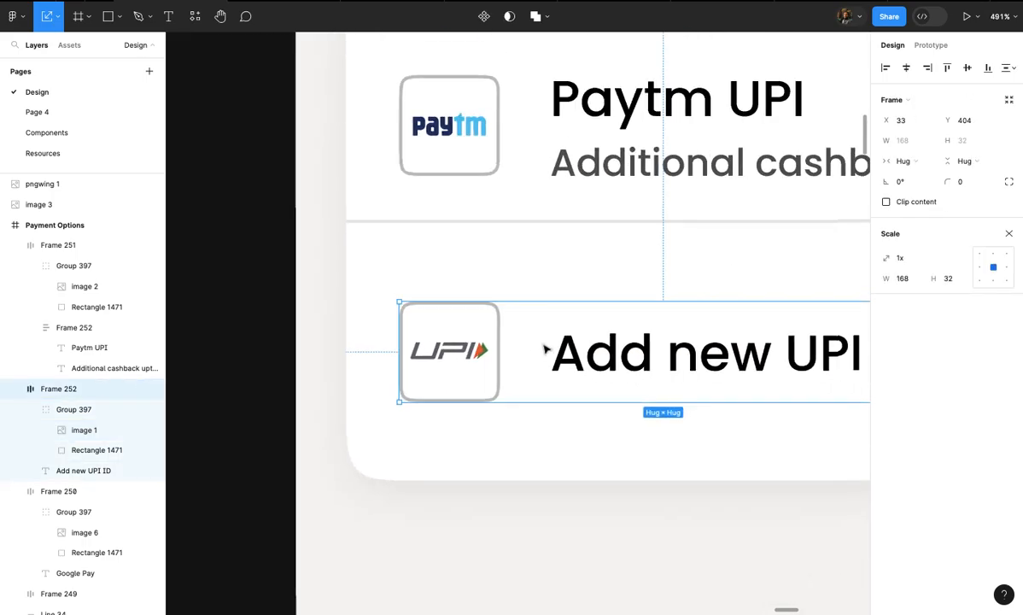
- Add the text "ADD" near the right end of the "Add new UPI ID" row
scroll(583, 380, "right", 3)
left_click(644, 397)
scroll(644, 397, "down", 2)
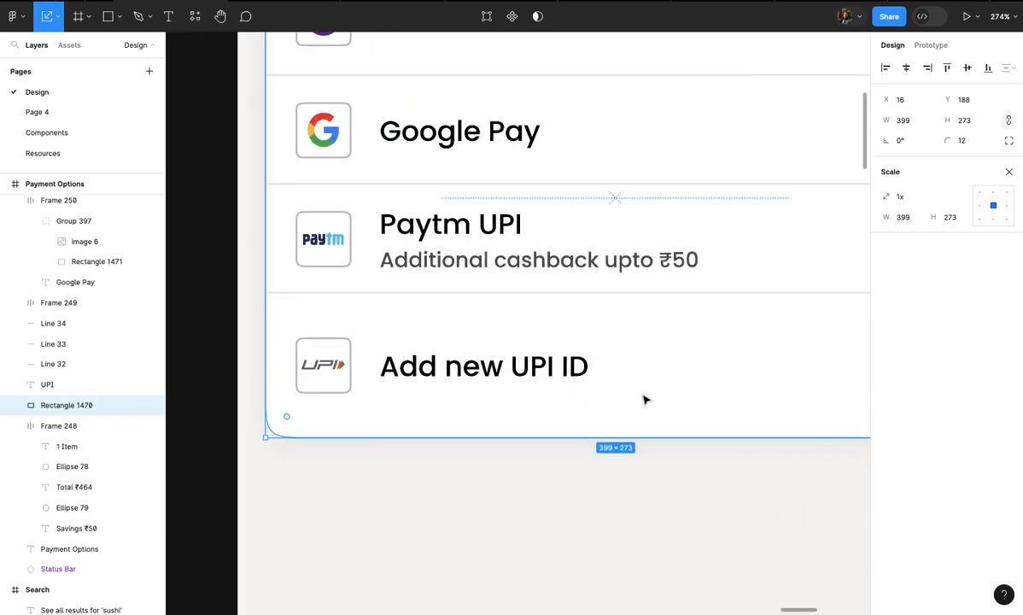
scroll(644, 400, "right", 5)
key("t")
scroll(632, 389, "up", 3)
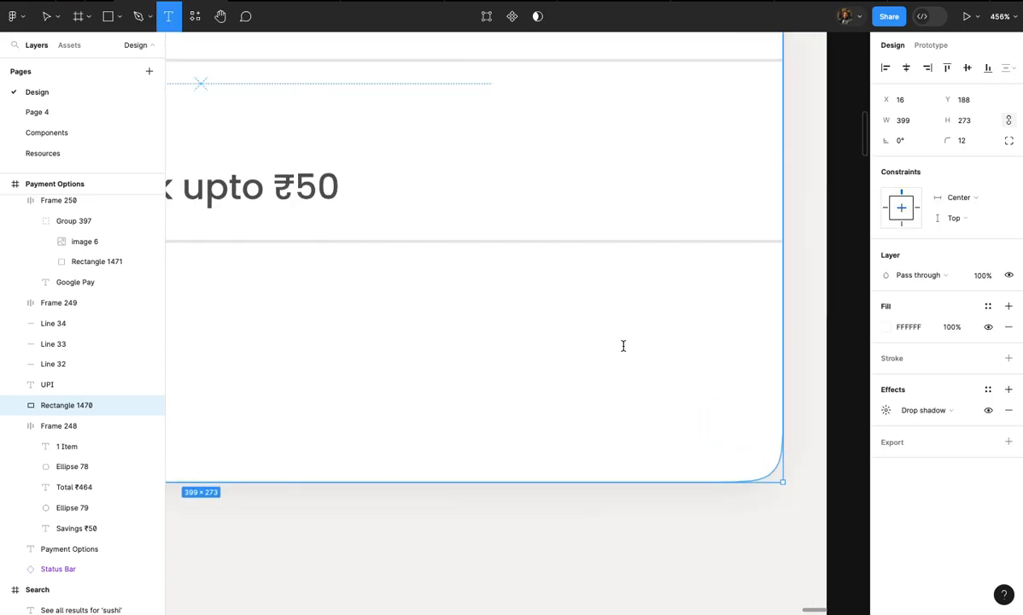
left_click(623, 345)
type("add")
key("BackSpace")
key("BackSpace")
key("BackSpace")
type("ADD")
left_click(674, 454)
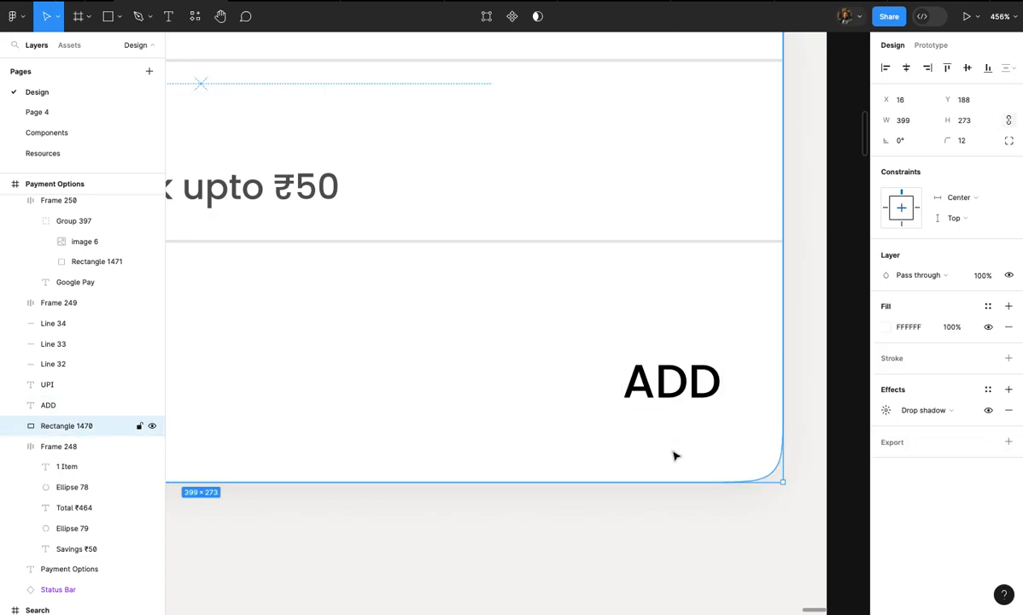
- Move the ADD text up to line up vertically with the "Add new UPI ID" label
scroll(688, 485, "down", 3)
key("super+z")
left_click(703, 522)
left_click(693, 419)
scroll(694, 420, "down", 3)
left_click_drag(696, 424, 696, 418)
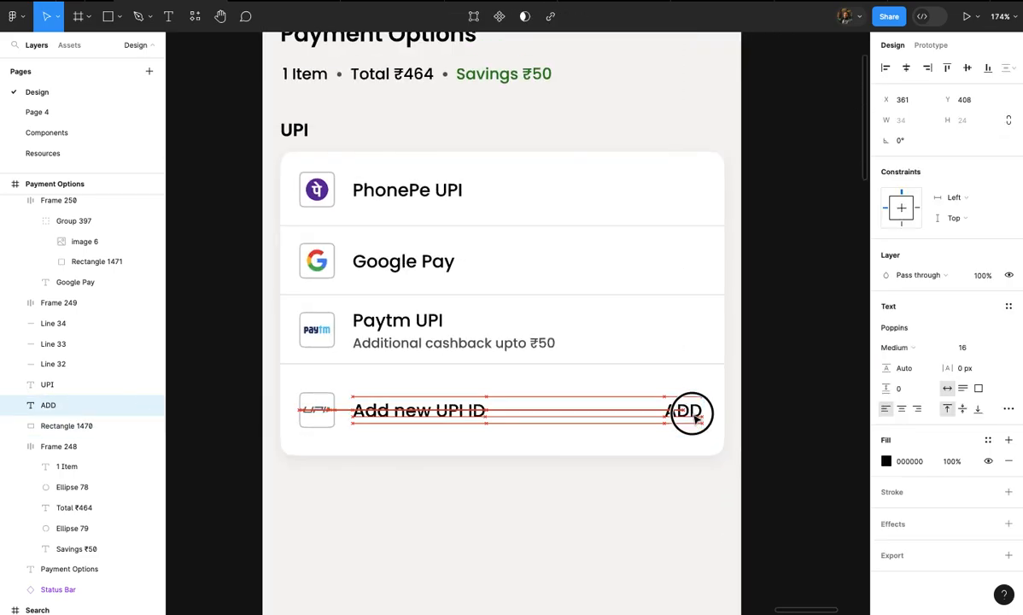
- Apply the Primary color style to the ADD text and set its font weight to Bold
scroll(696, 419, "up", 5)
left_click(988, 440)
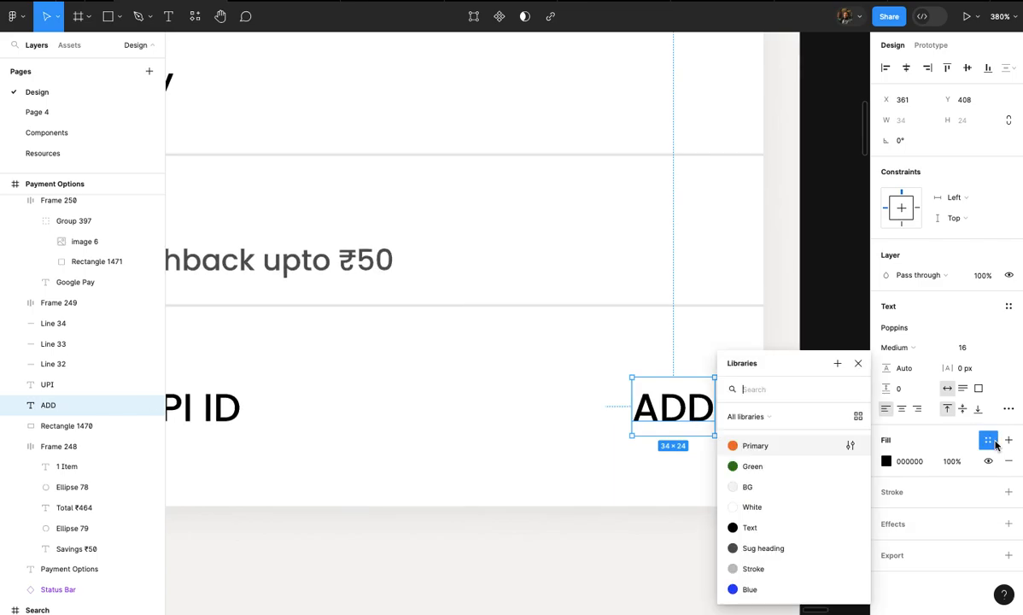
left_click(780, 447)
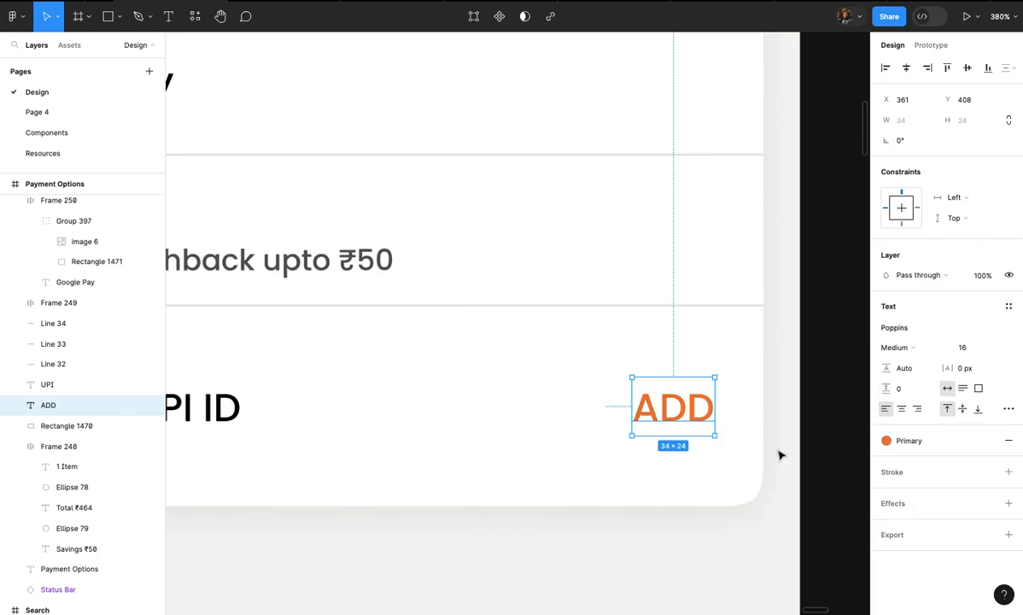
left_click(907, 348)
left_click(917, 378)
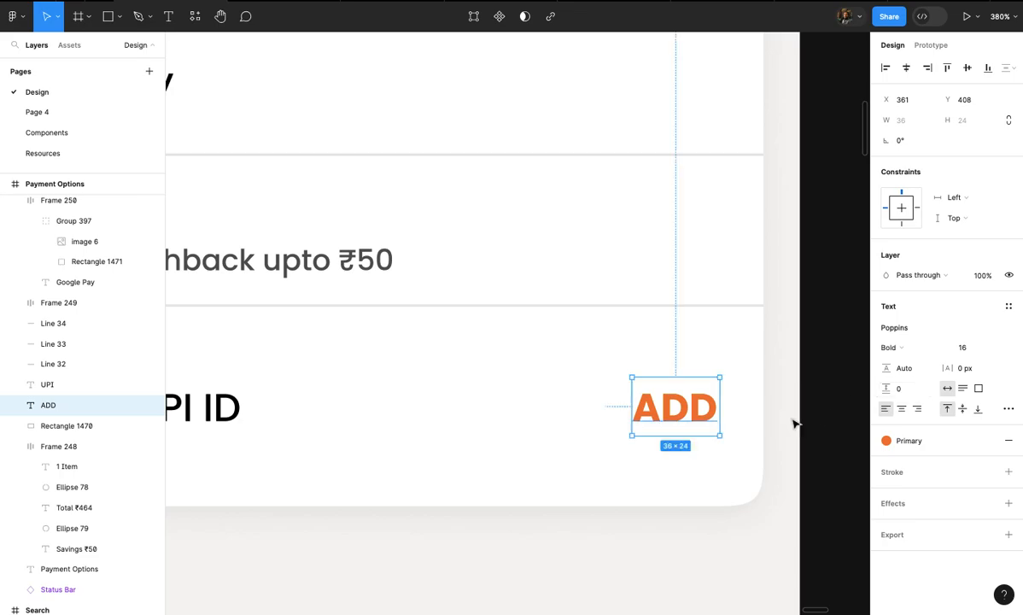
left_click(794, 424)
scroll(785, 421, "down", 4)
- Inspect the ADD text's styling and alignment within the UPI card
left_click(738, 414)
scroll(740, 414, "up", 3)
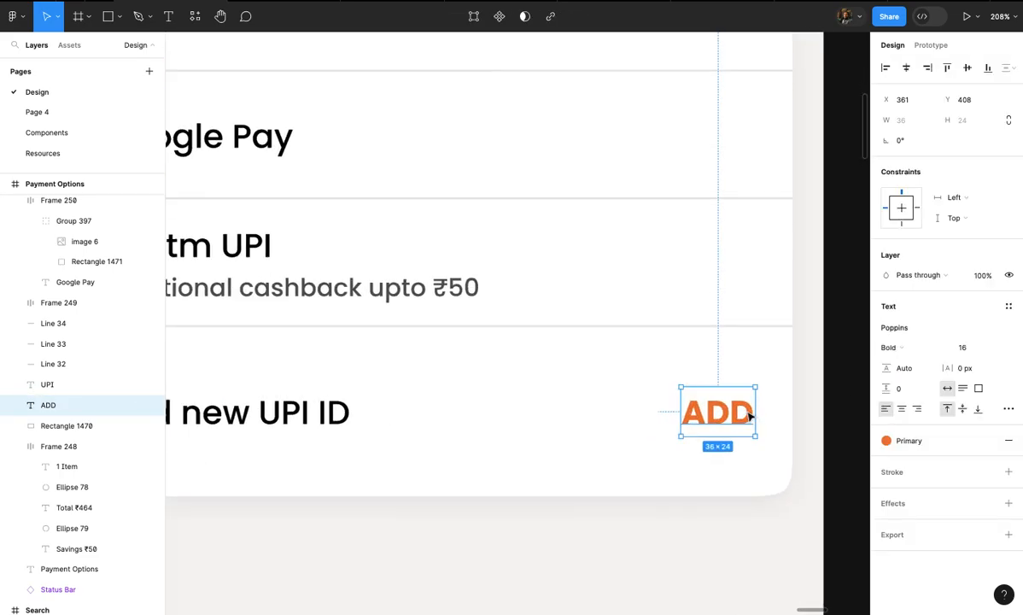
left_click(814, 427)
scroll(811, 427, "down", 4)
scroll(812, 429, "up", 2)
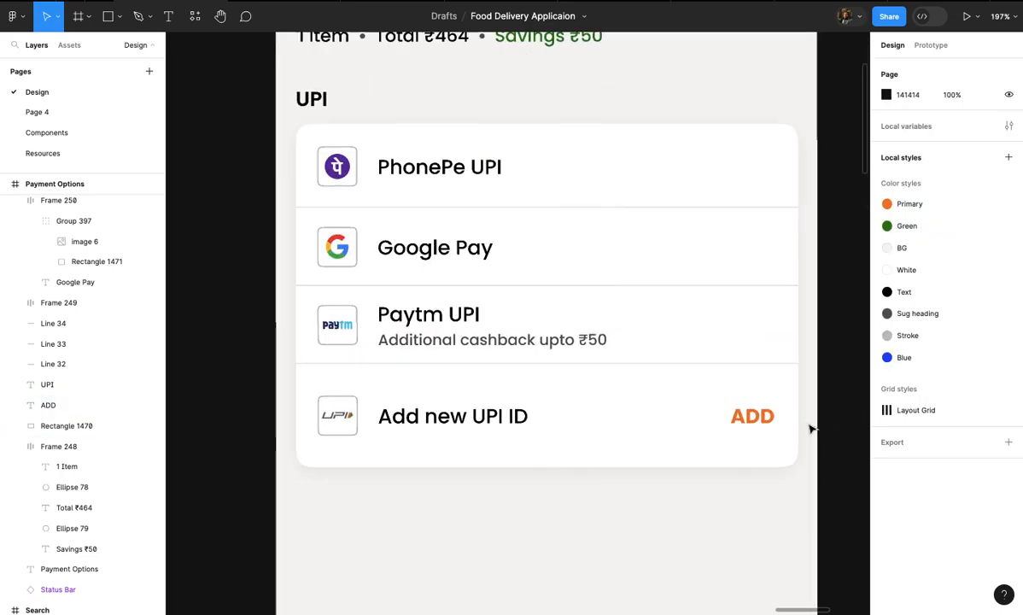
scroll(811, 429, "up", 3)
left_click(685, 409)
scroll(692, 411, "up", 3)
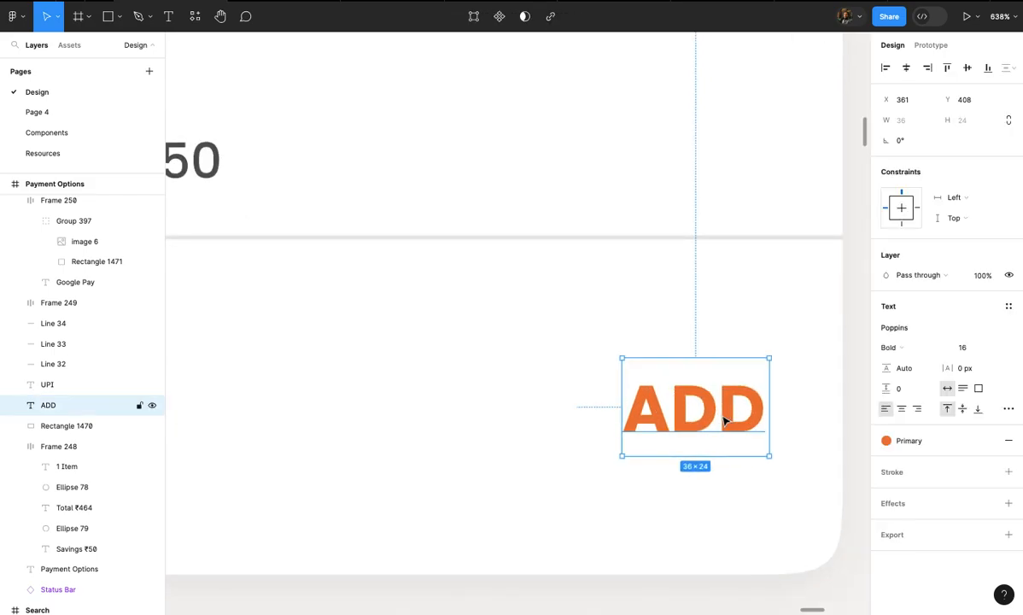
scroll(723, 420, "down", 3)
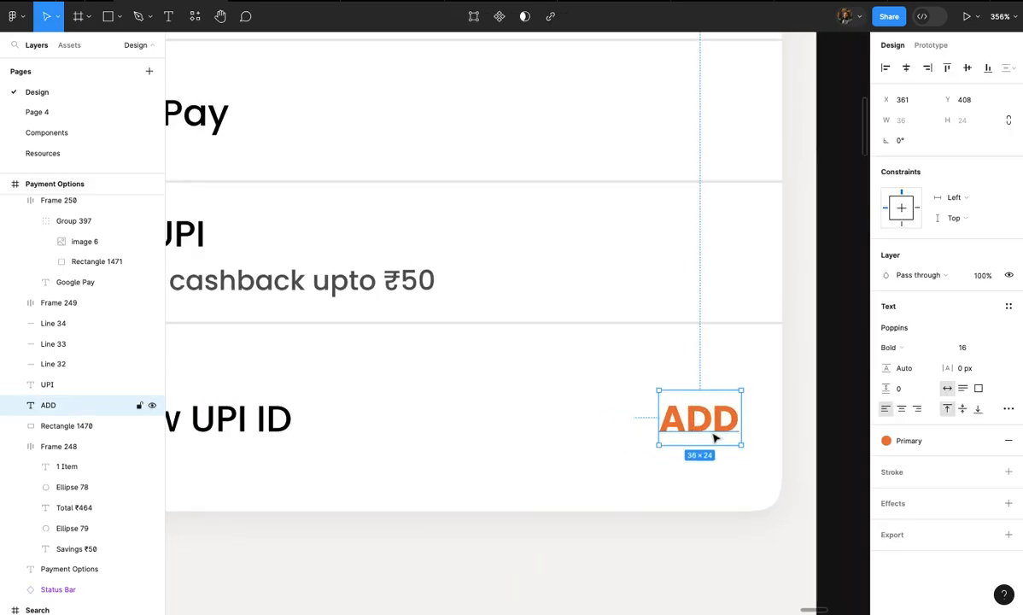
scroll(715, 438, "down", 2)
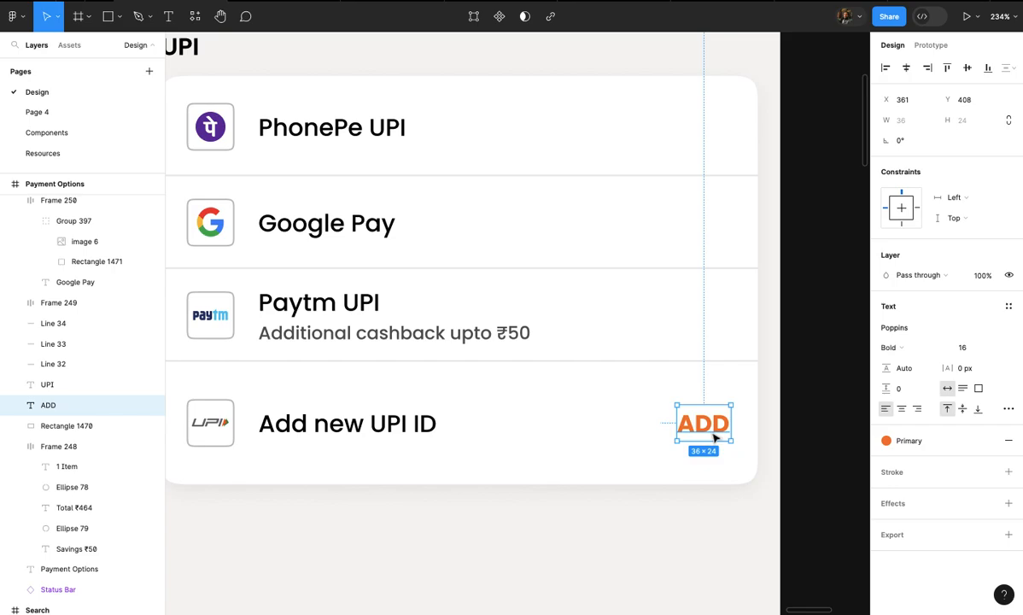
scroll(716, 438, "down", 2)
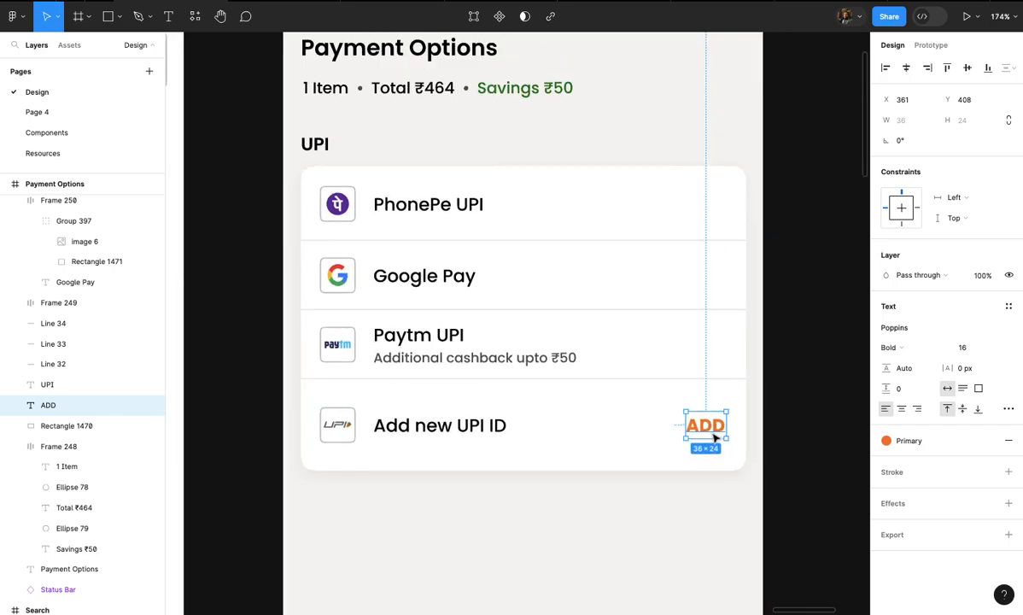
scroll(715, 438, "up", 4)
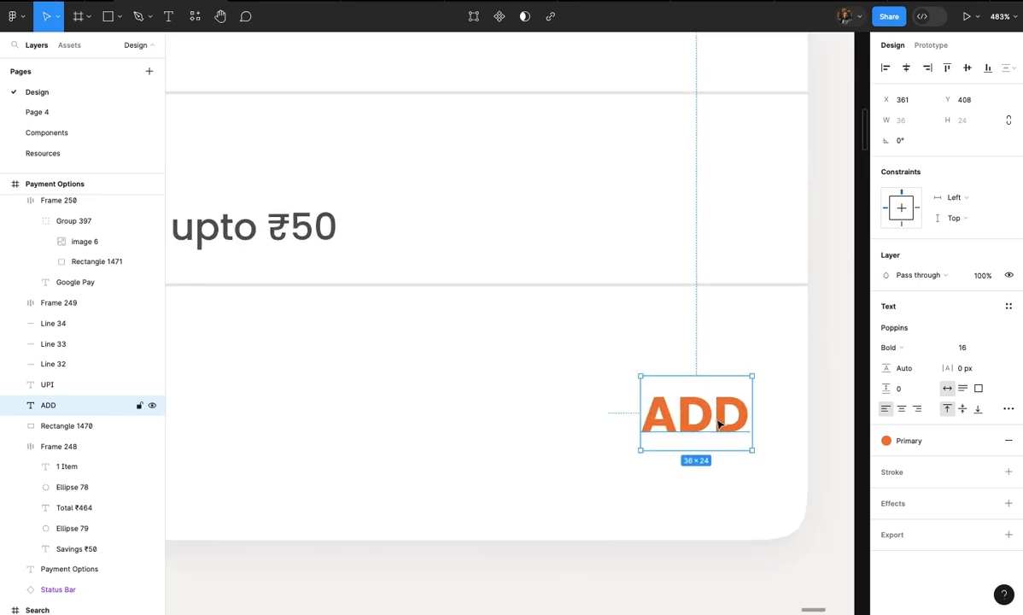
scroll(718, 424, "up", 2)
double_click(693, 425)
double_click(707, 422)
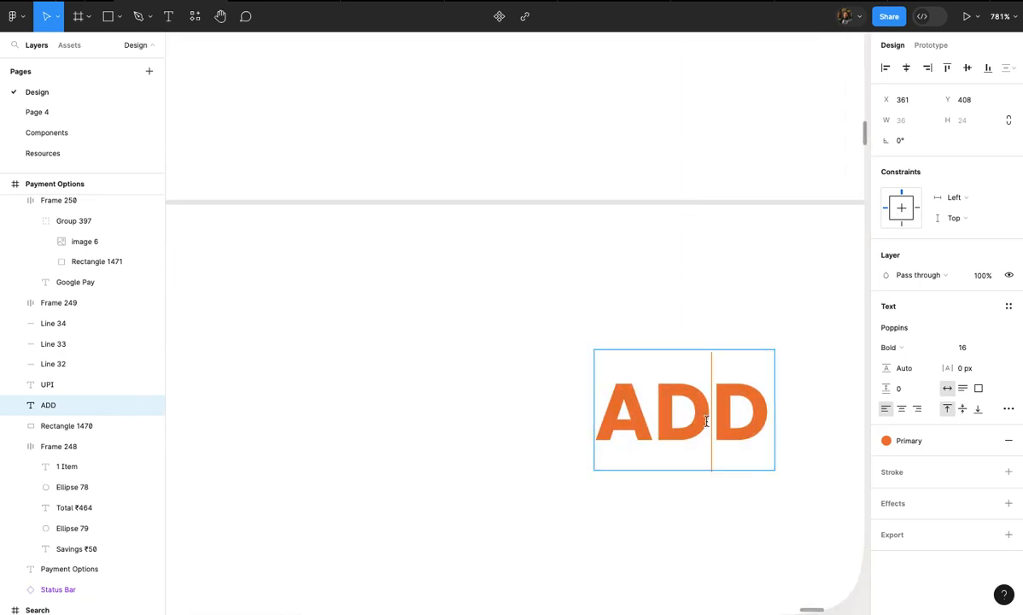
scroll(707, 422, "down", 3)
scroll(707, 425, "down", 10)
key("Escape")
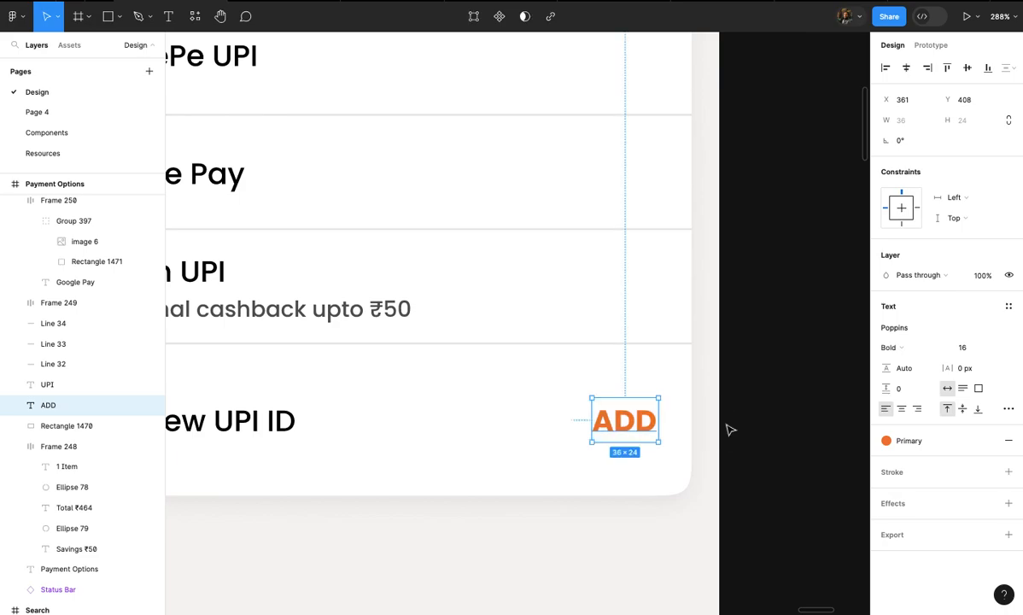
- Examine the Add Item button and the quantity stepper at the bottom of the Customize frame
scroll(725, 427, "left", 3)
scroll(726, 427, "up", 3)
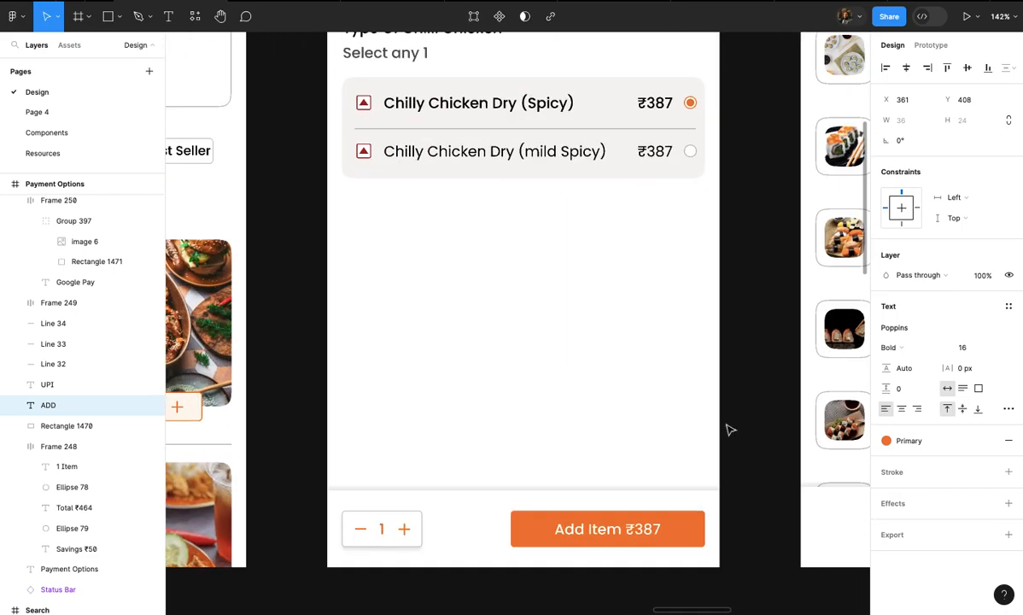
scroll(597, 525, "up", 4)
left_click(626, 506)
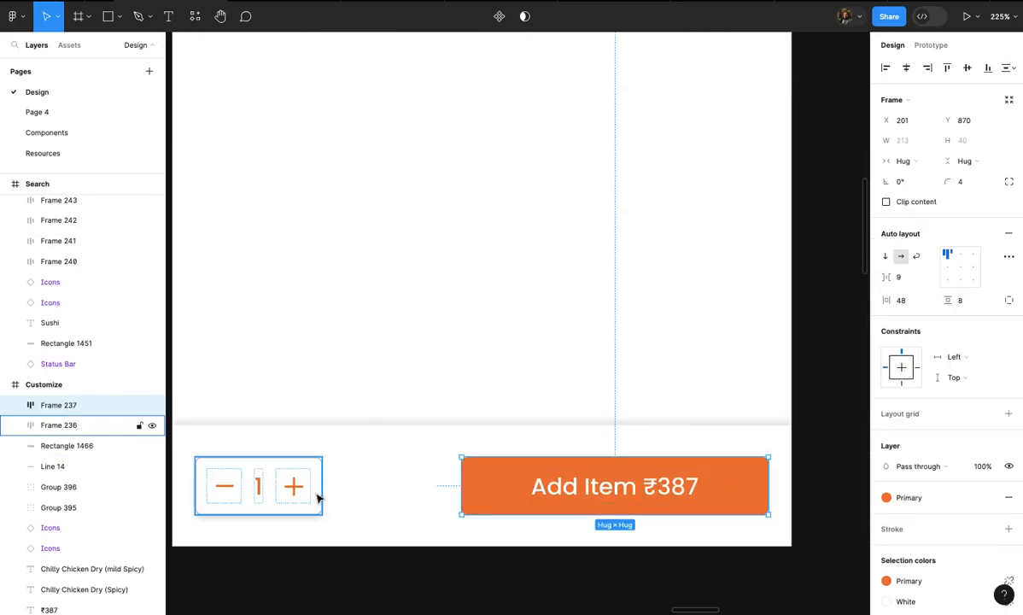
scroll(273, 495, "up", 3)
left_click(270, 494)
scroll(256, 491, "down", 2)
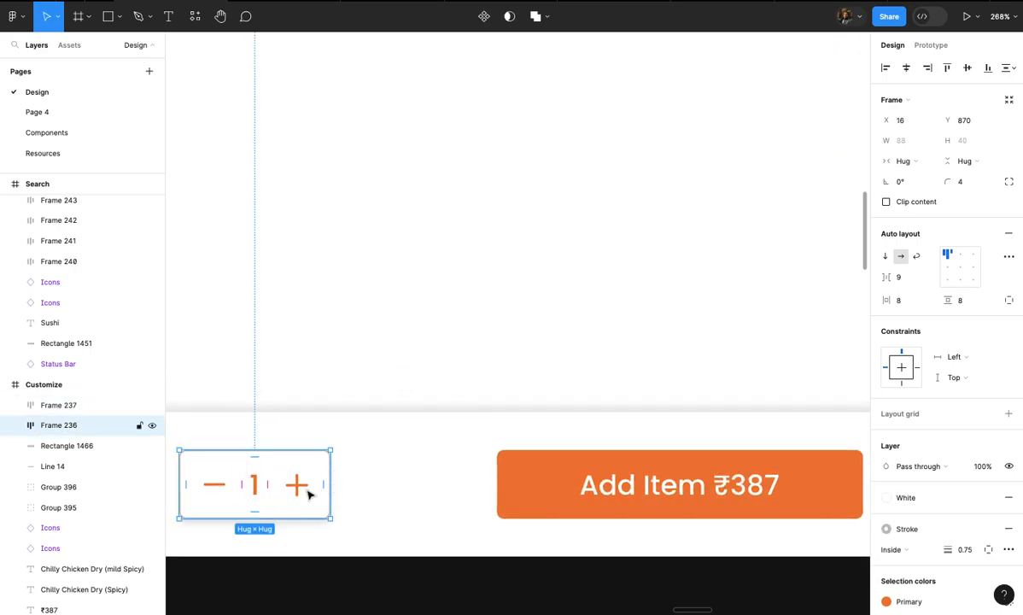
scroll(462, 491, "down", 3)
scroll(388, 492, "up", 3)
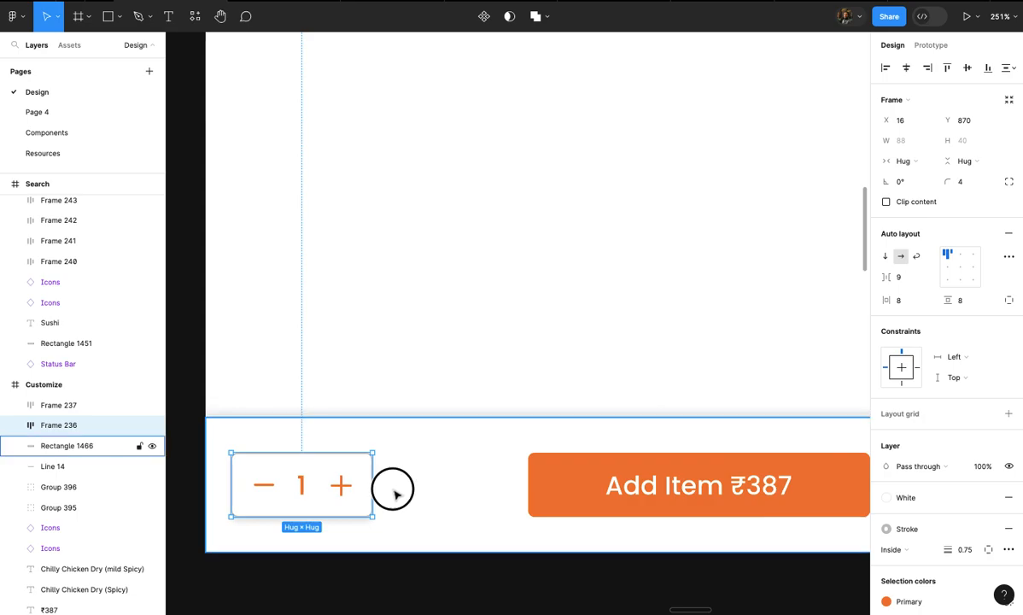
- Inspect the white bottom bar and the sheet background of the Customize frame
left_click(396, 494)
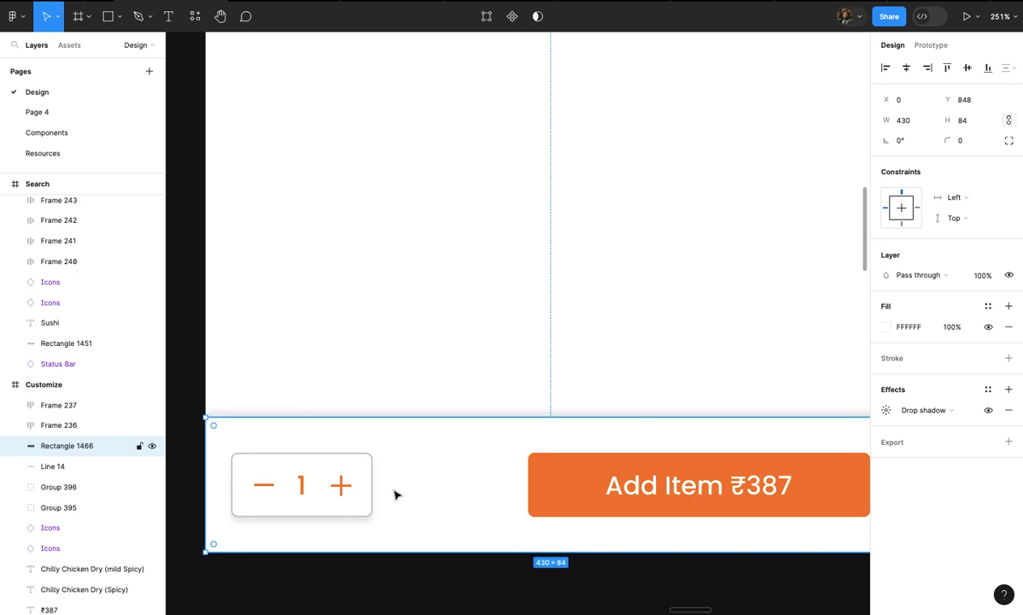
scroll(396, 494, "down", 10, "ctrl")
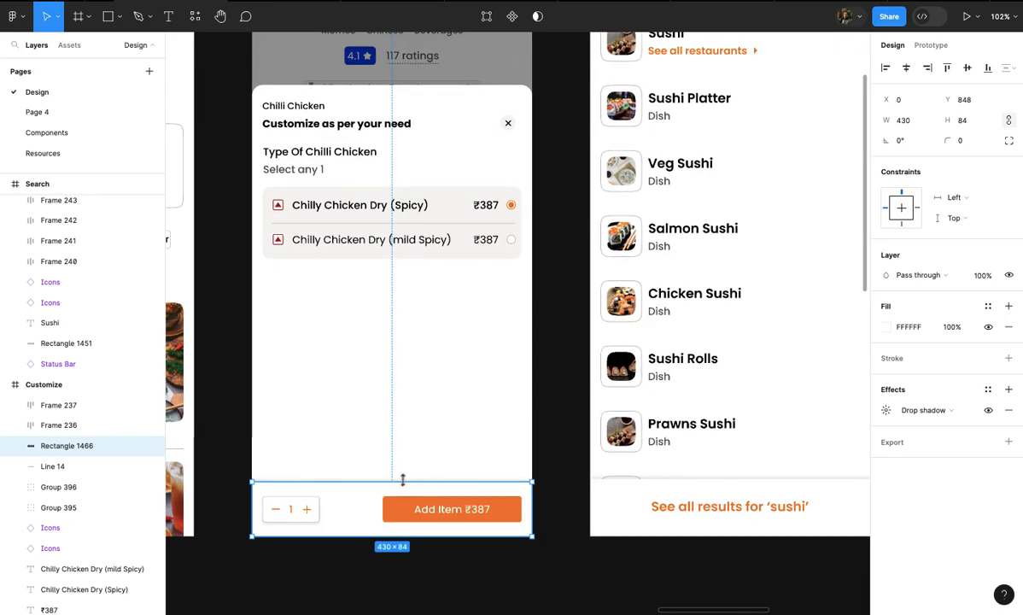
left_click(415, 479)
scroll(415, 480, "up", 3, "ctrl")
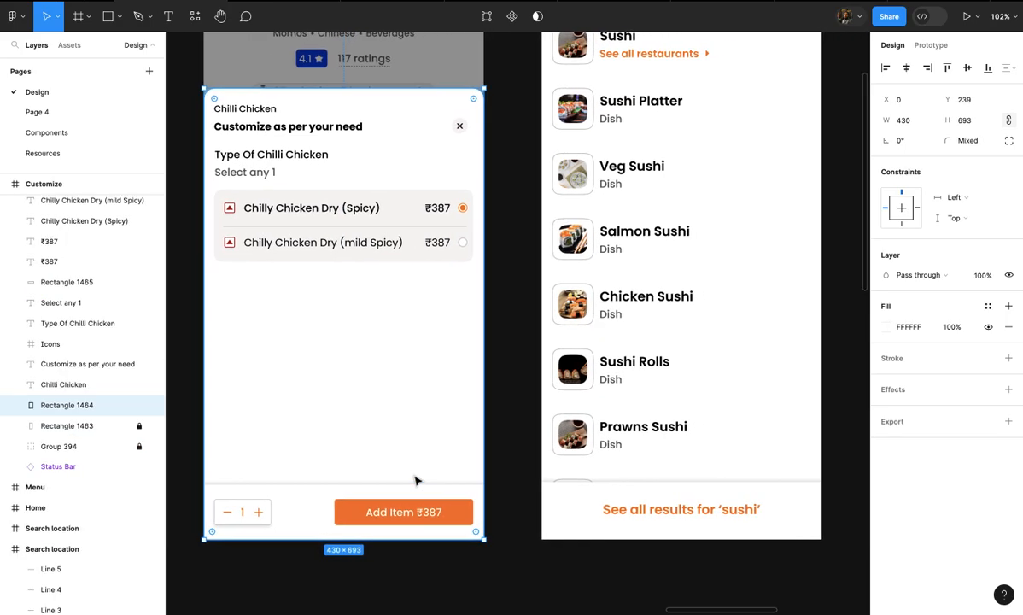
- Inspect the "See all results for 'sushi'" text and the white bar behind it in the Search frame
scroll(415, 480, "right", 2)
scroll(596, 494, "up", 5, "ctrl")
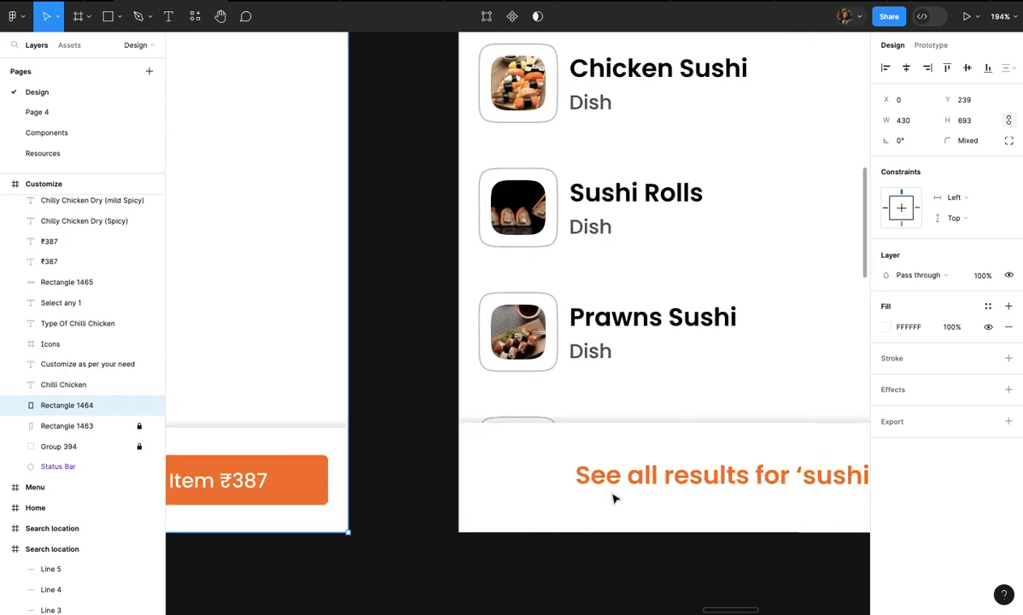
left_click(643, 493)
scroll(643, 493, "down", 6, "ctrl")
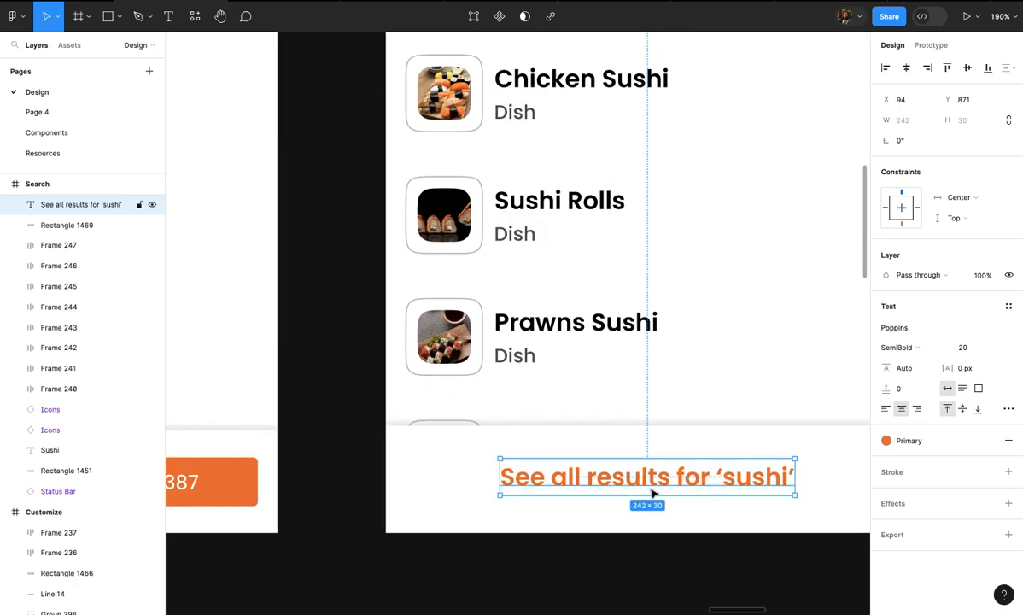
scroll(653, 493, "down", 3, "ctrl")
scroll(653, 493, "right", 3)
scroll(654, 493, "up", 2, "ctrl")
scroll(654, 493, "left", 2)
scroll(653, 493, "up", 3, "ctrl")
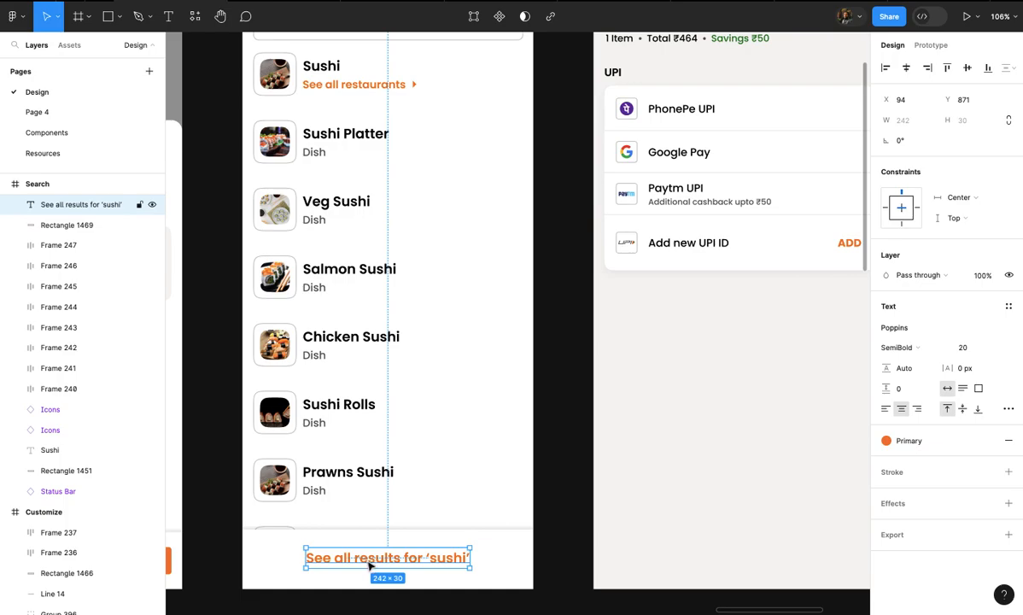
left_click(367, 584)
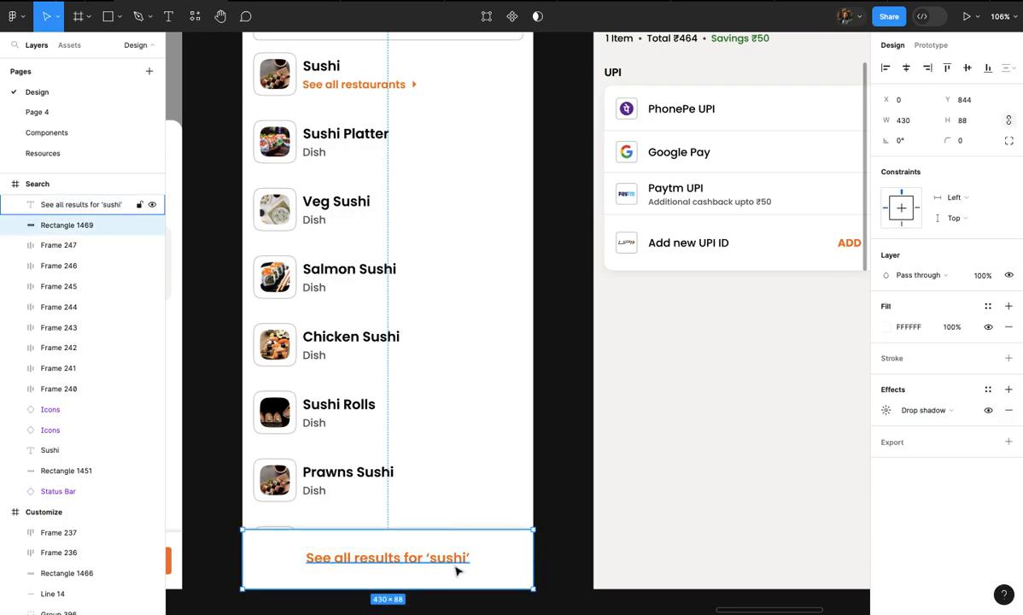
double_click(439, 567)
key("Escape")
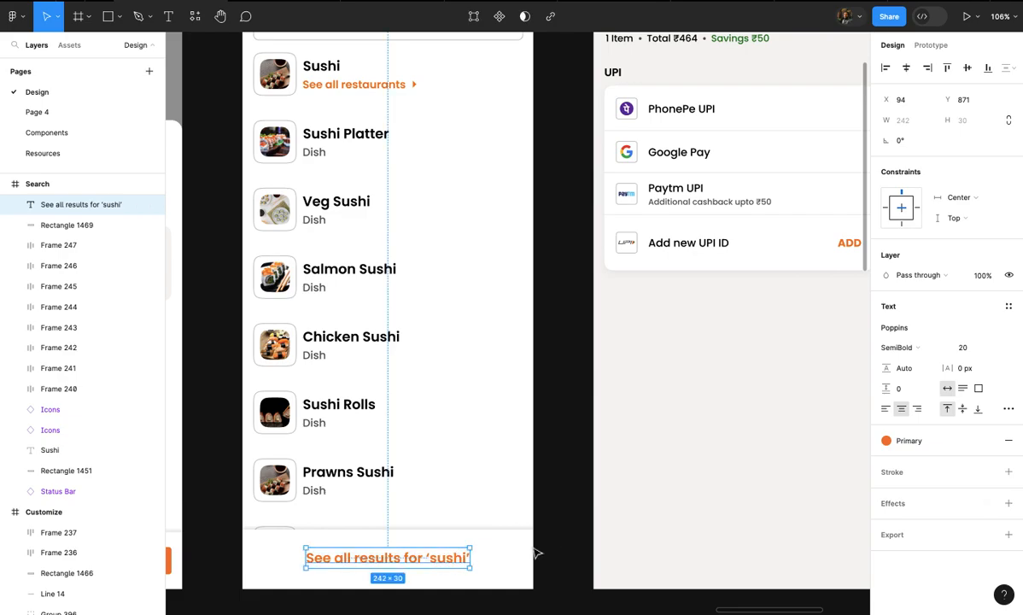
left_click(493, 542)
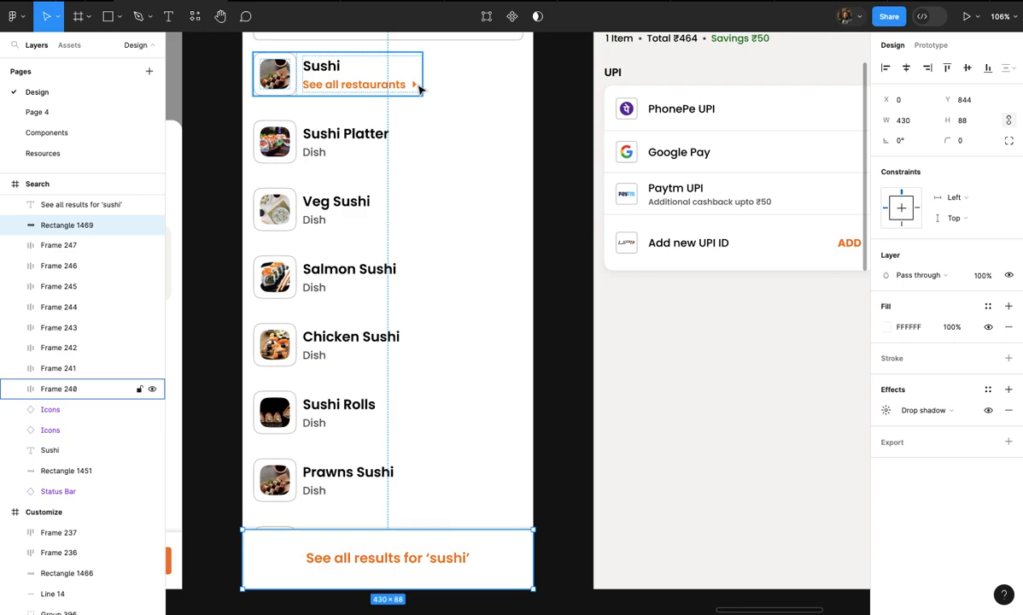
- Inspect the selected and unselected radio buttons beside the Chilly Chicken Dry options in the Customize frame
scroll(484, 195, "down", 4)
scroll(484, 195, "left", 3)
scroll(484, 195, "up", 3)
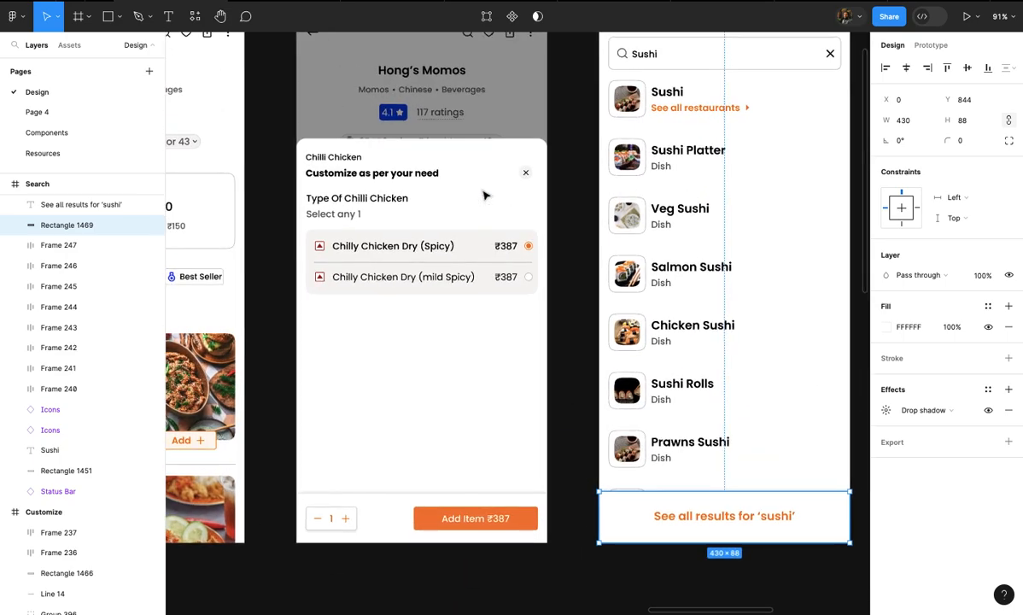
scroll(555, 272, "up", 5)
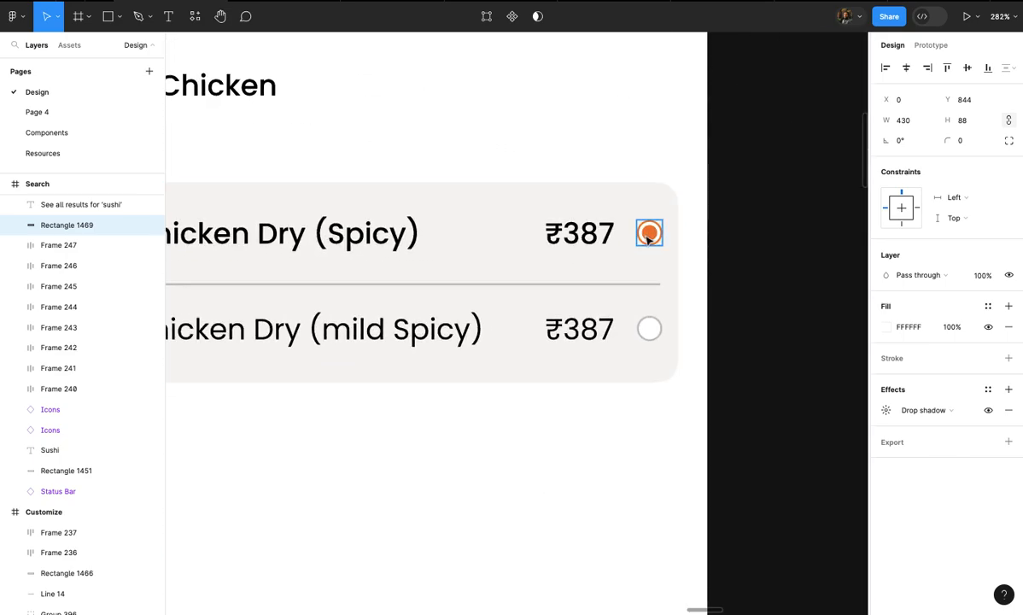
scroll(648, 238, "up", 2)
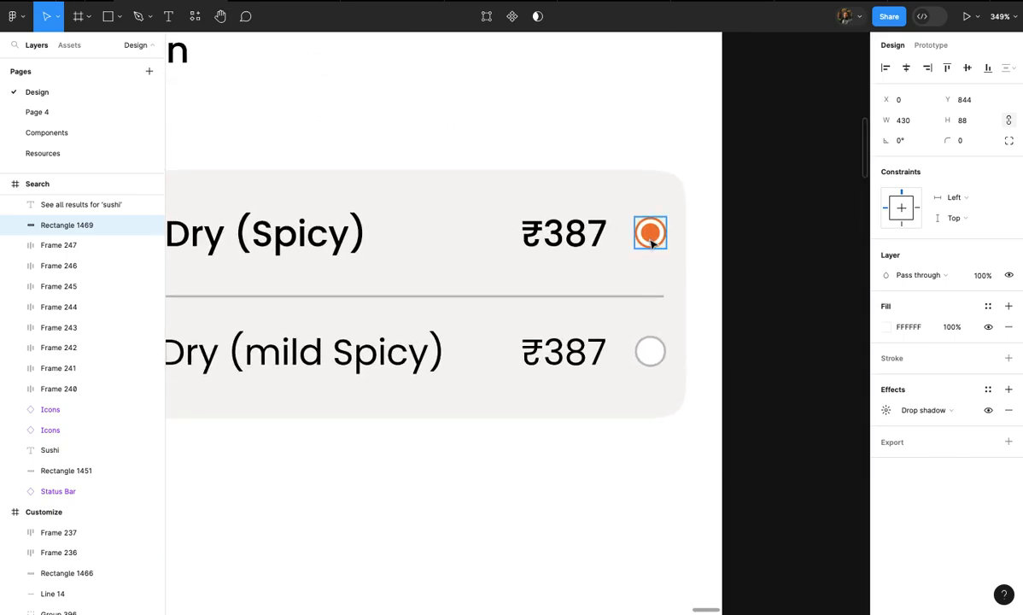
left_click(651, 351)
scroll(653, 353, "down", 6)
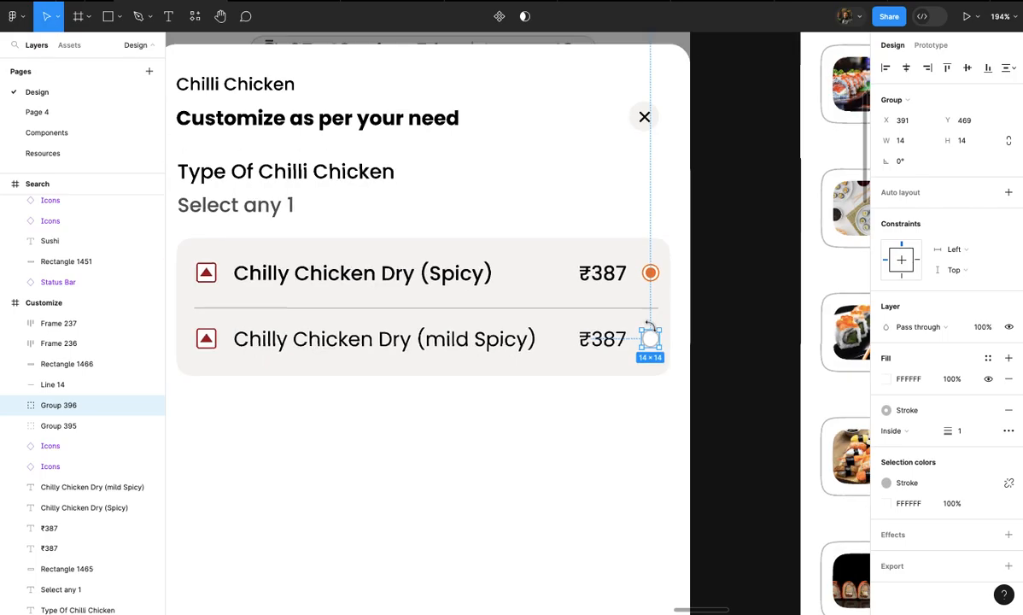
left_click(693, 335)
scroll(694, 336, "down", 5)
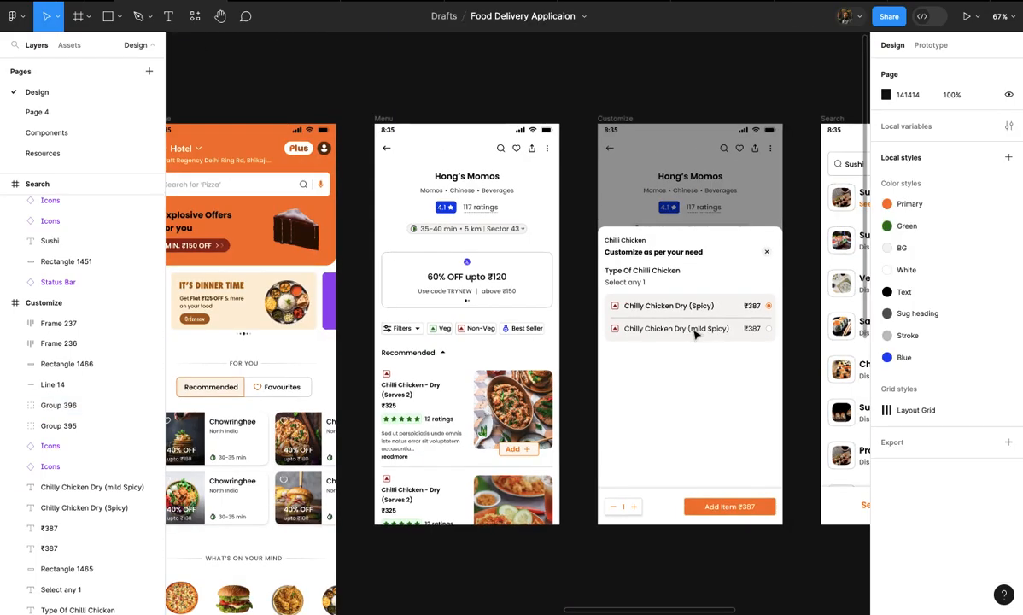
- Inspect the styling of the Add button on the first Chilli Chicken - Dry item in the Menu frame
scroll(695, 335, "up", 3)
scroll(695, 334, "left", 3)
scroll(694, 333, "up", 5)
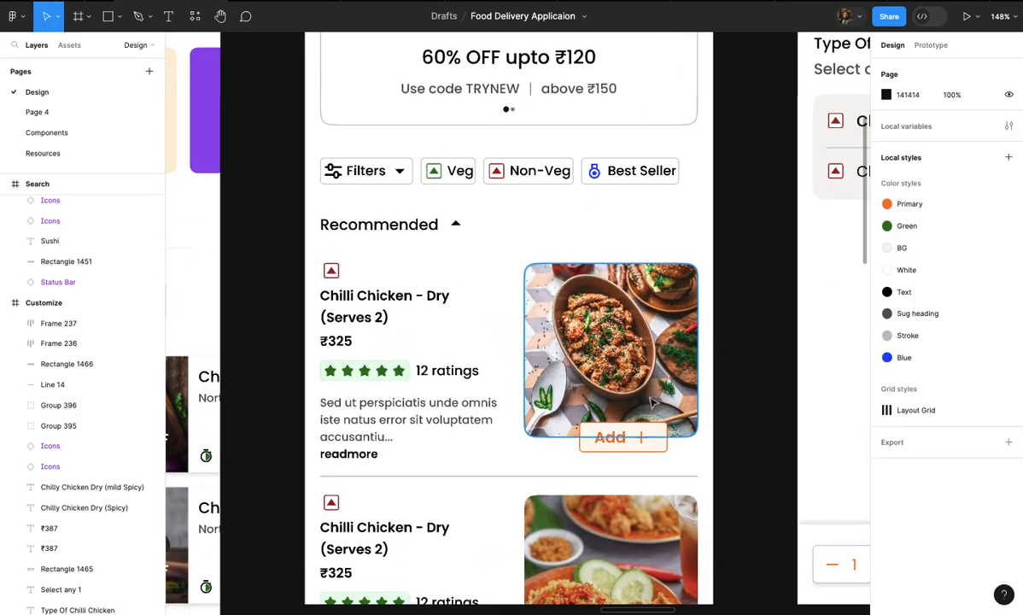
scroll(615, 444, "up", 3)
left_click(628, 445)
scroll(629, 445, "up", 4)
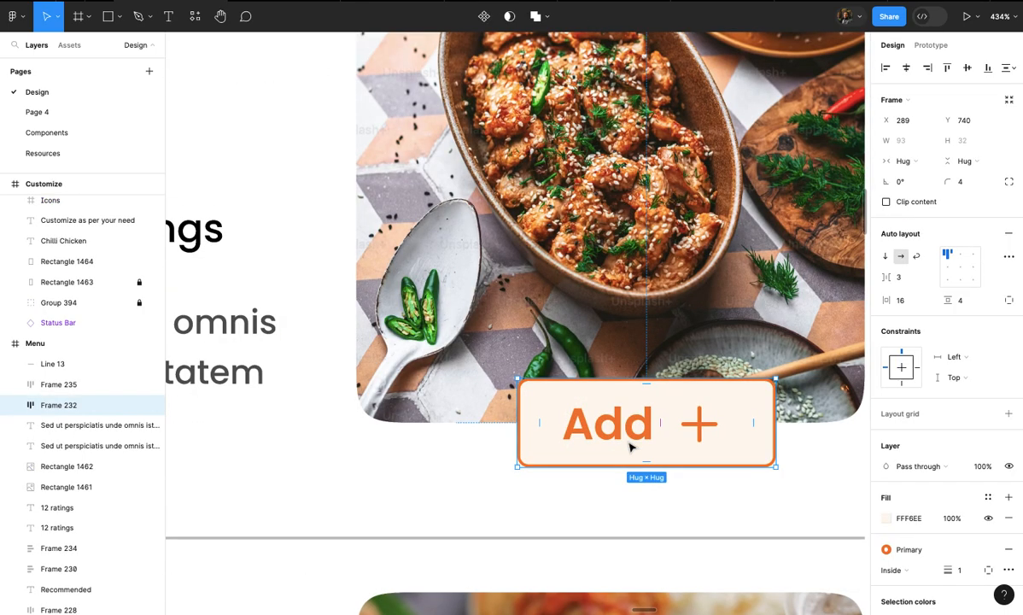
scroll(629, 446, "down", 3)
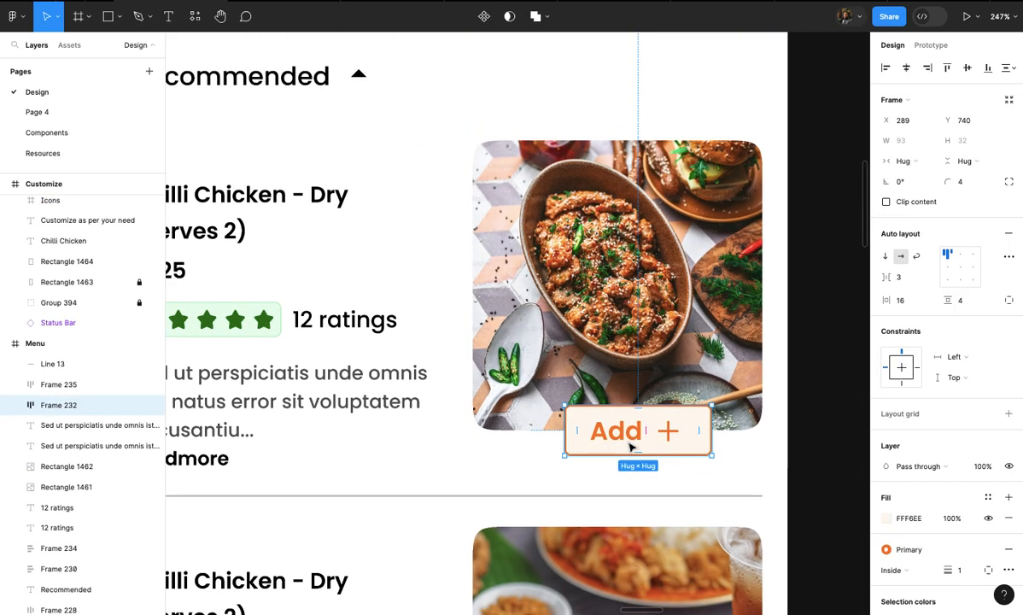
scroll(629, 445, "down", 3)
scroll(630, 446, "up", 4)
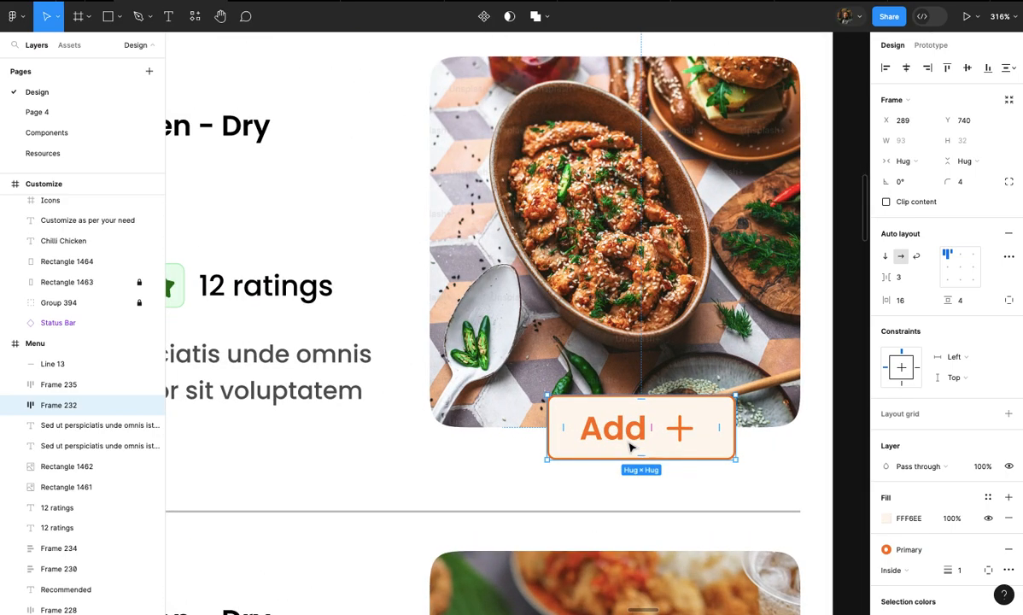
scroll(630, 446, "down", 2)
scroll(630, 446, "up", 2)
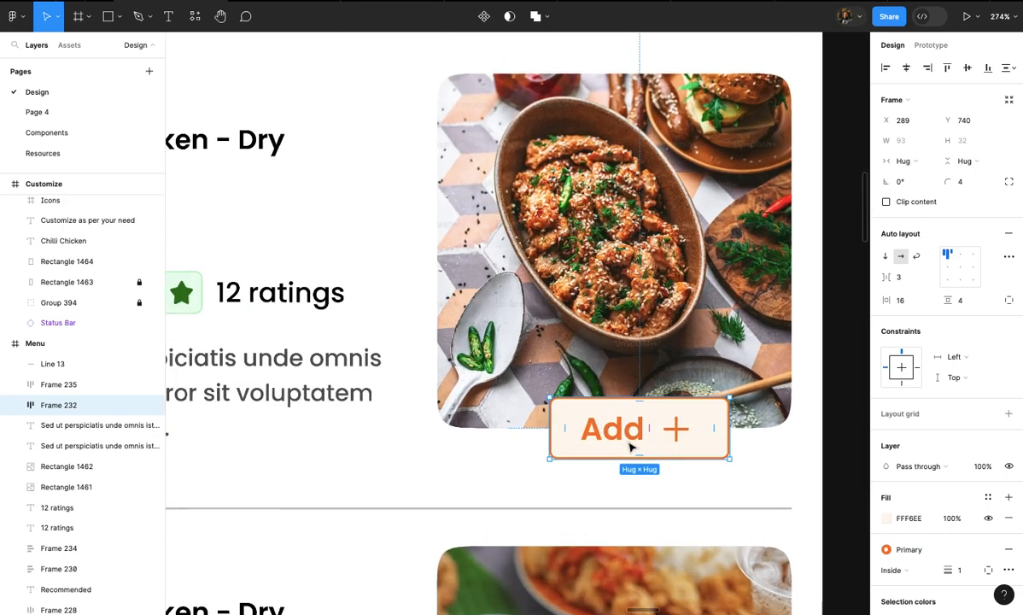
scroll(636, 446, "down", 5)
scroll(640, 445, "down", 5)
- Examine the spacing of the rows and divider lines in the Payment Options frame's UPI card
scroll(641, 445, "right", 10)
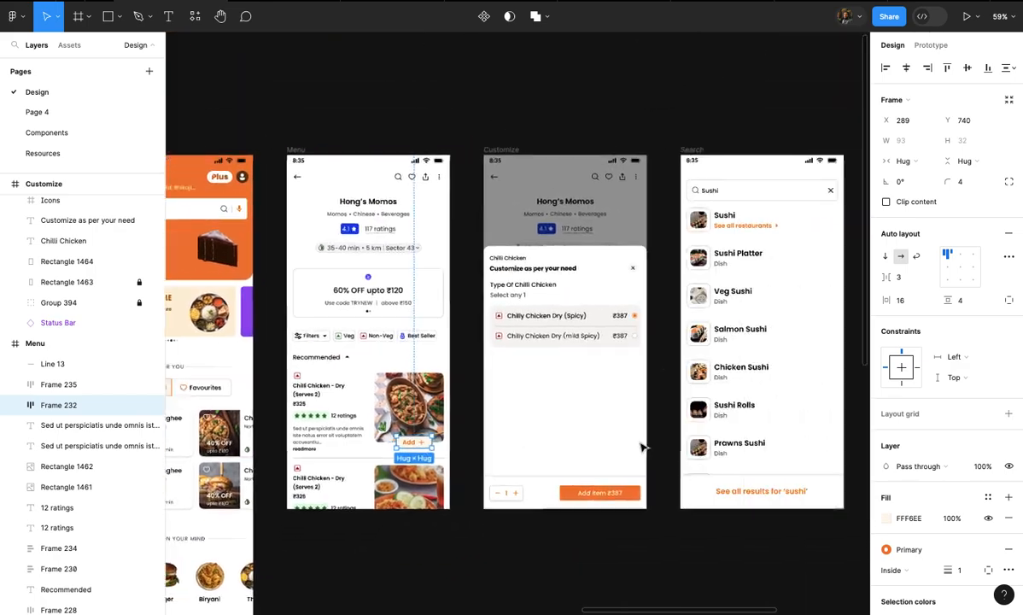
scroll(643, 446, "up", 2)
scroll(642, 446, "up", 3)
scroll(642, 446, "left", 4)
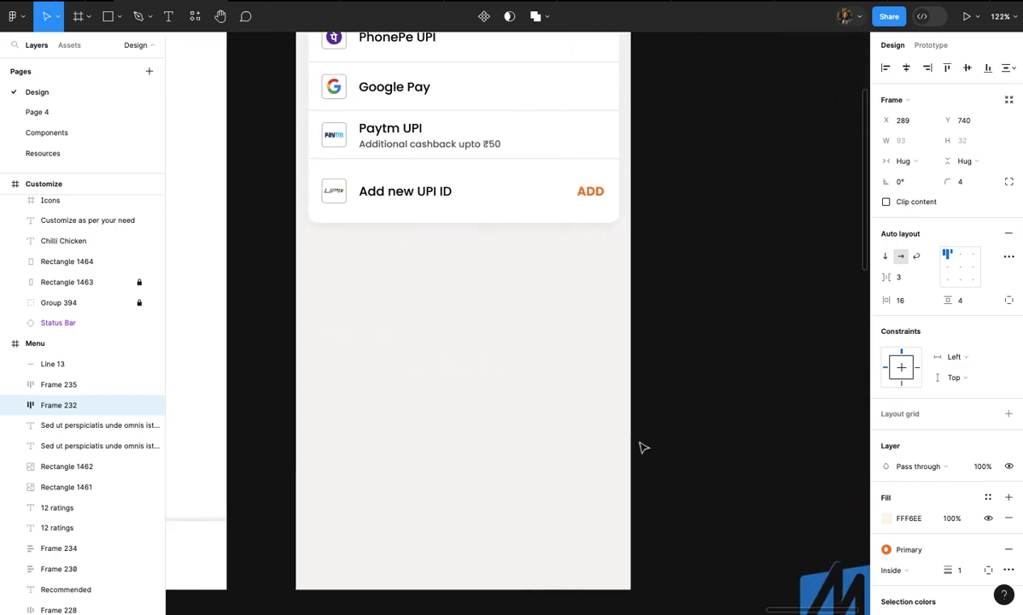
scroll(643, 446, "up", 3)
scroll(642, 445, "up", 3)
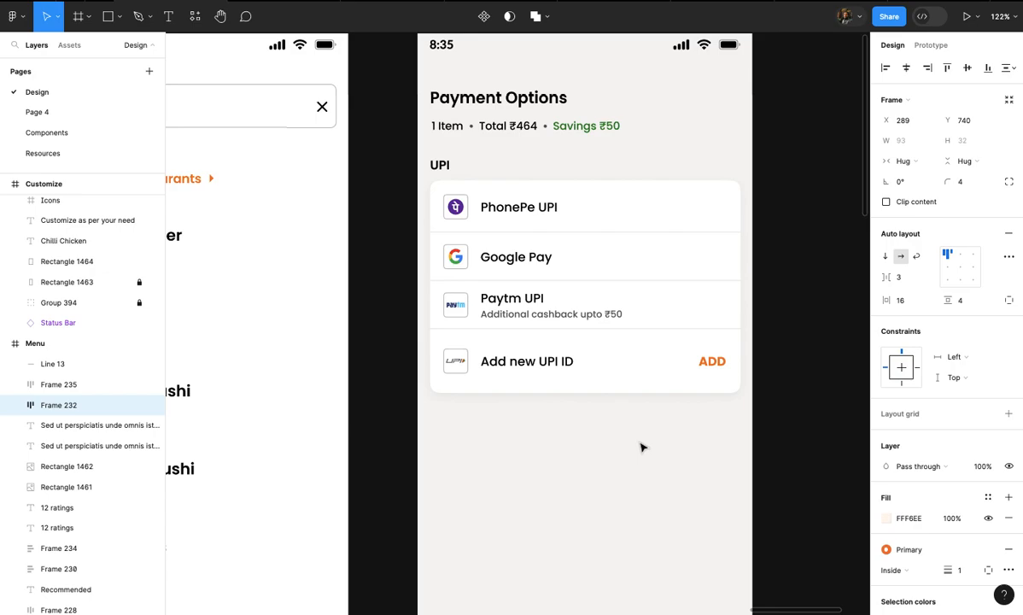
scroll(641, 431, "up", 2)
scroll(641, 432, "up", 3)
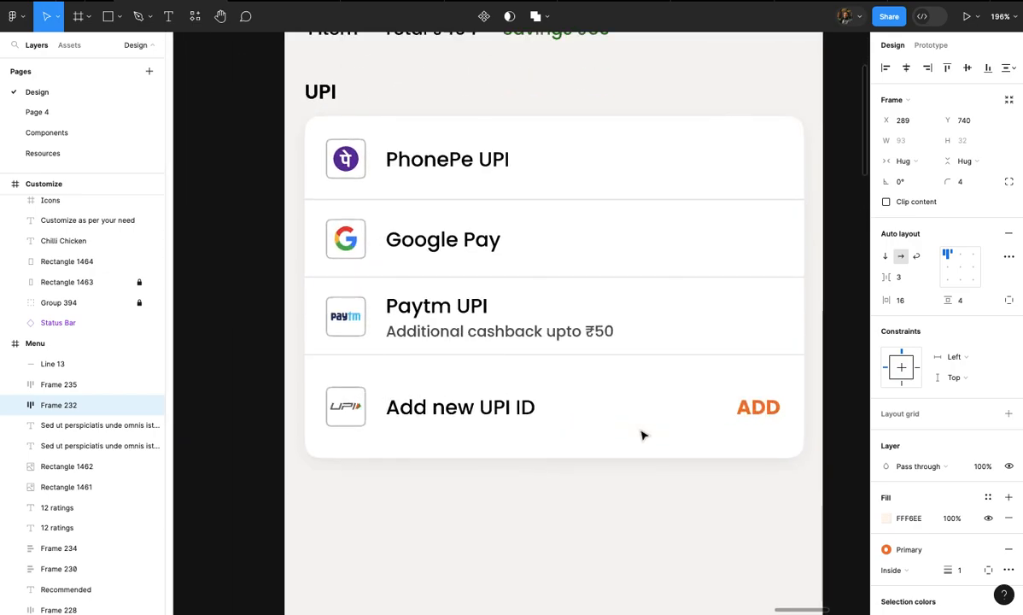
left_click(610, 356)
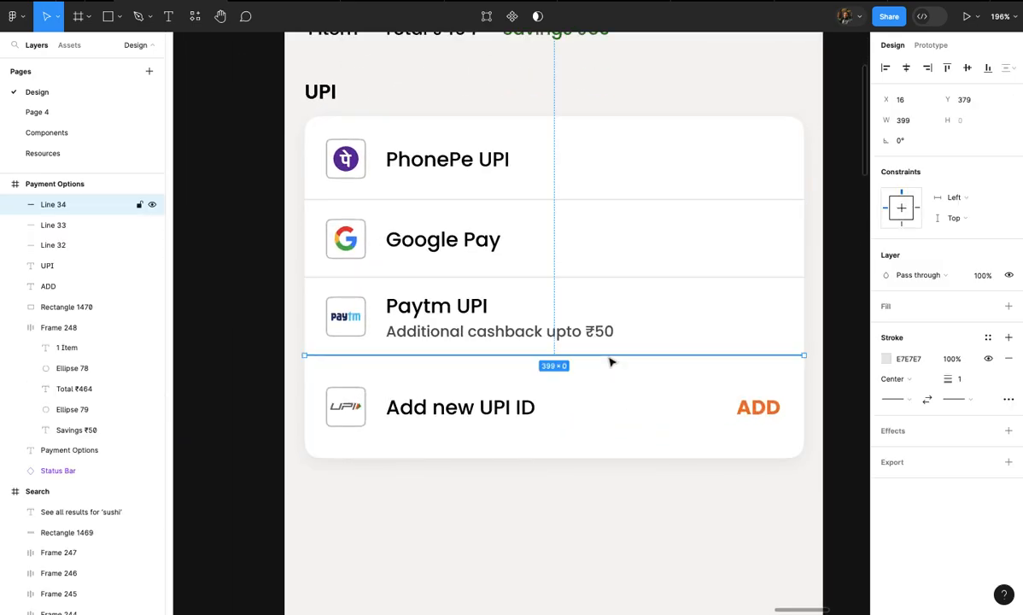
left_click(521, 401)
left_click(492, 292, "shift")
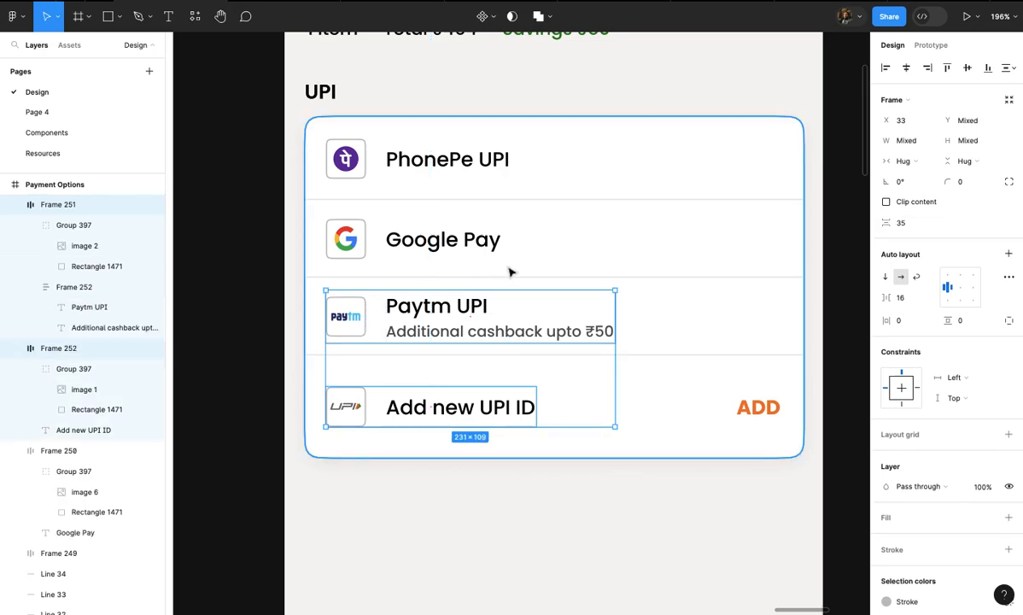
- Duplicate a divider line below the "Add new UPI ID" row and space all four dividers evenly in the vertical direction
left_click(548, 277)
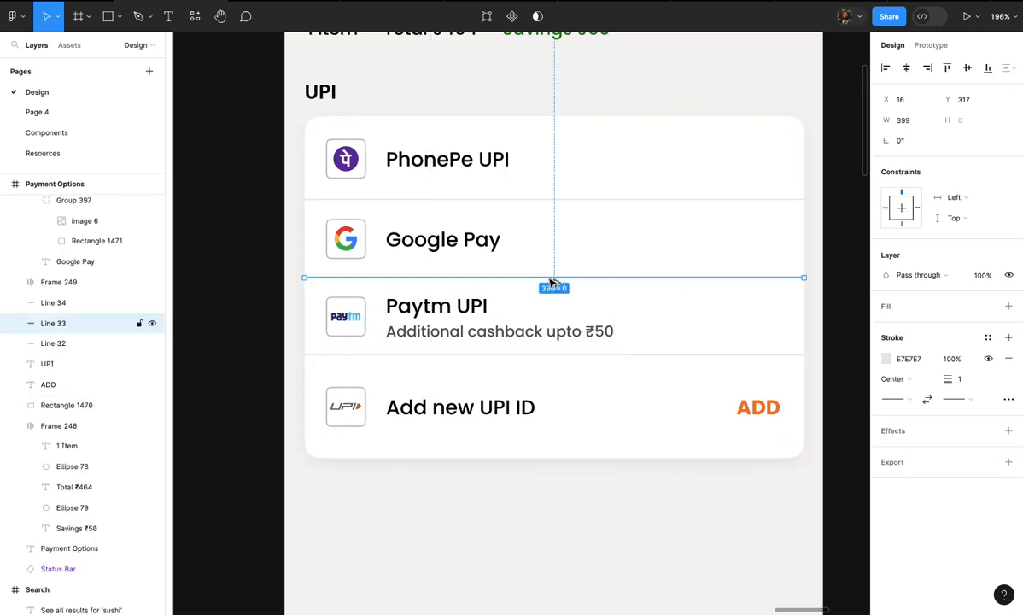
left_click_drag(540, 361, 538, 451)
left_click(545, 355, "shift")
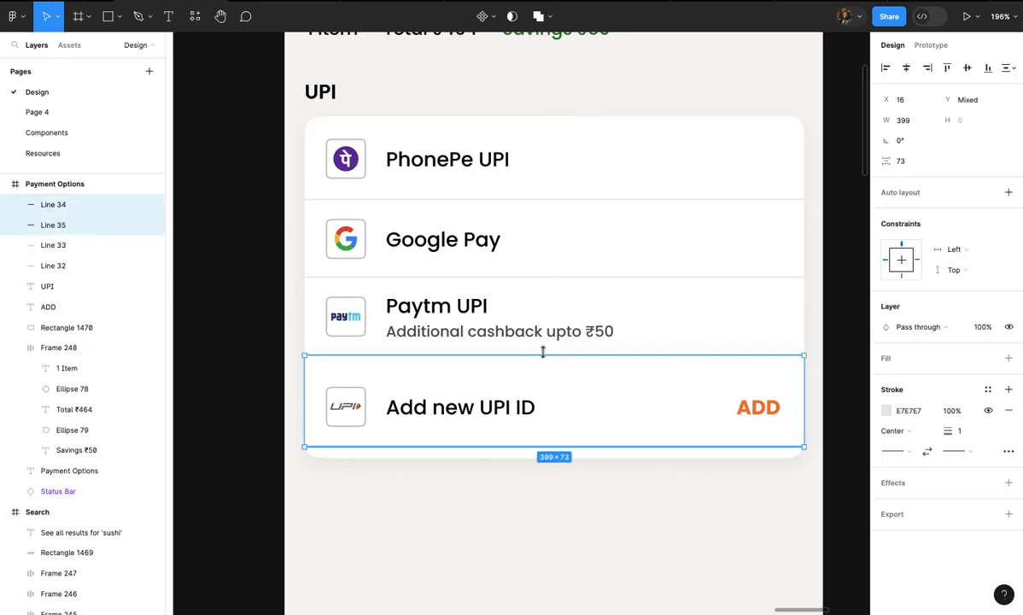
left_click(555, 277, "shift")
left_click(553, 200, "shift")
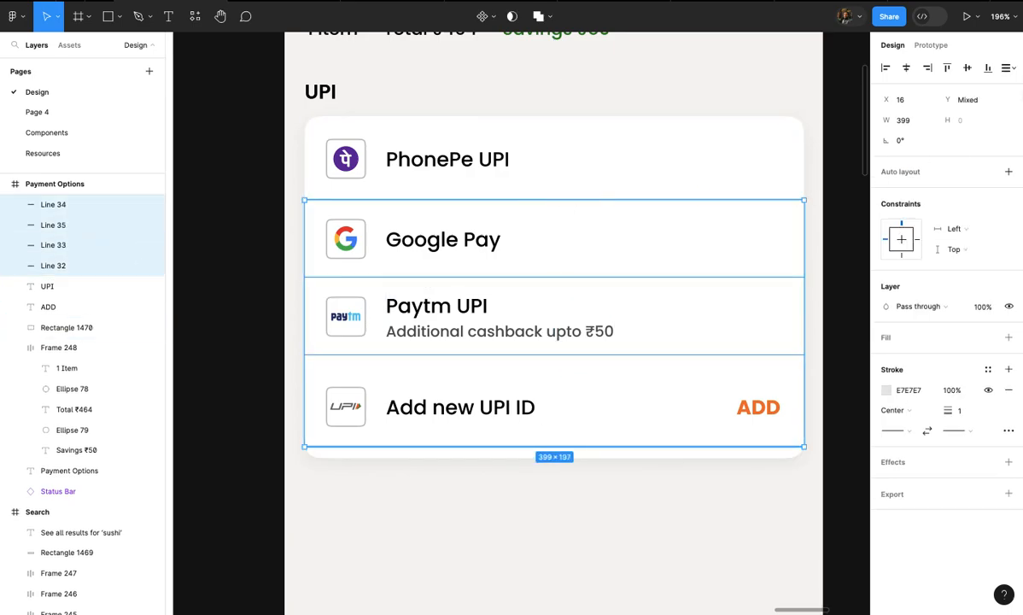
left_click(1003, 68)
left_click(982, 96)
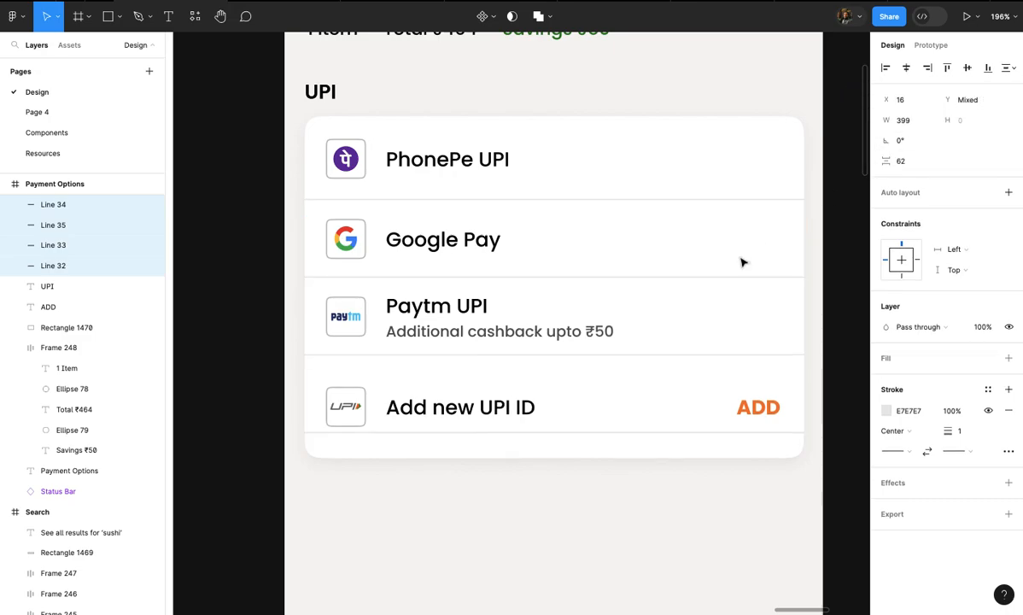
- Shorten the white UPI card by raising its lower edge to the duplicated divider line
left_click(586, 455)
scroll(587, 461, "up", 5)
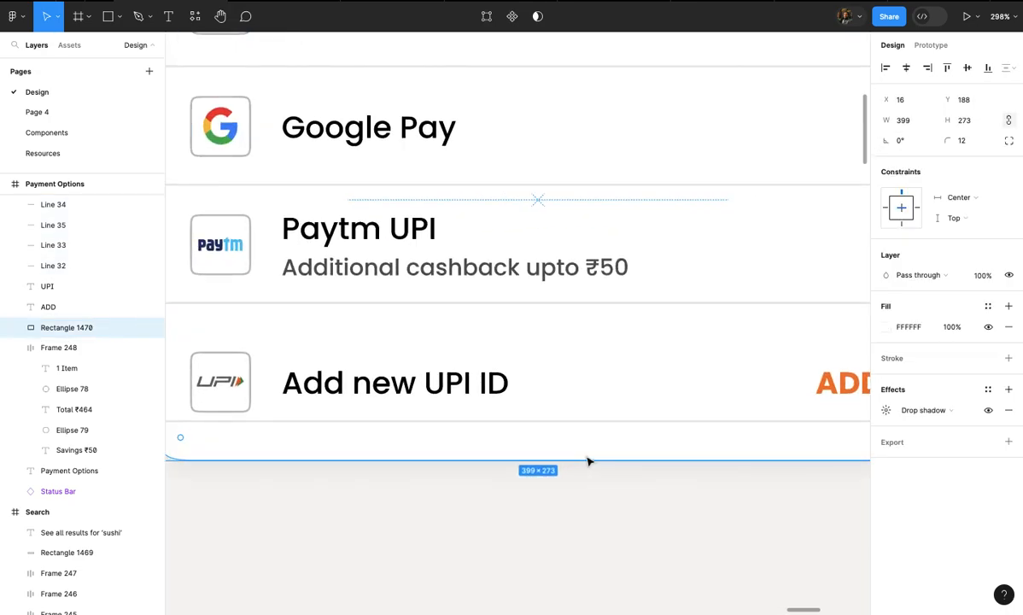
left_click_drag(585, 452, 584, 422)
left_click(596, 446)
scroll(598, 451, "down", 2)
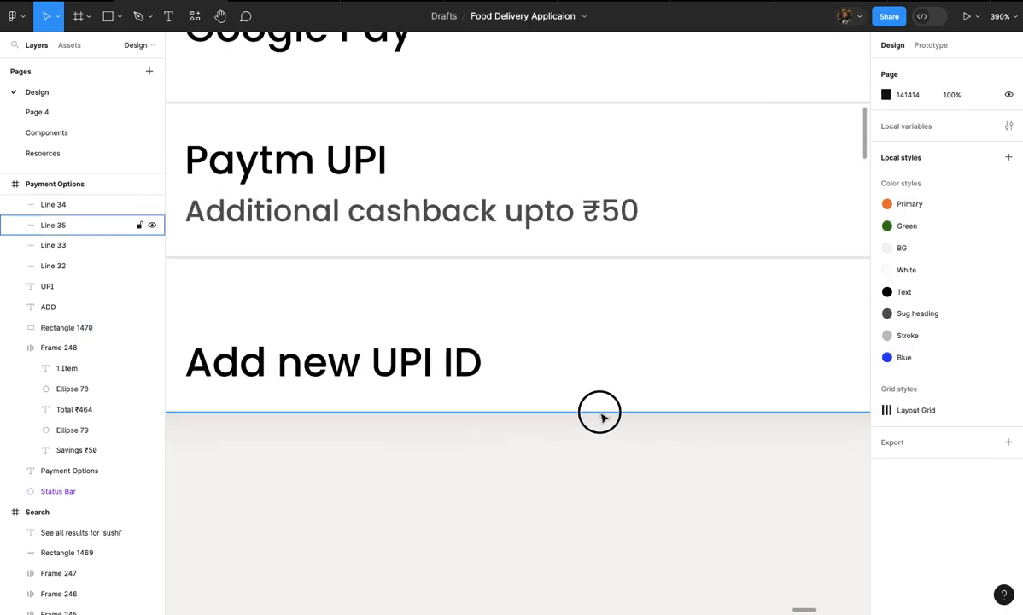
- Delete the duplicated divider line along the UPI card's lower edge
left_click(597, 411)
scroll(598, 414, "down", 10)
left_click(602, 418)
scroll(603, 416, "up", 8)
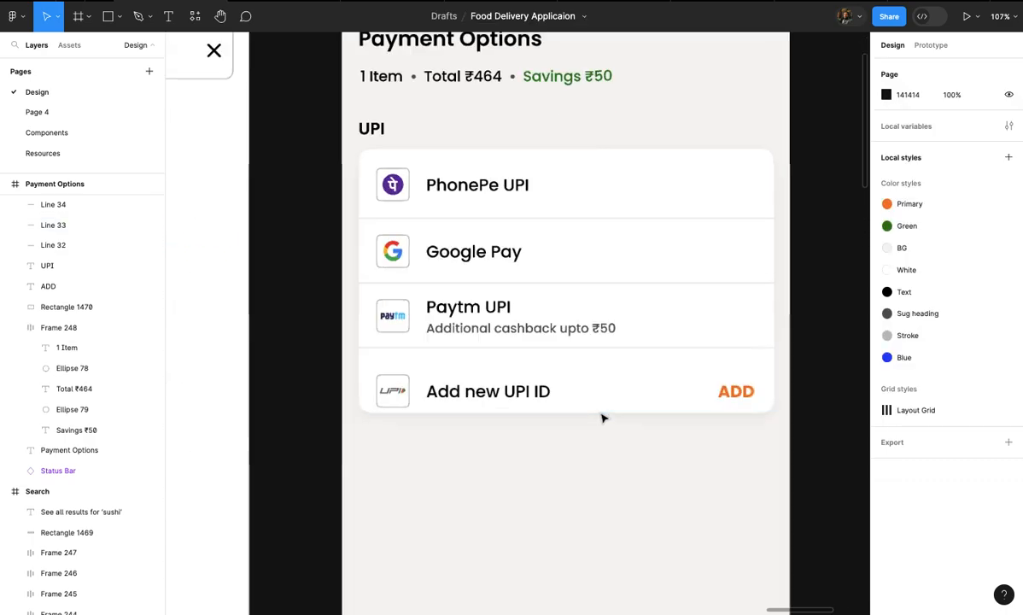
- Move the "Add new UPI ID" row and the ADD text up together, centred between the last divider and the card's lower edge
left_click(495, 384)
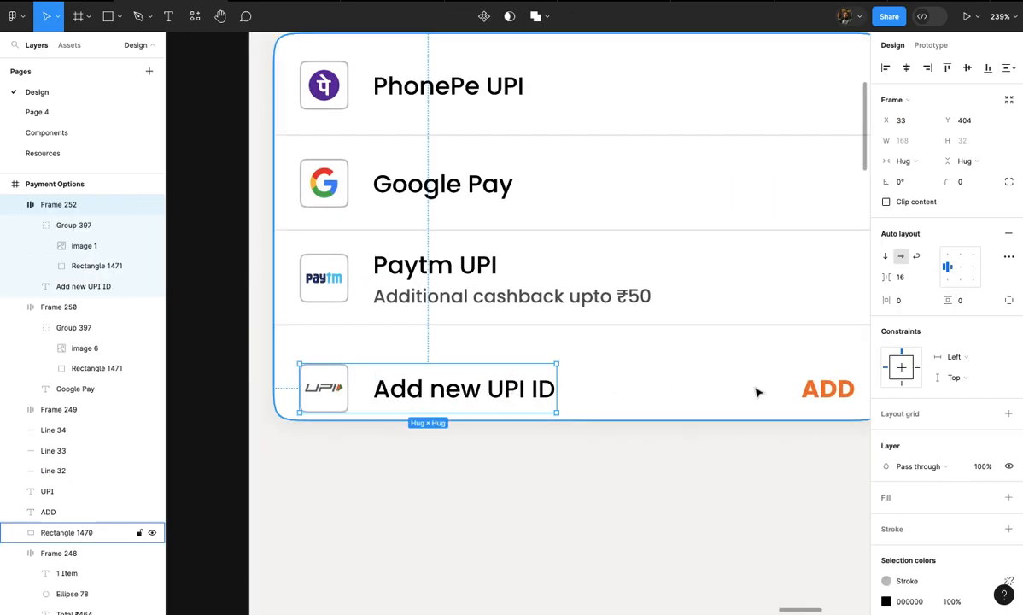
left_click(827, 388, "shift")
left_click_drag(521, 402, 521, 384)
scroll(521, 383, "down", 6)
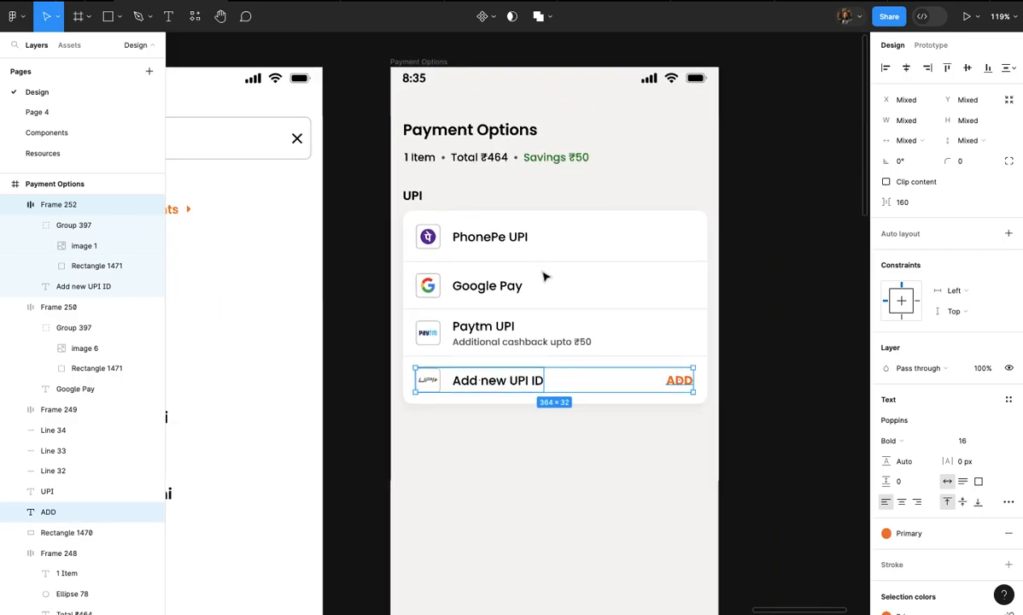
left_click(572, 435)
scroll(407, 359, "down", 4)
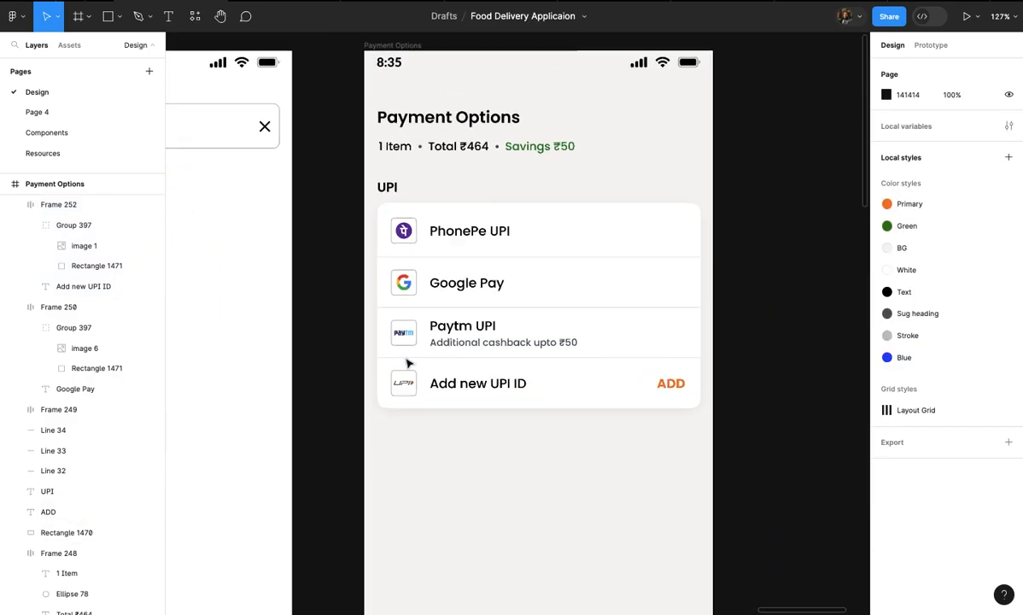
- Duplicate the UPI heading together with its white card and place the copies just below the UPI card
scroll(355, 222, "up", 3)
left_click(385, 222)
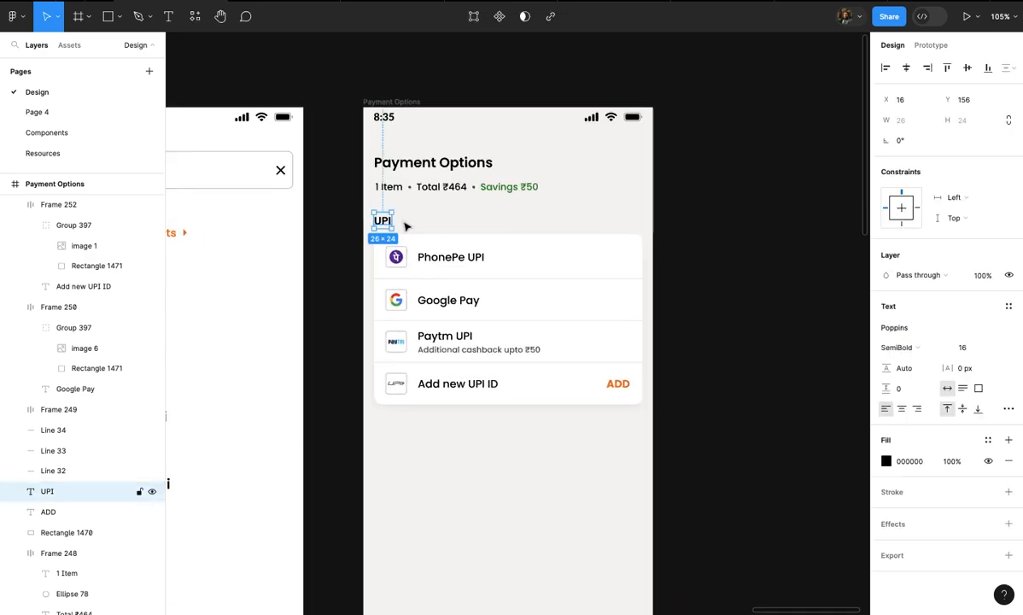
left_click(521, 254, "shift")
left_click_drag(522, 252, 505, 464)
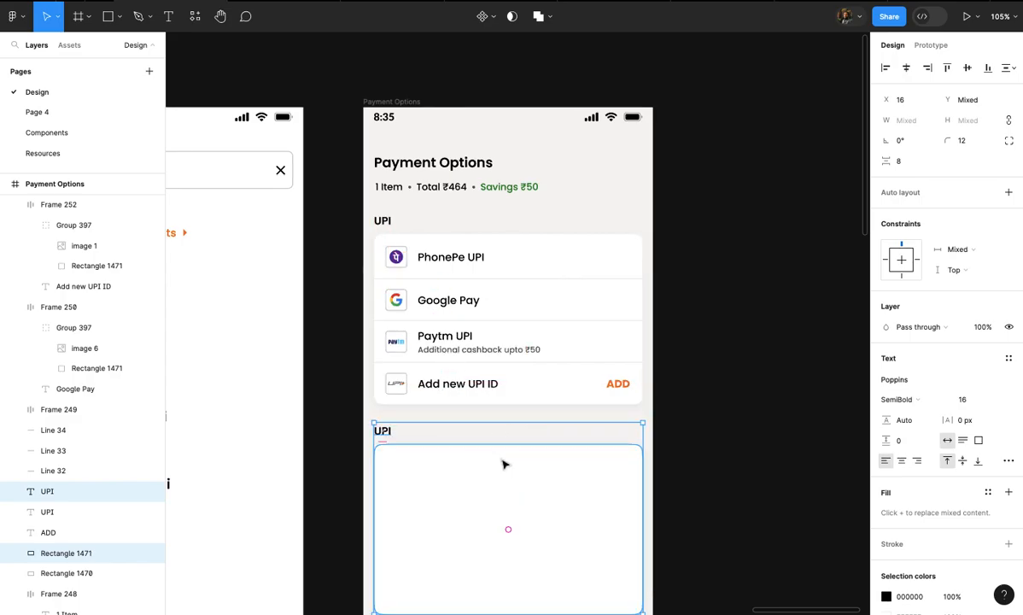
key("Down")
key("Down")
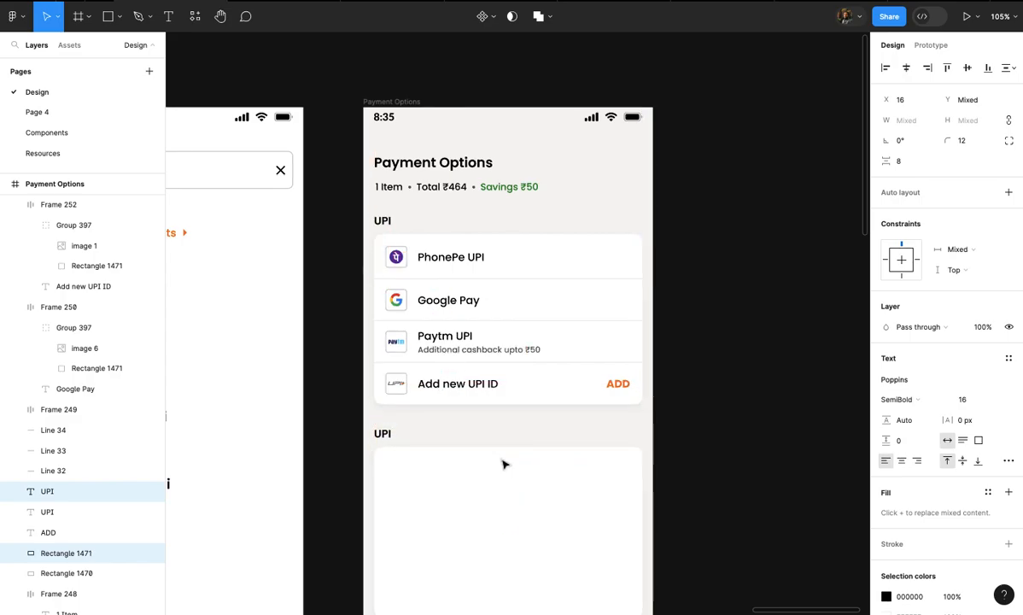
- Fine-tune the gap below the UPI card by nudging the duplicated heading and white card down one pixel
scroll(396, 415, "up", 3)
left_click(398, 437)
left_click(390, 441)
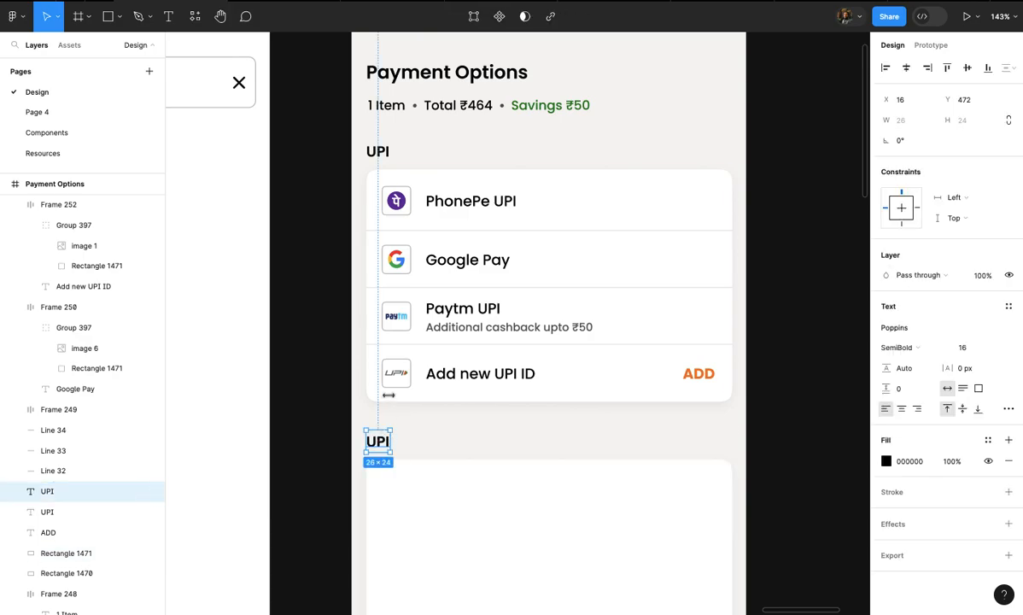
left_click(389, 398, "shift")
scroll(407, 415, "up", 3)
left_click(405, 419)
left_click(368, 453)
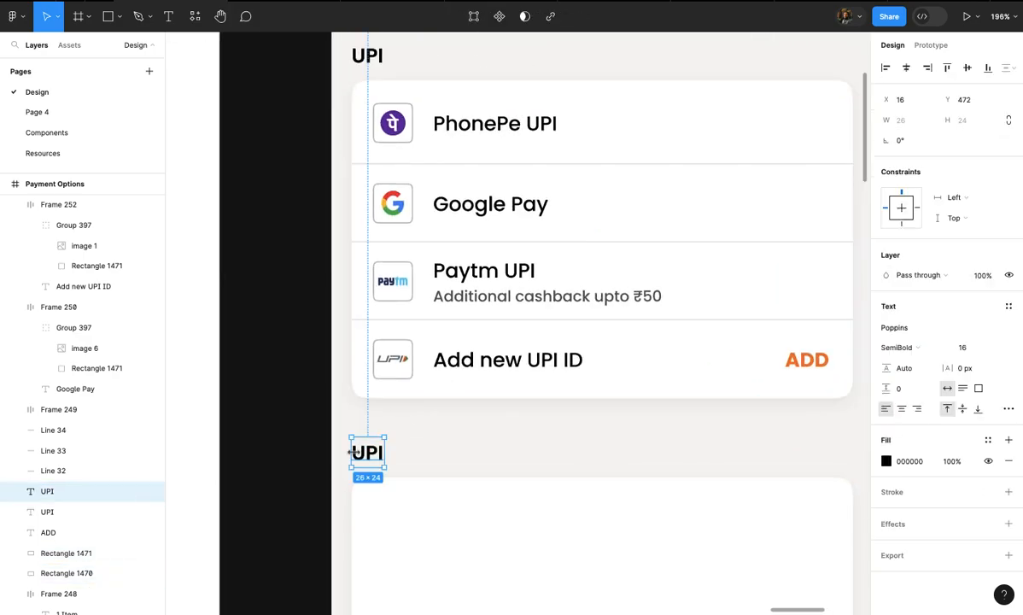
scroll(381, 475, "down", 3)
left_click(388, 479, "shift")
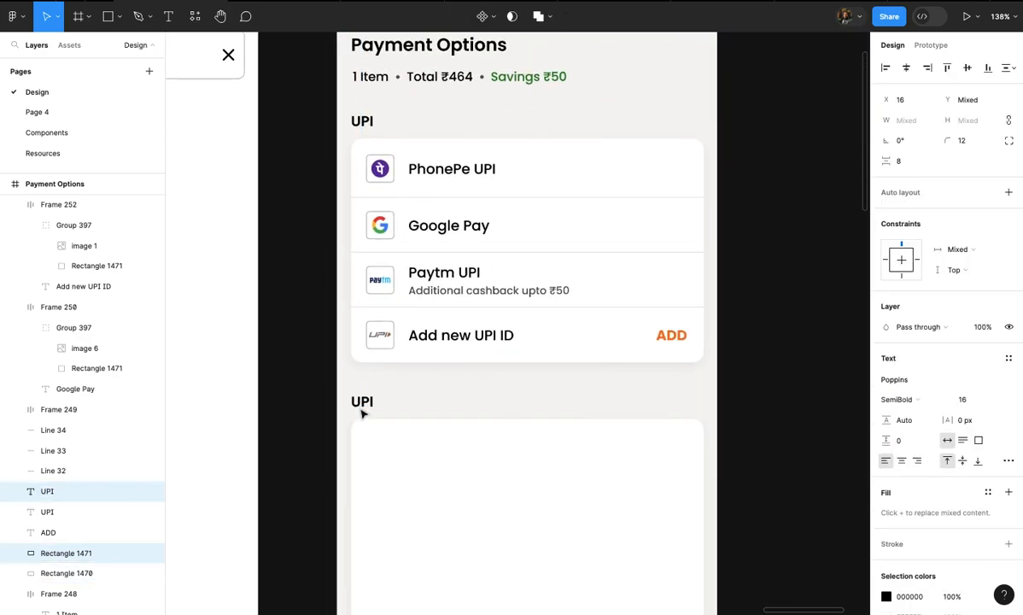
scroll(425, 441, "down", 3)
- Change the duplicated UPI heading's text to "Cards"
left_click(426, 441)
scroll(426, 444, "up", 3)
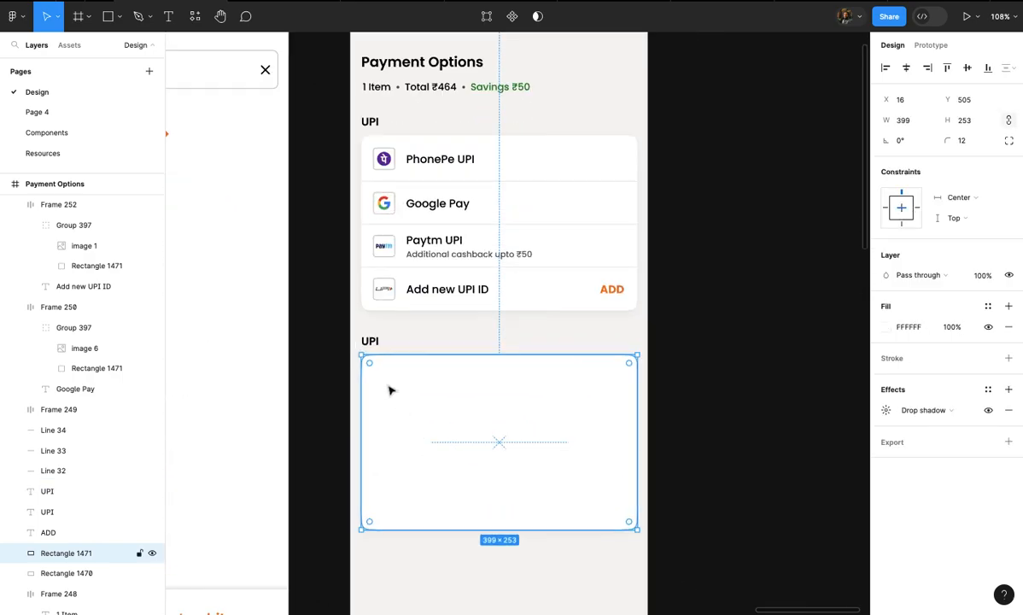
double_click(355, 331)
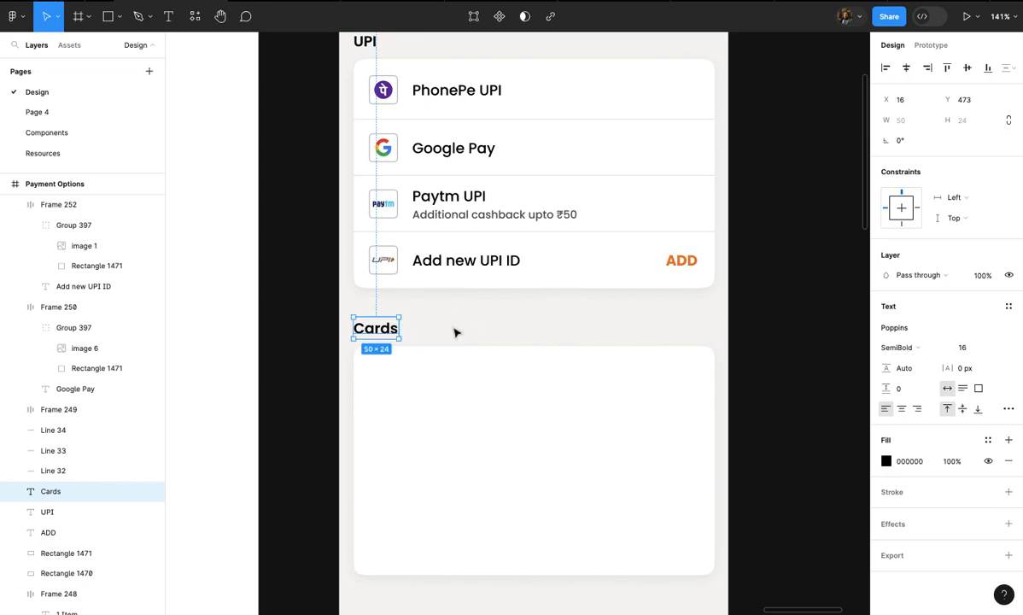
- Shorten the white card under the Cards heading to the height of a single row by raising its lower edge
left_click(491, 498)
left_click_drag(493, 579, 509, 407)
left_click(525, 438)
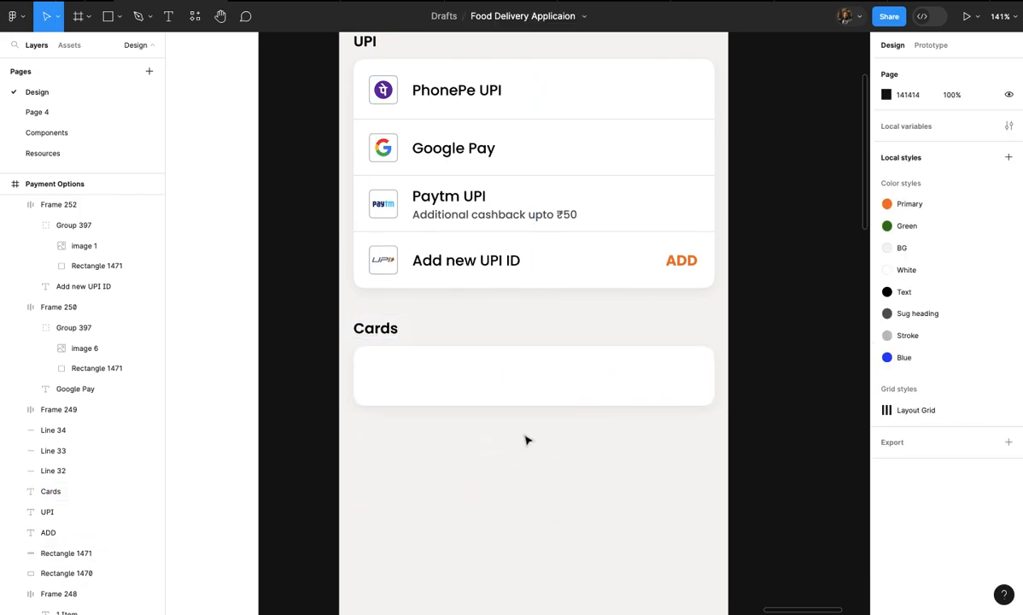
scroll(525, 439, "up", 5)
scroll(559, 400, "down", 2)
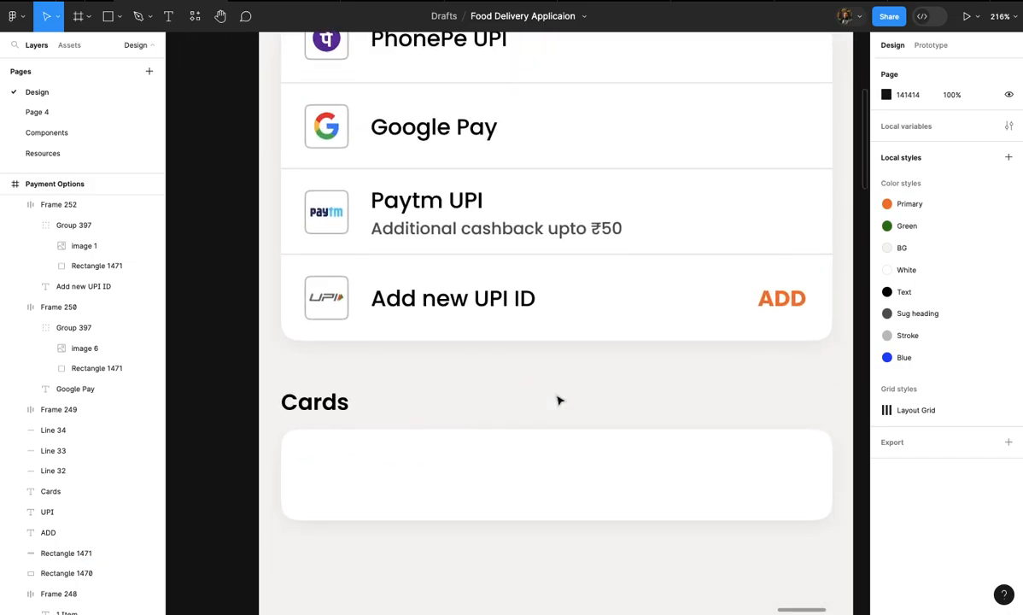
scroll(520, 414, "down", 2)
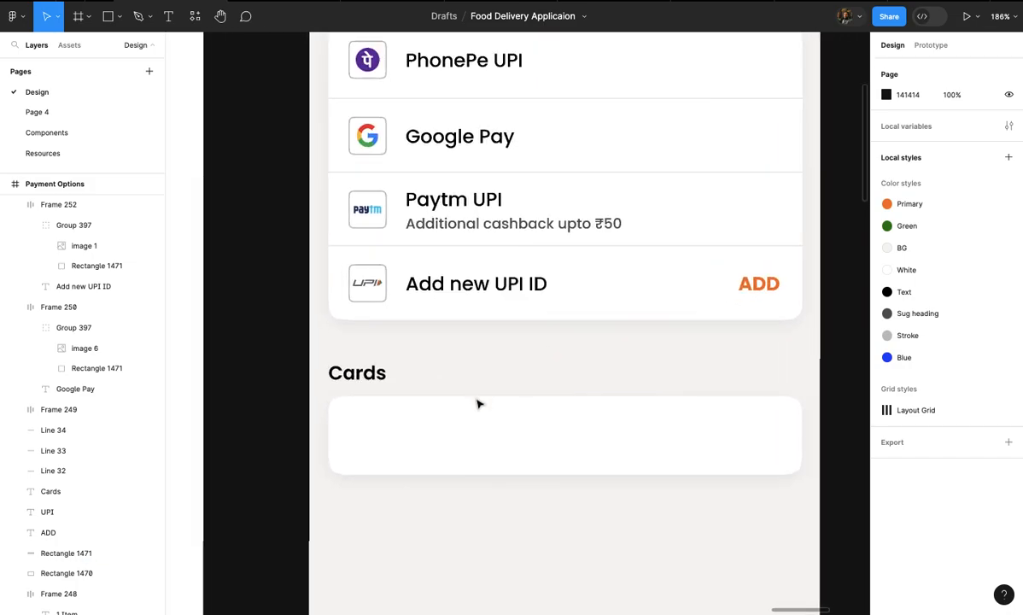
left_click(409, 435)
left_click(410, 386)
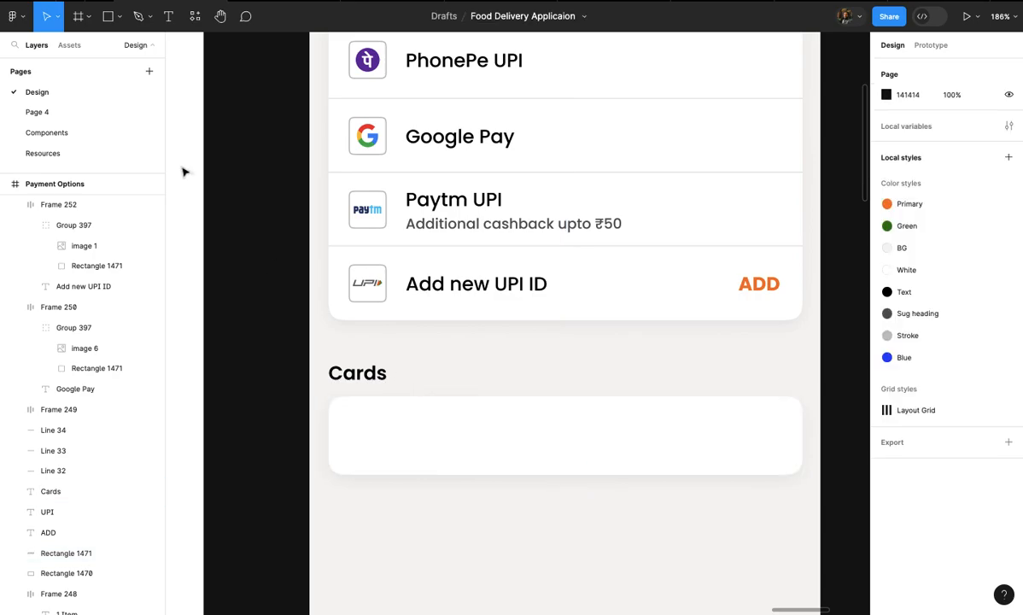
left_click(17, 15)
left_click(246, 111)
- On the Components page, add a new variant below the minus icon in the Icons component set
left_click(73, 133)
scroll(351, 240, "down", 3)
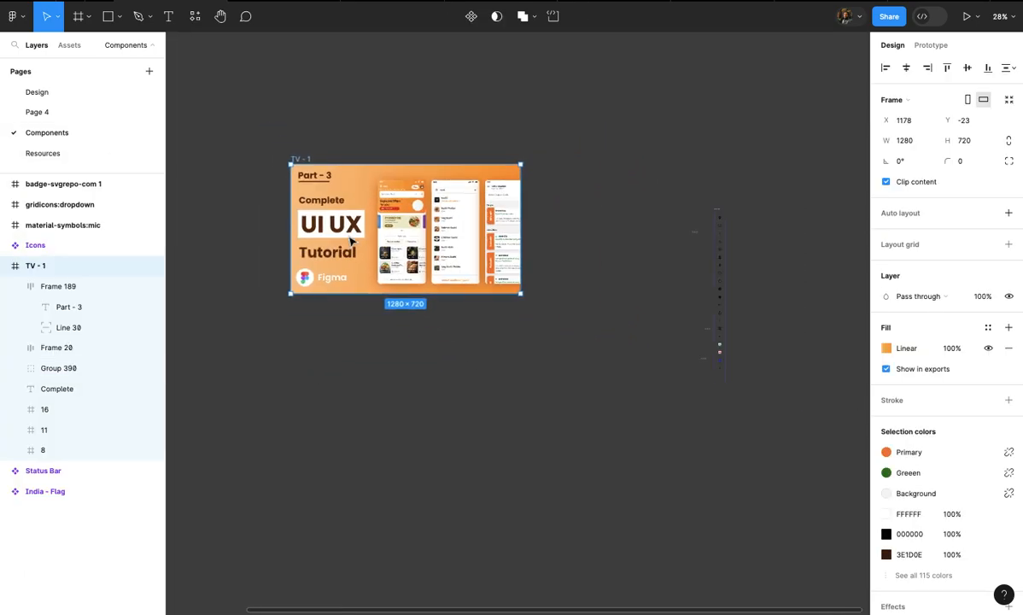
scroll(352, 240, "right", 4)
scroll(352, 239, "up", 5)
left_click(352, 247)
scroll(351, 247, "up", 10)
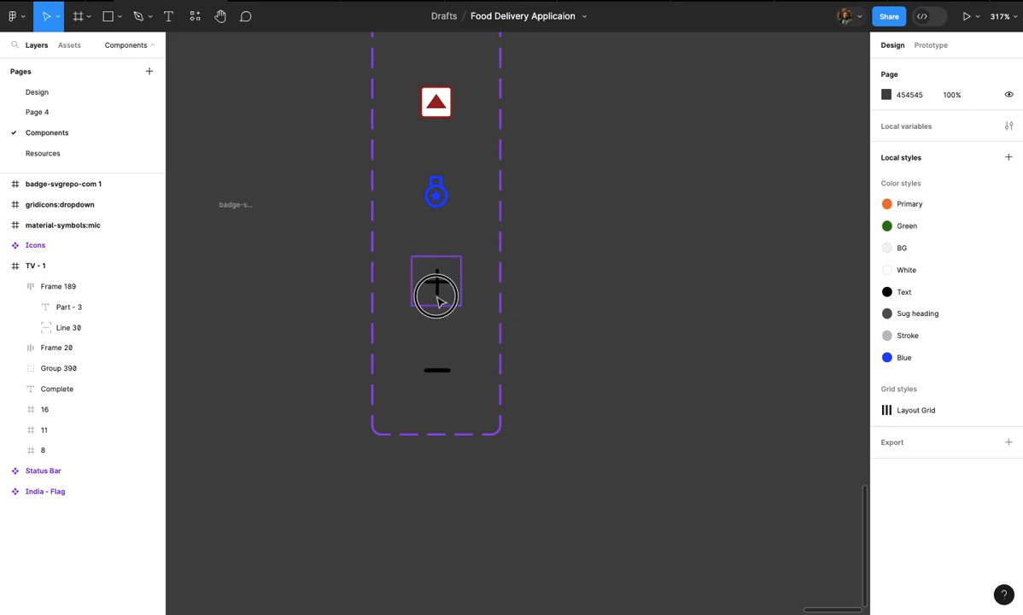
left_click(436, 295)
scroll(440, 304, "up", 2)
left_click(491, 393)
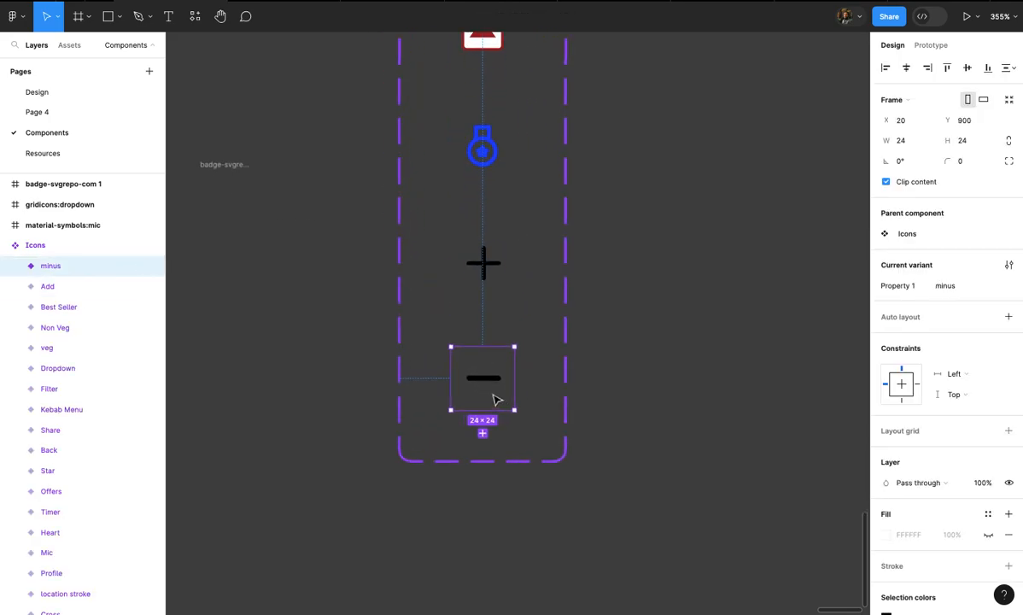
scroll(495, 399, "up", 3)
left_click(481, 439)
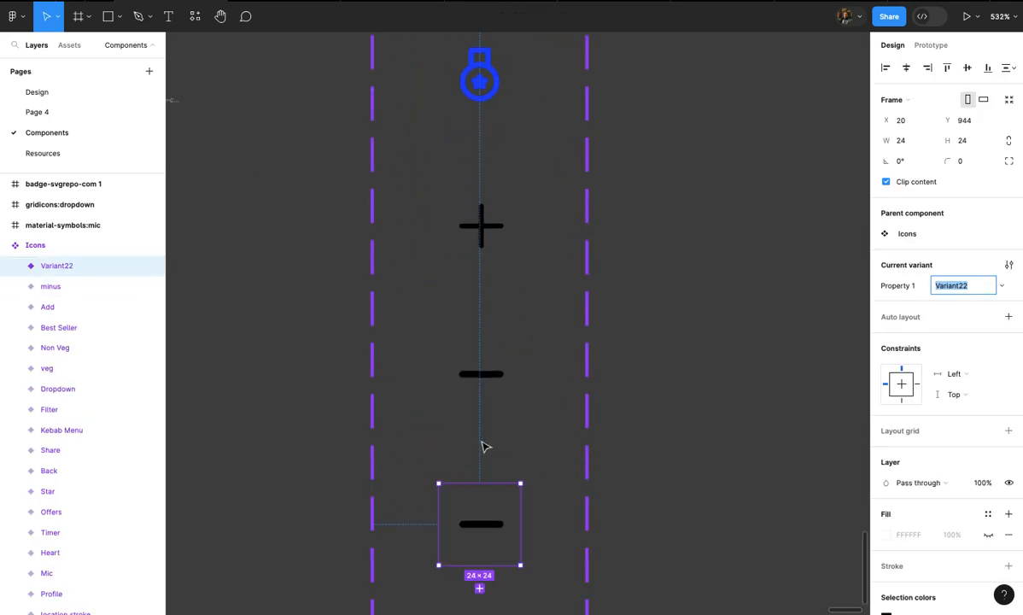
- Delete the minus line inside the new variant, leaving an empty icon frame
double_click(487, 530)
scroll(487, 531, "down", 3)
key("Delete")
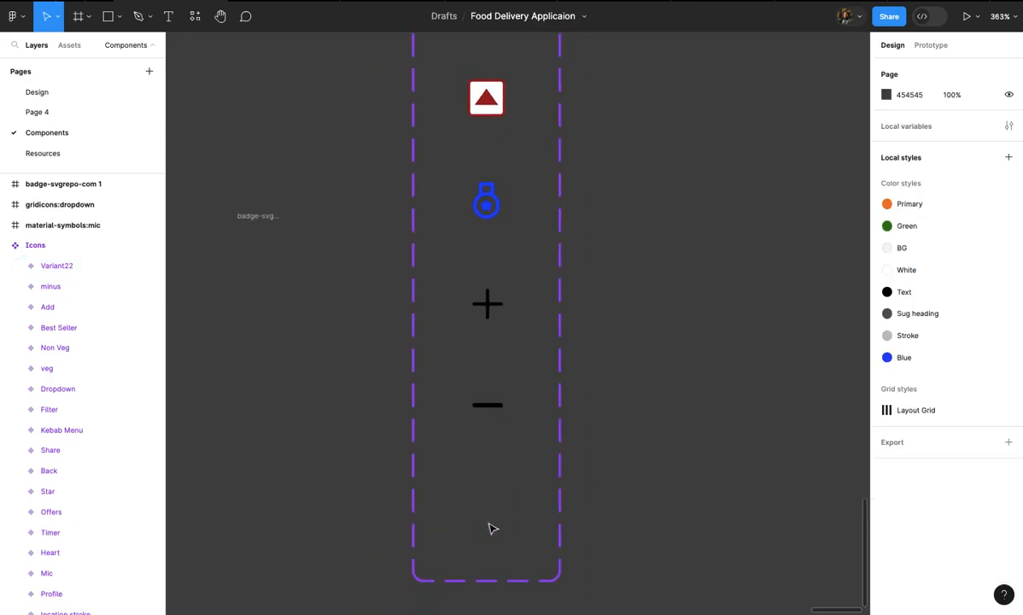
left_click(492, 523)
left_click(251, 135)
- Run the Iconify plugin and search for "card" icons
left_click(30, 26)
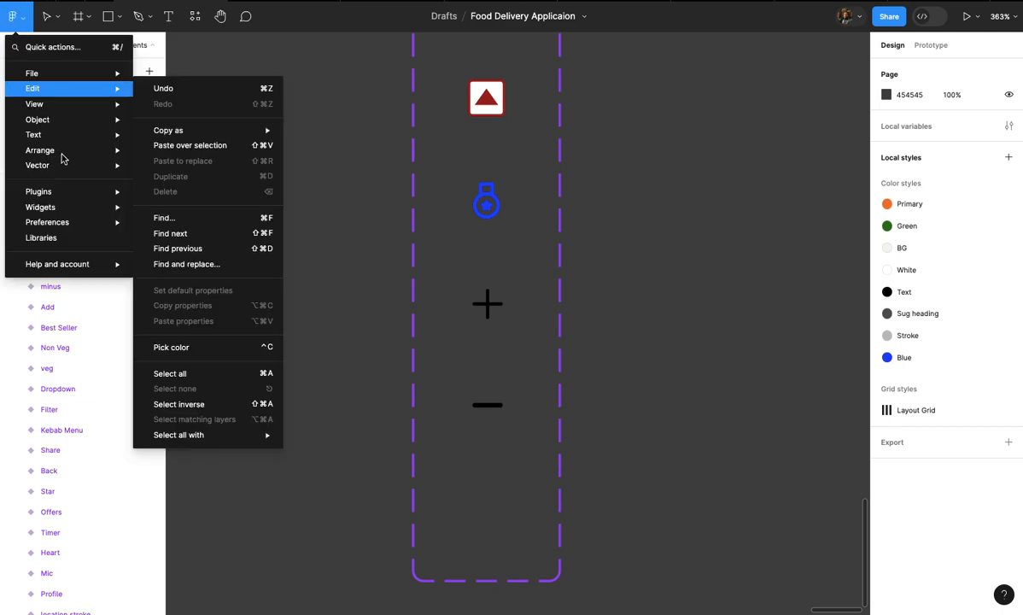
mouse_move(58, 189)
left_click(155, 210)
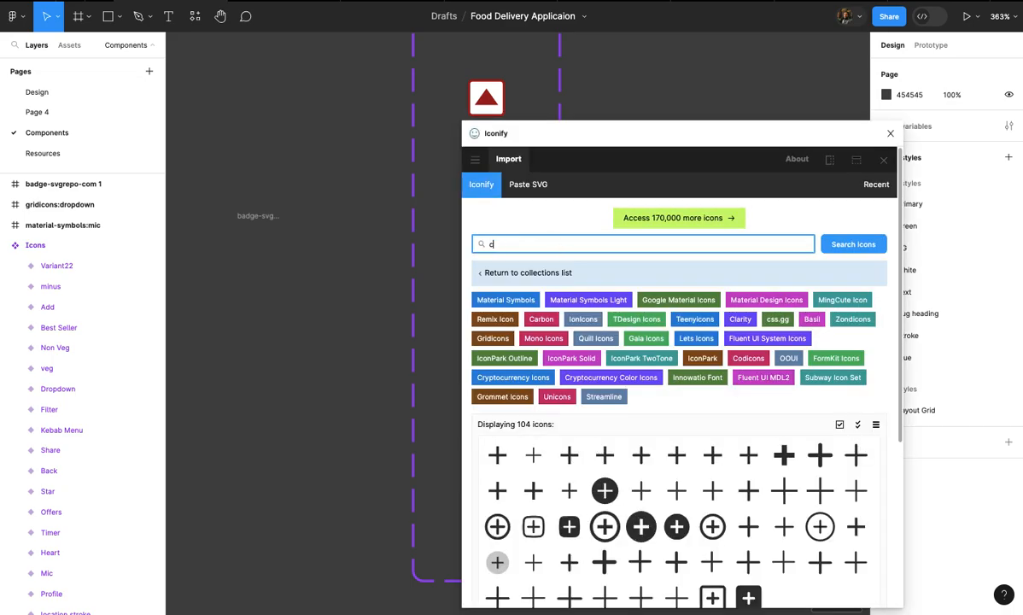
type("d")
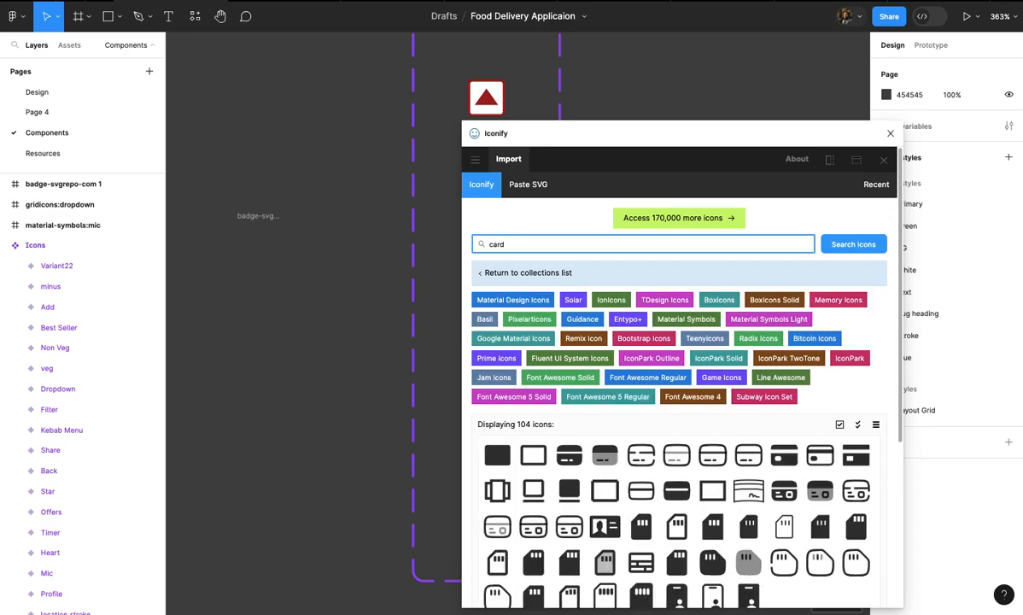
- Import the ion:card-outline icon onto the canvas and close the plugin
scroll(555, 470, "down", 1)
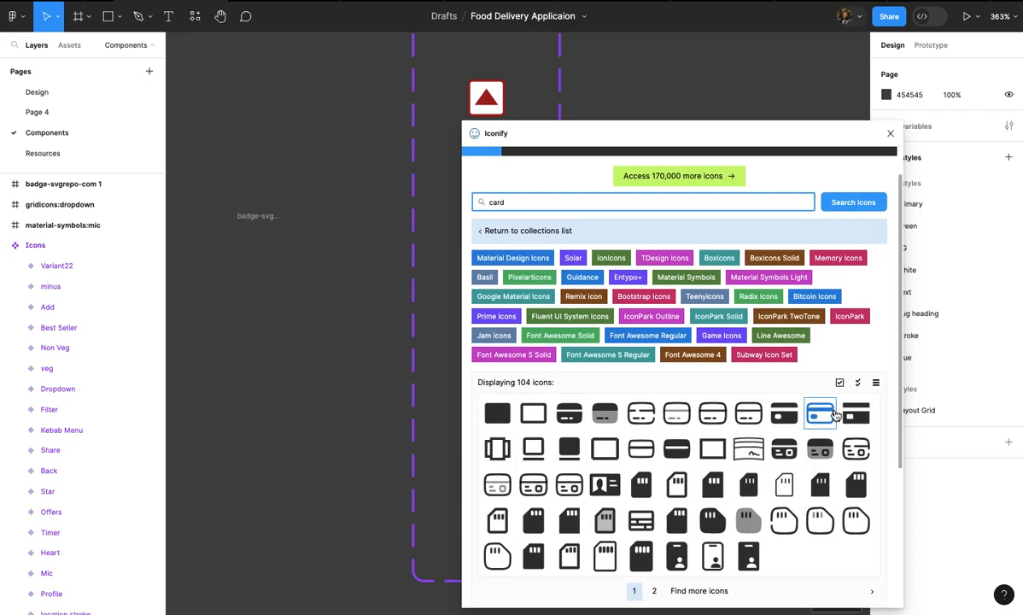
left_click_drag(835, 415, 360, 354)
left_click(890, 133)
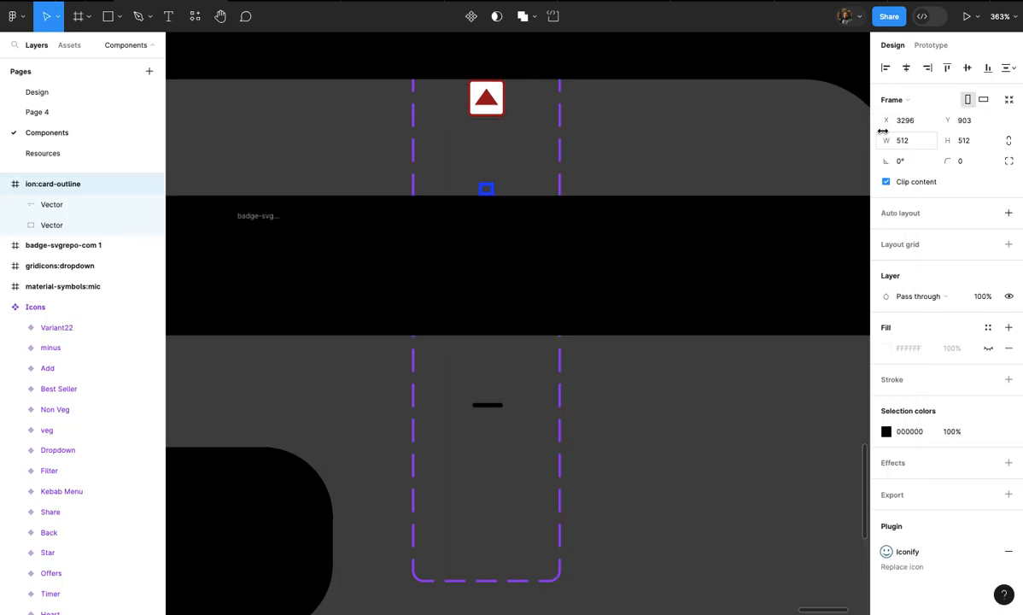
- Scale the imported card icon down proportionally to 14 × 14 beside the Icons component set
key("shift+2")
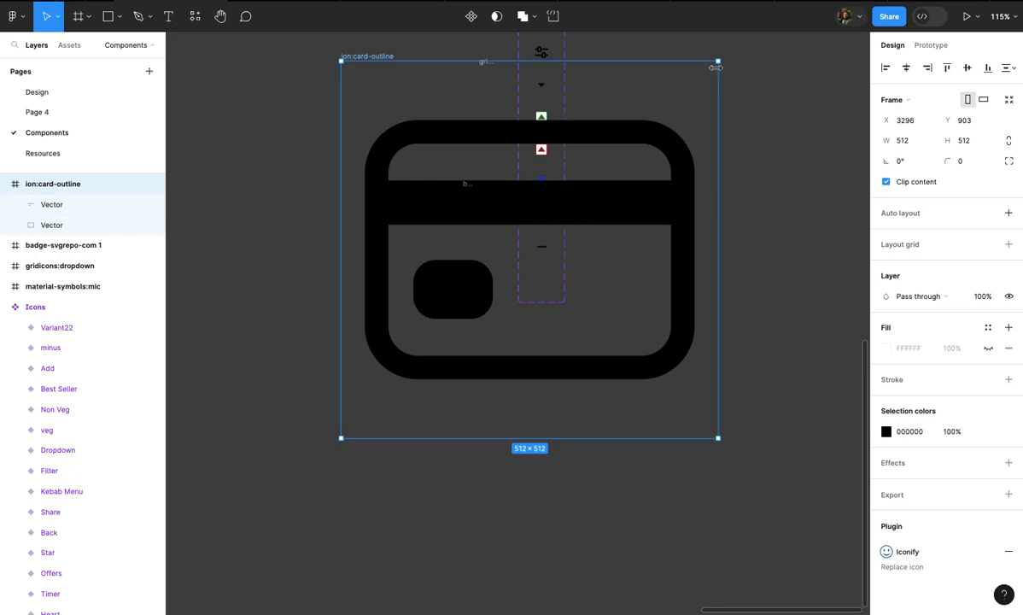
key("k")
left_click_drag(715, 64, 272, 347)
scroll(553, 216, "up", 5)
key("ctrl+z")
scroll(272, 347, "up", 2)
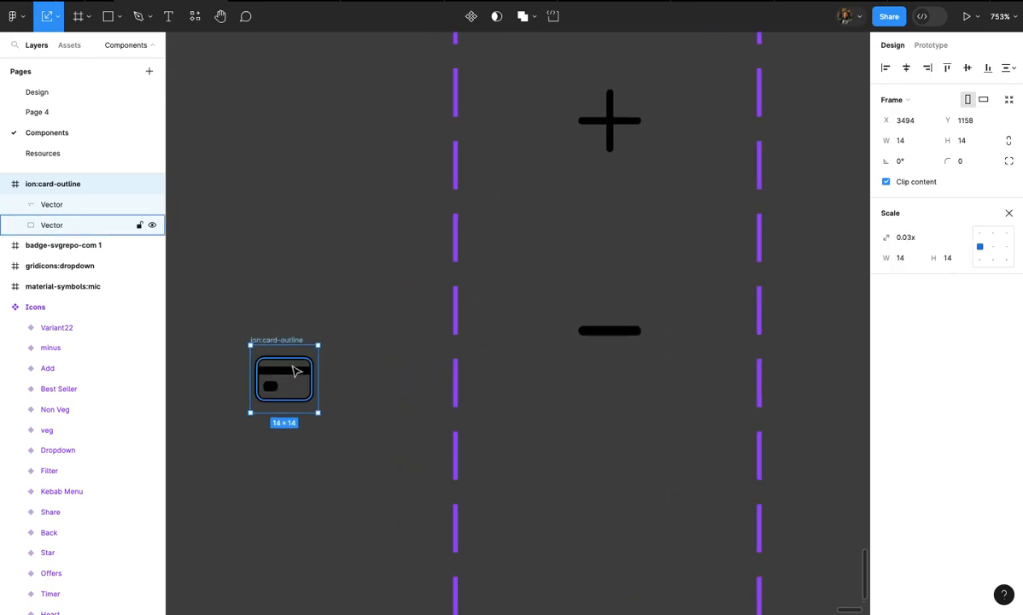
- Group the card icon's two vectors and cut the group out of its imported frame
double_click(295, 369)
scroll(294, 369, "up", 5)
left_click(301, 346, "shift")
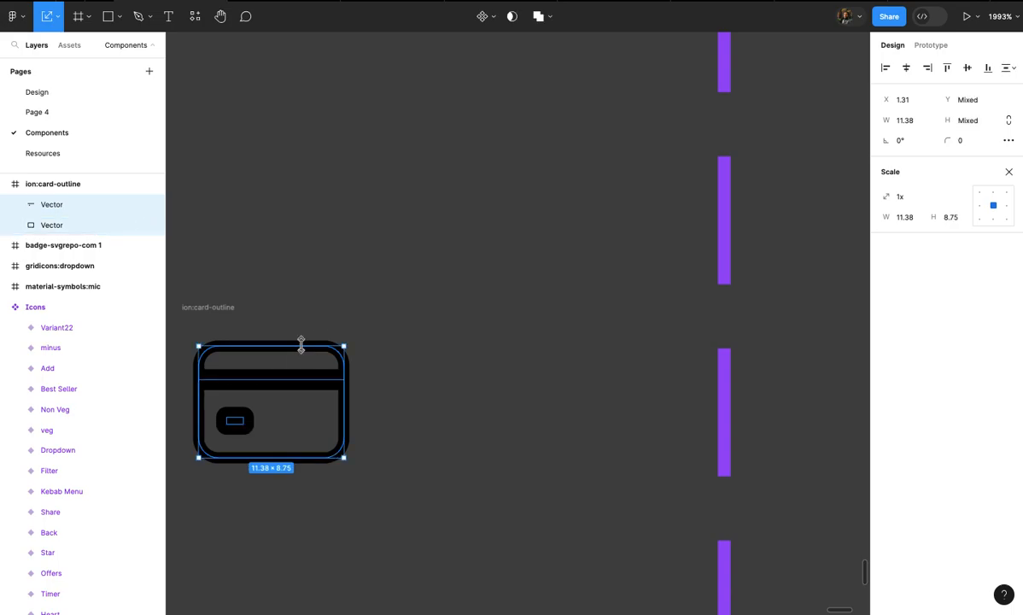
key("ctrl+g")
key("ctrl+x")
- Paste the card group into the empty variant and centre it horizontally and vertically
scroll(303, 349, "down", 5)
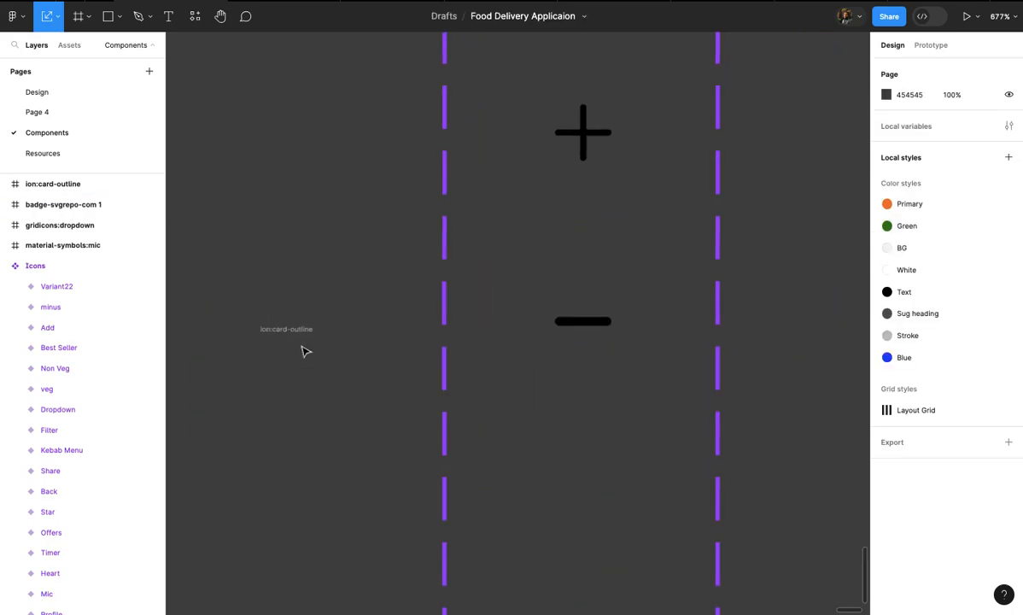
scroll(306, 351, "right", 1)
left_click(554, 467)
scroll(555, 466, "up", 2)
key("ctrl+v")
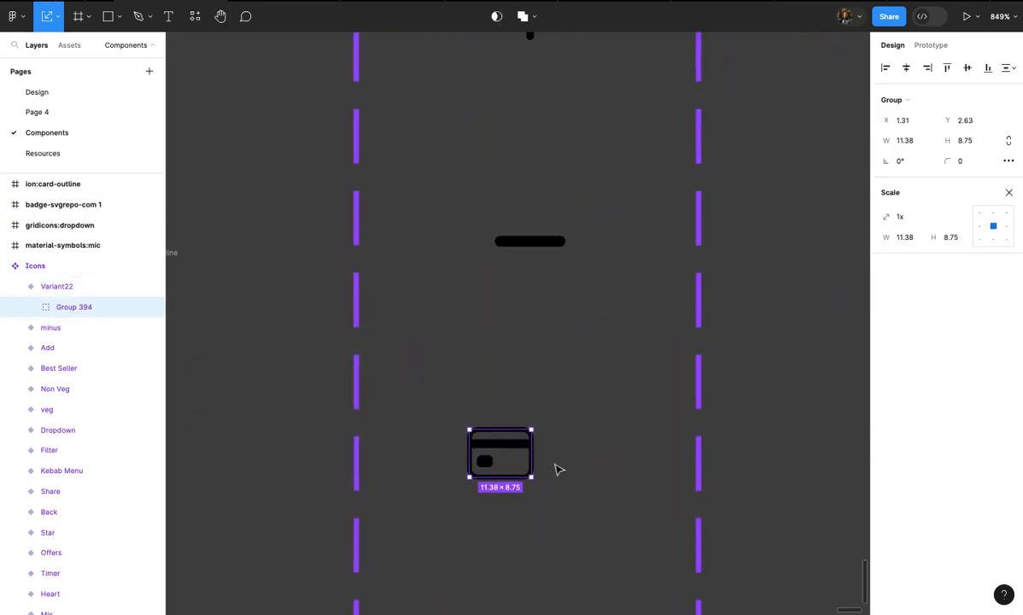
left_click(907, 68)
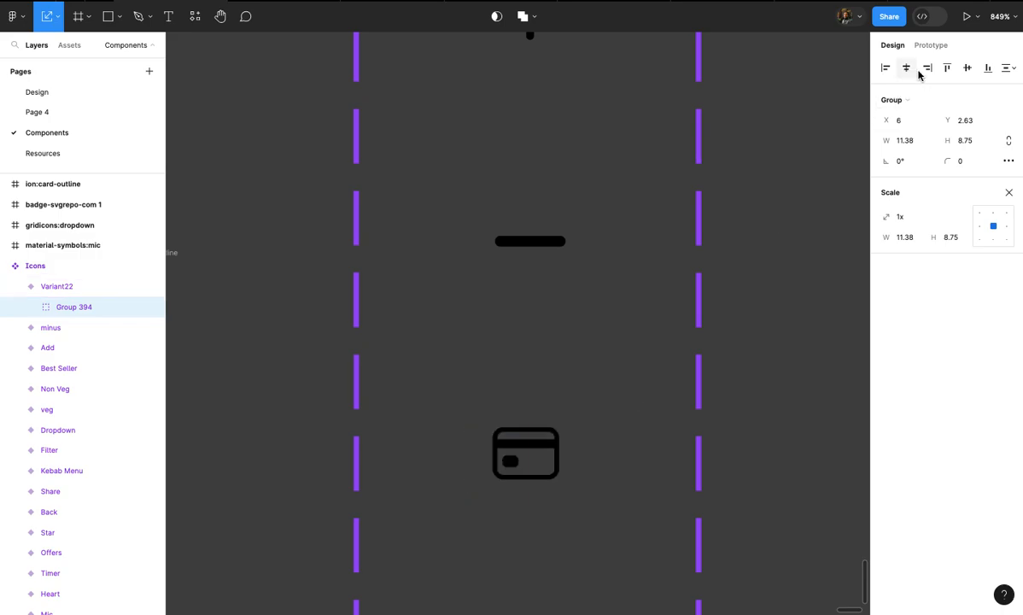
left_click(967, 68)
- Scale the card group up proportionally to 13.98 × 10.75 inside its 24 × 24 variant
scroll(550, 425, "up", 2)
left_click(555, 424)
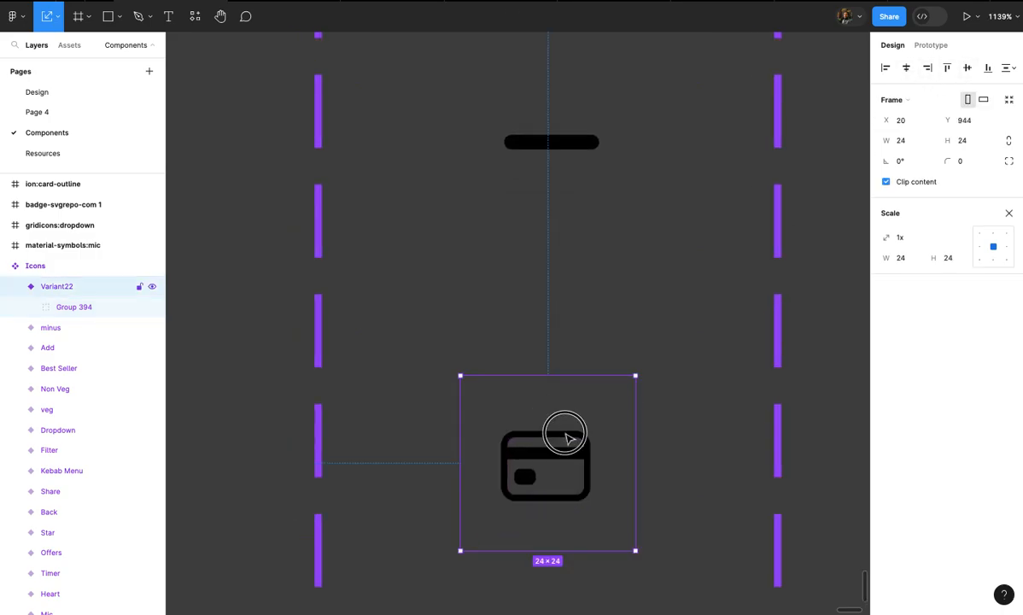
left_click(564, 433)
scroll(565, 433, "up", 1)
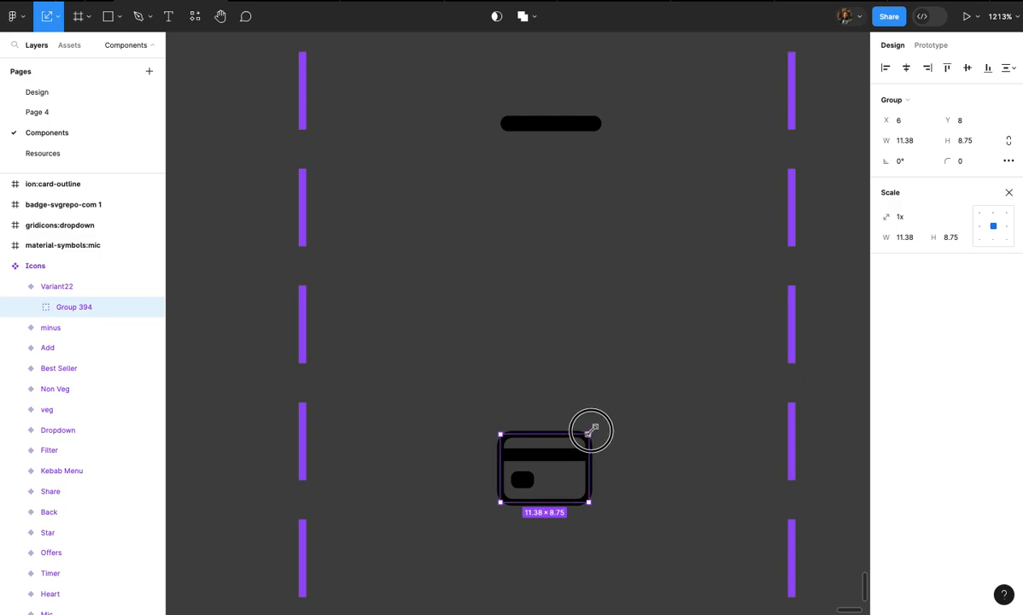
left_click_drag(591, 431, 595, 427)
left_click(620, 439)
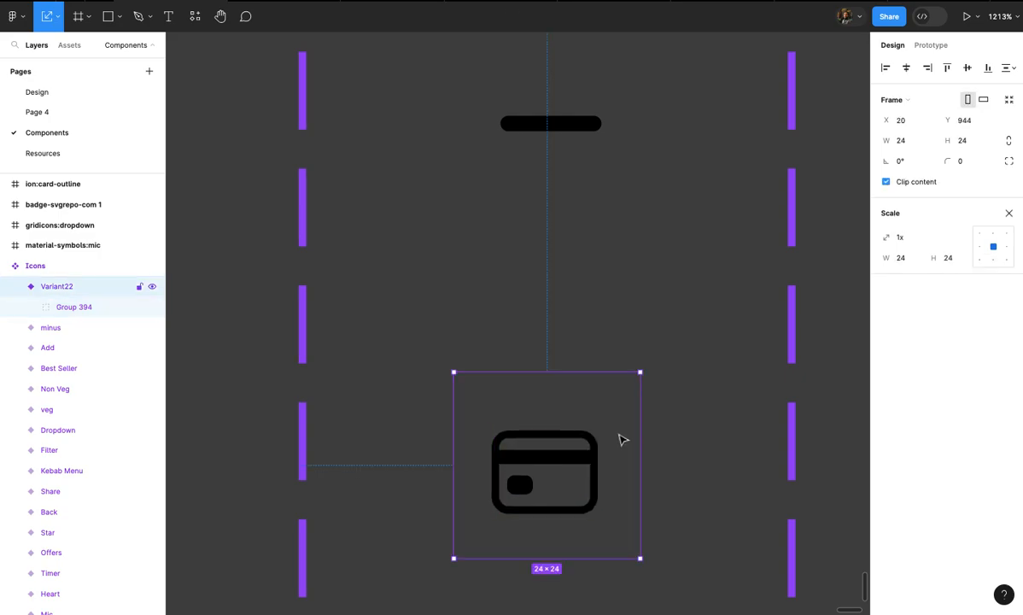
scroll(610, 445, "down", 3)
left_click(603, 451)
scroll(602, 450, "up", 3)
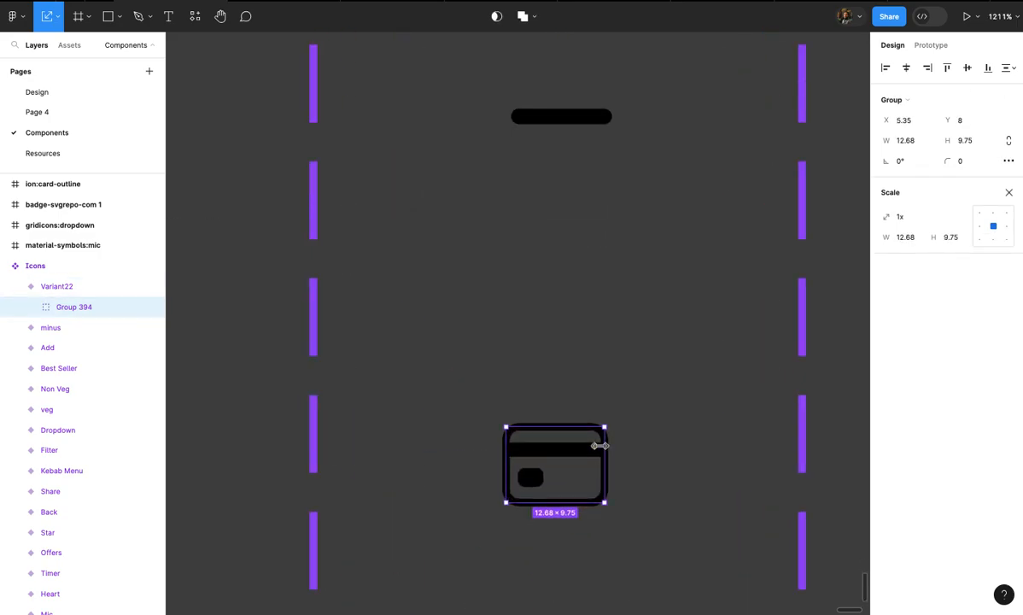
left_click_drag(605, 429, 608, 418)
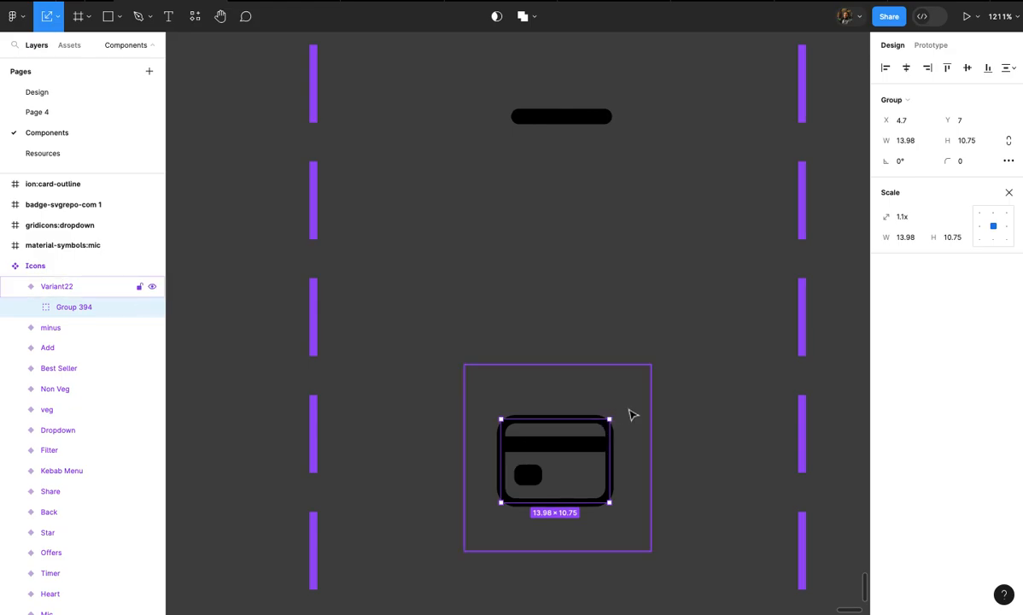
left_click(630, 413)
- Set the new variant's Property 1 value to "Card"
scroll(630, 413, "down", 10)
key("v")
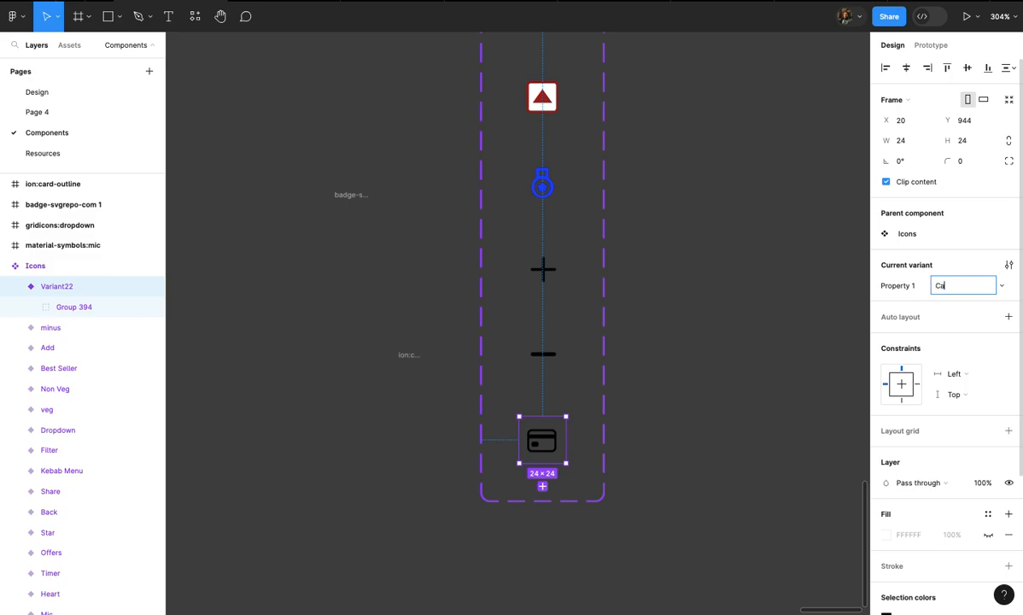
left_click(846, 367)
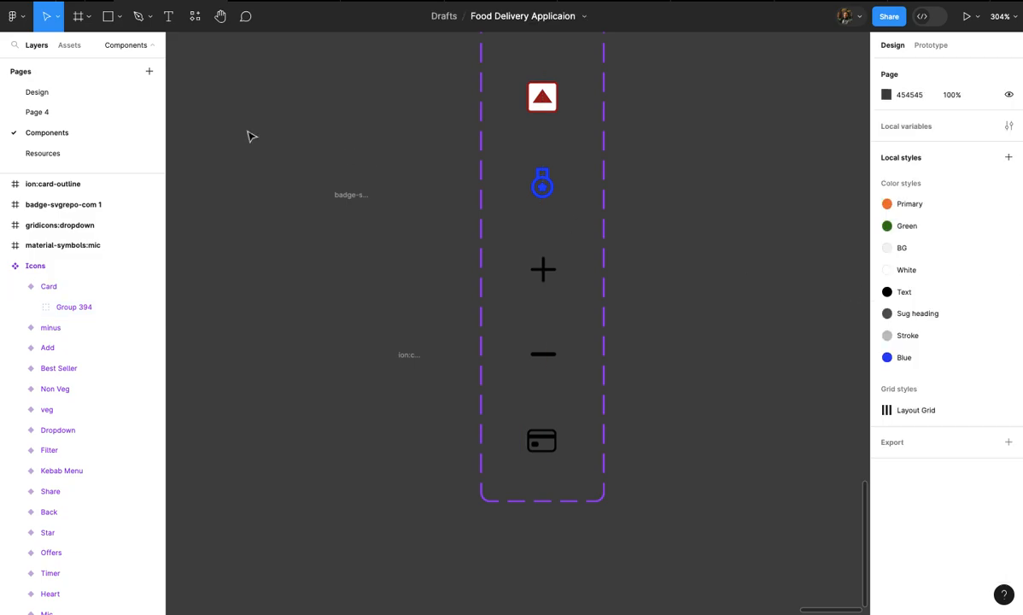
- On the Design page, place an Icons instance in the empty Cards card at X 33, Y 526 and set its variant to Card
left_click(95, 92)
scroll(523, 273, "up", 3)
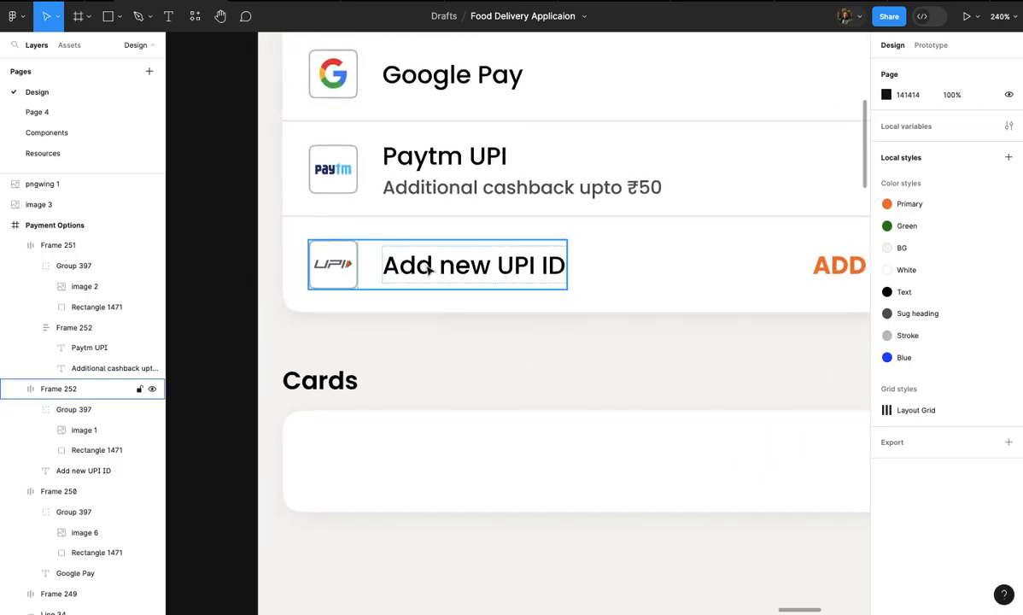
left_click(70, 45)
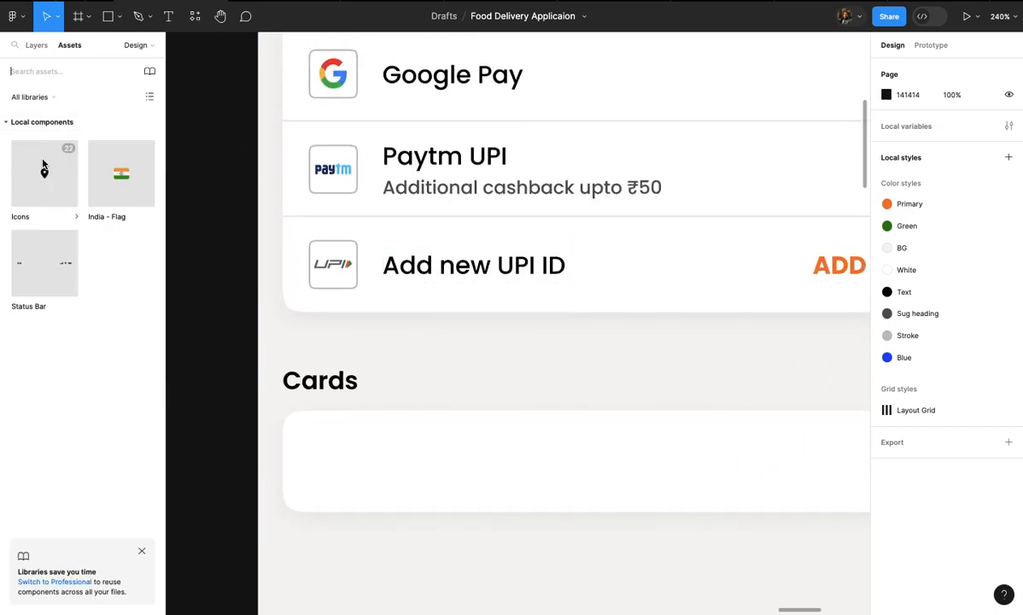
scroll(349, 471, "up", 4)
left_click_drag(349, 468, 355, 408)
left_click(965, 234)
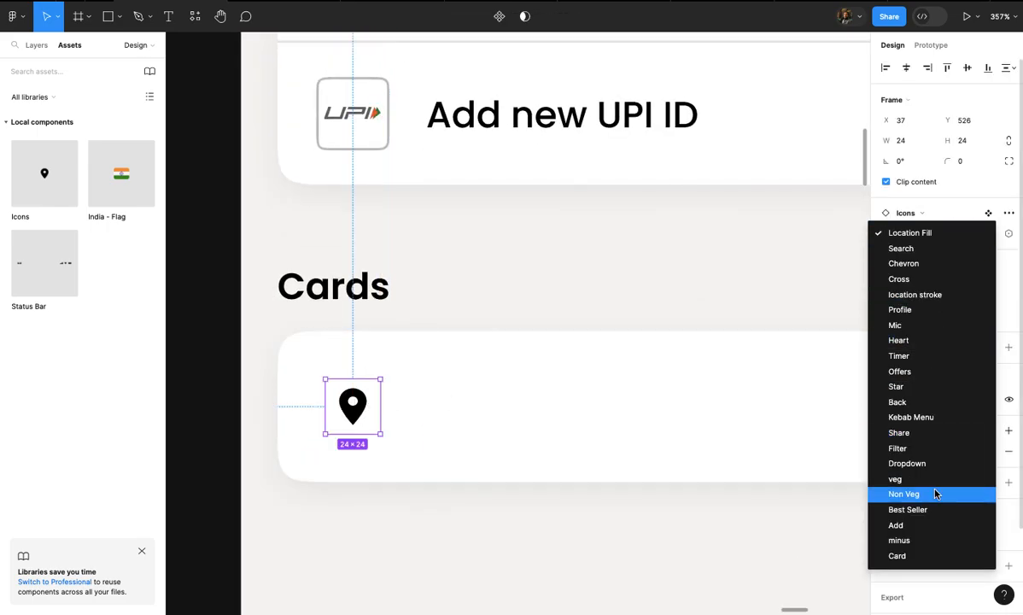
left_click(927, 555)
scroll(348, 394, "up", 2)
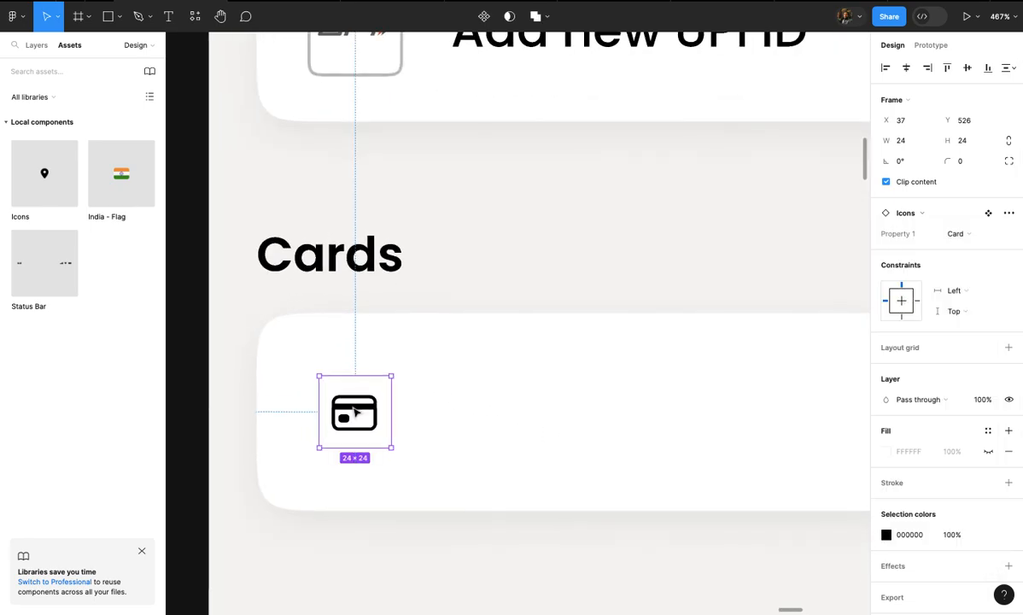
left_click_drag(350, 406, 344, 407)
scroll(345, 409, "down", 2)
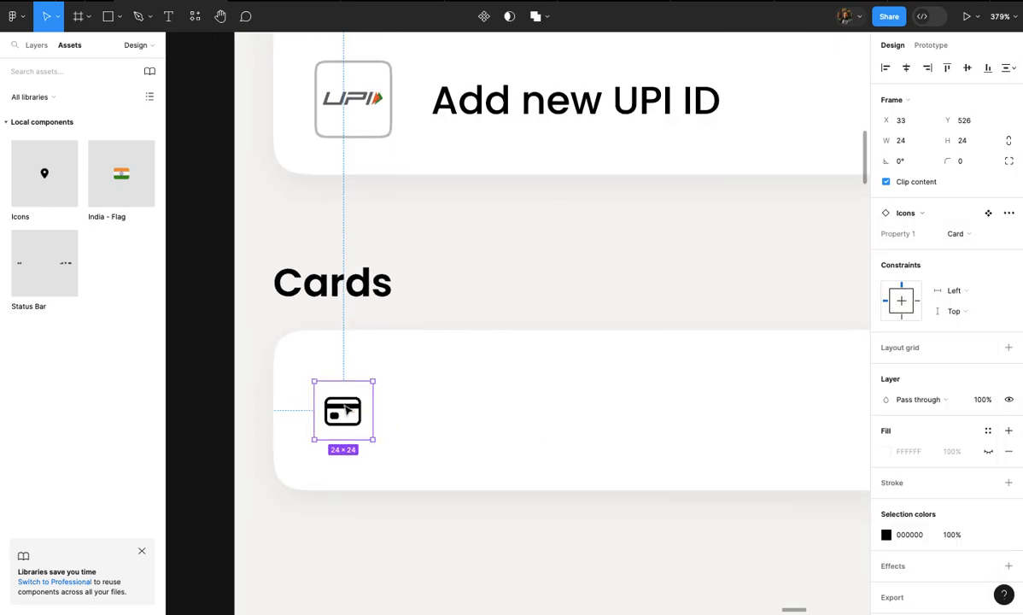
scroll(348, 410, "up", 2)
- Add the text "Add credit or debit cards" beside the card icon in the Cards card
left_click(393, 405)
key("t")
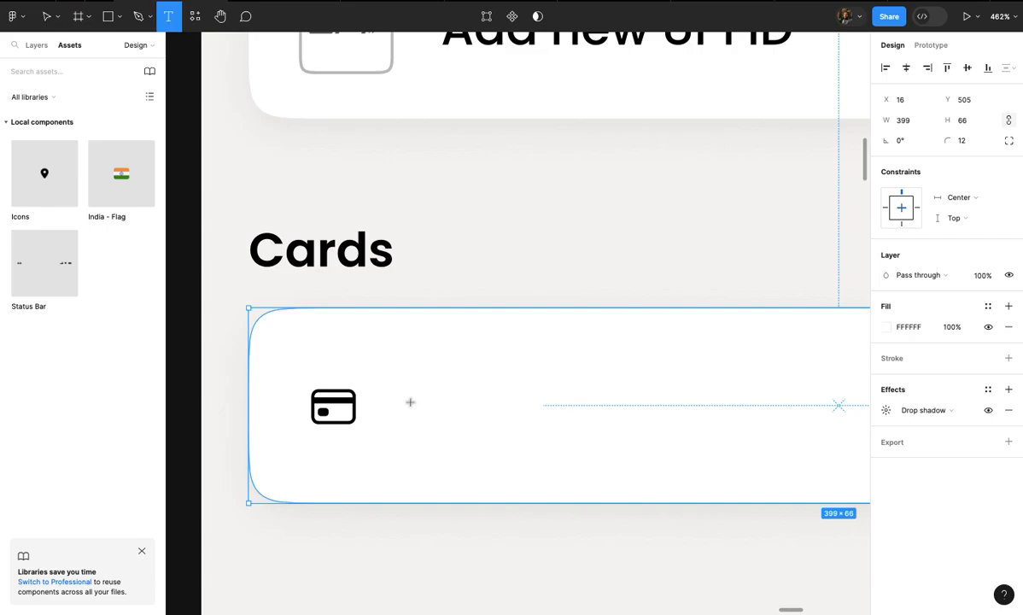
left_click(417, 383)
type("Add cred")
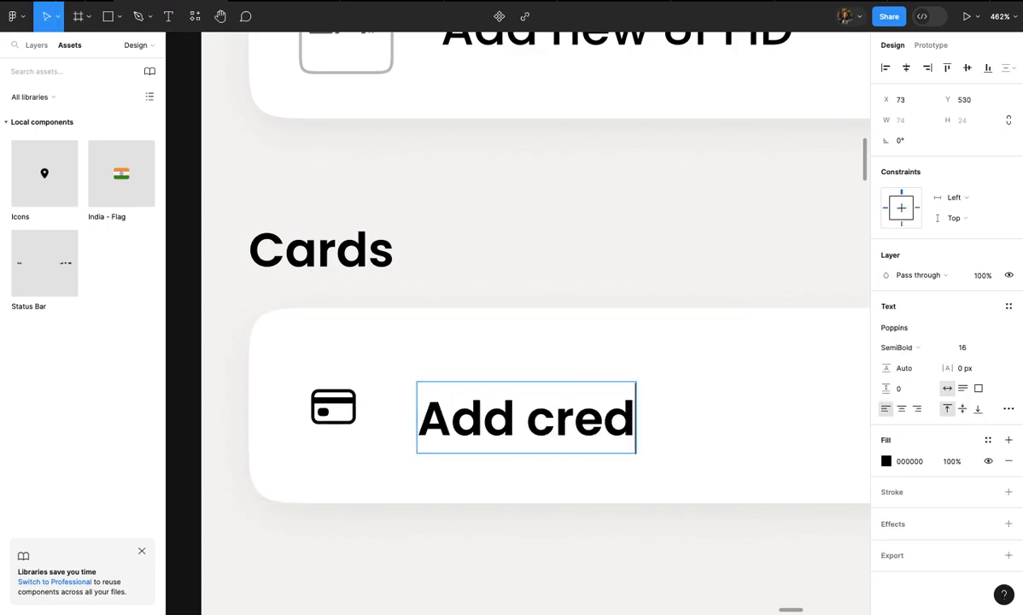
type("it or ")
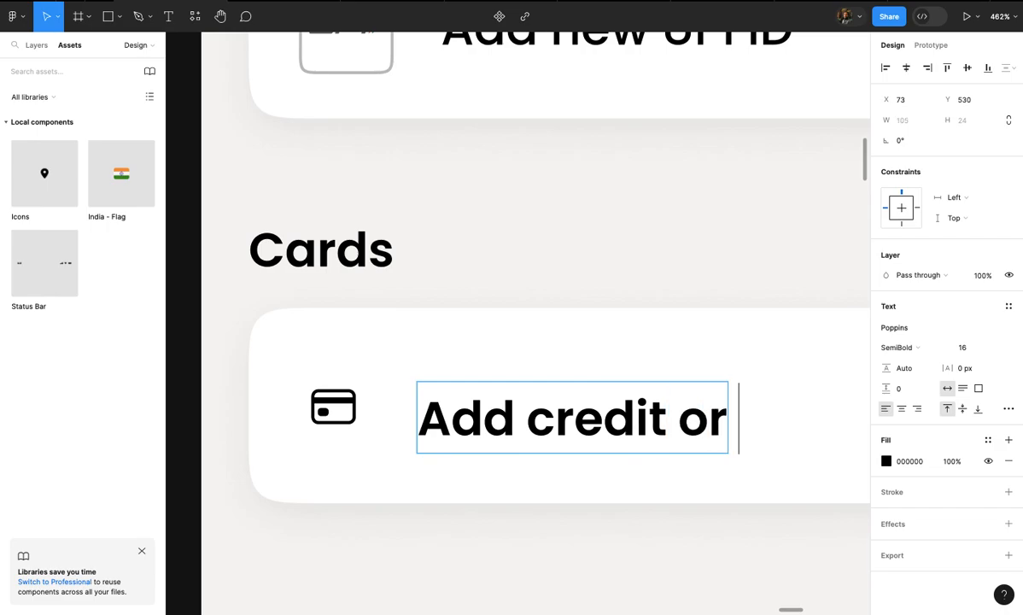
type("be")
type("debit")
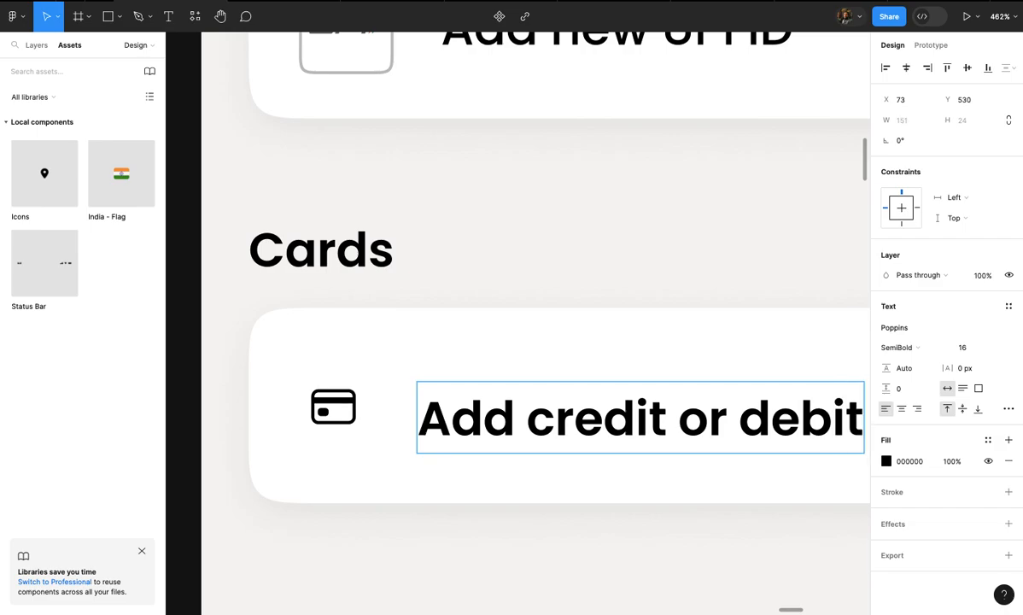
scroll(204, 391, "down", 5)
type("cards")
key("Escape")
- Wrap the card icon and its label in a horizontal auto layout with a spacing of 16
scroll(372, 453, "up", 5, "ctrl")
left_click(319, 366)
left_click(459, 350, "shift")
key("shift+a")
left_click(359, 346)
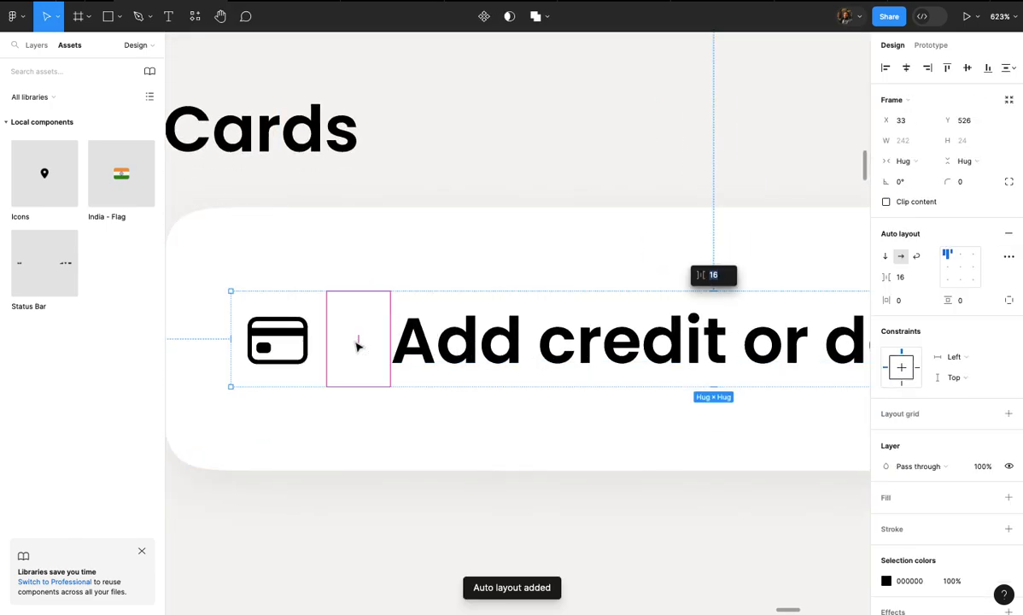
scroll(563, 350, "down", 10, "ctrl")
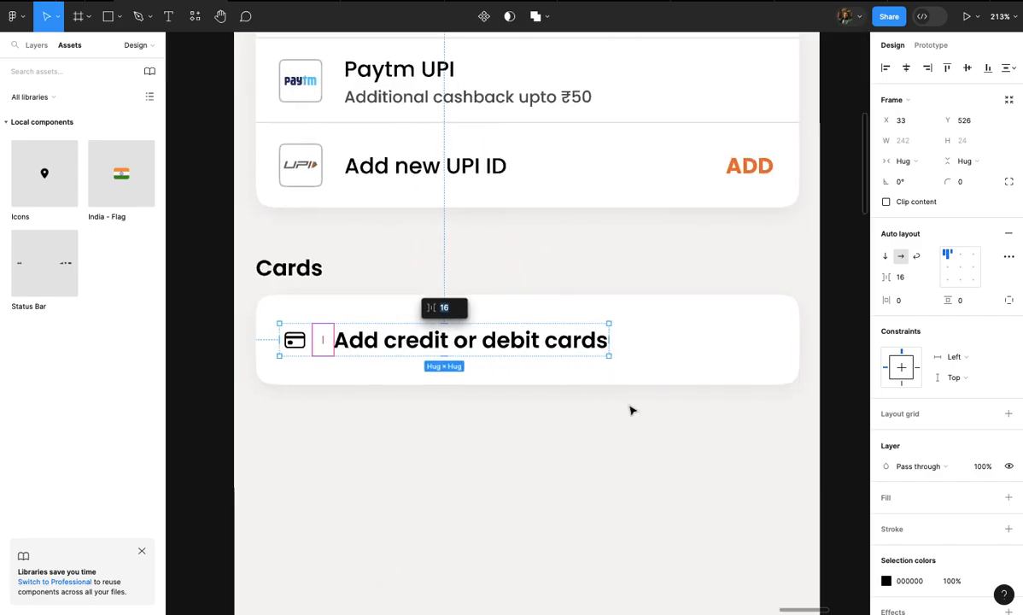
left_click(633, 413)
- Set the font weight of "Add credit or debit cards" to Medium, matching the "Add new UPI ID" label
scroll(578, 358, "up", 3, "ctrl")
left_click(559, 374)
double_click(558, 378)
scroll(568, 380, "up", 4, "ctrl")
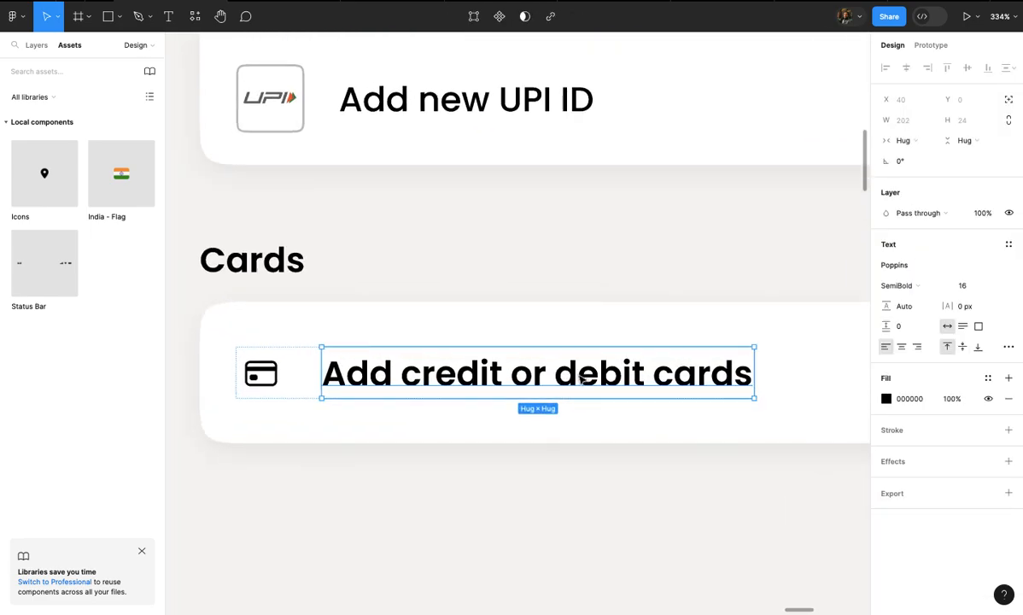
scroll(580, 379, "down", 3, "ctrl")
key("Return")
key("Escape")
left_click(910, 285)
left_click(914, 271)
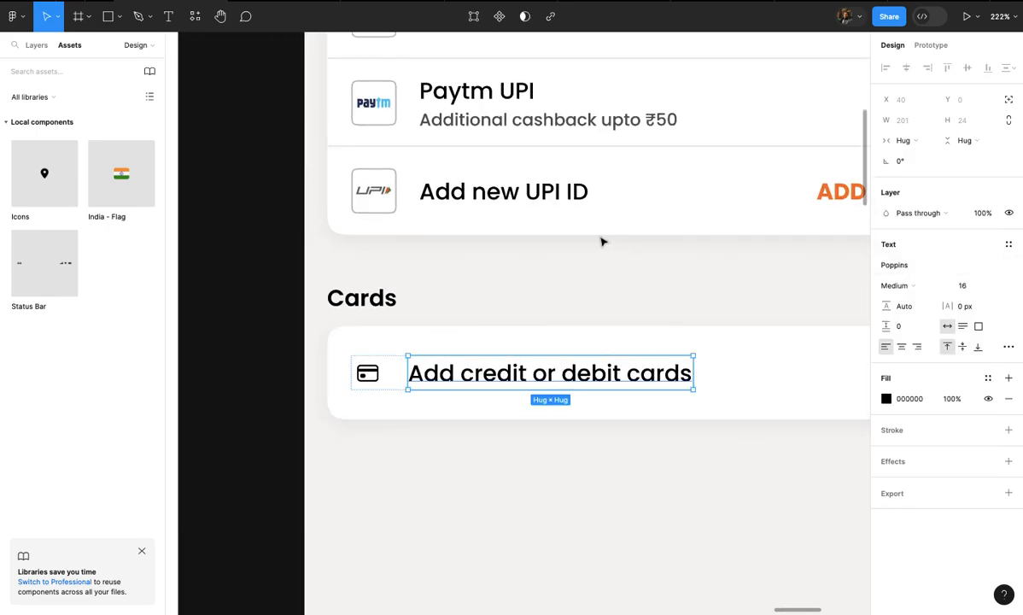
left_click(571, 195)
left_click(604, 299)
- Duplicate the orange ADD label from the UPI card into the Cards card at X 361, Y 526
scroll(604, 299, "down", 3, "ctrl")
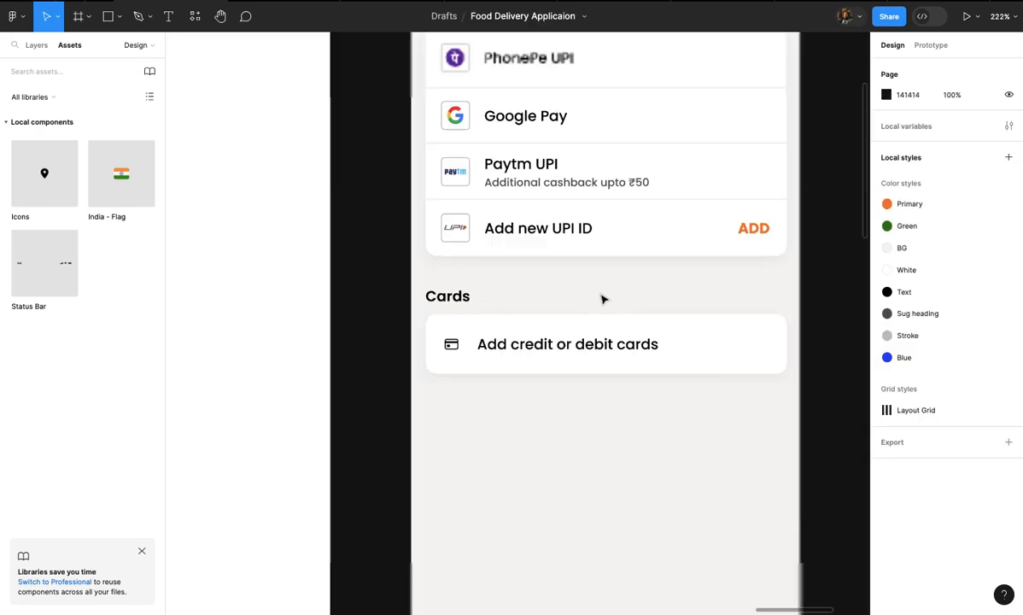
scroll(604, 299, "right", 2)
scroll(604, 299, "up", 2, "ctrl")
scroll(604, 299, "left", 1)
scroll(604, 299, "right", 1)
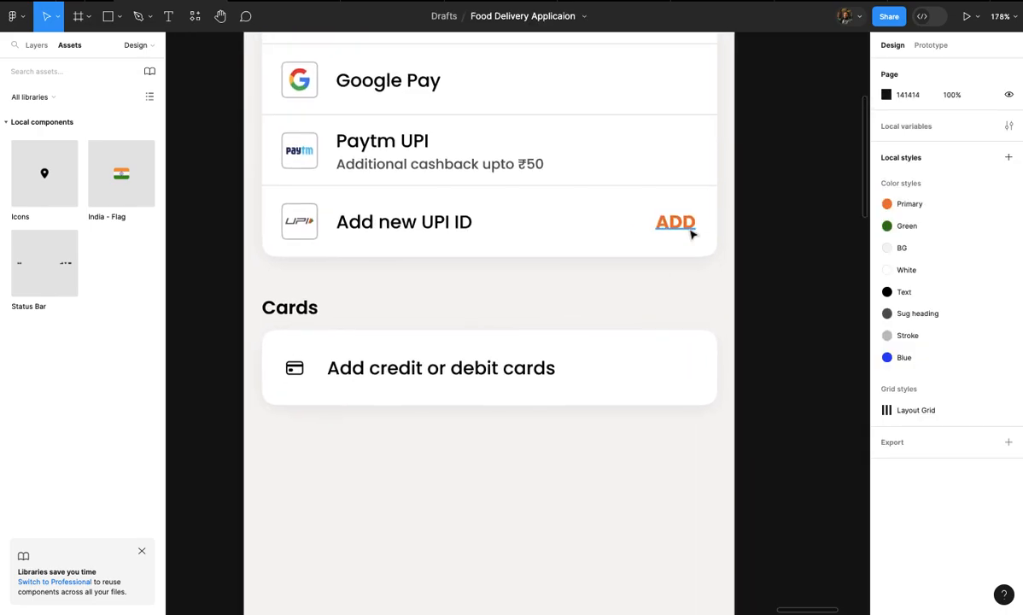
left_click(688, 226)
scroll(689, 227, "up", 3, "ctrl")
scroll(686, 229, "down", 2, "ctrl")
left_click_drag(684, 228, 684, 401)
scroll(683, 402, "down", 3, "ctrl")
left_click(689, 446)
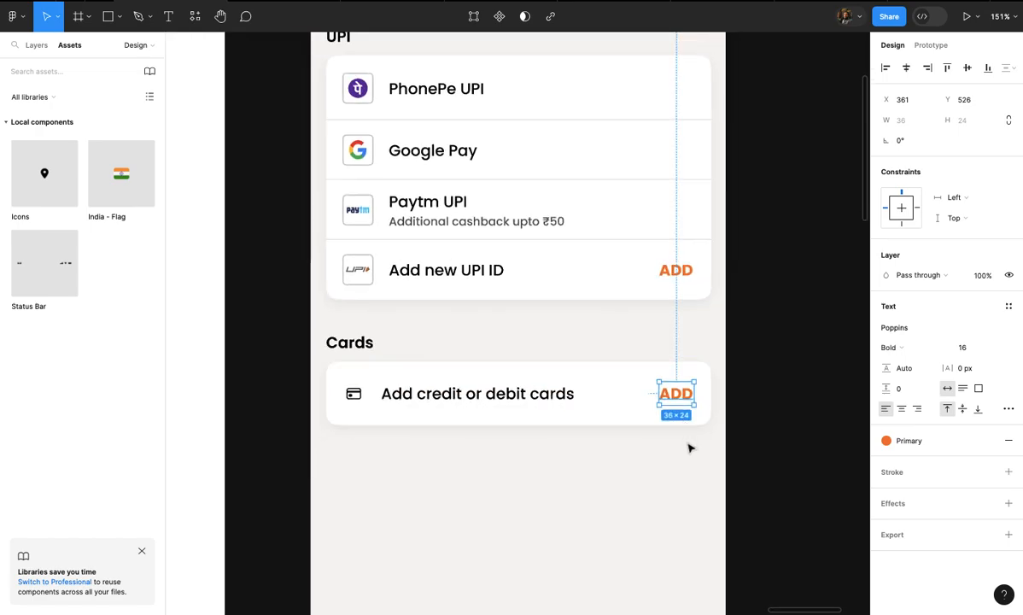
- Duplicate the whole UPI section, including its heading, card and four rows, below the Cards card
scroll(689, 445, "down", 2, "ctrl")
scroll(689, 446, "down", 1)
scroll(689, 445, "up", 2, "ctrl")
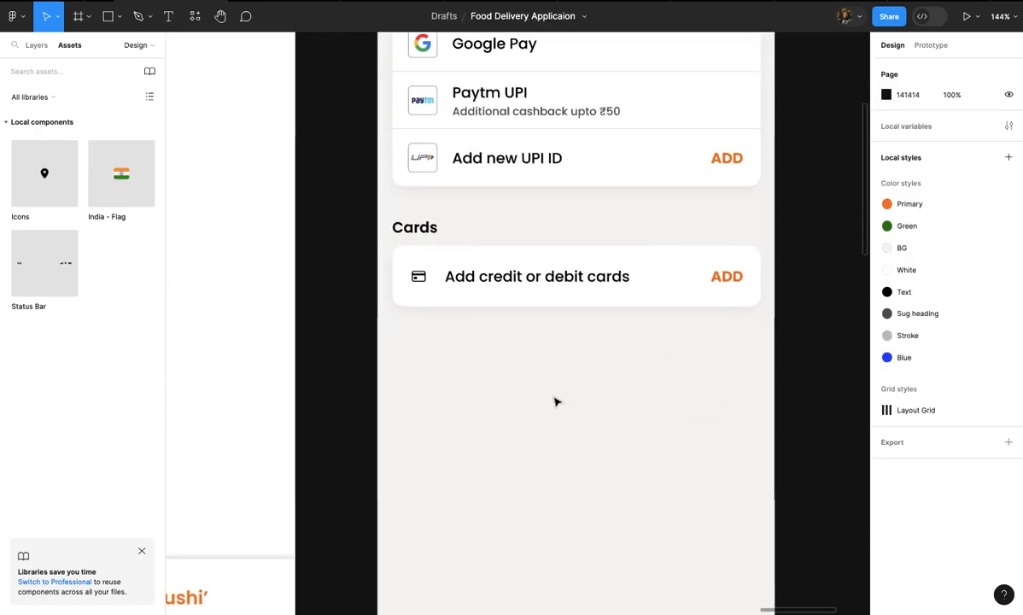
right_click(369, 232)
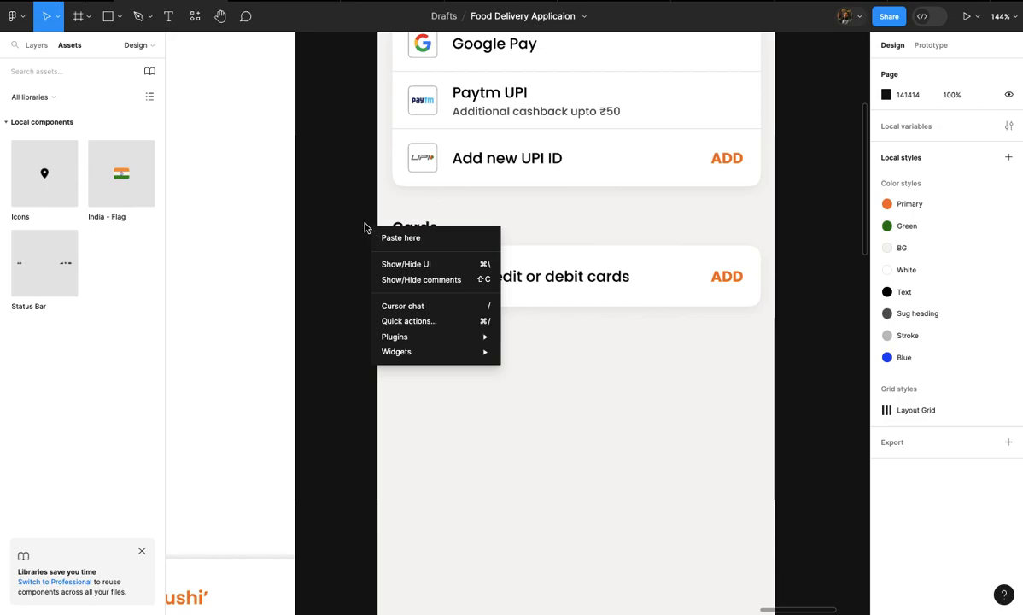
left_click(360, 219)
scroll(359, 217, "up", 4)
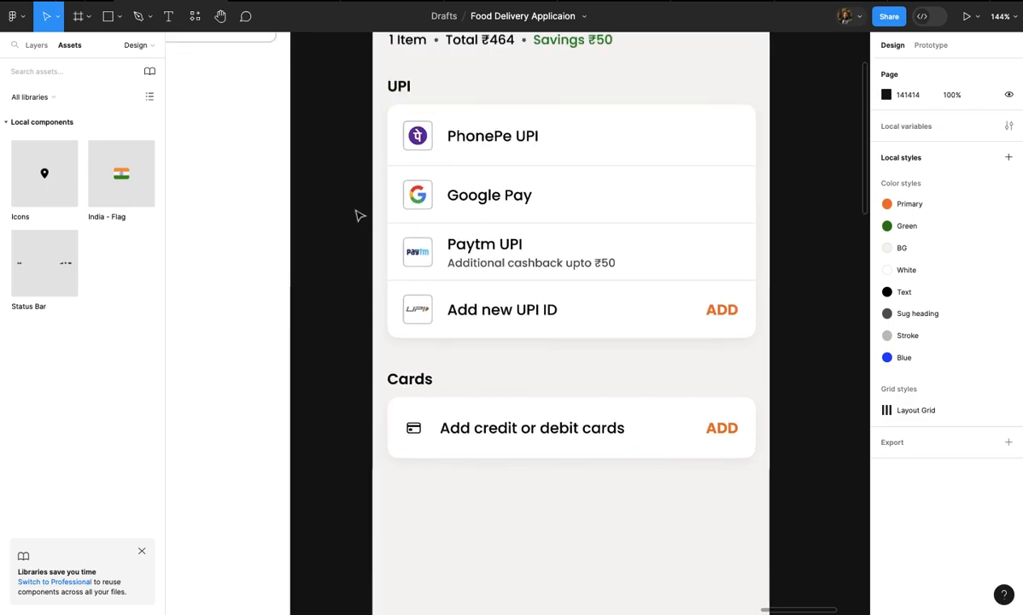
left_click_drag(369, 89, 744, 342)
scroll(748, 346, "down", 2, "ctrl")
scroll(751, 350, "down", 3, "ctrl")
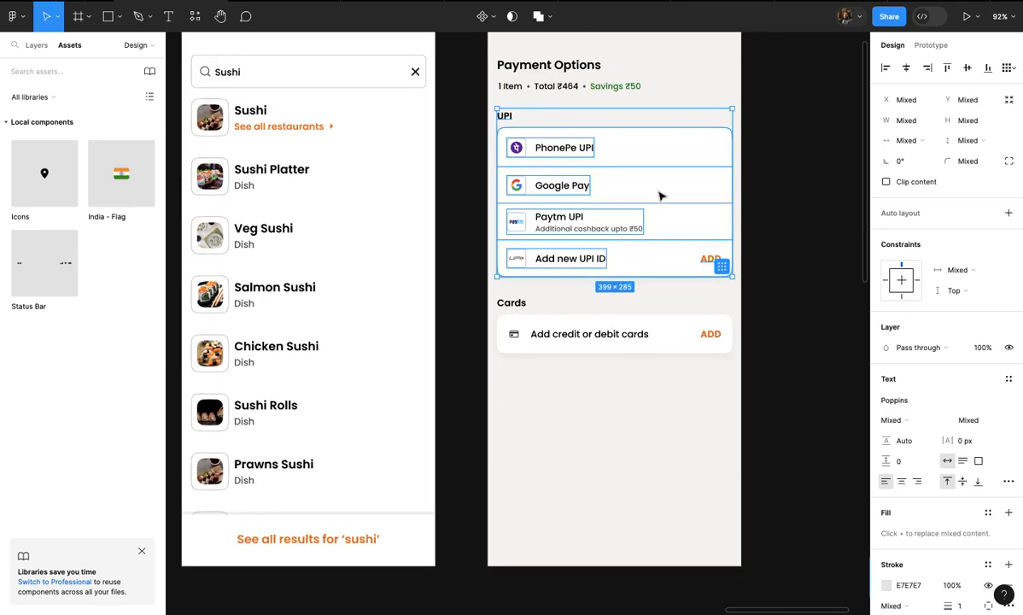
left_click_drag(659, 196, 649, 447, "alt")
scroll(649, 448, "up", 5)
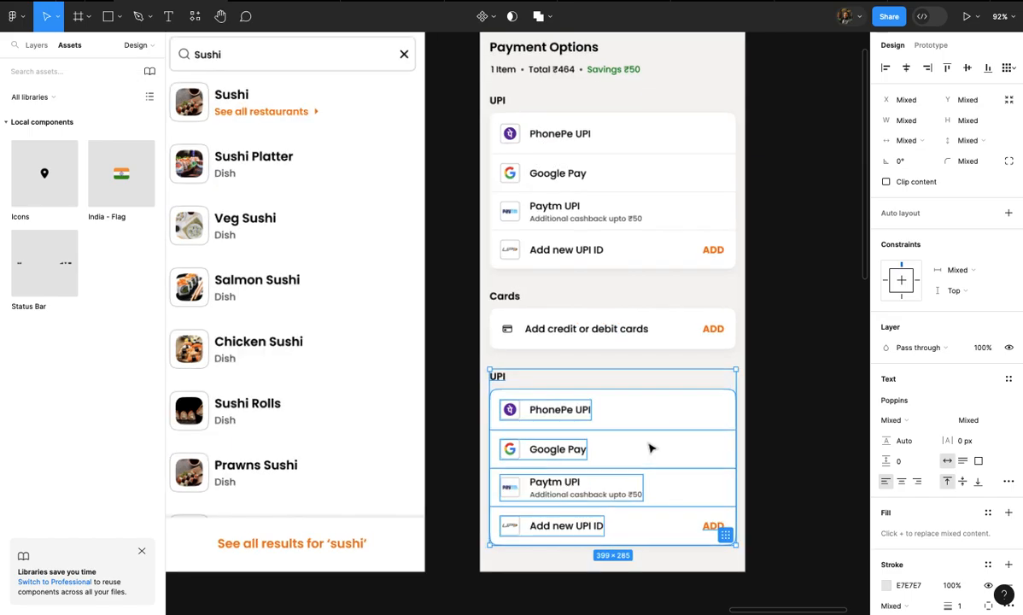
- Change the "PhonePe UPI" label in the duplicated section's first row to "Paytm"
scroll(649, 448, "down", 3)
double_click(578, 386)
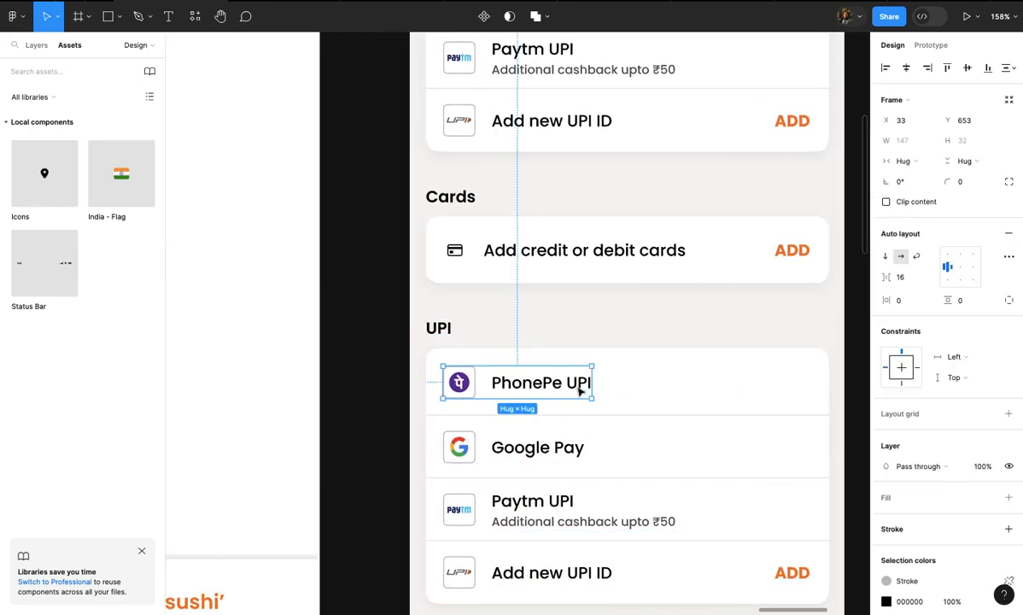
double_click(577, 383)
type("Paytm")
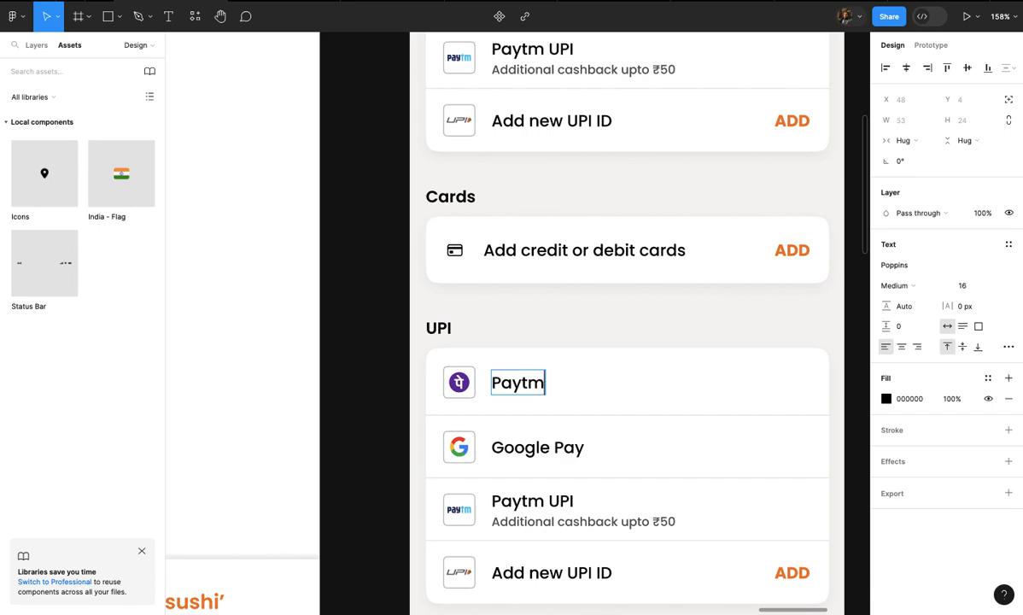
key("Escape")
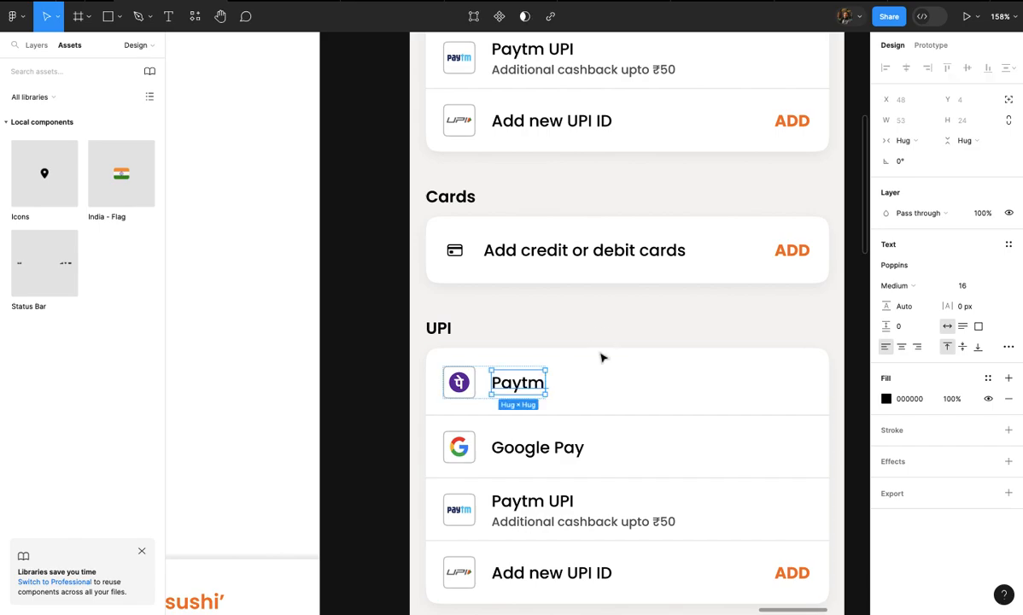
- Cut the Paytm logo out of the third row's icon tile in the duplicated section
scroll(491, 409, "up", 3)
scroll(491, 468, "up", 2)
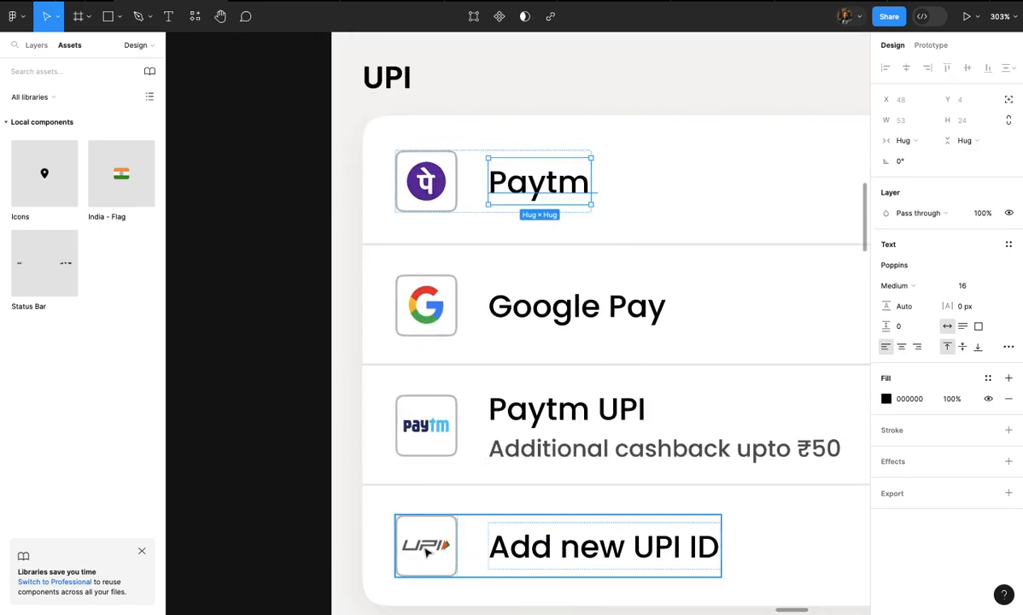
left_click(427, 552)
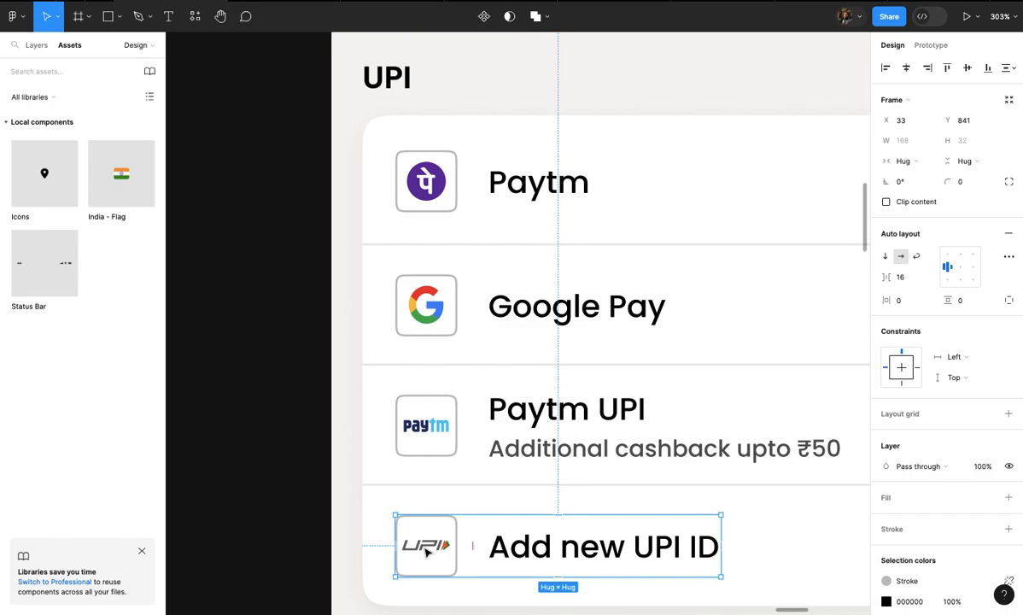
scroll(427, 551, "up", 2)
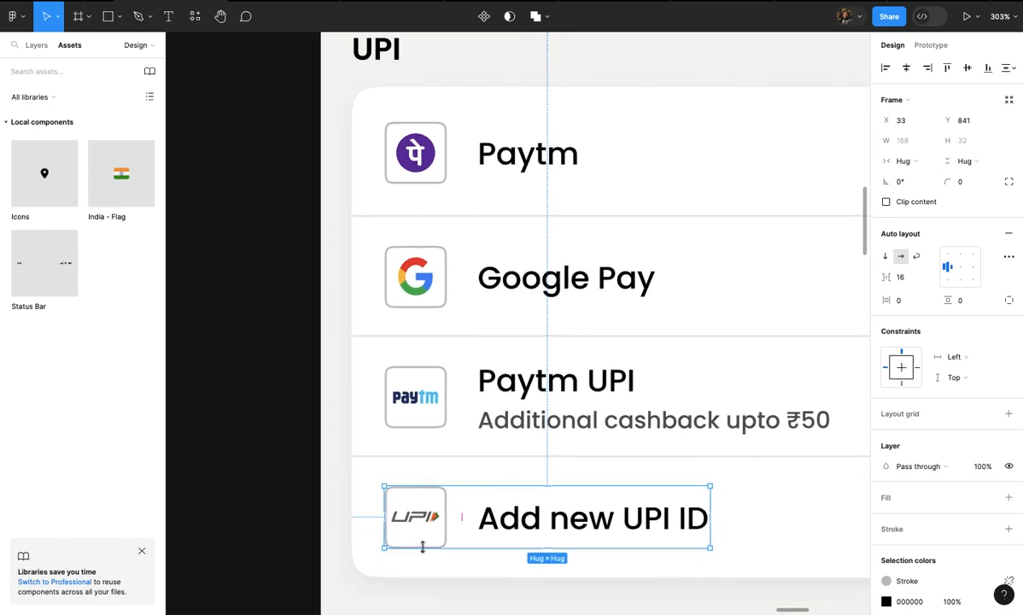
left_click(427, 385)
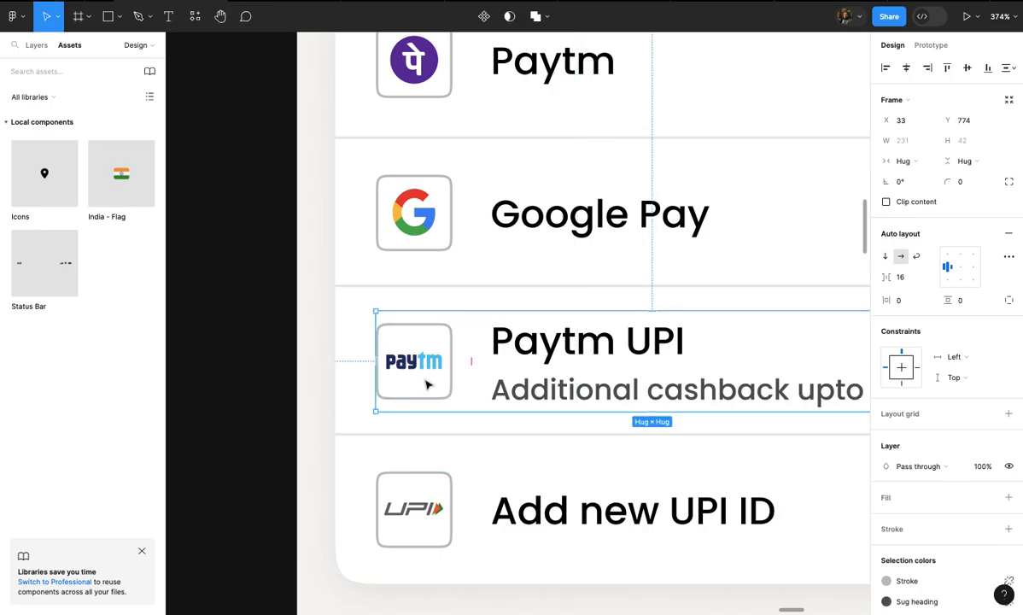
double_click(427, 376)
double_click(429, 364)
key("ctrl+x")
scroll(427, 365, "down", 3)
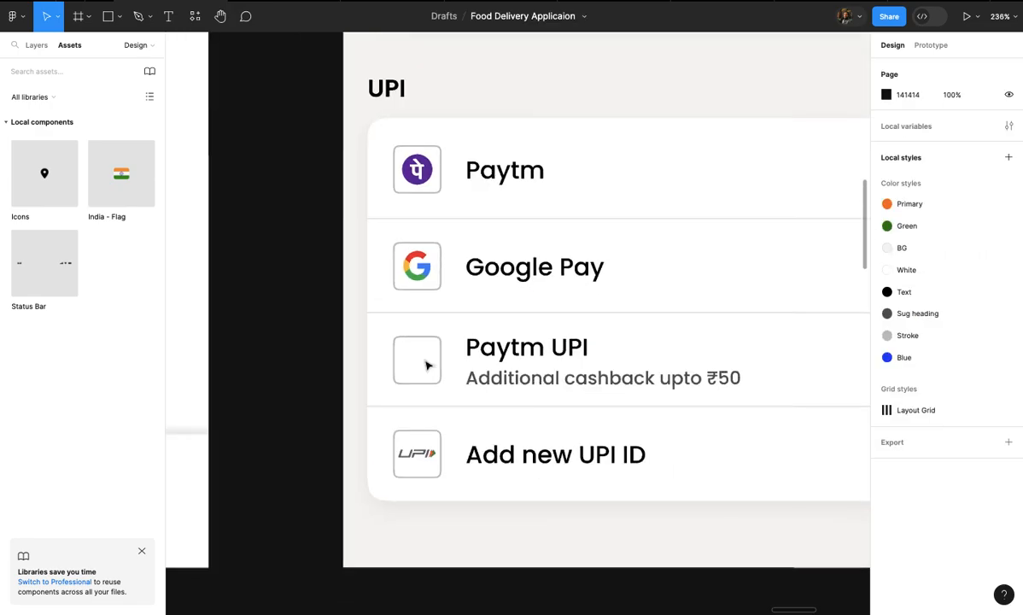
- Delete the PhonePe logo from the icon tile in the duplicated section's first row
scroll(426, 341, "up", 2)
left_click(425, 282)
double_click(426, 282)
scroll(426, 283, "up", 3)
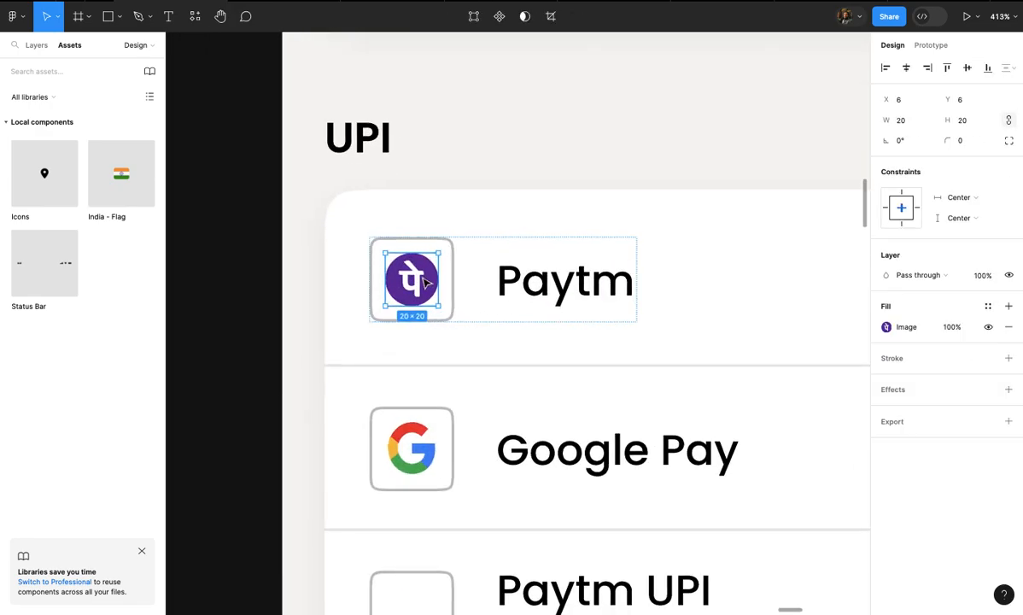
key("Delete")
left_click(425, 282)
double_click(425, 282)
key("ctrl+v")
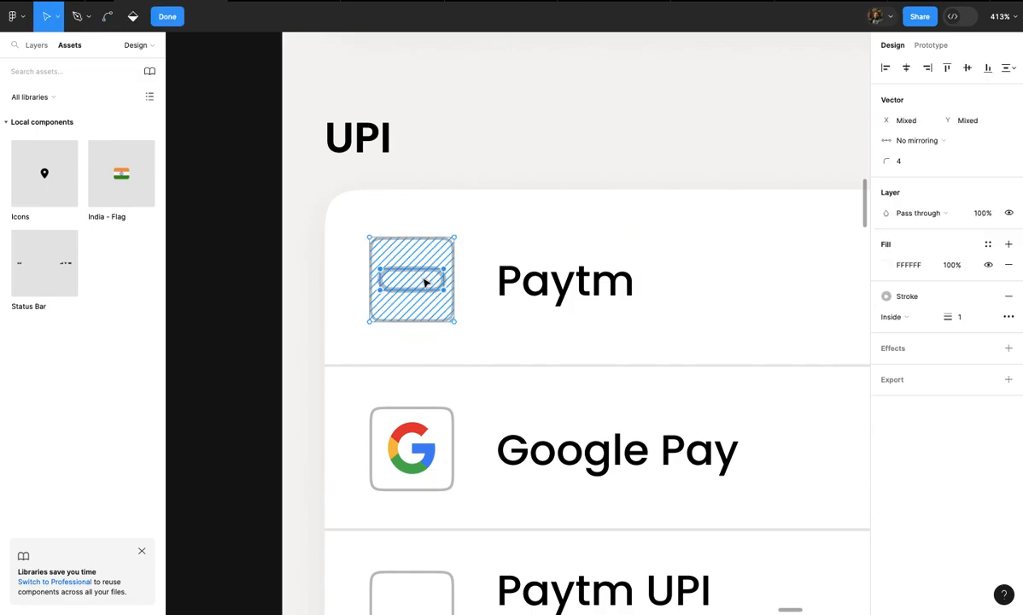
key("Escape")
key("ctrl+z")
key("ctrl+z")
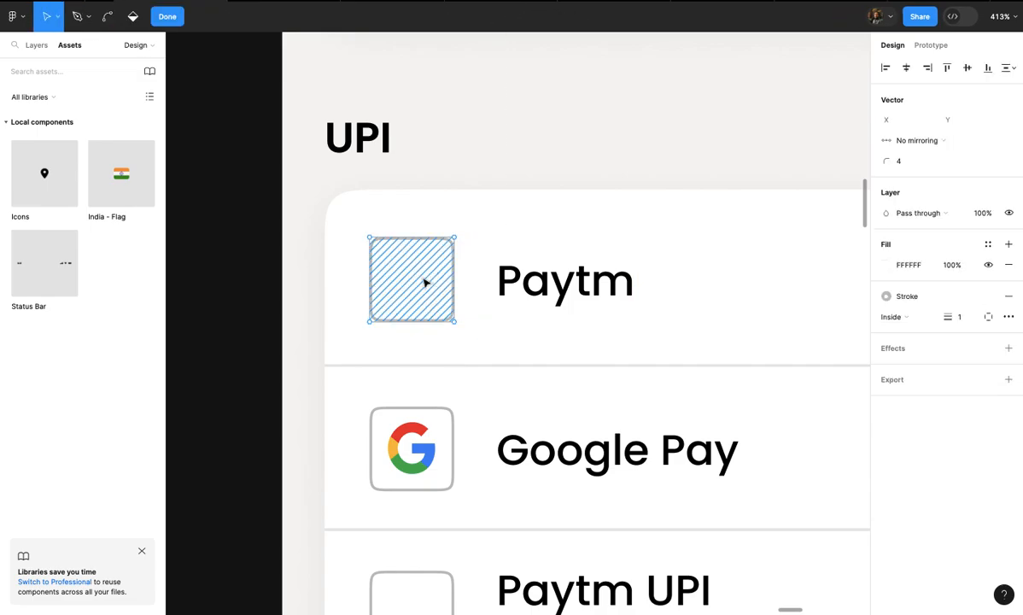
key("Escape")
- Paste the Paytm logo into the empty icon tile of the duplicated section's first row
key("ctrl+v")
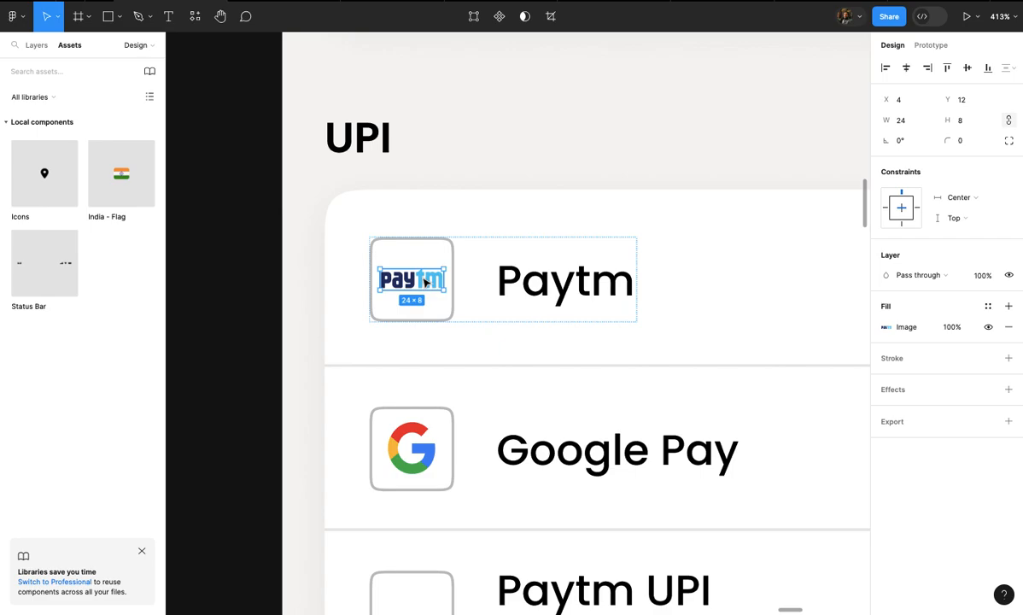
scroll(444, 277, "down", 3)
scroll(486, 271, "up", 4)
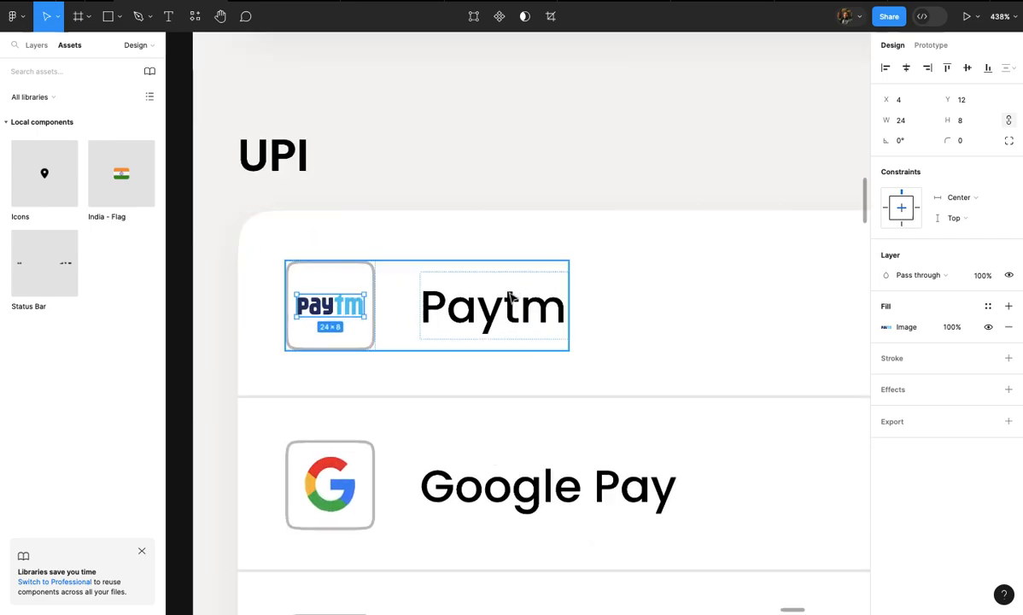
- Copy the "Additional cashback upto ₹50" subtitle from the Paytm UPI row into the Paytm row of the lower UPI card
double_click(510, 299)
scroll(512, 299, "down", 5)
scroll(512, 299, "up", 2)
scroll(510, 298, "up", 5)
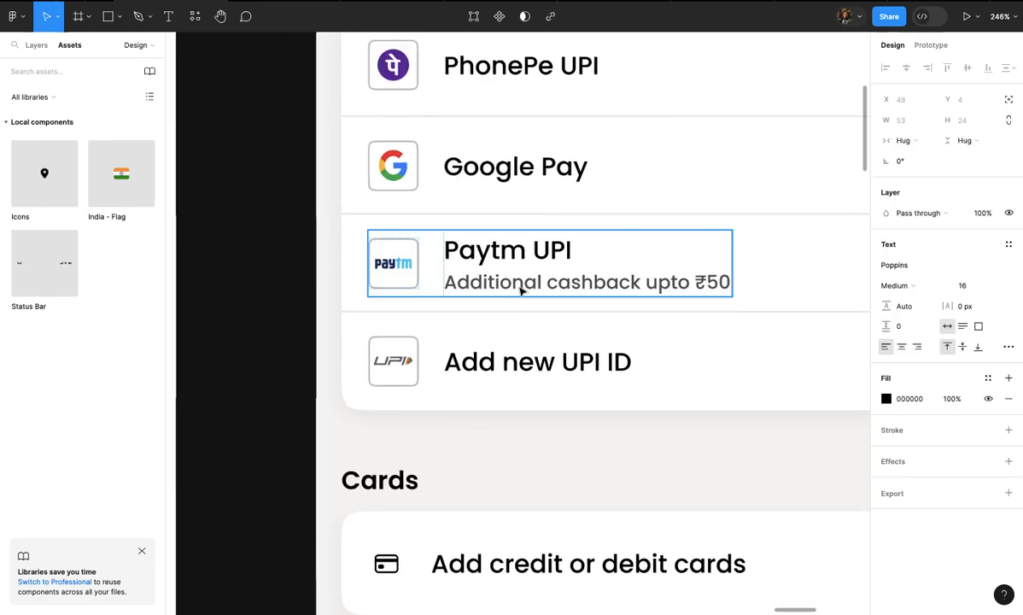
double_click(537, 284)
scroll(537, 283, "up", 2)
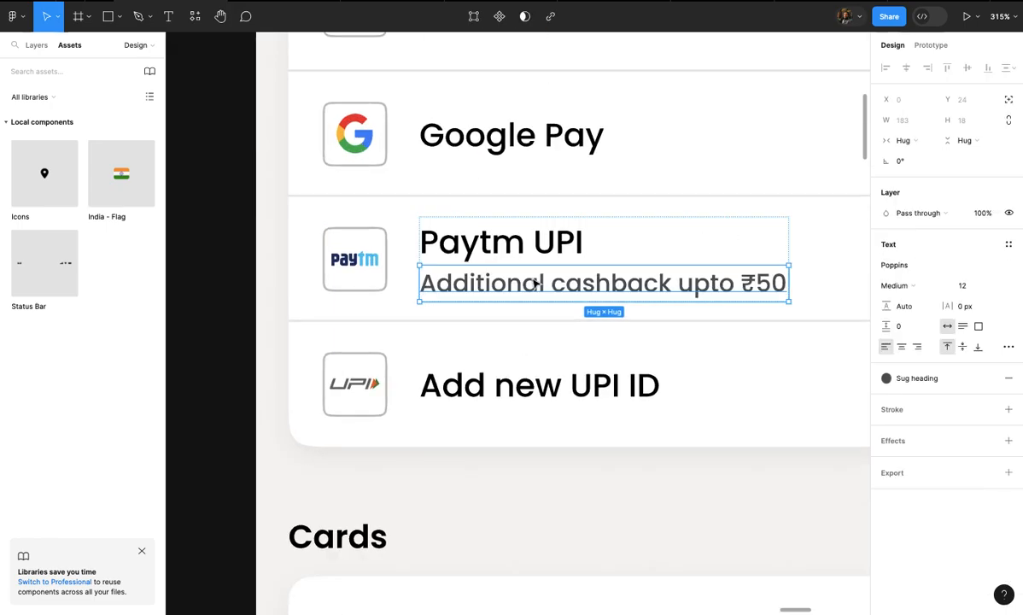
scroll(540, 283, "down", 3)
scroll(536, 284, "down", 5)
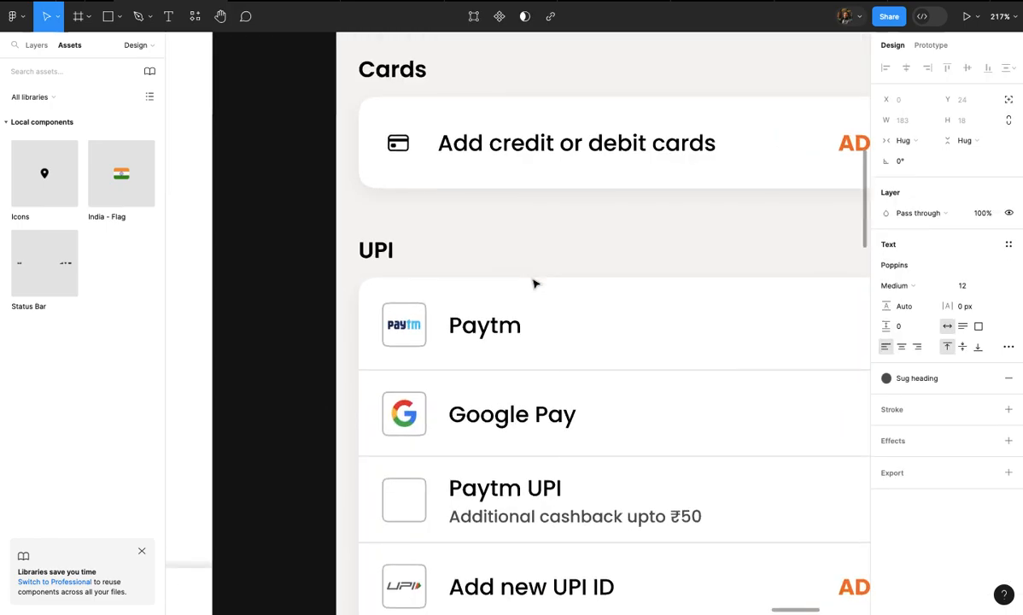
scroll(495, 291, "up", 2)
left_click(494, 292)
key("ctrl+v")
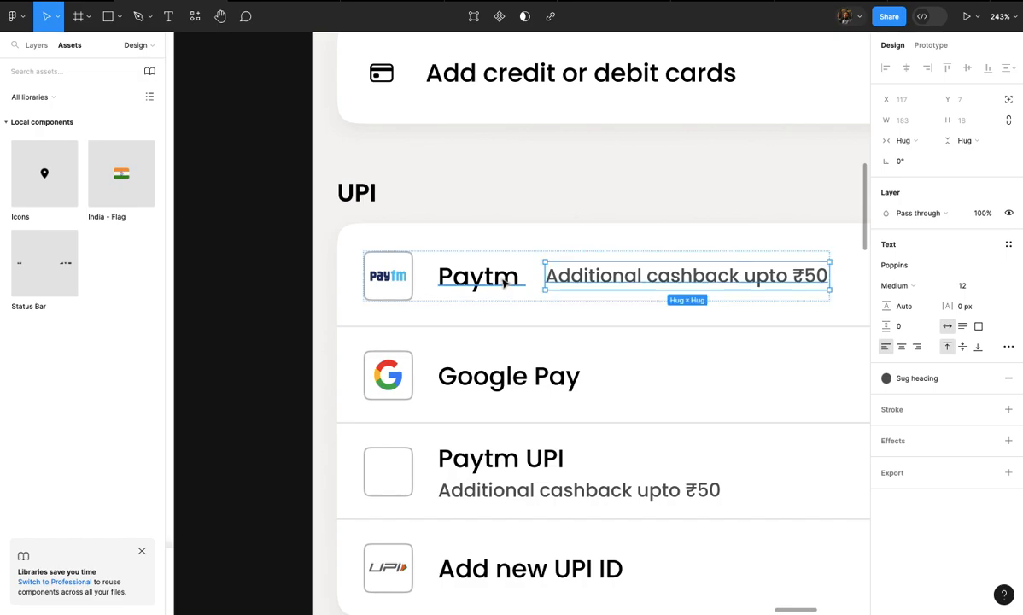
- Wrap the Paytm title and the pasted cashback subtitle in their own auto layout with vertical direction
scroll(508, 278, "up", 2)
scroll(517, 282, "down", 2)
left_click(540, 301)
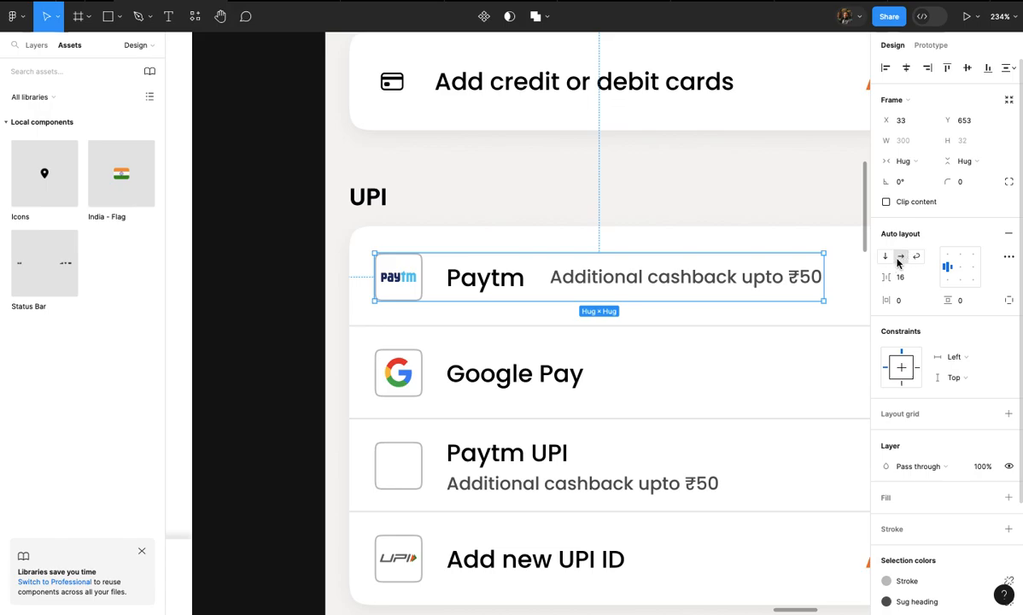
left_click(514, 288)
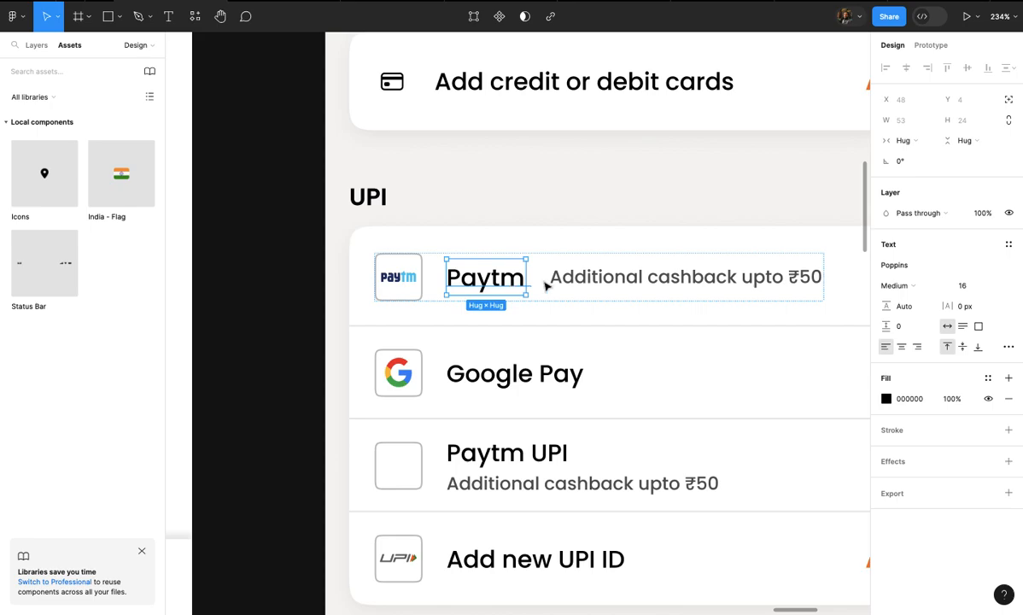
left_click(585, 278, "shift")
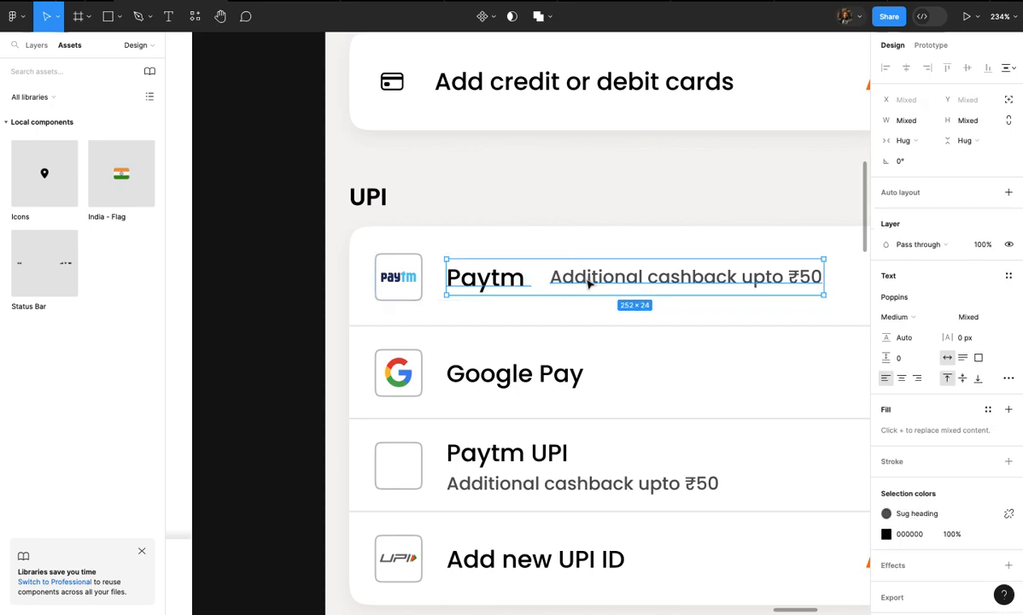
key("shift+a")
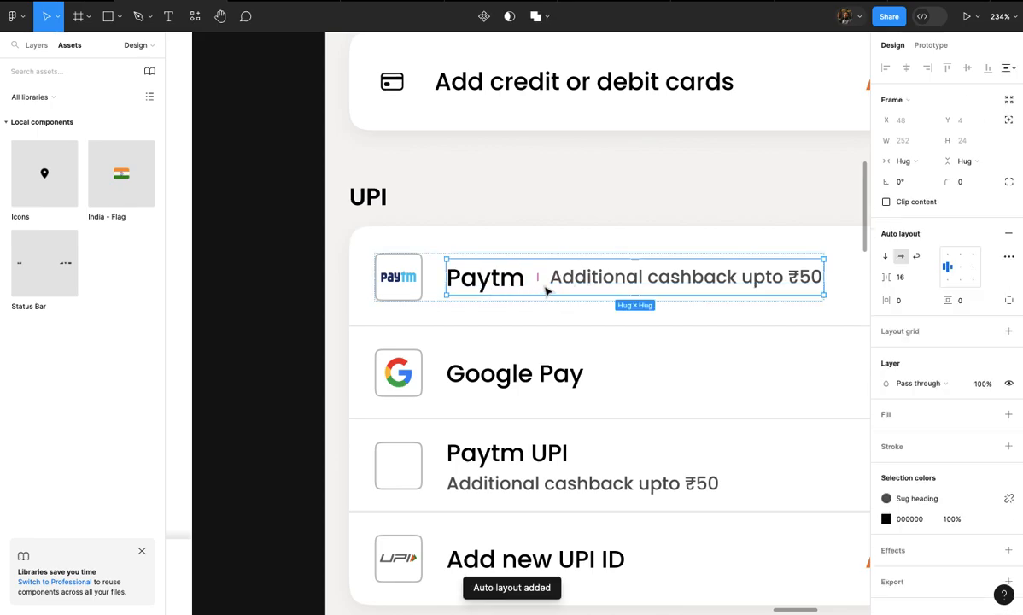
left_click(886, 257)
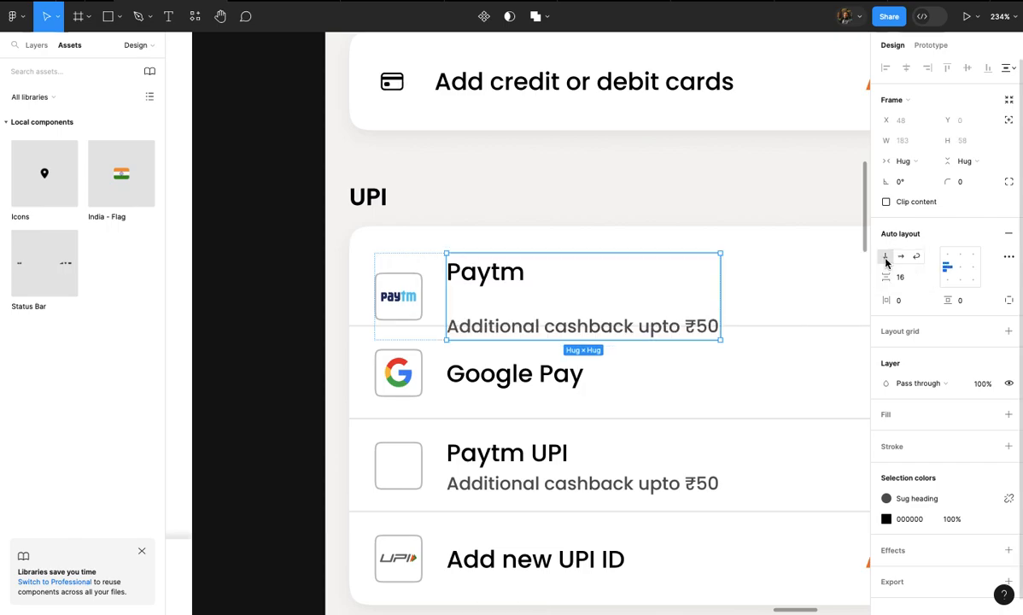
- Set the vertical gap between the Paytm title and its subtitle to 0
scroll(491, 314, "up", 3)
left_click(632, 297)
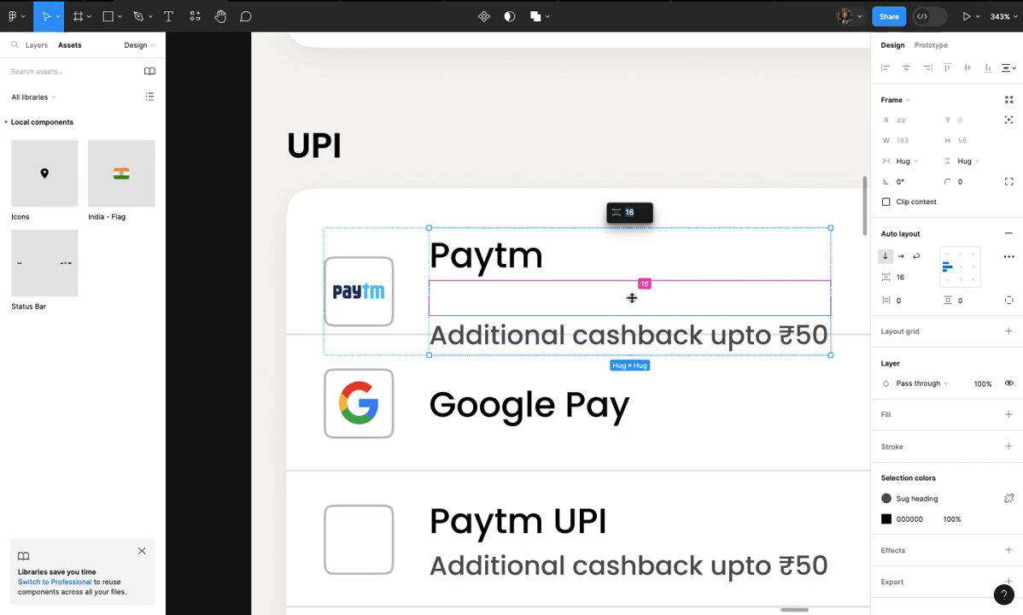
type("0")
key("Return")
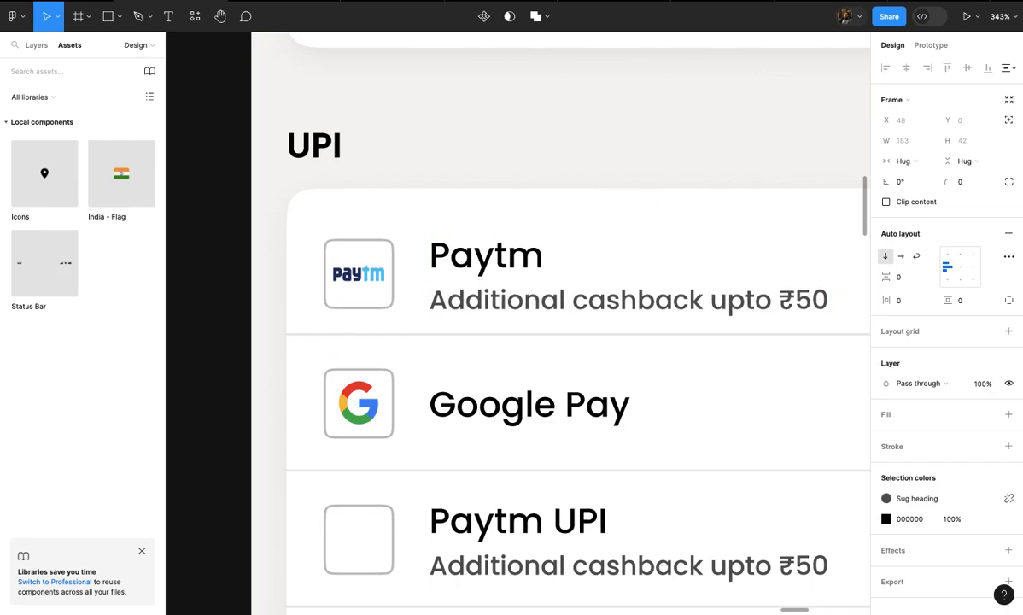
- Move the Paytm row, with its logo and stacked text, up to Y 648 in the first cell of the card
left_click(570, 186)
left_click(504, 265)
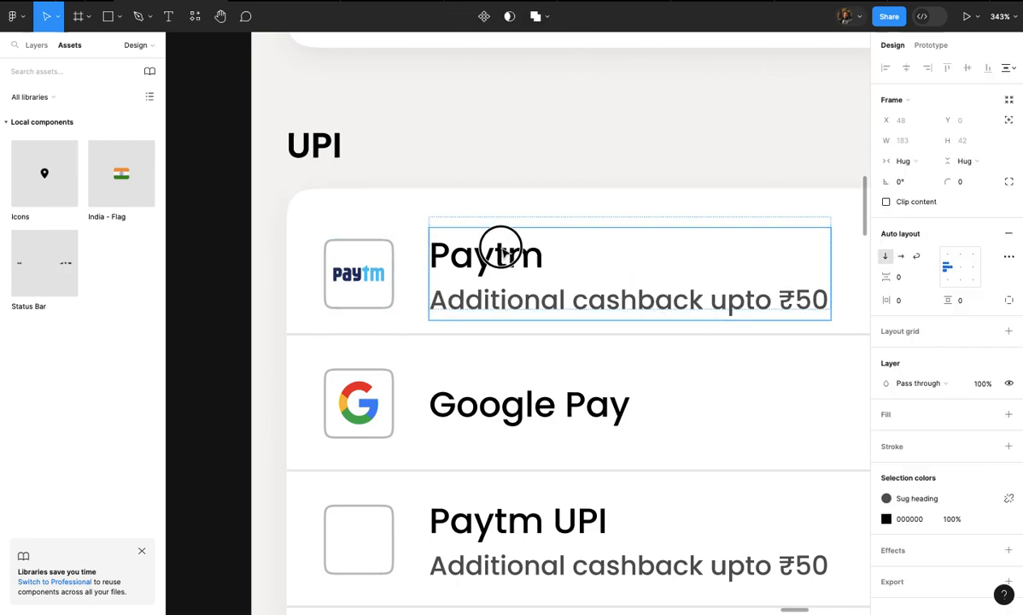
left_click(394, 266, "shift")
key("shift+a")
left_click_drag(411, 276, 459, 257)
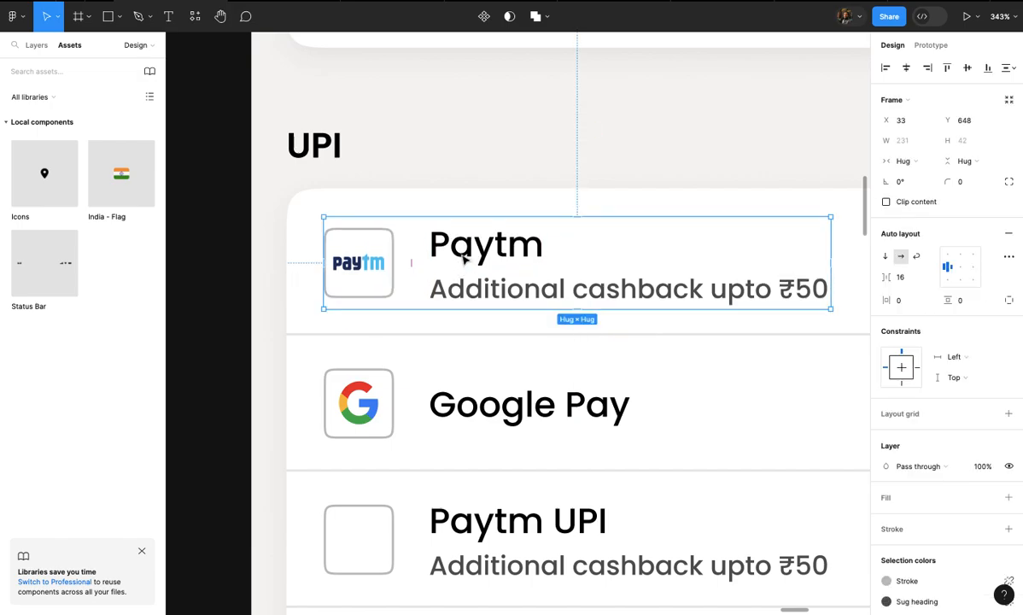
- Replace the Paytm row's subtitle text with "Link your paytm wallet"
scroll(513, 278, "up", 3)
double_click(541, 290)
left_click(540, 291)
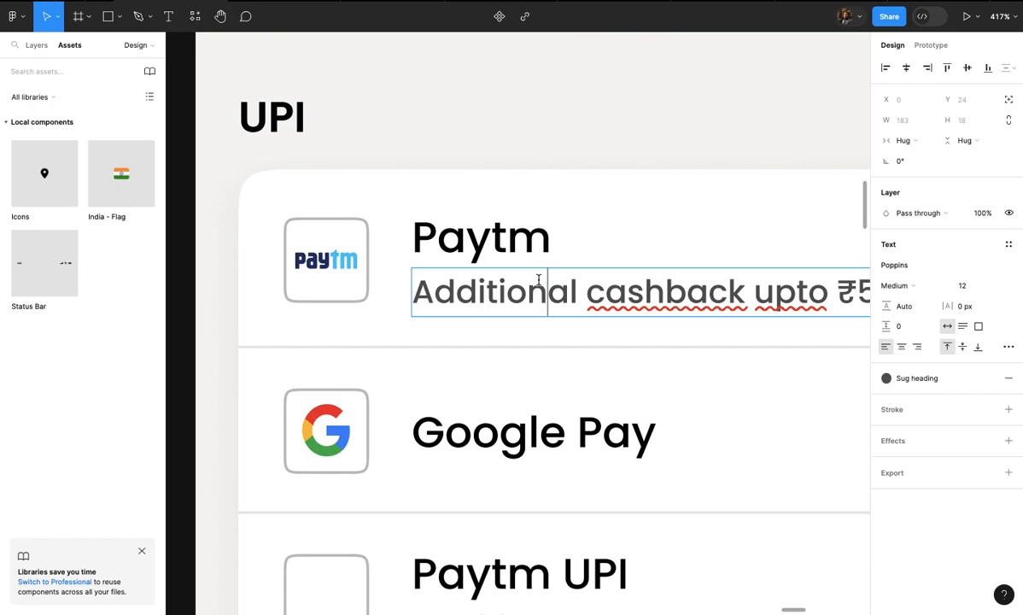
triple_click(541, 290)
scroll(538, 282, "down", 4)
scroll(539, 279, "right", 1)
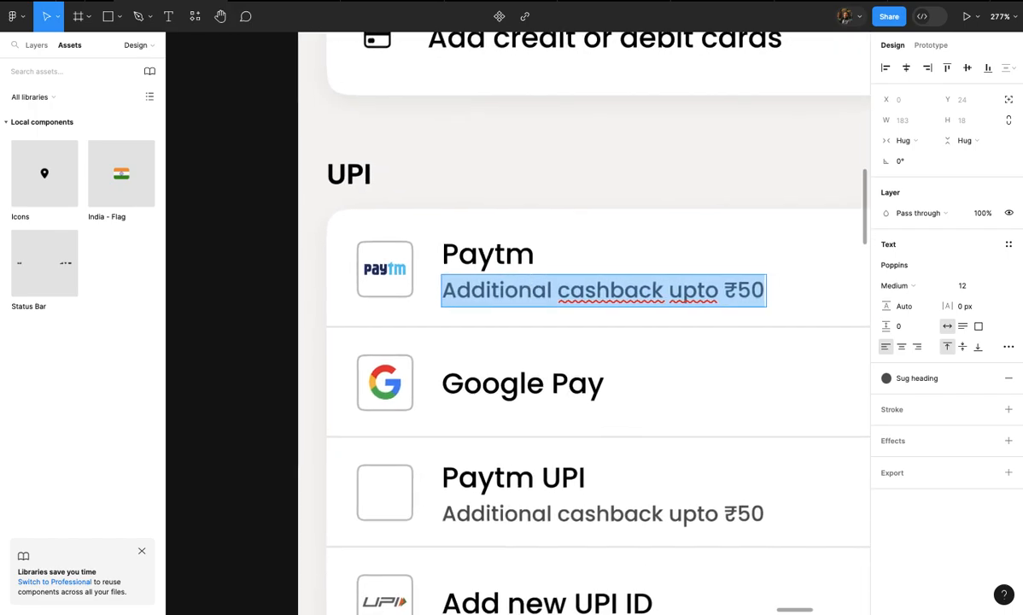
type("Link your")
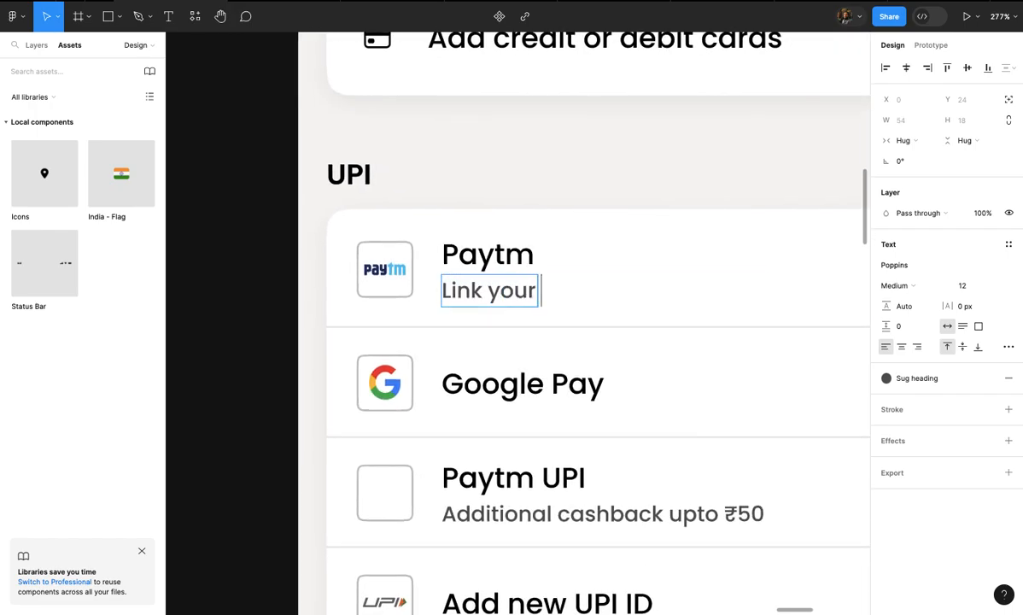
type(" paytm wallet")
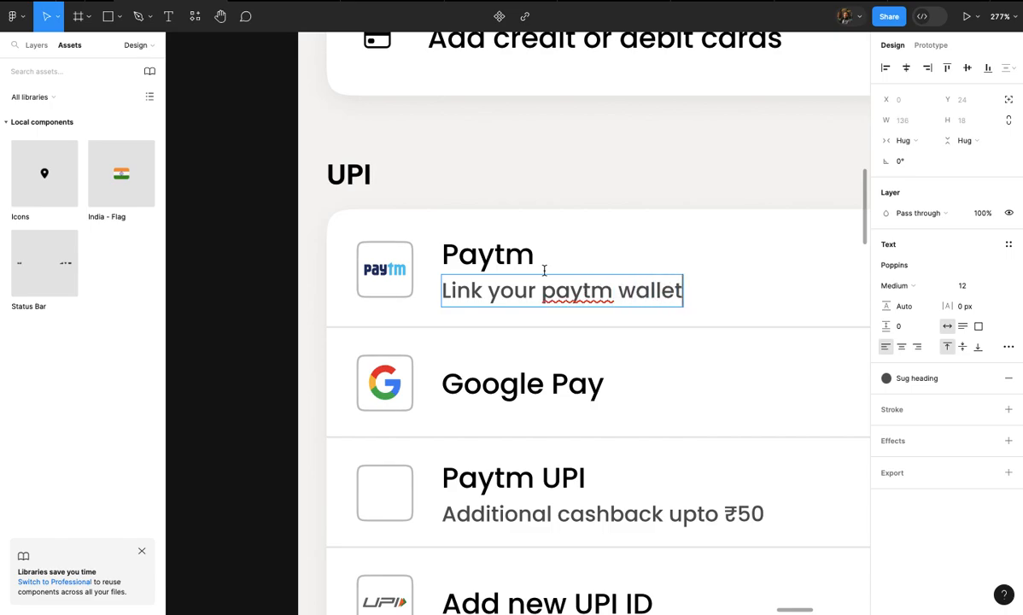
left_click(596, 165)
- Duplicate the ADD label of the Cards section into the Paytm row and change the copy's text to "LINK"
scroll(596, 164, "down", 5)
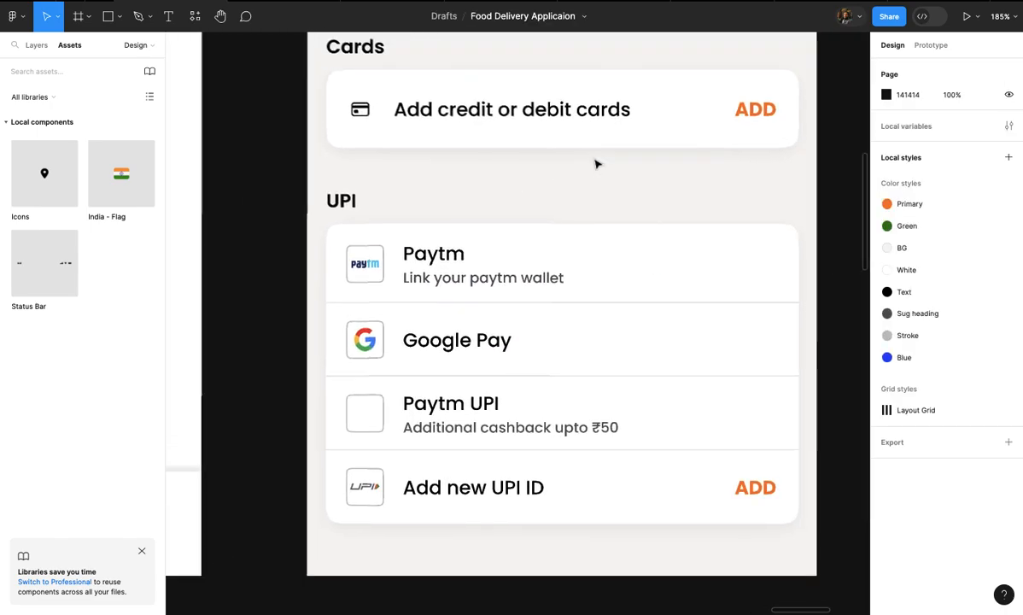
scroll(654, 144, "up", 3)
left_click(646, 142)
left_click_drag(646, 146, 654, 322)
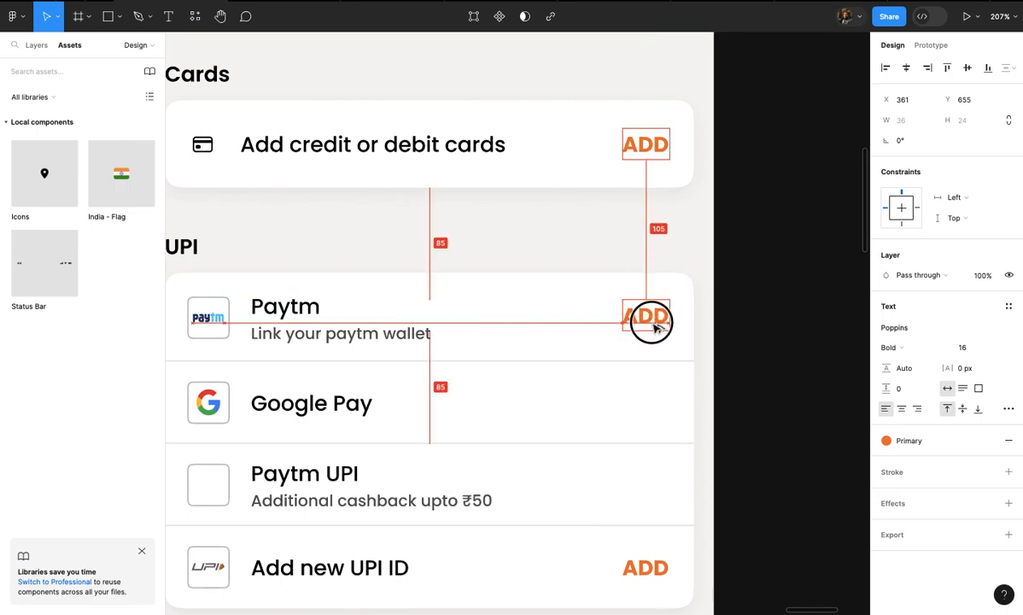
double_click(652, 322)
type("Li")
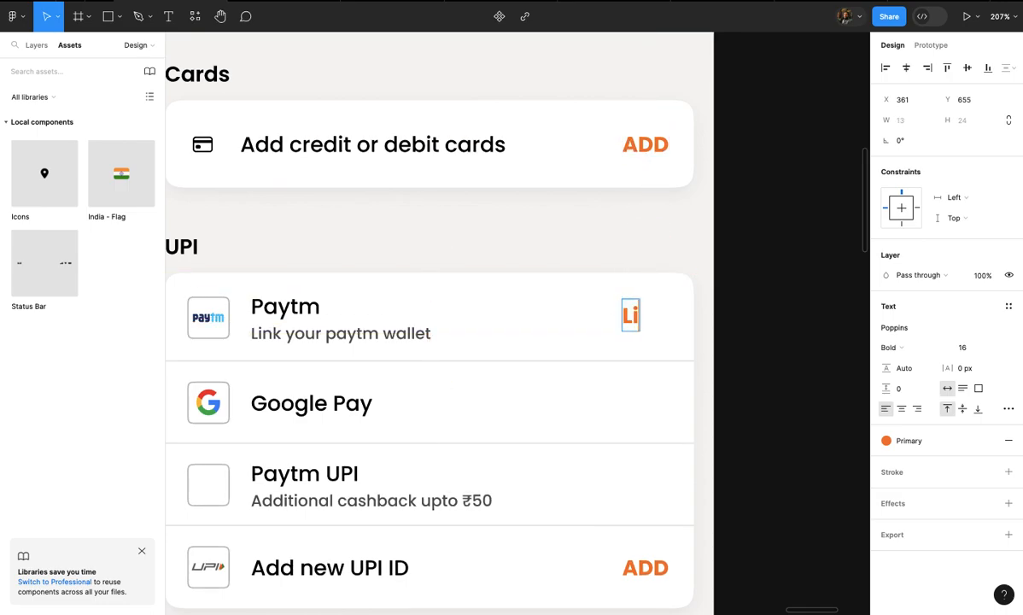
key("Escape")
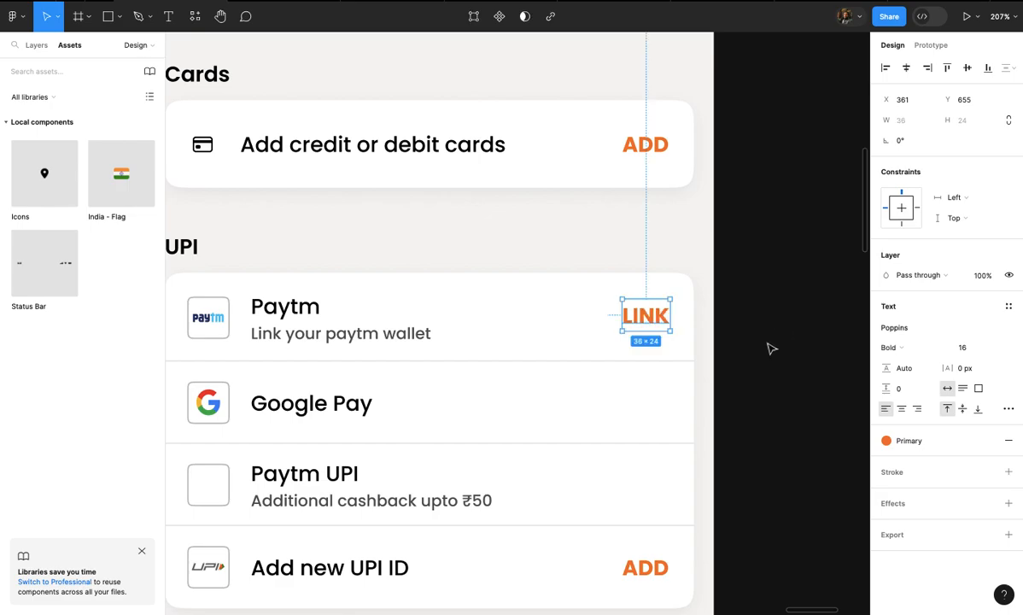
left_click(654, 316)
- Replace the Google Pay text in the second row with a copy of the Paytm title and subtitle stack
scroll(651, 326, "down", 3)
scroll(638, 325, "left", 3)
scroll(468, 320, "up", 2)
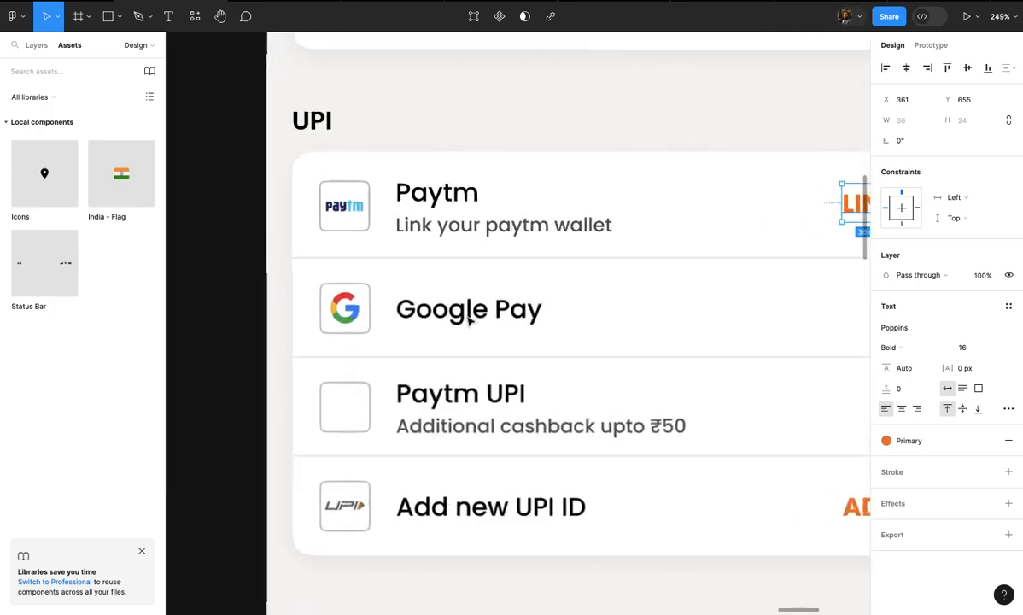
left_click(491, 238)
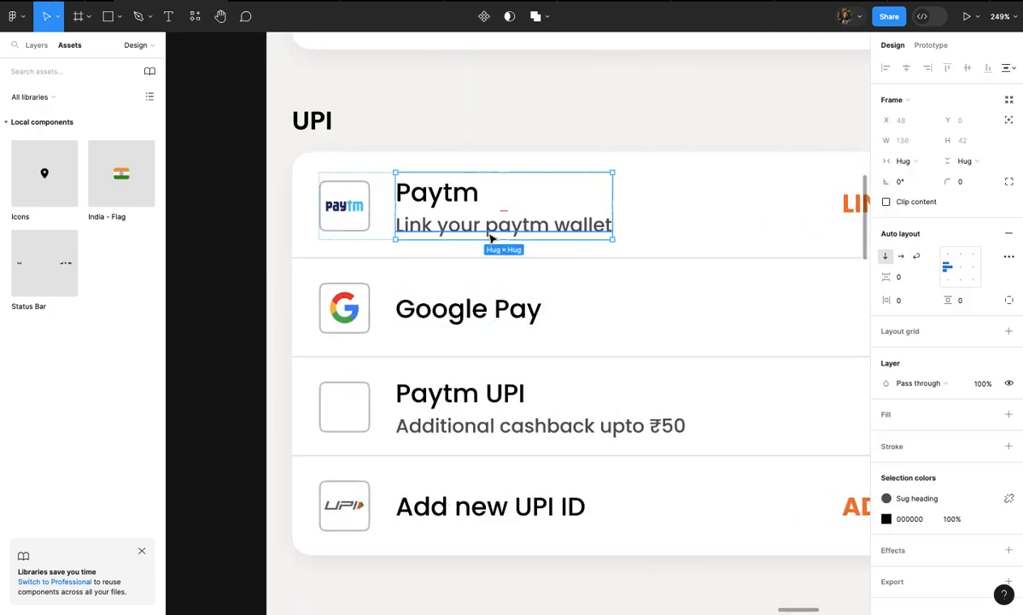
left_click(479, 310)
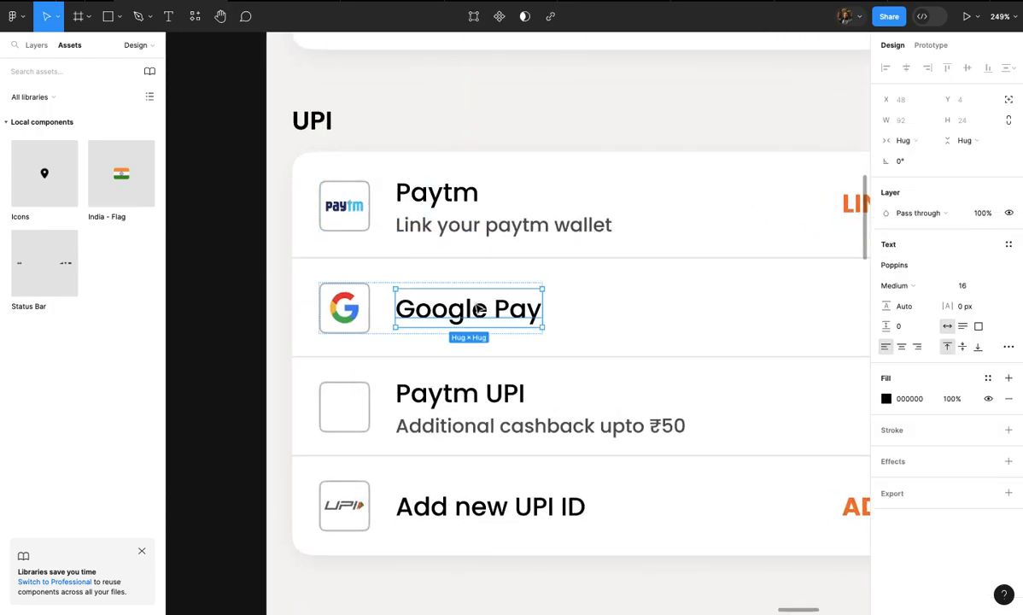
left_click(388, 309)
key("super+v")
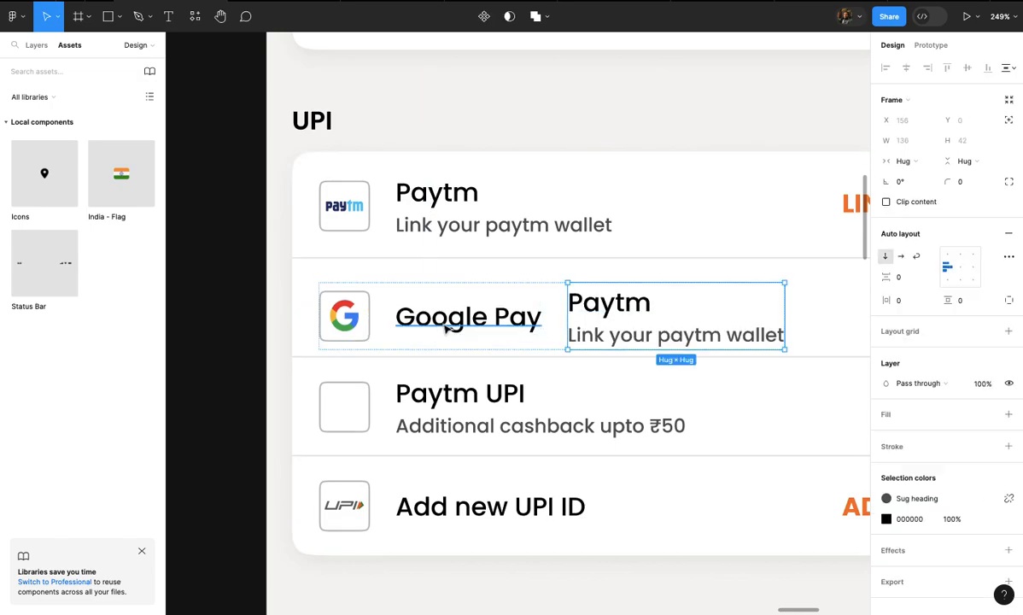
left_click(446, 328)
key("Delete")
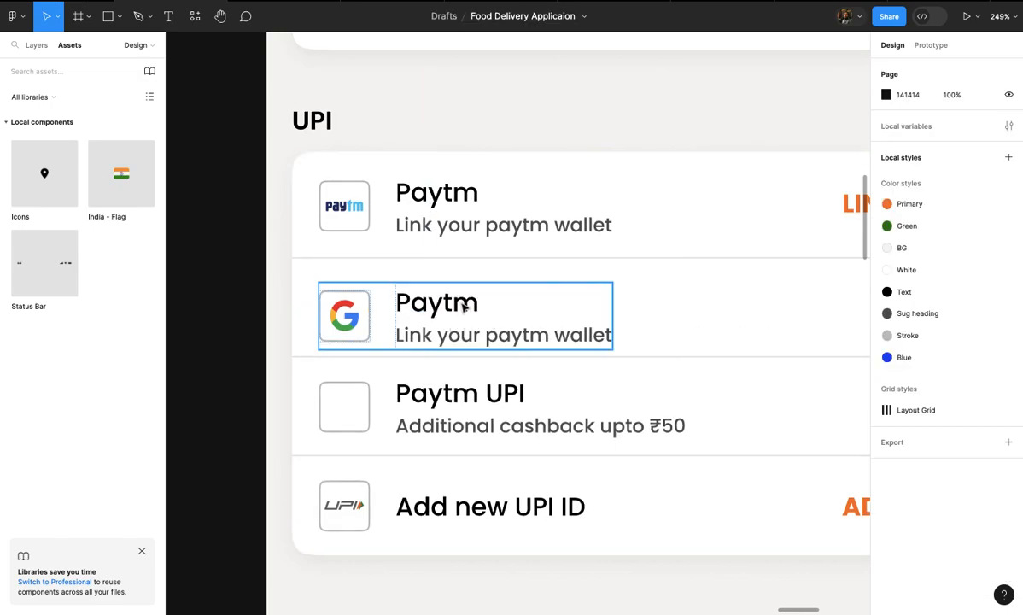
- Change the second row's title to "Mobikwik" and its subtitle to "Link your mobikwik wallet"
left_click(464, 306)
double_click(460, 300)
double_click(460, 301)
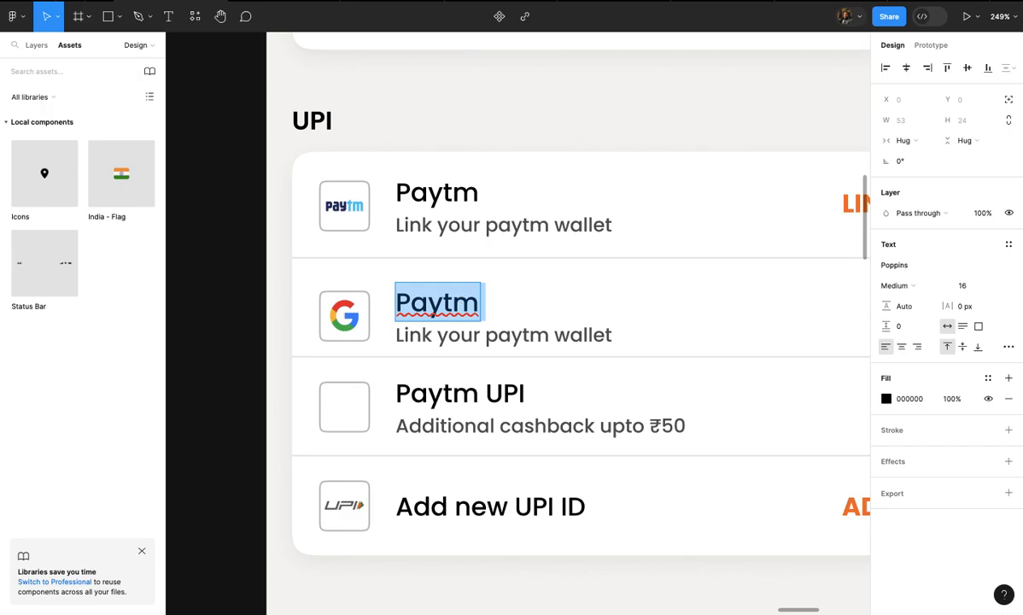
type("mO")
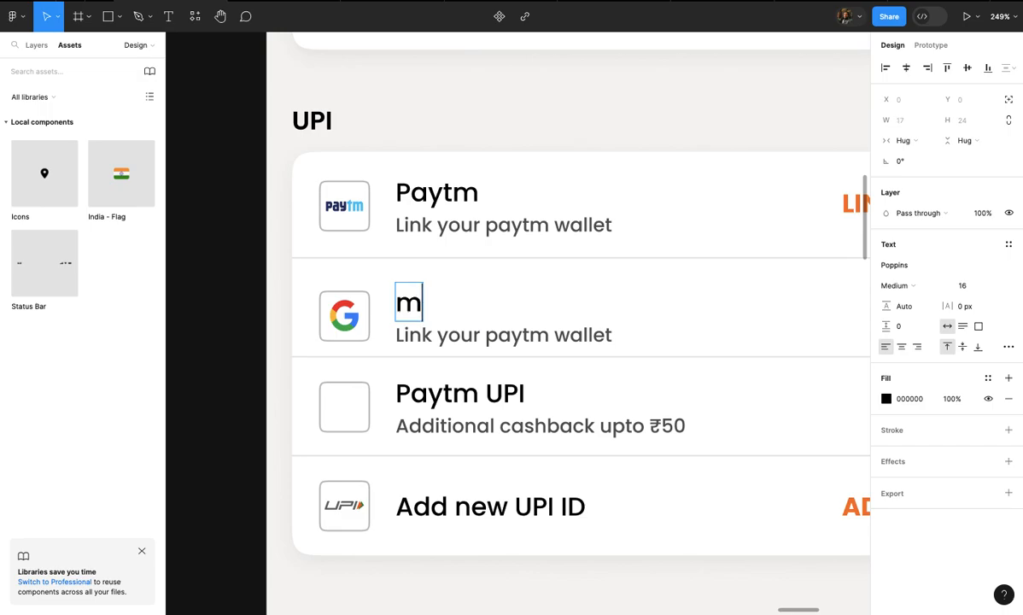
type("Mobikwik")
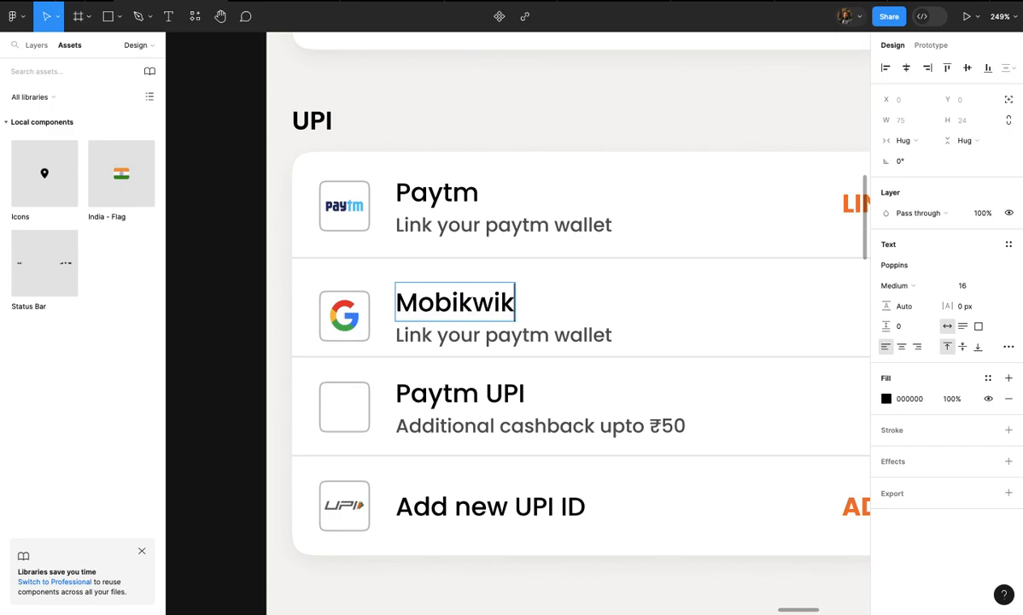
double_click(515, 336)
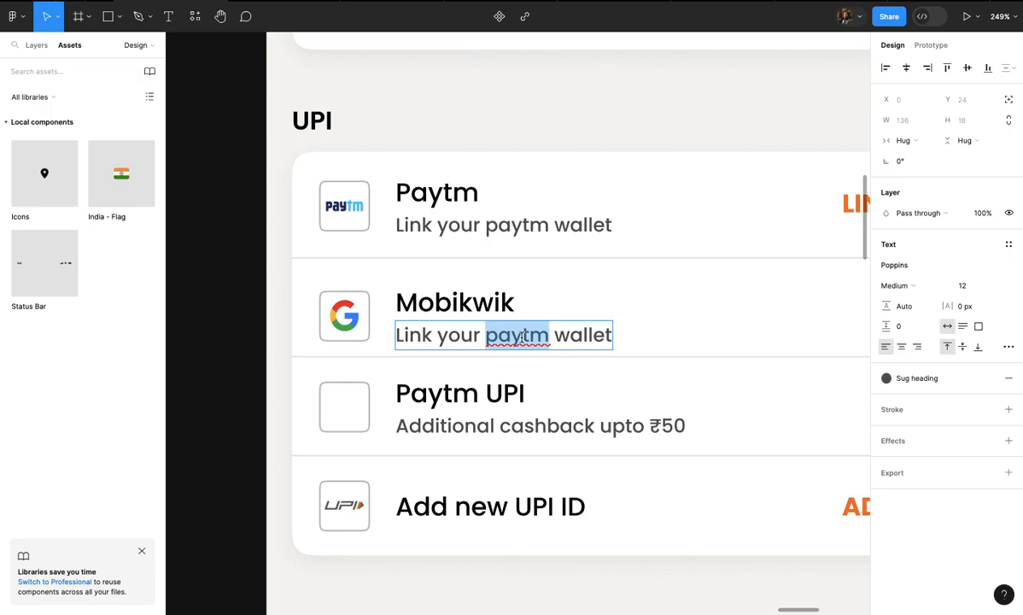
type("mobikwik")
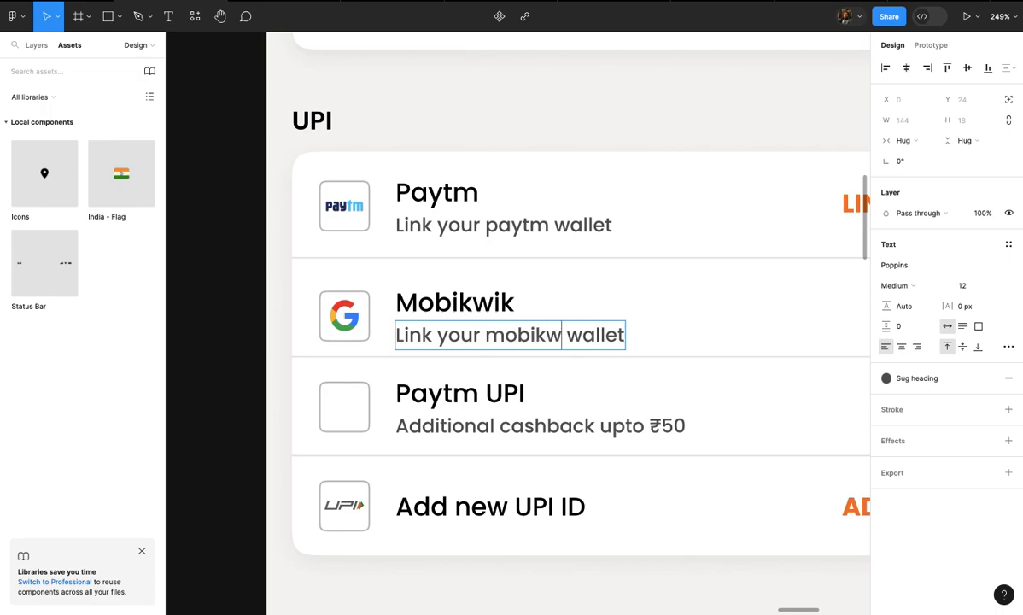
left_click(588, 272)
left_click(552, 273)
- Move the Mobikwik row up to Y 713 in its cell
left_click(498, 295)
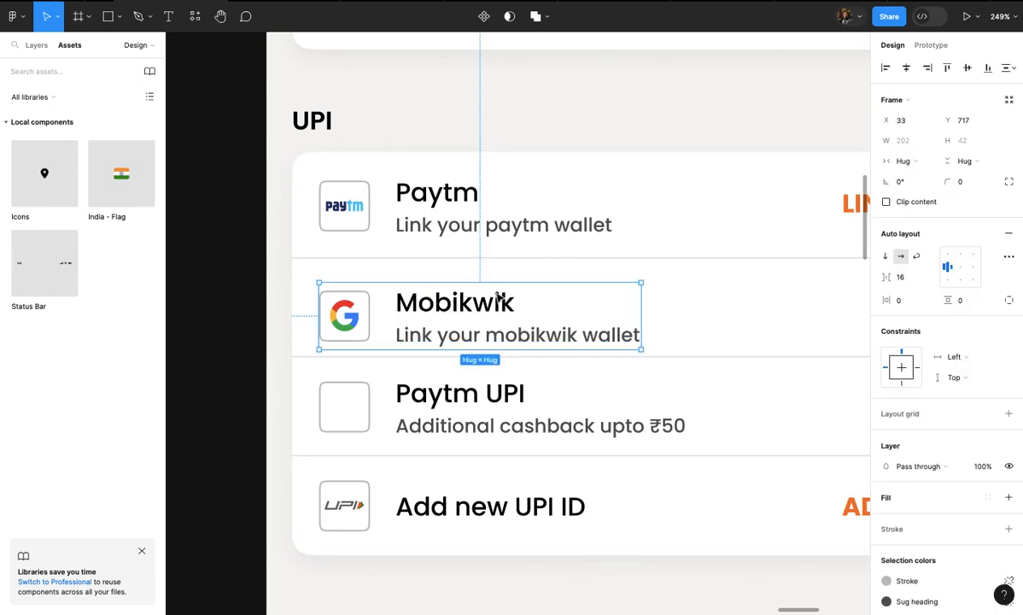
scroll(491, 315, "up", 3)
left_click_drag(491, 315, 491, 306)
- Remove the blue Mobikwik logo from the empty canvas beside the payment screen
scroll(491, 307, "down", 5)
scroll(491, 305, "right", 10)
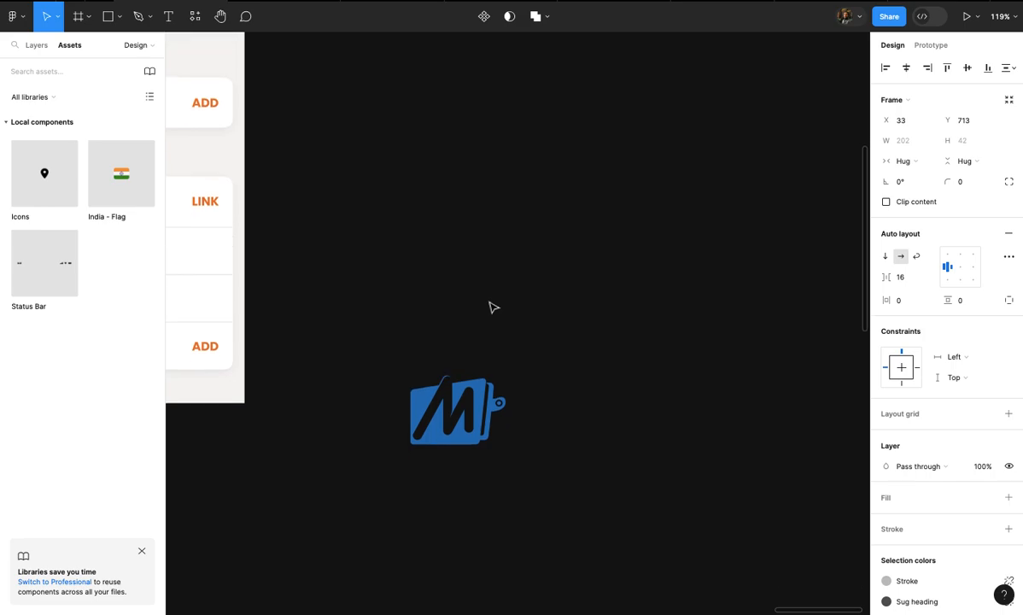
left_click(481, 416)
scroll(479, 414, "up", 5)
left_click_drag(541, 326, 367, 453)
scroll(376, 463, "up", 1)
scroll(376, 463, "left", 3)
scroll(376, 463, "up", 2)
key("Delete")
scroll(521, 438, "up", 8)
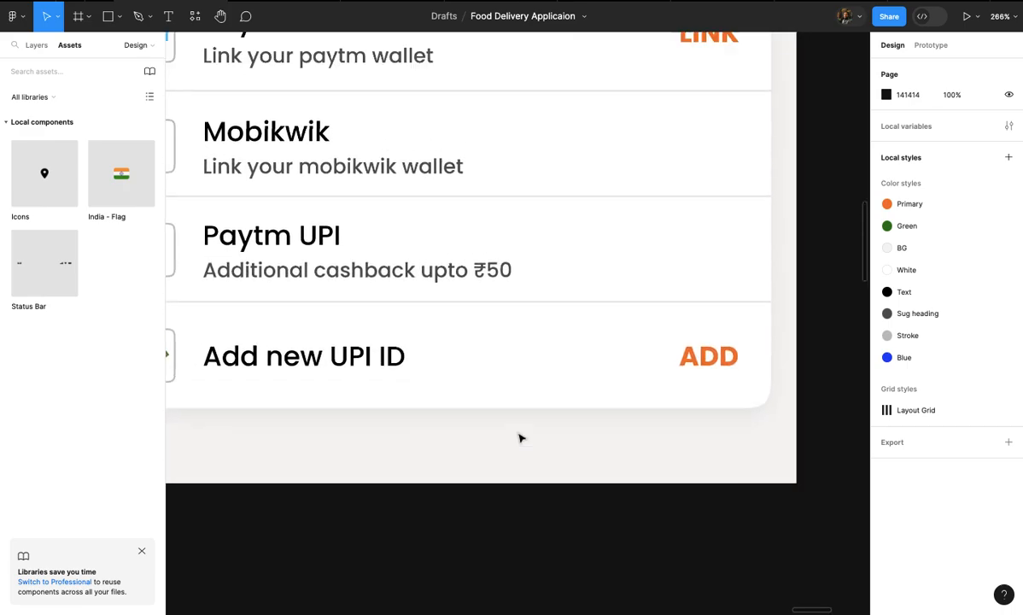
- Replace the Google logo in the Mobikwik row's icon box with the copied Mobikwik logo
scroll(522, 436, "up", 2)
left_click(443, 262)
left_click(443, 262)
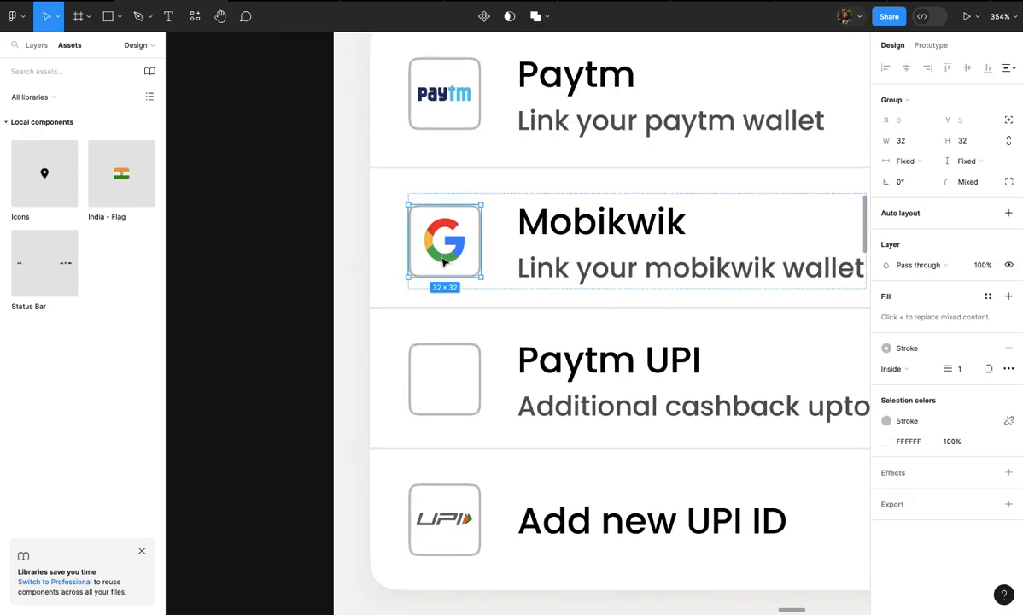
scroll(443, 261, "up", 4)
key("Delete")
left_click(443, 261)
left_click(443, 260)
key("ctrl+v")
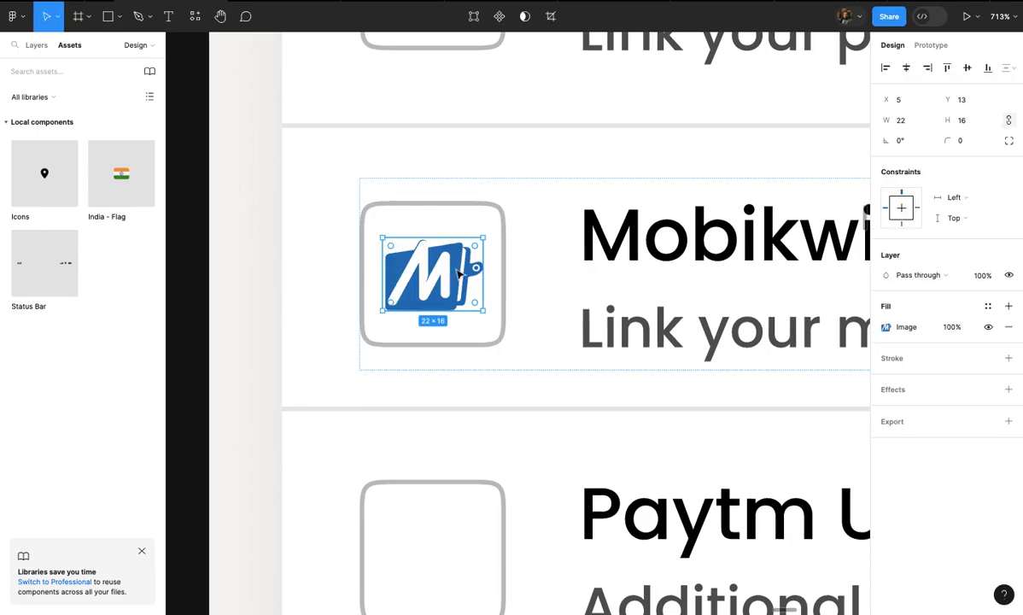
- Scale the Mobikwik logo down to 20 × 14.55 about its centre
scroll(455, 268, "up", 5)
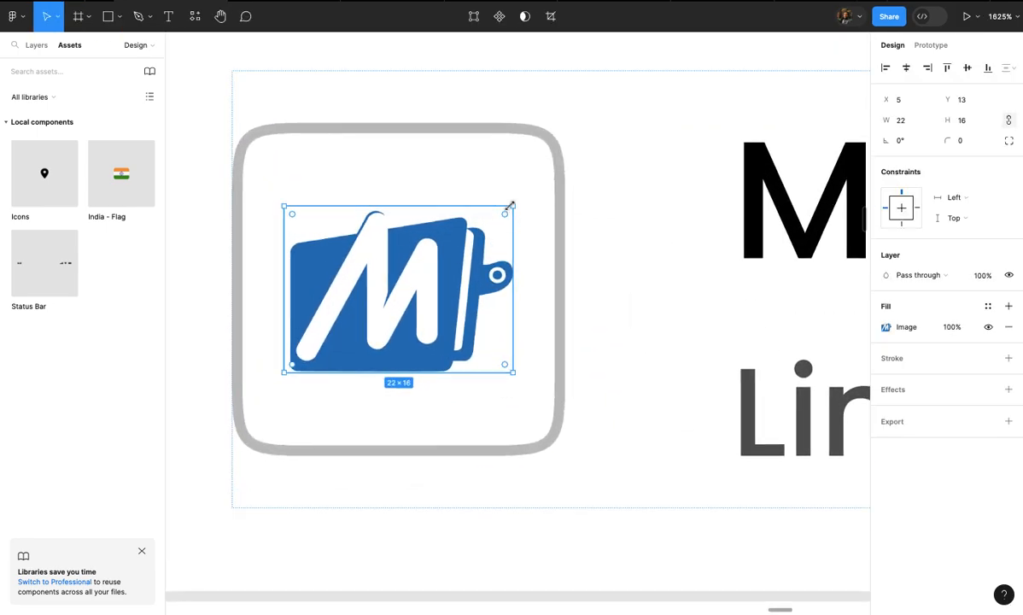
key("k")
left_click_drag(508, 206, 498, 212)
scroll(512, 217, "down", 3)
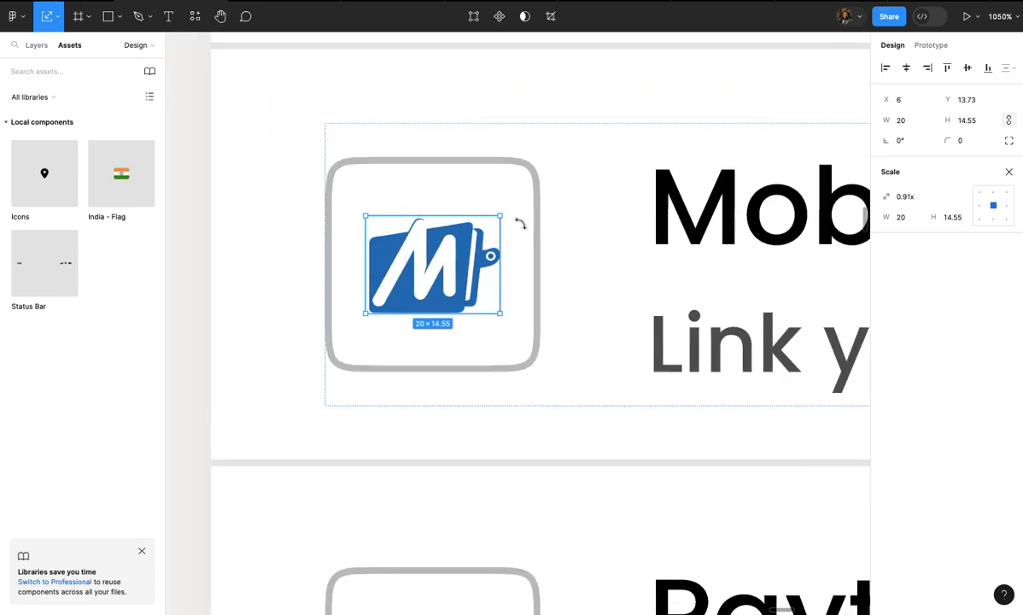
left_click(523, 225)
- Move the Mobikwik row up to Y 711 in its cell
scroll(525, 227, "down", 4)
scroll(530, 229, "right", 2)
left_click(559, 240)
scroll(557, 242, "down", 2)
left_click(484, 260)
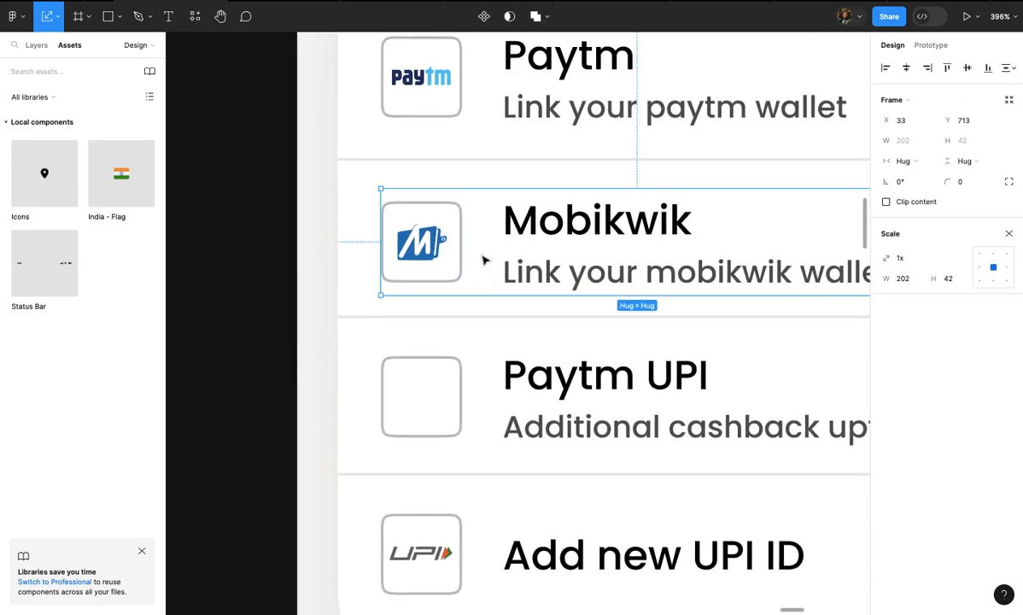
scroll(484, 259, "down", 2)
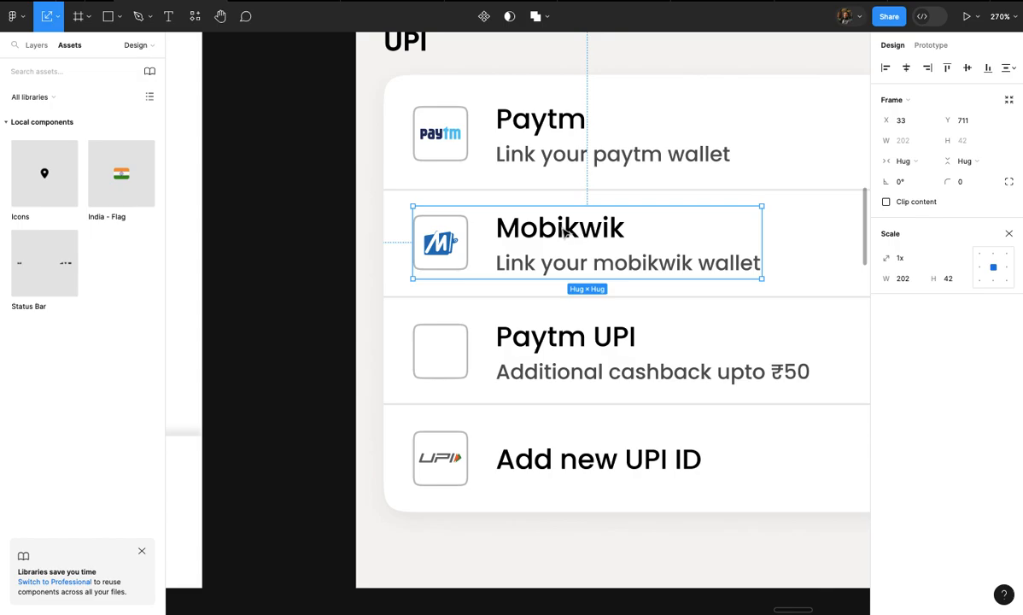
scroll(564, 232, "down", 2)
scroll(502, 275, "up", 2)
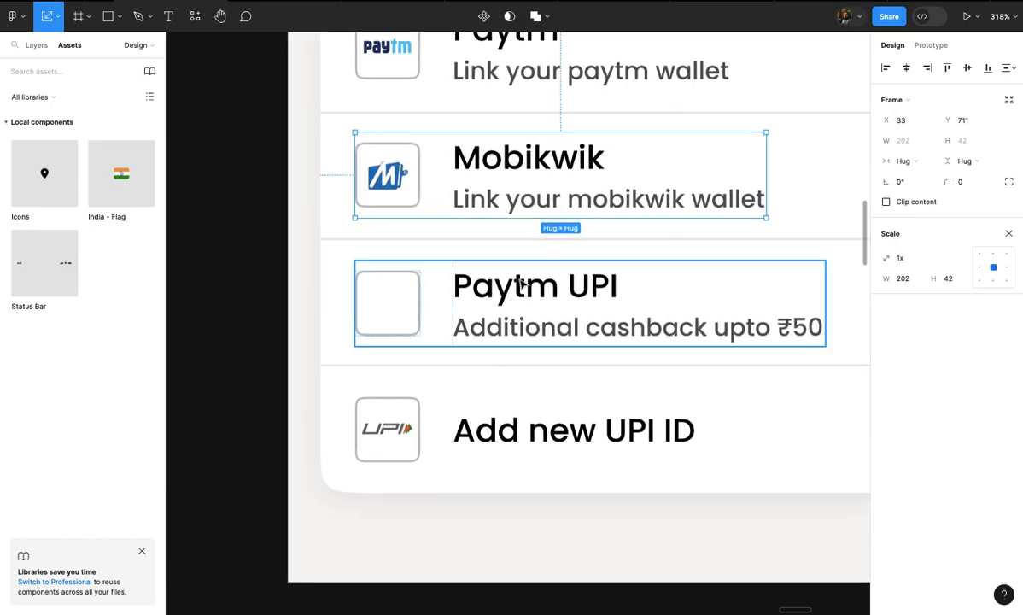
- Change the third row's title in the wallets card to "Amazon Pay"
double_click(521, 280)
double_click(520, 279)
triple_click(518, 280)
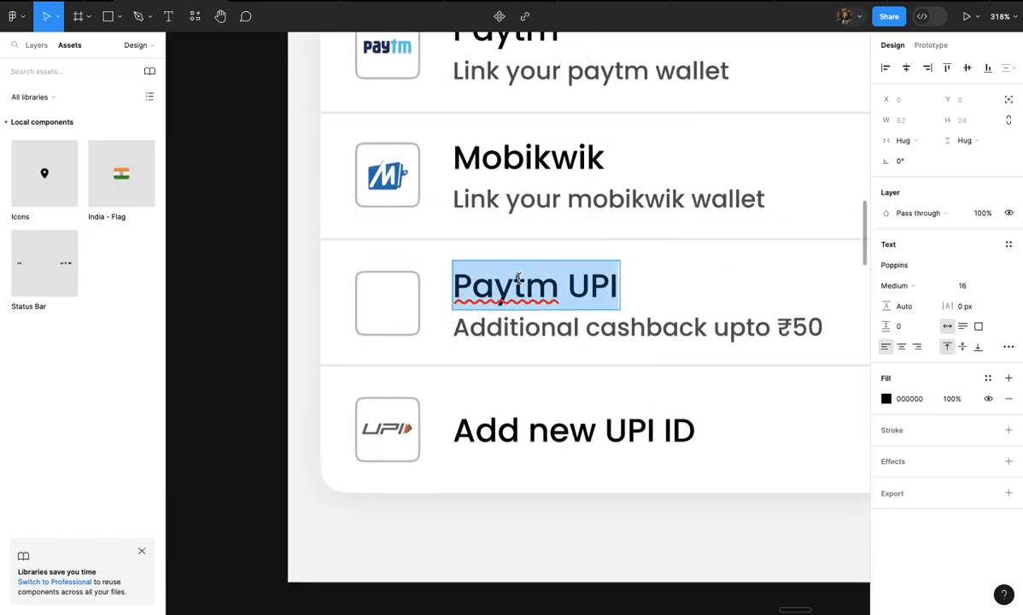
type("A")
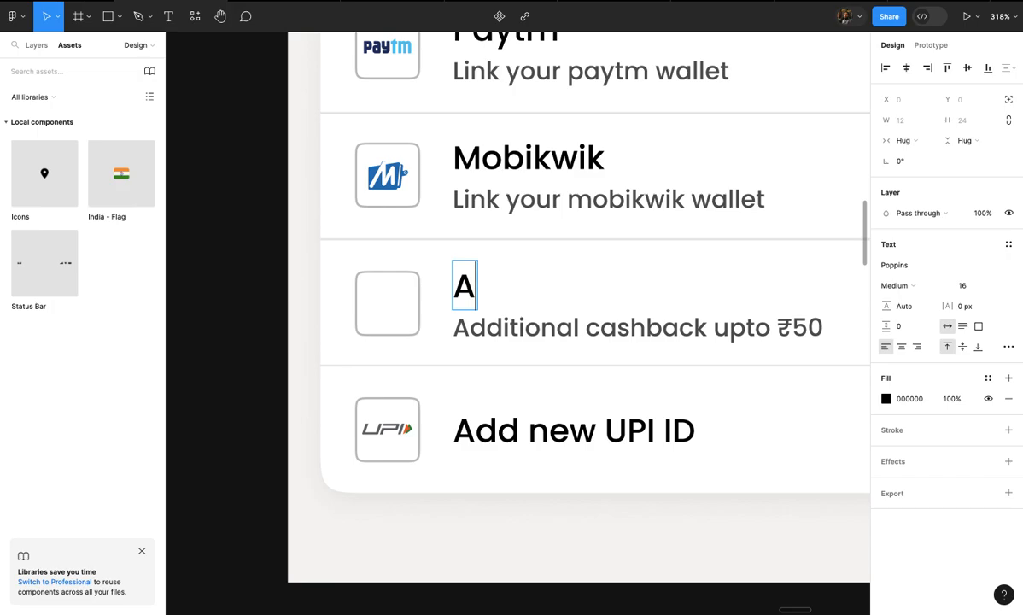
type("mazo")
key("BackSpace")
type("zon Pay")
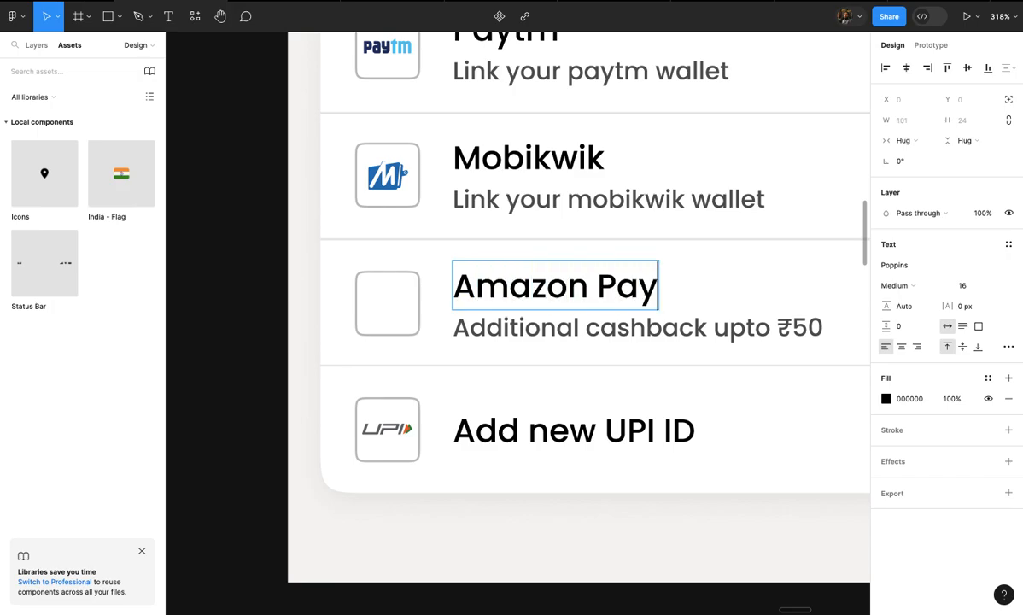
scroll(359, 271, "down", 5)
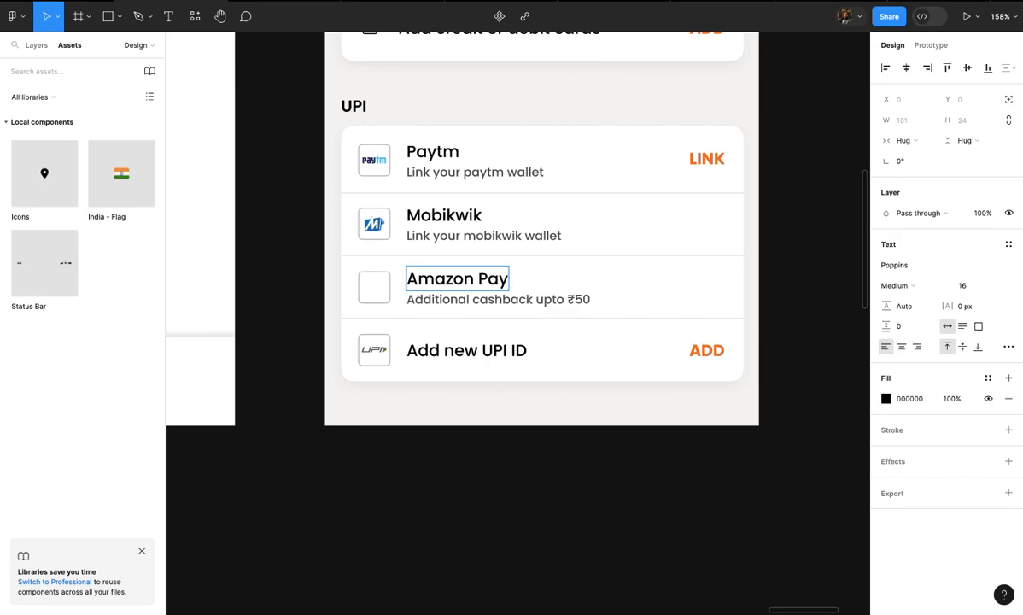
- Delete the "Additional cashback upto ₹50" subtitle from the Amazon Pay row and select the row
scroll(493, 280, "up", 10)
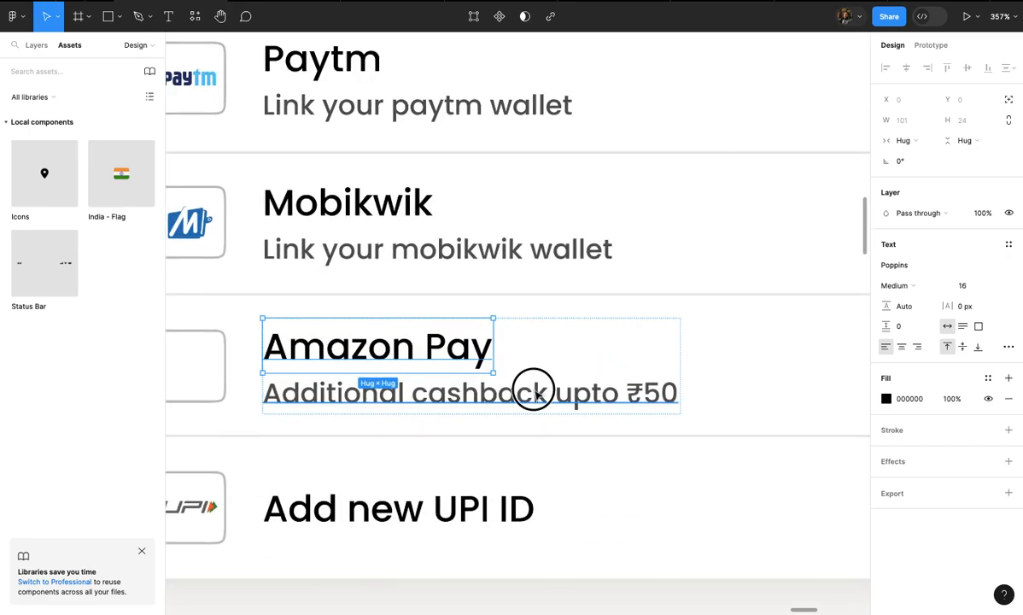
left_click(533, 391)
scroll(535, 393, "down", 5)
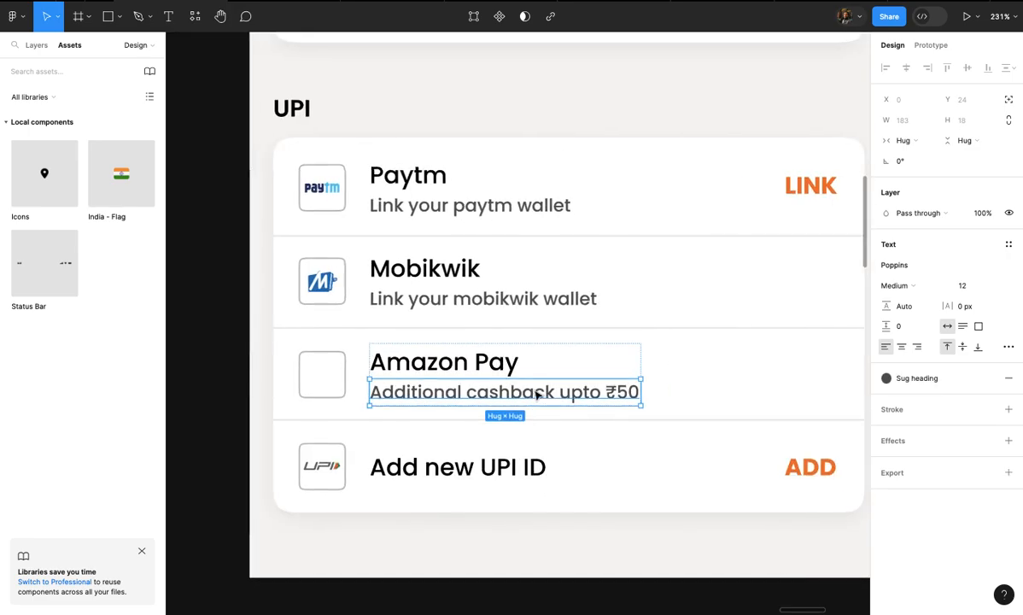
key("Delete")
left_click(481, 379)
scroll(481, 381, "down", 4)
scroll(482, 380, "down", 3)
scroll(481, 381, "up", 6)
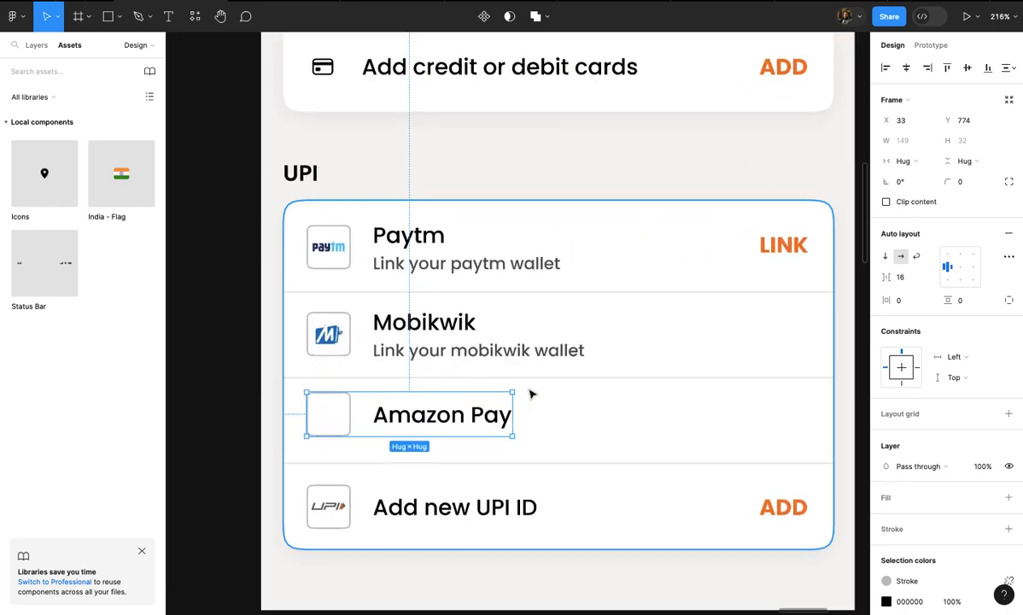
- Shrink the Amazon logo on the empty canvas to about 58 × 60 and cut it
scroll(531, 391, "down", 5)
scroll(528, 390, "up", 1)
scroll(479, 395, "down", 6)
scroll(464, 399, "up", 3)
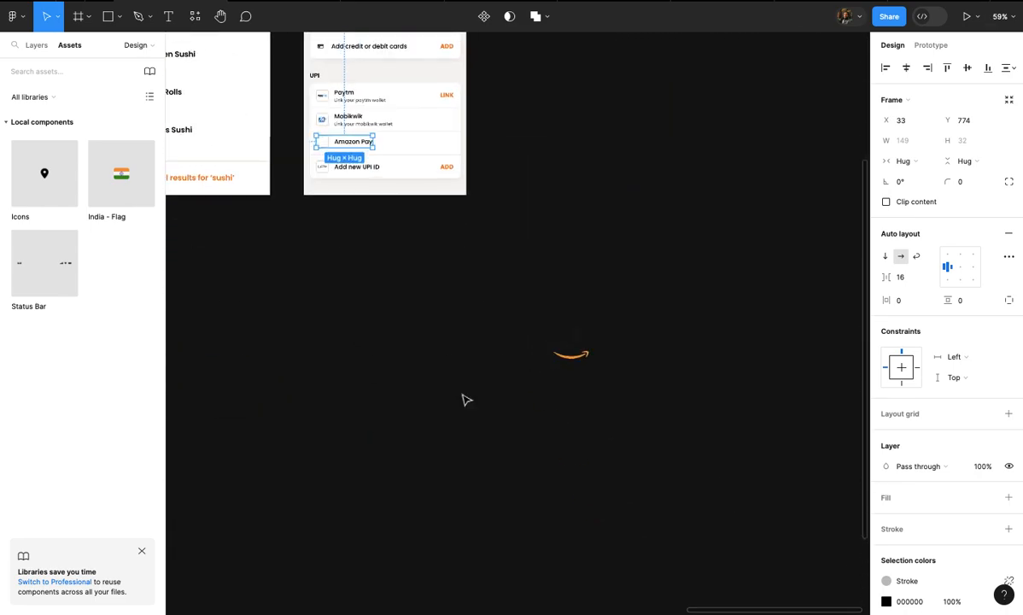
left_click(595, 341)
scroll(596, 346, "up", 8)
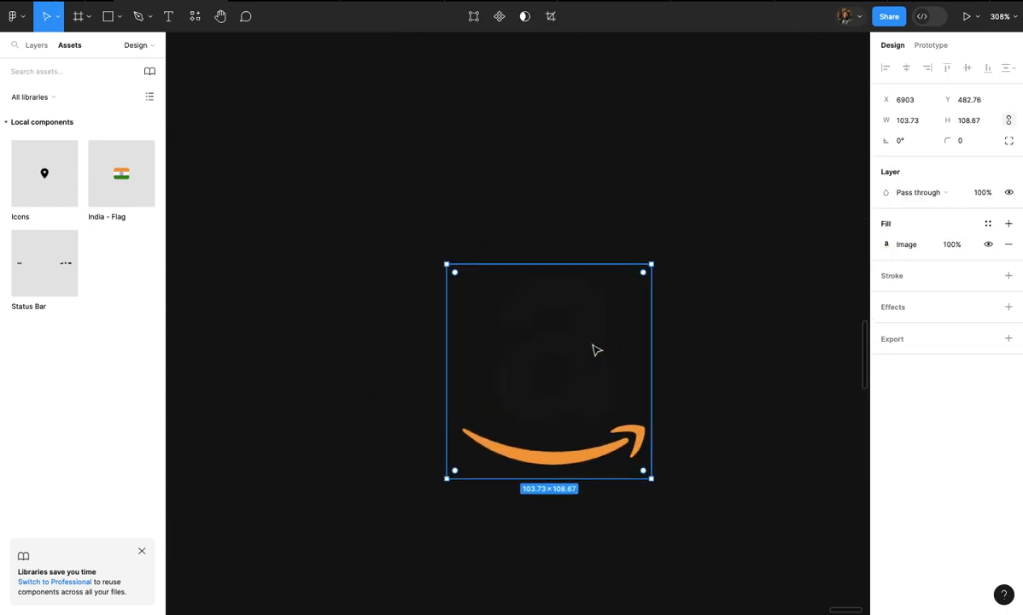
left_click_drag(652, 264, 575, 345)
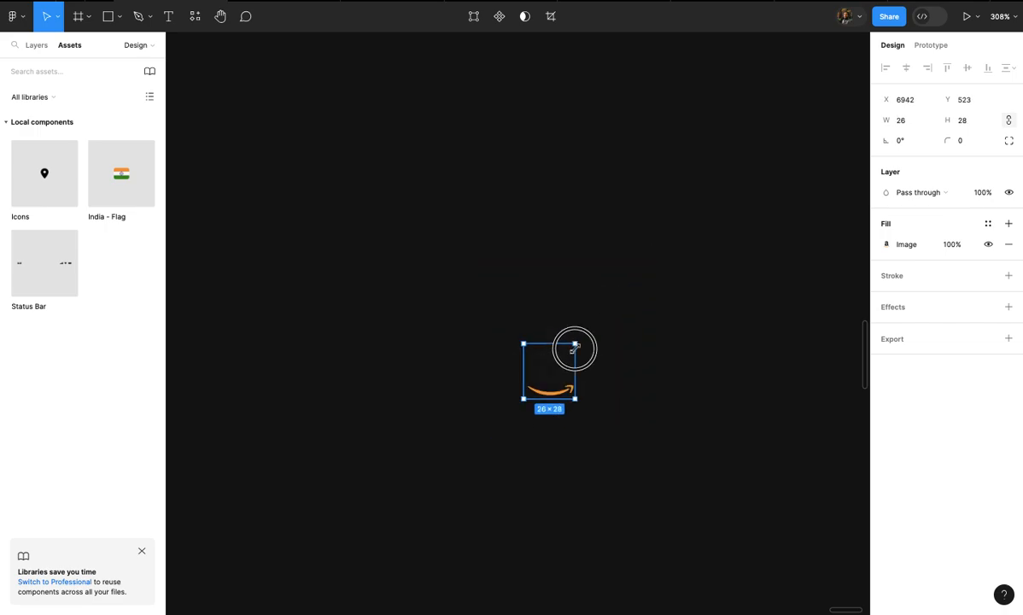
key("Delete")
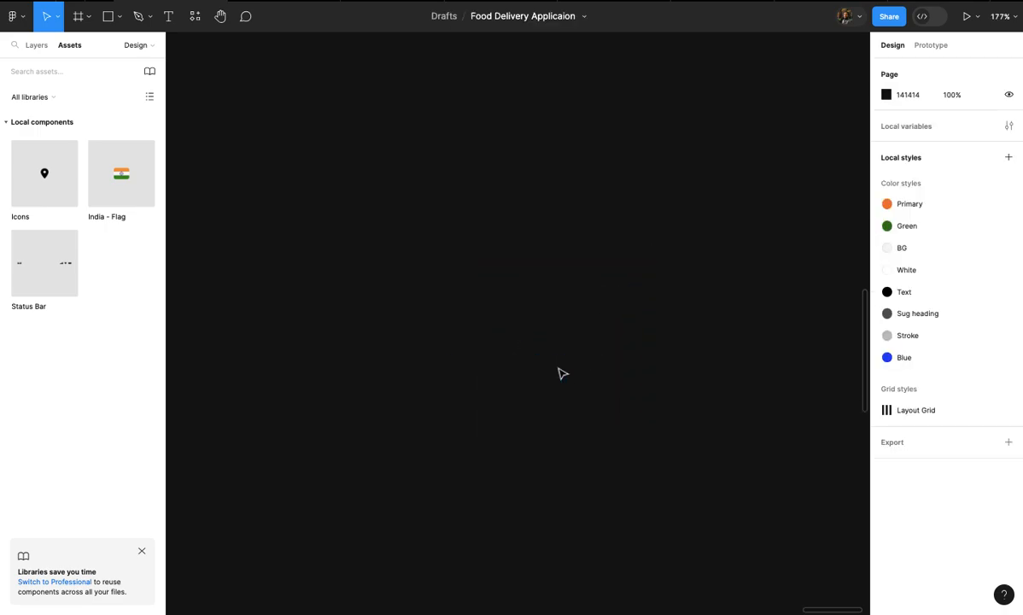
- Paste the Amazon logo into the empty icon box of the Amazon Pay row
scroll(562, 372, "down", 3)
left_click(597, 341)
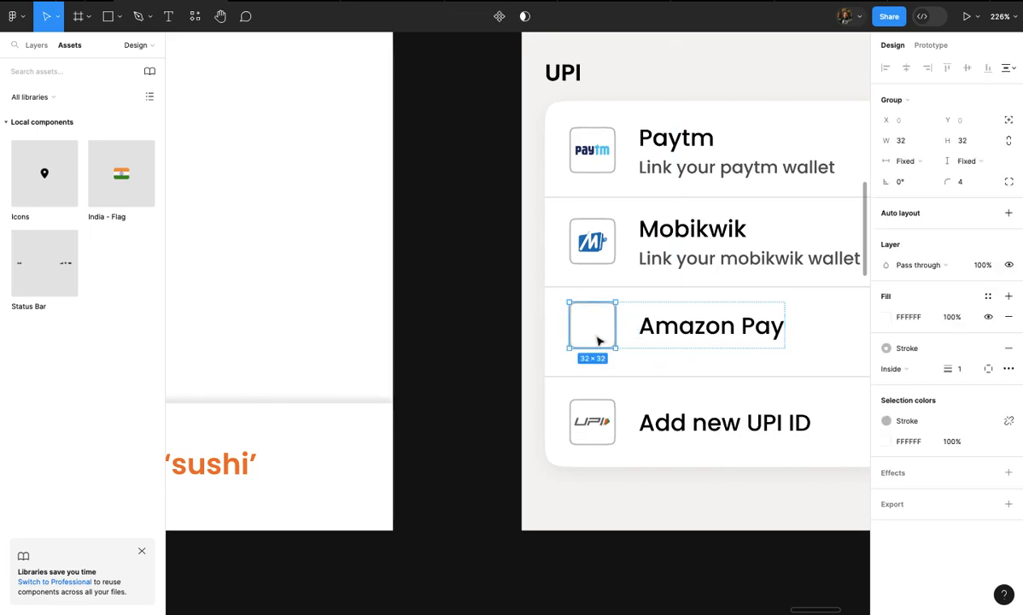
scroll(598, 338, "up", 3)
key("ctrl+v")
scroll(568, 329, "up", 3)
scroll(637, 272, "up", 3)
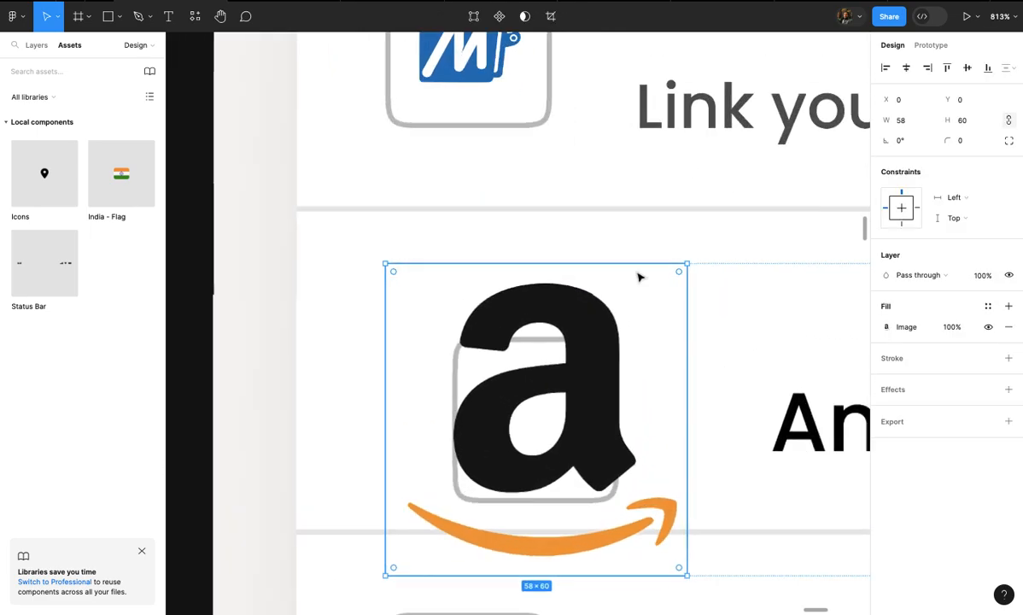
- Scale the Amazon logo proportionally to 19.33 × 20 and centre it inside its icon box
left_click_drag(663, 275, 507, 350)
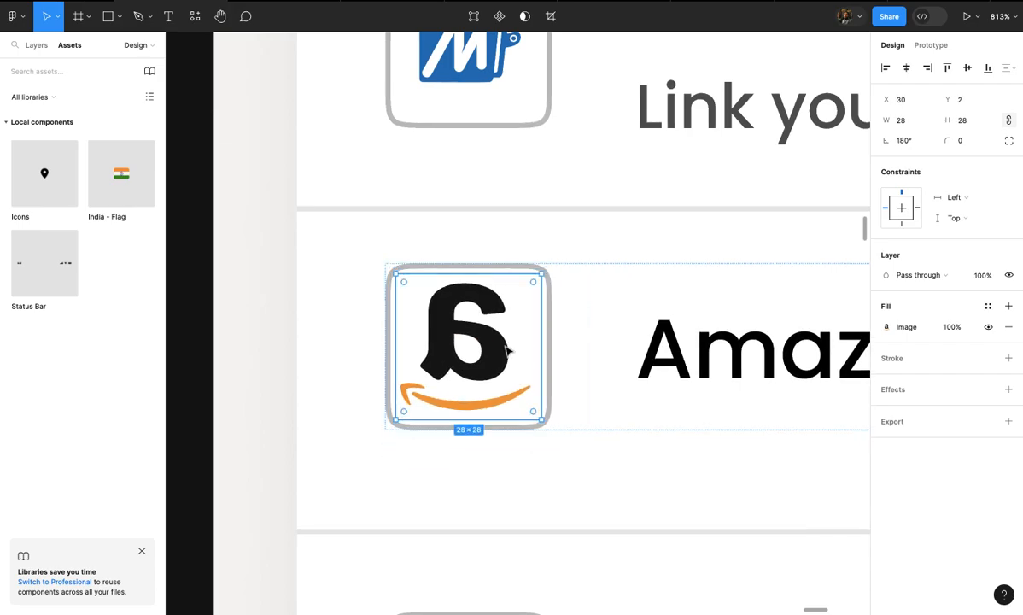
key("ctrl+z")
key("k")
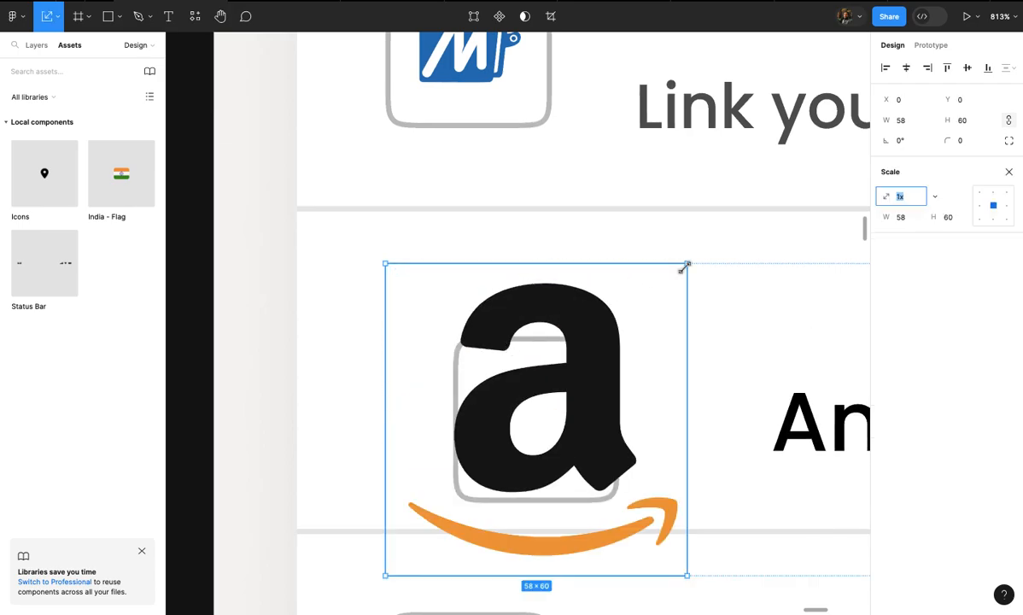
left_click_drag(684, 268, 526, 330)
key("ctrl+z")
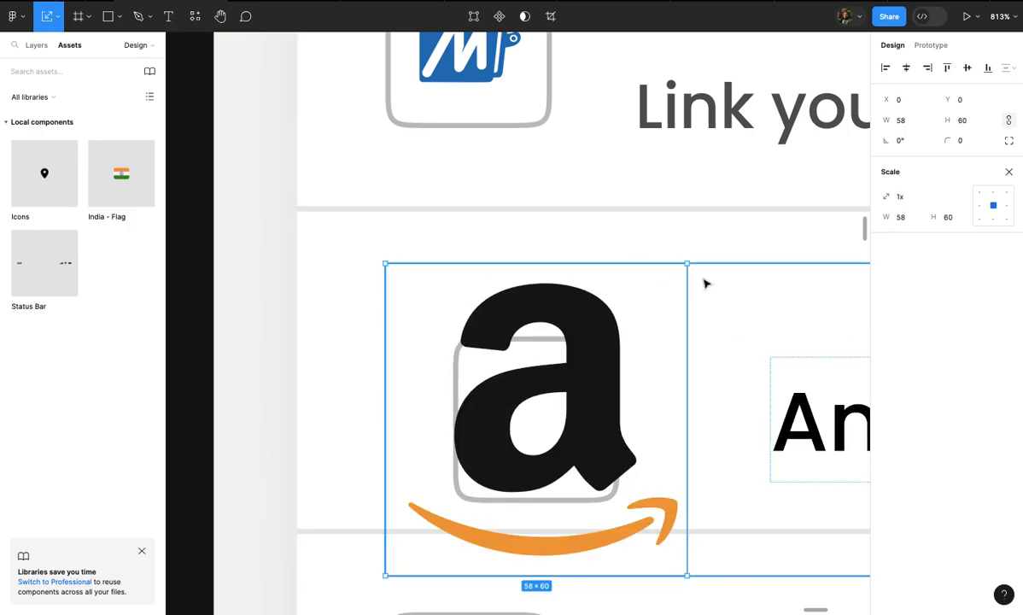
left_click_drag(636, 282, 536, 321)
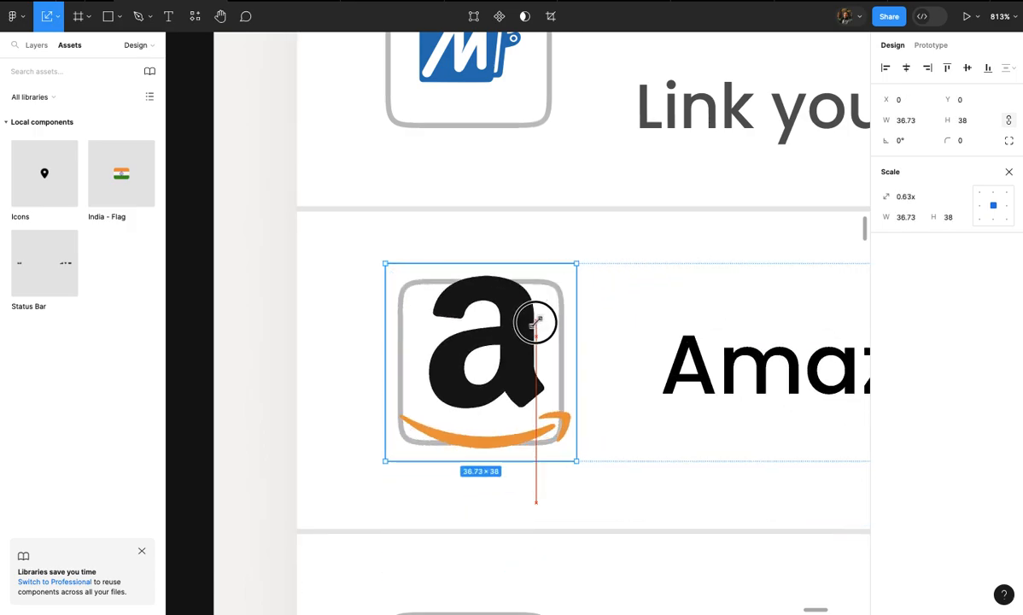
scroll(537, 323, "up", 4)
left_click_drag(596, 245, 505, 315)
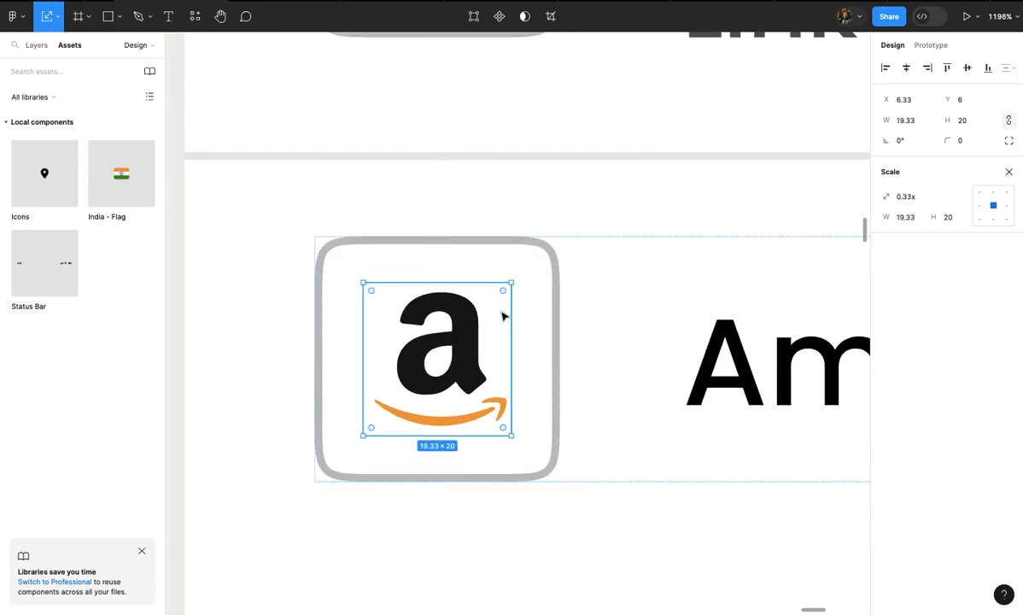
scroll(505, 315, "up", 3)
left_click(530, 305)
double_click(519, 333)
scroll(518, 333, "down", 3)
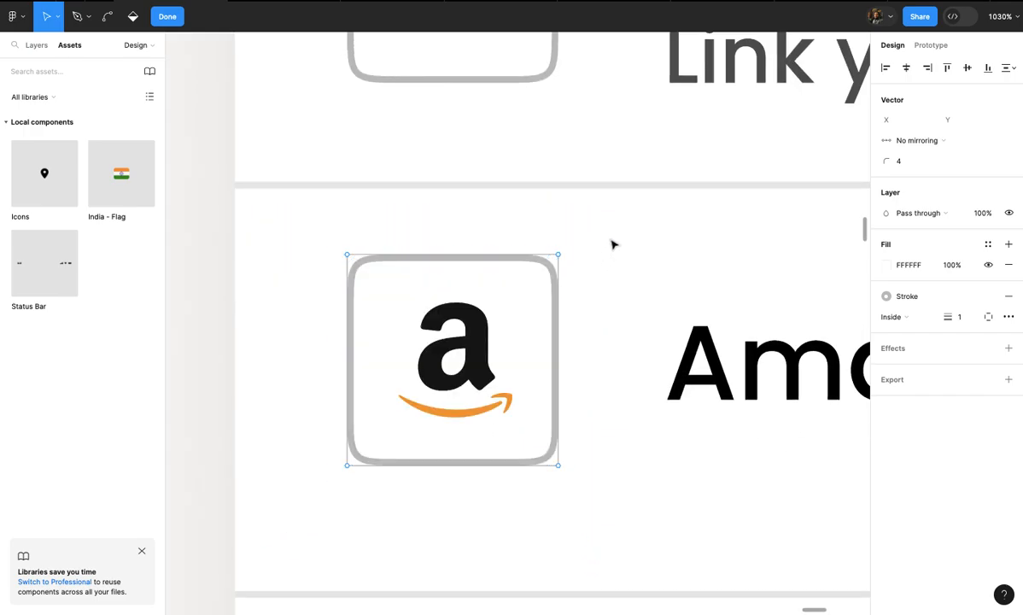
left_click(168, 16)
left_click(221, 244)
scroll(221, 244, "down", 5)
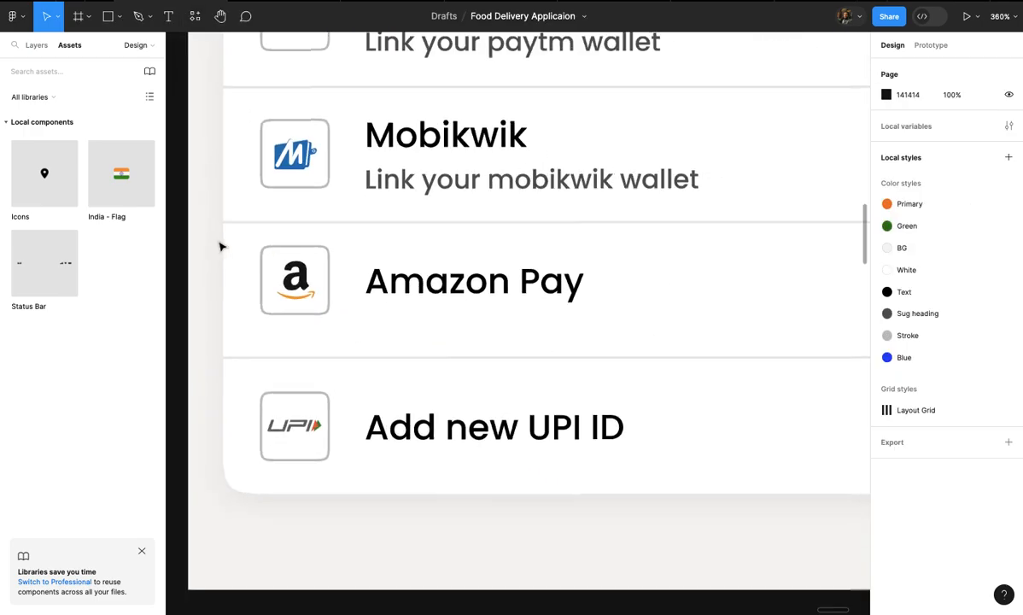
- Delete the "Add new UPI ID" row and its ADD label from the wallets card
scroll(292, 326, "up", 2)
scroll(293, 326, "up", 1)
left_click(441, 385)
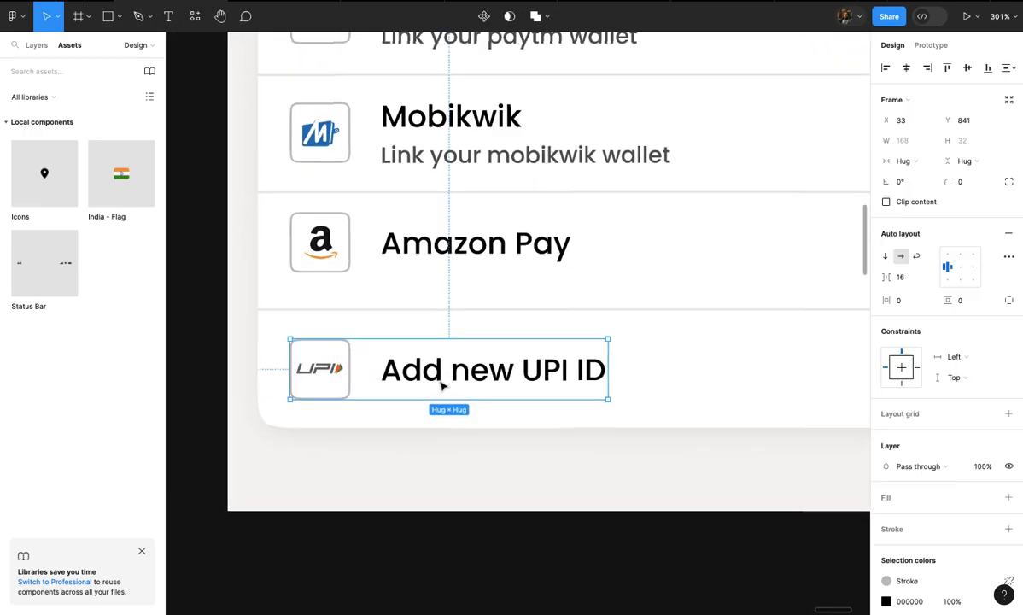
scroll(441, 386, "down", 6)
scroll(442, 386, "down", 2)
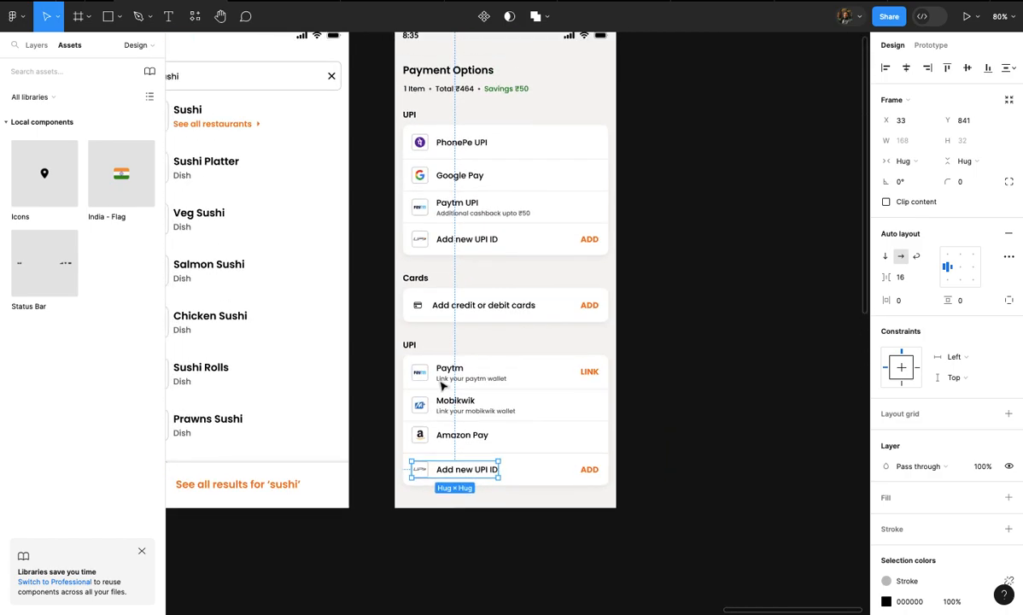
key("Delete")
scroll(540, 461, "up", 1)
left_click(589, 477)
key("Delete")
- Shorten the wallets card so its lower edge meets the divider below the Amazon Pay row
left_click(571, 461)
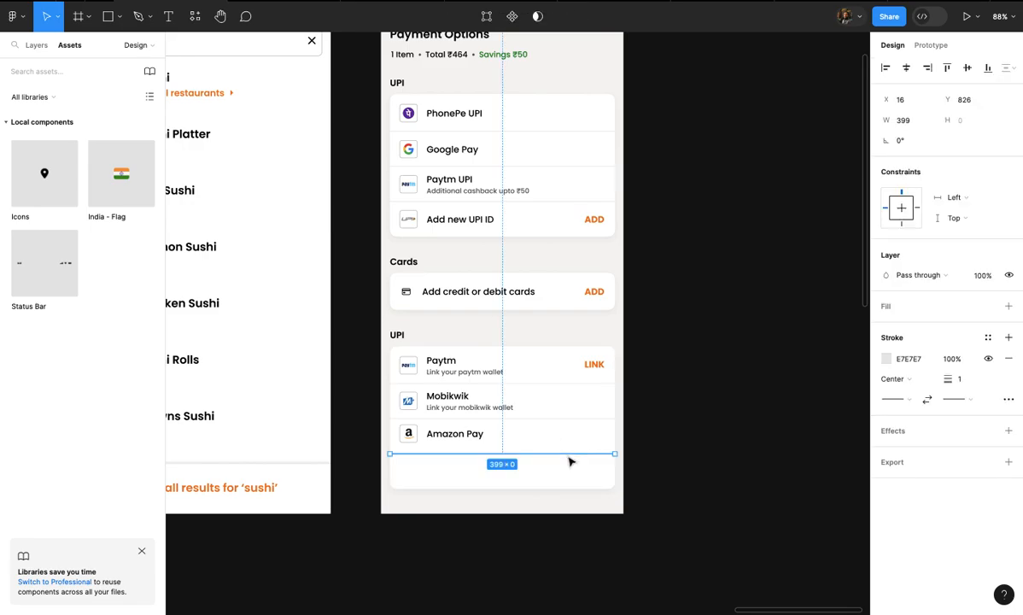
left_click(568, 468)
scroll(569, 471, "up", 3)
left_click_drag(564, 500, 567, 450)
left_click(579, 483)
scroll(580, 477, "up", 2)
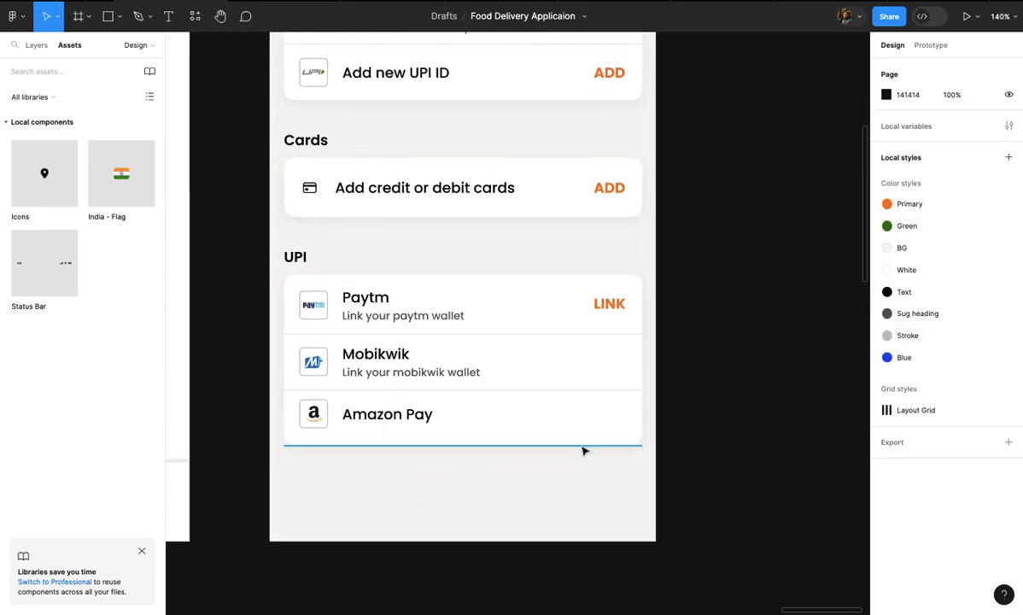
- Delete the divider line along the lower edge of the wallets card
left_click(584, 446)
scroll(584, 449, "down", 4)
key("Delete")
scroll(584, 449, "down", 2)
scroll(584, 450, "down", 2)
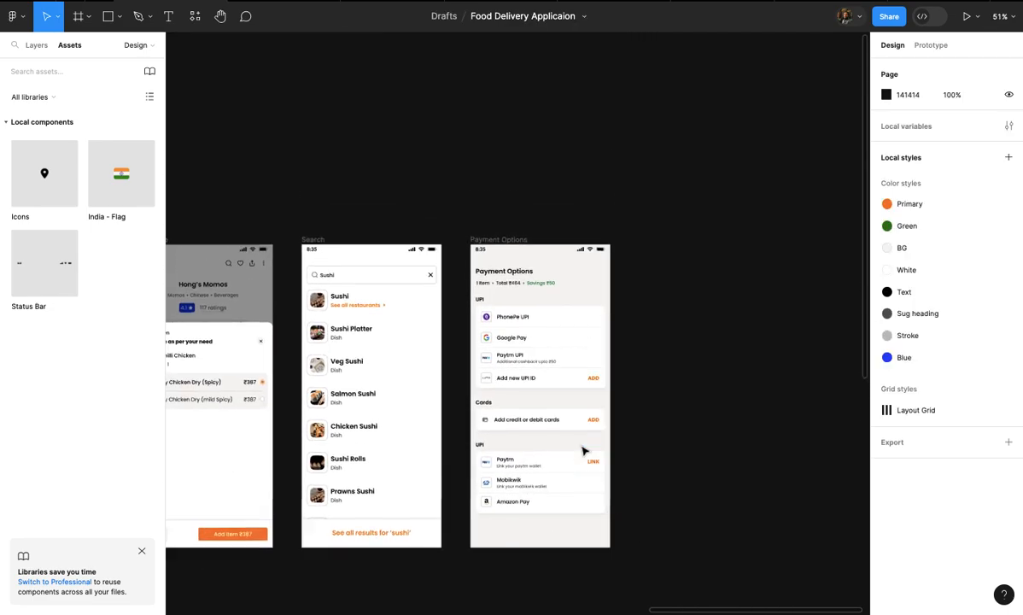
- Move the Cards section and the wallets section down together, about 89 below the first UPI card
scroll(584, 450, "up", 5)
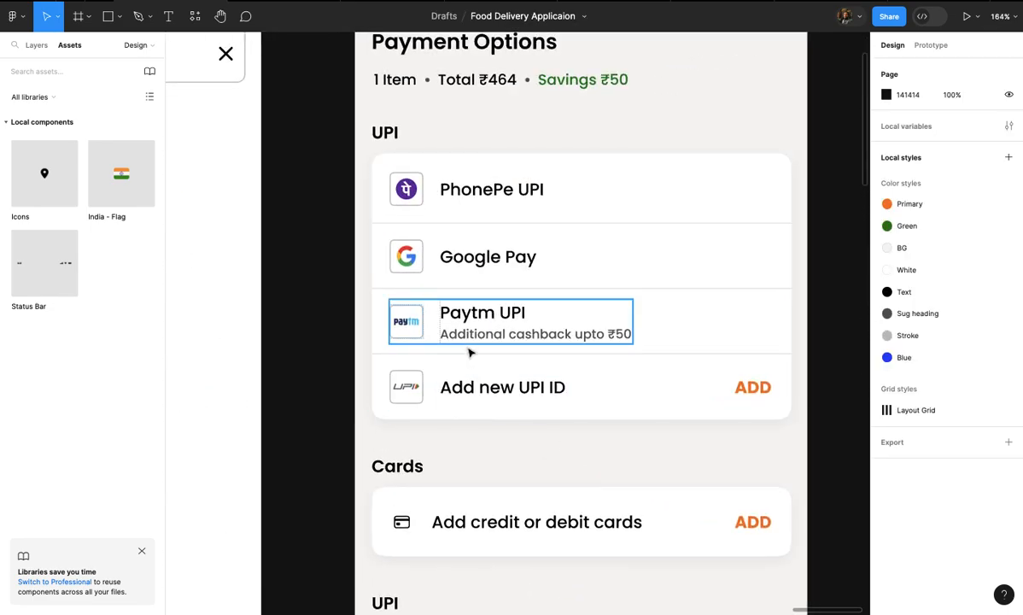
scroll(468, 352, "down", 4)
scroll(384, 338, "down", 2)
scroll(376, 298, "down", 1)
left_click_drag(375, 298, 580, 476)
left_click_drag(537, 445, 537, 464)
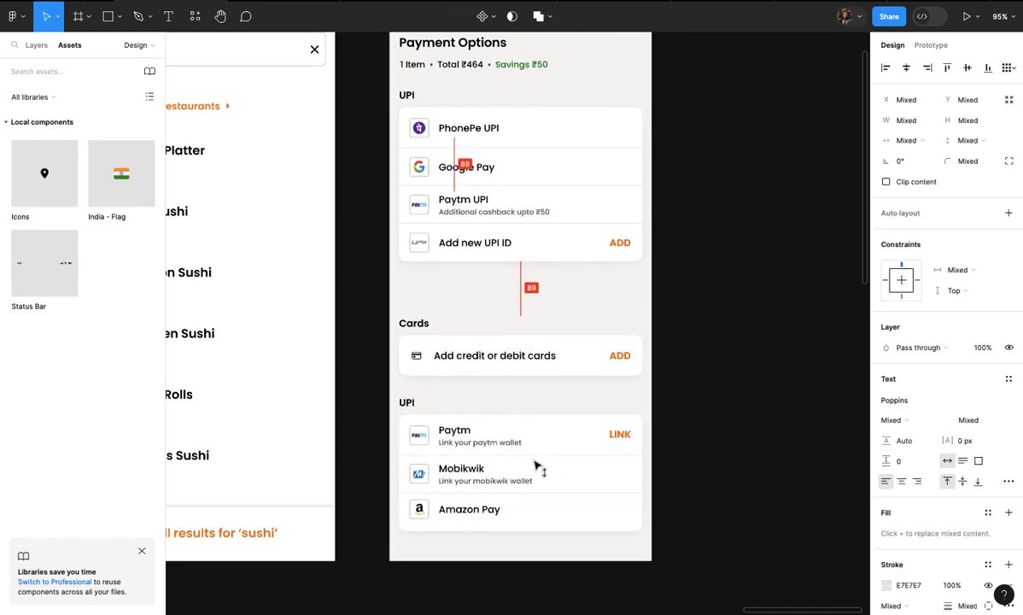
- Set the vertical spacing between the three divider lines in the first UPI card to 70
scroll(536, 463, "up", 3)
left_click(495, 362)
scroll(495, 364, "up", 4)
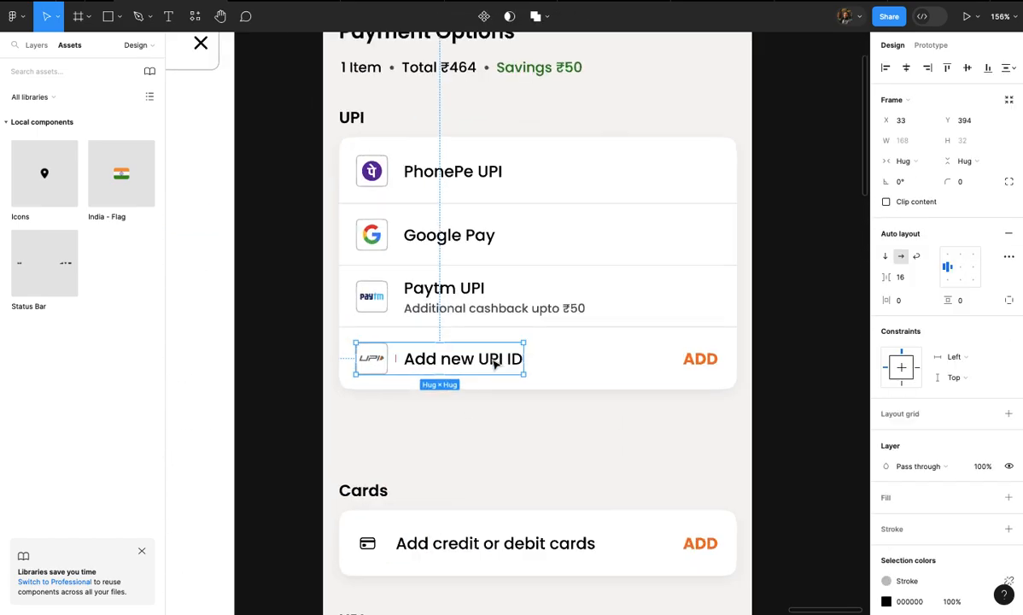
left_click(478, 329, "shift")
left_click(480, 307)
left_click(498, 267)
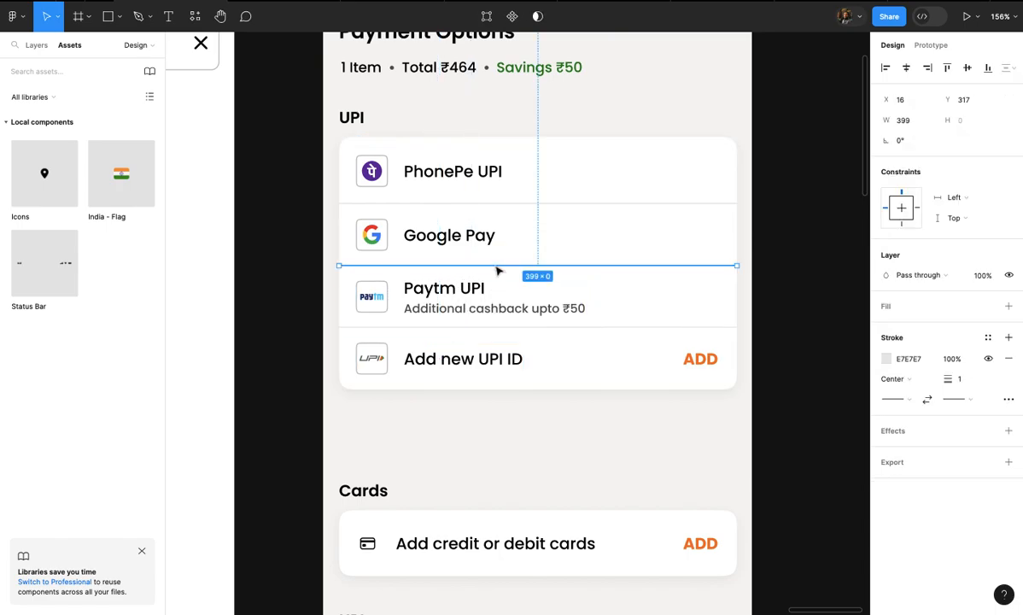
scroll(499, 269, "up", 4)
left_click(559, 312, "shift")
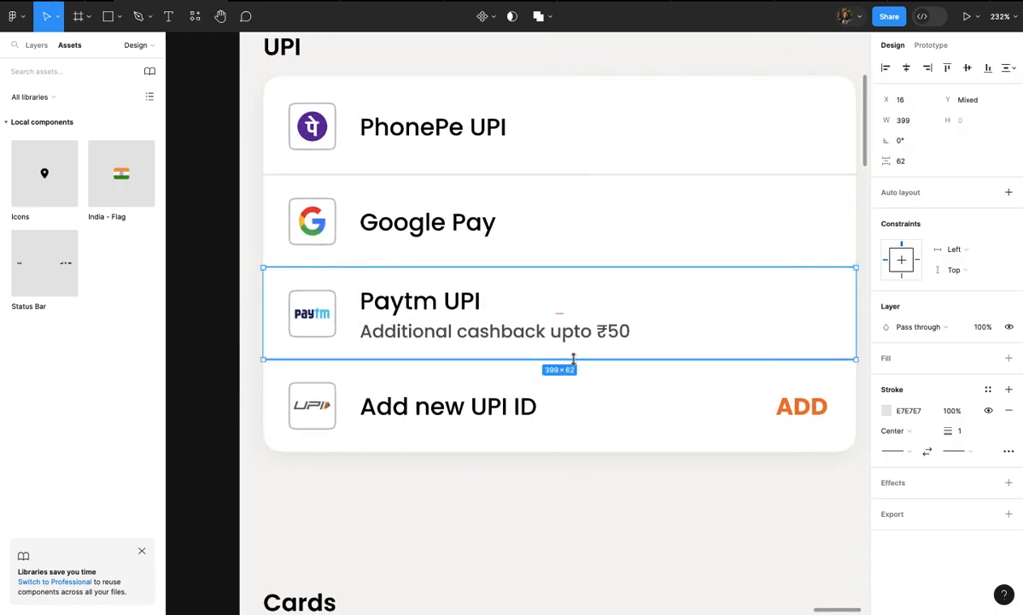
left_click(605, 177, "shift")
scroll(604, 174, "down", 4)
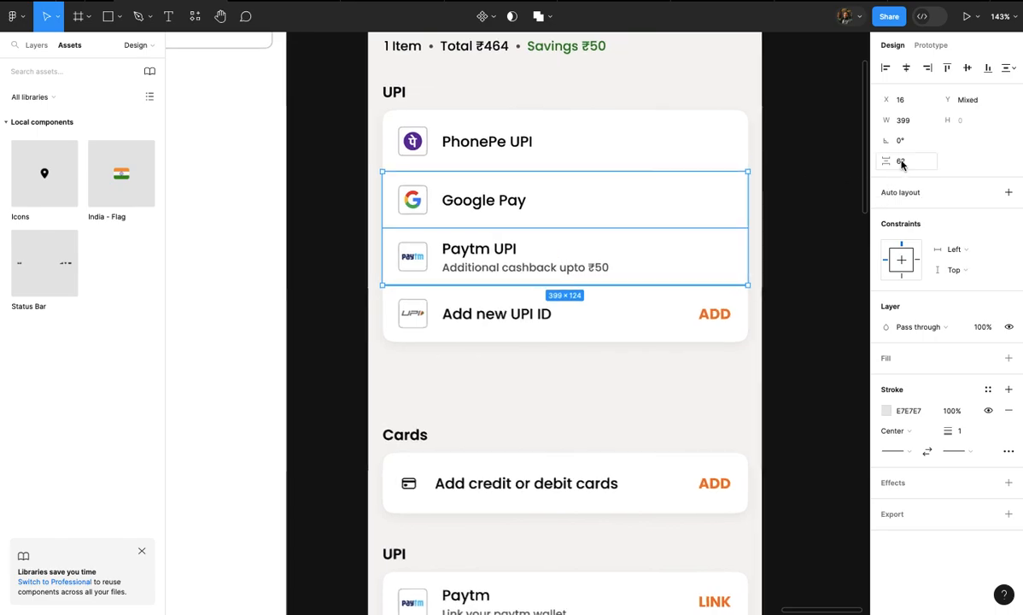
key("shift+Up")
key("Down")
key("Down")
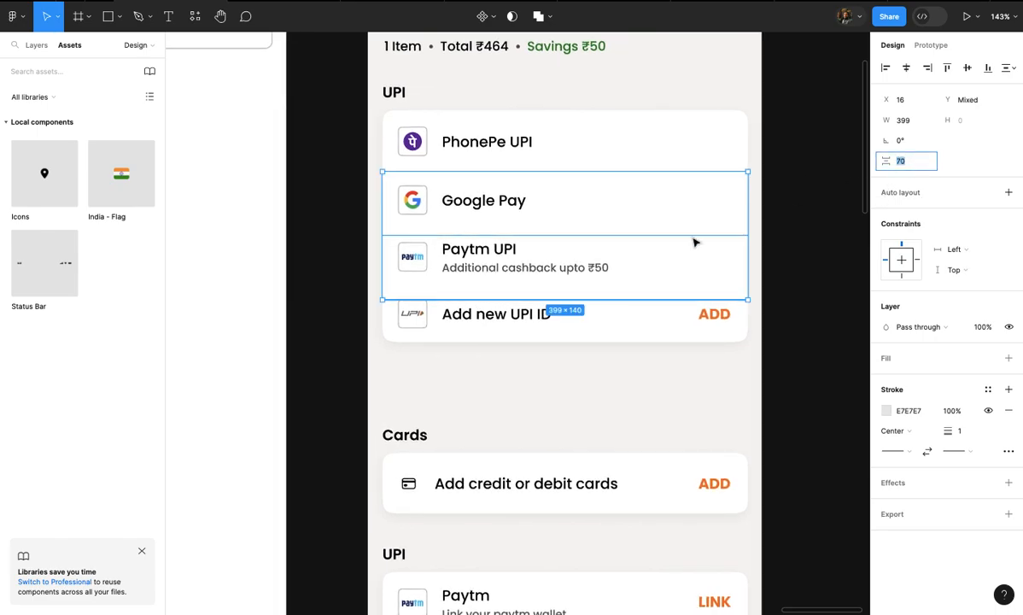
- Copy the first UPI card's last divider down to Y 466 and stretch the card's lower edge to a height of 277
scroll(517, 329, "up", 3)
left_click(622, 348)
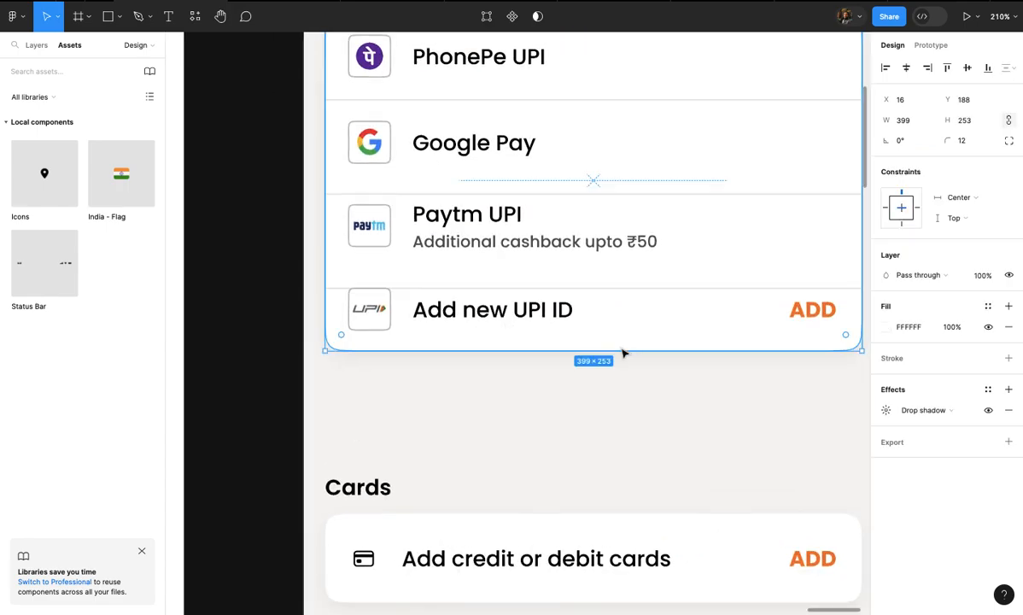
left_click(624, 290)
left_click_drag(624, 324, 624, 393)
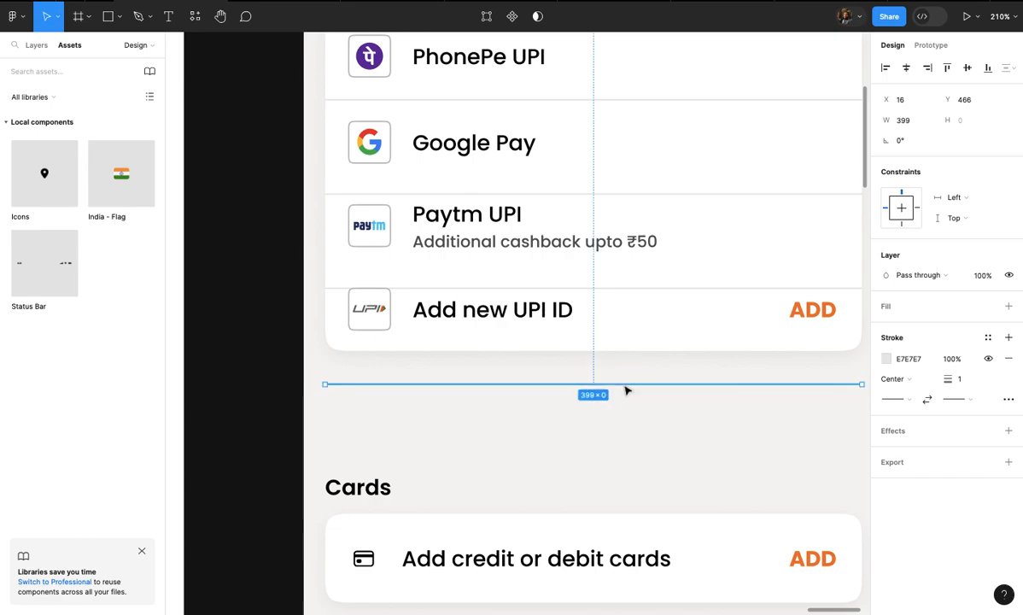
left_click(667, 347)
left_click_drag(667, 354, 667, 383)
scroll(657, 371, "down", 3)
scroll(646, 359, "up", 3)
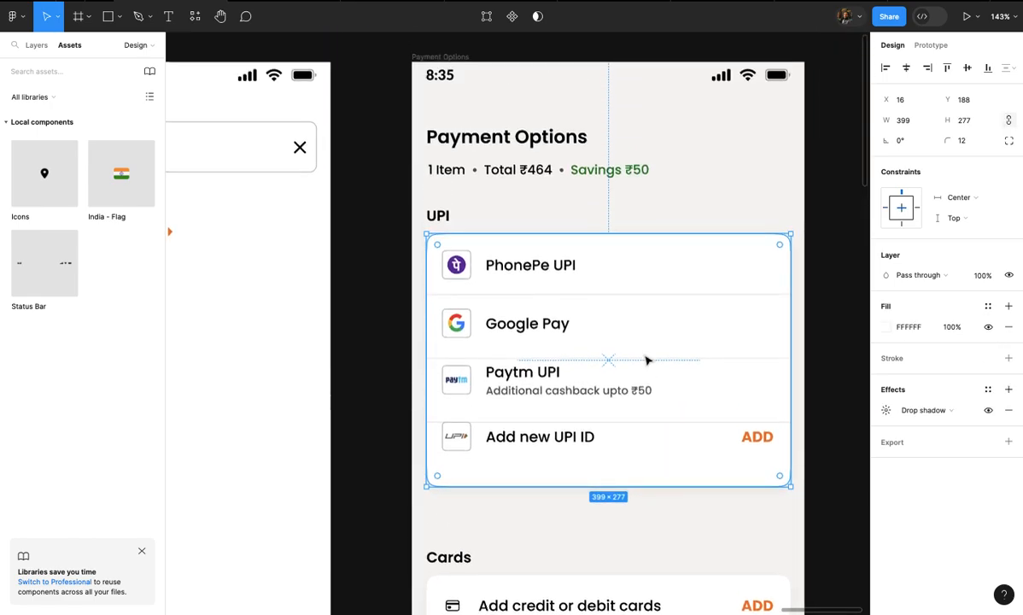
- Copy the divider below the PhonePe row to just above the first UPI card, 71 above the original
scroll(623, 312, "up", 3)
left_click_drag(624, 291, 621, 215)
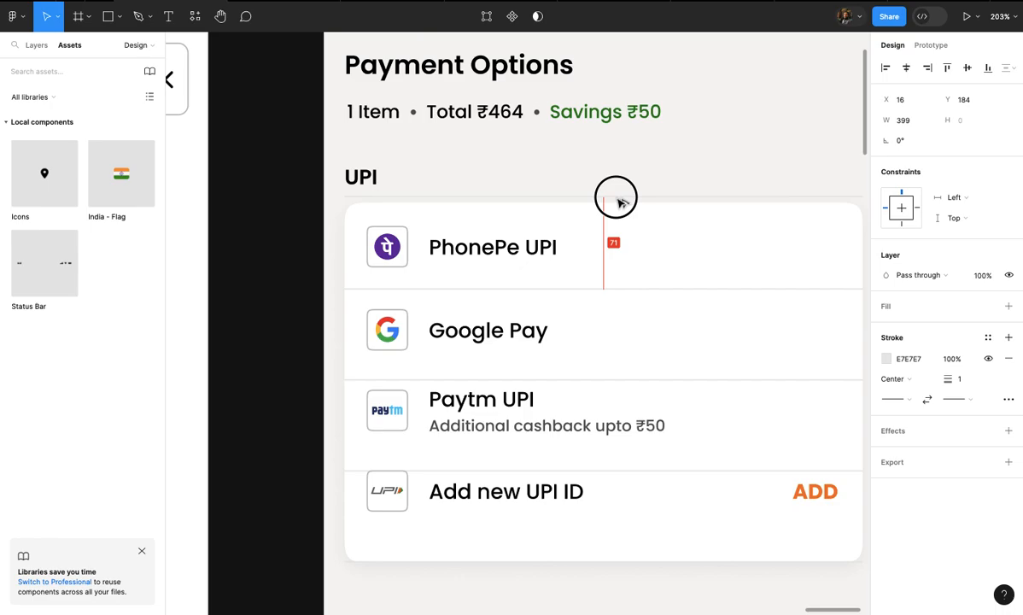
left_click_drag(619, 201, 619, 201)
- Raise the first UPI card's upper edge to the copied divider at Y 184, giving a height of 281
scroll(619, 199, "up", 3)
left_click(632, 228)
scroll(632, 224, "up", 3)
left_click(633, 191)
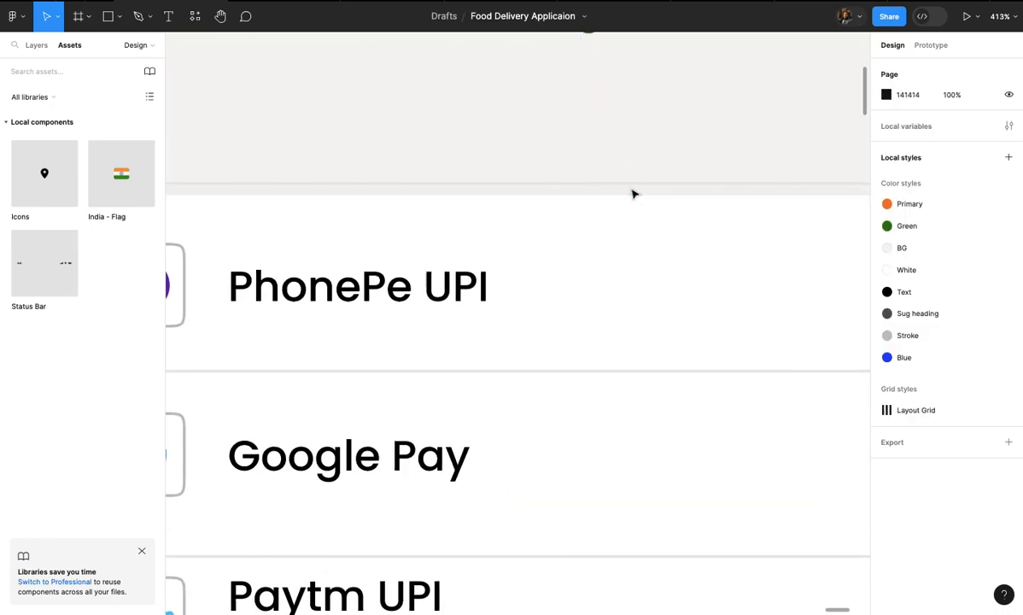
left_click(633, 185)
left_click(642, 218)
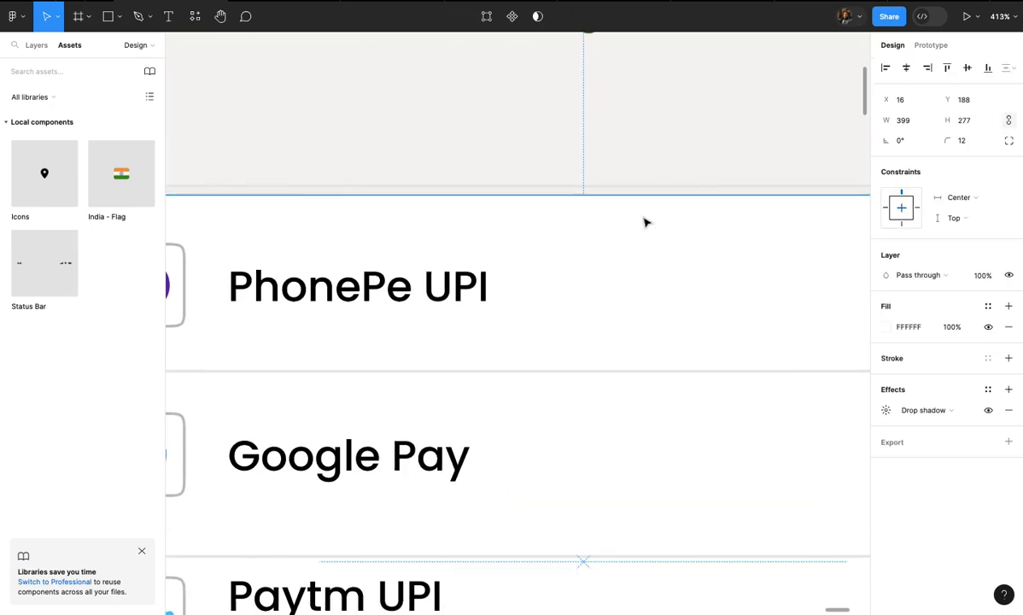
scroll(644, 221, "up", 2)
left_click_drag(646, 184, 647, 179)
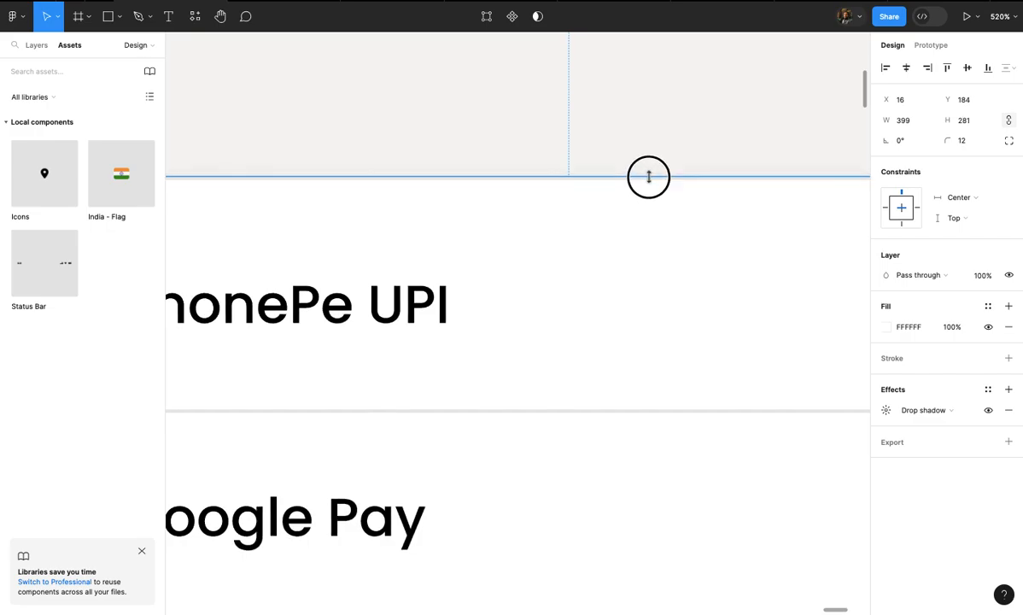
- Delete the copied divider line along the upper edge of the first UPI card
left_click(677, 144)
scroll(676, 144, "down", 4)
left_click(651, 165)
key("Delete")
- Move the PhonePe UPI row slightly up and the Paytm UPI row down to Y 336 within their enlarged cells
left_click(467, 244)
left_click(465, 240)
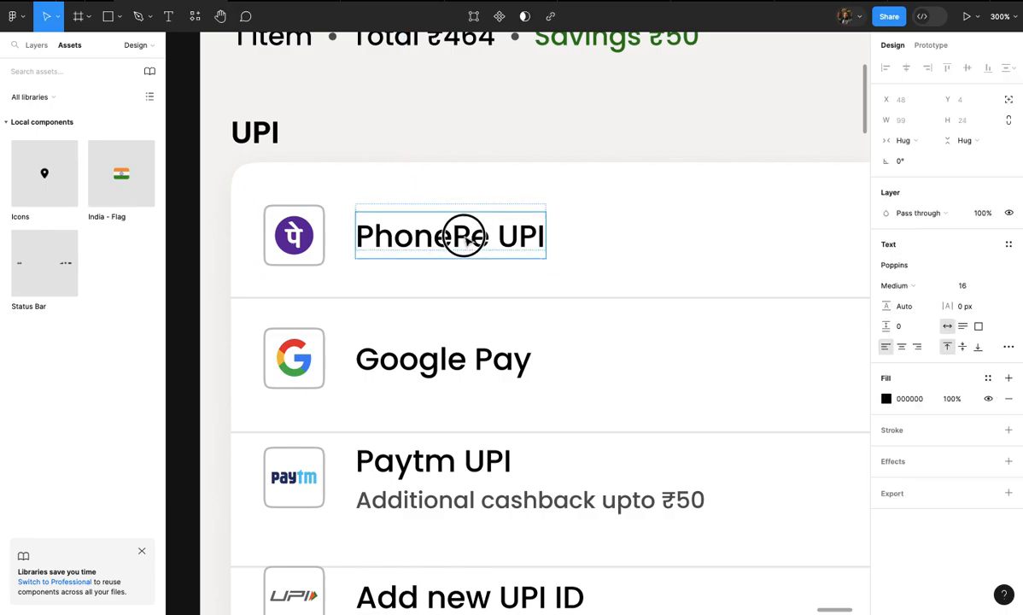
left_click(340, 238)
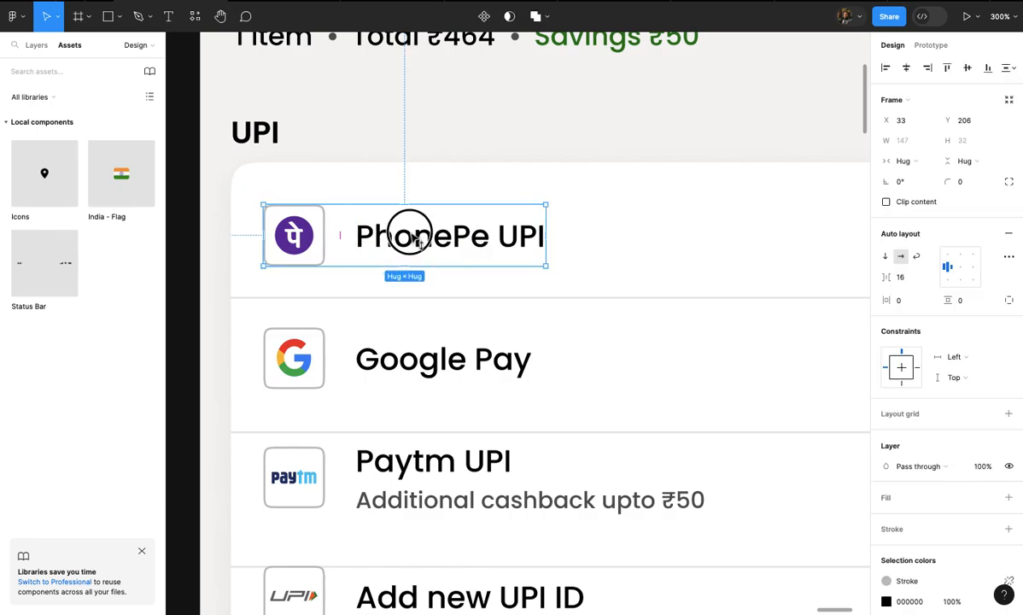
scroll(407, 228, "down", 3)
left_click(424, 292)
scroll(427, 295, "down", 1)
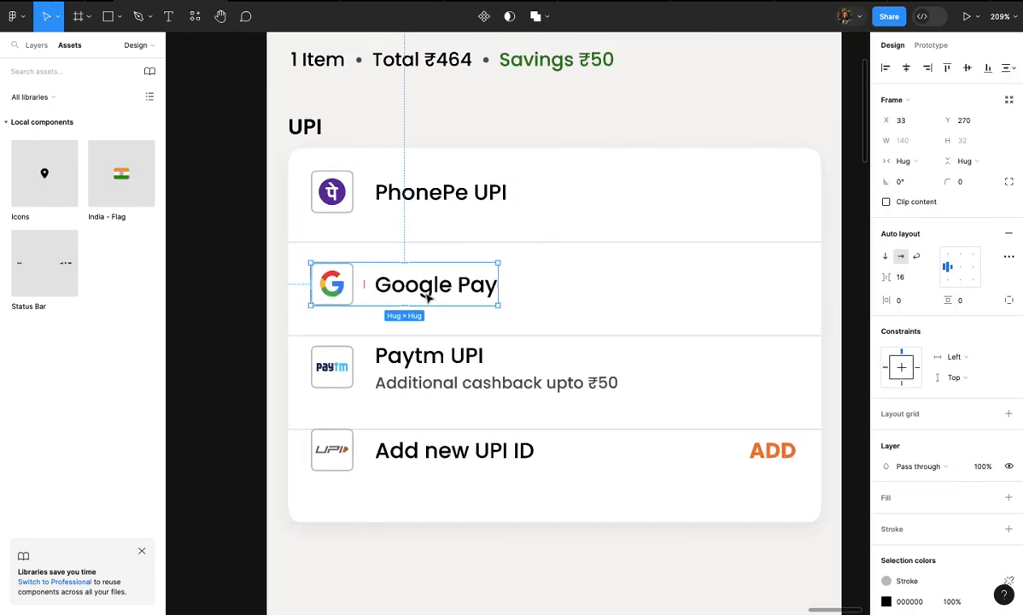
scroll(427, 294, "down", 2)
left_click(433, 312)
scroll(434, 313, "up", 5)
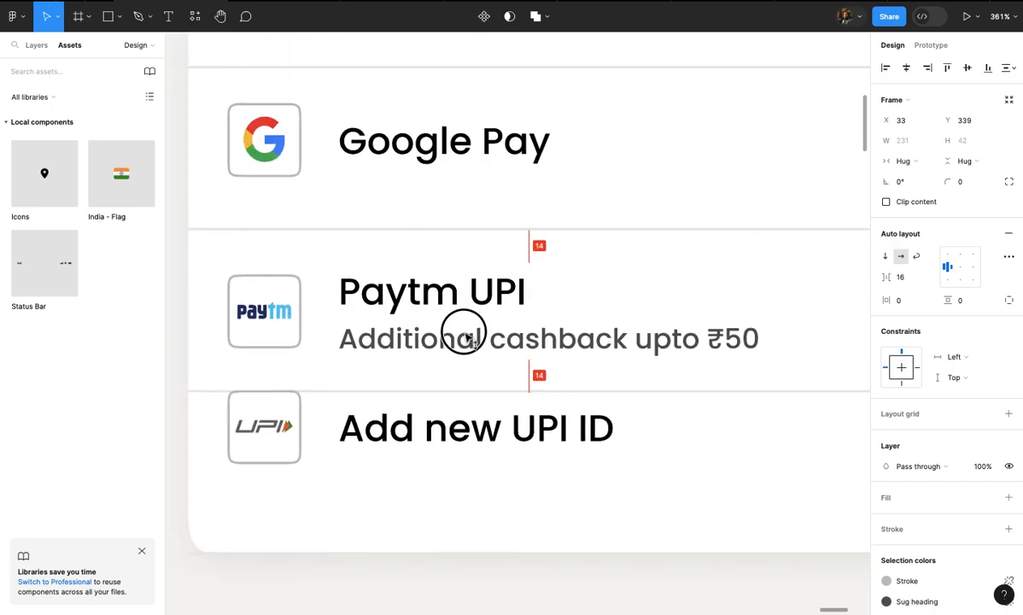
scroll(465, 335, "down", 2)
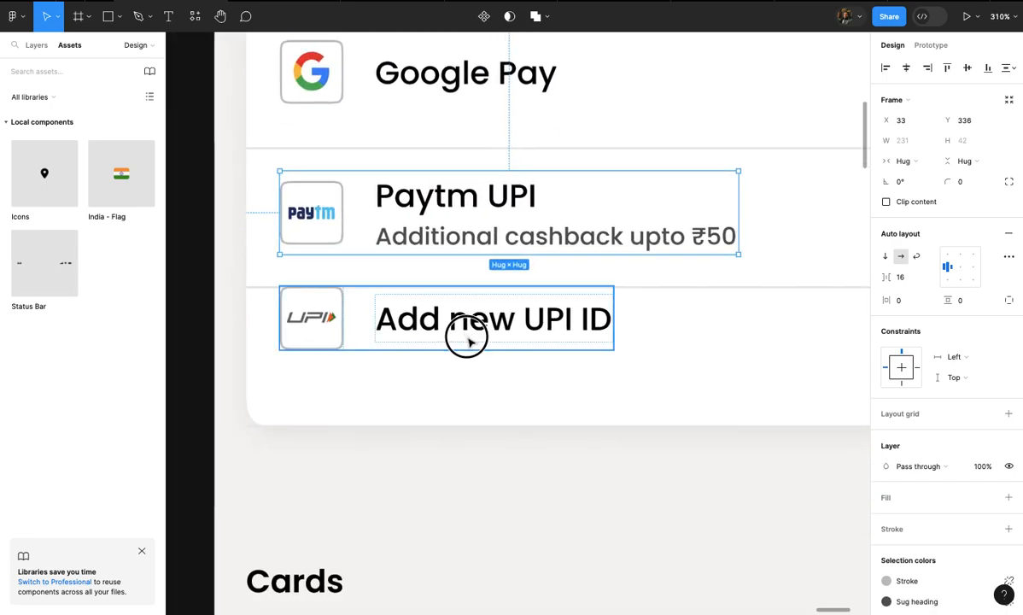
- Move the "Add new UPI ID" row and its ADD label down to the middle of the last cell
left_click(468, 341)
scroll(468, 342, "down", 2)
scroll(468, 343, "up", 2)
left_click(821, 349, "shift")
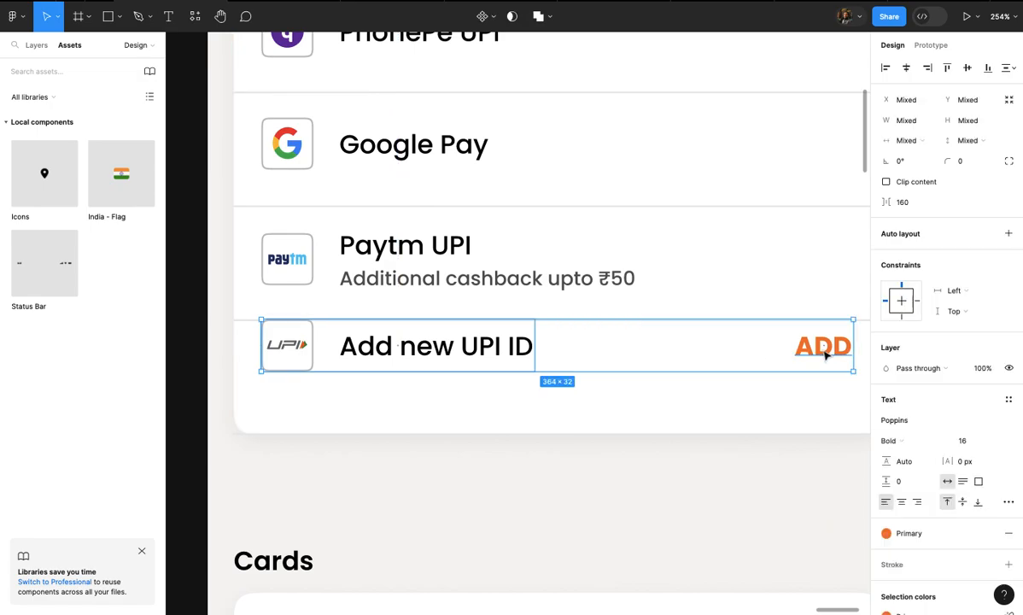
scroll(824, 350, "down", 3)
left_click_drag(611, 346, 613, 365)
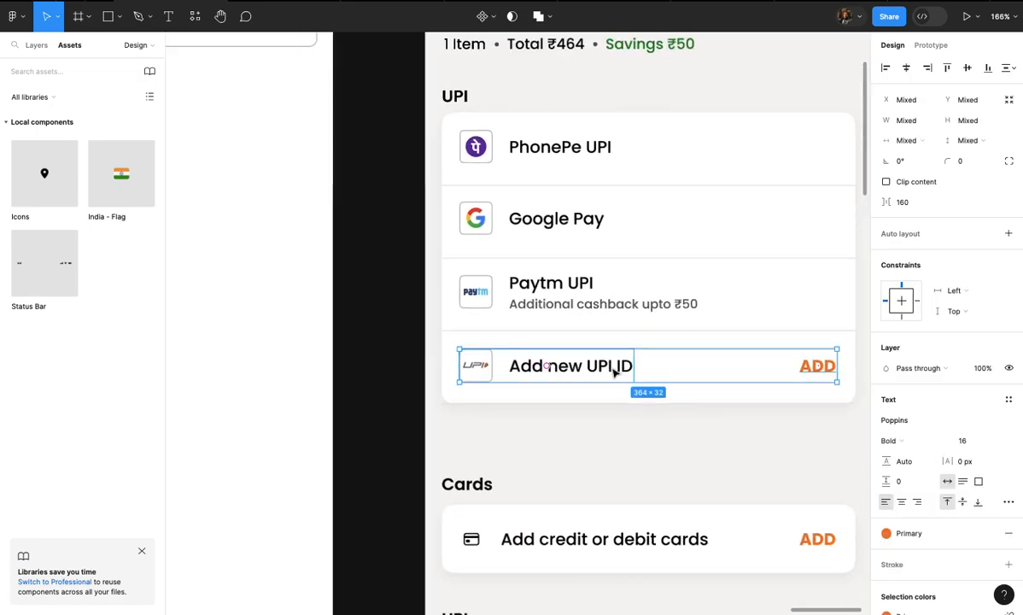
scroll(617, 404, "down", 2)
left_click(616, 404)
- Move the Cards section up to about 37 below the first UPI card
scroll(621, 407, "down", 3)
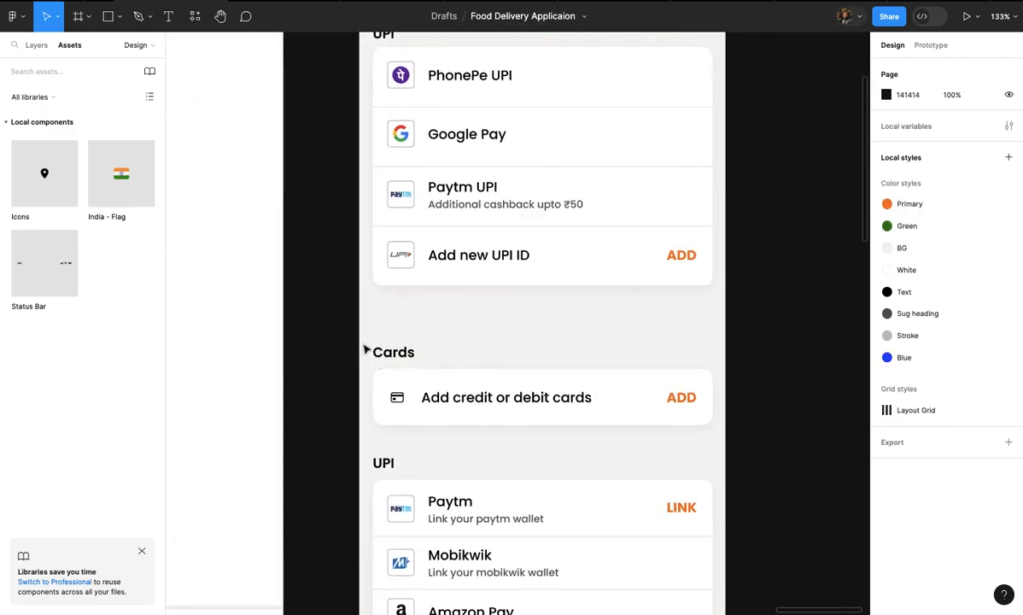
left_click_drag(363, 344, 595, 386)
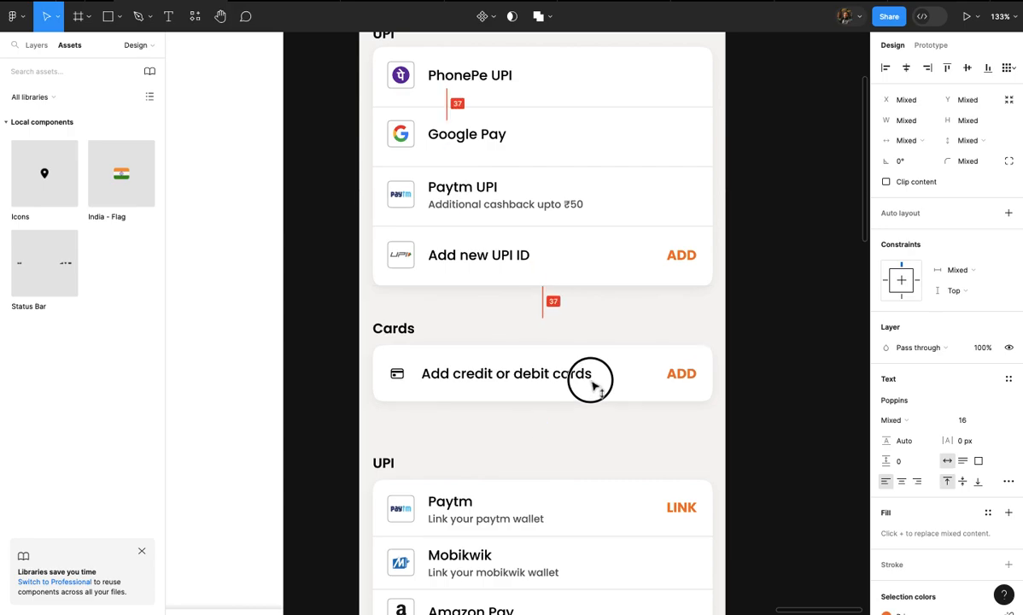
left_click(587, 417)
- Copy the divider above the Amazon Pay row to the wallets card's lower edge, 65 below the original
scroll(587, 418, "down", 5)
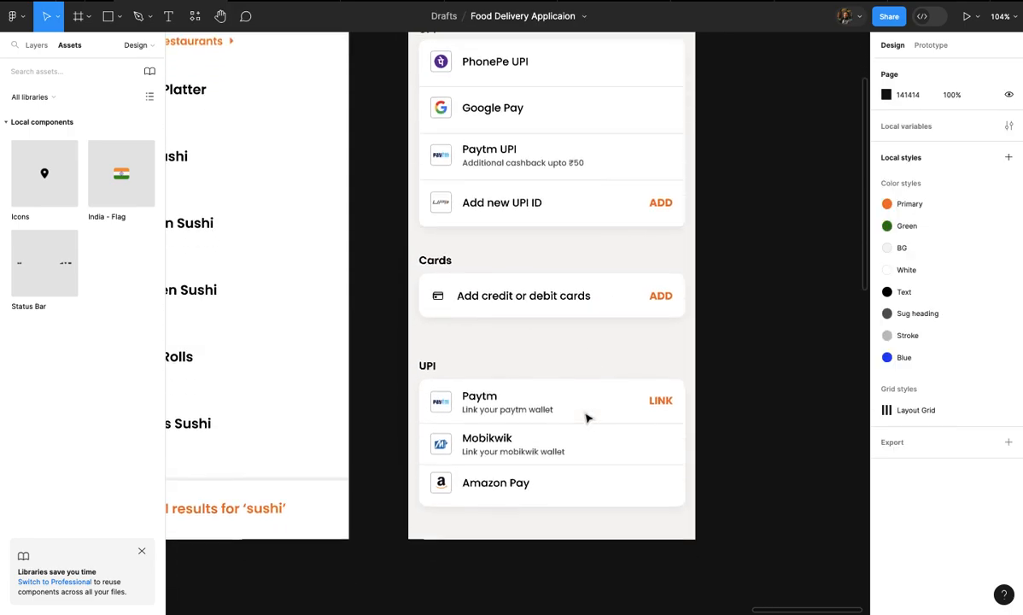
left_click_drag(524, 401, 633, 450)
scroll(537, 396, "up", 3)
scroll(598, 399, "up", 3)
left_click(615, 375)
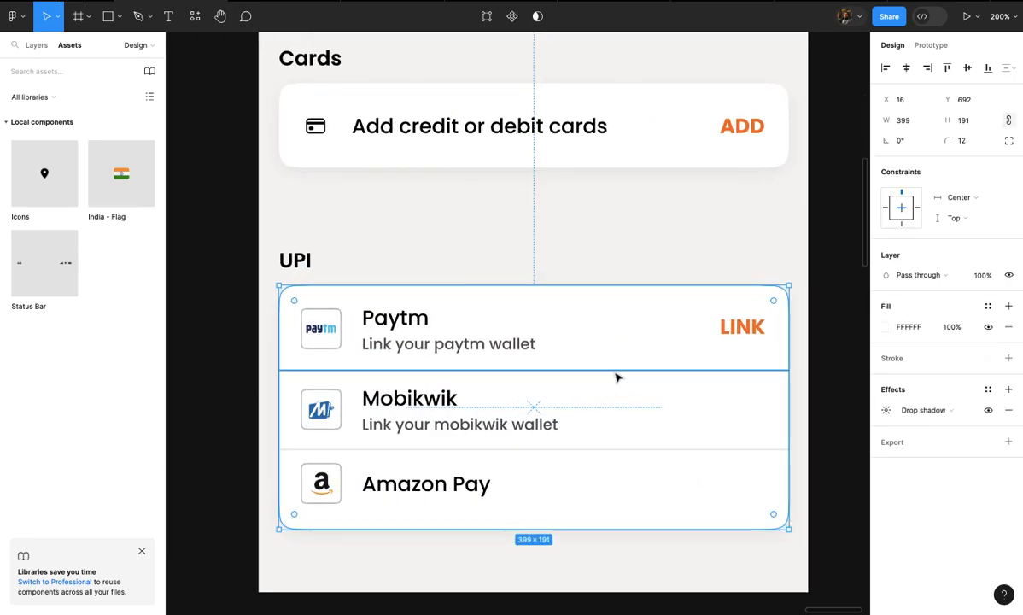
left_click(615, 370)
left_click(614, 450, "shift")
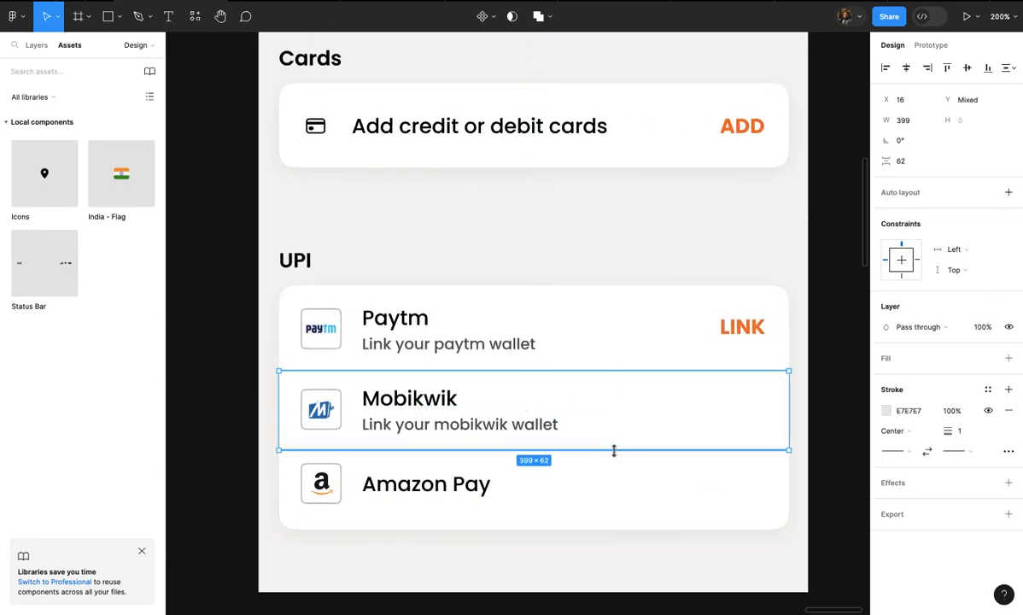
scroll(613, 451, "up", 3)
left_click(623, 465)
left_click(629, 450)
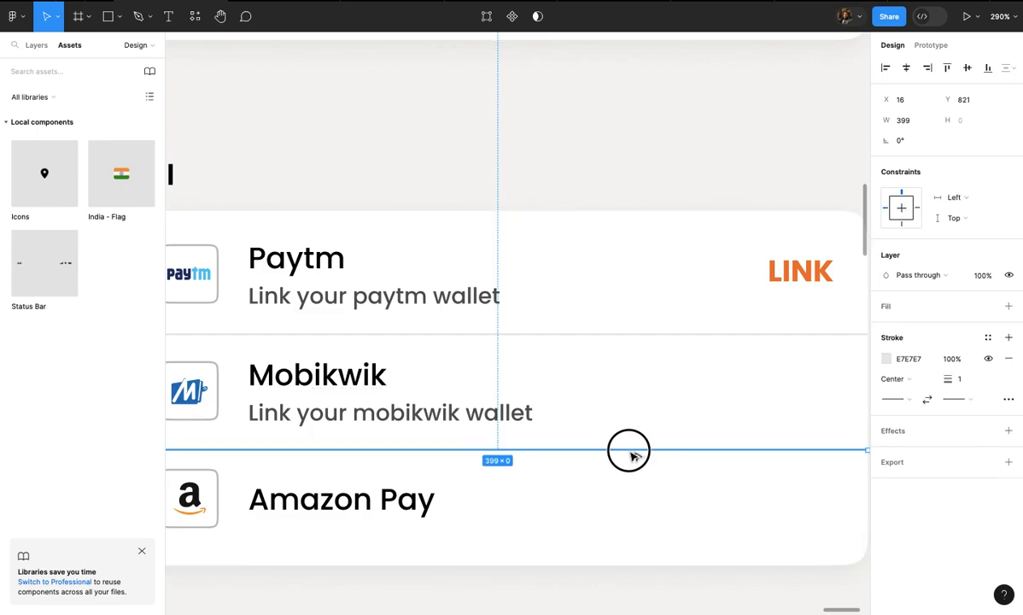
left_click(611, 566)
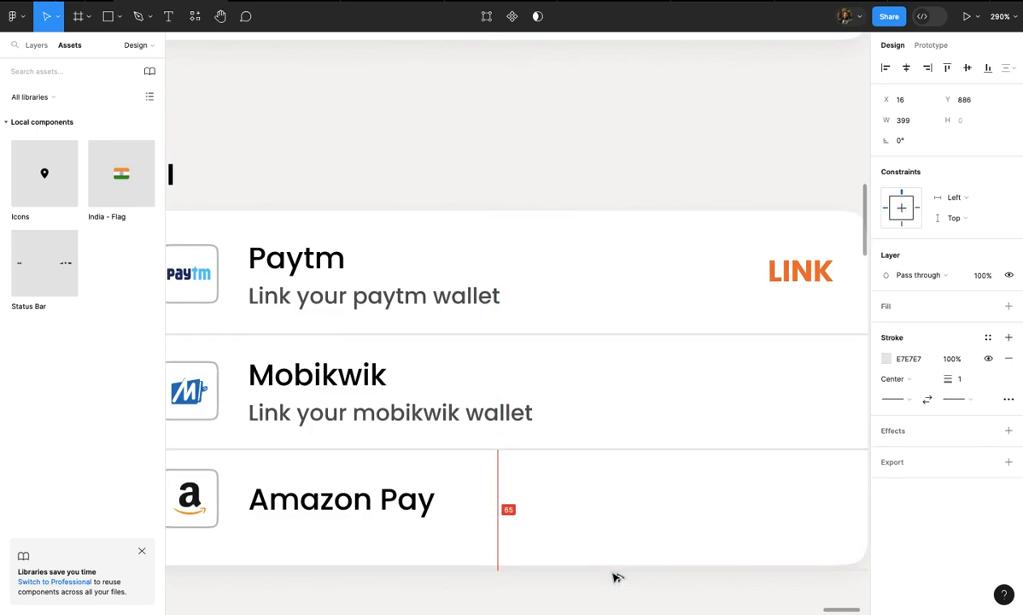
- Copy the divider below the Paytm wallet row up to the wallets card's upper edge at Y 692
left_click(612, 334)
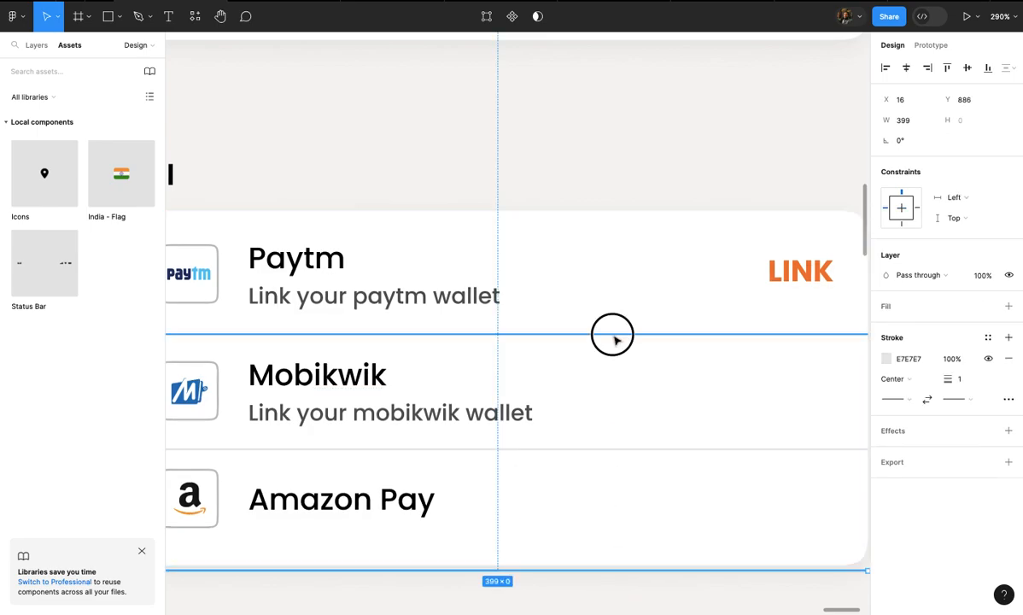
scroll(612, 337, "down", 3)
left_click_drag(610, 306, 612, 262)
scroll(612, 262, "up", 4)
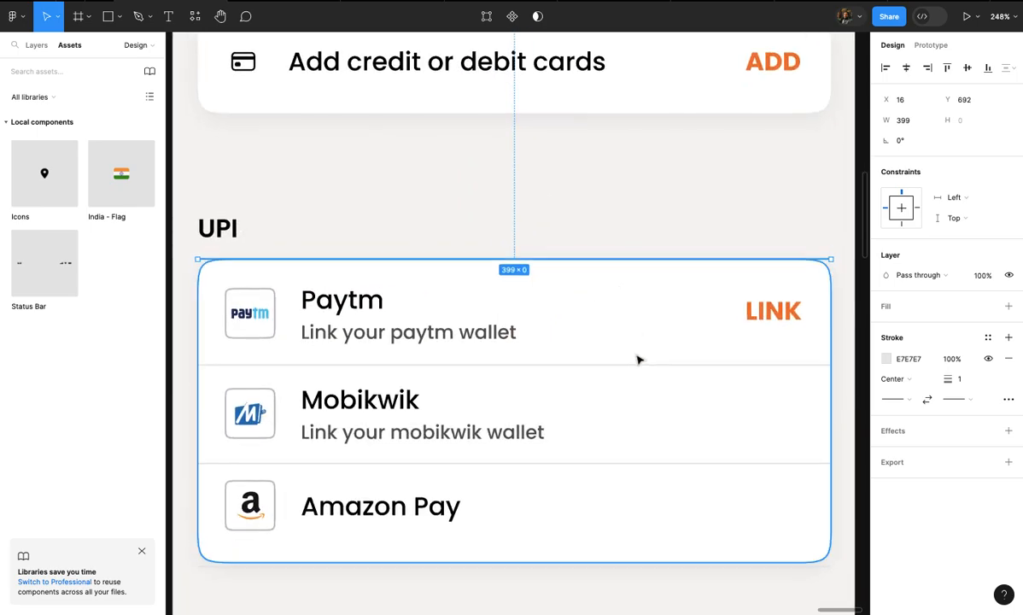
- Distribute the wallets section's four divider lines vertically and set the spacing between them to 69
left_click(637, 366, "shift")
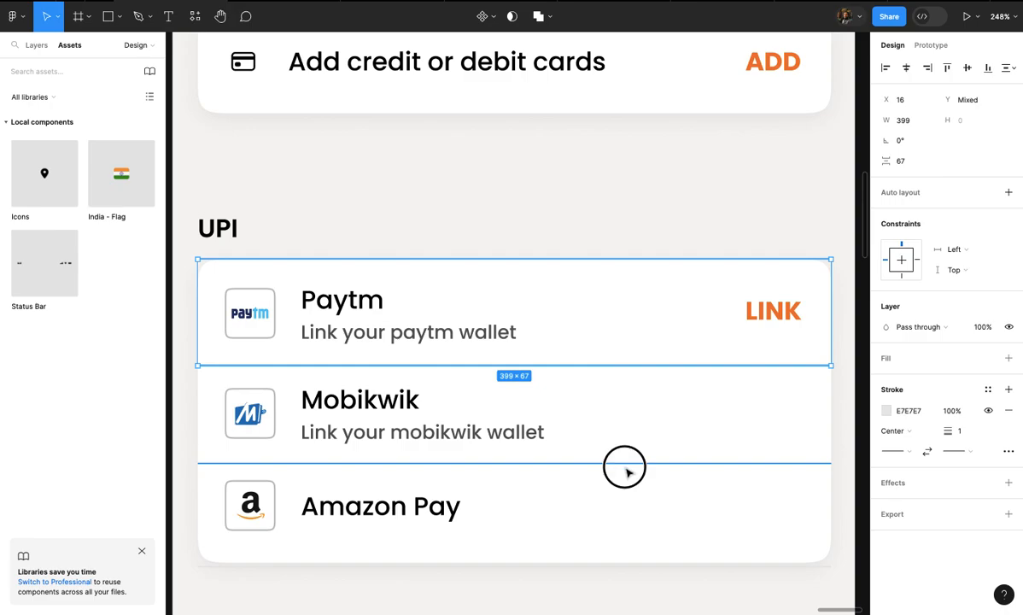
left_click(624, 466, "shift")
left_click(613, 567, "shift")
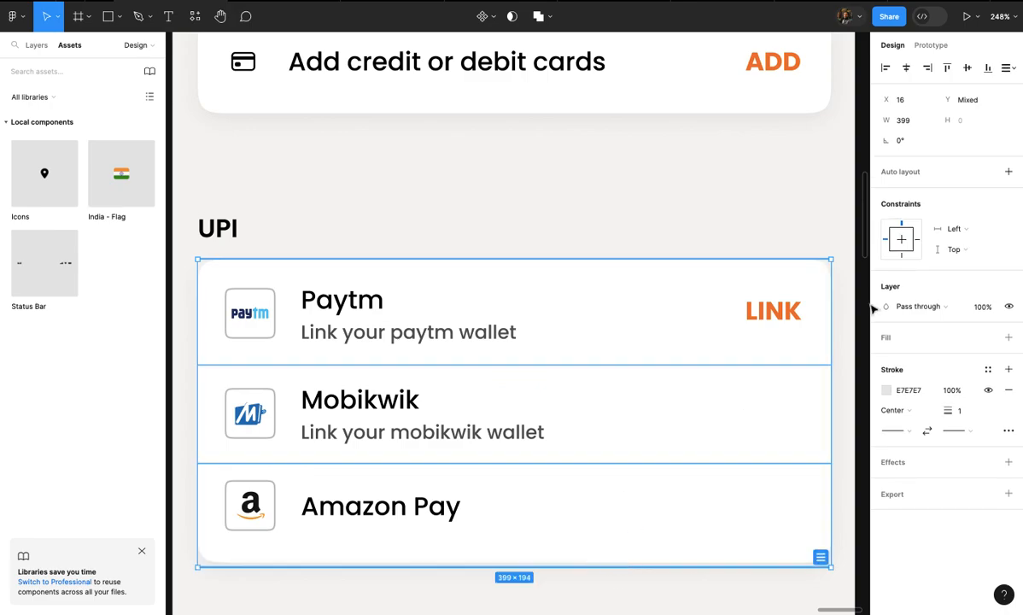
left_click(1005, 71)
left_click(977, 89)
left_click(1006, 69)
left_click(989, 91)
key("Up")
key("Up")
key("Up")
key("Up")
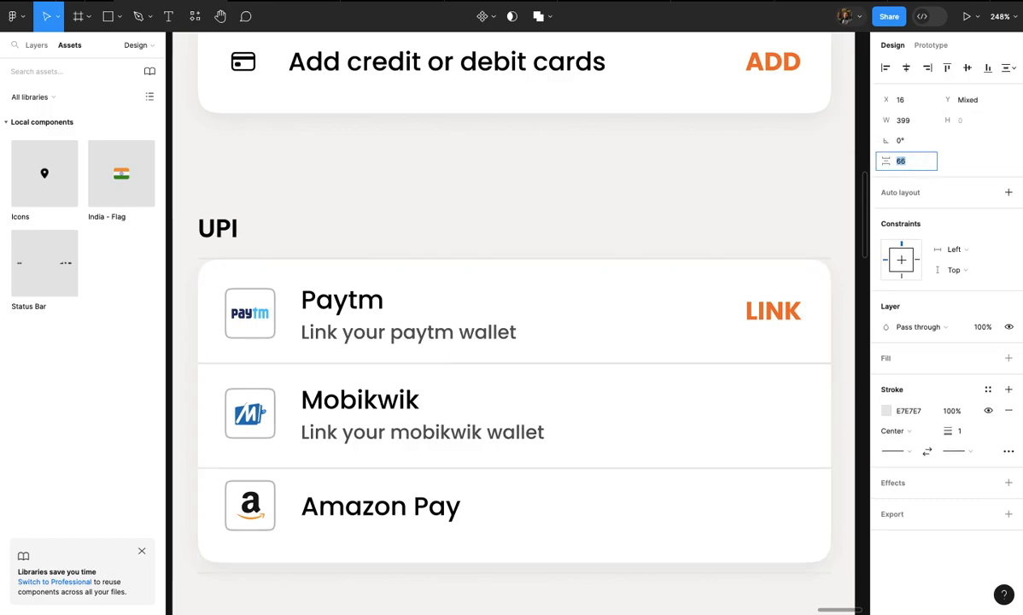
- Extend the wallets card's lower edge down to meet the lowest divider at Y 899
left_click(654, 313)
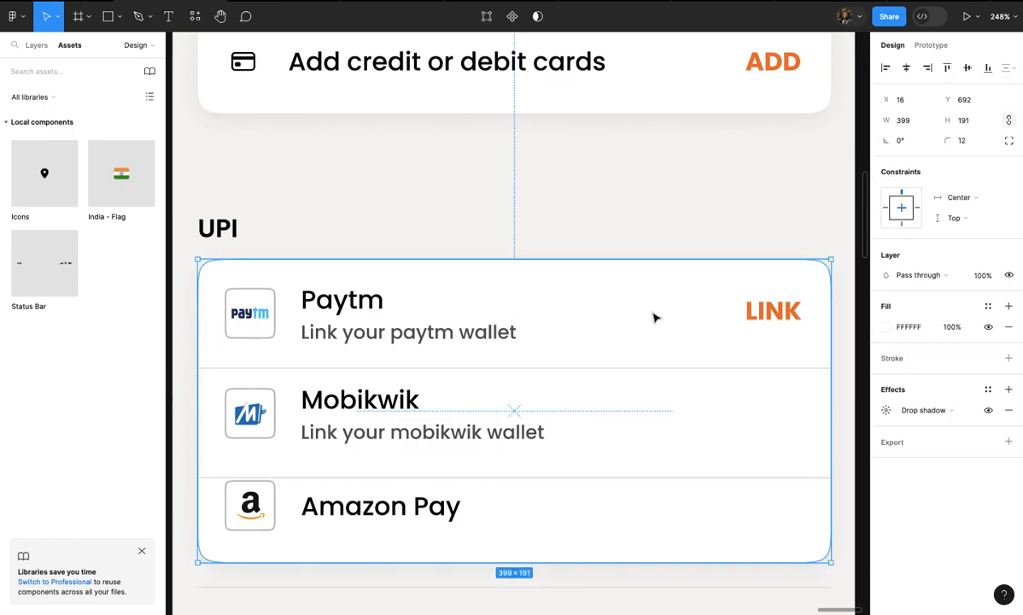
scroll(655, 317, "down", 3)
scroll(654, 461, "up", 5)
left_click_drag(654, 471, 651, 513)
scroll(651, 510, "down", 2)
left_click(693, 547)
scroll(693, 543, "up", 3)
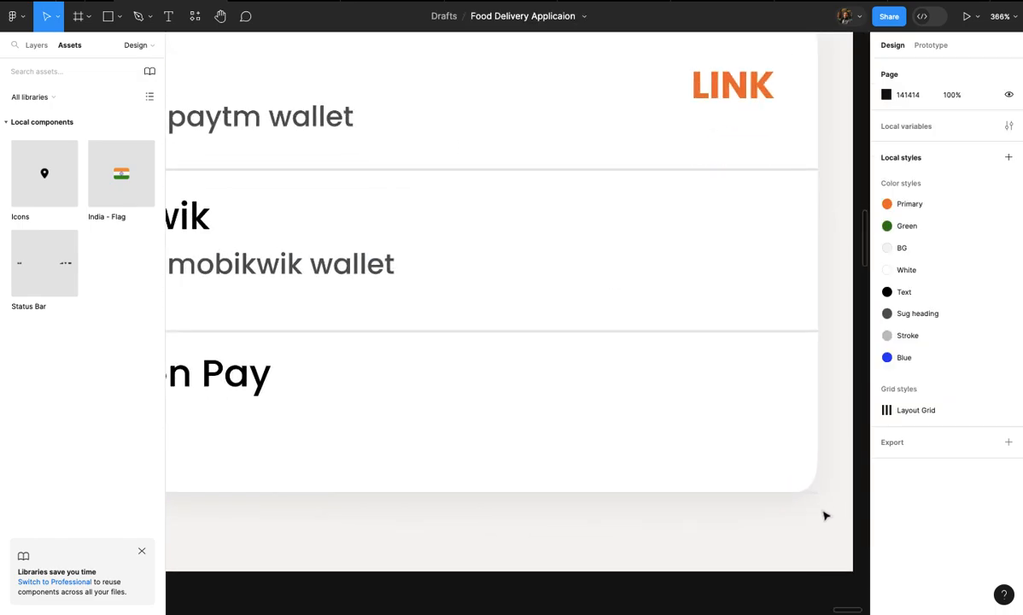
- Delete the divider lines lying on the wallets card's lower and upper edges, keeping the two dividers between its rows
left_click(818, 491)
scroll(811, 482, "down", 2)
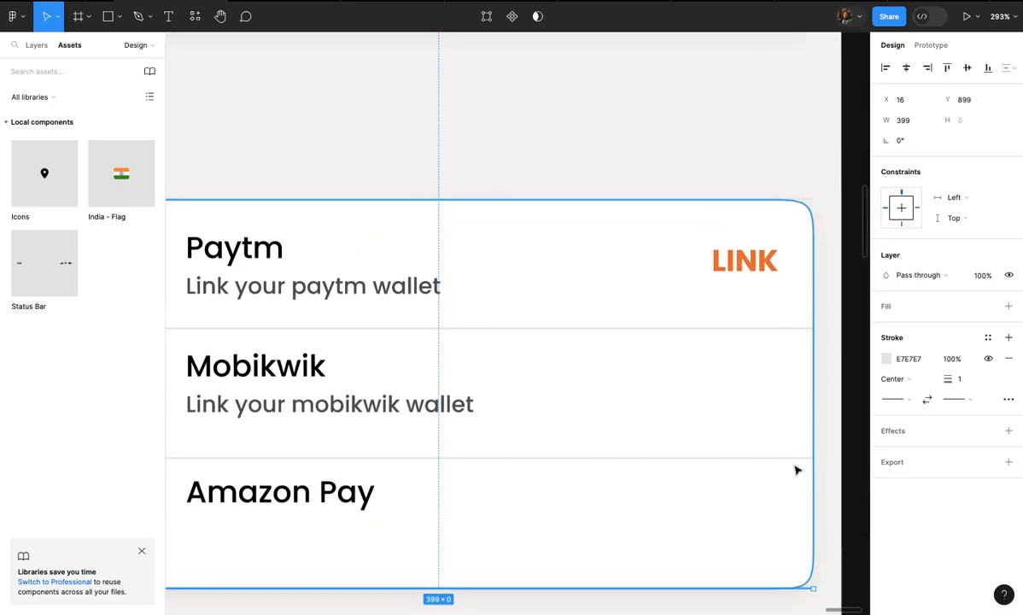
left_click(795, 465, "shift")
left_click(756, 329, "shift")
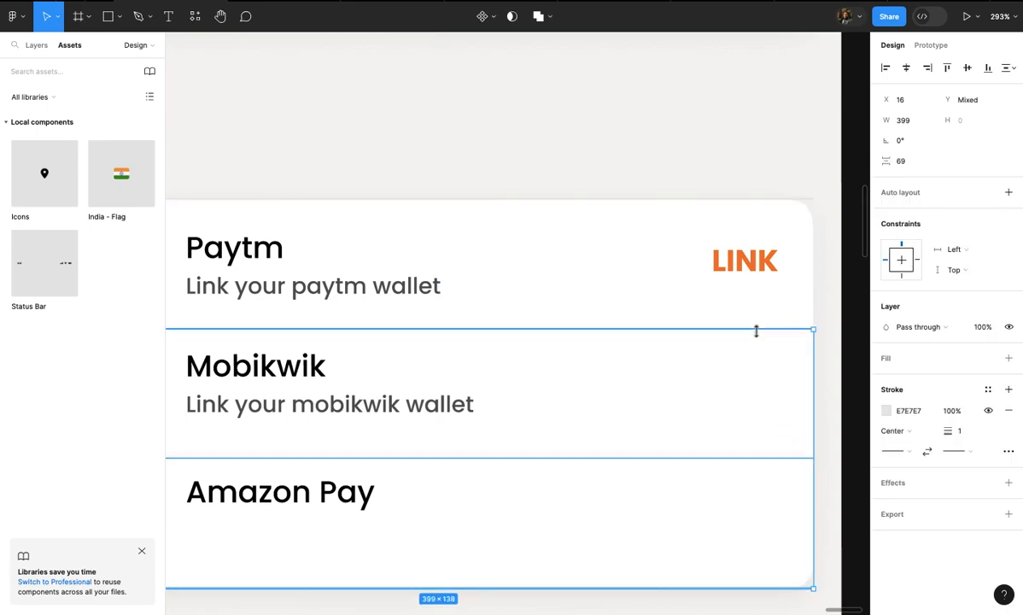
scroll(753, 336, "down", 2)
left_click(691, 425)
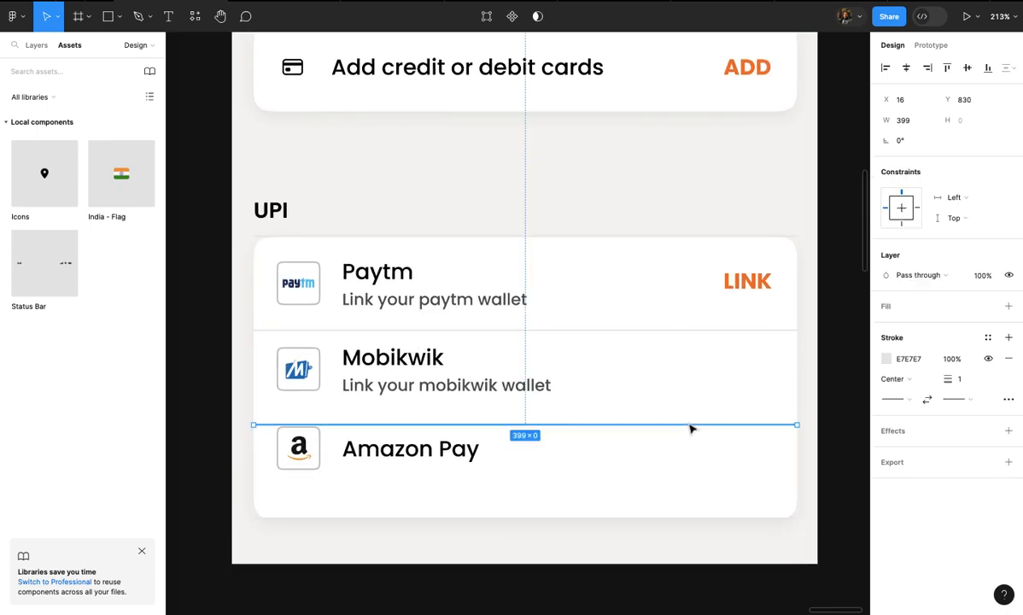
scroll(692, 427, "up", 2)
left_click(693, 569)
left_click(690, 542)
key("Delete")
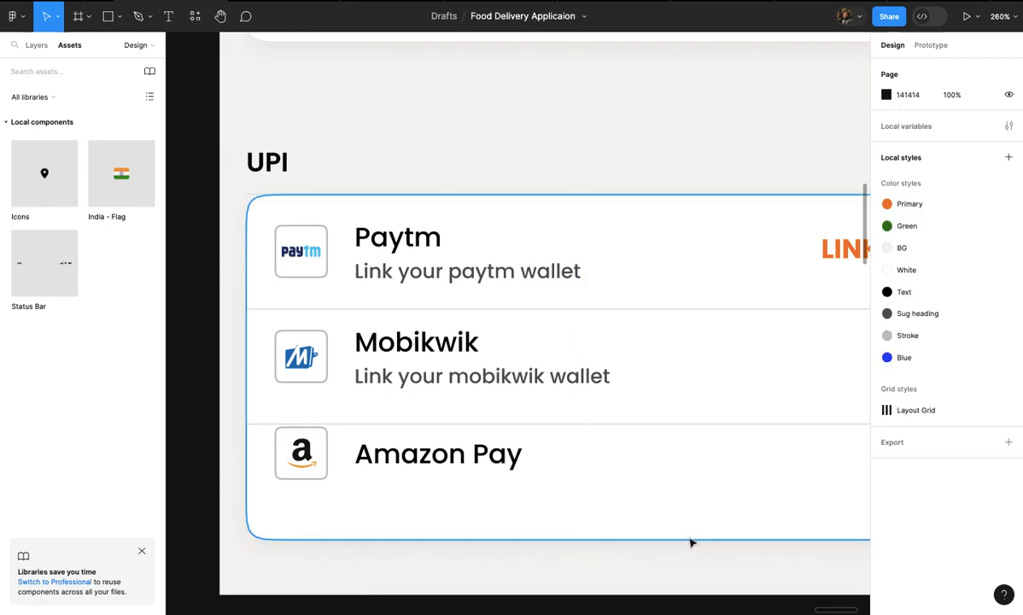
left_click(628, 196)
key("Delete")
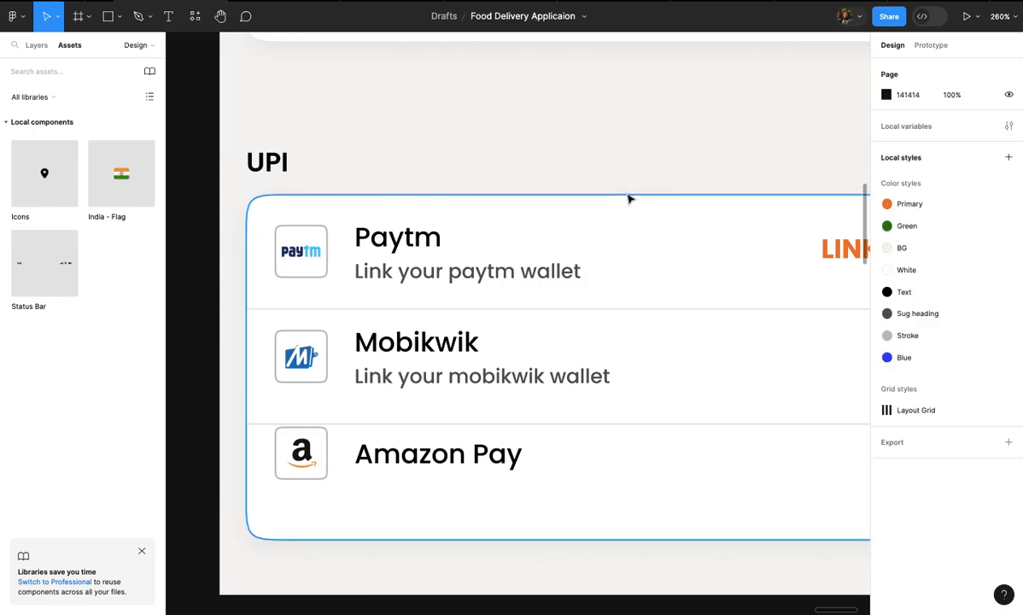
- Move the Amazon Pay row down to the middle of the space between its divider and the card's lower edge
left_click(450, 373)
left_click(423, 451)
scroll(423, 451, "up", 3)
left_click_drag(436, 460, 438, 504)
scroll(438, 502, "down", 3)
- Move the Mobikwik row down to the middle between its dividers and fine-tune the Paytm wallet row's vertical position
left_click(465, 355)
scroll(475, 349, "up", 3)
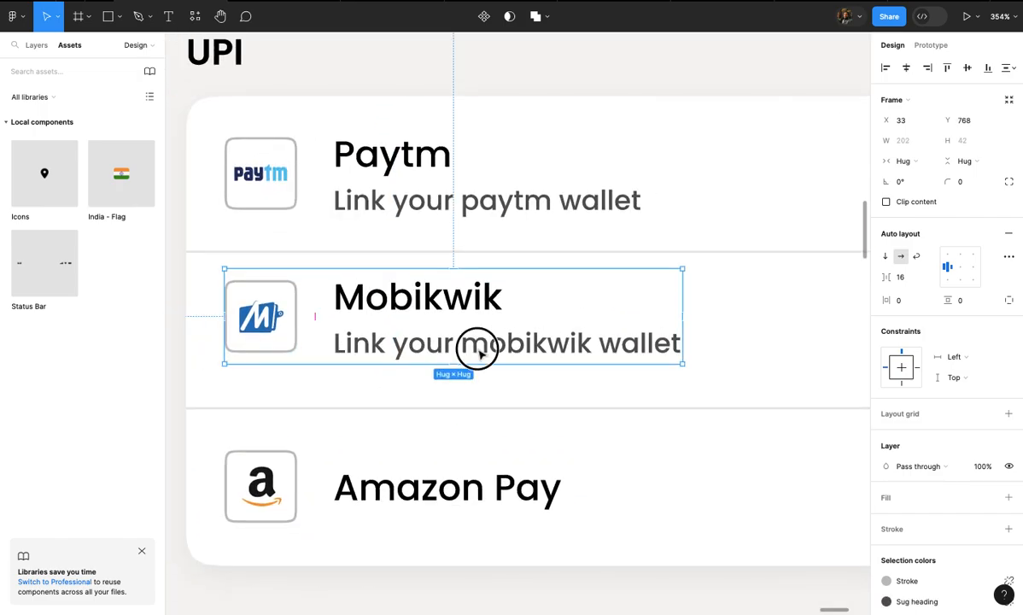
left_click(521, 201)
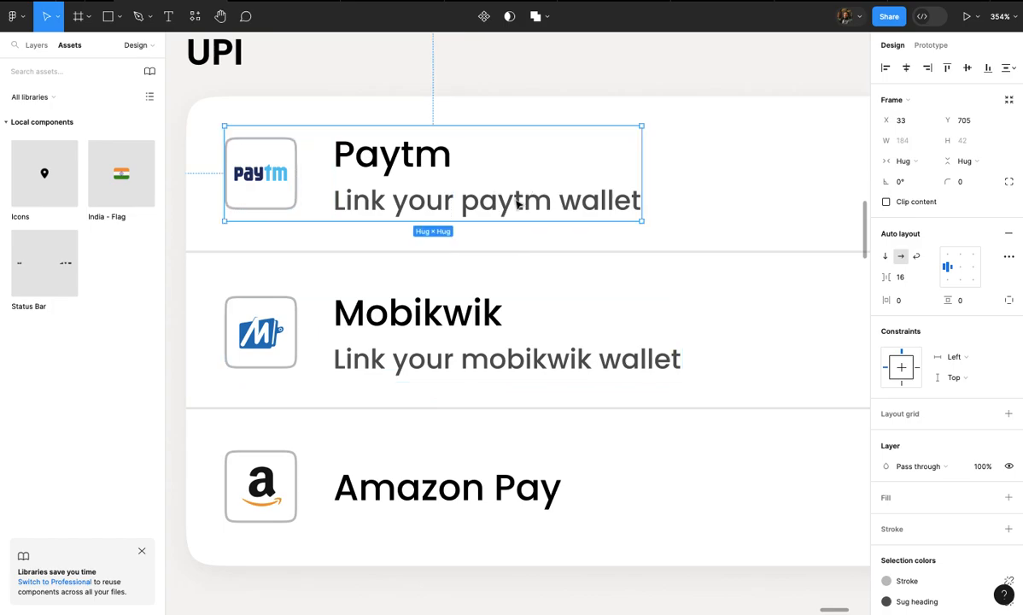
scroll(517, 203, "down", 2)
mouse_move(502, 220)
left_mouse_down()
mouse_move(498, 210)
mouse_move(502, 217)
left_mouse_up()
scroll(502, 218, "down", 3)
scroll(504, 218, "right", 3)
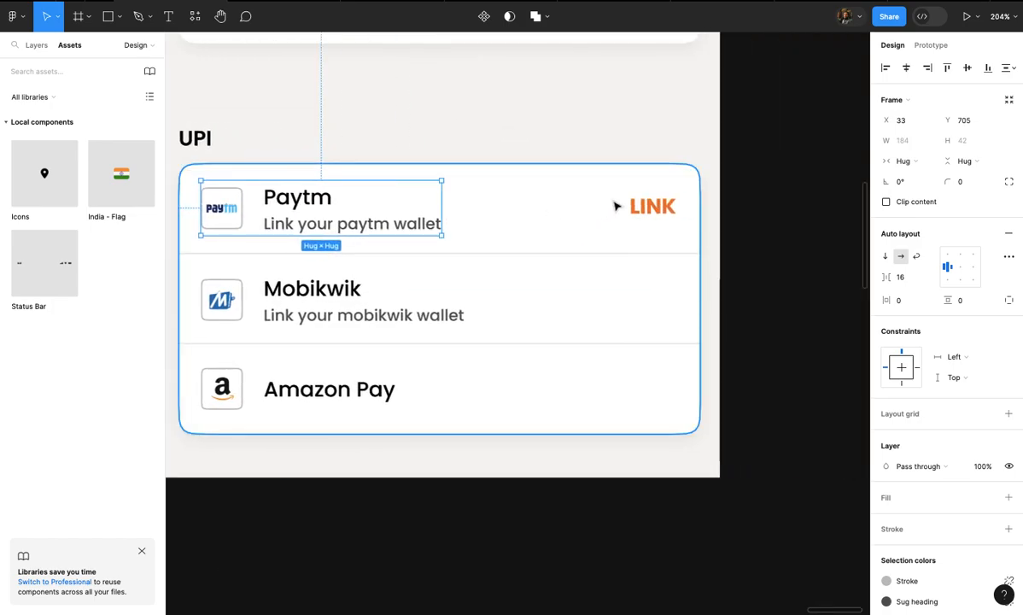
- Move the LINK label to line up vertically with the middle of the Paytm wallet row
left_click(625, 206)
scroll(628, 207, "up", 3)
scroll(667, 220, "up", 3)
left_click_drag(665, 215, 667, 232)
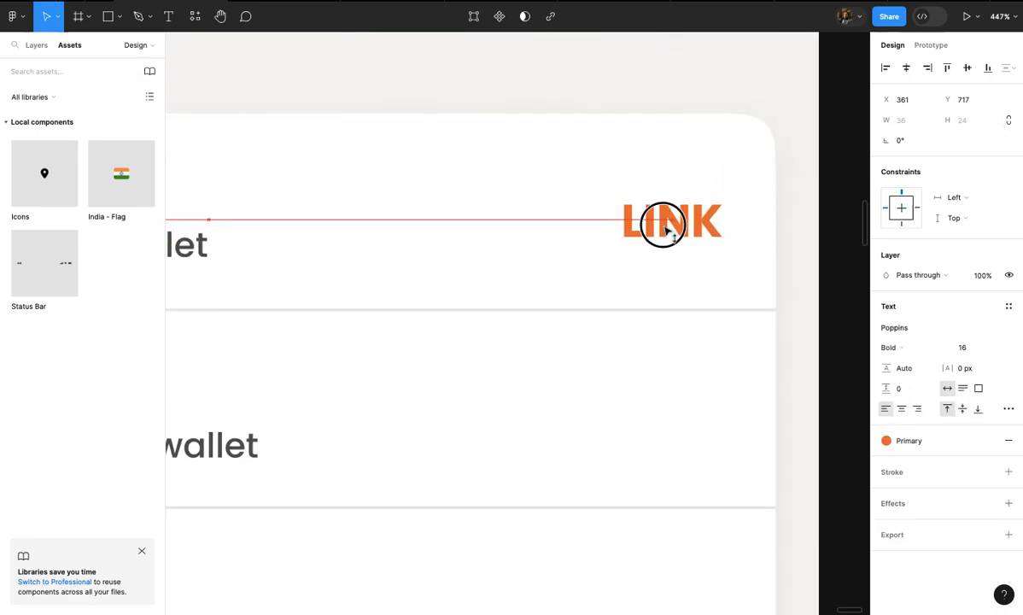
scroll(667, 228, "down", 5)
left_click(725, 224)
scroll(725, 224, "up", 3)
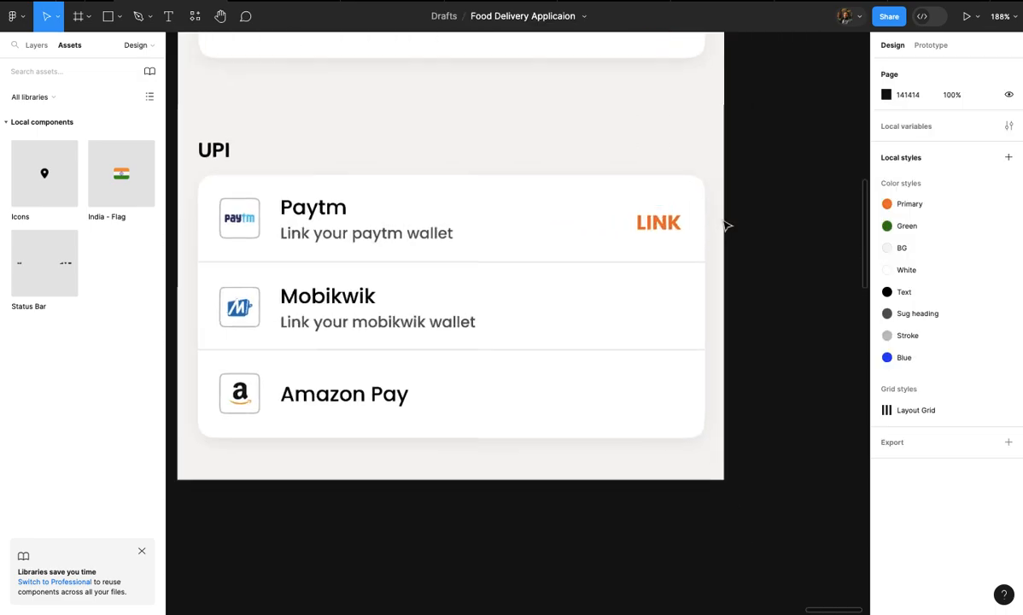
left_click(647, 216)
scroll(649, 219, "up", 2)
left_click_drag(658, 242, 653, 238)
scroll(653, 237, "down", 5)
left_click(706, 253)
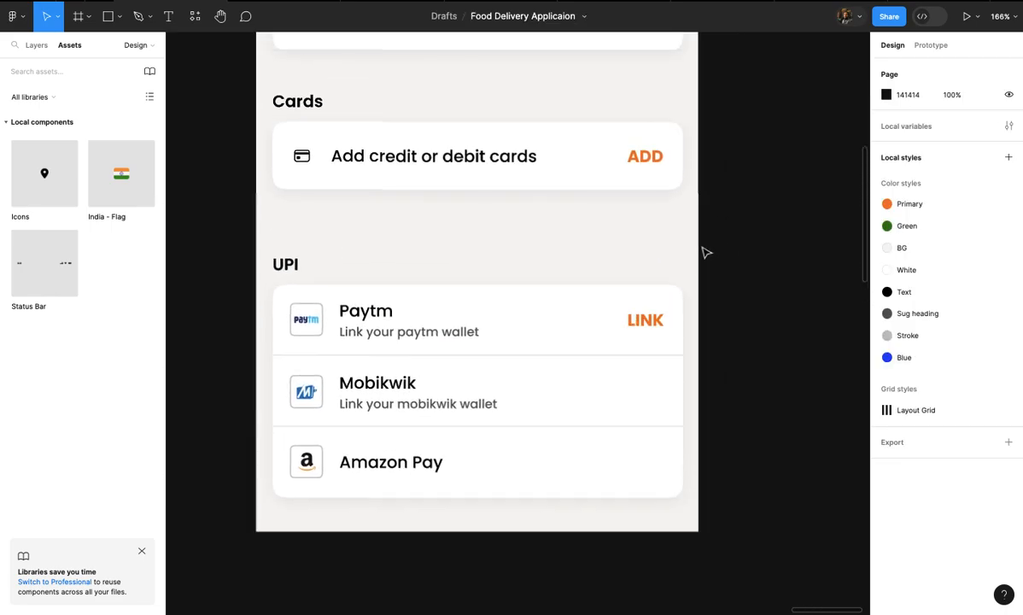
- Move the whole wallets section up so its gap below the Cards section matches the gap above the Cards heading
scroll(705, 252, "down", 4)
left_click_drag(442, 280, 643, 407)
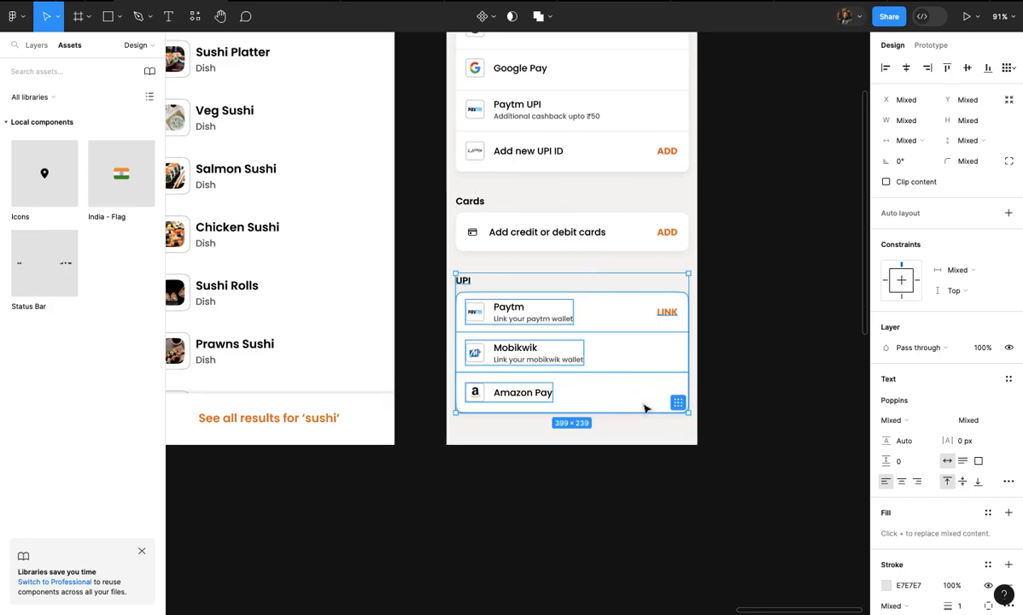
left_click(655, 445)
scroll(655, 445, "down", 5)
scroll(655, 445, "up", 4)
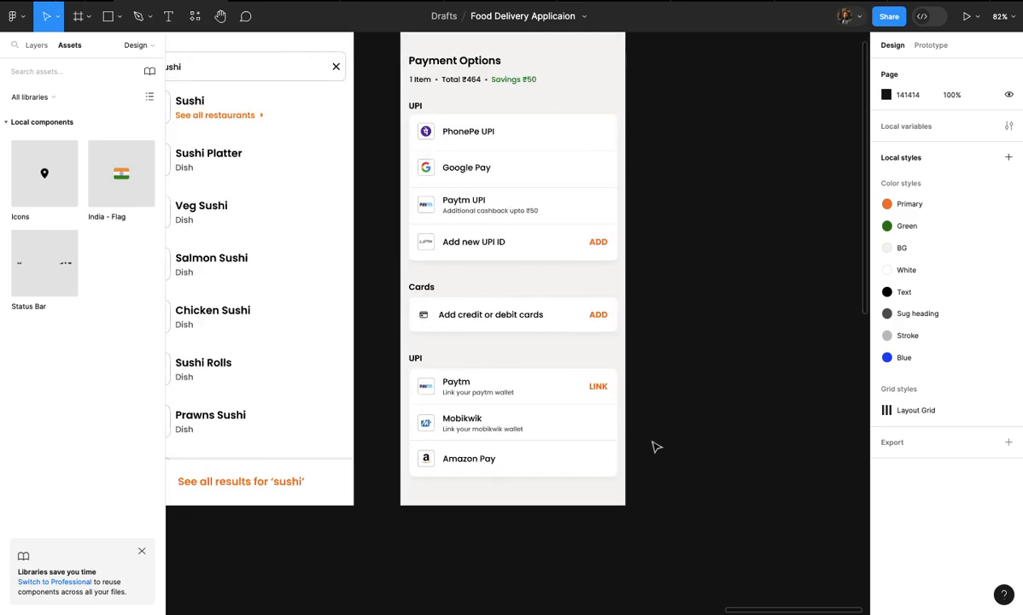
- Move the Payment Options frame farther away from the Search screen, to X 6898
scroll(655, 445, "down", 4)
scroll(655, 444, "up", 1)
scroll(655, 445, "right", 2)
scroll(655, 445, "up", 1)
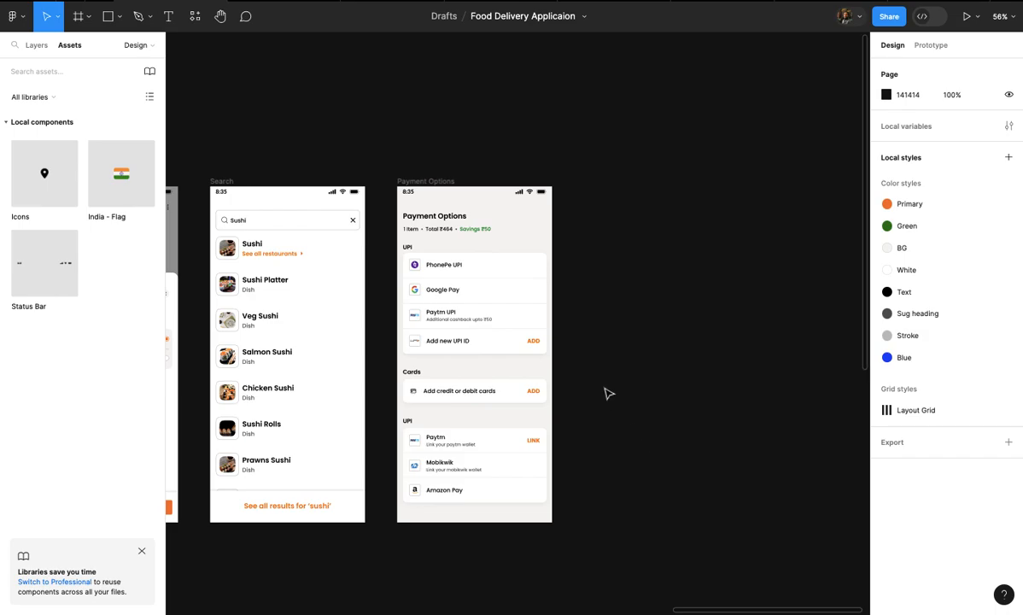
scroll(571, 339, "up", 2)
left_click(395, 157)
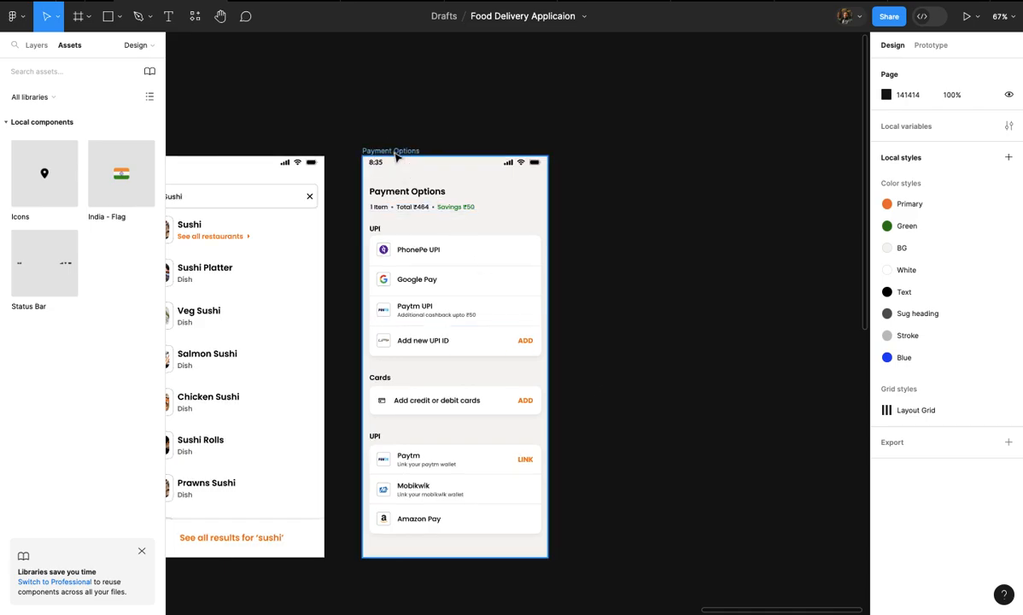
left_click(394, 152)
scroll(394, 152, "down", 2)
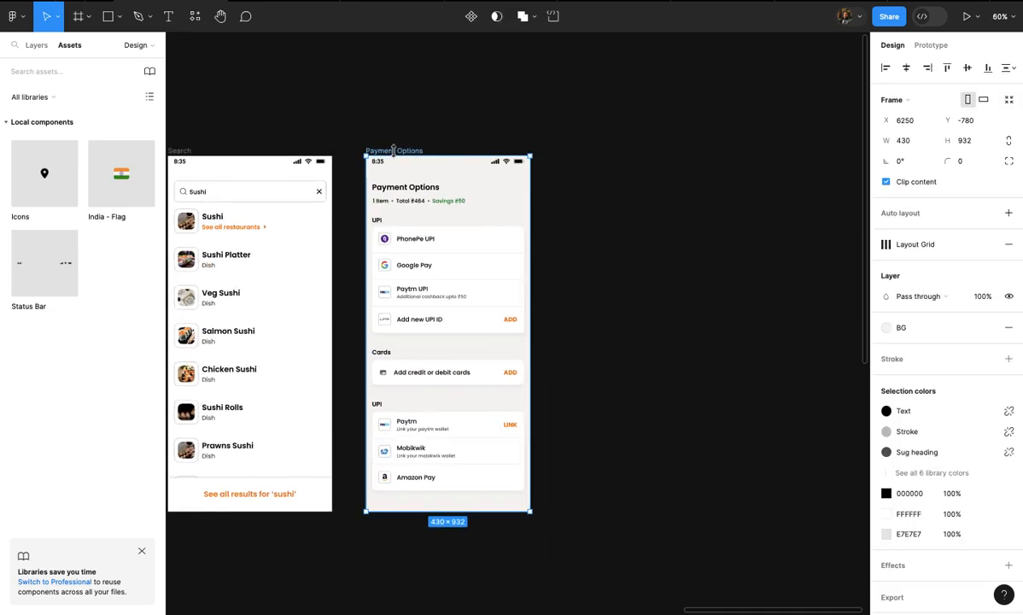
scroll(393, 151, "down", 3)
scroll(437, 245, "right", 1)
left_click_drag(448, 256, 631, 256)
left_click(551, 266)
scroll(552, 268, "up", 5)
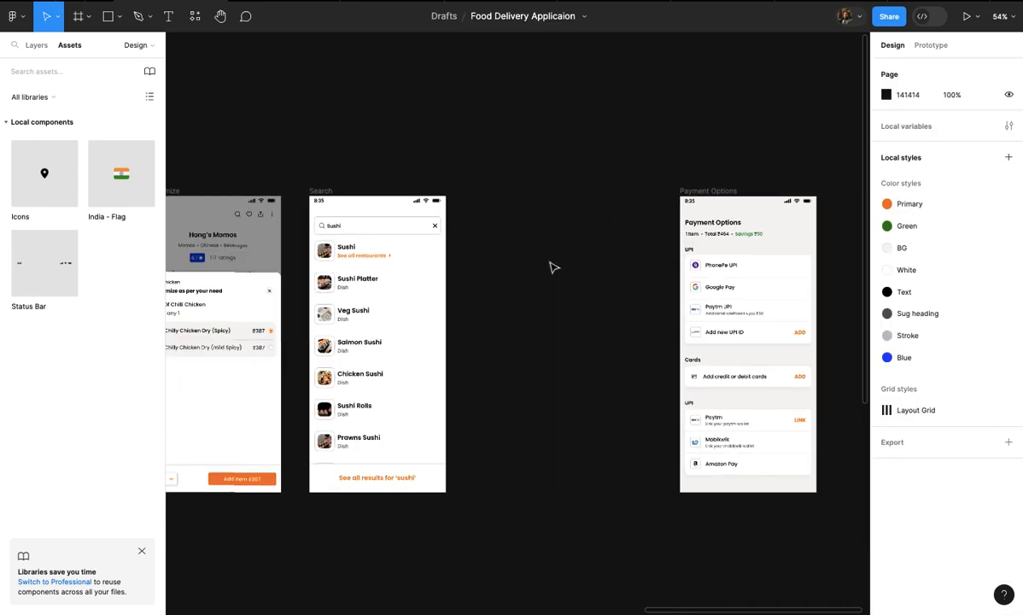
- Duplicate the Payment Options frame into the empty space between the Search screen and the original
left_click(713, 191)
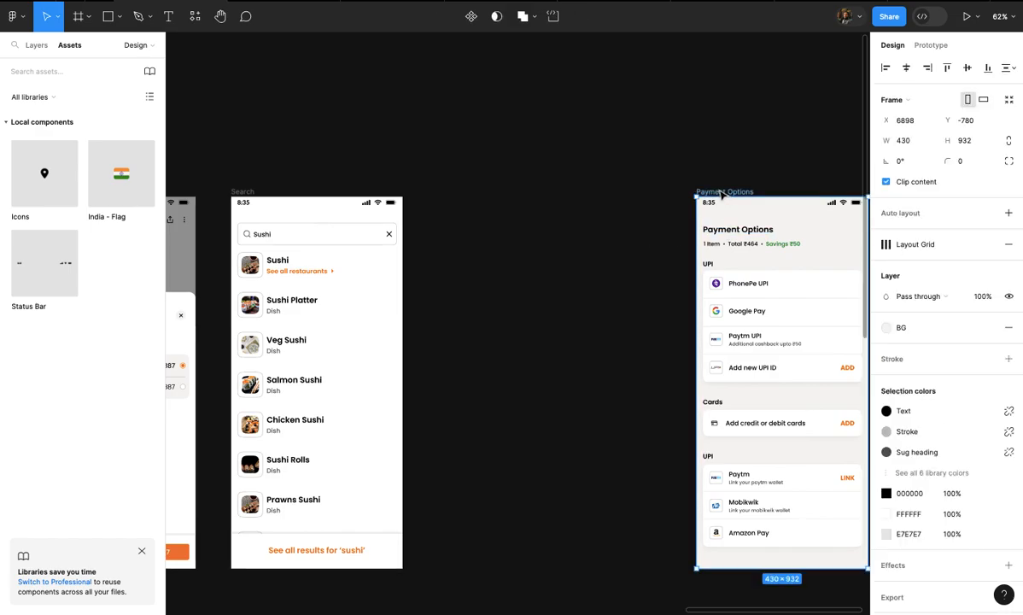
key("alt")
left_click_drag(657, 260, 489, 279)
scroll(440, 260, "up", 2)
left_click(440, 259)
scroll(448, 233, "down", 3)
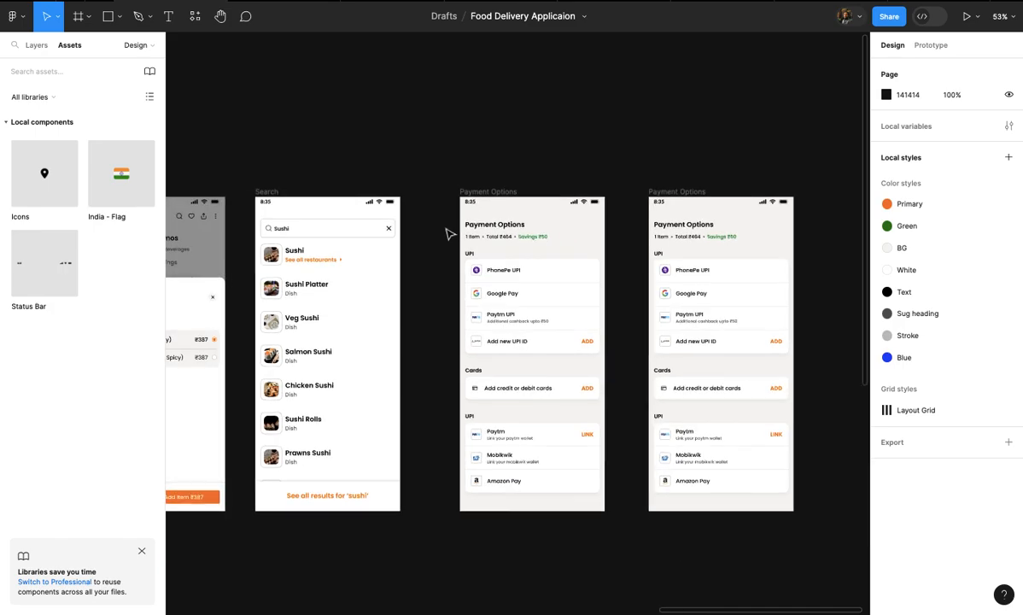
- Copy the back arrow icon from the Menu screen and paste it into the Payment Options frame beside Search at X 16, Y 45
scroll(456, 230, "up", 3)
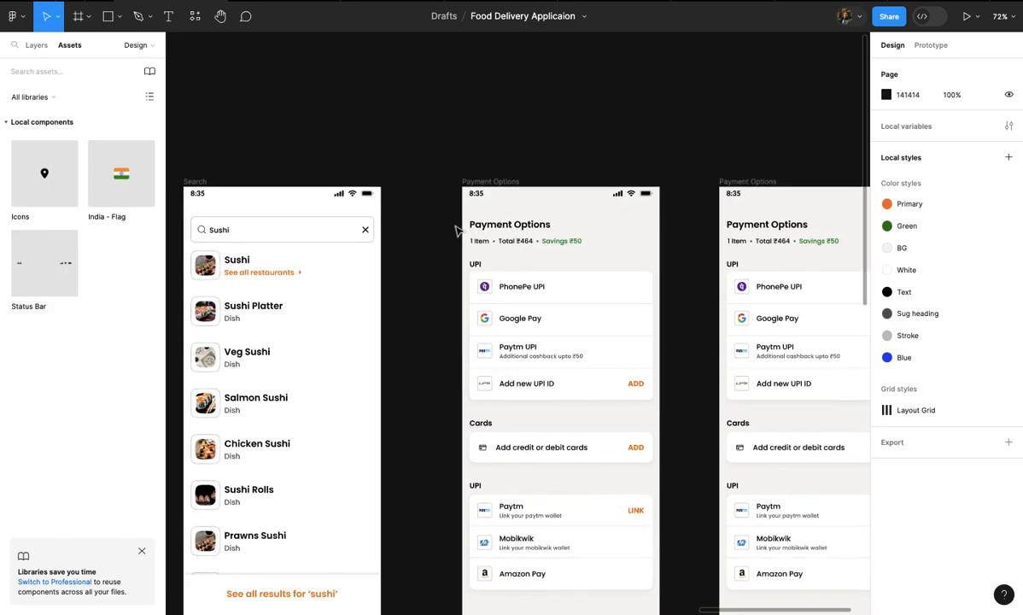
scroll(456, 230, "down", 3)
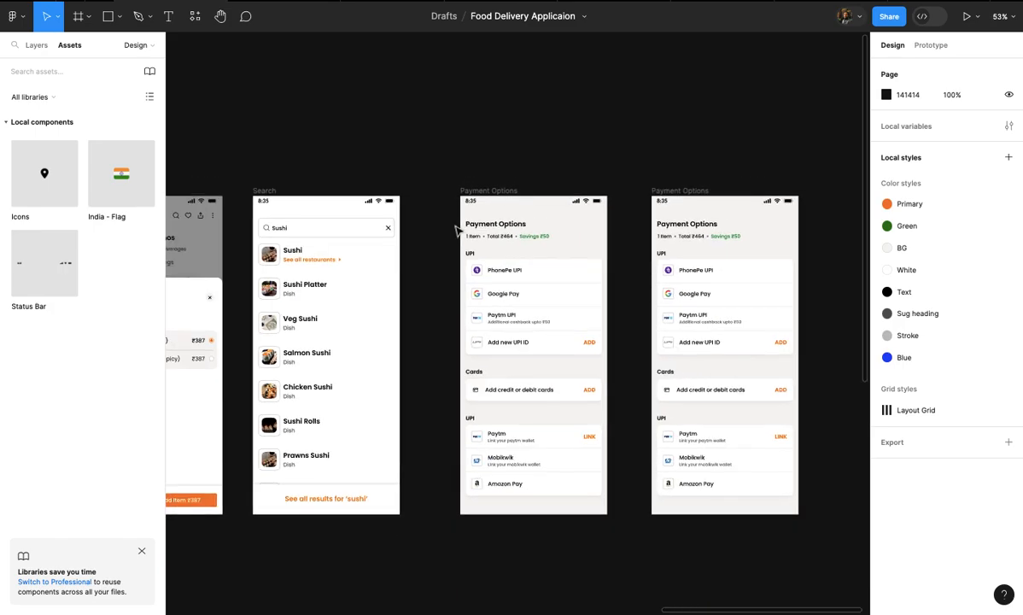
scroll(456, 229, "up", 5)
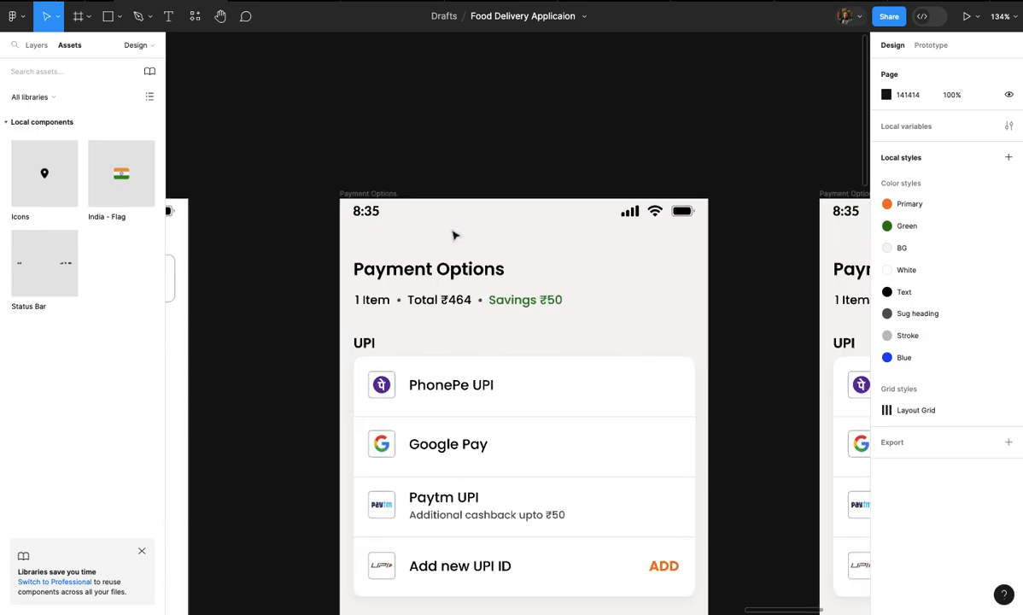
scroll(457, 229, "down", 5)
scroll(453, 234, "left", 8)
scroll(454, 234, "up", 6)
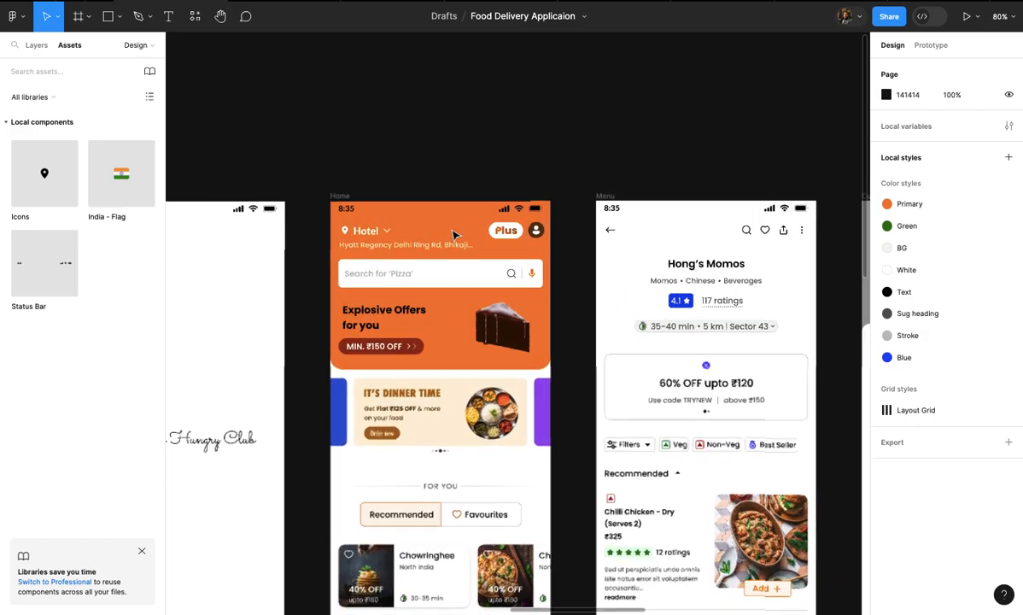
scroll(453, 234, "right", 3)
left_click(490, 235)
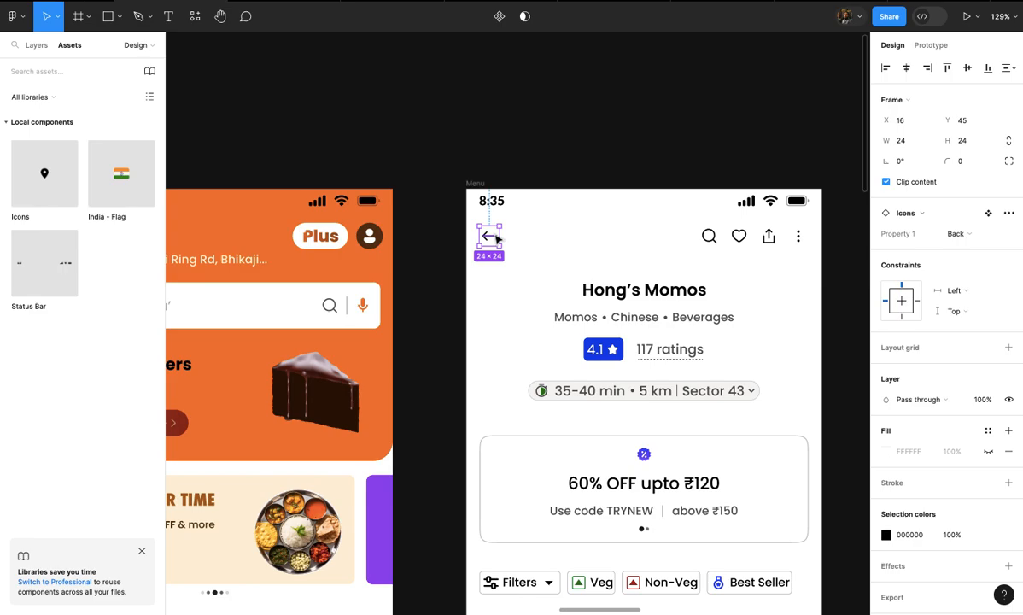
scroll(494, 238, "down", 3)
scroll(496, 238, "right", 10)
scroll(498, 237, "up", 4)
scroll(496, 226, "right", 3)
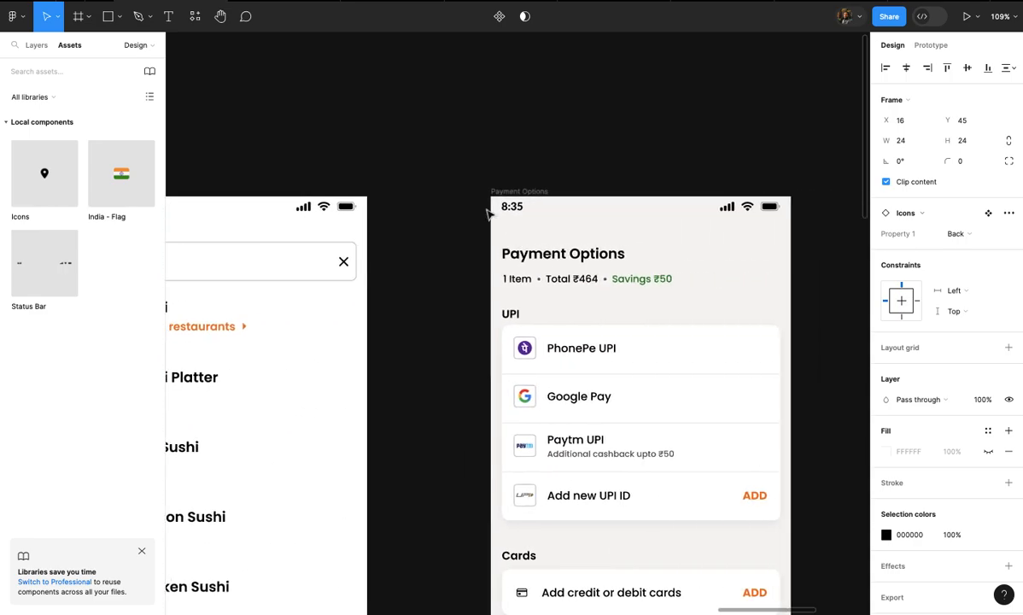
key("ctrl+v")
scroll(538, 222, "up", 5)
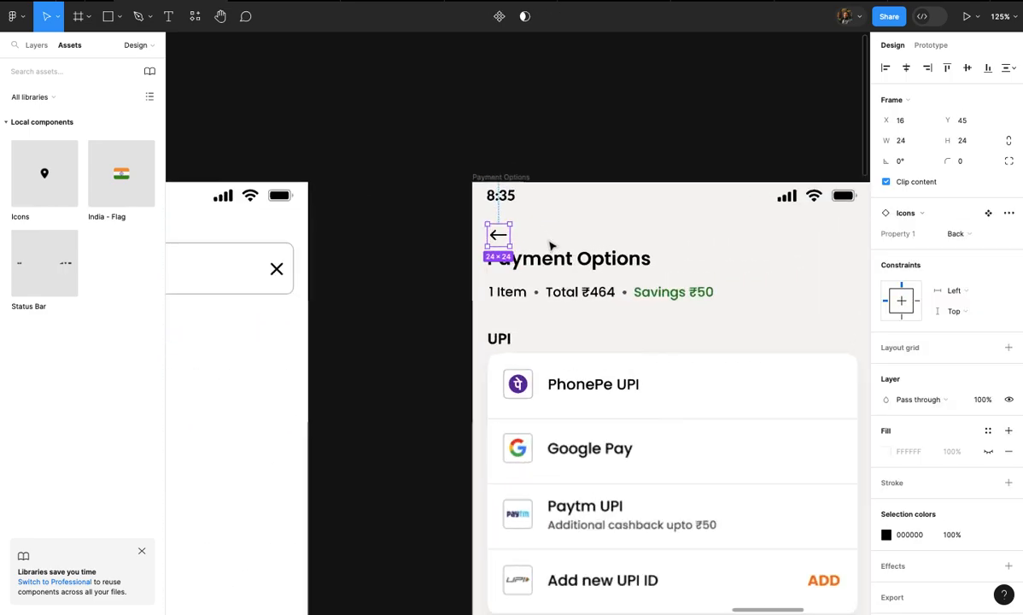
- Nudge the back arrow icon up to Y 43, away from the Payment Options heading
scroll(550, 252, "down", 2)
left_click(551, 249)
left_click(571, 235)
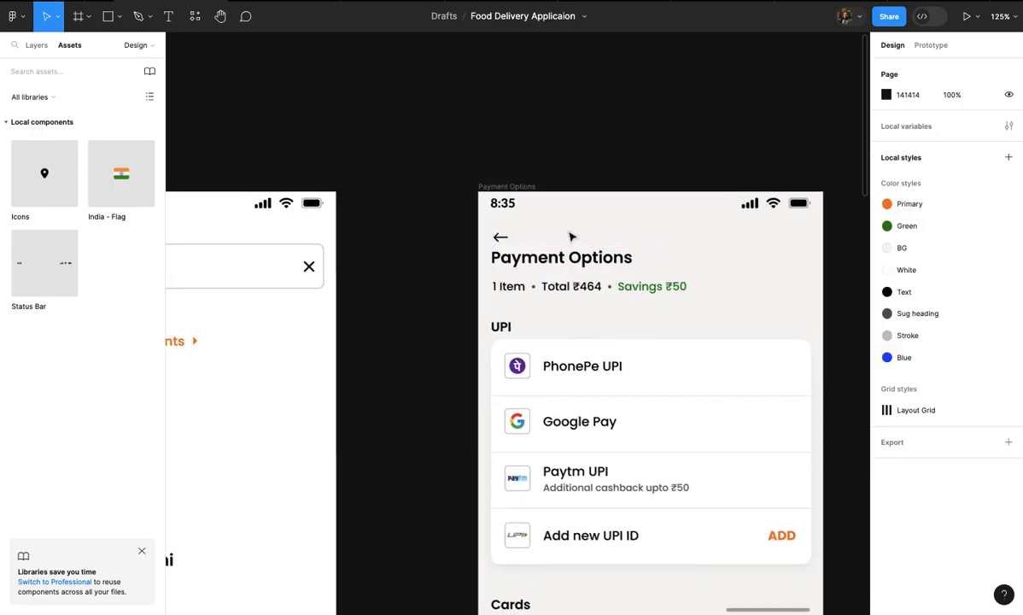
scroll(563, 265, "up", 1)
left_click(560, 277)
scroll(558, 277, "up", 3)
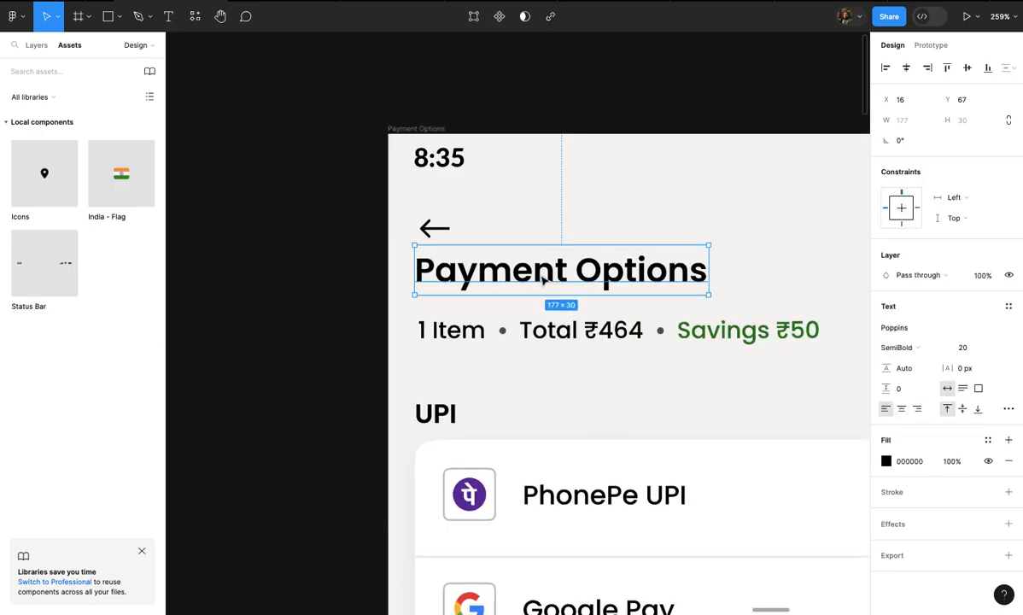
left_click(447, 235)
scroll(447, 232, "up", 4)
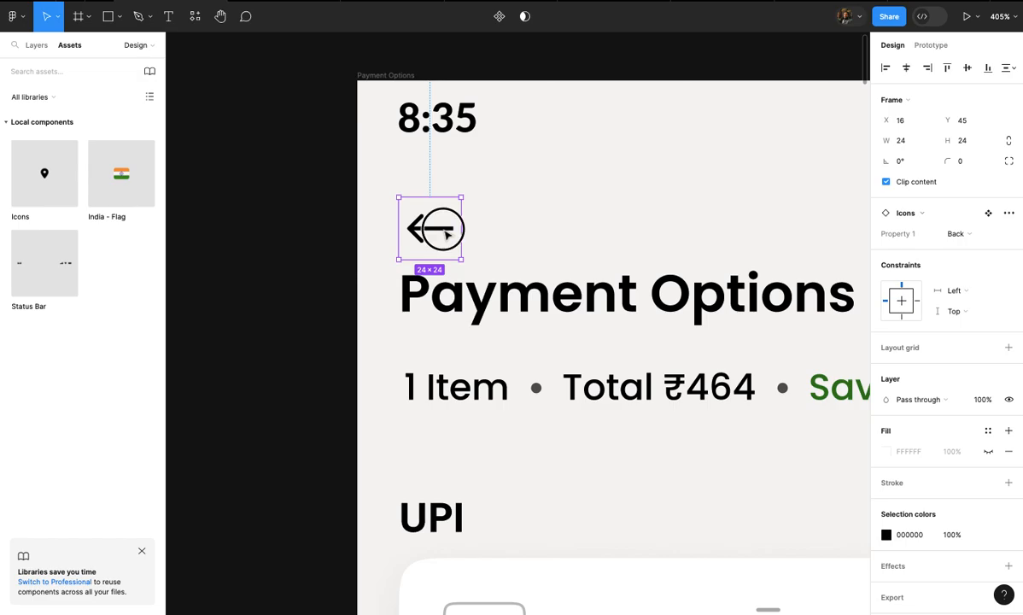
left_click(518, 229)
scroll(518, 231, "down", 15)
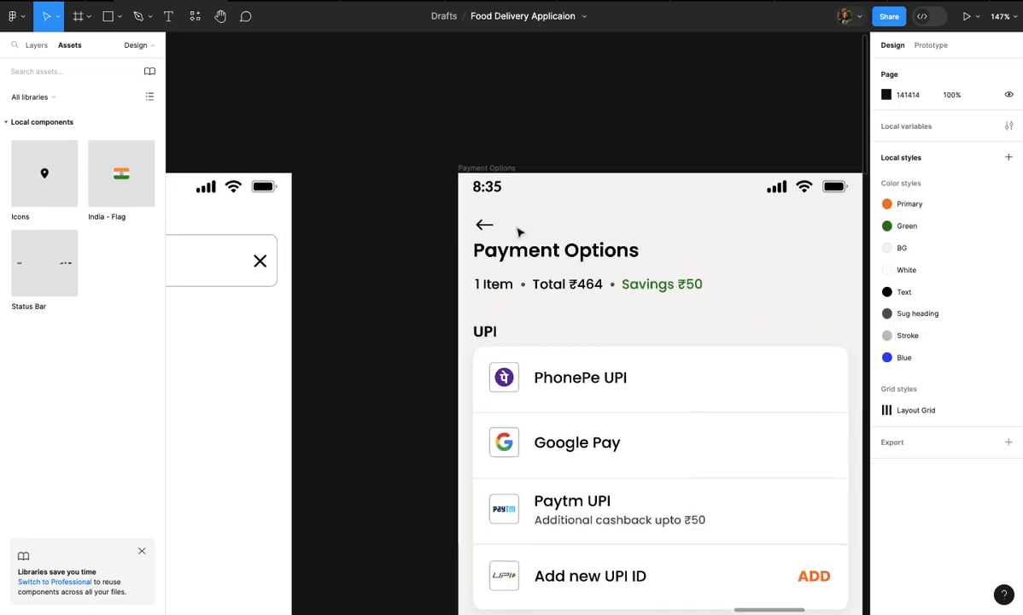
scroll(519, 231, "down", 1)
scroll(519, 231, "right", 1)
scroll(520, 231, "up", 2)
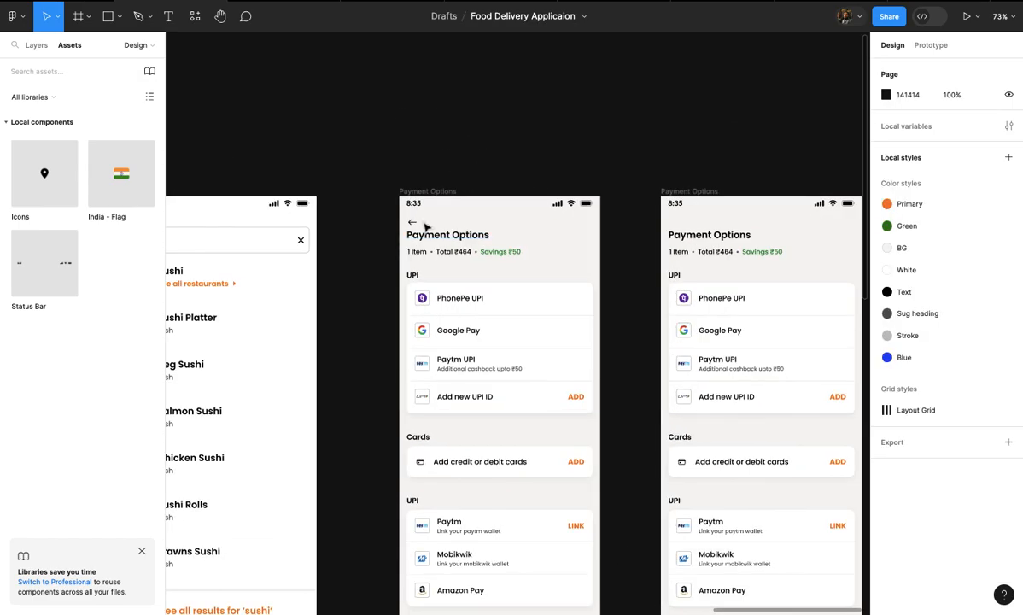
- Copy the back arrow icon from the Payment Options frame beside the Search screen
left_click(414, 224)
scroll(416, 226, "right", 1)
scroll(416, 226, "right", 2)
scroll(467, 236, "up", 3)
- Move all content below the status bar slightly up in the Payment Options frame farther from the Search screen
left_click(489, 244)
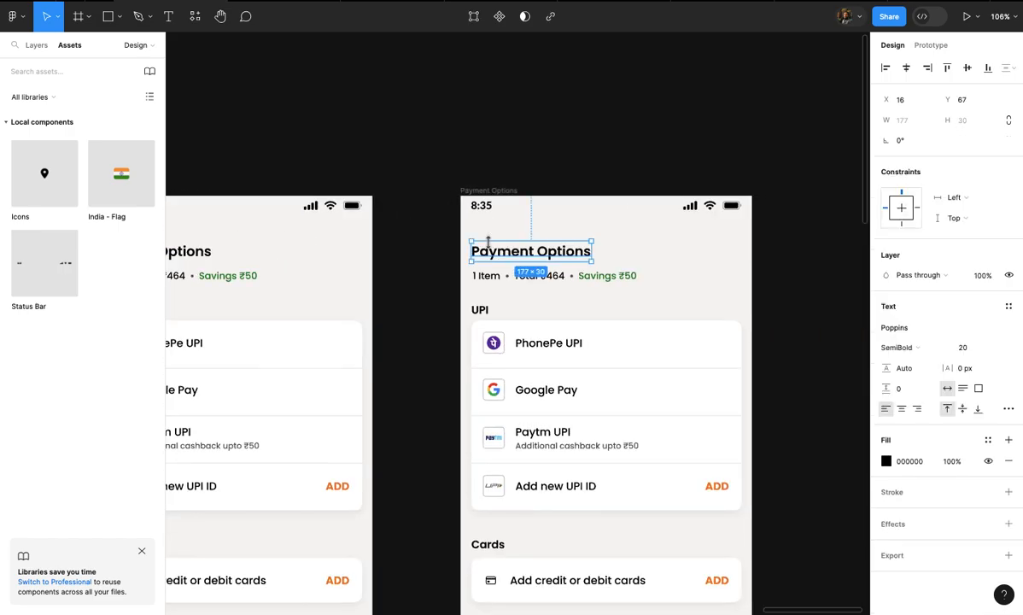
scroll(493, 244, "up", 2)
scroll(517, 257, "down", 4)
scroll(459, 210, "down", 2)
left_click(454, 206)
scroll(456, 198, "down", 3)
left_click_drag(453, 194, 612, 472)
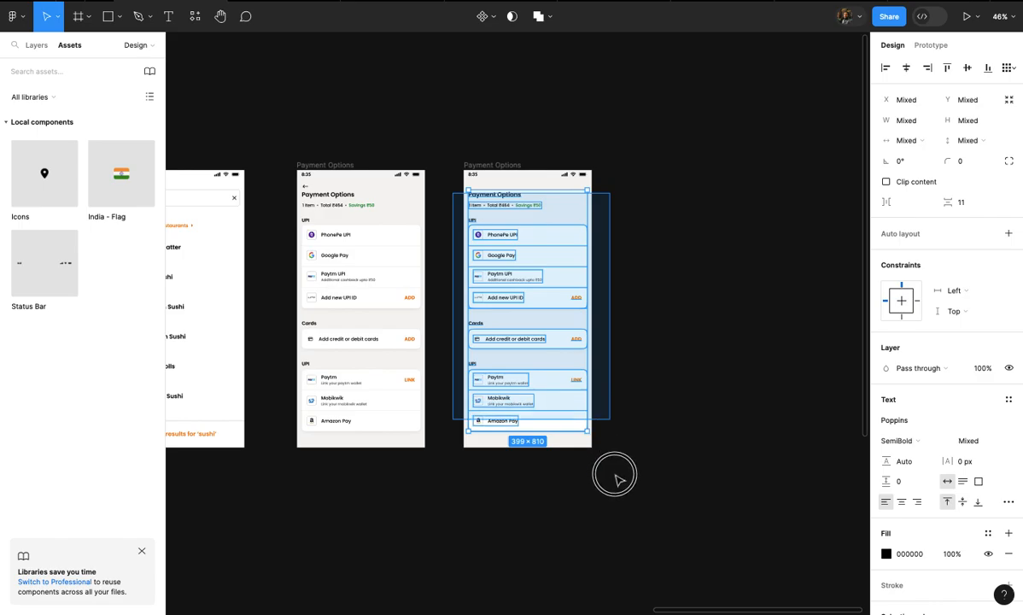
scroll(616, 480, "up", 2)
scroll(572, 446, "up", 2)
scroll(572, 446, "up", 4)
left_click(572, 431)
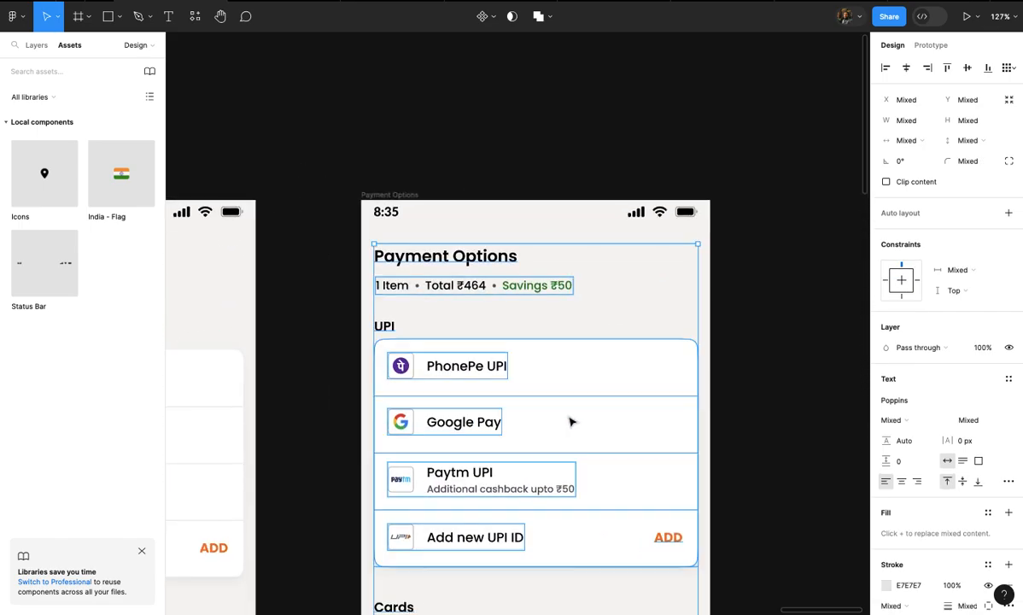
- Shift that frame's Payment Options heading to the right and paste the back arrow icon in front of it at X 16, Y 43
left_click(553, 288)
left_click(456, 256)
left_click_drag(456, 255, 488, 255)
left_click(375, 195)
key("ctrl+v")
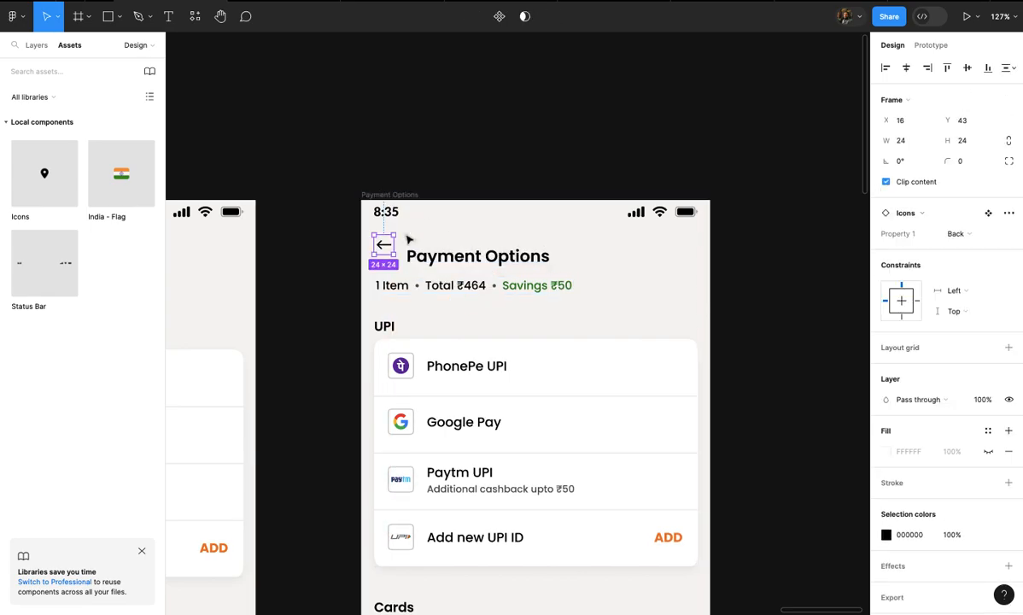
- Move the back arrow icon down beside the Payment Options heading and align it vertically centred with the heading
scroll(408, 240, "up", 5)
left_click_drag(358, 258, 359, 289)
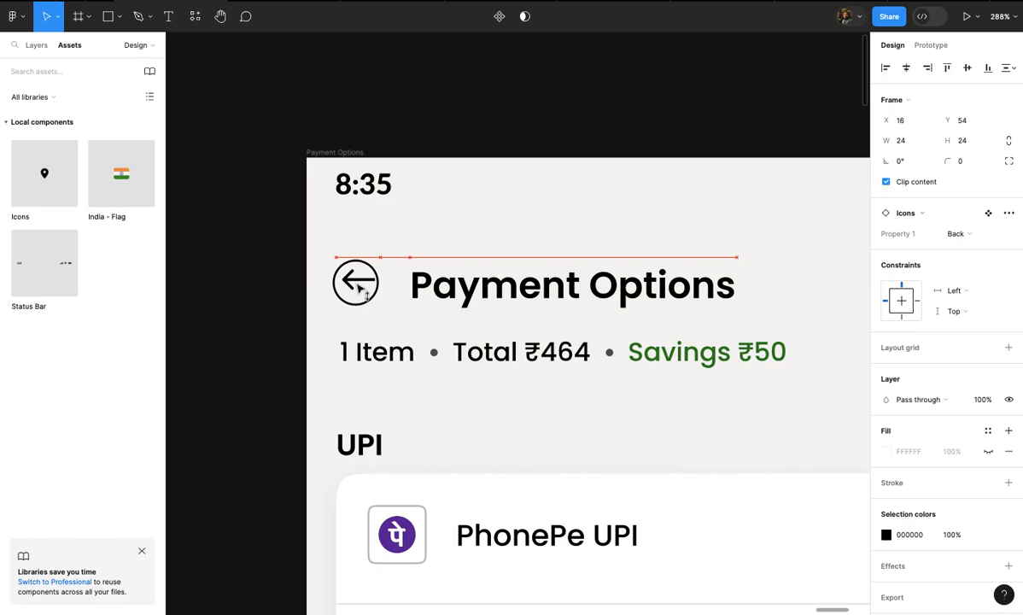
left_click(408, 288)
left_click(359, 294, "shift")
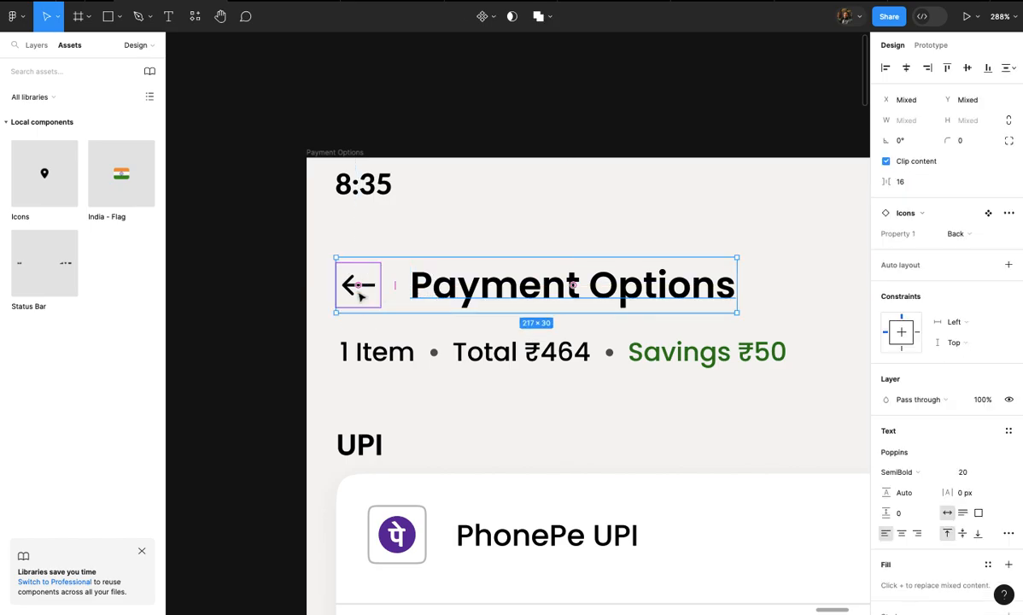
left_click(674, 230)
scroll(683, 209, "down", 7)
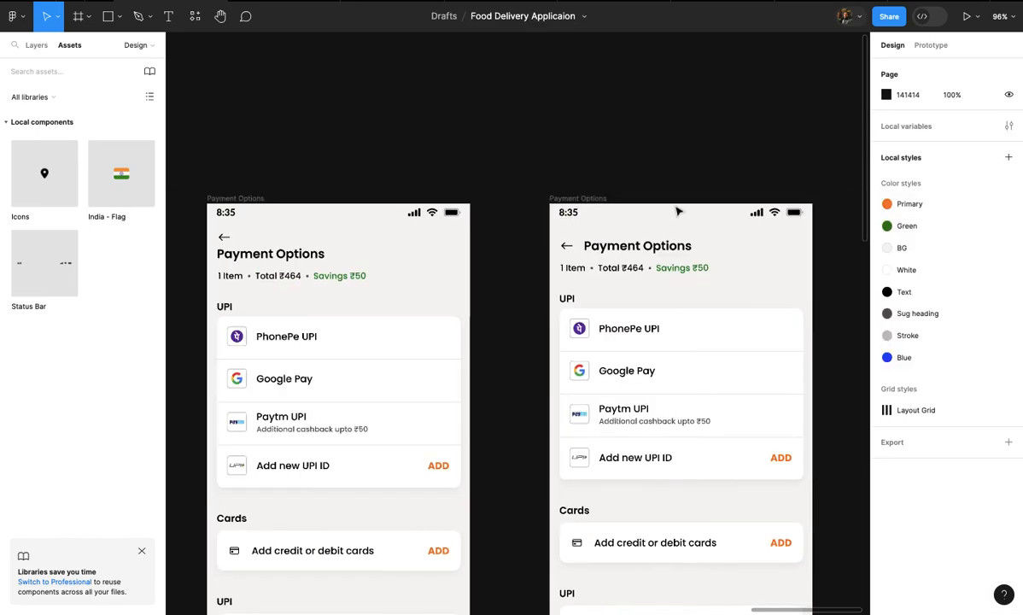
- Delete all content below the status bar in the Payment Options frame beside the Search screen
scroll(685, 193, "down", 4)
scroll(599, 201, "left", 2)
scroll(516, 183, "up", 2)
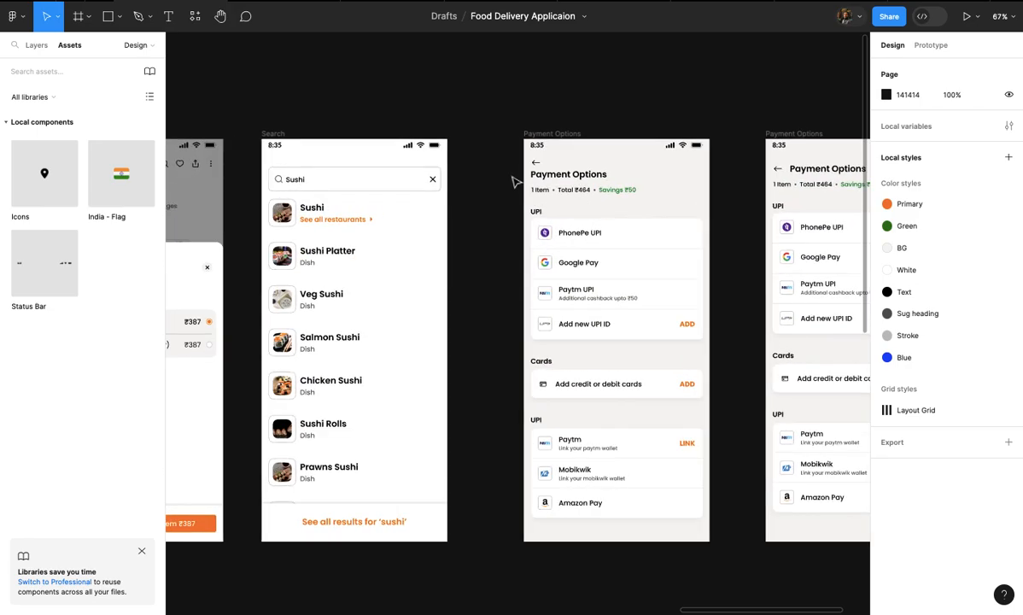
scroll(512, 168, "down", 3)
left_click_drag(507, 161, 636, 449)
key("Delete")
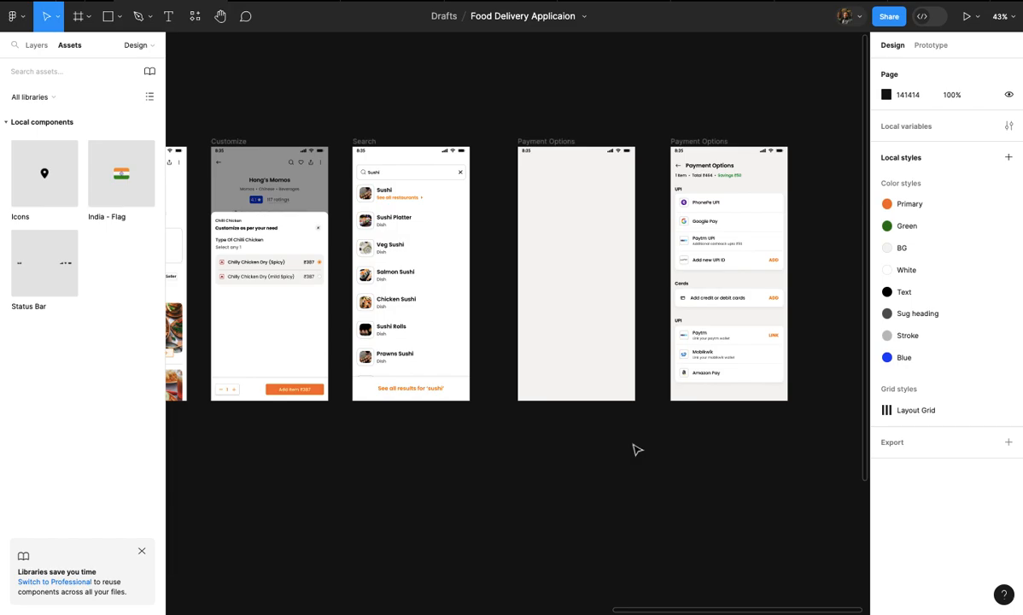
- Copy the back arrow and Payment Options heading from the filled frame into the emptied Payment Options frame
scroll(614, 443, "up", 5)
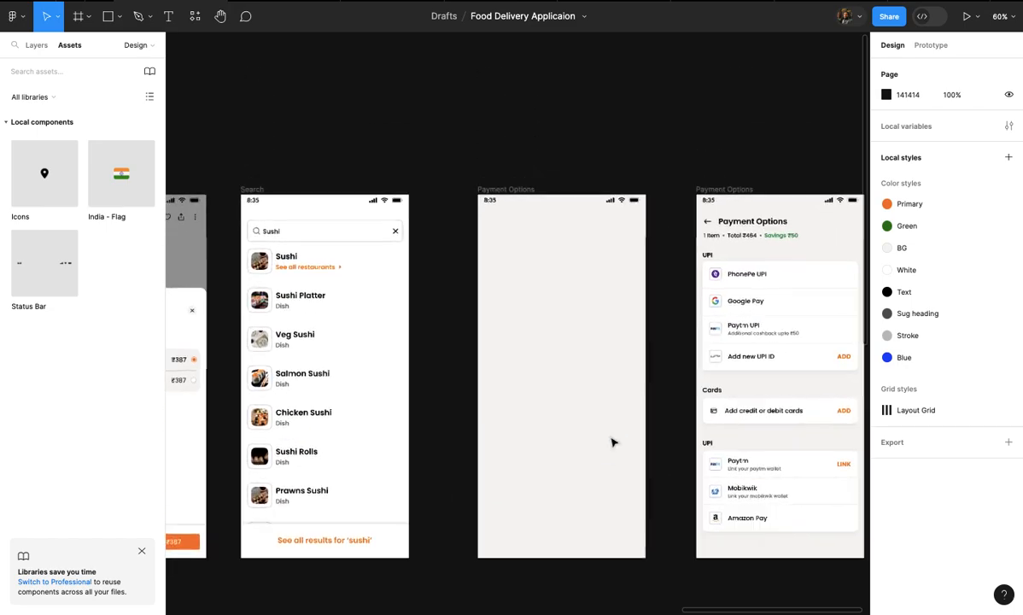
left_click(713, 346)
scroll(713, 346, "up", 3)
left_click(650, 352, "shift")
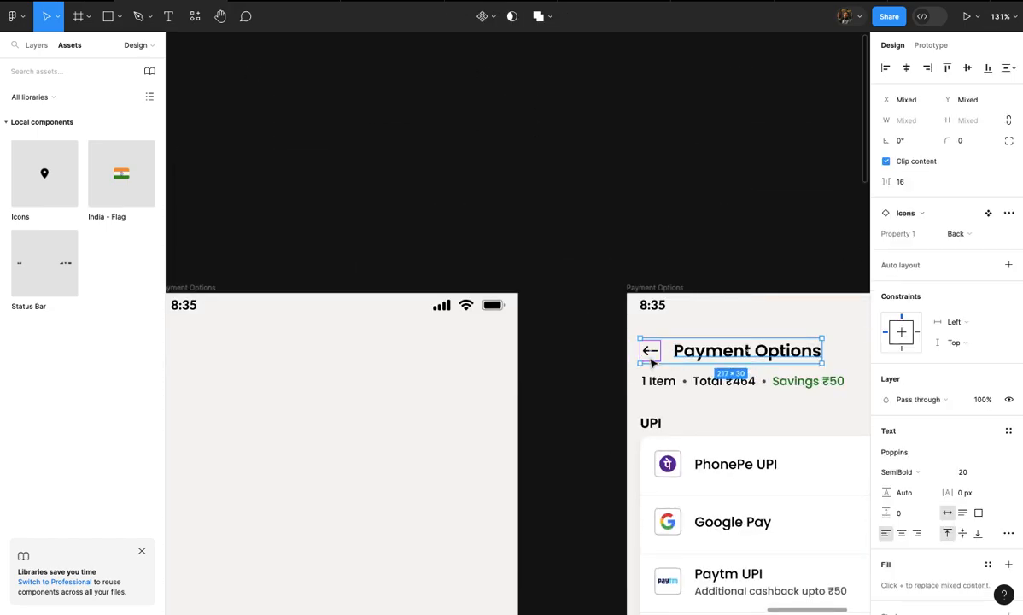
scroll(650, 362, "down", 4)
scroll(651, 363, "up", 2)
left_click(469, 309)
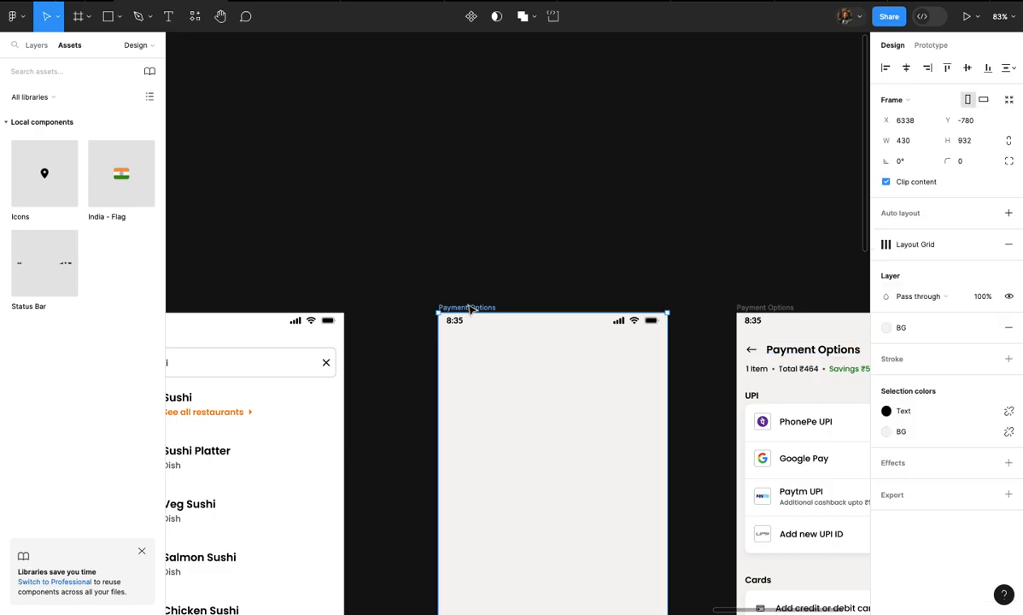
key("ctrl+v")
scroll(470, 309, "up", 5)
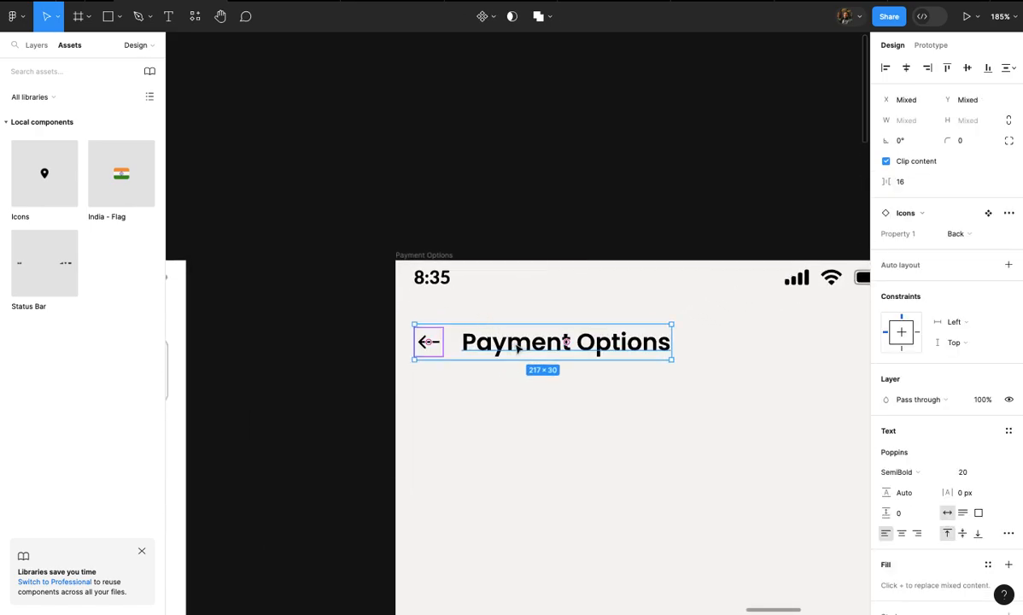
- Change the pasted heading's text to "Behrouz Biryani"
double_click(515, 343)
type("Behrouz Biryani")
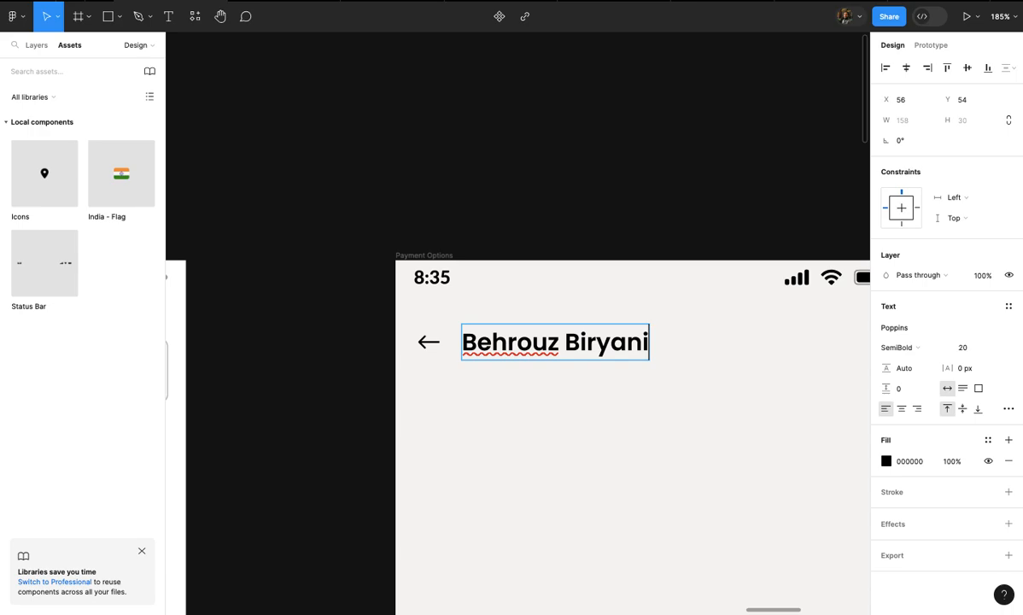
left_click(536, 411)
left_click(537, 411)
scroll(536, 411, "right", 1)
scroll(536, 411, "up", 3)
scroll(536, 410, "down", 3)
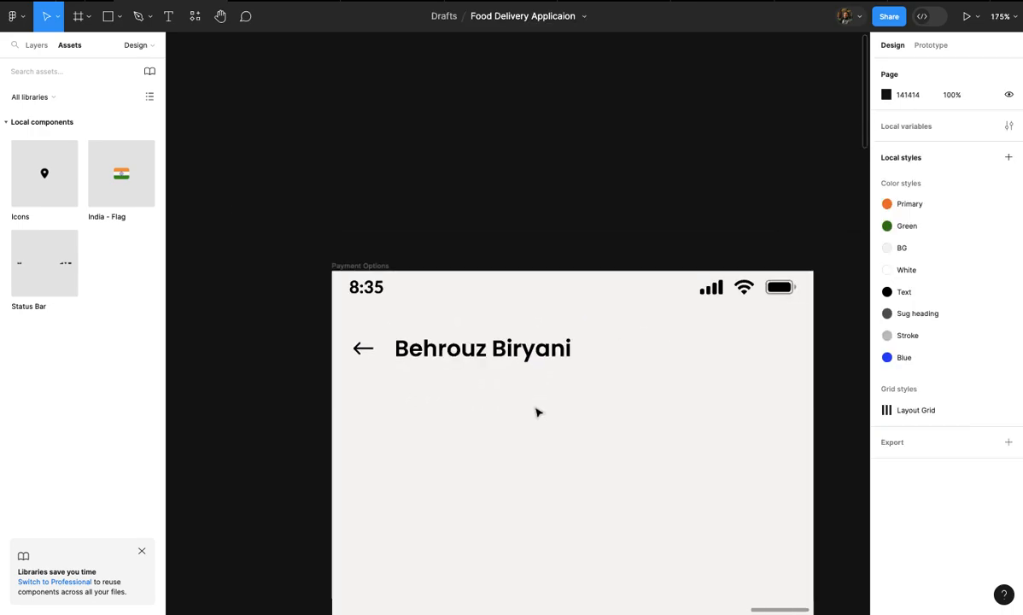
- Make the layout grid visible on the Payment Options frame with the Behrouz Biryani heading
scroll(537, 410, "down", 2)
scroll(515, 370, "up", 2)
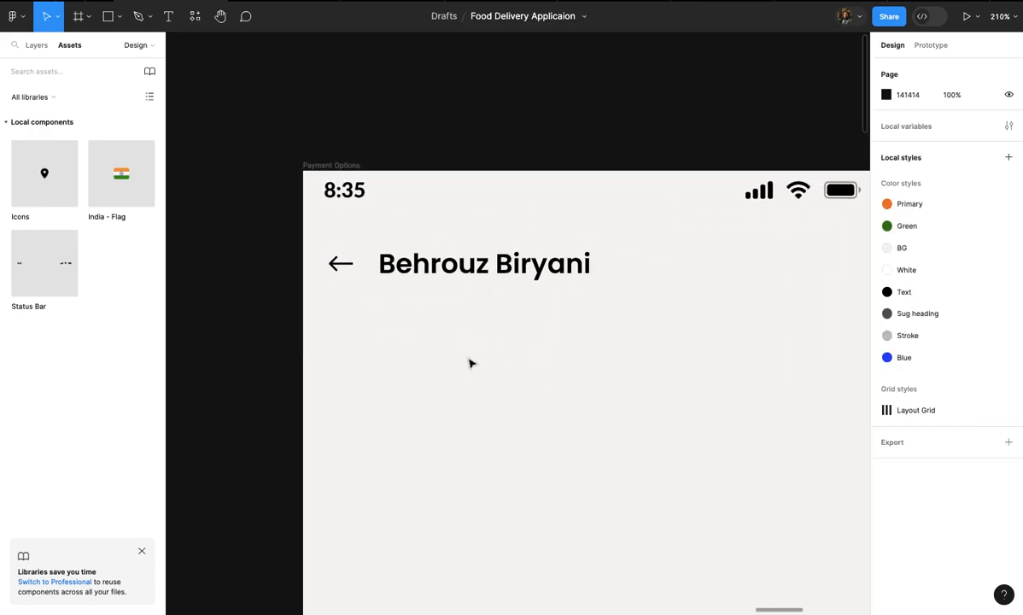
scroll(469, 363, "down", 2)
scroll(470, 362, "up", 3)
left_click(312, 142)
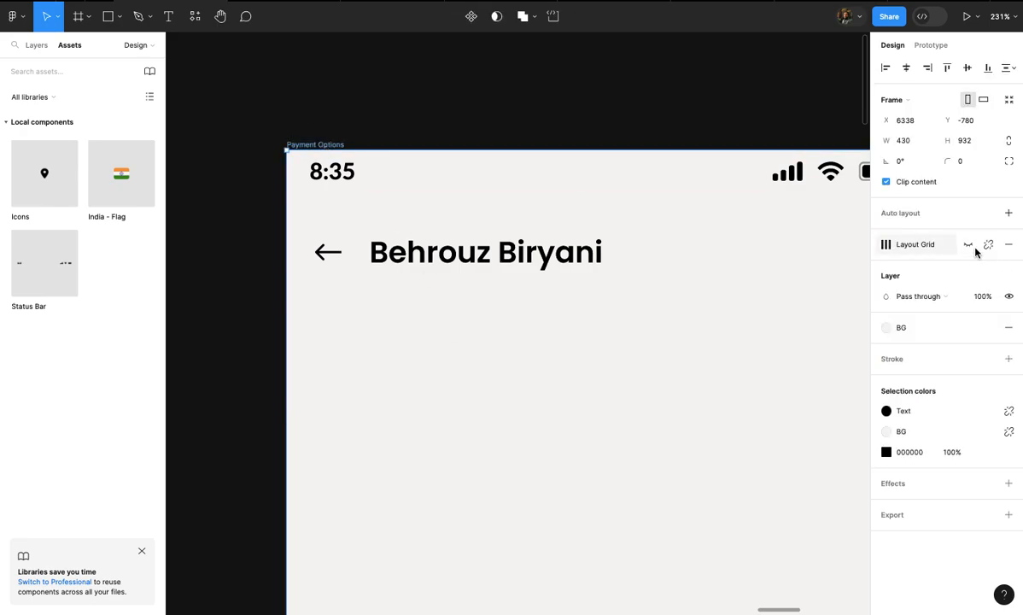
left_click(968, 245)
key("Escape")
scroll(625, 411, "down", 1)
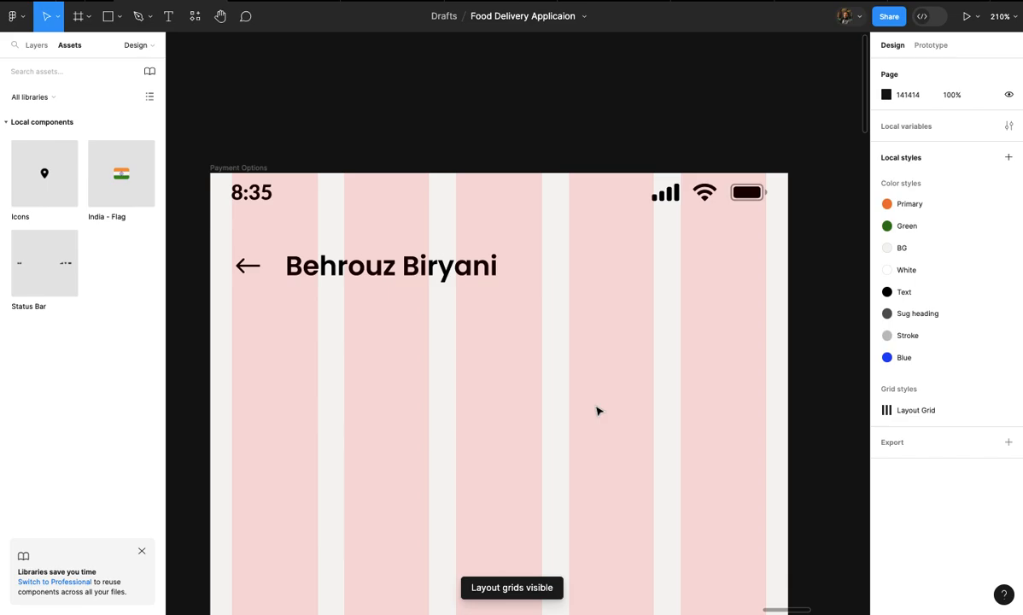
- Draw a rectangle about 399 × 55 across the grid columns below the Behrouz Biryani heading, at X 16, Y 102
key("r")
scroll(356, 302, "up", 4)
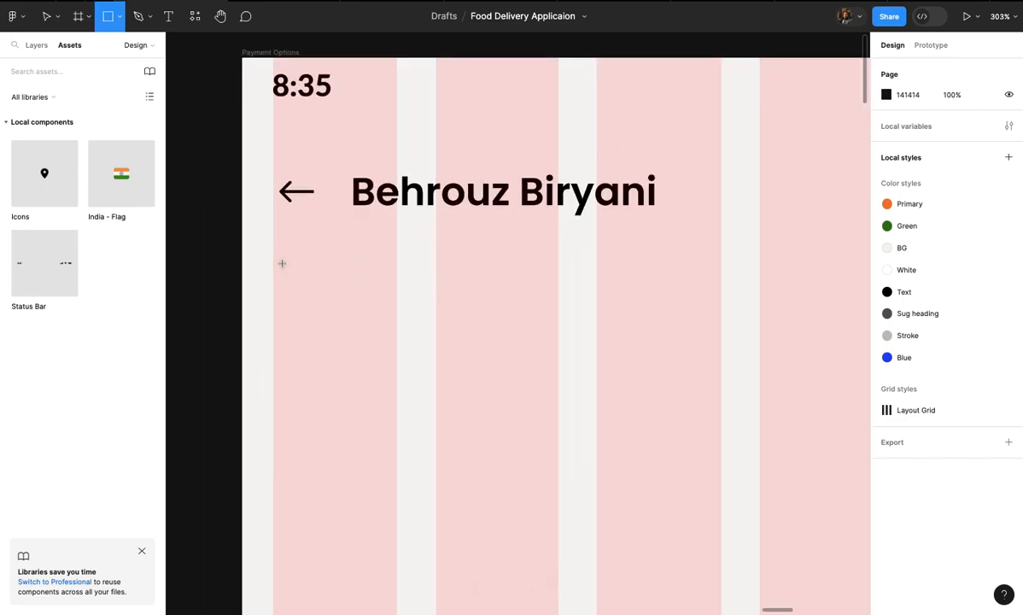
scroll(282, 263, "down", 3)
left_click_drag(275, 254, 697, 322)
scroll(340, 300, "down", 2)
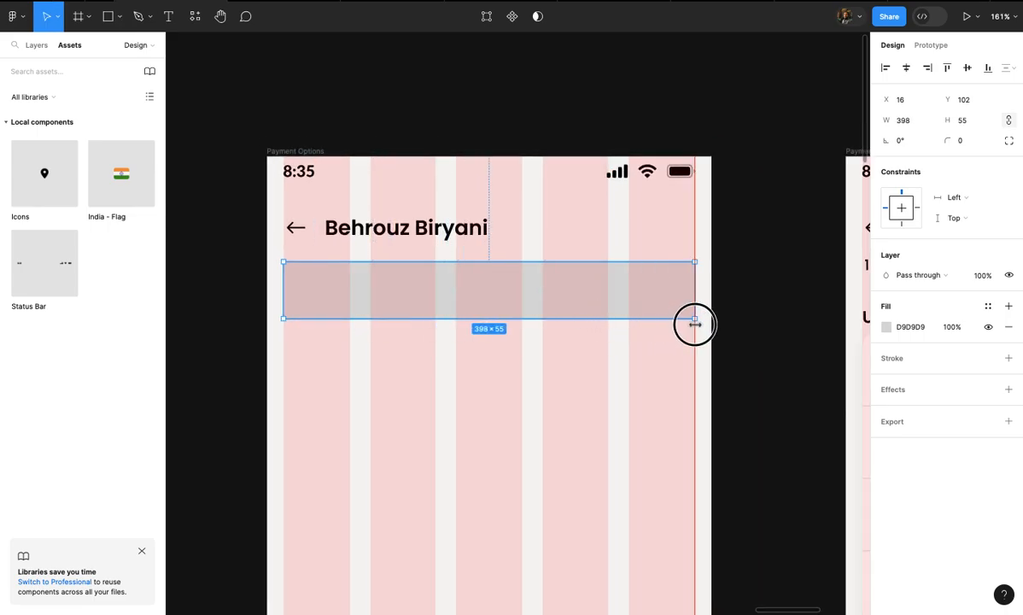
- Try to copy the white UPI card's appearance onto the grey rectangle below the Behrouz Biryani heading
scroll(697, 323, "down", 3)
scroll(699, 331, "up", 4)
left_click(736, 350)
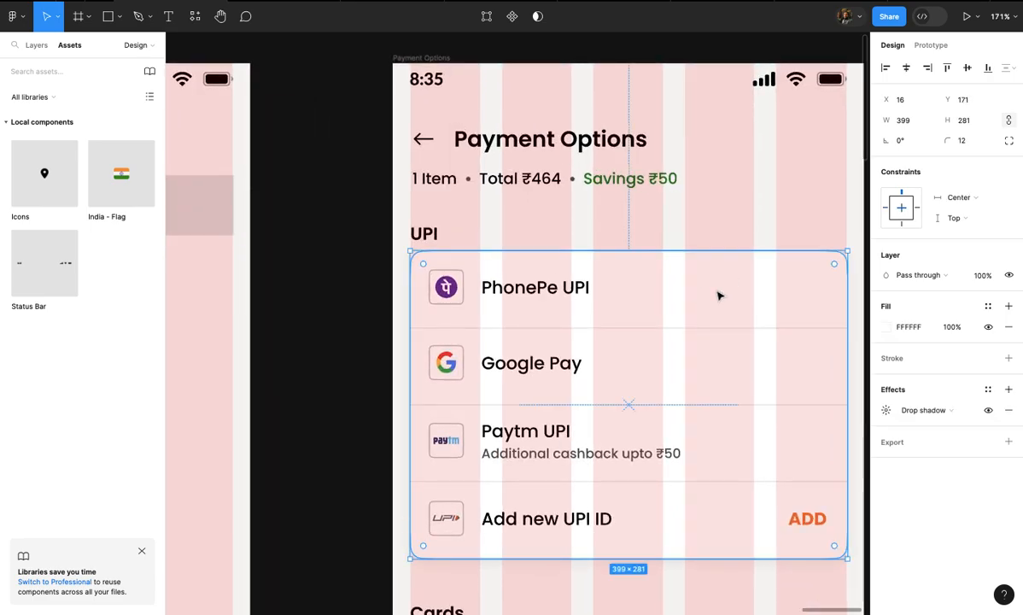
scroll(719, 294, "down", 3)
scroll(719, 292, "up", 4)
scroll(713, 255, "down", 1)
scroll(710, 250, "down", 1)
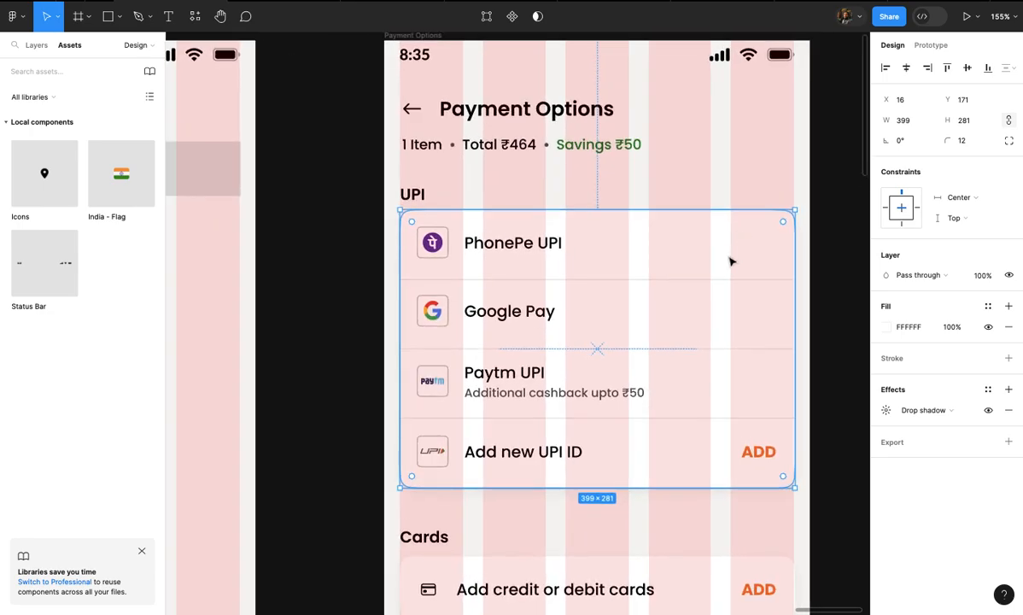
scroll(732, 423, "left", 5)
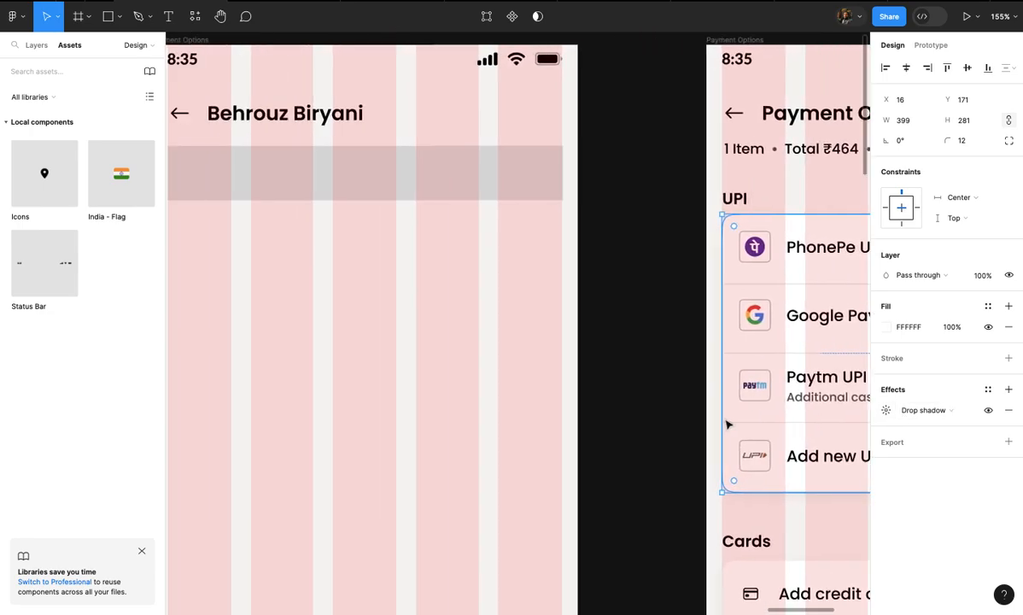
left_click(568, 282)
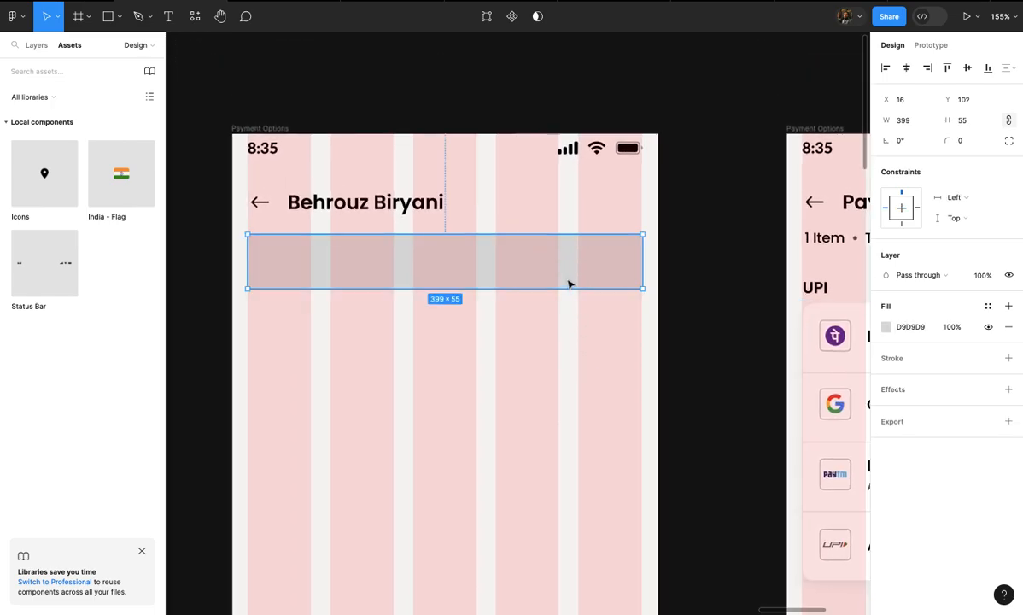
key("ctrl+v")
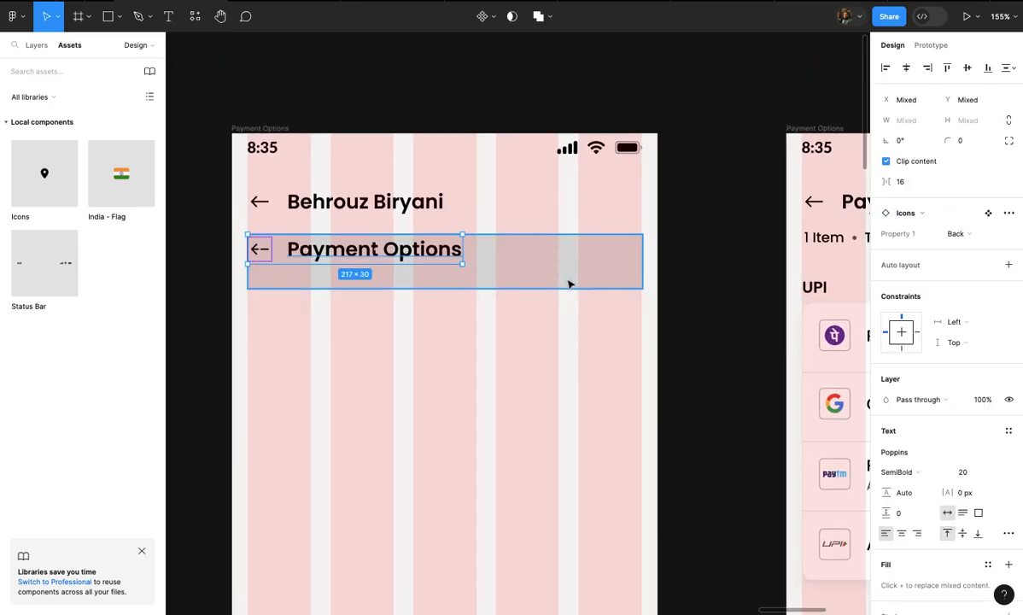
- Remove the mistakenly pasted back arrow and Payment Options heading from the grey rectangle
scroll(568, 283, "up", 3)
left_click(405, 245)
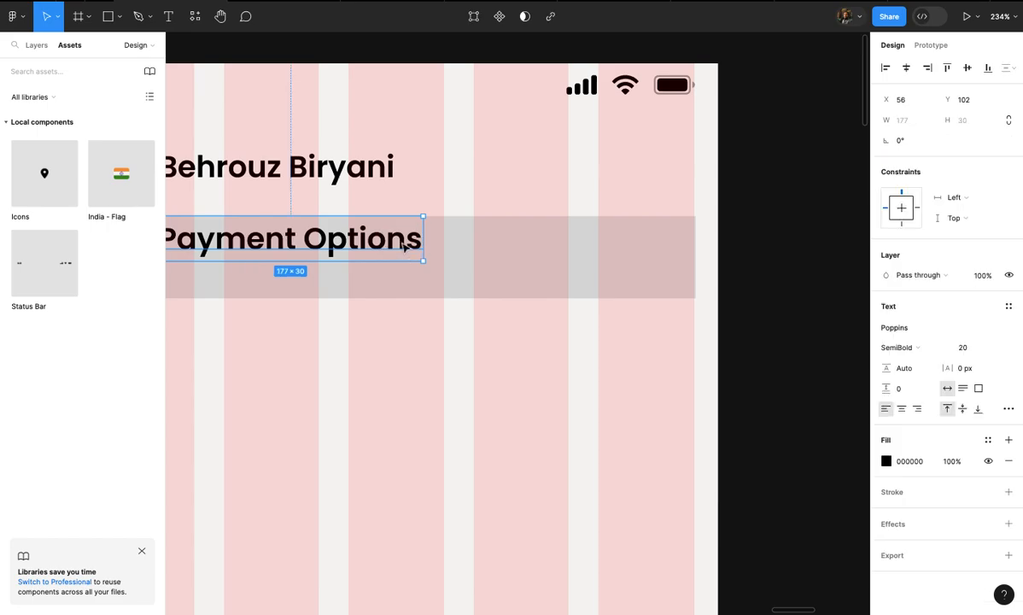
key("Delete")
left_click(410, 246)
scroll(412, 248, "left", 5)
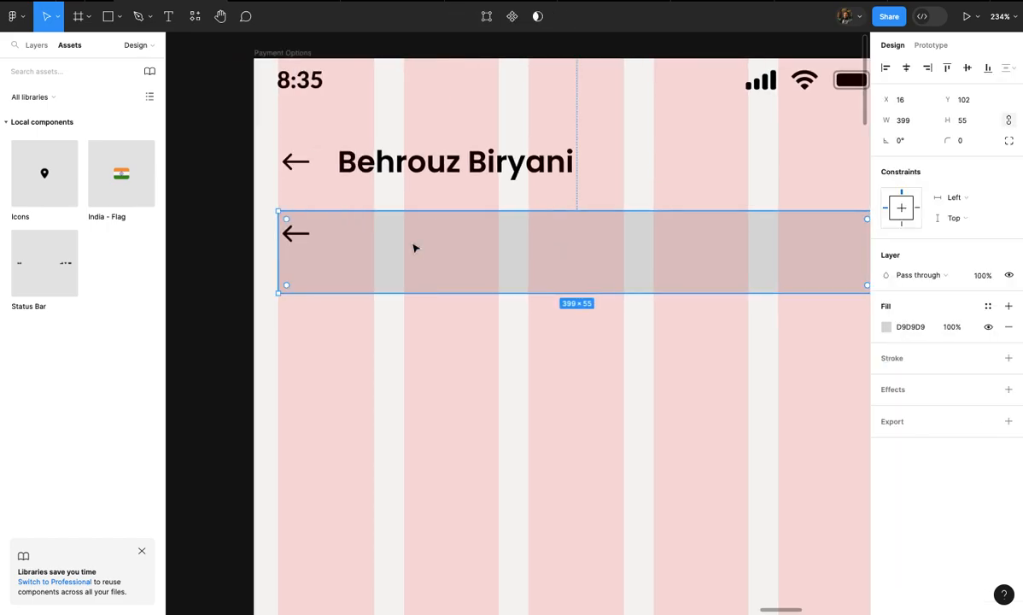
key("ctrl+z")
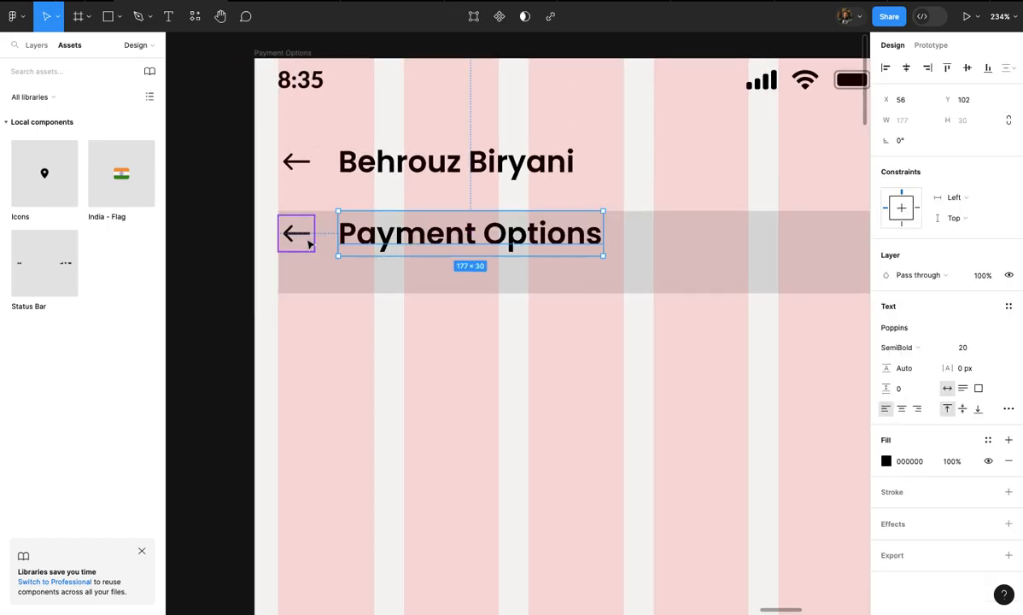
left_click(309, 242, "shift")
key("Delete")
scroll(307, 242, "down", 3)
left_click(307, 241)
key("Escape")
- Copy the white UPI card in the filled Payment Options frame as a PNG
scroll(479, 282, "right", 5)
left_click(600, 335)
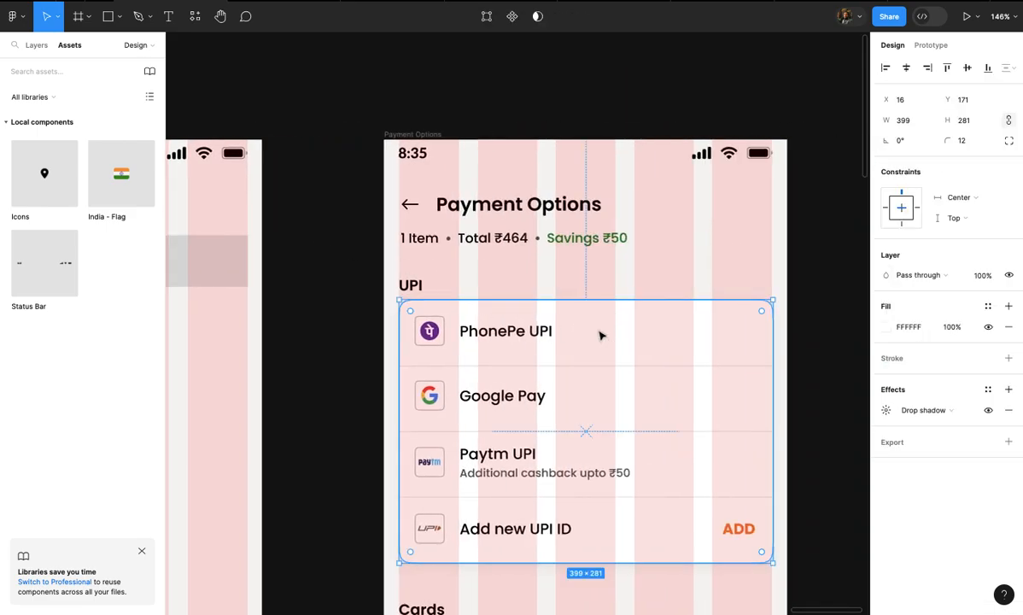
key("ctrl+shift+c")
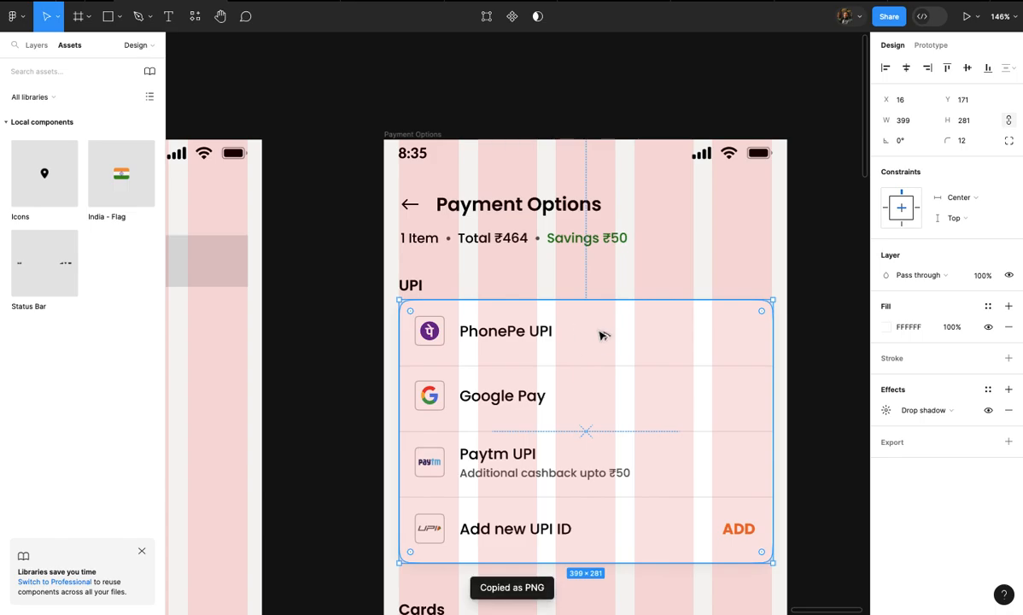
scroll(601, 336, "down", 3)
scroll(601, 336, "left", 4)
scroll(591, 329, "up", 2)
- Delete the grey rectangle below the Behrouz Biryani heading
left_click(571, 295)
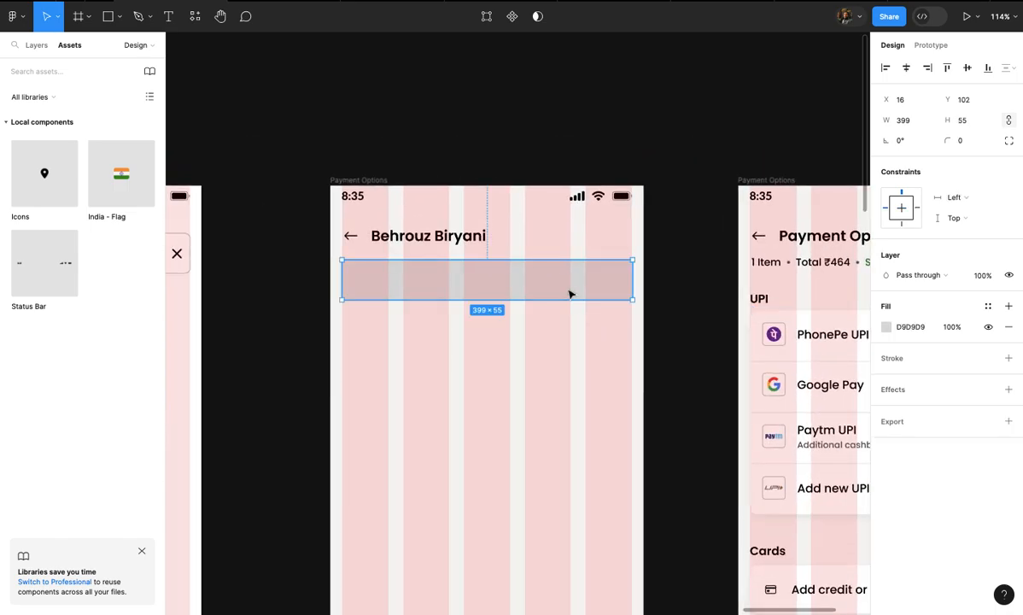
scroll(571, 295, "up", 5)
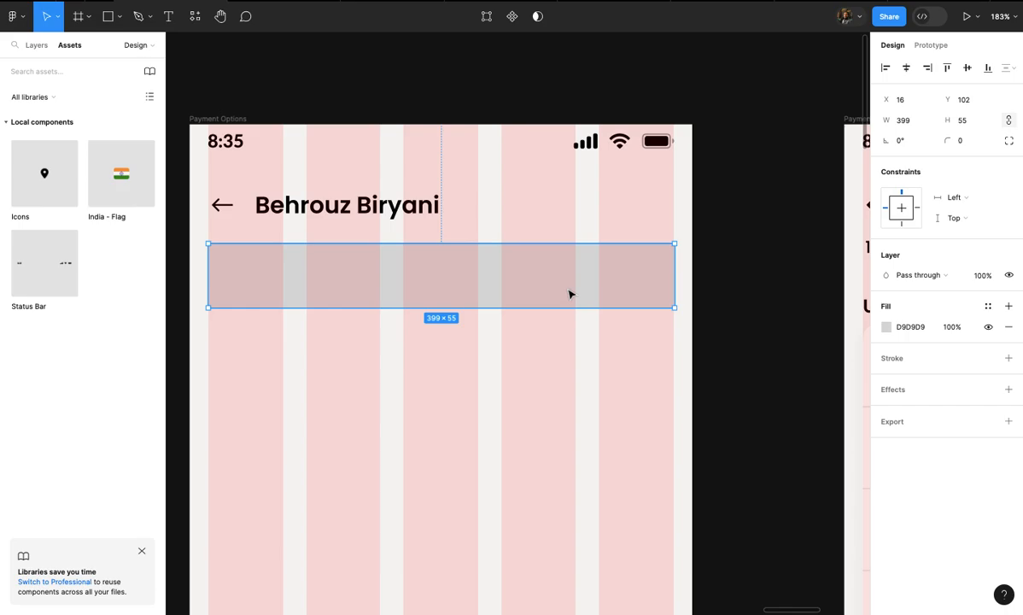
scroll(571, 295, "up", 1)
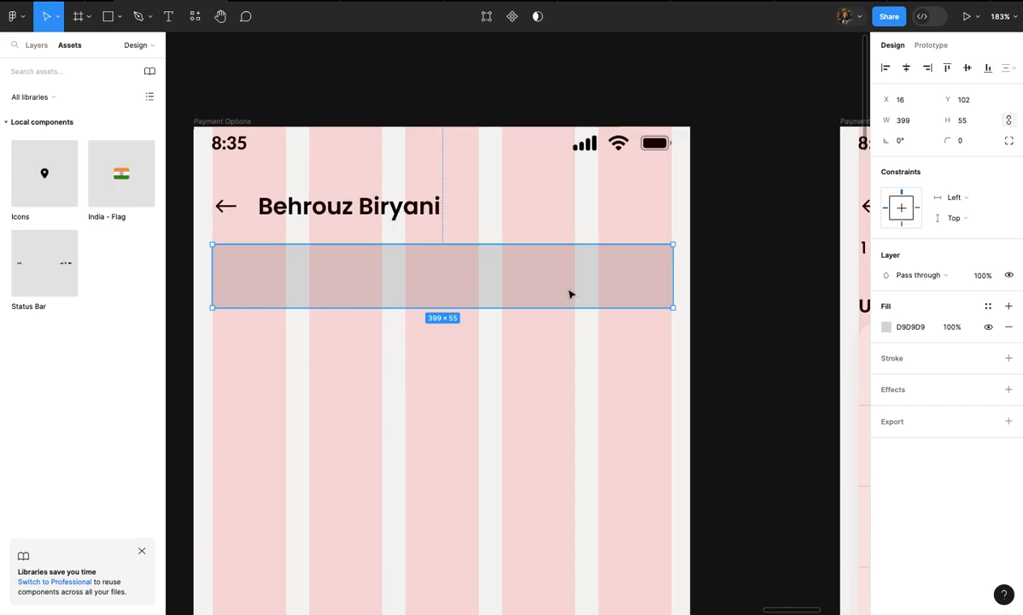
double_click(572, 295)
key("Escape")
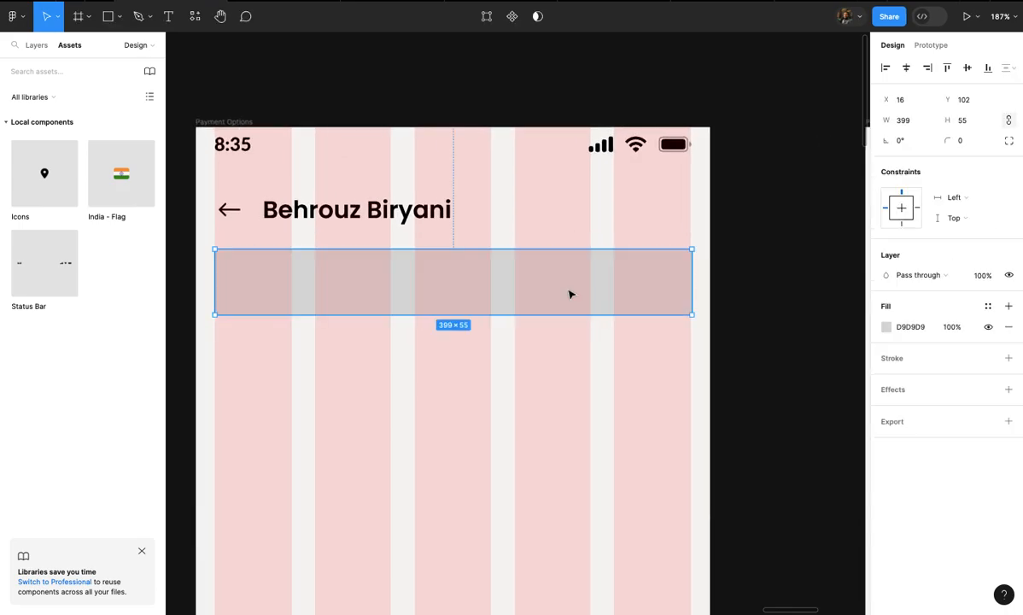
key("Delete")
- Draw a 399 × 143 rectangle at X 16, Y 112 below the Behrouz Biryani heading and fill it with the copied card image
key("r")
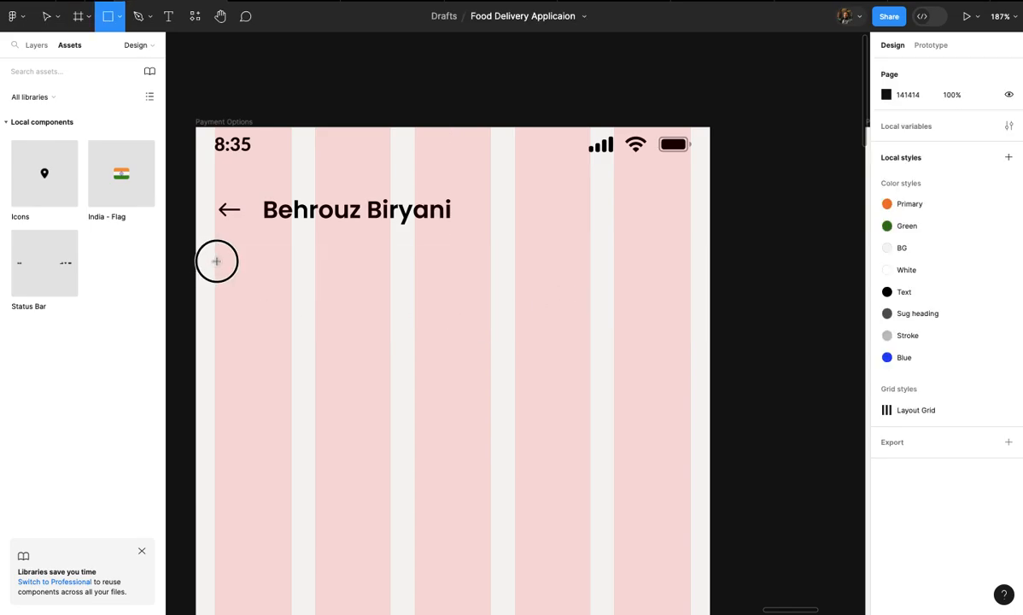
left_click_drag(216, 261, 383, 430)
mouse_move(384, 345)
left_mouse_down()
mouse_move(593, 359)
mouse_move(692, 378)
left_mouse_up()
key("ctrl+v")
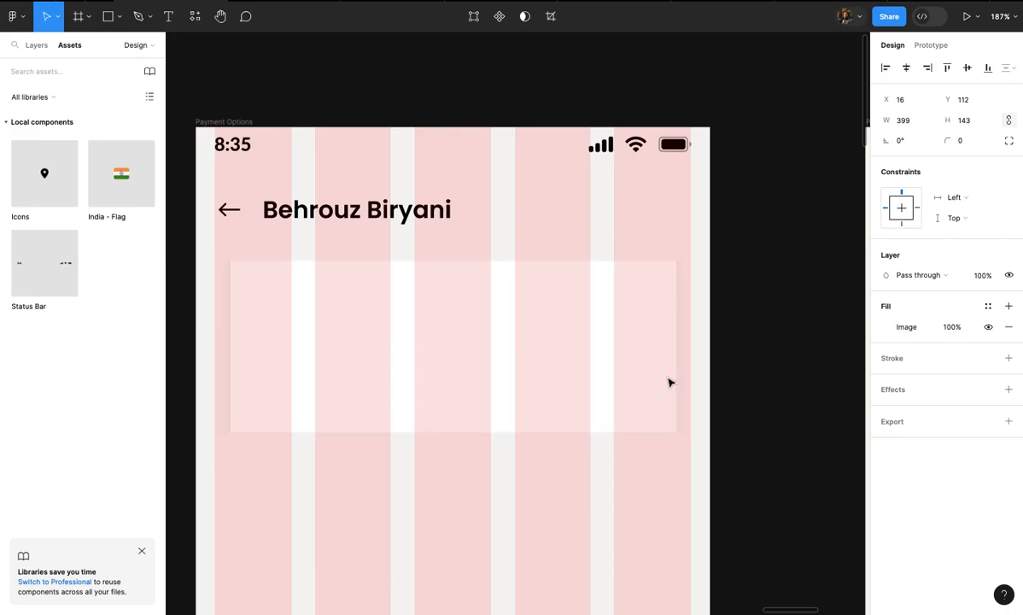
scroll(669, 383, "up", 3)
scroll(671, 384, "down", 5)
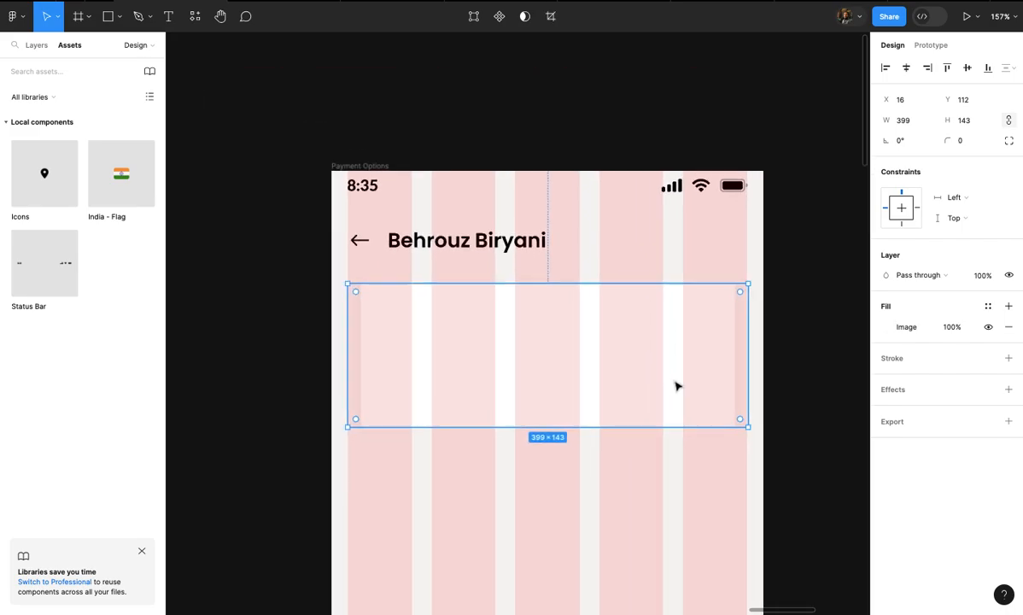
- Open the rectangle's image fill settings, close them and delete the image-filled rectangle
double_click(656, 384)
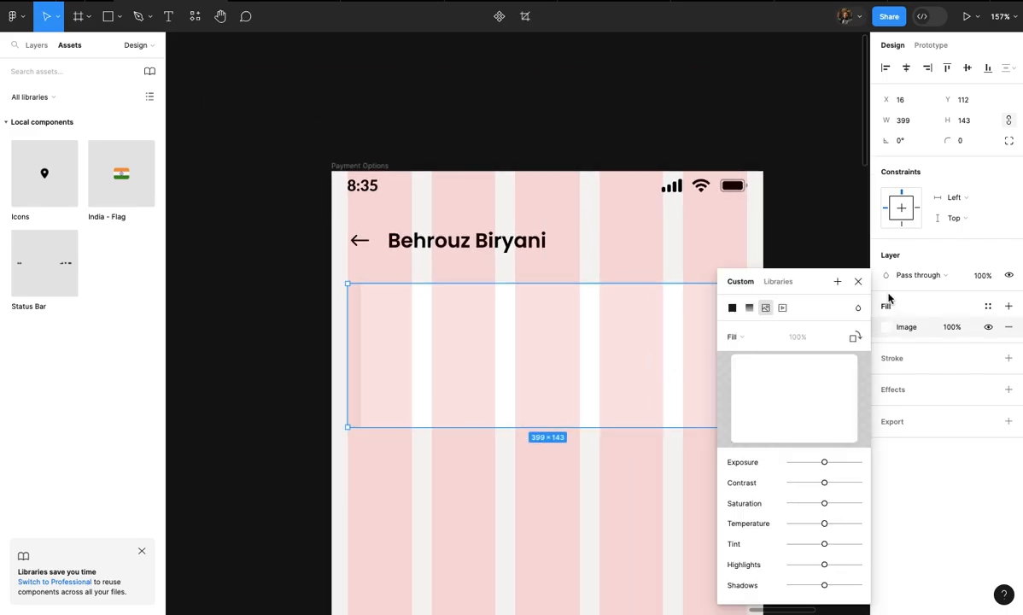
key("Escape")
key("Delete")
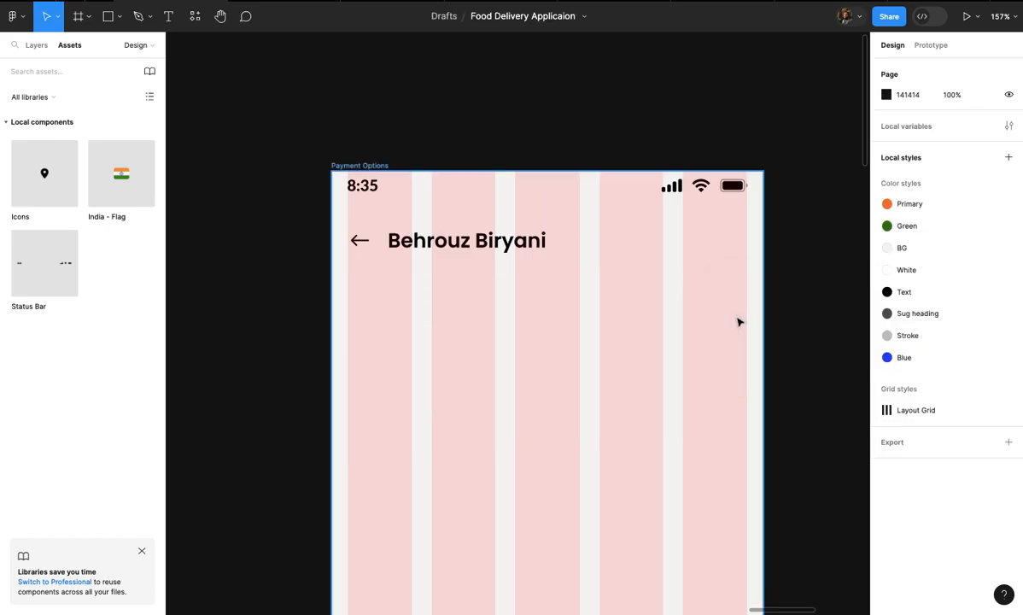
key("ctrl+z")
left_click(731, 304)
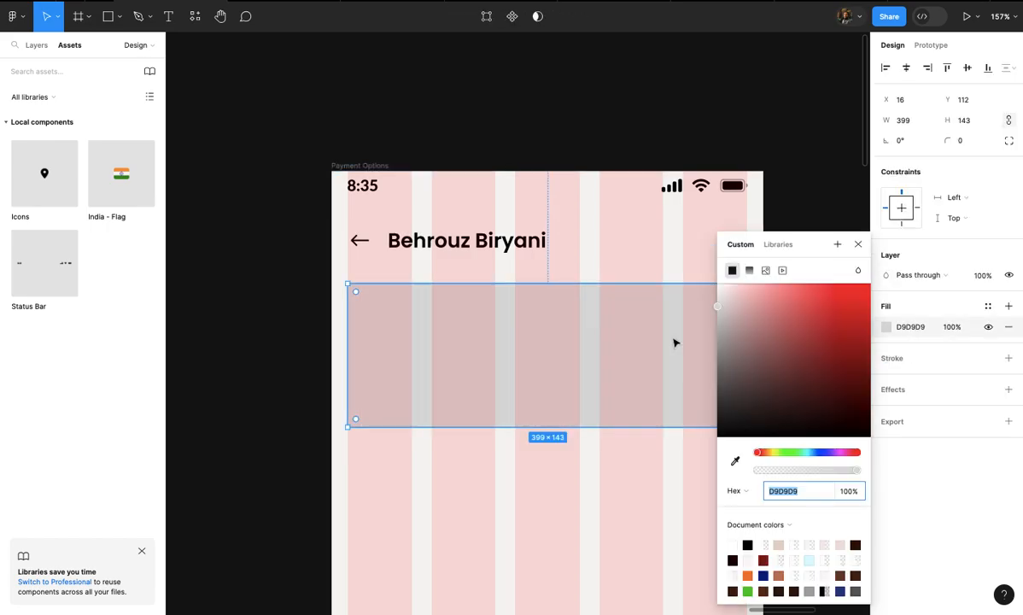
left_click(858, 246)
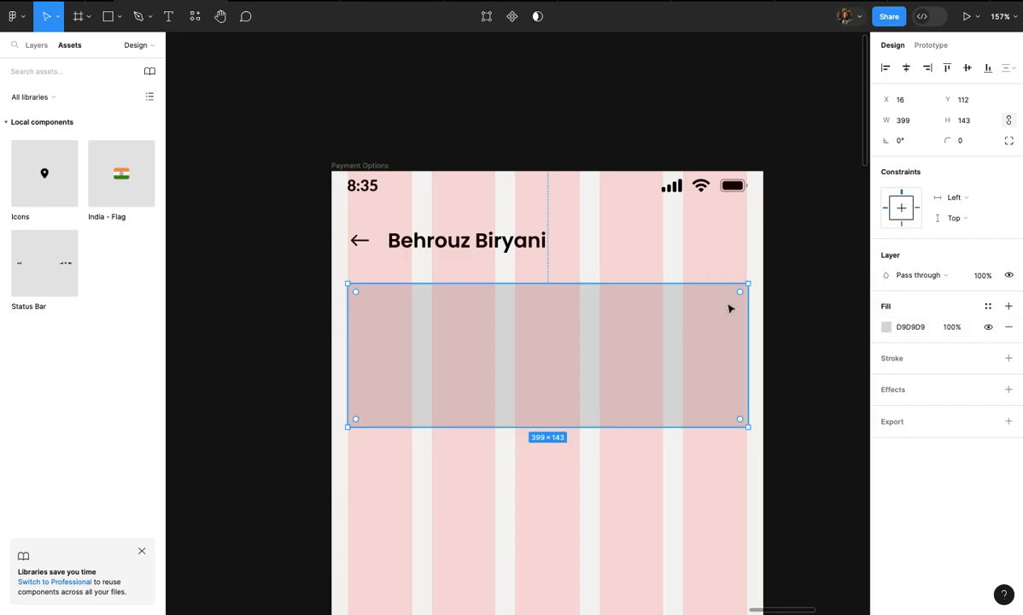
scroll(730, 310, "down", 5)
key("Delete")
scroll(731, 309, "right", 2)
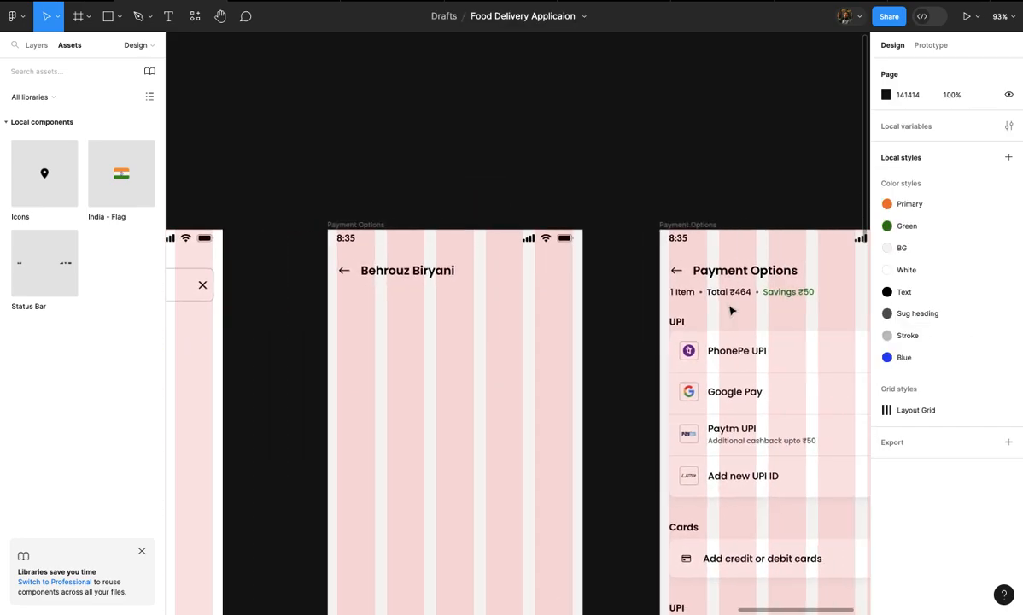
- Copy the white UPI card from the filled Payment Options frame into the Behrouz Biryani frame
scroll(731, 310, "up", 4)
left_click(744, 332)
scroll(746, 331, "down", 2)
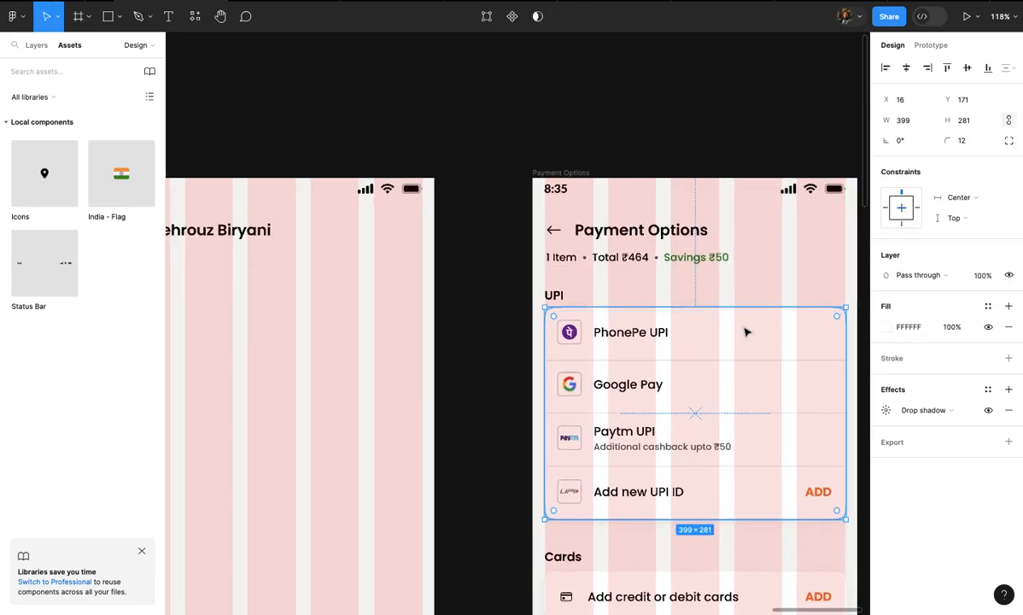
scroll(746, 331, "down", 3)
scroll(653, 298, "left", 2)
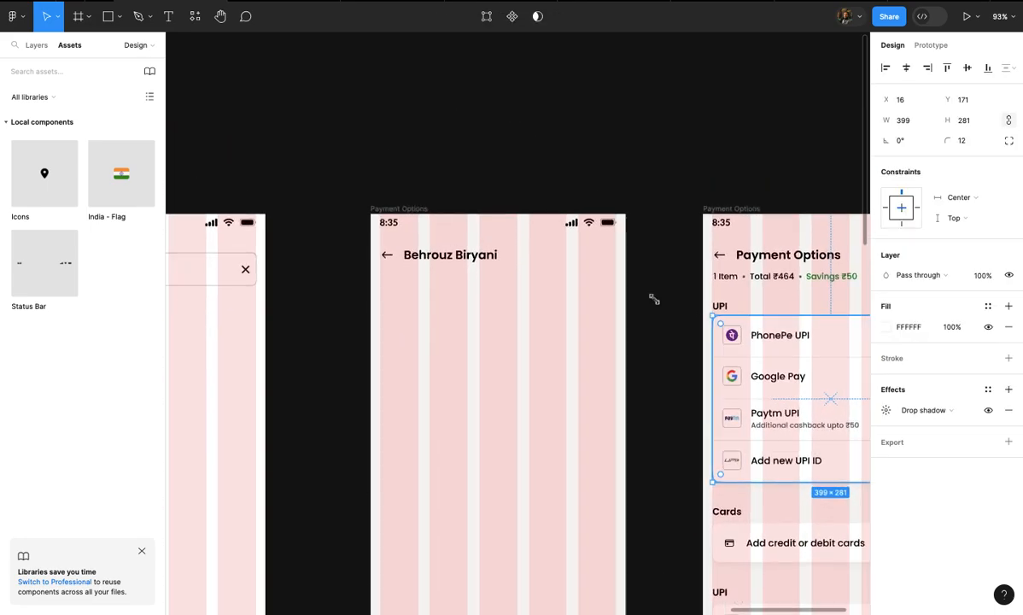
left_click(414, 211)
key("ctrl+v")
scroll(459, 304, "up", 3)
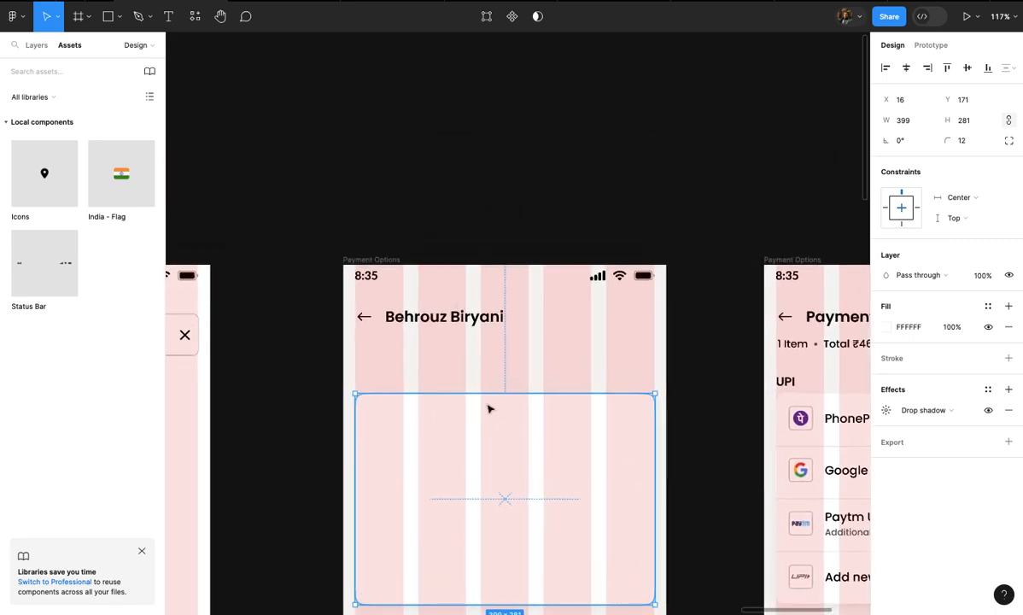
- Move the pasted white card up below the Behrouz Biryani heading to Y 112 and reduce its height to 103
scroll(505, 526, "down", 2)
left_click_drag(500, 518, 516, 319)
scroll(514, 367, "up", 2)
scroll(516, 320, "up", 4)
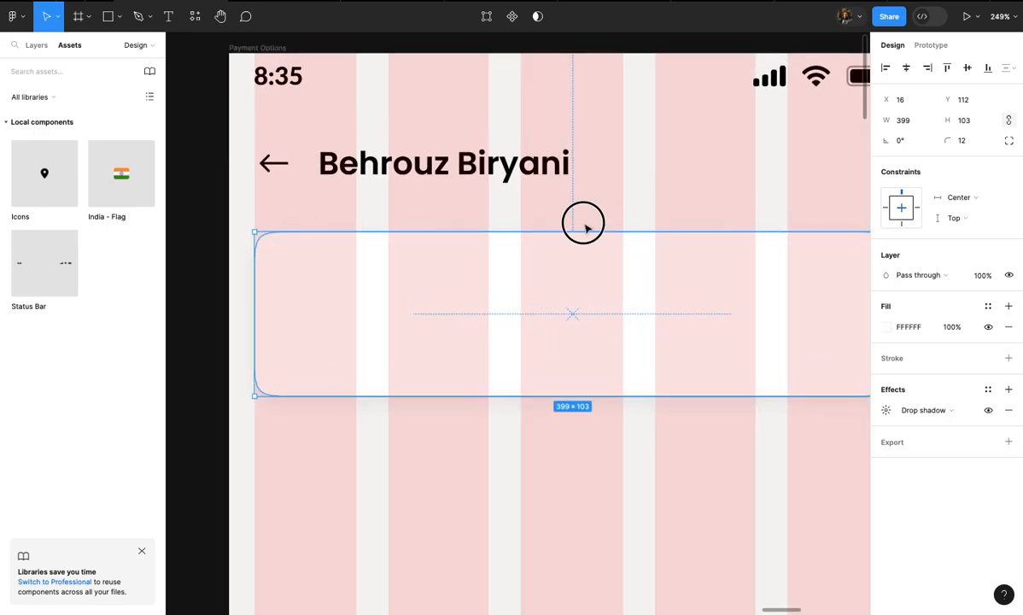
scroll(541, 281, "down", 3)
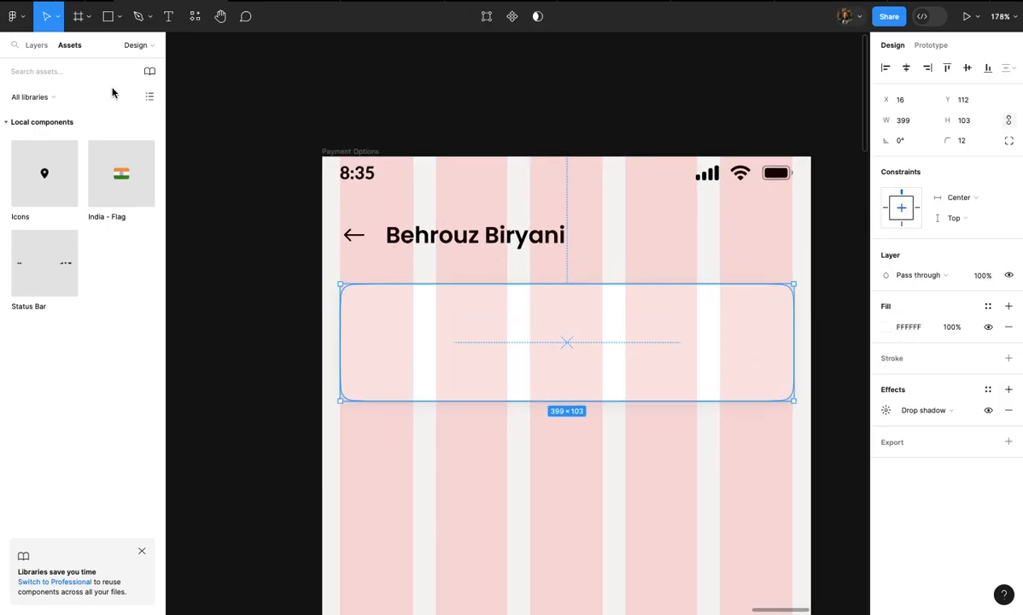
- Place a Location Fill icon at X 32, Y 151 near the card's left edge and colour it with the Primary style
left_click_drag(111, 184, 367, 344)
scroll(376, 343, "up", 4)
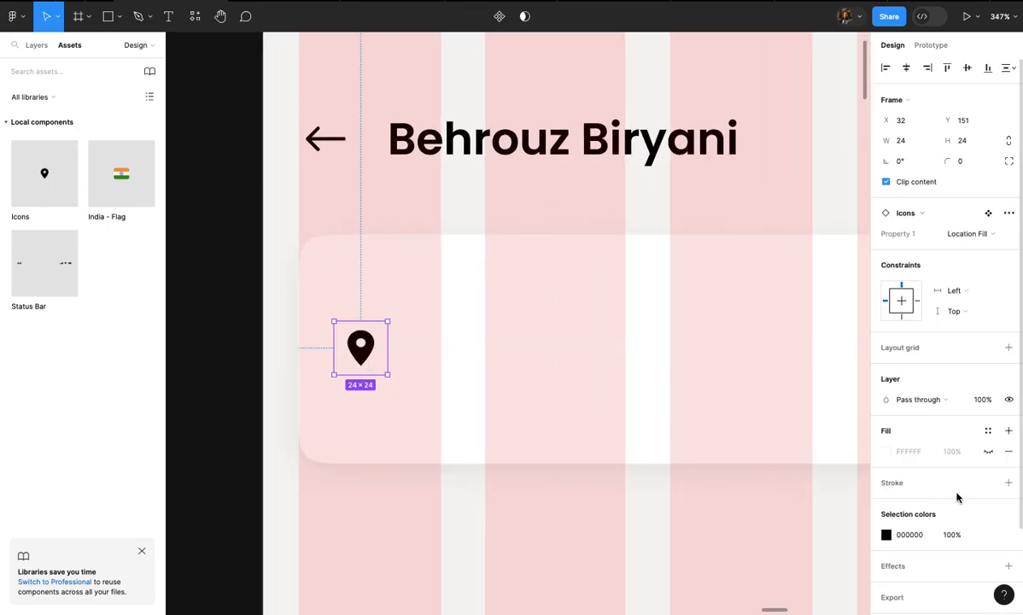
left_click(988, 535)
left_click(765, 443)
left_click(651, 521)
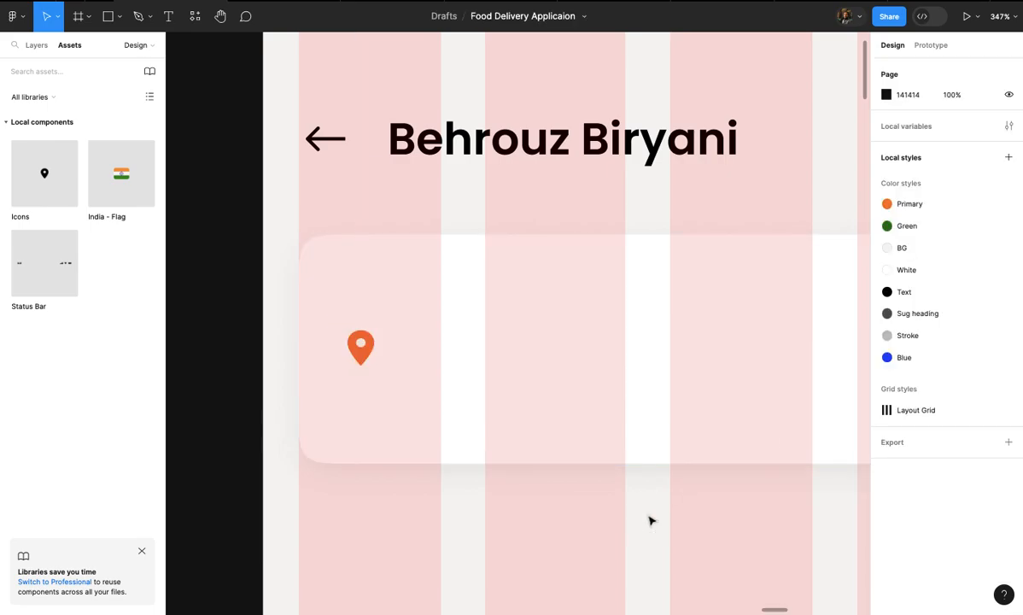
- Move the location pin up to Y 127 in the card and shrink the card's height to 58
scroll(651, 521, "up", 2)
left_click(592, 467)
scroll(592, 466, "down", 2)
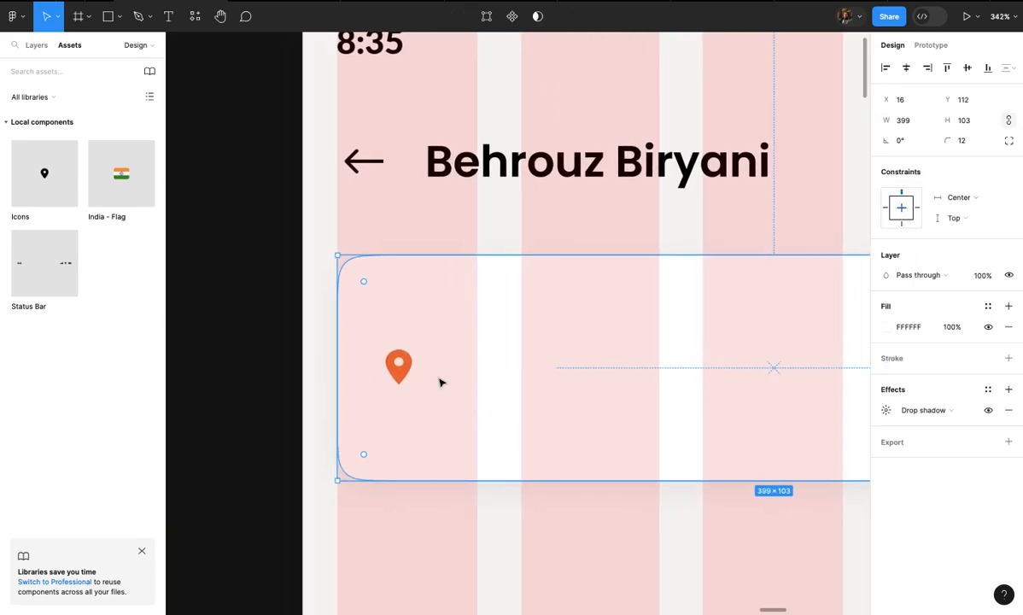
left_click(421, 373)
left_click_drag(403, 324, 403, 313)
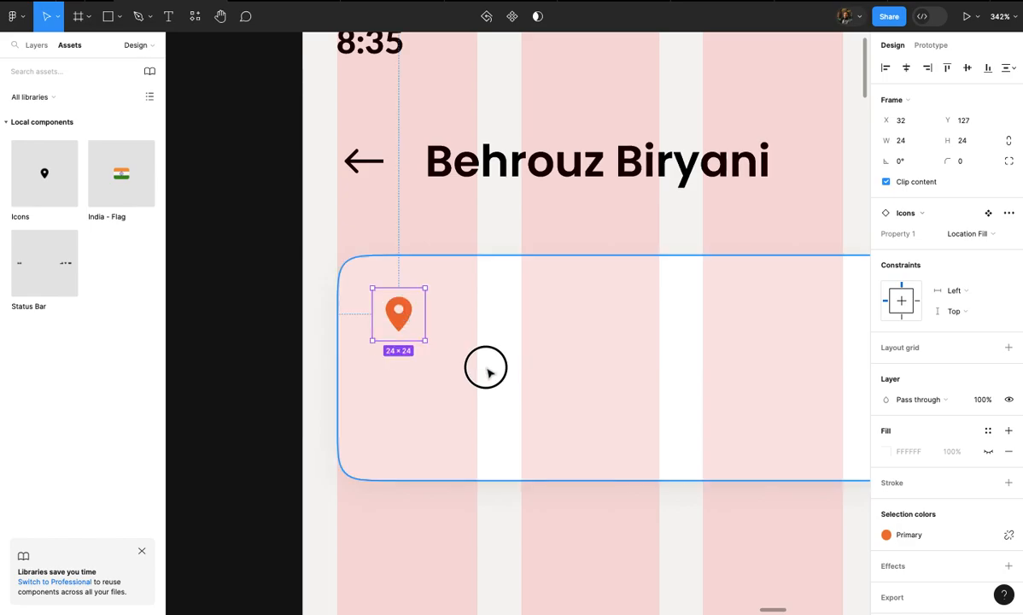
left_click(574, 481)
left_click_drag(569, 484, 575, 382)
left_click(589, 426)
scroll(591, 430, "up", 2)
scroll(591, 429, "right", 3)
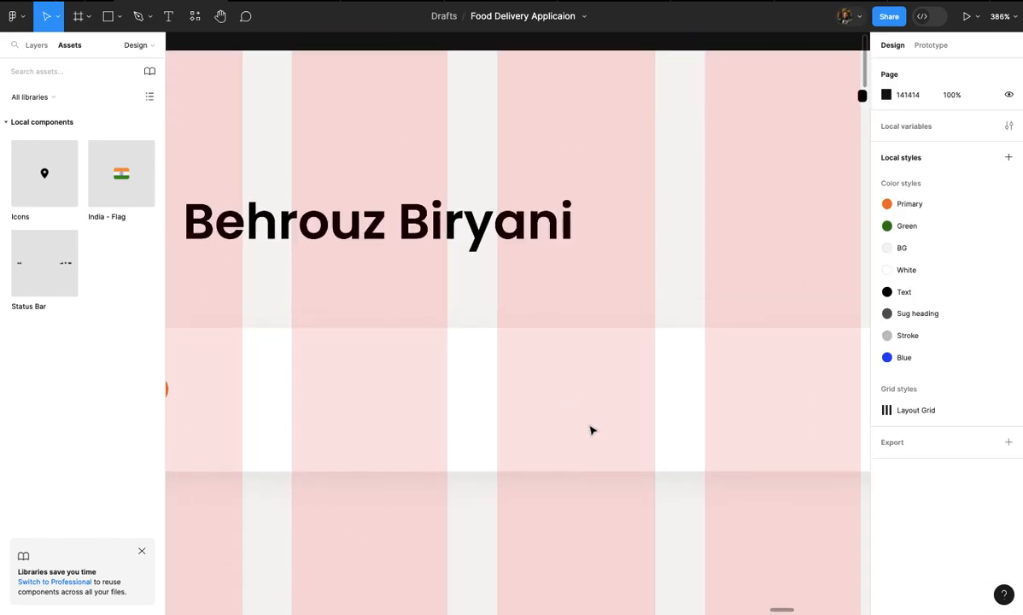
- Add the text "33 mins to Hotel" beside the location pin in the white card
left_click(582, 426)
scroll(582, 426, "down", 2)
scroll(583, 426, "left", 2)
key("t")
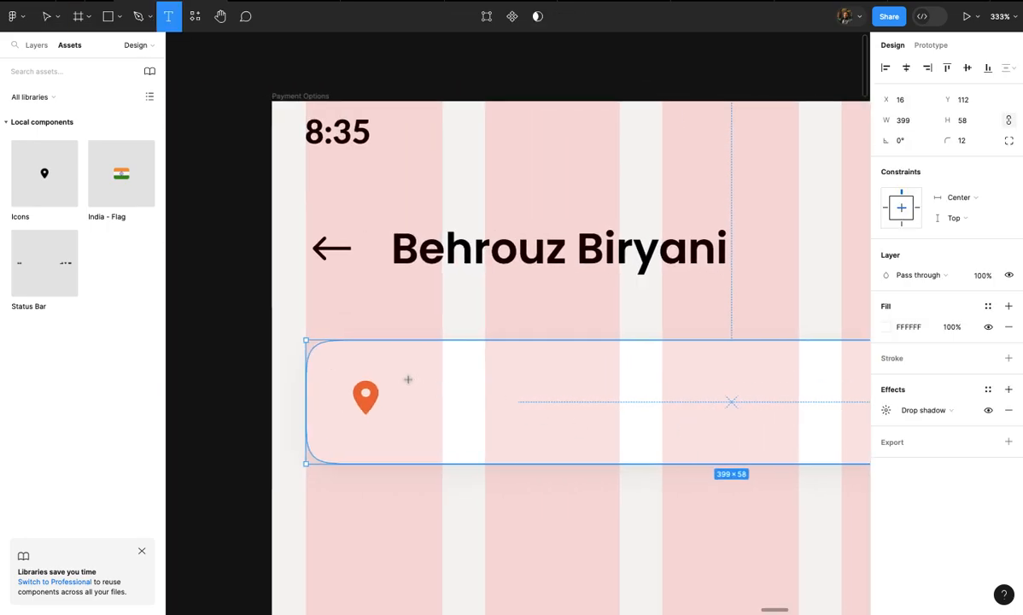
left_click(423, 384)
type("33")
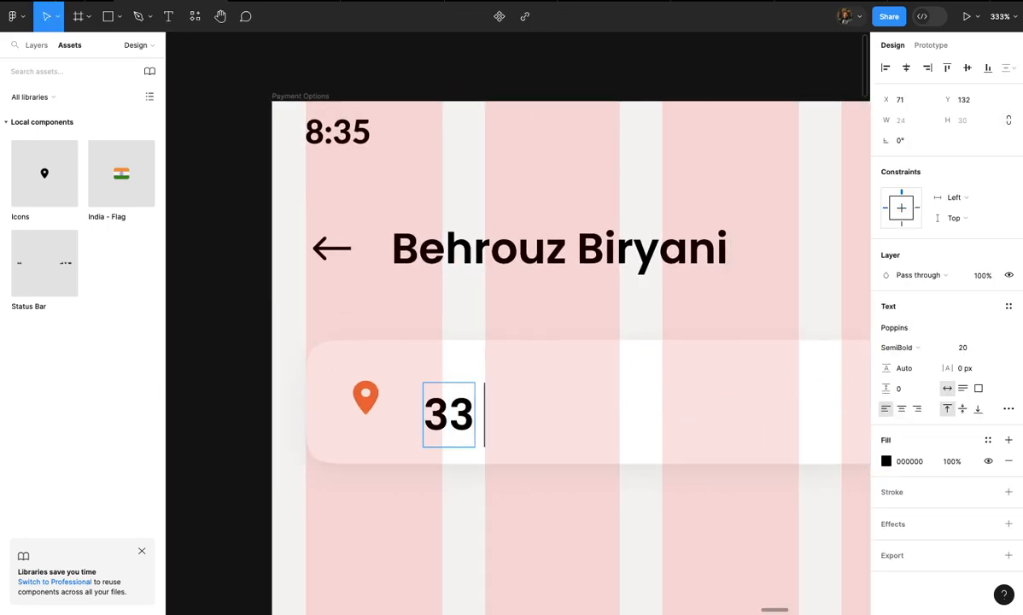
type(" mins to ")
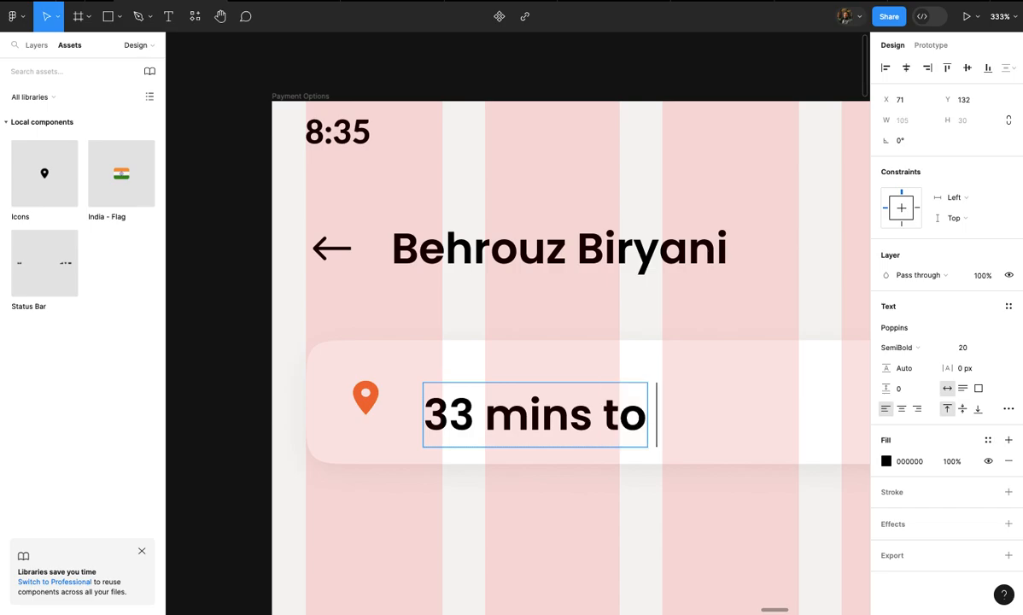
type("Hotel")
key("Escape")
- Move the "33 mins to Hotel" text up to Y 127
scroll(455, 468, "down", 3)
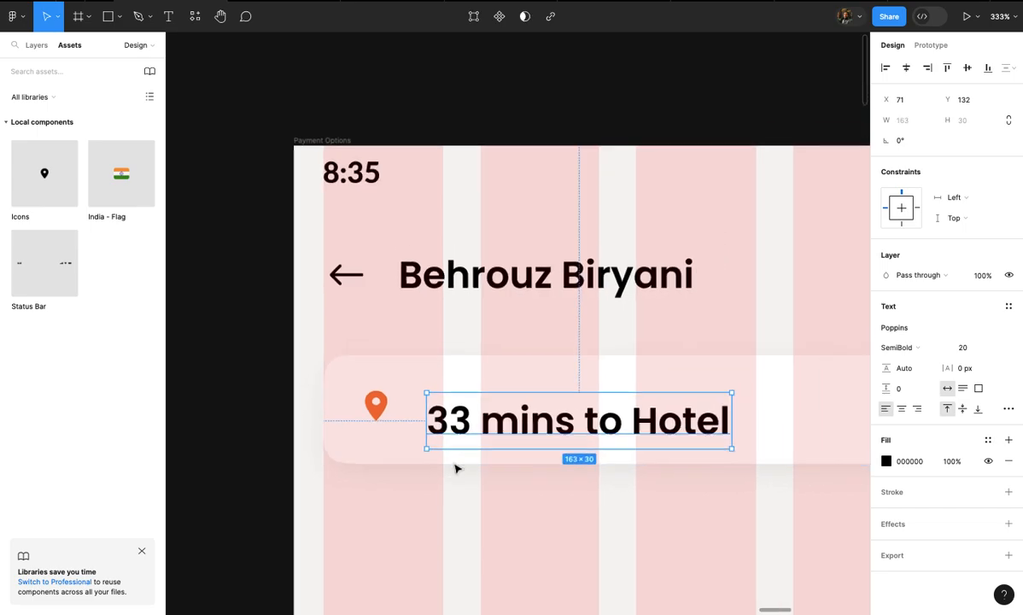
scroll(463, 438, "up", 3)
left_click_drag(505, 418, 507, 413)
scroll(507, 413, "up", 4)
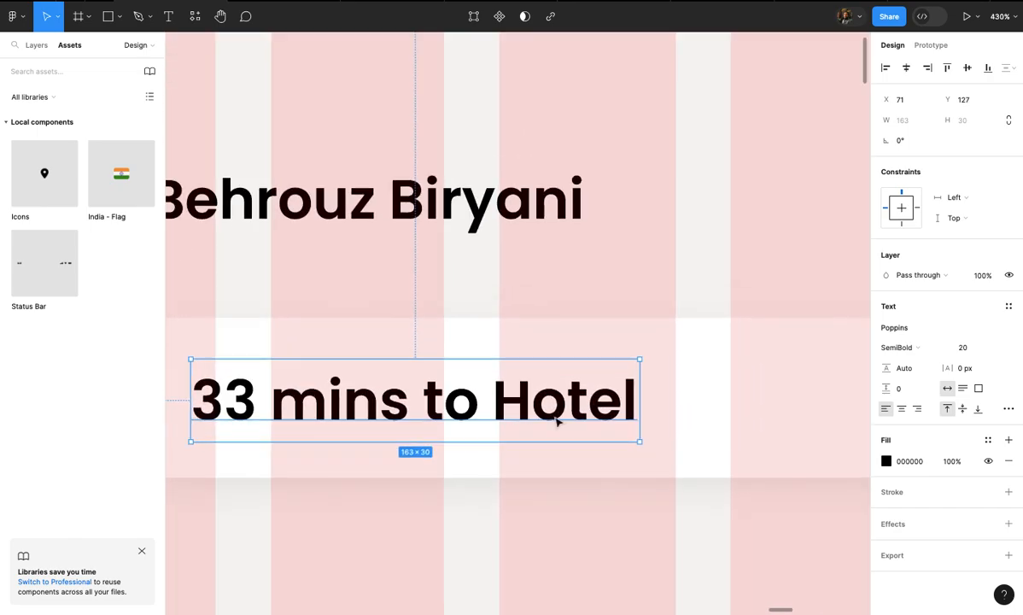
scroll(557, 420, "down", 8)
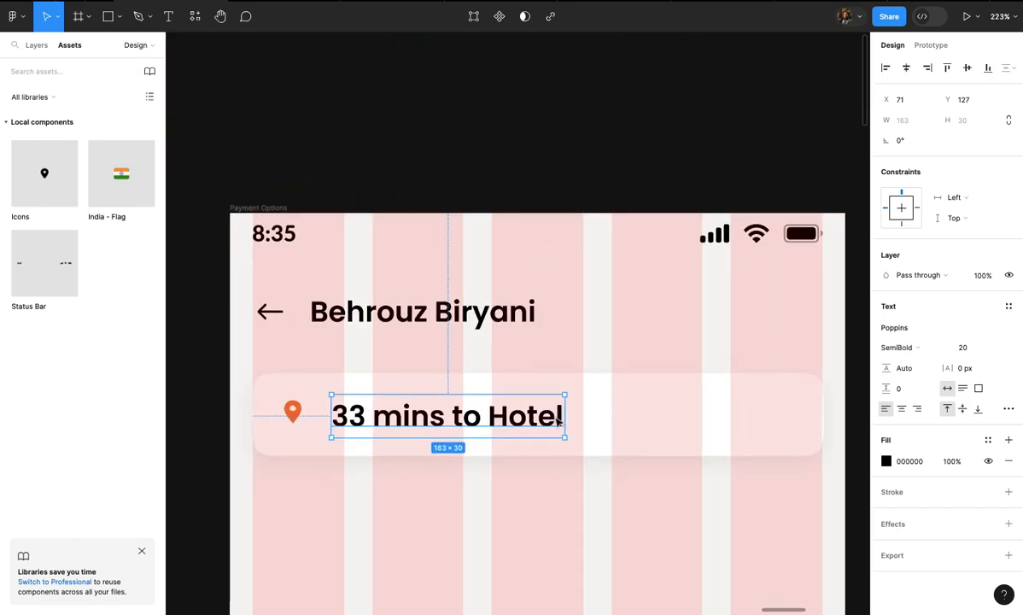
key("Escape")
- Duplicate the "33 mins to Hotel" text to the right of the original at X 247, Y 127
left_click(481, 412)
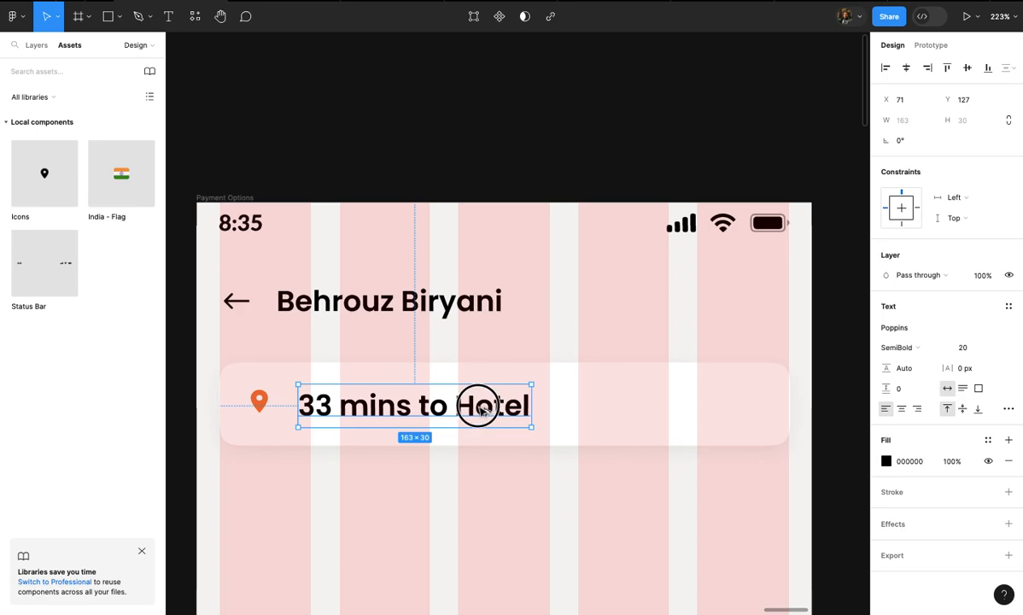
left_click_drag(481, 412, 731, 406)
scroll(731, 407, "up", 2)
- Set the duplicated text's font size to 14
double_click(725, 410)
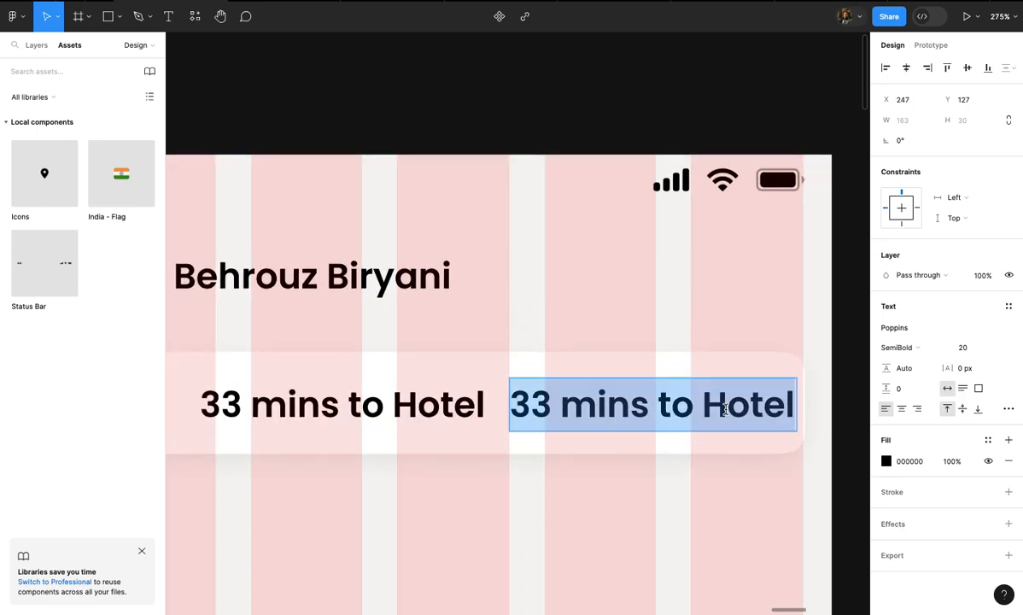
key("Down")
key("Down")
key("Down")
key("Down")
key("Down")
key("Down")
key("Down")
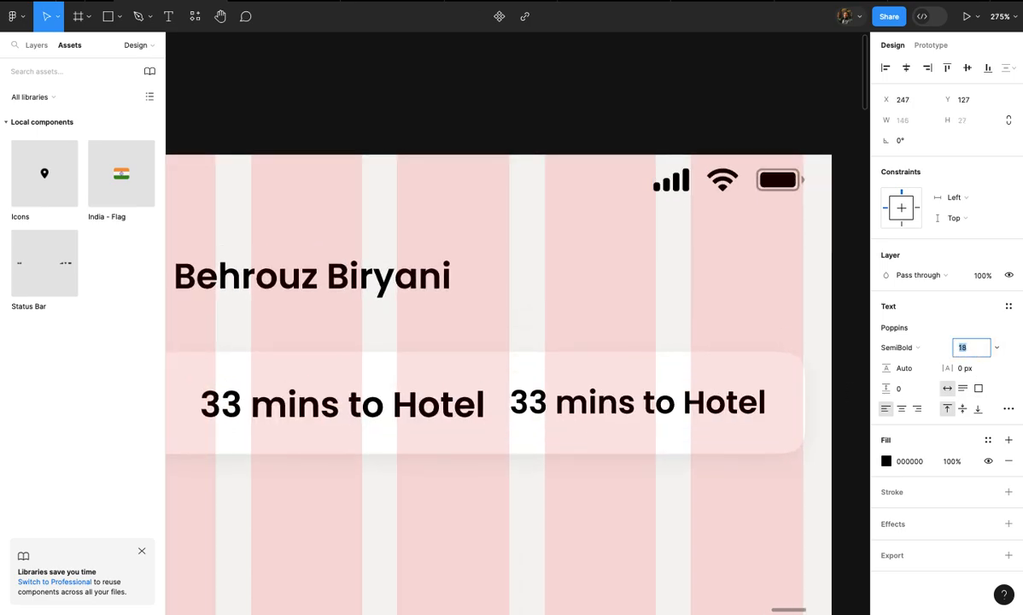
key("Up")
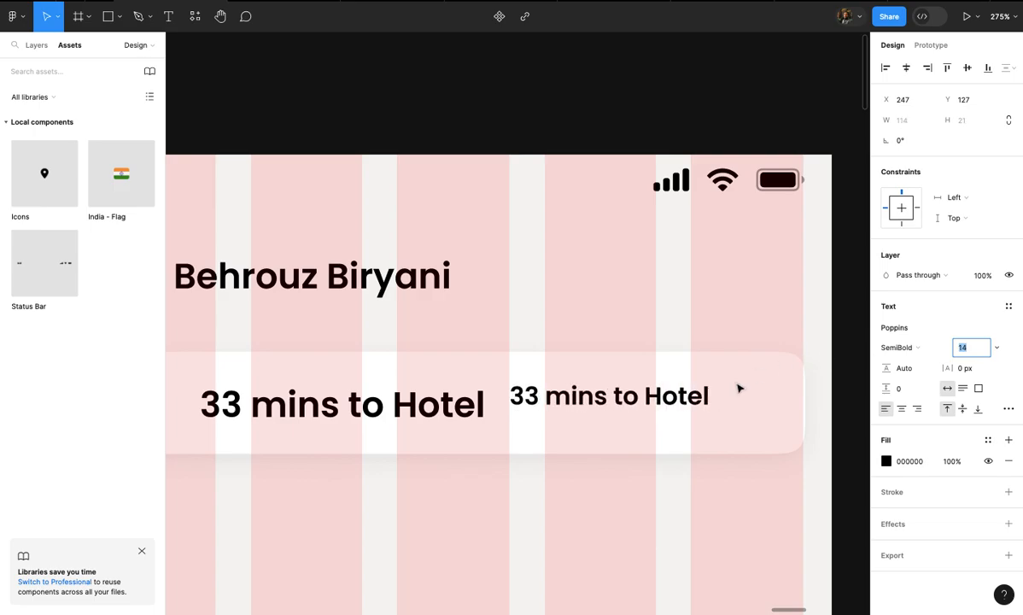
- Change the duplicated text's weight to Medium and apply the Sug heading colour style to it
scroll(751, 376, "up", 1)
double_click(678, 396)
key("ctrl+a")
left_click(918, 347)
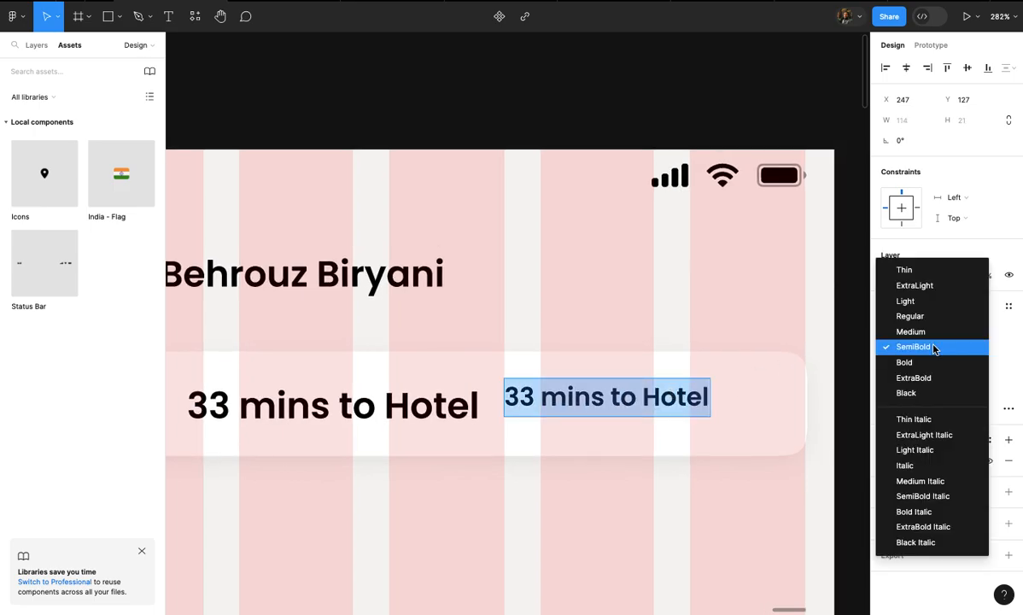
left_click(929, 334)
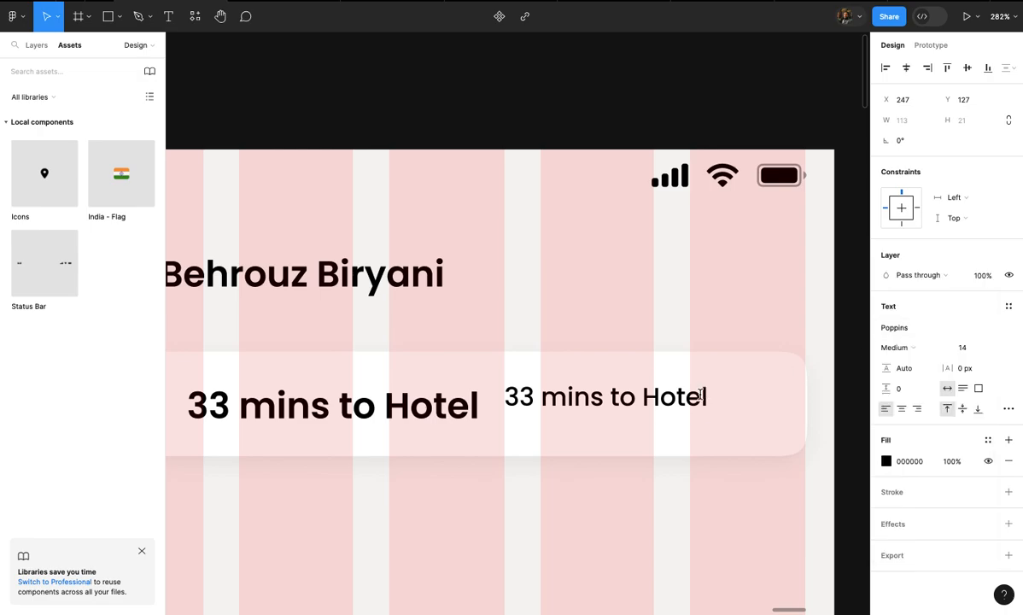
triple_click(681, 397)
left_click(780, 409)
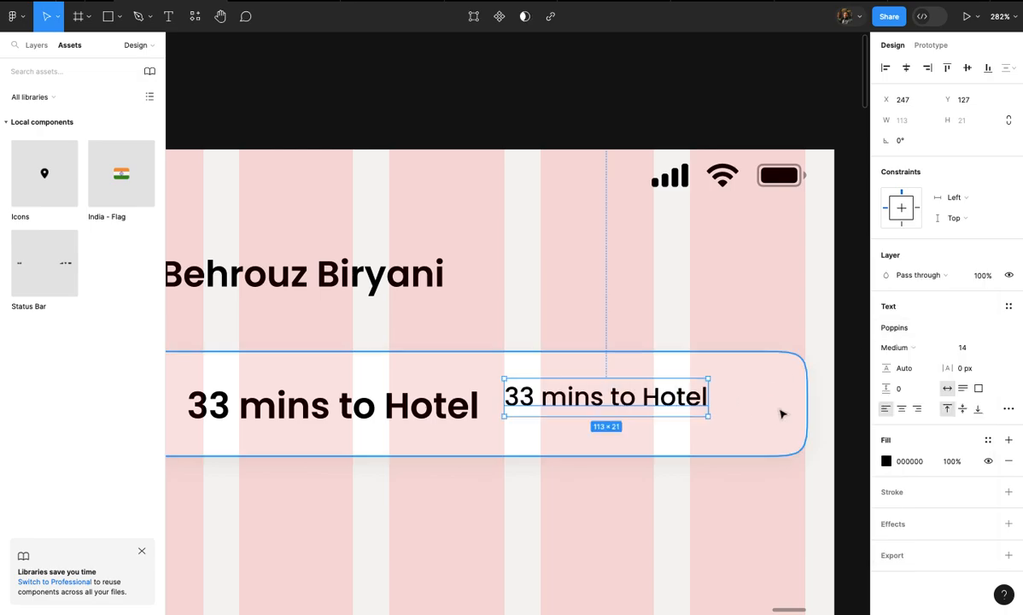
left_click(988, 440)
left_click(799, 550)
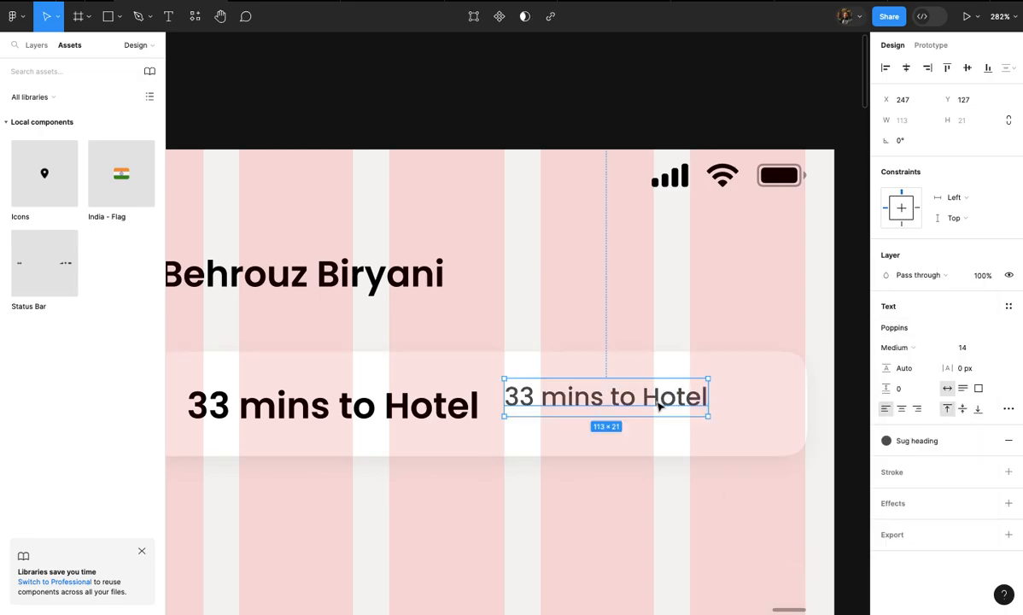
- Replace the duplicated text with "Hyatt Regency Delhi..."
double_click(656, 400)
type("Hyatt Rgency D")
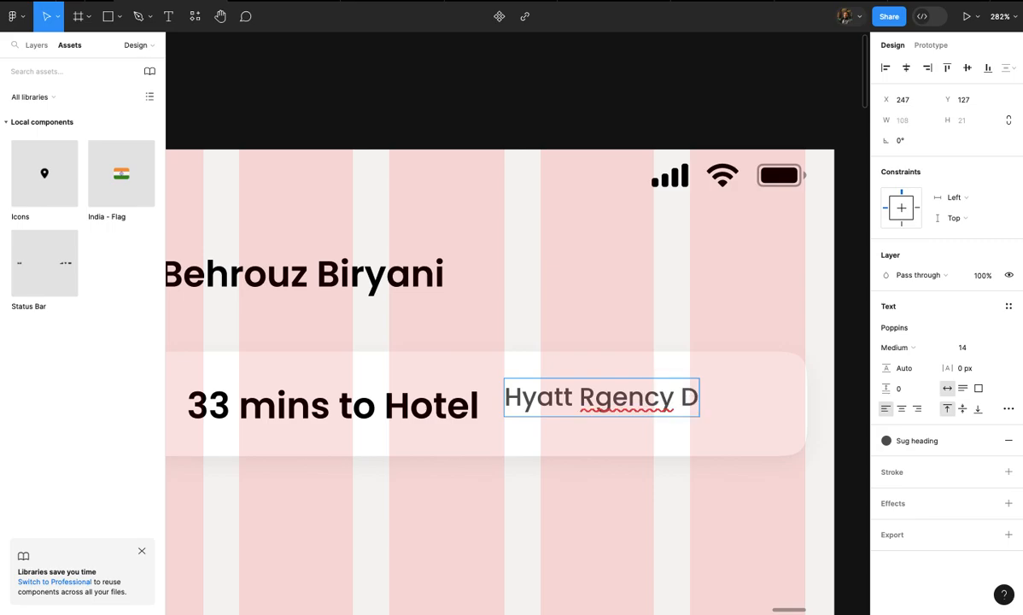
left_click(600, 399)
type("e")
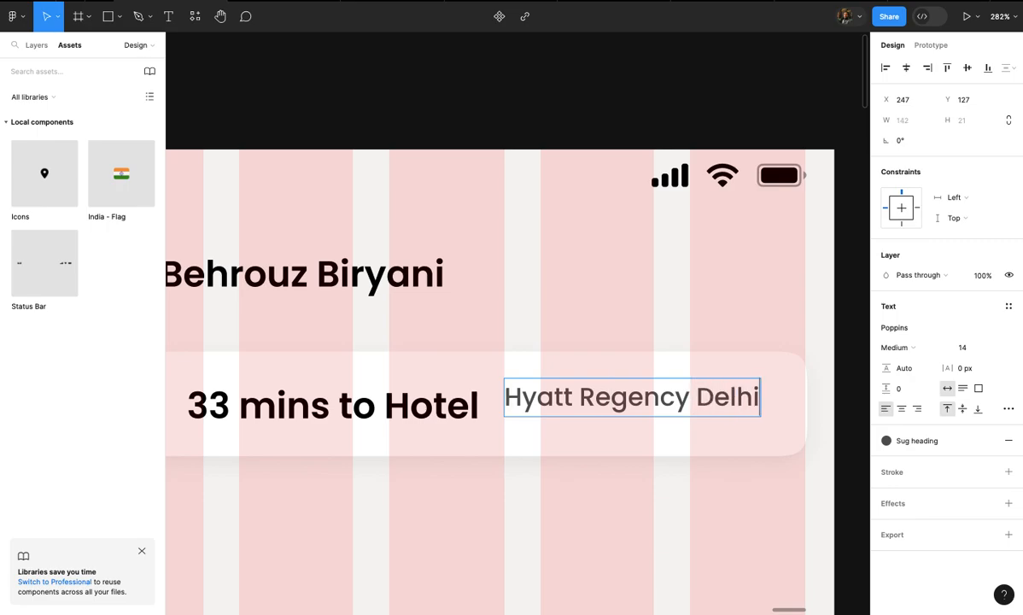
key("Escape")
- Shift the location pin left, place "33 mins to Hotel" 8 px beside it, and centre both vertically in the card
scroll(705, 488, "down", 3)
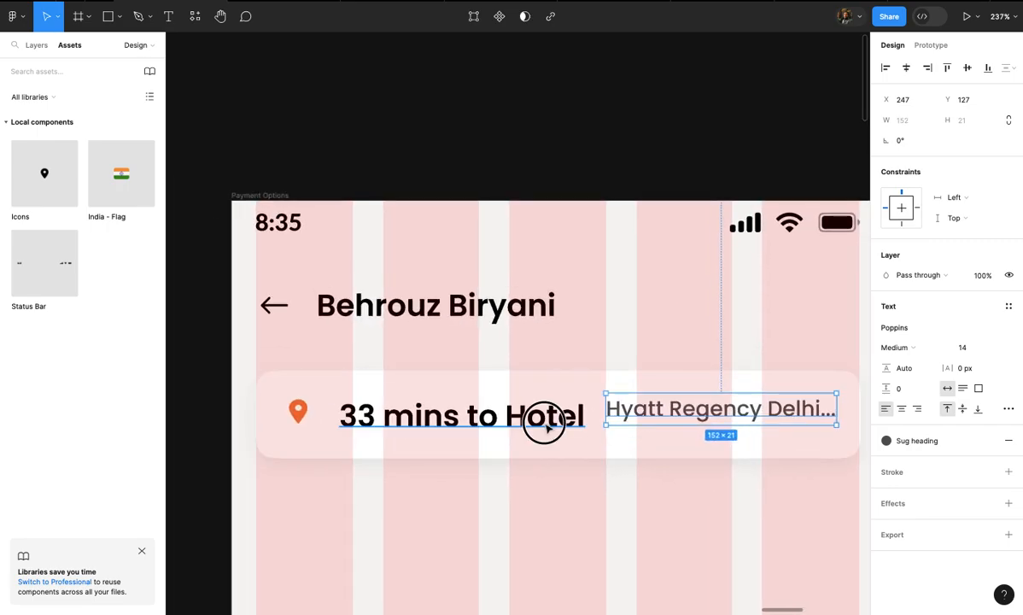
left_click(547, 427)
scroll(547, 427, "up", 3)
scroll(547, 429, "left", 3)
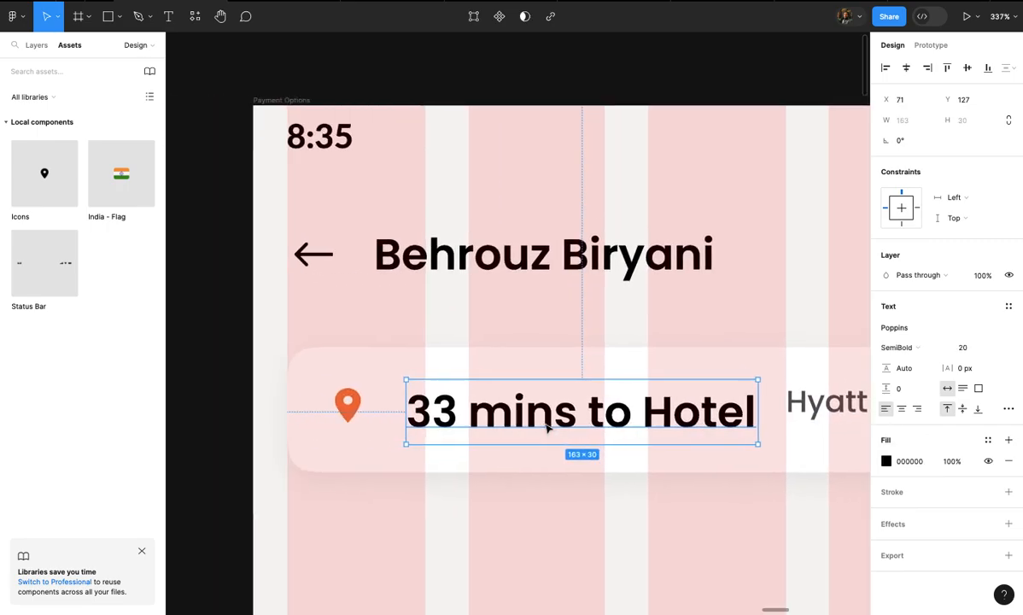
left_click(348, 404)
scroll(347, 405, "up", 3)
left_click_drag(344, 408, 327, 407)
scroll(328, 408, "down", 2)
left_click_drag(503, 408, 489, 406)
left_click(304, 403, "shift")
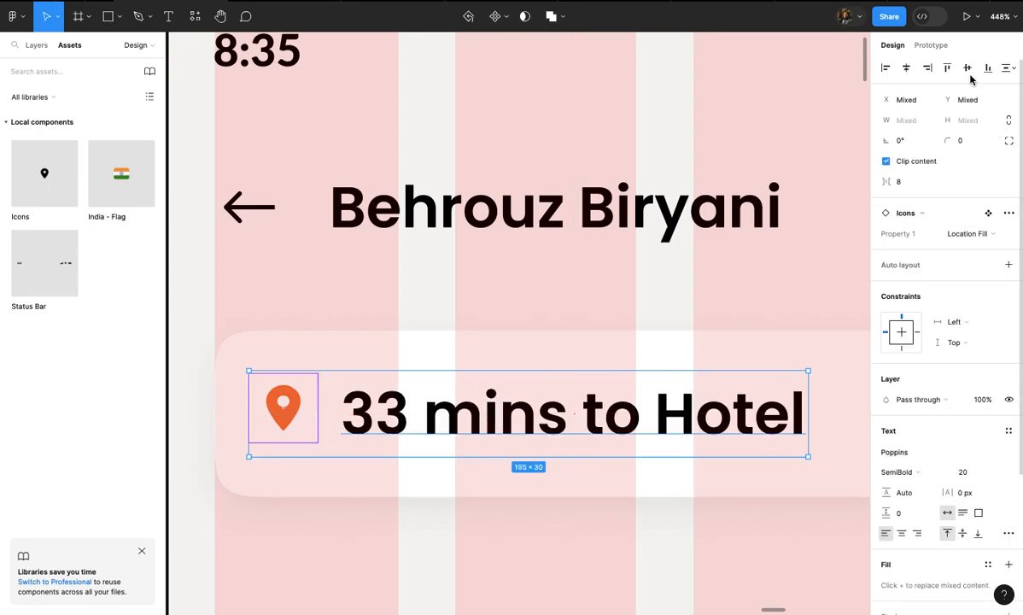
left_click_drag(585, 395, 586, 396)
- Move the "Hyatt Regency Delhi..." text closer to "33 mins to Hotel" and centre it vertically in the card
scroll(587, 400, "down", 2)
scroll(598, 401, "right", 2)
left_click(723, 405)
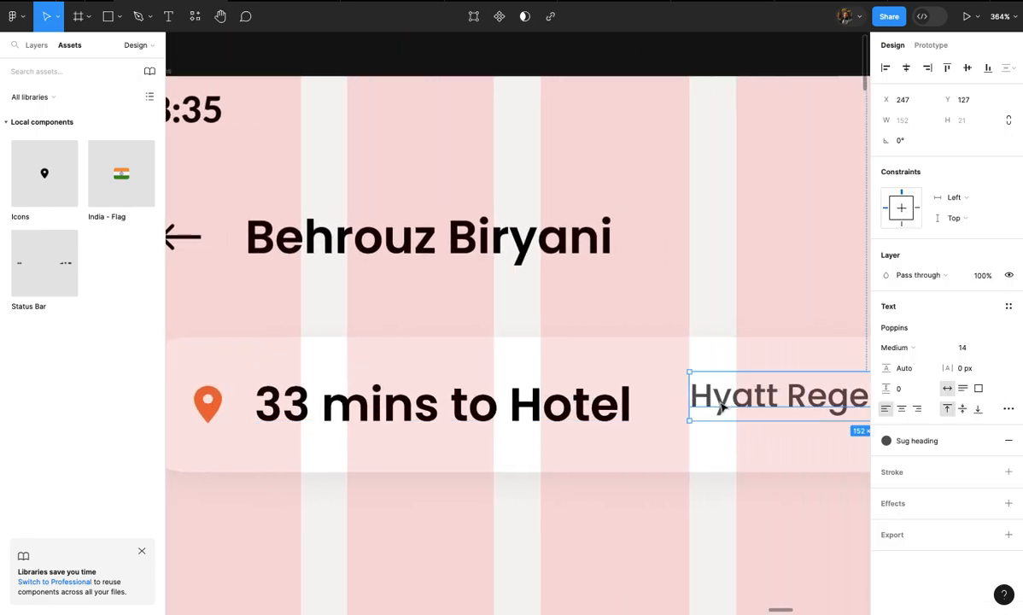
scroll(726, 400, "down", 1)
scroll(727, 398, "right", 2)
left_click_drag(715, 403, 704, 405)
scroll(595, 418, "up", 2)
scroll(563, 410, "right", 3)
- Draw a vertical divider line about 15 px long at X 230, Y 134 between "Hotel" and "Hyatt Regency Delhi..."
left_click(525, 405)
scroll(525, 405, "up", 3)
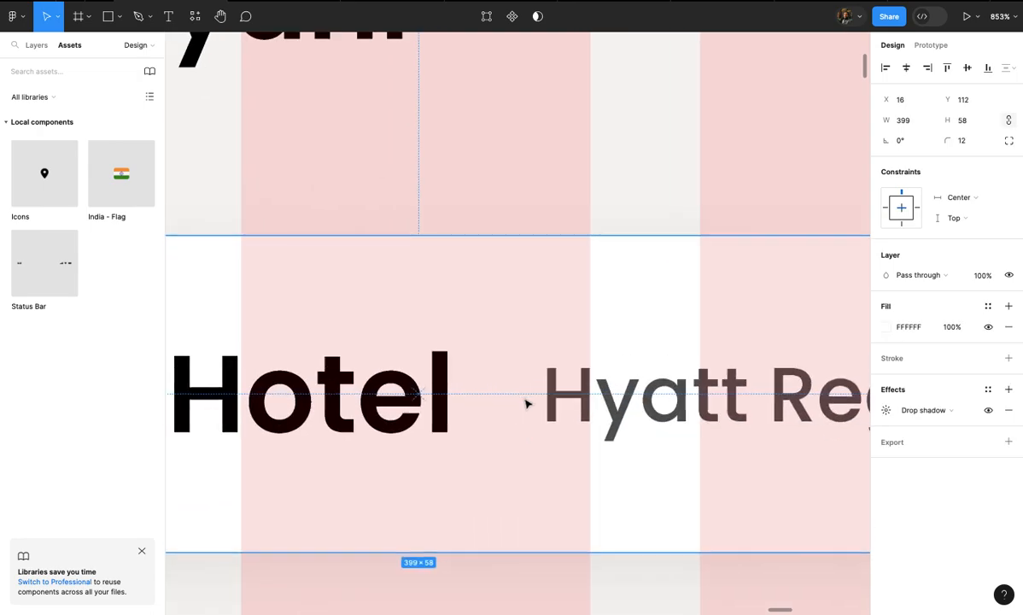
key("l")
scroll(503, 366, "up", 2)
left_click_drag(497, 352, 496, 456)
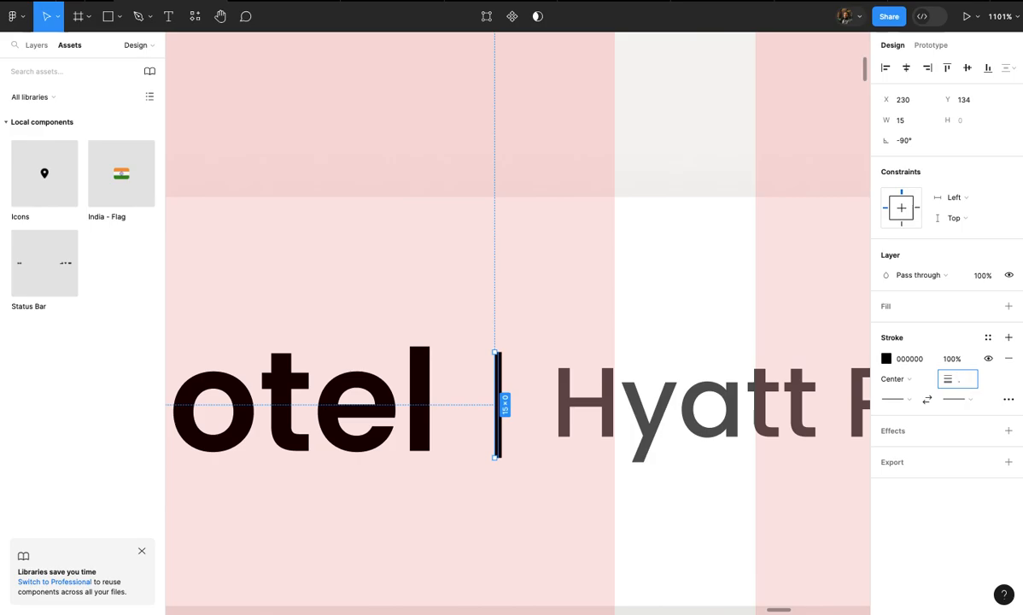
- Set the vertical divider's stroke weight to 0.75 and apply the Sug heading colour style to it
type(".75")
key("Return")
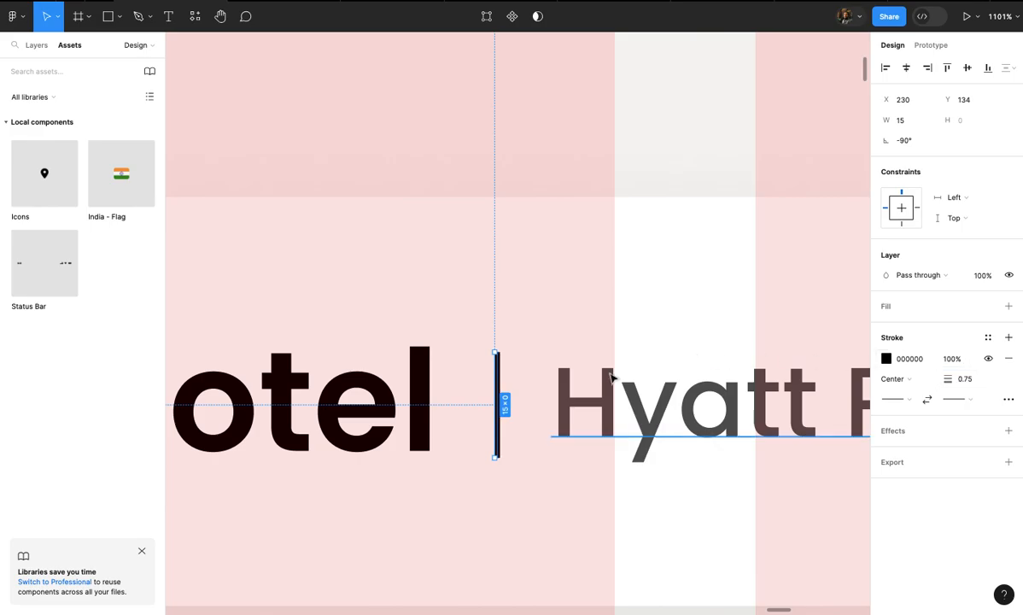
left_click(988, 337)
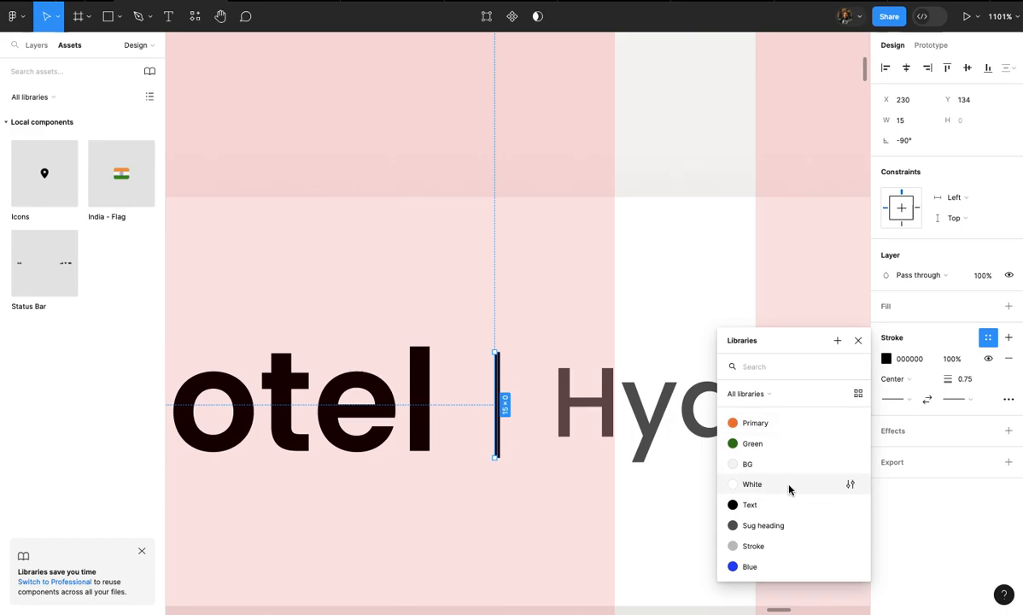
left_click(760, 524)
- Combine the "33 mins to Hotel" text, the divider and the "Hyatt Regency Delhi..." text into one horizontal auto layout
scroll(495, 452, "down", 3)
left_click(410, 432)
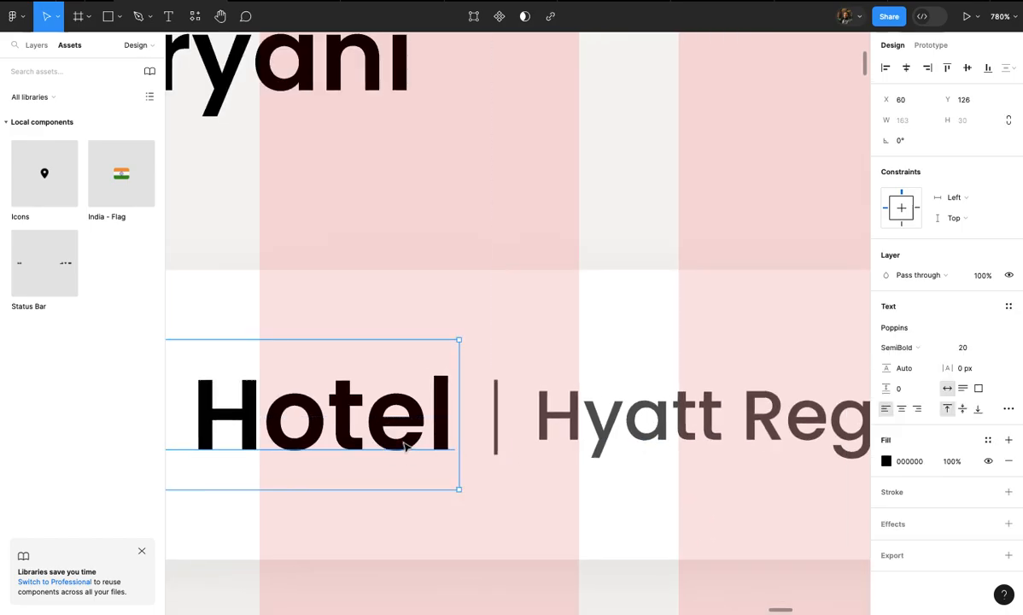
left_click(495, 430, "shift")
left_click(593, 431, "shift")
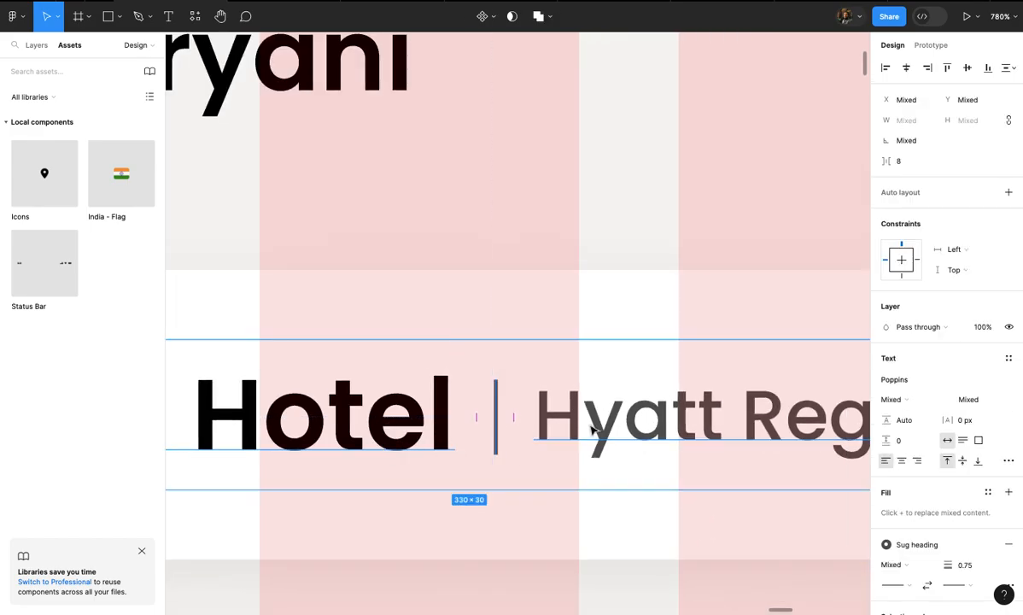
key("shift+a")
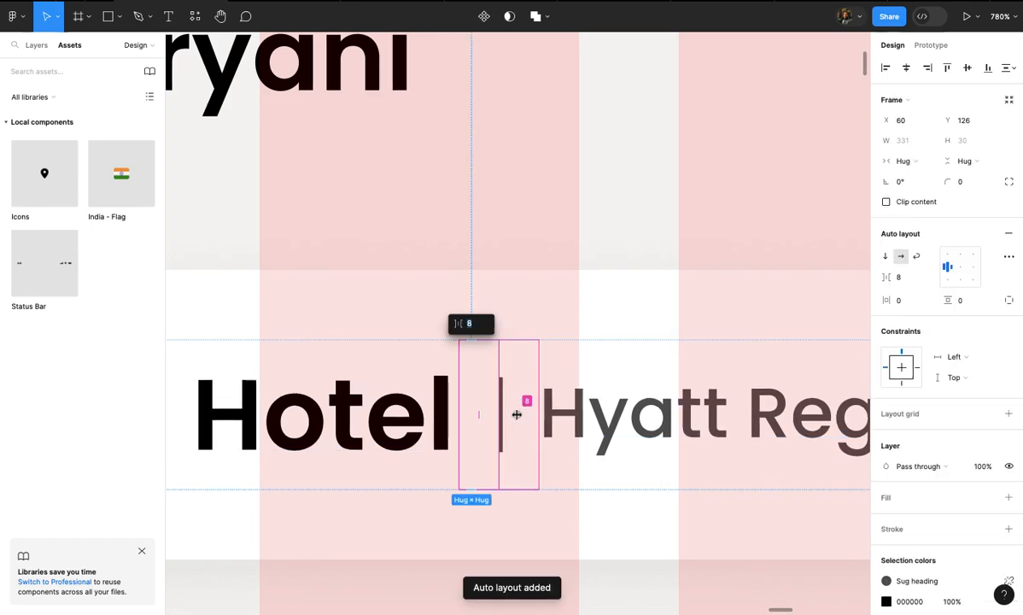
scroll(517, 414, "down", 2)
scroll(522, 418, "right", 5)
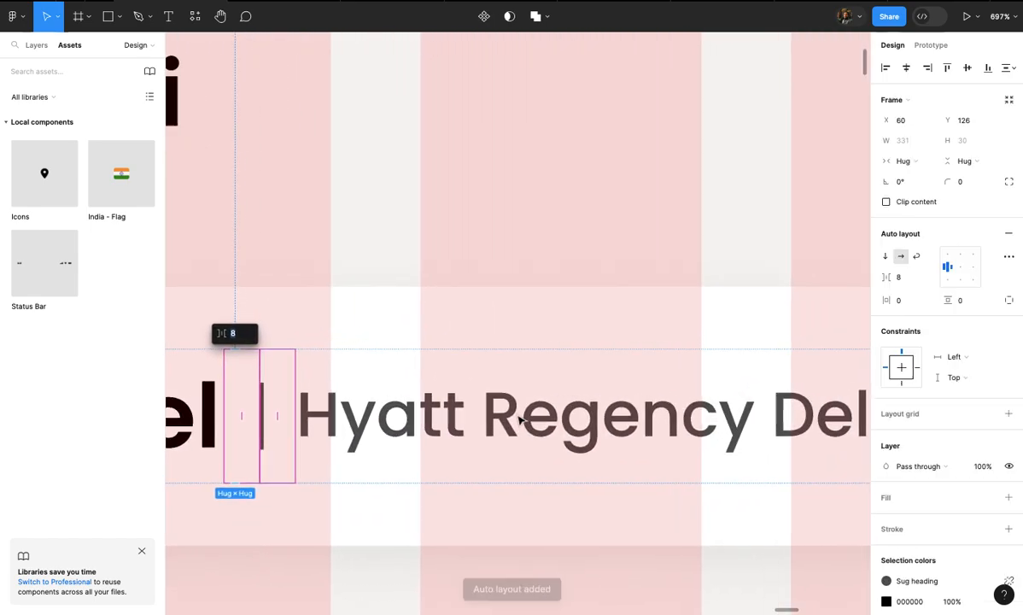
- Duplicate the location pin to the far end of the delivery card at X 389, Y 129 and swap the copy to the Chevron icon
scroll(516, 418, "down", 4)
left_click(614, 348)
scroll(619, 345, "down", 3)
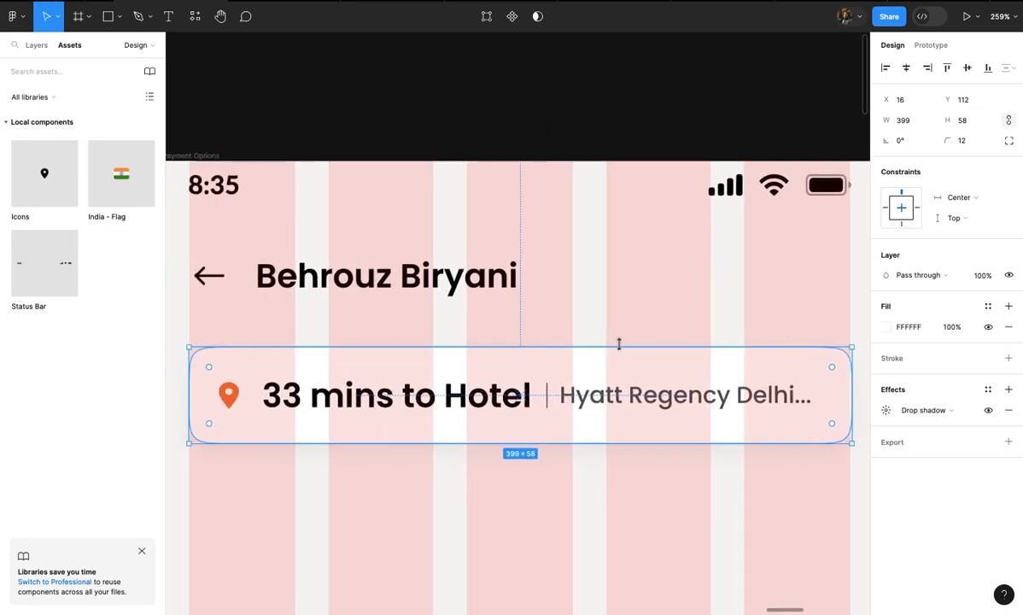
left_click(284, 389)
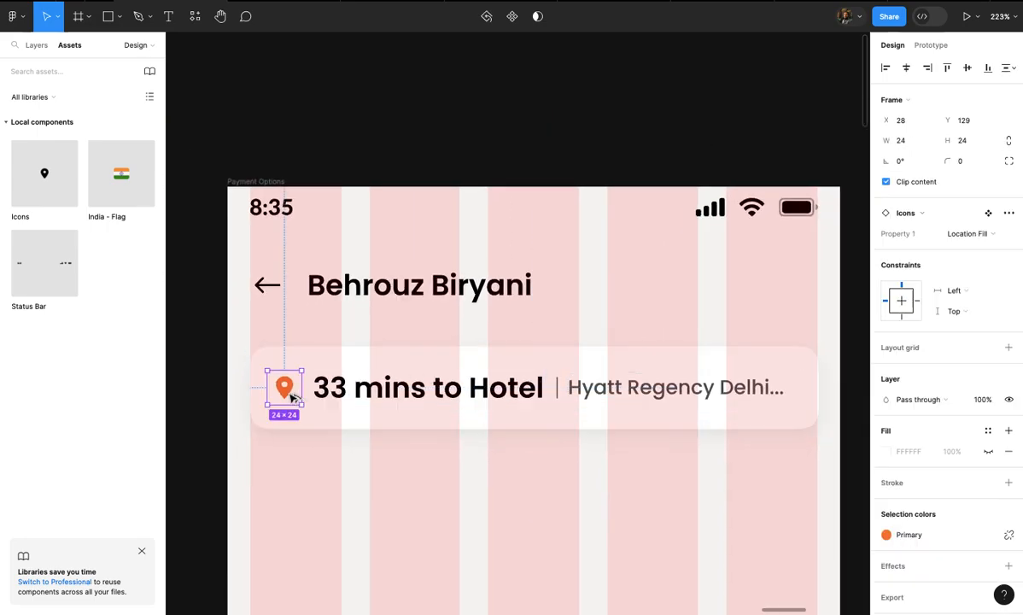
left_click_drag(704, 406, 802, 397)
scroll(803, 397, "up", 3)
scroll(803, 397, "up", 3)
left_click(989, 230)
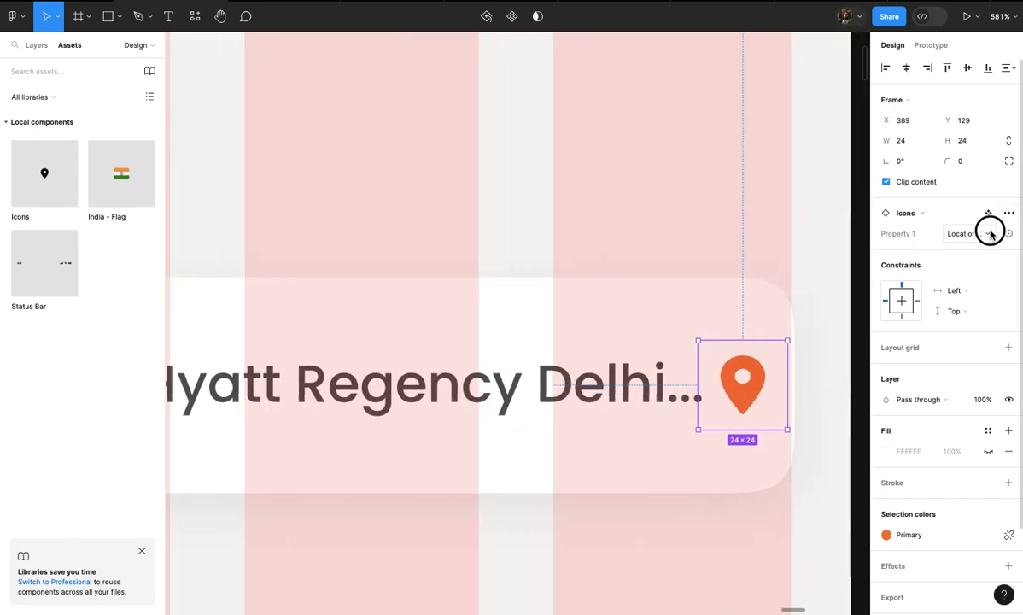
left_click(955, 263)
- Rotate the chevron to -90° so it points down, then detach its Primary style and set the F57A00 colour to 0% opacity
scroll(794, 333, "up", 2)
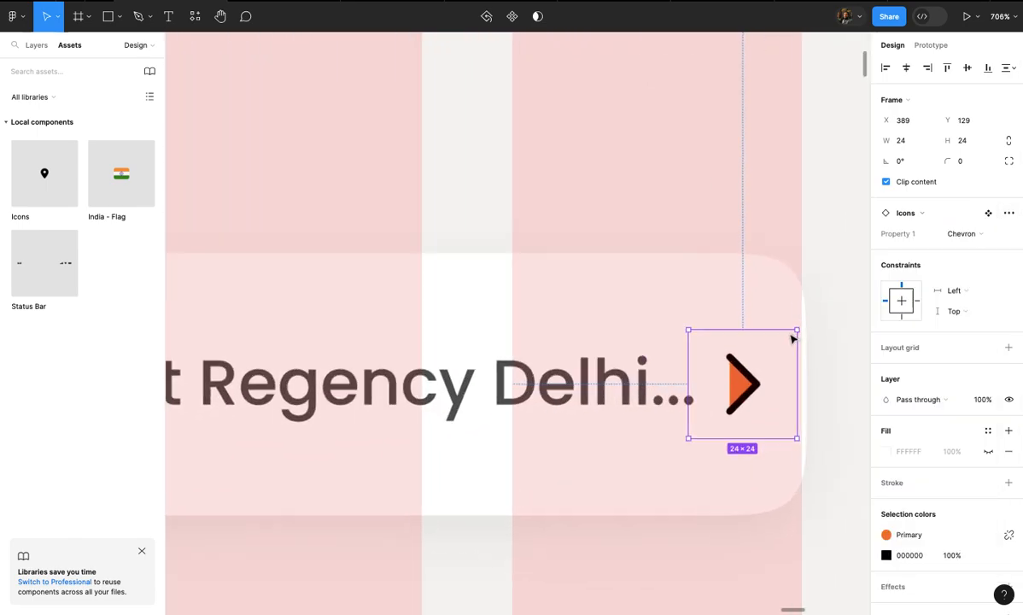
left_click_drag(801, 324, 803, 447)
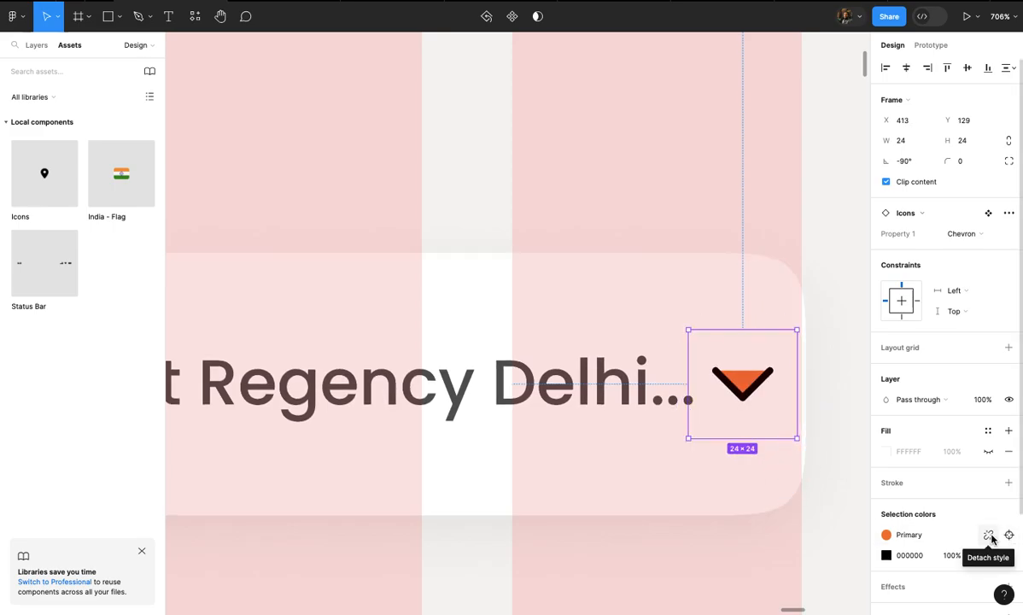
left_click(989, 535)
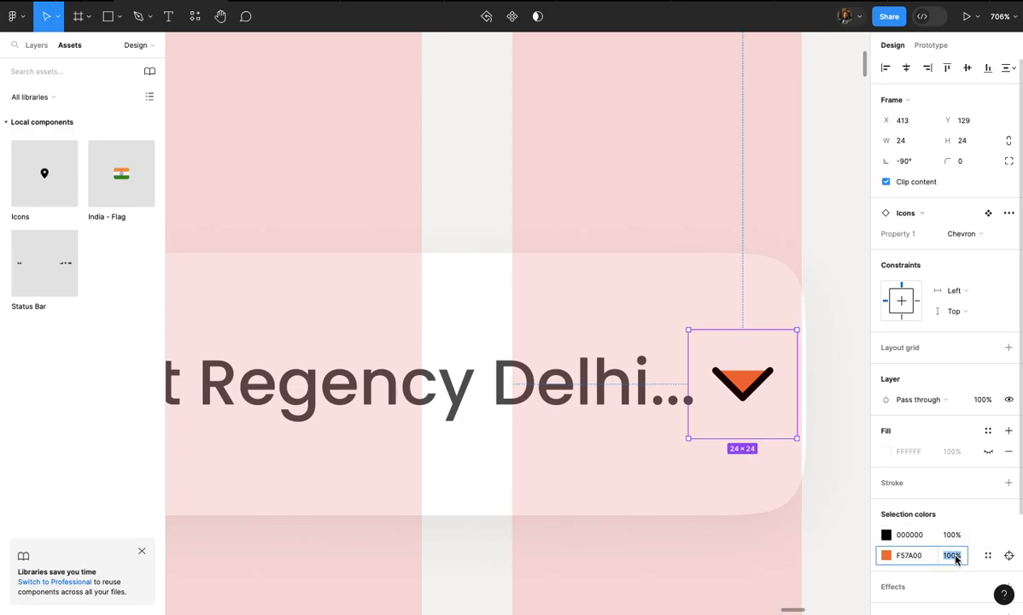
type("0")
key("Return")
- Scale the chevron down to 18 × 18 around its centre and shift it slightly right to X 411
scroll(803, 462, "up", 1)
scroll(799, 383, "up", 5)
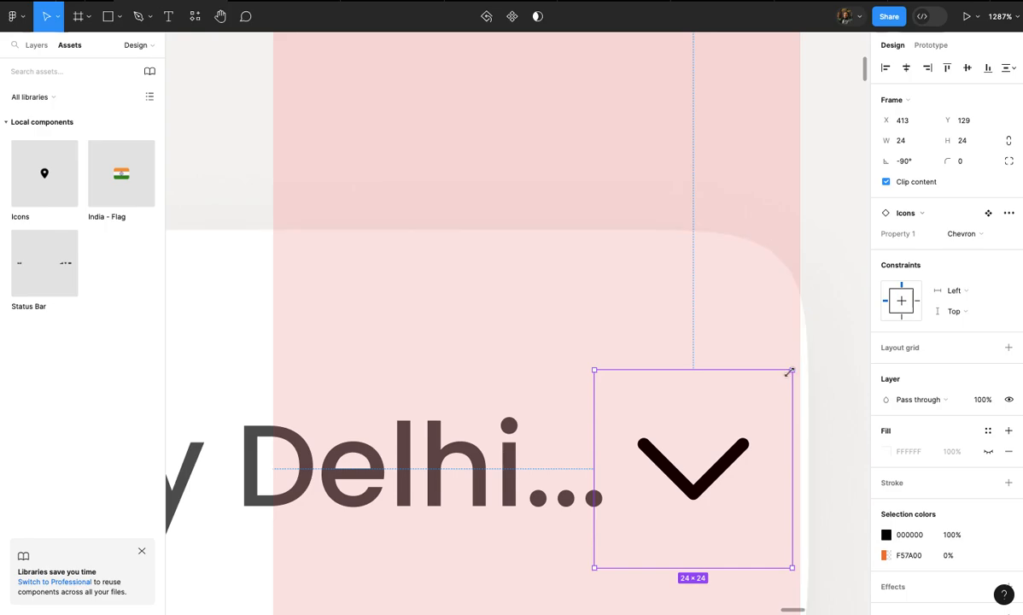
left_click_drag(784, 379, 769, 394)
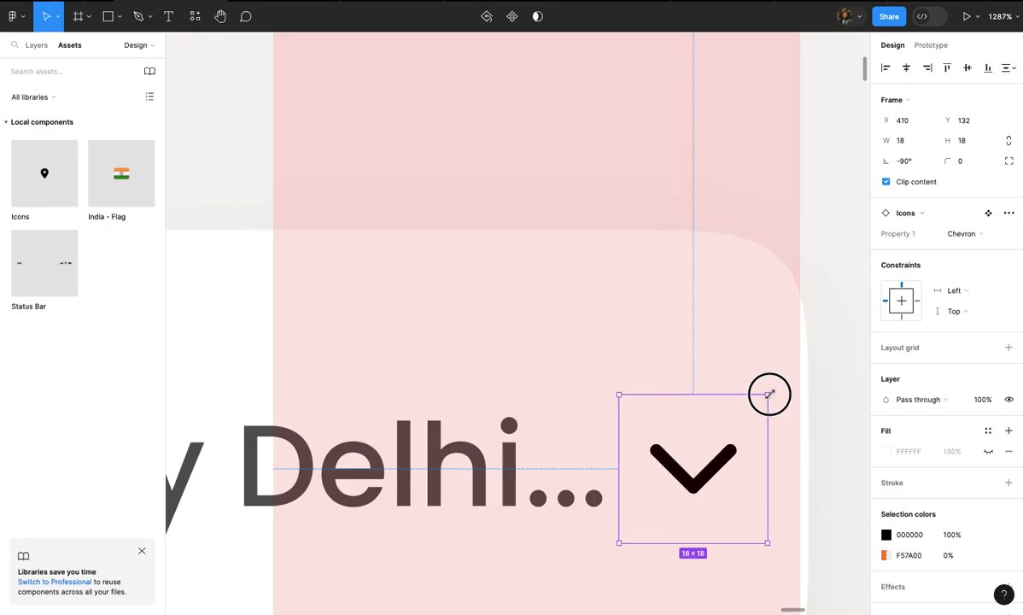
left_click_drag(701, 475, 712, 475)
scroll(712, 475, "down", 3)
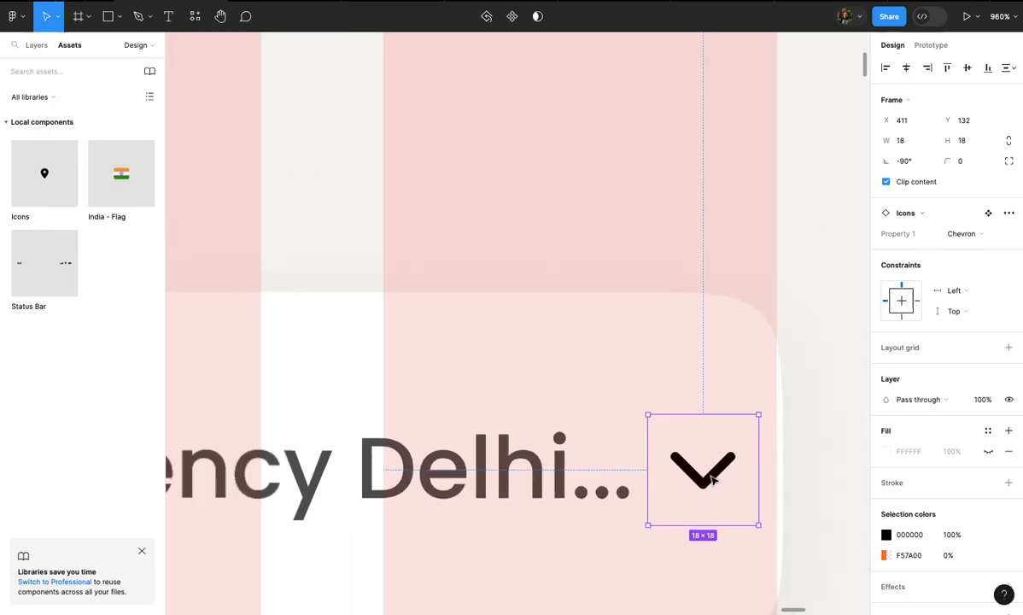
- Narrow the delivery card to a width of 398 so its right edge aligns with the last grid column
left_click(779, 410)
scroll(780, 411, "up", 2)
left_click_drag(789, 407, 779, 406)
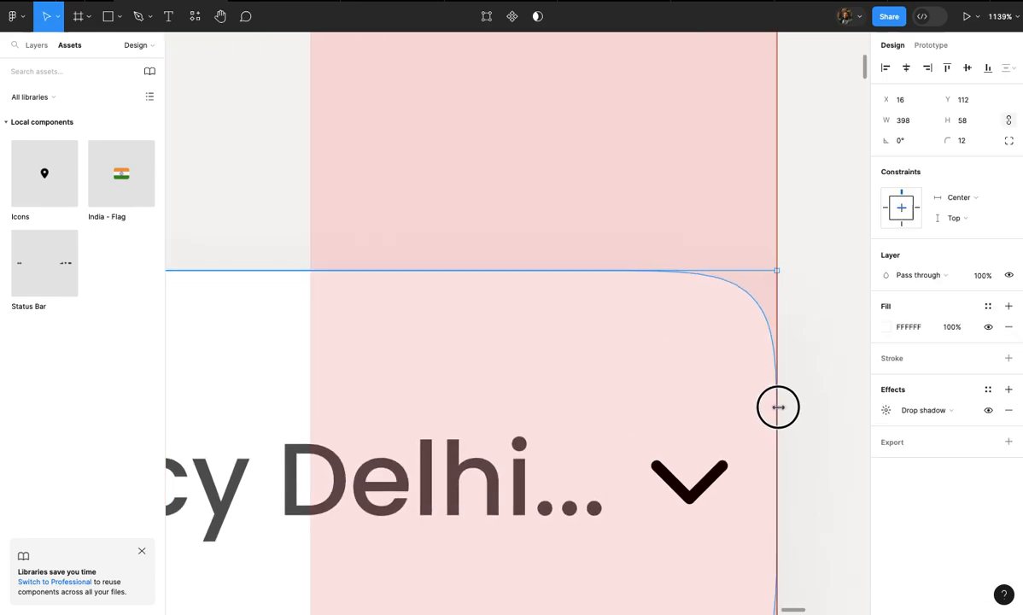
scroll(779, 407, "down", 8)
left_click(806, 420)
- Shorten the hotel location text in the delivery card to "Hyatt Regency Del..."
double_click(693, 442)
left_click(672, 438)
key("BackSpace")
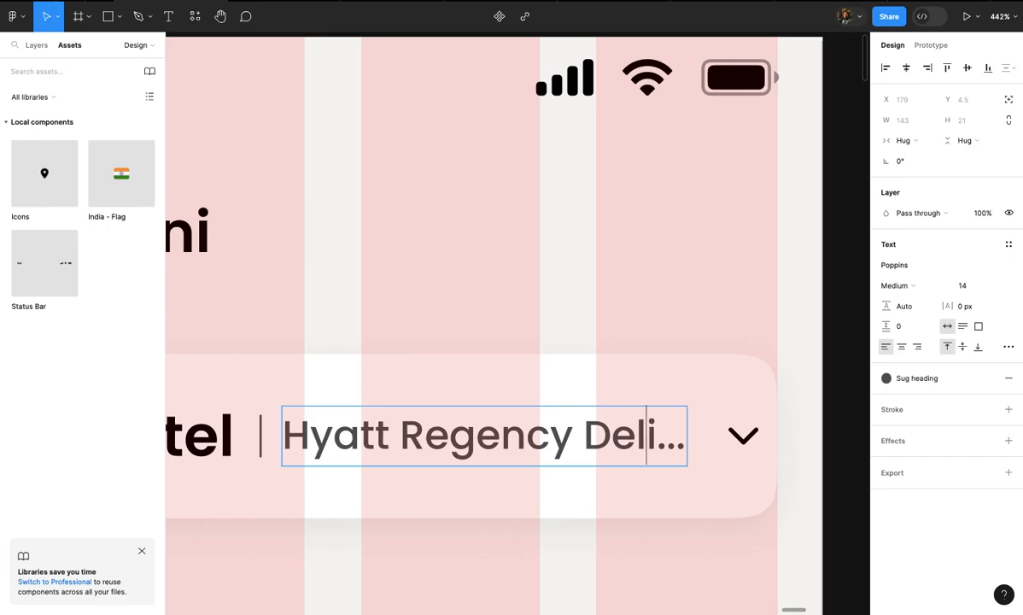
key("Escape")
- Move the chevron slightly left to X 407, keeping Y 132, to leave space from the card's right edge
scroll(753, 472, "up", 3)
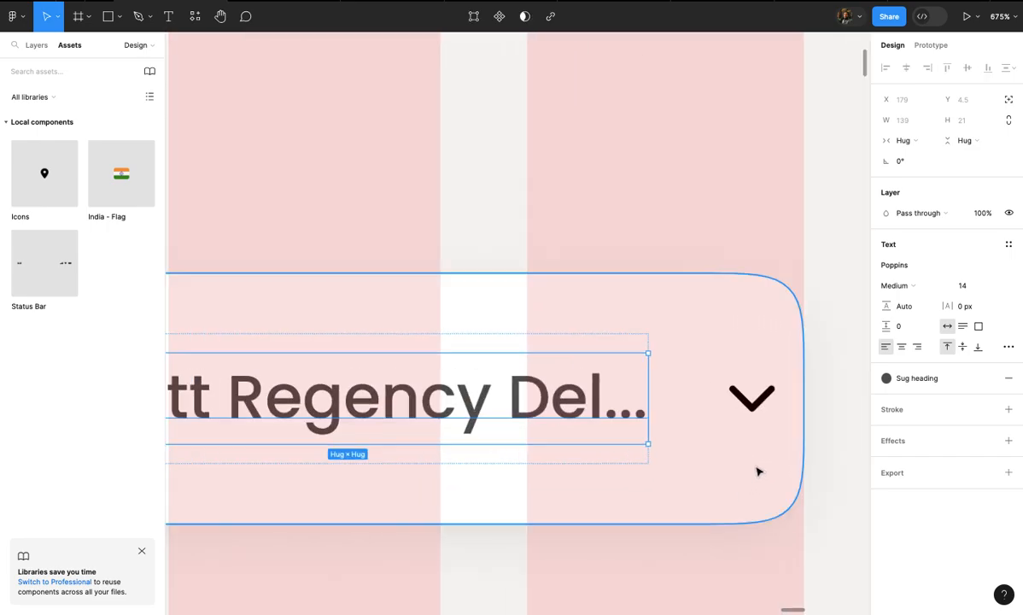
left_click(758, 402)
scroll(757, 408, "up", 4)
scroll(759, 408, "down", 2)
left_click_drag(758, 408, 740, 410)
scroll(740, 410, "down", 2)
scroll(740, 410, "right", 2)
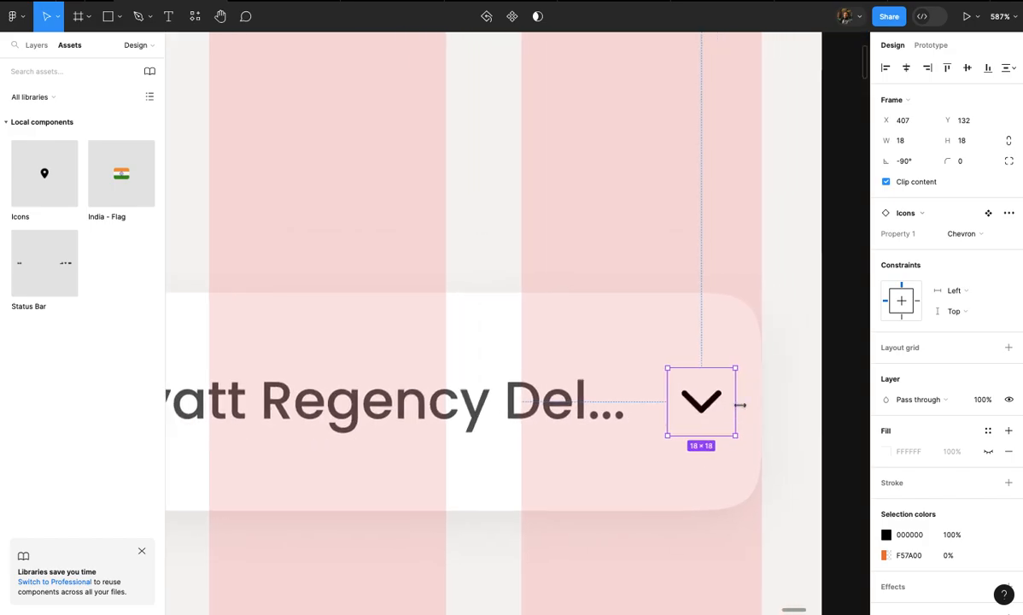
left_click(809, 432)
scroll(802, 440, "down", 5)
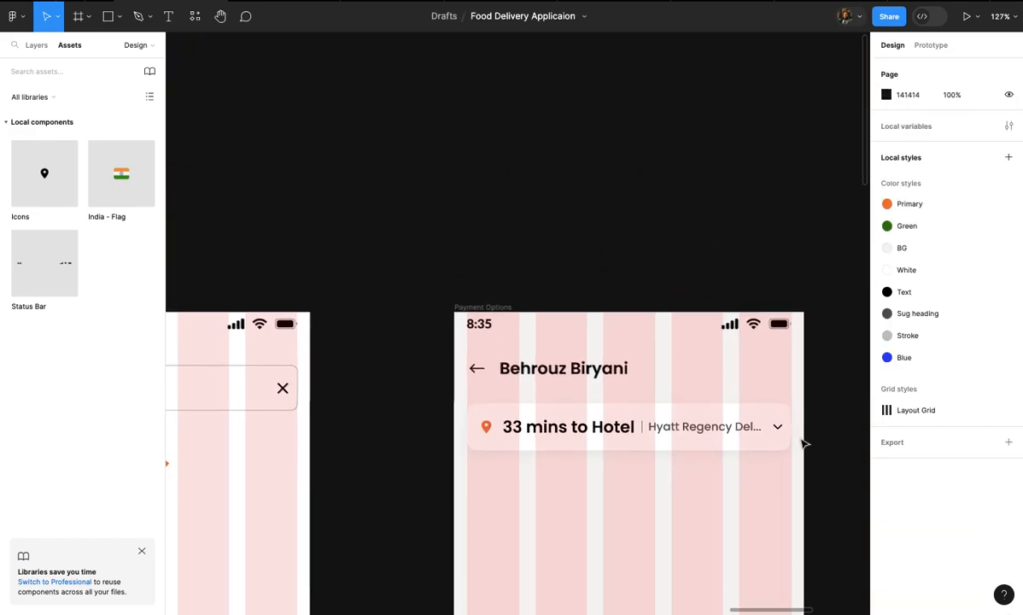
scroll(803, 441, "up", 2)
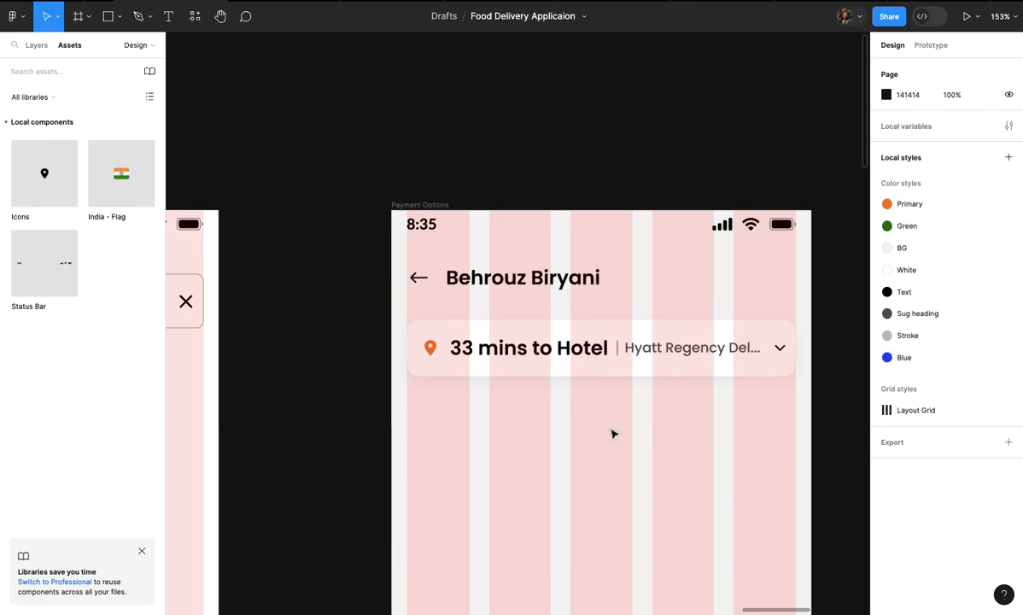
- Duplicate the empty white card background below the delivery card, leaving a 24 px gap between the two cards
scroll(612, 434, "down", 3)
scroll(613, 434, "right", 1)
left_click(567, 327)
left_click_drag(572, 332, 566, 411)
left_click(567, 337, "shift")
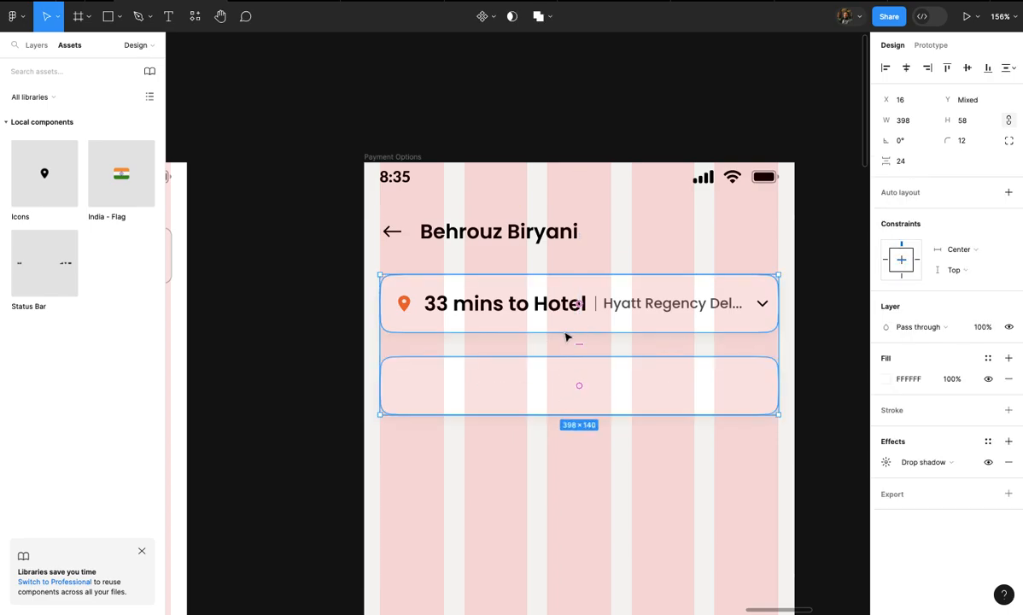
left_click(600, 465)
- Copy the location pin into the second card at X 28, Y 211 and swap the copy to the Offers icon
scroll(604, 472, "up", 5)
scroll(582, 421, "up", 1)
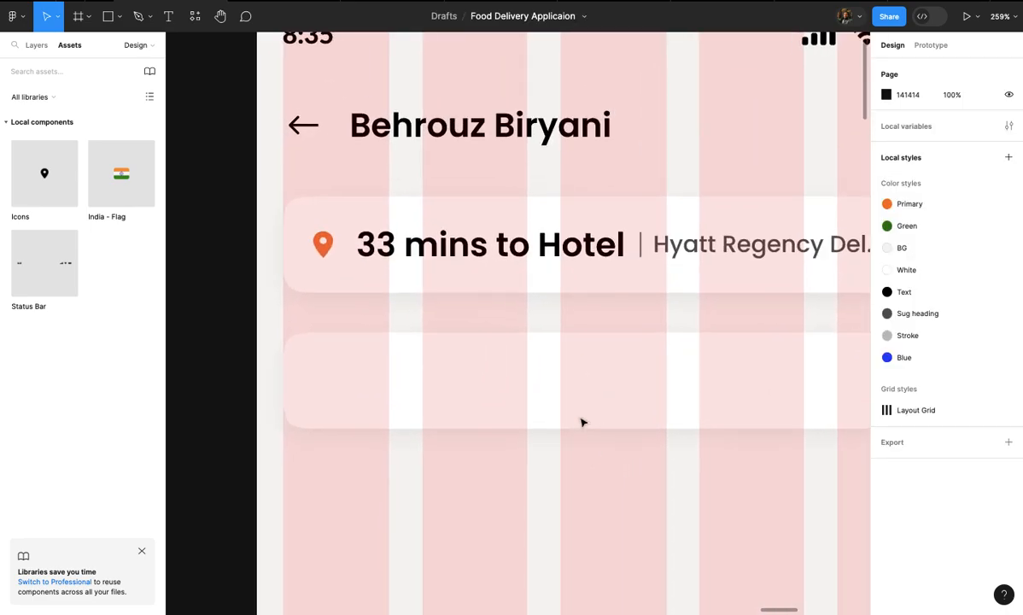
scroll(326, 247, "up", 3)
left_click(333, 249, "super")
left_click_drag(335, 247, 316, 422)
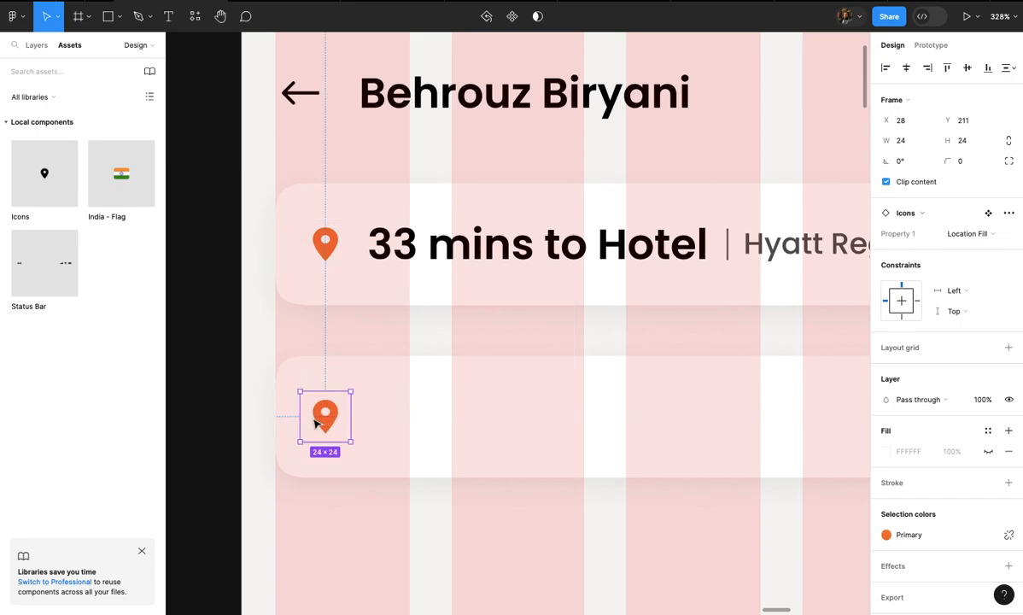
left_click(957, 234)
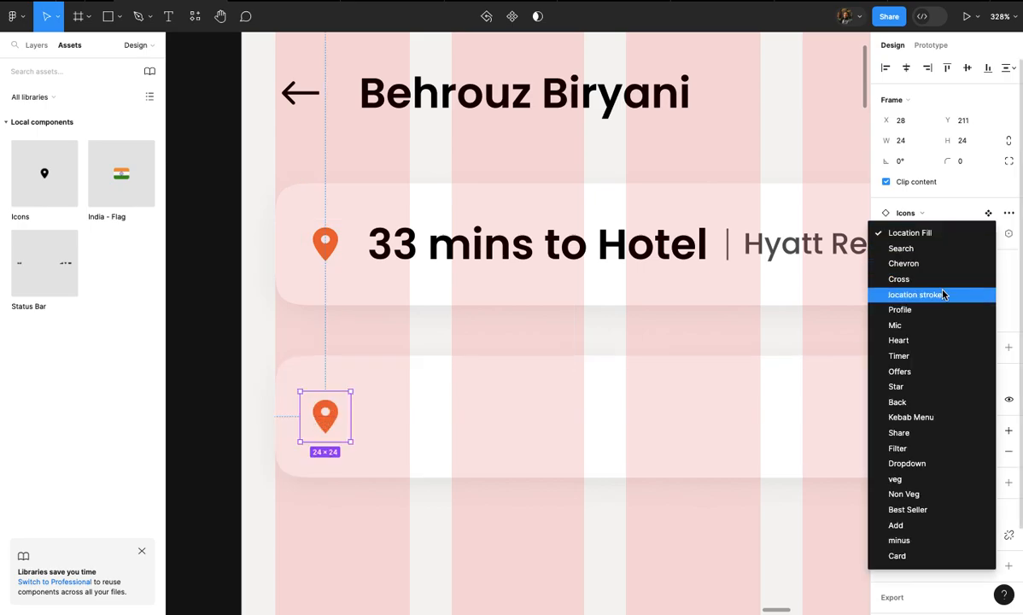
left_click(926, 372)
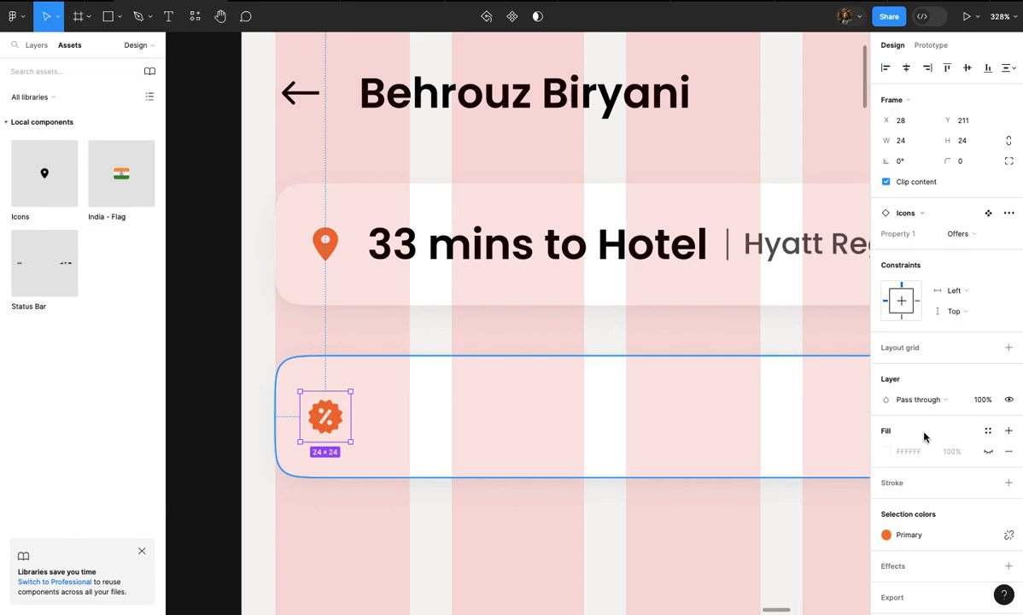
- Recolour the Offers icon in the second card with the Green style
left_click(908, 534)
left_click(753, 466)
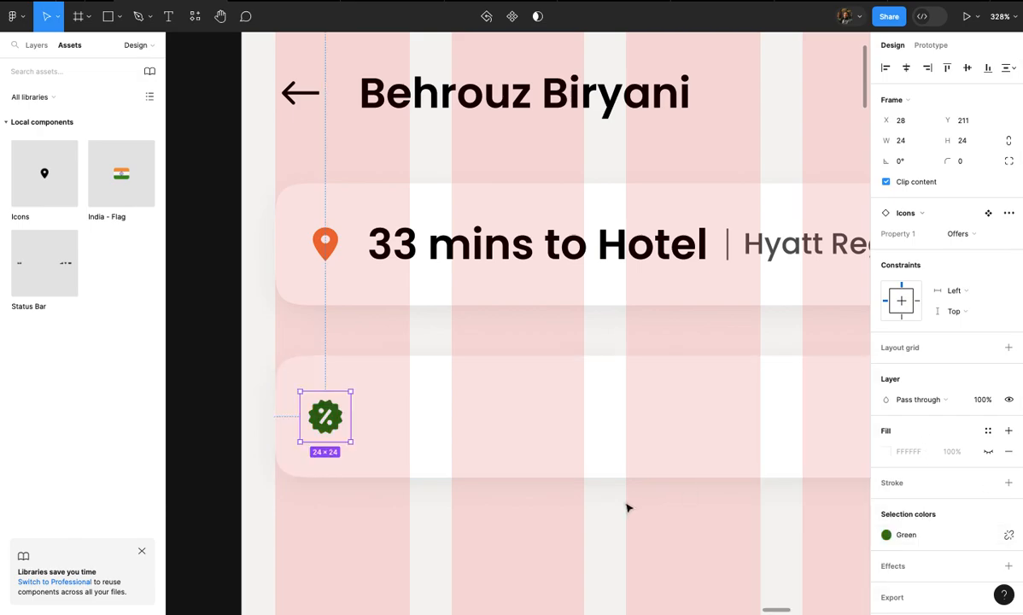
left_click(623, 504)
- Add the text "50 saved! On this order" beside the Offers icon in the second card
left_click(455, 427)
key("t")
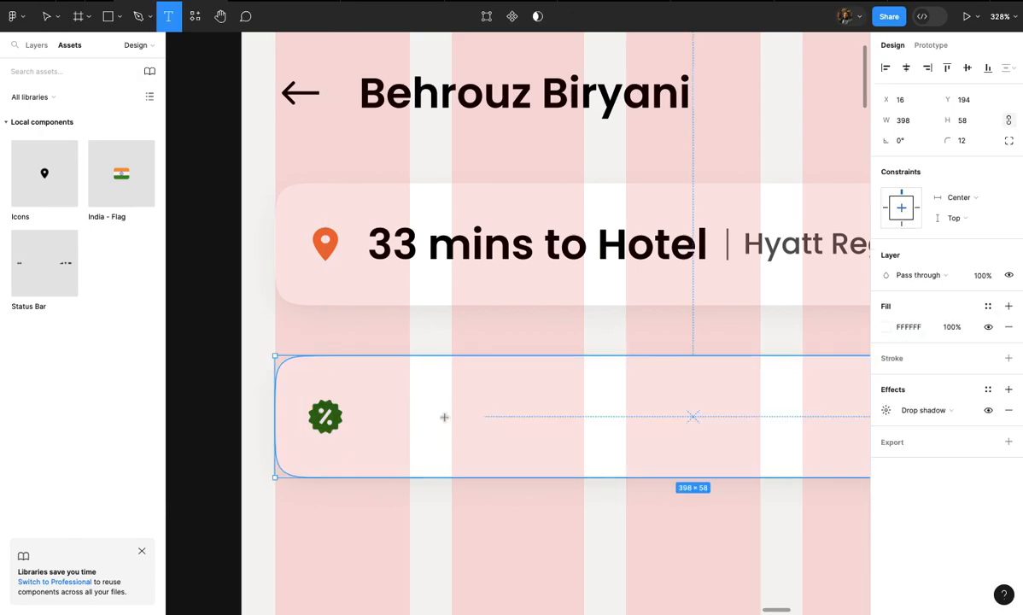
left_click(394, 400)
type("50")
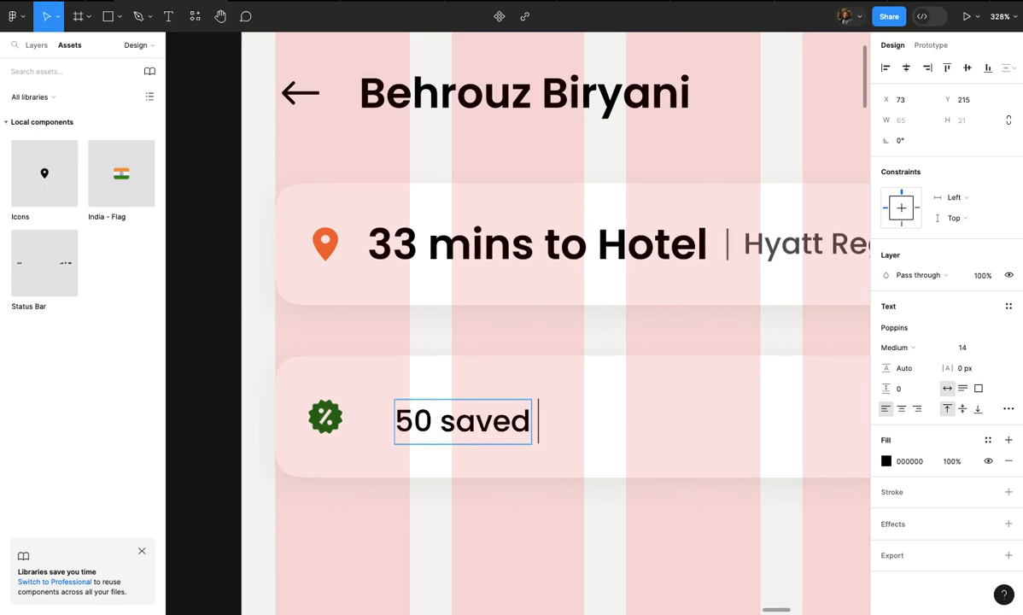
type(" saved! O")
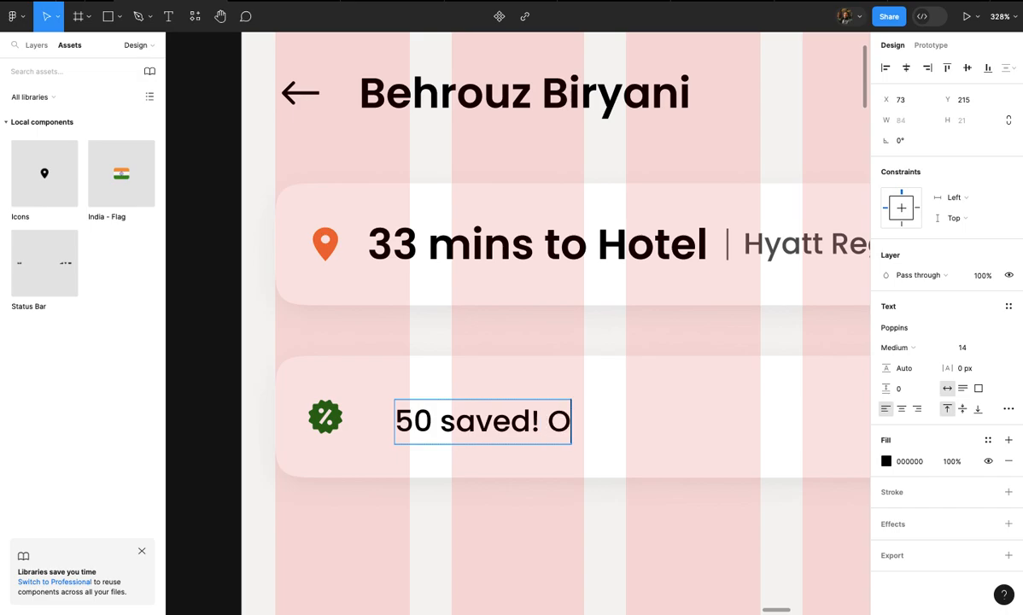
type("n this order")
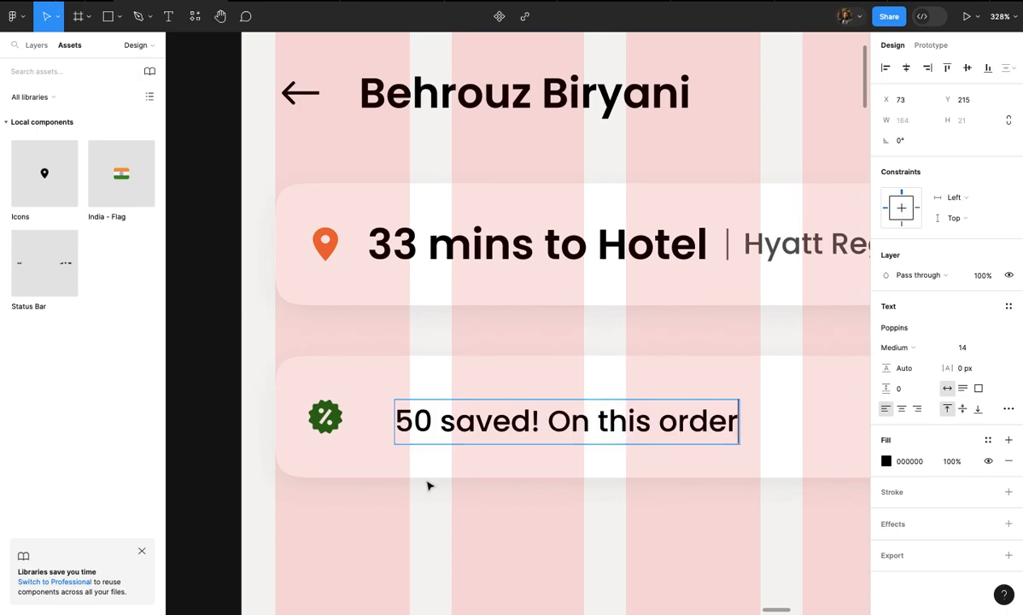
key("Escape")
- Apply the Green colour style to the "50 saved! On this order" text
scroll(428, 484, "down", 4)
left_click(454, 523)
scroll(455, 523, "down", 4)
left_click(485, 475)
scroll(486, 477, "up", 5)
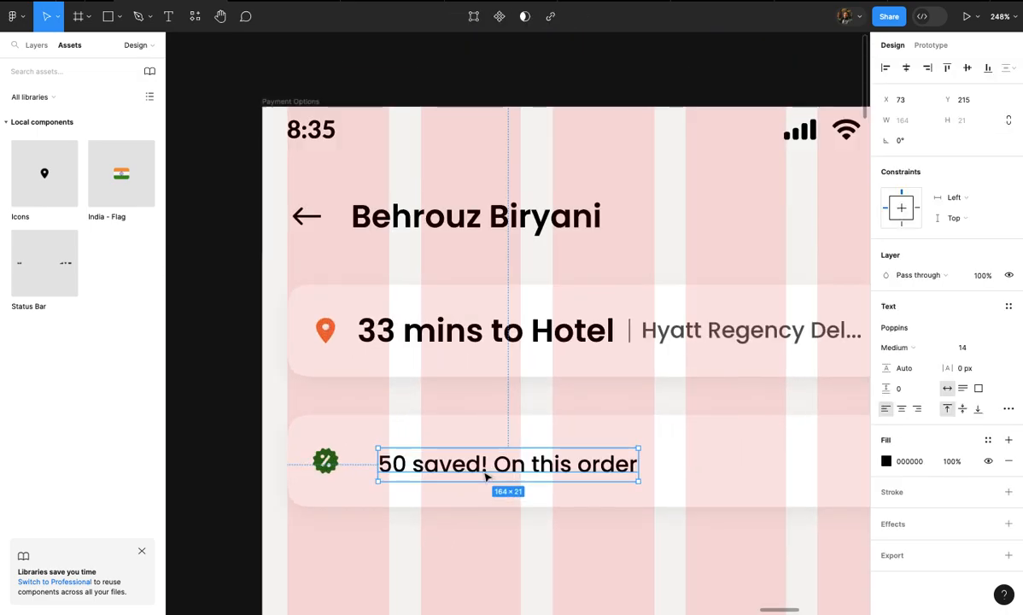
left_click(987, 441)
left_click(763, 468)
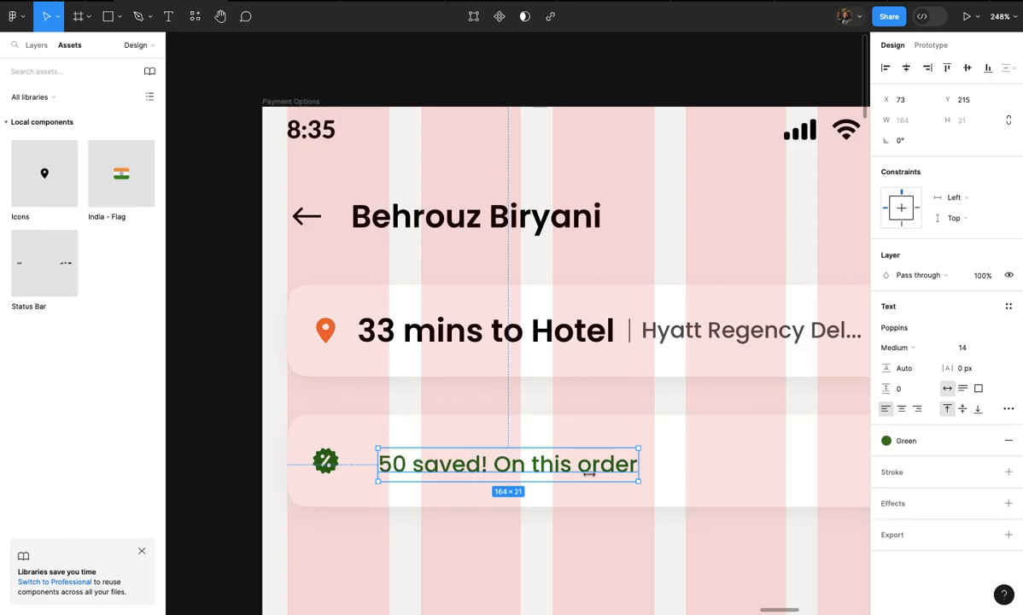
- Move the savings text to X 60, Y 214 beside the Offers icon and combine both in a horizontal auto layout
left_click_drag(591, 465, 547, 462)
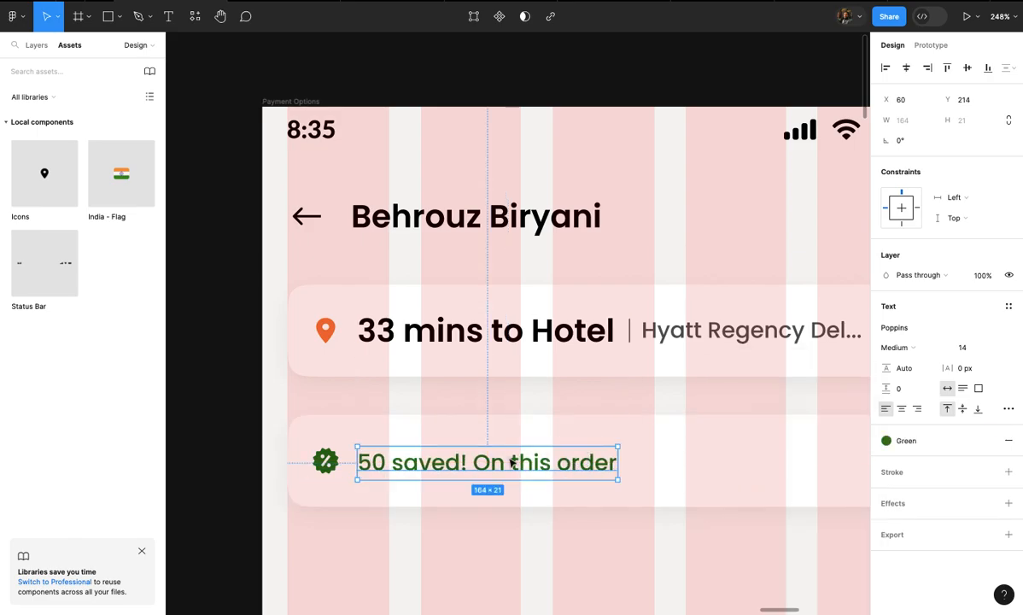
left_click(322, 466)
scroll(323, 465, "up", 3)
left_click(374, 457, "shift")
key("shift+a")
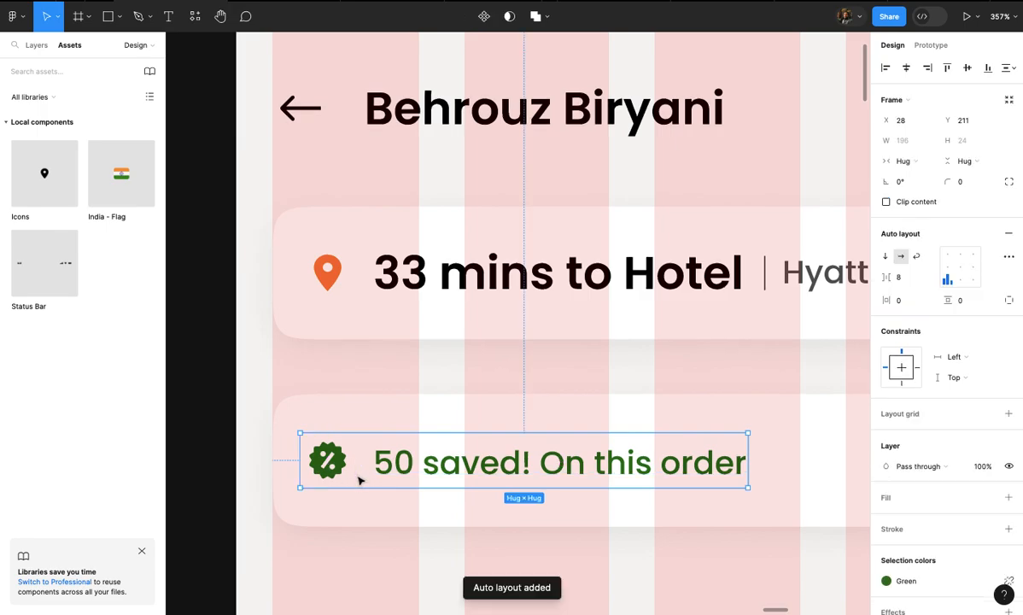
- Align the Offers icon and savings text to the left centre of their horizontal auto layout
left_click(365, 465)
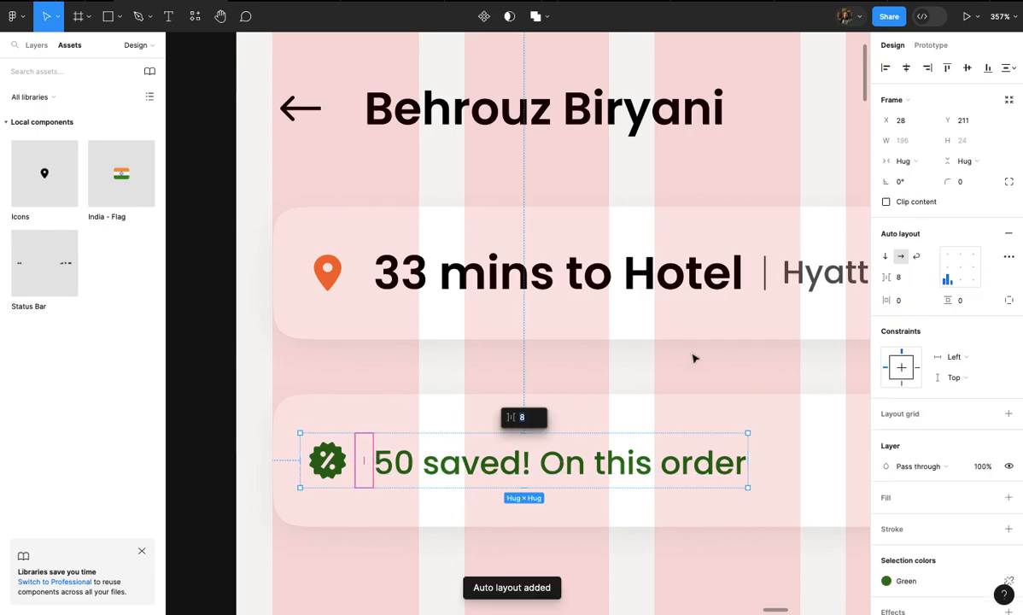
left_click(947, 266)
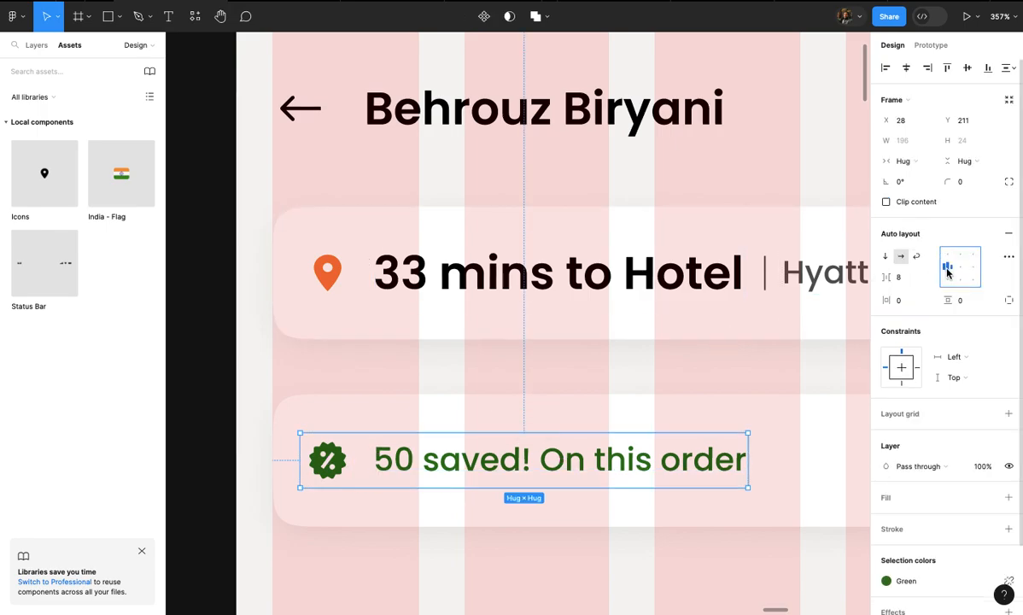
- Outline the order-savings card with a 1 px inside stroke in the Green colour style
left_click(698, 394)
scroll(715, 400, "down", 5)
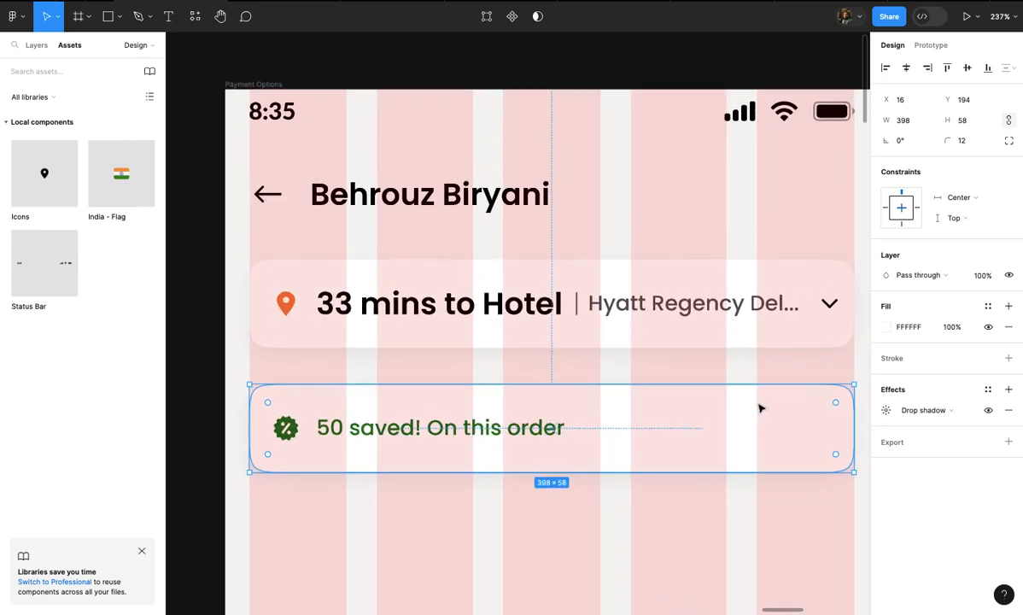
scroll(760, 408, "down", 4)
scroll(628, 409, "up", 6)
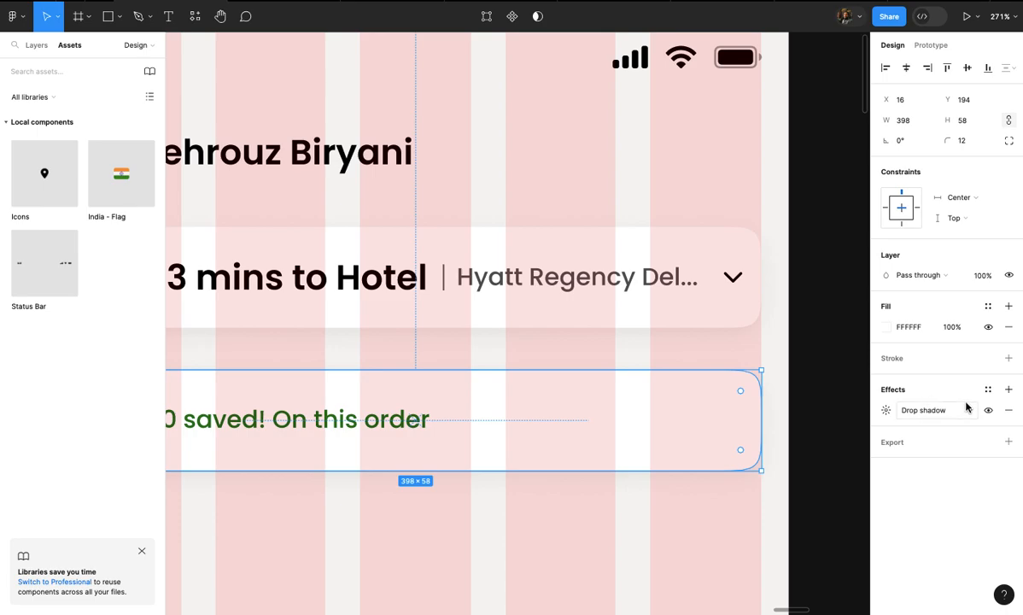
left_click(988, 358)
left_click(784, 465)
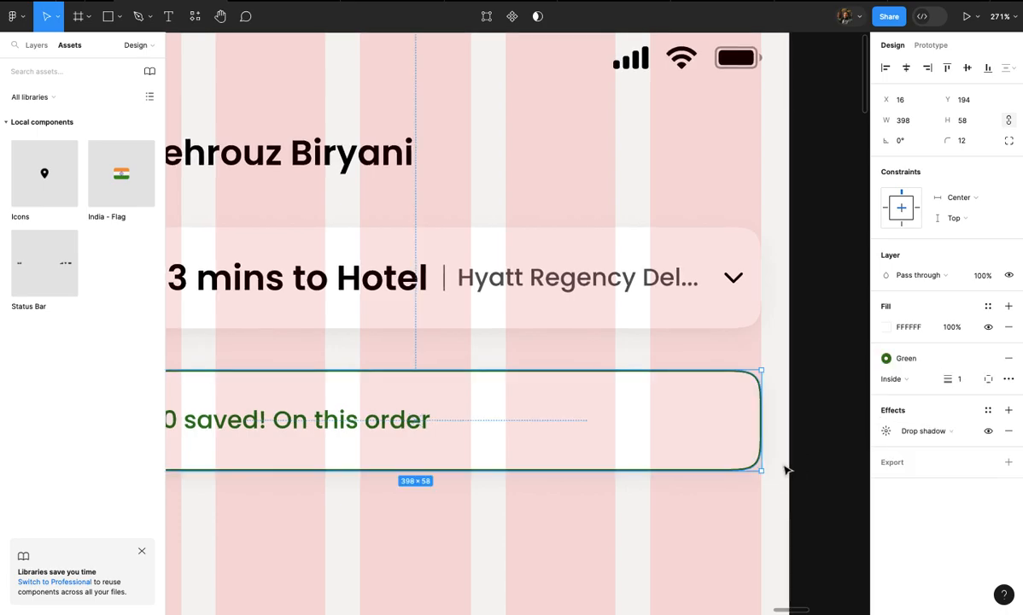
- Fill the order-savings card with the Green style, detach it and lighten the colour to pale green EDFFF0
left_click(988, 306)
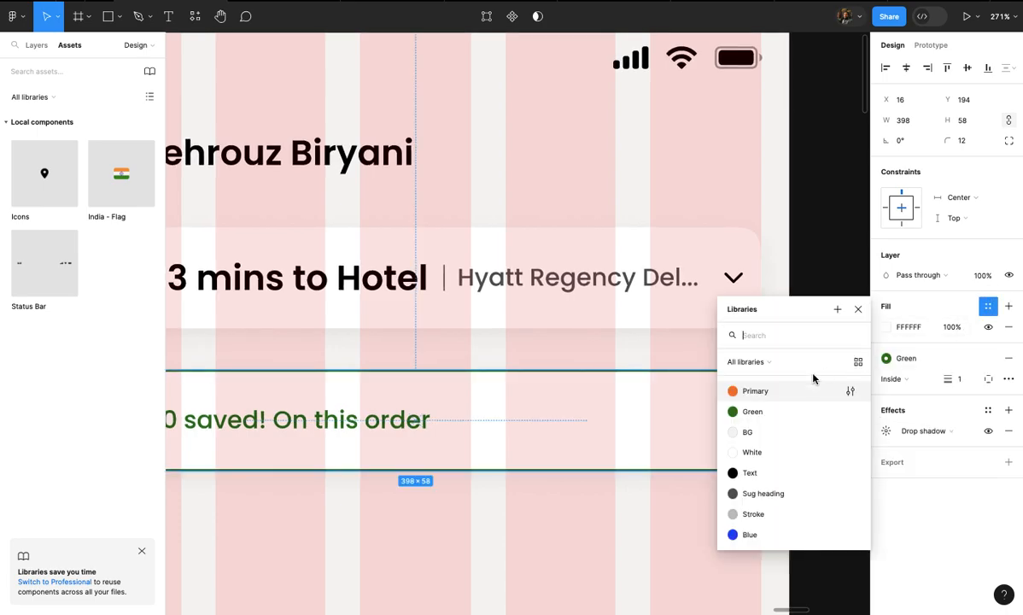
left_click(773, 411)
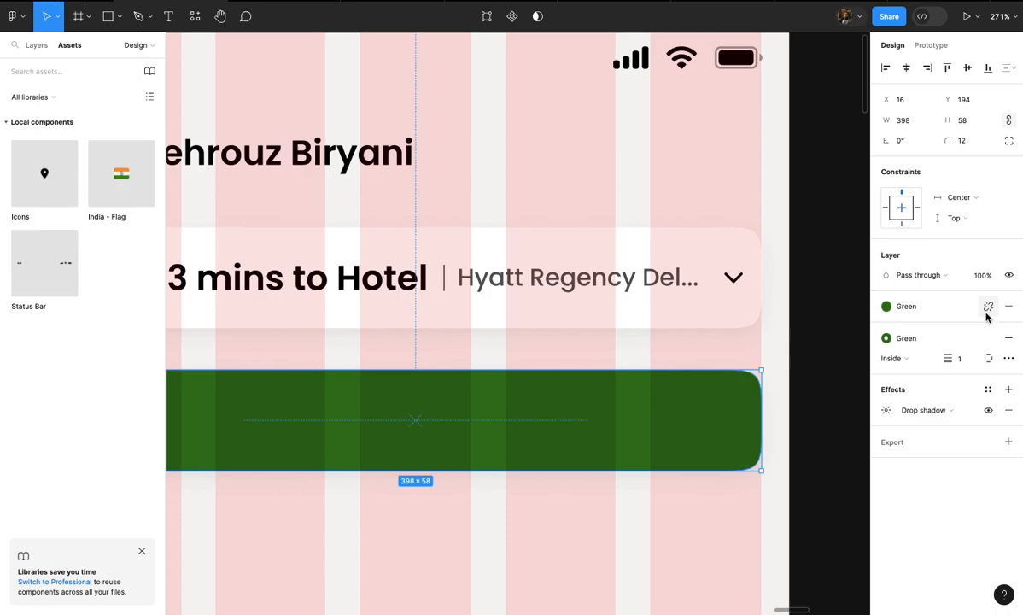
left_click(986, 313)
left_click(887, 327)
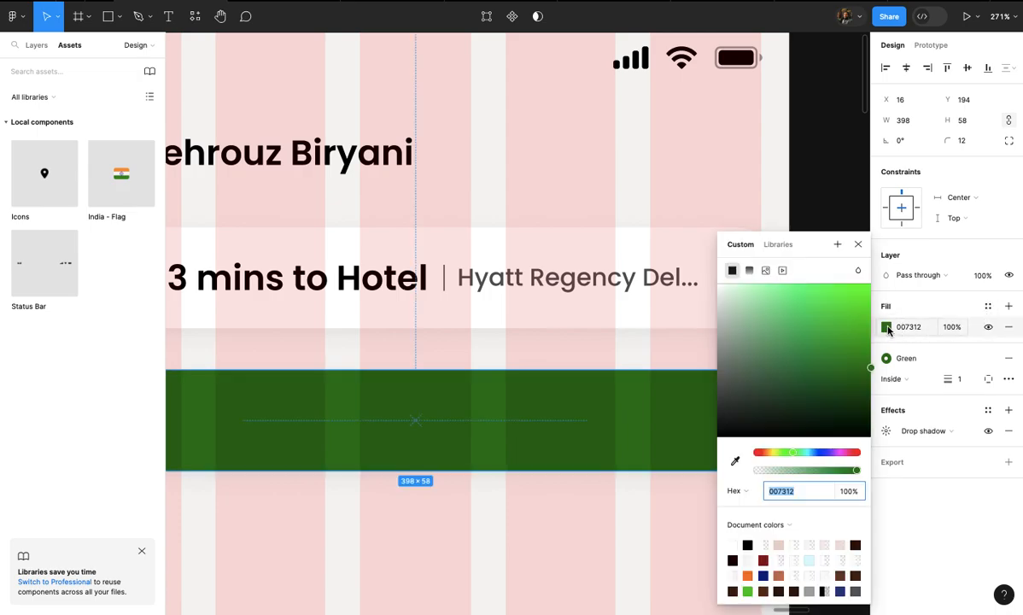
left_click_drag(771, 303, 728, 288)
left_click(615, 361)
- Hide the layout grid on the Behrouz Biryani frame
scroll(615, 361, "down", 5)
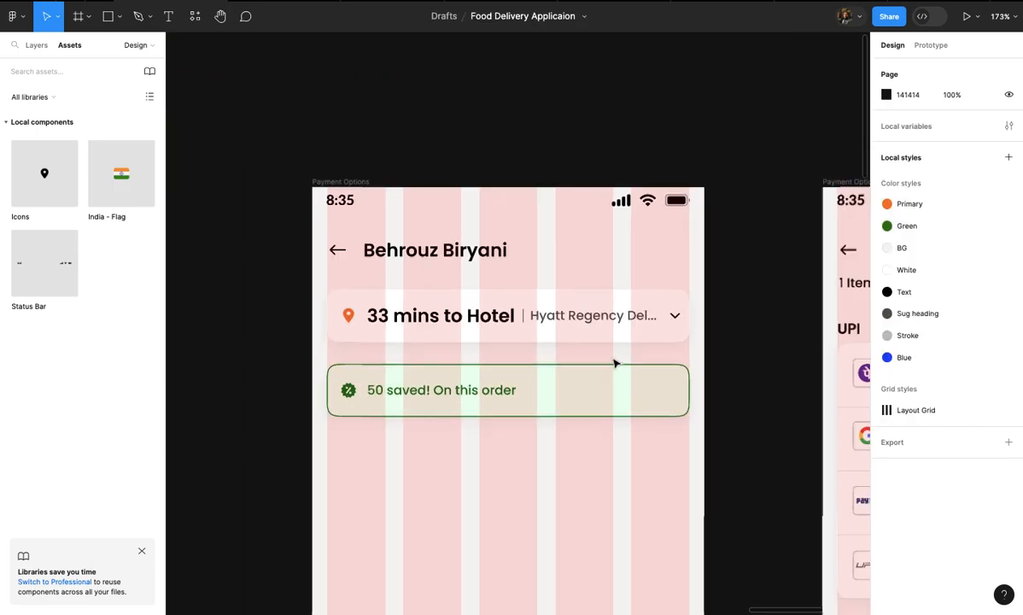
scroll(615, 361, "left", 1)
scroll(615, 362, "up", 3)
left_click(376, 162)
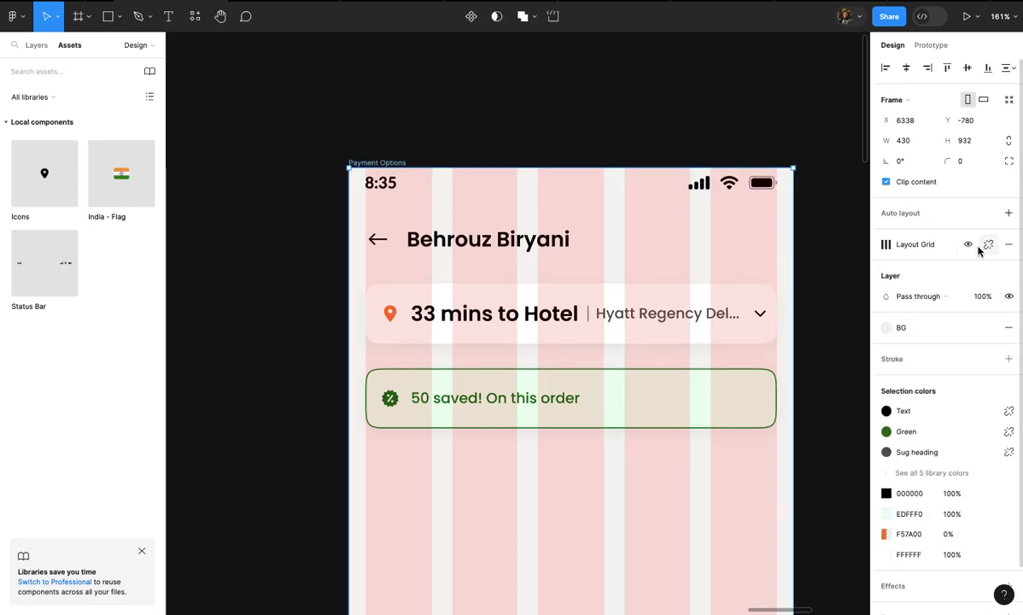
left_click(968, 244)
scroll(789, 343, "up", 5)
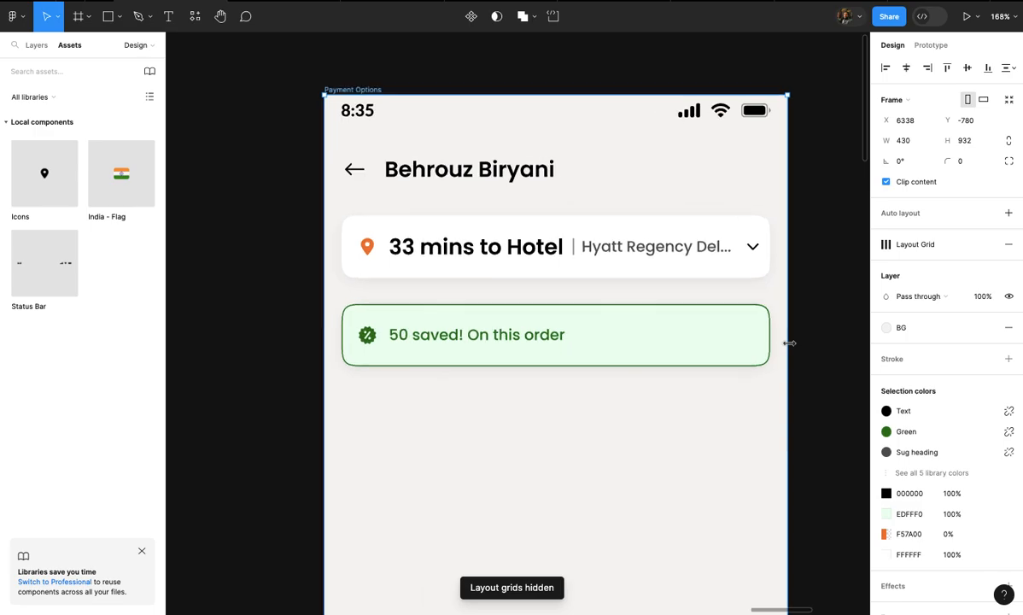
- Hide the drop shadow on the green order-savings card
left_click(765, 354)
left_click(988, 430)
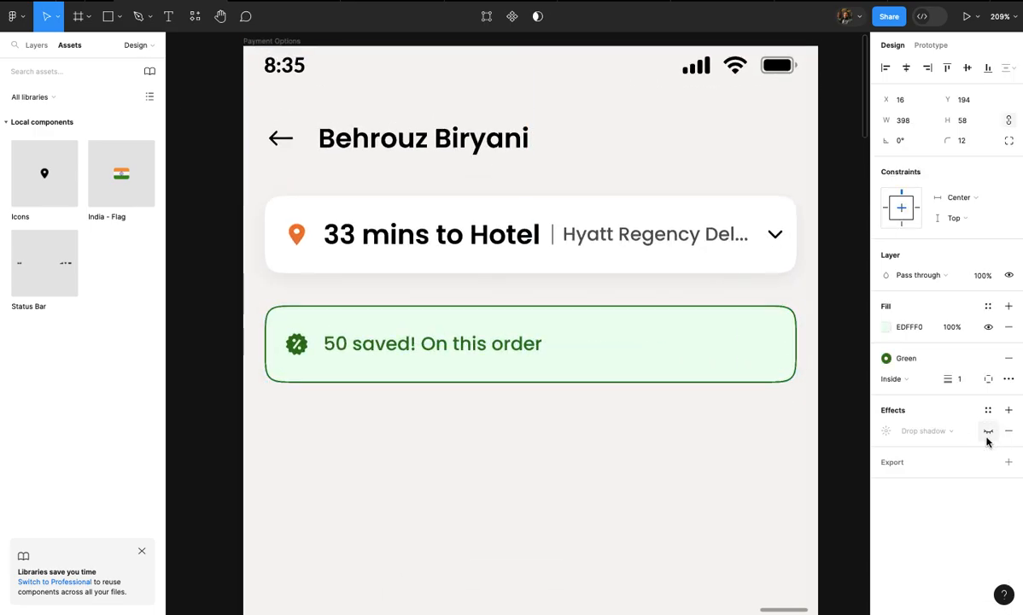
left_click(780, 484)
scroll(781, 484, "down", 2)
scroll(778, 485, "up", 2)
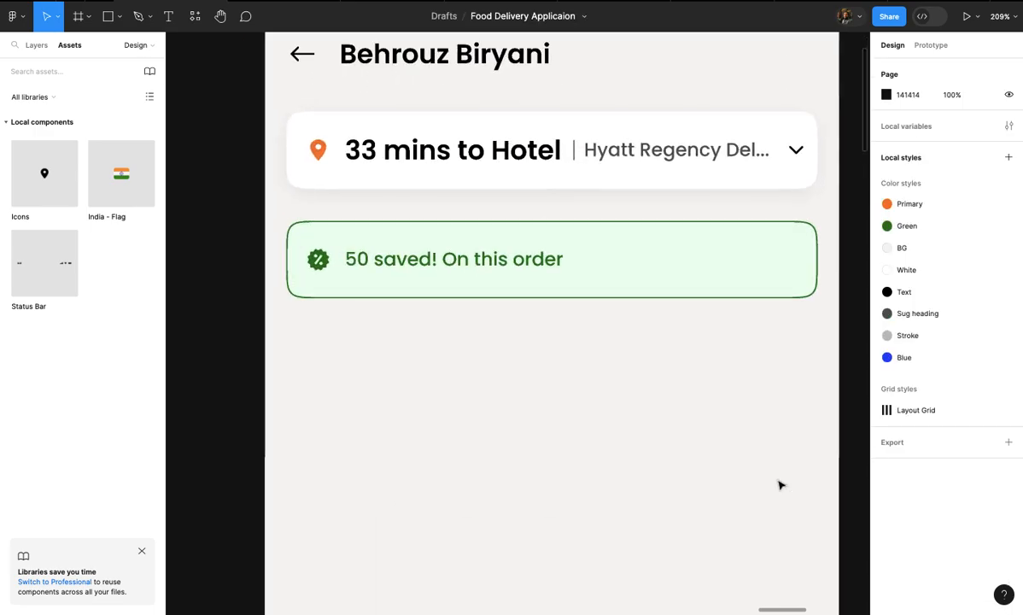
scroll(779, 485, "up", 1)
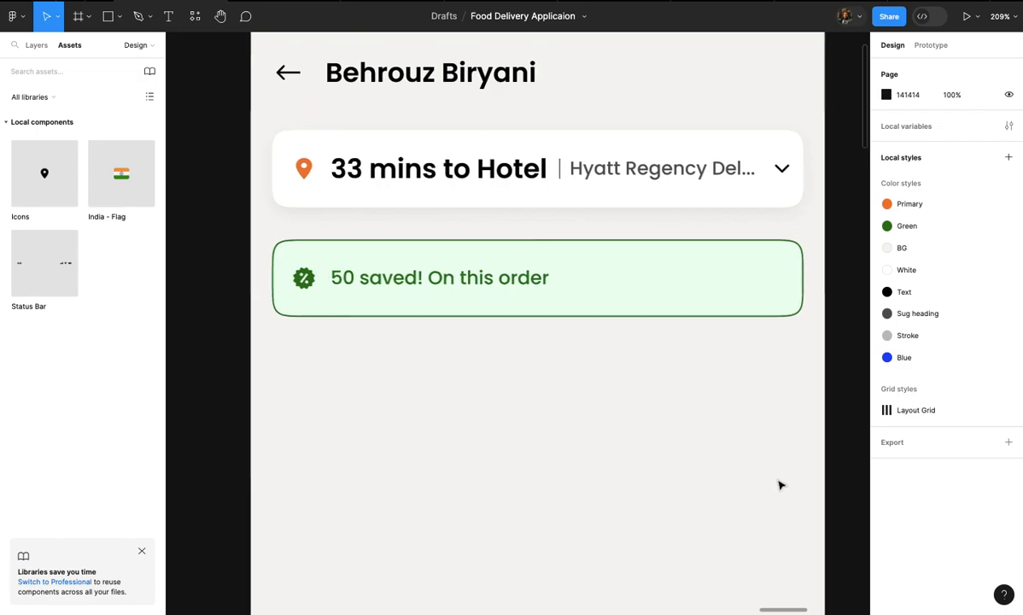
- Duplicate the white delivery card's rectangle below the order-savings card at X 16, Y 276
left_click(730, 205)
scroll(731, 205, "down", 1)
left_click_drag(730, 205, 705, 411)
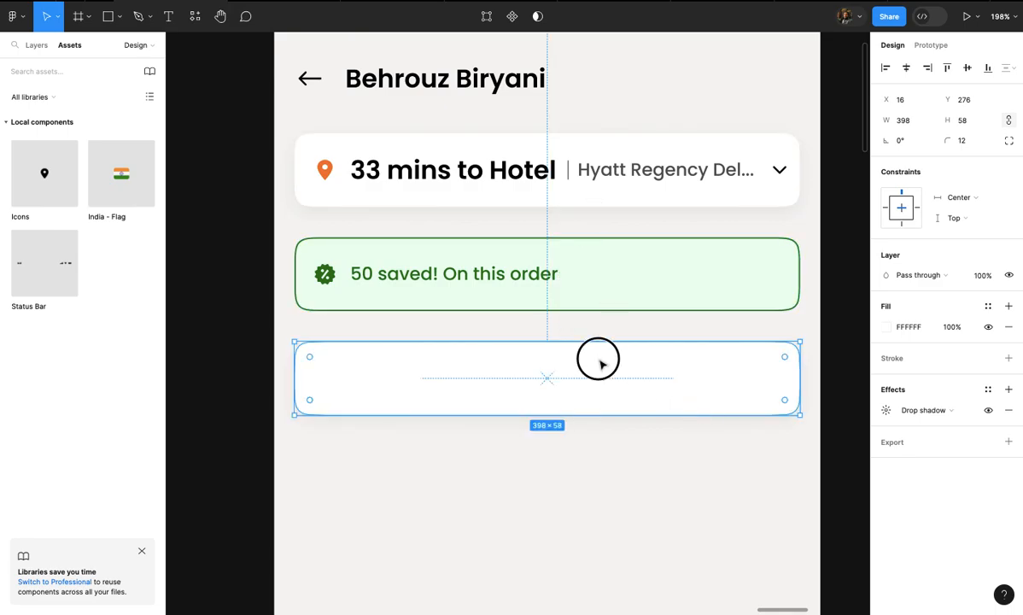
left_click(610, 304, "shift")
left_click(616, 201, "shift")
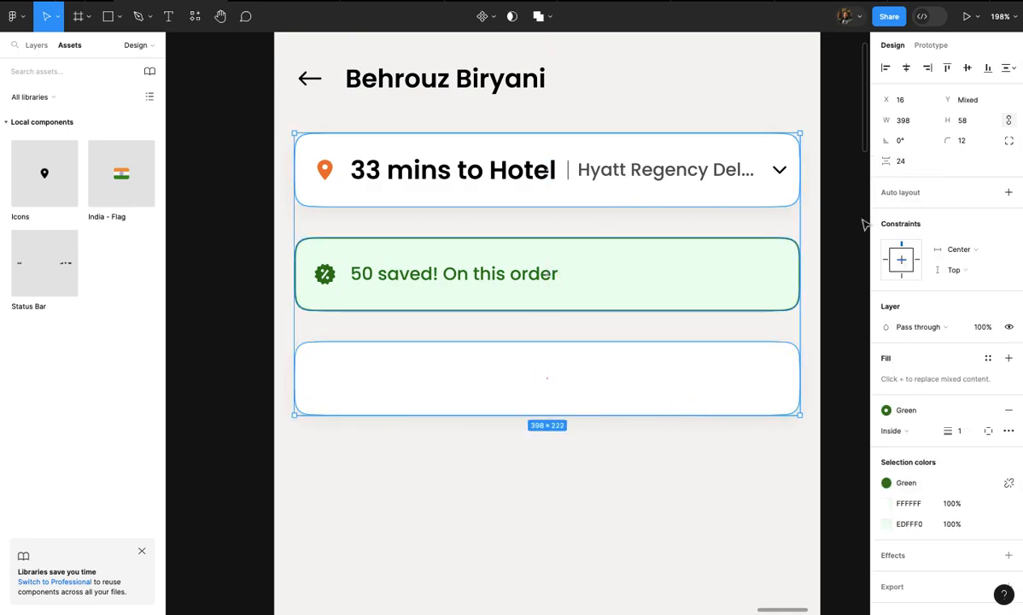
key("Left")
key("Left")
key("Left")
key("Left")
key("Left")
key("Left")
key("Left")
key("Left")
left_click(687, 366)
scroll(658, 377, "down", 3)
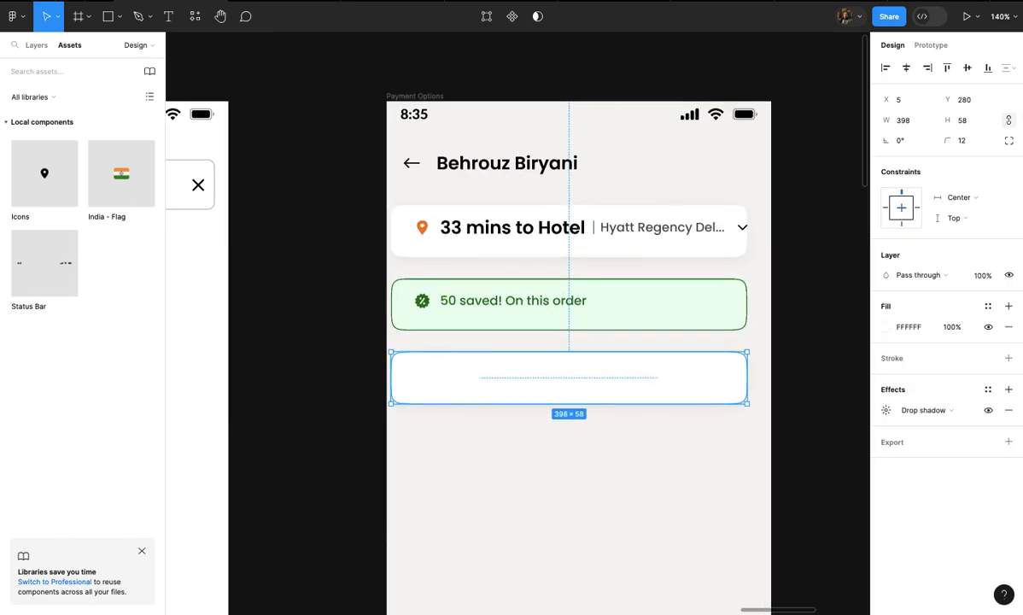
left_click(906, 68)
key("ctrl+z")
key("ctrl+z")
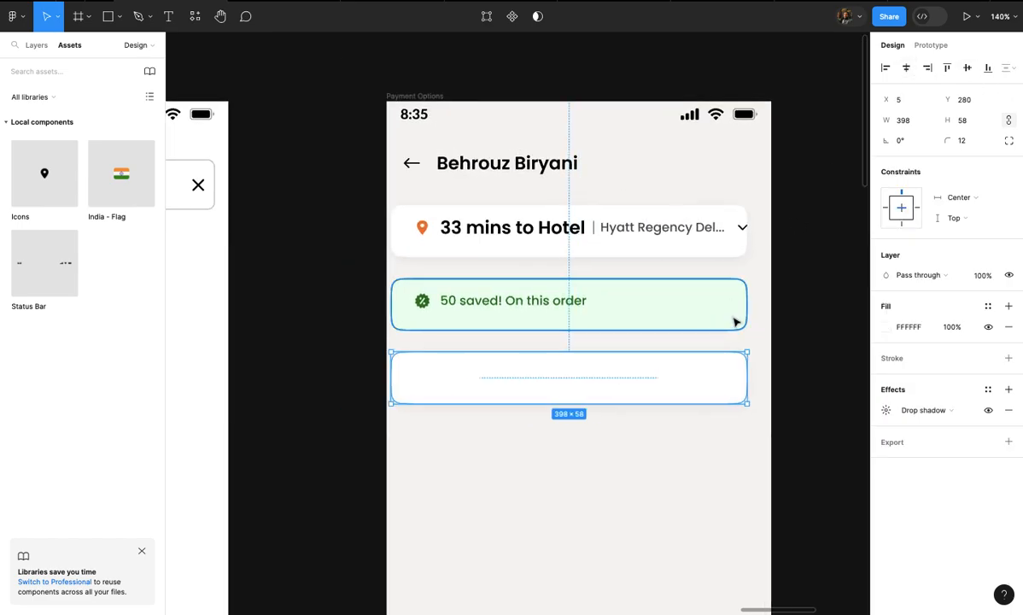
- Stretch the third card downward to a height of 290, keeping its width at 398
left_click(722, 389)
scroll(712, 399, "down", 5)
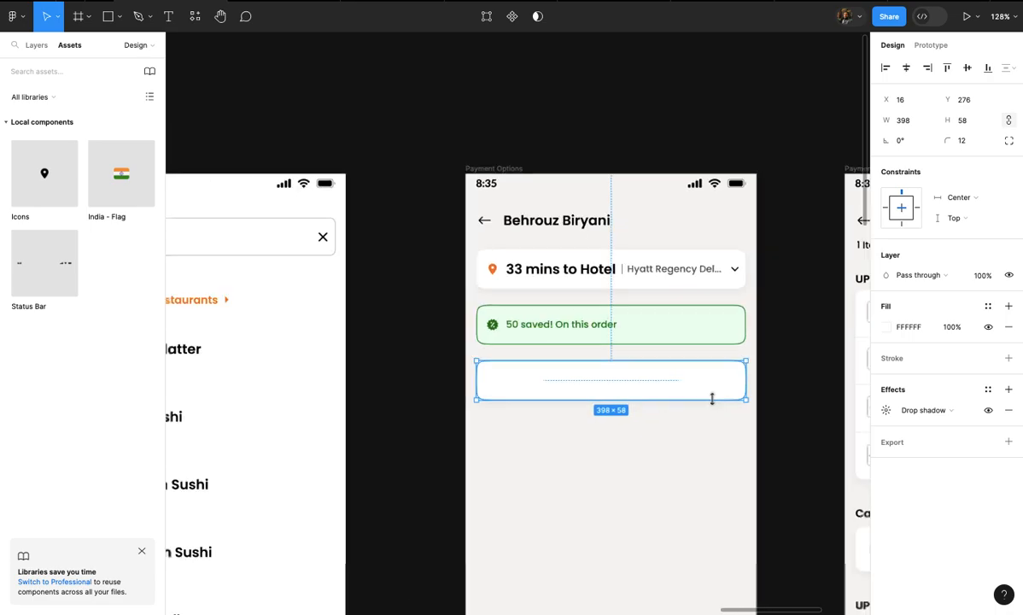
scroll(709, 389, "up", 2)
left_click_drag(699, 363, 702, 519)
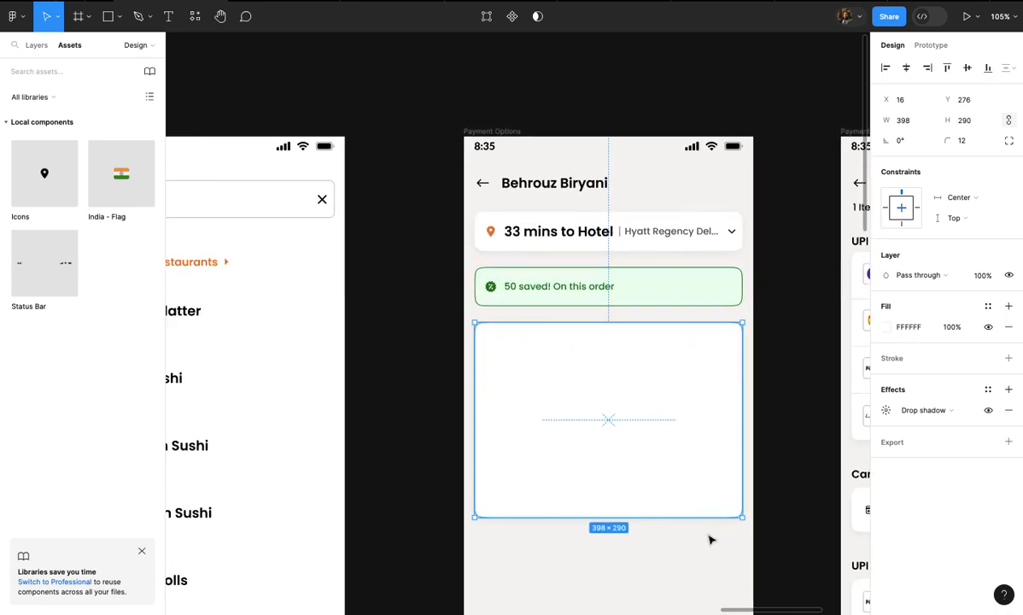
left_click(708, 535)
scroll(708, 537, "up", 4)
scroll(709, 536, "up", 5)
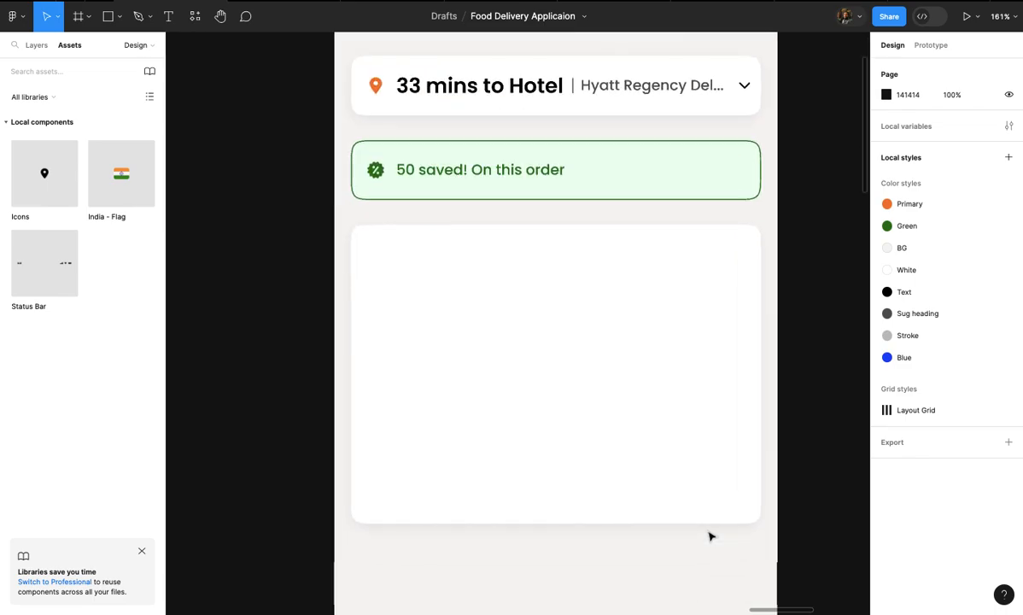
scroll(612, 493, "down", 3)
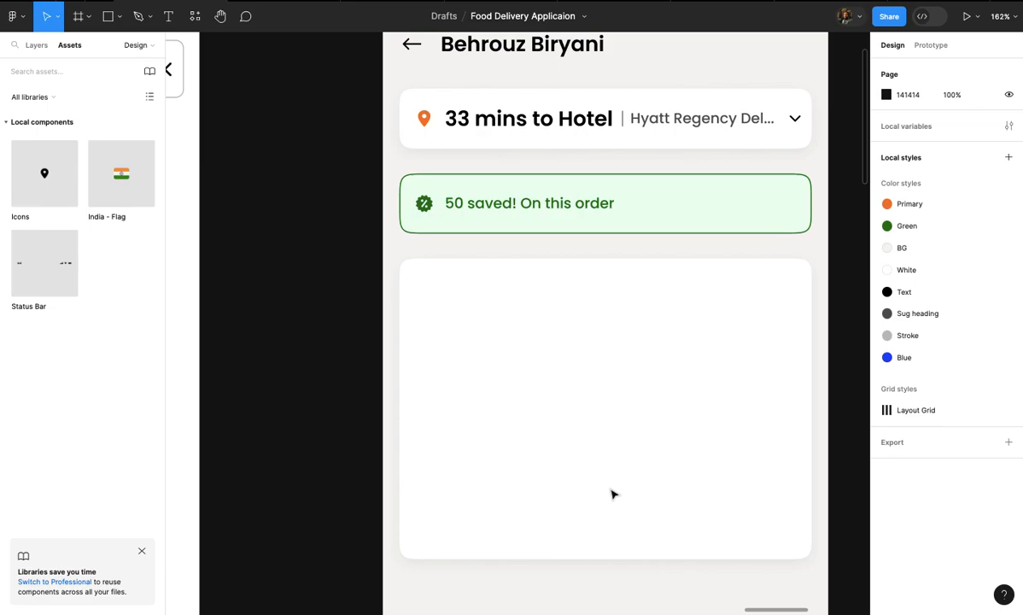
scroll(611, 494, "down", 5)
scroll(611, 494, "up", 3)
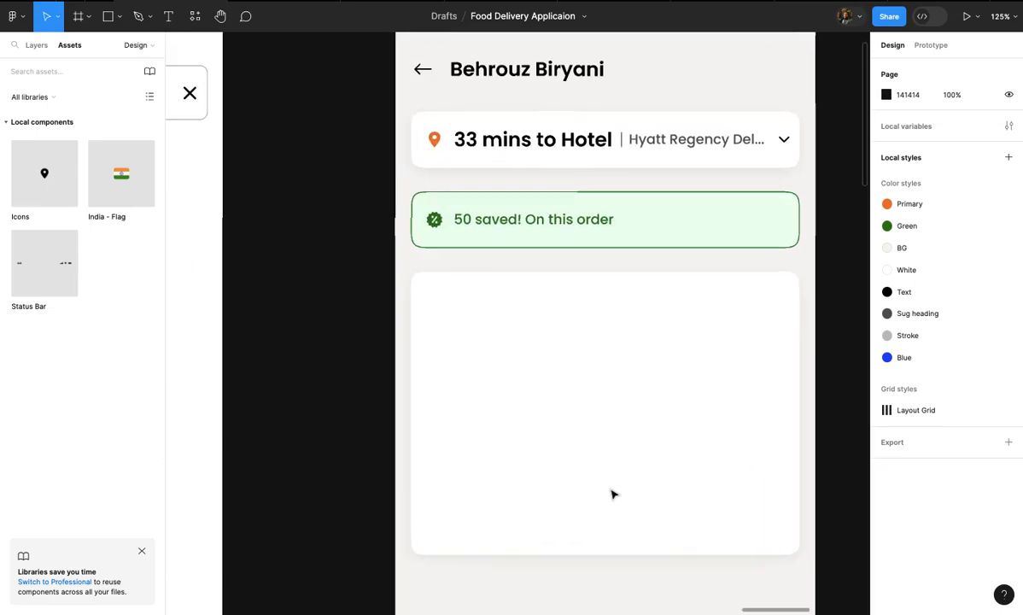
scroll(611, 494, "up", 10)
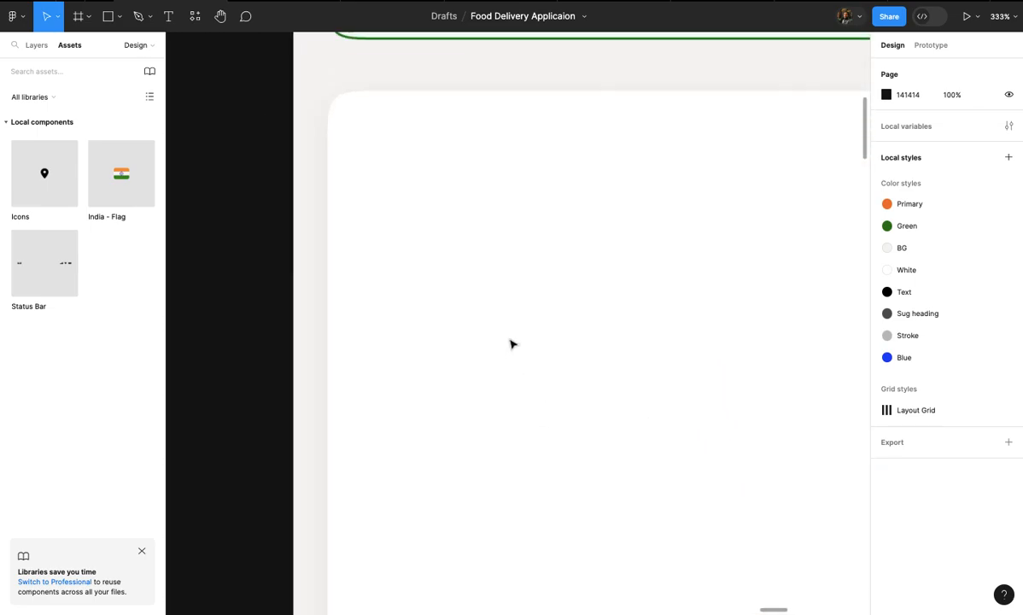
scroll(487, 338, "down", 10)
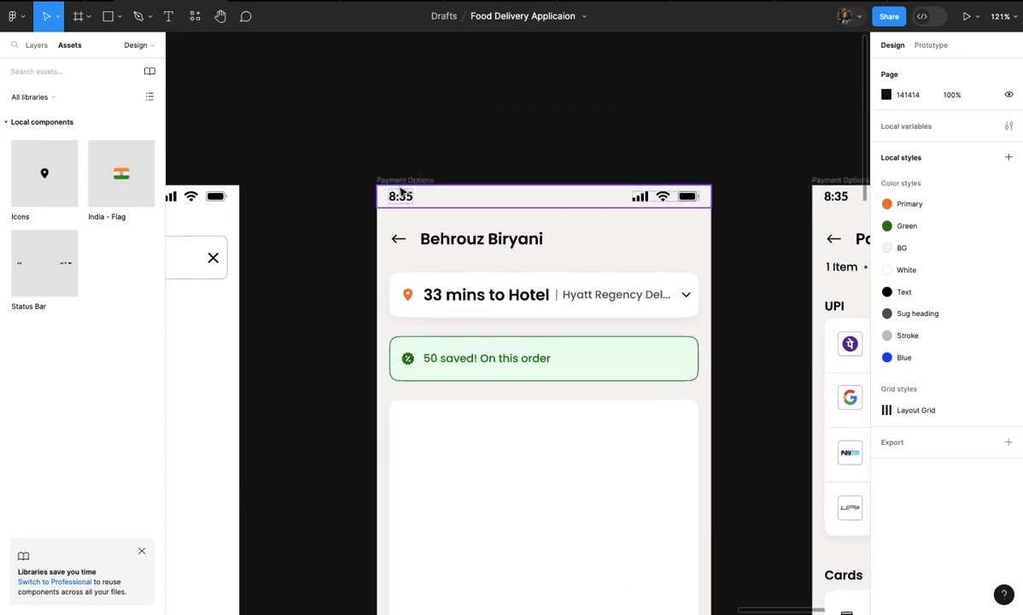
- Show the layout grid on the Behrouz Biryani frame again
left_click(401, 181)
scroll(438, 345, "down", 1)
scroll(438, 345, "up", 5)
scroll(438, 345, "down", 2)
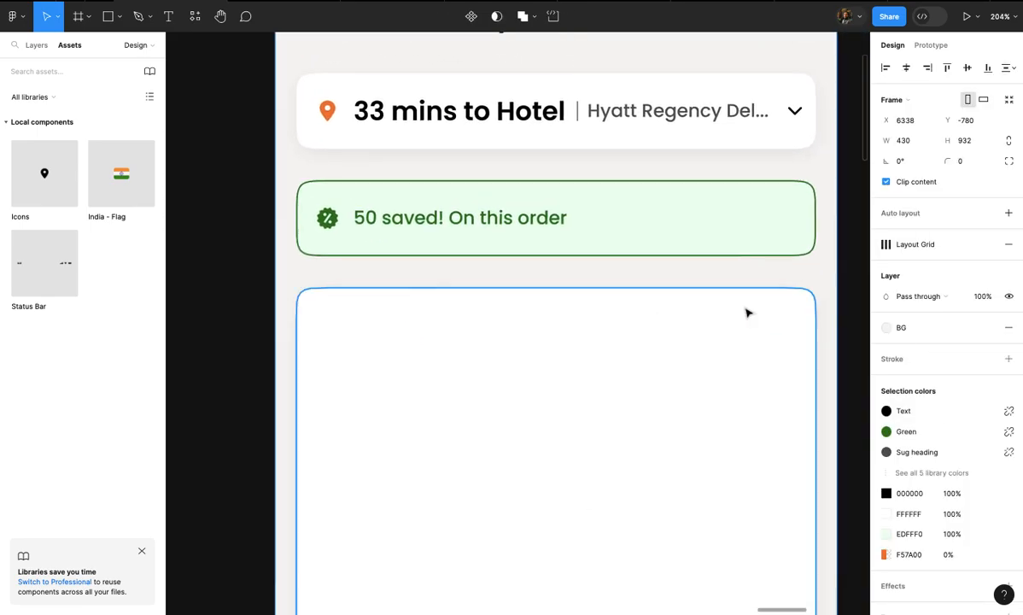
left_click(966, 243)
- Add the text "Chilli Chicken - Dry (Se...)" near the upper left of the third card at X 32, Y 313
scroll(491, 368, "up", 3)
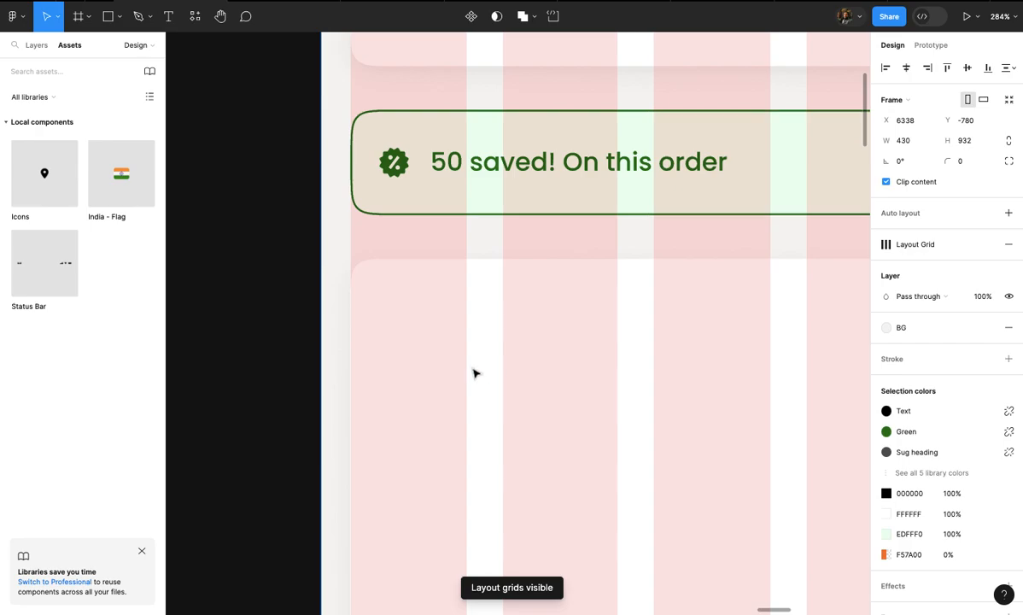
left_click(436, 372)
scroll(385, 344, "up", 2)
key("t")
left_click(379, 322)
type("Chilli Chicken - Dry (Se")
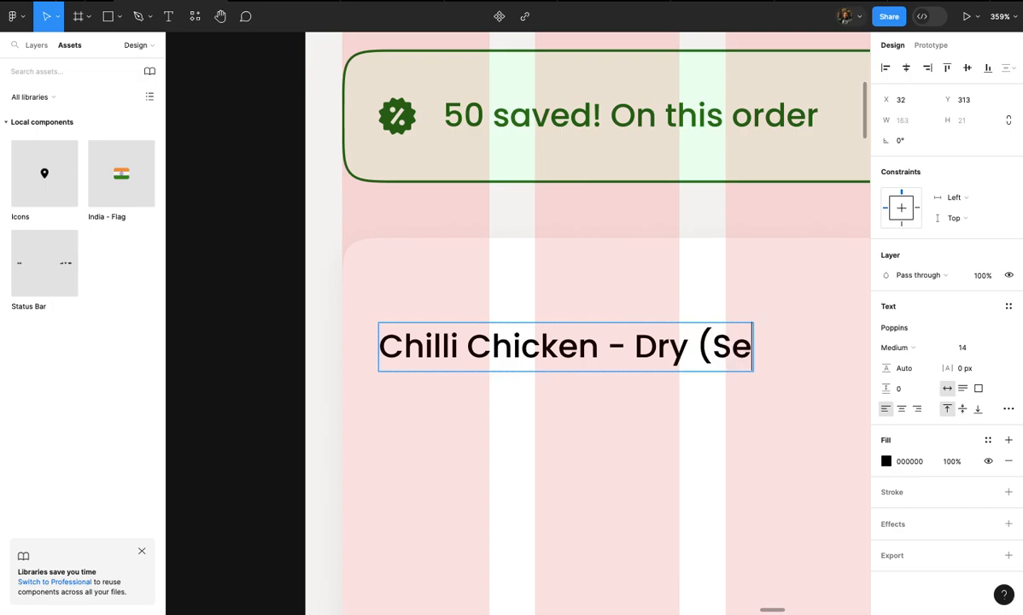
scroll(518, 323, "down", 3)
type("...")
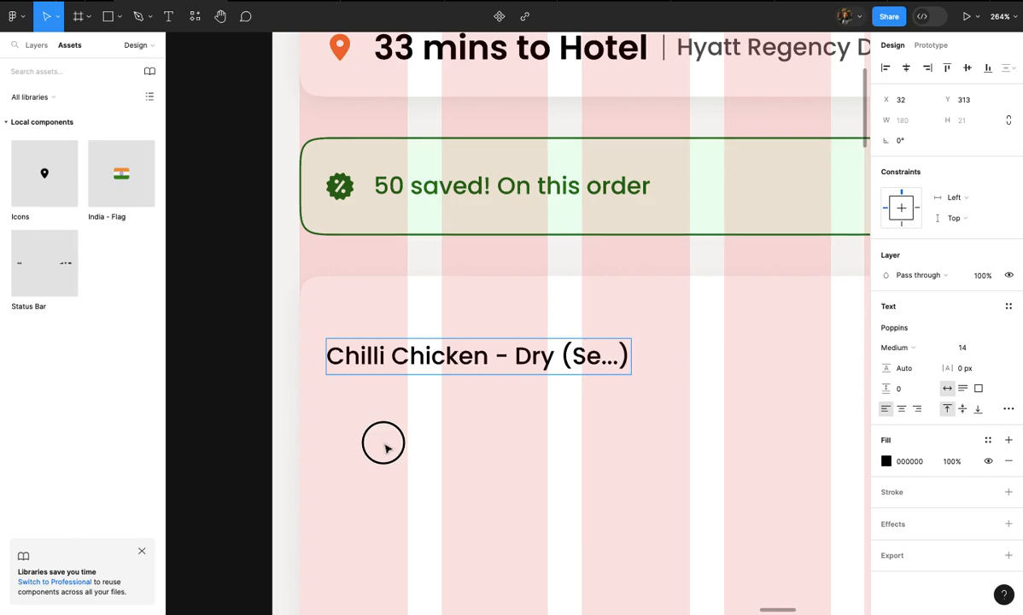
left_click(385, 444)
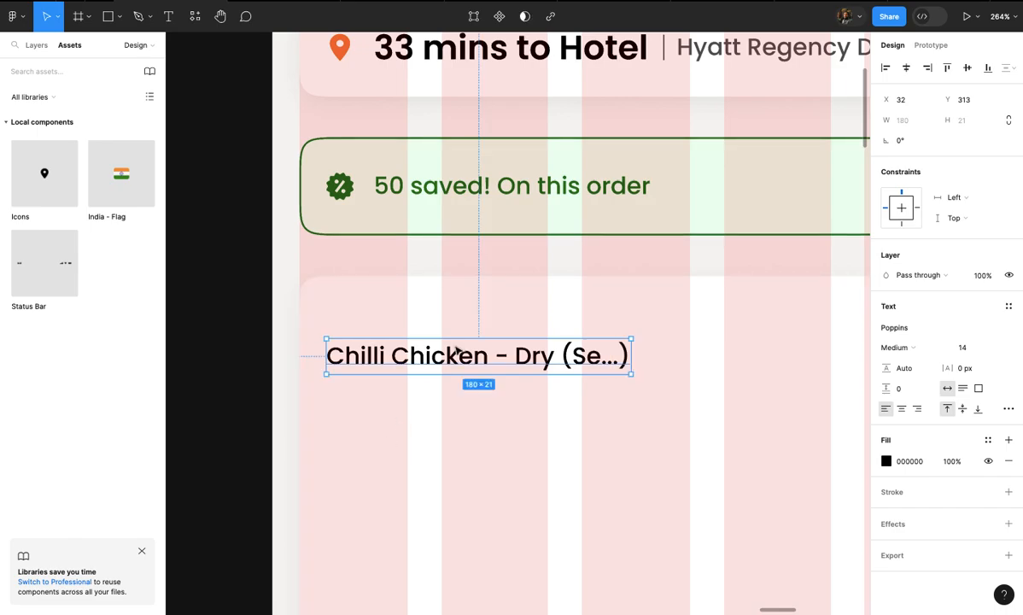
- Duplicate the "Chilli Chicken - Dry (Se...)" text directly below itself at X 32, Y 334
scroll(457, 357, "up", 2)
scroll(462, 363, "down", 2)
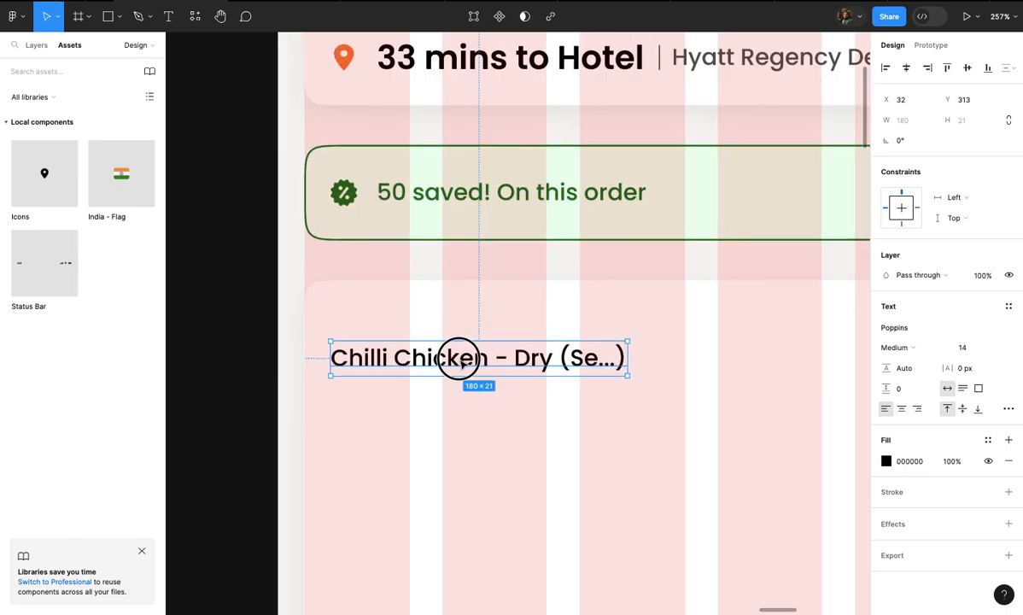
scroll(509, 365, "down", 4)
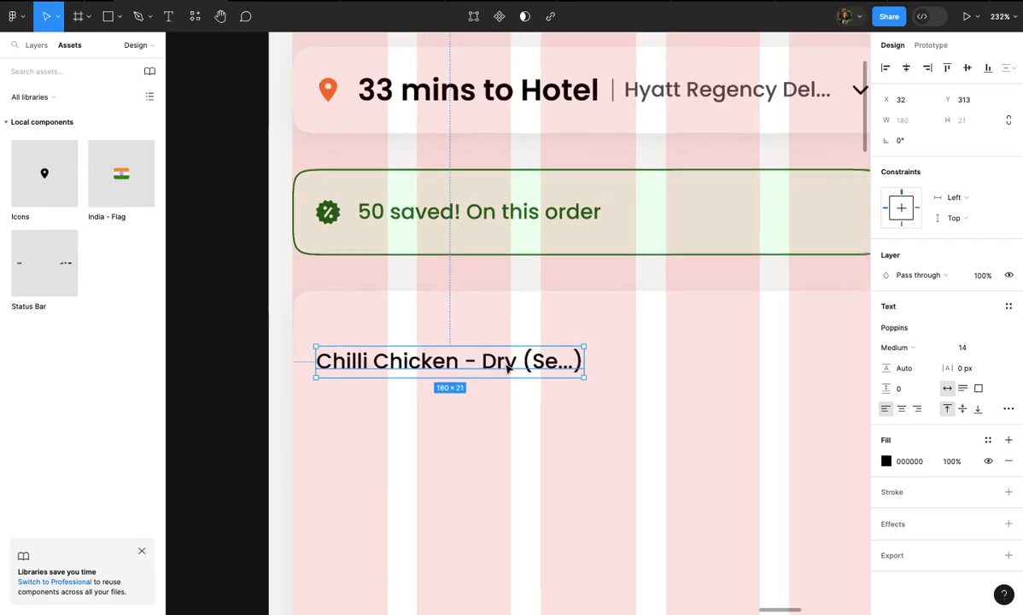
scroll(507, 367, "up", 5)
scroll(507, 369, "up", 3)
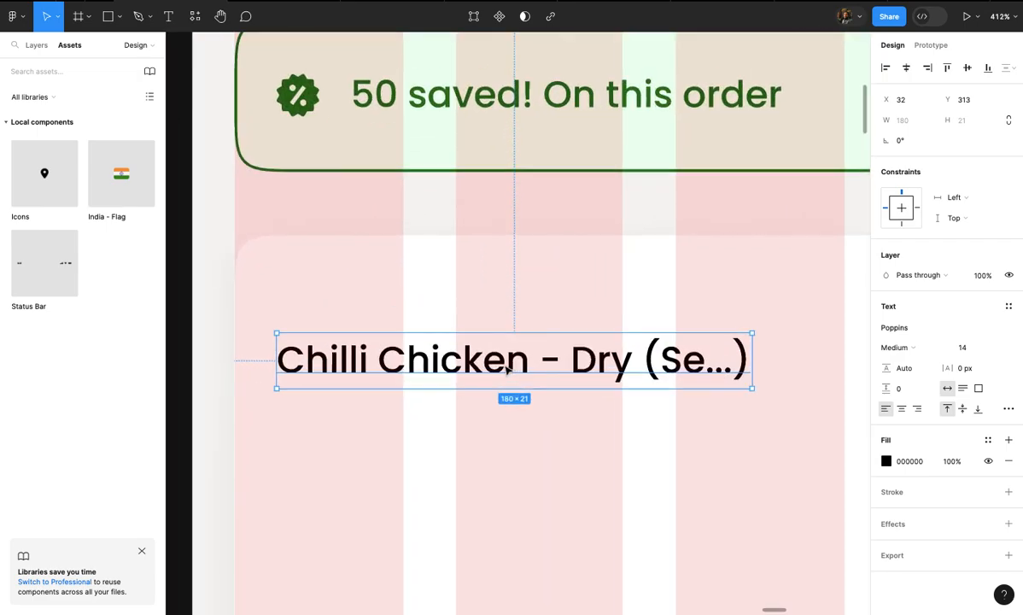
left_click_drag(506, 368, 508, 427)
- Set the font size of the duplicated dish text to 12 and select all its characters
double_click(508, 427)
scroll(509, 427, "down", 2)
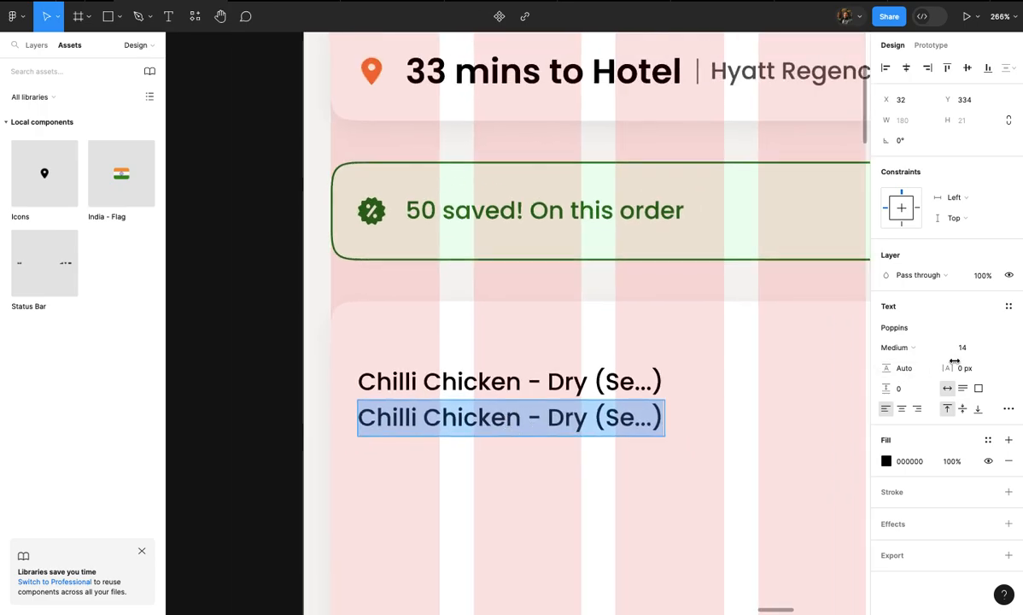
type("12")
key("Return")
left_click_drag(637, 411, 290, 400)
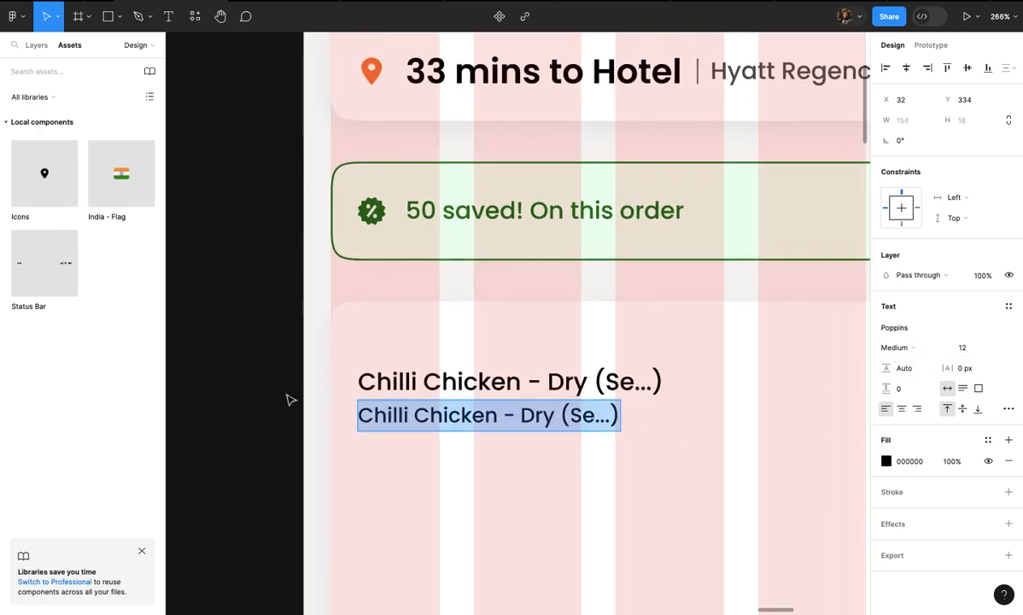
- Fill the selected 12-size text with random Lorem Ipsum content from the Content Reel plugin, and close the plugin
left_click(15, 17)
mouse_move(68, 193)
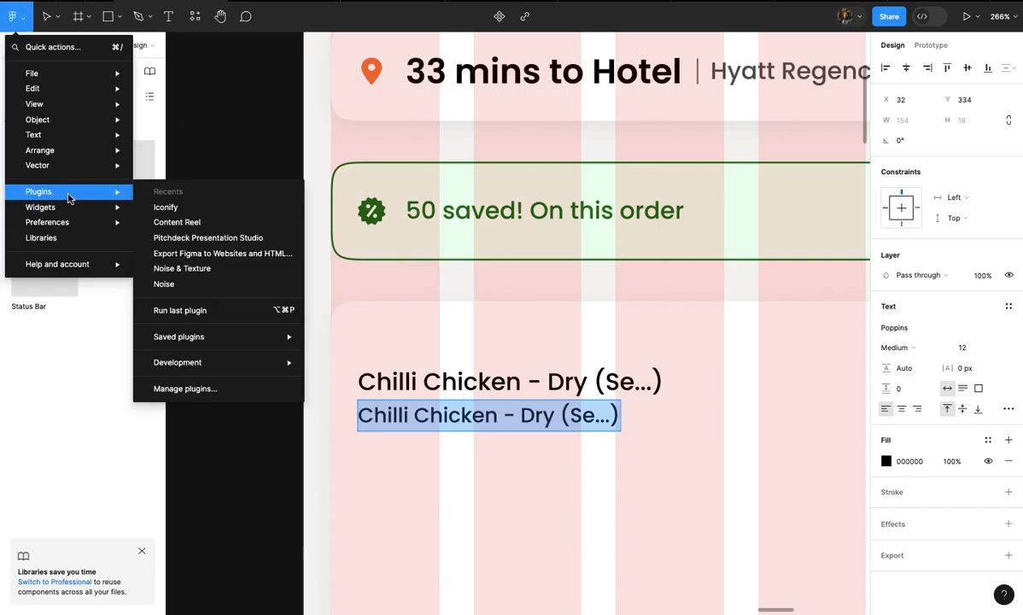
left_click(212, 222)
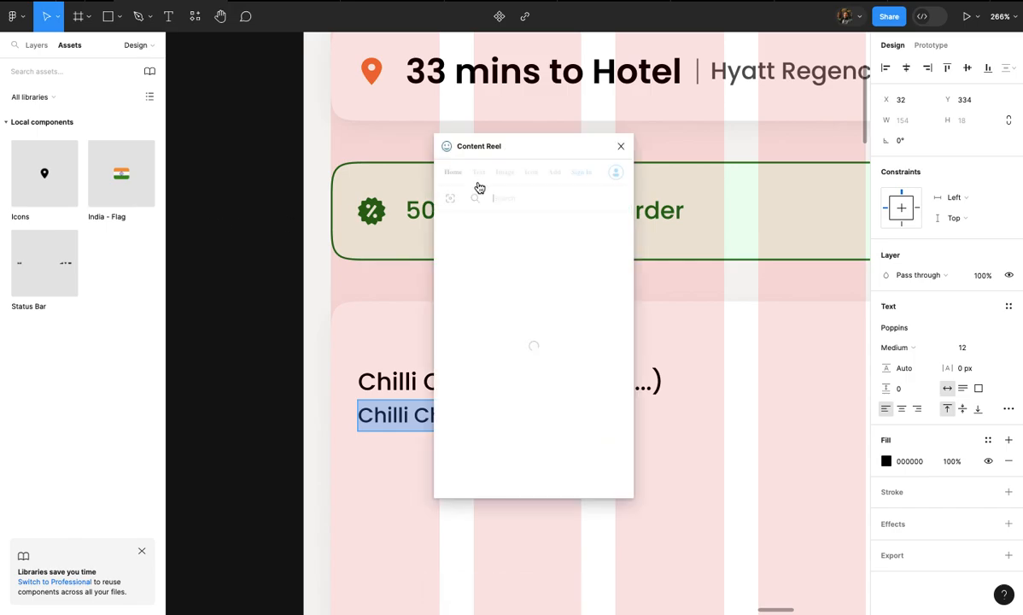
left_click(479, 177)
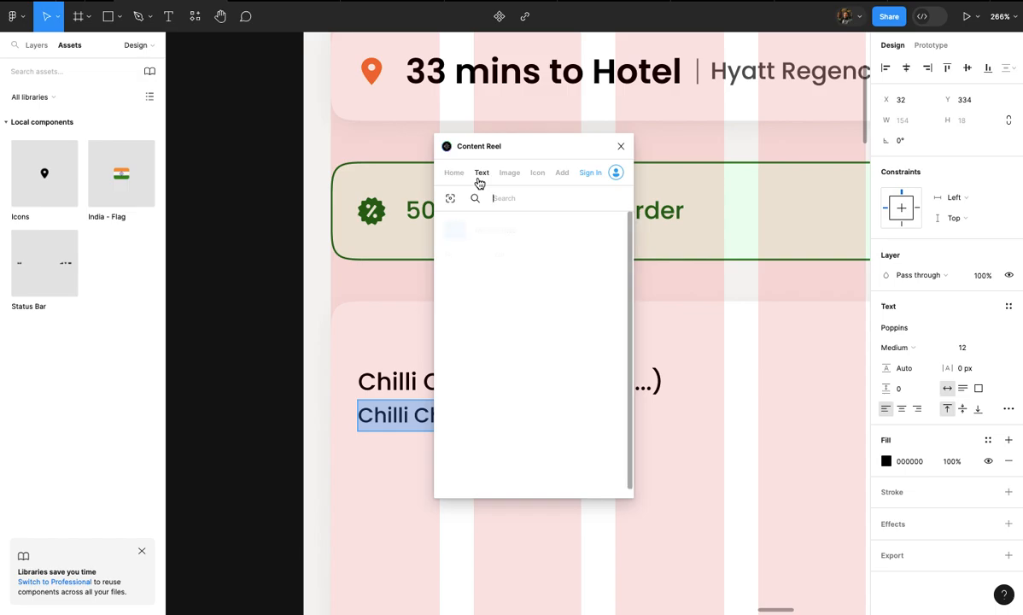
left_click(500, 277)
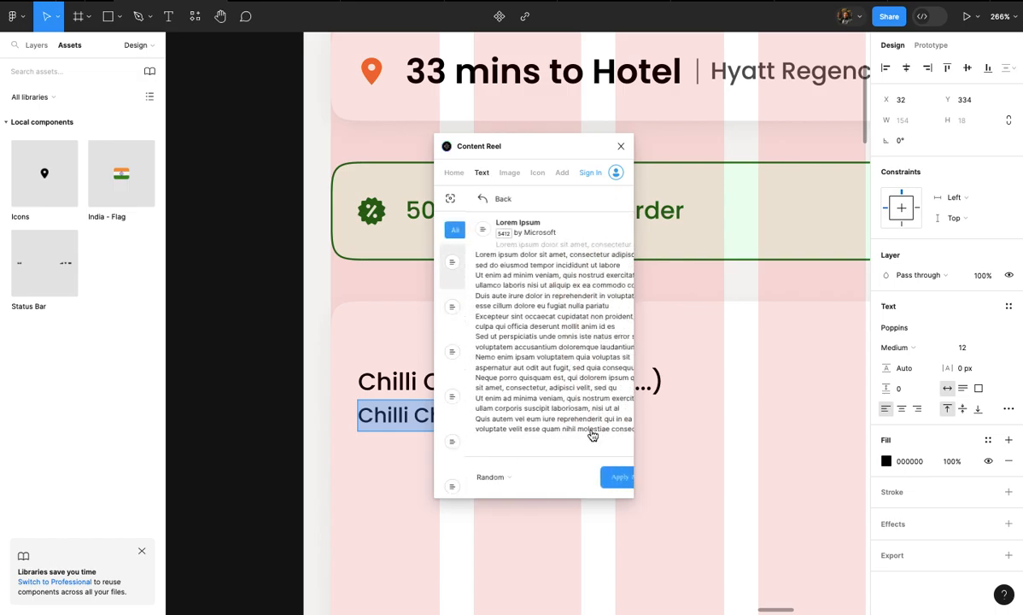
left_click(593, 478)
left_click(621, 146)
- Shorten the Lorem Ipsum line under the dish name to "Nemo enim ipsam voluptate..."
scroll(628, 160, "down", 5)
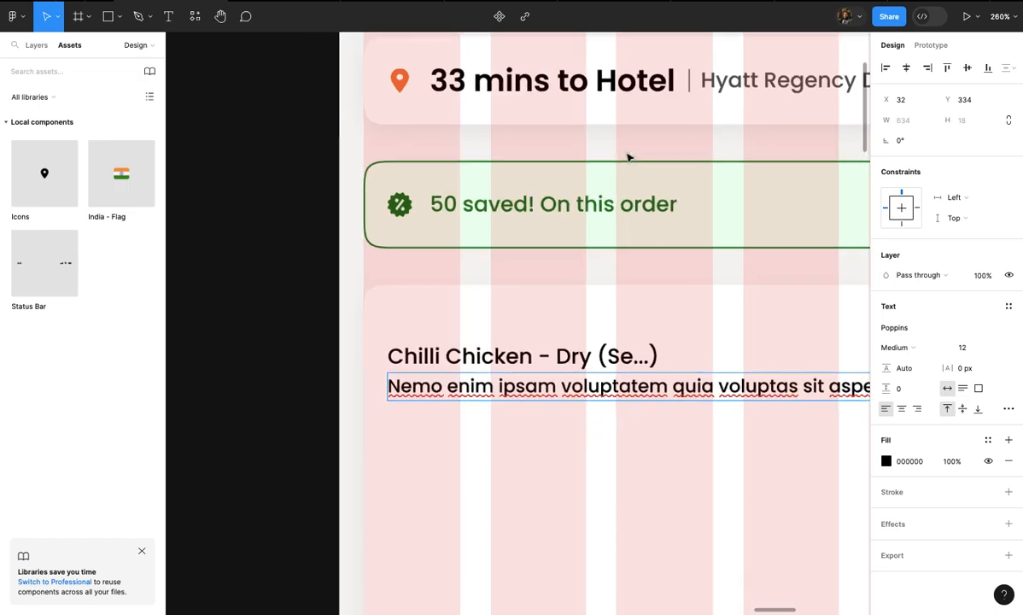
scroll(590, 171, "up", 2)
double_click(574, 322)
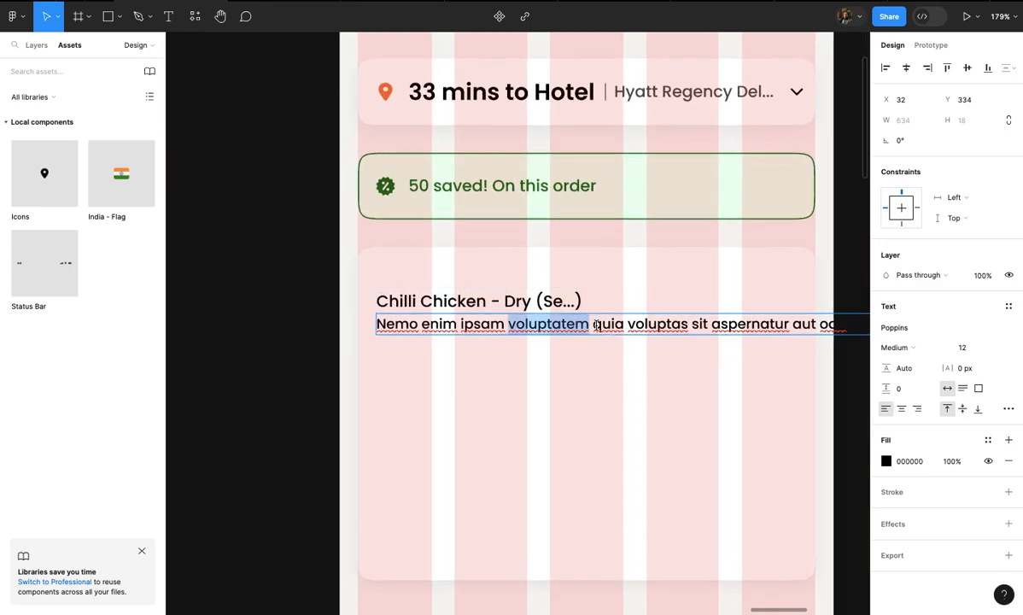
left_click(595, 325)
scroll(595, 325, "down", 1)
left_click_drag(579, 325, 948, 368)
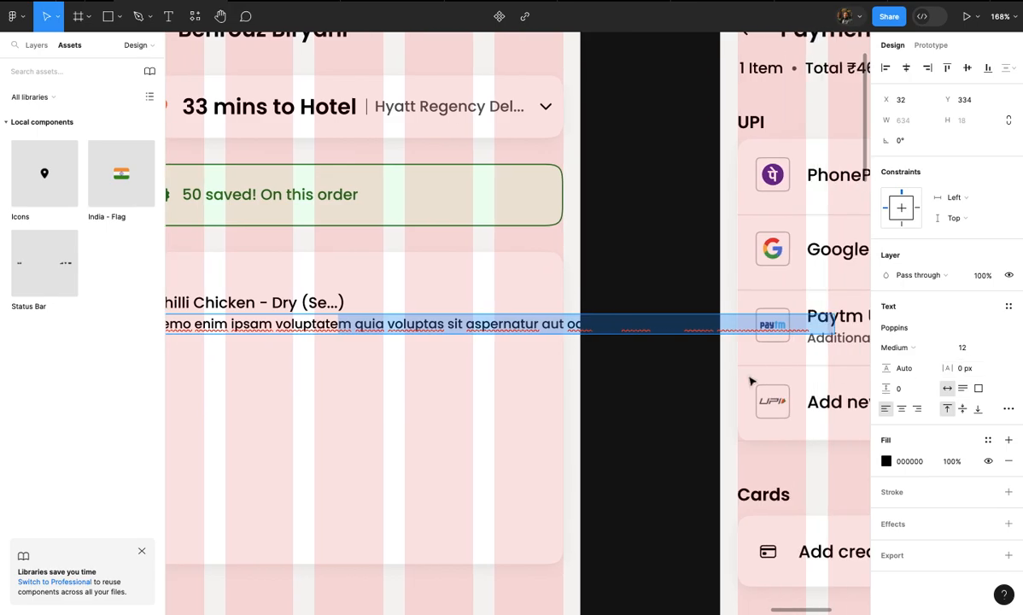
key("BackSpace")
scroll(484, 354, "left", 2)
scroll(492, 335, "up", 5)
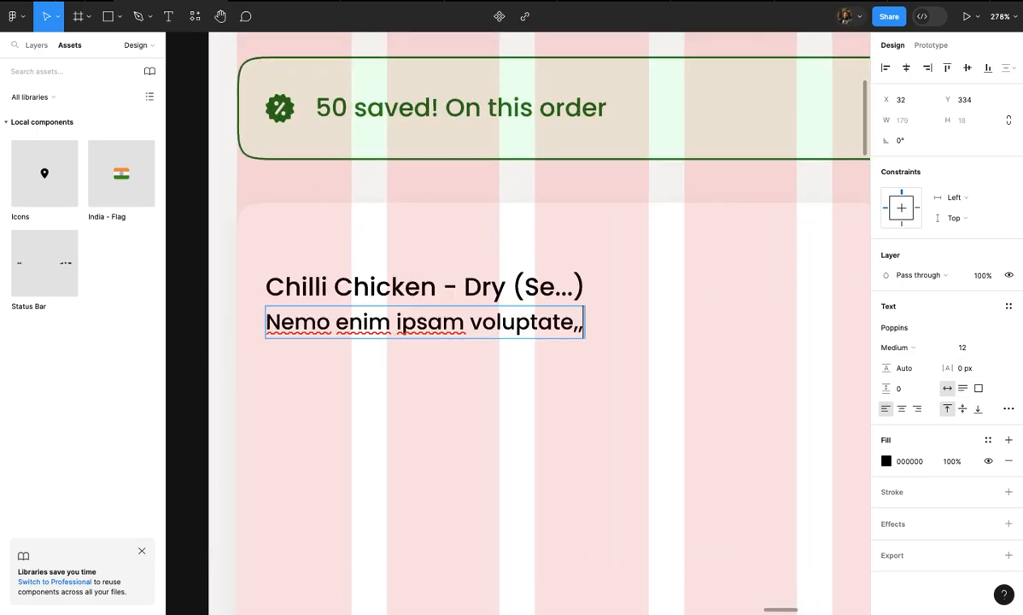
type("...")
key("Escape")
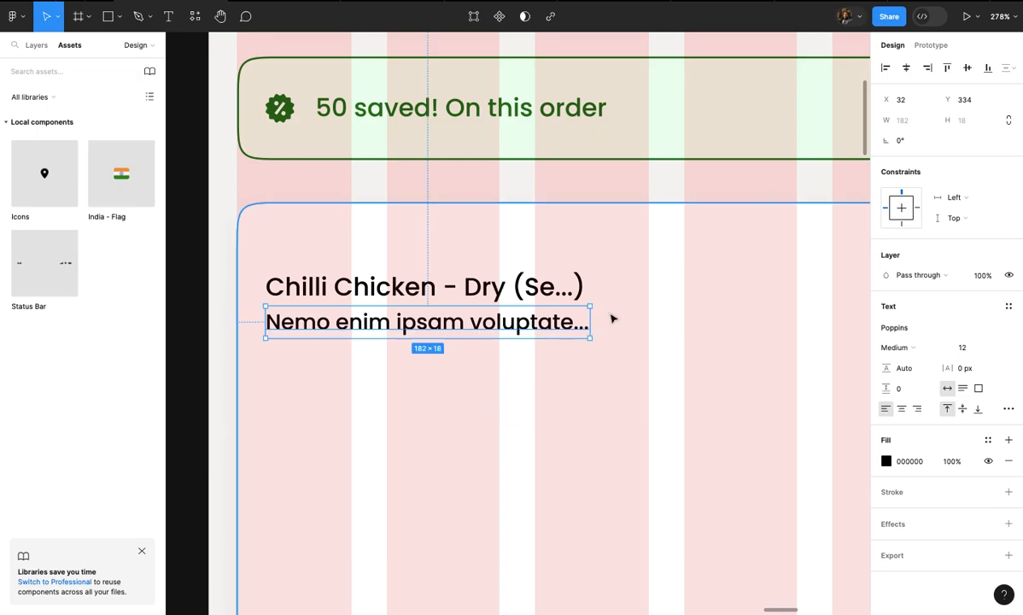
- Apply the Sug heading colour style to the "Nemo enim ipsam voluptate..." text
left_click(989, 441)
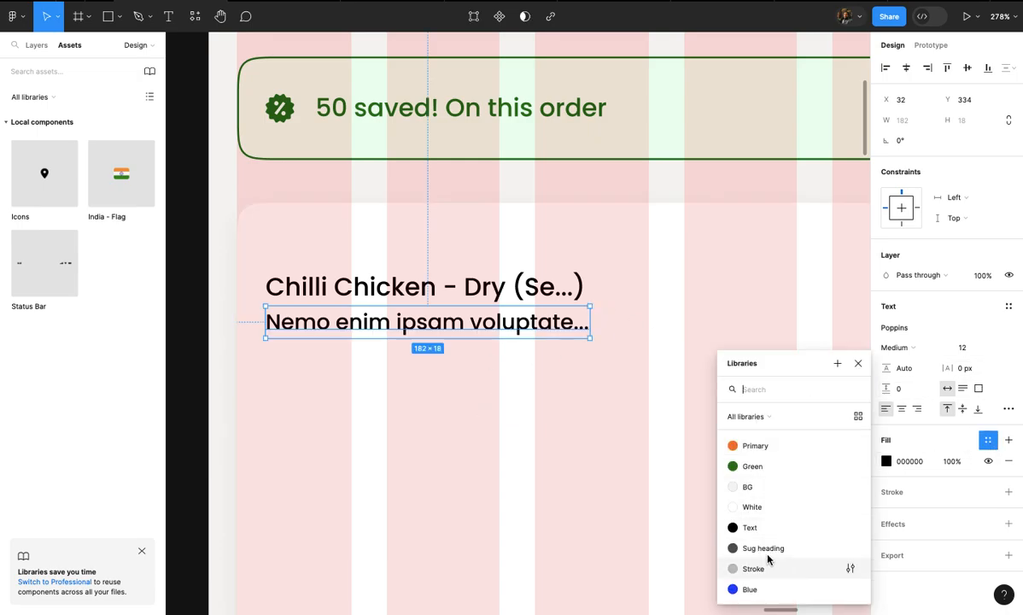
left_click(769, 514)
left_click(669, 491)
scroll(669, 489, "down", 3)
scroll(669, 490, "left", 2)
scroll(583, 436, "up", 4)
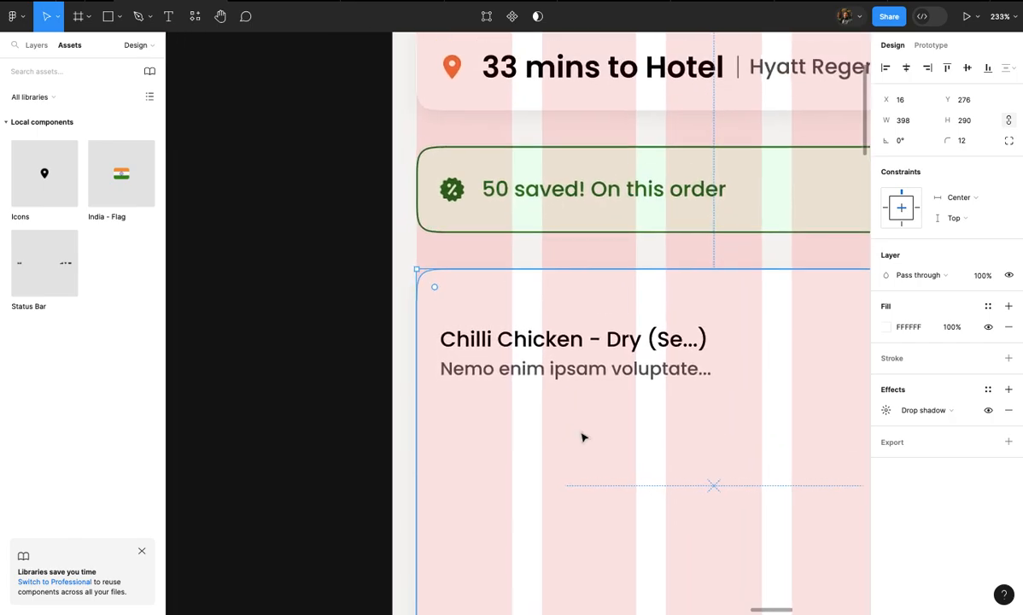
- Duplicate the grey description text directly below itself at X 32, Y 352 and change the copy to "Customize"
scroll(598, 393, "down", 1)
left_click(607, 361)
scroll(607, 360, "up", 5)
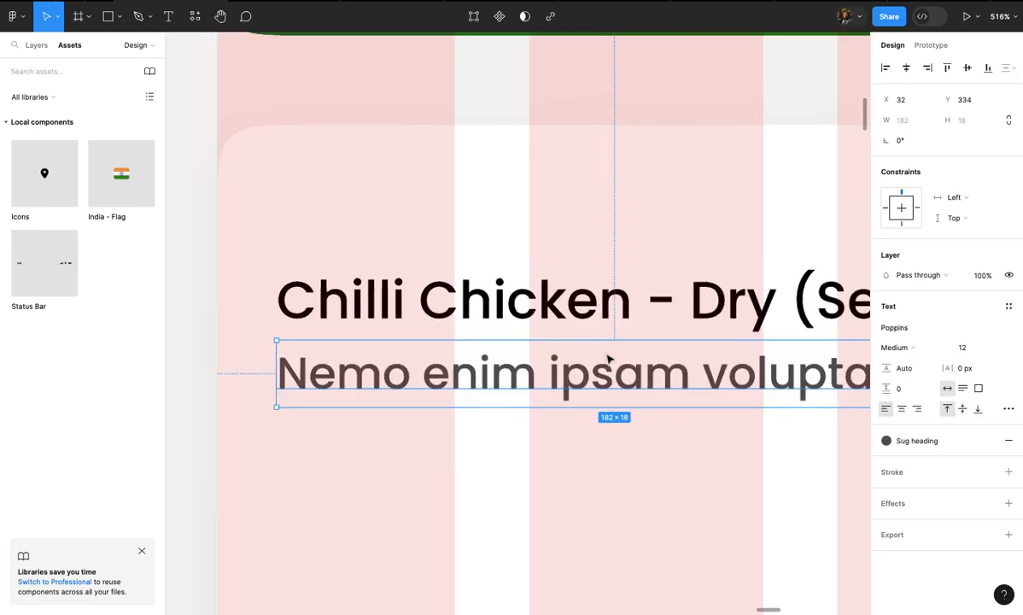
left_click_drag(599, 435, 599, 438)
key("Return")
type("Custom")
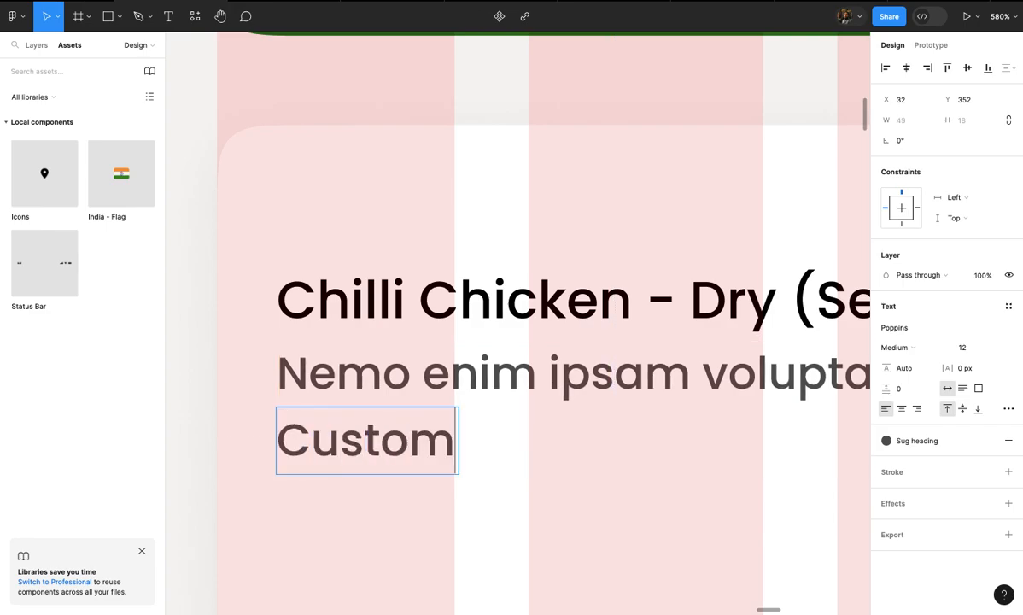
type("ize")
key("Escape")
- Change the "Customize" label's fill to the Text colour style
scroll(637, 488, "down", 5)
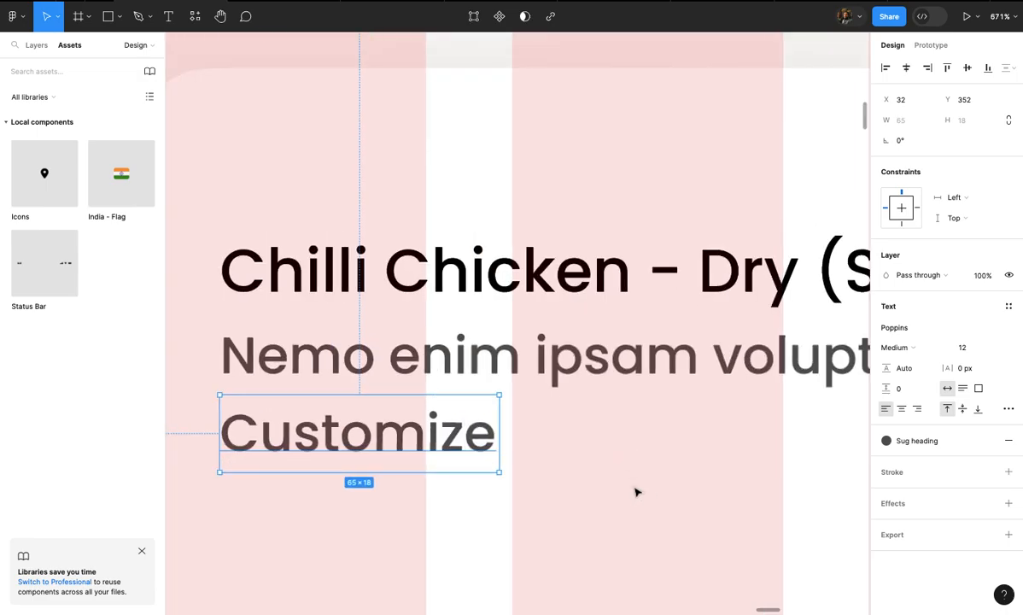
scroll(776, 468, "up", 2)
left_click(884, 441)
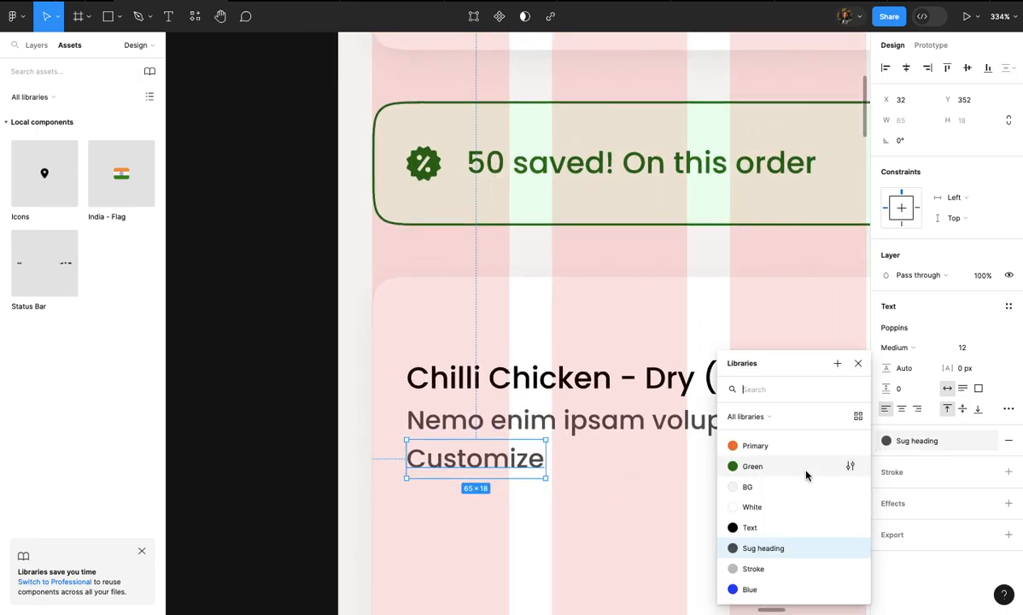
left_click(770, 532)
left_click(745, 529)
- Copy the delivery card's downward chevron icon to just after the "Customize" label
scroll(745, 529, "down", 4)
scroll(745, 528, "right", 3)
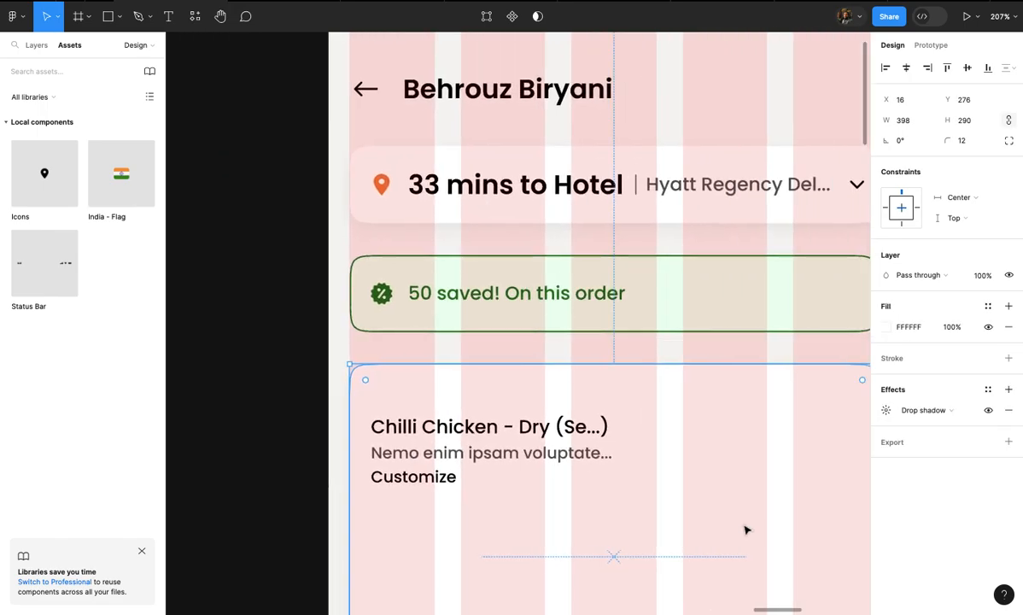
scroll(746, 527, "up", 2)
scroll(747, 528, "left", 3)
scroll(747, 528, "down", 2)
scroll(746, 528, "right", 2)
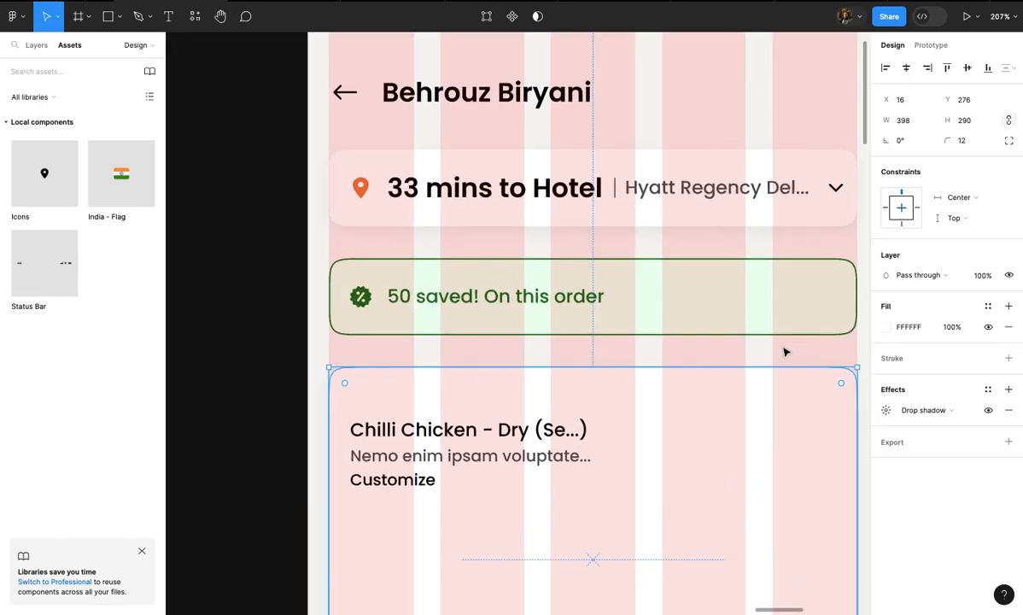
left_click(836, 195)
left_click_drag(836, 187, 453, 482)
scroll(452, 481, "up", 5)
- Set the font weight of the "Customize" label to SemiBold
left_click(478, 484)
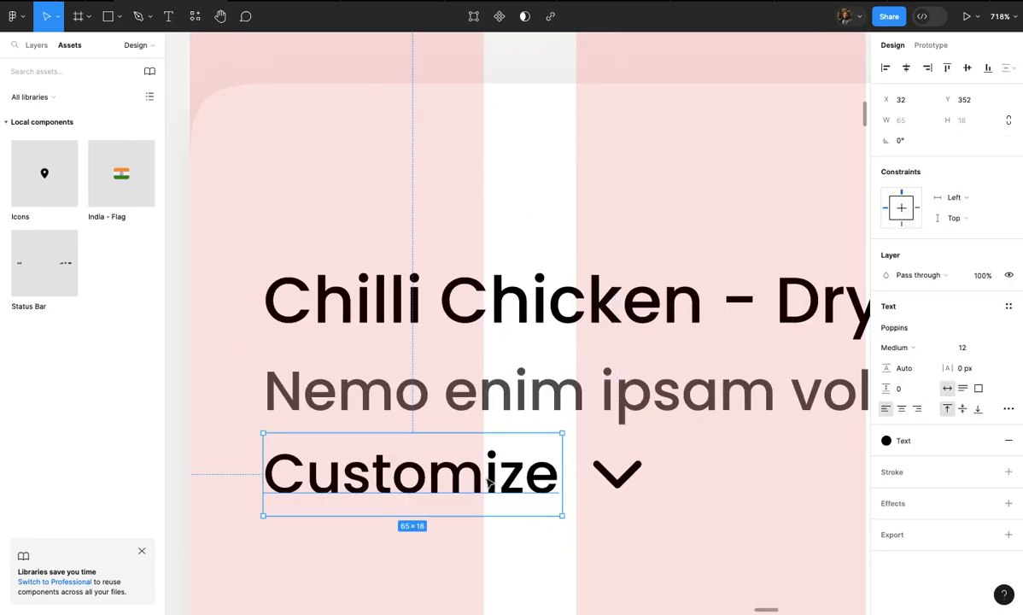
left_click(898, 348)
left_click(912, 360)
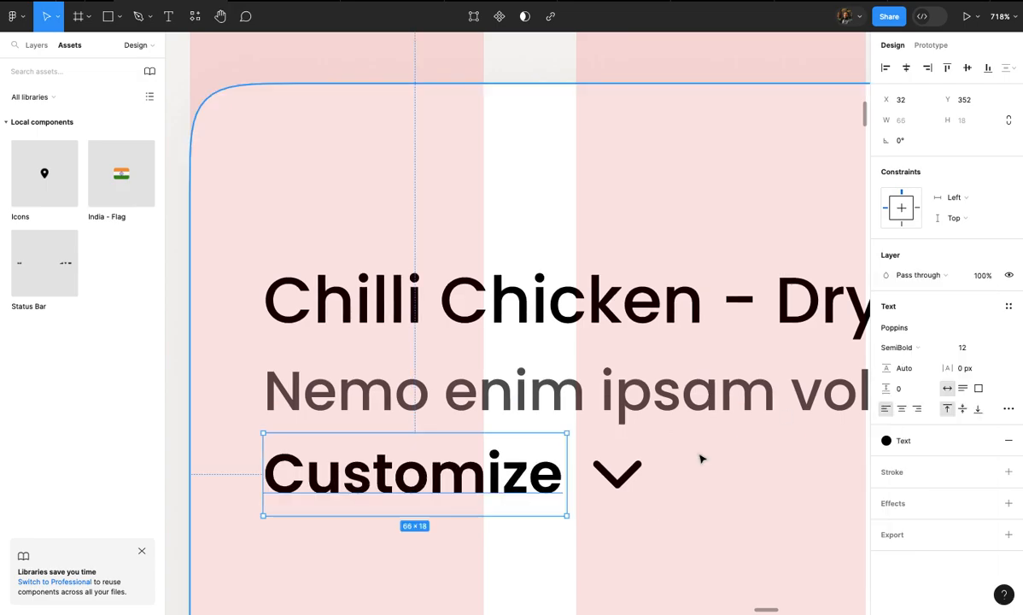
- Try the Bold weight on the "Customize" label and return it to SemiBold
left_click(898, 347)
left_click(902, 361)
scroll(700, 446, "down", 3)
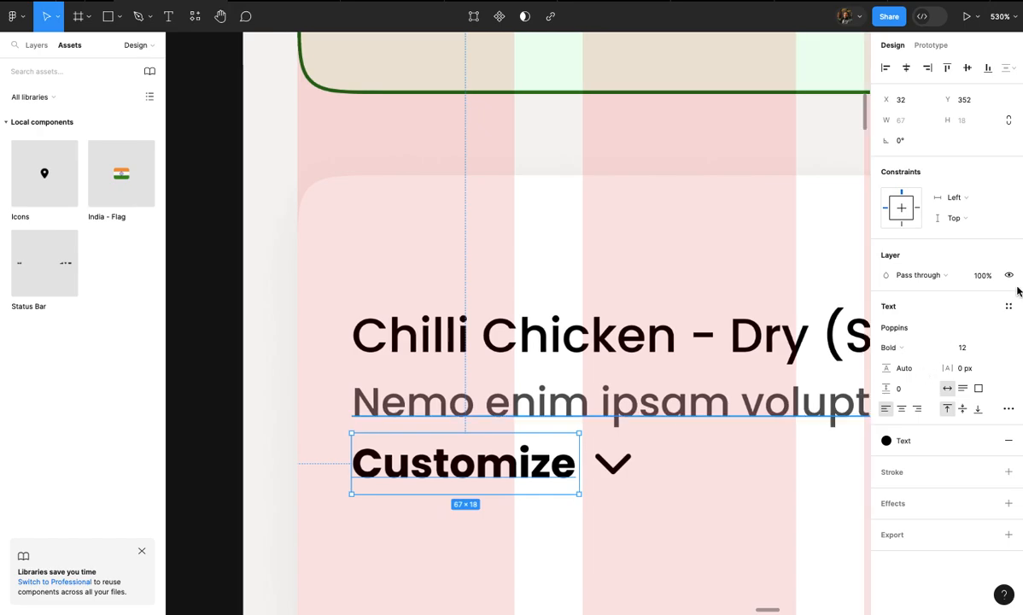
left_click(933, 347)
left_click(933, 348)
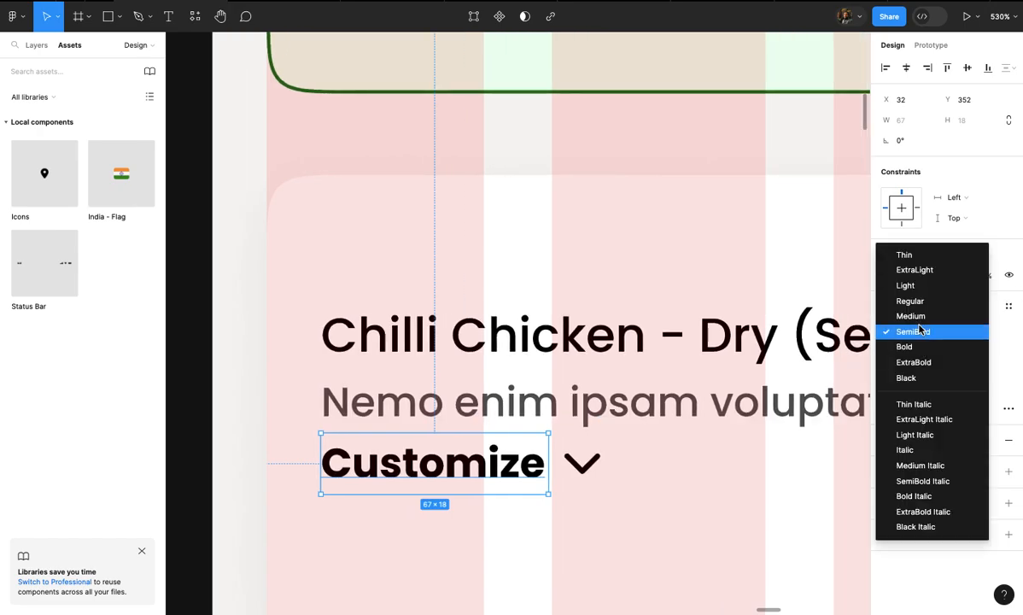
left_click(918, 326)
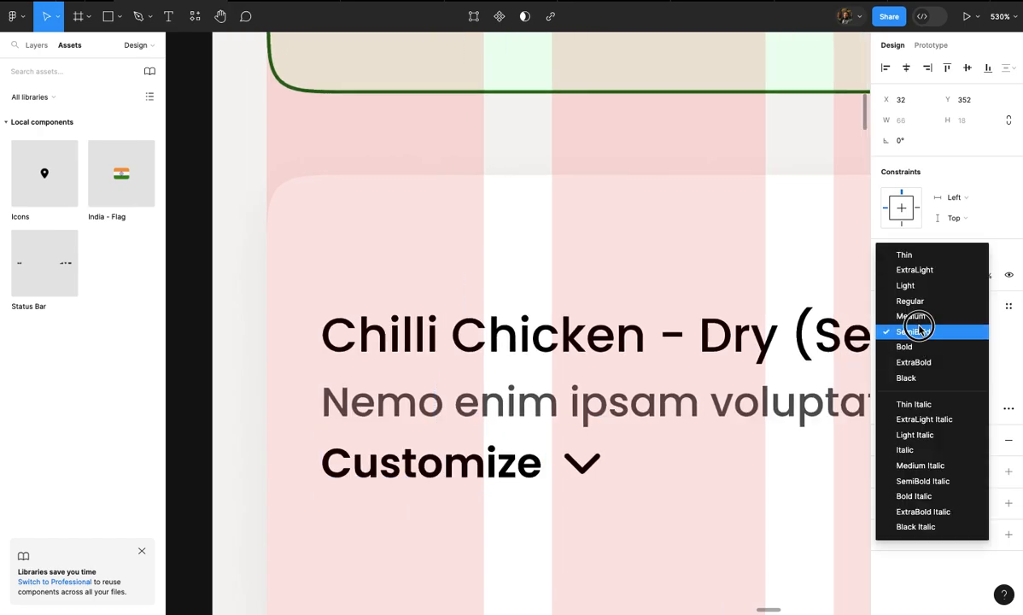
- Wrap the "Customize" label and its chevron icon in a horizontal auto layout frame
left_click(576, 467, "shift")
key("shift+a")
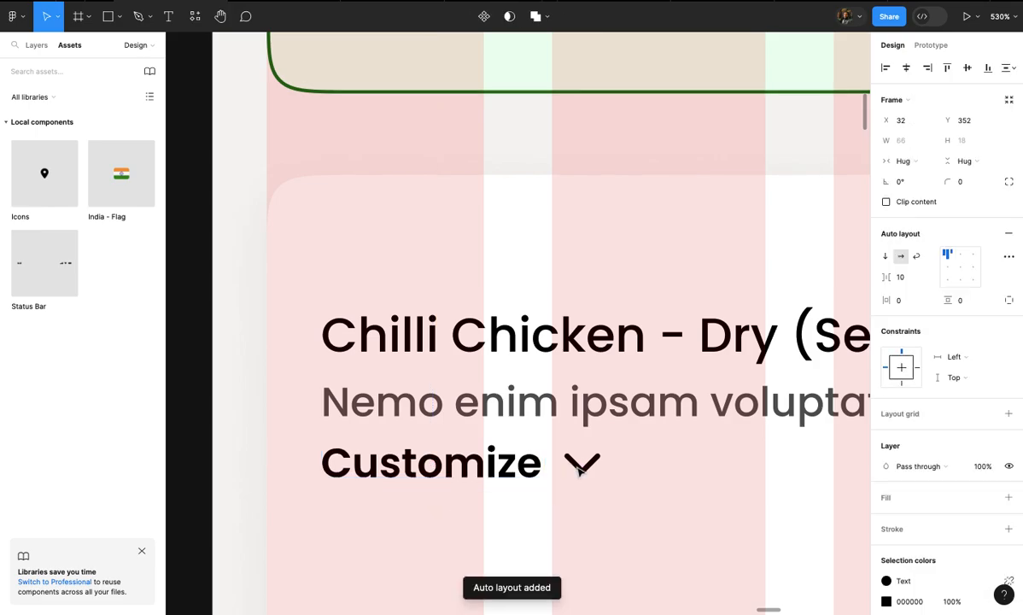
key("super+z")
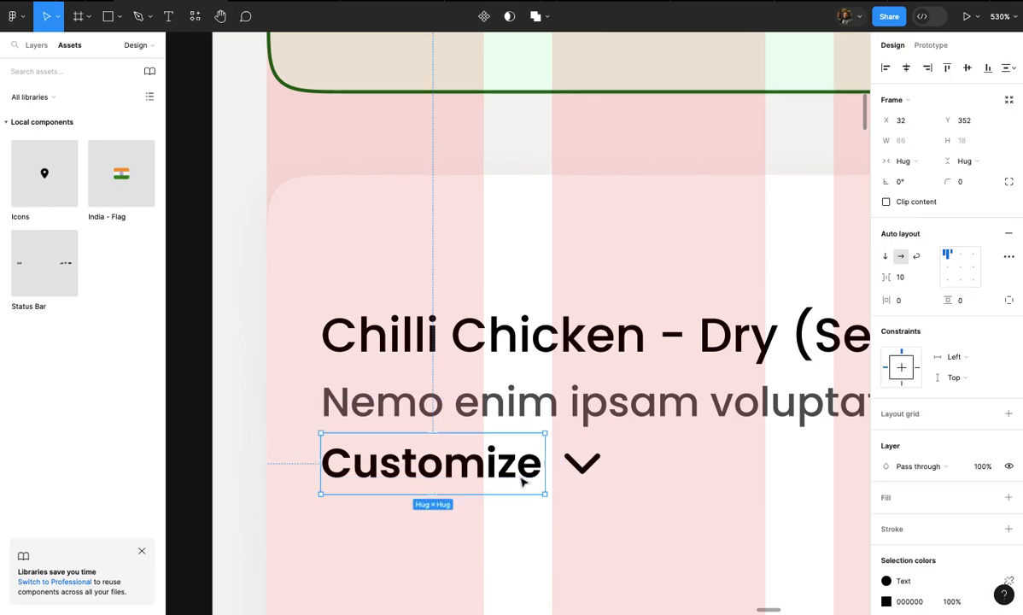
left_click(584, 468)
left_click(524, 468, "shift")
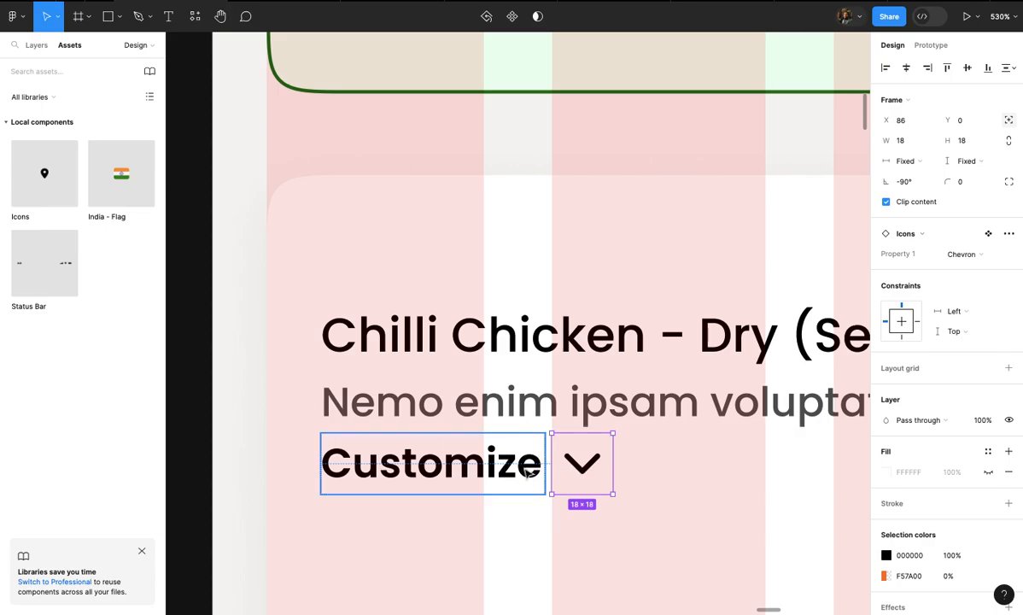
key("shift+a")
left_click(576, 473)
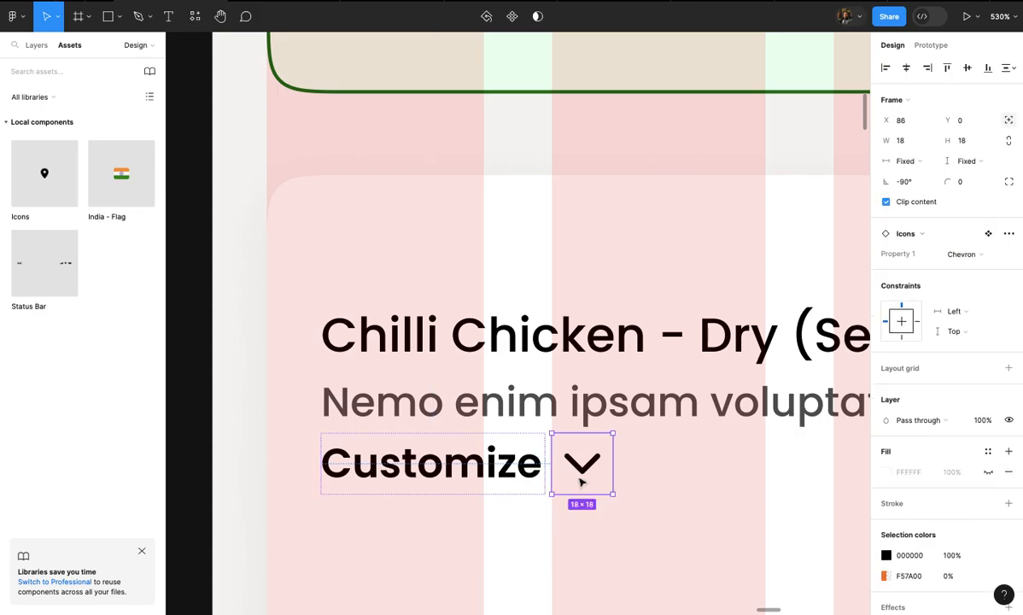
left_click(516, 480)
scroll(519, 482, "up", 2)
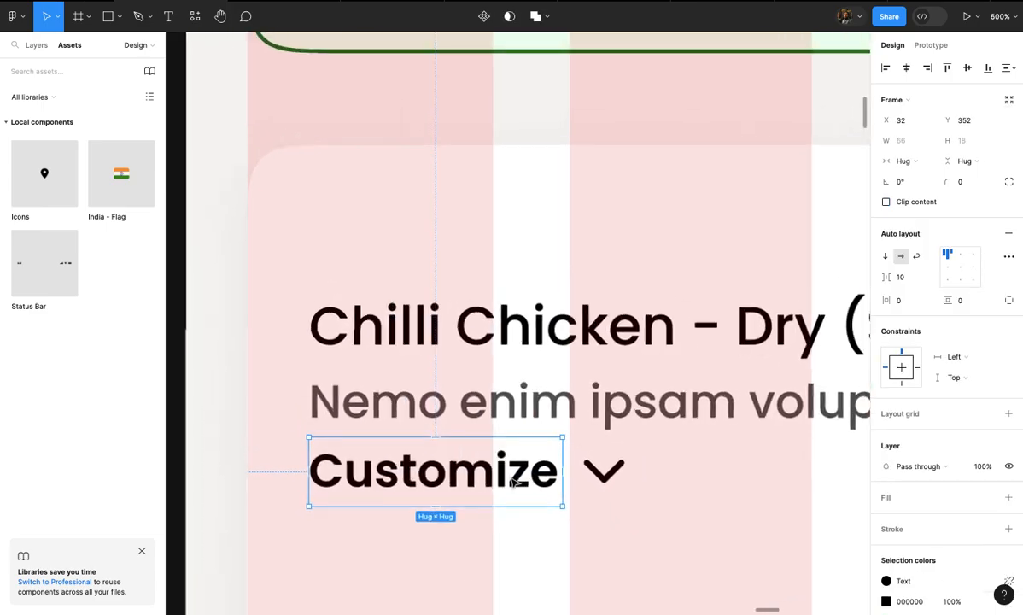
- Set the font size of the "Customize" label inside its auto layout frame to 14
left_click(704, 471)
scroll(704, 470, "down", 8)
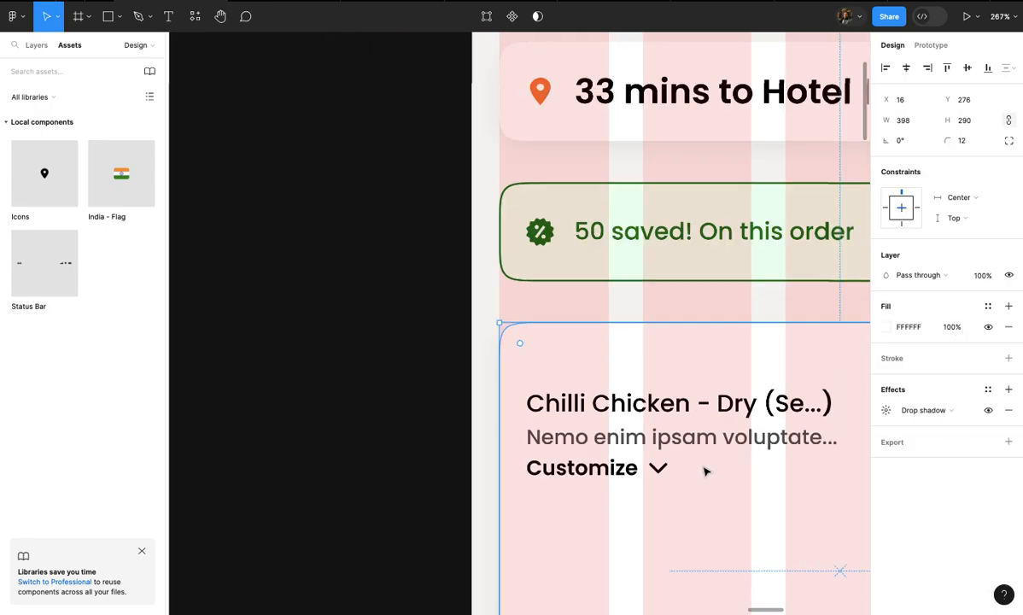
scroll(704, 470, "up", 6)
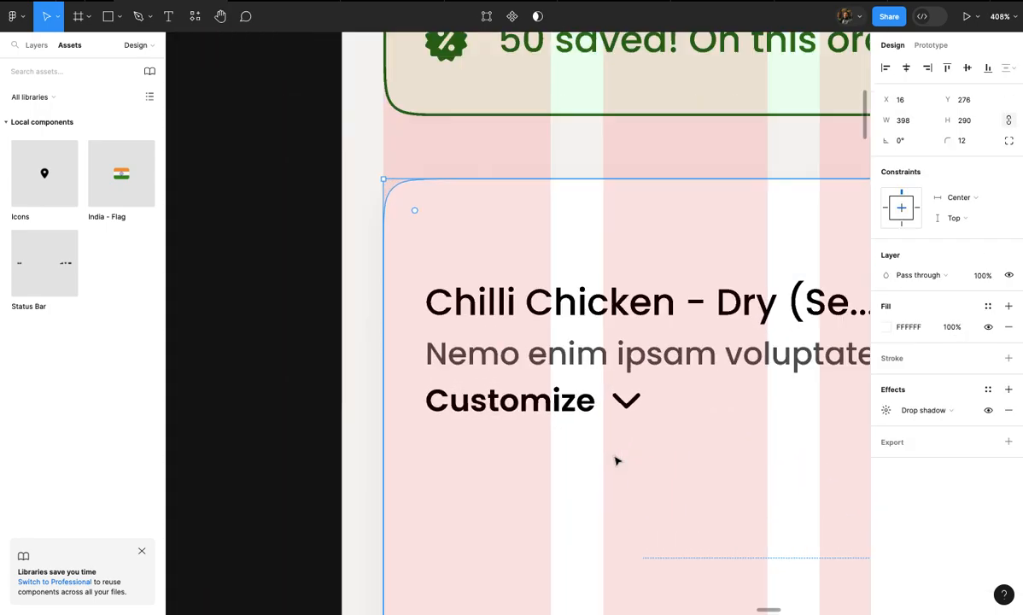
left_click(542, 402)
scroll(539, 397, "up", 3)
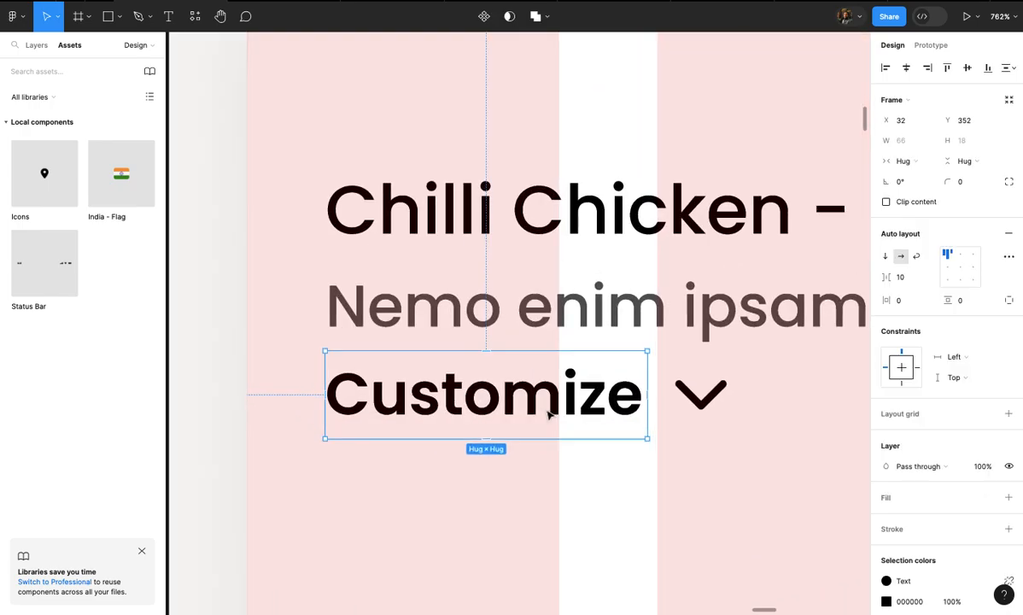
left_click(586, 412)
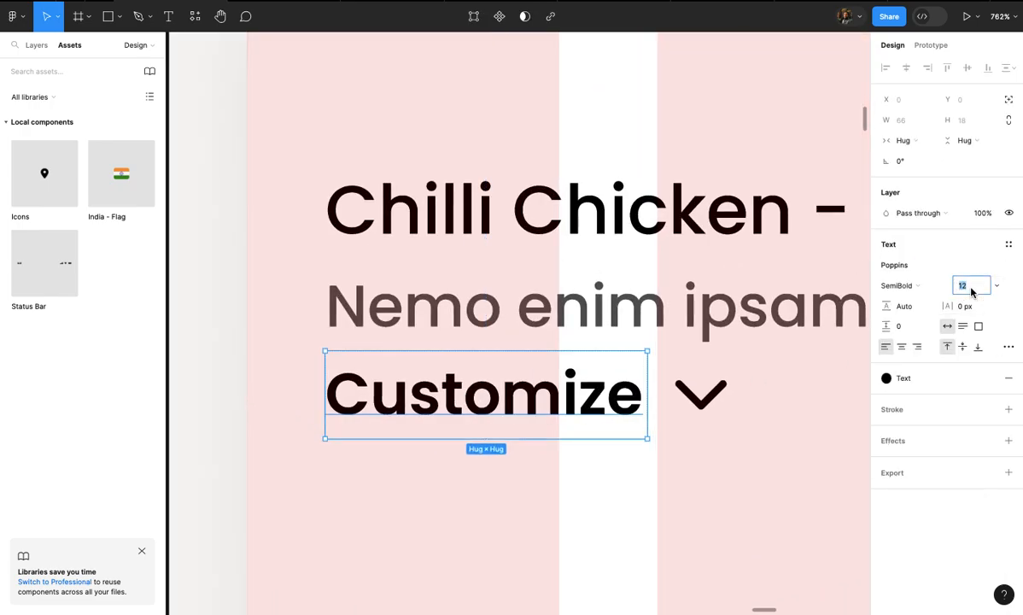
type("14")
key("Return")
- Reposition the chevron icon at X 94, Y 2 within the frame so it clears the enlarged "Customize" label
left_click(721, 399)
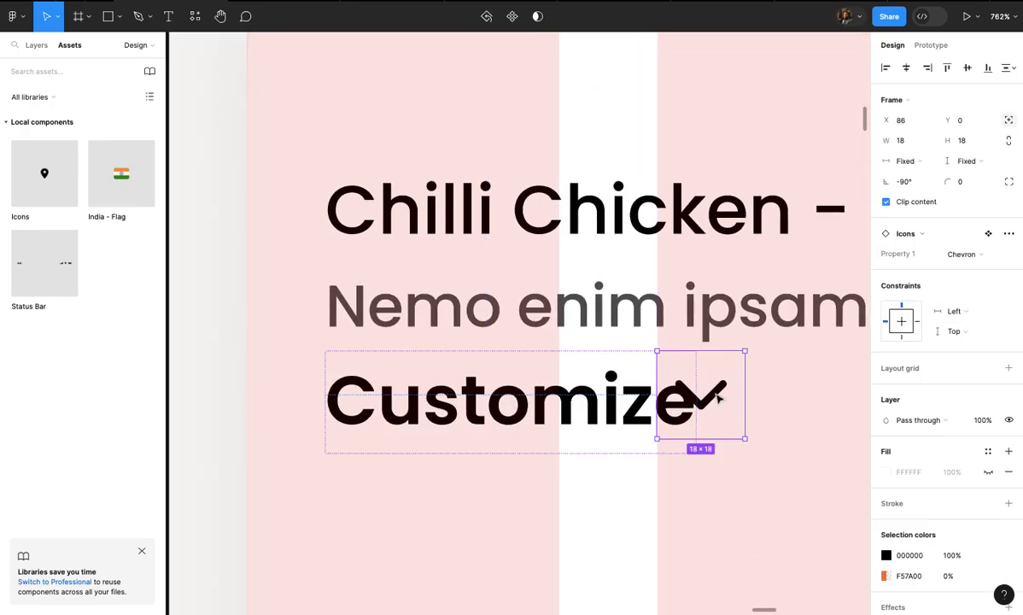
key("shift+Right")
key("Down")
key("Down")
scroll(757, 407, "right", 5)
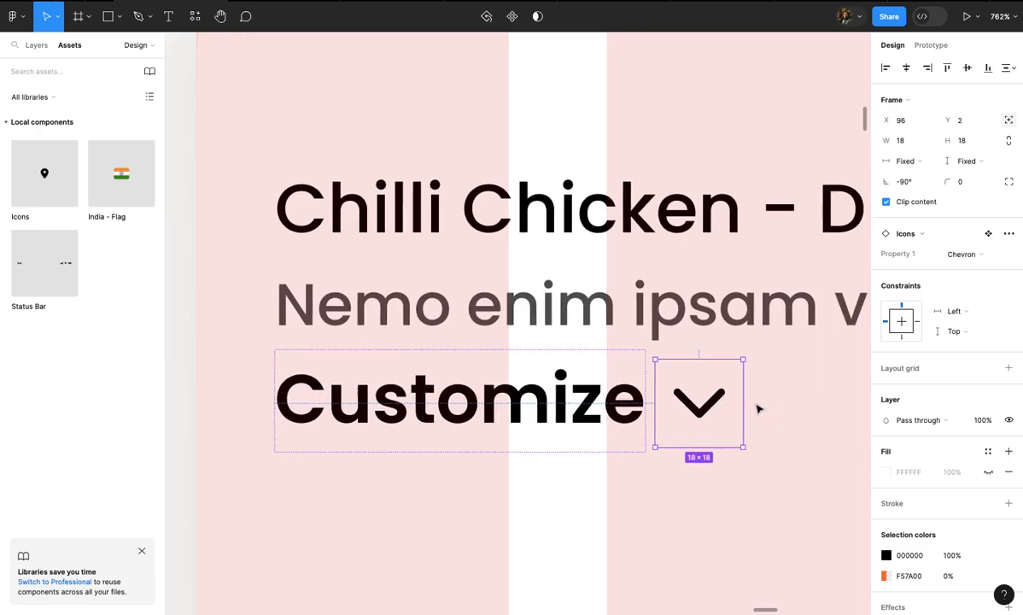
key("Left")
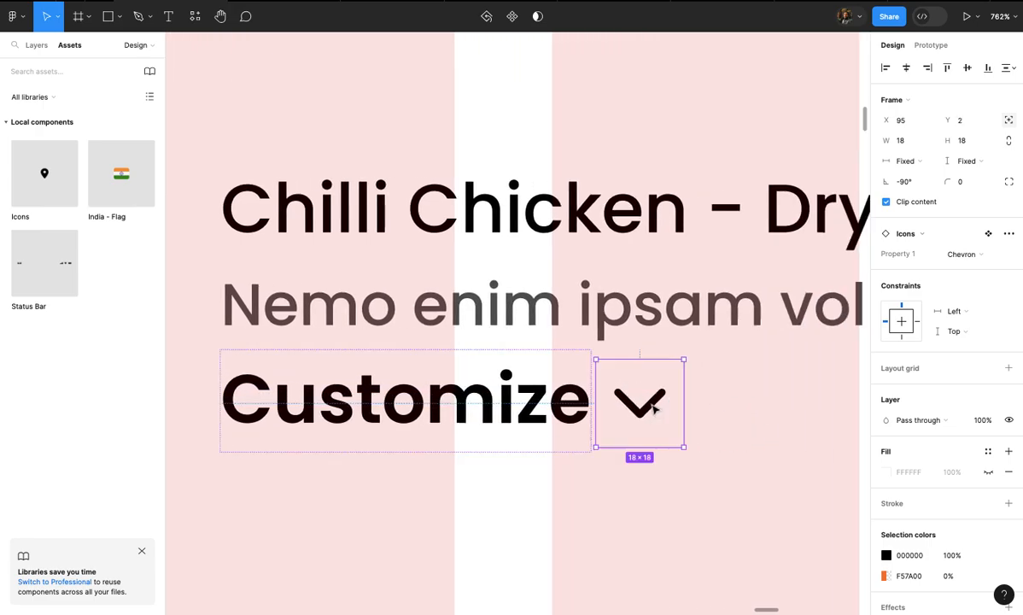
scroll(655, 408, "down", 3)
scroll(653, 408, "up", 2)
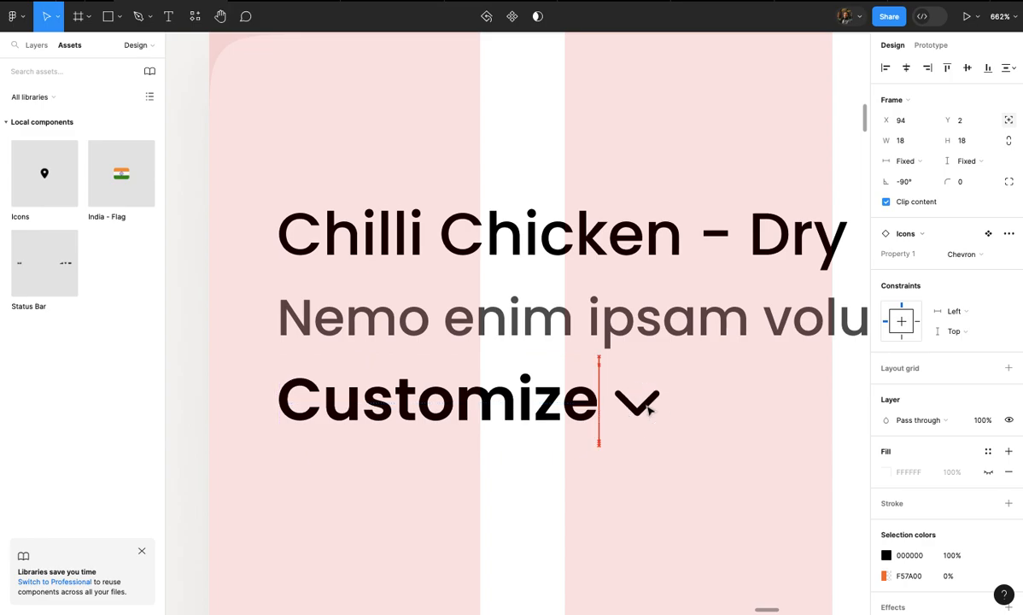
- Examine the spacing and alignment between the "Customize" label and its chevron below the dish description
left_click(731, 400)
scroll(731, 400, "down", 10)
scroll(731, 400, "right", 5)
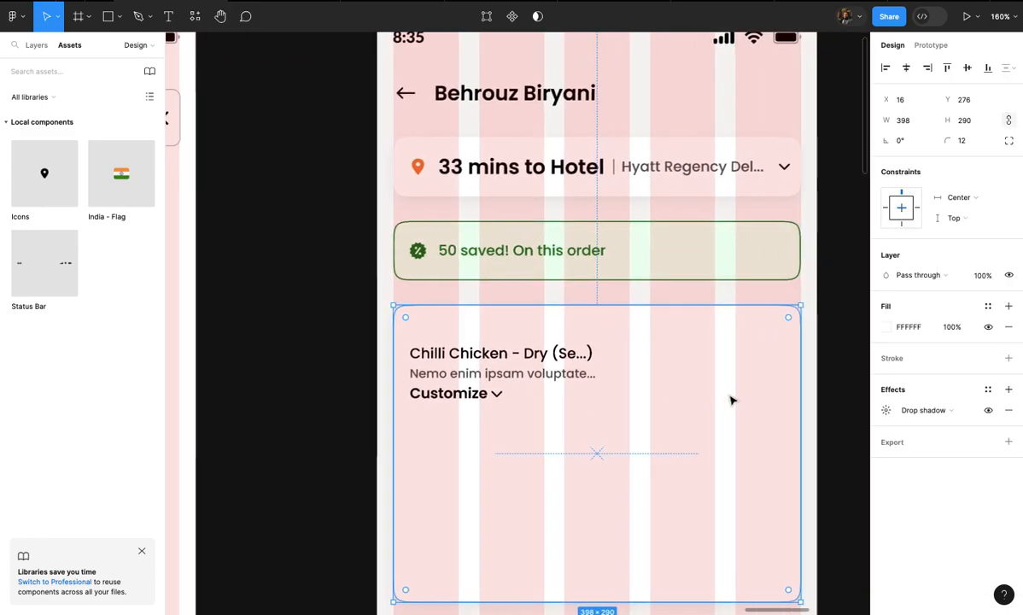
left_click(775, 393)
scroll(754, 393, "up", 2)
scroll(648, 400, "up", 3)
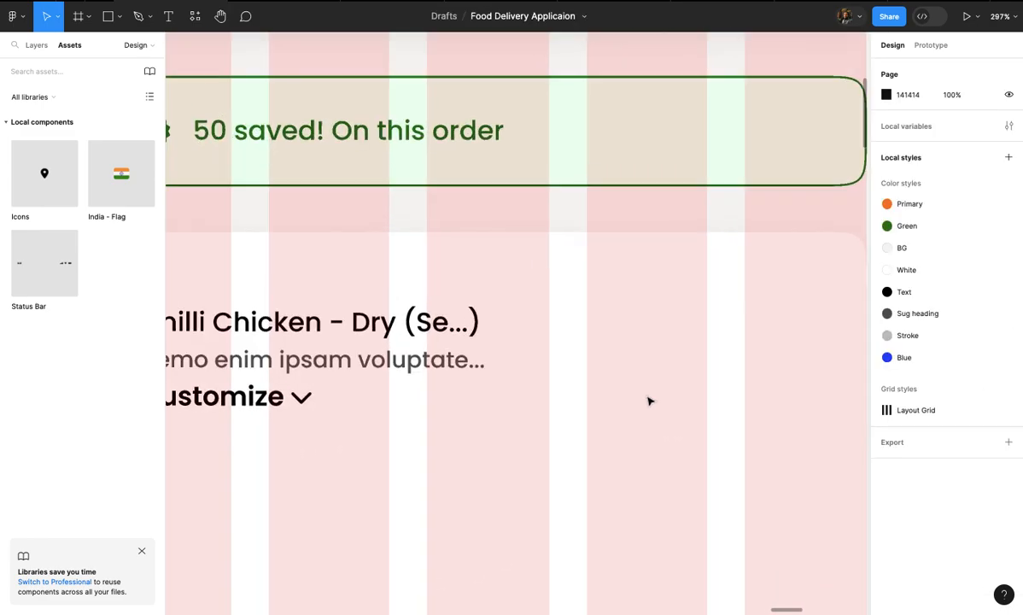
left_click(633, 393)
scroll(612, 382, "down", 4)
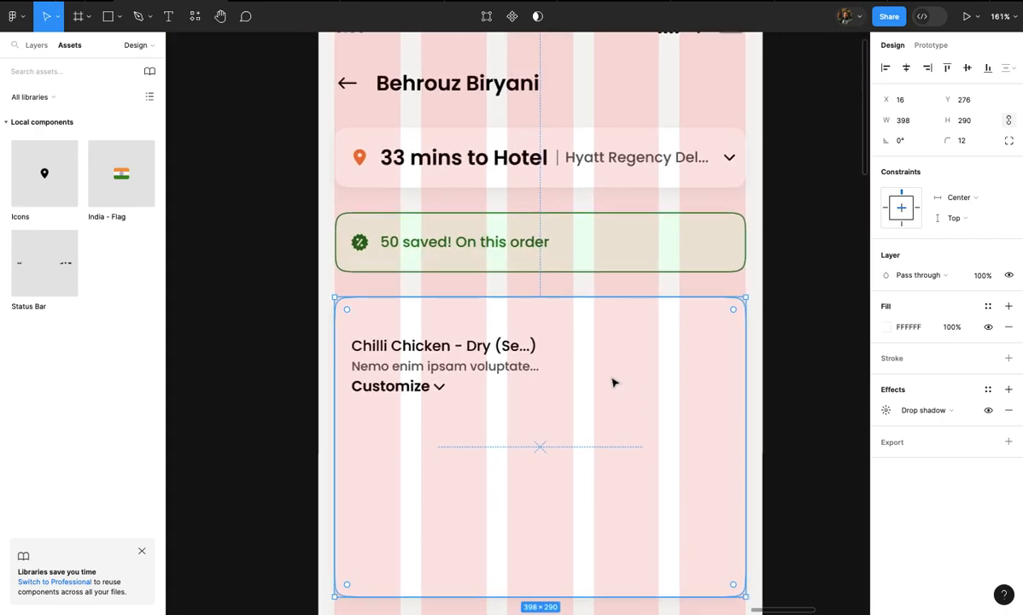
scroll(559, 356, "up", 5)
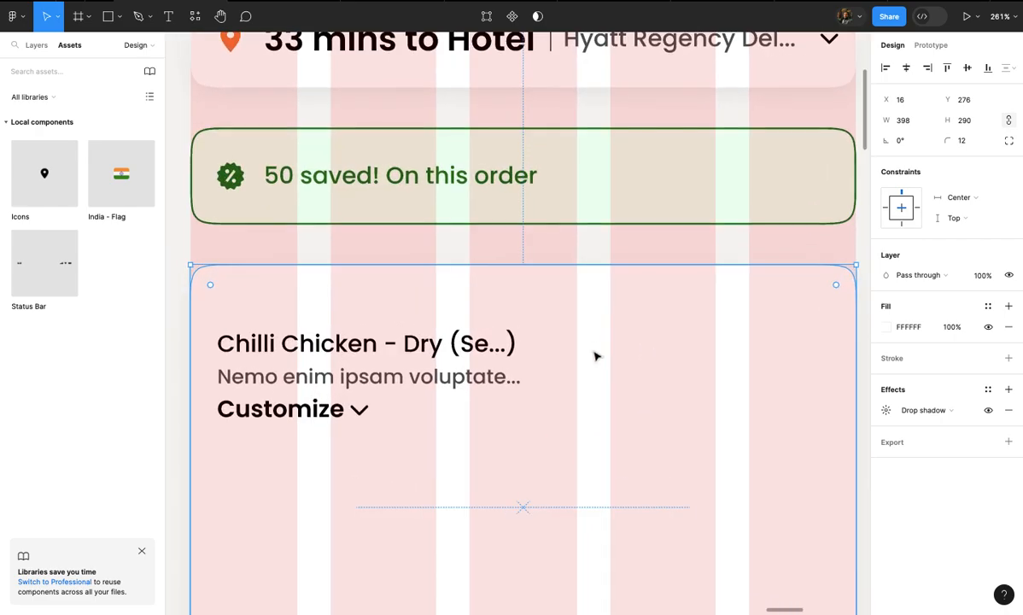
scroll(257, 380, "up", 2)
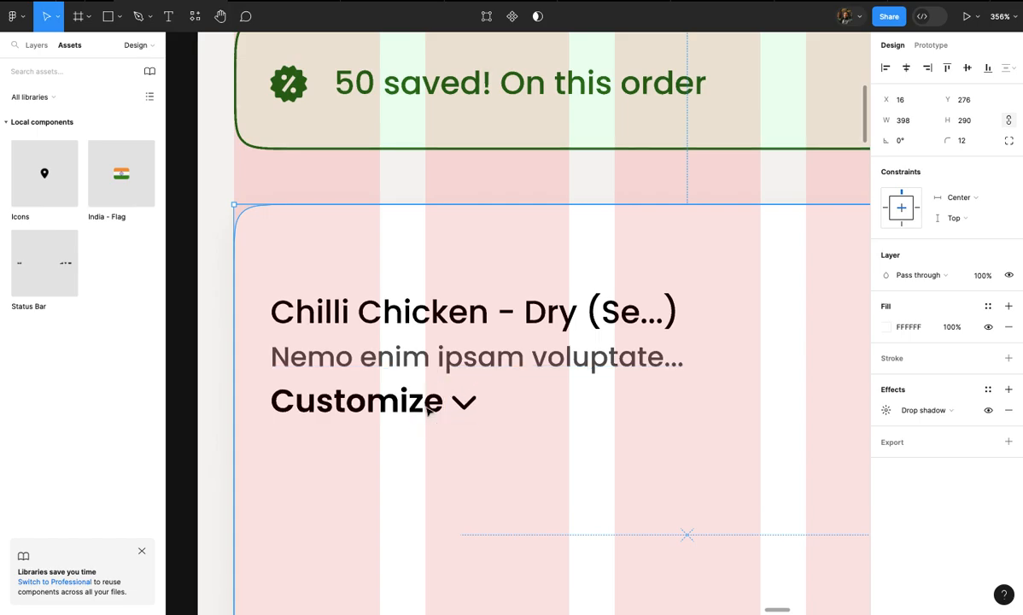
left_click(424, 401)
scroll(424, 402, "up", 3)
left_click(483, 416)
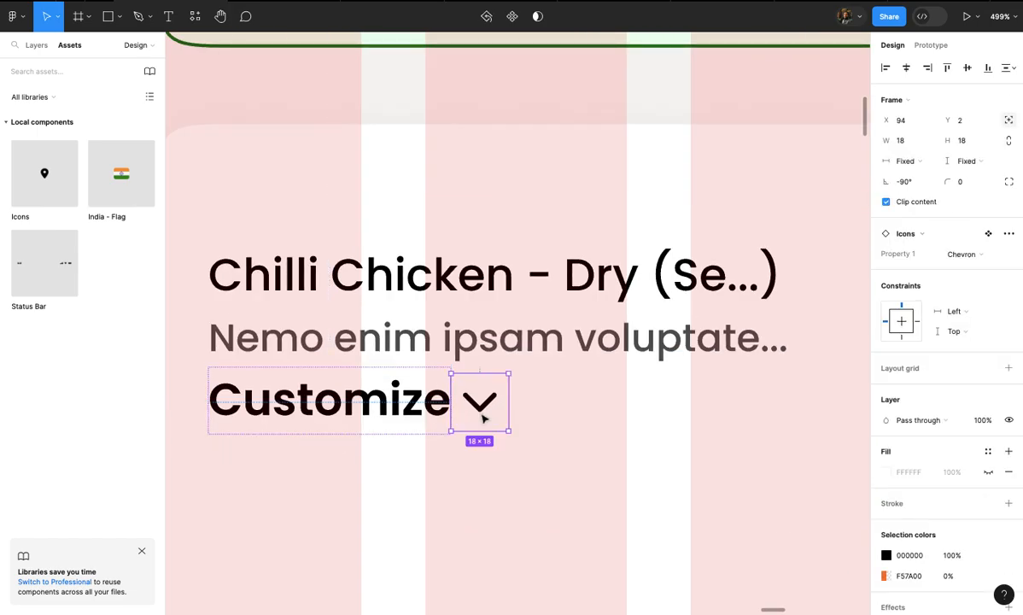
left_click(433, 411)
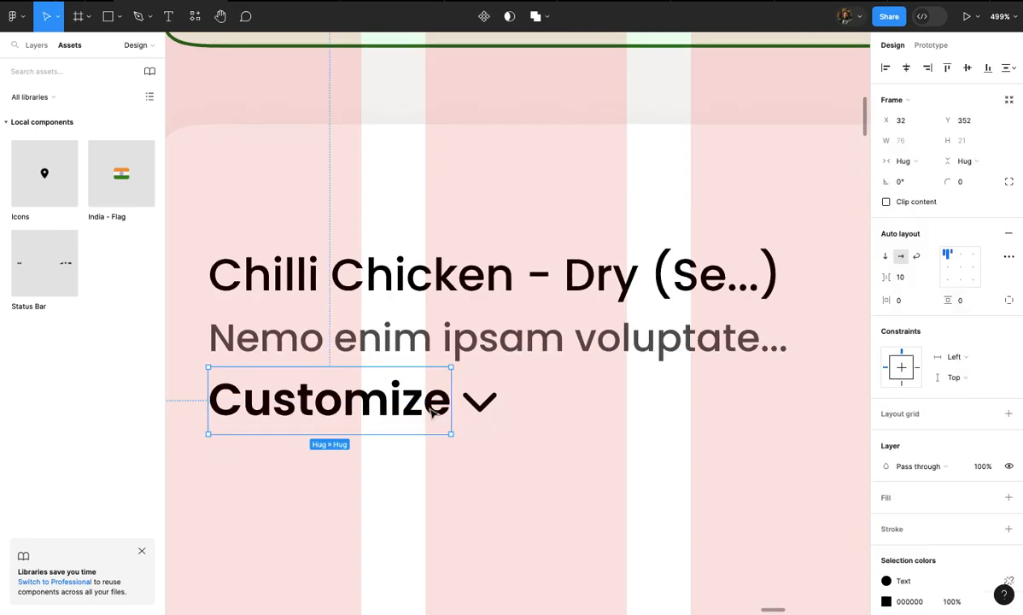
scroll(433, 412, "down", 2)
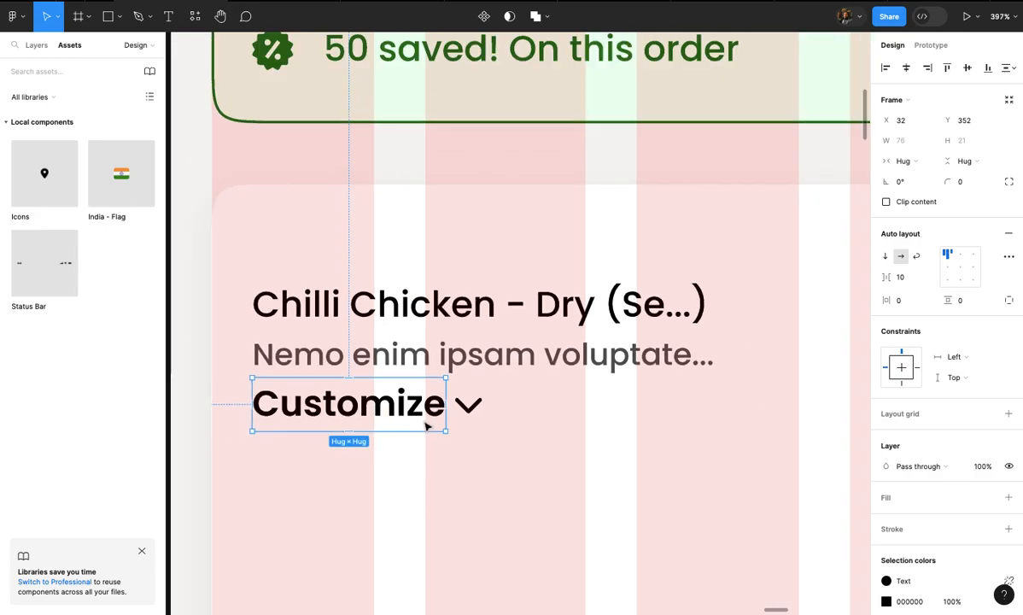
left_click(486, 428)
scroll(486, 429, "down", 2)
scroll(499, 429, "up", 3)
left_click(506, 429)
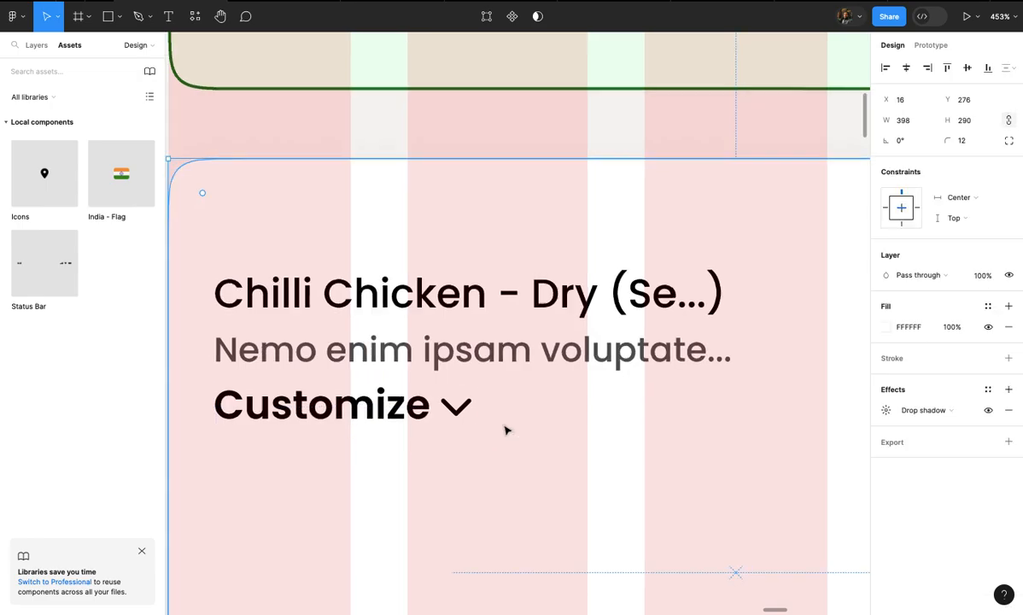
scroll(505, 429, "down", 3)
scroll(504, 427, "right", 3)
scroll(545, 393, "down", 2)
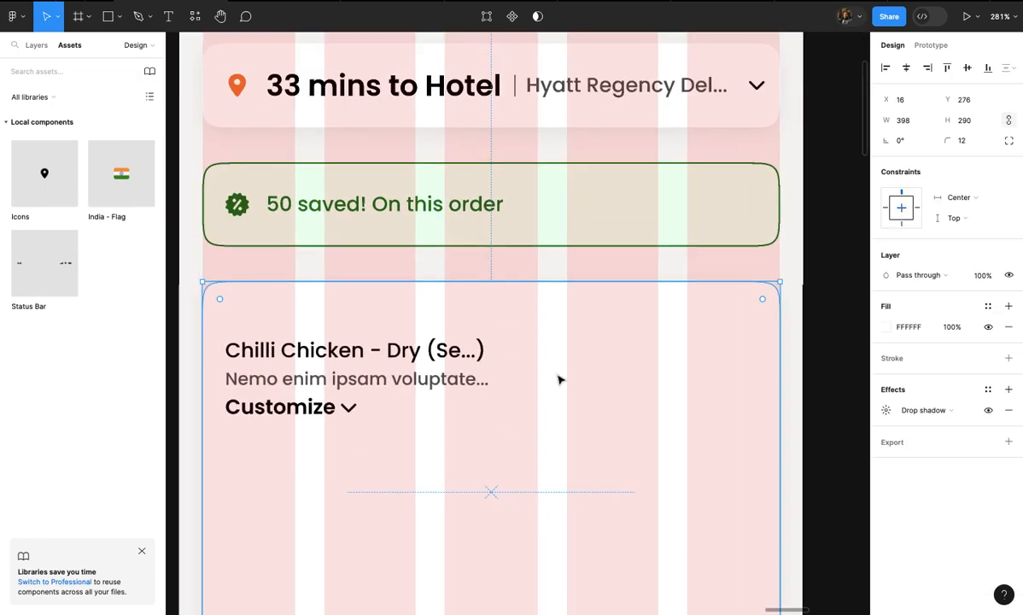
scroll(559, 379, "up", 3)
scroll(559, 379, "right", 2)
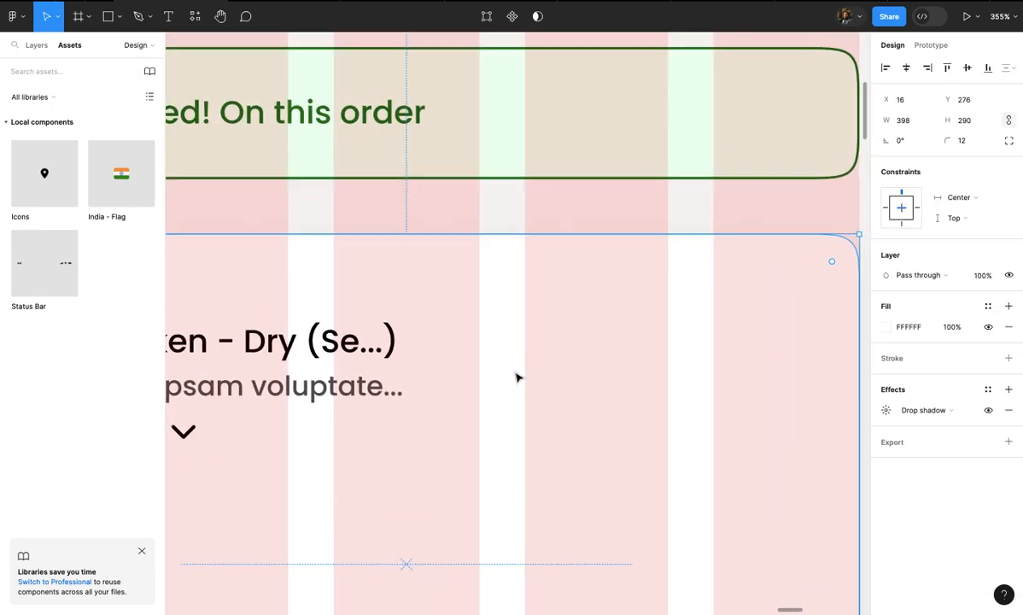
scroll(516, 378, "down", 5)
scroll(515, 365, "down", 2)
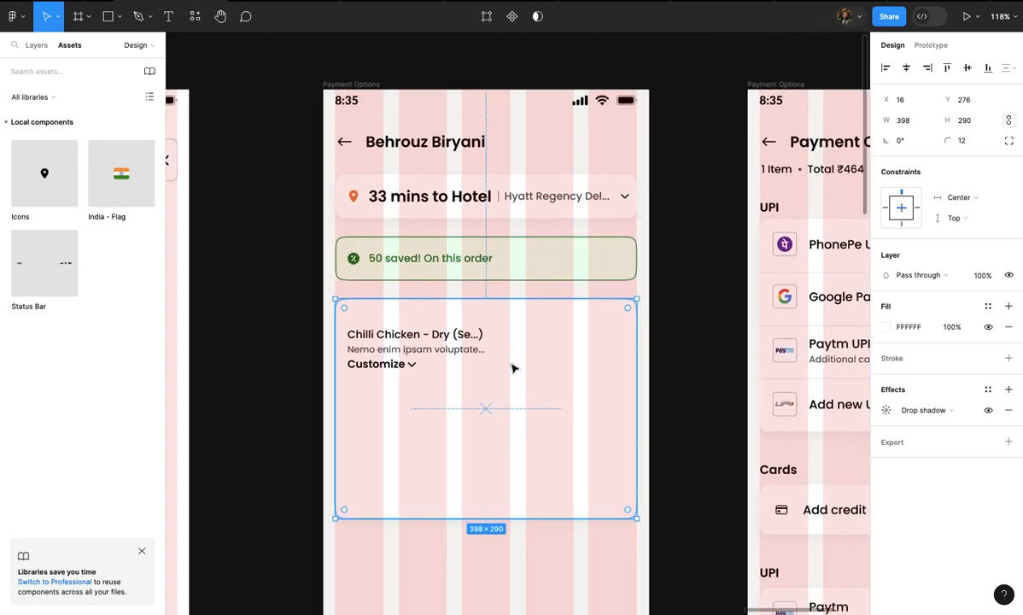
scroll(505, 303, "down", 2)
scroll(506, 325, "down", 3)
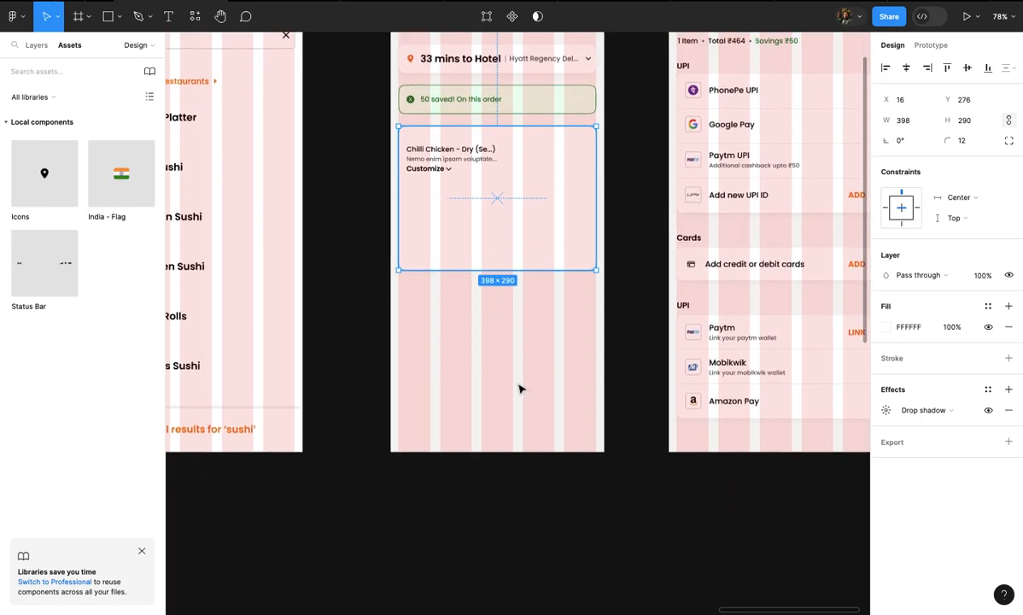
scroll(519, 389, "up", 8)
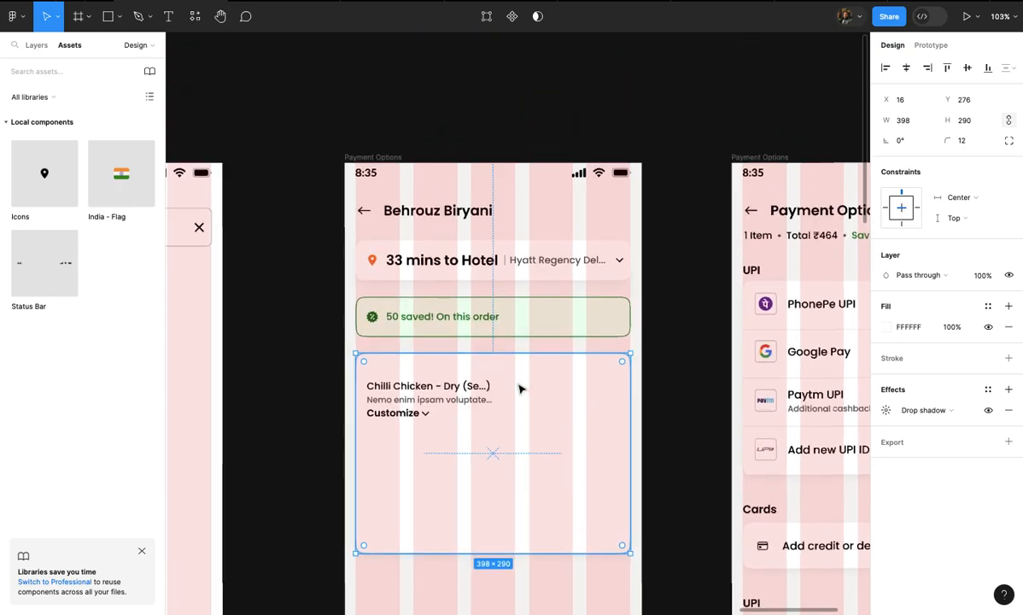
scroll(519, 389, "up", 2)
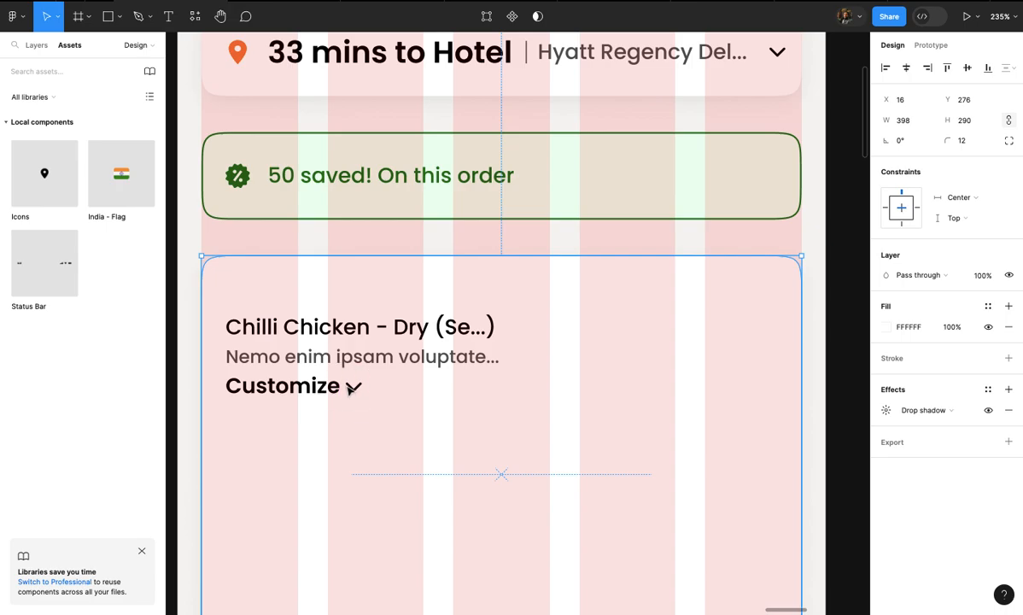
- Inspect the bounds of the "Customize" auto layout frame and of the separate chevron icon beside it
scroll(350, 389, "up", 5)
left_click(314, 398)
scroll(314, 398, "left", 1)
scroll(315, 398, "up", 2)
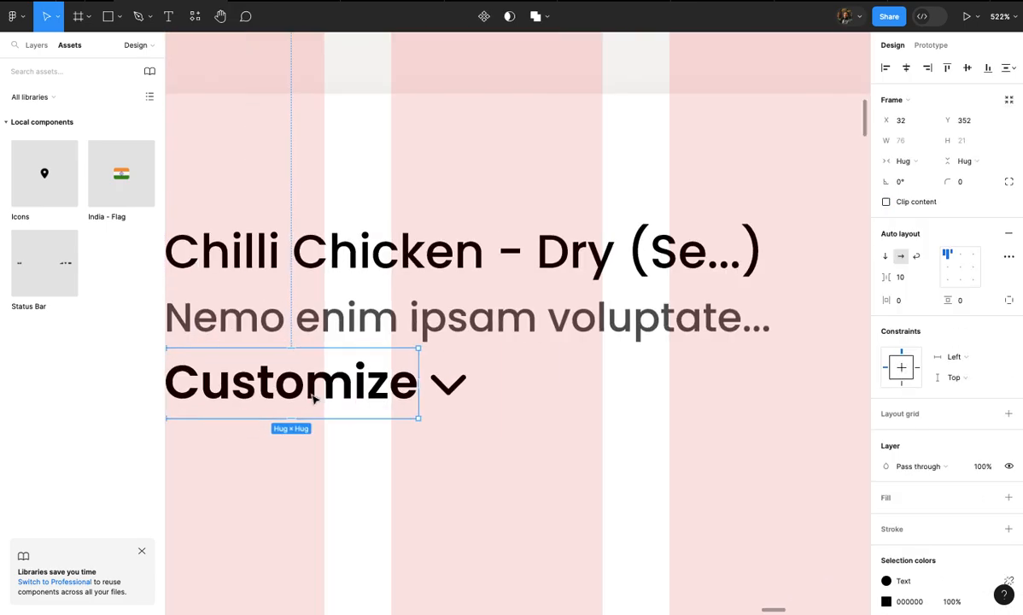
scroll(314, 396, "down", 3)
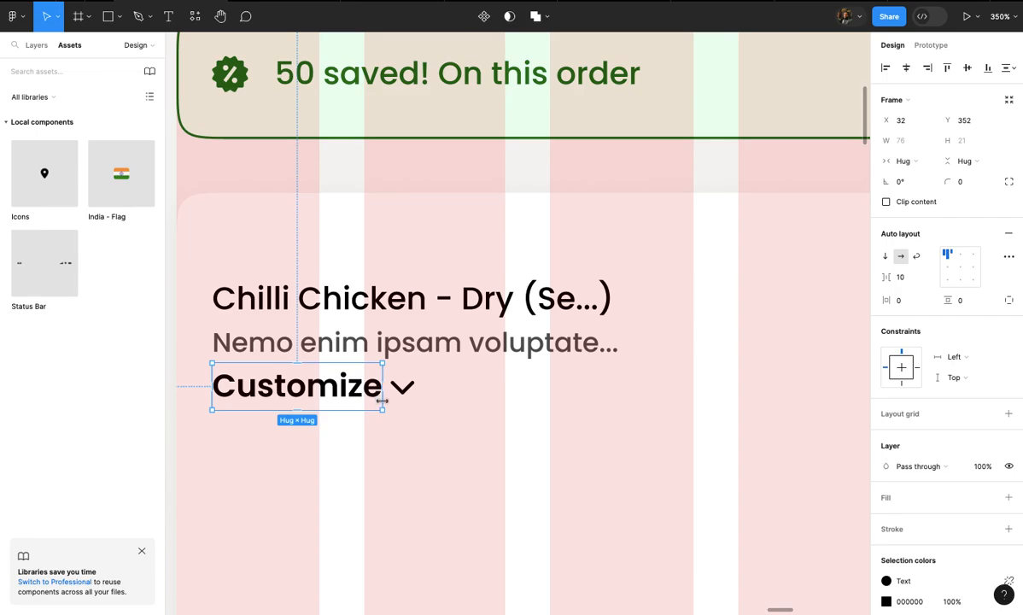
left_click(394, 399)
scroll(396, 408, "up", 1)
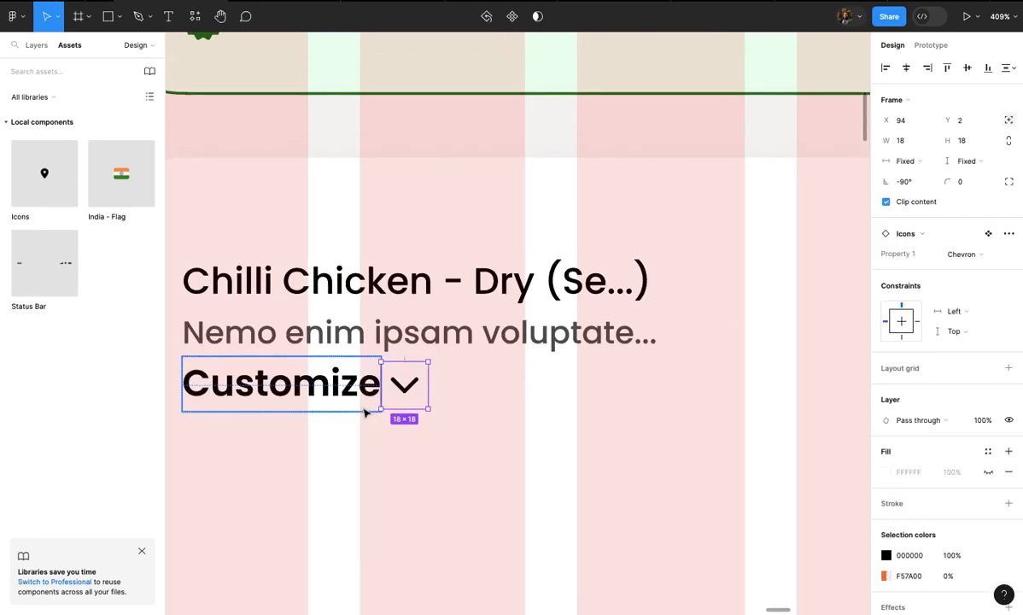
left_click(362, 408)
scroll(375, 408, "up", 3)
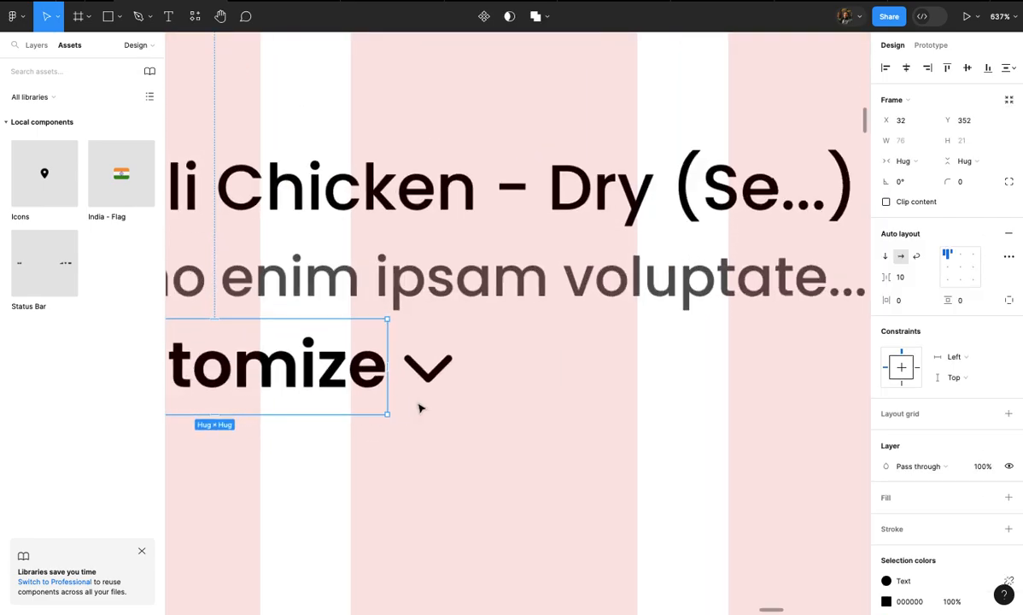
left_click(419, 403)
scroll(418, 431, "down", 3)
left_click(418, 434)
scroll(380, 390, "down", 3)
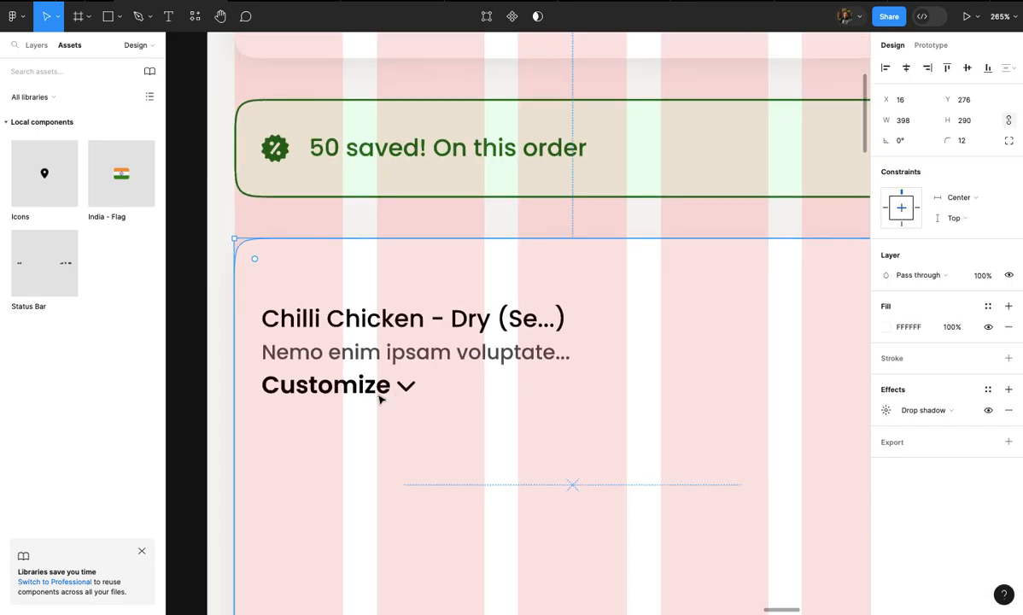
- Place an Icons component instance beside the Chilli Chicken text in the dish card and set its variant to minus
scroll(465, 395, "down", 2)
scroll(465, 395, "right", 2)
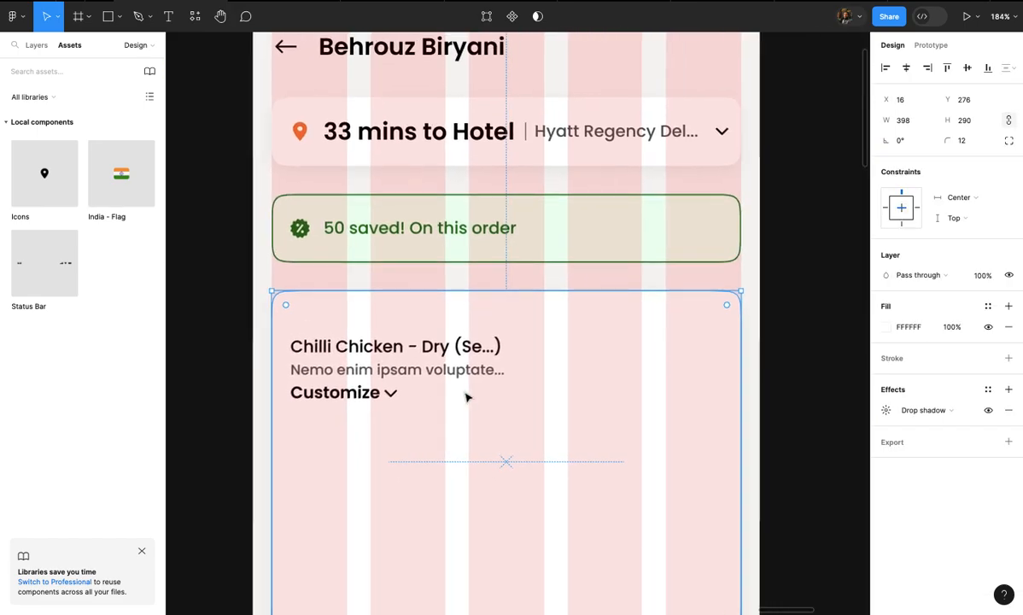
scroll(465, 395, "up", 3)
scroll(467, 397, "up", 2)
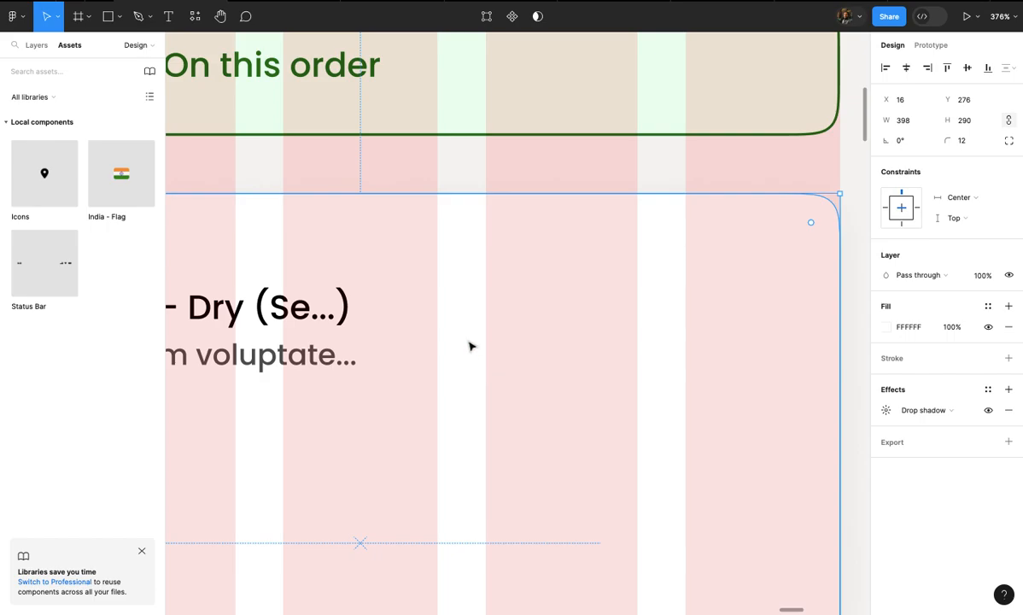
scroll(468, 346, "down", 3)
scroll(468, 345, "up", 1)
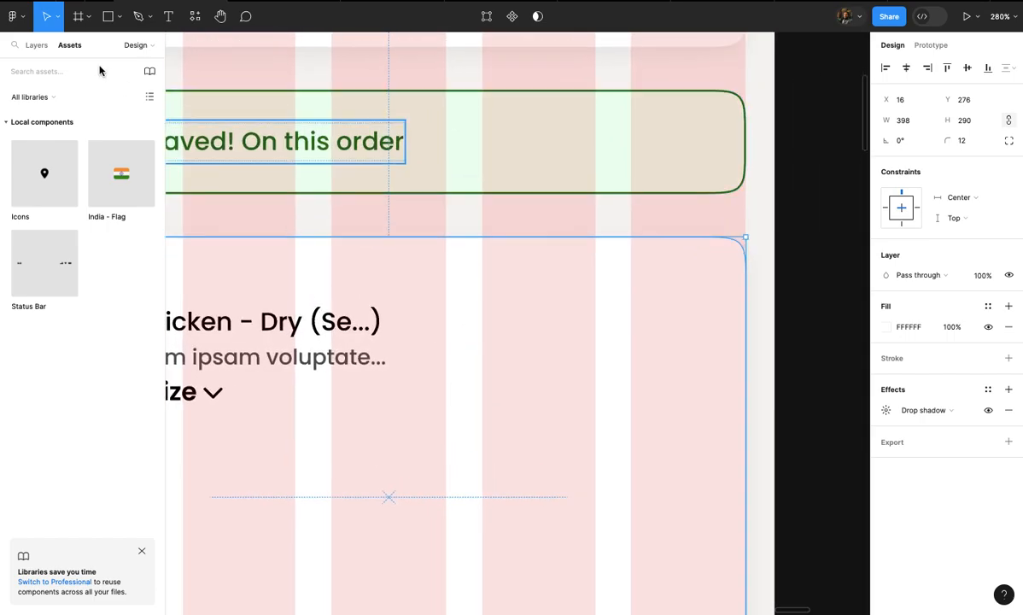
left_click_drag(50, 162, 462, 409)
scroll(491, 446, "up", 3)
scroll(489, 459, "down", 4)
scroll(461, 409, "up", 3)
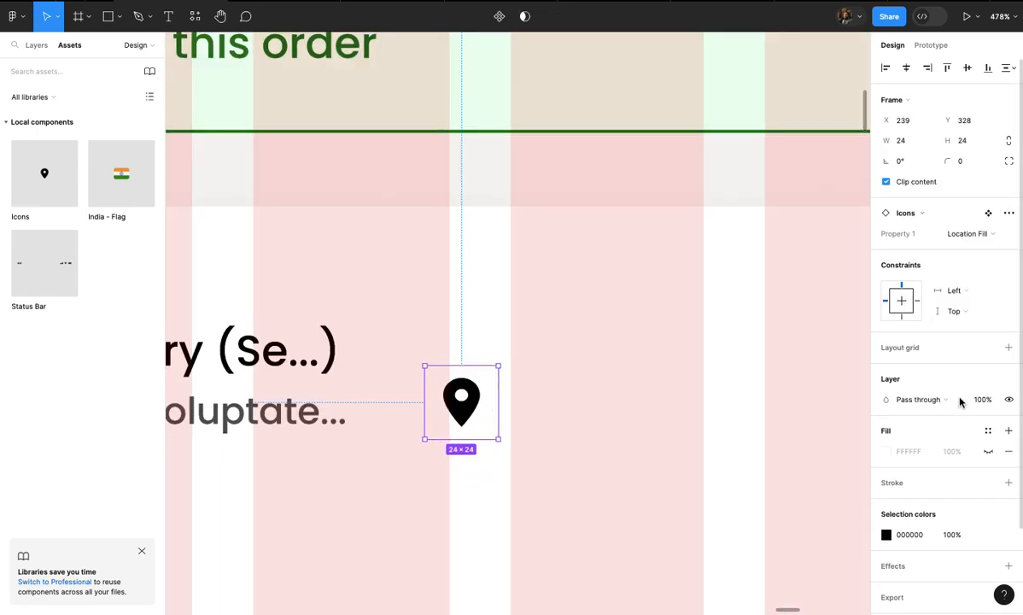
left_click(973, 236)
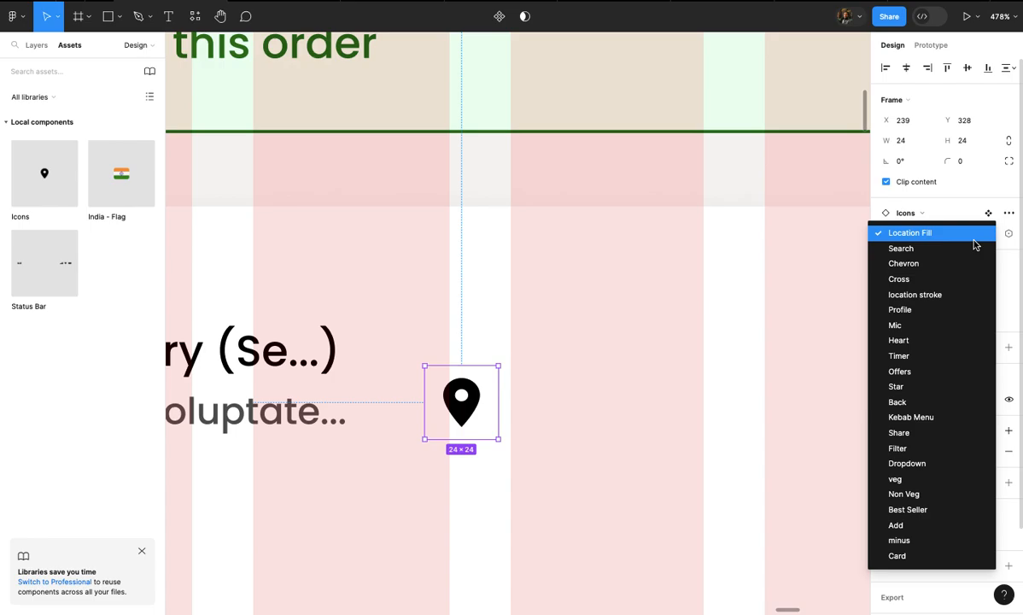
left_click(936, 541)
scroll(490, 413, "right", 1)
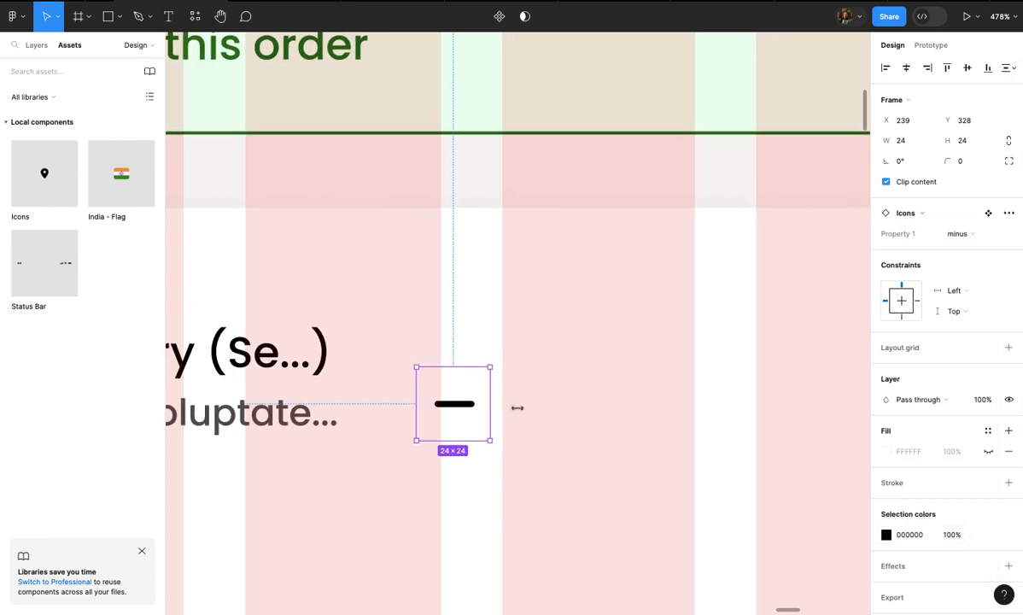
- Try adding the text "1" beside the minus icon as a quantity value, and delete both elements
left_click(527, 414)
key("t")
left_click(538, 385)
type("1")
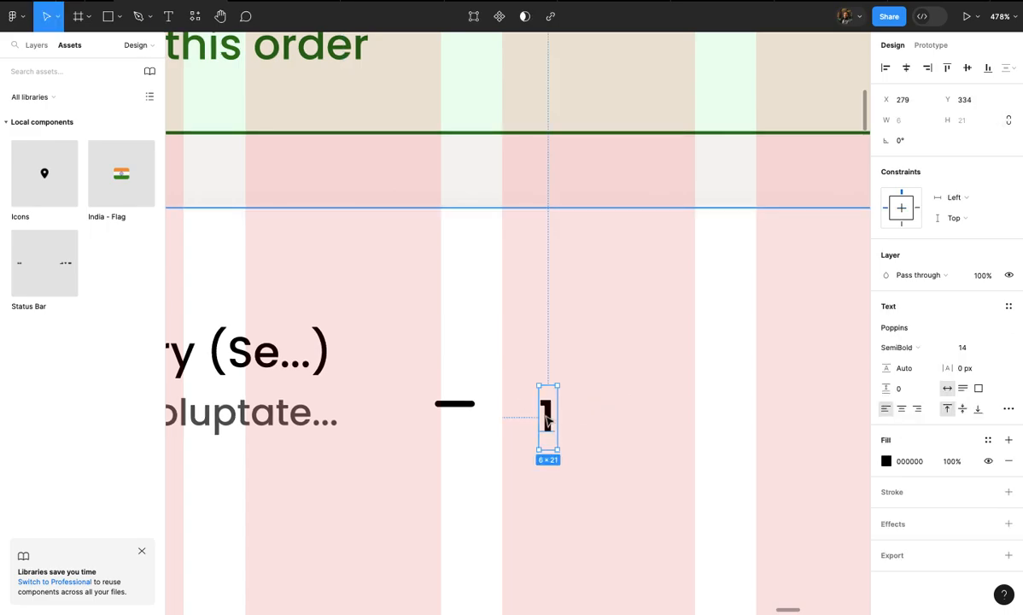
scroll(546, 423, "down", 3)
scroll(547, 418, "left", 1)
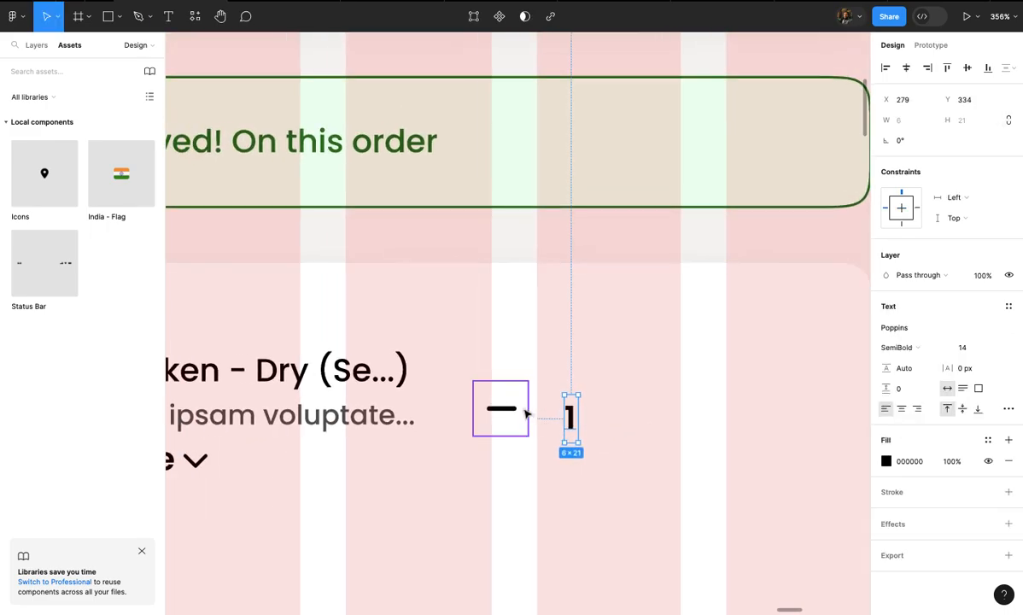
left_click(525, 414, "shift")
key("Delete")
- Copy the orange quantity stepper from the Customize screen and place it beside the Chilli Chicken text in the dish card
scroll(524, 414, "down", 10)
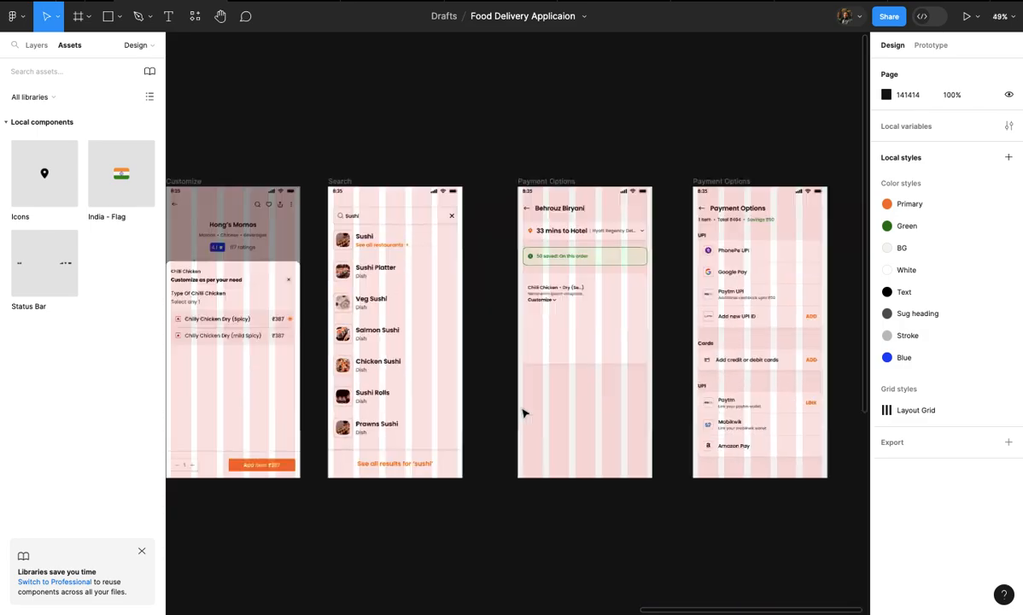
scroll(524, 413, "down", 2)
scroll(524, 413, "left", 1)
scroll(524, 413, "up", 3)
scroll(524, 413, "up", 3)
left_click(413, 399)
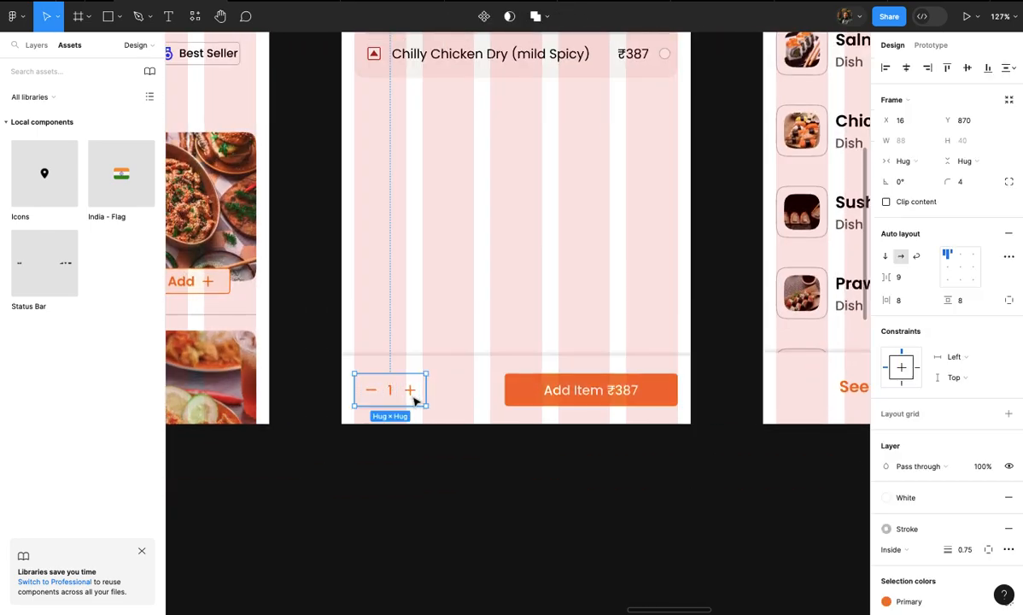
scroll(415, 402, "down", 2)
scroll(414, 402, "up", 6)
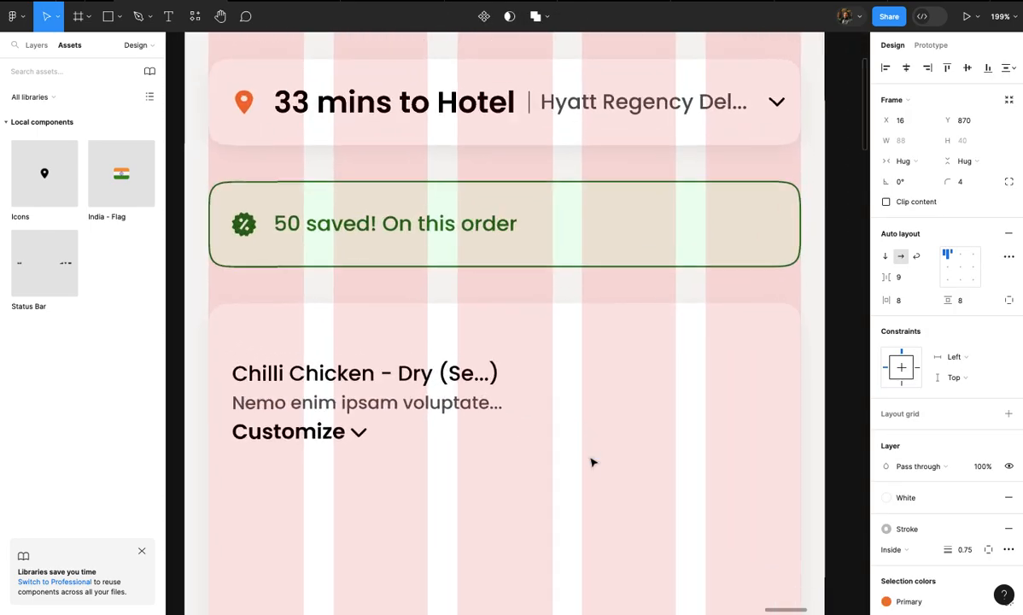
left_click(680, 437)
key("ctrl+v")
left_click_drag(543, 322, 641, 400)
left_click(698, 407)
- Copy the ₹ symbol from the "Savings ₹50" text on the Payment Options screen
scroll(699, 408, "up", 5)
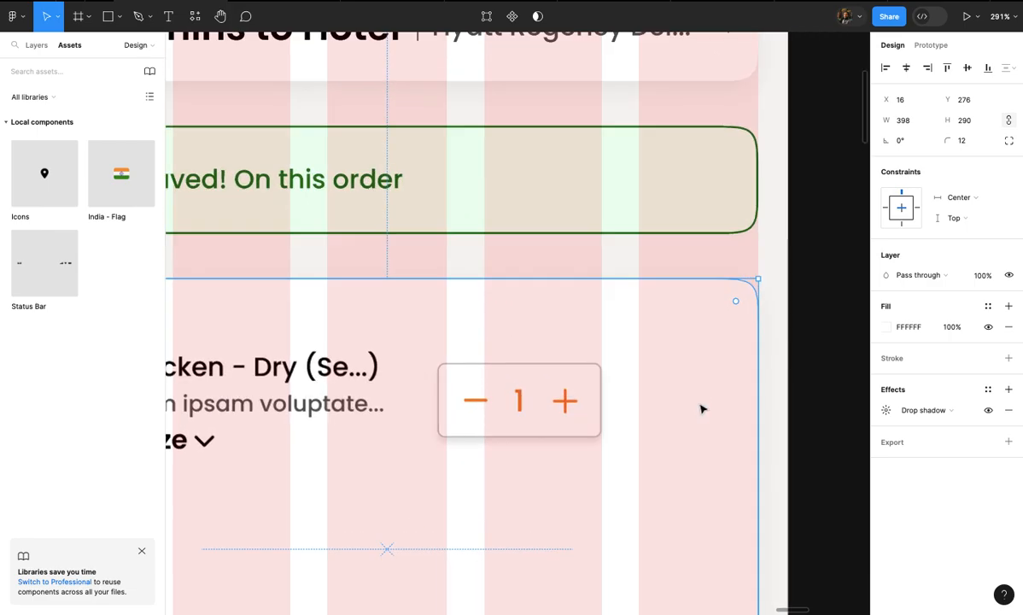
scroll(698, 410, "down", 5)
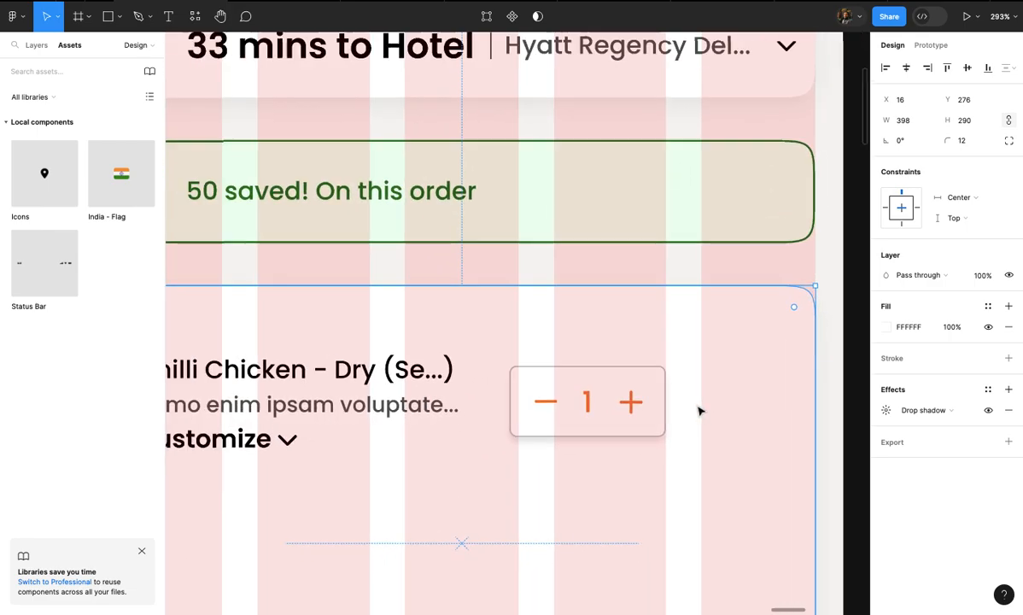
scroll(616, 367, "left", 2)
scroll(616, 367, "down", 3)
scroll(617, 367, "right", 5)
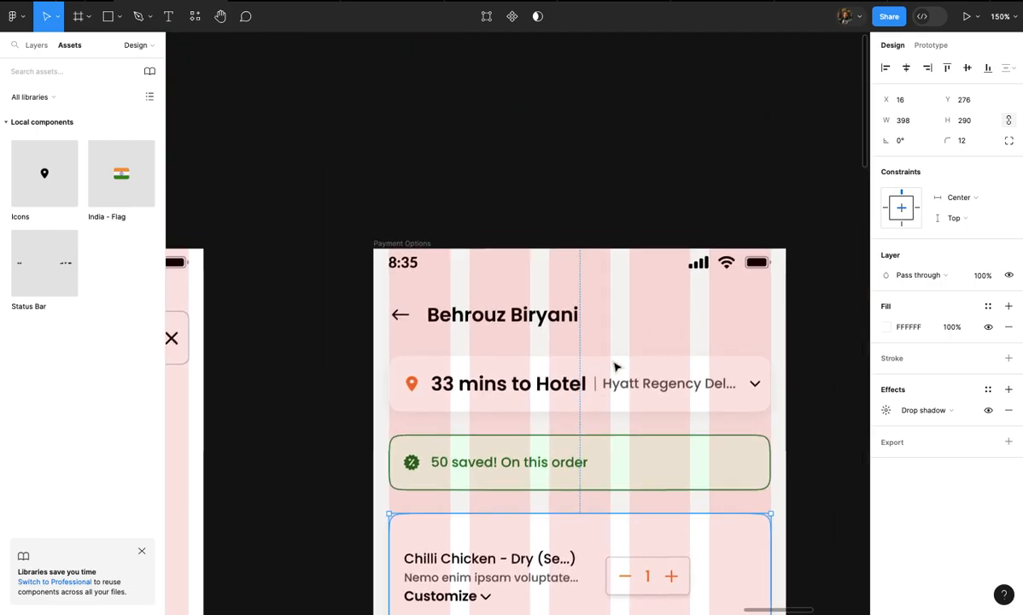
scroll(616, 367, "up", 2)
double_click(578, 339)
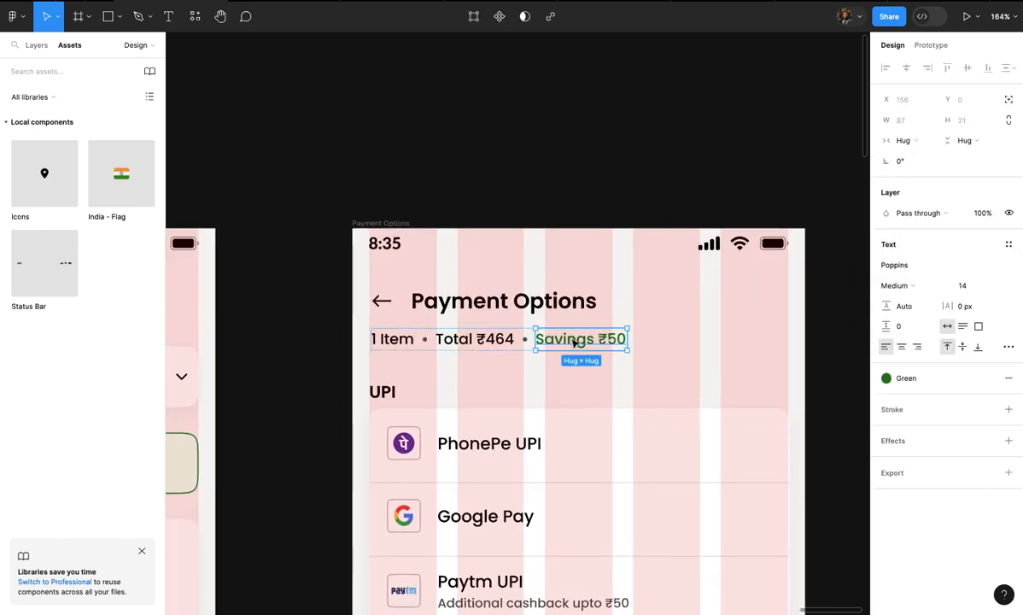
key("Return")
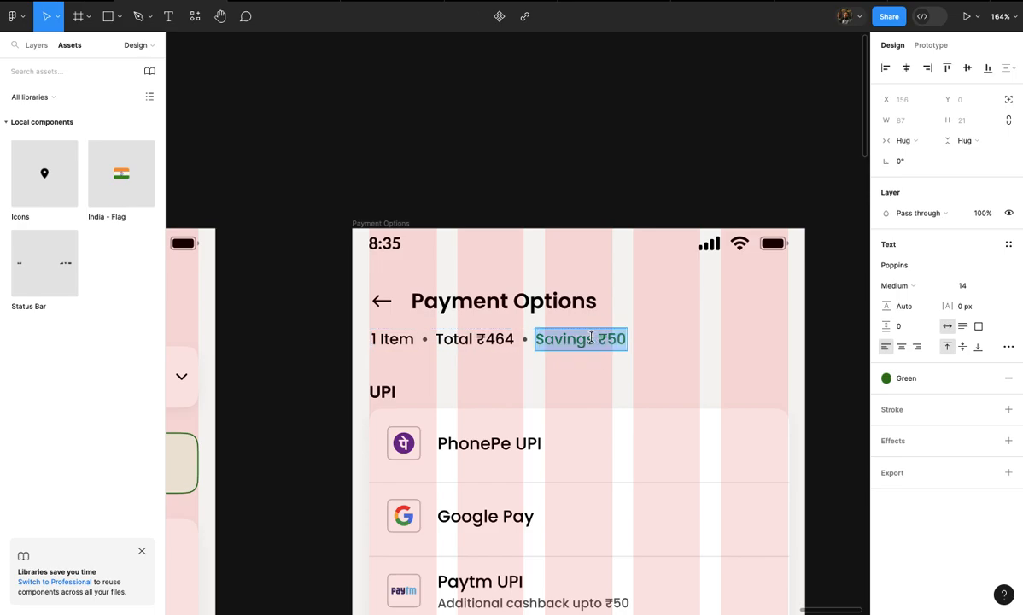
scroll(578, 339, "up", 5)
double_click(626, 339)
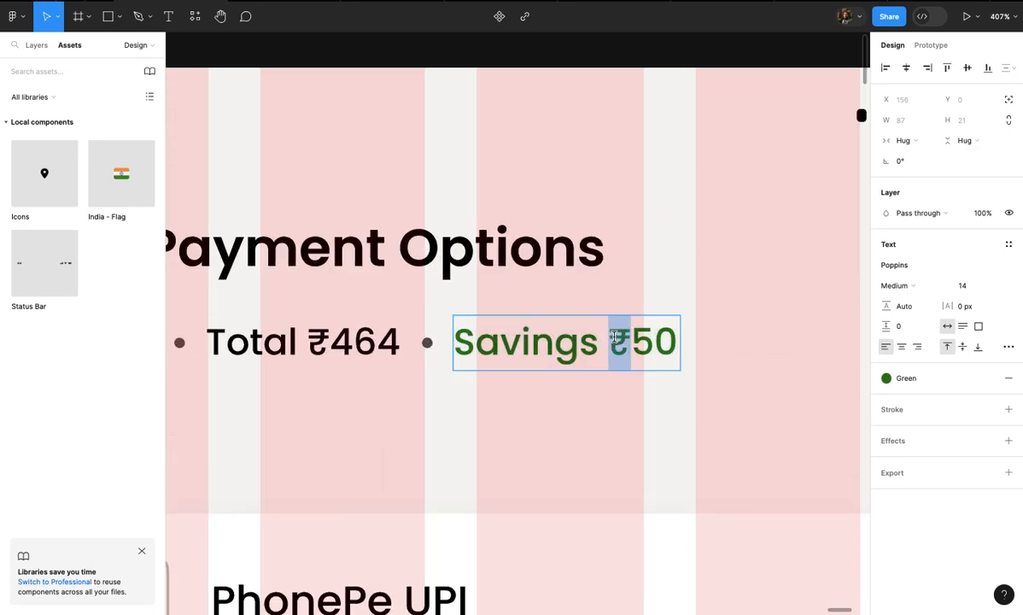
- Insert the copied ₹ symbol before "50 saved! On this order" in the green savings card
scroll(626, 339, "down", 10)
scroll(617, 341, "up", 5)
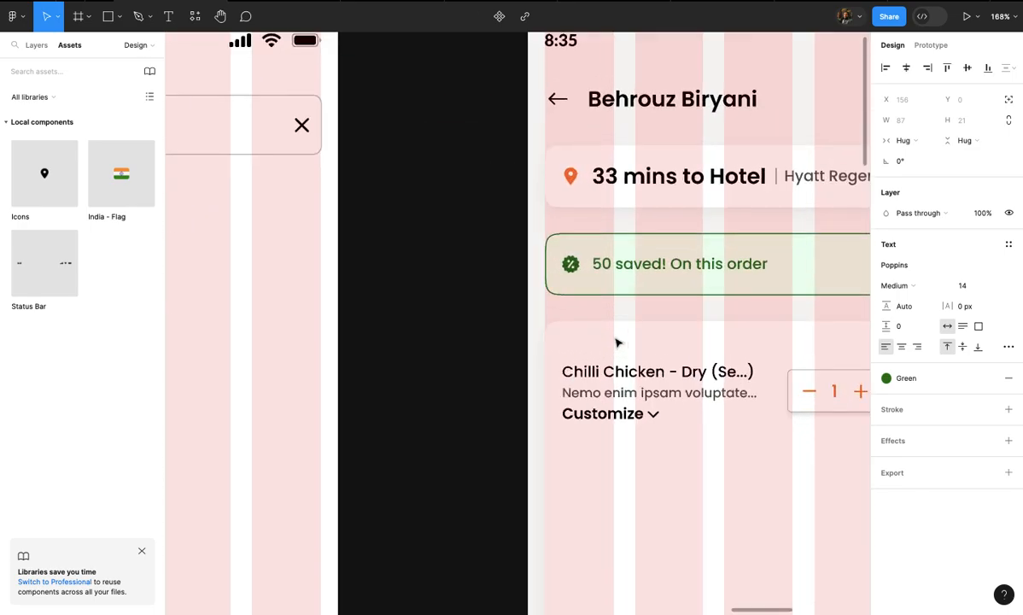
scroll(598, 420, "down", 1)
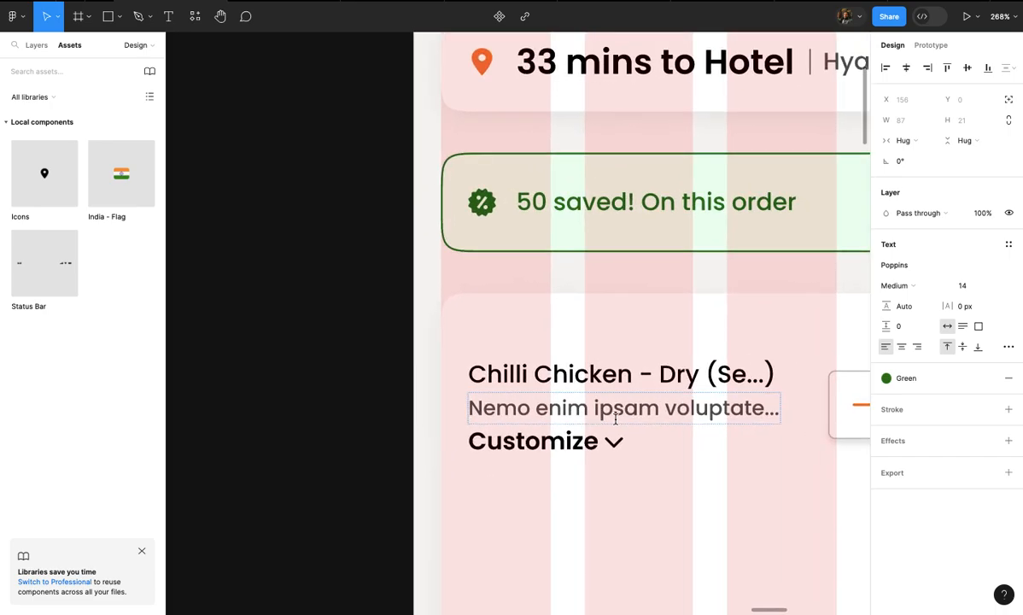
double_click(586, 408)
scroll(455, 427, "up", 3)
scroll(516, 420, "down", 3)
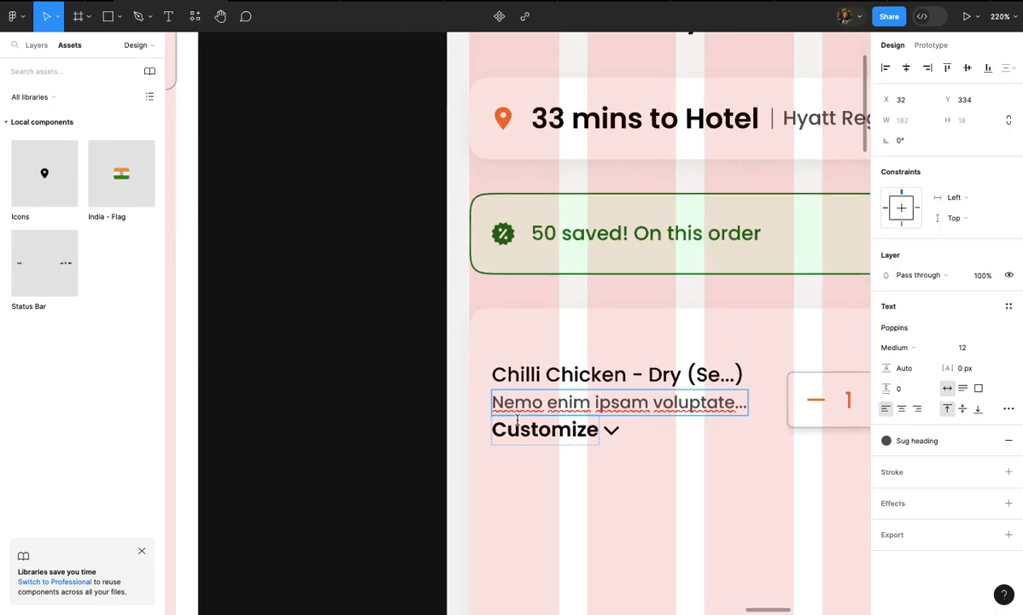
left_click(415, 292)
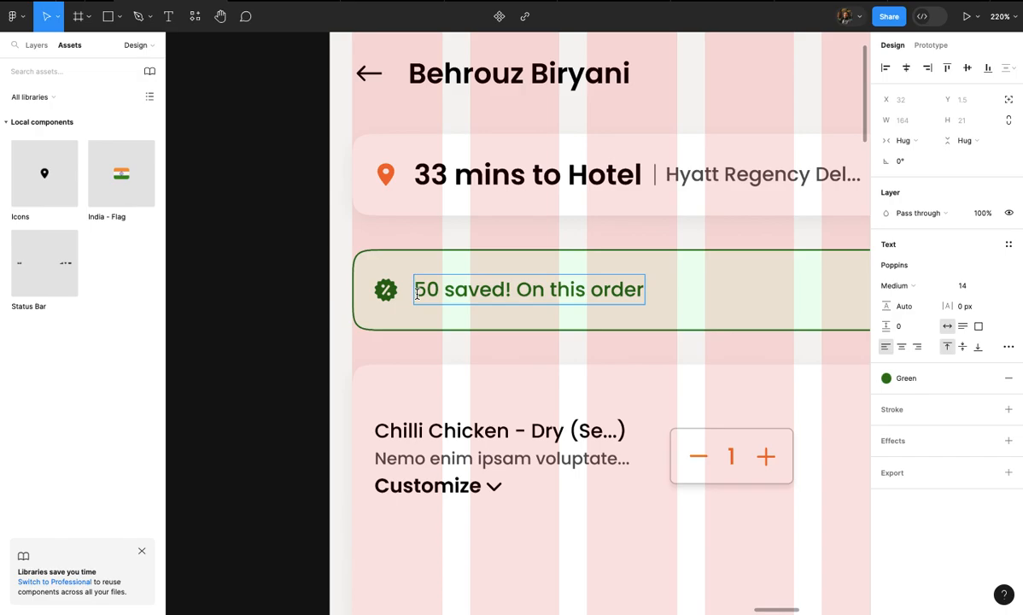
left_click(450, 315)
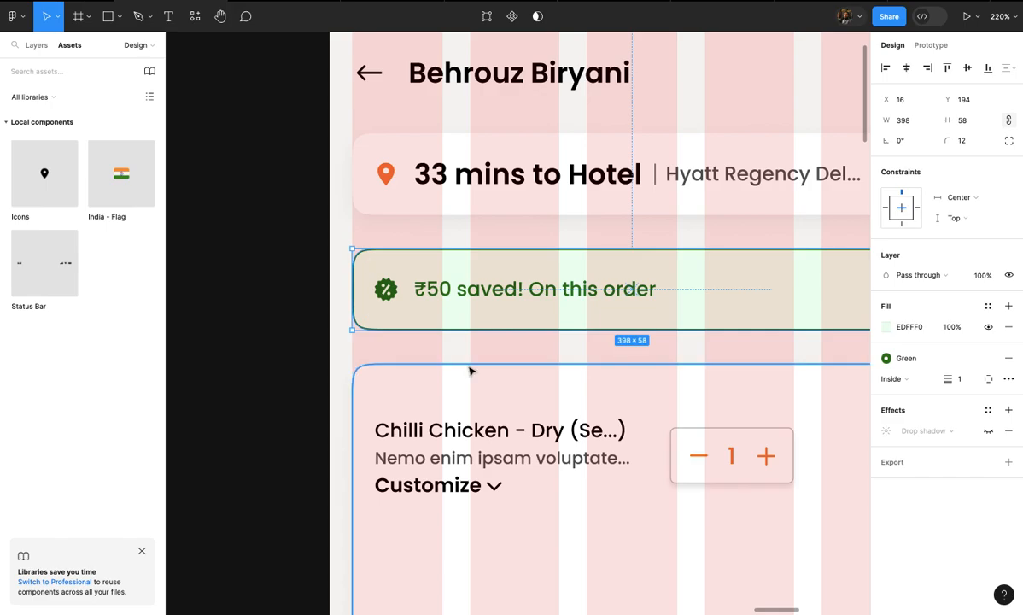
- Add the price text "389" to the right of the quantity stepper in the Chilli Chicken card
scroll(470, 370, "down", 5)
scroll(478, 374, "up", 5)
scroll(477, 377, "up", 3)
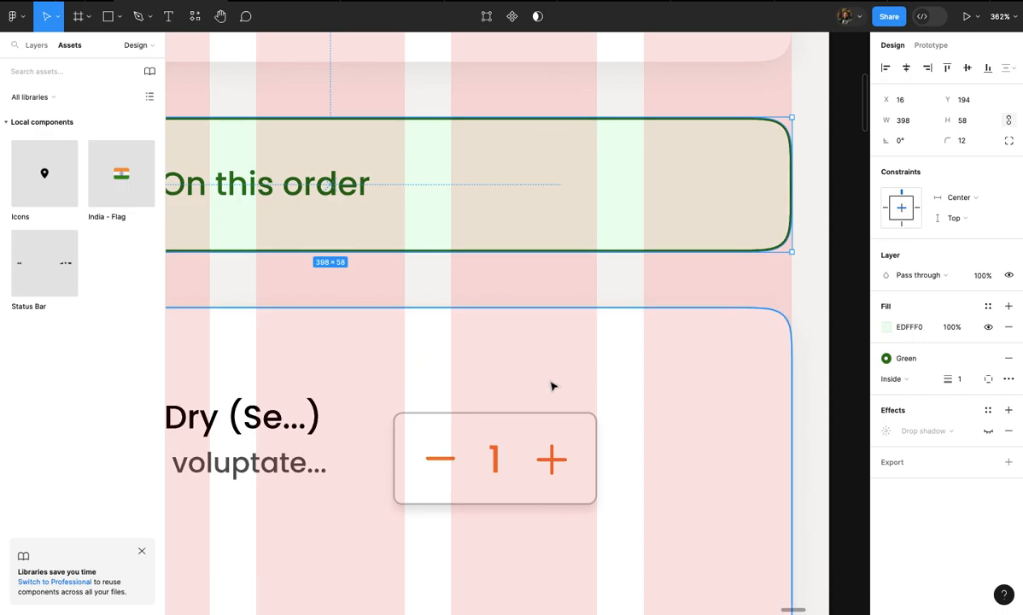
left_click(576, 386)
scroll(576, 386, "down", 5)
scroll(576, 387, "up", 5)
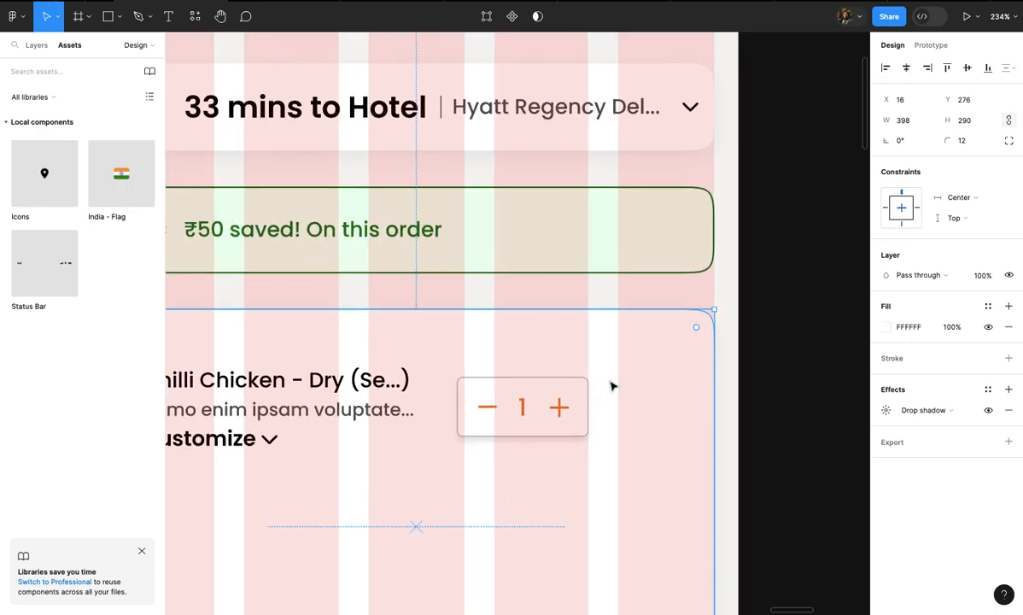
scroll(612, 386, "down", 2)
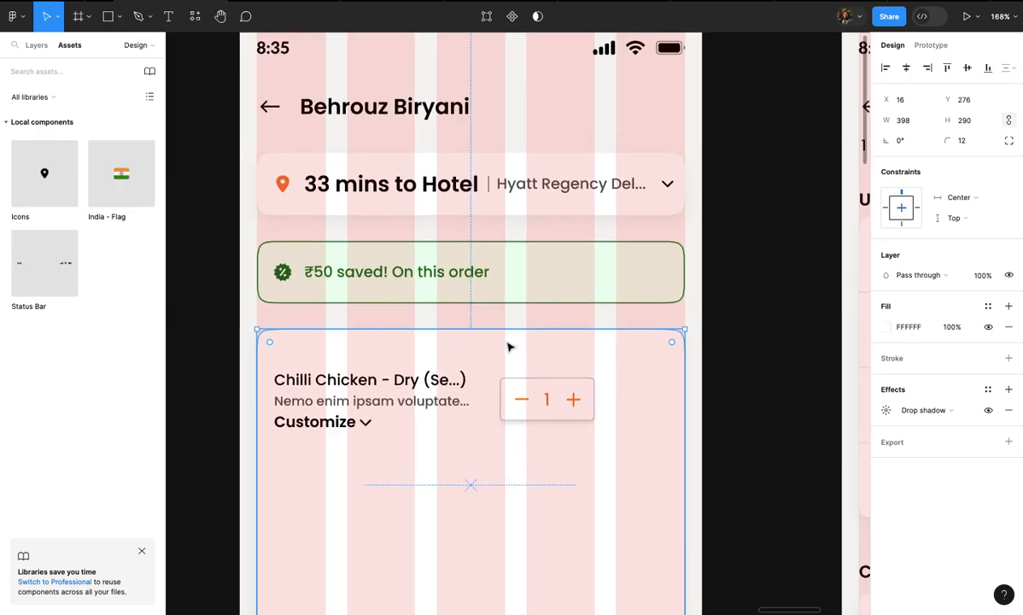
scroll(626, 413, "up", 3)
scroll(625, 413, "up", 3)
key("t")
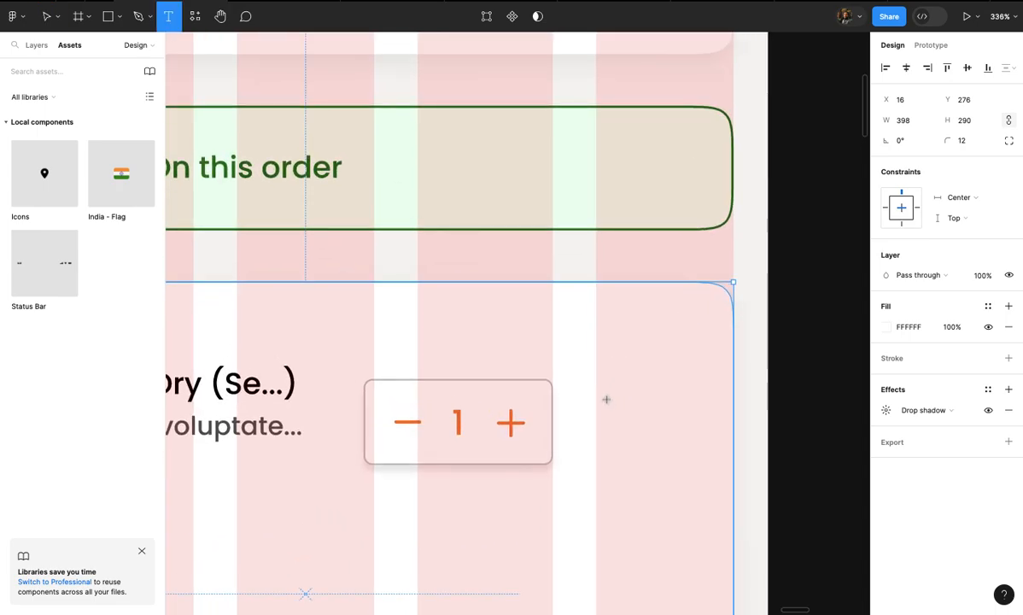
left_click(606, 399)
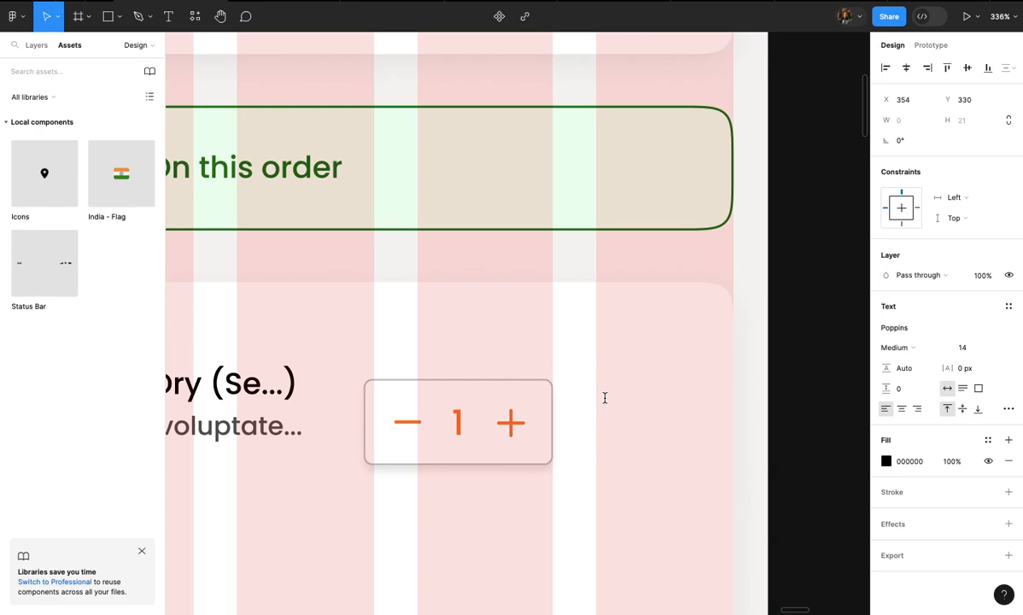
type("389")
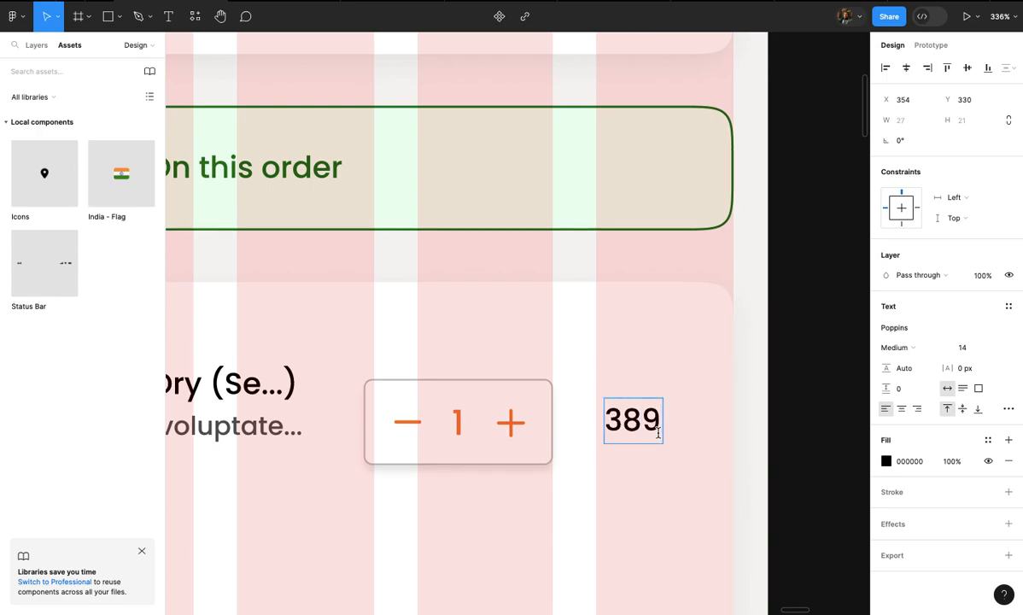
scroll(659, 433, "down", 5)
left_click(680, 441)
scroll(681, 442, "left", 1)
scroll(510, 369, "left", 2)
scroll(510, 369, "up", 1)
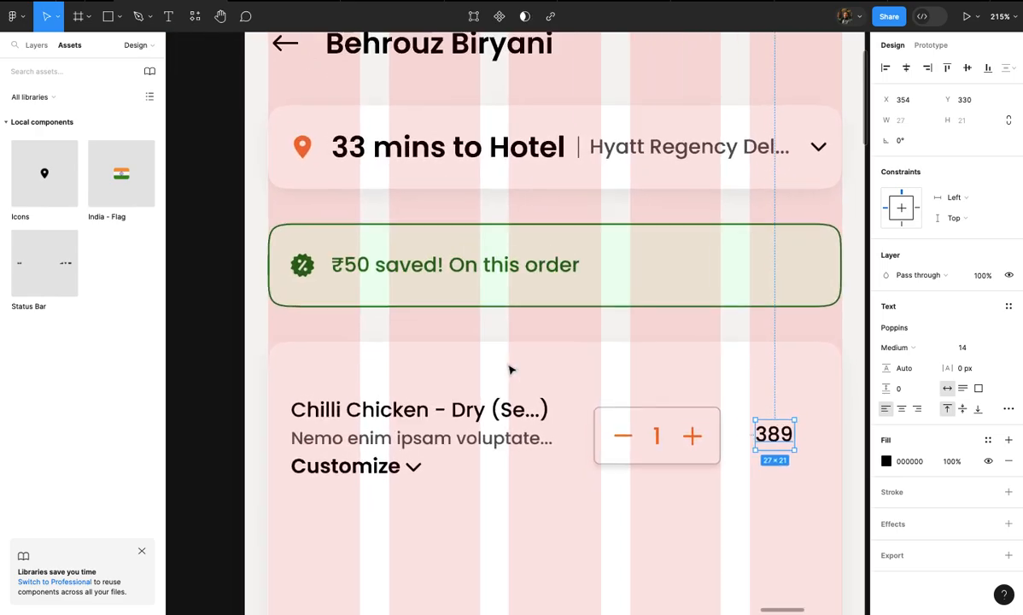
- Copy the ₹ symbol from the "₹50 saved! On this order" text
scroll(509, 369, "up", 1)
left_click(317, 251)
double_click(317, 251)
scroll(316, 251, "up", 5)
left_click(317, 252)
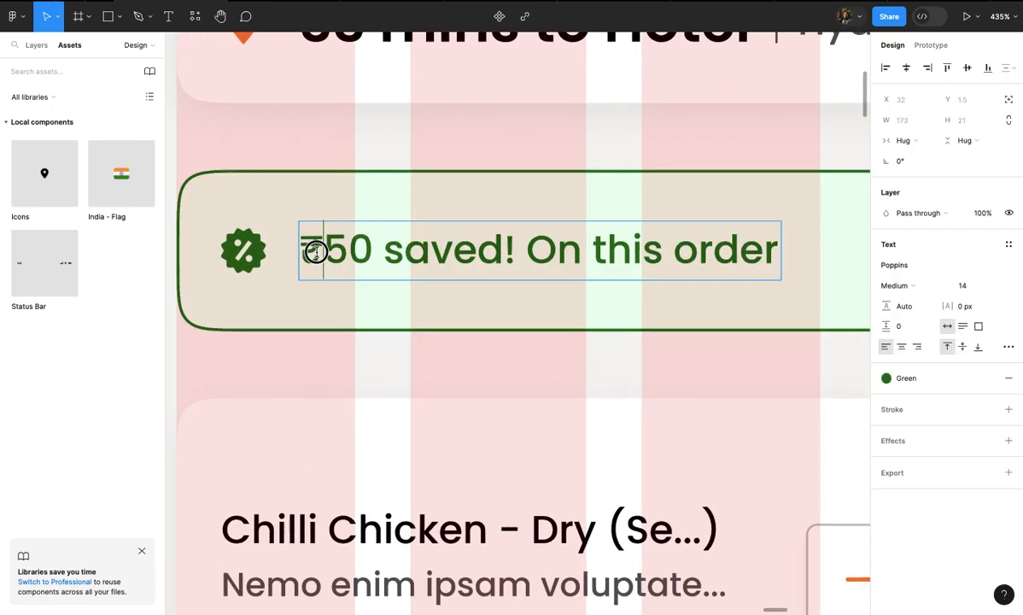
left_click_drag(317, 252, 292, 238)
scroll(296, 247, "down", 5)
scroll(342, 270, "right", 2)
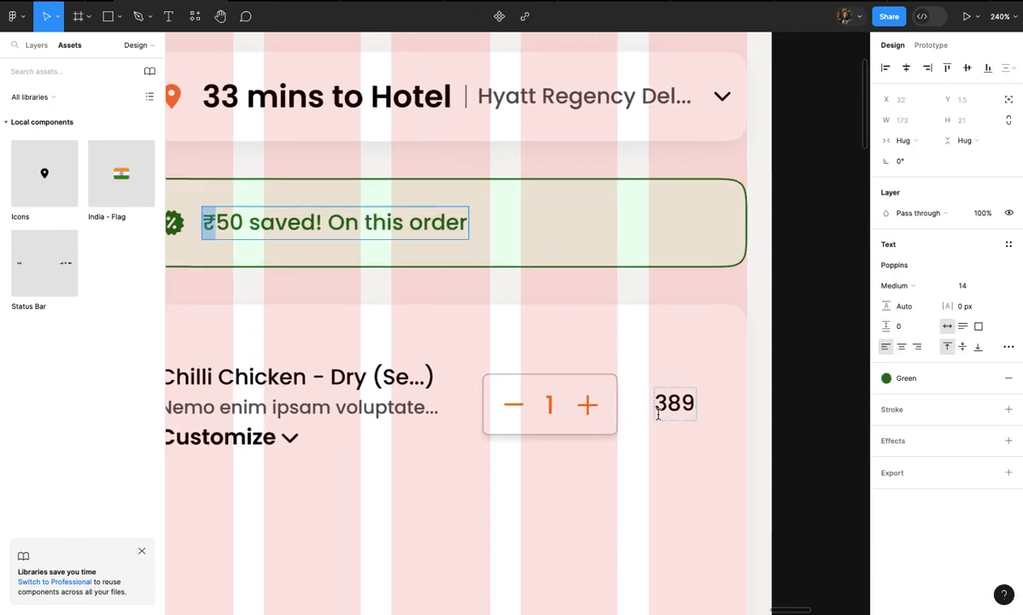
- Check the total on the Payment Options screen and change the dish price text to 464
left_click(658, 415)
scroll(674, 418, "up", 4)
double_click(675, 403)
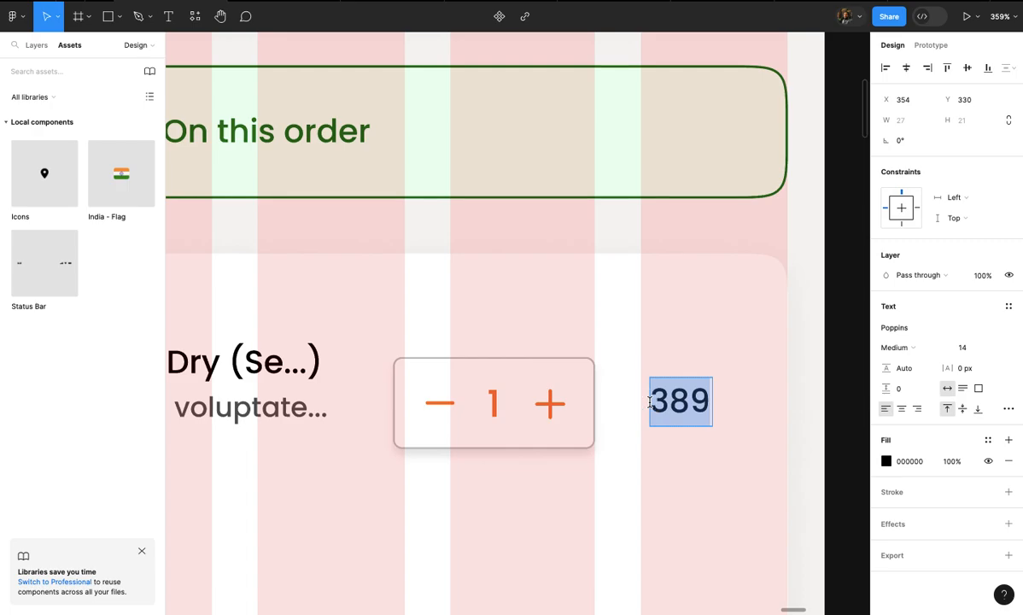
left_click(665, 404)
scroll(666, 404, "down", 5)
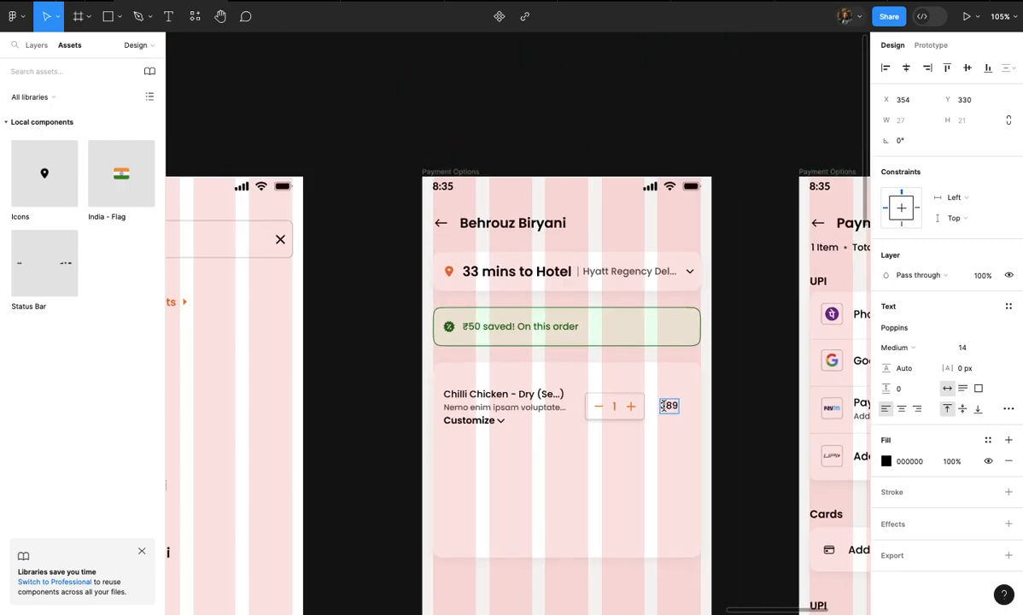
scroll(666, 413, "right", 5)
scroll(755, 267, "right", 5)
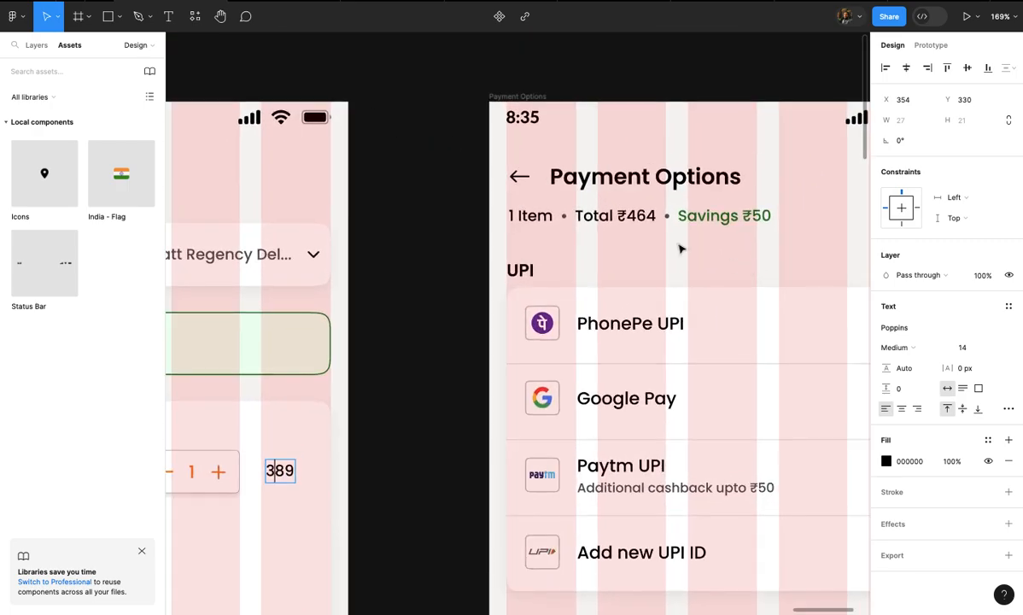
scroll(673, 252, "left", 3)
scroll(654, 265, "up", 4)
double_click(452, 413)
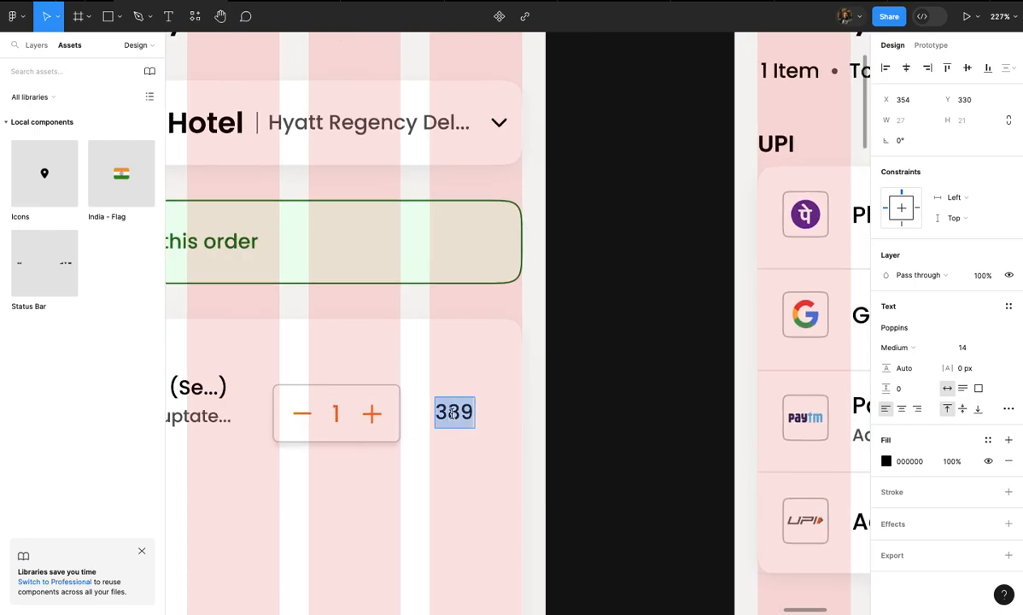
type("464")
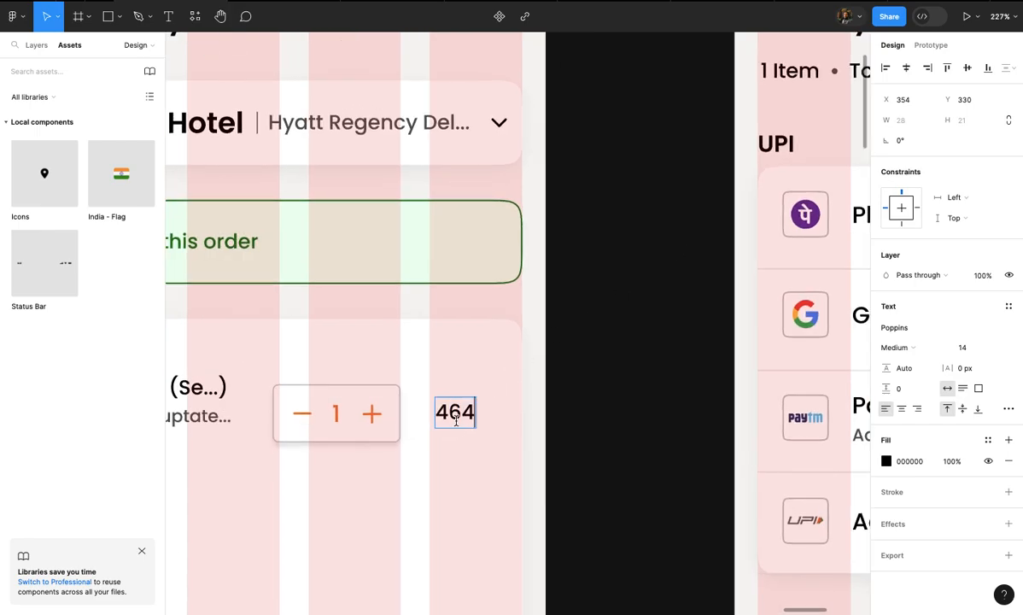
- Insert the ₹ symbol before 464 in the dish price
scroll(456, 418, "up", 5)
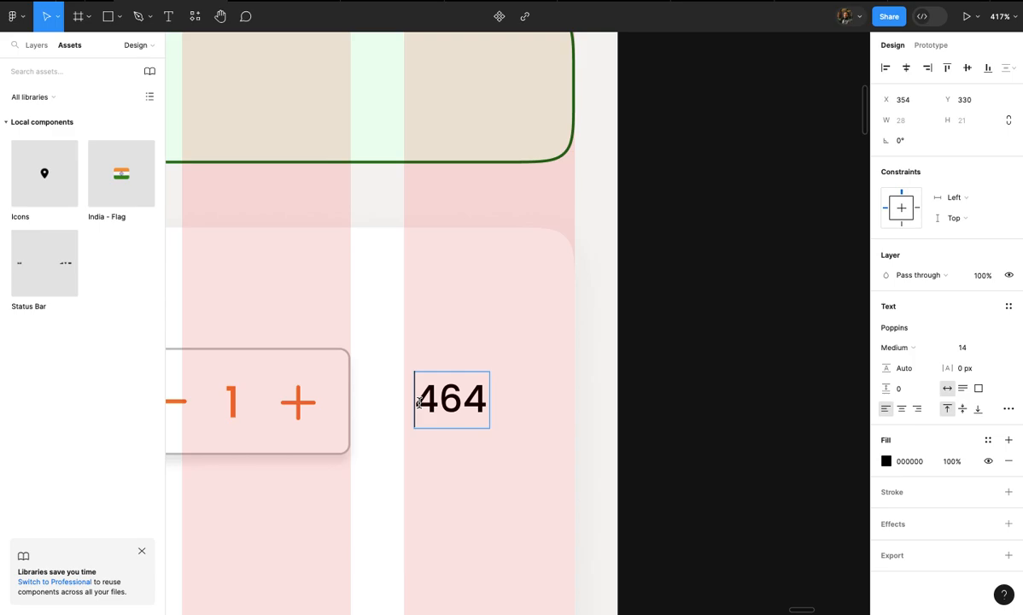
left_click(419, 402)
type("₹")
left_click(472, 457)
scroll(472, 456, "down", 3)
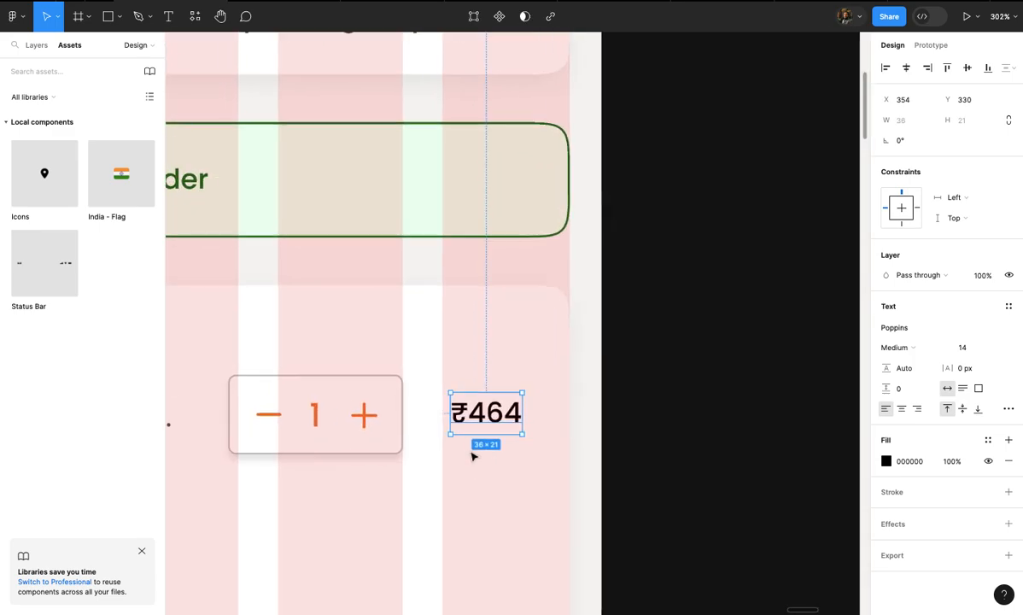
- Set the ₹464 price's font size to 16 and move it closer to the card's right edge
scroll(471, 457, "up", 3)
left_click(963, 348)
type("16")
key("Return")
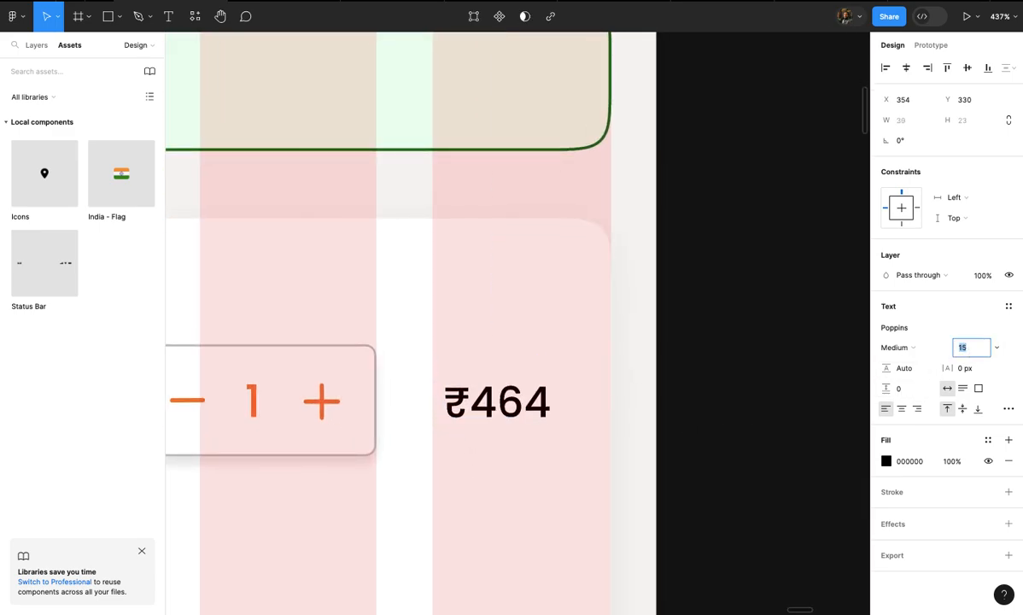
left_click_drag(507, 406, 532, 409)
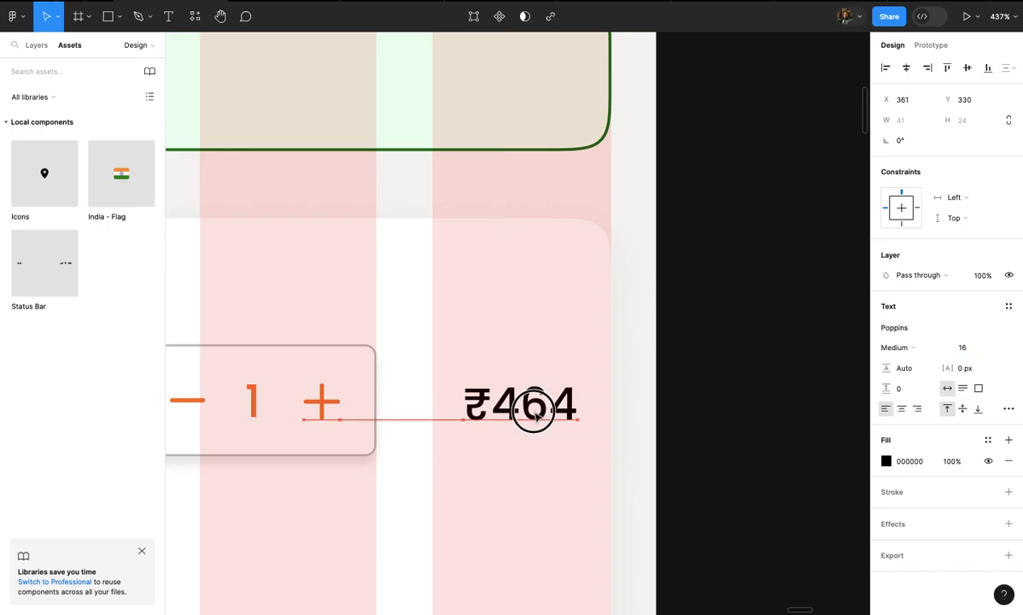
scroll(532, 409, "down", 3)
scroll(535, 415, "down", 5)
left_click(536, 459)
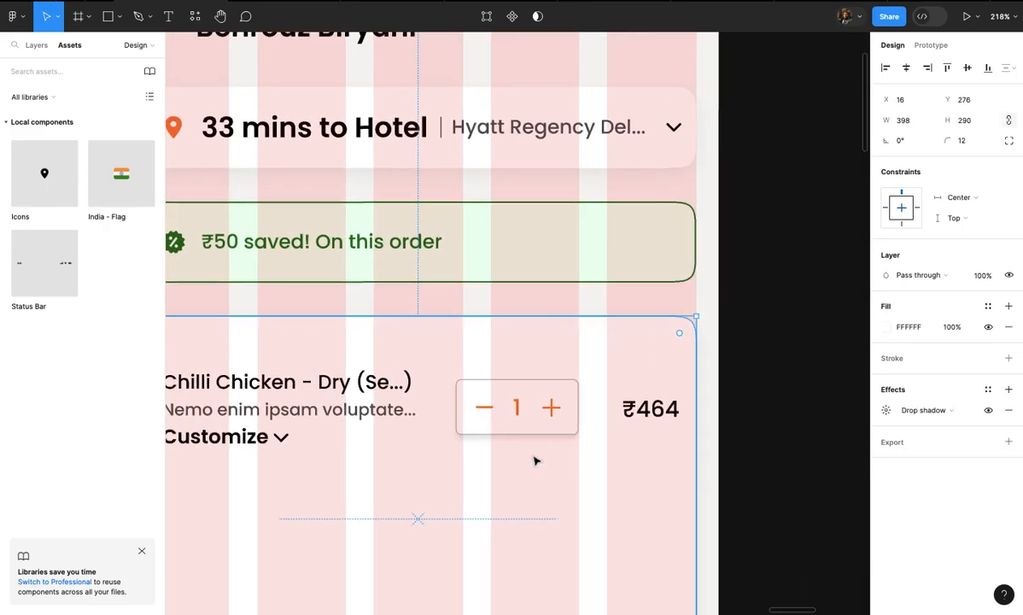
- Draw a horizontal divider line about 384 px wide below the Customize label, ending at the card's right edge
scroll(535, 461, "left", 3)
scroll(536, 461, "up", 3)
scroll(535, 461, "down", 5)
scroll(535, 461, "up", 5)
key("l")
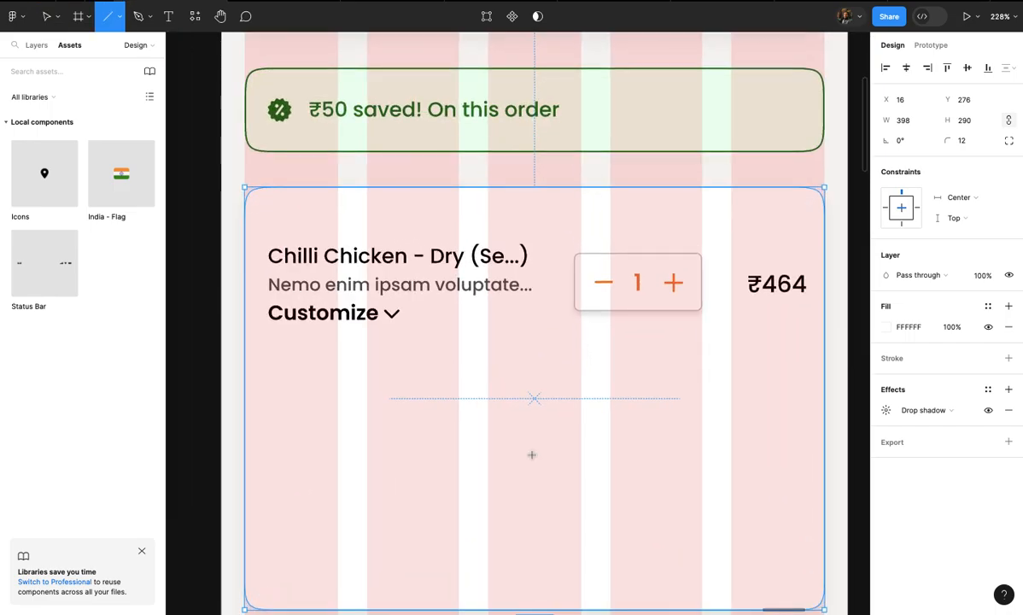
scroll(326, 376, "down", 4)
left_click_drag(288, 365, 631, 386)
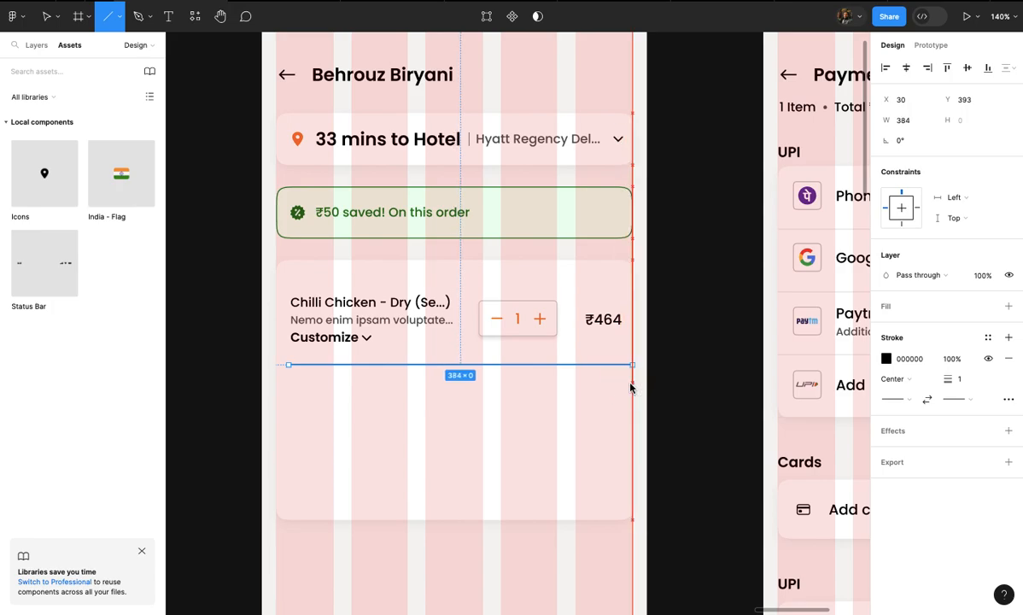
- Extend the divider's left end to the card's left edge, making the line 398 px wide
scroll(632, 390, "up", 3)
scroll(634, 390, "up", 3)
scroll(634, 389, "down", 3)
scroll(633, 389, "left", 5)
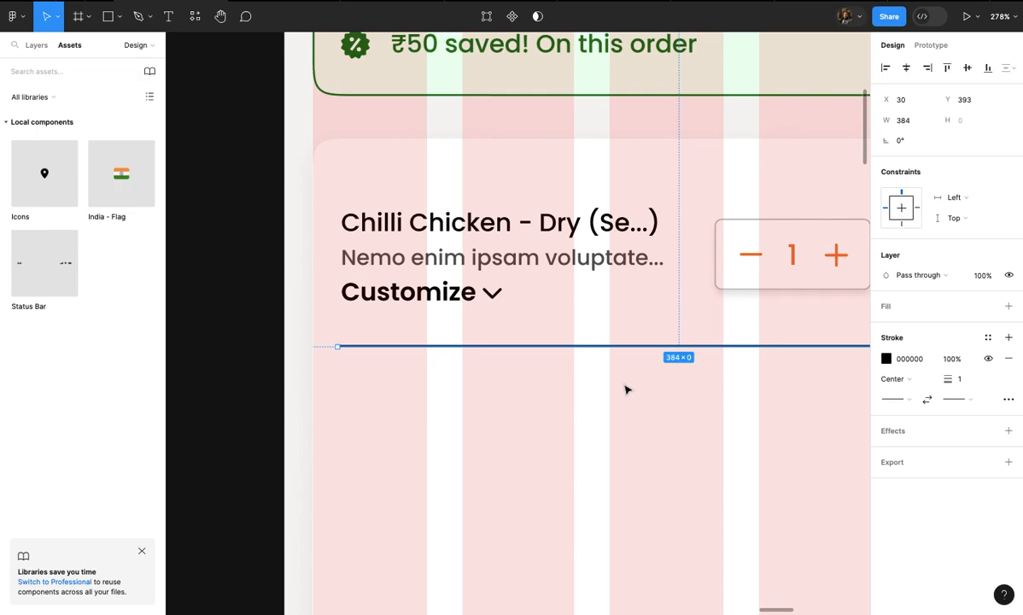
scroll(428, 369, "up", 3)
scroll(418, 342, "up", 2)
left_click_drag(418, 339, 384, 341)
- Apply the stroke colour E7E7E7 from the Payment Options divider to the line below the Chilli Chicken dish
scroll(383, 342, "down", 5)
scroll(698, 192, "up", 5)
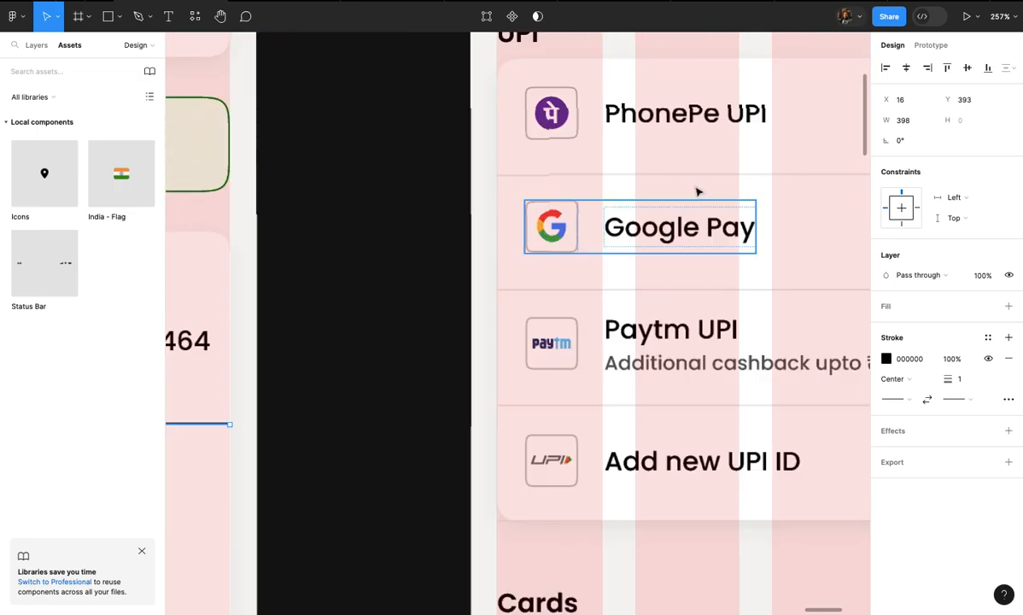
left_click(699, 181)
left_click(915, 365)
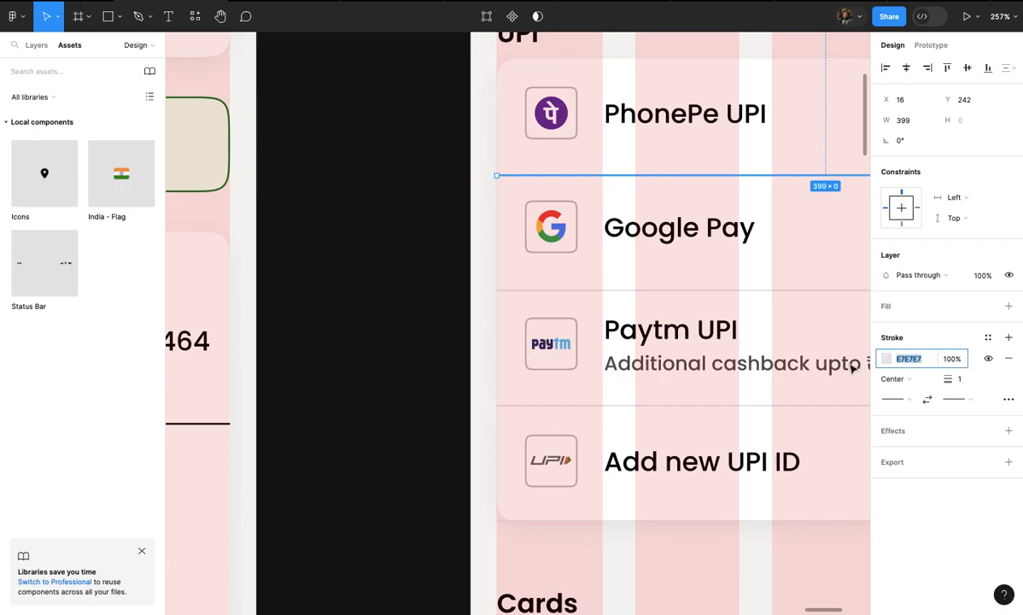
scroll(712, 407, "down", 5)
scroll(657, 424, "up", 4)
left_click(648, 415)
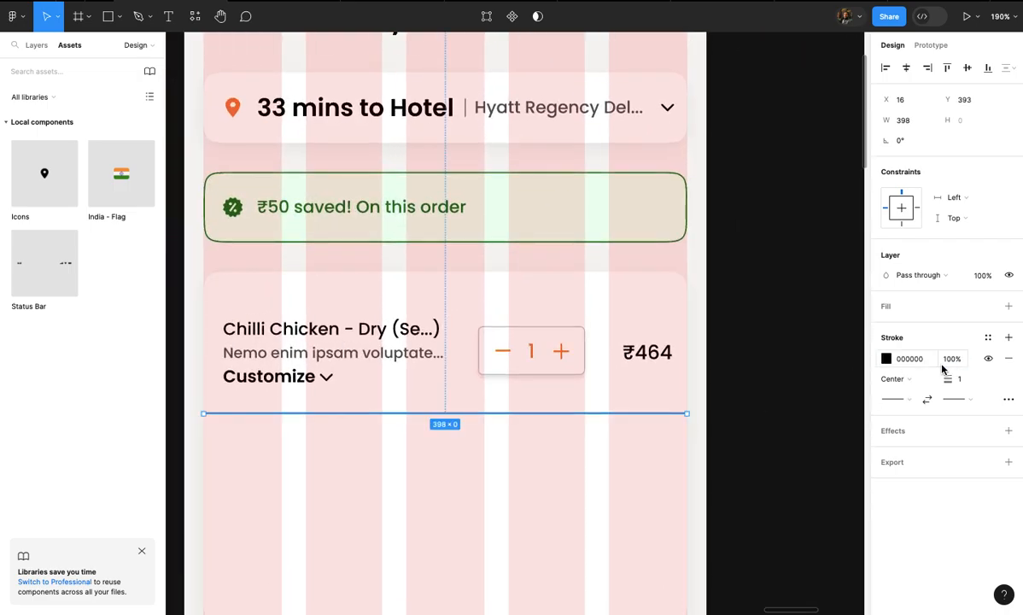
left_click(794, 384)
scroll(794, 385, "down", 2)
scroll(796, 386, "up", 4)
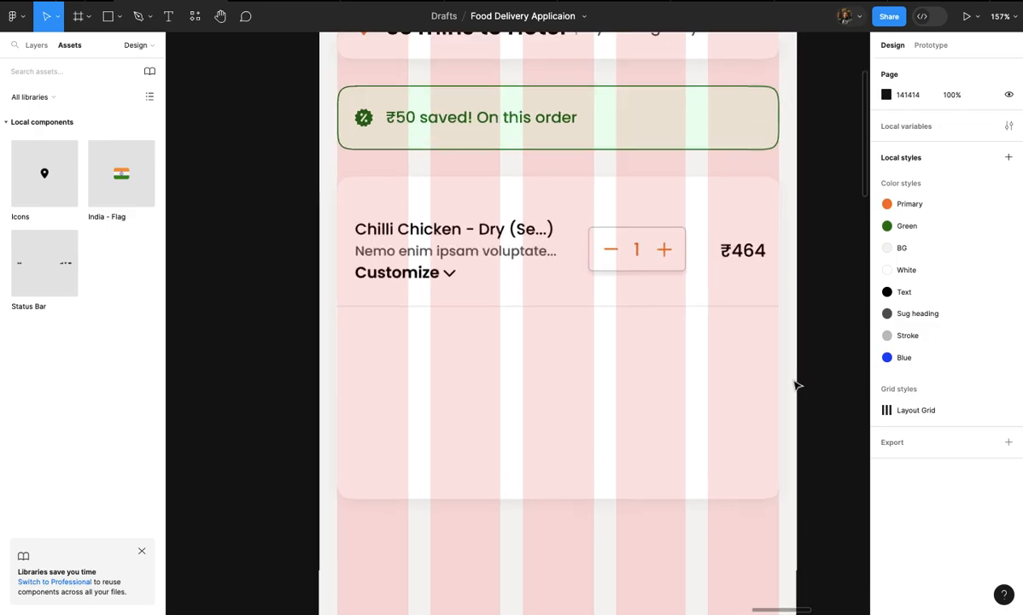
- Duplicate the divider line under the Chilli Chicken item and place the copy further down the white card
left_click(664, 347)
scroll(664, 350, "down", 3)
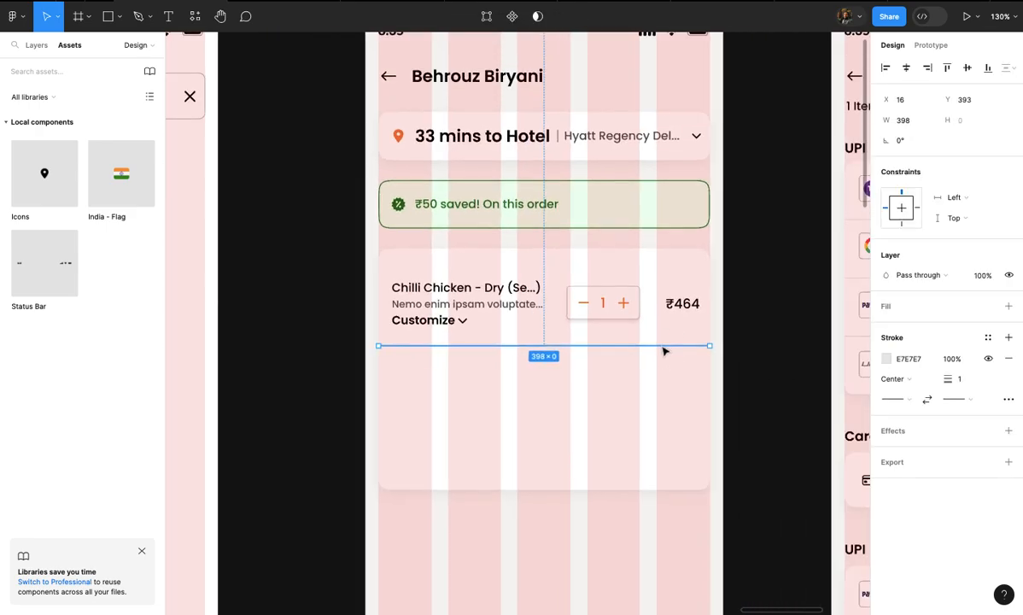
left_click_drag(662, 402, 662, 406)
scroll(663, 407, "up", 3)
left_click(647, 384)
- Add the text "Add more items" between the two divider lines of the card
scroll(570, 390, "up", 5)
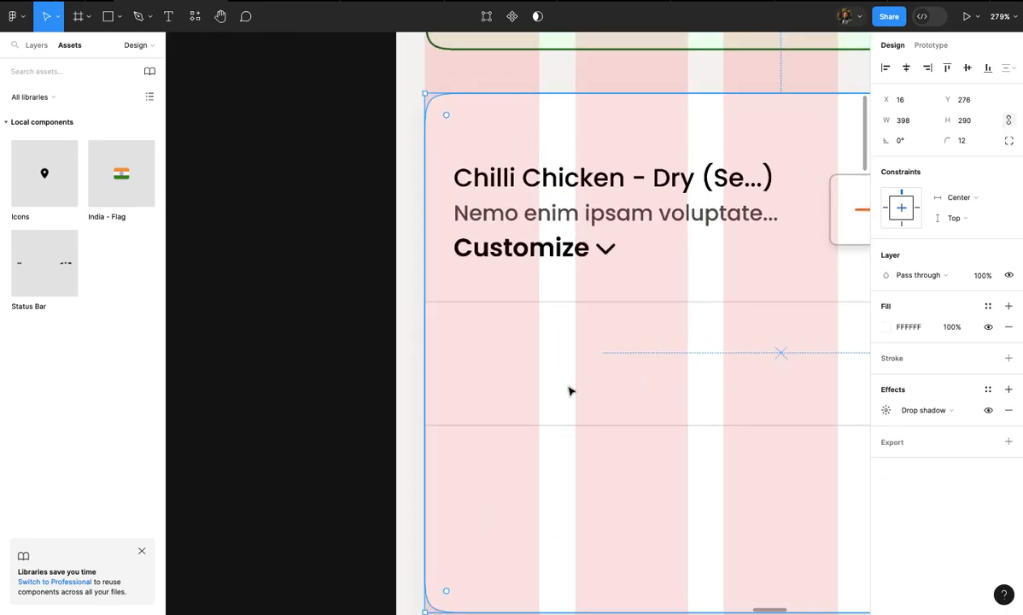
key("t")
left_click(424, 340)
type("A")
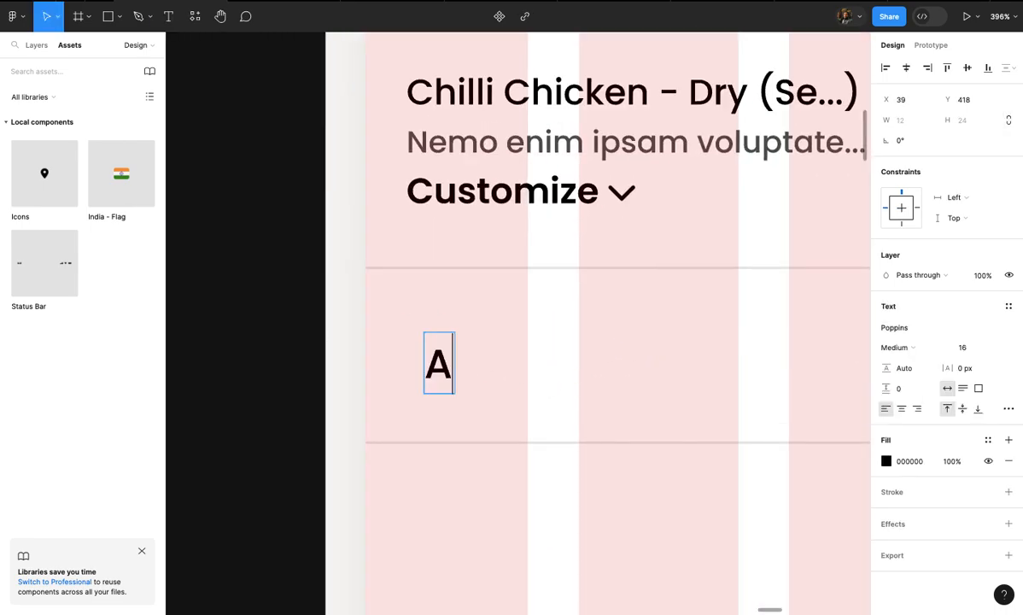
type("dd more")
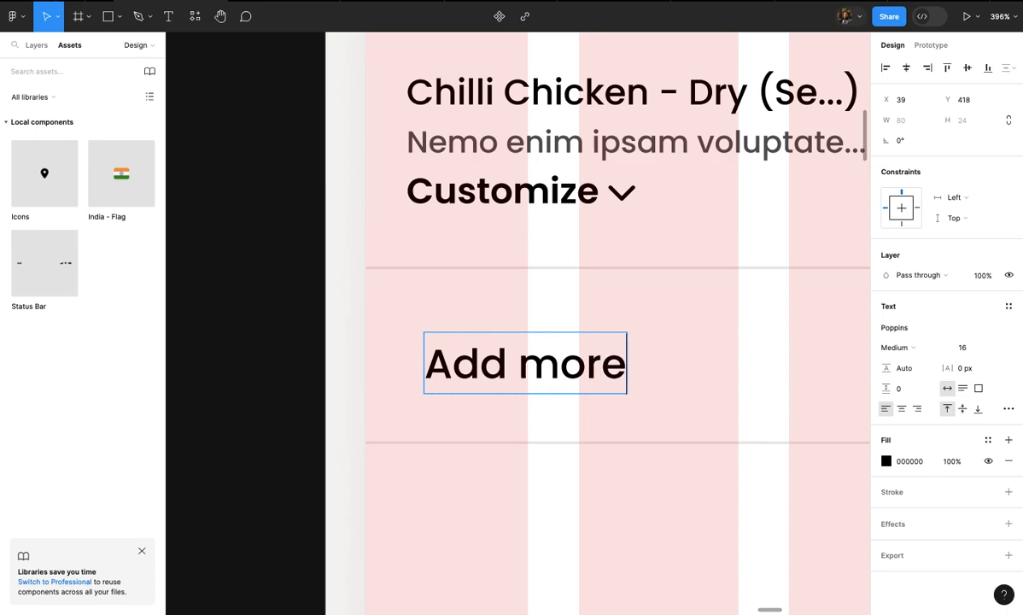
type(" item")
key("BackSpace")
type("ems")
key("Escape")
- Apply the Sug heading colour style to the "Add more items" text
scroll(464, 416, "down", 1)
scroll(463, 416, "right", 1)
scroll(527, 372, "down", 3)
scroll(528, 372, "right", 1)
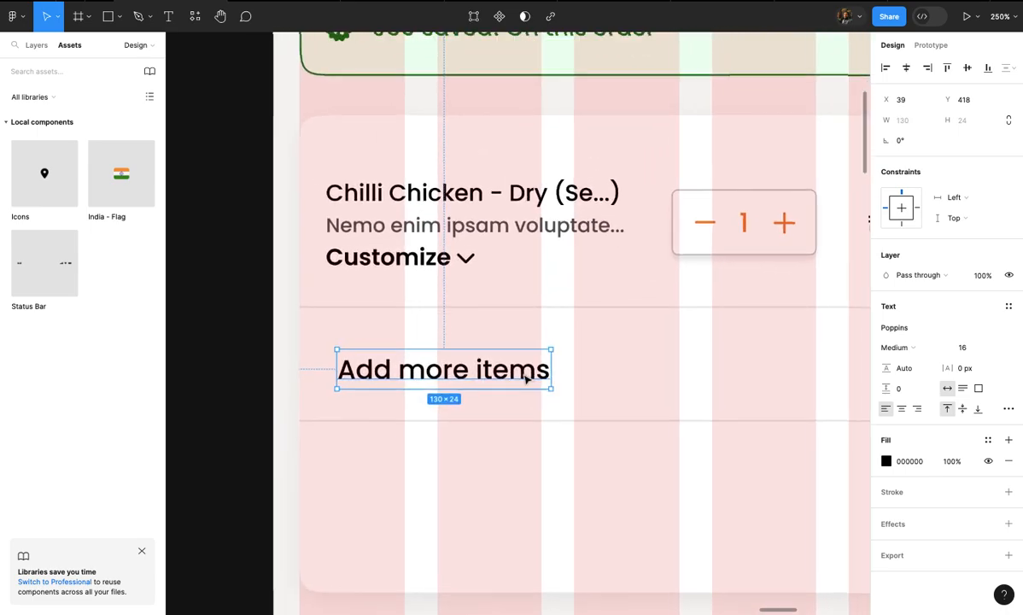
scroll(528, 373, "up", 3)
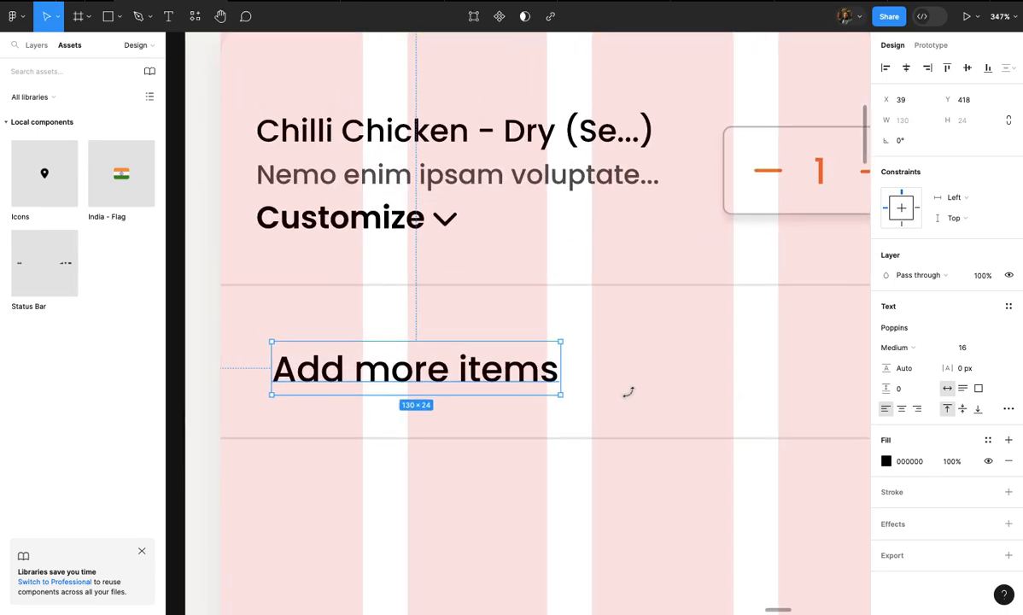
left_click(988, 440)
left_click(793, 546)
left_click(678, 368)
scroll(683, 375, "down", 3)
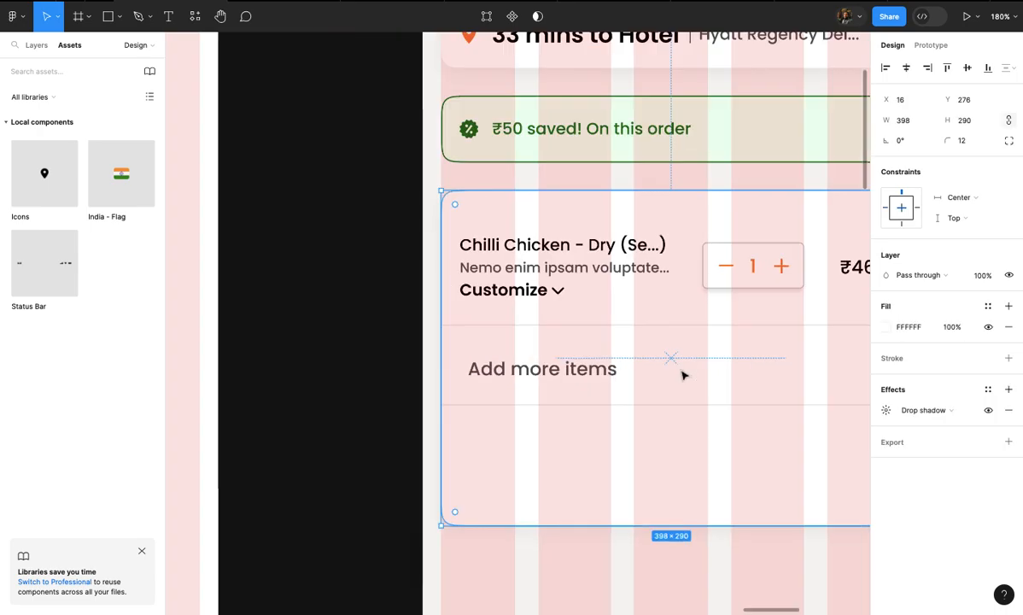
- Copy the plus icon from the quantity stepper to the right end of the "Add more items" row
scroll(683, 374, "up", 2)
scroll(683, 373, "down", 2)
scroll(679, 374, "up", 4)
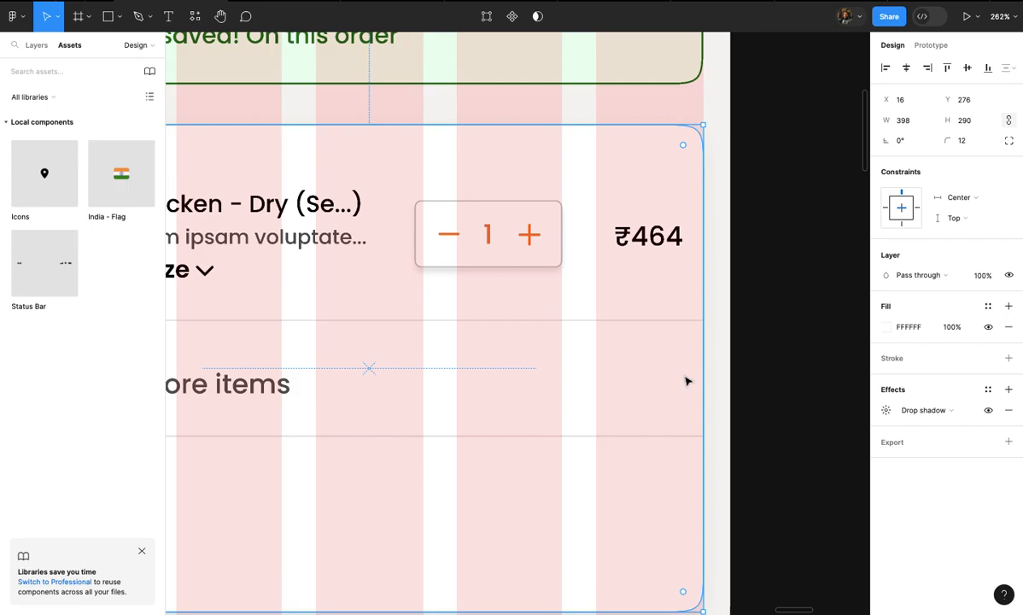
left_click(749, 372)
scroll(644, 365, "up", 3)
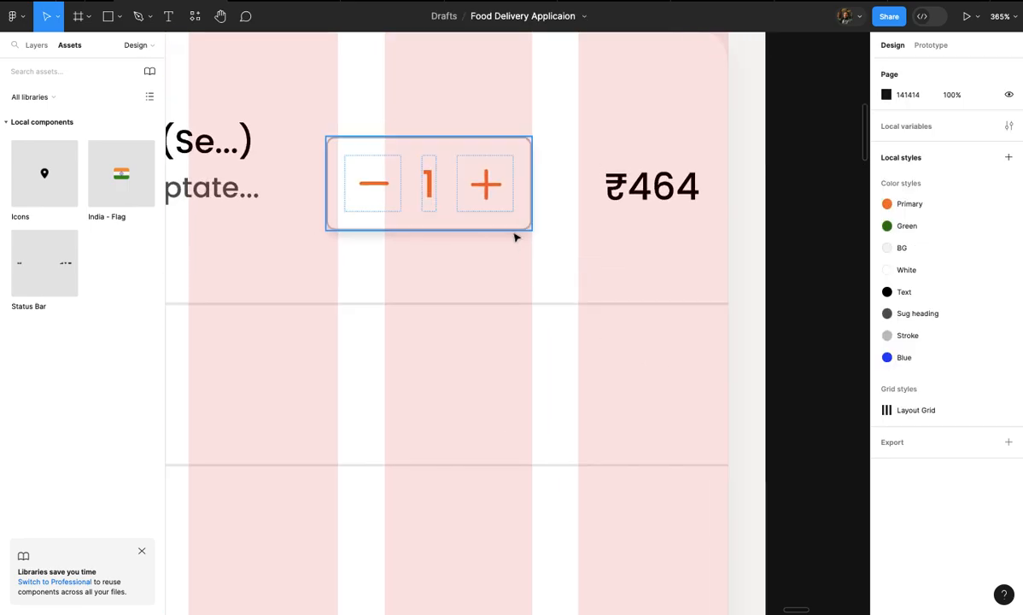
double_click(486, 181)
scroll(488, 195, "down", 3)
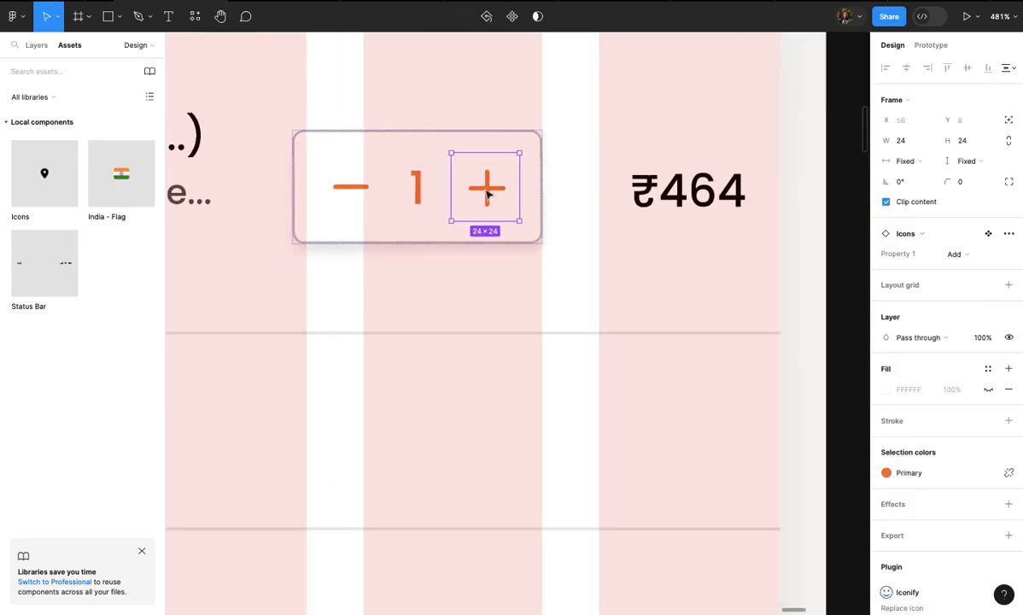
left_click_drag(504, 208, 678, 407)
- Recolour the copied plus icon with the Text colour style
scroll(680, 409, "up", 5)
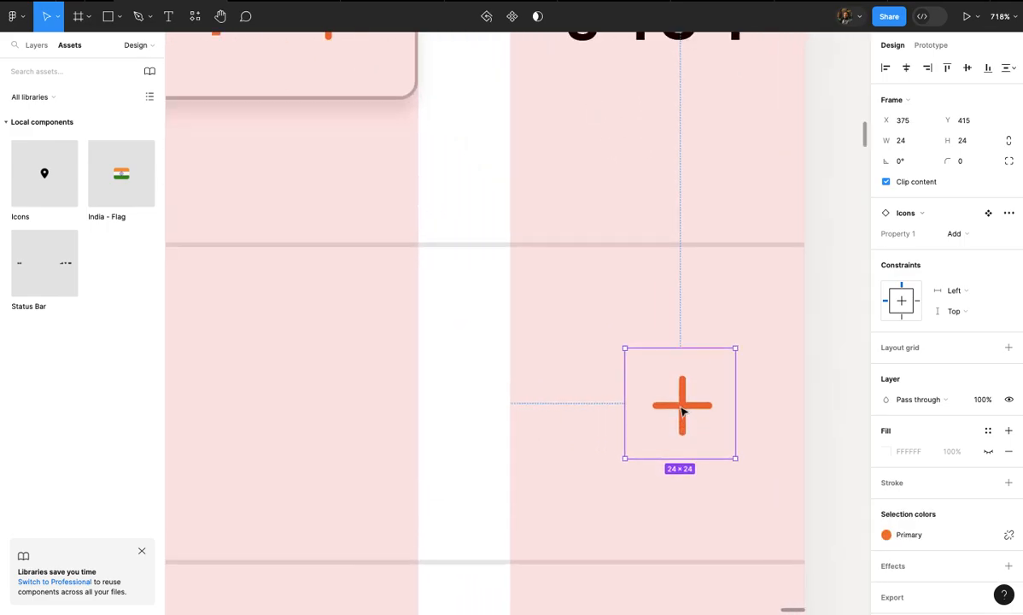
left_click(908, 535)
left_click(777, 530)
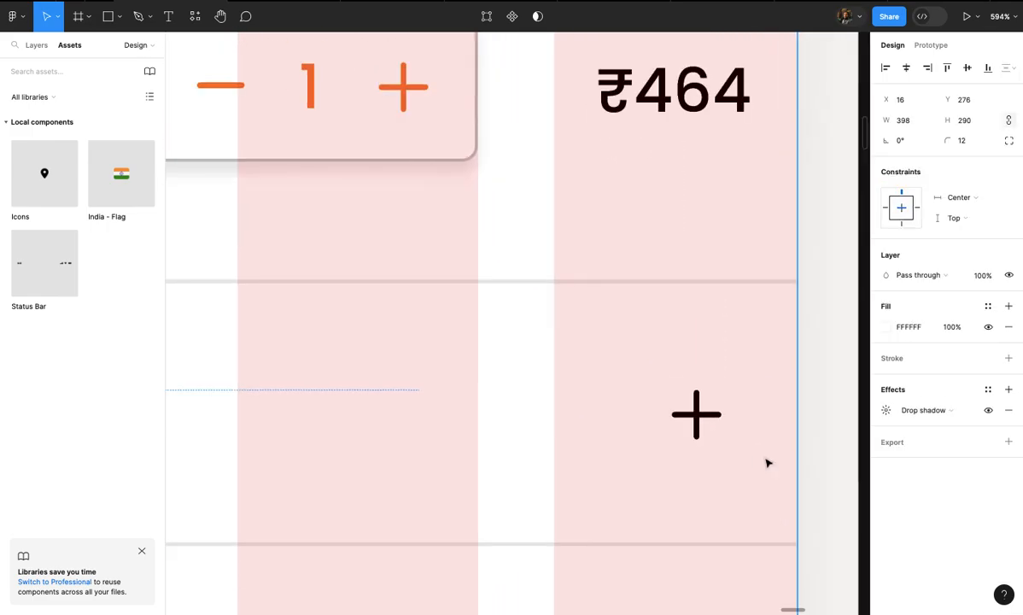
- Give the copied plus icon's frame a black 1 px inside stroke and a corner radius of 40
scroll(701, 419, "up", 3)
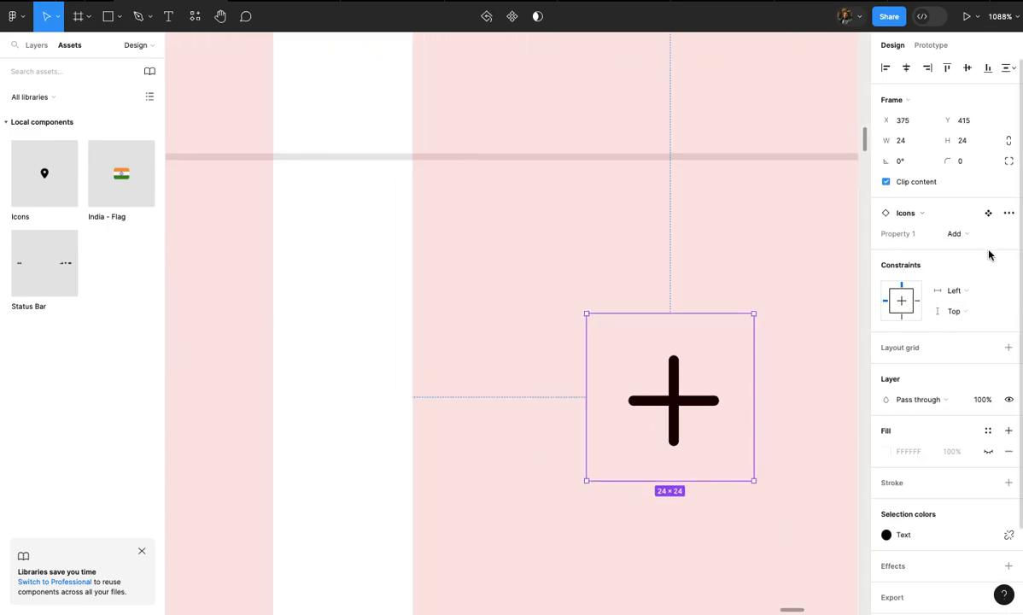
left_click(1009, 483)
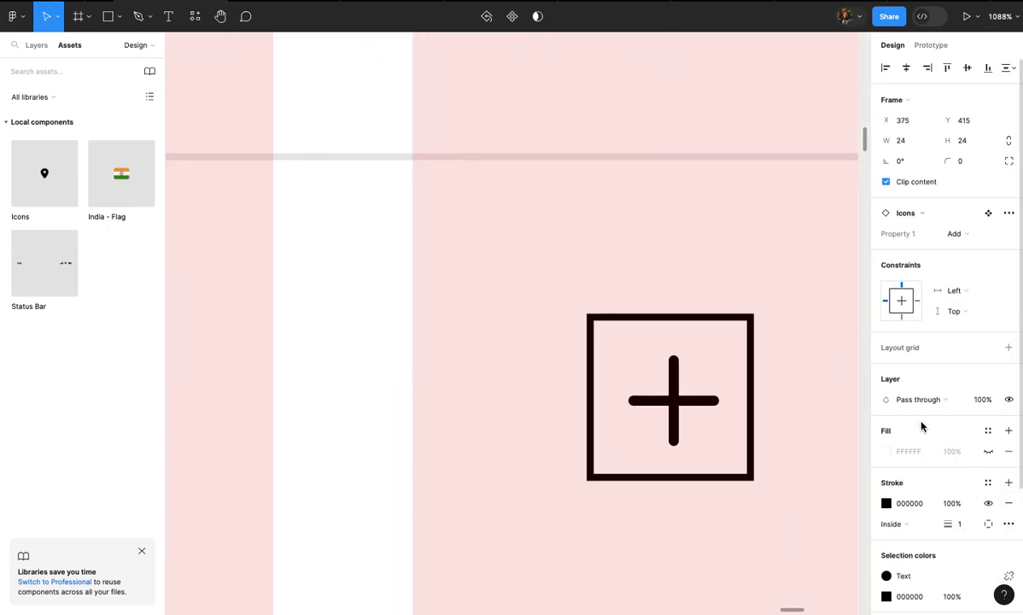
type("30")
key("Return")
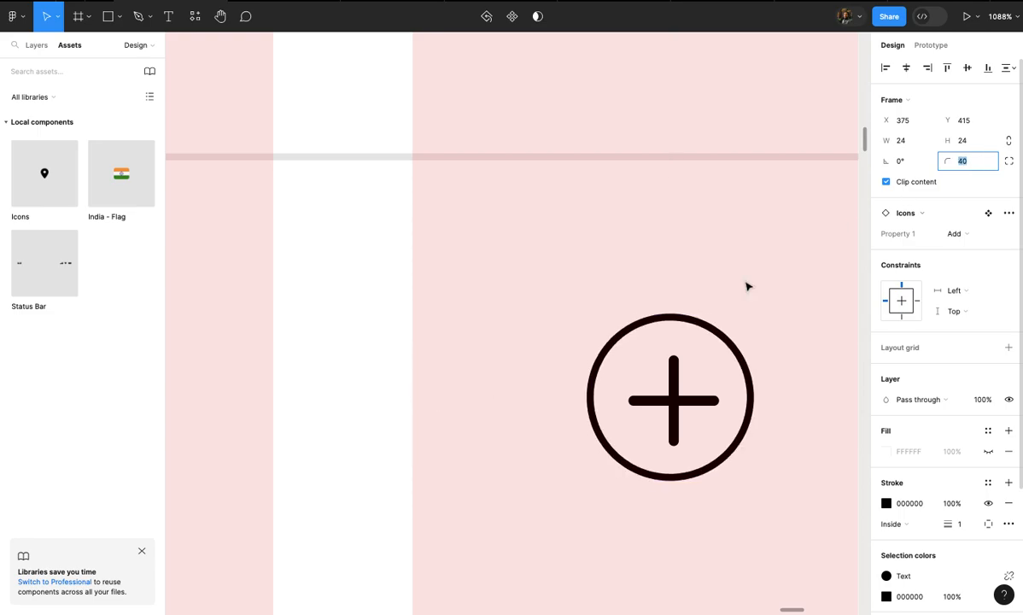
scroll(666, 367, "down", 10)
- Duplicate the "Add more items" text and its circled plus icon into the row below the second divider
left_click(610, 334)
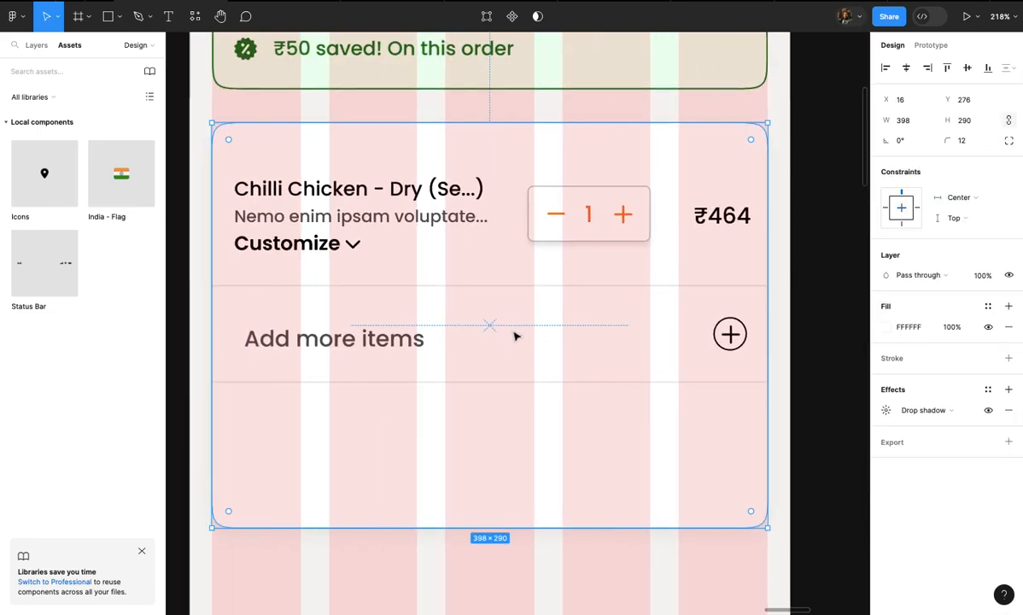
left_click(379, 329)
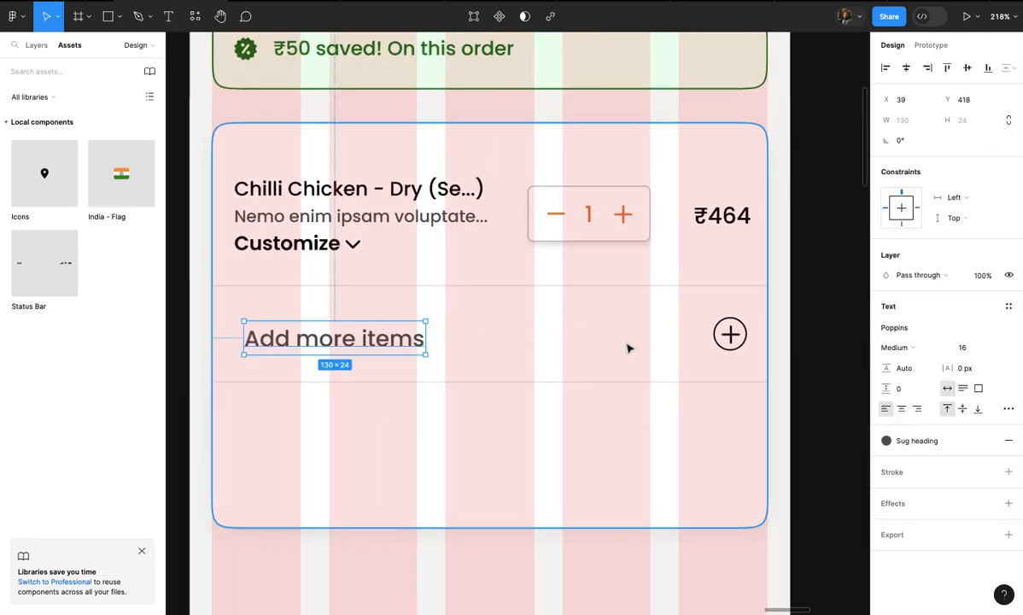
left_click(730, 335, "shift")
scroll(731, 342, "down", 1)
left_click_drag(731, 340, 730, 434)
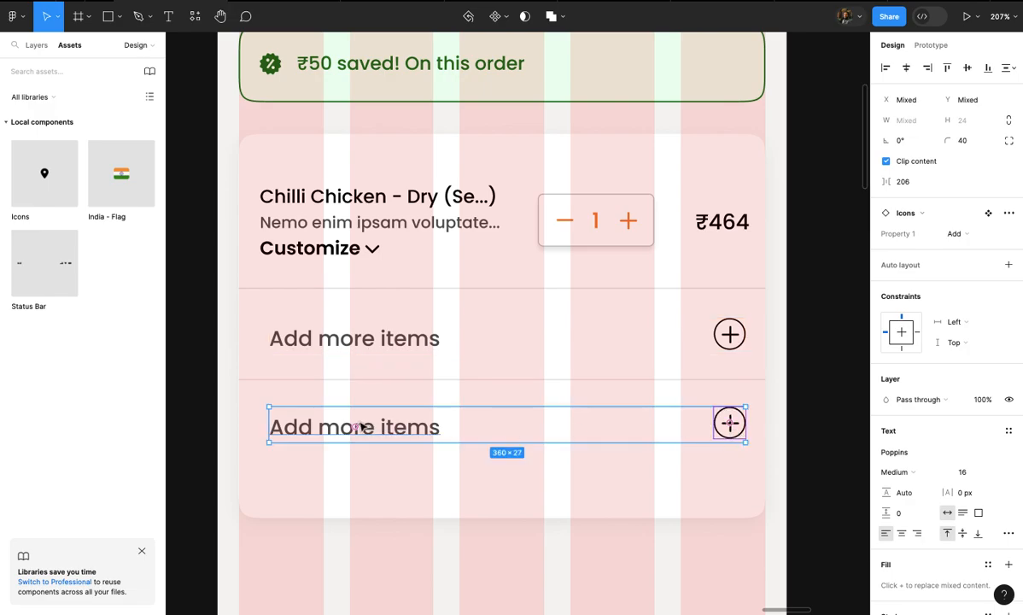
- Change the duplicated row's text to "Add cooking requests"
double_click(361, 427)
double_click(358, 421)
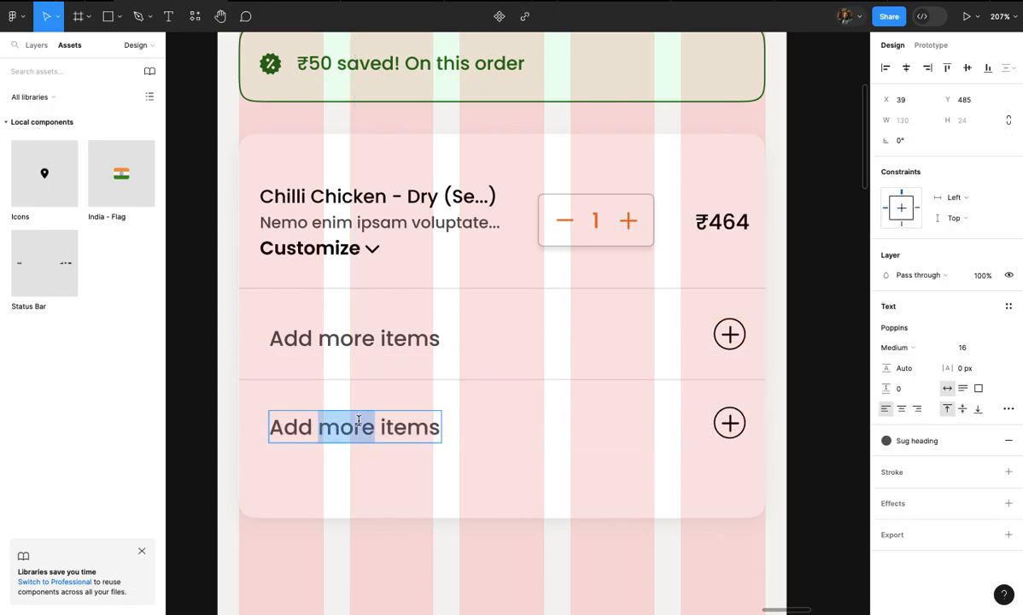
type("cooking reques")
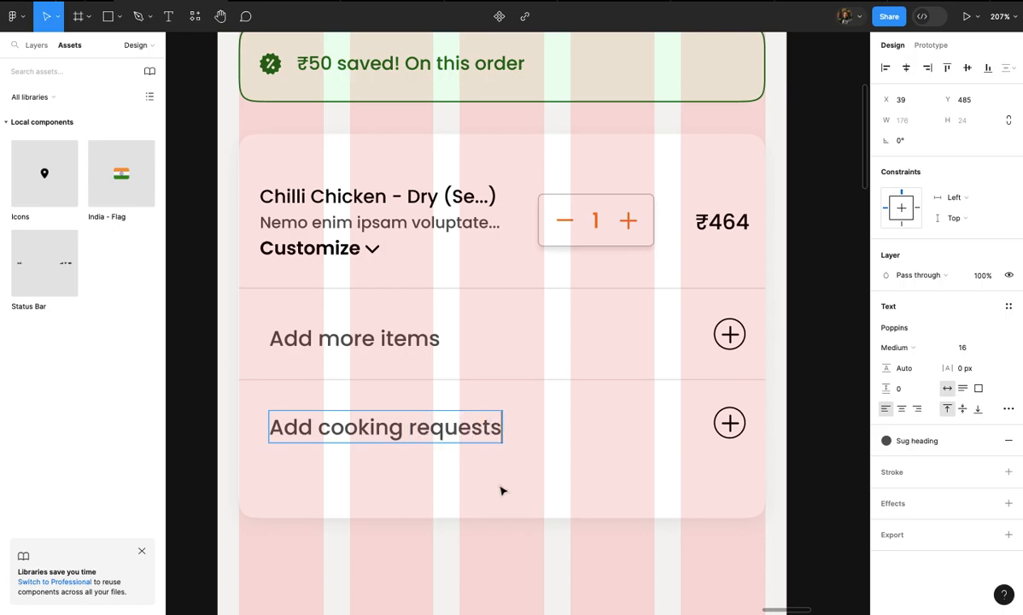
left_click(502, 491)
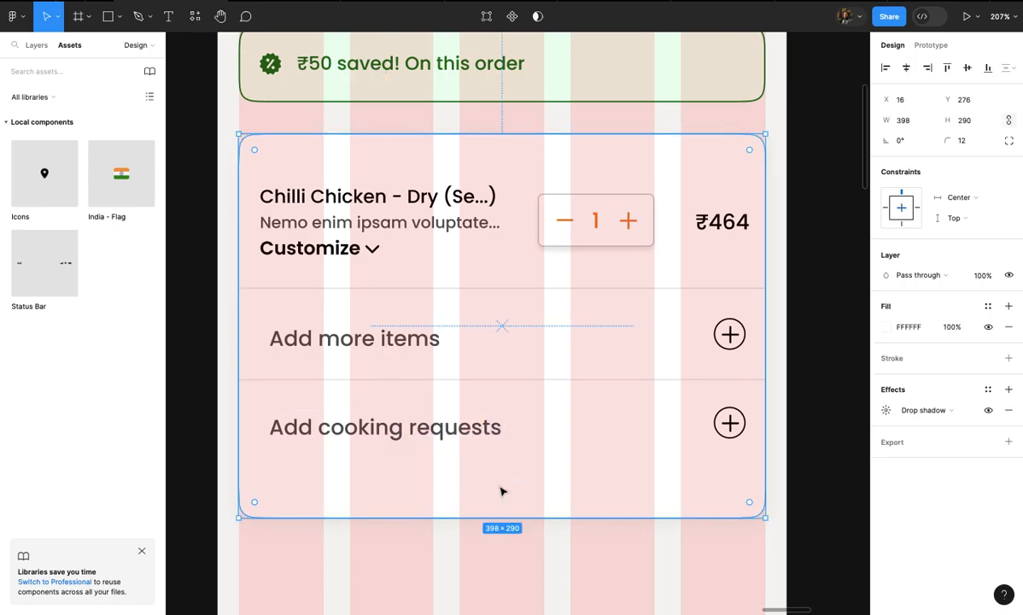
- Reduce the white card's height to 264 by raising its bottom edge
mouse_move(502, 496)
left_mouse_down()
mouse_move(502, 472)
mouse_move(502, 483)
left_mouse_up()
left_click(507, 514)
scroll(507, 514, "up", 3)
- Move the "Add more items" and "Add cooking requests" labels left to align with the item name above
left_click(475, 421)
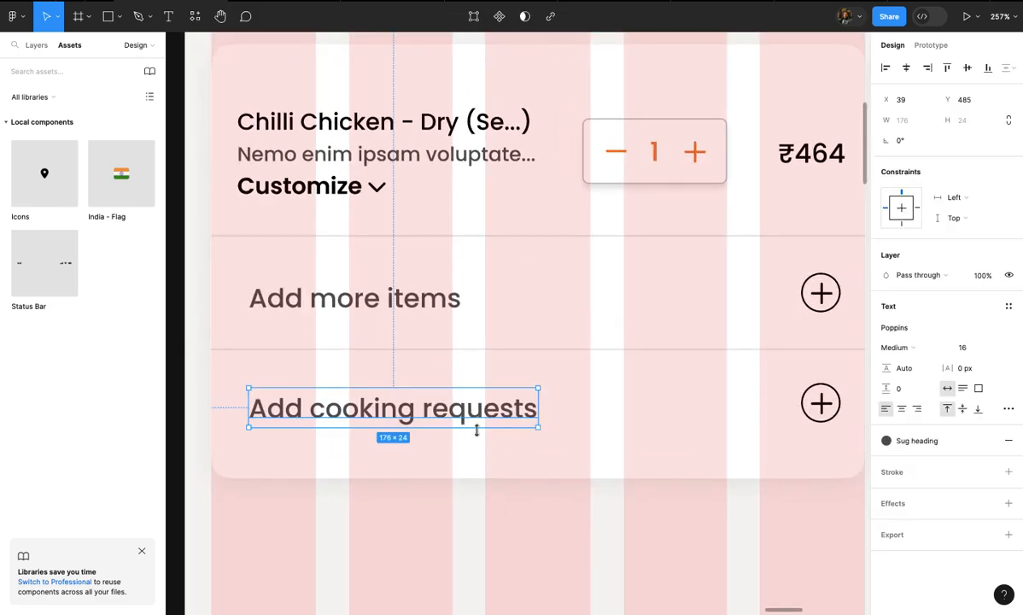
left_click(435, 307, "shift")
left_click_drag(436, 308, 423, 298)
scroll(425, 309, "right", 3)
scroll(424, 308, "right", 3)
- Shift both circled plus icons slightly left, further inside the card's right edge
left_click(719, 291)
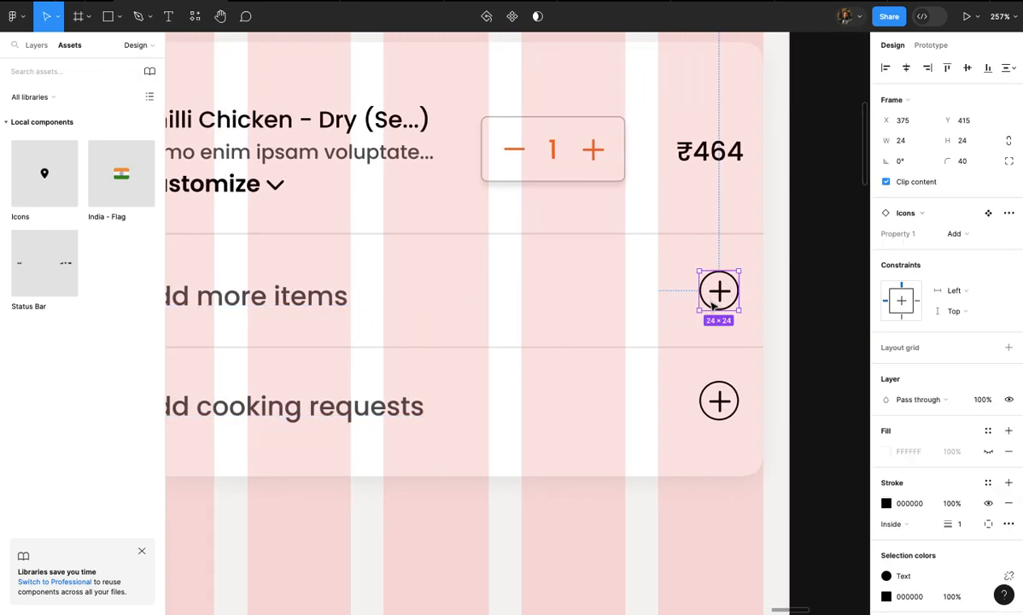
left_click(719, 402, "shift")
left_click_drag(731, 303, 724, 303)
scroll(723, 303, "down", 4)
left_click(651, 414)
scroll(650, 413, "down", 3)
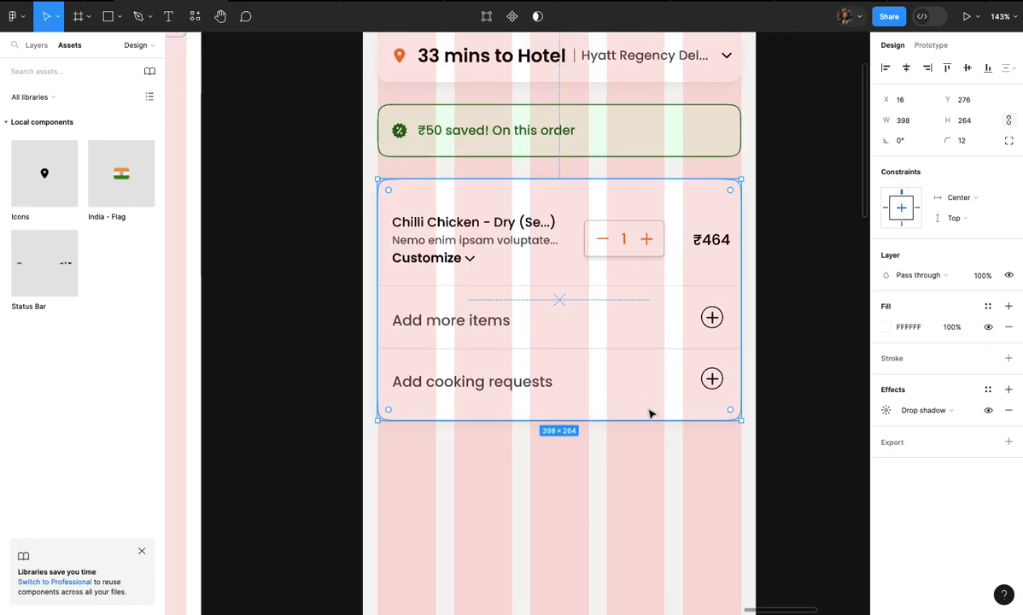
scroll(650, 413, "up", 3)
left_click(648, 465)
scroll(648, 465, "down", 3)
scroll(648, 465, "down", 1)
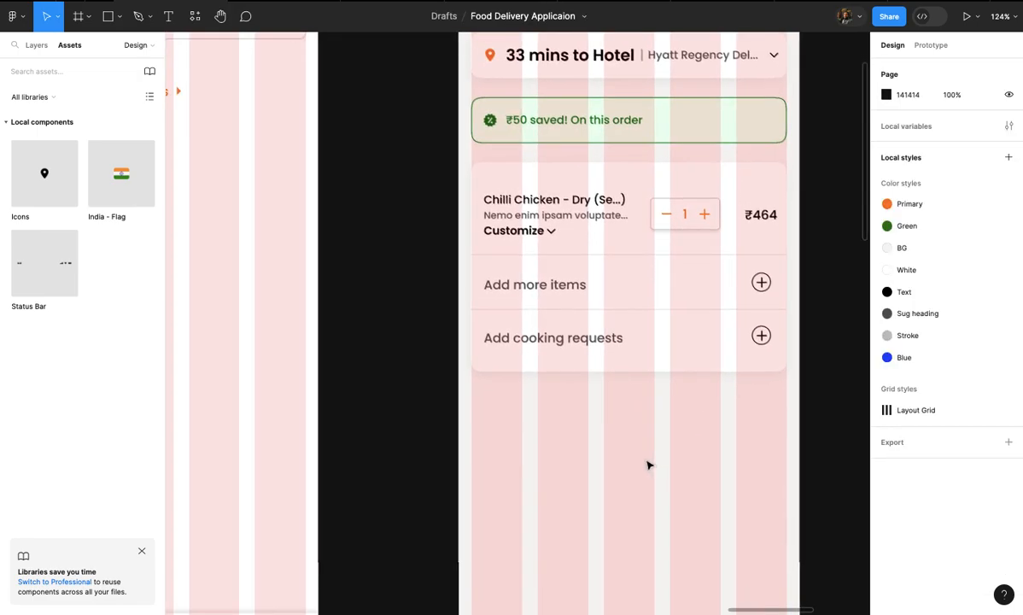
scroll(607, 447, "up", 1)
scroll(607, 447, "down", 1)
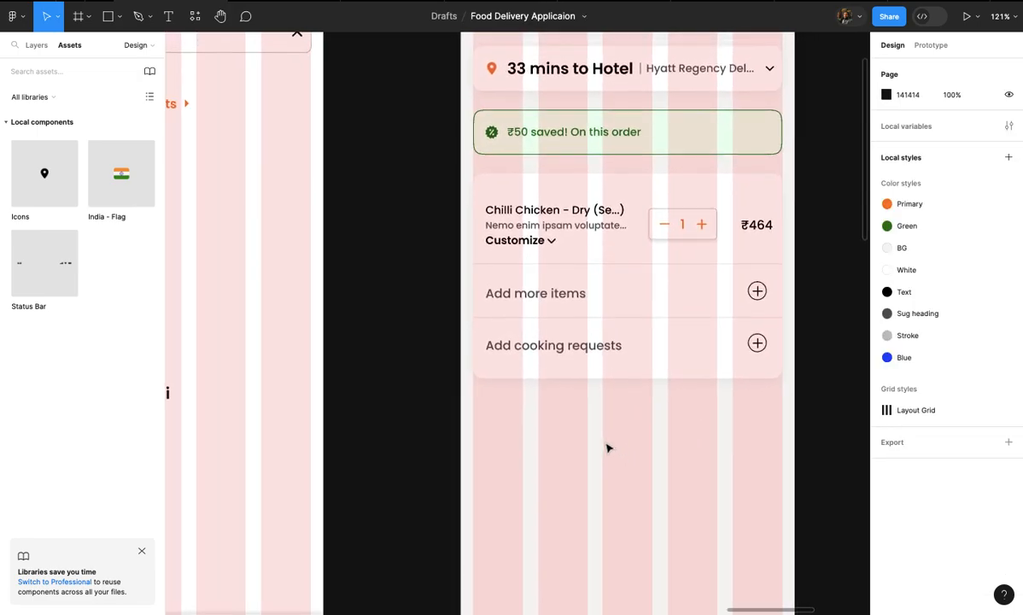
scroll(608, 449, "up", 1)
scroll(560, 439, "up", 1)
scroll(560, 438, "up", 1)
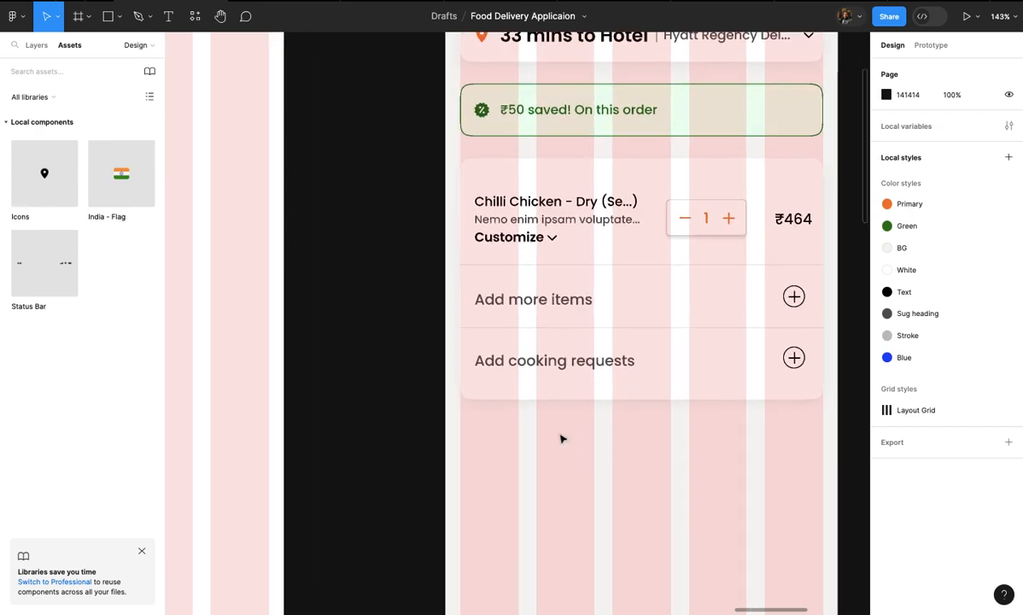
scroll(560, 437, "down", 3)
- Place an instance of the Icons component above the Chilli Chicken title and set its Property 1 to Non Veg
scroll(560, 439, "up", 6)
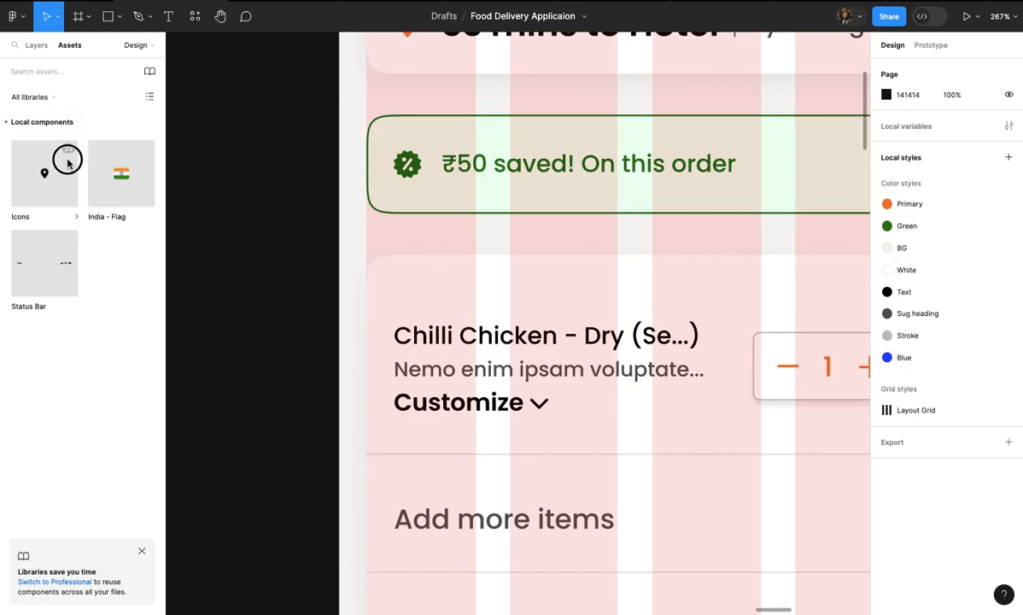
left_click_drag(436, 302, 436, 302)
scroll(436, 302, "up", 1)
left_click_drag(371, 341, 418, 308)
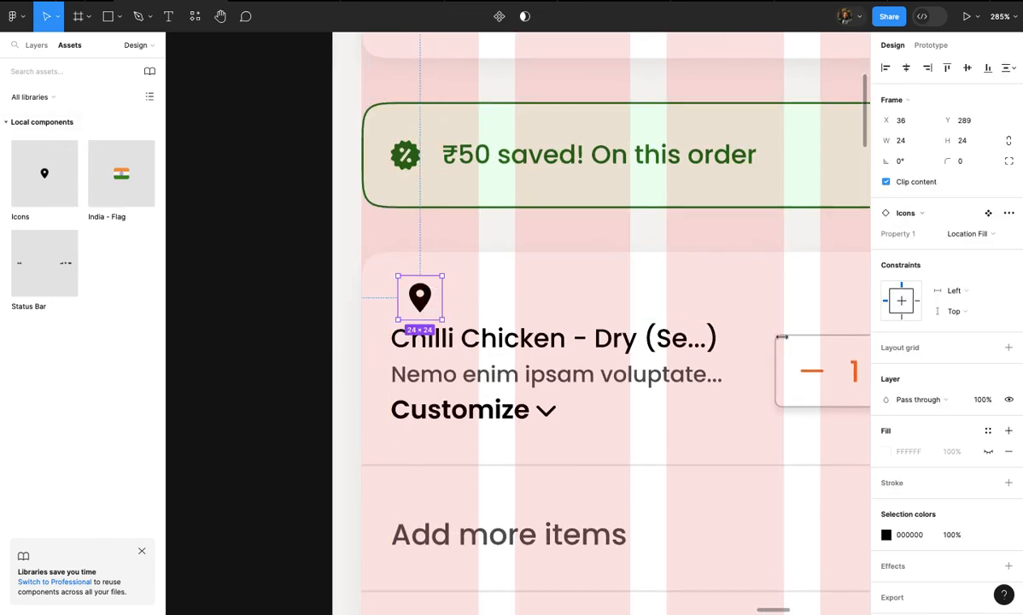
left_click(965, 233)
key("Return")
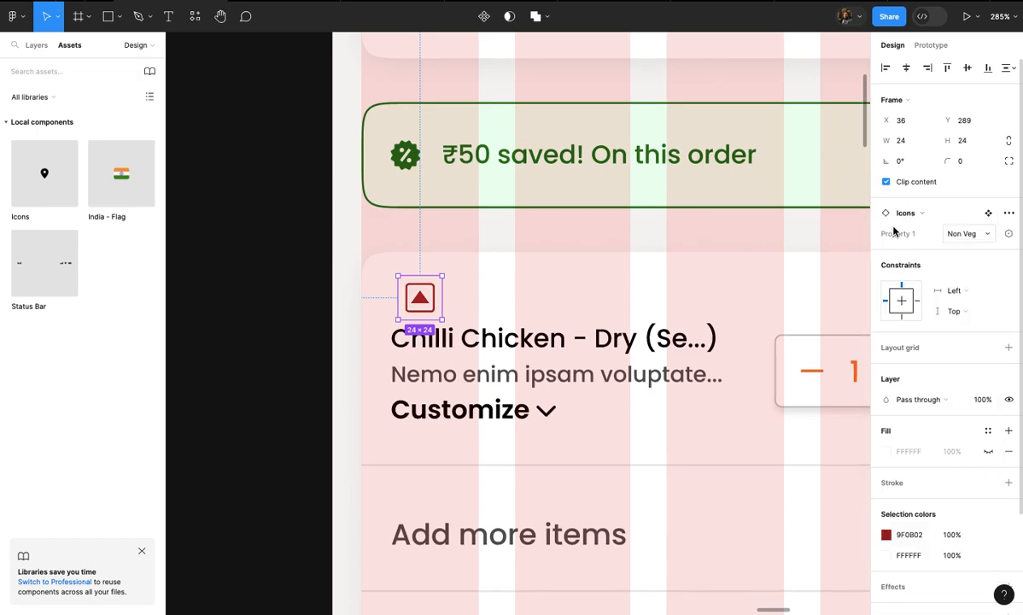
- Align the Non Veg icon with the left edge of the item name at X 32
scroll(616, 226, "up", 5)
left_click_drag(355, 315, 341, 311)
scroll(343, 316, "down", 1)
left_click(361, 372, "shift")
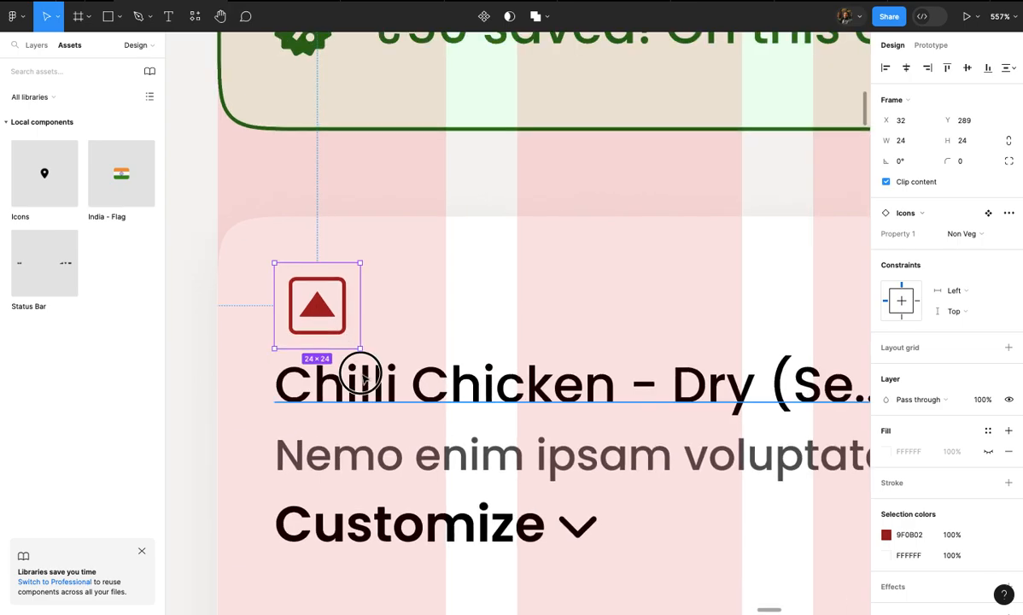
scroll(361, 374, "down", 2)
left_click(362, 427, "shift")
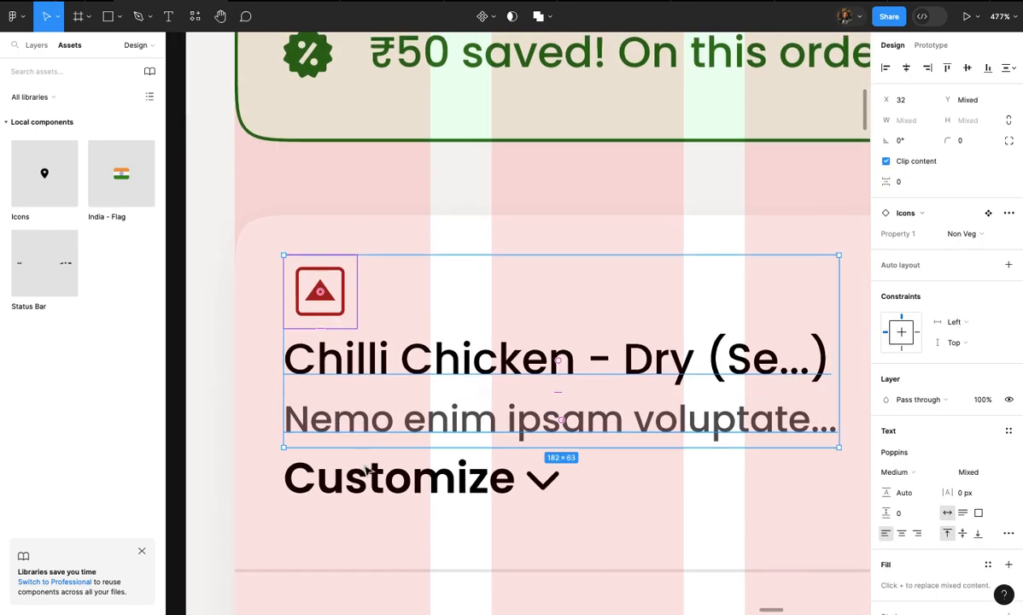
left_click(365, 475, "shift")
scroll(366, 475, "down", 2)
left_click(397, 522)
scroll(396, 520, "down", 5)
scroll(274, 465, "down", 1)
left_click(274, 466)
scroll(276, 473, "down", 1)
scroll(276, 473, "down", 3)
scroll(276, 473, "down", 2)
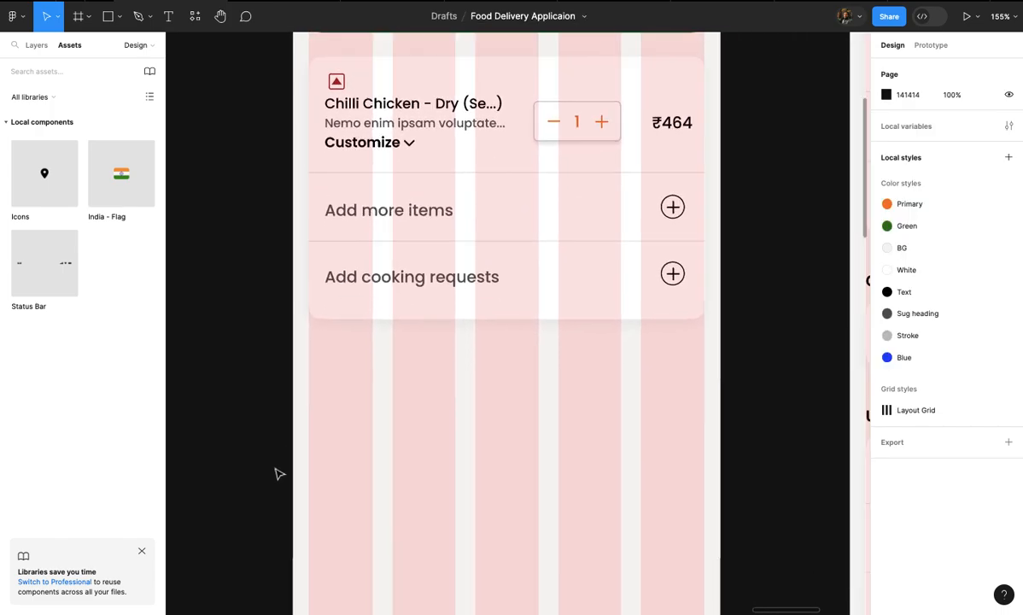
scroll(276, 473, "right", 1)
scroll(276, 473, "down", 4)
scroll(276, 473, "down", 2)
scroll(276, 473, "up", 3)
- Select the Behrouz Biryani screen's frame and hide the layout grids on the canvas
left_click(326, 319)
scroll(326, 319, "down", 3)
scroll(326, 319, "up", 1)
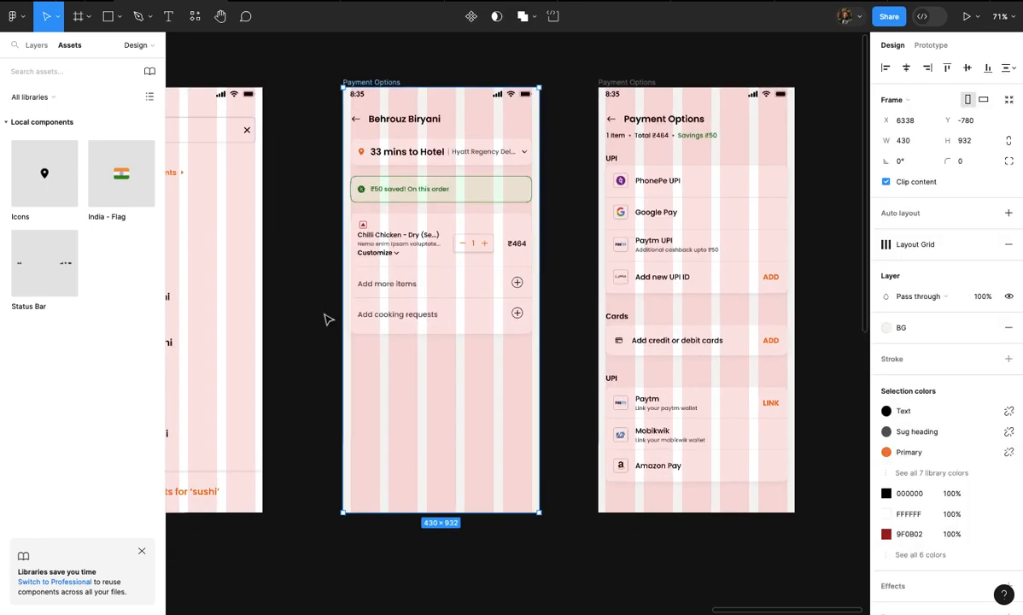
key("ctrl+g")
scroll(598, 285, "up", 3)
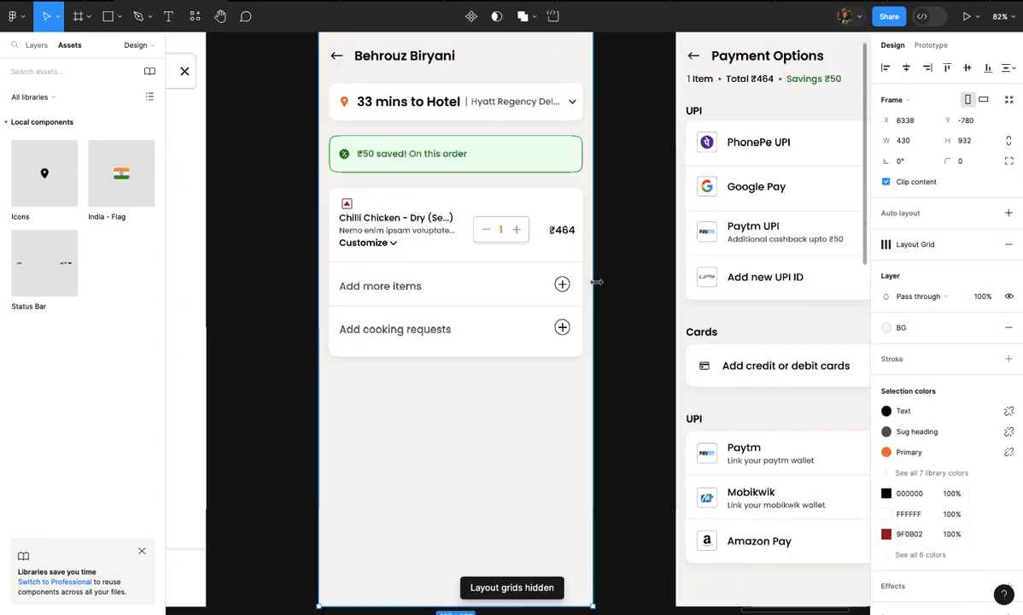
- Duplicate the order item card's white background and place the copy beneath the card at X 16, Y 577
scroll(550, 321, "up", 2)
left_click(555, 285)
scroll(559, 290, "down", 3)
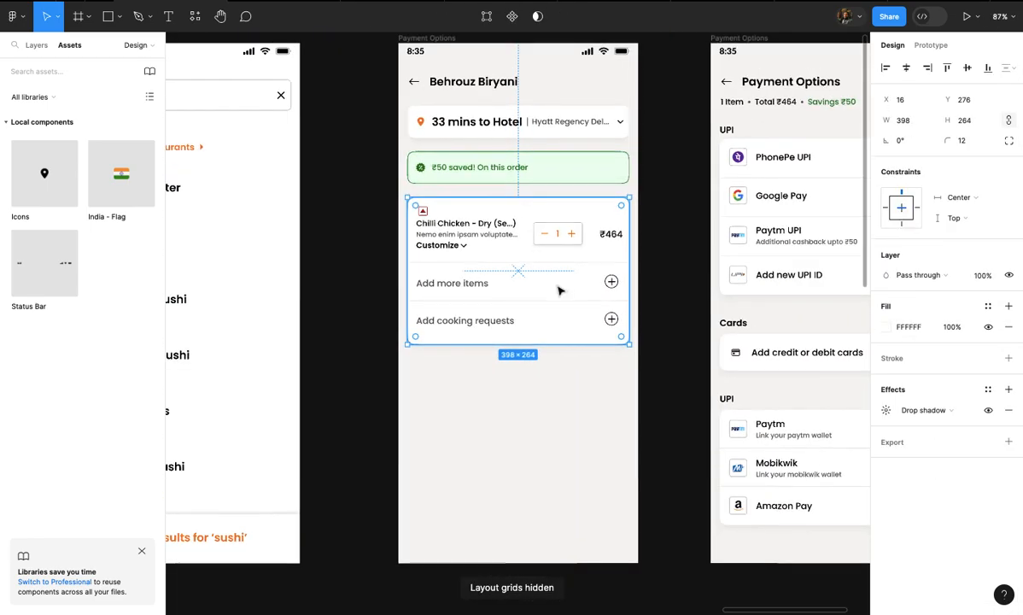
scroll(559, 290, "up", 2)
scroll(555, 296, "up", 1)
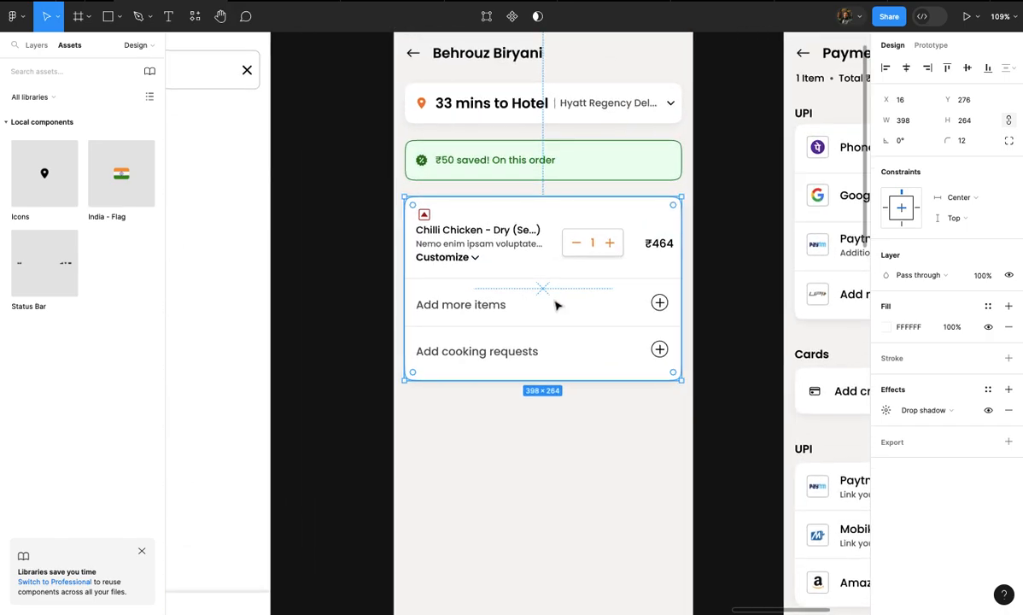
scroll(555, 305, "down", 3)
left_click_drag(548, 364, 554, 449)
scroll(554, 449, "up", 5)
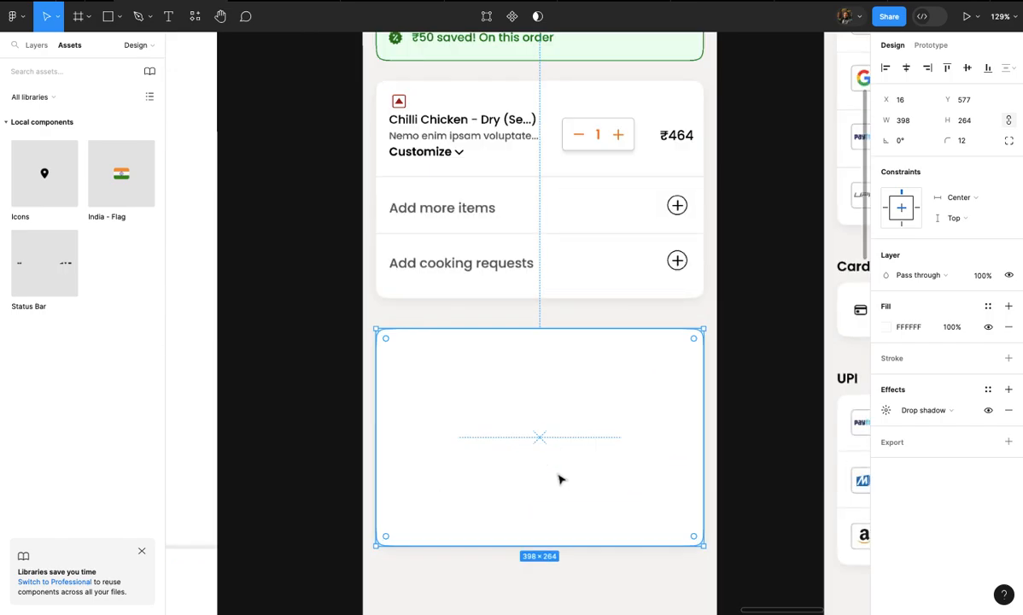
- Reduce the duplicated card's height to 183 and shift it down to Y 606
left_click_drag(540, 543, 549, 502)
left_click(548, 513)
scroll(548, 515, "up", 1)
scroll(548, 516, "up", 2)
left_click(548, 437)
scroll(536, 411, "down", 4)
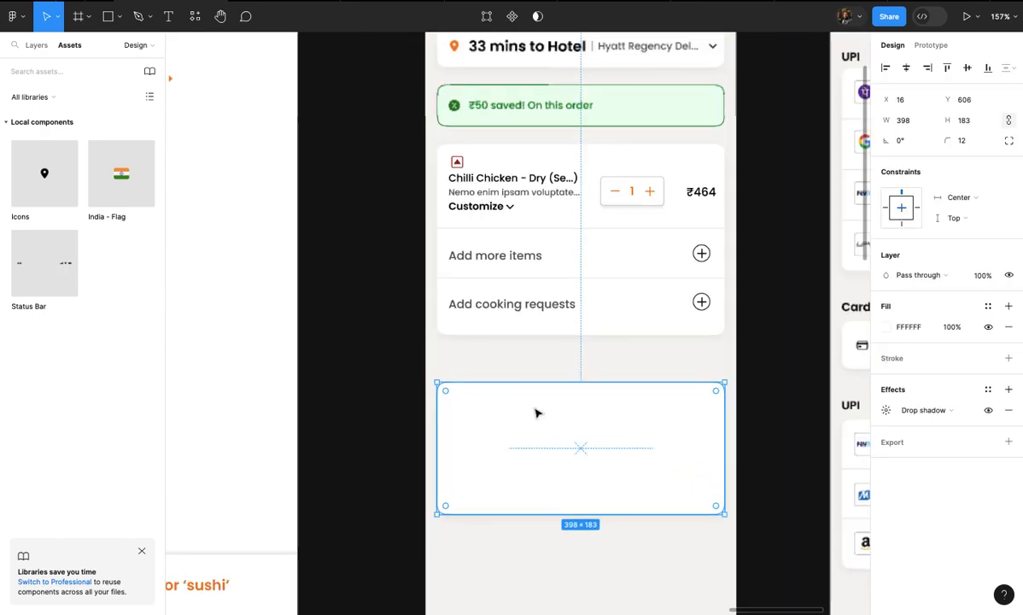
- Copy the Cards heading from the Payment Options screen and place it above the empty card at X 21, Y 573
left_click(632, 316)
left_click_drag(472, 341, 258, 373)
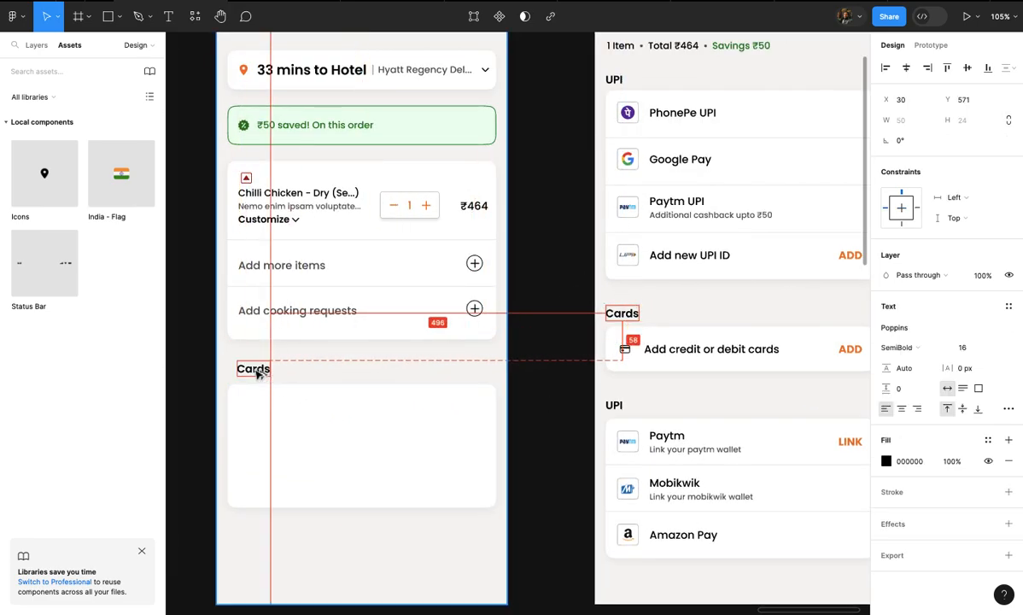
scroll(257, 370, "up", 10)
left_click_drag(407, 363, 386, 368)
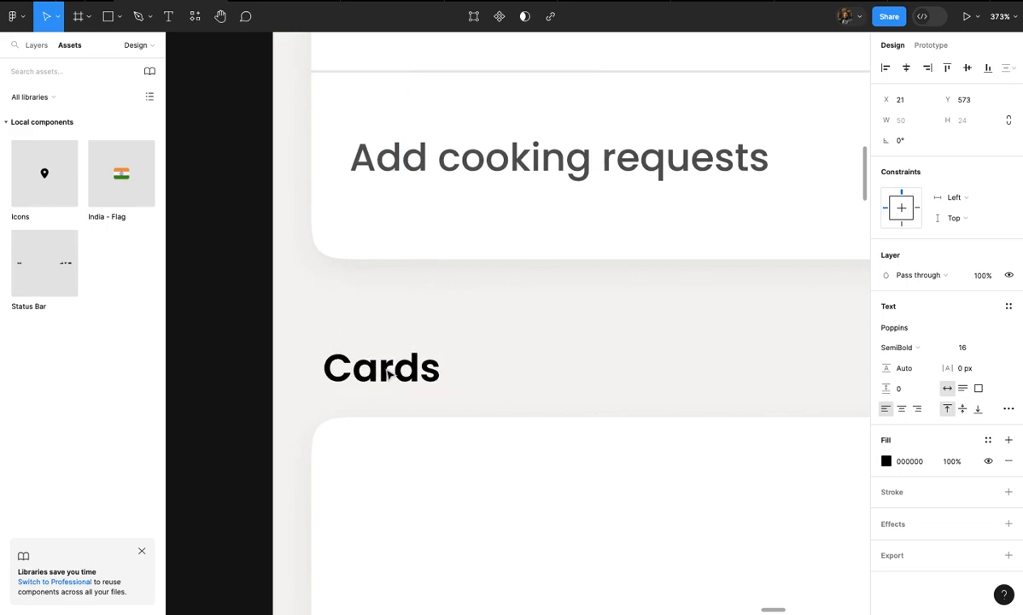
- Change the copied heading's text to "Offers & Benefits" and align it with the card's left edge at X 16
double_click(385, 367)
type("Offers & Benefits")
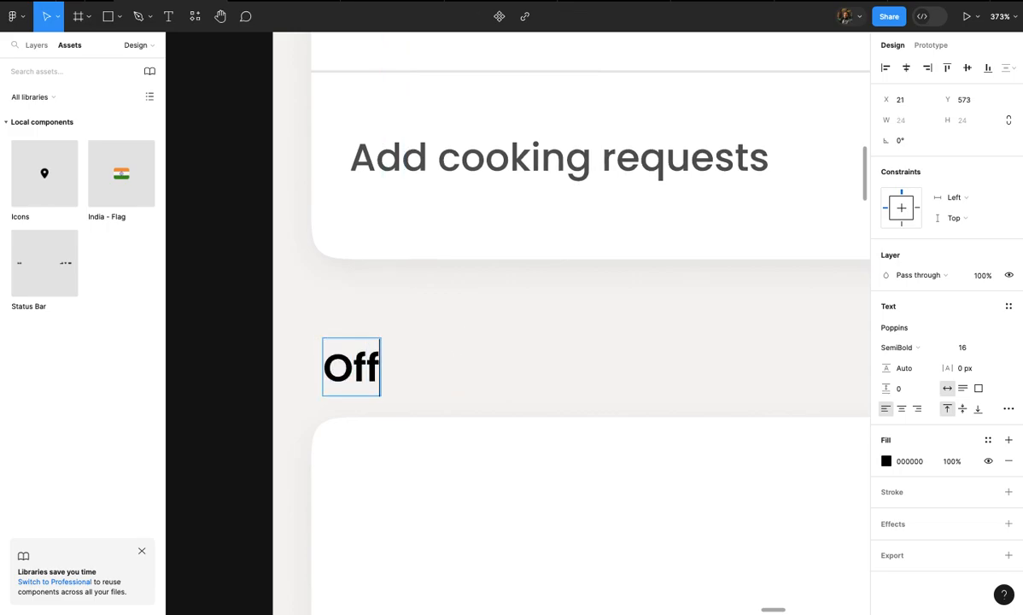
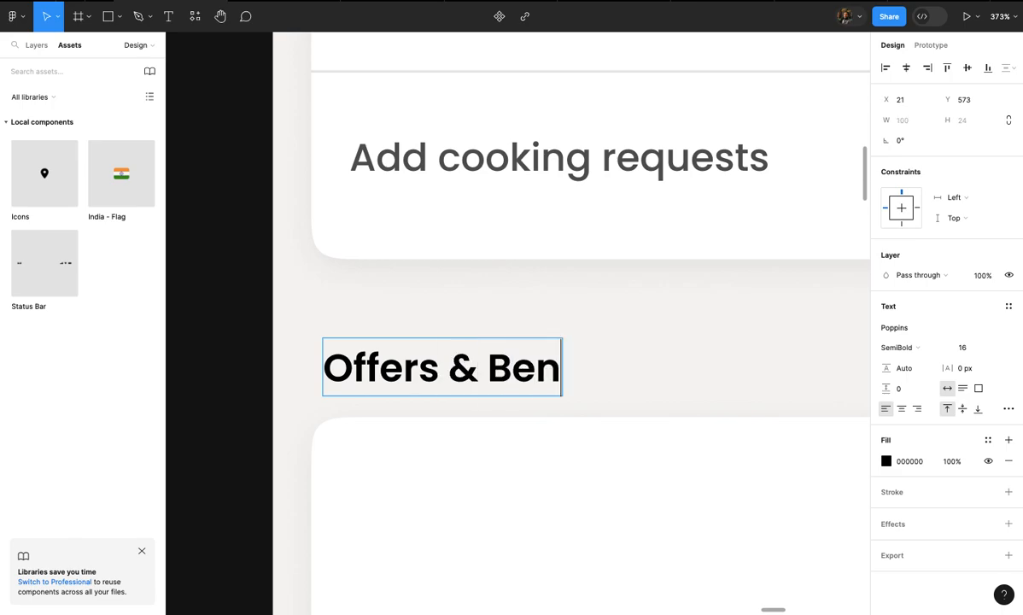
left_click(451, 301)
scroll(452, 304, "down", 3)
scroll(451, 303, "up", 1)
left_click_drag(462, 322, 455, 323)
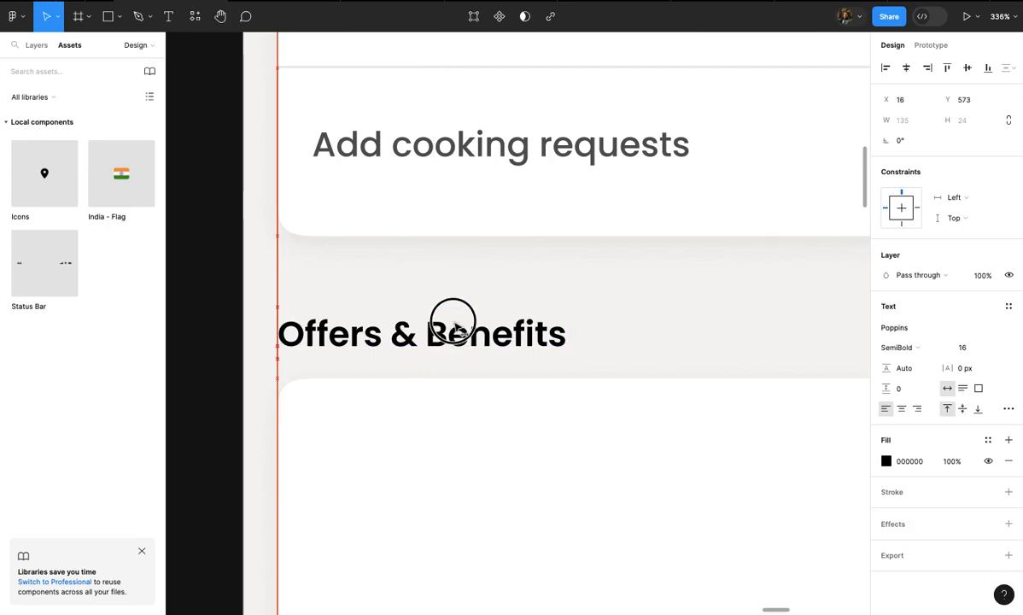
- Tighten the gap between the Offers & Benefits heading and its card, placing the card at Y 605
left_click(461, 433, "shift")
scroll(461, 436, "down", 5)
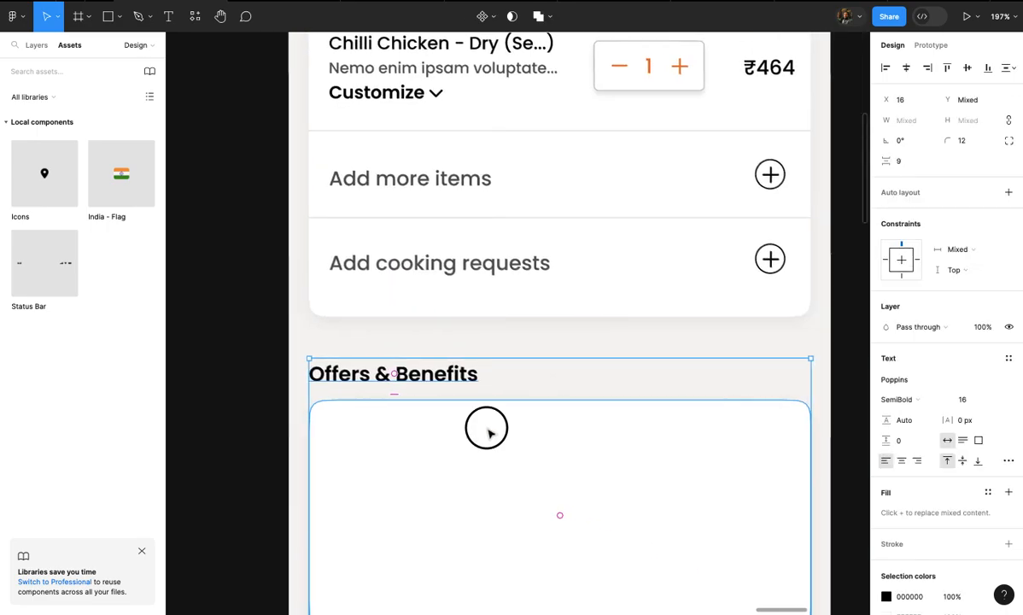
left_click(488, 434)
scroll(487, 434, "down", 4)
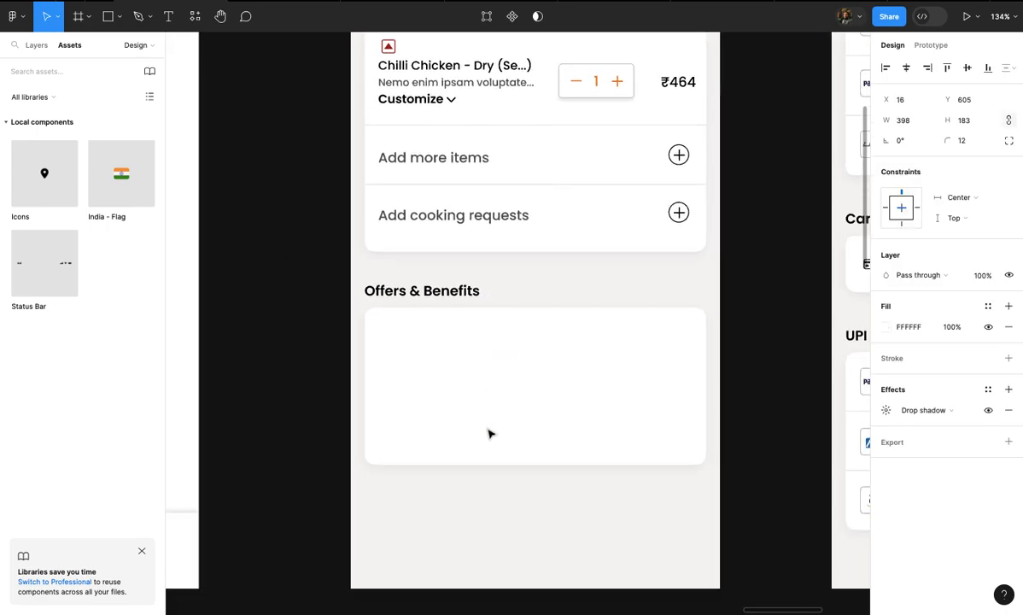
left_click(662, 244)
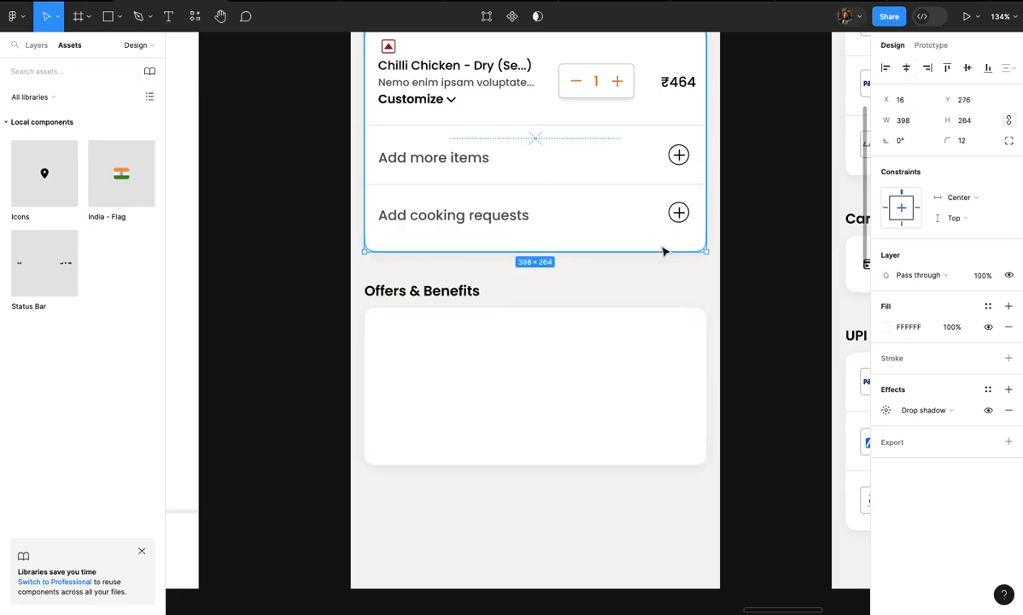
scroll(662, 247, "left", 3)
scroll(662, 248, "down", 2)
left_click(630, 304)
scroll(628, 306, "up", 4)
scroll(628, 306, "down", 3)
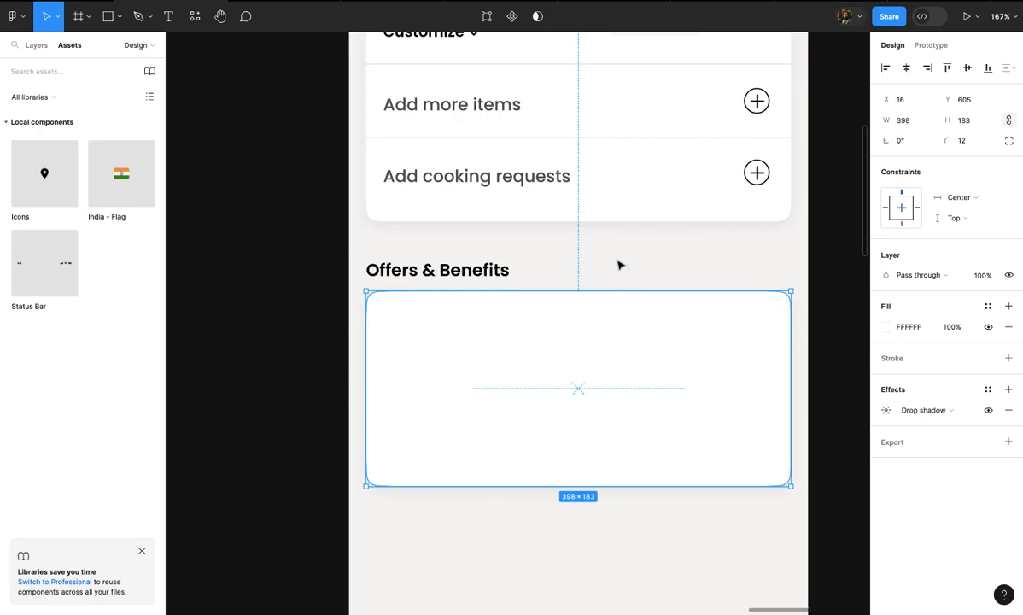
left_click(619, 265)
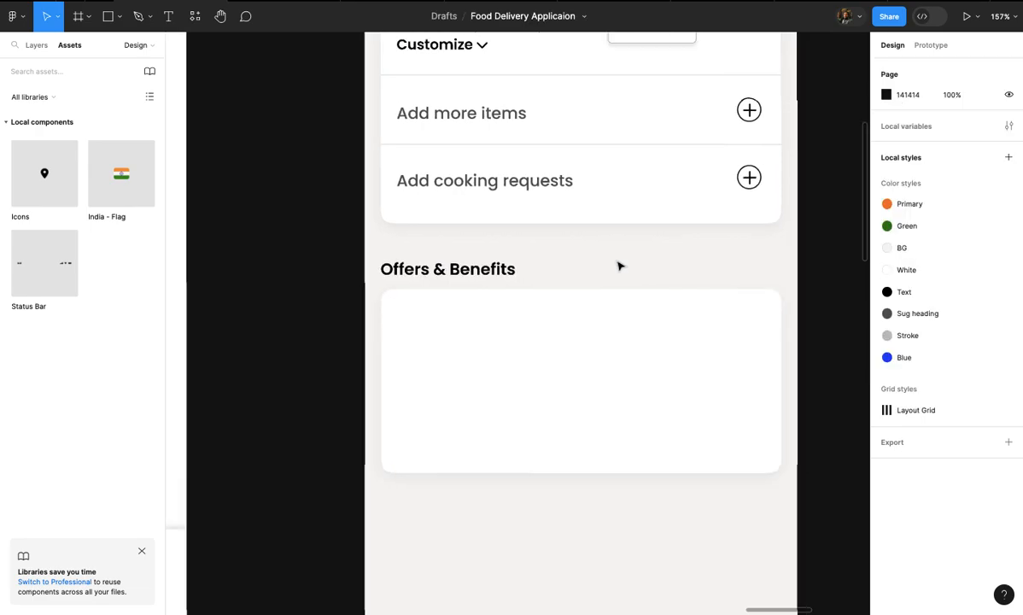
scroll(619, 265, "up", 5)
scroll(596, 237, "down", 2)
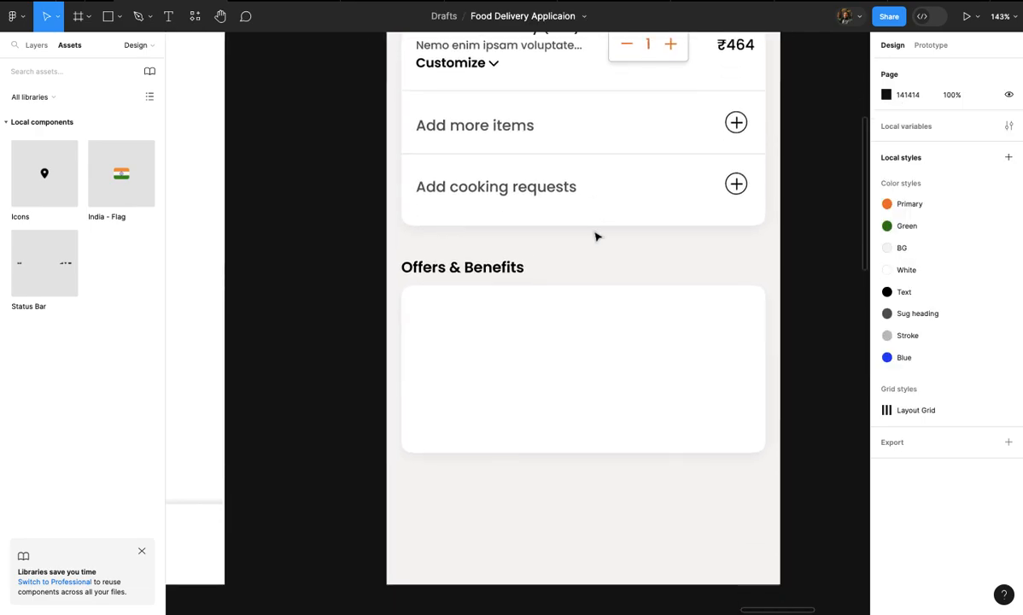
- Place an instance of the Icons component in the Offers & Benefits card's upper-left corner at X 32, Y 620
scroll(596, 234, "up", 5)
scroll(503, 276, "up", 2)
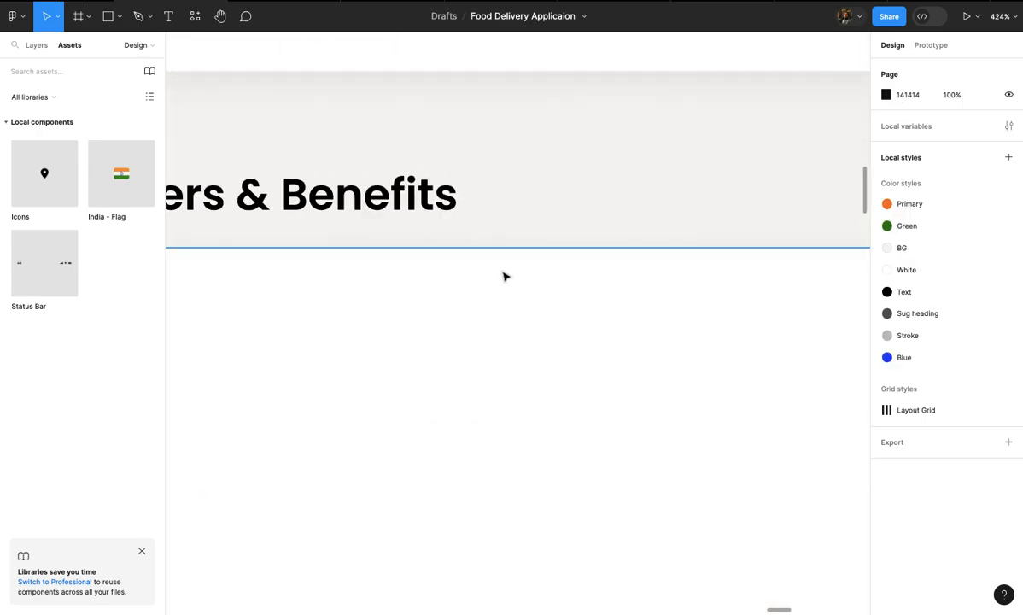
scroll(276, 208, "down", 2)
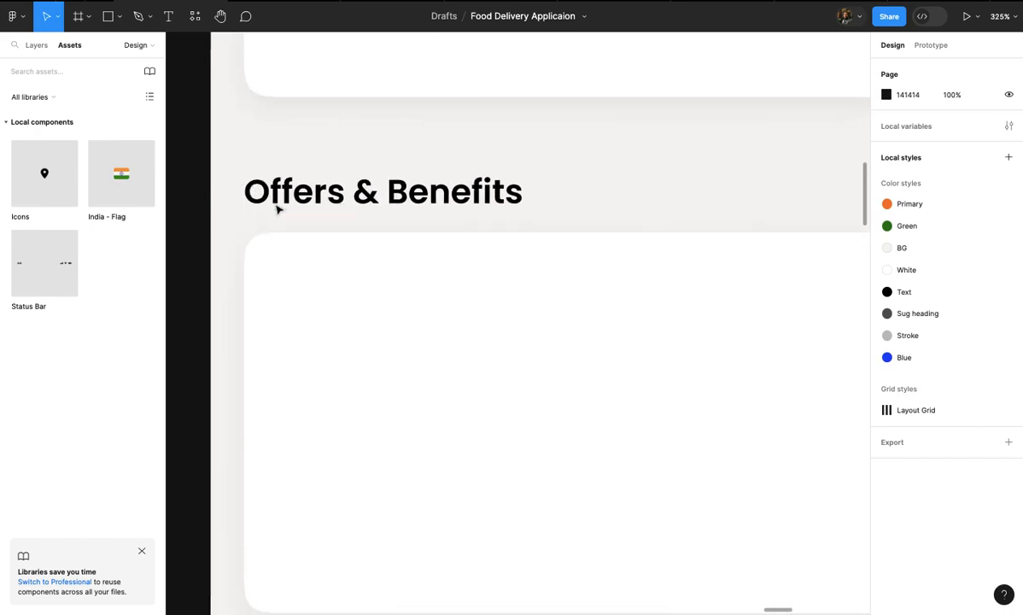
left_click(327, 312)
scroll(331, 318, "up", 3)
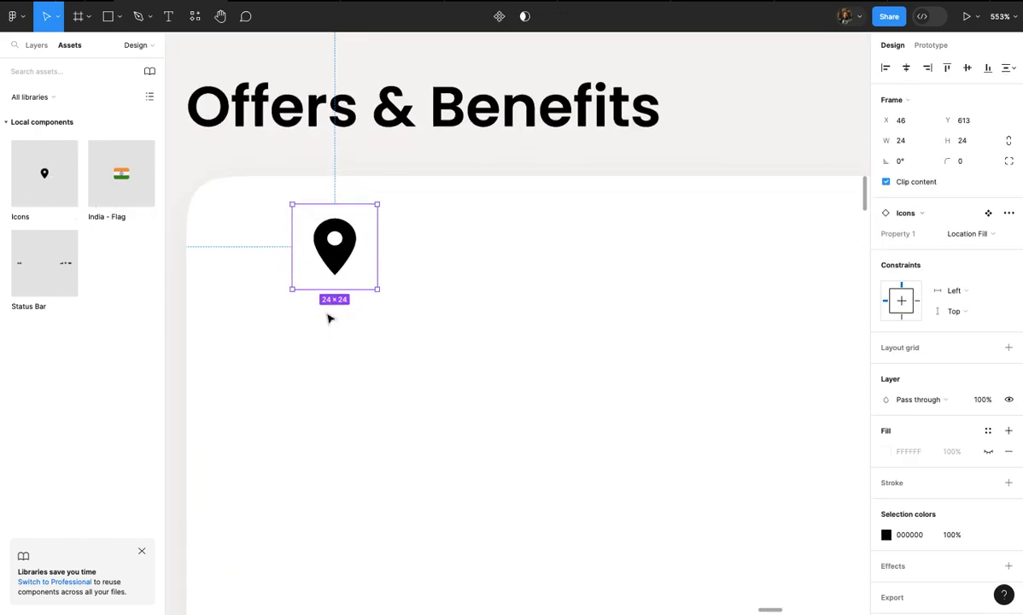
scroll(329, 317, "left", 3)
left_click_drag(486, 256, 438, 281)
- Set the icon's Property 1 to Offers and recolour it with the Primary colour style
left_click(969, 233)
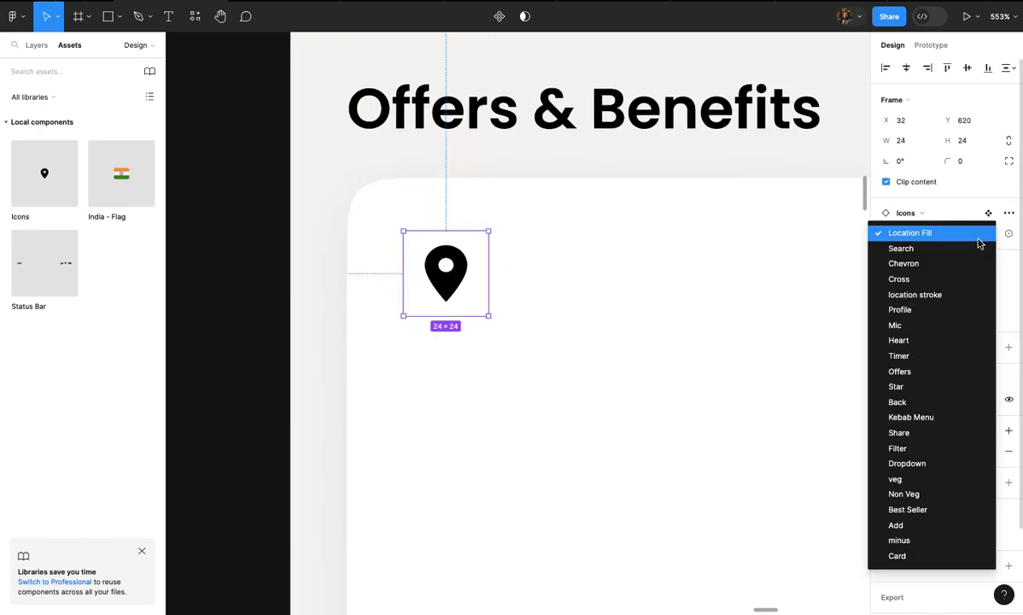
key("o")
key("Return")
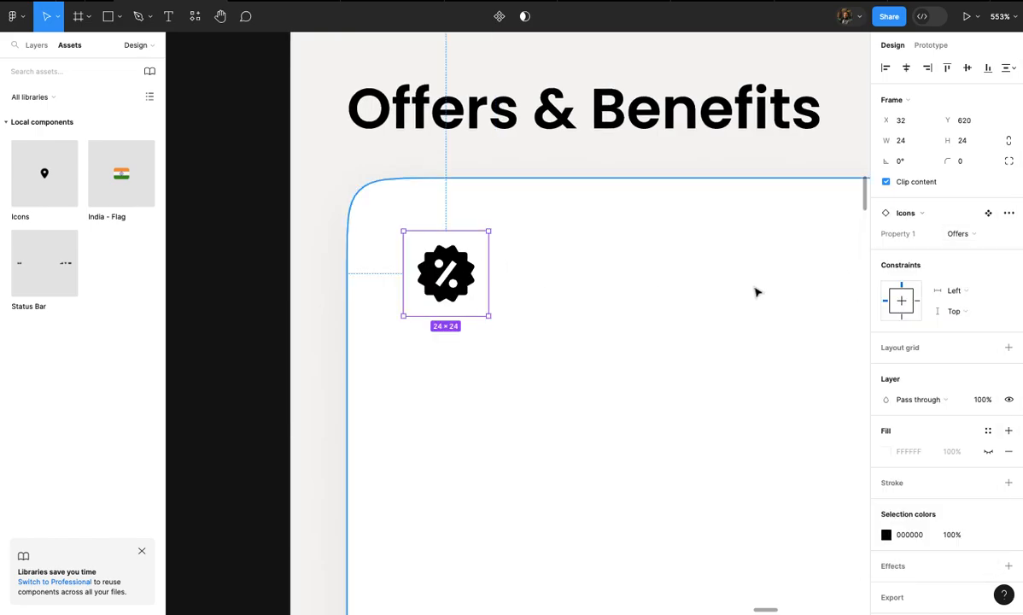
left_click(988, 536)
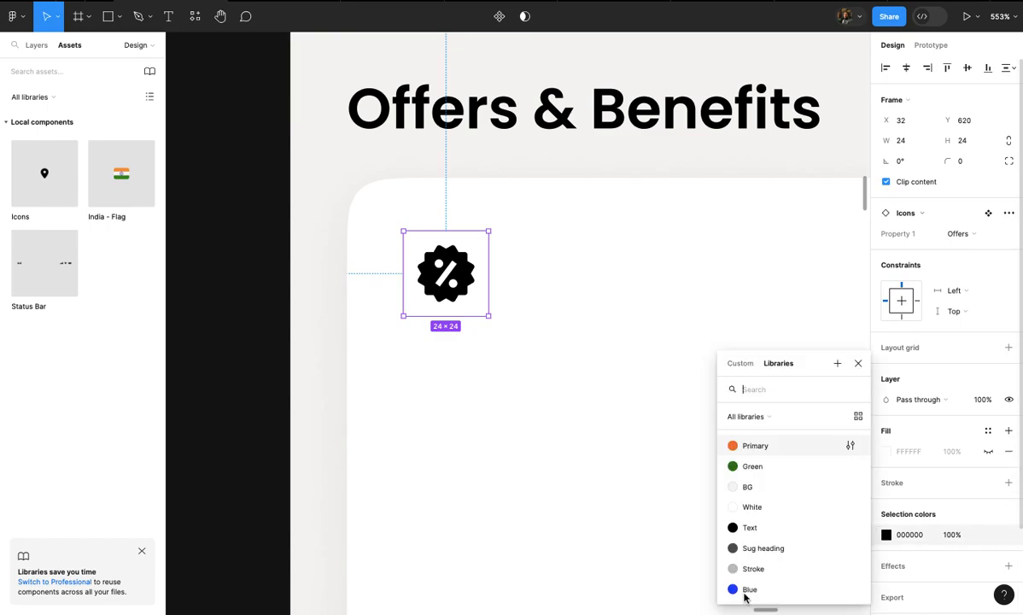
left_click(778, 446)
scroll(612, 434, "up", 3)
left_click(612, 434)
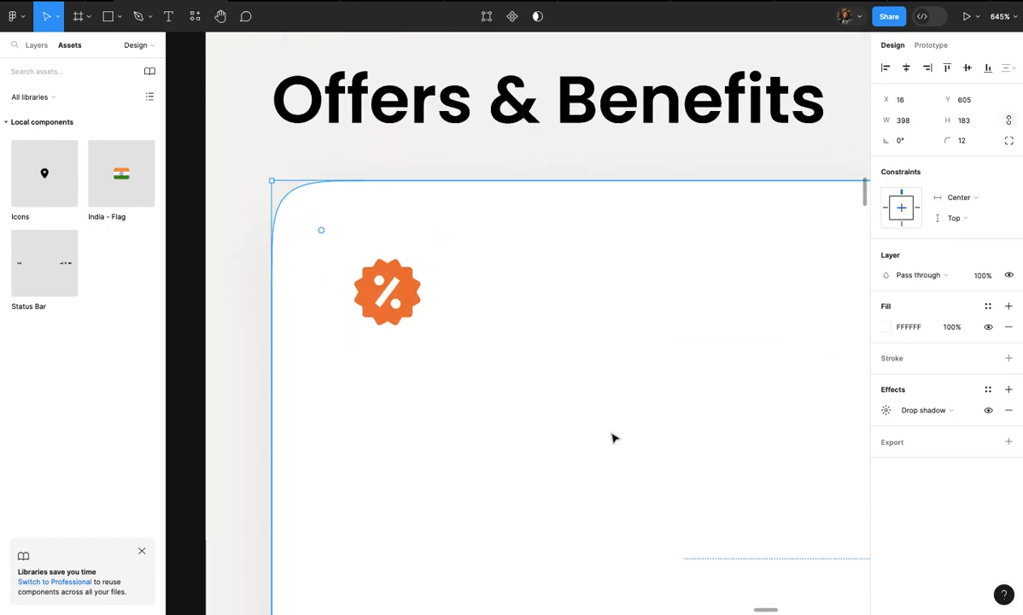
- Add the text "STEALDEAL" beside the Offers icon and position it at X 66, Y 620
scroll(475, 356, "up", 2)
key("t")
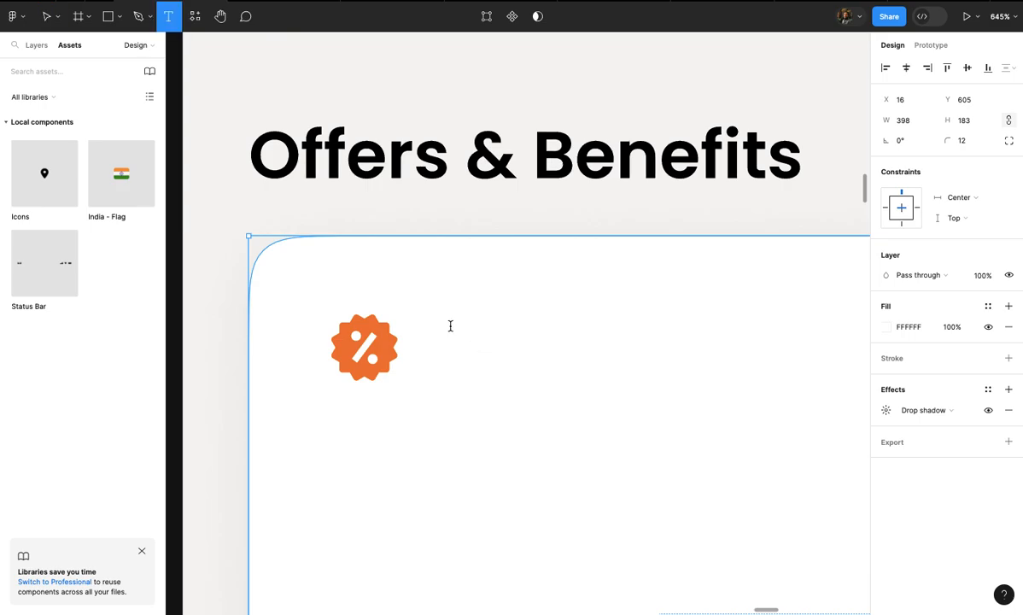
left_click(450, 325)
type("STEALDEAL")
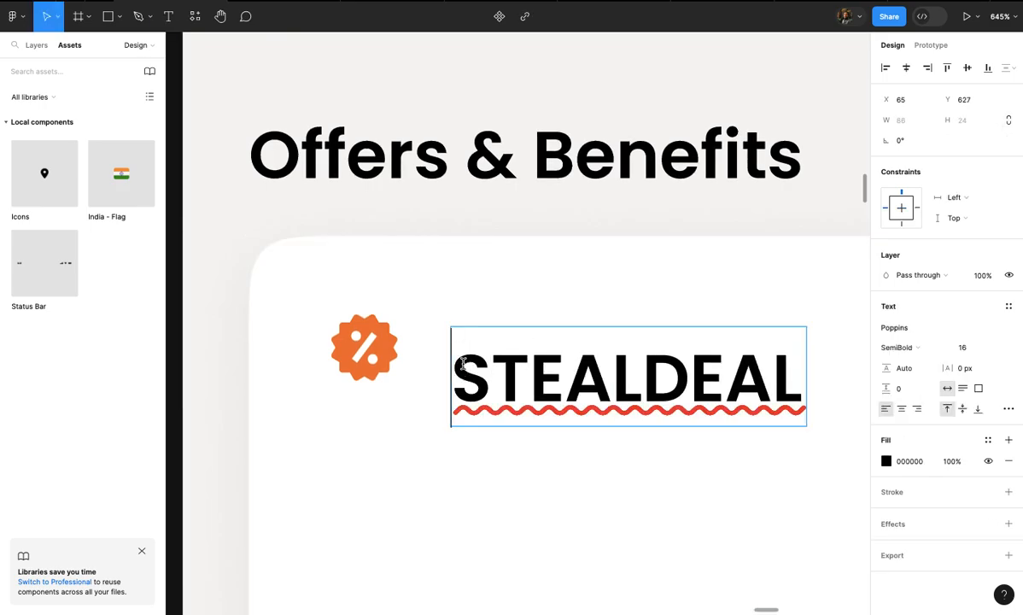
scroll(495, 402, "down", 2)
key("Escape")
left_click_drag(519, 362, 523, 339)
scroll(524, 340, "up", 2)
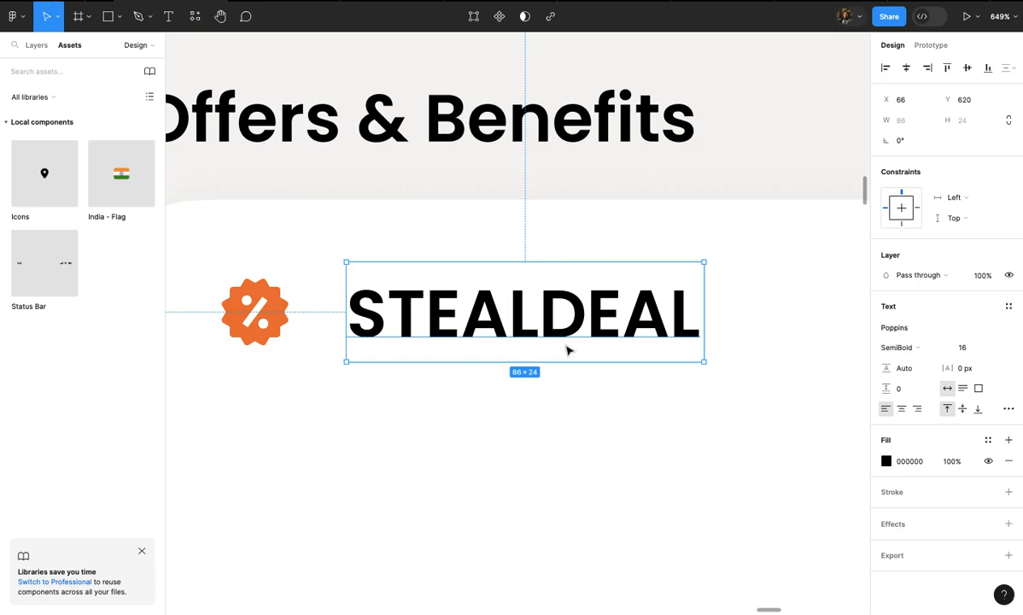
- Try a letter spacing of 1 px on the STEALDEAL text and undo it
scroll(568, 350, "down", 3)
scroll(566, 353, "up", 1)
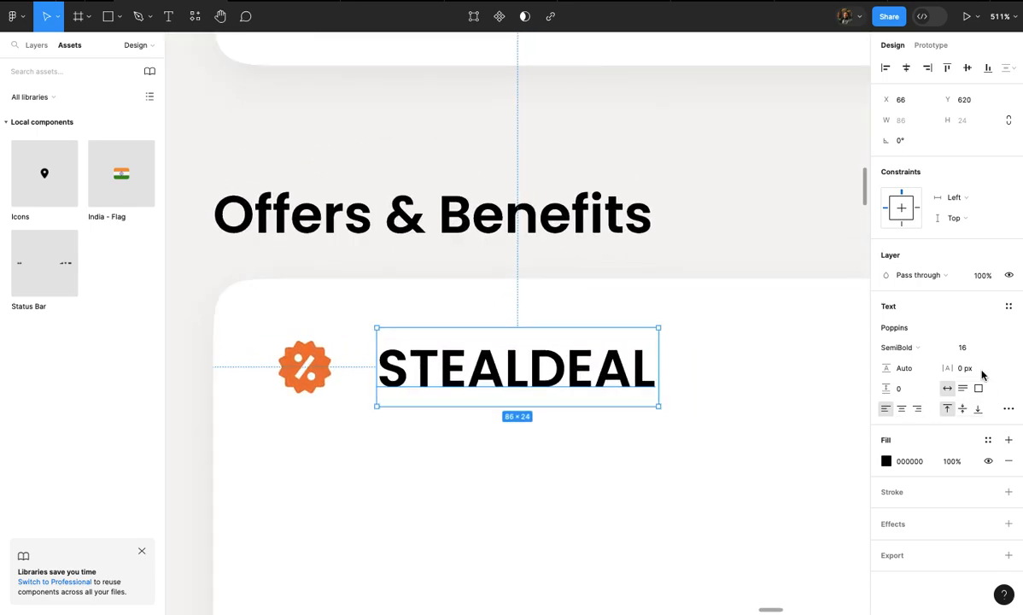
key("Up")
left_click(667, 436)
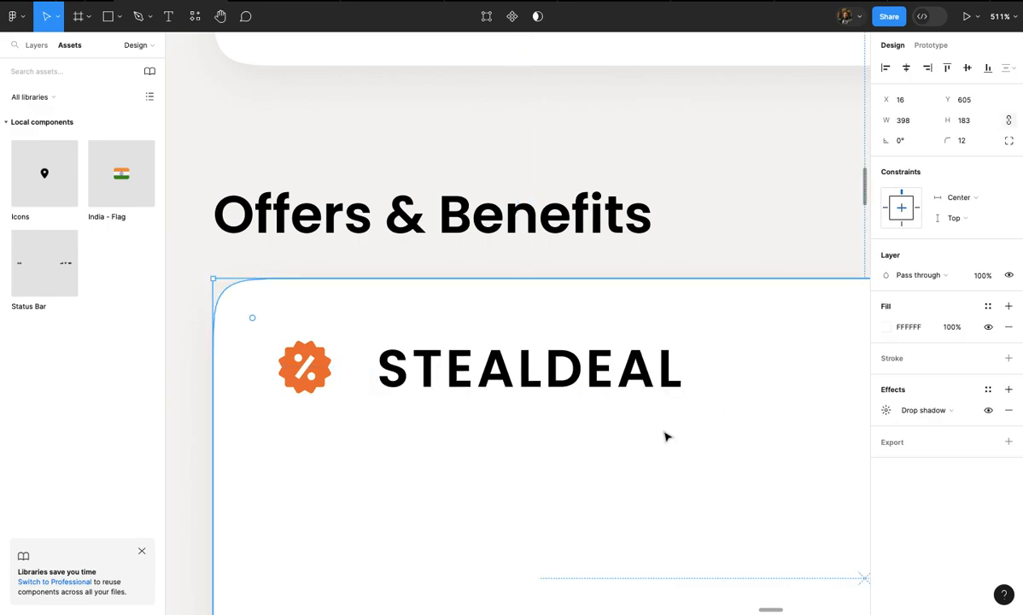
scroll(667, 437, "down", 3)
scroll(667, 436, "right", 1)
left_click(587, 395)
key("ctrl+z")
key("ctrl+z")
key("ctrl+z")
scroll(587, 396, "up", 3)
scroll(587, 395, "up", 2)
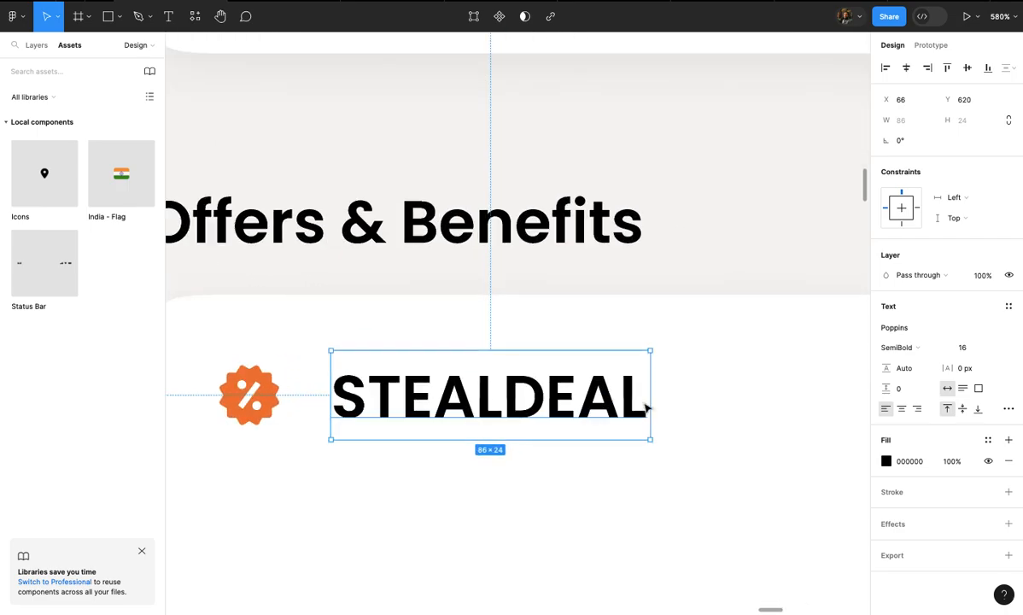
- Add the text "APPLY" near the right edge of the Offers & Benefits card and set its letter spacing to 0 px
left_click(809, 422)
scroll(809, 422, "down", 4)
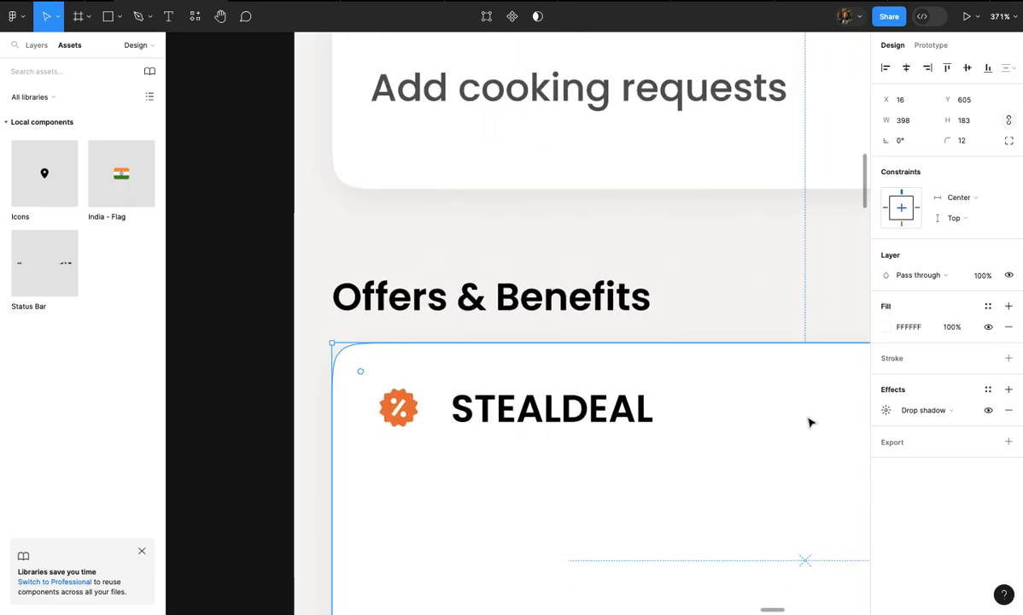
scroll(807, 424, "up", 4)
key("t")
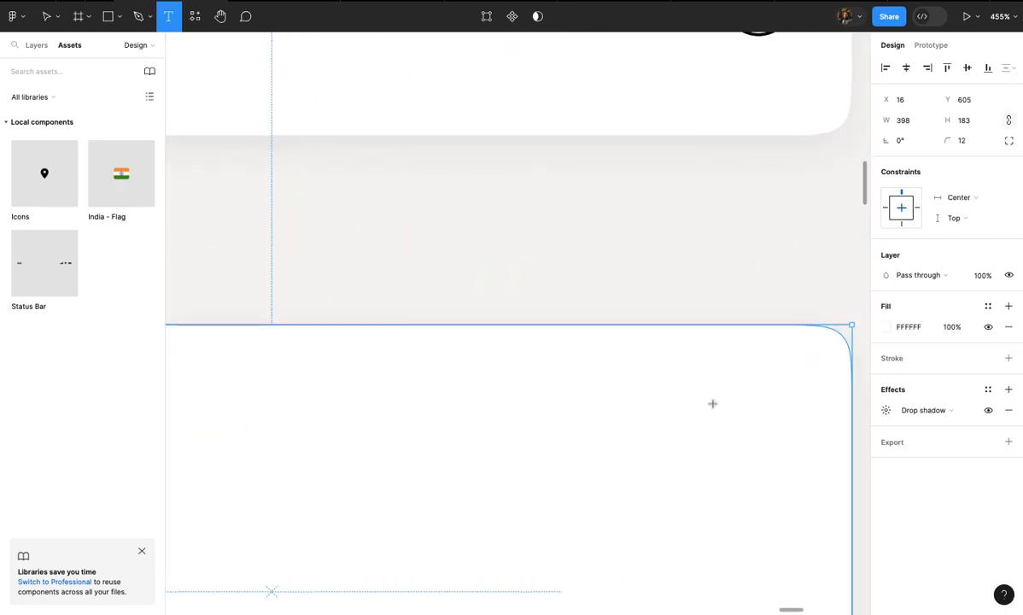
left_click(707, 399)
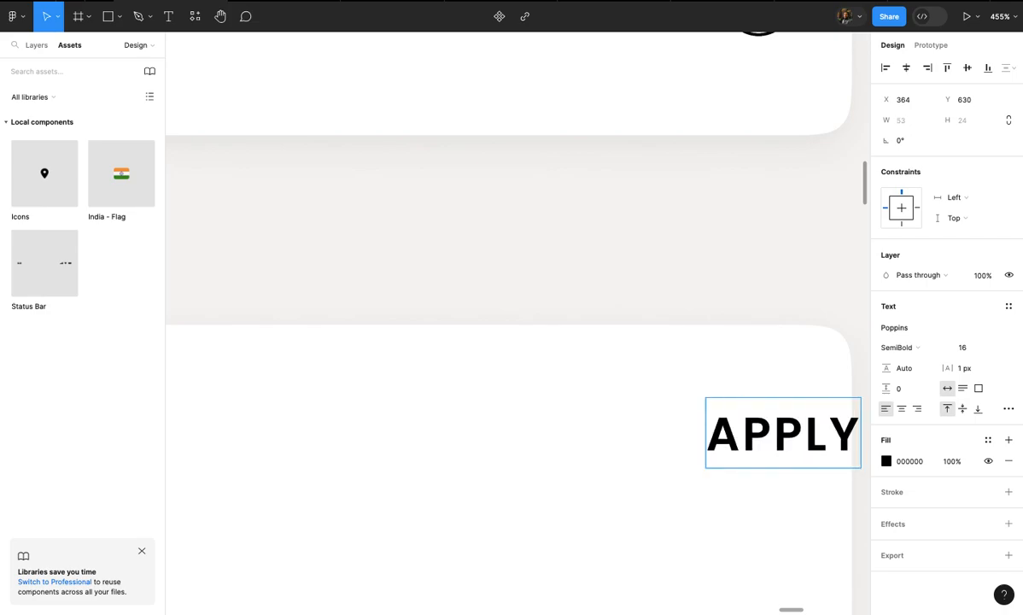
scroll(708, 399, "right", 3)
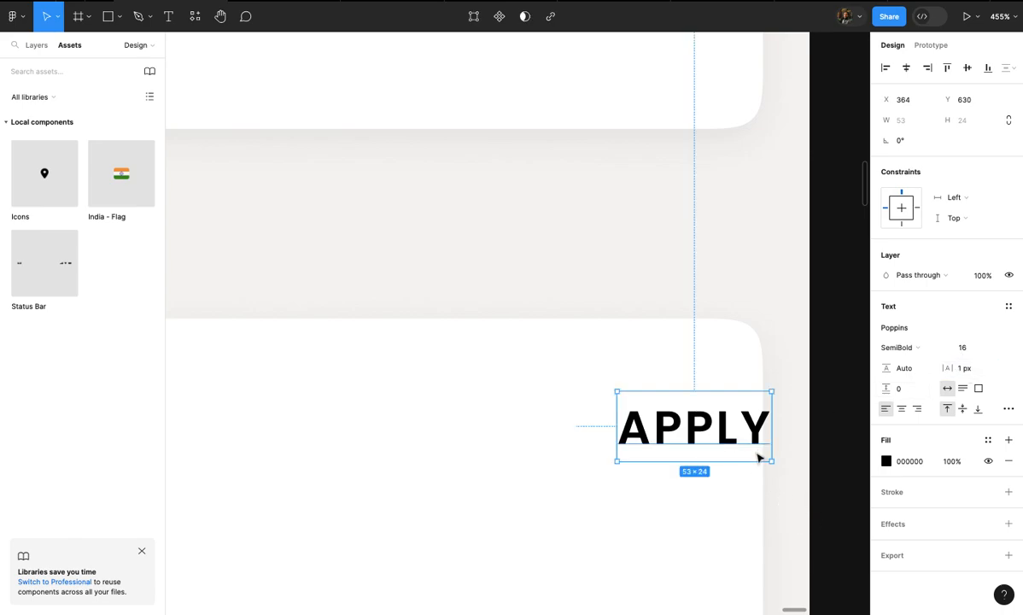
key("Return")
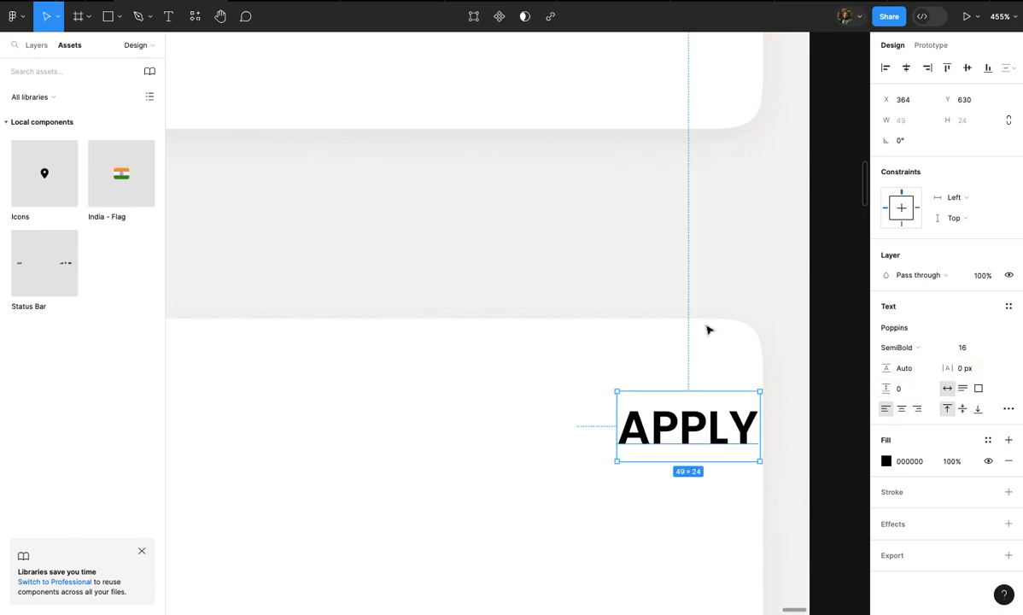
- Move the APPLY text inside the card's right edge to X 357, Y 624
left_click(708, 329)
scroll(706, 323, "down", 3)
scroll(705, 323, "up", 1)
scroll(704, 323, "down", 1)
left_click(717, 345)
scroll(717, 344, "down", 3)
mouse_move(717, 344)
left_mouse_down()
mouse_move(708, 338)
mouse_move(713, 347)
left_mouse_up()
scroll(712, 346, "up", 3)
- Apply the Primary colour style to the APPLY text's fill
left_click(988, 440)
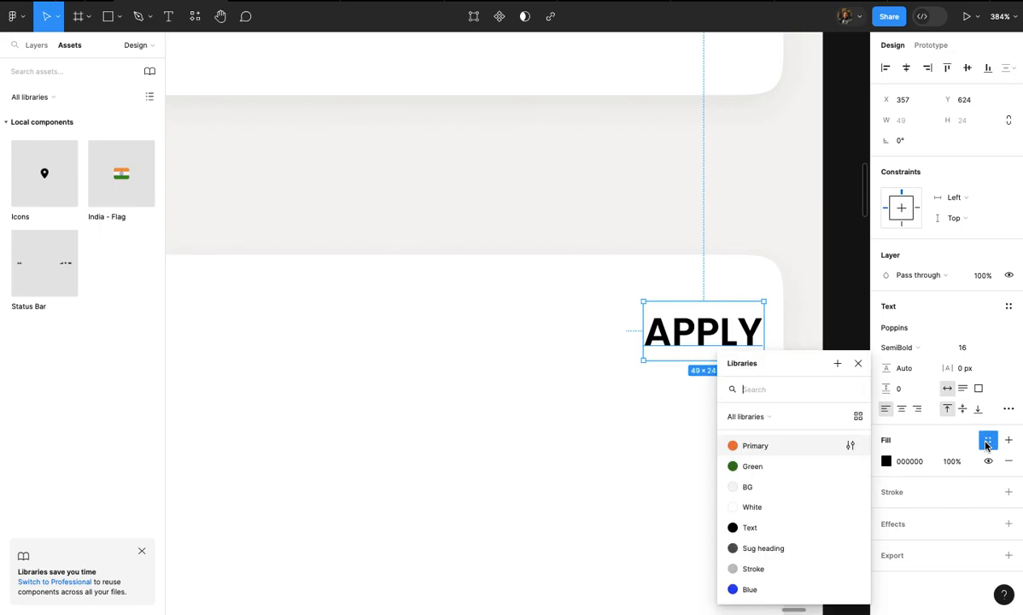
left_click(783, 446)
scroll(708, 333, "down", 5)
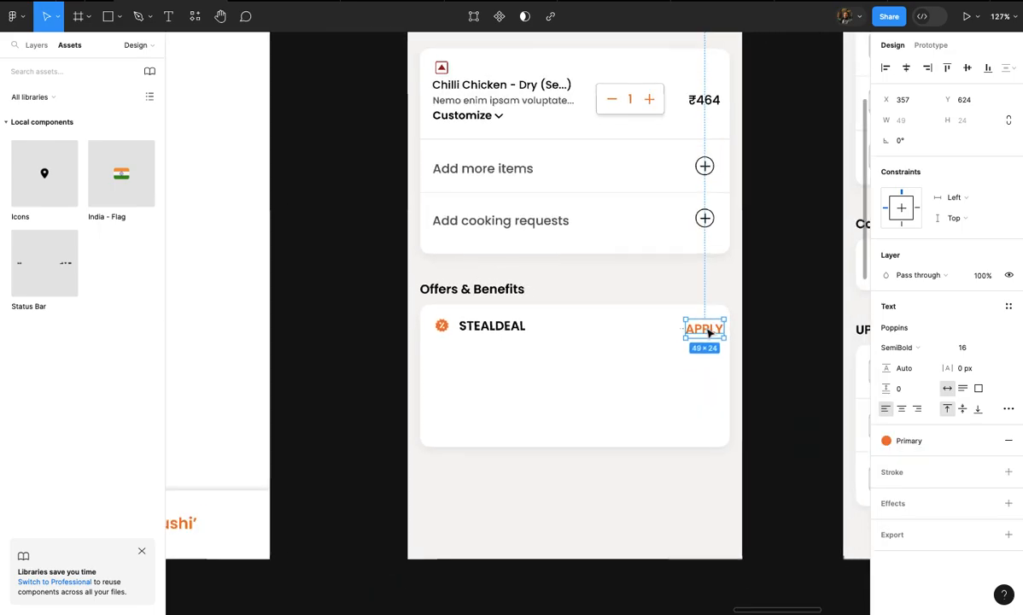
- Compare the APPLY text with the Payment Options screen's ADD and LINK labels and set its font weight to Bold
scroll(710, 334, "up", 2)
scroll(721, 342, "down", 2)
scroll(722, 342, "right", 10)
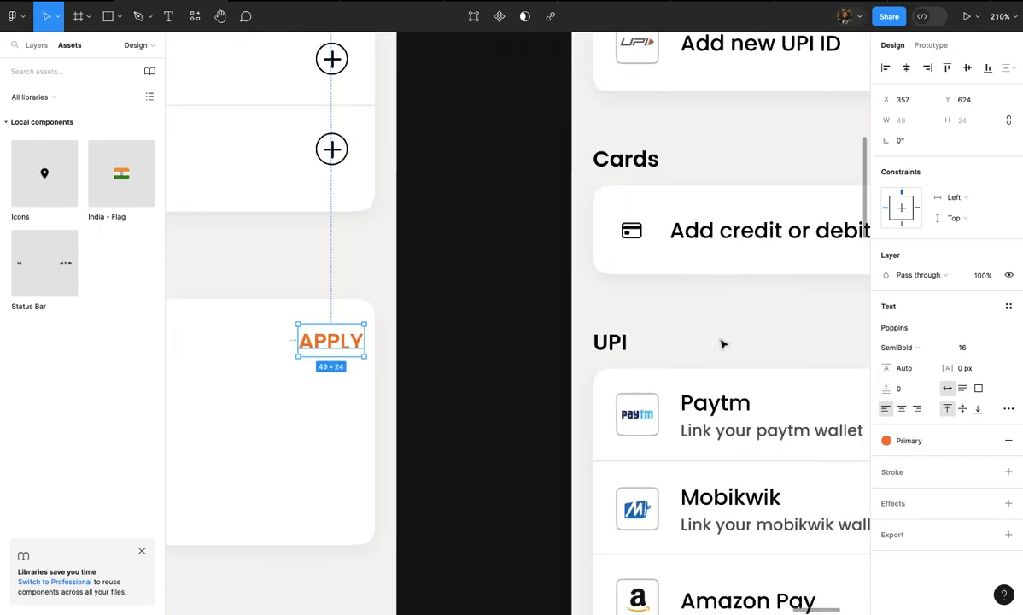
scroll(746, 395, "up", 2)
scroll(756, 390, "up", 2)
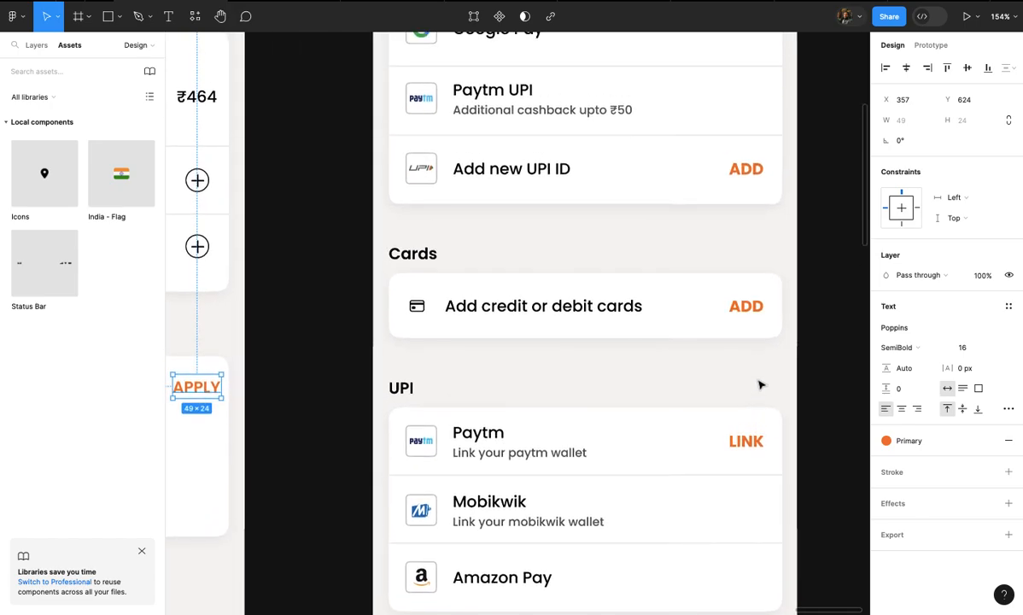
scroll(753, 315, "left", 10)
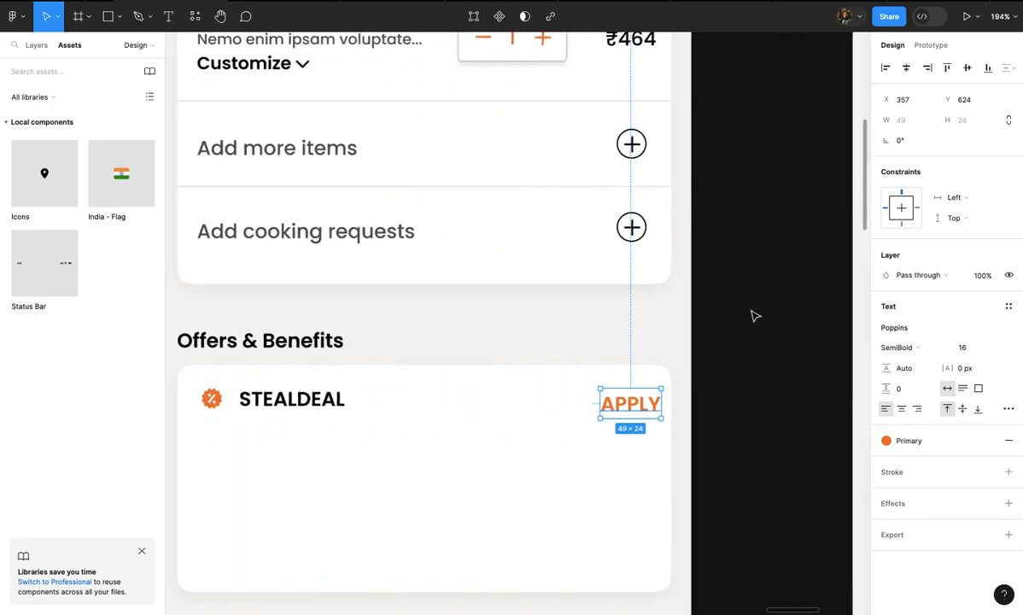
scroll(740, 317, "up", 3)
scroll(740, 318, "up", 3)
left_click(926, 349)
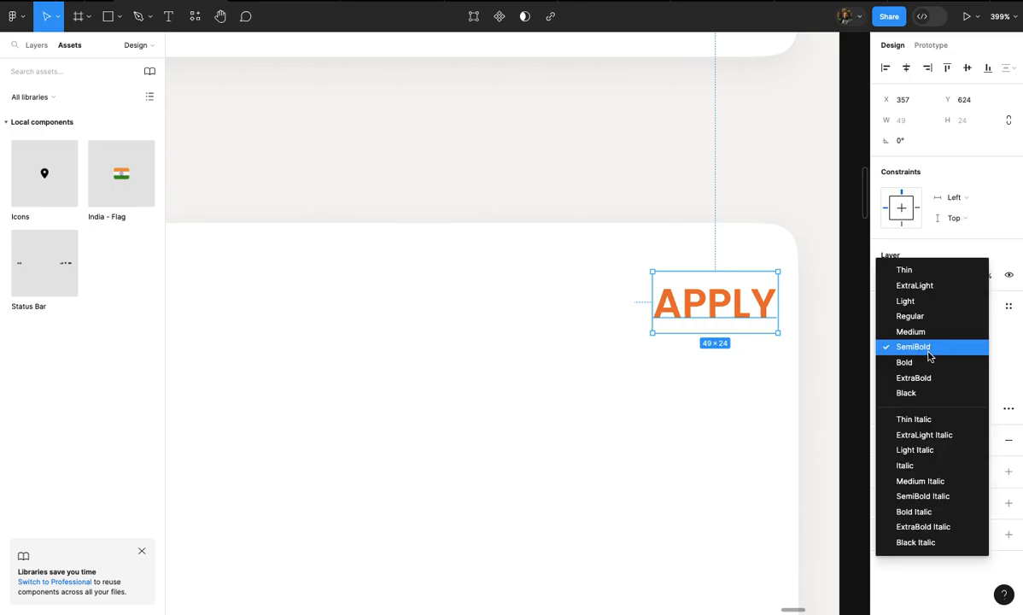
left_click(928, 360)
scroll(802, 345, "down", 3)
scroll(802, 345, "up", 3)
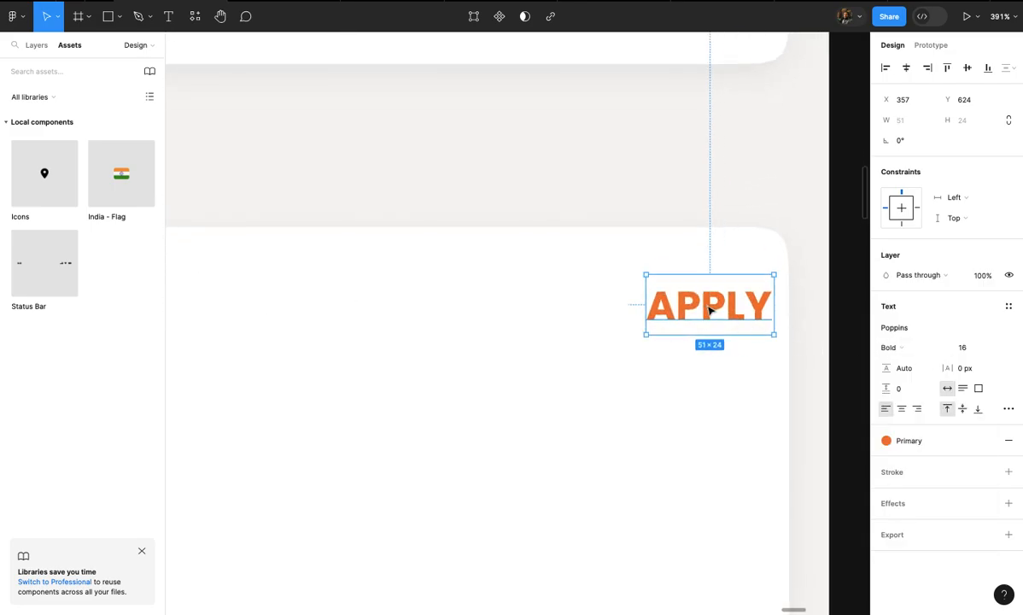
- Compare the bold APPLY text with the ADD and LINK labels on the Payment Options screen, and check it within the Offers & Benefits card
scroll(709, 309, "down", 3)
scroll(711, 310, "right", 3)
scroll(709, 311, "down", 3)
scroll(696, 322, "right", 10)
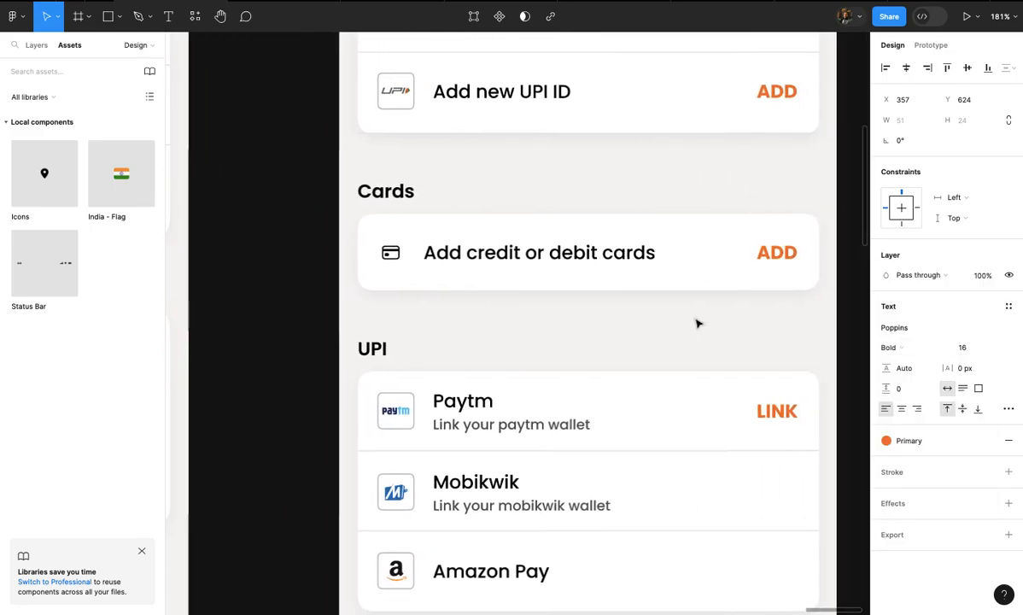
scroll(695, 324, "down", 2)
scroll(696, 326, "down", 2)
scroll(696, 327, "right", 2)
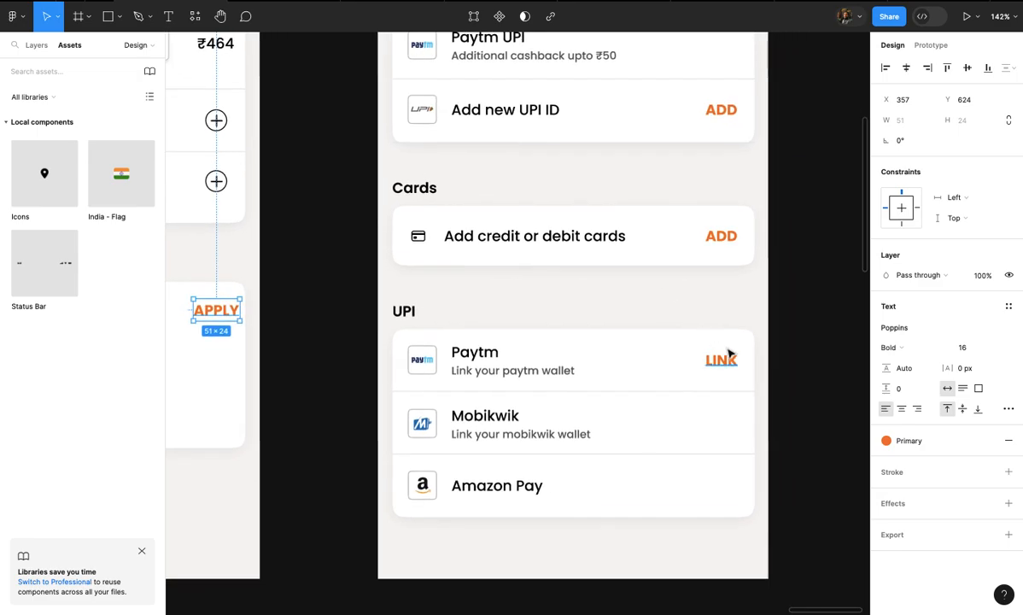
scroll(726, 349, "left", 6)
scroll(537, 314, "up", 3)
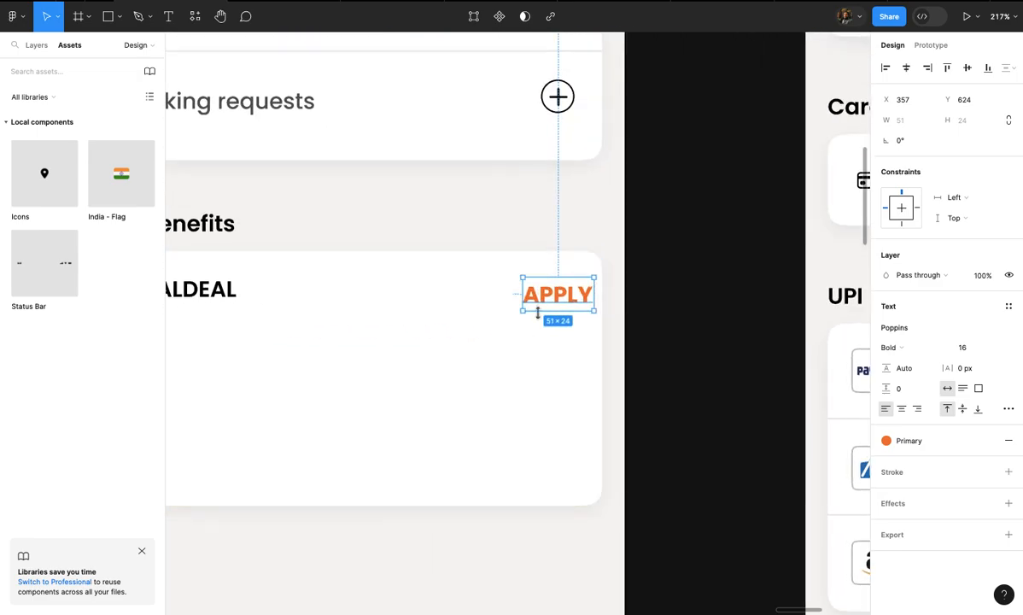
scroll(537, 313, "up", 3)
scroll(539, 316, "left", 3)
scroll(547, 317, "down", 3)
scroll(591, 306, "down", 2)
scroll(591, 306, "left", 3)
scroll(591, 305, "down", 2)
scroll(675, 294, "up", 5)
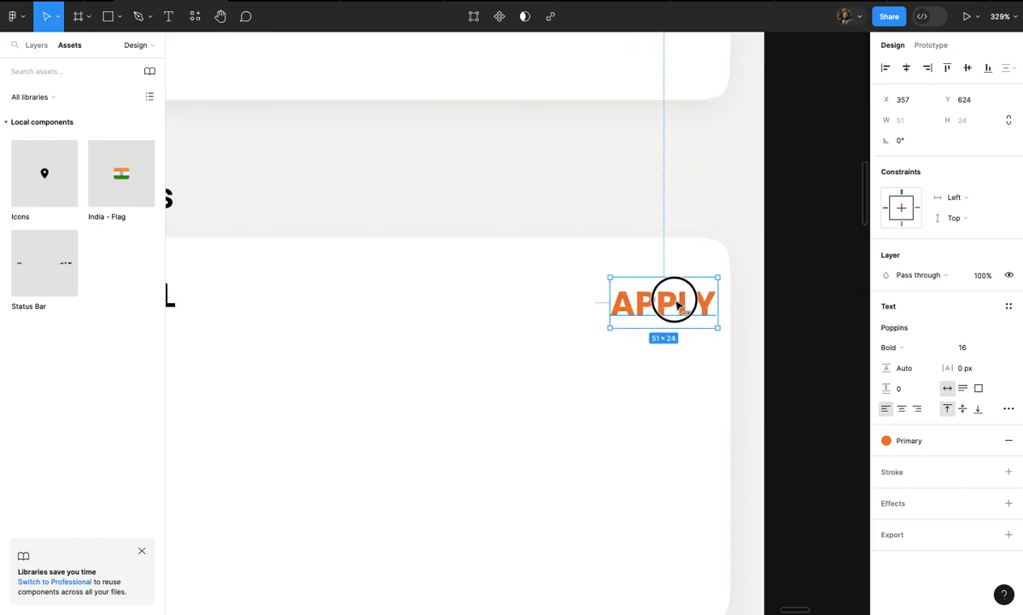
scroll(669, 305, "down", 4)
scroll(670, 305, "left", 3)
left_click(644, 350)
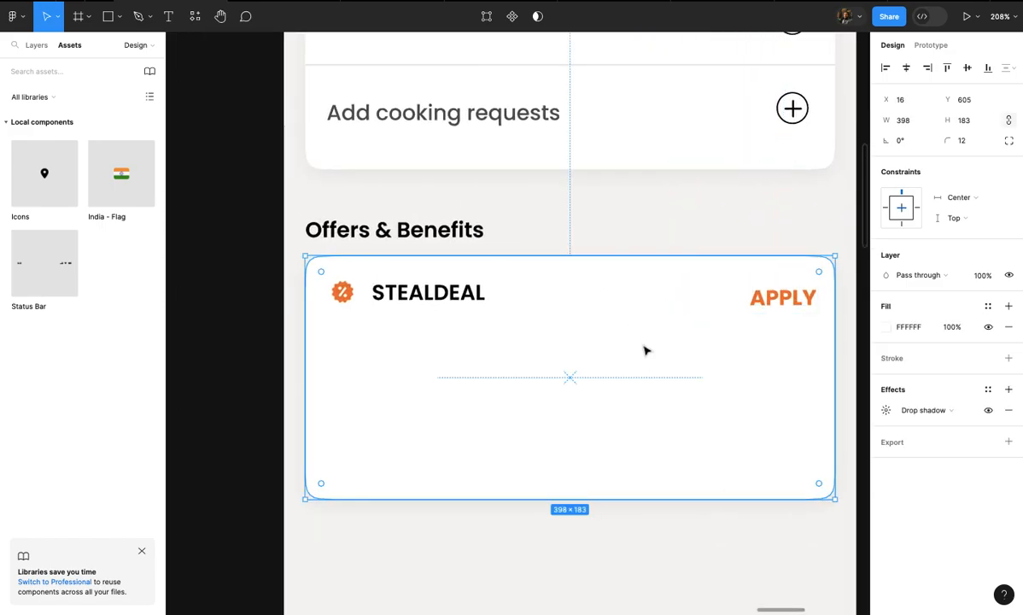
scroll(644, 350, "down", 2)
scroll(541, 367, "up", 1)
scroll(541, 368, "up", 2)
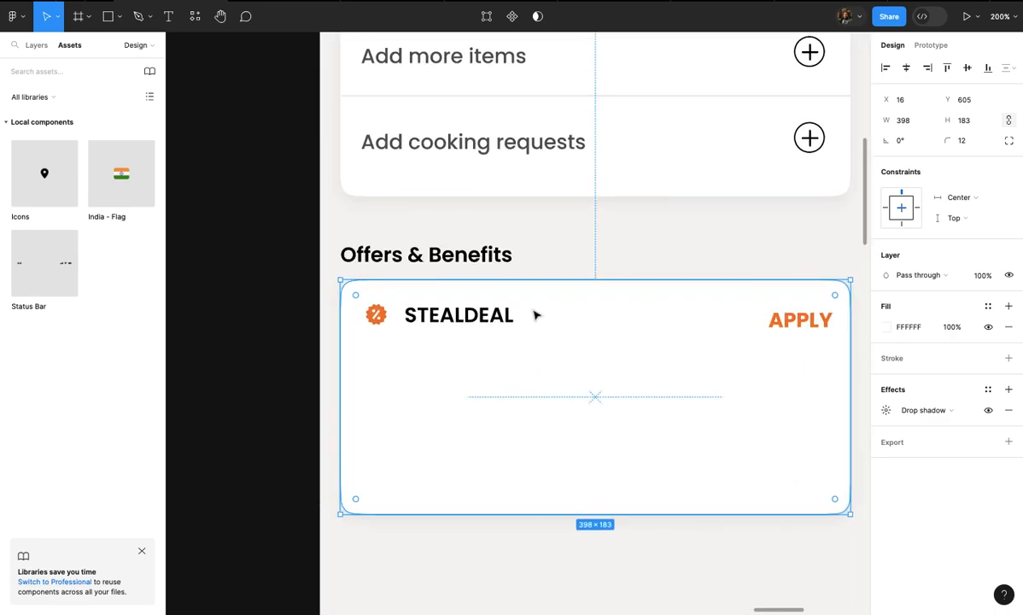
- Duplicate the "Add cooking requests" text below STEALDEAL at X 32, Y 653 and reword it as "Save another 110 on this order"
left_click(529, 145)
left_click_drag(530, 145, 512, 319)
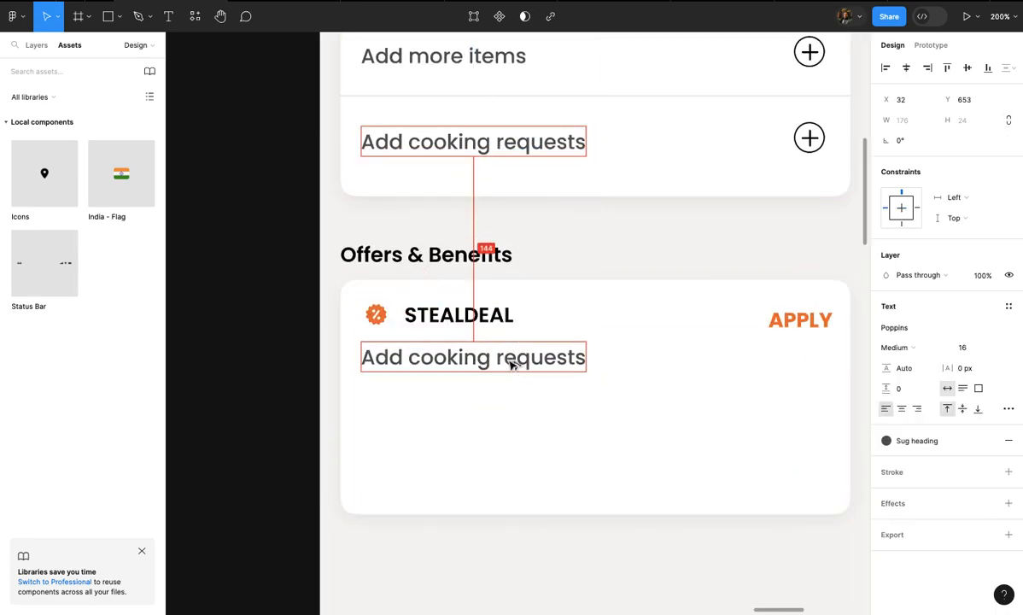
double_click(510, 361)
type("S")
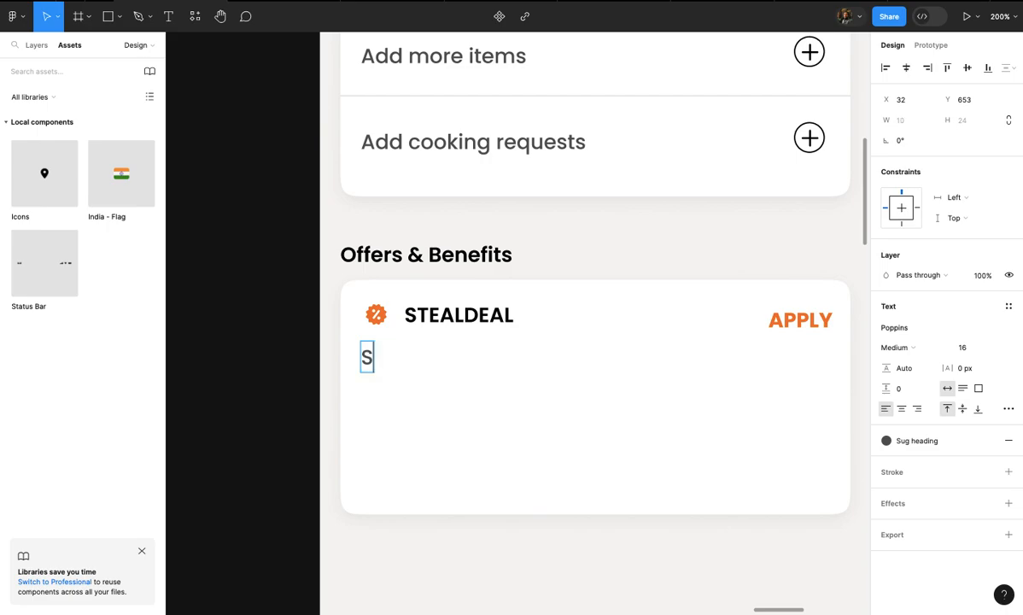
type("ave another 110")
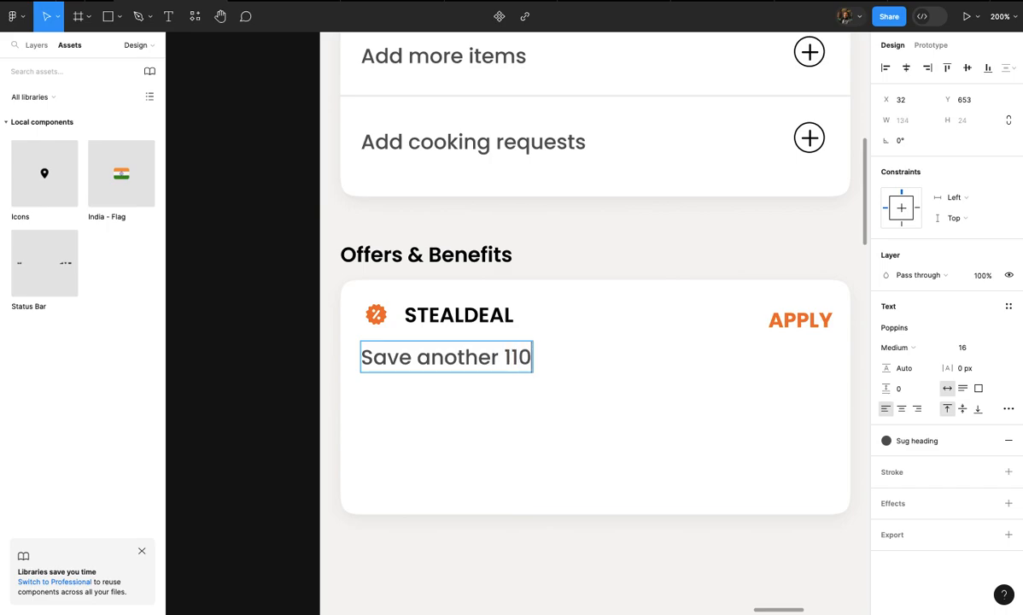
type(" on this")
key("Escape")
- Copy the ₹ symbol from the green Savings text at the head of the Payment Options screen
scroll(532, 407, "up", 5)
scroll(532, 407, "up", 2)
scroll(532, 406, "up", 3)
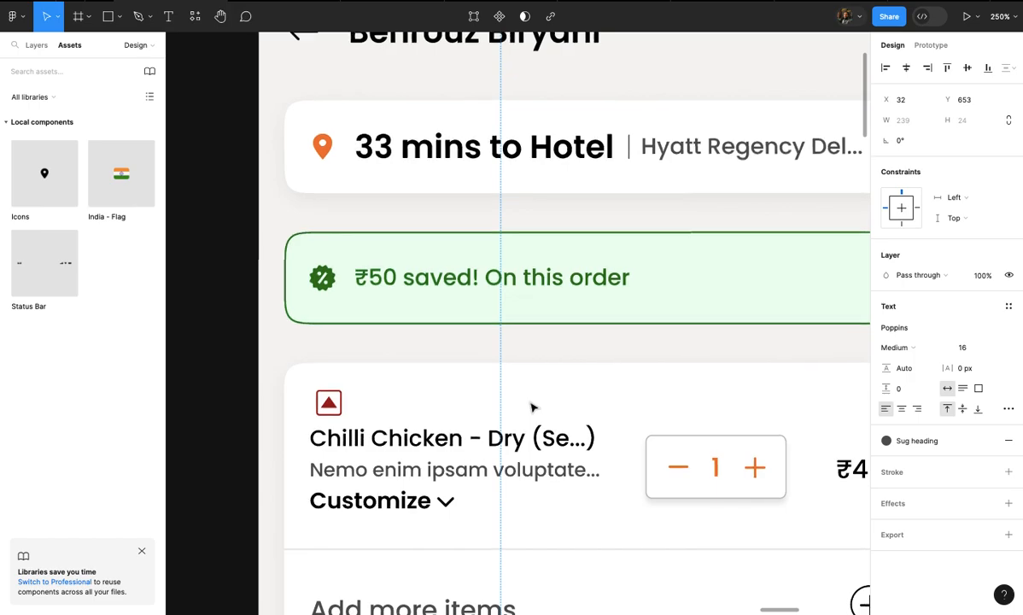
scroll(532, 407, "up", 3)
scroll(532, 407, "down", 3)
scroll(532, 406, "down", 3)
scroll(532, 407, "up", 1)
scroll(532, 406, "right", 4)
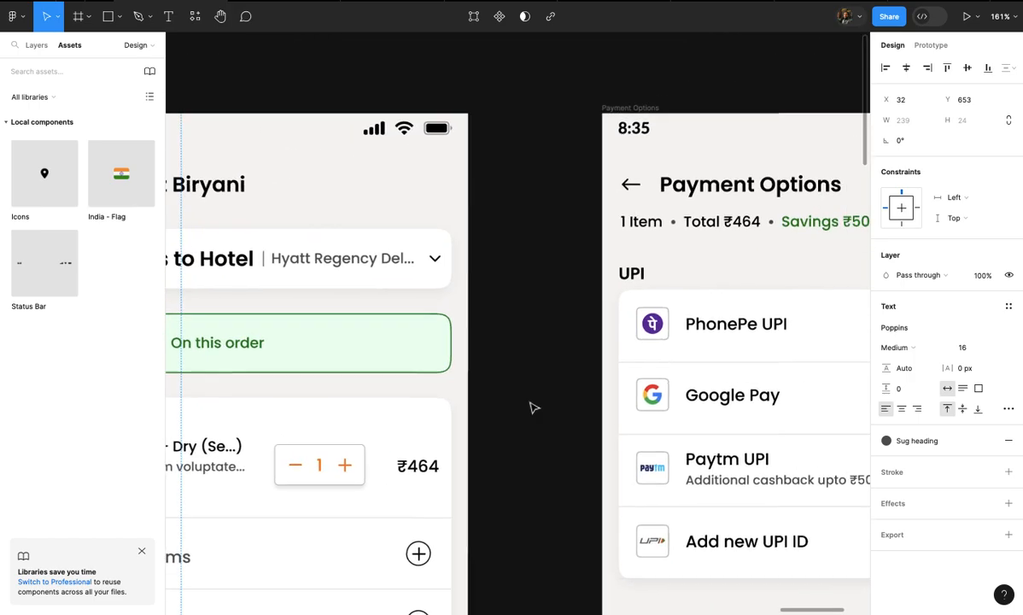
scroll(534, 408, "right", 2)
scroll(534, 409, "up", 2)
scroll(622, 356, "right", 3)
double_click(681, 246)
scroll(680, 246, "up", 3)
double_click(680, 245)
left_click_drag(666, 240, 660, 241)
key("ctrl+c")
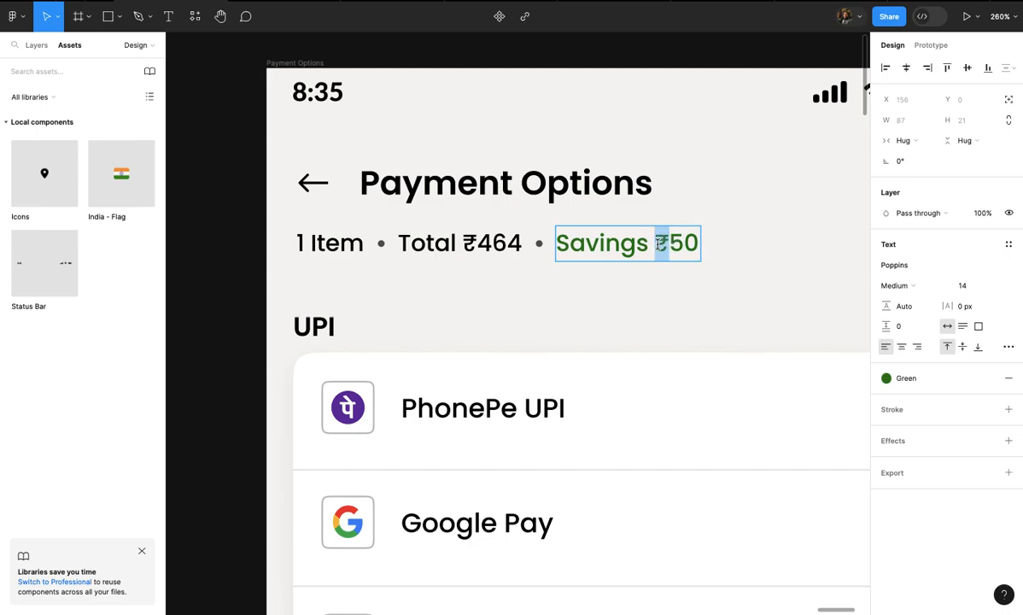
- Paste the ₹ symbol before 110 in the offer text under STEALDEAL
scroll(660, 244, "down", 3)
scroll(662, 274, "down", 10)
scroll(549, 245, "up", 3)
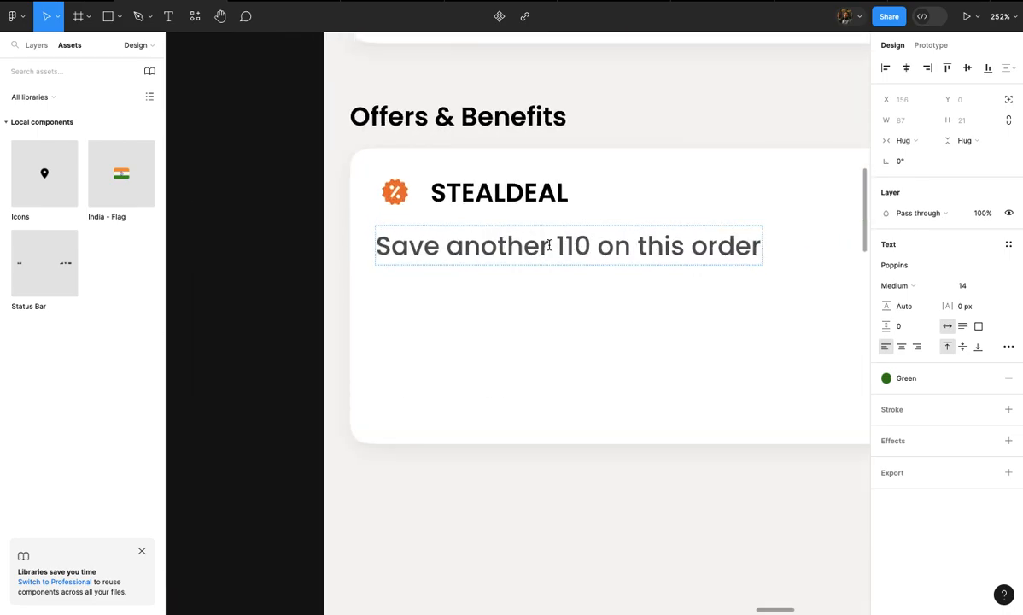
double_click(555, 245)
key("ctrl+v")
key("Escape")
scroll(605, 297, "up", 3)
left_click(669, 333)
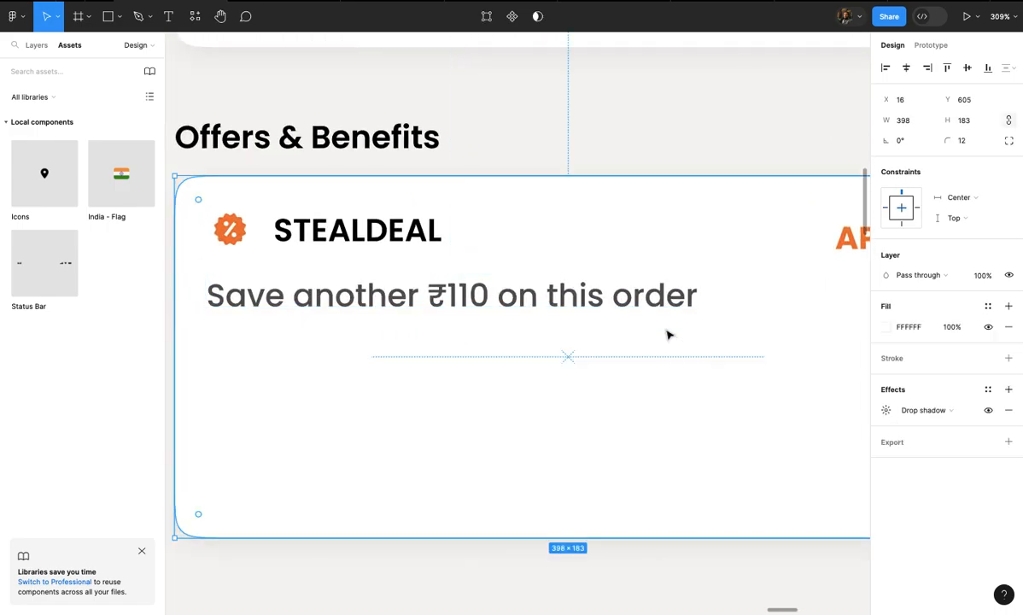
- Move the "Save another ₹110 on this order" text slightly closer to STEALDEAL and set its font size to 14
scroll(668, 335, "down", 4)
scroll(669, 334, "up", 1)
scroll(672, 360, "down", 2)
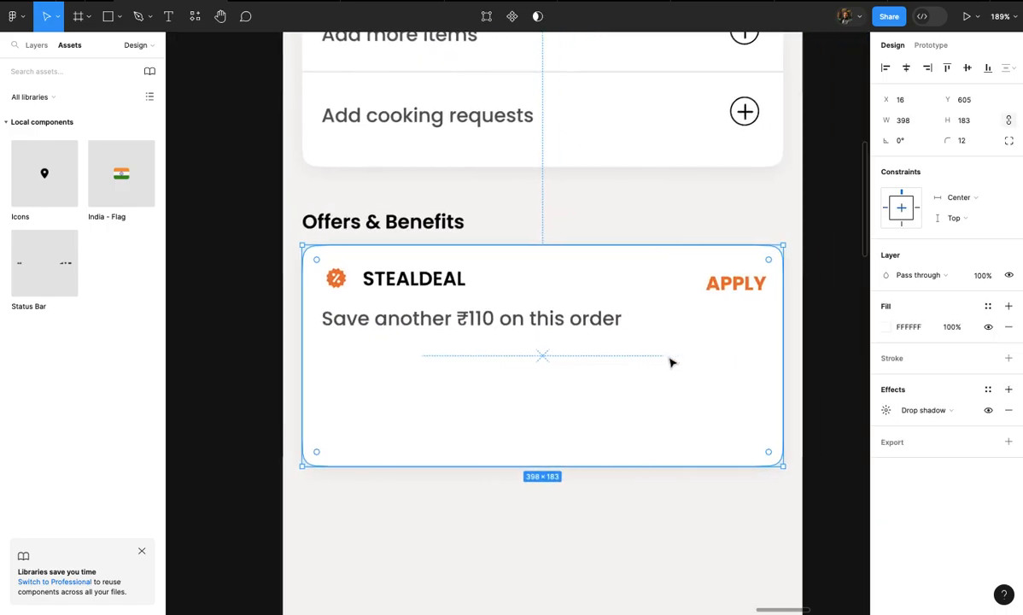
scroll(614, 346, "up", 2)
double_click(555, 337)
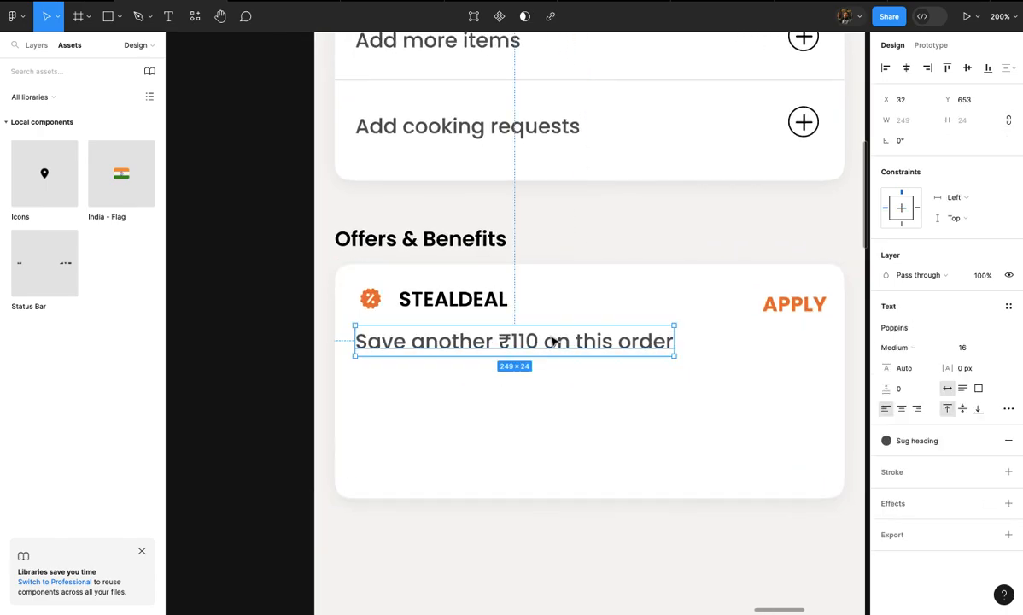
left_click_drag(552, 336, 553, 332)
left_click(559, 363)
left_click(602, 328)
left_click(961, 348)
type("14")
key("Return")
left_click(653, 442)
- Draw a horizontal line about 381 px wide beneath the offer text, ending at the card's right edge
key("l")
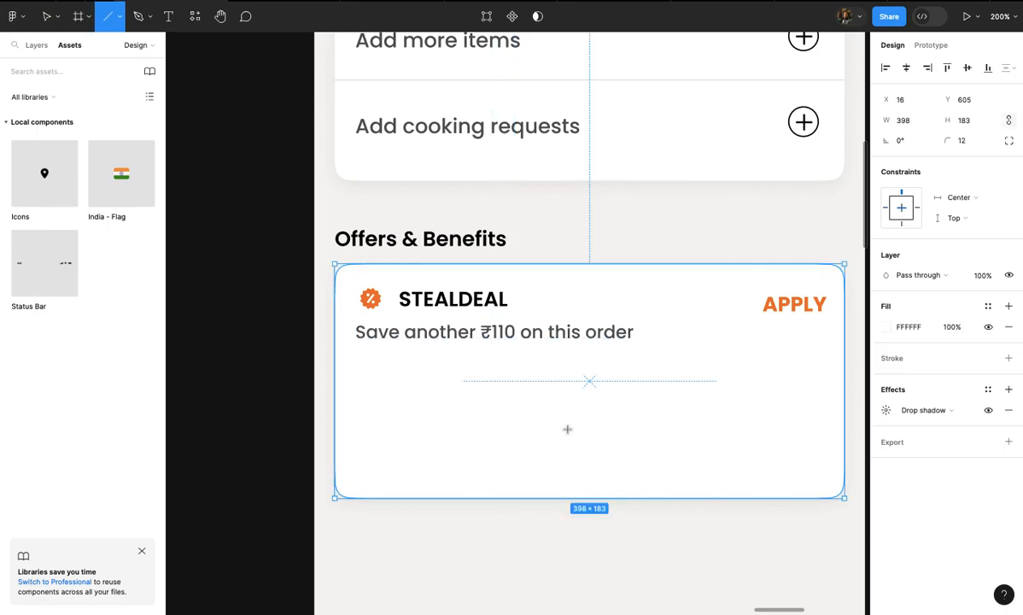
scroll(406, 368, "down", 3)
left_click_drag(370, 372, 731, 370)
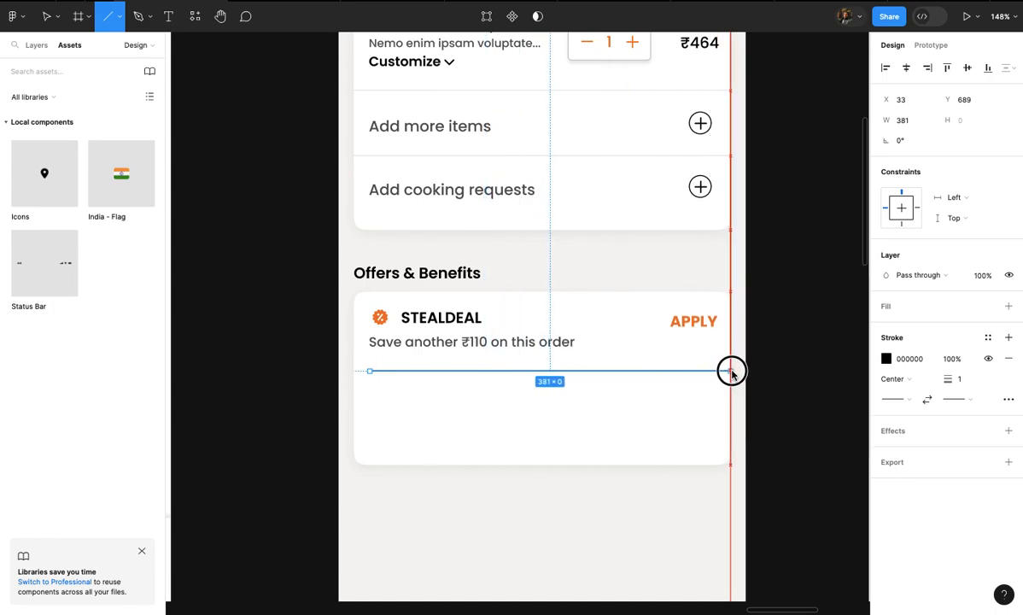
key("v")
- Extend the line to the card's left edge for a width of 398 and move it up to Y 685
scroll(444, 374, "up", 5)
left_click_drag(302, 371, 270, 369)
left_click_drag(337, 374, 339, 364)
- Change the divider line's stroke style to Dash in the Offers & Benefits card
left_click(1008, 399)
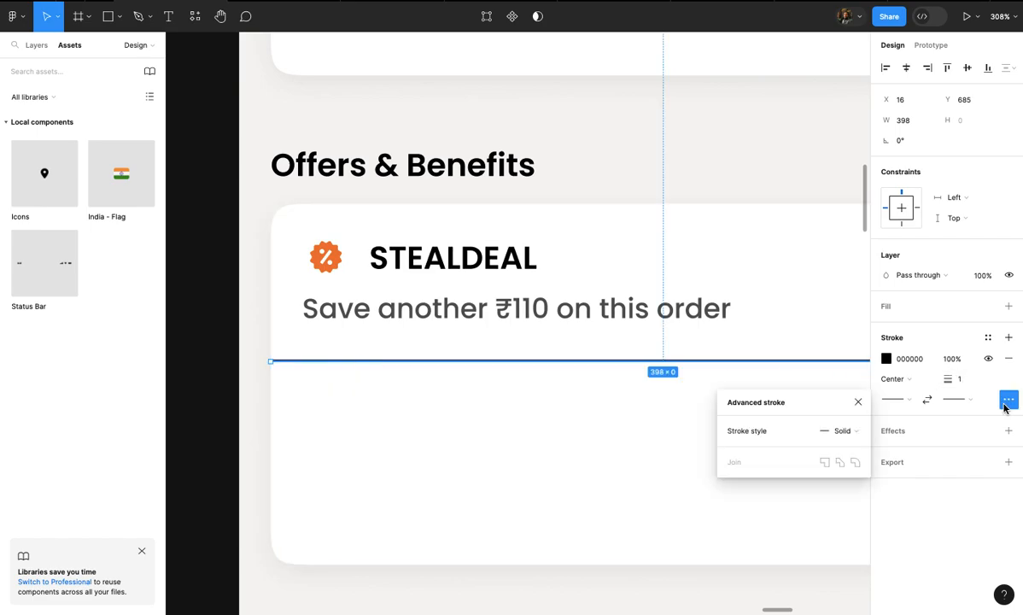
left_click(849, 431)
left_click(849, 445)
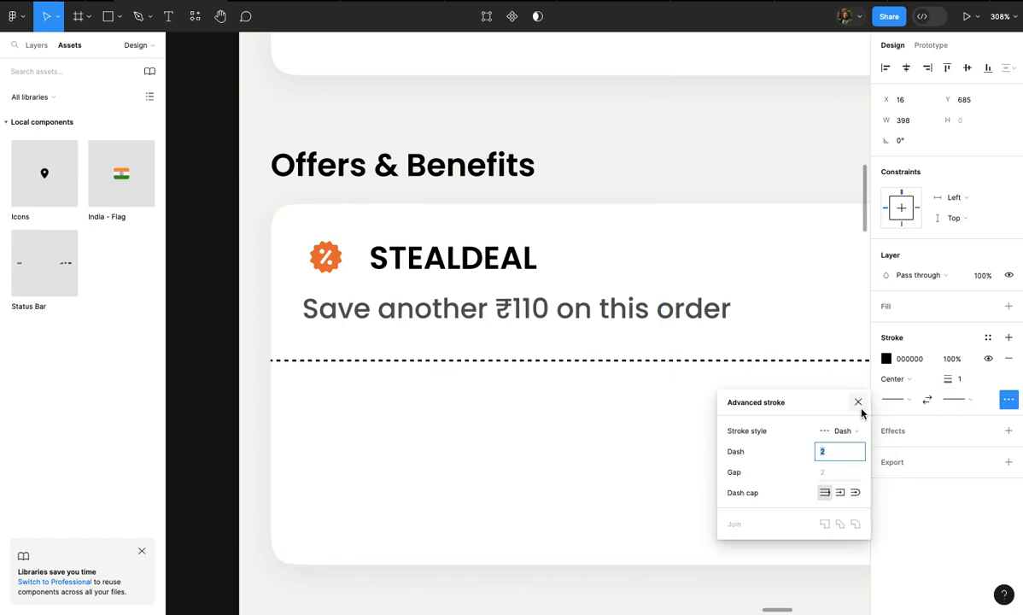
- Copy the stroke colour E7E7E7 from the divider above "Add cooking requests" to the dashed line
left_click(988, 339)
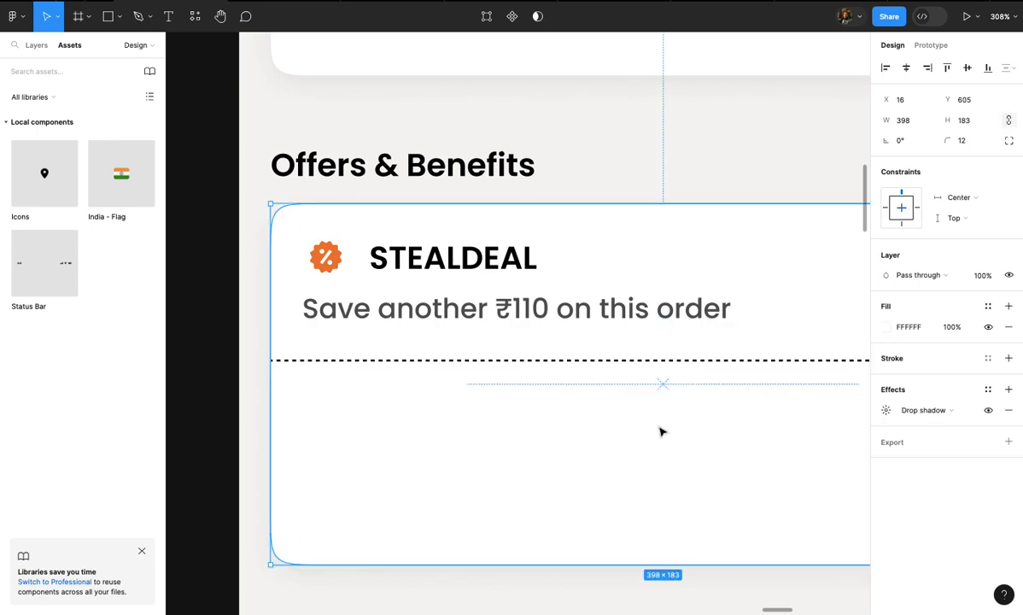
left_click(662, 430)
scroll(663, 430, "down", 5)
scroll(667, 360, "up", 4)
left_click(660, 282)
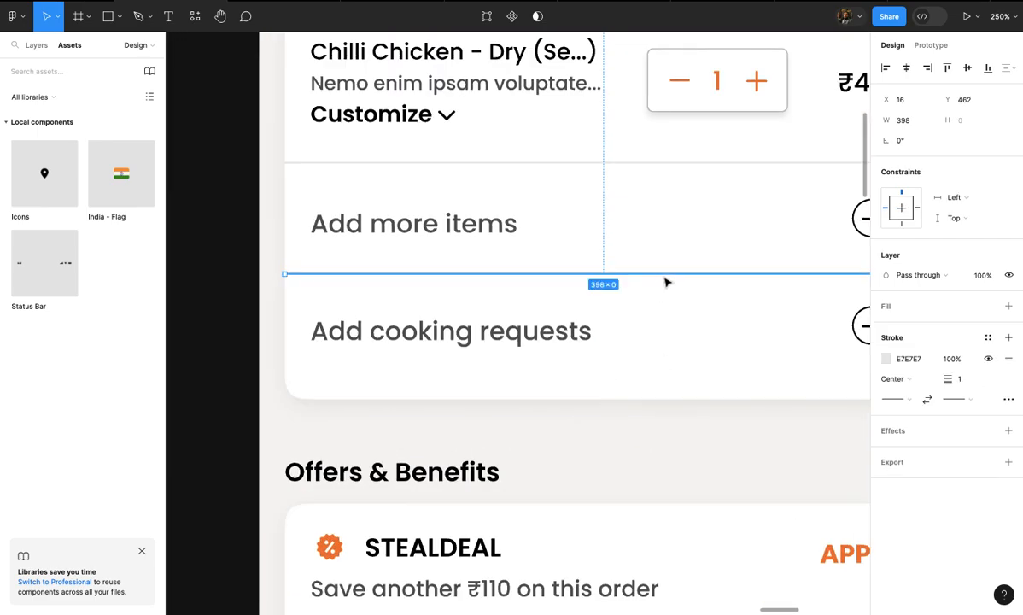
scroll(650, 475, "down", 4)
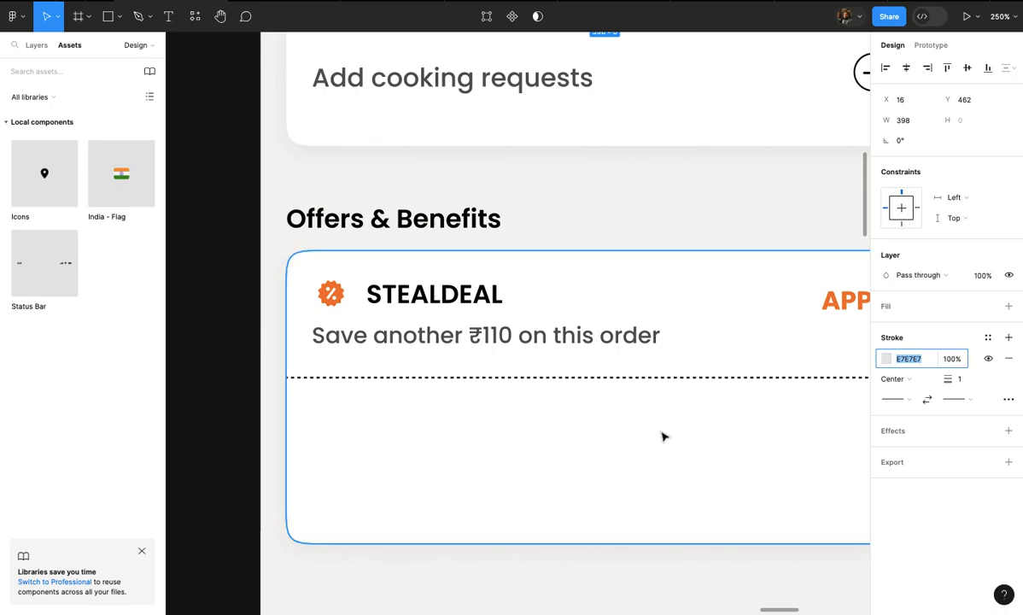
left_click(674, 386)
left_click(683, 376)
left_click(912, 358)
type("E7E7E7")
key("Return")
key("Escape")
scroll(766, 241, "down", 3)
scroll(767, 242, "up", 3)
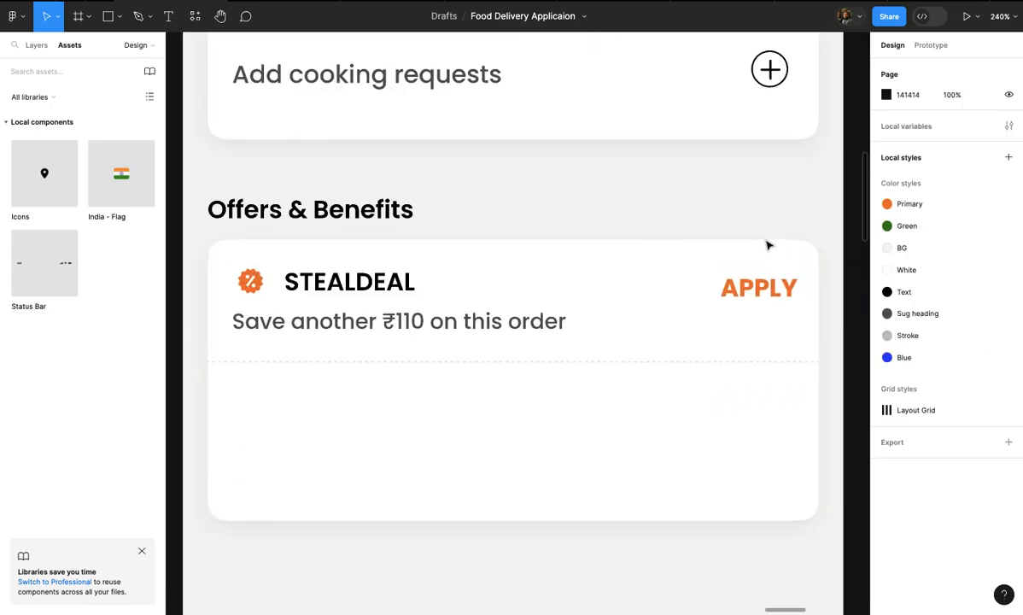
- Apply the grey Stroke colour style to the dashed line
left_click(755, 370)
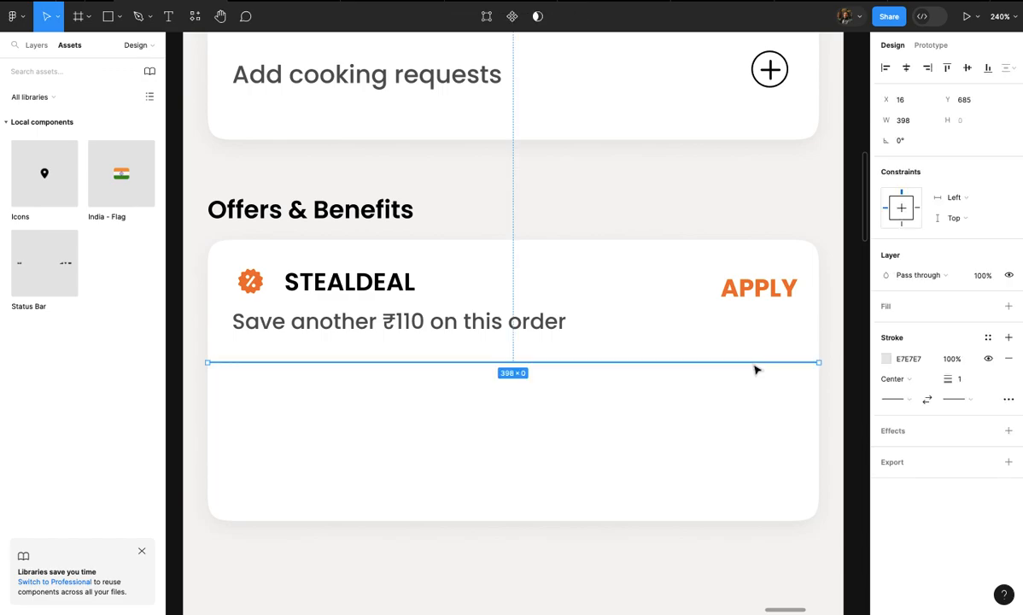
left_click(985, 338)
left_click(765, 548)
key("Escape")
scroll(763, 557, "down", 2)
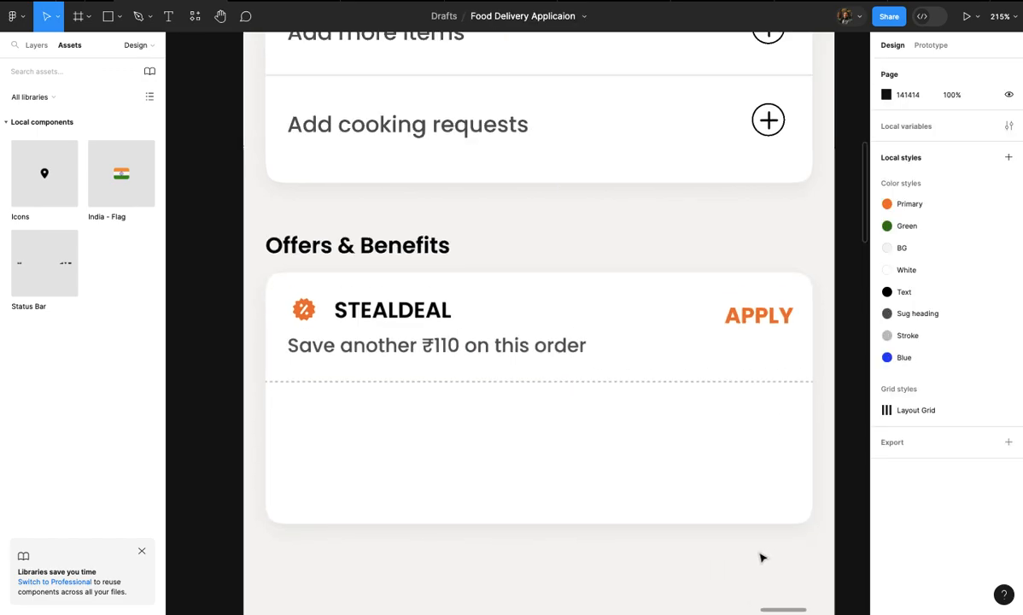
- Add the text "view more coupons" below the dashed line in the Offers & Benefits card
scroll(762, 557, "up", 1)
left_click(635, 464)
scroll(637, 469, "up", 3)
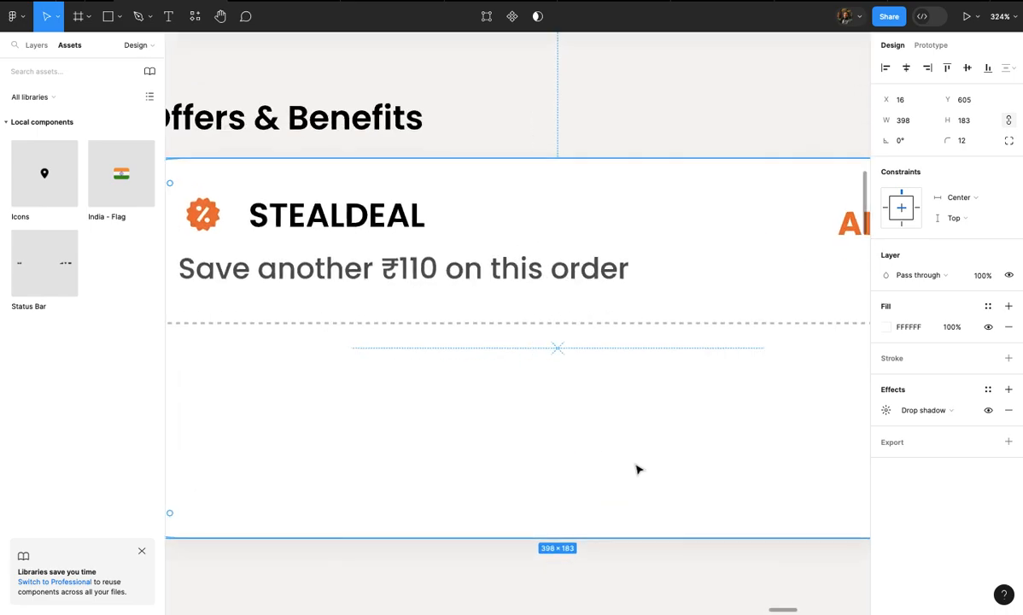
key("t")
left_click(568, 400)
type("view")
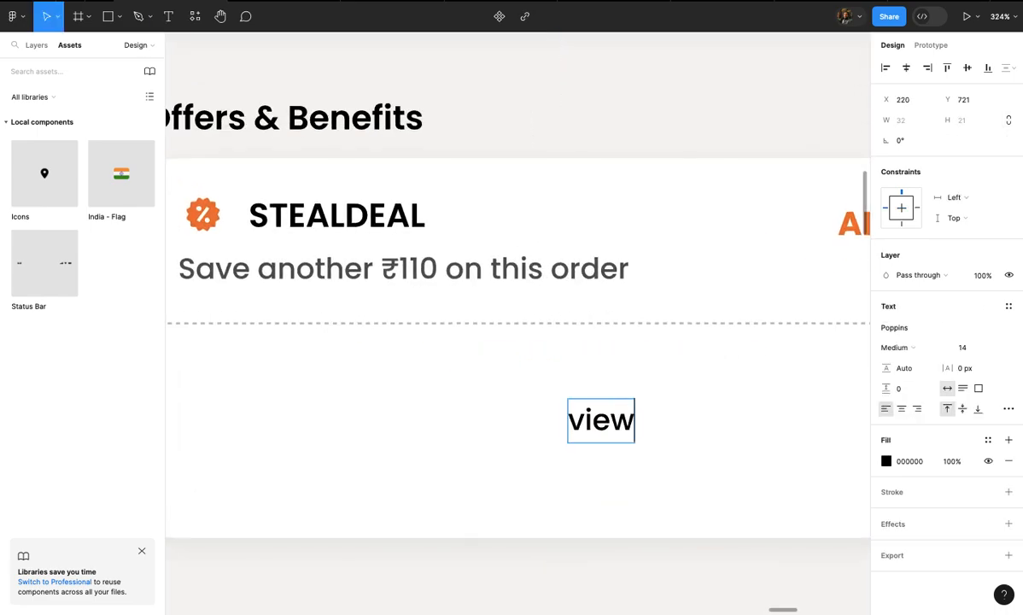
type(" more coupons")
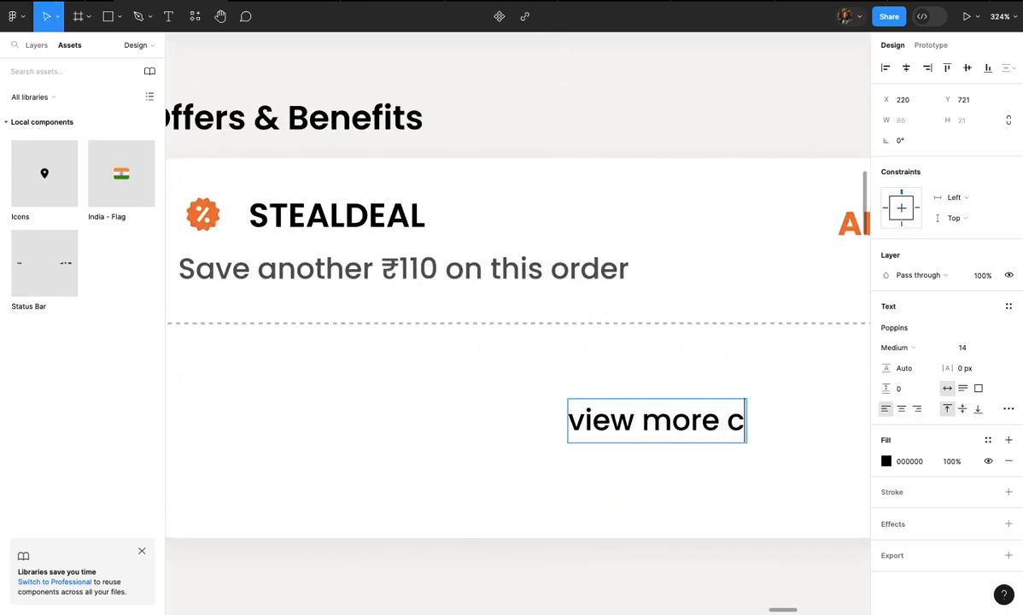
- Move the "view more coupons" text up beneath the dashed line and centre it horizontally on the screen
scroll(568, 400, "down", 3)
scroll(619, 445, "right", 3)
left_click_drag(620, 442, 480, 396)
left_click(907, 68)
- Duplicate the orange offer icon and place the copy just after the "view more coupons" text
scroll(744, 238, "left", 1)
scroll(747, 243, "left", 3)
scroll(672, 311, "up", 3)
scroll(649, 338, "up", 1)
scroll(650, 338, "down", 3)
left_click_drag(318, 192, 725, 316)
- Switch the copied icon's Property 1 variant to Chevron
left_click(973, 234)
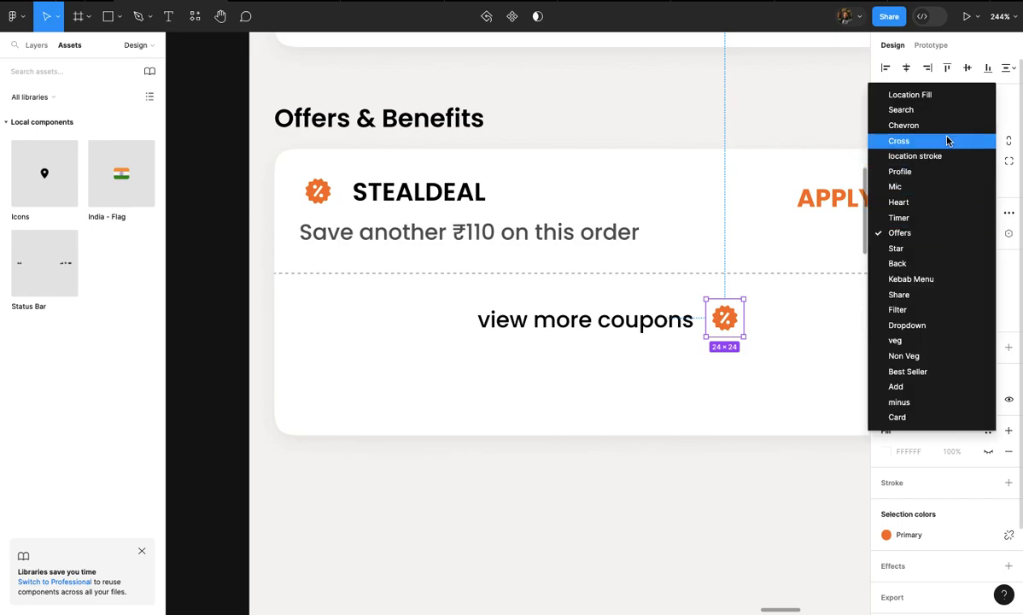
left_click(898, 140)
scroll(792, 297, "up", 2)
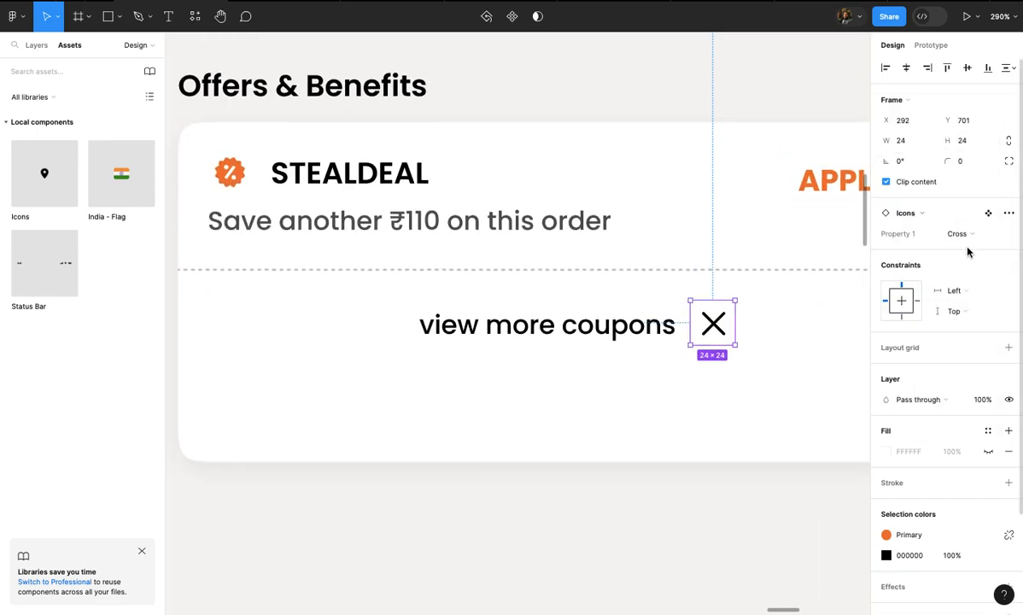
left_click(968, 233)
left_click(965, 218)
- Detach the Primary colour style from the chevron icon and set its orange F57A00 colour to 0% opacity
scroll(719, 350, "up", 5)
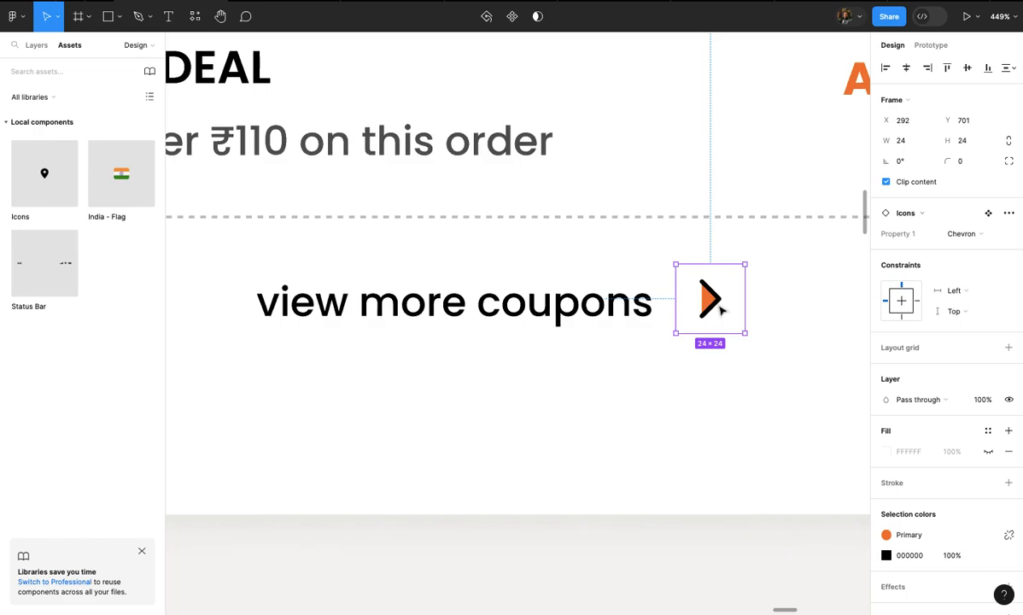
left_click(988, 534)
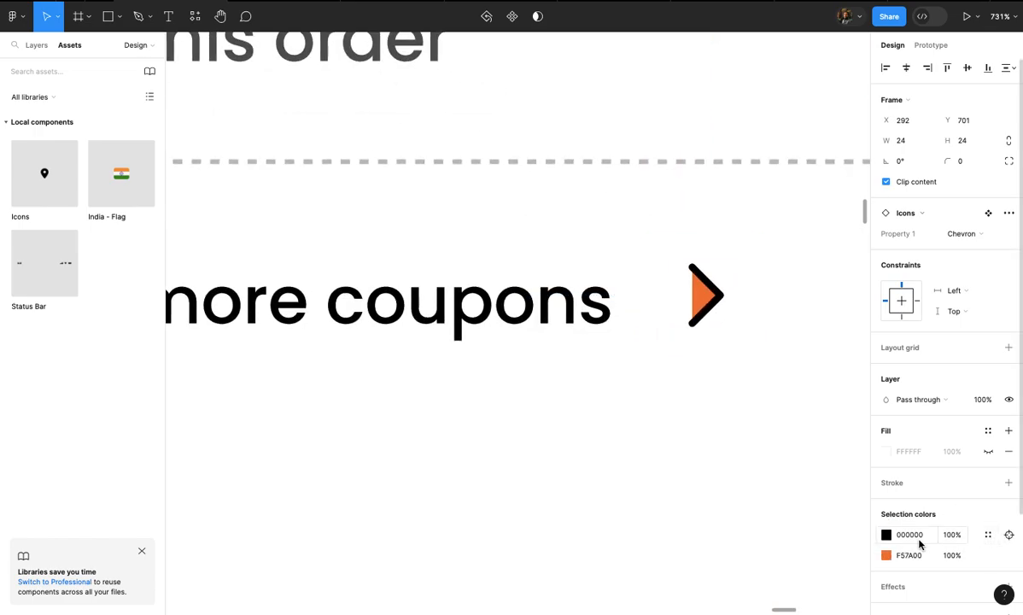
left_click(952, 556)
type("0")
key("Return")
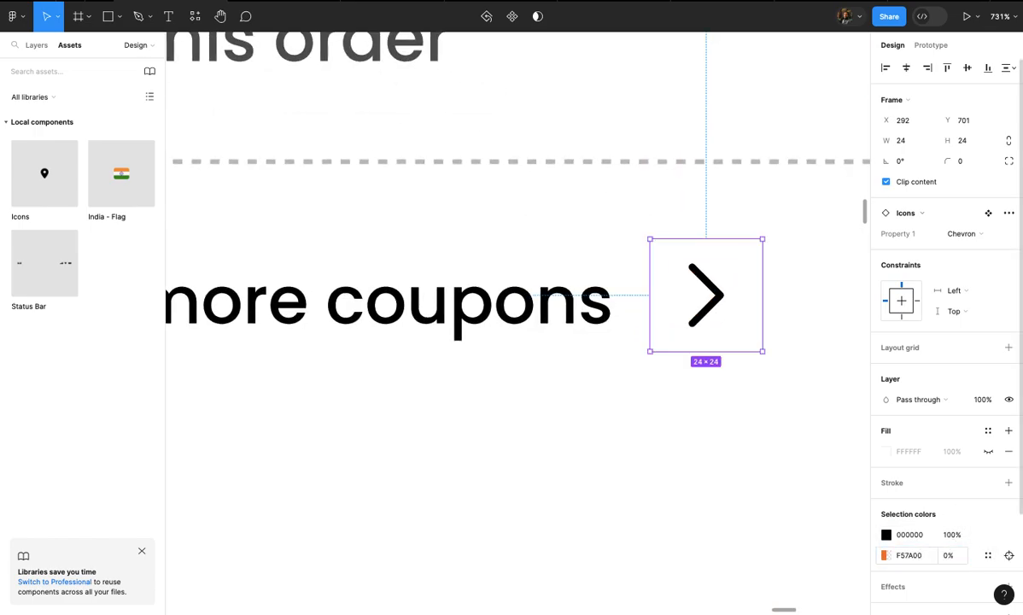
- Combine the "view more coupons" text and the chevron in a horizontal auto layout with a gap of 4
scroll(602, 372, "down", 5)
left_click(602, 372, "shift")
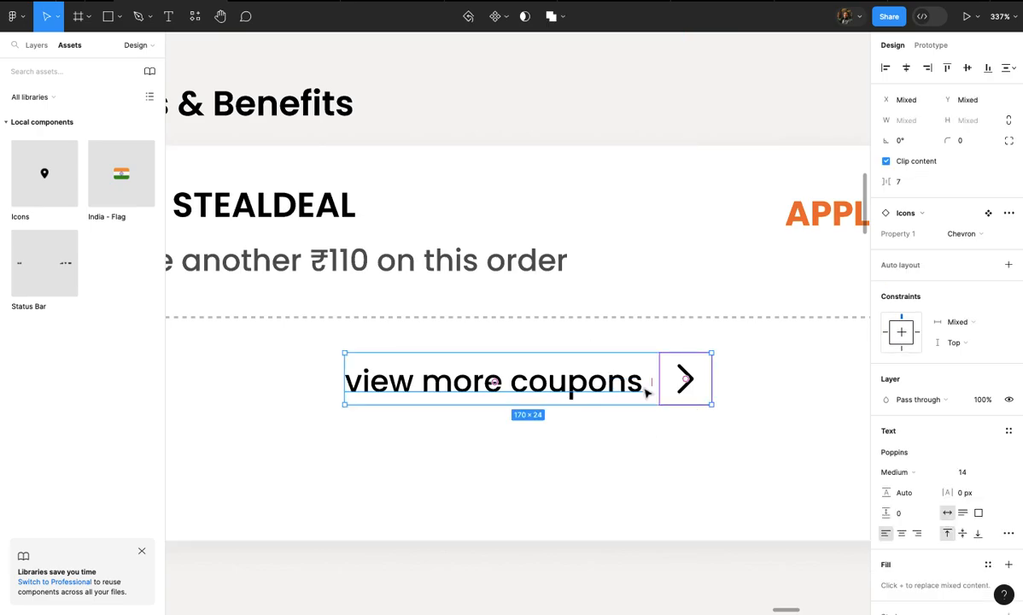
key("shift+a")
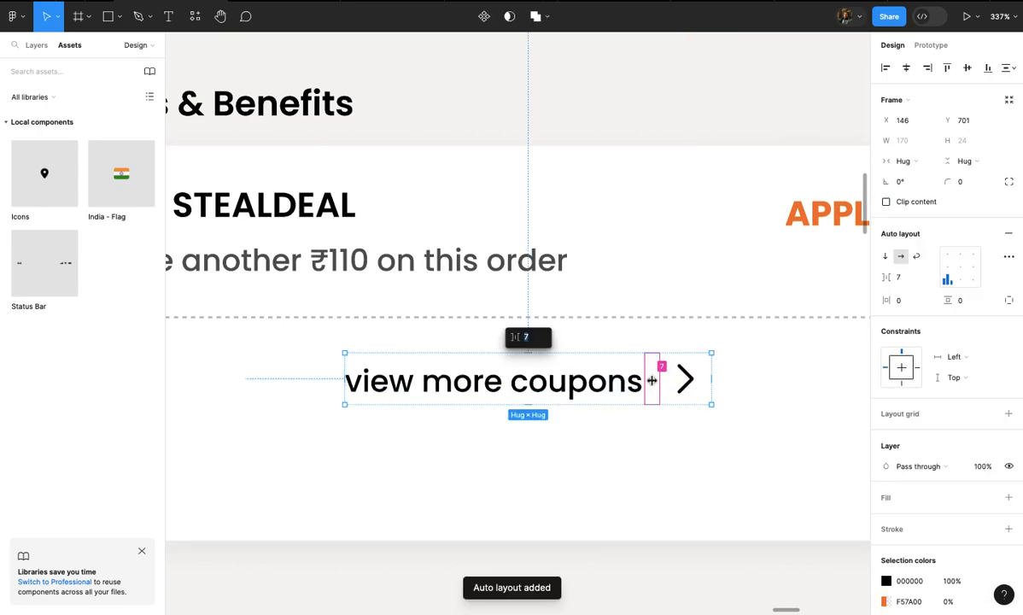
left_click_drag(651, 380, 643, 380)
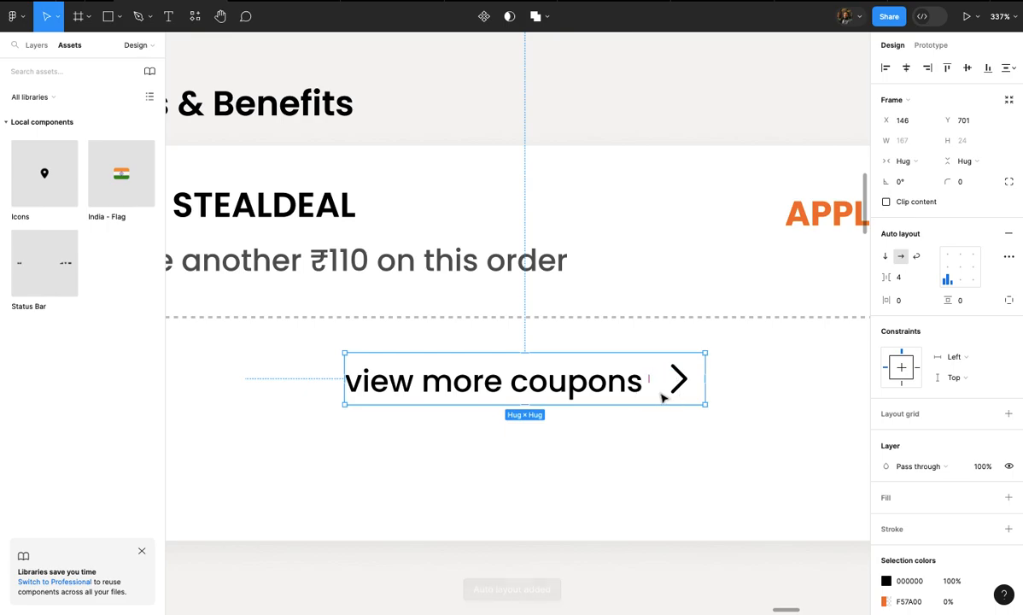
- Set the "view more coupons" auto layout alignment so the text is vertically centred with the chevron
scroll(662, 392, "down", 3)
scroll(662, 397, "up", 4)
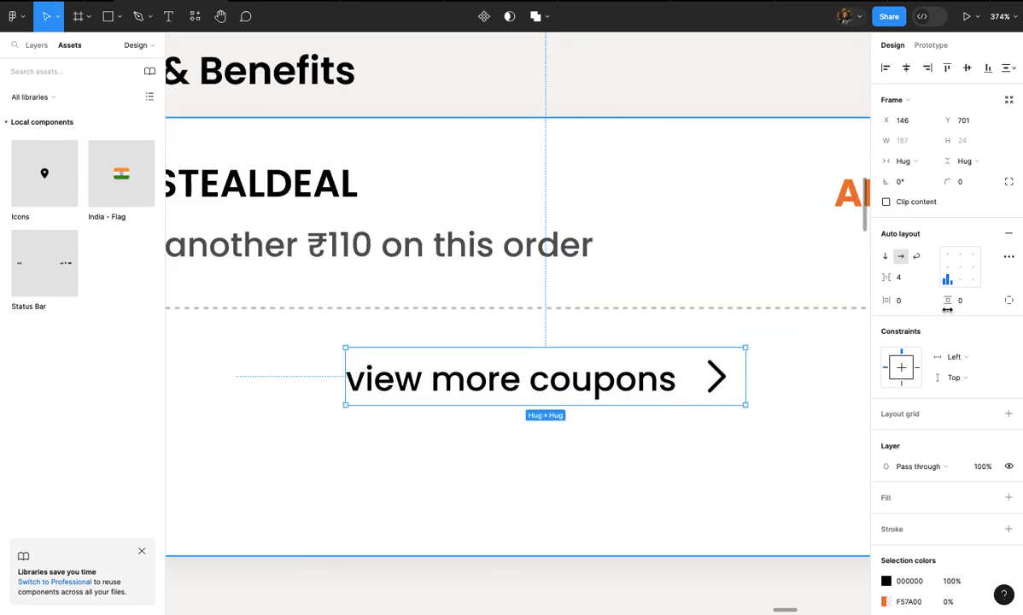
left_click(679, 425)
scroll(678, 424, "down", 2)
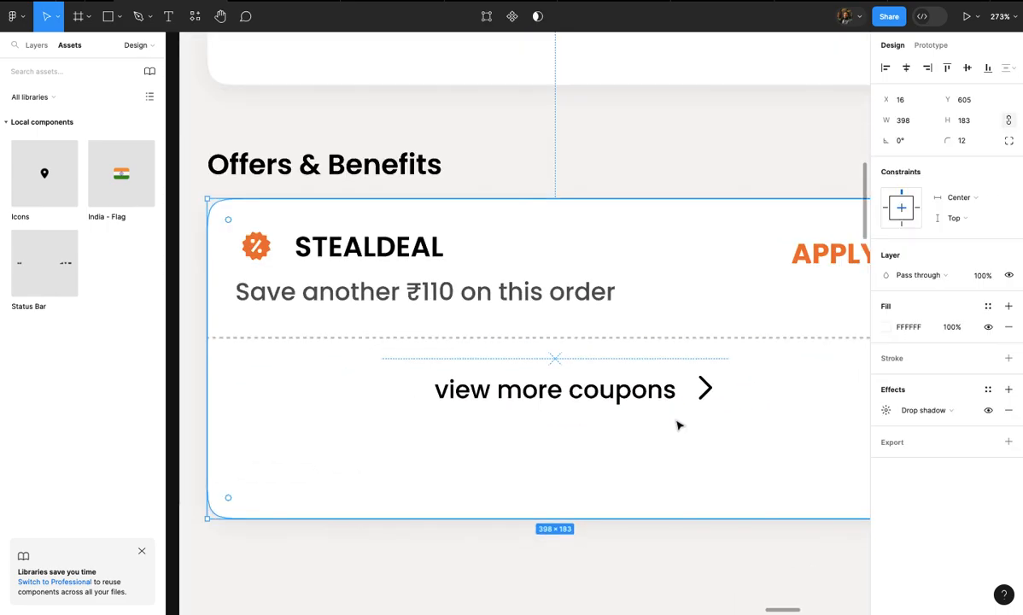
scroll(679, 424, "up", 3)
left_click(720, 385)
scroll(720, 384, "up", 5)
left_click(718, 383)
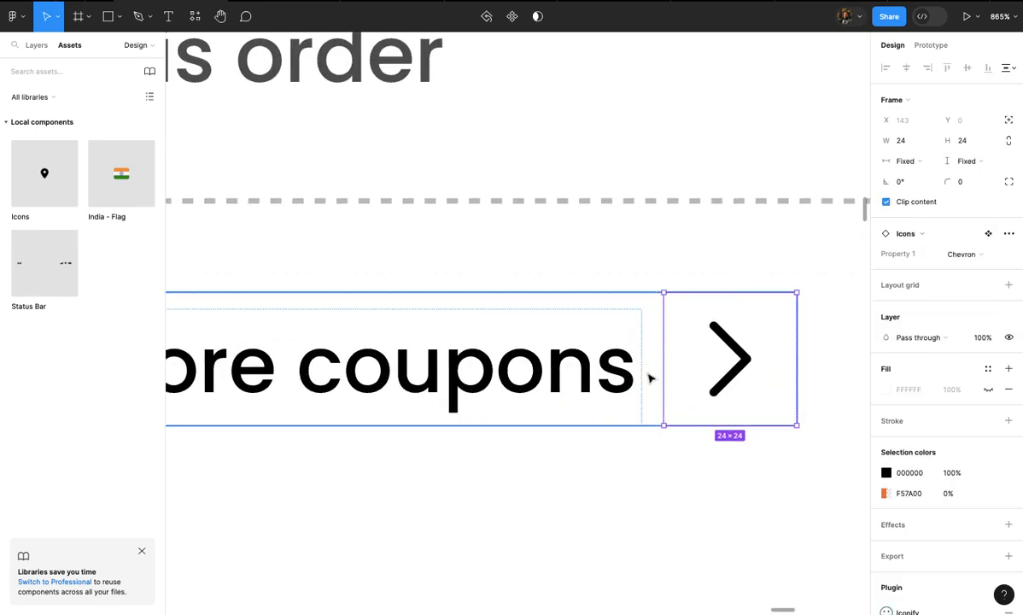
key("Escape")
left_click(946, 267)
- Resize the chevron icon to 20 × 20 within the "view more coupons" row
left_click(720, 386)
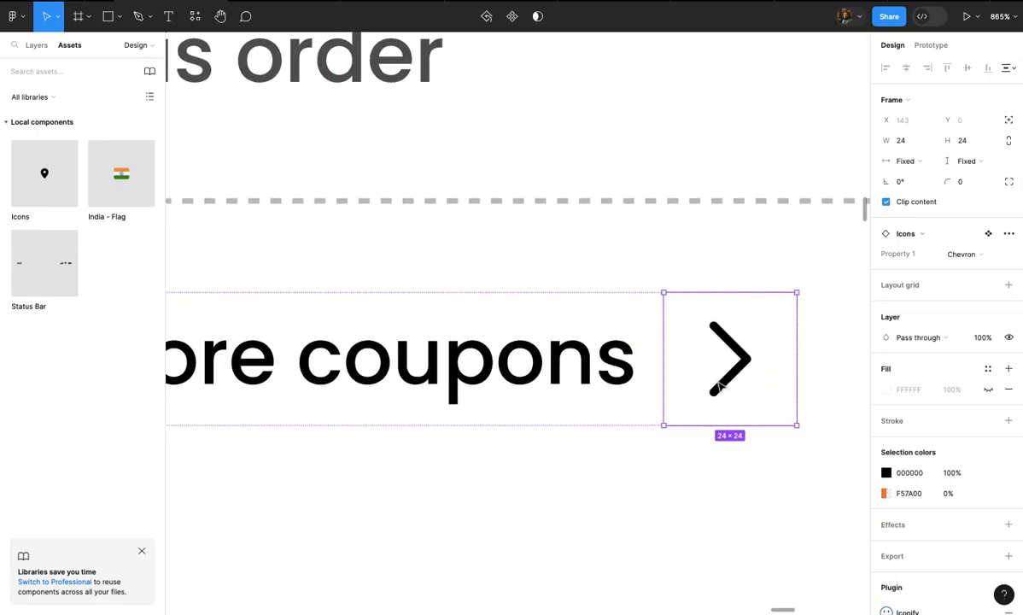
mouse_move(796, 294)
left_mouse_down()
mouse_move(776, 310)
mouse_move(781, 301)
left_mouse_up()
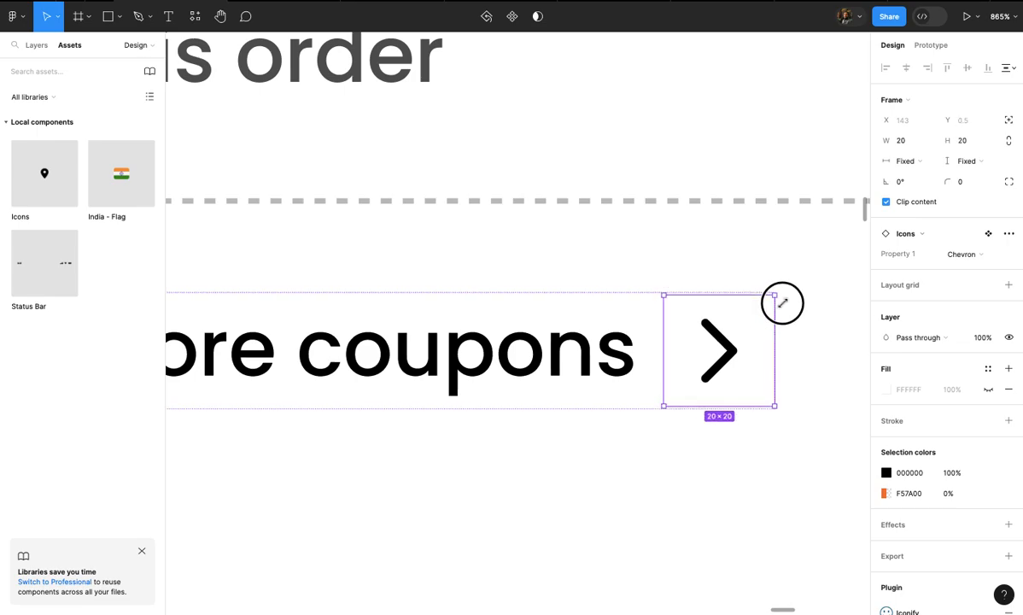
left_click(653, 346)
- Centre the "view more coupons" row horizontally on the screen beneath the dashed line
scroll(654, 347, "down", 5)
scroll(603, 360, "down", 3)
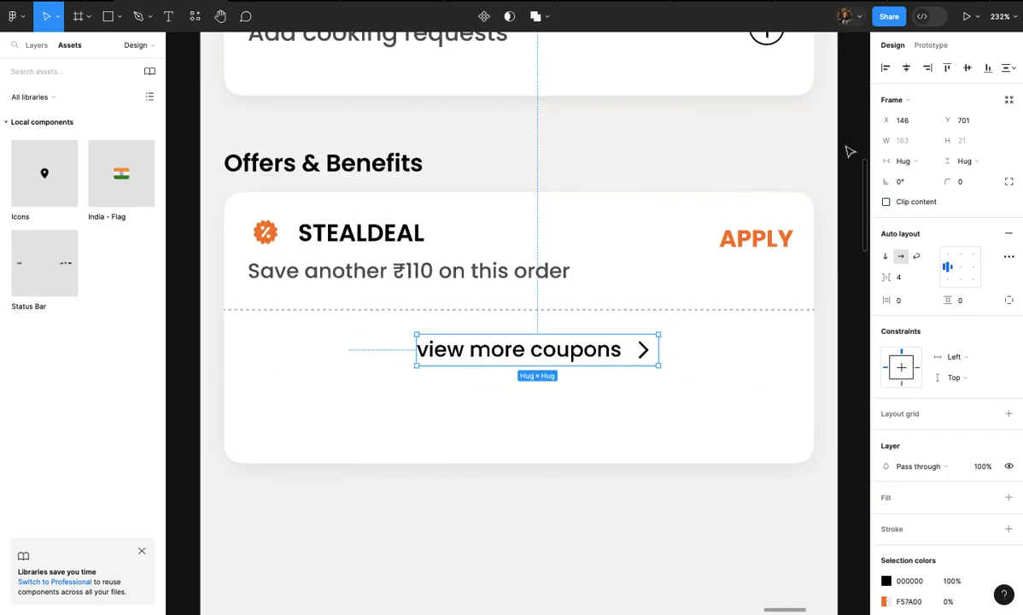
left_click(906, 67)
left_click(562, 353)
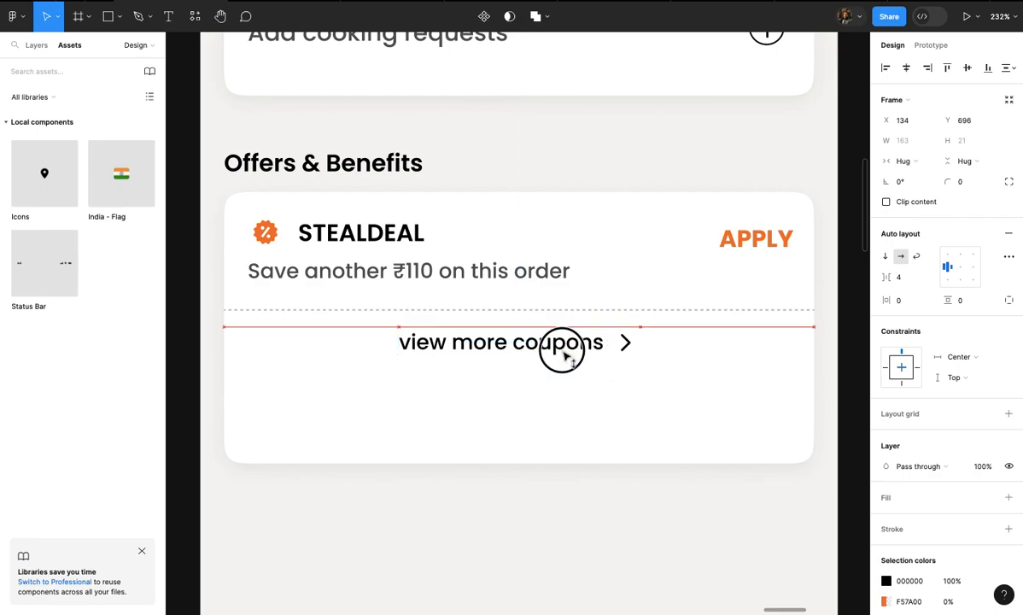
- Shorten the white Offers & Benefits card from below to a height of about 138
left_click(576, 438)
left_click_drag(569, 462, 567, 402)
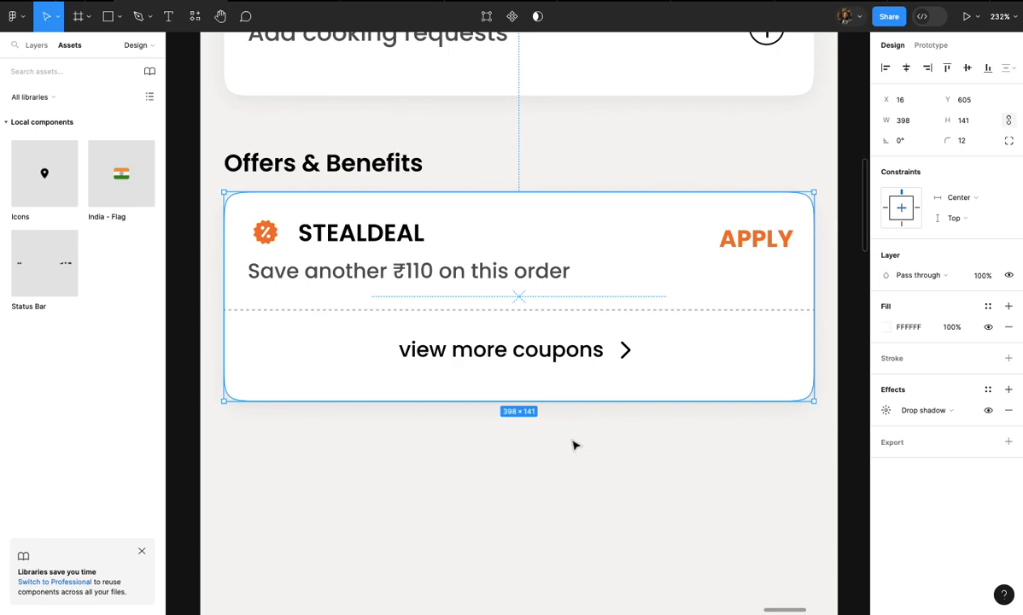
left_click(573, 446)
scroll(573, 448, "down", 2)
scroll(573, 448, "left", 1)
scroll(573, 447, "up", 2)
scroll(575, 423, "up", 3)
left_click(591, 413)
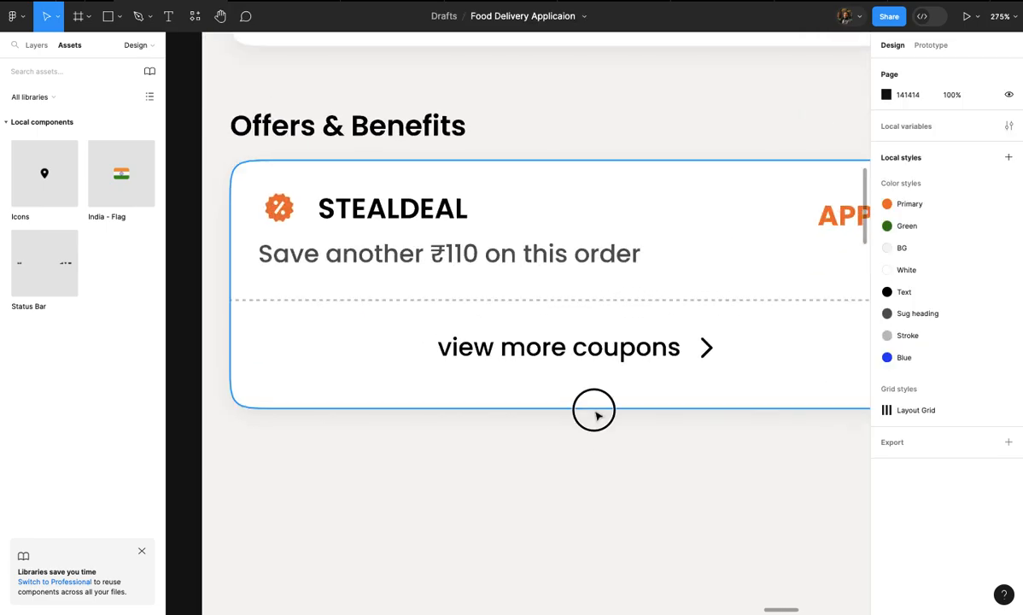
left_click_drag(609, 411, 611, 404)
left_click(623, 447)
- Duplicate the "Offers & Benefits" heading and its white card, placing the copies below the coupon card
scroll(623, 448, "down", 4)
scroll(622, 447, "down", 3)
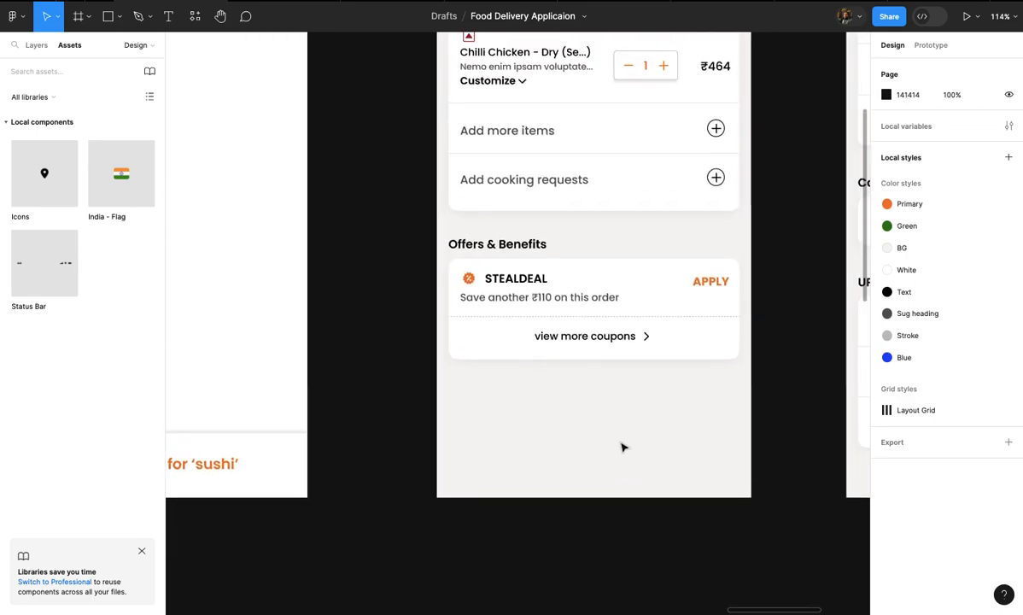
scroll(468, 305, "right", 2)
scroll(500, 293, "up", 4)
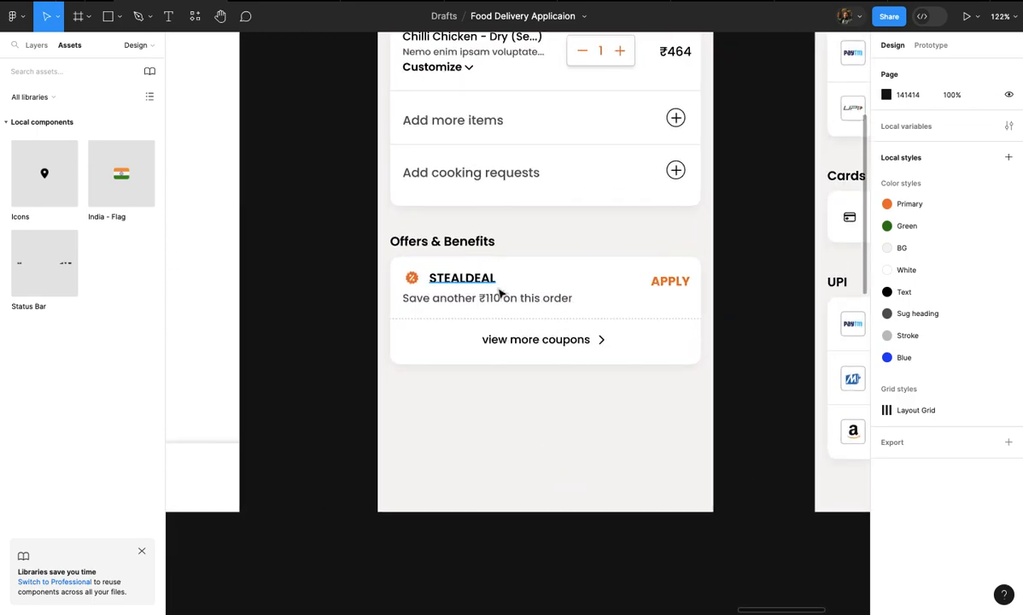
left_click(582, 259)
left_click(481, 232, "shift")
left_click_drag(549, 264, 527, 471)
- Change the copied heading to "Tip your delivery partner"
double_click(444, 436)
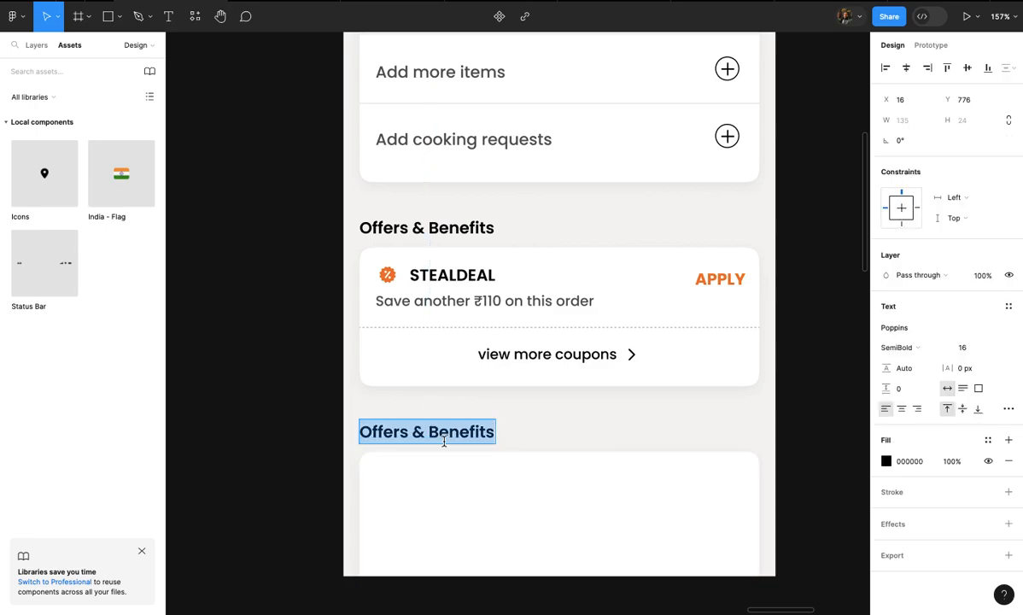
type("Tip your delivery par")
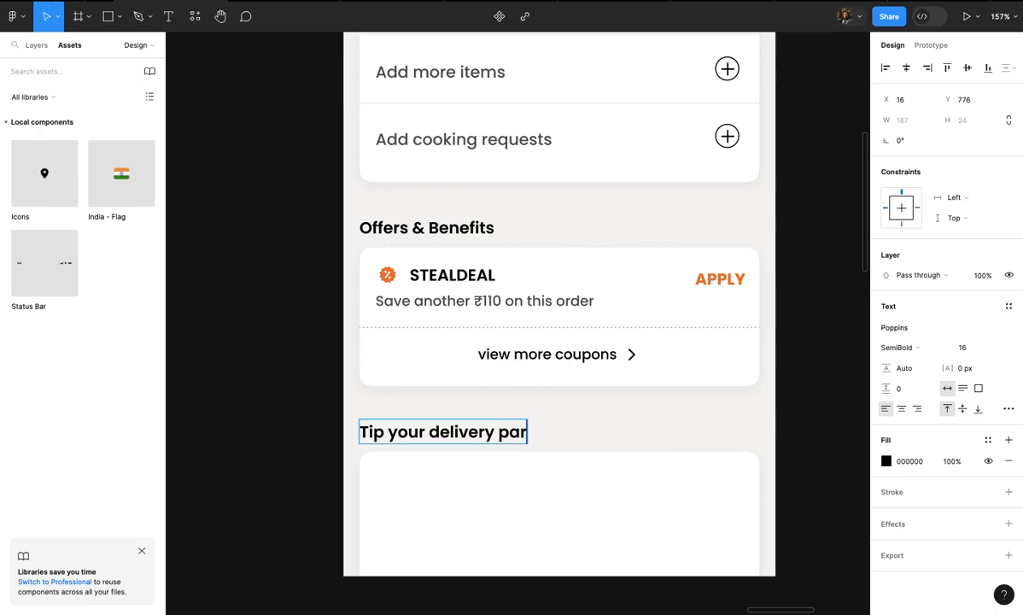
key("Escape")
- Extend the cart screen frame downward to a height of about 1349
scroll(602, 443, "down", 3)
left_click(607, 447)
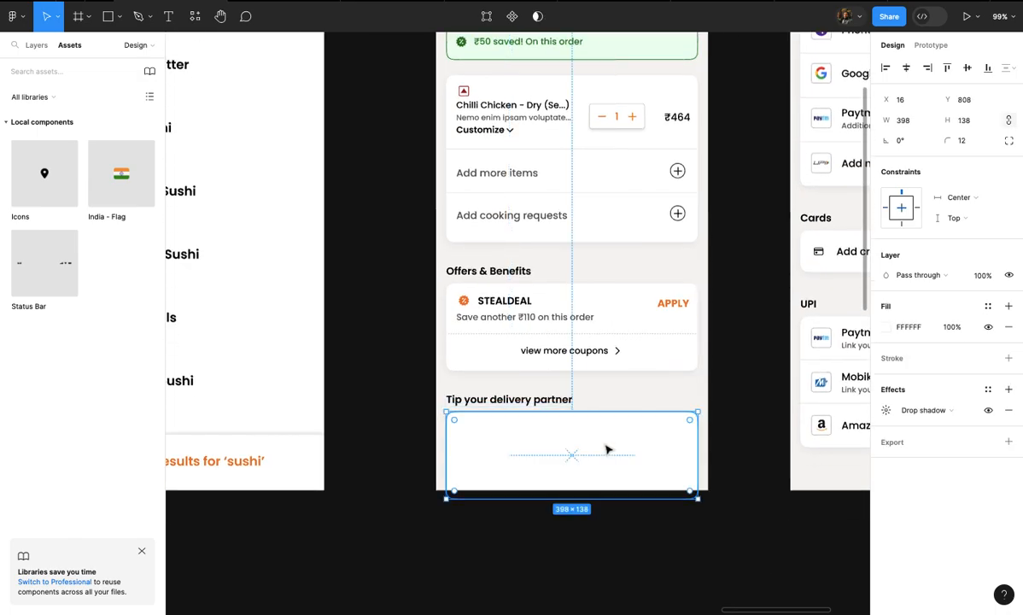
scroll(602, 445, "down", 3)
left_click(521, 330)
scroll(553, 482, "down", 5)
scroll(555, 469, "up", 1)
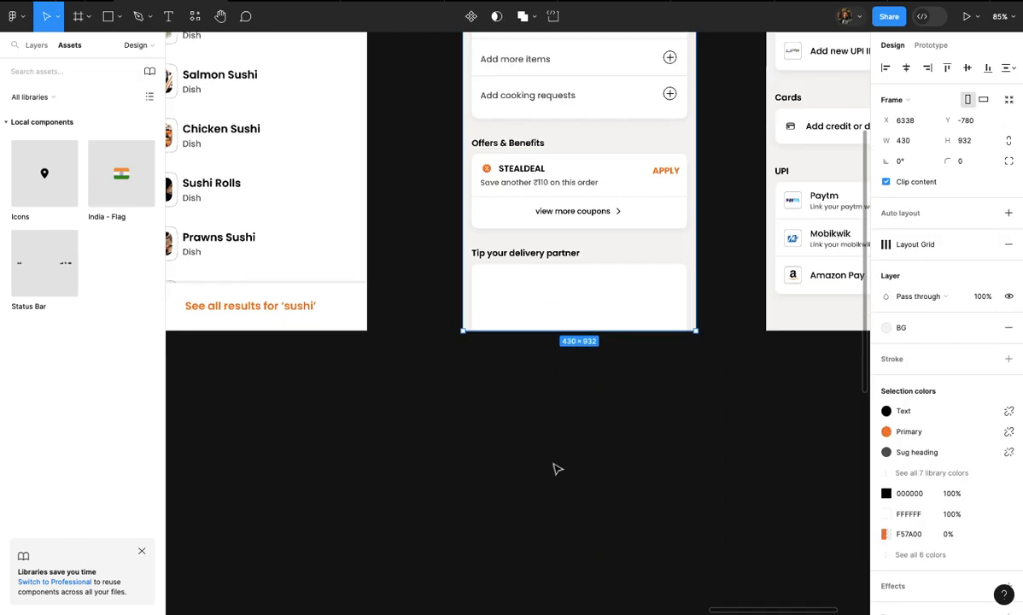
left_click_drag(593, 331, 569, 557)
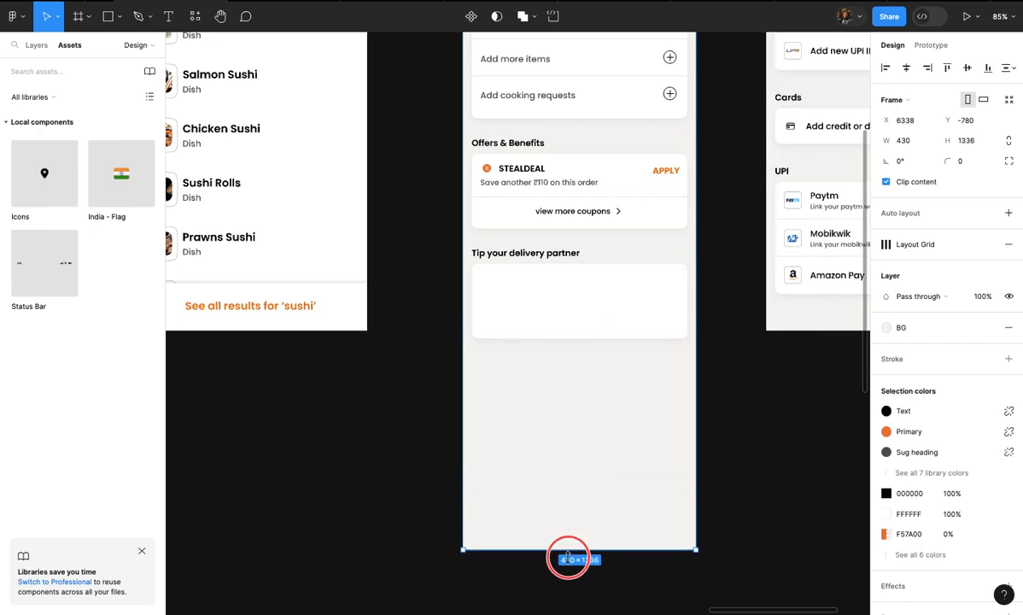
- Increase the height of the empty white card beneath the "Tip your delivery partner" heading
scroll(596, 426, "up", 1)
scroll(596, 427, "up", 5)
left_click(601, 386)
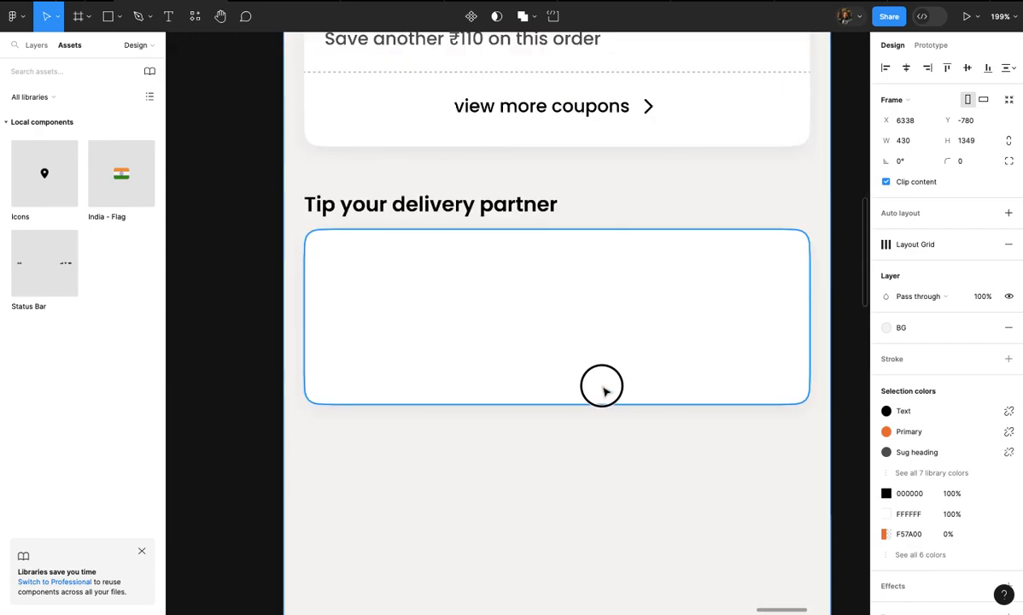
left_click_drag(601, 408, 602, 437)
left_click(613, 489)
- Add a text at the upper-left inside the tip card reading "Thank your delivery partner by leaving them"
left_click(418, 309)
key("t")
left_click(324, 250)
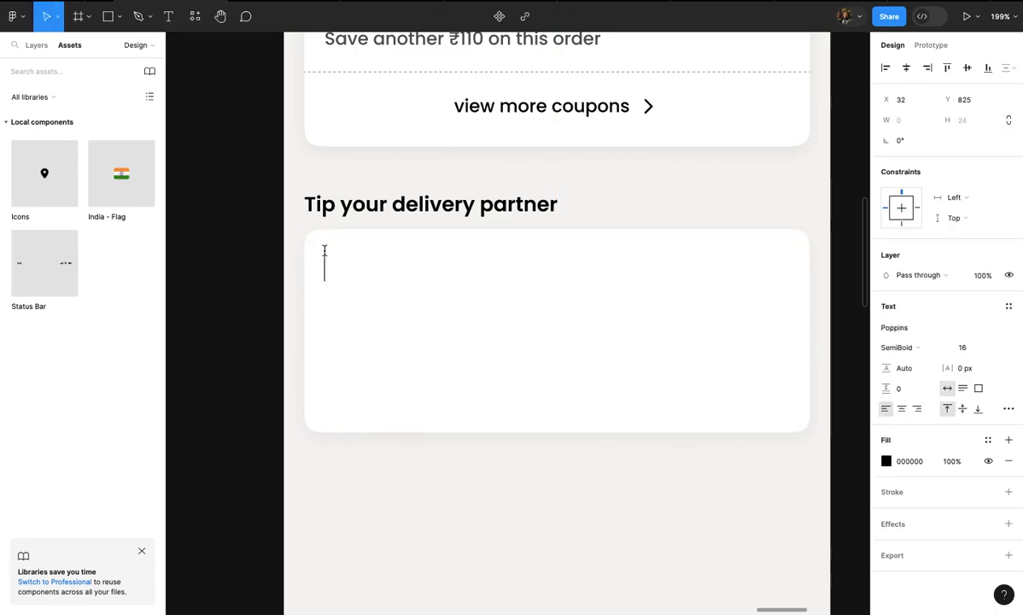
type("Thank")
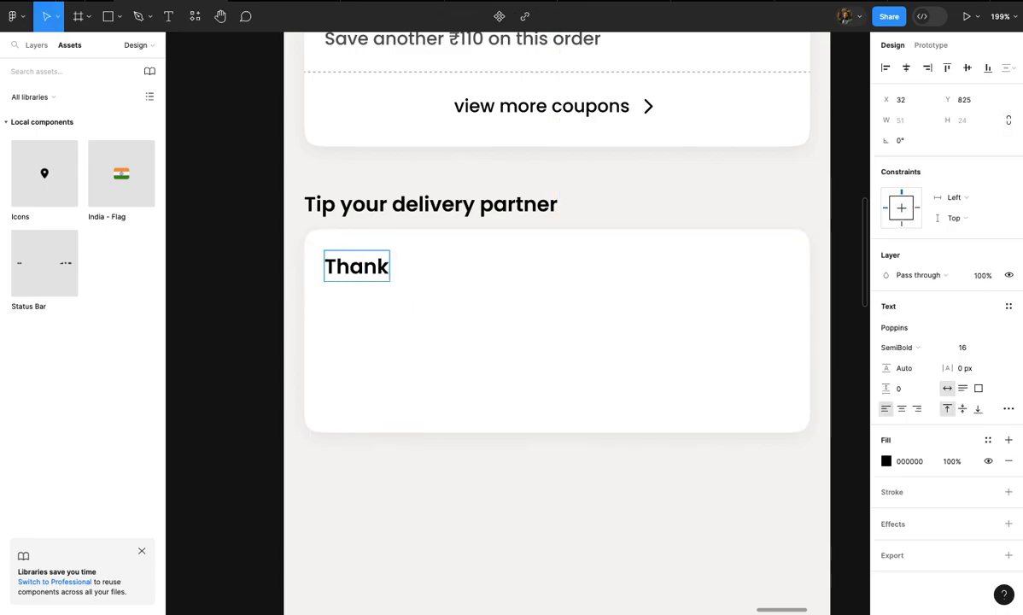
type(" your delive")
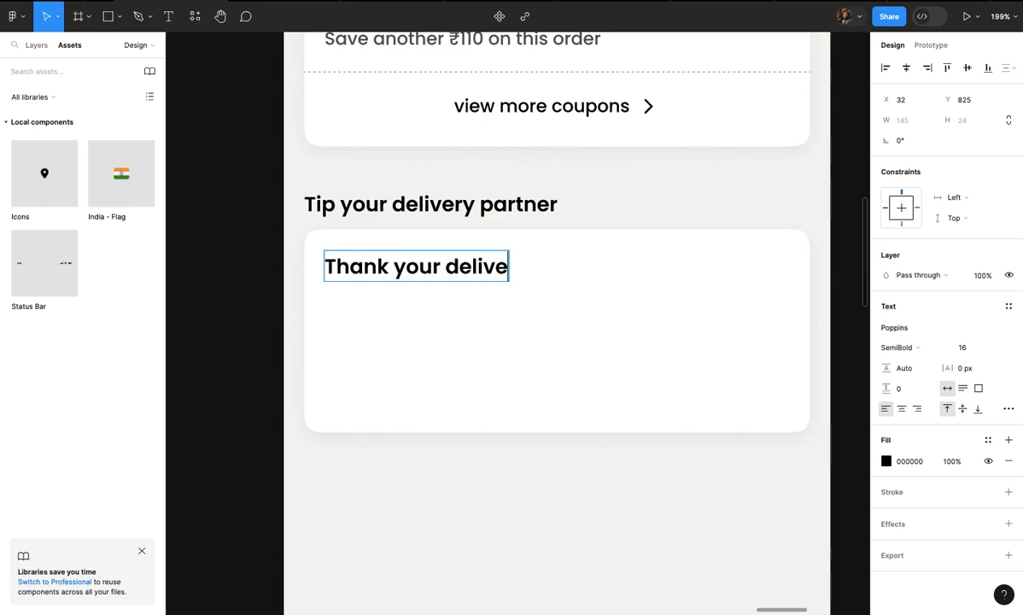
type("ry partner by leav")
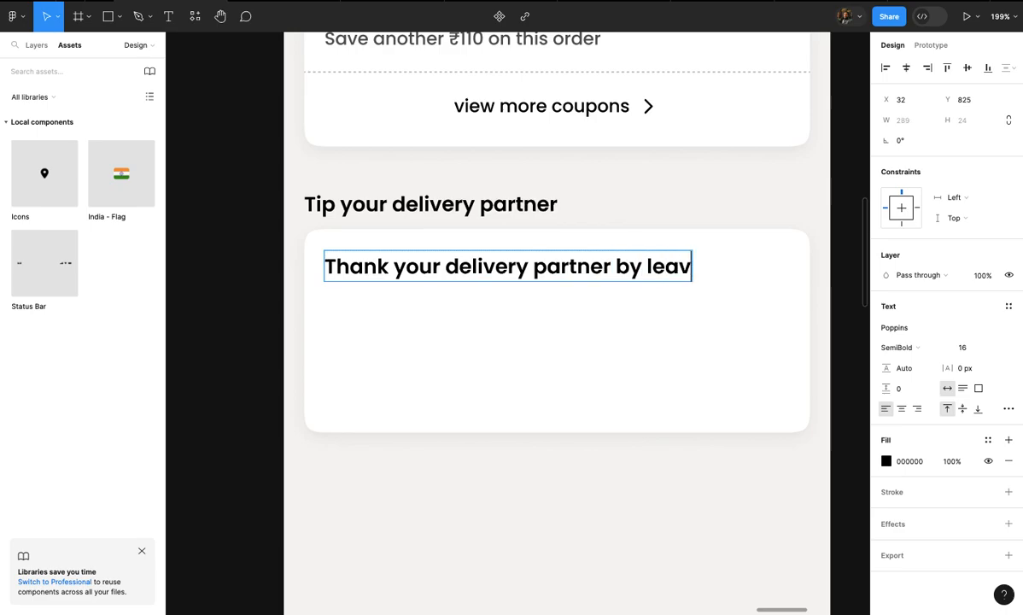
type("ing them")
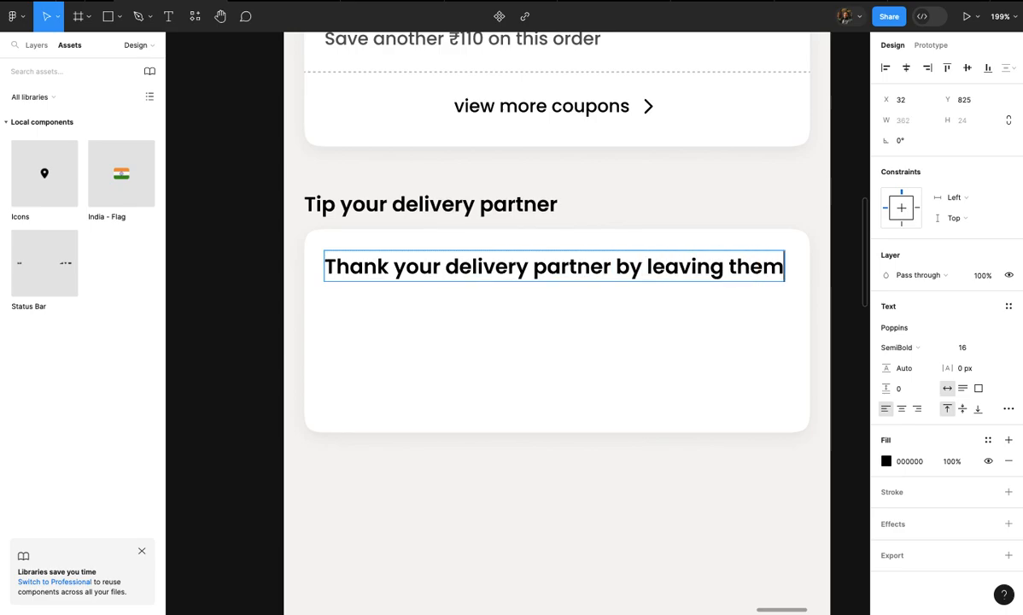
- Continue the tip card message with "a tip. 100% of the tip will go to your delivery" and "partner" on separate lines
key("Return")
type("a")
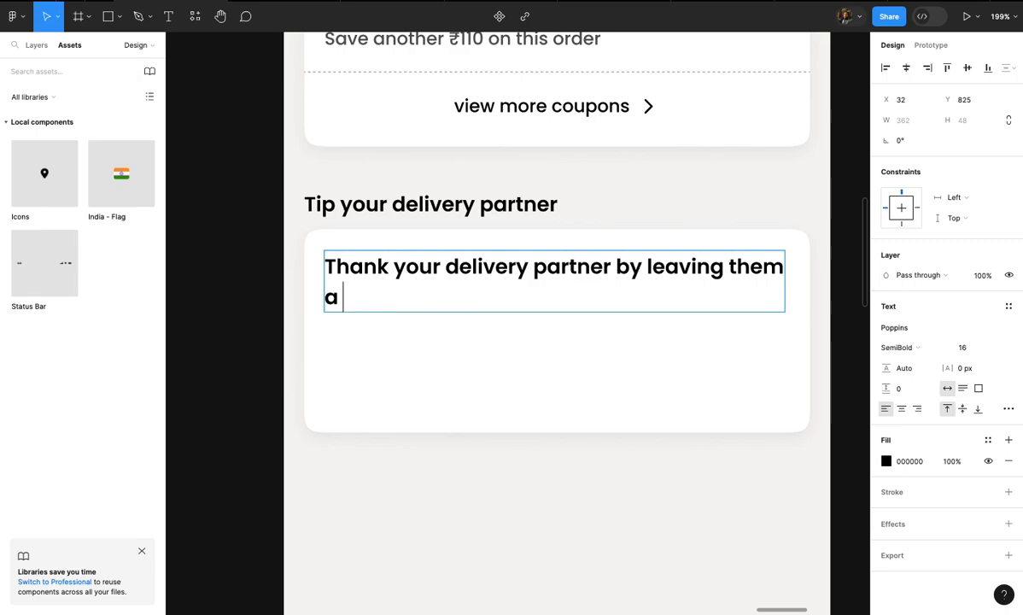
type(" tip. 100% of")
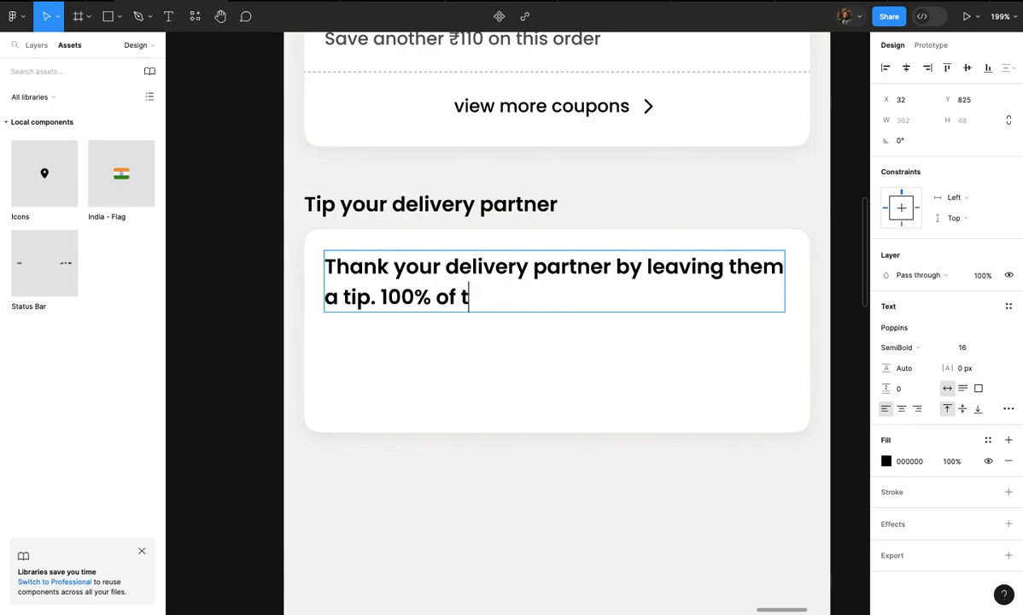
type("tip ")
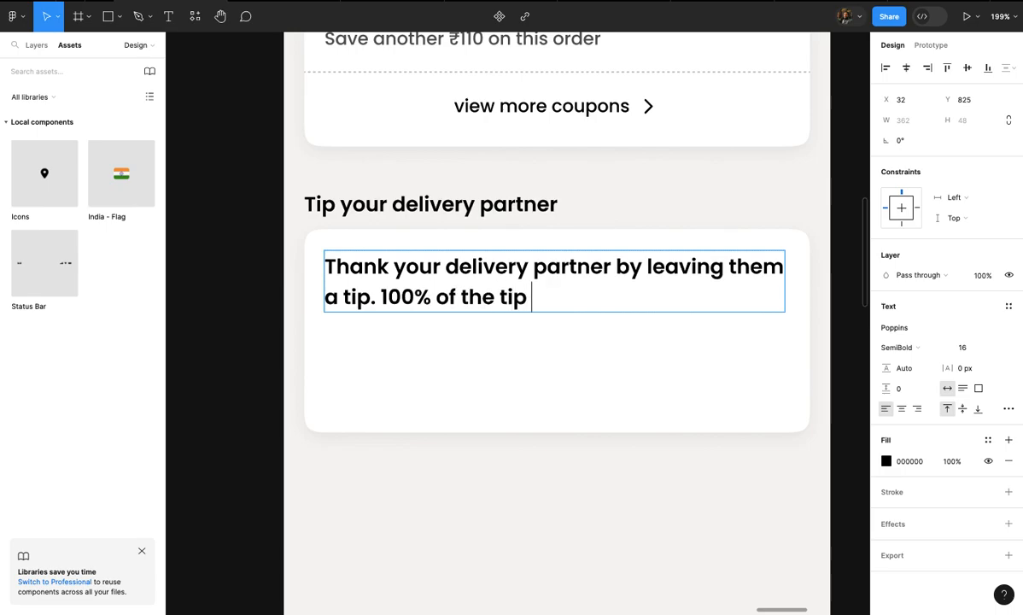
type("will go to your delive")
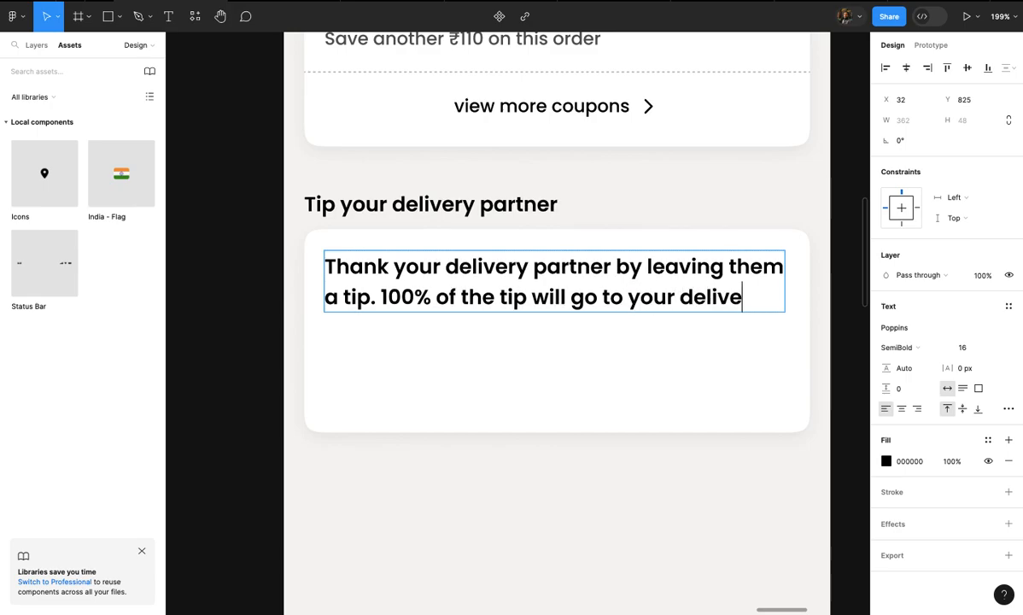
key("BackSpace")
key("BackSpace")
type("y")
key("Return")
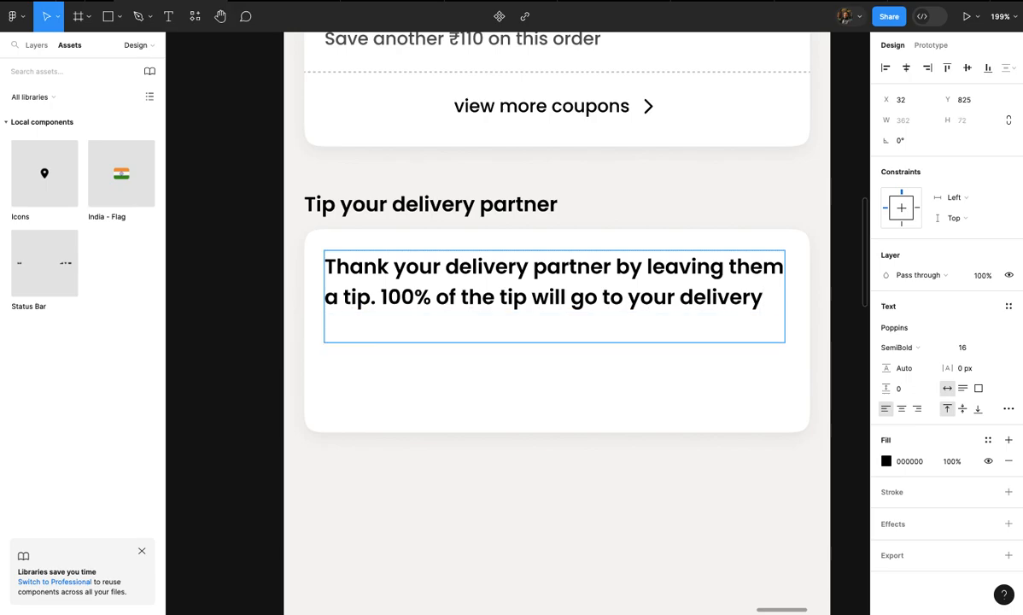
type("partner")
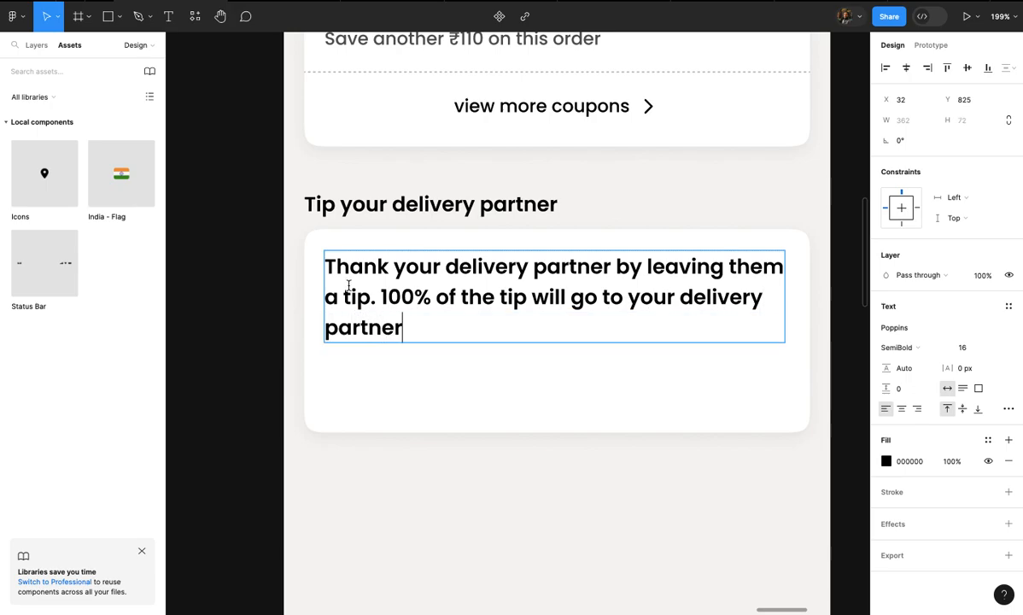
key("Escape")
- Set the tip message's font size to 14 and its weight to Medium
left_click(963, 347)
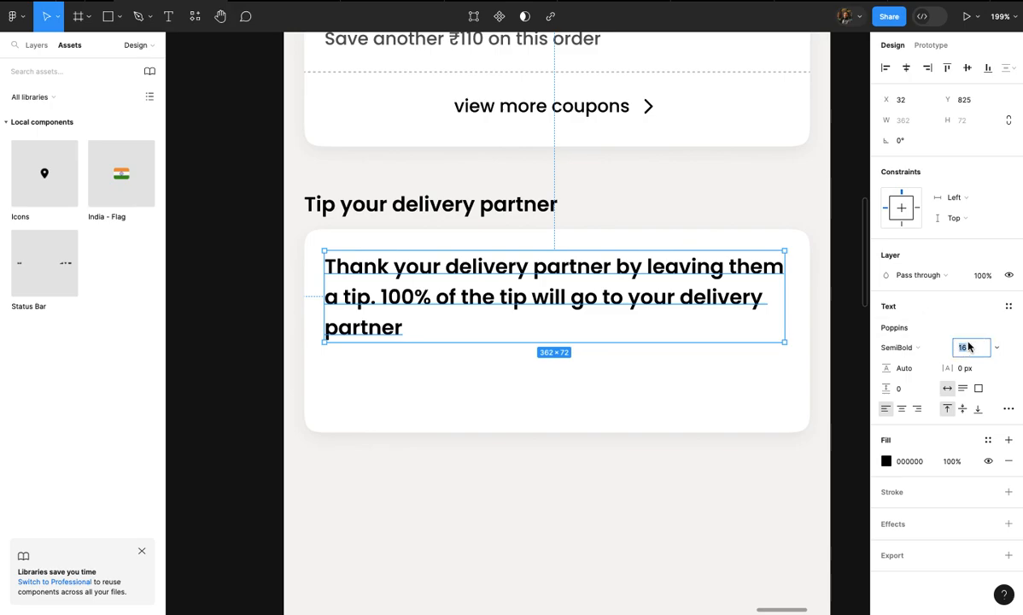
type("14")
key("Return")
left_click(910, 332)
left_click(662, 304)
- Remove the line break before "a tip" so the first two lines of the tip message join
scroll(692, 295, "up", 2)
double_click(690, 293)
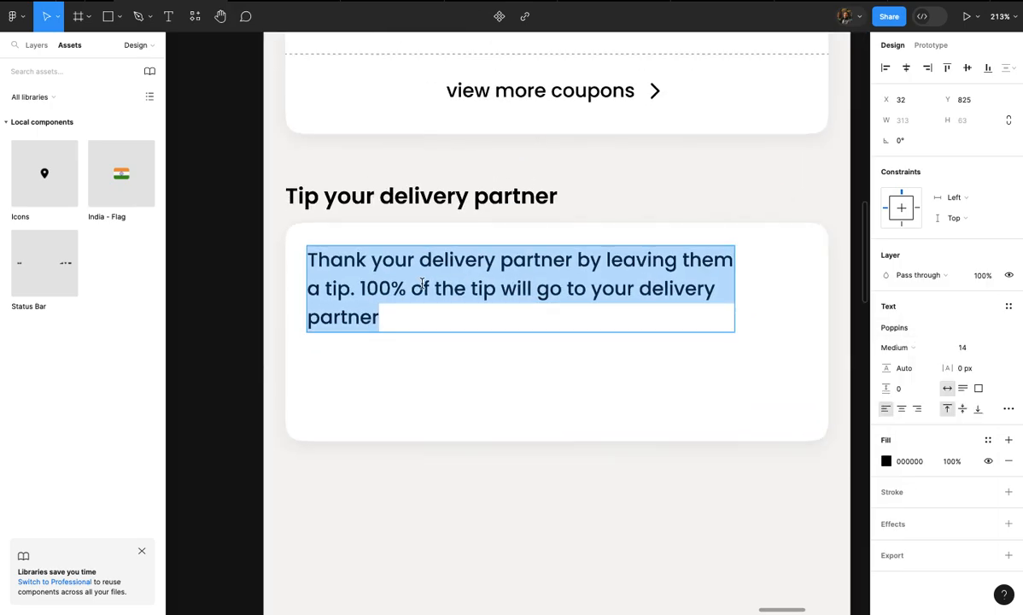
left_click(309, 295)
key("BackSpace")
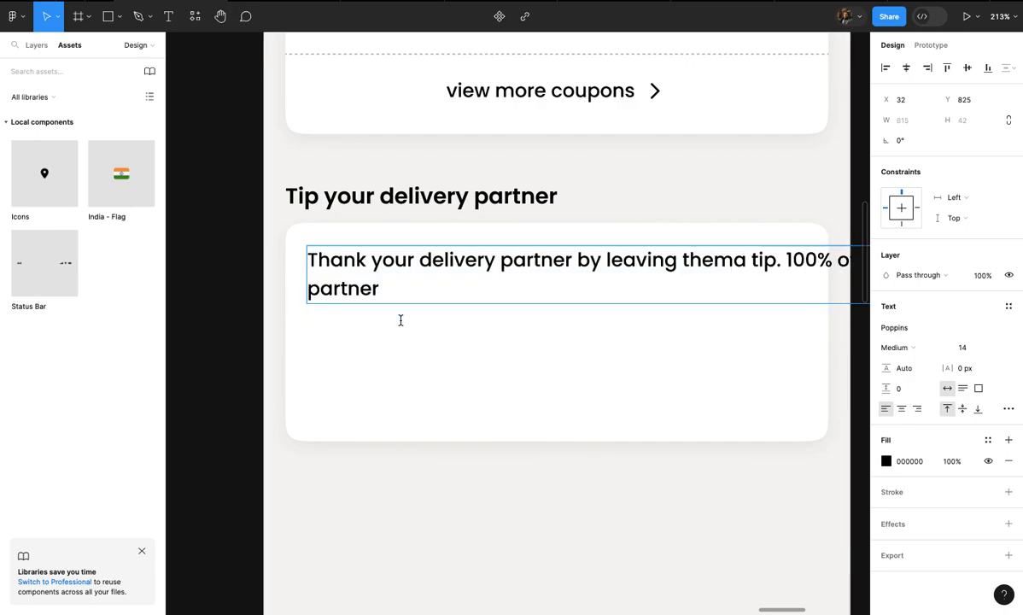
key("Escape")
- Narrow the tip message's text box to about 360 wide and remove the remaining line break before "partner"
scroll(563, 383, "down", 5)
scroll(564, 384, "right", 2)
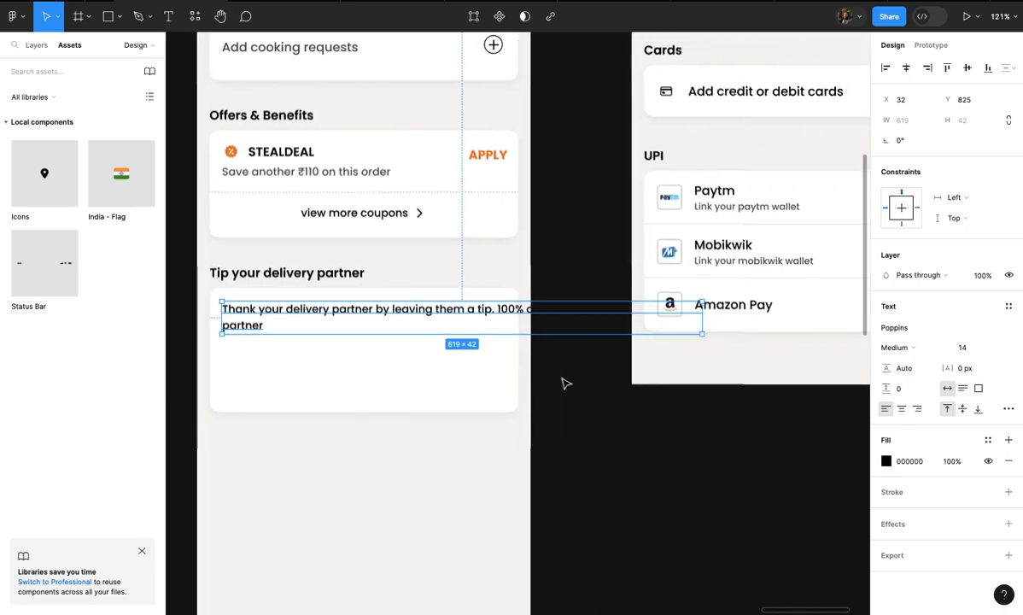
left_click_drag(704, 327, 517, 328)
scroll(517, 327, "up", 2)
scroll(517, 327, "left", 3)
scroll(522, 333, "up", 3)
double_click(445, 345)
left_click_drag(445, 345, 388, 346)
key("BackSpace")
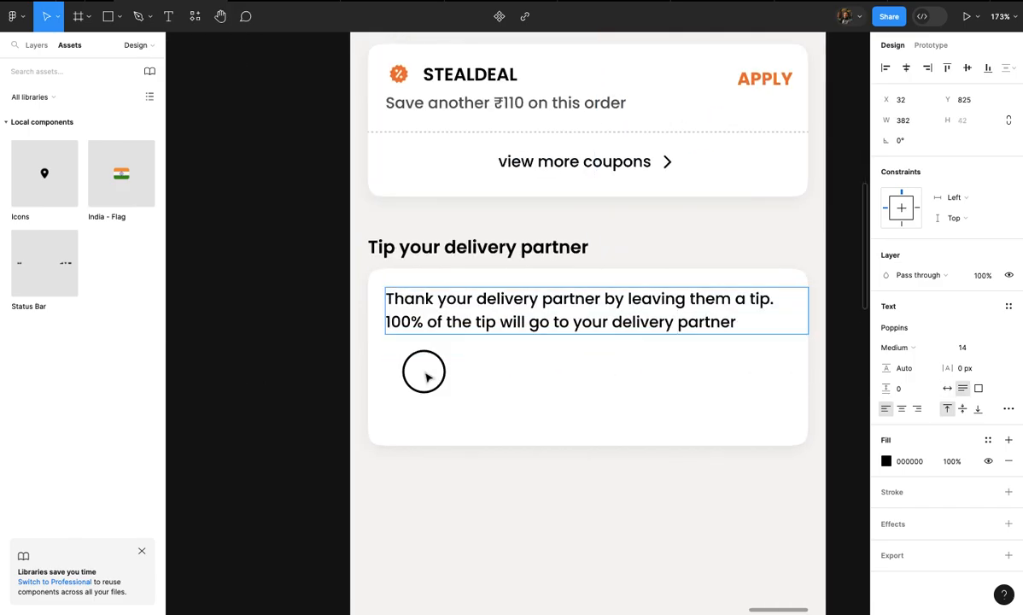
key("Escape")
scroll(427, 374, "right", 5)
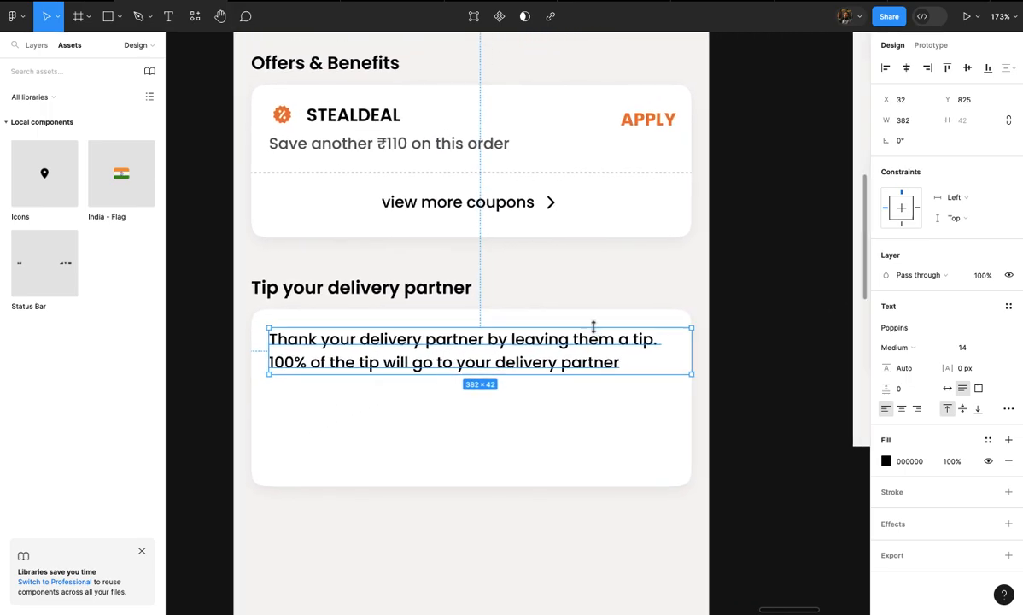
left_click_drag(691, 339, 668, 339)
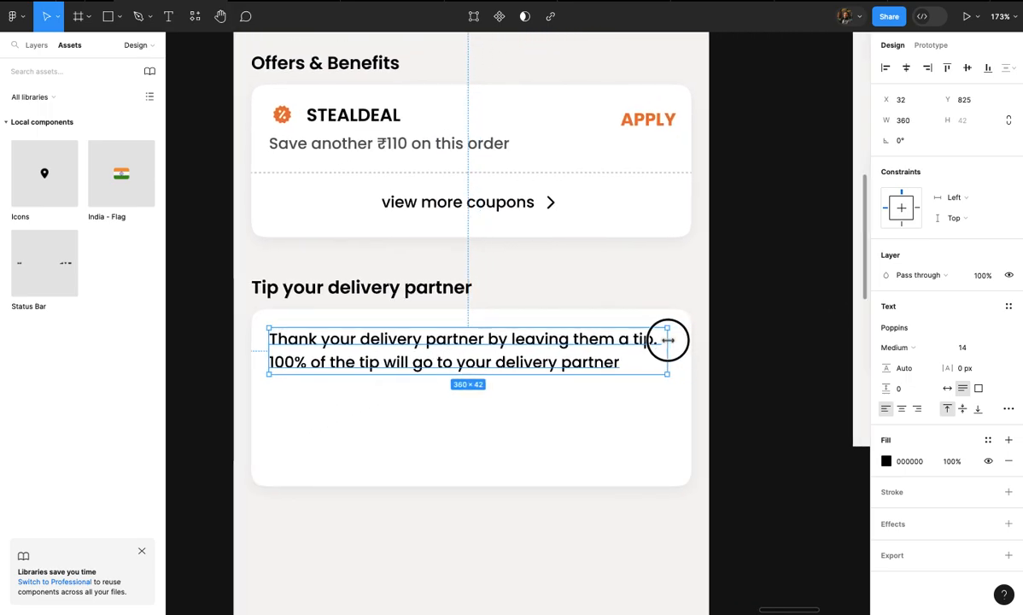
- Shorten the white tip card to a height of 140
left_click(650, 412)
scroll(650, 413, "down", 3)
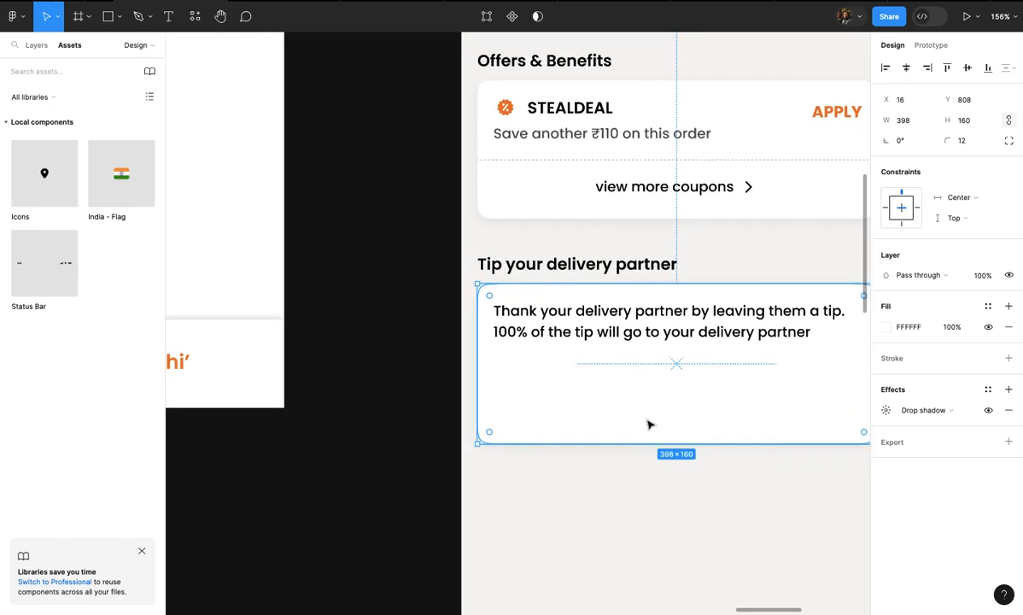
left_click_drag(627, 444, 627, 422)
left_click(644, 463)
scroll(646, 461, "right", 3)
scroll(648, 459, "up", 5)
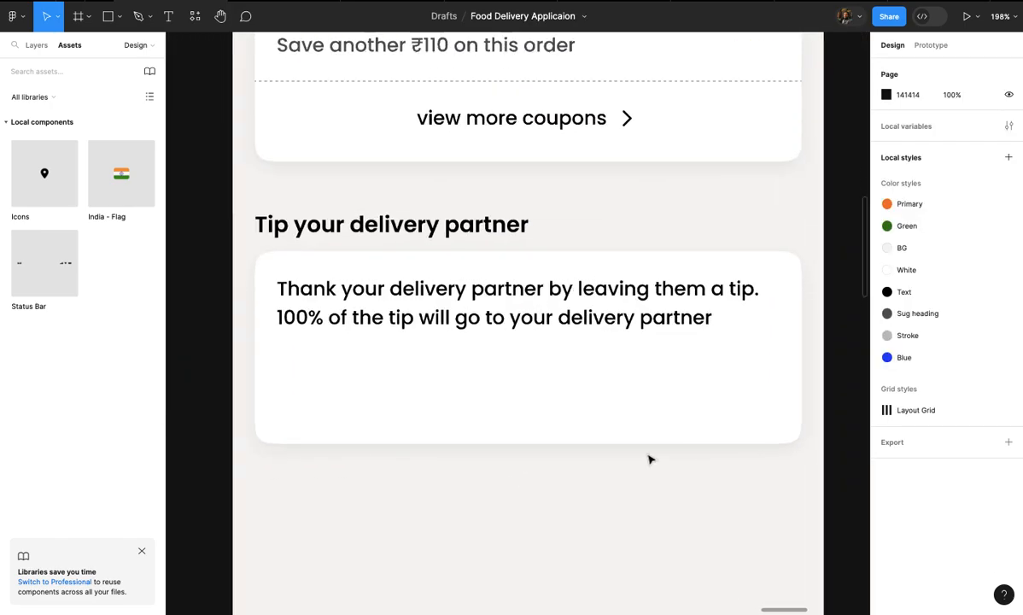
- Draw a rectangle about 59 × 42 beneath the start of the tip message
left_click(433, 391)
scroll(433, 391, "up", 2)
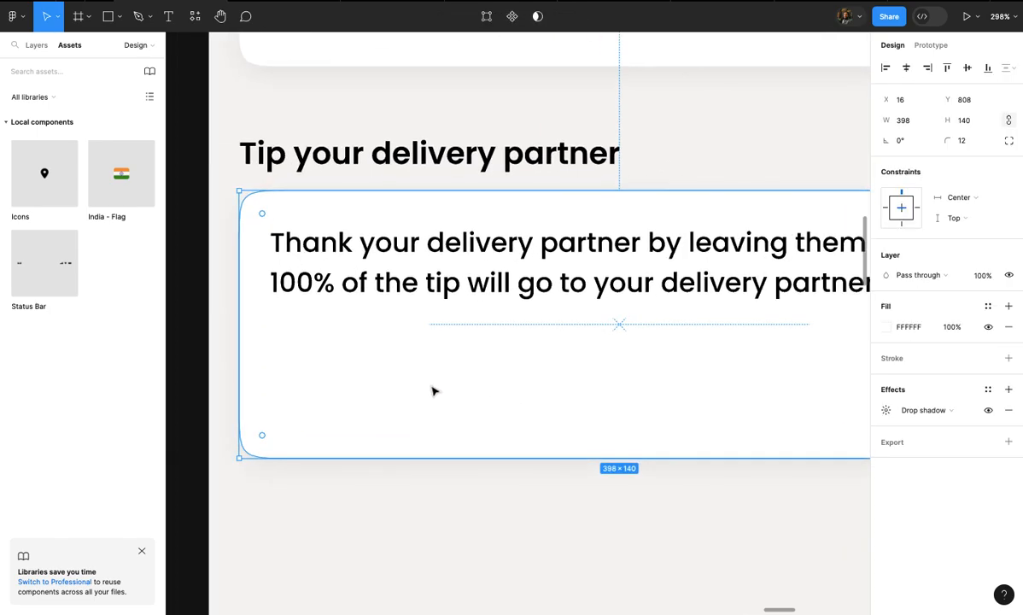
scroll(361, 383, "left", 3)
key("r")
left_click_drag(343, 332, 459, 384)
scroll(426, 384, "up", 1)
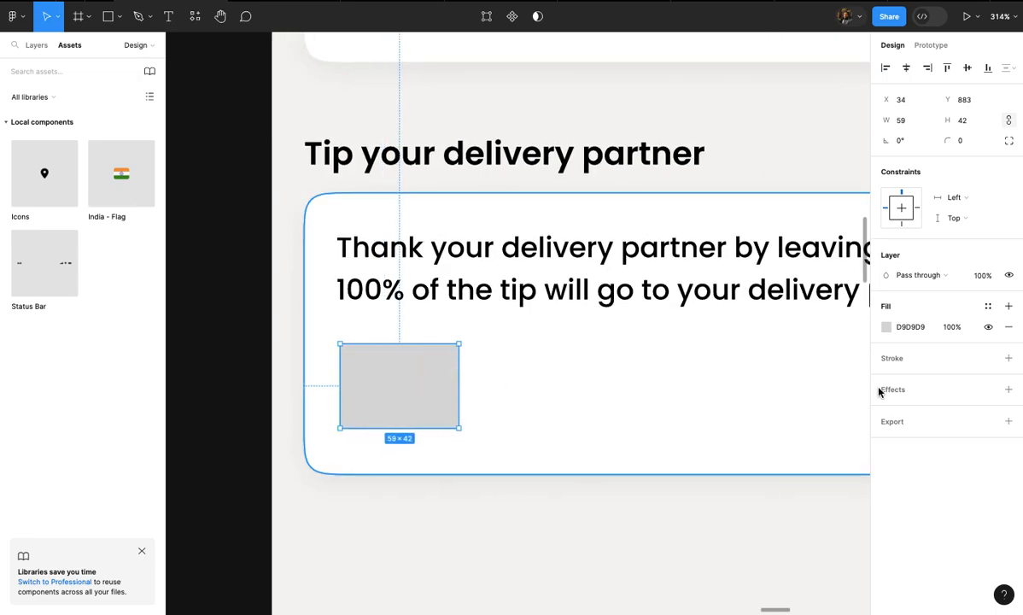
- Apply the Stroke color style to the rectangle's outline and make its fill white (FFFFFF)
left_click(1008, 359)
left_click(988, 359)
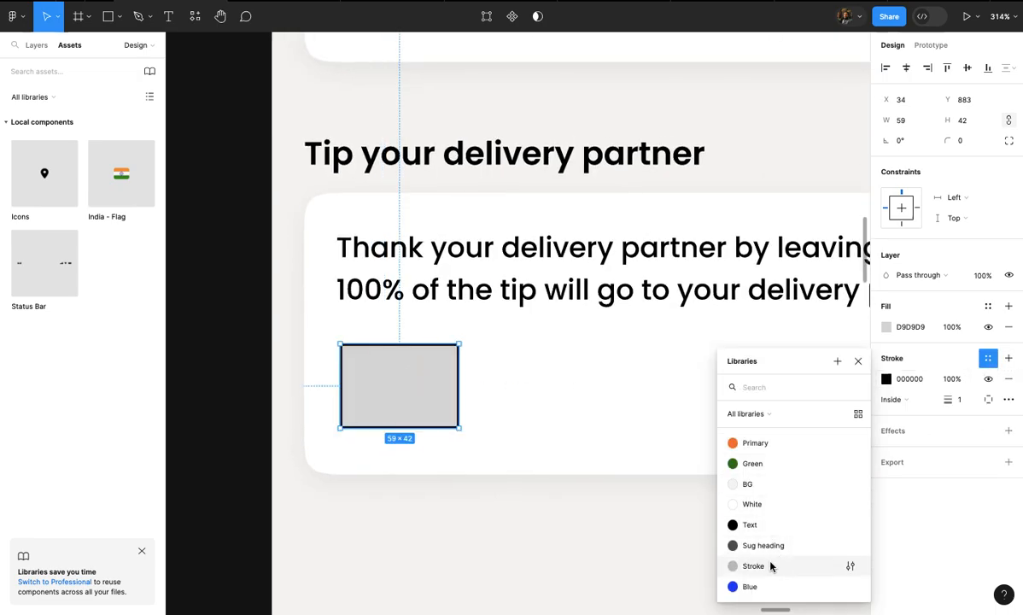
left_click(837, 563)
left_click(887, 330)
left_click_drag(730, 311, 693, 231)
left_click(860, 243)
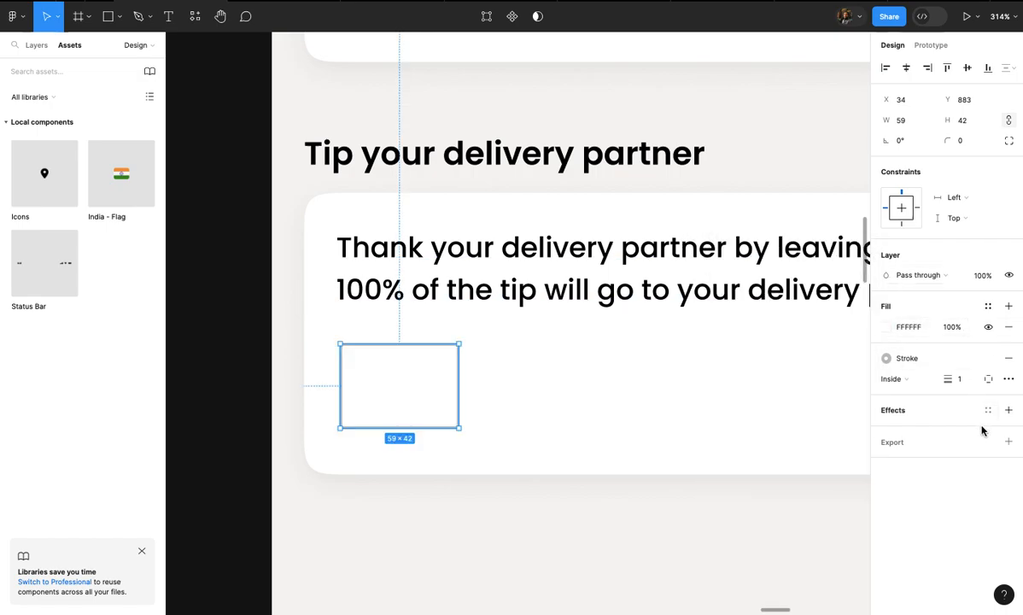
- Add a drop shadow to the rectangle and round its corners to a radius of 4
left_click(1007, 410)
left_click(971, 143)
type("3")
key("Return")
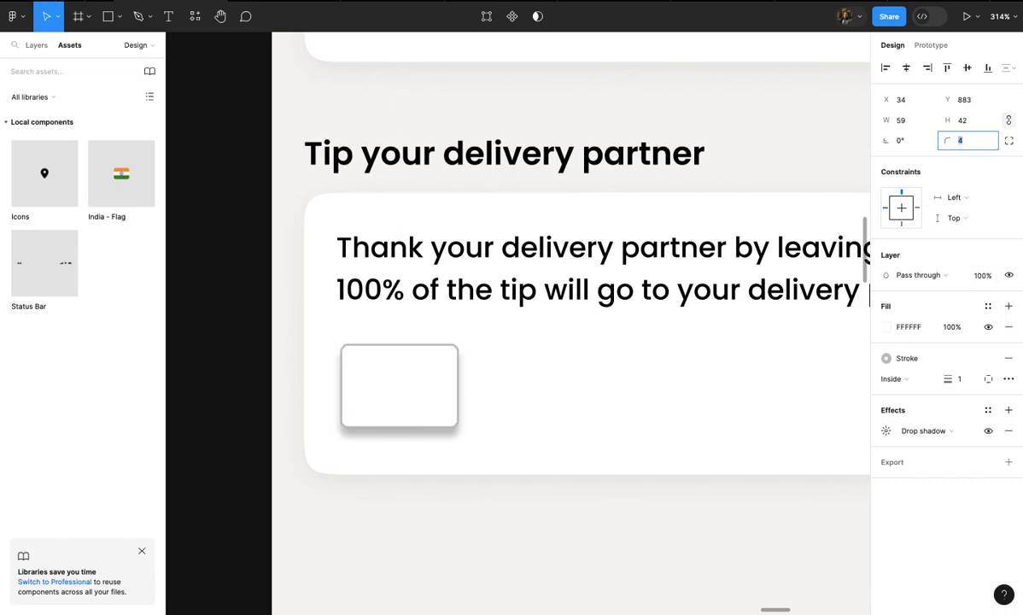
- Soften the rectangle's drop shadow to a blur of 6 and an opacity of 7%
left_click(886, 431)
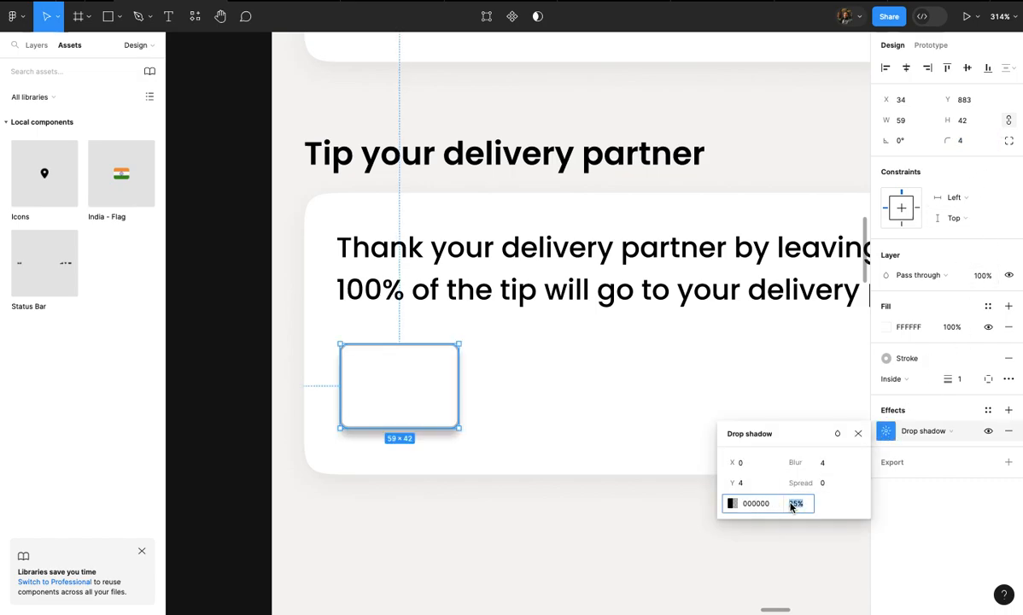
type("15")
key("Return")
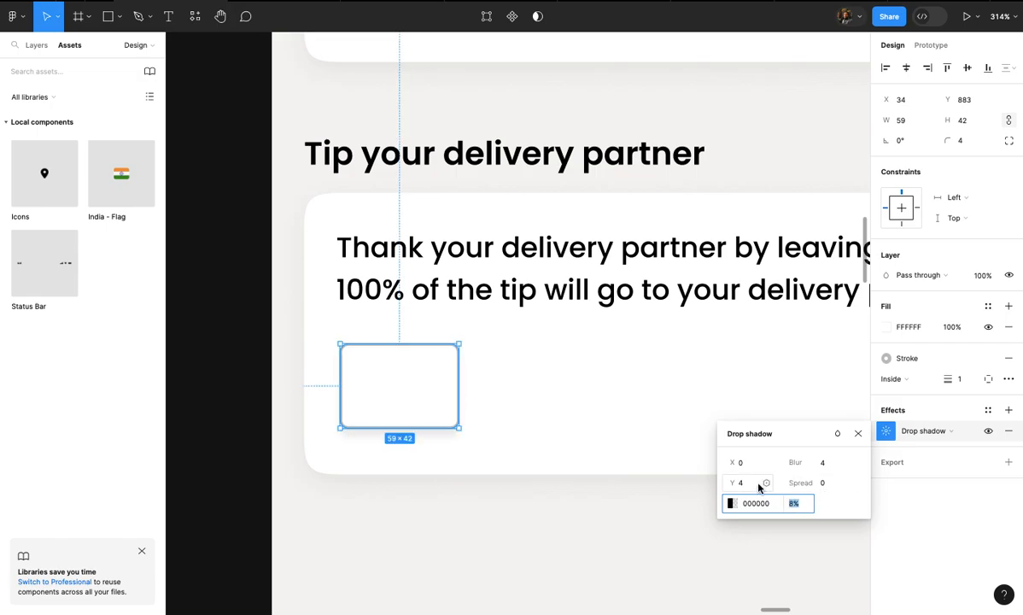
type("8")
key("Return")
left_click(635, 495)
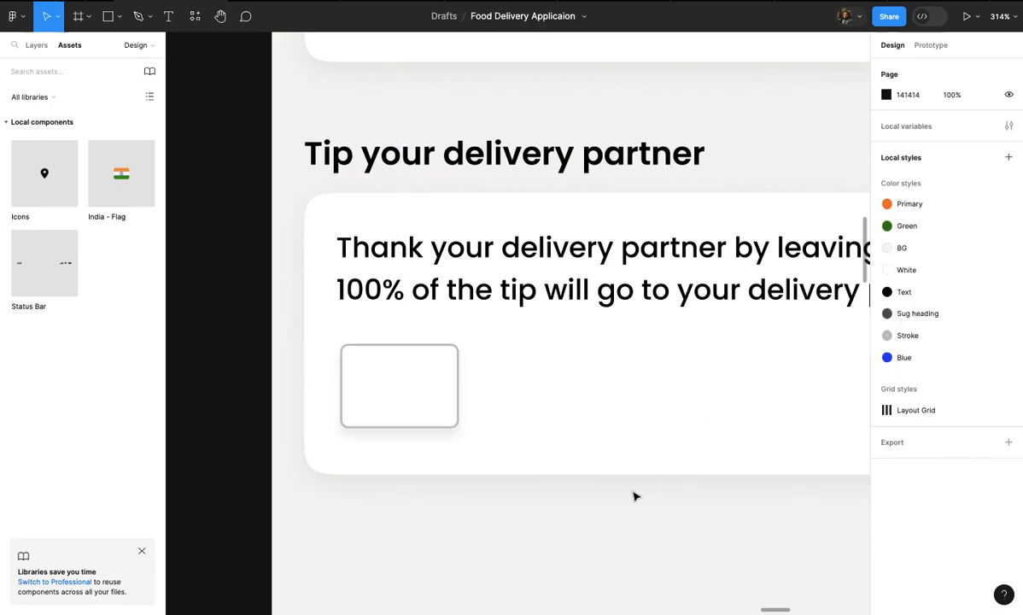
scroll(633, 495, "down", 1)
scroll(632, 495, "up", 3)
left_click(406, 388)
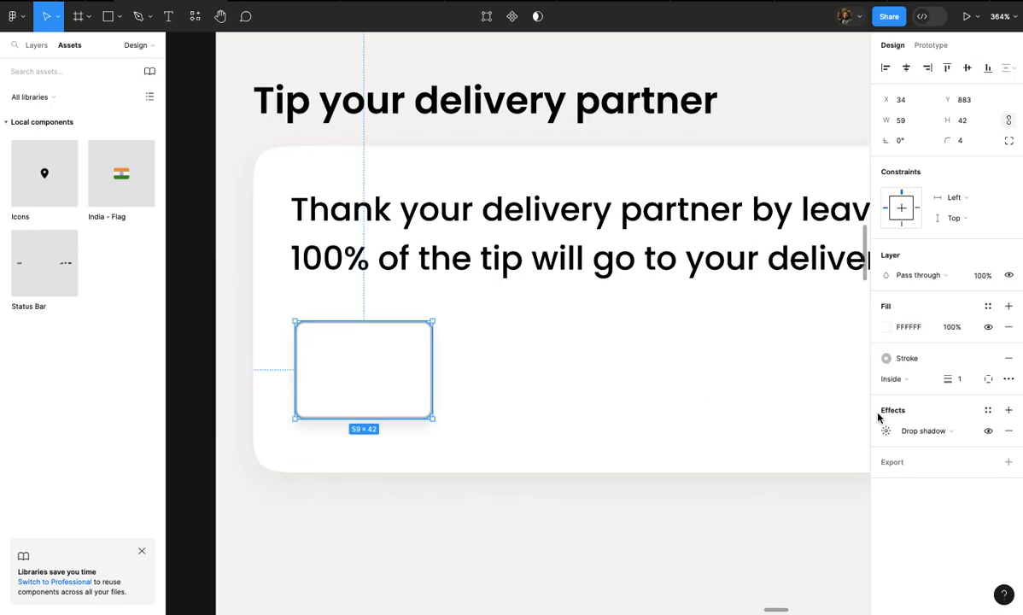
left_click(884, 432)
key("Down")
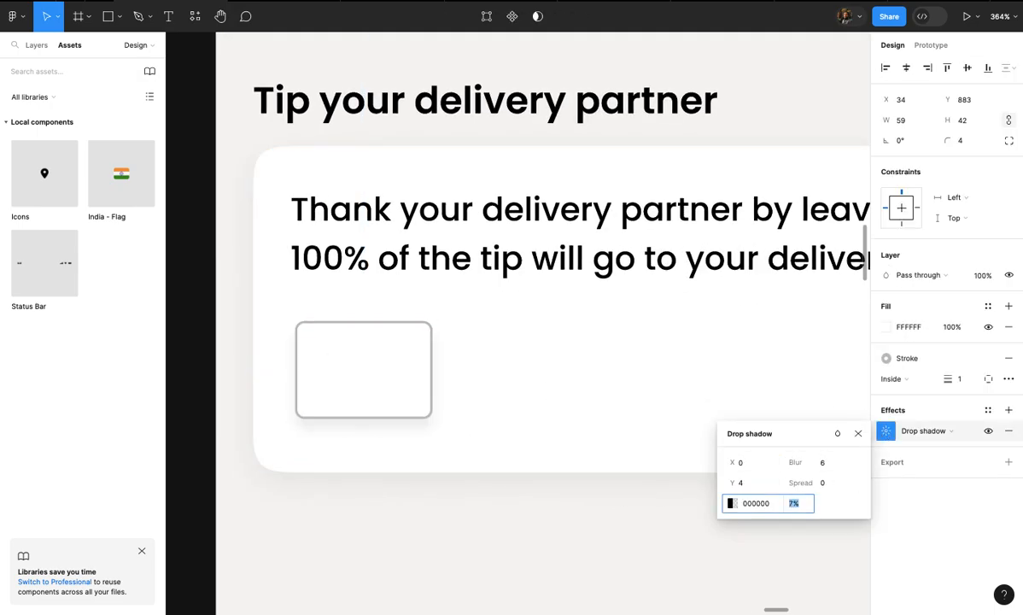
left_click(495, 578)
scroll(495, 578, "down", 3)
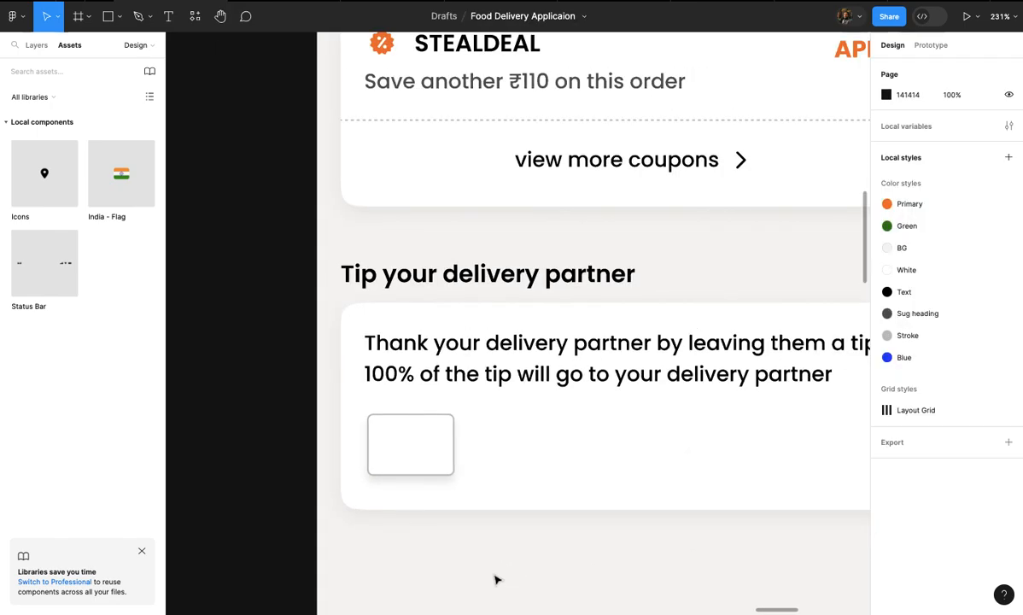
- Duplicate the rectangle three times horizontally to form an evenly spaced row of four boxes in the tip card
scroll(454, 528, "up", 2)
left_click(403, 450)
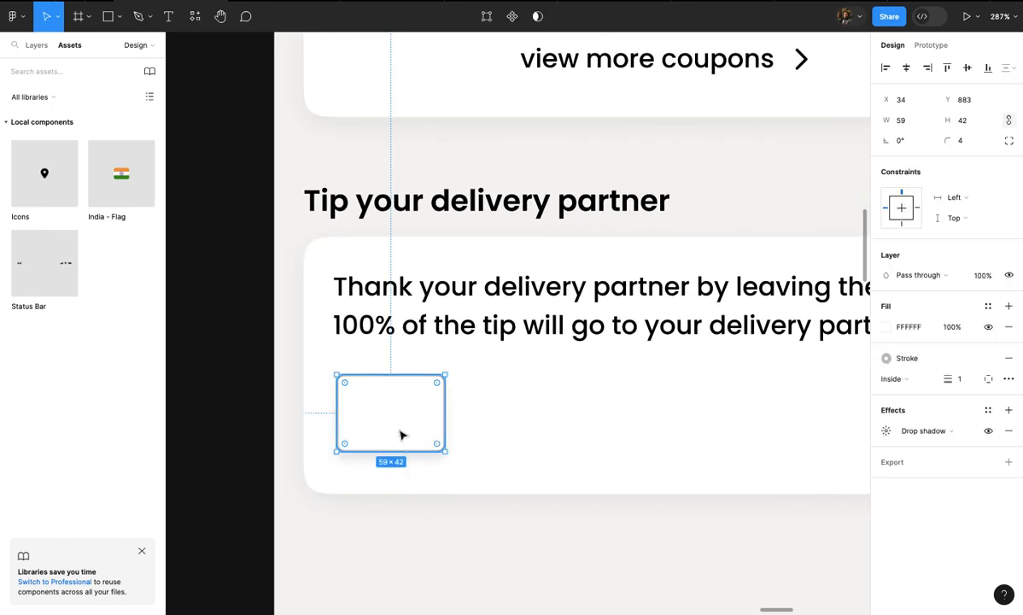
left_click_drag(538, 431, 569, 431)
scroll(566, 432, "down", 2)
key("ctrl+d")
key("ctrl+d")
scroll(565, 436, "down", 4)
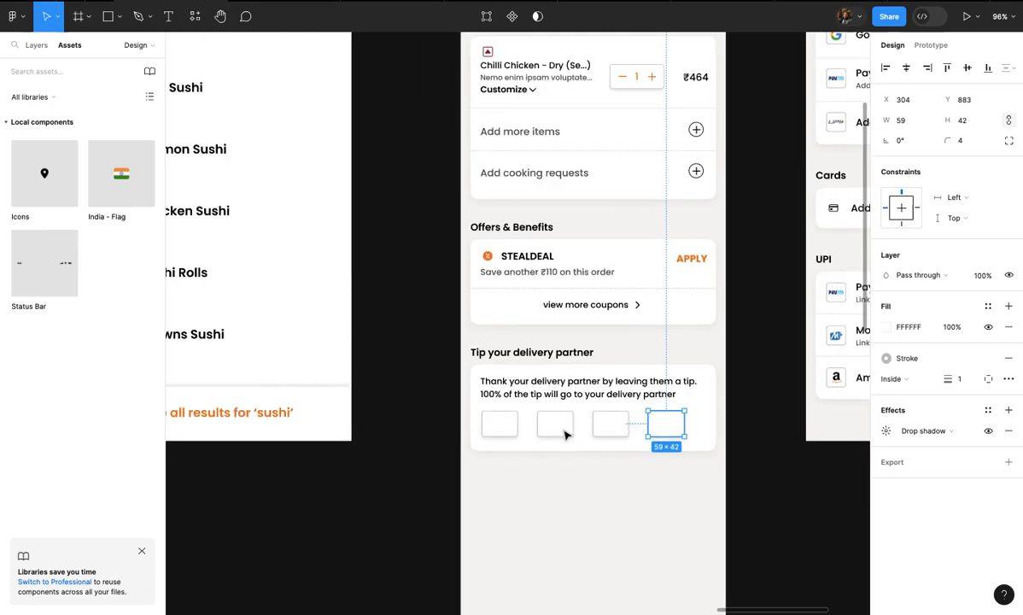
scroll(564, 436, "up", 3)
left_click(580, 503)
scroll(580, 503, "up", 2)
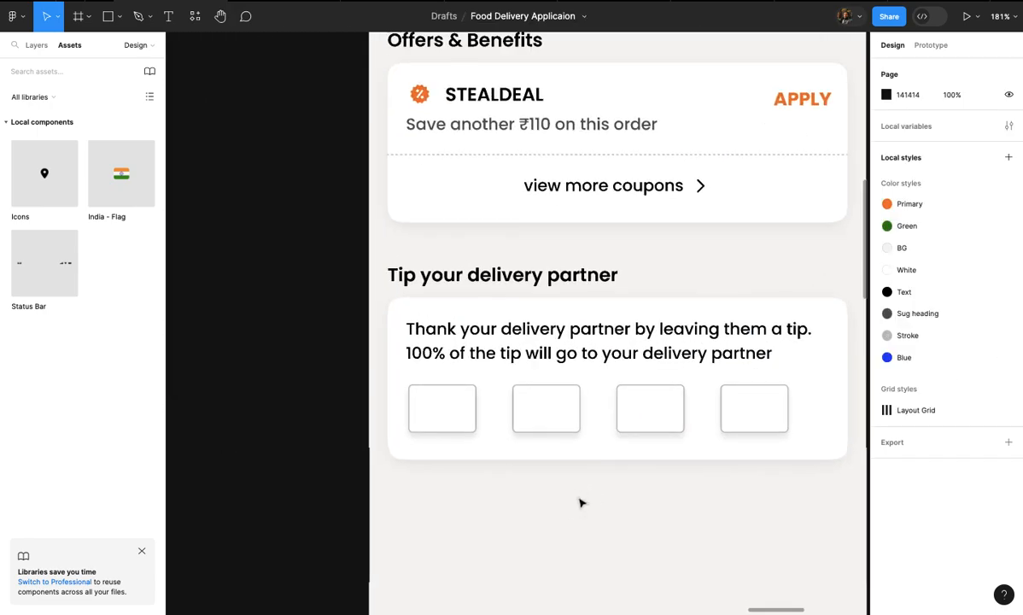
- Reduce the spacing between the four tip boxes to 21 and stretch the row across most of the card's width
left_click(543, 398)
left_click(443, 409, "shift")
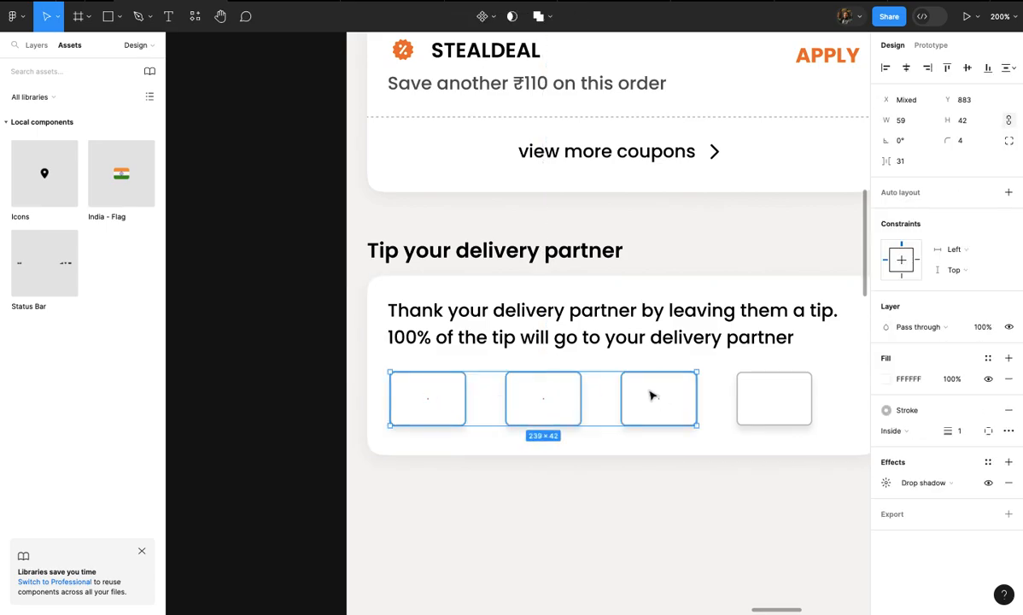
left_click(783, 402, "shift")
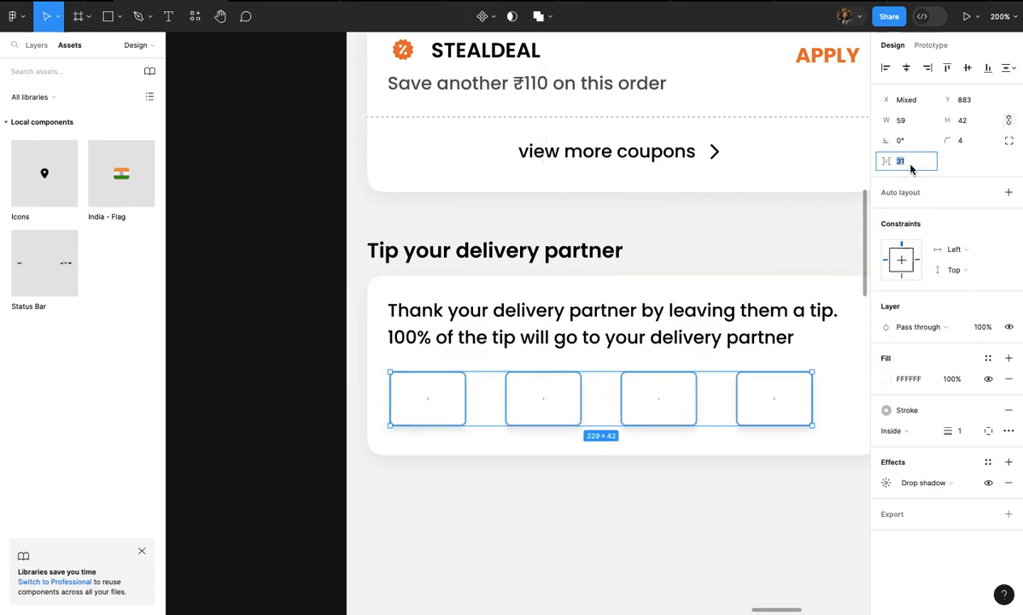
key("shift+Down")
scroll(554, 316, "down", 3)
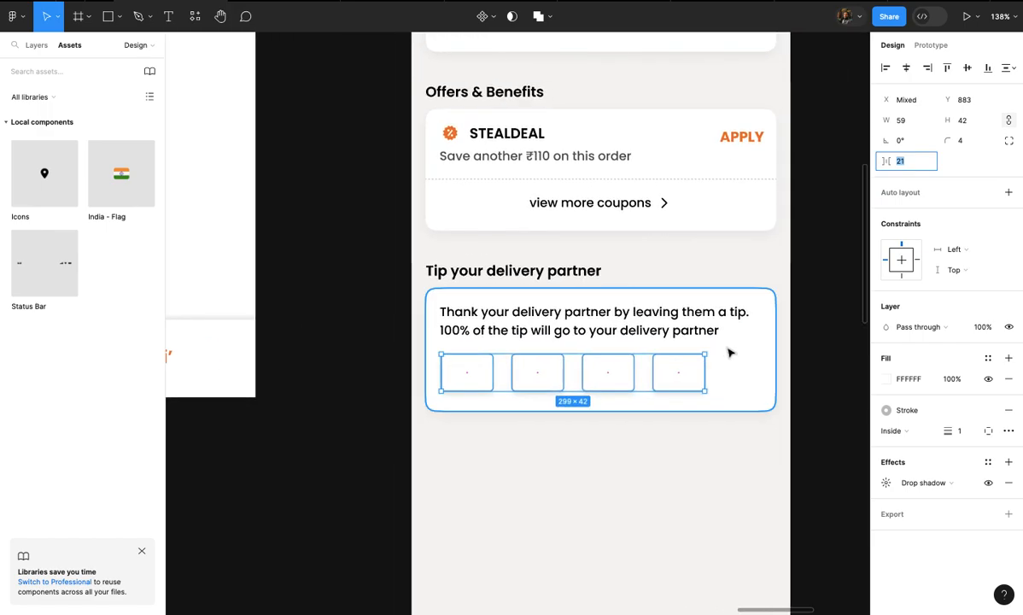
left_click_drag(703, 365, 758, 364)
left_click(753, 431)
scroll(722, 431, "up", 5)
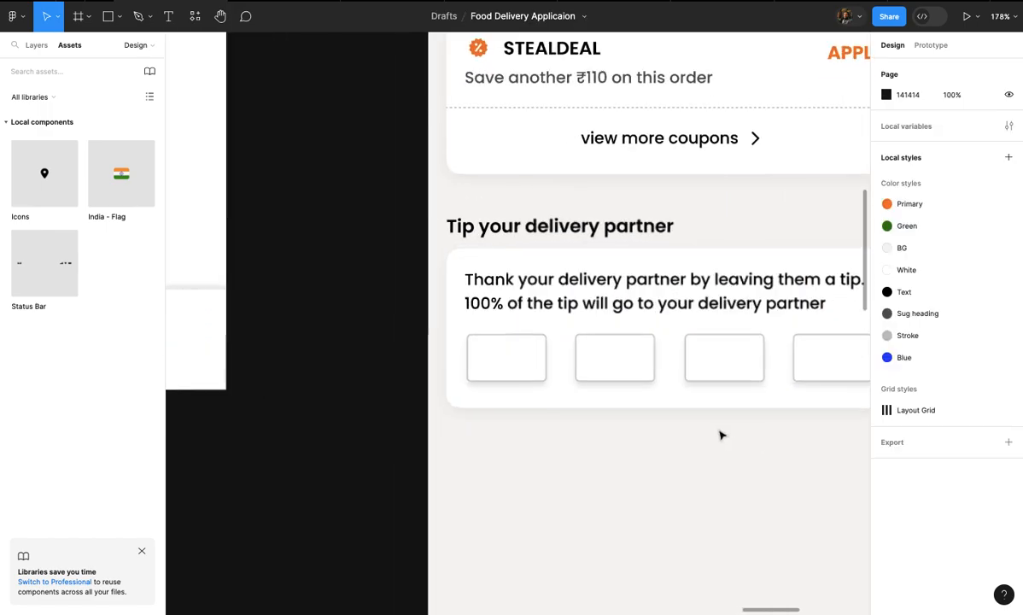
- Add a tip-amount text starting with "2" inside the first box of the row
scroll(509, 438, "up", 3)
left_click(540, 437)
scroll(552, 438, "down", 1)
key("t")
left_click(548, 421)
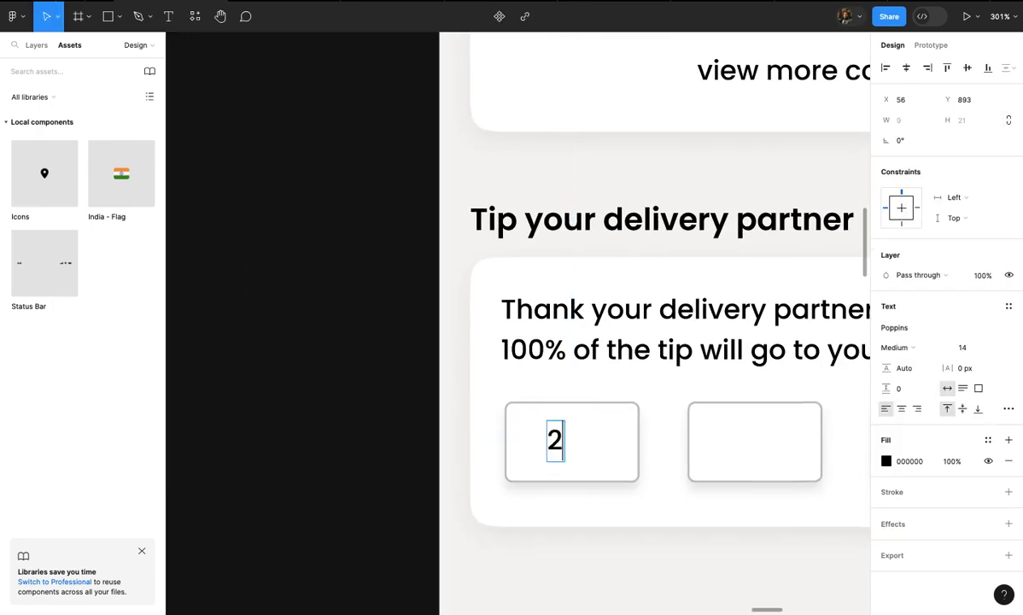
left_click(594, 452)
scroll(595, 451, "down", 5)
scroll(594, 451, "right", 4)
scroll(594, 451, "up", 2)
scroll(595, 450, "up", 2)
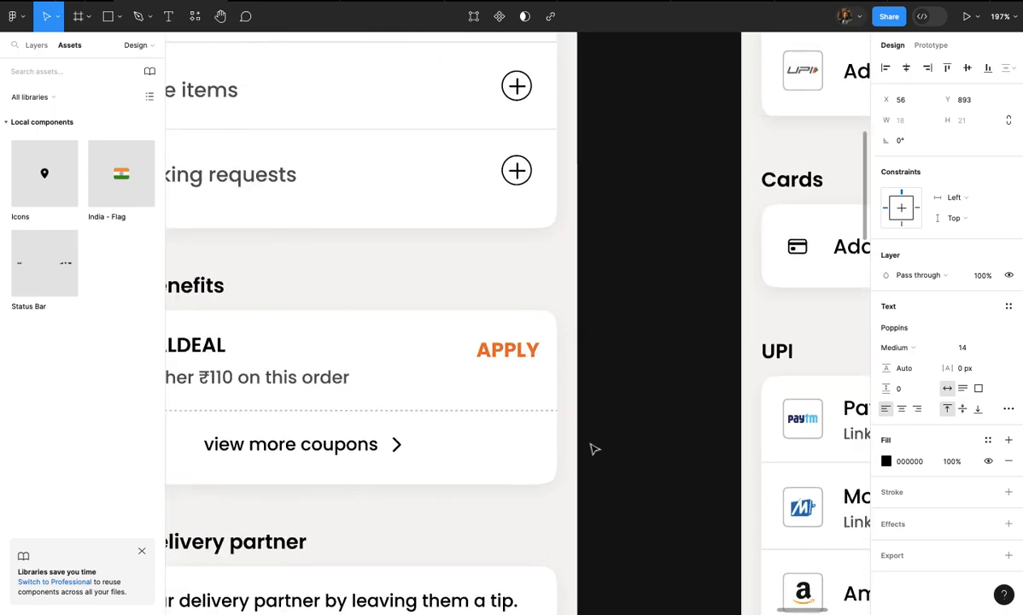
- Copy the ₹ symbol from the item price in the item card
scroll(594, 449, "up", 3)
scroll(593, 447, "up", 3)
double_click(639, 288)
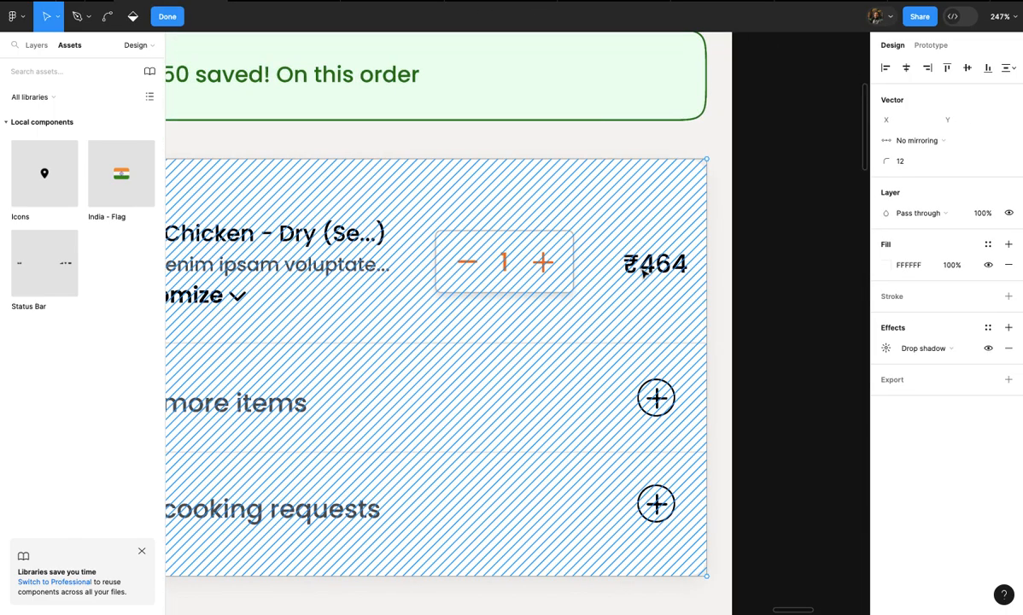
double_click(645, 265)
left_click(636, 263)
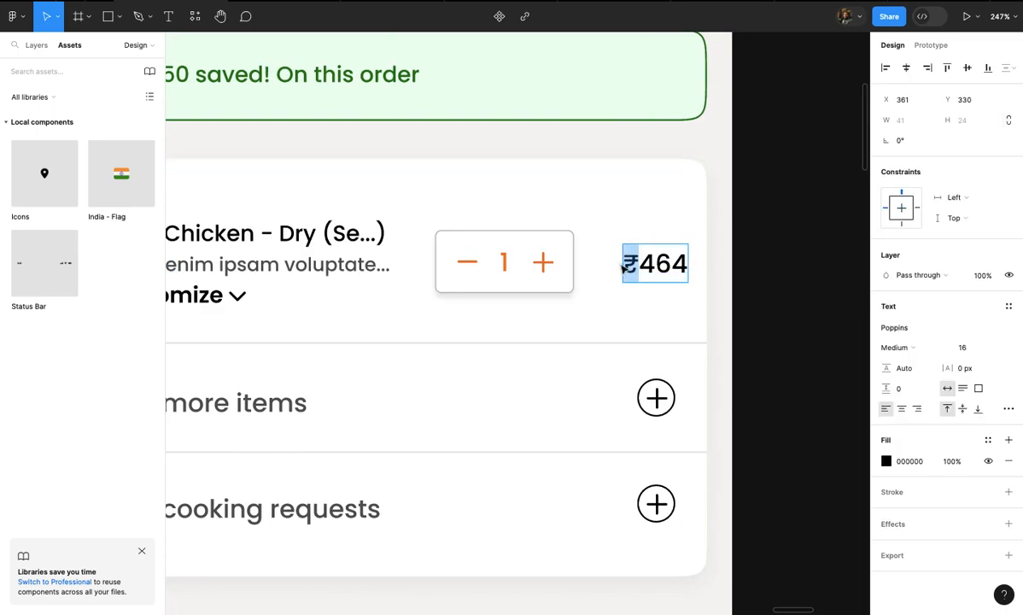
- Insert the ₹ symbol before the first tip amount so it reads ₹20, and centre the text in its box
scroll(623, 269, "down", 5)
scroll(620, 272, "down", 4)
scroll(620, 272, "left", 3)
scroll(620, 272, "up", 4)
scroll(620, 273, "down", 3)
scroll(619, 368, "up", 3)
left_click(614, 384)
type("₹")
key("Escape")
scroll(649, 359, "up", 5)
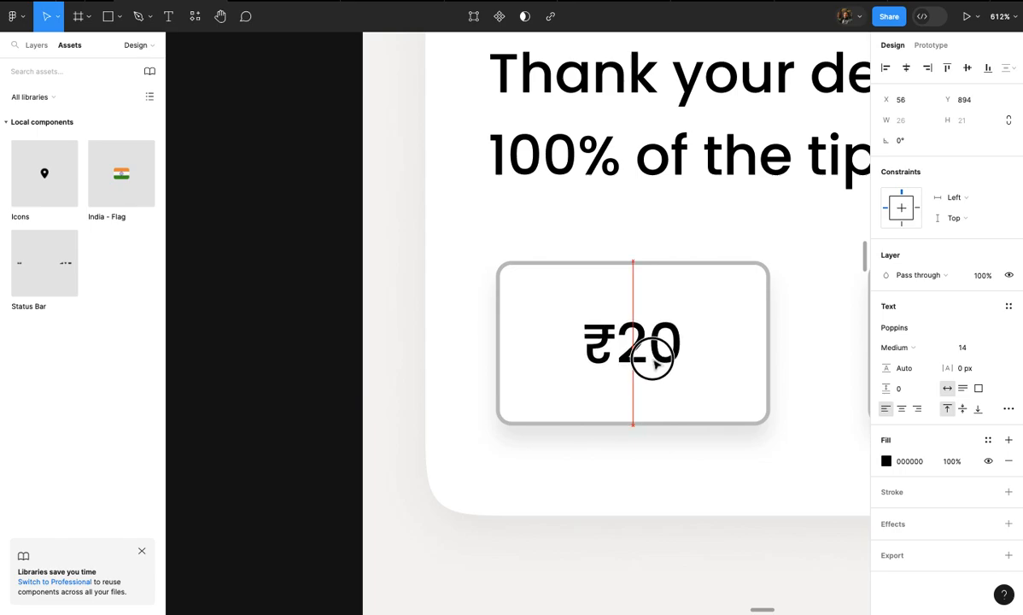
left_click(653, 358)
scroll(653, 358, "down", 5)
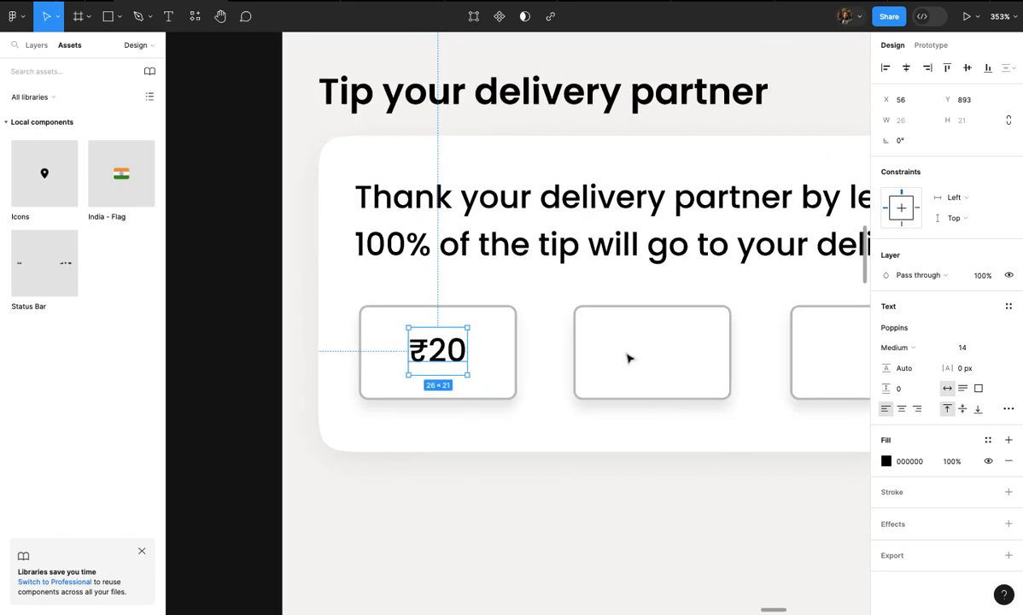
- Duplicate the ₹20 text into the second tip box and change the copy to ₹30
scroll(572, 357, "right", 2)
left_click_drag(416, 360, 586, 358)
scroll(586, 358, "up", 3)
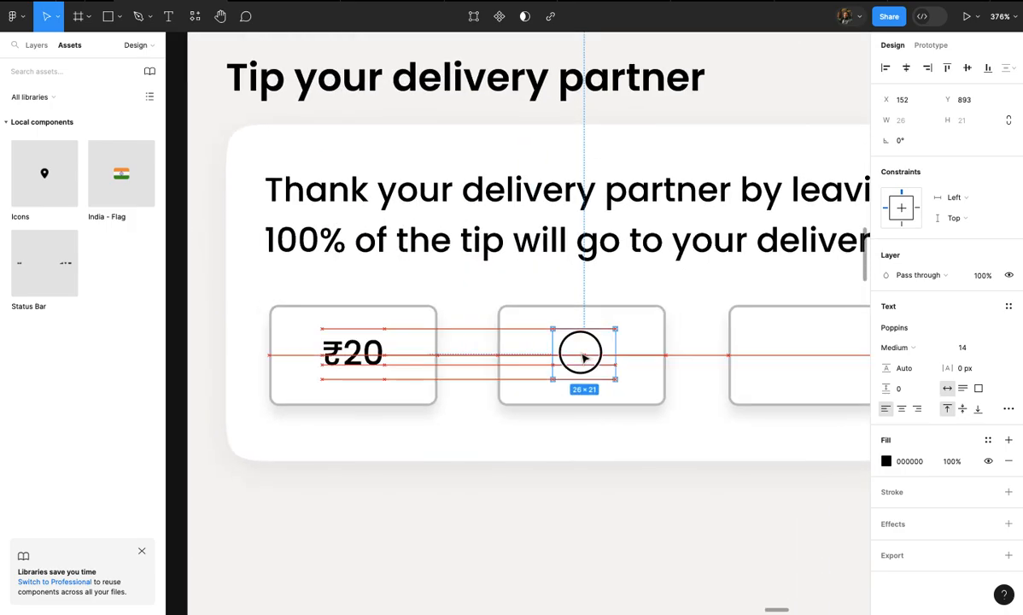
double_click(582, 357)
left_click(595, 354)
double_click(598, 354)
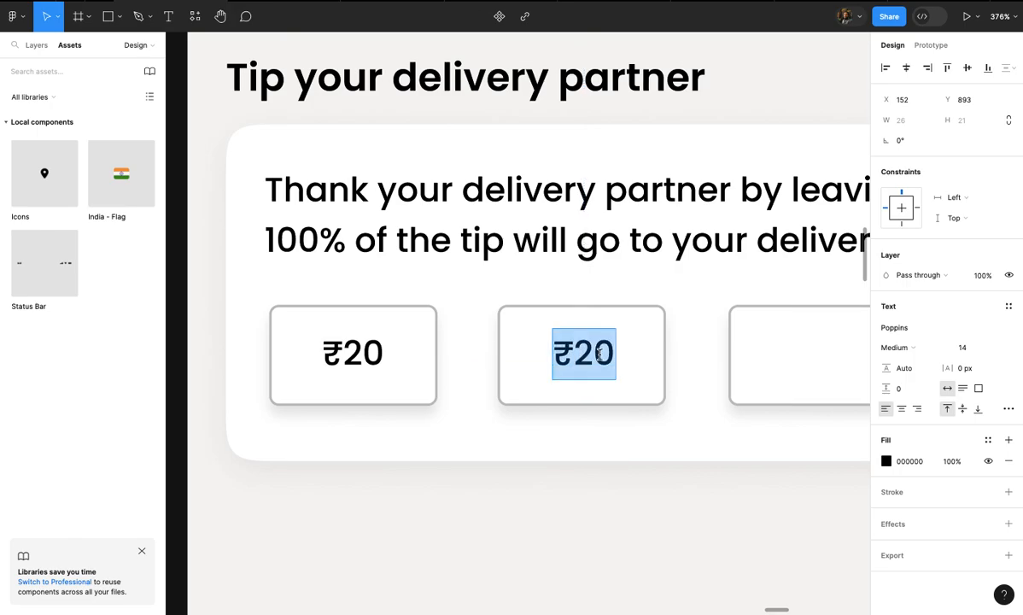
double_click(598, 353)
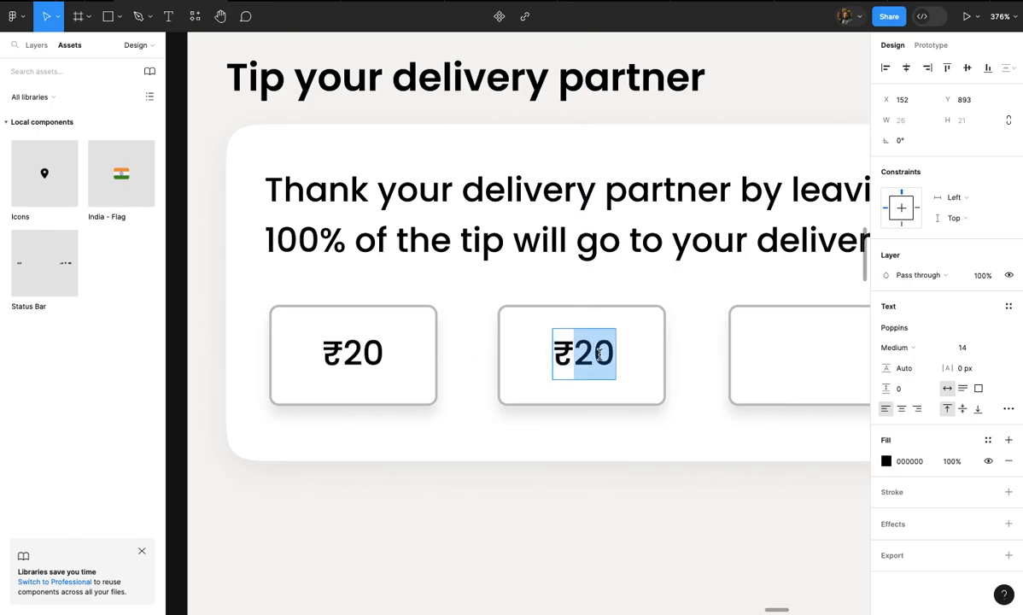
type("30")
key("Escape")
- Move the ₹30 text into the upper half of its box and overlay a 70 × 20 copy of the box on the lower half
scroll(635, 388, "up", 5)
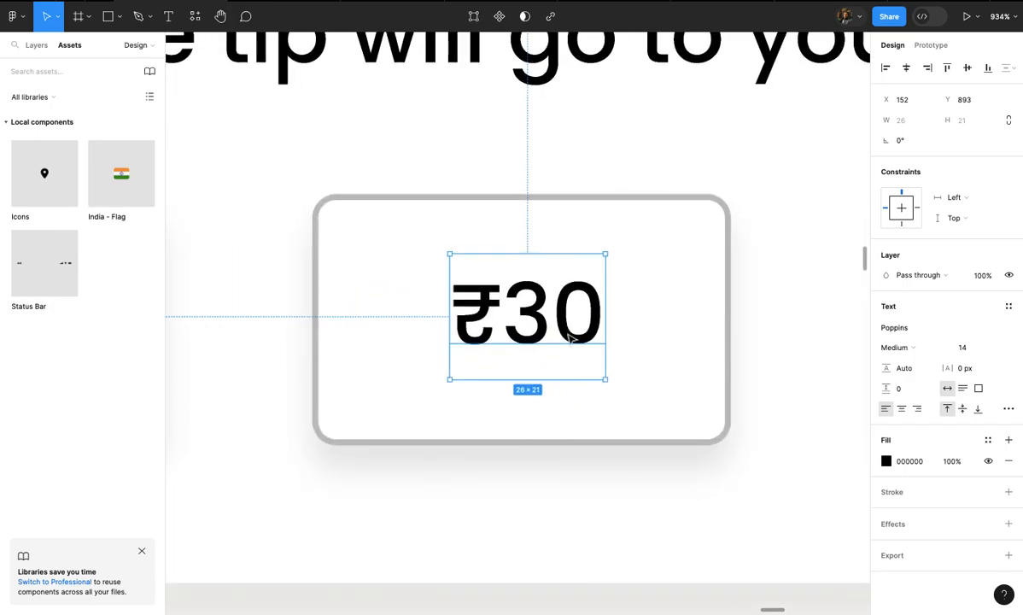
left_click_drag(554, 314, 550, 281)
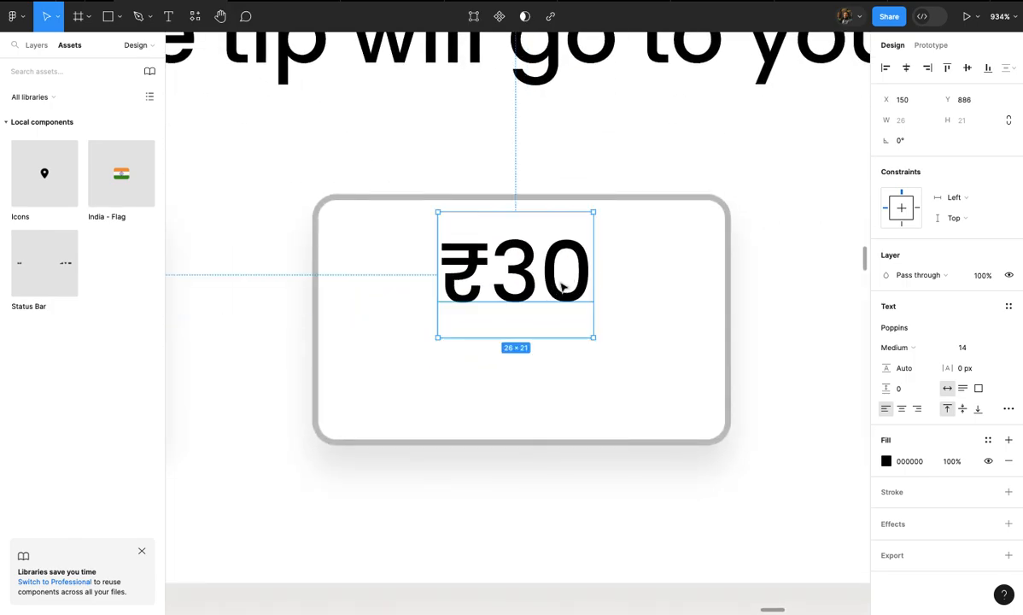
left_click(647, 300)
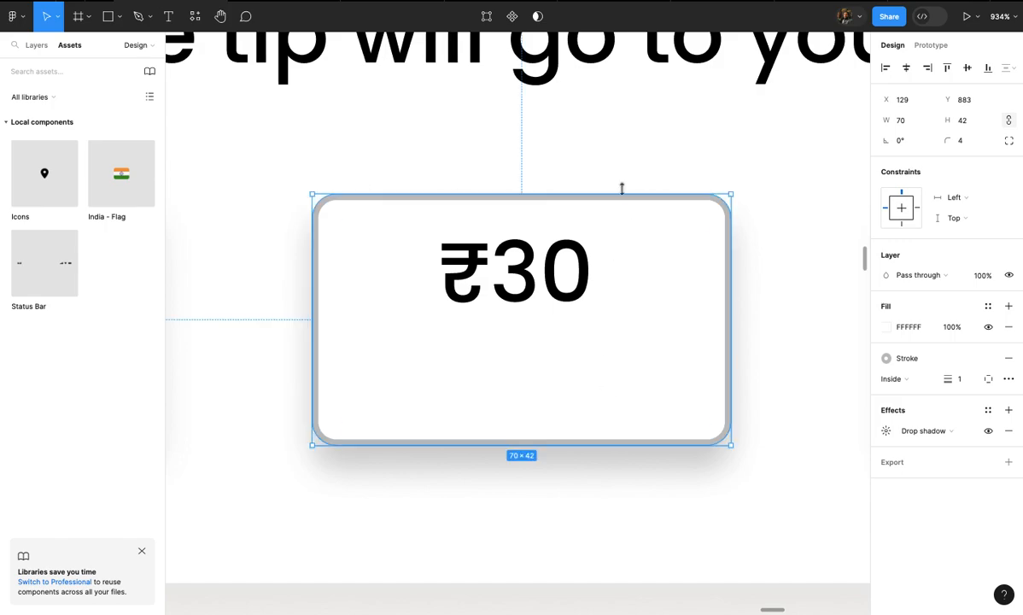
left_click_drag(622, 196, 606, 325)
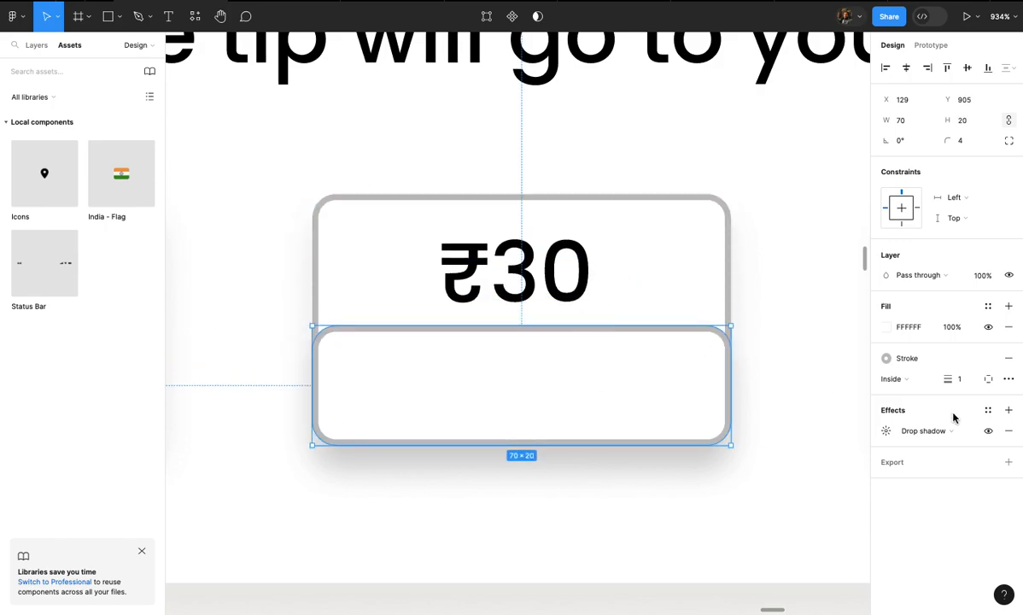
- Style the lower strip with its drop shadow hidden, both upper corner radii at 0 and the Primary fill
left_click(988, 430)
left_click(1009, 140)
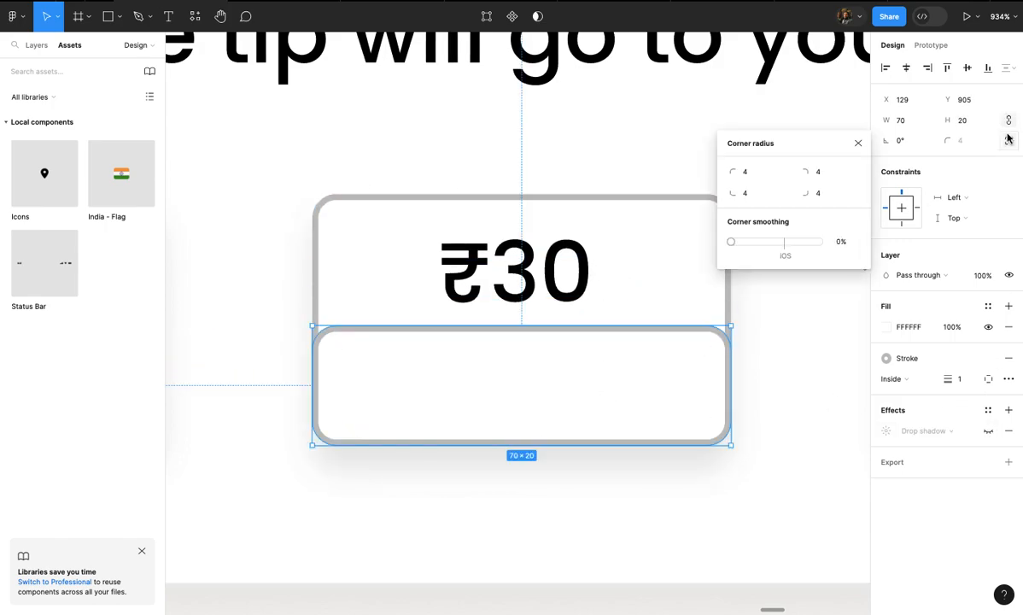
type("0")
key("Tab")
type("0")
key("Return")
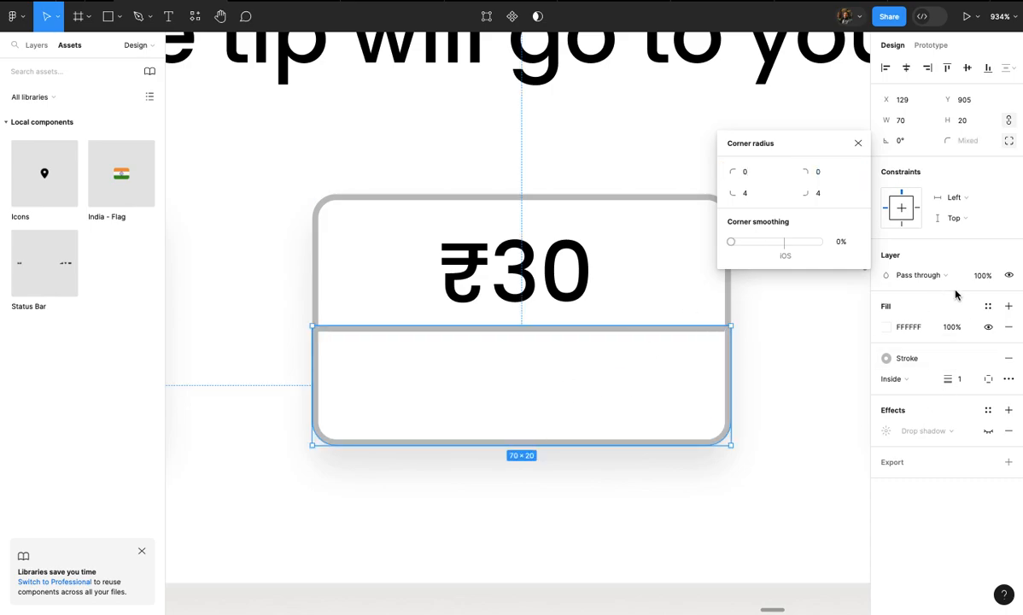
left_click(988, 307)
left_click(769, 393)
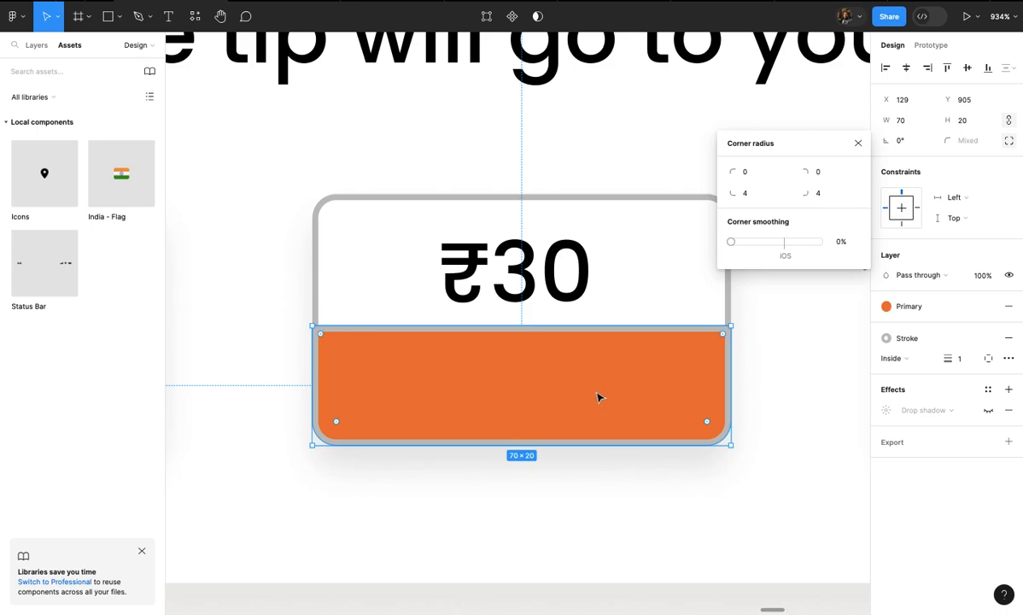
- Add a white "Most Tipped" text on the orange strip
left_click(438, 363)
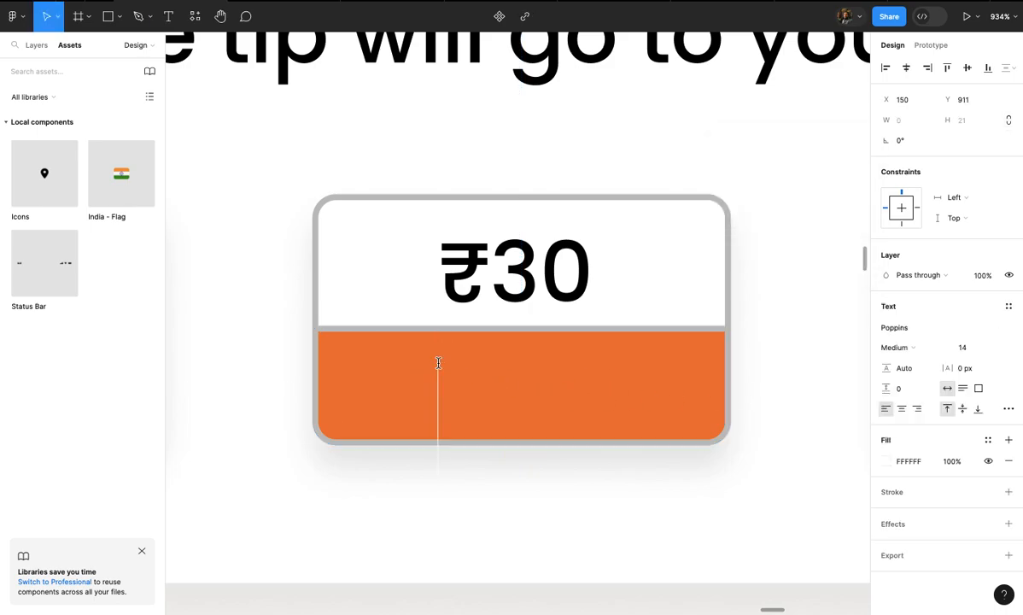
type("Most")
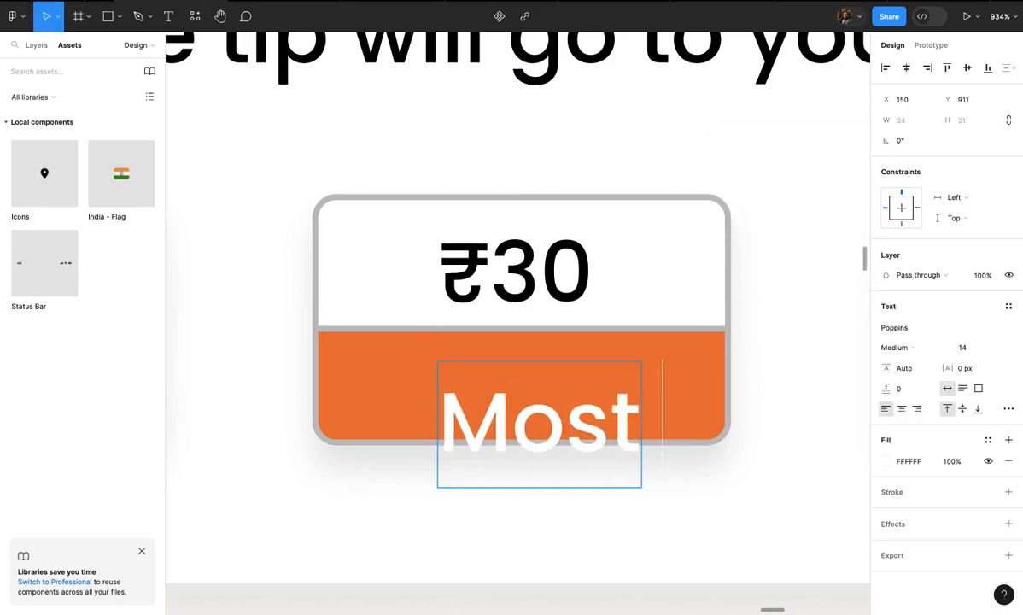
type(" Ti")
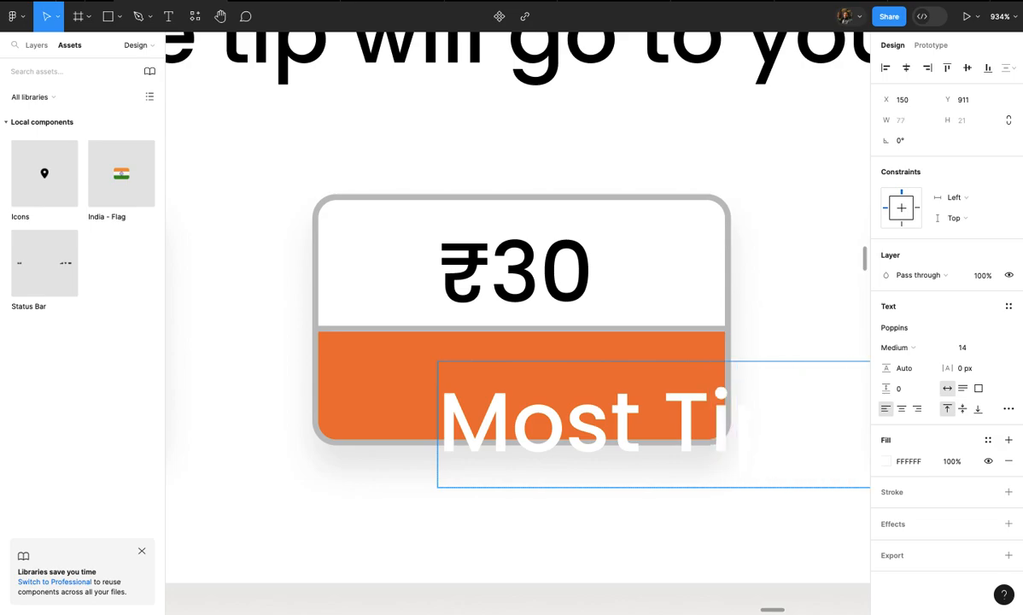
type("pped")
- Set the "Most Tipped" text to size 10 and fit it inside the orange strip
left_click(451, 503)
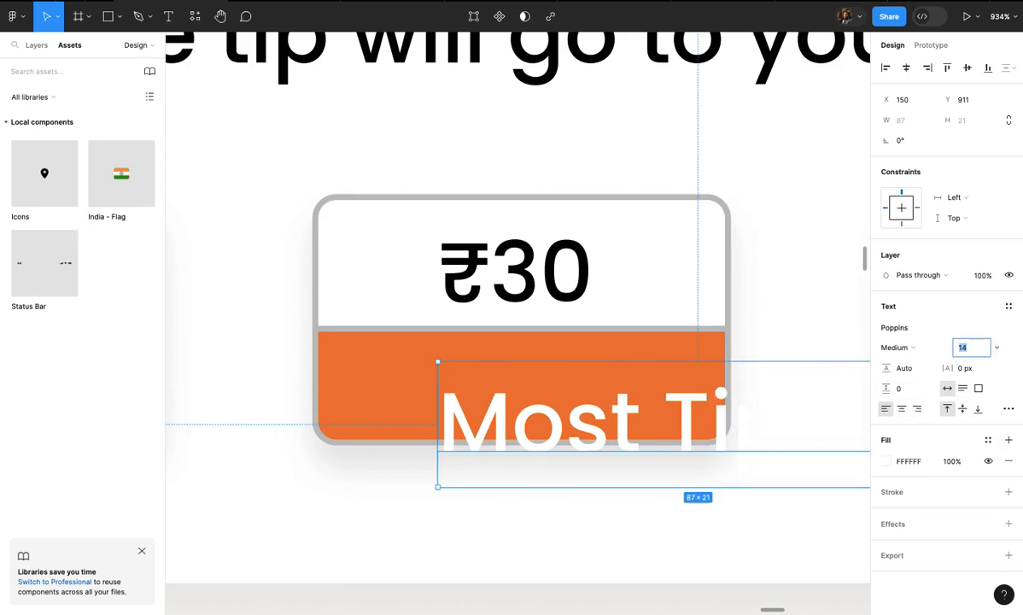
type("10")
key("Return")
left_click_drag(710, 390, 618, 363)
scroll(619, 366, "down", 5)
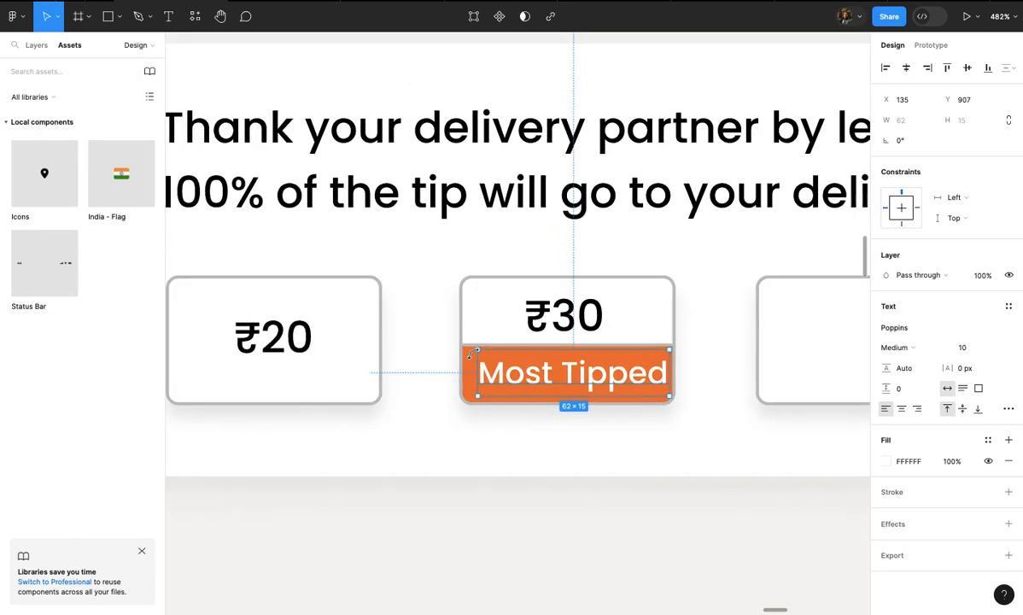
- Move the second tip box together with its orange strip closer to the first box, leaving a gap of 11
scroll(468, 347, "up", 3)
left_click(475, 344)
scroll(410, 337, "down", 5)
left_click(369, 336)
scroll(370, 336, "up", 2)
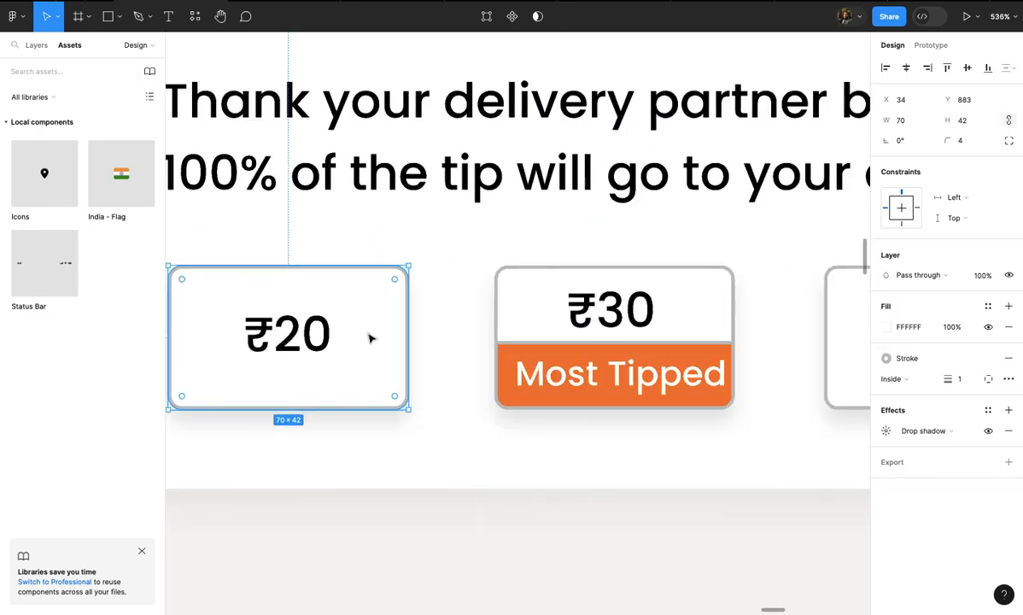
scroll(446, 324, "down", 2)
scroll(477, 347, "up", 4)
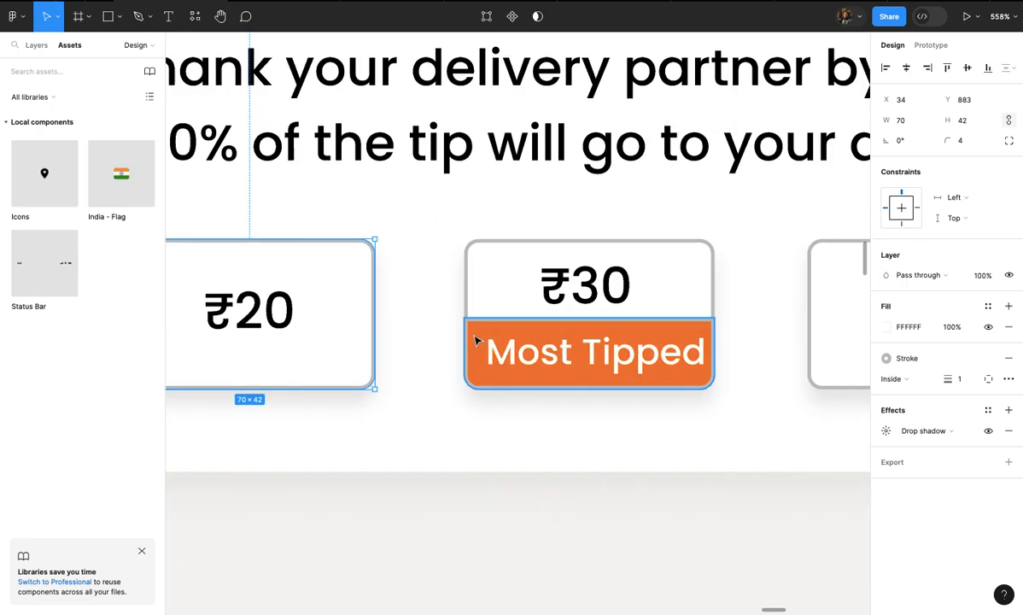
left_click(477, 341)
left_click(489, 299, "shift")
scroll(490, 298, "down", 2)
scroll(491, 298, "down", 3)
left_click_drag(494, 298, 467, 297)
- Move the third and fourth tip boxes closer to the second so the row keeps the same gap of 11
left_click(706, 313)
scroll(706, 314, "up", 2)
left_click_drag(707, 312, 648, 316)
scroll(648, 318, "down", 1)
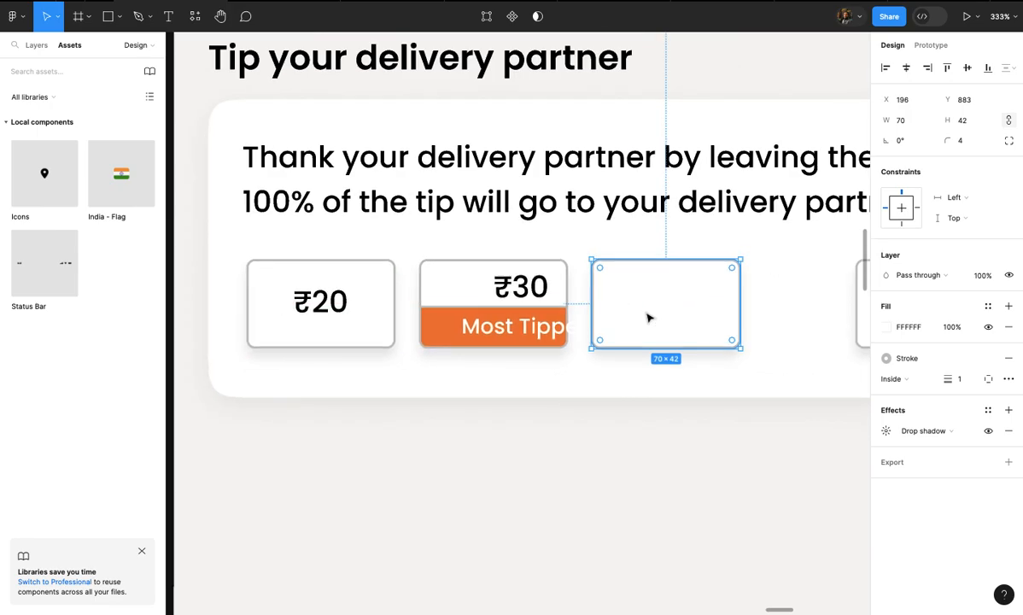
scroll(649, 317, "right", 2)
left_click(771, 309)
scroll(771, 310, "down", 1)
left_click_drag(776, 308, 687, 311)
scroll(707, 305, "down", 1)
- Stretch the whole row of tip boxes wider, making each box 80 wide with a spacing of 13
left_click(248, 312)
left_click(331, 291, "shift")
scroll(331, 294, "up", 3)
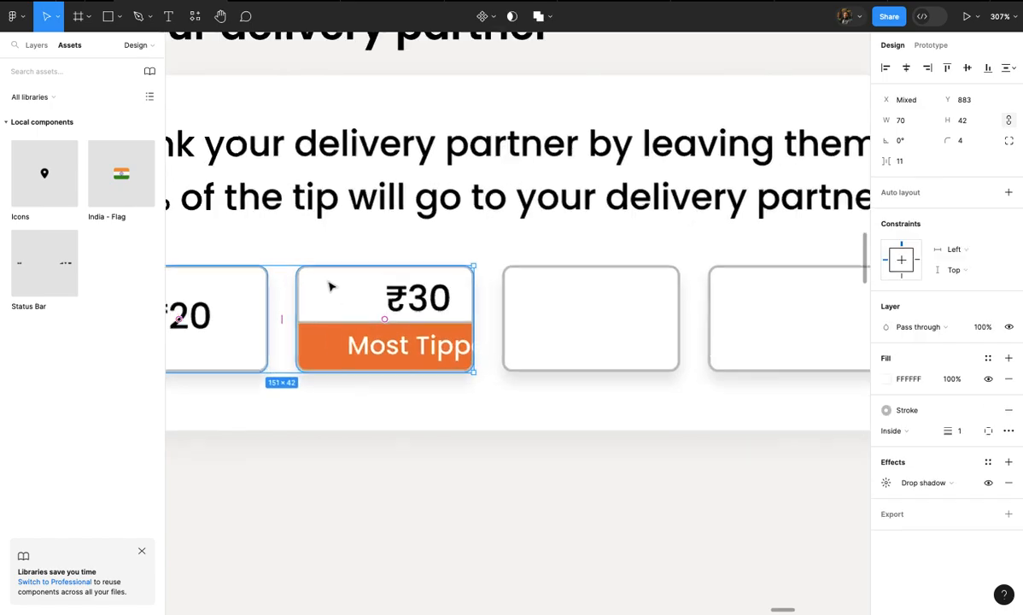
left_click(541, 313, "shift")
scroll(541, 315, "down", 3)
scroll(598, 318, "right", 2)
left_click(674, 322, "shift")
left_click_drag(695, 313, 774, 312)
scroll(775, 312, "down", 1)
scroll(708, 427, "left", 2)
left_click(708, 429)
scroll(708, 429, "left", 3)
scroll(707, 429, "up", 3)
- Select all four tip boxes and increase their height slightly
left_click(649, 325)
scroll(649, 322, "up", 3)
left_click(440, 258)
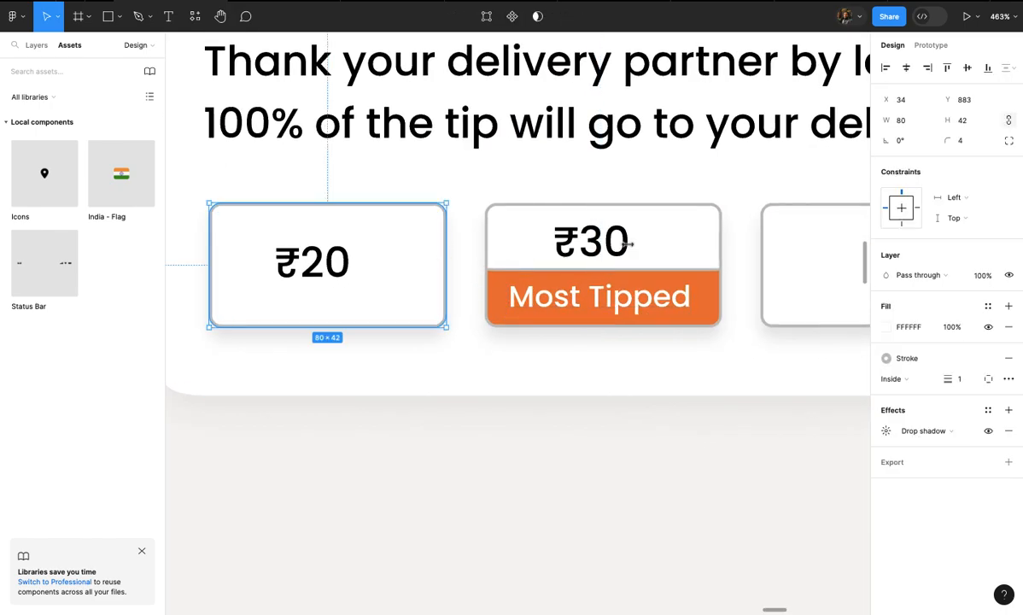
left_click(665, 246, "shift")
scroll(731, 251, "down", 2)
left_click(733, 253, "shift")
scroll(735, 253, "right", 3)
left_click(765, 259, "shift")
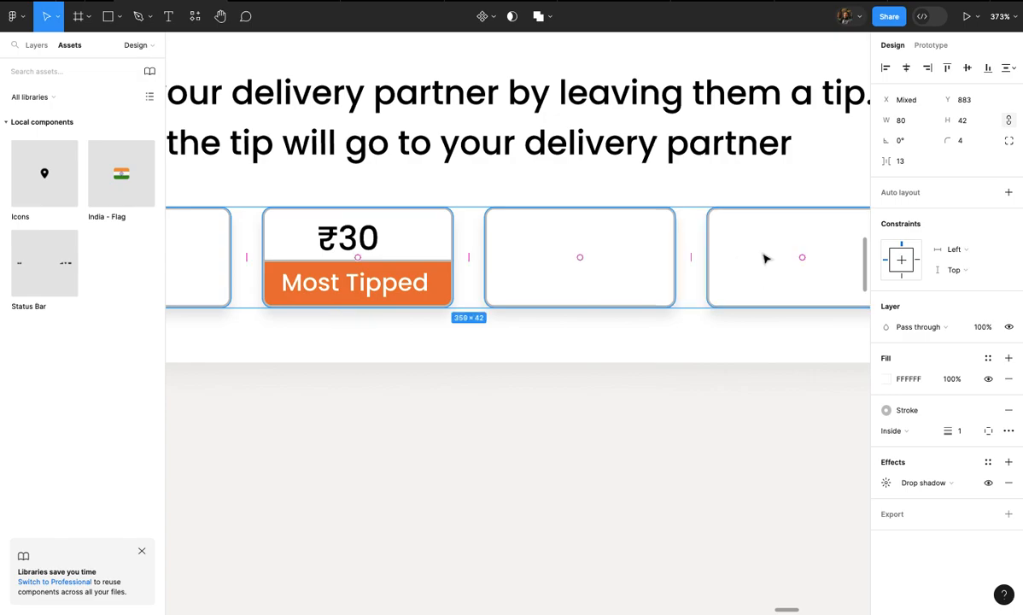
left_click_drag(648, 305, 607, 342)
- Extend the orange strip in the second tip box to a height of 24
scroll(650, 322, "left", 3)
scroll(652, 324, "up", 1)
scroll(627, 291, "up", 3)
left_click(622, 292)
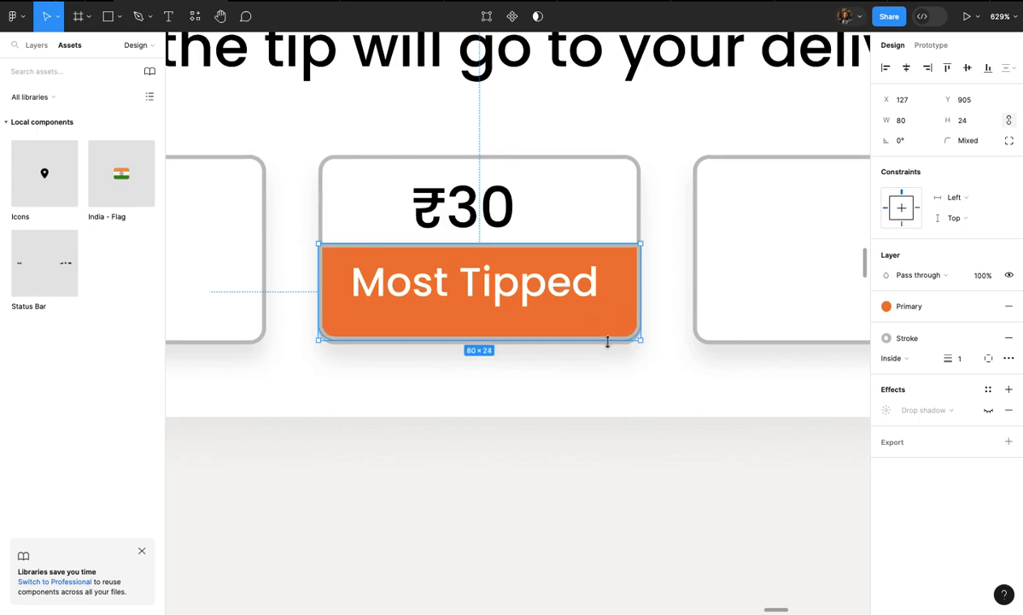
- Enlarge the "Most Tipped" text to size 12 and recentre it in the orange strip
left_click(584, 292)
type("11")
key("Return")
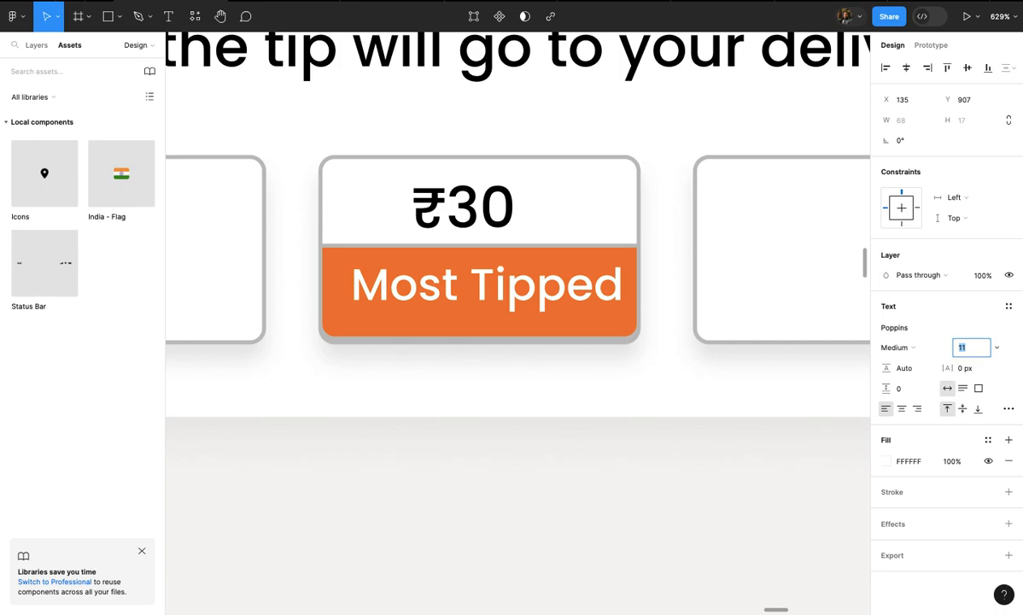
key("Up")
mouse_move(596, 296)
left_mouse_down()
mouse_move(576, 292)
mouse_move(581, 299)
left_mouse_up()
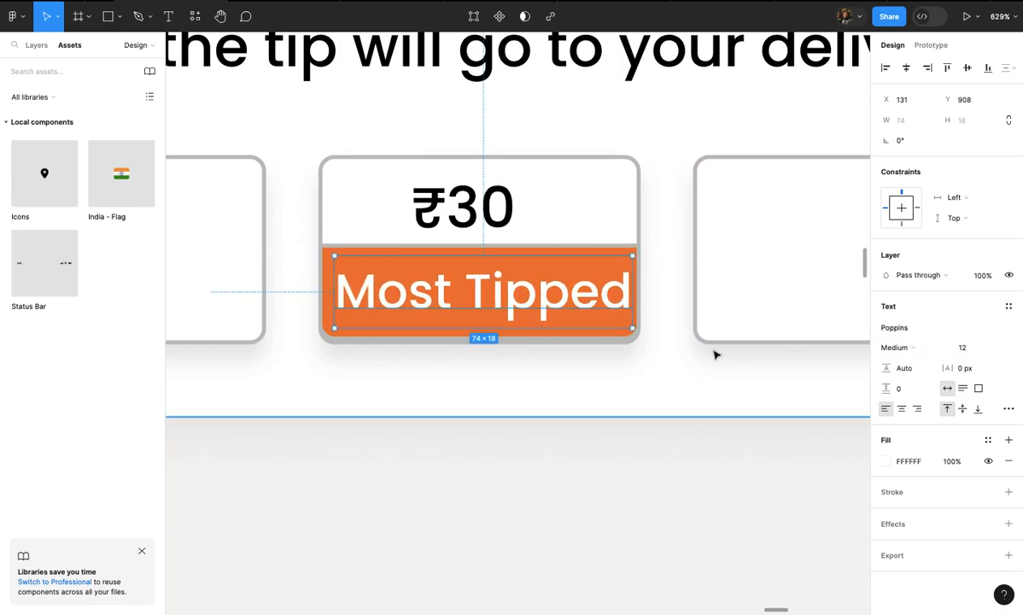
scroll(655, 312, "up", 2)
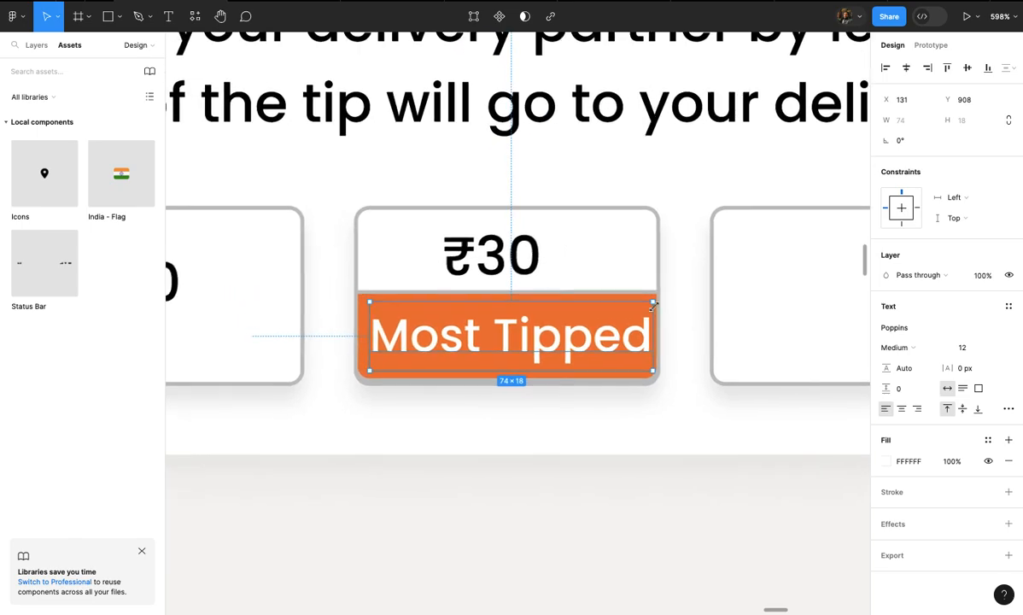
- Change the "Most Tipped" text's font weight to Regular
left_click(900, 350)
left_click(849, 331)
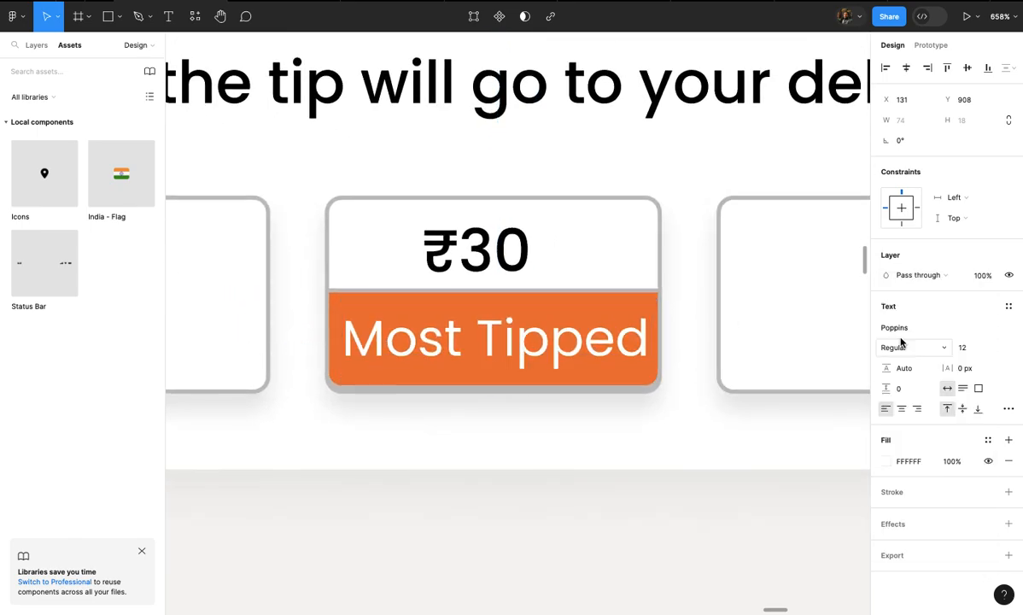
scroll(577, 345, "down", 5)
scroll(578, 343, "up", 3)
- Remove the stroke from the orange strip
left_click(555, 289)
left_click(619, 319)
left_click(1009, 358)
left_click(1009, 339)
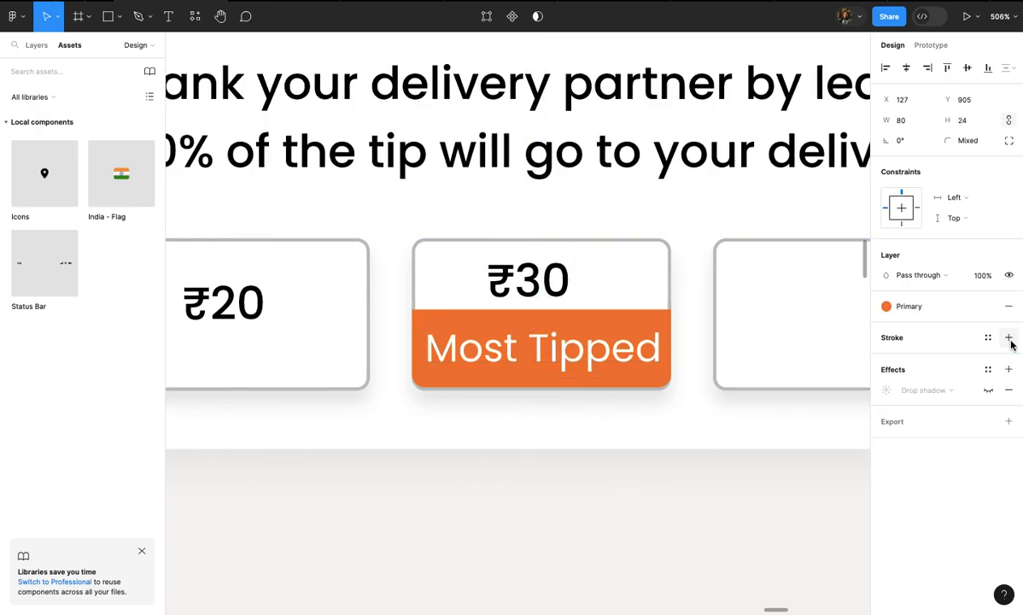
left_click(736, 443)
scroll(737, 443, "down", 3)
left_click(743, 479)
- Reposition the ₹20 text at the centre of the enlarged first tip box
scroll(722, 450, "down", 5)
scroll(722, 450, "right", 3)
scroll(722, 450, "left", 3)
scroll(722, 450, "up", 5)
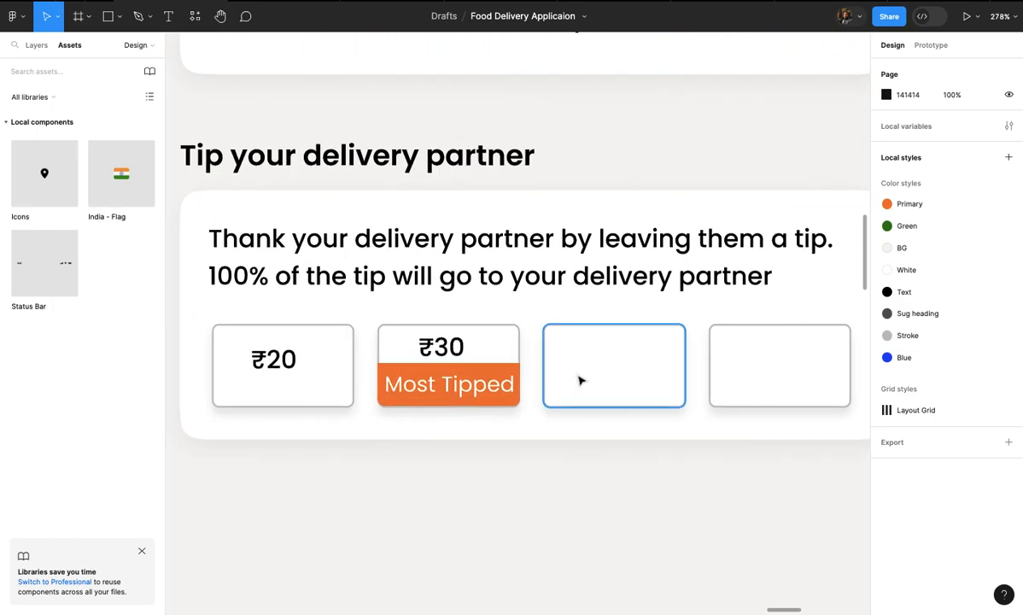
scroll(399, 378, "left", 3)
scroll(399, 378, "up", 2)
scroll(400, 358, "up", 3)
left_click_drag(426, 360, 433, 375)
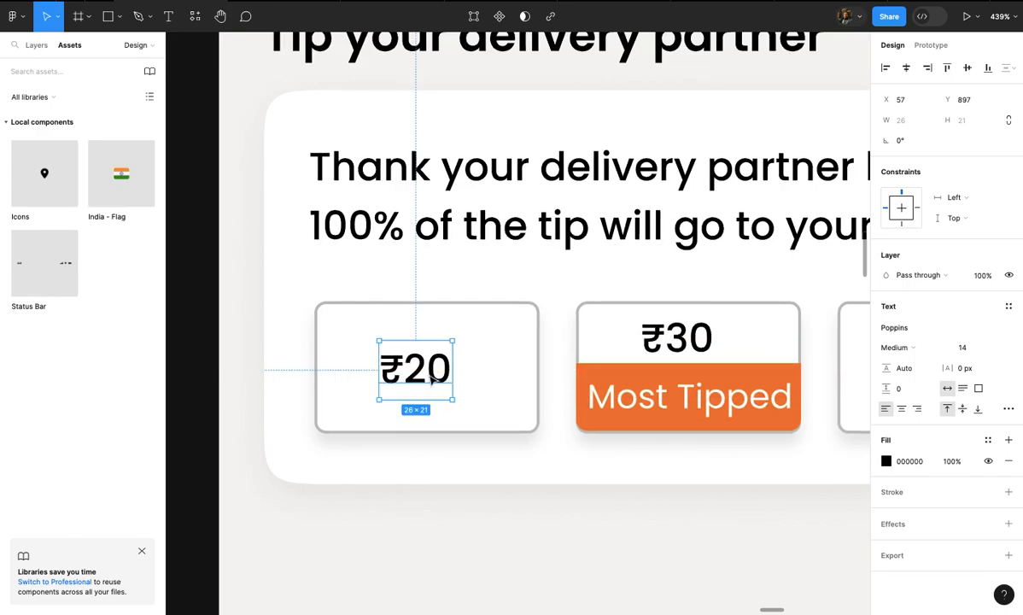
right_click(433, 374)
key("Escape")
- Duplicate the ₹20 text into the third tip box and change the copy to ₹50
scroll(708, 345, "down", 3)
scroll(705, 345, "right", 3)
left_click_drag(342, 334, 524, 358)
double_click(518, 354)
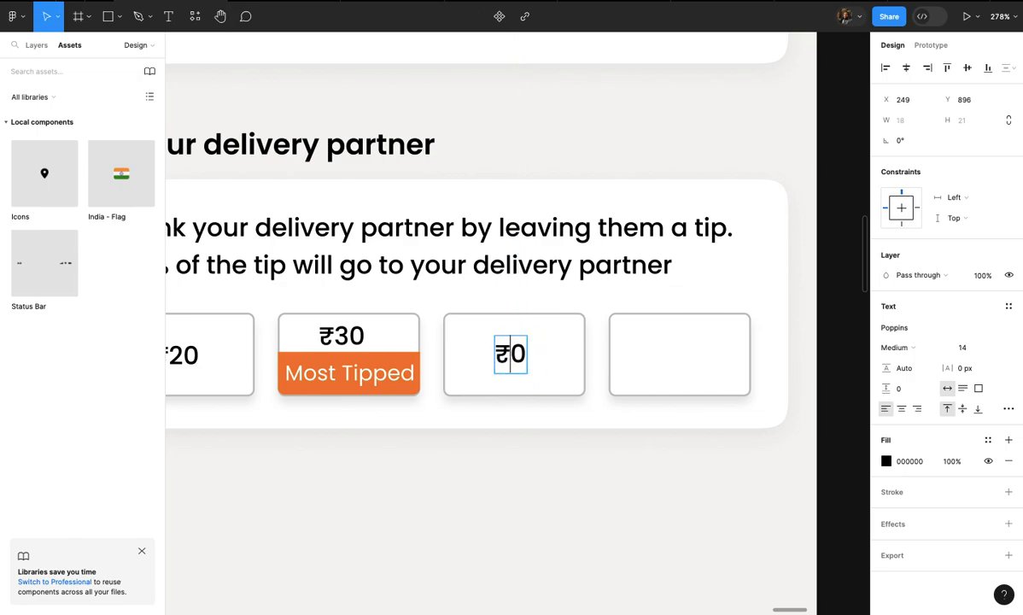
scroll(538, 353, "up", 5)
key("Escape")
- Duplicate the ₹50 text into the fourth tip box and change the copy to "more"
left_click_drag(538, 365, 649, 357)
scroll(498, 347, "down", 5)
double_click(649, 354)
type("more")
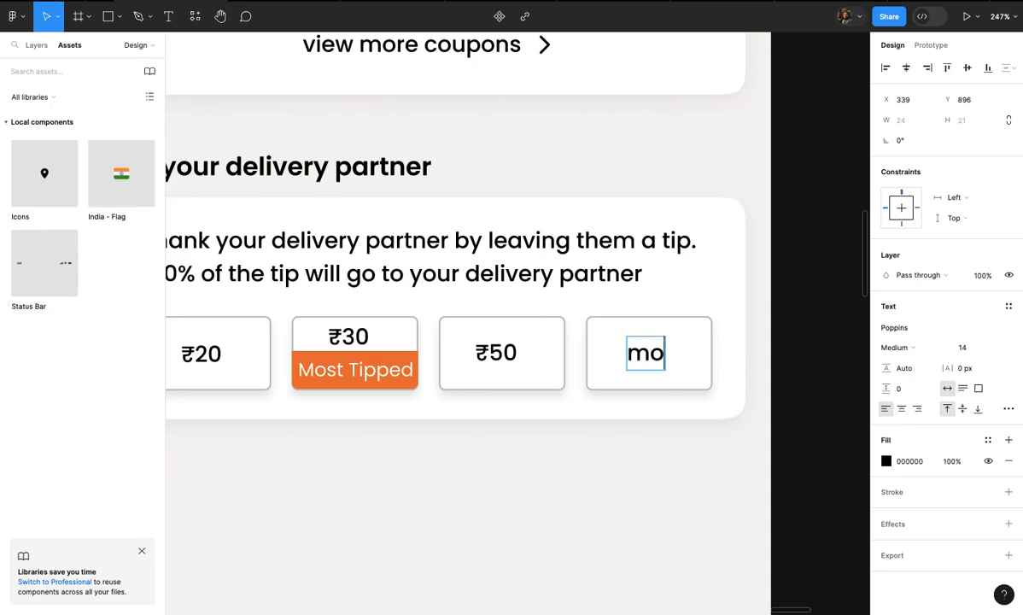
- Reposition the "more" text at the centre of the fourth tip box
key("Escape")
scroll(680, 414, "up", 5)
left_click_drag(657, 313, 646, 316)
scroll(646, 316, "down", 10)
left_click(640, 404)
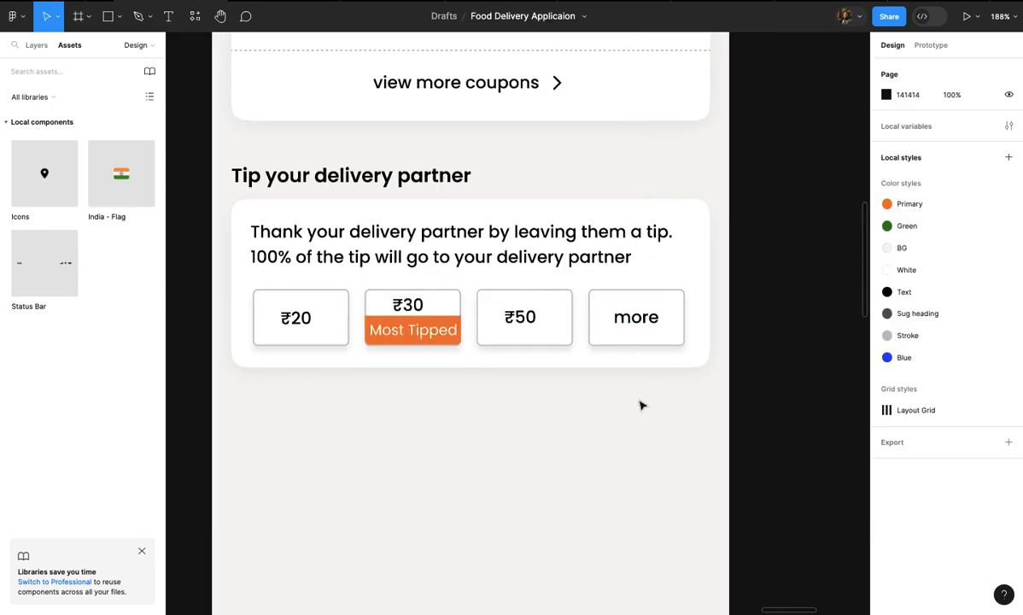
scroll(640, 406, "up", 2)
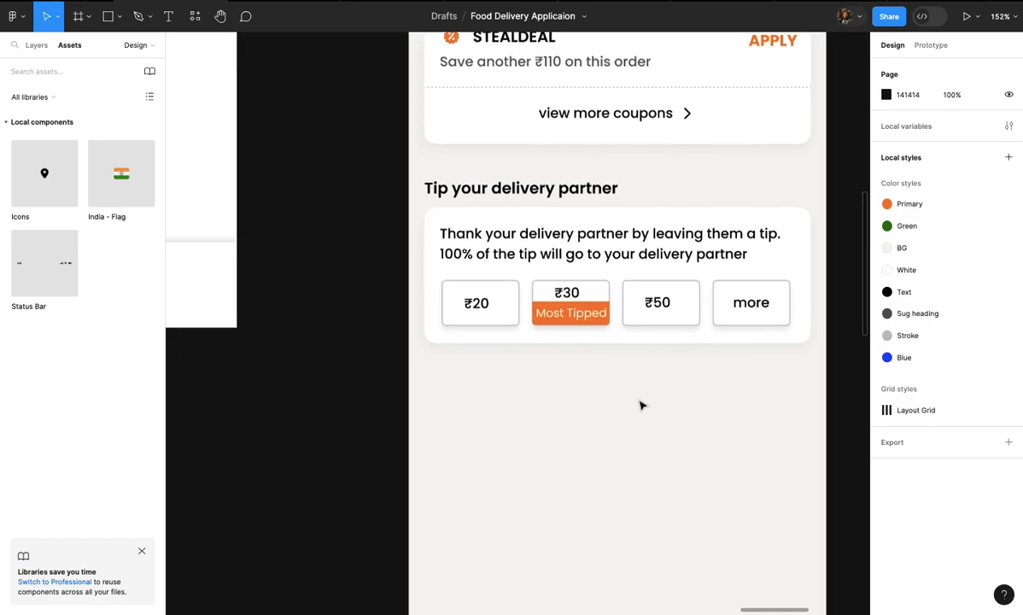
- Duplicate the "Tip your delivery partner" heading 33 px below the tip card and change the copy to "Delivery Instructions"
left_click(647, 340)
scroll(625, 321, "up", 1)
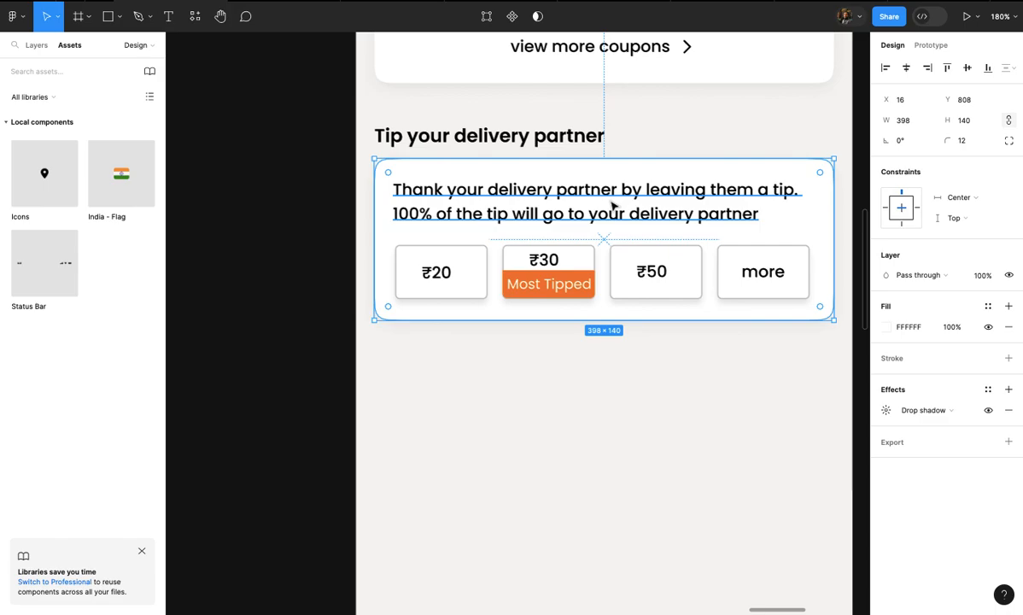
scroll(611, 206, "down", 2)
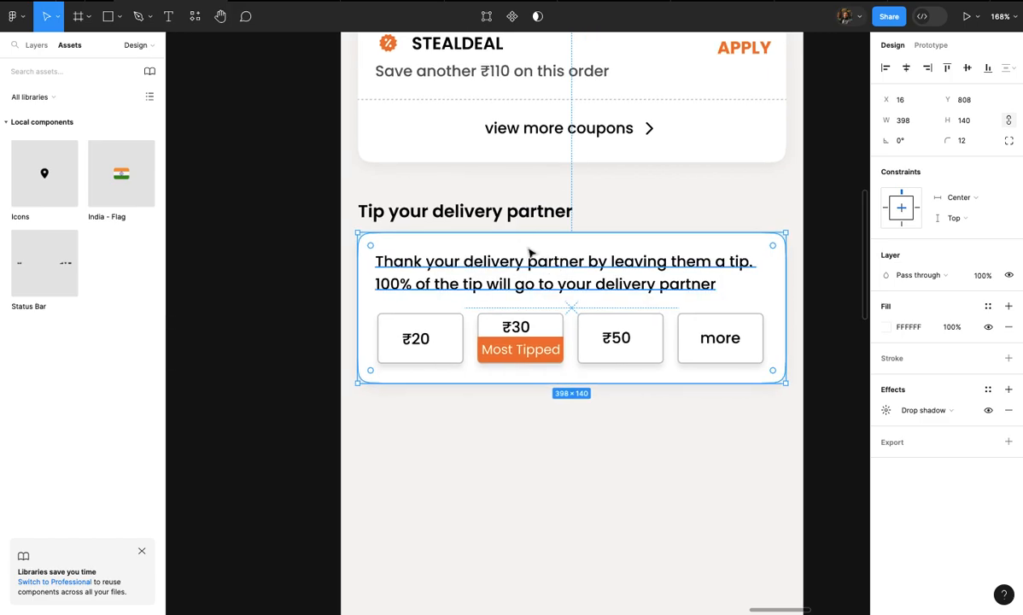
left_click(513, 215)
scroll(521, 215, "down", 2)
left_click_drag(523, 216, 540, 423)
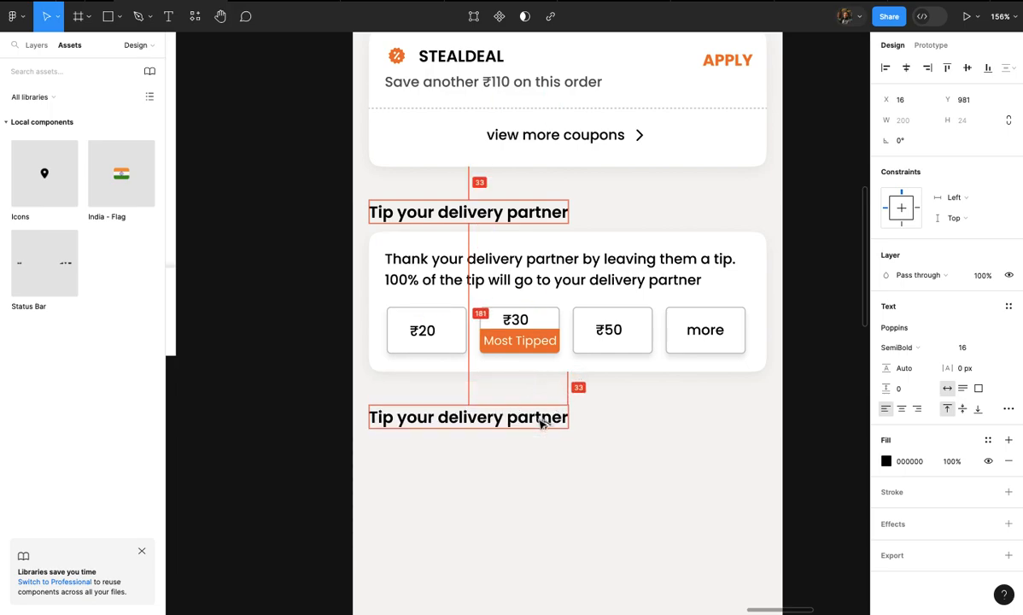
double_click(538, 417)
type("Delivery Instructions")
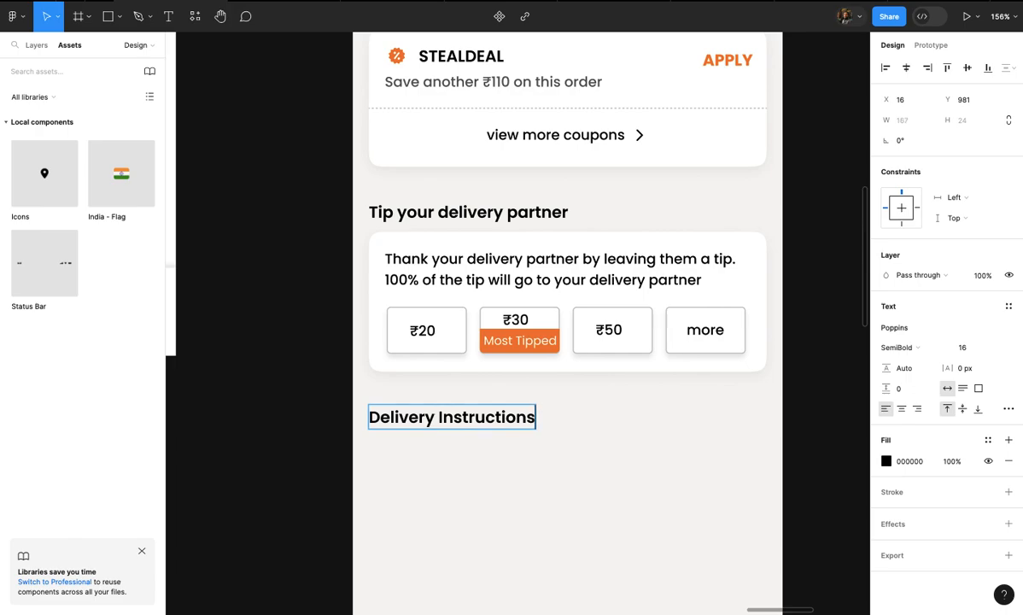
left_click(549, 452)
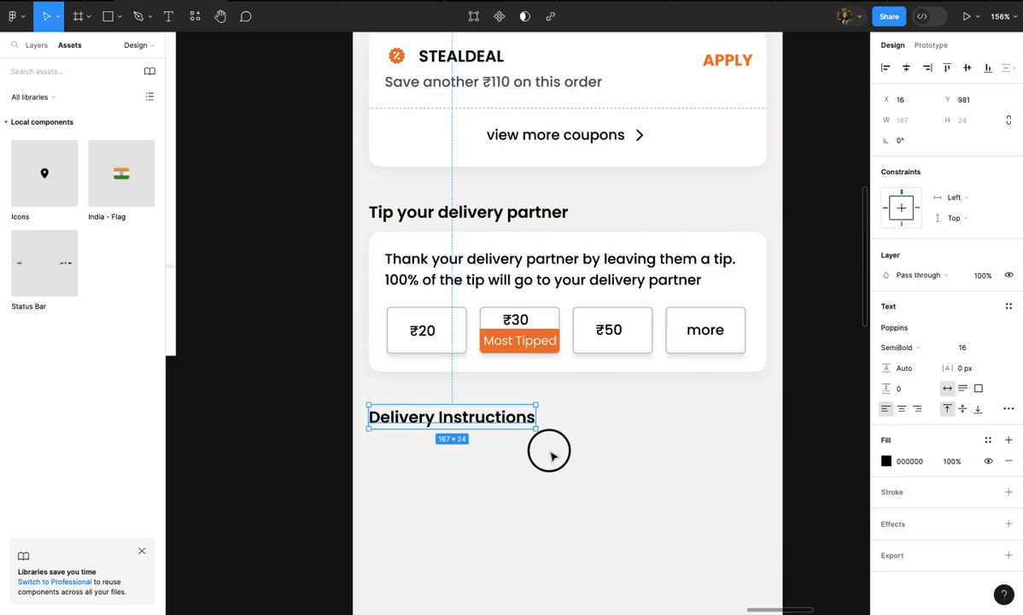
- Show the layout grids on the cart screen
scroll(550, 455, "up", 5)
scroll(551, 457, "down", 6)
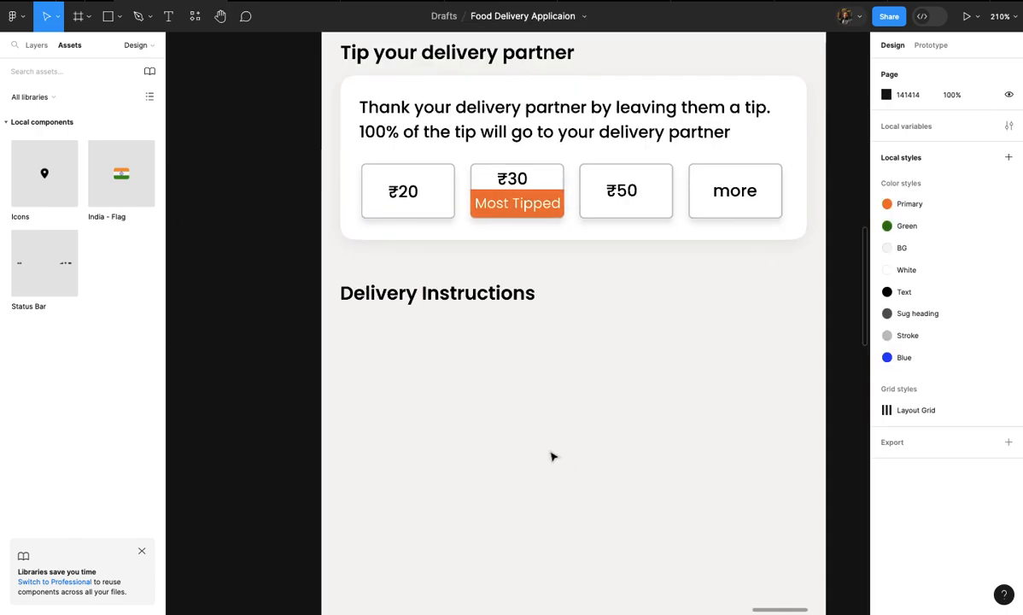
scroll(551, 457, "down", 3)
scroll(543, 440, "up", 4)
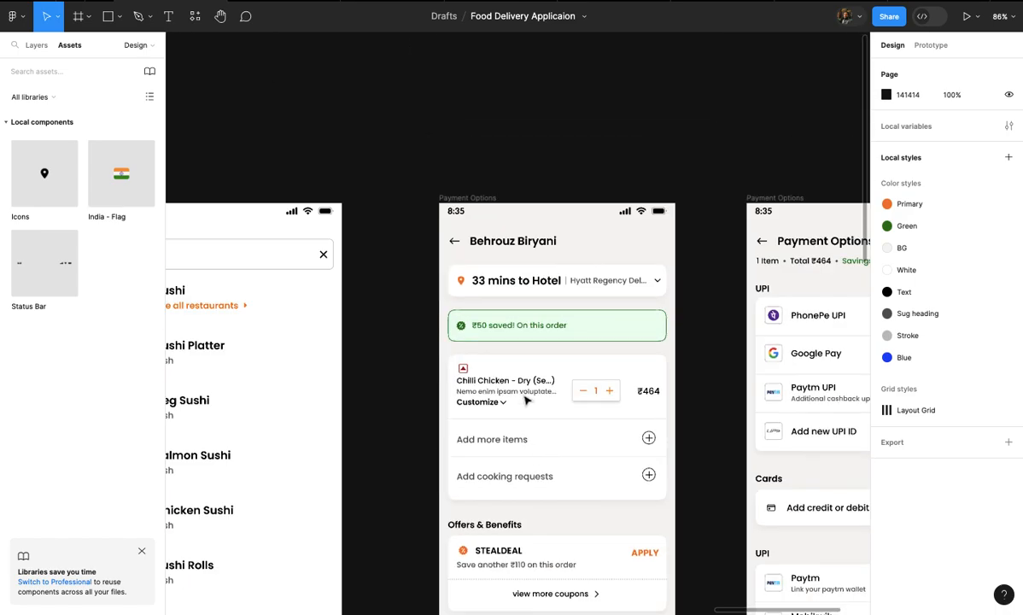
left_click(467, 200)
scroll(515, 403, "down", 5)
scroll(515, 403, "up", 1)
scroll(515, 403, "up", 3)
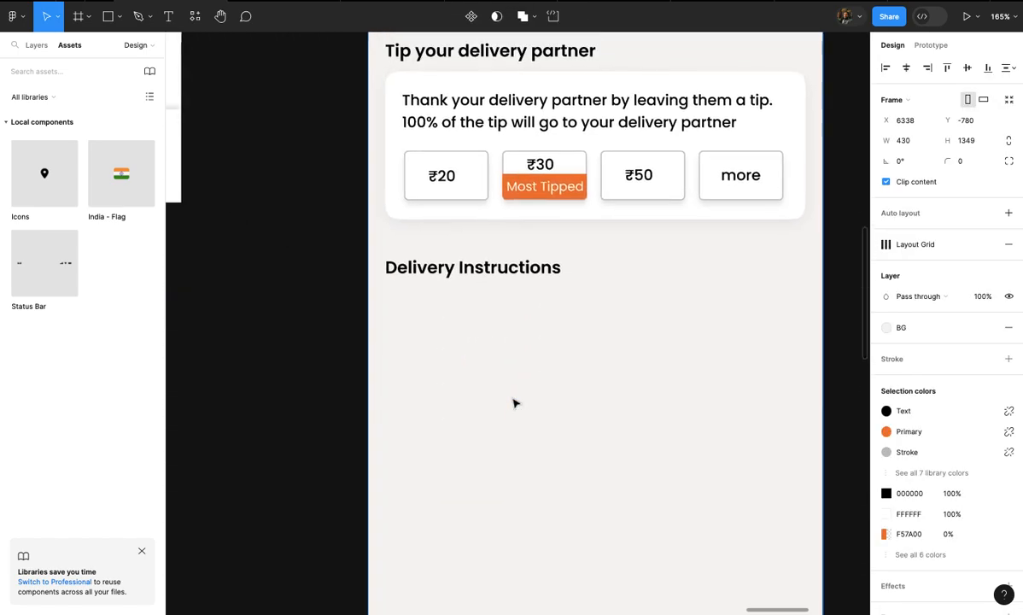
scroll(516, 402, "up", 1)
left_click(968, 238)
left_click(562, 418)
scroll(564, 420, "down", 1)
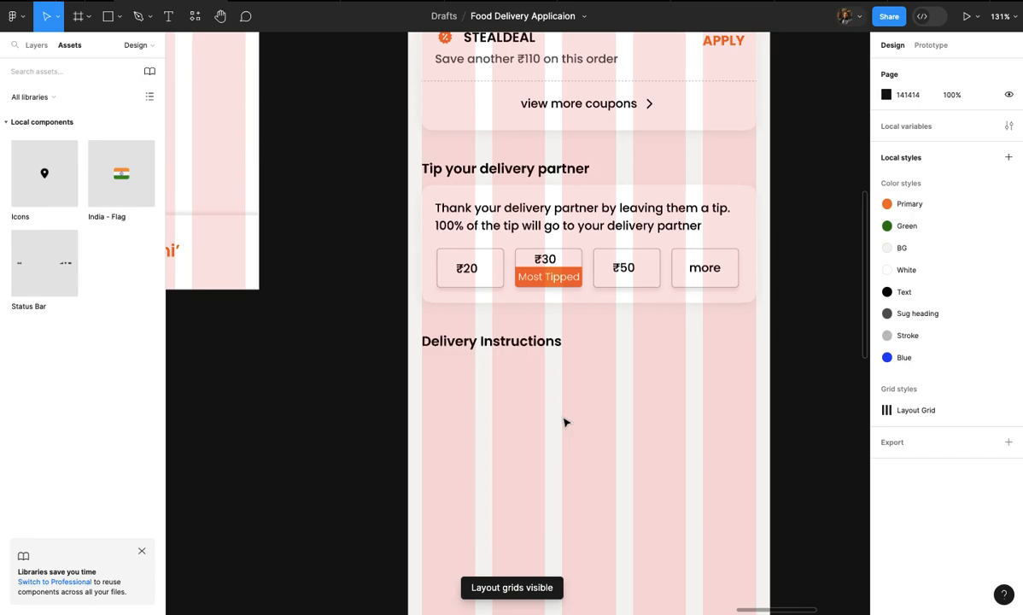
- Draw an 89 × 89 square below the Delivery Instructions heading and duplicate it into an evenly spaced row of four
scroll(564, 420, "up", 1)
key("t")
key("r")
mouse_move(413, 341)
left_mouse_down()
mouse_move(484, 400)
mouse_move(536, 423)
mouse_move(508, 393)
mouse_move(592, 396)
left_mouse_up()
key("super+d")
key("super+d")
scroll(538, 390, "down", 2)
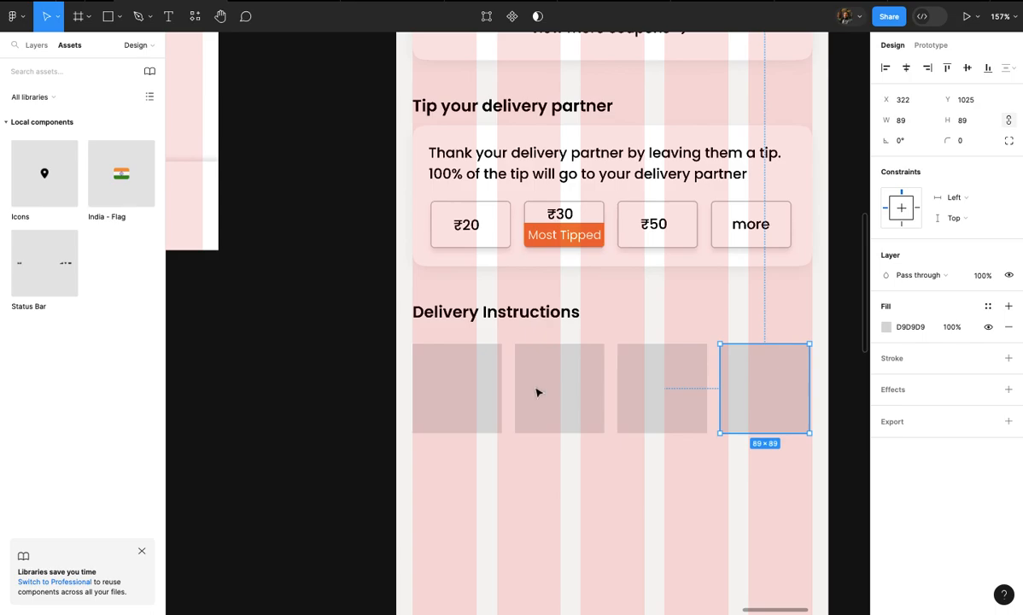
- Resize the four Delivery Instructions squares together to 98 × 98 with a spacing of 14
left_click(480, 383)
left_click(570, 396, "shift")
left_click(678, 390, "shift")
left_click(766, 390, "shift")
scroll(766, 399, "down", 2)
left_click_drag(743, 399, 760, 403)
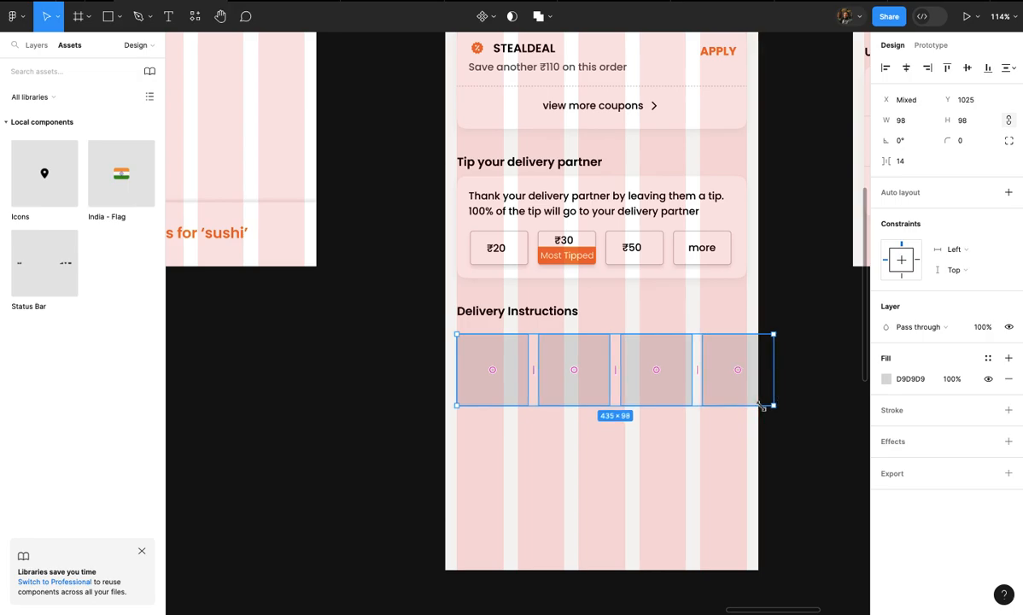
- Copy the tip card's white fill, corner radius 12 and drop shadow onto the four Delivery Instructions squares
left_click(742, 272)
scroll(743, 268, "up", 2)
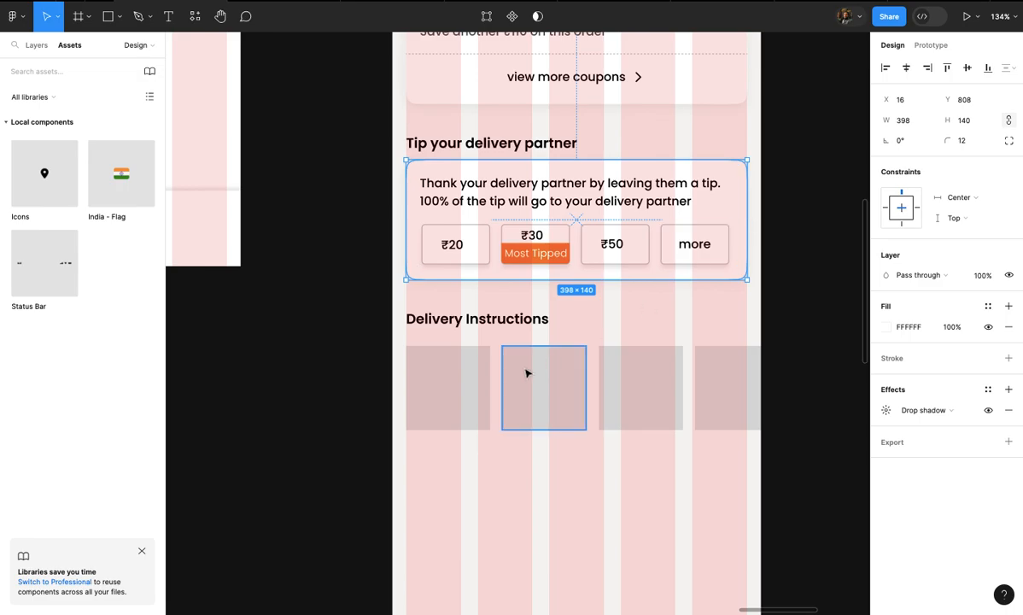
left_click(376, 381)
left_click_drag(350, 373, 767, 484)
key("ctrl+alt+v")
scroll(689, 464, "up", 3)
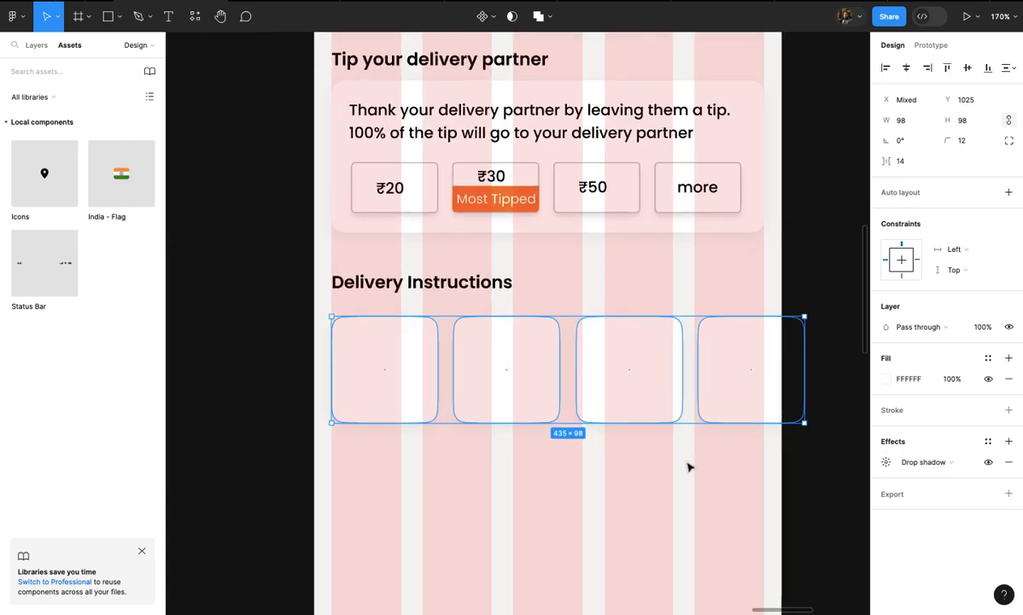
- Examine the Delivery Instructions cards against the layout grid and the neighbouring Payment Options screen
left_click(690, 465)
scroll(689, 466, "down", 5)
scroll(689, 467, "up", 3)
scroll(688, 467, "down", 3)
scroll(689, 468, "right", 3)
scroll(667, 423, "up", 1)
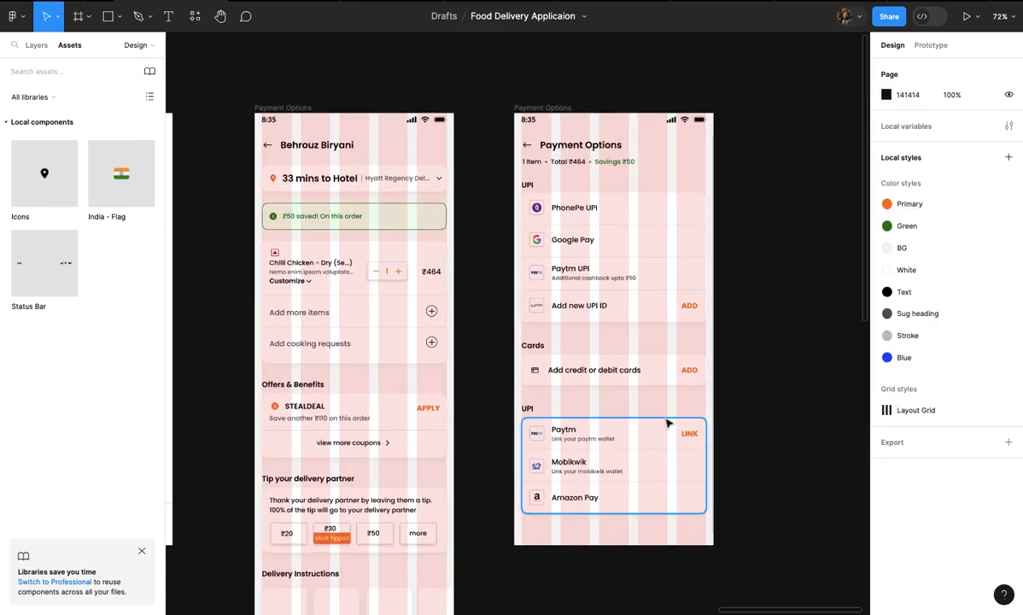
scroll(667, 423, "left", 4)
scroll(667, 422, "down", 3)
scroll(667, 422, "up", 5)
scroll(617, 435, "right", 1)
scroll(616, 436, "down", 1)
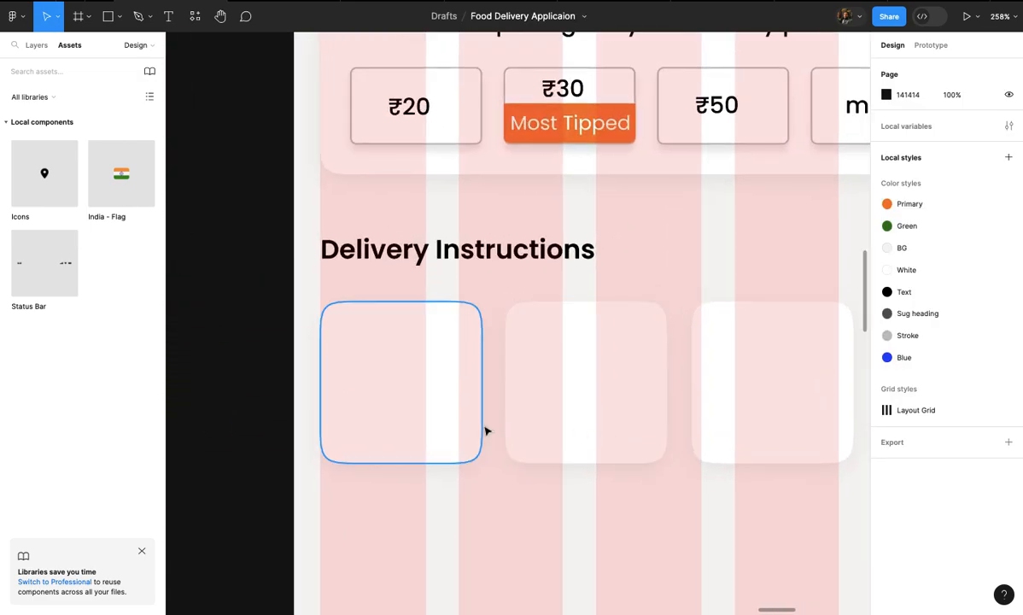
scroll(484, 427, "down", 1)
scroll(484, 427, "right", 2)
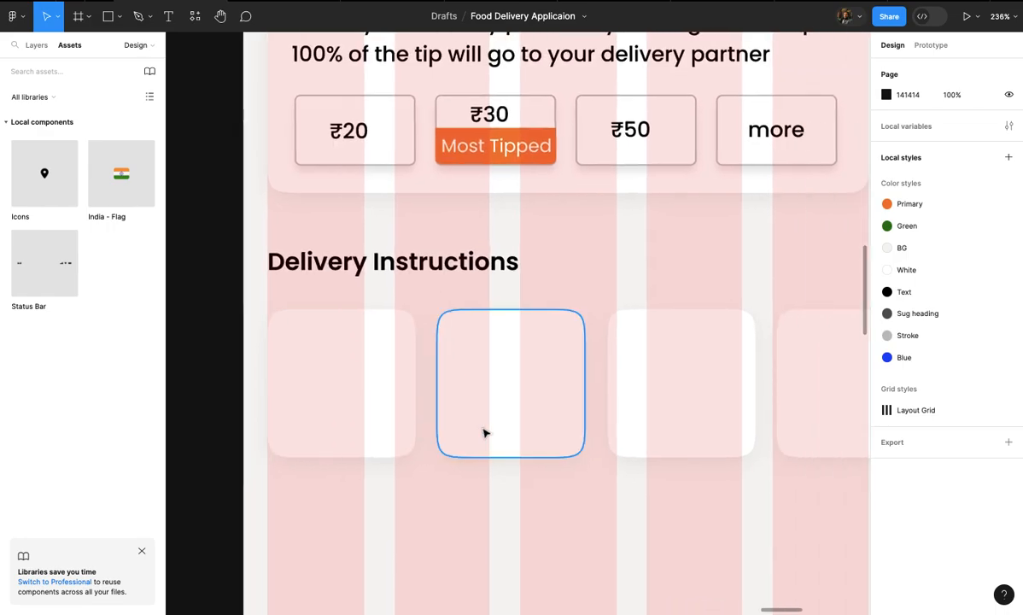
scroll(484, 433, "down", 1)
scroll(483, 436, "down", 3)
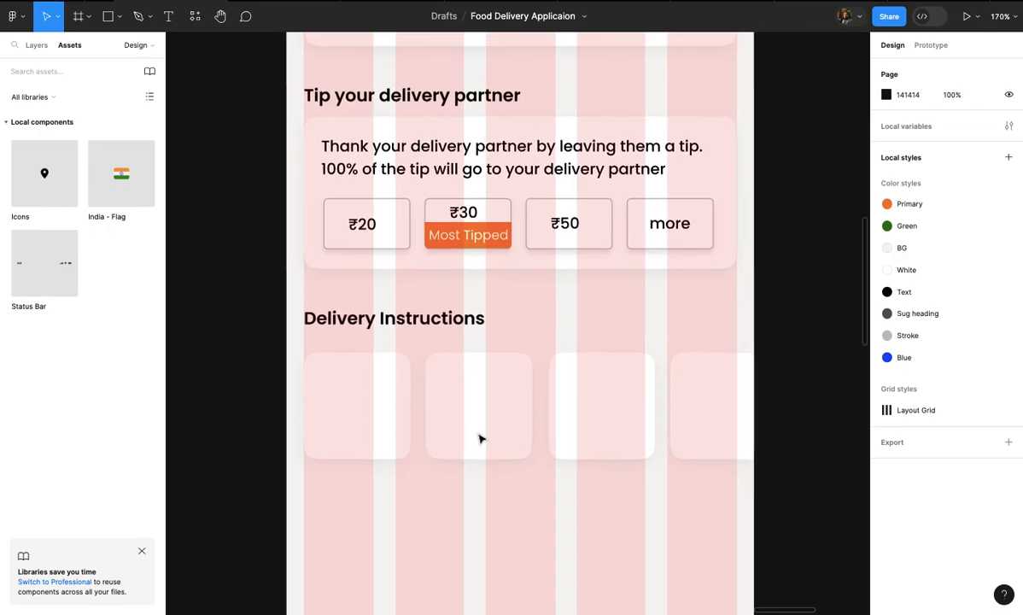
scroll(479, 438, "up", 2)
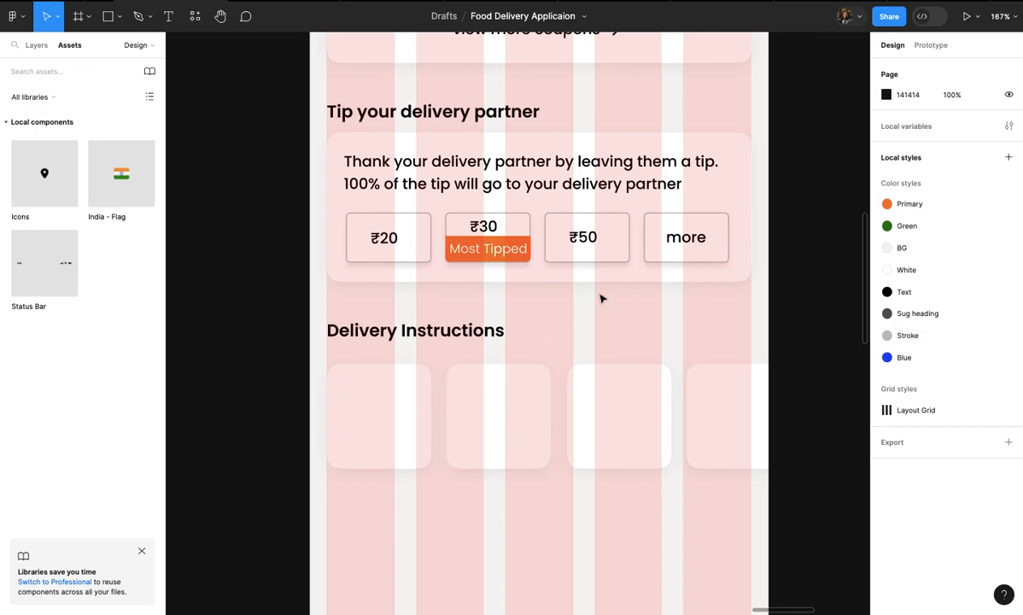
- Inspect the tip card's drop shadow settings and compare its look with the Delivery Instructions cards
scroll(608, 291, "up", 4)
left_click(620, 277)
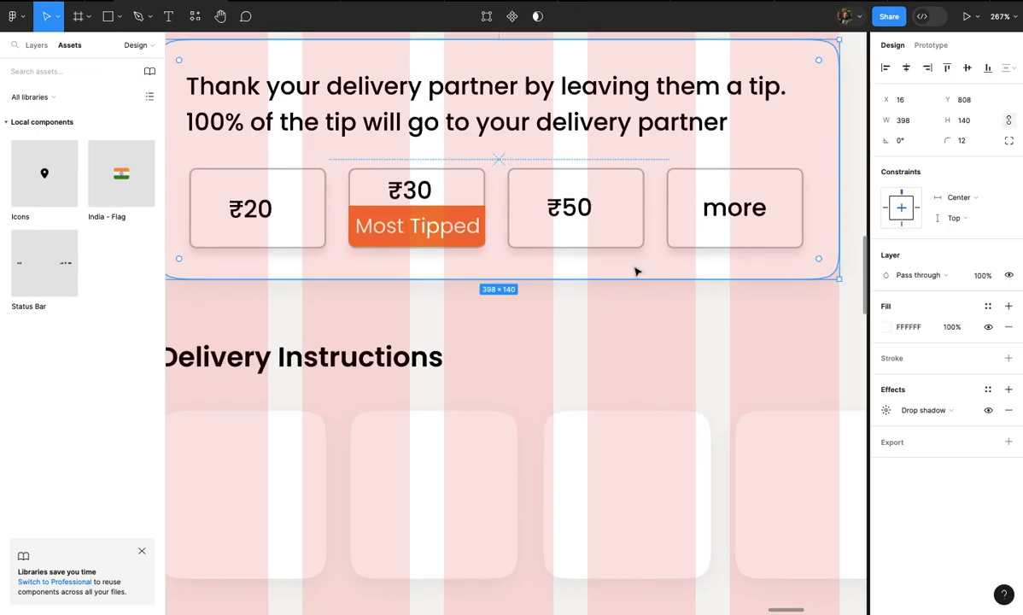
scroll(514, 427, "down", 3)
scroll(513, 429, "down", 2)
scroll(513, 428, "up", 2)
left_click(549, 400)
scroll(580, 380, "up", 2)
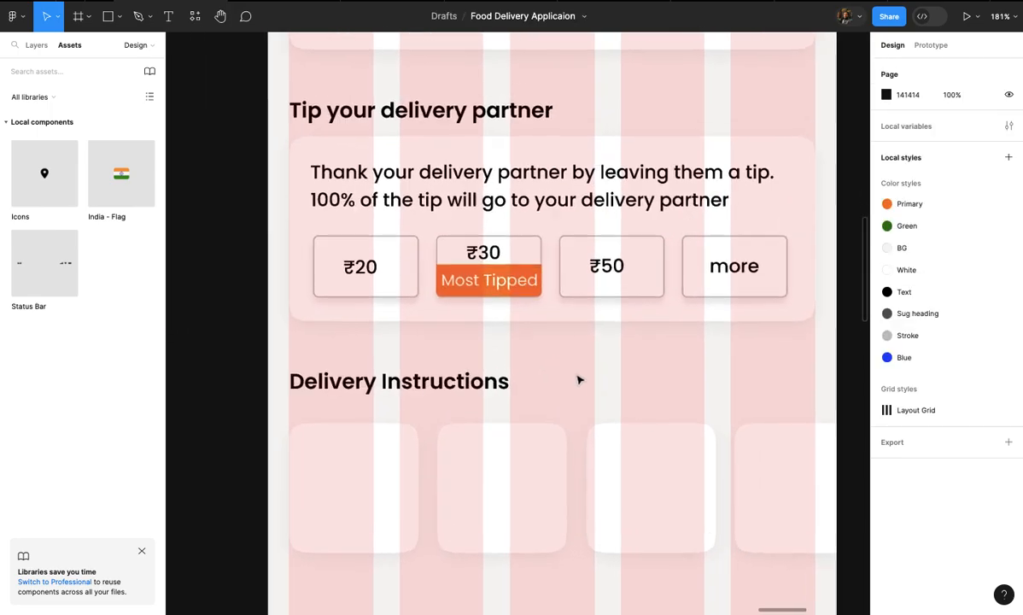
left_click(623, 315)
scroll(623, 315, "up", 3)
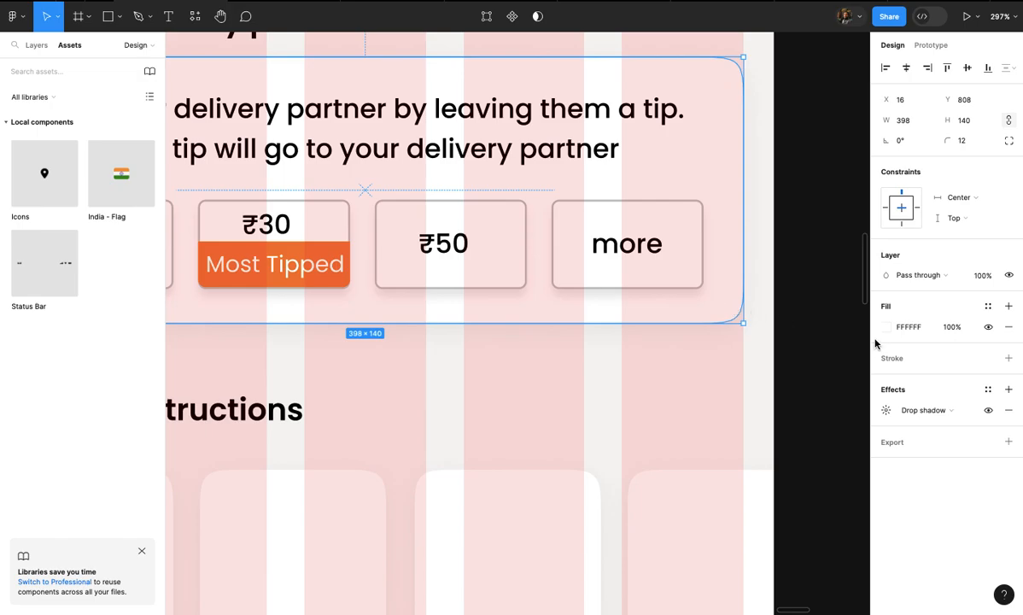
left_click(888, 413)
left_click(819, 367)
scroll(820, 367, "down", 3)
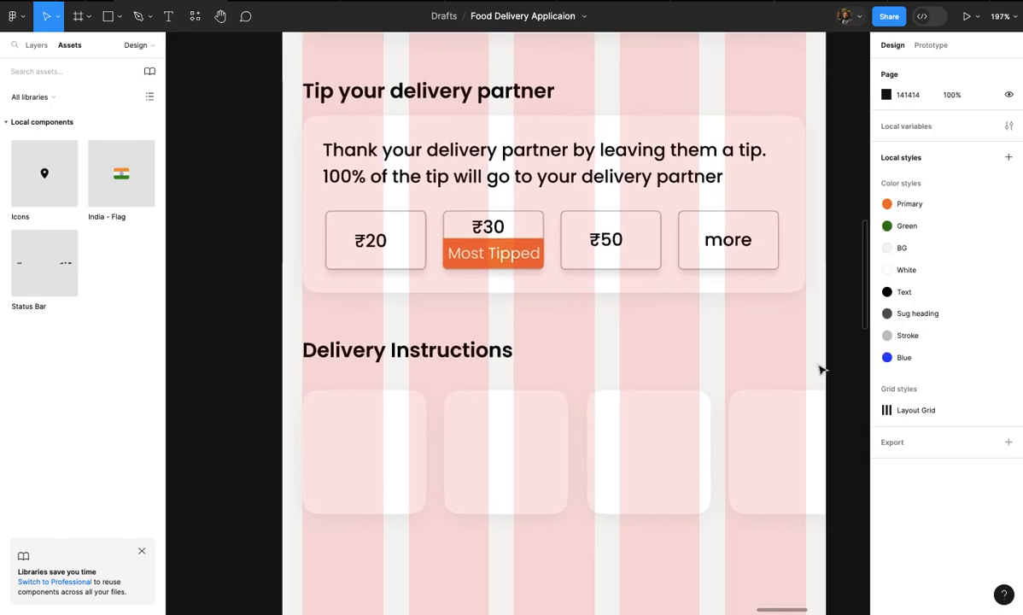
scroll(794, 282, "up", 2)
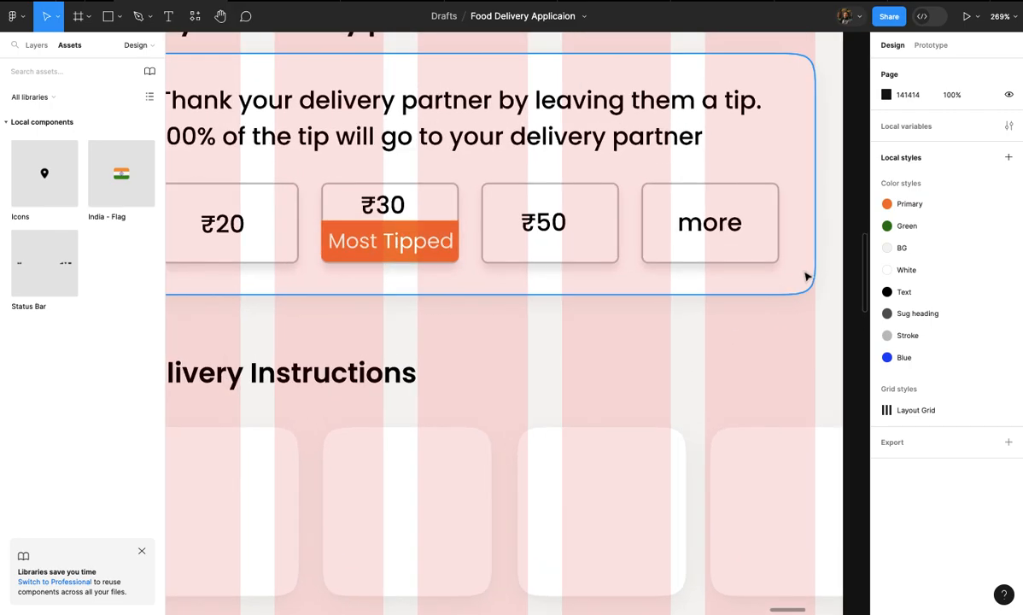
scroll(753, 384, "down", 4)
scroll(753, 408, "down", 1)
scroll(781, 383, "up", 3)
scroll(783, 384, "up", 2)
scroll(787, 385, "down", 2)
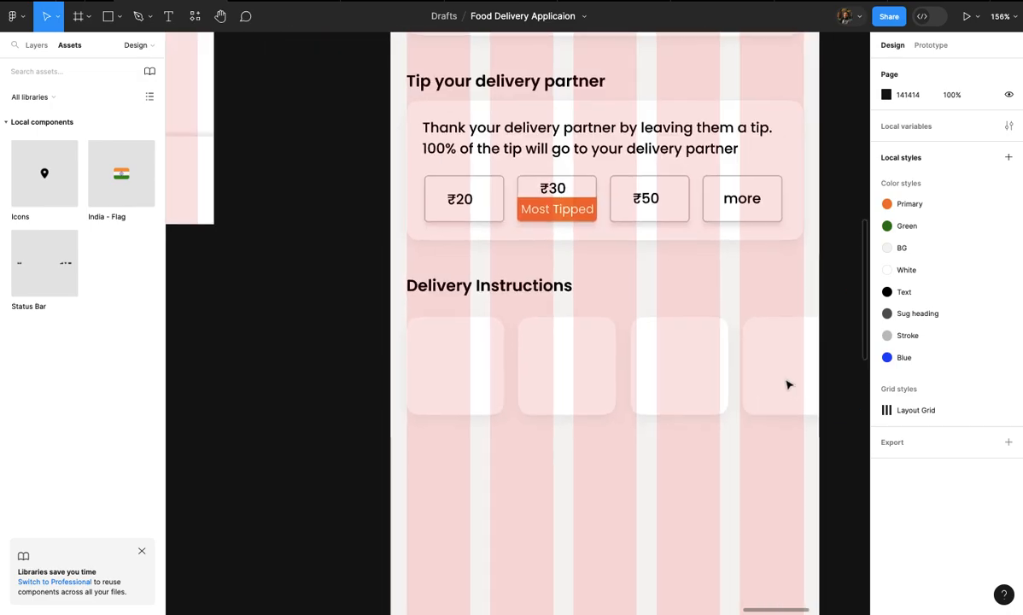
scroll(648, 441, "down", 3)
scroll(649, 443, "up", 1)
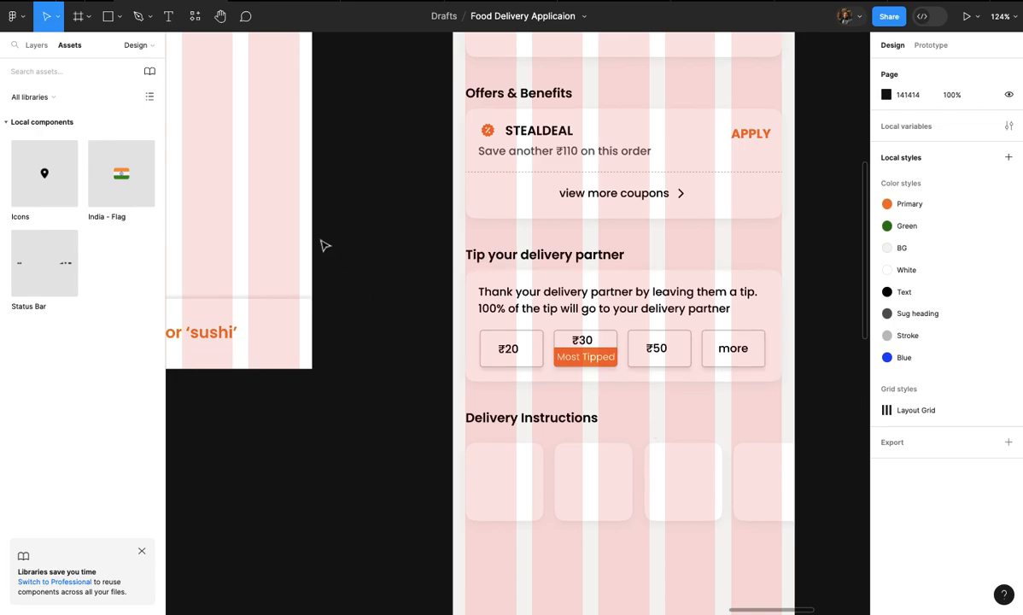
left_click(15, 17)
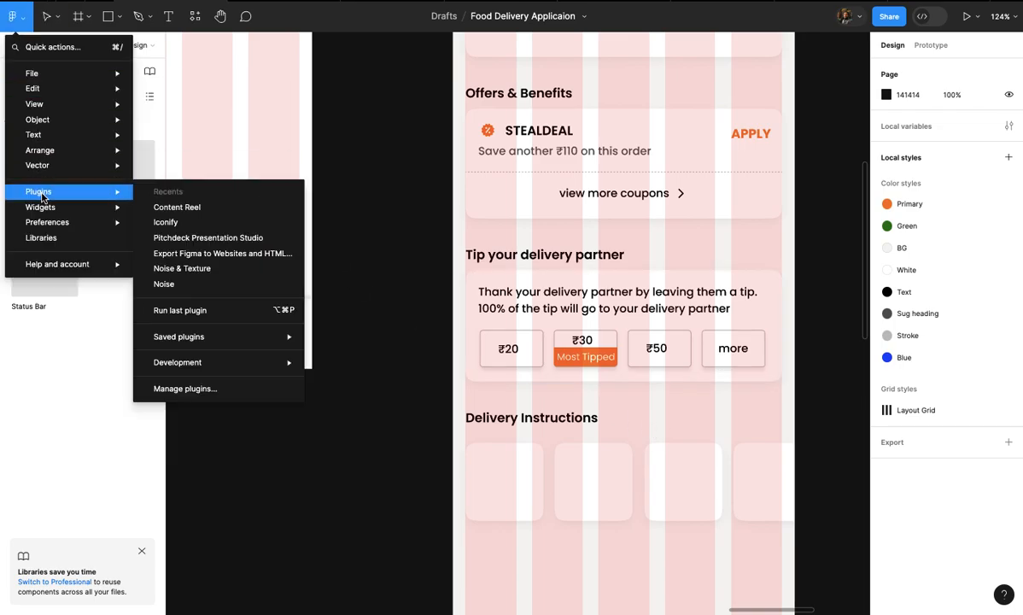
mouse_move(68, 119)
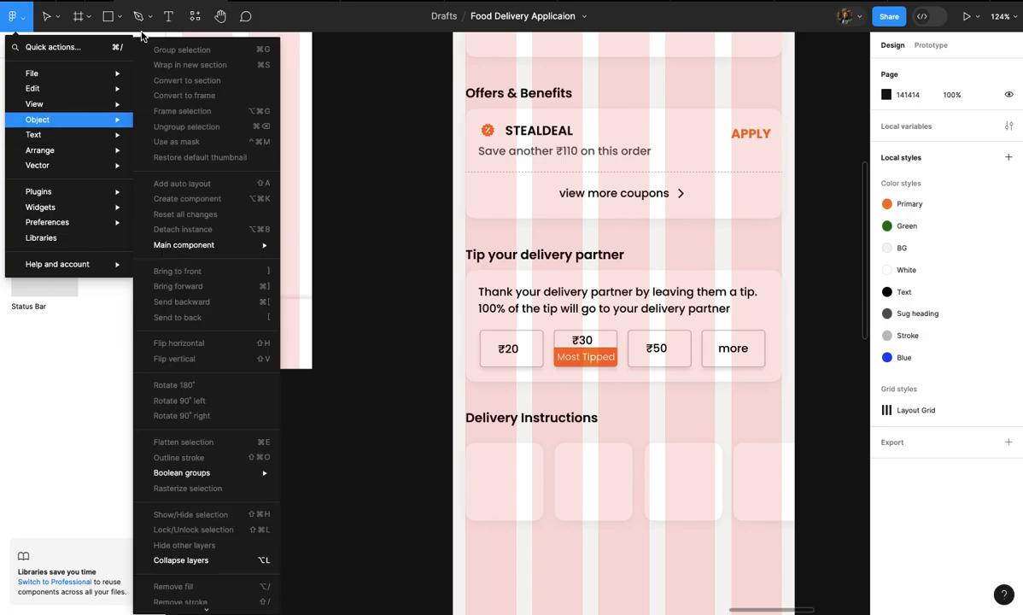
left_click(142, 35)
- Open the Components page and locate the end of the Icons component set
left_click(36, 45)
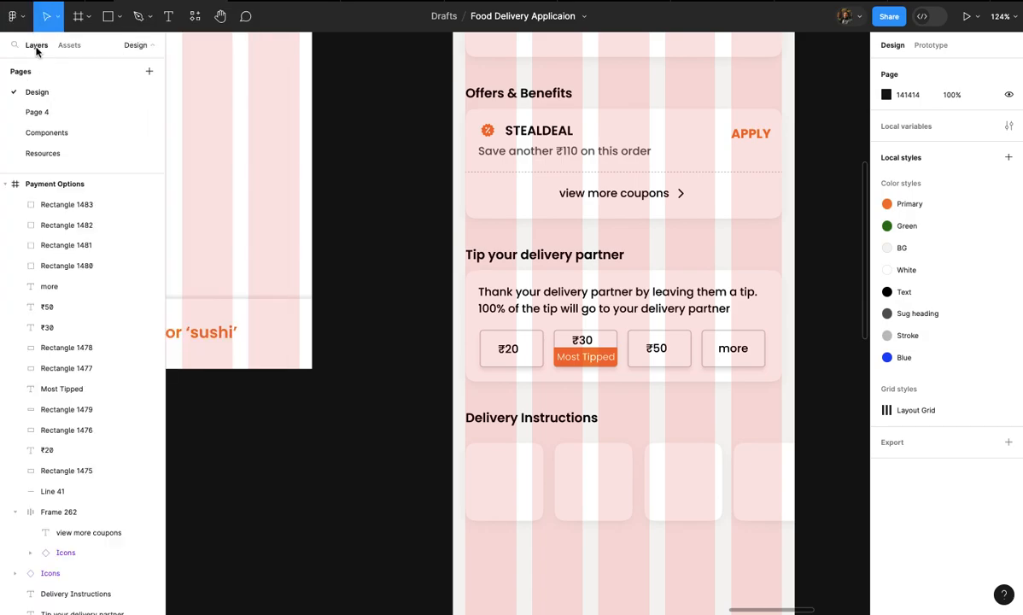
left_click(47, 132)
scroll(322, 208, "down", 5)
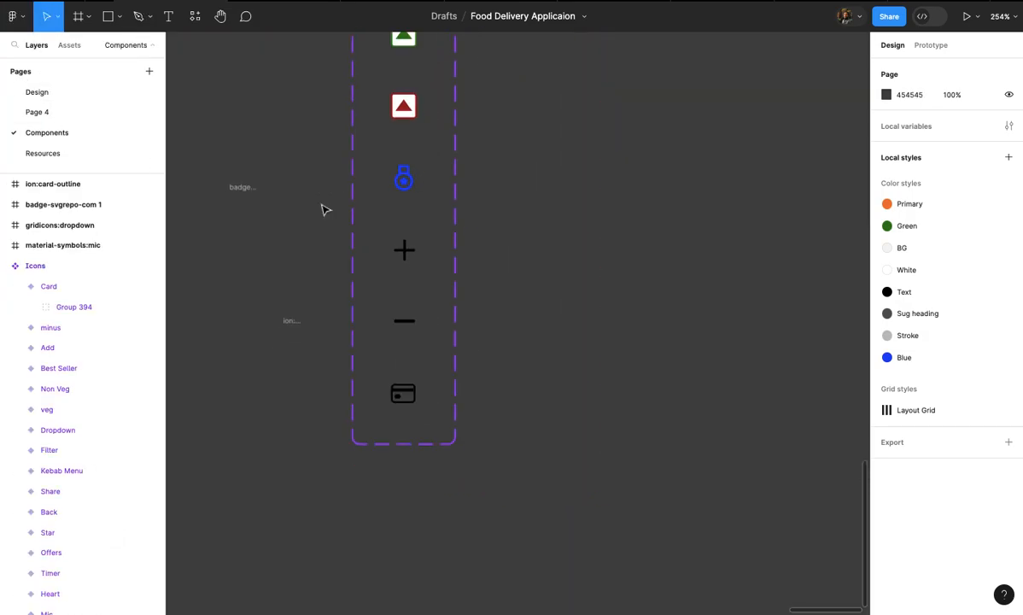
scroll(388, 316, "down", 2)
scroll(441, 337, "left", 3)
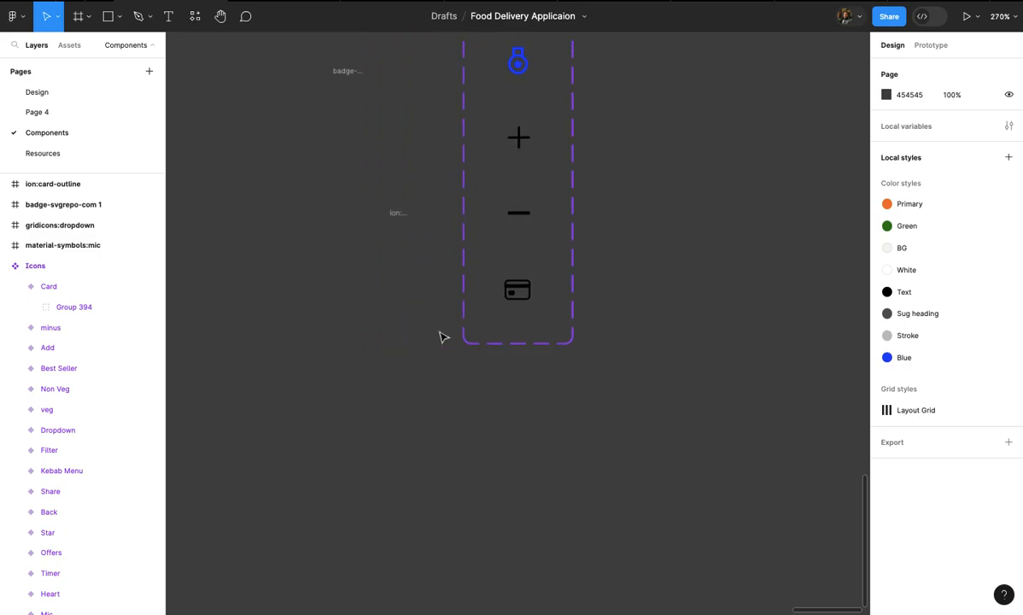
- Add a new variant below the Card icon in the Icons component set
left_click(524, 297)
scroll(525, 299, "up", 3)
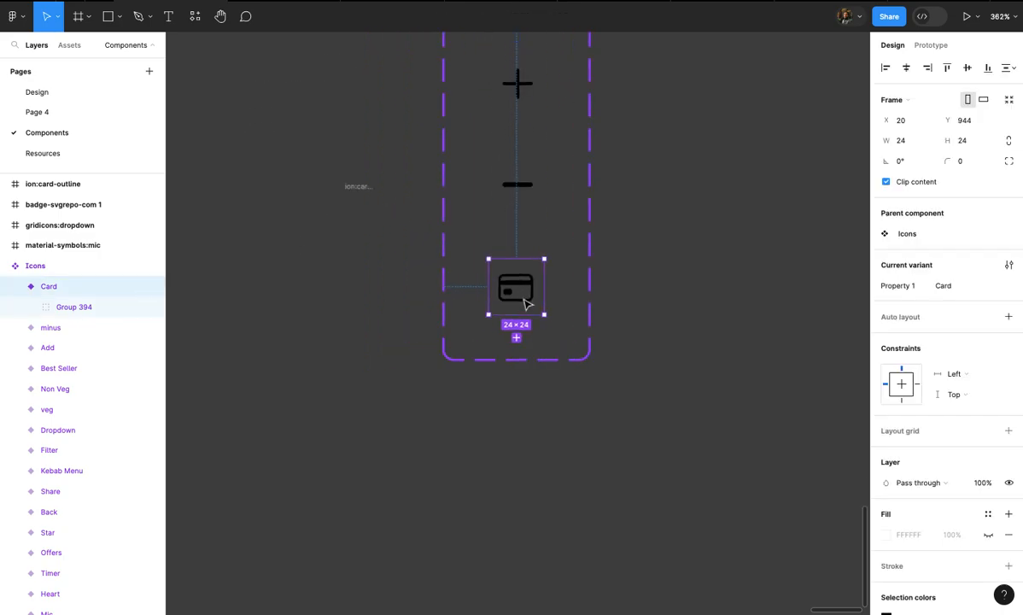
left_click(517, 339)
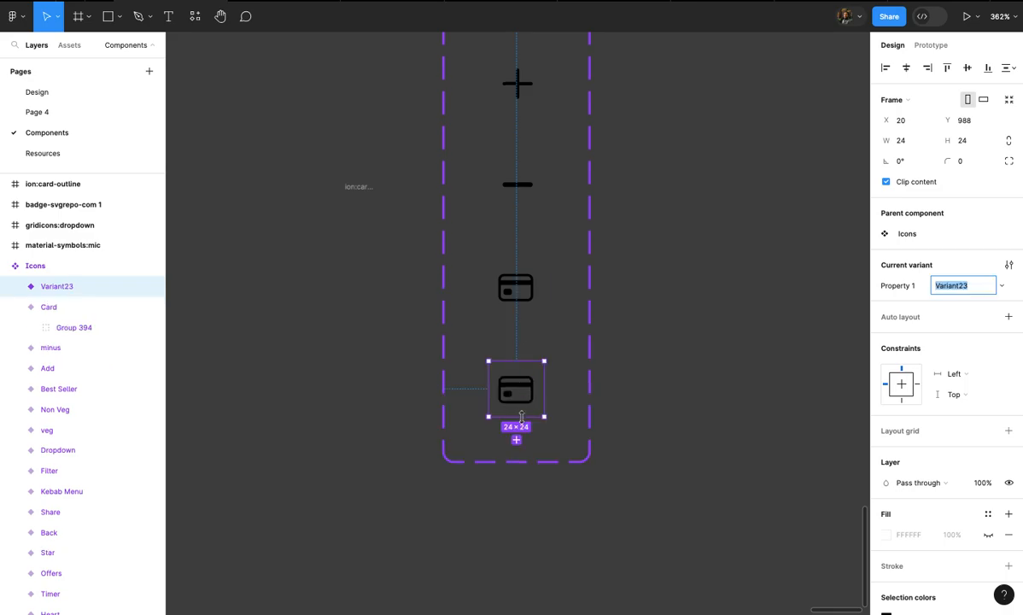
- Add three more variants at the end of the Icons component set, below the newest one
left_click(516, 440)
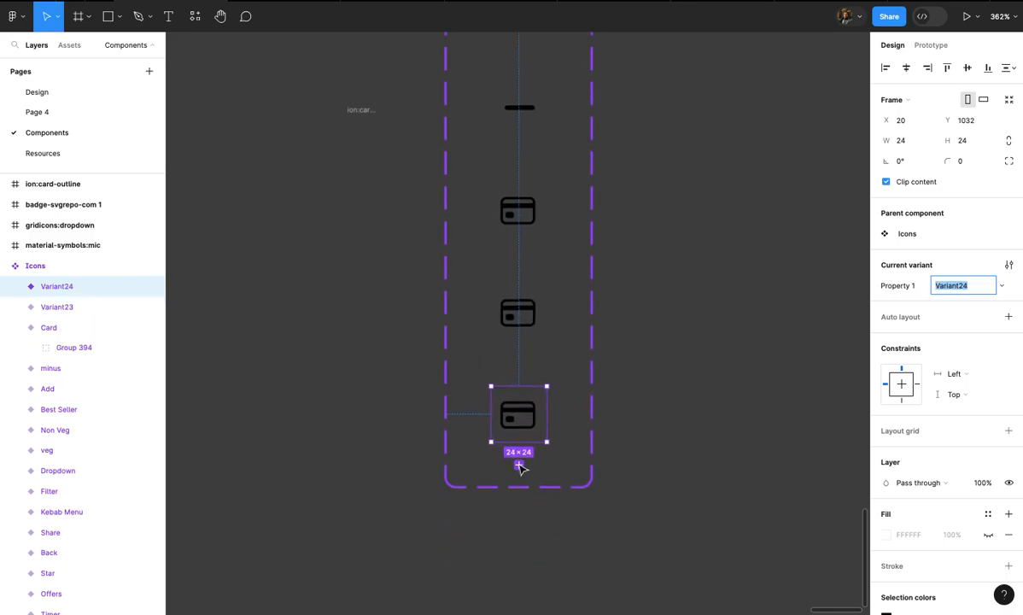
left_click(519, 465)
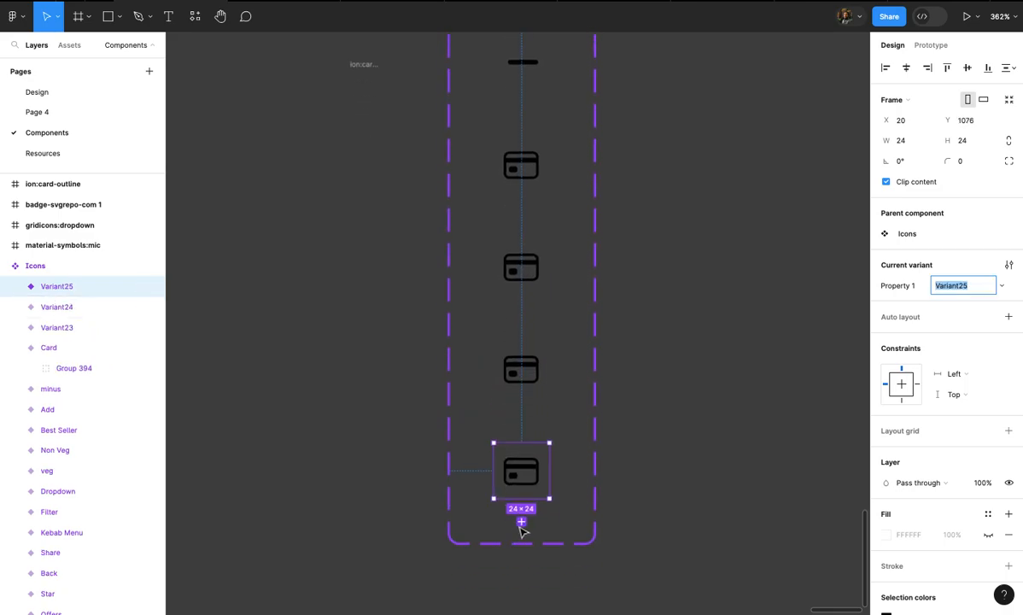
left_click(519, 526)
- Rename the first new variant, directly below the Card icon, as Bell
scroll(520, 487, "up", 2)
left_click(528, 355)
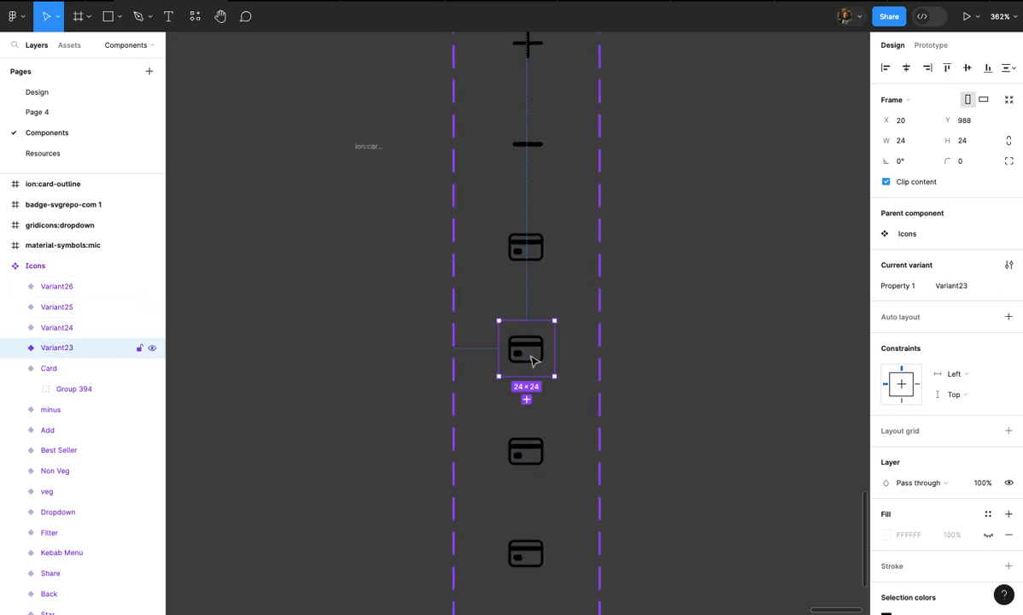
left_click(970, 289)
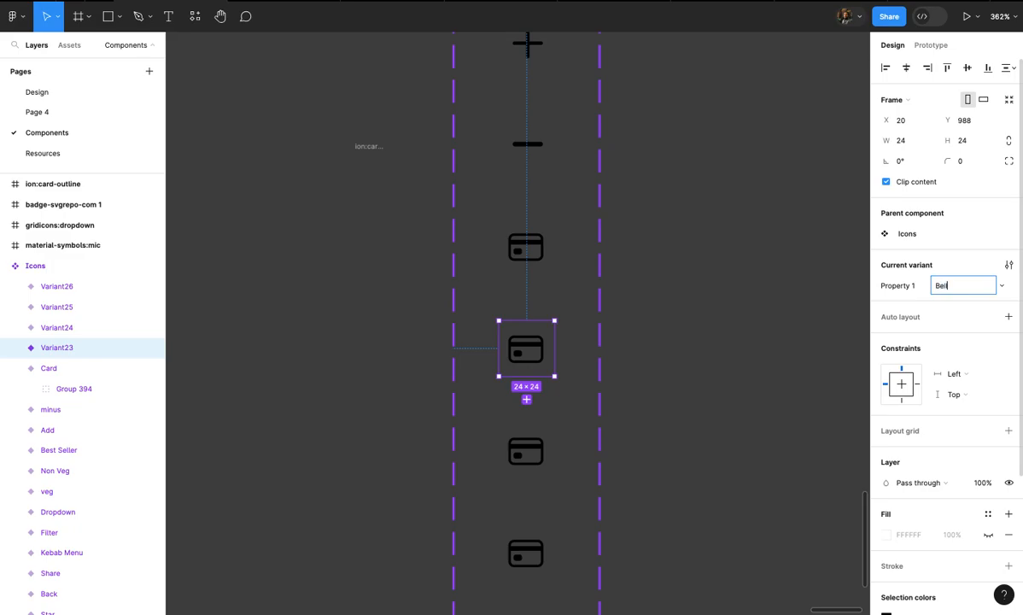
type("Bell")
left_click(786, 397)
- Rename Variant24, the one below Bell, as Direction
scroll(753, 393, "down", 2)
left_click(532, 359)
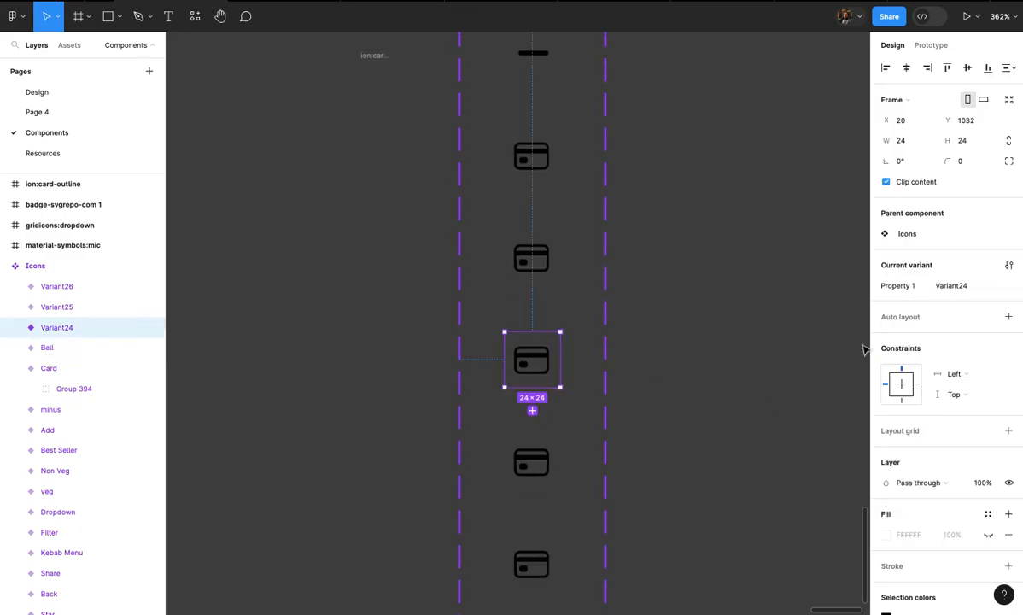
left_click(958, 286)
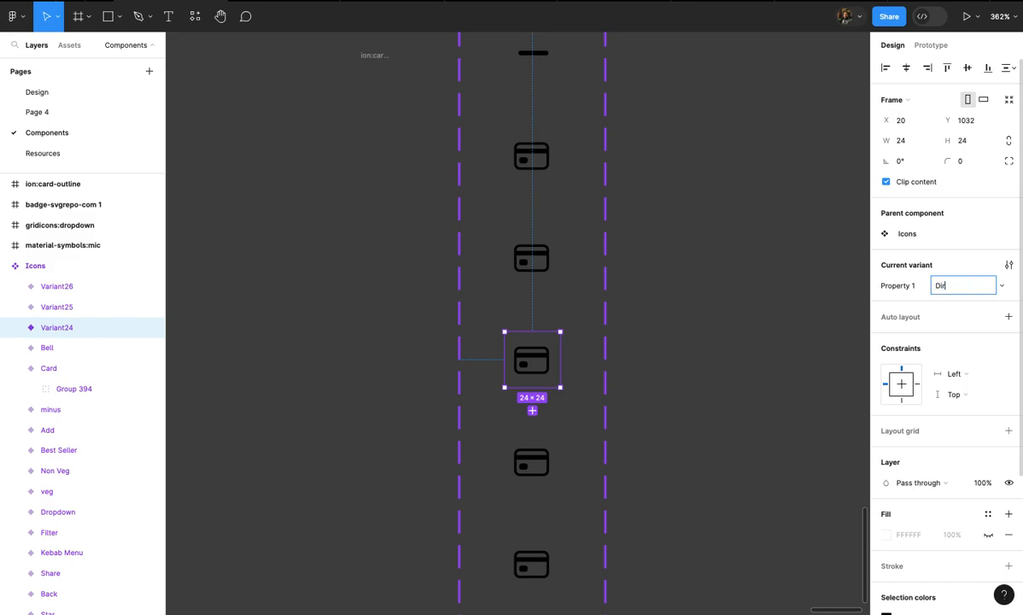
left_click(755, 392)
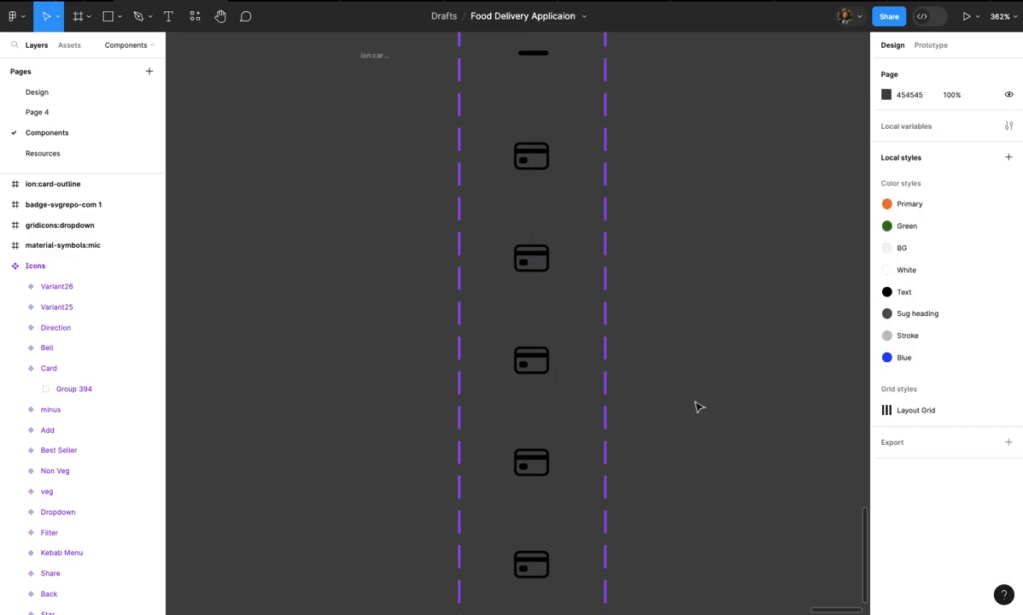
- Rename Variant25, the one below Direction, as Door
left_click(57, 307)
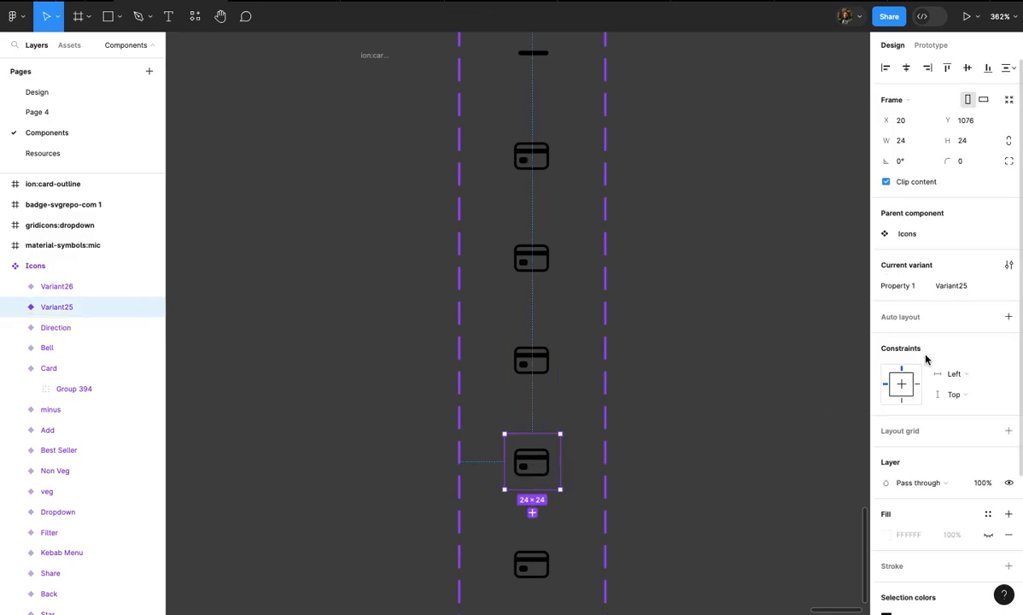
left_click(960, 288)
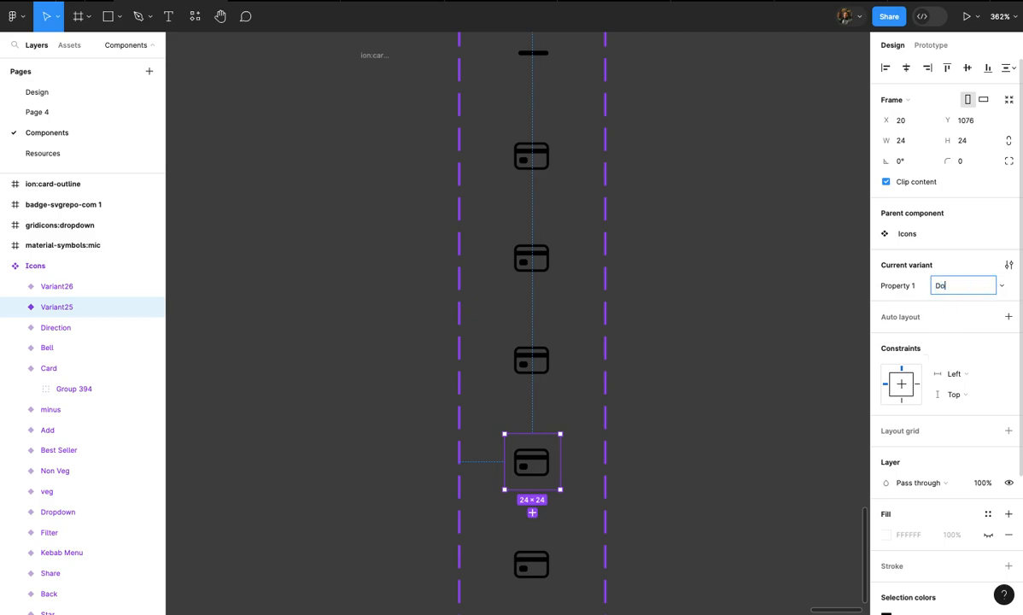
type("Door")
left_click(742, 342)
- Rename the last variant in the Icons component set as Phone
scroll(721, 367, "down", 3)
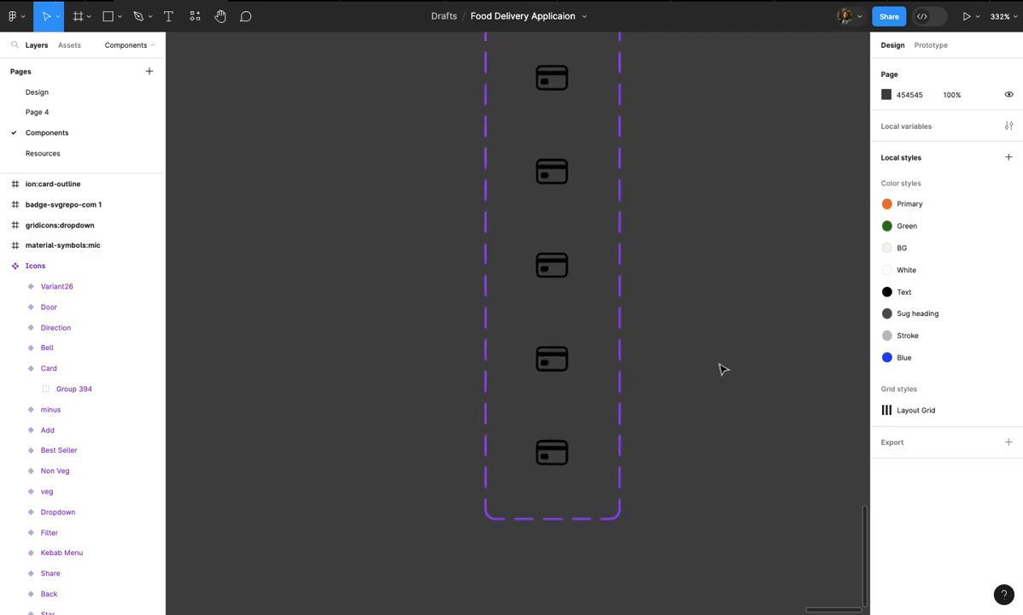
left_click(566, 458)
scroll(566, 459, "up", 3)
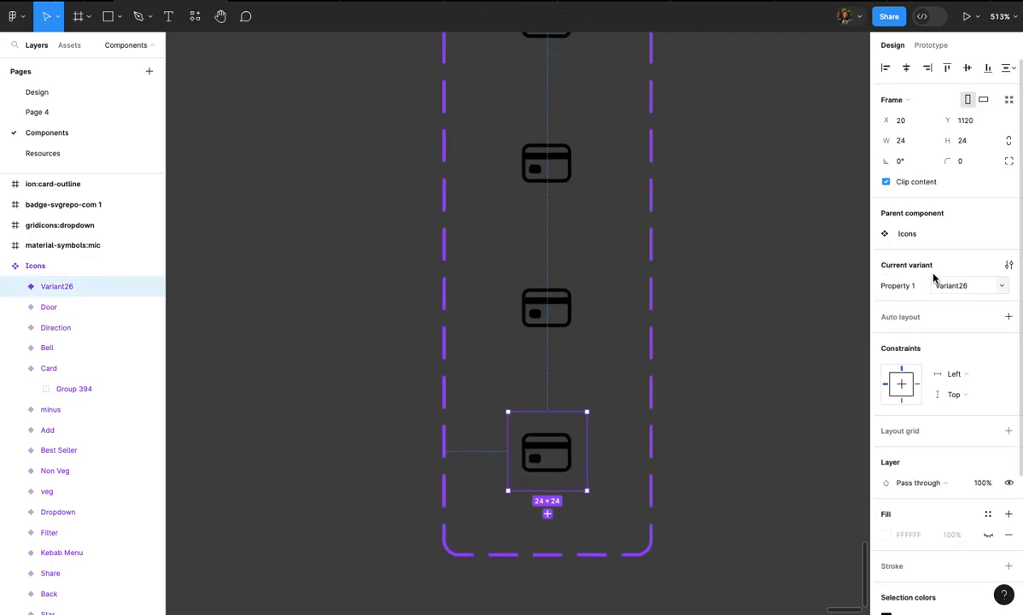
left_click(964, 287)
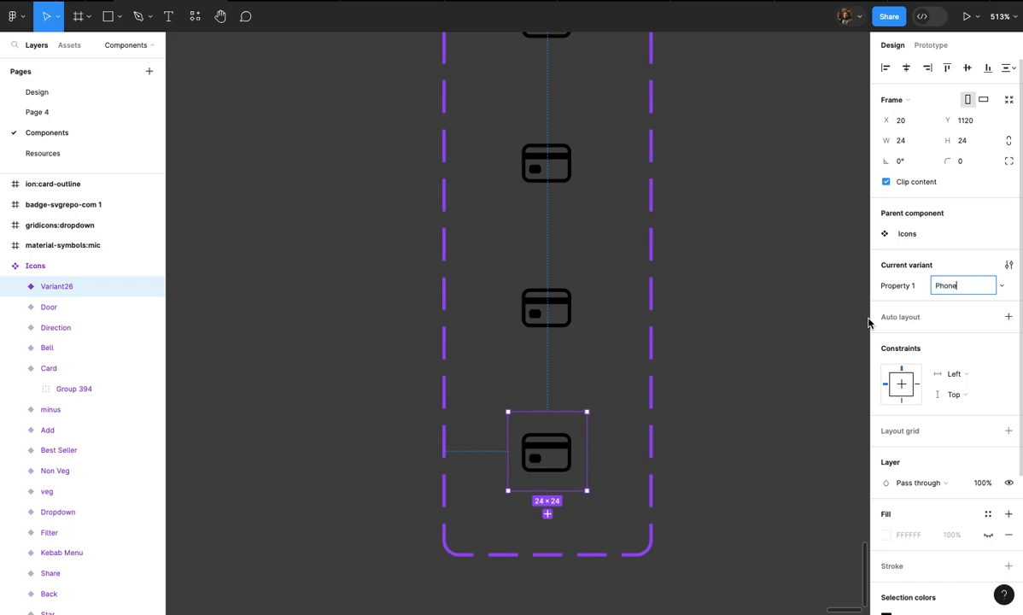
left_click(795, 326)
scroll(795, 326, "down", 3)
scroll(795, 326, "up", 3)
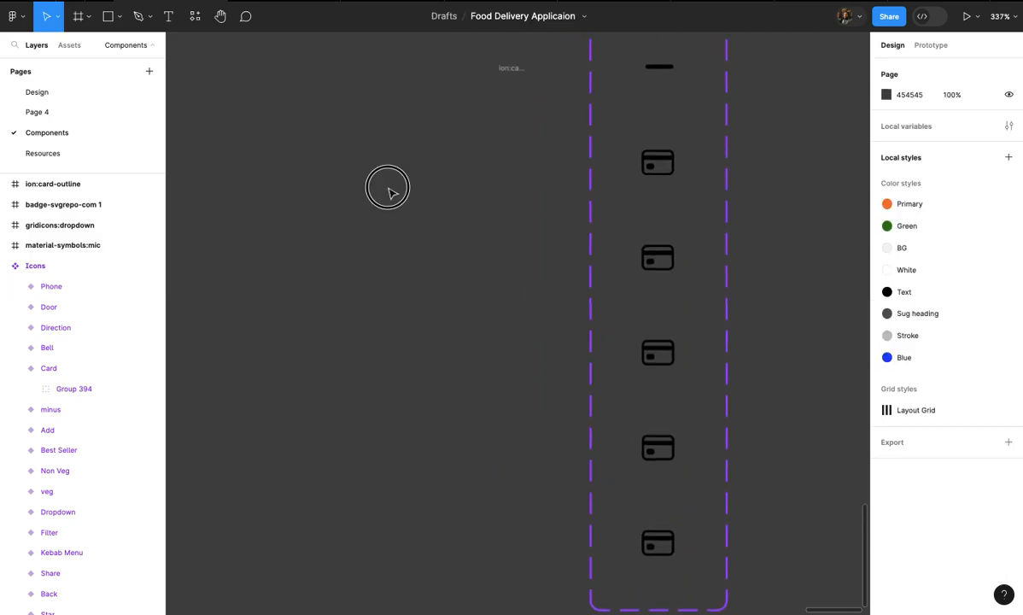
- Search the Iconify plugin for bell and bell ring, and import the mdi:bell-ring icon onto the canvas beside the component set
left_click(19, 16)
mouse_move(61, 192)
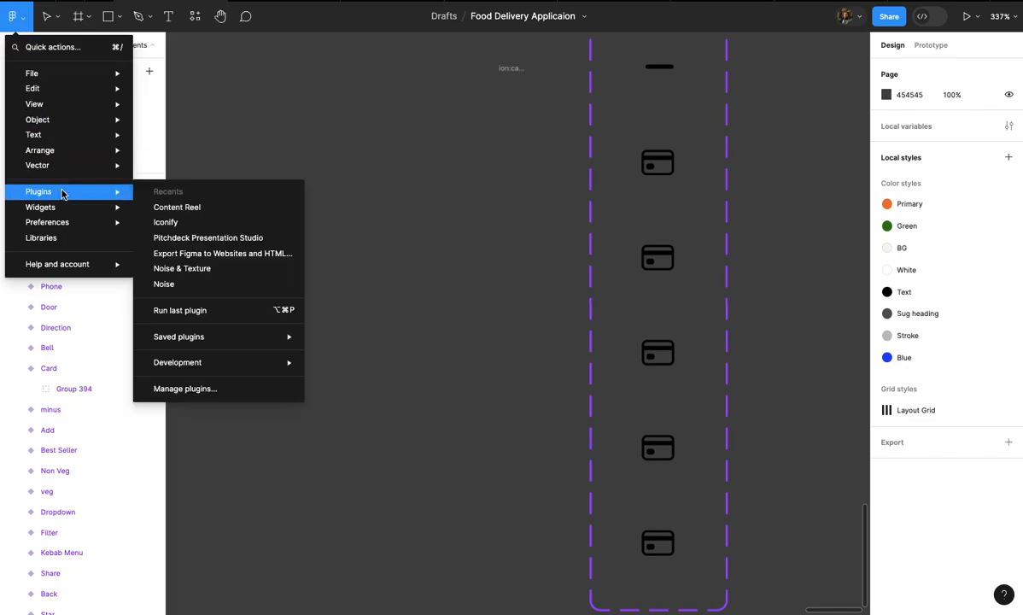
left_click(212, 224)
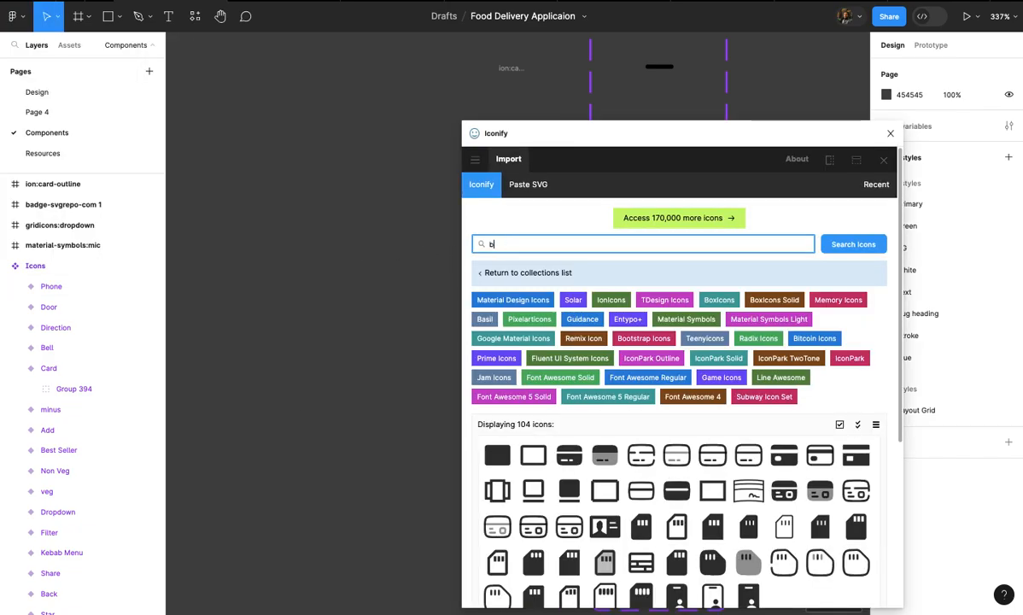
type("bell")
key("Return")
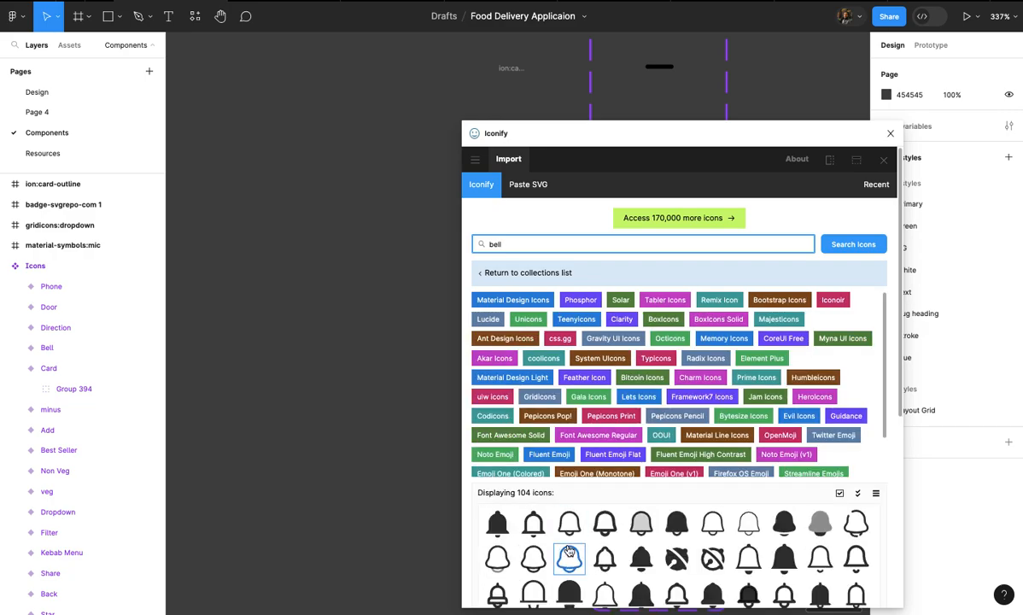
scroll(567, 555, "down", 3)
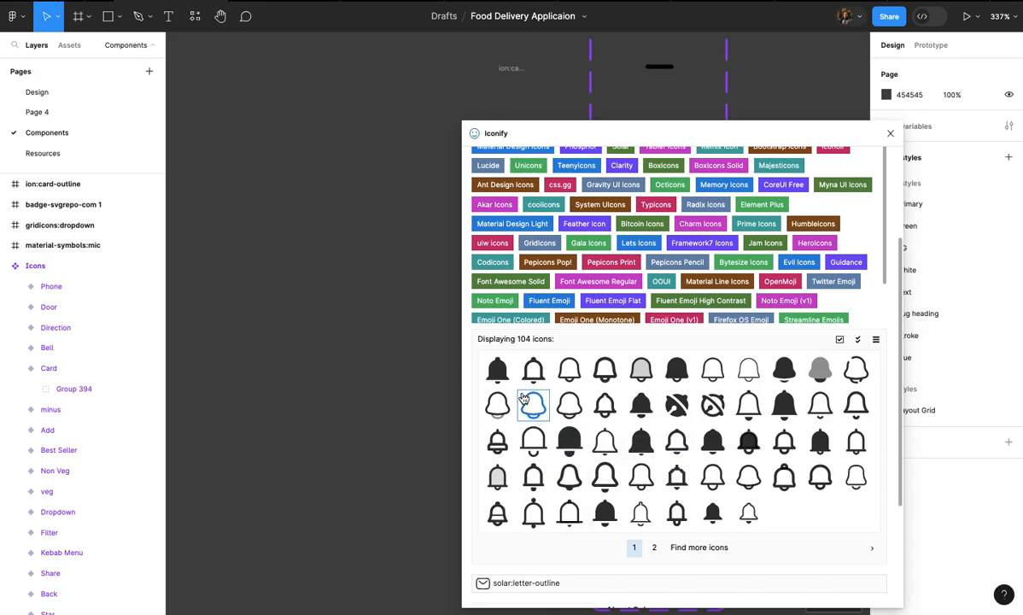
scroll(538, 255, "up", 3)
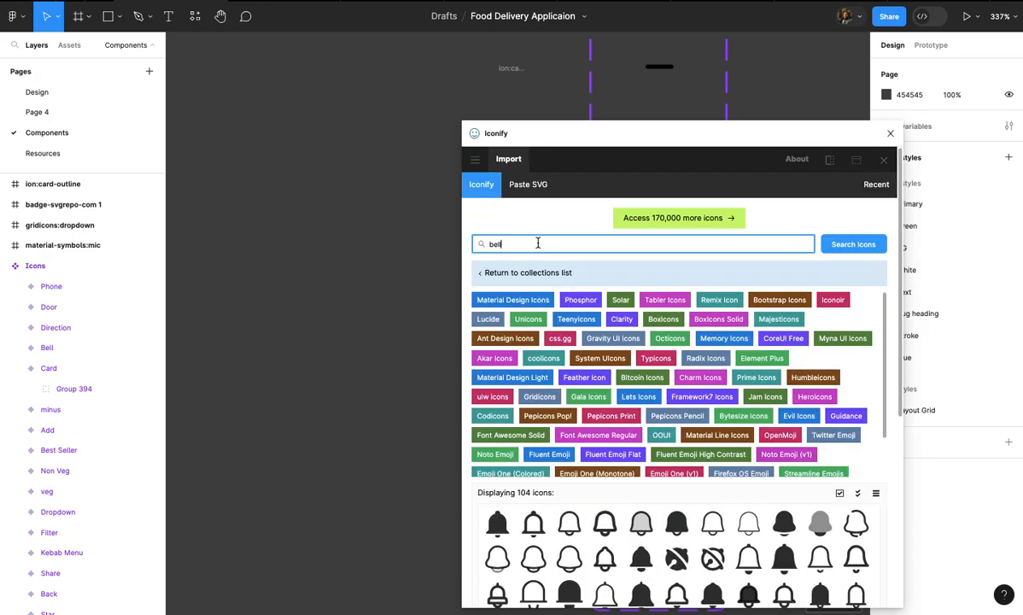
key("Return")
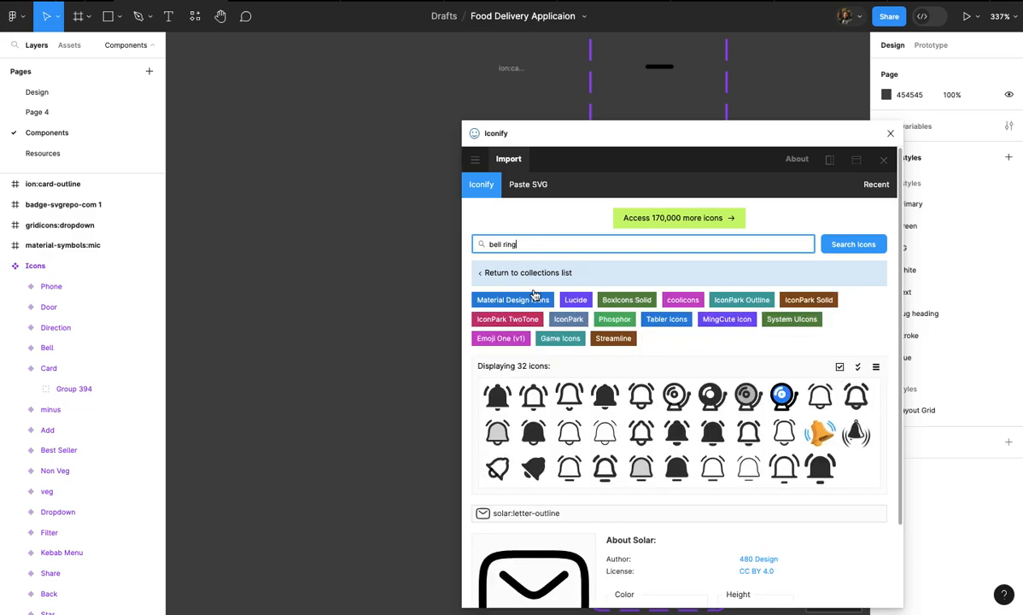
left_click_drag(491, 400, 313, 244)
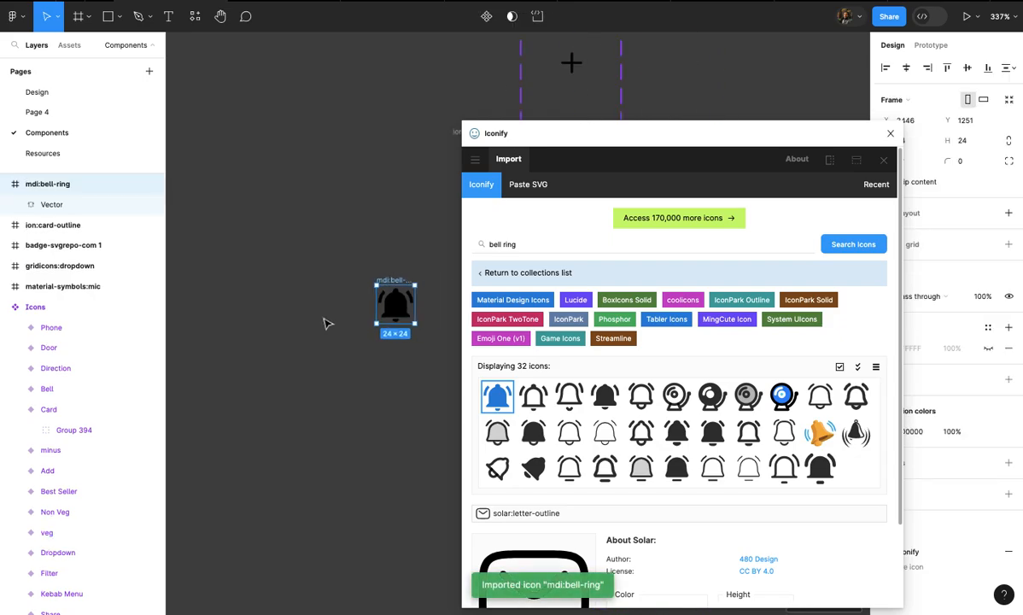
- Search Iconify for door and import the ph:door icon onto the canvas
scroll(325, 322, "up", 1)
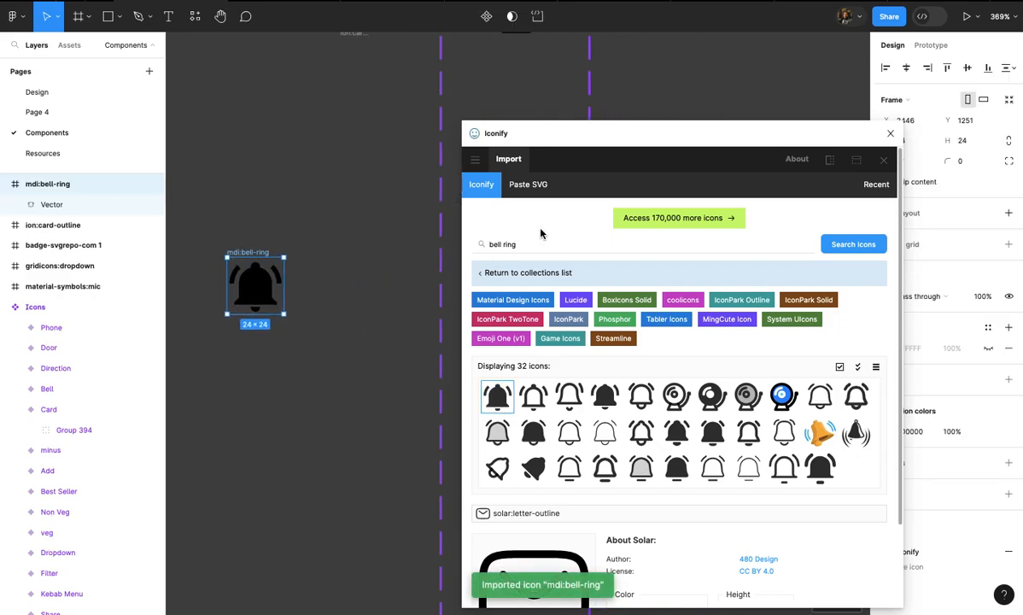
left_click(539, 245)
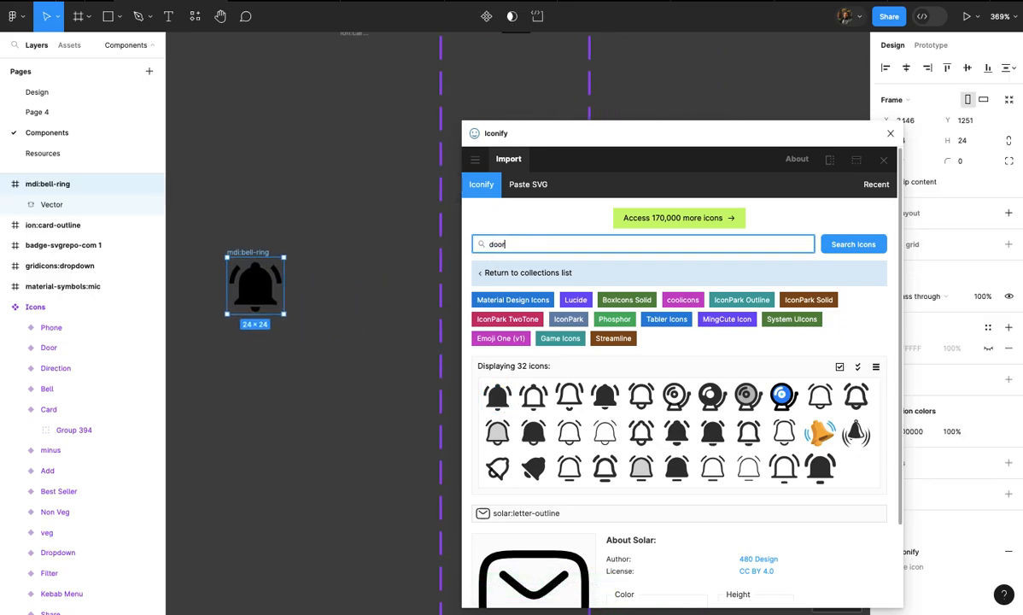
key("Return")
scroll(569, 453, "down", 1)
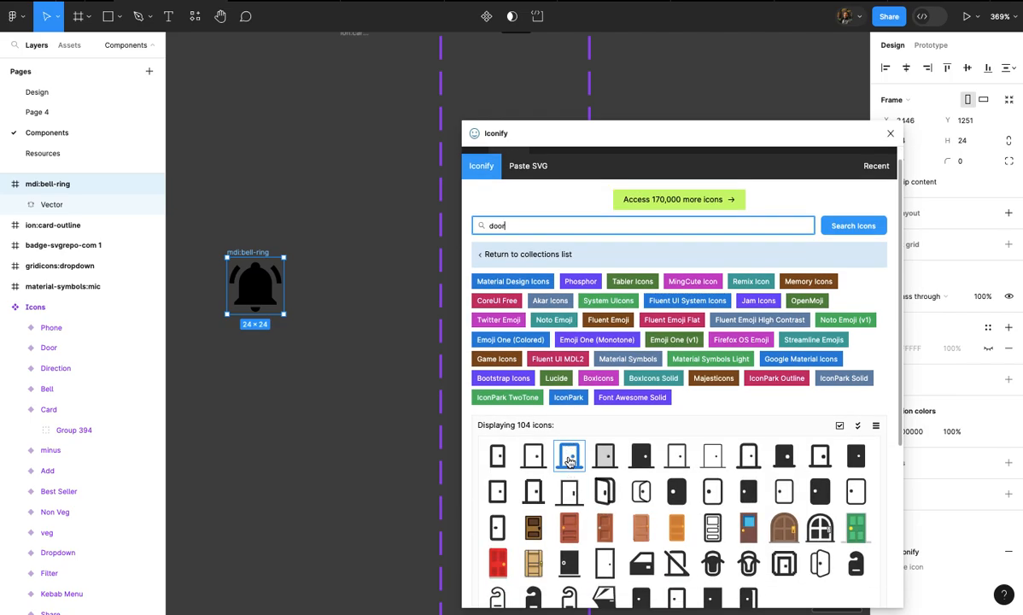
left_click_drag(534, 455, 251, 397)
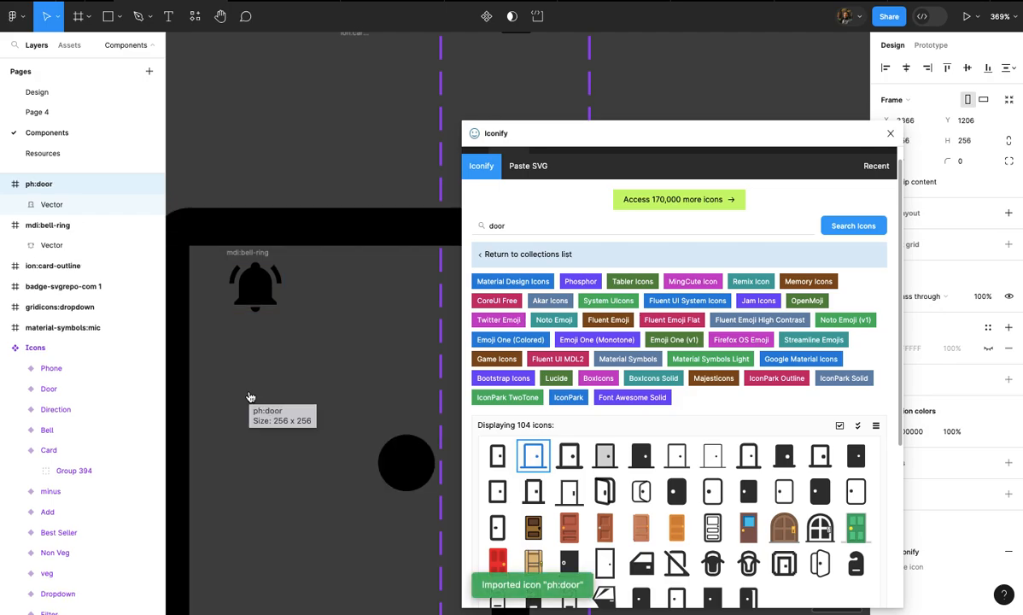
- Scale the imported ph:door icon down to 60 × 60, placed below the bell icon
double_click(512, 225)
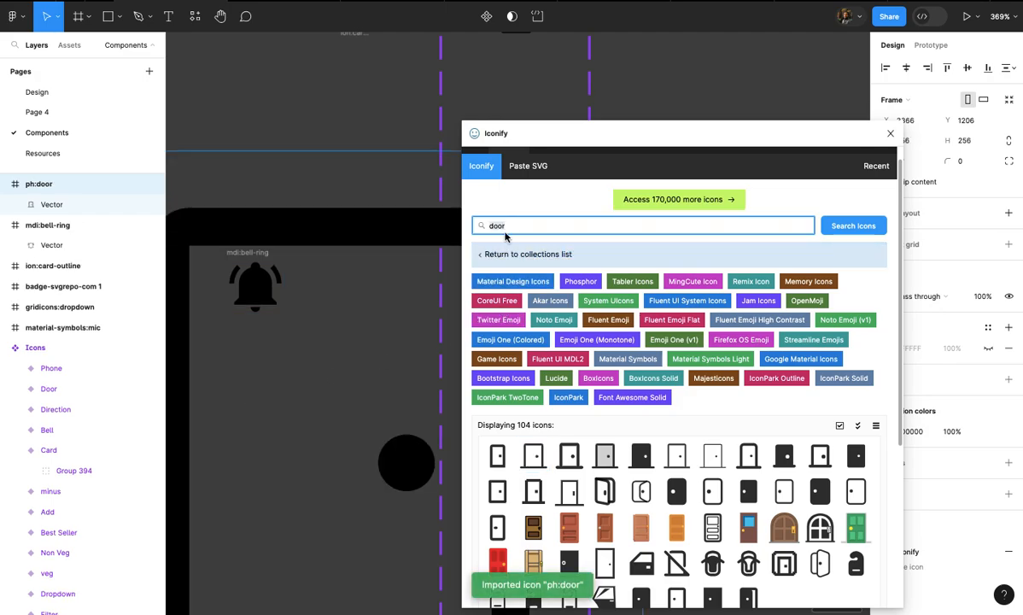
scroll(311, 279, "down", 8)
left_click_drag(397, 243, 333, 303)
scroll(331, 305, "up", 5)
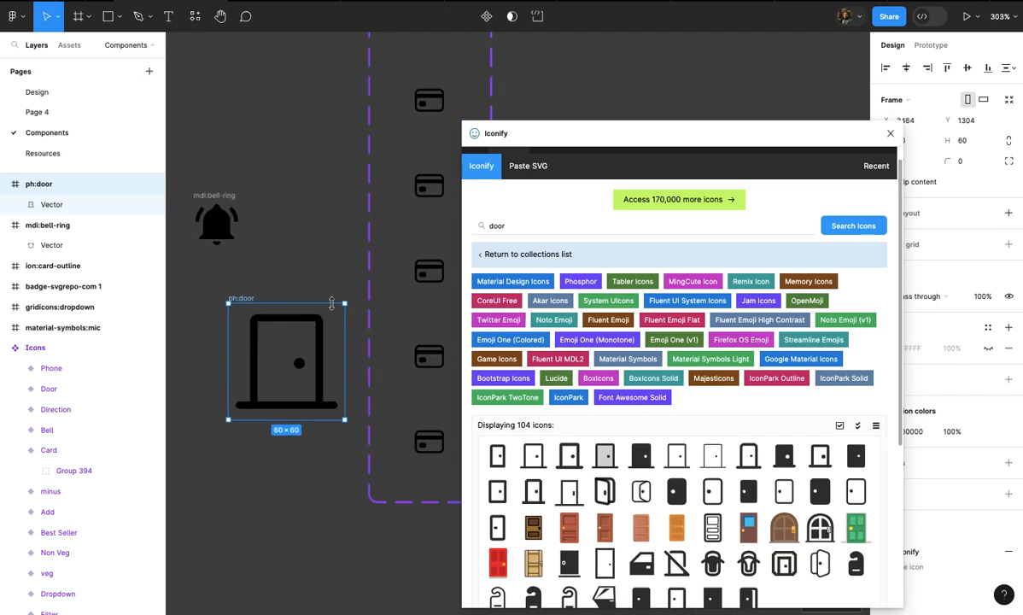
- Search Iconify for direction and import the teenyicons:direction-solid icon onto the canvas
left_click(549, 223)
type("direction")
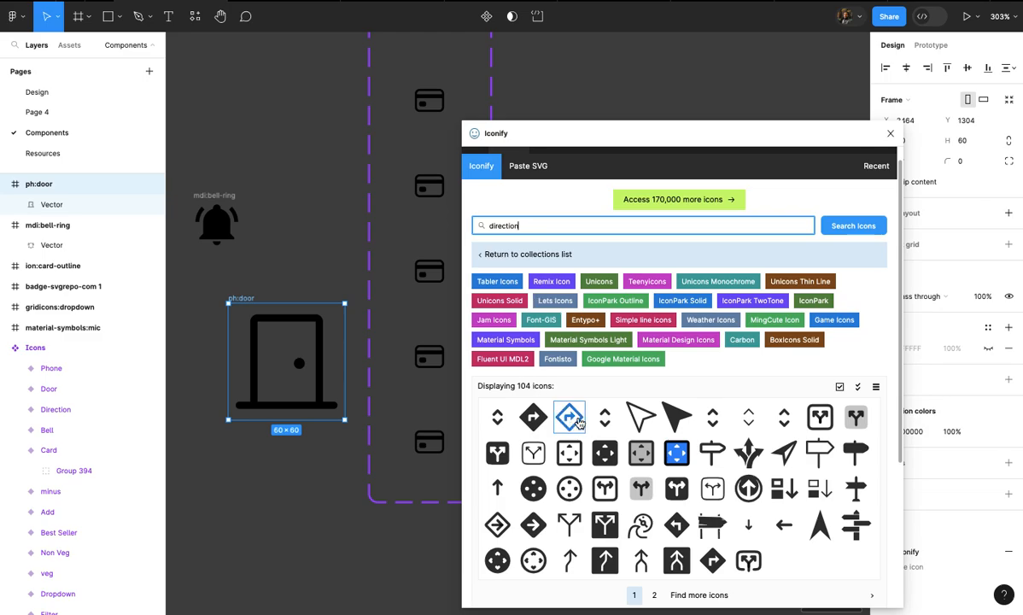
left_click_drag(676, 416, 274, 519)
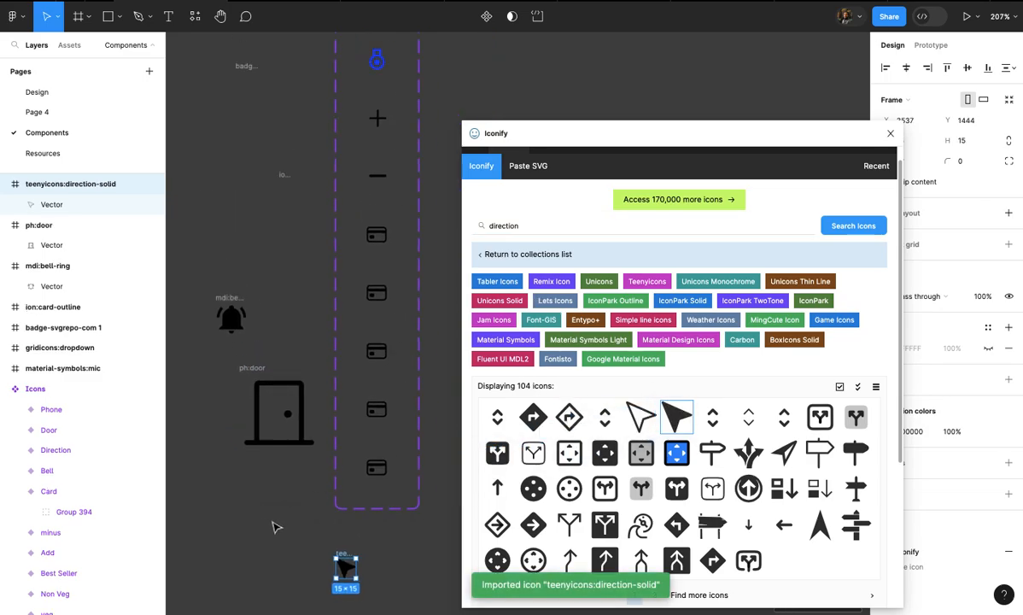
- Search Iconify for phone, import the bi:phone-fill icon onto the canvas, and close the plugin
left_click(560, 229)
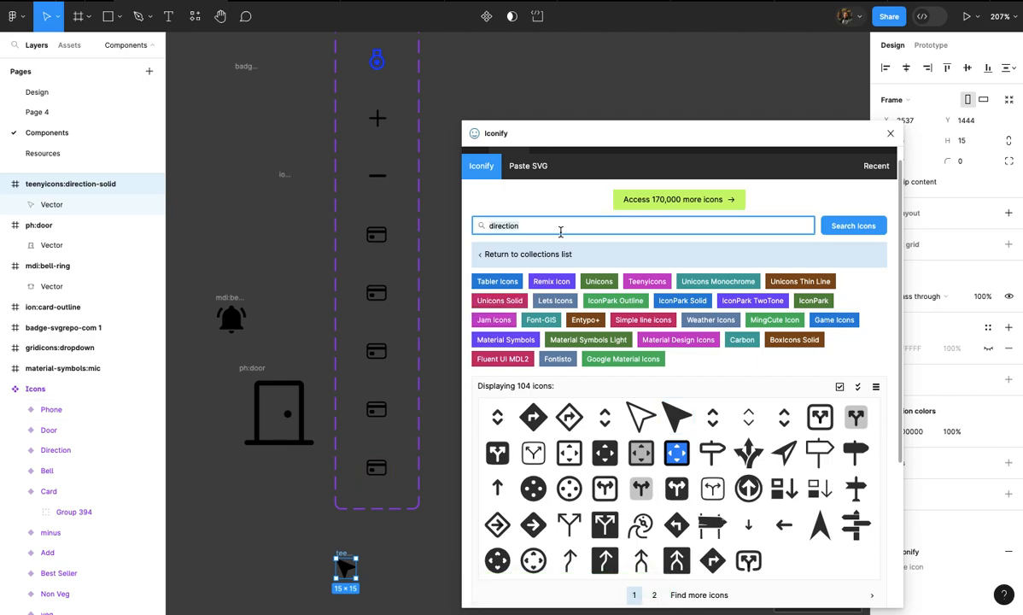
key("Return")
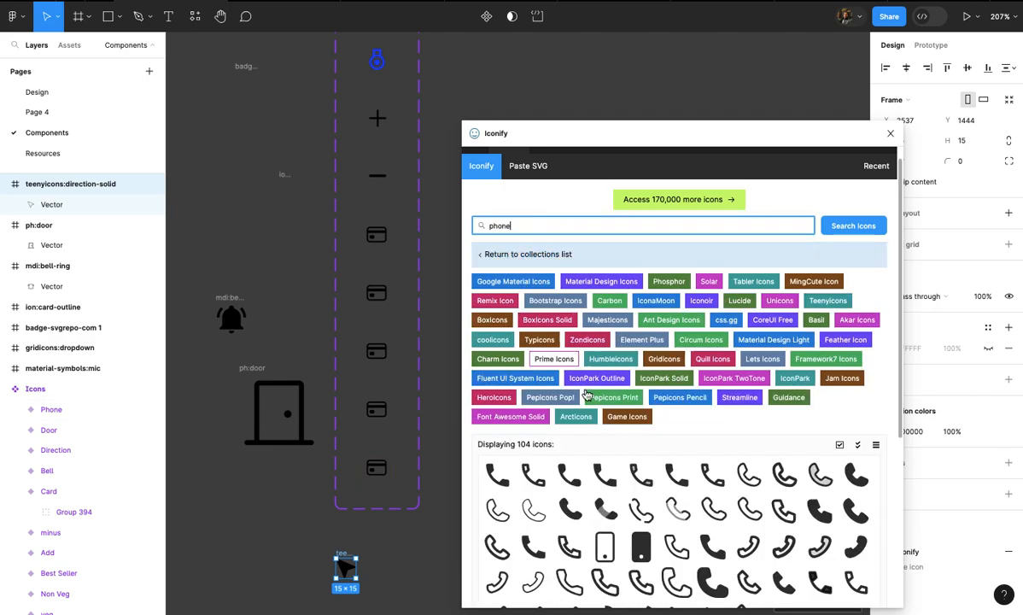
scroll(585, 393, "down", 1)
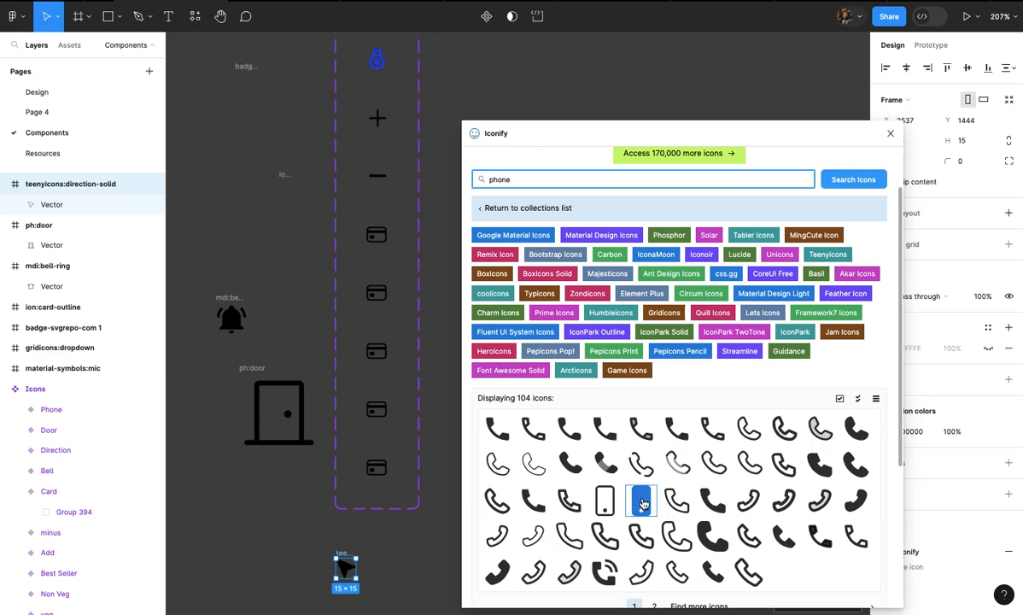
left_click_drag(646, 502, 250, 569)
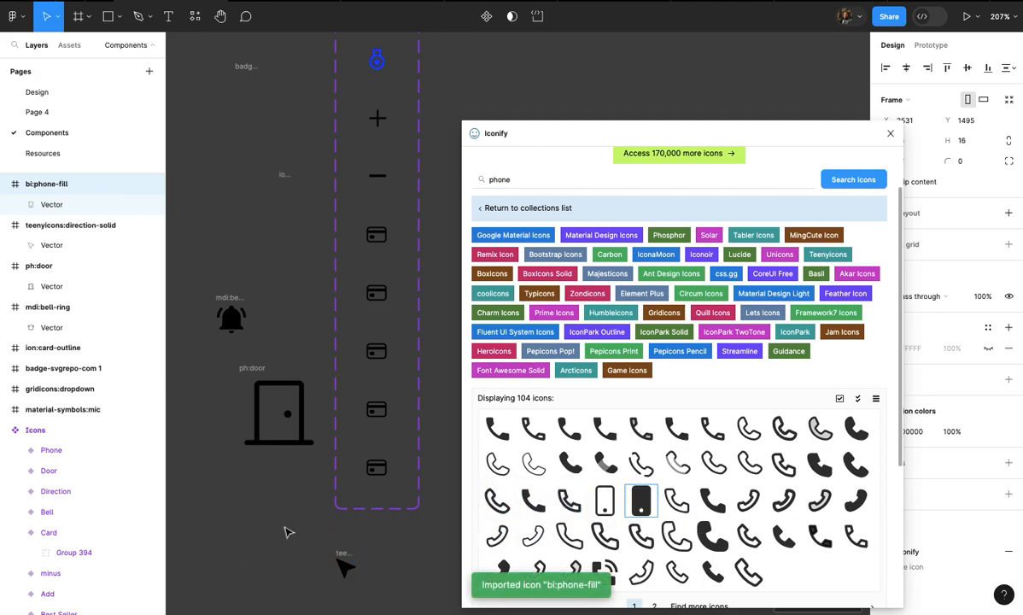
scroll(287, 532, "down", 2)
scroll(285, 533, "down", 4)
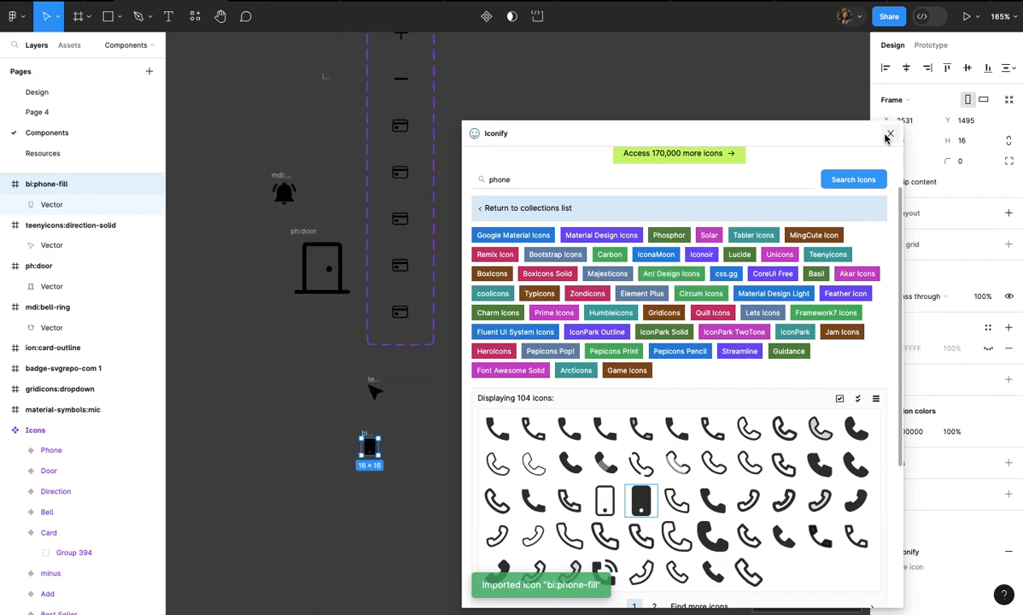
left_click(889, 135)
- Remove the imported bell vector and its mdi:bell-ring frame from the canvas beside the Icons component set
scroll(377, 393, "up", 5)
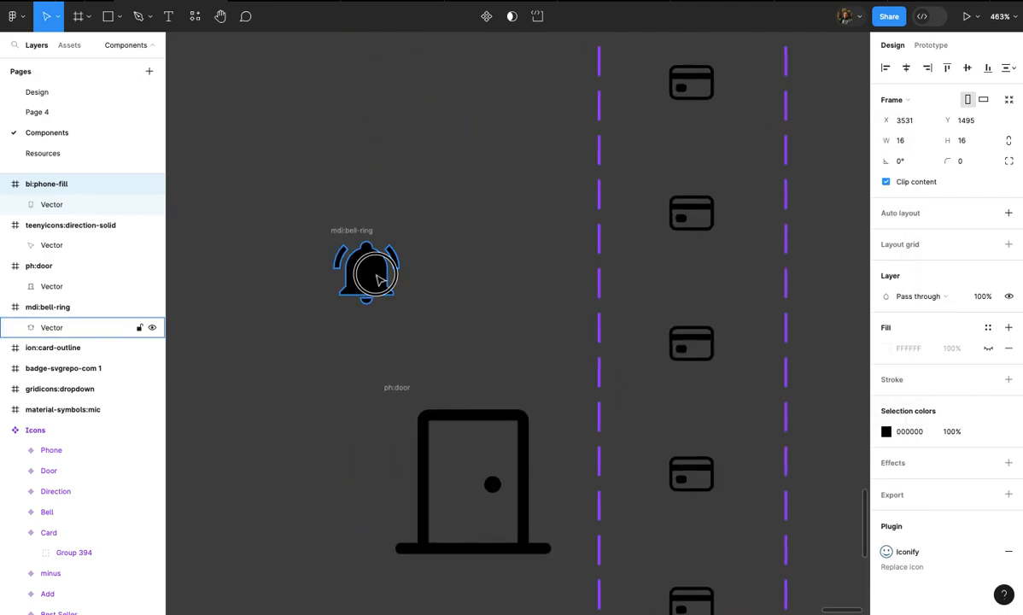
left_click(379, 278)
key("Delete")
scroll(424, 270, "right", 3)
scroll(424, 270, "up", 1)
left_click(205, 304)
key("Delete")
scroll(586, 180, "up", 2)
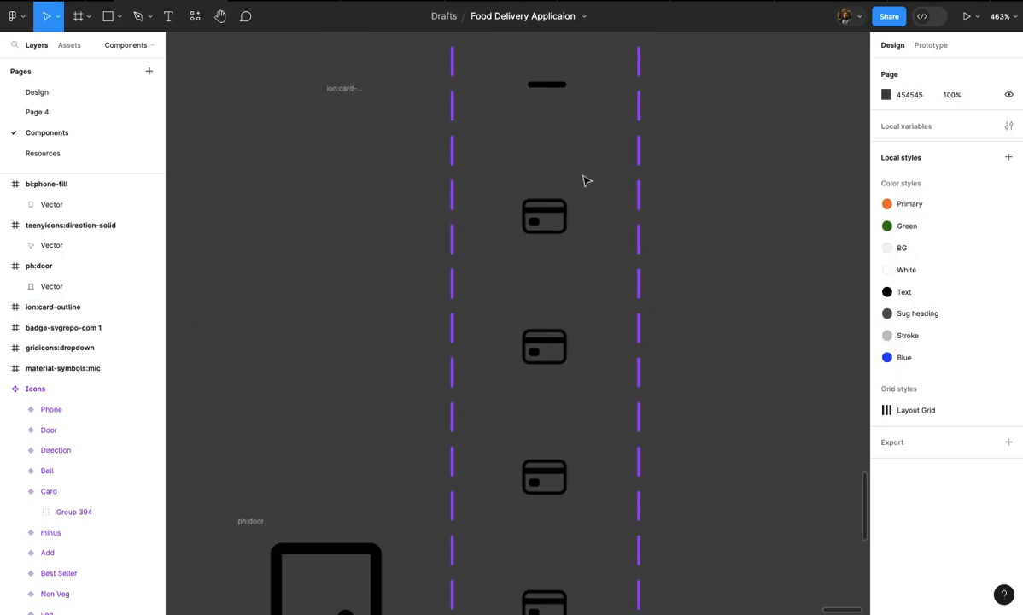
- Replace the card graphic in the Bell variant with the bell vector and scale it down inside the 24 × 24 frame
left_click(574, 333)
scroll(564, 357, "up", 2)
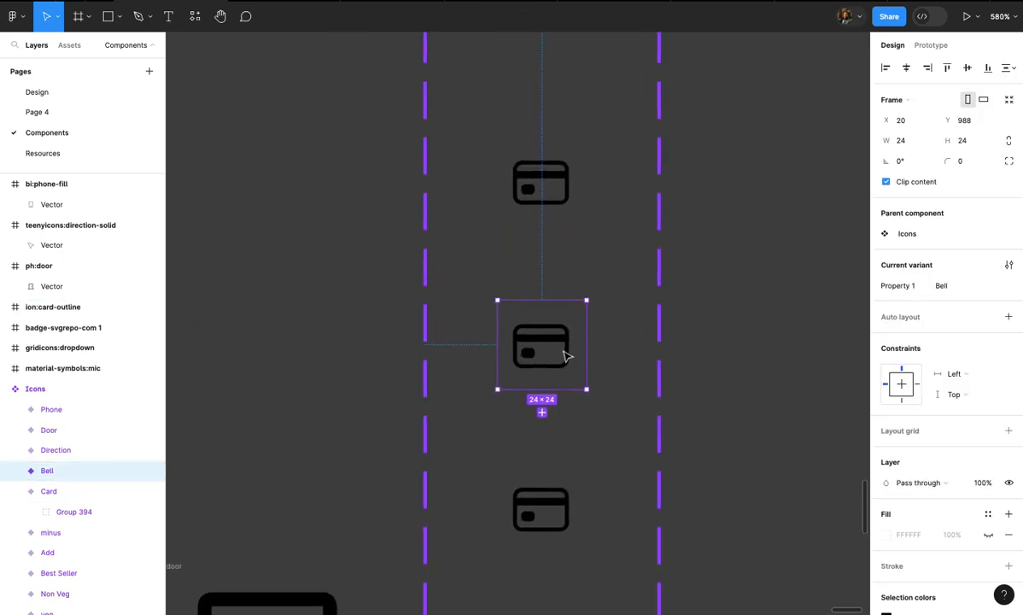
left_click(557, 344)
key("Delete")
left_click(557, 344)
key("ctrl+v")
scroll(559, 345, "up", 2)
scroll(557, 344, "up", 1)
left_click_drag(607, 282, 578, 306)
left_click(606, 313)
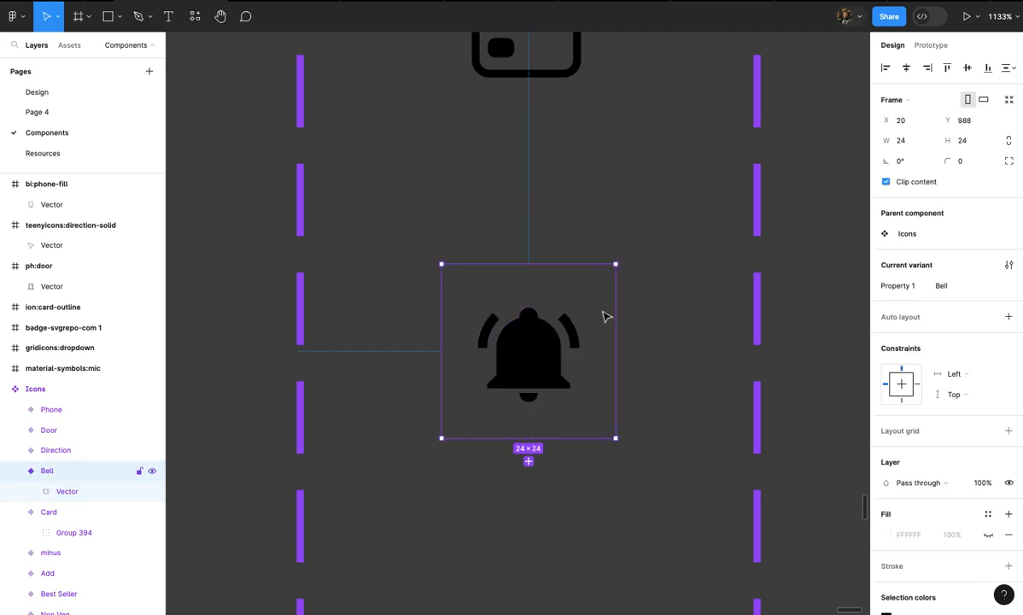
- Scale the ph:door icon's vector to 36 × 34 and cut it out of its frame
scroll(604, 314, "down", 5)
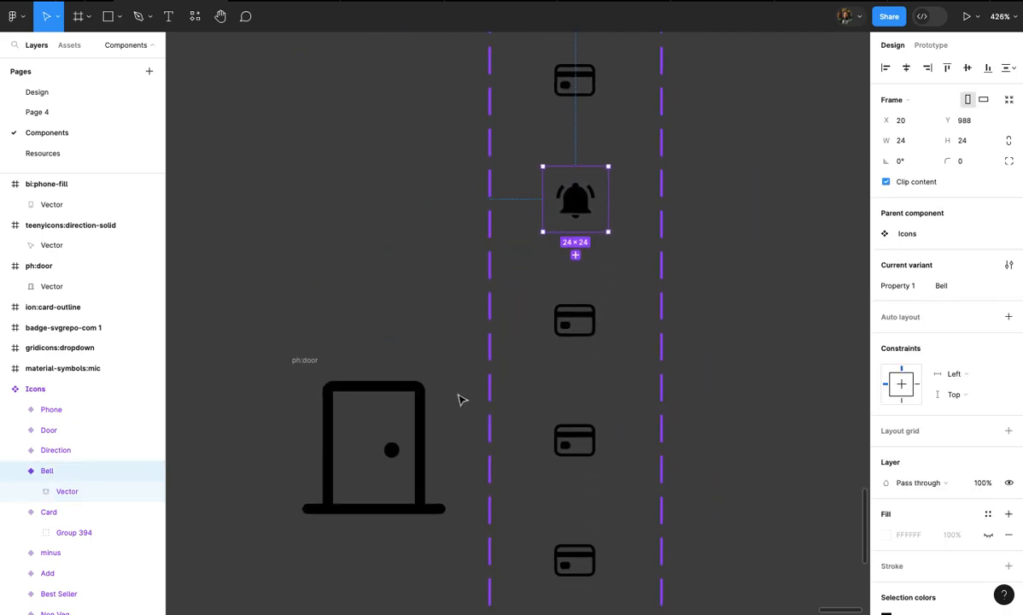
scroll(441, 388, "down", 3)
scroll(434, 370, "up", 2)
left_click(418, 363)
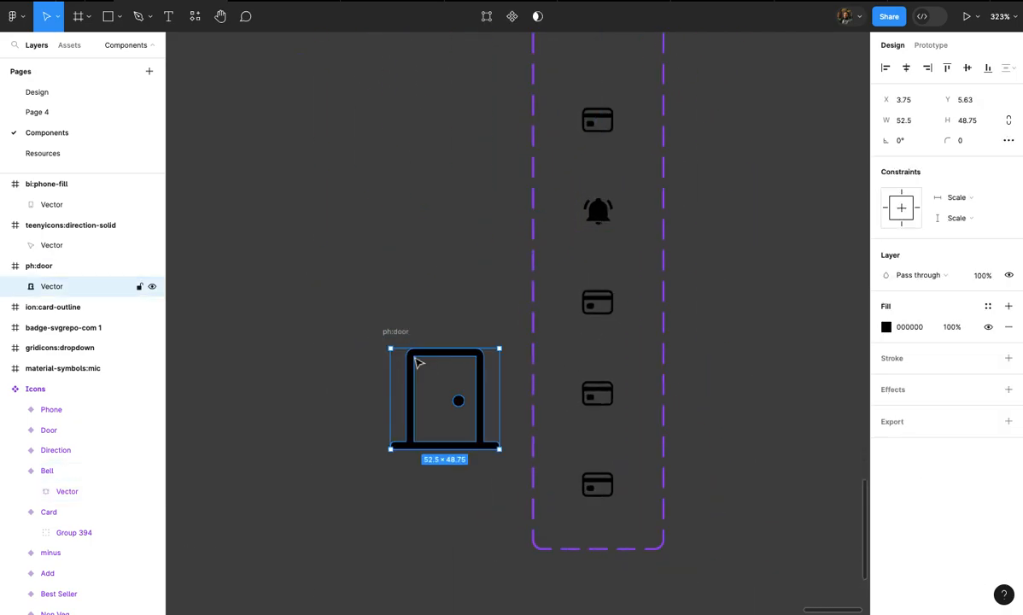
scroll(417, 363, "up", 3)
left_click_drag(590, 345, 557, 378)
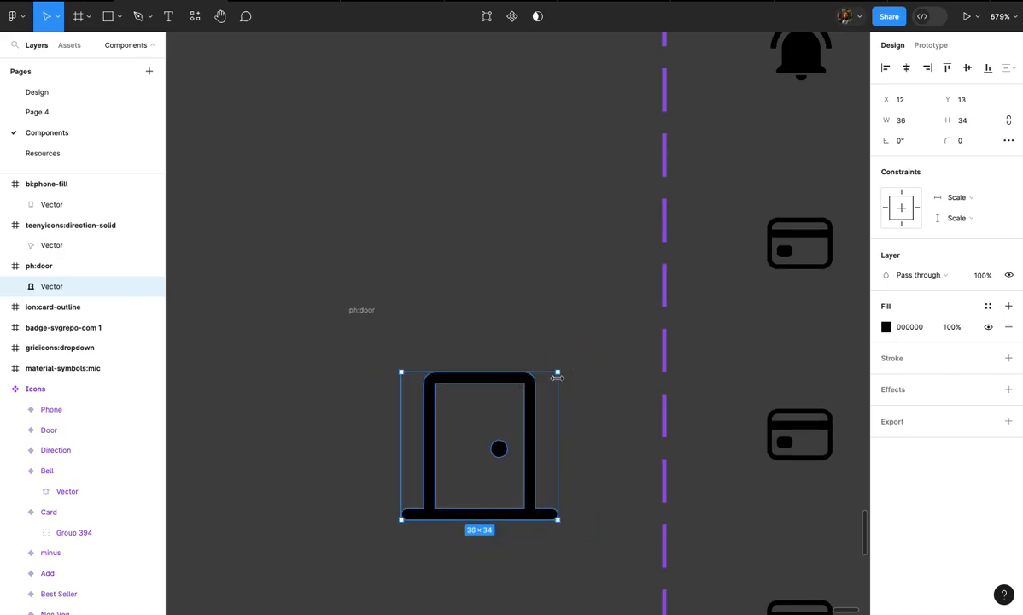
key("super+x")
- Delete the card graphic from the Direction variant below the bell
scroll(554, 390, "down", 1)
scroll(555, 389, "right", 1)
left_click(742, 303)
scroll(742, 304, "up", 2)
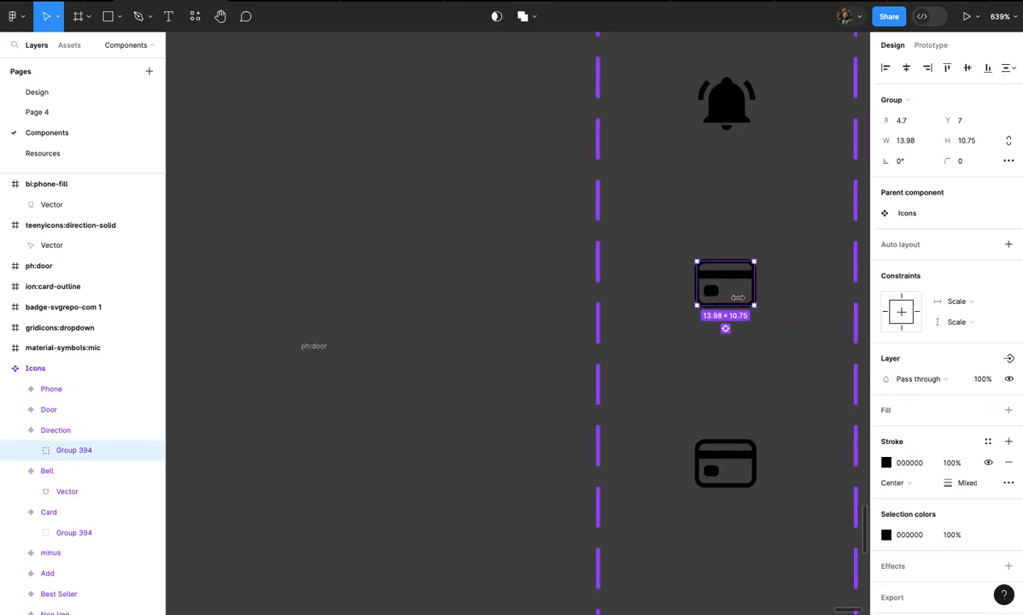
key("Delete")
left_click(601, 318)
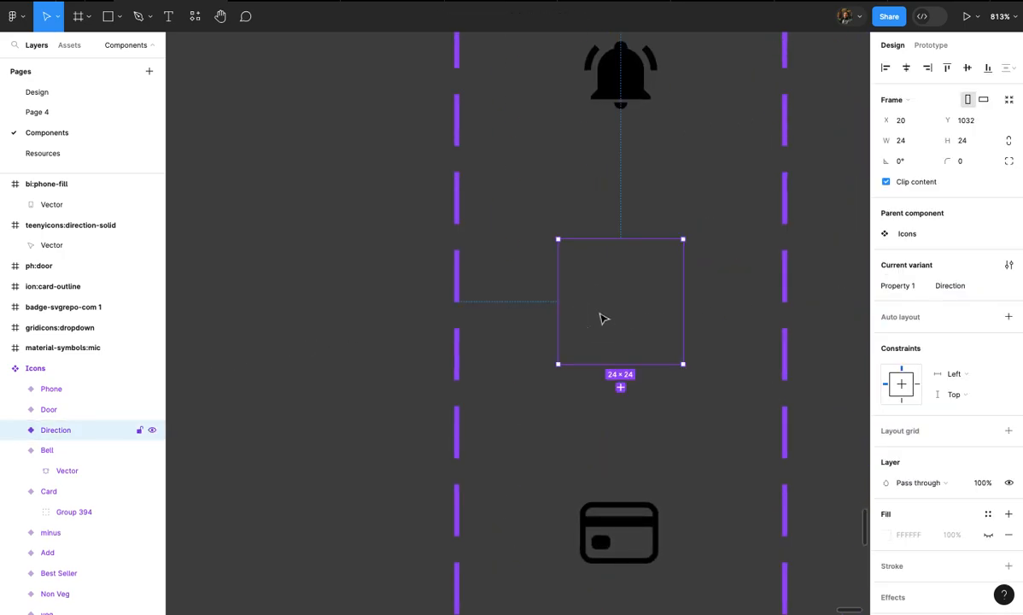
- Replace the card graphic in the Door variant with the cut door vector
scroll(629, 484, "down", 3)
left_click(651, 463)
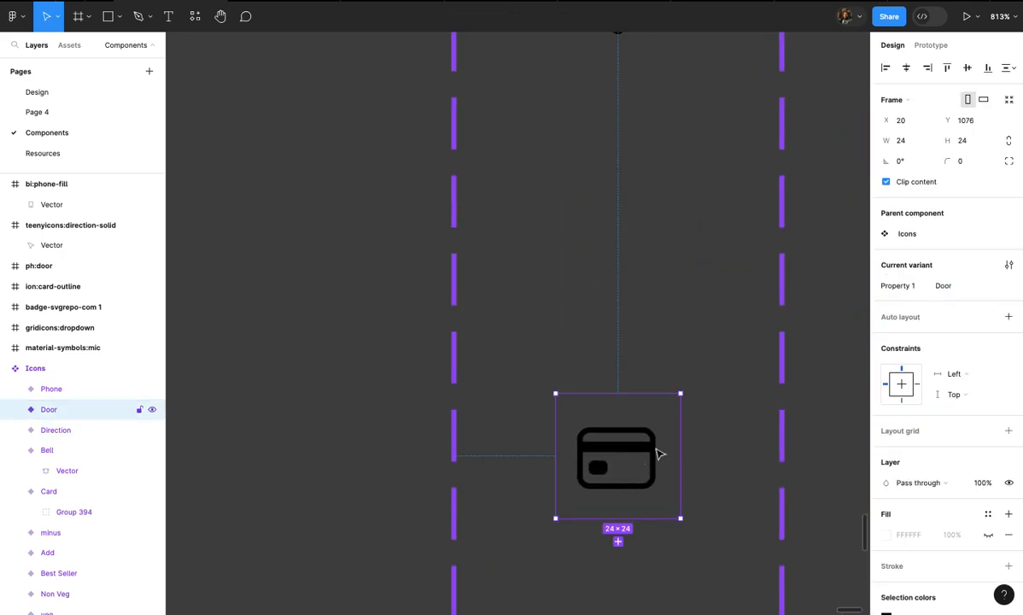
left_click(657, 450)
left_click(662, 446)
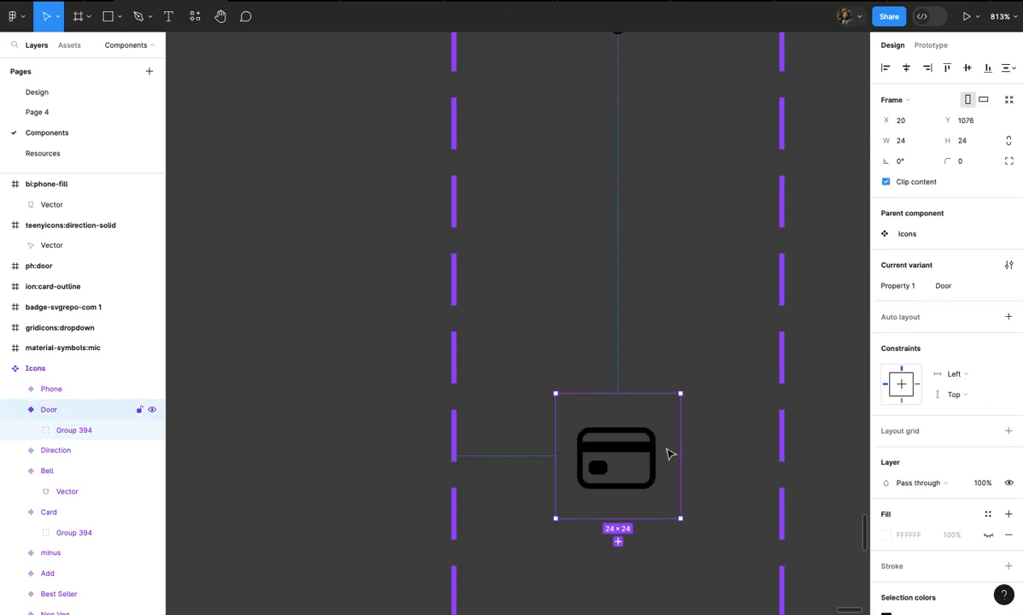
left_click(652, 458)
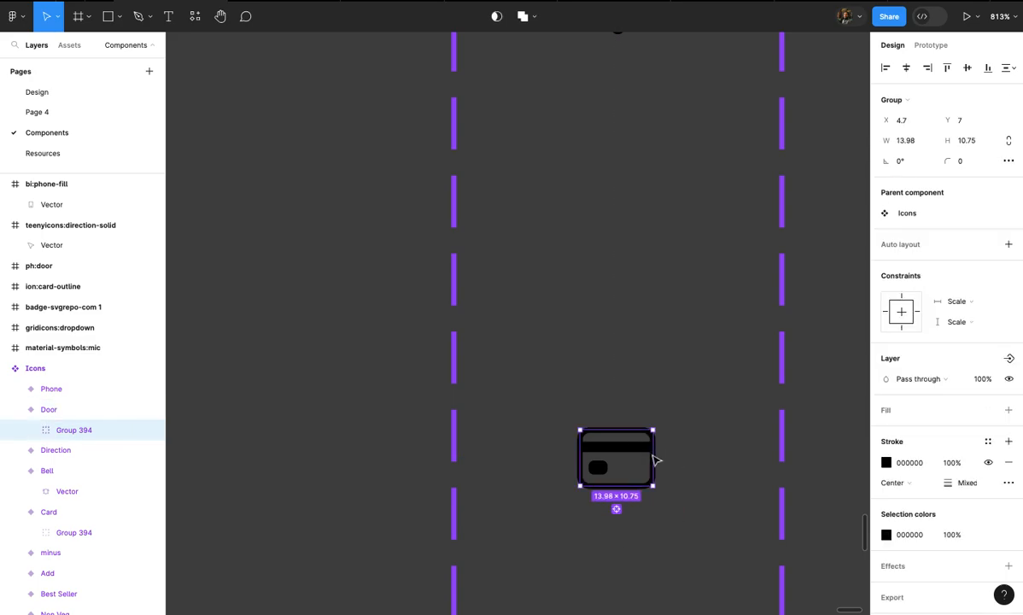
key("Delete")
left_click(654, 459)
key("ctrl+v")
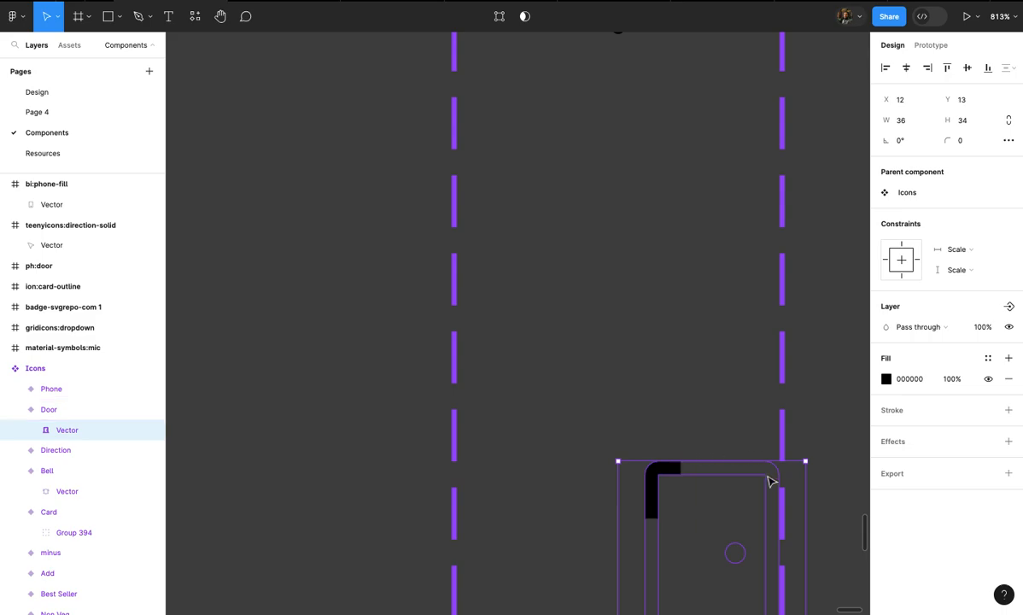
- Scale the door vector to 15 × 14, centred horizontally and vertically in the Door variant
scroll(768, 480, "down", 3)
scroll(768, 482, "down", 2)
left_click_drag(763, 479, 698, 424)
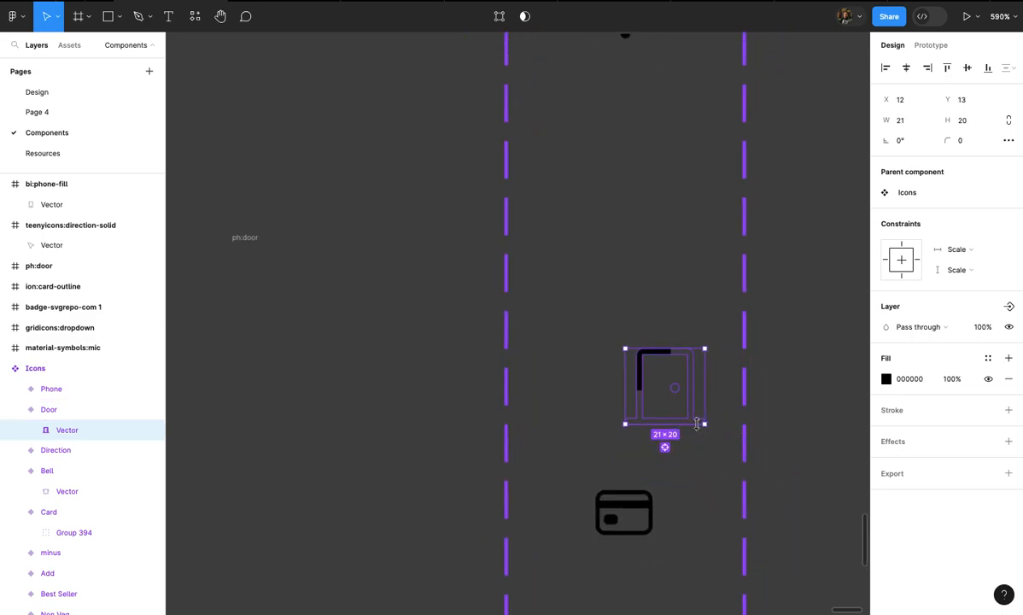
left_click(907, 68)
left_click(967, 68)
scroll(651, 333, "up", 3)
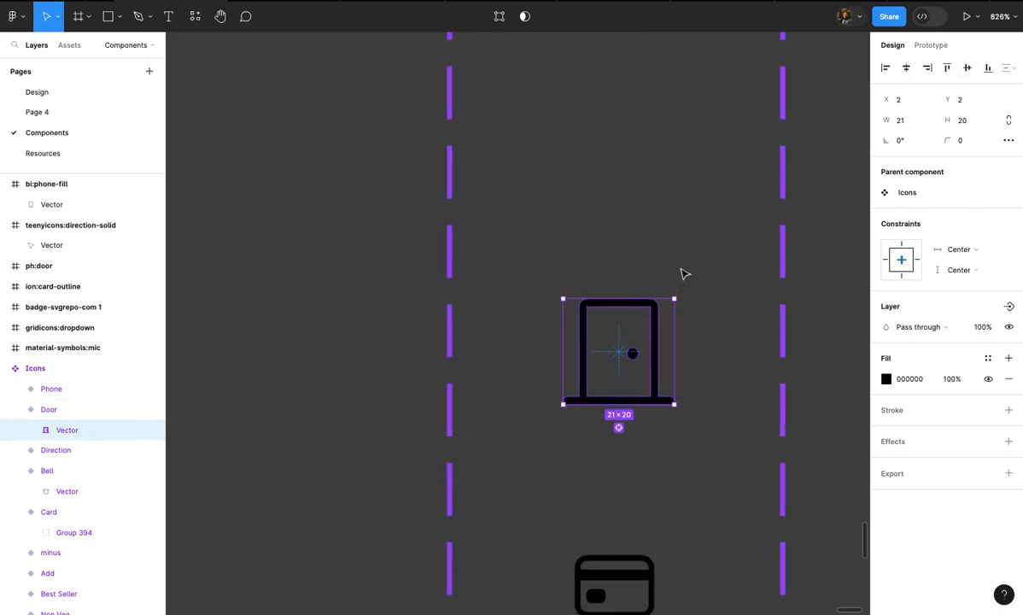
left_click_drag(674, 295, 660, 316)
scroll(667, 320, "down", 3)
scroll(637, 407, "left", 3)
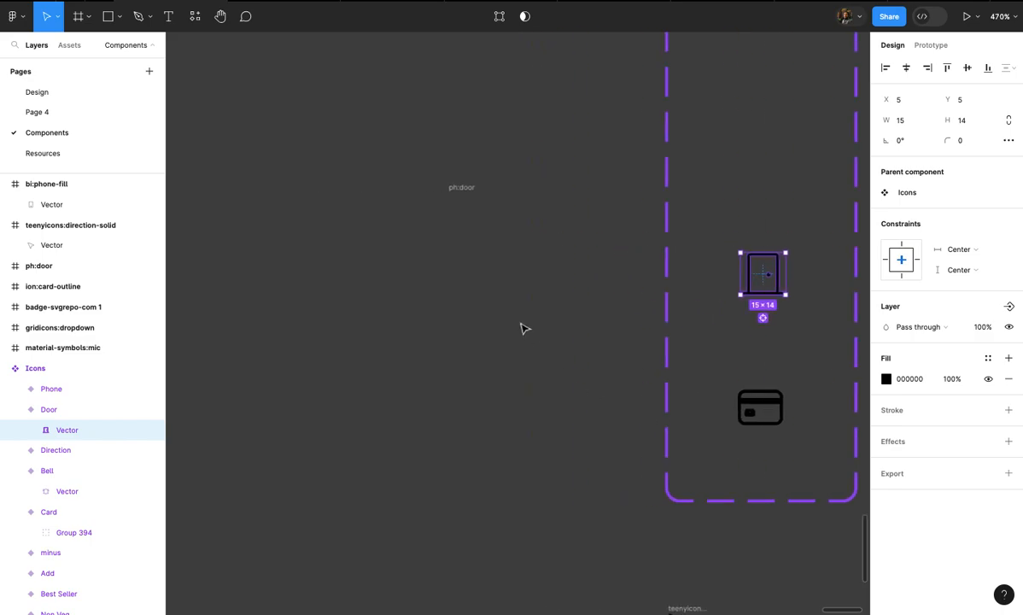
- Move the imported teenyicons:direction-solid icon from the canvas into the empty Direction variant
scroll(524, 352, "down", 4)
scroll(523, 352, "up", 2)
left_click(651, 358)
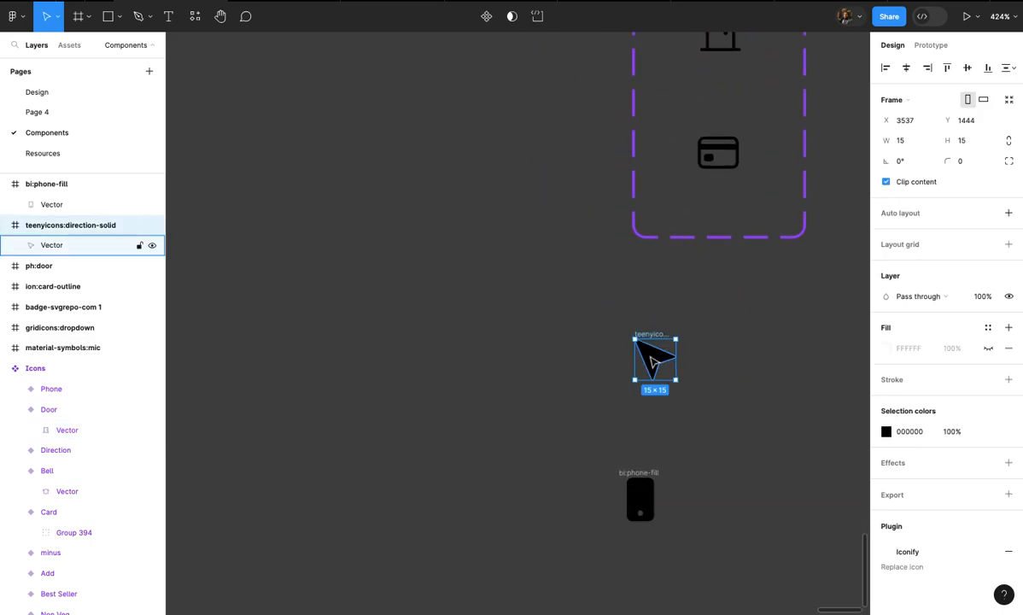
scroll(652, 359, "up", 5)
key("Delete")
scroll(653, 361, "down", 5)
scroll(715, 359, "down", 3)
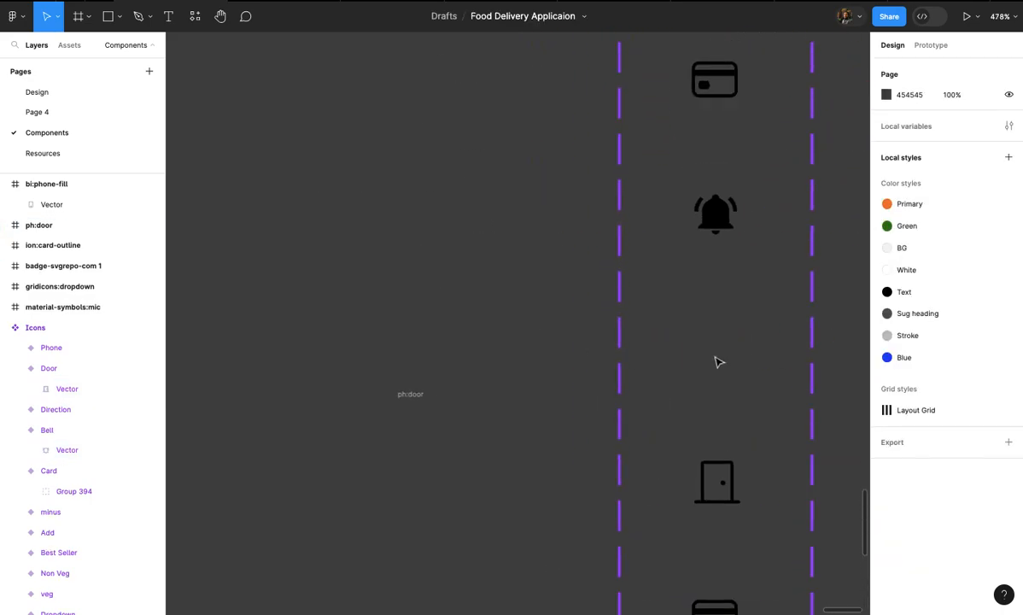
left_click(722, 366)
scroll(722, 365, "up", 3)
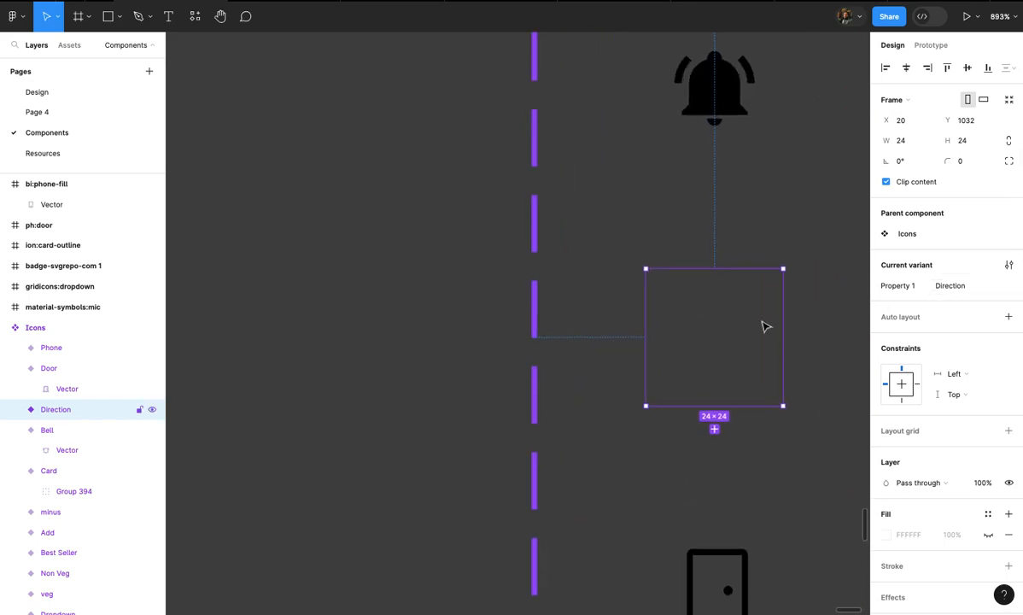
key("ctrl+z")
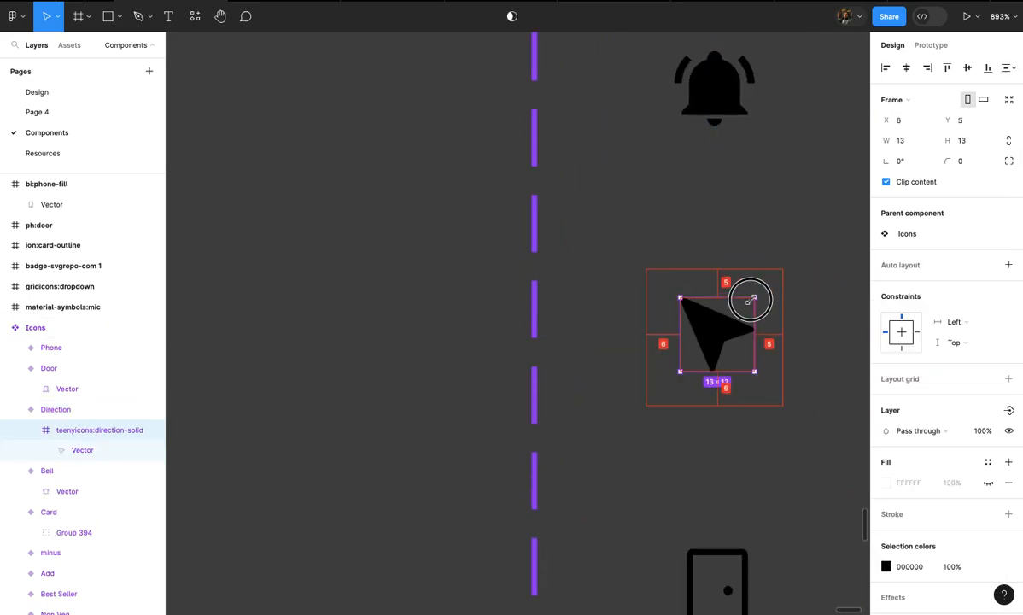
- Size the direction icon to 13 × 13 around its centre inside the Direction variant
left_click_drag(754, 297, 758, 292)
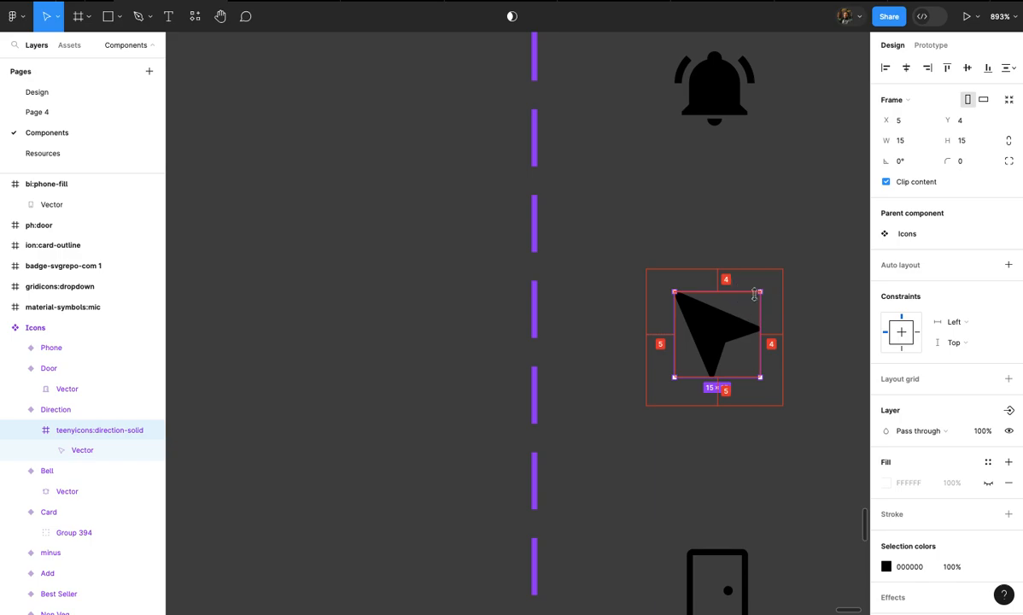
scroll(754, 294, "up", 2)
left_click_drag(755, 296, 748, 301)
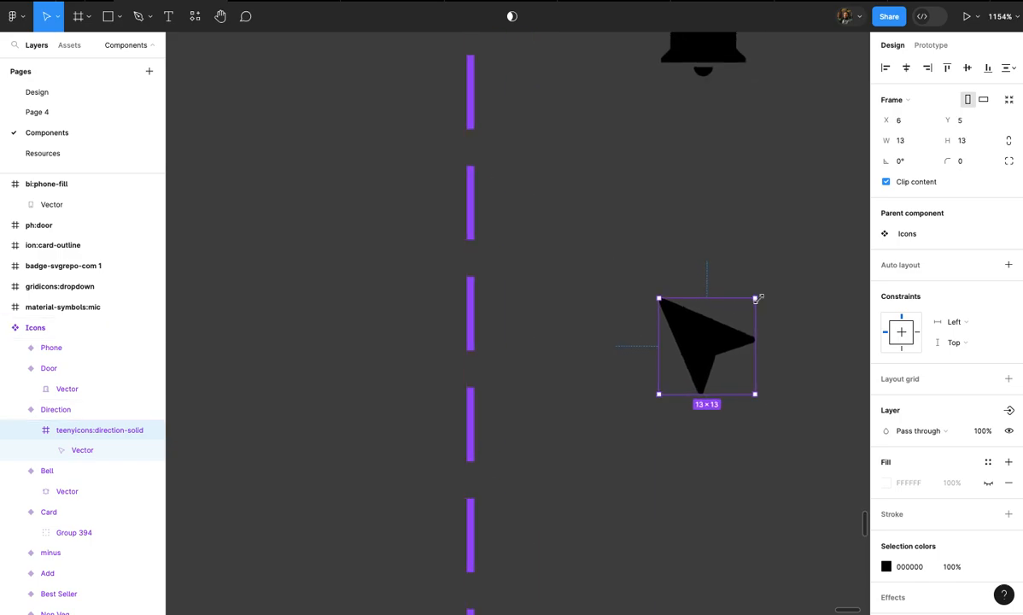
left_click(772, 304)
- Cut the phone vector out of the bi:phone-fill frame below the Icons component set
scroll(772, 305, "down", 5)
scroll(771, 305, "down", 5)
scroll(769, 306, "up", 3)
left_click(678, 249)
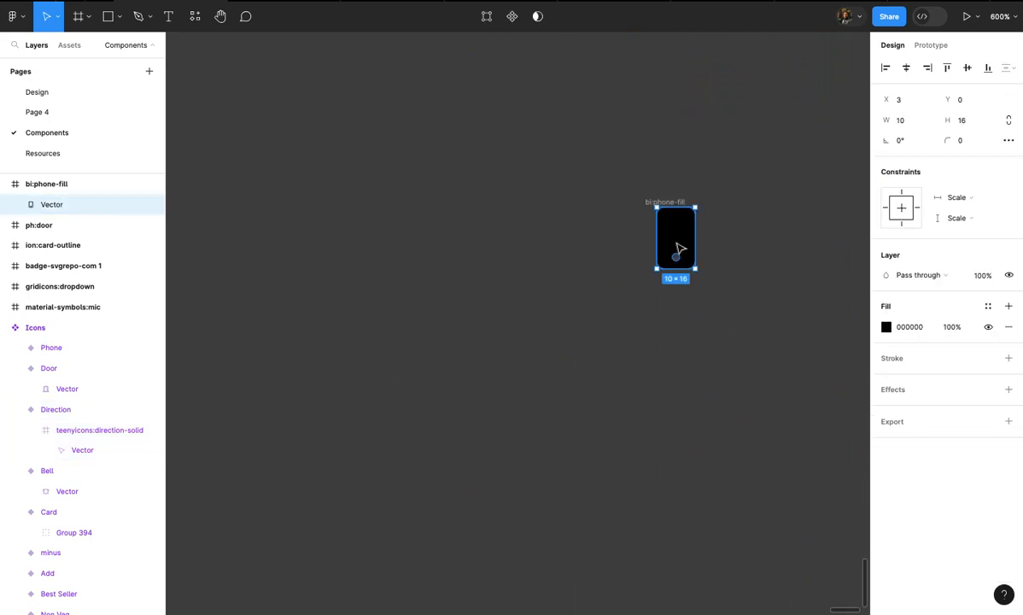
key("ctrl+x")
- Replace the card graphic in the Phone variant with the cut phone vector, centred horizontally and vertically
scroll(679, 247, "down", 4)
scroll(679, 248, "up", 5)
double_click(666, 282)
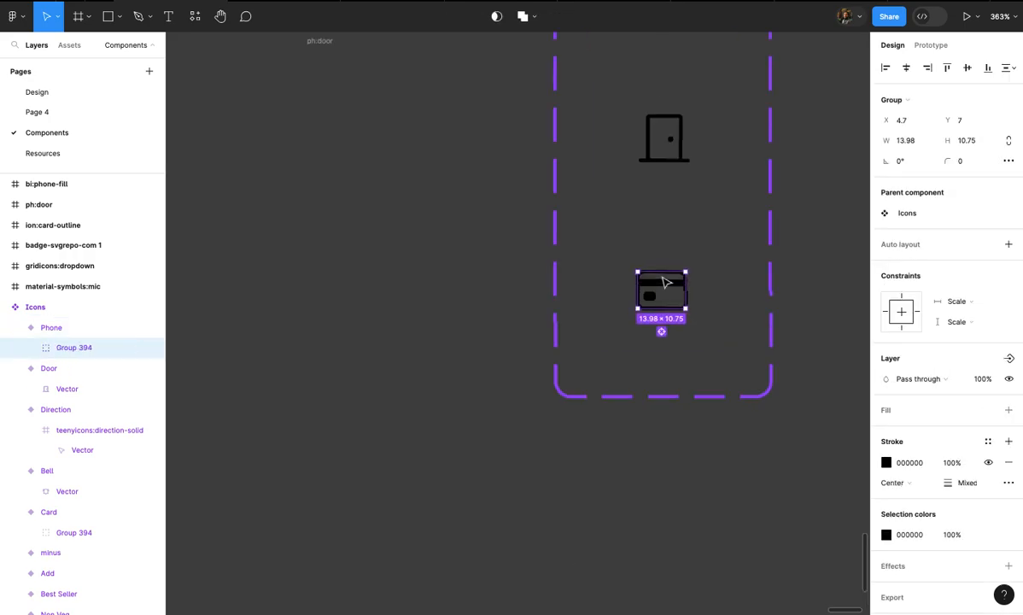
scroll(666, 283, "up", 3)
key("Delete")
left_click(666, 282)
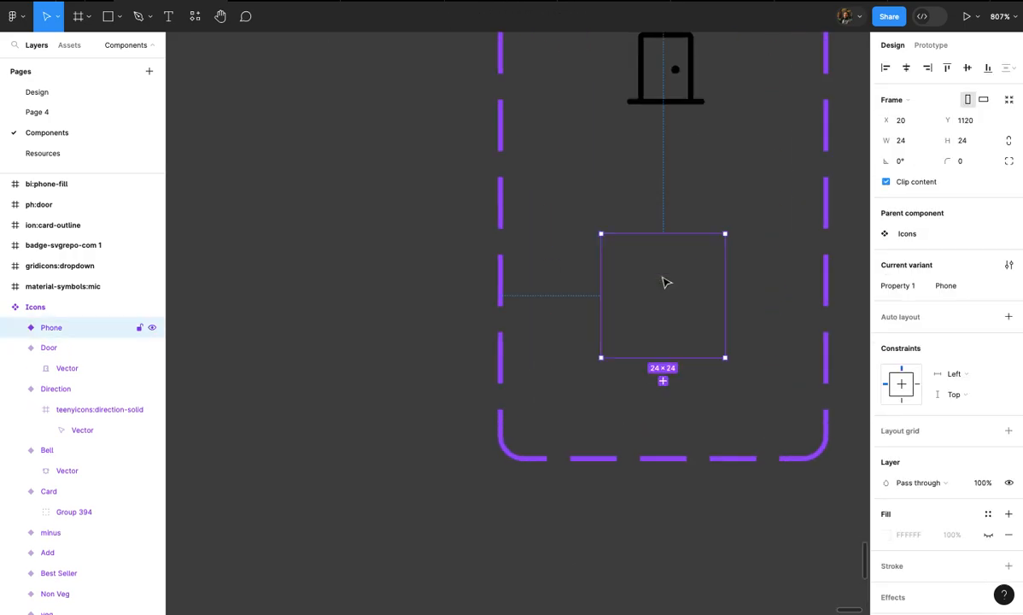
key("ctrl+v")
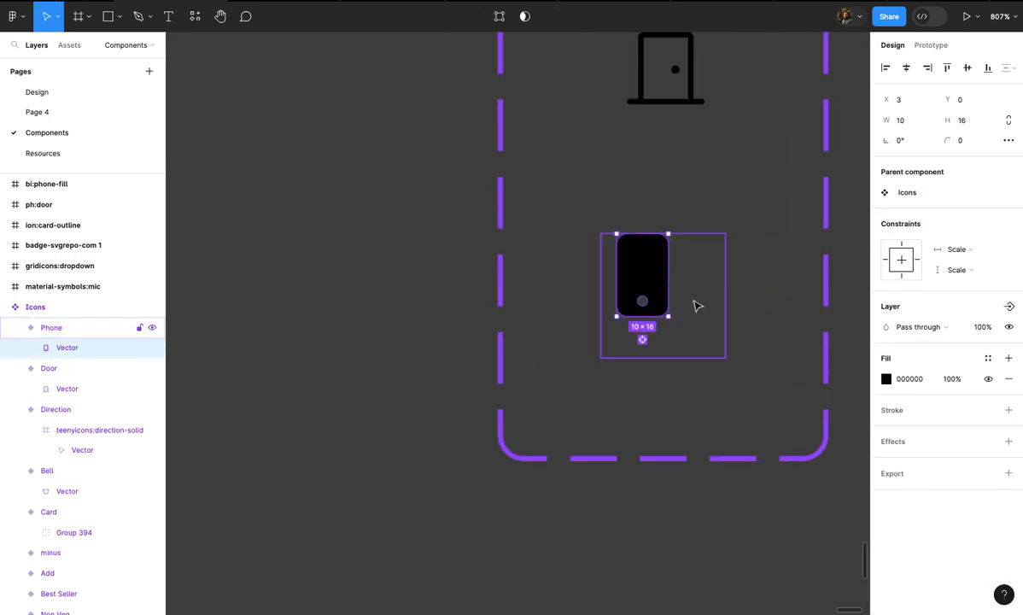
left_click(903, 68)
left_click(966, 69)
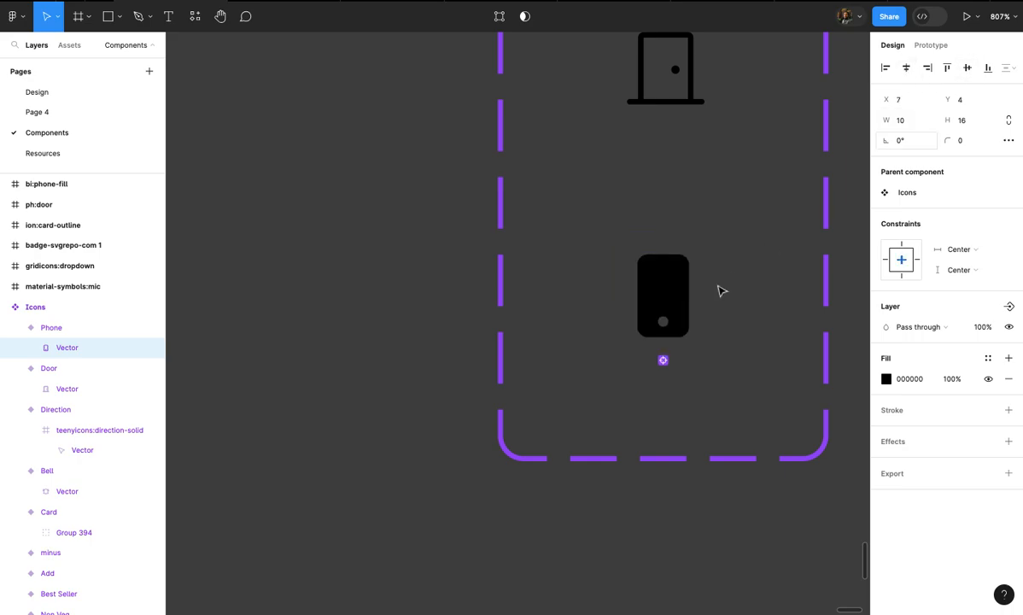
left_click(717, 289)
- Delete the leftover empty ph:door and bi:phone-fill frames near the Icons component set
scroll(716, 290, "down", 5)
left_click(788, 279)
scroll(642, 217, "down", 3)
left_click(659, 221)
key("Delete")
left_click(709, 375)
key("Delete")
- Open the Design page at the Delivery Instructions cards of the Payment Options frame
left_click(71, 46)
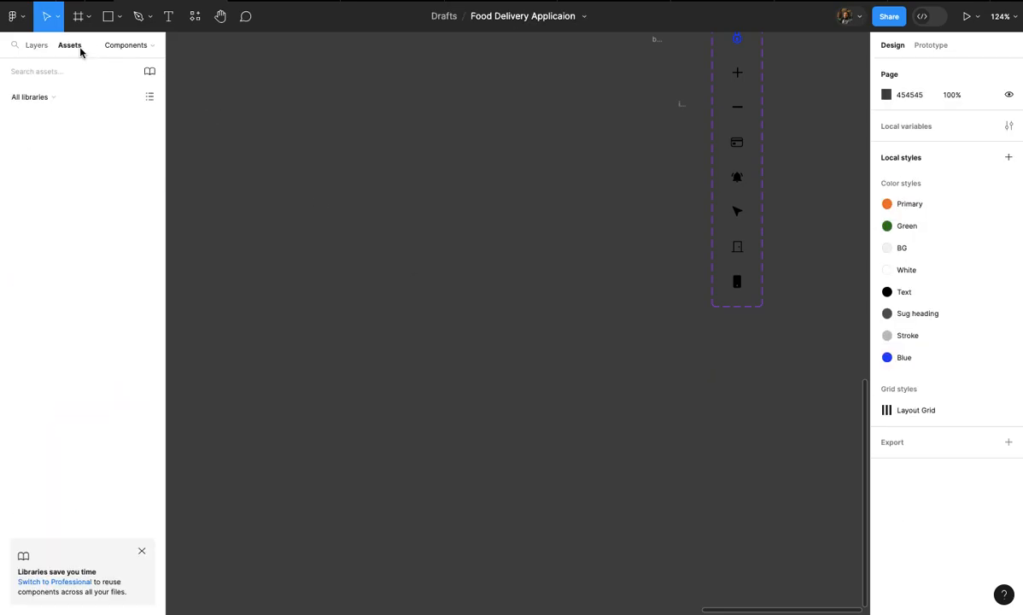
left_click(36, 47)
left_click(56, 96)
scroll(354, 194, "down", 5)
scroll(355, 194, "up", 3)
scroll(355, 194, "down", 2)
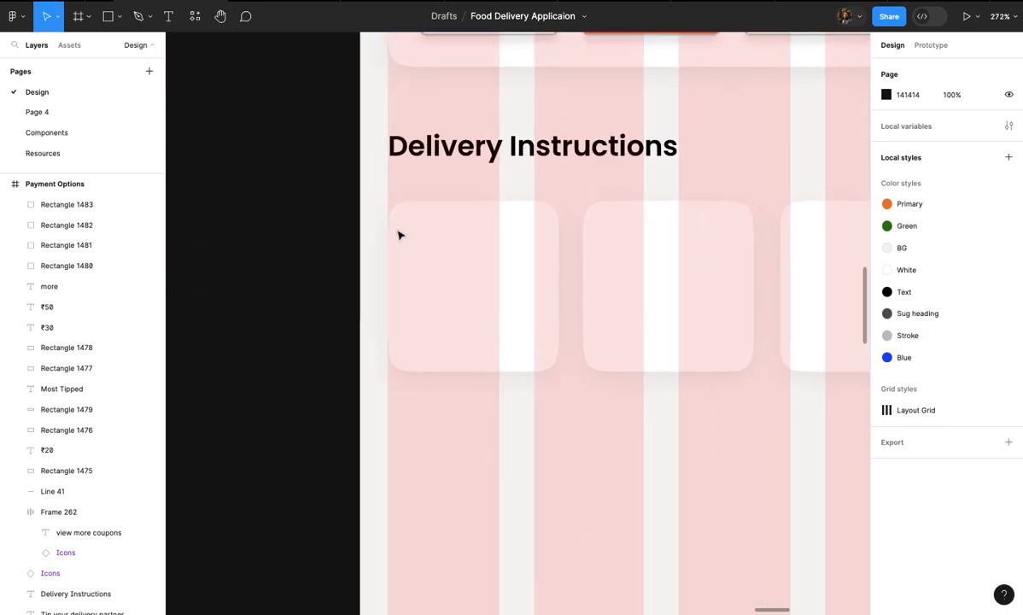
- Add the two-line text "Avoid ringing bell" on the first Delivery Instructions card
left_click(416, 251)
key("t")
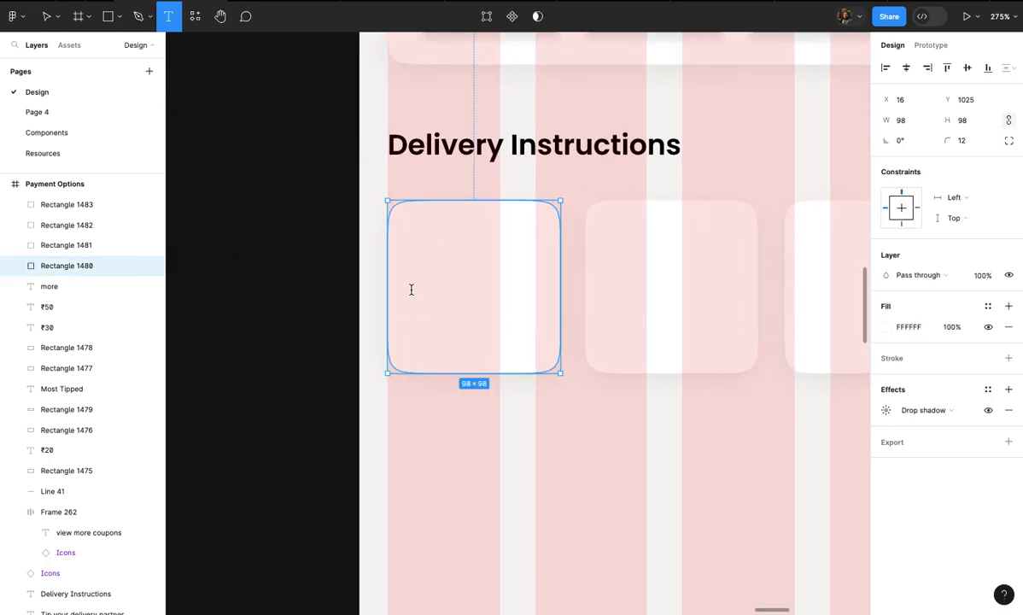
left_click(411, 289)
type("A")
key("Escape")
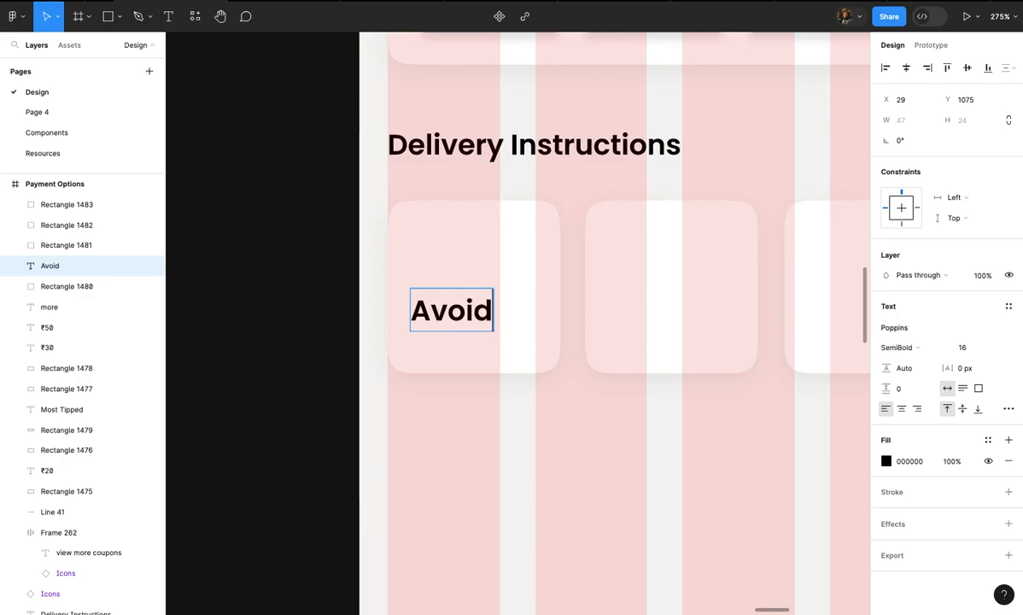
type("void rin")
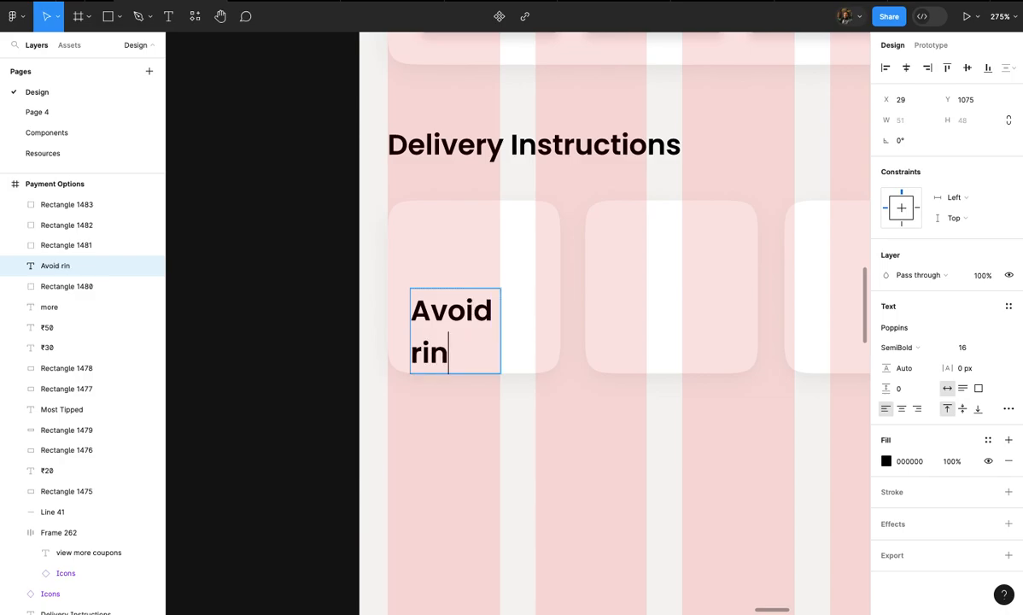
type("ging bell")
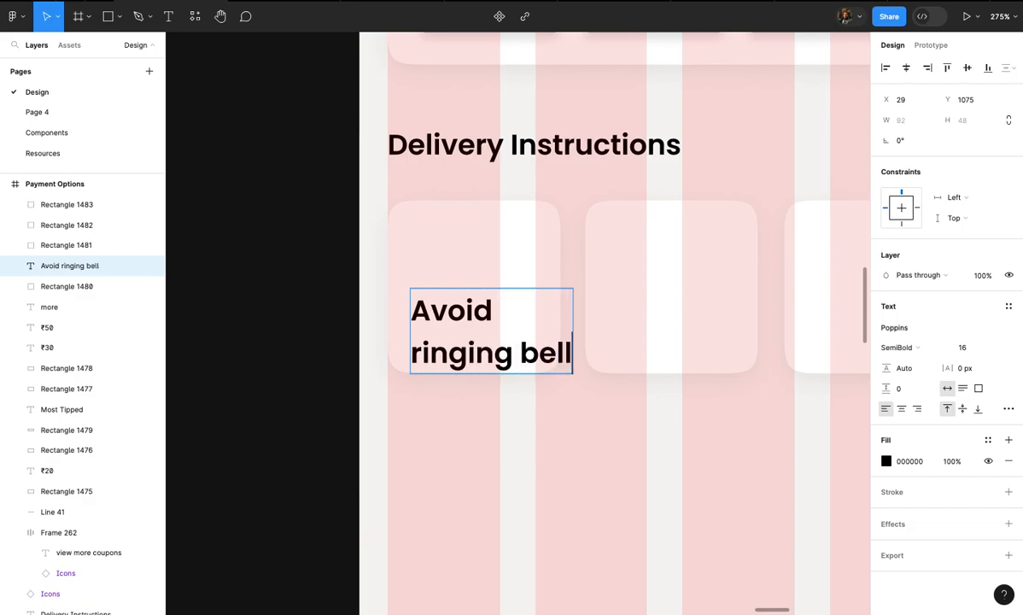
key("Escape")
- Format the "Avoid ringing bell" text as Poppins Medium, size 14, and position it in the card's lower part at X 24, Y 1074
scroll(466, 416, "up", 3)
left_click_drag(501, 324, 483, 316)
type("14")
key("Return")
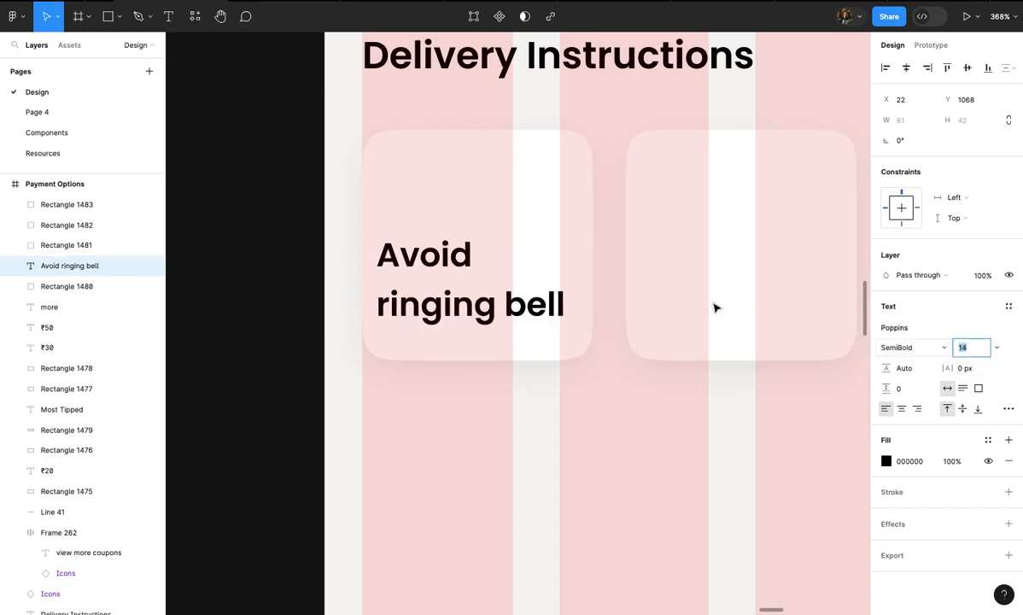
left_click_drag(536, 299, 542, 318)
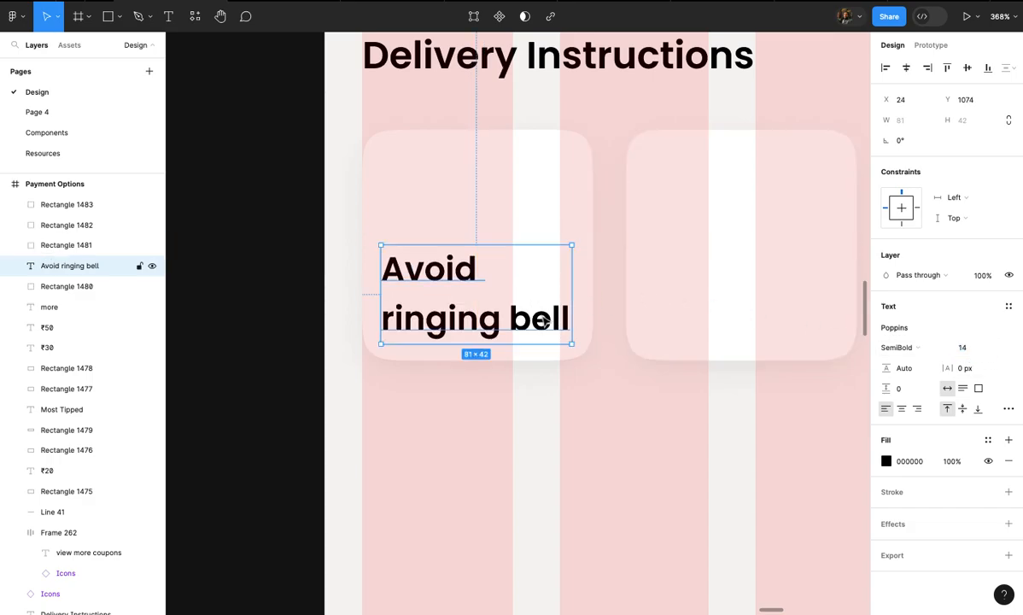
scroll(541, 317, "down", 3)
left_click(908, 348)
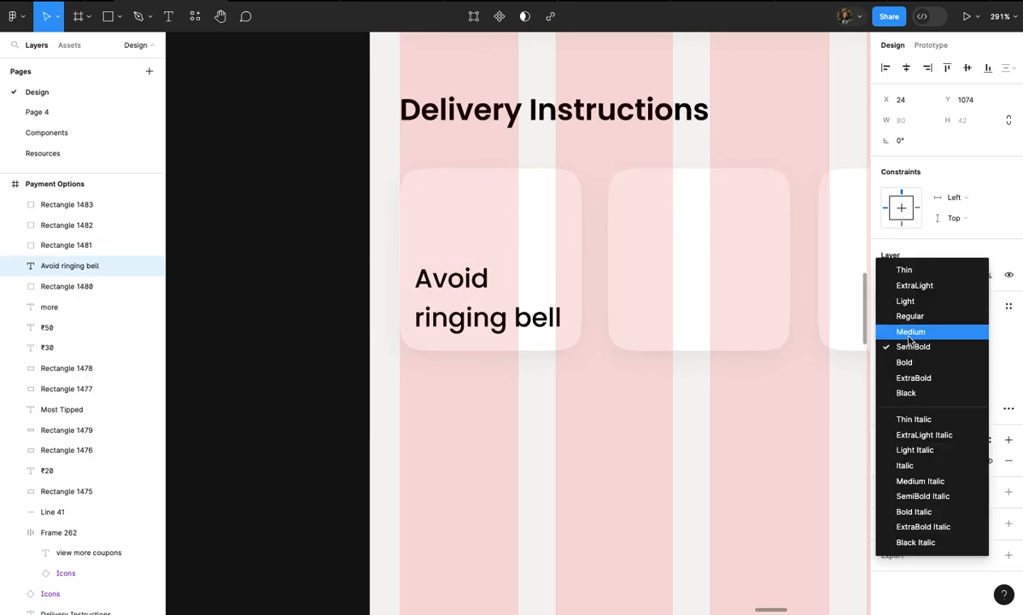
left_click(910, 331)
- Duplicate the "Avoid ringing bell" text onto the second Delivery Instructions card at X 138, Y 1074
scroll(487, 320, "up", 3)
left_click_drag(487, 320, 711, 318)
scroll(494, 315, "down", 3)
scroll(711, 318, "up", 3)
- Reword the second Delivery Instructions card's two-line text as "Leave at the door"
triple_click(708, 316)
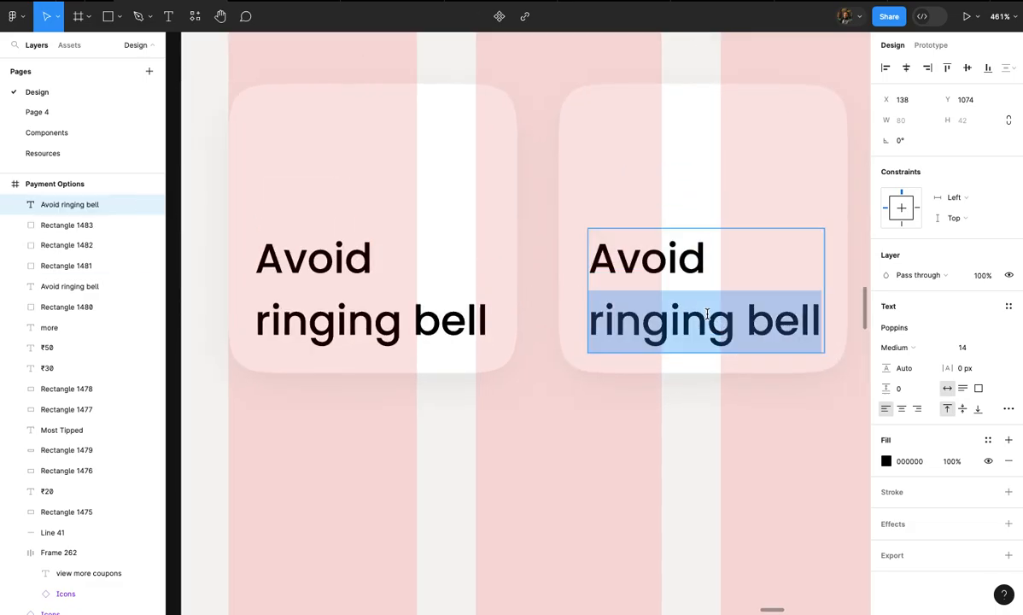
double_click(676, 275)
type("Leave at")
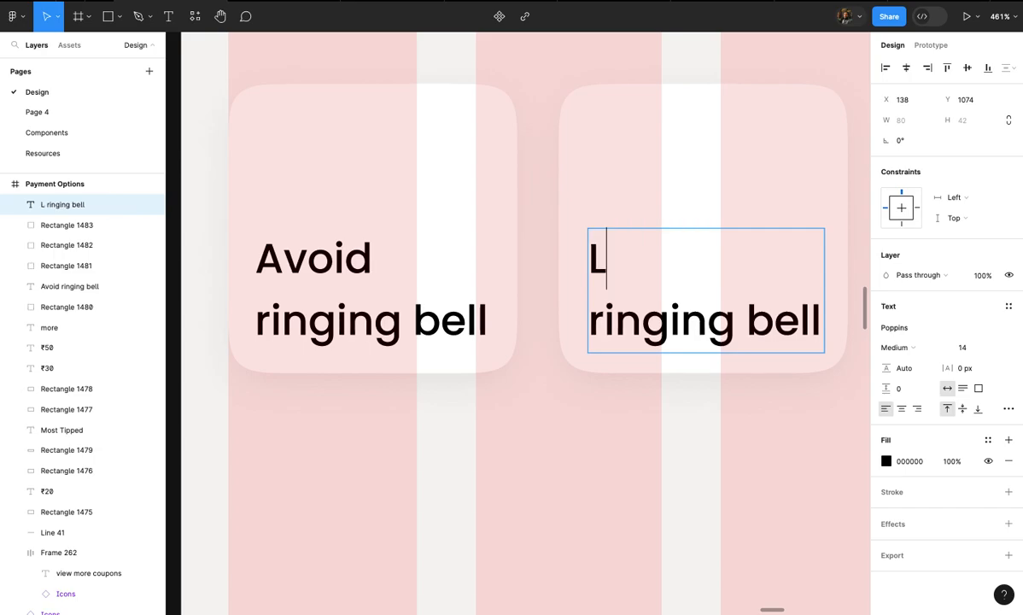
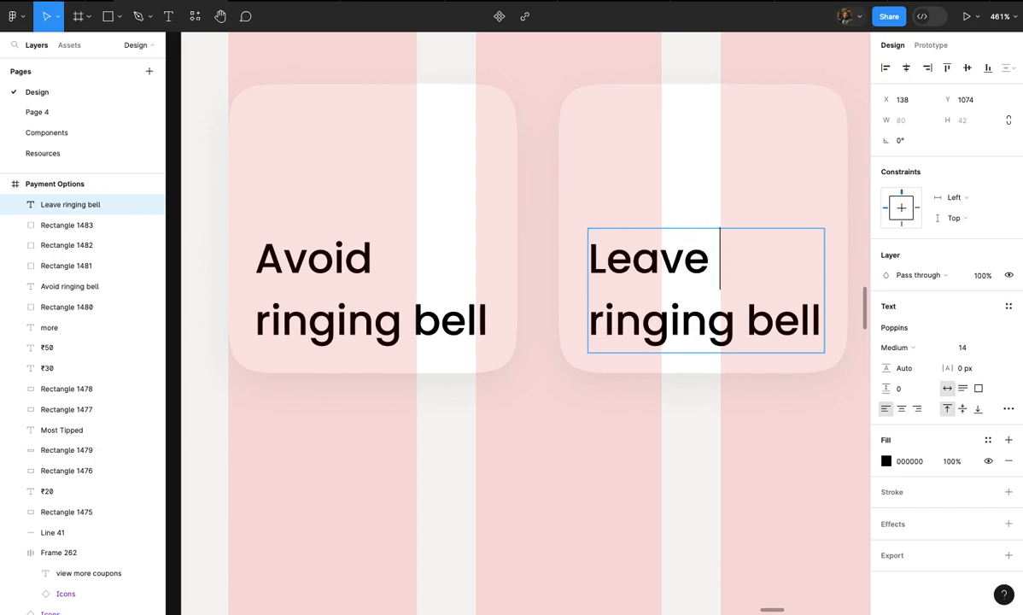
triple_click(665, 320)
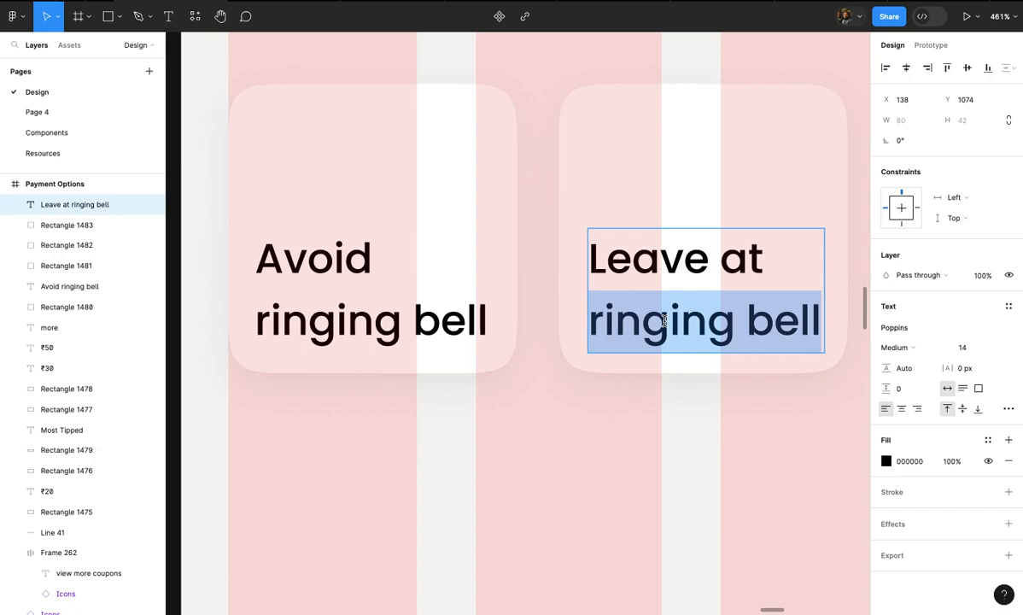
type("the do")
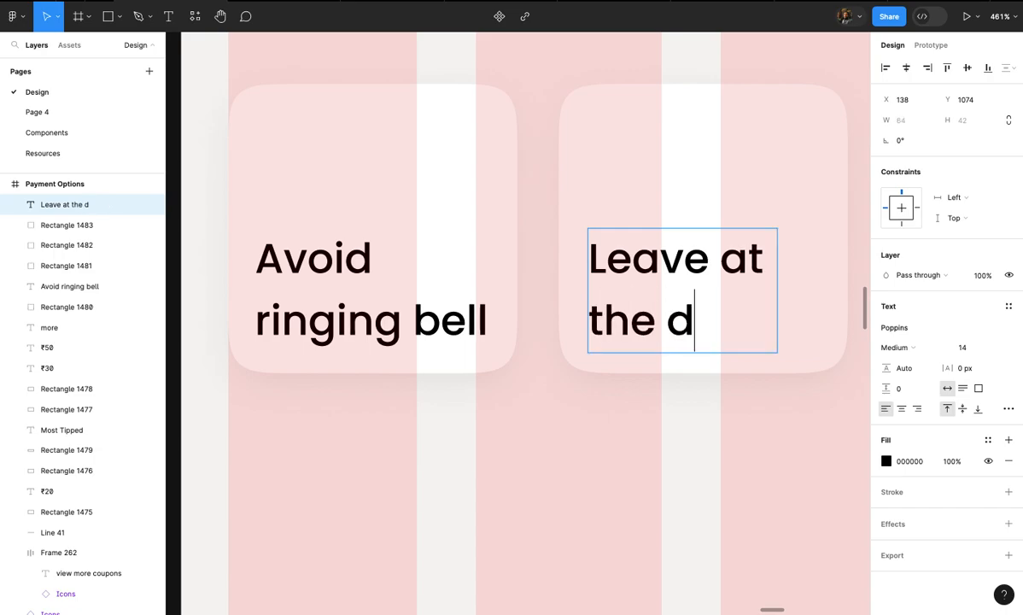
left_click(680, 451)
left_click(681, 452)
- Duplicate the "Leave at the door" text onto the third Delivery Instructions card at X 252, Y 1074
scroll(680, 452, "down", 4)
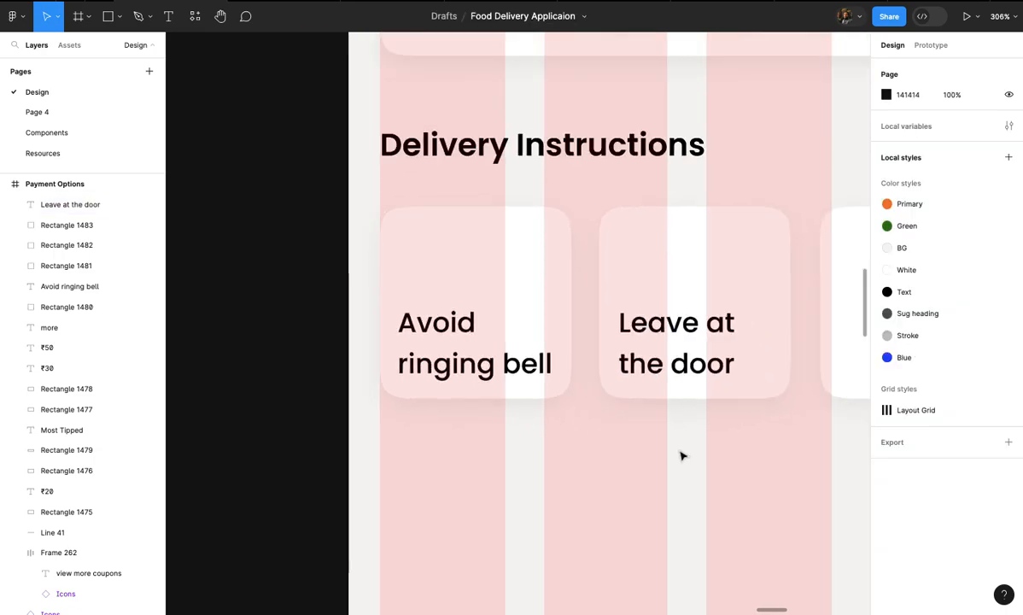
scroll(681, 452, "right", 3)
scroll(681, 452, "up", 3)
scroll(674, 440, "right", 2)
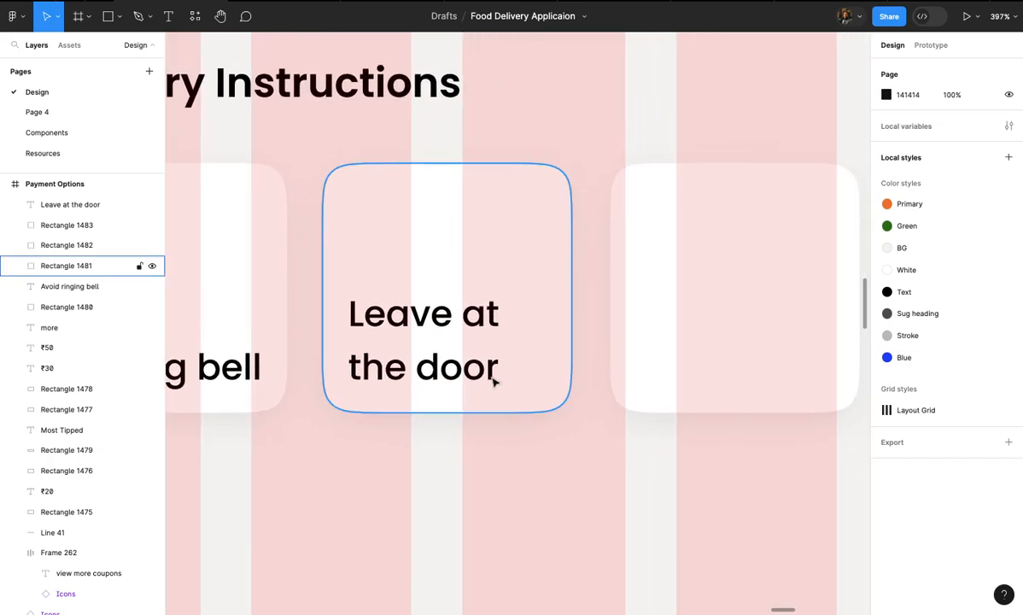
left_click(450, 352)
scroll(446, 349, "down", 2)
left_click_drag(446, 349, 684, 342)
- Reword the third Delivery Instructions card's two-line text as "Directions to reach"
double_click(683, 342)
triple_click(691, 336)
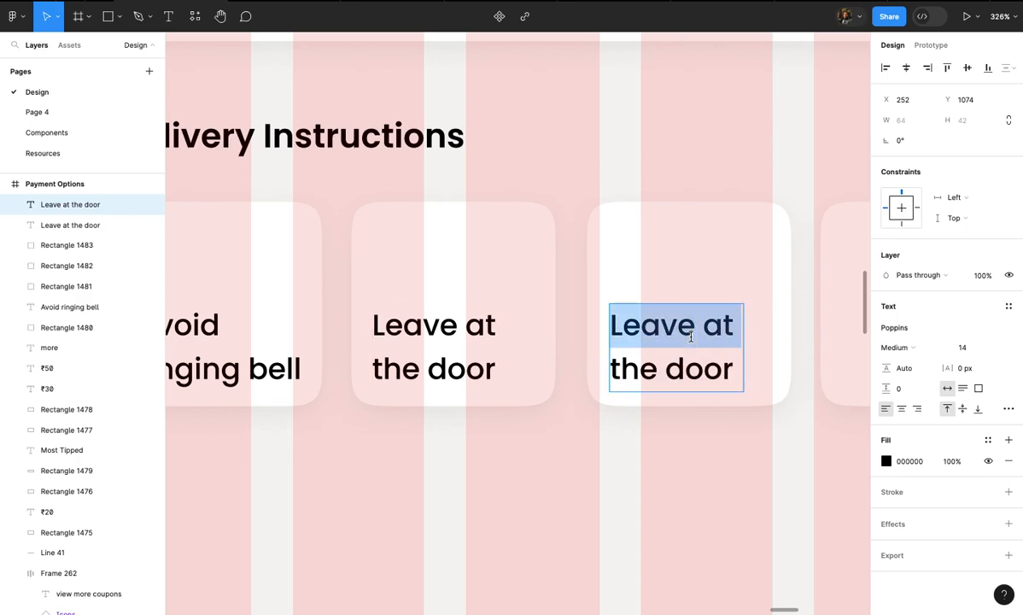
type("Directions")
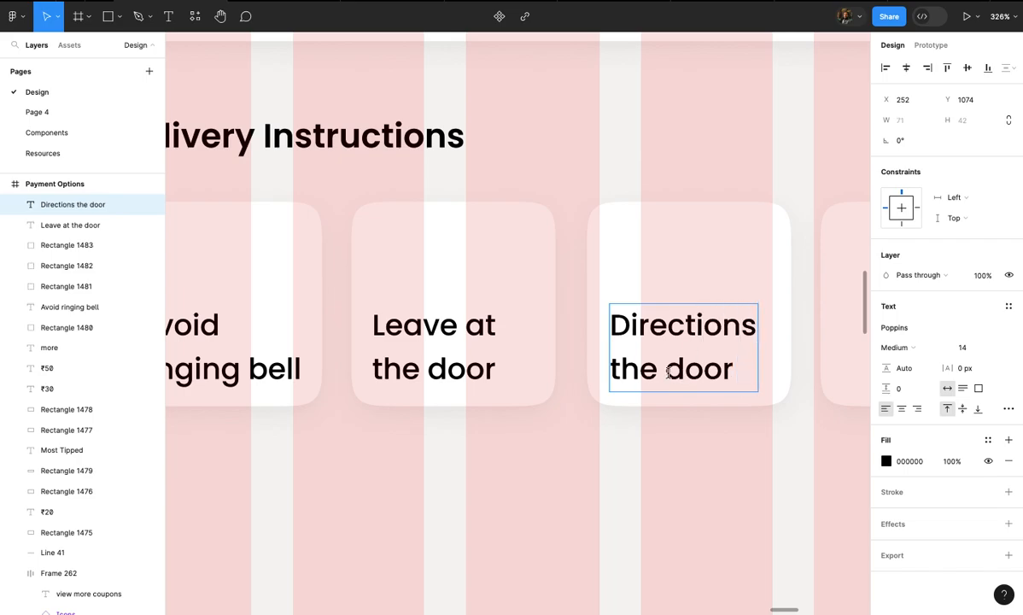
double_click(635, 371)
type("to")
double_click(680, 369)
type("re")
left_click(740, 506)
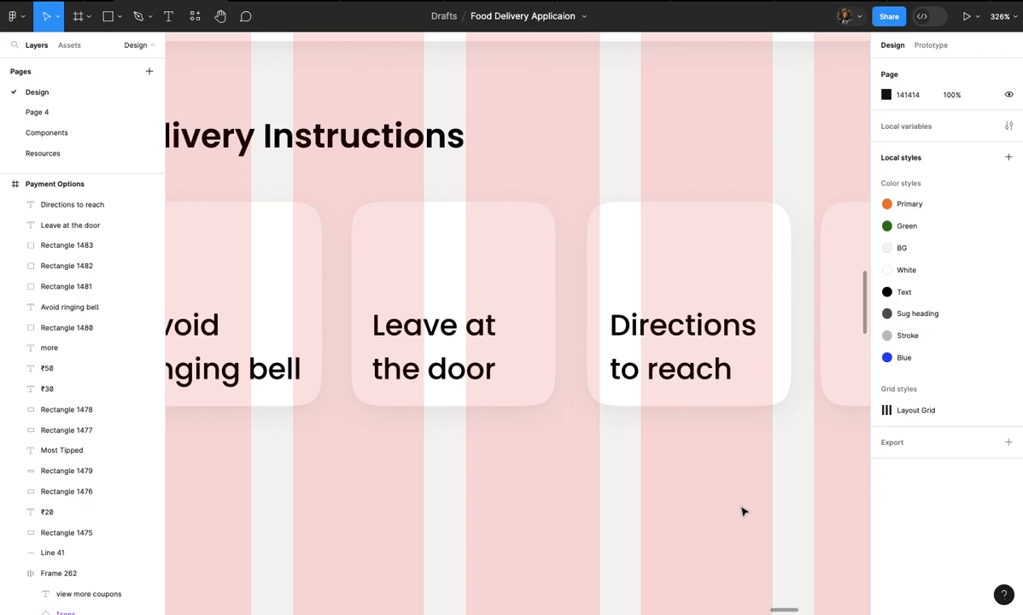
- Duplicate the "Directions to reach" text onto the fourth Delivery Instructions card at X 363, Y 1074
scroll(741, 510, "right", 4)
scroll(594, 386, "down", 3)
scroll(593, 386, "up", 2)
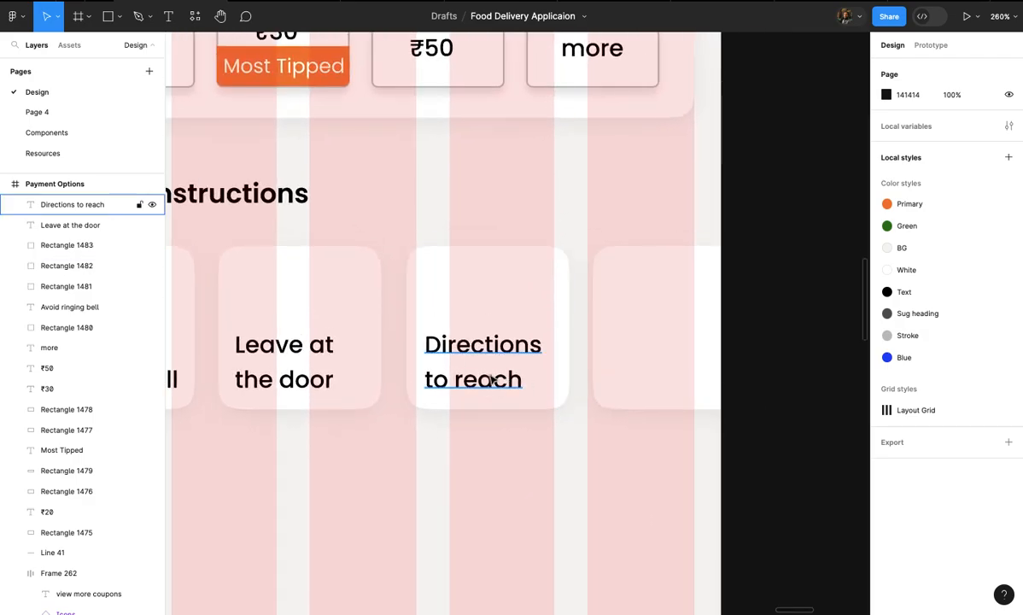
left_click(462, 357)
left_click_drag(461, 357, 658, 376, "alt")
- Reword the fourth Delivery Instructions card's two-line text as "Avoid calling"
double_click(662, 346)
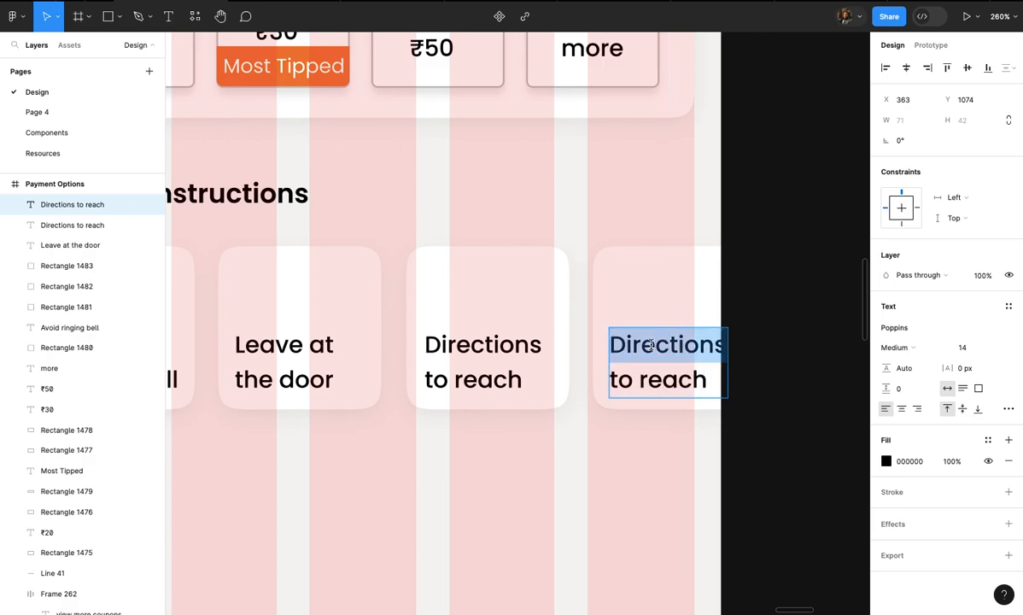
type("Avoid")
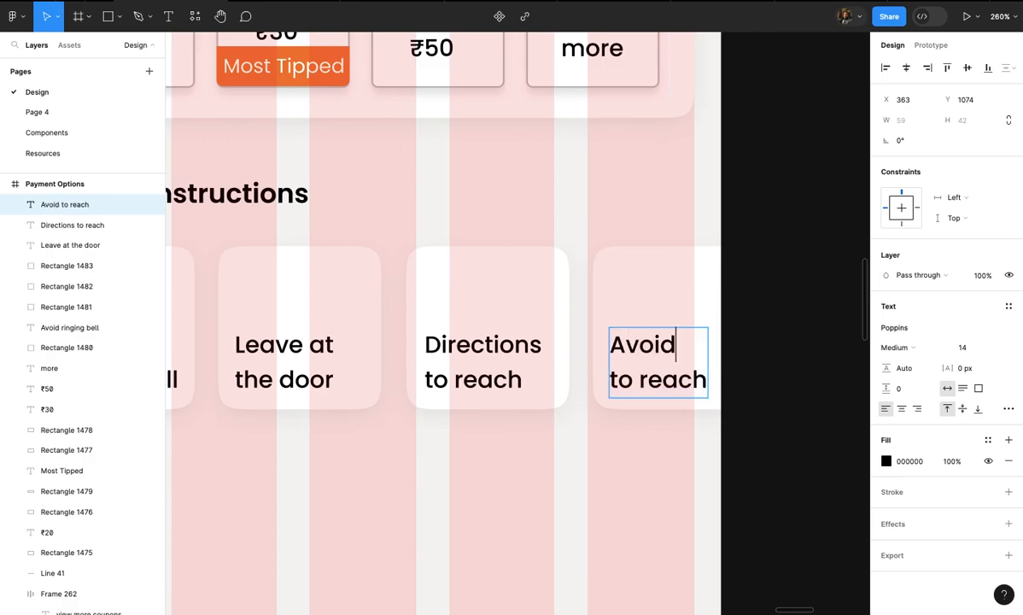
double_click(668, 381)
key("BackSpace")
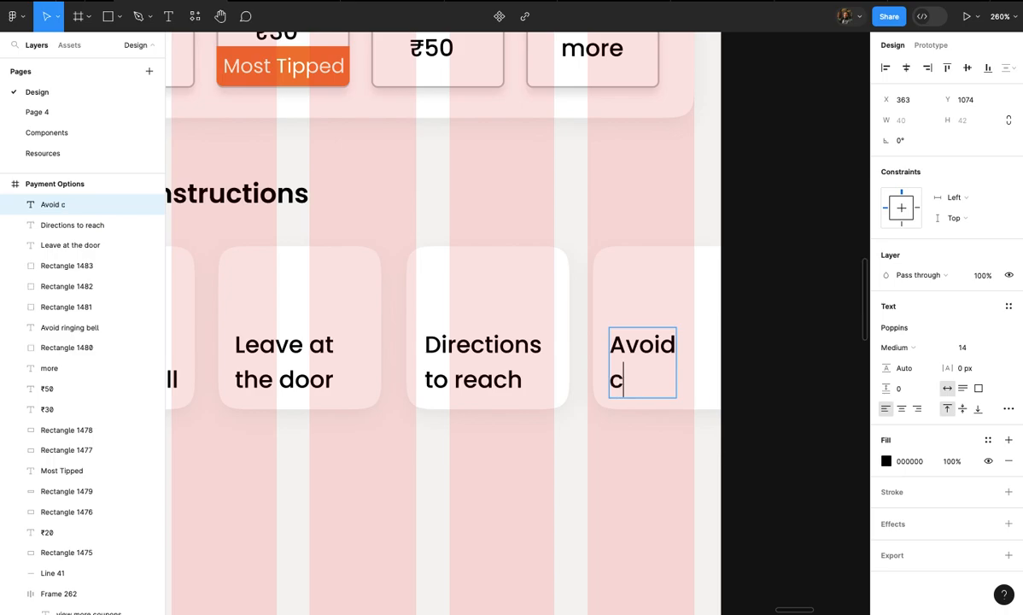
type("calling")
left_click(674, 521)
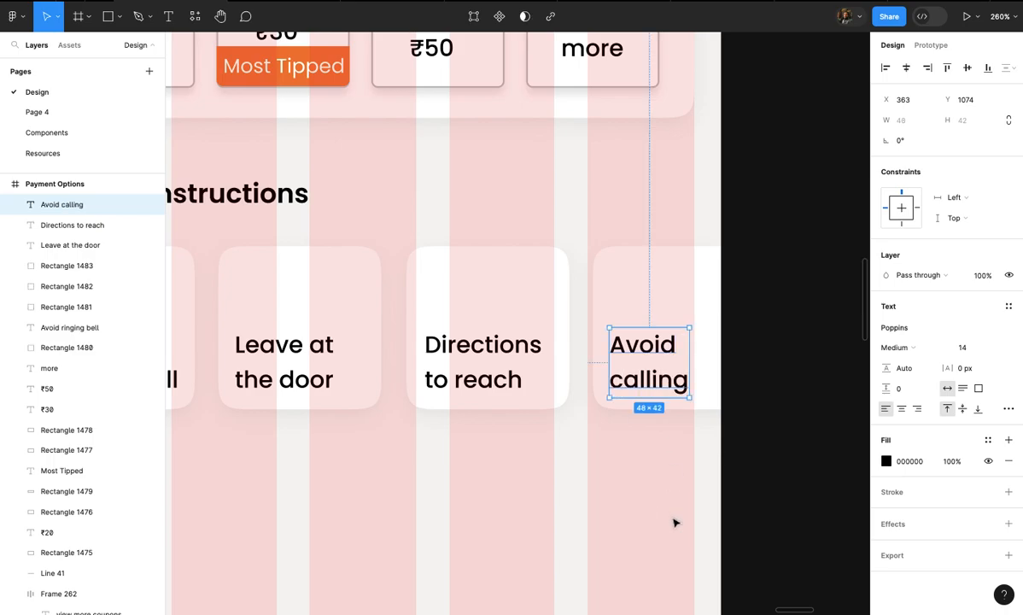
left_click(673, 521)
- Place an instance of the Icons component above the "Avoid ringing bell" text at X 25, Y 1041
scroll(674, 521, "down", 5)
scroll(674, 522, "left", 3)
scroll(674, 523, "down", 5)
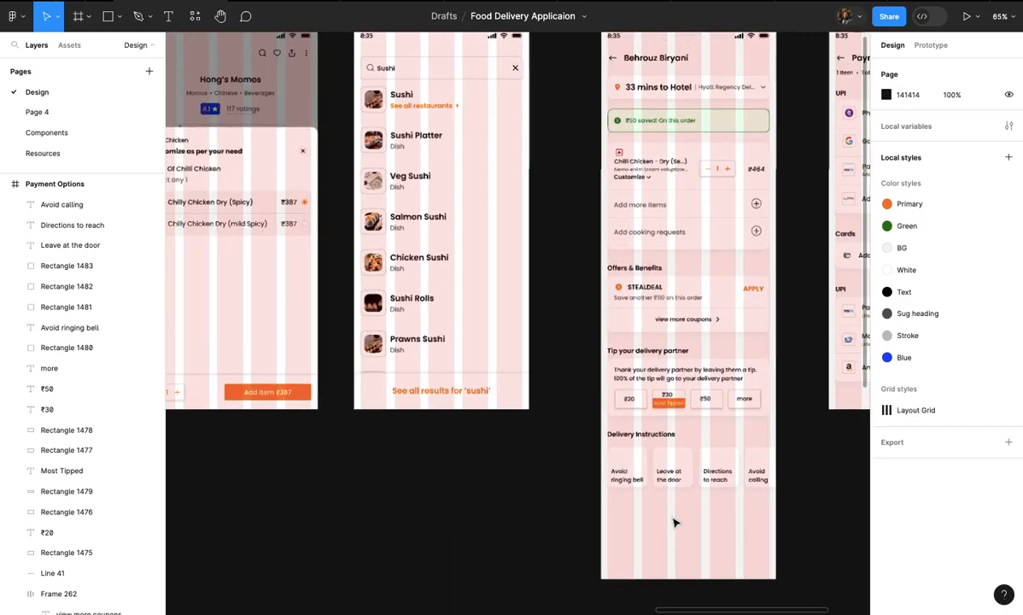
scroll(666, 519, "up", 8)
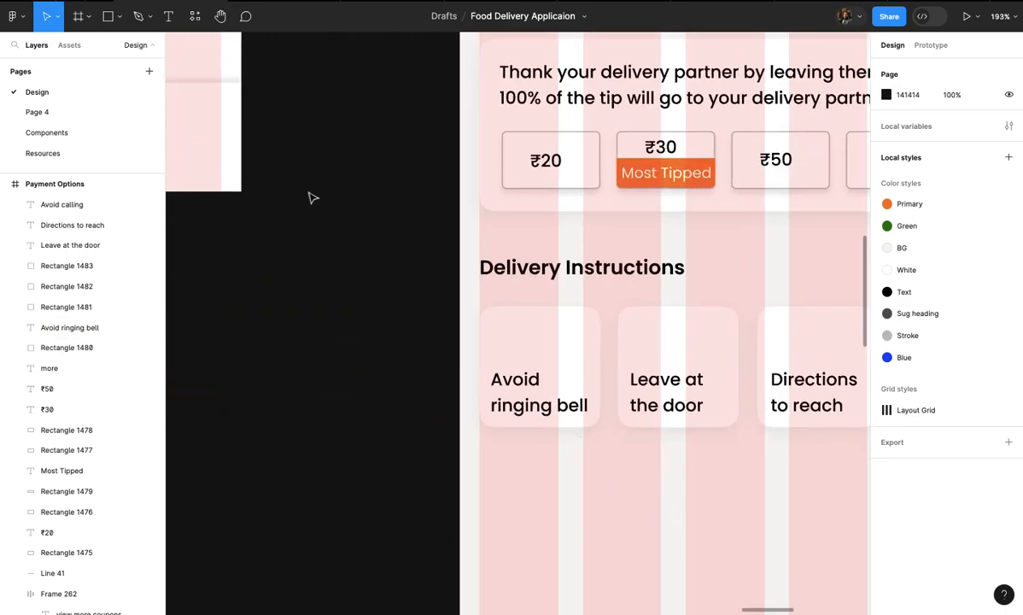
left_click(69, 44)
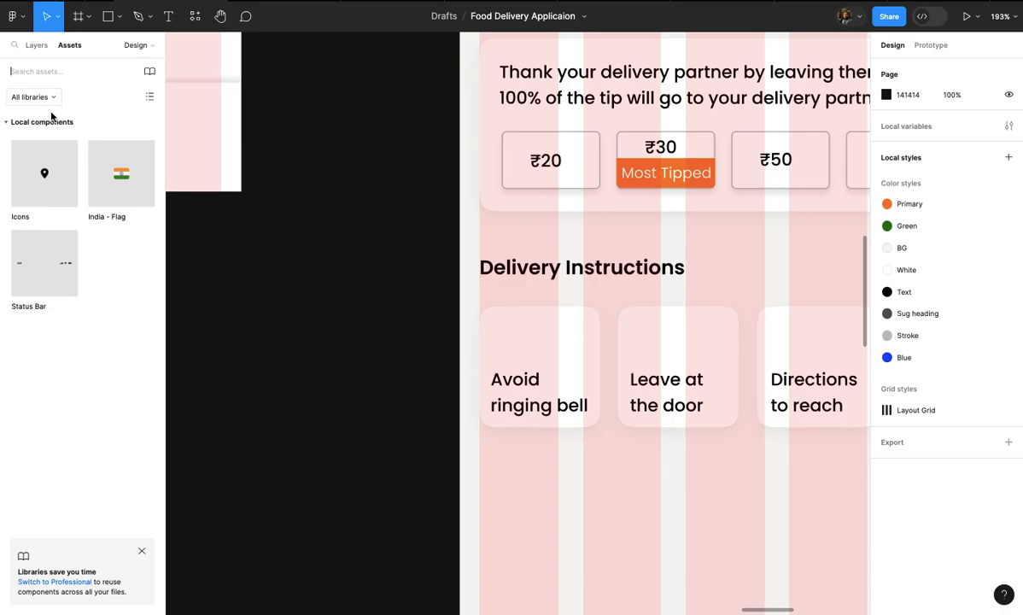
left_click_drag(47, 175, 518, 341)
scroll(370, 335, "up", 3)
scroll(541, 345, "up", 5)
- Switch the first card's icon to the Bell variant, enlarge it to 32 × 32 and position it at X 25, Y 1037
left_click(973, 238)
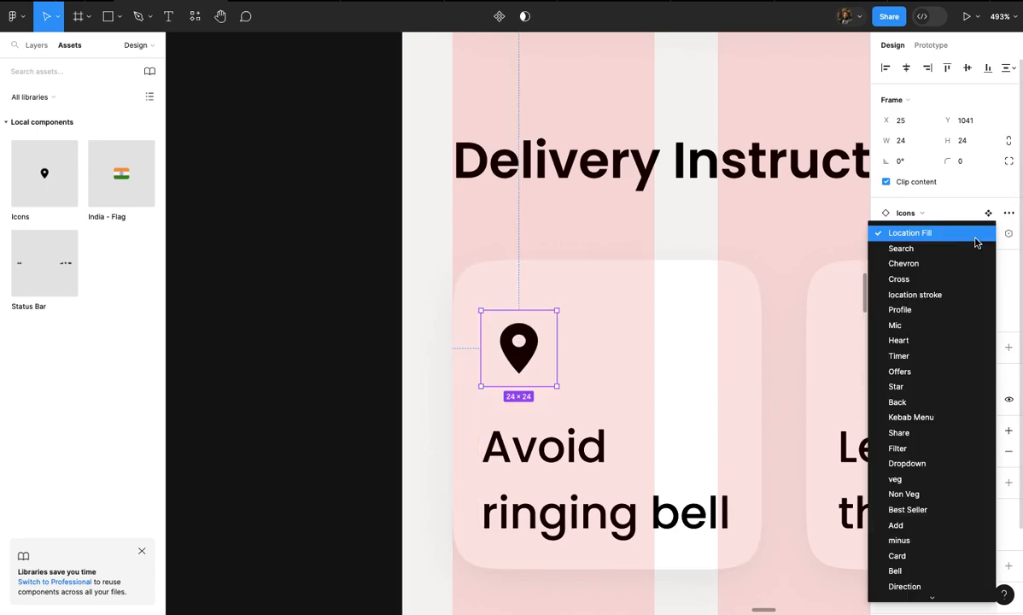
scroll(939, 478, "down", 1)
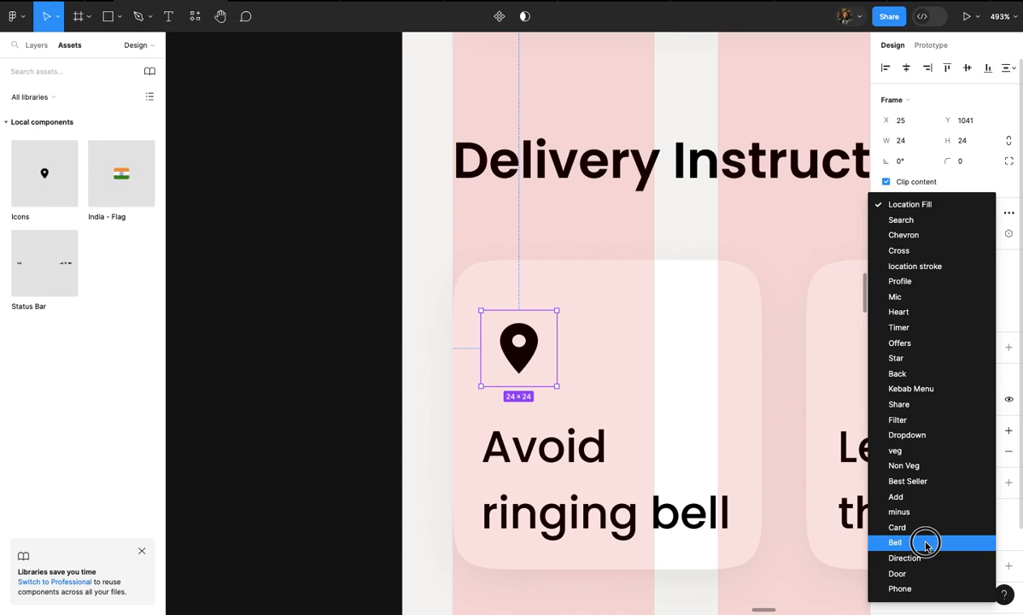
left_click(925, 542)
scroll(520, 357, "down", 3)
scroll(521, 359, "up", 4)
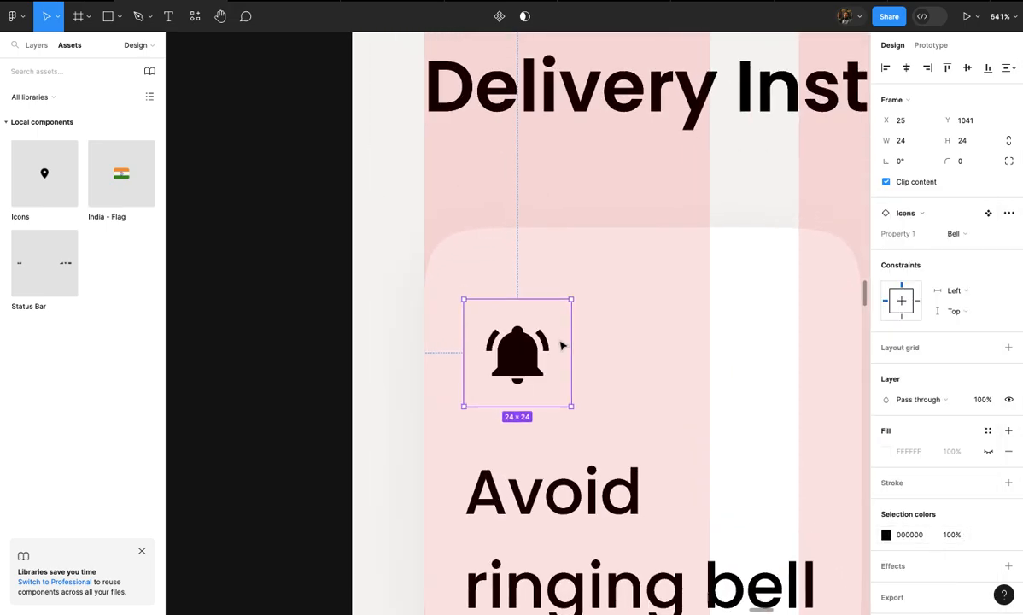
left_click_drag(570, 299, 580, 281)
mouse_move(562, 326)
left_mouse_down()
mouse_move(575, 322)
mouse_move(572, 339)
left_mouse_up()
- Duplicate the bell icon onto the "Leave at the door" card at X 138, Y 1037 and switch it to the Door variant
scroll(573, 339, "down", 10)
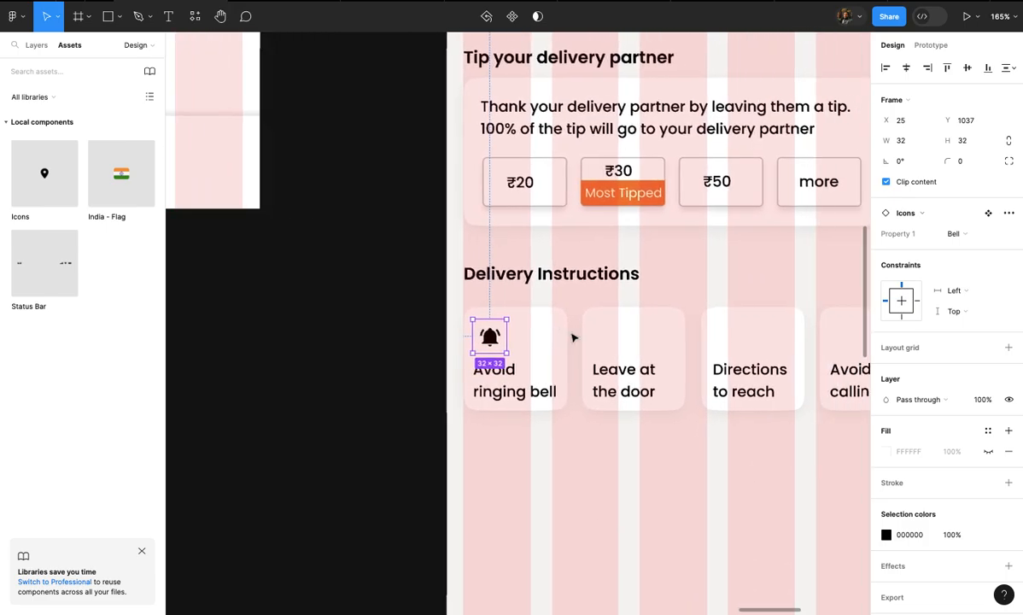
left_click_drag(496, 342, 617, 342)
scroll(617, 343, "up", 4)
left_click(958, 234)
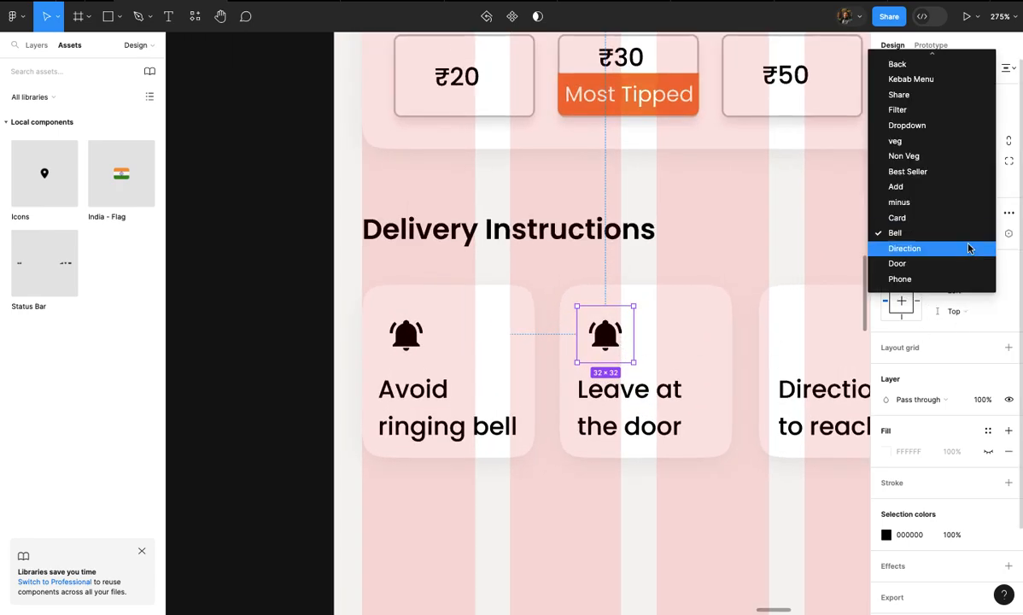
left_click(963, 265)
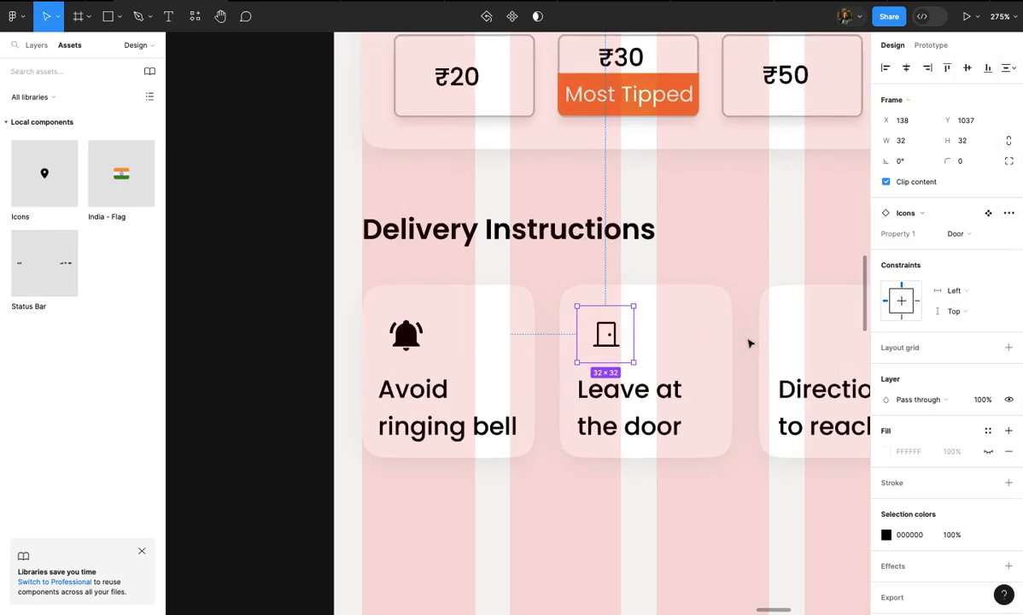
- Duplicate the door icon onto the "Directions to reach" card at X 252, Y 1037 and switch it to the Direction variant
scroll(749, 342, "down", 3)
left_click_drag(477, 335, 590, 335)
scroll(591, 333, "up", 3)
left_click(973, 235)
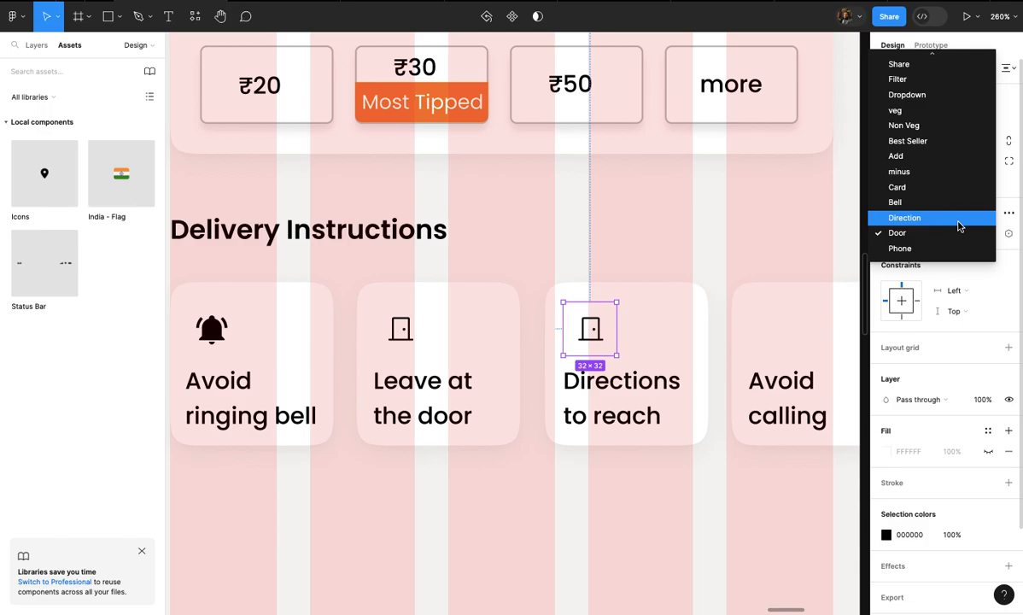
left_click(940, 218)
- Open the Direction icon's main component and centre the arrow horizontally and vertically inside its 24 × 24 frame
scroll(759, 277, "down", 3)
scroll(610, 302, "up", 3)
scroll(609, 302, "up", 3)
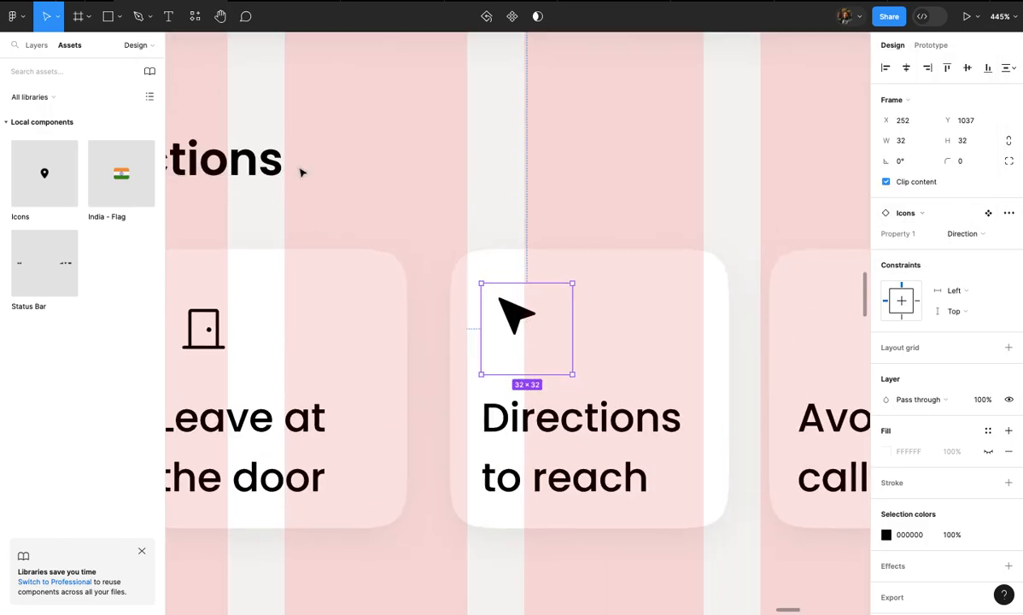
right_click(516, 315)
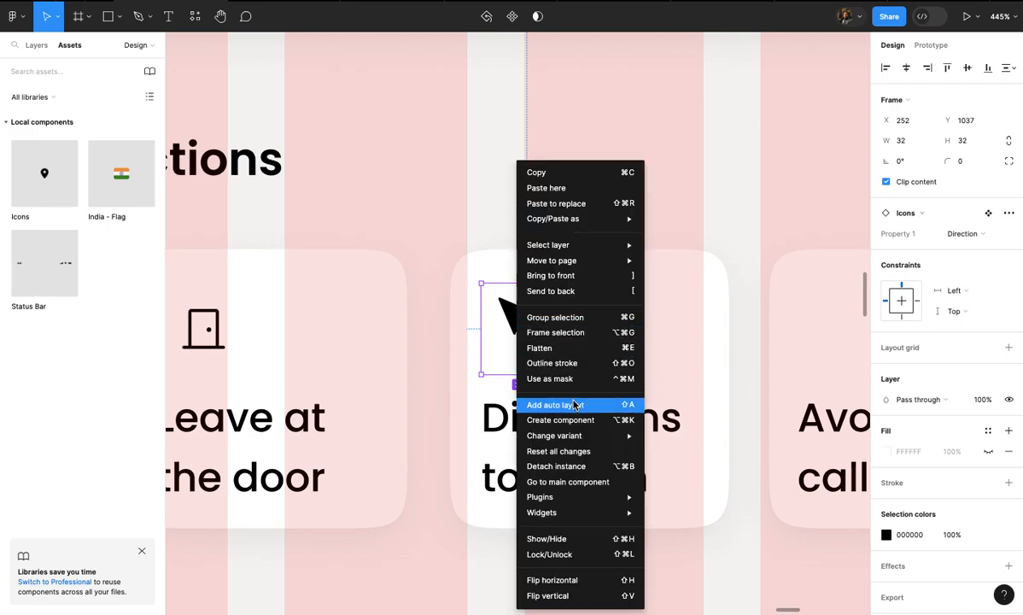
left_click(573, 483)
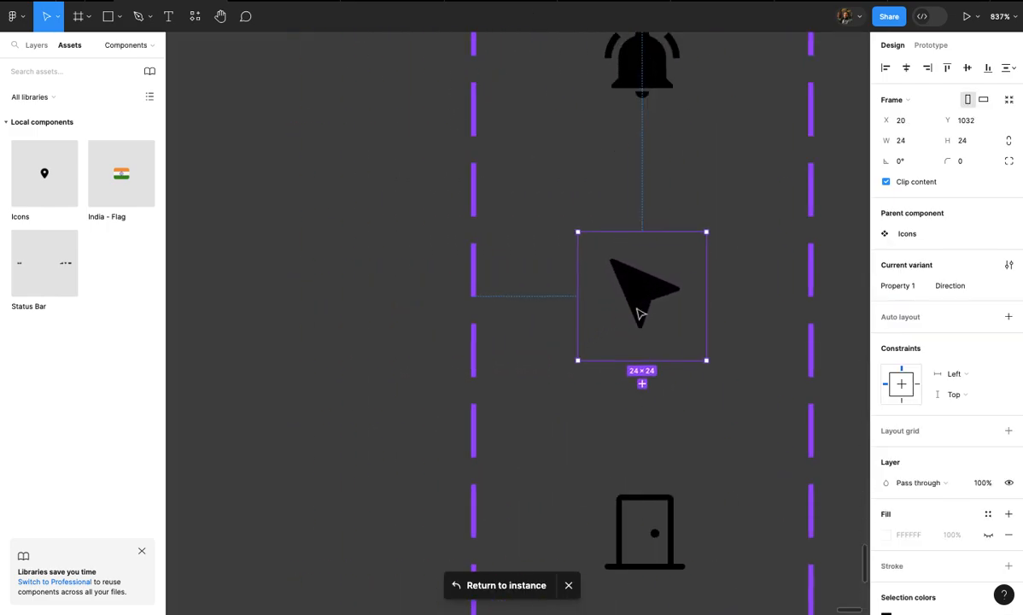
double_click(638, 314)
scroll(639, 315, "up", 2)
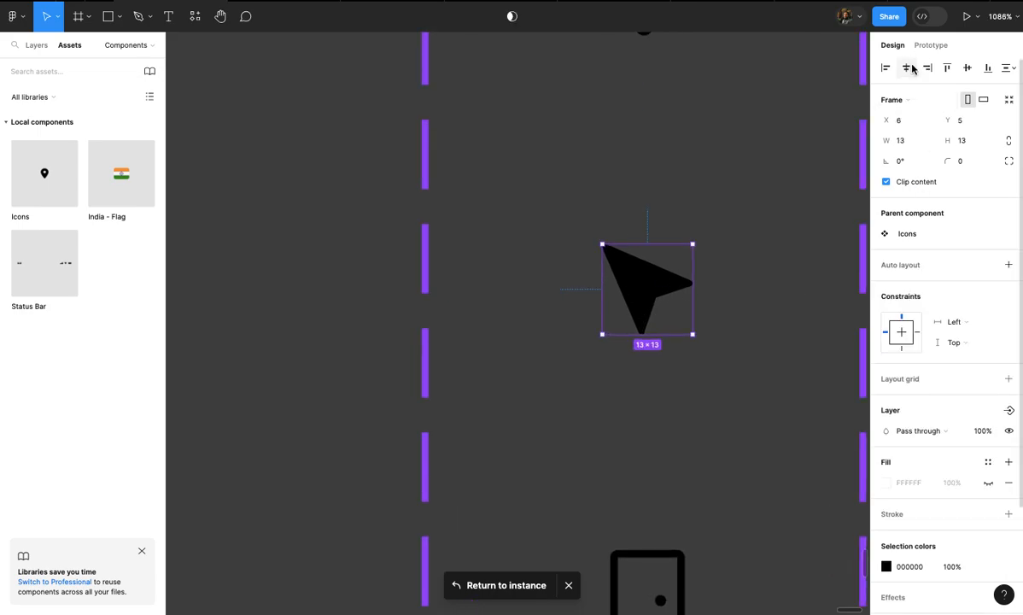
left_click(967, 67)
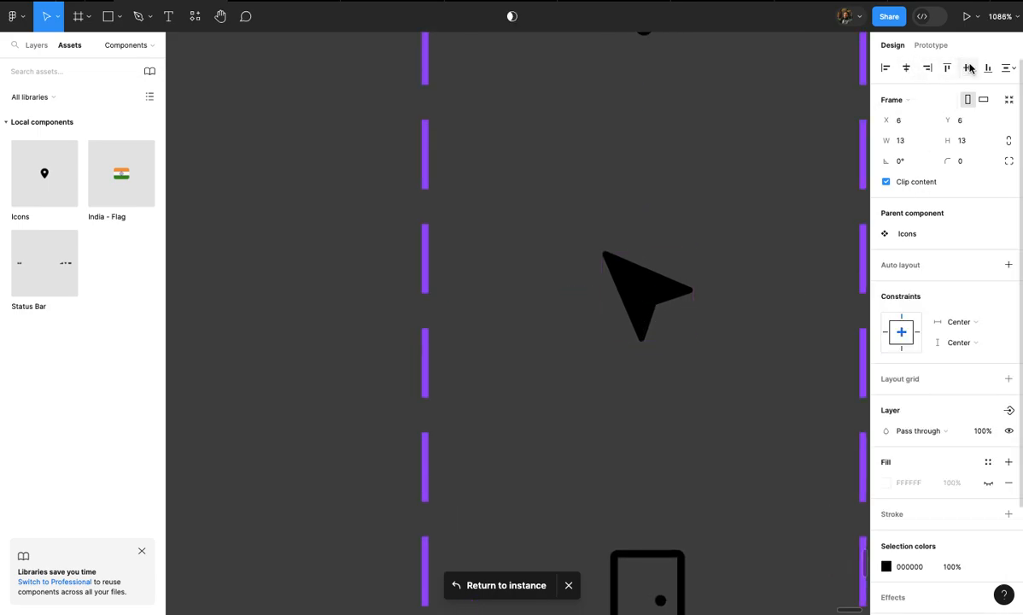
- Return to the Design page and check the arrow's alignment in the third card's Direction icon
left_click(33, 46)
left_click(53, 92)
scroll(447, 248, "up", 5)
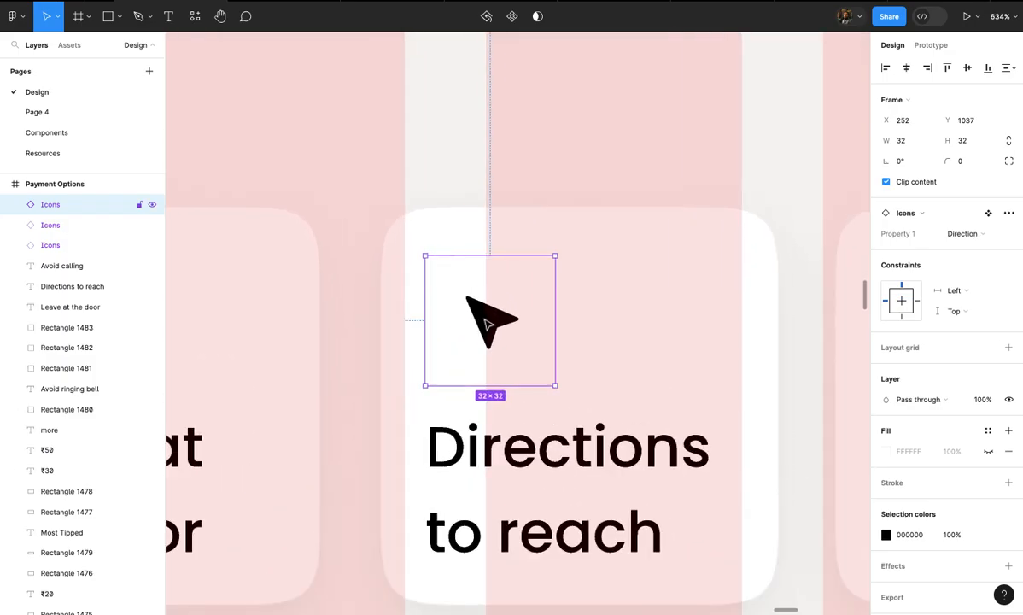
double_click(487, 322)
scroll(500, 324, "up", 3)
left_click(551, 287)
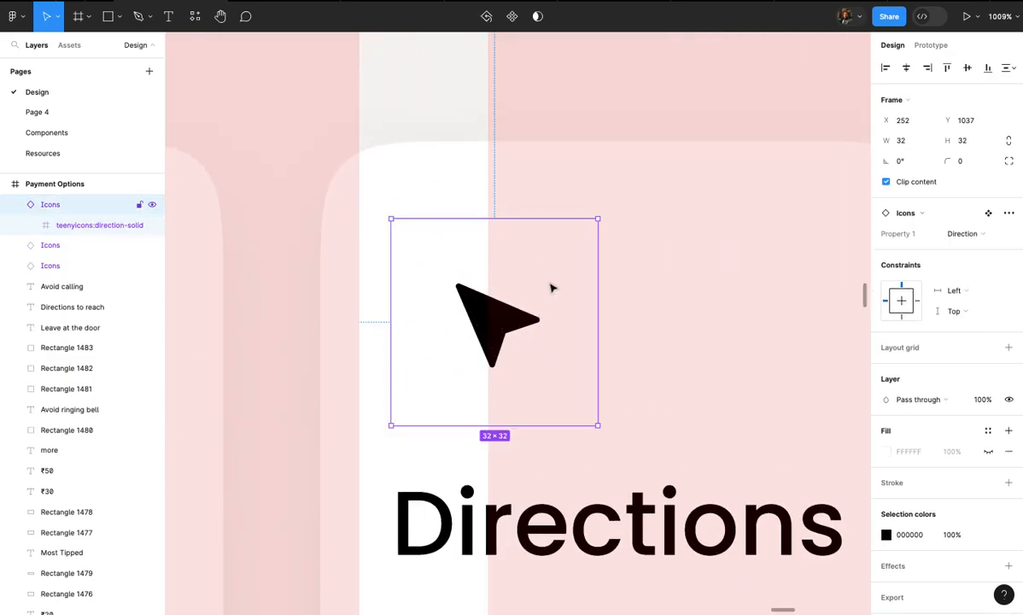
scroll(538, 299, "down", 3)
scroll(526, 313, "down", 5)
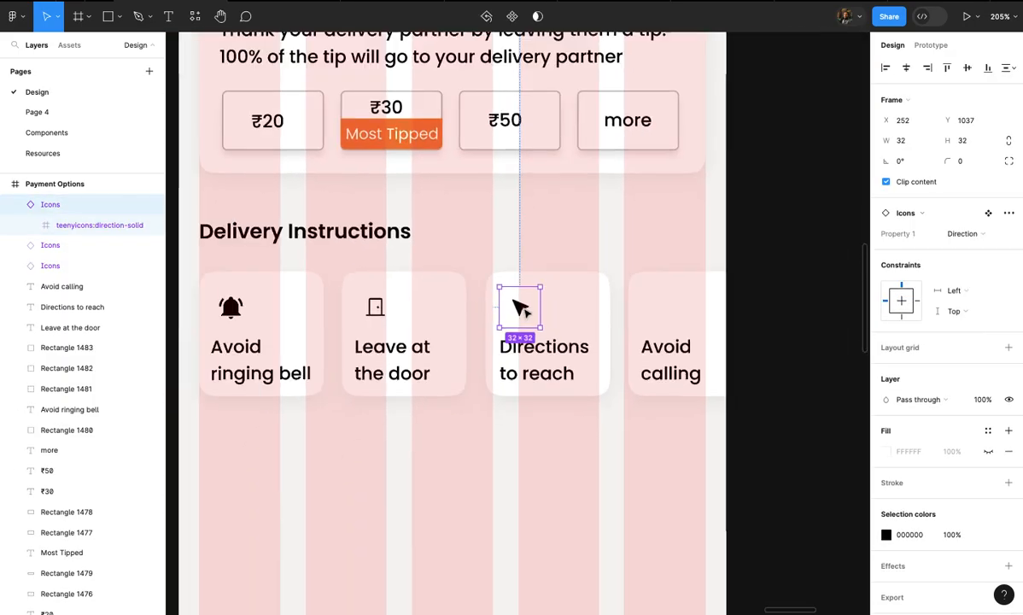
- Delete the Direction and Door icons from the third and second Delivery Instructions cards
key("Delete")
left_click(417, 319)
key("Delete")
- Place an Icons component instance on the "Leave at the door" card at X 136, Y 1044 and switch it to the Door variant
scroll(417, 320, "down", 3)
scroll(418, 320, "up", 5)
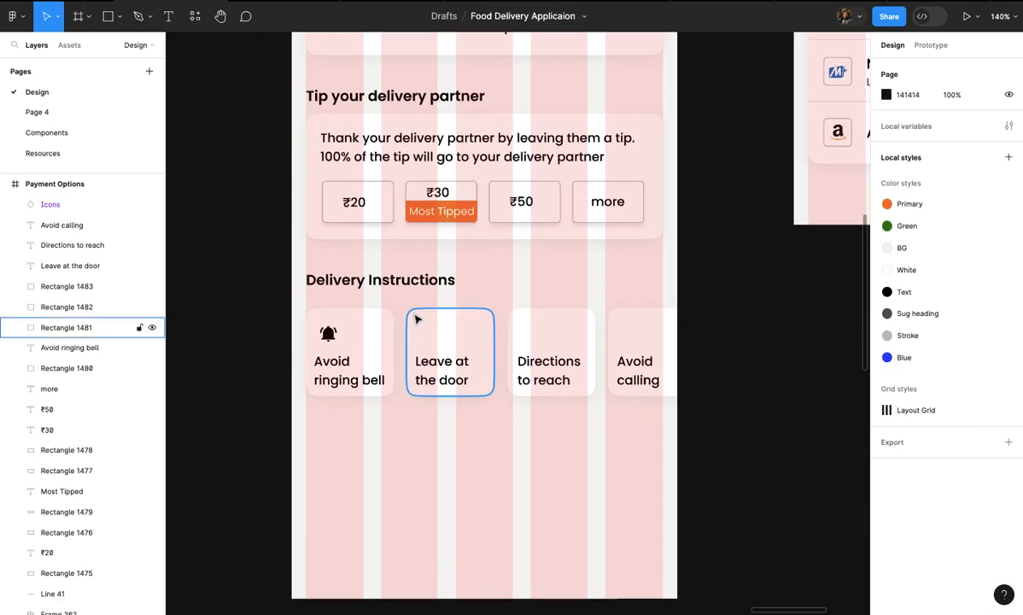
left_click(71, 47)
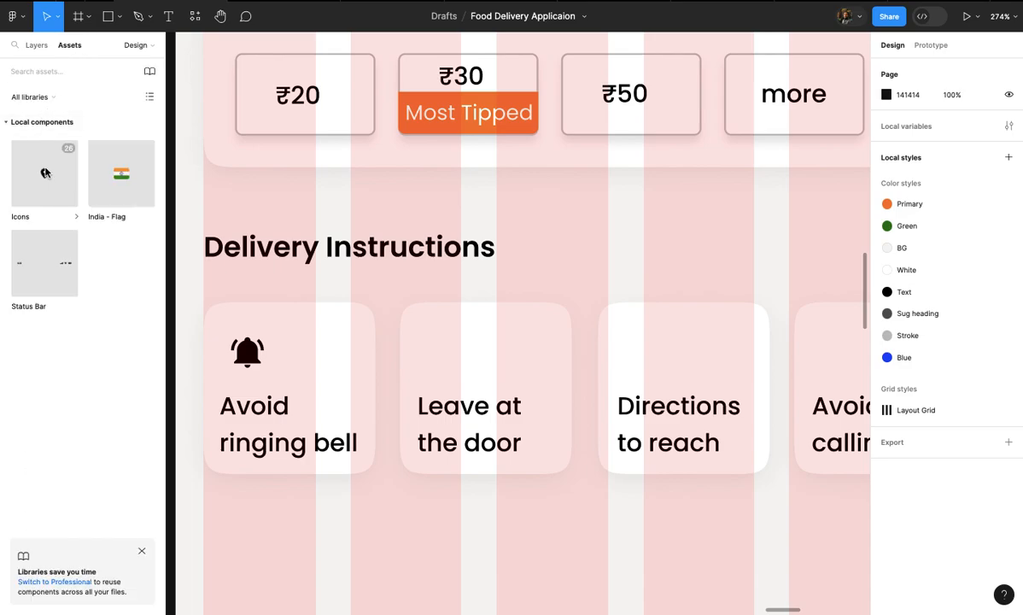
left_click_drag(438, 347, 438, 347)
scroll(438, 347, "up", 2)
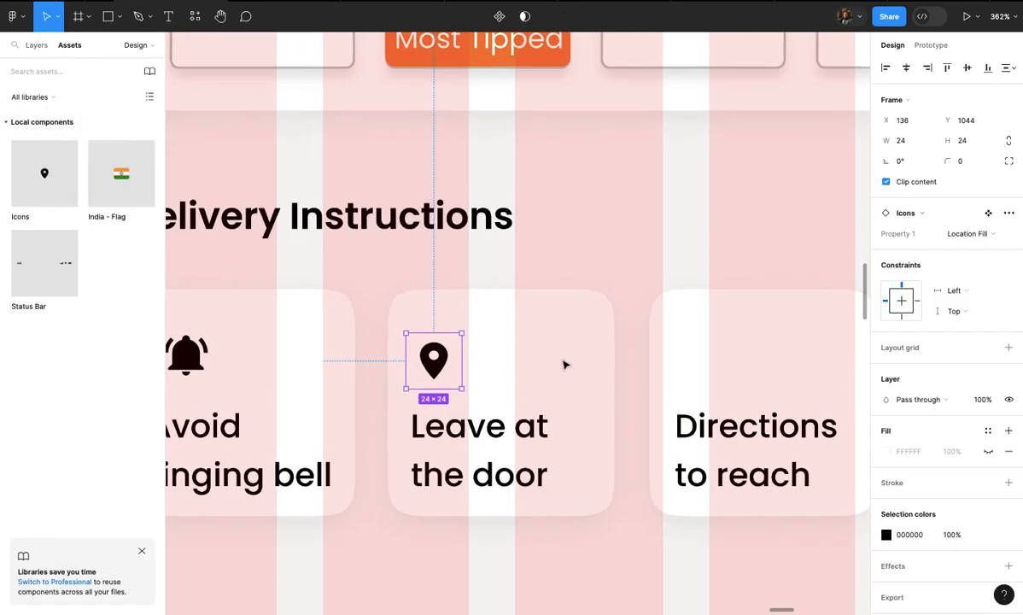
left_click(948, 232)
scroll(896, 513, "down", 1)
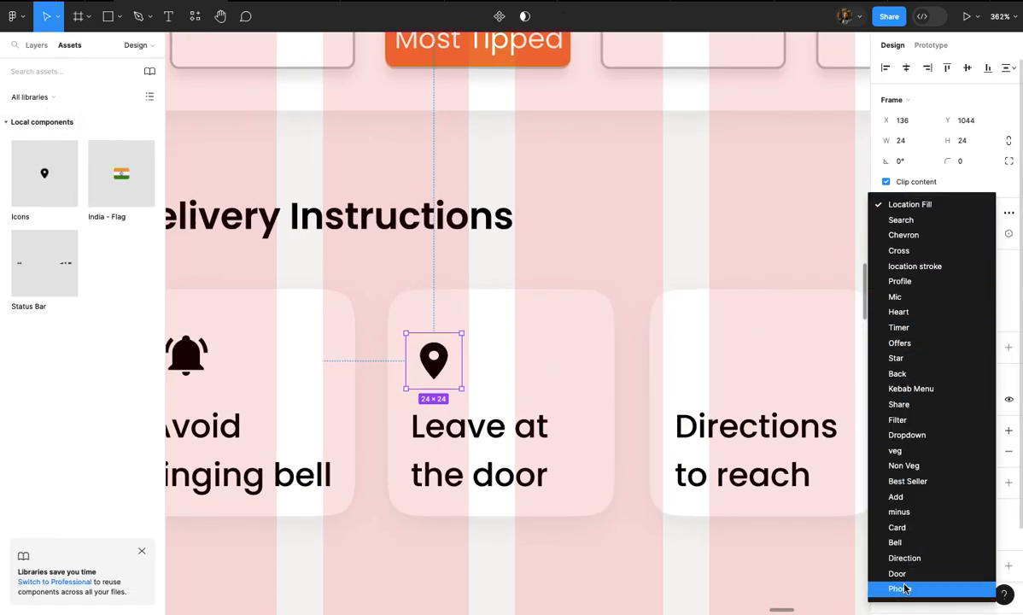
left_click(841, 571)
scroll(611, 373, "up", 1)
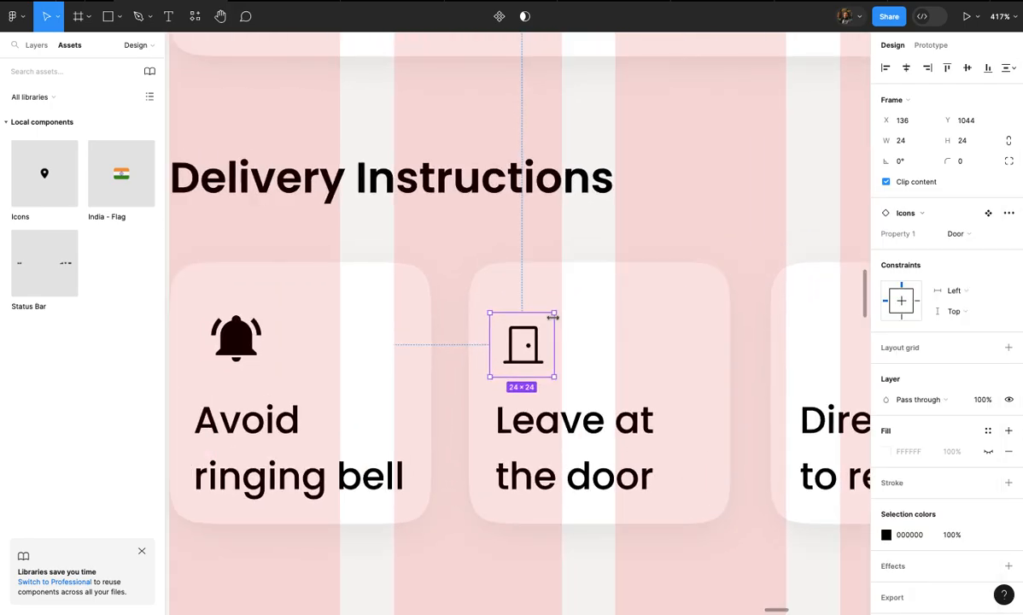
- Scale the Door icon to 32 × 32 and move it to X 138, Y 1037 above its label
key("k")
left_click_drag(553, 312, 570, 294)
scroll(570, 294, "up", 4)
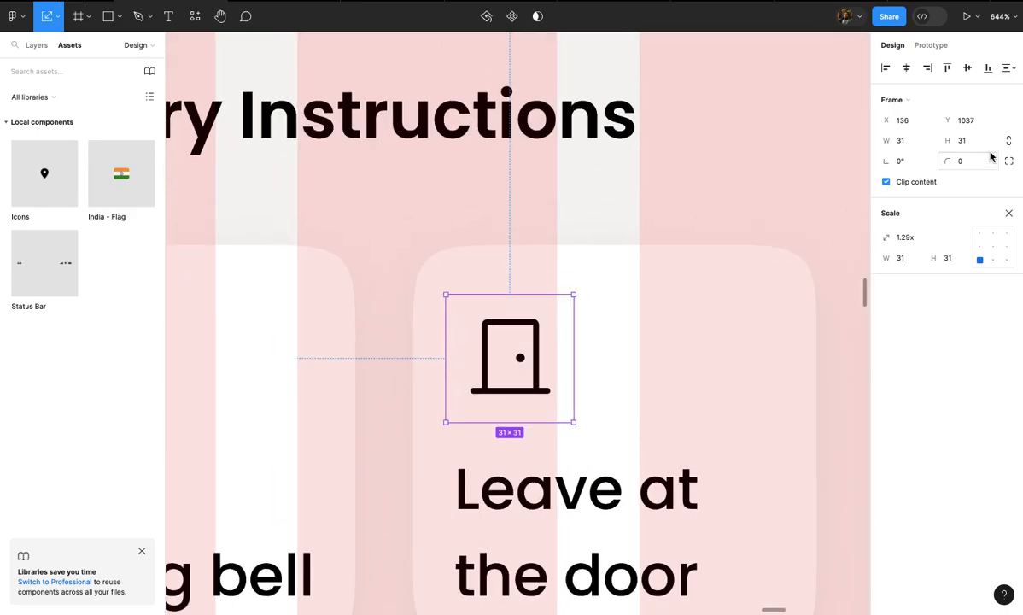
type("32")
key("Return")
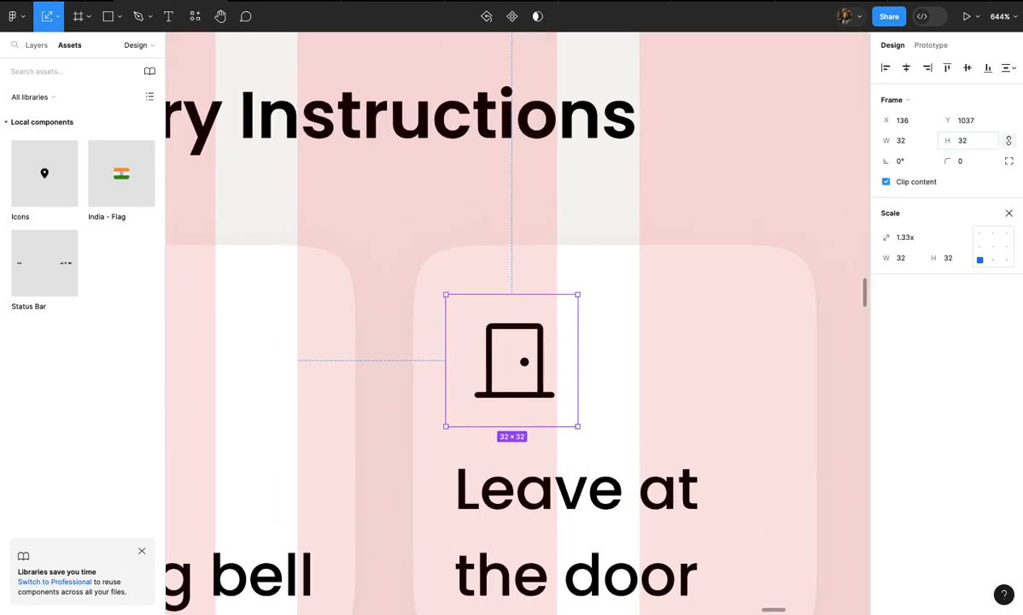
scroll(646, 238, "down", 5)
left_click_drag(570, 320, 574, 319)
scroll(573, 307, "up", 2)
scroll(572, 307, "down", 4)
scroll(574, 319, "down", 4)
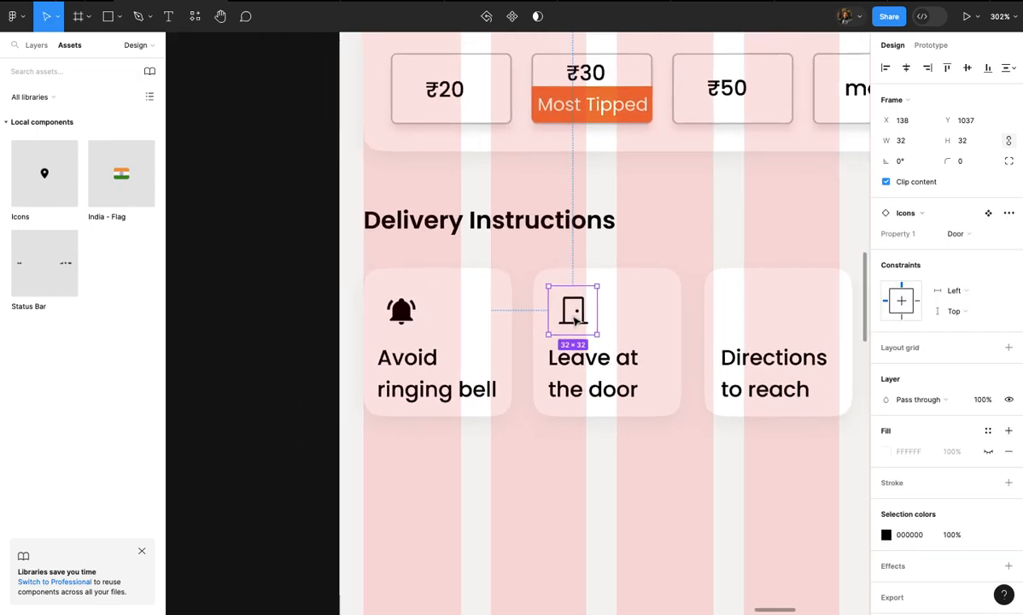
- Place another Icons component instance on the "Directions to reach" card at X 252, Y 1044
scroll(574, 318, "up", 1)
scroll(574, 318, "right", 1)
left_click(619, 287)
scroll(619, 287, "right", 3)
scroll(619, 287, "up", 3)
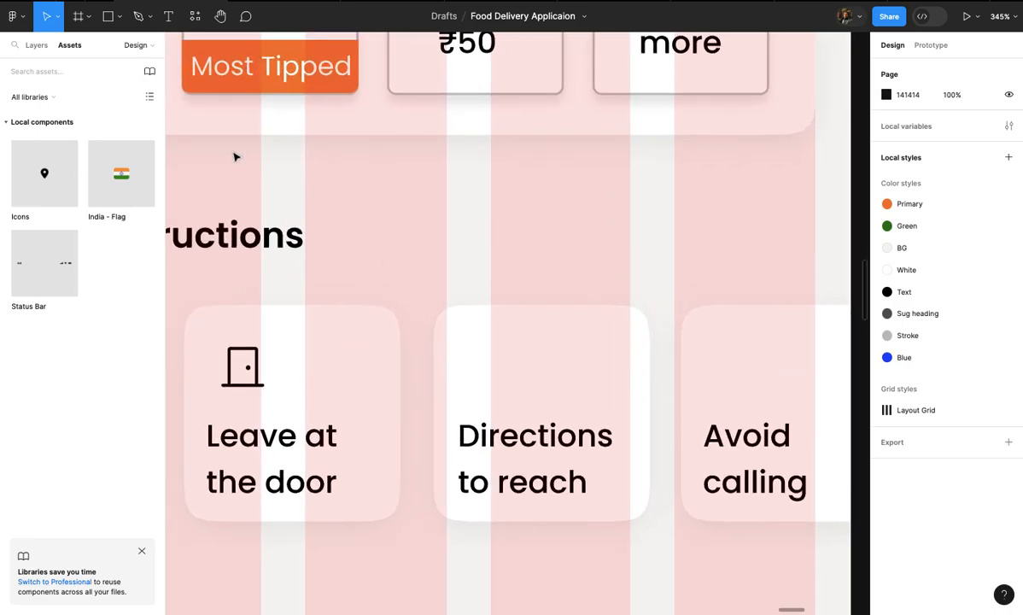
left_click_drag(54, 147, 211, 195)
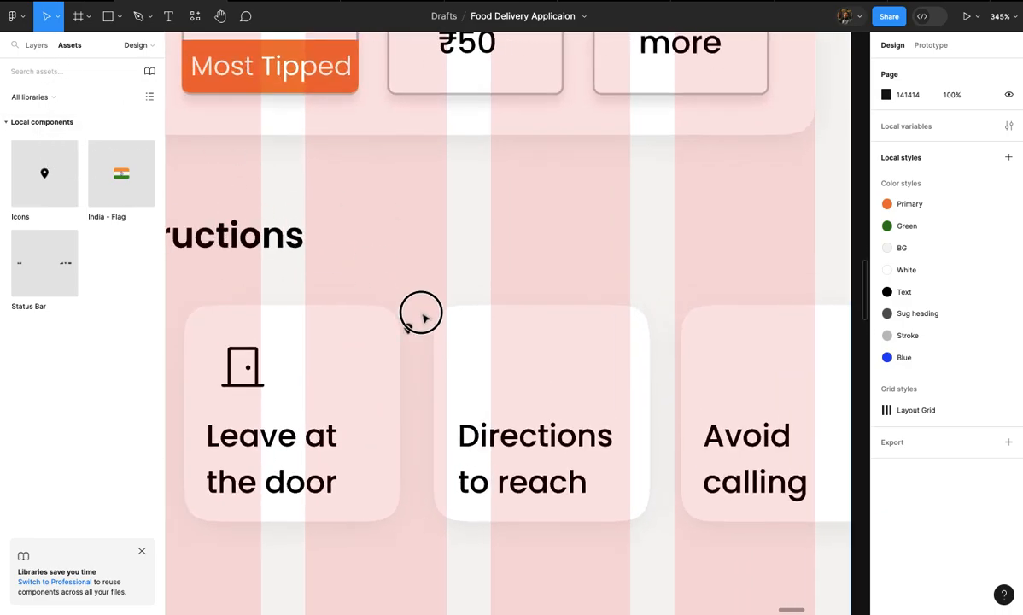
left_click_drag(492, 364, 491, 362)
scroll(491, 362, "up", 3)
left_click_drag(431, 444, 482, 387)
scroll(469, 386, "down", 5)
scroll(482, 387, "up", 2)
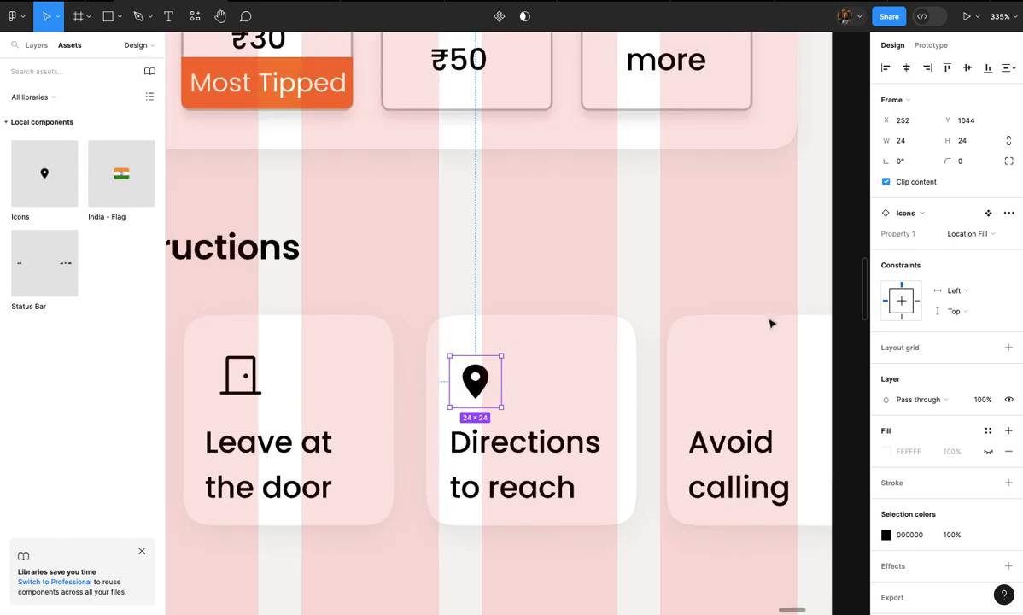
- Switch the third card's icon to the Direction variant
left_click(971, 236)
scroll(932, 478, "down", 2)
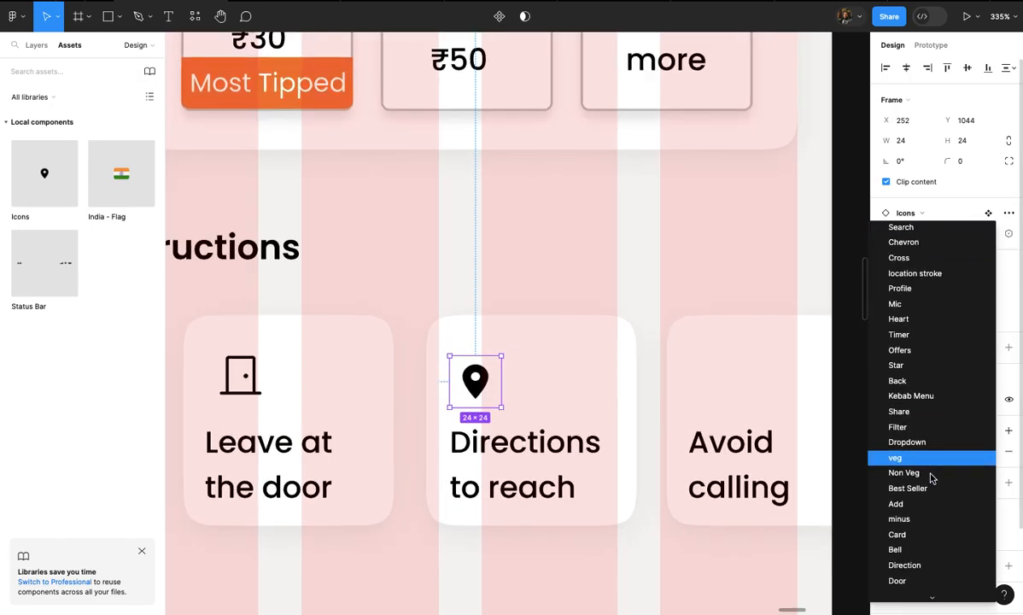
left_click(919, 557)
scroll(704, 318, "up", 3)
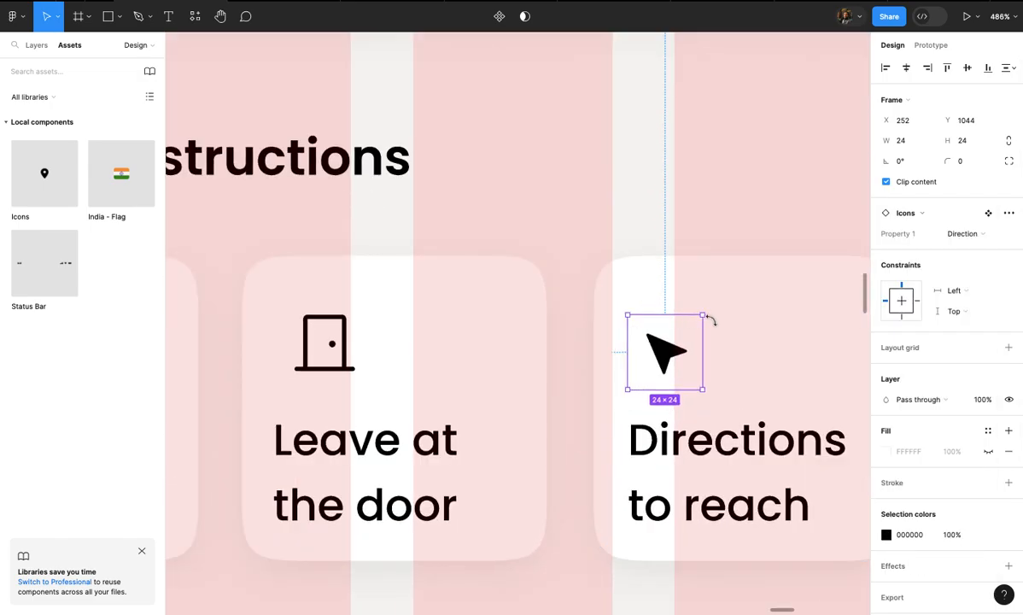
- Try scaling the Direction icon by entering a height of 32, and undo the change
scroll(701, 312, "up", 3)
key("k")
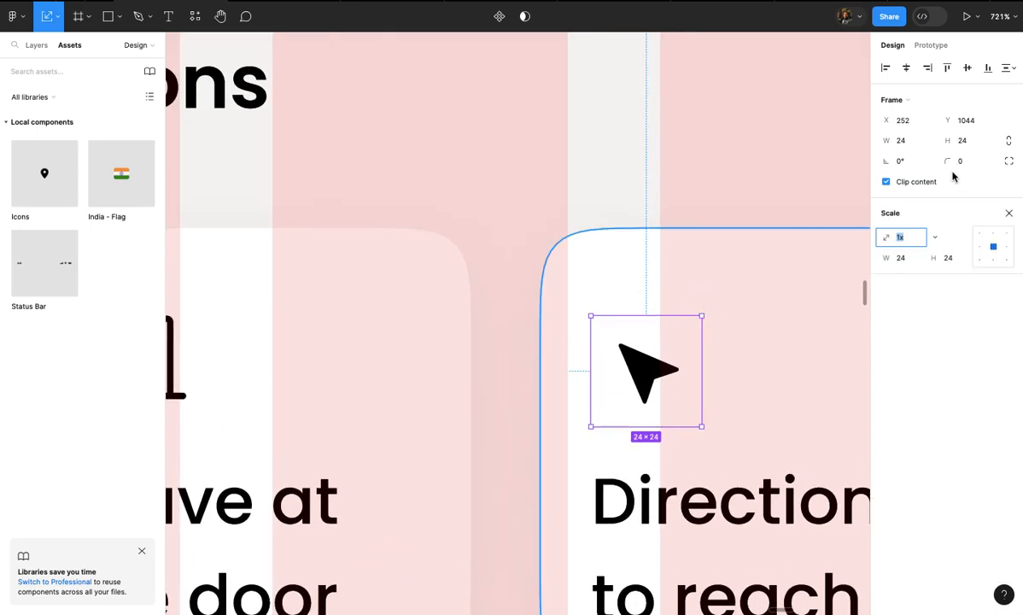
type("3")
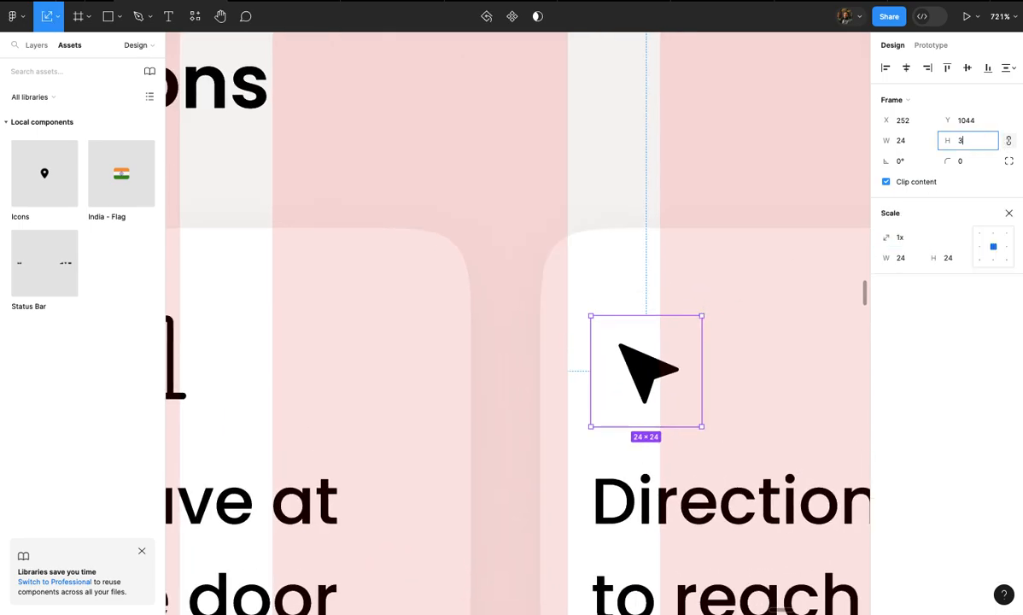
type("2")
key("Return")
scroll(708, 277, "down", 3)
key("ctrl+z")
scroll(708, 277, "up", 3)
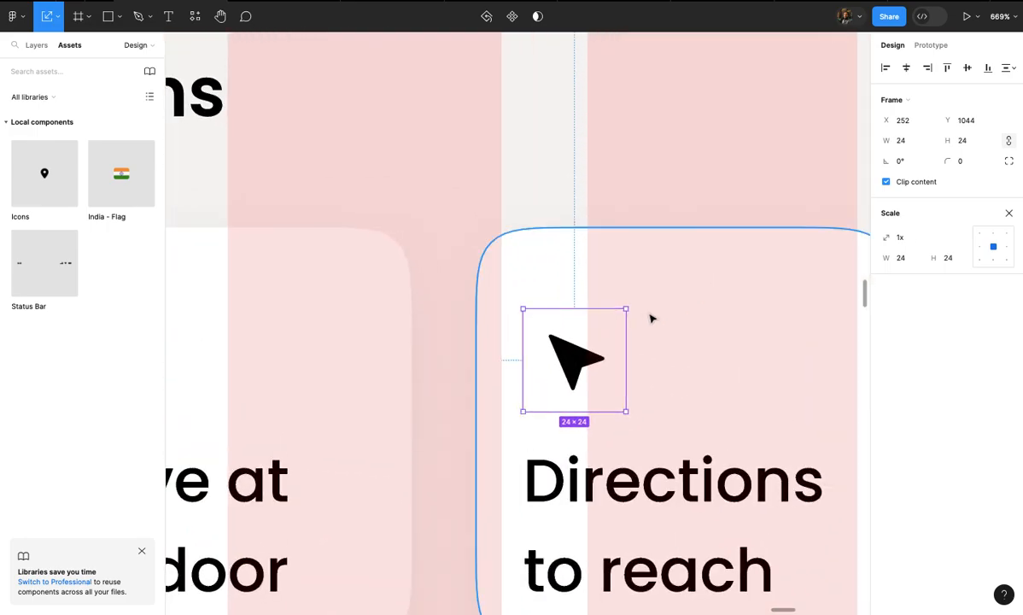
- Scale the Direction icon from its centre to 32 × 32 and move it to X 253, Y 1037
left_click_drag(630, 299, 637, 292)
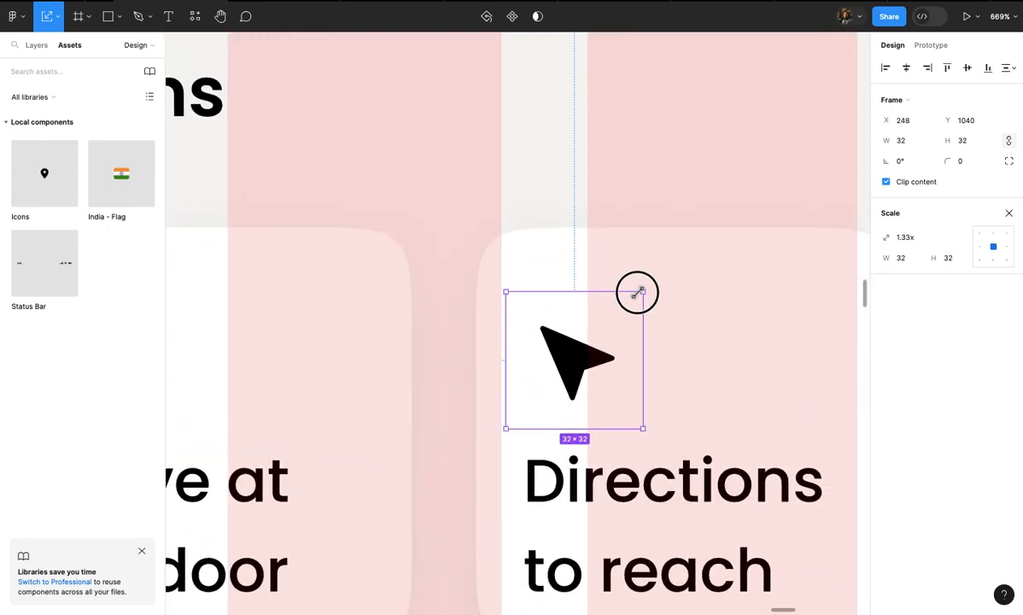
scroll(629, 306, "down", 2)
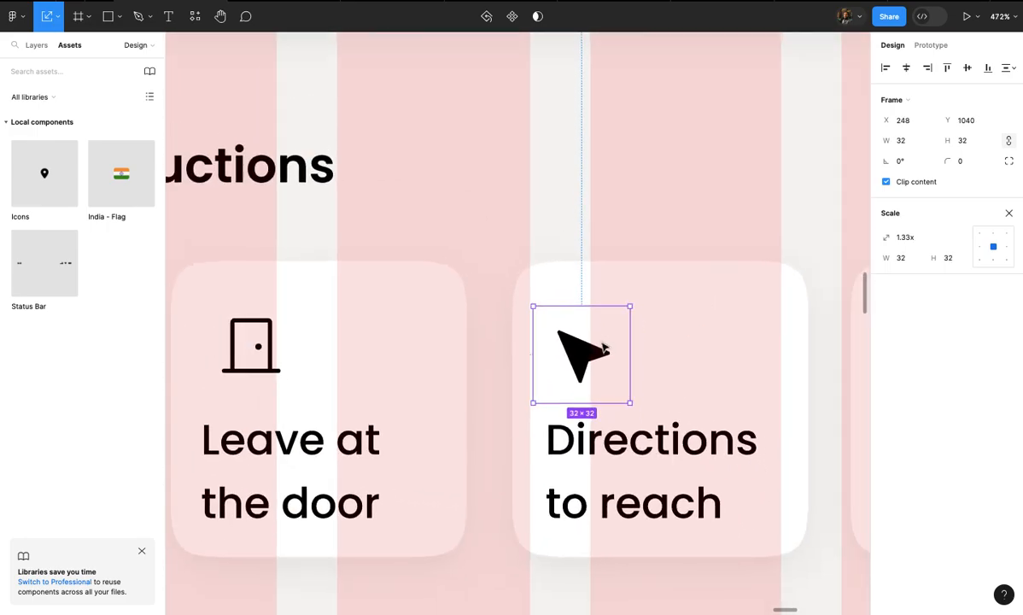
scroll(604, 347, "down", 2)
left_click_drag(604, 346, 612, 345)
scroll(612, 345, "up", 2)
scroll(612, 344, "down", 4)
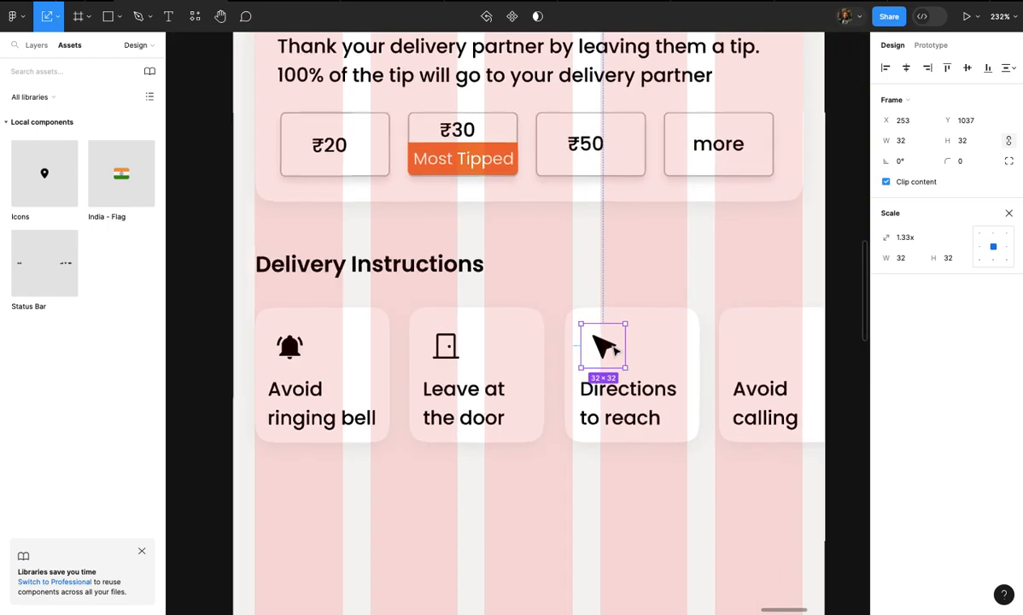
scroll(612, 345, "up", 2)
left_click(651, 309)
scroll(651, 308, "down", 3)
left_click(676, 279)
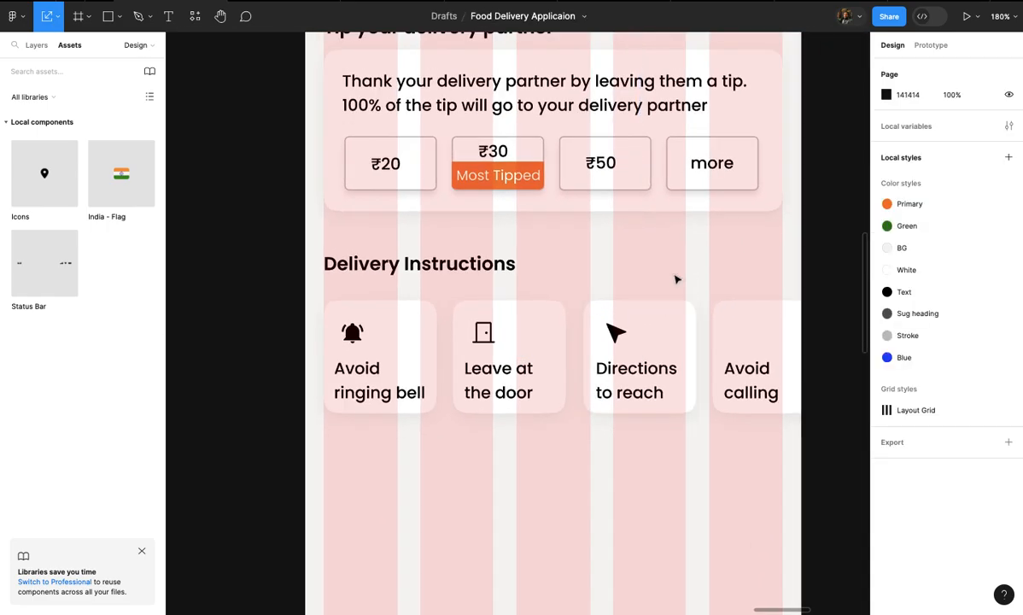
- Place an Icons component instance on the "Avoid calling" card at X 392, Y 1052 and switch it to the Phone variant
scroll(676, 279, "down", 1)
scroll(674, 279, "right", 1)
scroll(673, 280, "up", 2)
left_click(460, 357)
left_click(381, 302)
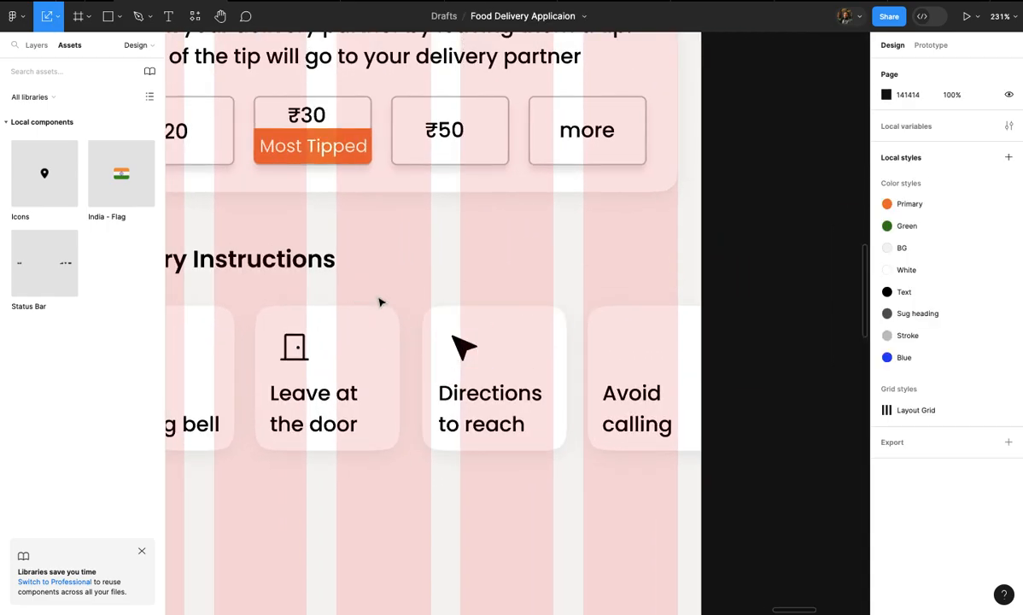
left_click(646, 324)
scroll(646, 321, "up", 3)
left_click(989, 233)
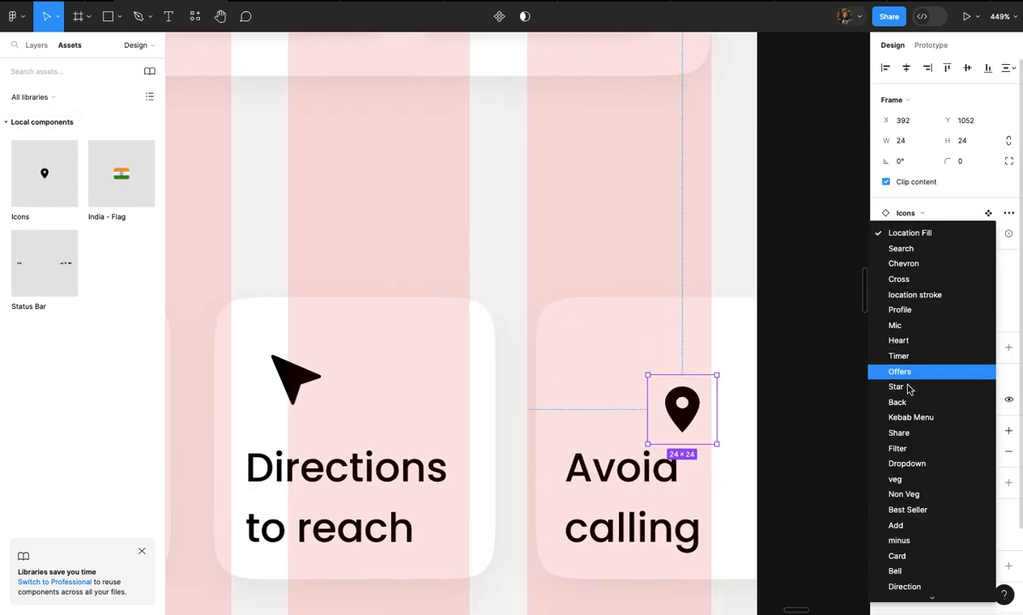
scroll(912, 401, "down", 1)
left_click(919, 586)
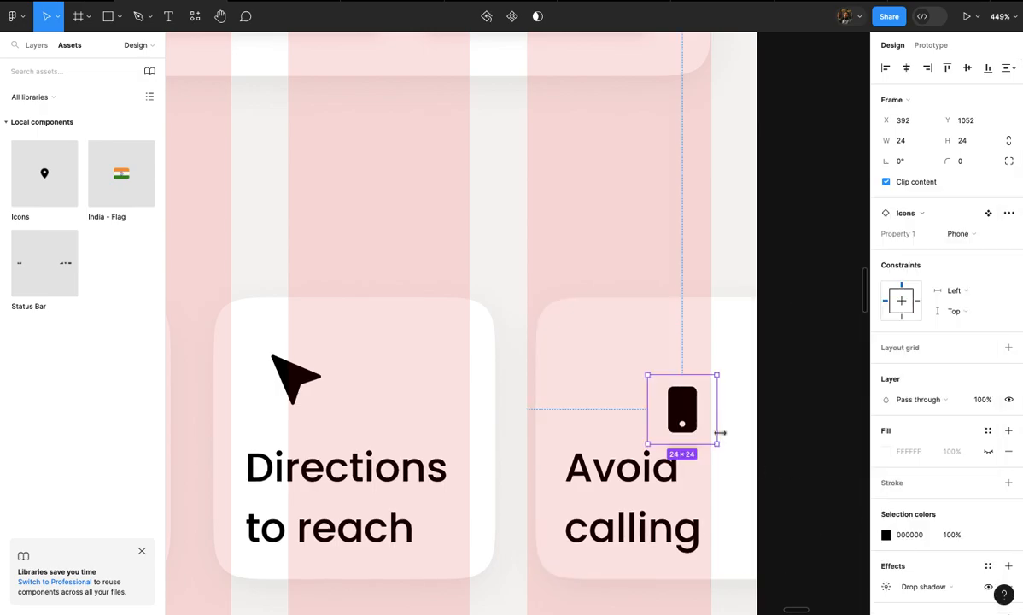
- Move the Phone icon above the "Avoid calling" label and scale it to 32 × 32, placed at X 363, Y 1037
left_click_drag(668, 409, 594, 393)
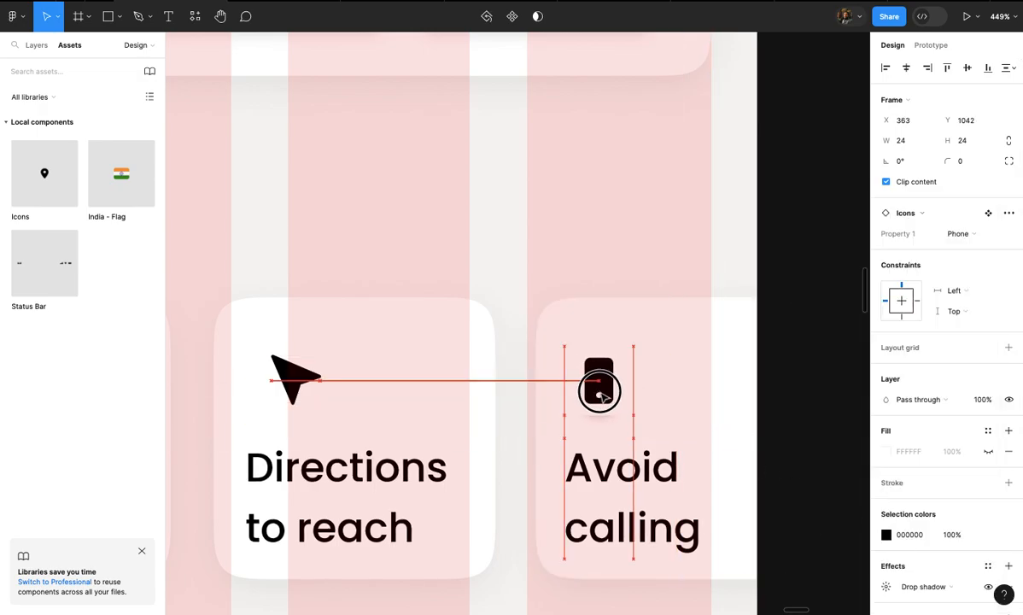
left_click_drag(603, 394, 604, 394)
scroll(634, 346, "up", 3)
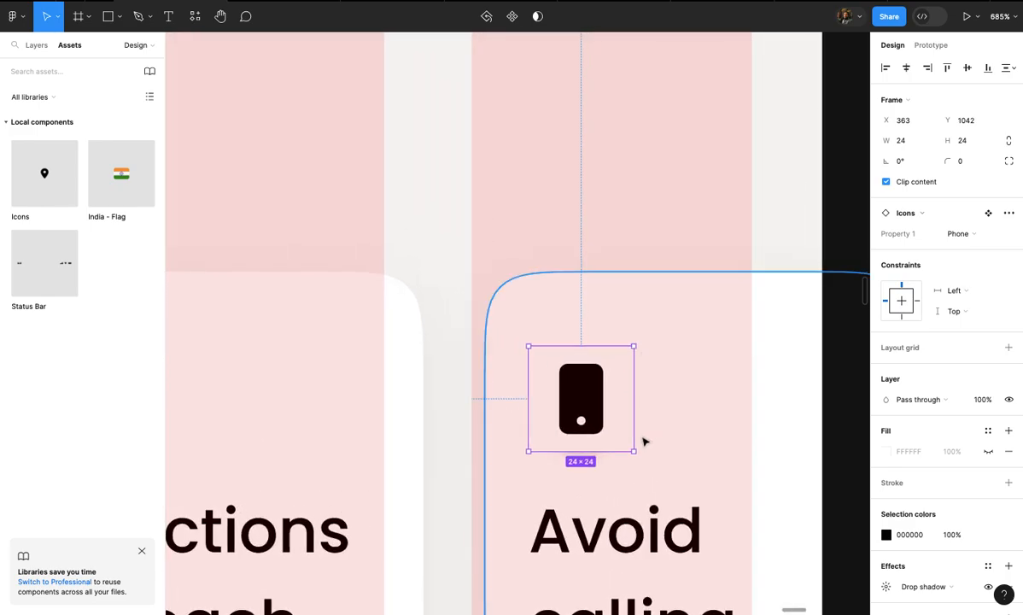
key("k")
mouse_move(634, 455)
left_mouse_down()
mouse_move(676, 484)
mouse_move(650, 459)
left_mouse_up()
scroll(581, 395, "down", 5)
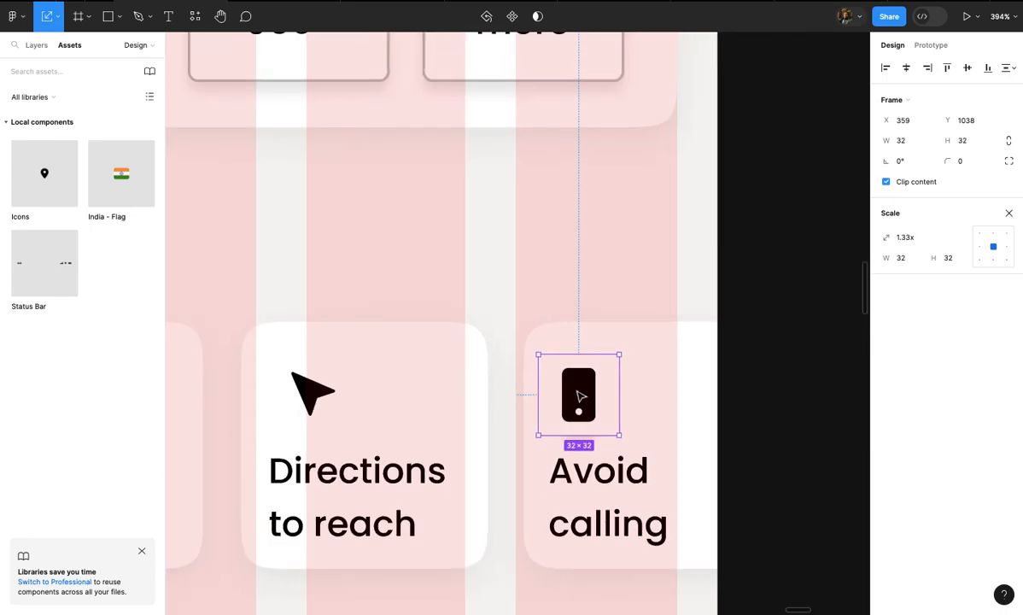
left_click_drag(579, 395, 588, 392)
scroll(587, 391, "down", 5)
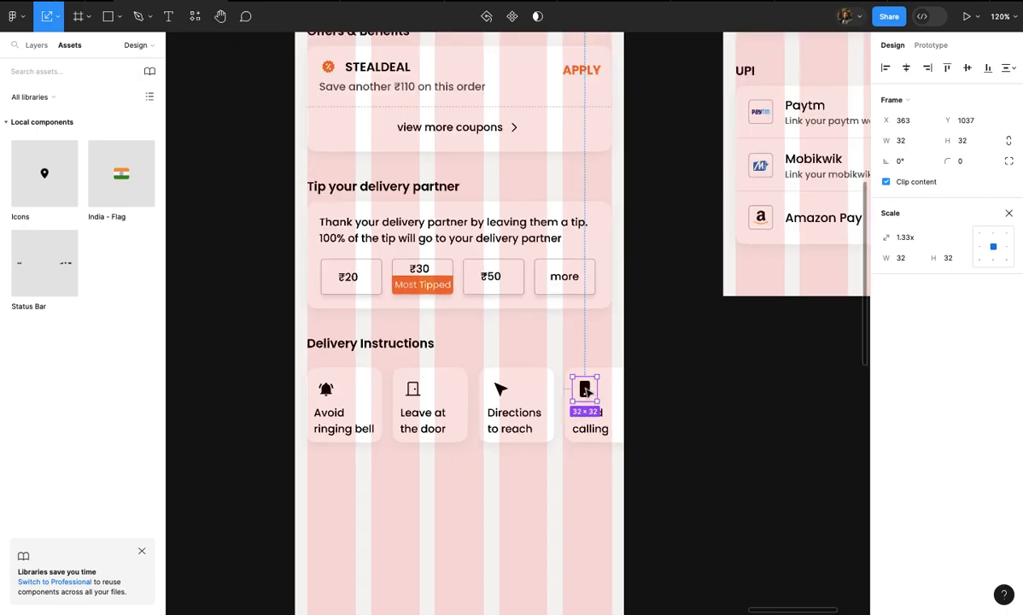
left_click(610, 359)
- Extend the cart screen's frame downward to a height of 1573
scroll(610, 359, "down", 5)
scroll(610, 362, "up", 3)
scroll(611, 362, "down", 5)
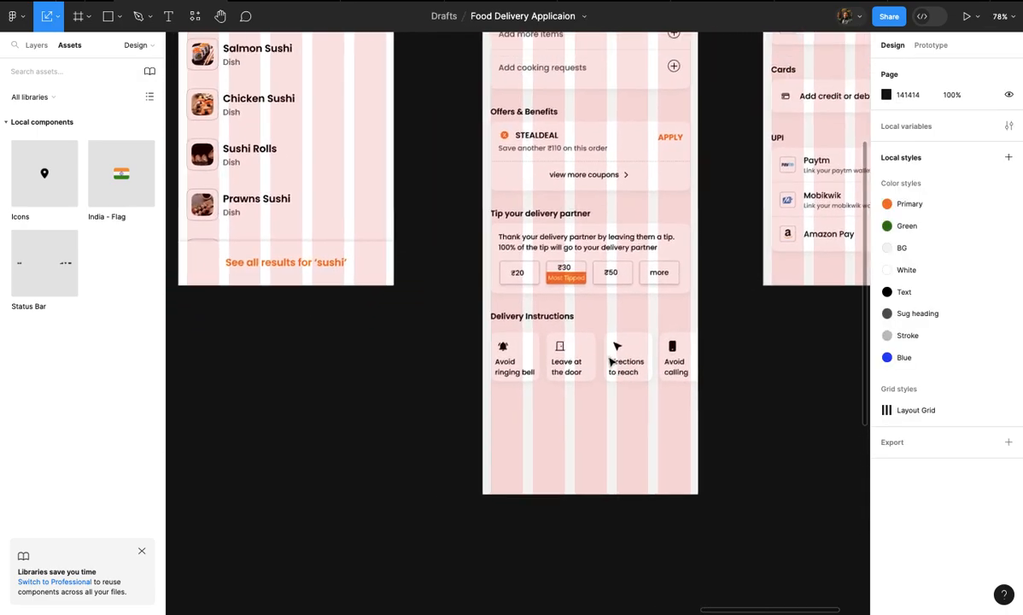
scroll(609, 360, "up", 3)
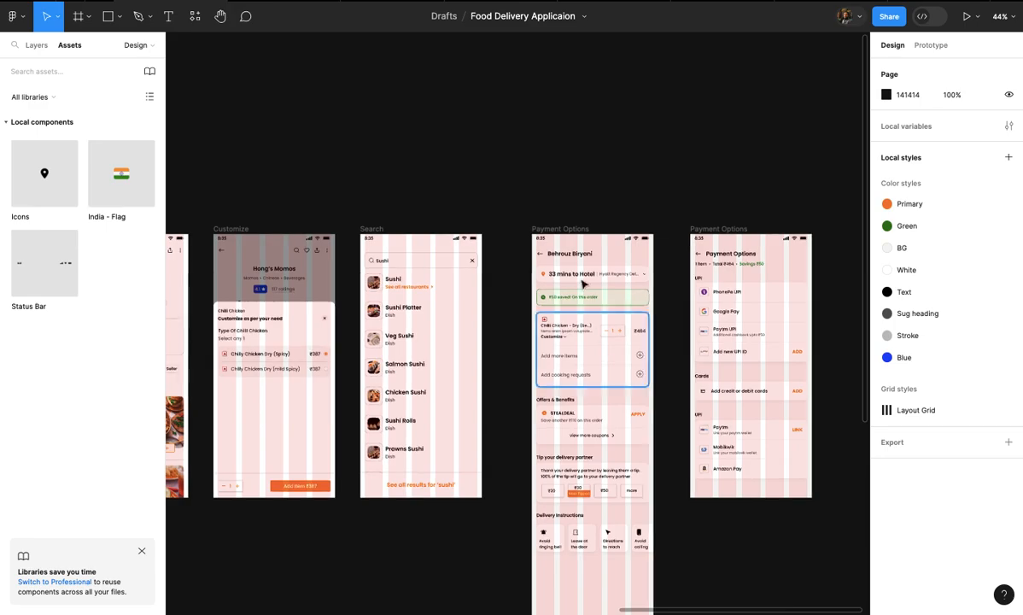
left_click(571, 229)
scroll(575, 369, "down", 3)
scroll(576, 370, "up", 1)
scroll(574, 368, "up", 5)
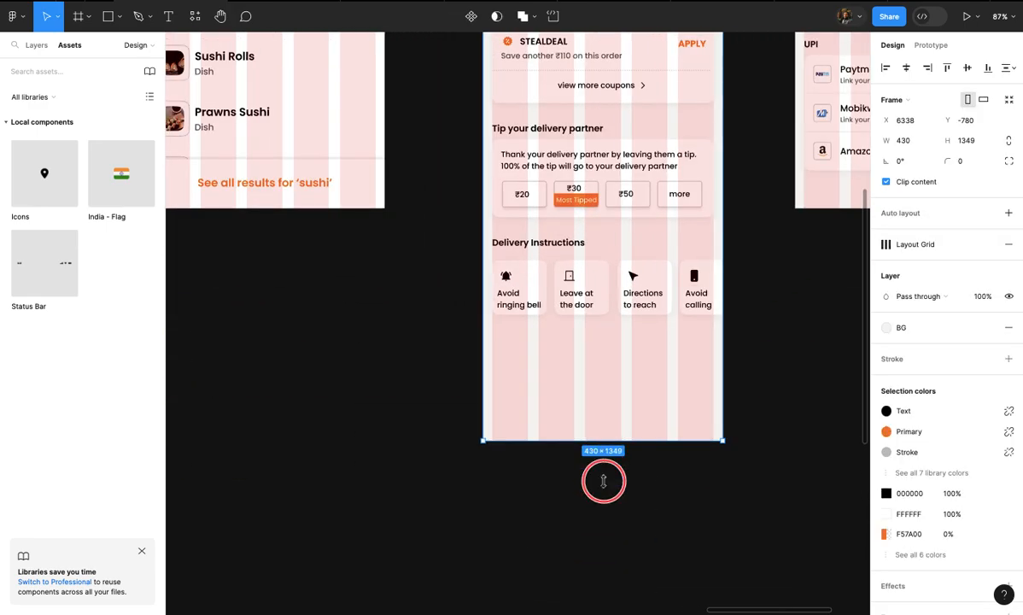
left_click_drag(604, 481, 604, 565)
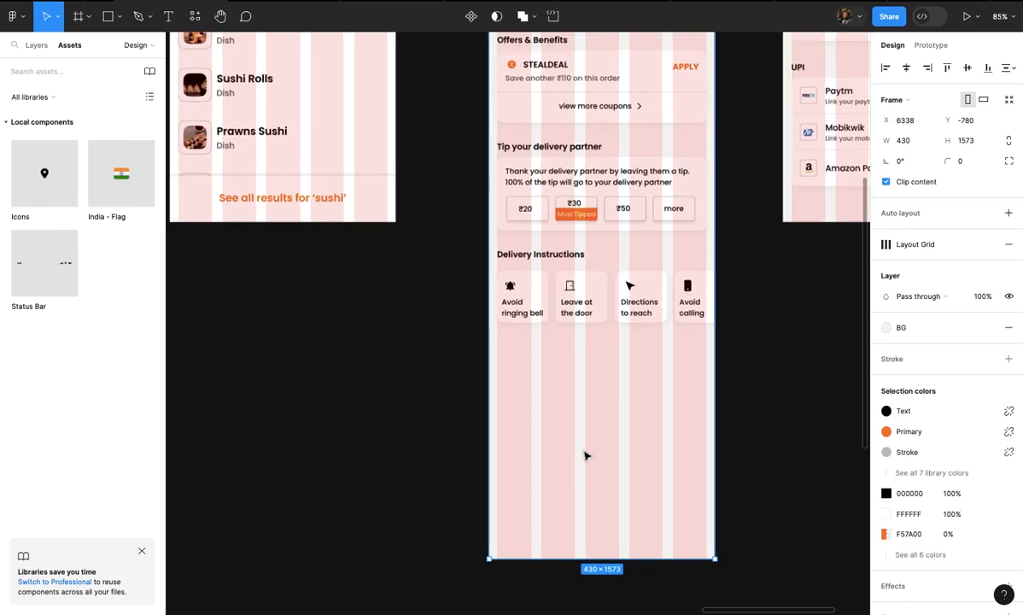
scroll(586, 456, "down", 5)
scroll(586, 456, "up", 3)
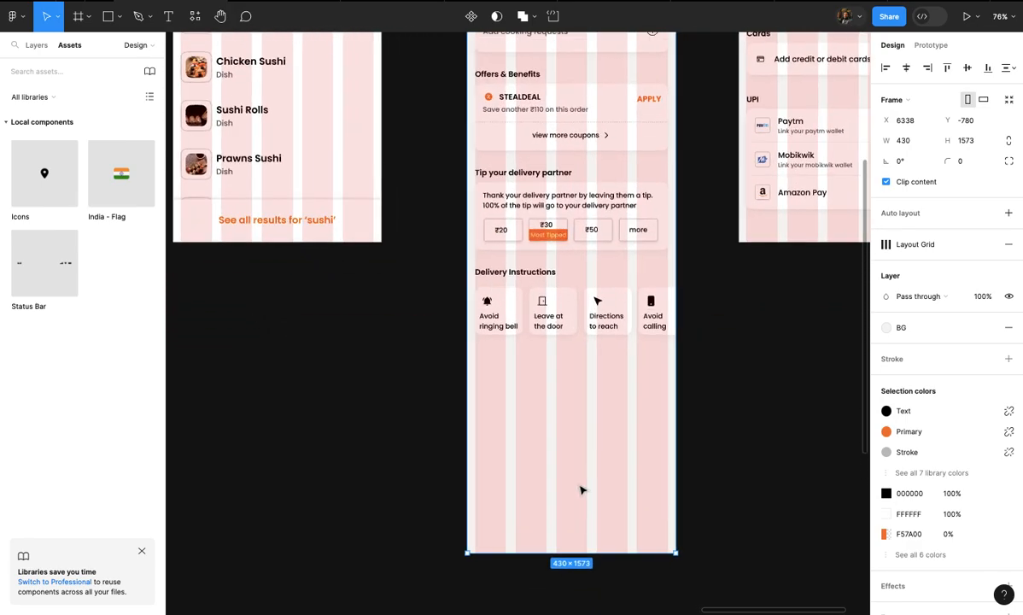
scroll(577, 498, "down", 3)
left_click(576, 501)
- Duplicate the 398 × 264 order-items card background below the Delivery Instructions cards at X 16, Y 1197
scroll(597, 326, "up", 4)
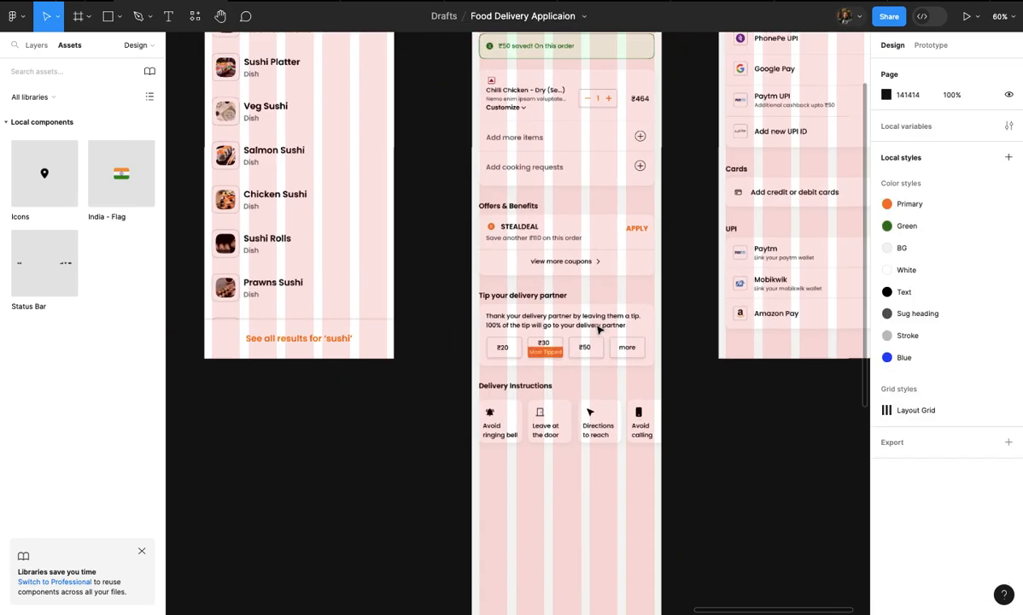
left_click(597, 134)
scroll(598, 134, "down", 5)
left_click_drag(597, 129, 586, 428)
scroll(587, 429, "up", 3)
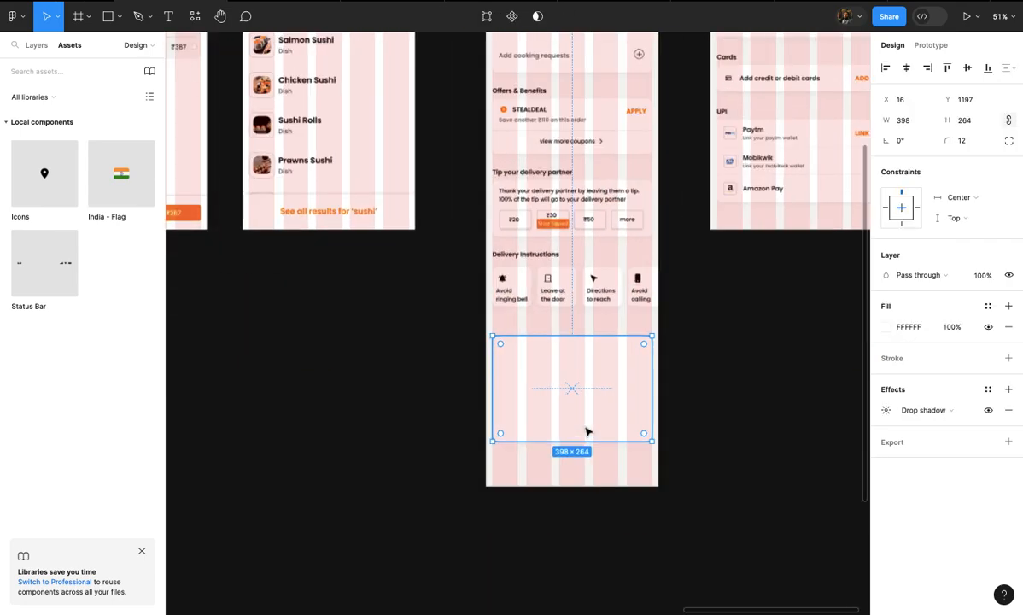
scroll(566, 375, "up", 3)
left_click(559, 365)
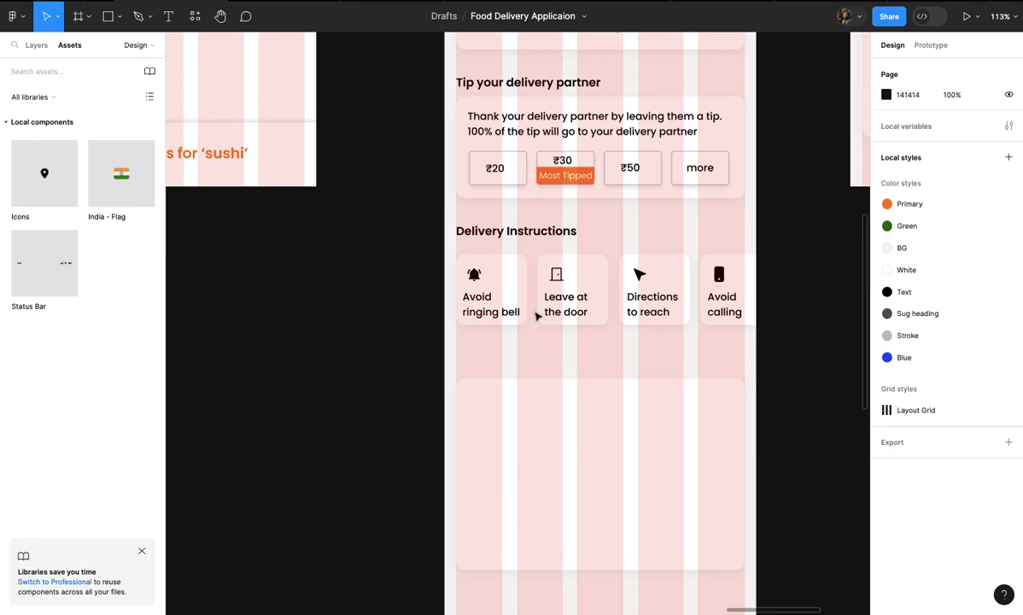
- Duplicate the "Delivery Instructions" heading to X 16, Y 1161 above the new card and change its text to "Bill Details"
scroll(514, 238, "up", 3)
left_click(513, 232)
left_click_drag(512, 232, 507, 427)
key("Return")
type("Bill Det")
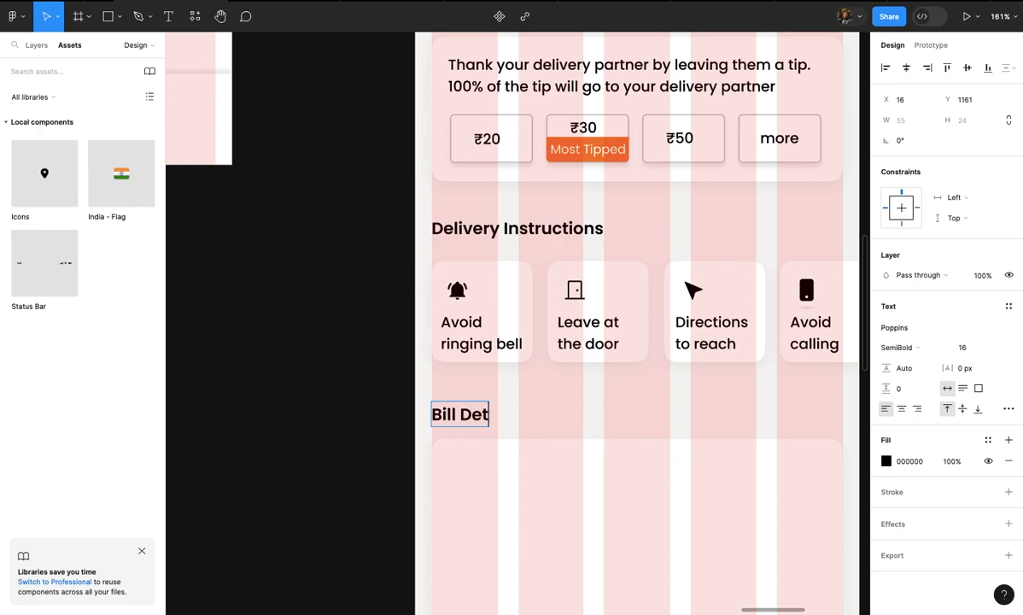
scroll(674, 428, "down", 2)
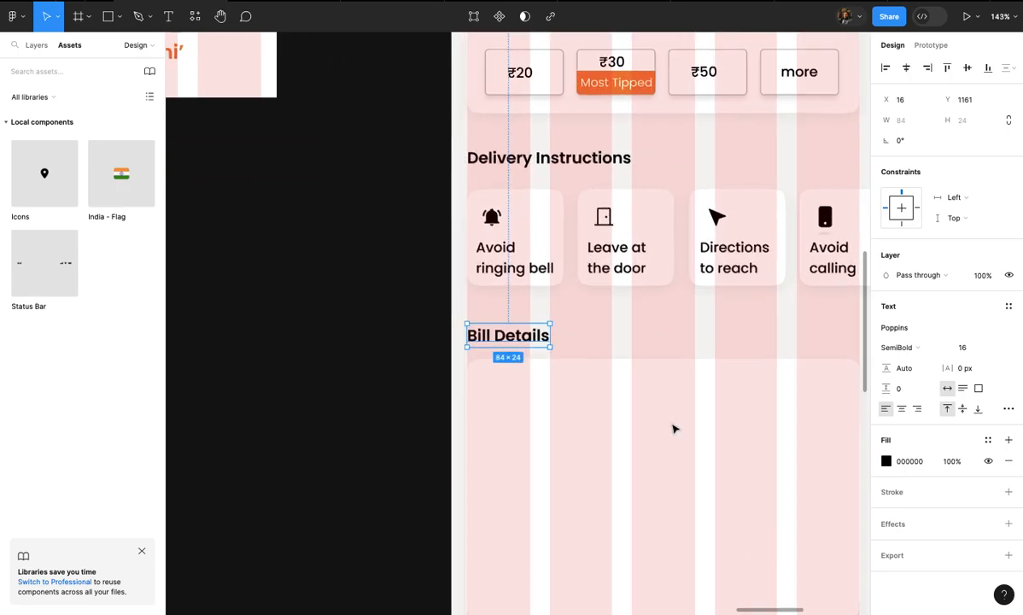
- Check the Bill Details heading and card against the "Tip your delivery partner" section heading
left_click(674, 441, "shift")
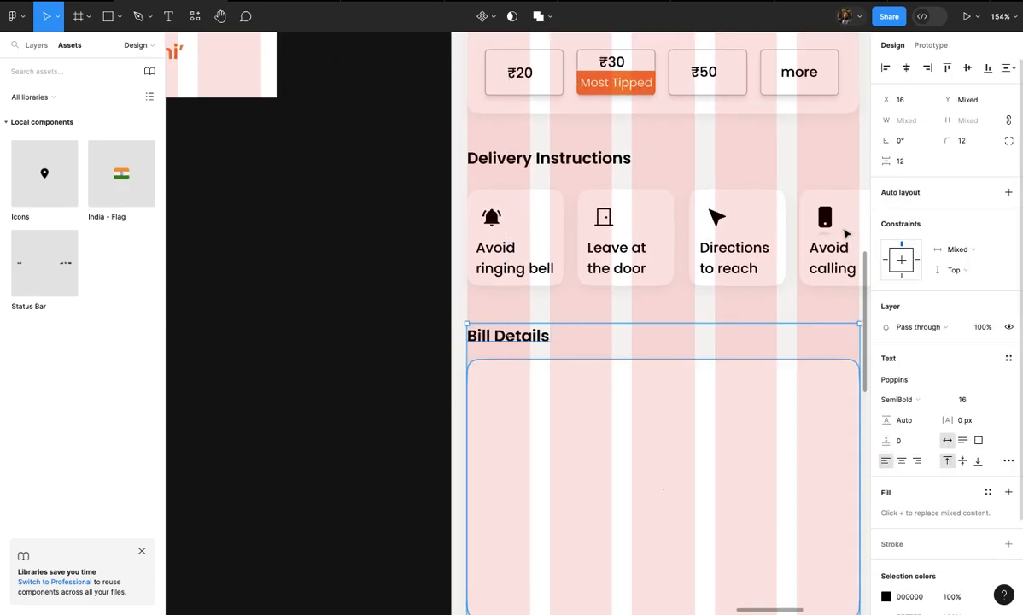
scroll(669, 304, "down", 5)
scroll(627, 222, "up", 4)
left_click(623, 205)
scroll(648, 235, "up", 2)
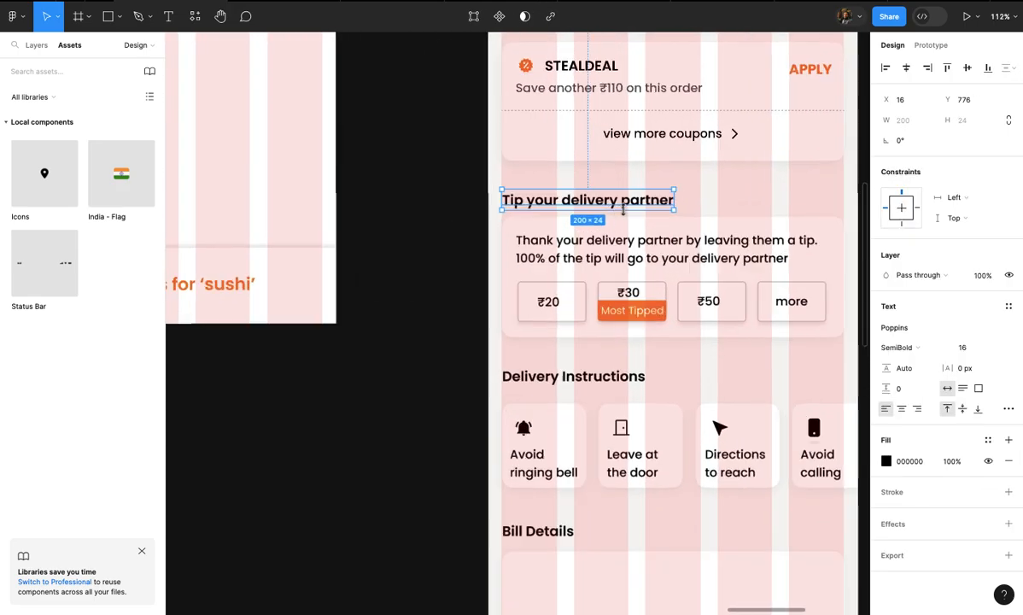
- Set the vertical spacing between the Bill Details heading and its card to 10, after comparing the heading-to-card spacing in the sections above
left_click(648, 235, "shift")
scroll(648, 231, "up", 3)
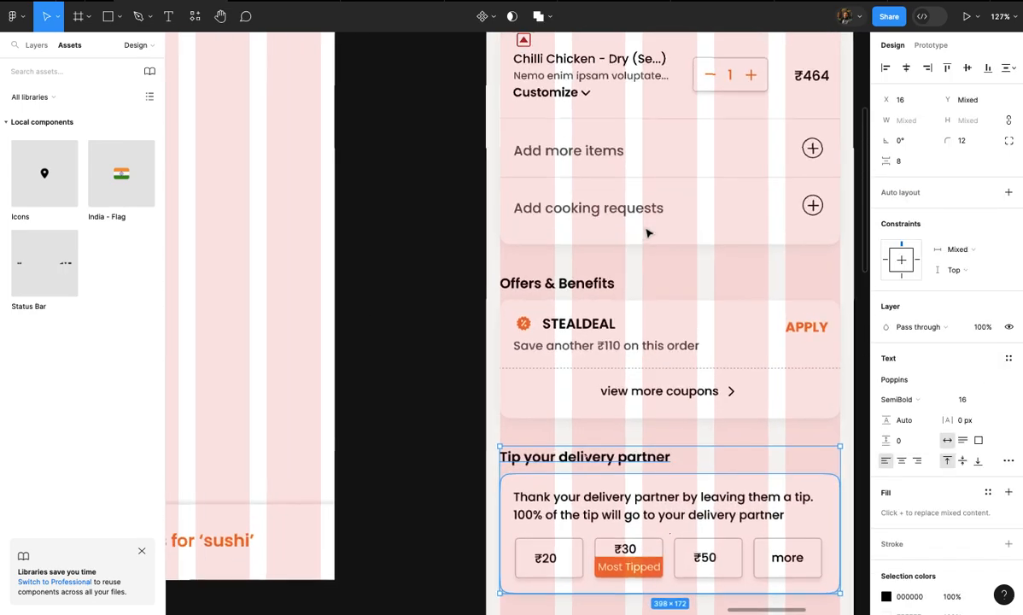
left_click(603, 273, "shift")
scroll(619, 316, "up", 3)
scroll(619, 316, "down", 5)
left_click(529, 360, "shift")
left_click(539, 427, "shift")
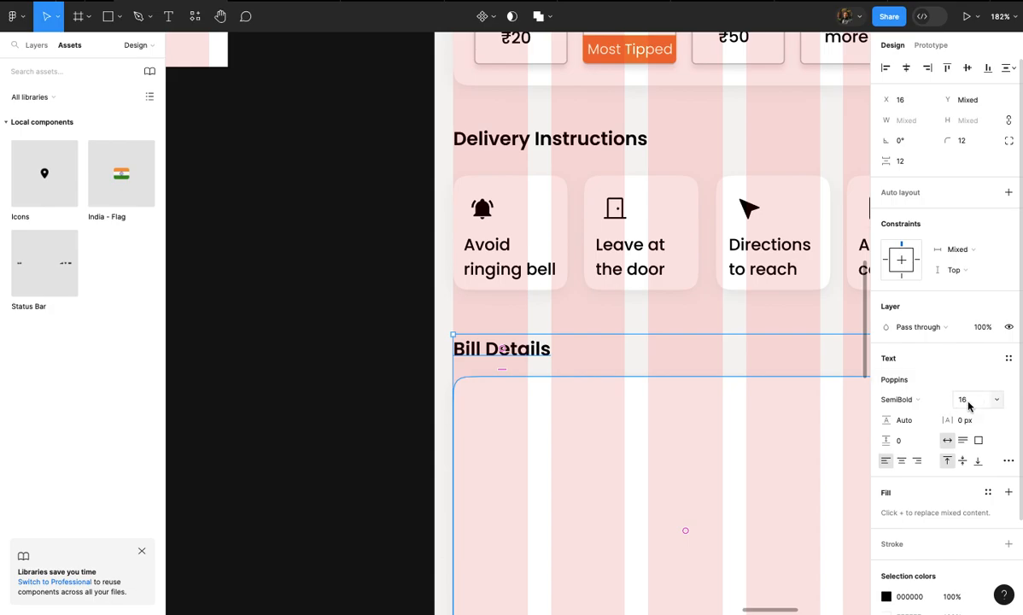
type("10")
key("Return")
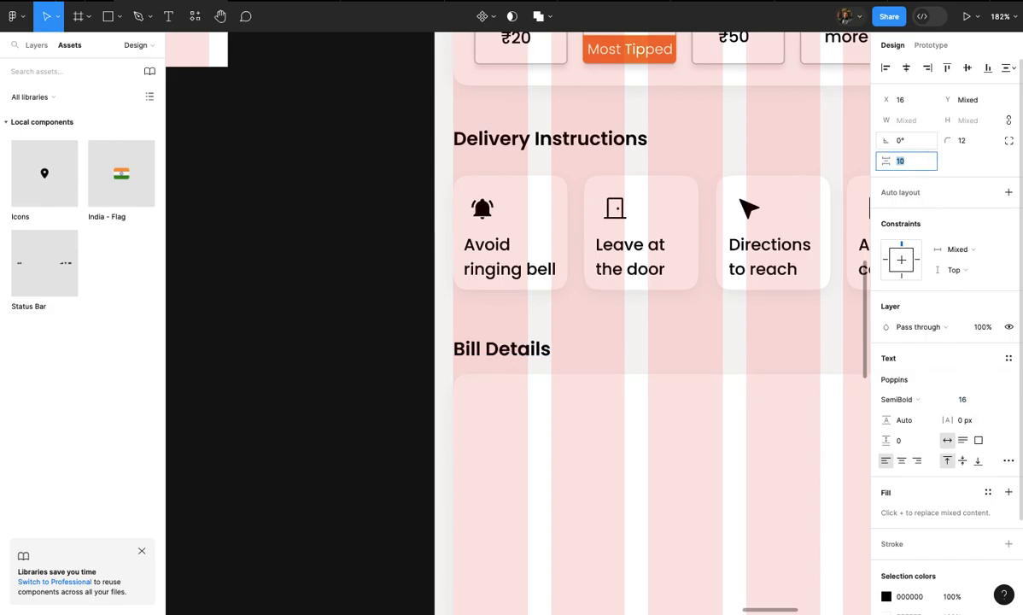
- Add the text "Item Total" near the upper-left corner inside the Bill Details card
left_click(501, 360)
scroll(501, 360, "down", 5)
scroll(500, 367, "down", 1)
scroll(500, 373, "up", 4)
left_click(500, 410)
scroll(501, 410, "up", 3)
scroll(501, 410, "right", 2)
scroll(501, 411, "down", 3)
scroll(497, 411, "up", 2)
scroll(470, 408, "down", 2)
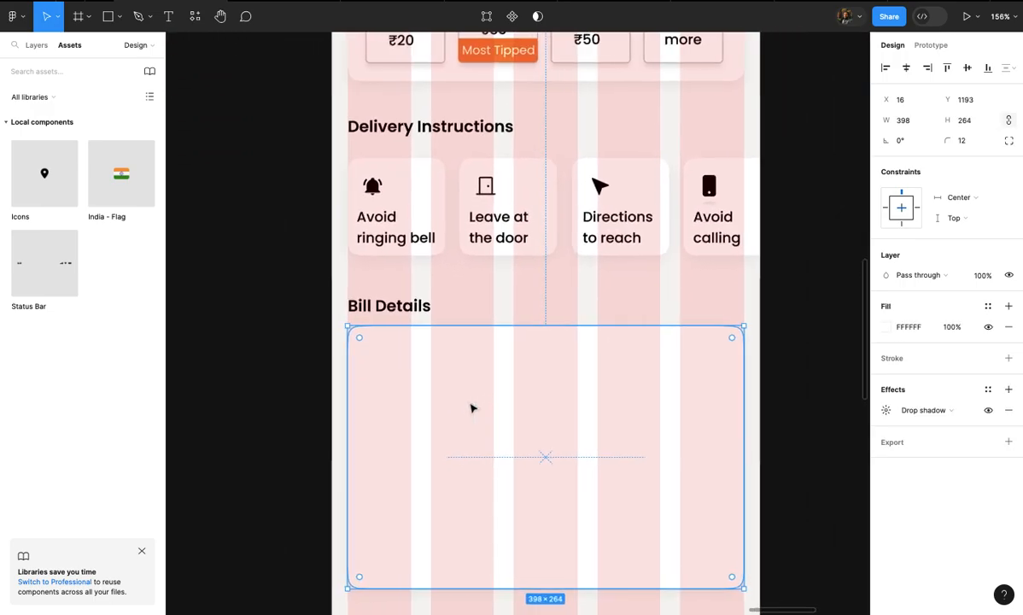
scroll(470, 409, "up", 1)
key("t")
left_click(361, 350)
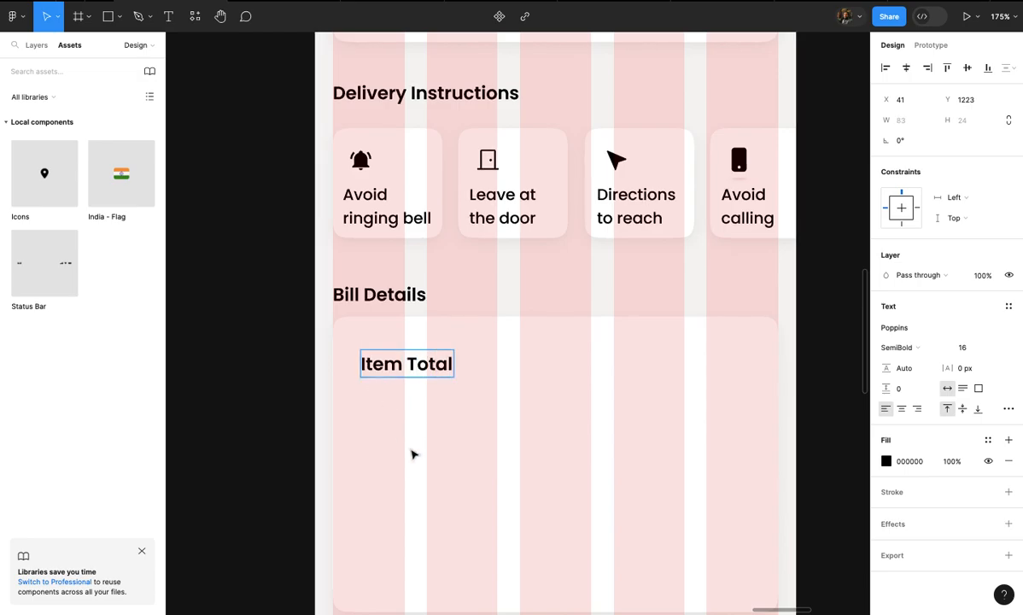
key("Escape")
- Move the Item Total label closer to the card's upper-left corner, to X 31 and Y 1212
scroll(412, 454, "down", 1)
scroll(451, 376, "up", 3)
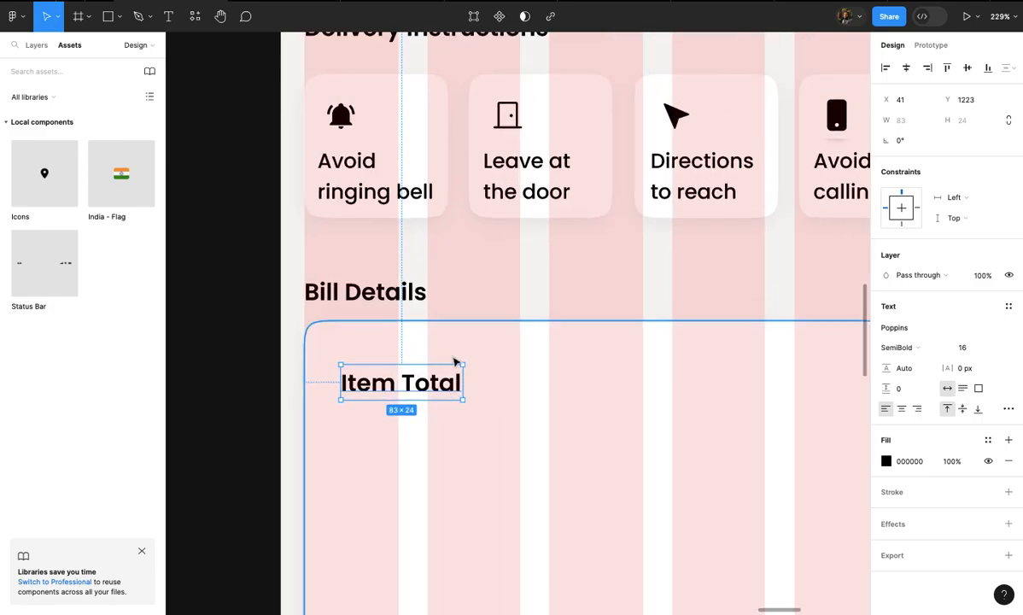
left_click_drag(438, 384, 425, 370)
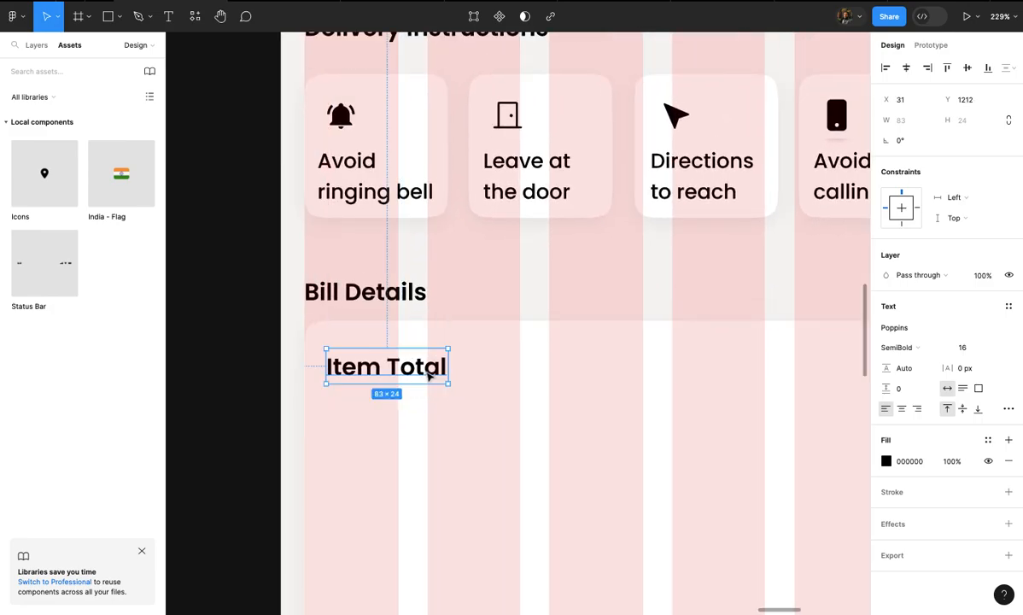
scroll(431, 375, "up", 5)
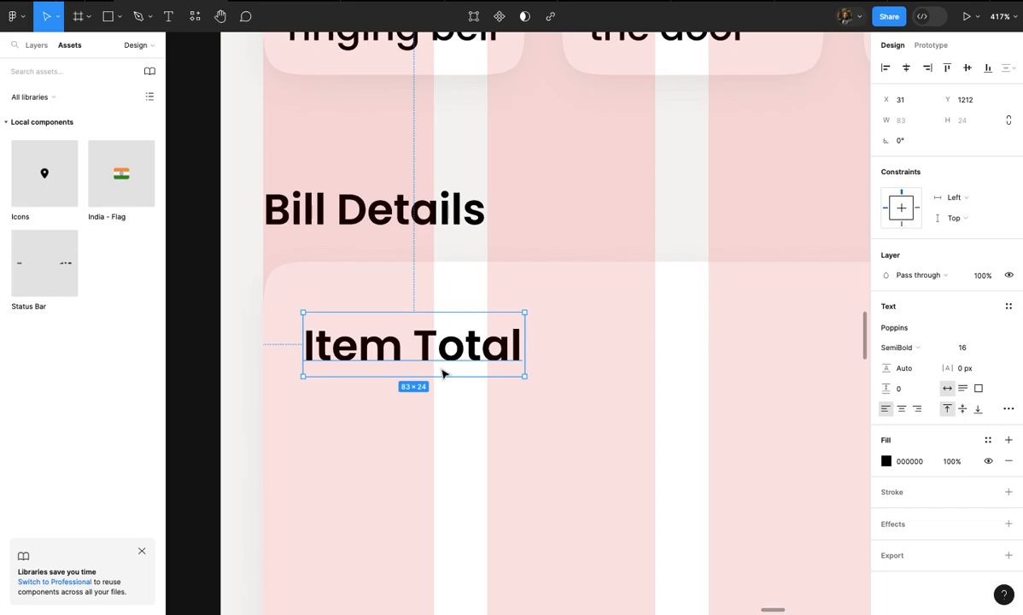
- Duplicate the Item Total label along the same row to the card's right end, at X 313
scroll(443, 373, "down", 8)
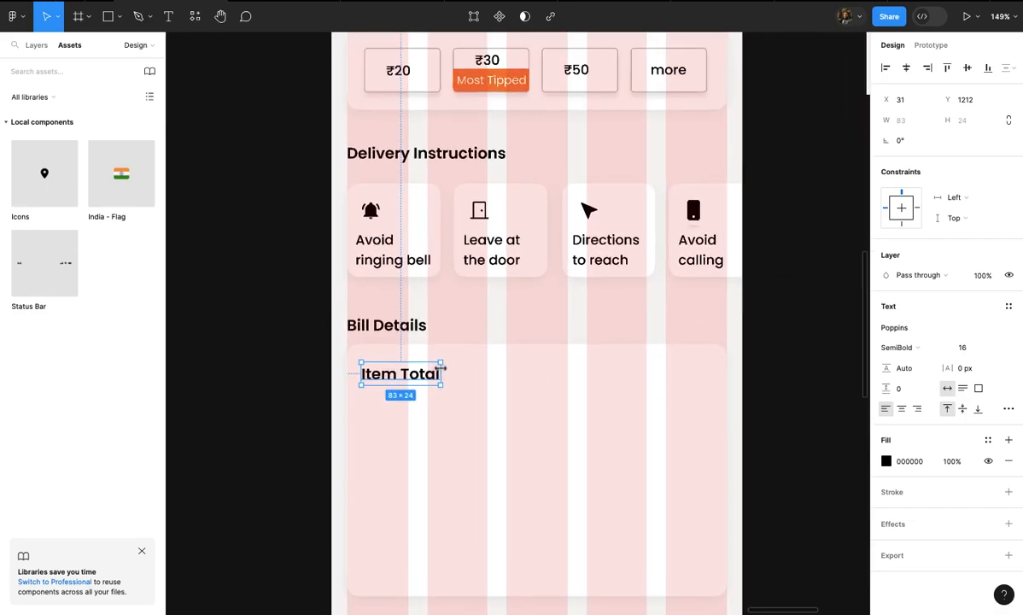
scroll(424, 377, "down", 4)
left_click_drag(418, 375, 595, 379)
- Replace the duplicated Item Total label's text with ₹464, copied from the Chilli Chicken item's price
scroll(595, 380, "up", 5)
scroll(596, 380, "up", 2, "ctrl")
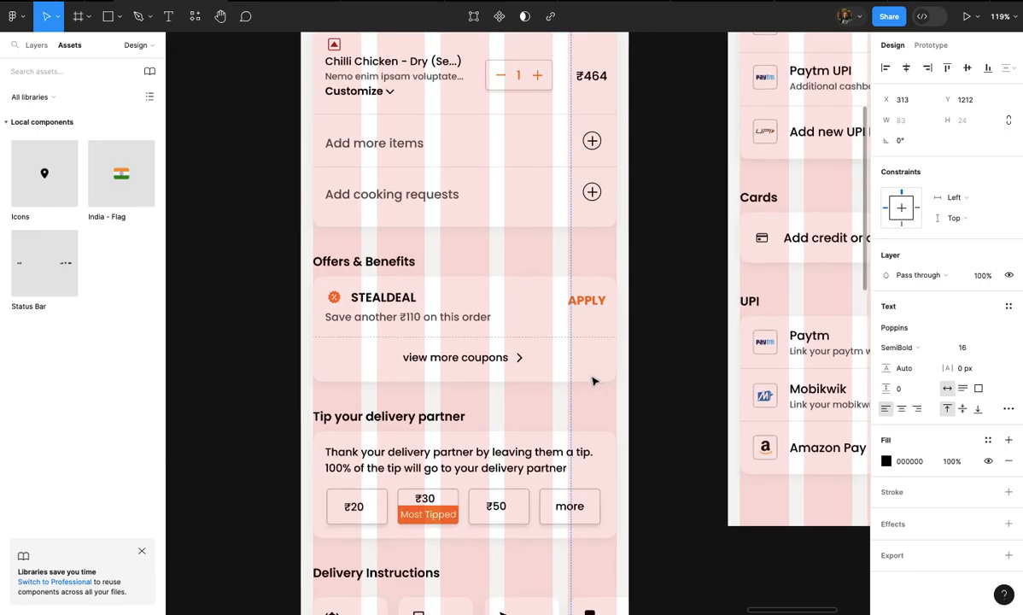
scroll(595, 381, "up", 2)
scroll(595, 381, "down", 4)
scroll(595, 381, "down", 4)
scroll(595, 379, "up", 3)
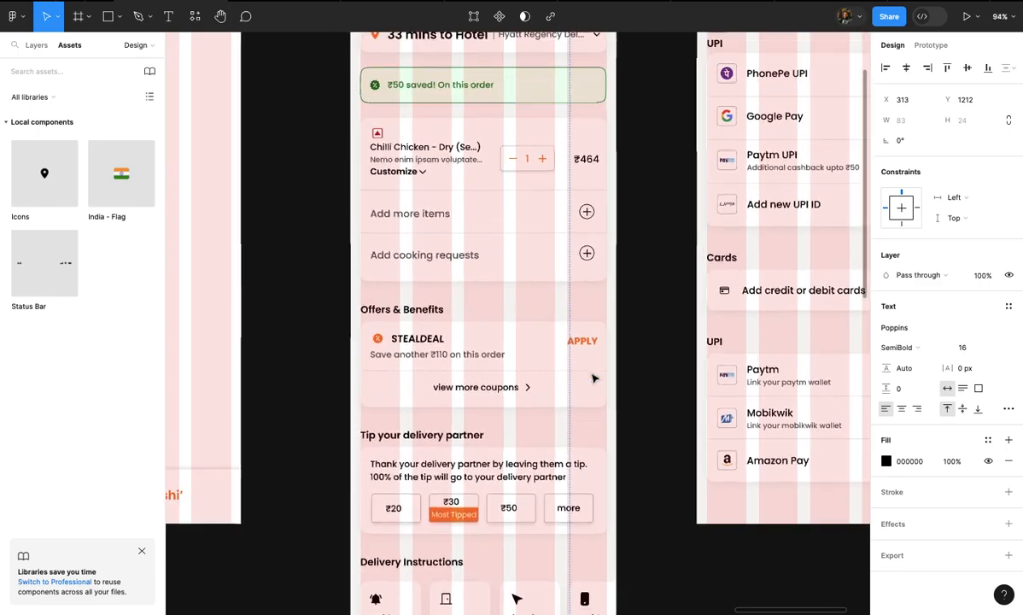
scroll(595, 378, "up", 3)
scroll(595, 379, "up", 5)
scroll(596, 341, "up", 1, "ctrl")
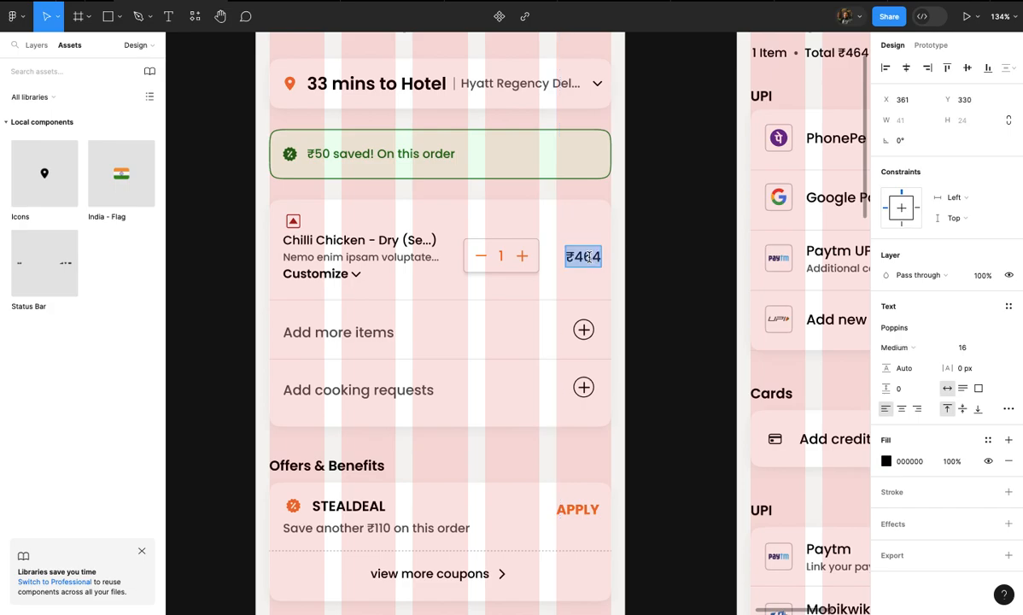
scroll(588, 256, "down", 5, "ctrl")
scroll(592, 260, "down", 5)
scroll(592, 261, "up", 8, "ctrl")
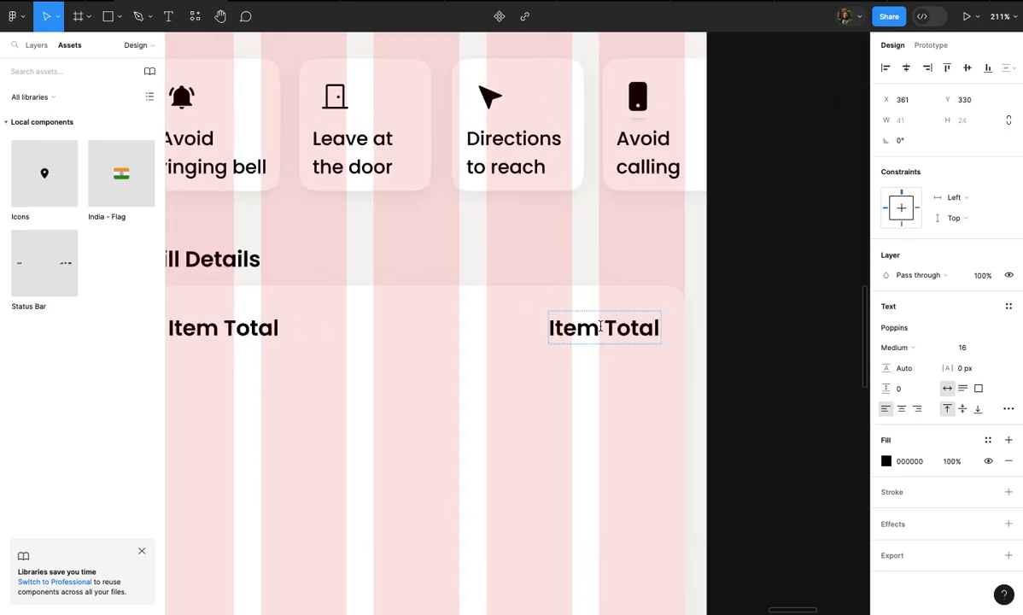
double_click(600, 326)
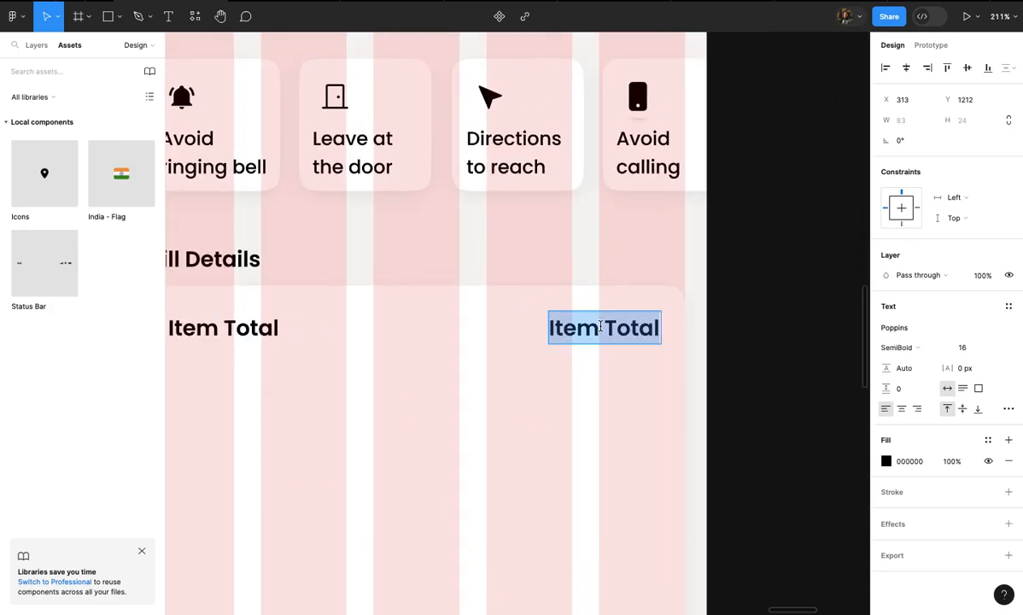
type("₹464")
- Move the ₹464 amount in the Item Total row toward the card's right edge, to X 358
left_click(632, 363)
left_click_drag(600, 329, 640, 335)
scroll(640, 337, "down", 1, "ctrl")
scroll(640, 336, "left", 3)
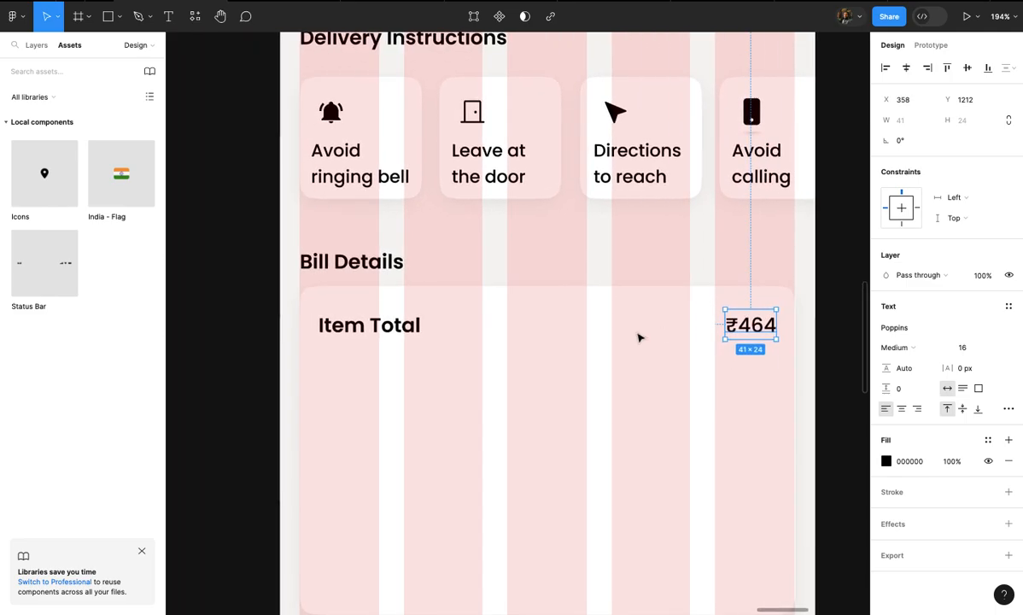
- Duplicate the Item Total label 8 px below the original and change the copy's text to "Delivery Fee"
left_click(566, 383)
scroll(565, 382, "left", 1)
left_click(445, 327)
left_click_drag(445, 326, 447, 369, "alt")
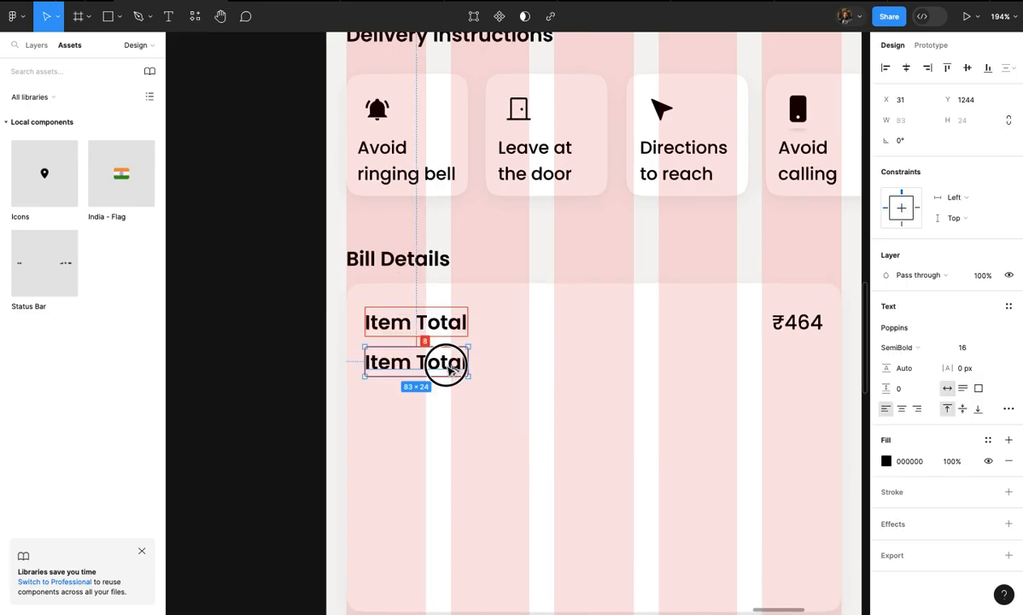
double_click(450, 368)
type("Delivery Fee")
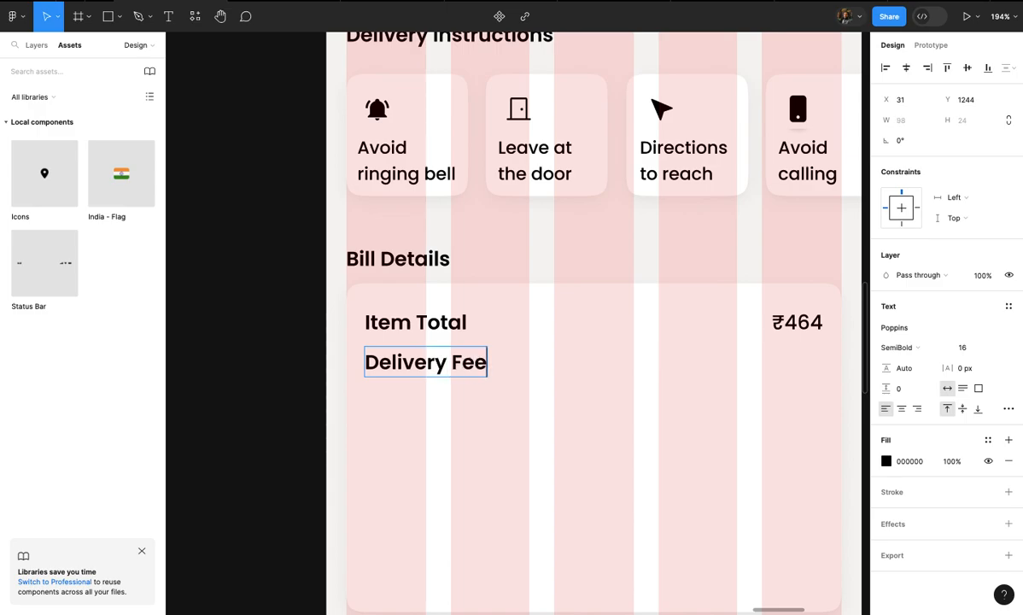
- Extend the Delivery Fee label to "Delivery Fee | 6.3 Kms" and set its font weight to Medium
scroll(461, 401, "right", 2)
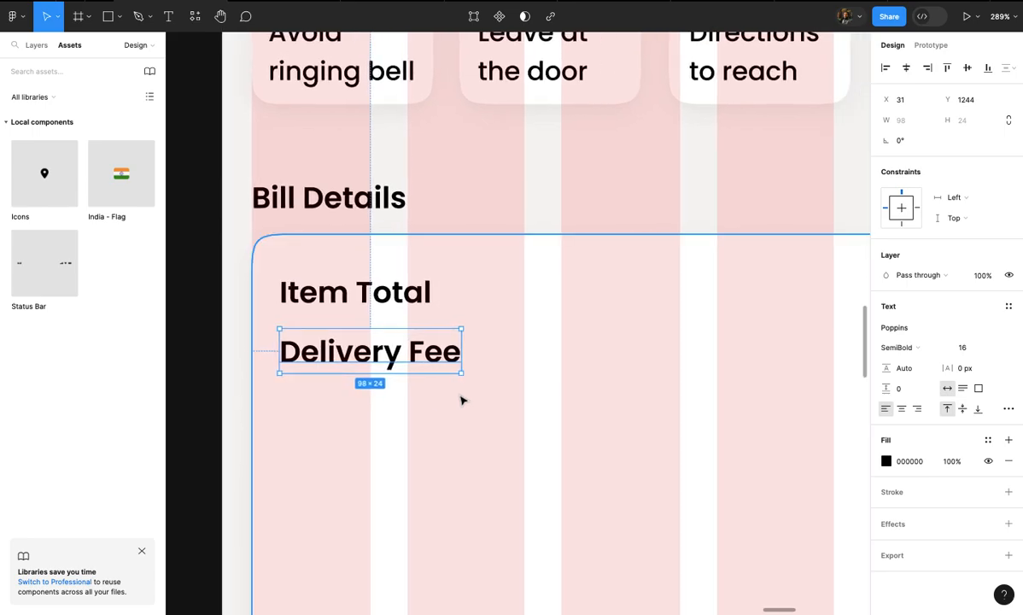
scroll(461, 399, "up", 1)
double_click(449, 355)
key("Right")
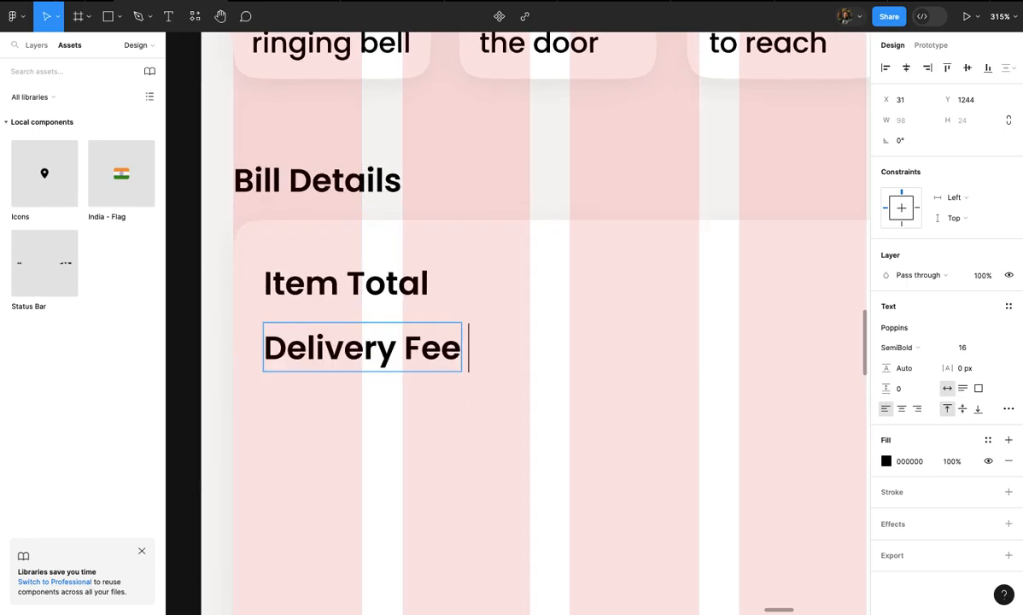
type("|")
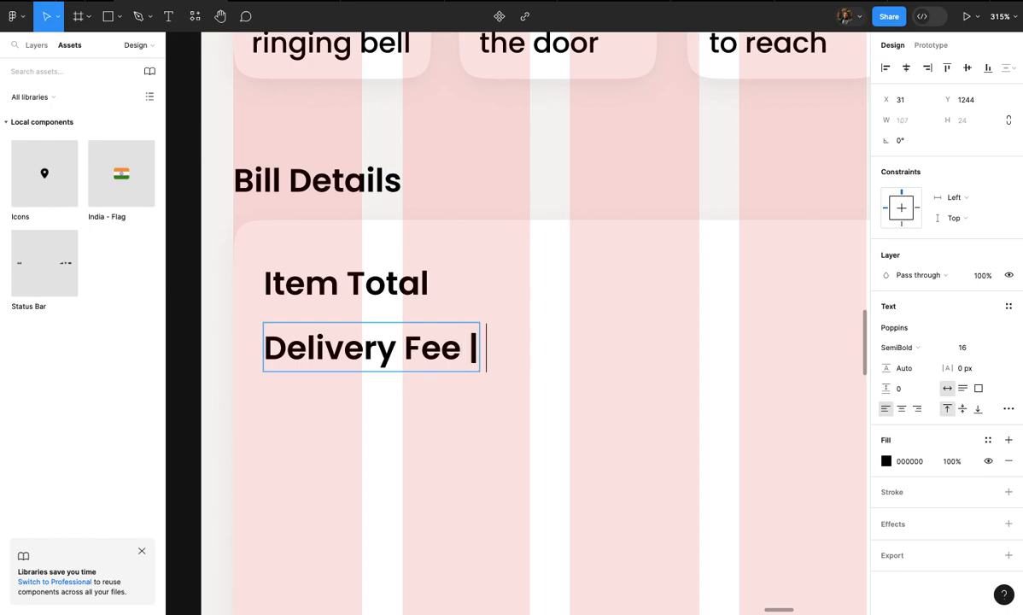
type(" 6.3")
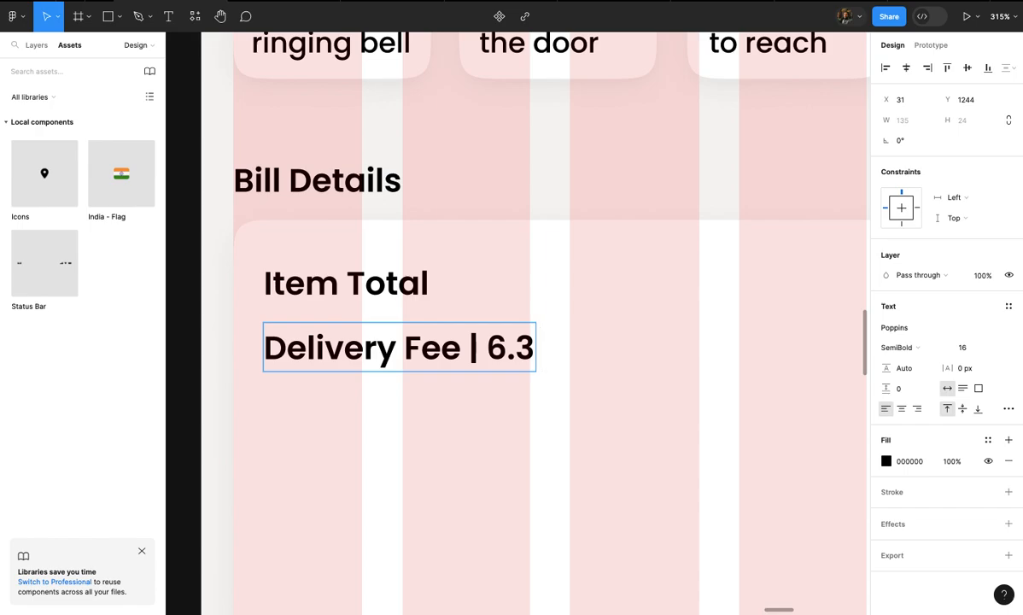
type(" Kms")
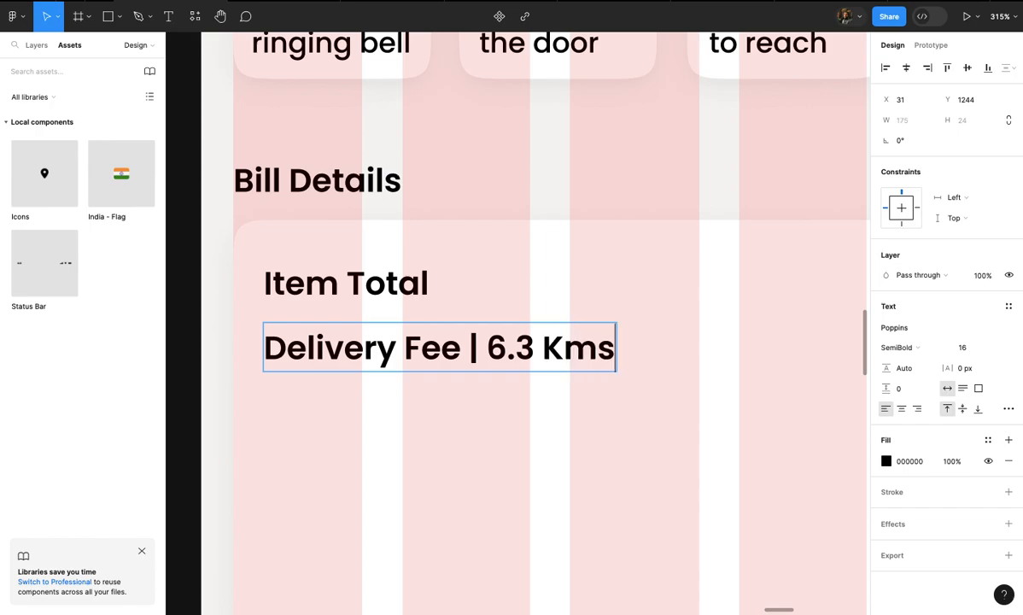
key("Escape")
scroll(473, 383, "down", 4)
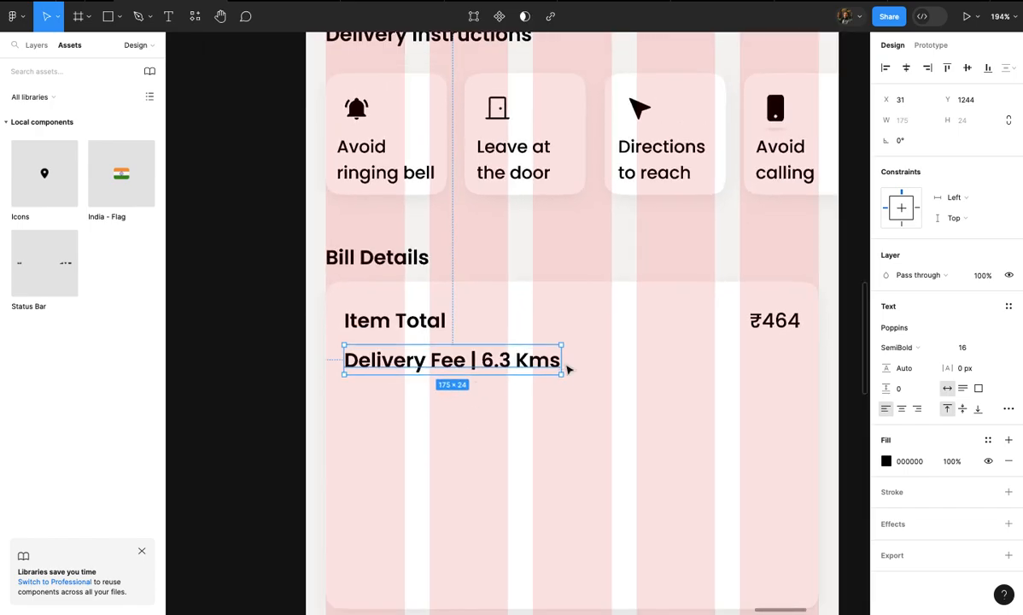
left_click(902, 345)
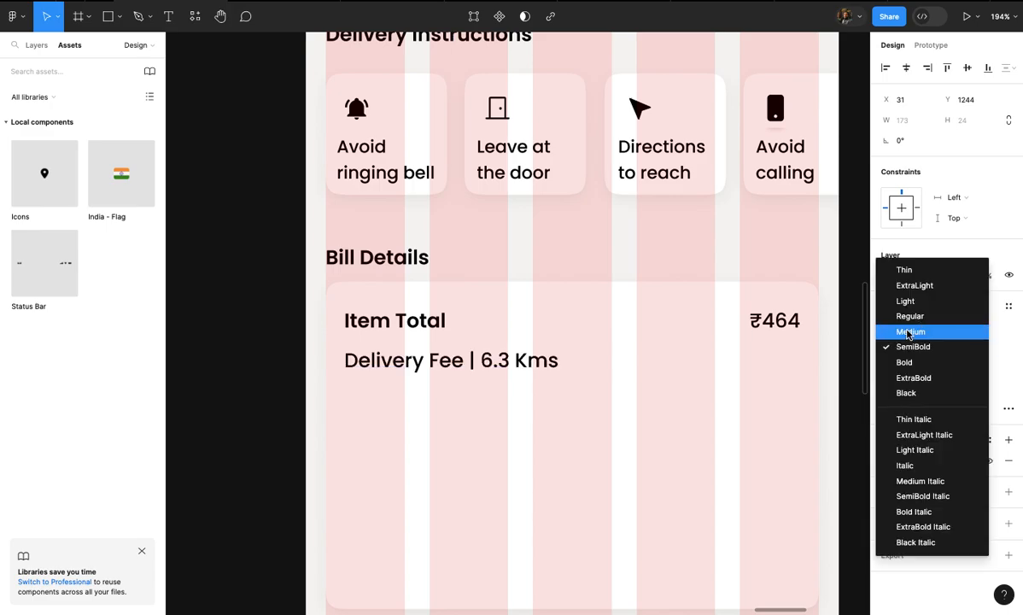
left_click(908, 333)
- Duplicate the Delivery Fee label along its row to X 226 and right-align the copy's text
left_click_drag(512, 367, 751, 374)
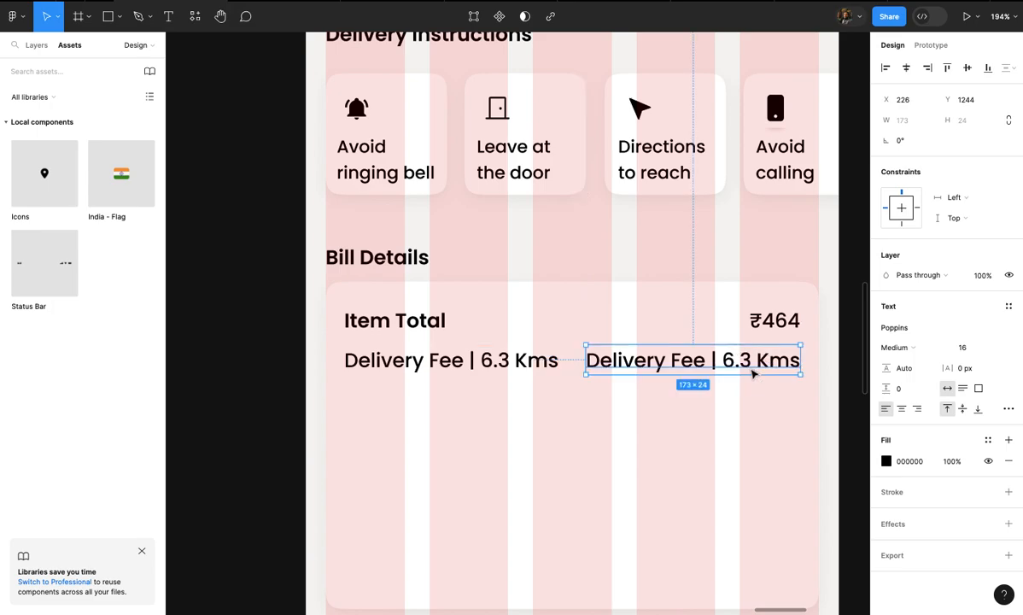
double_click(749, 368)
left_click(917, 410)
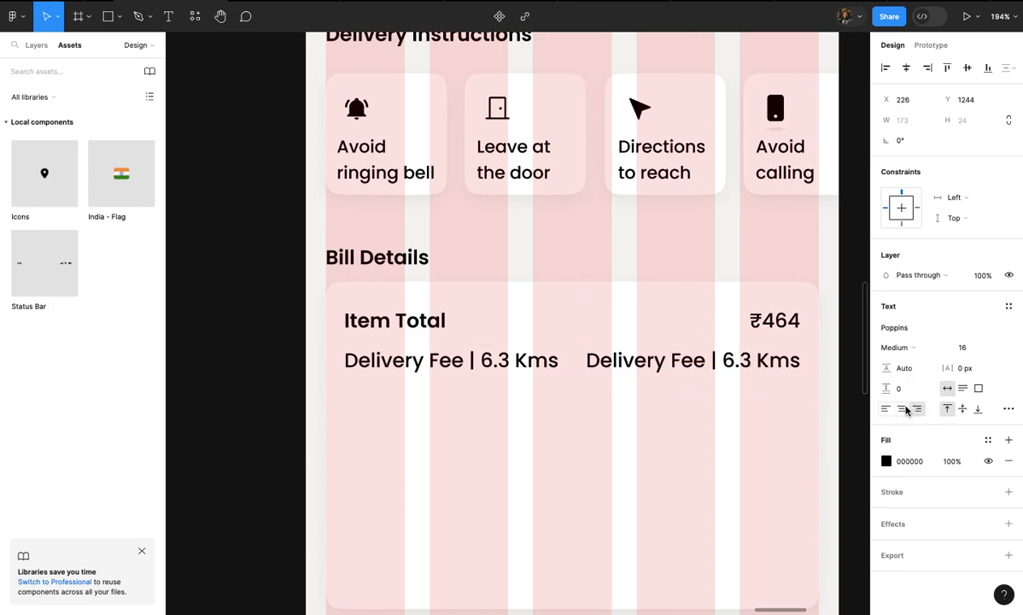
- Replace the duplicated Delivery Fee label's text with ₹15.00, reusing the rupee sign from the ₹464 amount
double_click(759, 359)
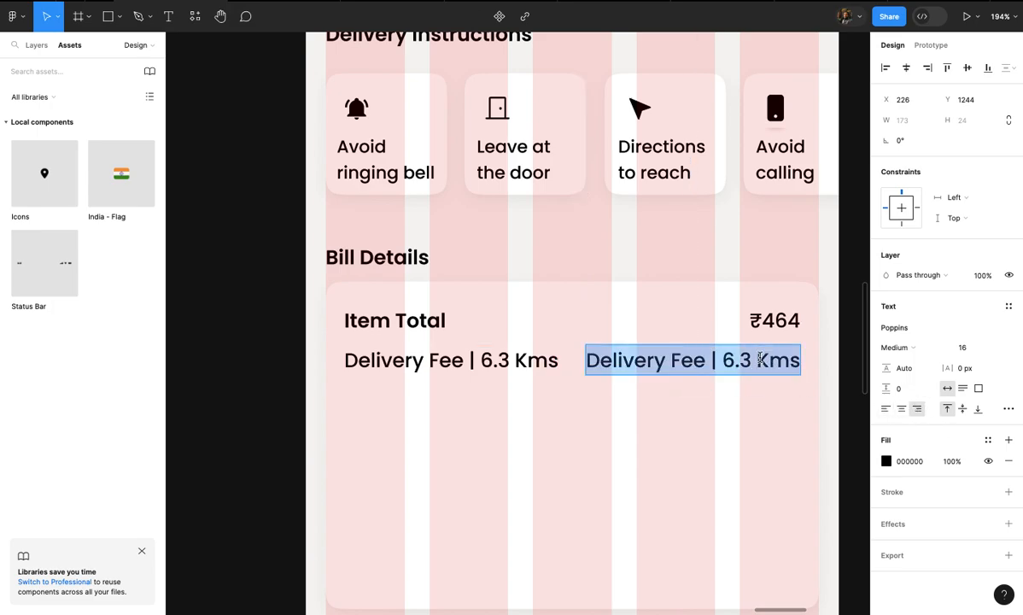
type("1")
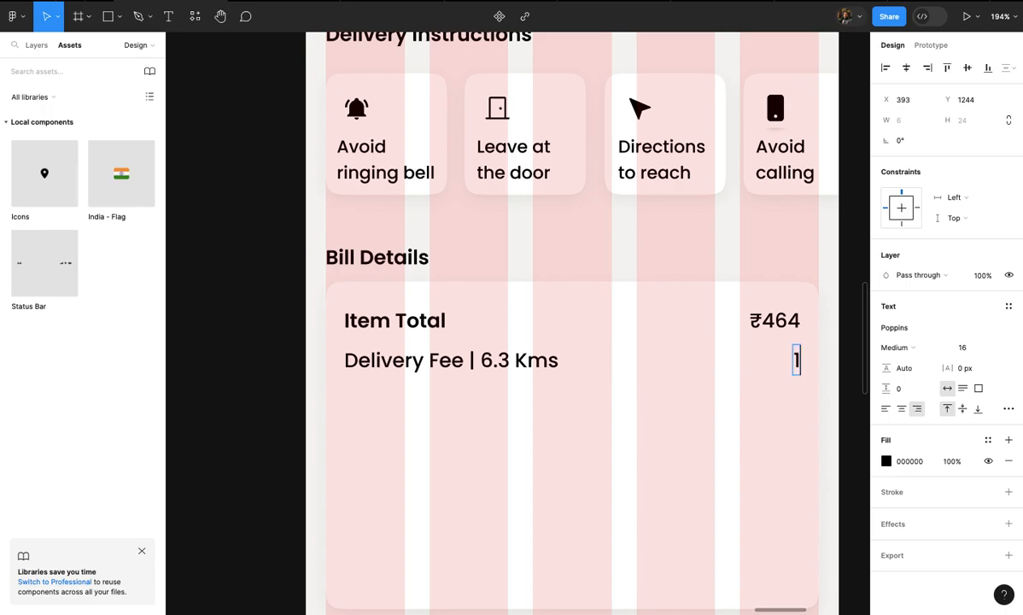
type("5.00")
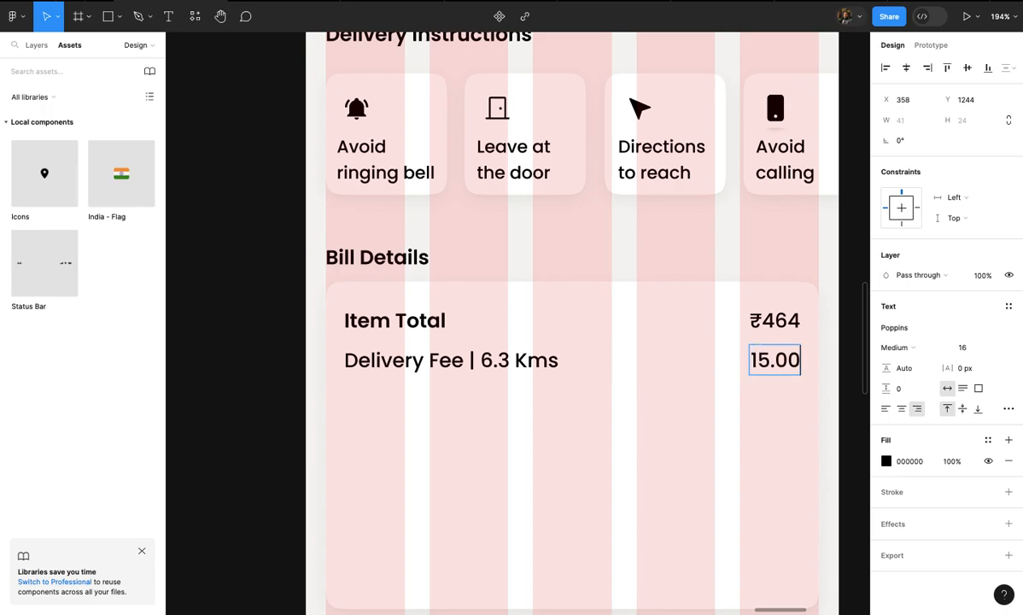
double_click(755, 320)
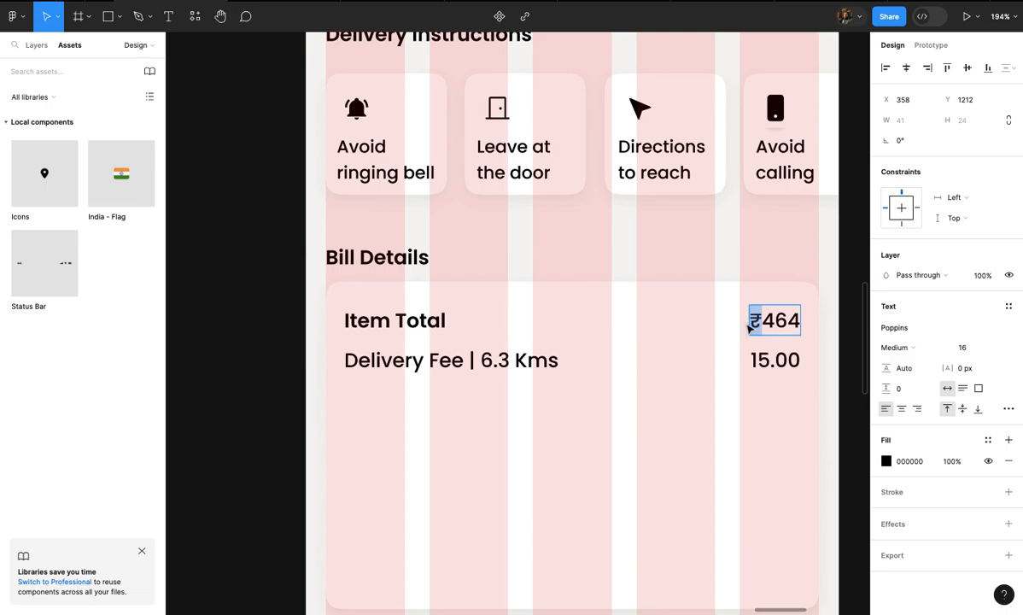
left_click(762, 365)
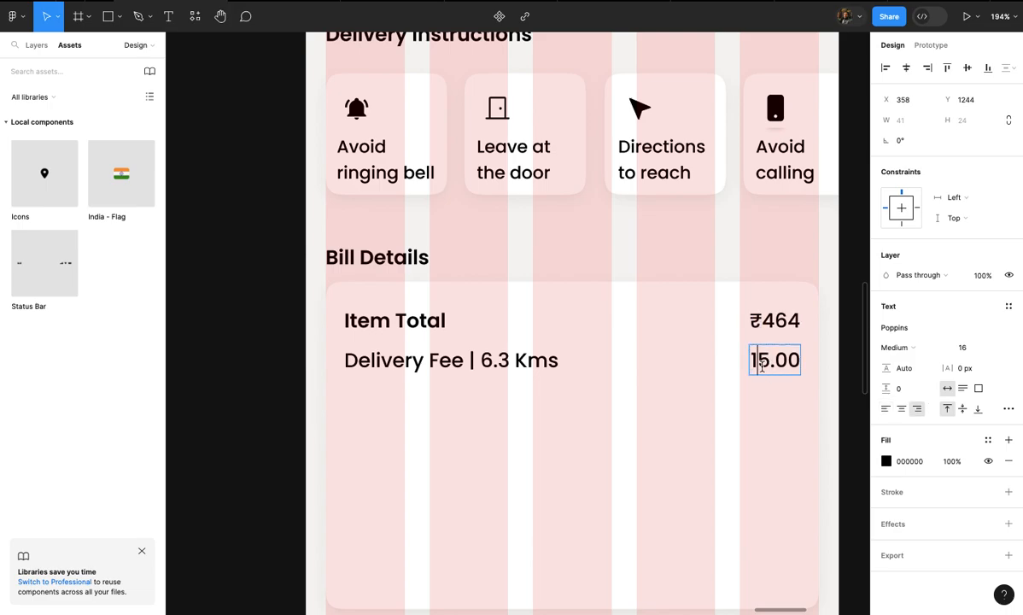
left_click(765, 424)
- Draw a horizontal line about 171 px long directly under the Delivery Fee label and set its stroke to 0.5
scroll(766, 424, "up", 3)
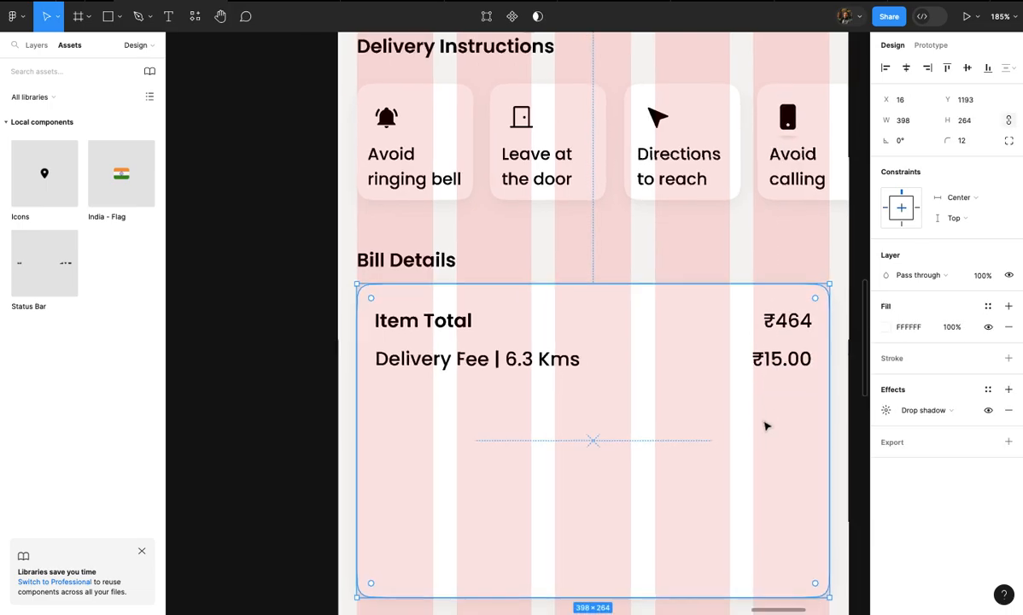
scroll(480, 374, "up", 5)
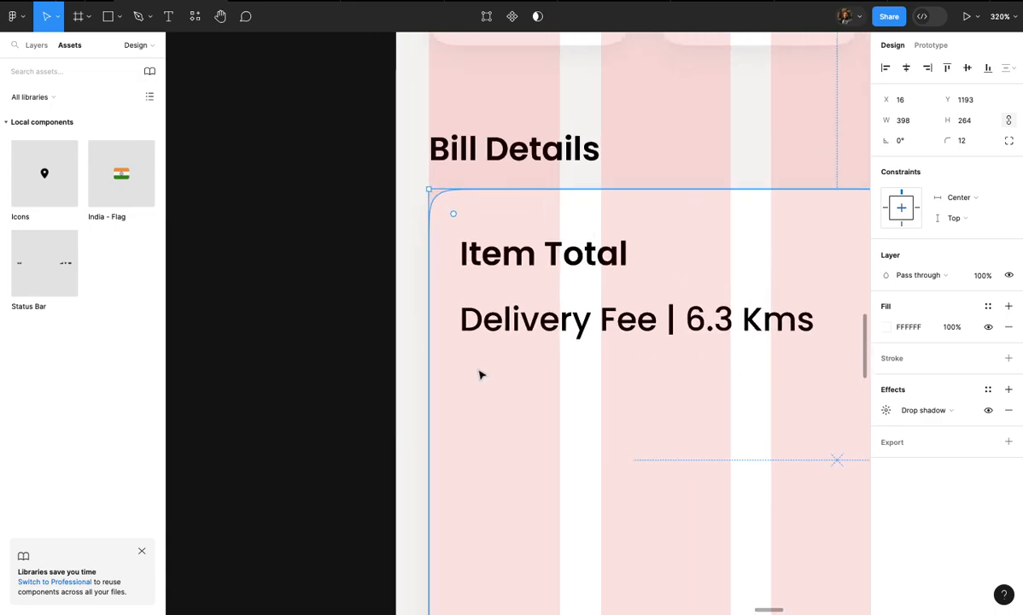
key("l")
scroll(462, 327, "down", 2)
left_click_drag(460, 327, 841, 361)
scroll(811, 372, "right", 4)
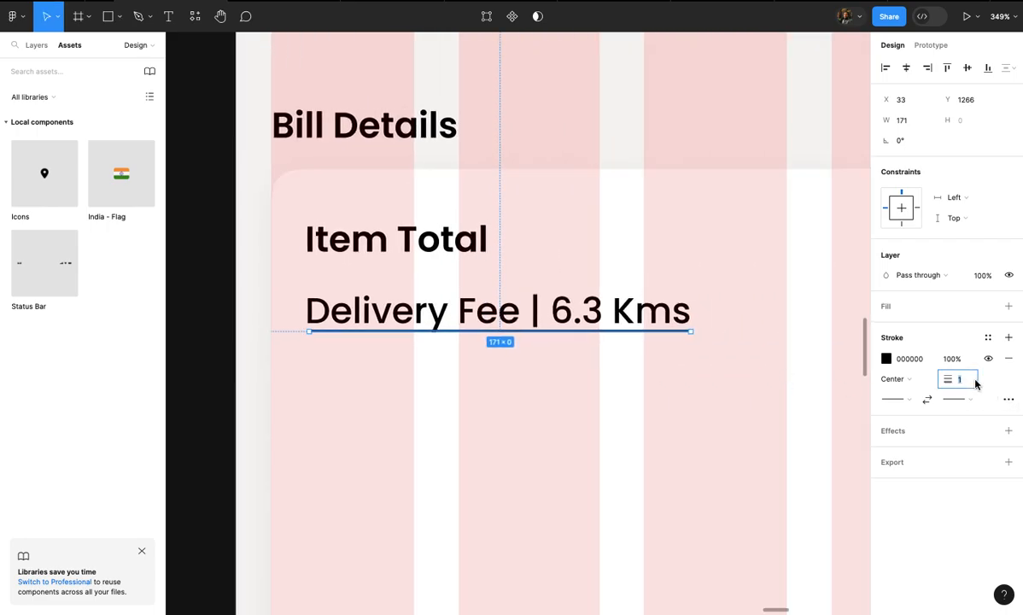
type("0.5")
key("Return")
left_click(746, 421)
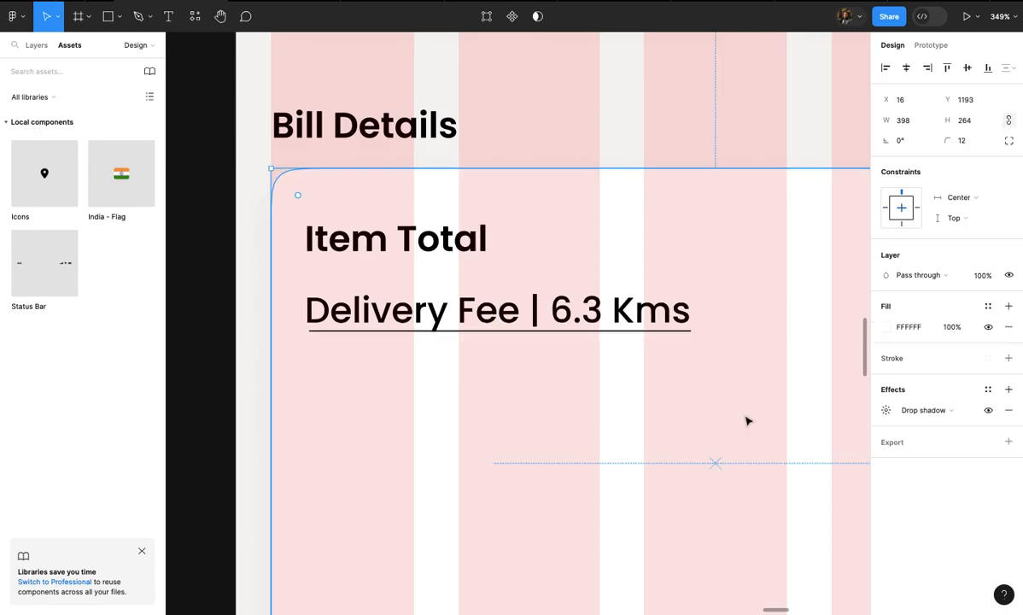
- Change the underline beneath the Delivery Fee label to a dashed stroke
left_click(680, 332)
left_click(1008, 400)
left_click(841, 431)
left_click(842, 445)
left_click(651, 457)
left_click(667, 411)
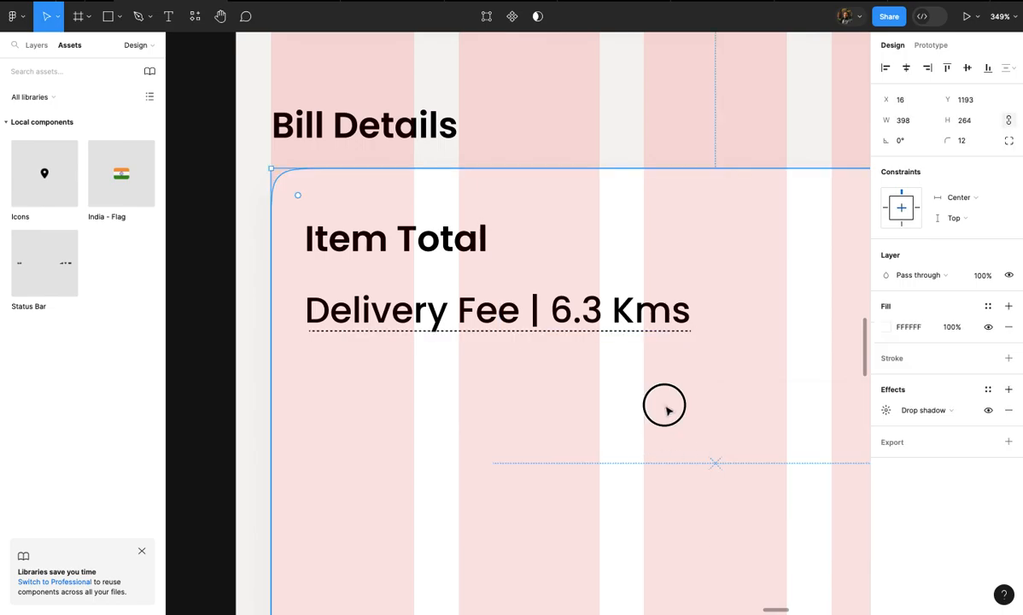
- Draw a horizontal divider line about 372 px long across the bill card below the Delivery Fee row
scroll(667, 411, "down", 8)
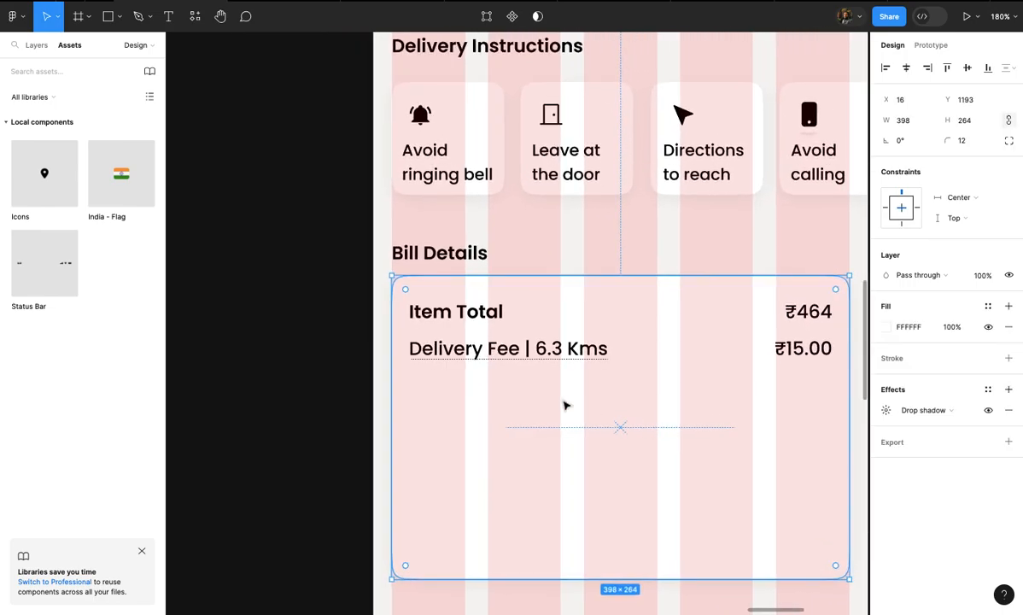
scroll(565, 405, "up", 3)
scroll(542, 411, "left", 1)
scroll(542, 413, "down", 1)
scroll(539, 416, "down", 2)
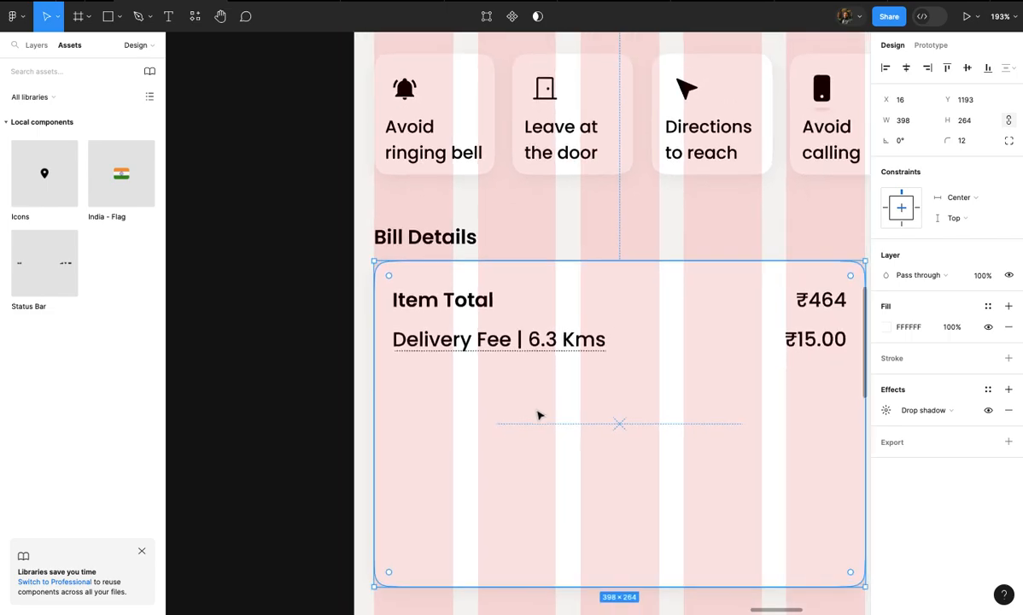
key("l")
scroll(416, 410, "down", 2)
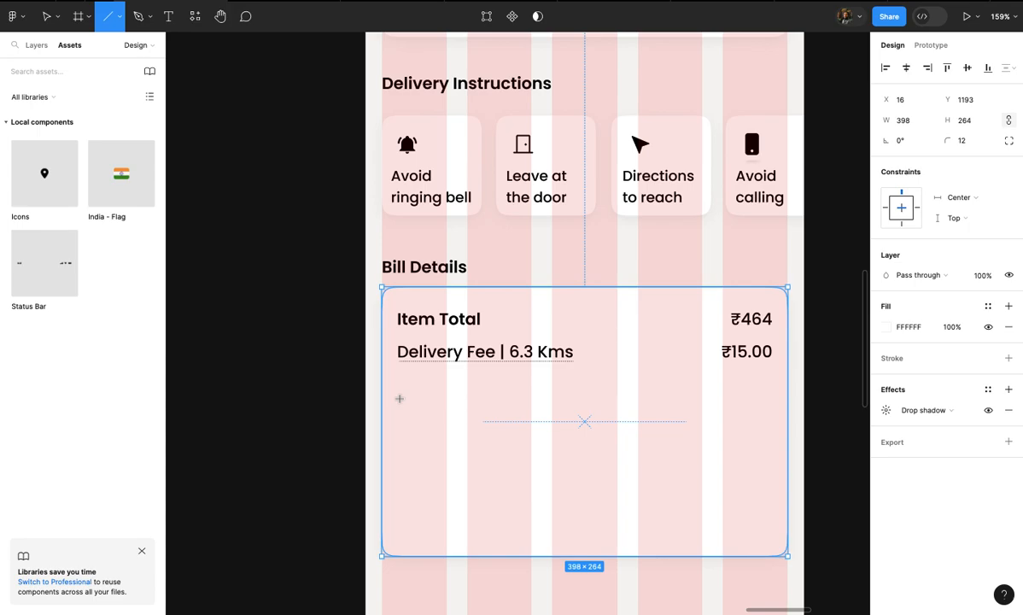
mouse_move(396, 381)
left_mouse_down()
mouse_move(713, 417)
mouse_move(790, 416)
mouse_move(773, 416)
left_mouse_up()
- Apply the Stroke color style to the new divider line in the bill card
left_click(986, 339)
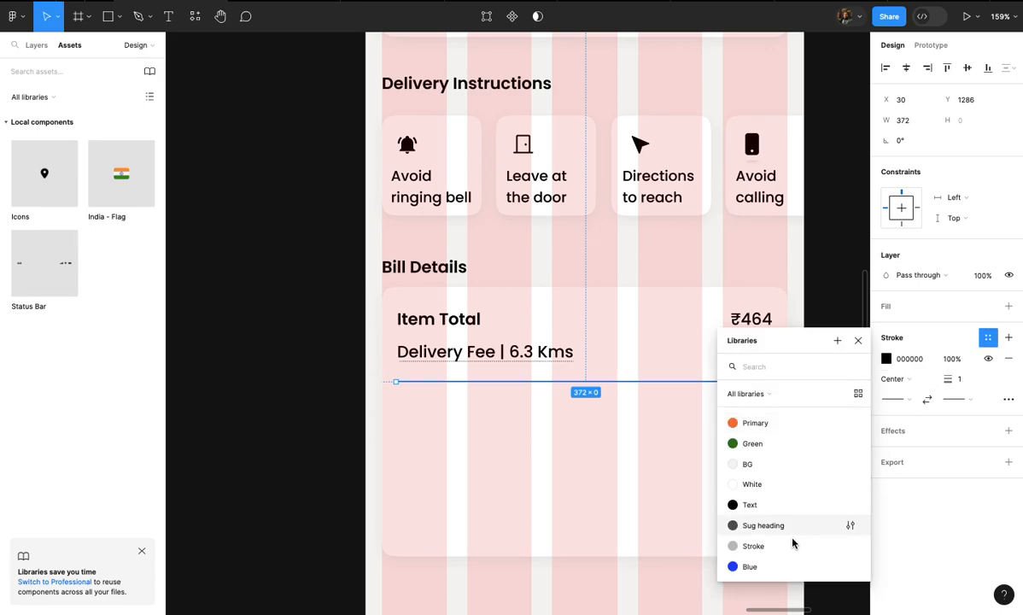
left_click(797, 526)
left_click(788, 551)
scroll(784, 572, "down", 1)
left_click(784, 576)
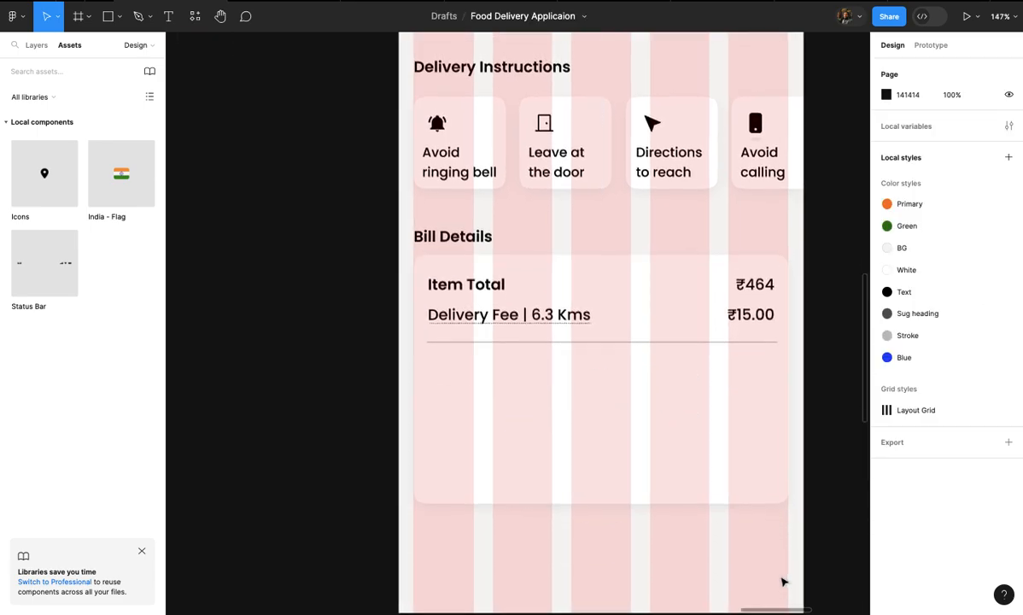
- Copy the stroke color E7E7E7 from the divider line below the Chilli Chicken item
scroll(784, 577, "up", 10)
scroll(731, 352, "up", 5)
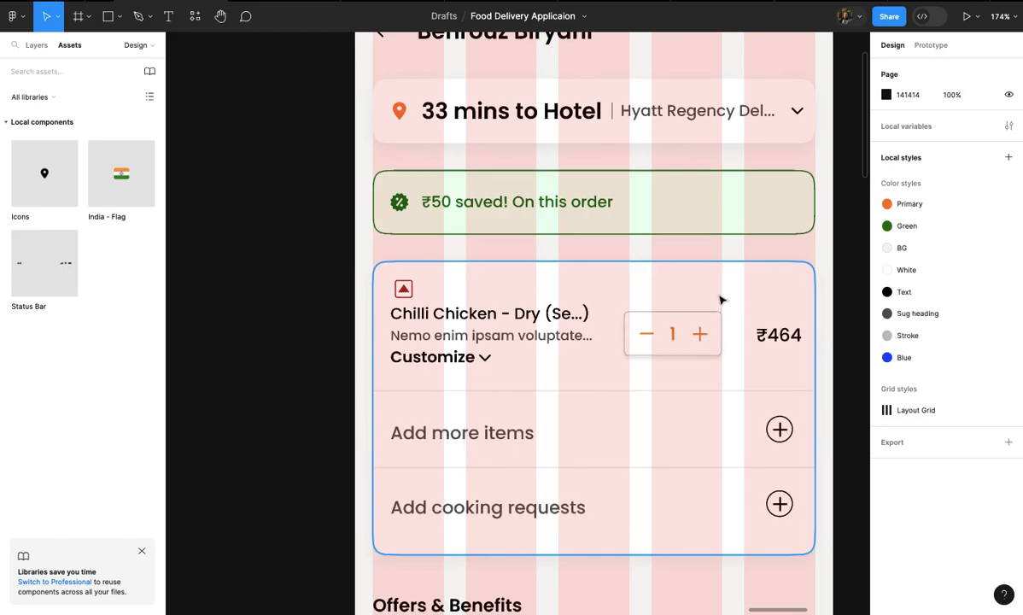
left_click(702, 400)
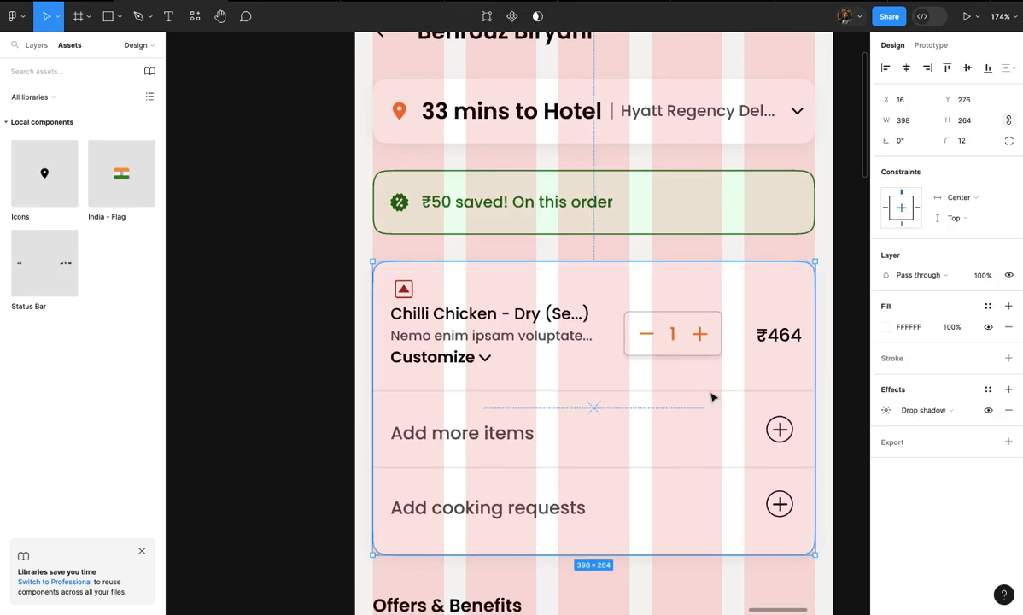
left_click(709, 397)
left_click(908, 359)
key("ctrl+c")
- Detach the color style from the Bill Details divider and set its stroke color to E7E7E7
scroll(679, 462, "down", 1)
scroll(679, 462, "down", 10)
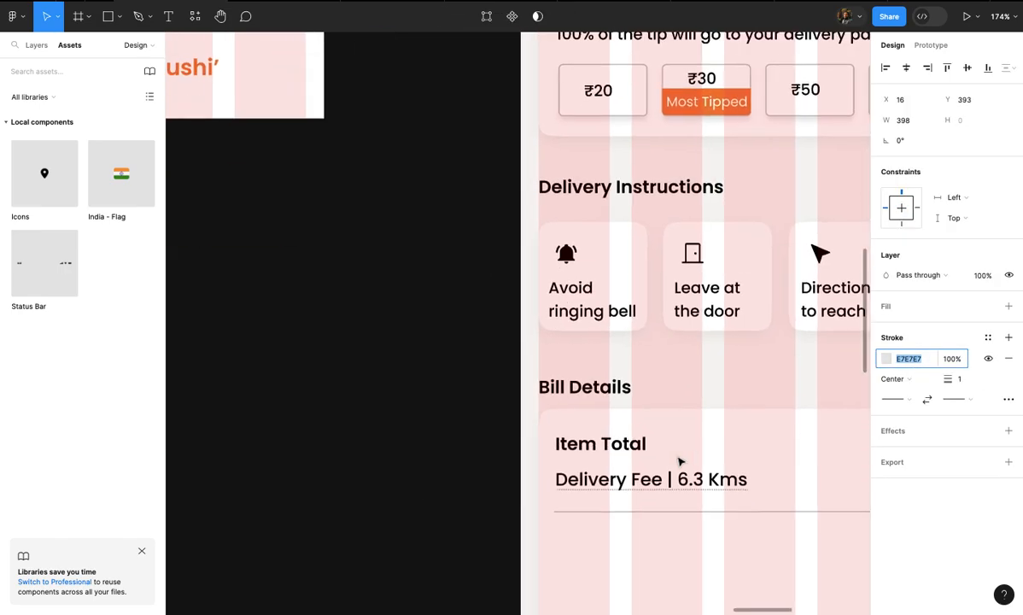
scroll(681, 462, "up", 5)
left_click(746, 261)
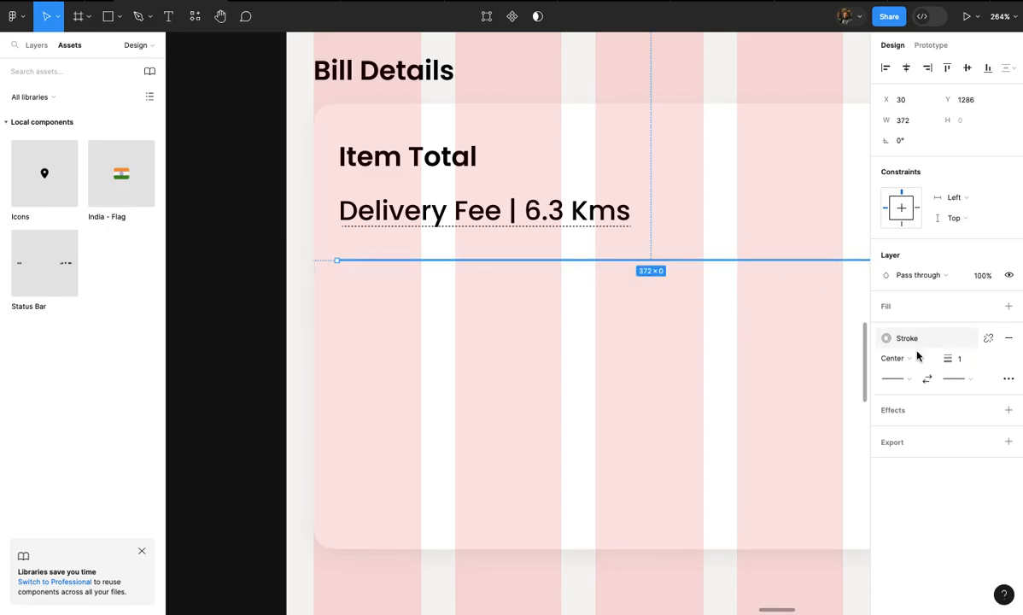
left_click(986, 339)
left_click(918, 359)
key("ctrl+v")
key("Return")
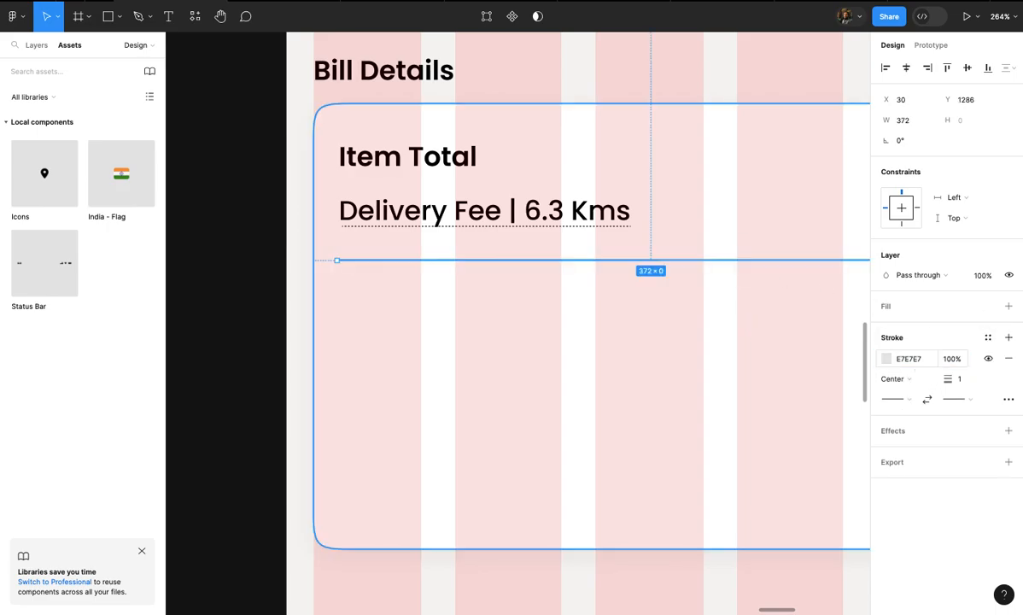
left_click(662, 355)
- Duplicate the Item Total label below the divider at Y 1304 and replace its text with "Delivery Tip"
scroll(661, 355, "down", 4)
scroll(662, 355, "right", 2)
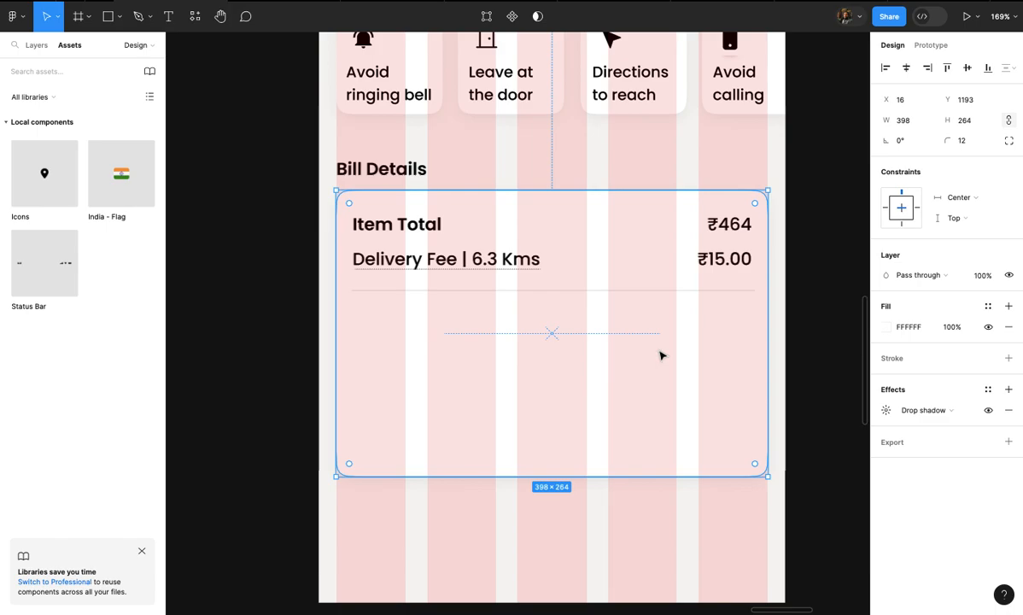
scroll(566, 327, "up", 4)
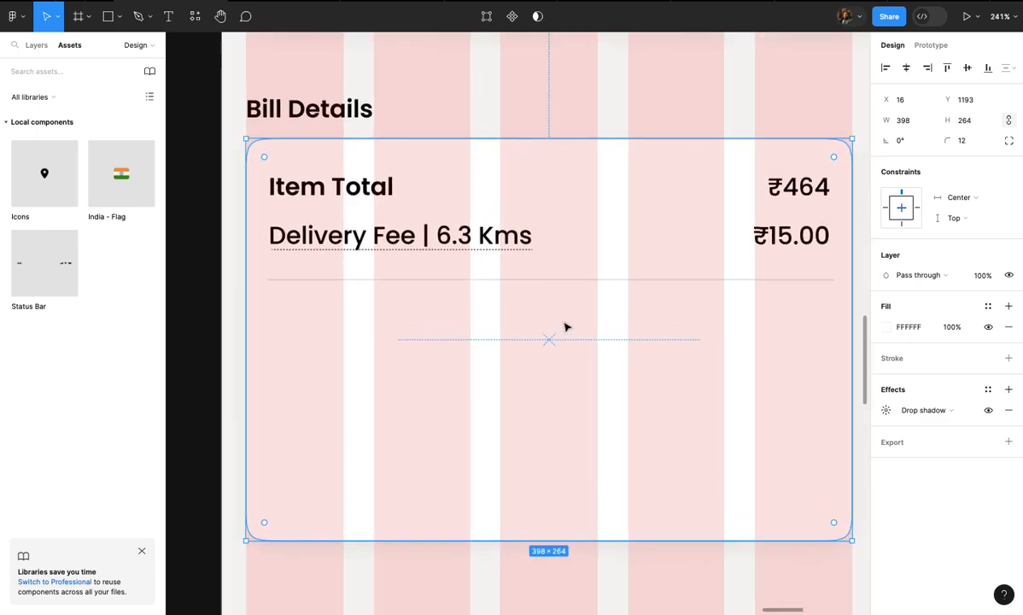
scroll(551, 326, "down", 2)
left_click(410, 210)
left_click_drag(410, 210, 400, 328)
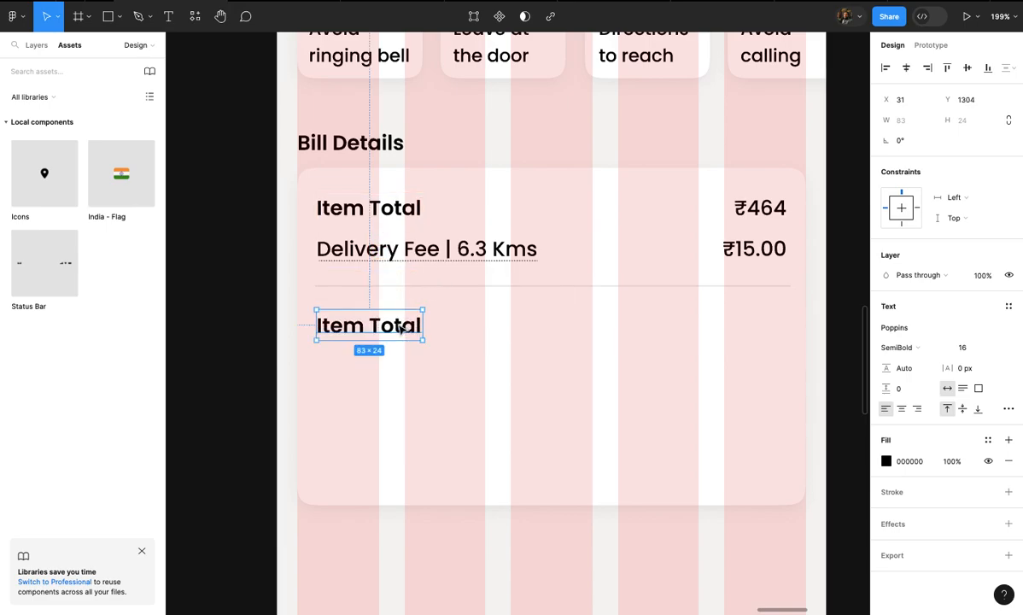
double_click(398, 326)
type("Delivery Tip")
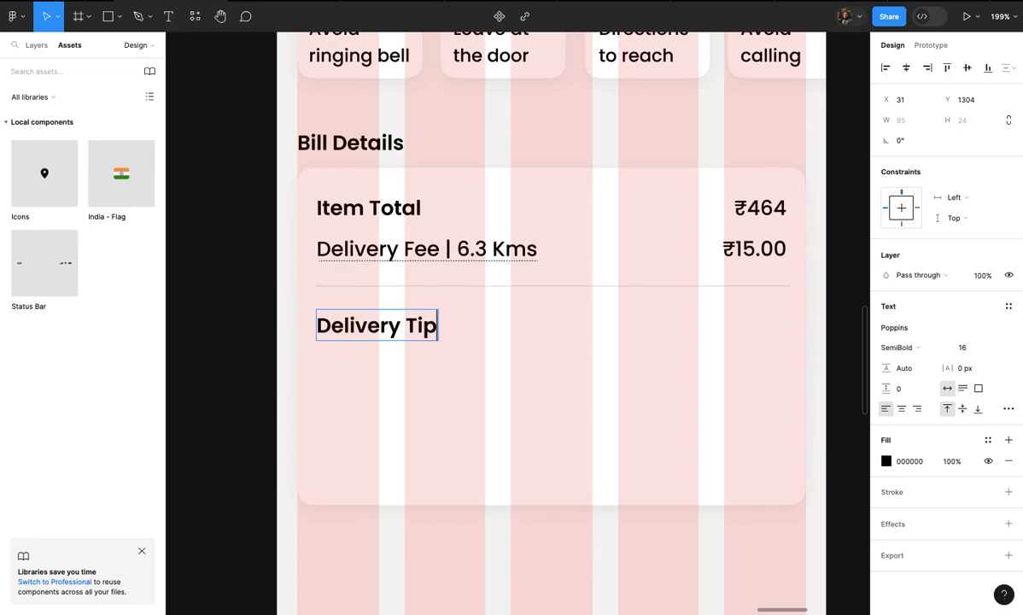
left_click(425, 394)
left_click(425, 394)
- Duplicate the Delivery Tip label along its row to X 307 and right-align the copy's text
scroll(425, 394, "right", 2)
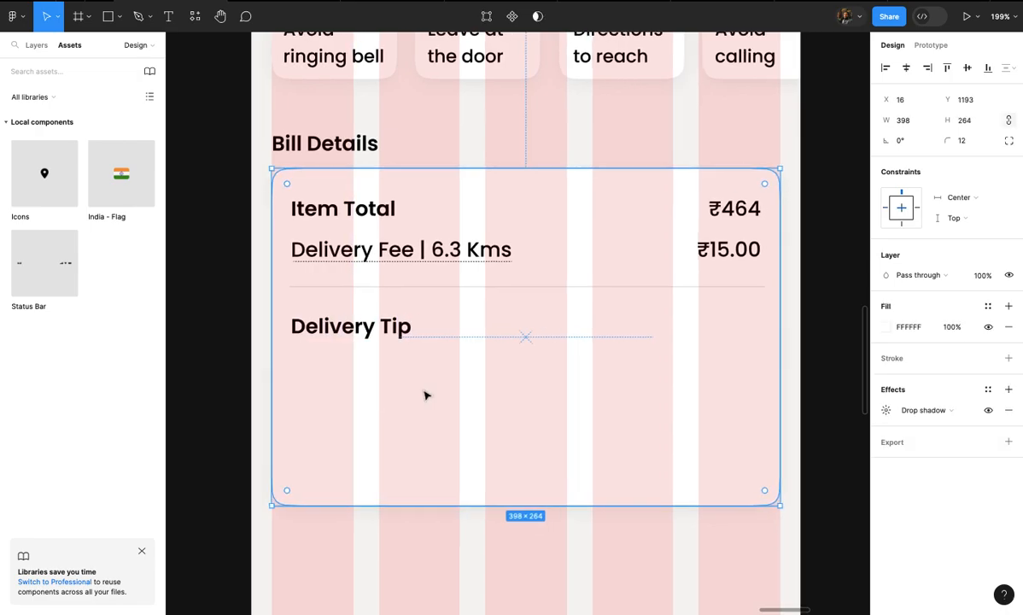
scroll(426, 395, "up", 1)
left_click(325, 321)
left_click_drag(324, 321, 705, 348)
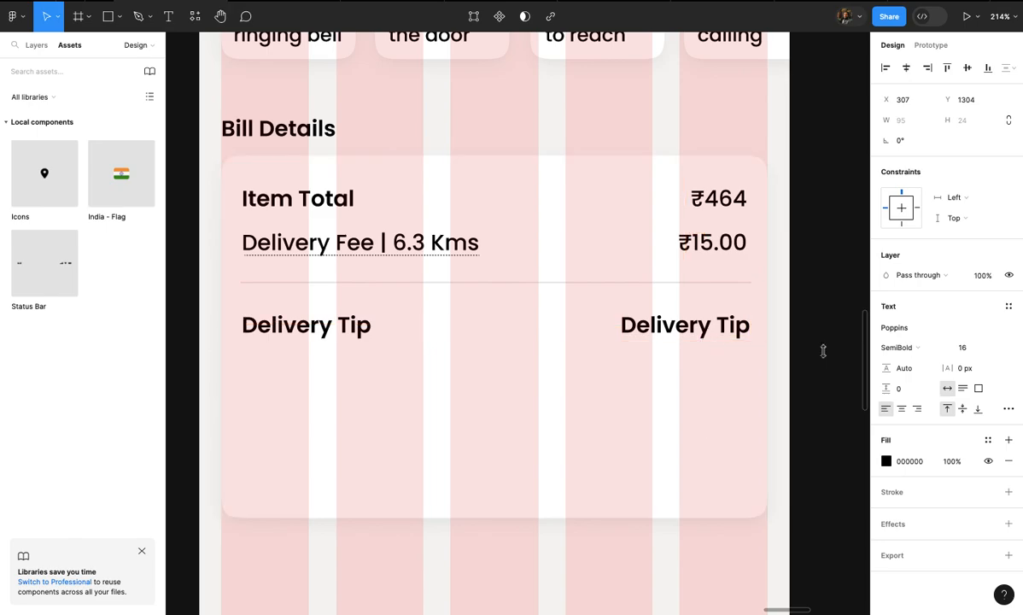
left_click(918, 411)
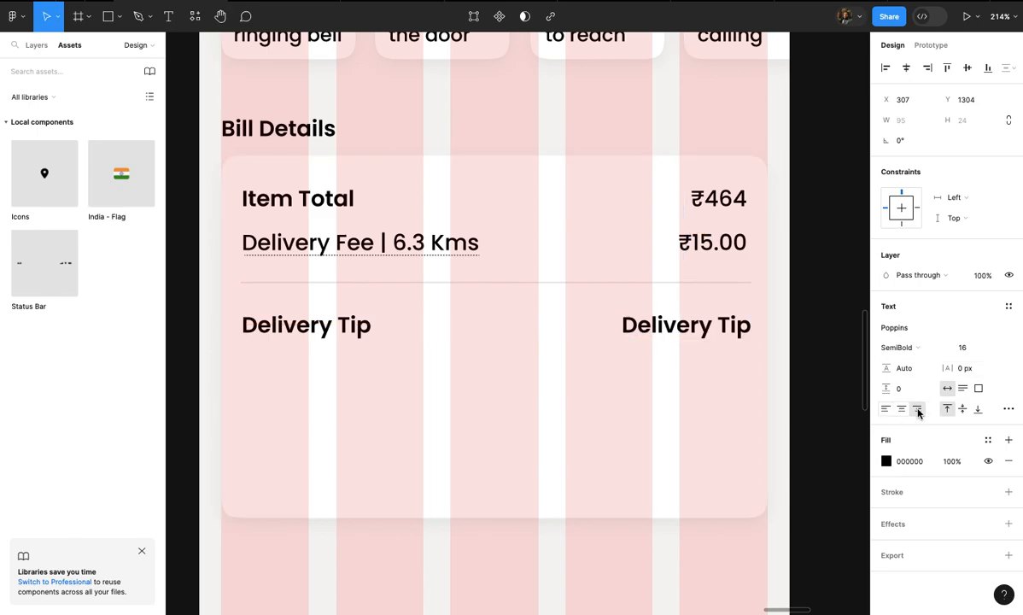
- Apply the Primary color style to the duplicated Delivery Tip label and replace its text with "Add tip"
left_click(988, 440)
left_click(733, 418)
double_click(708, 326)
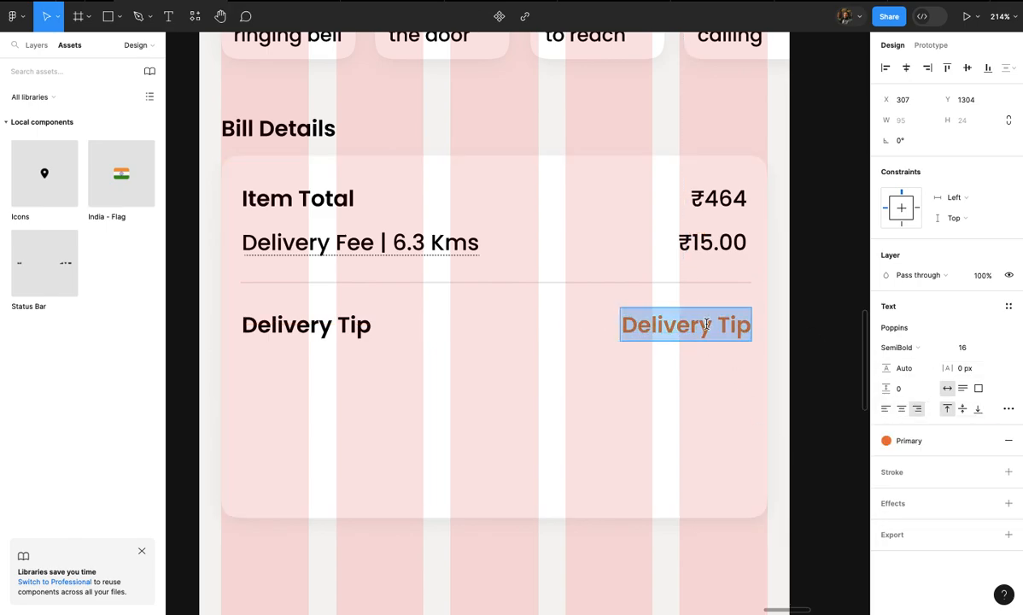
type("Ad")
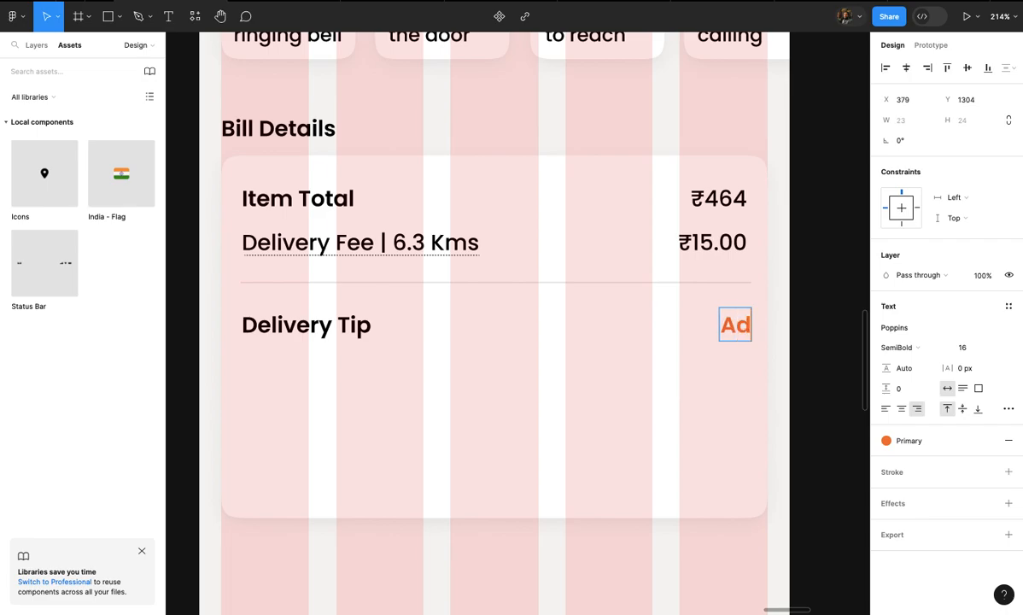
type("d tip")
left_click(697, 432)
left_click(697, 431)
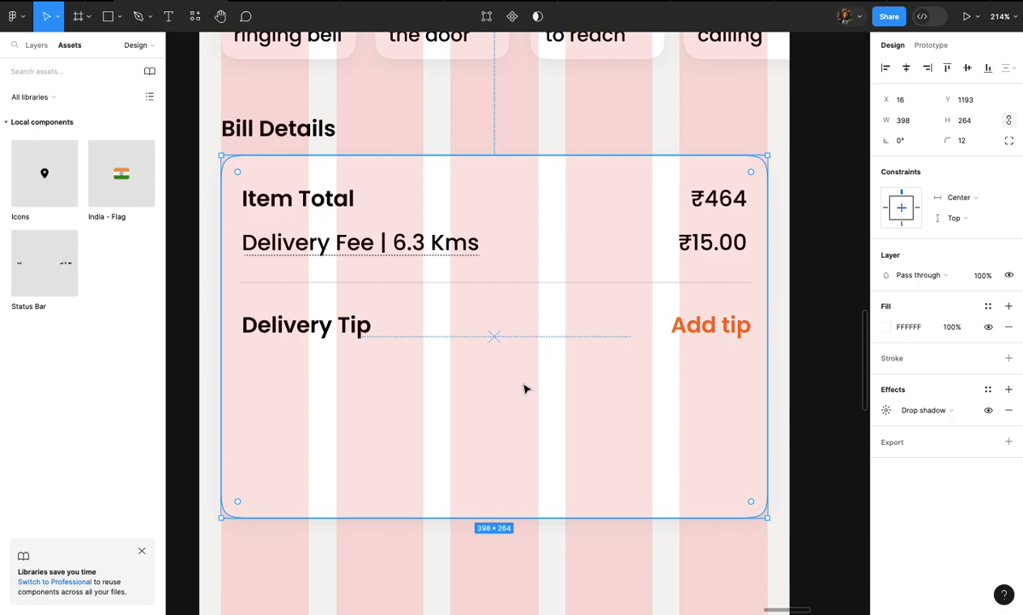
- Duplicate the Delivery Fee label and its ₹15.00 amount below the Delivery Tip row at Y 1346
left_click(344, 250)
scroll(342, 252, "up", 5)
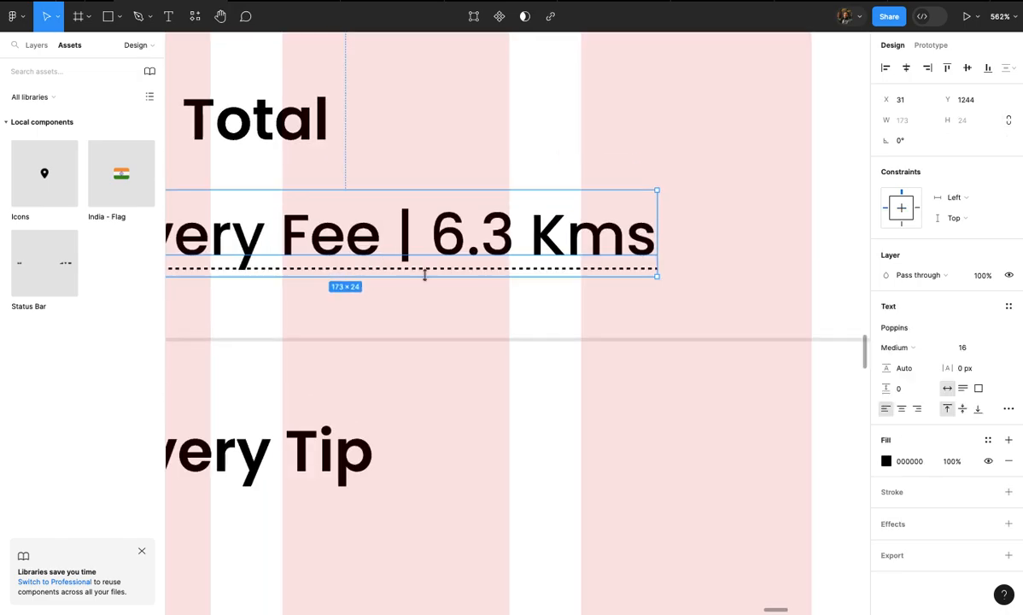
left_click(427, 270, "shift")
scroll(427, 270, "down", 5)
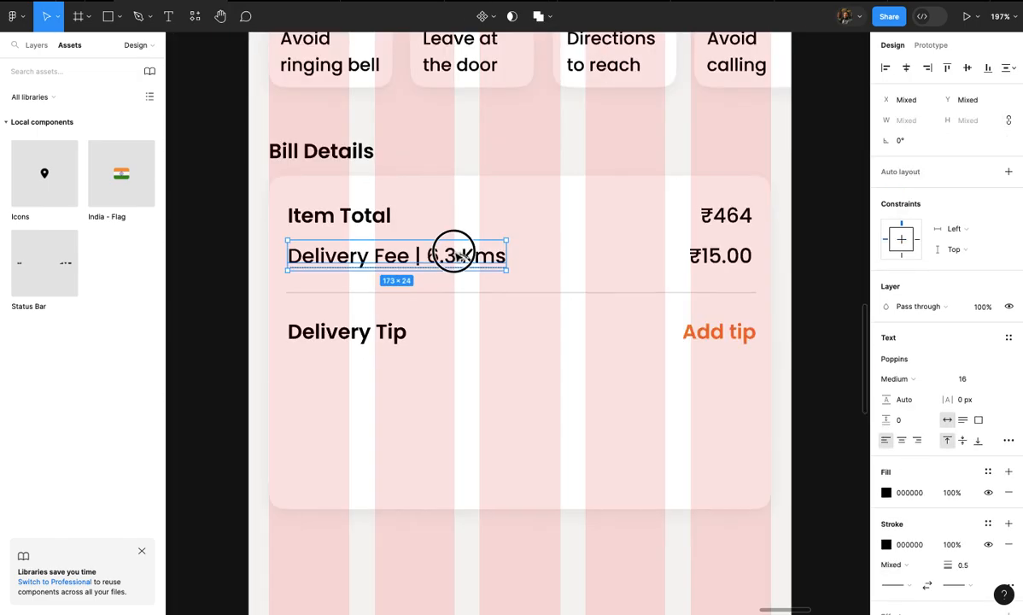
left_click(454, 254)
left_click(715, 255, "shift")
left_click_drag(484, 266, 476, 384)
- Replace the duplicated Delivery Fee label's text with "Platform fee"
double_click(477, 386)
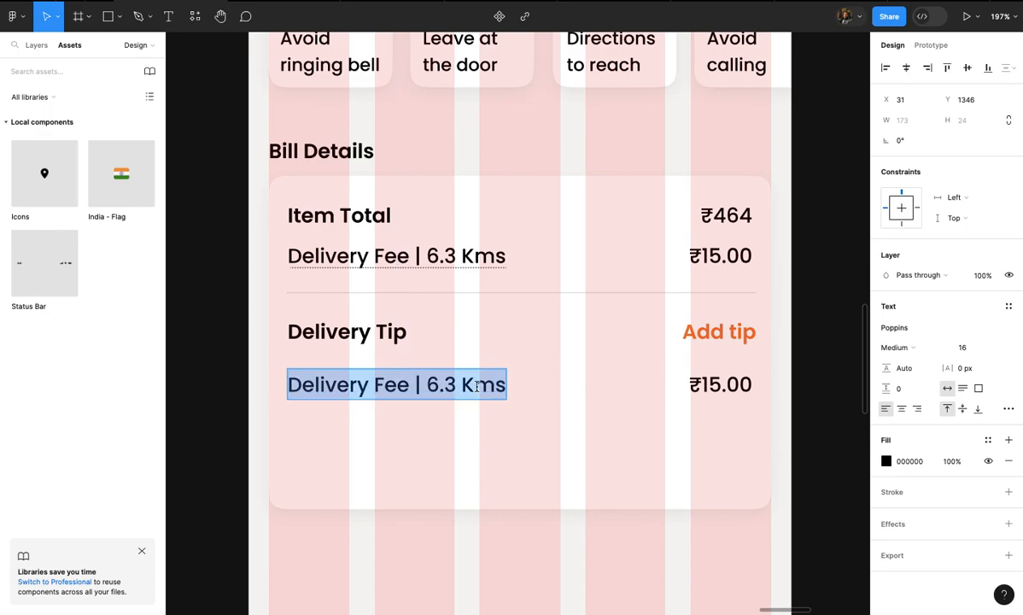
type("P")
key("BackSpace")
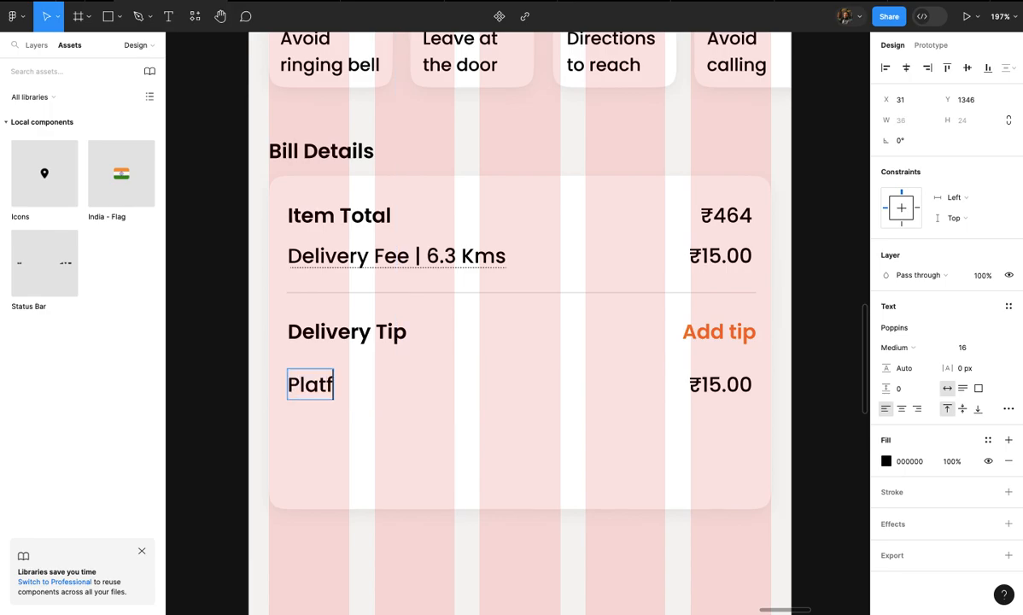
type("Platform fee")
left_click(507, 429)
- Set the amount in the Platform fee row to ₹3.00
scroll(504, 433, "up", 1)
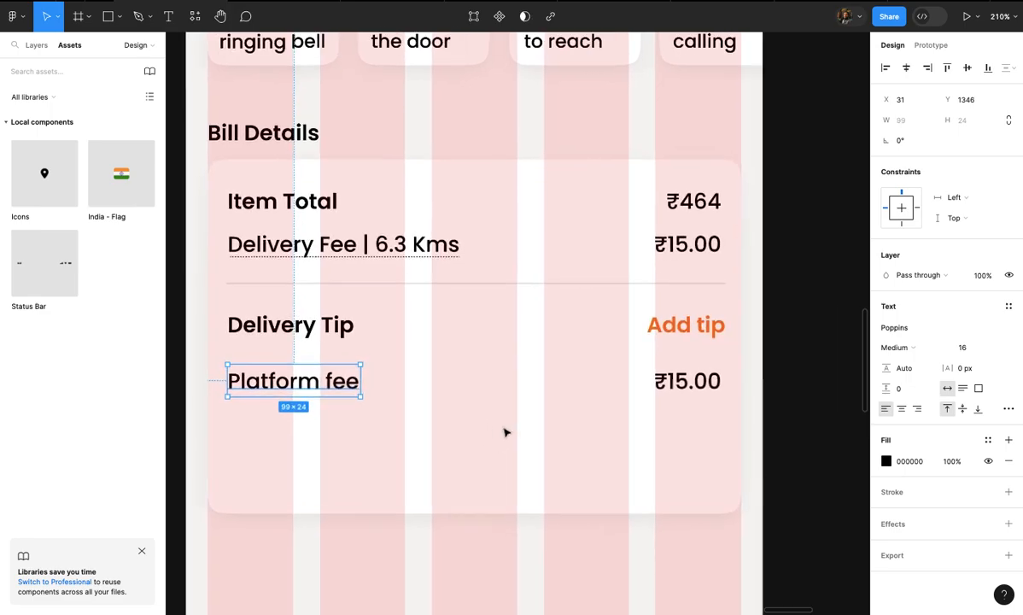
double_click(688, 379)
left_click(692, 373)
double_click(680, 377)
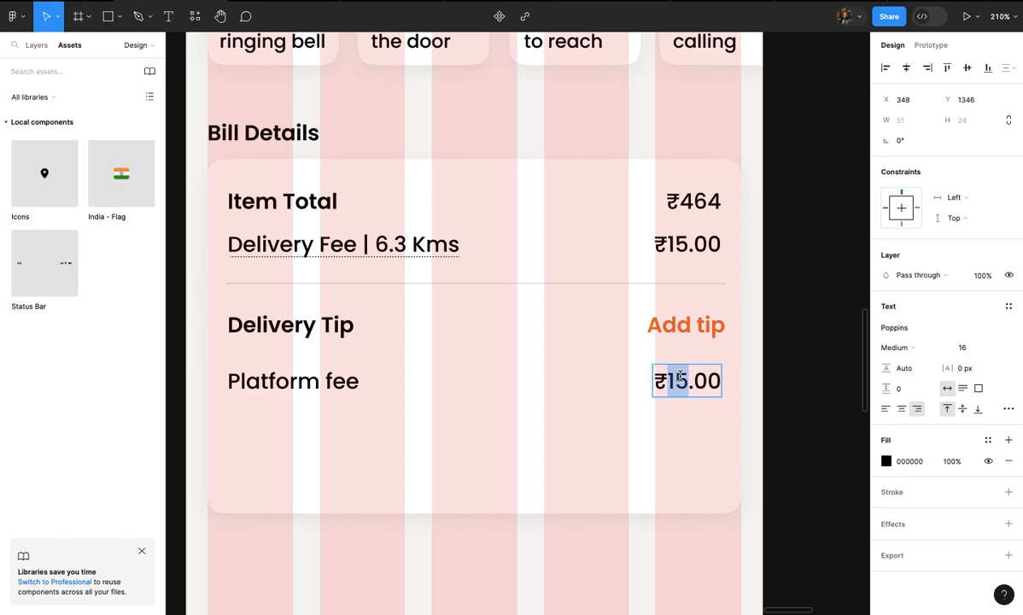
type("3")
left_click(730, 453)
- Duplicate the dashed Delivery Fee underline under Platform fee at Y 1370 and shorten it to the label's width
scroll(621, 302, "left", 2)
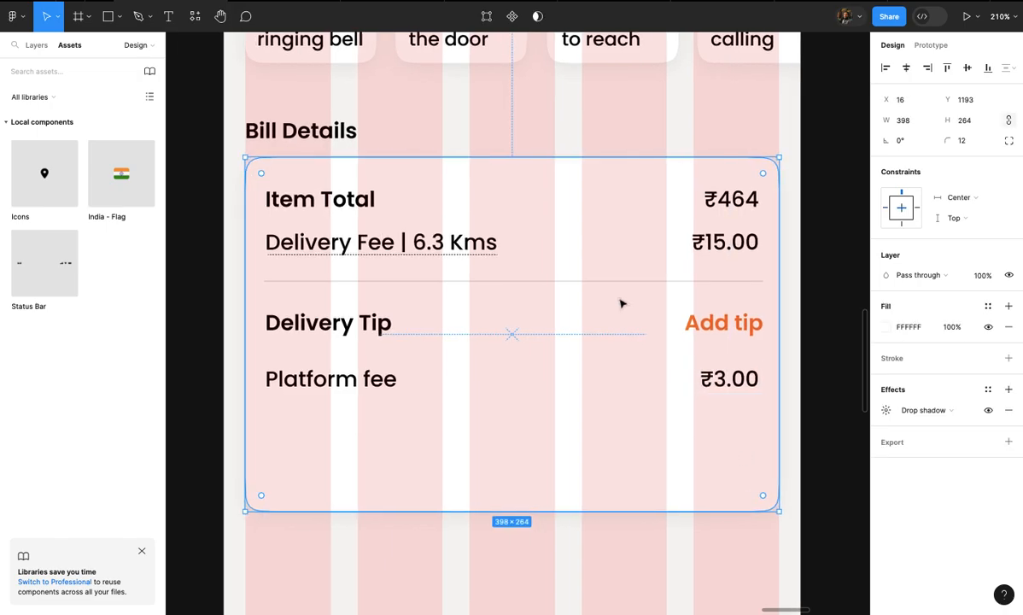
left_click(481, 255)
scroll(482, 259, "up", 2)
scroll(482, 259, "left", 2)
left_click_drag(485, 254, 467, 420)
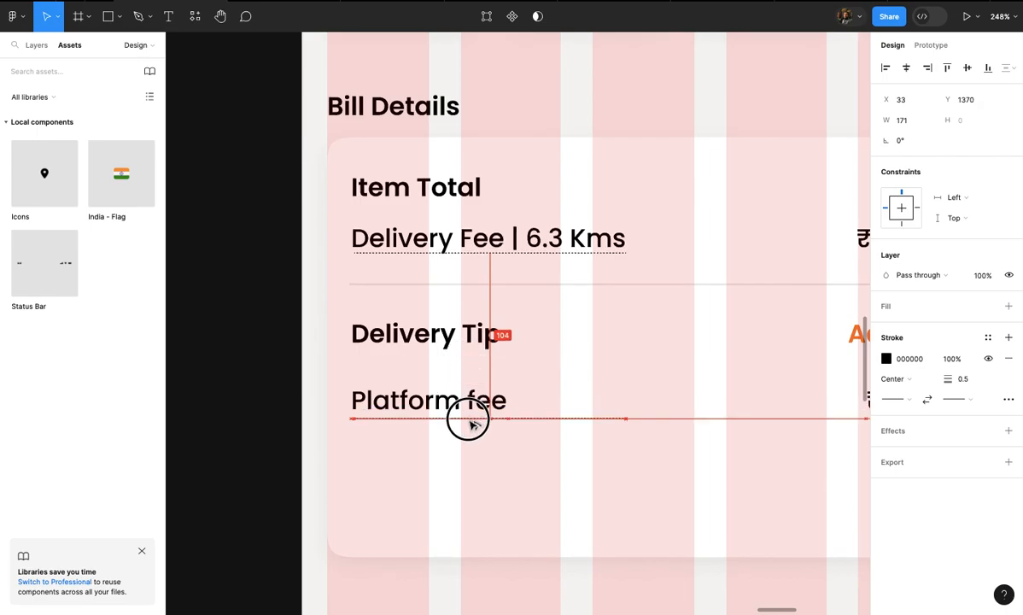
scroll(472, 420, "up", 1)
left_click_drag(642, 419, 511, 418)
left_click(536, 434)
- Duplicate the Platform fee label, its underline and the ₹3.00 amount directly below as a new row at Y 1388
scroll(536, 433, "down", 6)
scroll(536, 436, "up", 3)
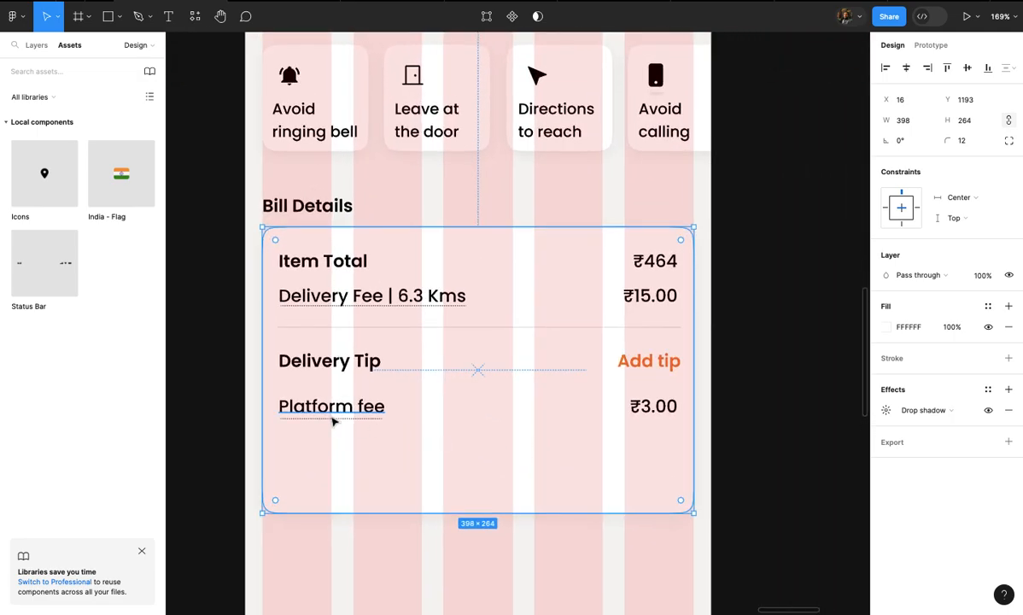
scroll(333, 420, "up", 5)
scroll(356, 406, "down", 6)
scroll(356, 406, "down", 3)
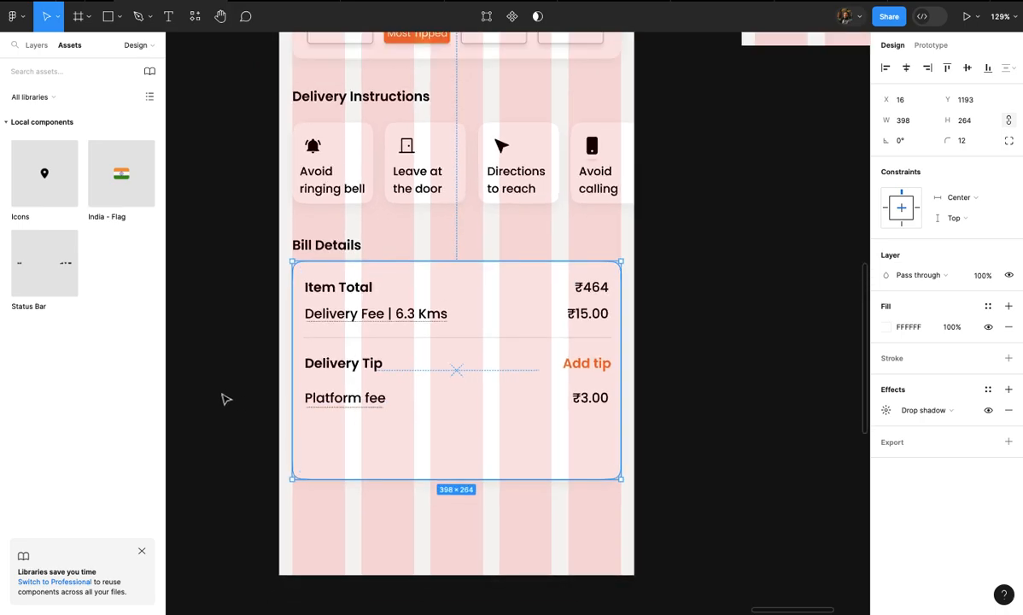
left_click(233, 397)
scroll(236, 397, "up", 1)
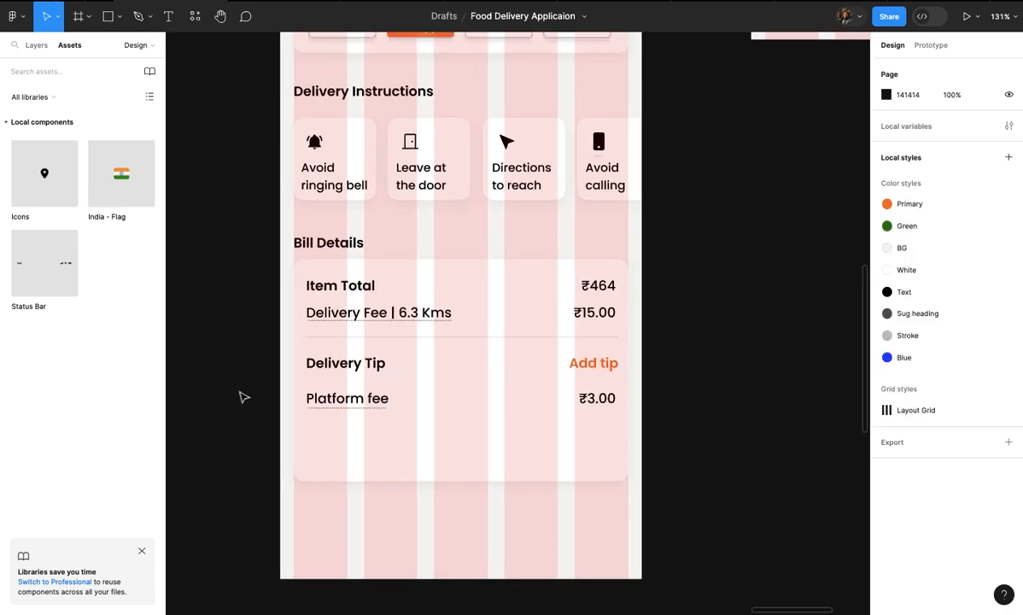
left_click_drag(238, 389, 610, 417)
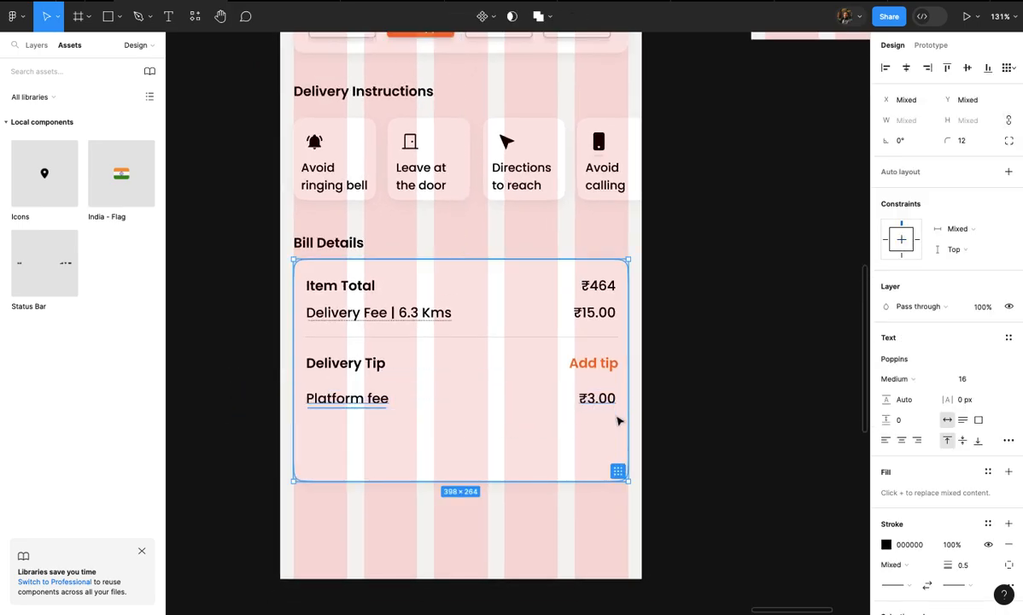
scroll(577, 438, "up", 2)
left_click_drag(450, 393, 455, 437)
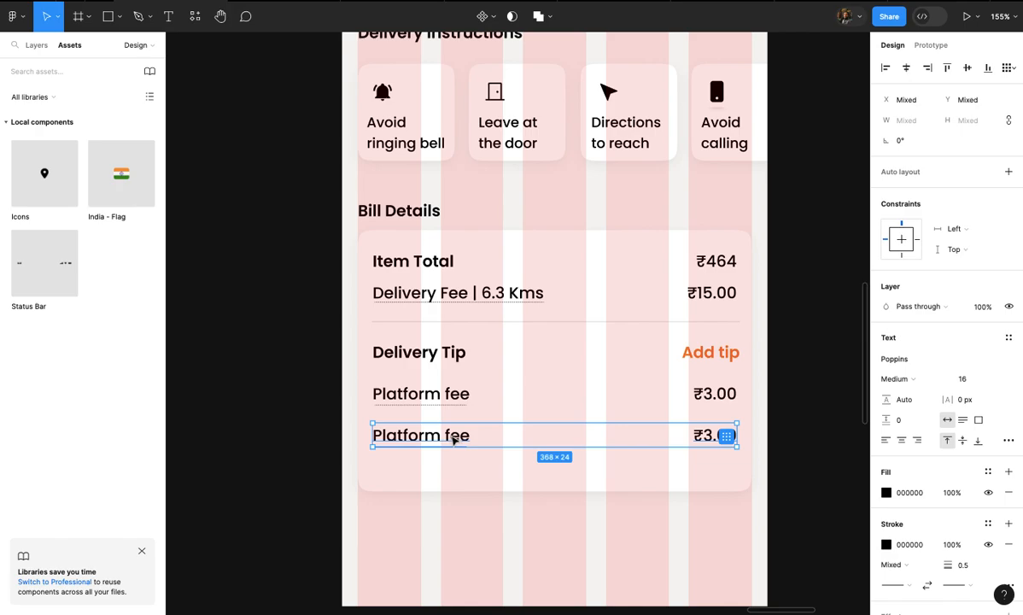
- Replace the lower duplicated Platform fee label's text with "GST AND Restaurant Charges"
double_click(453, 437)
double_click(447, 434)
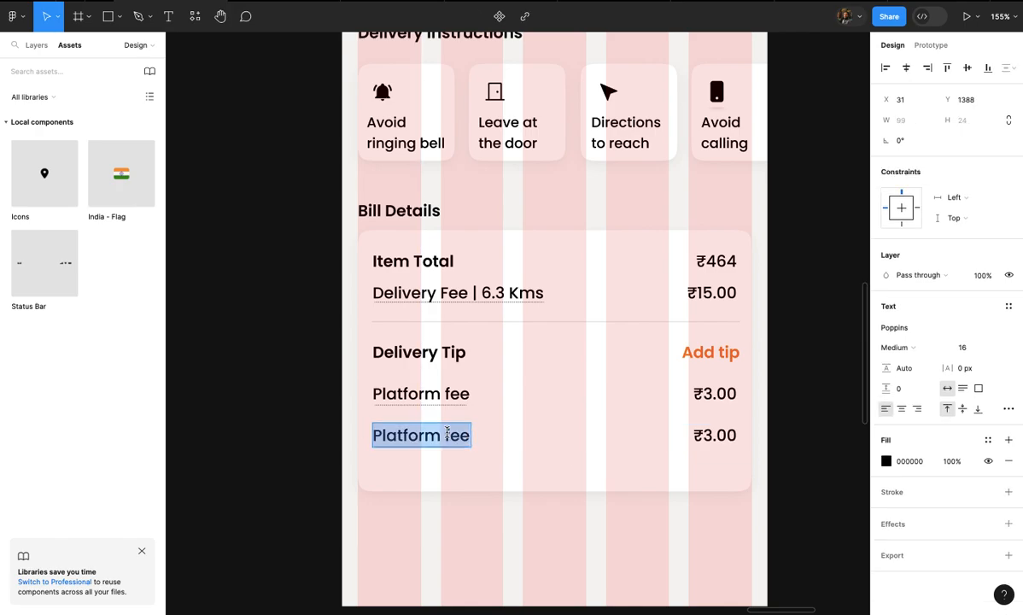
type("GST AND Restaurant Charged")
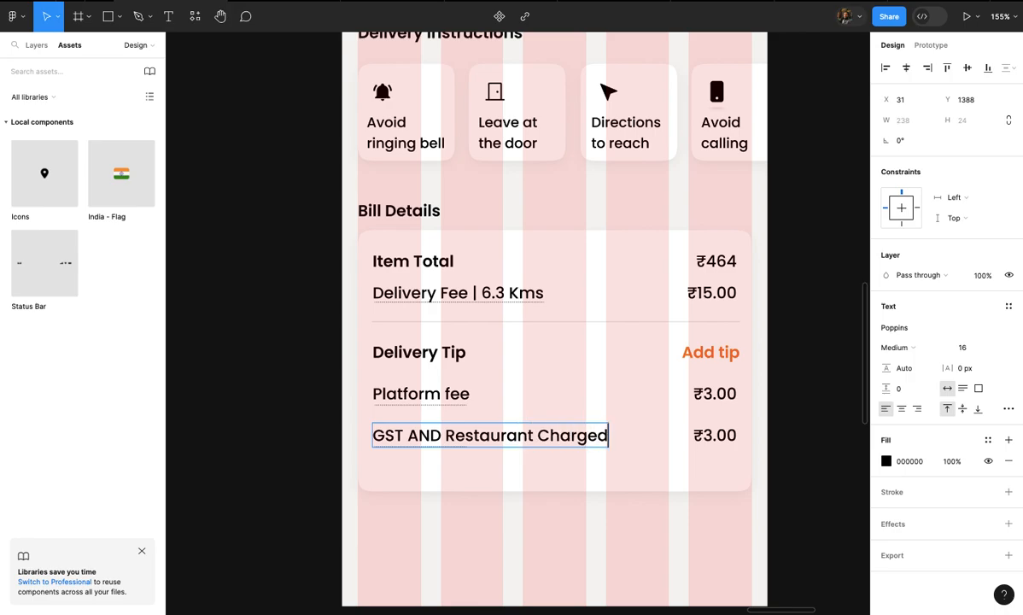
left_click(439, 433)
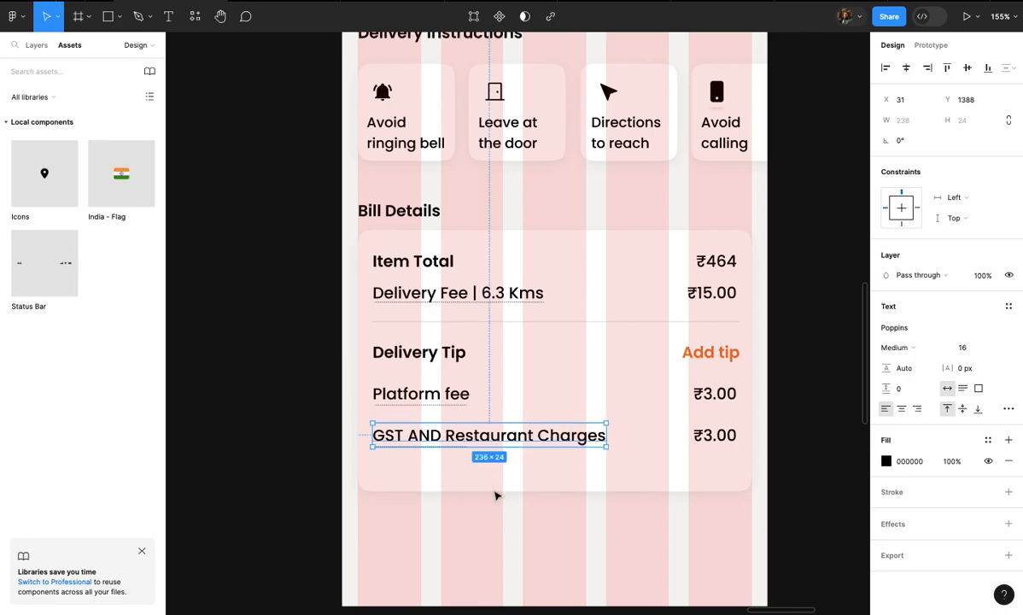
- Set the amount in the GST AND Restaurant Charges row to ₹56.00
scroll(498, 489, "down", 3)
scroll(521, 384, "down", 2)
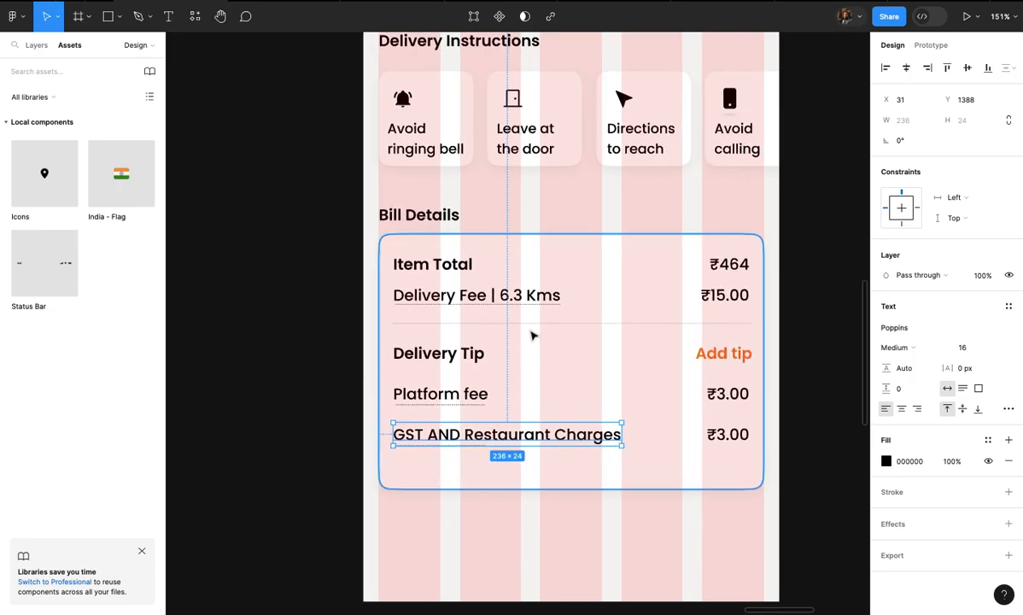
left_click(532, 304)
scroll(533, 305, "up", 2)
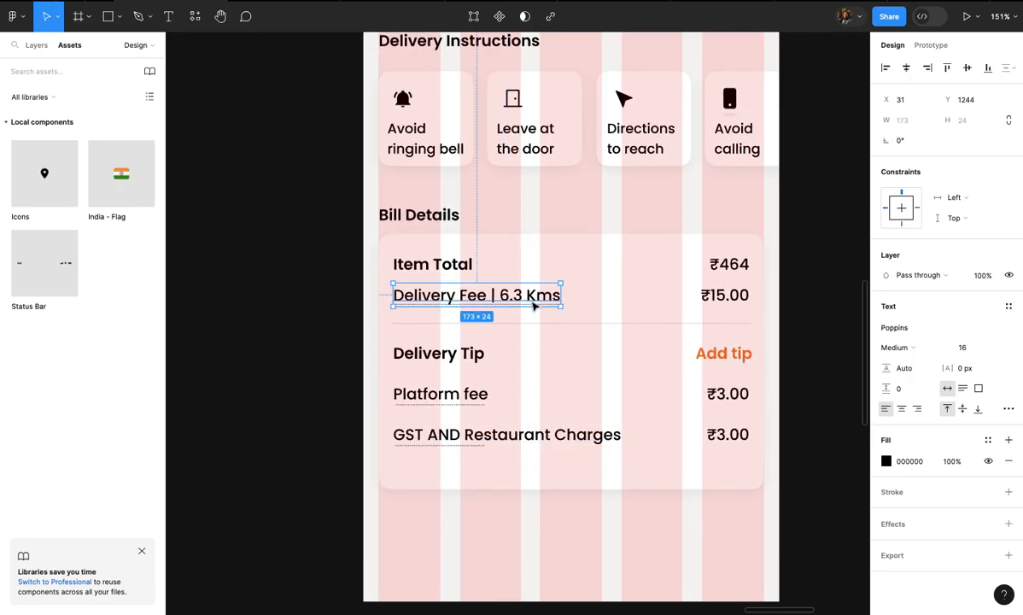
double_click(728, 435)
scroll(722, 436, "up", 2)
left_click(719, 437)
key("BackSpace")
type("56")
left_click(721, 465)
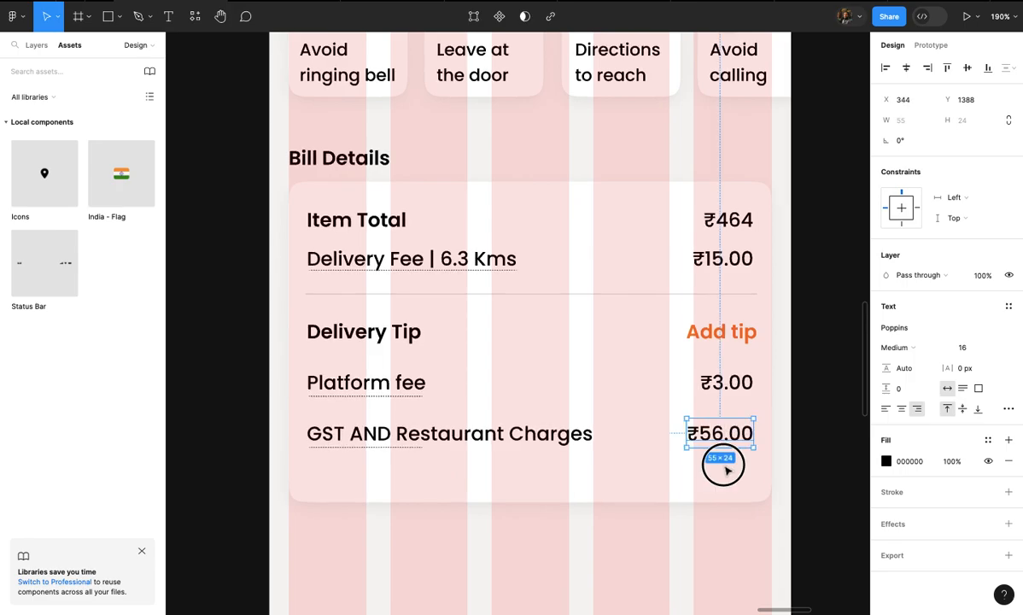
- Extend the Bill Details card's bottom edge slightly to add space below the GST row
left_click(673, 496)
left_click_drag(660, 503, 660, 528)
scroll(432, 475, "up", 3)
- Lengthen the dashed underline beneath GST AND Restaurant Charges to a width of 234 so it spans the label
left_click(407, 443)
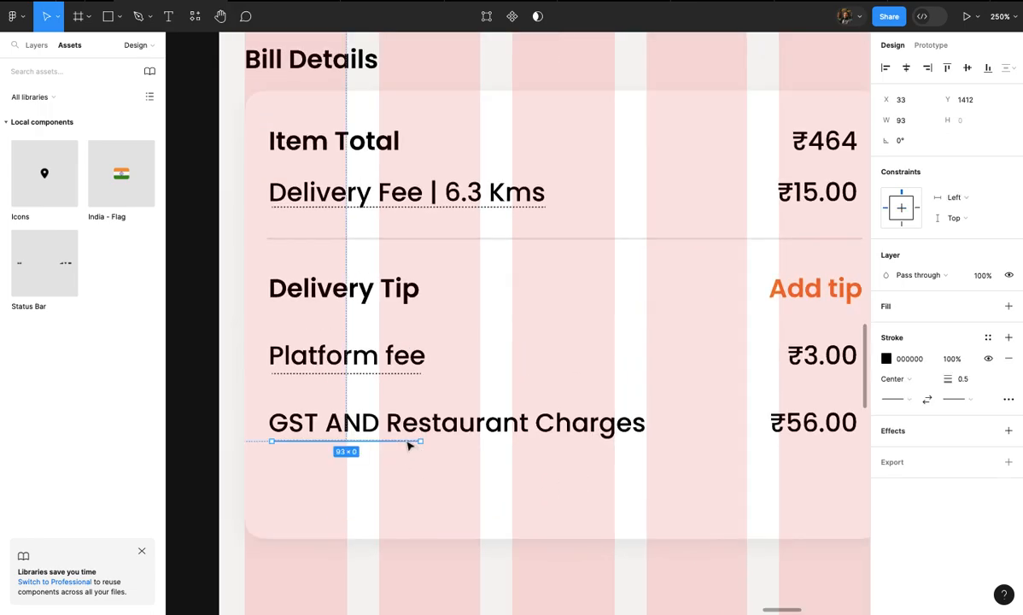
scroll(430, 443, "up", 3)
left_click_drag(426, 441, 756, 465)
scroll(756, 468, "down", 3)
scroll(755, 482, "down", 2)
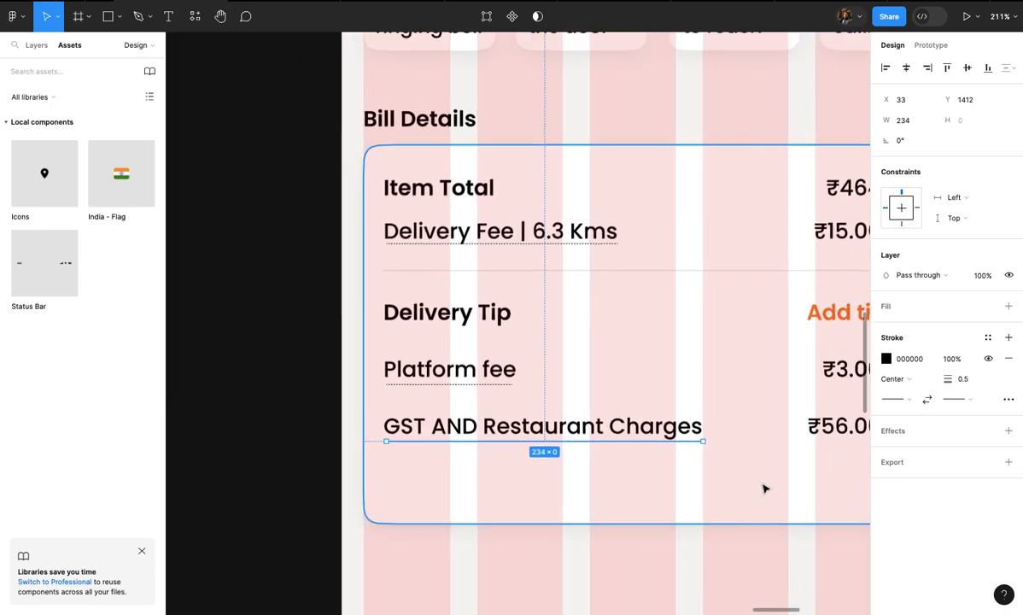
- Lengthen the Bill Details card further downward to make room for a total row
left_click(765, 498)
scroll(765, 498, "down", 2)
left_click_drag(732, 513, 733, 536)
scroll(731, 536, "down", 1)
left_click(732, 552)
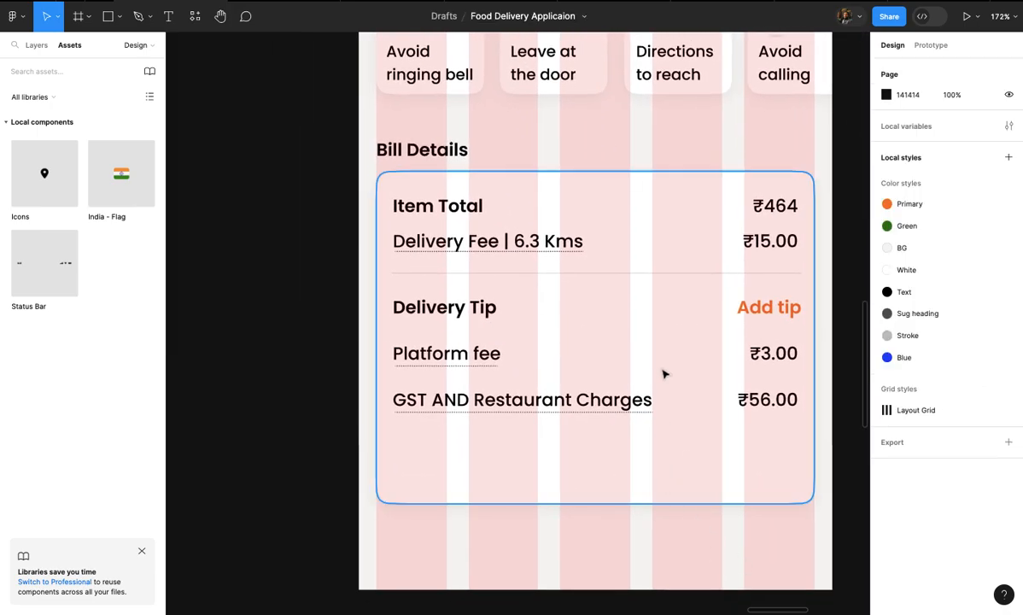
- Duplicate the solid divider below the GST row at Y 1437 and apply the Stroke color style to it
double_click(660, 279)
left_click_drag(663, 281, 644, 444)
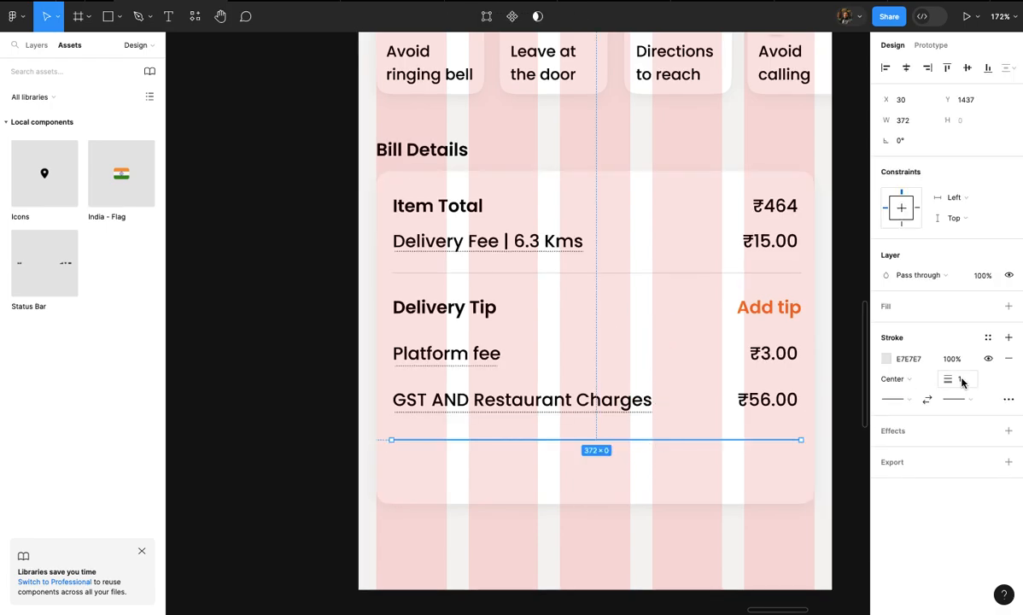
left_click(988, 338)
left_click(815, 544)
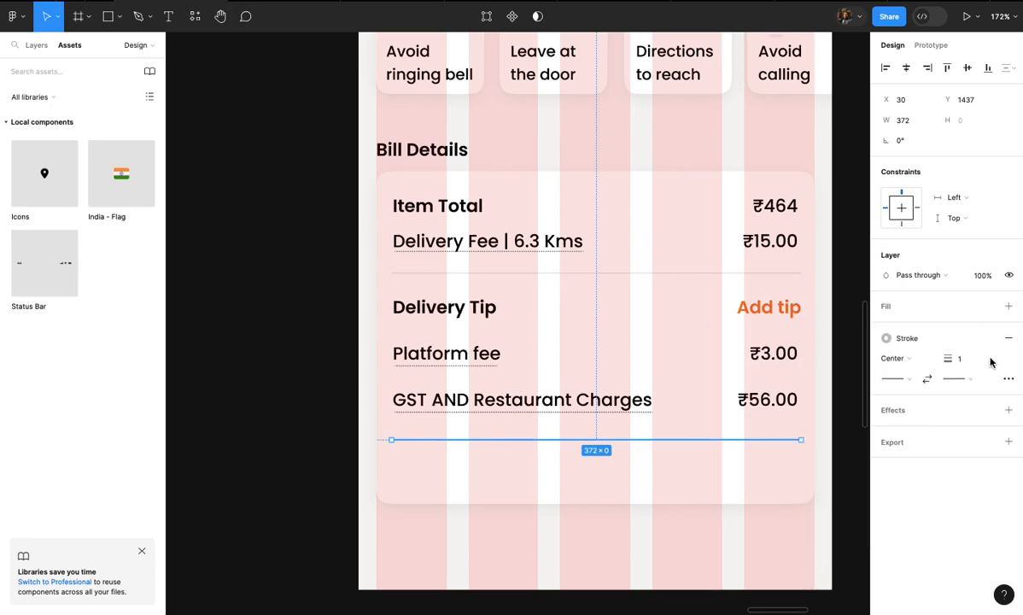
- Change the new divider's stroke style to Dash with a dash length of 2
left_click(1008, 378)
left_click(840, 410)
left_click(857, 424)
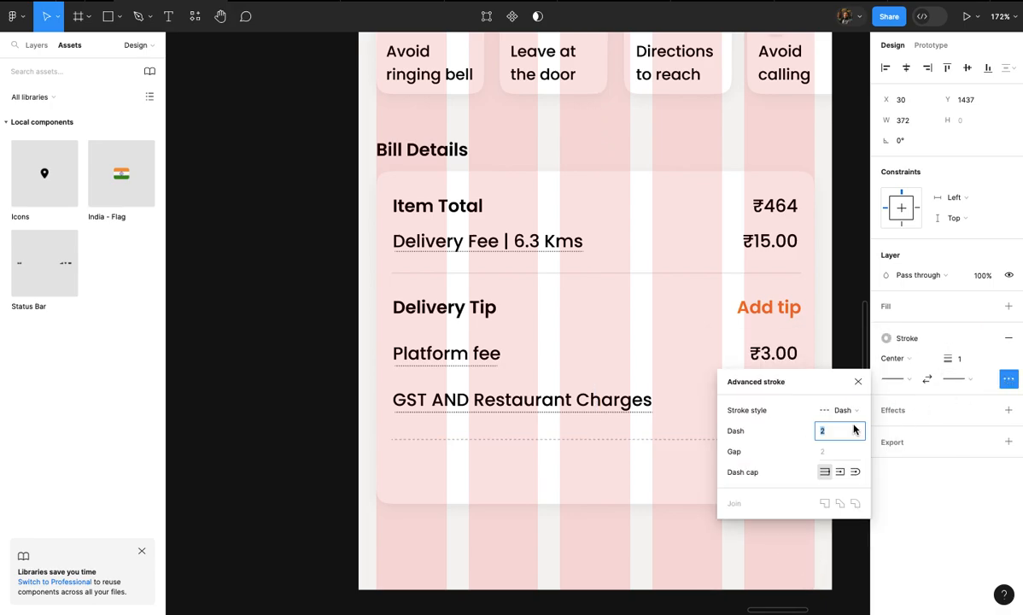
left_click(679, 514)
left_click_drag(672, 504, 638, 505)
left_click(649, 524)
left_click(646, 508)
left_click(639, 556)
- Duplicate the Item Total label below the dashed divider at Y 1455 and change its text to "To Pay"
scroll(498, 499, "up", 3)
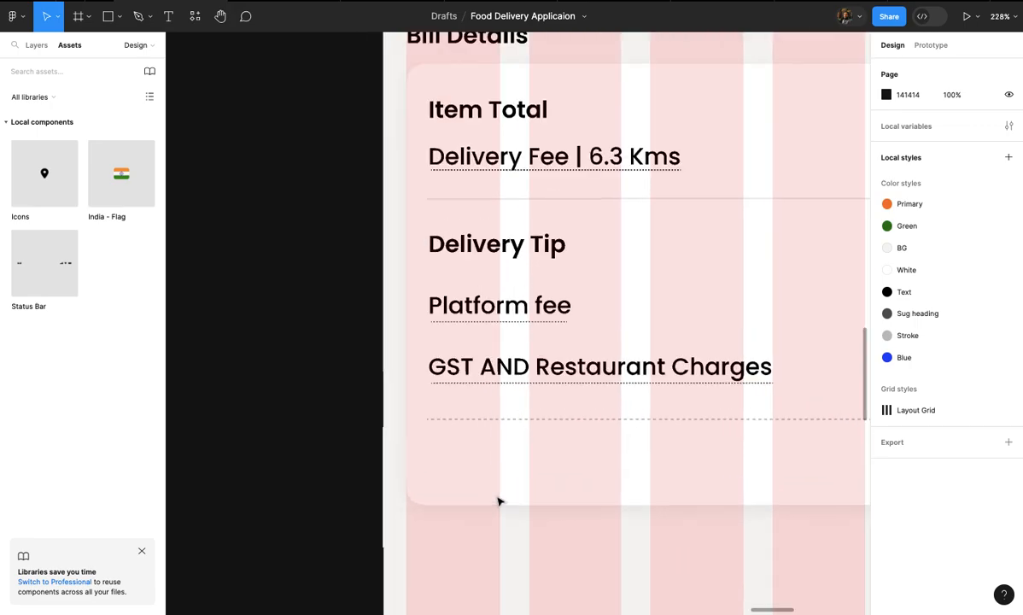
left_click(500, 109)
left_click_drag(499, 109, 498, 461)
double_click(498, 461)
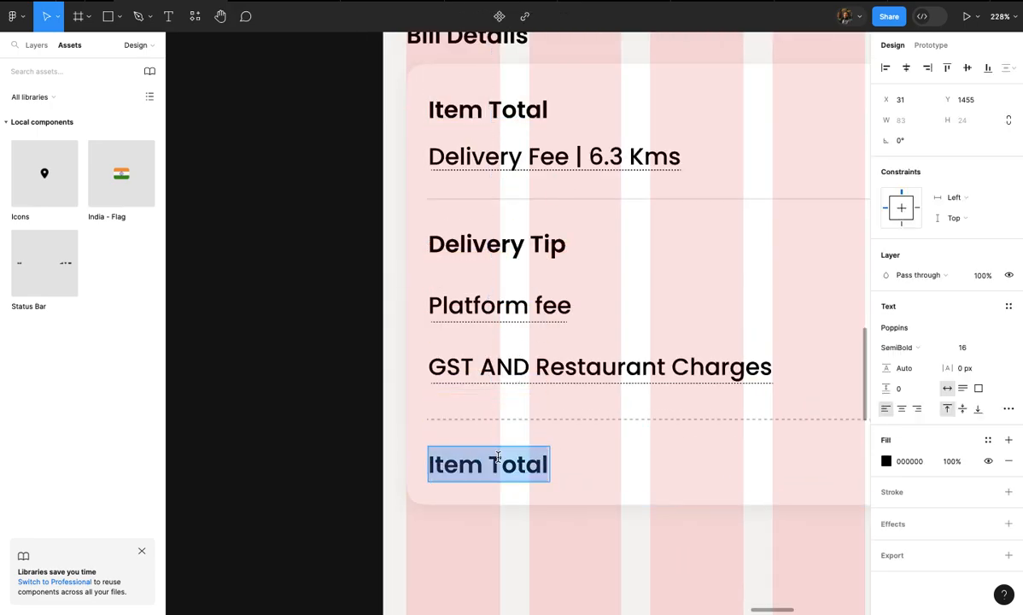
type("To Pay")
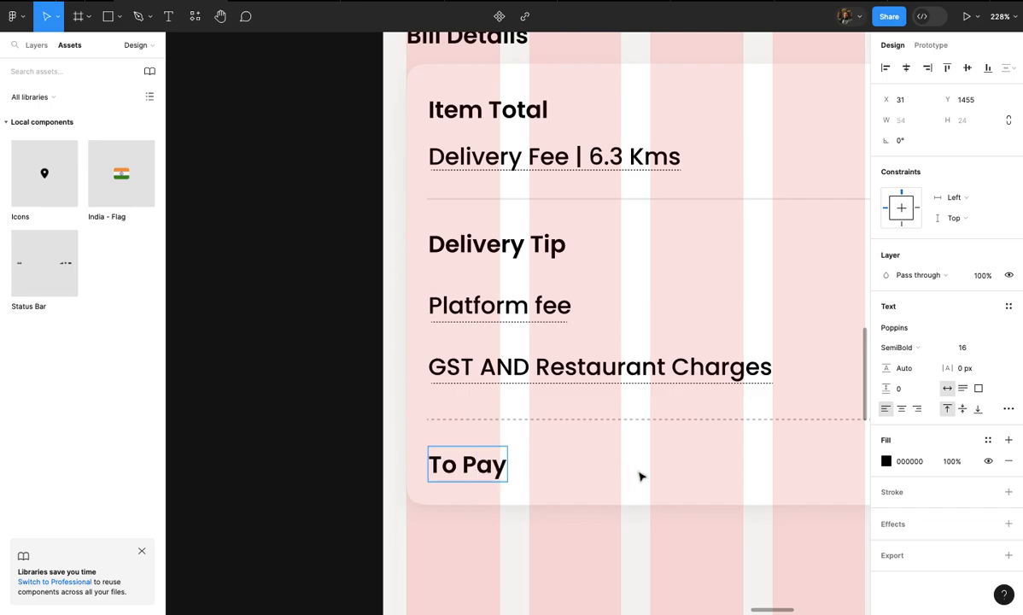
key("Escape")
- Extend the Bill Details card's bottom edge below To Pay to a card height of 308
left_click(623, 506)
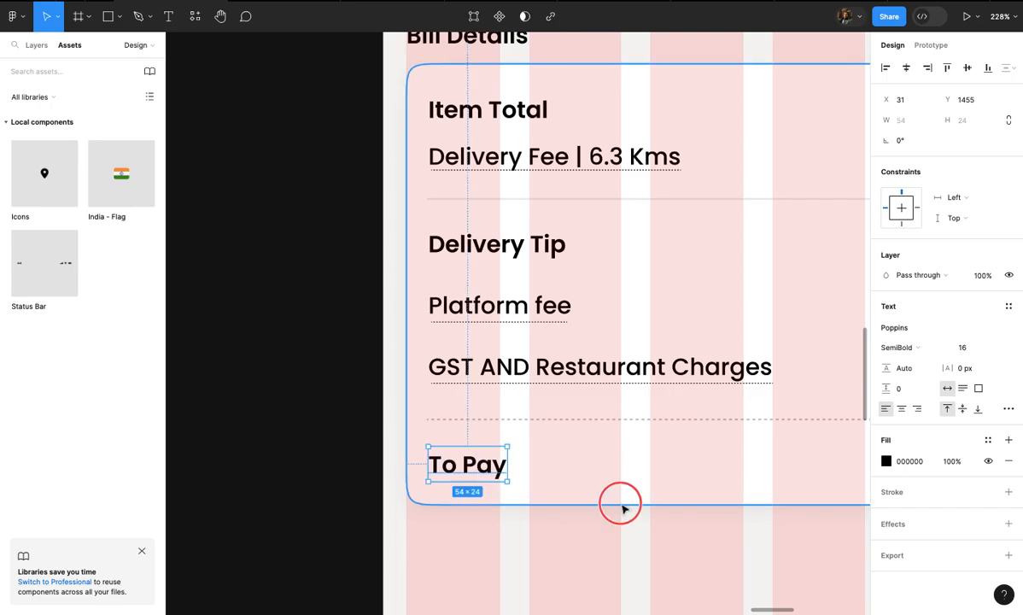
left_click_drag(622, 509, 619, 518)
scroll(620, 517, "down", 2)
- Duplicate the To Pay label into the amount column, change the copy to "464" and align it with the other amounts at X 368
left_click(521, 481)
scroll(517, 480, "down", 4)
left_click_drag(507, 479, 687, 484)
scroll(668, 478, "up", 5)
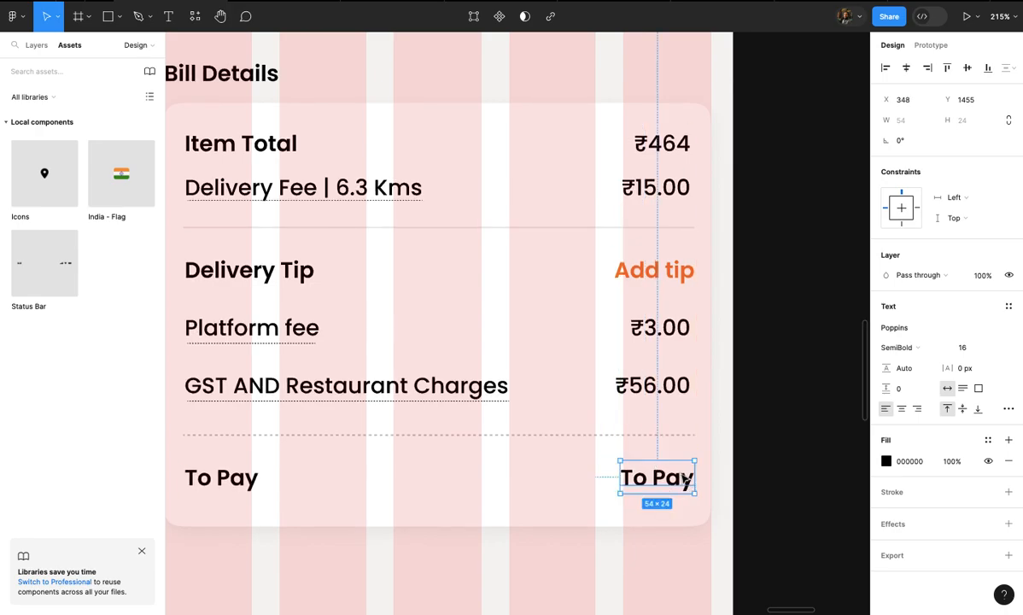
double_click(680, 472)
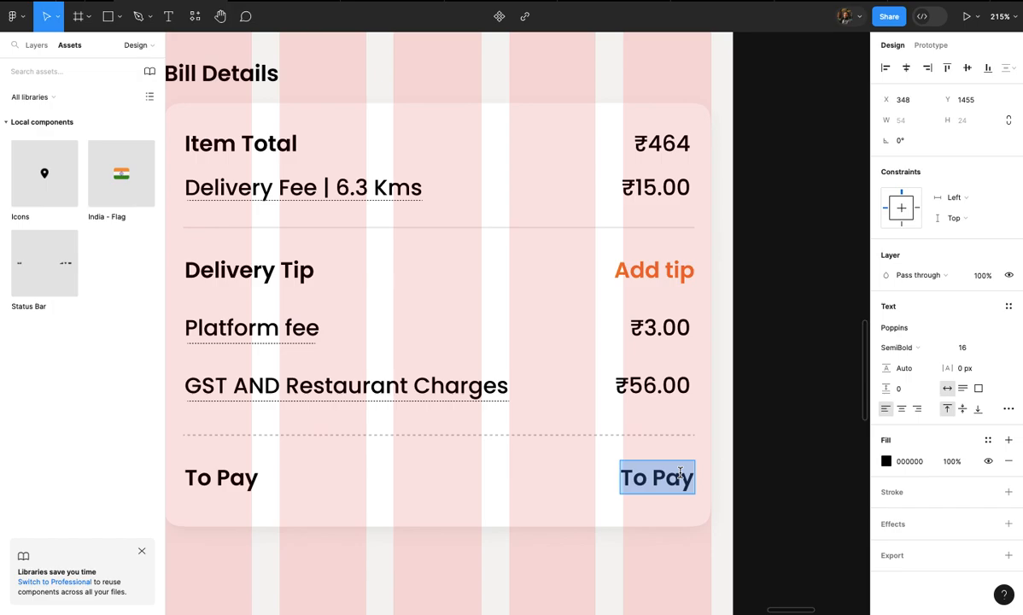
type("464")
key("Escape")
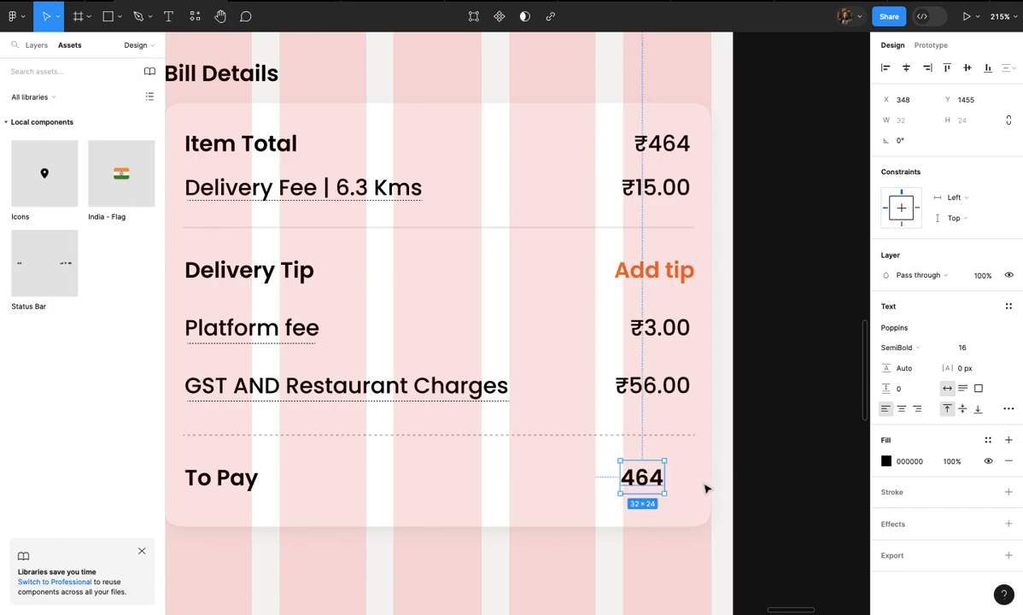
left_click_drag(644, 478, 672, 479)
- Prefix the To Pay amount with the ₹ sign copied from the Item Total amount and right-align its text
double_click(649, 154)
left_click(649, 140)
left_click_drag(649, 140, 635, 140)
key("ctrl+c")
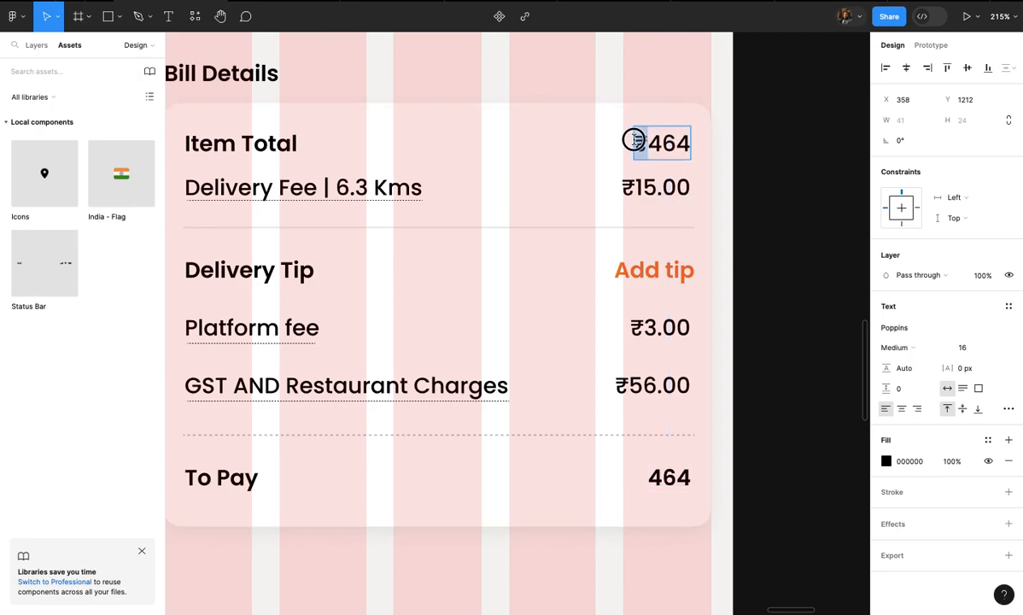
double_click(650, 477)
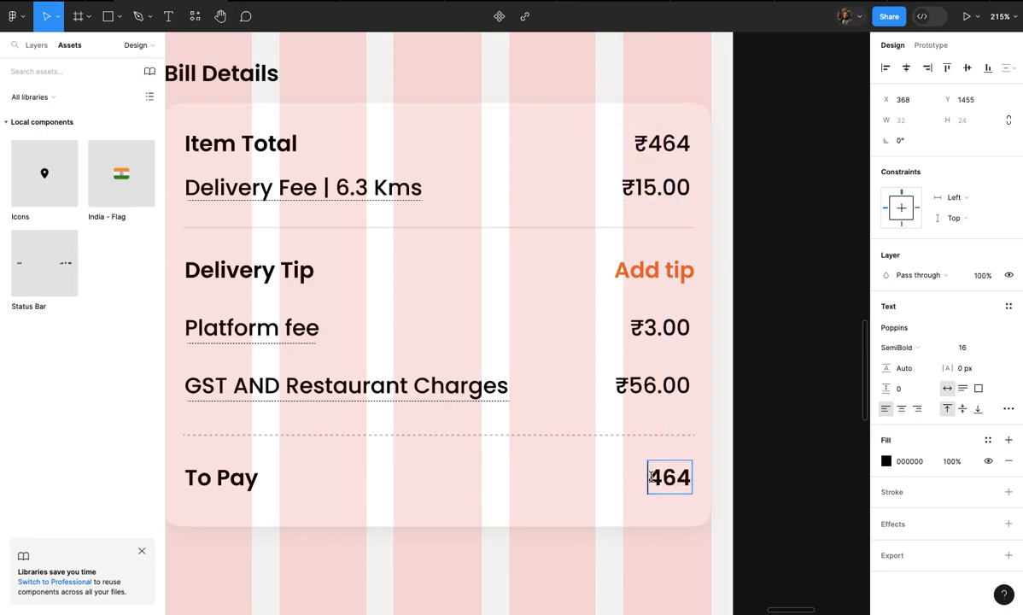
key("ctrl+v")
key("ctrl+z")
left_click(917, 409)
key("ctrl+v")
left_click_drag(649, 478, 633, 480)
- Set the To Pay amount's font weight to SemiBold
left_click(903, 351)
left_click(904, 376)
key("Escape")
scroll(806, 417, "down", 3)
left_click(806, 417)
- Select the Payment Options frame containing the bill and hide the layout grids
scroll(806, 418, "down", 6)
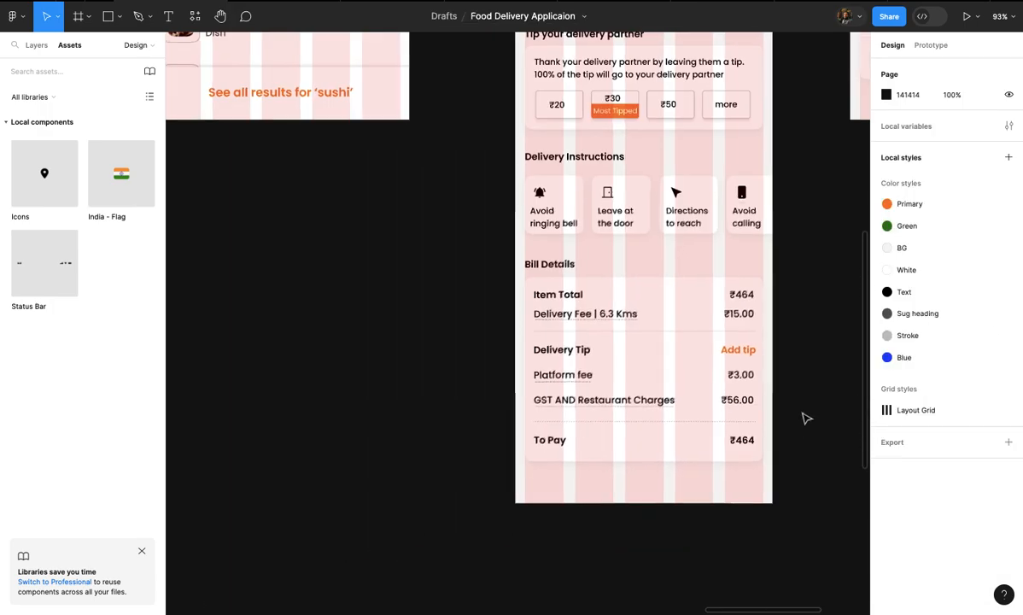
scroll(784, 460, "up", 5)
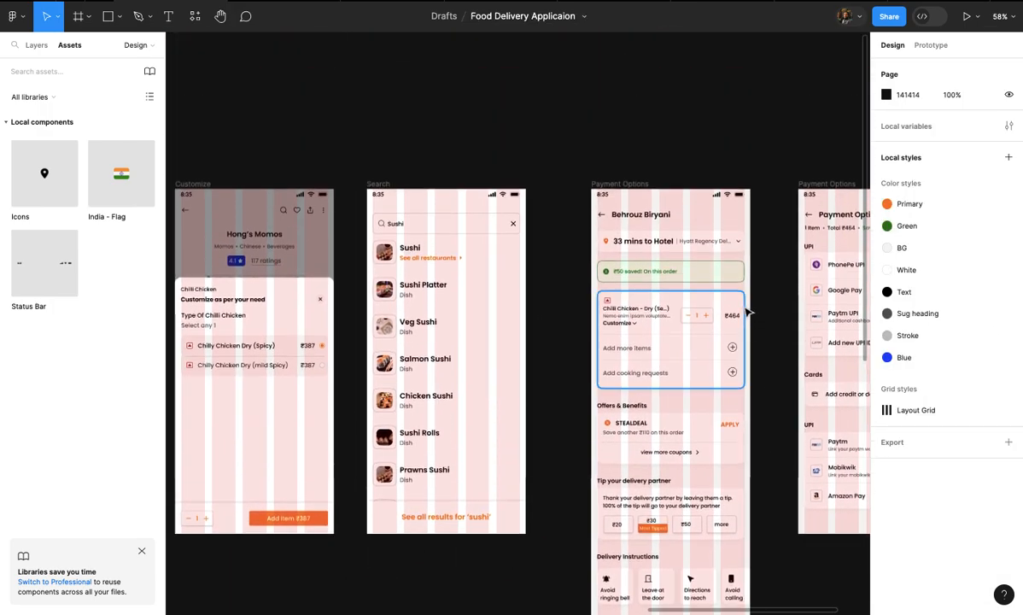
left_click(637, 181)
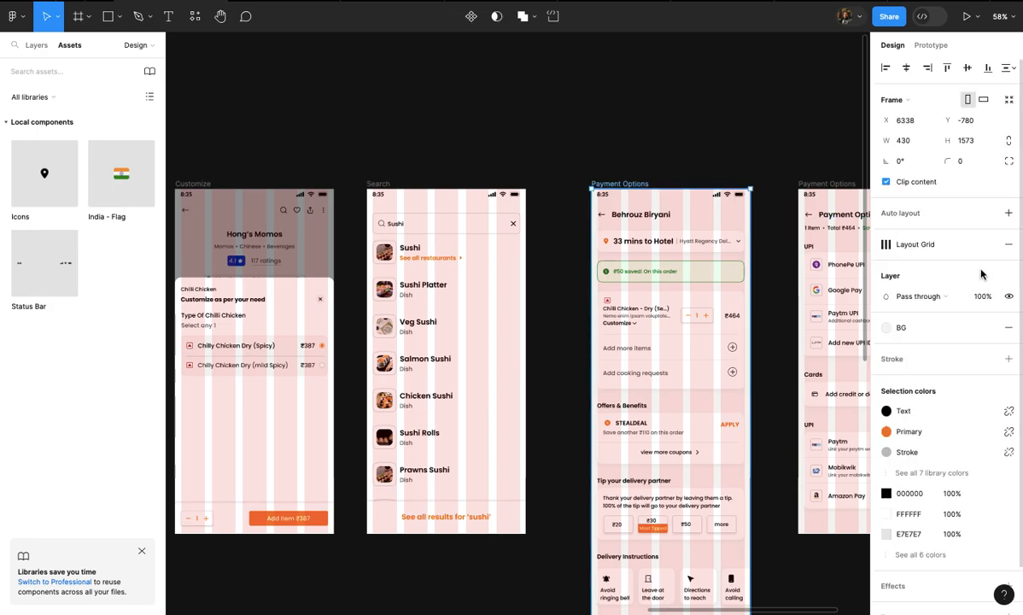
key("ctrl+shift+4")
- Extend the Payment Options frame's bottom edge to leave empty space below the Bill Details card
scroll(679, 414, "down", 5)
scroll(680, 414, "up", 3)
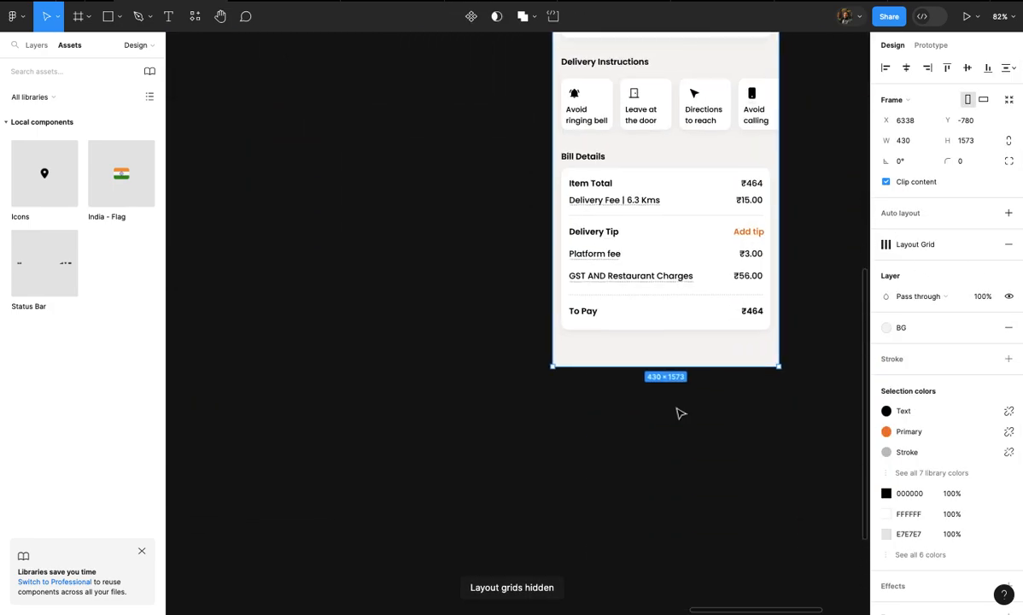
left_click_drag(676, 369, 685, 533)
left_click(678, 459)
scroll(678, 459, "up", 4)
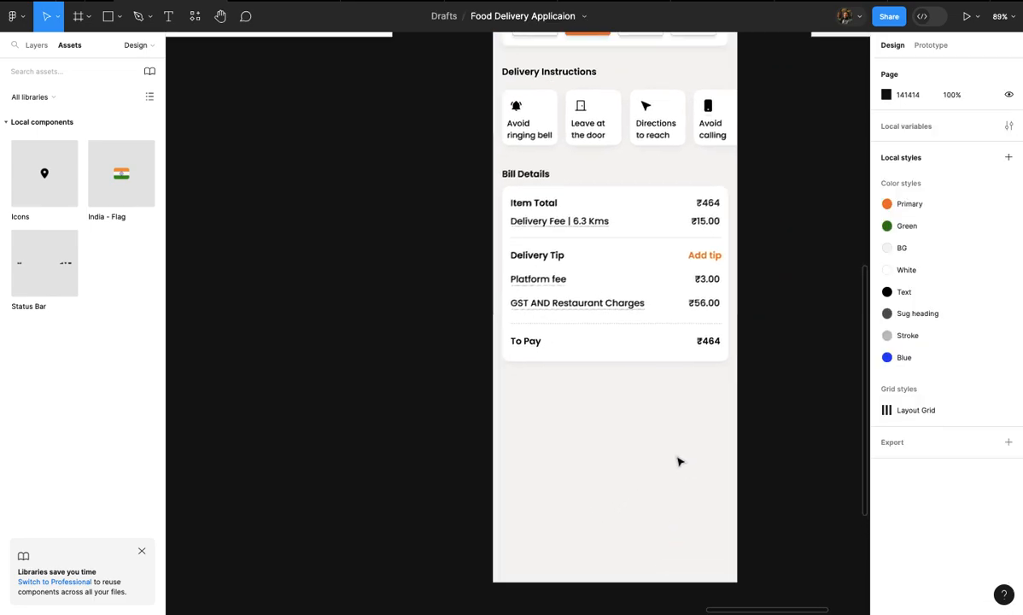
- Add the left-aligned heading "Review your order and address details to avoid cancellations" below the Bill Details card at X 16, Y 1539
scroll(589, 422, "up", 3)
key("t")
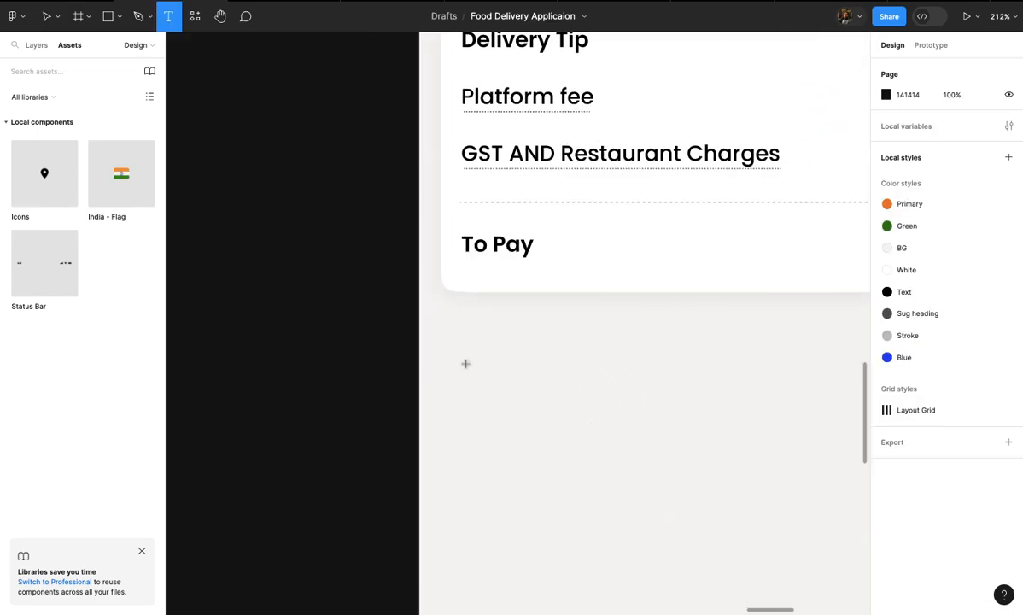
scroll(461, 354, "down", 3)
left_click(457, 351)
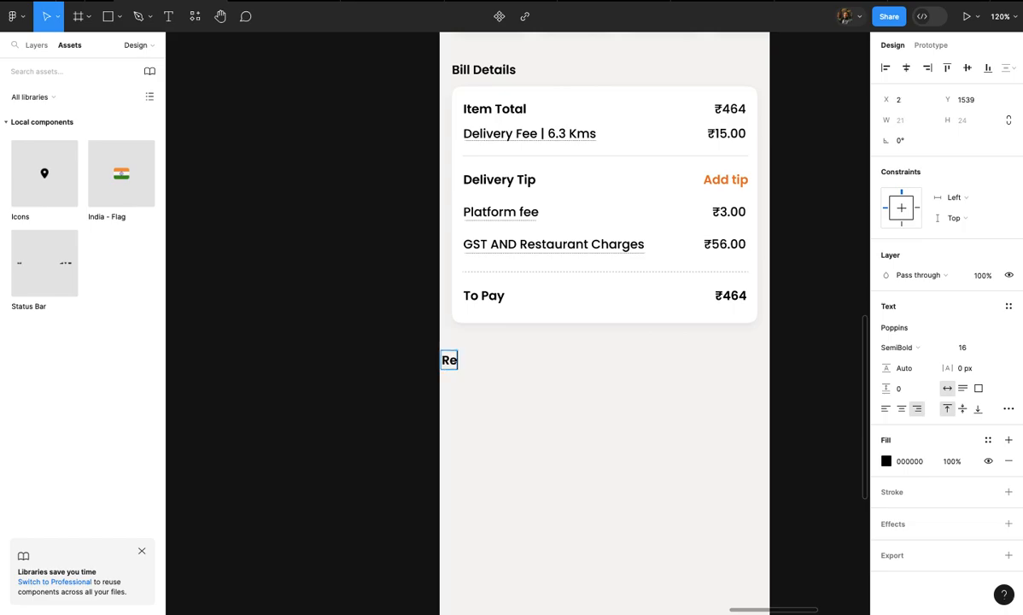
left_click_drag(447, 360, 458, 360)
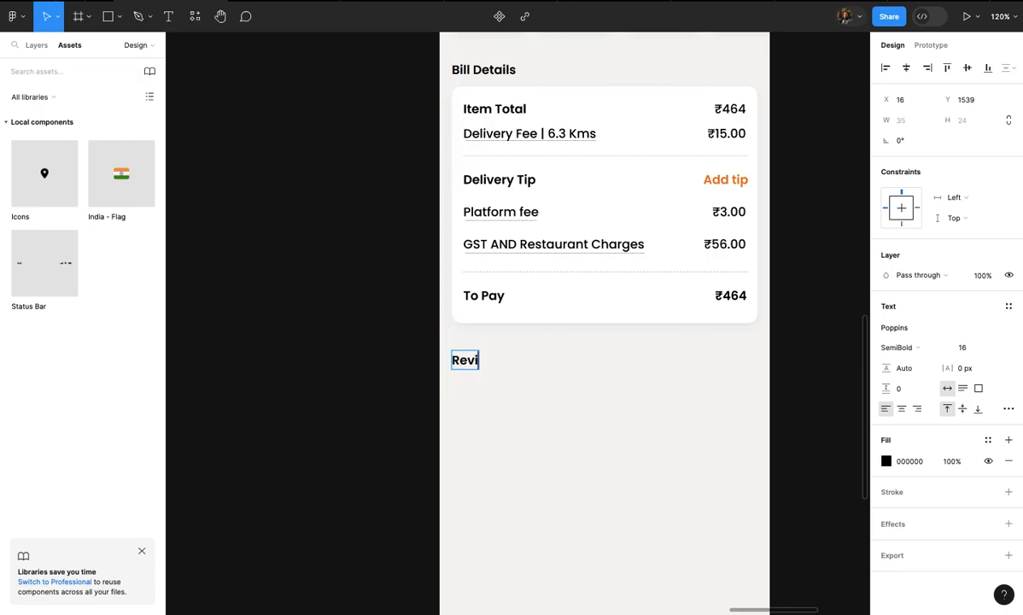
type("our")
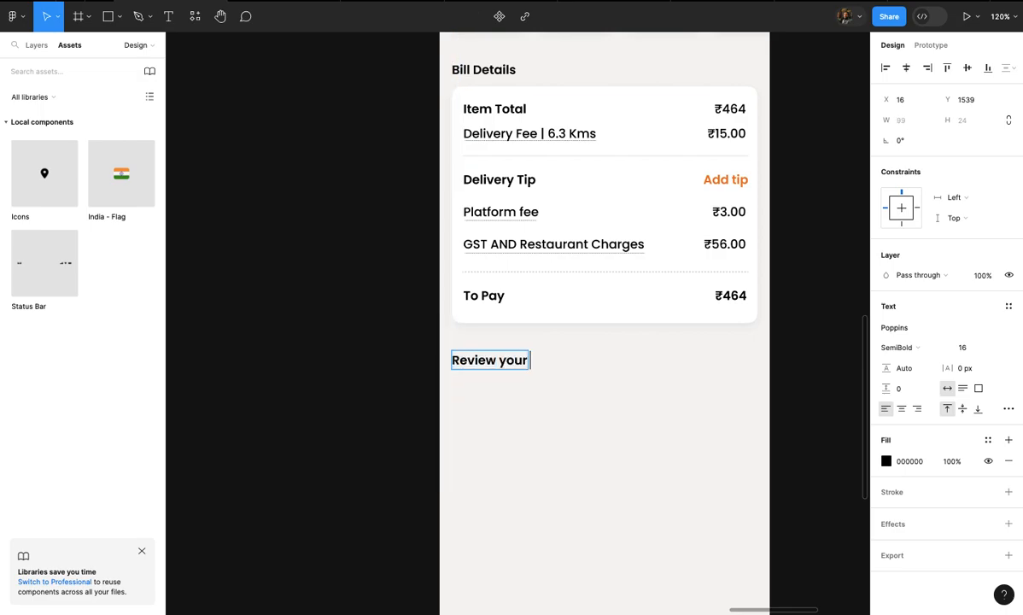
type(" order and addr")
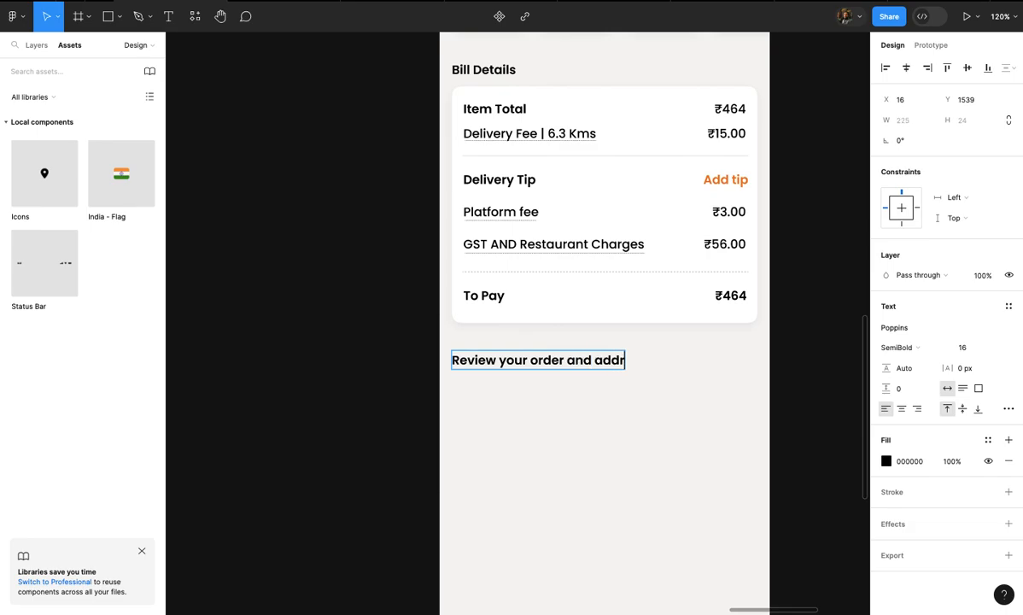
type("ess details")
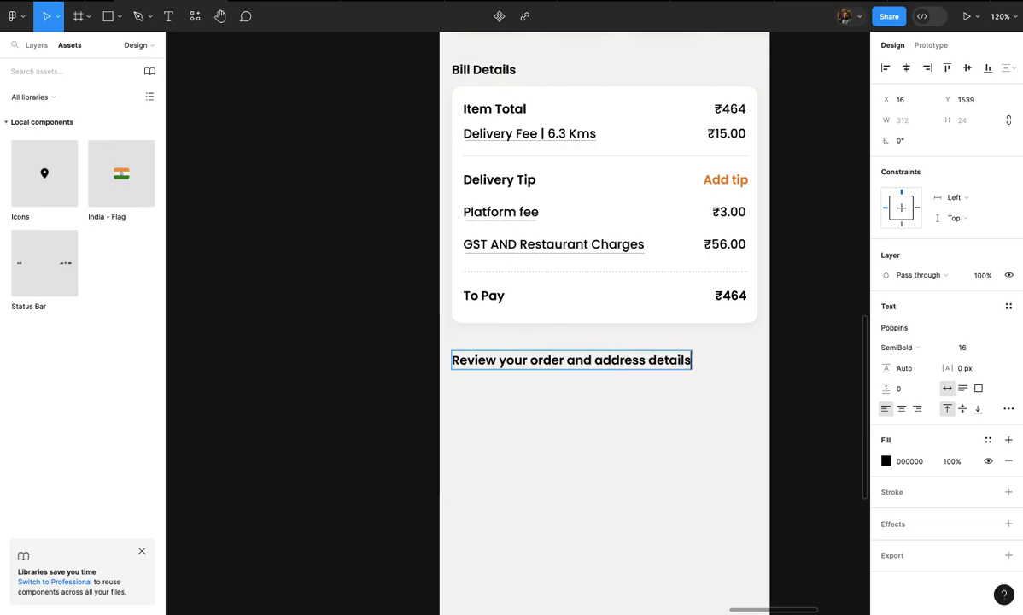
type(" to a")
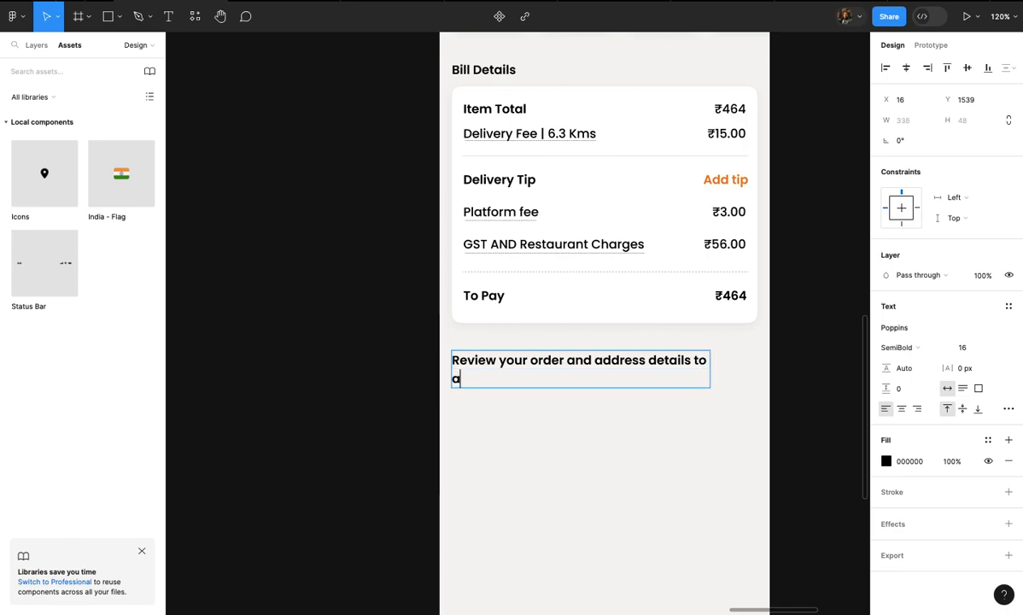
type("void cancellation")
key("Escape")
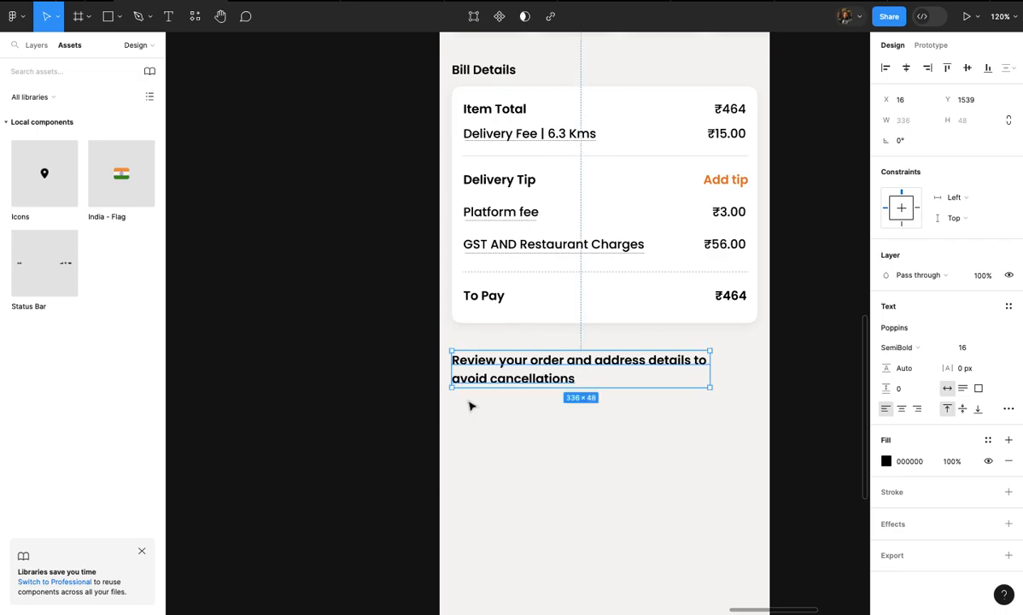
left_click(468, 404)
scroll(469, 404, "down", 2)
left_click(586, 268)
scroll(587, 291, "down", 3)
left_click_drag(586, 288, 586, 498)
key("super+z")
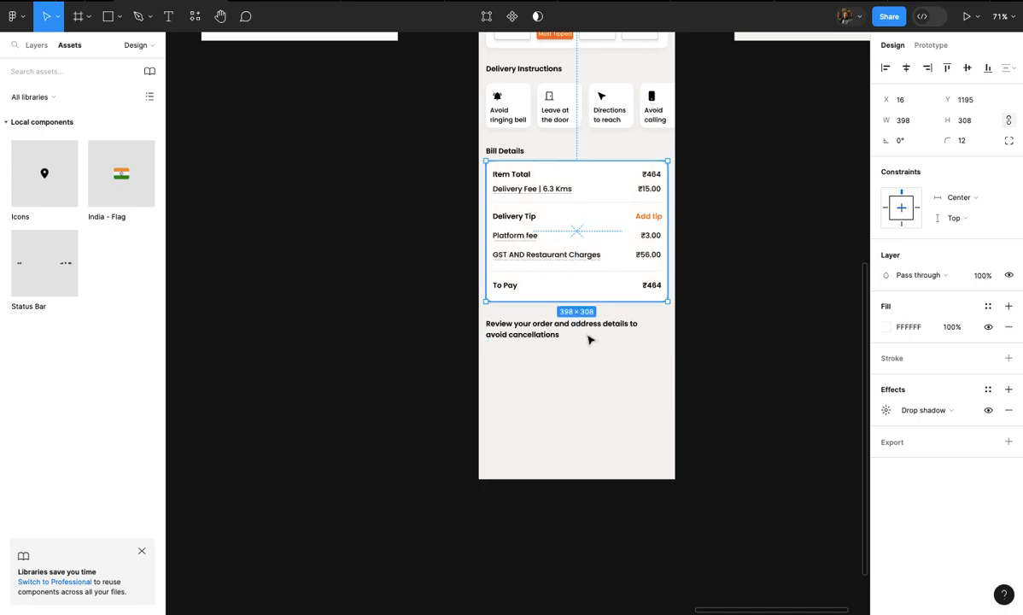
- Duplicate the Bill Details card below the review heading at X 16, Y 1607 and reduce its height to 133
left_click_drag(590, 283, 578, 405)
scroll(578, 407, "up", 6)
left_click(605, 499)
scroll(605, 500, "up", 2)
scroll(539, 400, "down", 4)
left_click(444, 348)
- Add the text "Note: If you cancel within 60 seconds of" inside the new card at X 34, Y 1622
scroll(435, 342, "up", 2)
key("t")
left_click(393, 313)
type("Note")
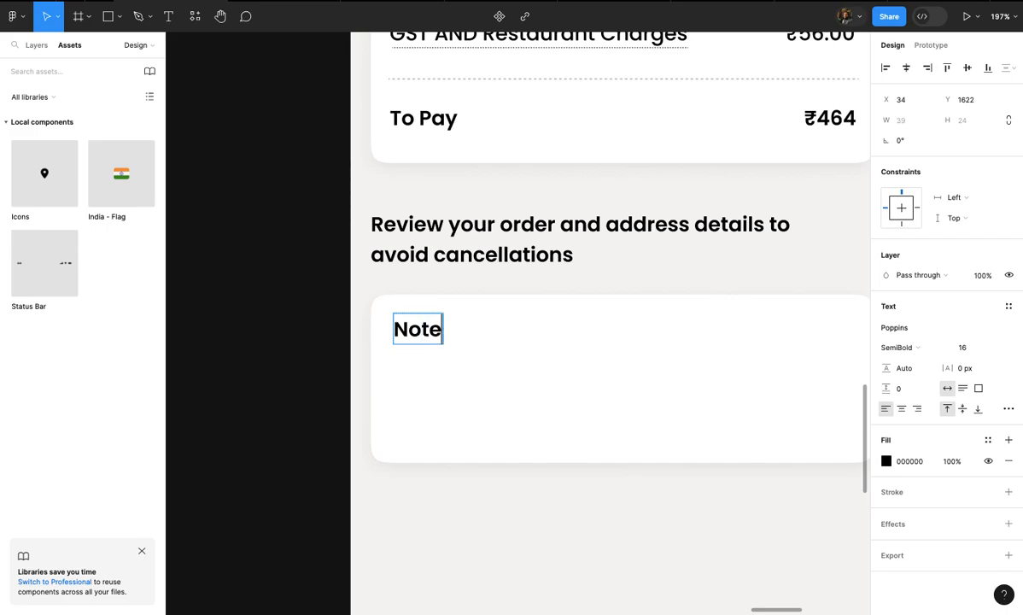
type(": If you c")
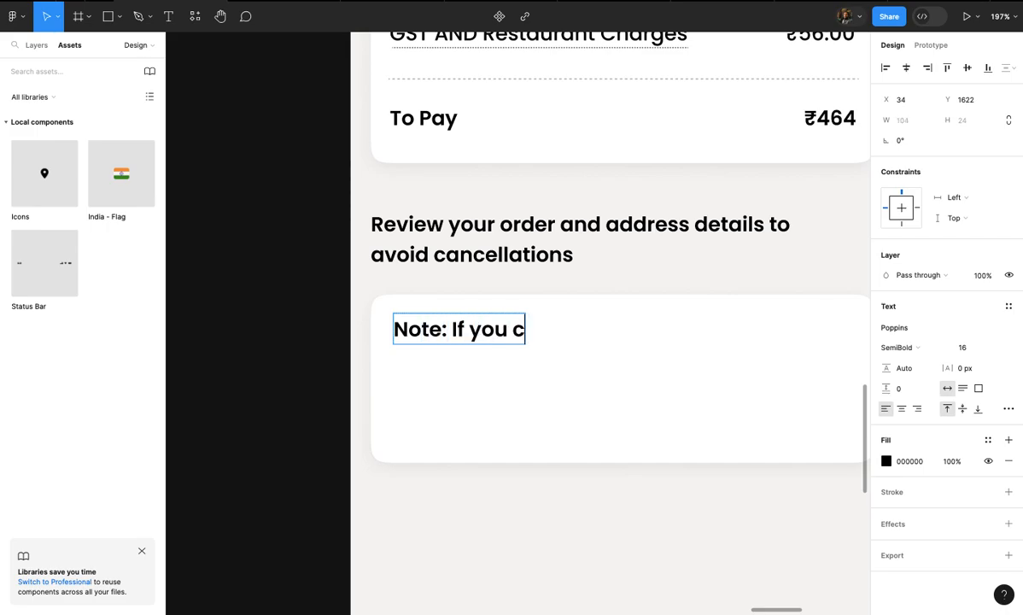
type("ancel wi")
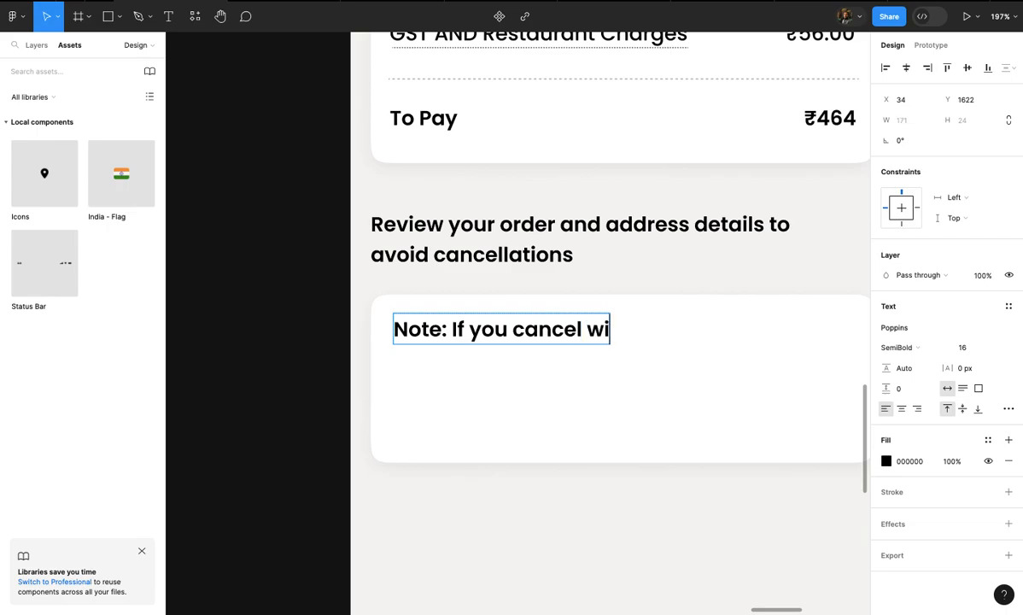
type("thin 6")
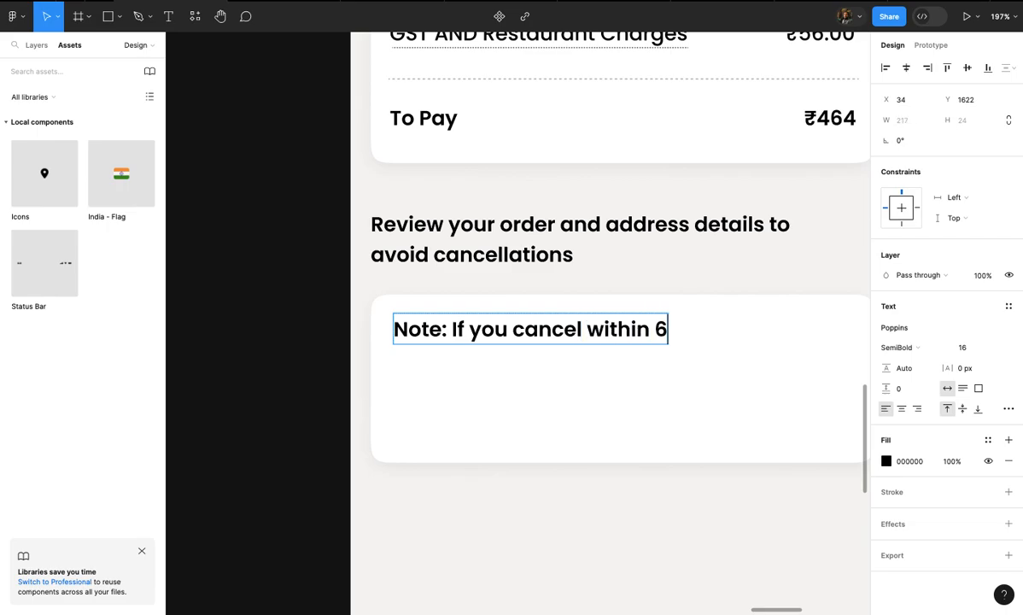
type("0 seconds")
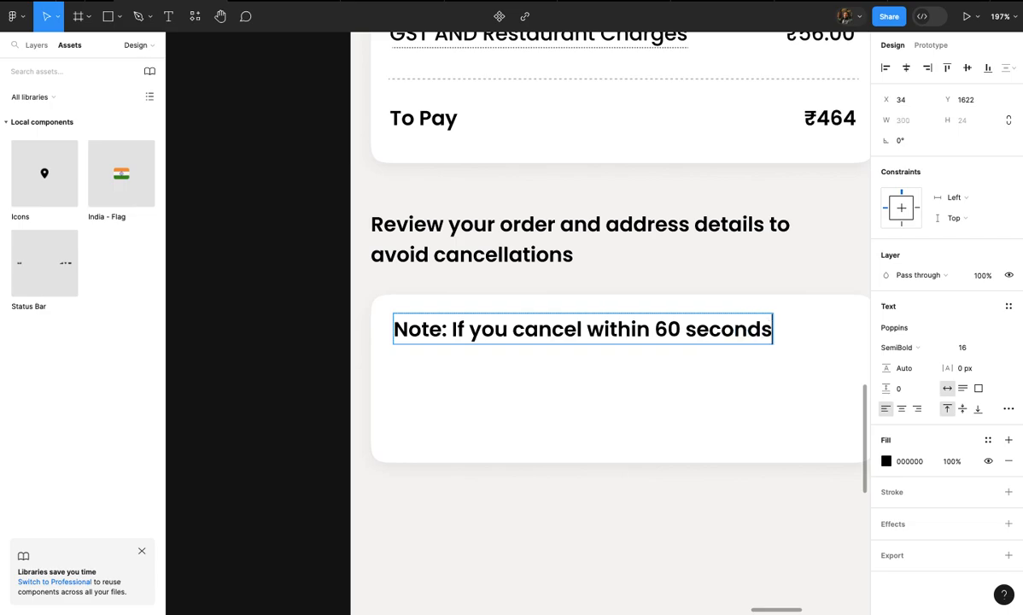
type(" of")
scroll(512, 324, "down", 3)
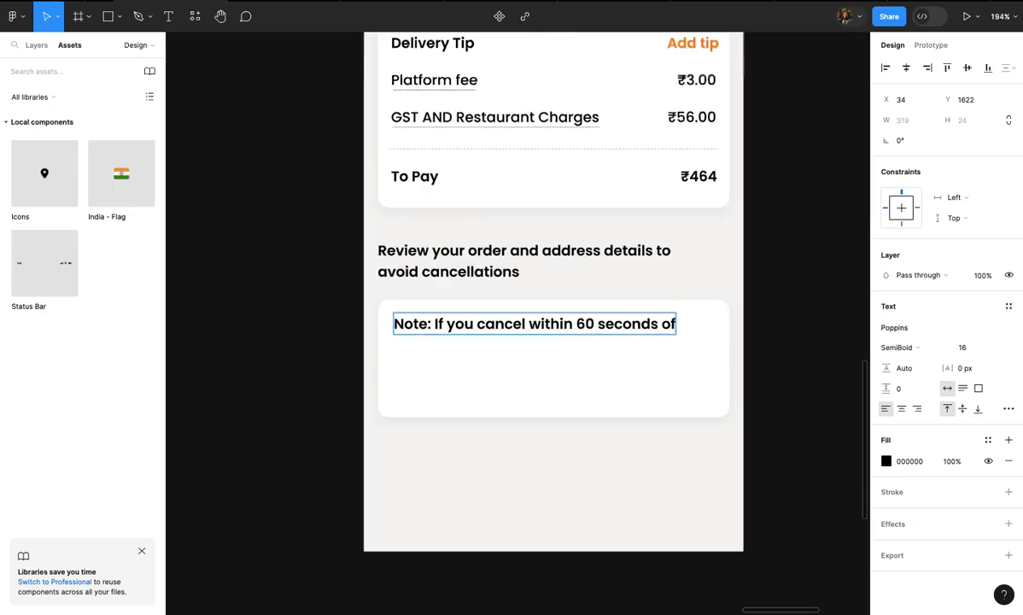
type("placing")
key("BackSpace")
key("BackSpace")
key("BackSpace")
key("BackSpace")
key("BackSpace")
key("BackSpace")
key("Return")
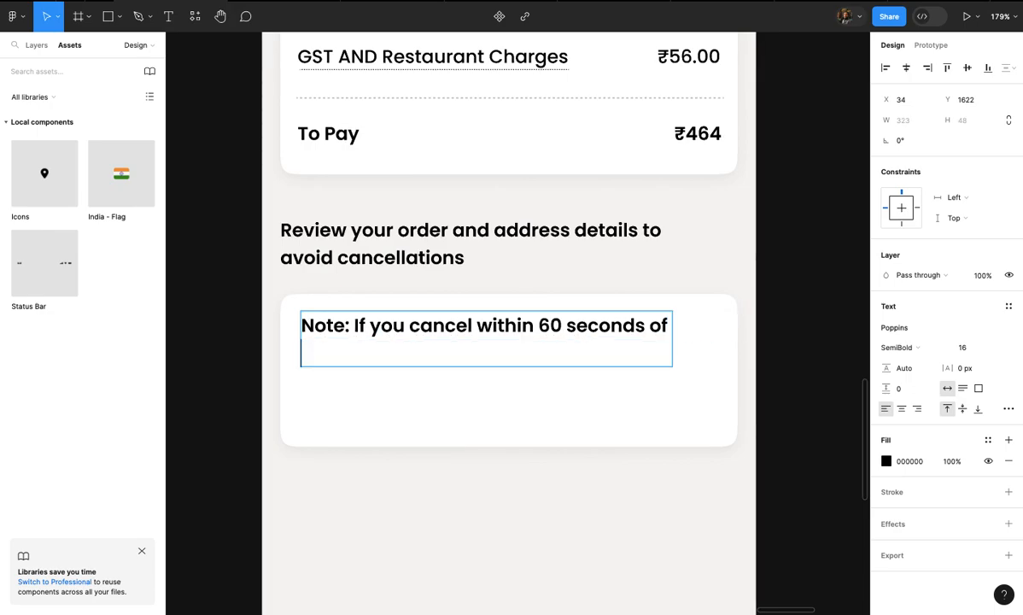
key("BackSpace")
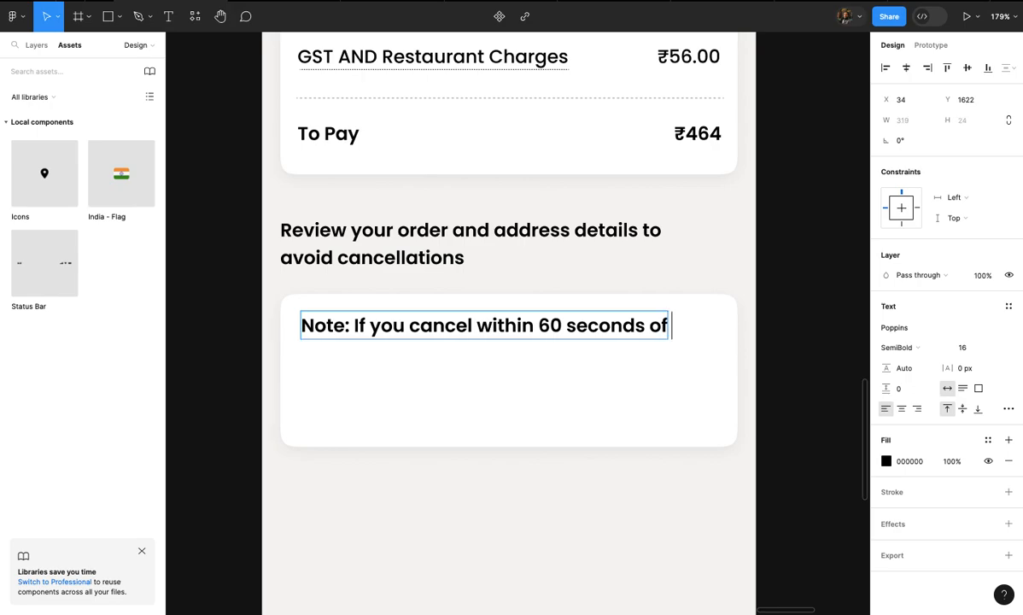
- Set the note text's font size to 14
key("Escape")
left_click(977, 347)
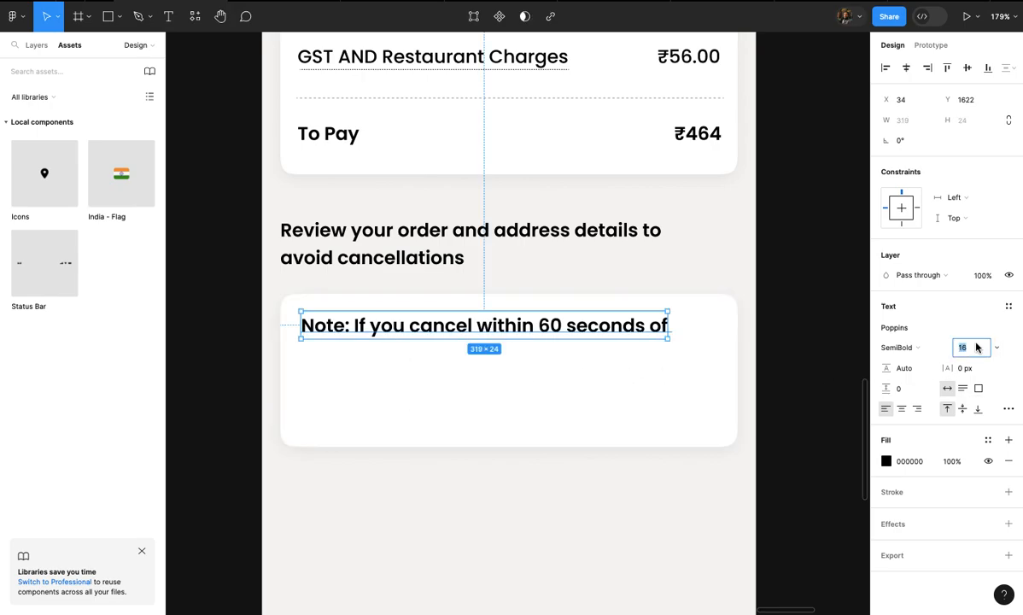
type("14")
key("Return")
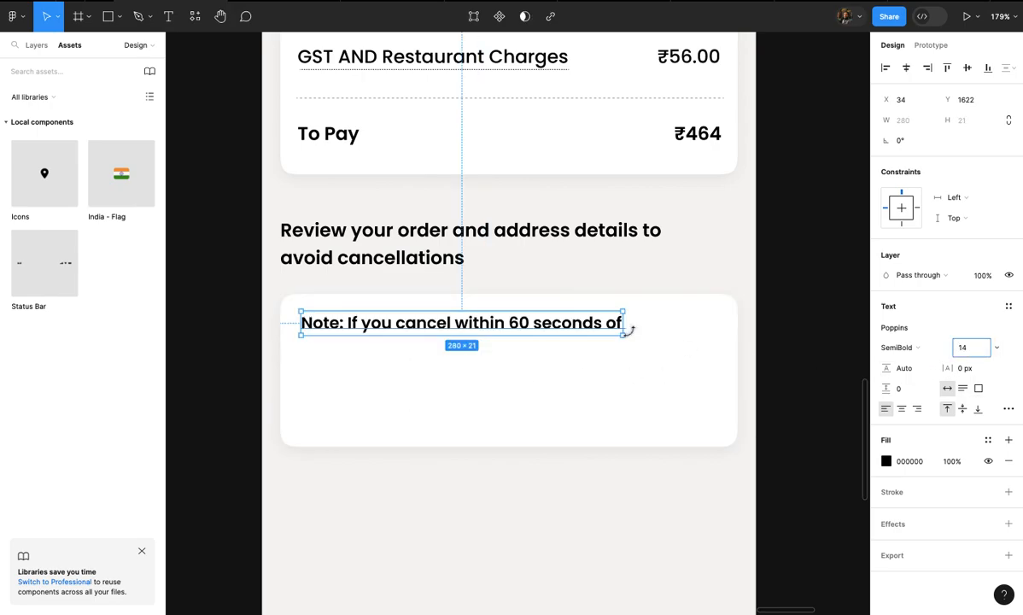
- Continue the note with "placing your order, a 100% refund will be issued. No refund for cancellations made after 60 secinds."
double_click(626, 322)
type("placing")
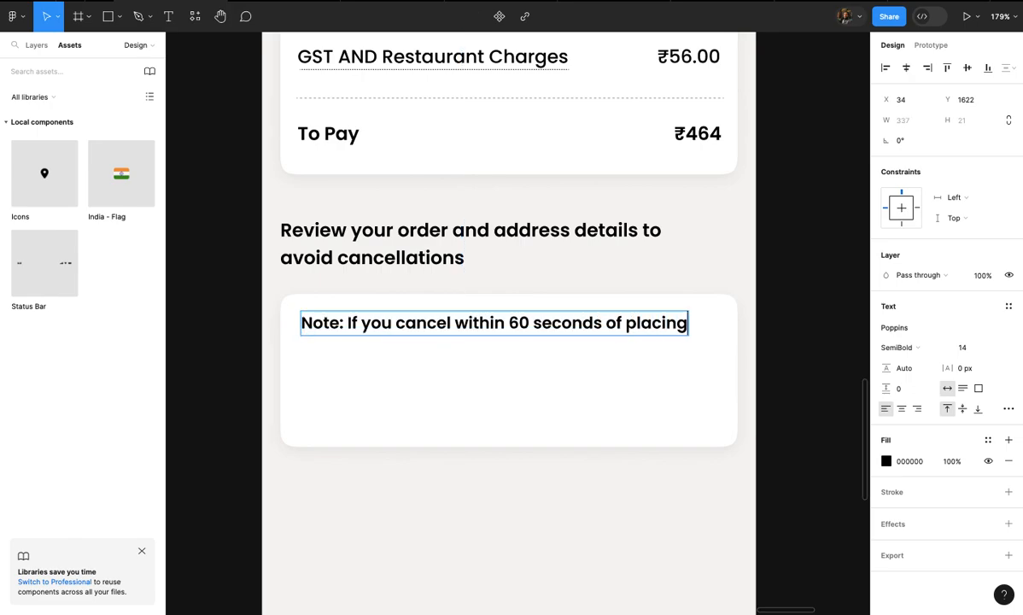
type(" your ")
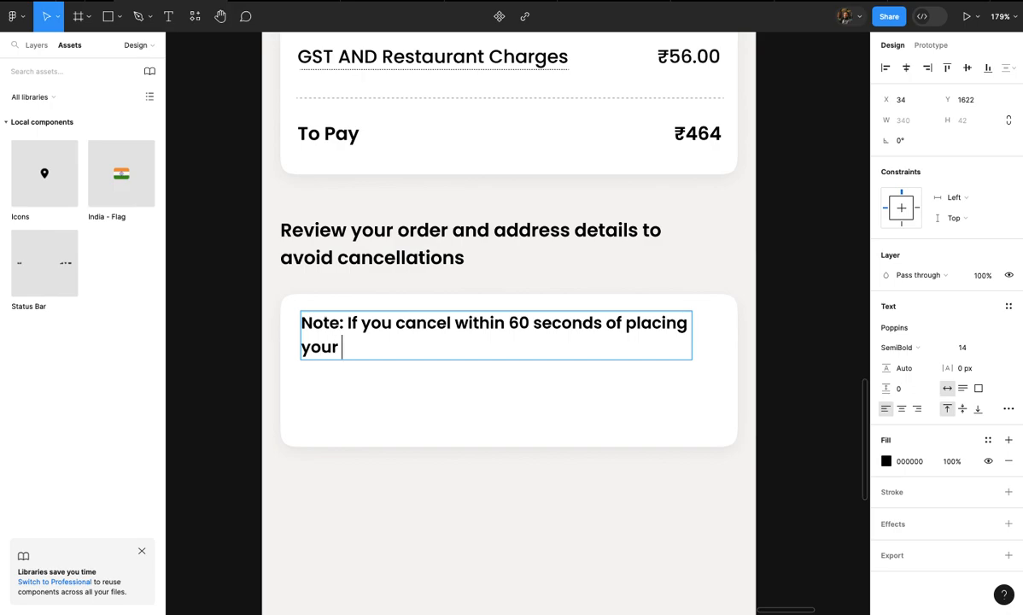
type("order, a 100% refund")
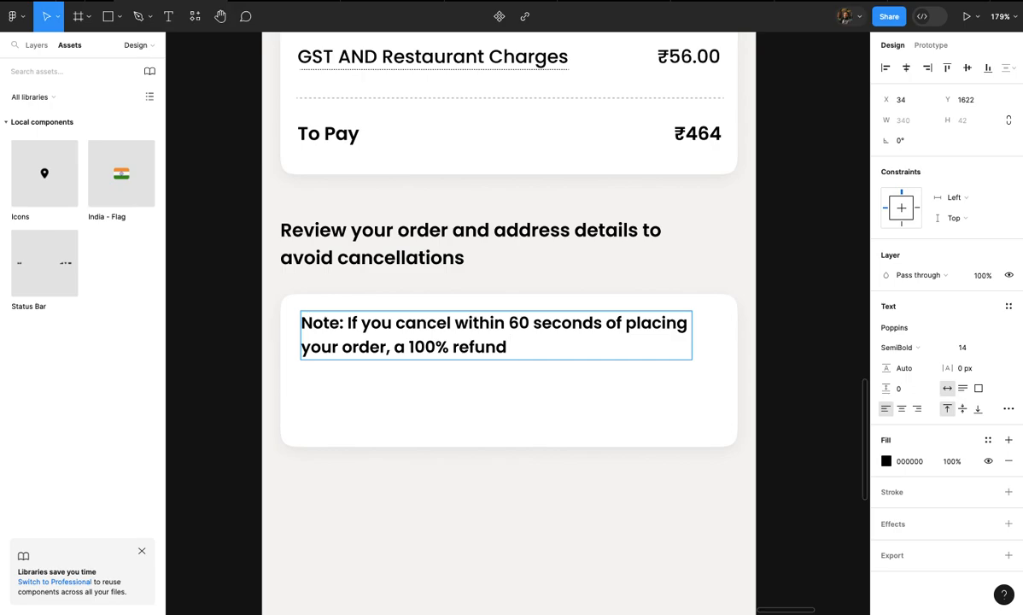
type("will be ")
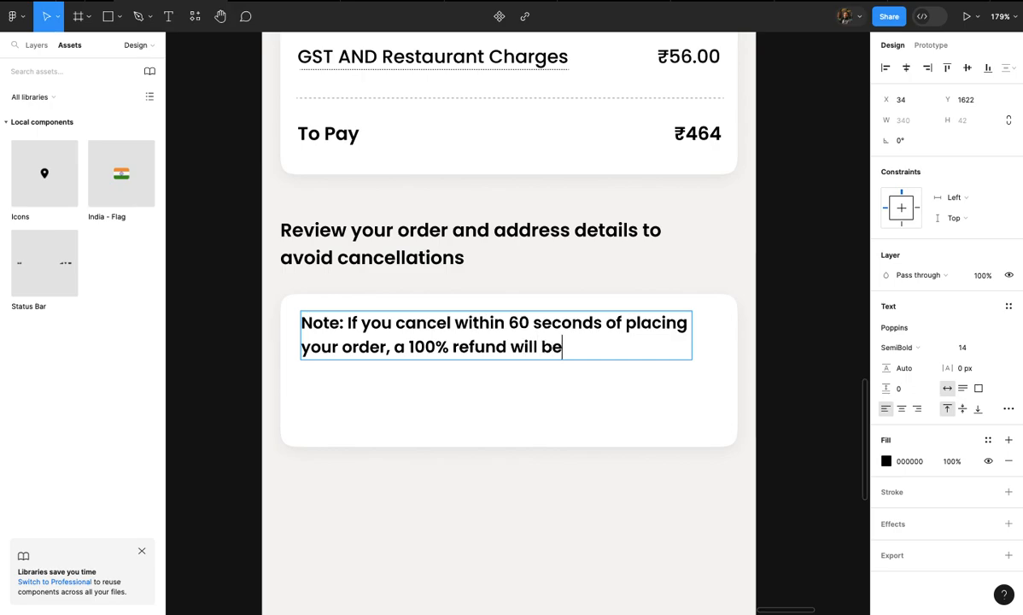
type("issued")
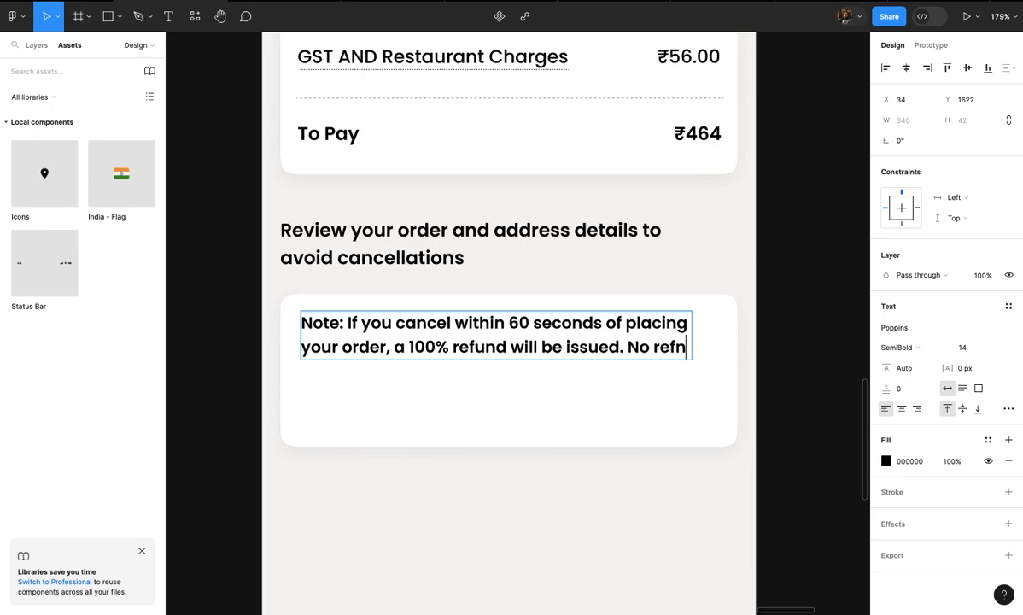
type(". No refund")
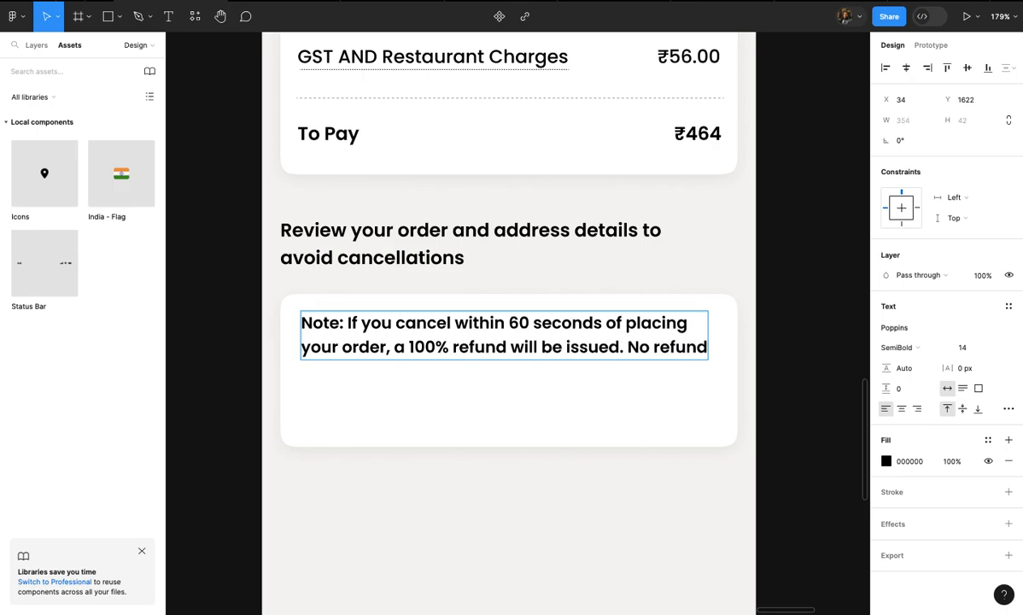
type(" for canc")
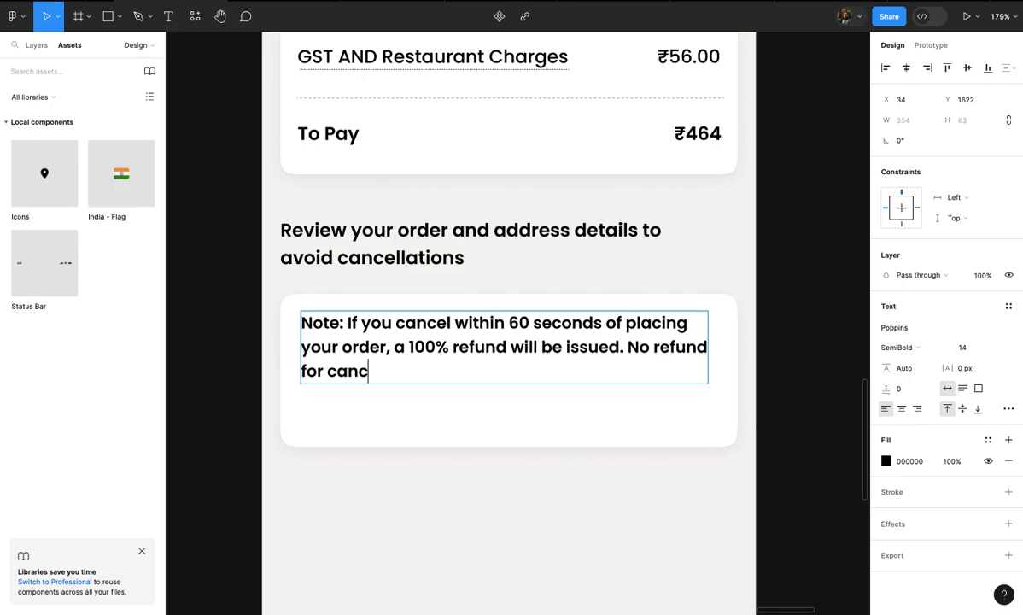
type("ellations made after")
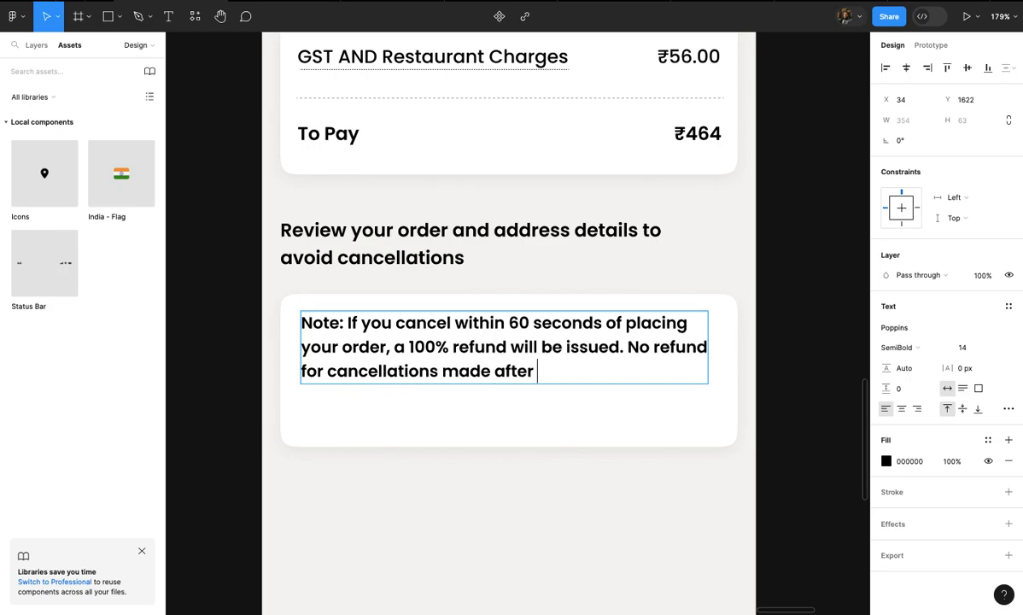
type(" 60 secinds")
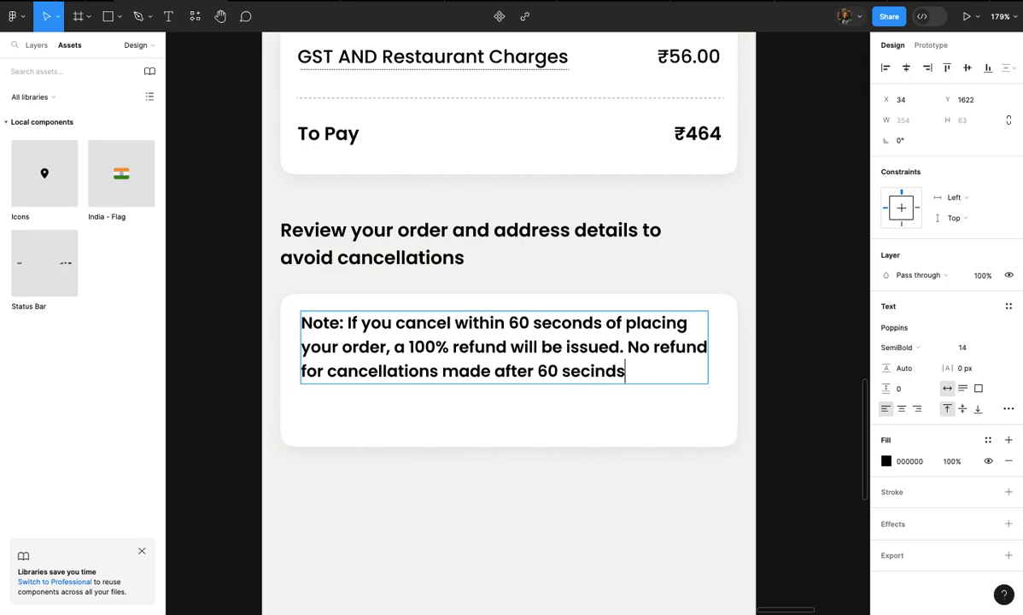
type(".")
- Set the note text's font weight to Medium and shorten the white card to fit closely below it
key("Escape")
left_click(903, 347)
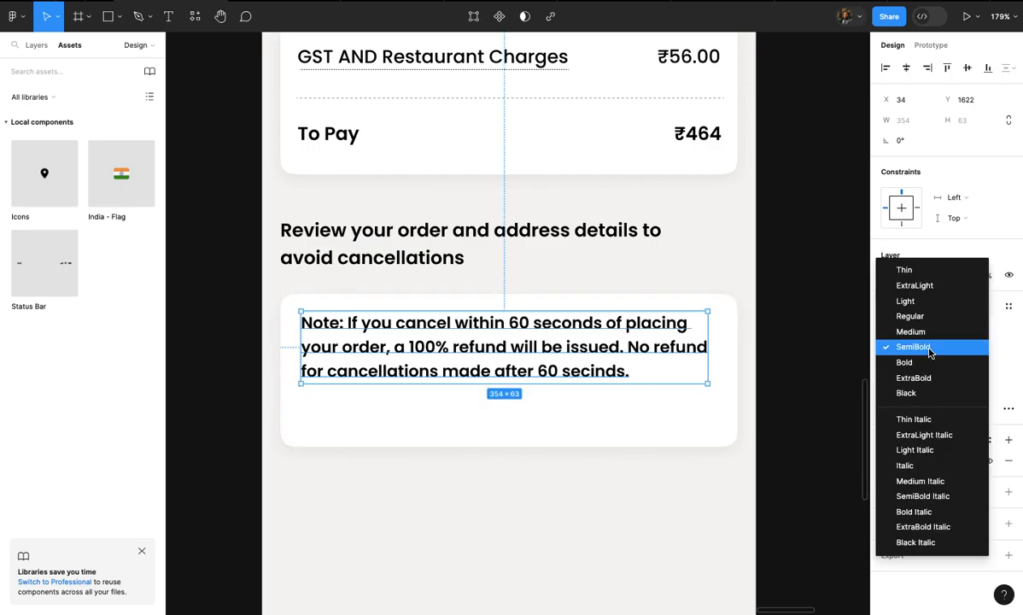
left_click(929, 332)
left_click(705, 430)
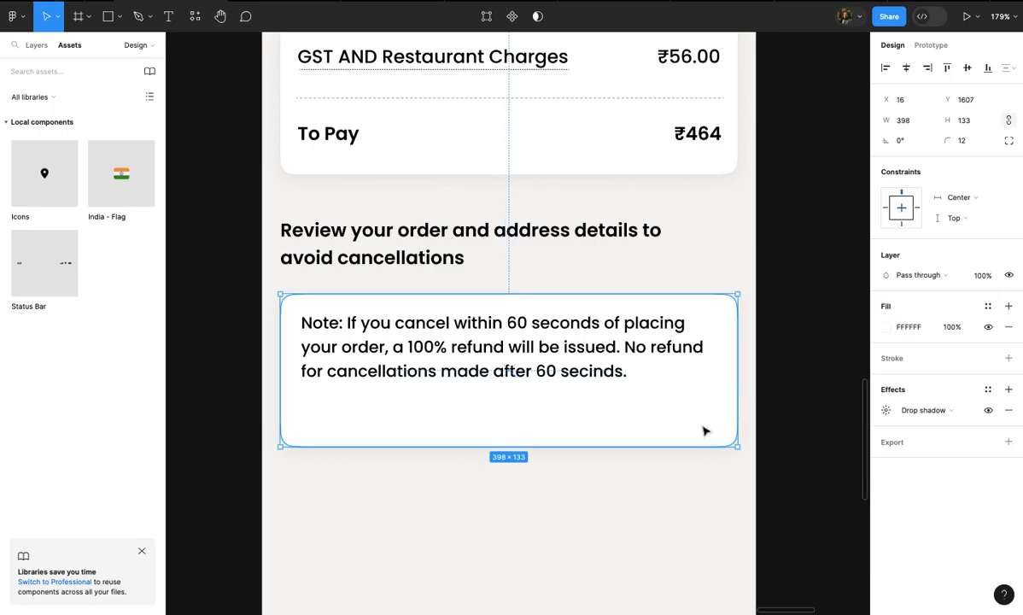
left_click_drag(675, 445, 676, 407)
- Color only the word "Note:" at the start of the note text red, FF0707
double_click(480, 366)
scroll(480, 366, "up", 5)
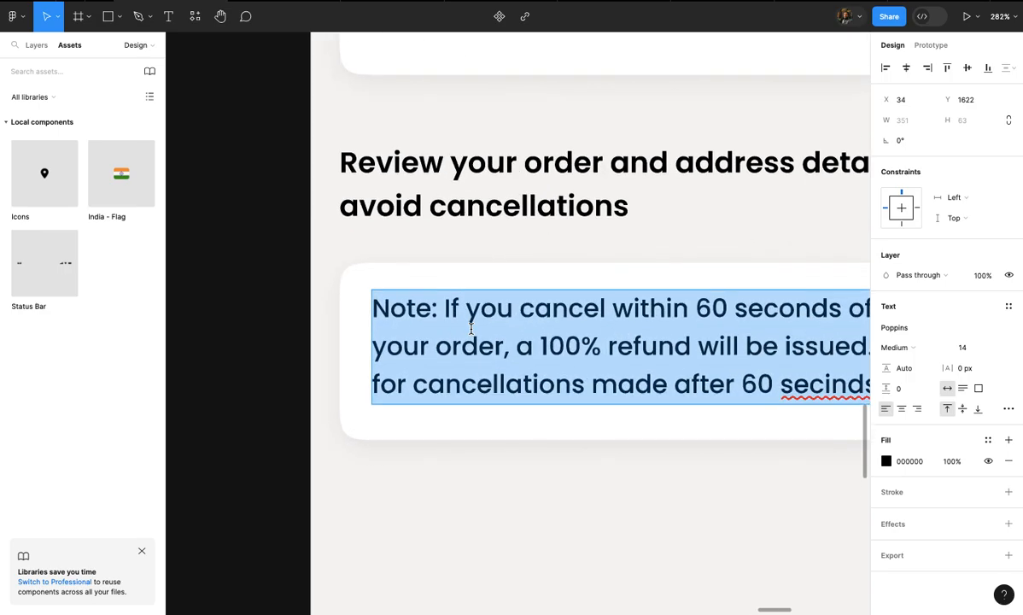
left_click(462, 346)
left_click_drag(436, 306, 345, 297)
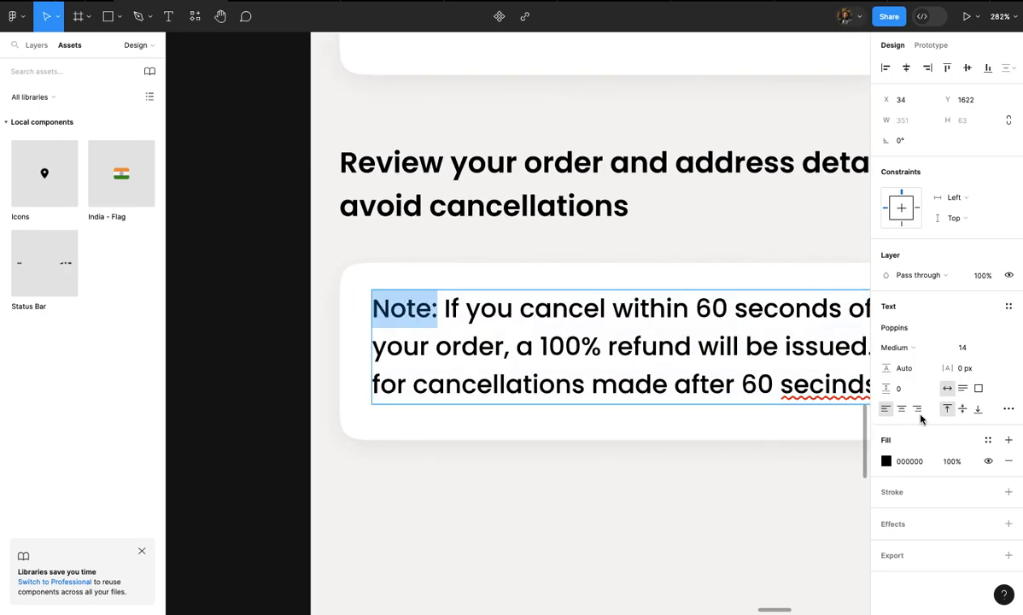
left_click(988, 440)
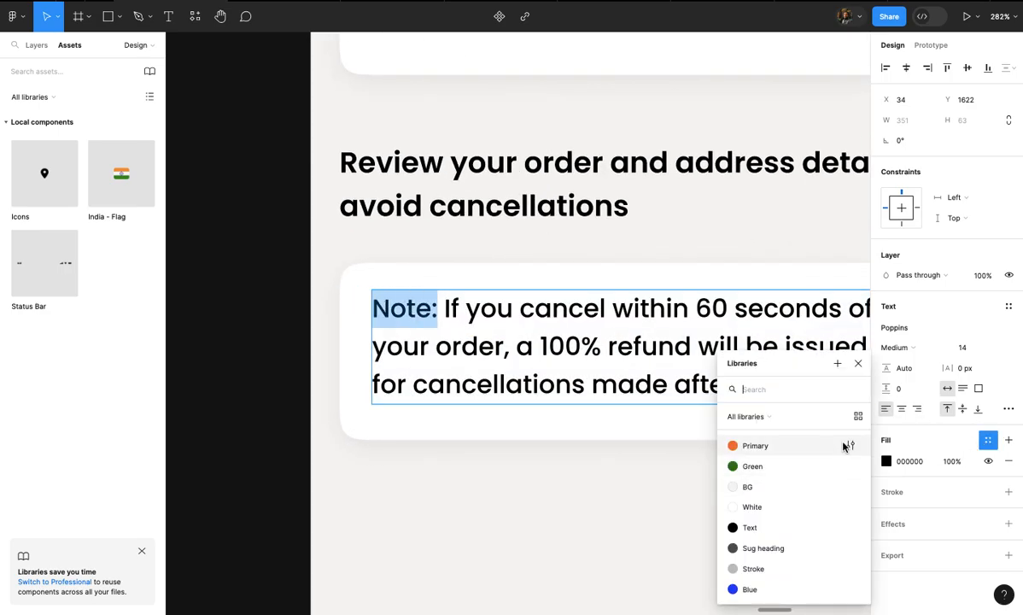
left_click(859, 364)
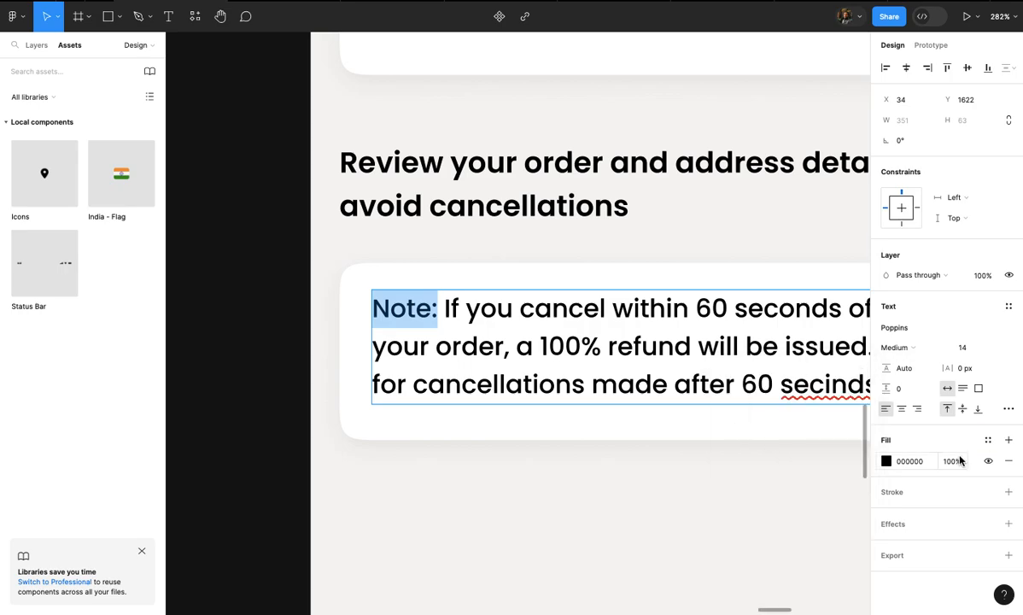
left_click(886, 461)
left_click_drag(859, 413, 867, 228)
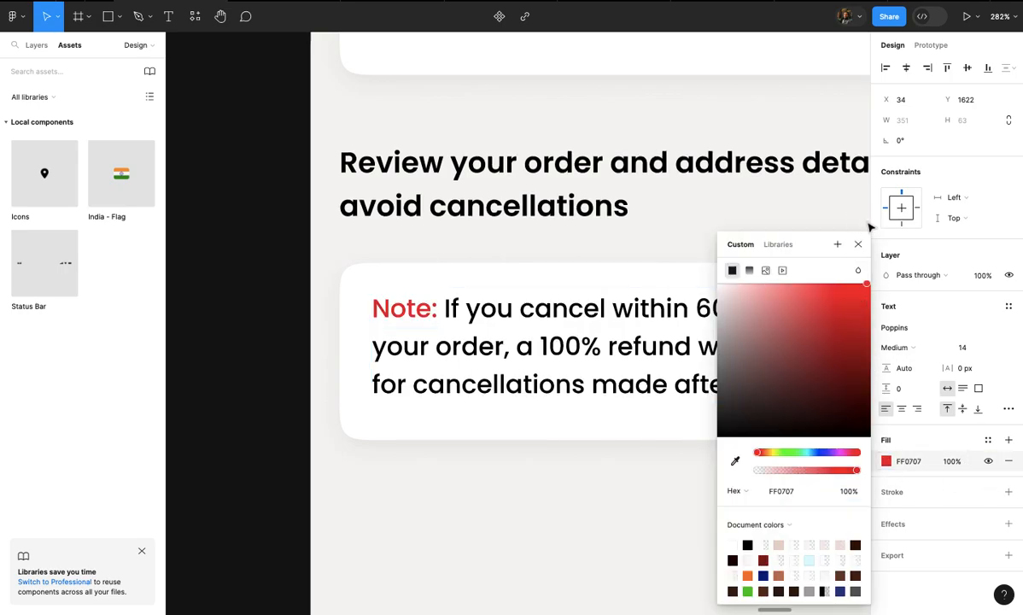
- Extend the note card's bottom edge to a height of 122
left_click(608, 436)
scroll(605, 432, "down", 3)
left_click(606, 431)
left_click_drag(606, 438, 605, 478)
left_click(607, 495)
left_click(520, 448)
scroll(518, 446, "up", 2)
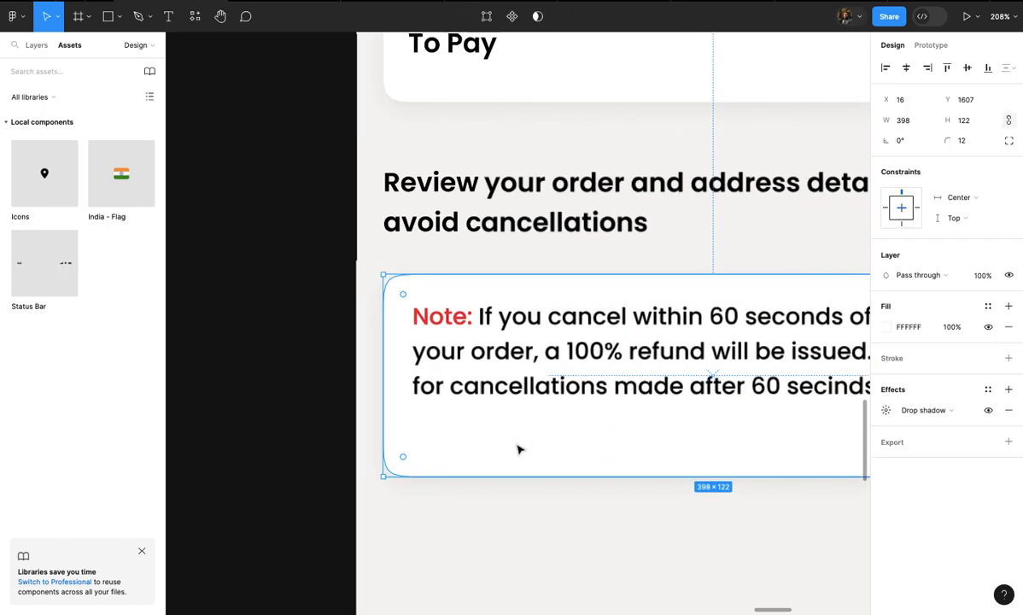
- Add the text "READ CANCELLATION POLICY" below the note inside the card at X 37, Y 1700
key("t")
left_click(417, 431)
type("RE")
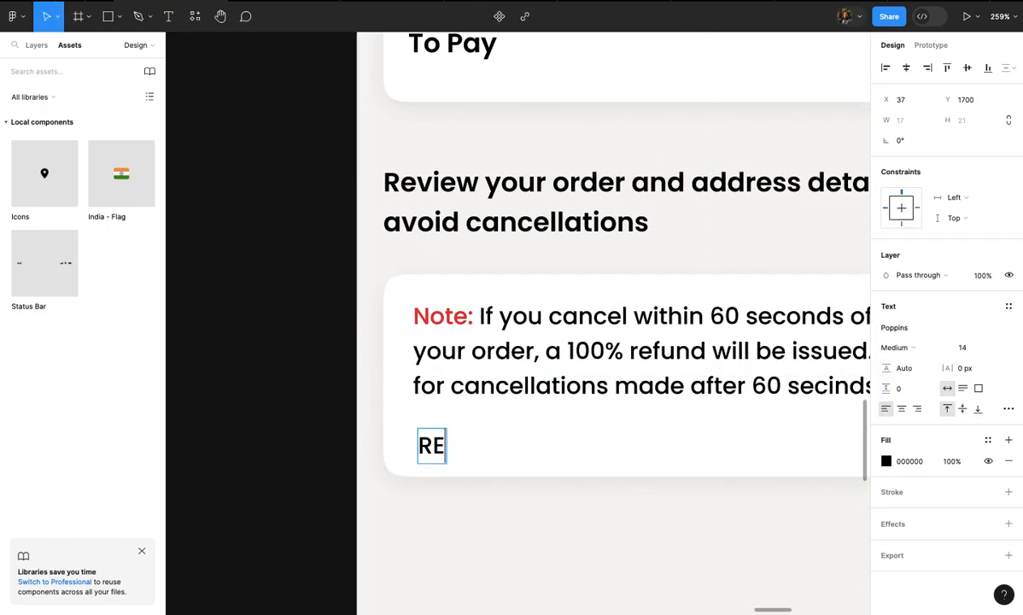
type("AD CAN")
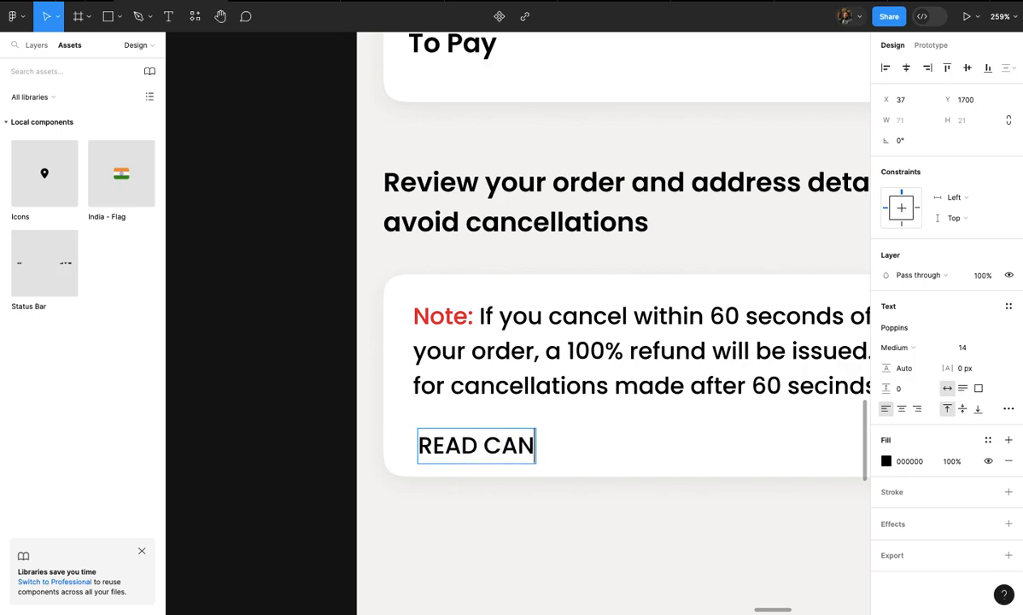
type("CELLATION")
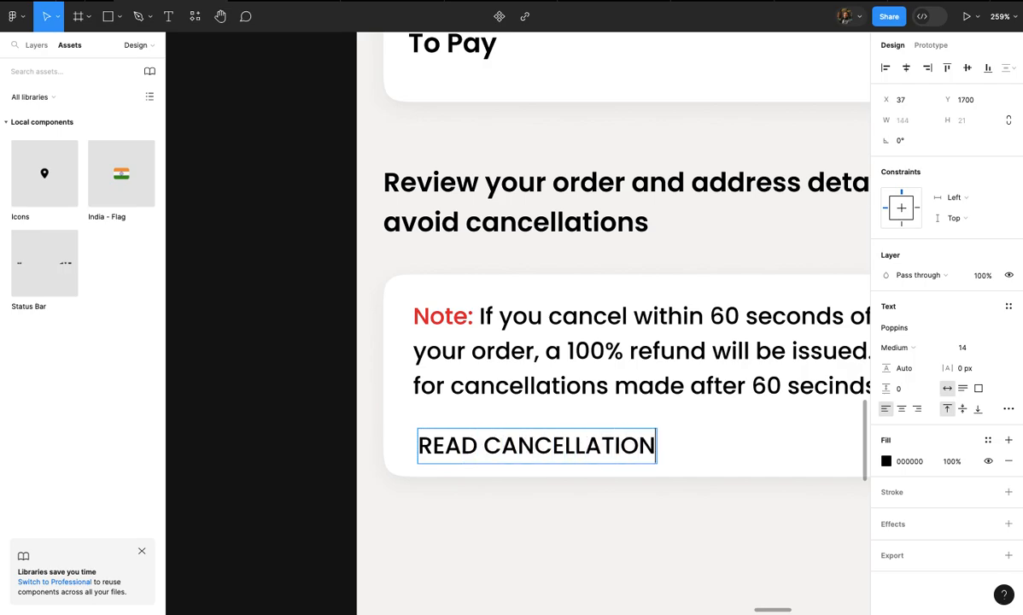
type(" POLICY")
key("Escape")
- Underline the READ CANCELLATION POLICY text and apply the Primary color style to it
scroll(468, 528, "right", 3)
scroll(550, 512, "up", 5)
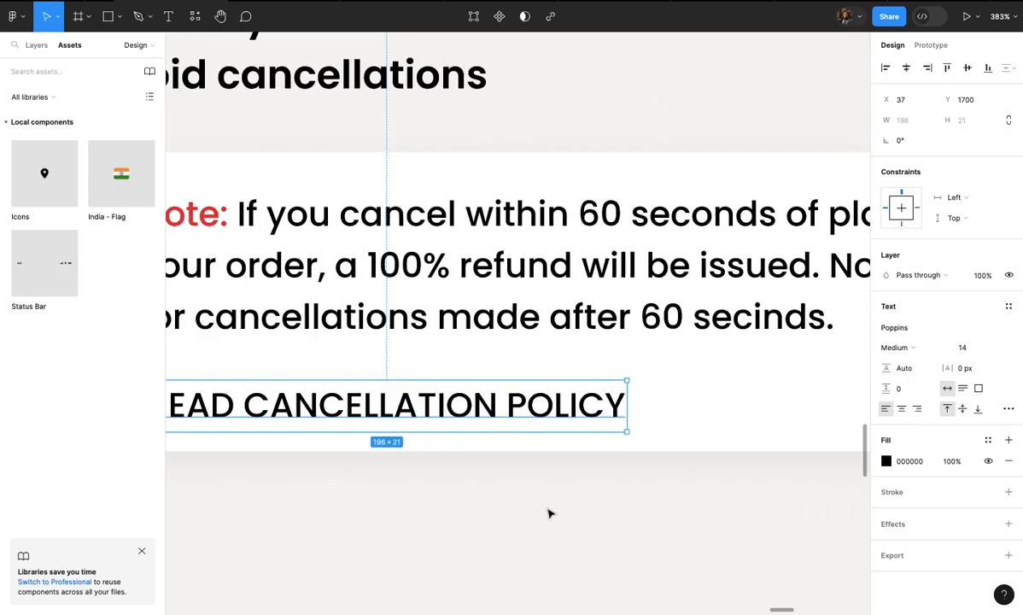
left_click(1006, 412)
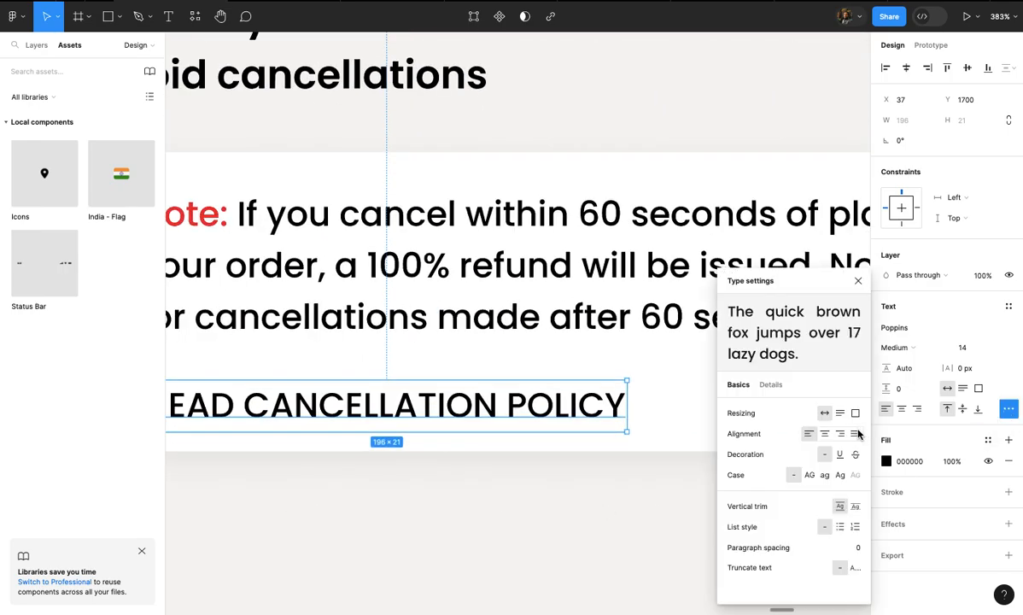
left_click(839, 454)
left_click(580, 474)
left_click(589, 406)
left_click(988, 439)
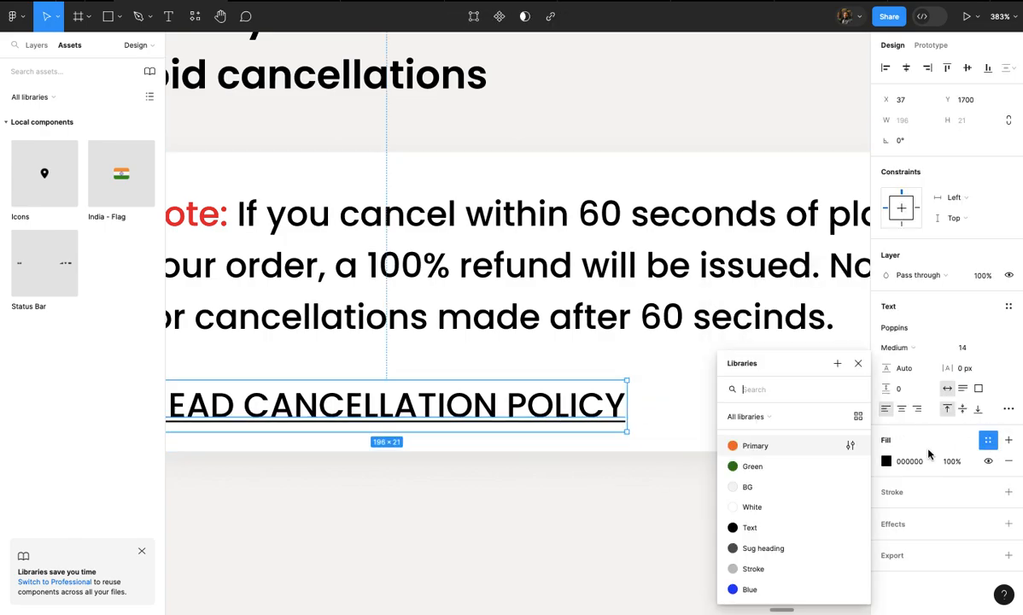
left_click(751, 444)
left_click(701, 395)
- Extend the note card's height to 129 and move the READ CANCELLATION POLICY text slightly up toward the note
scroll(701, 410, "down", 5)
left_click_drag(701, 423, 702, 433)
left_click(702, 461)
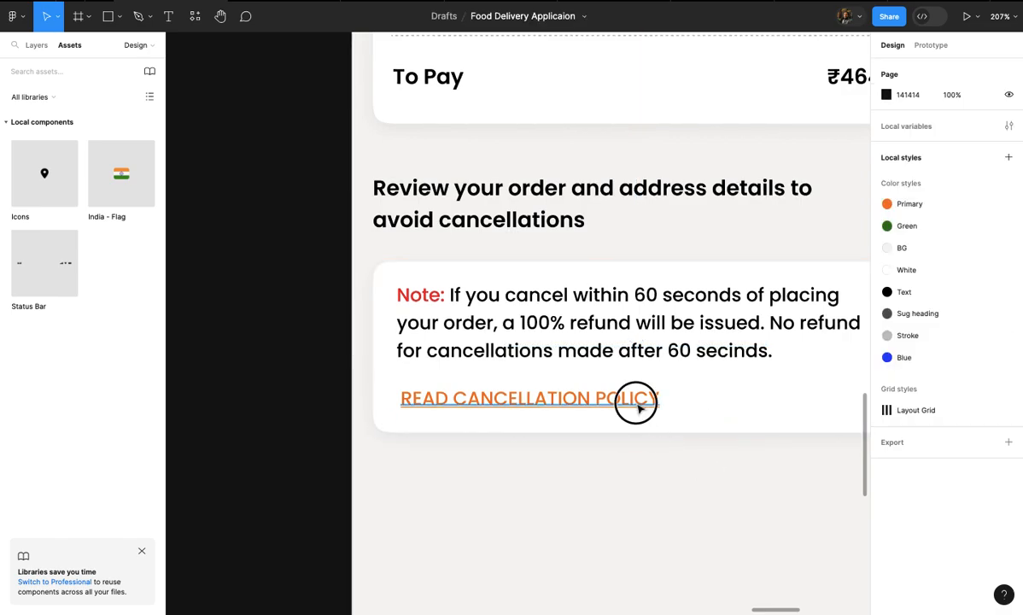
left_click(635, 402)
scroll(635, 403, "up", 3)
left_click(725, 410)
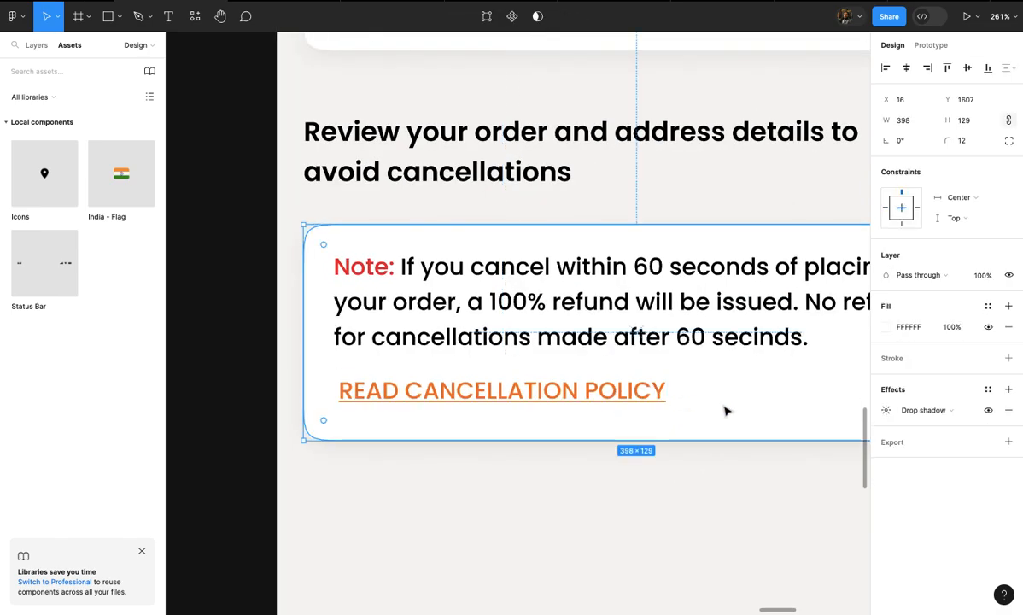
- Draw a full-width rectangle of about 430 × 81 below the note card at X 0, Y 1765
left_click(724, 462)
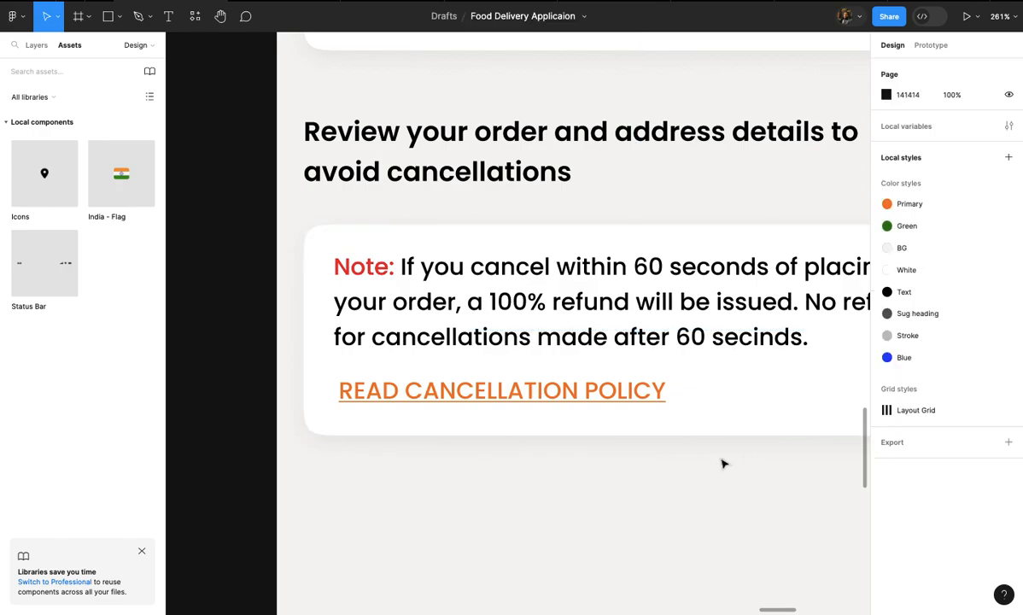
scroll(725, 462, "down", 5)
scroll(725, 464, "up", 1)
scroll(725, 464, "left", 1)
scroll(724, 464, "down", 2)
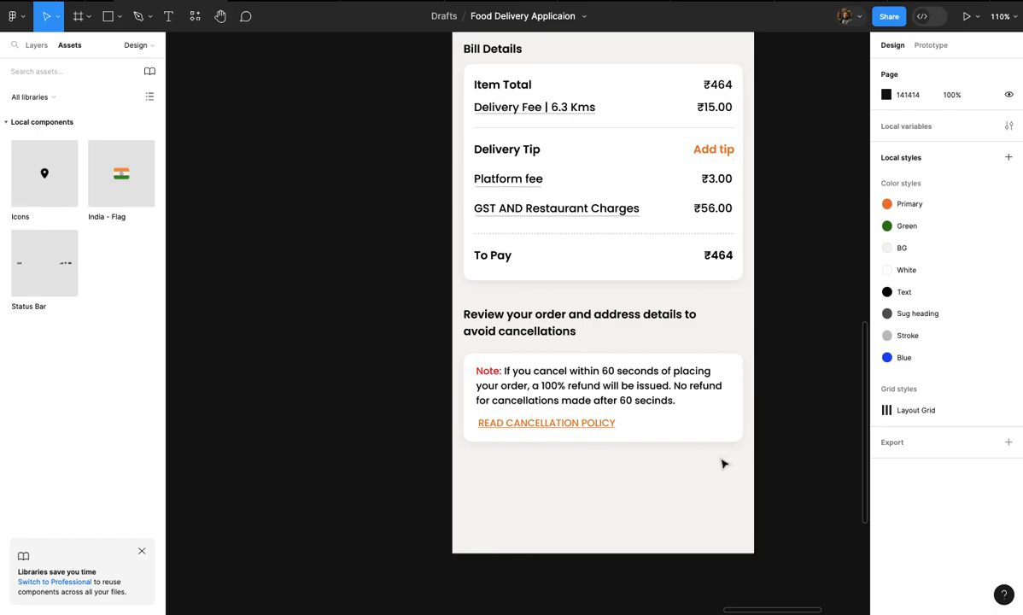
scroll(721, 464, "down", 2)
scroll(685, 461, "up", 3)
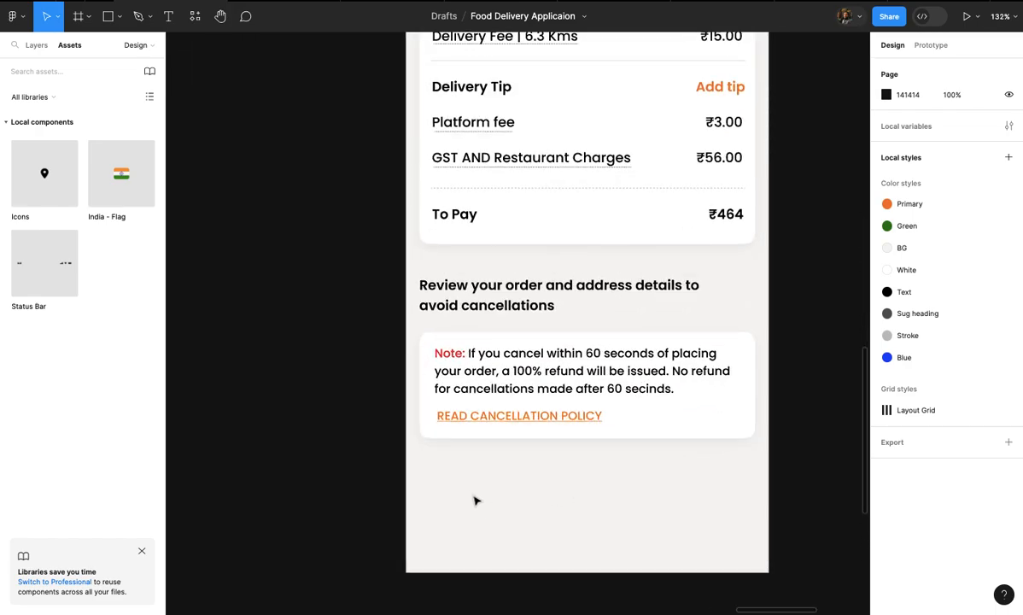
mouse_move(405, 467)
left_mouse_down()
mouse_move(475, 504)
mouse_move(766, 518)
left_mouse_up()
scroll(769, 519, "down", 5)
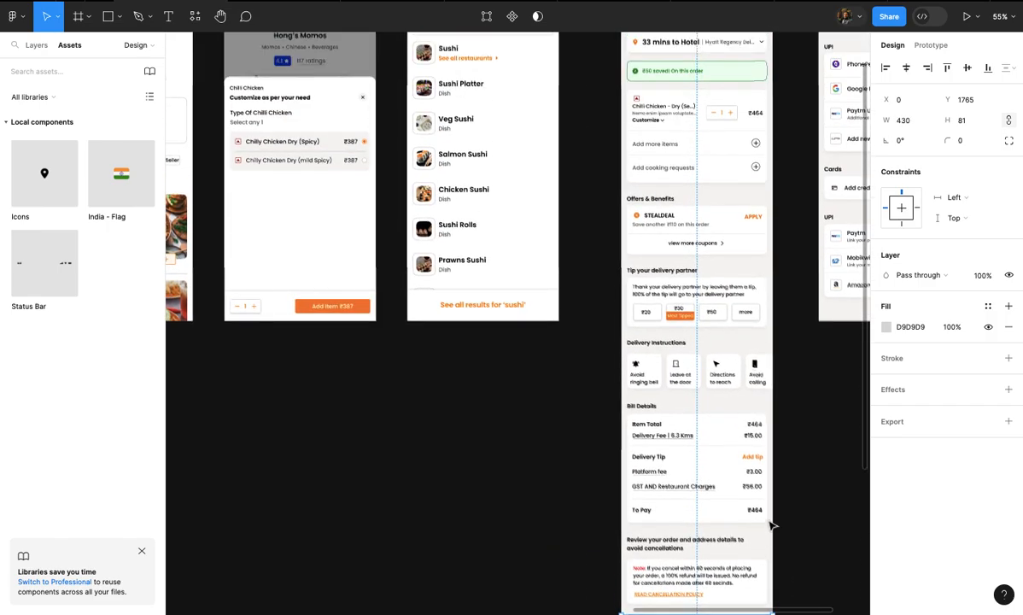
- Extend the gray rectangle's bottom edge to a height of 90
scroll(550, 342, "up", 2)
scroll(532, 393, "down", 5)
scroll(589, 279, "up", 4)
scroll(588, 279, "up", 2)
left_click_drag(607, 308, 608, 317)
left_click(608, 362)
scroll(611, 361, "down", 6)
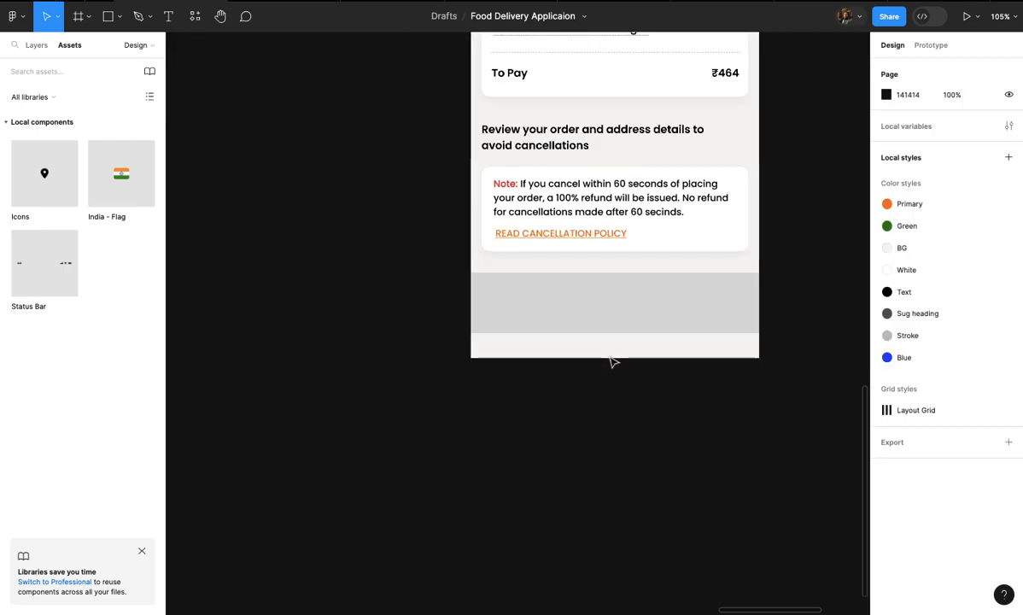
- Shorten the cart frame to a height of 1855 so it ends at the gray rectangle's bottom edge
scroll(611, 362, "up", 6)
left_click(537, 291)
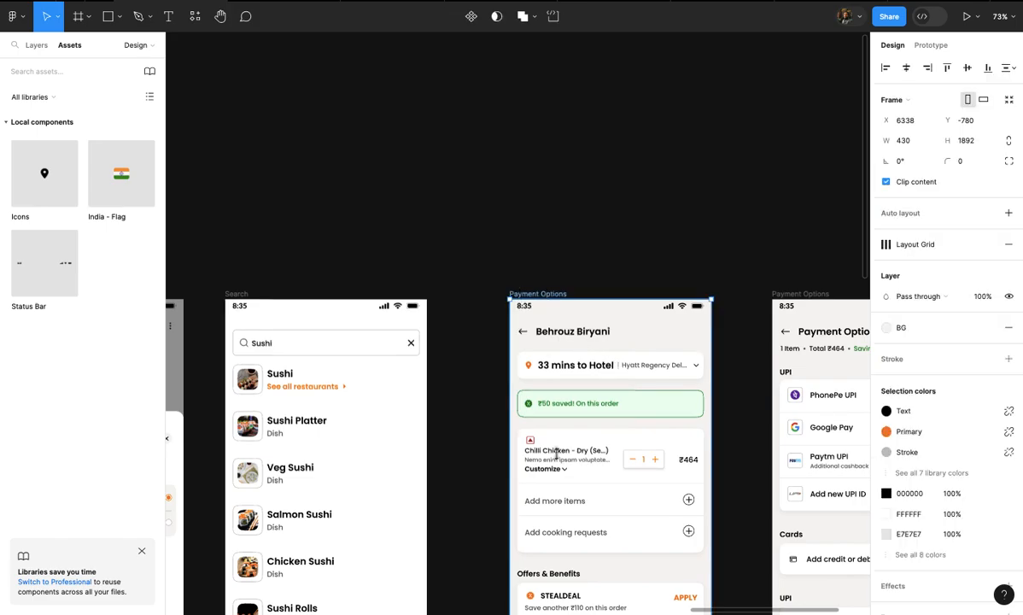
scroll(562, 454, "down", 5)
scroll(559, 458, "up", 4)
left_click_drag(563, 445, 566, 417)
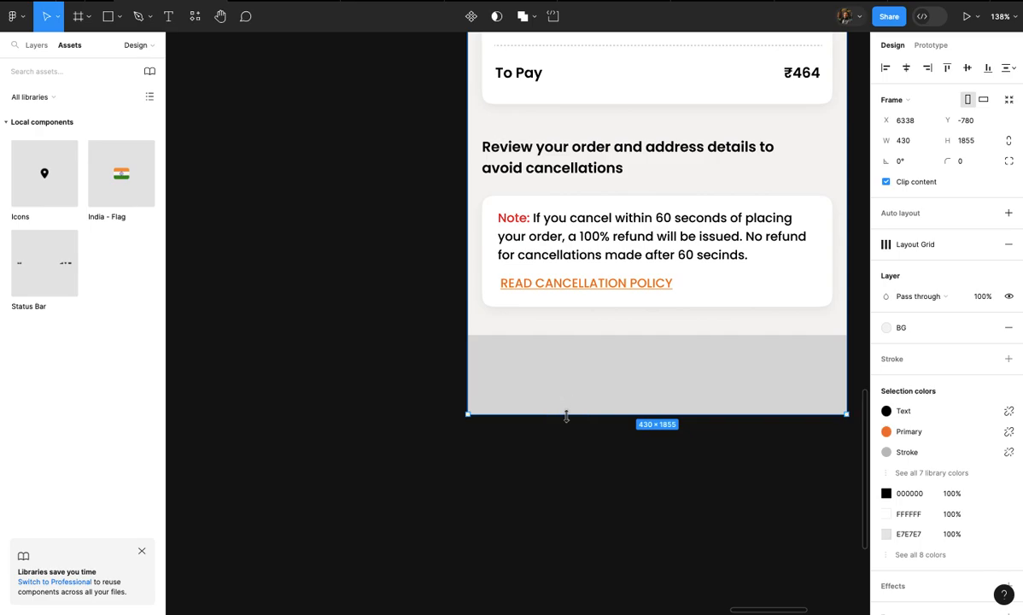
- Copy the white fill and drop shadow from the Search screen's "See all results for 'sushi'" bar onto the gray bottom rectangle
left_click(626, 383)
scroll(626, 383, "down", 4)
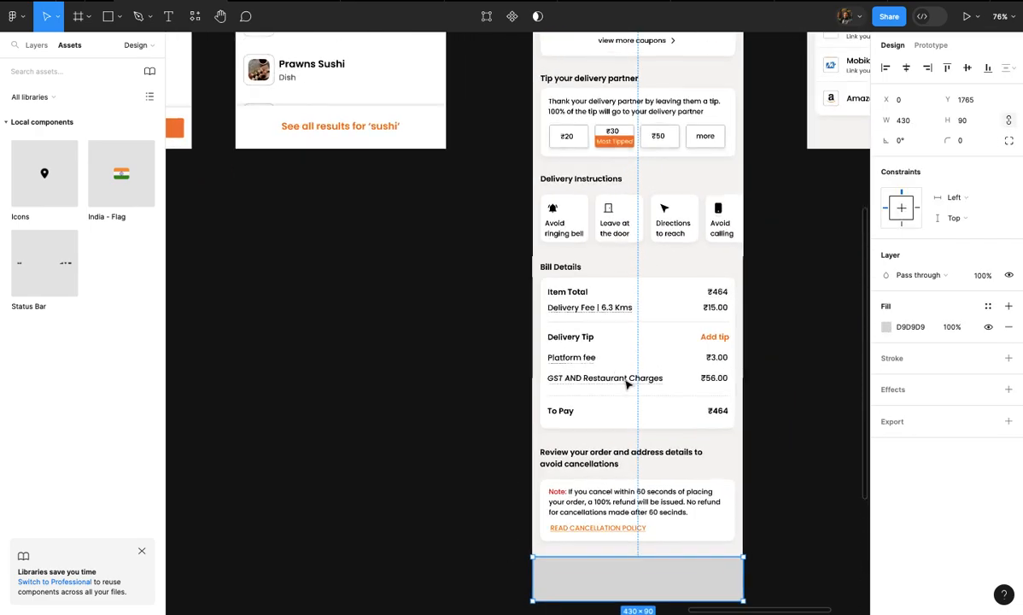
scroll(484, 162, "up", 4)
left_click(491, 132)
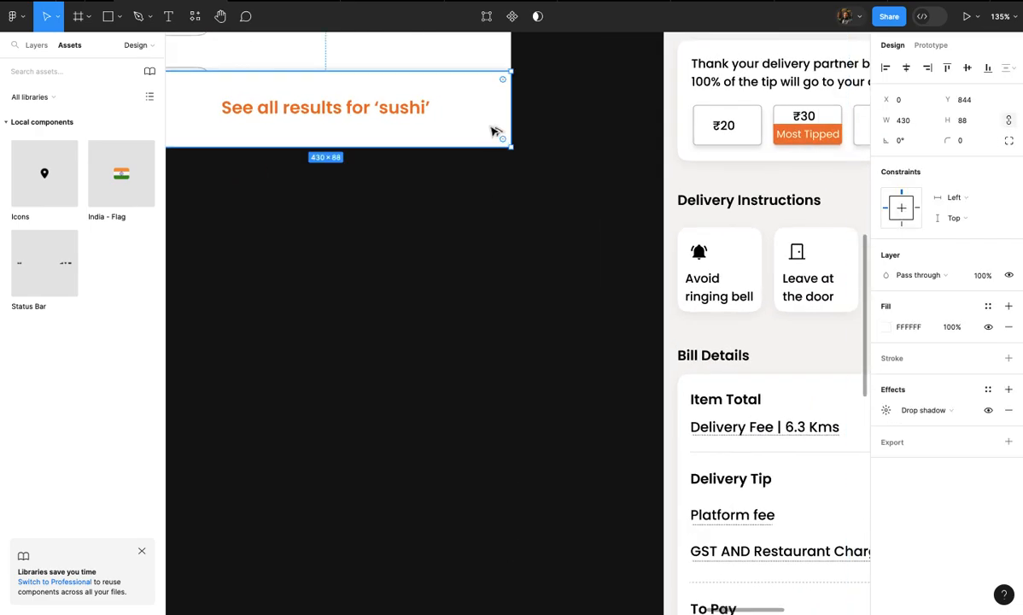
scroll(491, 132, "down", 1, "ctrl")
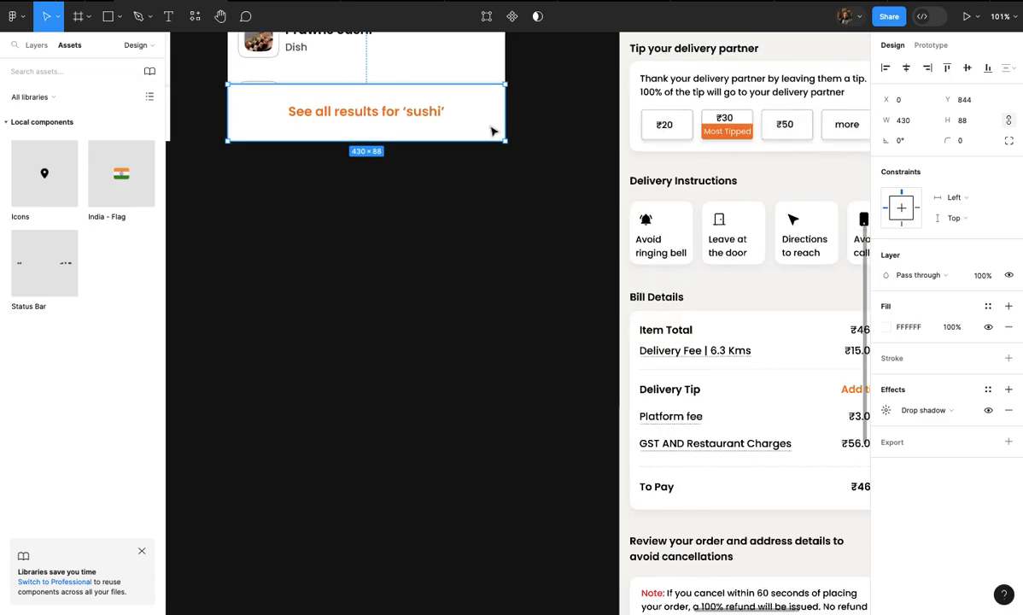
scroll(547, 214, "down", 5)
left_click(675, 562)
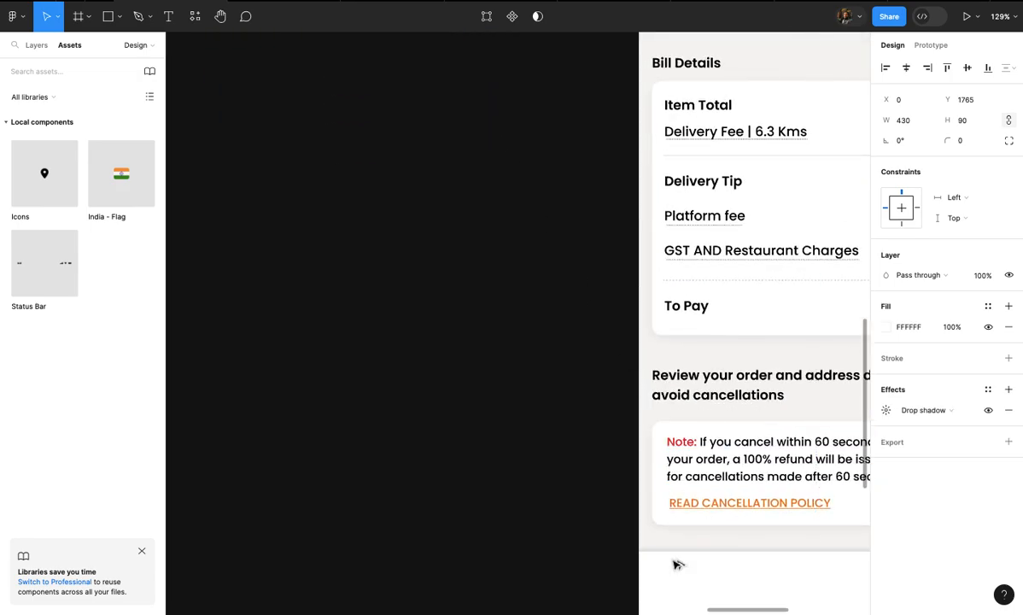
scroll(676, 562, "down", 2, "ctrl")
scroll(675, 564, "down", 2)
scroll(675, 563, "right", 3)
scroll(675, 564, "up", 4, "ctrl")
scroll(675, 564, "up", 1)
scroll(675, 563, "left", 1)
scroll(676, 565, "up", 2, "ctrl")
left_click(678, 566)
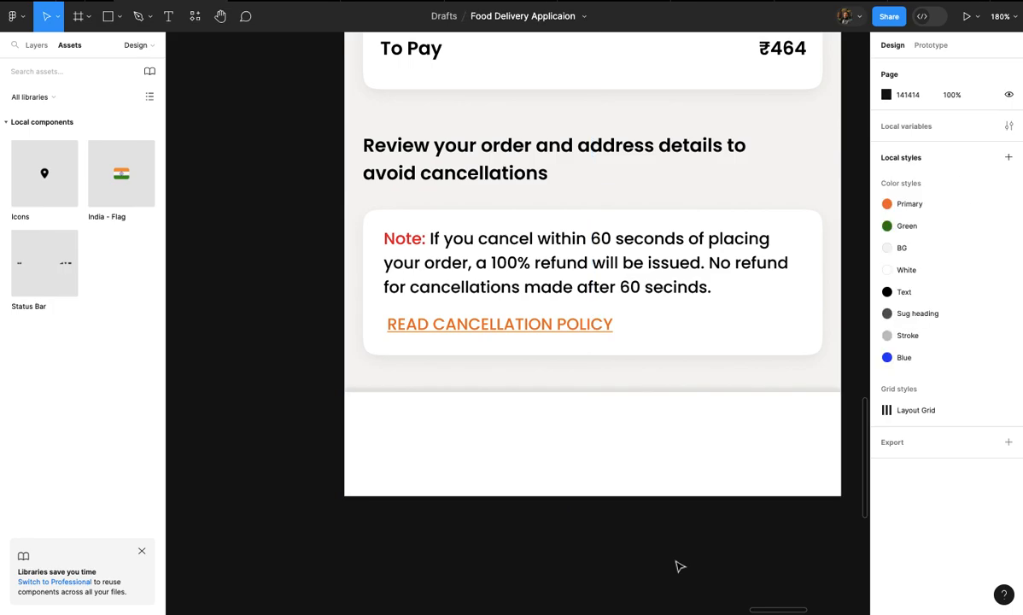
- Duplicate the To Pay amount ₹464 into the white bottom bar at X 25, Y 1780
scroll(678, 566, "down", 1, "ctrl")
scroll(678, 566, "up", 1, "ctrl")
scroll(678, 565, "up", 1)
scroll(494, 484, "down", 3, "ctrl")
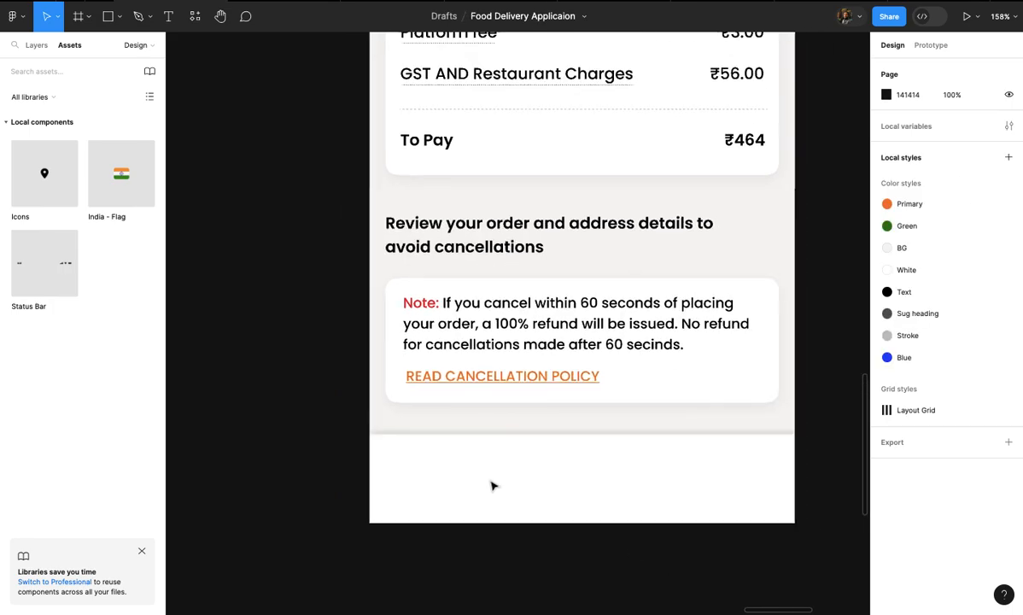
left_click(745, 158)
left_click_drag(745, 157, 437, 461)
scroll(425, 466, "up", 4, "ctrl")
scroll(438, 461, "down", 10, "ctrl")
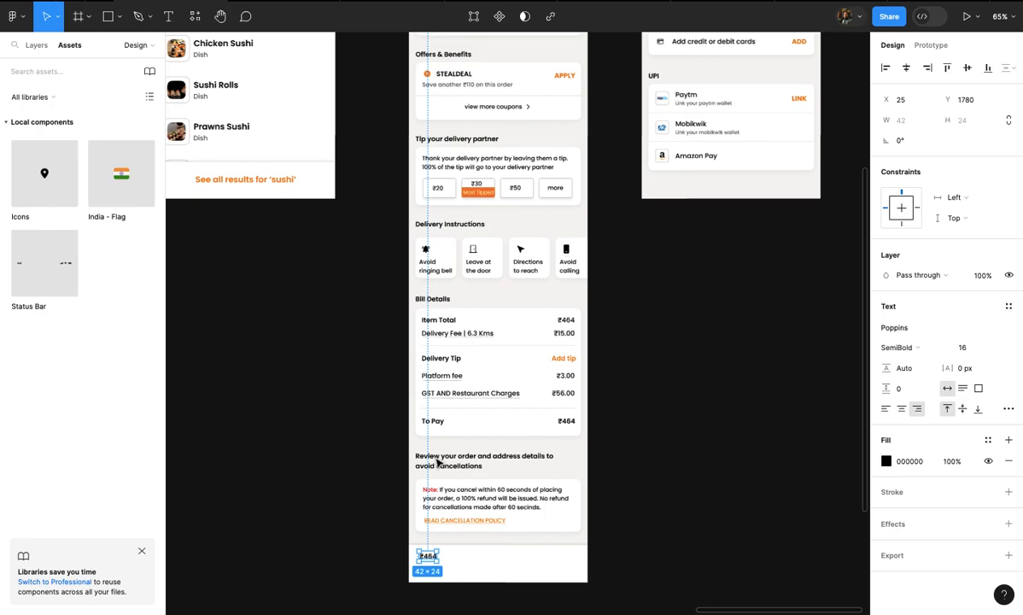
- Select the cart frame and make its layout grid visible
scroll(459, 187, "up", 2)
left_click(419, 72)
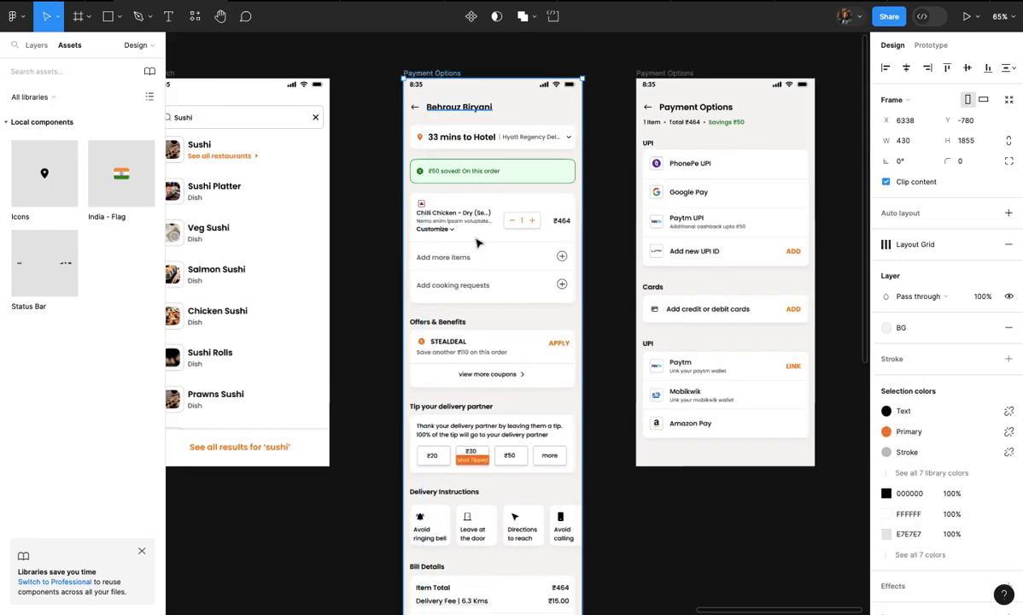
scroll(475, 240, "down", 5)
scroll(476, 240, "up", 2, "ctrl")
left_click(968, 246)
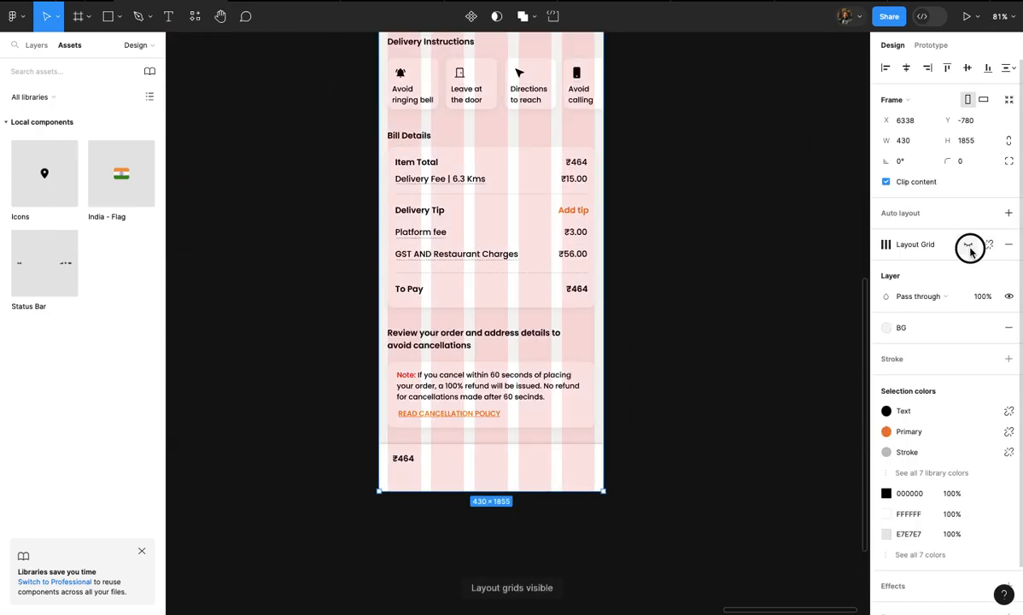
scroll(468, 414, "up", 8, "ctrl")
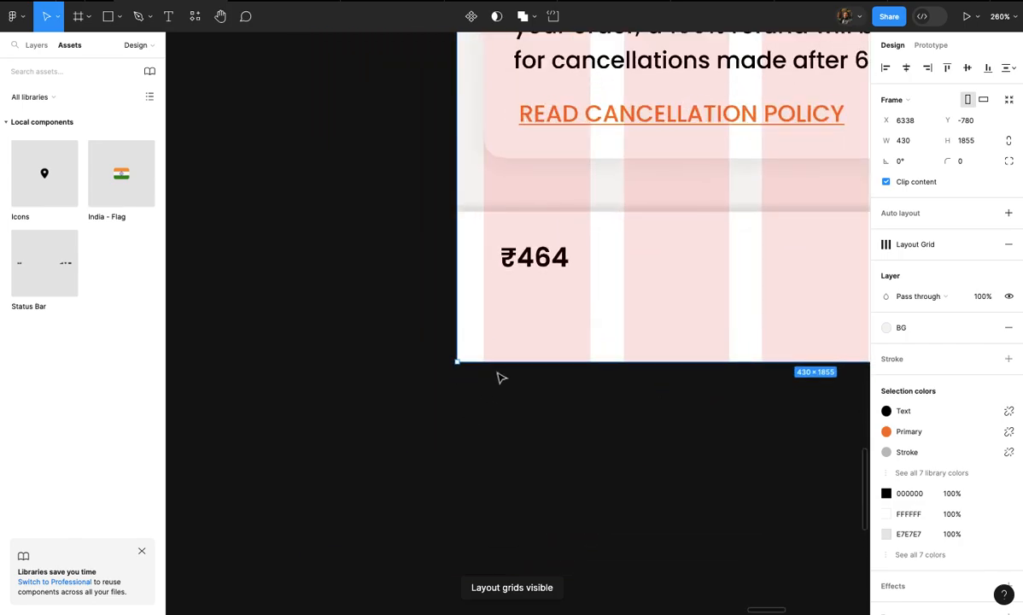
- Align the bottom bar's ₹464 text to the grid at X 16 and duplicate it below at Y 1807
scroll(539, 270, "up", 2, "ctrl")
left_click(551, 266)
left_click_drag(552, 266, 532, 347)
scroll(534, 267, "up", 1)
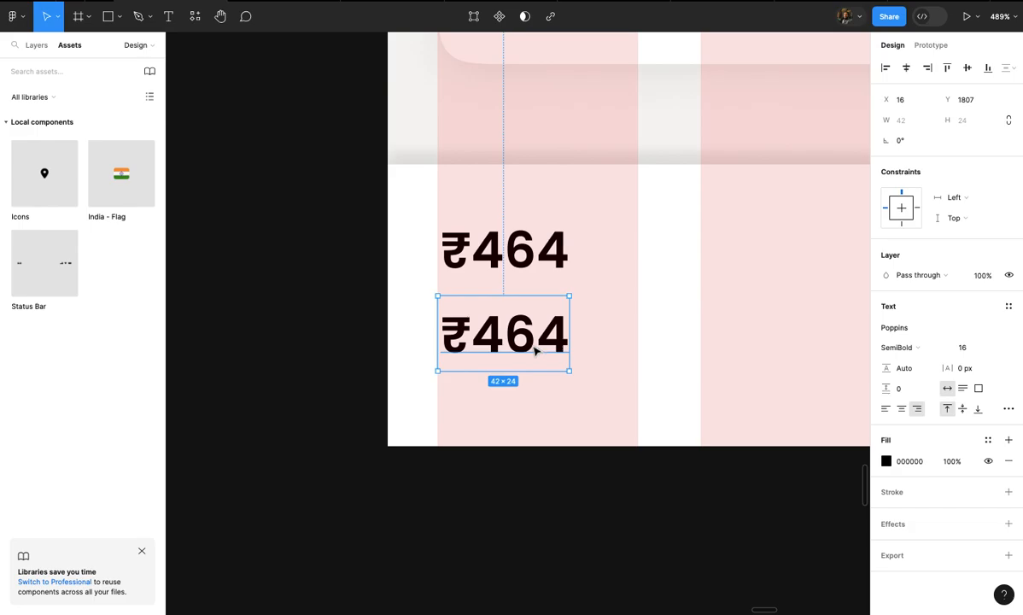
- Replace the lower ₹464 text with "View Detailed Bill"
double_click(531, 344)
type("vIEW")
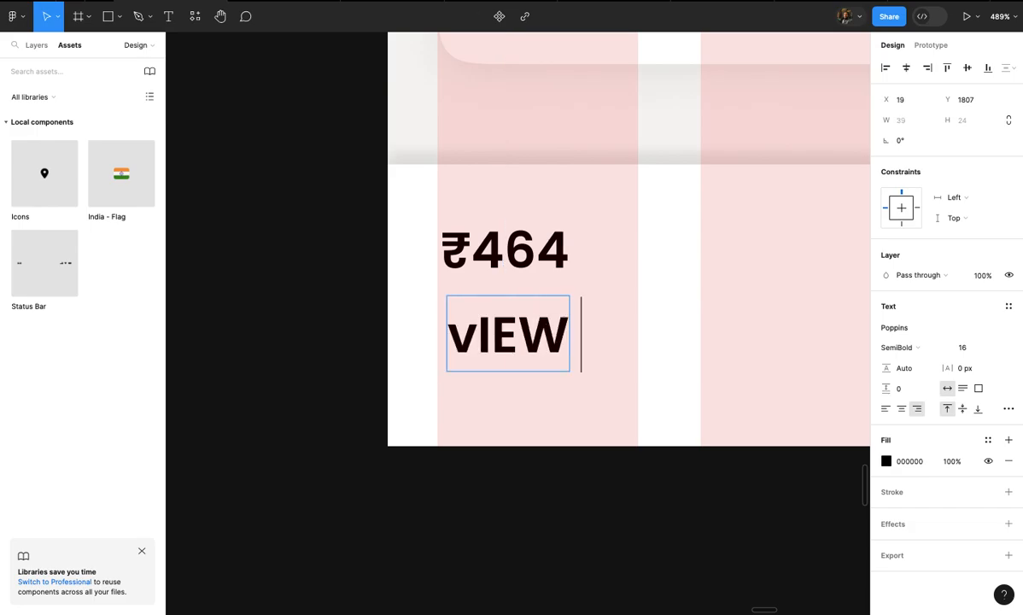
key("BackSpace")
key("BackSpace")
key("BackSpace")
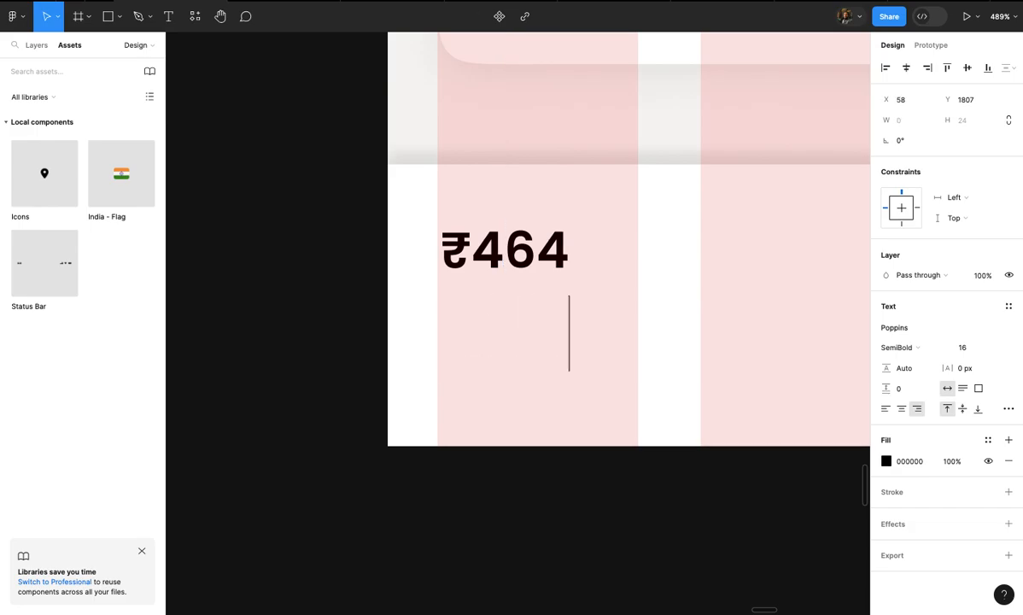
type("View")
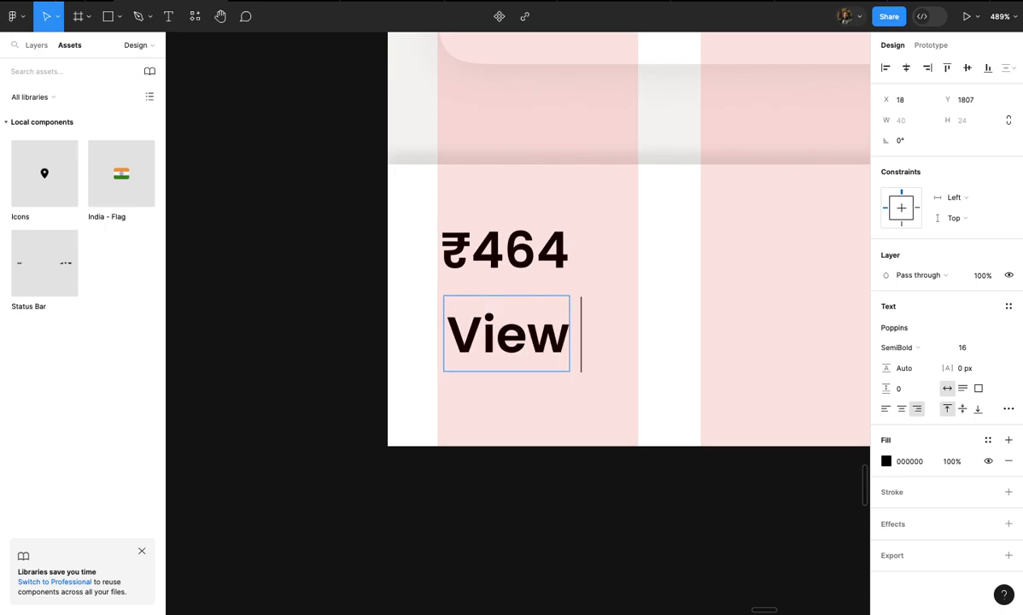
type(" Det")
type("ailed")
type(" Bill")
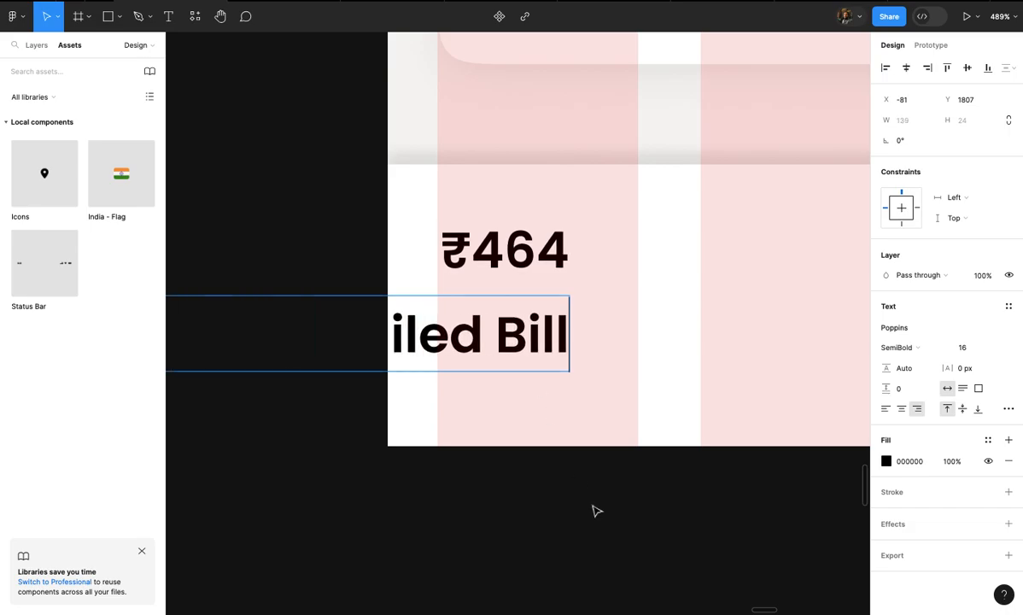
key("Escape")
- Move the View Detailed Bill text to X 15 and apply the Green color style to it
scroll(628, 575, "down", 3)
left_click_drag(514, 404, 714, 415)
scroll(719, 422, "right", 3)
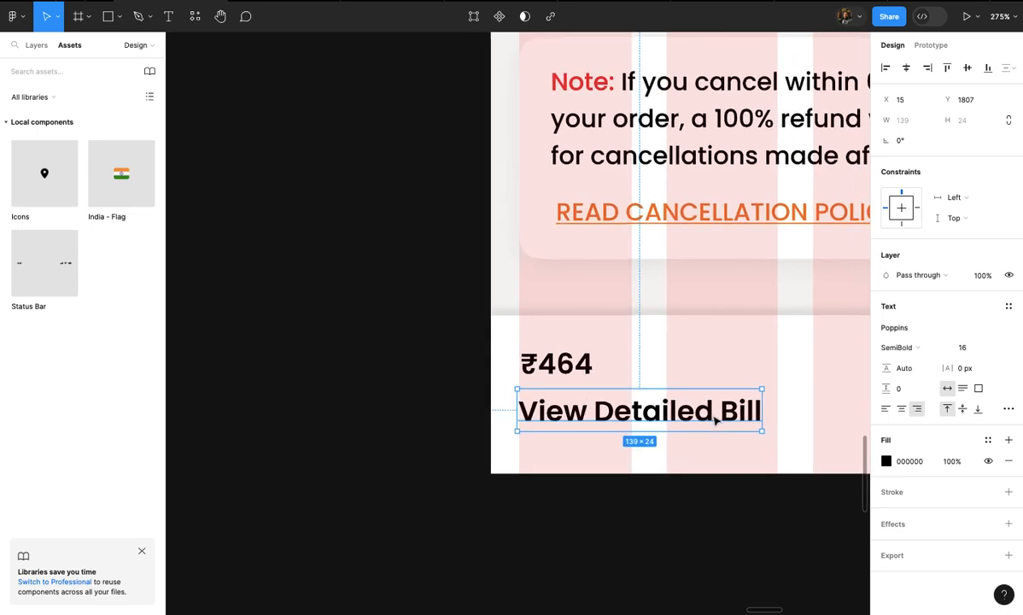
left_click(988, 439)
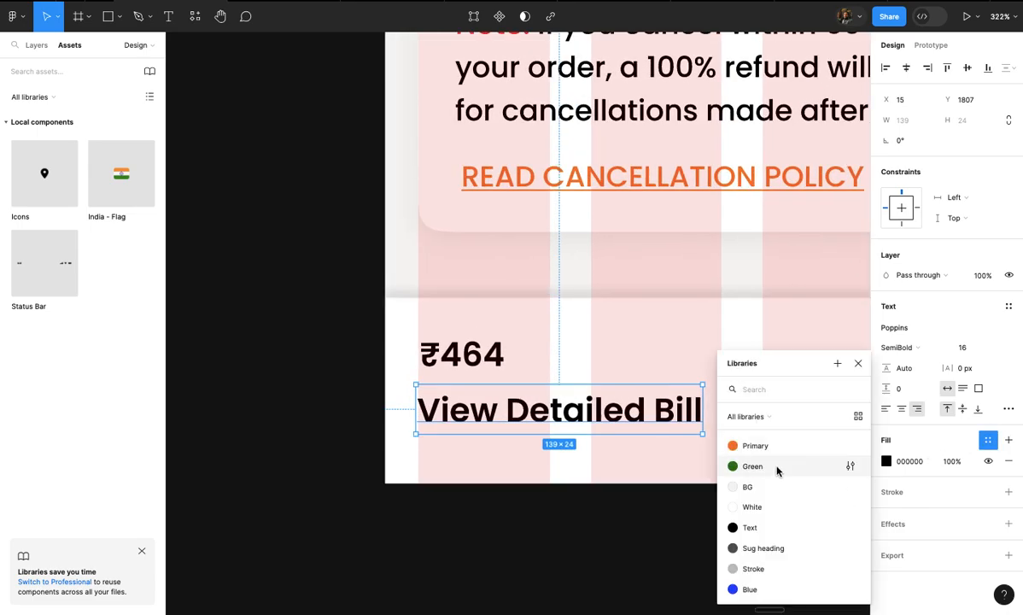
left_click(776, 467)
scroll(778, 470, "down", 5)
left_click(765, 528)
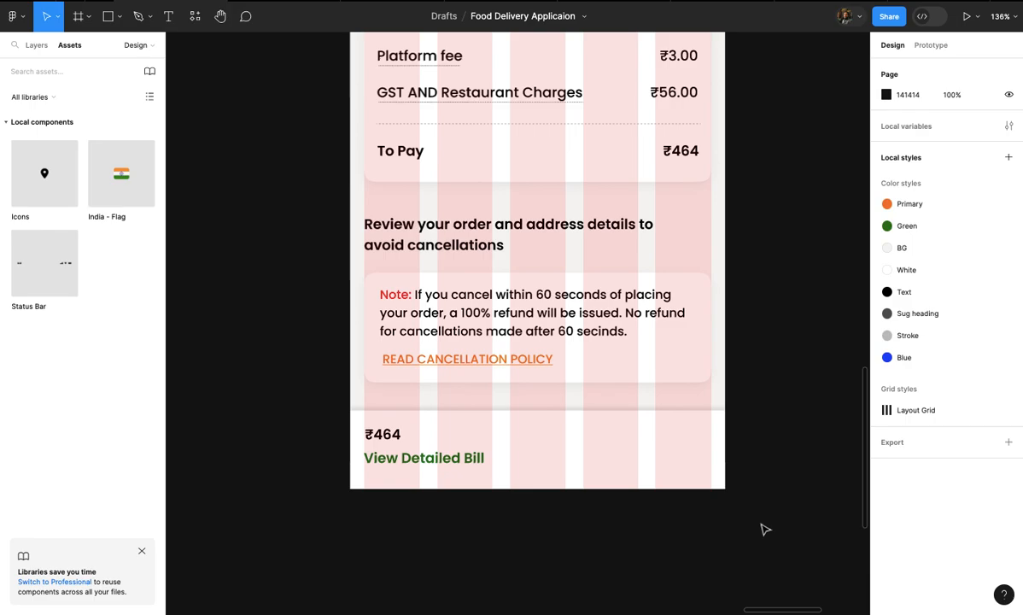
- Duplicate the Add Item ₹387 button from the Customize screen into the cart's bottom bar at X 203, Y 1791
scroll(765, 528, "down", 10)
scroll(466, 303, "up", 3)
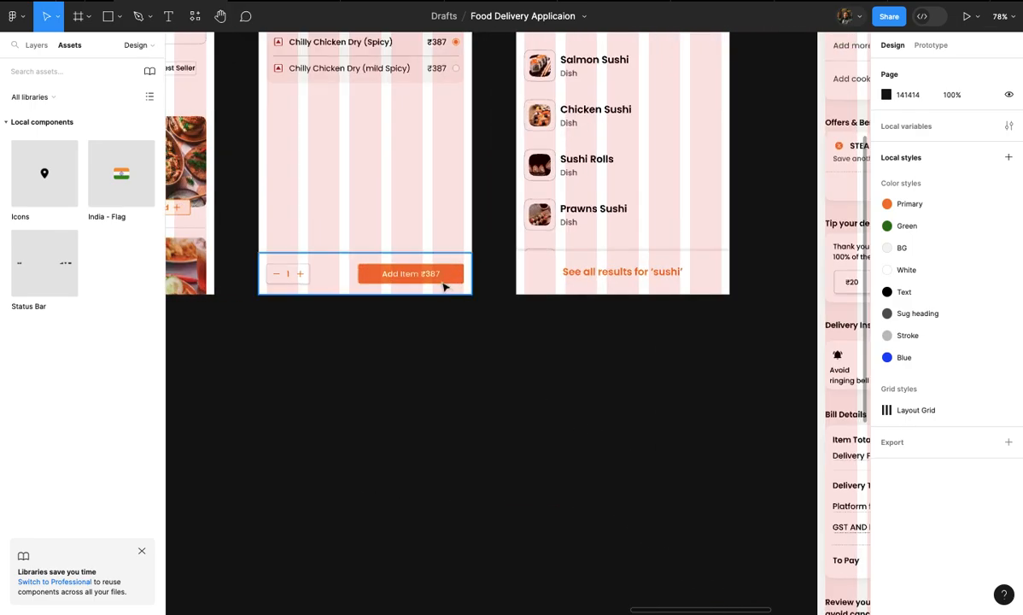
left_click(429, 283)
scroll(436, 285, "down", 3)
left_click_drag(425, 276, 792, 573)
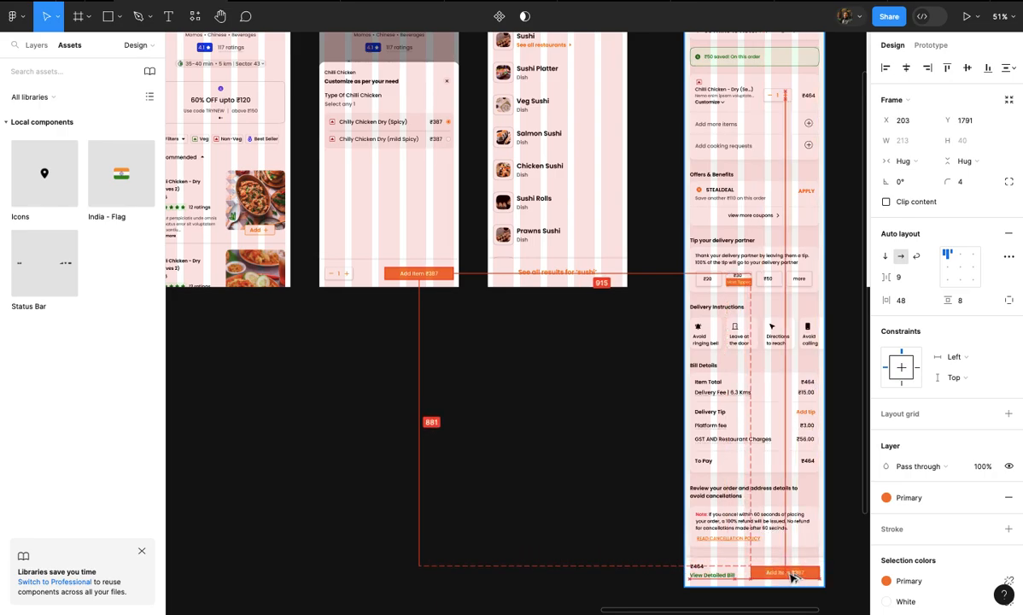
scroll(792, 573, "up", 6)
scroll(713, 434, "up", 1)
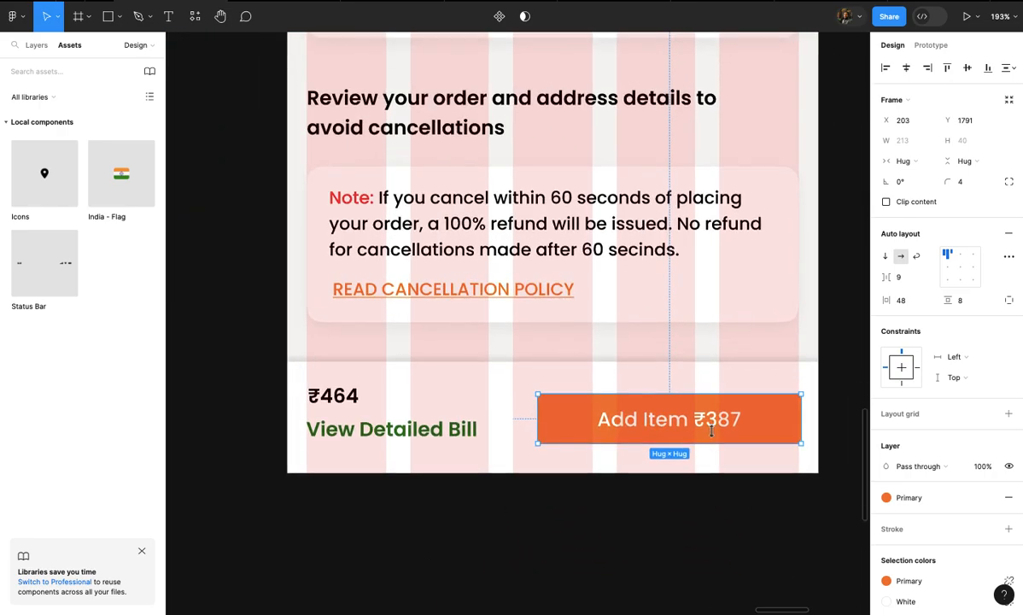
- Change the copied button's label to "Proceed to Pay"
double_click(679, 414)
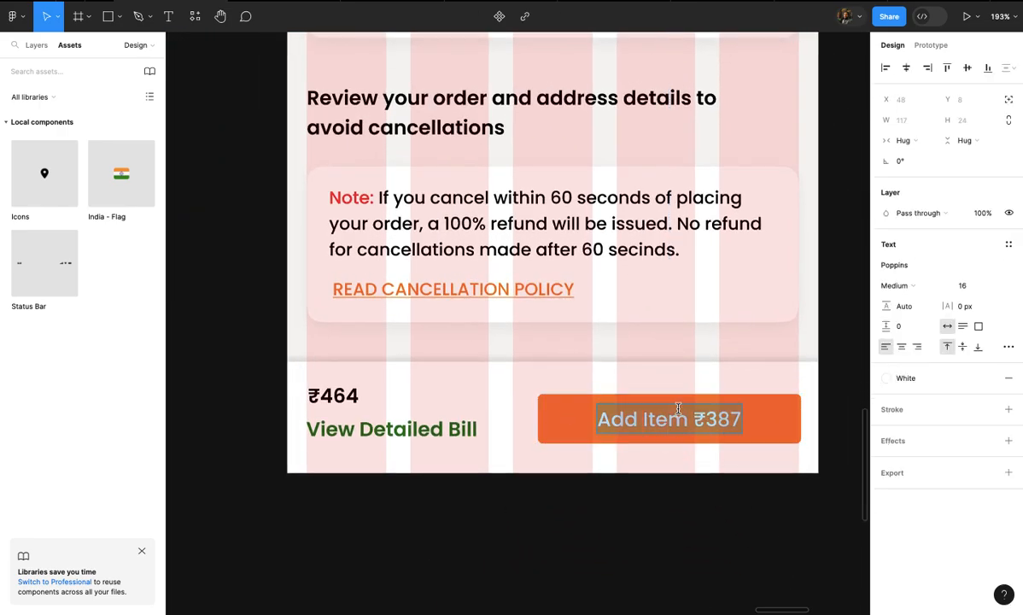
type("Proce")
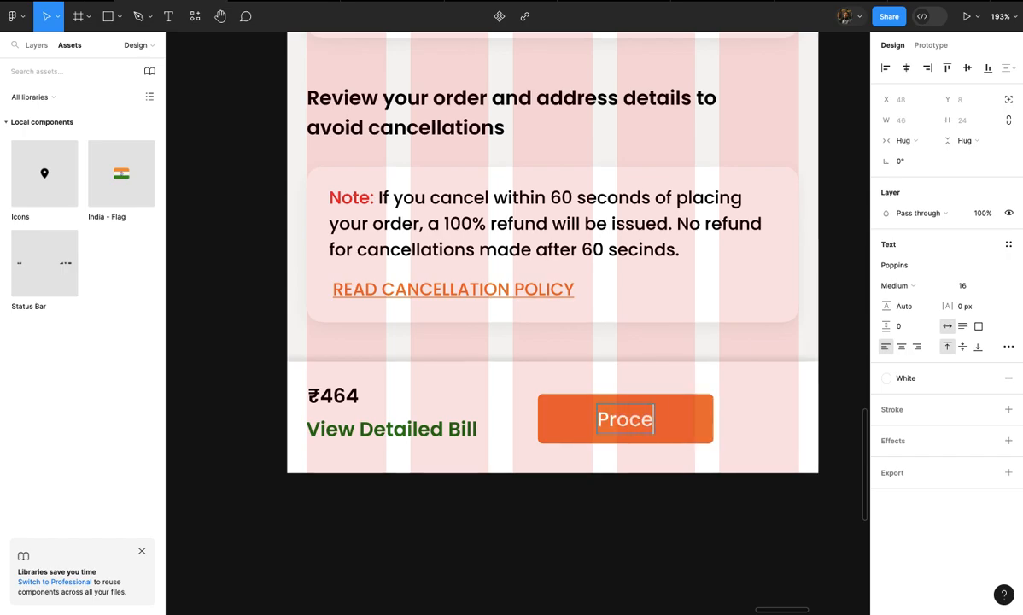
type("ed to Pay")
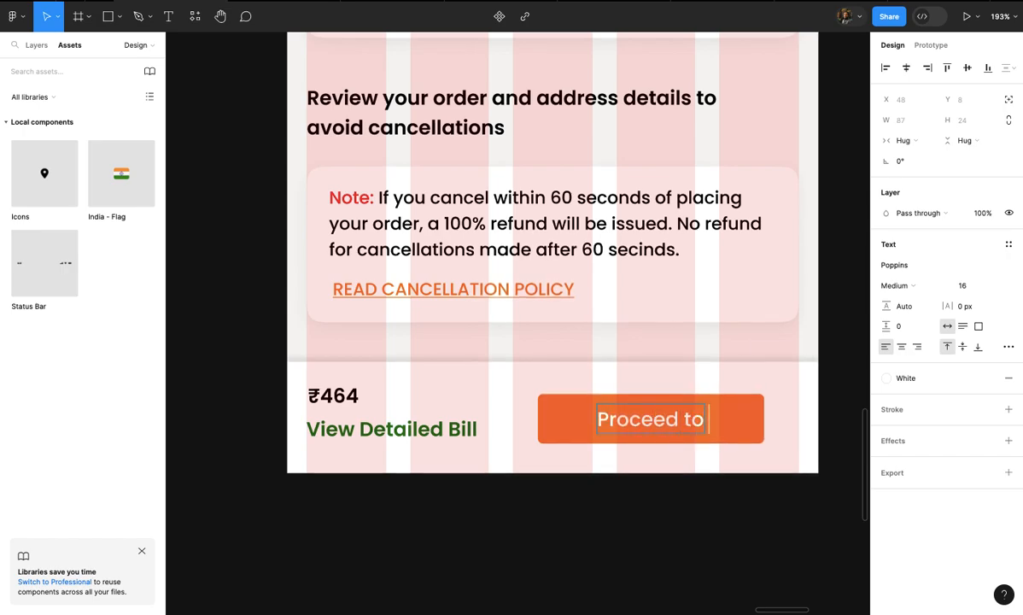
left_click(725, 498)
- Set the Proceed to Pay button's horizontal padding to 28 and move the button to X 233
left_click(762, 419)
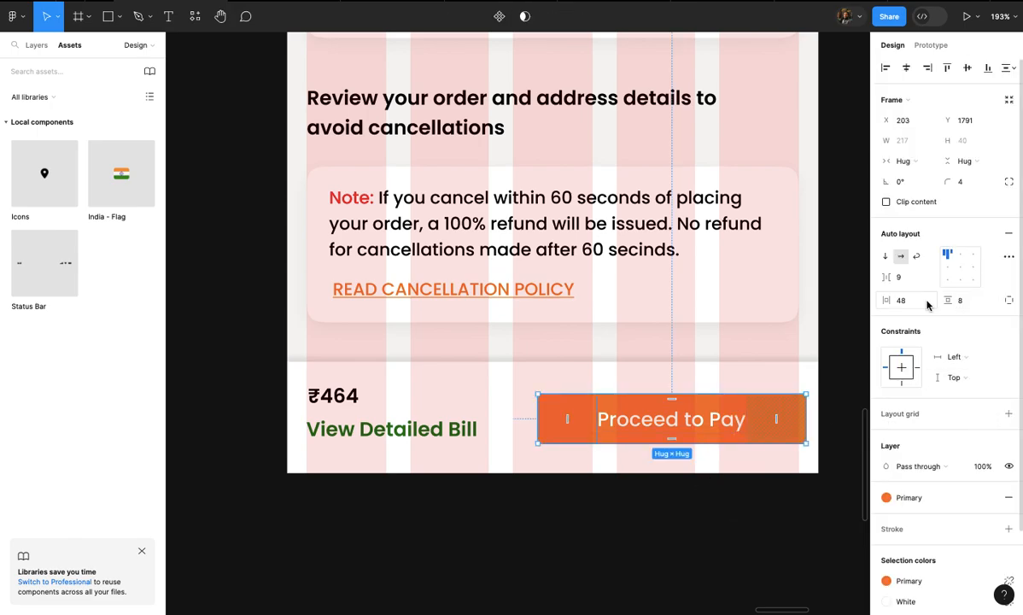
key("shift+Down")
left_click(651, 487)
left_click(647, 418)
scroll(645, 416, "down", 3)
left_click_drag(658, 417, 669, 418)
scroll(671, 419, "up", 5)
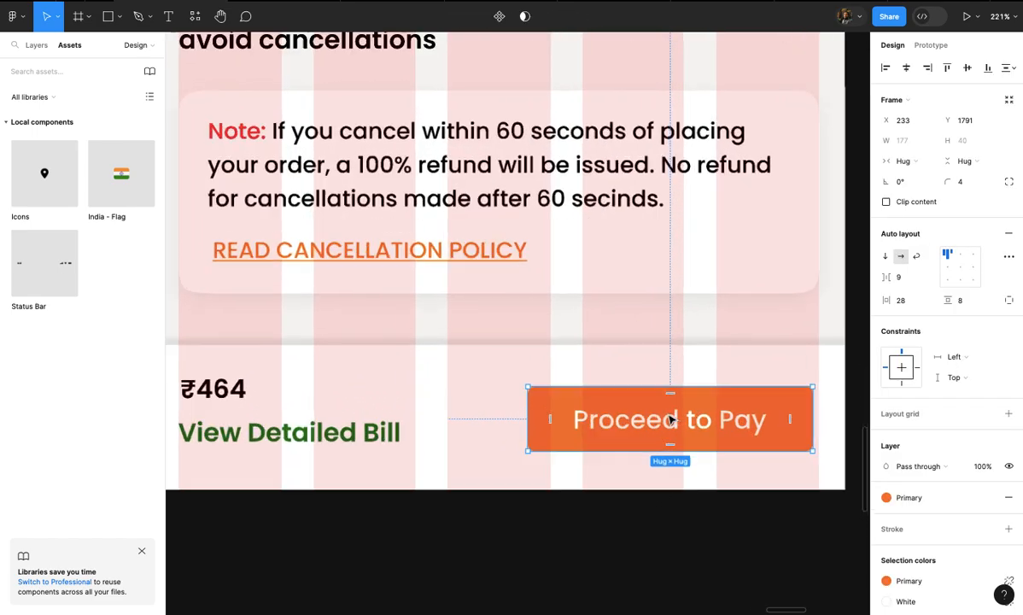
- Change the Proceed to Pay button's fill to the Green color style
left_click(887, 497)
left_click(751, 465)
left_click(733, 525)
scroll(727, 541, "down", 3)
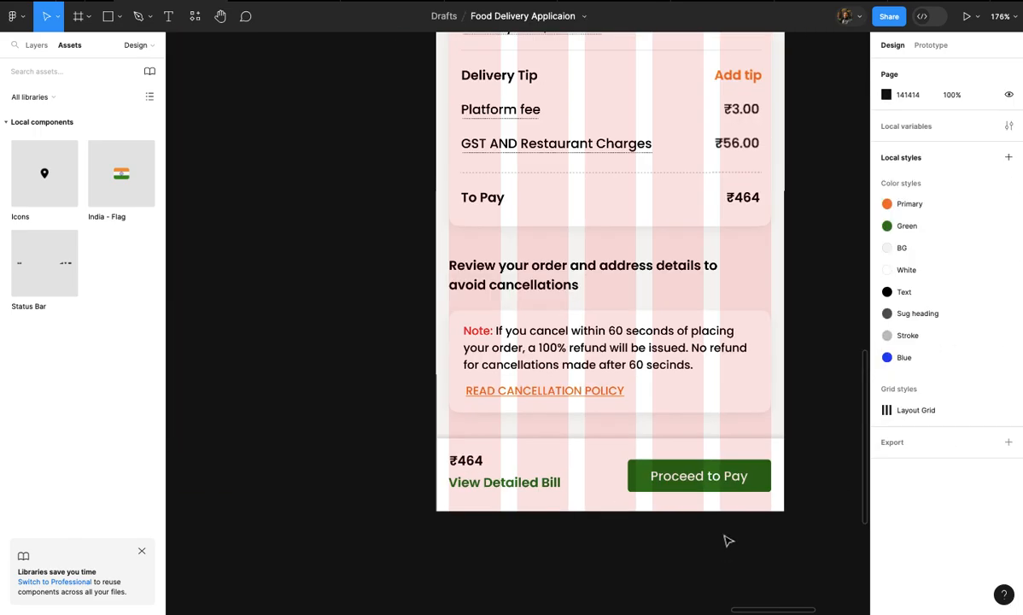
scroll(728, 541, "down", 10)
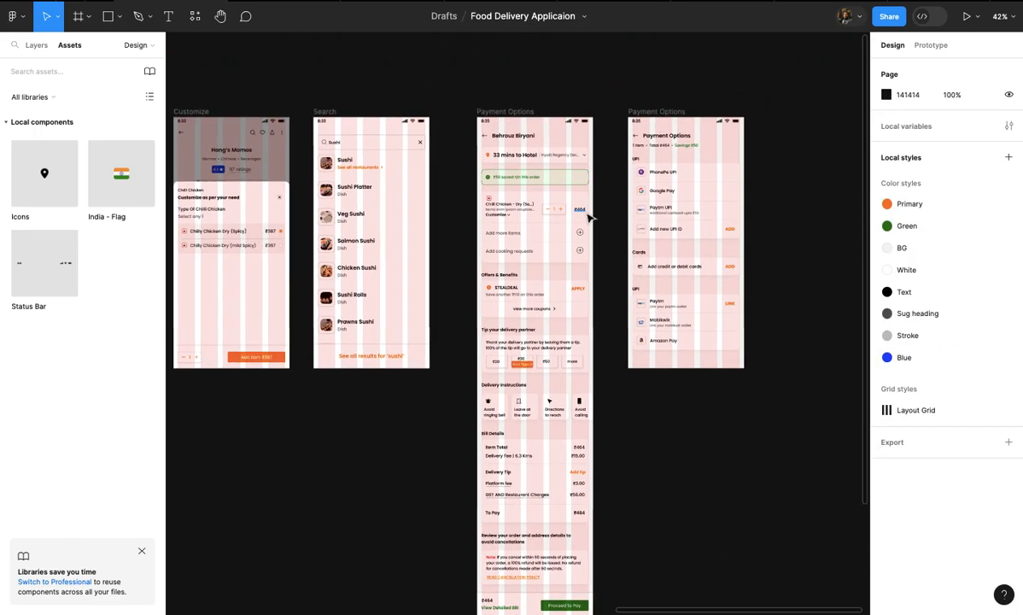
- Hide the layout grids on the cart screen and the other screens
left_click(503, 111)
scroll(504, 111, "up", 3)
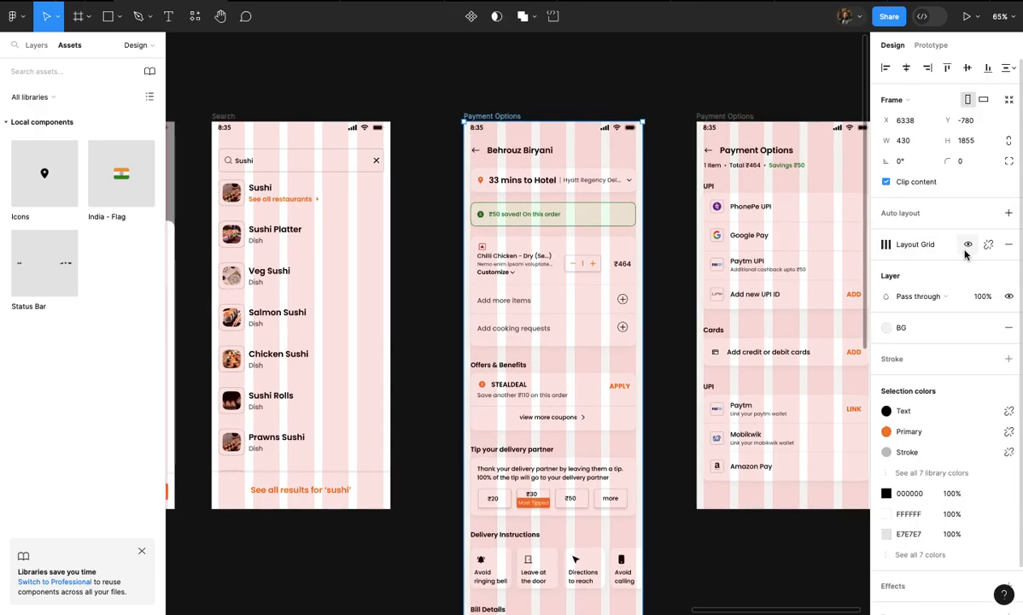
left_click(968, 245)
left_click(731, 94)
scroll(731, 94, "down", 4)
scroll(731, 94, "up", 2)
scroll(730, 94, "right", 2)
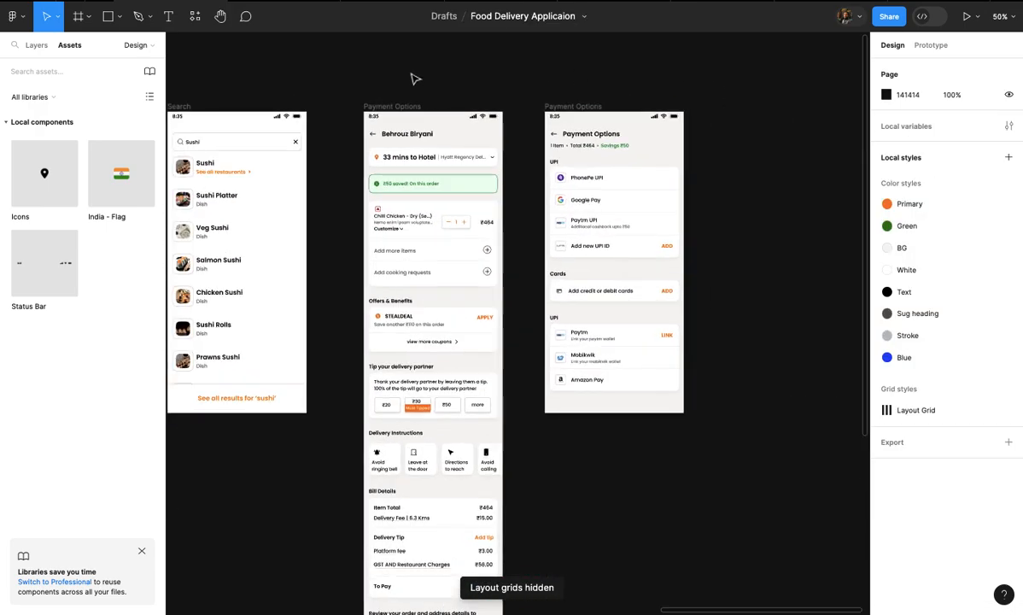
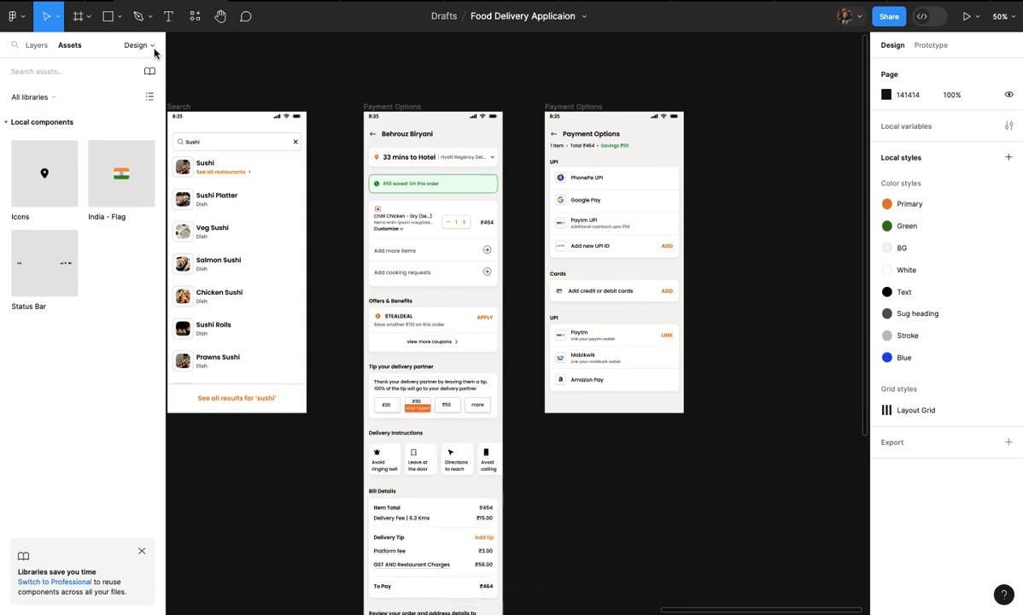
- Add an iPhone 14 & 15 Pro Max frame (430 × 932) beside the Payment Options screen at X 7395, Y -768
scroll(208, 67, "up", 3)
scroll(207, 67, "up", 2)
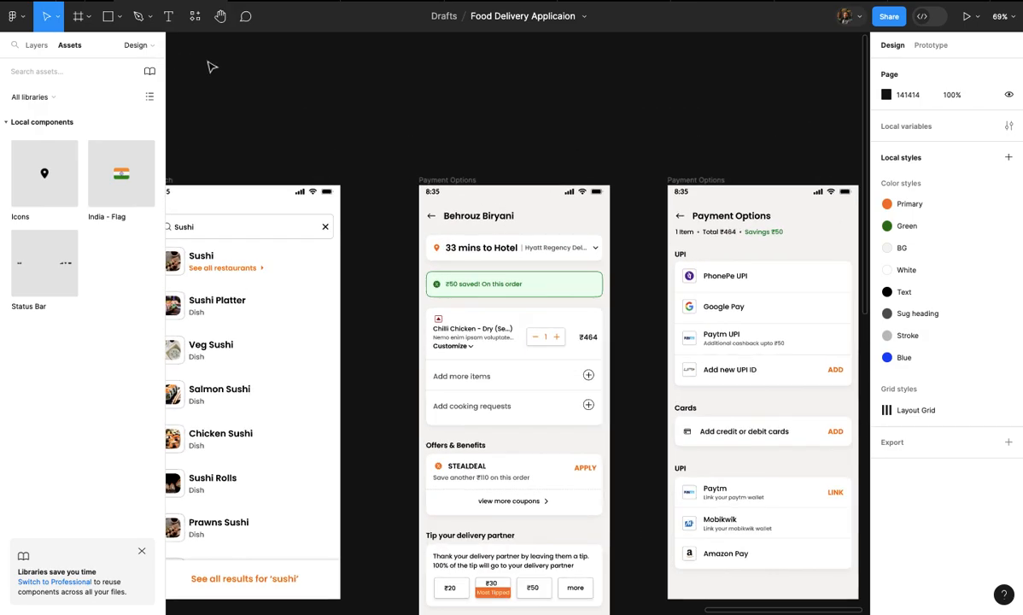
scroll(270, 92, "down", 5)
scroll(409, 132, "right", 3)
scroll(410, 130, "up", 3)
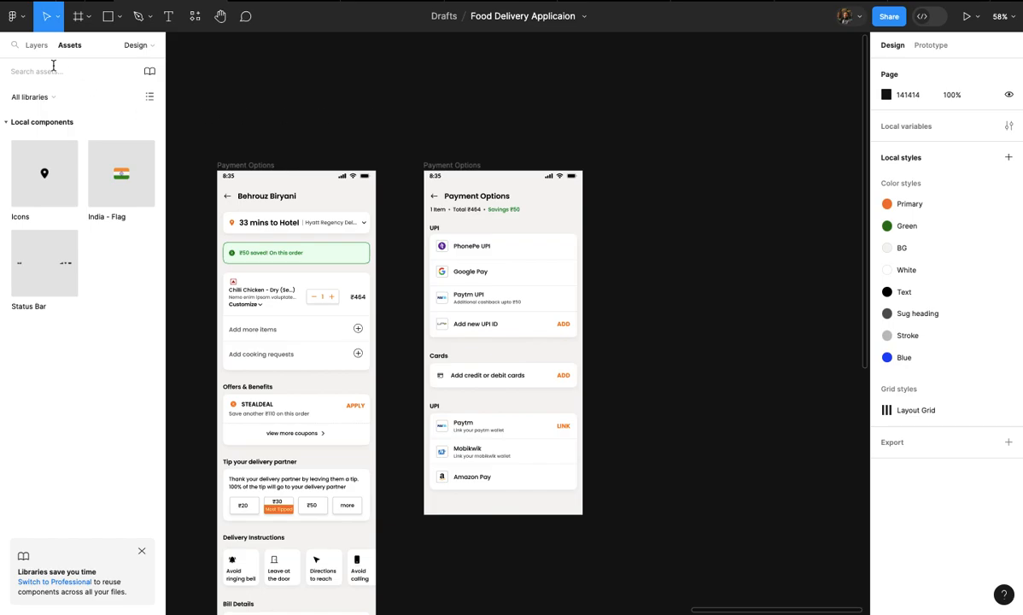
scroll(399, 105, "right", 5)
scroll(400, 105, "down", 2)
scroll(393, 98, "up", 3)
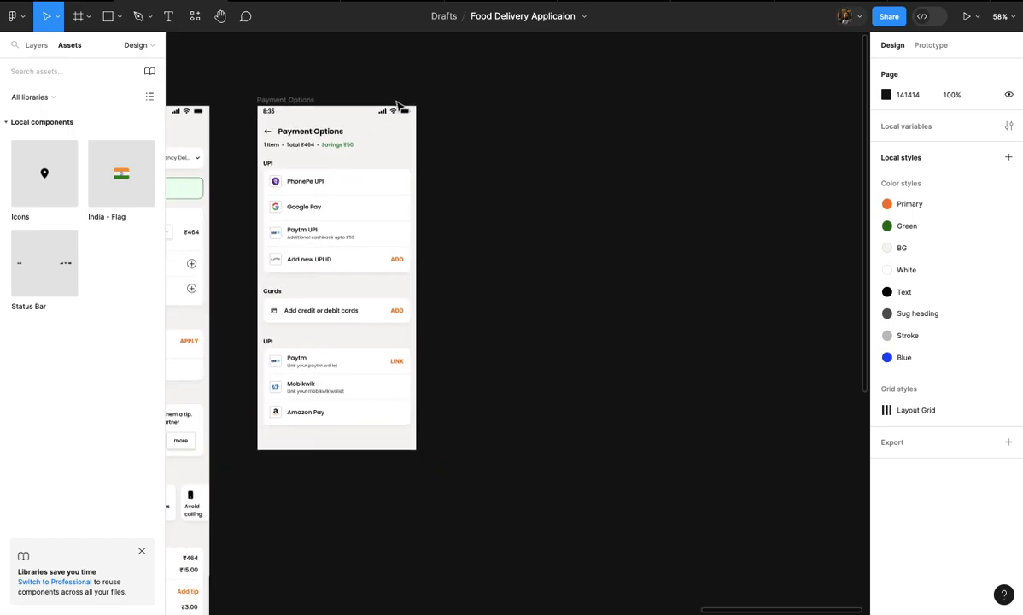
left_click(83, 22)
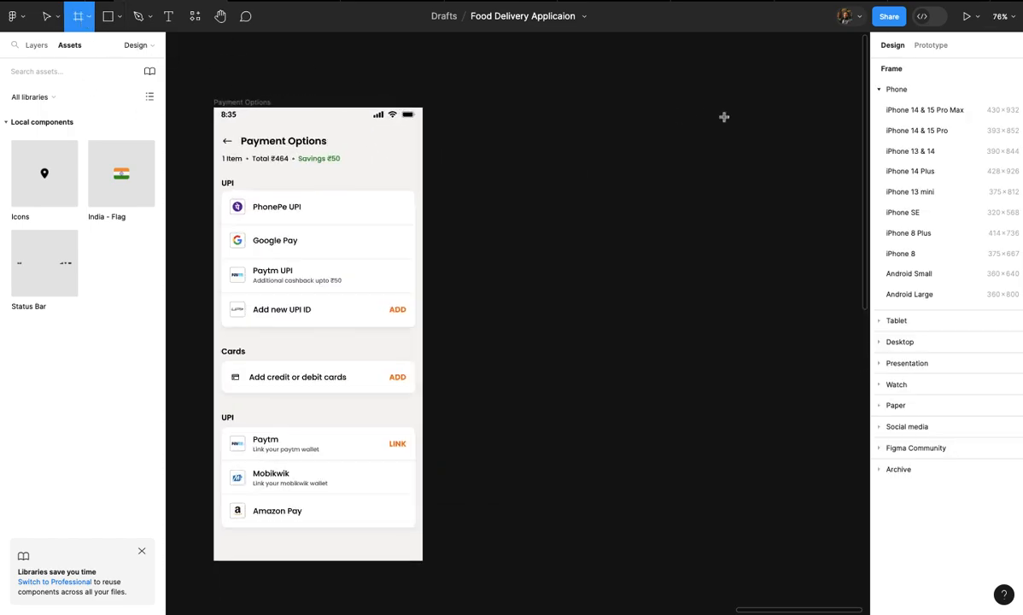
left_click(933, 116)
scroll(549, 232, "down", 3)
mouse_move(550, 233)
left_mouse_down()
mouse_move(569, 242)
mouse_move(559, 246)
left_mouse_up()
scroll(559, 246, "up", 3)
scroll(559, 247, "up", 3)
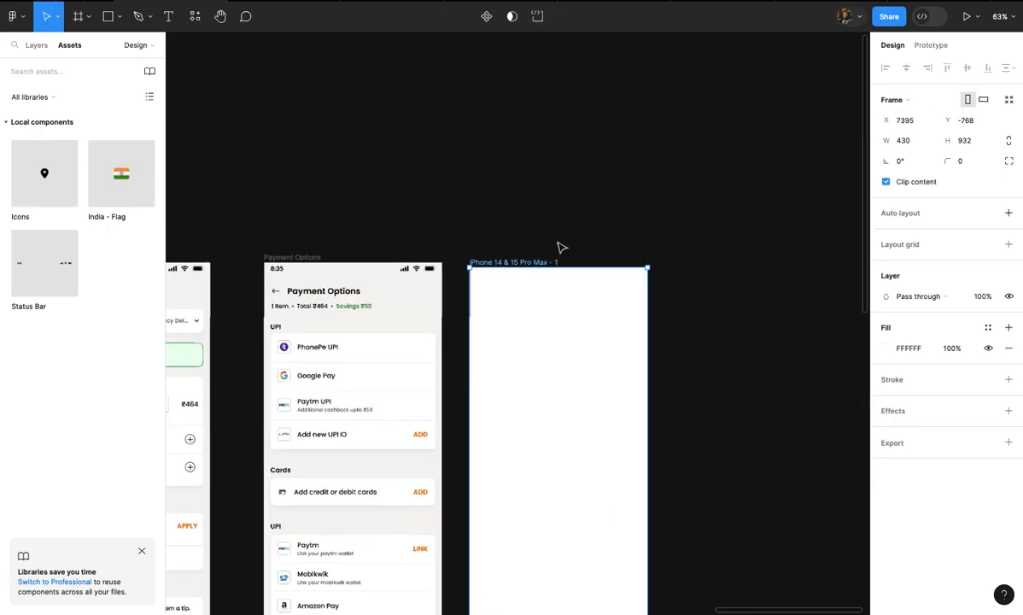
scroll(555, 222, "up", 2)
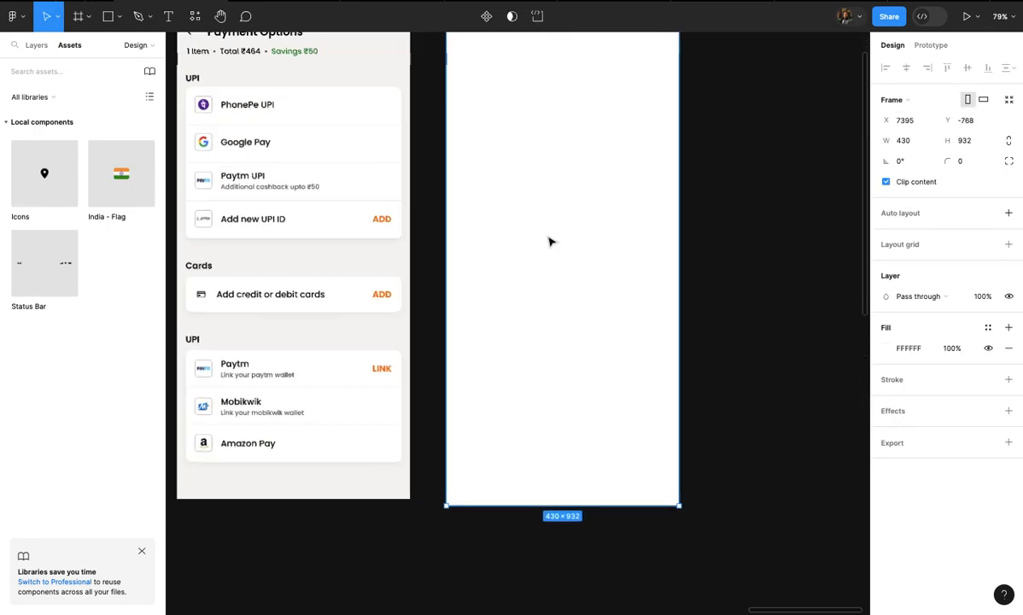
- Apply the BG color style to the new iPhone frame's fill
left_click(987, 329)
left_click(784, 462)
scroll(786, 462, "down", 3)
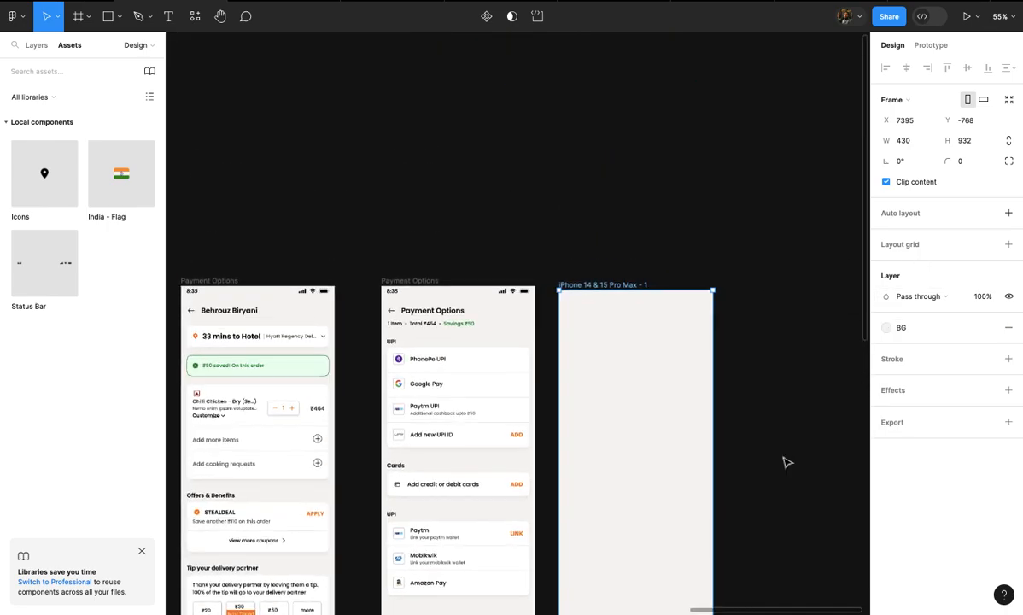
- Copy the status bar from the Payment Options screen to the start of the new iPhone frame
scroll(768, 453, "up", 2)
left_click(448, 263)
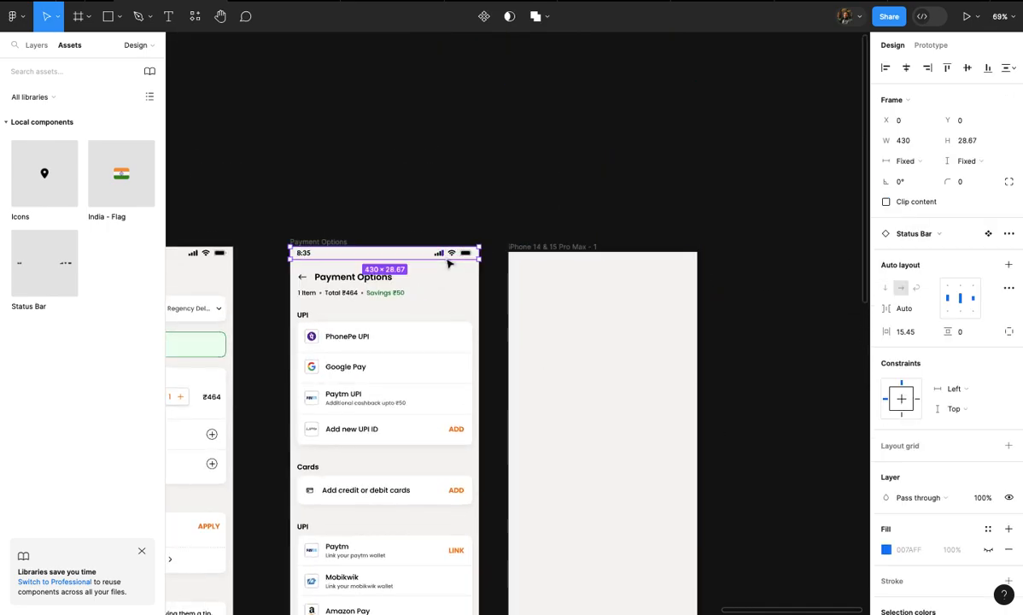
left_click(512, 250)
key("ctrl+v")
left_click(566, 237)
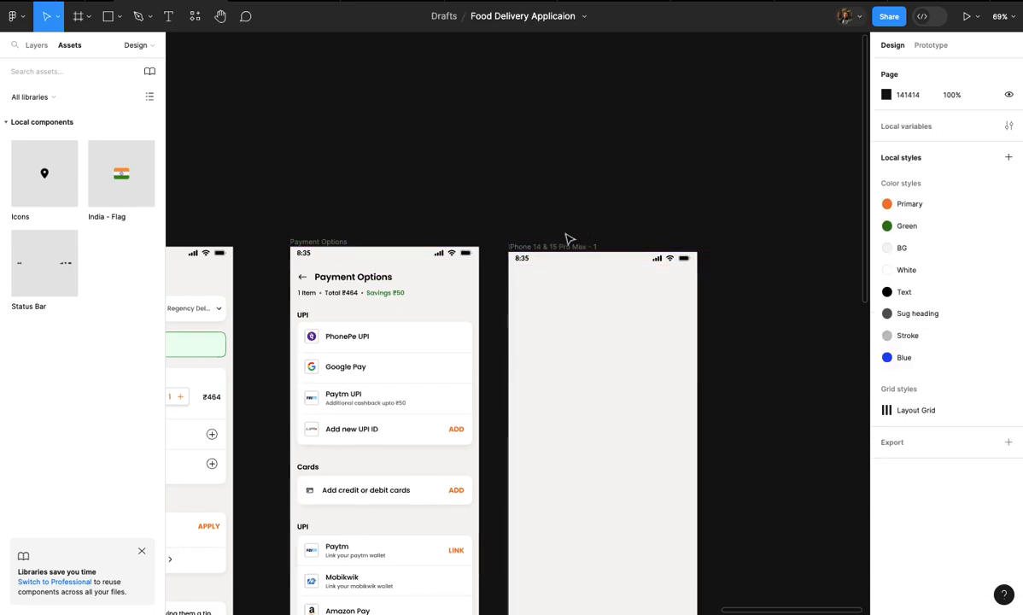
- Copy the Plus badge from the orange home screen header into the new iPhone frame
scroll(568, 238, "up", 3)
scroll(572, 354, "down", 3)
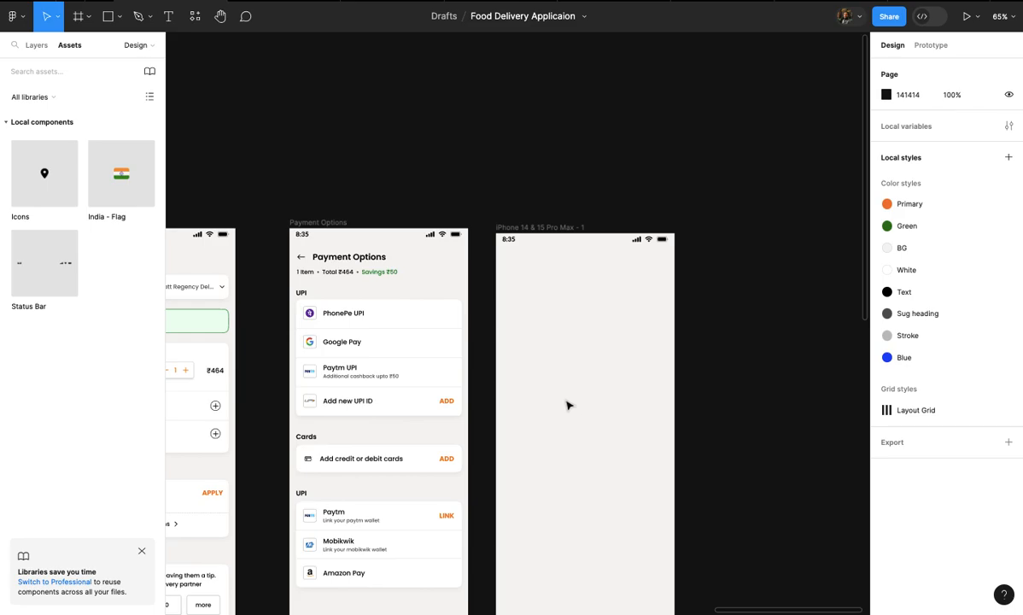
scroll(567, 405, "down", 3)
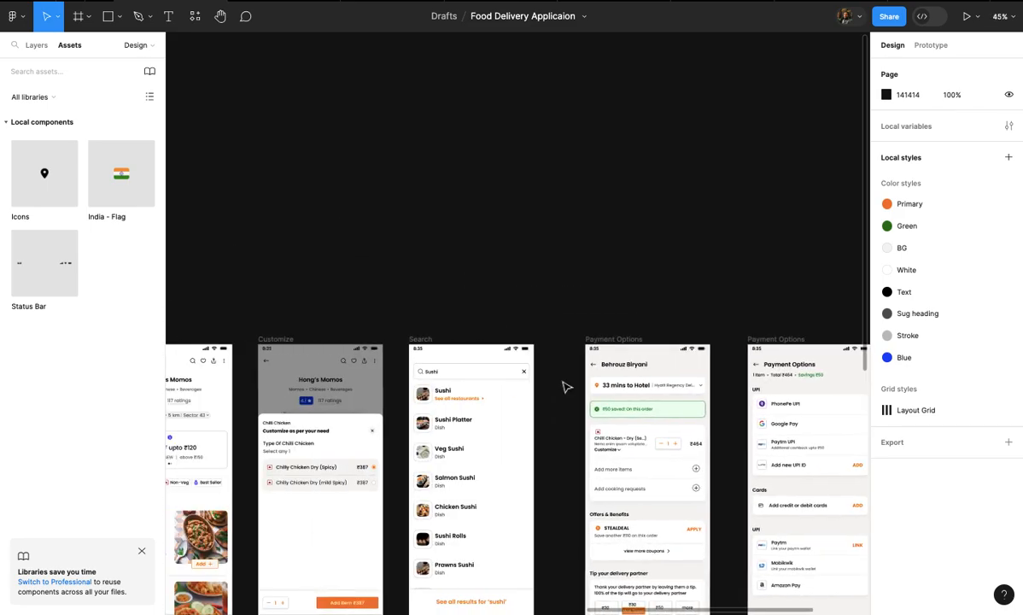
scroll(564, 387, "left", 10)
scroll(565, 386, "up", 8)
scroll(521, 299, "up", 12)
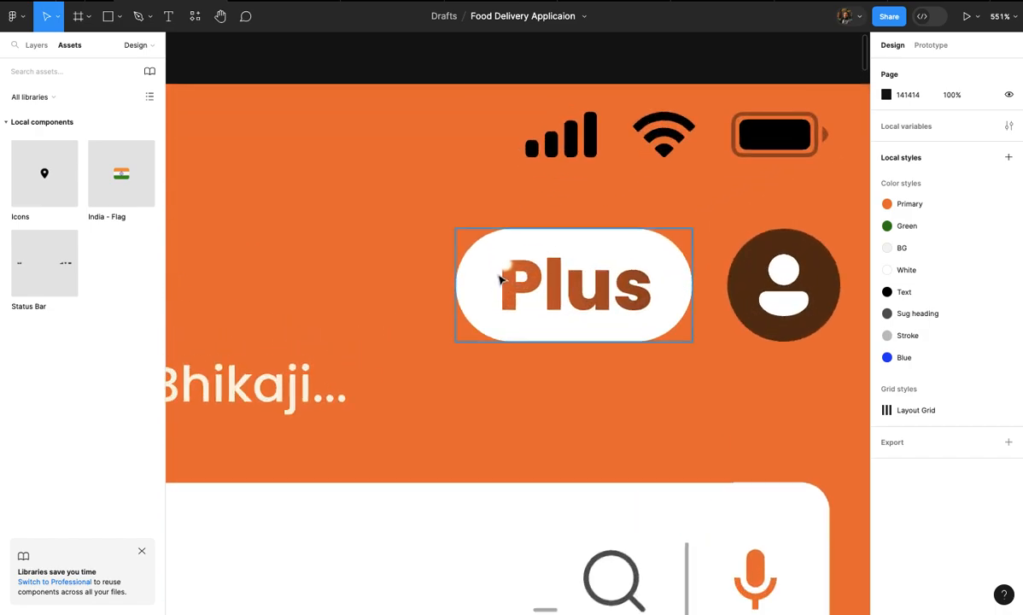
left_click(502, 279)
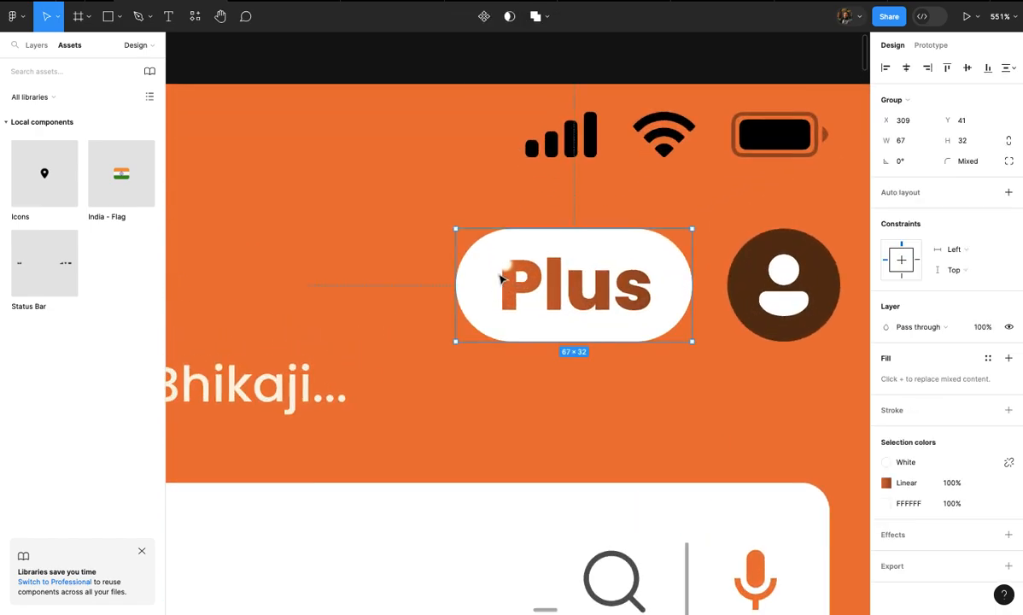
scroll(502, 276, "down", 6)
scroll(506, 272, "up", 5)
scroll(508, 276, "down", 15)
scroll(510, 277, "right", 10)
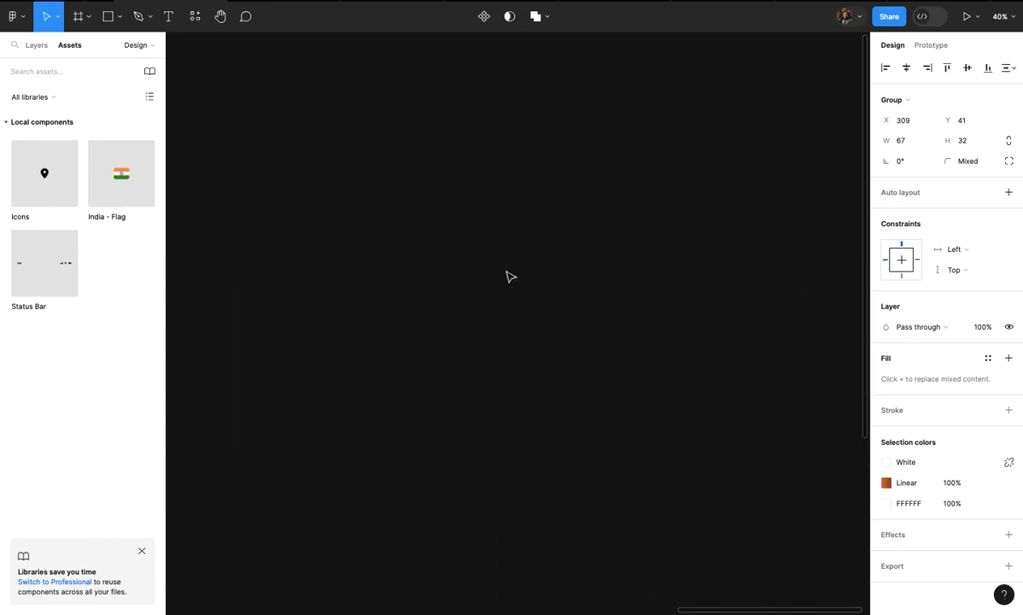
scroll(508, 275, "left", 10)
scroll(507, 274, "up", 4)
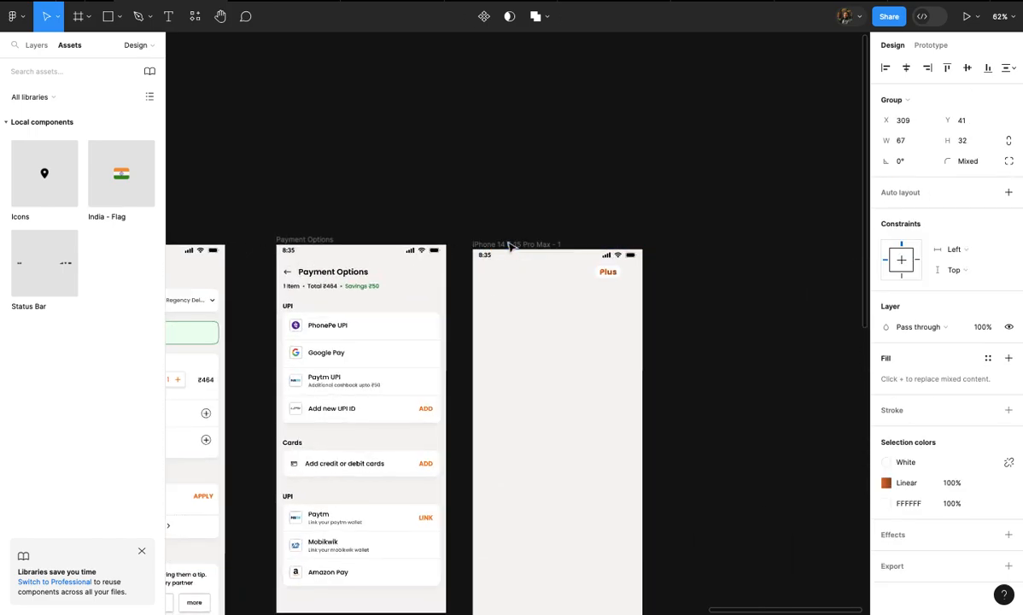
- Move the pasted Plus badge to X 162, Y 97 in the new frame
scroll(508, 245, "up", 3)
left_click_drag(637, 274, 555, 299)
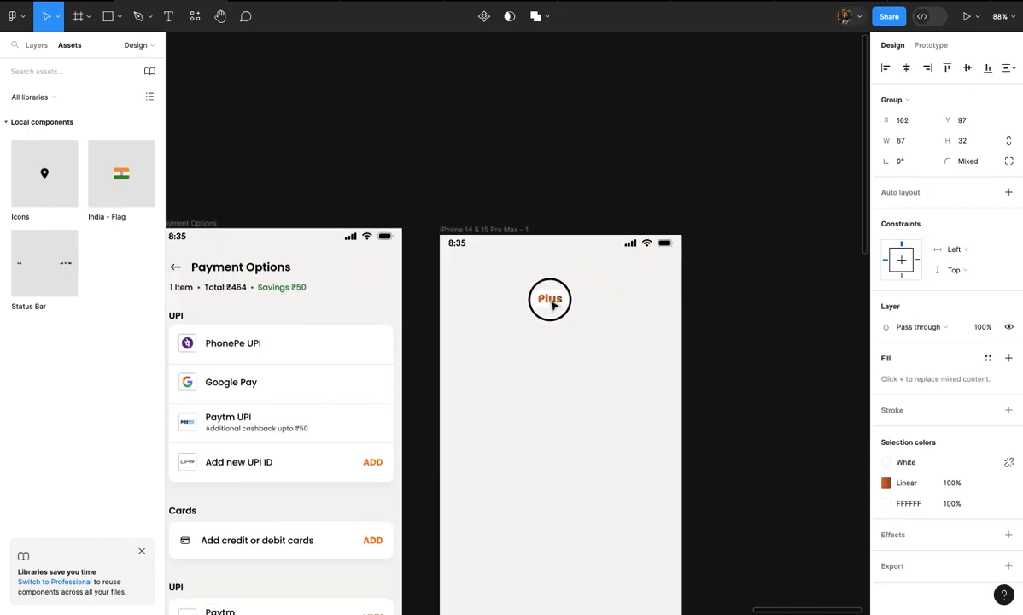
left_click(614, 334)
- Change the new iPhone frame's fill to the Blue color style
scroll(612, 335, "down", 3)
scroll(612, 335, "down", 1)
scroll(609, 331, "up", 2)
left_click(507, 207)
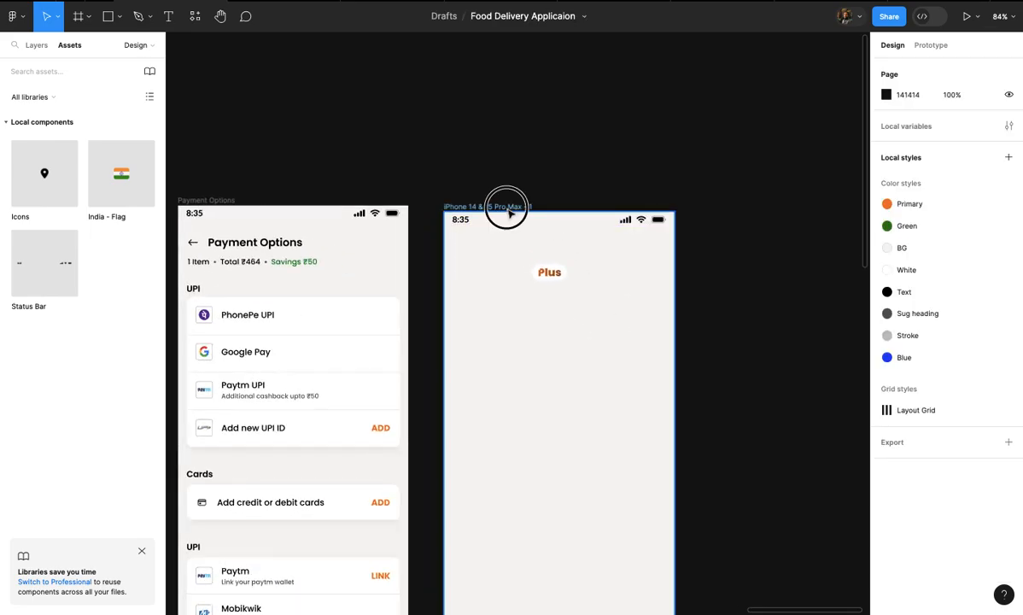
left_click(889, 348)
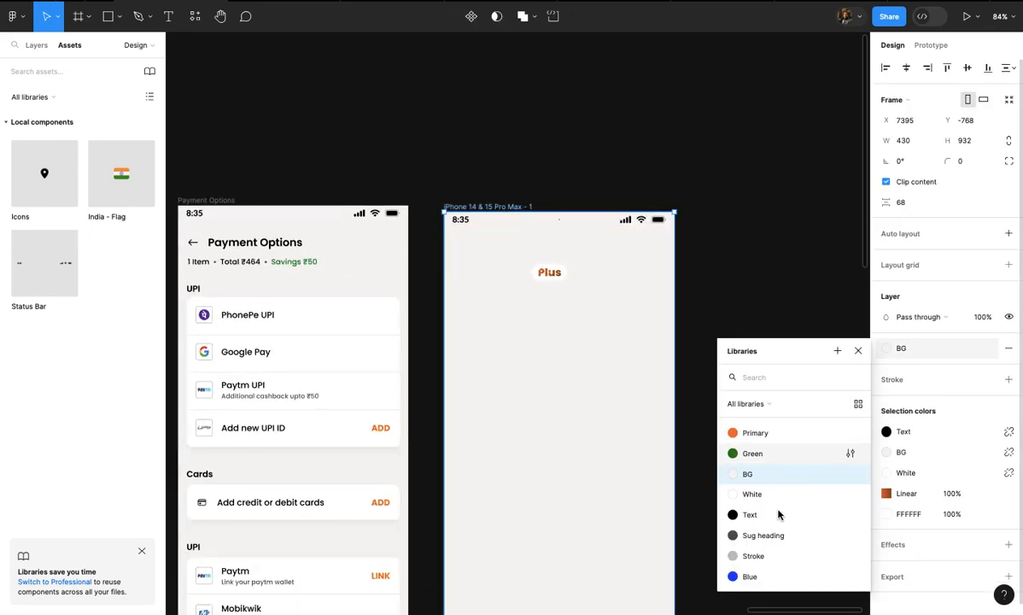
left_click(751, 575)
left_click(748, 567)
scroll(748, 567, "down", 1)
scroll(742, 572, "down", 2)
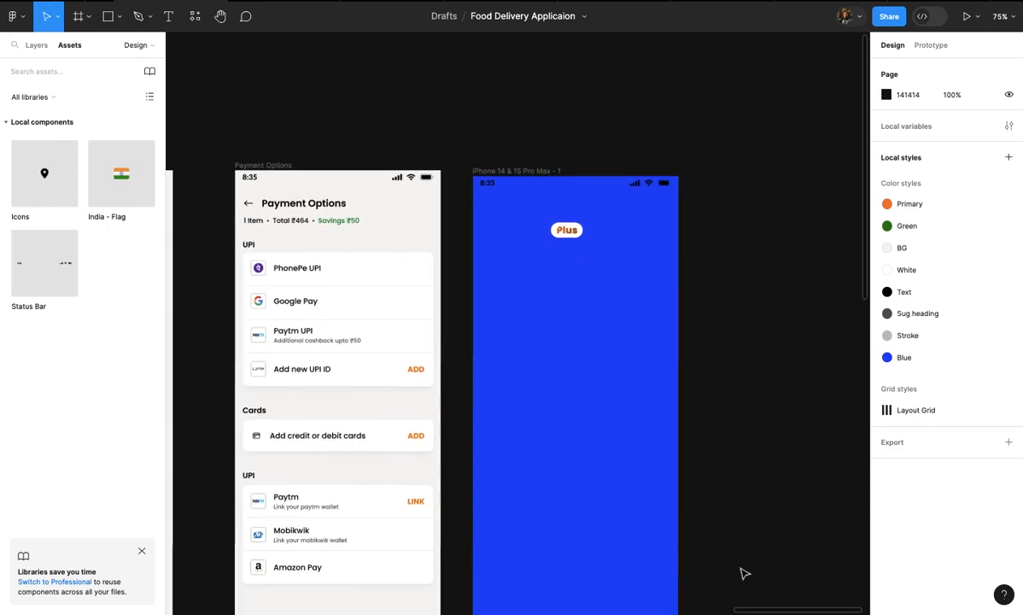
- Draw a 1538 × 1538 circle in the frame and place it at X -506, Y 286 so it curves across the lower part
scroll(740, 567, "down", 2)
left_click_drag(634, 511, 723, 606)
scroll(666, 478, "up", 3)
mouse_move(650, 429)
left_mouse_down()
mouse_move(664, 532)
mouse_move(634, 386)
mouse_move(643, 439)
left_mouse_up()
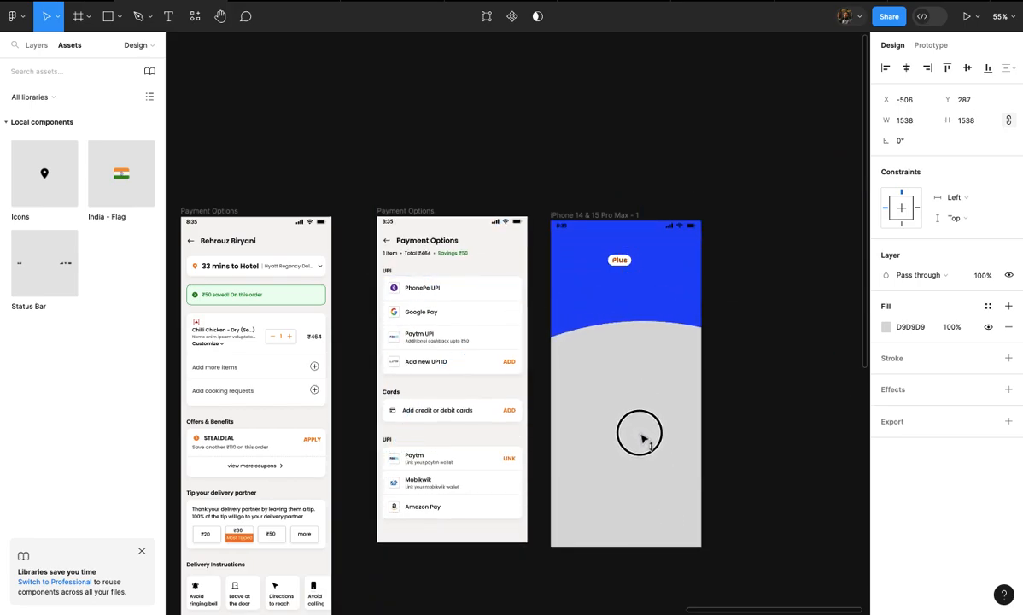
scroll(645, 440, "up", 6)
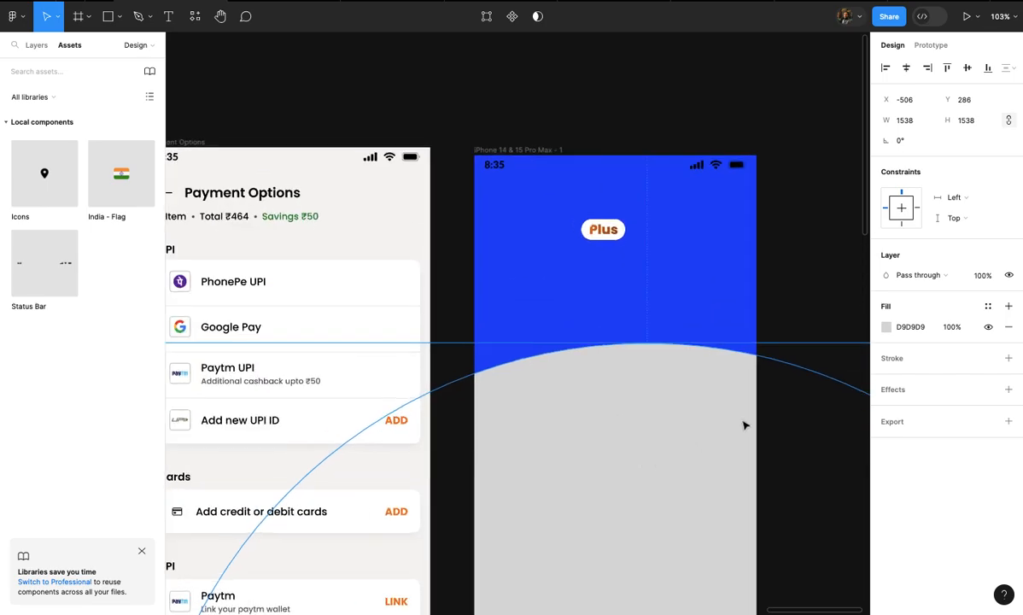
- Apply the BG color style to the large circle's fill
left_click(988, 308)
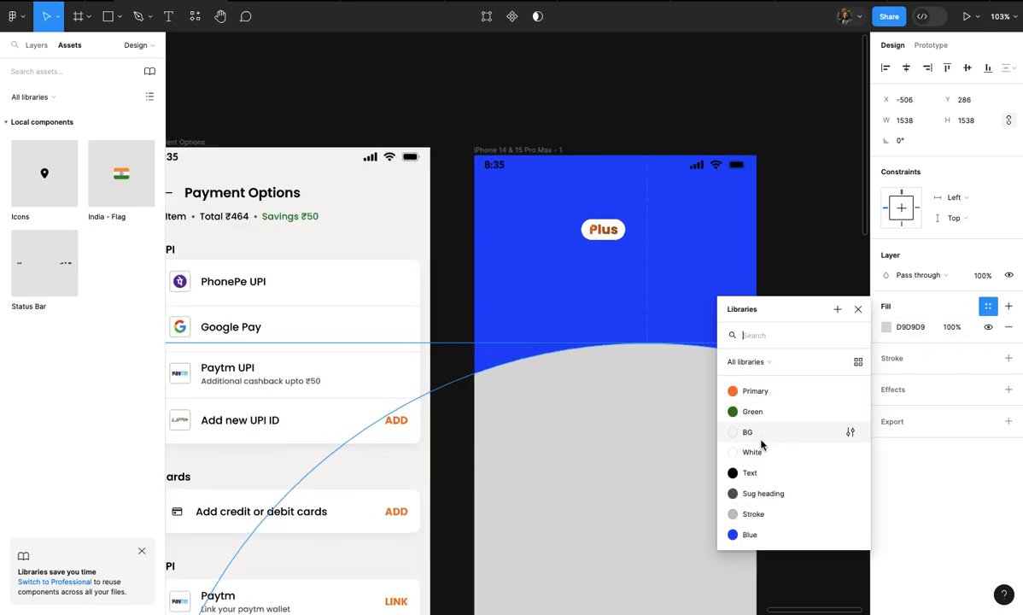
left_click(759, 429)
key("Escape")
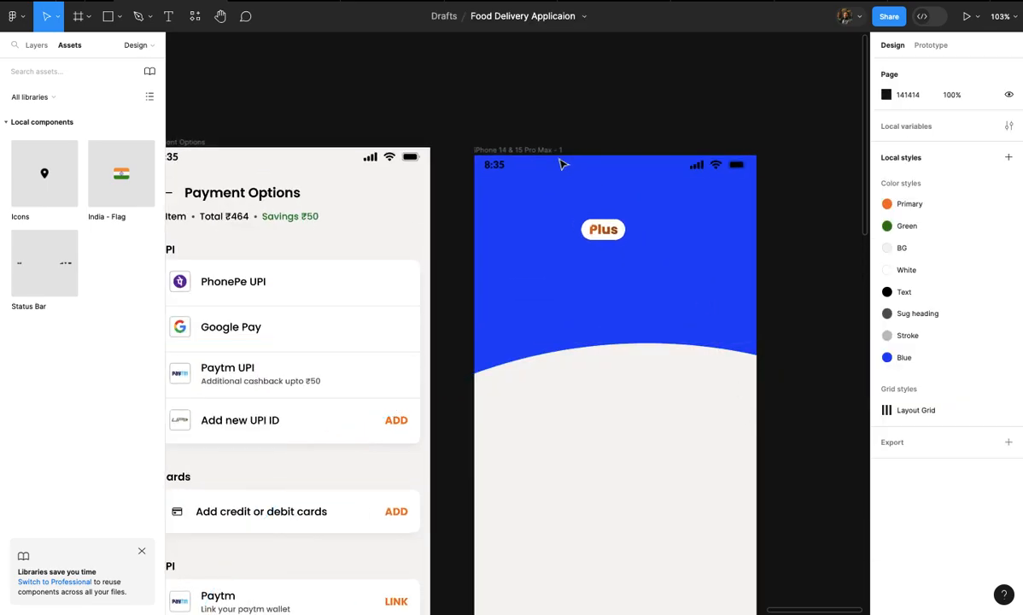
- Detach the iPhone frame's fill from the Blue style and change it to dark blue 0B0085
left_click(553, 150)
left_click(987, 330)
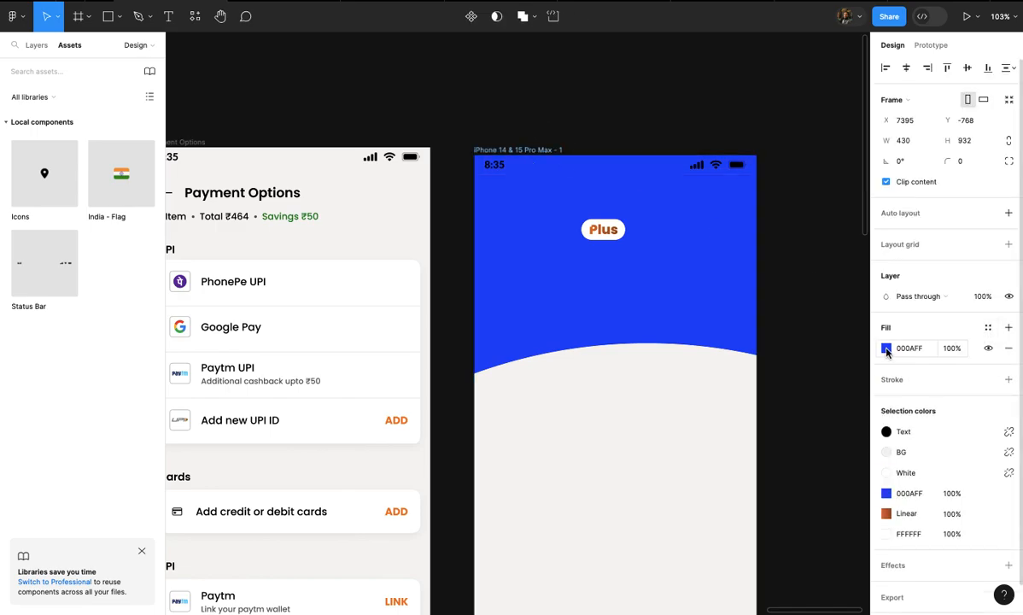
left_click(887, 348)
left_click_drag(863, 324, 878, 338)
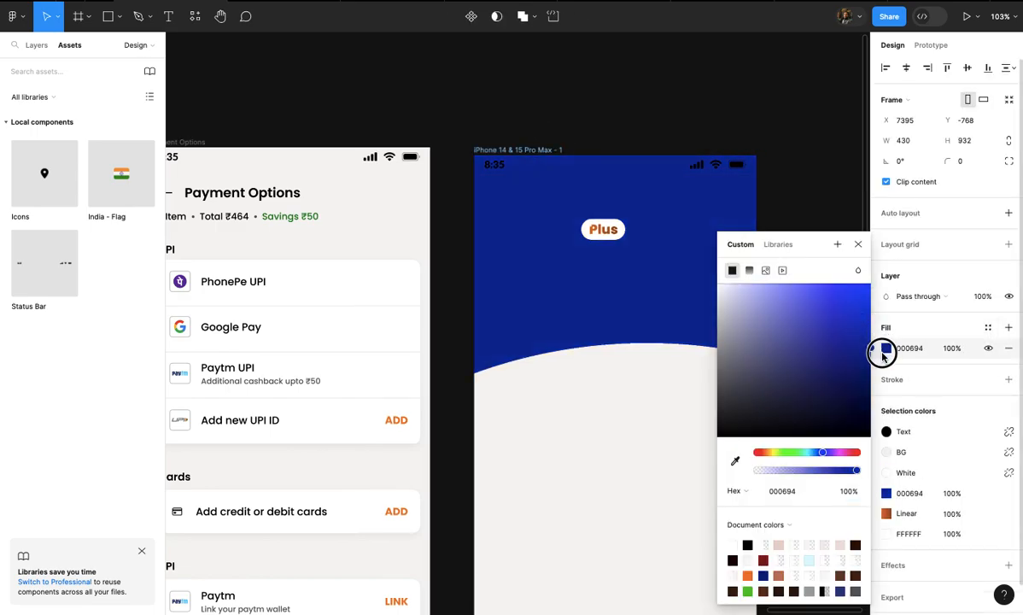
left_click_drag(880, 362, 872, 357)
left_click_drag(824, 456, 826, 457)
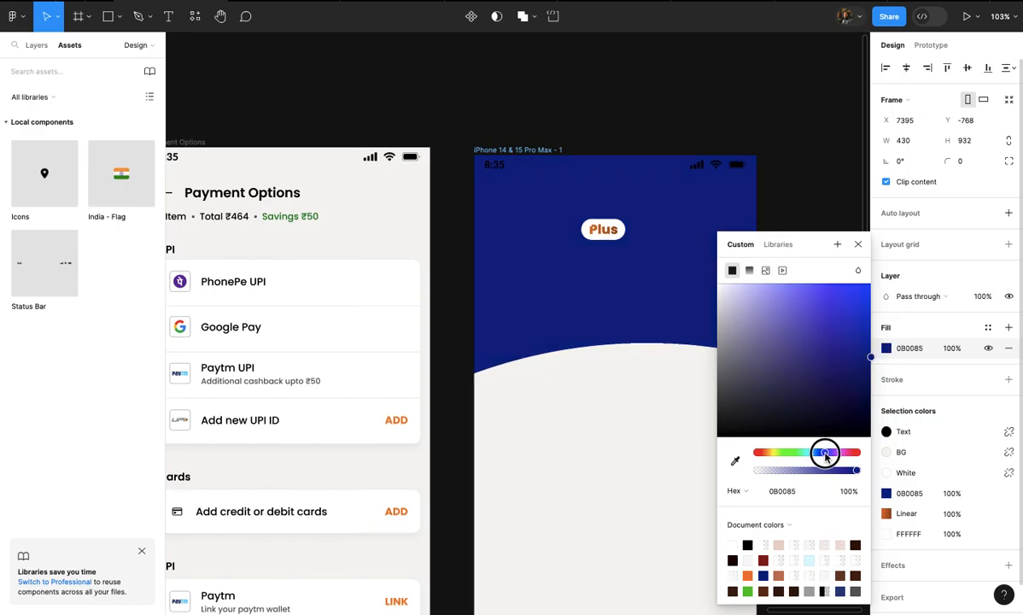
left_click(815, 209)
- Add the text "Hungry Hub" in white Poppins Bold 20 beside the Plus badge, level with it
scroll(598, 256, "up", 5)
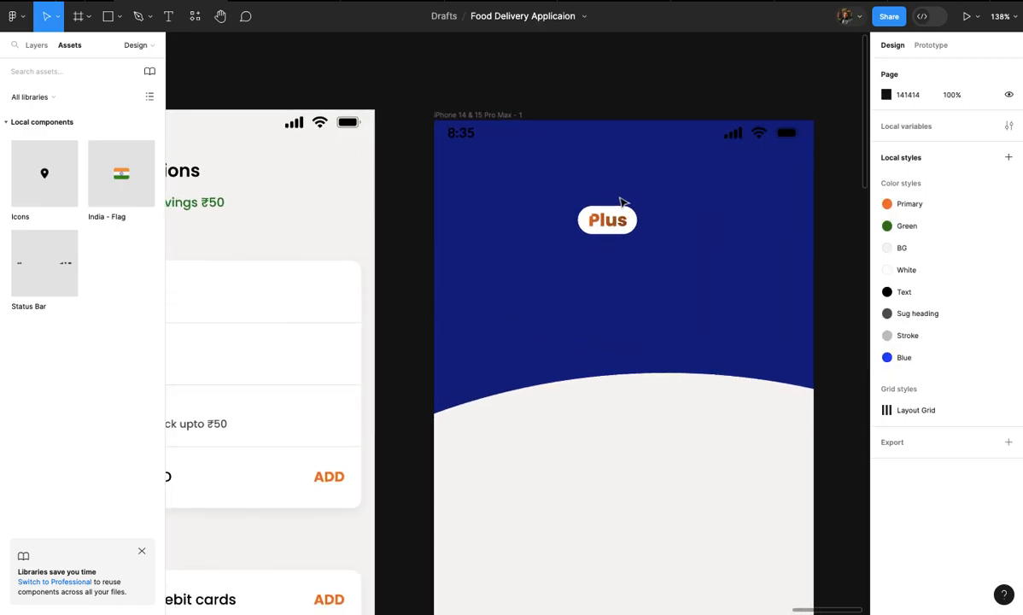
left_click(467, 225)
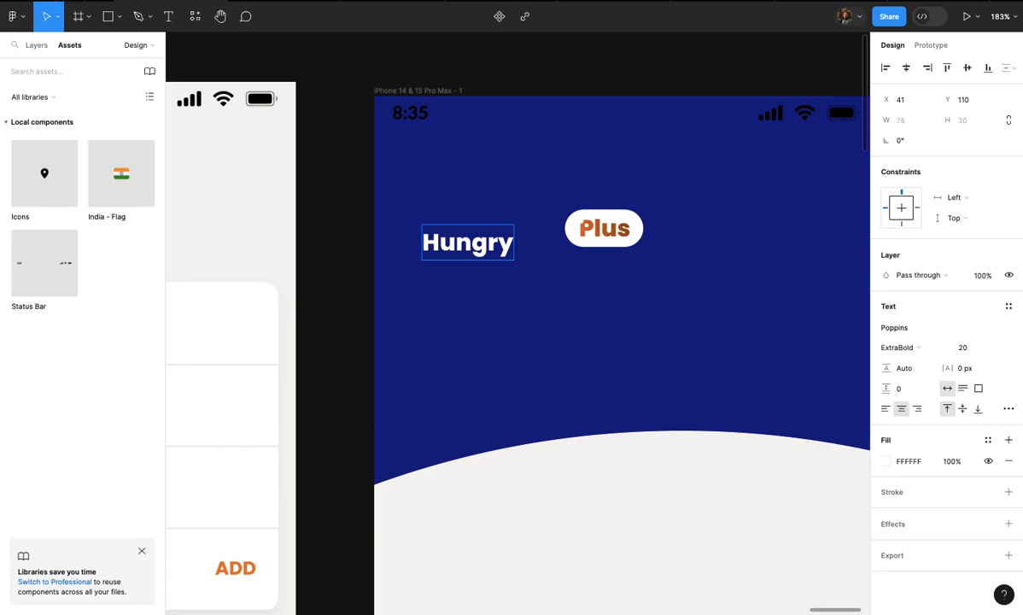
key("Escape")
scroll(527, 328, "up", 3)
left_click_drag(534, 218, 532, 200)
left_click(900, 349)
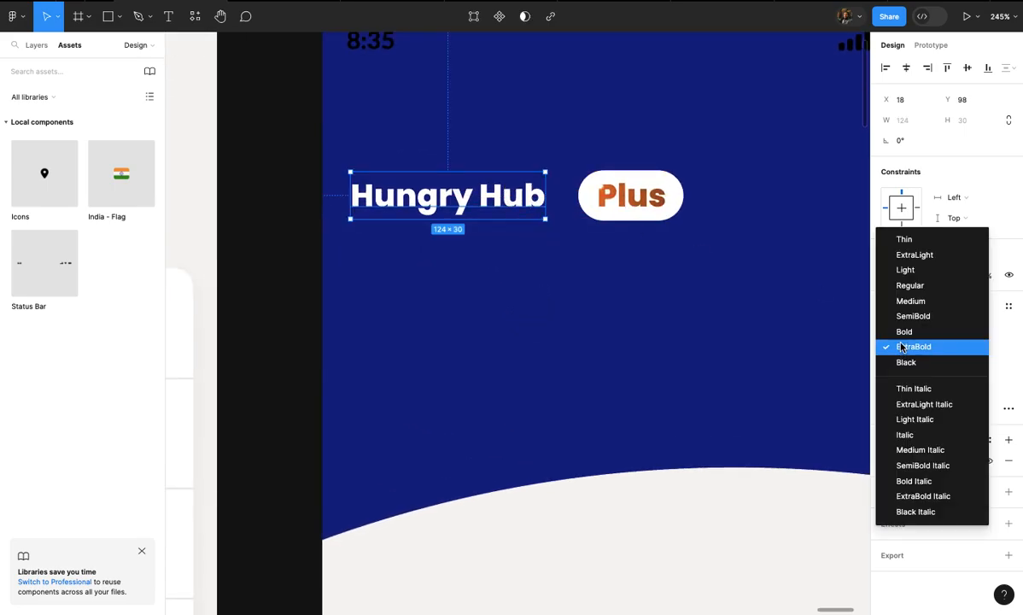
left_click(896, 332)
- Combine the Hungry Hub text and Plus badge in a horizontal auto layout with 16 spacing, centered horizontally in the frame
left_click(641, 201, "shift")
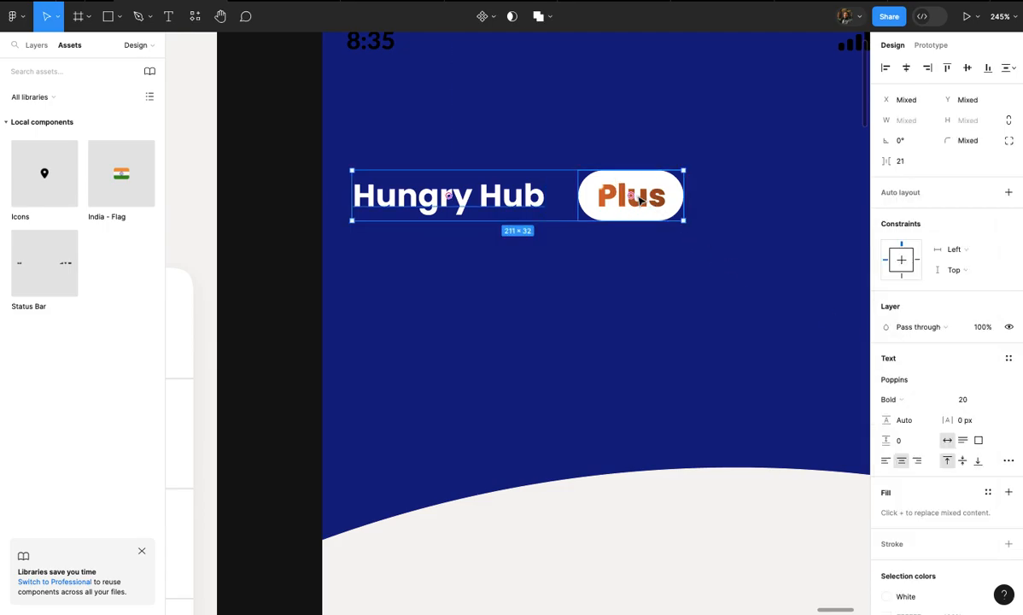
key("shift+a")
left_click(564, 197)
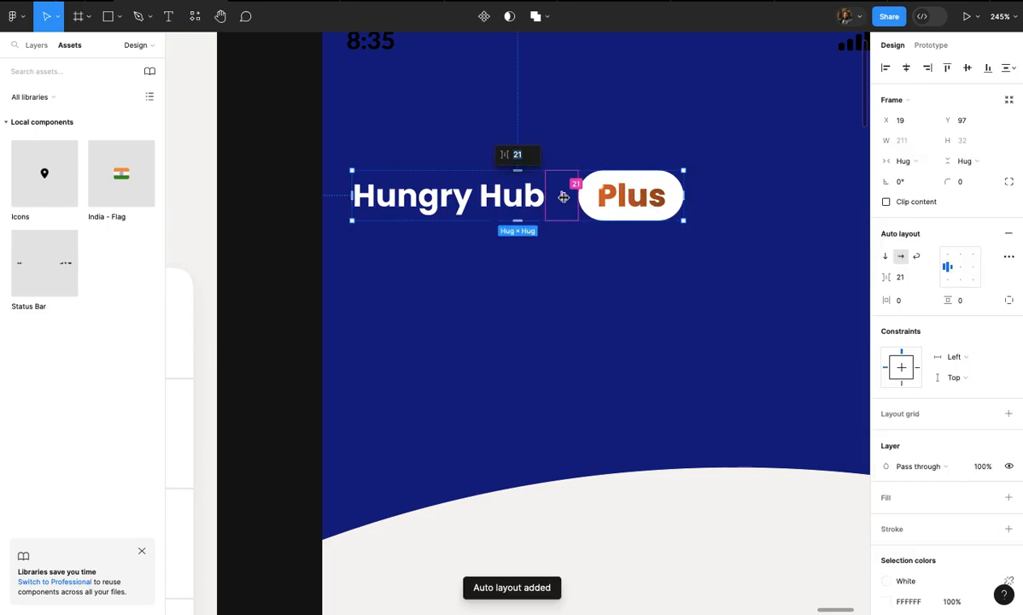
left_click_drag(561, 195, 553, 197)
left_click(906, 68)
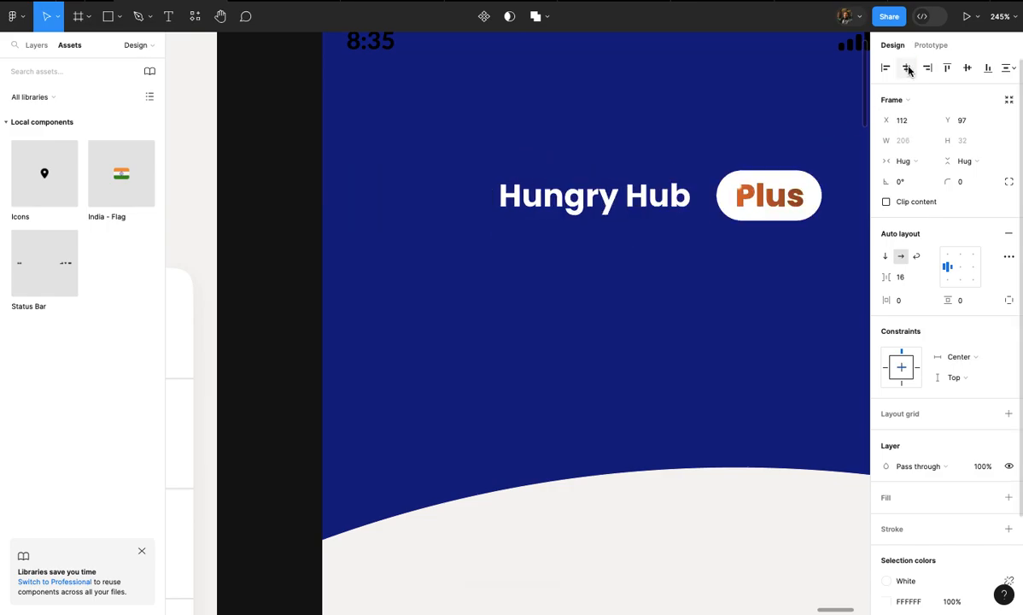
- Apply the saved Layout Grid style to the iPhone frame with the dark blue header
scroll(548, 270, "down", 3)
left_click_drag(552, 269, 578, 242)
left_click(570, 283)
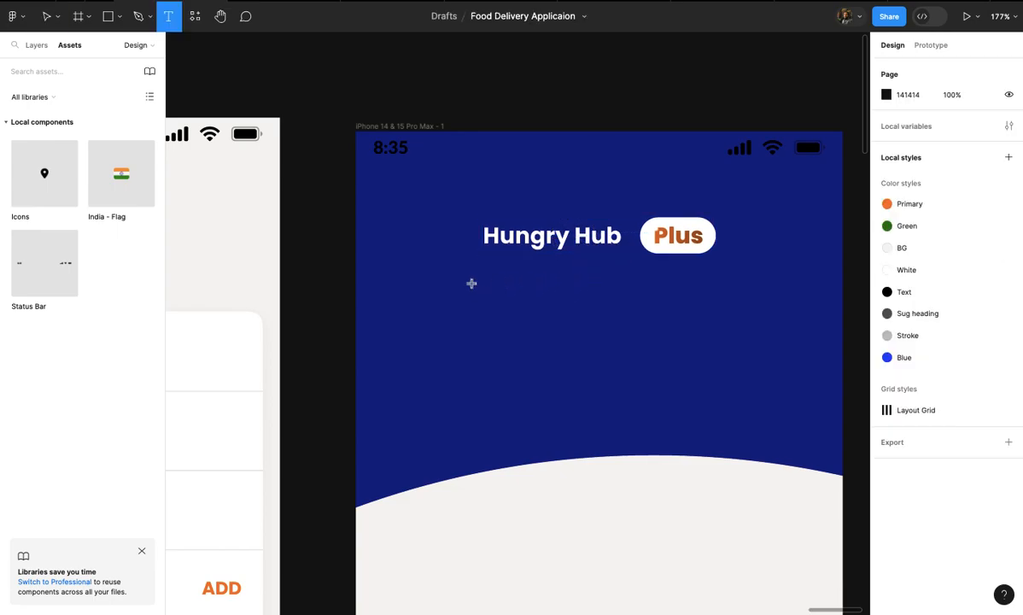
scroll(383, 251, "down", 2)
left_click(394, 137)
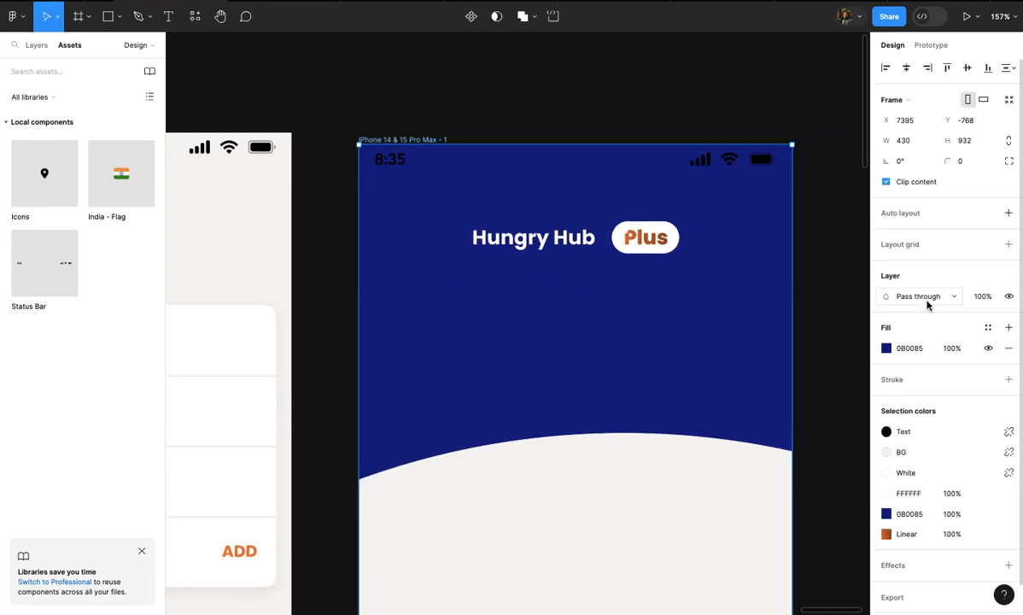
left_click(1008, 245)
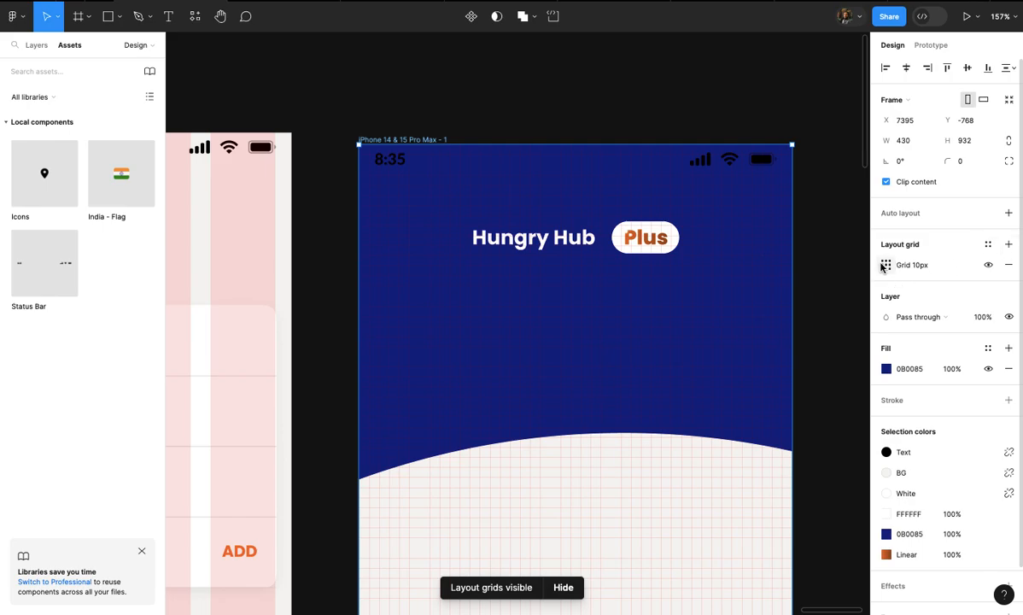
left_click(885, 266)
key("ctrl+z")
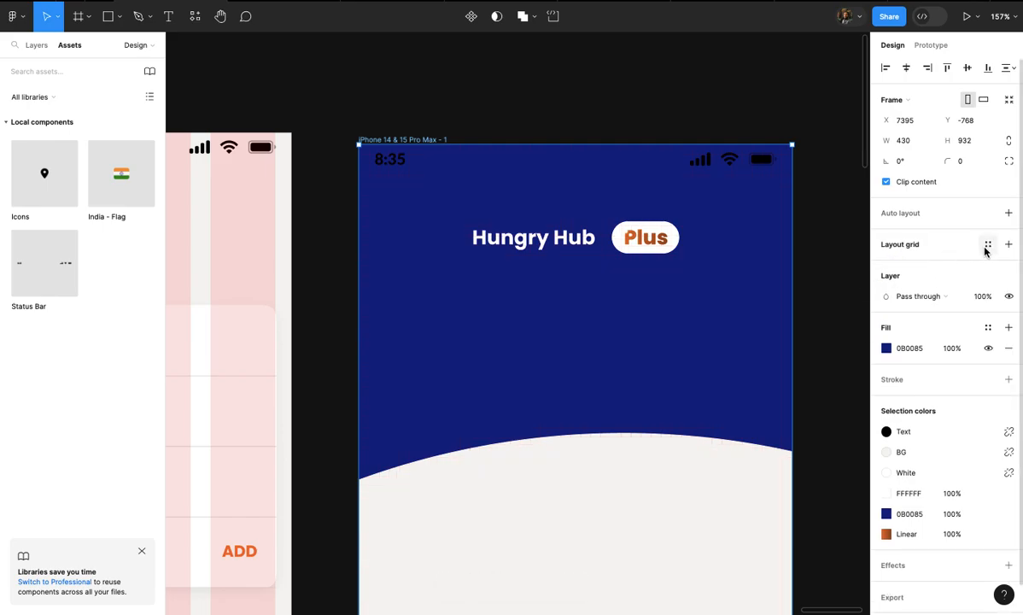
left_click(987, 248)
left_click(880, 322)
scroll(647, 312, "left", 2)
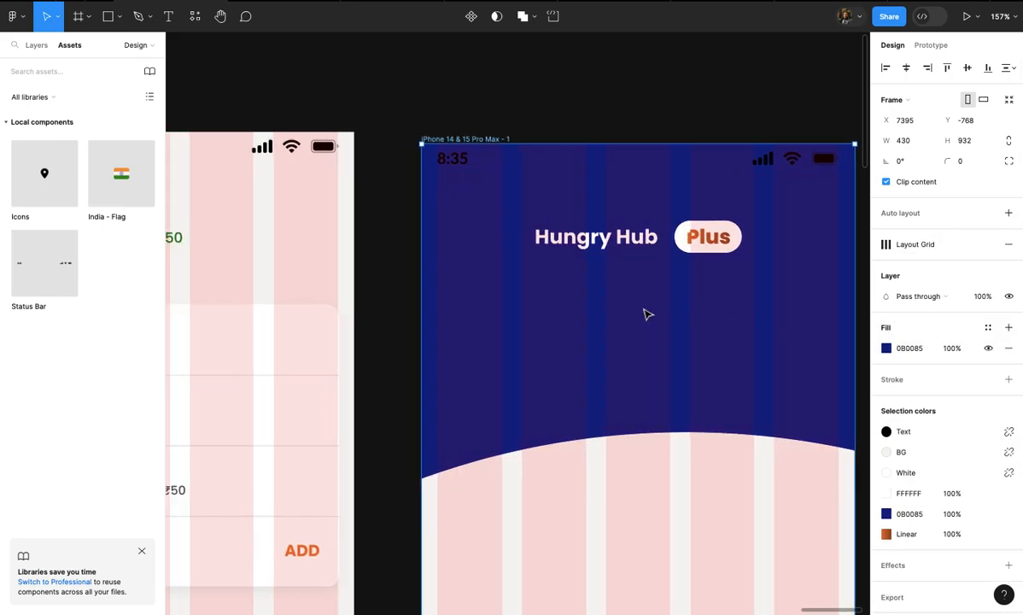
key("Escape")
scroll(486, 292, "up", 2)
key("t")
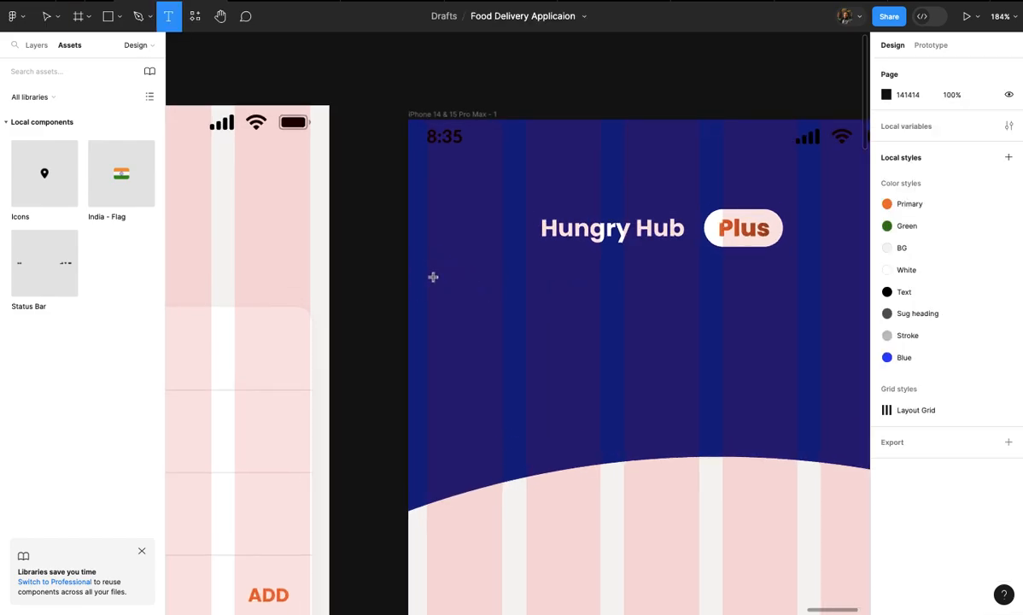
left_click(433, 277)
left_click(885, 411)
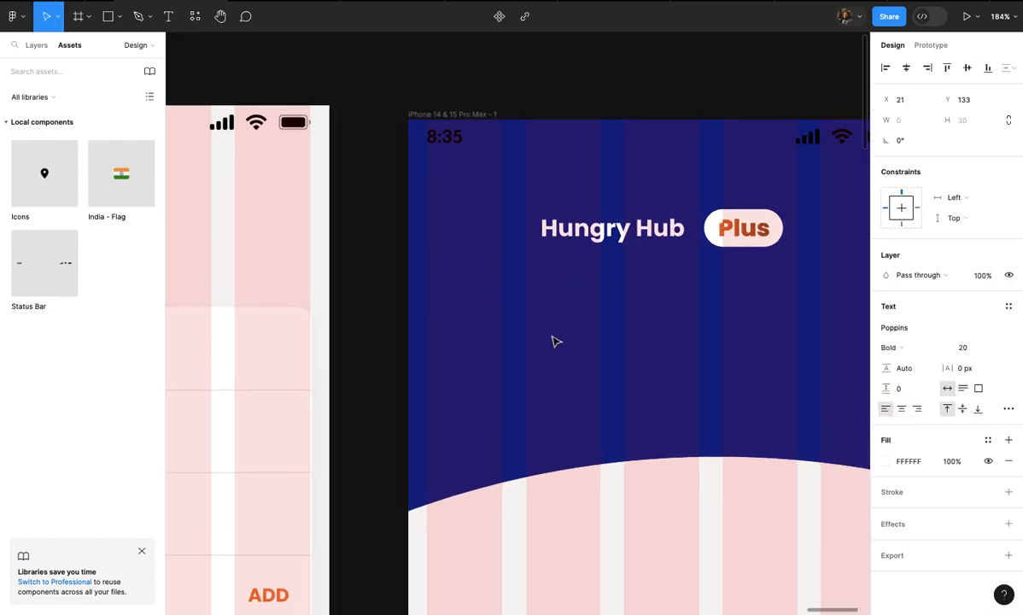
key("Escape")
- Add the white Poppins Bold 20 text "Save 50 on every order" below the Hungry Hub Plus logo
key("t")
left_click(449, 292)
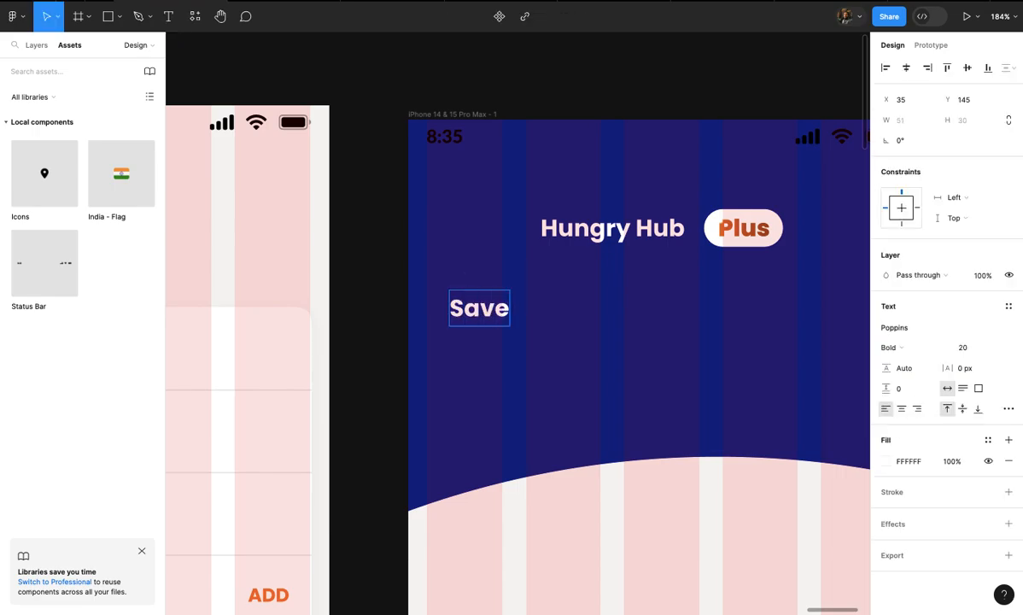
type("Save 50 on every o")
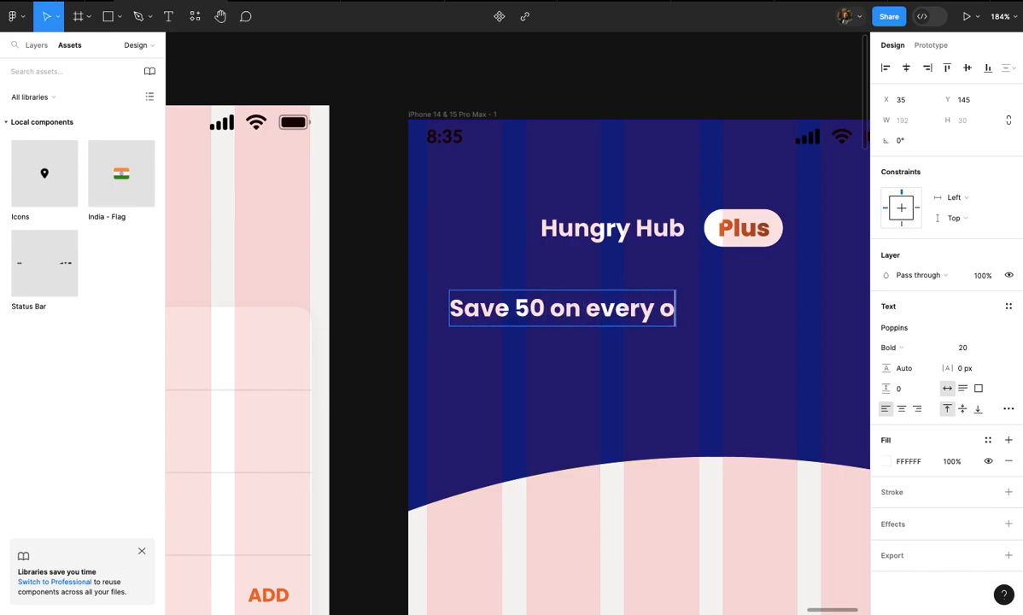
key("Escape")
- Copy the ₹ symbol from the "Total ₹464" text on the Payment Options screen
scroll(476, 412, "down", 5)
scroll(477, 417, "left", 2)
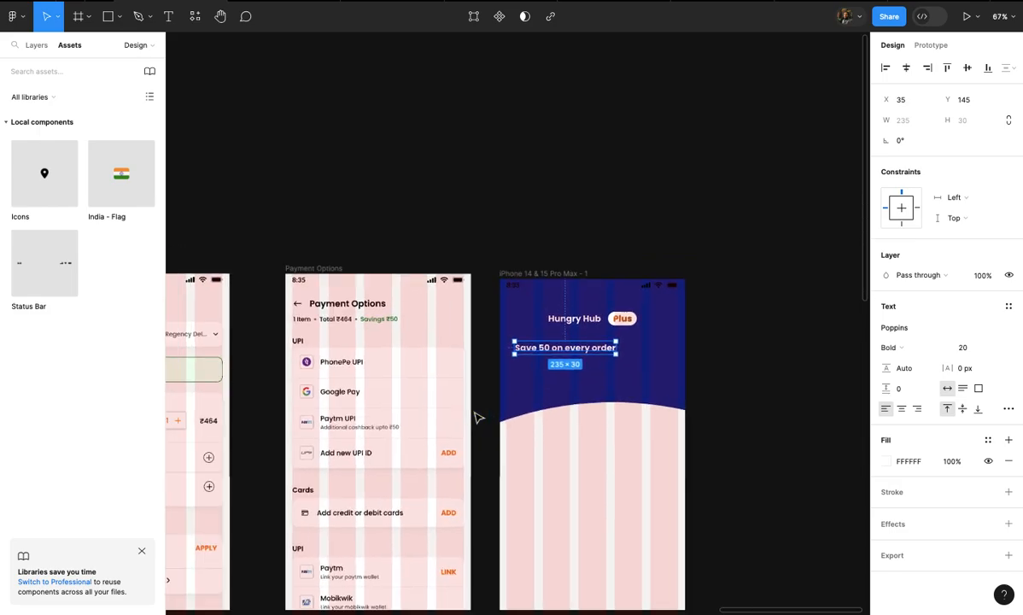
scroll(477, 417, "up", 3)
scroll(479, 418, "down", 5)
scroll(479, 418, "left", 2)
scroll(478, 418, "up", 3)
scroll(478, 418, "down", 5)
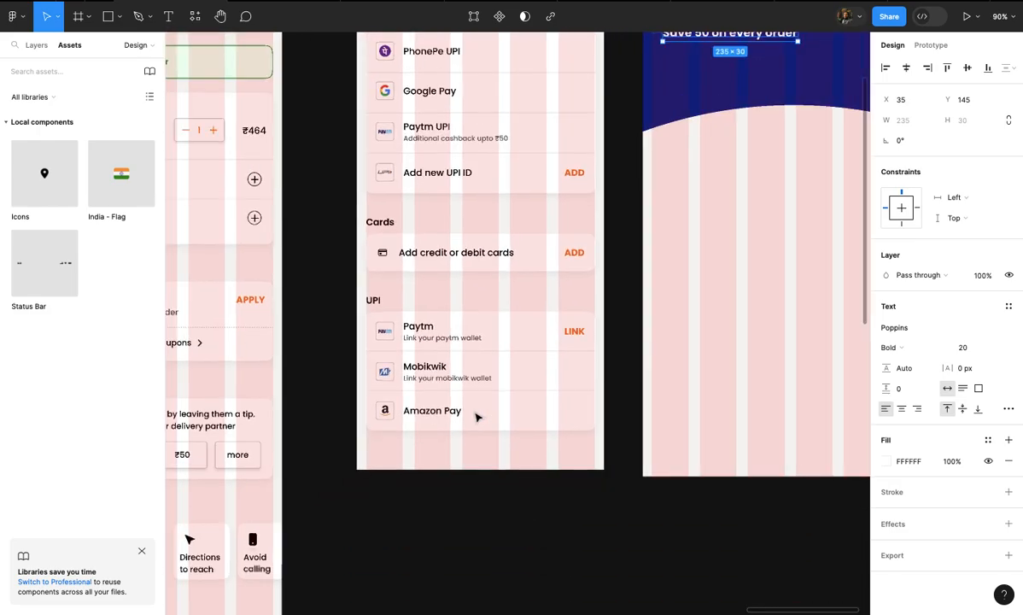
scroll(478, 417, "up", 6)
scroll(477, 417, "up", 6)
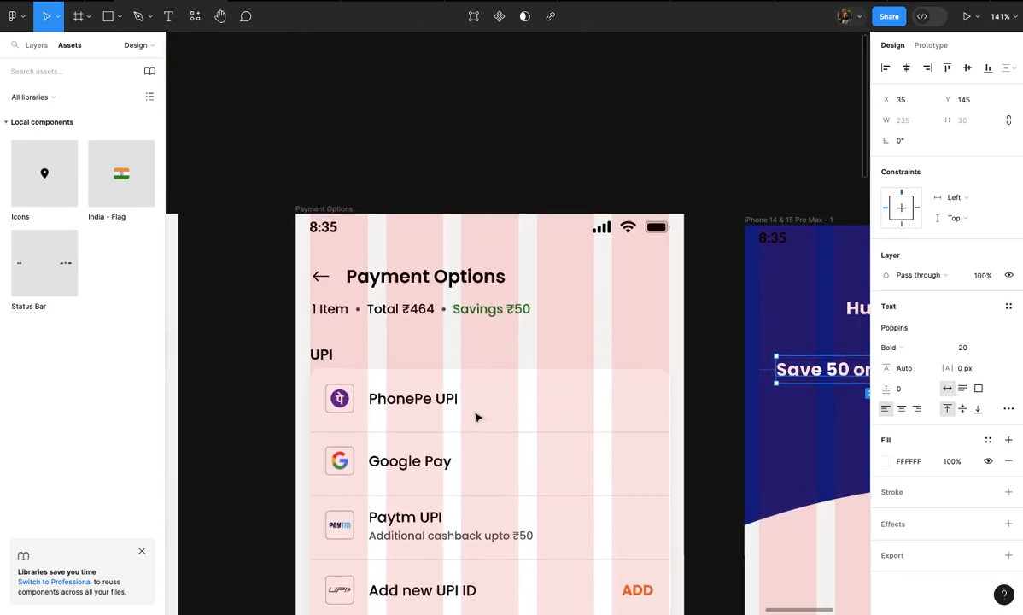
double_click(412, 304)
double_click(413, 303)
double_click(396, 299)
key("ctrl+c")
- Paste the ₹ symbol before 50 in the "Save 50 on every order" text and give the symbol a heavier font weight
scroll(395, 299, "down", 2)
scroll(395, 304, "right", 10)
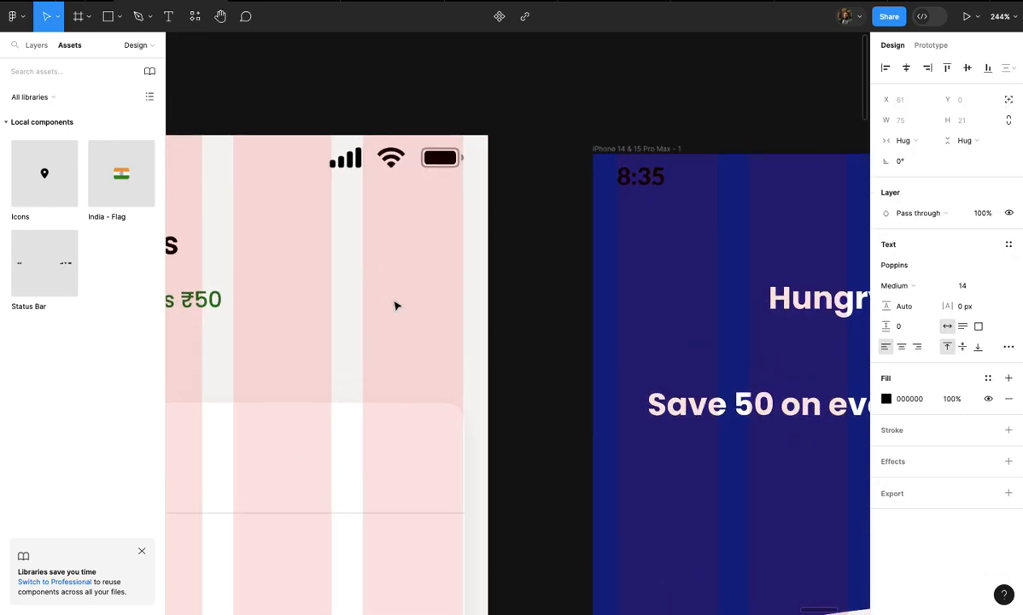
double_click(551, 339)
scroll(551, 339, "up", 2)
key("ctrl+v")
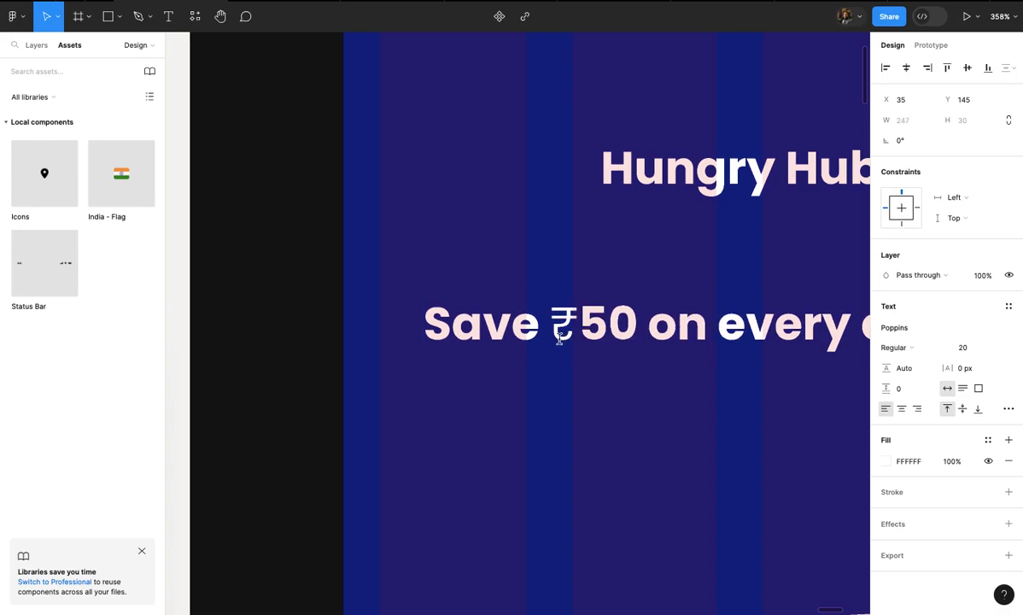
scroll(555, 333, "up", 5)
left_click_drag(582, 319, 556, 320)
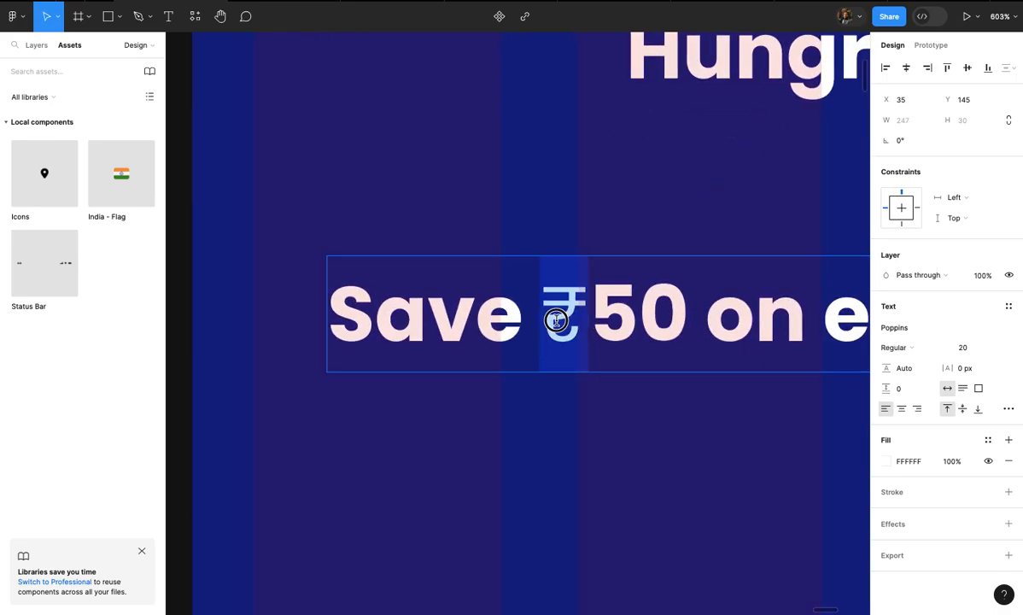
left_click(897, 347)
left_click(915, 376)
key("Escape")
scroll(745, 384, "down", 3)
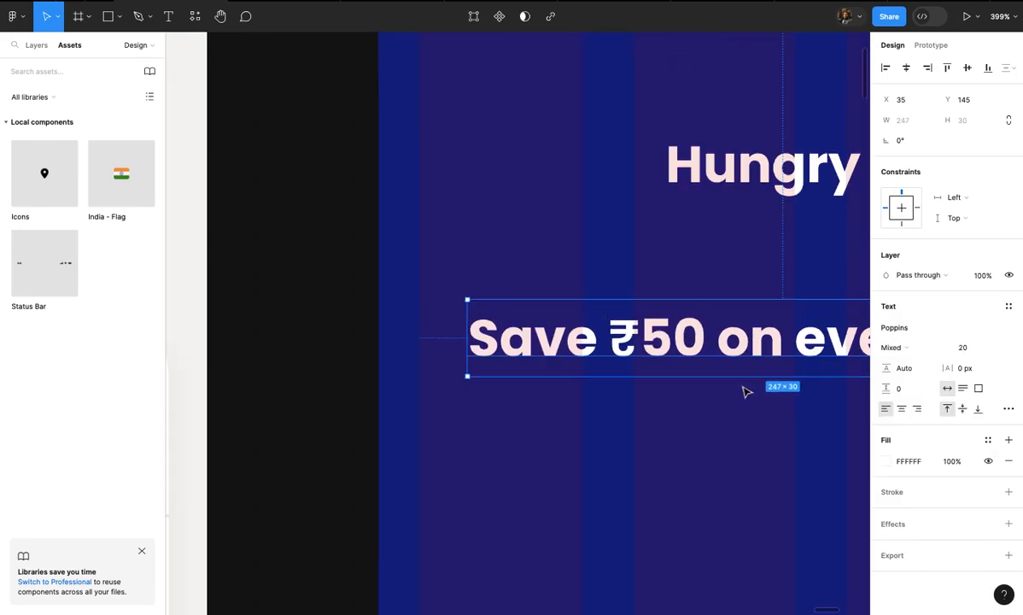
- Move the "Save ₹50 on every order" heading to the grid's left margin at X 16 and duplicate it directly below
scroll(745, 393, "down", 4)
left_click(744, 431)
scroll(745, 431, "down", 2)
scroll(745, 393, "right", 2)
left_click(720, 370)
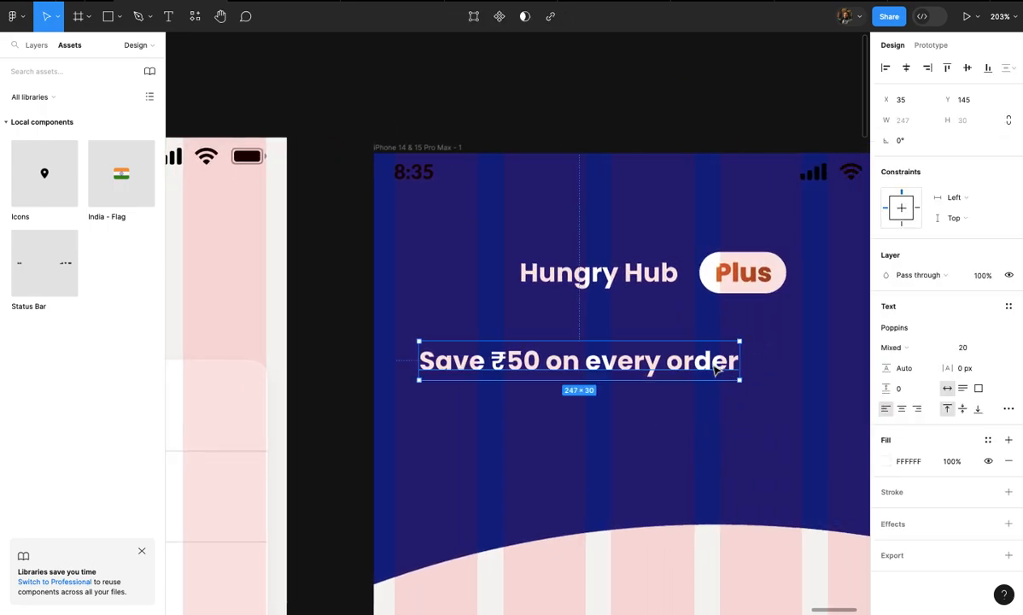
left_click_drag(690, 359, 634, 417)
scroll(642, 358, "up", 3)
- Replace the duplicated heading's text with "This is what every PlUS member" and "saved on delivery fees." on a second line
double_click(634, 414)
type("T")
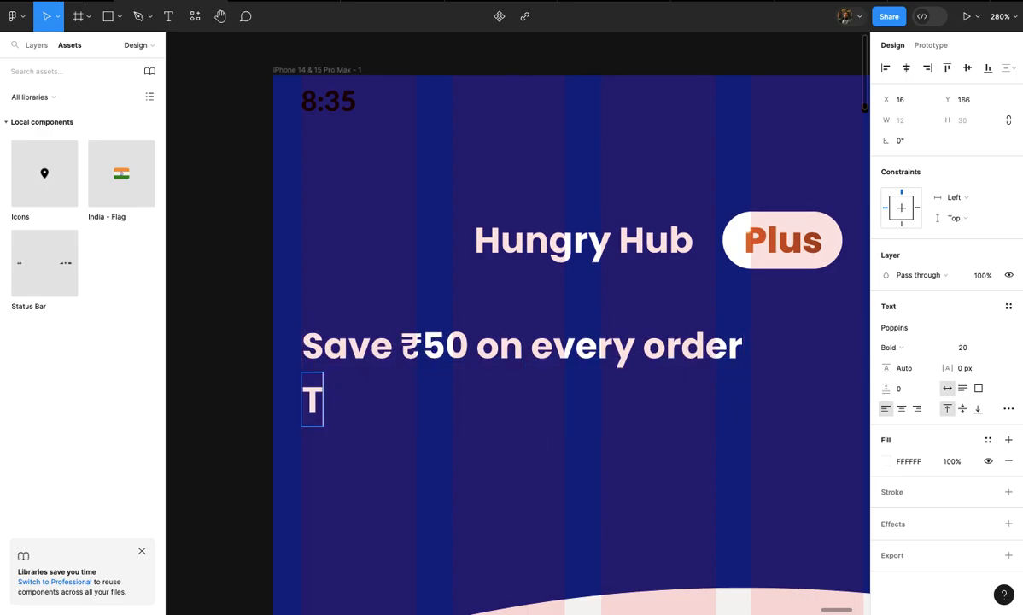
type("his is wha")
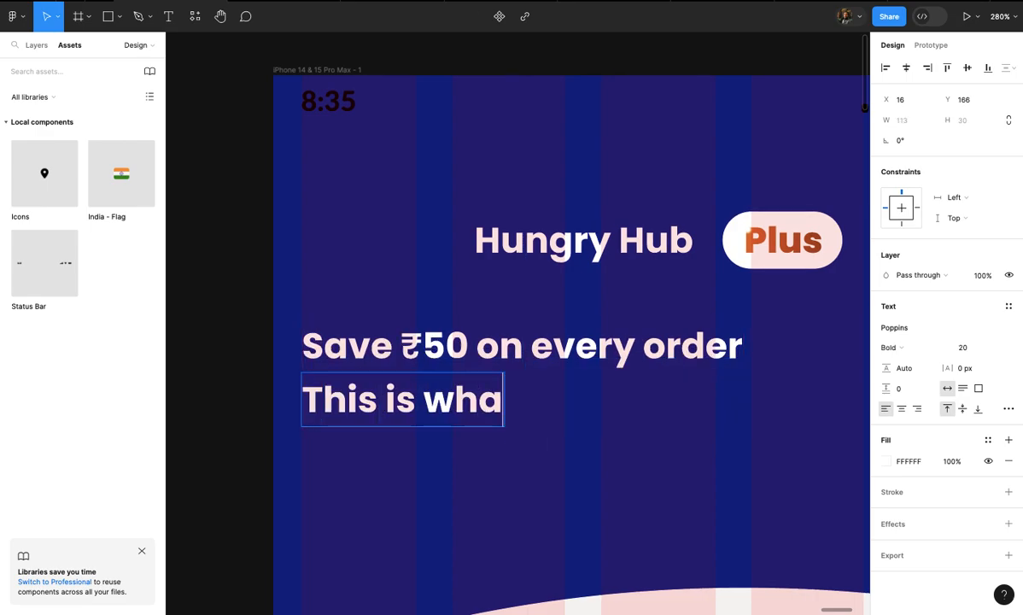
scroll(632, 411, "down", 5)
scroll(632, 411, "up", 3)
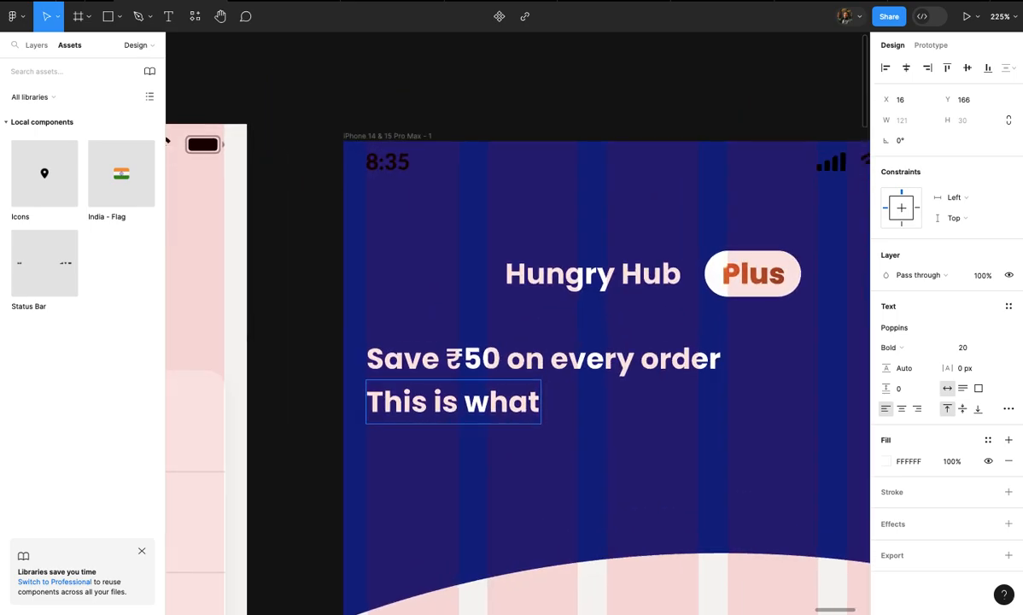
scroll(636, 406, "down", 1)
type("t every")
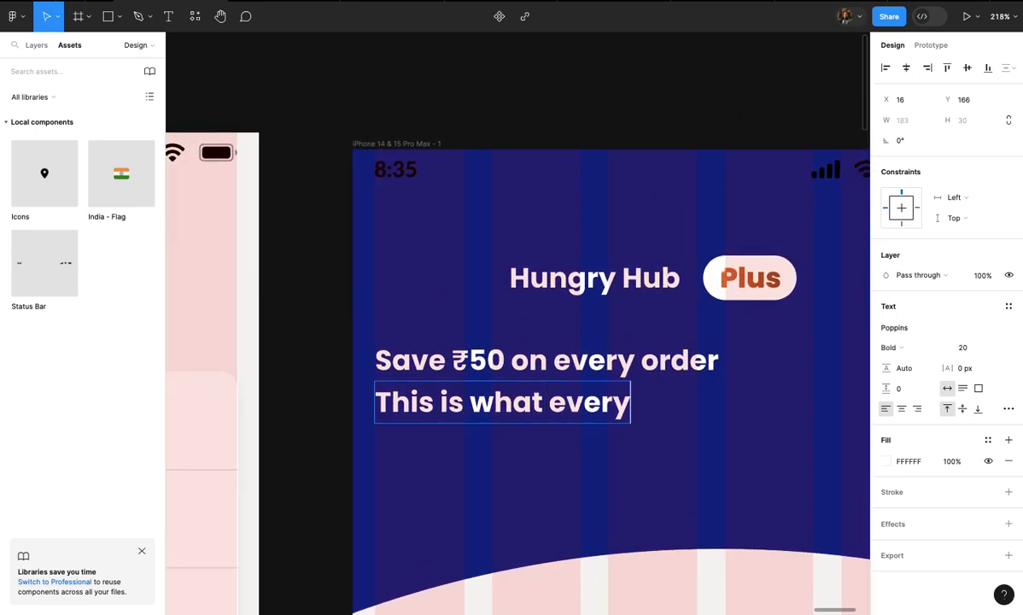
key("BackSpace")
key("BackSpace")
type("PlUS")
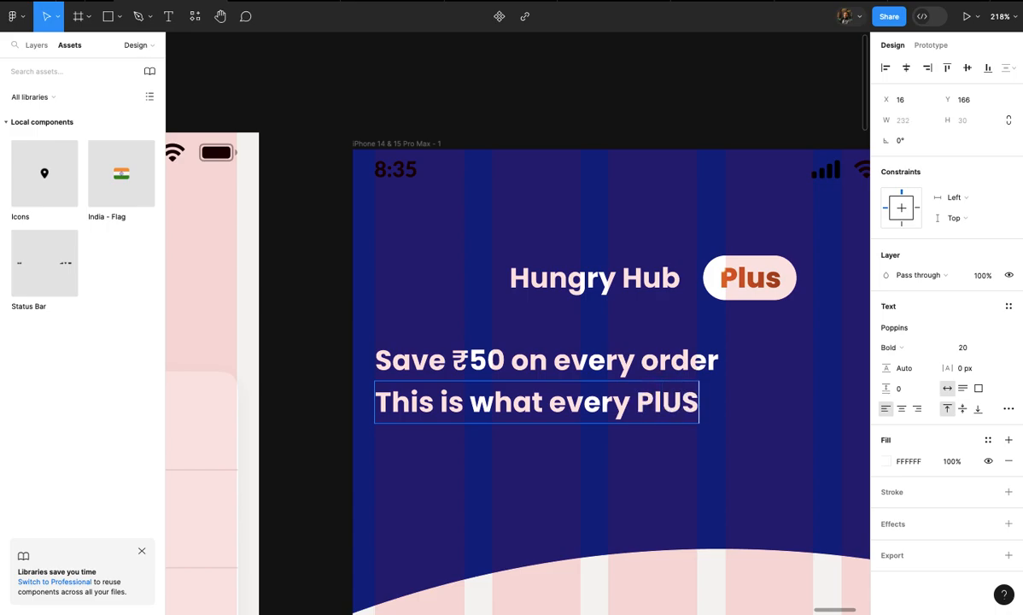
type(" M,E")
key("BackSpace")
type("membe")
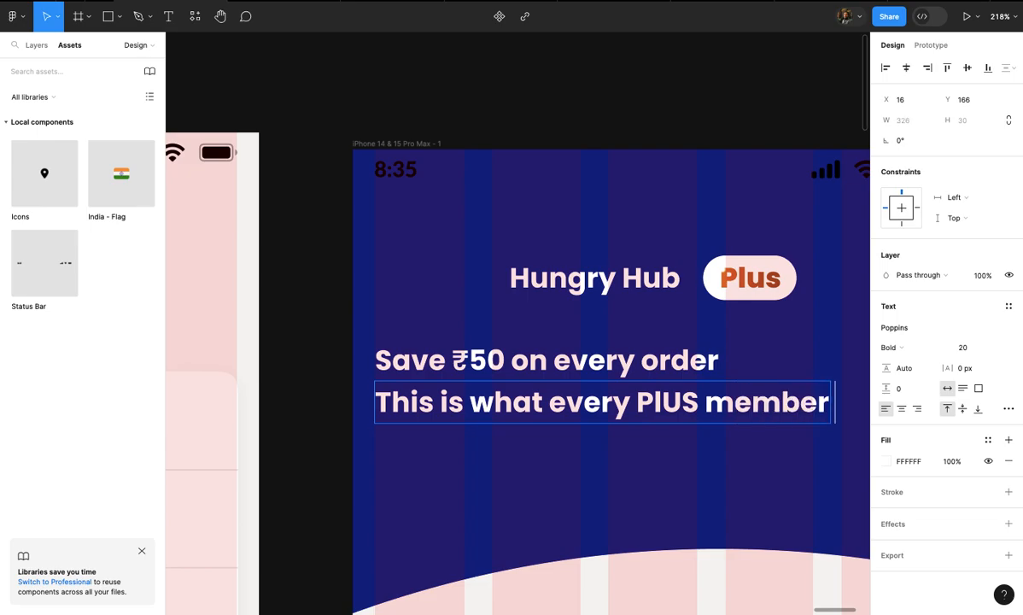
type("r")
key("Return")
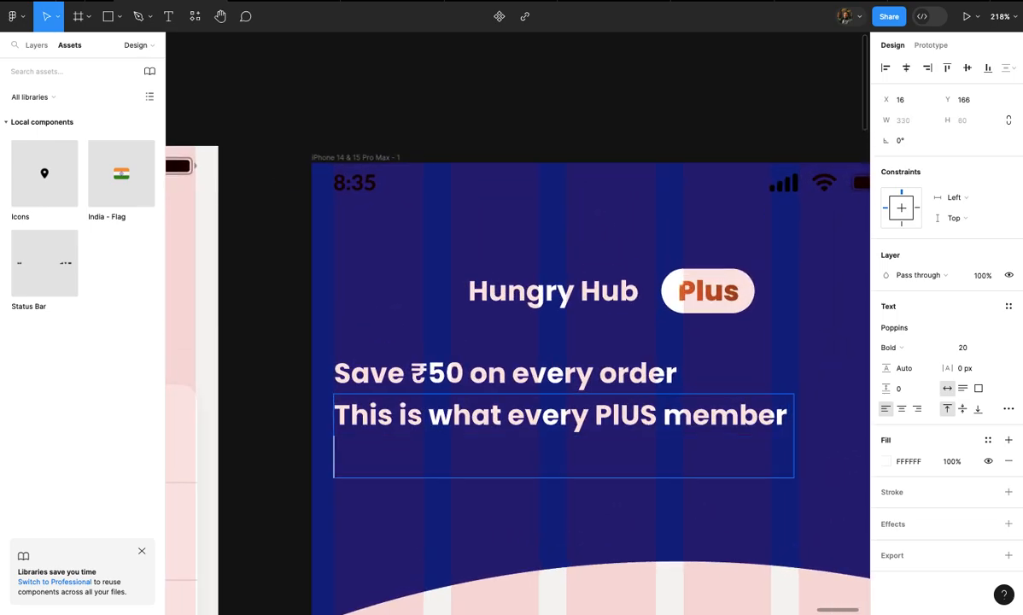
type("saved on delivery fe")
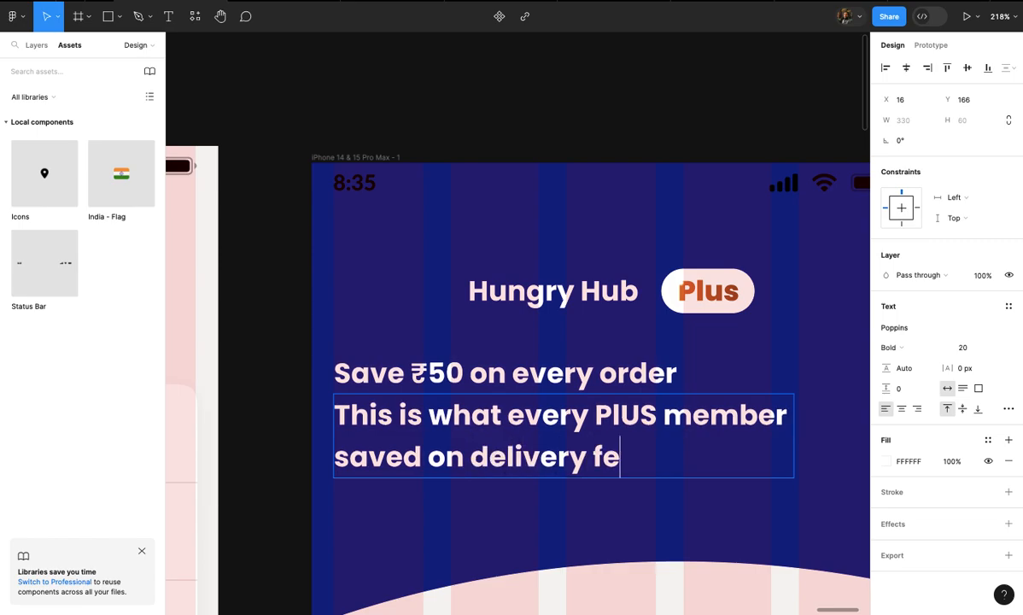
key("Escape")
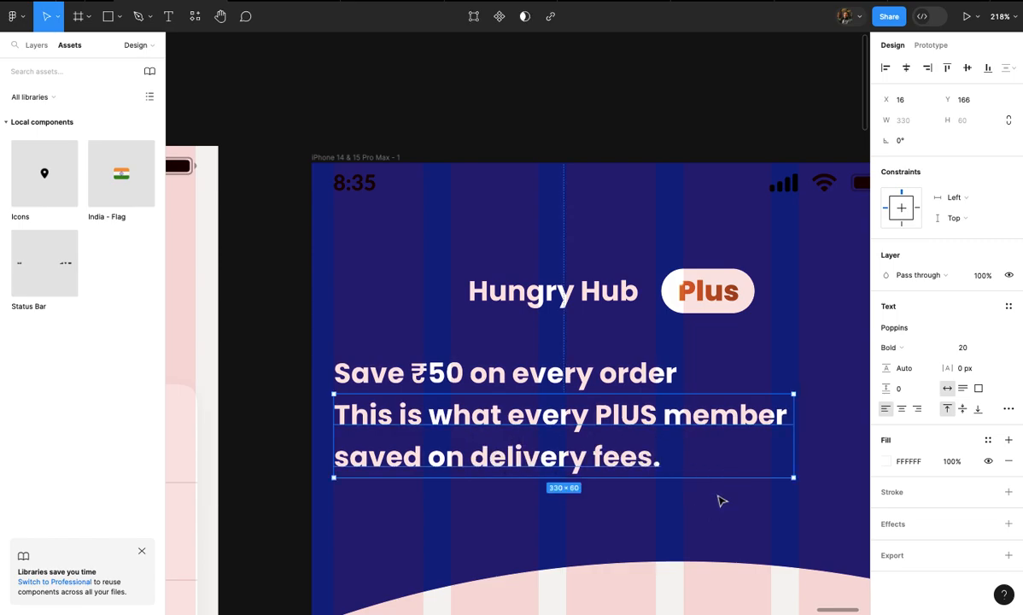
- Set the two-line delivery fees text to Poppins Medium, size 16
left_click(914, 347)
left_click(912, 315)
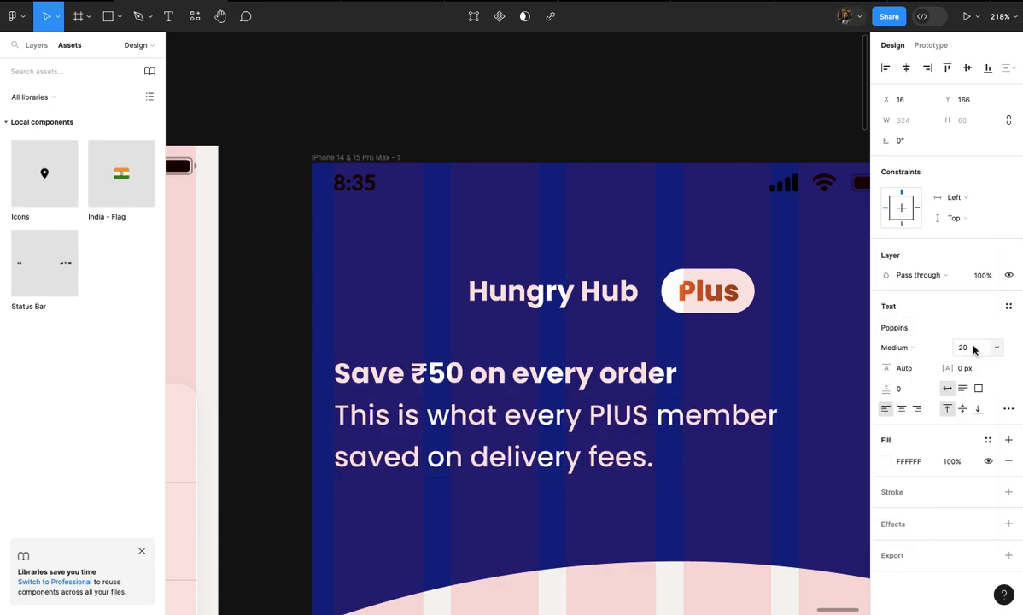
type("16")
key("Return")
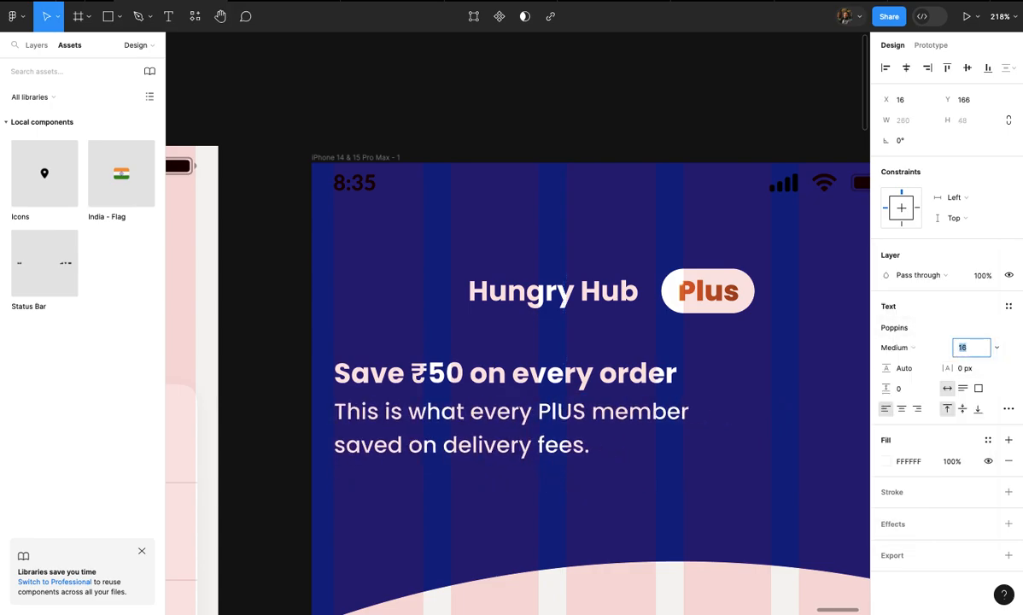
left_click(656, 487)
scroll(657, 486, "down", 3)
scroll(657, 487, "up", 3)
left_click(578, 485)
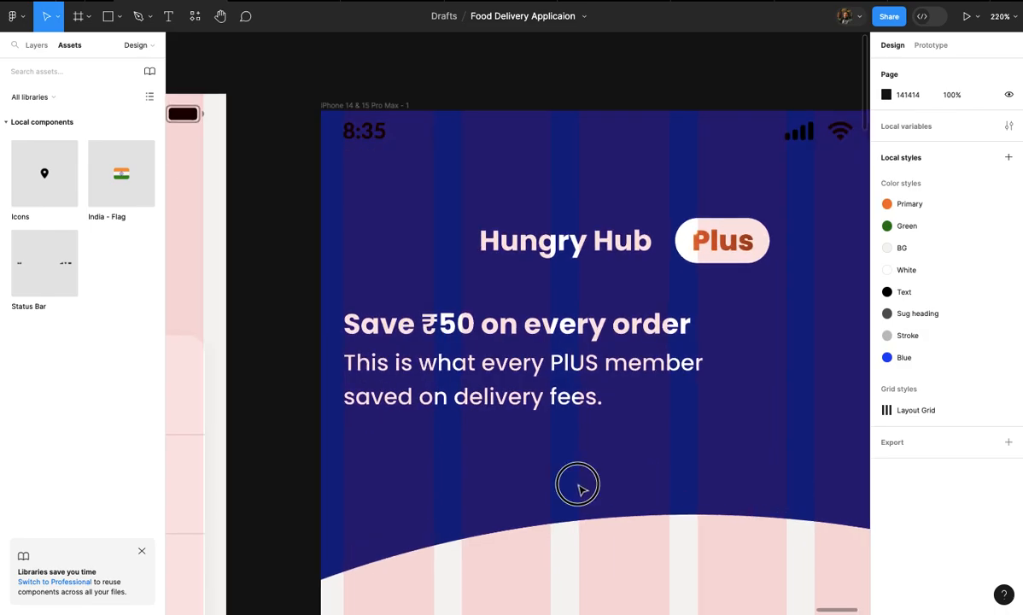
- Duplicate the delivery fees text below itself at Y 231 and change the copy to "First month free"
scroll(578, 485, "left", 2)
scroll(578, 488, "up", 4)
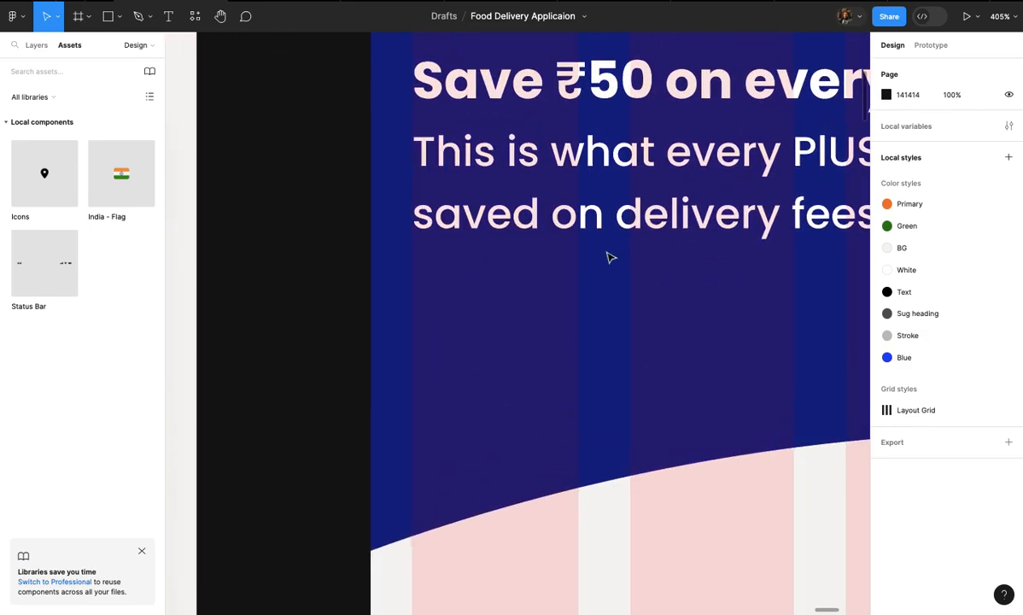
scroll(610, 257, "down", 4)
left_click(643, 196)
left_click_drag(644, 196, 642, 293)
double_click(640, 292)
type("First more")
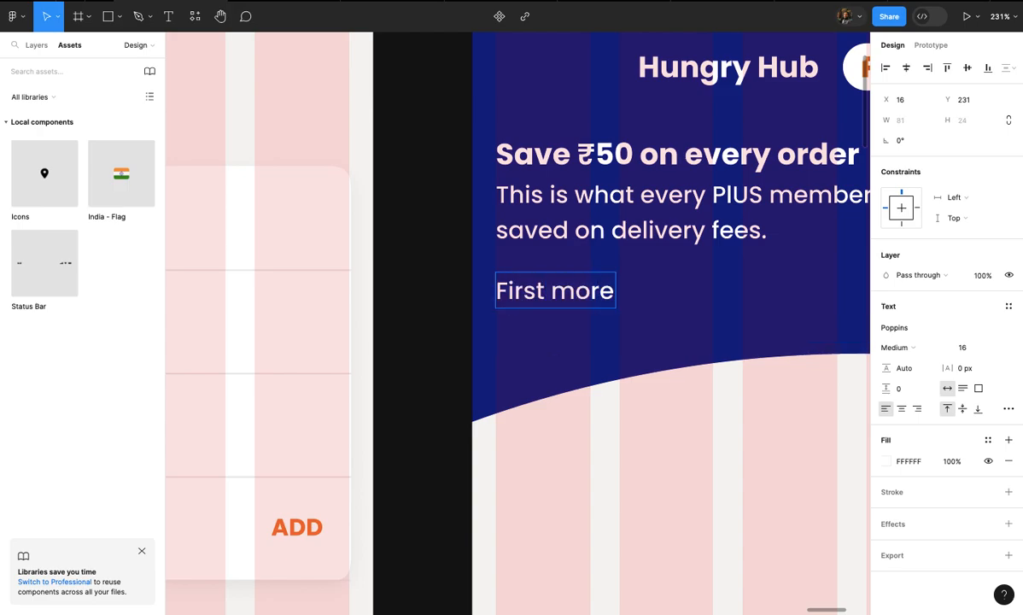
key("BackSpace")
key("BackSpace")
key("BackSpace")
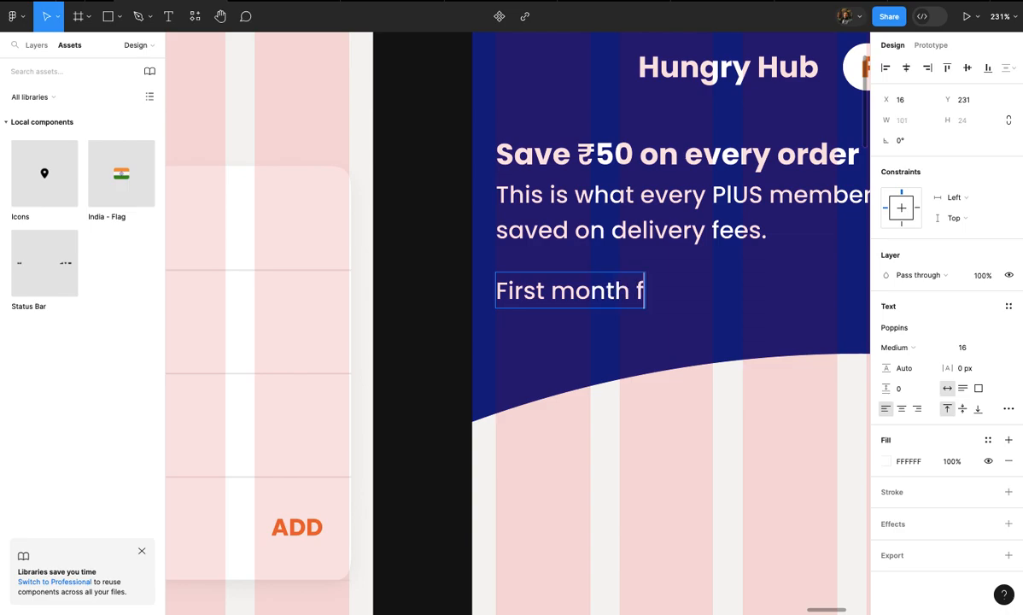
- Wrap the "First month free" text in an auto layout frame and align the frame to the left margin at X 16
scroll(656, 341, "up", 3)
key("shift+a")
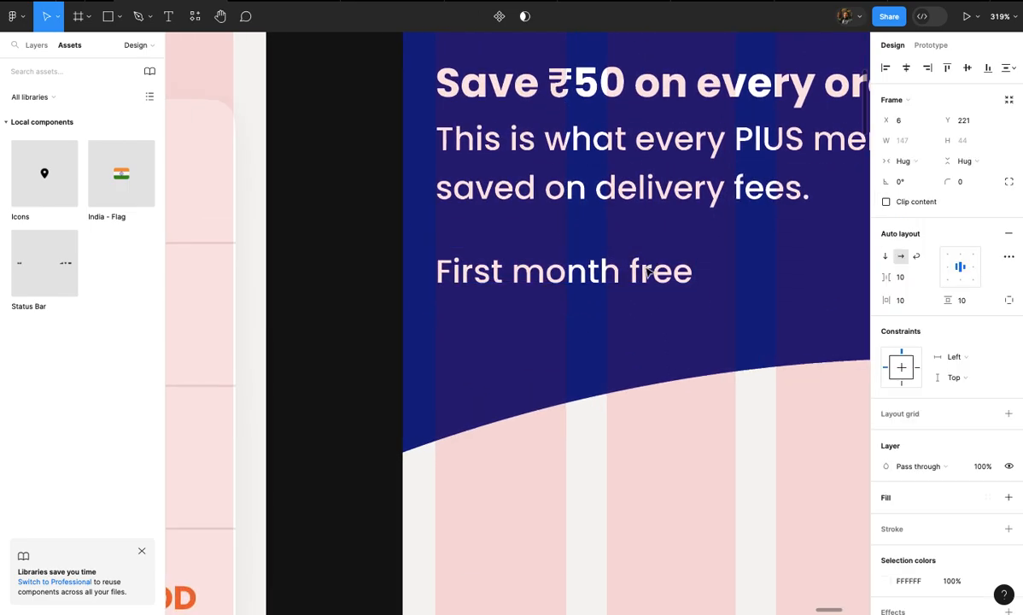
left_click_drag(633, 271, 655, 270)
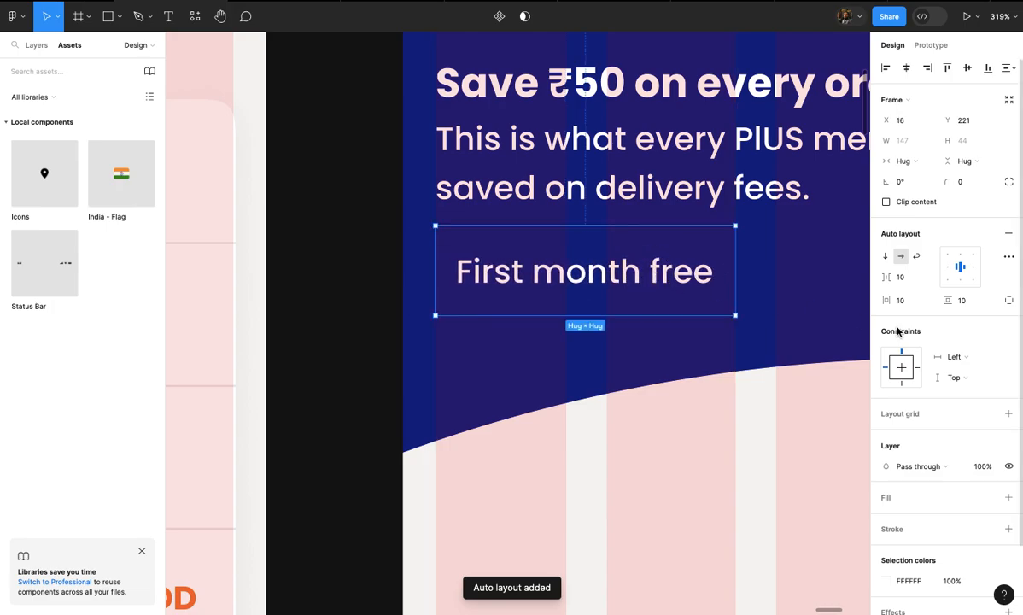
- Add a white FFFFFF fill to the "First month free" auto layout frame
scroll(972, 423, "down", 1)
scroll(972, 423, "down", 2)
left_click(1008, 432)
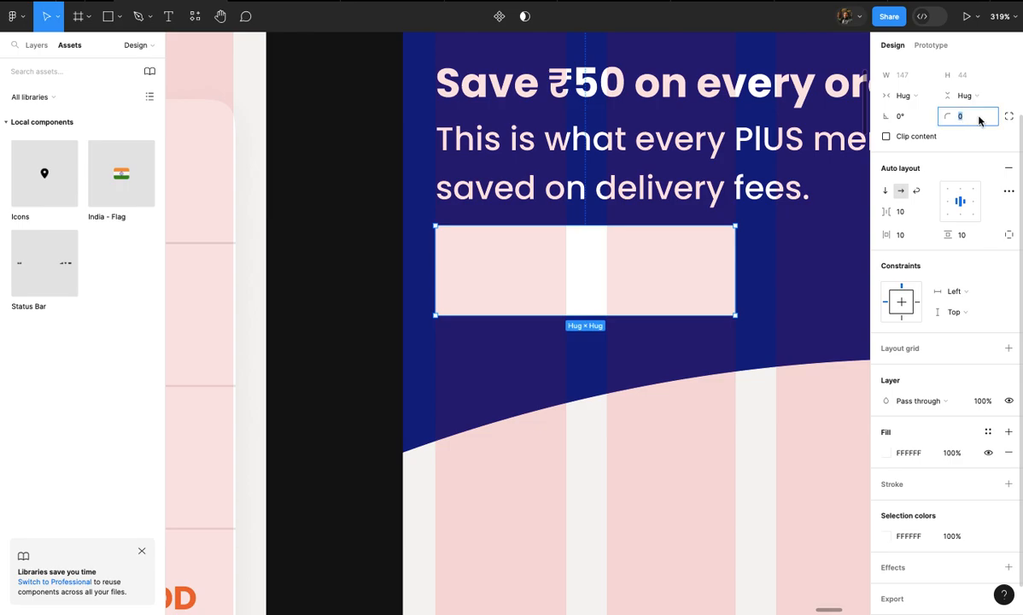
- Round the "First month free" frame's corners to 30 and recolour its selection colour to dark navy 02001E
type("30")
key("Return")
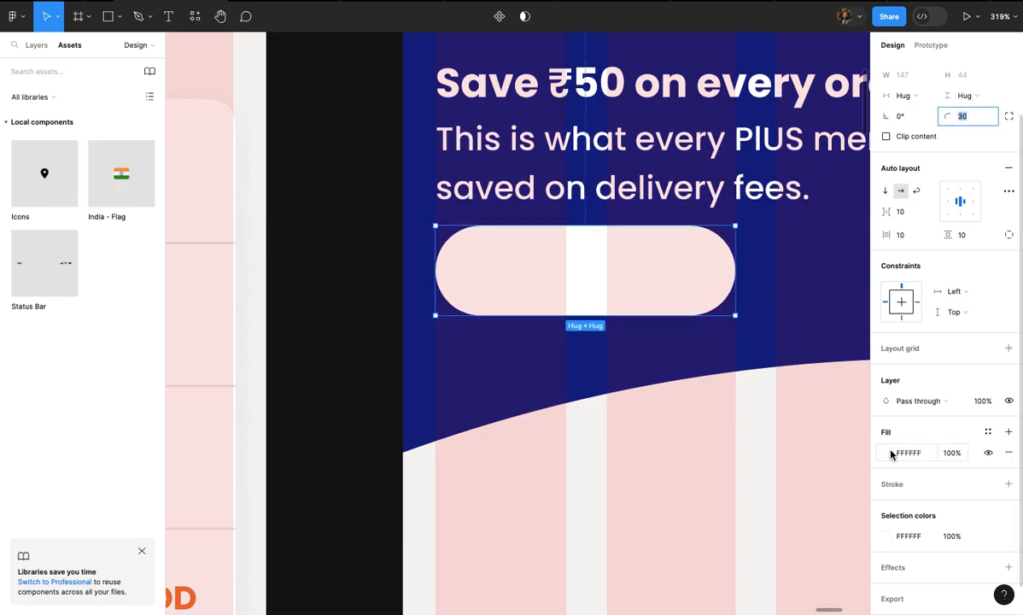
scroll(905, 495, "down", 1)
left_click(885, 505)
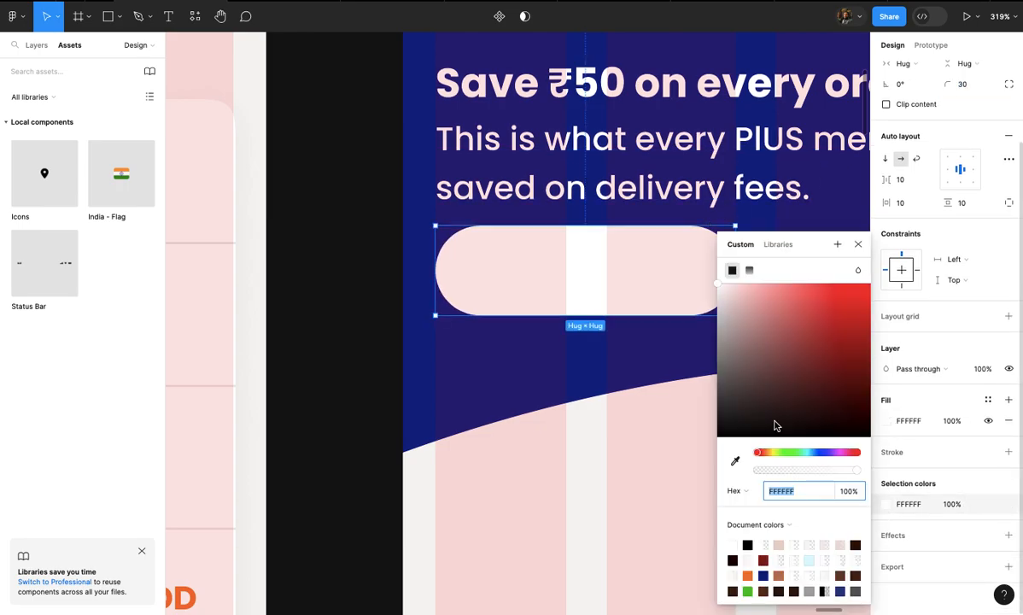
left_click(740, 461)
left_click(675, 371)
left_click_drag(872, 375, 879, 423)
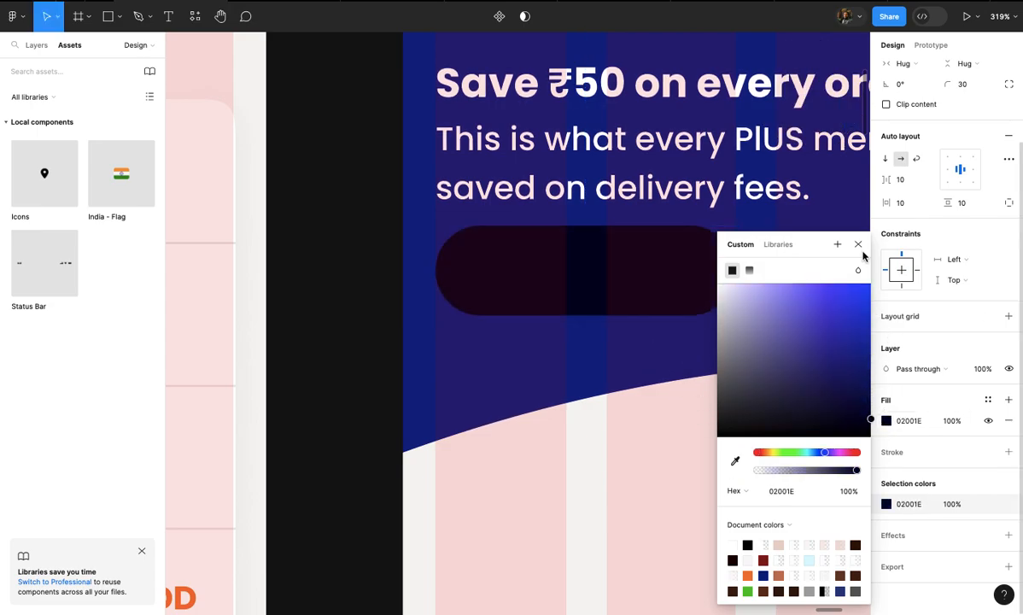
left_click(858, 245)
- Set the fill of the "First month free" text inside the badge to white FFFFFF
double_click(628, 272)
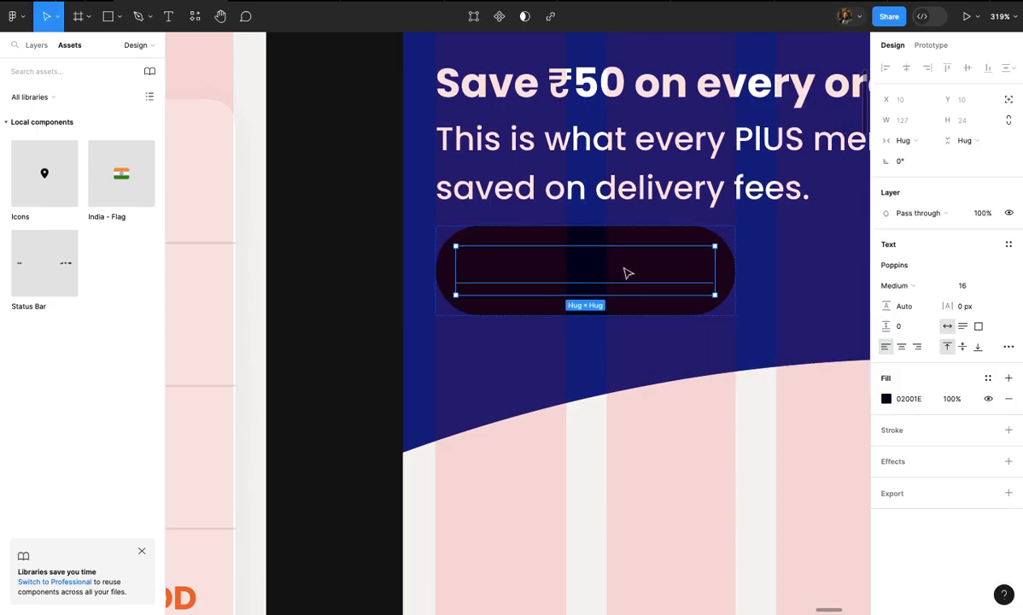
left_click(887, 398)
type("FFFFFF")
key("Return")
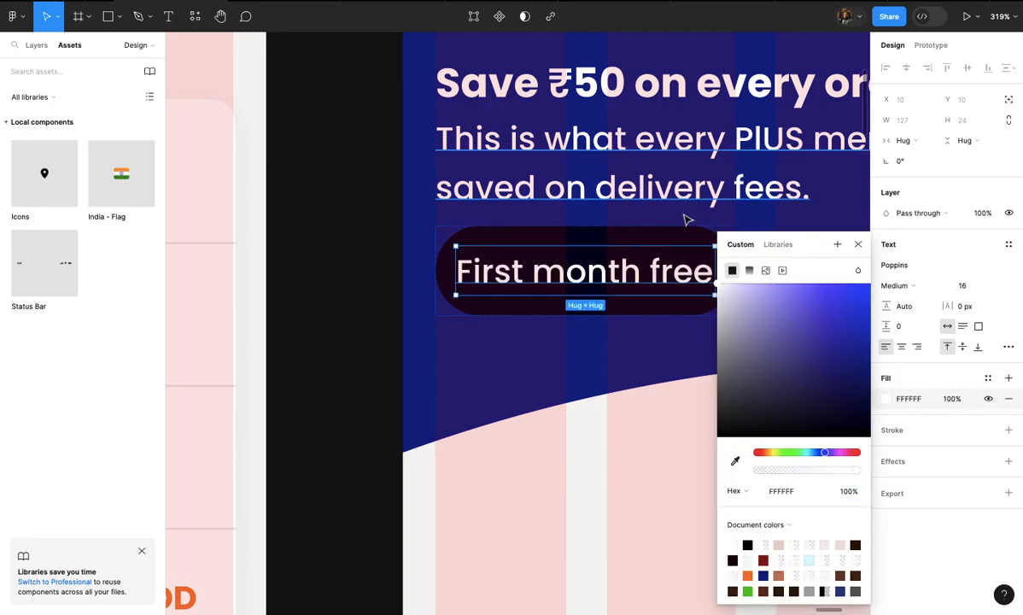
left_click(858, 245)
left_click(724, 320)
- Add an exclamation mark to the badge text so it reads "First month free!"
left_click(660, 297)
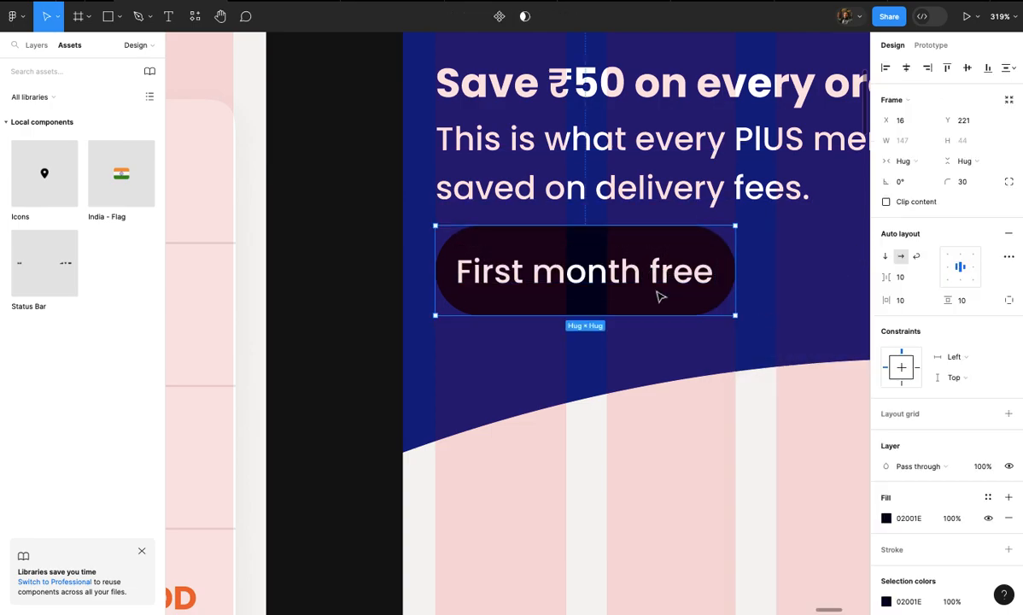
double_click(701, 281)
key("Right")
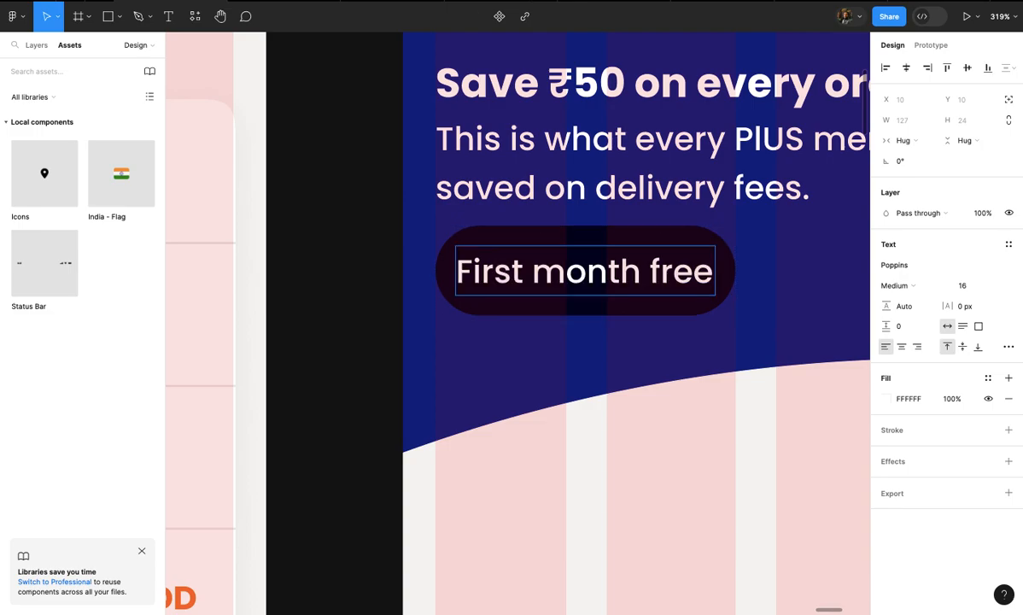
type("!")
key("Escape")
key("Escape")
- Set the badge's auto layout padding to 16 horizontally and 8 vertically
left_click(913, 304)
key("Up")
key("Up")
key("Up")
key("Up")
key("Up")
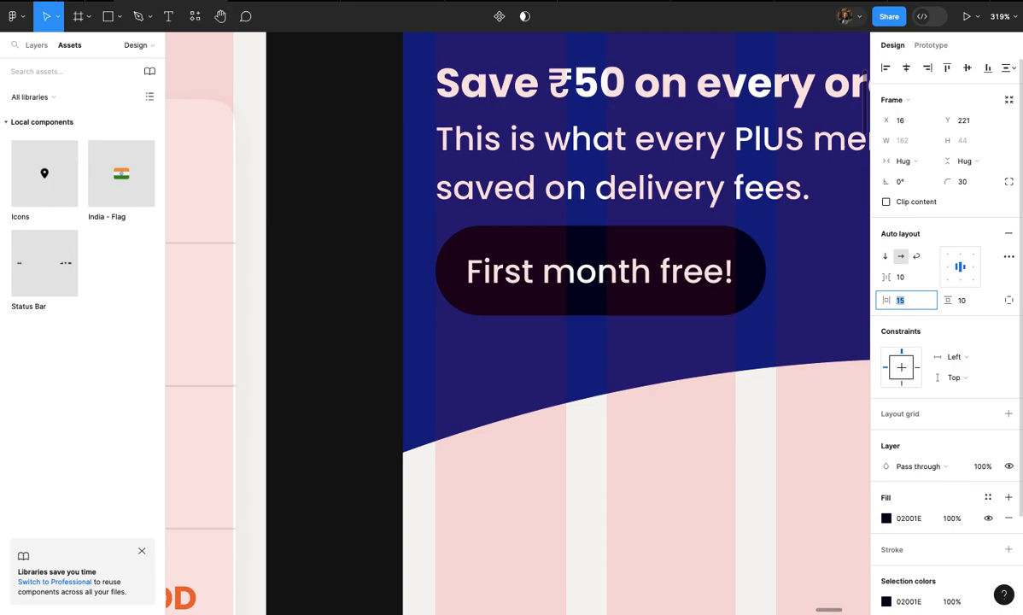
key("Up")
left_click(973, 304)
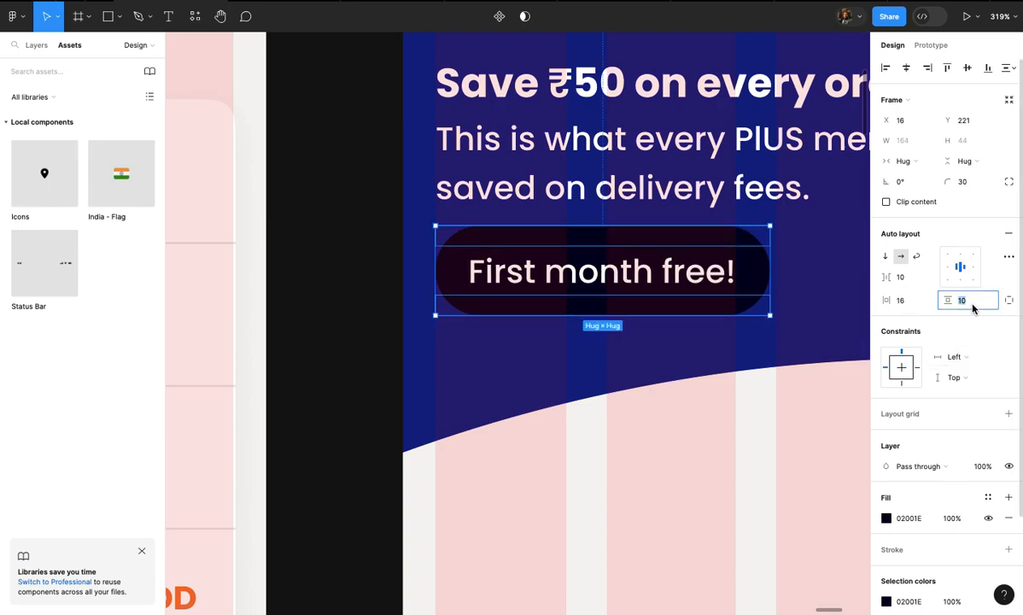
key("Down")
key("Down")
left_click(621, 495)
scroll(622, 502, "down", 5)
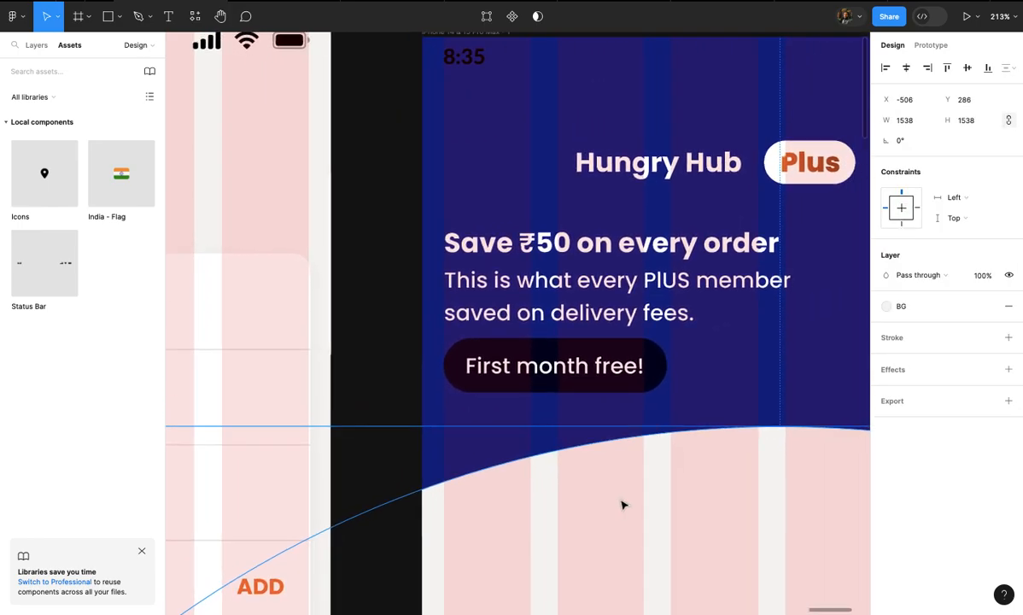
- Combine the savings heading, delivery fees text and badge in a vertical auto layout frame with a gap of 8
left_click(555, 385)
scroll(557, 376, "up", 3)
left_click(597, 282, "shift")
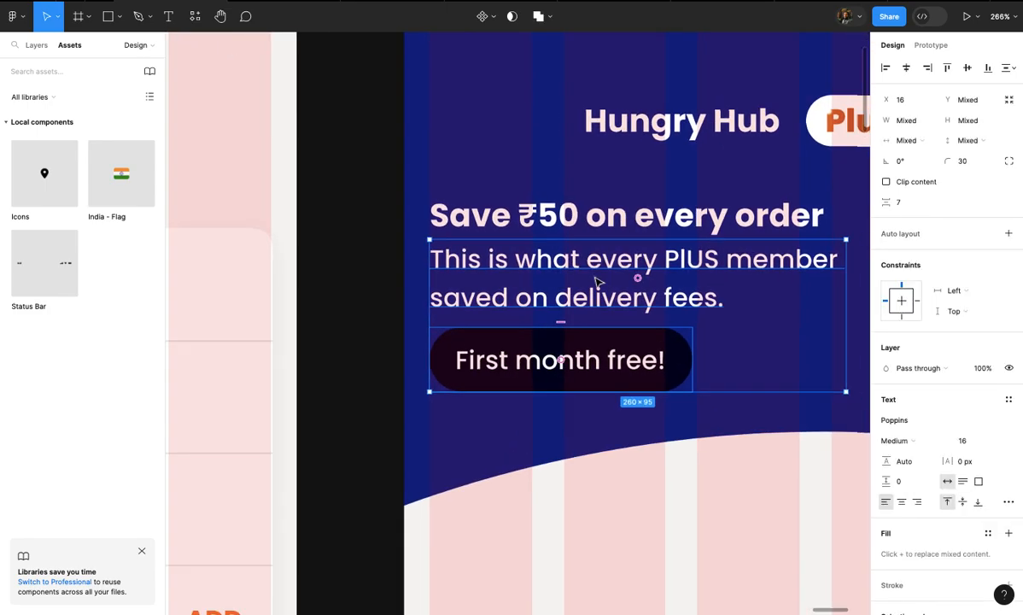
scroll(598, 282, "down", 3)
left_click(711, 235, "shift")
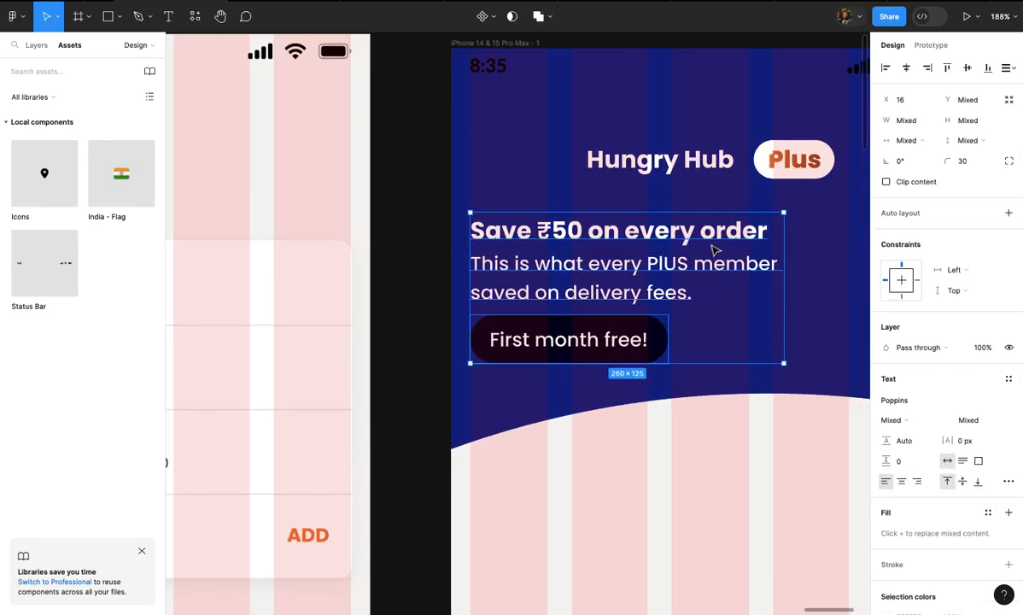
key("shift+a")
left_click(900, 276)
key("Up")
key("Up")
key("Up")
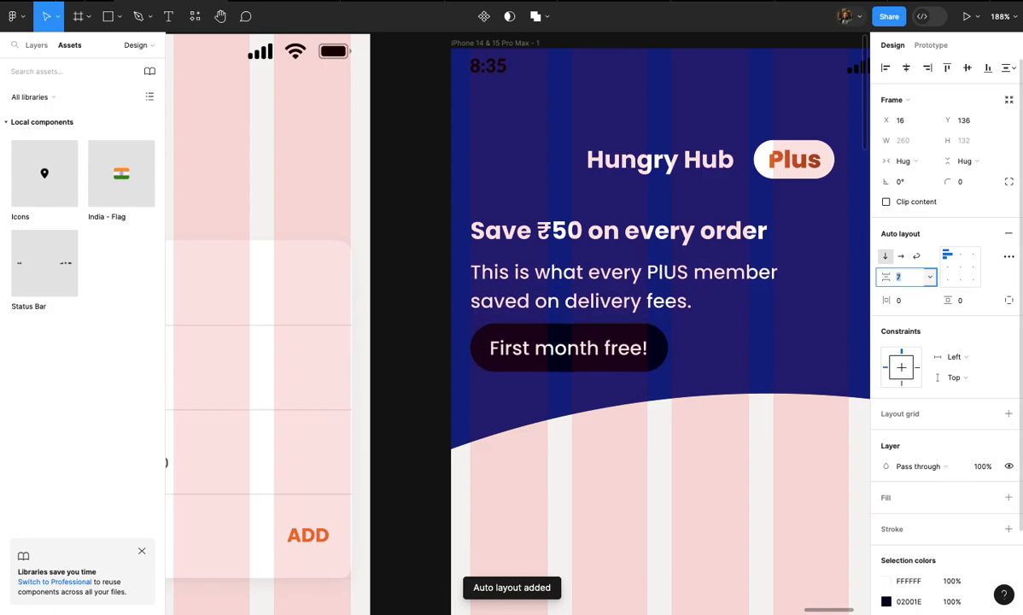
key("Up")
scroll(651, 316, "down", 2)
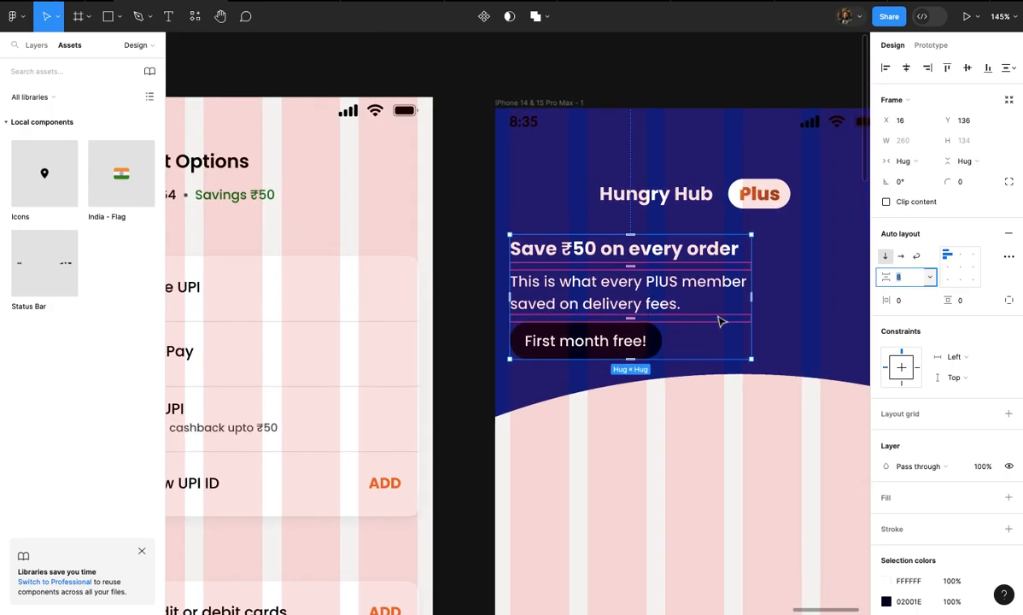
left_click(824, 304)
scroll(824, 304, "down", 2)
scroll(811, 337, "down", 2)
scroll(795, 373, "up", 2)
- Lock the large curved ellipse layer, Ellipse 80, on the membership screen
left_click(795, 374)
scroll(796, 374, "down", 1)
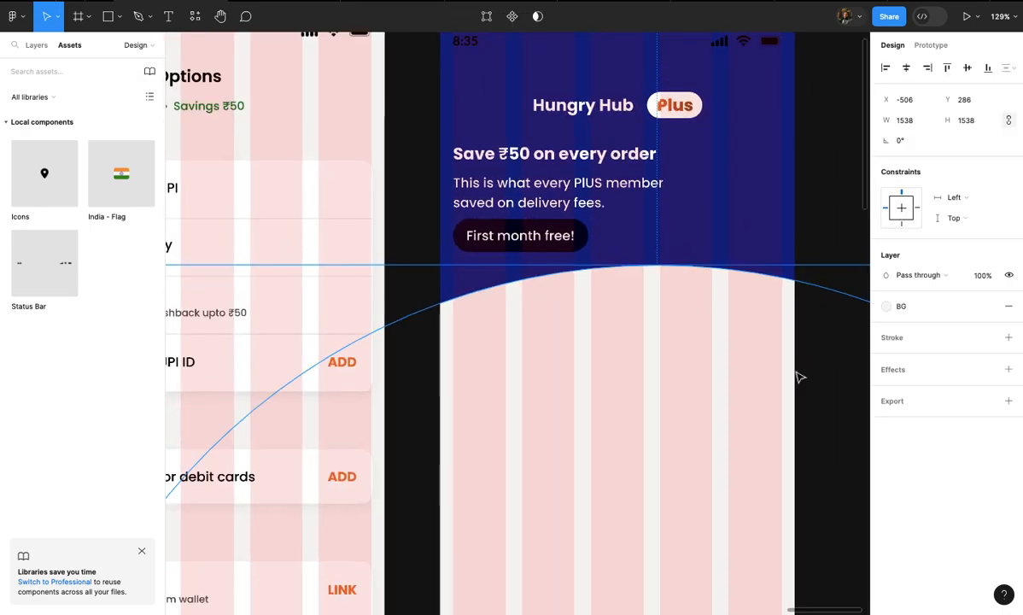
scroll(798, 377, "down", 1)
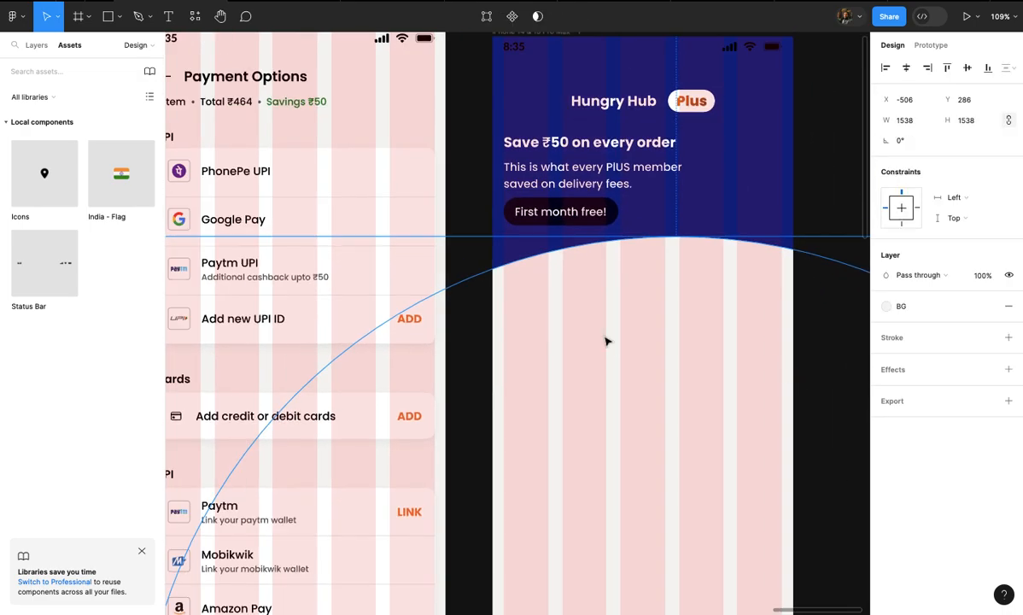
left_click(38, 45)
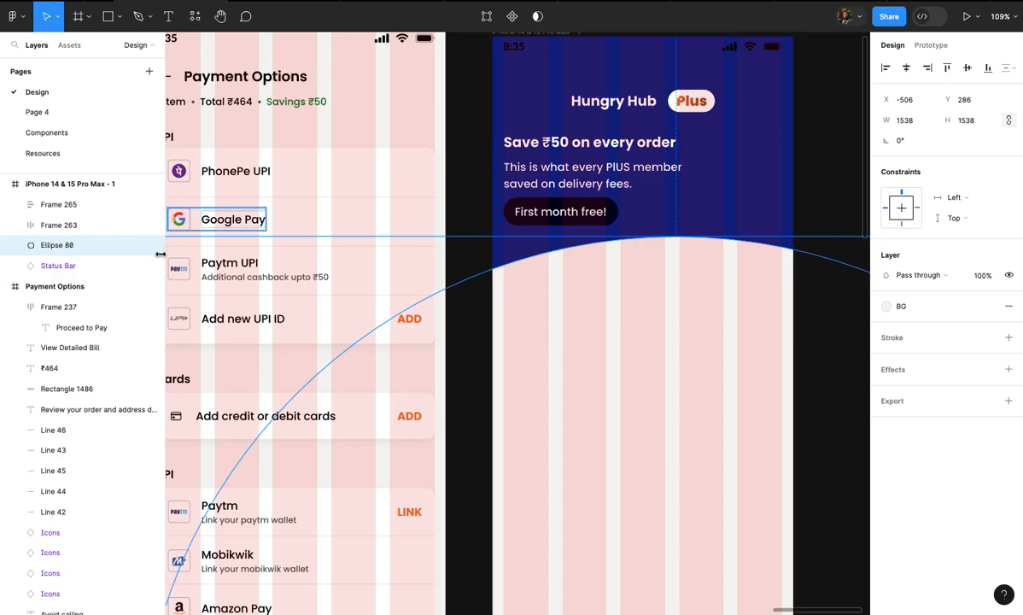
scroll(509, 318, "down", 3)
scroll(671, 233, "up", 3)
left_click(670, 233)
- Add a "Plus Perks" text below the curved blue header near the left margin
scroll(596, 309, "up", 3)
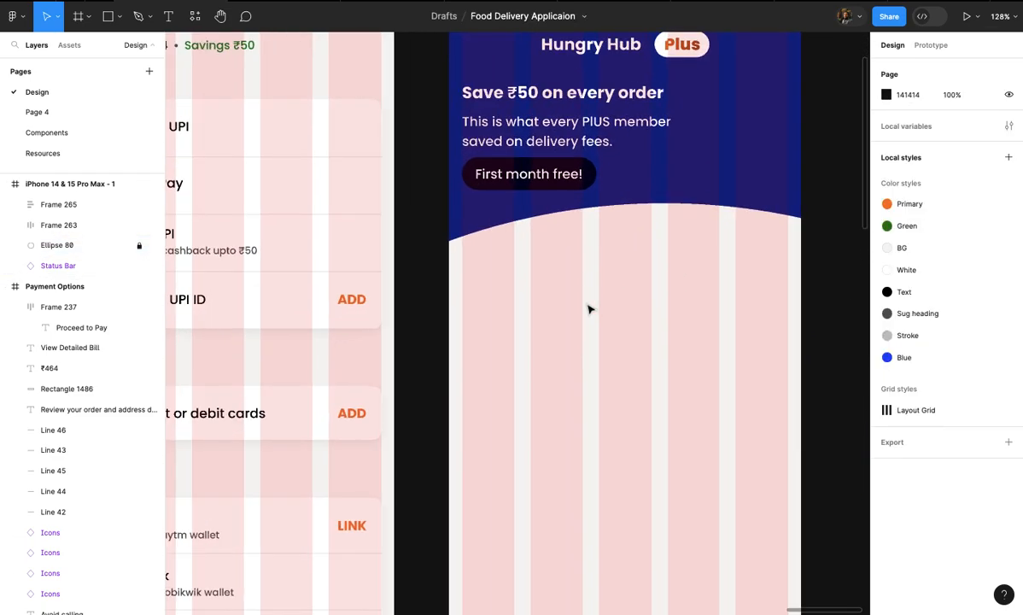
key("t")
left_click(466, 277)
type("Ple")
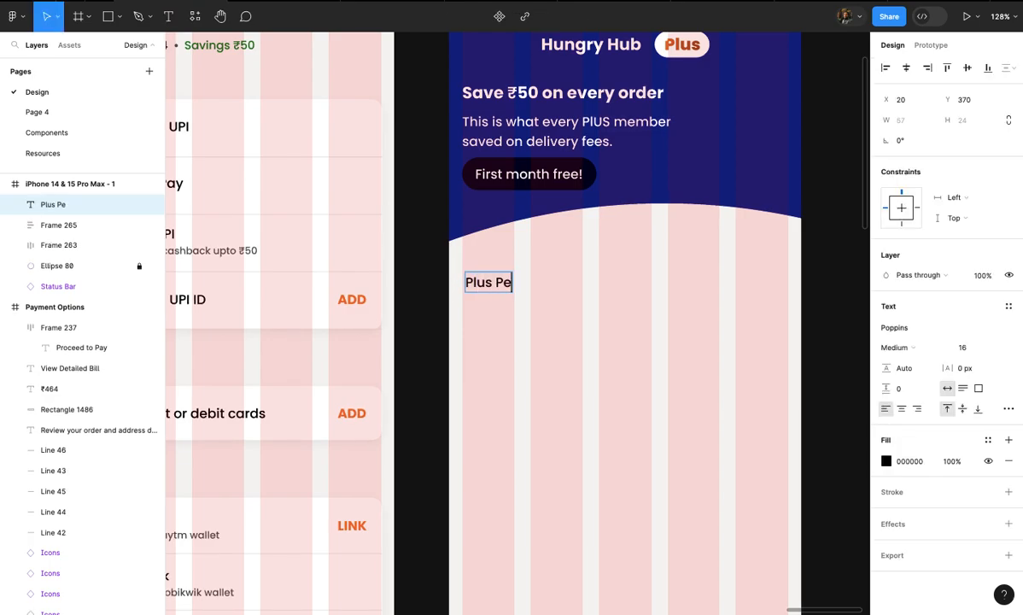
type("s Perfks")
scroll(489, 311, "up", 2)
scroll(489, 311, "right", 2)
key("BackSpace")
key("BackSpace")
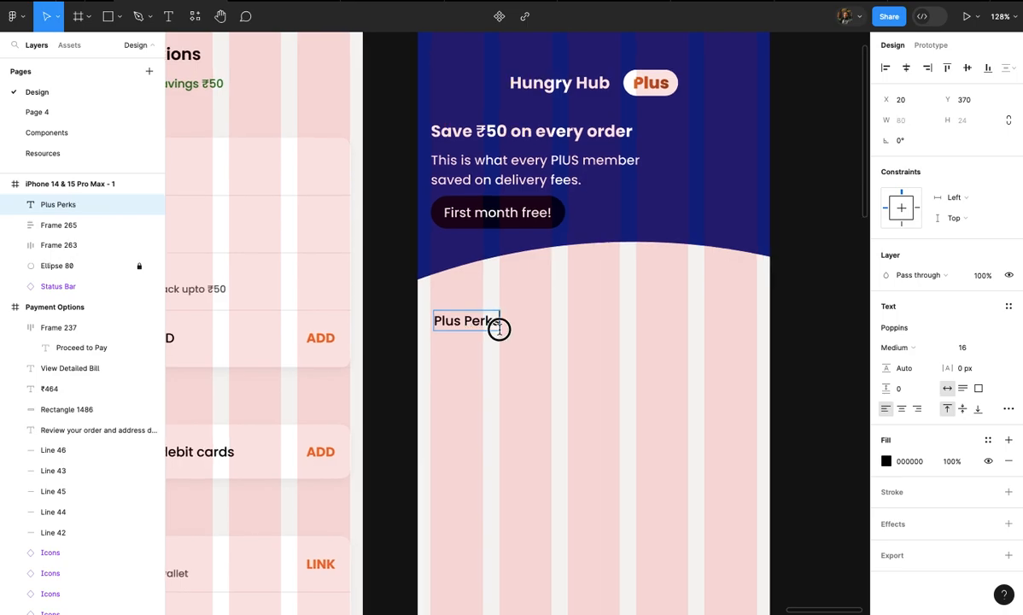
scroll(499, 329, "up", 5)
key("Escape")
- Align the "Plus Perks" text to the left margin at X 16, Y 352 and set its size to 20
left_click_drag(528, 325, 520, 301)
key("Up")
key("Up")
key("Up")
key("Up")
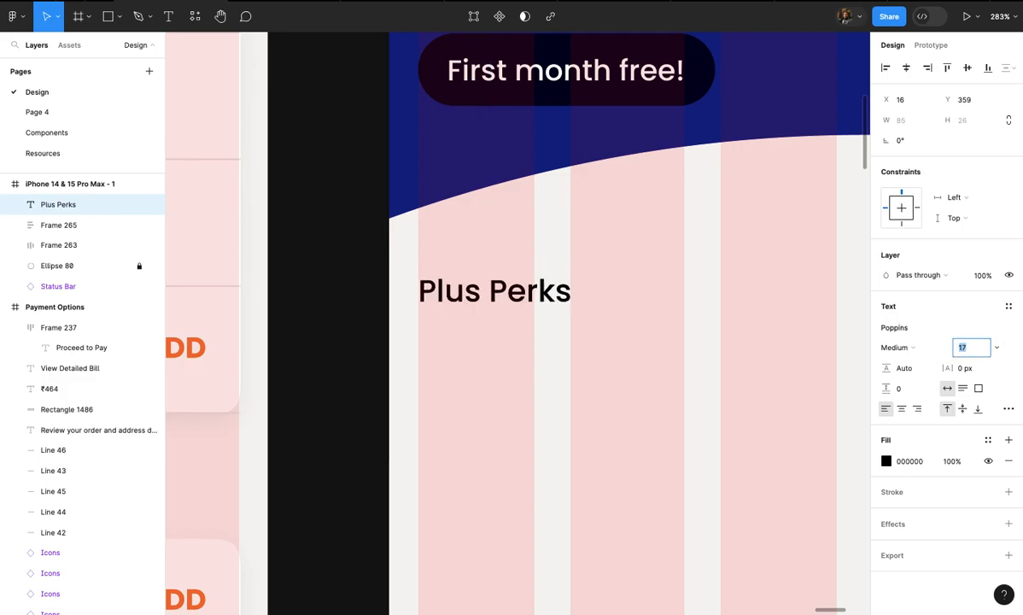
mouse_move(535, 307)
left_mouse_down()
mouse_move(536, 289)
mouse_move(543, 297)
left_mouse_up()
scroll(543, 298, "down", 2)
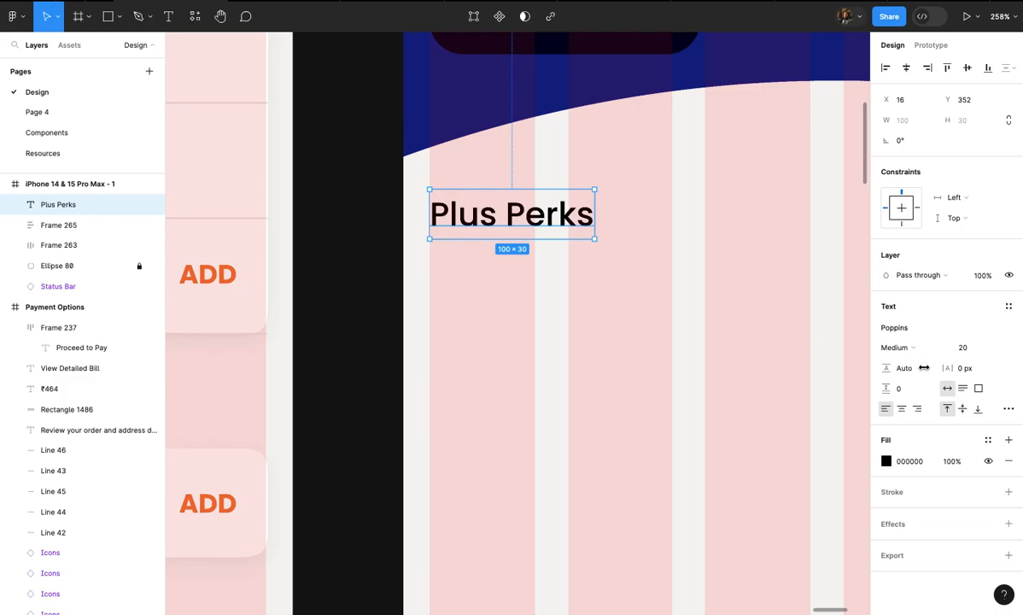
- Apply the Sug heading colour style to the "Plus Perks" text
left_click(989, 440)
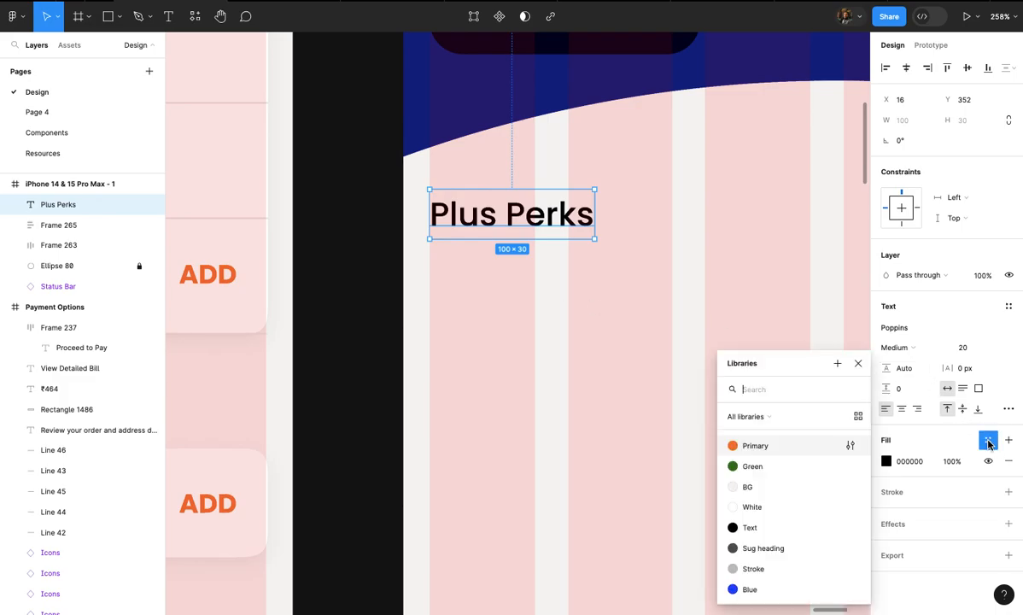
left_click(799, 551)
left_click(733, 496)
- Duplicate the "Plus Perks" text below itself at Y 395 and change the copy to "Unlimited Free deliveries"
scroll(731, 492, "up", 2)
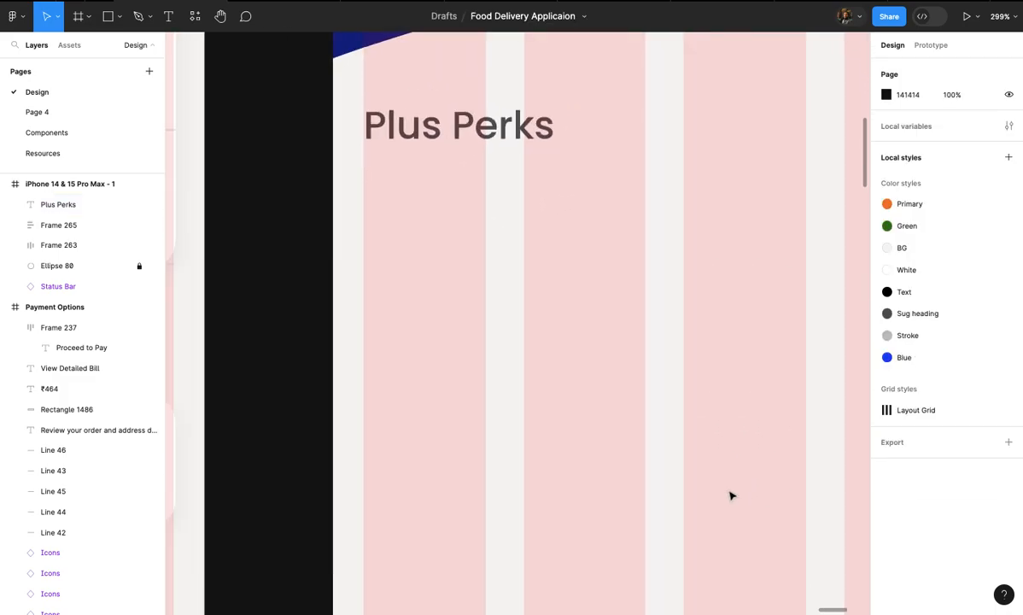
left_click_drag(495, 130, 500, 222)
key("Return")
type("Unlimited")
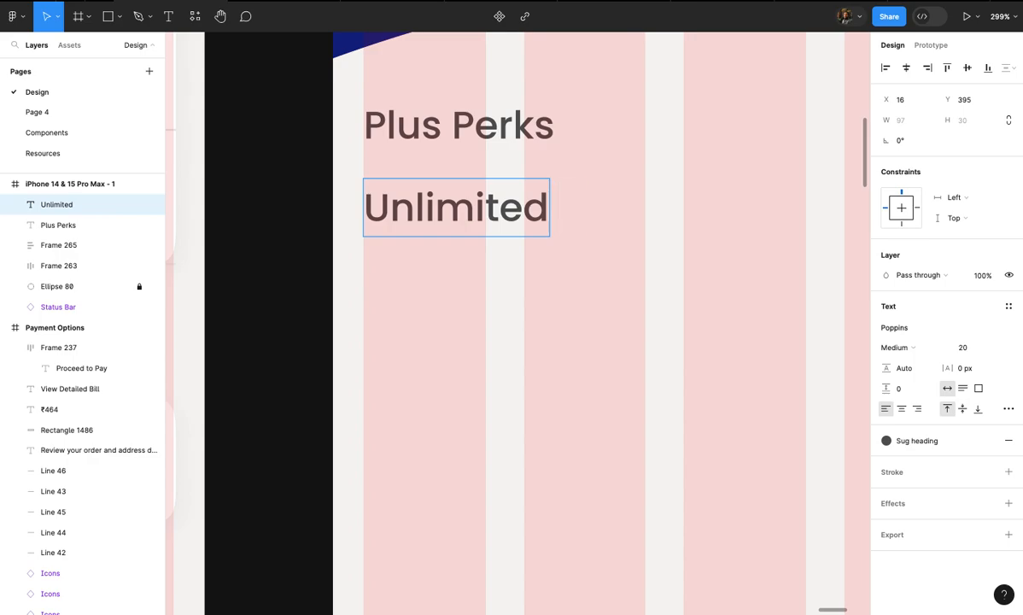
type(" Free delivrue")
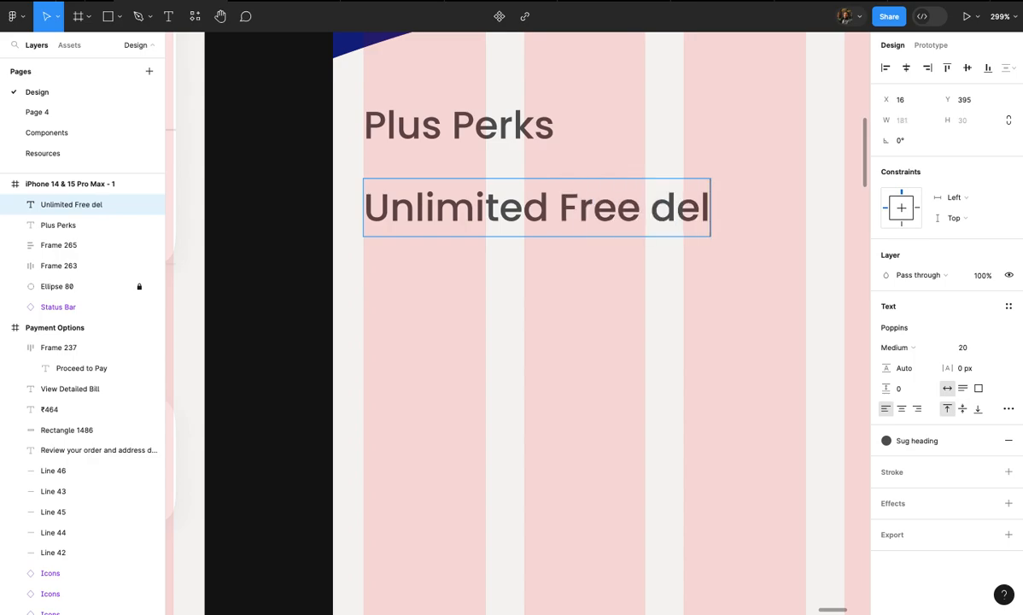
key("BackSpace")
key("BackSpace")
type("ies")
left_click(512, 301)
scroll(512, 304, "down", 2)
scroll(529, 295, "up", 2)
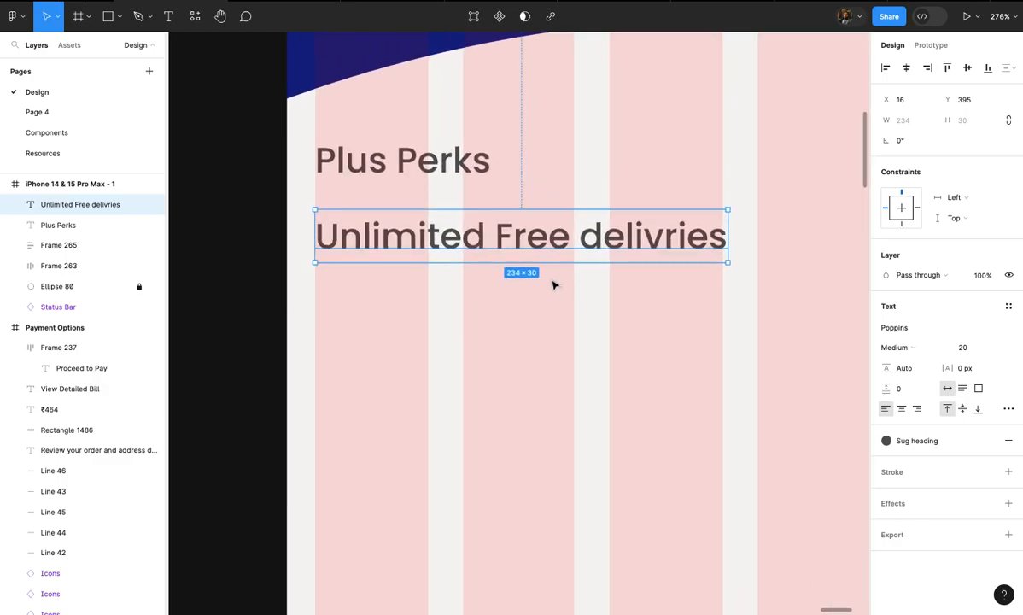
double_click(683, 244)
left_click(664, 236)
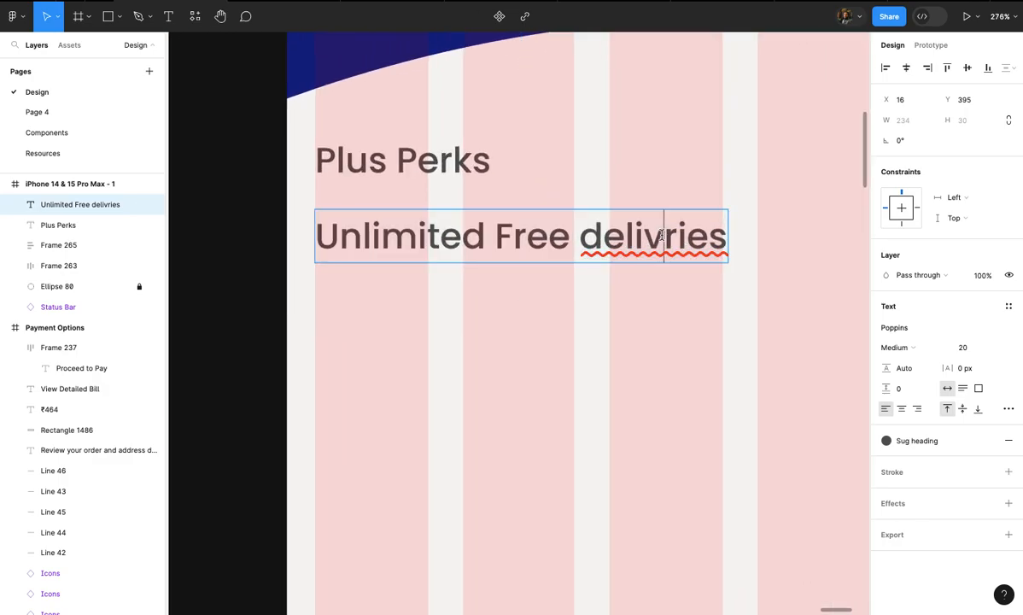
type("e")
key("Escape")
- Give the "Unlimited Free deliveries" text the Text colour style and the Bold weight
left_click(973, 440)
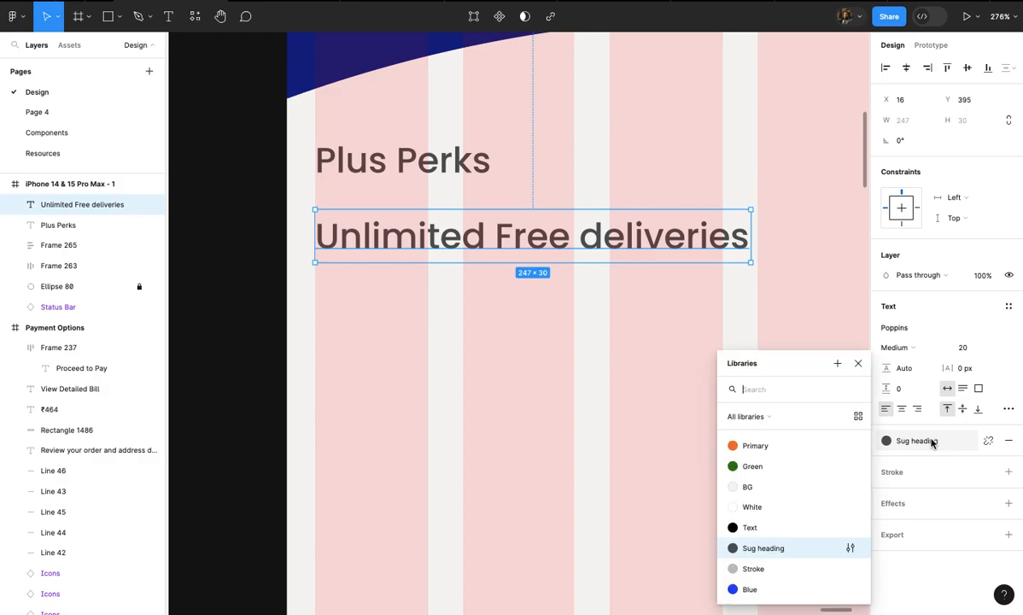
left_click(783, 527)
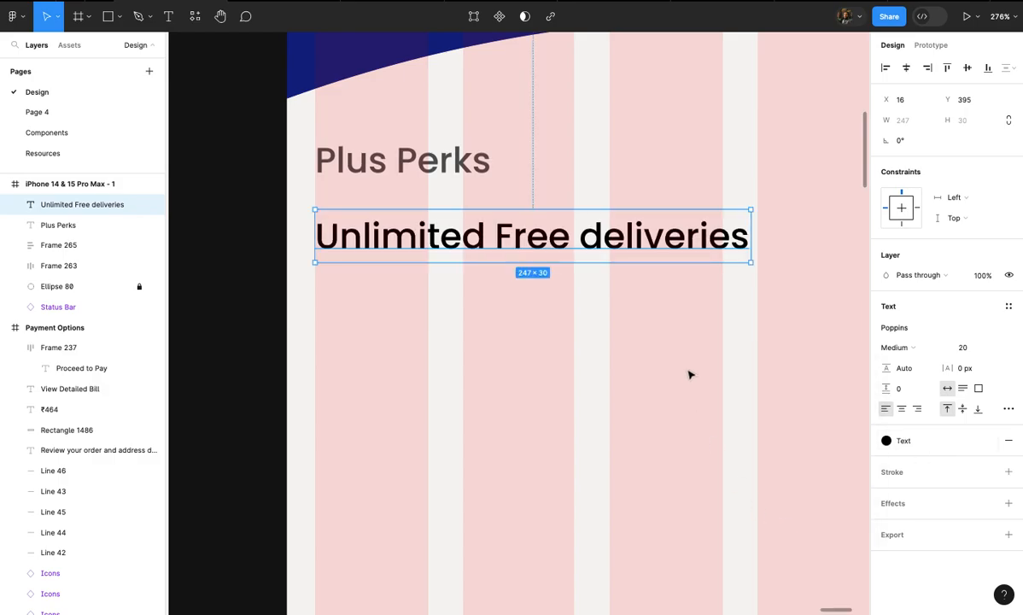
left_click(918, 349)
left_click(919, 378)
left_click(760, 352)
scroll(763, 354, "down", 3)
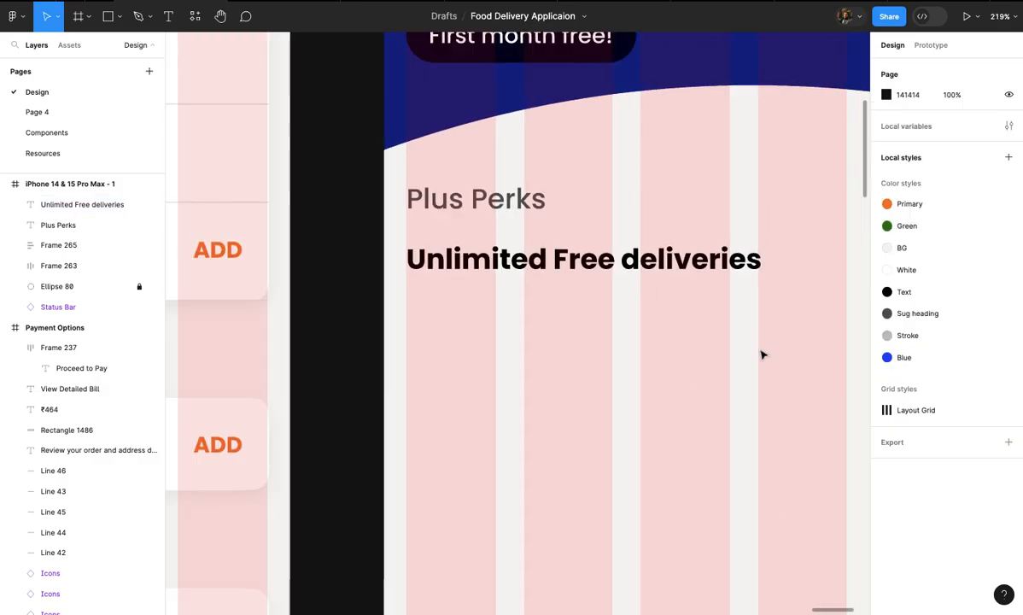
- Draw a text box about 254 by 43 directly beneath the "Unlimited Free deliveries" heading and enter "Unlimted free deliveries"
scroll(657, 314, "up", 3)
scroll(656, 315, "up", 1)
key("t")
scroll(550, 287, "down", 3)
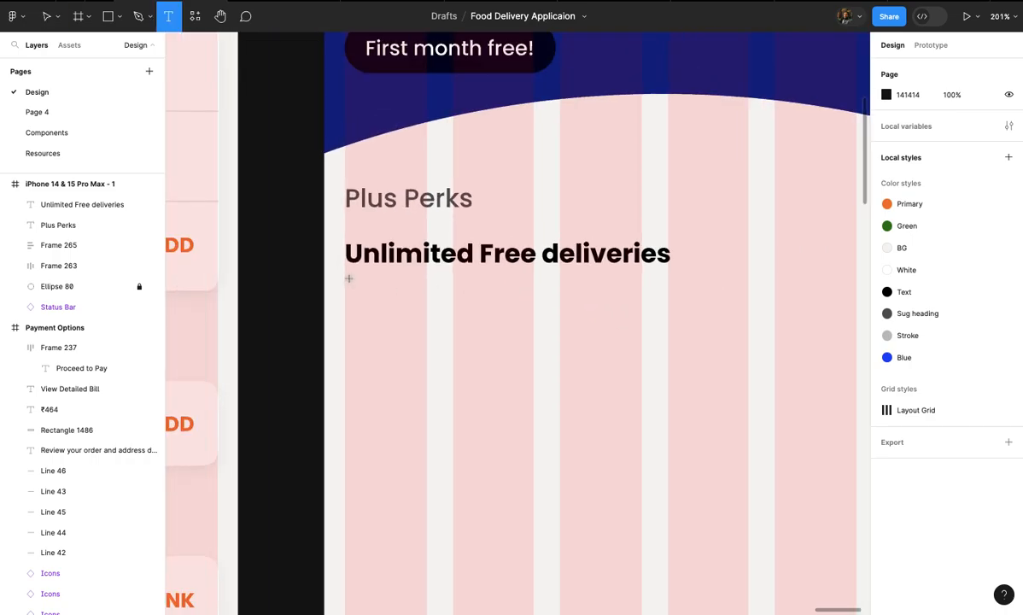
left_click_drag(346, 277, 672, 332)
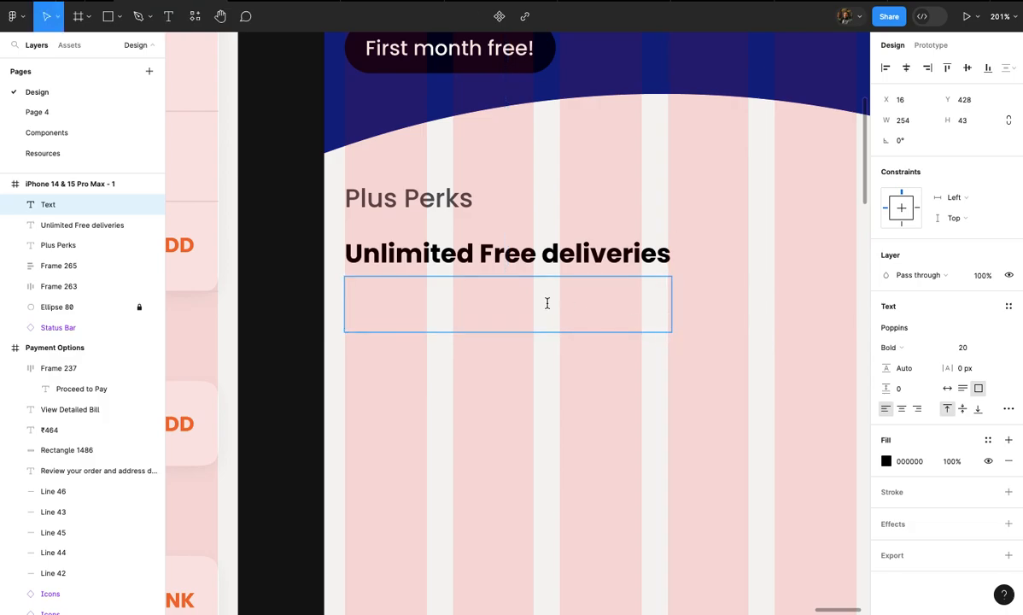
type("Unlimted free deli")
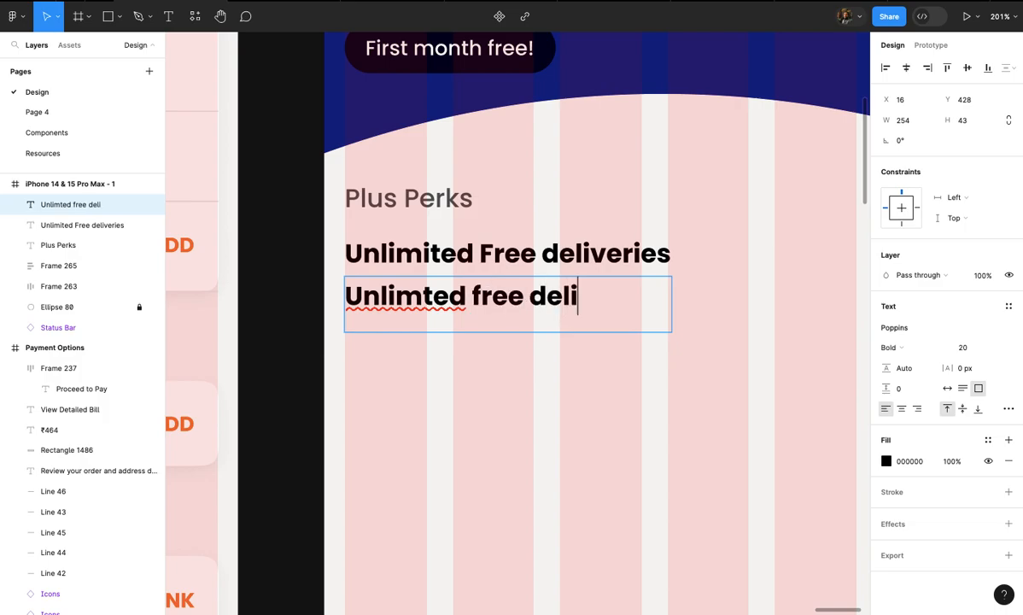
type("verue")
key("BackSpace")
key("BackSpace")
key("BackSpace")
key("BackSpace")
key("BackSpace")
type("ies")
key("Escape")
- Correct the misspelled first word of the description line so it reads "Unlimited free deliveries"
scroll(487, 304, "up", 4)
double_click(378, 288)
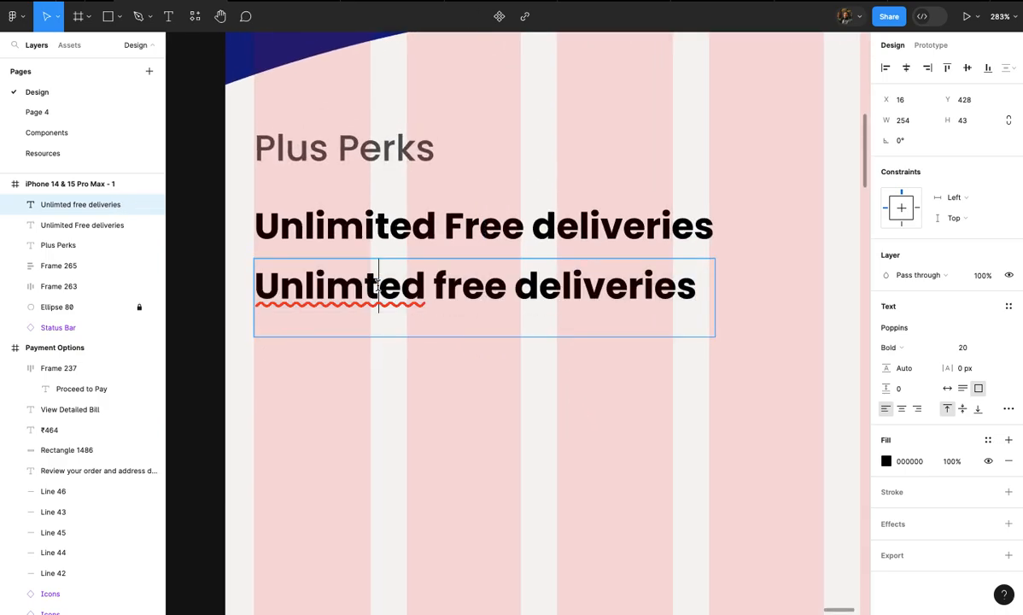
type("i")
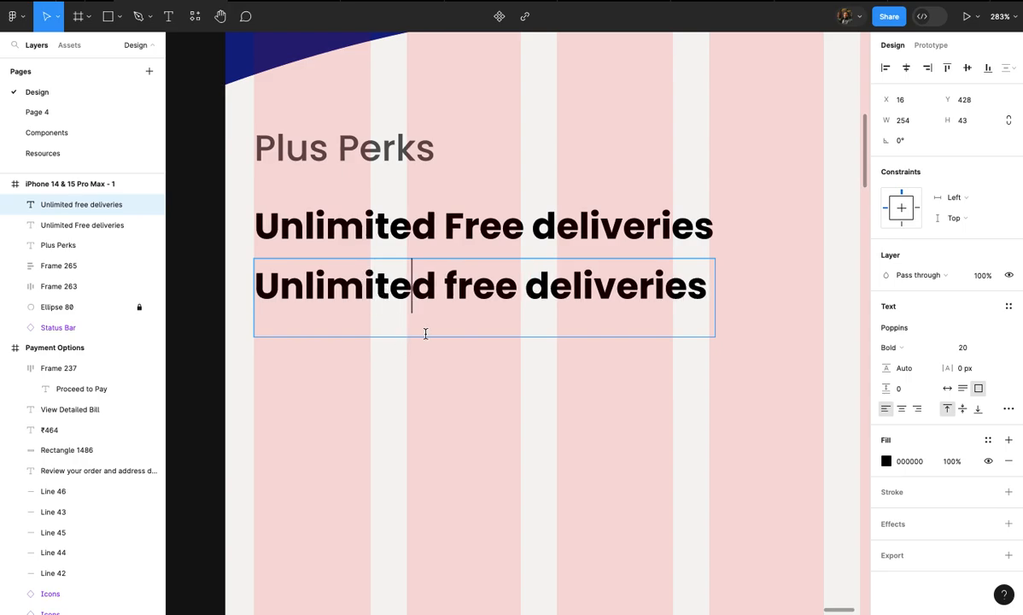
key("Escape")
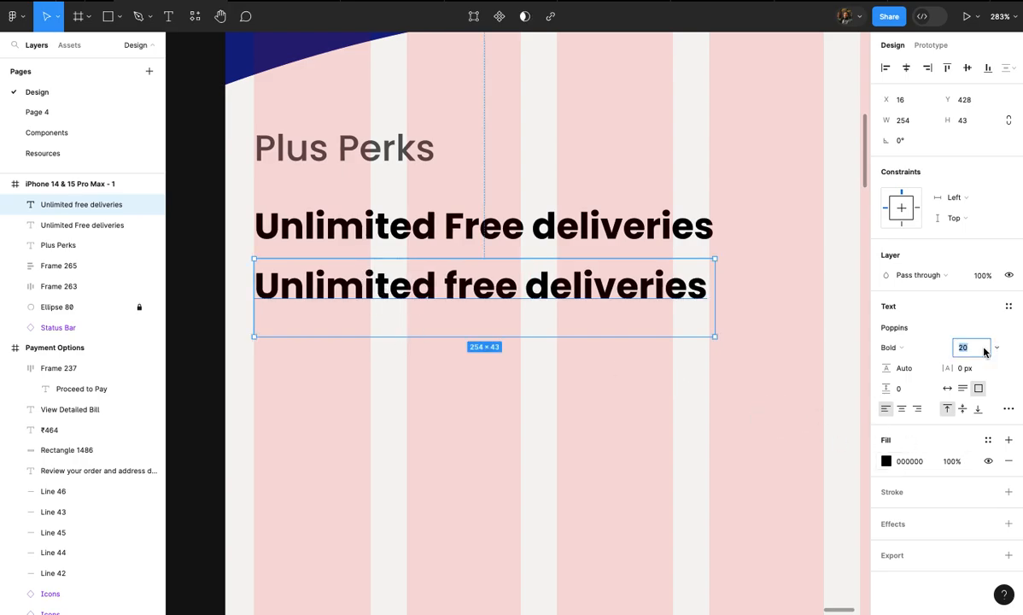
- Set the "Unlimited free deliveries" description to font size 14 and Medium weight
key("Down")
key("Down")
key("Down")
key("Down")
key("Down")
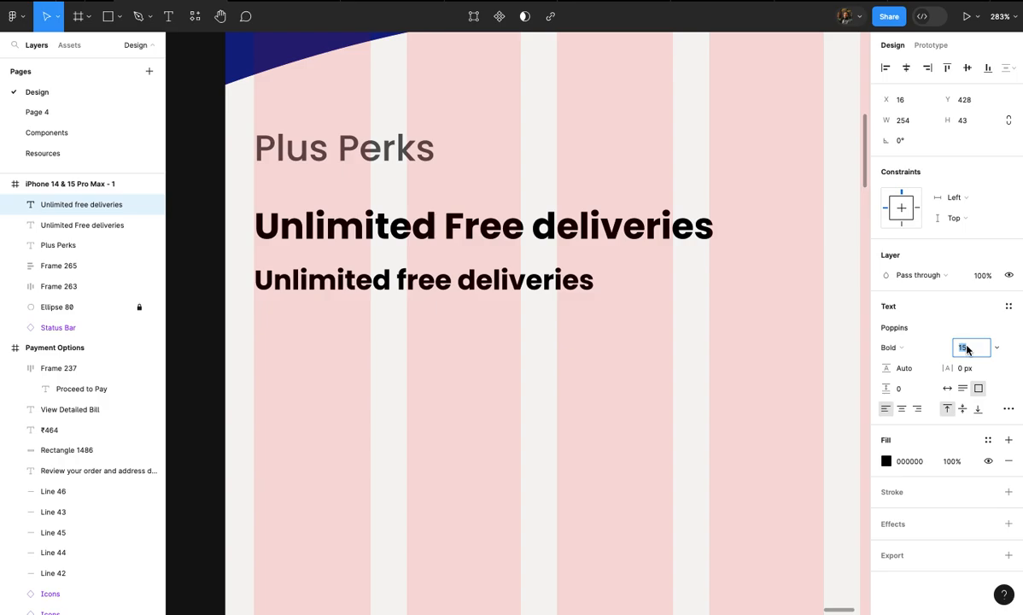
key("Down")
left_click(891, 348)
left_click(897, 315)
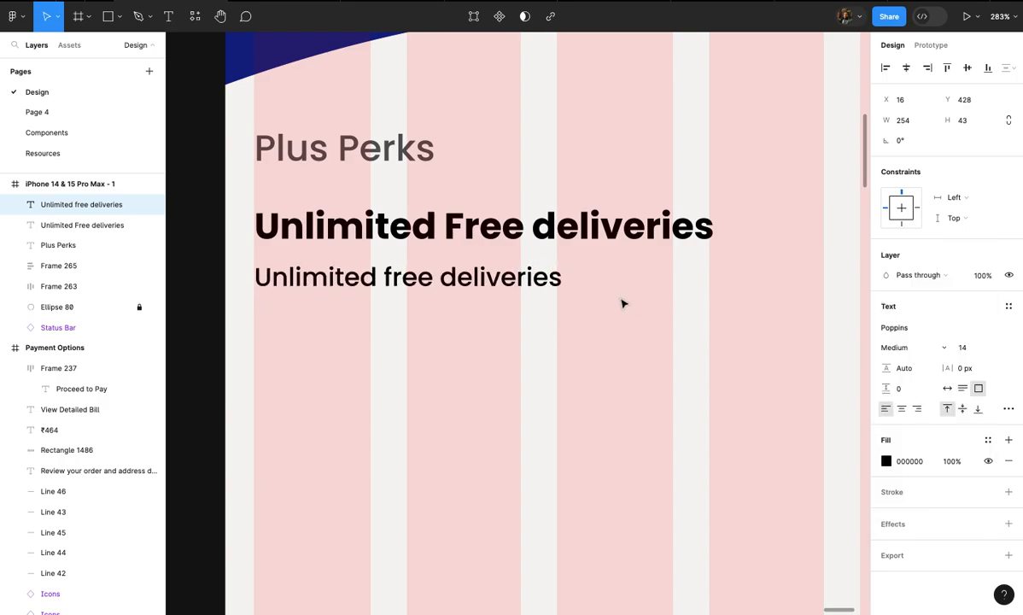
- Extend the description text to read "Unlimited free deliveries on your favourite restaurants."
double_click(562, 278)
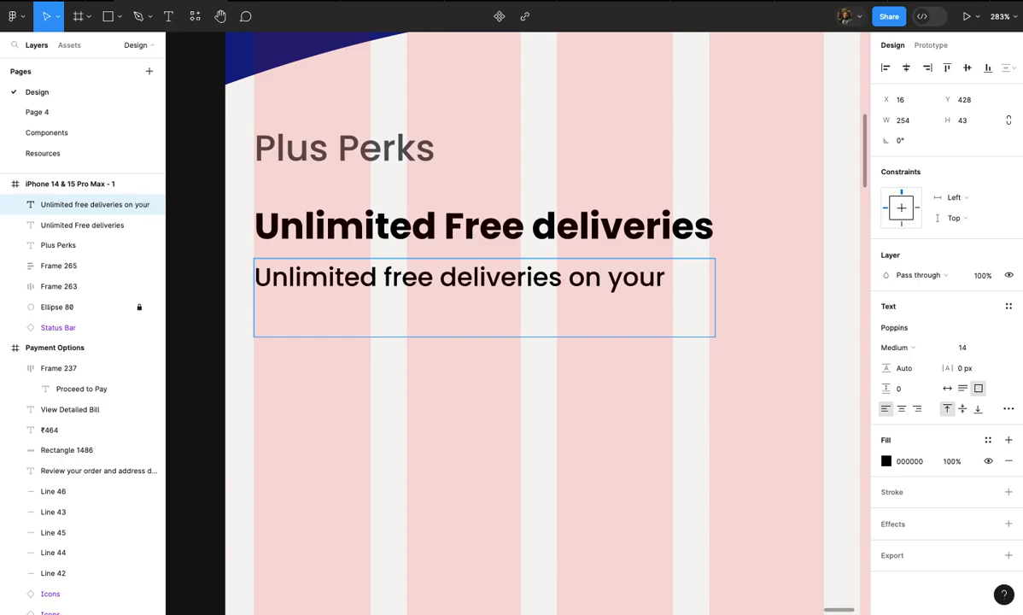
type("on your favourite ")
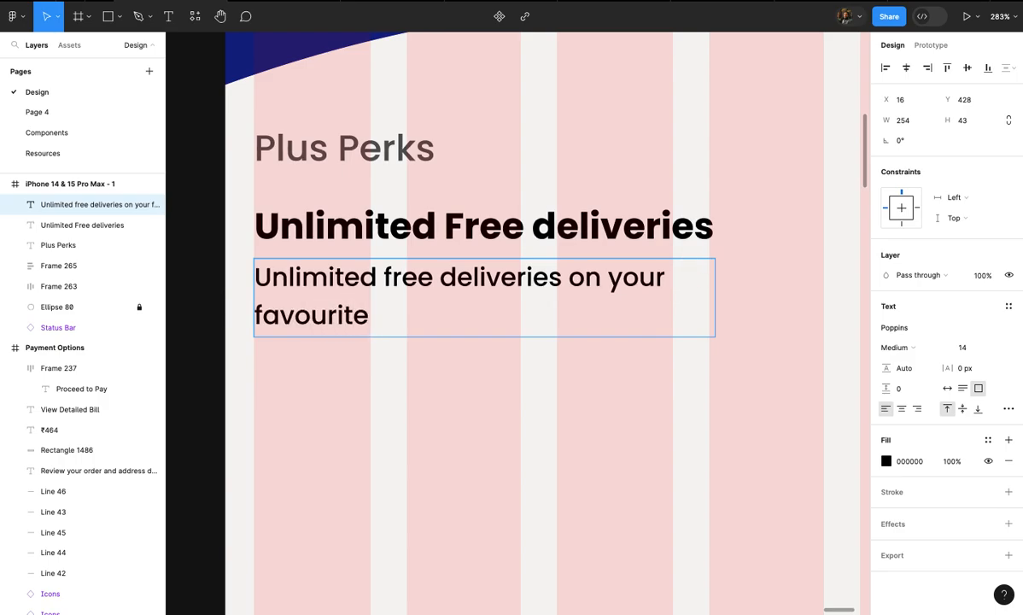
type("rest")
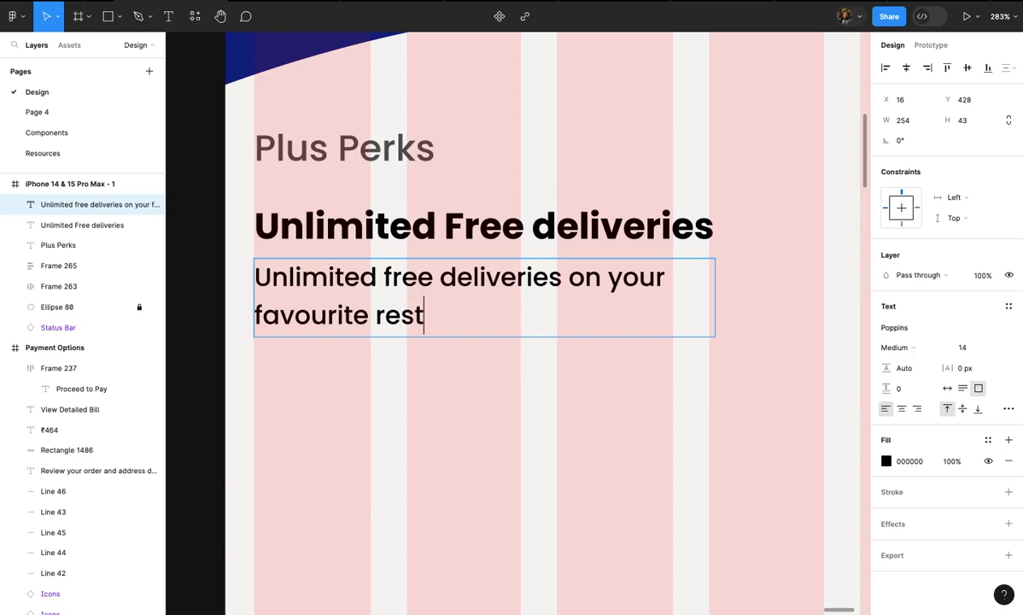
type("aurants")
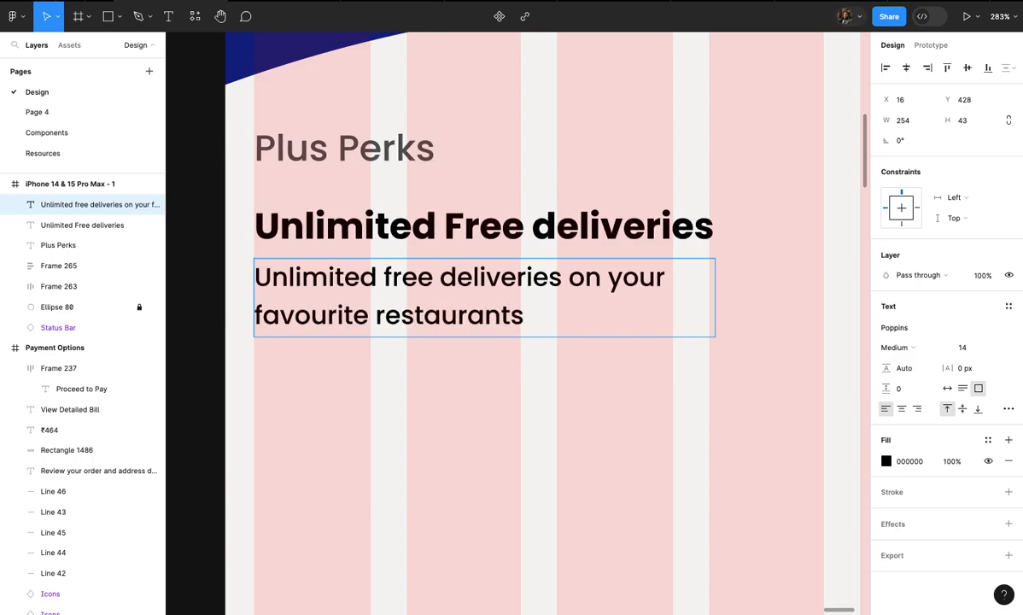
type(".")
key("Escape")
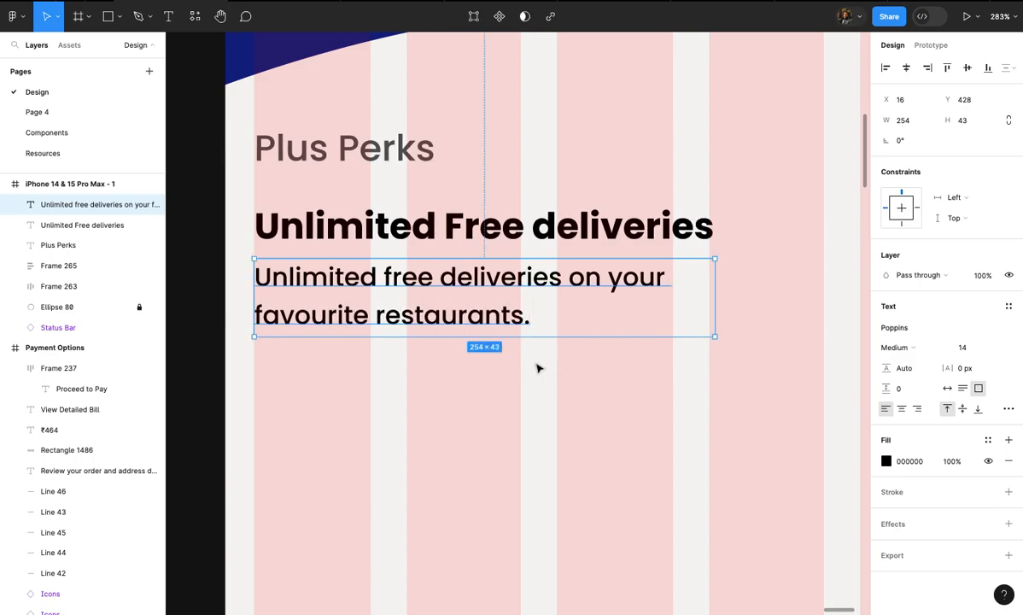
- Combine the "Unlimited Free deliveries" heading and its description into a vertical auto layout frame
left_click(487, 227, "shift")
key("shift+a")
scroll(493, 282, "down", 3)
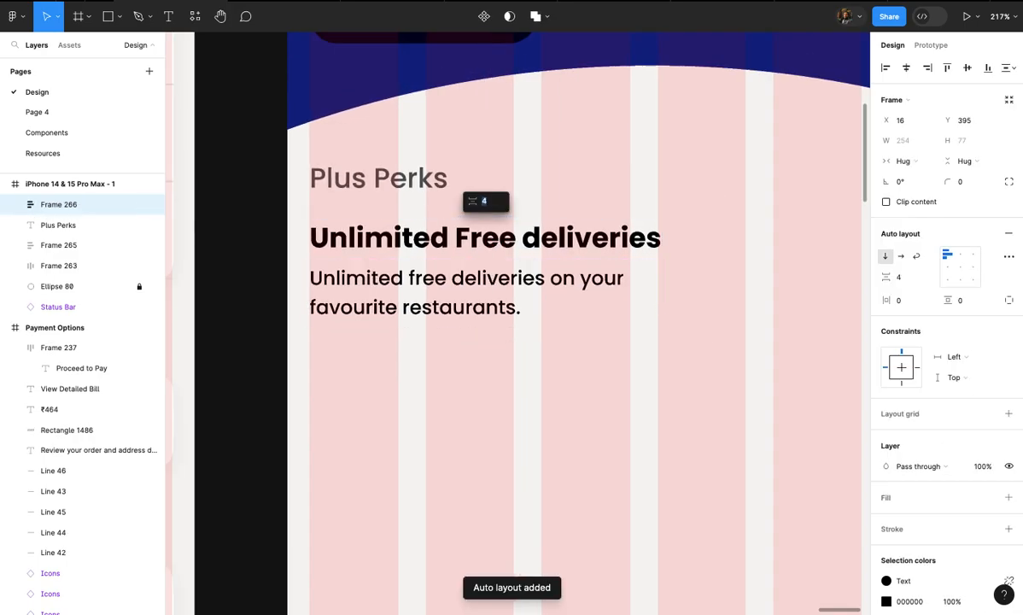
scroll(495, 350, "down", 4)
key("Escape")
- Duplicate the perk block directly below itself and change the copy's heading to "Avoid extra fees"
left_click(495, 313)
left_click_drag(494, 324, 484, 423)
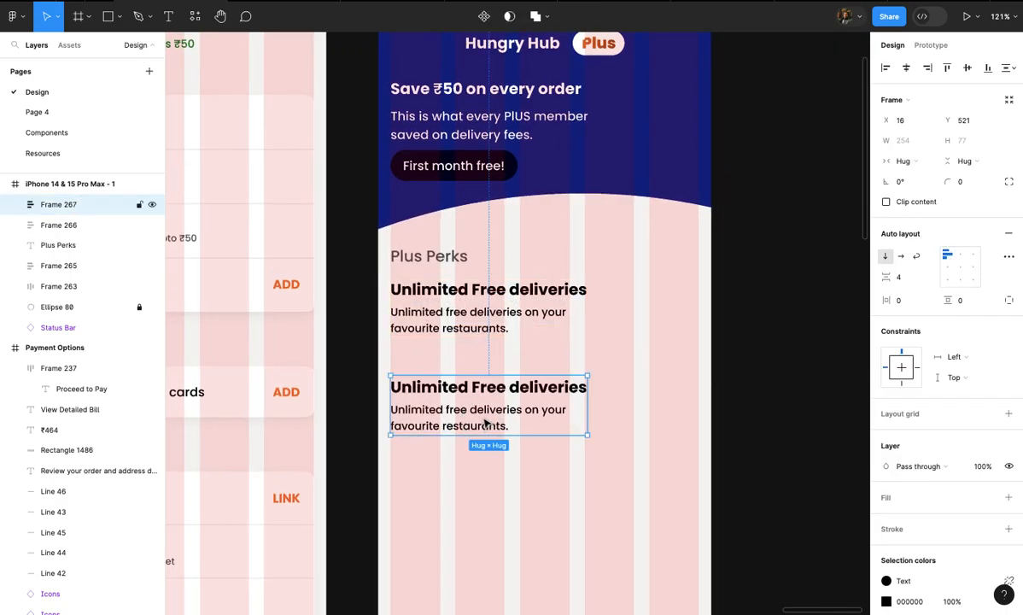
double_click(518, 386)
double_click(519, 384)
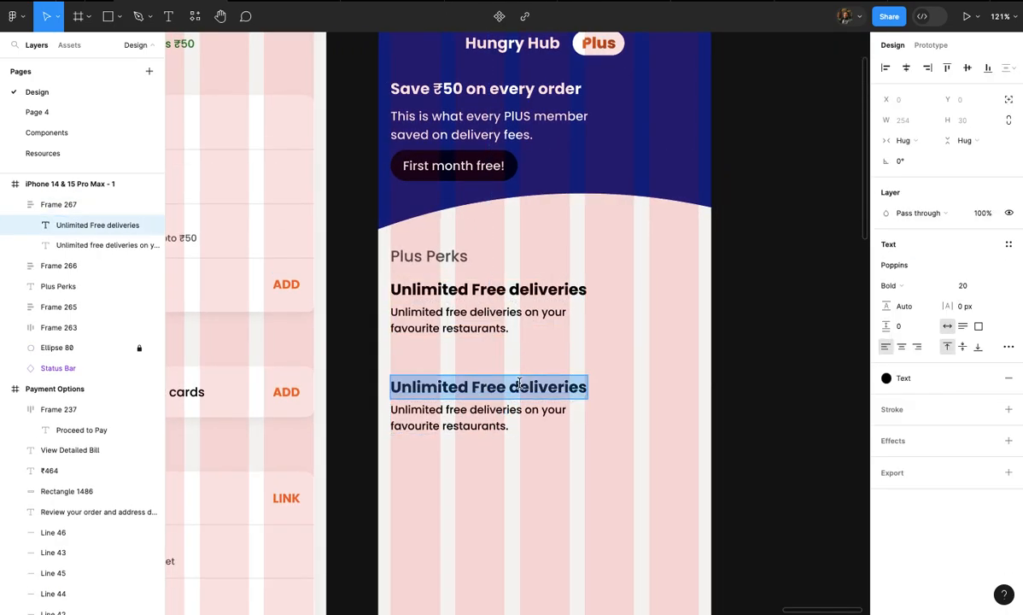
type("Avoid extrs fees")
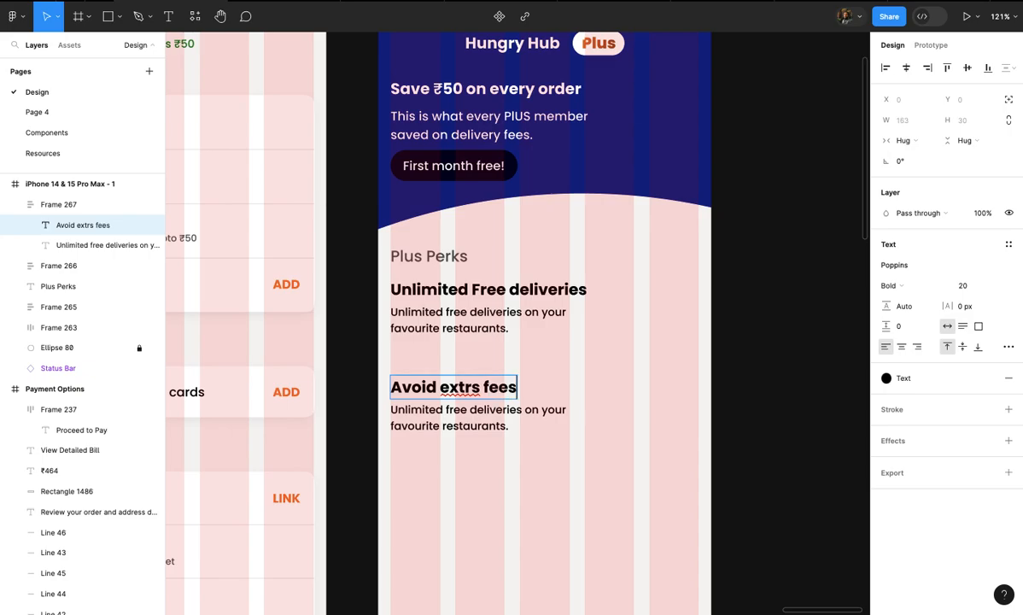
type("a")
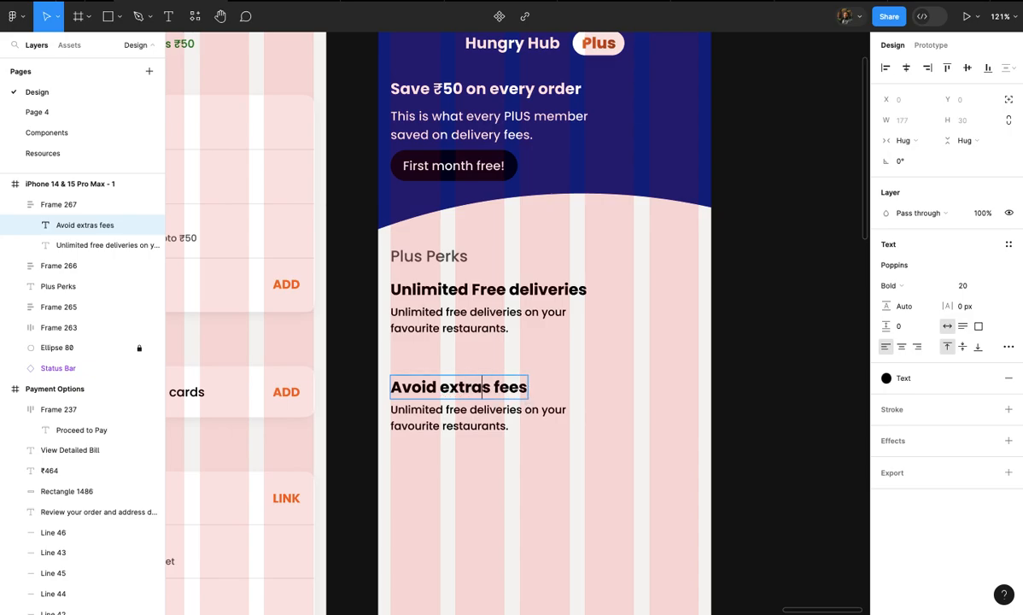
left_click(499, 365)
left_click(521, 366)
- Duplicate the "Avoid extra fees" block below itself at Y 623 and change the copy's heading to "Exclusive promos"
left_click(507, 407)
left_click_drag(506, 407, 506, 488)
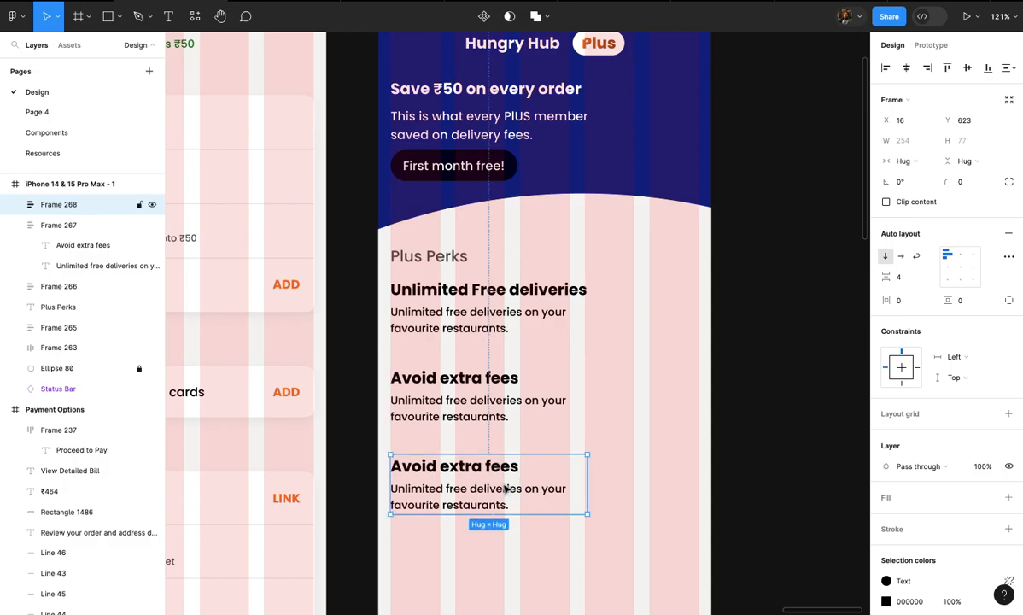
scroll(468, 453, "up", 3)
double_click(469, 453)
key("Return")
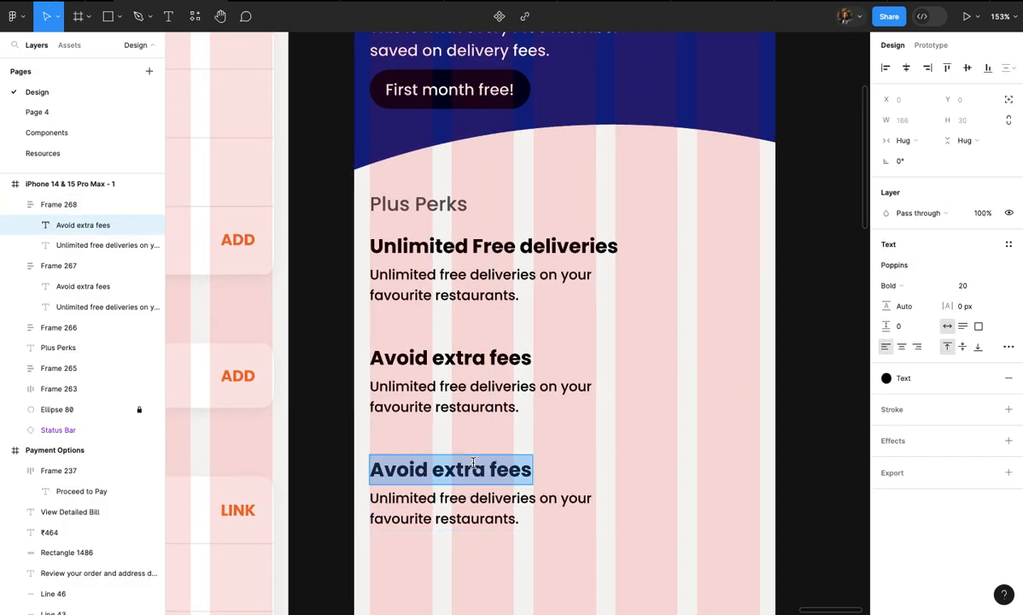
type("Exclusi")
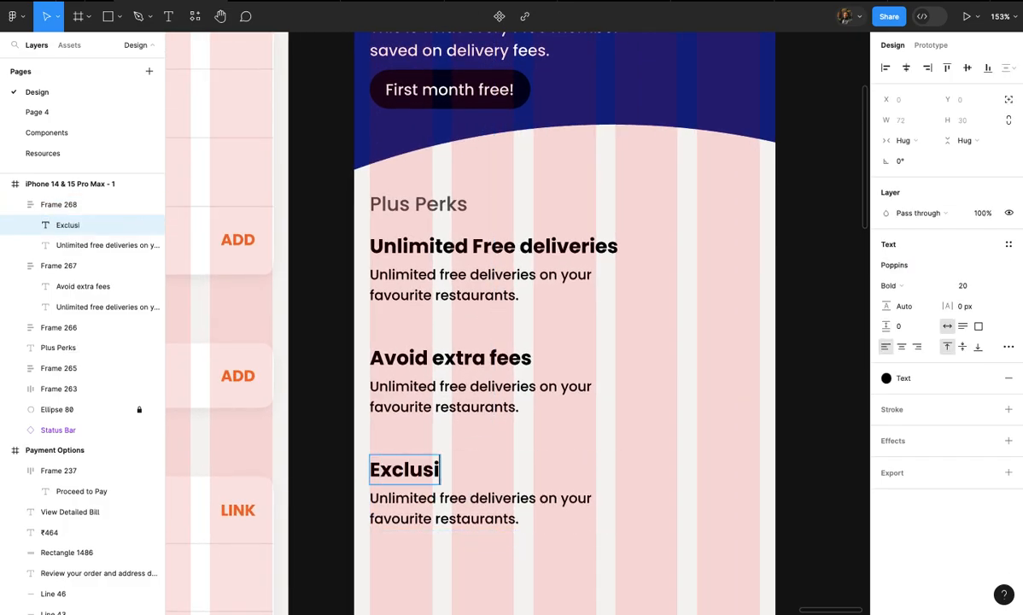
left_click(505, 448)
scroll(507, 448, "down", 4)
scroll(507, 449, "up", 3)
left_click(522, 500)
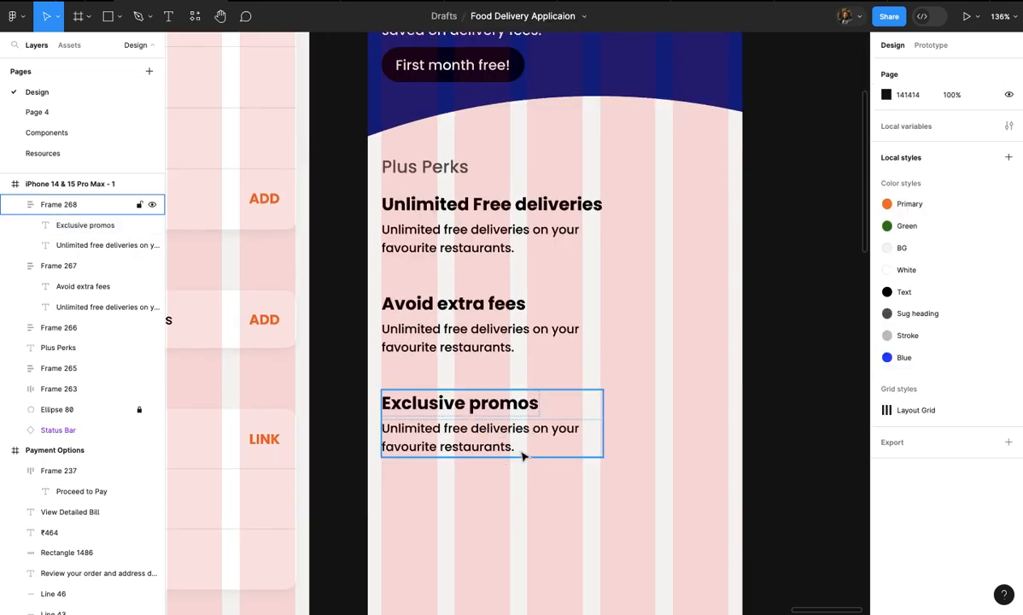
left_click(522, 456)
scroll(523, 455, "down", 3)
scroll(523, 454, "up", 3)
scroll(543, 468, "down", 3)
left_click(543, 469)
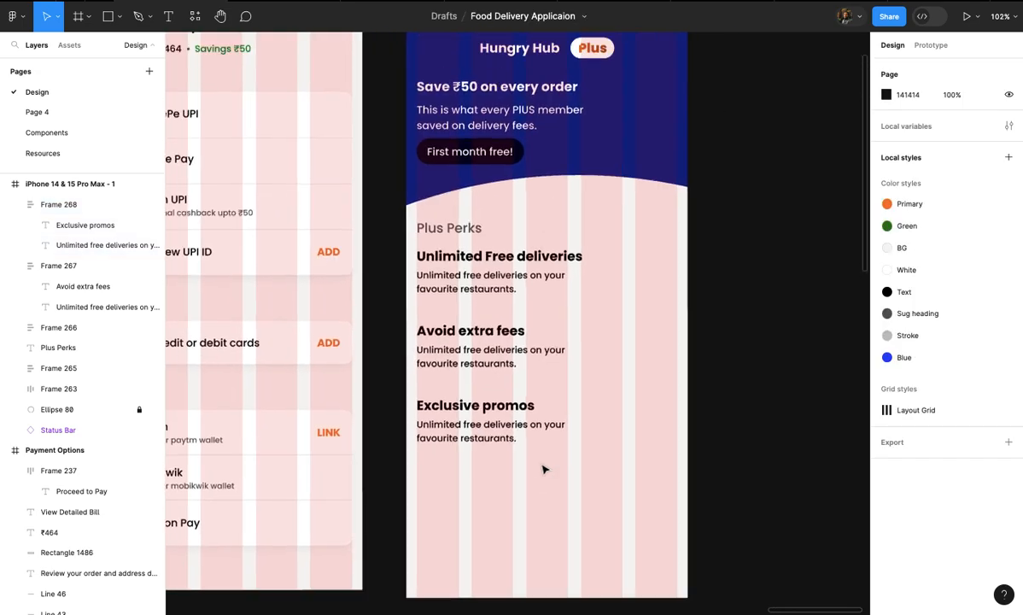
- Copy the scooter, piggy bank and megaphone illustrations from the Resources page and paste them onto the Design page
scroll(544, 469, "up", 2)
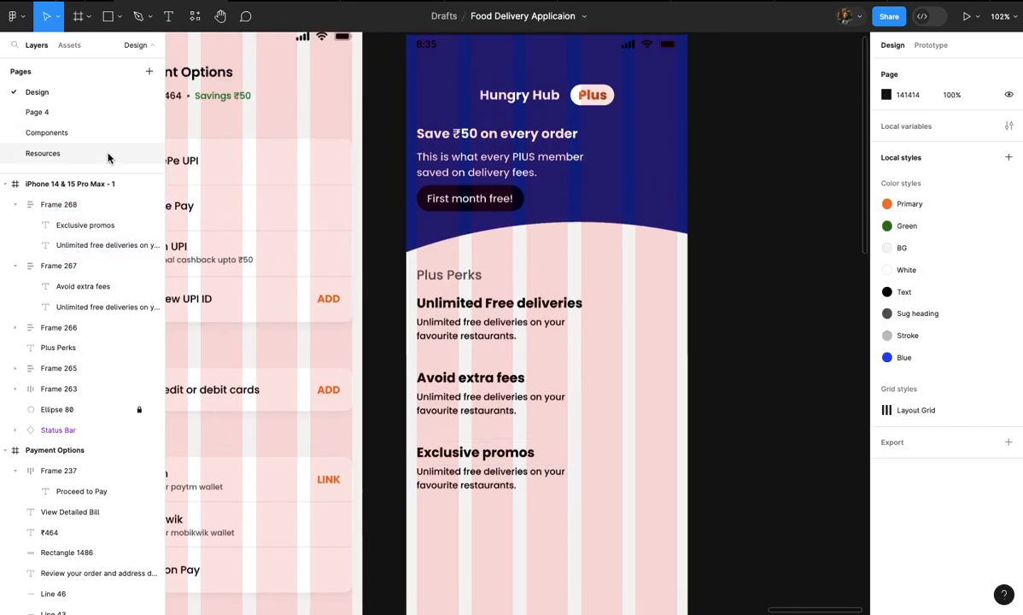
scroll(538, 269, "up", 5)
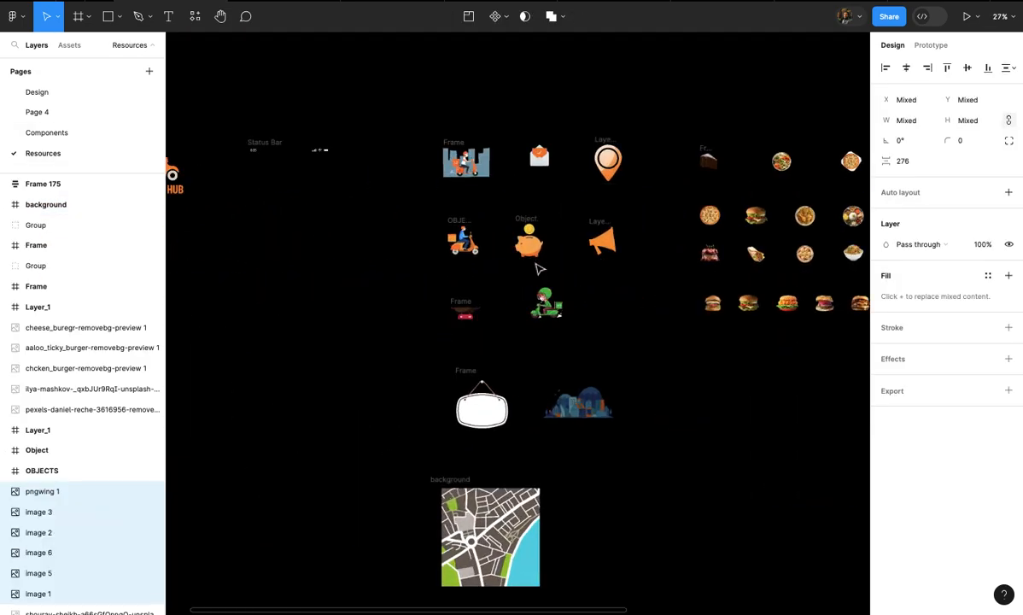
left_click(392, 215)
left_click_drag(391, 214, 675, 304)
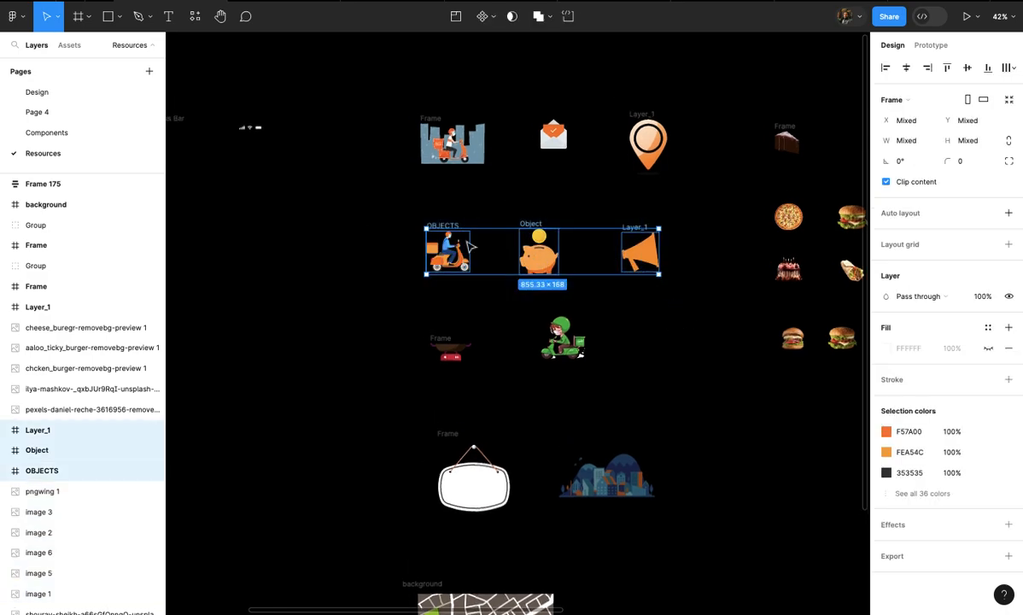
left_click(80, 92)
scroll(475, 208, "down", 5)
scroll(475, 208, "up", 3)
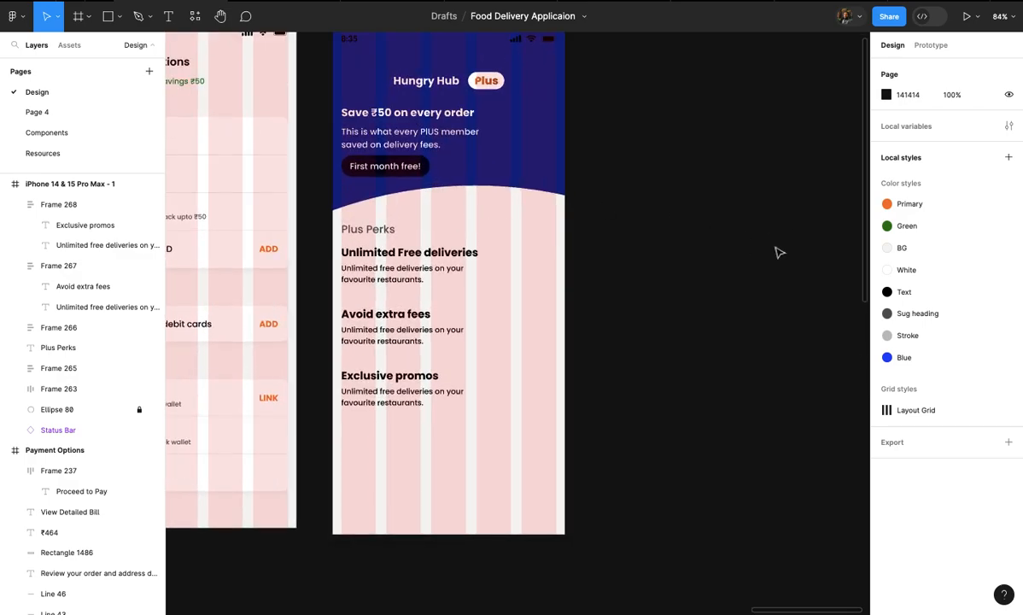
key("super+v")
- Move the pasted illustrations onto the empty canvas beside the Plus membership screen
scroll(621, 283, "down", 5)
left_click_drag(576, 315, 742, 318)
scroll(724, 323, "up", 2)
left_click(651, 258)
scroll(651, 258, "left", 1)
scroll(651, 258, "up", 3)
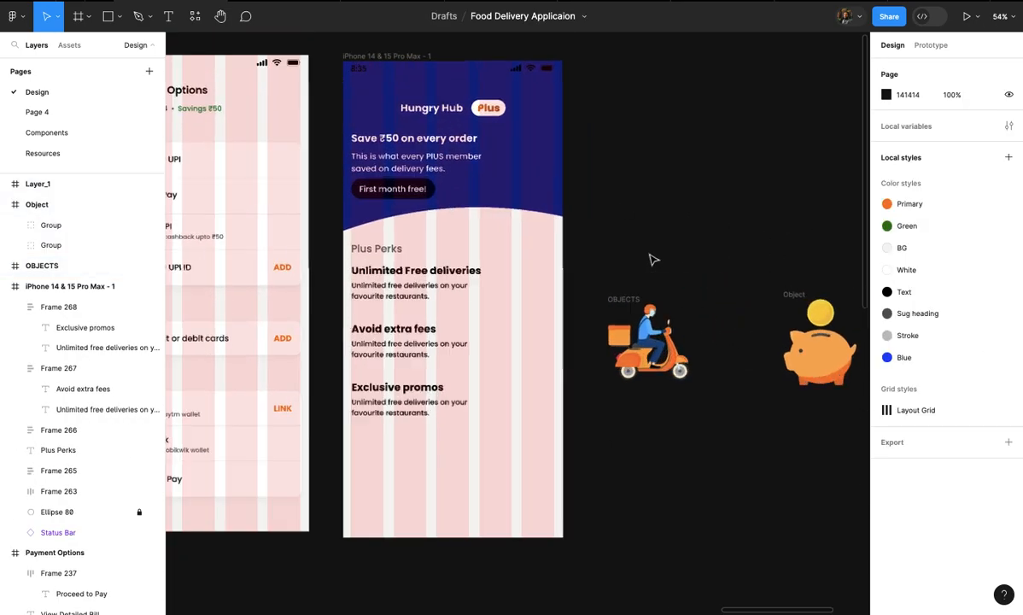
- Place the scooter illustration beside the "Unlimited Free deliveries" perk and scale it down to about 70 by 66
left_click(635, 302)
scroll(634, 303, "up", 3)
left_click_drag(723, 306, 416, 316)
scroll(481, 275, "up", 3)
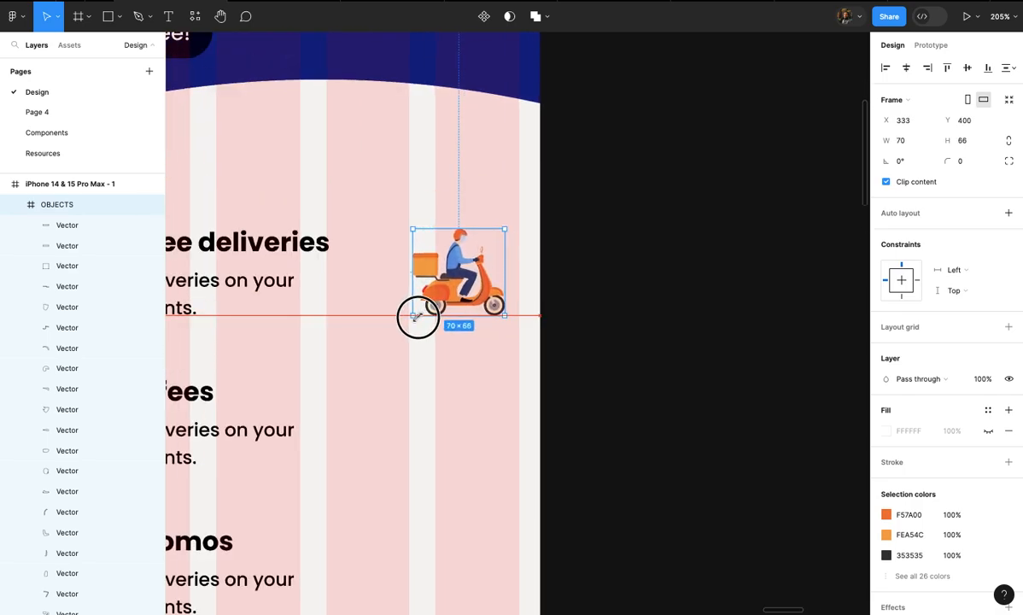
scroll(417, 316, "down", 5)
scroll(421, 323, "down", 1)
left_click(481, 336)
- Place the piggy bank illustration beside the "Avoid extra fees" perk and scale it down to match the scooter
left_click(719, 250)
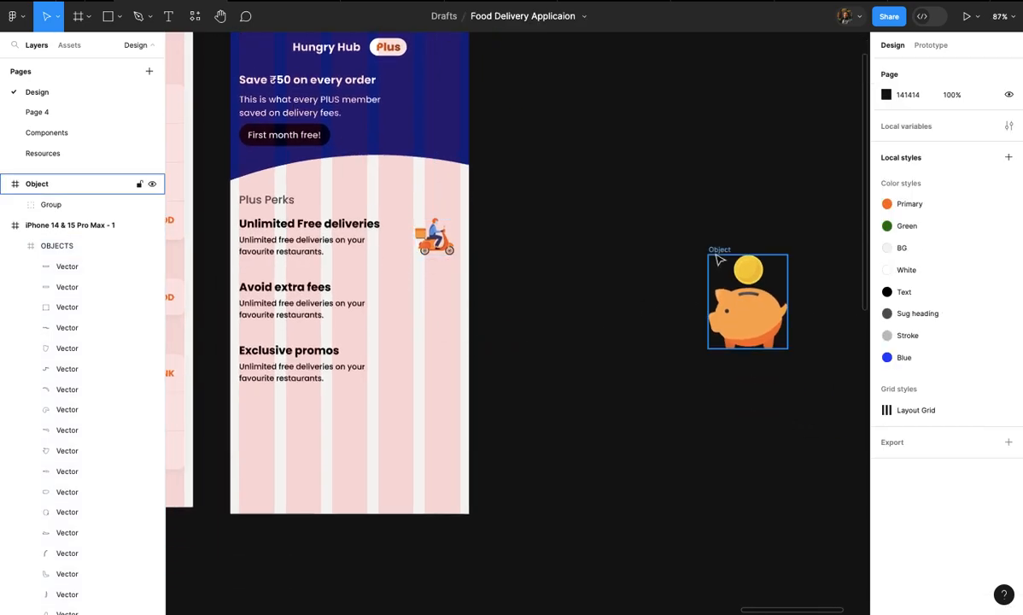
left_click_drag(753, 295, 448, 330)
scroll(448, 330, "up", 2, "ctrl")
left_click_drag(477, 254, 443, 298)
scroll(445, 297, "down", 4, "ctrl")
left_click(524, 312)
scroll(525, 313, "down", 4, "ctrl")
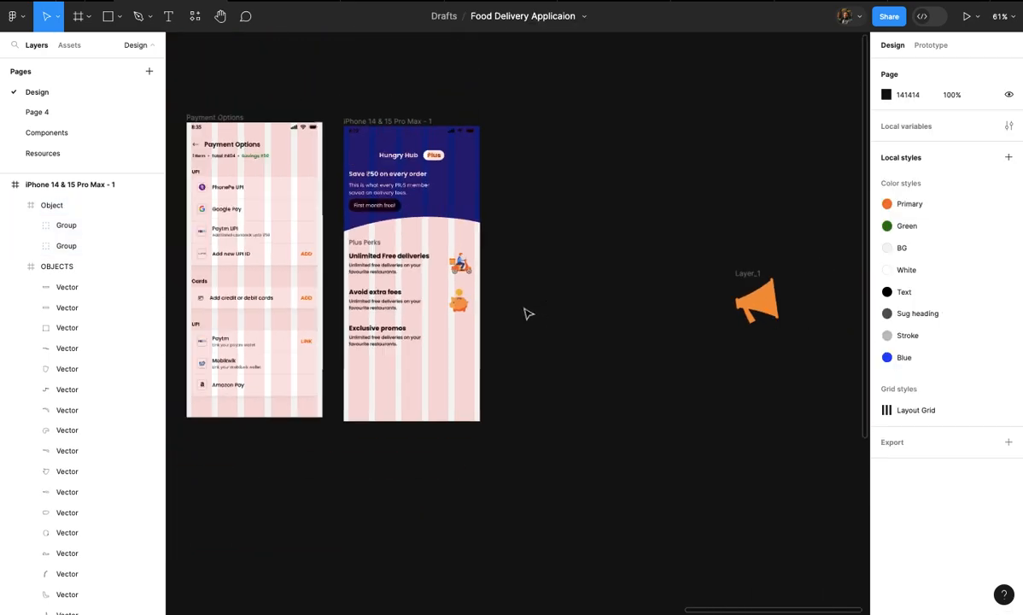
- Place the megaphone illustration beside the "Exclusive promos" perk, scaled to about 67 by 71 at X 329, Y 634
scroll(563, 301, "right", 1)
left_click_drag(623, 295, 393, 331)
scroll(393, 331, "up", 6, "ctrl")
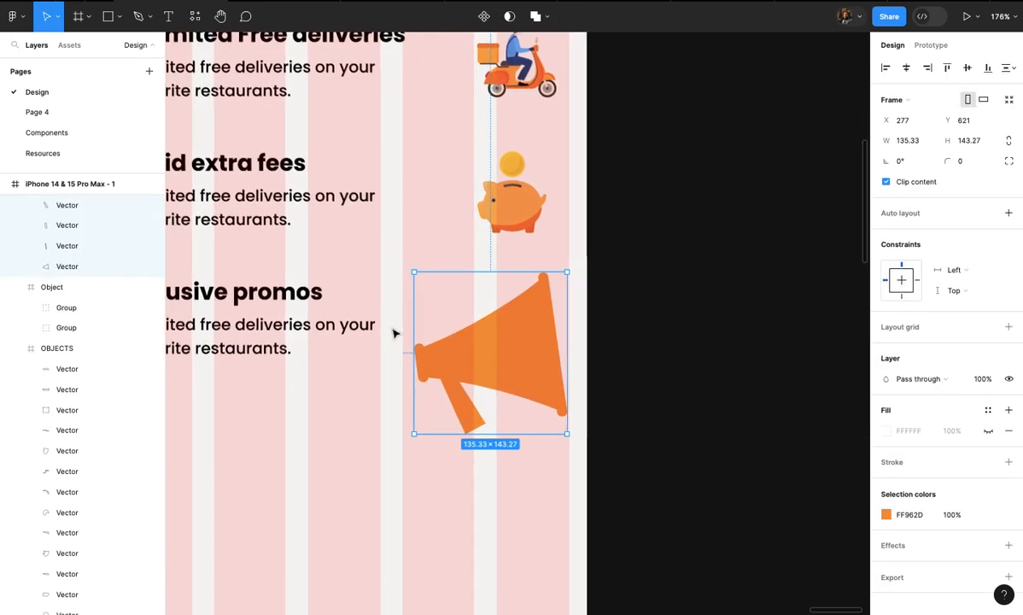
left_click_drag(567, 281, 531, 315)
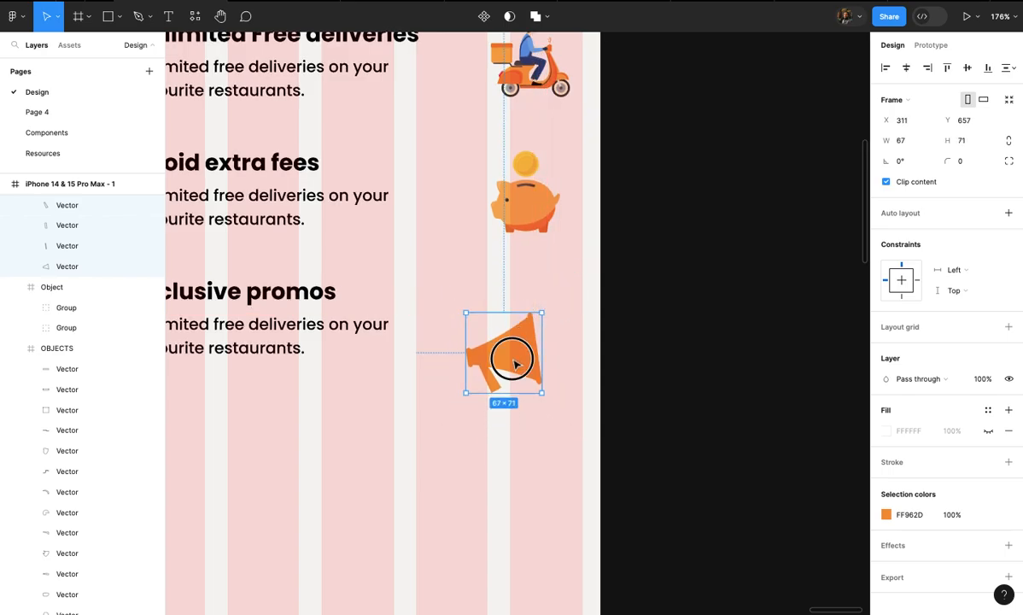
left_click_drag(512, 358, 534, 335)
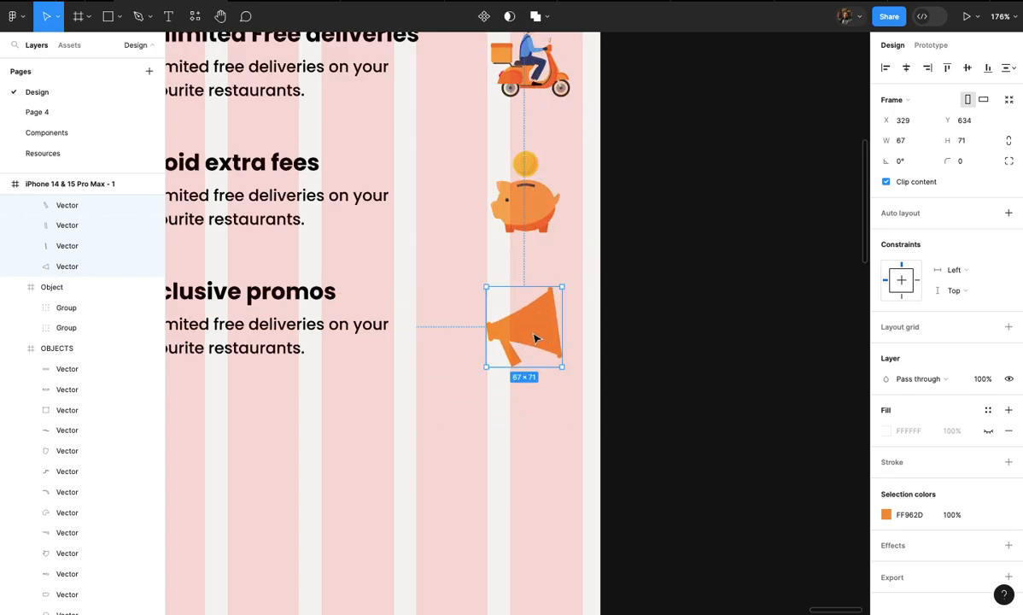
scroll(535, 337, "down", 5, "ctrl")
left_click(529, 381)
- Shrink the megaphone illustration slightly and line it up under the scooter and piggy bank
scroll(530, 382, "up", 2, "ctrl")
scroll(546, 369, "up", 5, "ctrl")
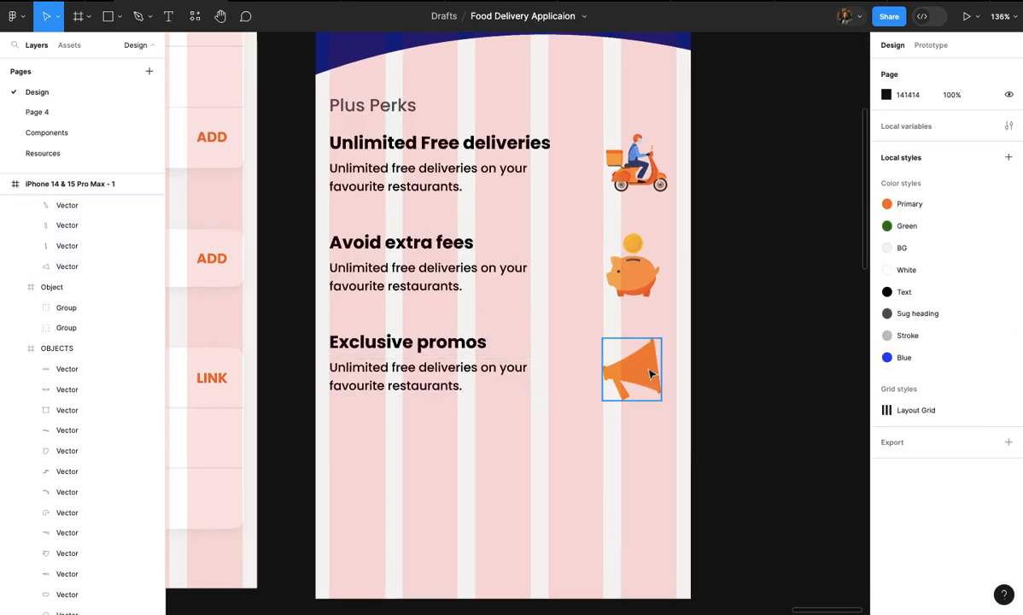
left_click(602, 371)
left_click_drag(666, 323, 657, 330)
left_click(687, 336)
scroll(690, 337, "down", 4, "ctrl")
left_click(663, 345)
left_click(634, 413)
scroll(635, 413, "down", 2, "ctrl")
scroll(635, 413, "down", 1)
scroll(635, 413, "up", 2, "ctrl")
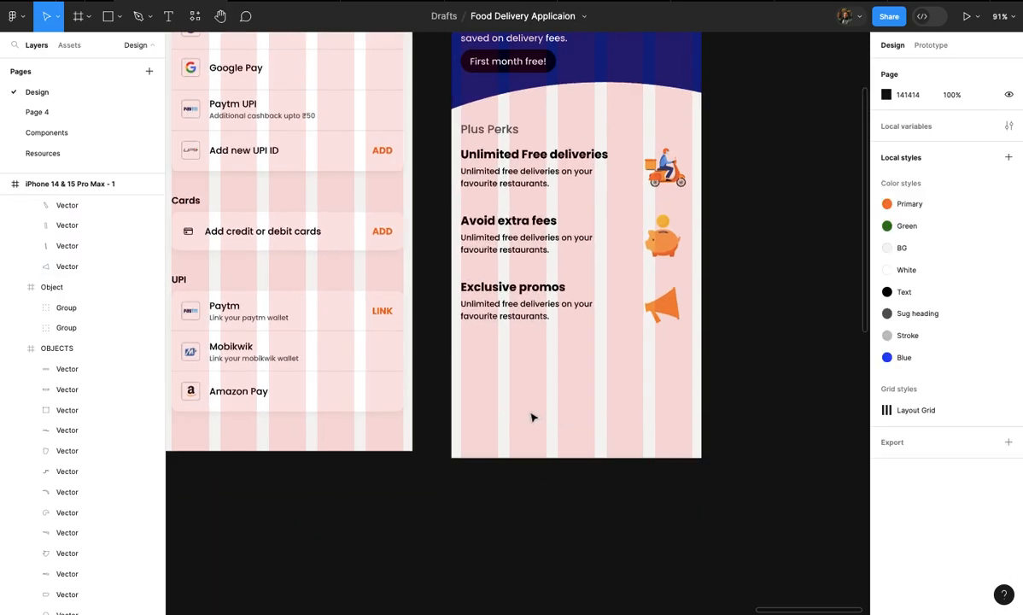
- Draw a rectangle about 430 by 123 across the bottom of the Plus screen and set its height to 120
key("r")
mouse_move(451, 386)
left_mouse_down()
mouse_move(522, 429)
mouse_move(776, 427)
left_mouse_up()
scroll(522, 427, "up", 3)
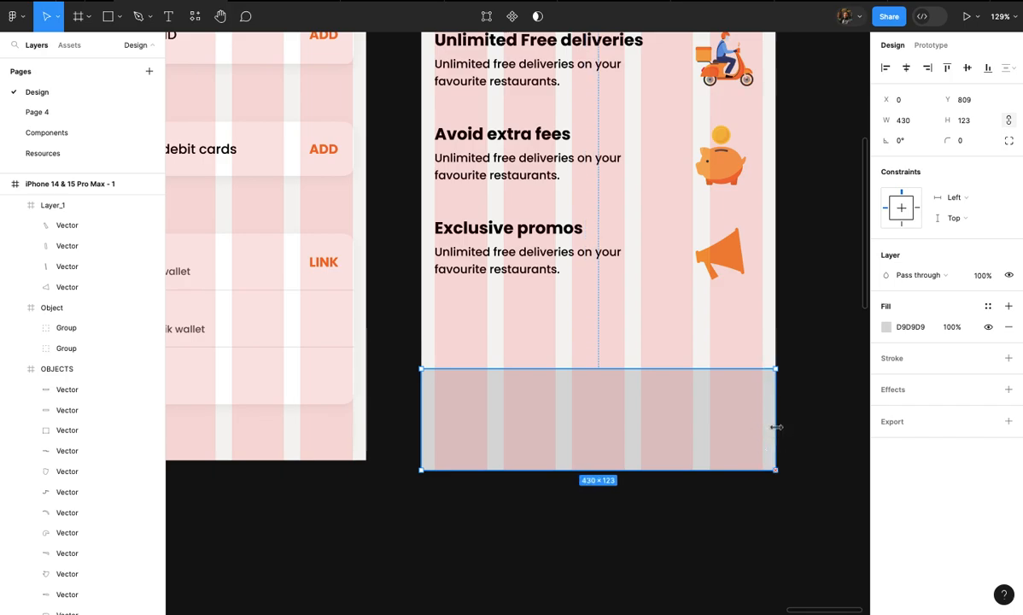
type("120")
key("Return")
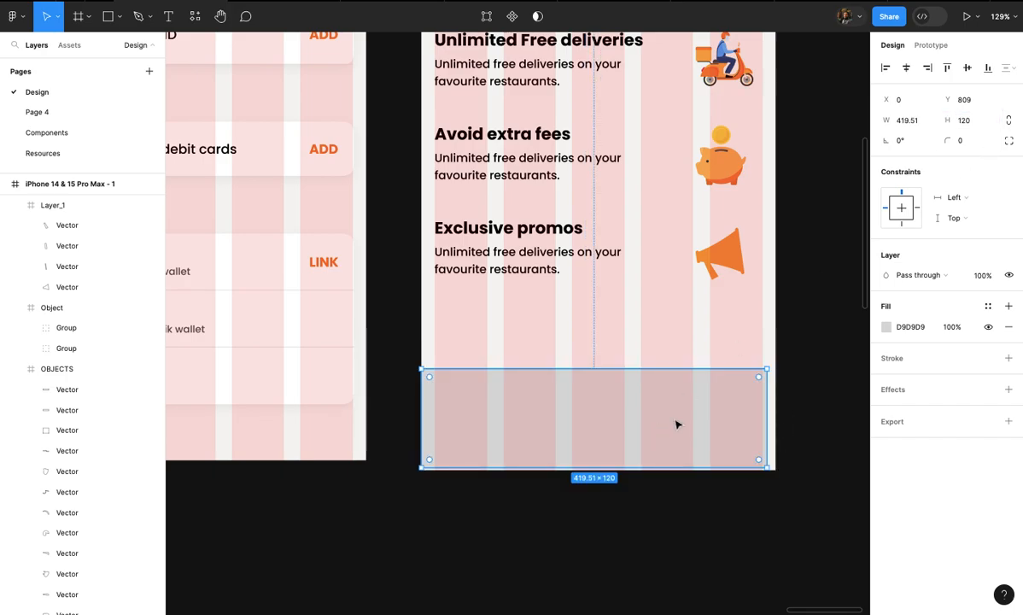
- Resize the rectangle at the base of the Plus screen to 430 by 123 so it fills the full width
scroll(712, 409, "up", 5)
left_click_drag(755, 379, 774, 378)
scroll(704, 482, "down", 3)
scroll(710, 457, "up", 4)
left_click_drag(710, 466, 710, 468)
- Copy the white fill and drop shadow from the "Proceed to Pay" bar onto the Plus screen's bottom rectangle
scroll(709, 465, "down", 6)
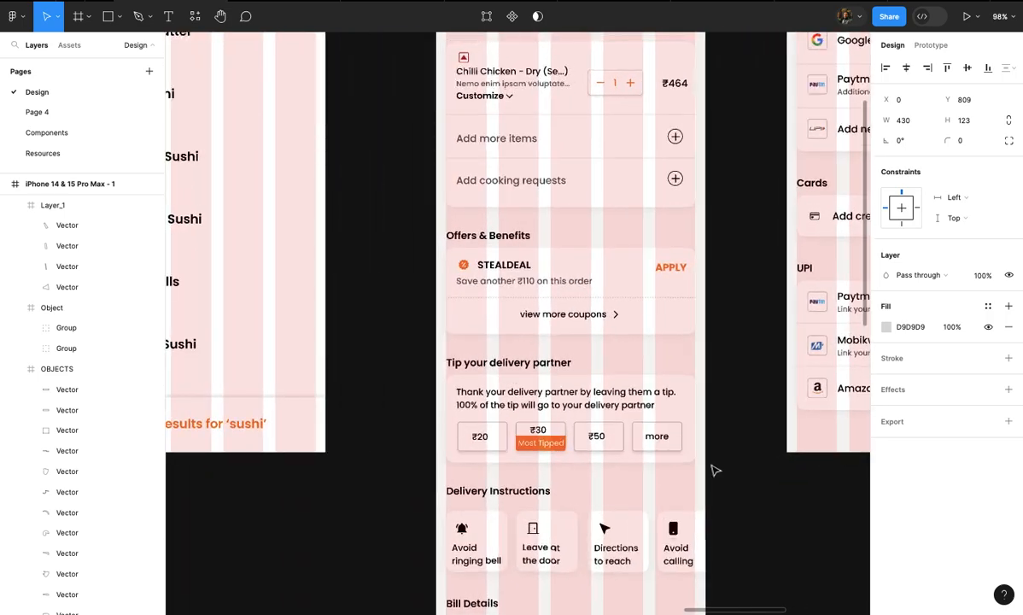
scroll(715, 470, "down", 10)
scroll(715, 470, "up", 5)
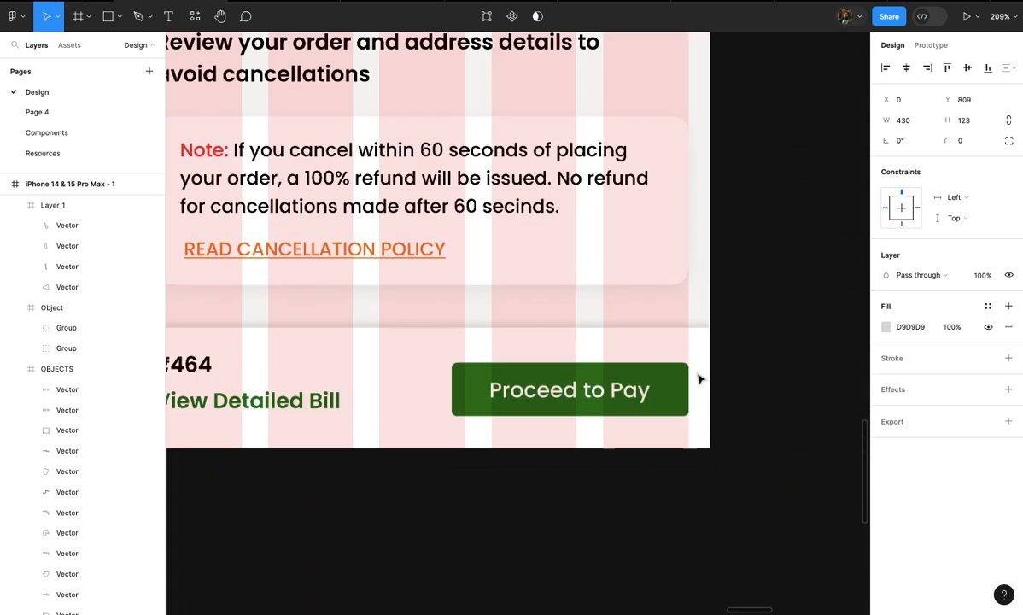
left_click(687, 357)
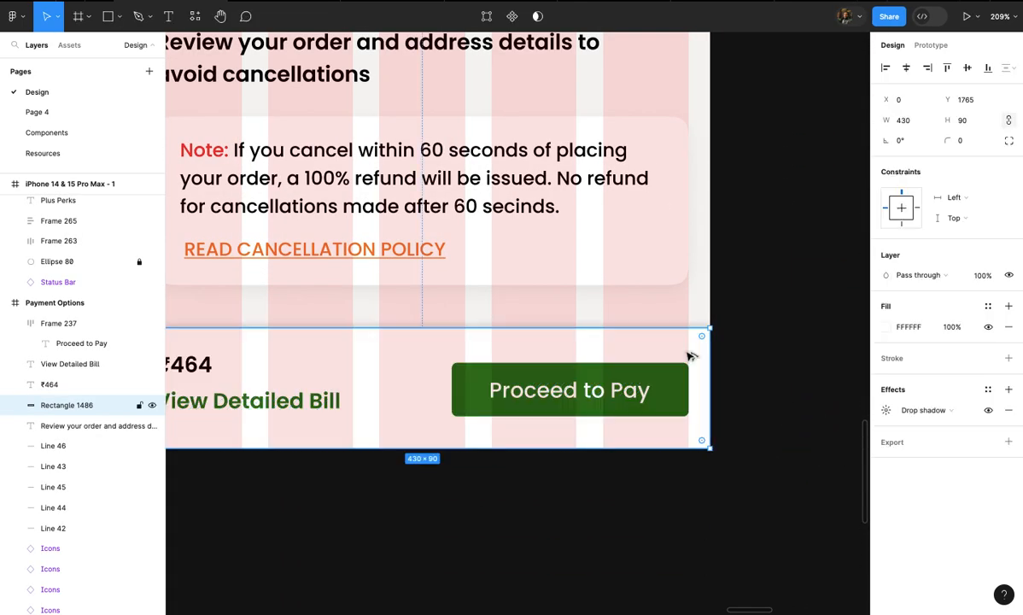
scroll(688, 356, "down", 5)
scroll(687, 357, "right", 6)
scroll(688, 356, "up", 3)
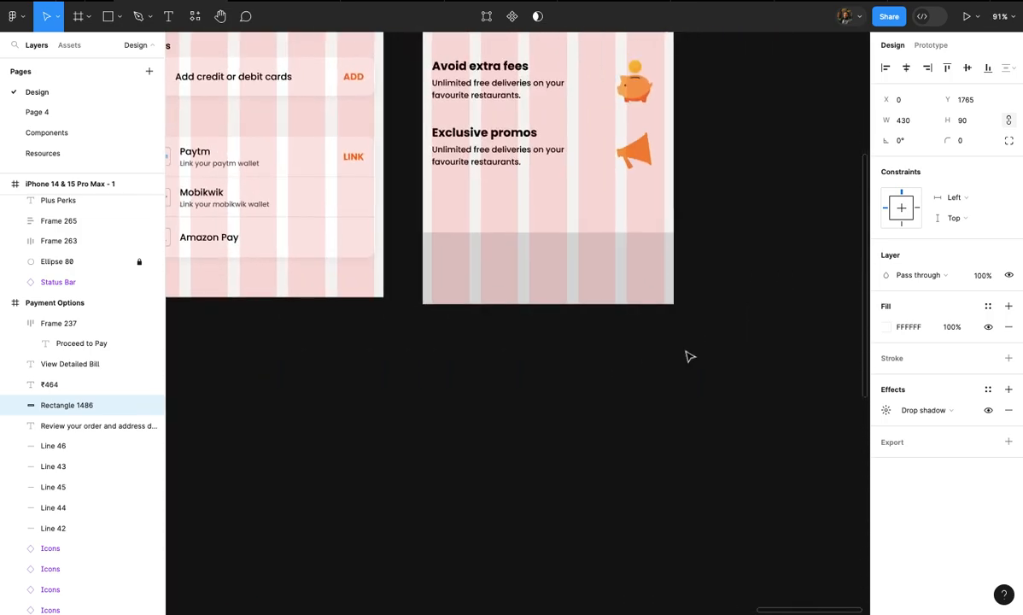
scroll(688, 356, "up", 2)
left_click(629, 335)
scroll(629, 334, "down", 5)
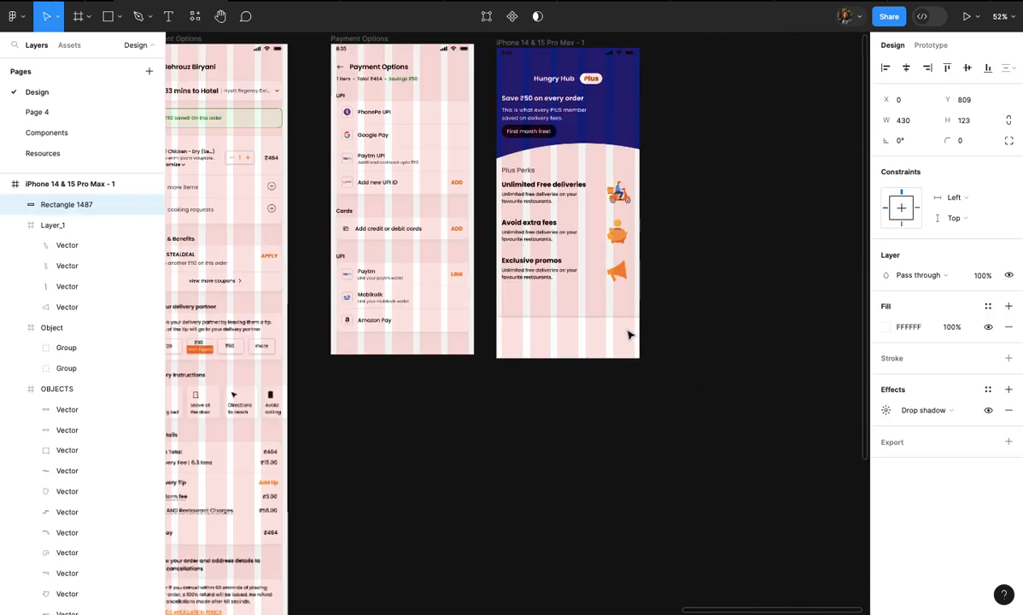
- Hide the layout grids to view the Plus screen without column overlays
scroll(596, 313, "up", 4)
left_click(526, 240)
scroll(528, 242, "down", 2)
scroll(529, 245, "up", 3)
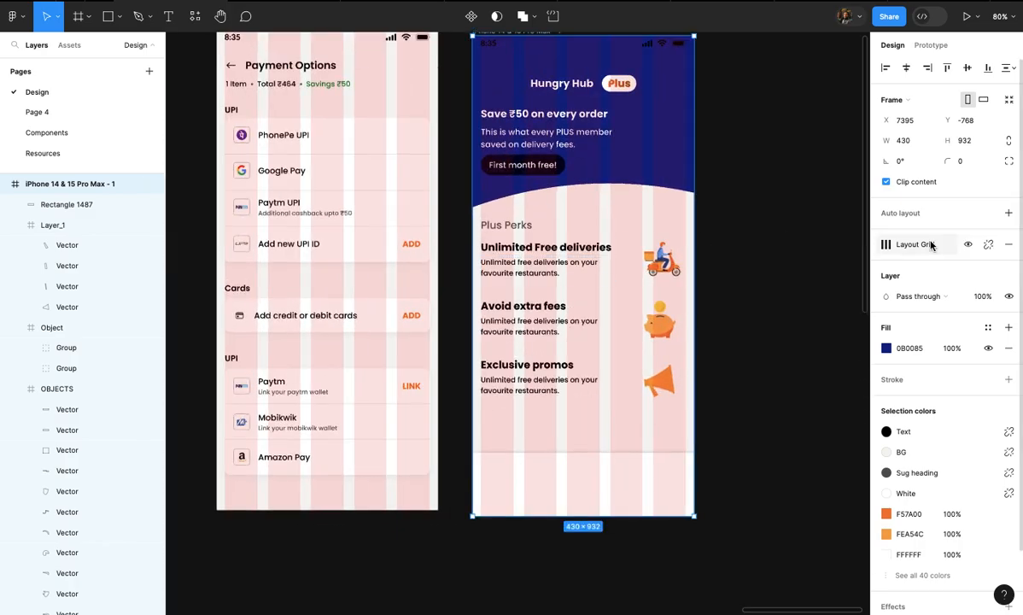
key("shift+g")
left_click(741, 325)
- Copy the orange "Add Item ₹387" button from the Customize screen
scroll(740, 325, "down", 2)
scroll(740, 325, "up", 4)
left_click(625, 425)
scroll(627, 429, "up", 3)
scroll(628, 430, "down", 6)
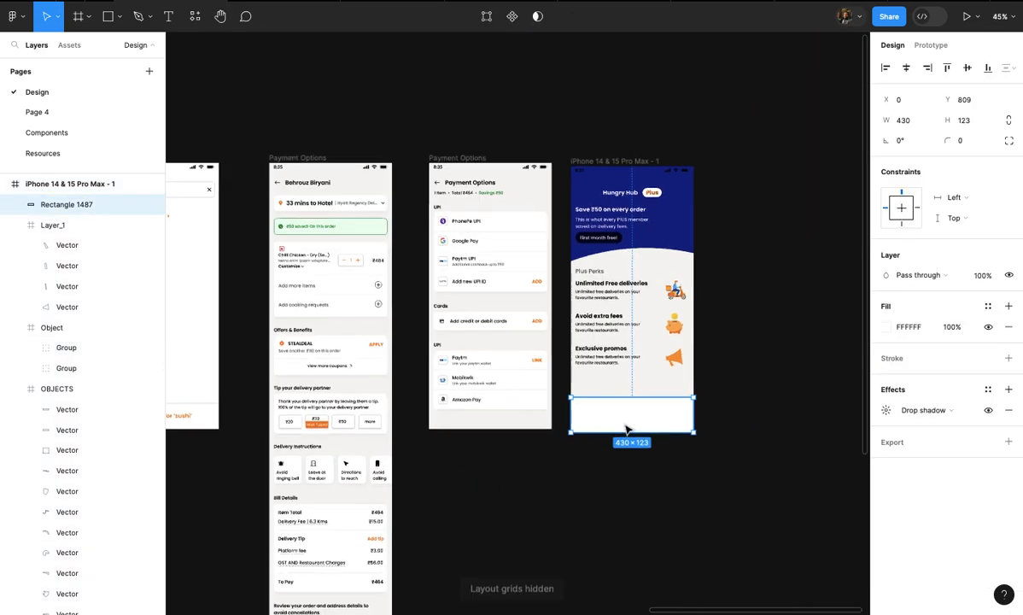
scroll(629, 429, "down", 2)
scroll(628, 429, "left", 2)
scroll(628, 430, "up", 2)
scroll(629, 429, "up", 3)
scroll(629, 430, "down", 2)
scroll(629, 429, "down", 2)
scroll(629, 429, "left", 4)
scroll(628, 430, "up", 2)
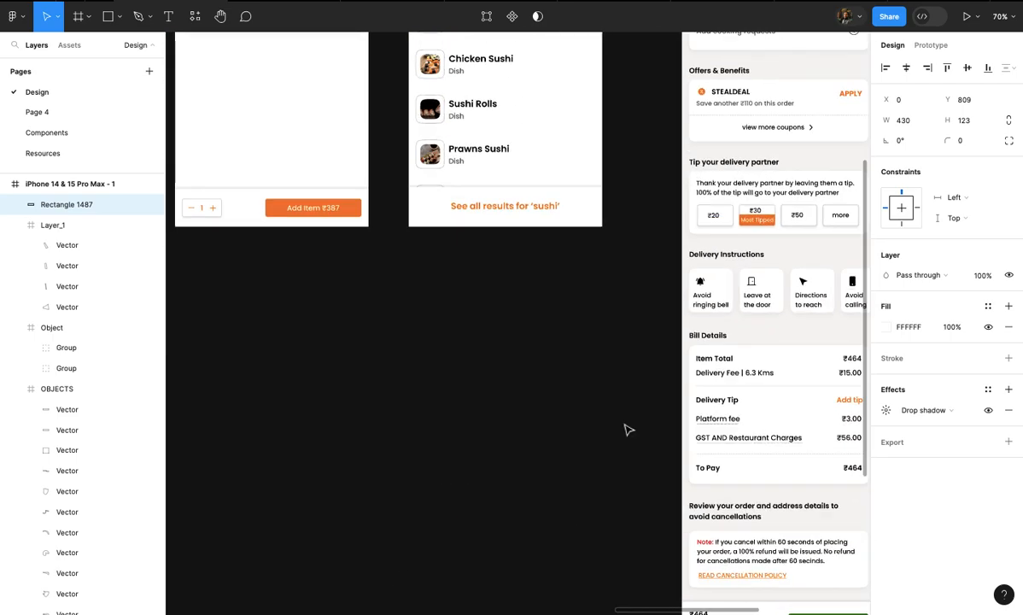
left_click(300, 213)
scroll(308, 215, "down", 4)
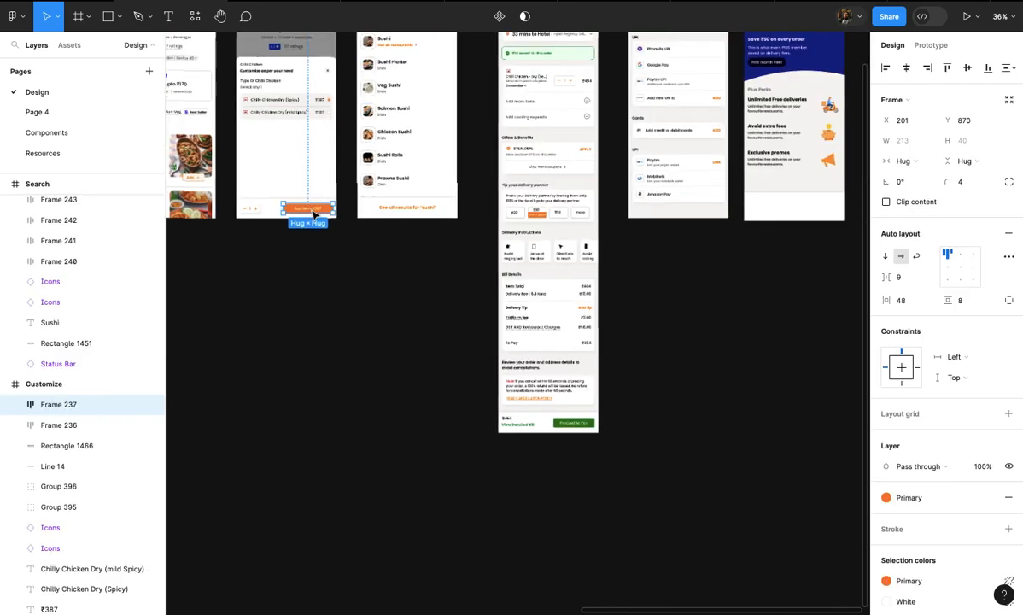
- Paste the button into the Plus screen's white bottom bar and center it horizontally
scroll(314, 216, "up", 2)
scroll(313, 214, "up", 5)
left_click(551, 240)
scroll(552, 243, "up", 3)
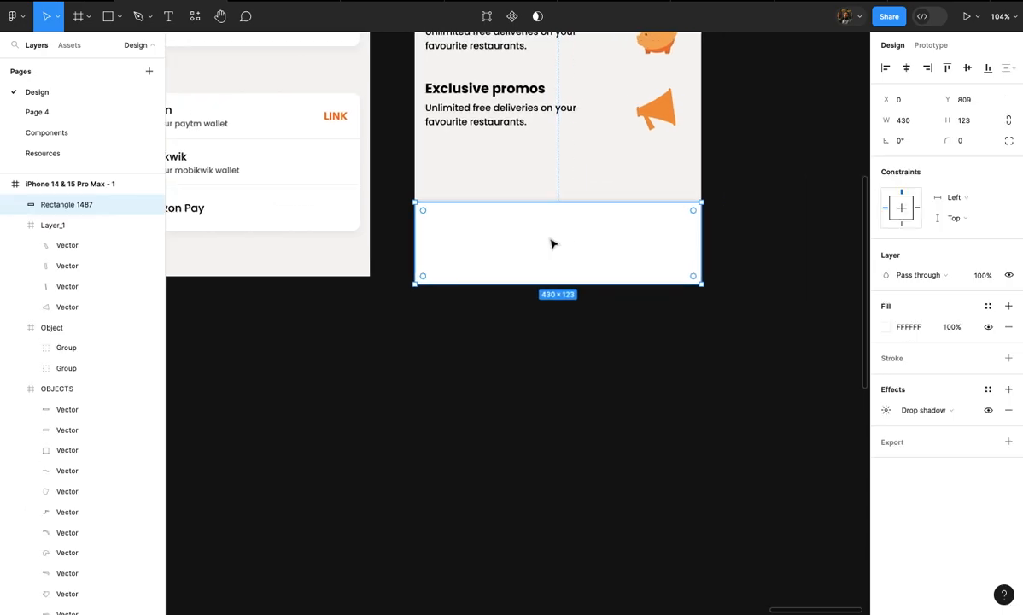
key("ctrl+v")
left_click_drag(600, 258, 539, 258)
left_click(906, 68)
scroll(610, 253, "up", 5)
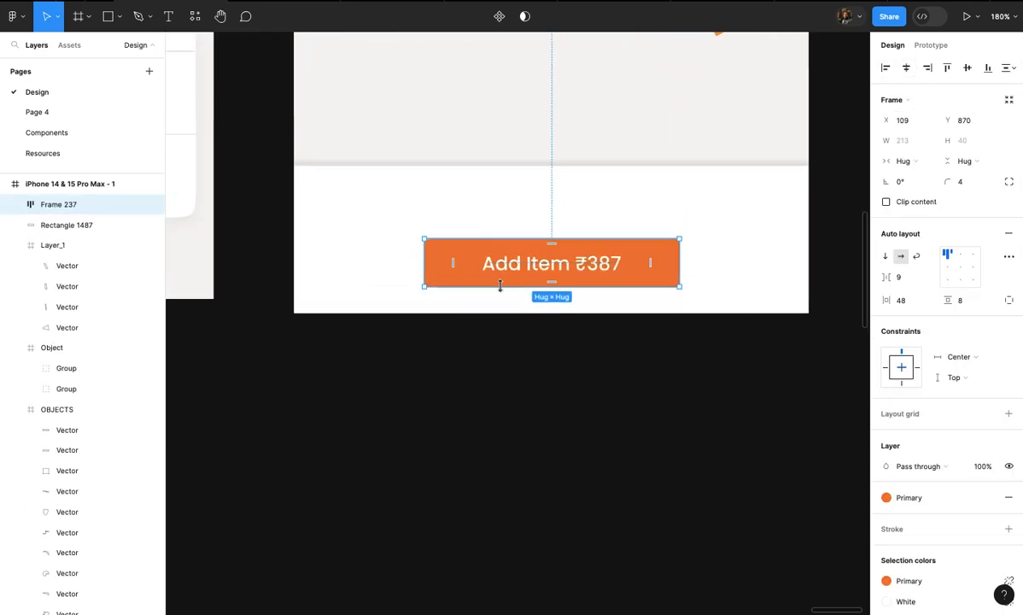
- Set the pasted button's vertical padding to 12
double_click(543, 258)
left_click(582, 324)
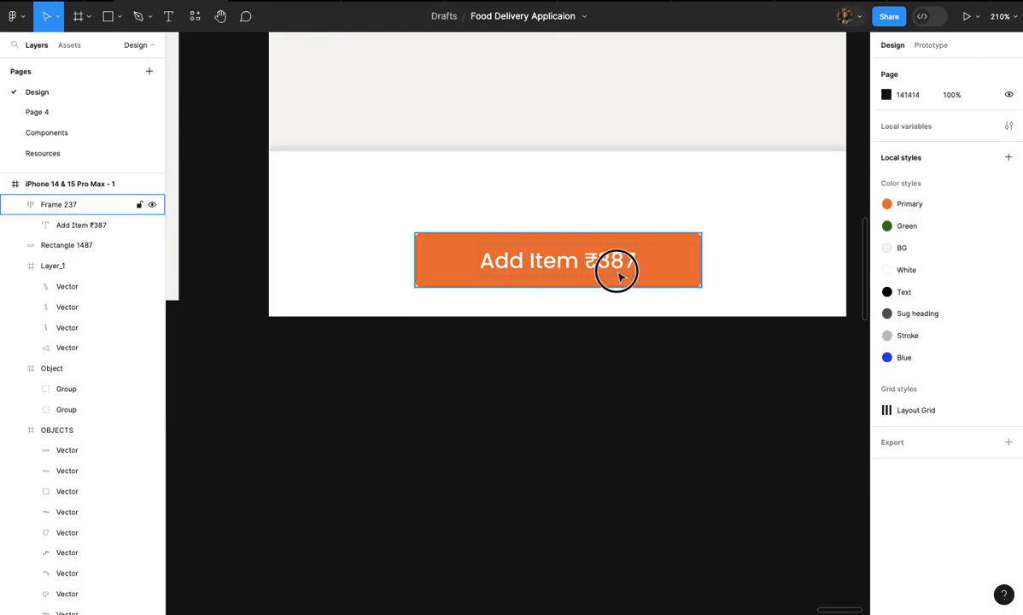
left_click(616, 267)
key("Up")
key("Up")
key("Up")
key("Up")
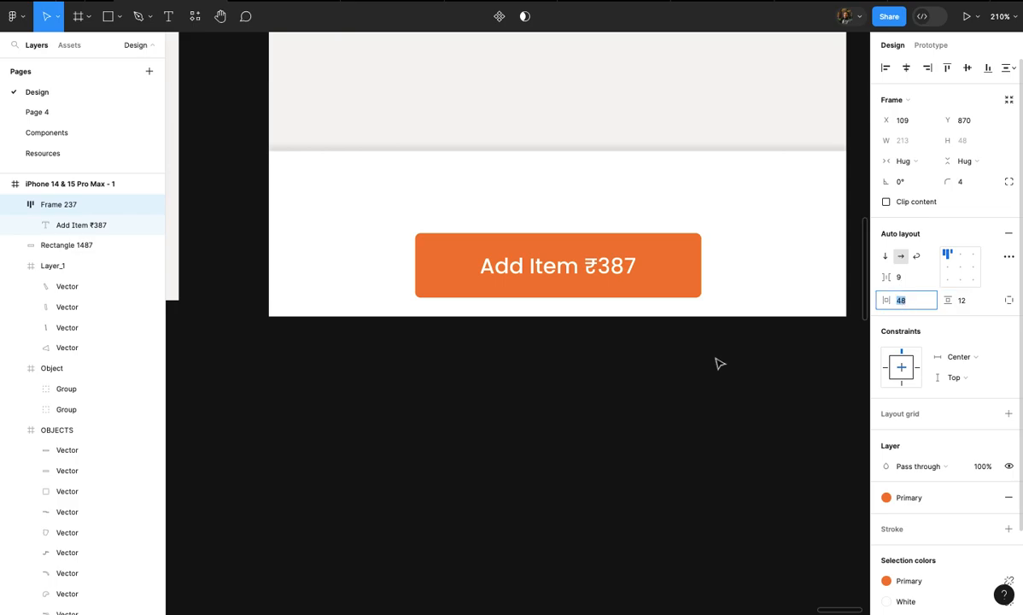
- Turn the layout grid on for the Plus screen frame
scroll(610, 418, "down", 10)
left_click(610, 418)
left_click(526, 72)
scroll(562, 199, "up", 2)
scroll(562, 198, "down", 1)
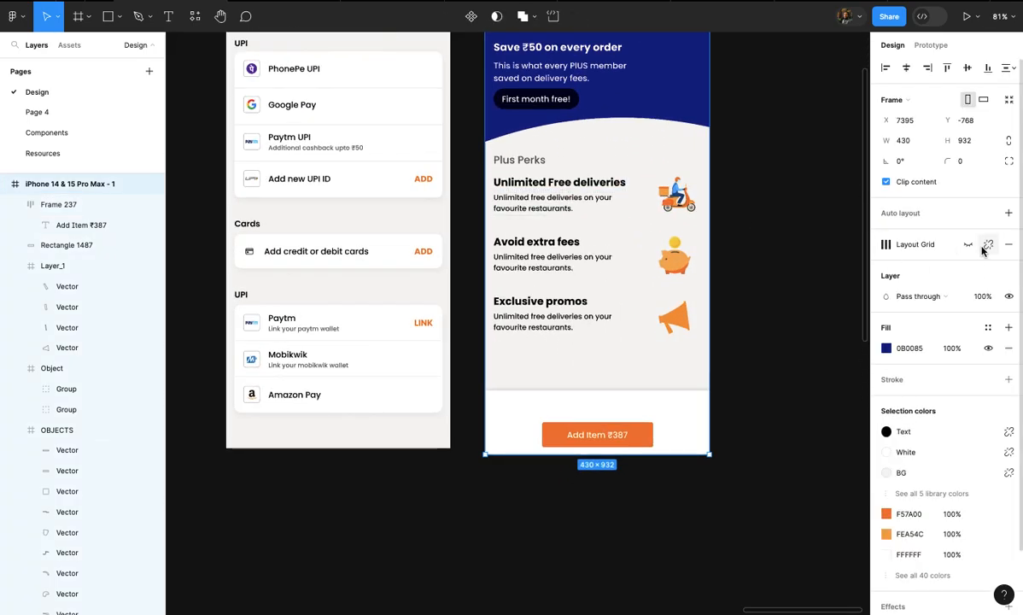
left_click(968, 244)
scroll(607, 425, "up", 5)
- Increase the orange button's horizontal padding to 140 so it spans the layout grid's columns
left_click(696, 423)
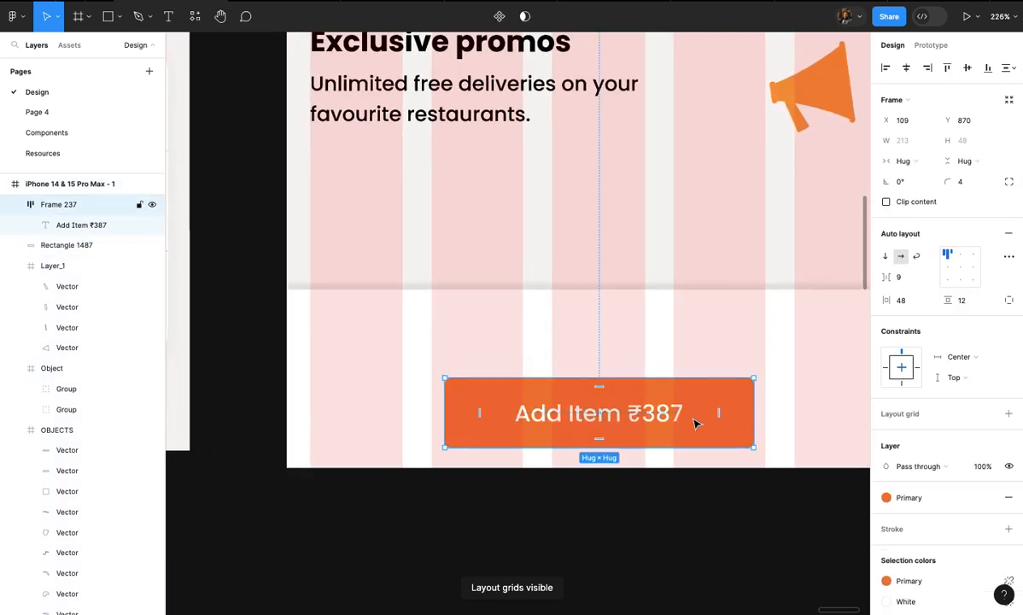
scroll(695, 422, "down", 3)
key("shift+Up")
key("shift+Up")
key("shift+Up")
key("shift+Up")
key("shift+Up")
key("shift+Up")
key("shift+Up")
key("shift+Up")
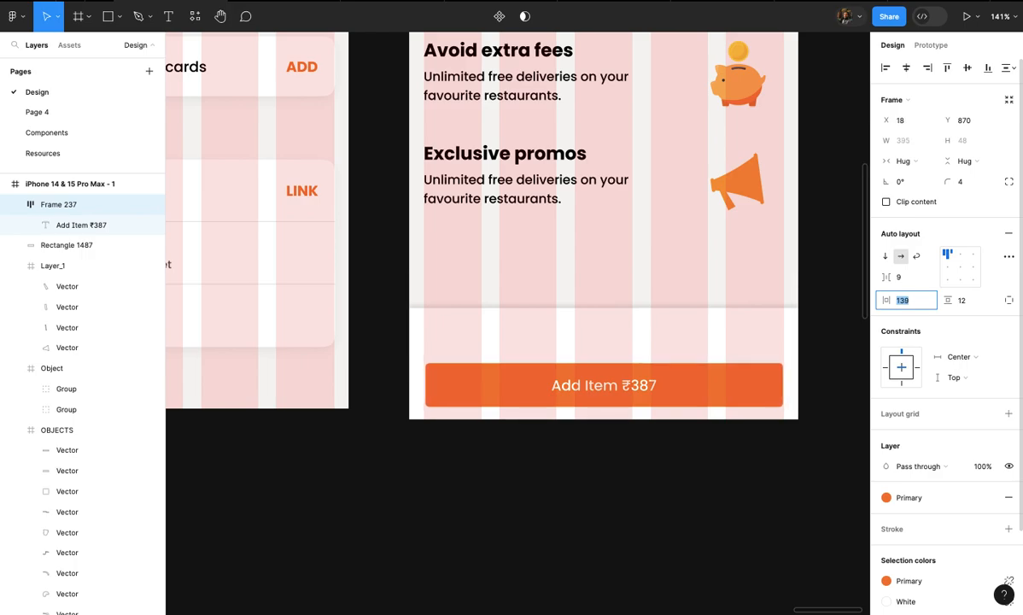
double_click(626, 383)
type("Try . for")
key("BackSpace")
key("BackSpace")
key("BackSpace")
key("BackSpace")
key("BackSpace")
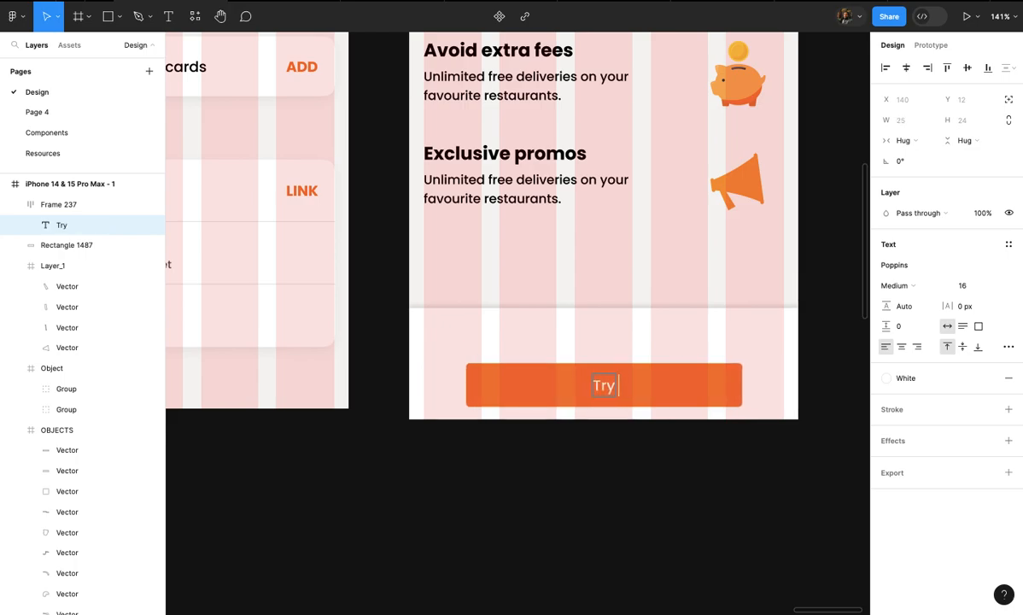
type("for")
key("ctrl+z")
key("ctrl+z")
key("Escape")
- Set the orange button's horizontal constraint to Left and right so its width becomes fixed
left_click(652, 469)
left_click(687, 400)
scroll(687, 399, "up", 3)
scroll(956, 282, "down", 3)
left_click(972, 266)
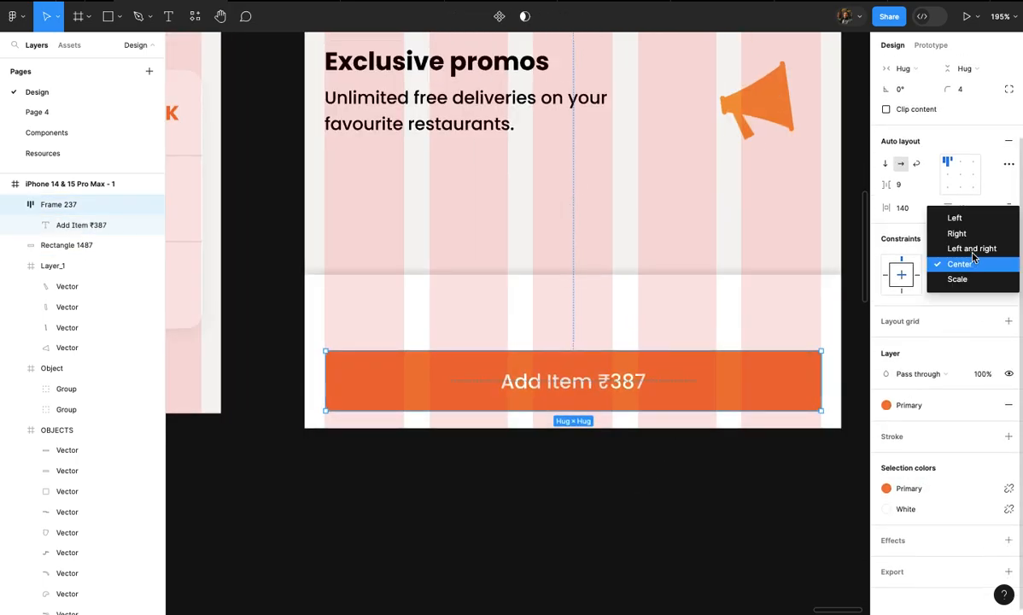
left_click(972, 249)
scroll(671, 441, "down", 2)
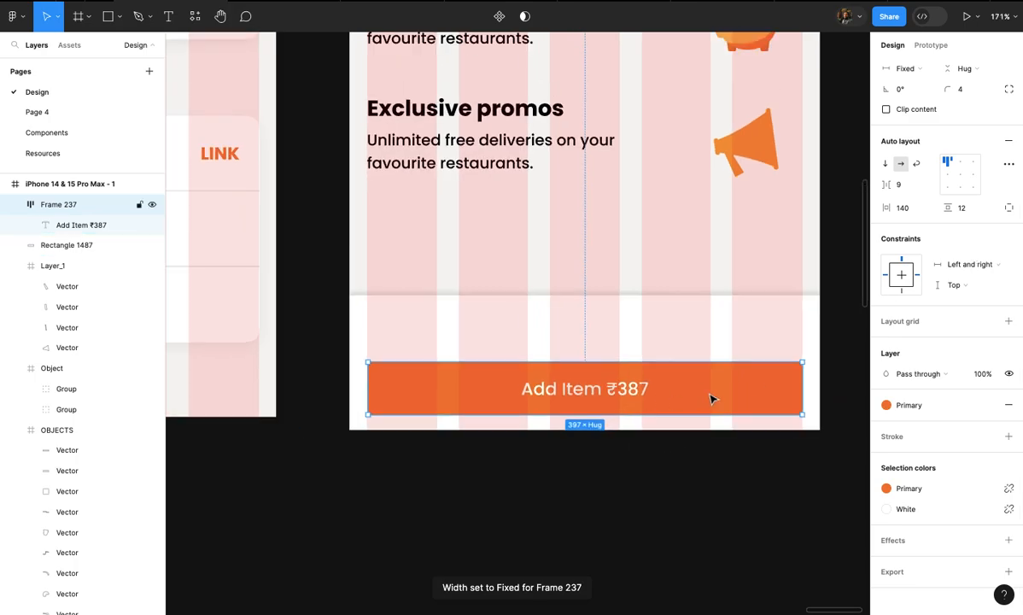
- Change the orange button's label to "Try for free"
double_click(604, 384)
double_click(608, 391)
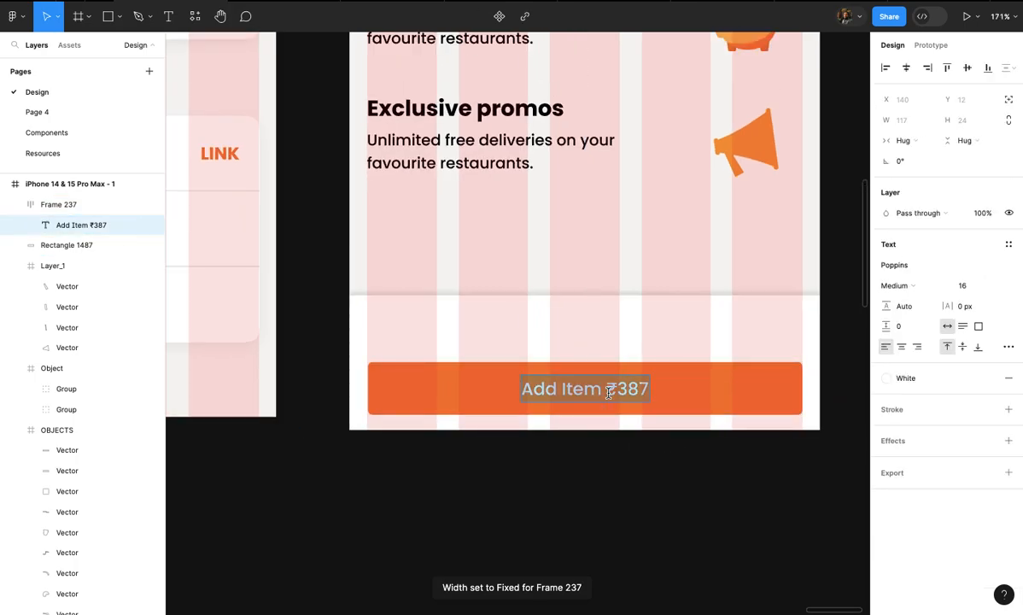
type("Try for fre")
type("e")
key("Escape")
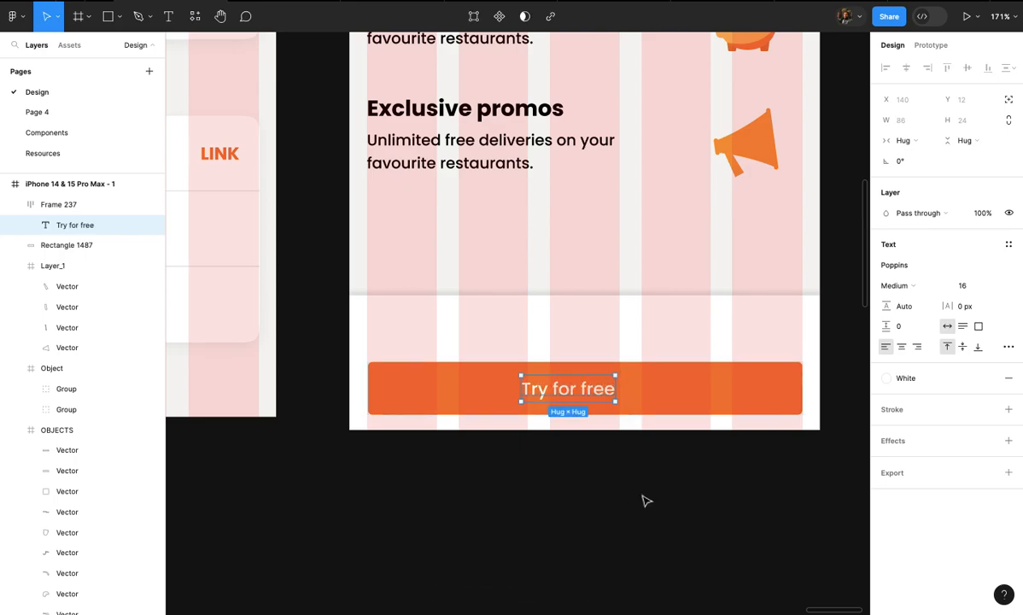
- Center the "Try for free" label inside the button with the auto layout alignment
left_click(643, 497)
scroll(644, 498, "down", 3, "ctrl")
scroll(644, 498, "up", 1)
scroll(647, 497, "up", 2, "ctrl")
left_click(613, 470)
scroll(622, 470, "up", 3, "ctrl")
left_click(656, 468)
scroll(649, 466, "down", 2, "ctrl")
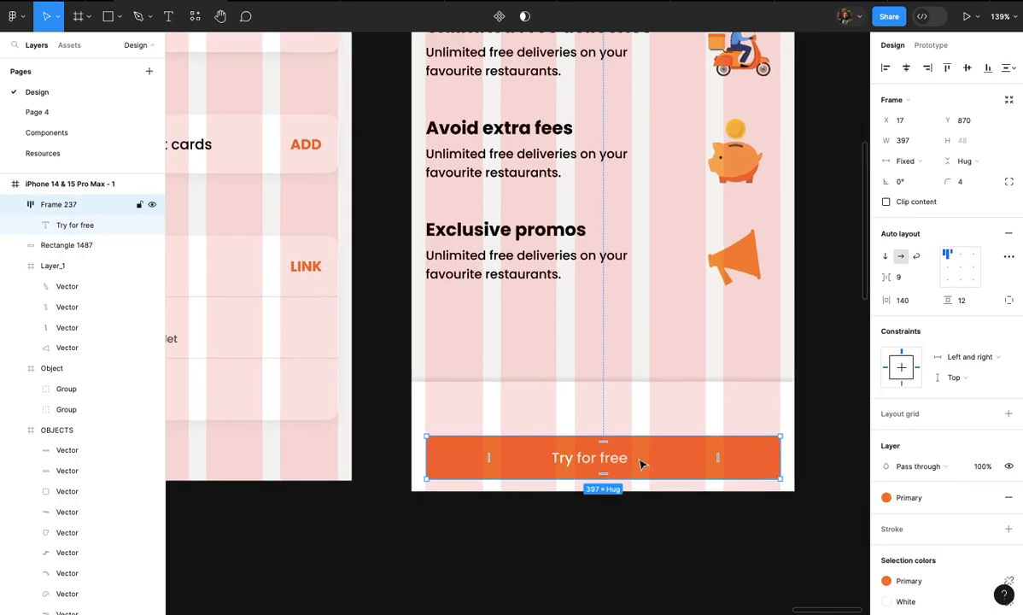
left_click(630, 464)
left_click(651, 468)
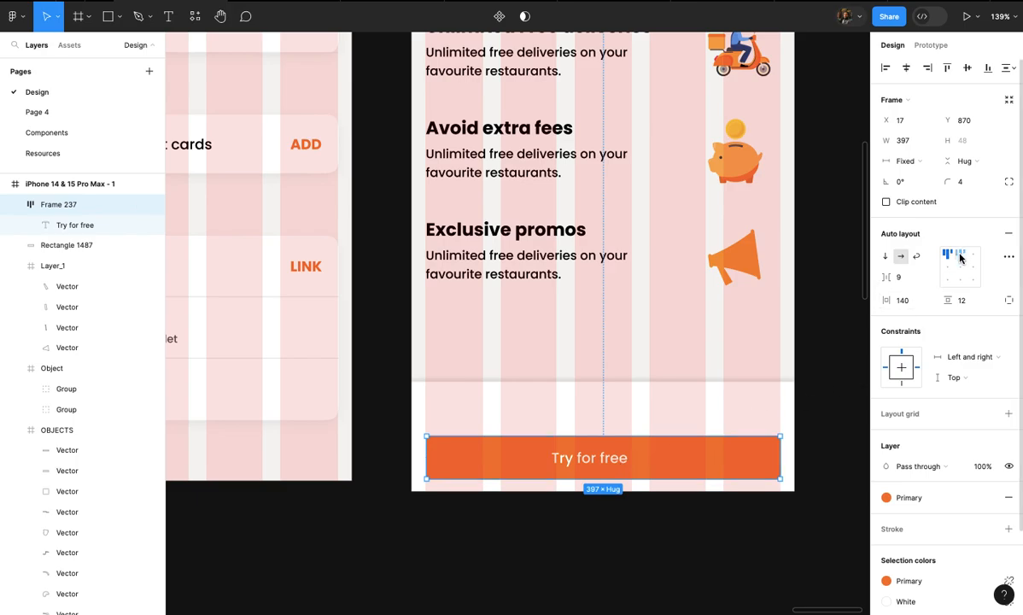
- Add the text "First month free, then 2000 per month" in the bottom bar above the button
left_click(643, 417)
scroll(642, 416, "up", 1, "ctrl")
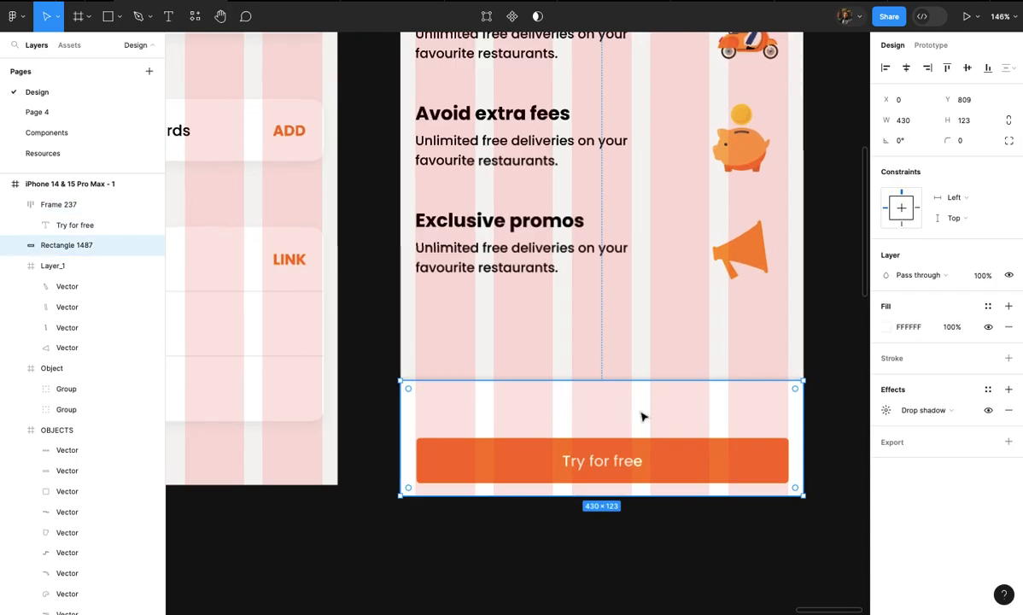
scroll(589, 414, "up", 5, "ctrl")
key("t")
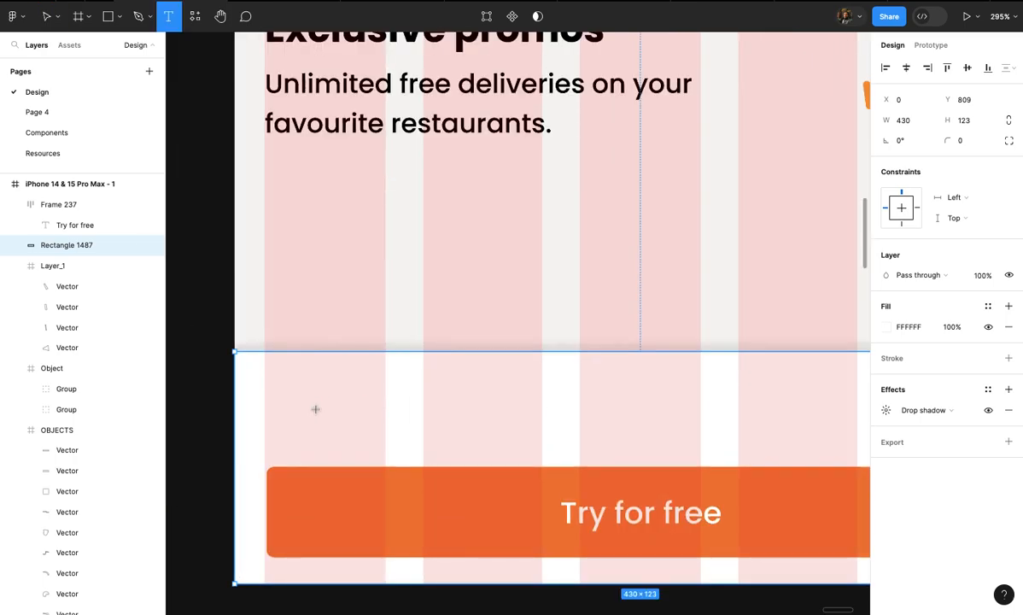
left_click(280, 406)
type("First month")
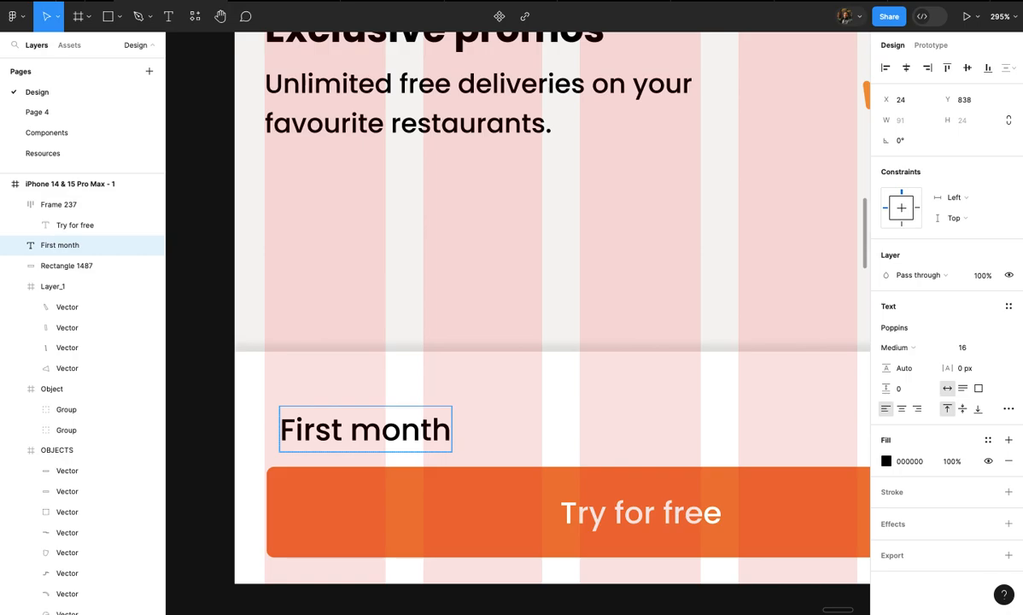
type(" free, then")
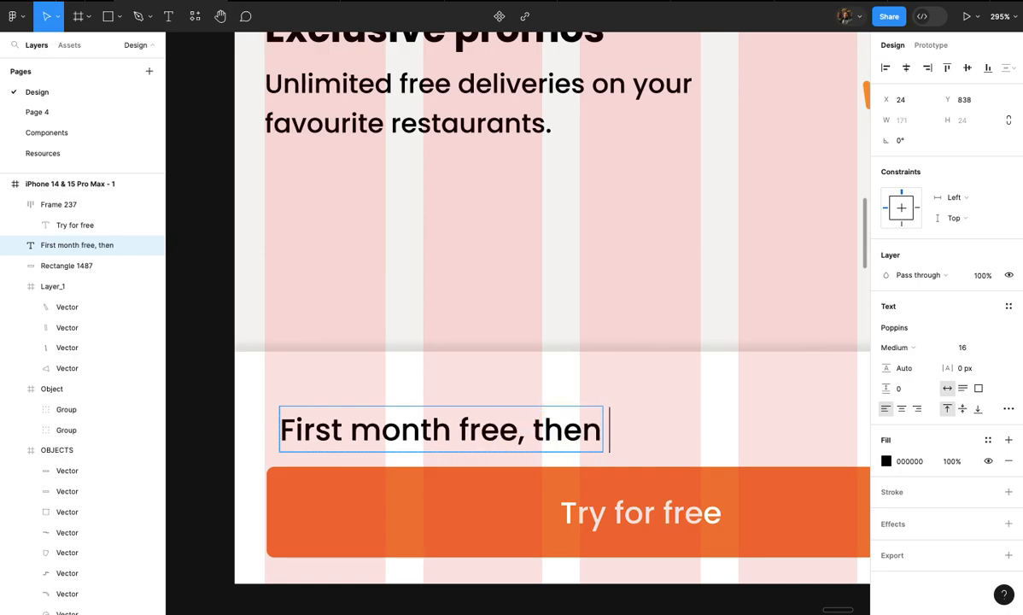
type(" 2000 per")
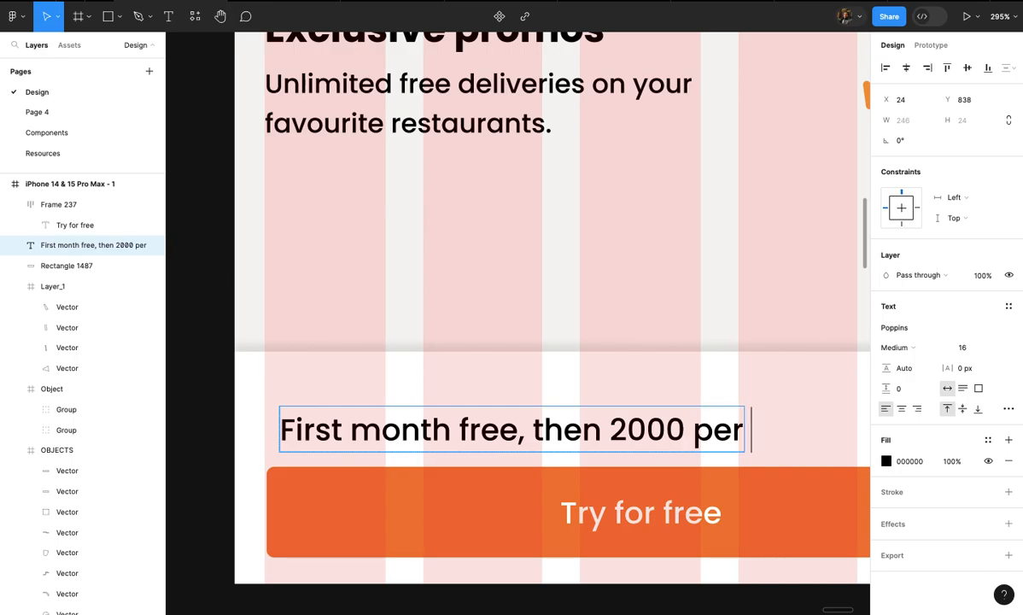
left_click(304, 310)
scroll(304, 310, "down", 5)
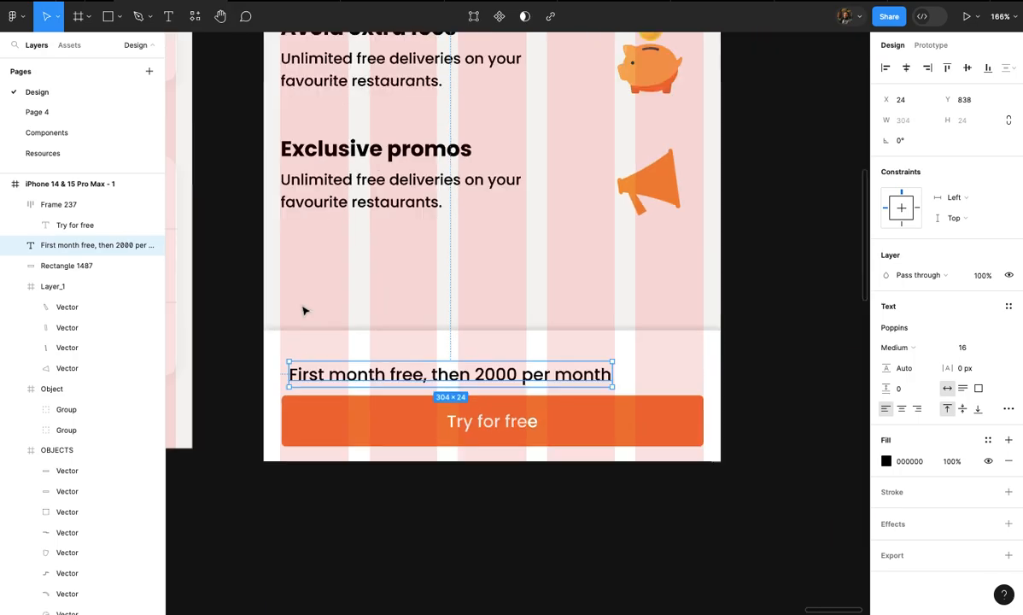
- Copy the ₹ symbol from the "Save ₹50 on every order" heading
scroll(304, 310, "up", 4)
scroll(304, 310, "down", 4)
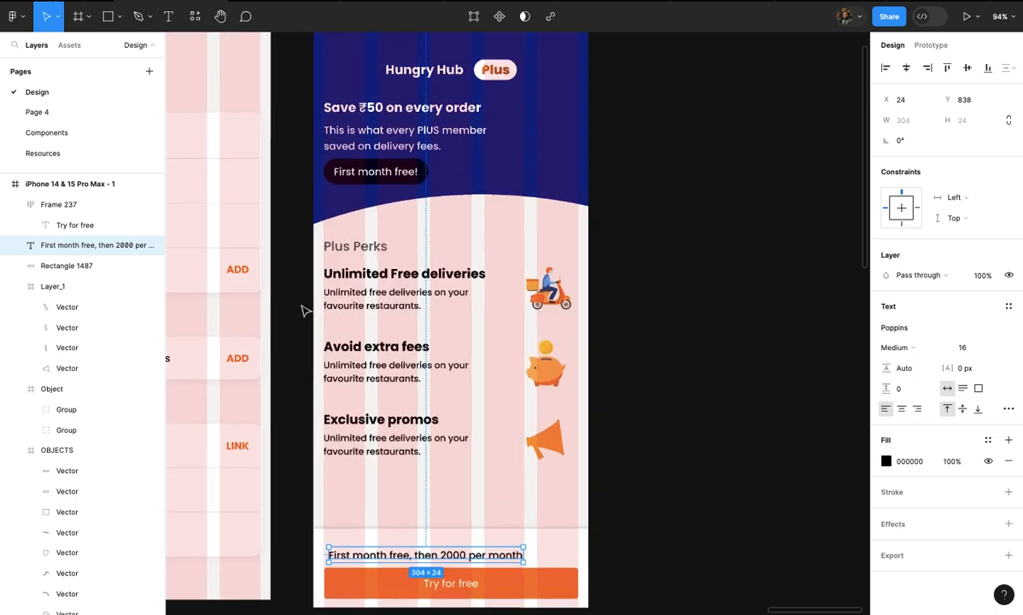
scroll(304, 310, "up", 4)
scroll(409, 163, "up", 3)
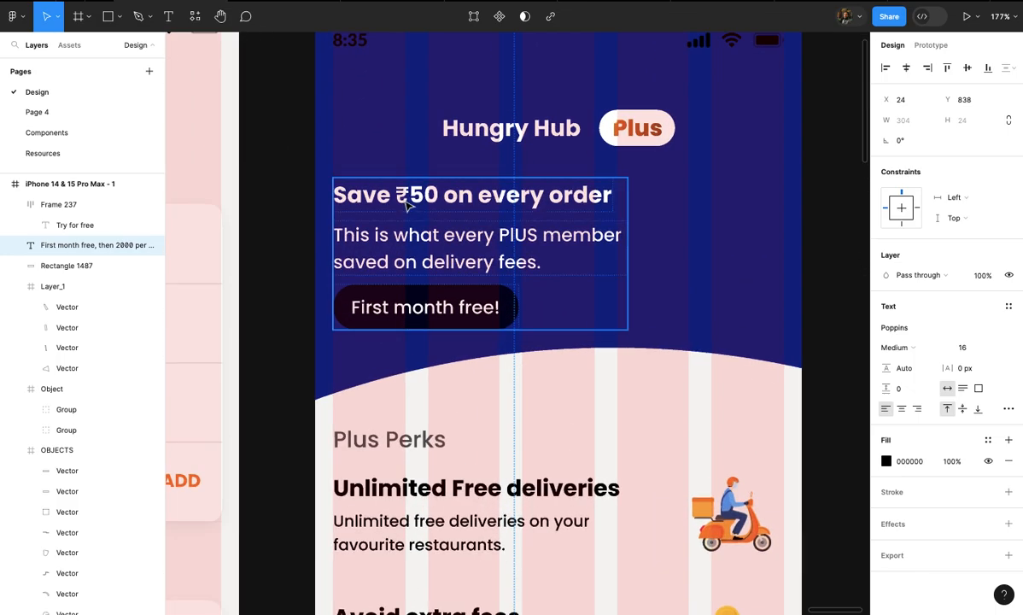
left_click(404, 185)
scroll(404, 185, "up", 4)
left_click_drag(404, 185, 395, 185)
key("ctrl+c")
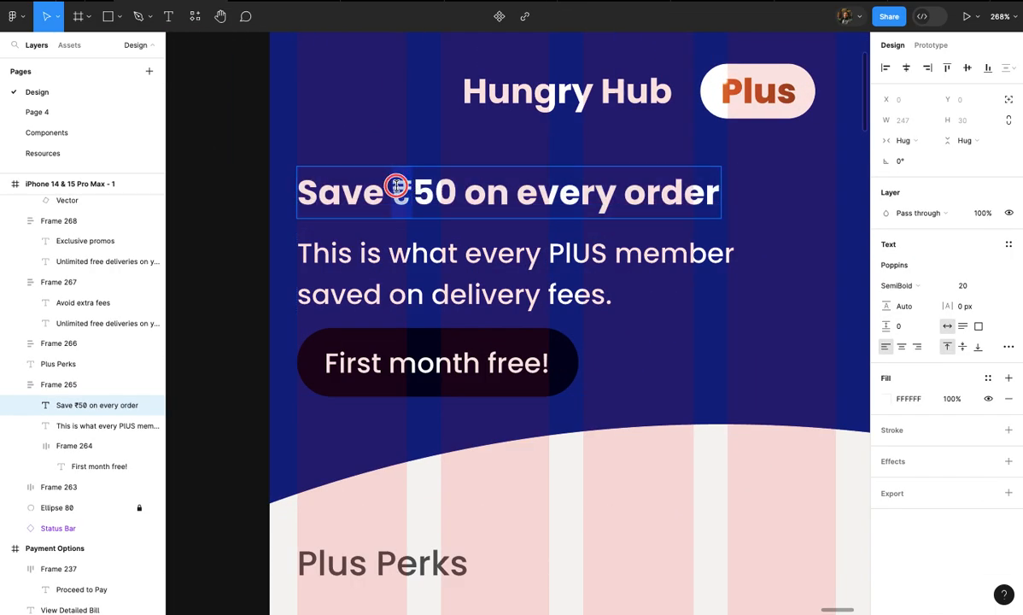
- Insert the copied ₹ symbol before 2000 in the price text above the button
scroll(397, 186, "down", 5)
scroll(400, 192, "down", 10)
scroll(541, 243, "up", 2)
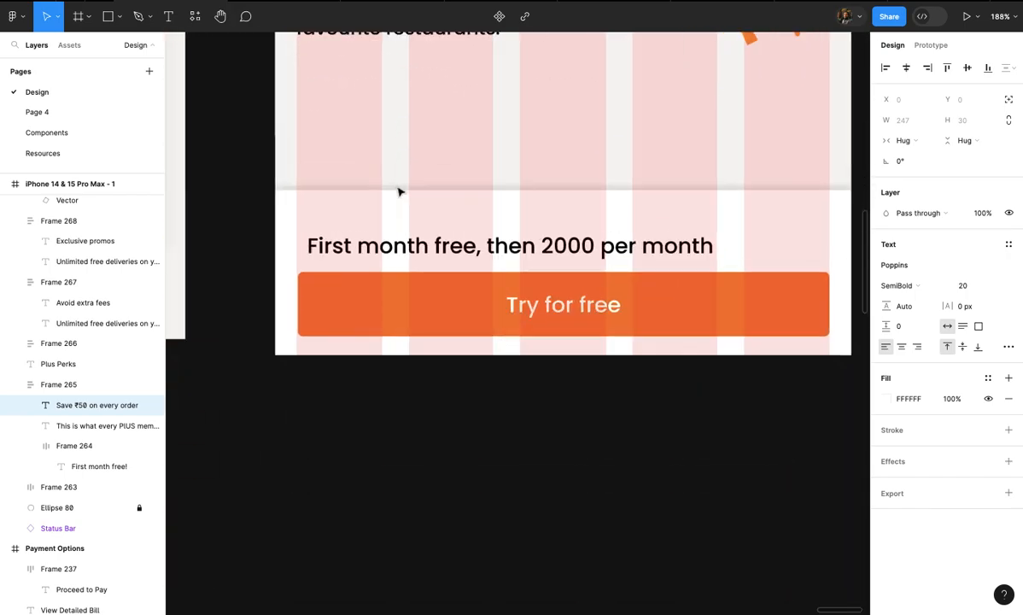
double_click(541, 243)
key("ctrl+v")
scroll(544, 243, "up", 3)
key("Escape")
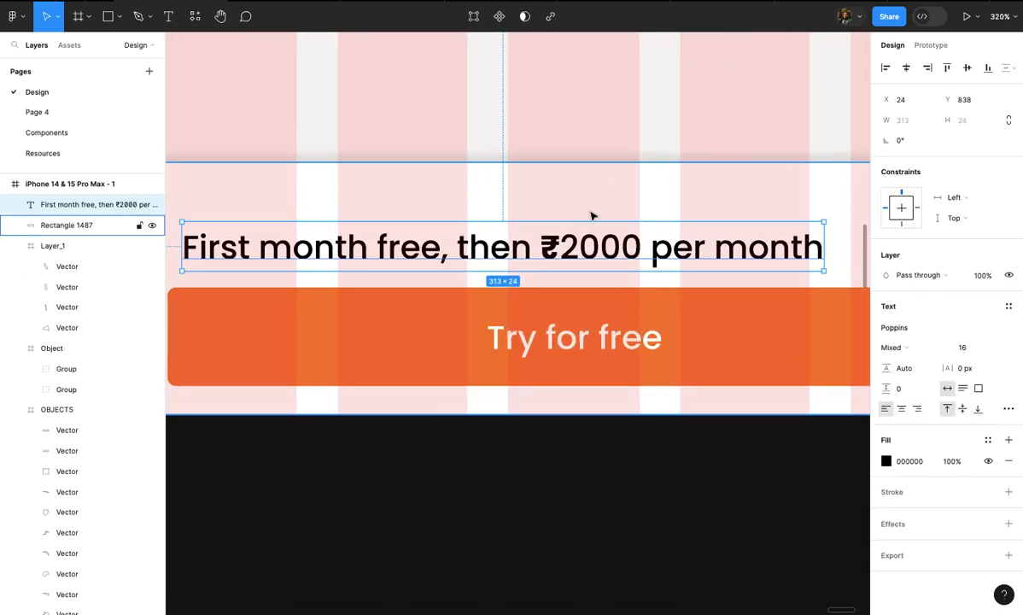
- Set the ₹ symbol in the price text above the button to Medium weight
key("Return")
scroll(563, 248, "up", 4)
left_click_drag(554, 254, 525, 254)
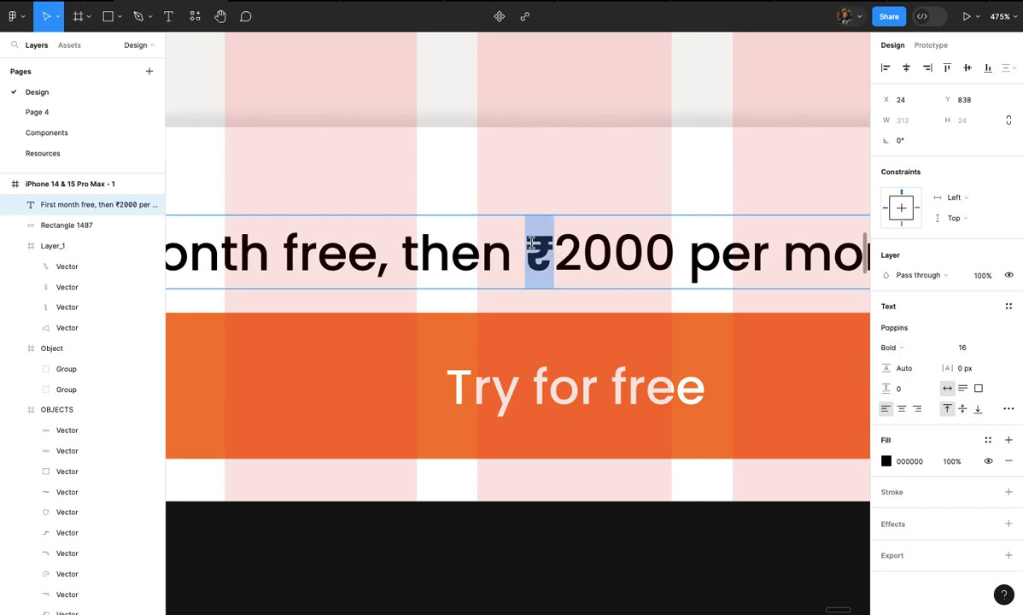
left_click(892, 348)
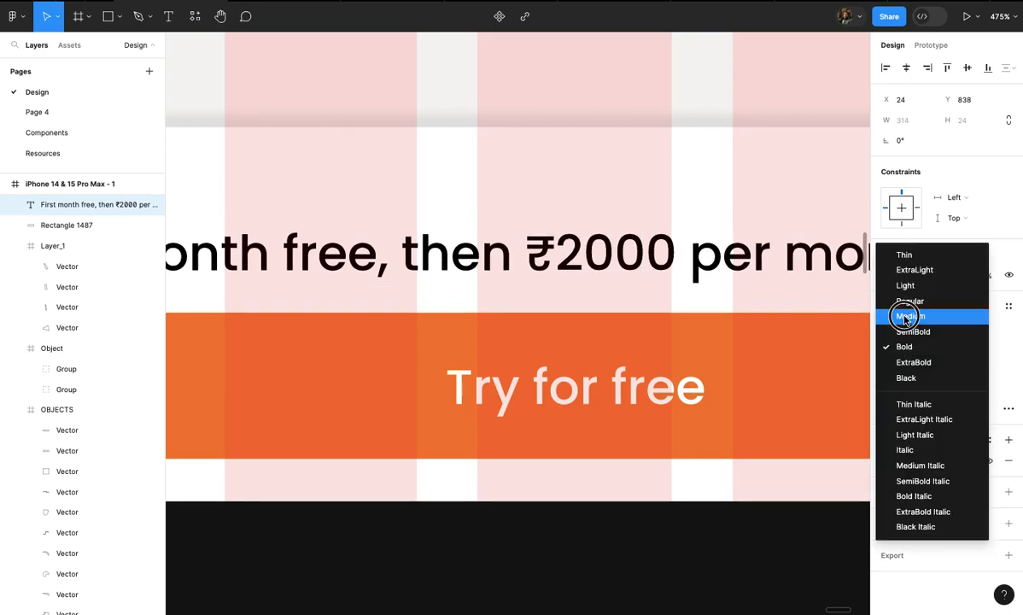
left_click(845, 315)
- Center the price text horizontally on the screen
scroll(807, 256, "down", 5)
left_click(906, 67)
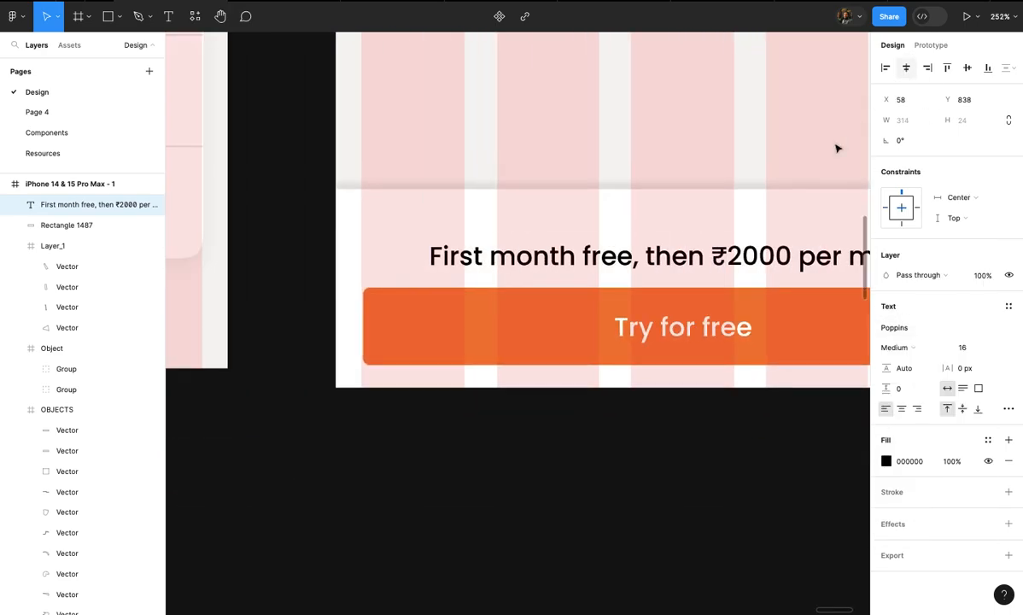
scroll(773, 216, "right", 1)
scroll(773, 216, "right", 1)
scroll(765, 247, "up", 1)
scroll(765, 247, "down", 2)
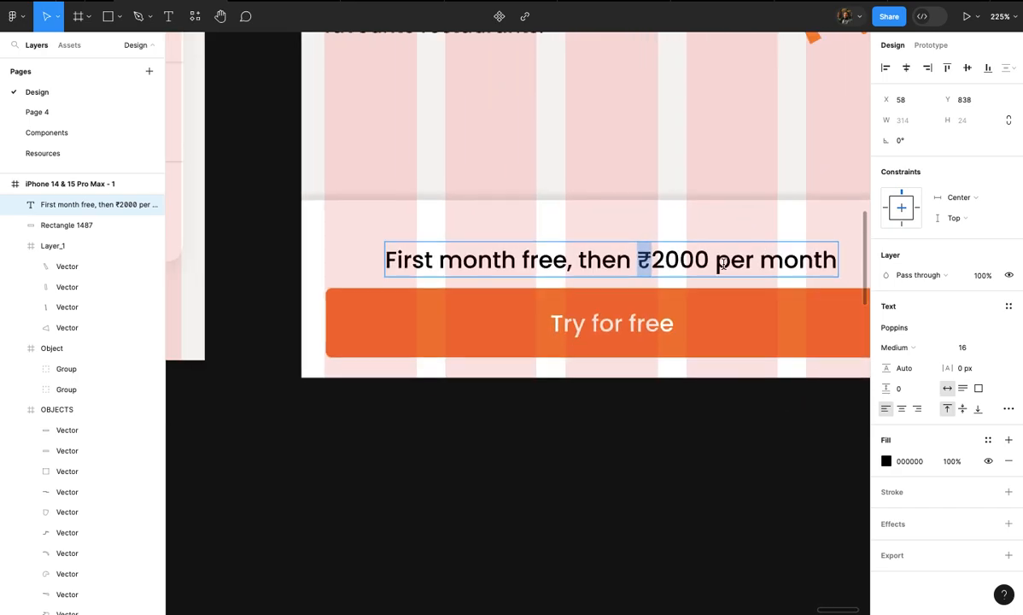
- Make the "₹2000 per month" part of the price text Bold
left_click(721, 265)
scroll(721, 265, "right", 1)
scroll(721, 265, "up", 2)
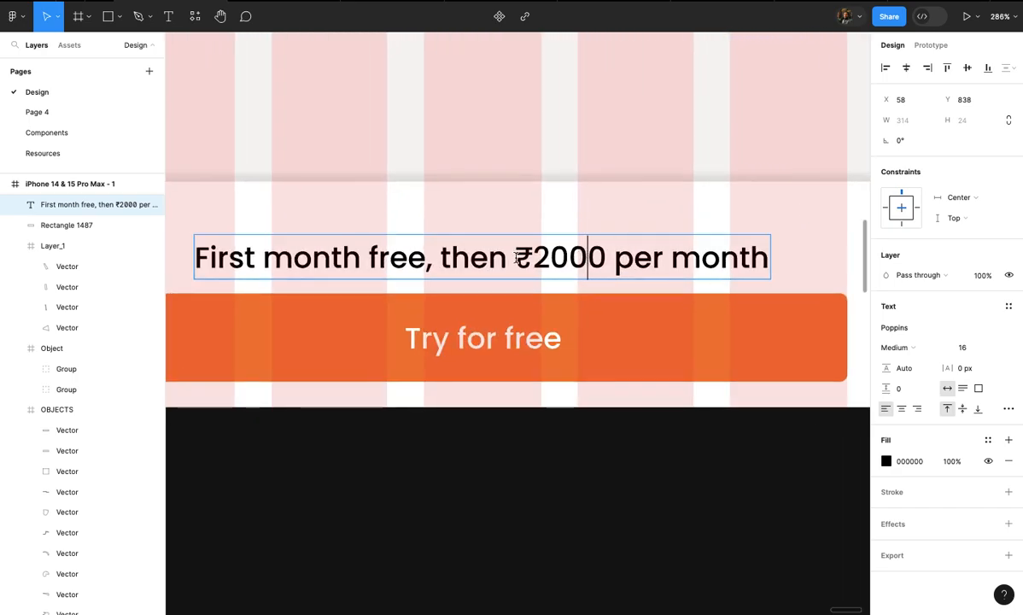
left_click_drag(516, 256, 792, 270)
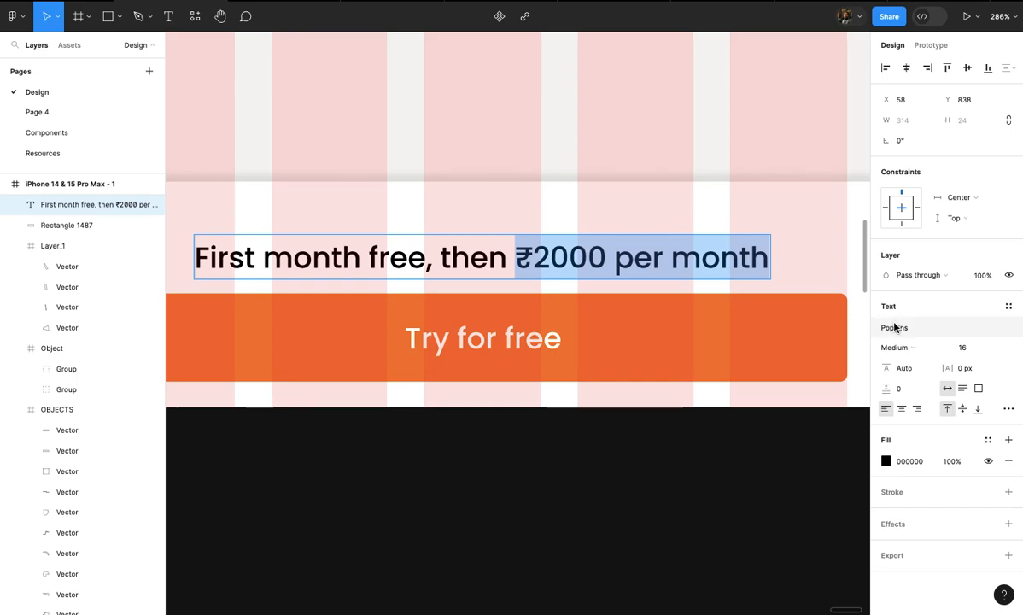
left_click(899, 348)
left_click(905, 377)
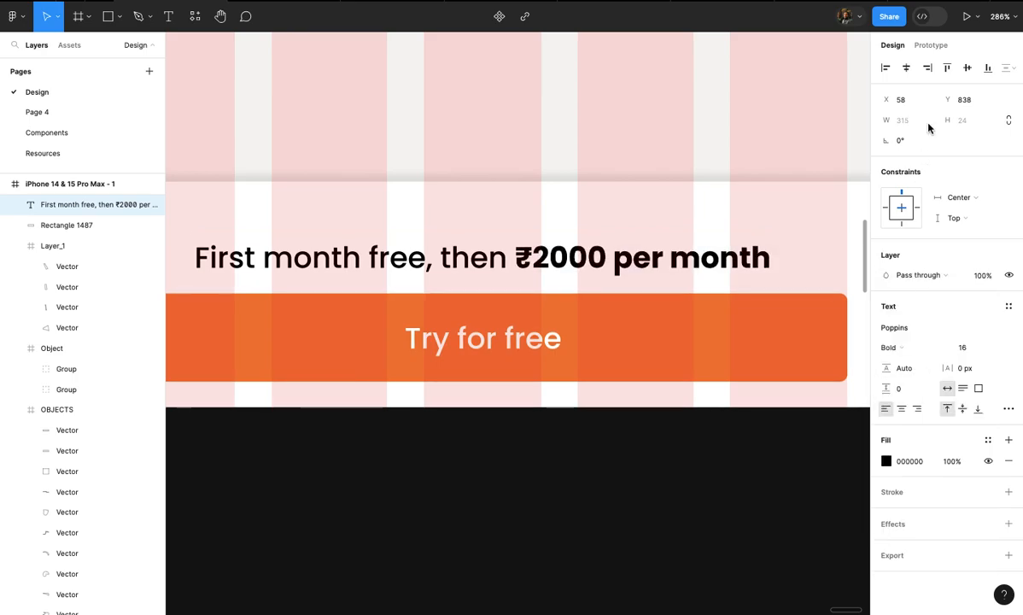
key("Escape")
- Move the price text up to Y 830 to leave more space above the "Try for free" button
left_click_drag(702, 254, 704, 237)
scroll(705, 240, "down", 5)
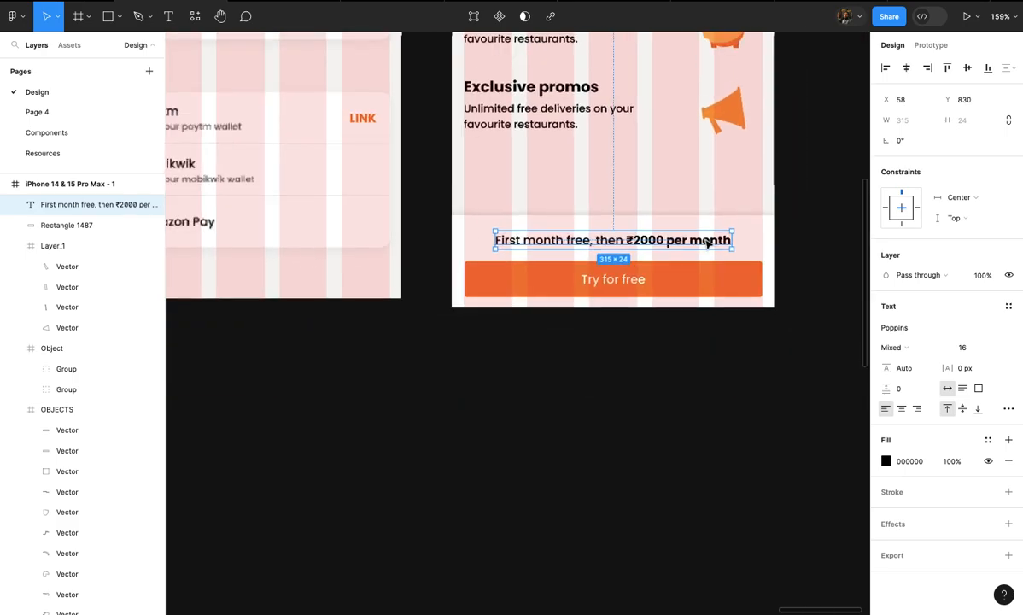
left_click(746, 242)
scroll(746, 242, "down", 5)
left_click(671, 343)
- Shift the "Try for free" button and the price text slightly upward within the bottom bar
scroll(671, 342, "up", 5)
left_click(636, 283)
left_click_drag(631, 275, 632, 272)
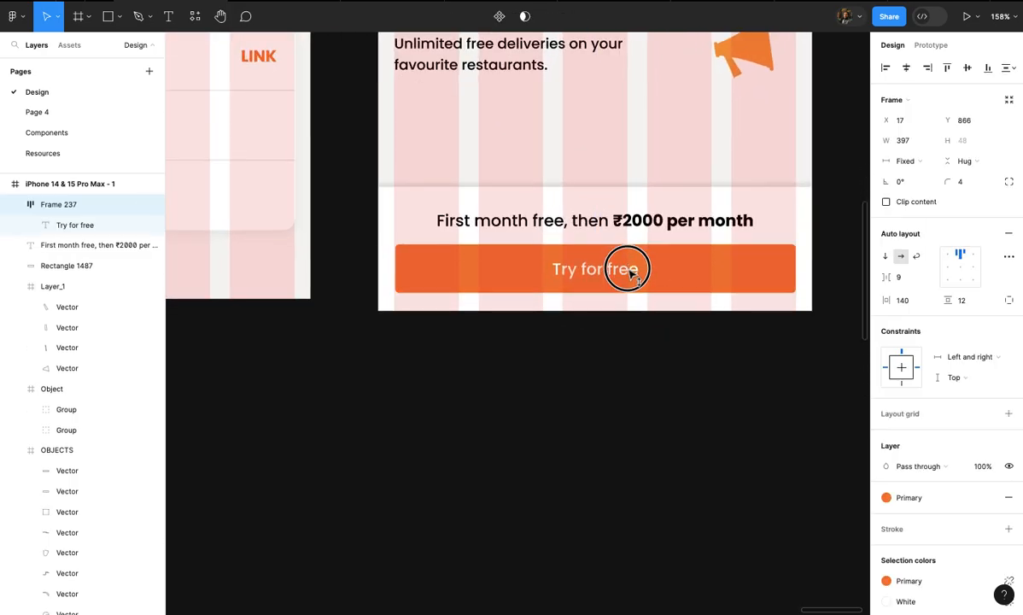
left_click(630, 223, "shift")
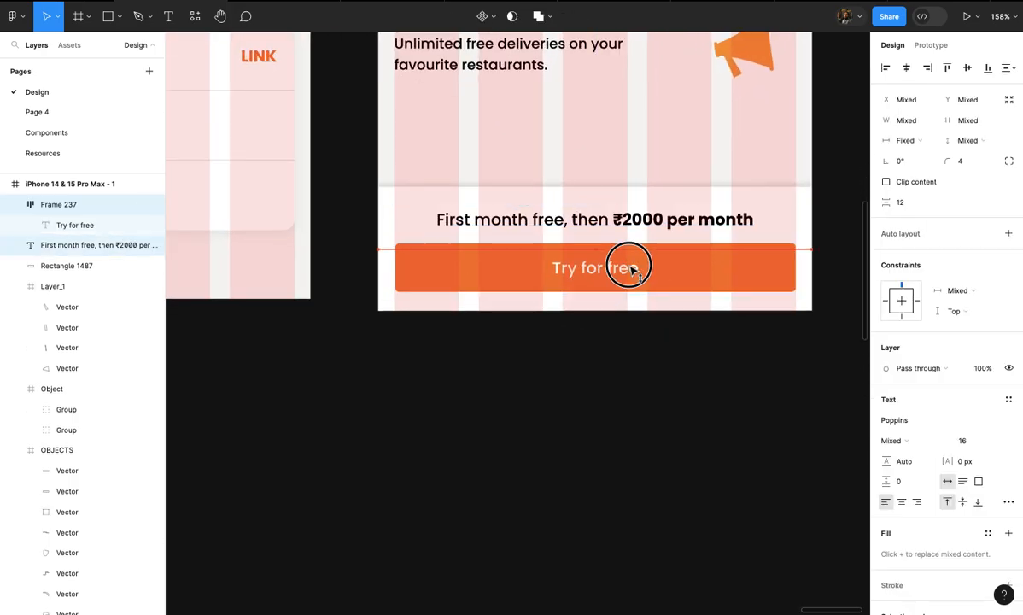
scroll(617, 270, "down", 3)
left_click(642, 345)
scroll(641, 345, "down", 3)
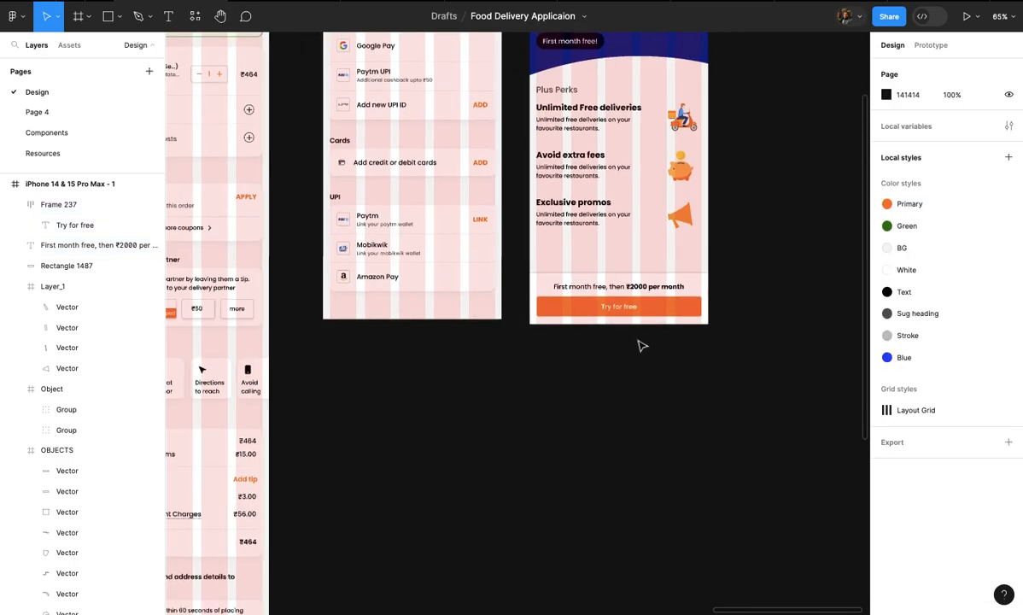
- Hide the layout grids on all screens
scroll(641, 345, "up", 5)
left_click(571, 161)
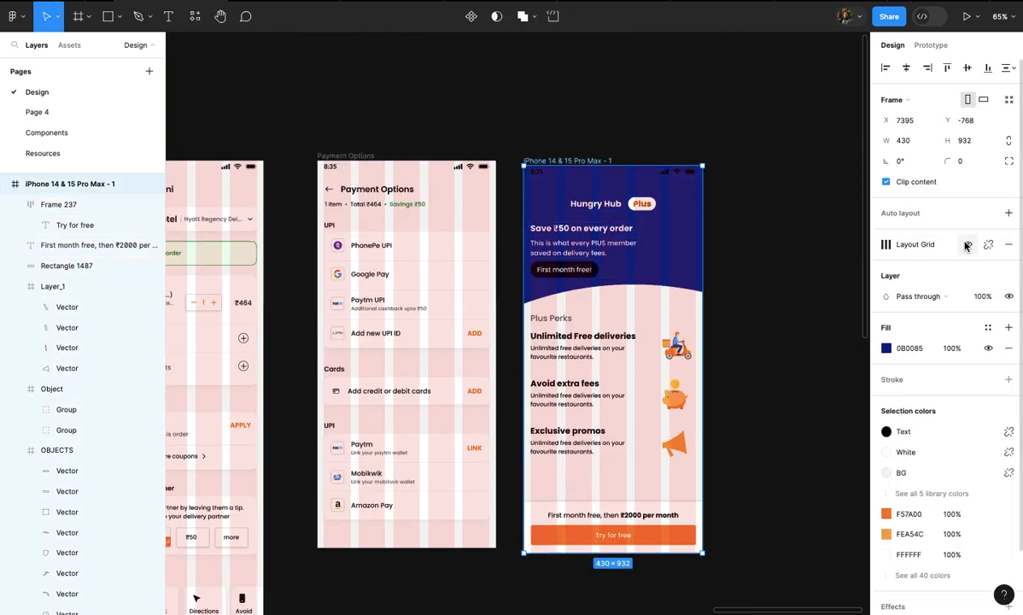
key("ctrl+g")
left_click(788, 278)
scroll(787, 279, "down", 2)
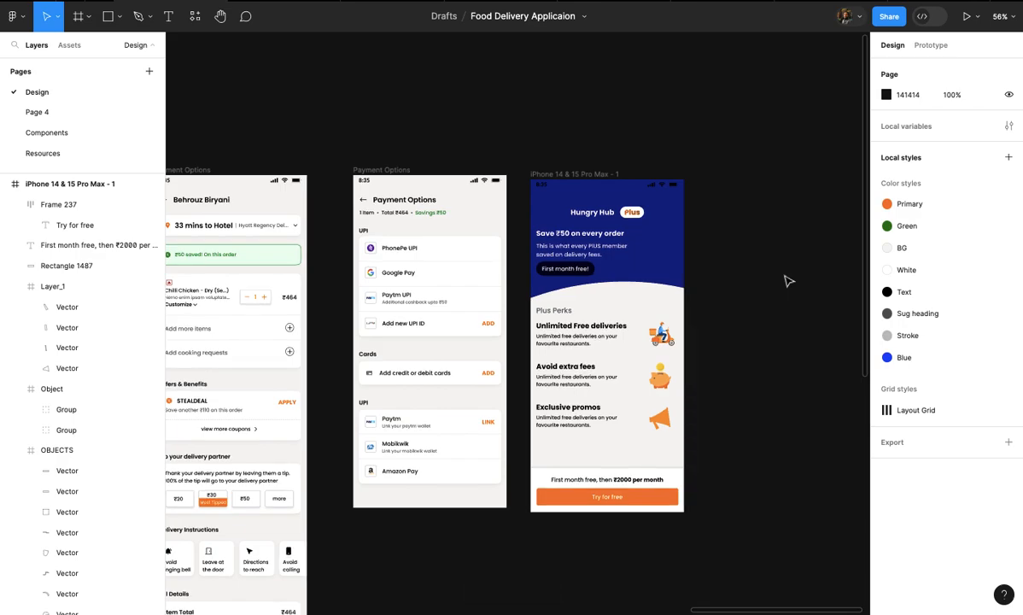
scroll(787, 278, "up", 2)
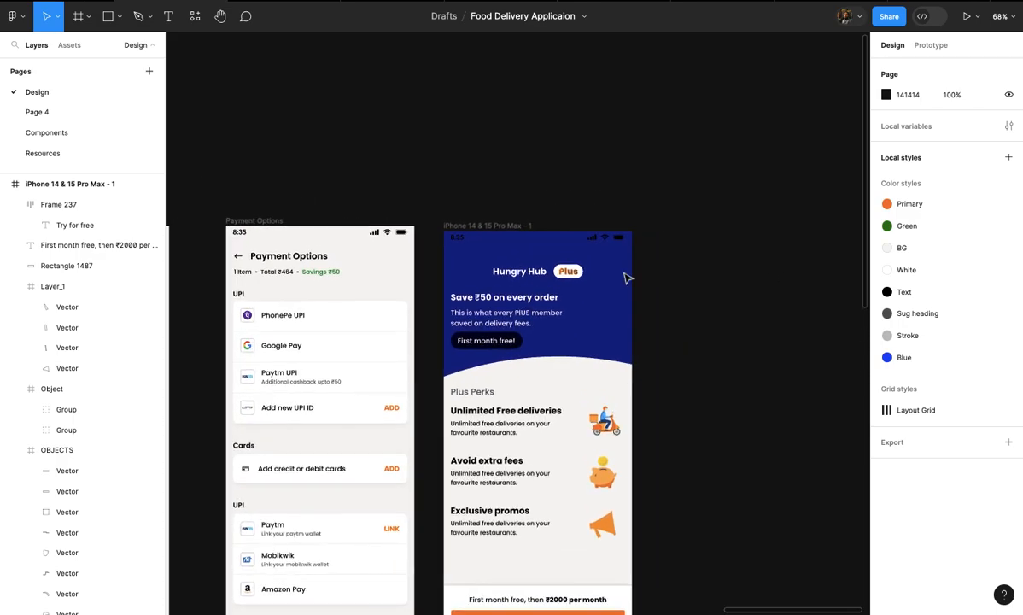
- Duplicate the Payment Options screen beside the Hungry Hub Plus screen and delete everything below the copy's heading
left_click(525, 242)
scroll(495, 231, "down", 2)
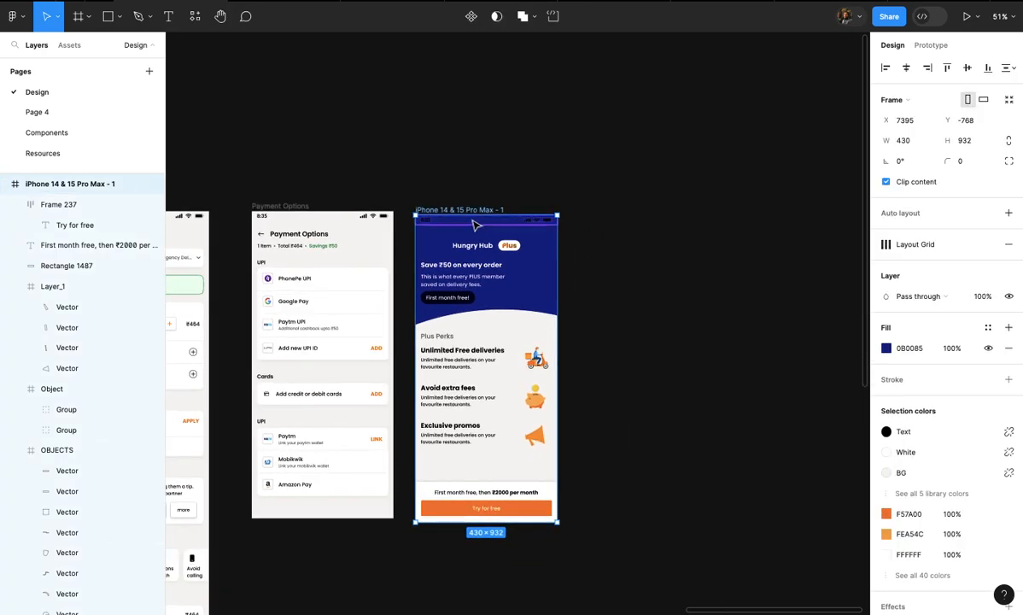
left_click_drag(275, 213, 607, 217)
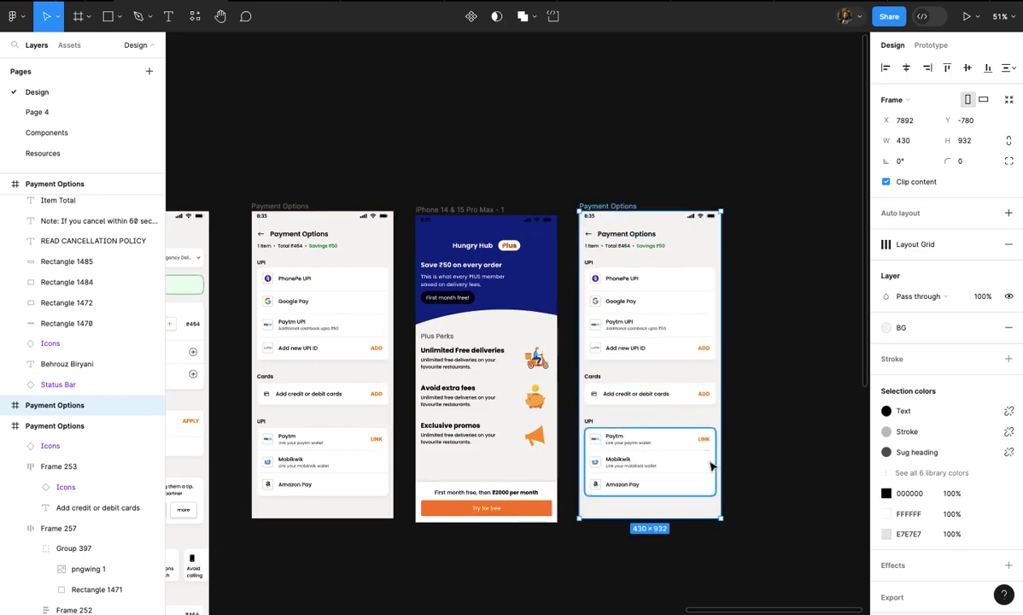
left_click_drag(733, 547, 589, 251)
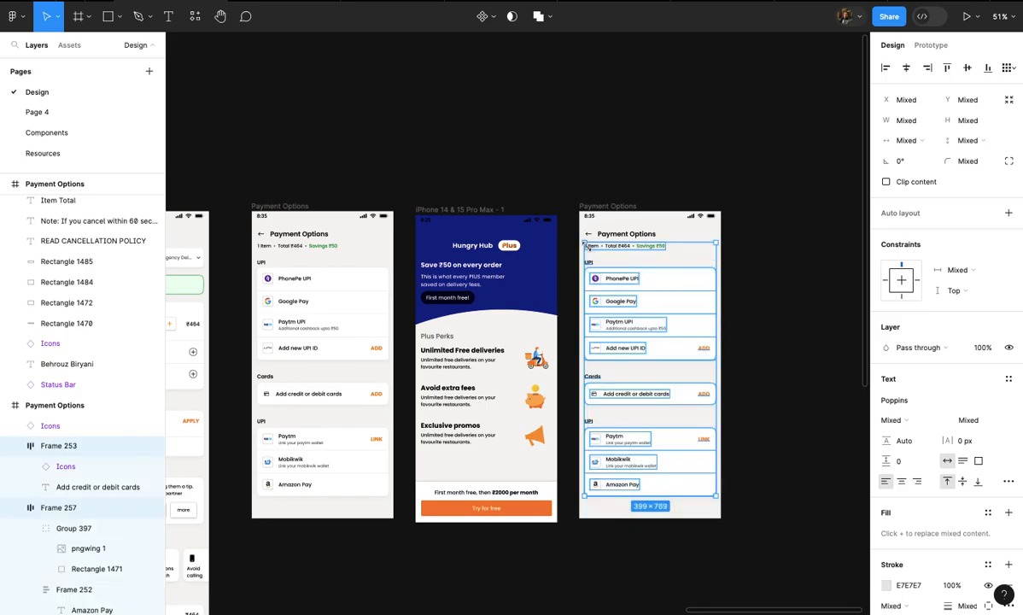
key("Escape")
- Change the duplicated screen's "Payment Options" heading to "Profile"
scroll(589, 251, "up", 10)
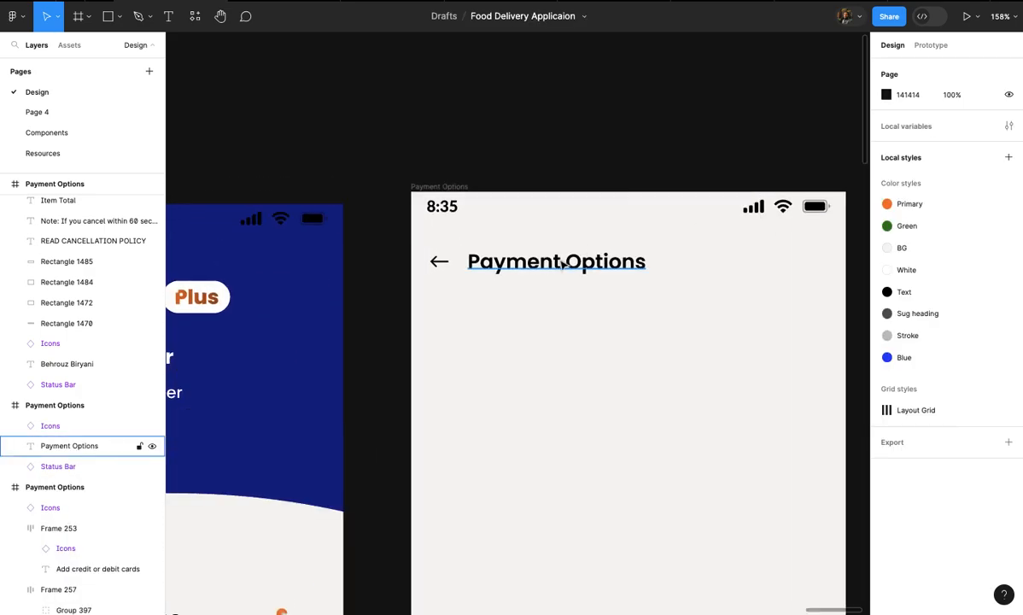
double_click(592, 263)
type("Profile")
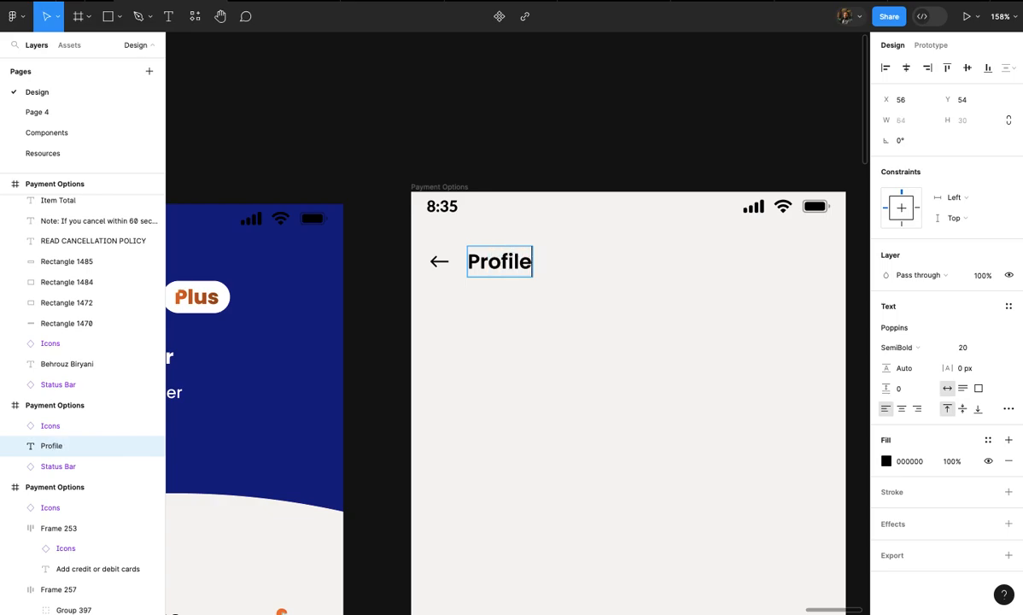
key("Escape")
key("Escape")
- Rename the Hungry Hub Plus screen's frame as Subscription
scroll(600, 390, "down", 5)
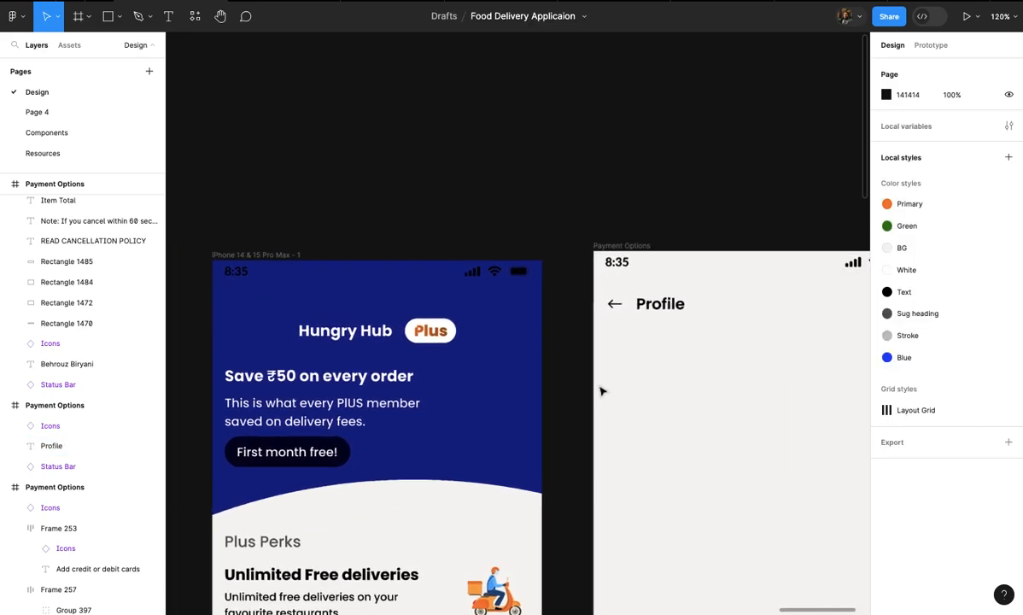
left_click(266, 256)
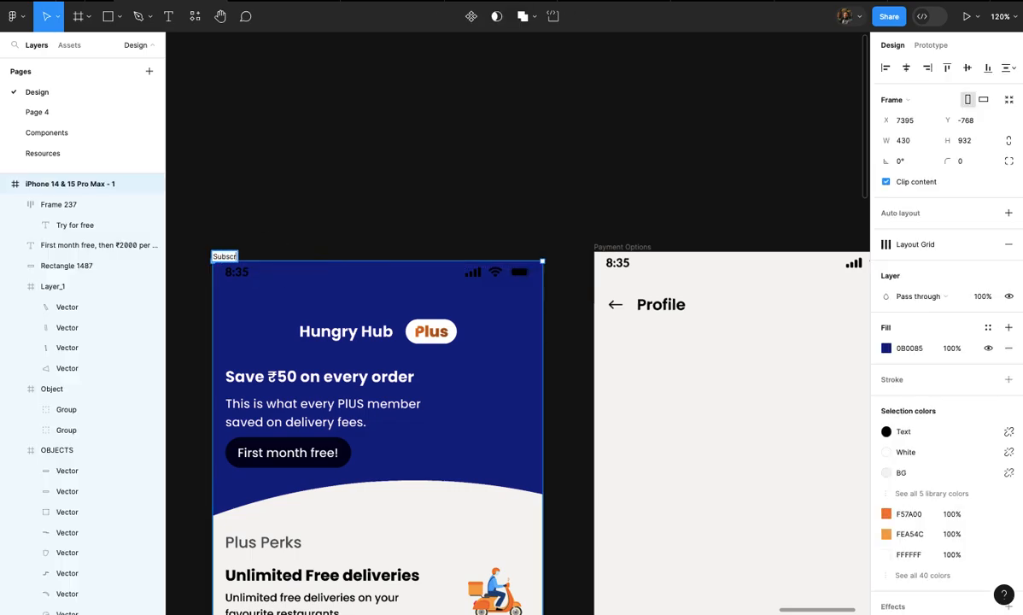
left_click(381, 246)
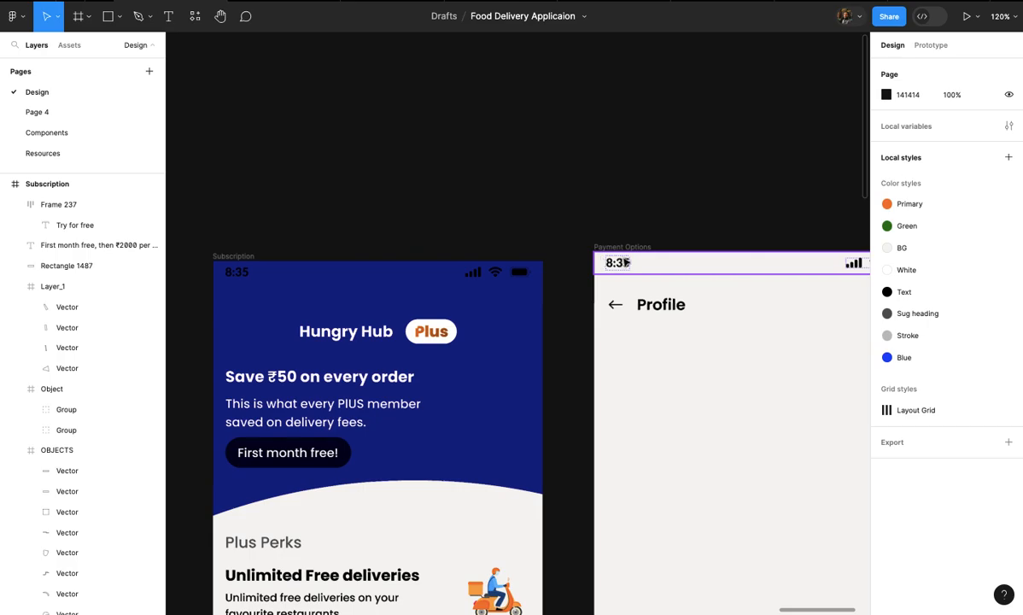
- Rename the duplicated Payment Options frame as Profile
left_click(625, 247)
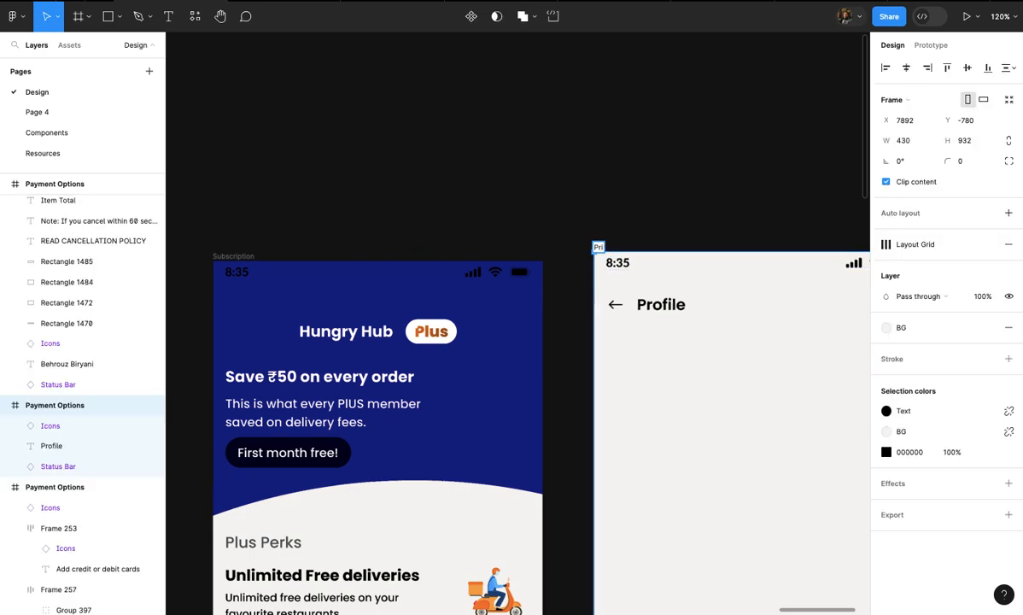
left_click(683, 213)
scroll(685, 218, "up", 6)
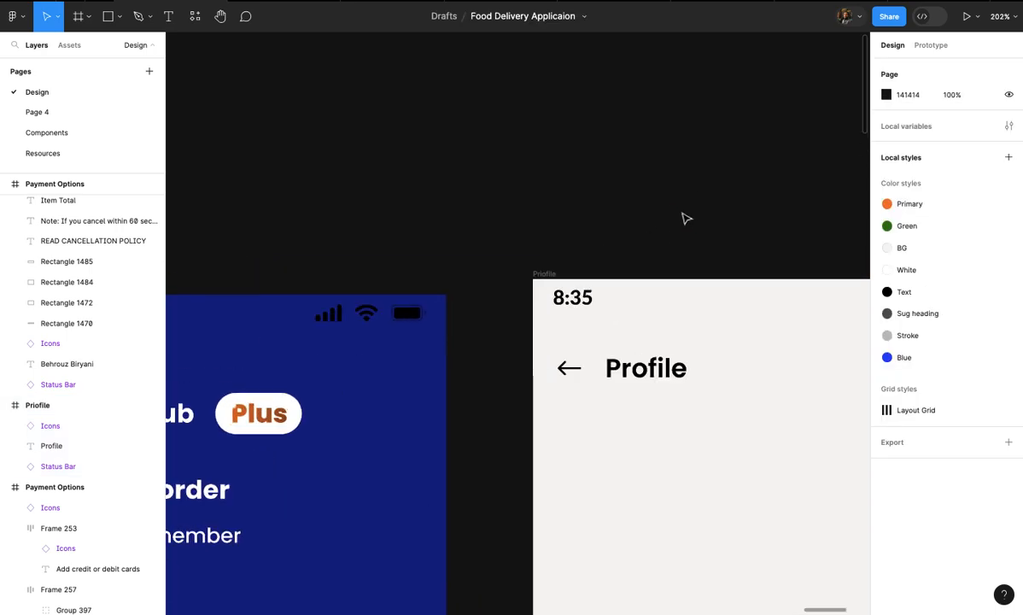
left_click(549, 283)
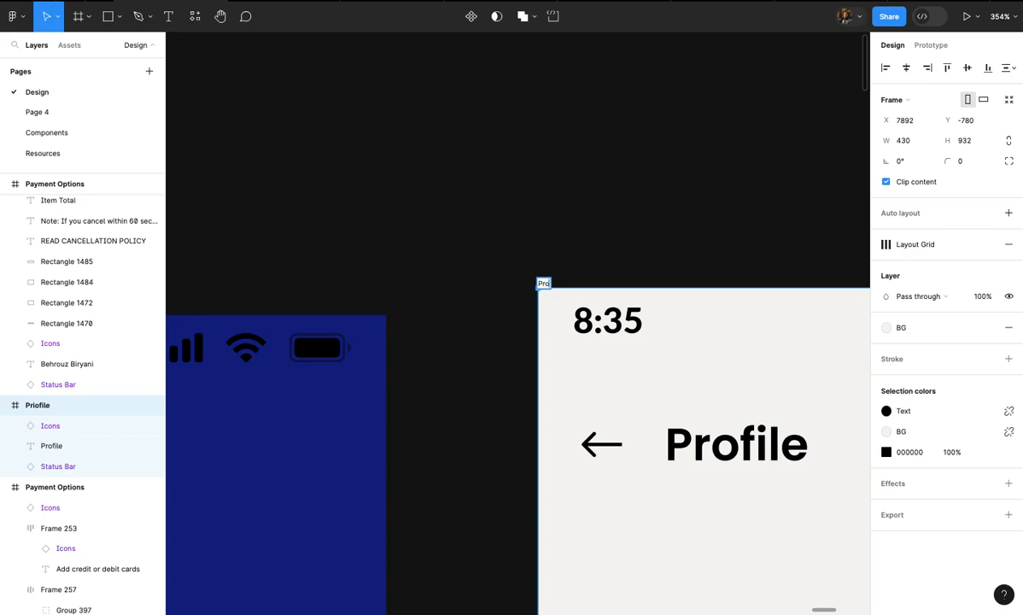
left_click(635, 238)
scroll(634, 236, "down", 4)
scroll(628, 243, "right", 2)
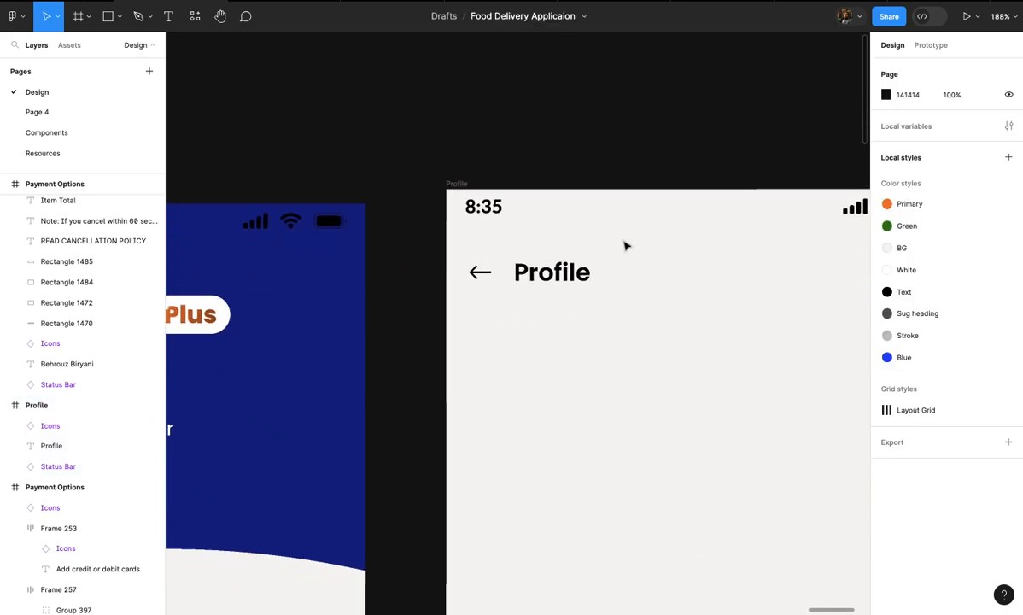
- Show the layout grids again for working on the Profile screen
scroll(626, 246, "up", 1)
left_click(391, 138)
scroll(393, 140, "down", 3)
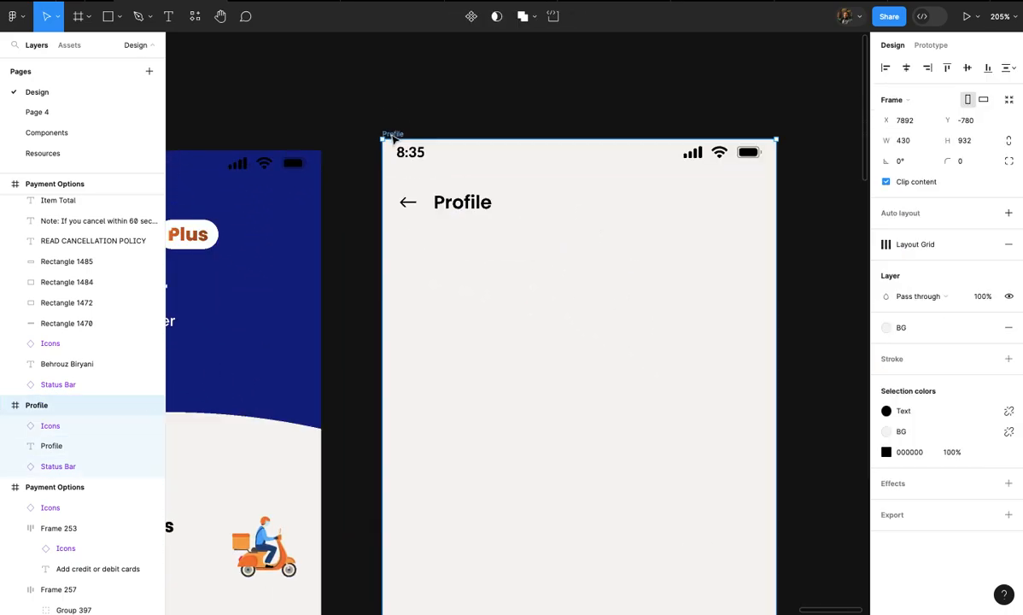
scroll(394, 140, "down", 1)
scroll(394, 140, "right", 1)
left_click(961, 247)
left_click(588, 256)
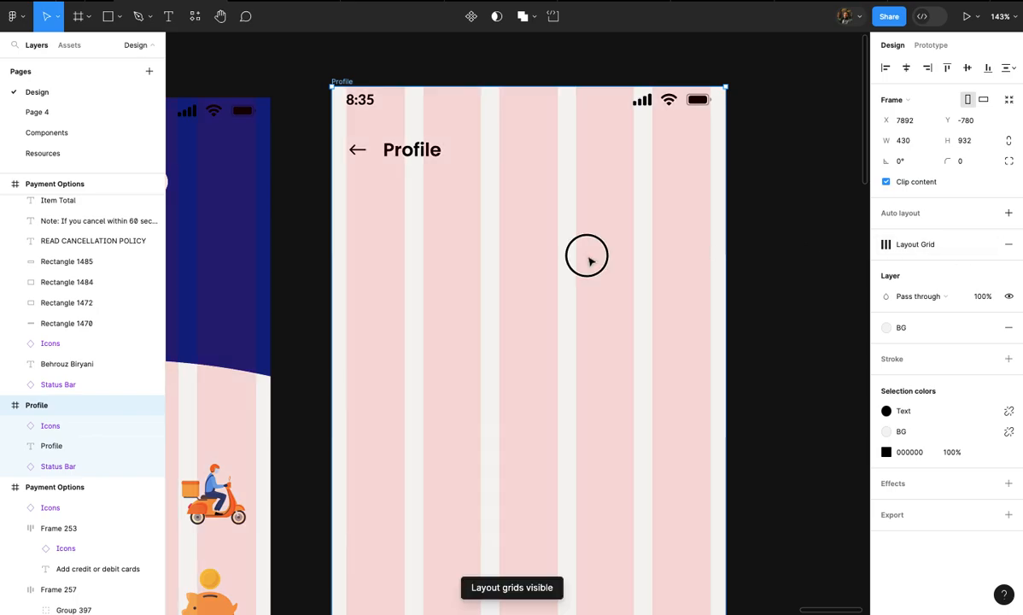
- Draw a rectangle about 399 × 204 below the Profile heading, spanning the grid columns at X 16, Y 120
scroll(588, 257, "up", 1)
scroll(589, 257, "down", 3)
key("r")
scroll(411, 219, "up", 2)
mouse_move(391, 205)
left_mouse_down()
mouse_move(534, 321)
mouse_move(781, 335)
left_mouse_up()
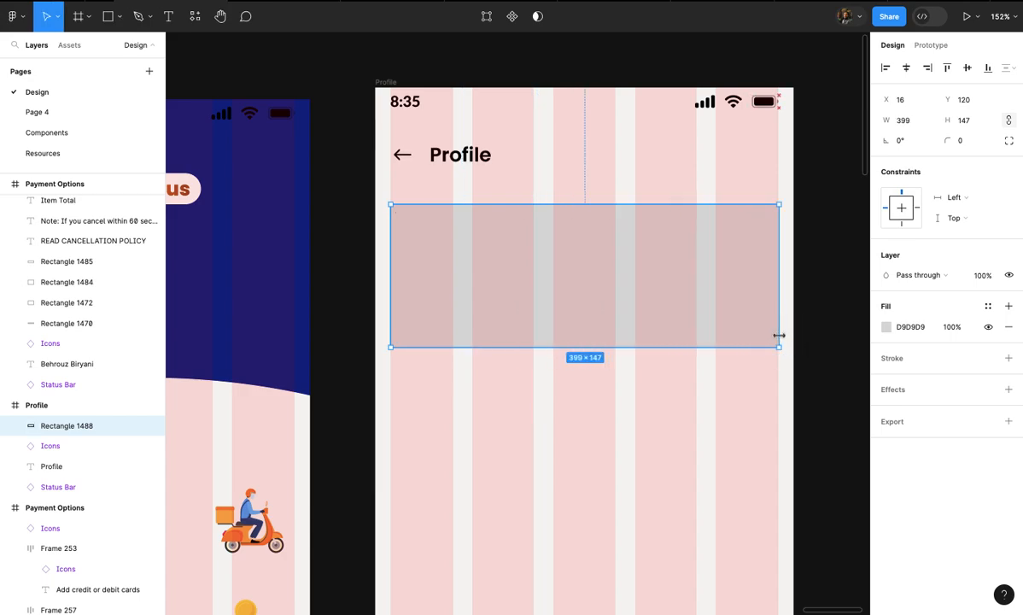
left_click_drag(766, 380, 767, 403)
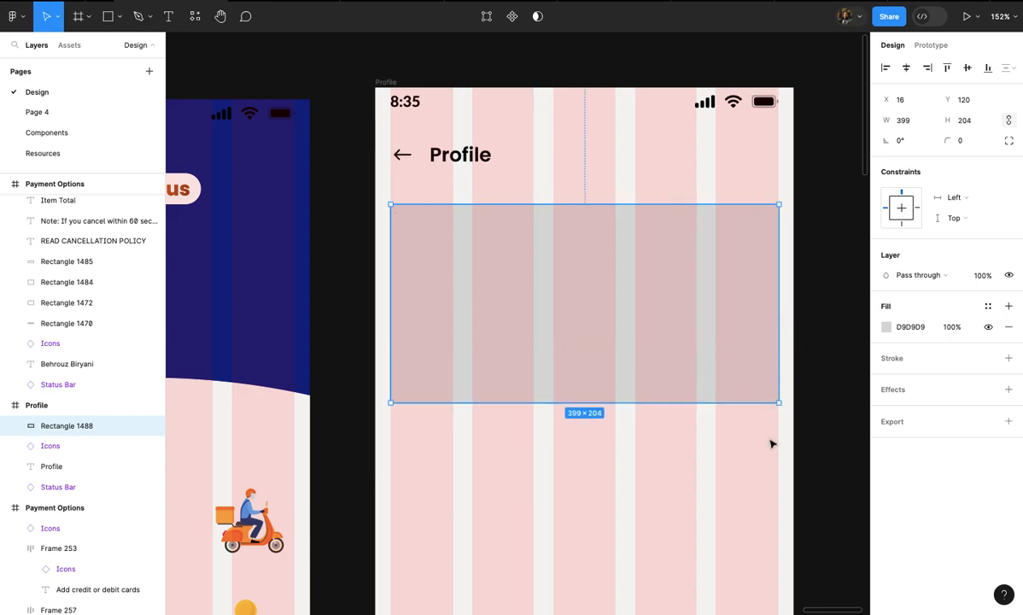
left_click(772, 442)
- Copy the Hungry Hub Plus logo from the Subscription screen into the Profile screen's rectangle and center it horizontally
scroll(772, 443, "down", 3)
left_click_drag(365, 268, 689, 314)
left_click(906, 69)
scroll(703, 298, "up", 3)
left_click(685, 372)
- Start a text layer beginning with "S" below the Hungry Hub Plus logo in the rectangle
scroll(649, 376, "up", 5)
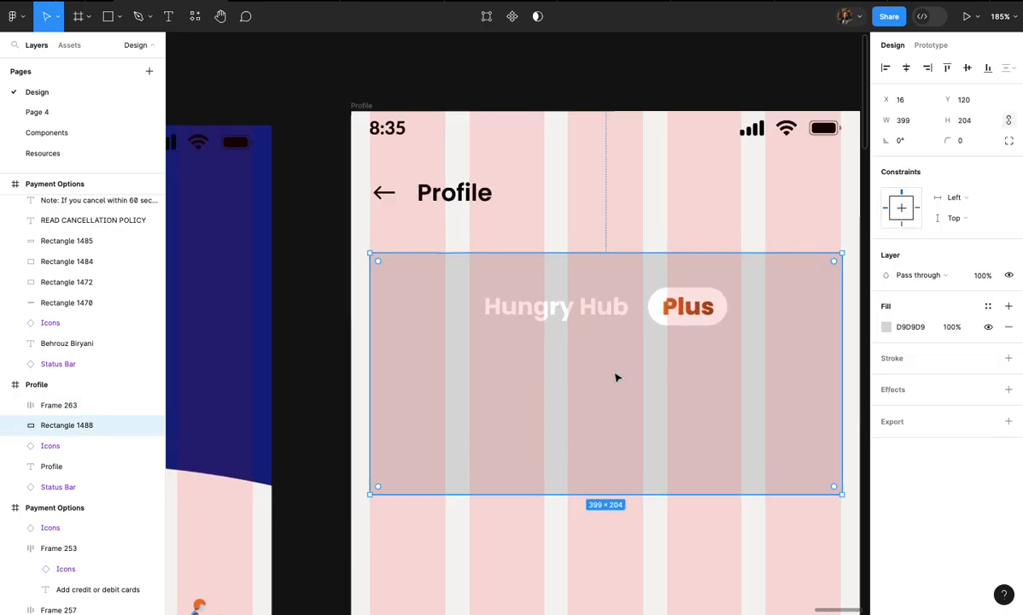
key("t")
left_click(454, 345)
type("S")
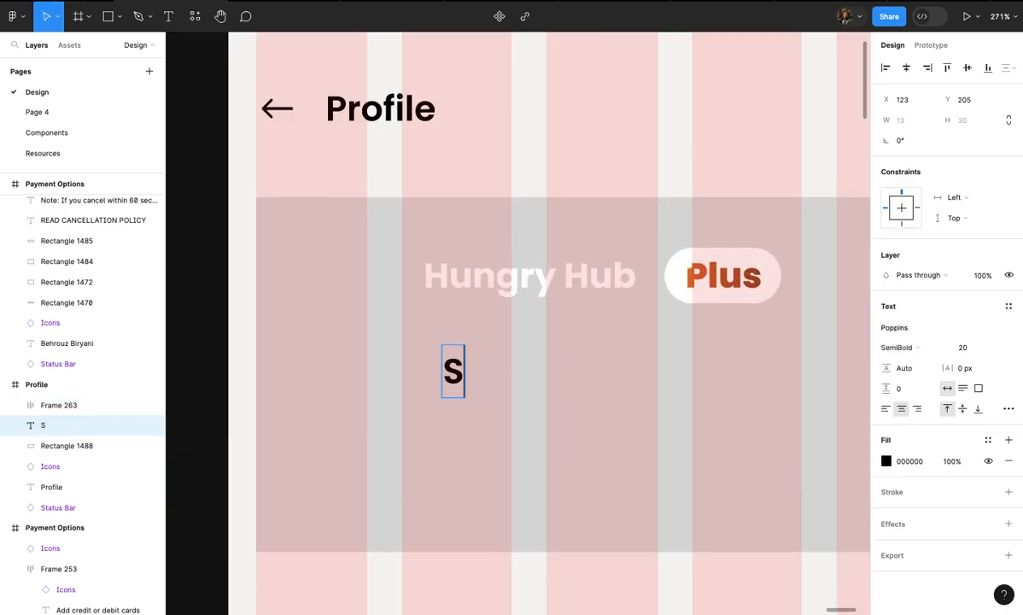
- Complete the card heading as "Save 50 on every order" and centre it horizontally in the Profile frame
type("ave")
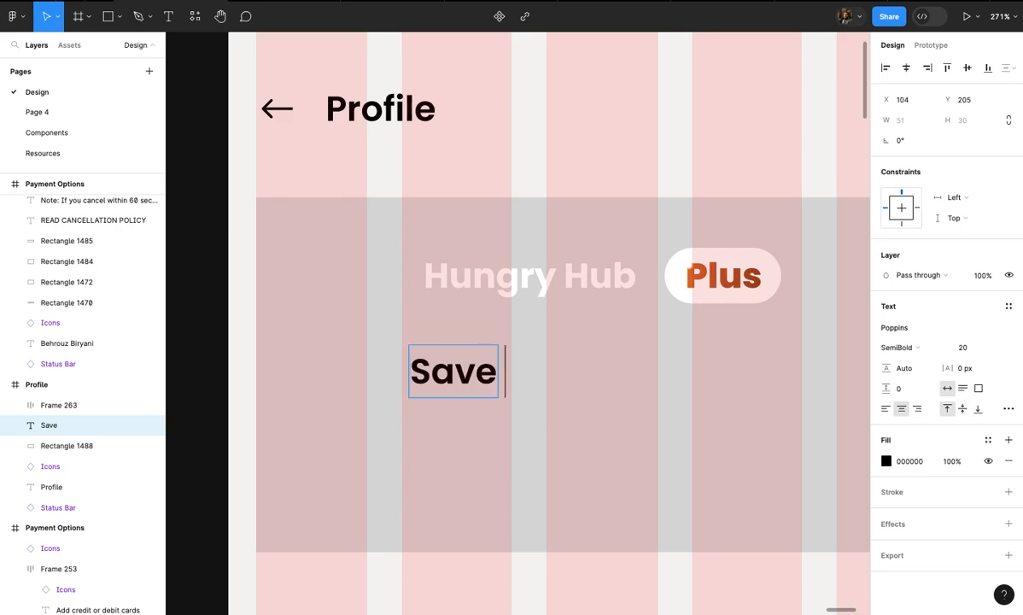
type(" 50 on")
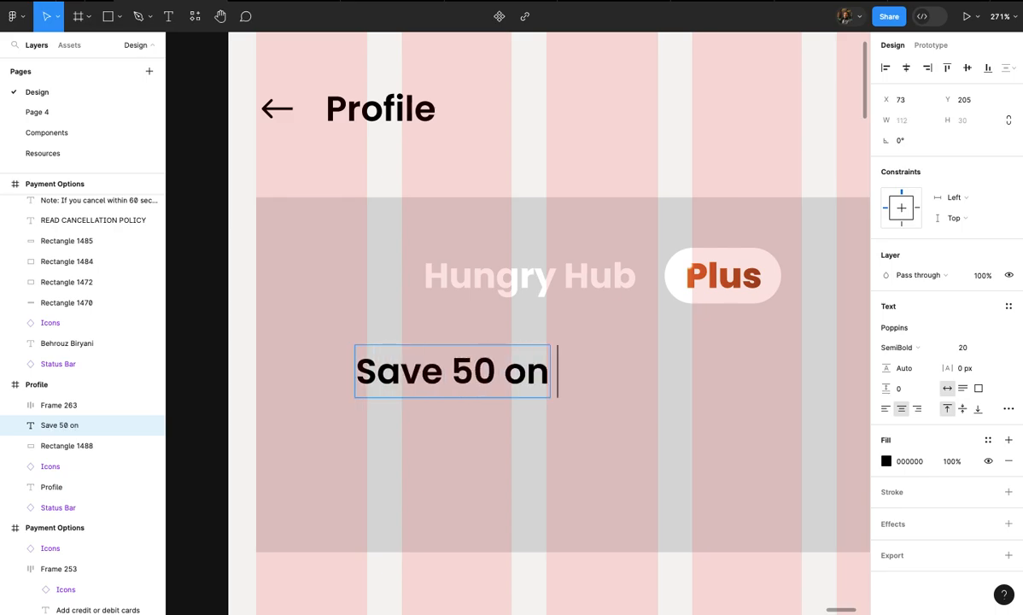
type(" every o")
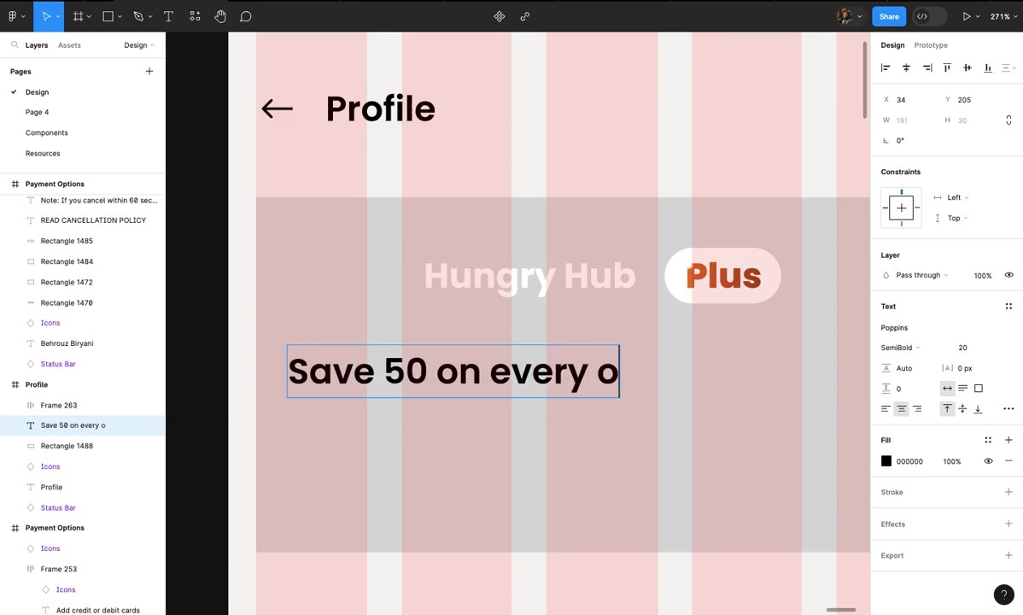
type("rder")
key("Escape")
scroll(548, 479, "down", 5)
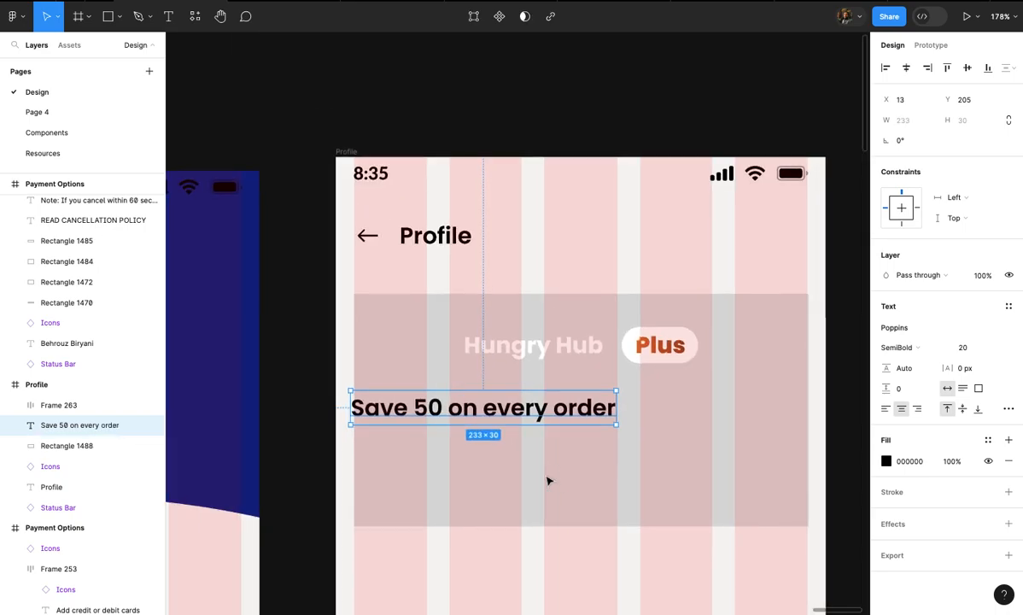
left_click(905, 73)
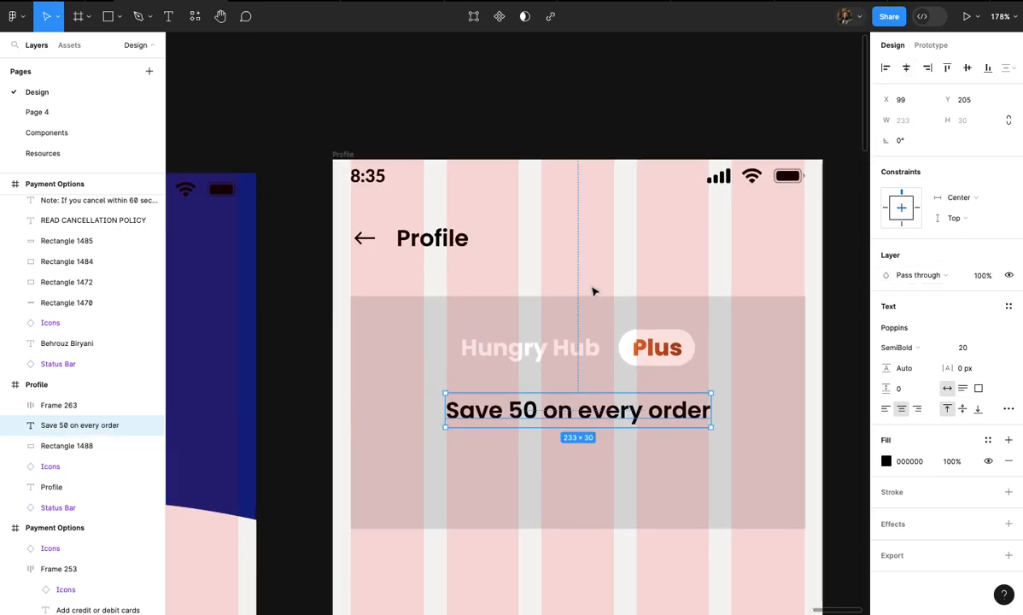
- Copy the Subscription screen's delivery fees description under the heading on the Profile card and centre it horizontally in the frame
scroll(596, 291, "down", 3)
left_click(290, 318)
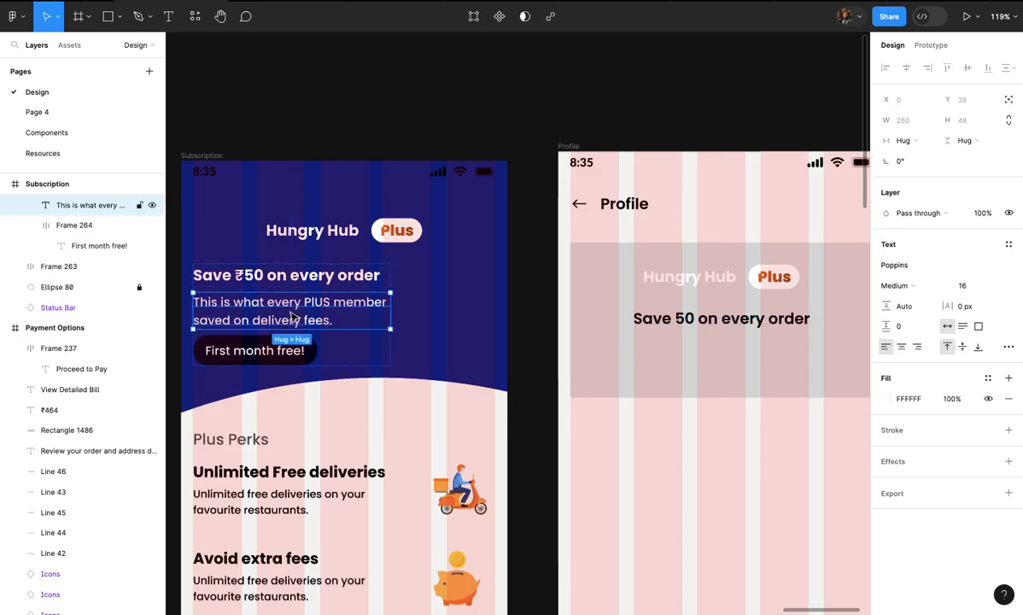
left_click_drag(290, 315, 730, 362)
left_click(906, 72)
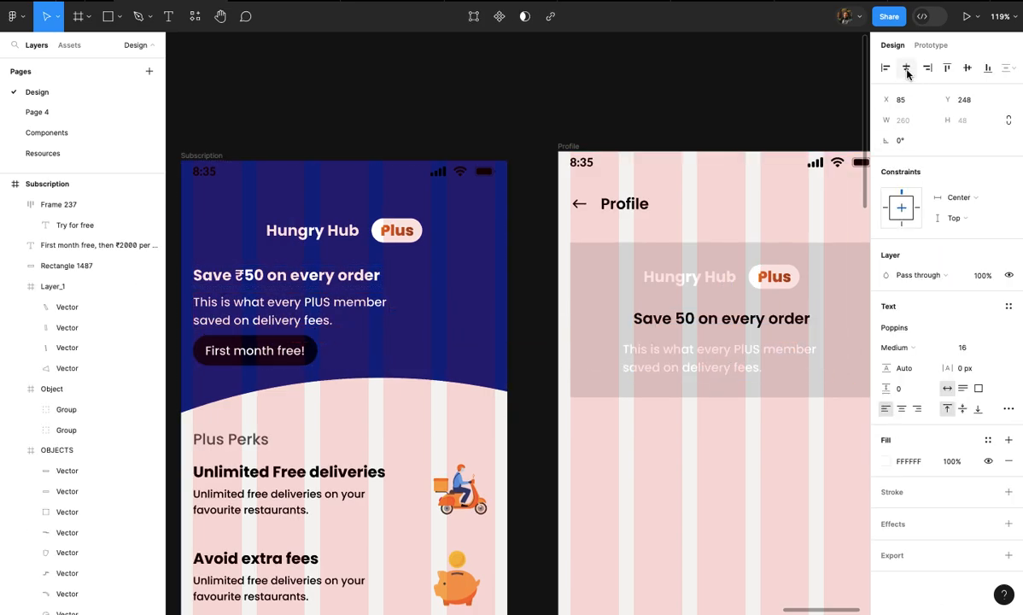
- Give the copied description auto height, centred text alignment and a font size of 14
left_click(962, 389)
scroll(735, 374, "up", 3)
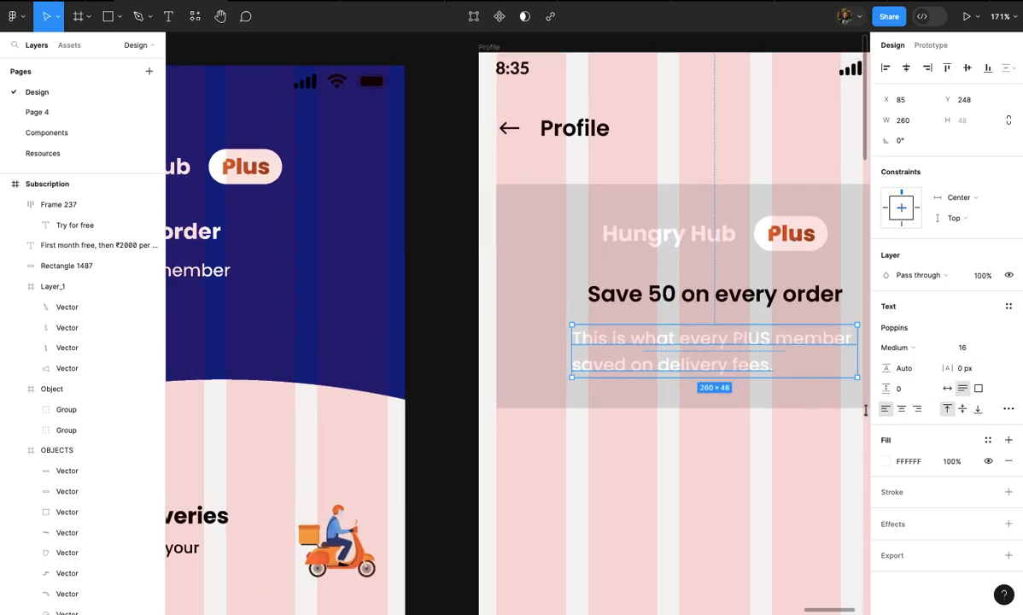
left_click(907, 410)
scroll(759, 372, "up", 2)
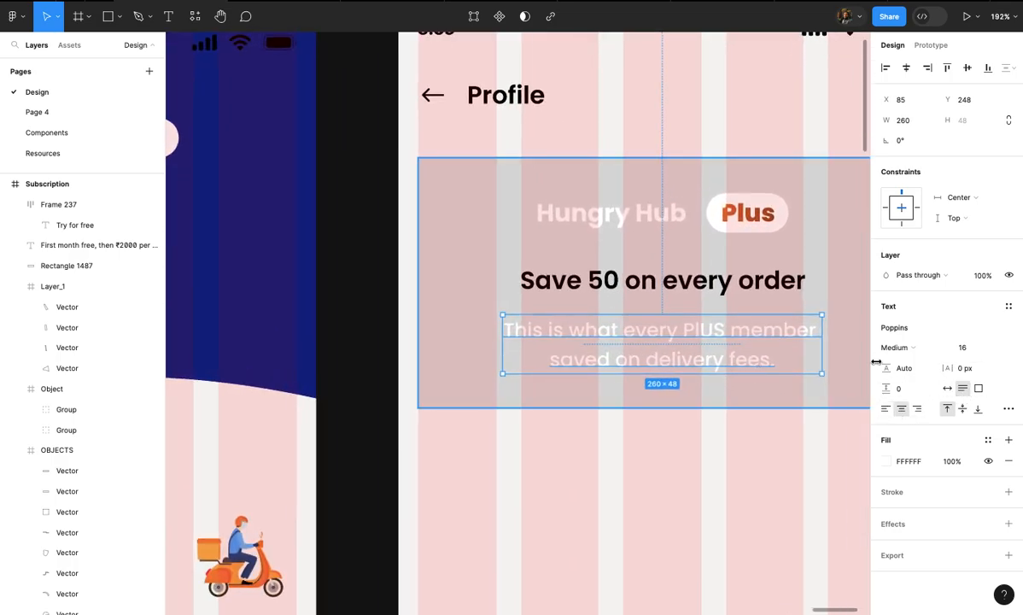
type("14")
key("Return")
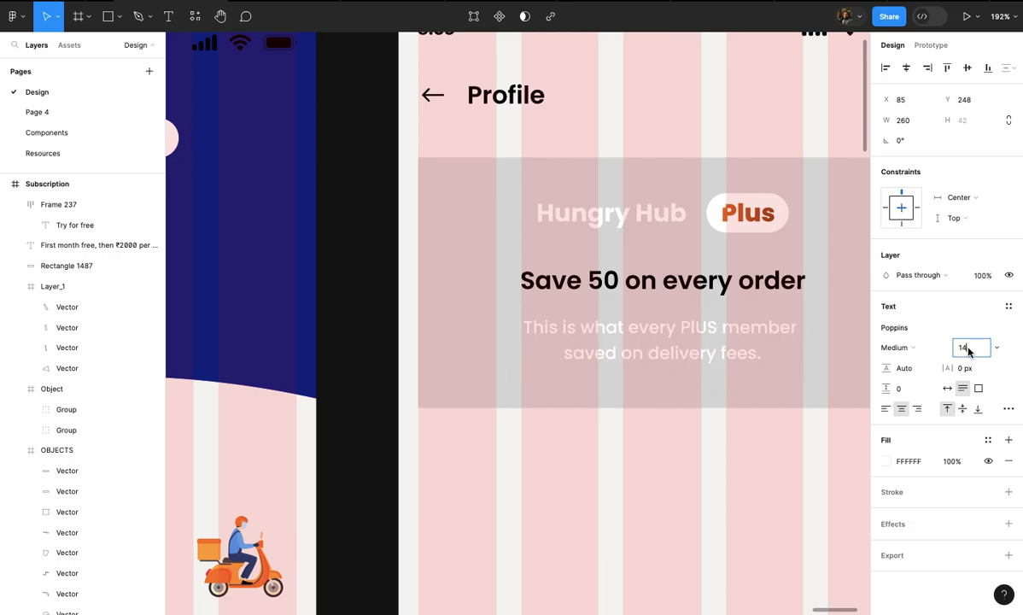
- Change the fill of the "Save 50 on every order" heading to white, FFFFFF
left_click(767, 393)
scroll(766, 393, "down", 3)
scroll(726, 376, "right", 2)
scroll(720, 378, "up", 2)
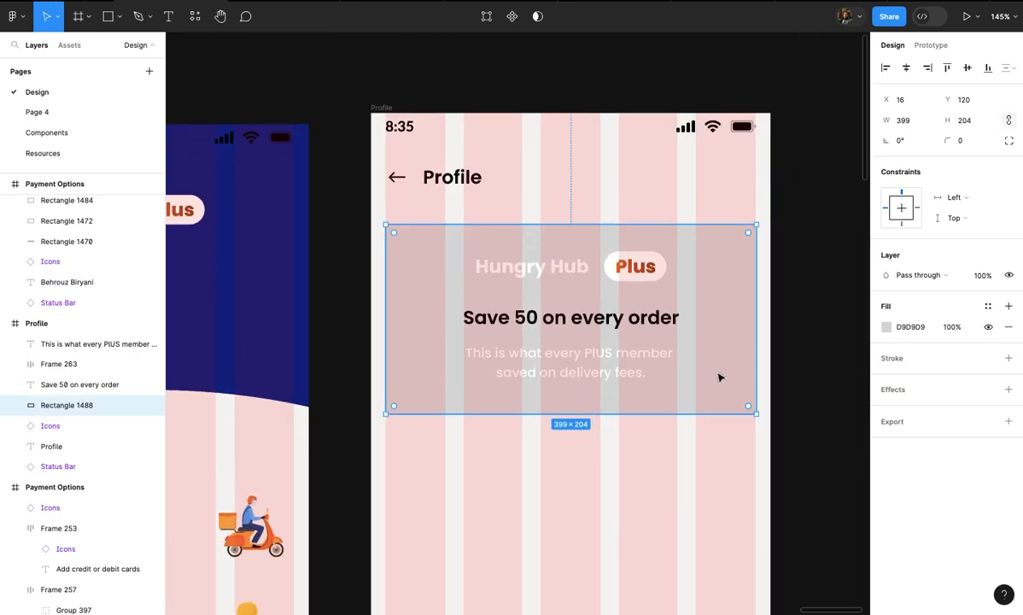
scroll(717, 380, "left", 5)
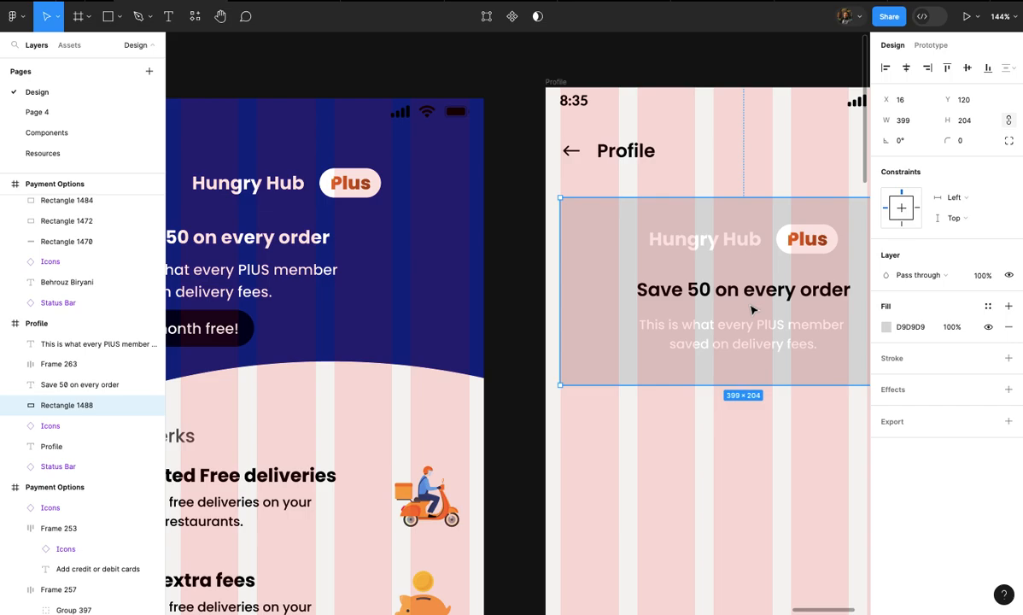
left_click(752, 300)
scroll(815, 319, "right", 3)
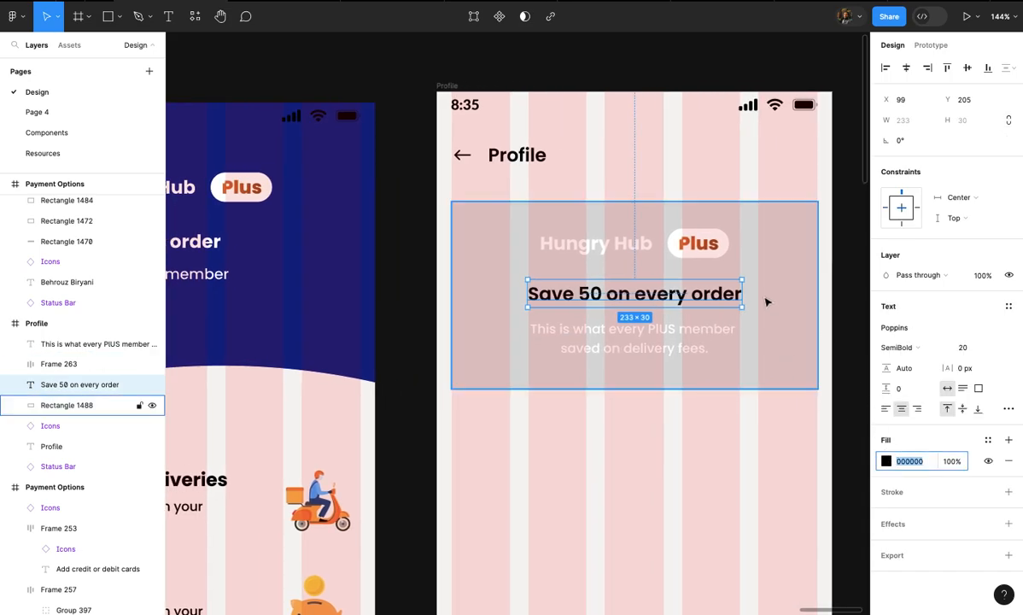
left_click(885, 465)
left_click_drag(752, 293, 680, 175)
left_click(857, 245)
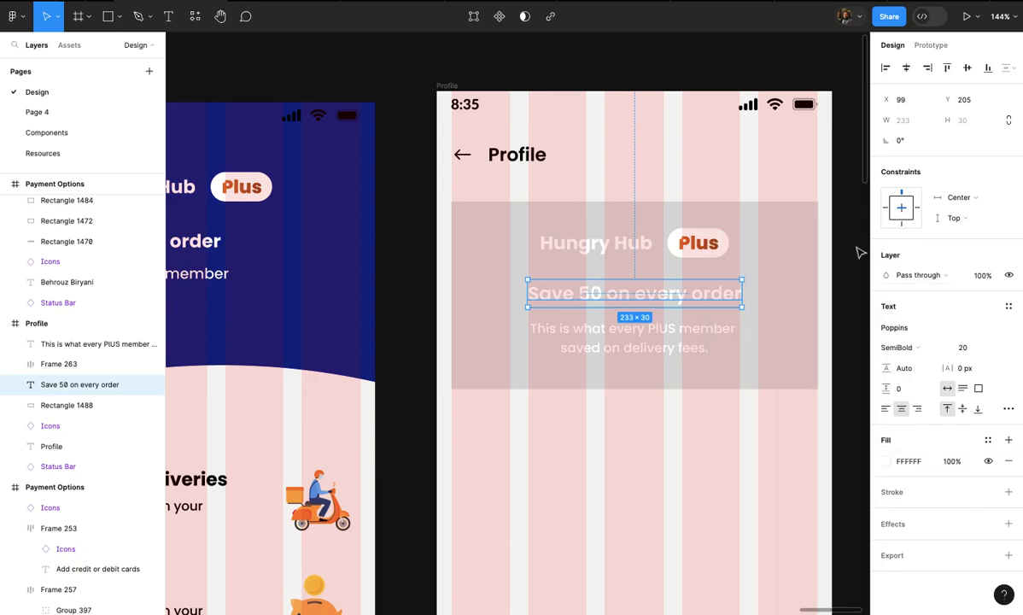
left_click(906, 350)
left_click(904, 360)
left_click(811, 410)
scroll(812, 410, "up", 3)
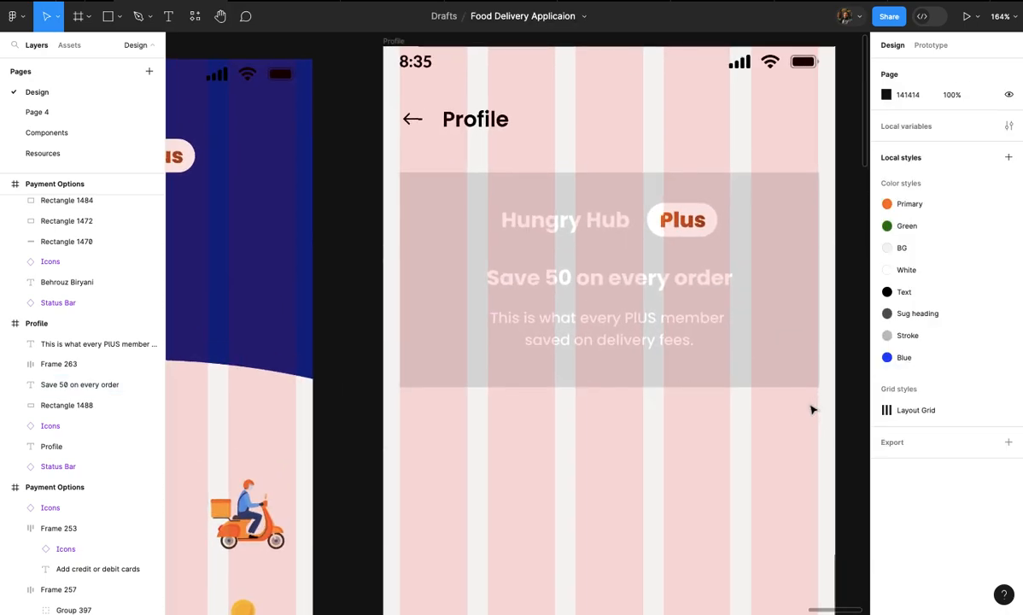
key("ctrl+z")
scroll(813, 410, "down", 3)
left_click(811, 424)
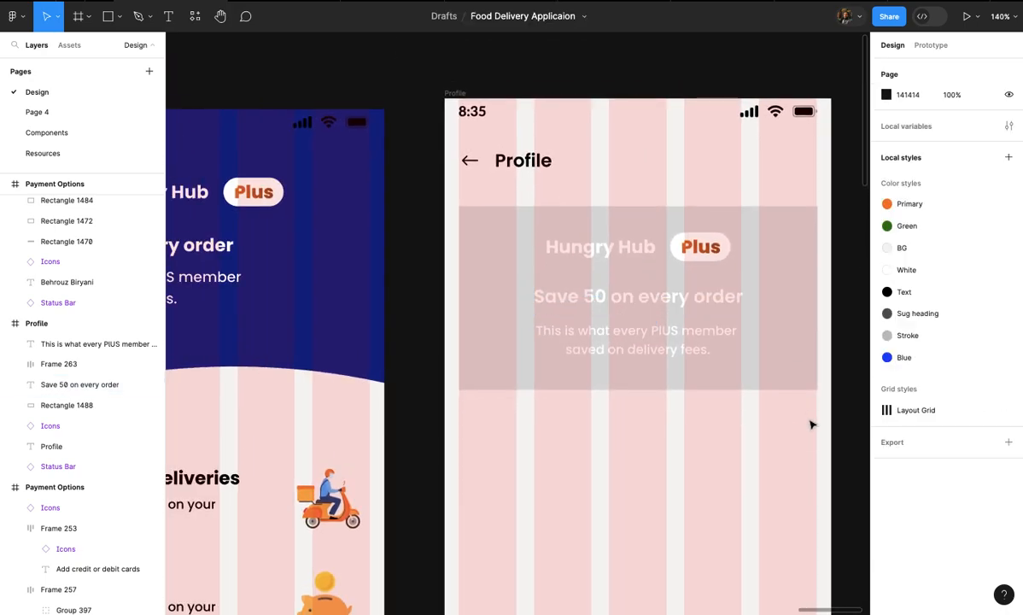
- Copy the "First month free!" pill from the Subscription screen below the card's description and extend the card background to a height of 245
scroll(812, 424, "down", 3)
left_click(362, 365)
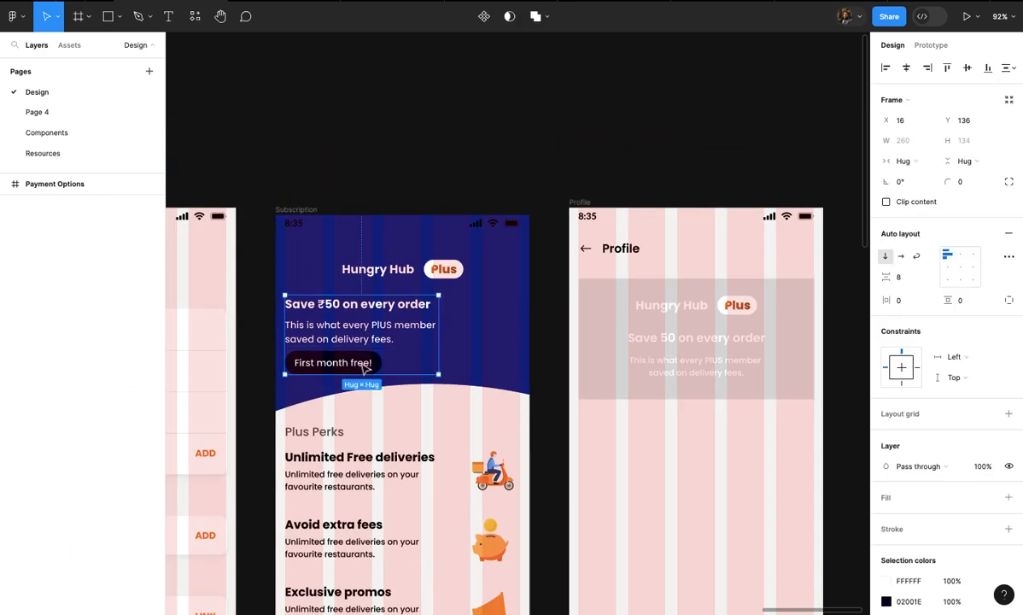
left_click(352, 362)
left_click_drag(351, 362, 684, 428)
scroll(697, 395, "up", 3)
left_click(682, 396)
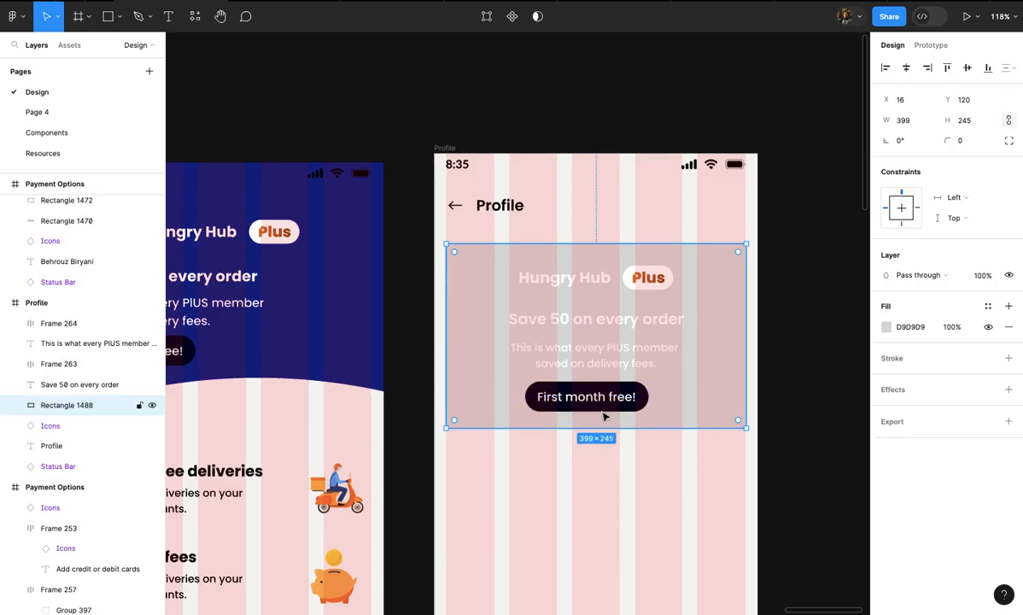
- Replace the copied pill's label on the Profile card with "Try for free"
scroll(604, 416, "up", 3)
left_click(572, 401)
double_click(572, 401)
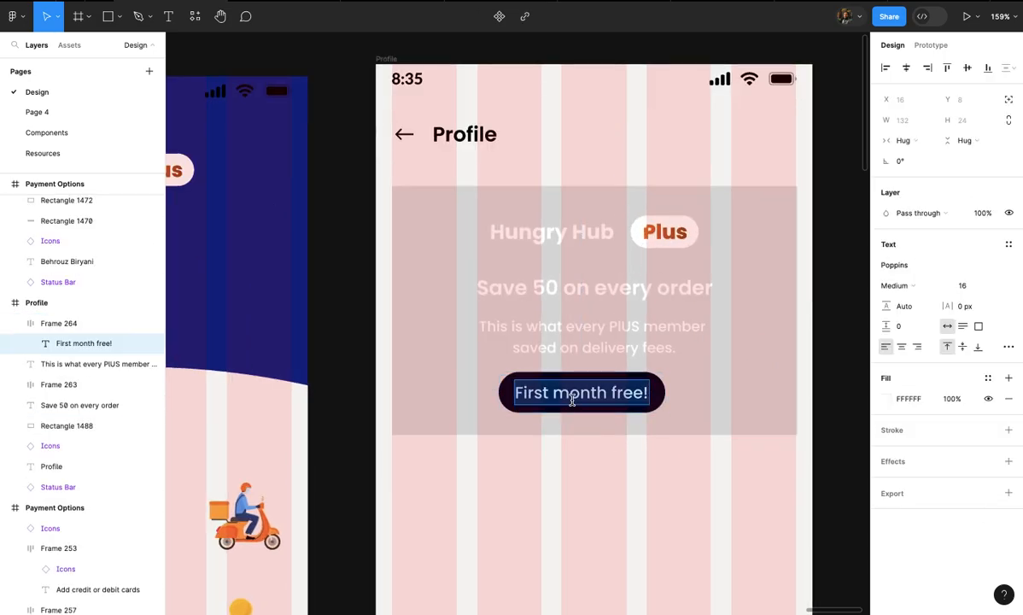
type("Try for free")
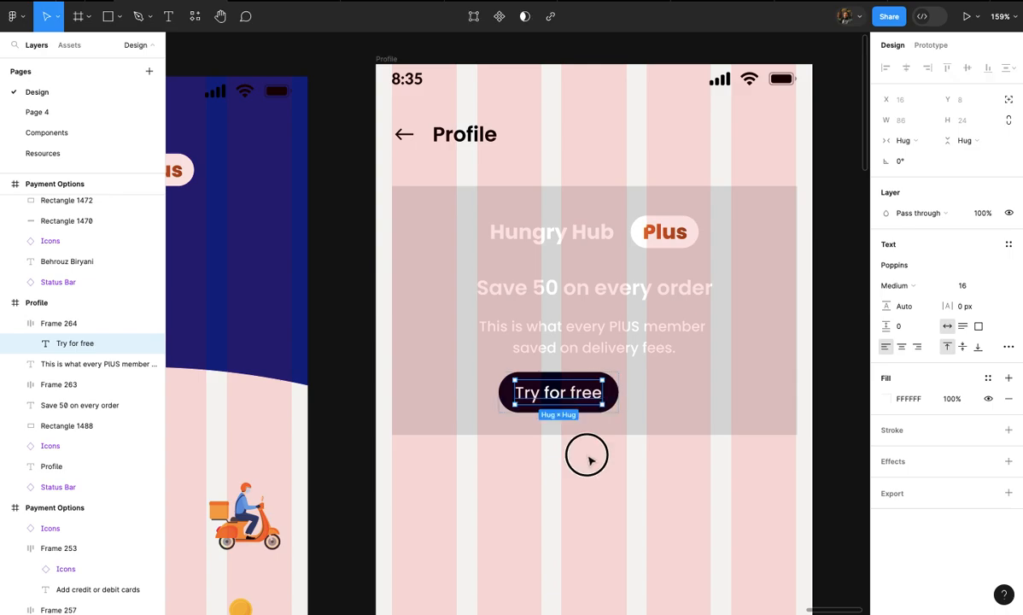
key("Escape")
key("Escape")
- Set the corner radius of the Profile card's background rectangle to 12
scroll(587, 461, "down", 2)
left_click(690, 420)
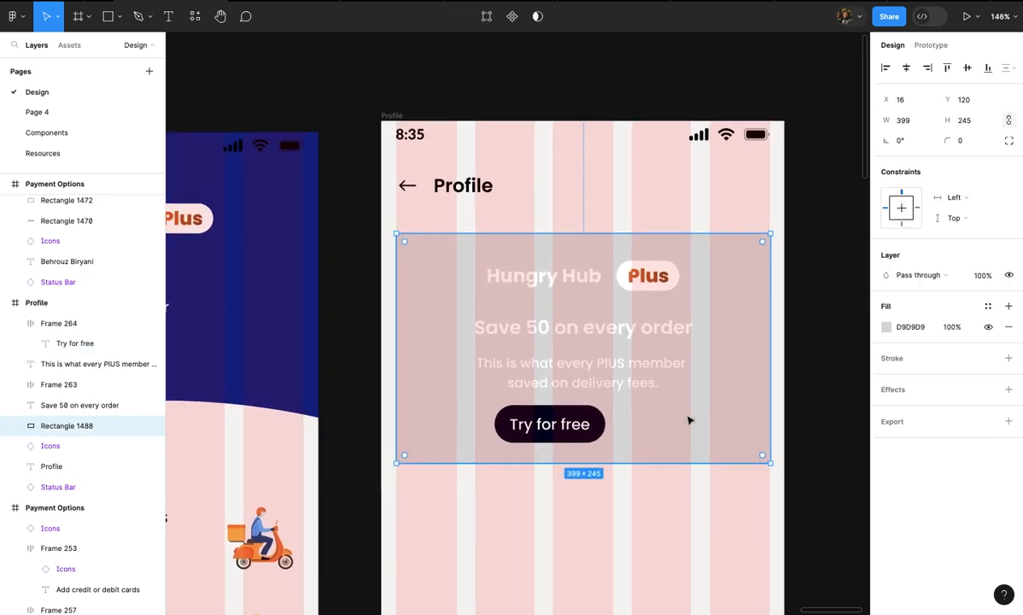
scroll(864, 282, "up", 1)
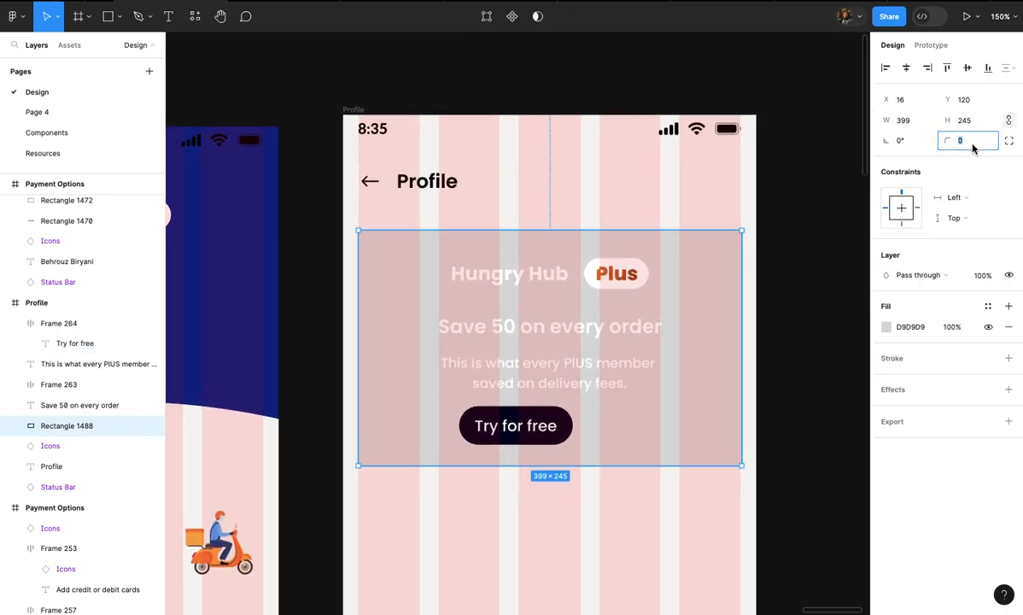
type("10")
key("Return")
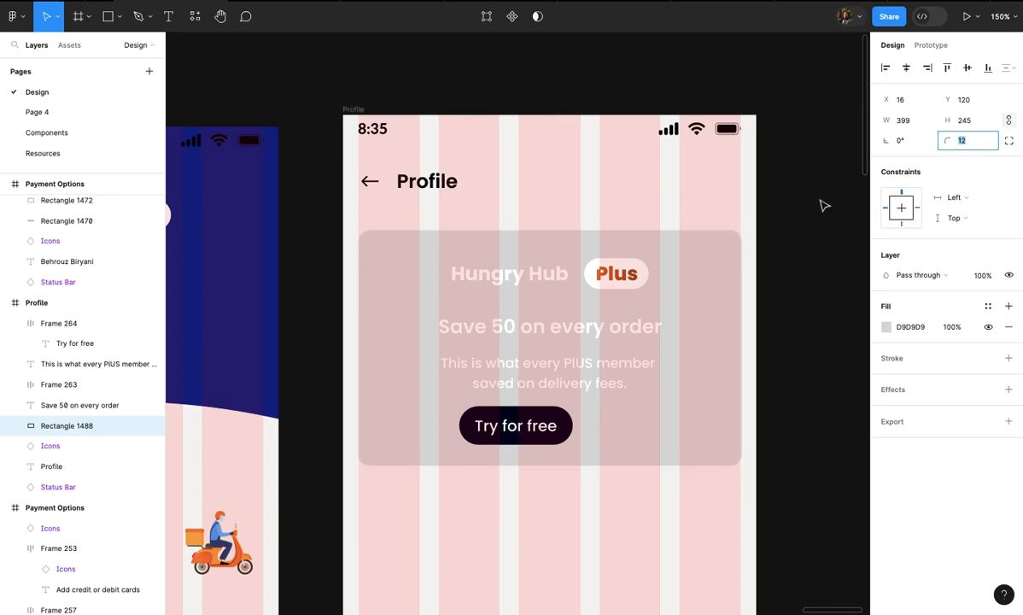
left_click(793, 215)
- Switch the fill of the Profile card's background rectangle from solid to a linear gradient
scroll(792, 214, "down", 3)
scroll(792, 214, "up", 1)
left_click(726, 274)
scroll(728, 276, "down", 3)
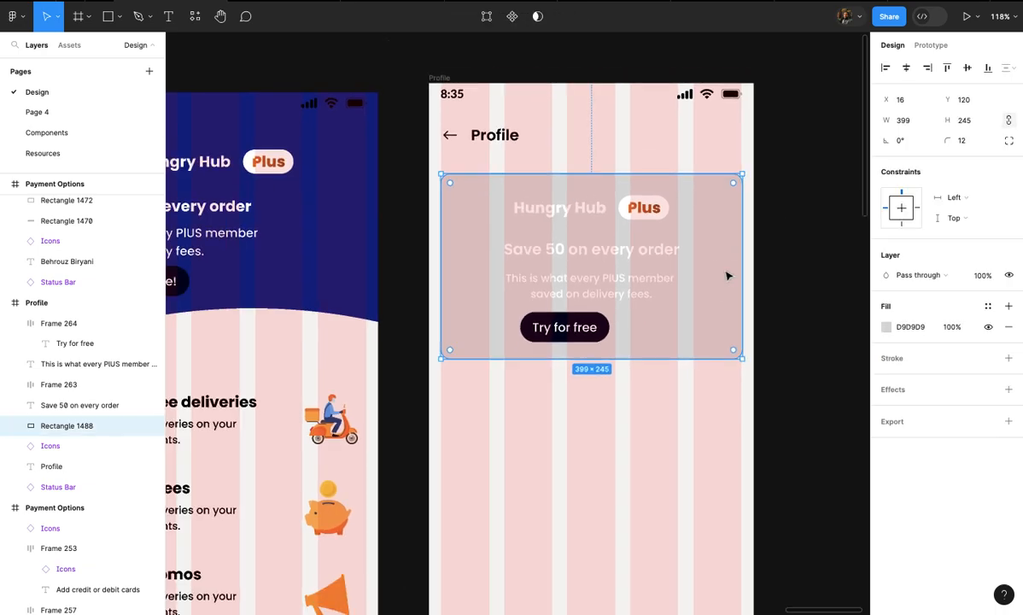
scroll(728, 276, "up", 3)
left_click(884, 330)
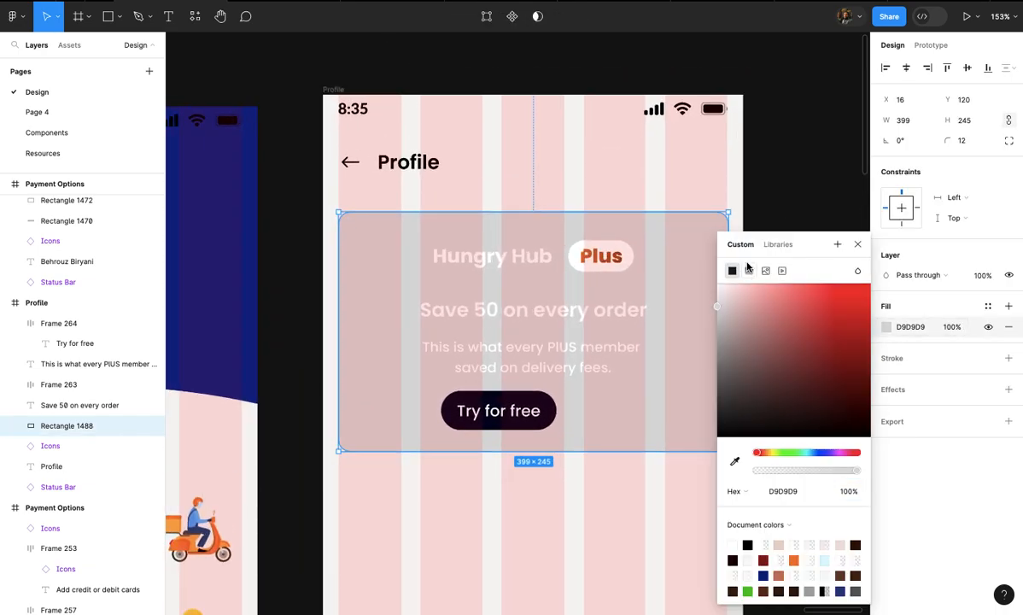
left_click(749, 268)
- Sample the dark blue of the Subscription header for both stops of the card's gradient
scroll(644, 285, "down", 5)
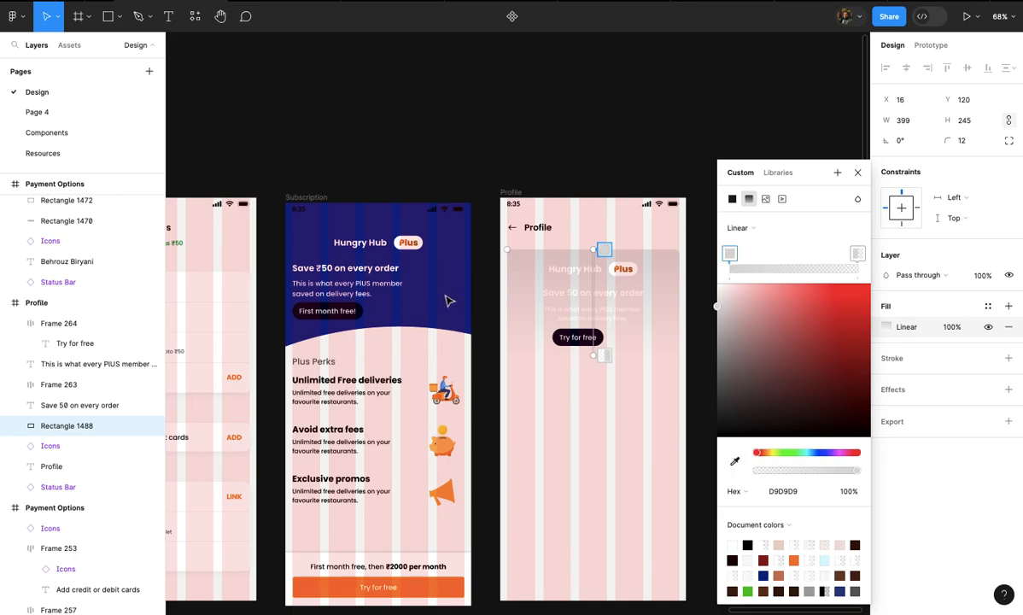
left_click(735, 461)
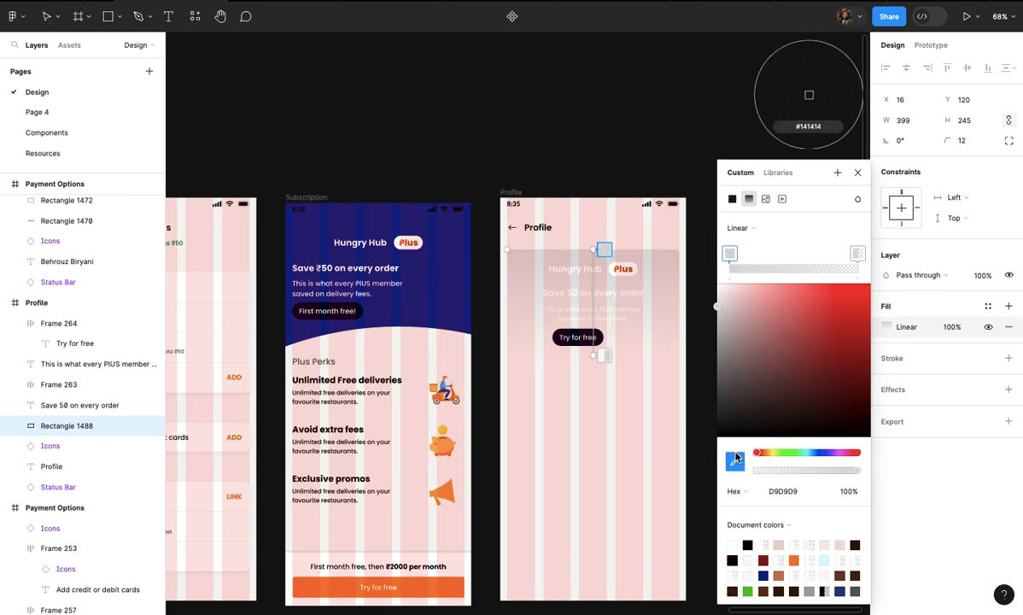
left_click(462, 308)
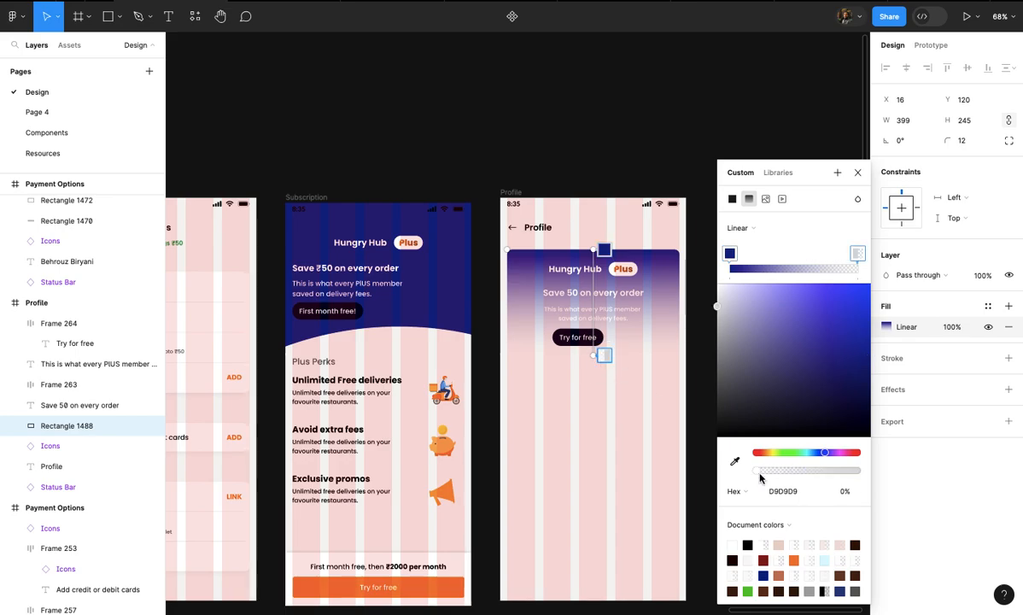
left_click(734, 461)
left_click(418, 287)
scroll(561, 379, "up", 3)
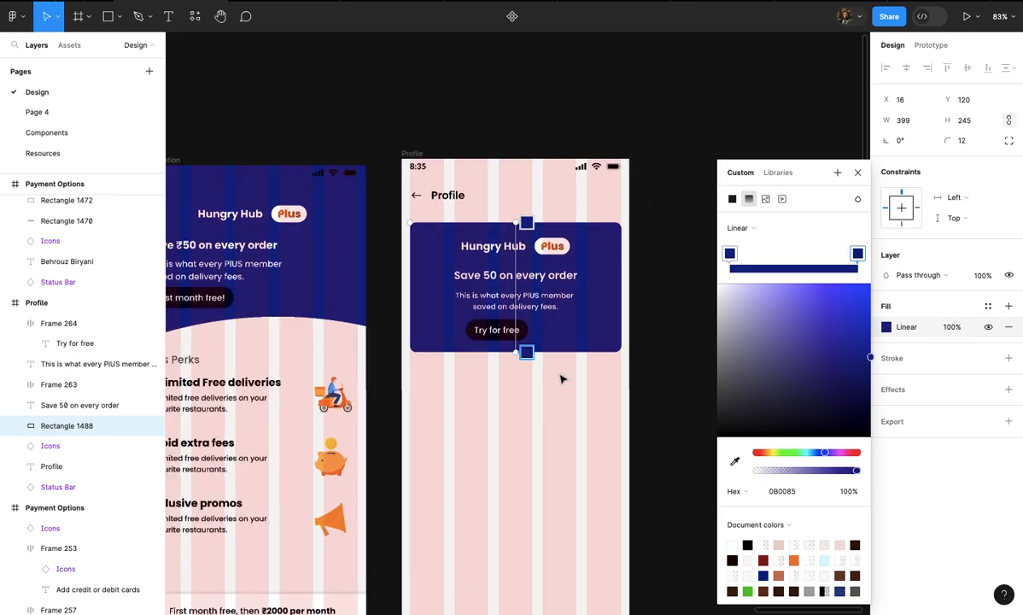
- Run the card's gradient diagonally from the upper left edge to the lower right corner and darken its end stop to 05003A
scroll(561, 379, "up", 3)
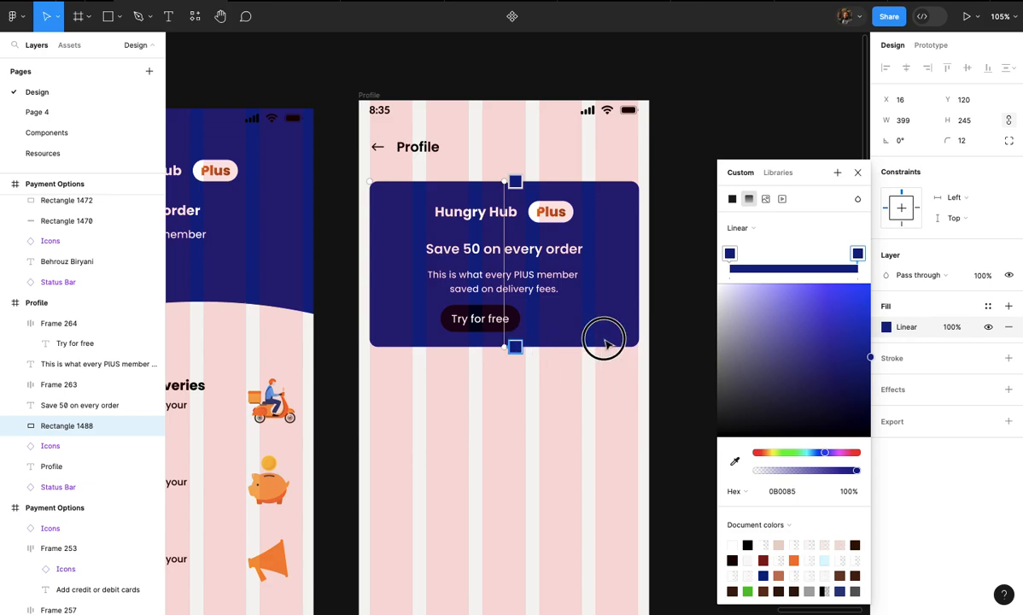
left_click_drag(507, 347, 639, 329)
left_click_drag(869, 373, 875, 412)
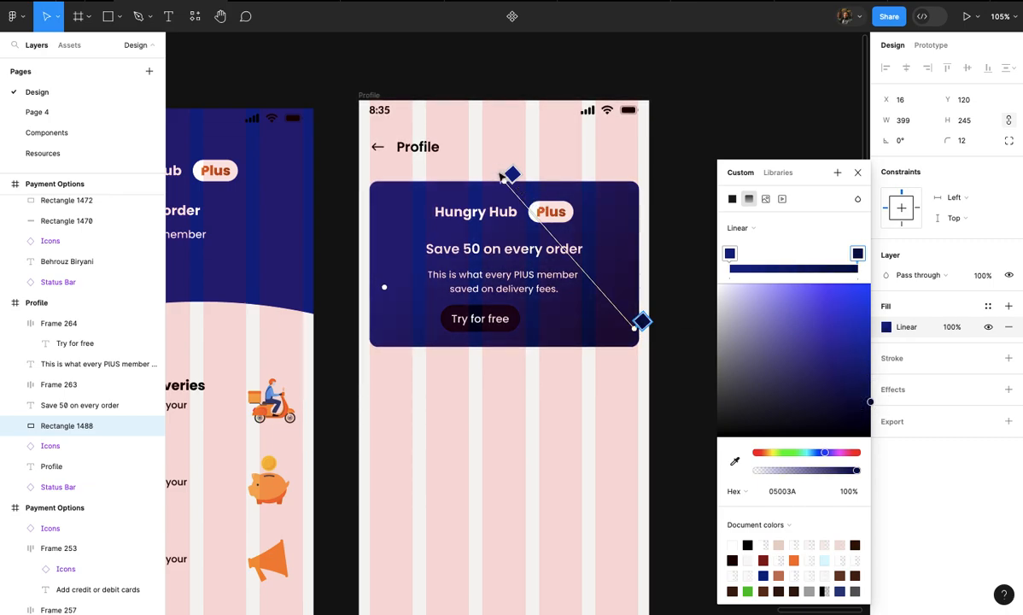
left_click_drag(502, 178, 375, 221)
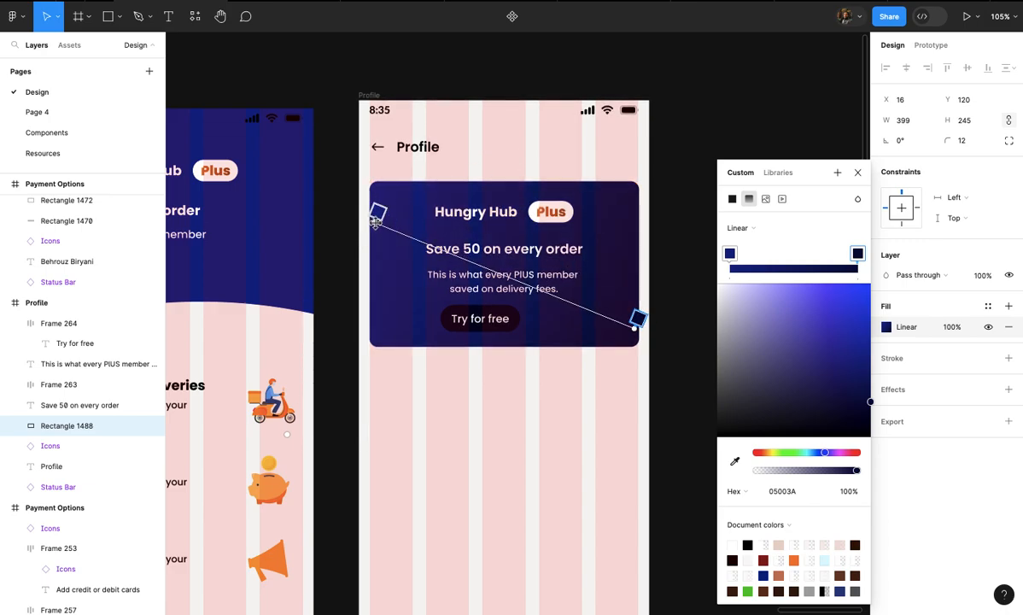
left_click(501, 375)
- Centre the "Try for free" pill horizontally in the Profile frame
right_click(462, 313)
key("Escape")
scroll(474, 325, "up", 5)
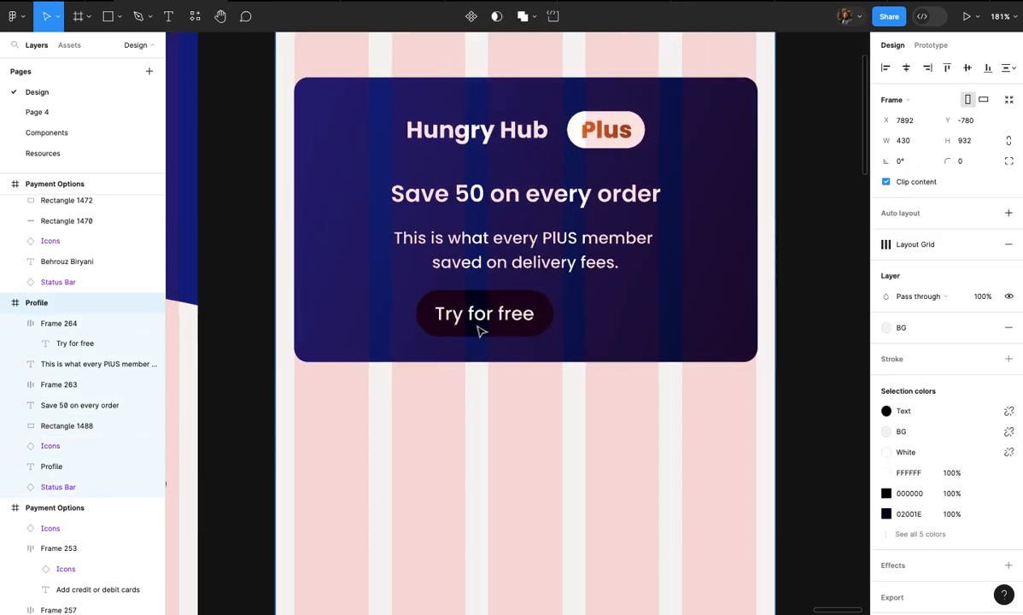
left_click(906, 67)
- Widen the "Try for free" pill by setting its horizontal auto layout padding to 136
scroll(578, 288, "up", 3)
scroll(801, 298, "down", 4)
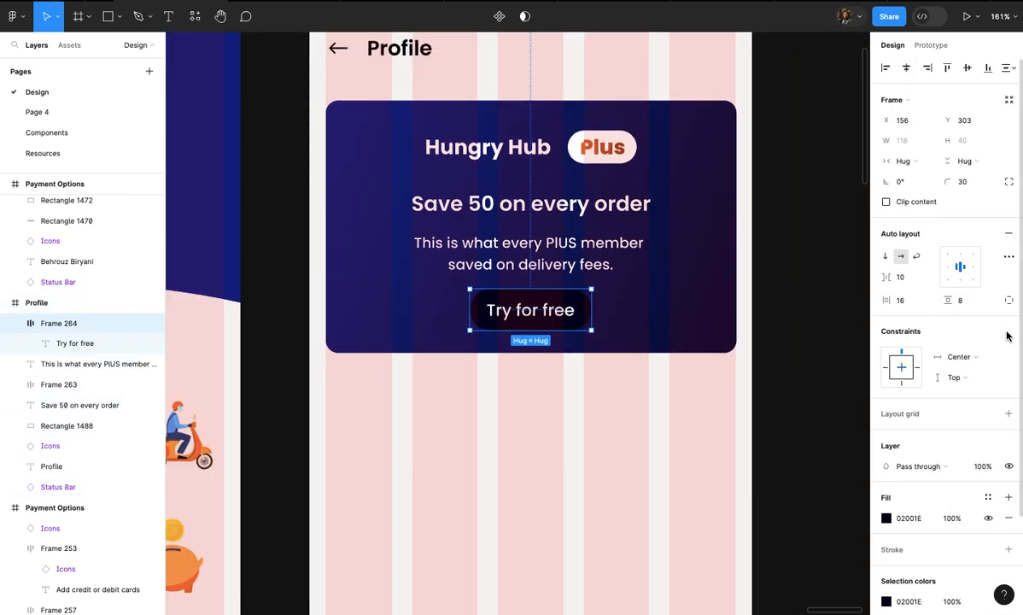
type("36")
key("Return")
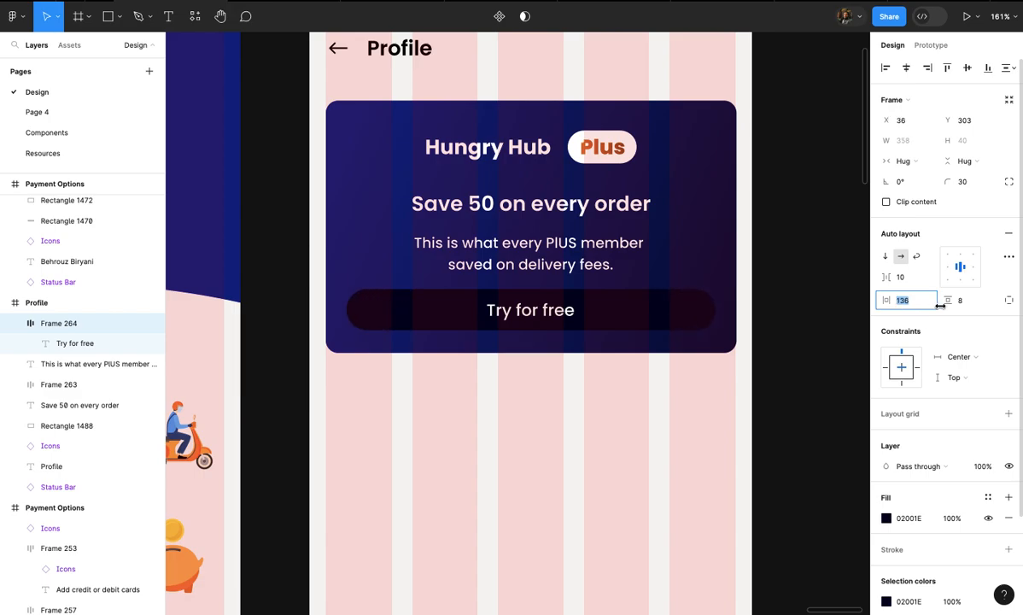
- Set the "Try for free" pill's vertical padding to 12 and extend the card's lower edge to a height of 256
left_click(972, 301)
type("12")
key("Return")
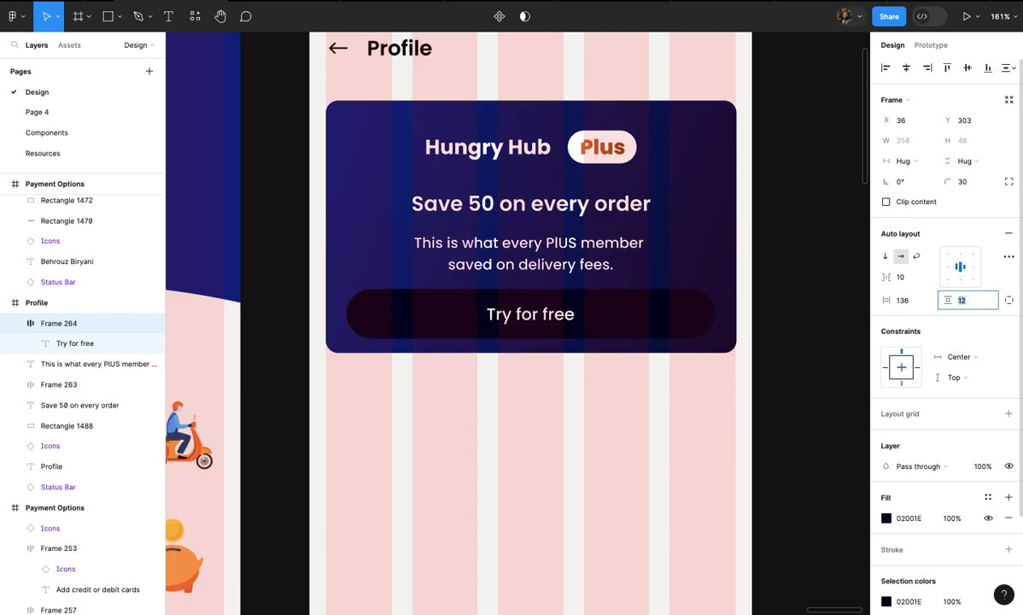
left_click(715, 249)
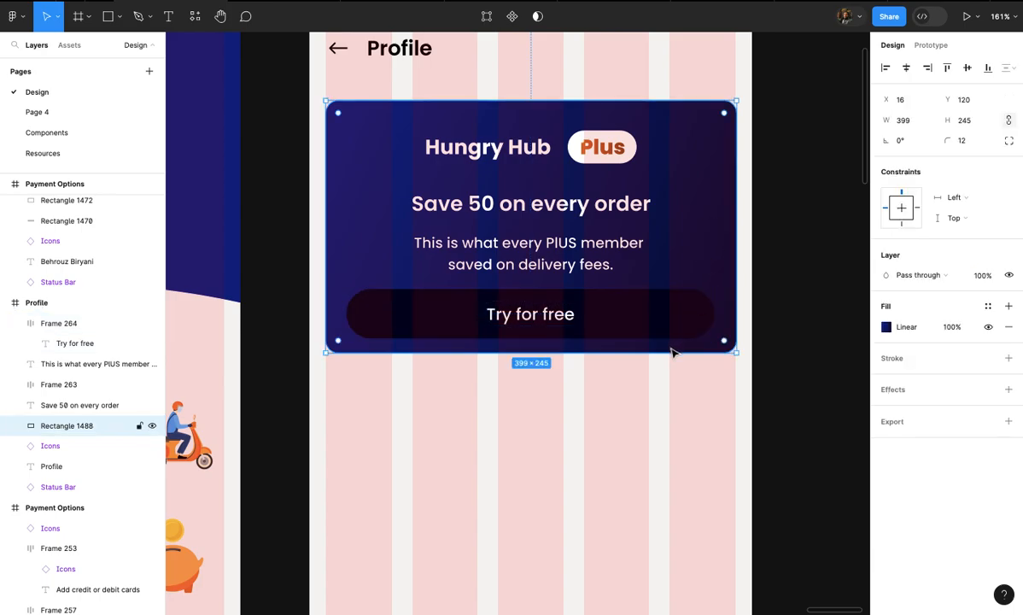
left_click_drag(667, 350, 666, 364)
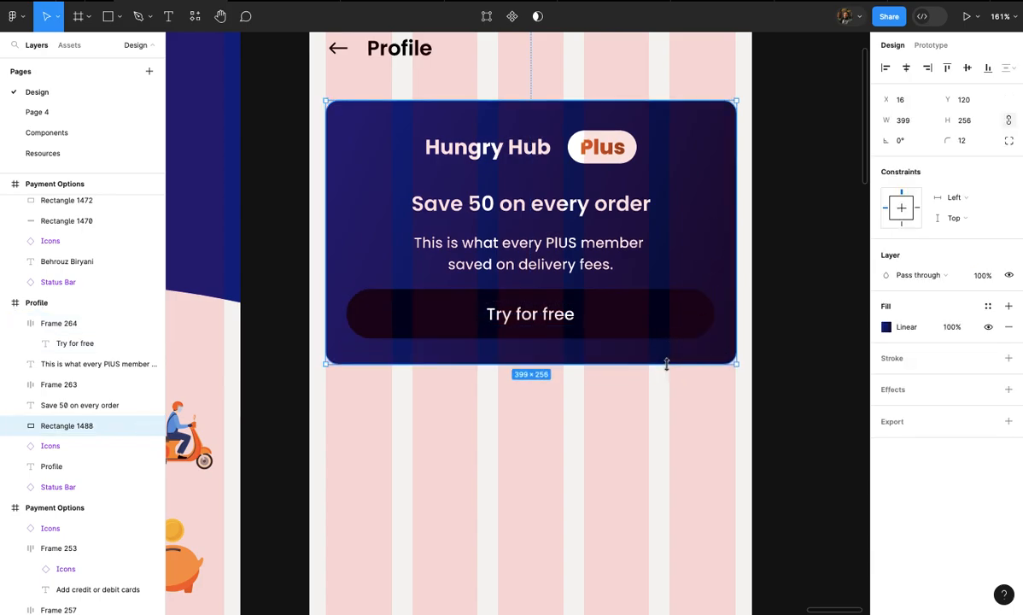
- Apply the Text colour style to the "Try for free" label
double_click(574, 317)
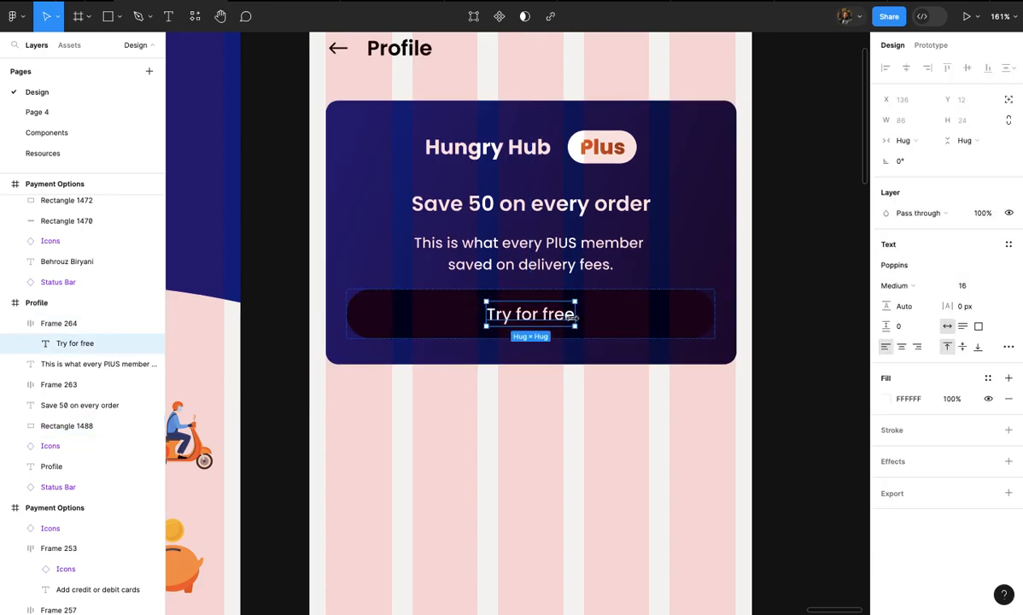
left_click(987, 379)
left_click(765, 523)
- Change the fill of the "Try for free" pill to white
left_click(662, 325)
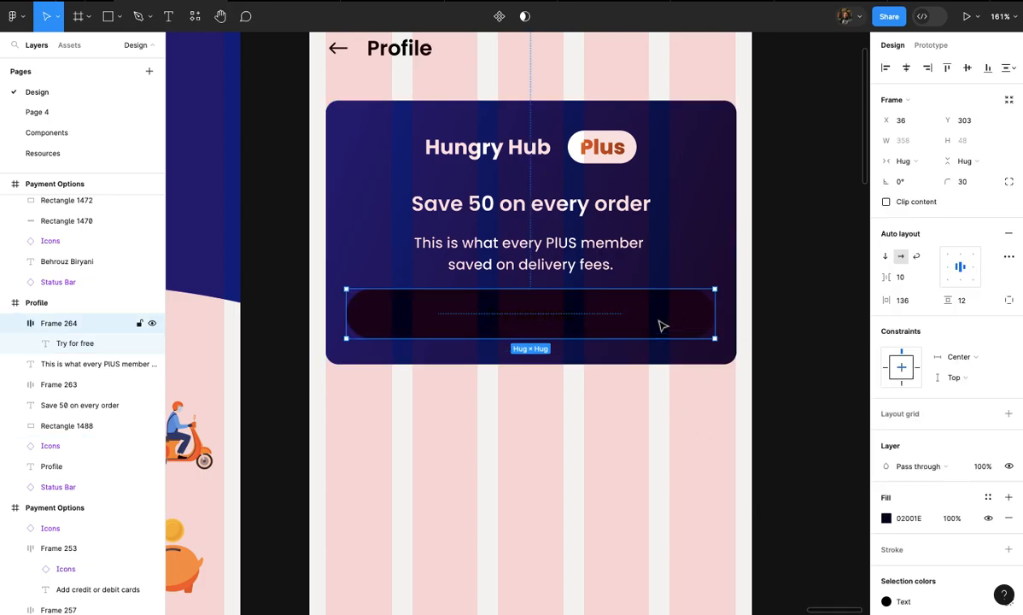
left_click(887, 518)
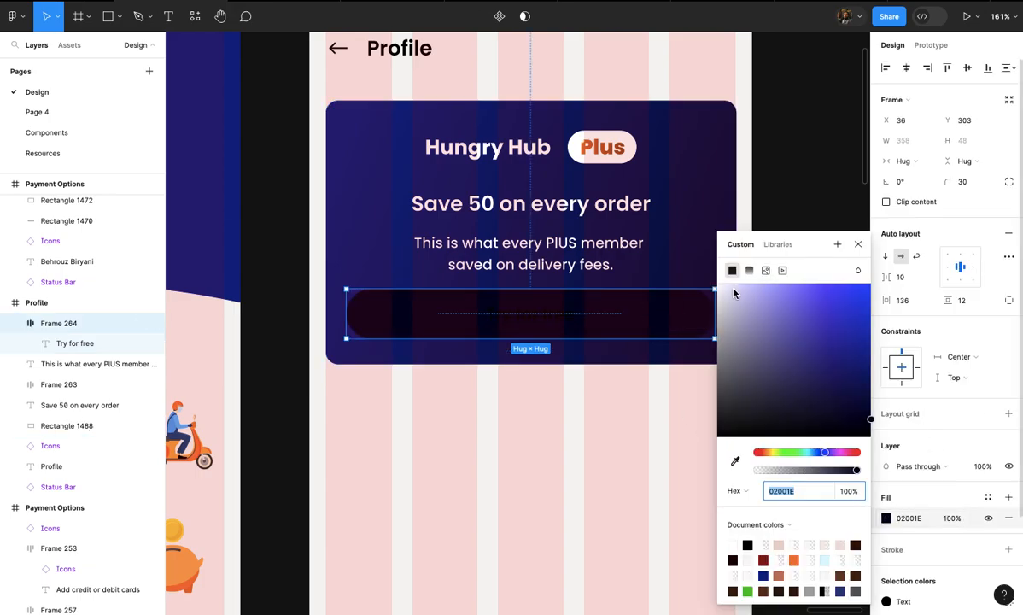
left_click_drag(733, 293, 697, 244)
left_click(775, 194)
- Stack "Save 50 on every order" and its description in an auto layout with a gap of 8, and lower the description's fill opacity
scroll(819, 187, "down", 5)
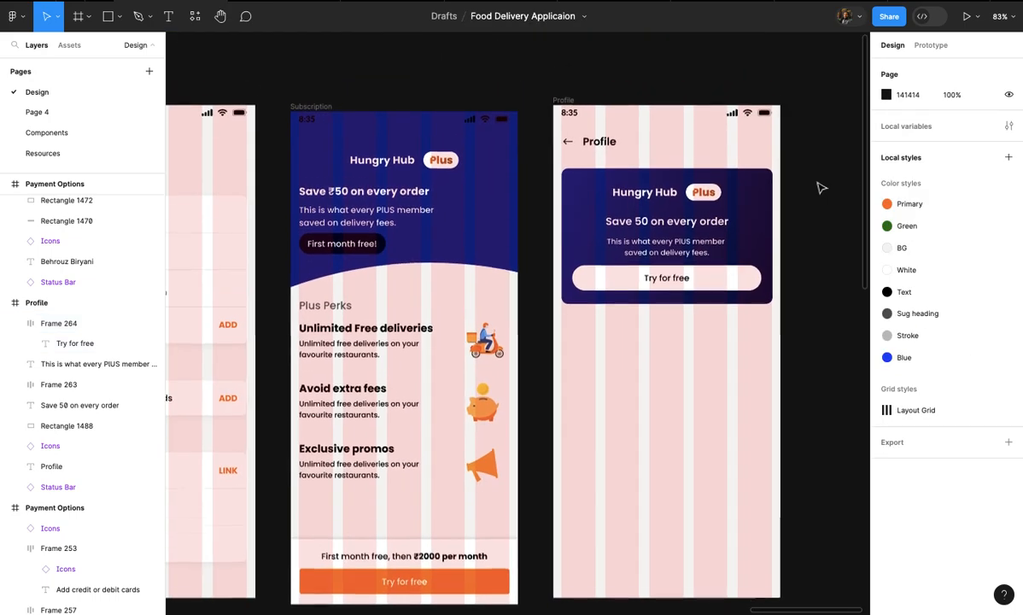
scroll(820, 187, "up", 3)
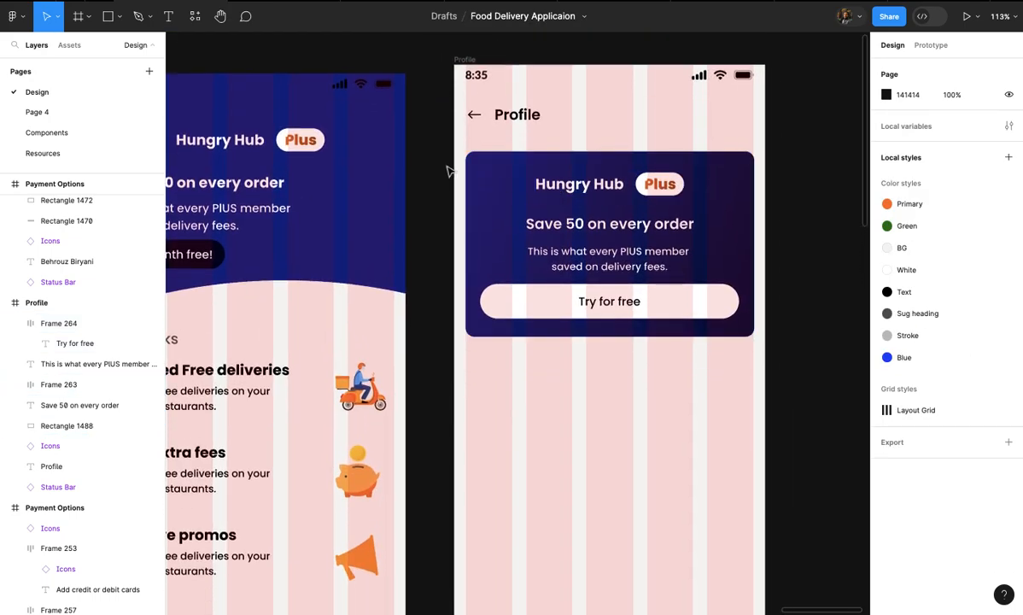
scroll(450, 169, "up", 3)
left_click(534, 183)
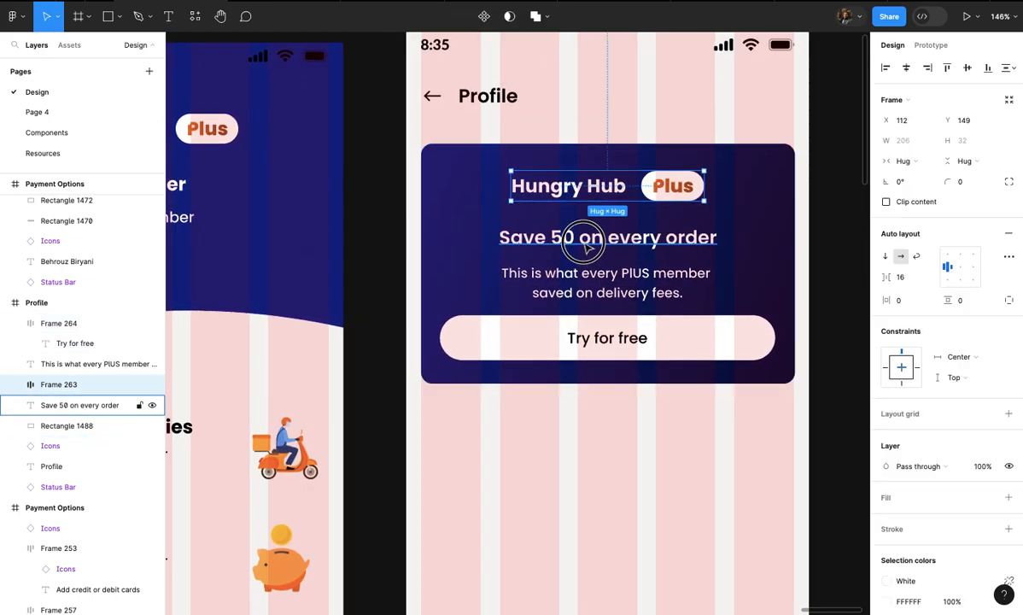
left_click(586, 245, "shift")
left_click(602, 278)
left_click(597, 244, "shift")
key("shift+a")
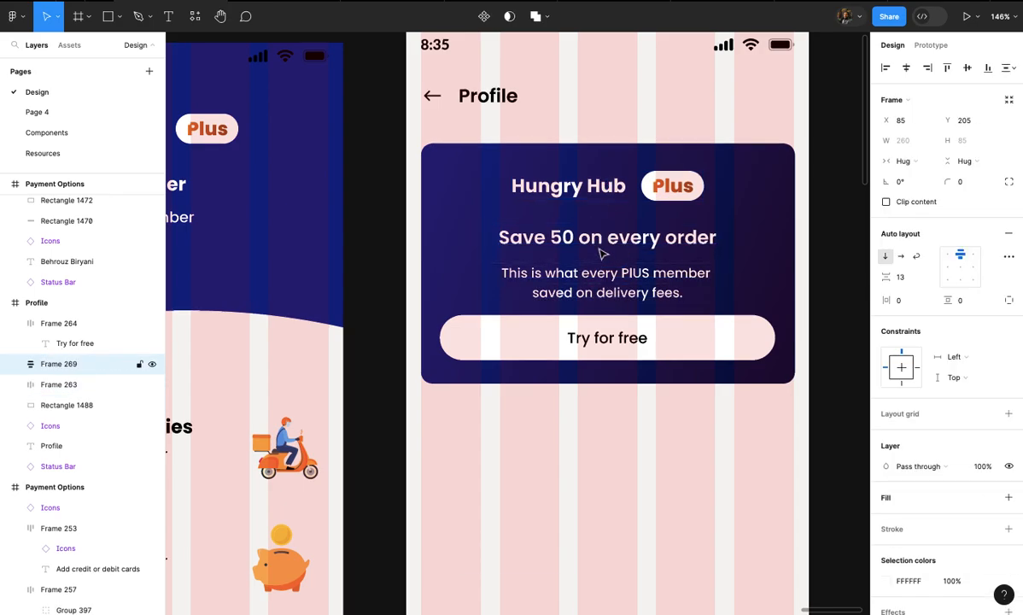
left_click_drag(598, 254, 599, 245)
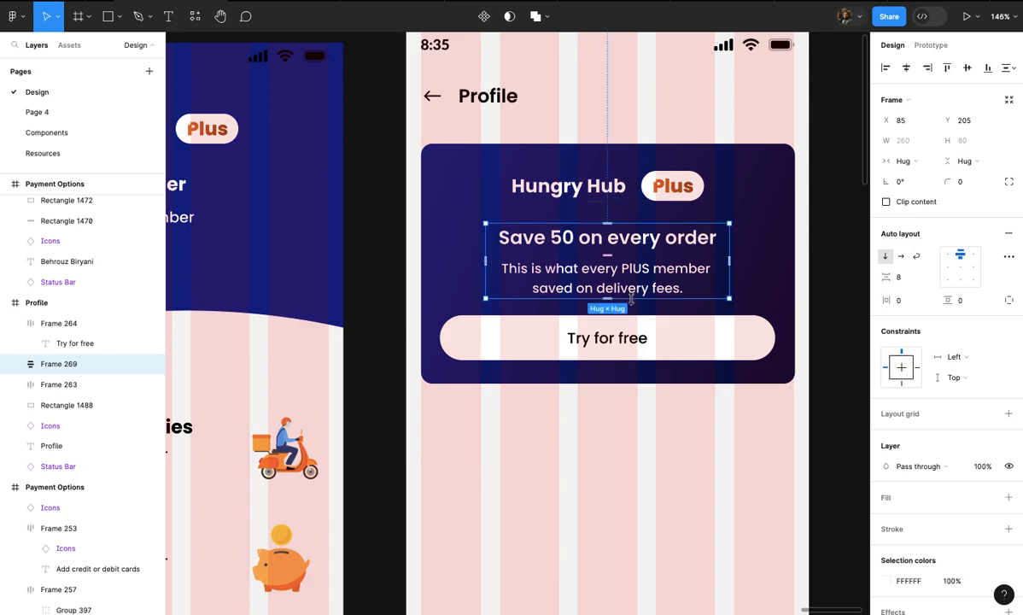
left_click(654, 291)
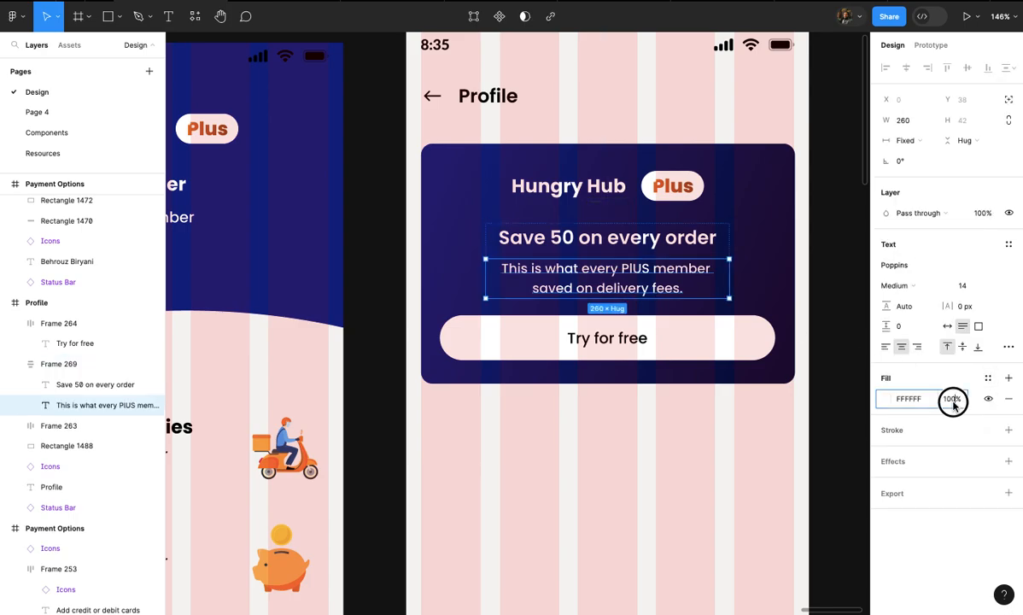
left_click(764, 472)
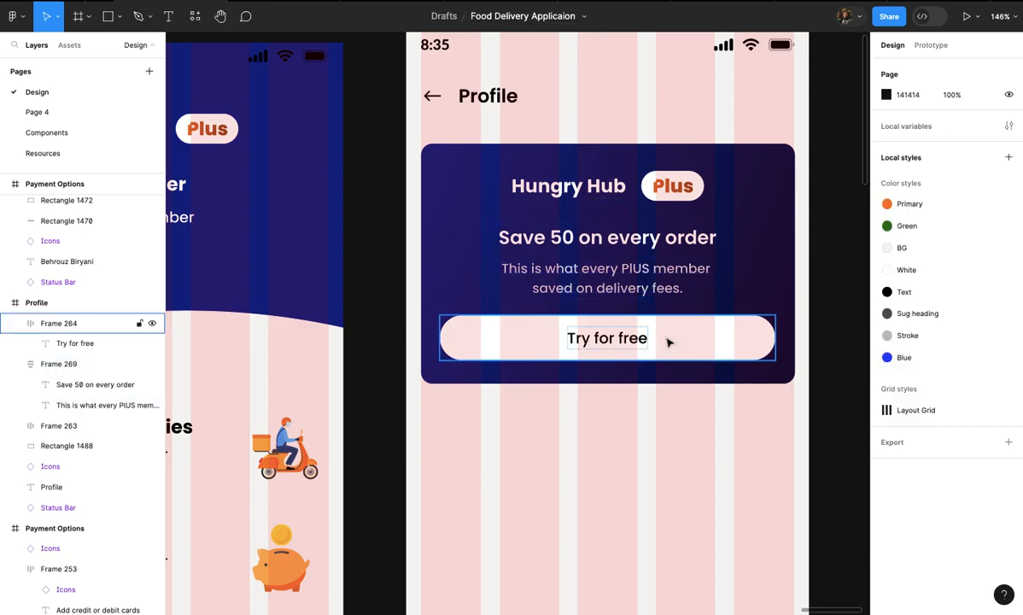
- Combine the title row, text block and pill in a vertical auto layout with a gap of 20, and centre it vertically on the card
left_click(666, 341)
left_click(646, 259, "shift")
left_click(647, 192, "shift")
key("shift+a")
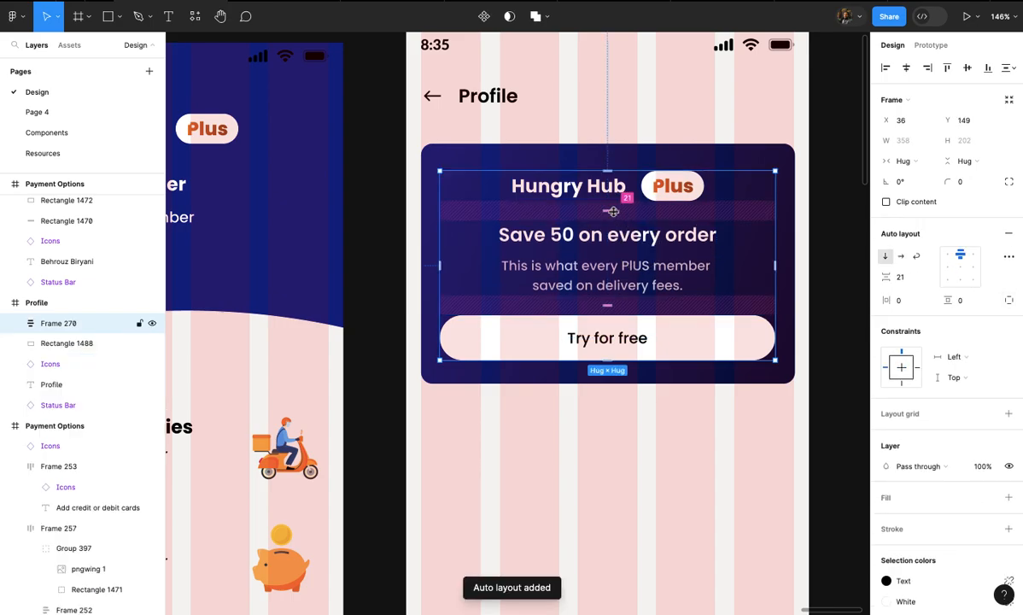
type("20")
key("Return")
left_click(620, 421)
left_click(623, 302)
left_click_drag(631, 284, 632, 284)
scroll(633, 286, "down", 5)
left_click(650, 387)
- Copy the white card behind the first UPI list on Payment Options into the Profile frame, below the promotional card at X 16, Y 443
scroll(651, 387, "down", 2)
scroll(651, 389, "up", 4)
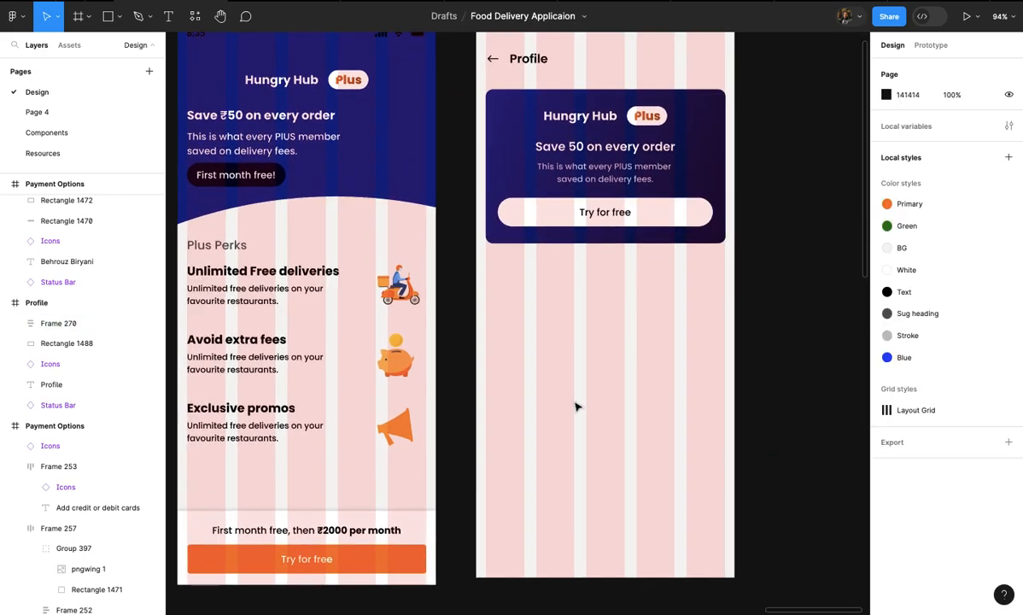
scroll(577, 407, "down", 5)
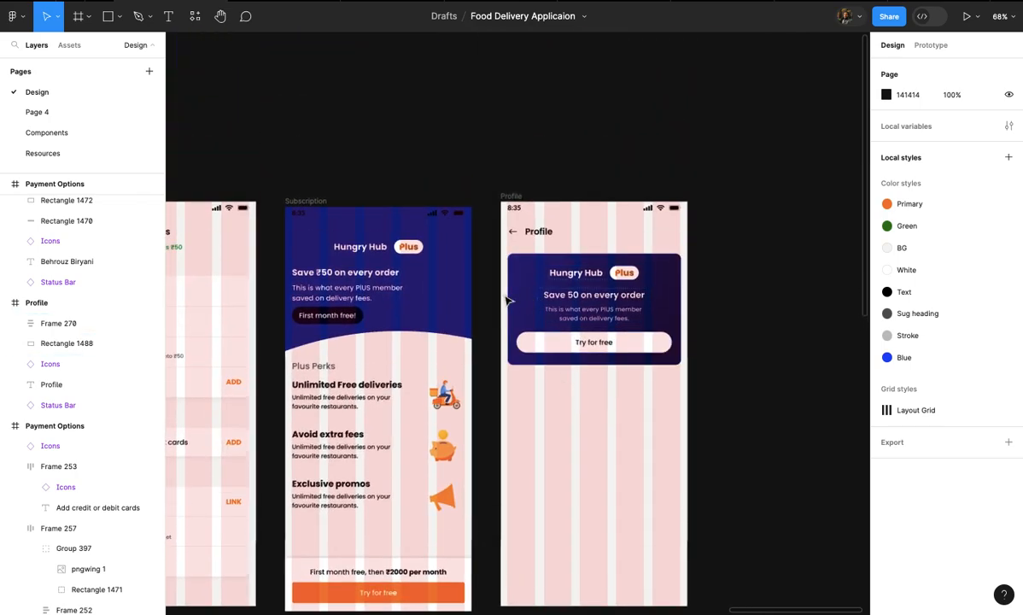
scroll(508, 301, "down", 2)
scroll(508, 301, "left", 3)
scroll(432, 227, "up", 5)
left_click(453, 211)
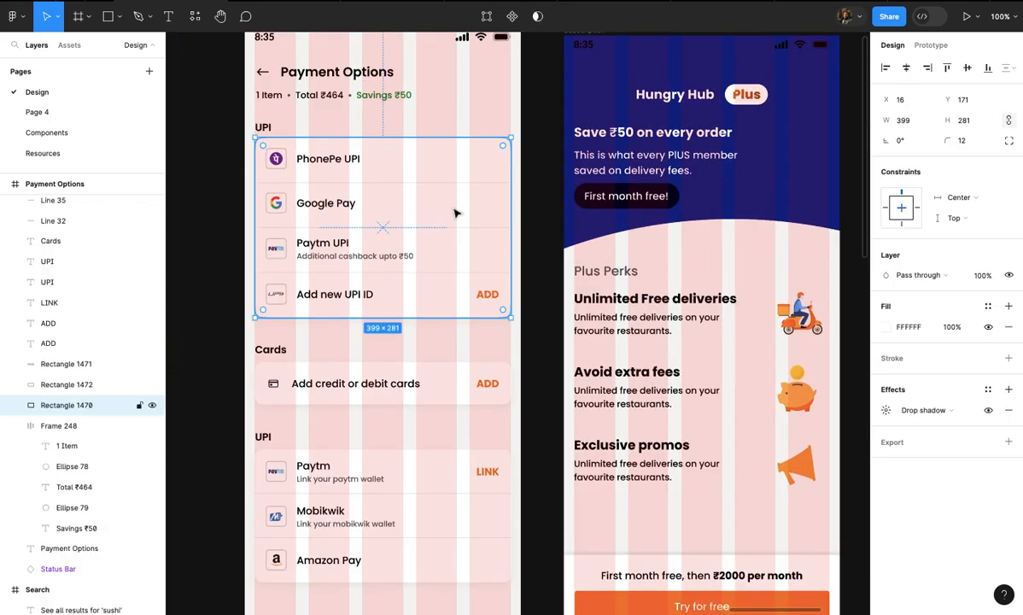
scroll(455, 213, "down", 5)
scroll(455, 212, "right", 5)
scroll(456, 211, "up", 4)
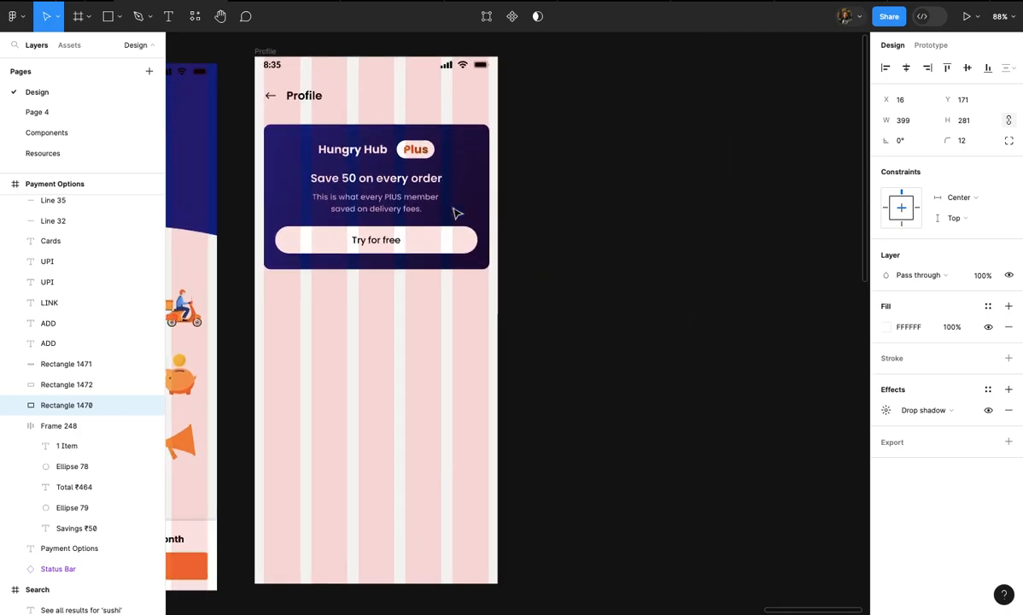
scroll(456, 209, "left", 2)
left_click(384, 54)
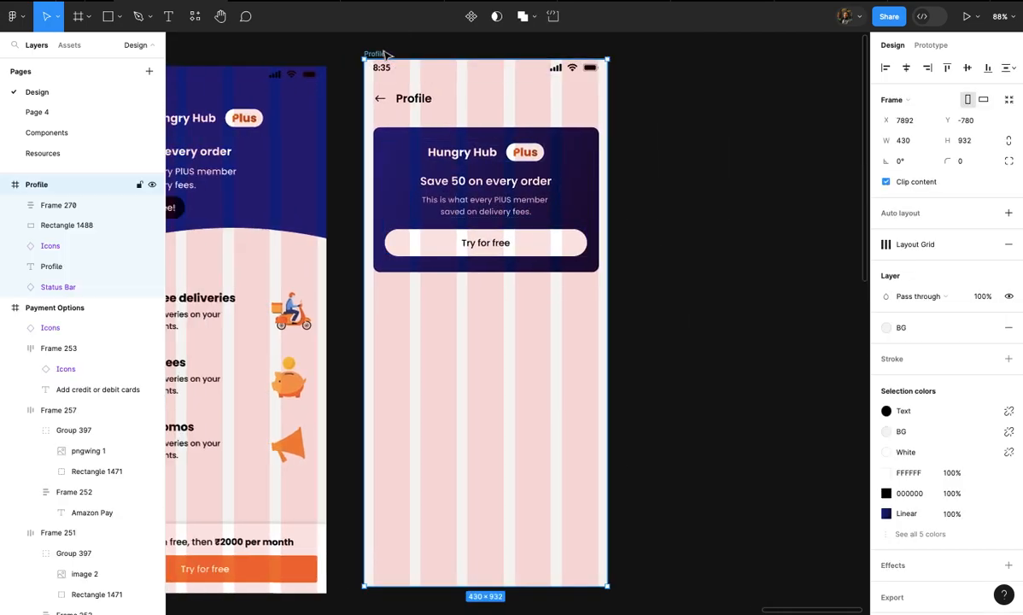
key("ctrl+v")
left_click_drag(467, 237, 461, 384)
scroll(462, 385, "left", 2)
scroll(461, 385, "up", 4)
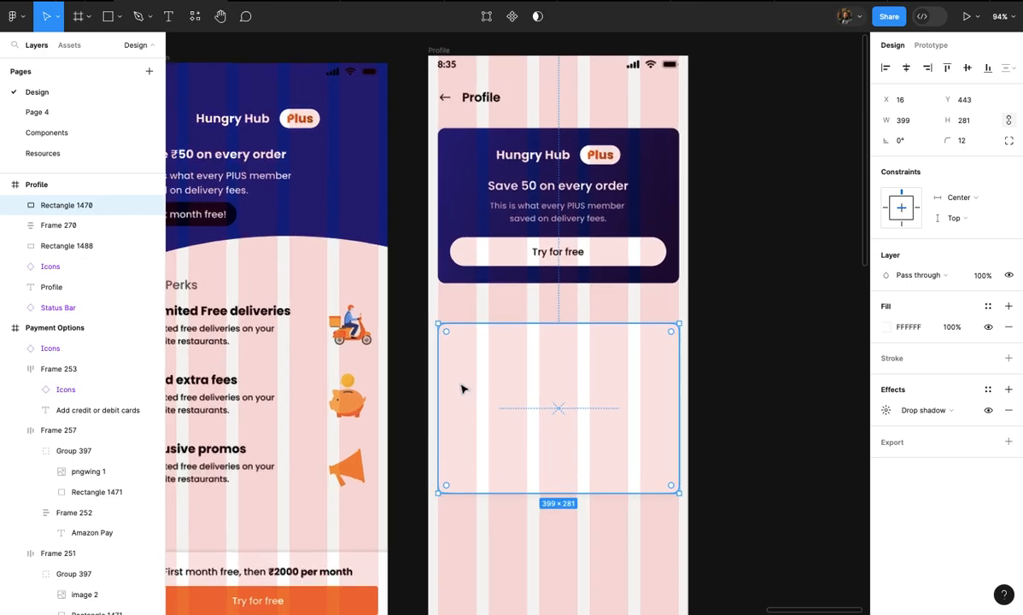
left_click(484, 298)
scroll(484, 298, "left", 1)
scroll(484, 298, "up", 1)
scroll(488, 302, "up", 1)
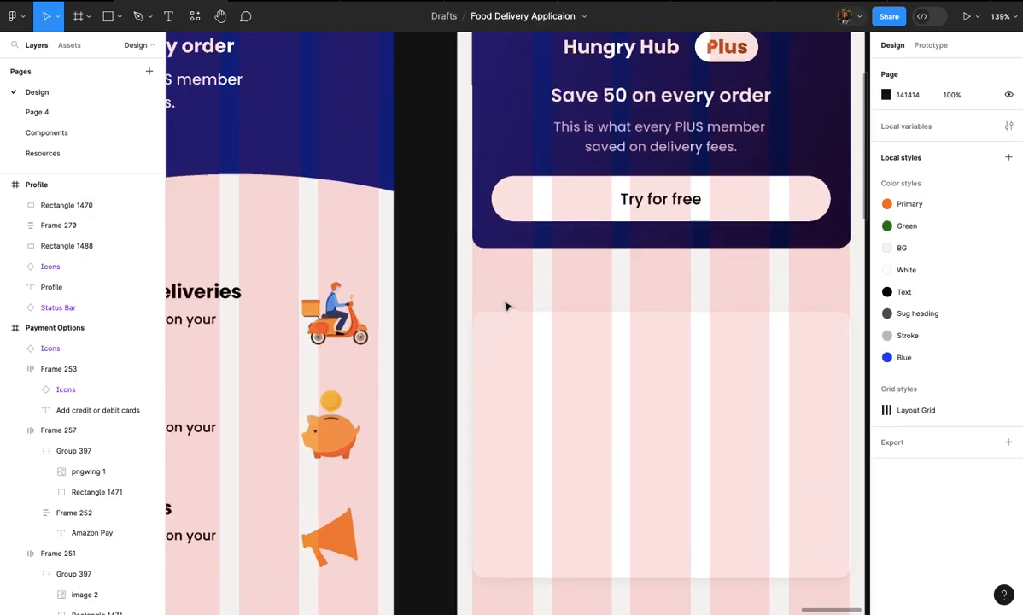
scroll(506, 305, "up", 4)
key("t")
scroll(481, 286, "down", 10)
key("v")
- Copy the "Cards" heading from Payment Options to X 16, Y 407 above the empty Profile card and change its text to "Account"
scroll(483, 292, "down", 3)
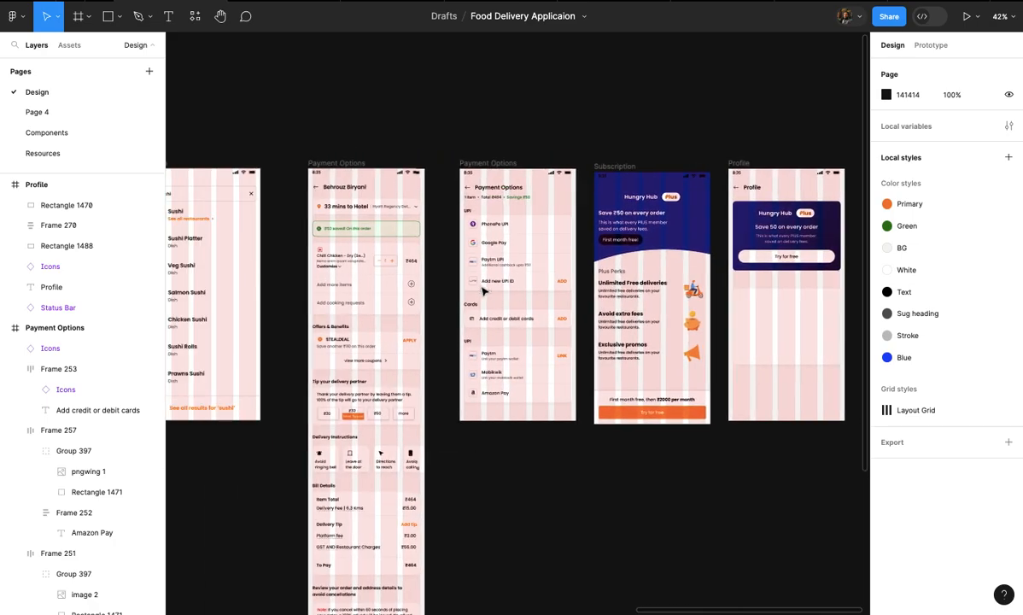
scroll(465, 309, "up", 6)
left_click(465, 315)
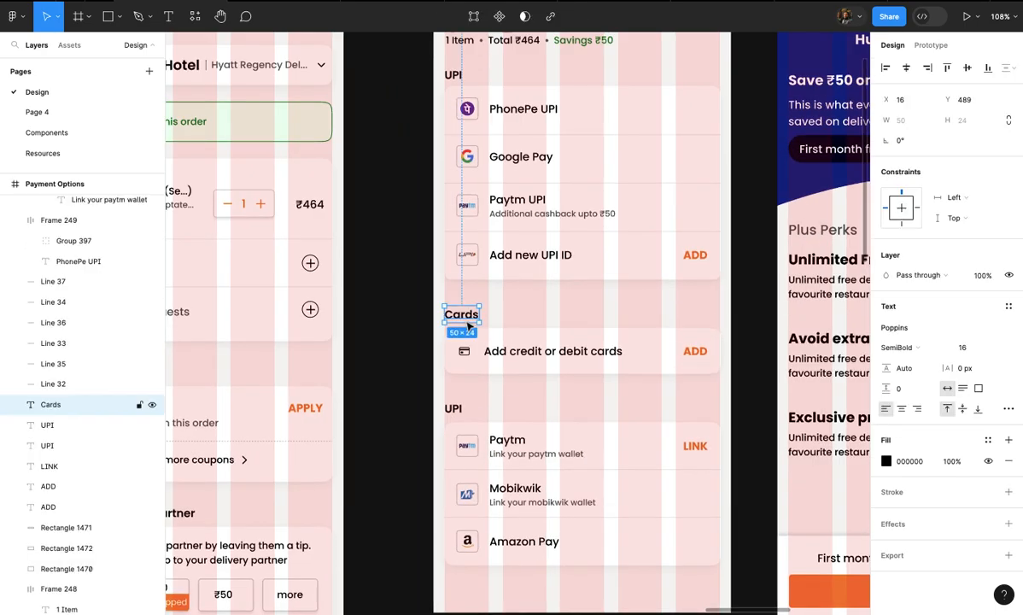
scroll(467, 325, "down", 2)
left_click(907, 346)
scroll(683, 342, "down", 10)
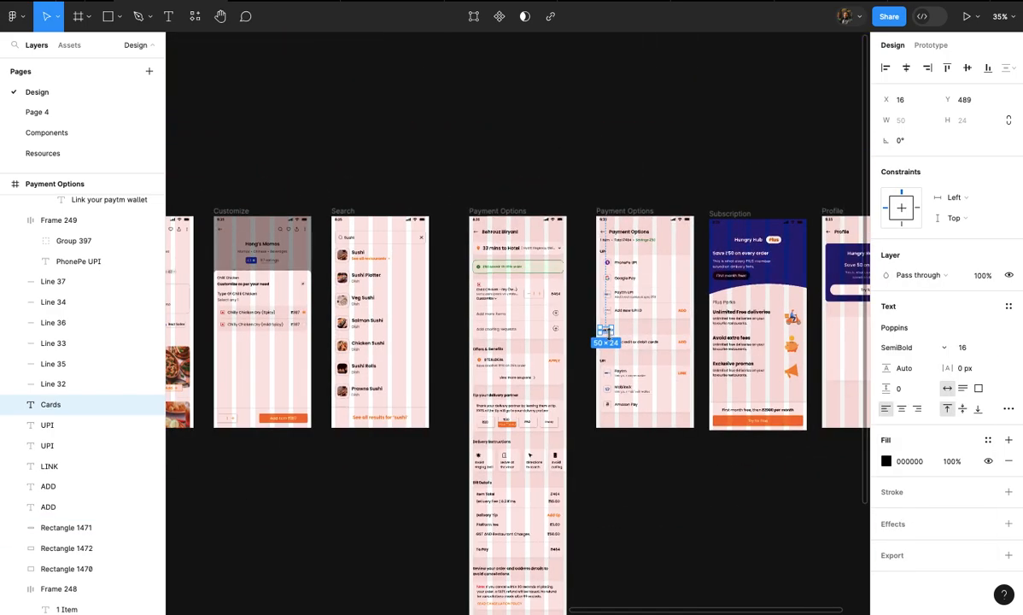
left_click_drag(787, 335, 852, 334)
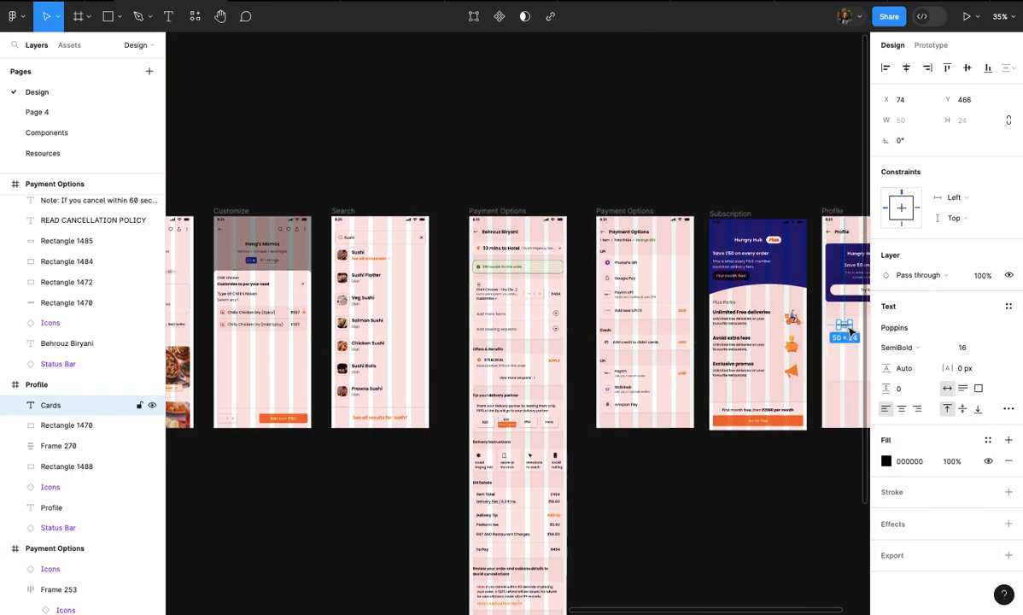
scroll(852, 334, "up", 10)
scroll(769, 325, "right", 3)
scroll(553, 327, "up", 3)
left_click_drag(558, 334, 478, 249)
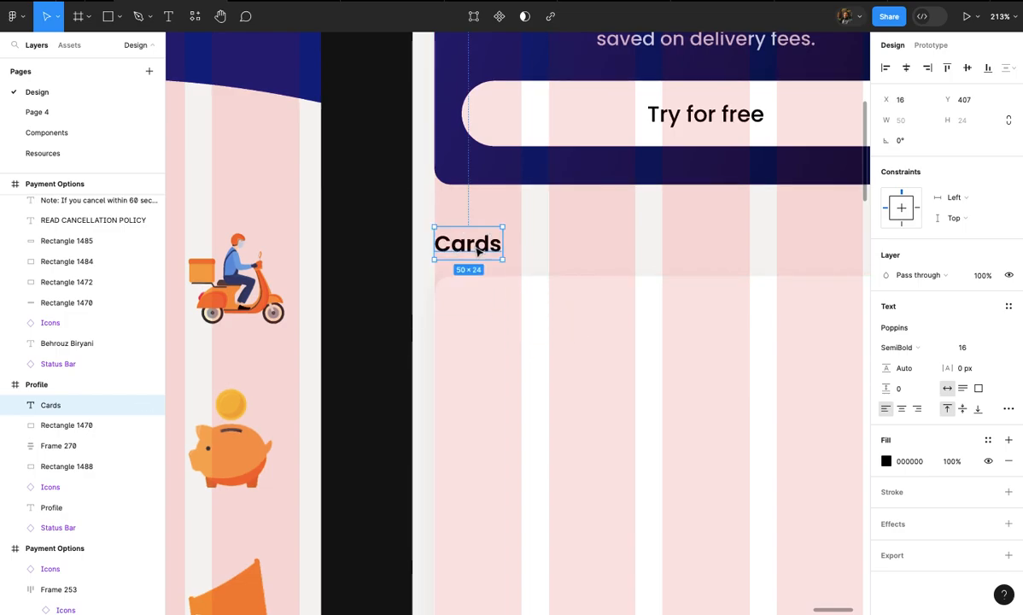
double_click(475, 247)
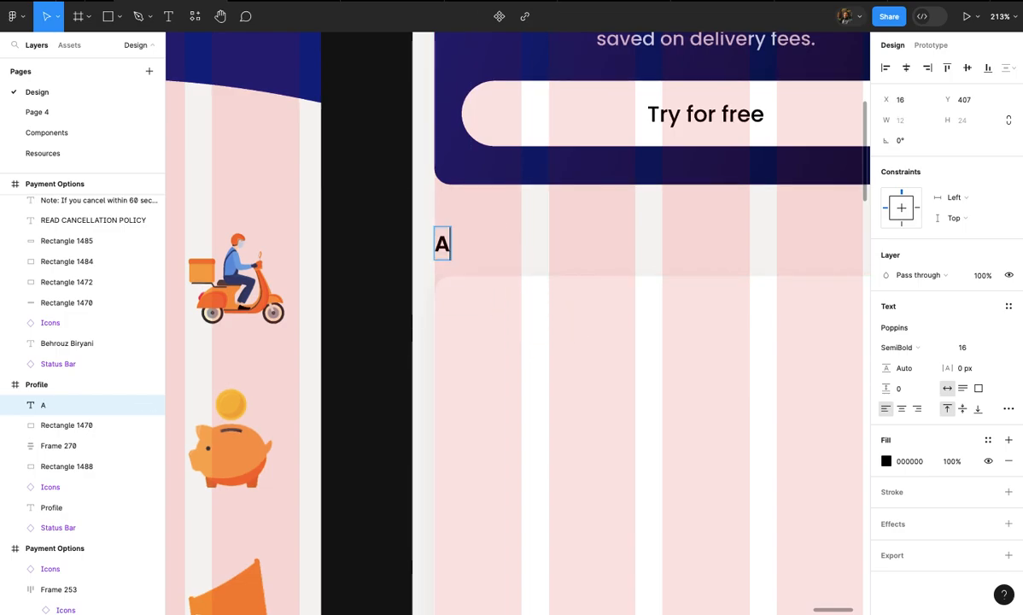
left_click(604, 242)
- Shorten the empty white card under the Account heading to a height of 137
scroll(605, 242, "up", 2)
scroll(604, 241, "right", 1)
left_click(590, 345)
scroll(591, 345, "down", 3)
scroll(590, 345, "down", 1)
scroll(590, 345, "right", 1)
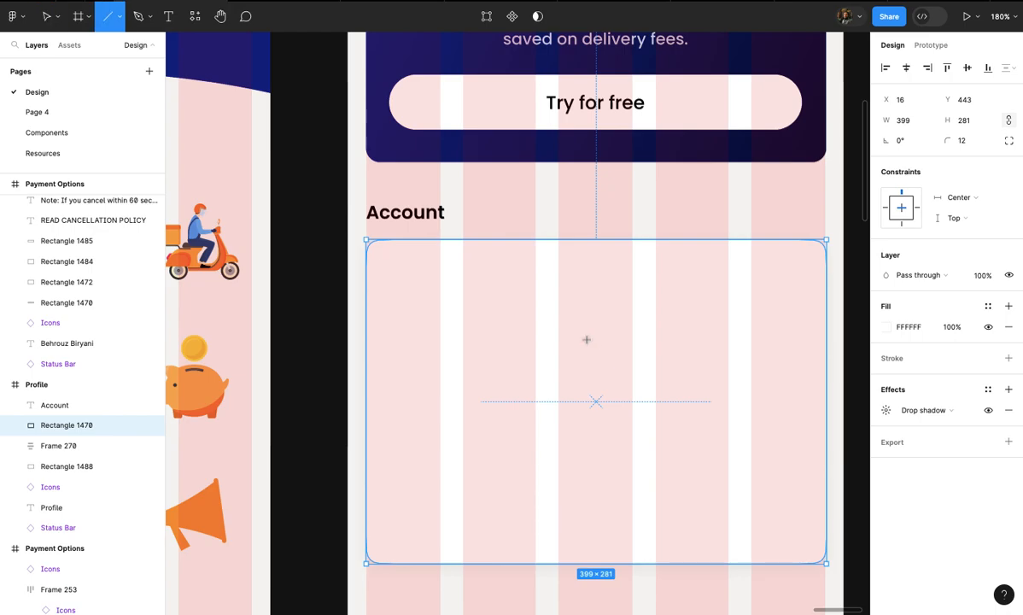
scroll(589, 345, "down", 2)
left_click_drag(588, 517, 587, 386)
left_click(596, 423)
- Add a "Name" text label in Poppins SemiBold 16 inside the Account card at X 46, Y 459
scroll(596, 424, "down", 2)
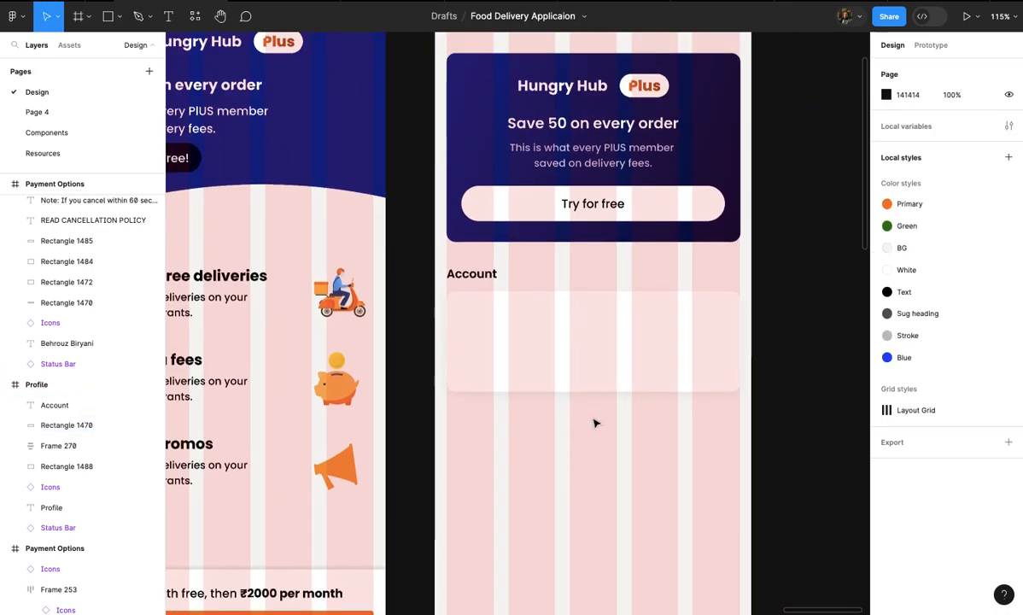
scroll(585, 398, "up", 3)
left_click(584, 398)
scroll(585, 398, "left", 1)
scroll(585, 398, "up", 3)
scroll(491, 357, "up", 4)
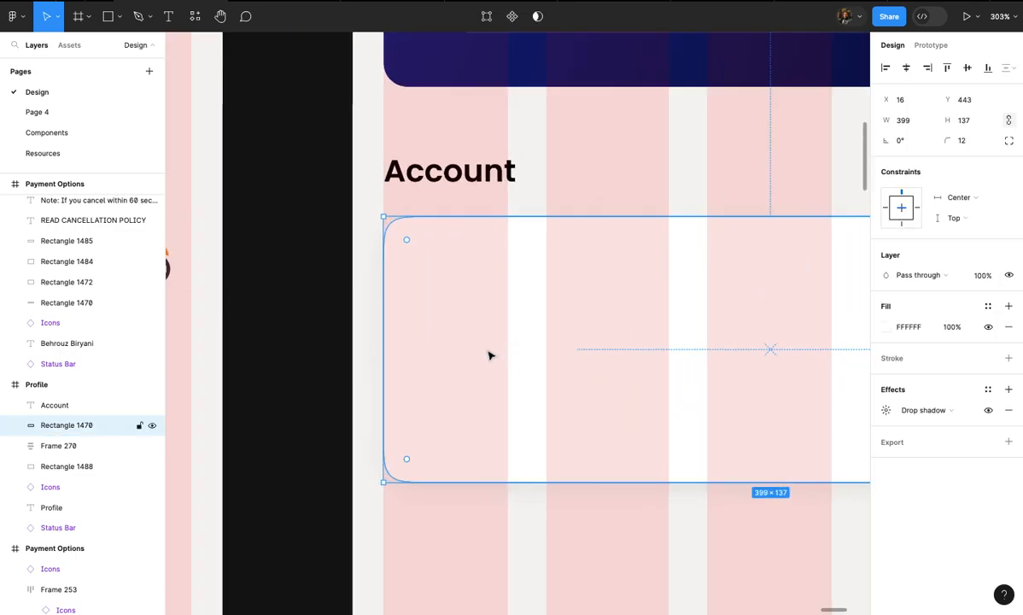
left_click(428, 218)
type("N")
key("Escape")
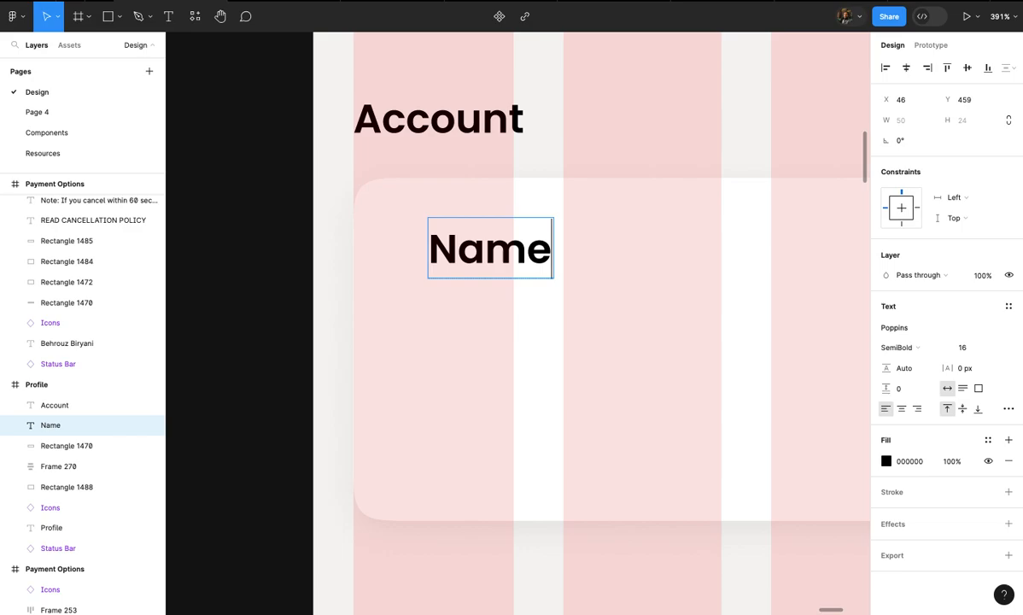
left_click(462, 301)
- Move the "Name" label horizontally to X 62 inside the Account card
scroll(467, 307, "down", 5)
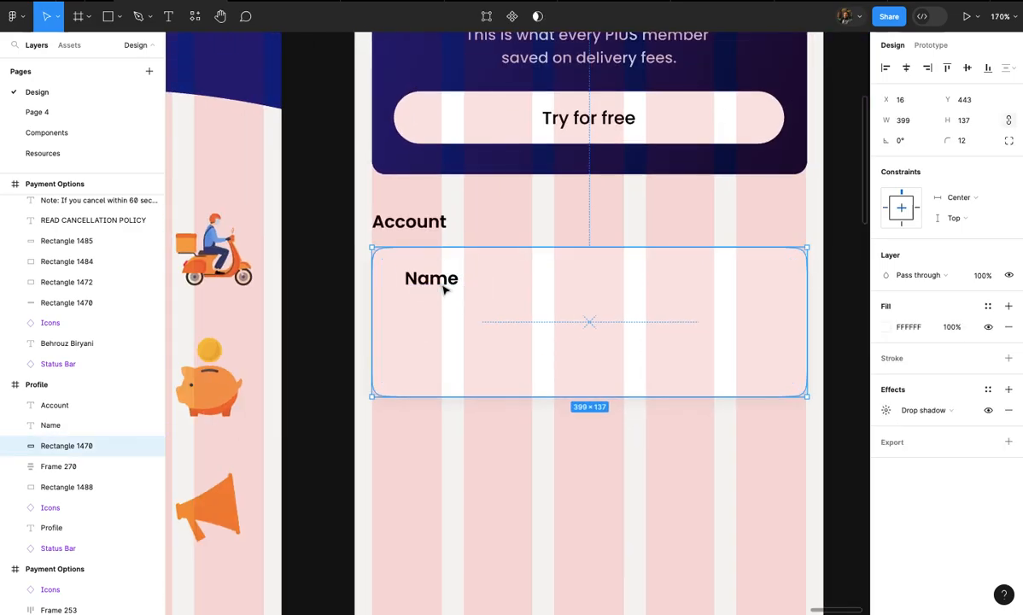
left_click(444, 289)
scroll(443, 289, "up", 4)
left_click_drag(459, 282, 464, 282)
scroll(463, 281, "left", 2)
scroll(459, 283, "up", 2)
left_click(459, 285)
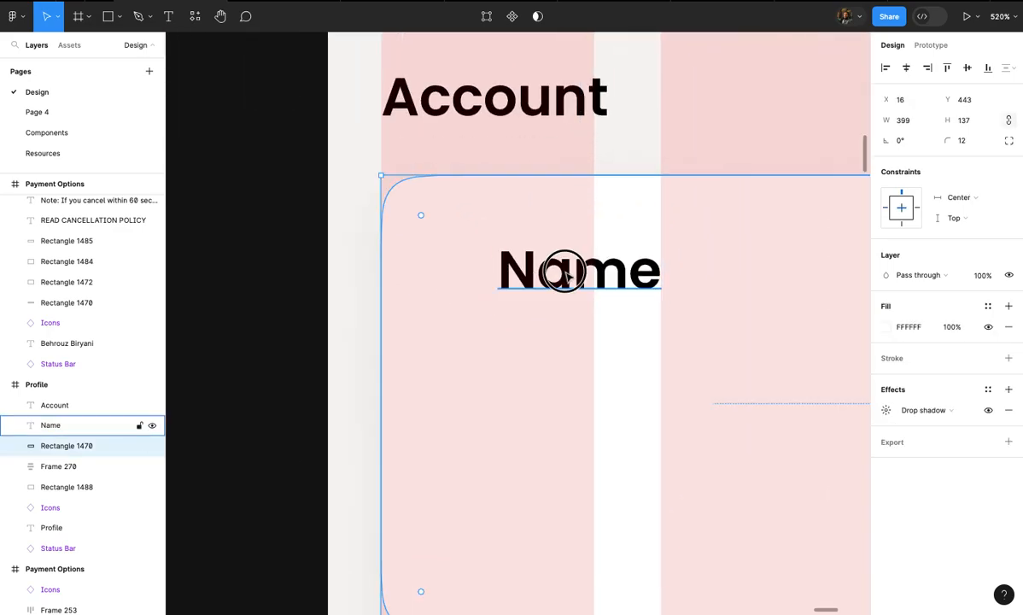
left_click(564, 269)
scroll(564, 269, "down", 2)
left_click_drag(564, 270, 597, 274)
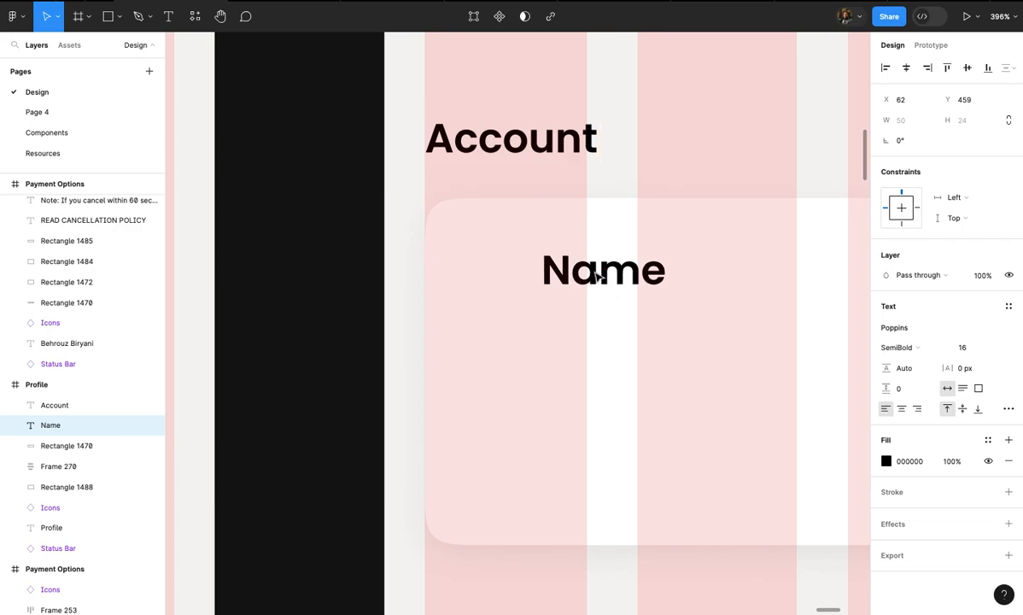
- Draw a circle about 32 px in diameter before the "Name" label and align the two on their vertical centres
left_click(514, 274)
scroll(503, 277, "up", 2)
left_click_drag(474, 263, 532, 314)
left_click(614, 273, "shift")
left_click(968, 71)
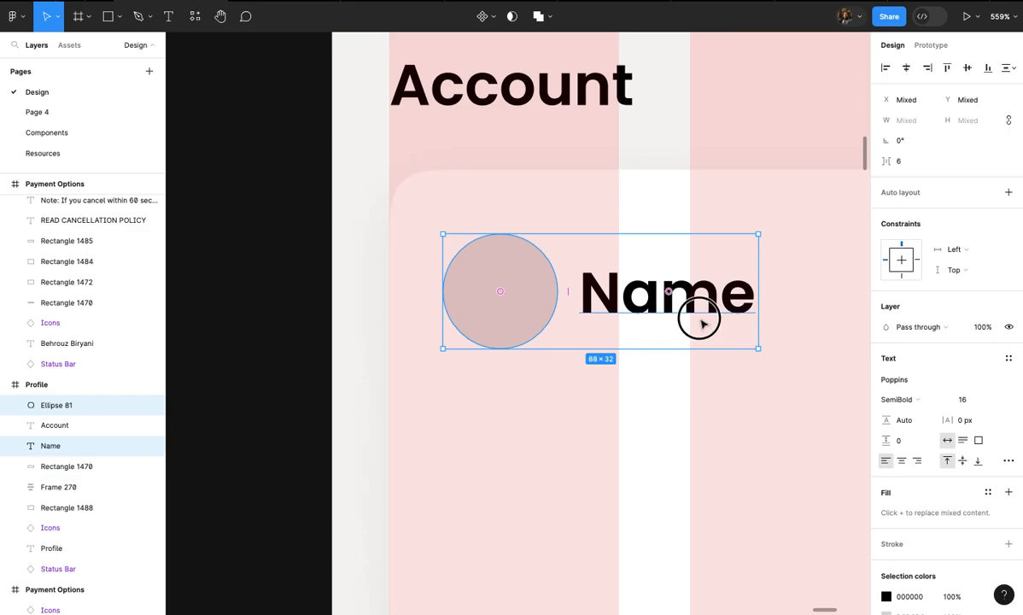
- Move the "Name" label to X 73 so that it sits 10 px from the circle
left_click(704, 321)
key("Right")
key("Right")
key("Right")
key("Right")
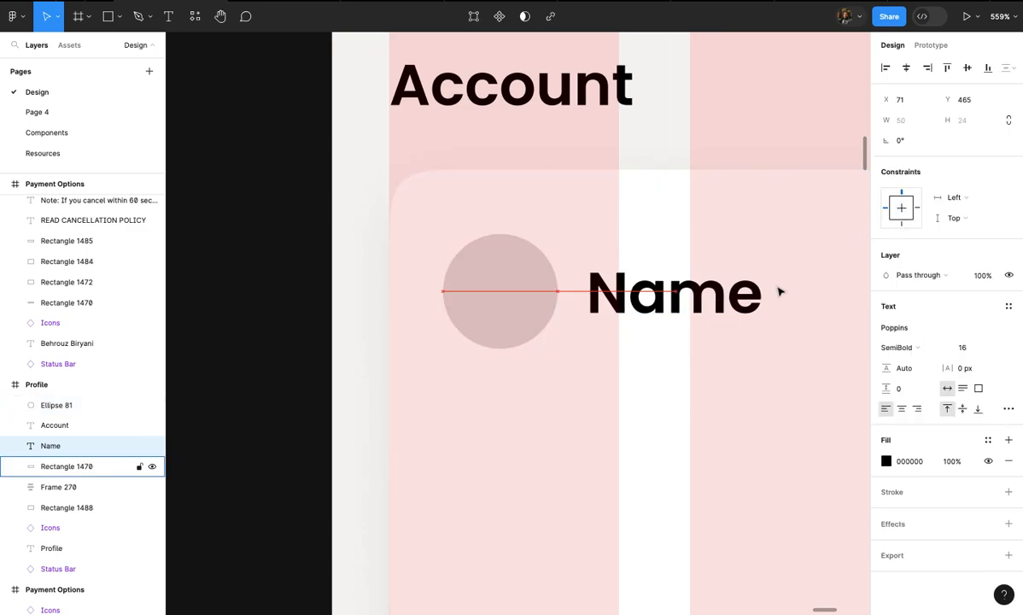
left_click(519, 297, "shift")
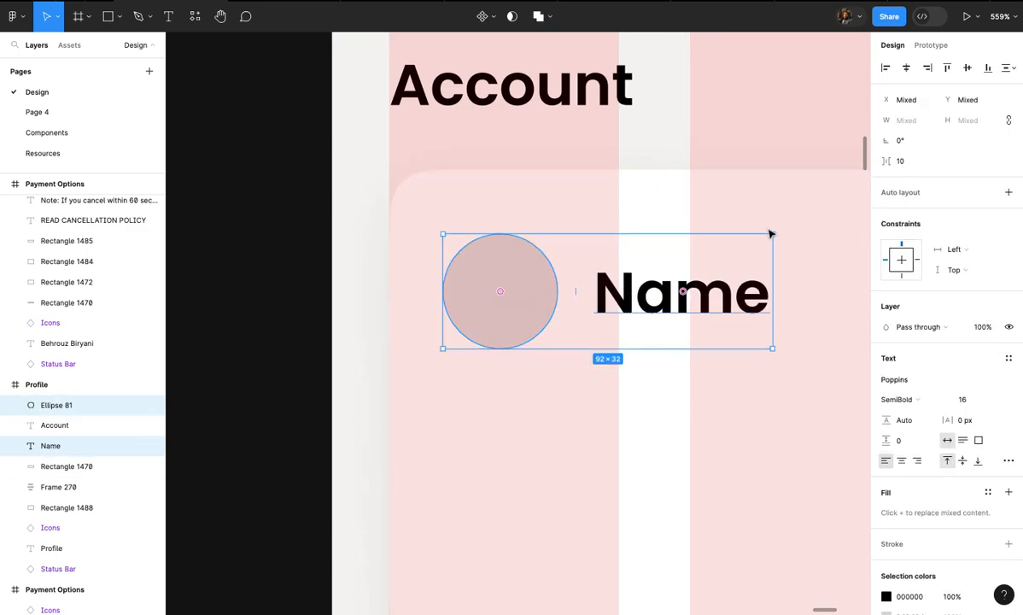
scroll(645, 325, "down", 3)
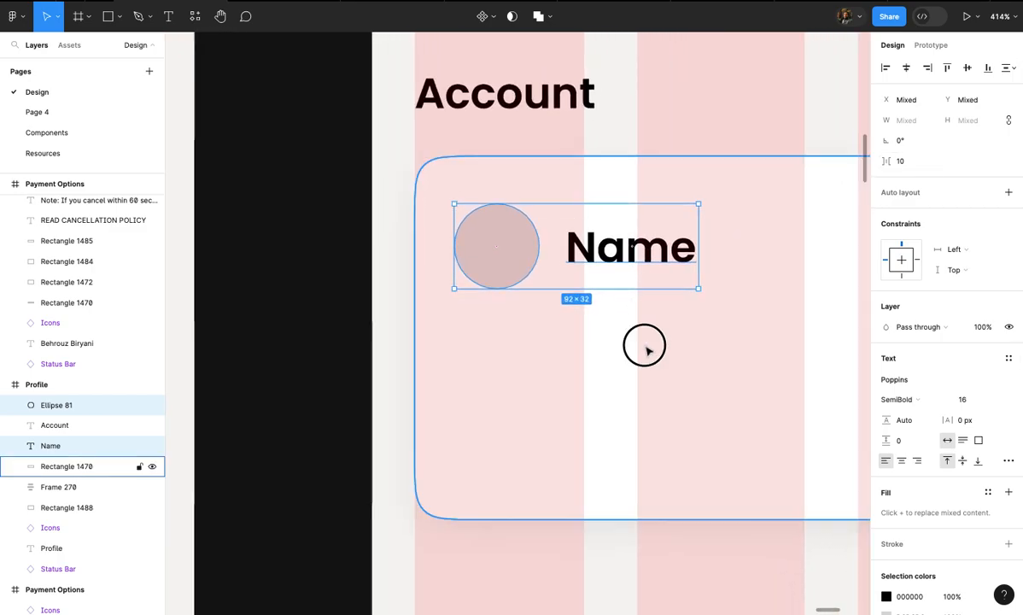
- Fill the circle before the "Name" label with the BG colour style
left_click(646, 350)
left_click(579, 250)
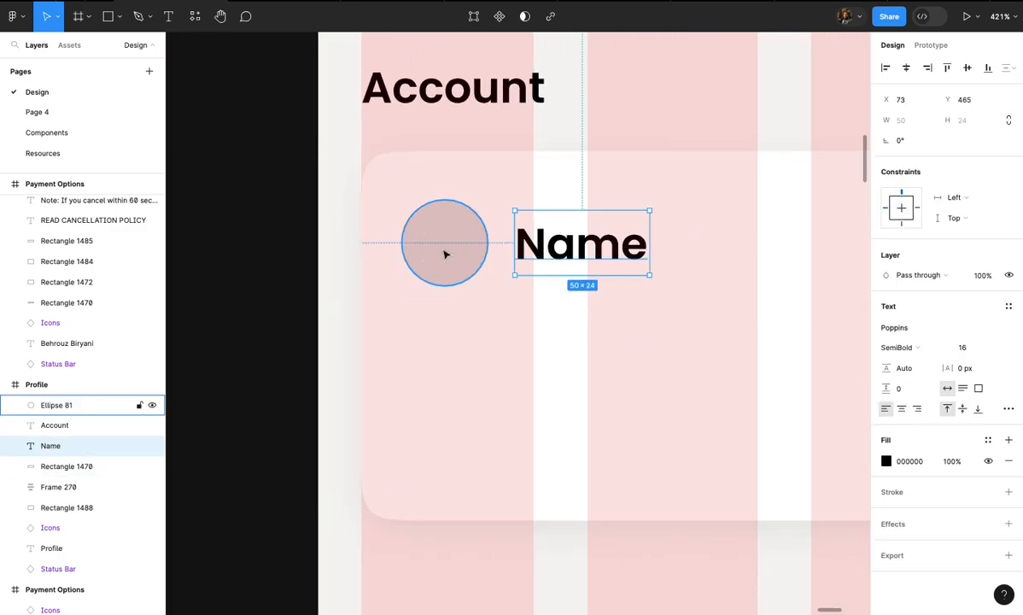
left_click(444, 251)
left_click(986, 306)
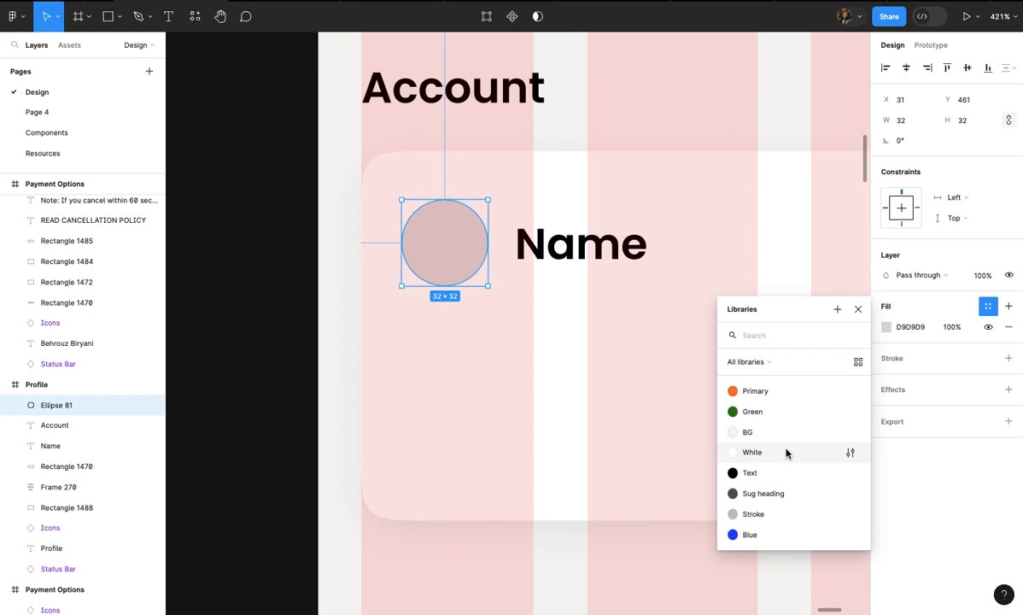
left_click(786, 450)
left_click(785, 434)
scroll(771, 431, "down", 3)
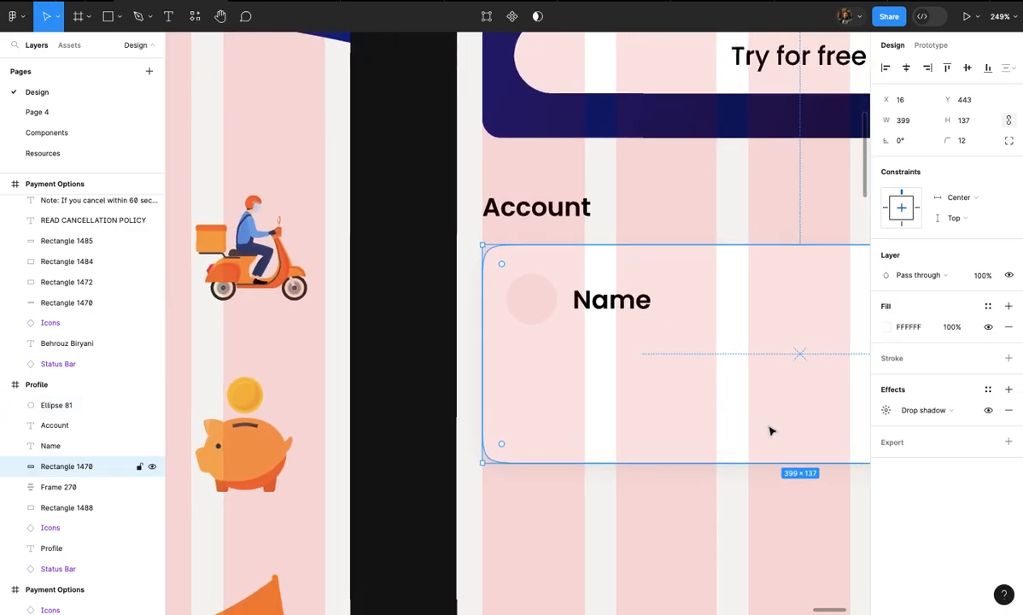
- Duplicate the circle and "Name" label as a second row below at Y 527 and change the copied text to "Email"
left_click(606, 317)
left_click(548, 306, "shift")
scroll(624, 312, "up", 2)
left_click_drag(623, 302, 630, 425)
left_click(627, 422)
double_click(627, 422)
type("Email")
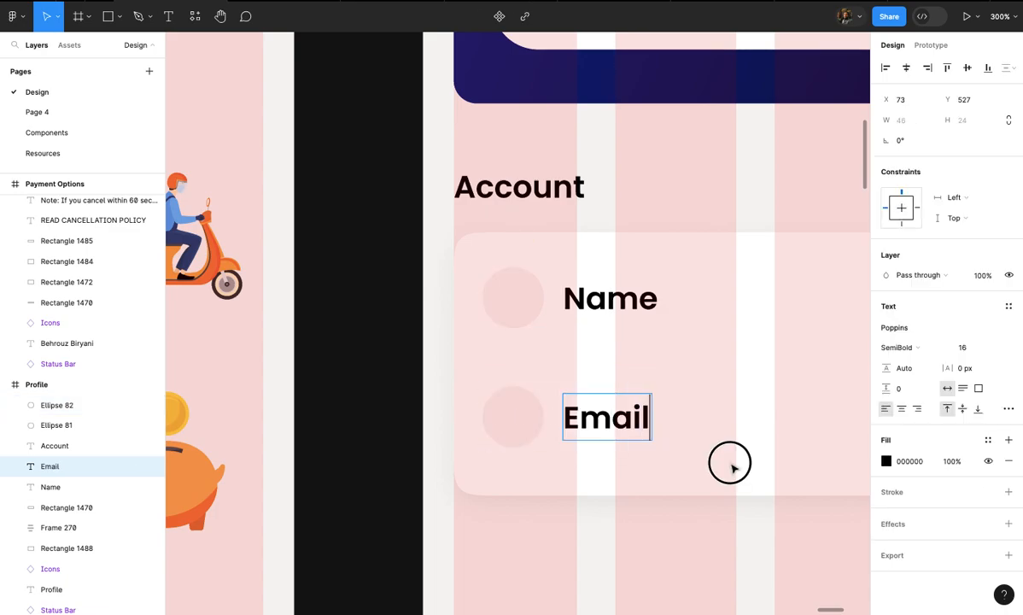
- Draw a horizontal divider line 338 px long between the Name and Email rows, reaching the card's far edge
left_click(732, 467)
scroll(731, 470, "right", 3)
scroll(732, 470, "down", 2)
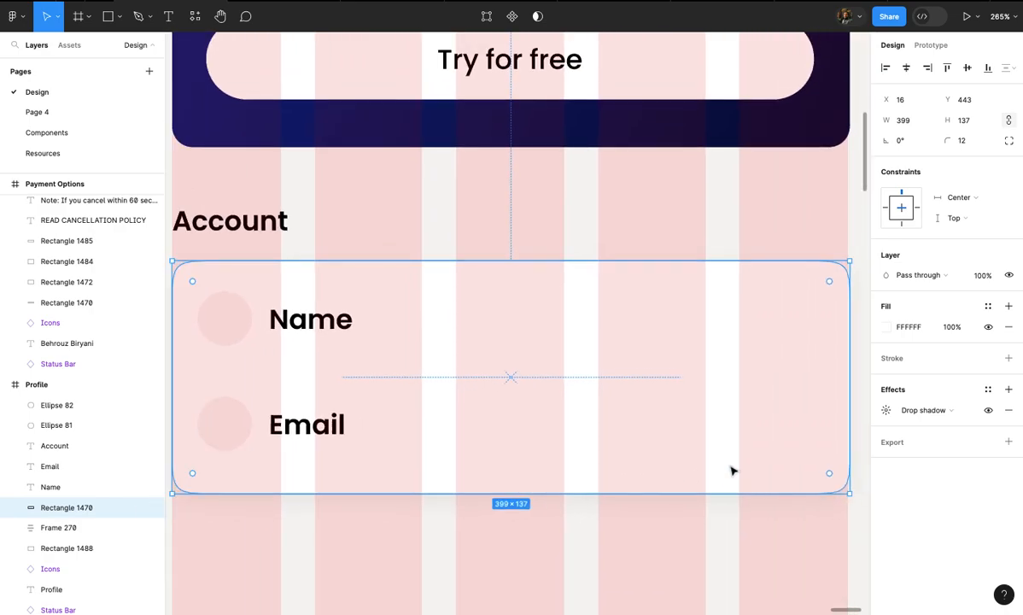
scroll(732, 469, "right", 1)
scroll(732, 470, "down", 1)
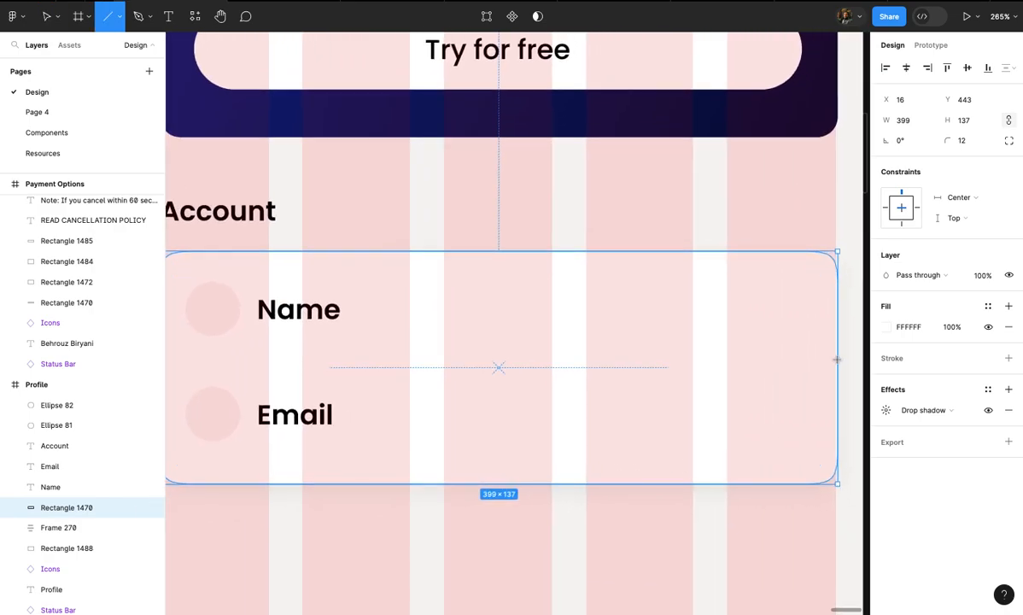
scroll(836, 359, "down", 3)
left_click_drag(837, 359, 387, 399)
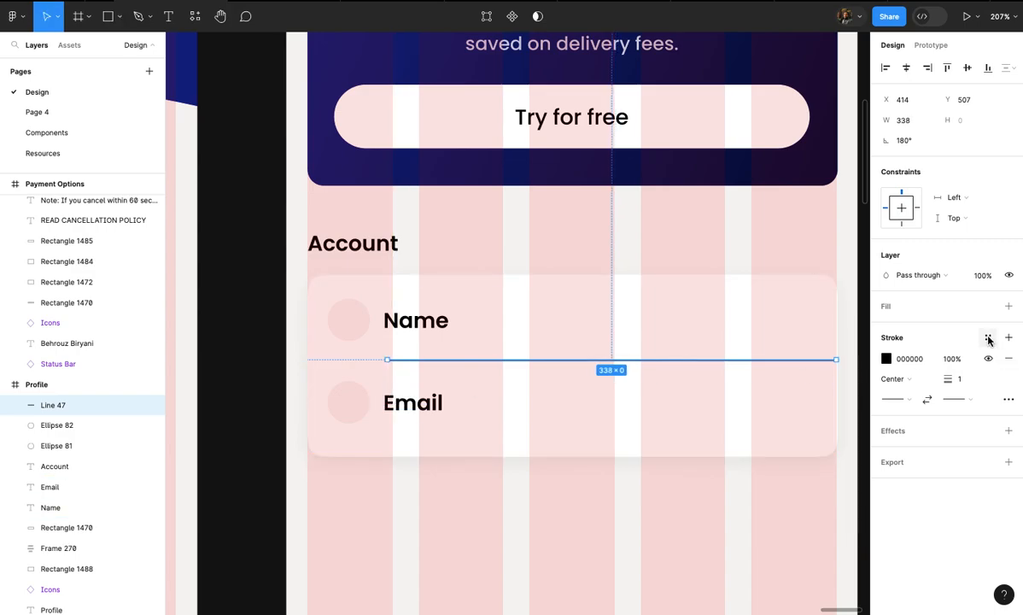
- Apply the Stroke colour style to the divider line
left_click(988, 338)
left_click(760, 545)
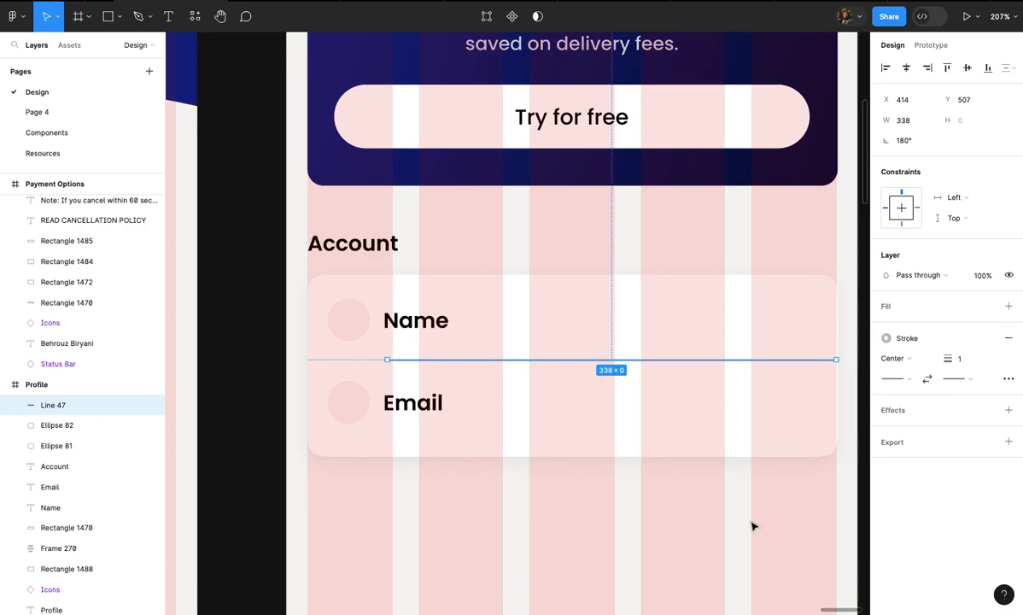
left_click(753, 526)
- Create a colour style named "Stroke 2" from the E7E7E7 stroke of the divider below Google Pay on the Payment Options screen
scroll(749, 521, "down", 3)
scroll(749, 521, "up", 4)
scroll(749, 521, "left", 4)
scroll(692, 494, "down", 5)
scroll(692, 493, "left", 4)
scroll(692, 493, "up", 3)
scroll(692, 493, "right", 2)
scroll(691, 493, "left", 5)
scroll(659, 342, "up", 5)
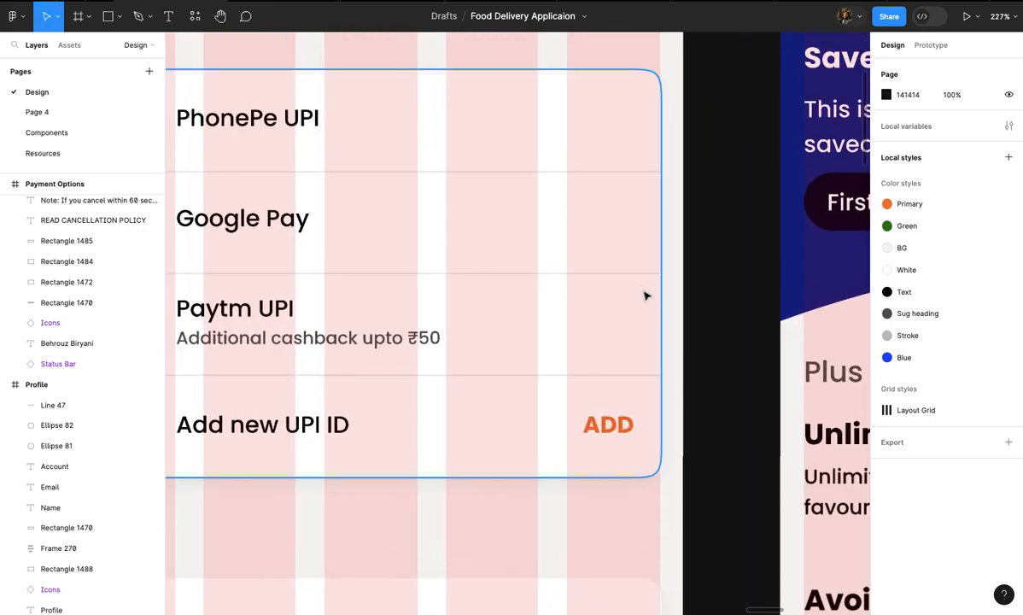
left_click(641, 275)
scroll(735, 299, "up", 2)
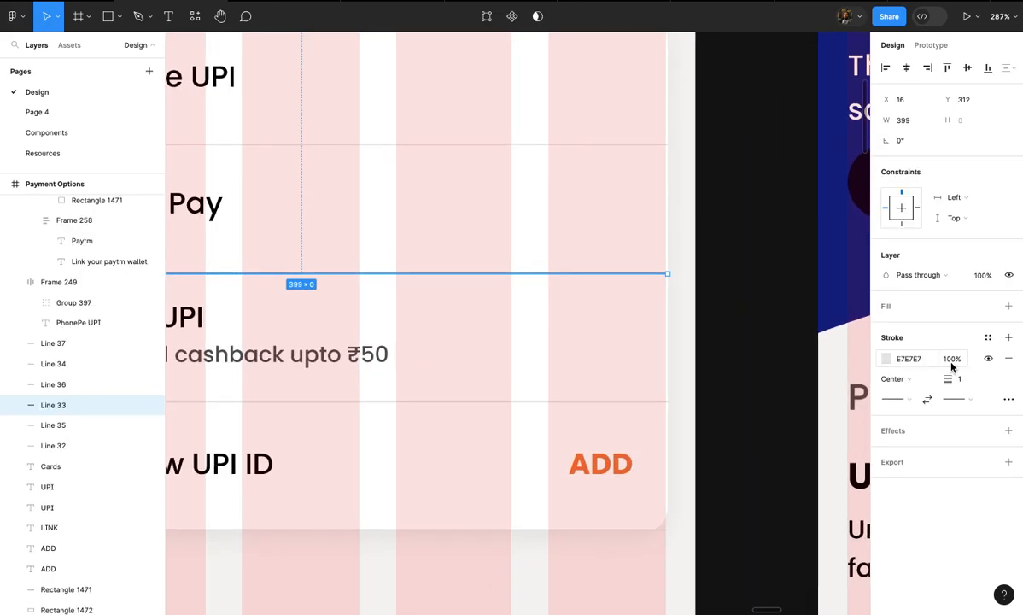
left_click(988, 337)
left_click(836, 340)
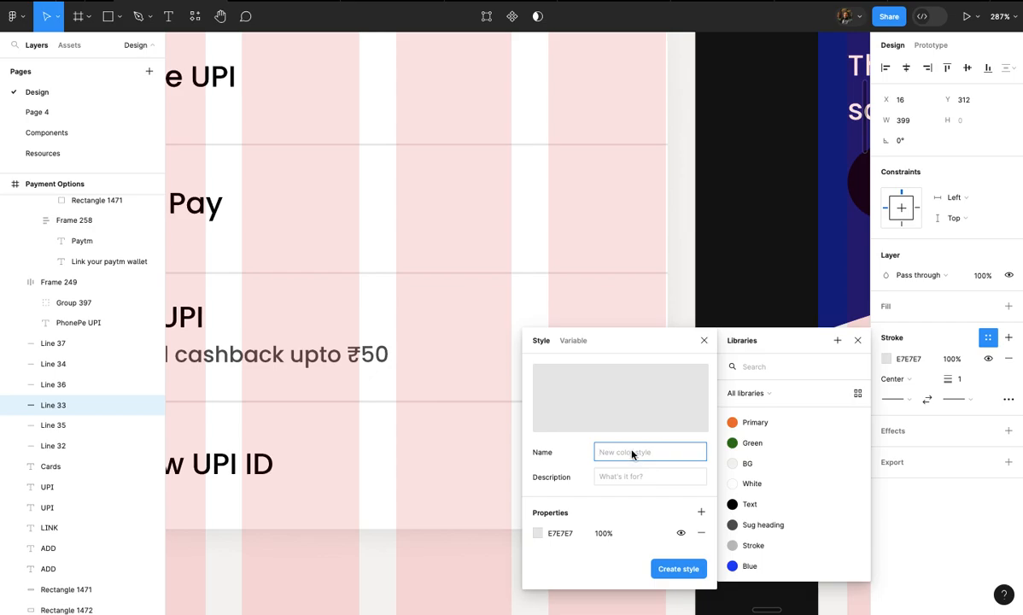
type("Strok")
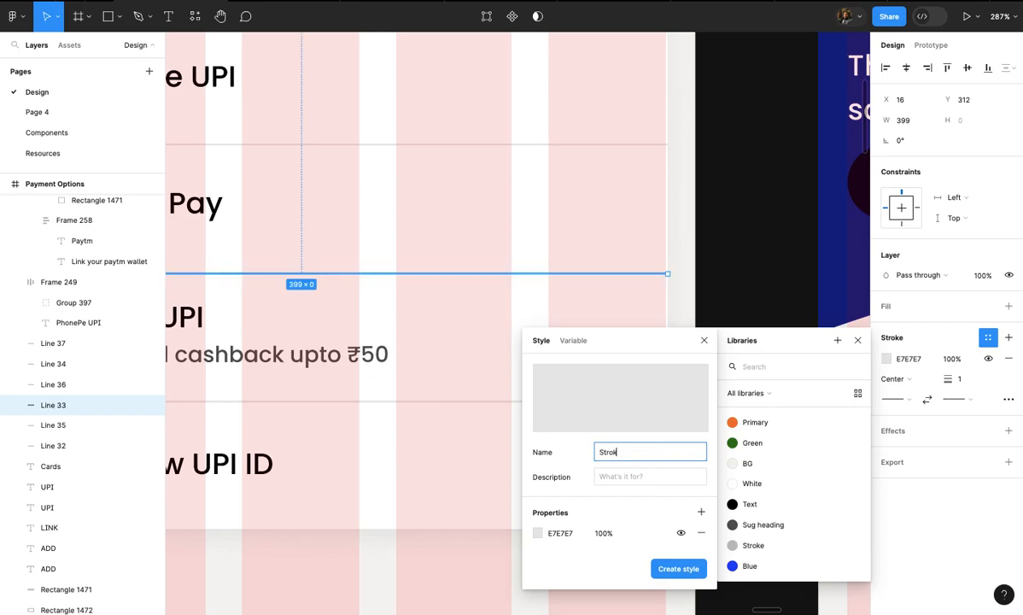
type("e 2")
key("Return")
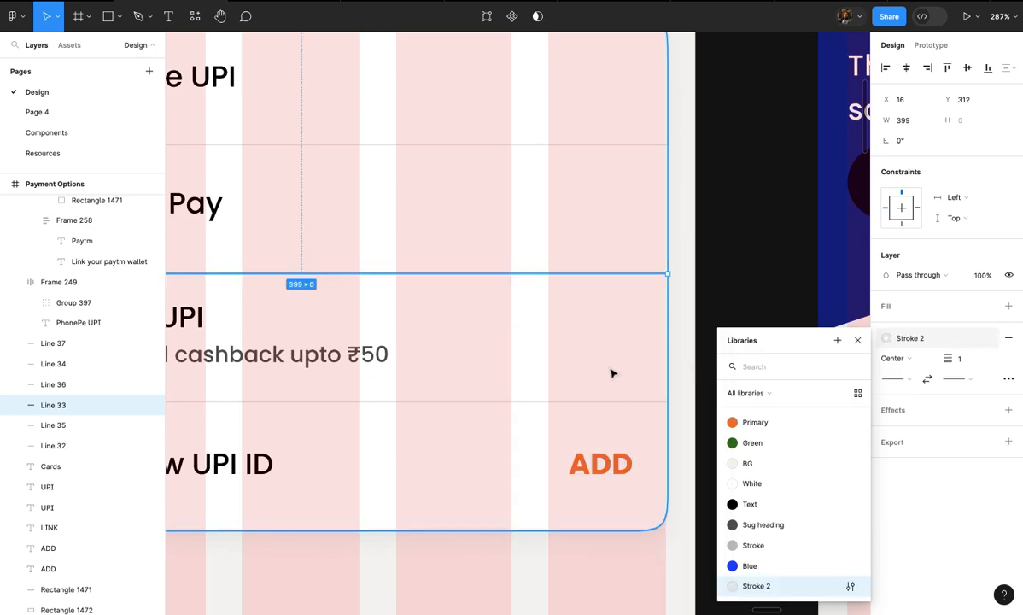
left_click(612, 370)
- Apply the Stroke 2 colour style to the divider line between the Name and Email rows
scroll(611, 374, "down", 5)
scroll(611, 373, "right", 6)
scroll(612, 386, "up", 4)
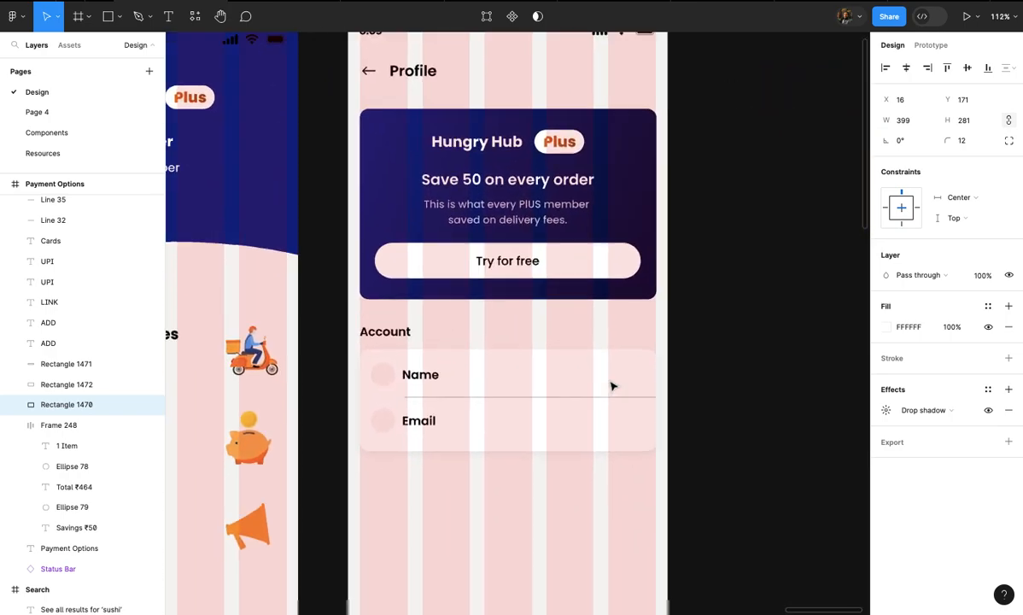
left_click(606, 410)
left_click(912, 340)
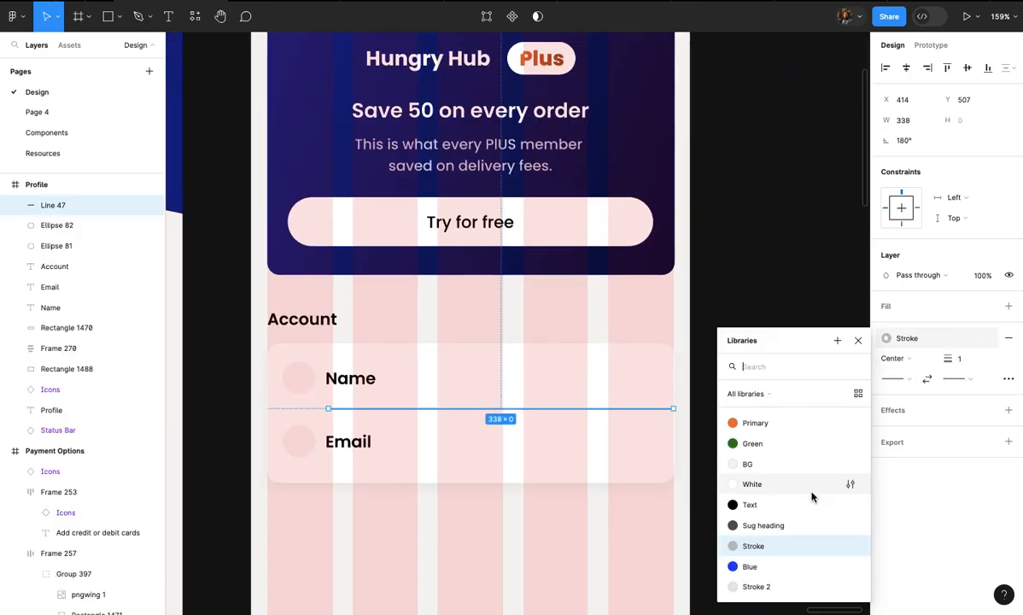
left_click(773, 588)
left_click(773, 586)
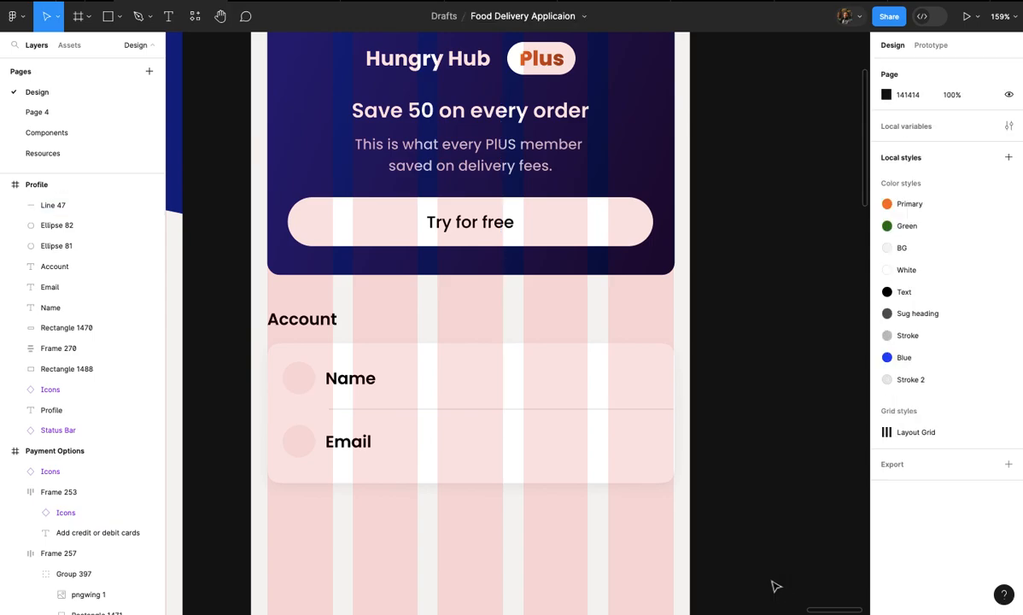
- Duplicate the "Name" label to the opposite end of its row at X 350
scroll(773, 586, "down", 4)
scroll(773, 586, "up", 3)
scroll(762, 547, "up", 3)
scroll(762, 547, "down", 3)
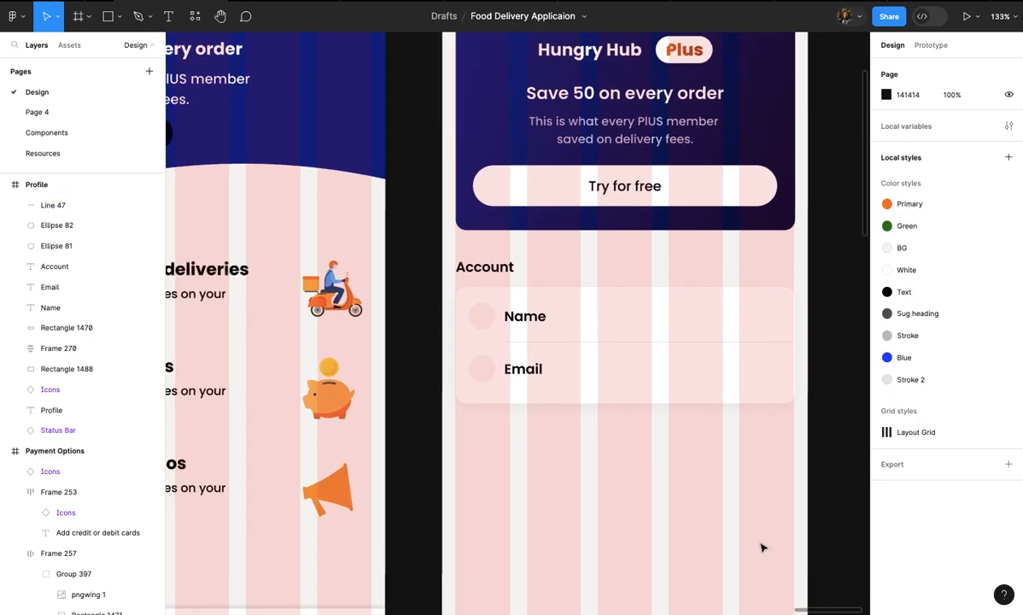
scroll(765, 545, "right", 1)
scroll(683, 478, "up", 3)
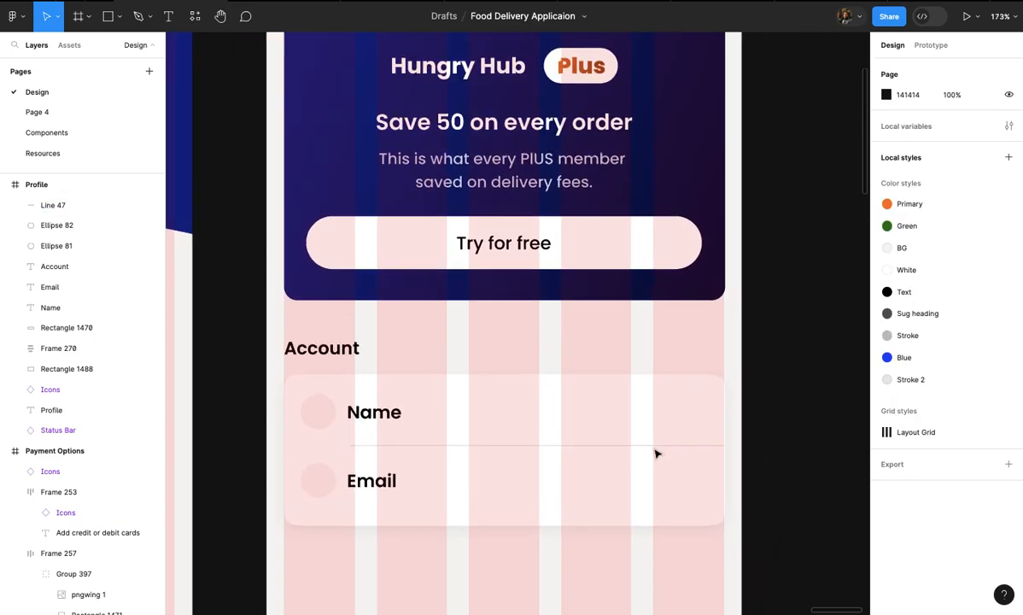
left_click(391, 413)
scroll(390, 414, "up", 3)
left_click_drag(391, 413, 743, 424)
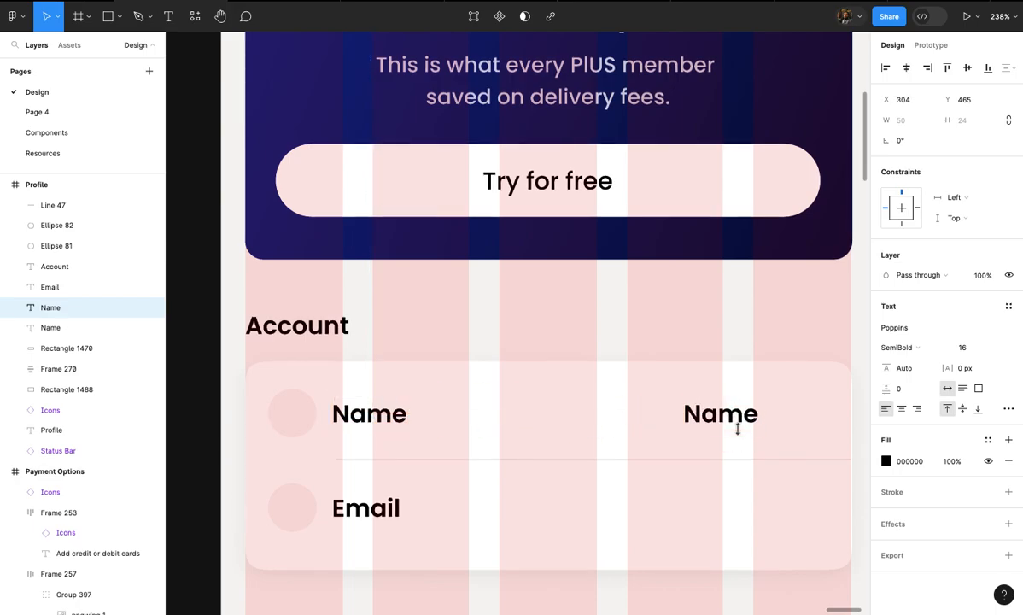
scroll(742, 430, "right", 2)
left_click_drag(613, 413, 706, 414)
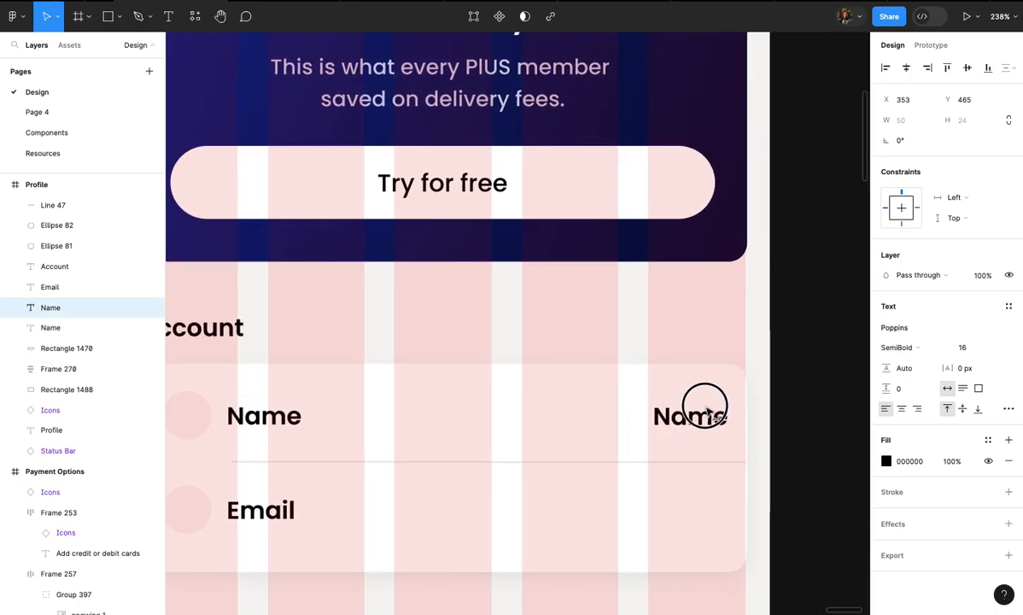
- Narrow the Account card to a width of 398 px so that its edge fits the layout grid column
scroll(715, 430, "up", 5)
left_click(714, 429)
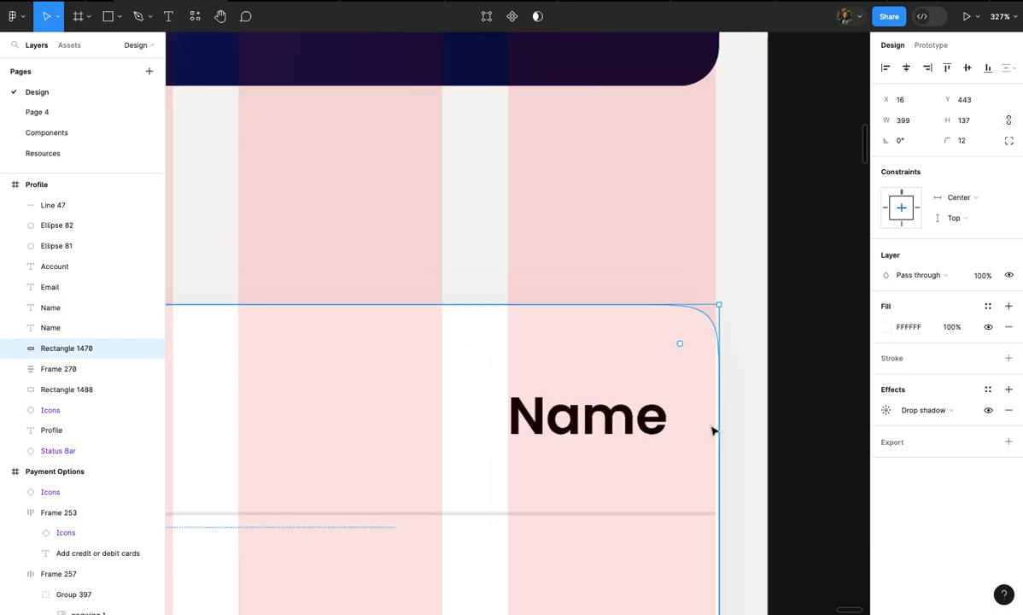
left_click_drag(715, 422, 713, 420)
scroll(712, 421, "up", 5)
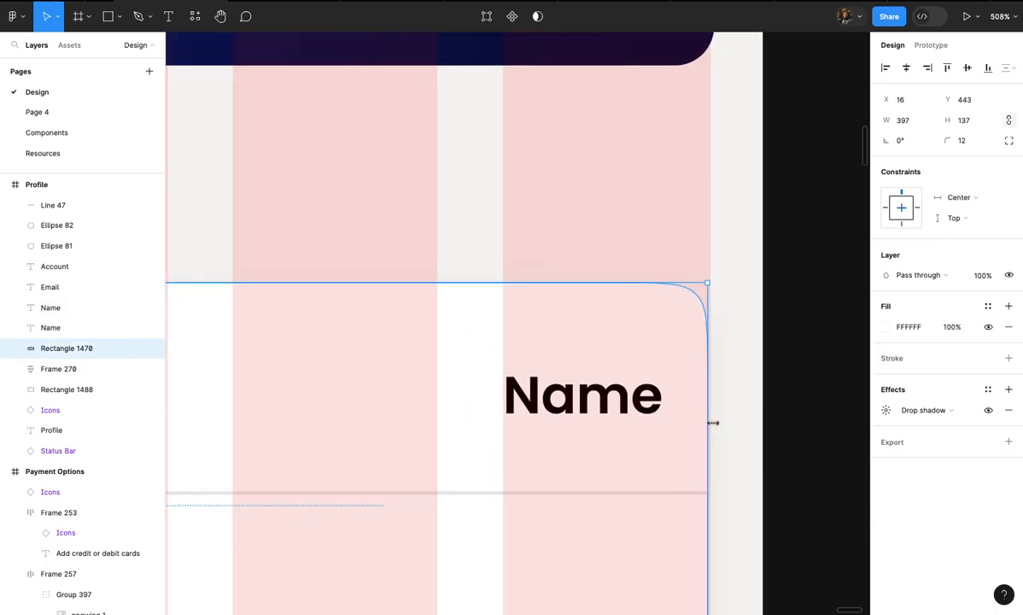
scroll(681, 399, "up", 5)
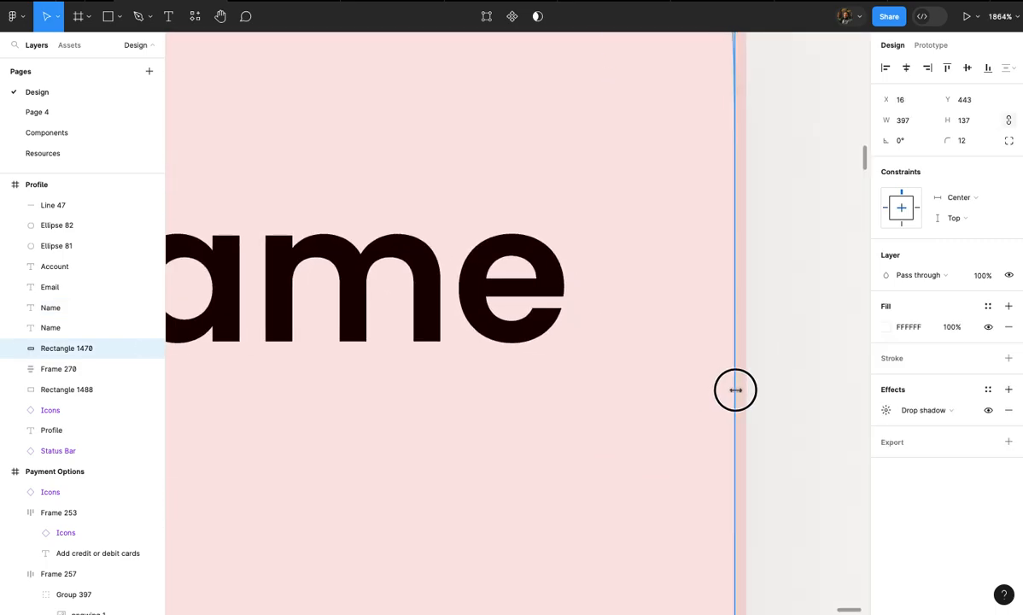
left_click_drag(736, 389, 743, 390)
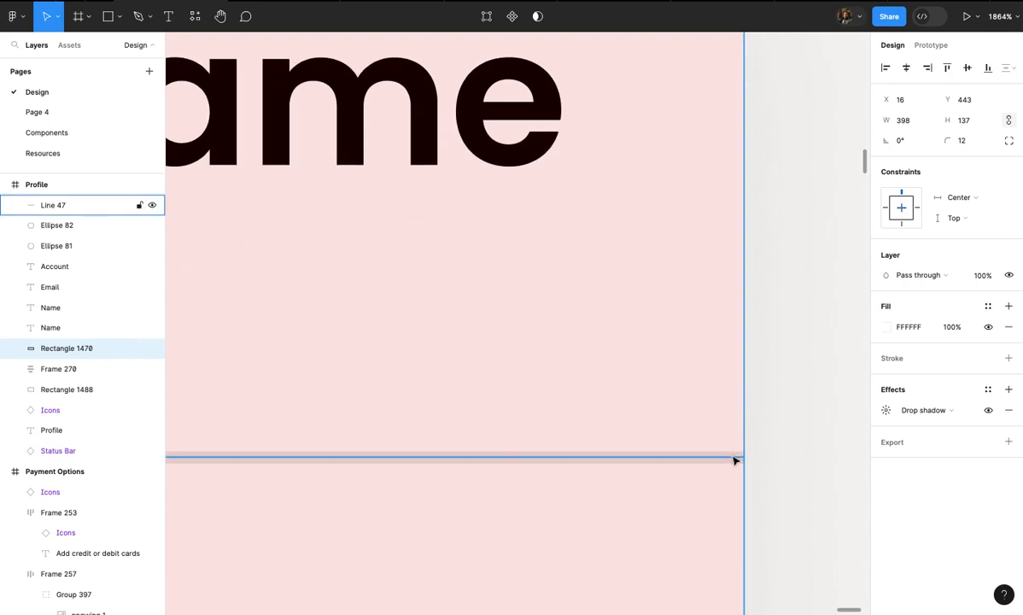
- Right-align the duplicated "Name" text and replace it with a sample full name
scroll(732, 462, "down", 10)
left_click(707, 410)
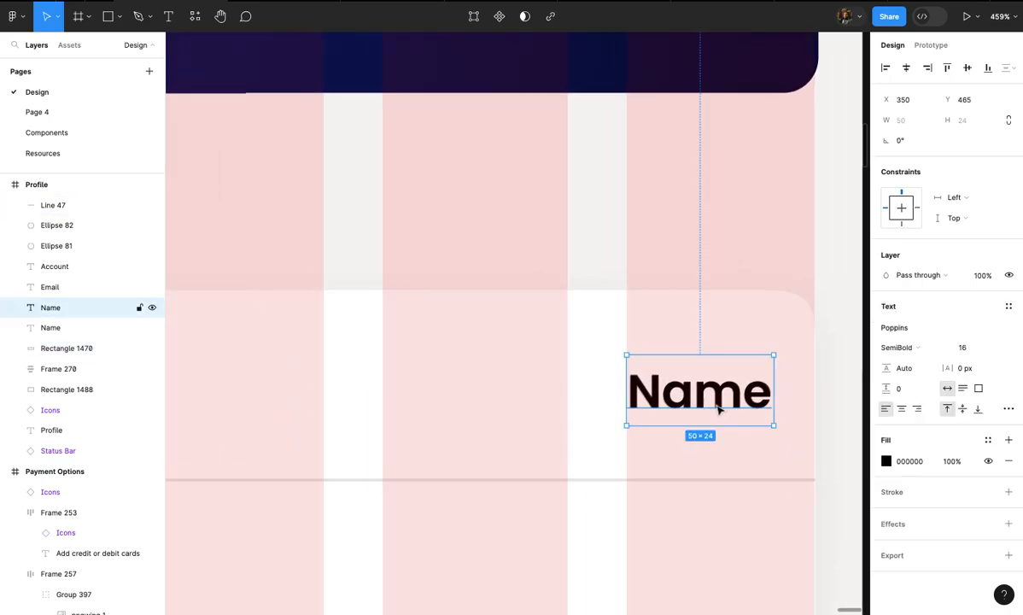
left_click(919, 410)
double_click(726, 386)
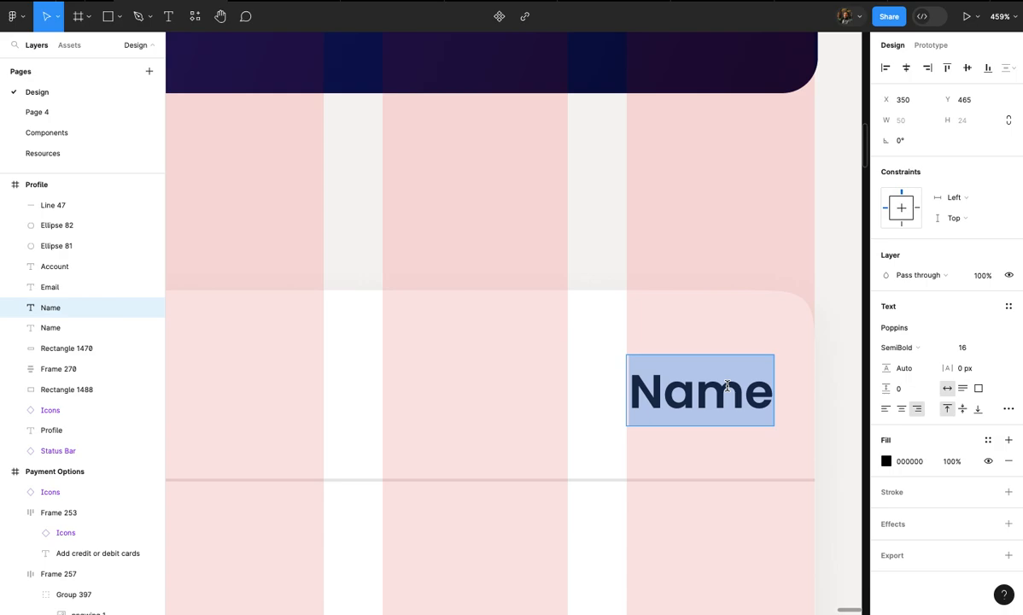
type("jOHN")
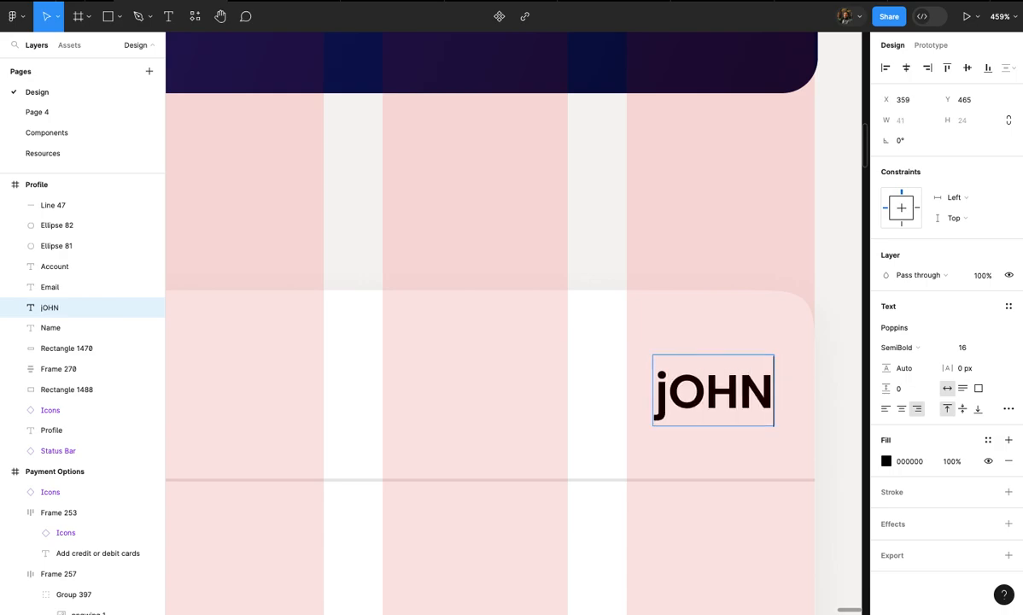
key("BackSpace")
key("BackSpace")
key("BackSpace")
key("BackSpace")
type("John Doe")
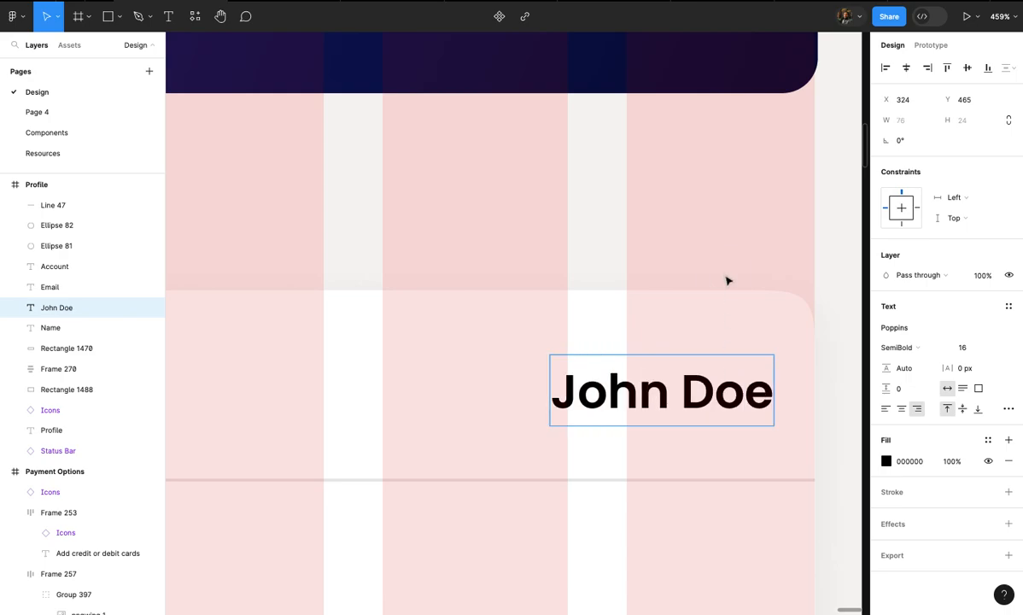
key("Escape")
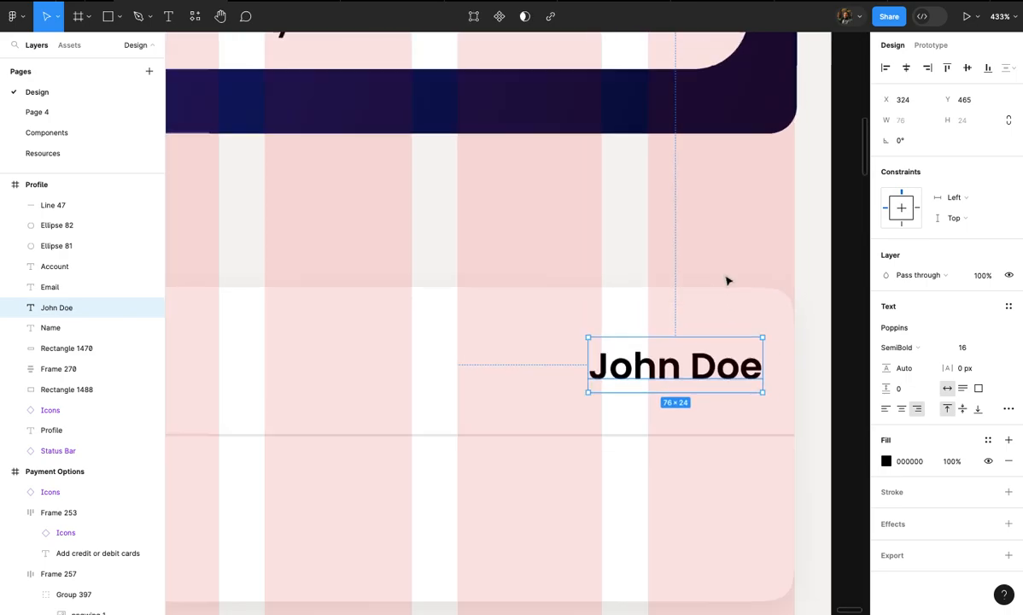
- Duplicate the sample full name into the Email row at Y 530 and replace its text with a sample e-mail address
scroll(724, 281, "down", 5)
left_click_drag(706, 295, 707, 428, "alt")
double_click(706, 422)
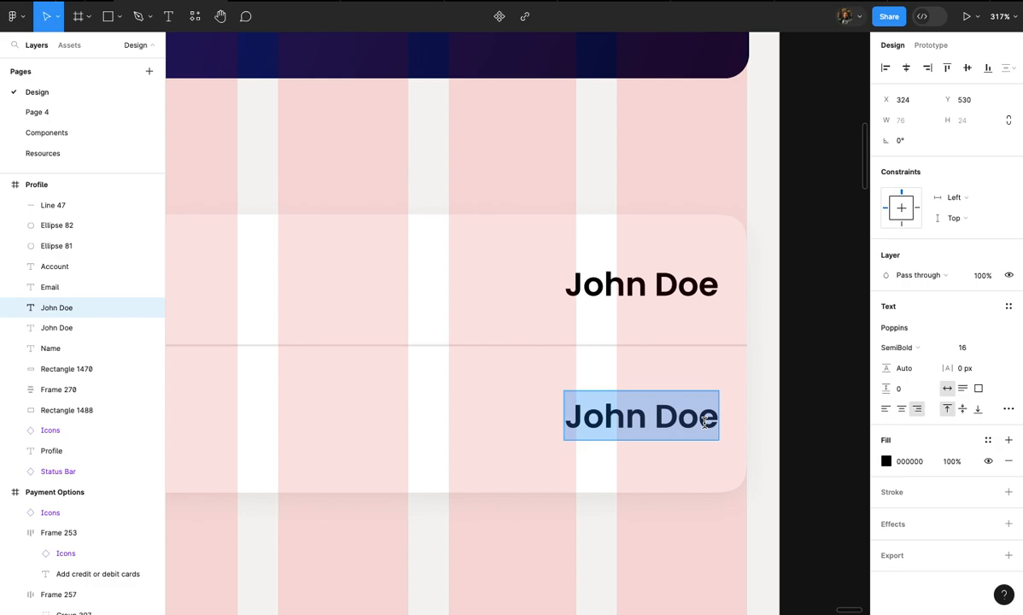
type("john")
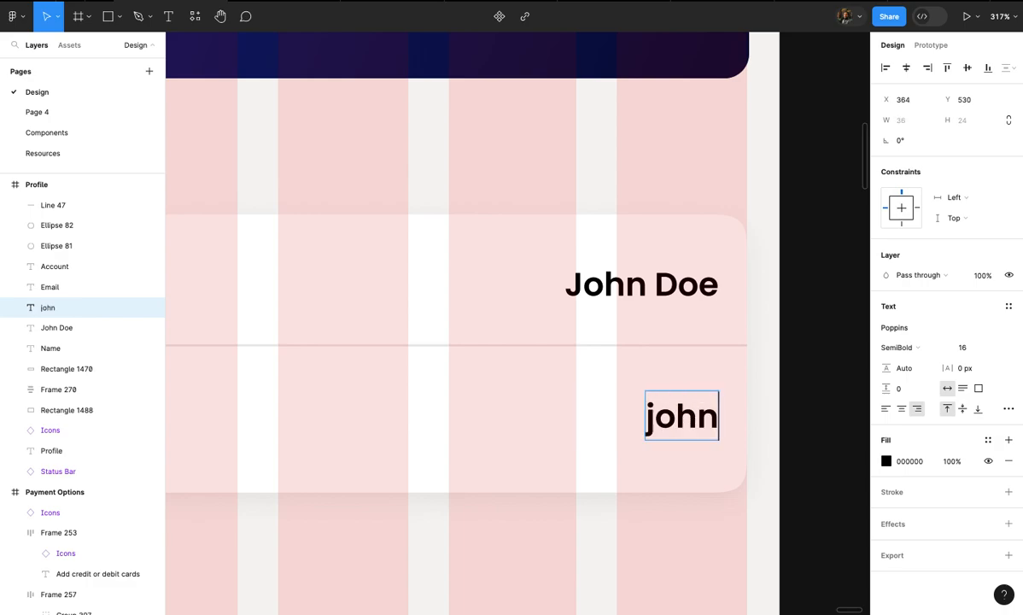
type(".doe@gmail.com")
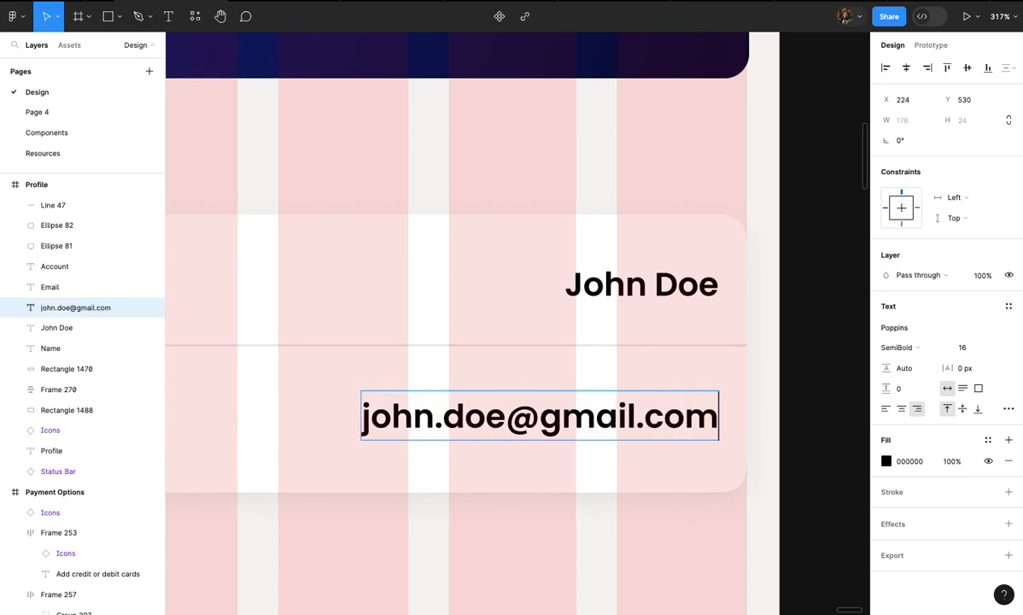
- Try the Regular font weight on the sample e-mail and full name texts in the Account card
key("Escape")
scroll(726, 497, "down", 5)
key("Escape")
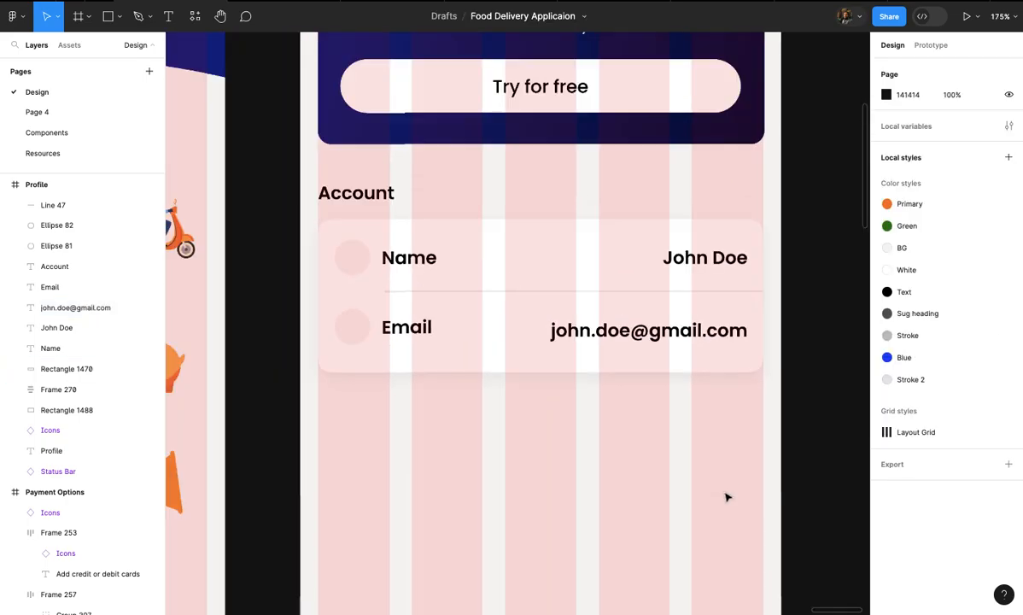
left_click(738, 333)
scroll(731, 335, "up", 3)
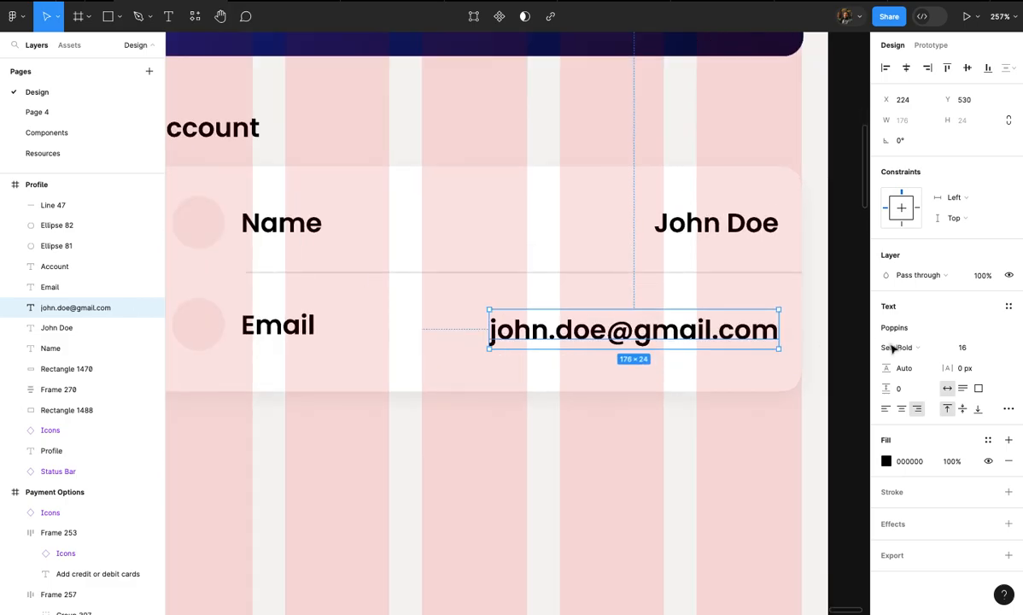
left_click(907, 346)
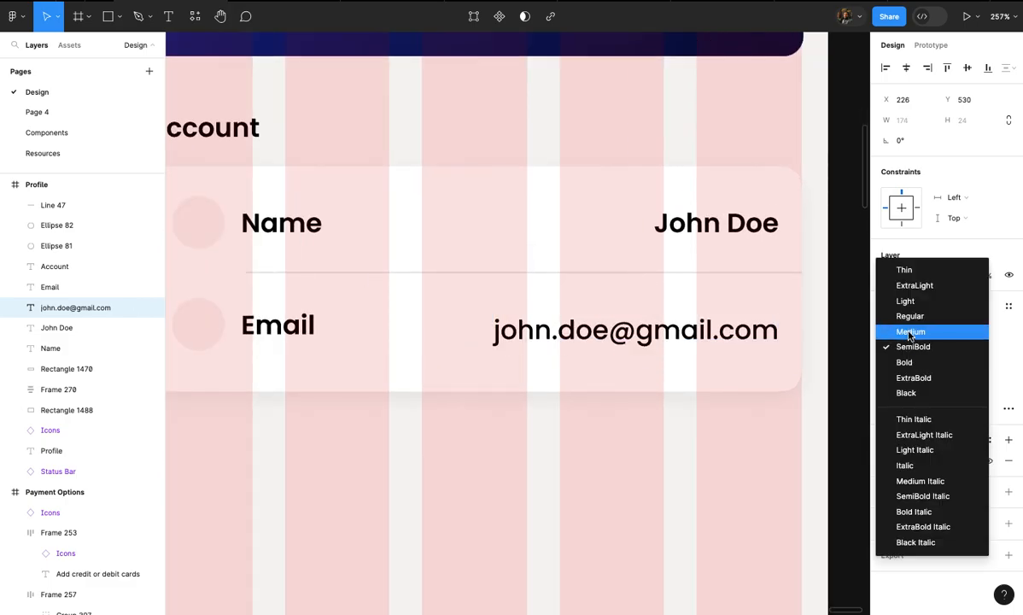
left_click(909, 316)
left_click(773, 227)
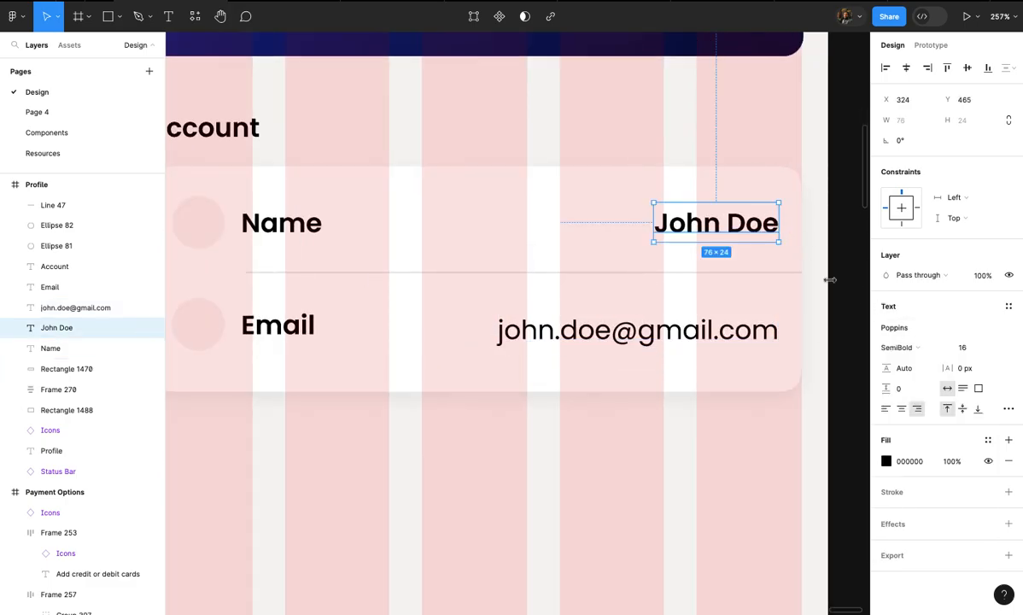
left_click(892, 347)
left_click(890, 315)
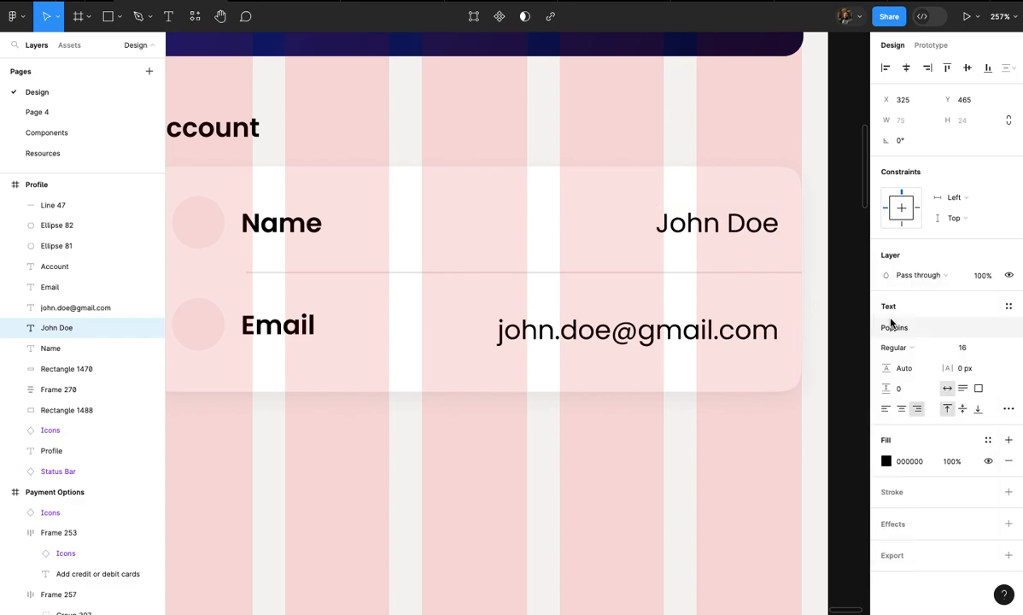
- Set the font weight of the sample full name and e-mail texts in the Account card to Medium
left_click(892, 326)
left_click(893, 347)
left_click(911, 361)
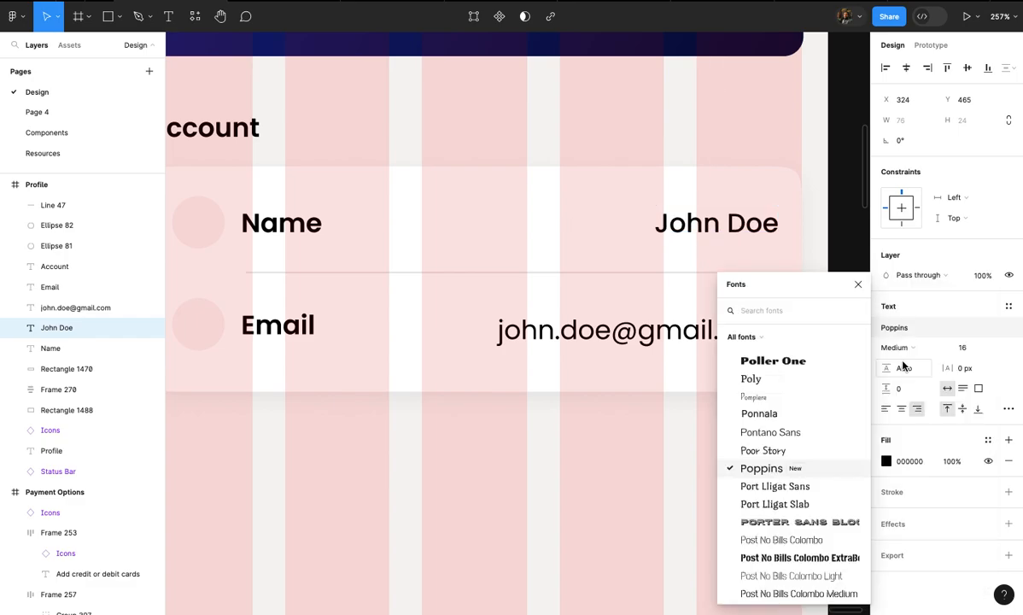
left_click(632, 331)
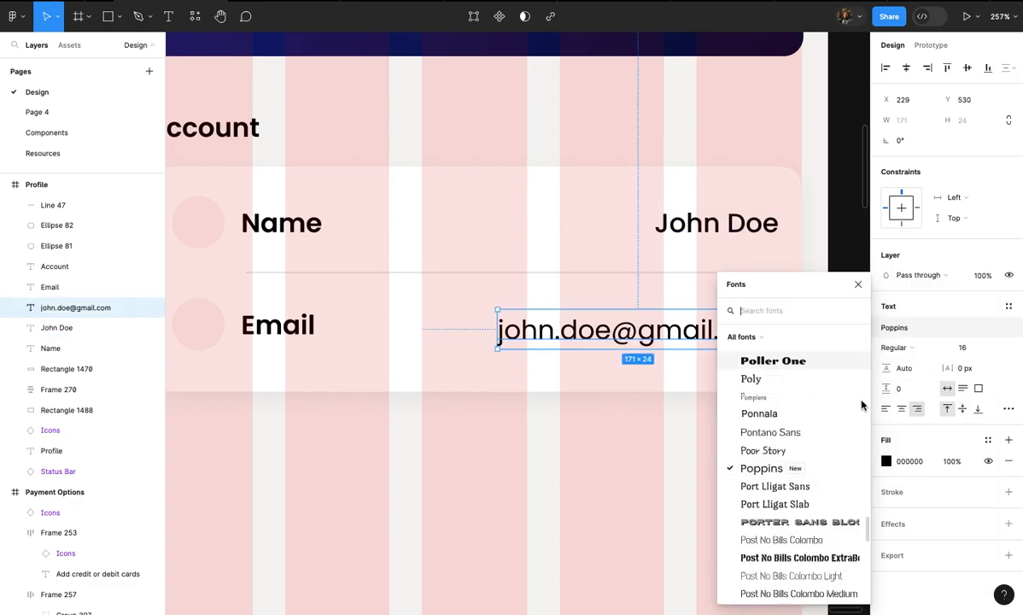
left_click(903, 355)
left_click(909, 361)
left_click(626, 432)
scroll(629, 436, "down", 3)
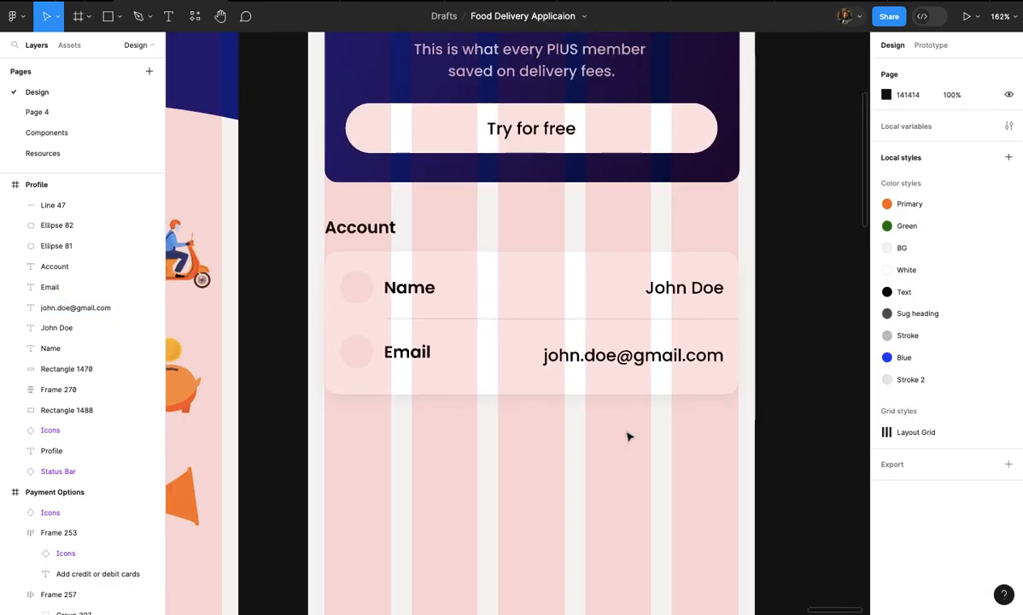
- Duplicate the whole Account section below the original, with the copied heading at Y 612
scroll(628, 436, "down", 3)
left_click(290, 147)
left_click_drag(291, 147, 756, 401)
left_click_drag(642, 240, 643, 430)
key("Up")
key("Up")
scroll(644, 432, "left", 3)
scroll(643, 430, "up", 2)
- Check the vertical spacing between the original Account card and the duplicated heading beneath it
left_click(609, 357)
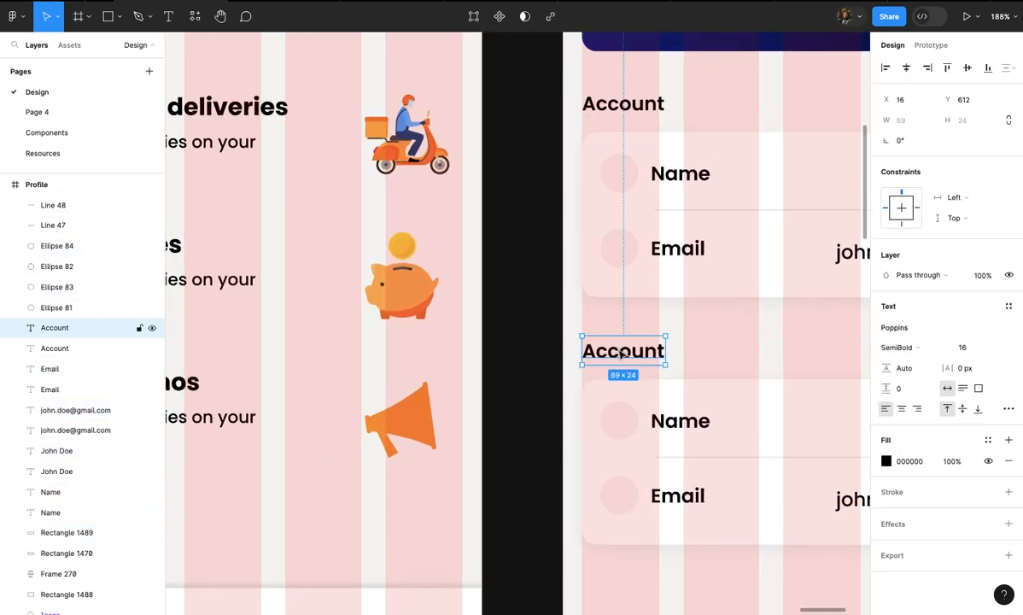
scroll(646, 326, "right", 1)
scroll(634, 315, "up", 1)
left_click(635, 316, "shift")
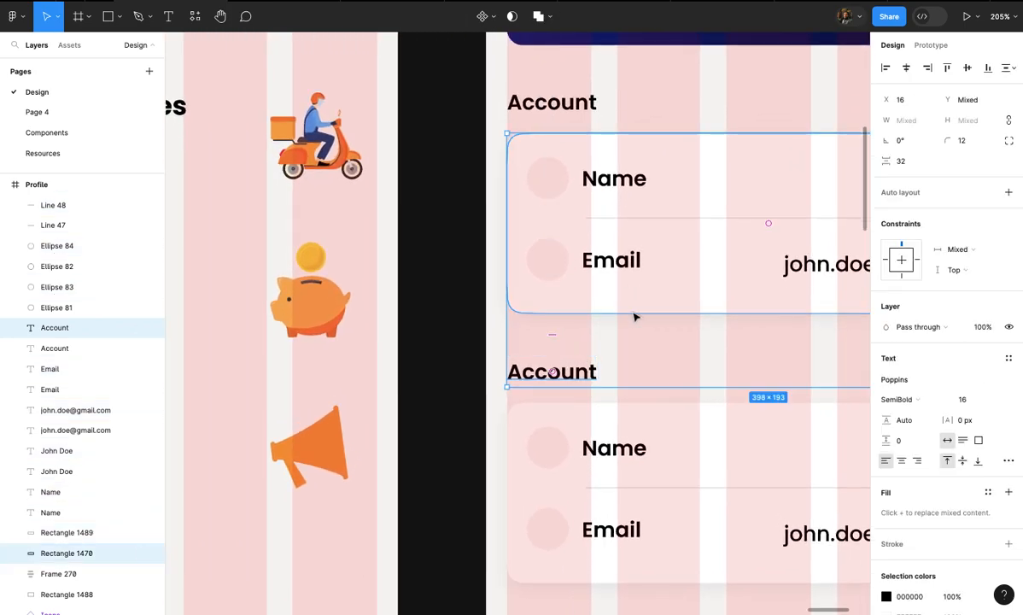
double_click(566, 377)
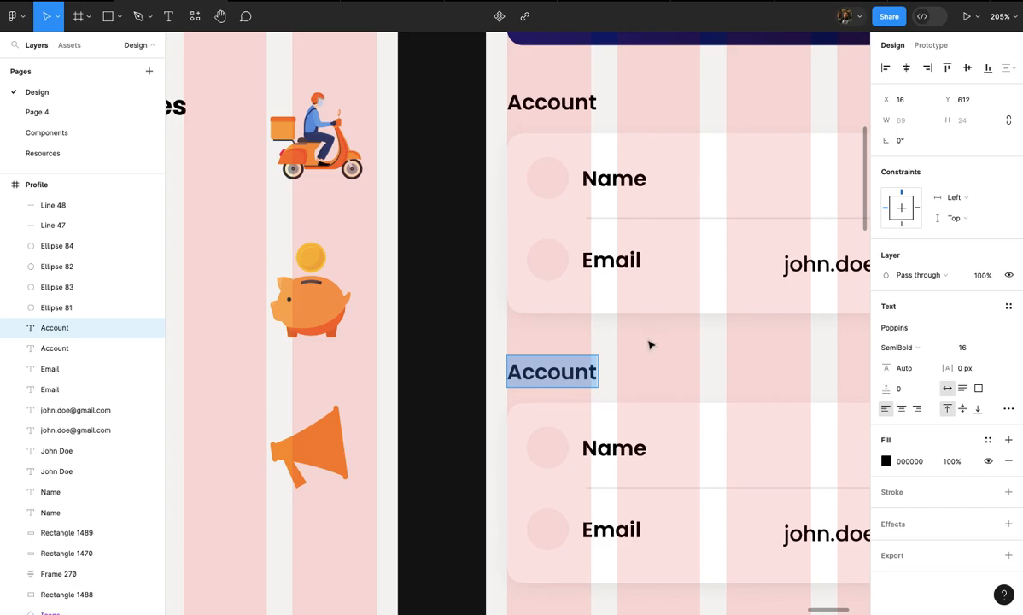
key("Escape")
left_click(651, 306, "shift")
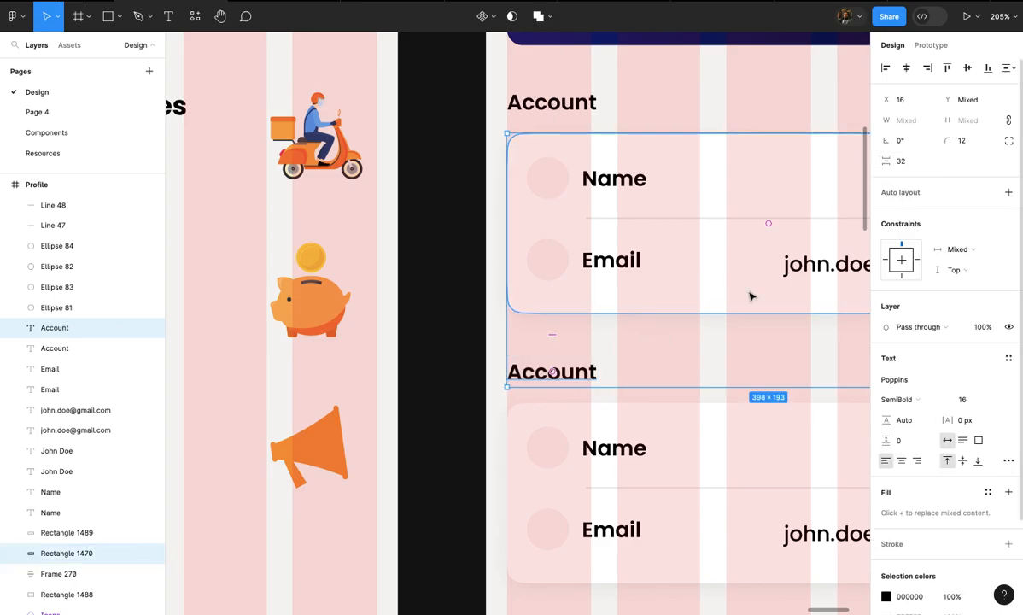
- Replace the duplicated section heading's text with "Food Orders"
scroll(793, 262, "down", 3)
scroll(598, 420, "up", 2)
double_click(470, 378)
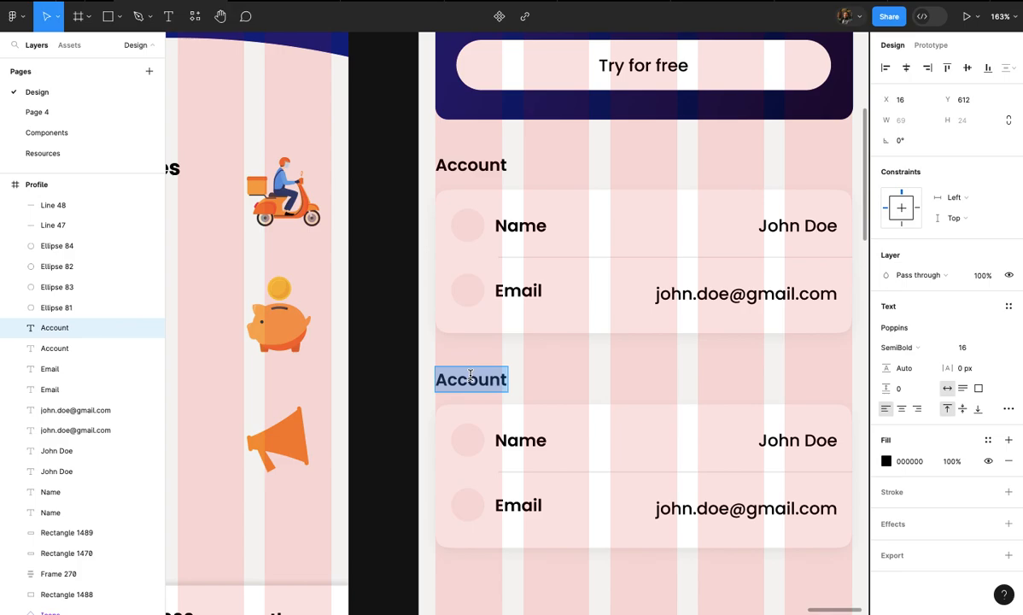
type("Food Orders")
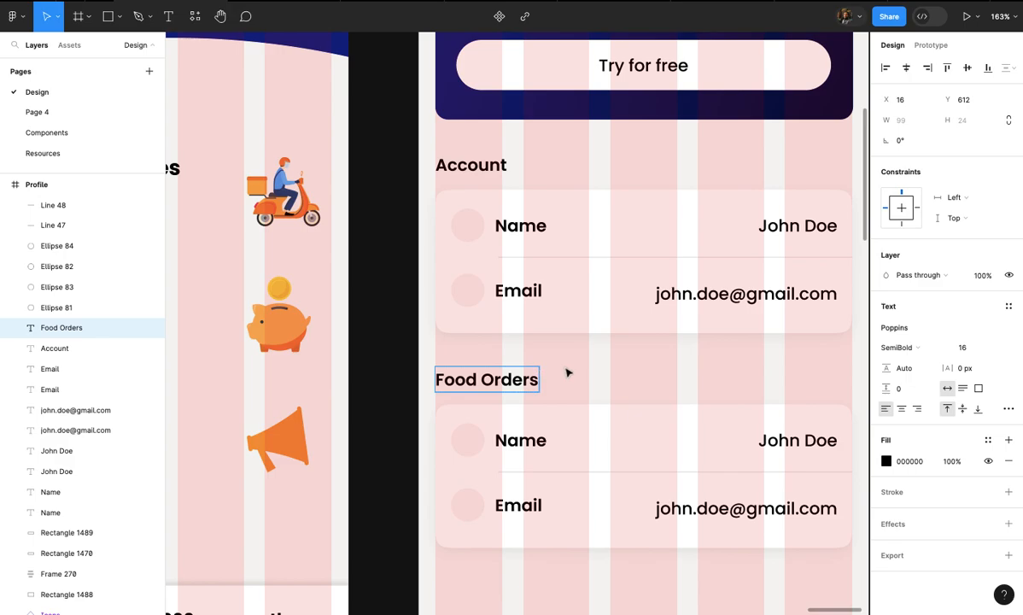
- Change the "Name" label in the Food Orders card to "Your Orders"
scroll(568, 373, "down", 2)
scroll(570, 370, "up", 2)
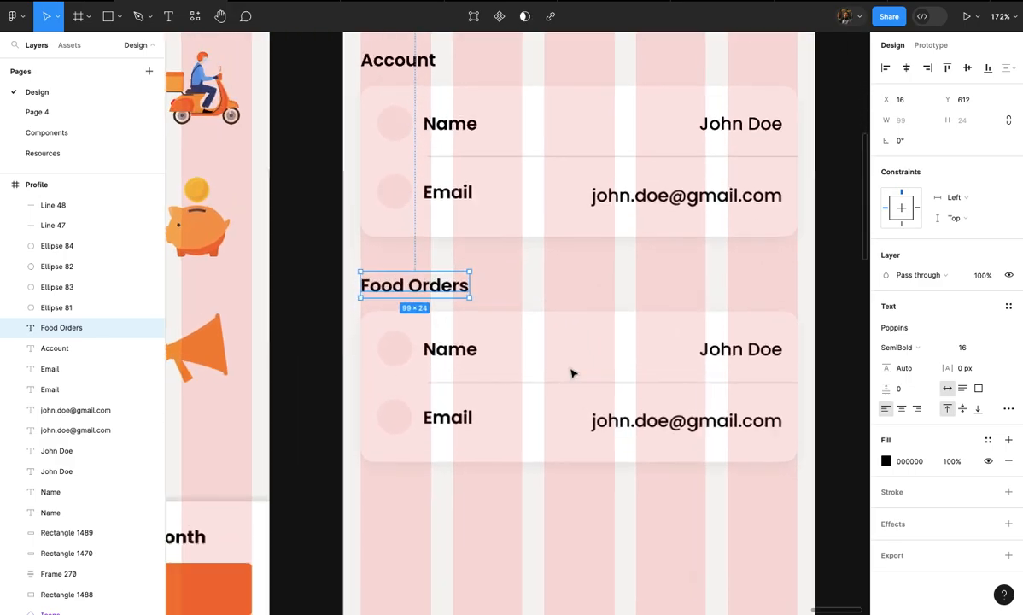
double_click(459, 351)
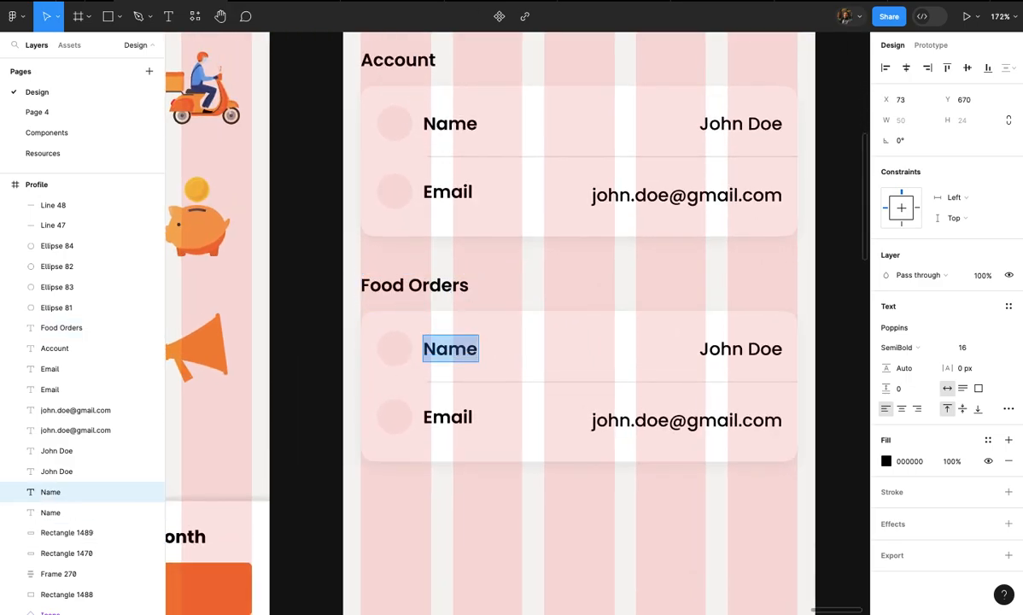
type("Your O")
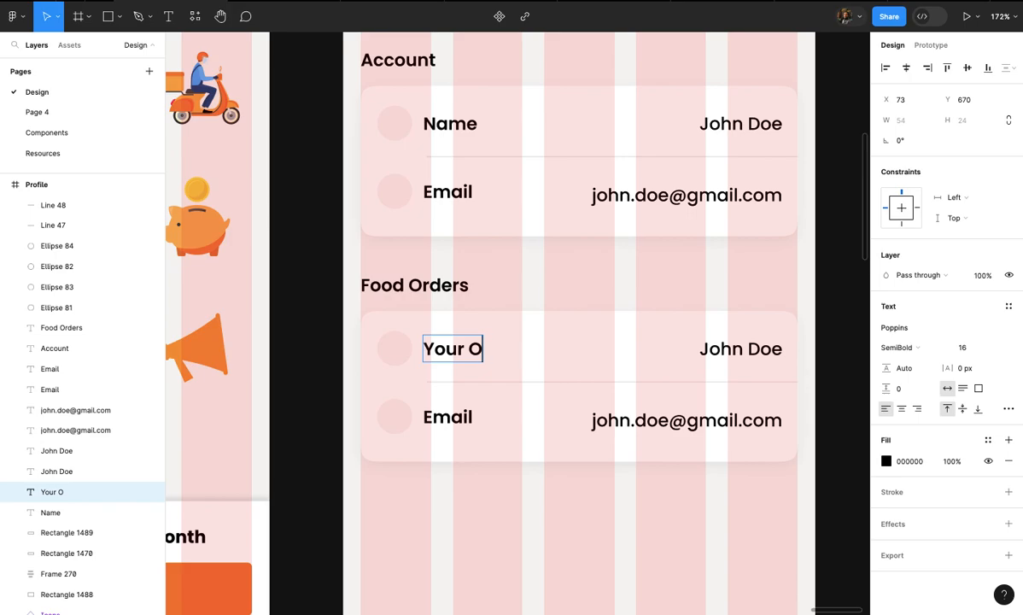
left_click(524, 273)
scroll(525, 276, "down", 1)
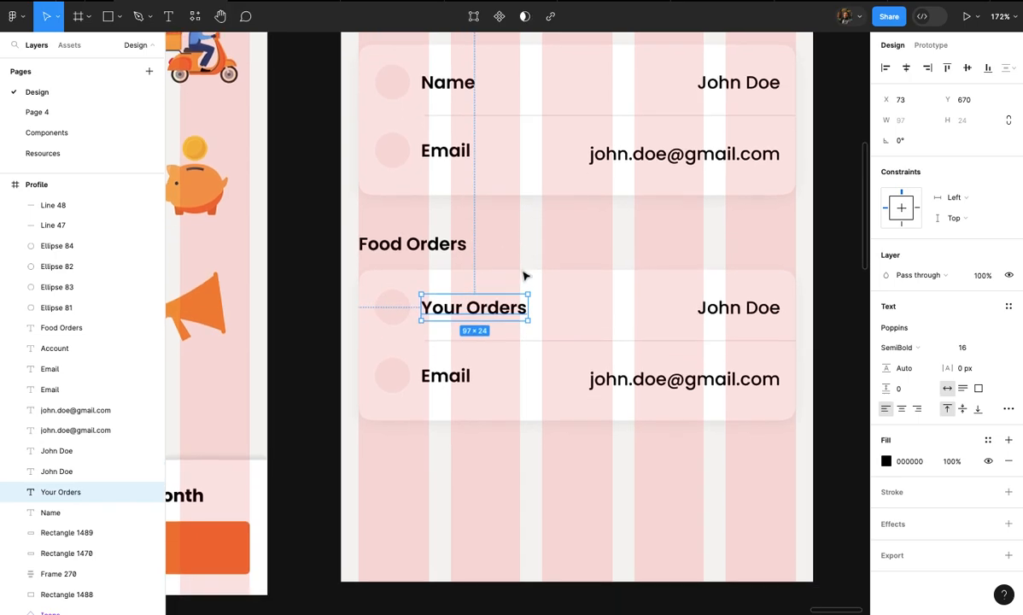
- Delete the sample full name and e-mail address texts from the Food Orders card
scroll(525, 277, "up", 2)
scroll(612, 324, "right", 2)
left_click(662, 287)
scroll(662, 295, "down", 2)
left_click(647, 350, "shift")
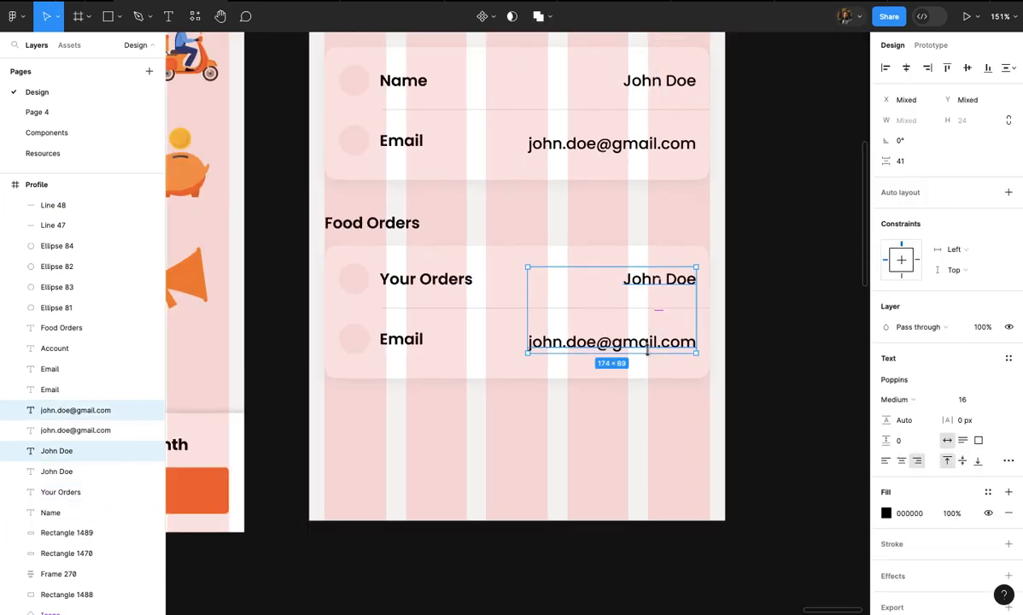
key("Delete")
- Place an Icons component instance in the Your Orders row and switch its variant to Chevron
scroll(651, 350, "up", 2)
scroll(629, 300, "right", 1)
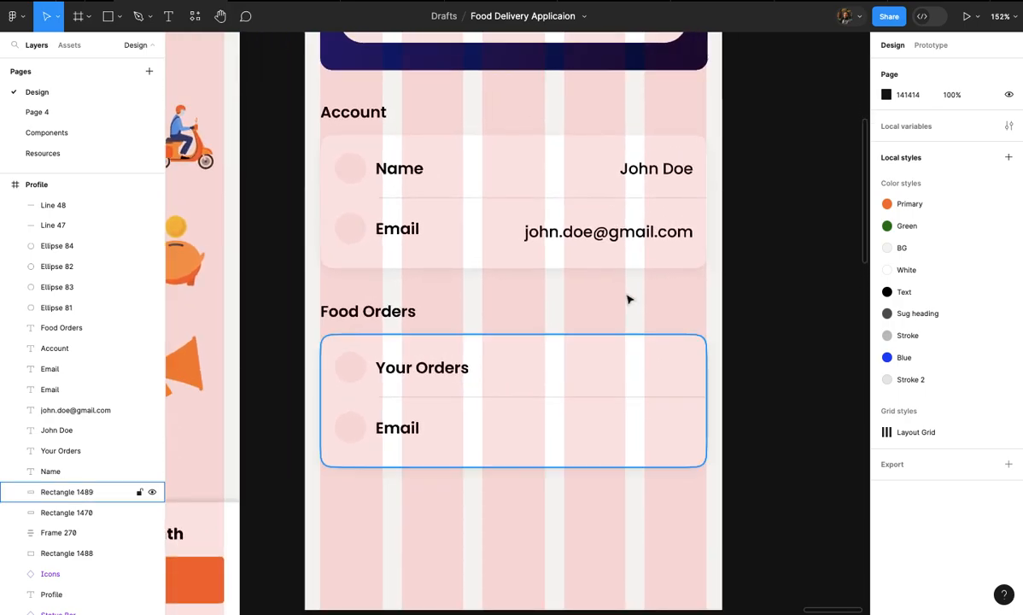
left_click(70, 45)
left_click_drag(38, 158, 660, 369)
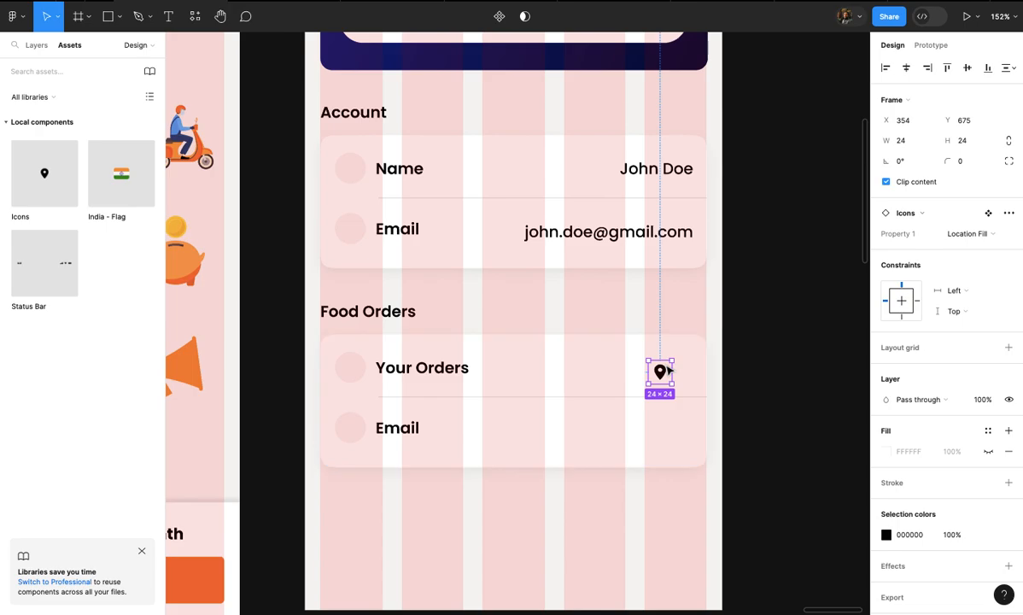
scroll(657, 374, "up", 3)
left_click(989, 232)
scroll(990, 235, "down", 1)
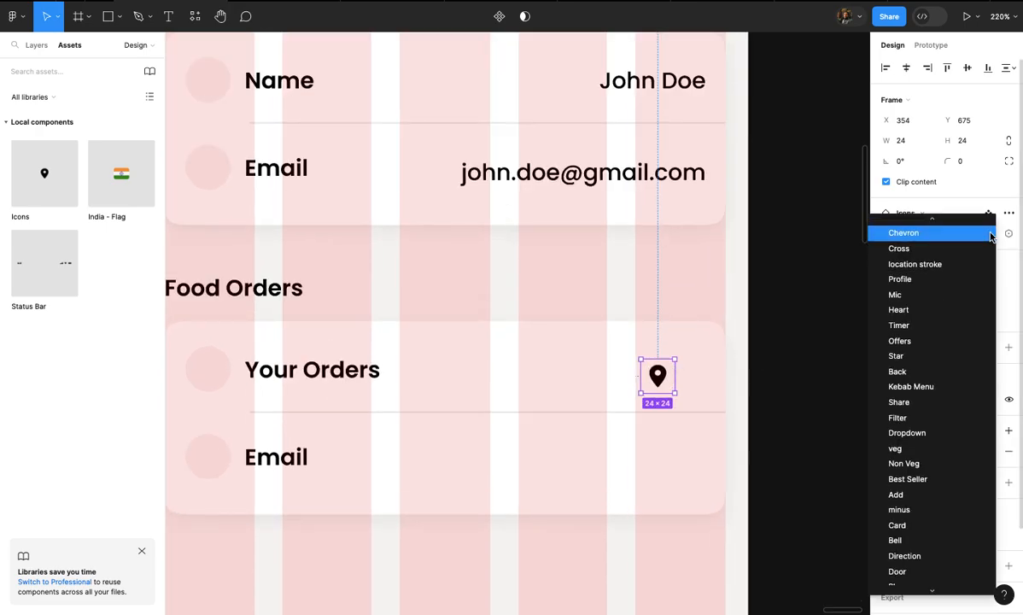
left_click(961, 239)
scroll(742, 288, "up", 3)
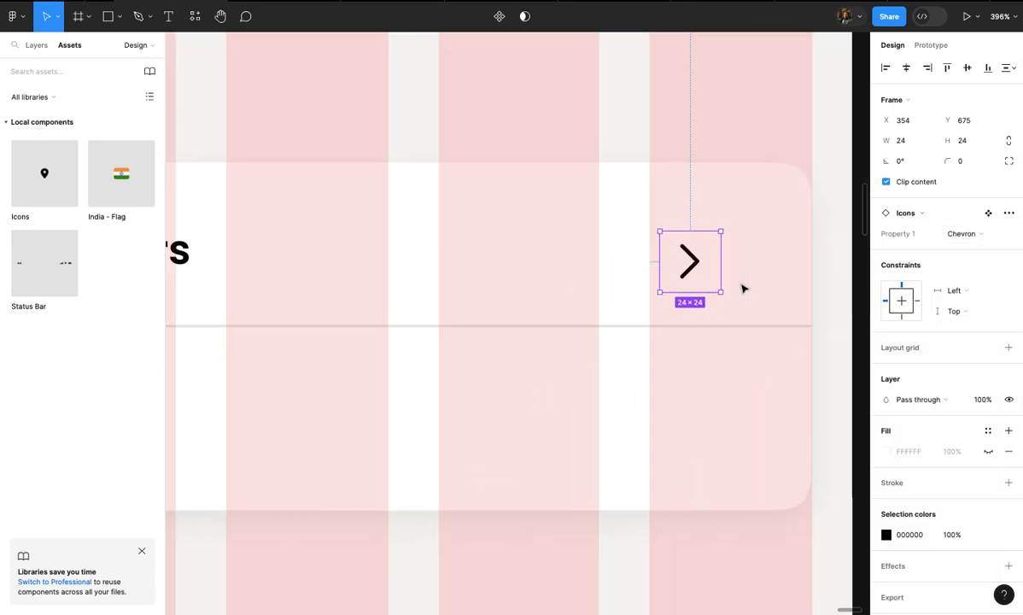
- Align the chevron at the end of the Your Orders row at X 380 and duplicate it into the Email row at Y 732
scroll(713, 270, "down", 3)
left_click_drag(715, 267, 753, 333)
scroll(741, 264, "up", 2)
scroll(354, 330, "up", 1)
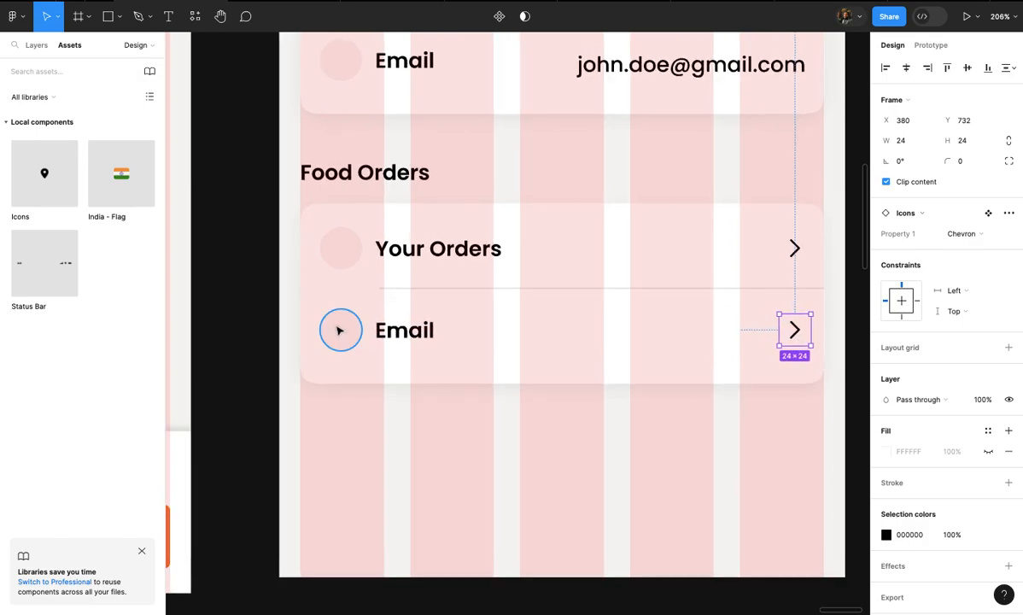
- Change the "Email" label in the Food Orders card to "Favourite Orders"
left_click(397, 329)
double_click(398, 329)
type("Fa")
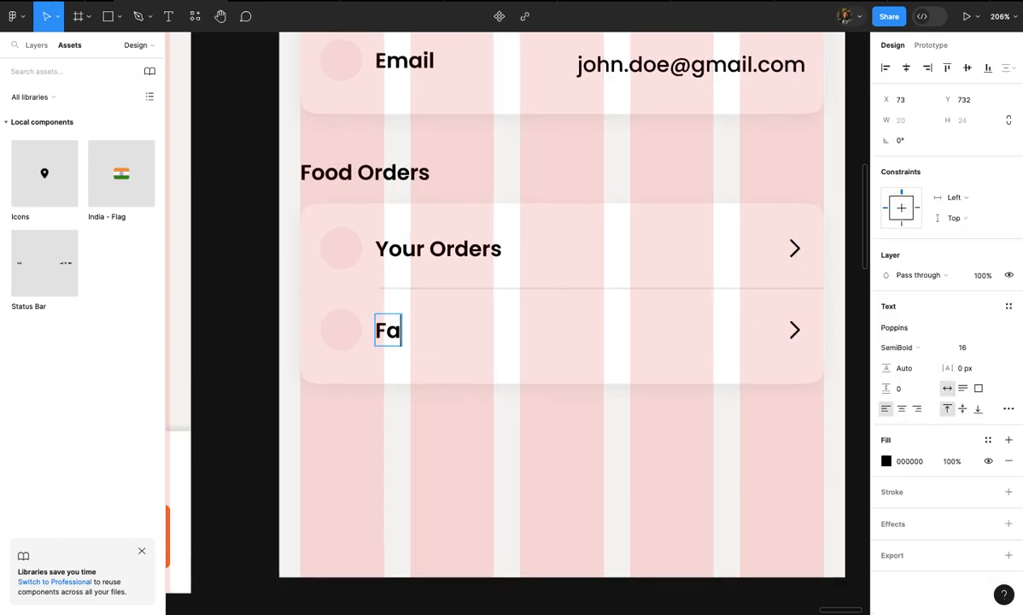
type("vorite Ord")
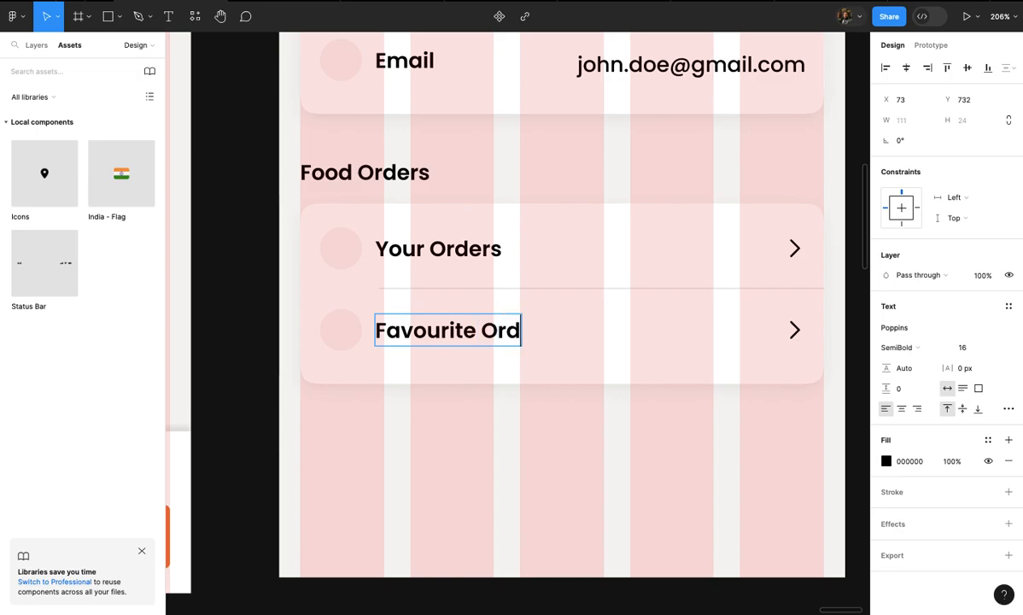
left_click(450, 441)
- Extend the Food Orders card downward to a height of 273 px
scroll(450, 442, "down", 3)
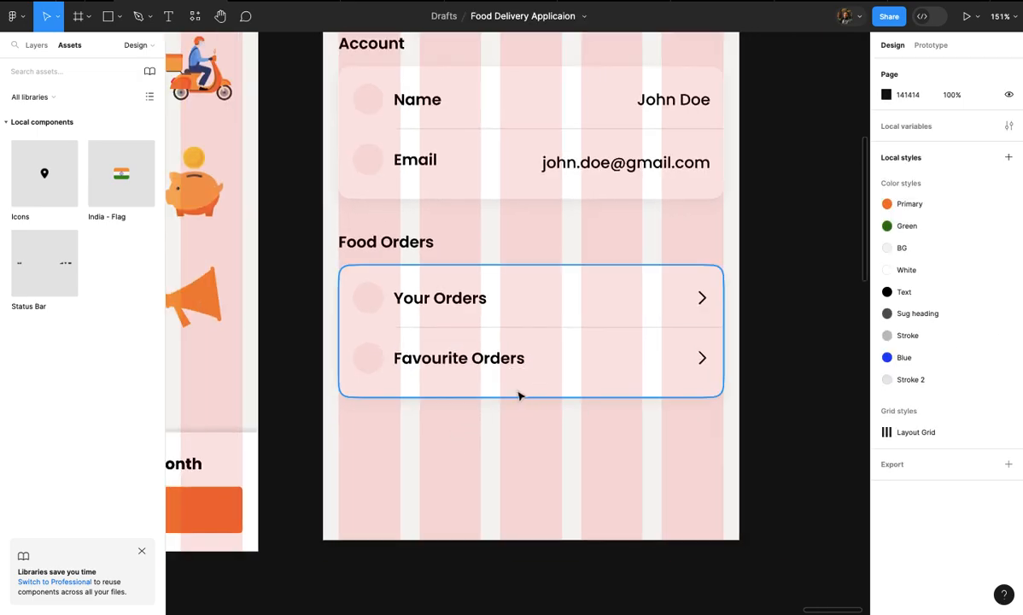
left_click(518, 393)
left_click_drag(518, 393, 495, 523)
- Duplicate the Favourite Orders row's circle, label and chevron, with a divider line, below it so that the copied label sits at Y 796
left_click(370, 356)
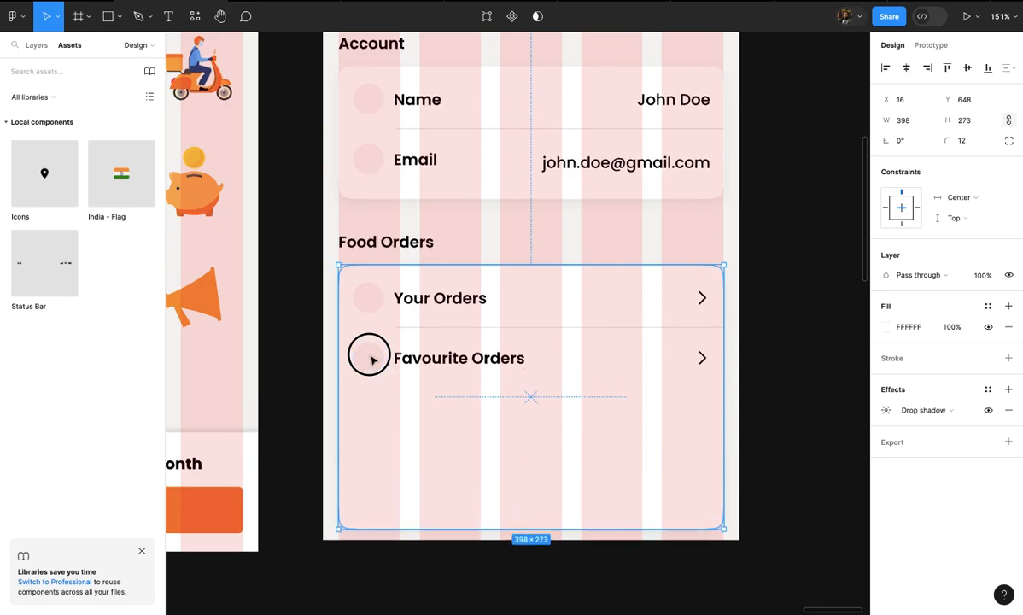
scroll(369, 356, "up", 2)
left_click(453, 372, "shift")
scroll(547, 369, "right", 2)
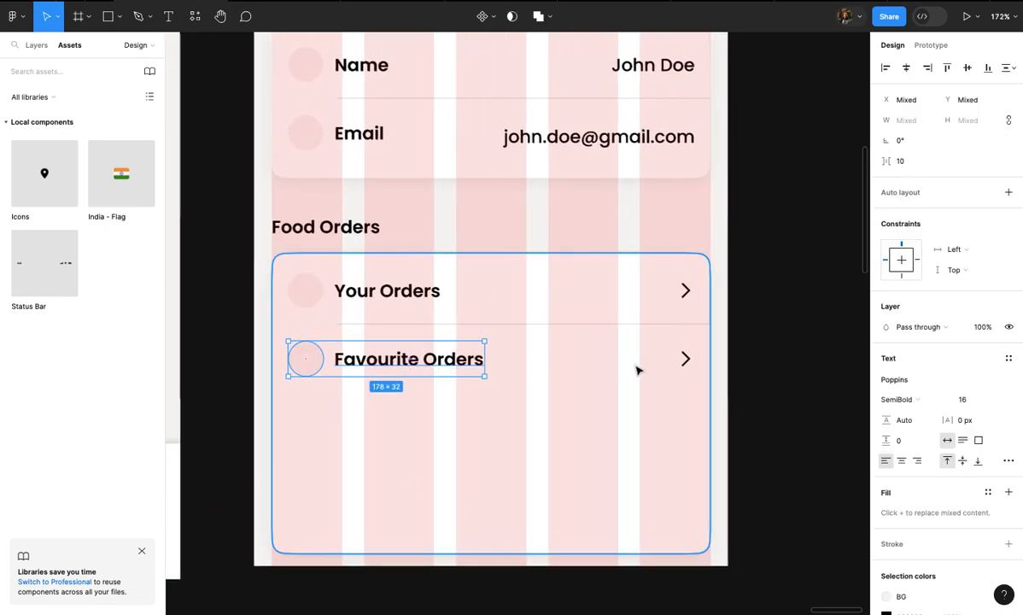
left_click(685, 359, "shift")
left_click_drag(470, 376, 465, 432)
- Replace the third row's duplicated label with "Address book"
double_click(461, 428)
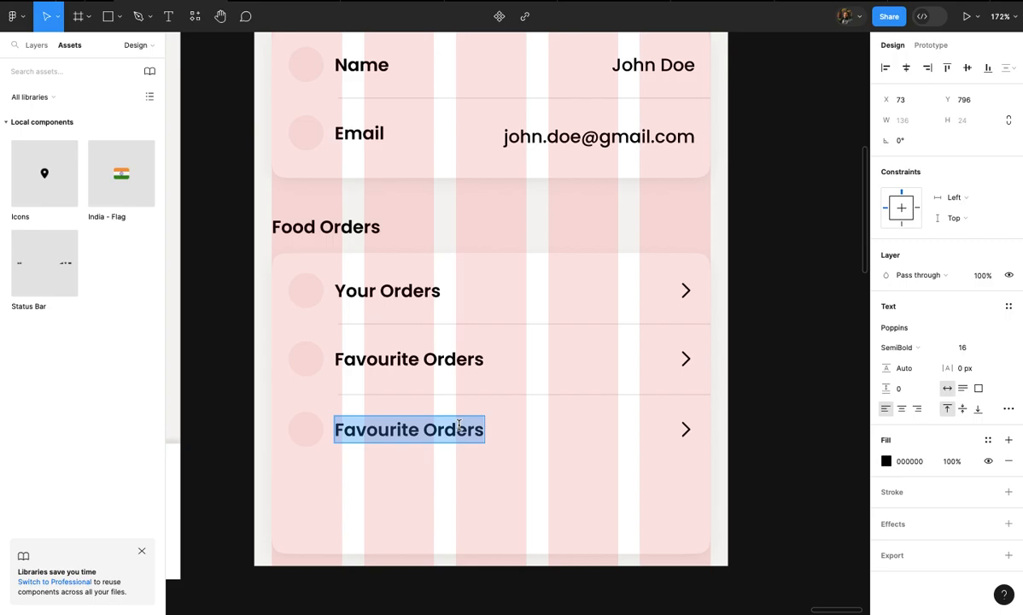
type("Address")
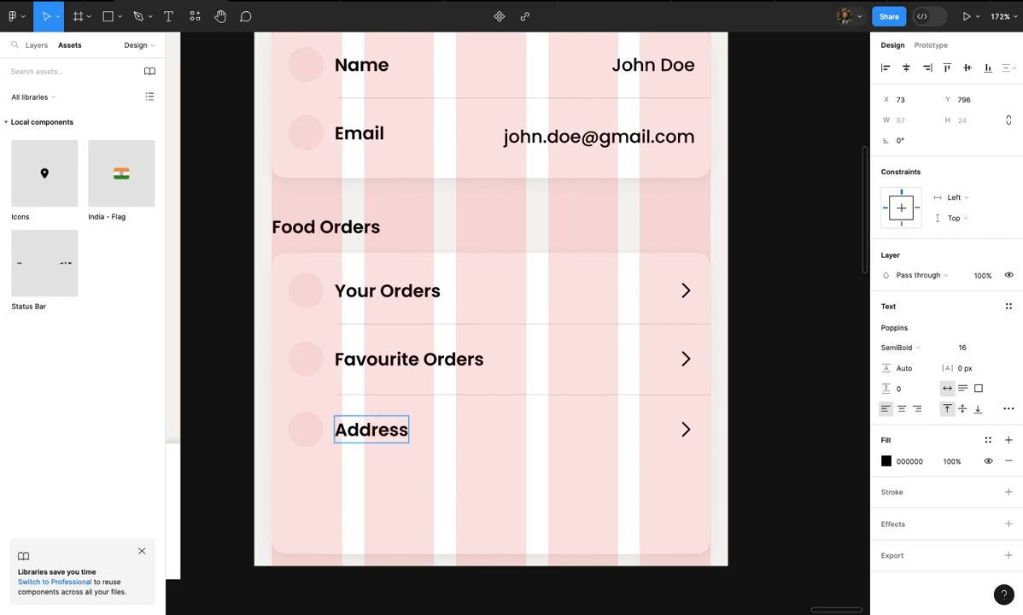
key("Escape")
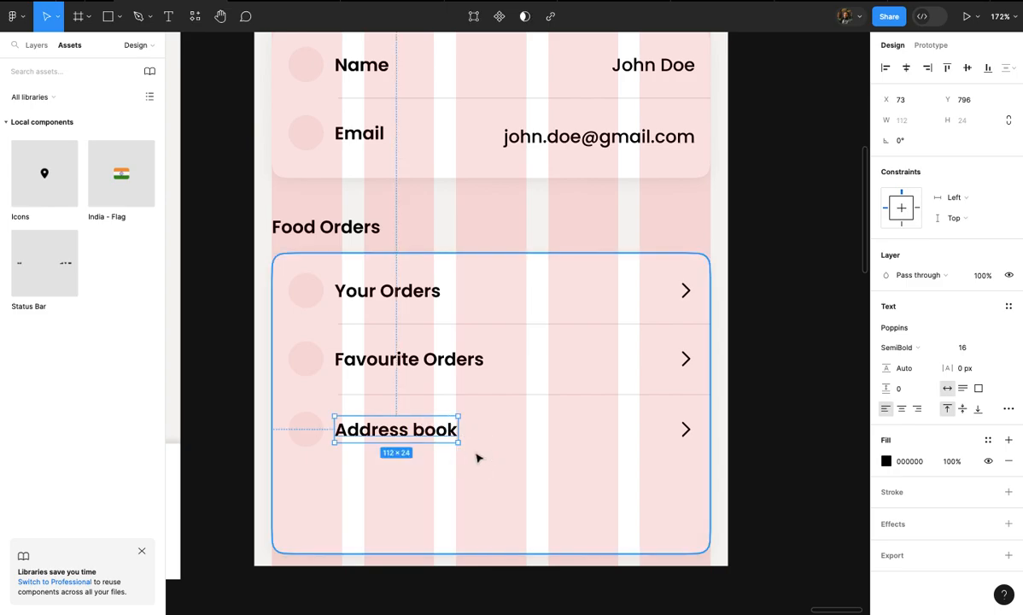
- Duplicate the Address book row's circle, label, chevron and divider below it so that the copied label sits at Y 860
scroll(477, 457, "down", 3)
scroll(404, 413, "up", 2)
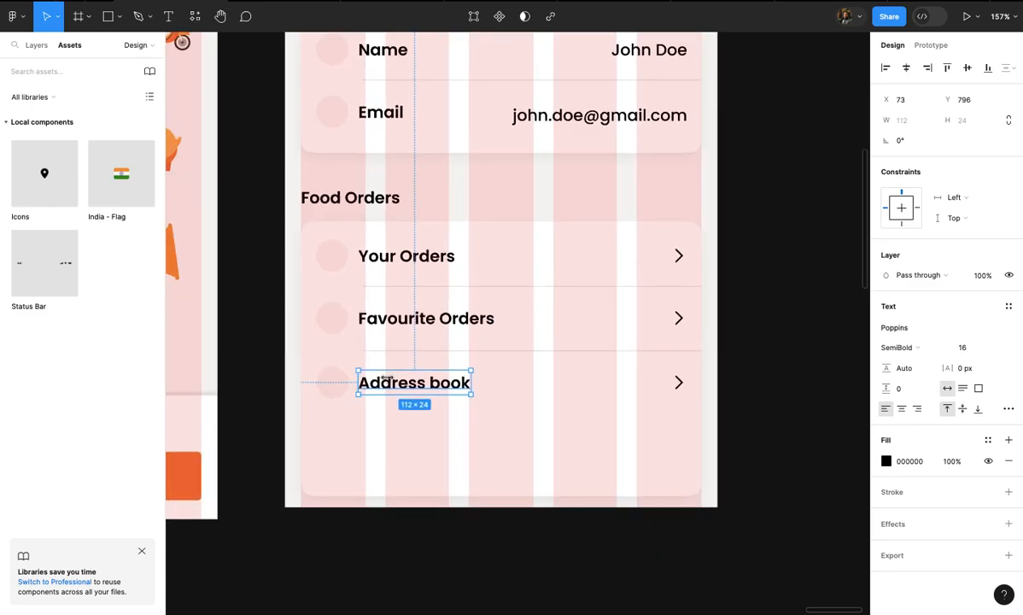
left_click(433, 351, "shift")
left_click(332, 385, "shift")
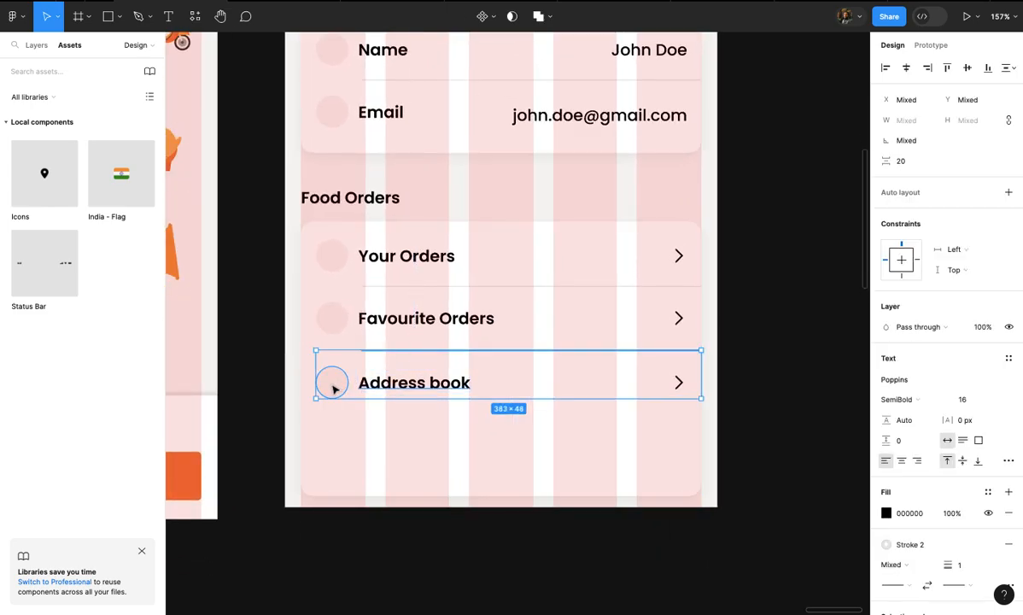
left_click(678, 383, "shift")
left_click_drag(453, 382, 452, 447)
- Replace the fourth row's duplicated label with "Online ordering help"
double_click(453, 447)
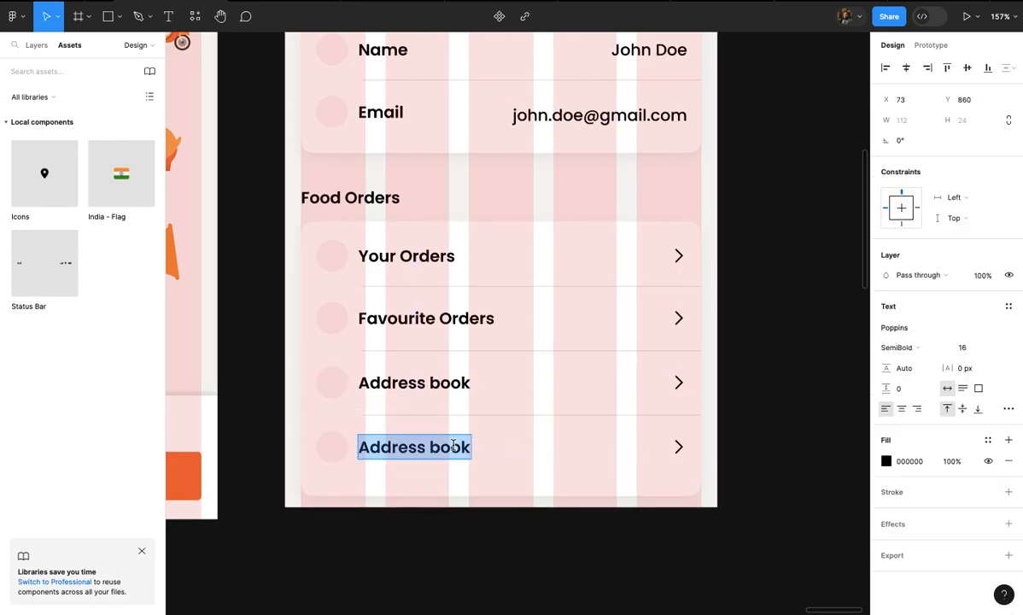
type("Onl")
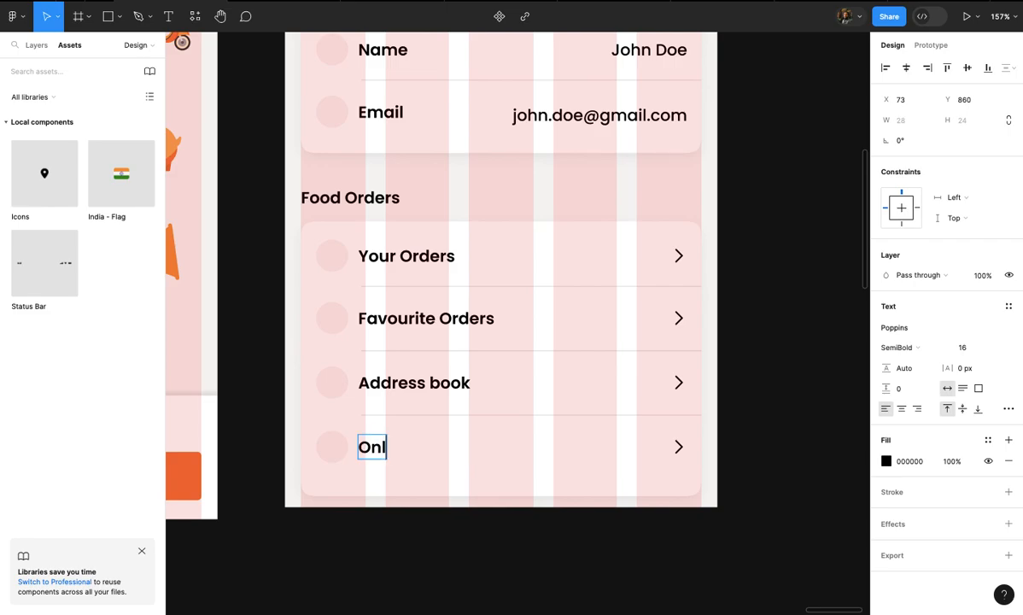
type("ine ordering help")
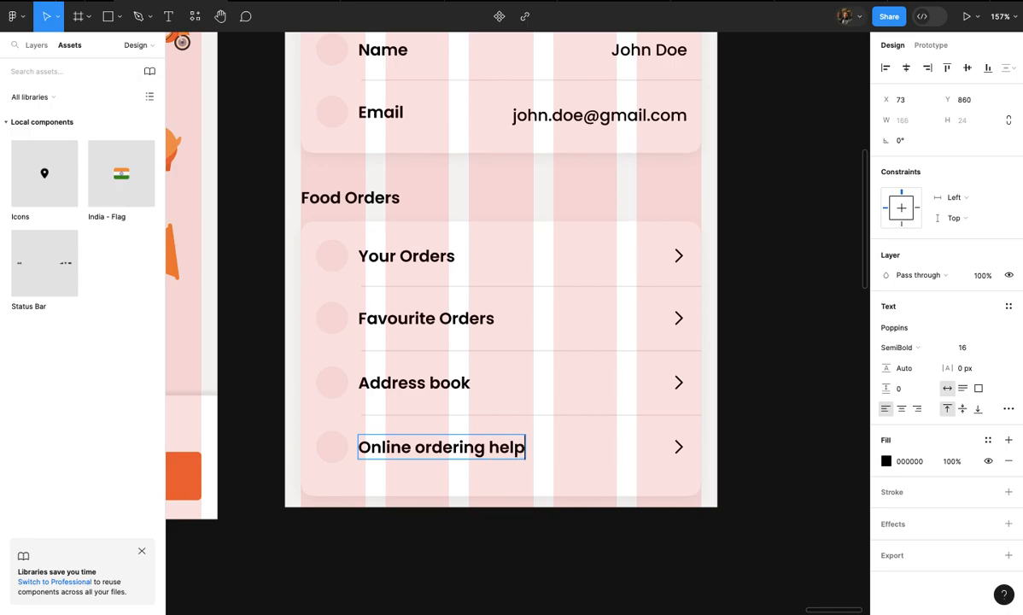
- Shorten the Food Orders card to a height of 256 px, using a copied divider line below the last row as a spacing guide
left_click(478, 500)
scroll(478, 495, "down", 3)
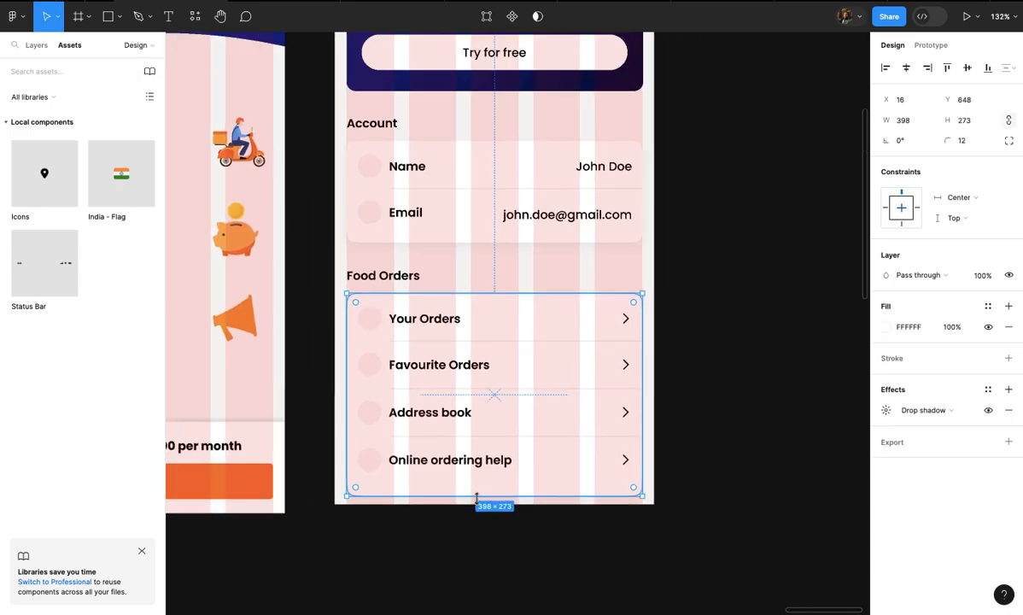
scroll(483, 497, "up", 6)
scroll(481, 494, "up", 2)
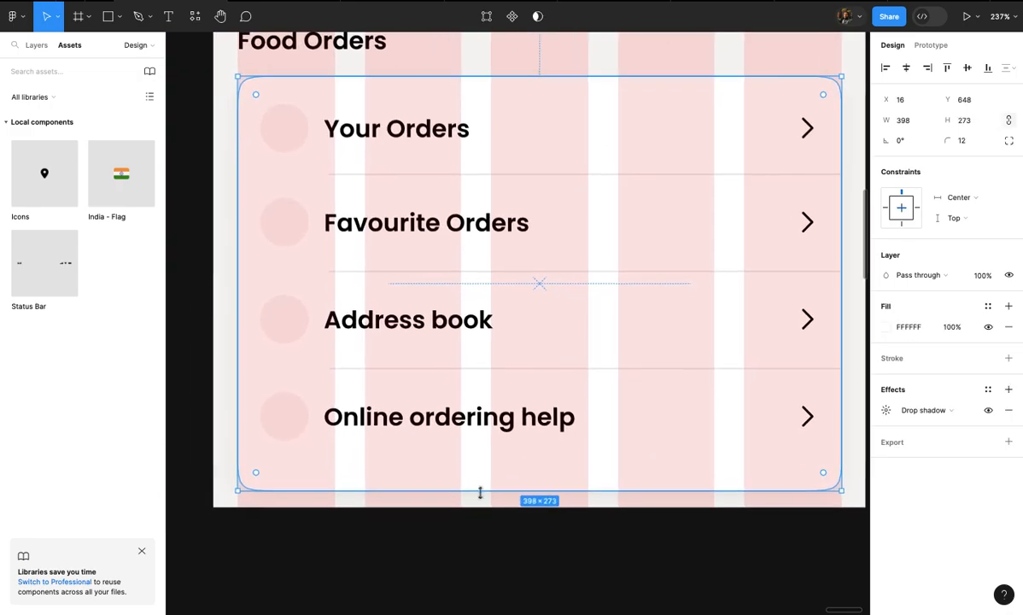
scroll(482, 493, "down", 3)
left_click_drag(572, 372, 558, 457)
left_click(564, 468)
key("Escape")
left_click(559, 475)
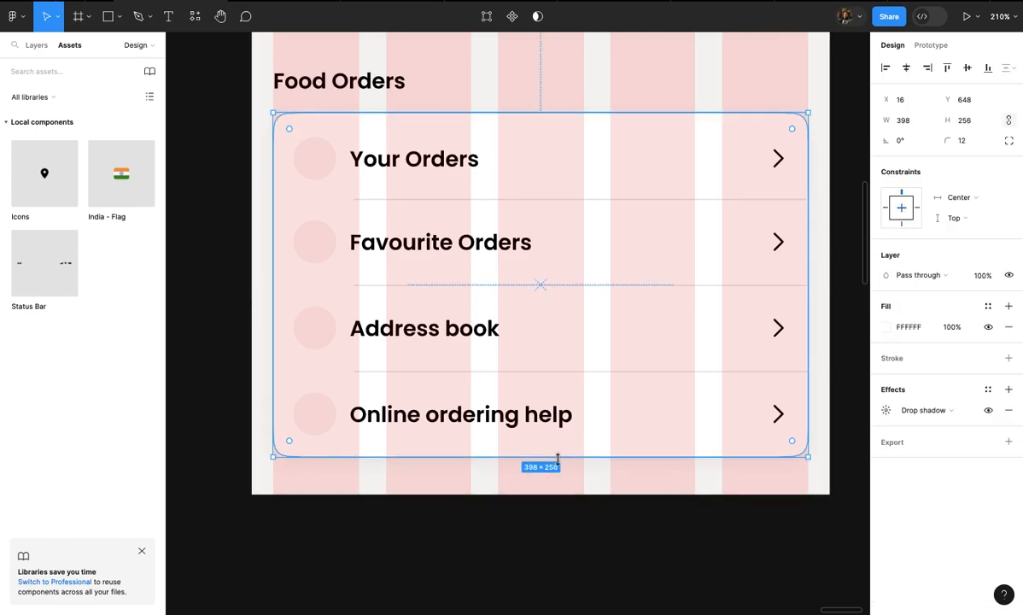
scroll(559, 458, "up", 2)
left_click(580, 466)
scroll(580, 465, "down", 5)
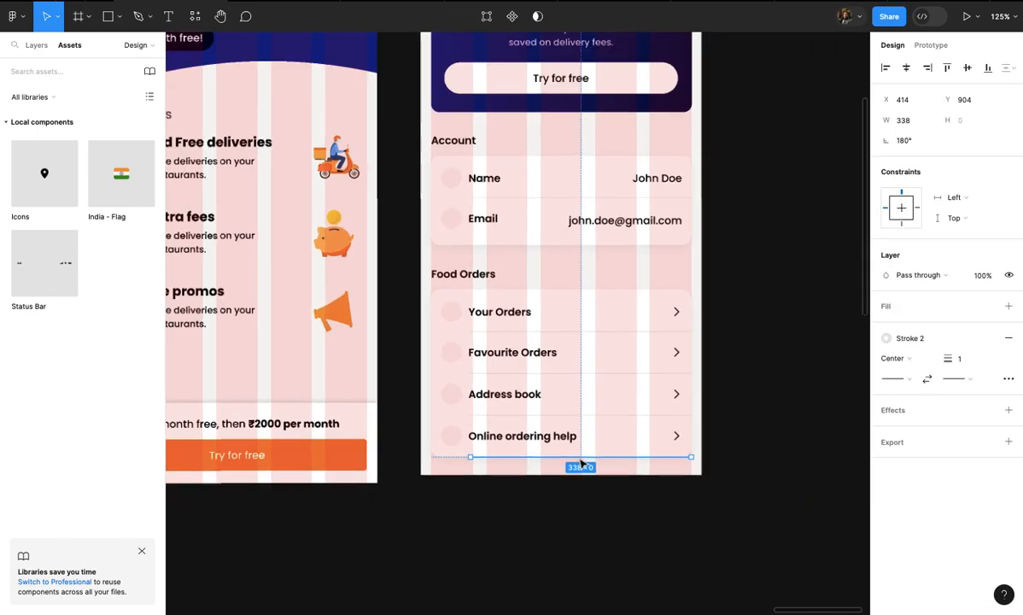
- Extend the Profile frame downward to a height of 1391 px
scroll(580, 463, "down", 3)
left_click(471, 140)
scroll(532, 329, "down", 4)
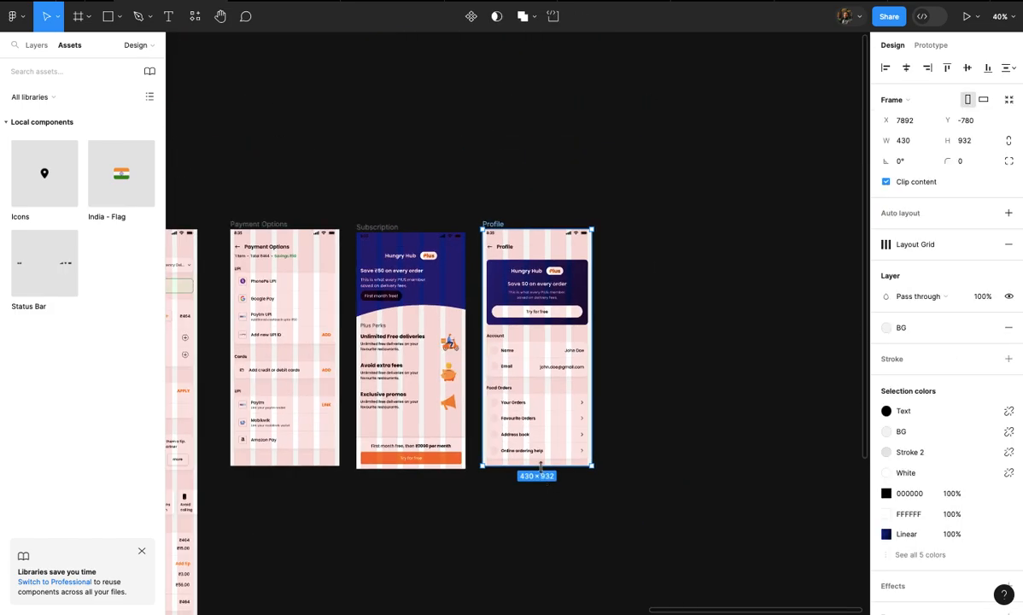
left_click_drag(540, 465, 539, 606)
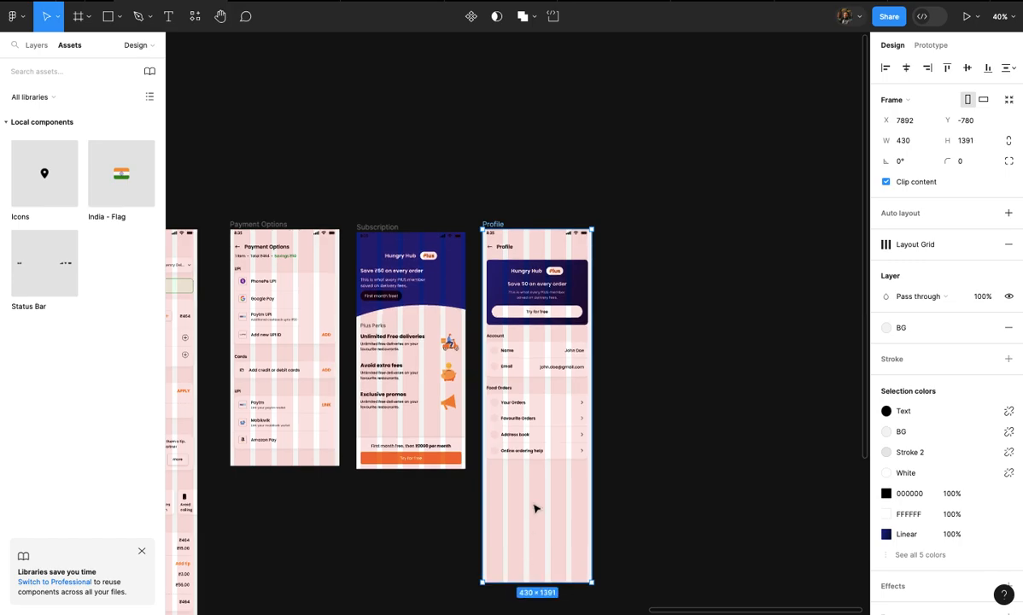
- Duplicate the Food Orders heading and its whole card below the original, leaving a 32 px gap between the first card and the copied heading
scroll(535, 508, "up", 3)
scroll(535, 508, "up", 4)
left_click(578, 445)
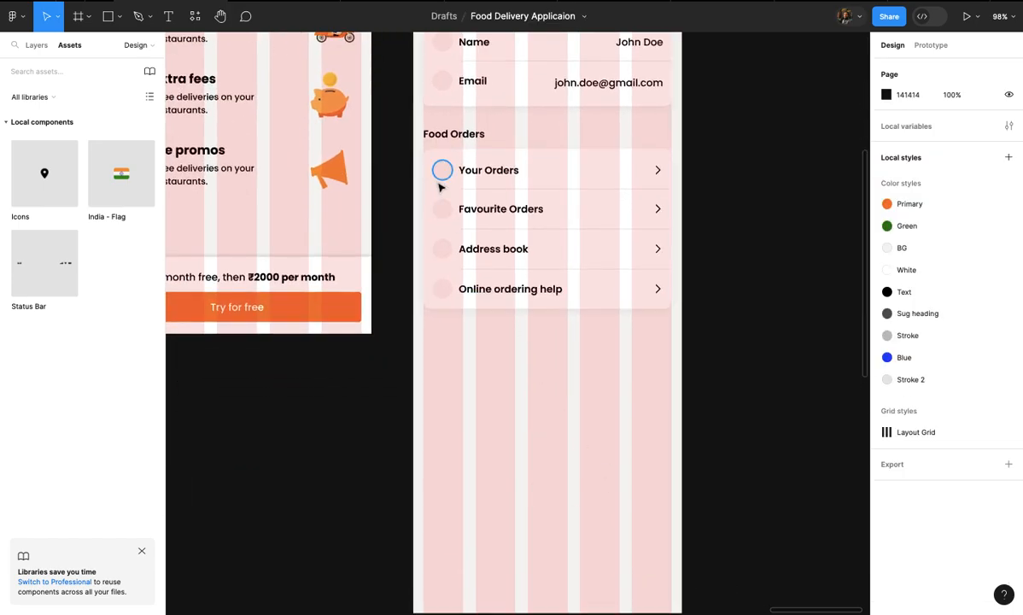
left_click_drag(410, 139, 701, 370)
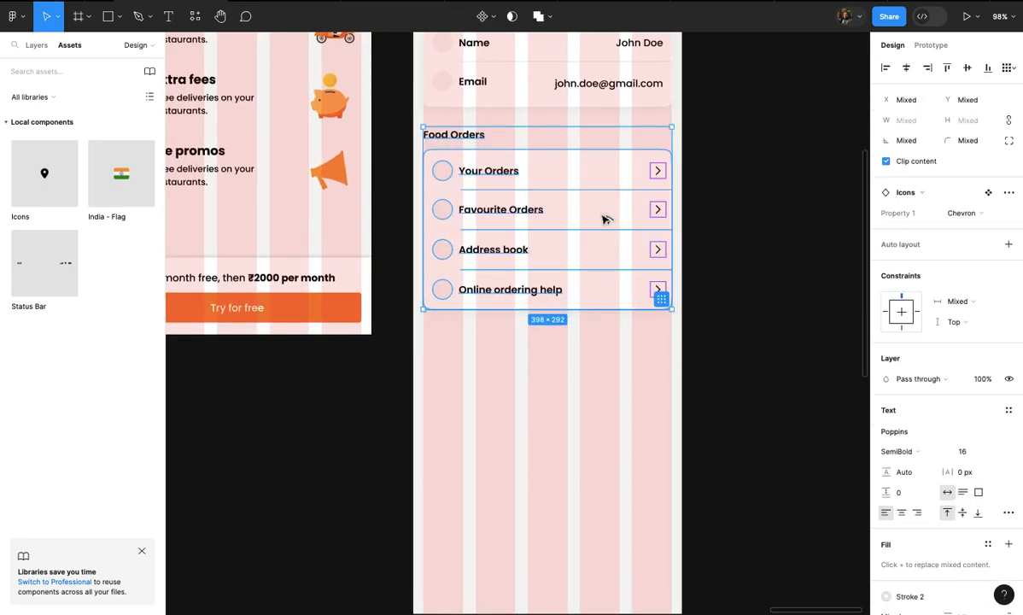
left_click_drag(598, 217, 598, 420)
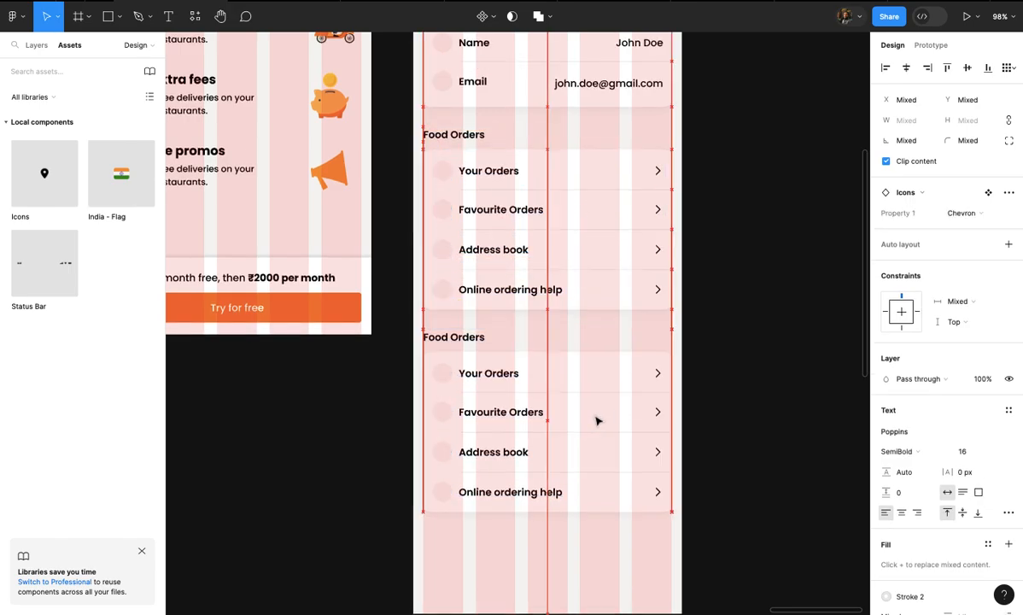
scroll(502, 338, "up", 5)
left_click(496, 327)
left_click(495, 326)
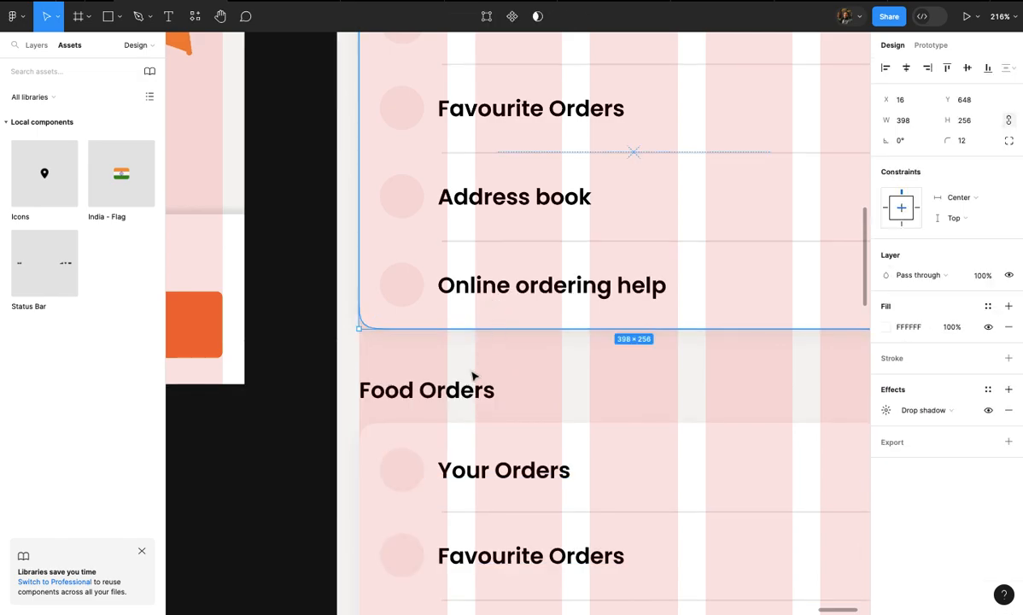
left_click(465, 394, "shift")
scroll(478, 376, "down", 6)
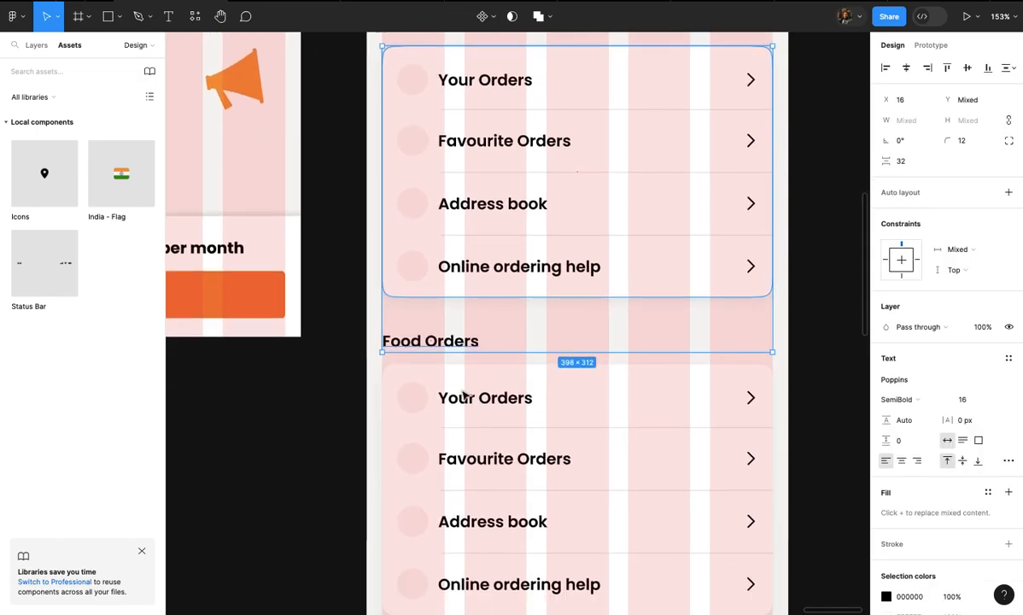
scroll(502, 344, "up", 5)
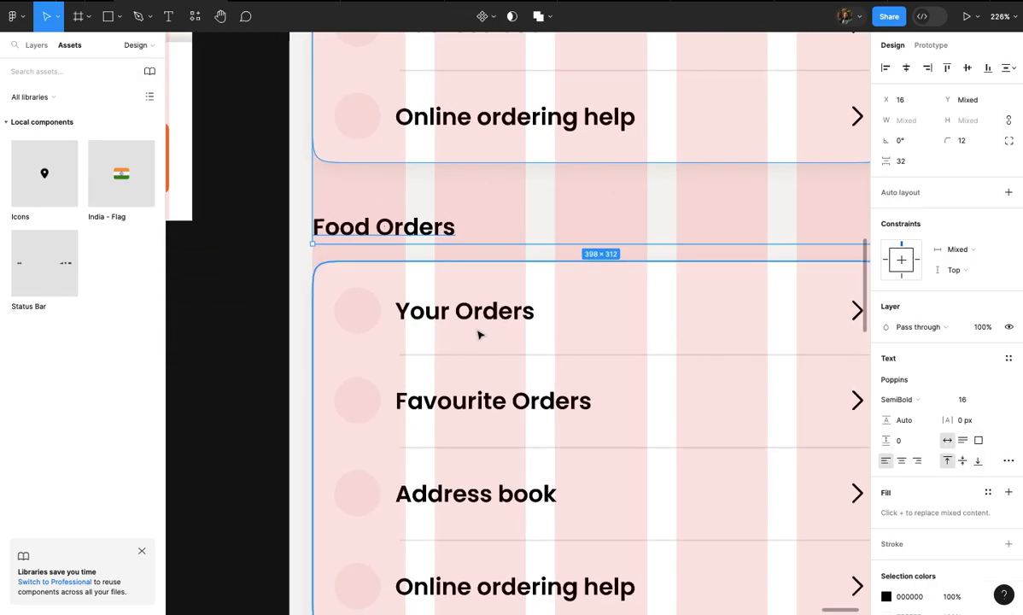
- Replace the "Your Orders" label in the duplicated card with "Choose language"
double_click(472, 315)
double_click(472, 315)
type("Ch")
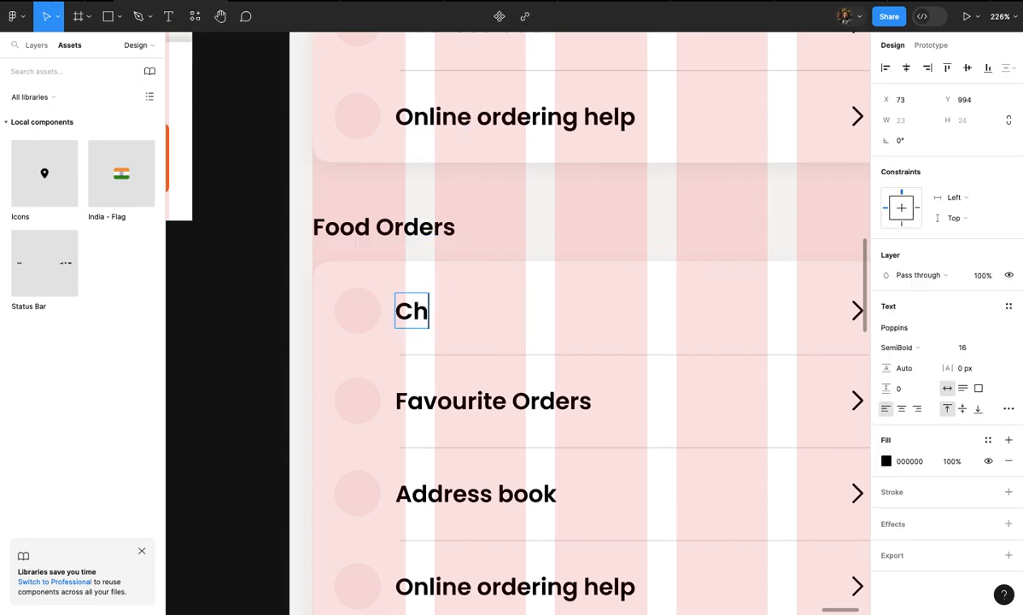
type("oose lanaguge")
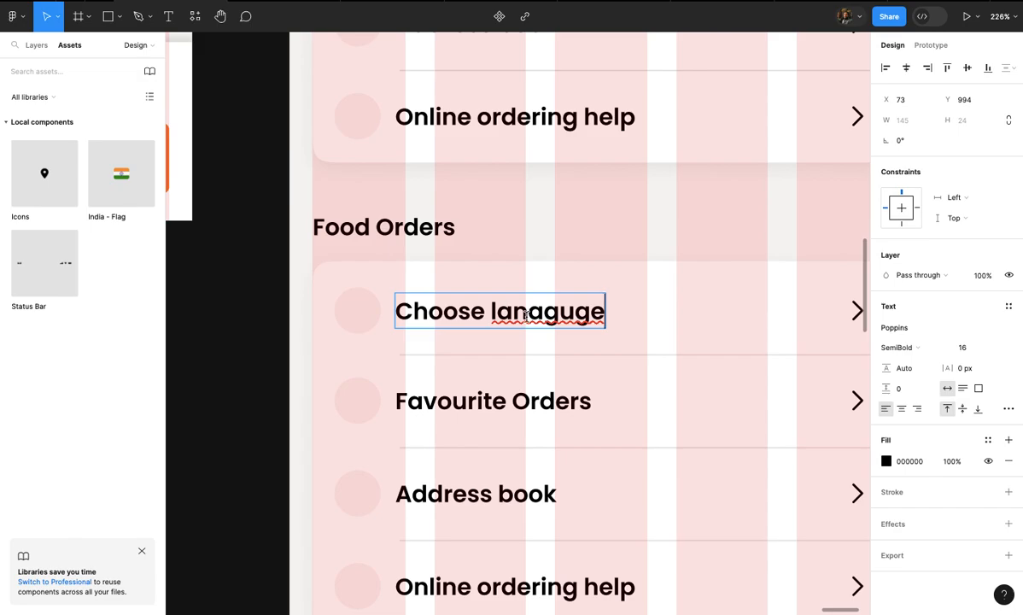
key("BackSpace")
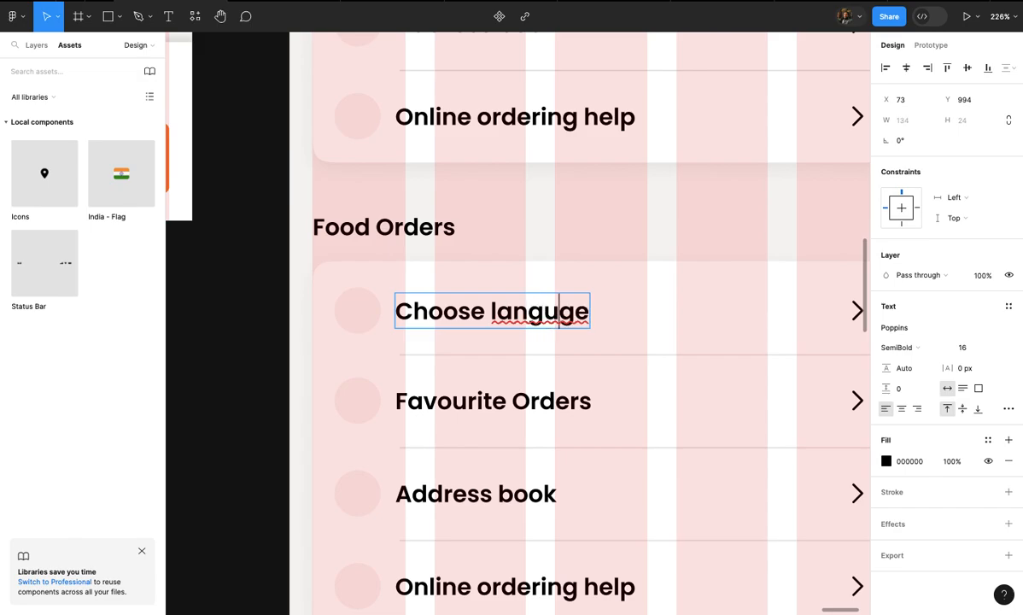
type("w")
key("BackSpace")
type("a")
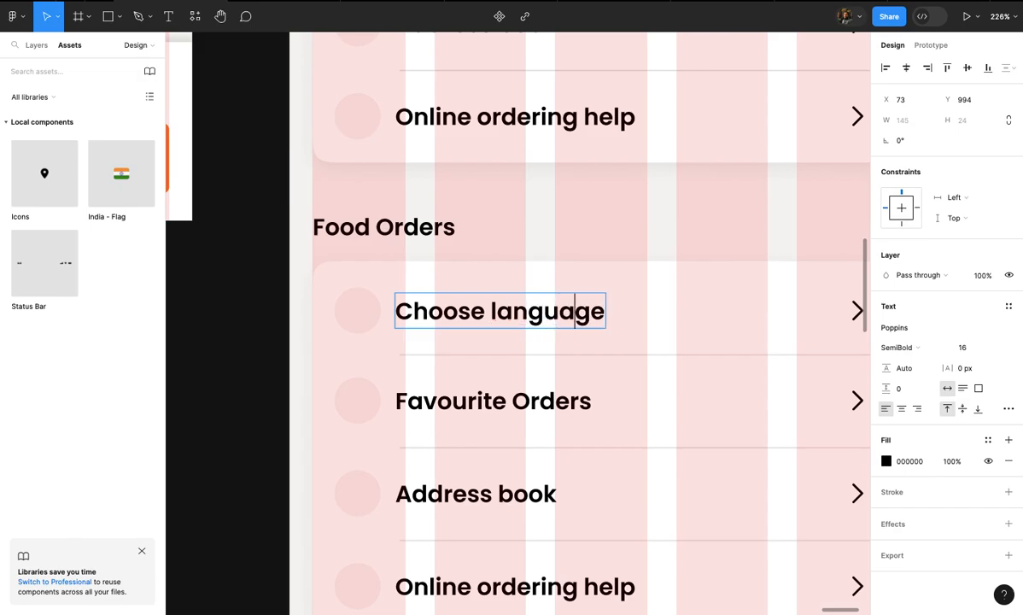
- Change the duplicated card's second label to "About" and its third label to "Send feeback"
double_click(526, 399)
type("A")
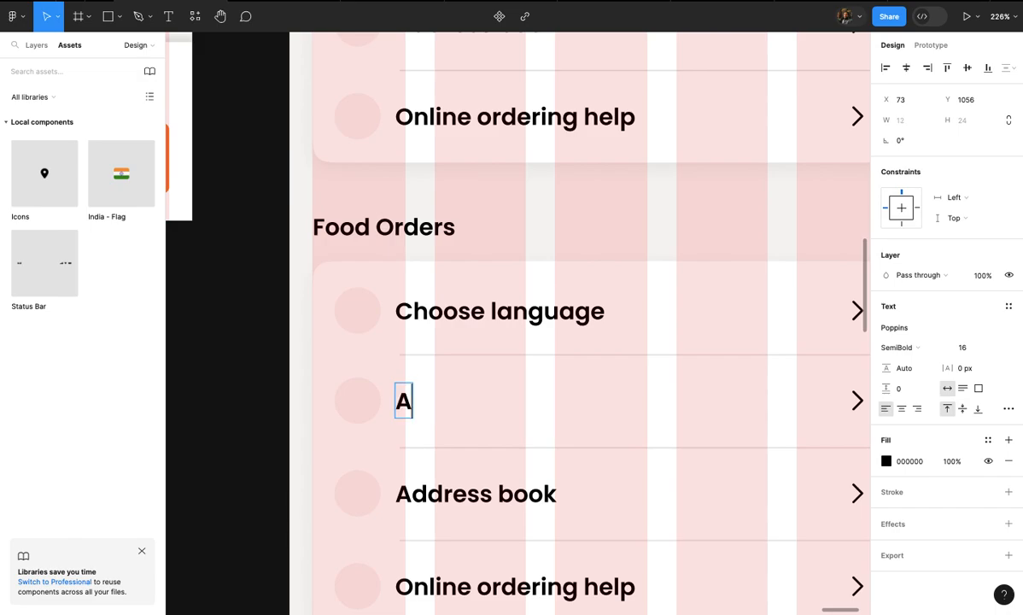
type("bout")
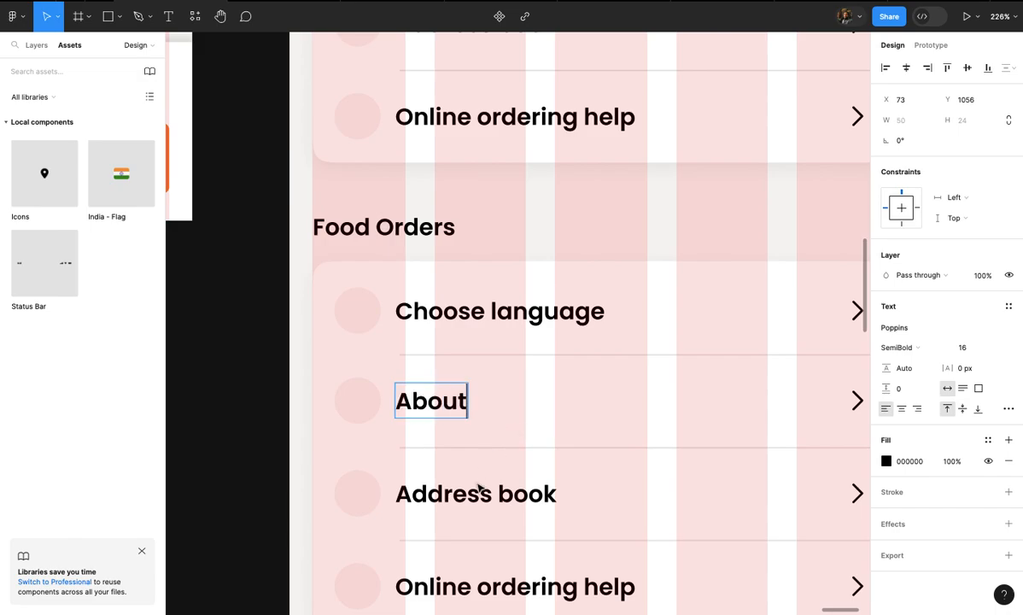
double_click(478, 491)
type("Send feeback")
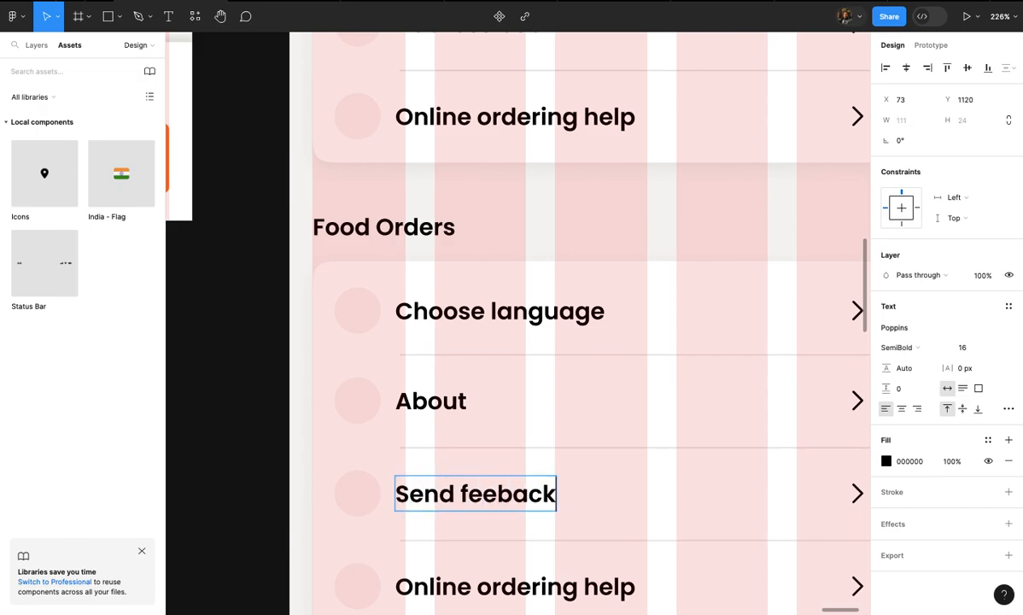
- Replace the "Online ordering help" label in the duplicated card with "Settings"
scroll(527, 440, "down", 4)
scroll(526, 440, "up", 5)
double_click(541, 411)
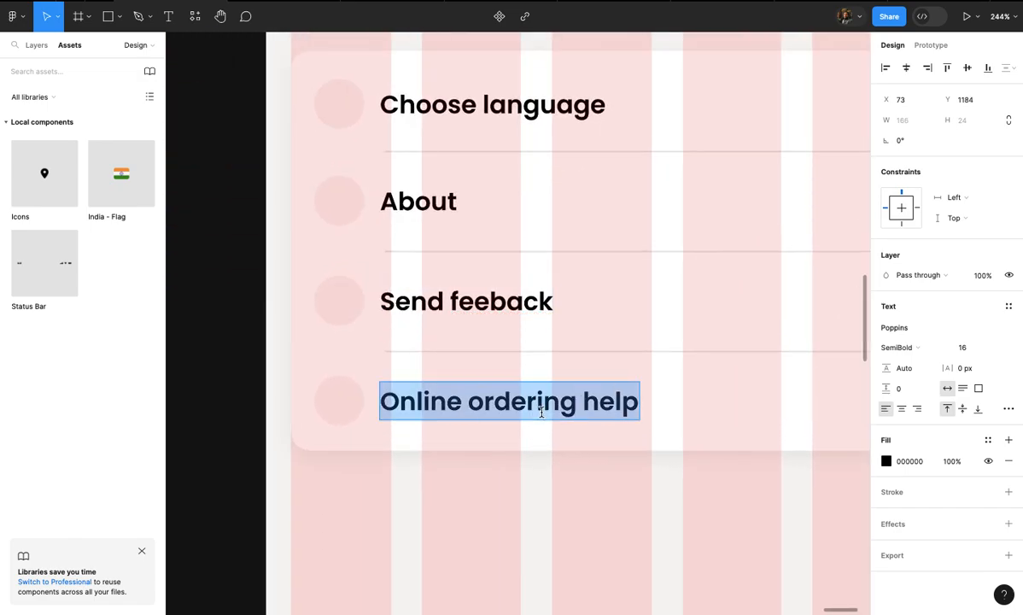
type("Sett")
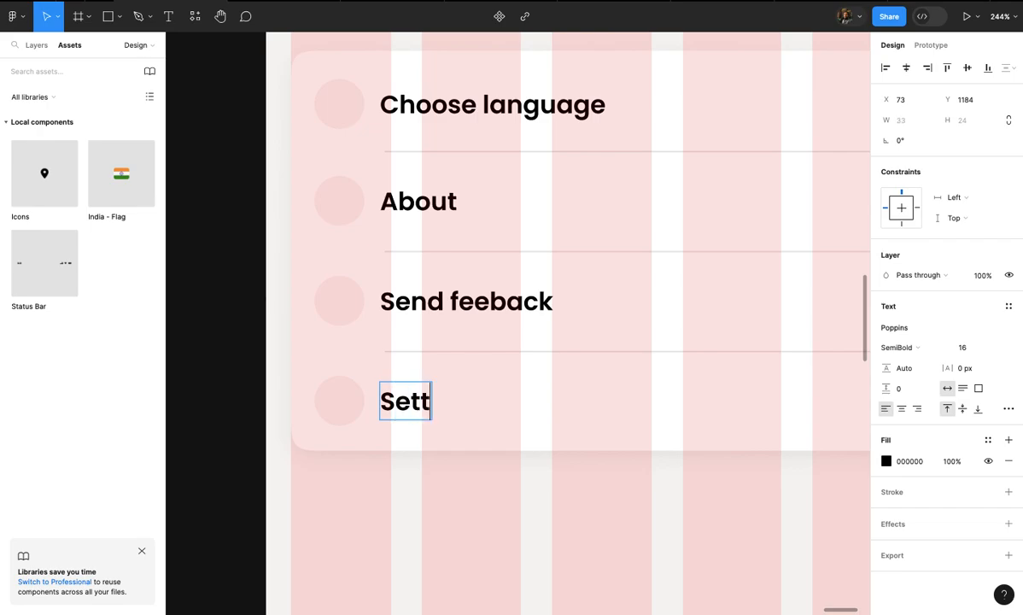
type("ings")
key("Escape")
- Extend the duplicated card downward to a height of 320 px
scroll(604, 555, "down", 5)
left_click(591, 487)
left_click_drag(589, 536, 588, 547)
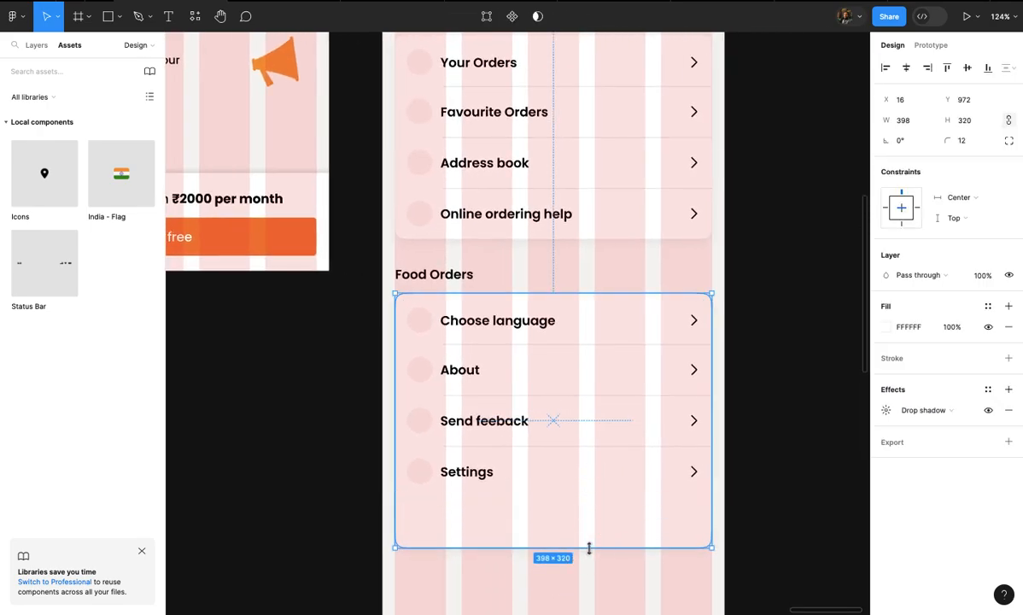
- Duplicate the Settings row with its divider as a fifth row below it and extend the card to a height of 333 px
left_click(430, 471)
scroll(431, 469, "up", 4)
left_click(472, 479, "shift")
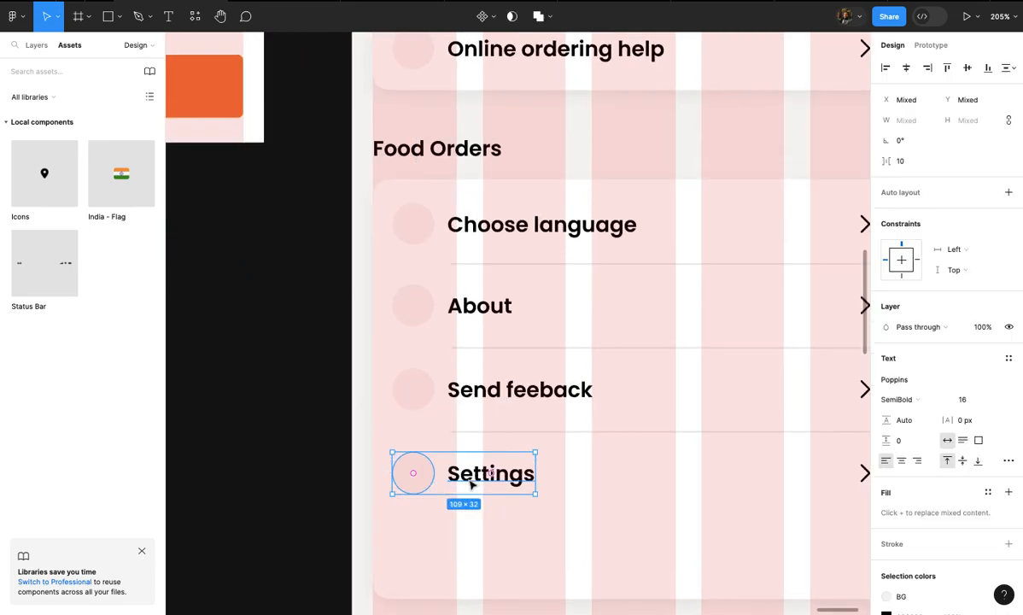
scroll(478, 479, "down", 2)
left_click(749, 456, "shift")
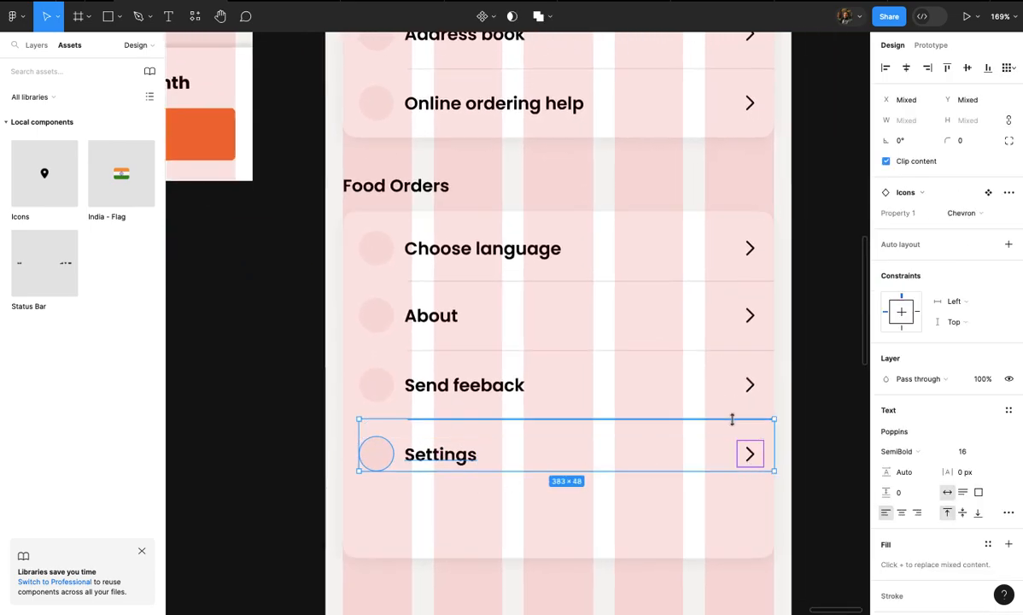
left_click_drag(458, 504, 490, 572)
left_click(486, 554)
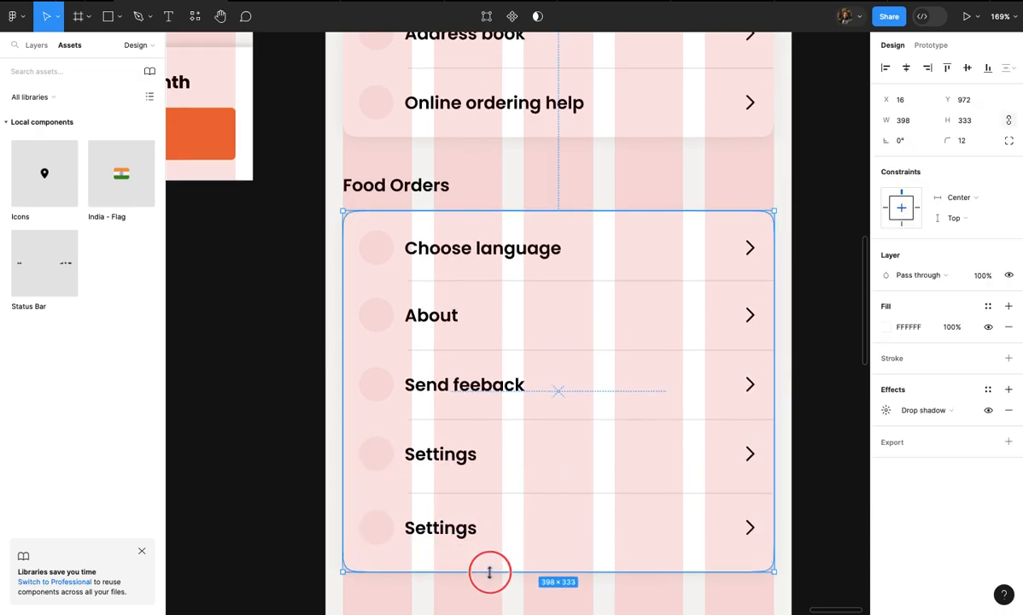
- Replace the fifth row's duplicated label with "Log out"
double_click(453, 531)
type("Log out")
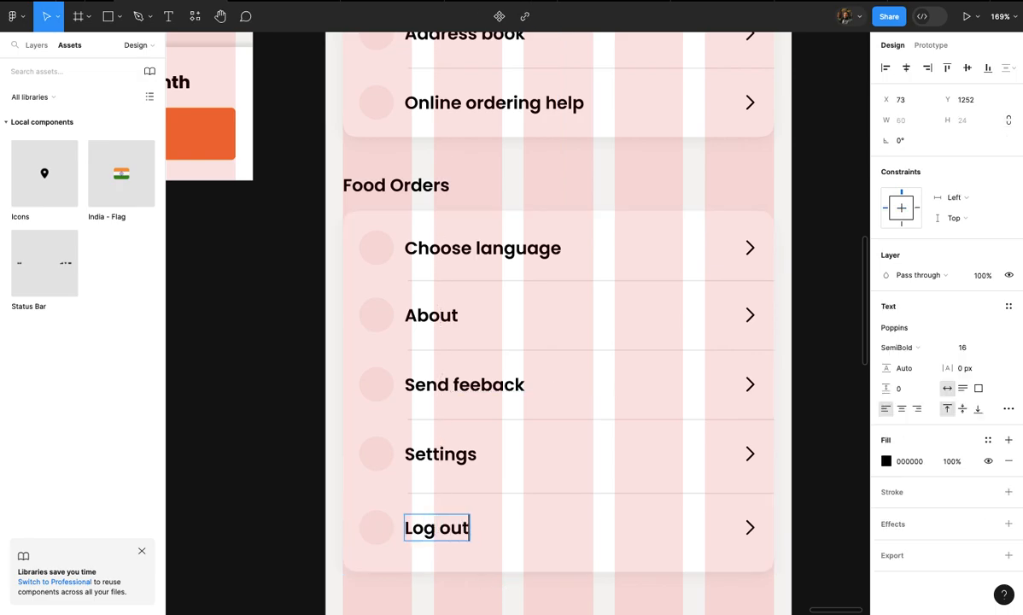
key("Escape")
scroll(511, 589, "down", 3)
left_click(511, 589)
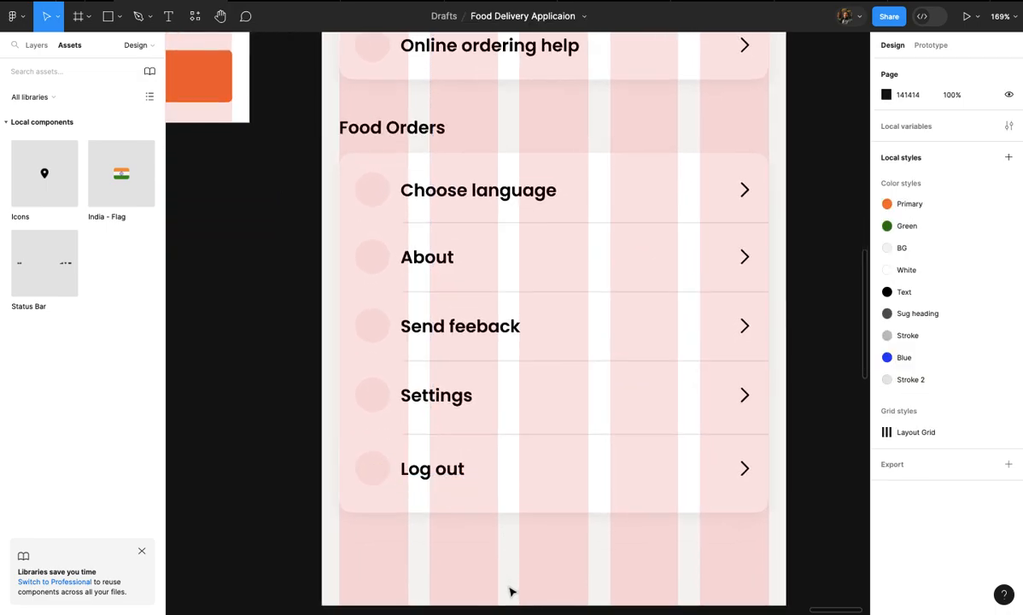
- Add the text "made in India with" below the Log out card and center it horizontally in the frame
scroll(512, 591, "right", 1)
scroll(511, 591, "up", 3)
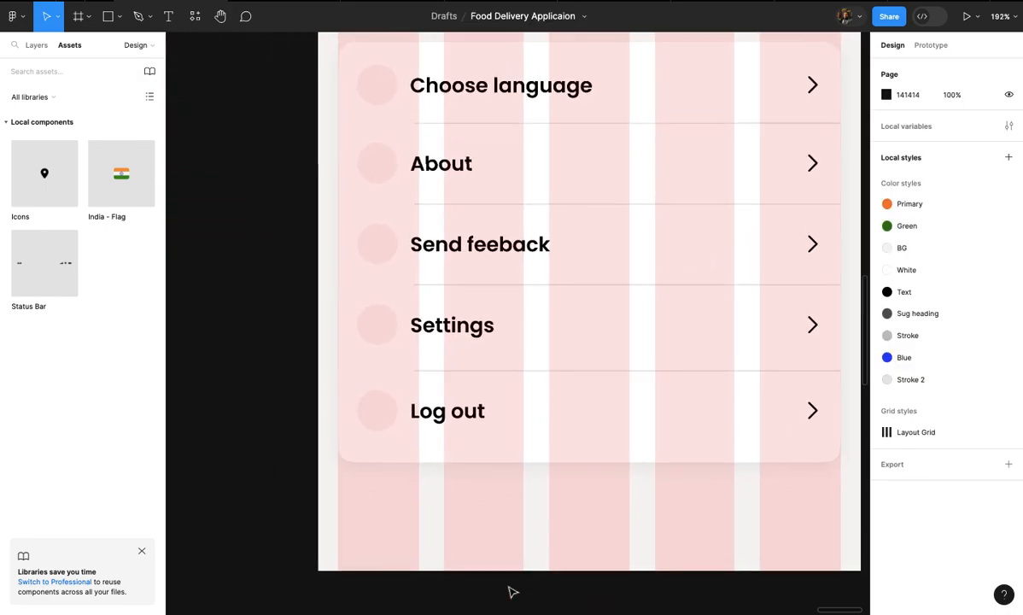
key("t")
left_click(529, 483)
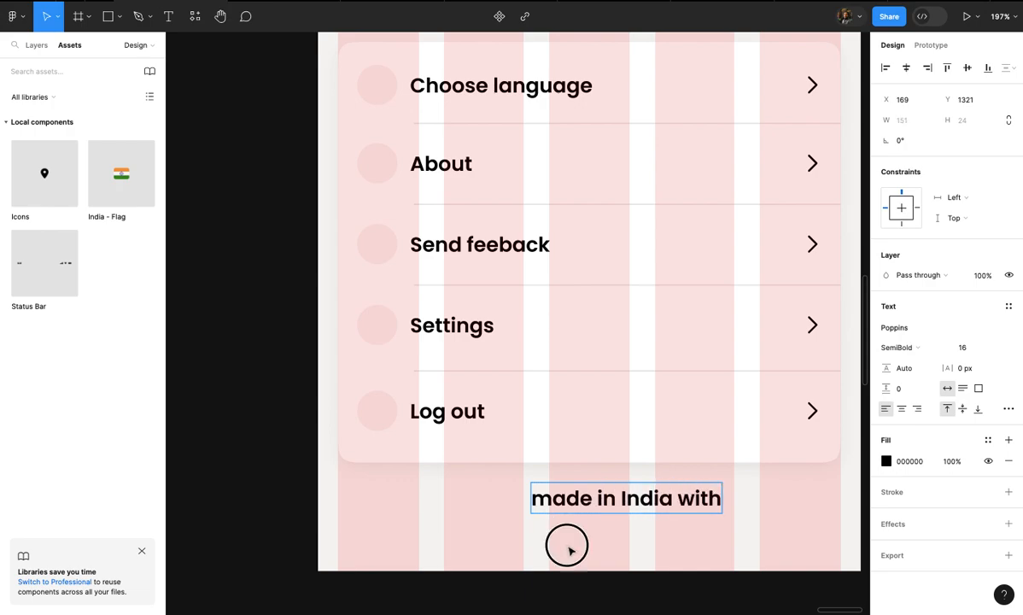
key("Escape")
left_click(905, 68)
scroll(685, 333, "down", 3)
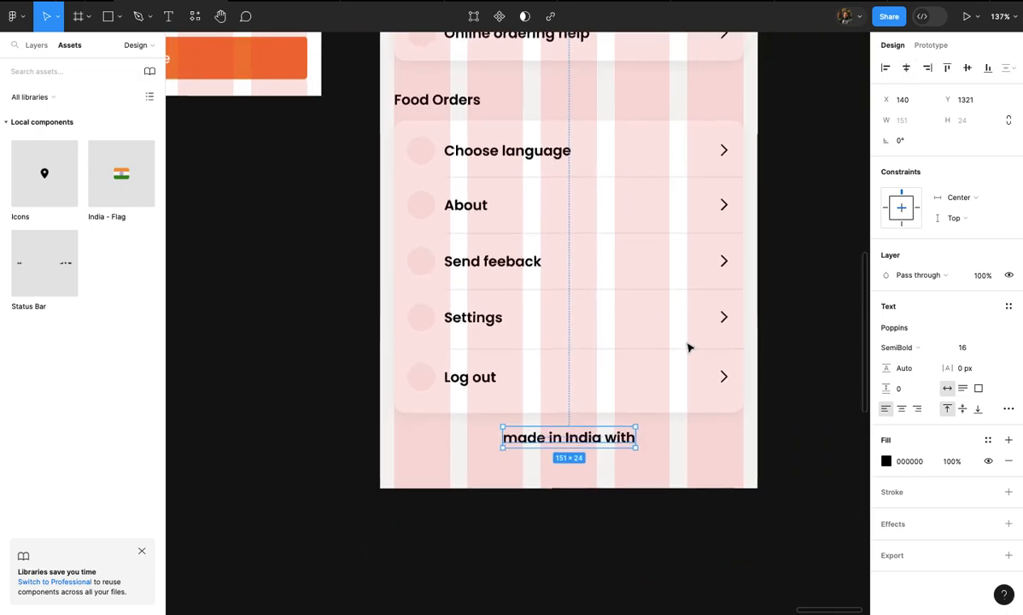
- Search the Iconify plugin for "heart" and import the solid heart icon onto the Profile frame
key("Escape")
left_click(20, 24)
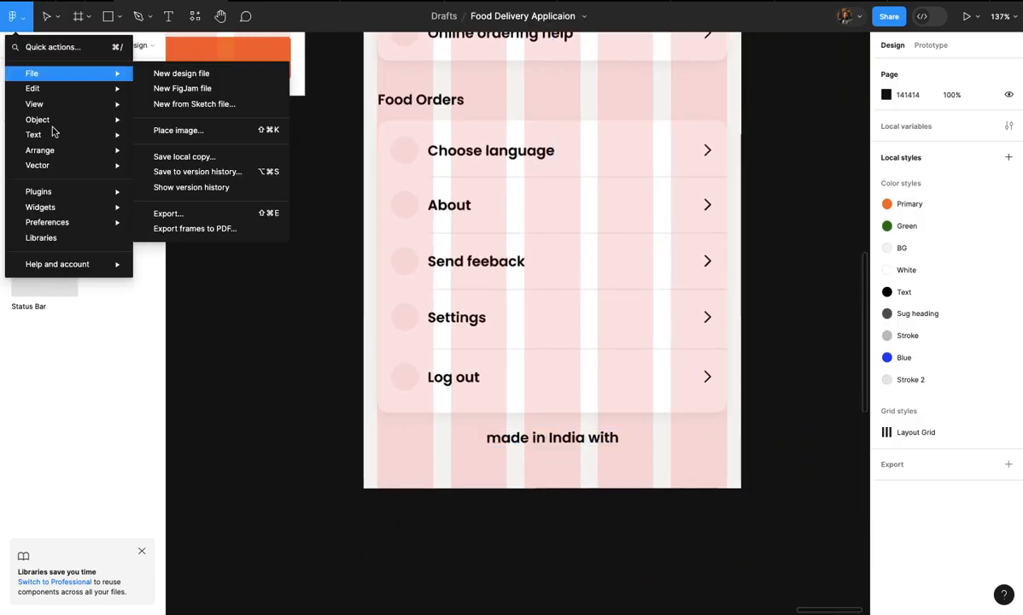
mouse_move(51, 192)
left_click(165, 207)
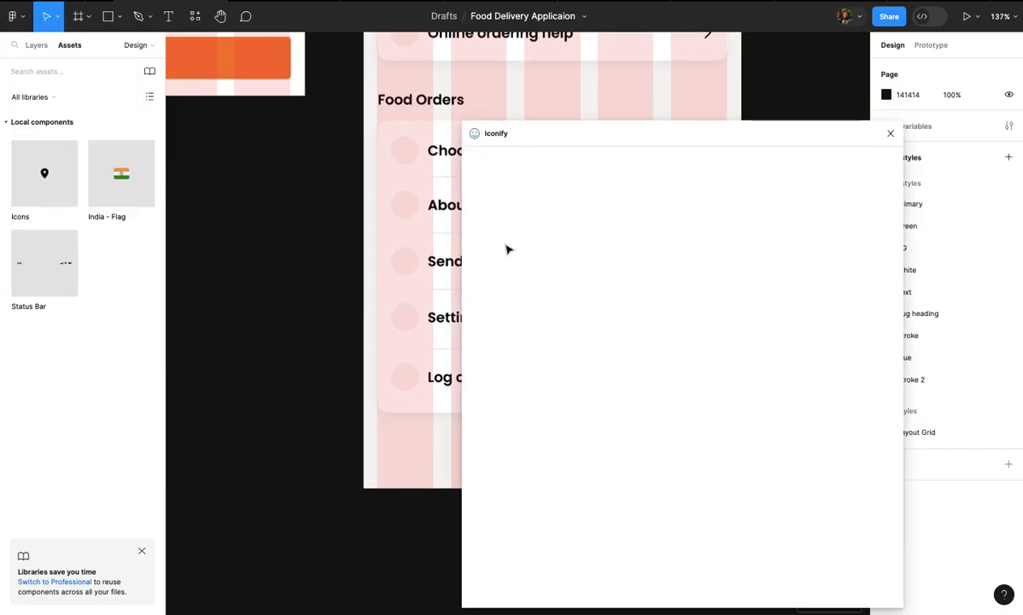
key("ctrl+a")
type("heart")
key("Return")
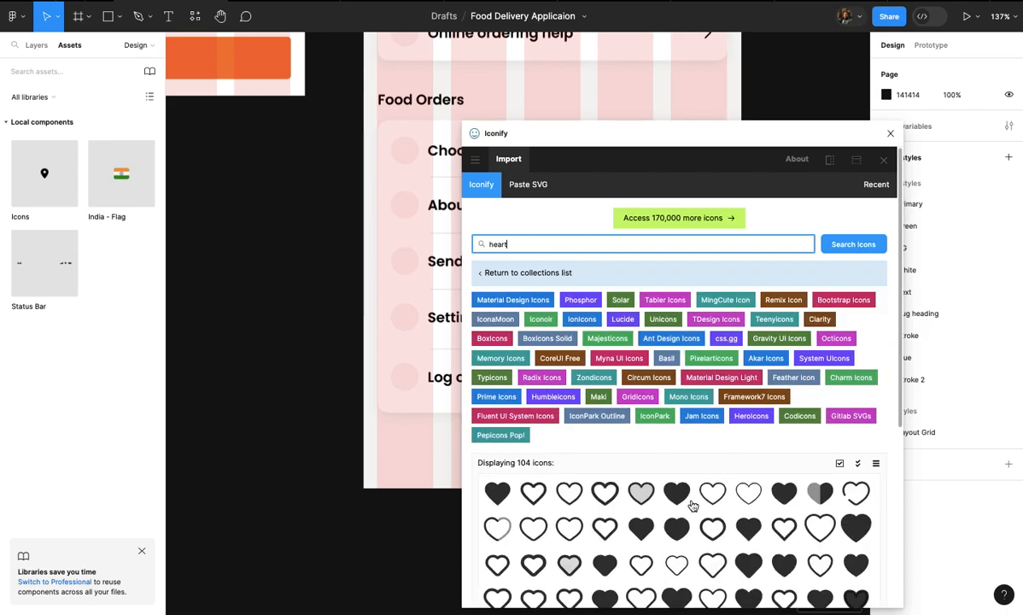
left_click_drag(498, 498, 338, 390)
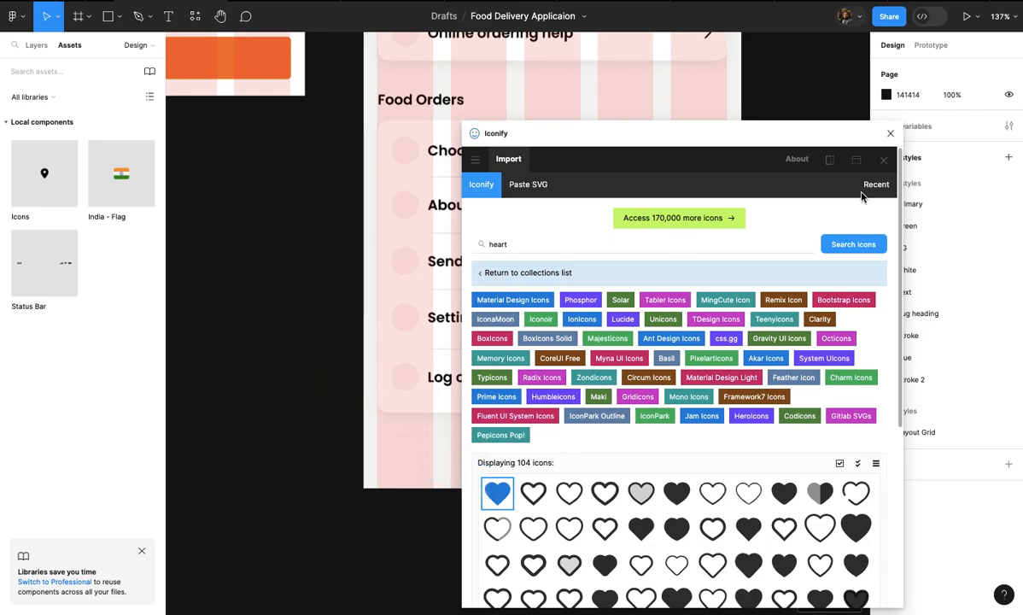
left_click(891, 133)
- Place the heart icon directly after the "made in India with" text and recolor it red (FF4949)
scroll(416, 433, "up", 2)
left_click_drag(417, 440, 683, 440)
scroll(683, 440, "up", 5)
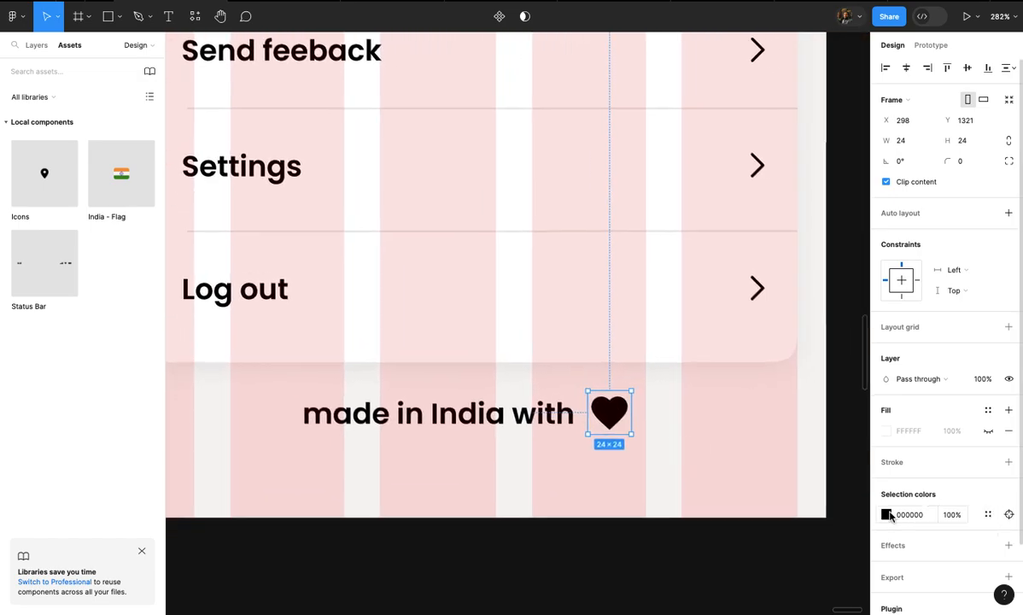
left_click(887, 514)
left_click_drag(824, 309, 828, 273)
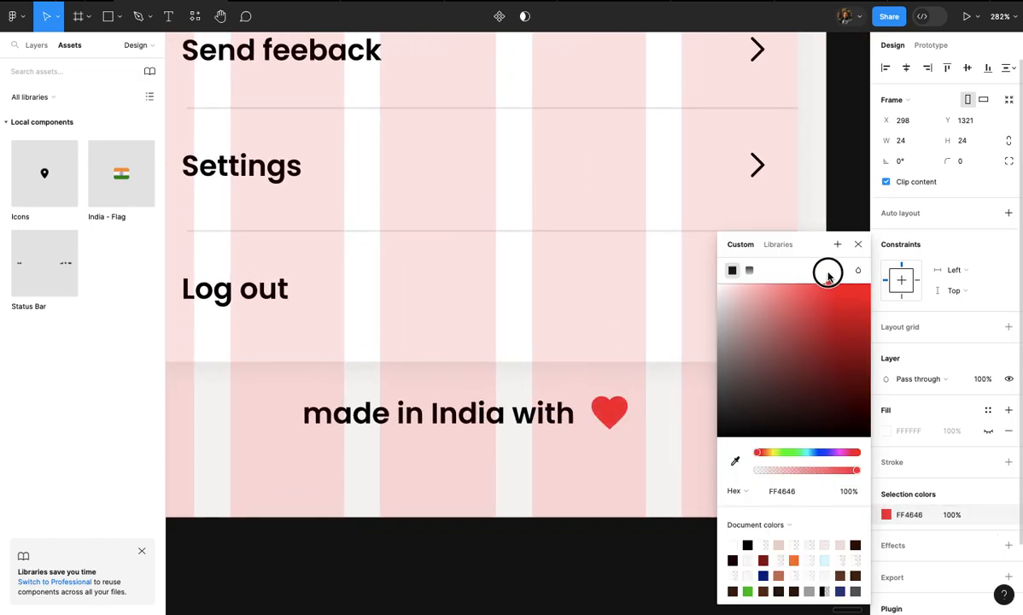
left_click(592, 464)
- Combine the "made in India with" text and the heart in a horizontal auto layout and center it in the frame
left_click(568, 415)
left_click(593, 417, "shift")
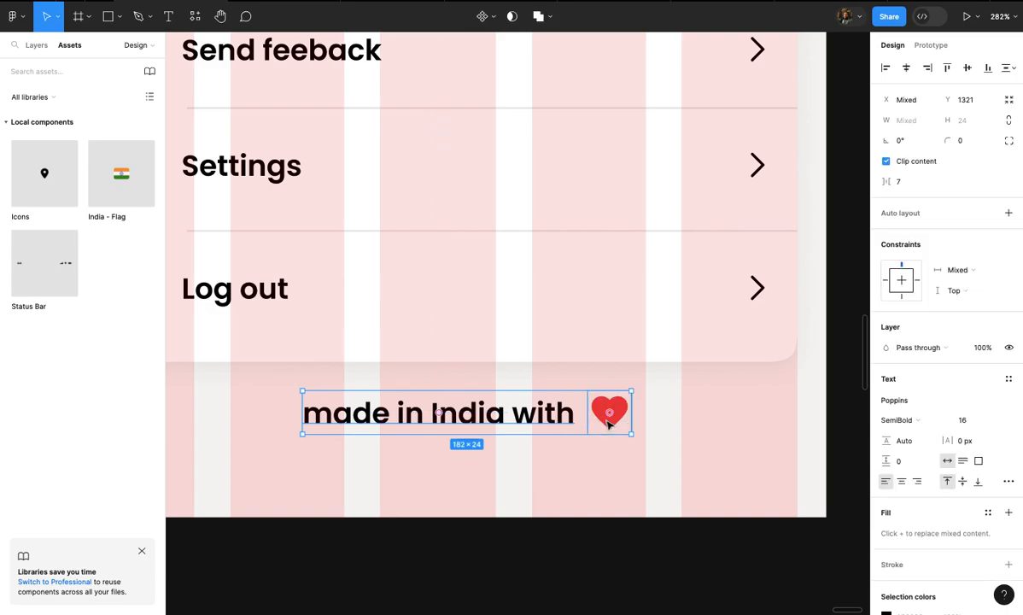
key("shift+a")
left_click(581, 413)
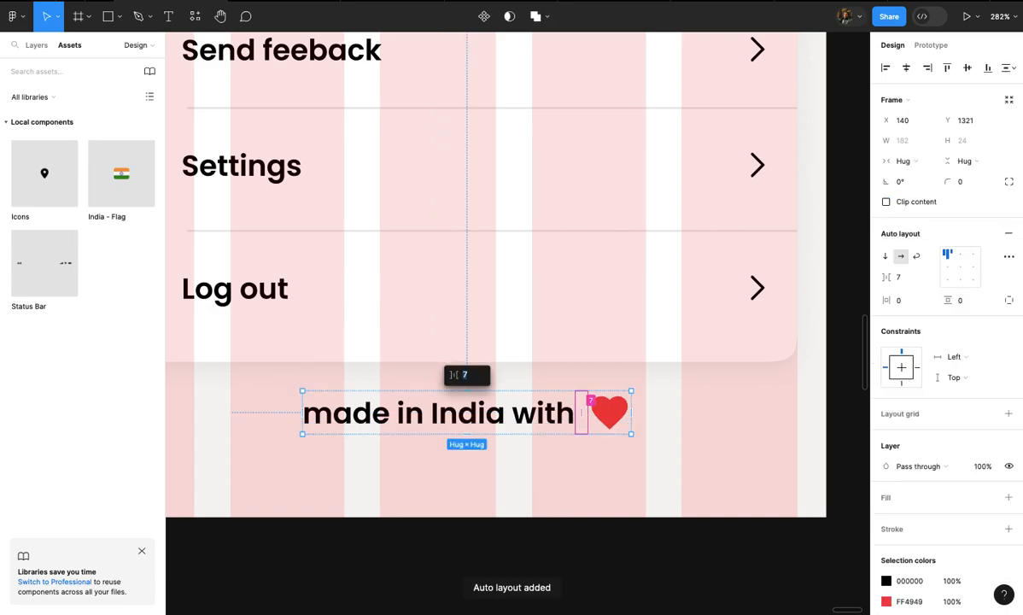
left_click(906, 67)
left_click(644, 491)
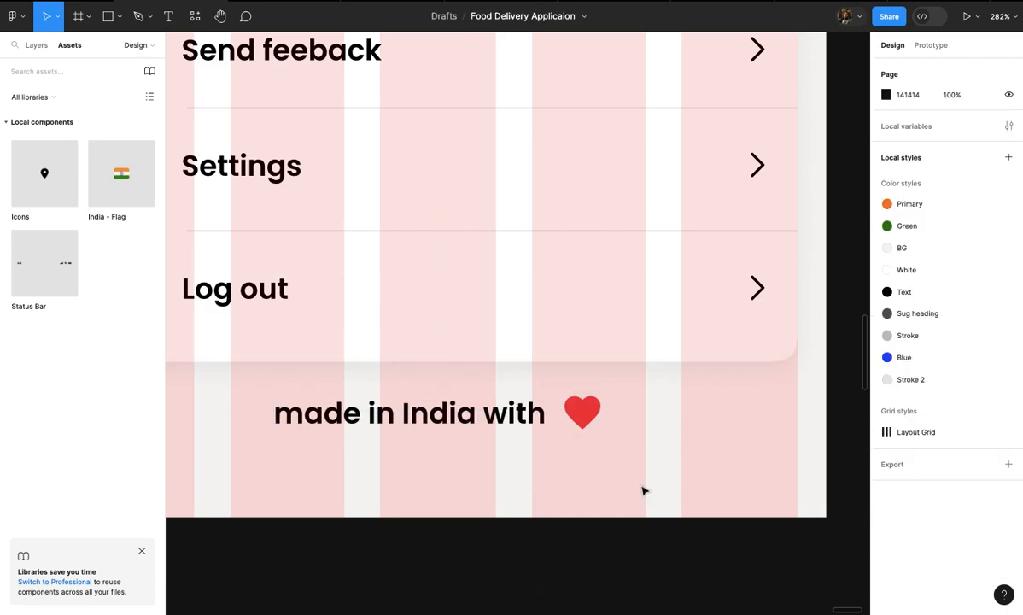
- Hide the layout grid on the Profile frame
scroll(644, 491, "down", 5, "ctrl")
scroll(609, 488, "up", 5)
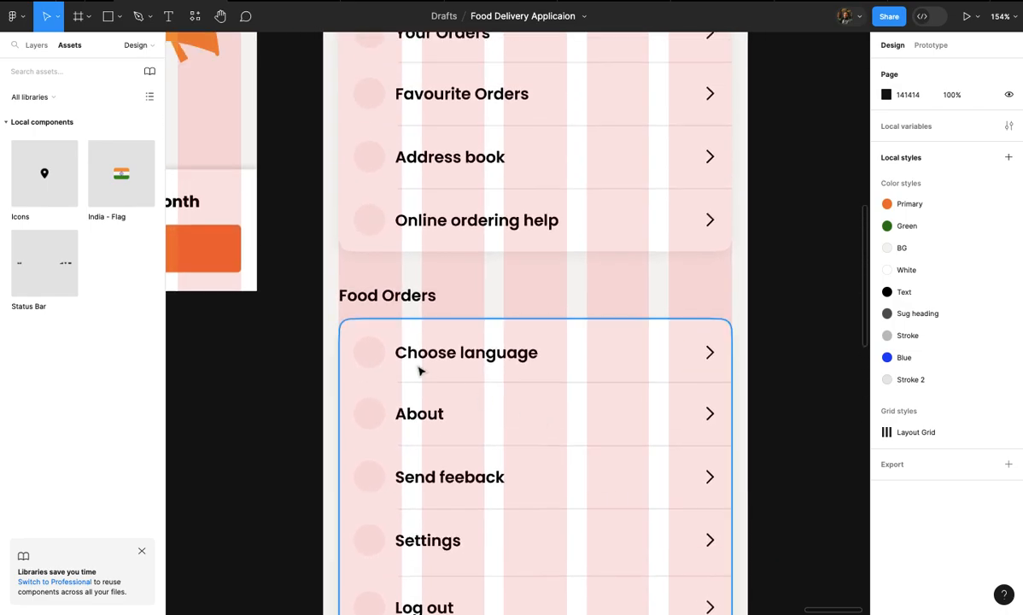
scroll(370, 475, "down", 3, "ctrl")
scroll(396, 165, "up", 5)
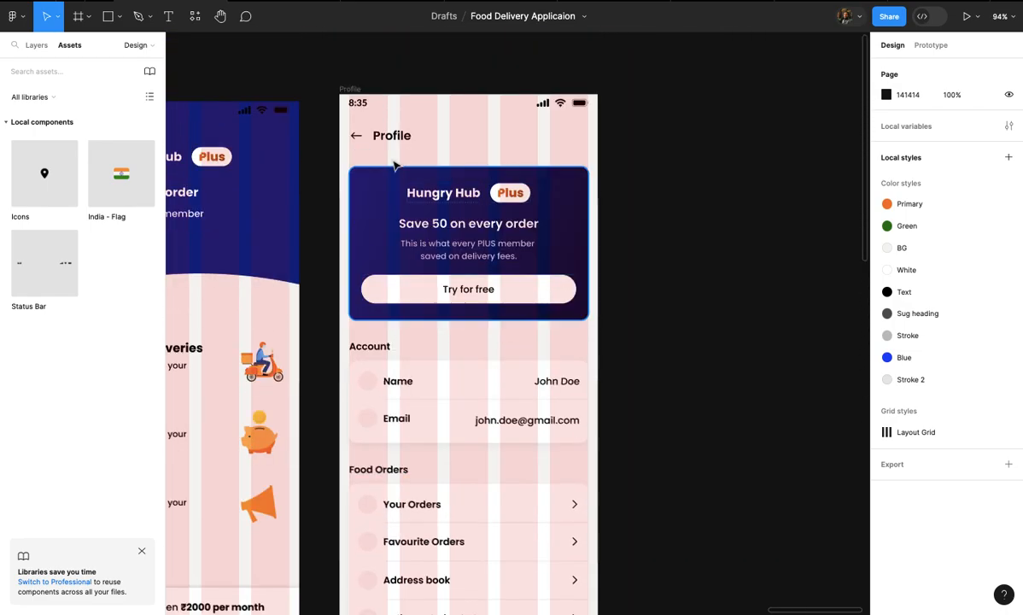
left_click(349, 87)
left_click(968, 246)
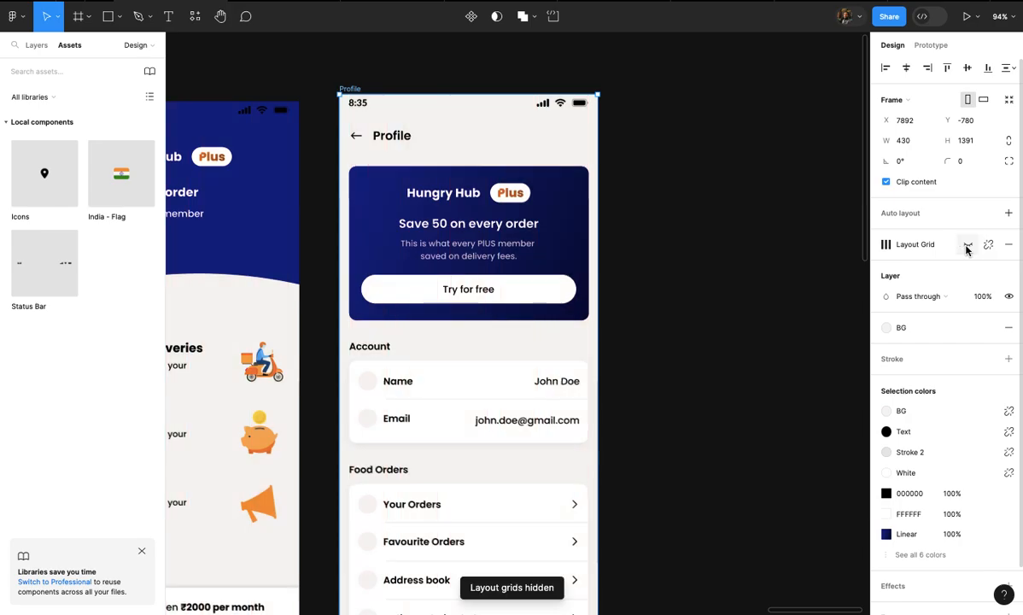
scroll(507, 413, "down", 3)
scroll(544, 259, "up", 2, "ctrl")
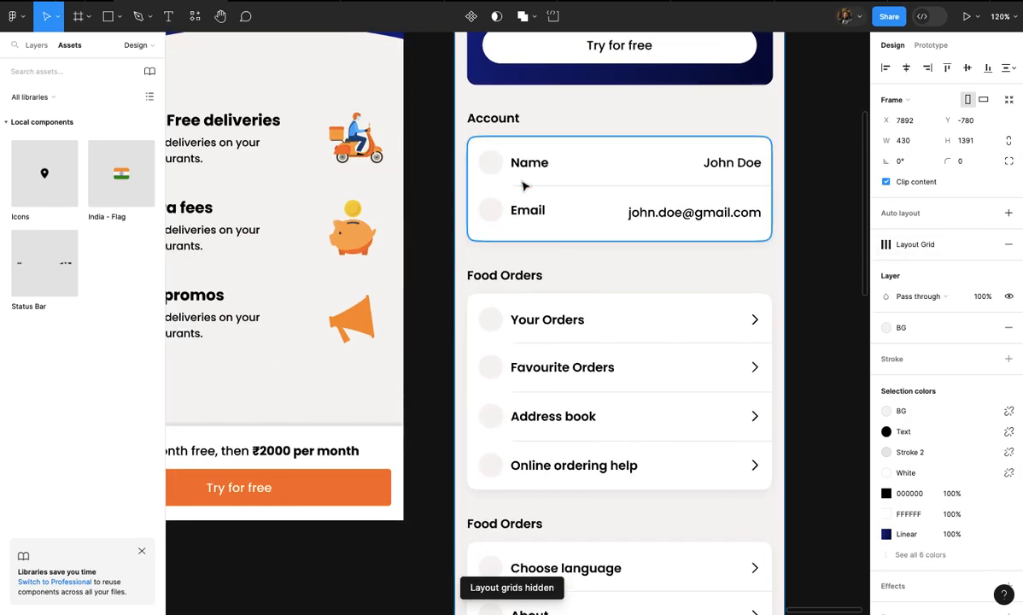
scroll(536, 280, "down", 2, "ctrl")
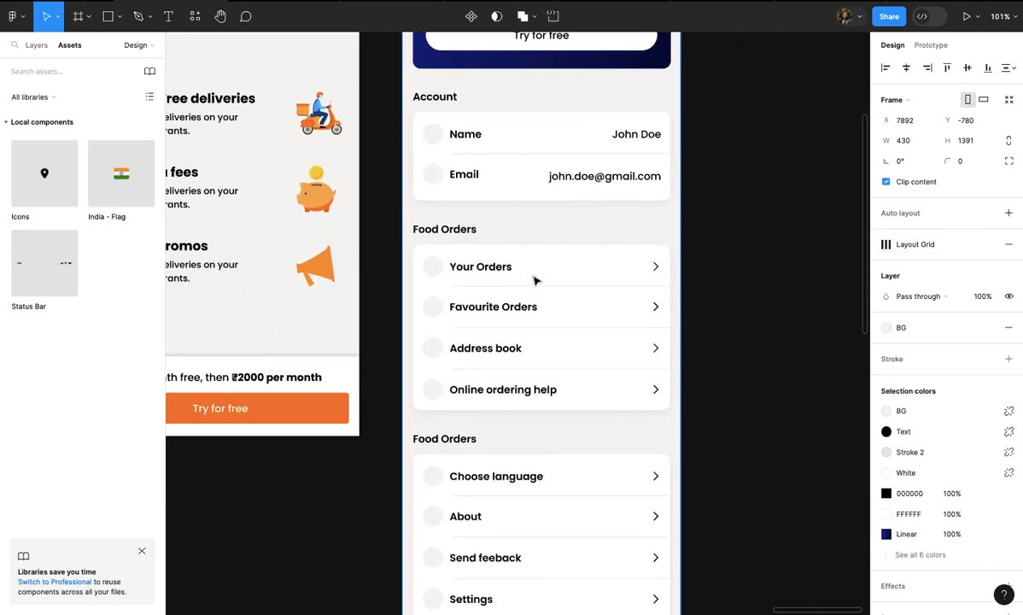
scroll(535, 280, "up", 3, "ctrl")
scroll(536, 278, "up", 3, "ctrl")
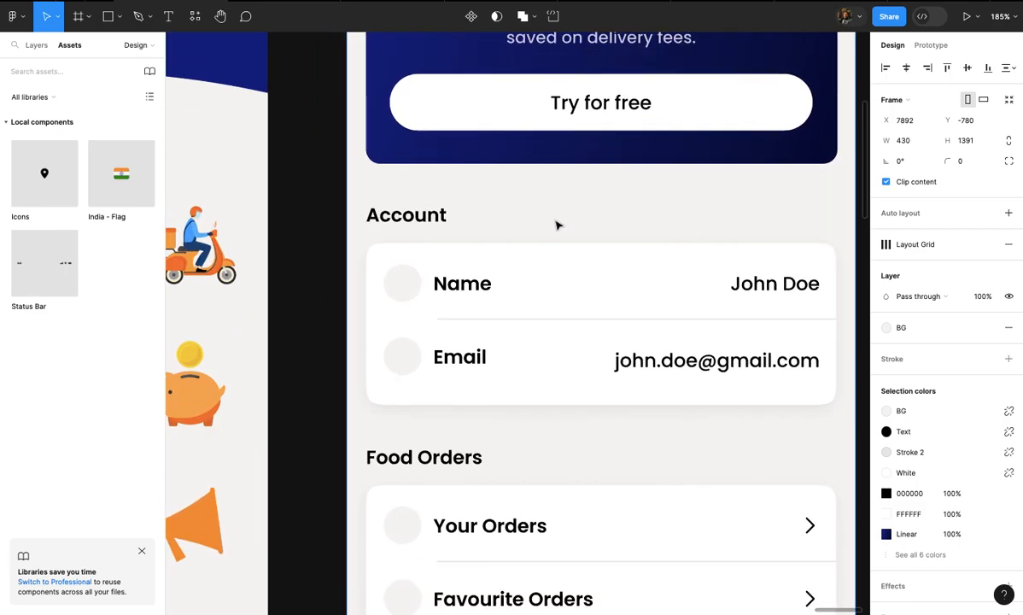
left_click(357, 173)
left_click(14, 16)
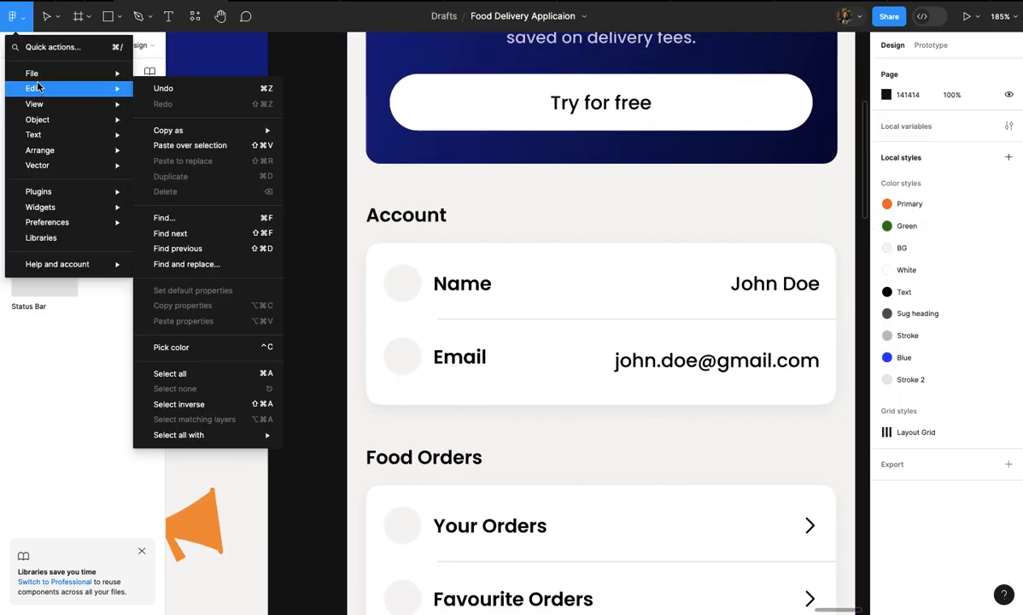
mouse_move(37, 75)
left_click(254, 59)
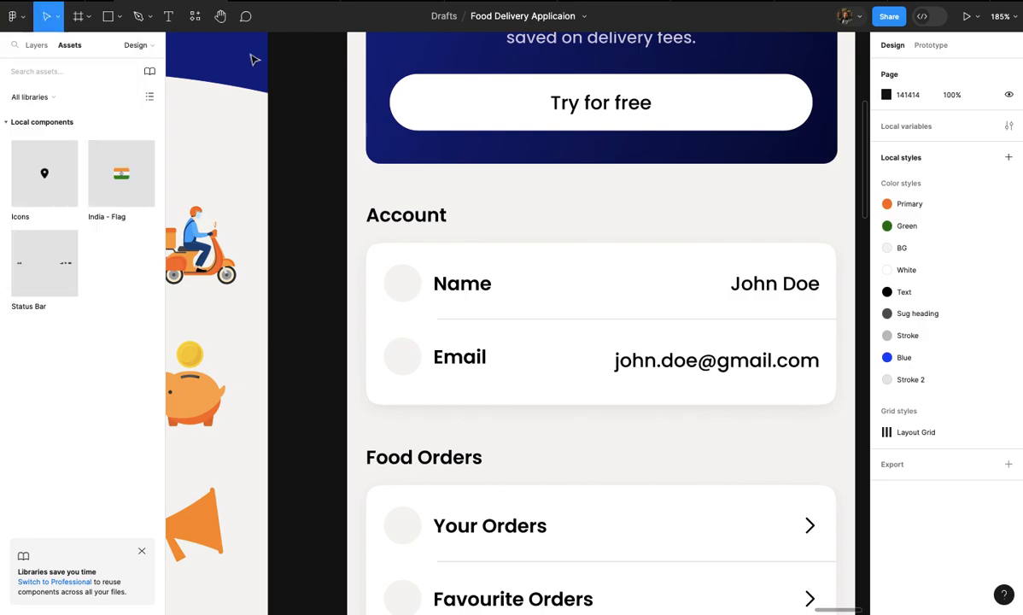
- Switch to the Components page and go to the lower end of the Icons component set
left_click(141, 47)
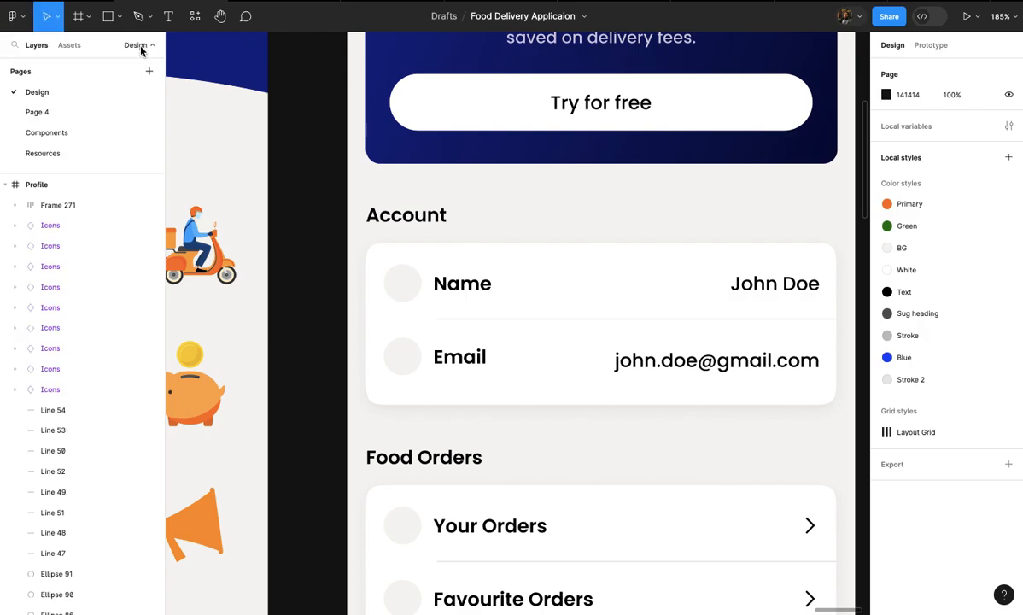
left_click(97, 136)
scroll(422, 280, "down", 5)
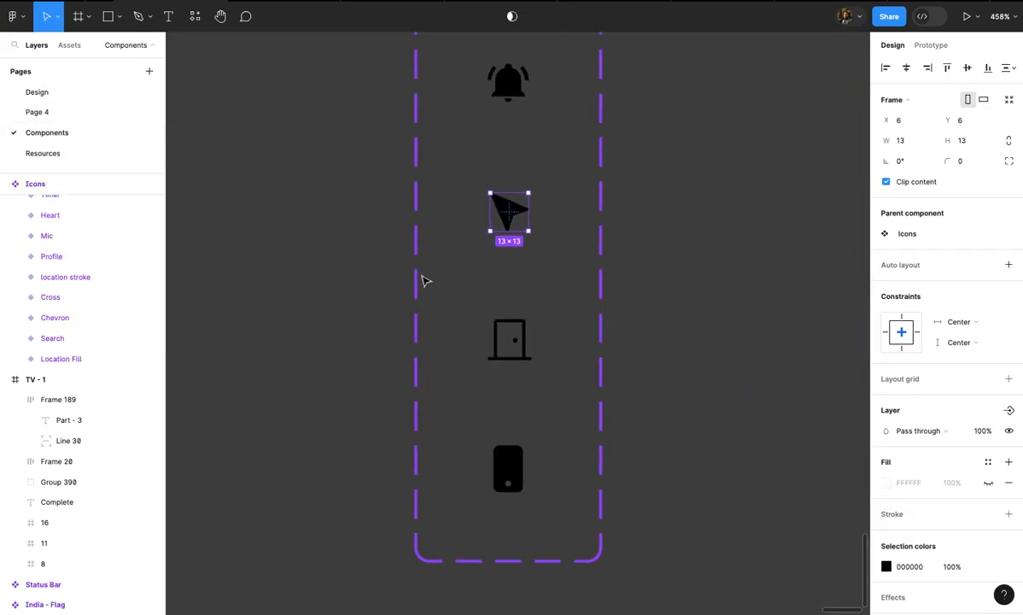
scroll(365, 362, "down", 2)
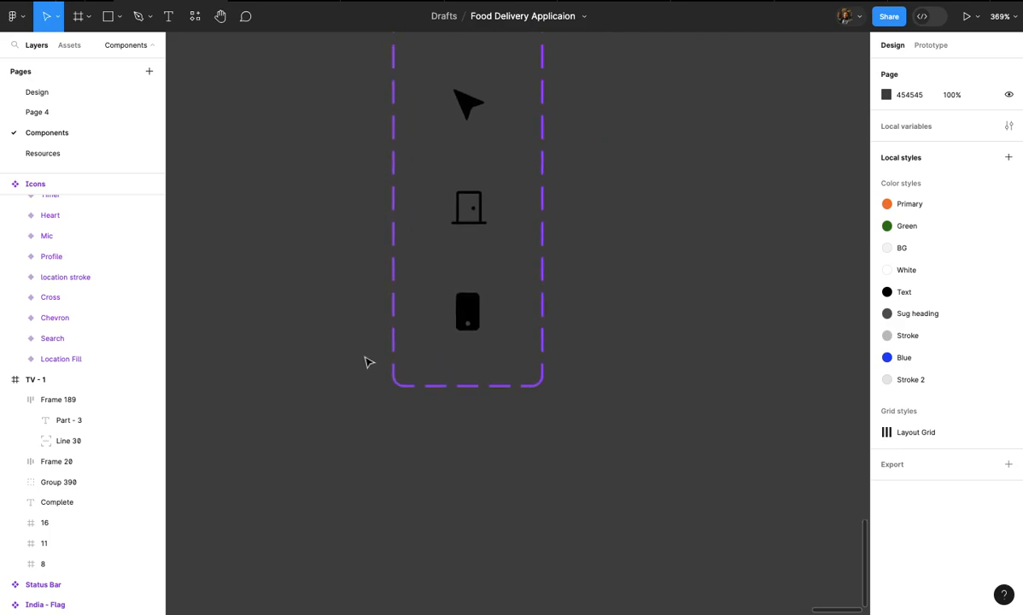
scroll(389, 396, "down", 2)
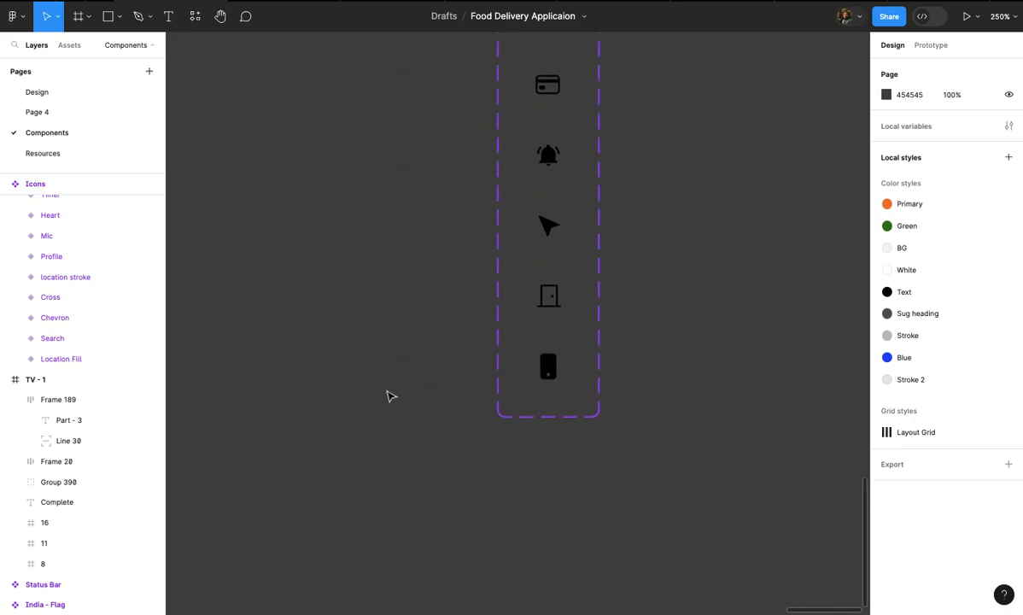
- Search Iconify for "name" and import the mdi:rename-outline icon onto the canvas beside the Icons component set
left_click(26, 19)
mouse_move(68, 195)
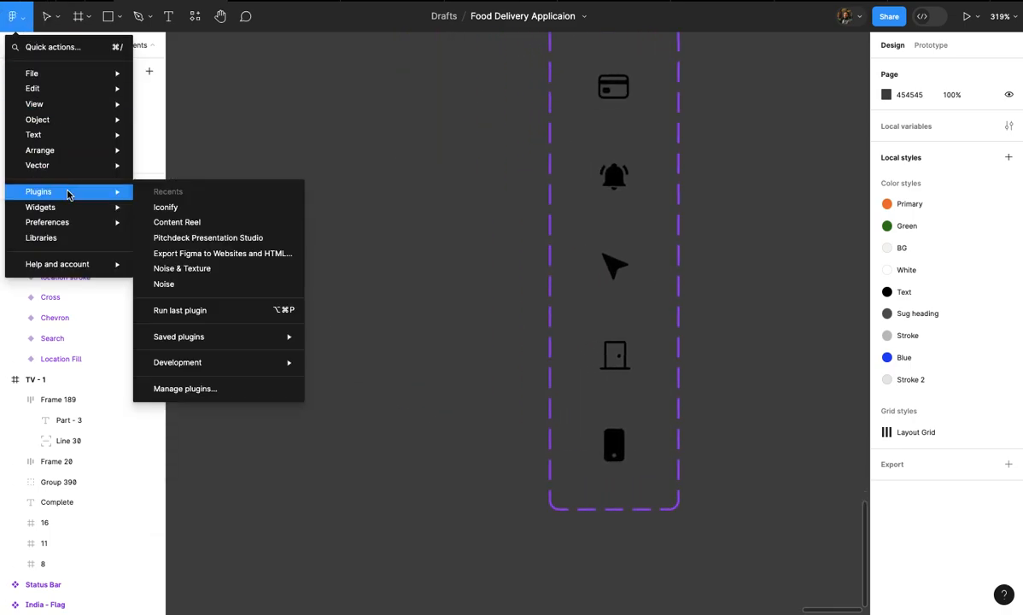
left_click(165, 207)
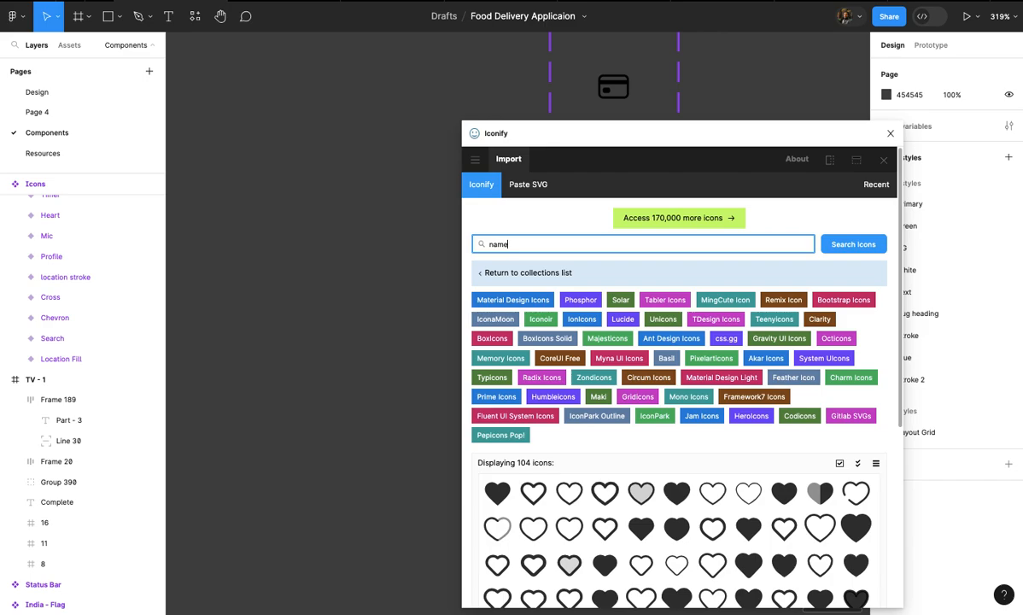
type("name")
key("Return")
scroll(549, 475, "down", 1)
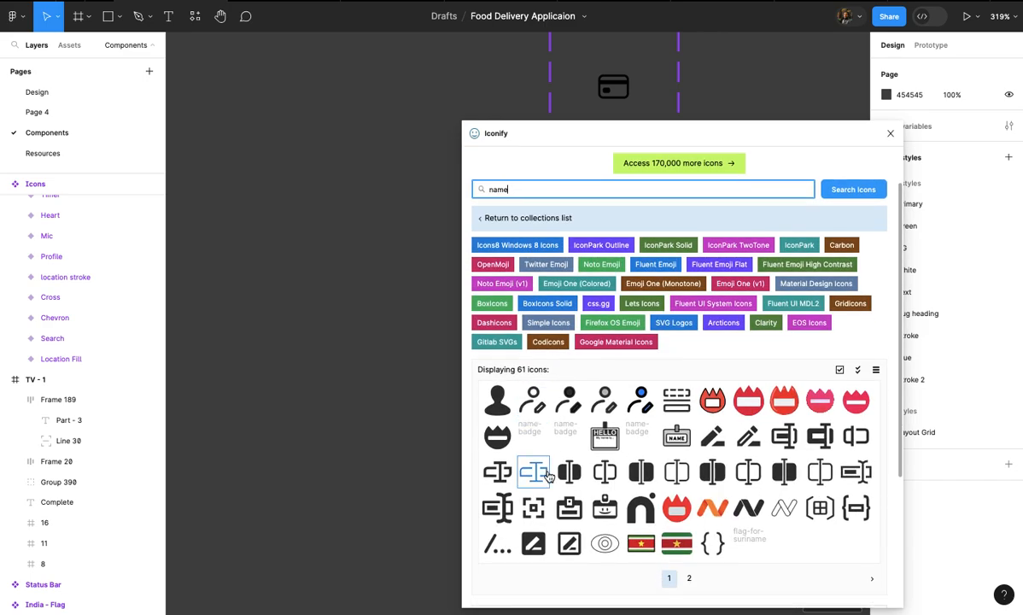
left_click_drag(736, 439, 331, 298)
scroll(332, 297, "down", 1)
scroll(317, 320, "right", 2)
left_click_drag(341, 351, 310, 325)
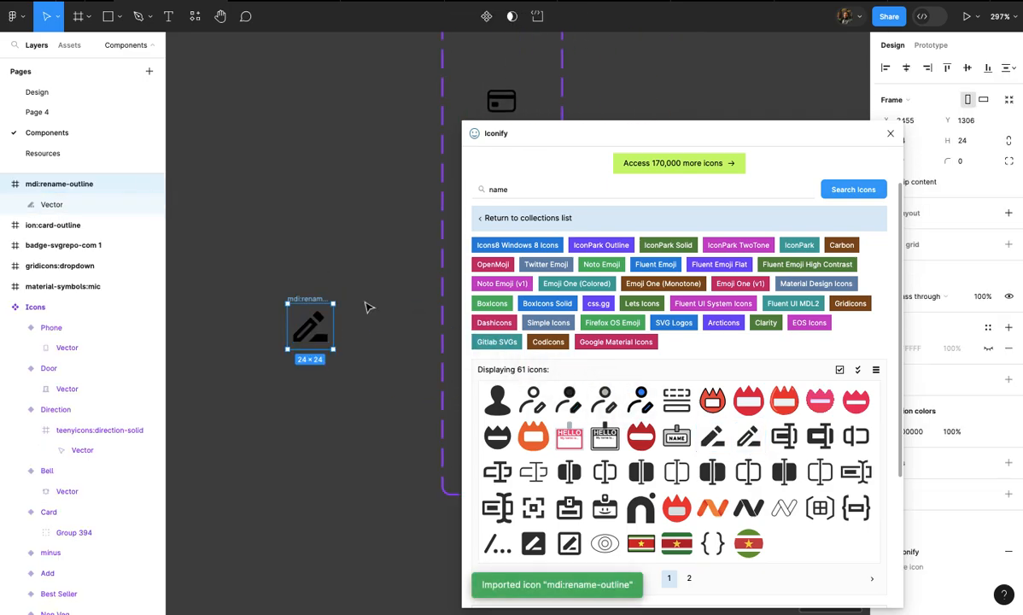
- Search Iconify for "email" and import the ic:outline-email icon, placing it below the rename icon
double_click(546, 188)
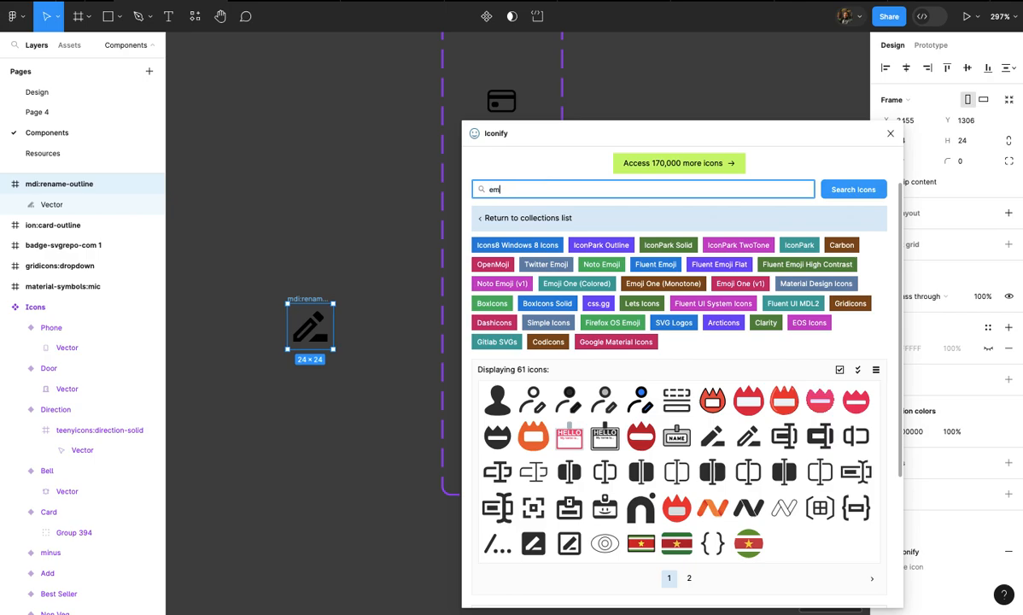
type("email")
key("Return")
left_click_drag(533, 361, 305, 397)
left_click_drag(403, 439, 322, 427)
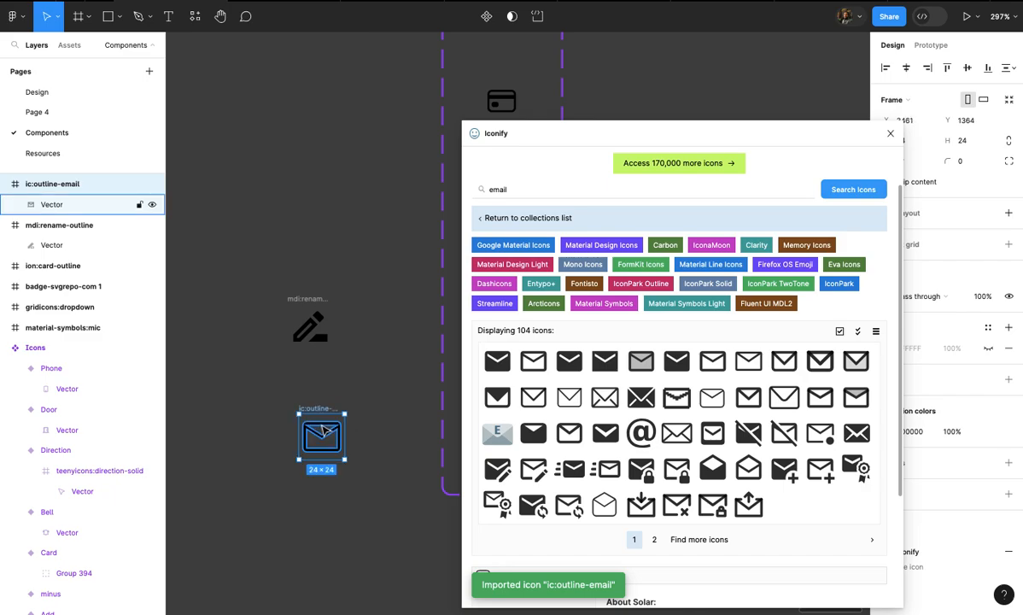
- Search Iconify for "order" and import the lets-icons:order icon, placing it below the email icon
left_click(576, 191)
type("orde")
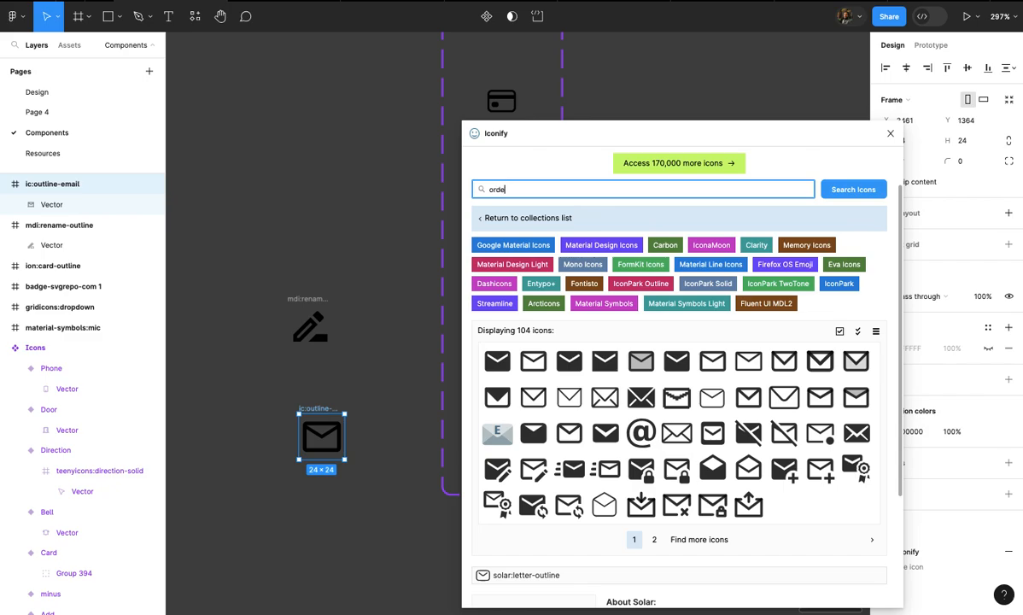
type("r")
left_click_drag(504, 369, 287, 555)
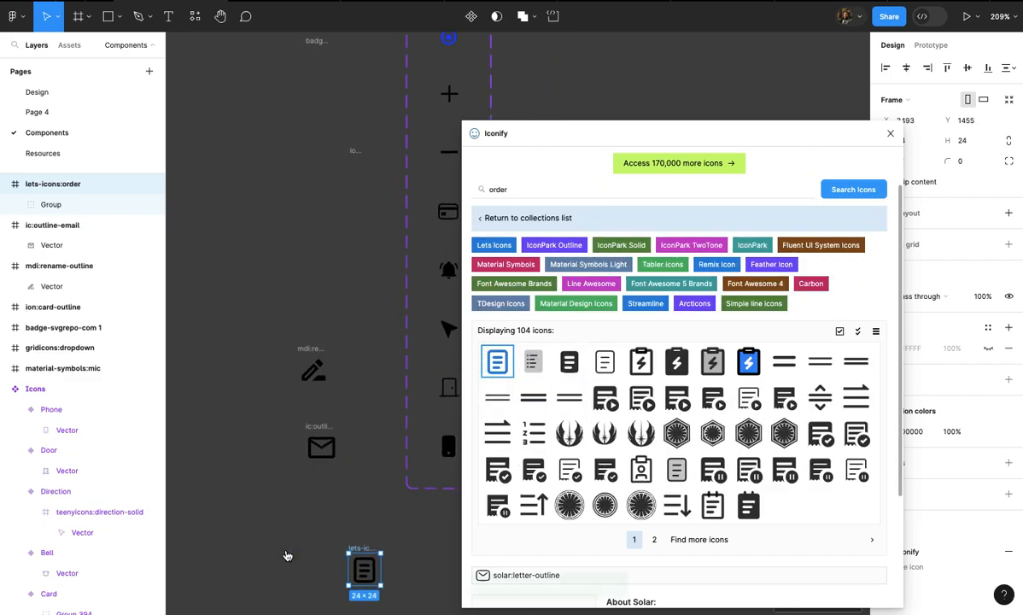
scroll(288, 555, "down", 2)
left_click_drag(394, 506, 353, 462)
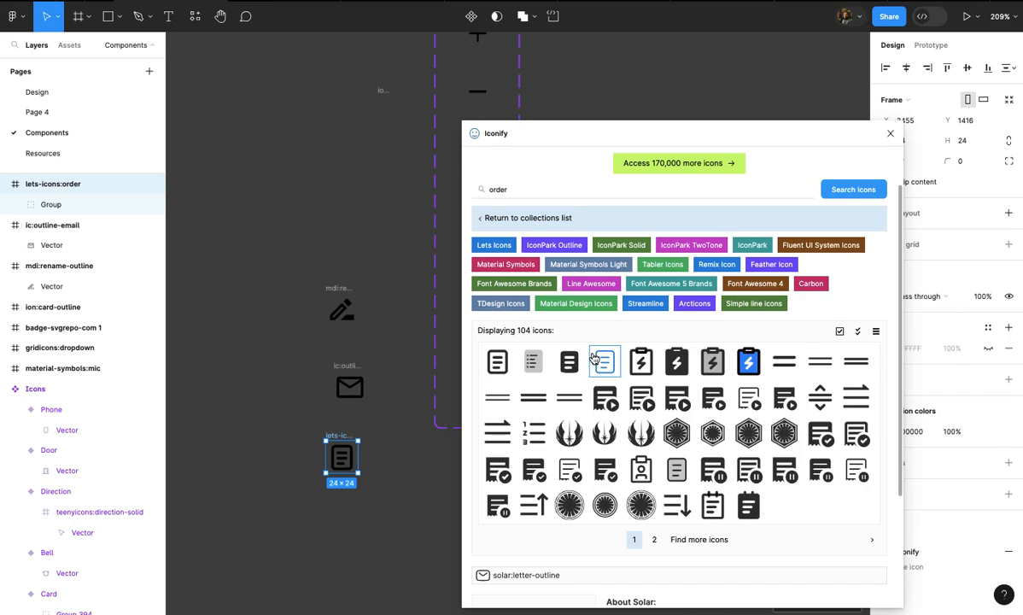
- Search Iconify for "book" and scan the available book icons
left_click(590, 188)
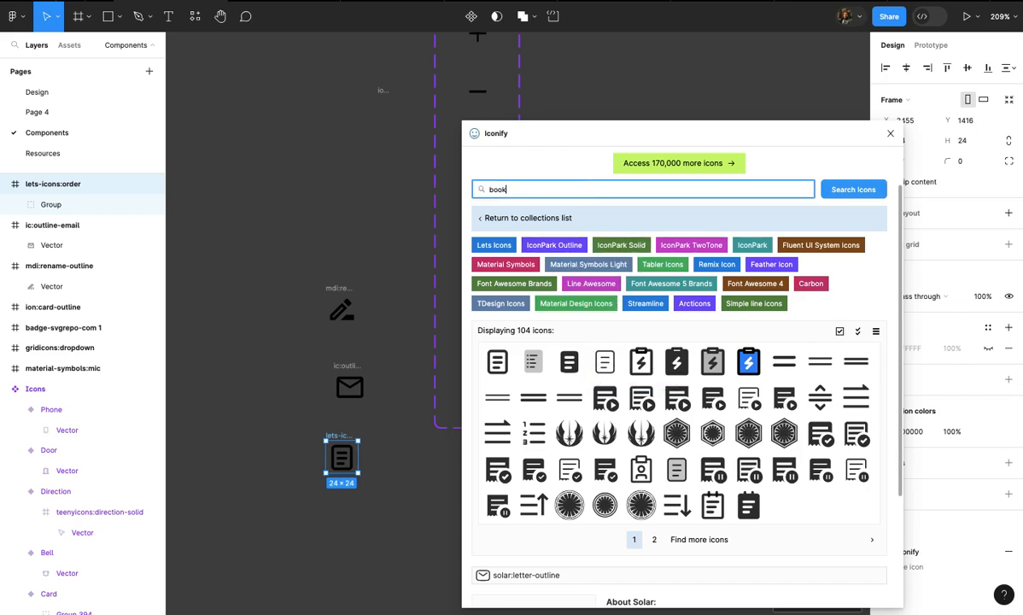
key("Return")
scroll(619, 461, "down", 1)
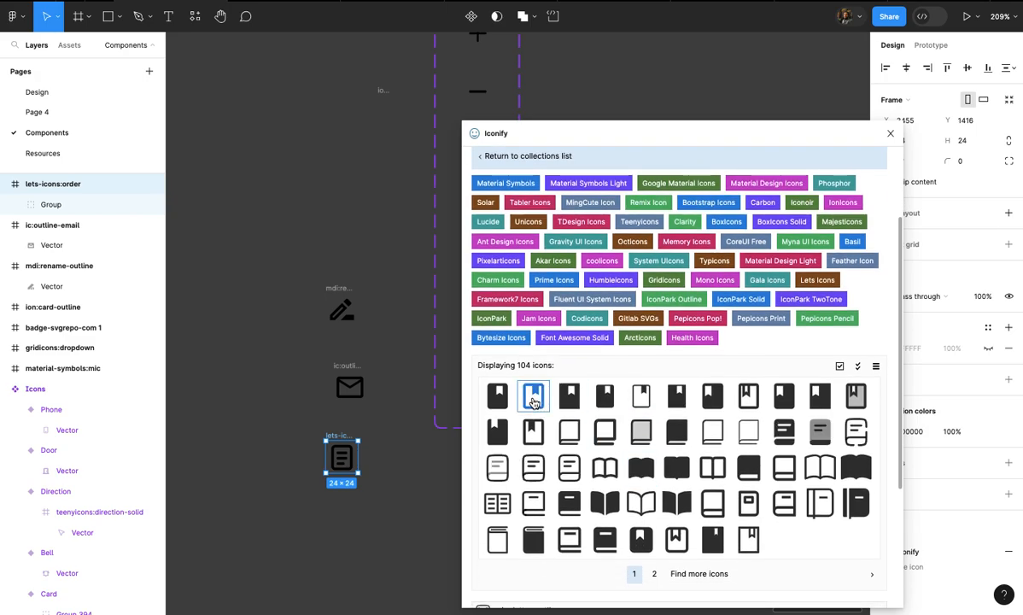
- Try the solar:book-linear icon below the order icon and delete it again
left_click(530, 474)
left_click_drag(528, 475, 288, 572)
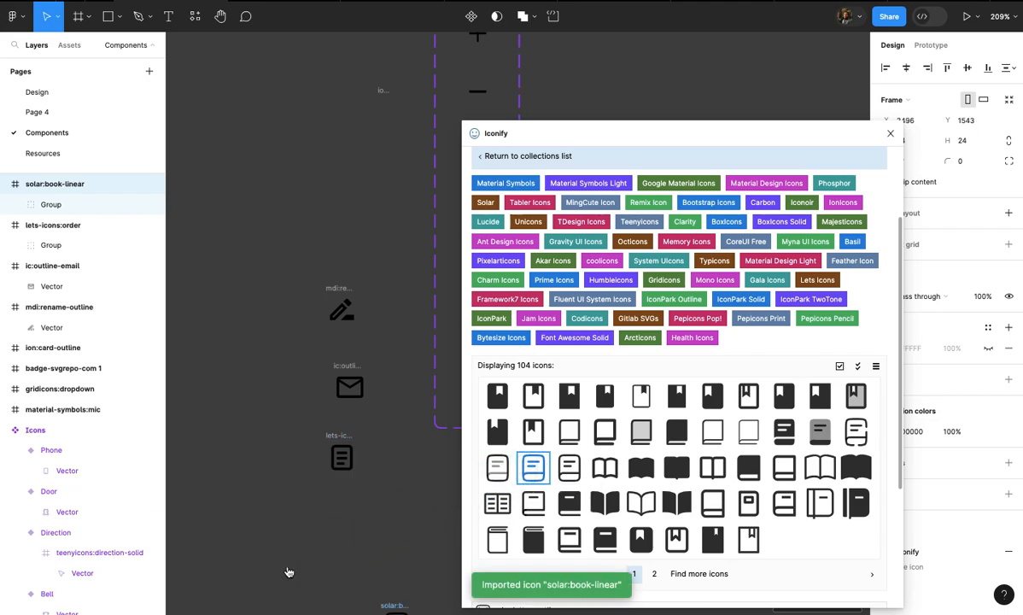
scroll(288, 572, "down", 2)
scroll(289, 572, "up", 1)
left_click(292, 537)
left_click_drag(406, 497, 348, 418)
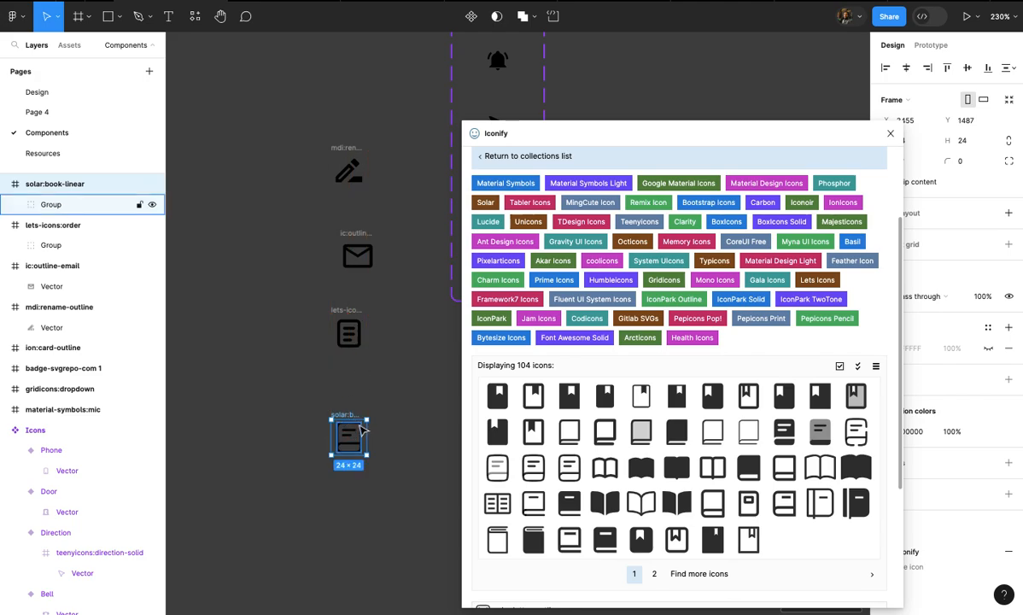
key("Delete")
- Import the ri:book-line icon from the results and place it below the order icon
left_click_drag(784, 467, 349, 429)
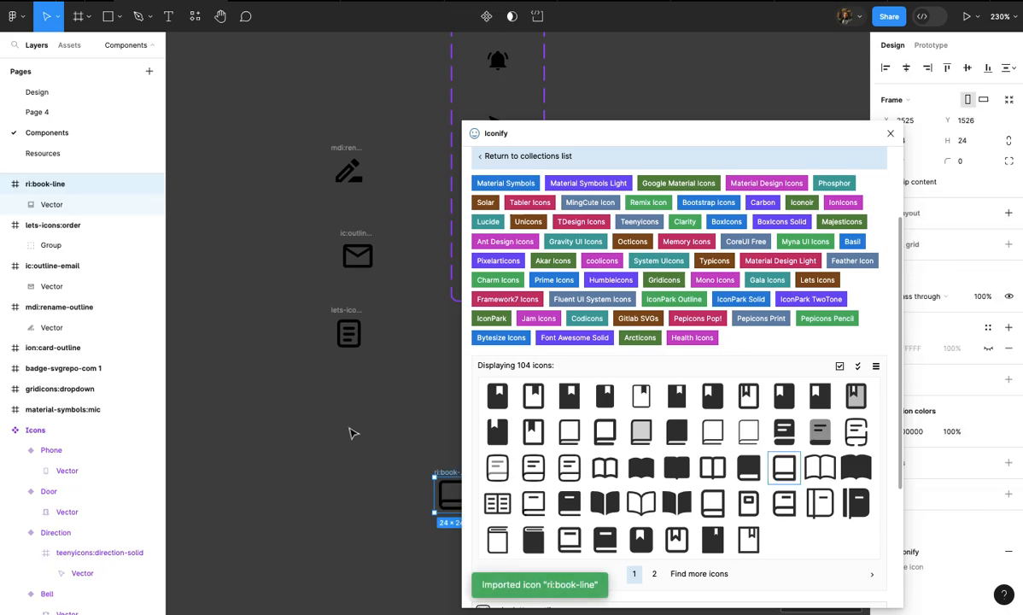
left_click_drag(448, 493, 346, 413)
left_click(410, 400)
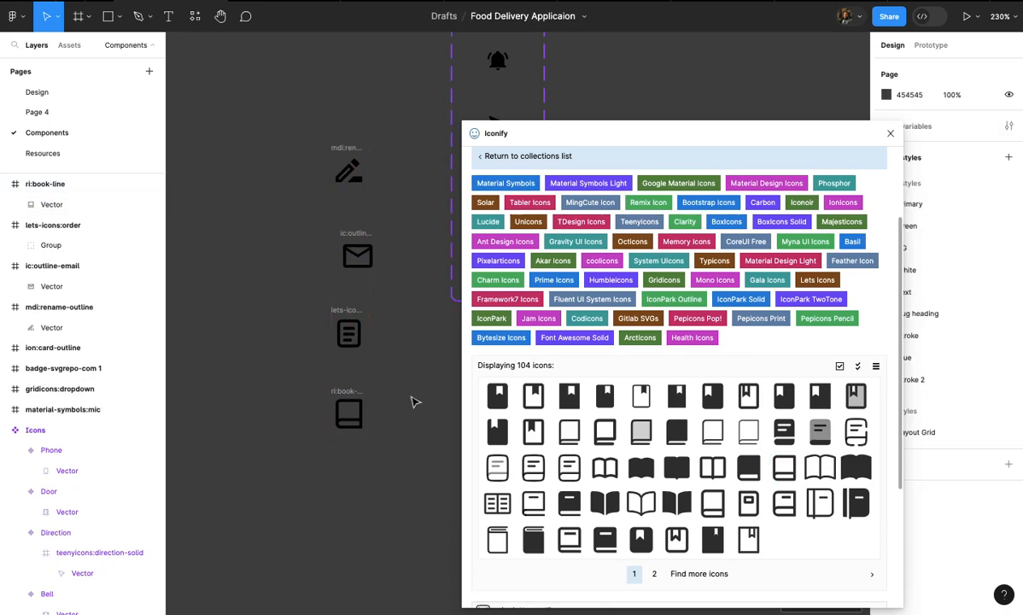
- Search Iconify for "help" and import the material-symbols:help-outline icon, placing it below the book icon
scroll(621, 225, "up", 3)
left_click(596, 243)
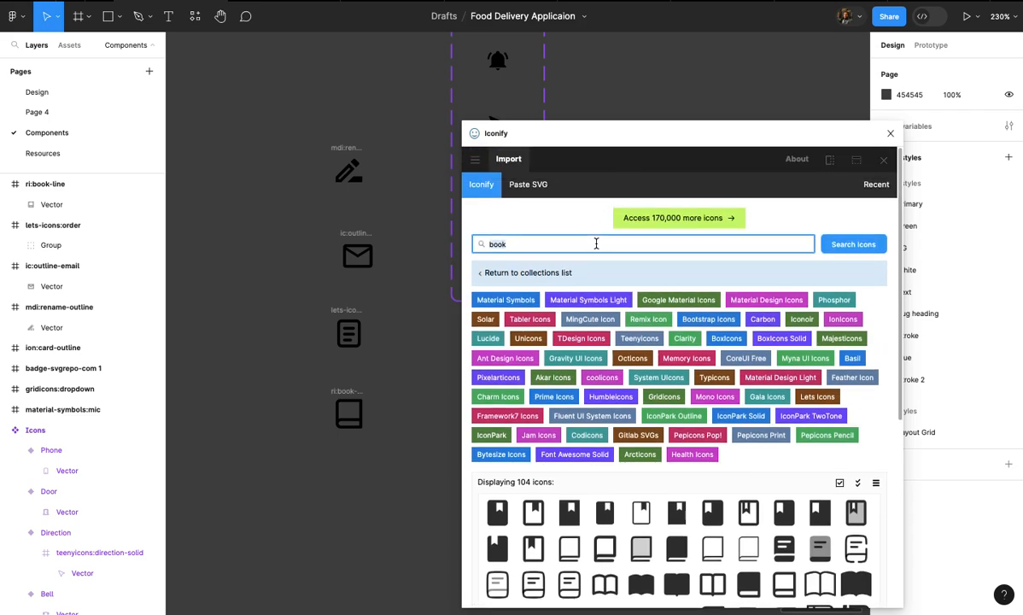
type("help")
key("Return")
left_click_drag(533, 436, 310, 494)
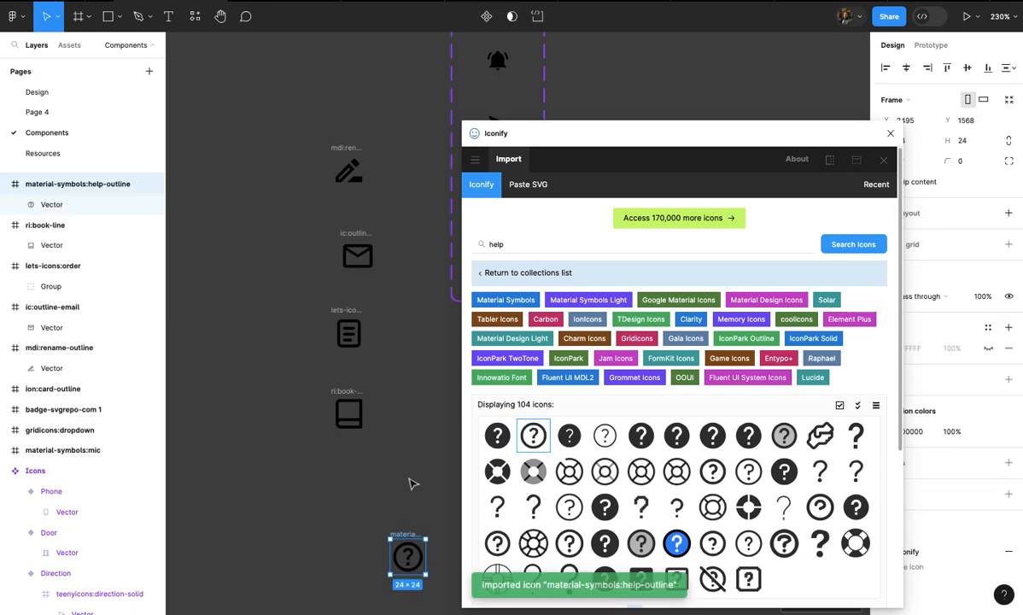
left_click_drag(403, 554, 350, 509)
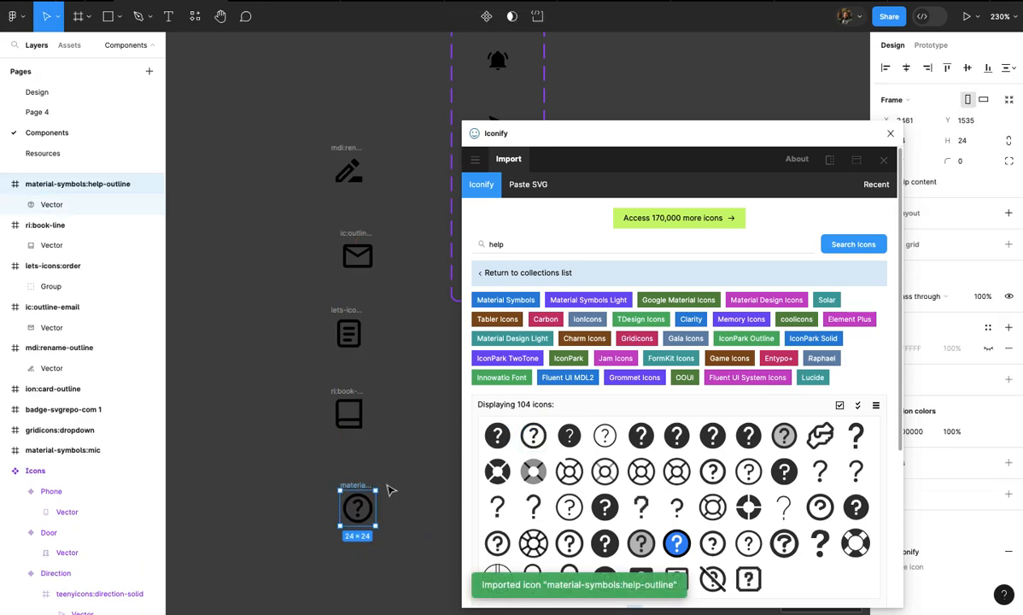
- Search Iconify for "language" and import the ion:language-outline icon onto the Components page
left_click(553, 243)
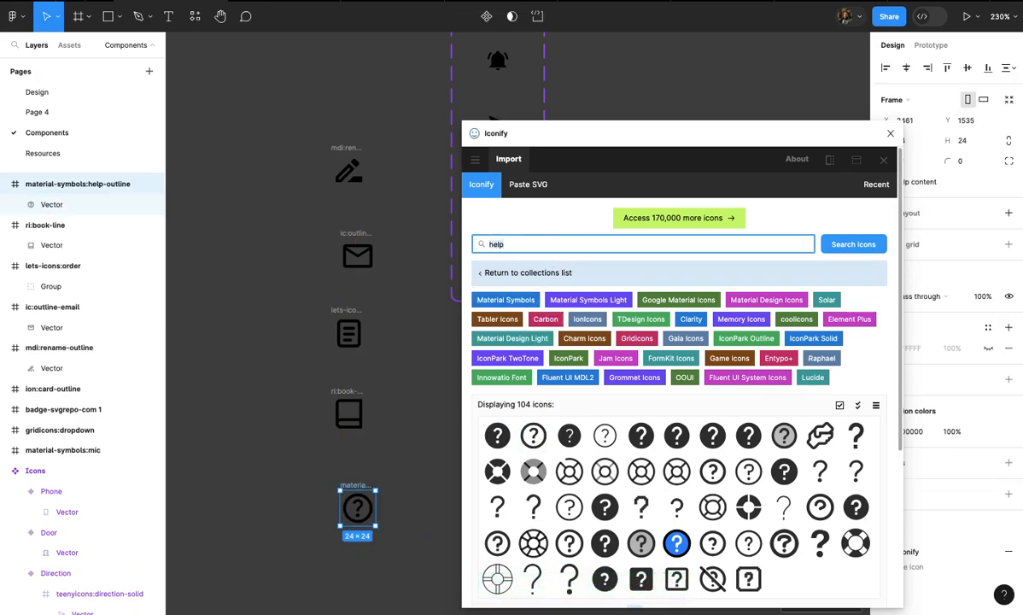
key("Return")
type("language")
key("Return")
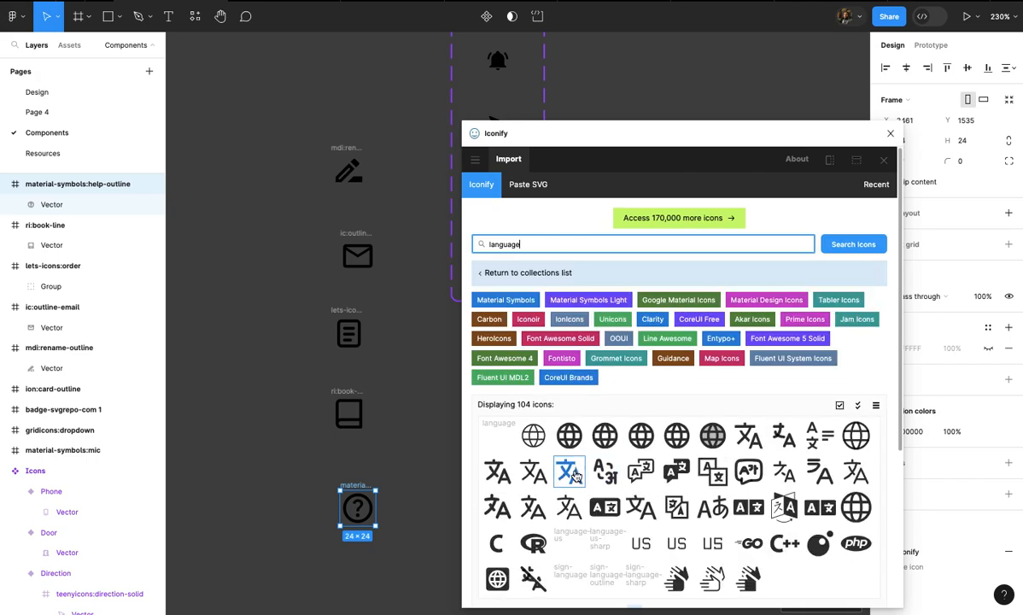
scroll(437, 507, "down", 3)
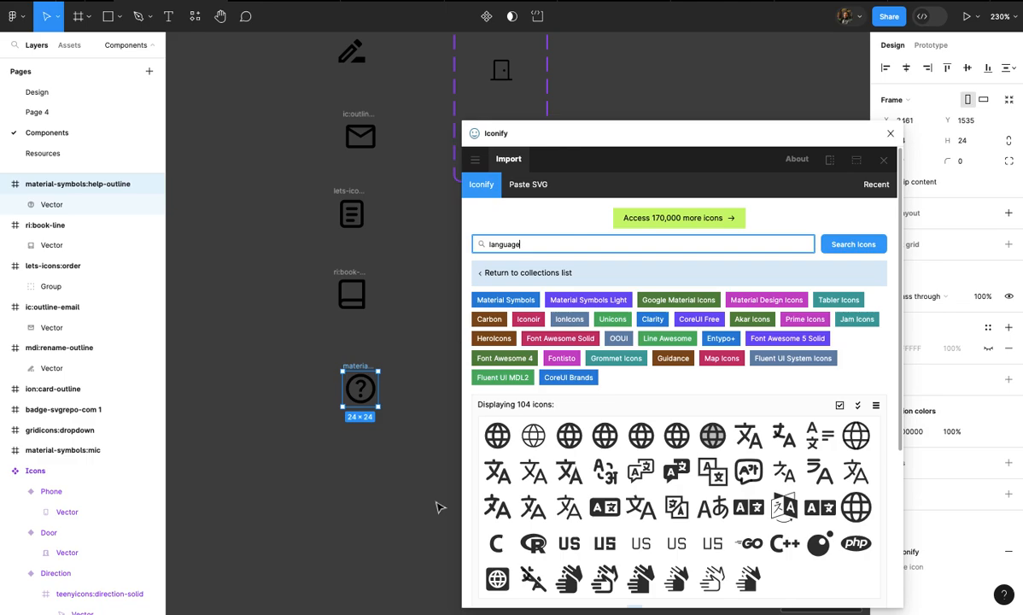
left_click_drag(530, 476, 319, 479)
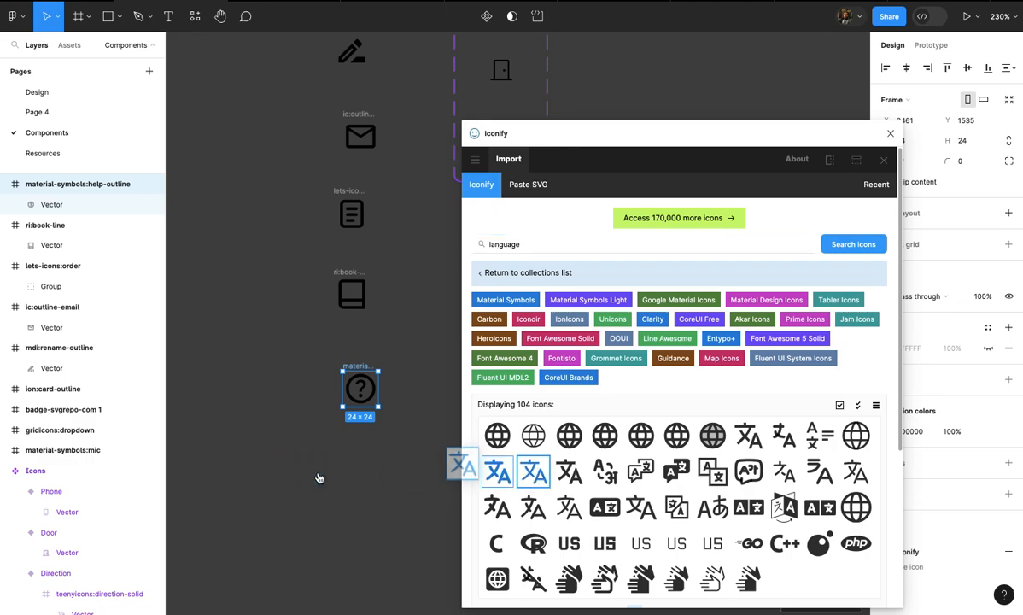
scroll(384, 470, "down", 6)
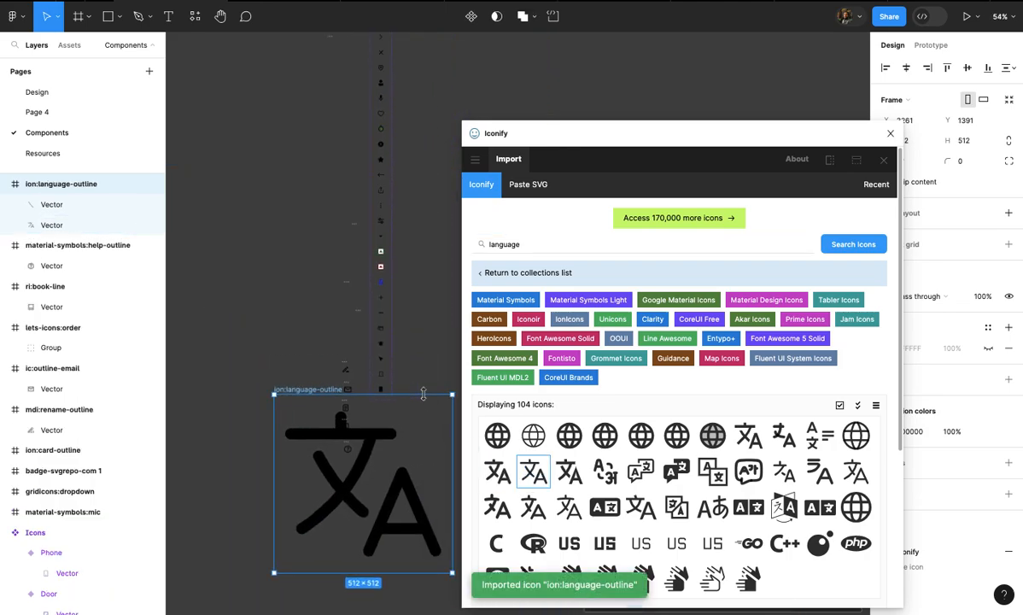
left_click_drag(419, 393, 326, 483)
key("ctrl+z")
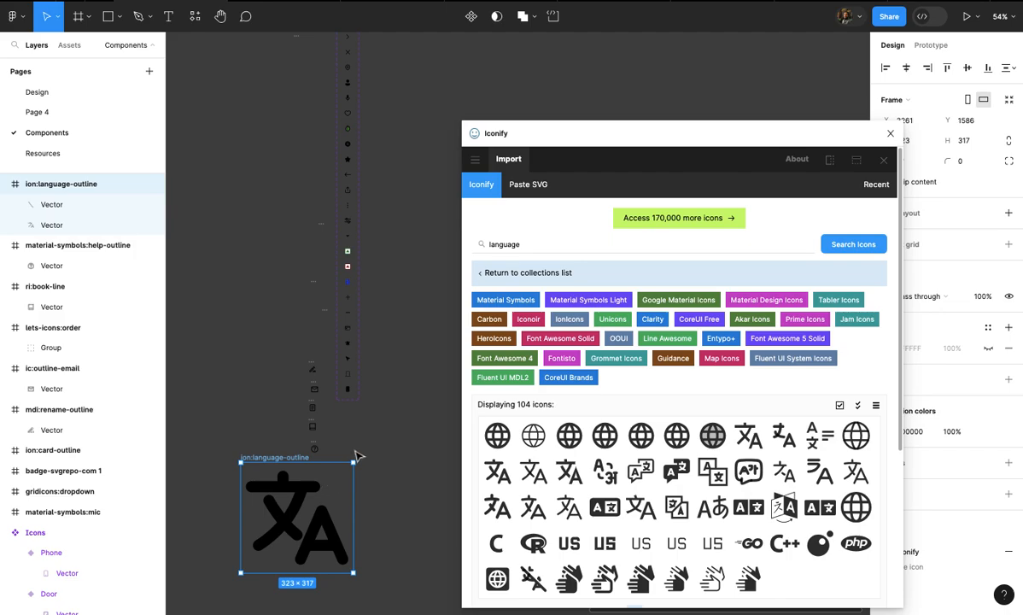
left_click_drag(354, 464, 314, 516)
key("ctrl+z")
key("ctrl+z")
- Scale the language icon down proportionally to about 29 × 28.46 and place it below the help icon
key("k")
scroll(314, 516, "up", 5)
left_click_drag(351, 439, 369, 338)
scroll(376, 339, "up", 2)
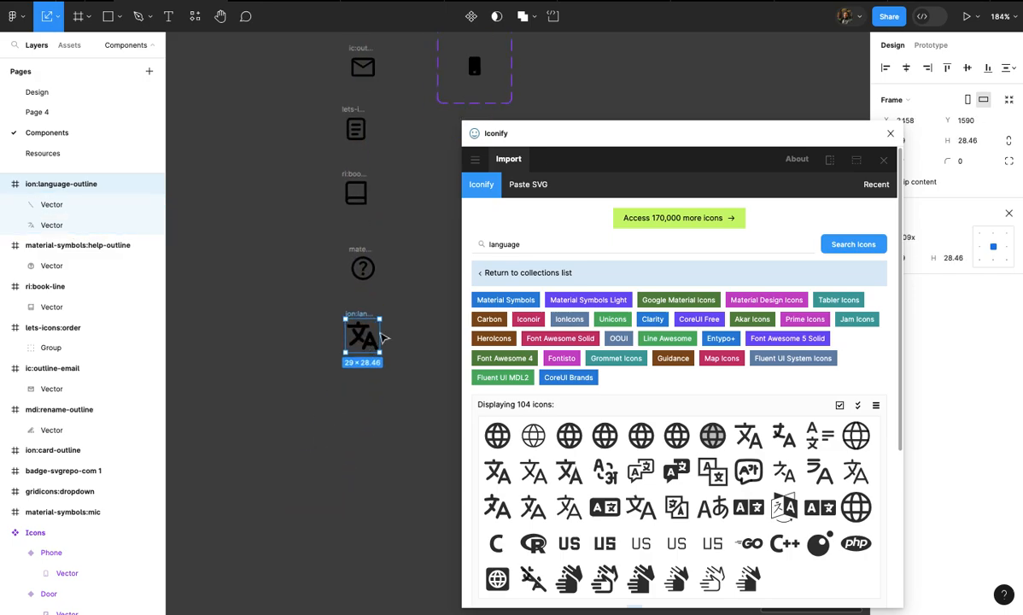
left_click(407, 318)
- Search Iconify for "about" and import the mdi:about-circle-outline icon, placing it below the language icon
scroll(408, 318, "up", 2)
scroll(407, 318, "right", 2)
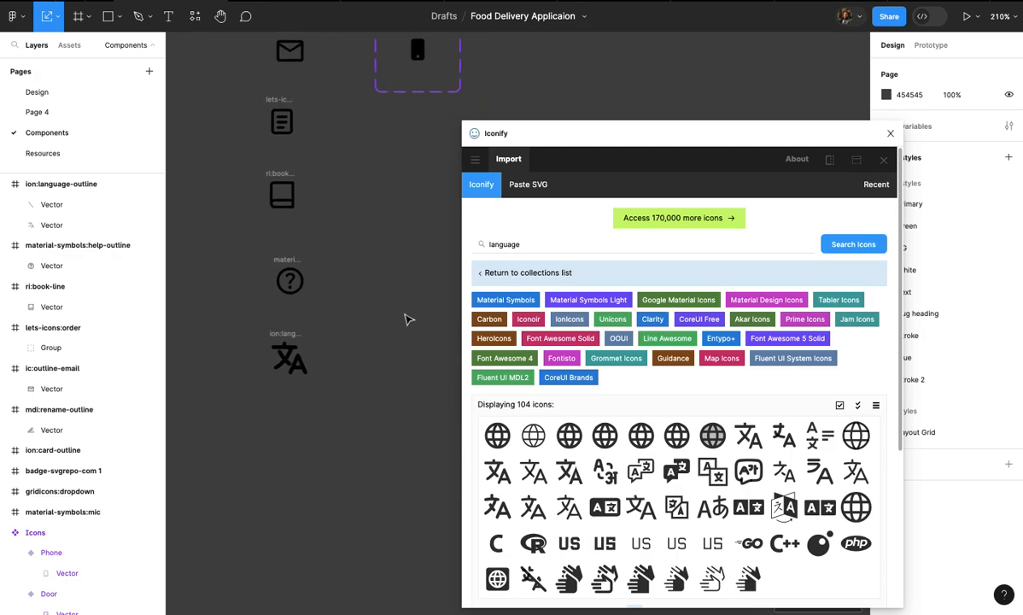
scroll(409, 319, "right", 1)
left_click(560, 242)
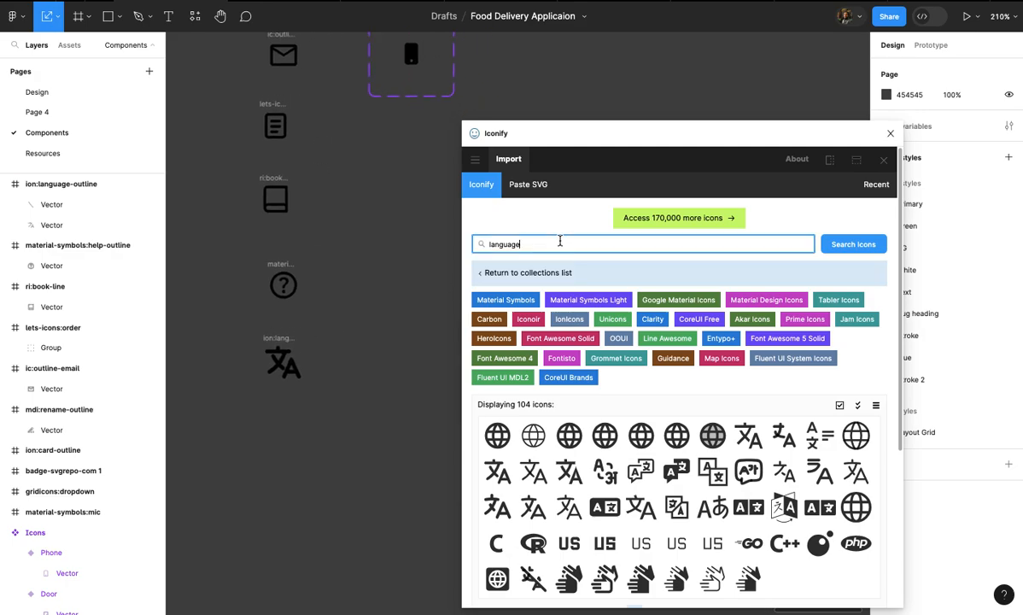
key("Return")
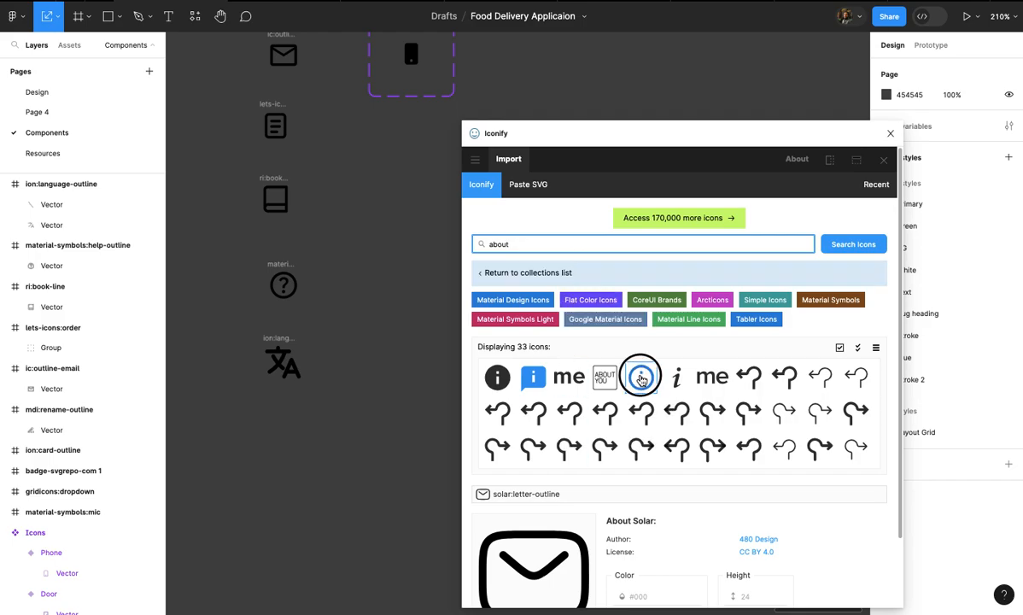
left_click_drag(641, 378, 273, 490)
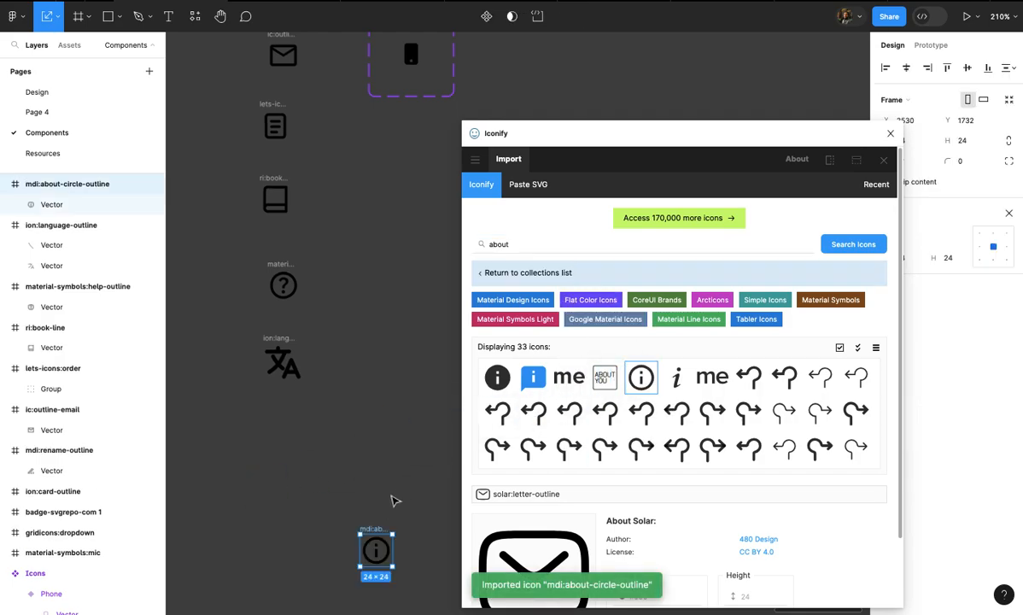
left_click_drag(376, 548, 289, 455)
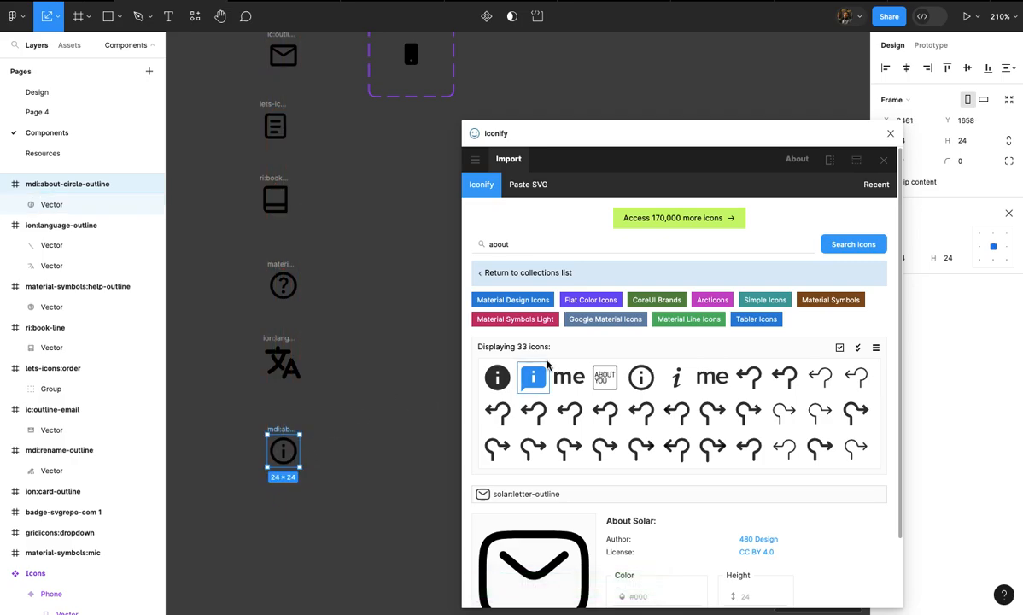
- Search Iconify for "feedback" and import the material-symbols:feedback-outline icon, placing it below the about icon
left_click(558, 247)
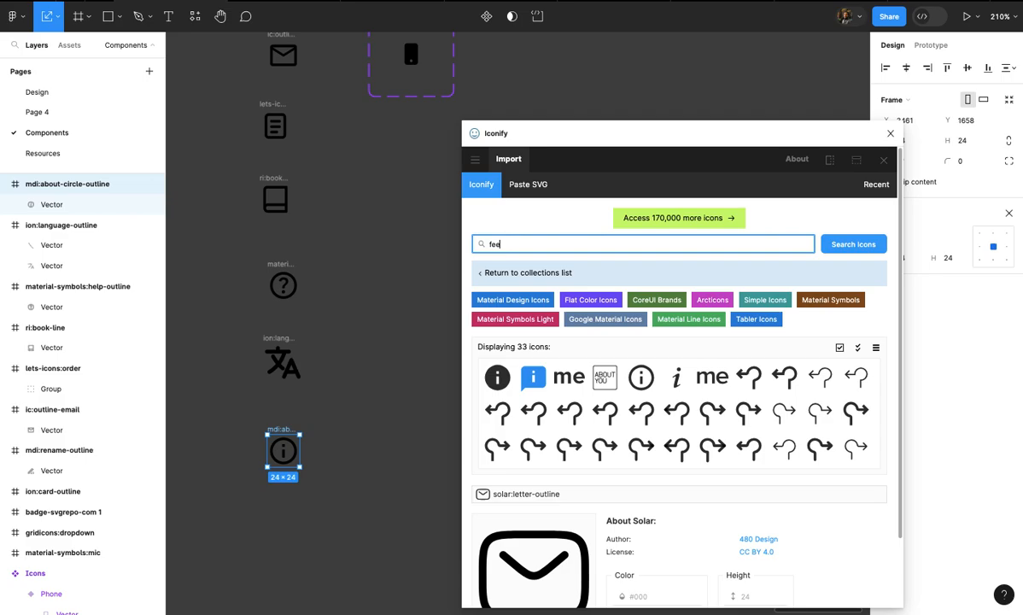
type("feedback")
key("Return")
left_click_drag(532, 394, 262, 541)
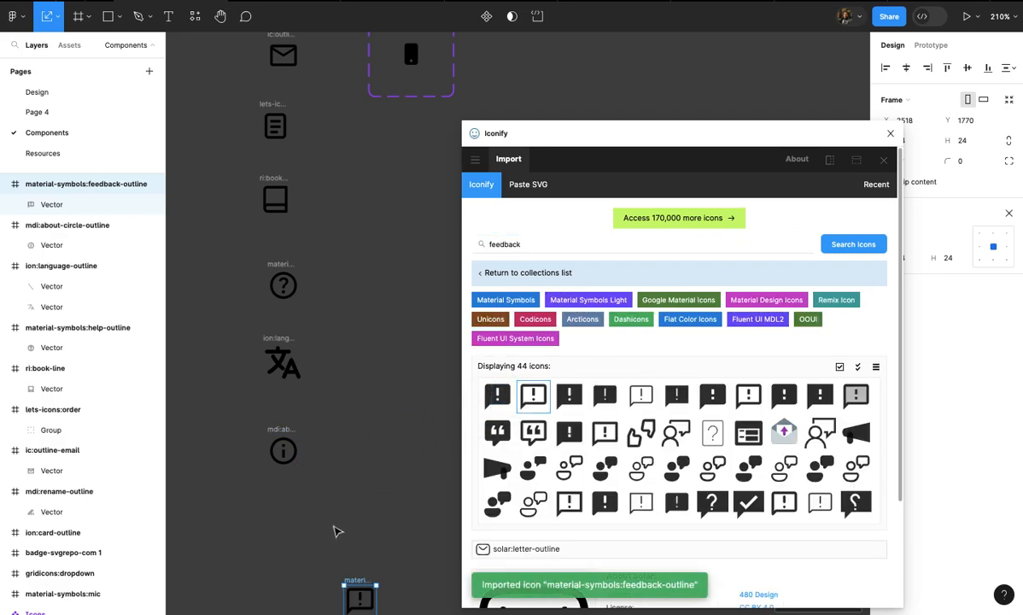
scroll(338, 531, "down", 3)
scroll(337, 531, "down", 1)
left_click_drag(353, 531, 299, 486)
left_click(342, 471)
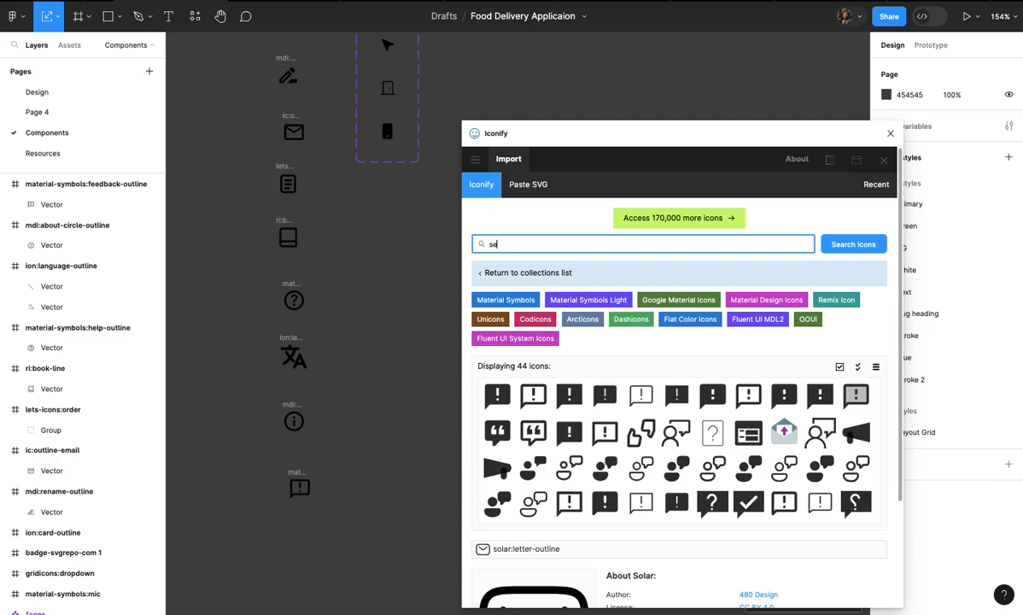
- Search Iconify for "settings" and import the solar:settings-linear icon, placing it below the feedback icon
type("s")
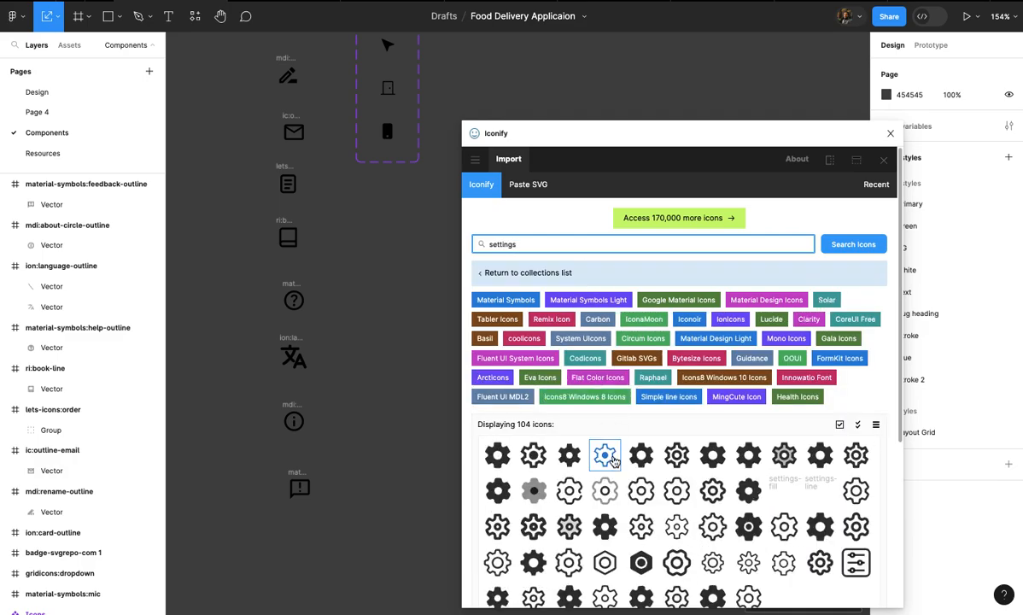
left_click_drag(636, 498, 253, 596)
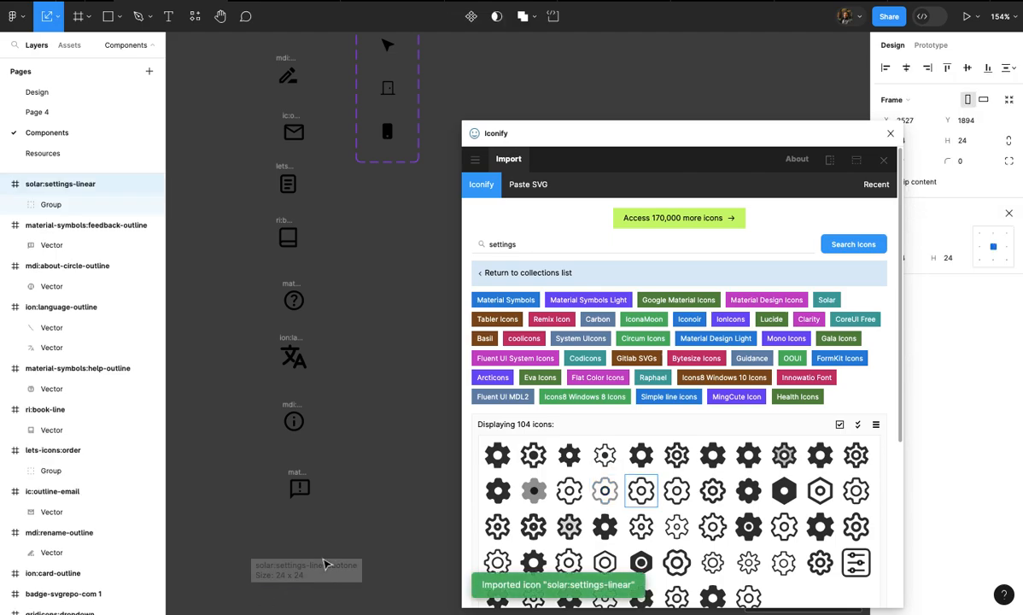
scroll(324, 564, "down", 2)
scroll(341, 546, "down", 3)
left_click_drag(348, 484, 297, 400)
- Search Iconify for "logout" and import the ant-design:logout-outlined icon onto the Components page
double_click(562, 244)
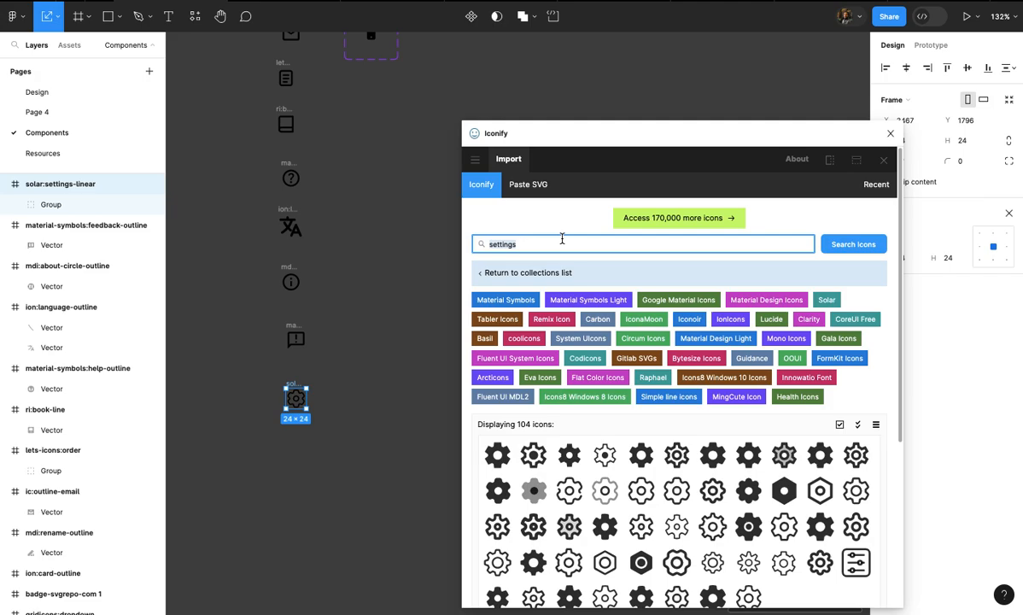
type("logout")
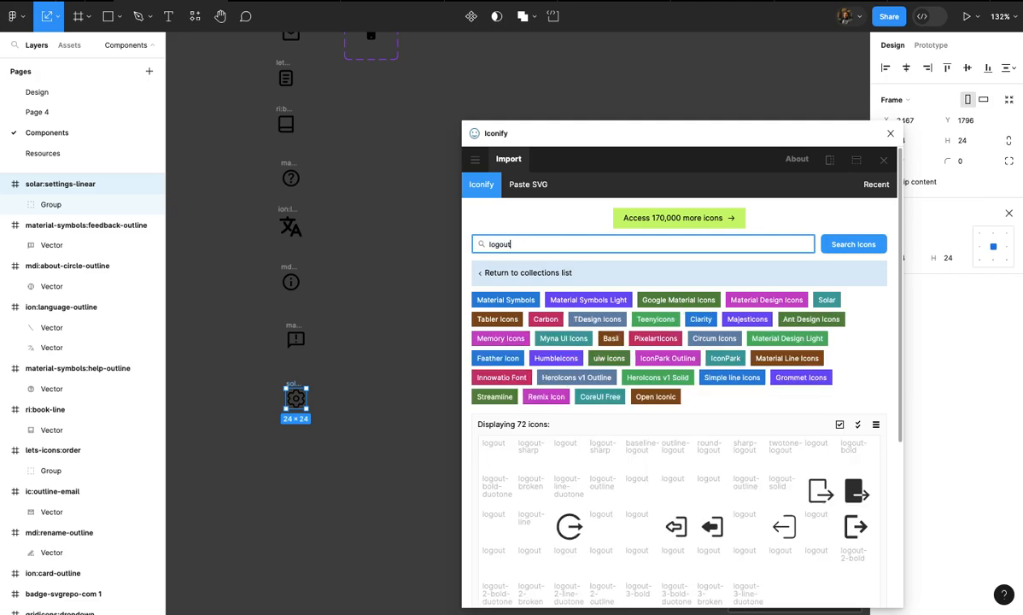
scroll(611, 427, "down", 2)
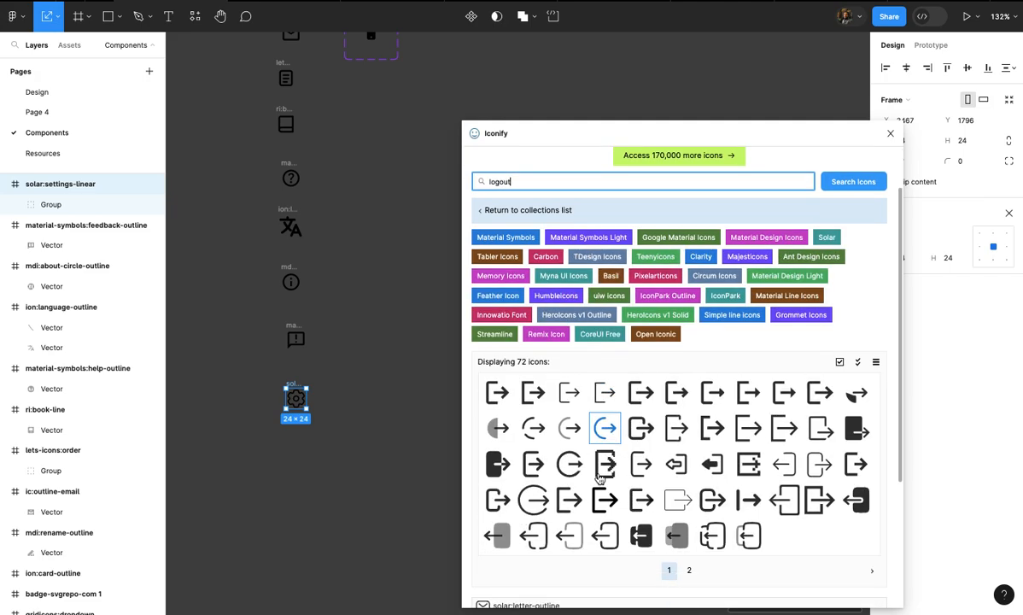
left_click_drag(566, 474, 283, 504)
- Close Iconify and scale the logout icon down to 24 × 24, placing it below the settings icon
scroll(350, 521, "down", 10)
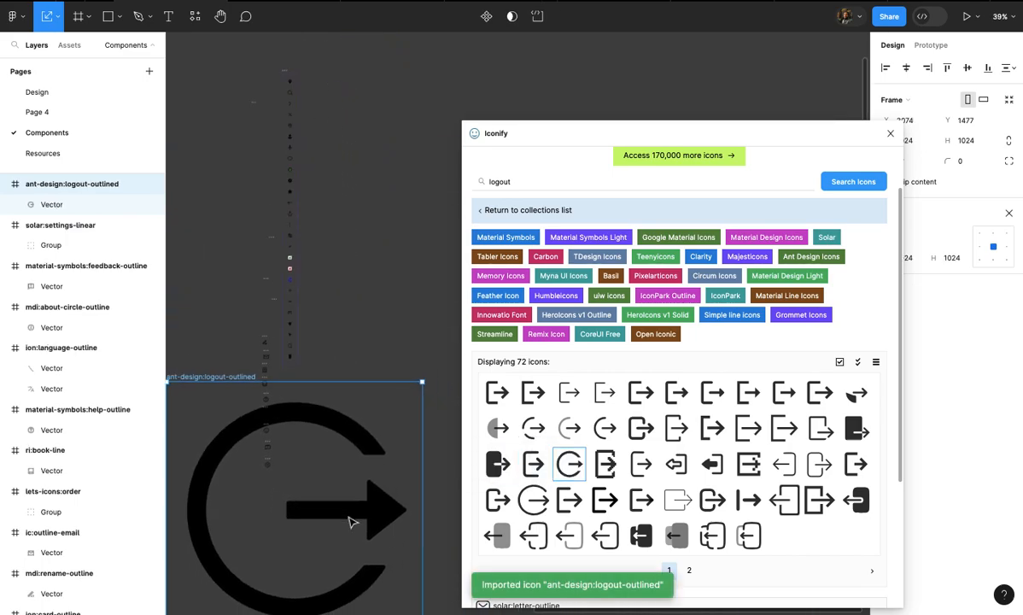
left_click_drag(401, 378, 283, 494)
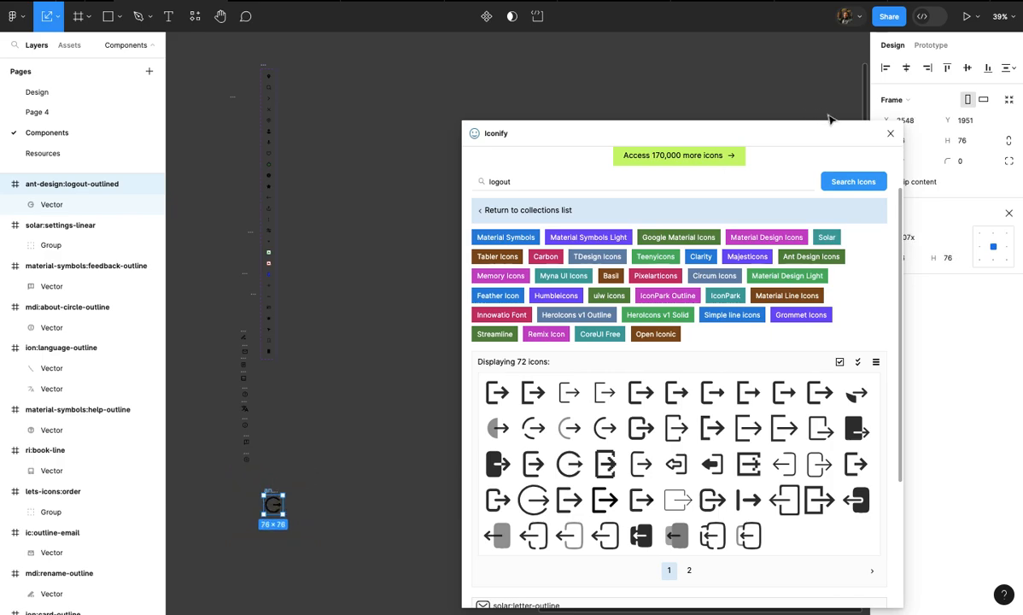
left_click(890, 137)
scroll(398, 359, "up", 10)
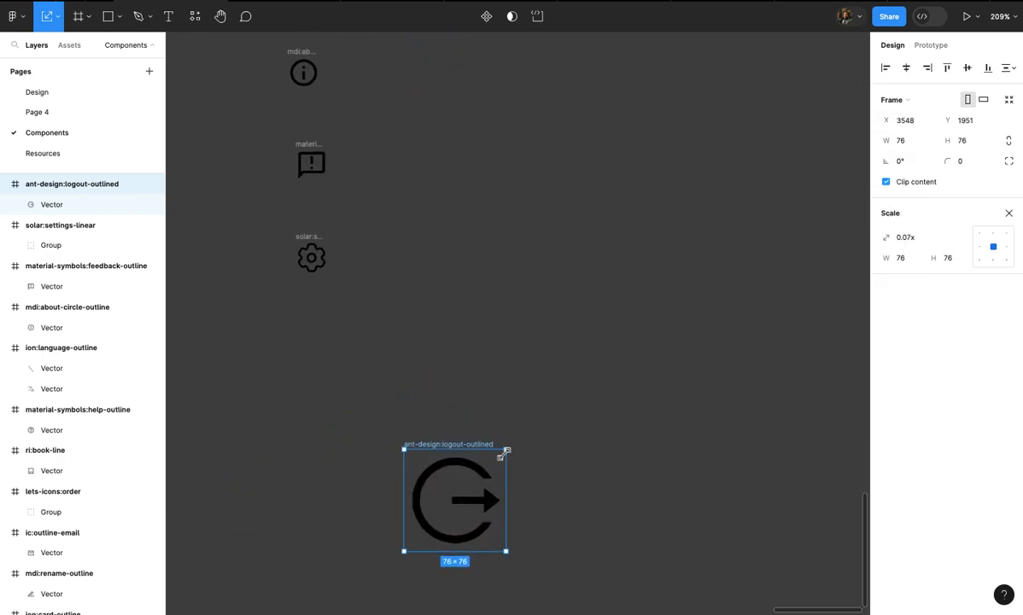
left_click_drag(492, 465, 309, 330)
- Select the ten imported icons from rename to logout and move them farther away from the Icons component set
scroll(313, 332, "down", 5)
scroll(313, 331, "up", 5)
scroll(313, 331, "up", 3)
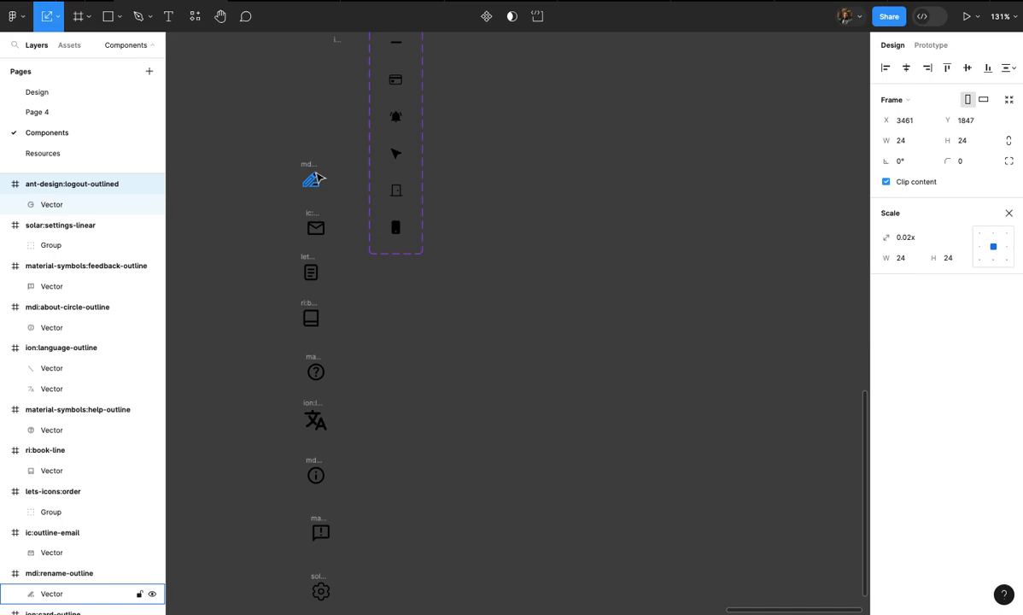
scroll(311, 282, "down", 2)
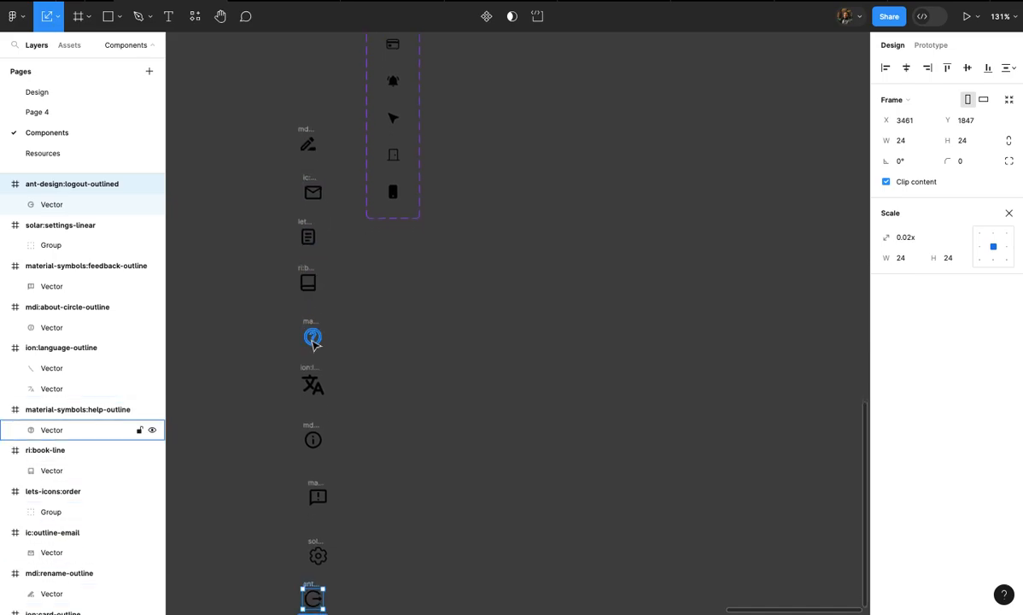
scroll(313, 342, "down", 2)
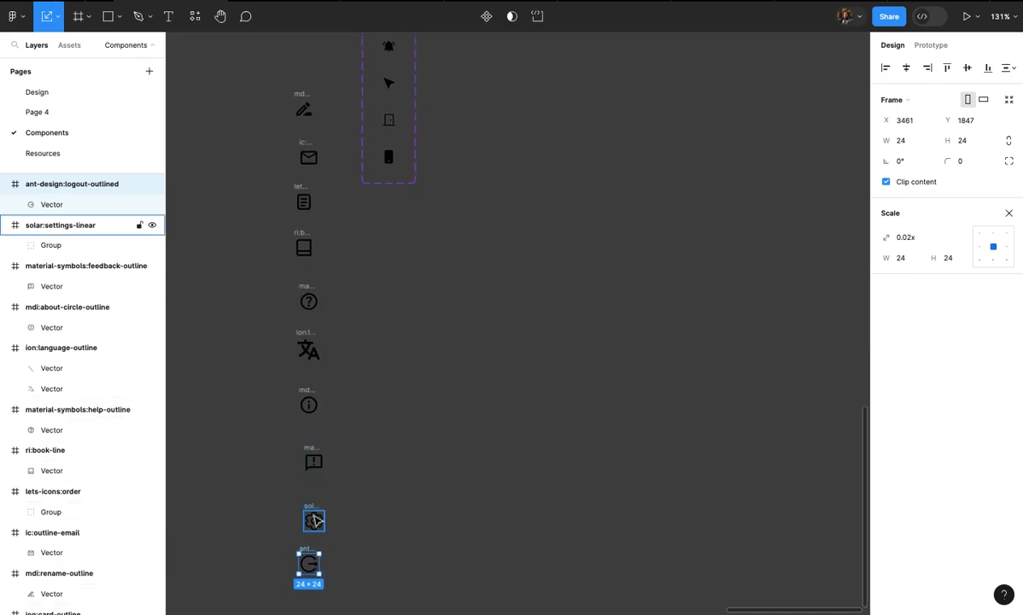
scroll(314, 517, "up", 4)
scroll(363, 430, "down", 4)
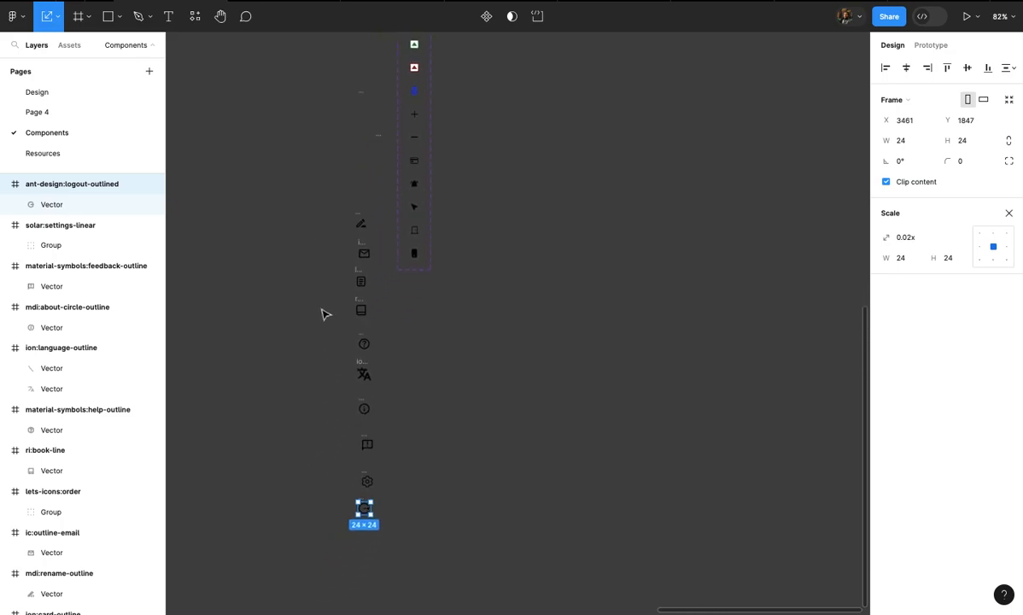
left_click_drag(324, 213, 370, 551)
left_click_drag(360, 371, 297, 306)
scroll(299, 295, "up", 3)
scroll(459, 260, "down", 5)
scroll(465, 251, "up", 1)
scroll(464, 249, "down", 4)
scroll(464, 249, "up", 4)
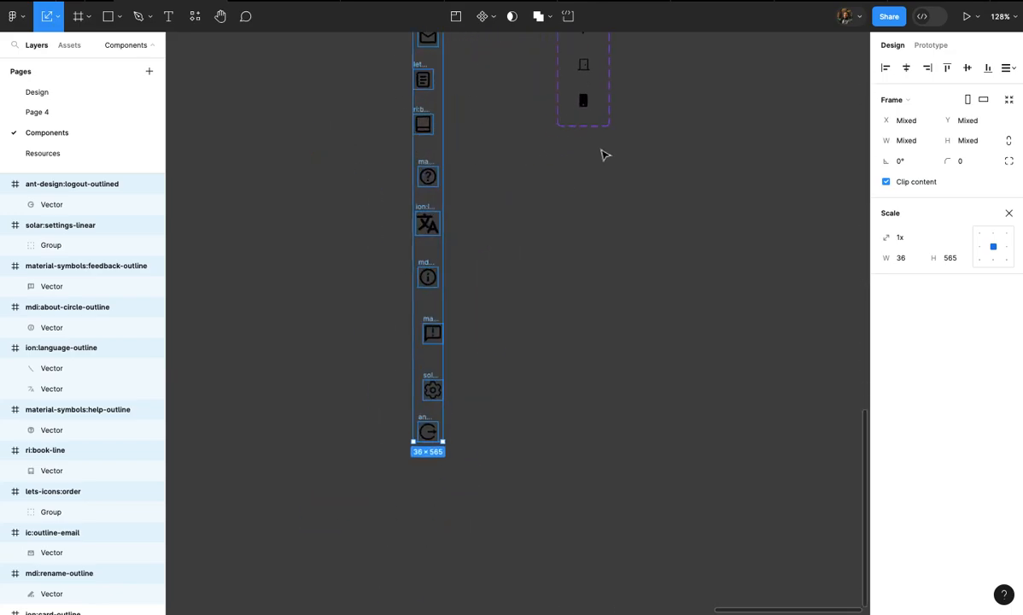
- Duplicate the Phone variant downward in the Icons component set until ten extra placeholder variants sit below it
left_click(582, 103)
scroll(584, 104, "up", 2)
scroll(591, 127, "up", 6)
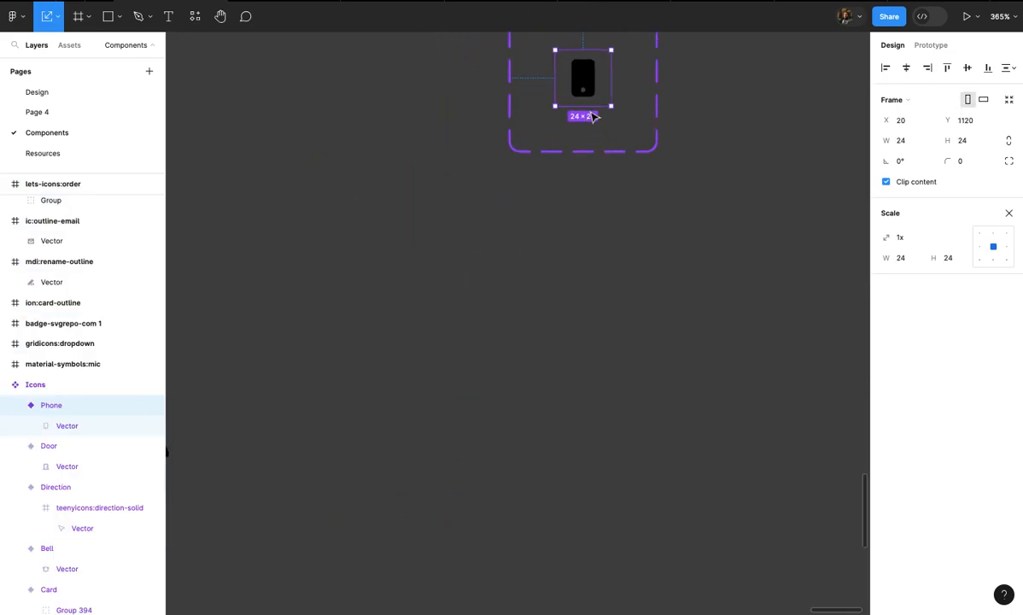
key("v")
left_click(565, 139)
scroll(570, 142, "down", 3)
left_click(559, 179)
scroll(559, 188, "down", 2)
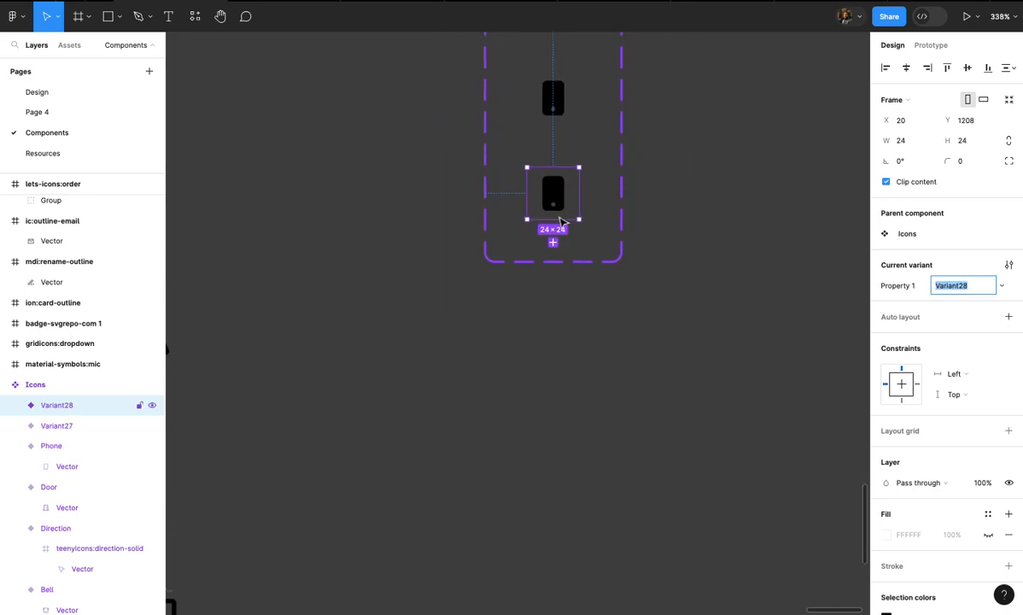
left_click(555, 219)
scroll(555, 303, "down", 1)
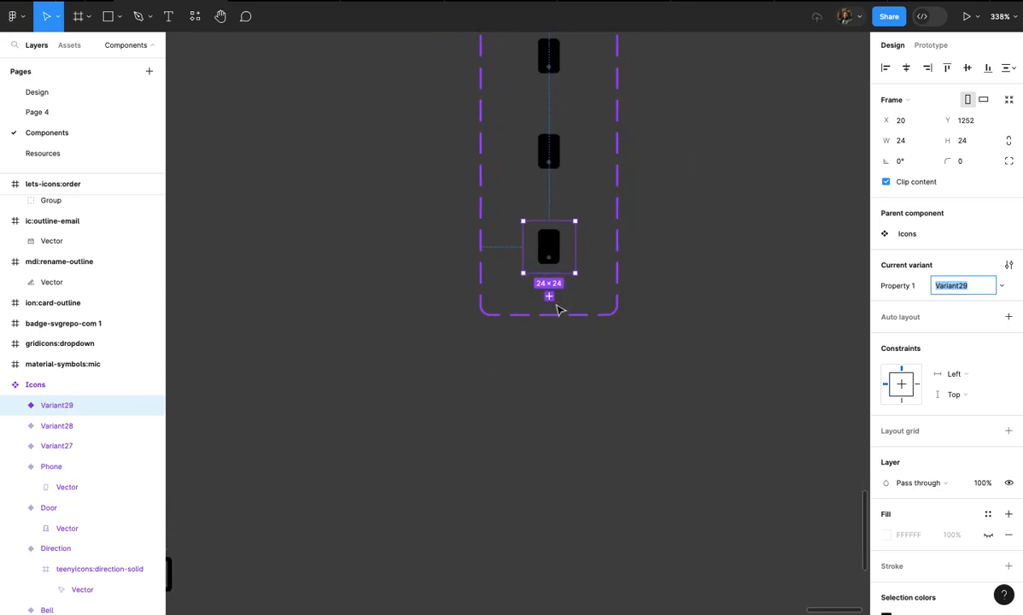
left_click(549, 297)
left_click(549, 392)
scroll(553, 401, "down", 3)
left_click(550, 411)
scroll(552, 427, "down", 2)
scroll(551, 431, "down", 4)
left_click(548, 398)
scroll(550, 385, "down", 4)
left_click(550, 377)
scroll(551, 393, "down", 2)
scroll(551, 398, "down", 3)
left_click(546, 379)
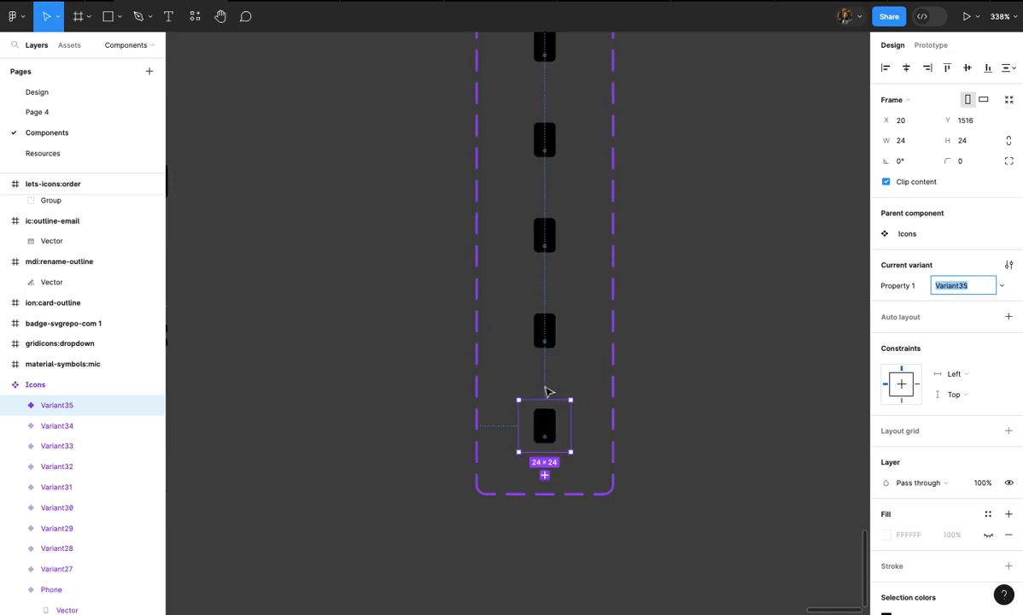
scroll(553, 427, "down", 5)
left_click(546, 396)
scroll(547, 399, "down", 8)
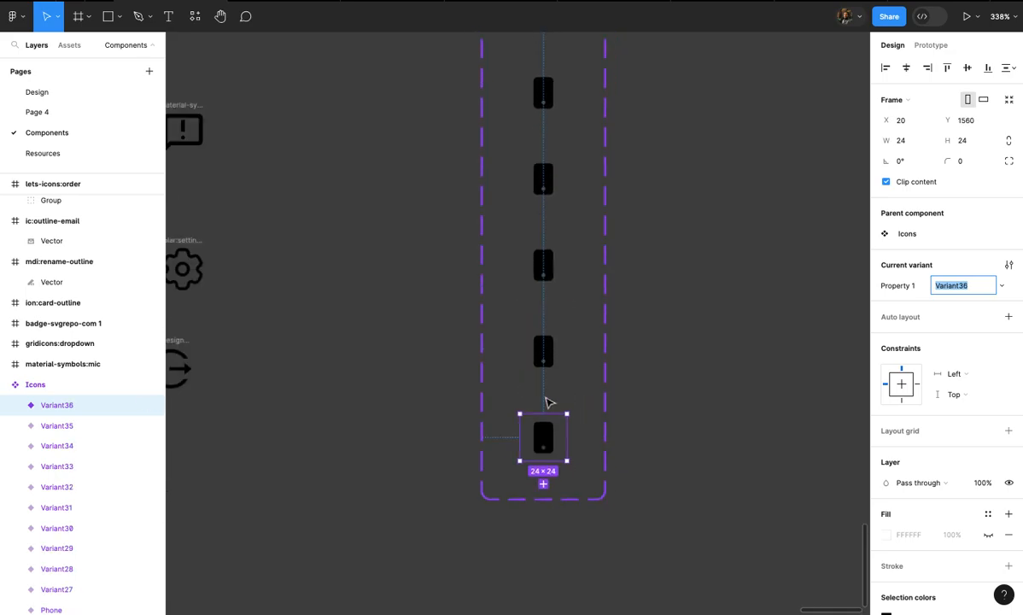
- Delete the phone shape inside the first placeholder variant directly below the Phone variant
scroll(548, 401, "down", 5)
scroll(548, 401, "up", 5)
double_click(595, 367)
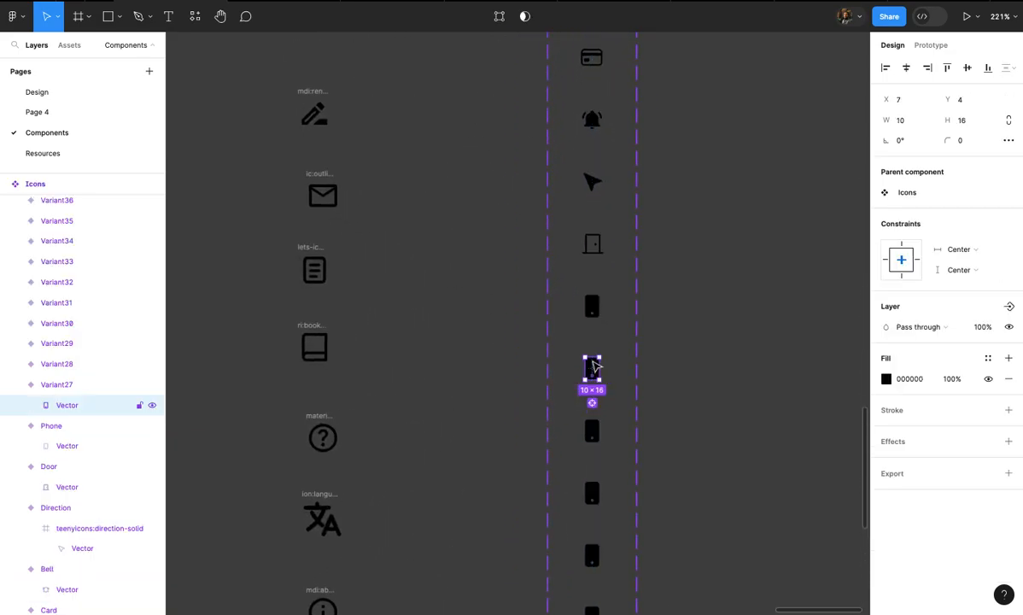
scroll(595, 367, "up", 4)
key("Delete")
scroll(594, 366, "down", 3)
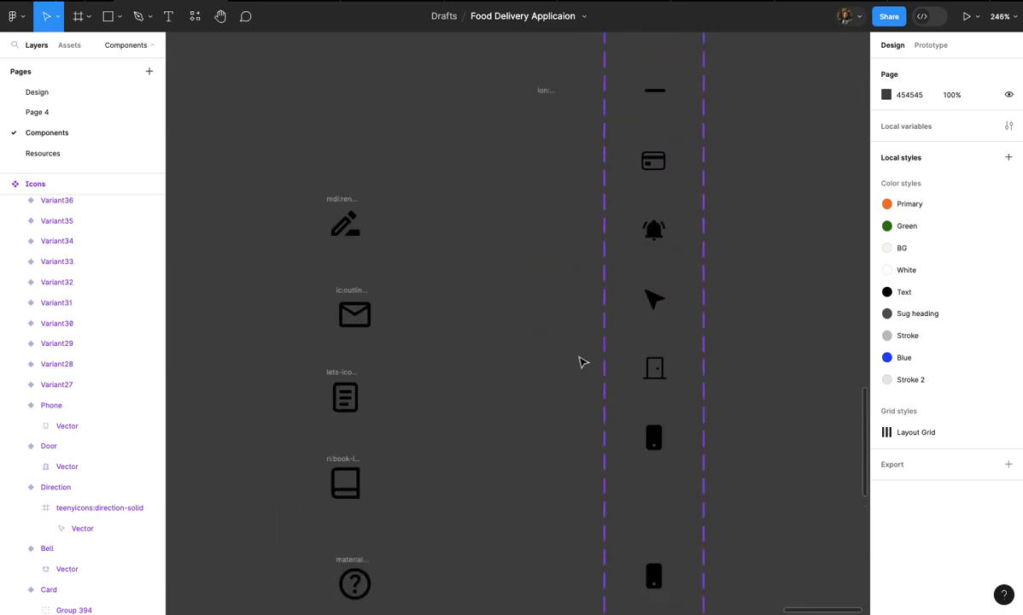
- Cut the pencil vector out of the mdi:rename-outline frame and paste it into the emptied variant below Phone
double_click(344, 232)
key("ctrl+x")
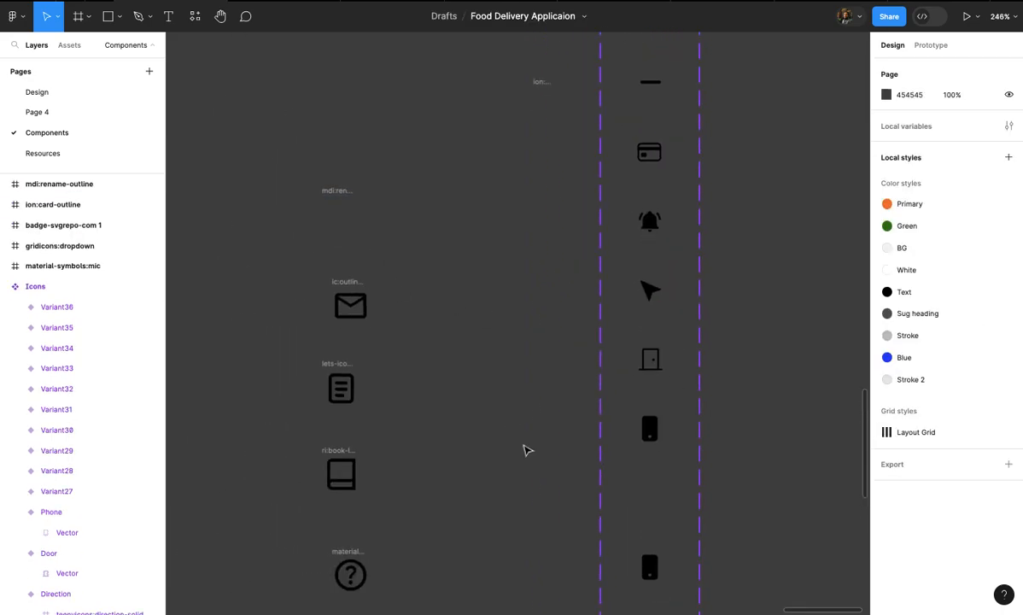
scroll(596, 413, "up", 3)
left_click(617, 415)
scroll(616, 416, "up", 4)
key("ctrl+v")
scroll(616, 416, "up", 3)
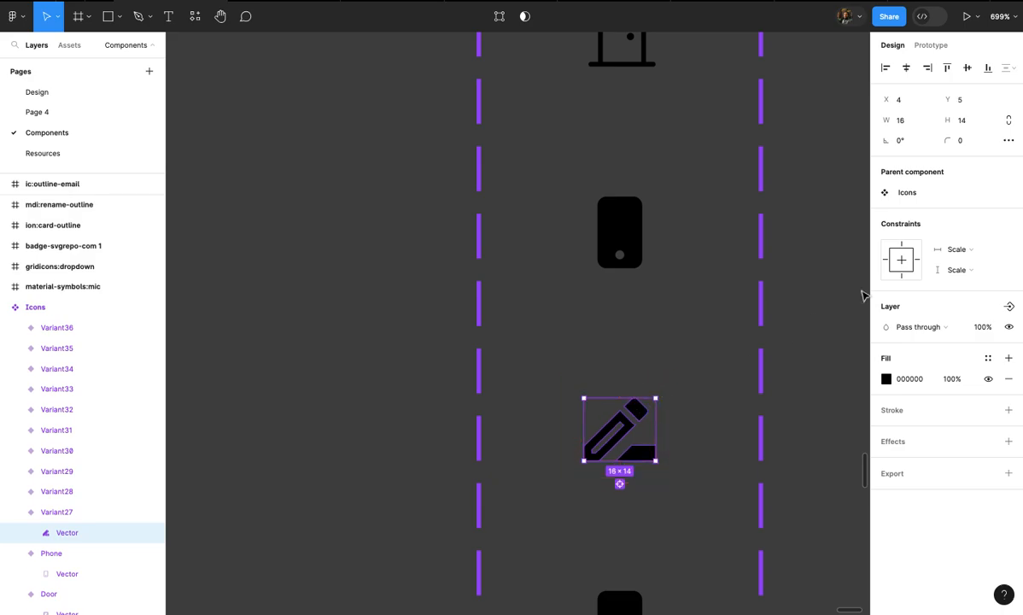
- Set the pencil variant's Property 1 to Name and delete the emptied mdi:rename-outline frame
left_click(670, 464)
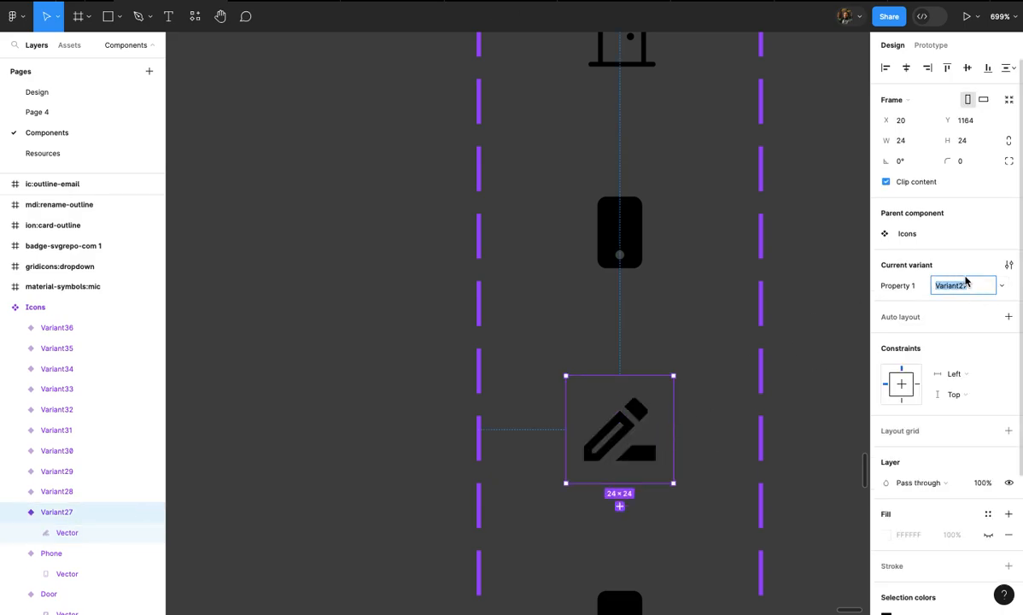
left_click(864, 298)
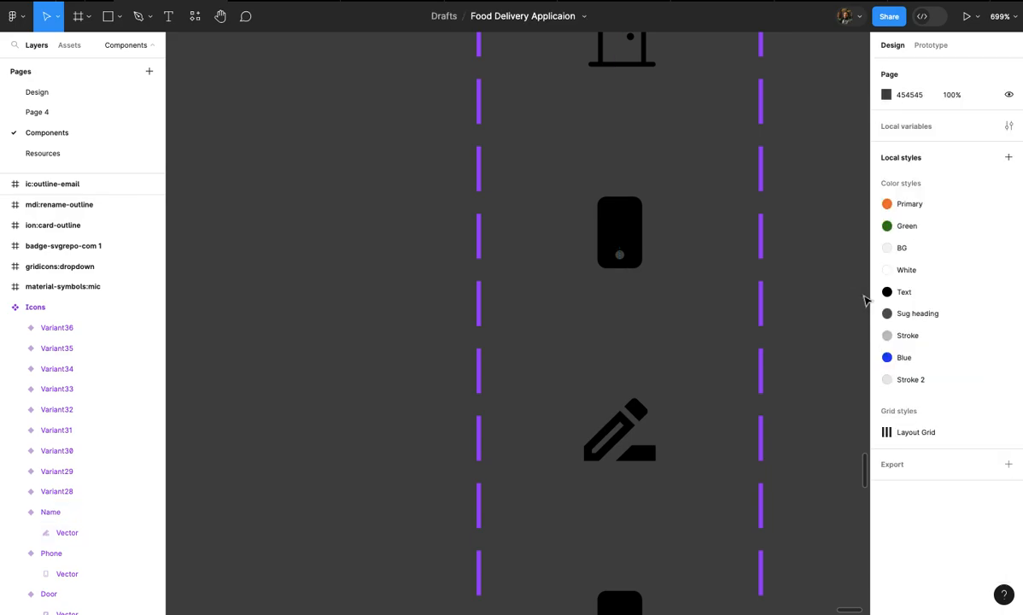
scroll(865, 298, "down", 5)
scroll(728, 406, "down", 3)
scroll(587, 310, "down", 3)
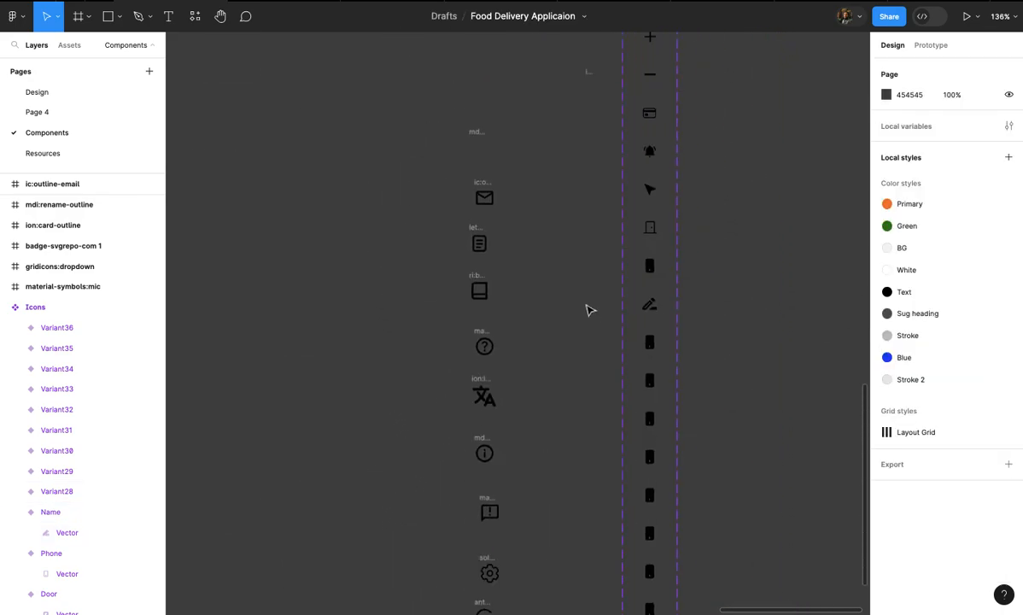
left_click(480, 148)
key("Delete")
scroll(480, 154, "up", 2)
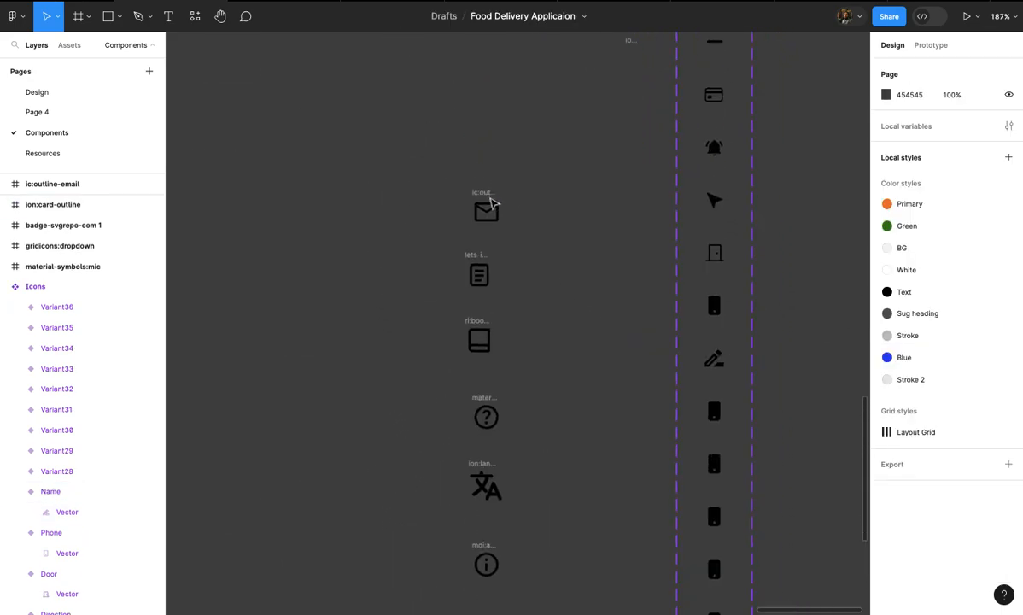
- Cut the envelope vector out of the ic:outline-email frame
left_click(491, 200)
scroll(491, 203, "up", 2)
key("super+x")
scroll(493, 205, "down", 3)
scroll(493, 206, "down", 2)
scroll(493, 205, "up", 2)
scroll(555, 231, "up", 3)
- Replace the phone shape in the variant below Name with the envelope vector and set its Property 1 to Email
left_click(676, 271)
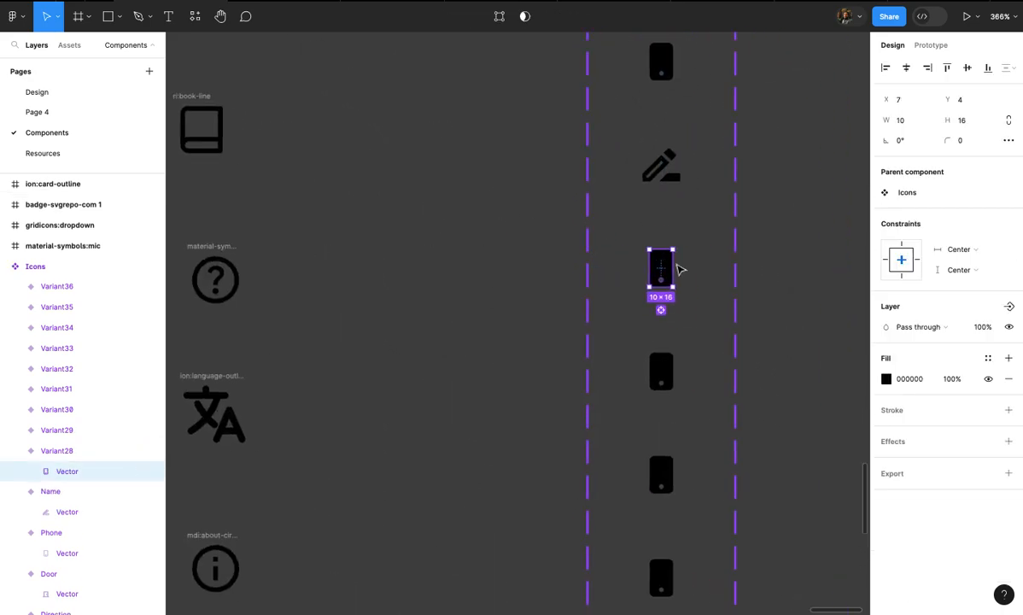
scroll(680, 270, "up", 1)
key("Delete")
left_click(612, 272)
key("super+v")
scroll(612, 272, "up", 2)
left_click_drag(638, 232, 630, 239)
left_click(648, 238)
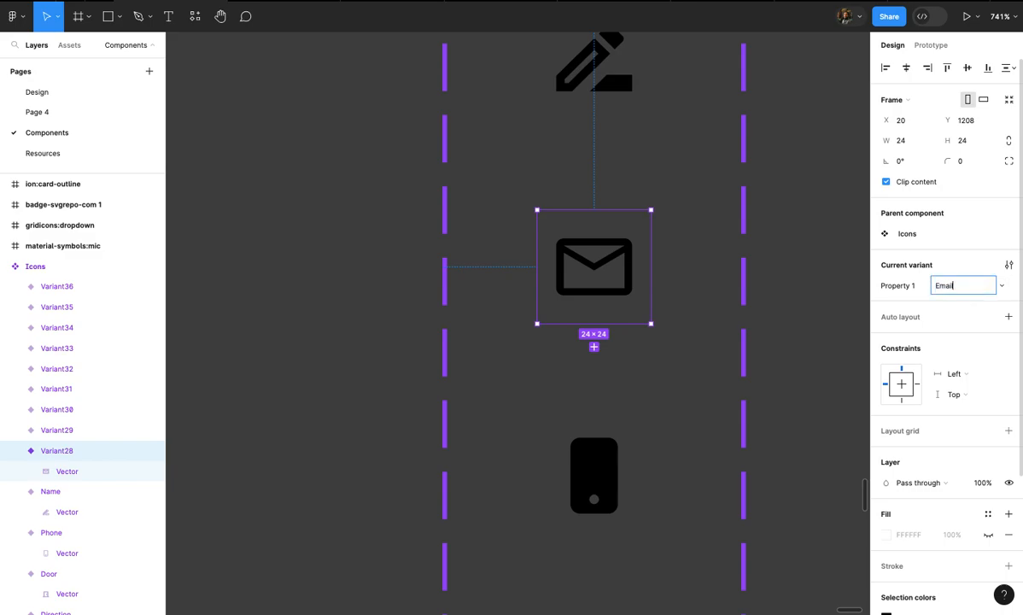
left_click(836, 299)
- Cut the document icon group out of the lets-icons:order frame
scroll(753, 297, "down", 6)
scroll(547, 227, "up", 4)
left_click(501, 194)
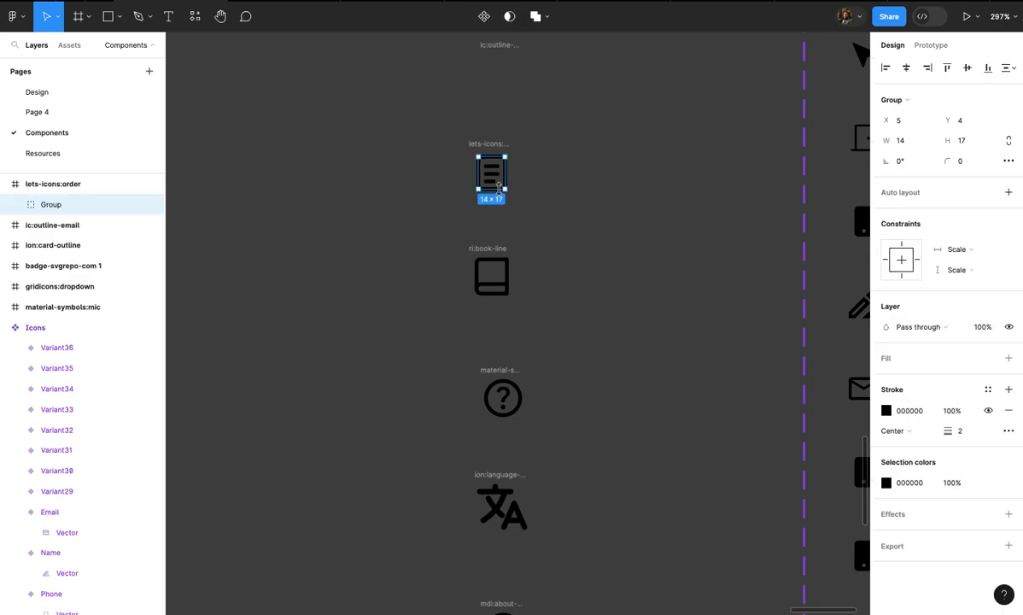
scroll(499, 190, "up", 8)
left_click_drag(491, 171, 514, 190)
key("ctrl+x")
scroll(512, 194, "down", 6)
scroll(512, 194, "right", 3)
scroll(512, 194, "down", 3)
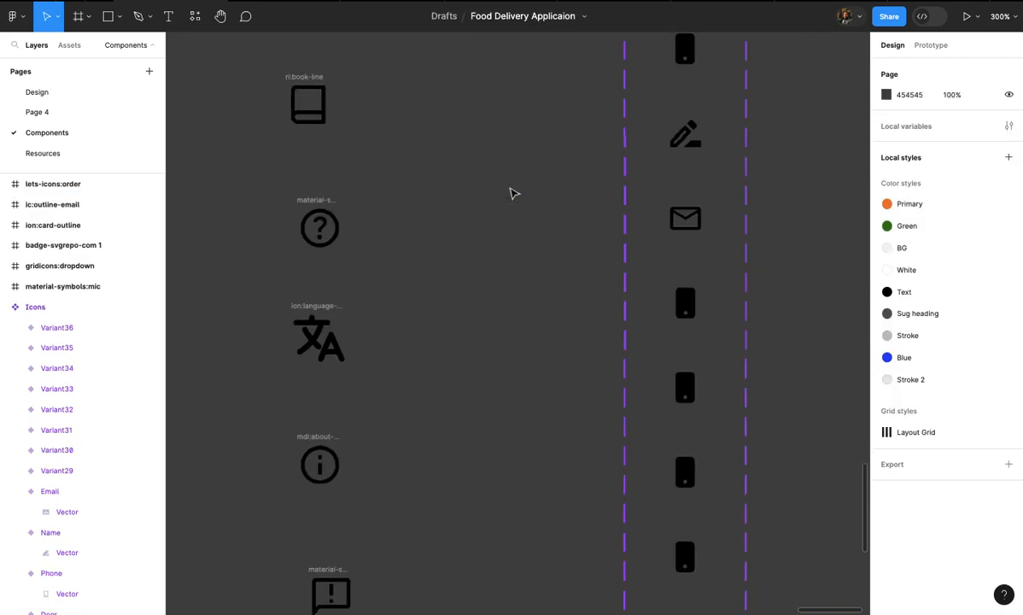
- Replace the phone shape in the variant below Email with the order icon group, centered horizontally and vertically
scroll(513, 194, "up", 2)
left_click(642, 240)
double_click(642, 240)
scroll(642, 239, "up", 4)
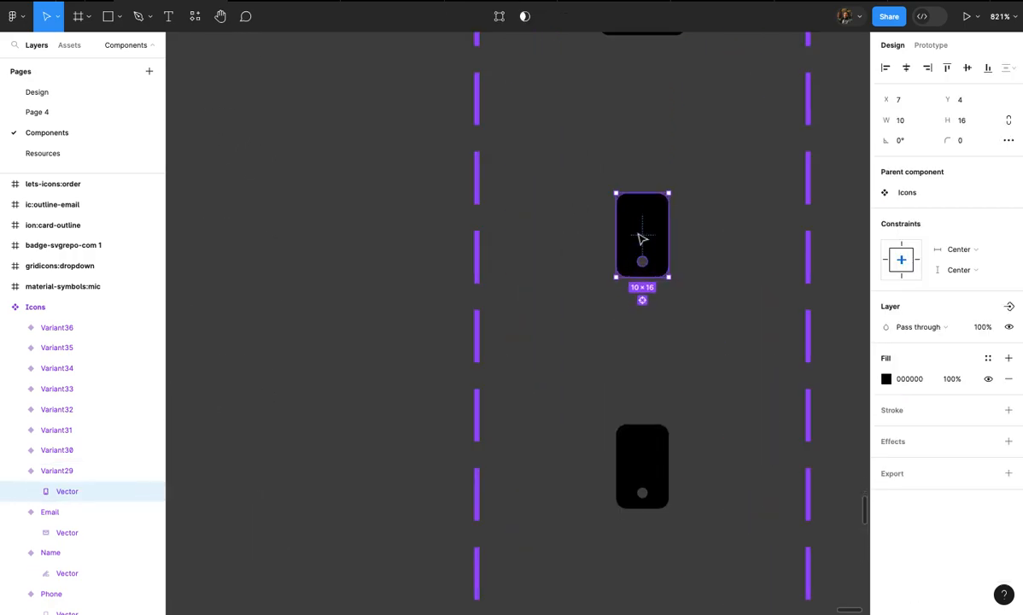
key("Delete")
left_click(642, 239)
key("ctrl+v")
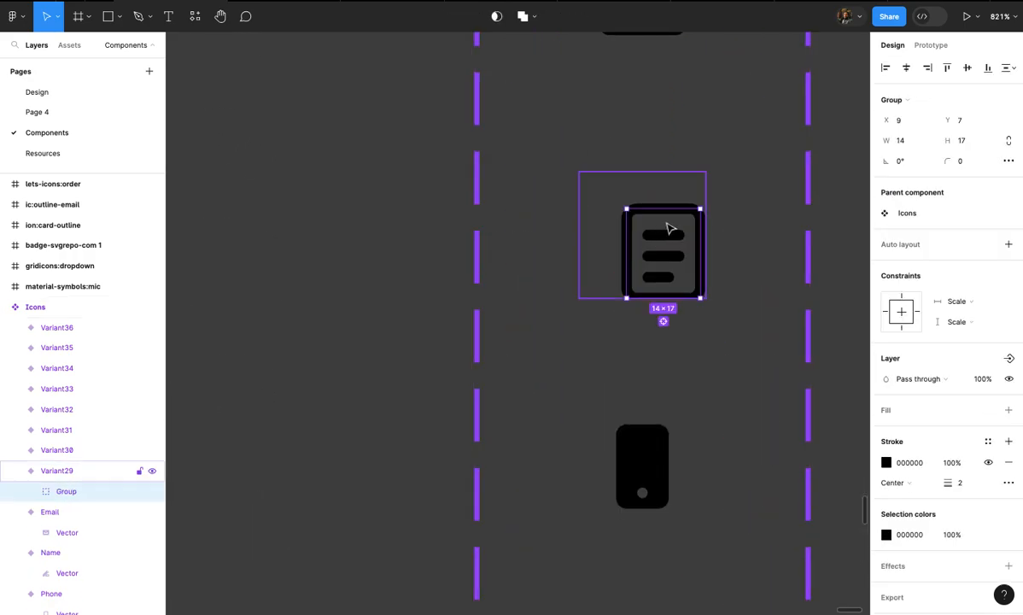
left_click(907, 68)
left_click(965, 68)
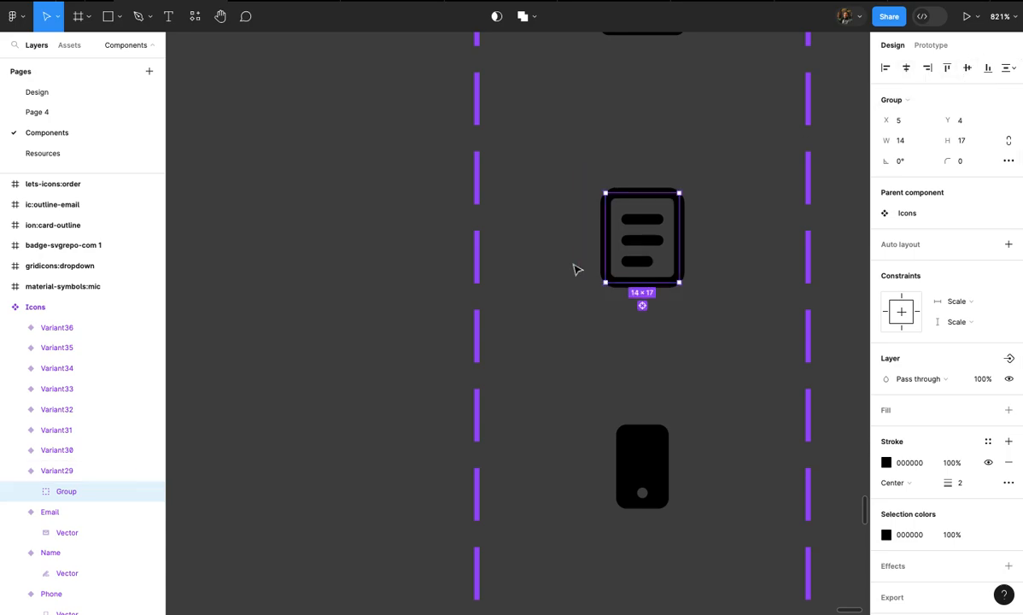
- Scale the order icon group down slightly within its variant and set the variant's Property 1 to Orders
scroll(574, 269, "up", 2)
key("k")
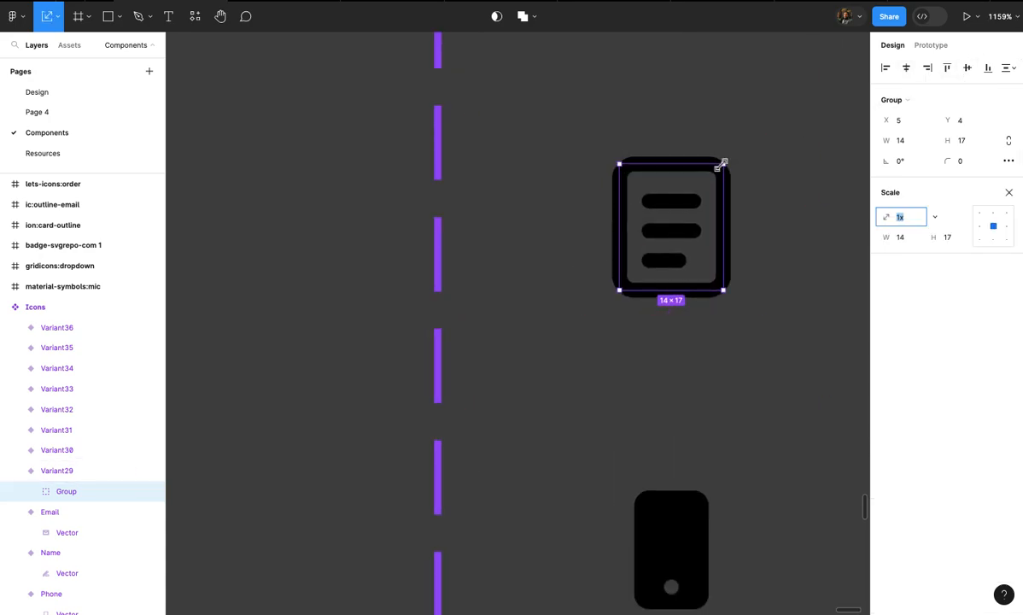
left_click_drag(721, 164, 711, 178)
left_click(726, 182)
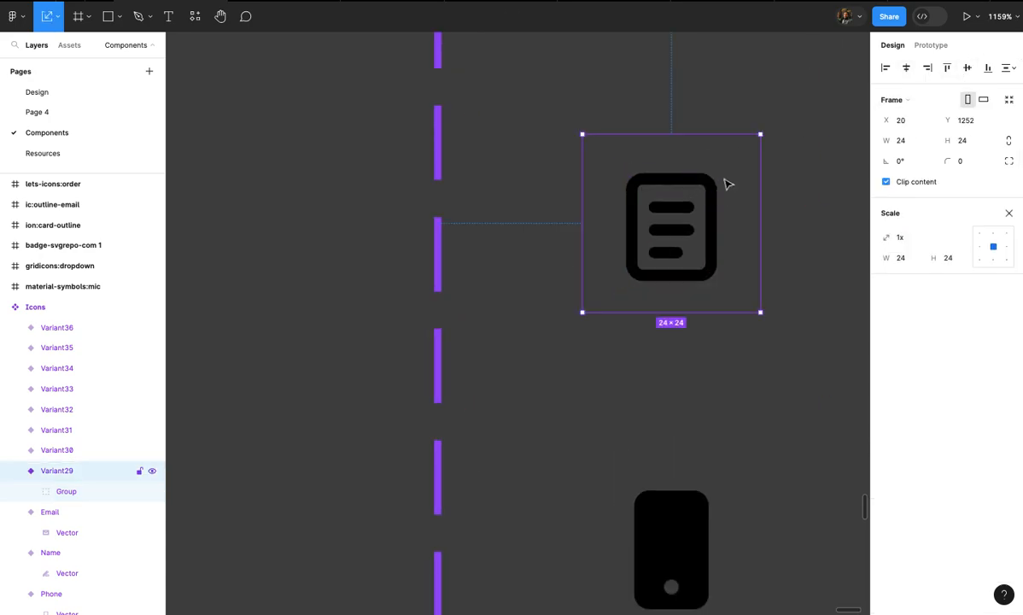
scroll(724, 180, "down", 2)
scroll(724, 178, "down", 1)
left_click(1010, 215)
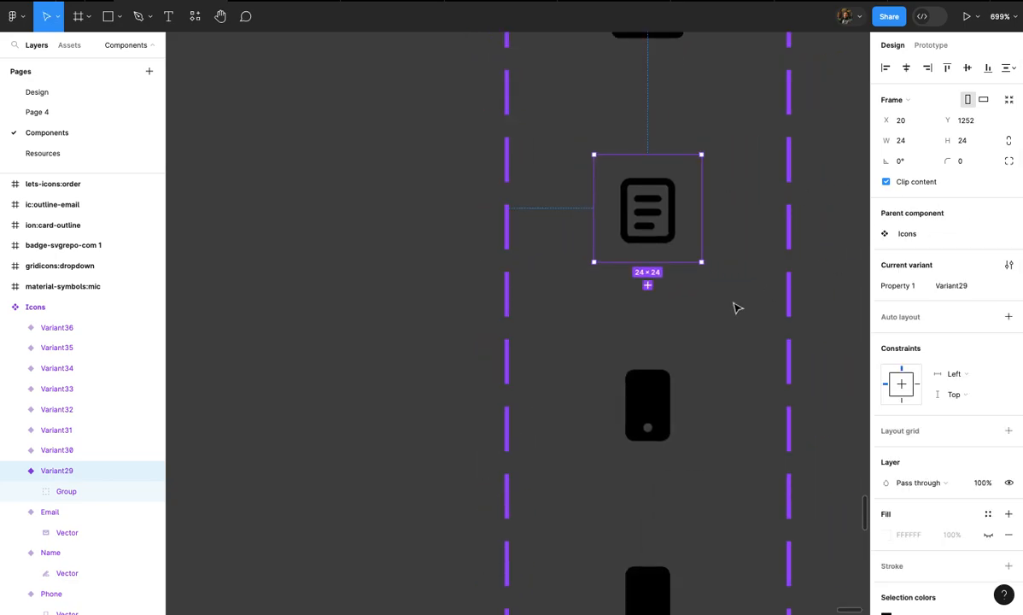
scroll(733, 304, "up", 2)
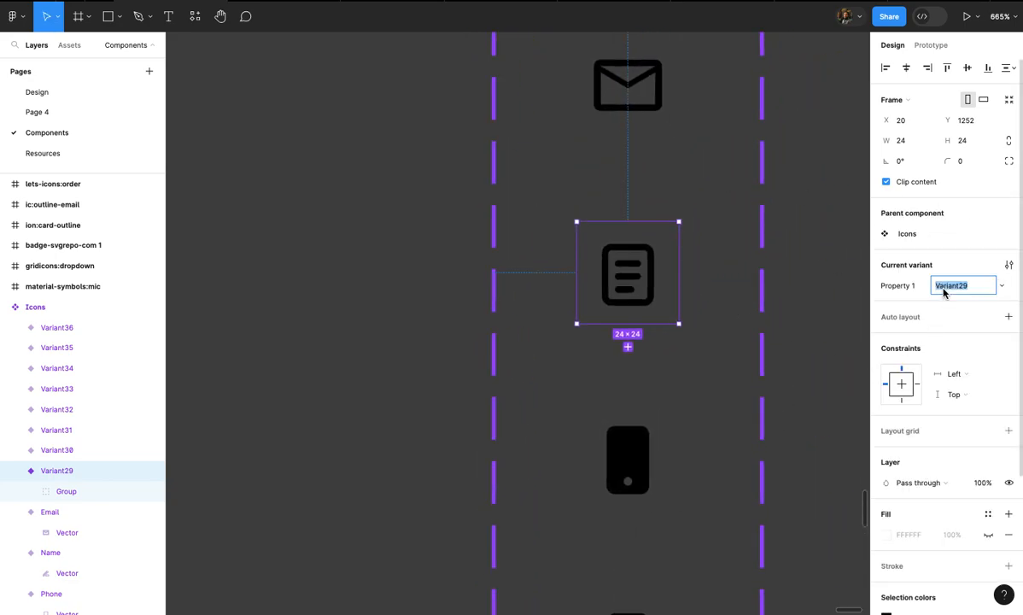
left_click(815, 350)
- Cut the book vector out of the ri:book-line frame
scroll(815, 350, "down", 5)
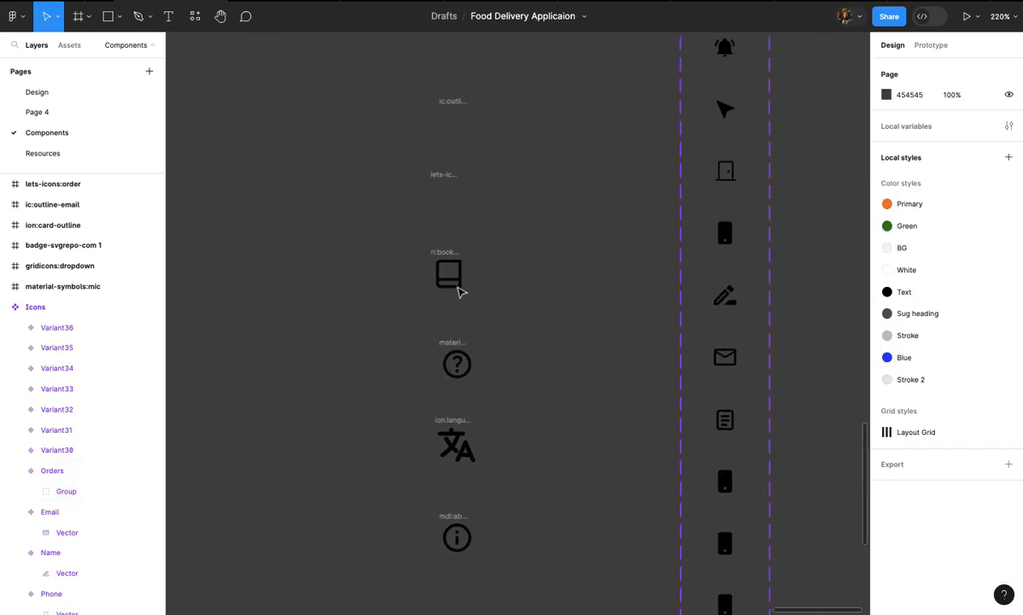
left_click(458, 287)
scroll(459, 287, "up", 1)
key("ctrl+x")
scroll(459, 287, "down", 3)
scroll(458, 287, "up", 2)
scroll(565, 332, "up", 10)
- Replace the phone shape in the variant below Orders with the book vector
left_click(559, 323)
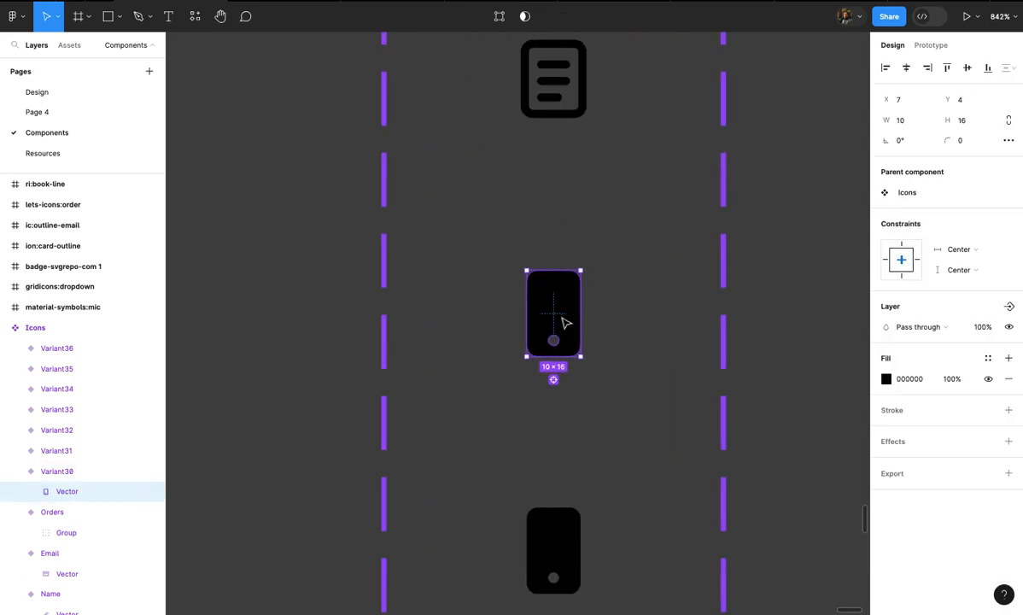
key("Delete")
left_click(563, 322)
scroll(564, 322, "up", 2)
key("ctrl+v")
- Scale the book vector down slightly within its variant and set the variant's Property 1 to Address Book
scroll(608, 253, "up", 3)
key("k")
left_click_drag(609, 255, 595, 271)
left_click(621, 286)
scroll(621, 286, "down", 4)
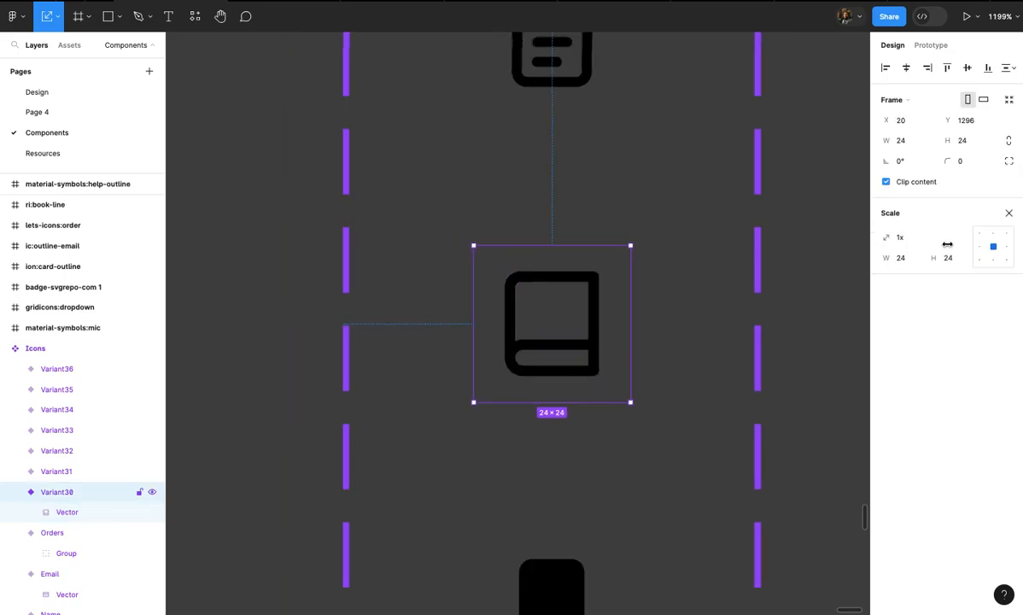
left_click(1009, 213)
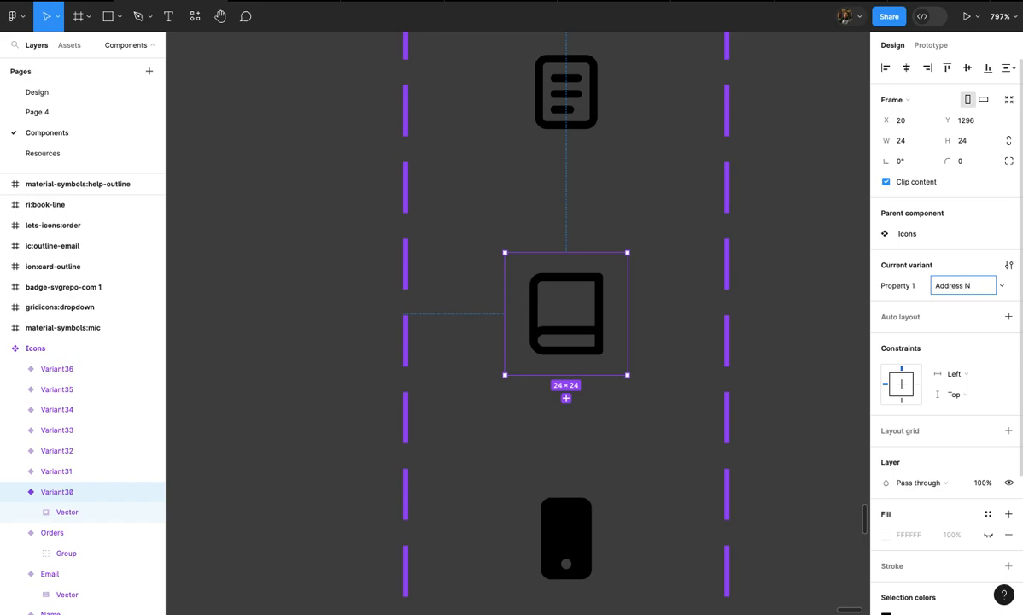
left_click(796, 336)
- Cut the question-mark vector out of the material-symbols:help-outline frame
scroll(796, 336, "down", 5)
scroll(797, 335, "up", 2)
scroll(409, 316, "up", 2)
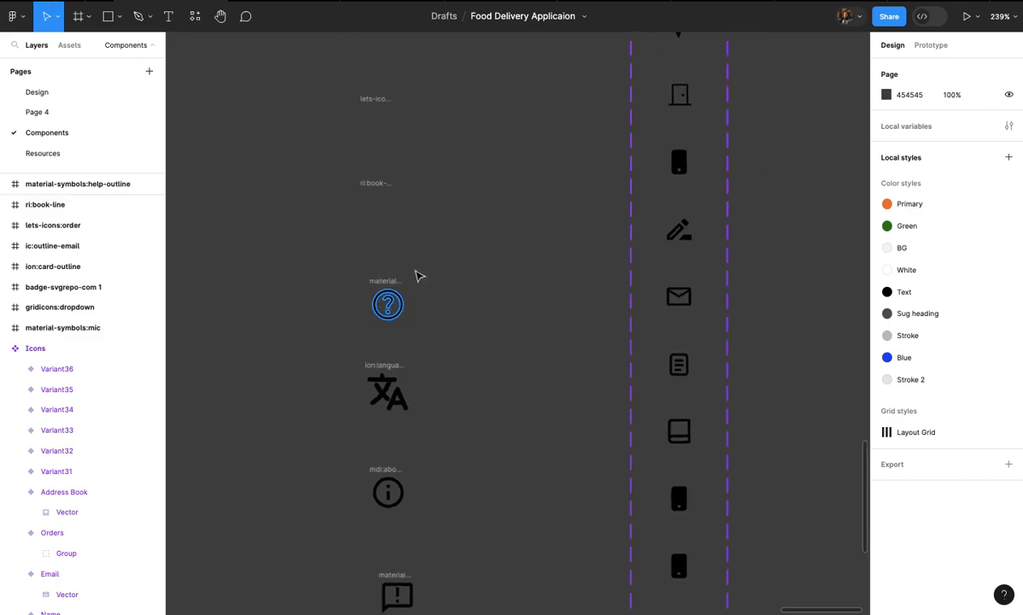
left_click(395, 314)
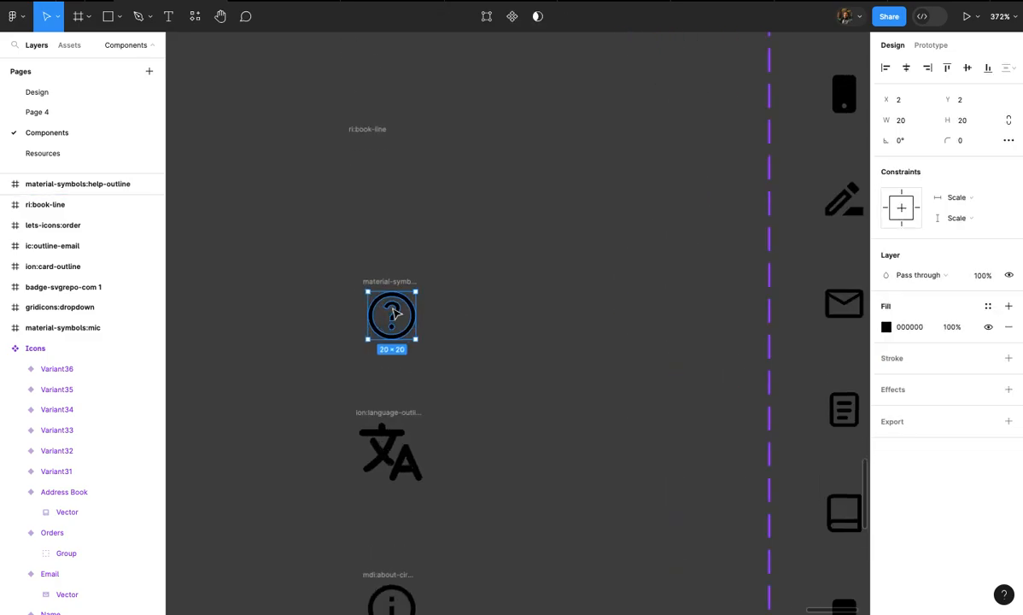
key("Delete")
scroll(392, 313, "down", 5)
scroll(400, 313, "down", 1)
- Replace the phone shape in the variant below Address Book with the question-mark vector
scroll(511, 365, "up", 5)
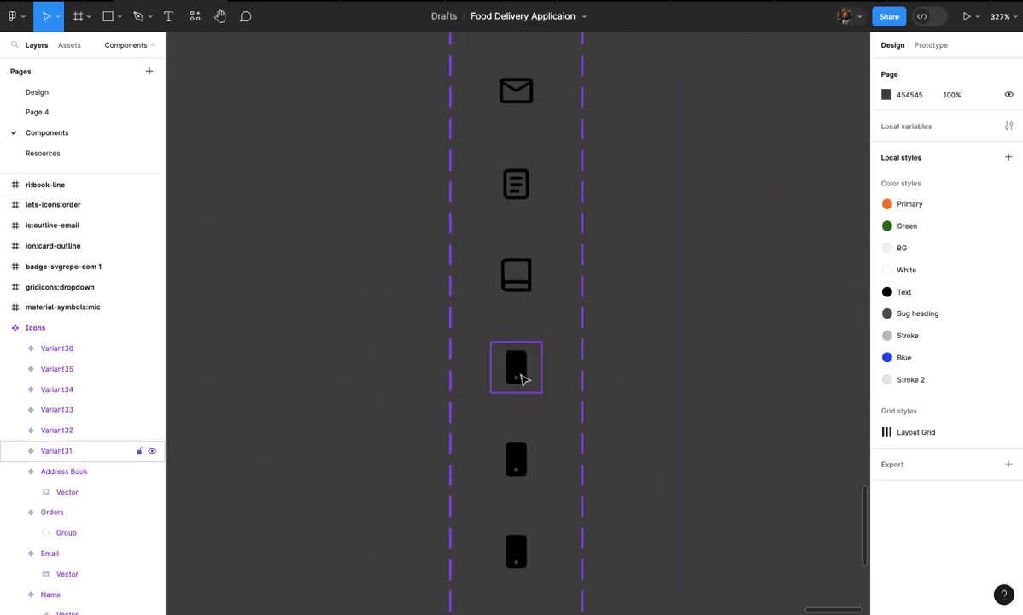
double_click(523, 379)
scroll(522, 381, "up", 4)
key("Delete")
left_click(495, 374)
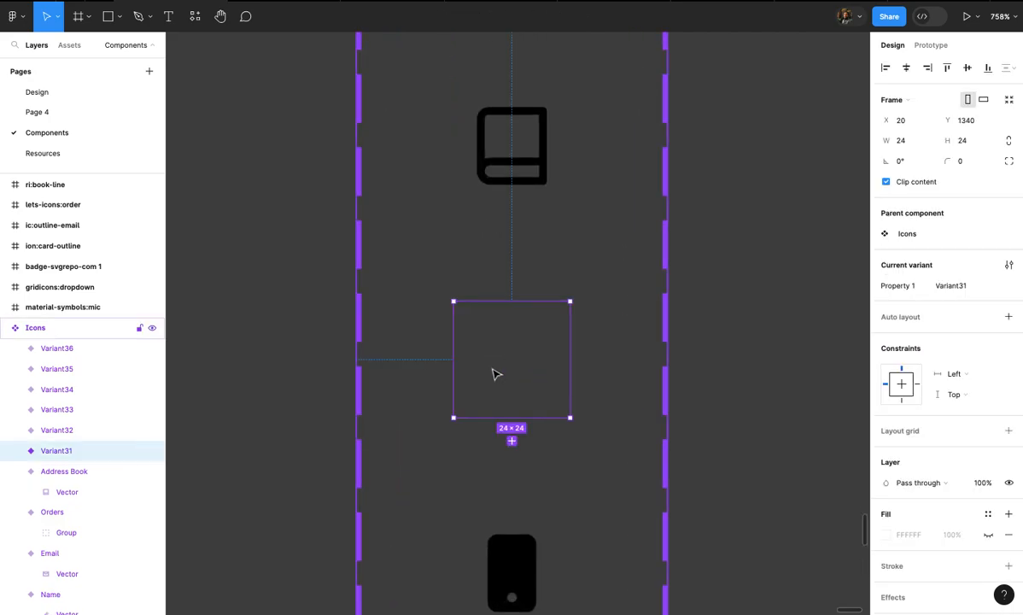
key("ctrl+v")
- Scale the question-mark vector down slightly within its variant and set the variant's Property 1 to Help
scroll(494, 374, "up", 2)
key("k")
left_click_drag(593, 285, 582, 299)
key("Escape")
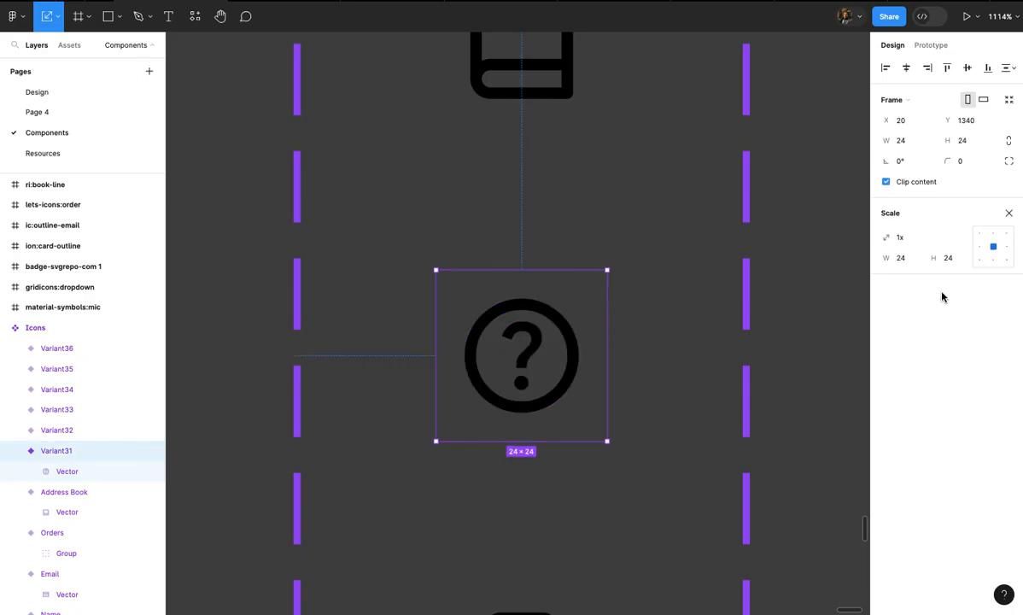
left_click(1010, 213)
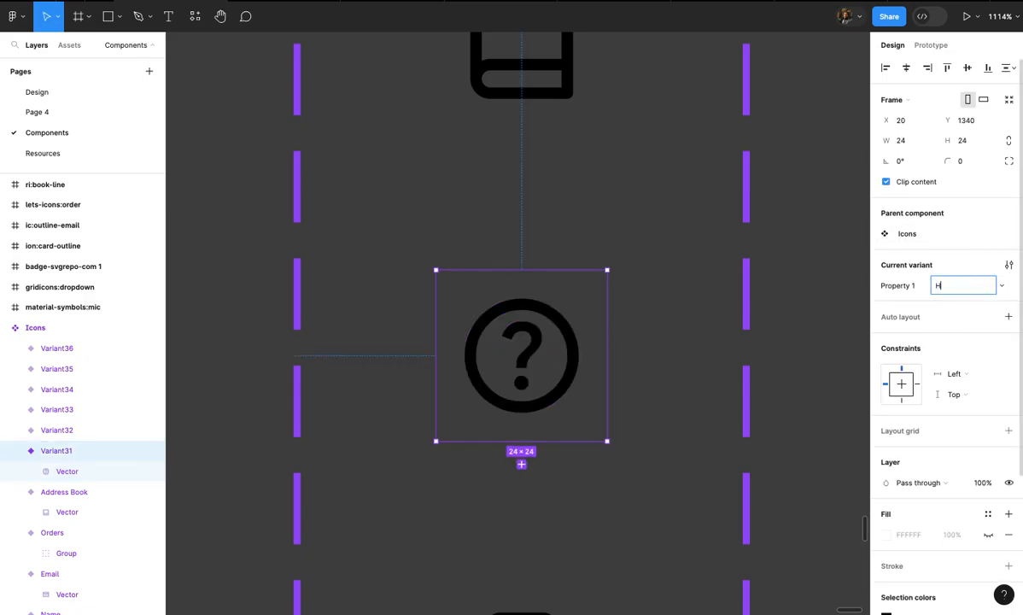
left_click(815, 342)
scroll(817, 346, "down", 10)
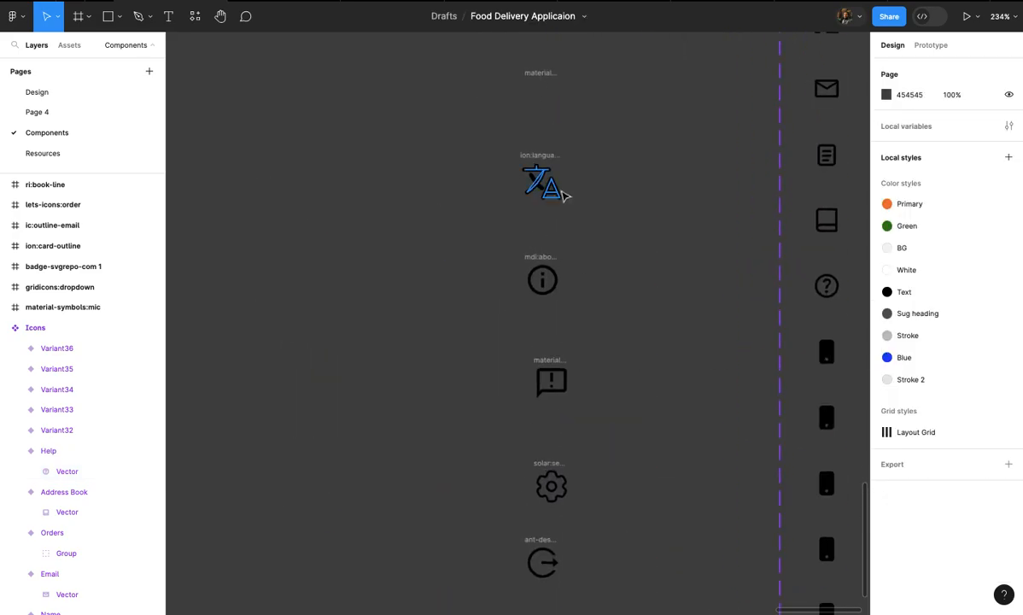
- Scale the language icon's vectors down to about 17 × 15.4 and cut them out of the ion:language-outline frame
left_click(542, 186)
scroll(551, 184, "up", 5)
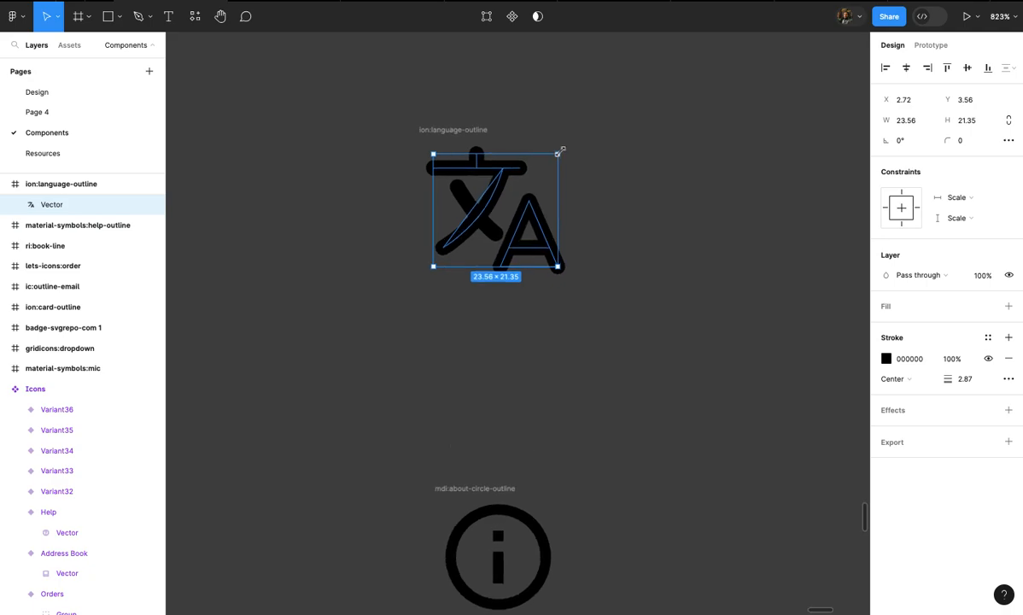
key("k")
left_click_drag(560, 152, 542, 174)
key("ctrl+z")
key("ctrl+x")
- Replace the phone shape in the variant below Help with the language icon's vectors
scroll(544, 180, "down", 5)
scroll(544, 181, "right", 4)
scroll(544, 181, "down", 2)
scroll(544, 181, "up", 2)
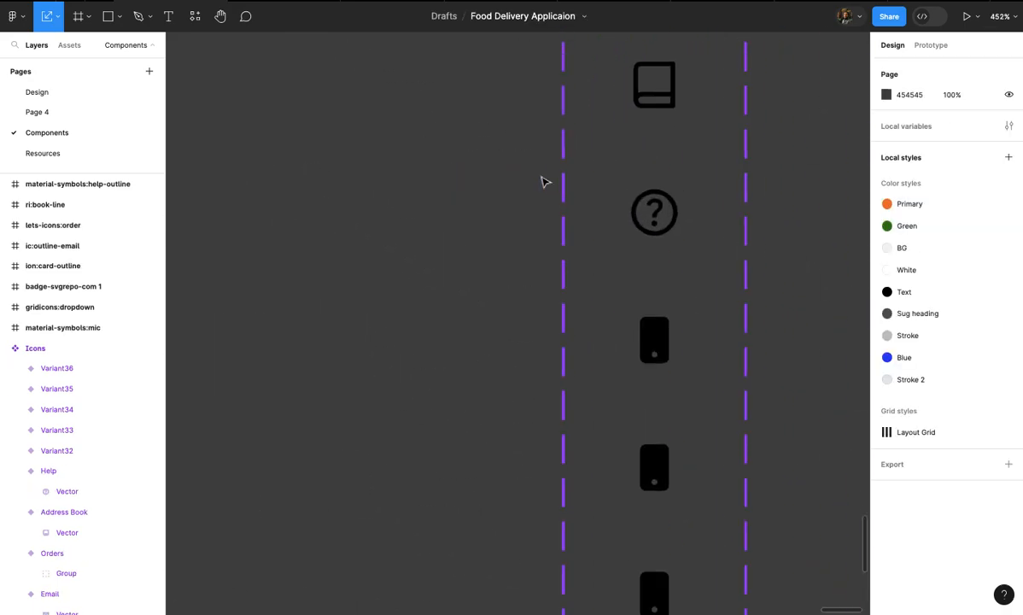
scroll(639, 333, "up", 3)
double_click(658, 345)
key("Delete")
double_click(658, 345)
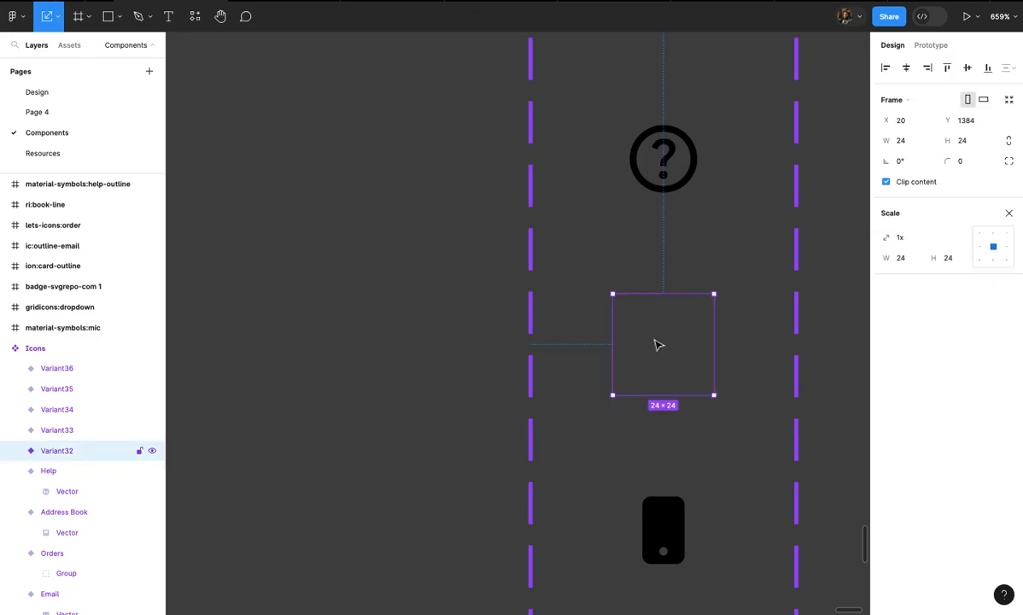
key("ctrl+v")
scroll(657, 345, "right", 1)
key("ctrl+z")
left_click(620, 345)
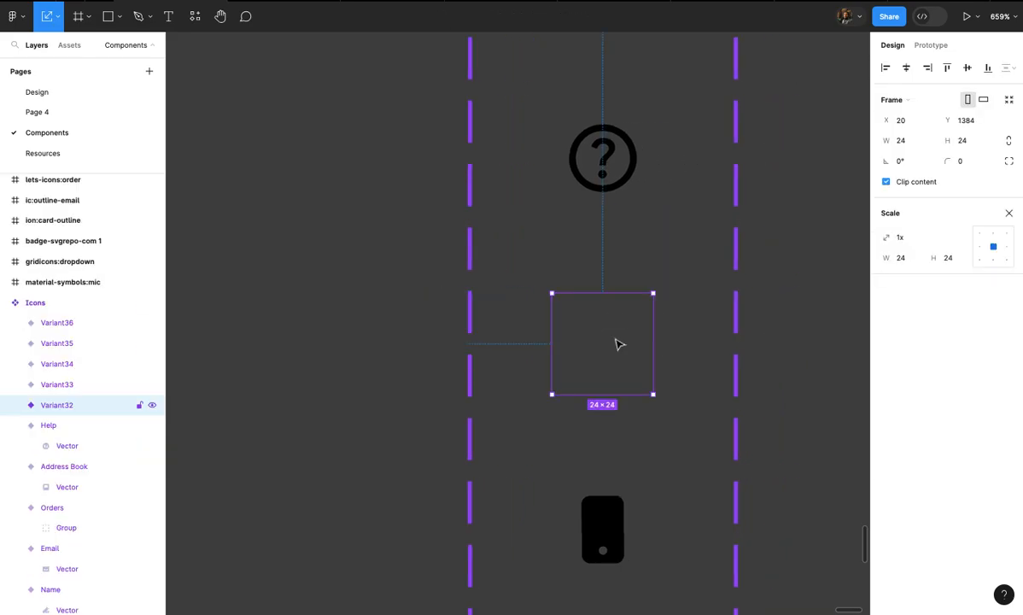
key("ctrl+v")
scroll(647, 336, "up", 2)
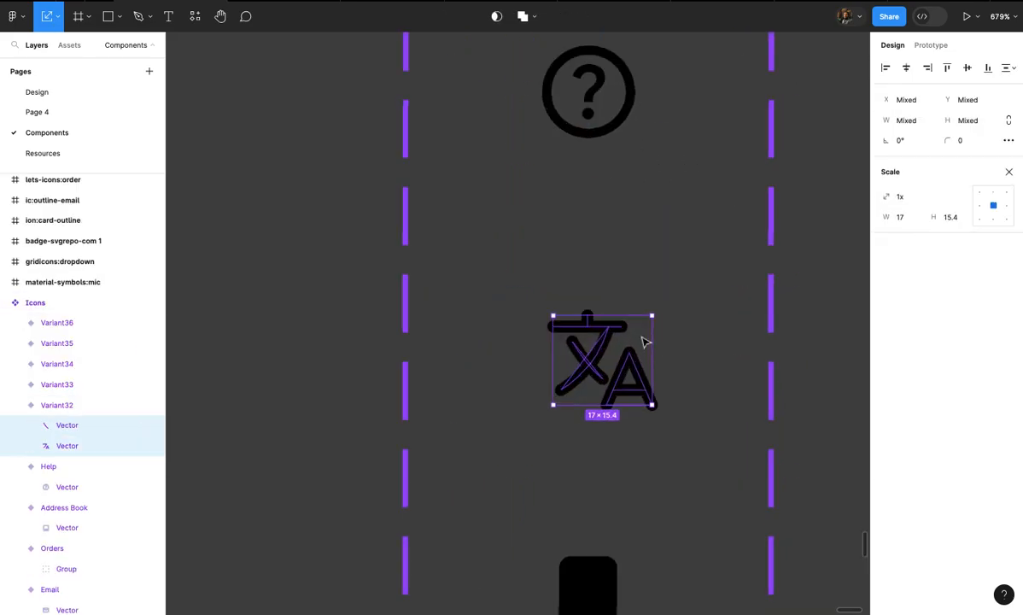
- Set the language vectors' stroke weight to 1.5 and group them
key("v")
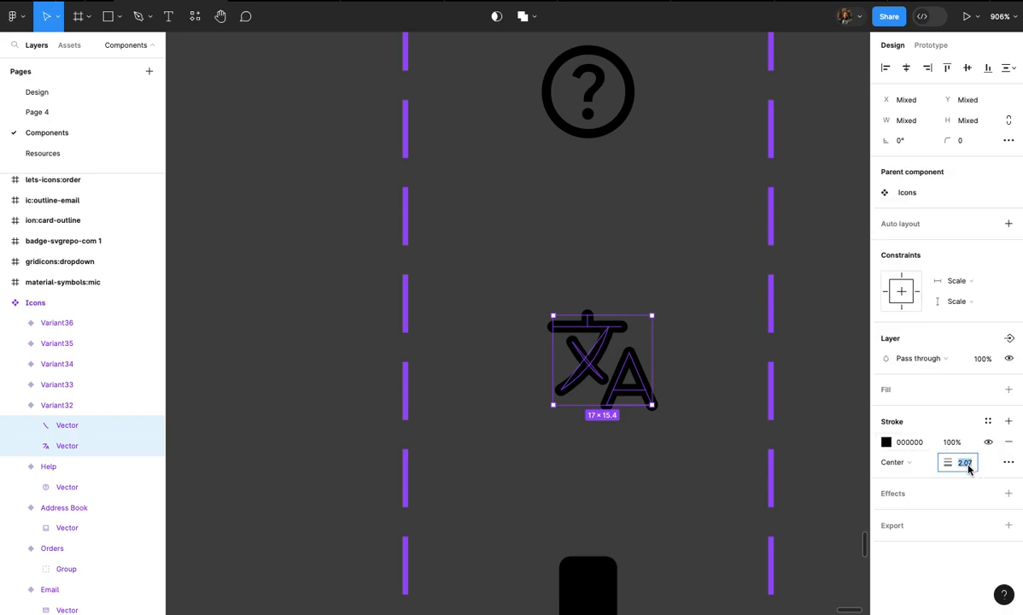
type("1.75")
key("Return")
type("1.5")
key("Return")
left_click(908, 69)
key("ctrl+g")
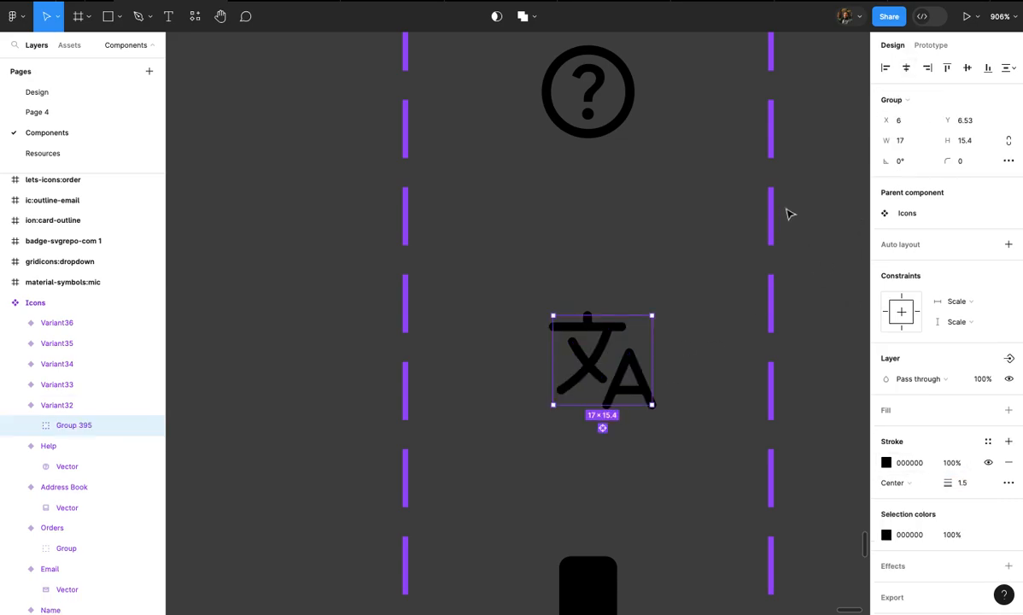
- Center the language icon group within its variant and set the variant's Property 1 to Language
left_click(908, 70)
left_click(967, 68)
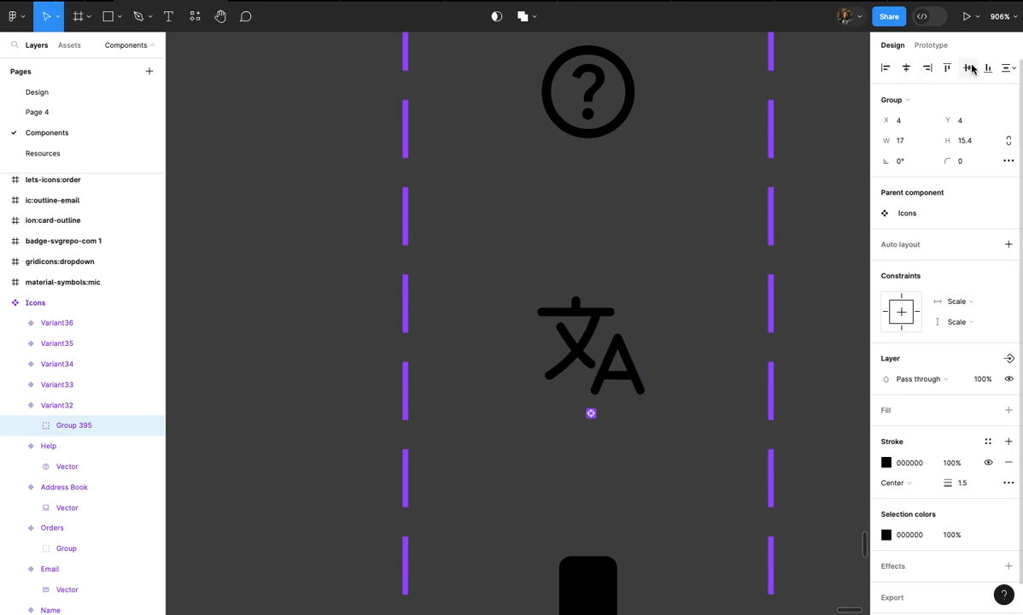
left_click(658, 370)
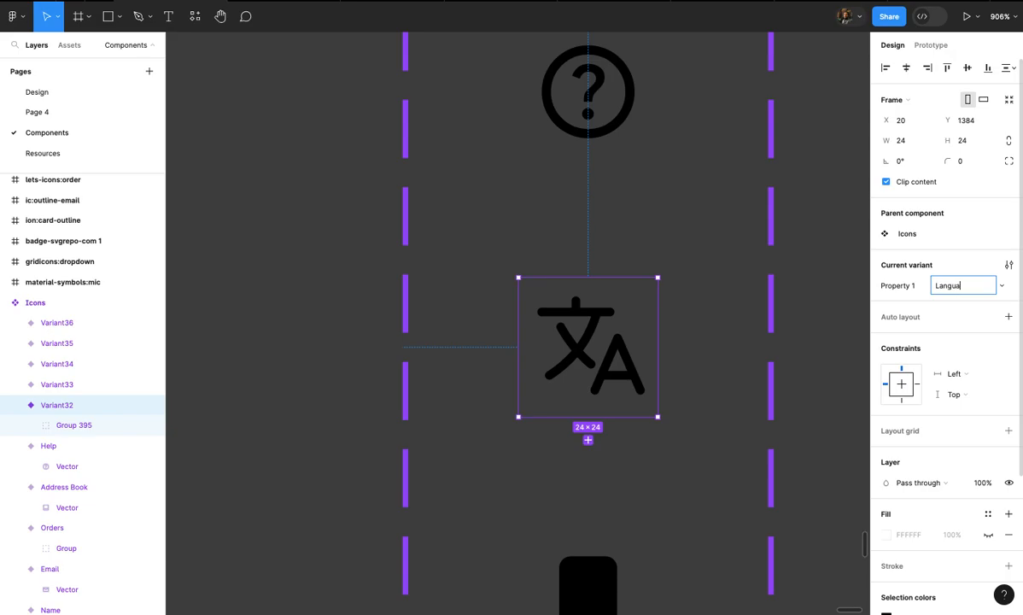
left_click(780, 297)
- Cut the info-circle vector out of the mdi:about-circle-outline frame
scroll(783, 298, "down", 8)
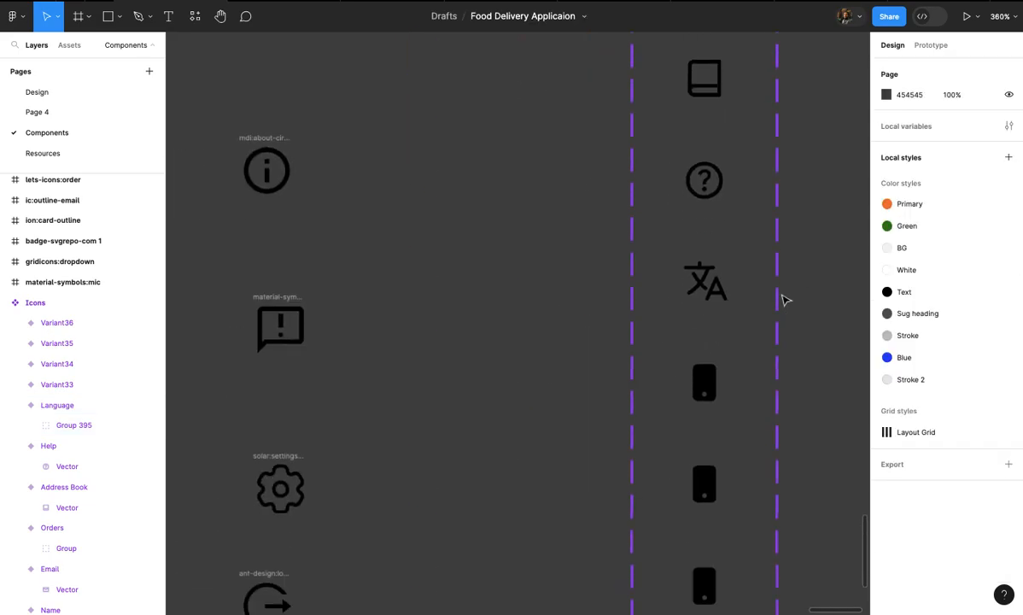
left_click(390, 154)
key("ctrl+x")
- Replace the phone shape in the variant below Language with the info-circle vector
scroll(390, 153, "right", 2)
scroll(519, 256, "up", 4)
double_click(651, 336)
scroll(654, 337, "up", 4)
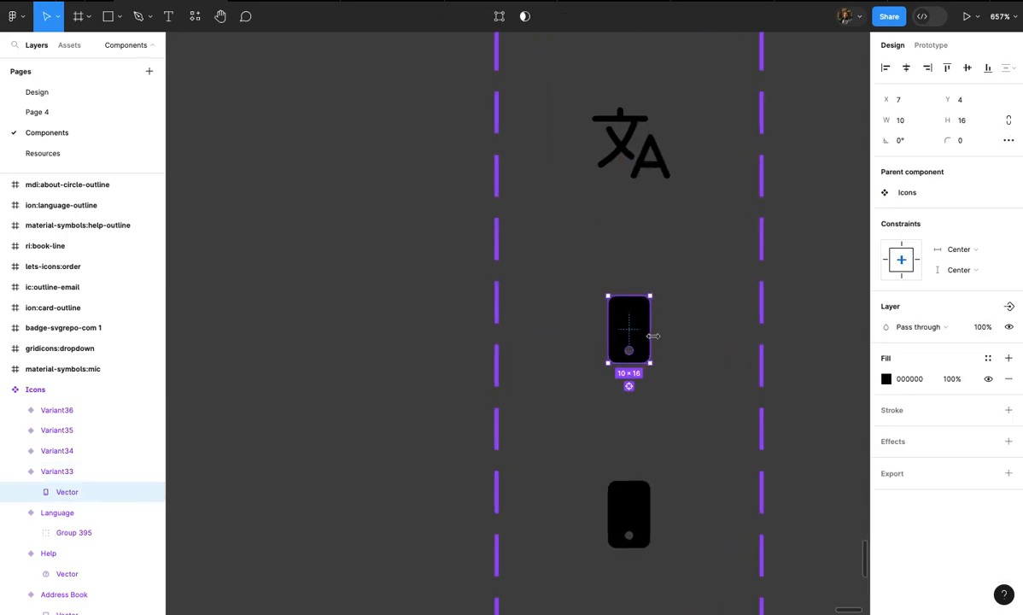
key("Delete")
left_click(646, 342)
key("ctrl+v")
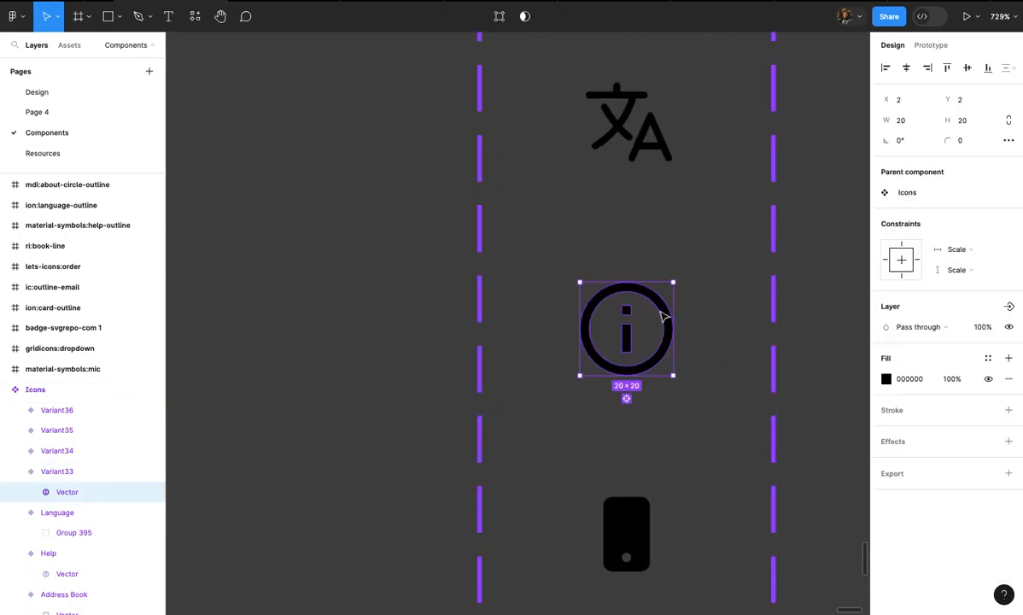
- Scale the info-circle vector down slightly within its variant and set the variant's Property 1 to About
scroll(674, 299, "up", 3)
key("k")
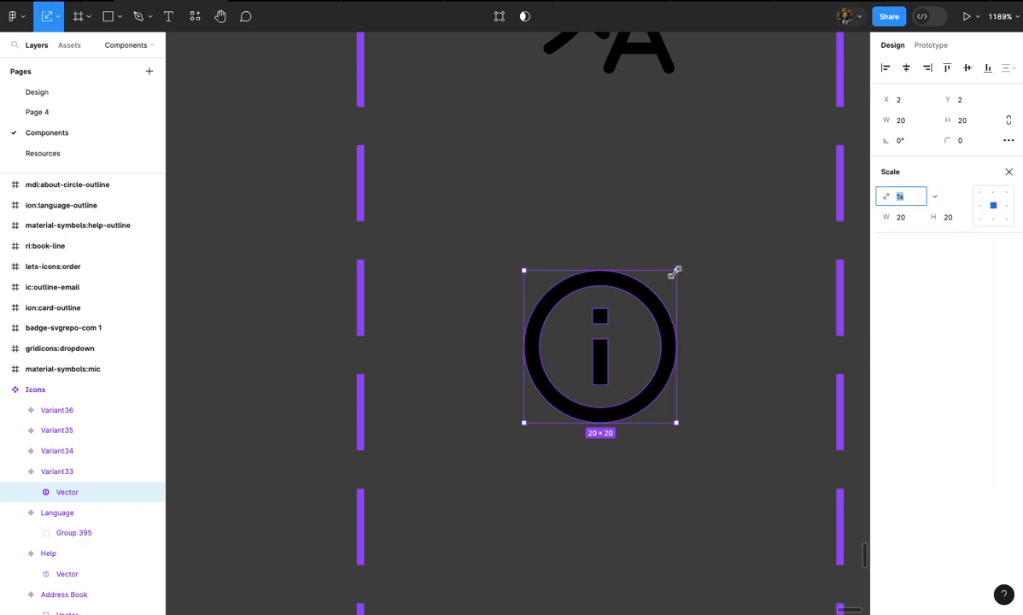
left_click_drag(675, 272, 661, 286)
left_click(690, 298)
scroll(688, 295, "down", 2)
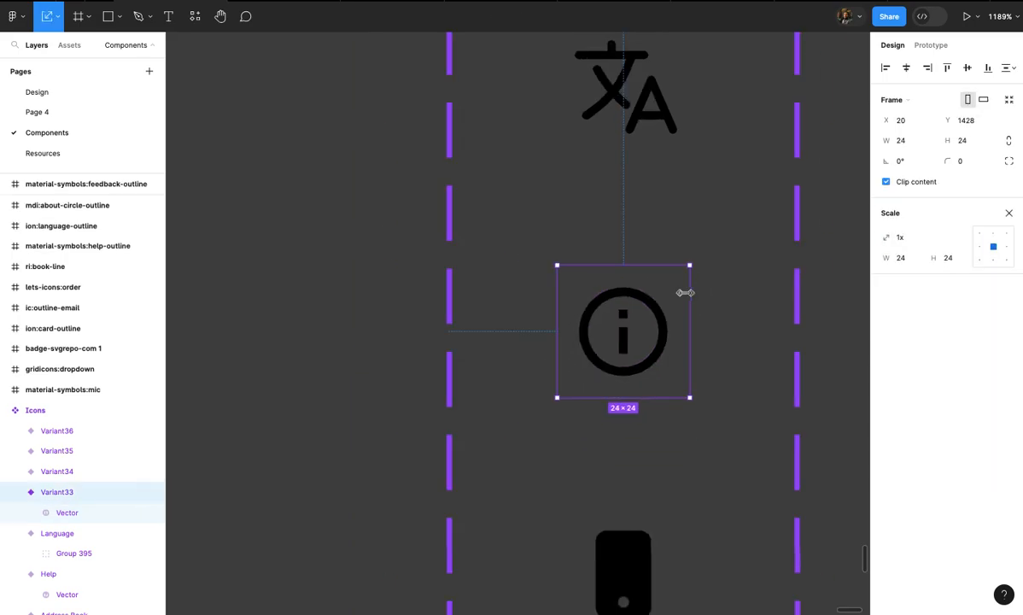
left_click(1008, 213)
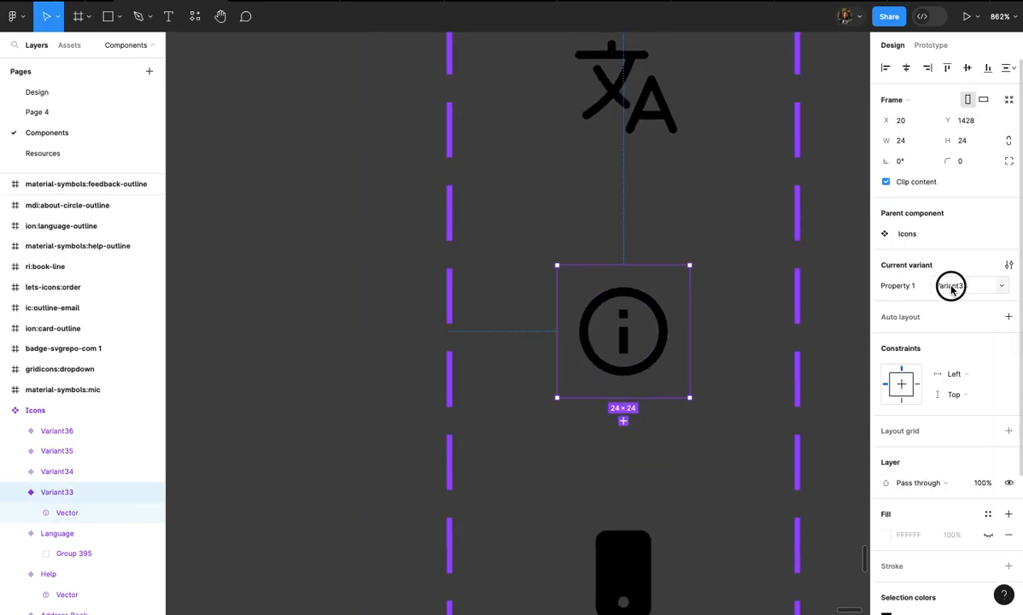
type("t")
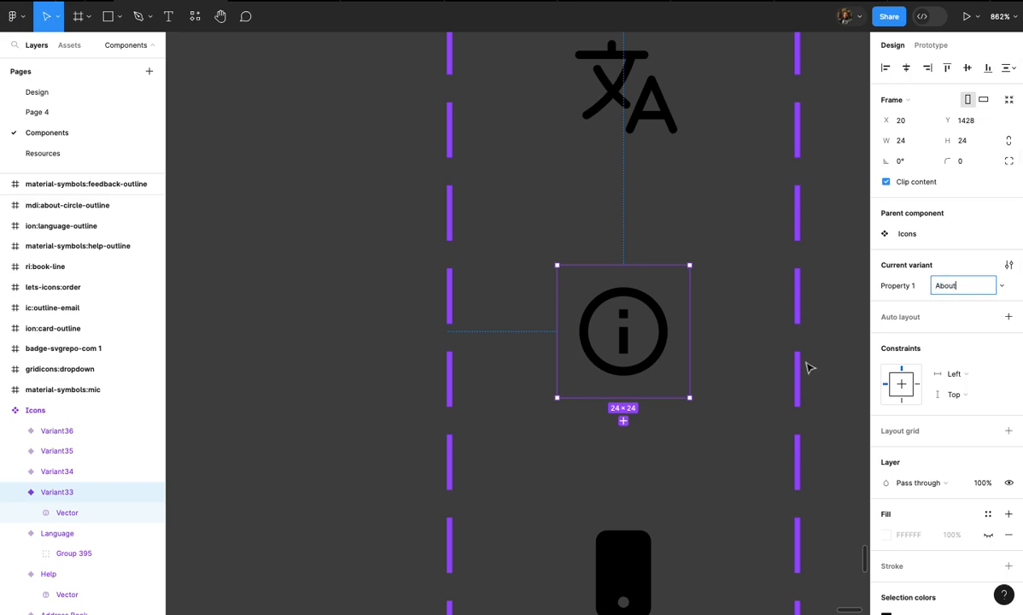
left_click(806, 363)
- Cut the speech-bubble vector out of the material-symbols:feedback-outline frame
scroll(806, 364, "down", 5)
scroll(547, 333, "up", 3)
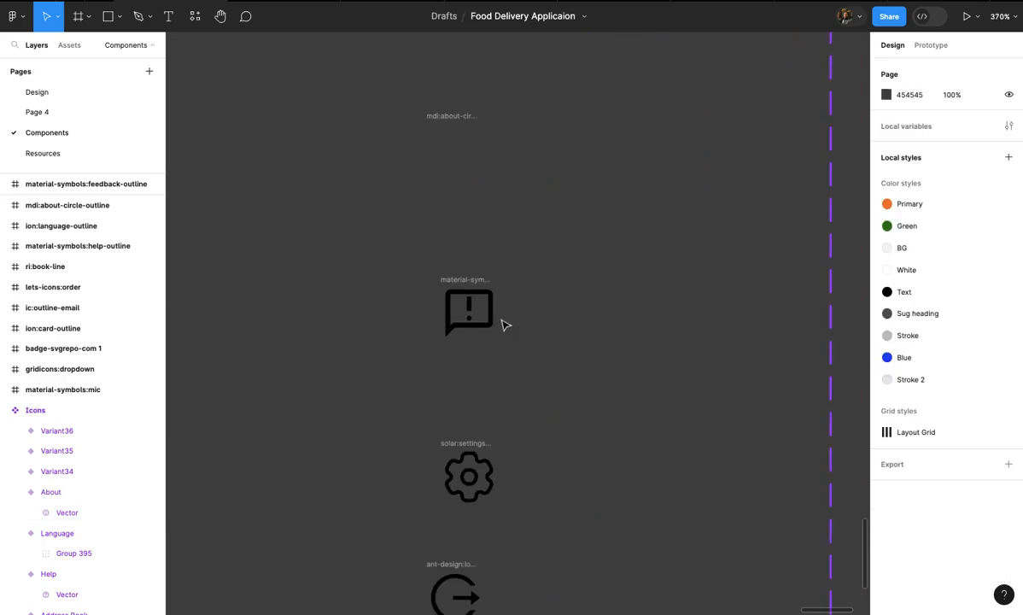
left_click(497, 321)
key("super+x")
- Replace the phone shape in the variant below About with the speech-bubble vector
scroll(497, 321, "down", 3)
scroll(497, 321, "right", 3)
scroll(497, 321, "up", 2)
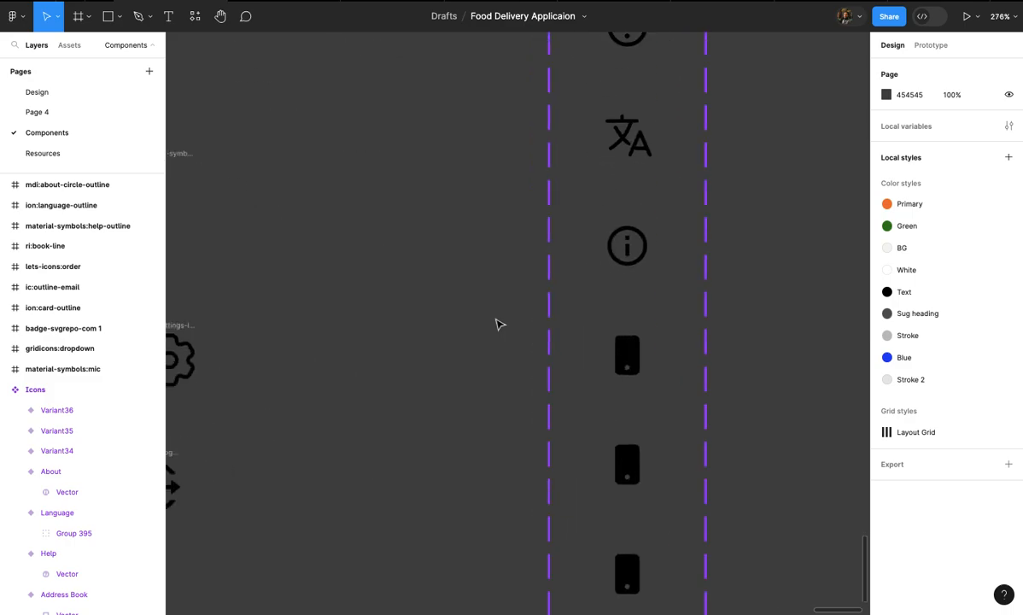
double_click(630, 369)
scroll(630, 368, "up", 2)
key("Delete")
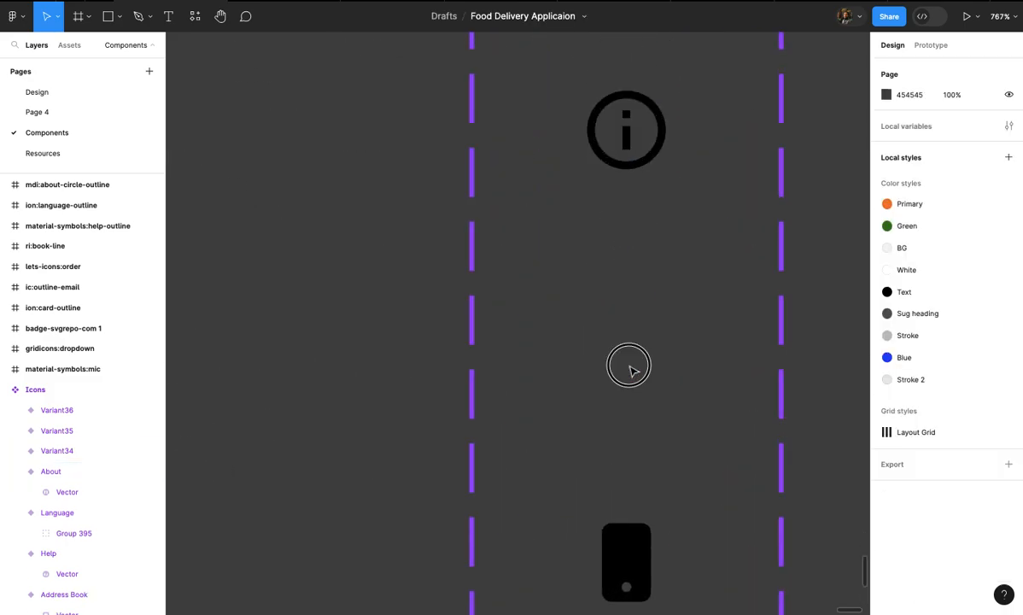
left_click(630, 367)
scroll(630, 369, "up", 3)
key("super+v")
- Scale the speech-bubble vector to 14 × 14 within its variant and set the variant's Property 1 to Feedback
left_click_drag(693, 275, 675, 293)
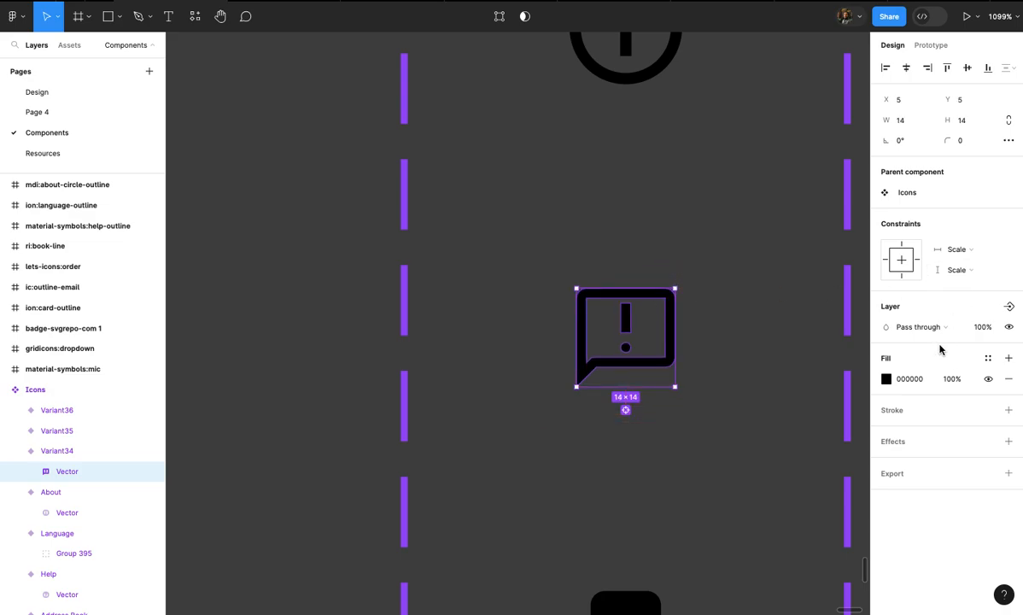
key("Escape")
left_click(969, 285)
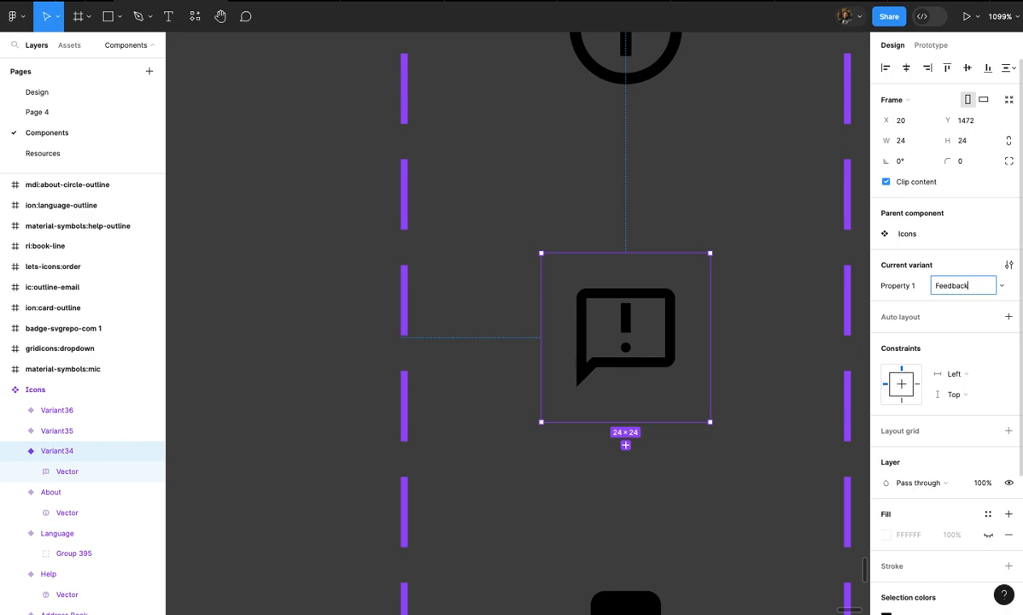
left_click(738, 320)
- Cut the gear group out of the solar:settings-linear frame
scroll(738, 320, "down", 5)
left_click(454, 319)
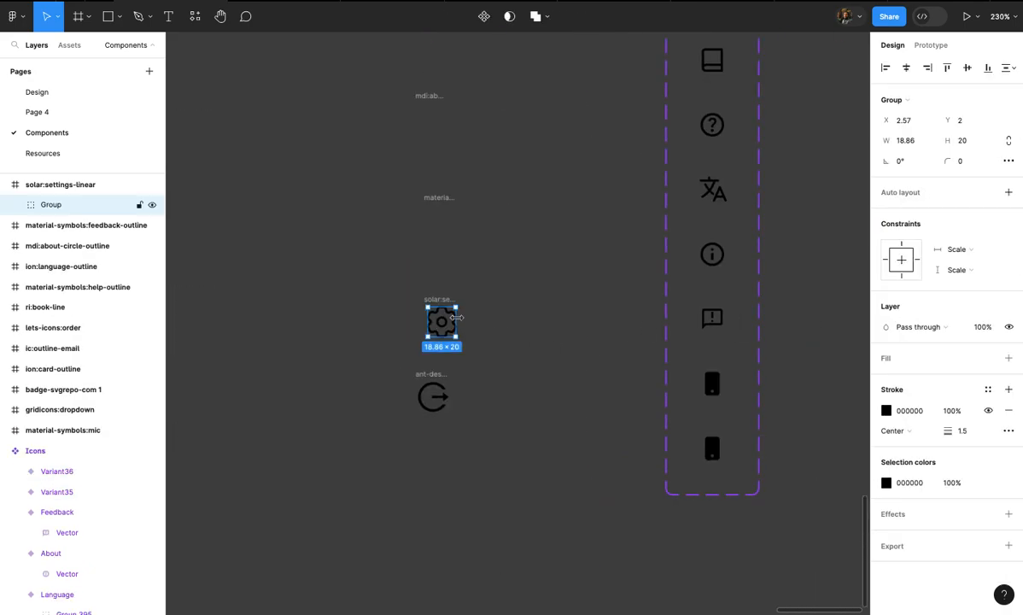
scroll(457, 317, "up", 3)
key("Escape")
- Replace the phone shape in the variant below Feedback with the gear group
scroll(457, 317, "down", 2)
scroll(624, 434, "right", 3)
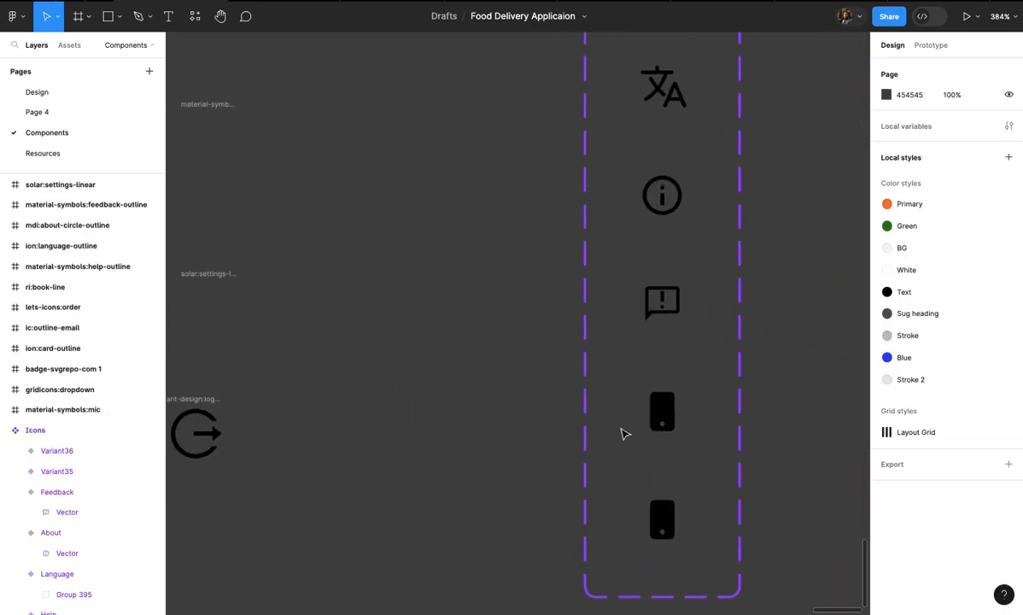
double_click(659, 425)
scroll(659, 425, "up", 3)
key("Delete")
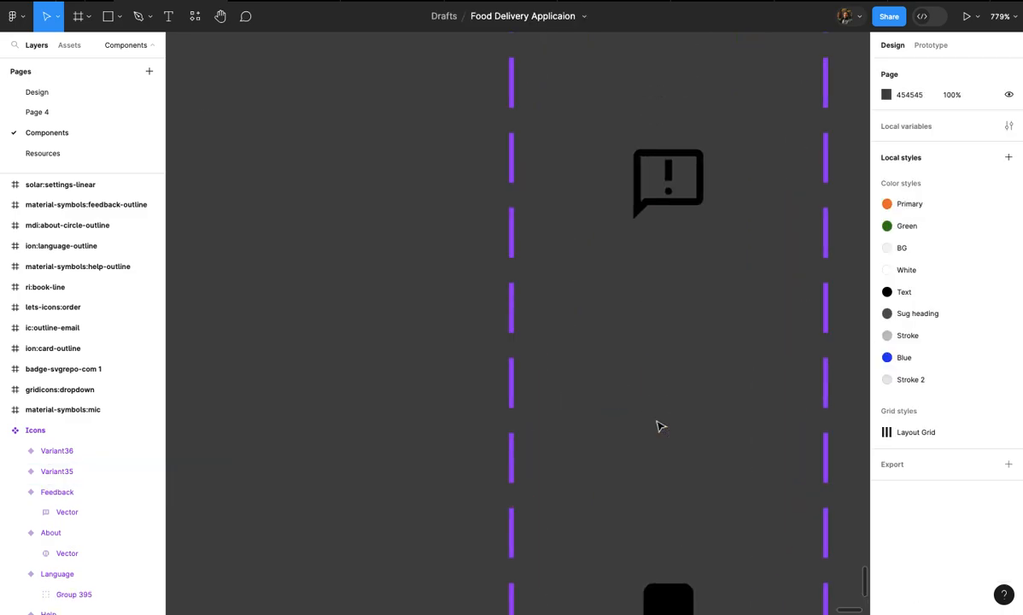
left_click(659, 425)
scroll(659, 426, "up", 2)
key("ctrl+v")
- Scale the gear group down within its variant and set the variant's Property 1 to Settings
scroll(715, 358, "up", 2)
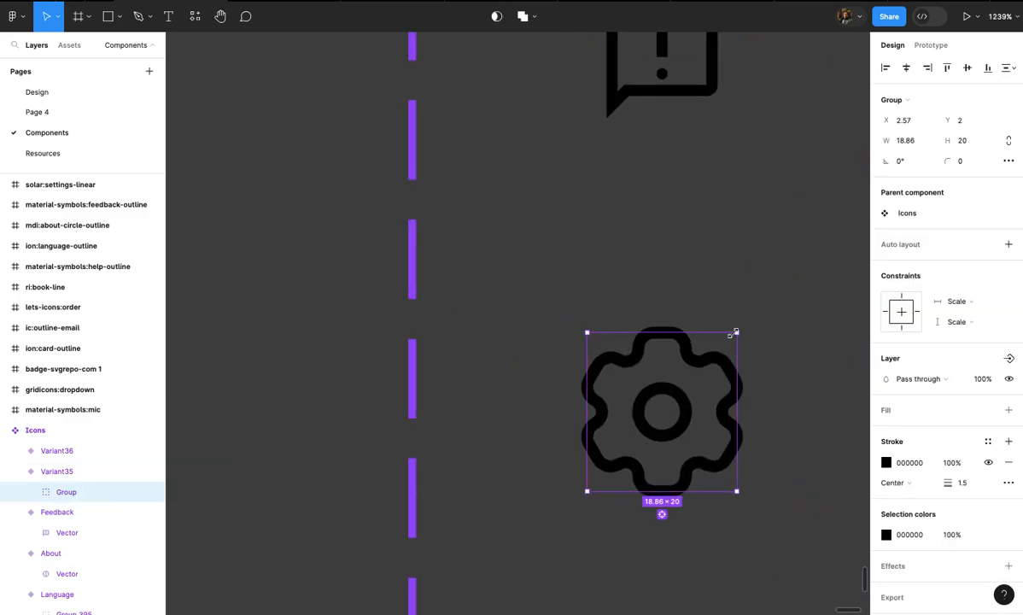
key("k")
left_click_drag(732, 333, 712, 353)
left_click(725, 359)
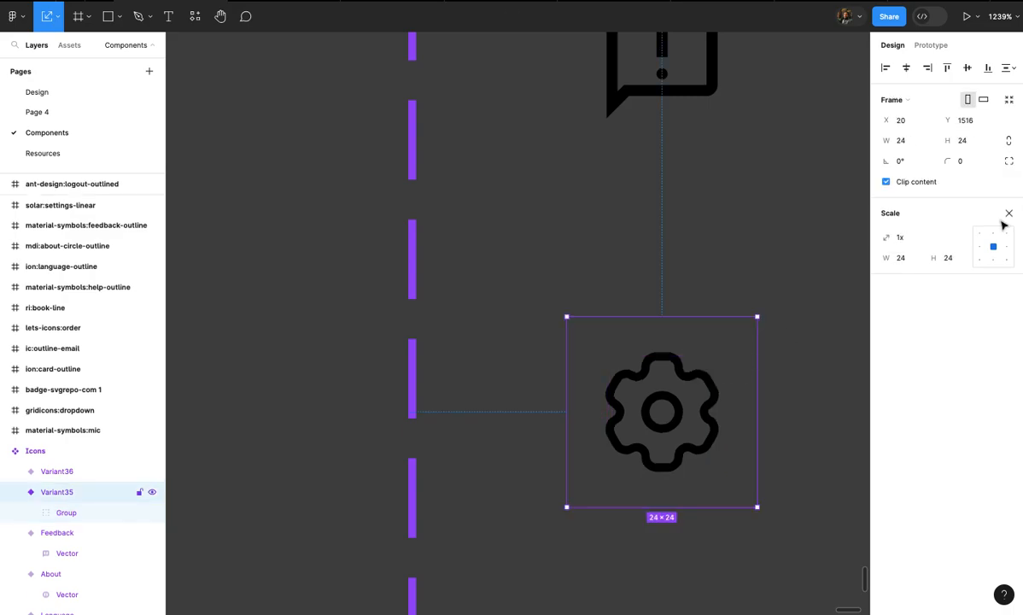
left_click(1010, 213)
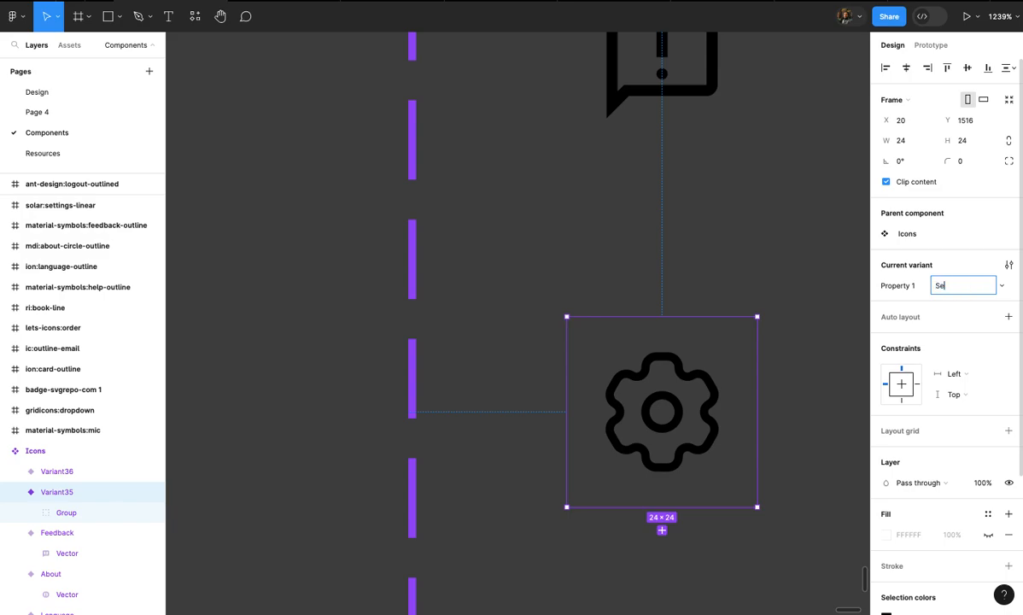
type("Settings")
left_click(811, 350)
- Cut the exit-arrow vector out of the ant-design:logout-outlined frame
scroll(810, 349, "down", 10)
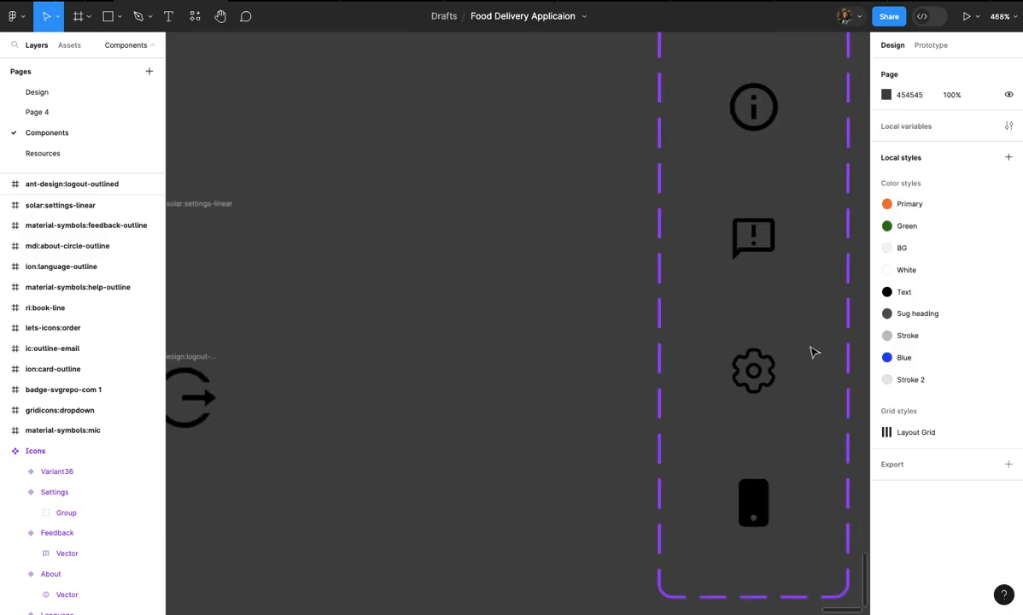
scroll(425, 345, "up", 4)
left_click(410, 350)
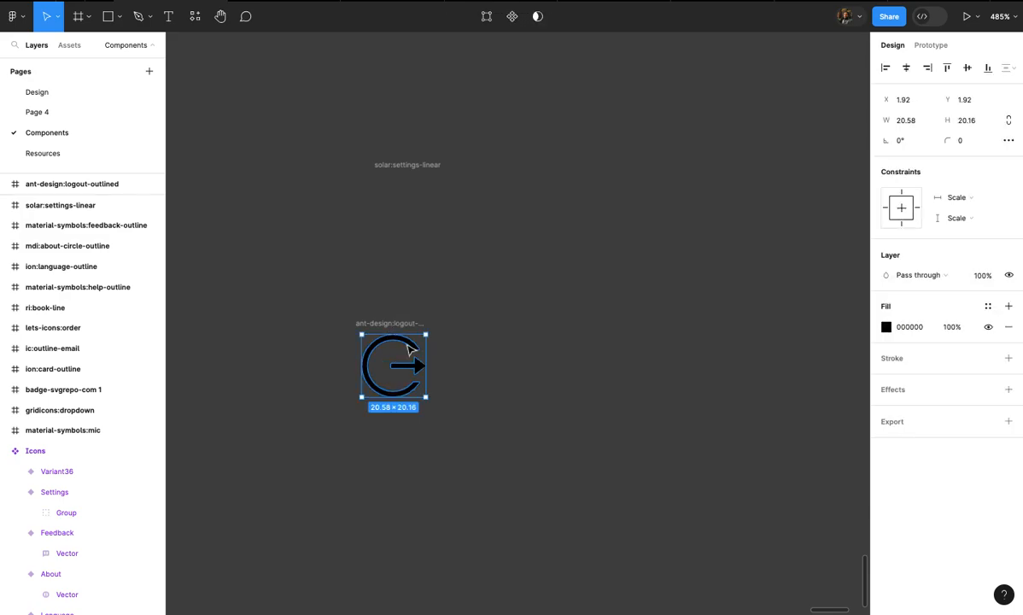
key("ctrl+x")
- Replace the phone shape in the last variant, below Settings, with the exit-arrow vector
scroll(411, 350, "down", 4)
scroll(650, 485, "up", 3)
double_click(694, 468)
scroll(694, 468, "up", 3)
key("ctrl+shift+r")
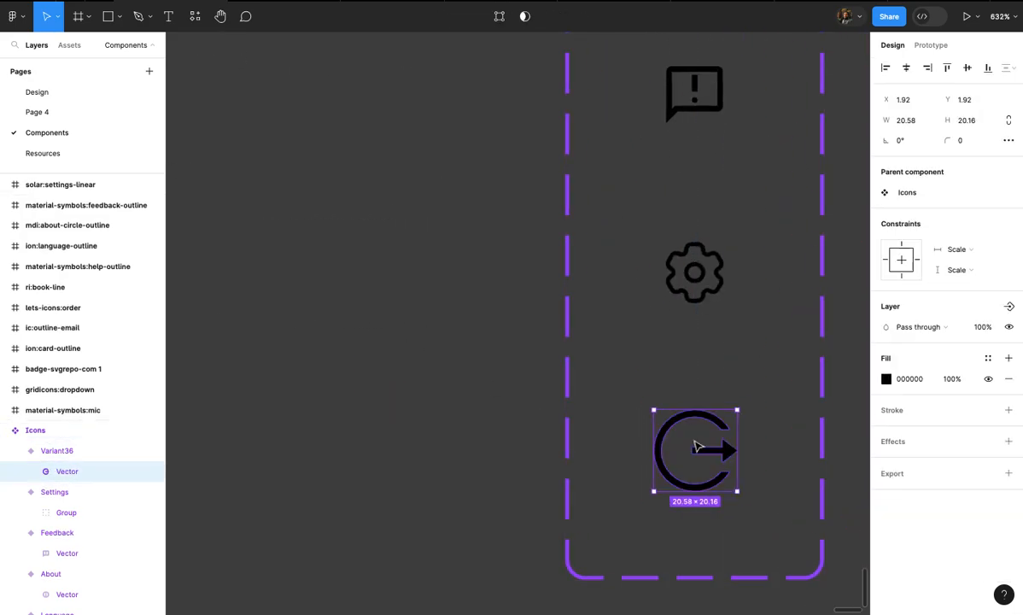
- Scale the exit-arrow vector down slightly within its variant and set the variant's Property 1 to Logout
scroll(696, 444, "up", 3)
key("k")
left_click_drag(681, 393, 668, 403)
left_click(683, 409)
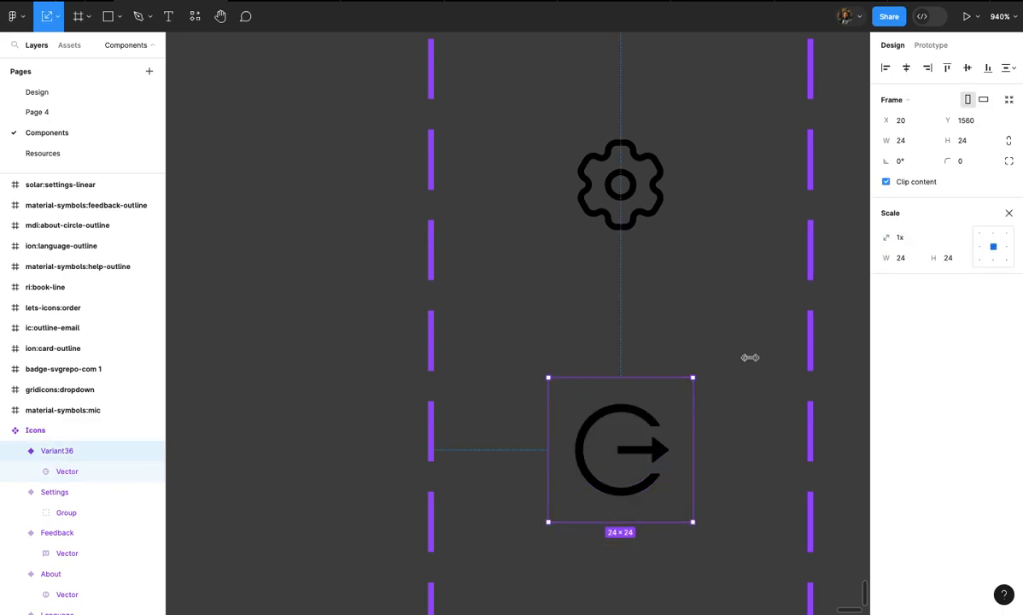
left_click(1010, 214)
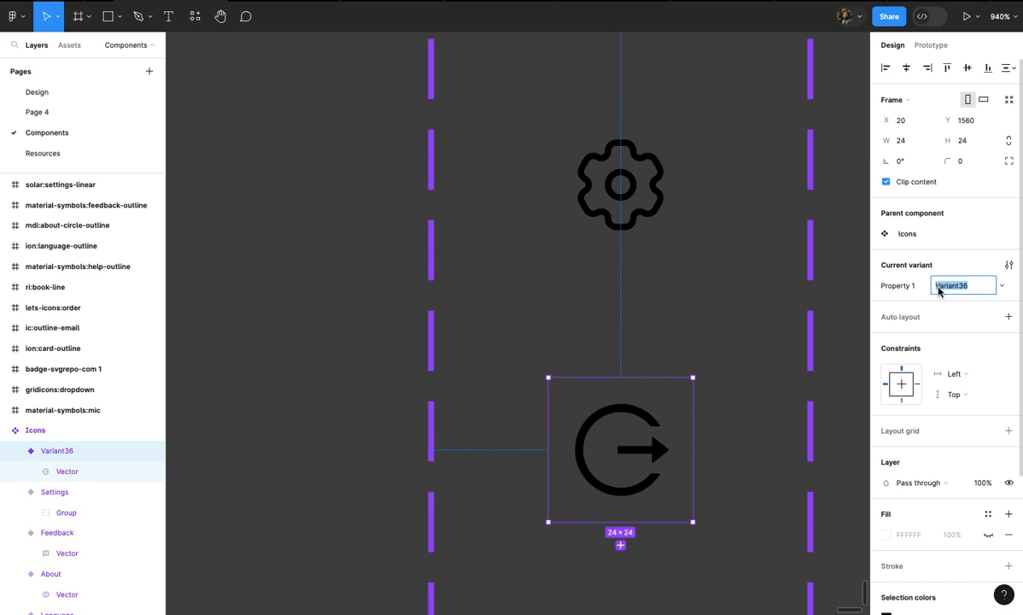
left_click(783, 325)
- Delete the column of emptied icon frames beside the Icons set, from ic:outline-email through ant-design:logout-outlined
scroll(783, 324, "down", 10)
scroll(783, 321, "down", 3)
left_click_drag(654, 155, 714, 486)
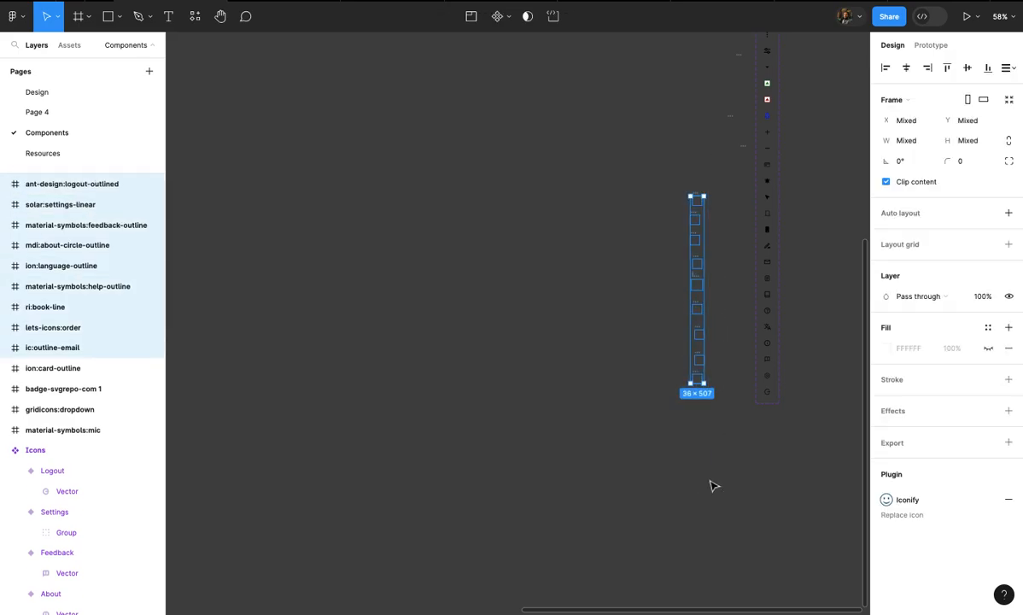
key("Delete")
- Delete the leftover ion:card-outline, badge-svgrepo-com 1 and gridicons:dropdown frames beside the Icons set
scroll(706, 273, "up", 2)
left_click_drag(719, 278, 731, 354)
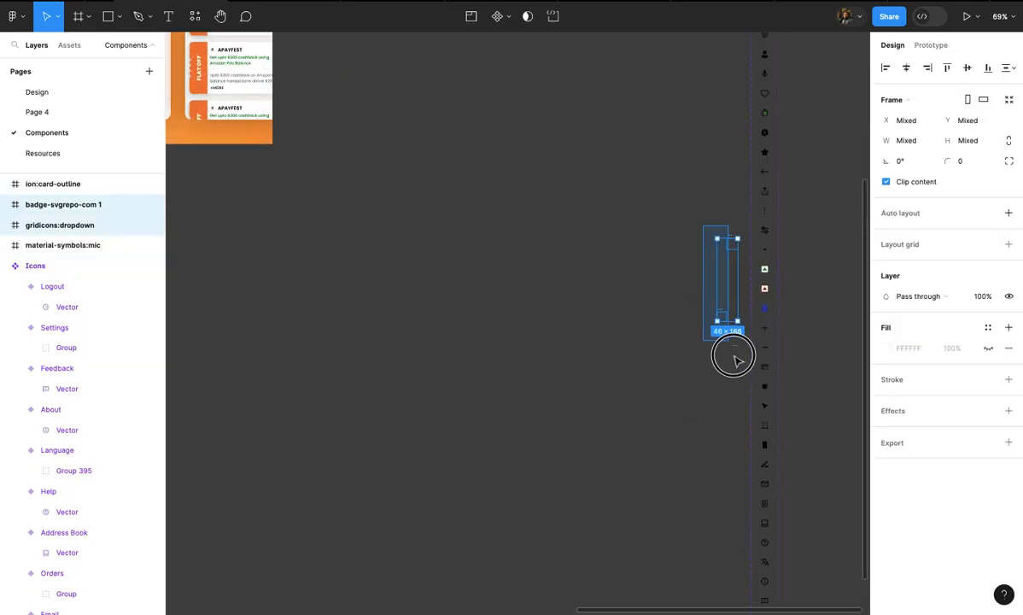
key("Delete")
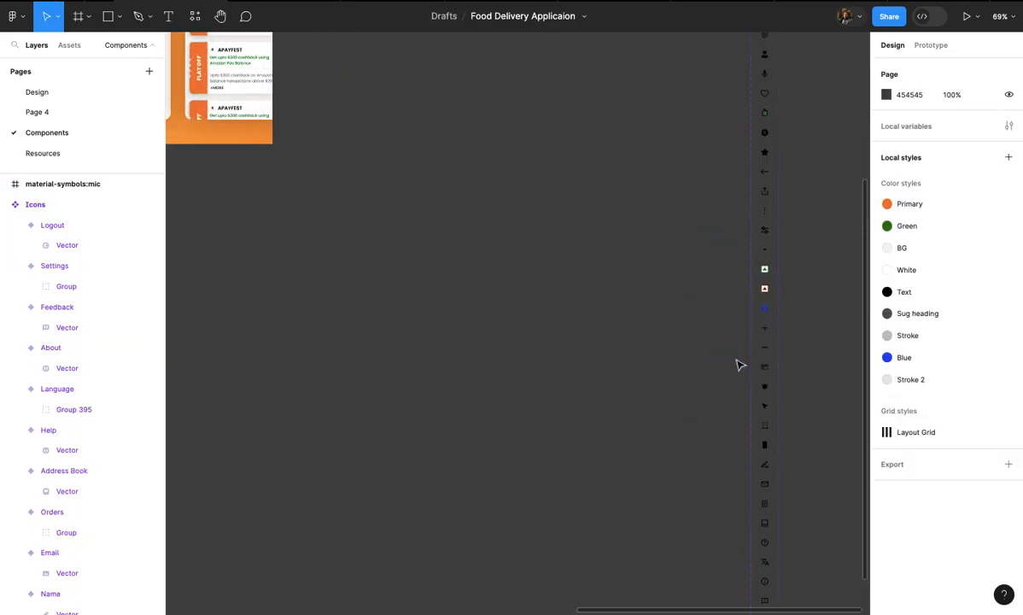
- On the Design page, place an instance of the Icons component in the empty circle beside Name
left_click(36, 92)
scroll(538, 281, "up", 5)
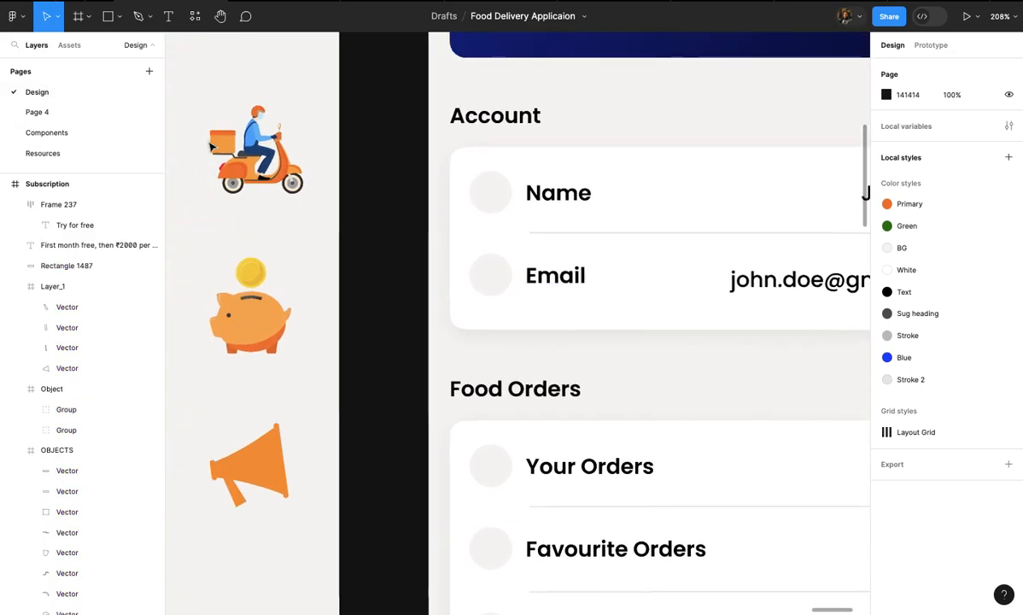
left_click(71, 47)
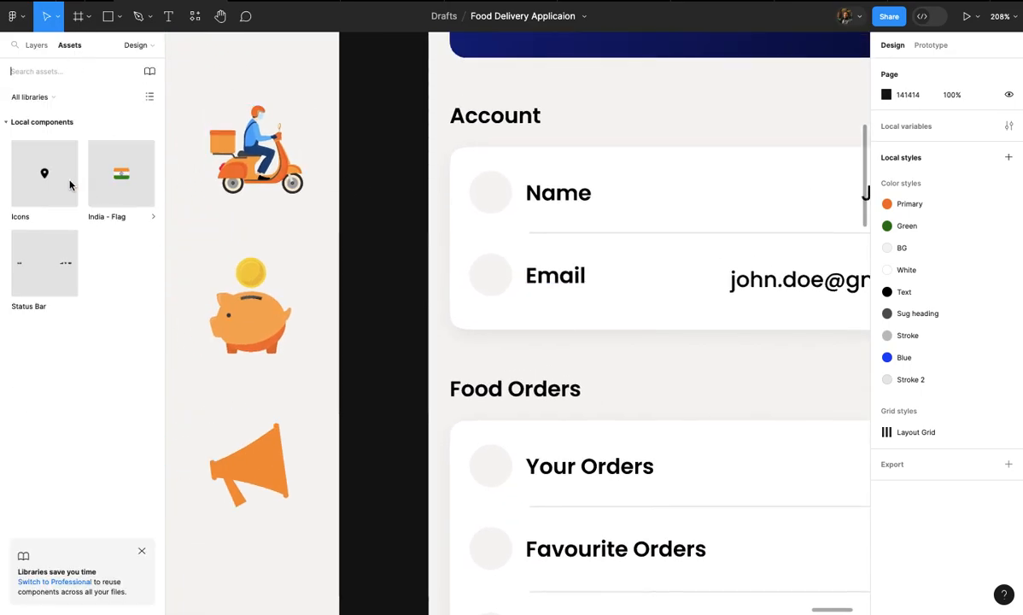
left_click_drag(468, 216, 493, 189)
scroll(456, 213, "up", 3)
scroll(485, 199, "up", 7)
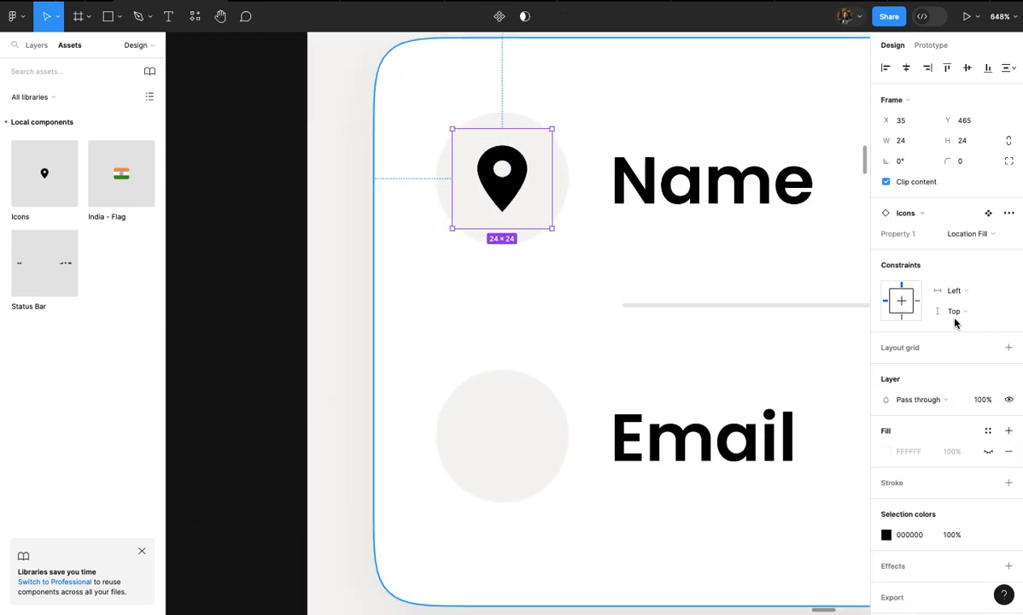
- Set the placed icon's Property 1 to Name and shrink it to 22 × 22, centred in its circle
left_click(968, 235)
type("name")
key("Return")
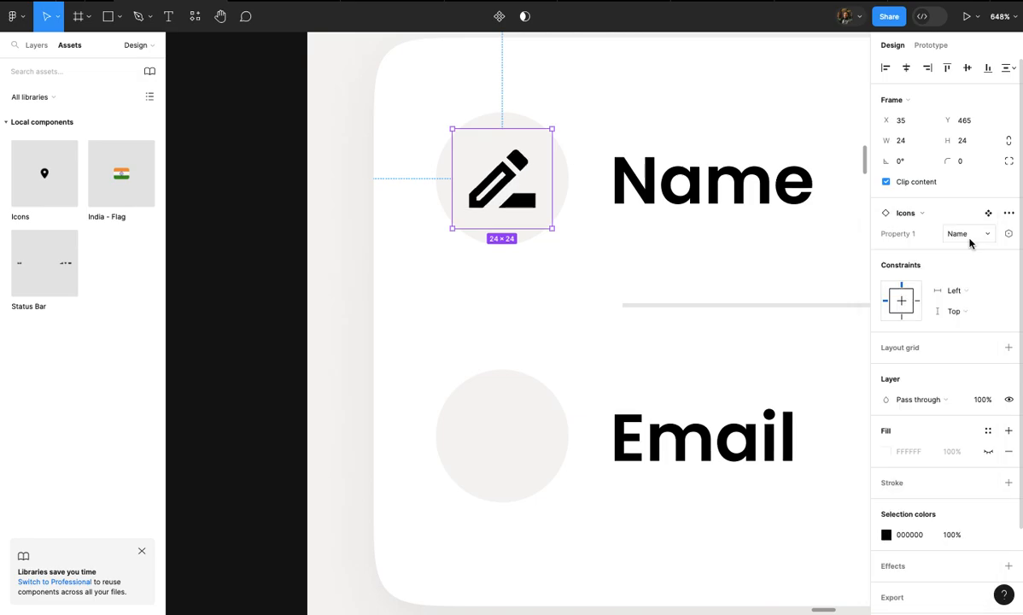
scroll(510, 185, "up", 3)
scroll(510, 183, "up", 3)
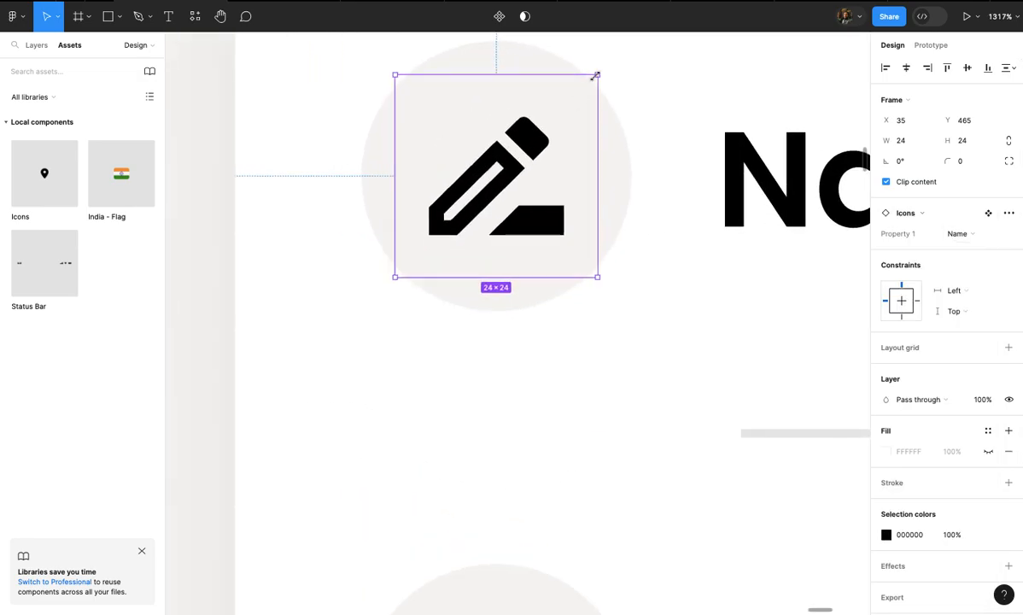
scroll(620, 108, "down", 8)
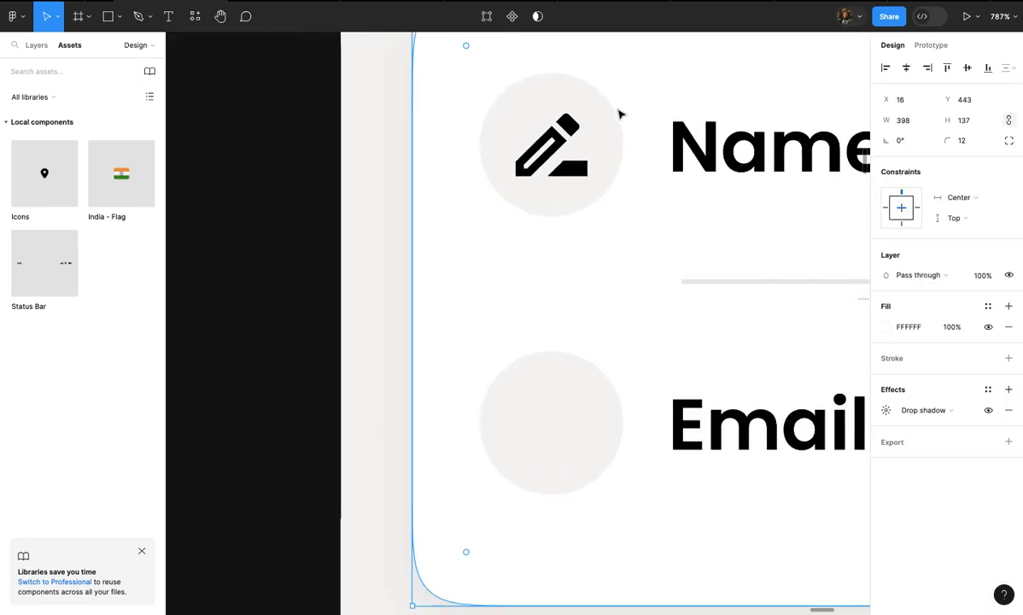
scroll(580, 146, "up", 2)
scroll(580, 147, "up", 3)
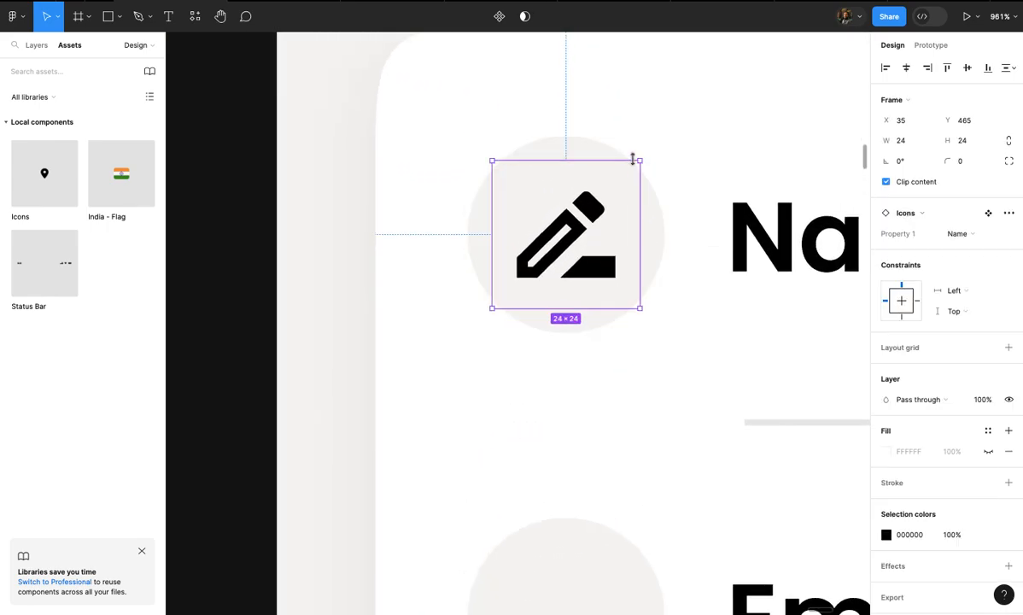
left_click_drag(633, 160, 628, 167)
scroll(627, 177, "down", 4)
left_click(666, 159)
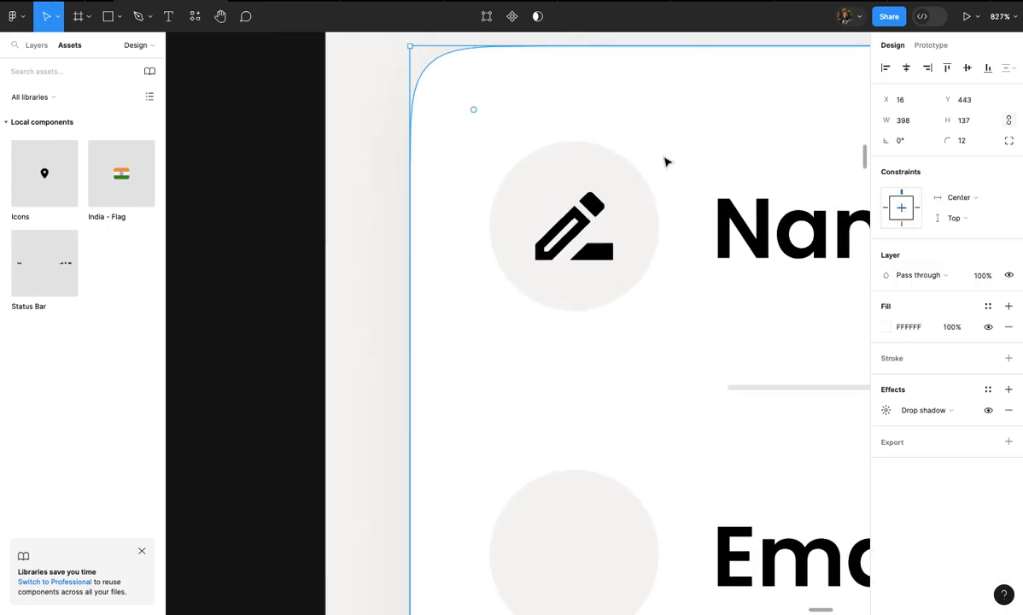
- Duplicate the Name icon into the circle beside Email and set the copy's Property 1 to Email
left_click(631, 179)
scroll(629, 178, "down", 2)
mouse_move(627, 178)
left_mouse_down()
mouse_move(622, 315)
mouse_move(632, 333)
left_mouse_up()
scroll(623, 308, "up", 5)
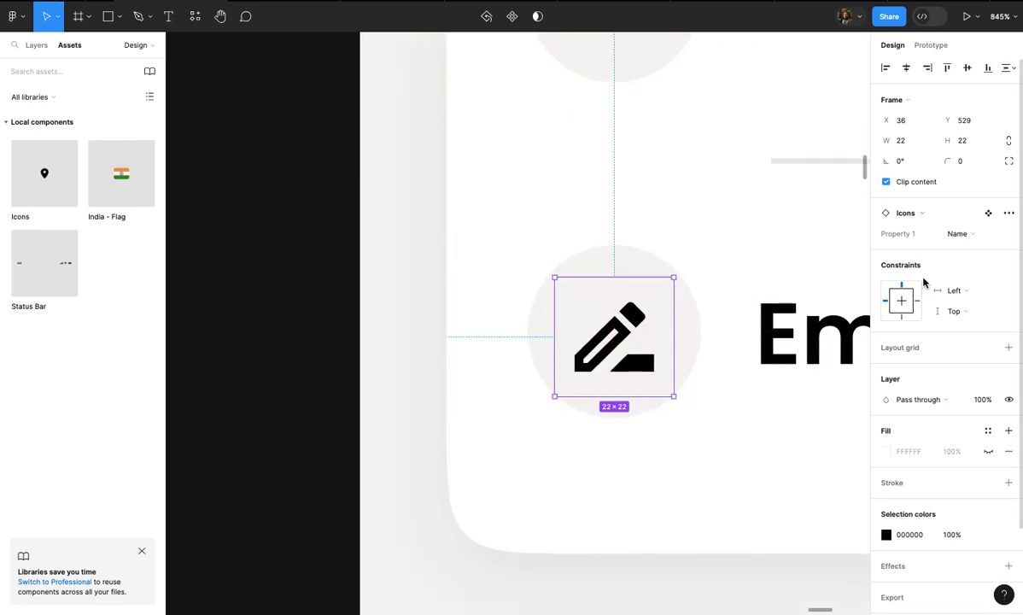
left_click(967, 233)
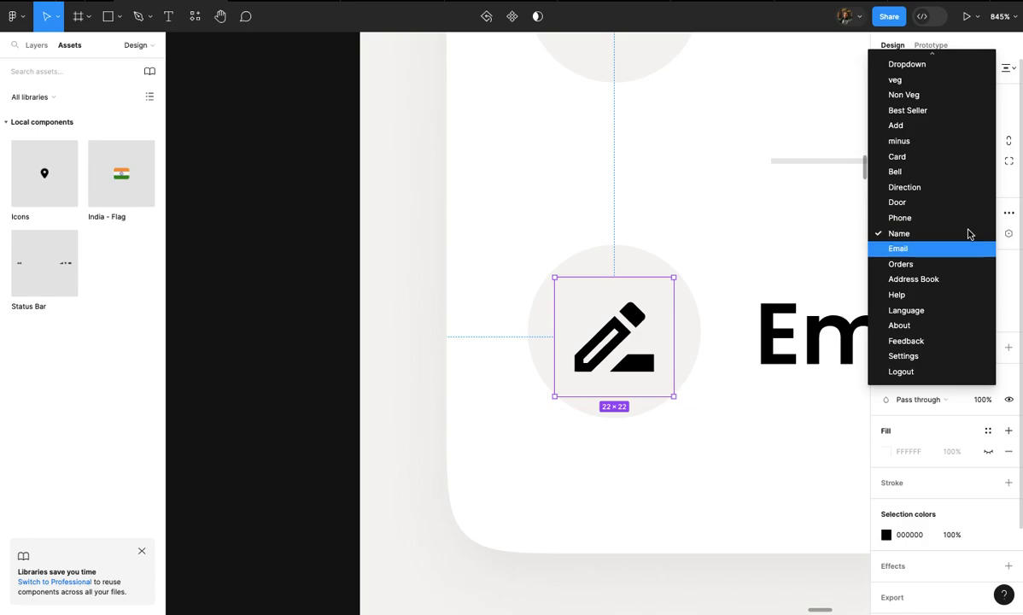
left_click(967, 248)
- Apply the Sug heading colour style to both the Name and Email icons
scroll(684, 320, "down", 5)
scroll(637, 244, "down", 6)
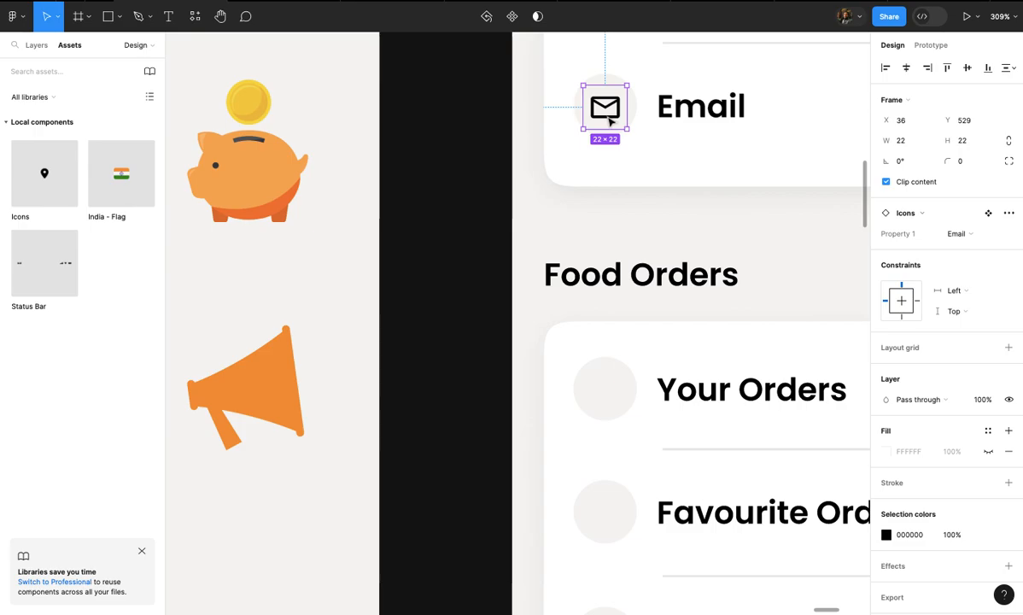
scroll(609, 122, "up", 3)
scroll(609, 122, "up", 3)
left_click(592, 165, "shift")
scroll(966, 484, "down", 3)
left_click(987, 484)
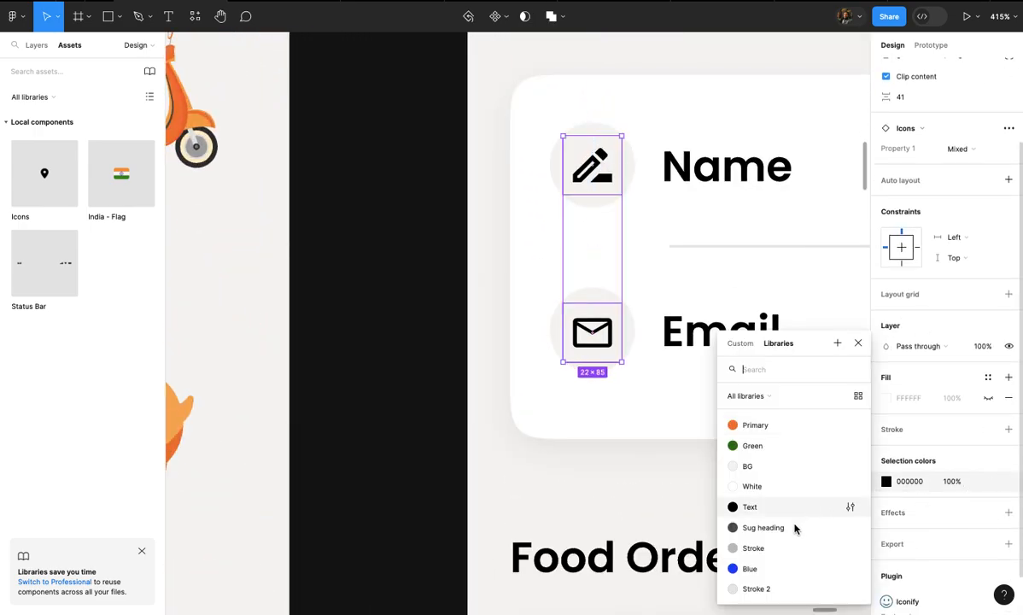
left_click(792, 525)
scroll(650, 435, "down", 2)
scroll(651, 435, "down", 1)
left_click(653, 436)
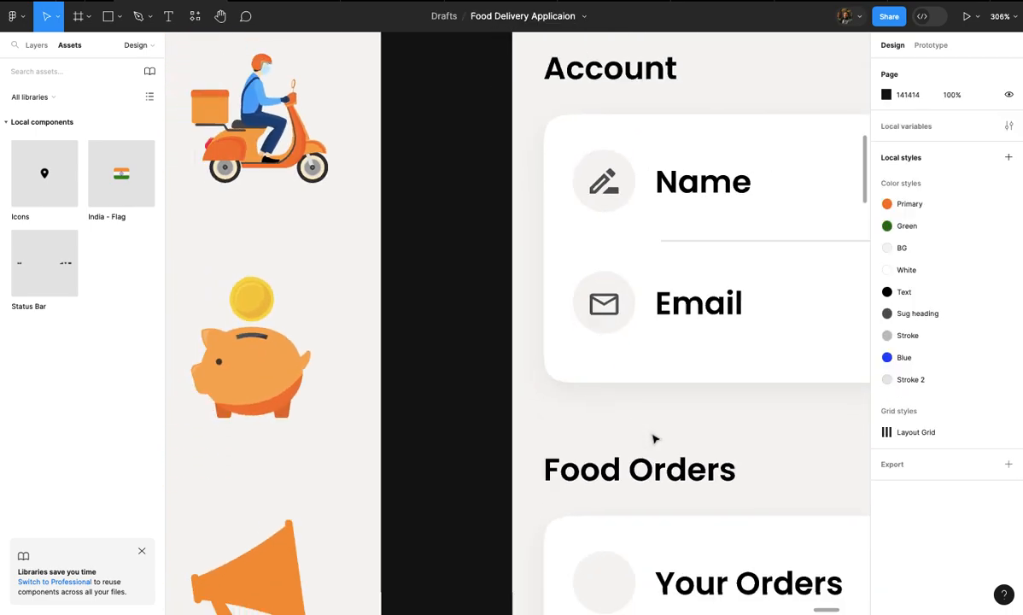
- Duplicate the Email icon into the circle beside Your Orders and set the copy's Property 1 to Orders
scroll(653, 436, "down", 2)
left_click(608, 248)
scroll(609, 247, "down", 3)
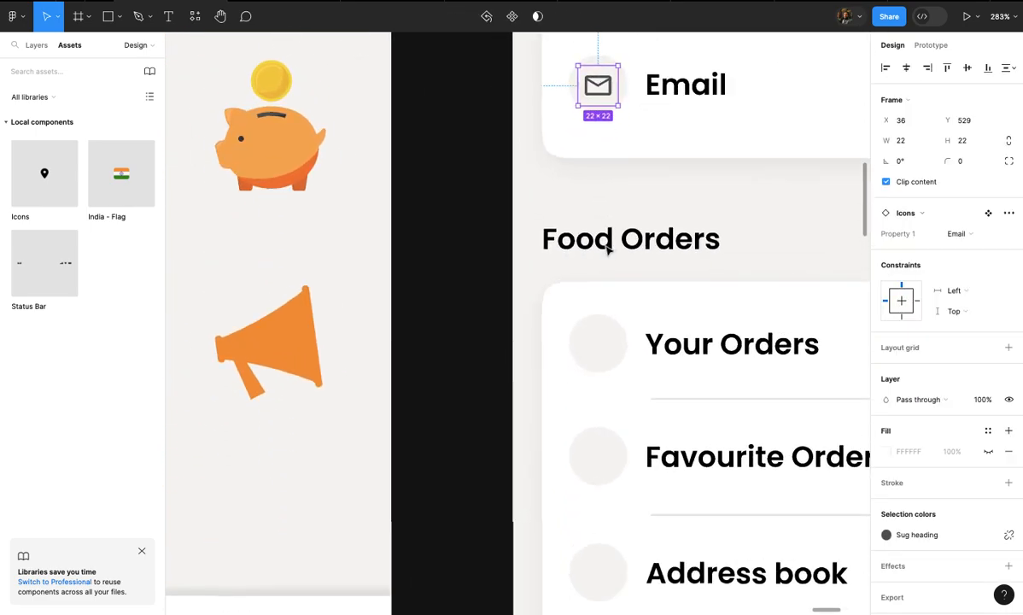
scroll(606, 157, "up", 1)
left_click_drag(600, 137, 601, 405)
scroll(600, 411, "up", 1)
scroll(600, 411, "up", 2)
left_click(963, 238)
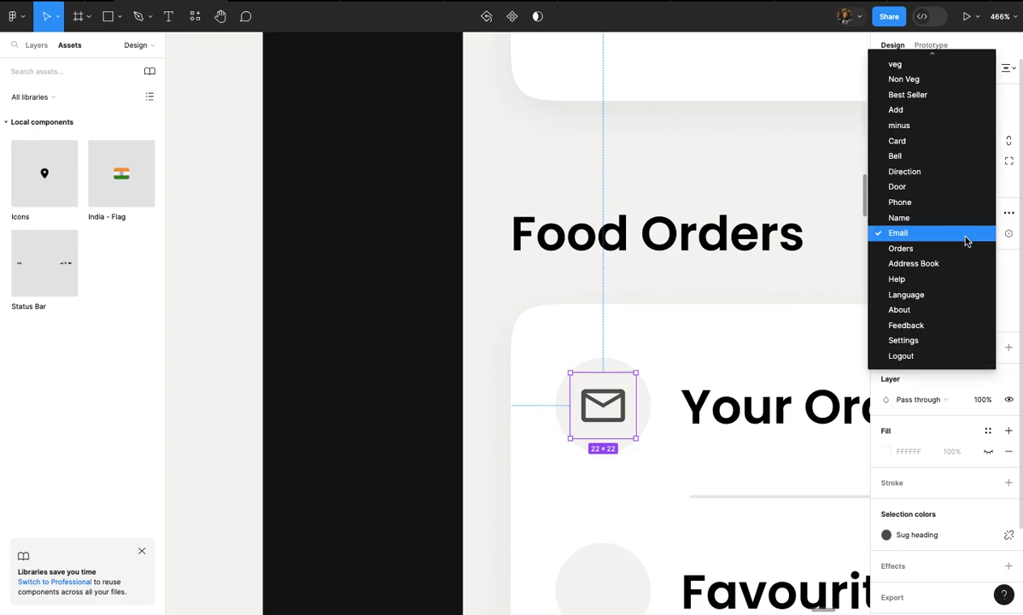
scroll(965, 241, "up", 3)
key("Return")
scroll(664, 450, "up", 2)
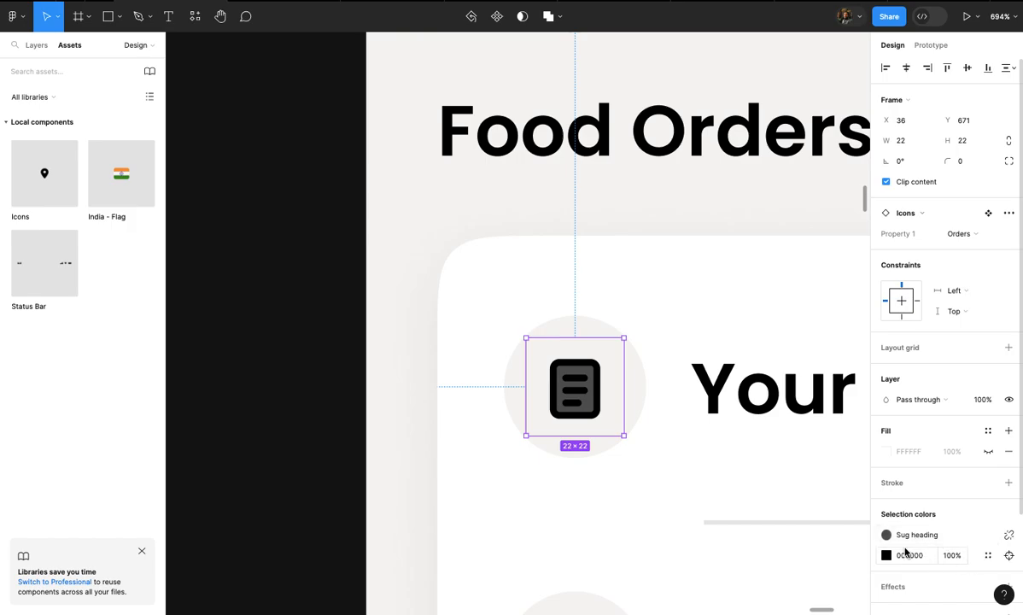
- Set the Orders icon's inner 565656 colour to 0% opacity and apply the Sug heading style to its black colour
left_click(988, 534)
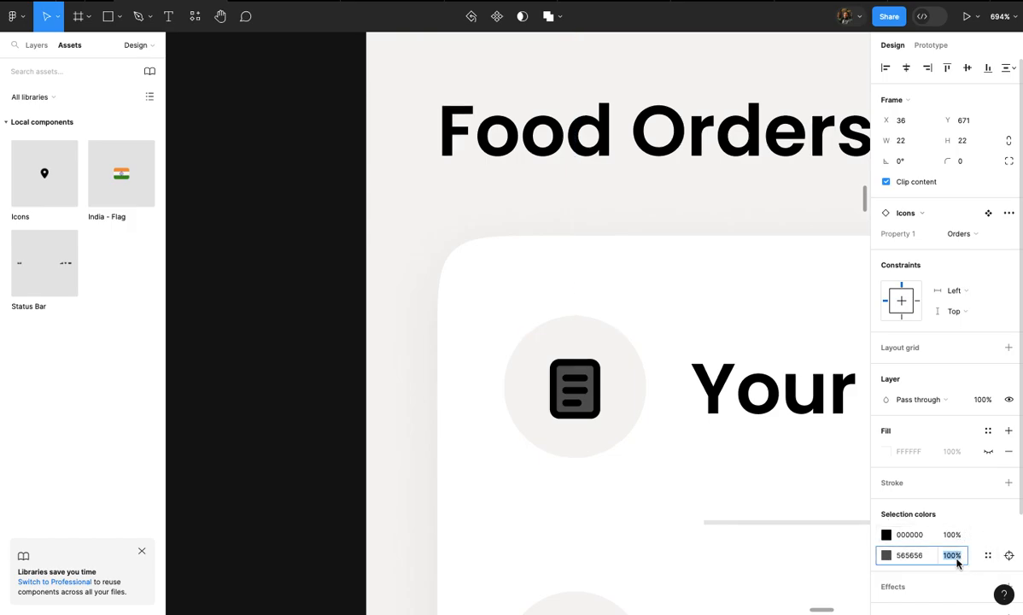
type("0")
key("Return")
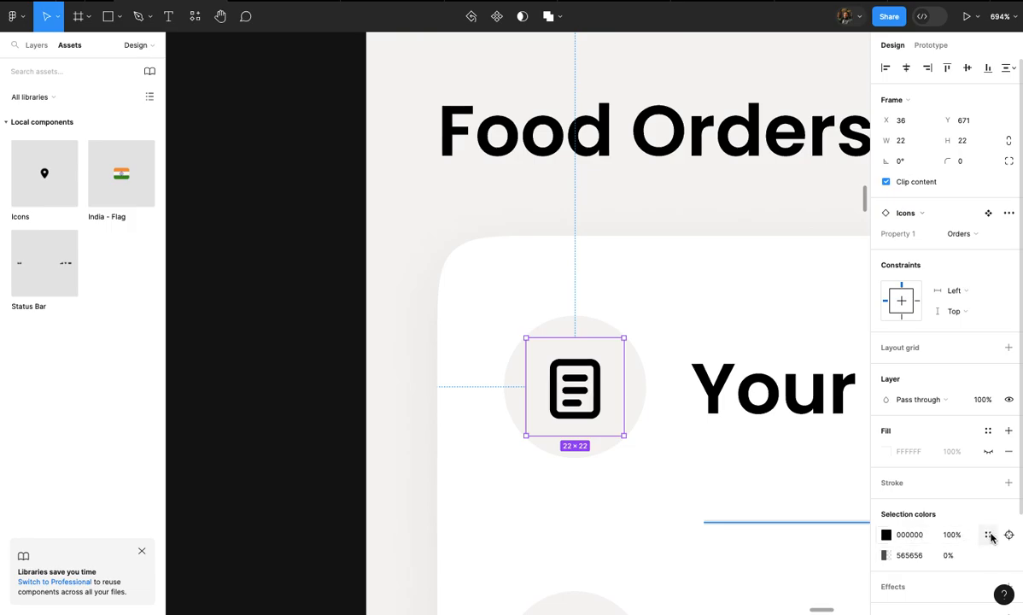
left_click(989, 535)
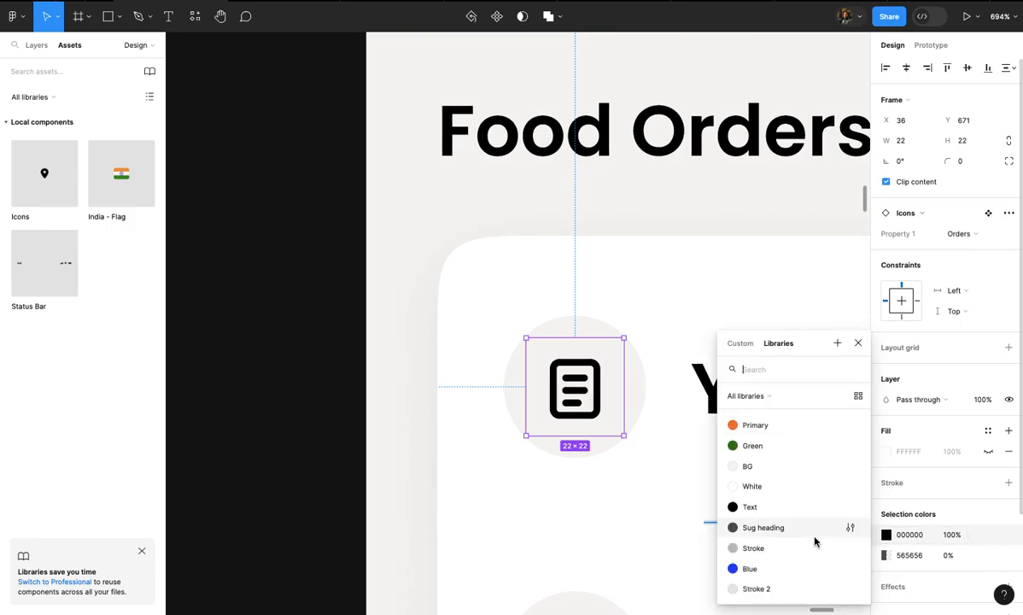
left_click(768, 530)
left_click(715, 498)
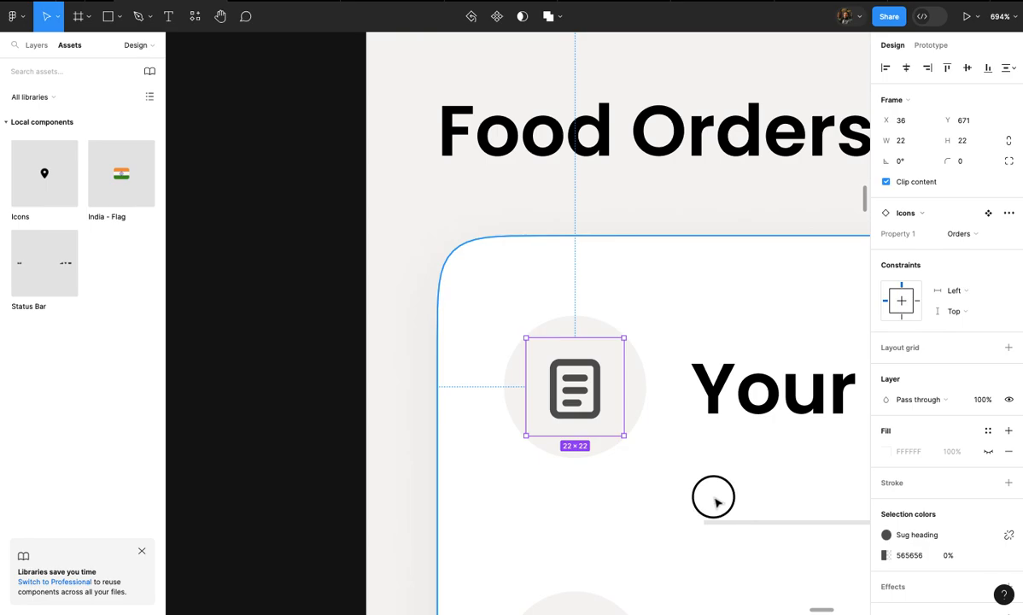
- Duplicate the Orders icon into the circle beside Favourite Orders and set the copy's Property 1 to Heart
scroll(714, 498, "down", 3)
left_click(618, 329)
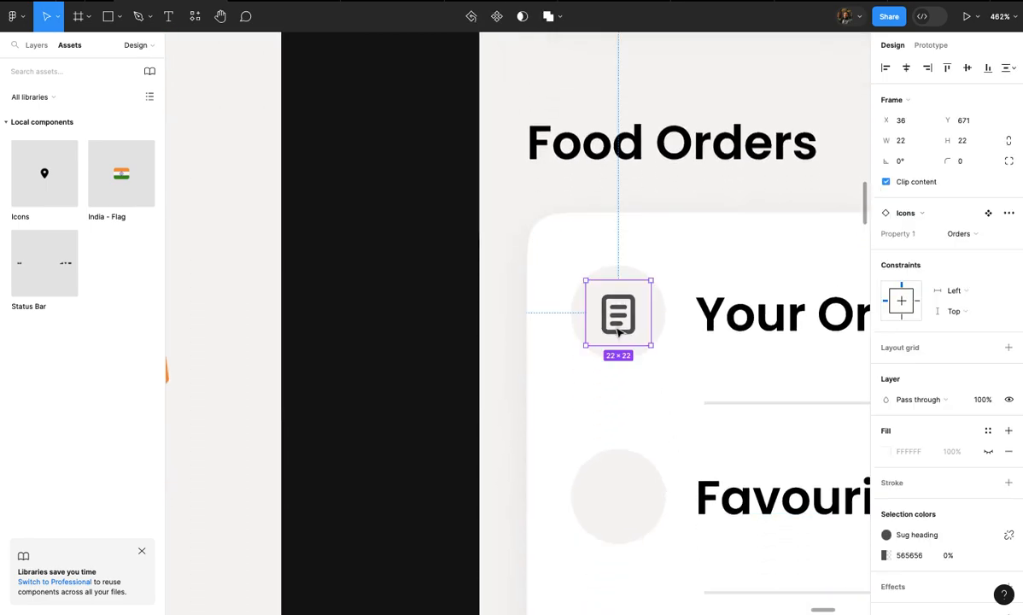
scroll(604, 270, "up", 2)
left_click_drag(574, 246, 566, 453)
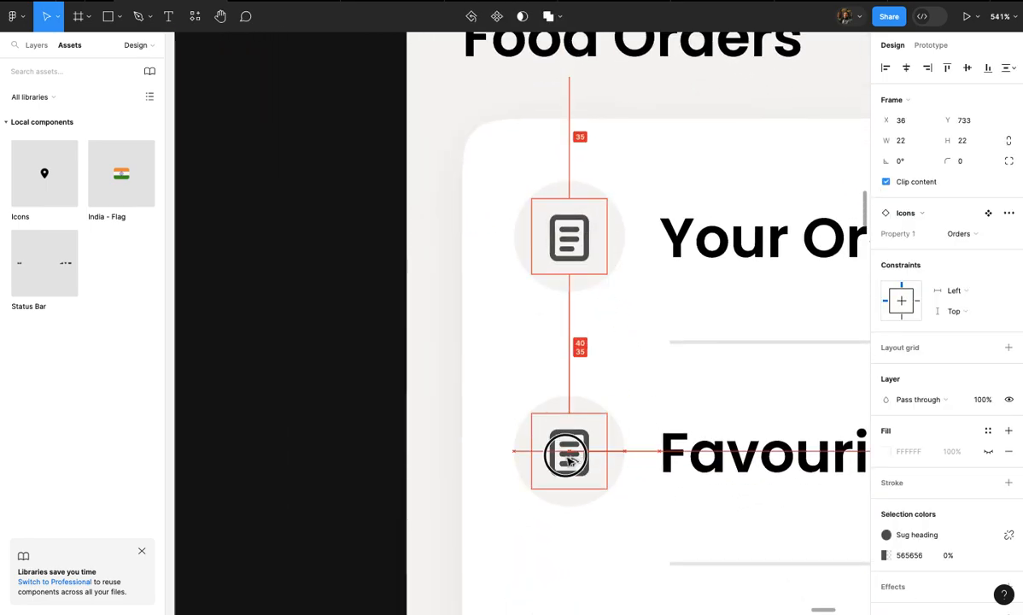
scroll(570, 462, "down", 2)
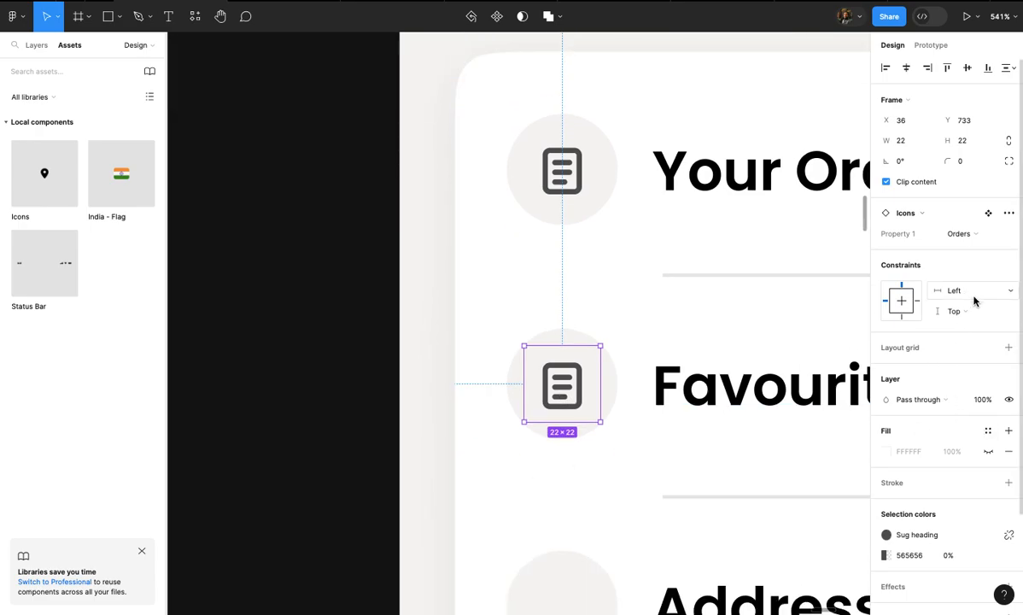
left_click(965, 234)
left_click(926, 169)
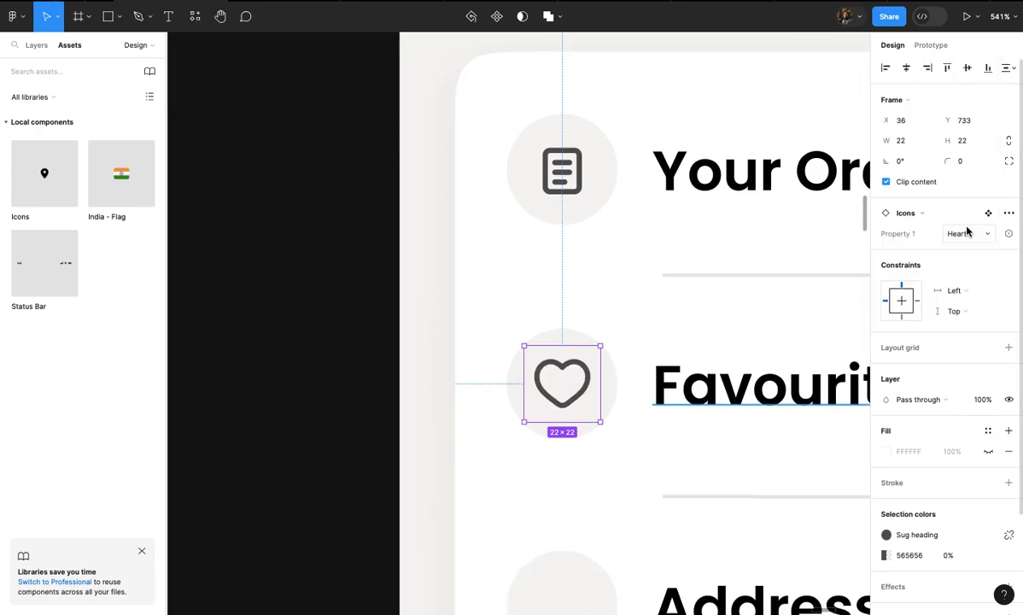
- Duplicate the Heart icon into the circle beside Address book and set the copy's Property 1 to Address Book
scroll(615, 367, "down", 4)
left_click_drag(583, 171, 584, 346)
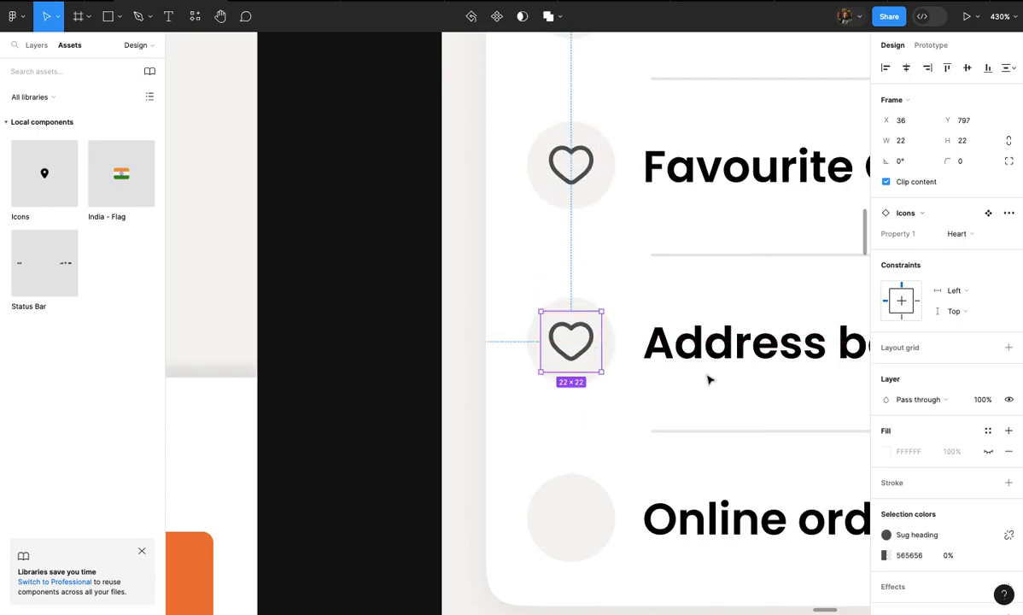
left_click(963, 234)
scroll(963, 235, "down", 2)
left_click(963, 235)
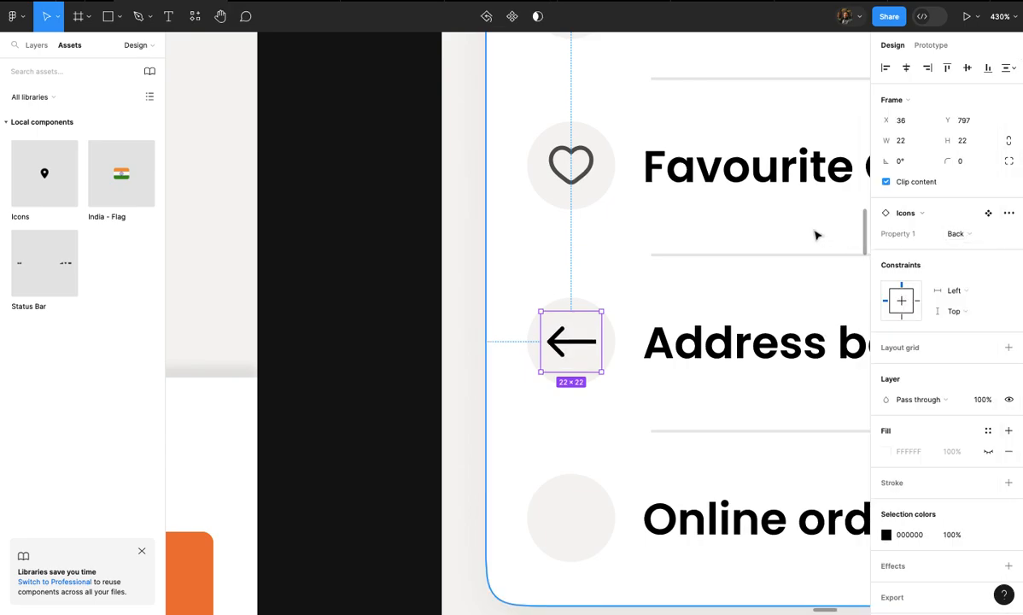
left_click(944, 243)
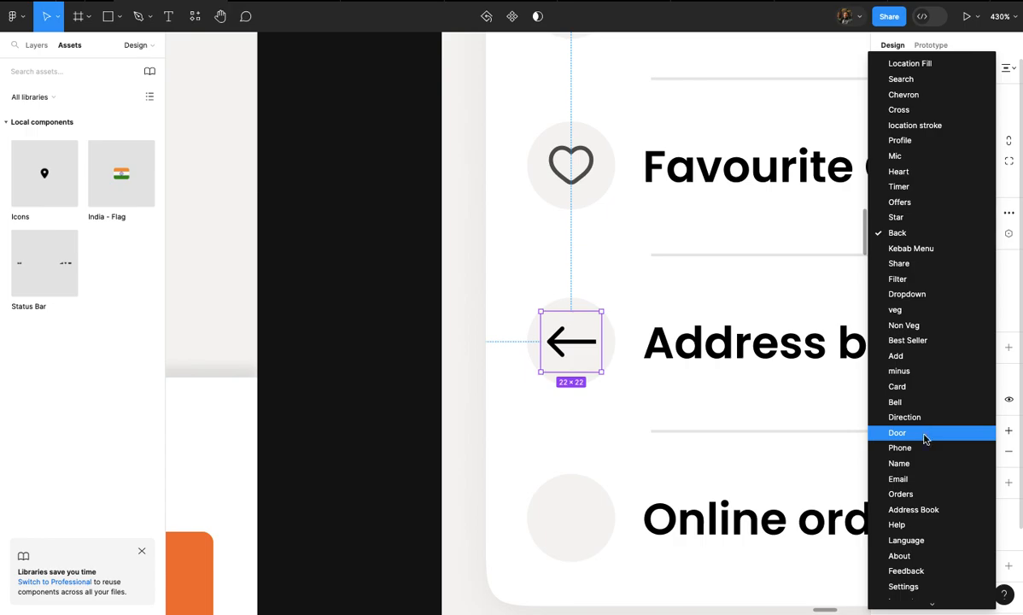
scroll(925, 485, "down", 1)
left_click(924, 504)
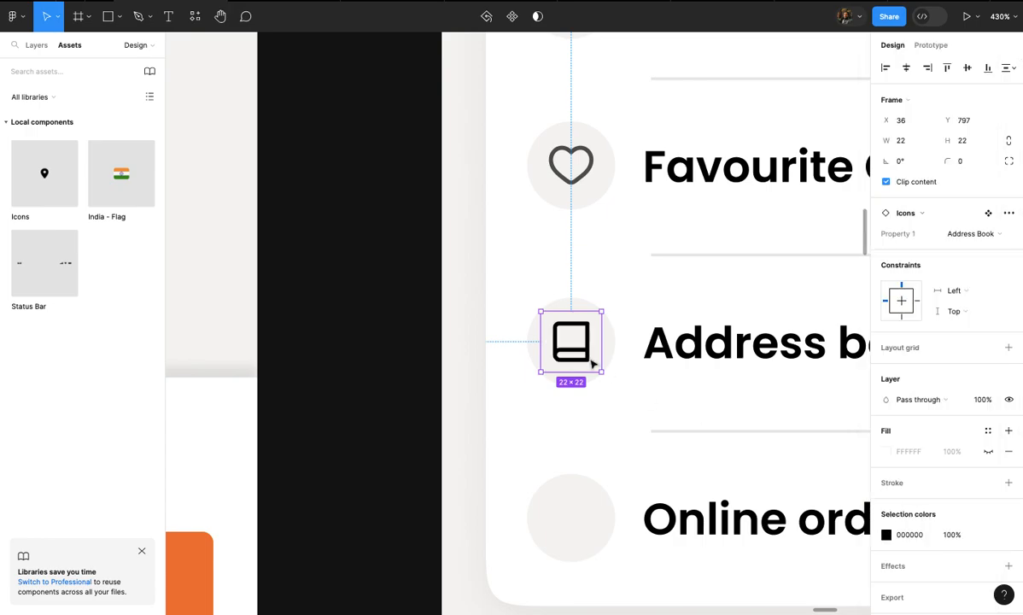
- Apply the Sug heading colour style to the Address Book icon
scroll(591, 363, "up", 3)
left_click(987, 535)
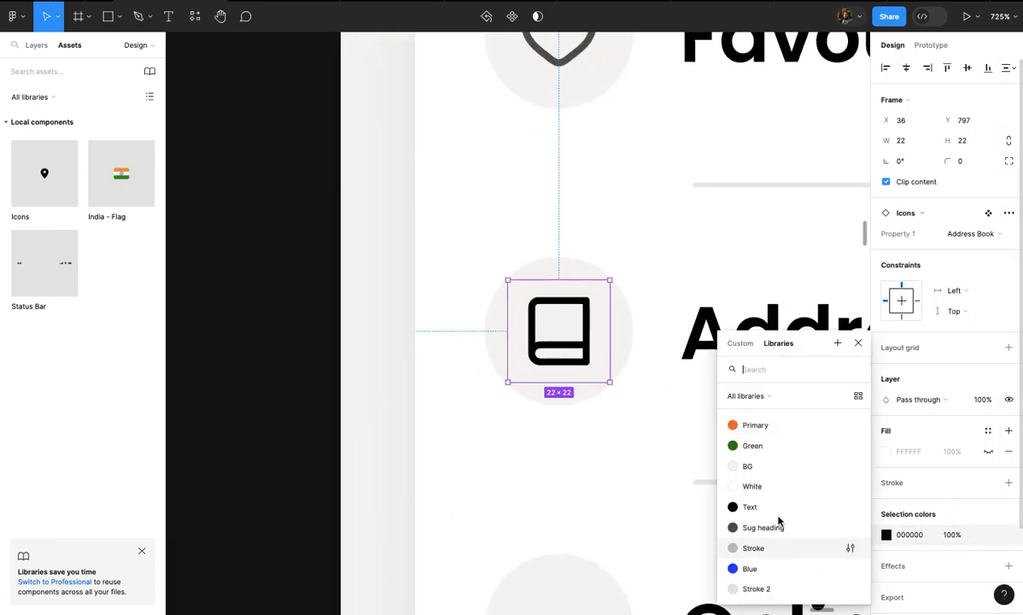
left_click(776, 528)
- Duplicate the Address Book icon into the circle beside the Online ordering row and set the copy's Property 1 to Help
scroll(676, 461, "down", 3)
scroll(675, 461, "down", 3)
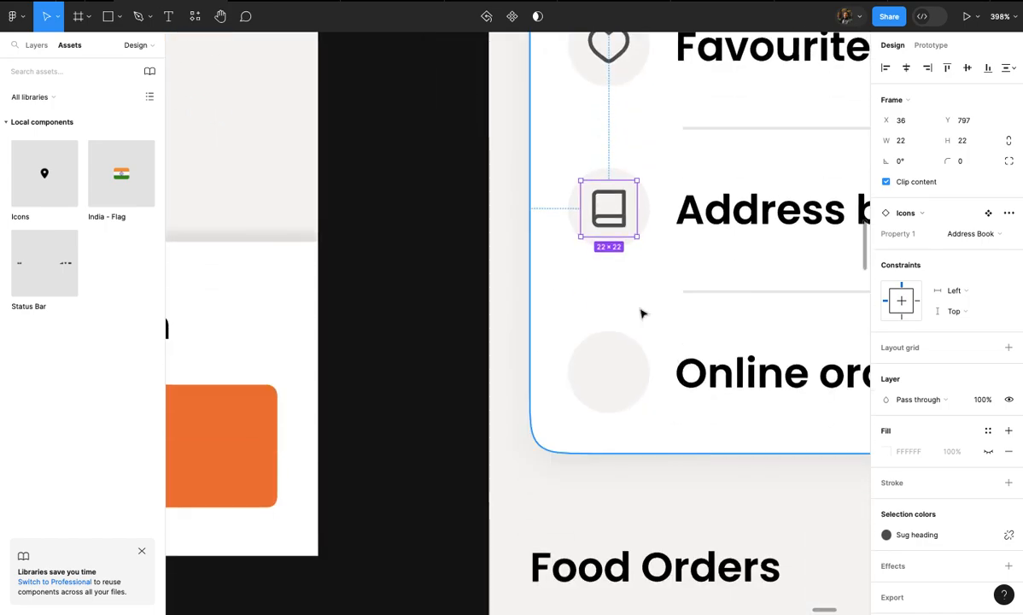
left_click_drag(609, 332, 608, 378)
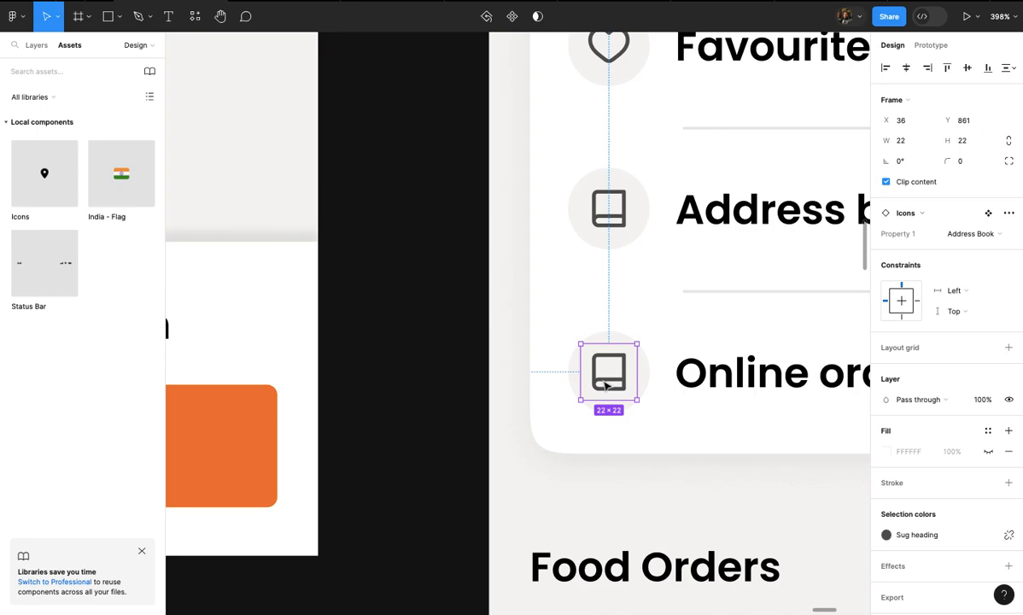
scroll(602, 391, "down", 3)
scroll(603, 390, "down", 2)
scroll(603, 390, "up", 3)
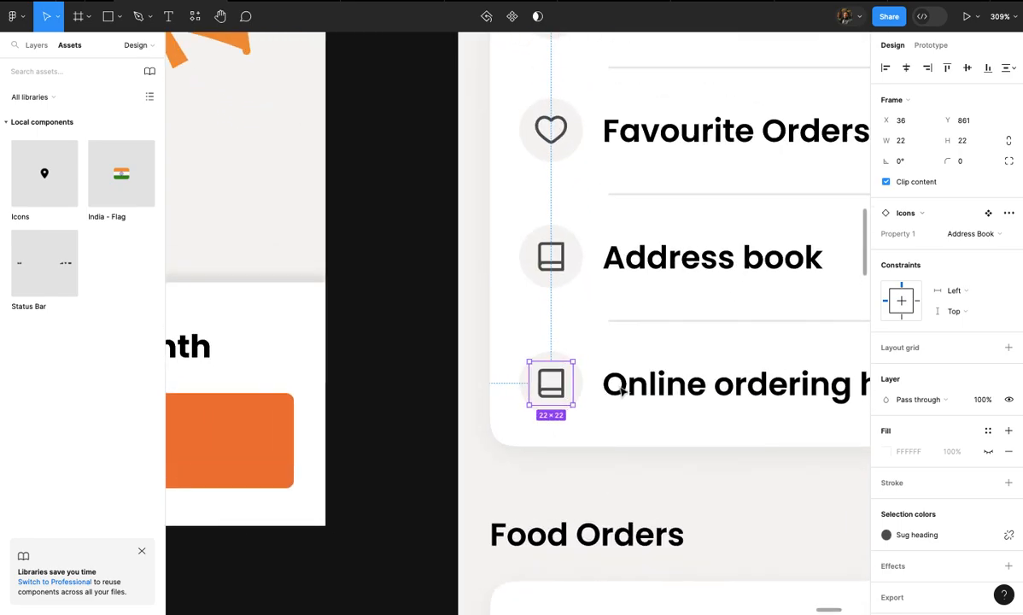
left_click(971, 240)
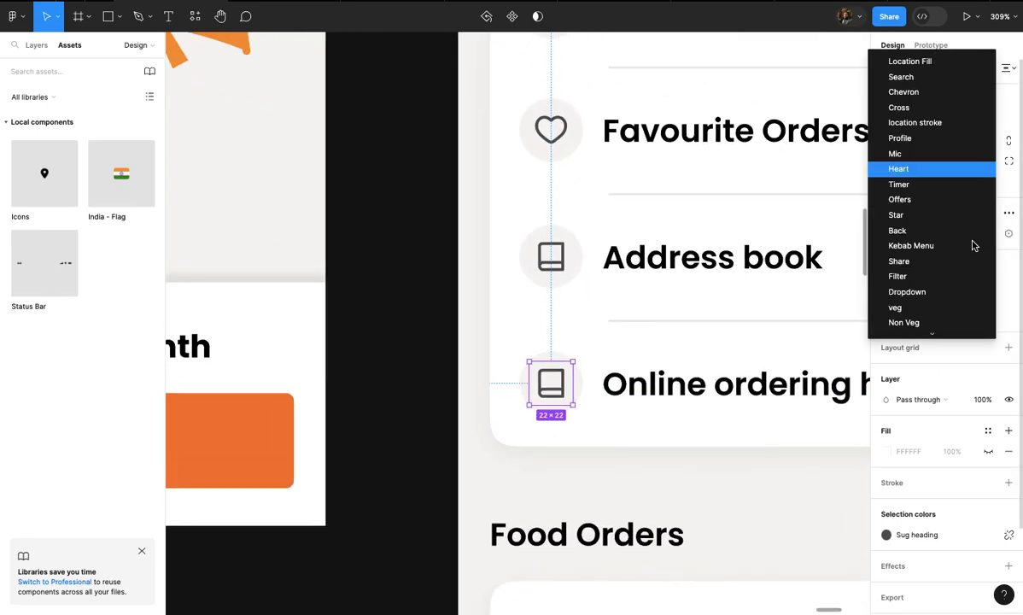
key("Return")
left_click(973, 244)
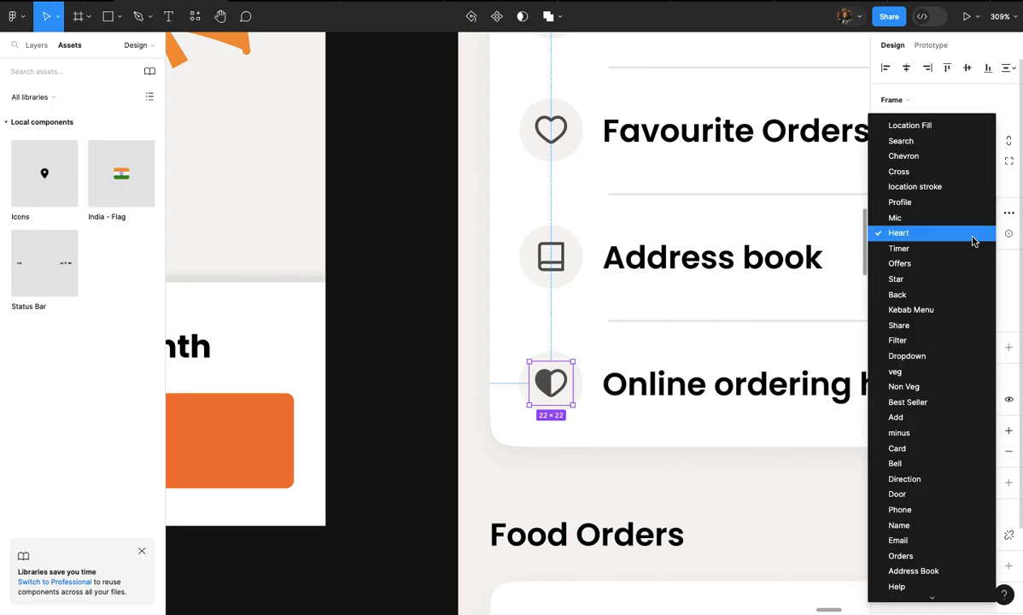
scroll(936, 495, "down", 2)
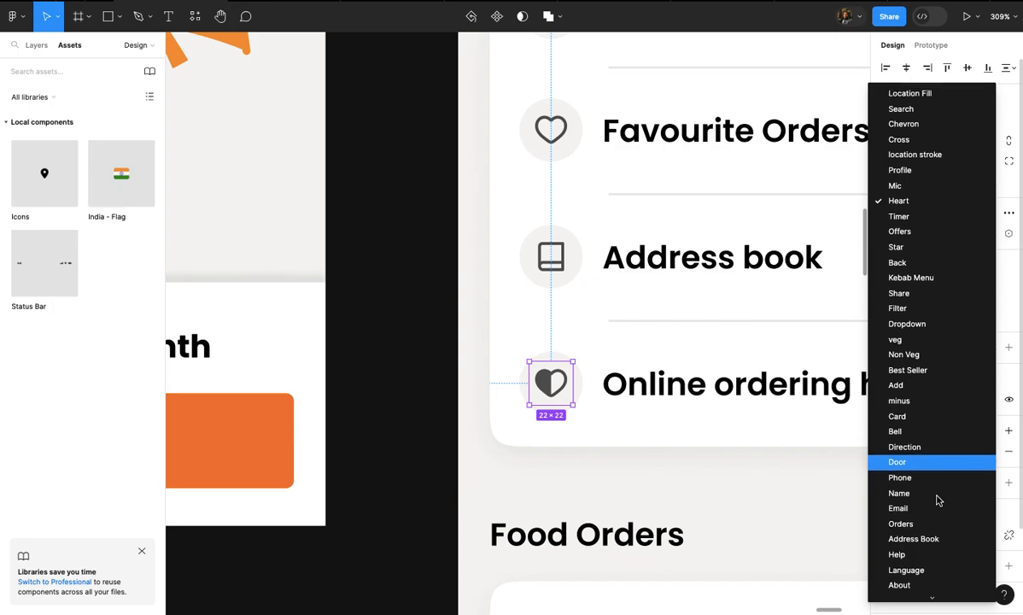
left_click(922, 554)
- Duplicate the Help icon into the circle beside the Choose language row and set the copy's Property 1 to Language
scroll(745, 454, "up", 2)
scroll(744, 454, "down", 3)
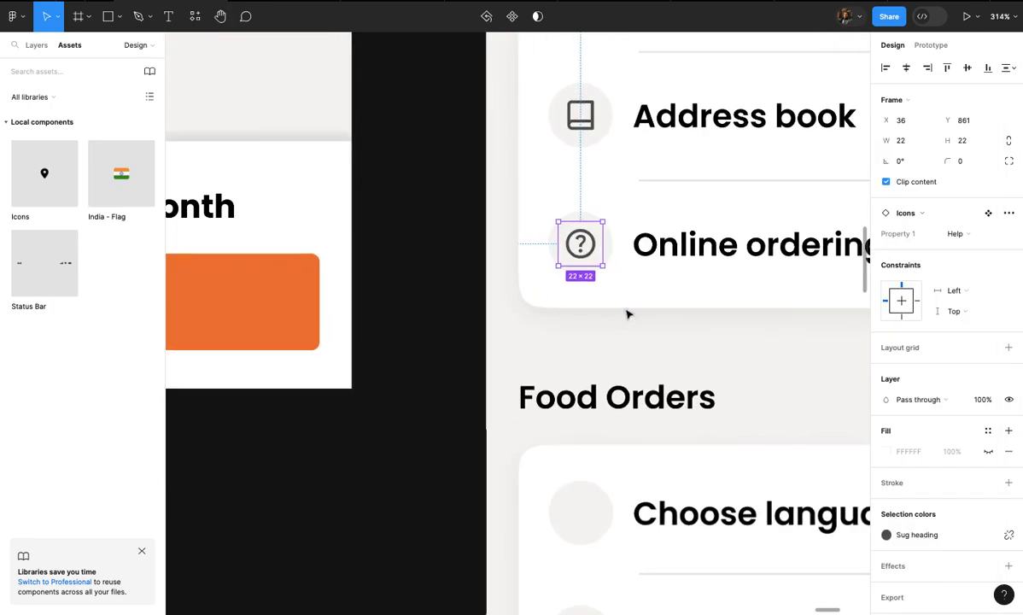
scroll(628, 314, "down", 2)
left_click_drag(595, 155, 598, 352)
scroll(596, 345, "up", 5)
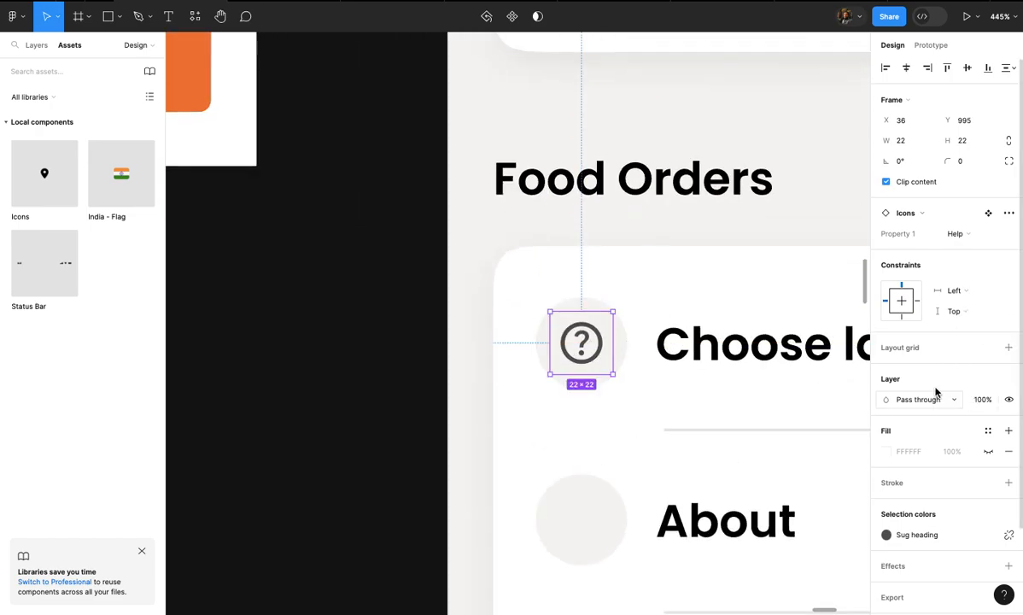
left_click(952, 238)
type("la")
key("Return")
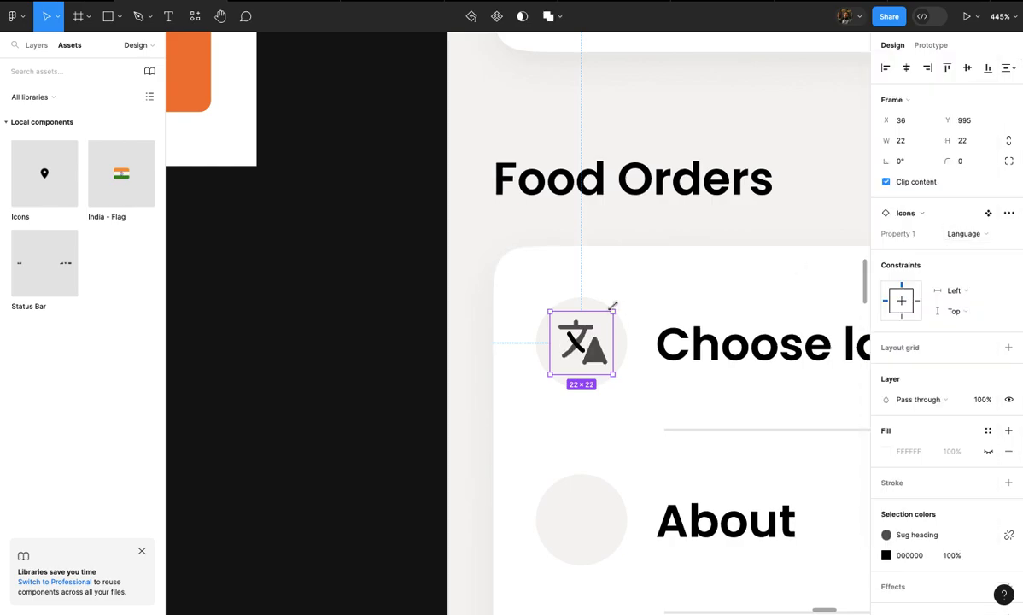
- Try detaching the Language icon's Sug heading colour and setting it to 0% opacity, undo that, and delete the icon
scroll(612, 305, "up", 5)
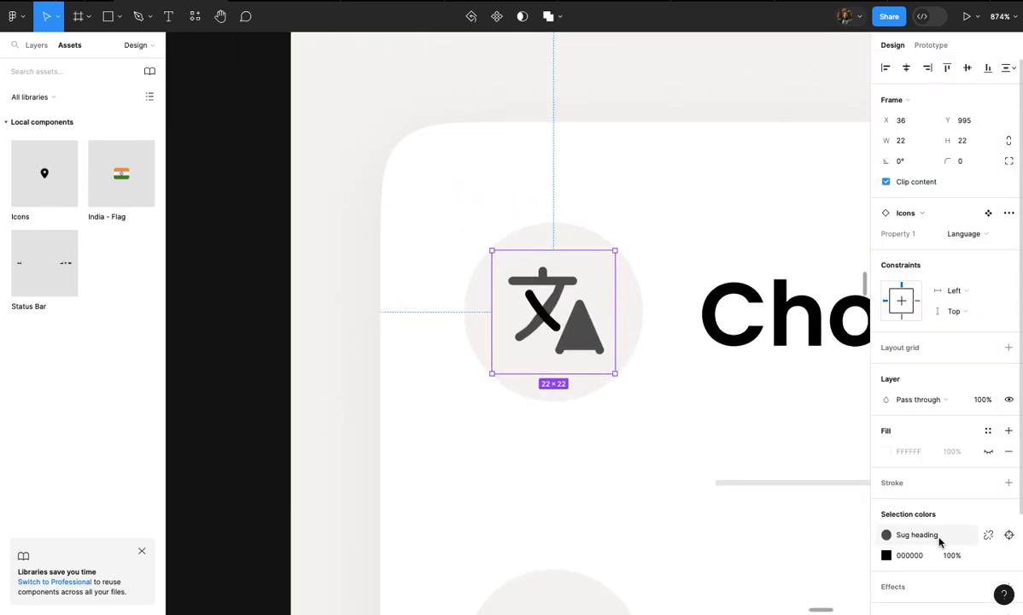
left_click(913, 540)
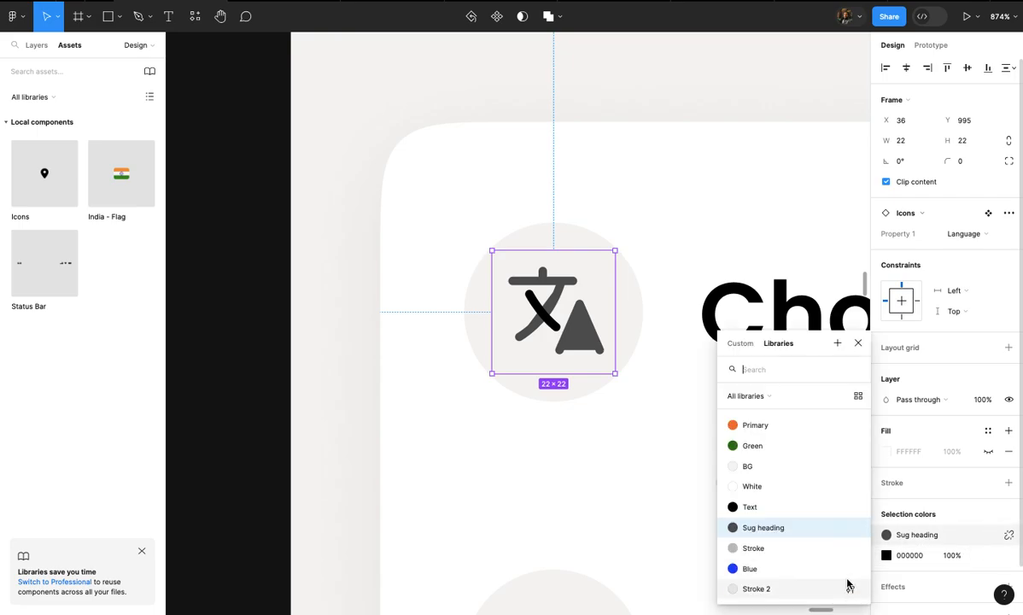
left_click(986, 535)
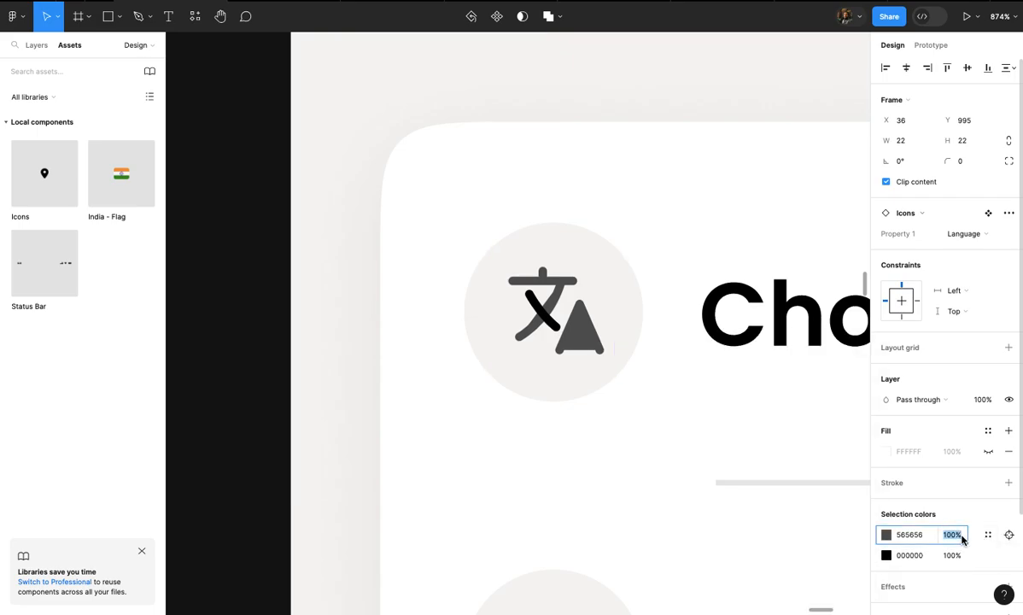
type("0")
key("Return")
key("super+z")
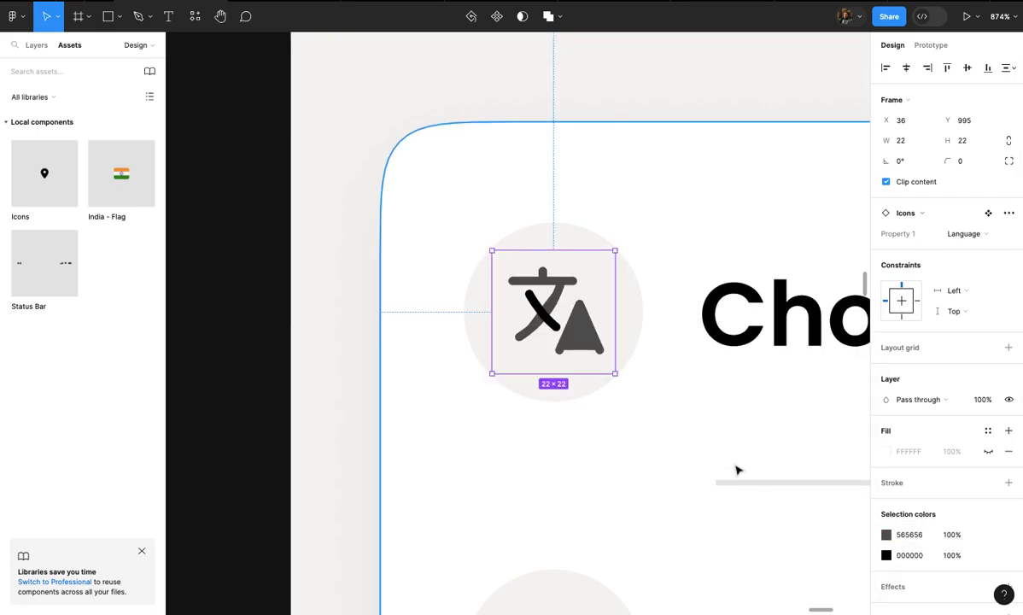
key("super+z")
key("Delete")
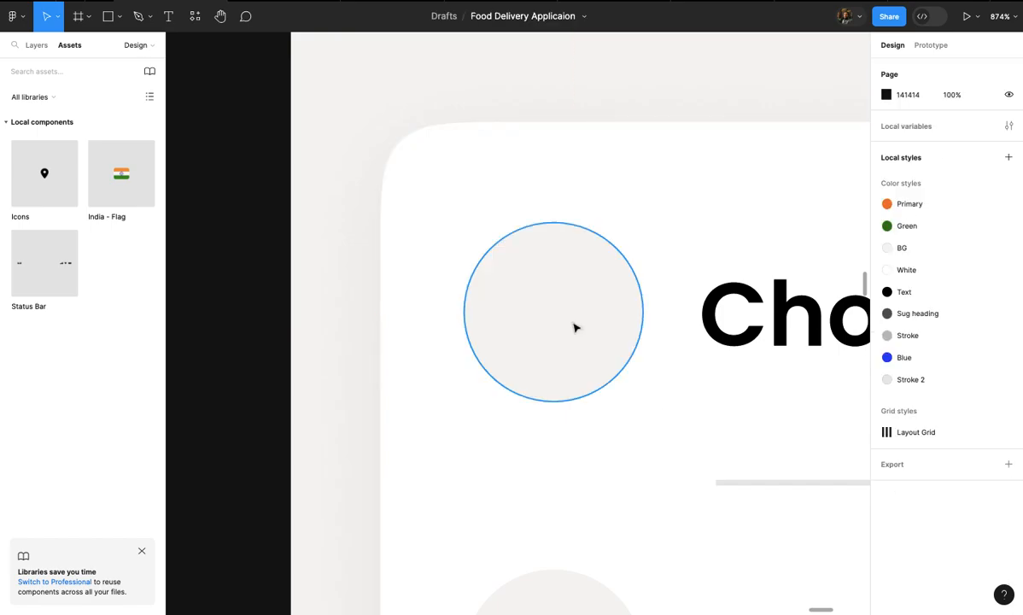
- Place a fresh Icons component instance centred in the circle beside the Choose language row
scroll(576, 327, "down", 4)
left_click_drag(53, 159, 168, 202)
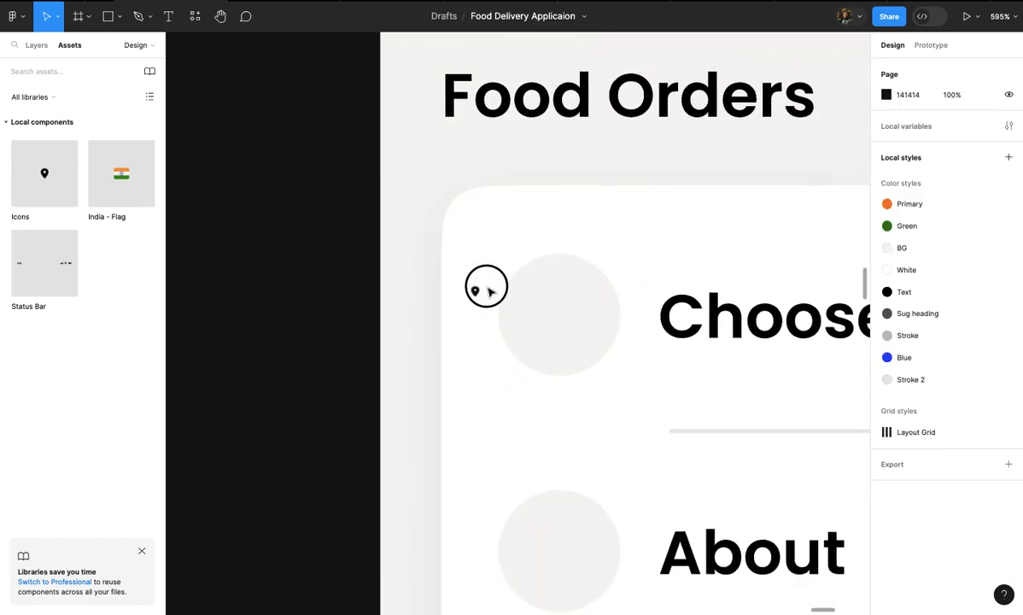
left_click_drag(573, 306, 572, 304)
scroll(572, 303, "up", 4)
left_click_drag(513, 354, 577, 300)
scroll(589, 303, "up", 3)
left_click_drag(638, 224, 633, 233)
- Set the new icon's Property 1 to Language and apply the Sug heading colour style to it
left_click(969, 235)
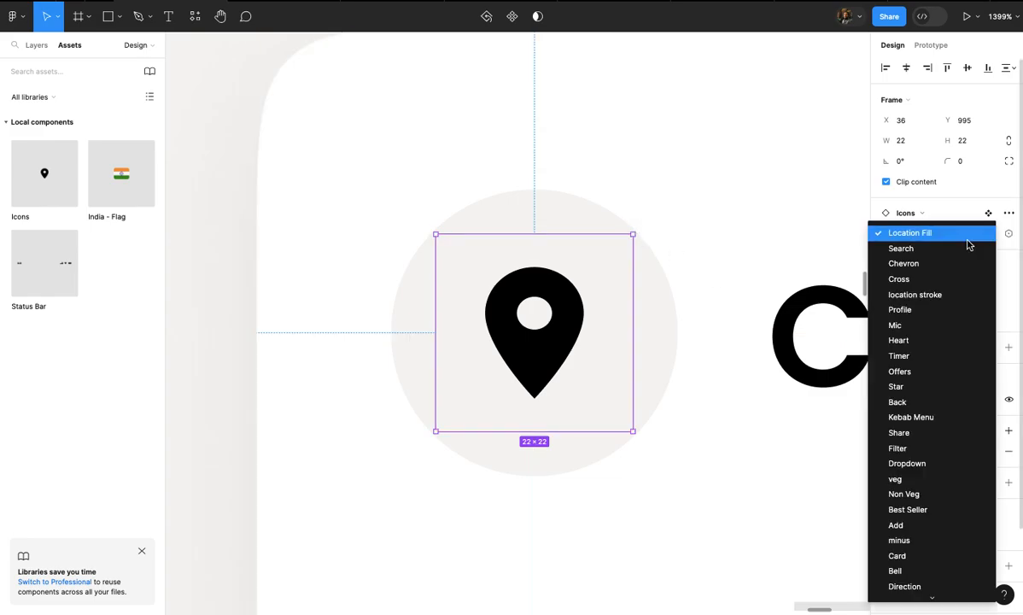
scroll(969, 245, "down", 3)
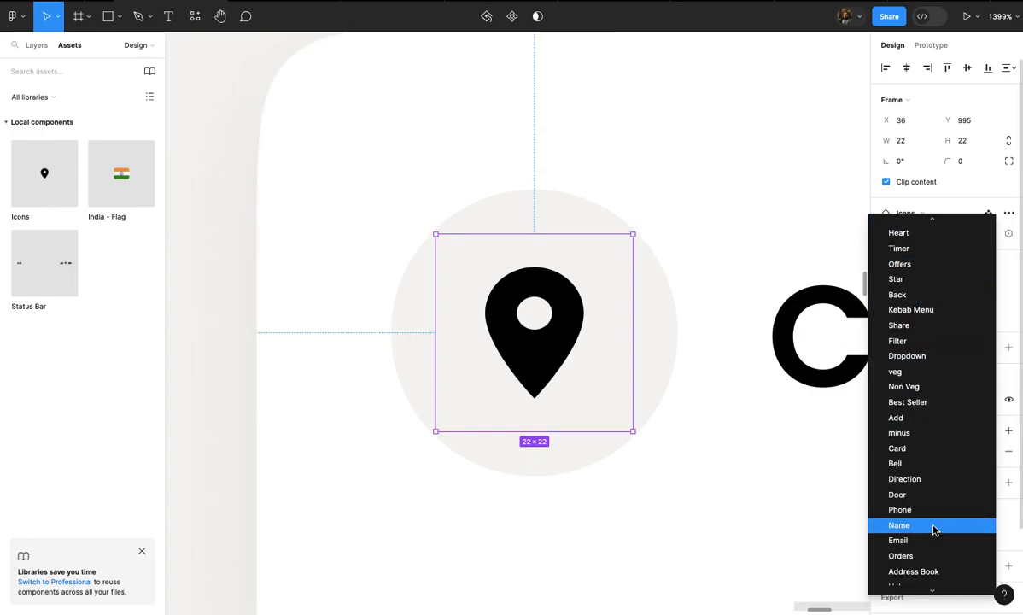
scroll(930, 502, "down", 3)
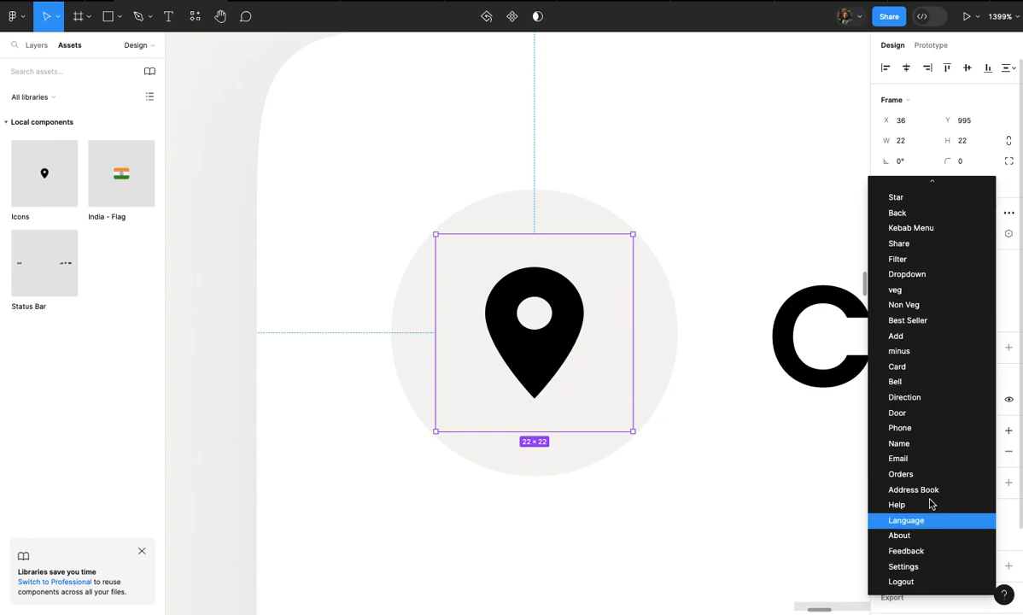
left_click(924, 529)
scroll(697, 436, "down", 2)
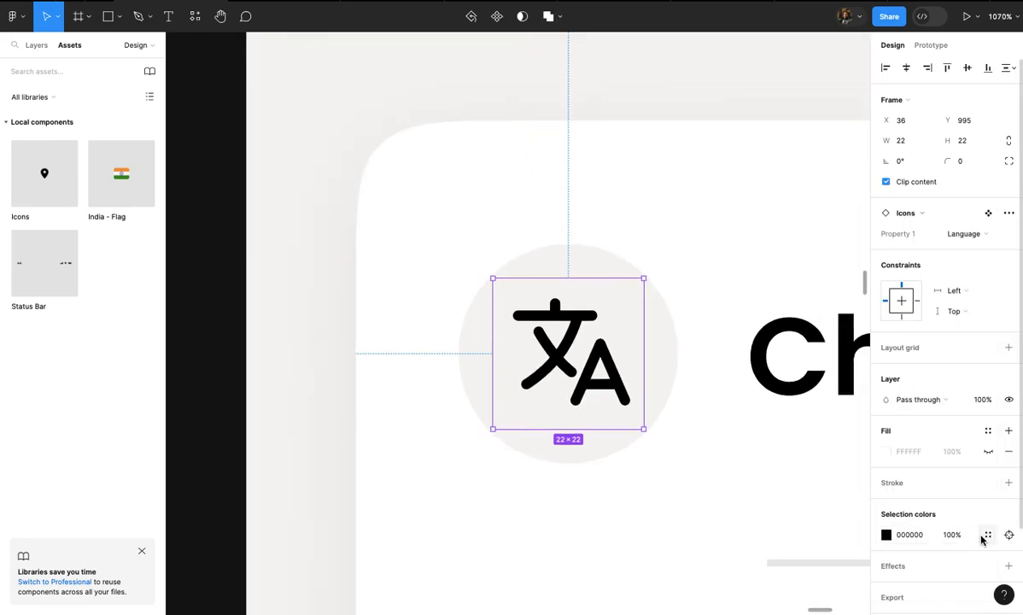
left_click(987, 535)
left_click(792, 528)
- Duplicate the Language icon into the circle beside About and set the copy's Property 1 to About
scroll(657, 349, "down", 5)
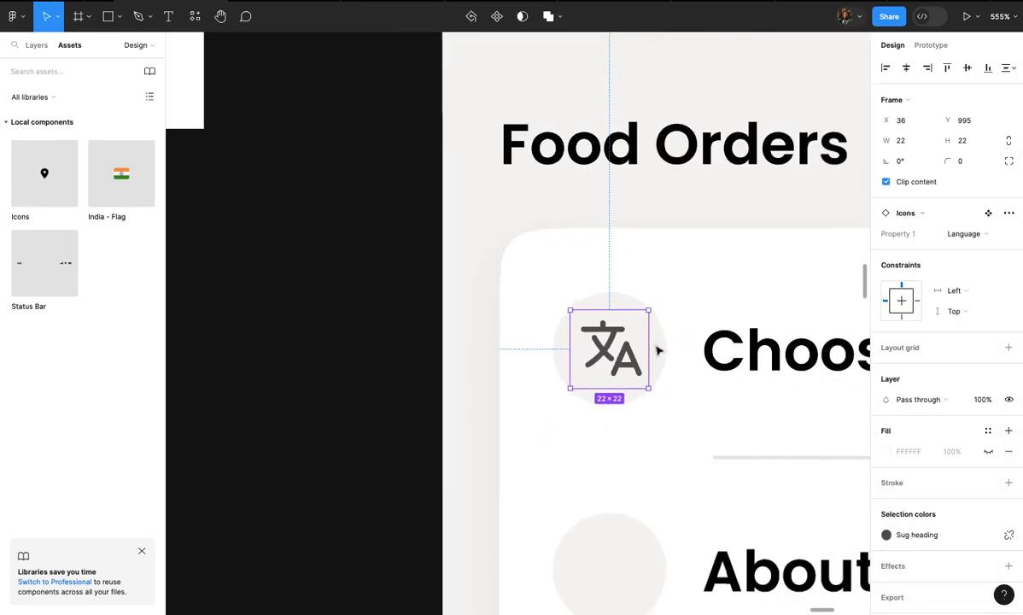
scroll(657, 349, "down", 1)
left_click_drag(628, 259, 626, 386)
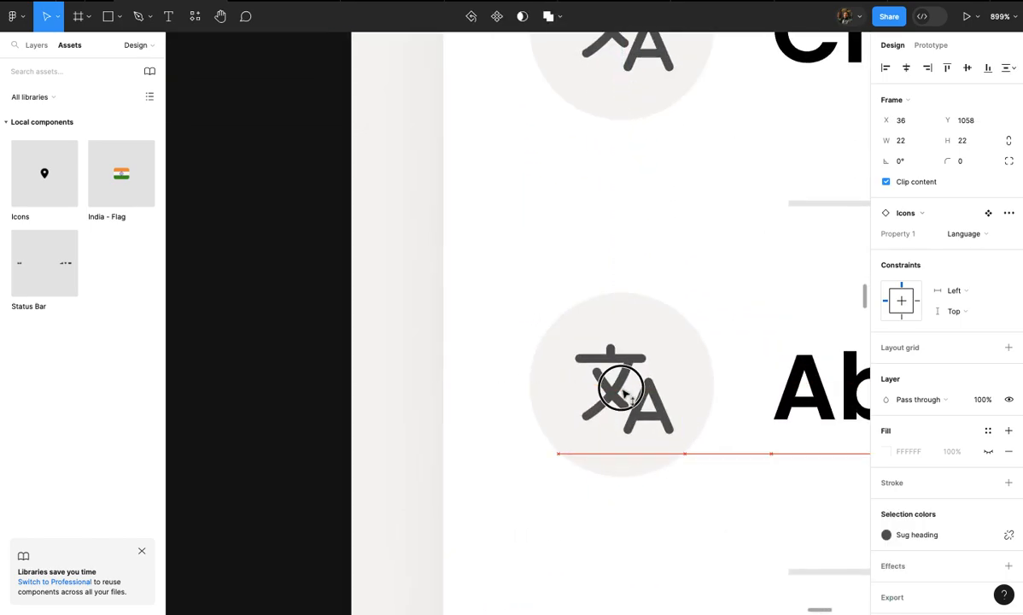
left_click(966, 234)
key("Down")
key("Return")
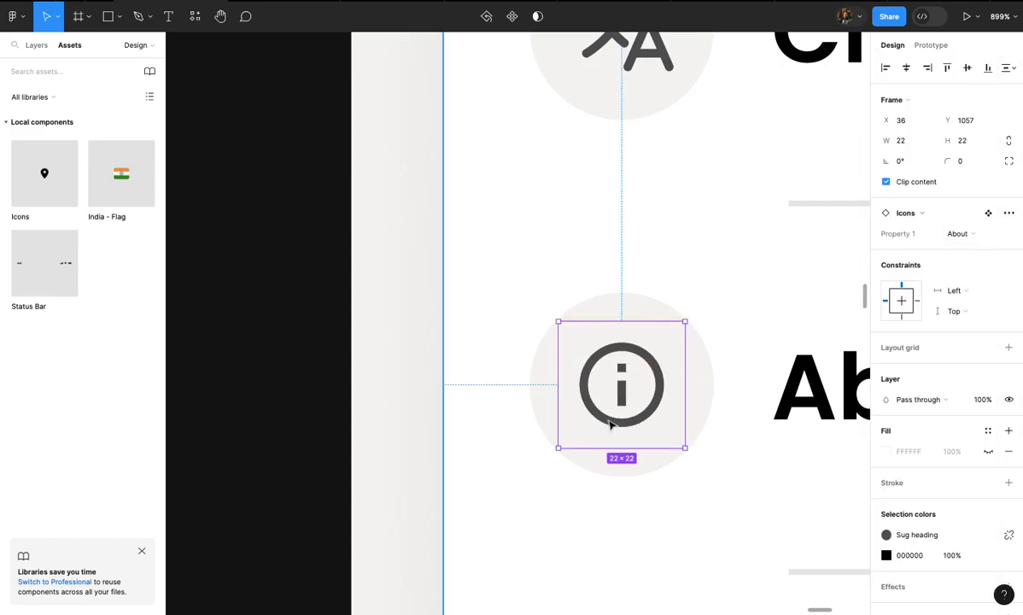
- Duplicate the About icon into the circle beside Send feeback and set the copy's Property 1 to Feedback
scroll(609, 424, "down", 5)
left_click_drag(561, 248, 567, 443)
scroll(567, 442, "up", 7)
scroll(567, 443, "down", 2)
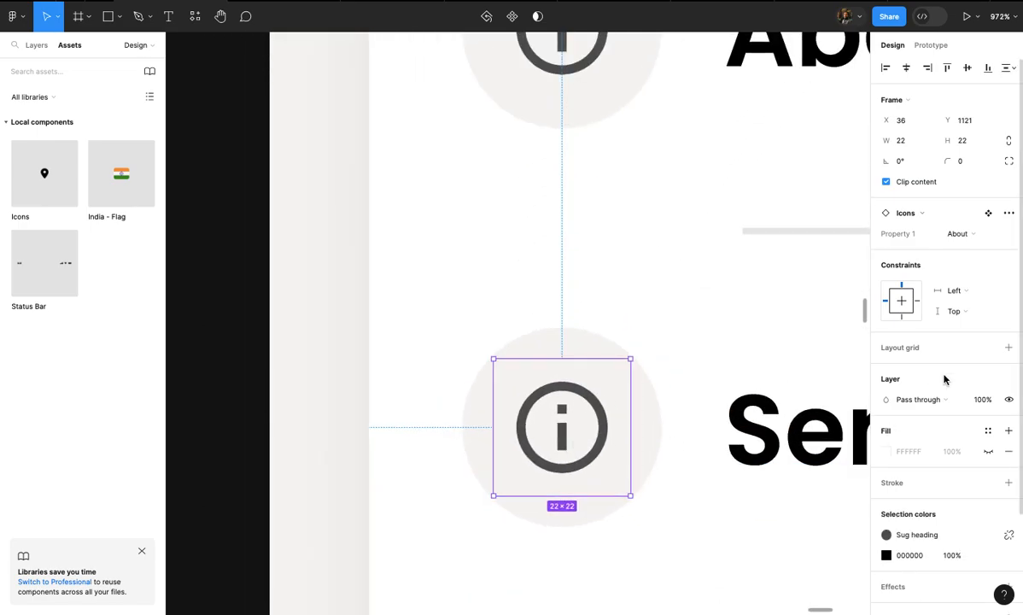
left_click(958, 234)
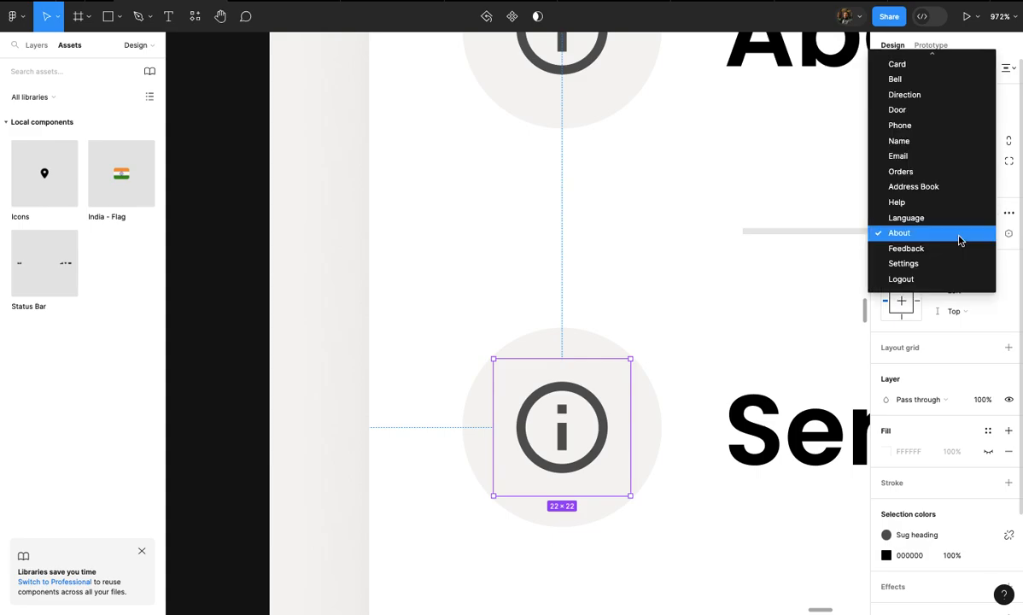
scroll(959, 239, "up", 5)
key("Return")
- Duplicate the Feedback icon into the circle beside Settings and set the copy's Property 1 to Settings
scroll(641, 360, "down", 4)
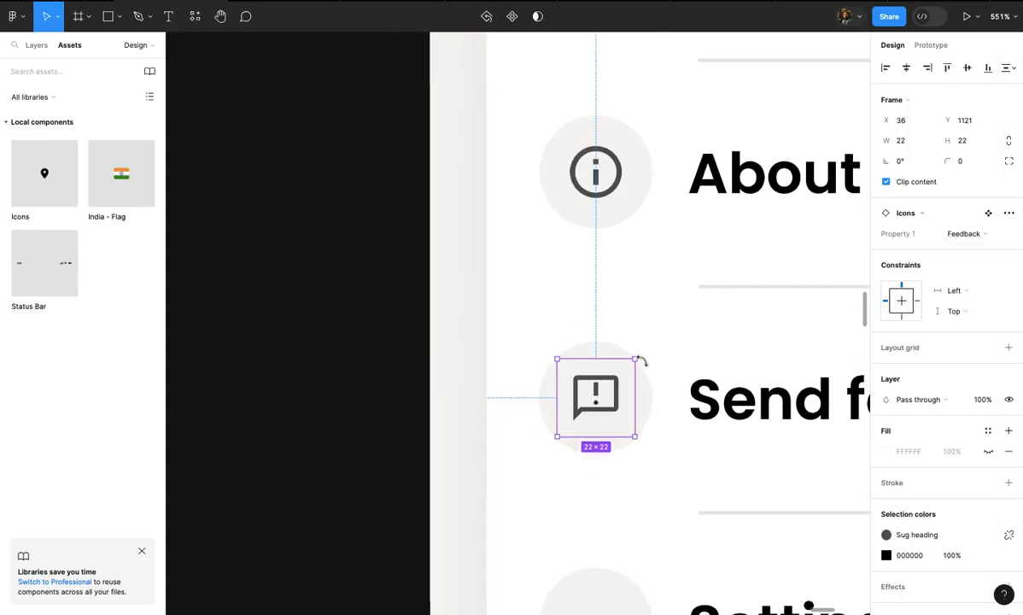
scroll(643, 363, "down", 3)
scroll(644, 365, "up", 1)
scroll(645, 366, "up", 2)
scroll(586, 158, "down", 2)
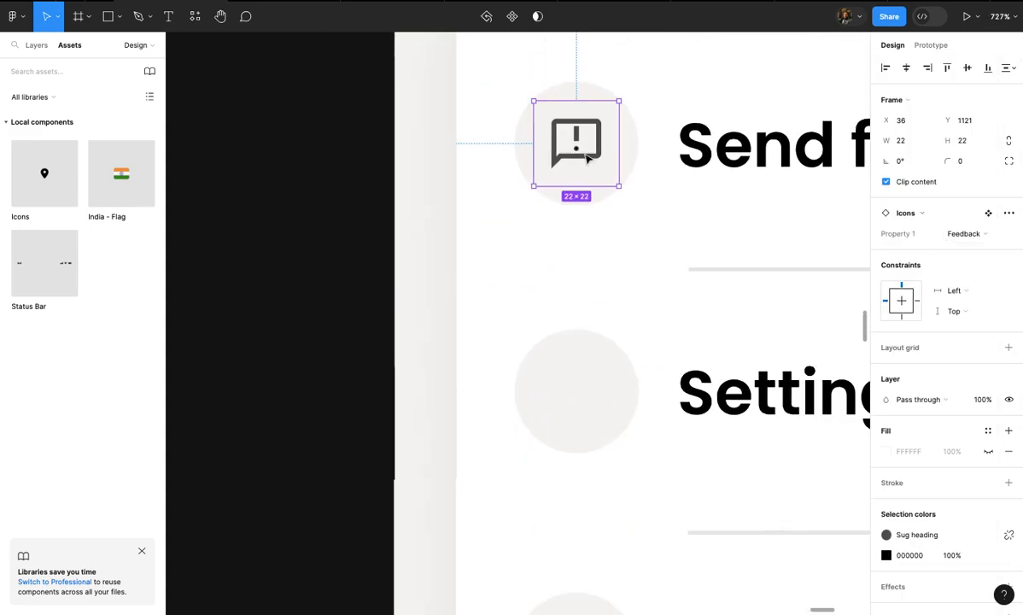
left_click_drag(582, 165, 572, 409)
scroll(572, 408, "down", 2)
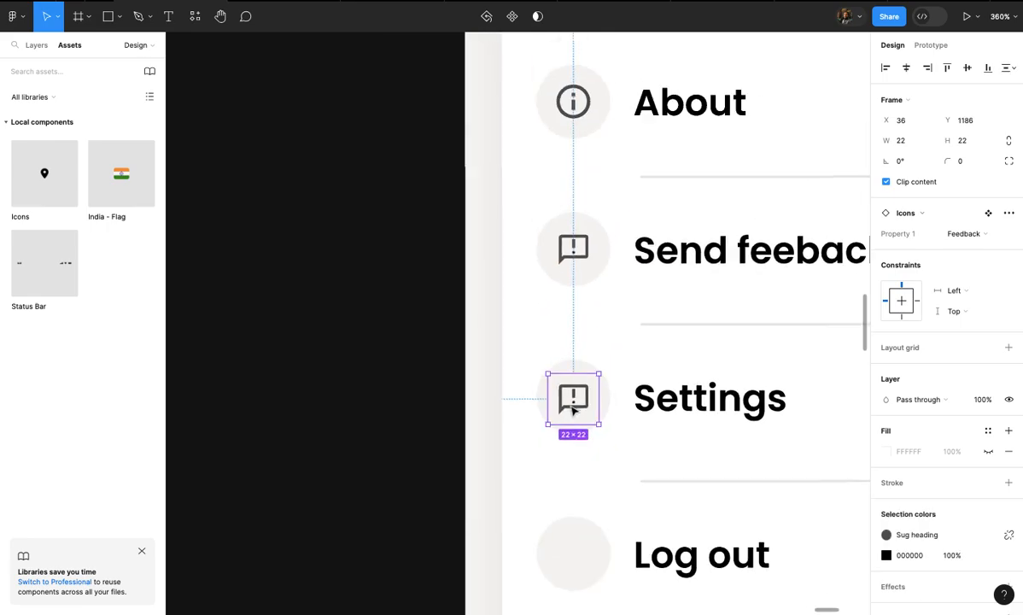
scroll(769, 427, "down", 1)
left_click(989, 236)
scroll(988, 242, "up", 5)
scroll(920, 222, "down", 10)
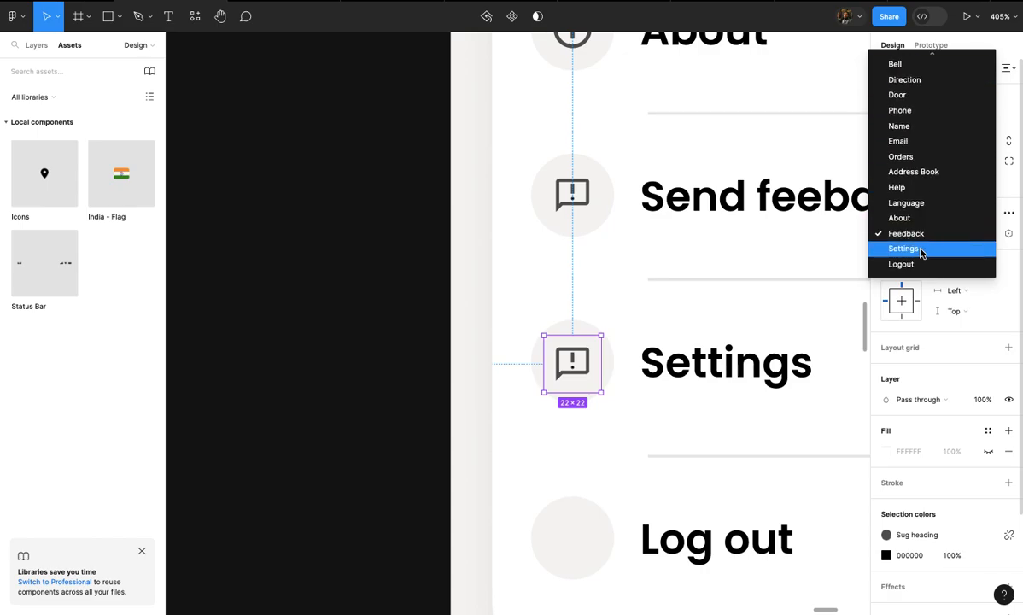
left_click(903, 249)
- Apply the Sug heading colour style to the Settings icon's black 000000 colour
scroll(648, 338, "down", 3)
scroll(648, 339, "up", 5)
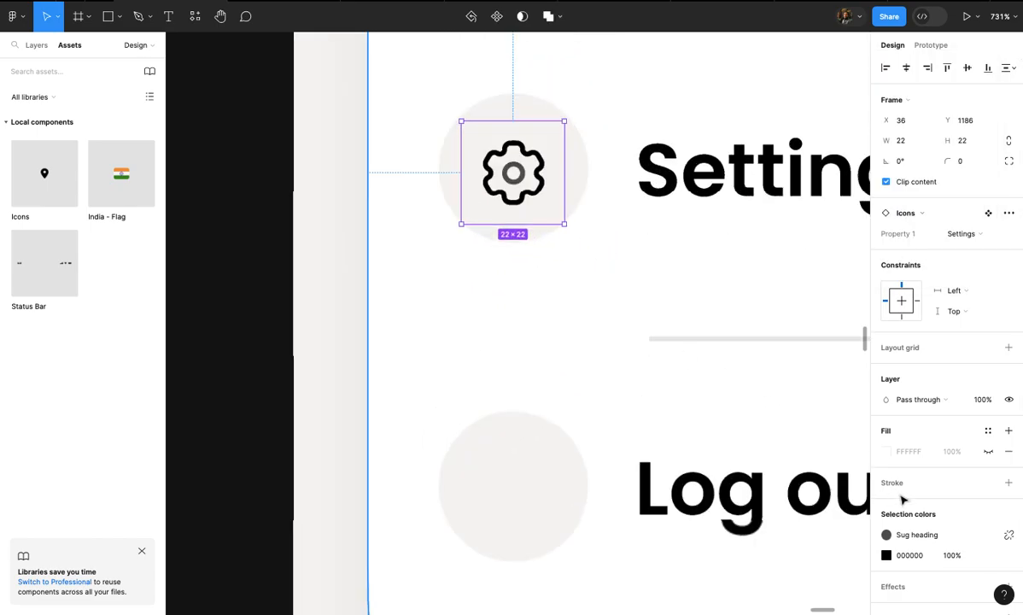
left_click(988, 555)
left_click(766, 526)
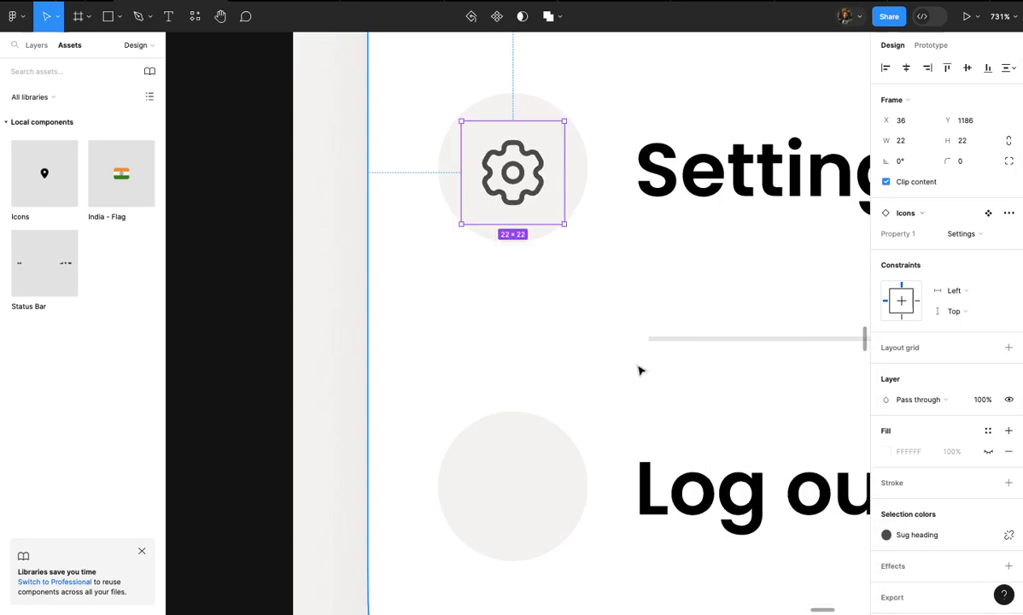
- Duplicate the Settings icon into the circle beside Log out and set the copy's Property 1 to Logout
scroll(640, 370, "down", 5)
left_click_drag(559, 152, 566, 331)
scroll(566, 331, "up", 3)
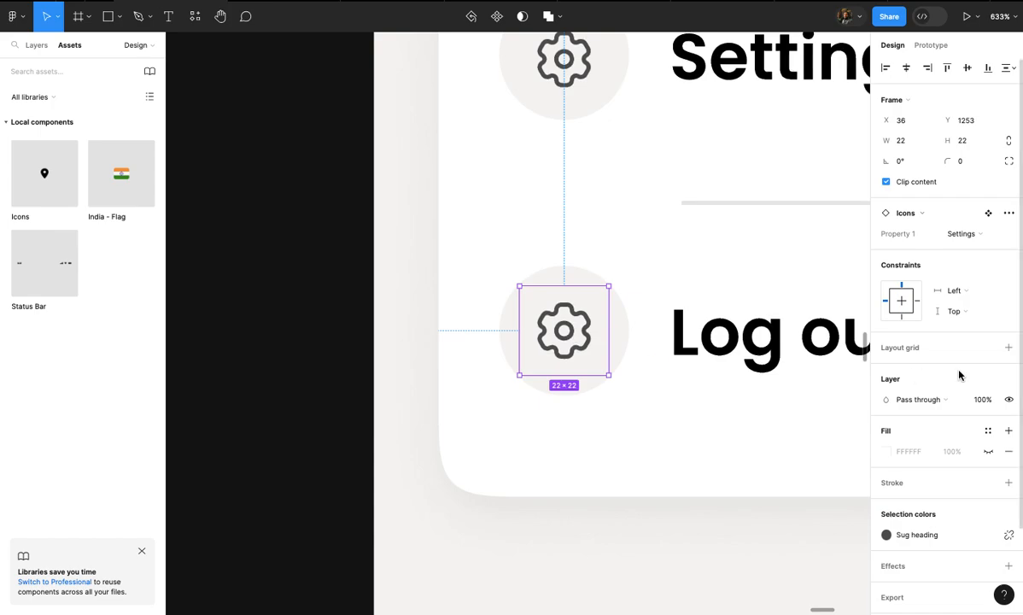
left_click(968, 234)
scroll(967, 236, "up", 5)
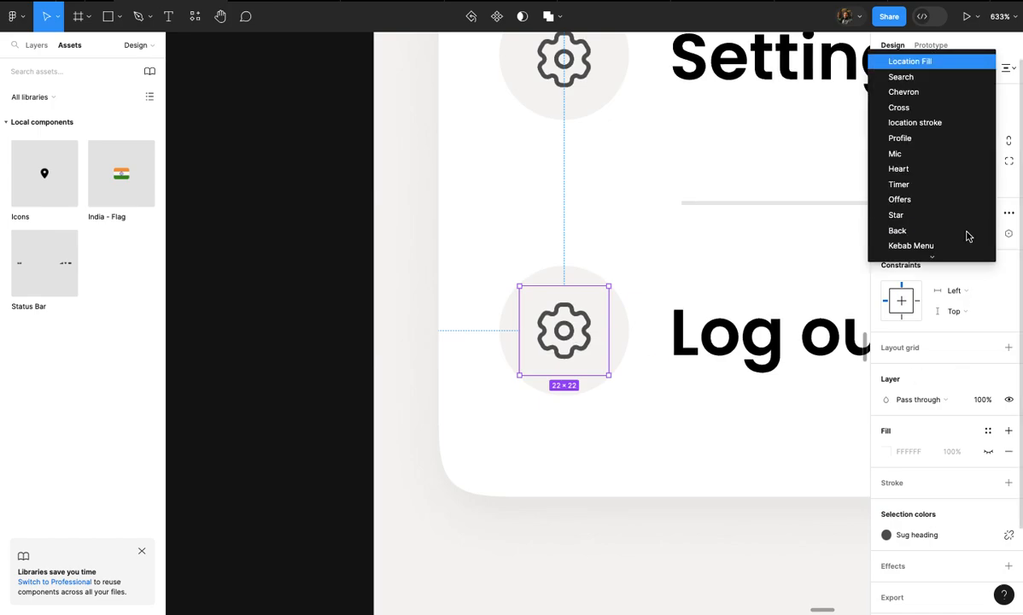
scroll(961, 243, "down", 5)
left_click(951, 245)
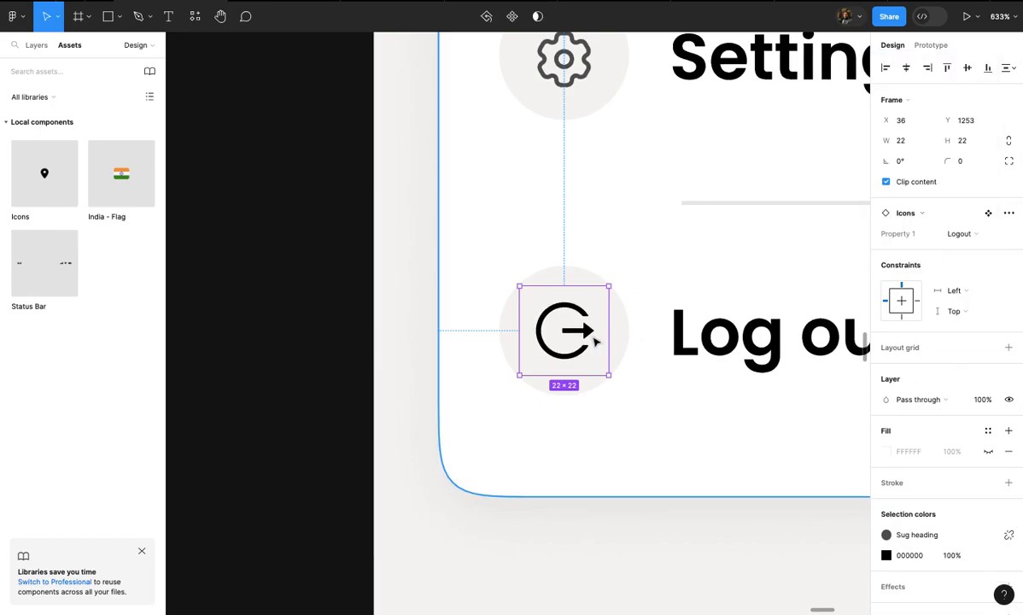
- Apply the Sug heading colour style to the Logout icon's black 000000 colour and deselect the icon
left_click(987, 556)
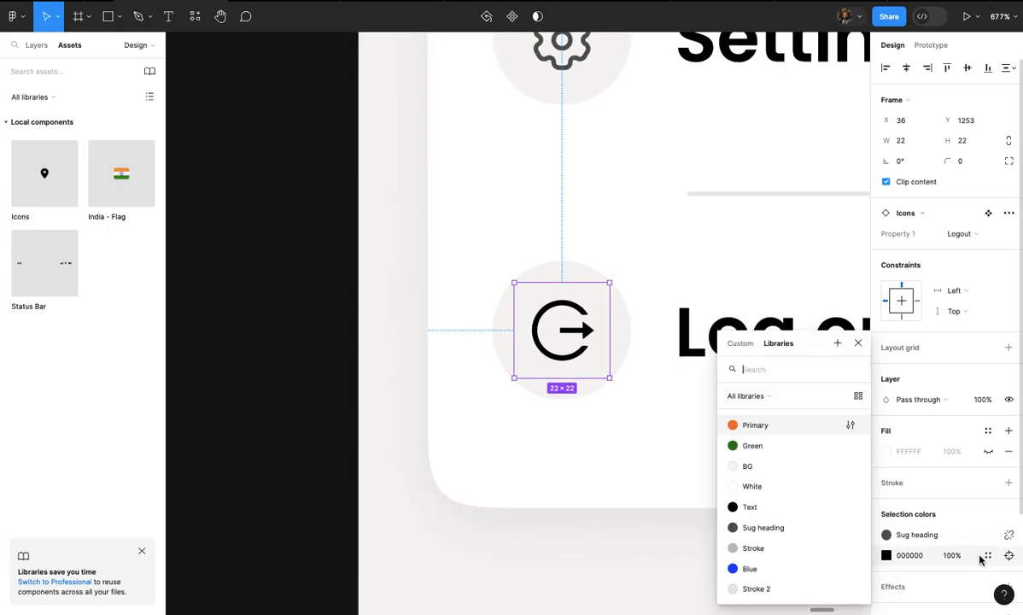
left_click(783, 529)
key("Escape")
scroll(786, 534, "down", 10)
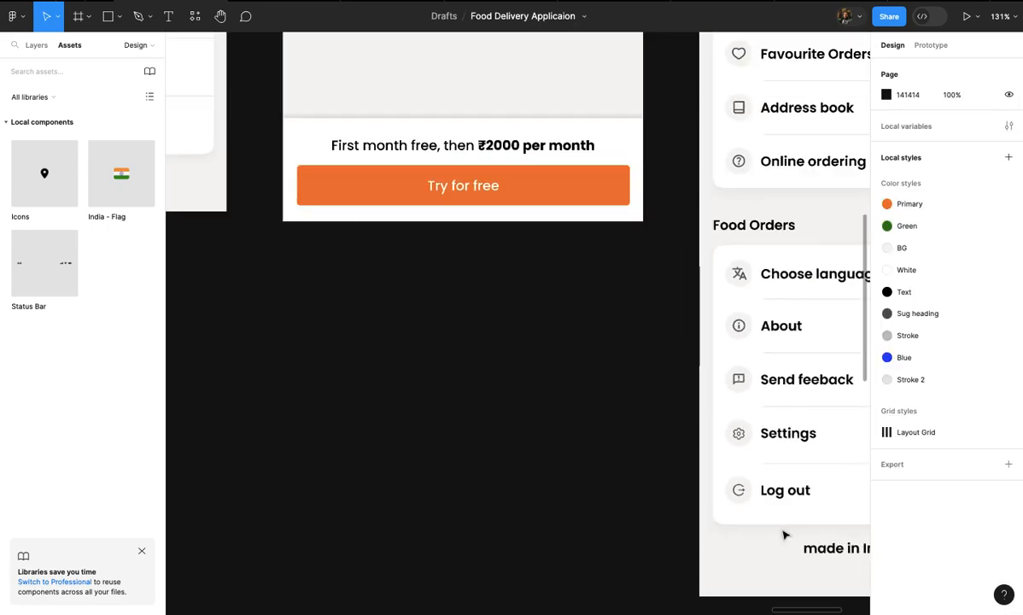
- Review the finished Profile screen alongside the neighbouring Subscription, Payment Options and restaurant order screens
scroll(785, 535, "down", 2)
scroll(784, 535, "up", 2)
scroll(785, 535, "down", 3)
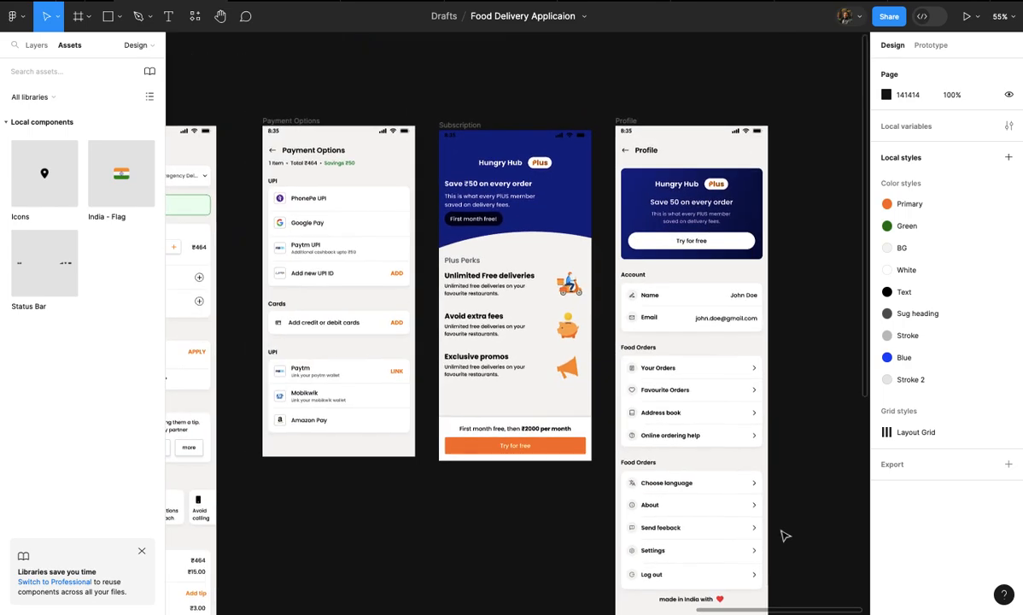
scroll(784, 535, "left", 3)
scroll(783, 534, "left", 6)
scroll(726, 513, "up", 1)
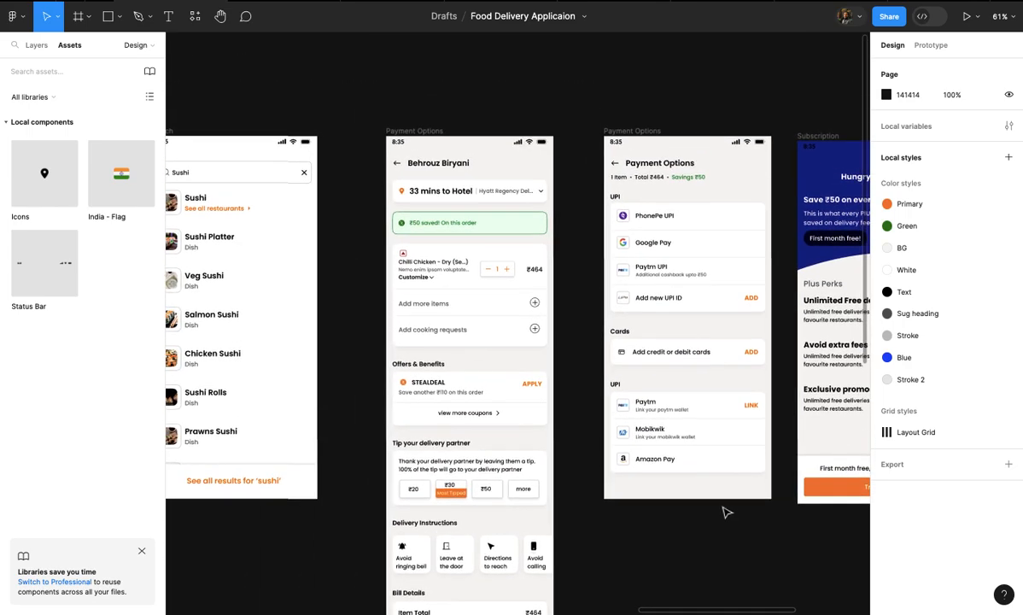
scroll(726, 512, "down", 2)
scroll(726, 512, "right", 6)
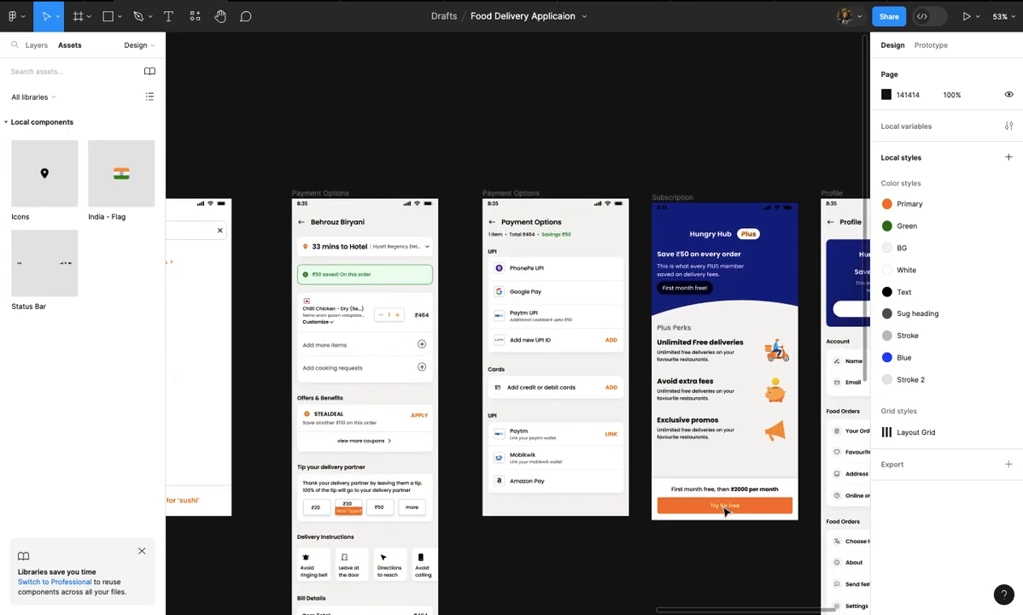
scroll(726, 513, "down", 1)
scroll(726, 512, "right", 4)
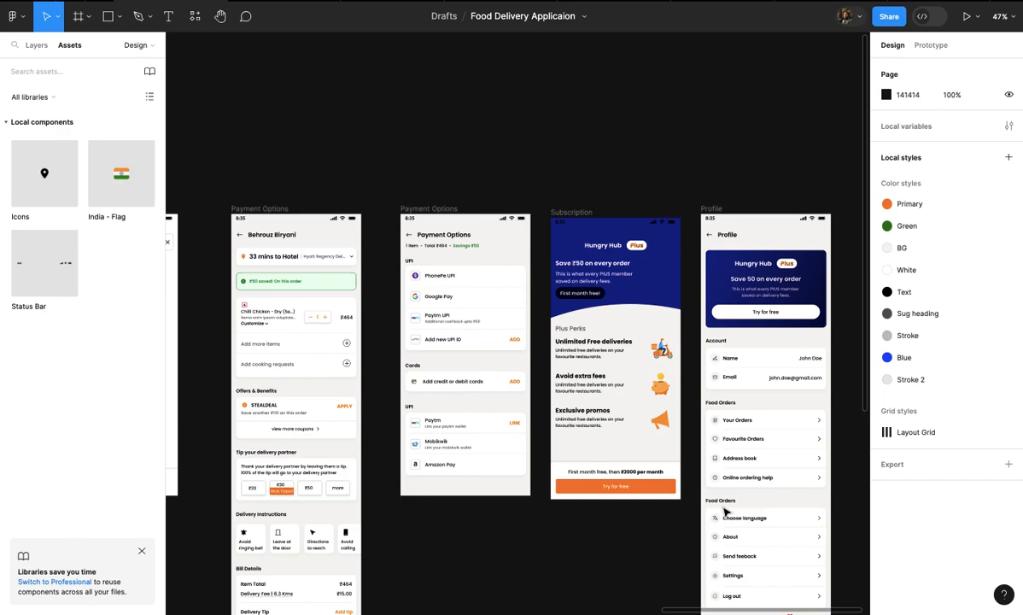
scroll(688, 478, "up", 3)
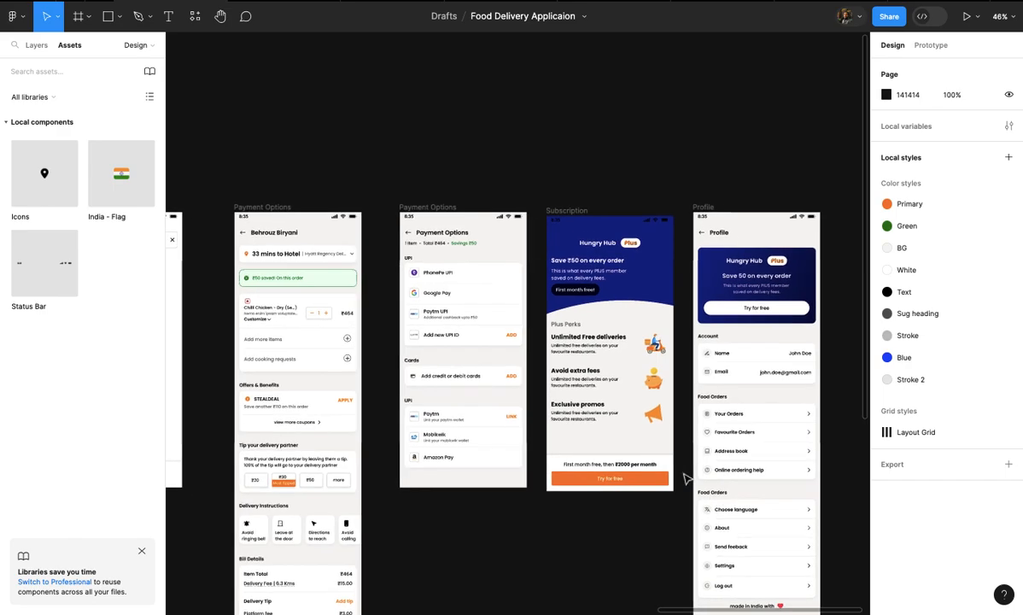
scroll(674, 465, "down", 3)
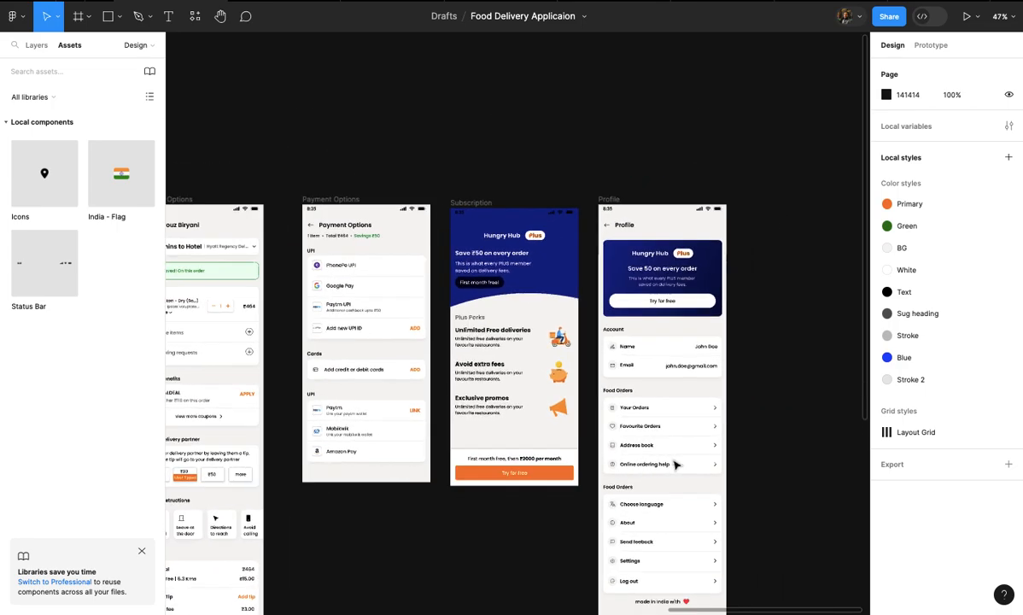